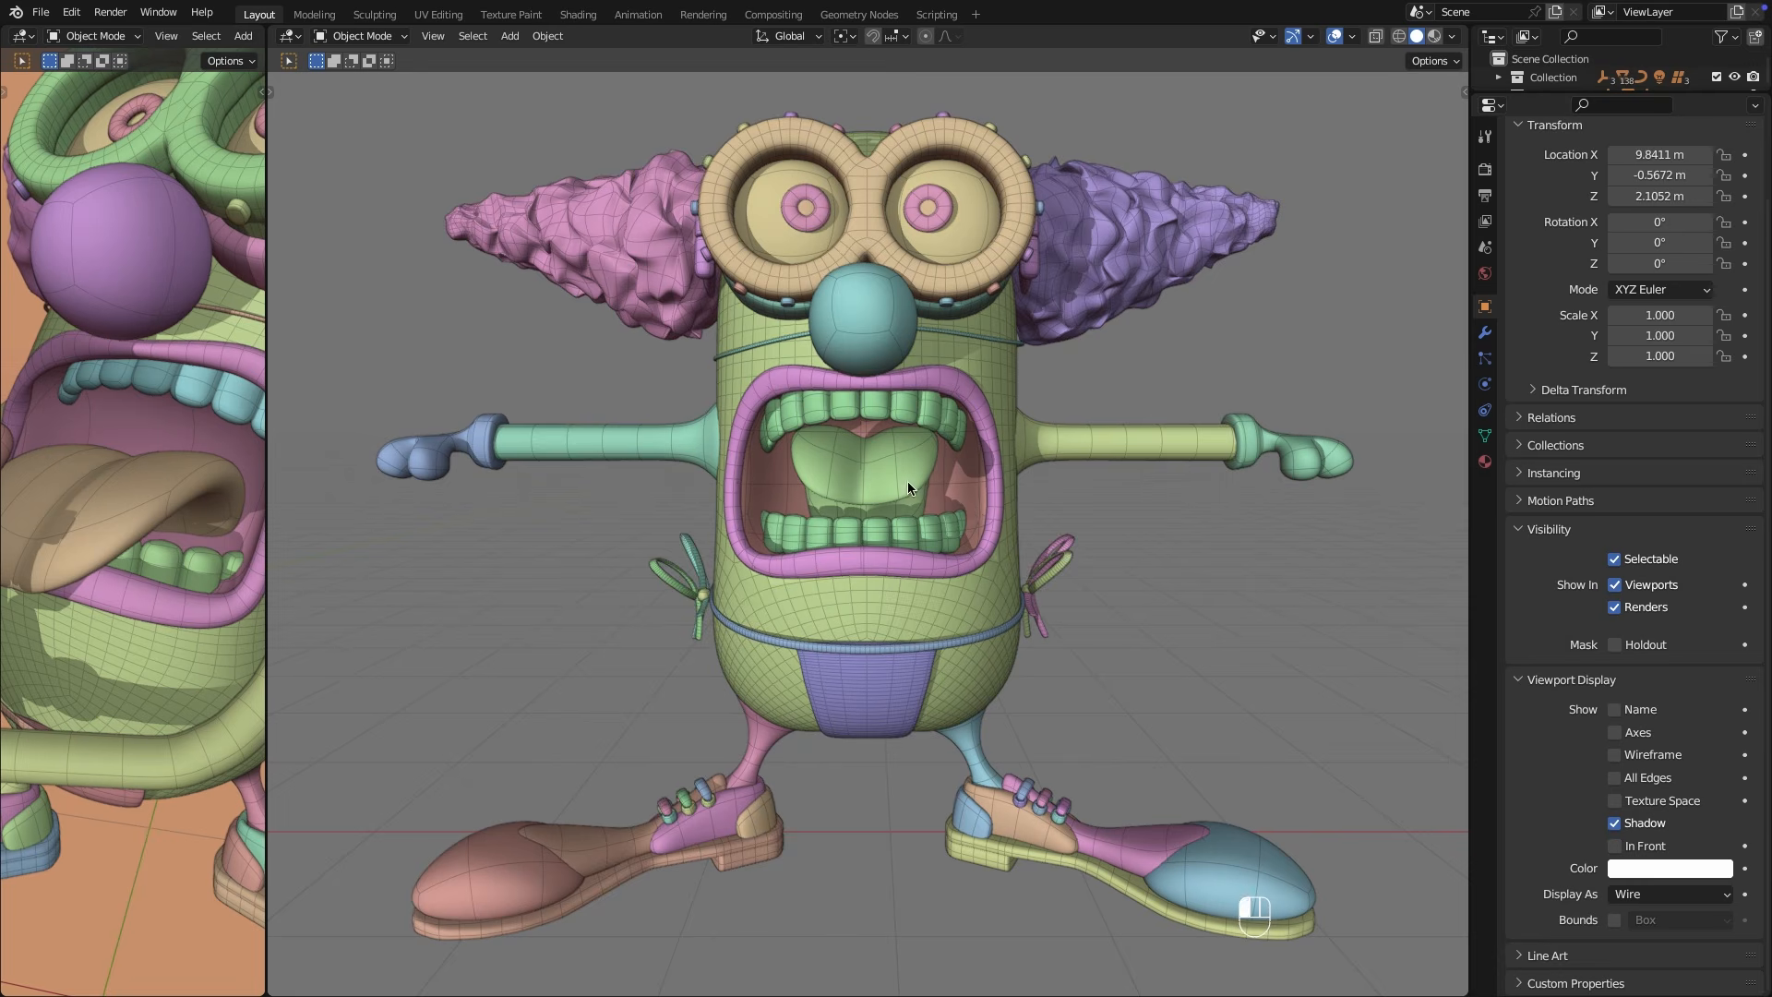
Select the tongue in the character's open mouth and show its modifier stack.
left_click(908, 487)
middle_click_drag(908, 488, 885, 526)
left_click(1485, 332)
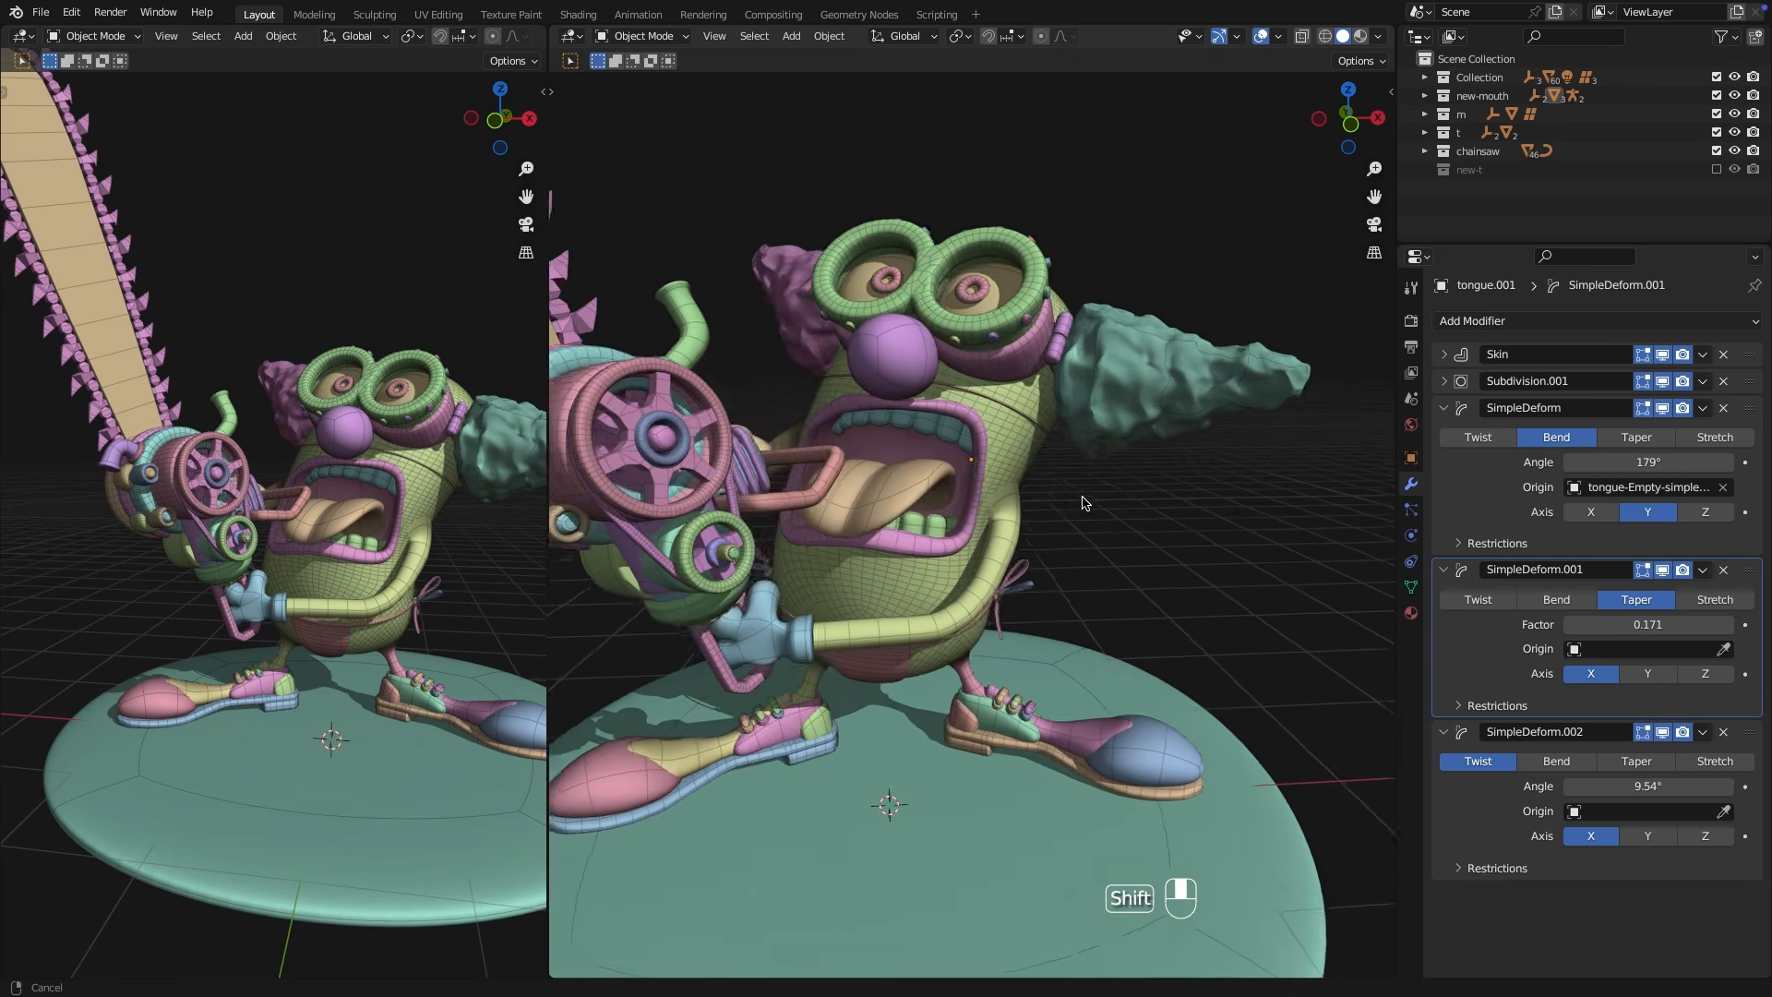
Add a 2 m plane mesh at the 3D cursor in the empty space beside the character.
middle_click_drag(1154, 559, 1770, 554, "shift")
key("shift+a")
mouse_move(938, 507)
left_click(1156, 508)
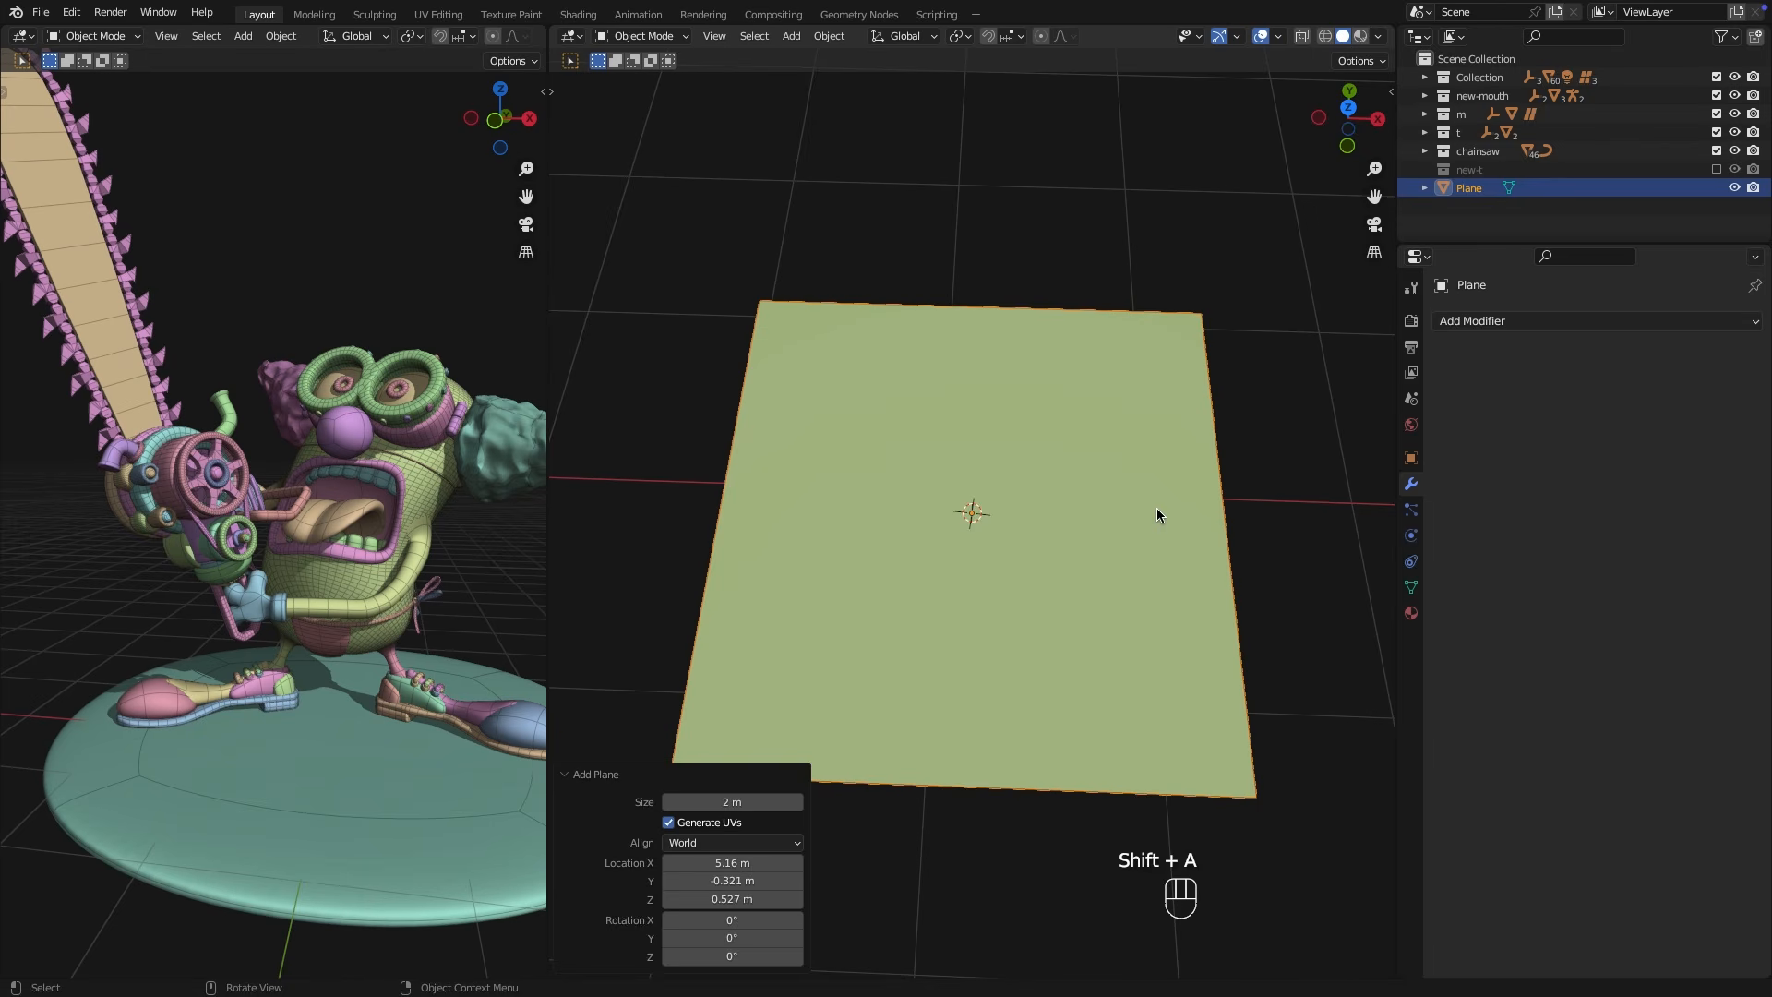
Merge the plane's vertices at center and extrude the point in top view into a bent two-segment line.
mouse_move(1156, 507)
middle_mouse_down()
mouse_move(1178, 495)
mouse_move(1160, 494)
middle_mouse_up()
key("Tab")
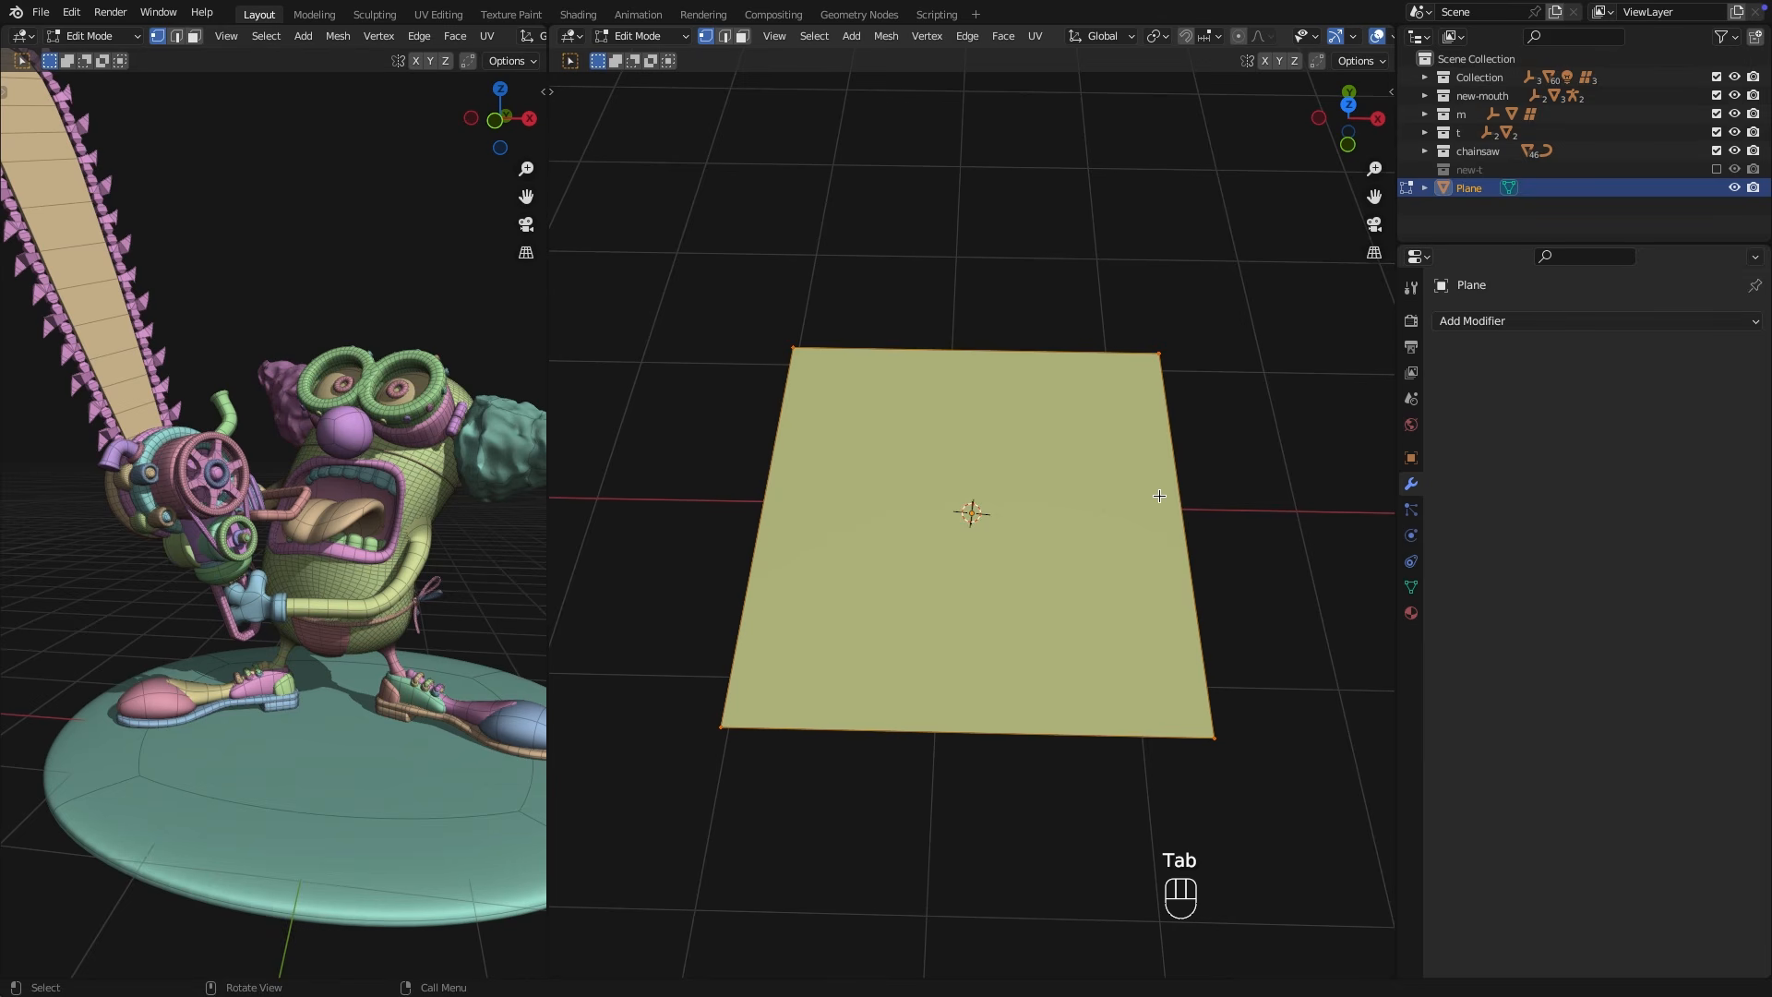
left_click(1159, 498)
key("KP_7")
key("e")
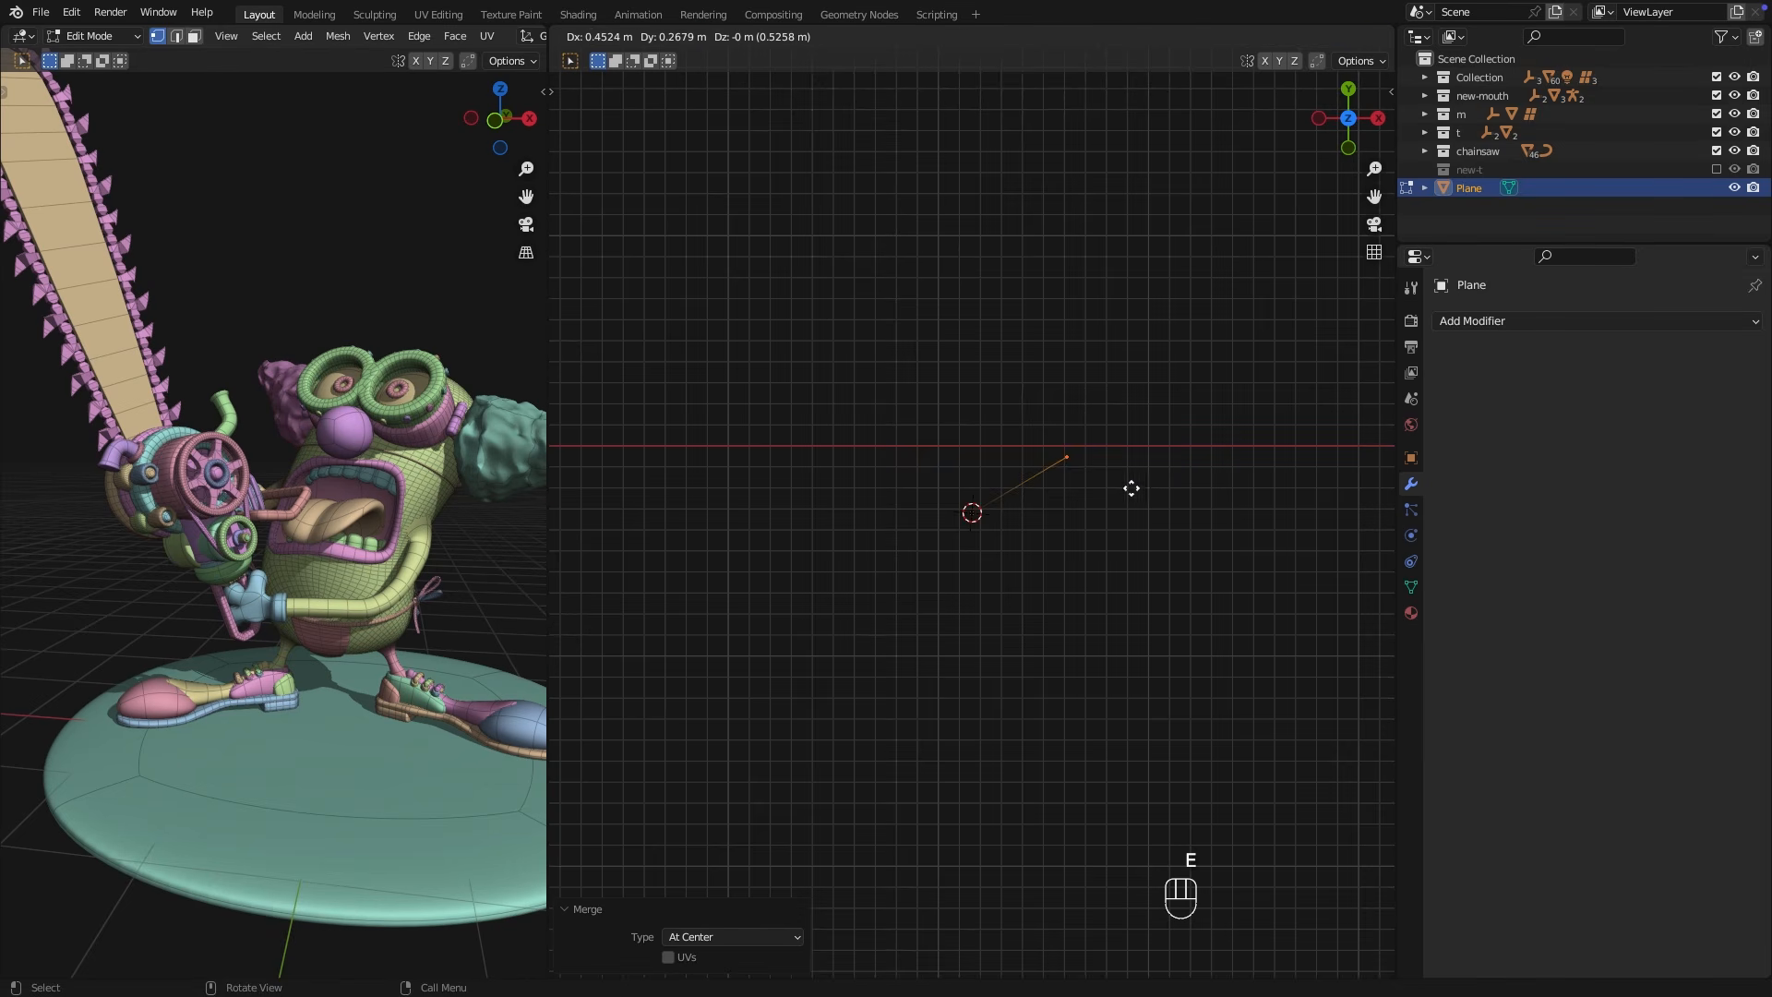
left_click(1095, 486)
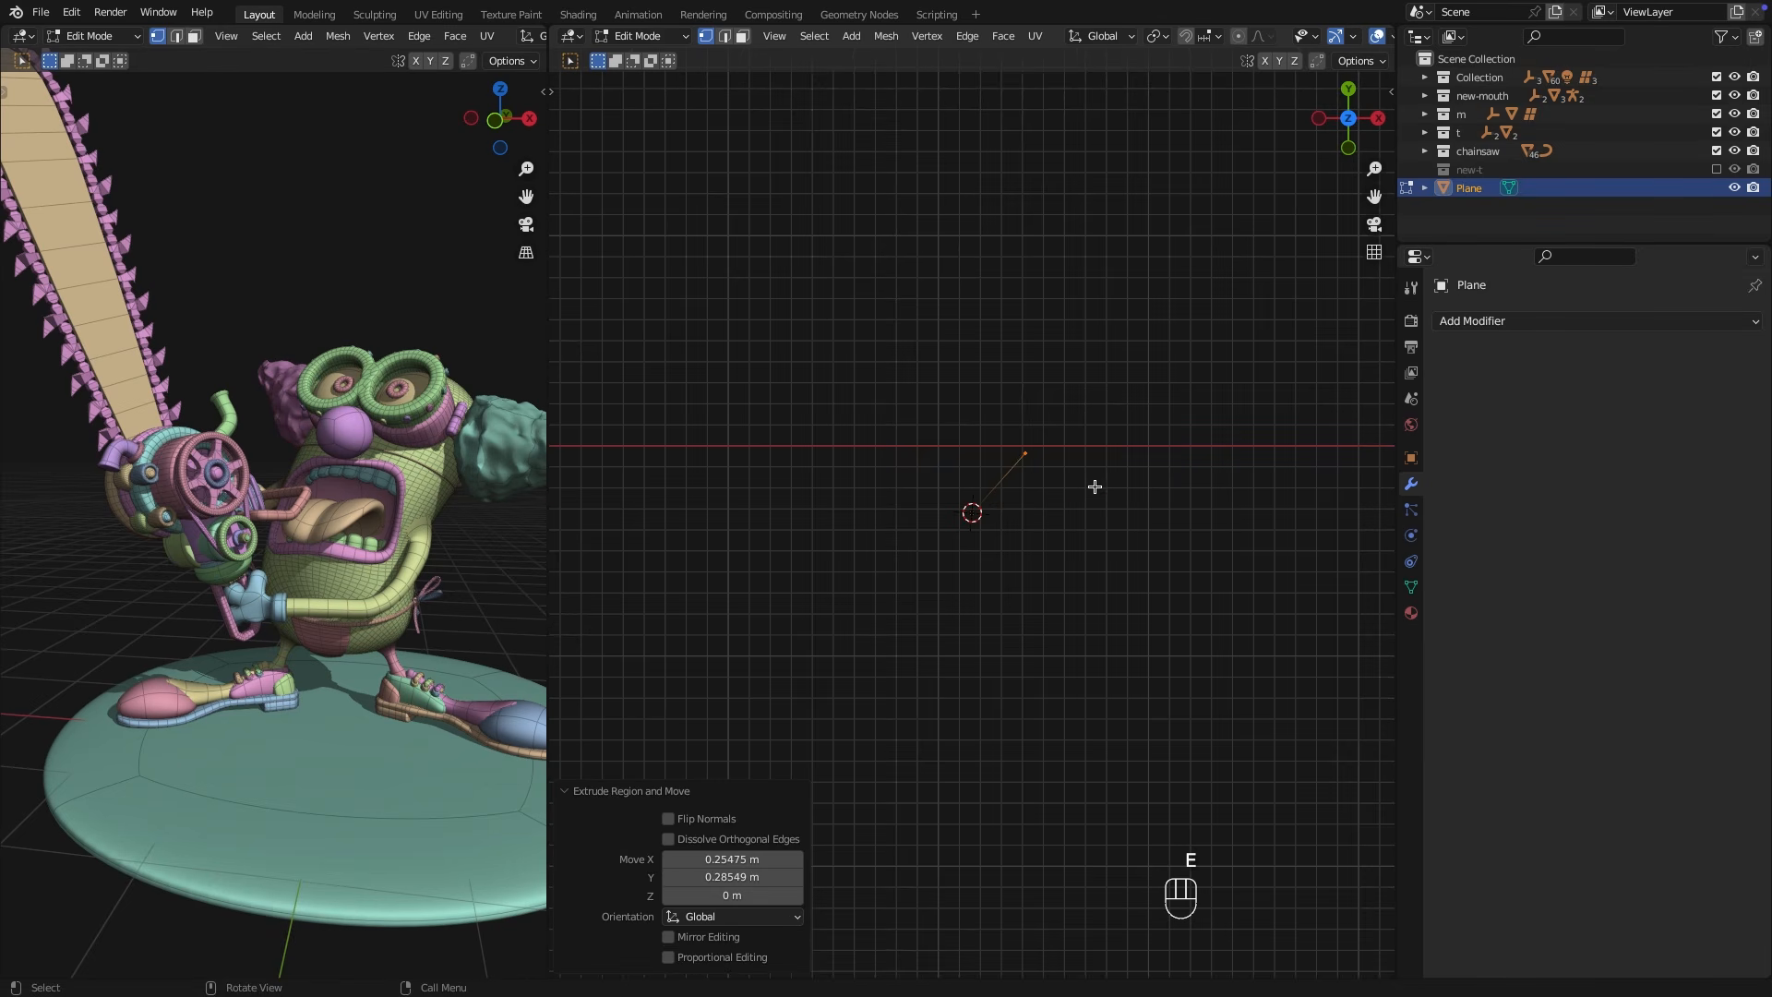
left_click(1209, 484)
middle_click_drag(1199, 486, 1171, 455)
Add a Mirror modifier on the X axis and a Skin modifier to the bent line.
key("Tab")
left_click(1569, 320)
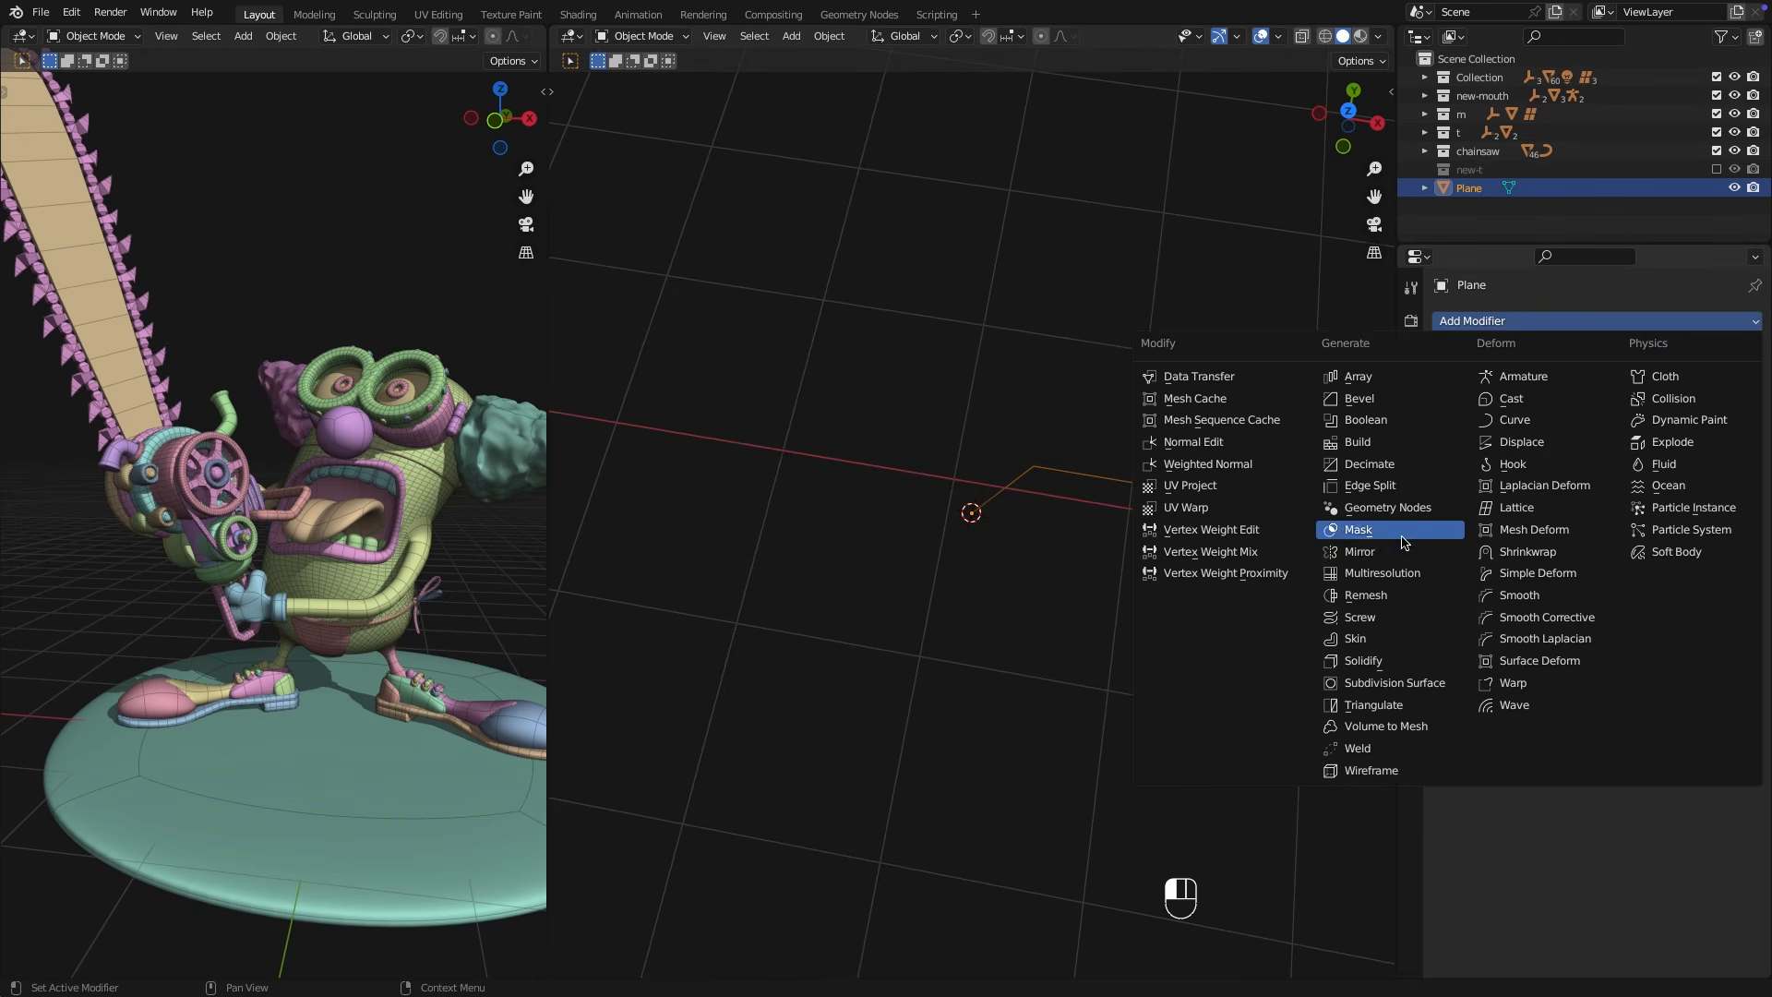
left_click(1384, 552)
left_click(1544, 320)
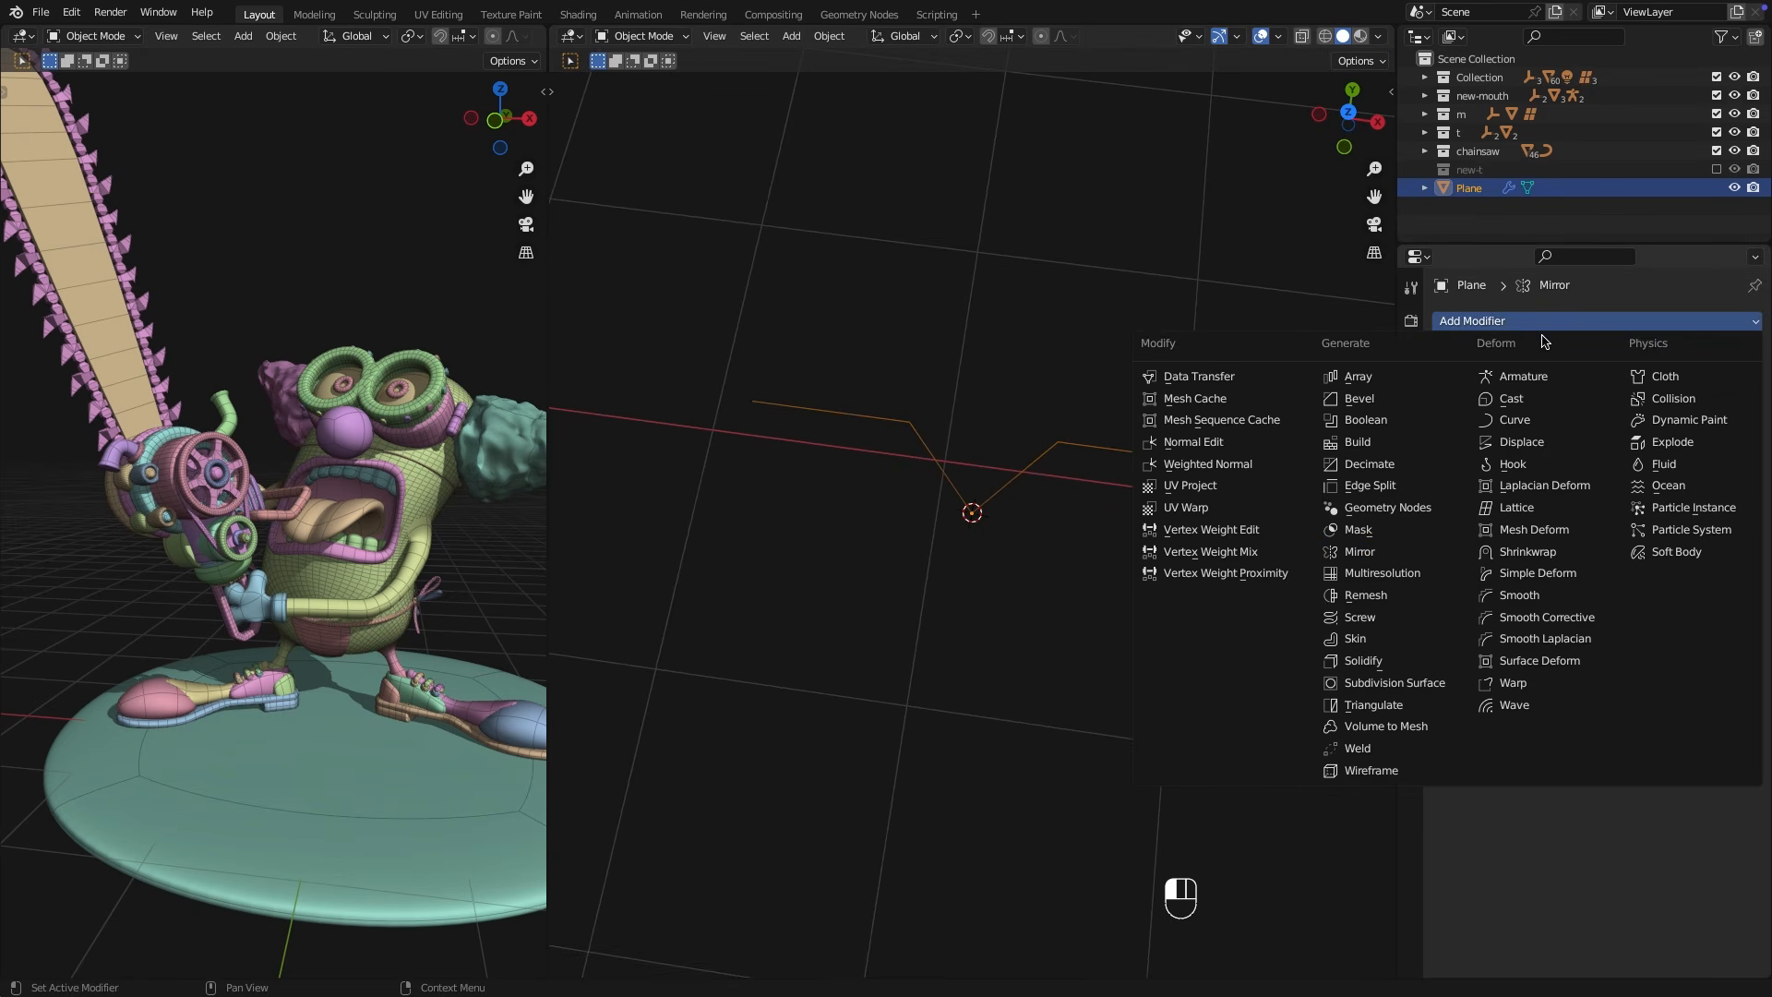
left_click(1385, 638)
Mark the outer end vertex as skin root and resize all vertices' skin by about 0.352, and by about 10.78 along Y.
key("Tab")
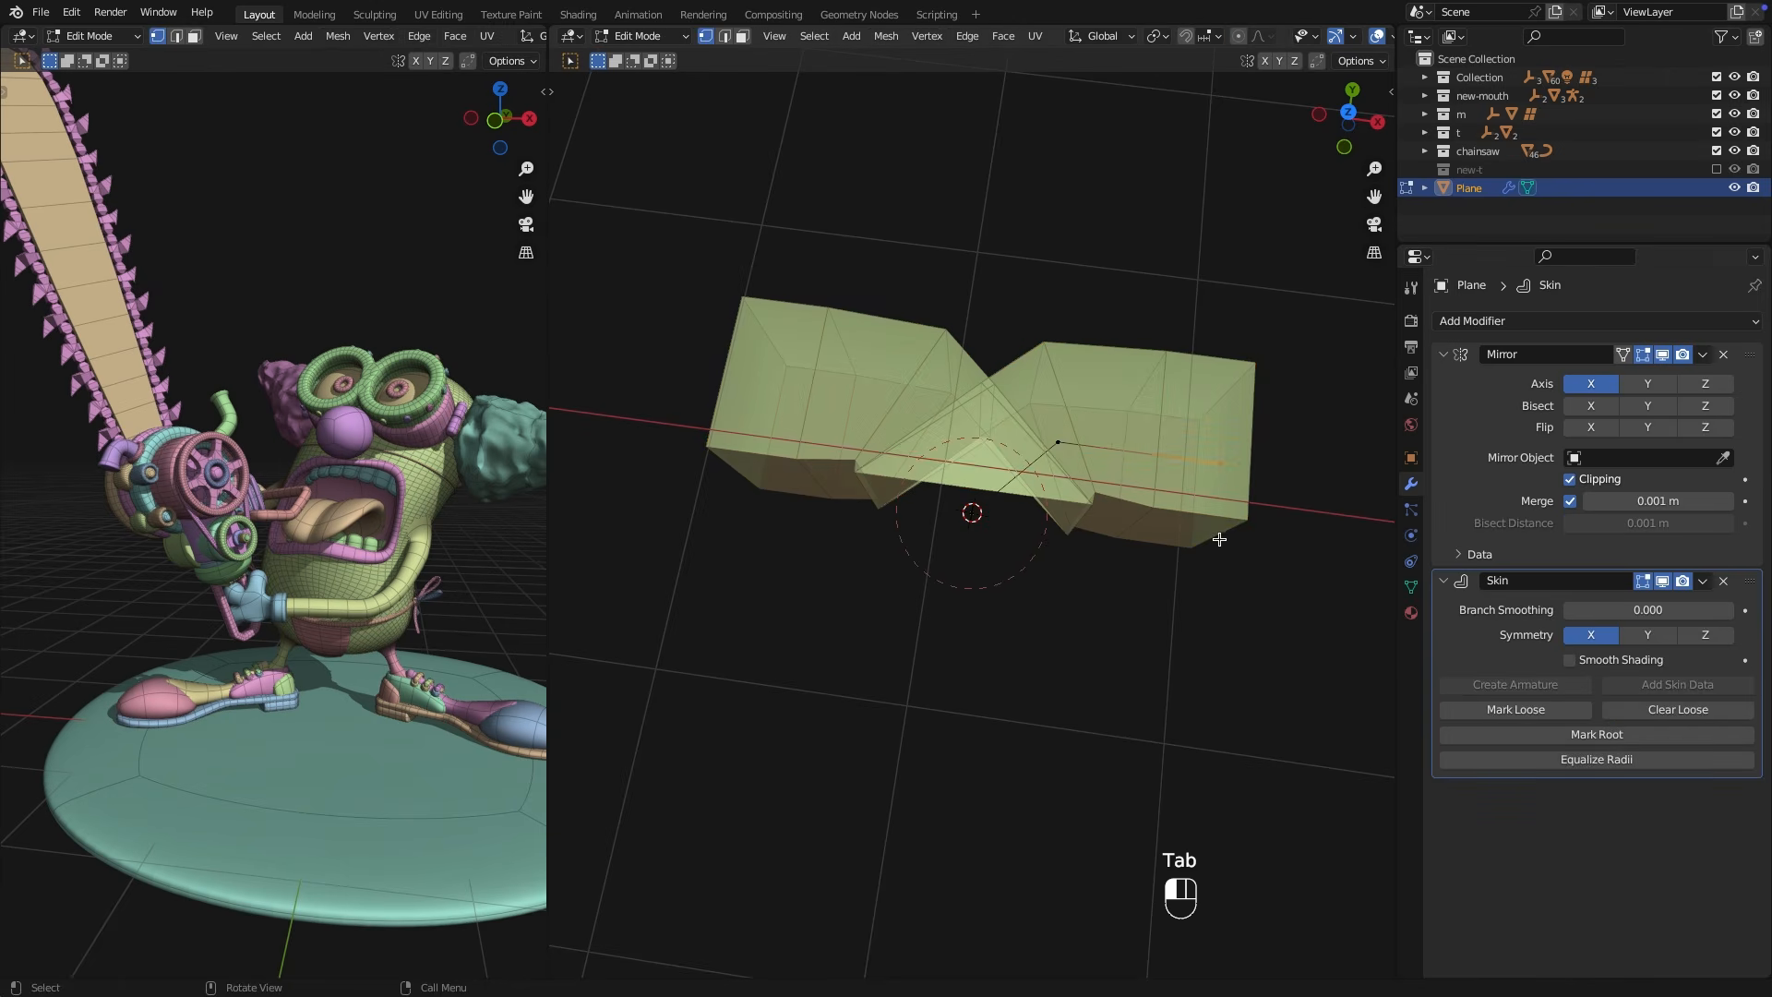
left_click(1586, 735)
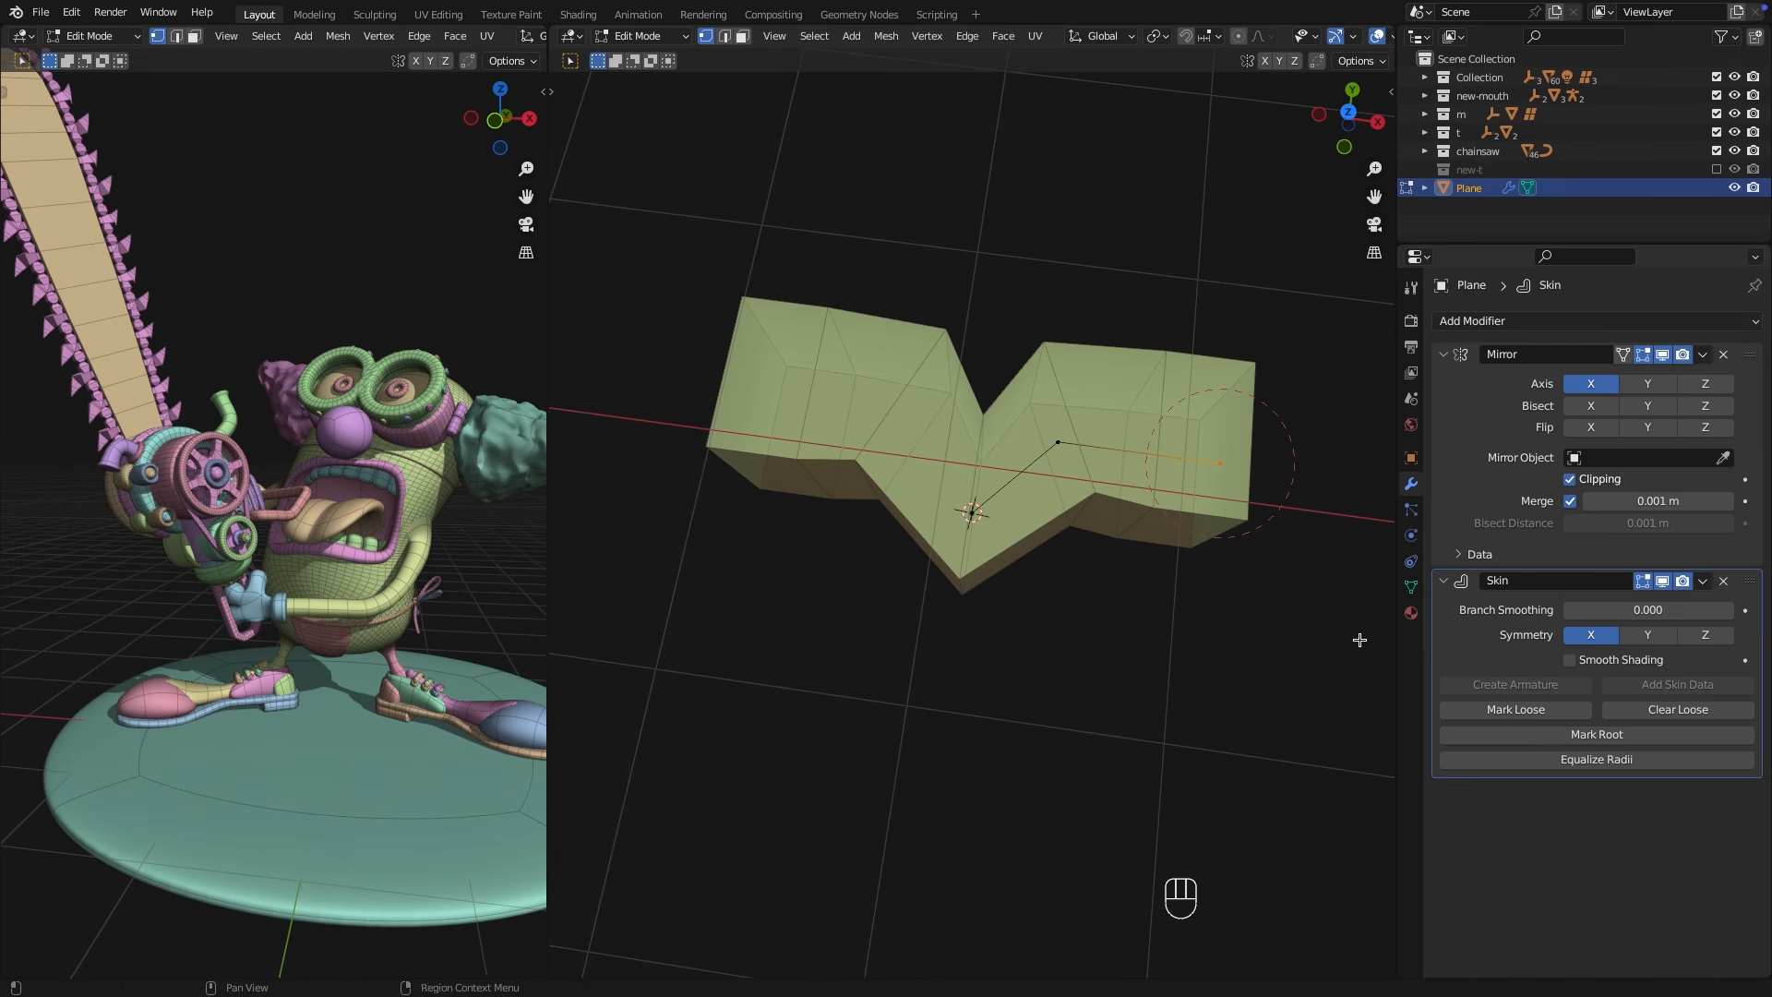
left_click_drag(1283, 688, 686, 365)
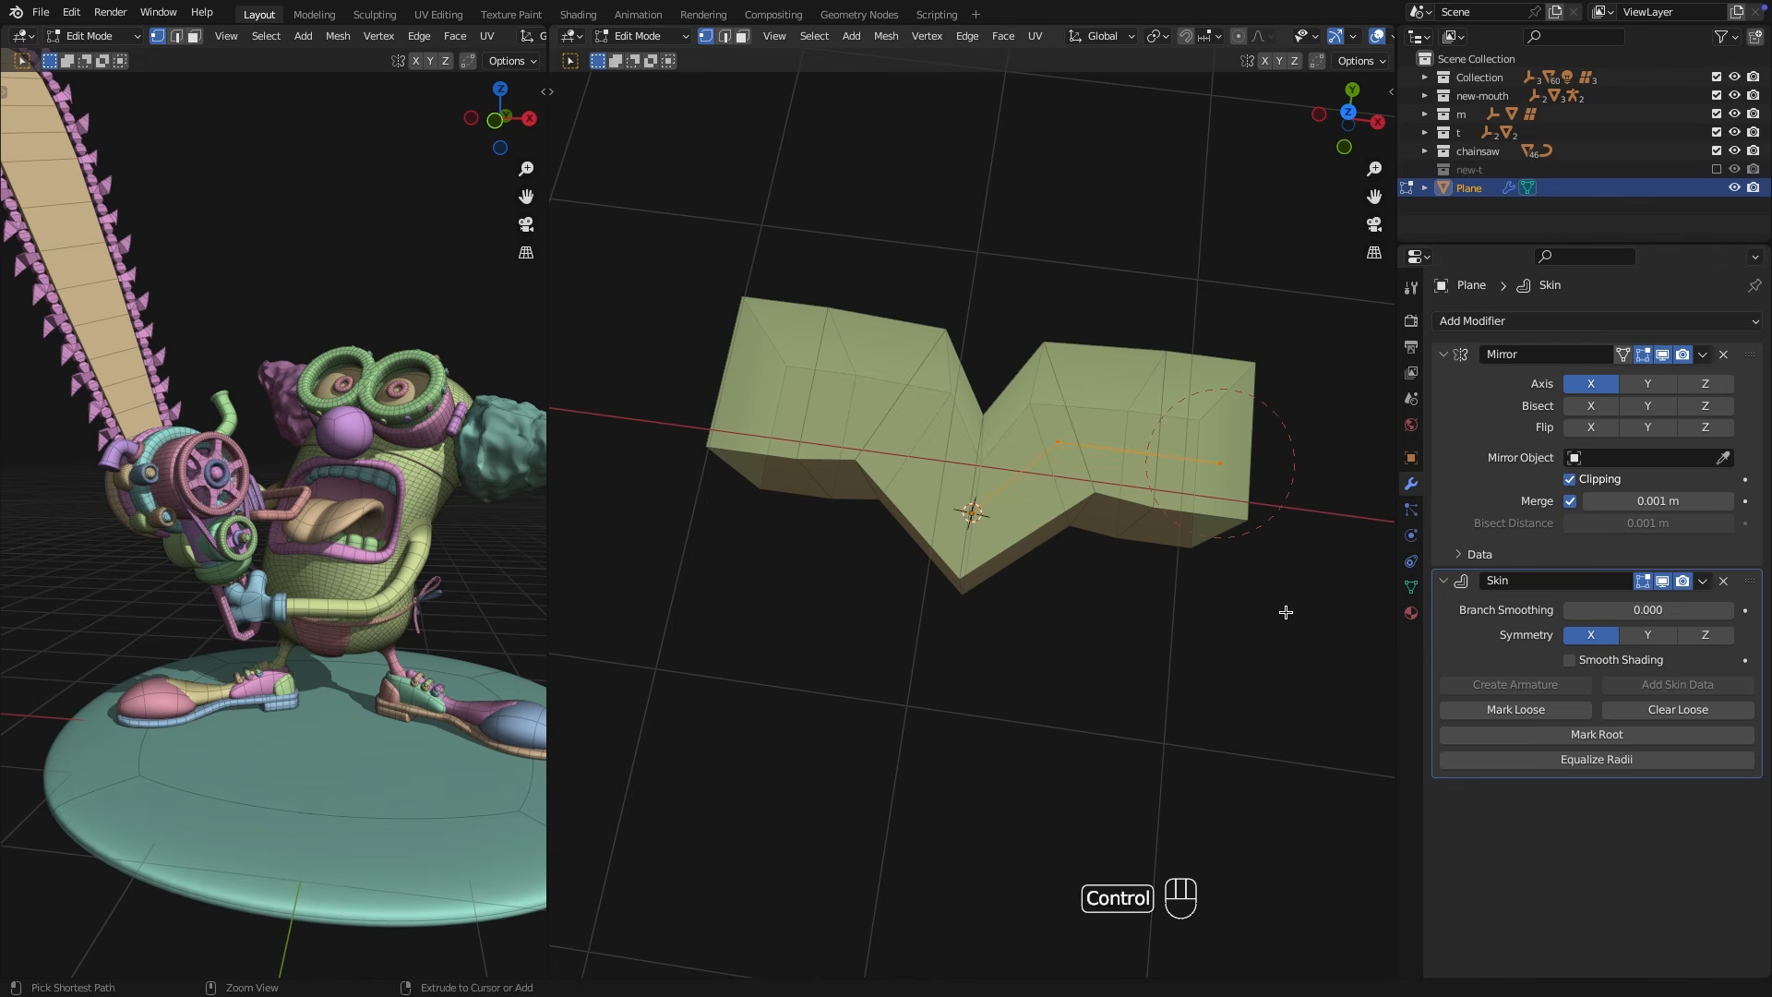
key("ctrl+a")
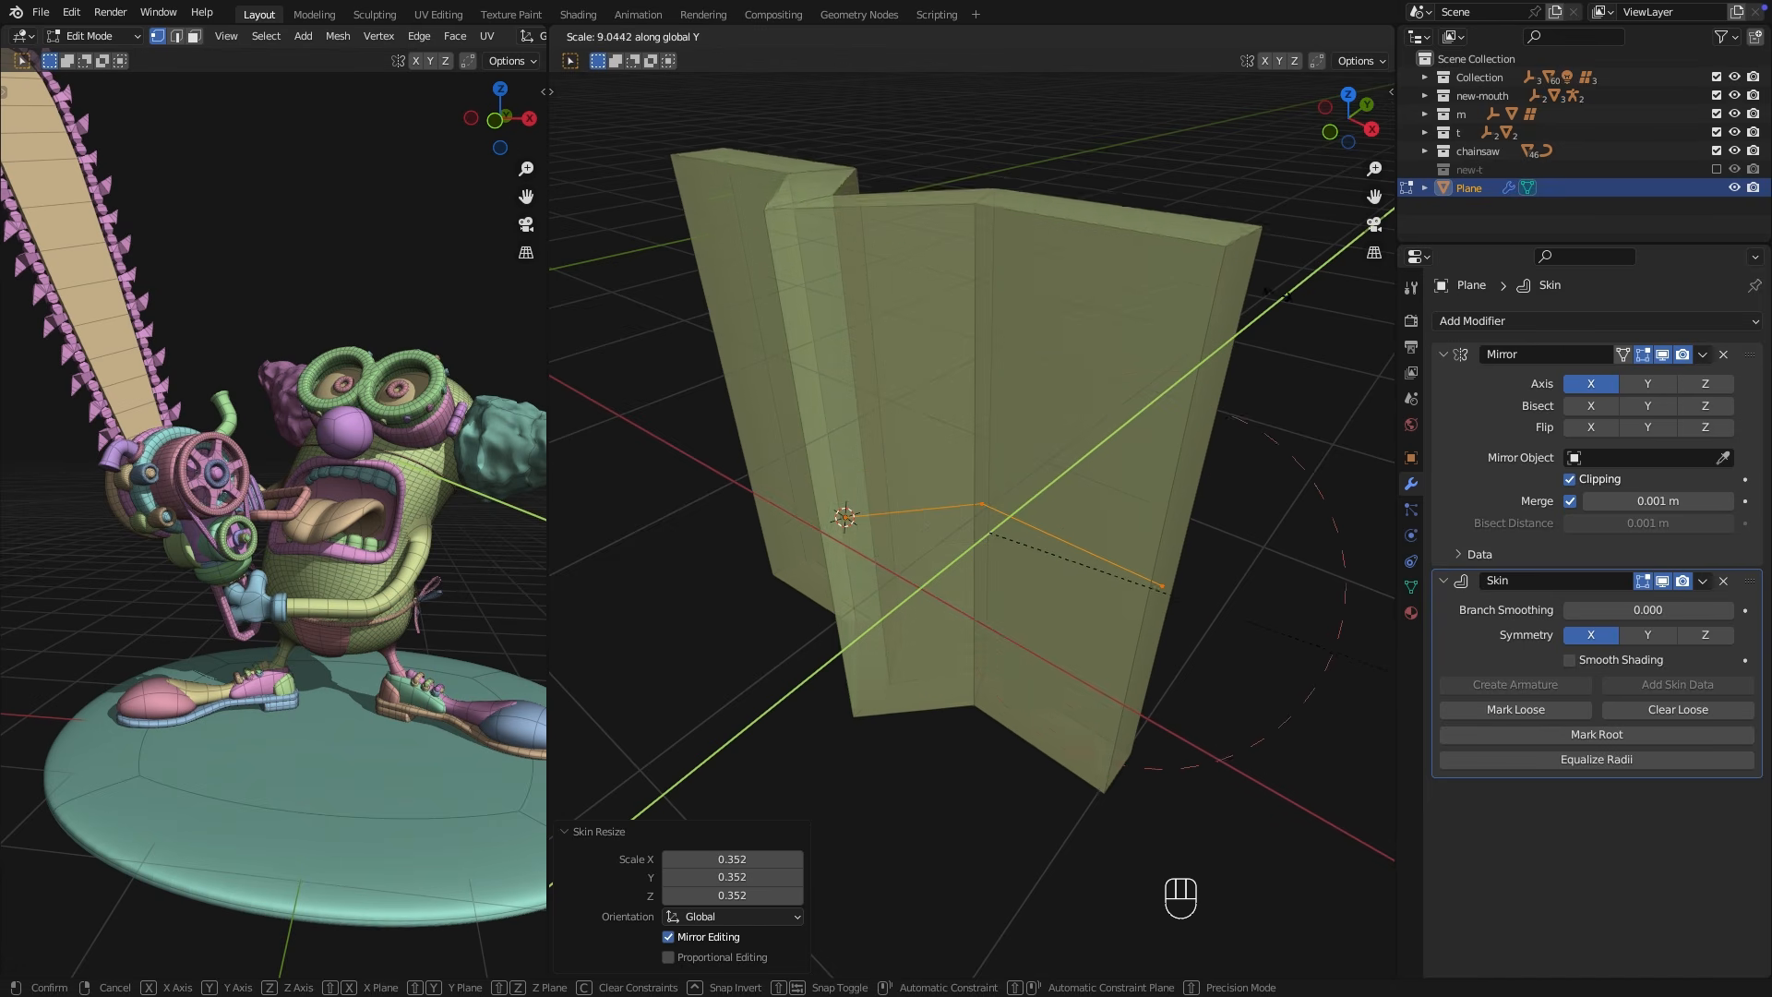
middle_click_drag(748, 426, 1200, 304)
Add a Subdivision Surface modifier with 3 viewport levels and enable smooth shading on the Skin modifier.
left_click(1553, 320)
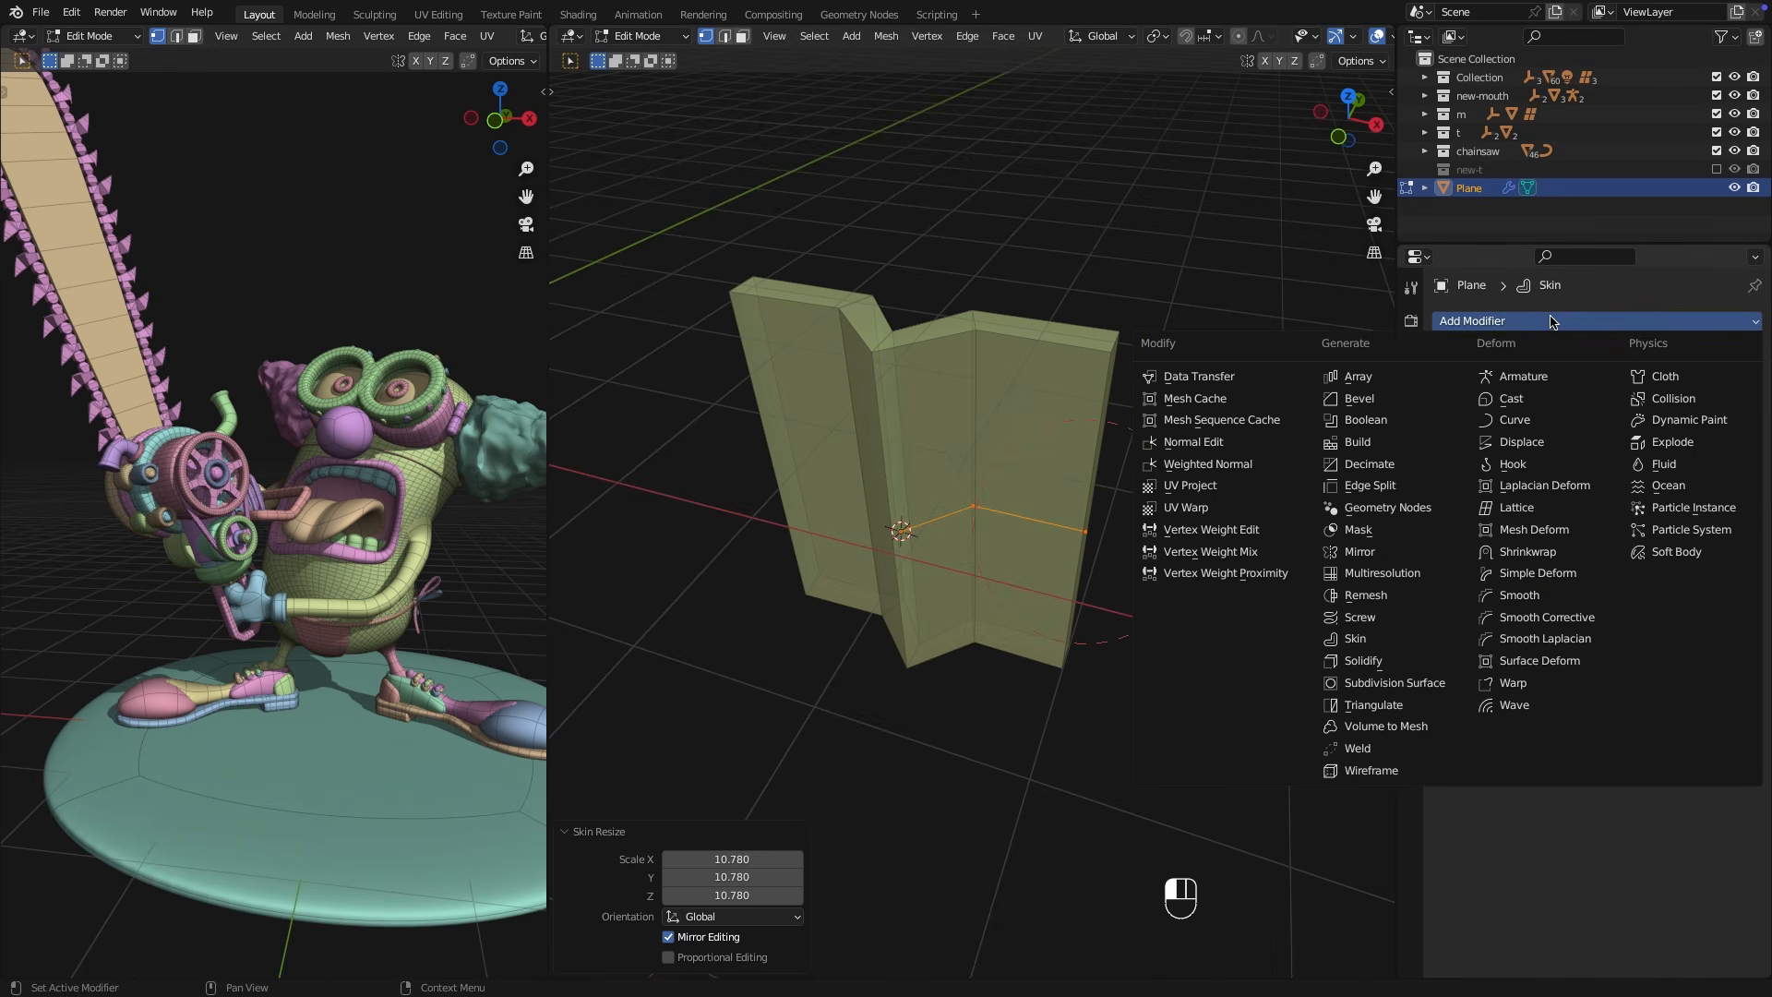
left_click(1441, 684)
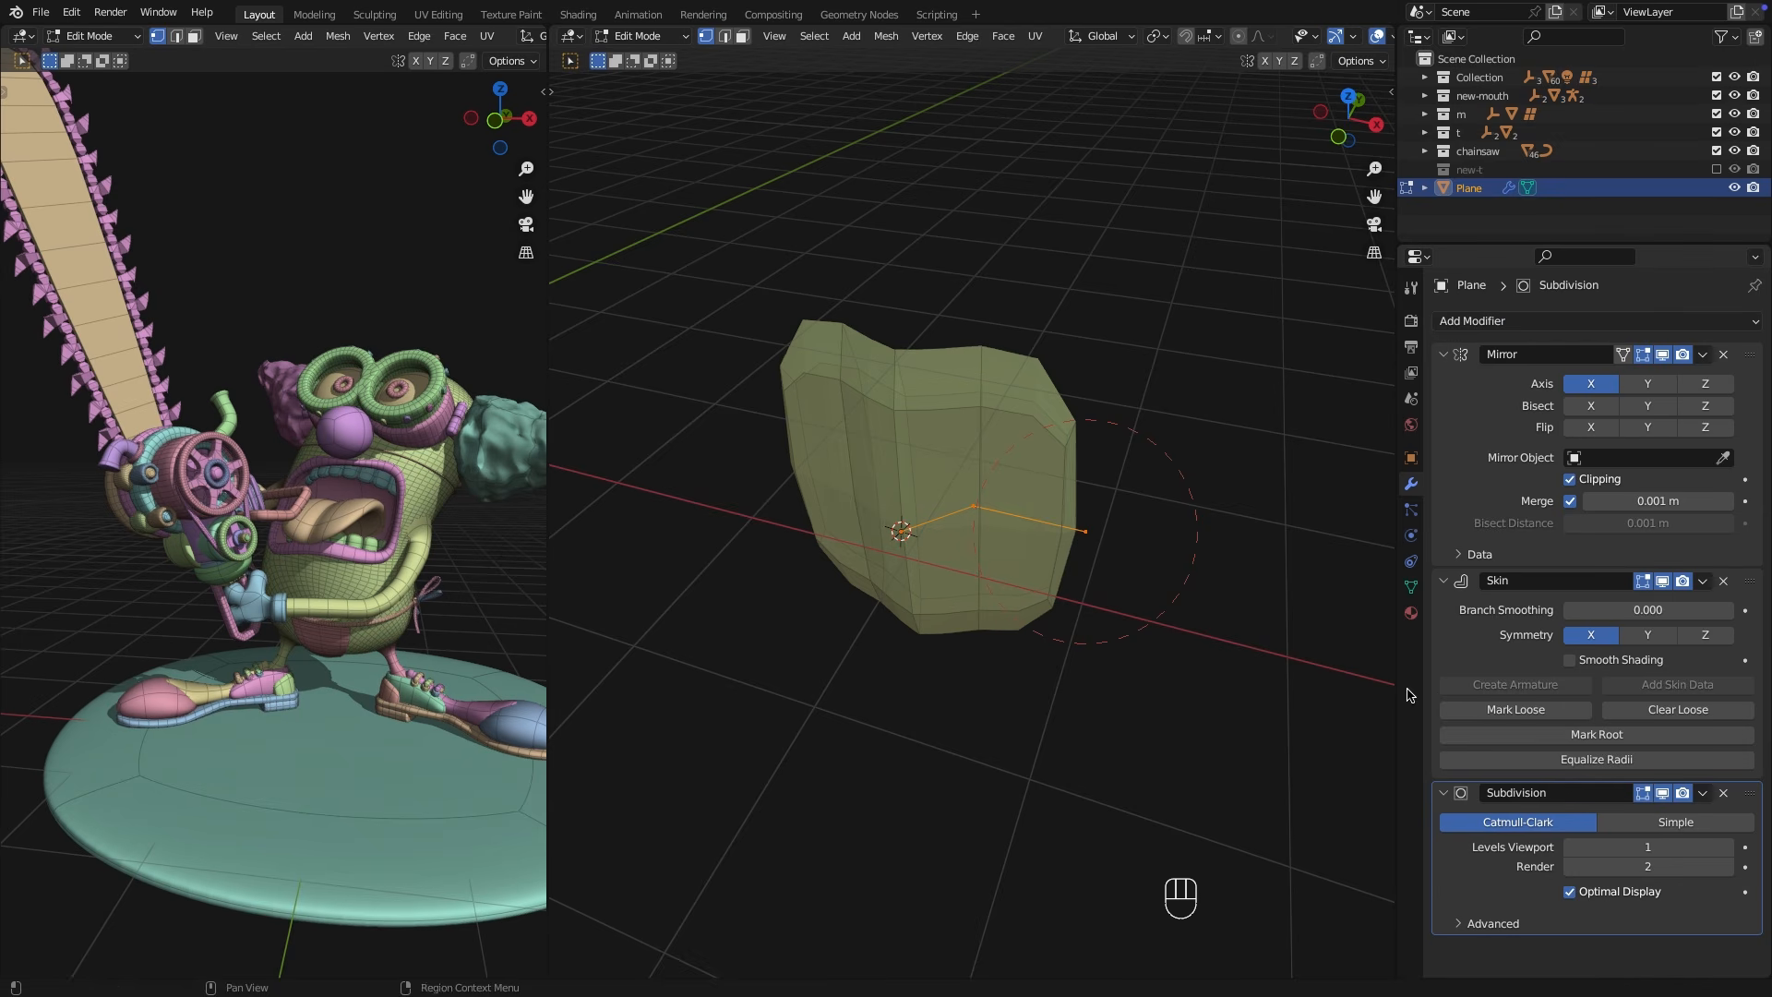
middle_click_drag(1275, 522, 960, 487)
Resize the outer end vertex's skin by about 0.746 along Y and reposition the vertex along Y.
key("ctrl+a")
key("y")
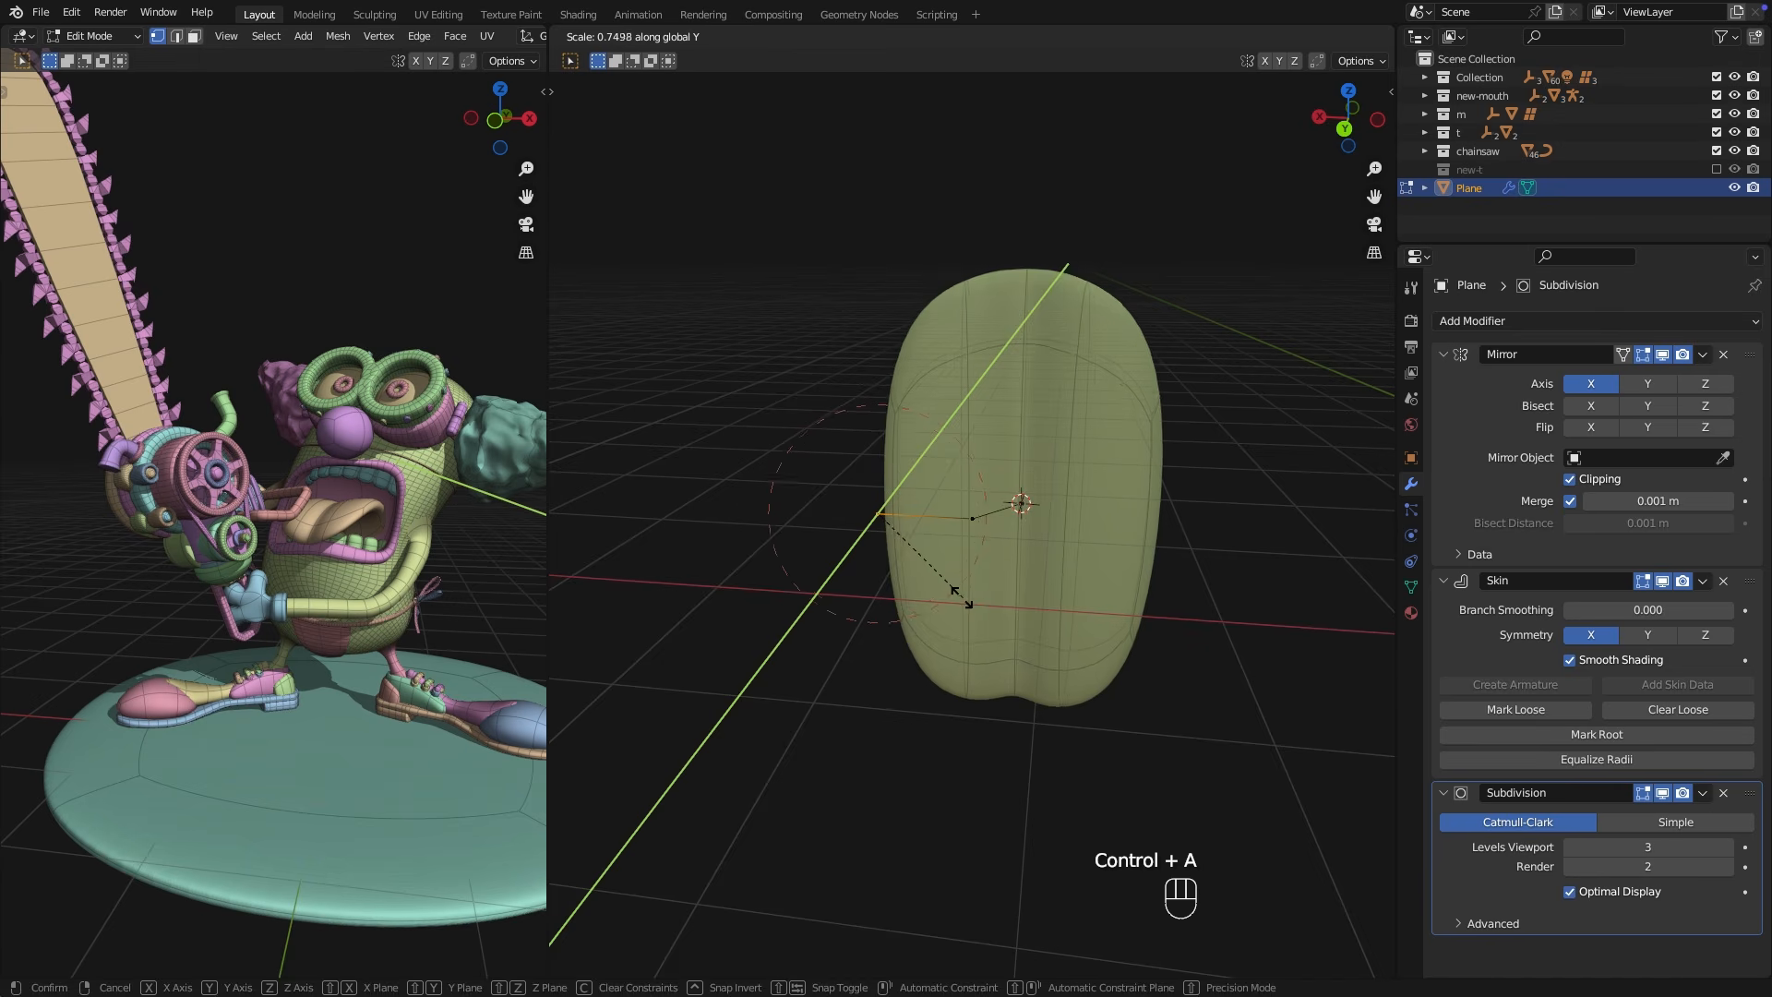
left_click(962, 597)
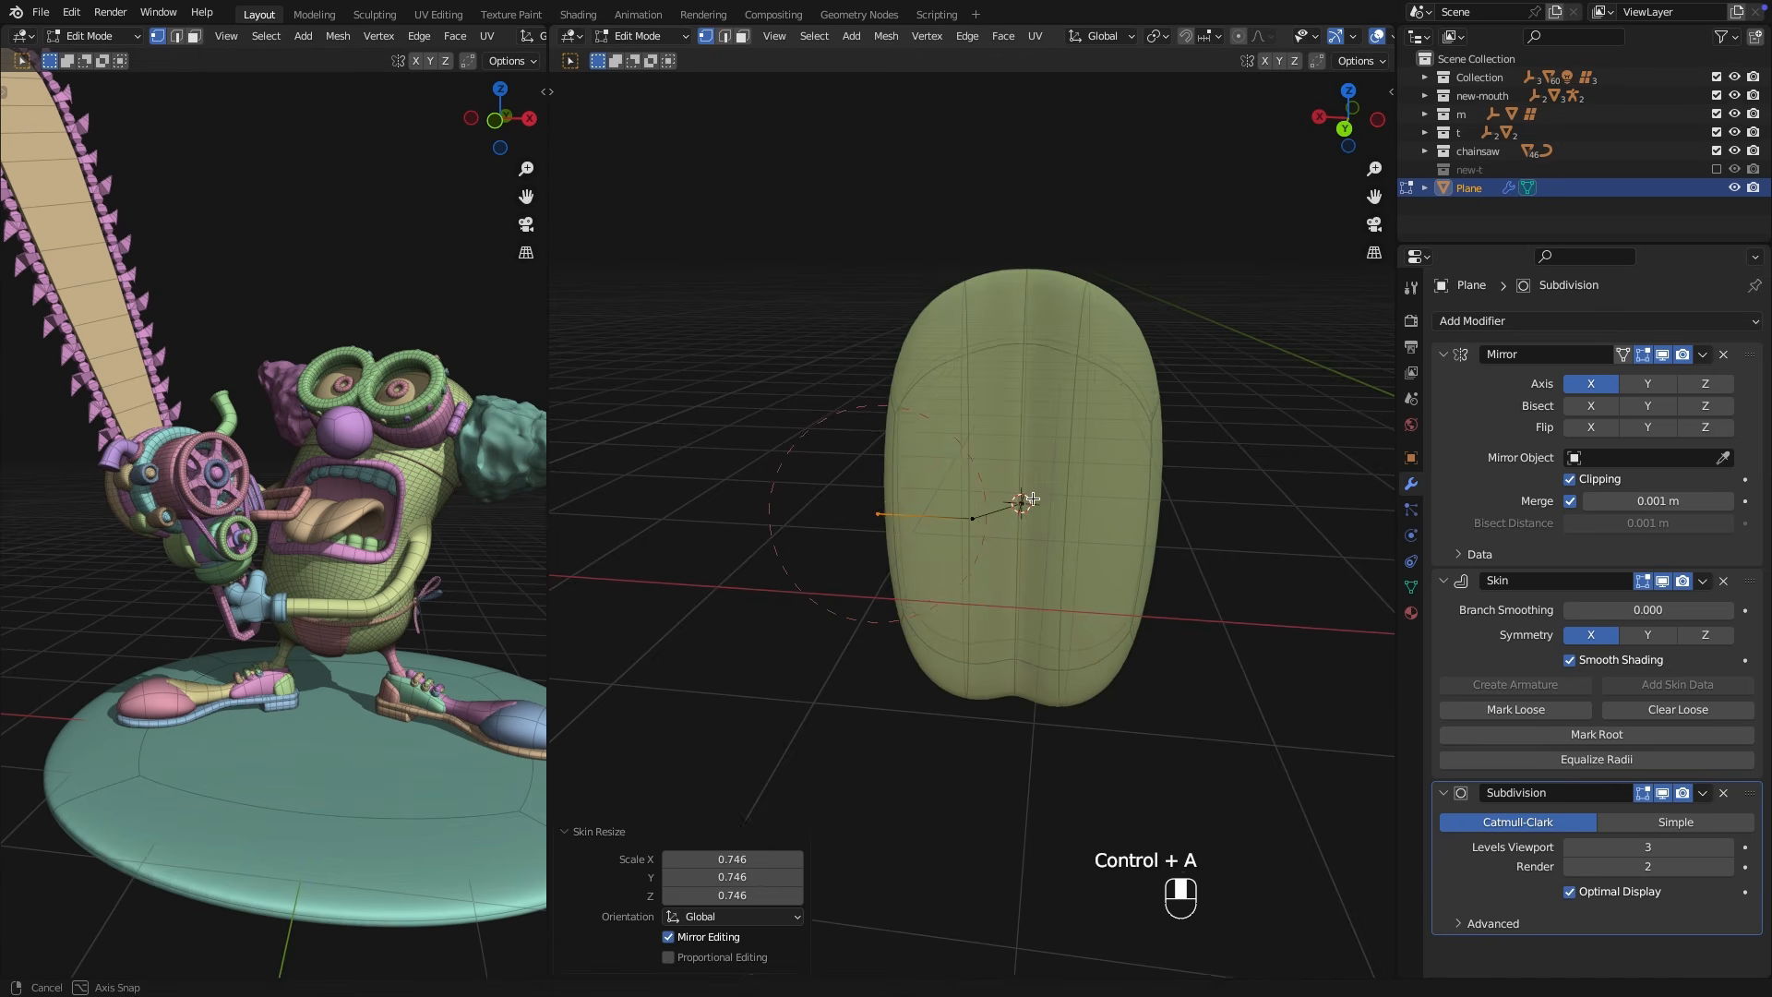
middle_click_drag(965, 596, 1088, 554)
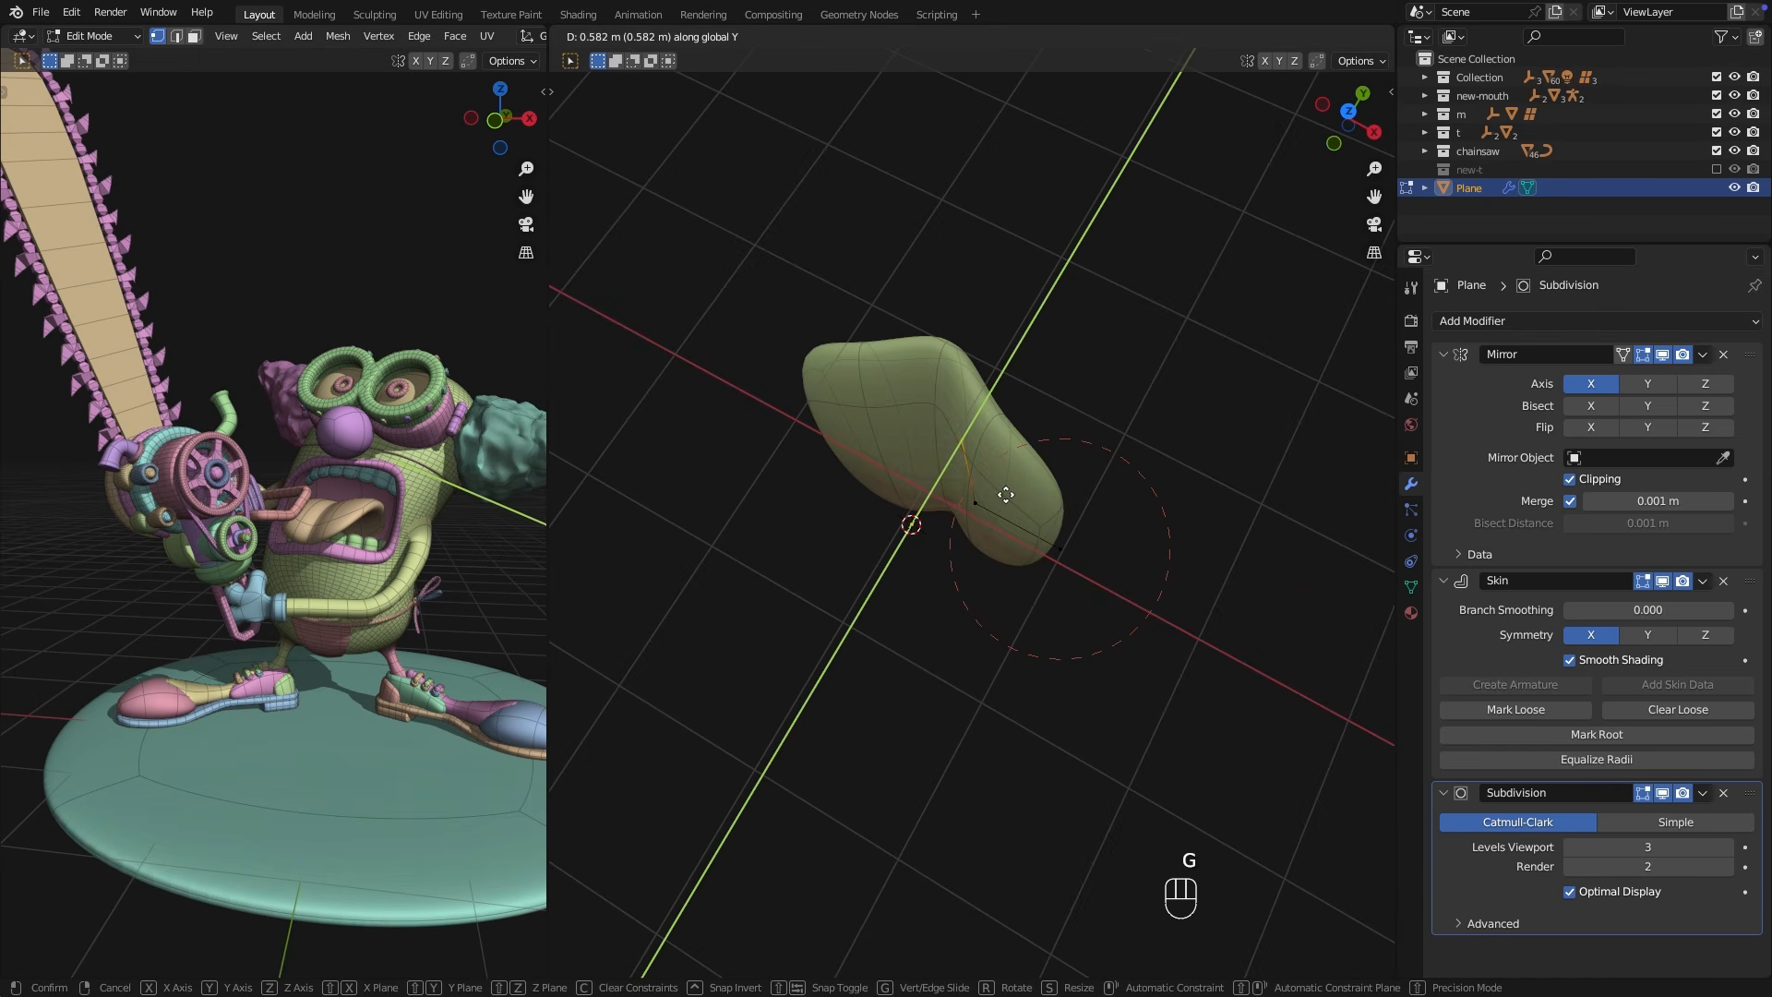
key("g")
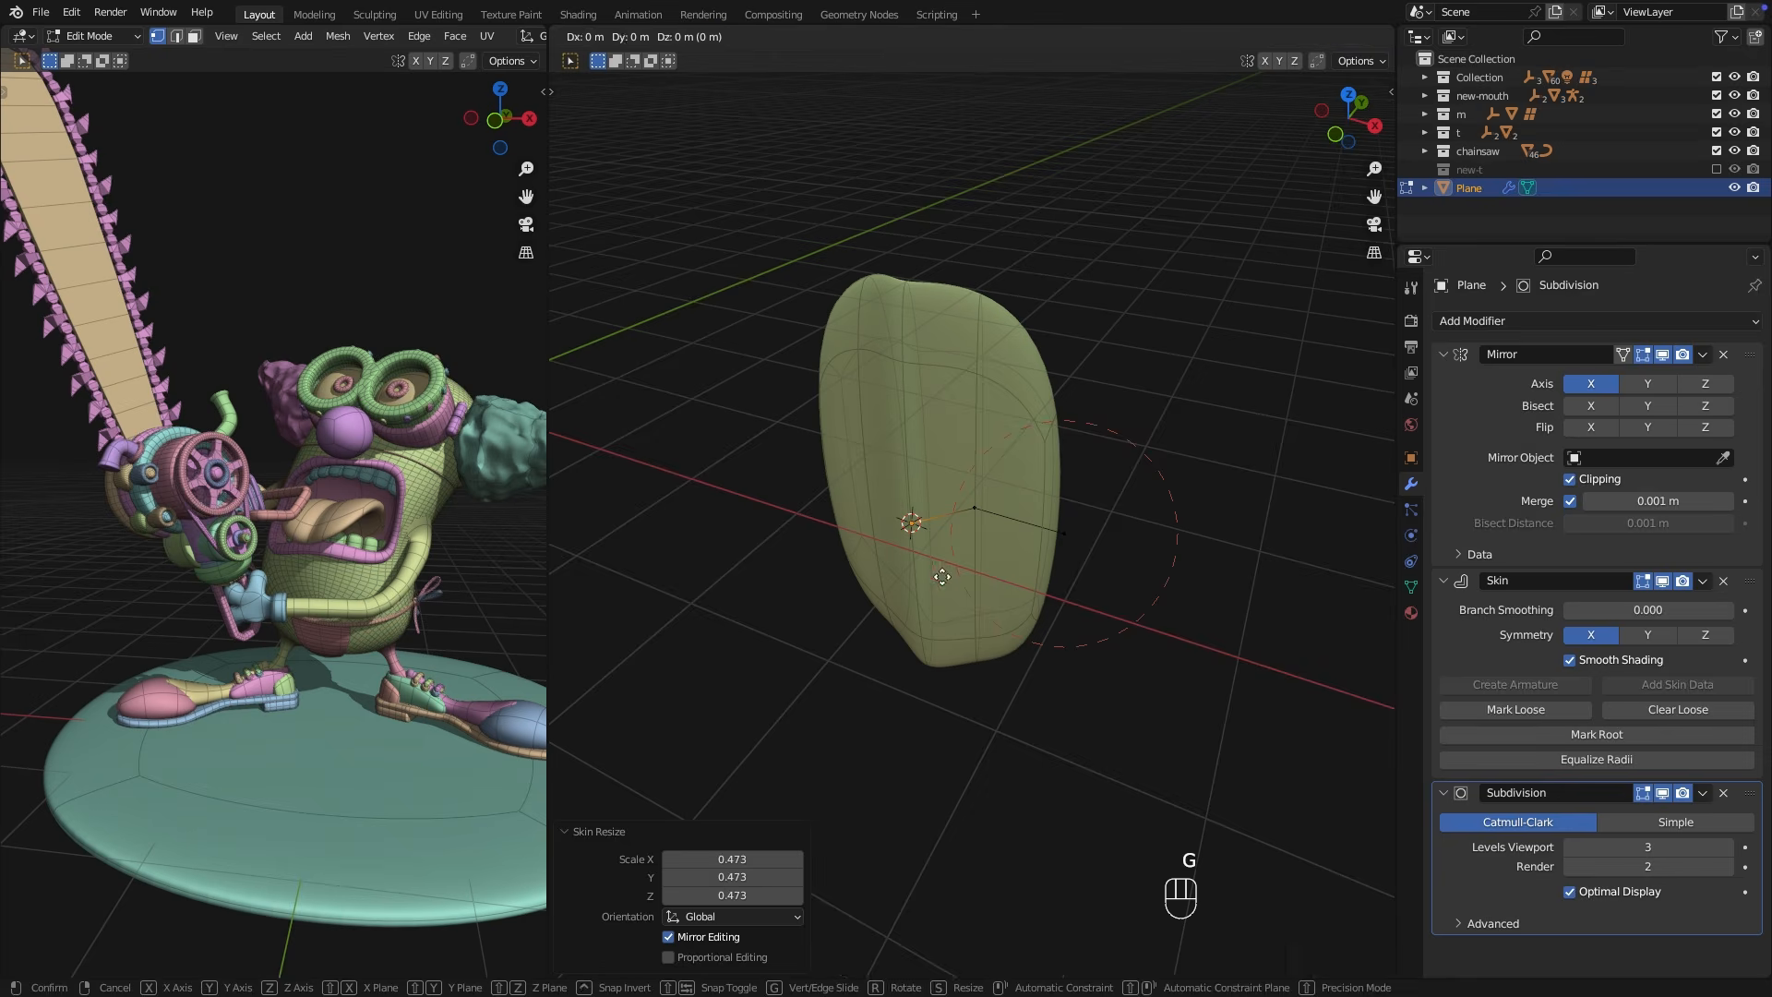
Add a Simple Deform modifier in Bend mode around the X axis with an angle of -239°.
left_click(1578, 322)
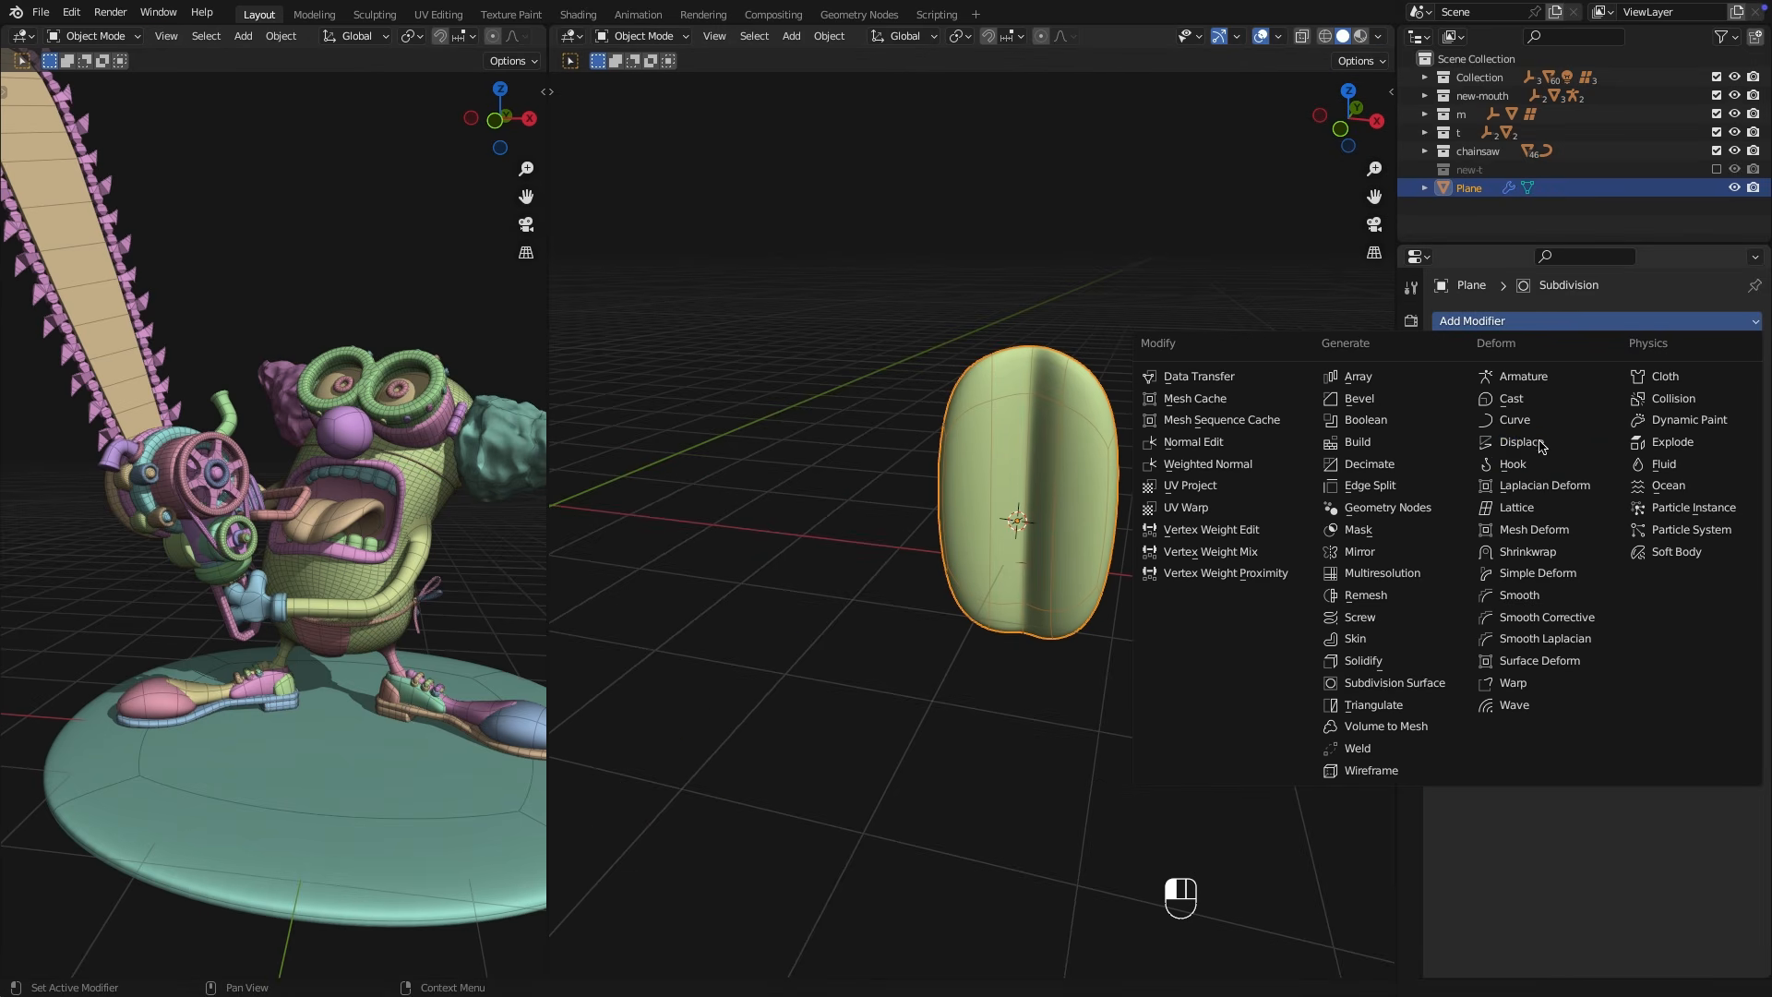
left_click(1540, 574)
left_click(1558, 464)
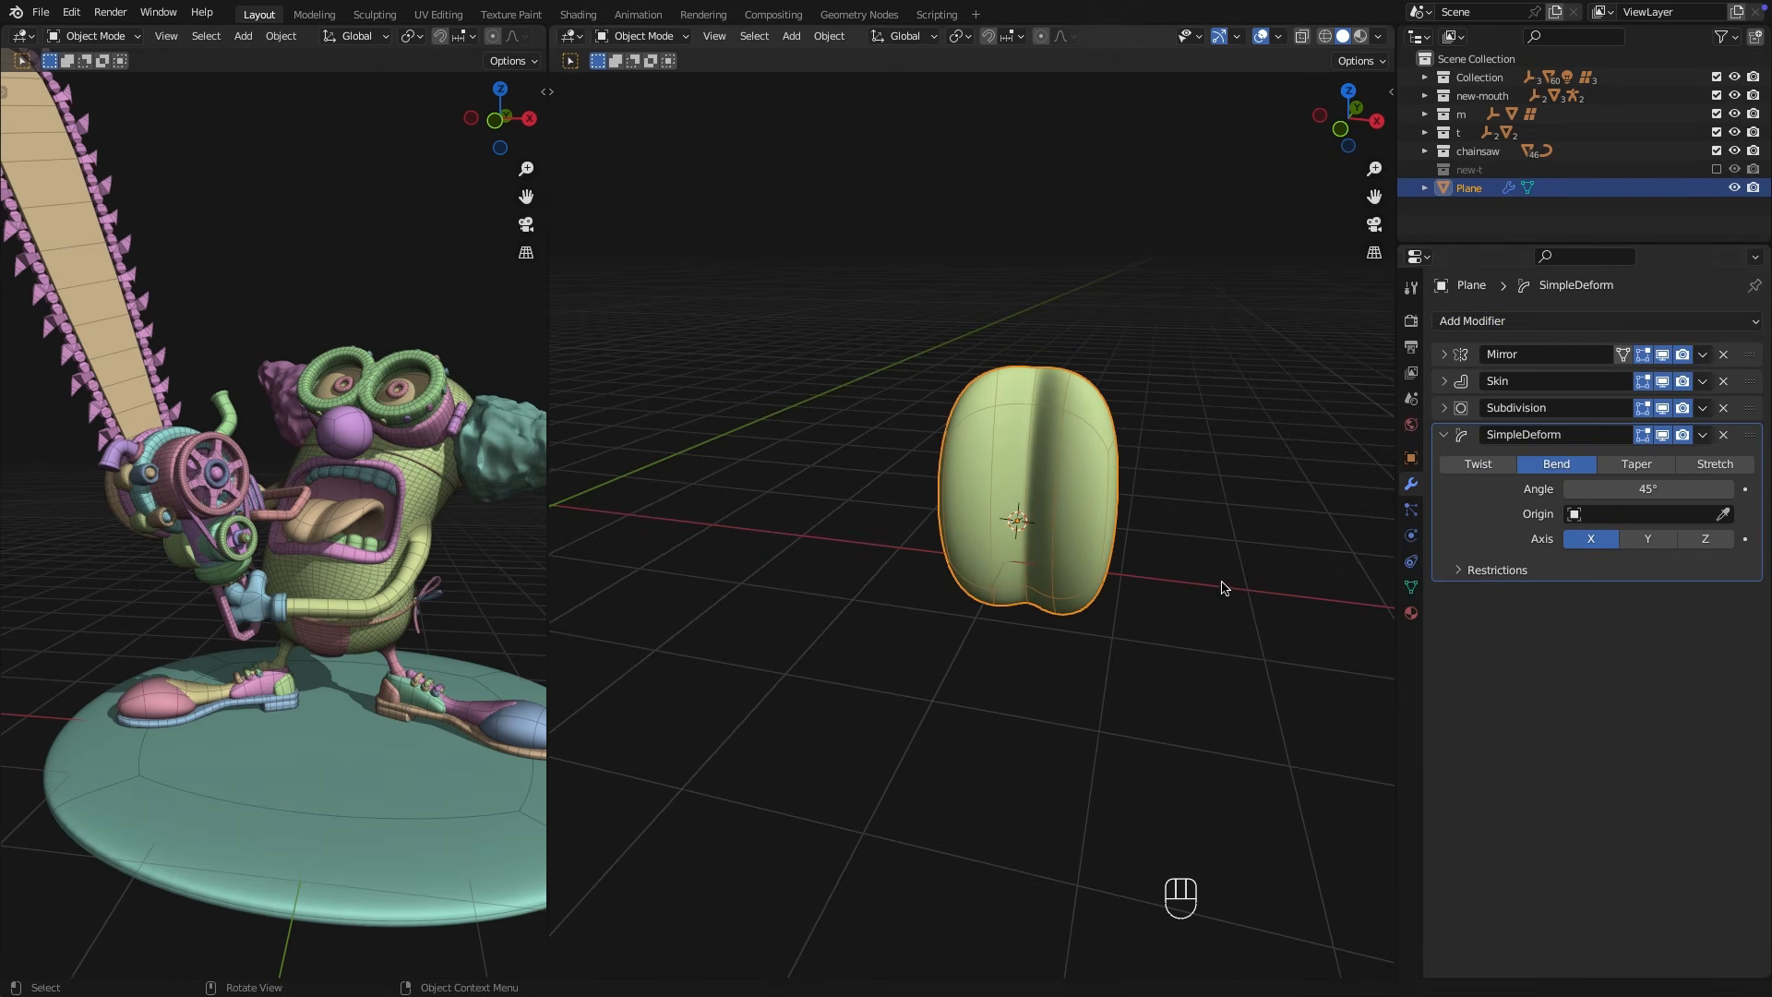
key("KP_3")
left_click_drag(1648, 488, 1707, 488)
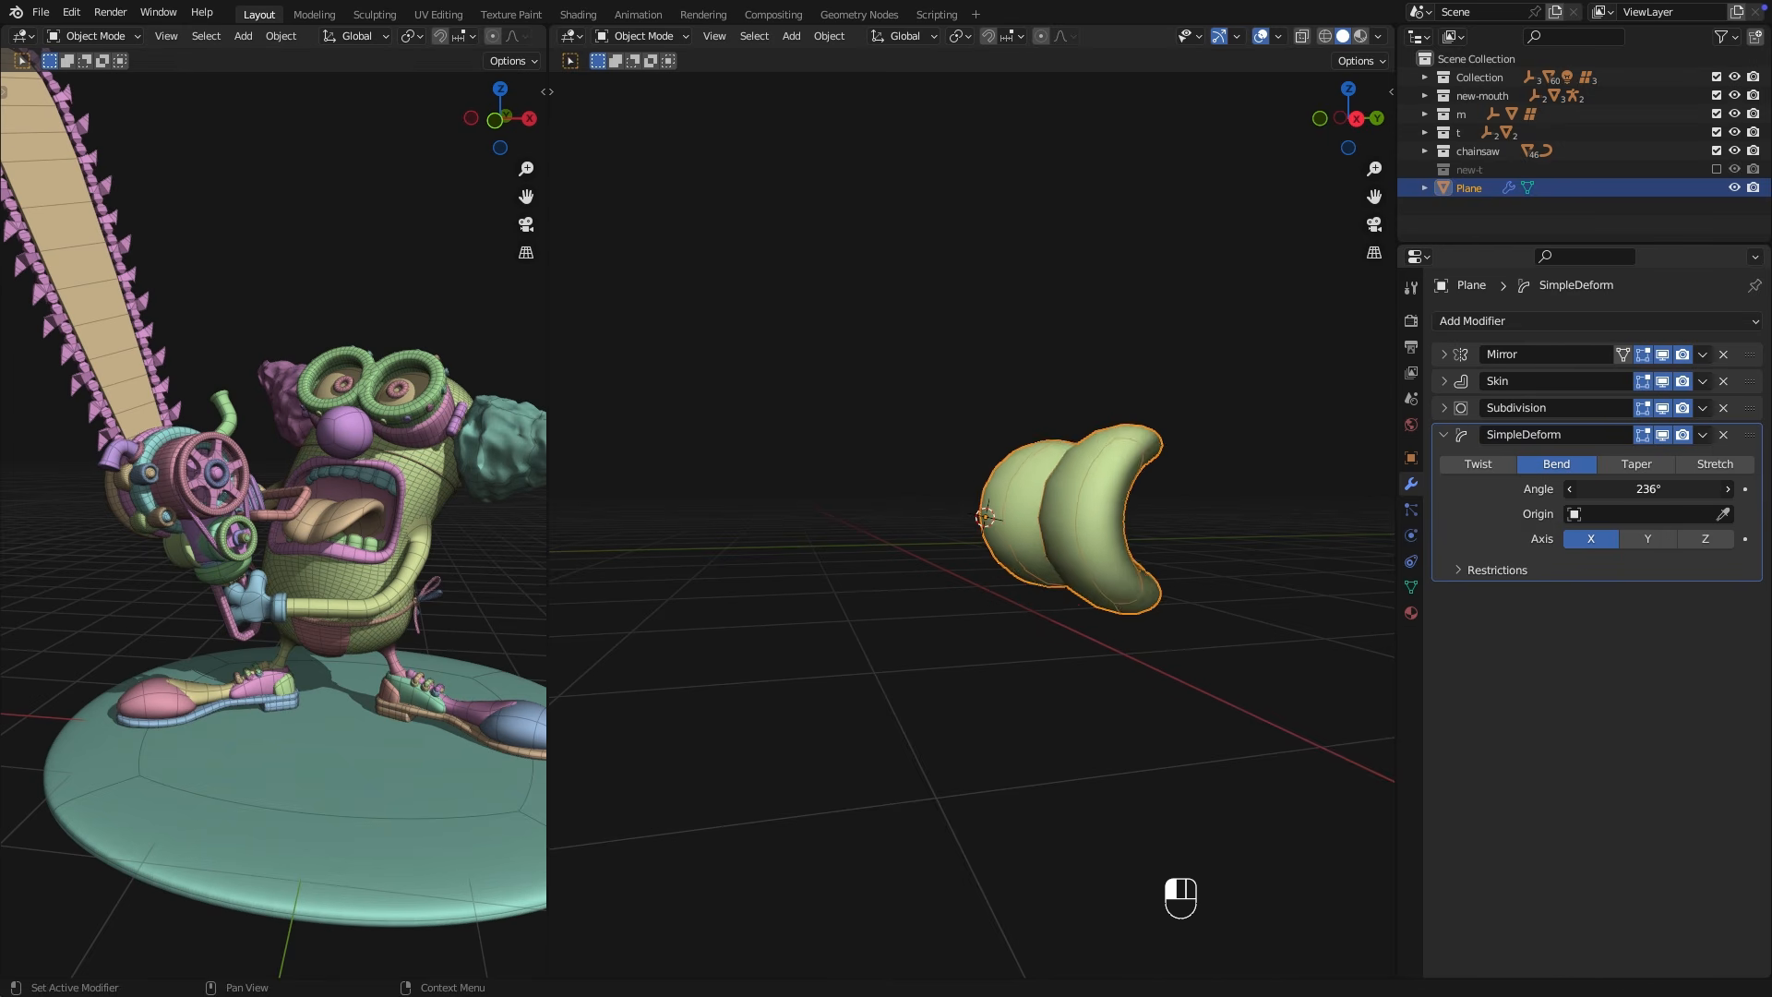
mouse_move(1160, 528)
middle_mouse_down()
mouse_move(1100, 633)
mouse_move(1206, 507)
mouse_move(1191, 517)
middle_mouse_up()
left_click_drag(1648, 489, 1498, 488)
middle_click_drag(910, 463, 1156, 487)
Add a plain axes empty at the 3D cursor.
key("shift+a")
mouse_move(1156, 487)
left_click(1221, 663)
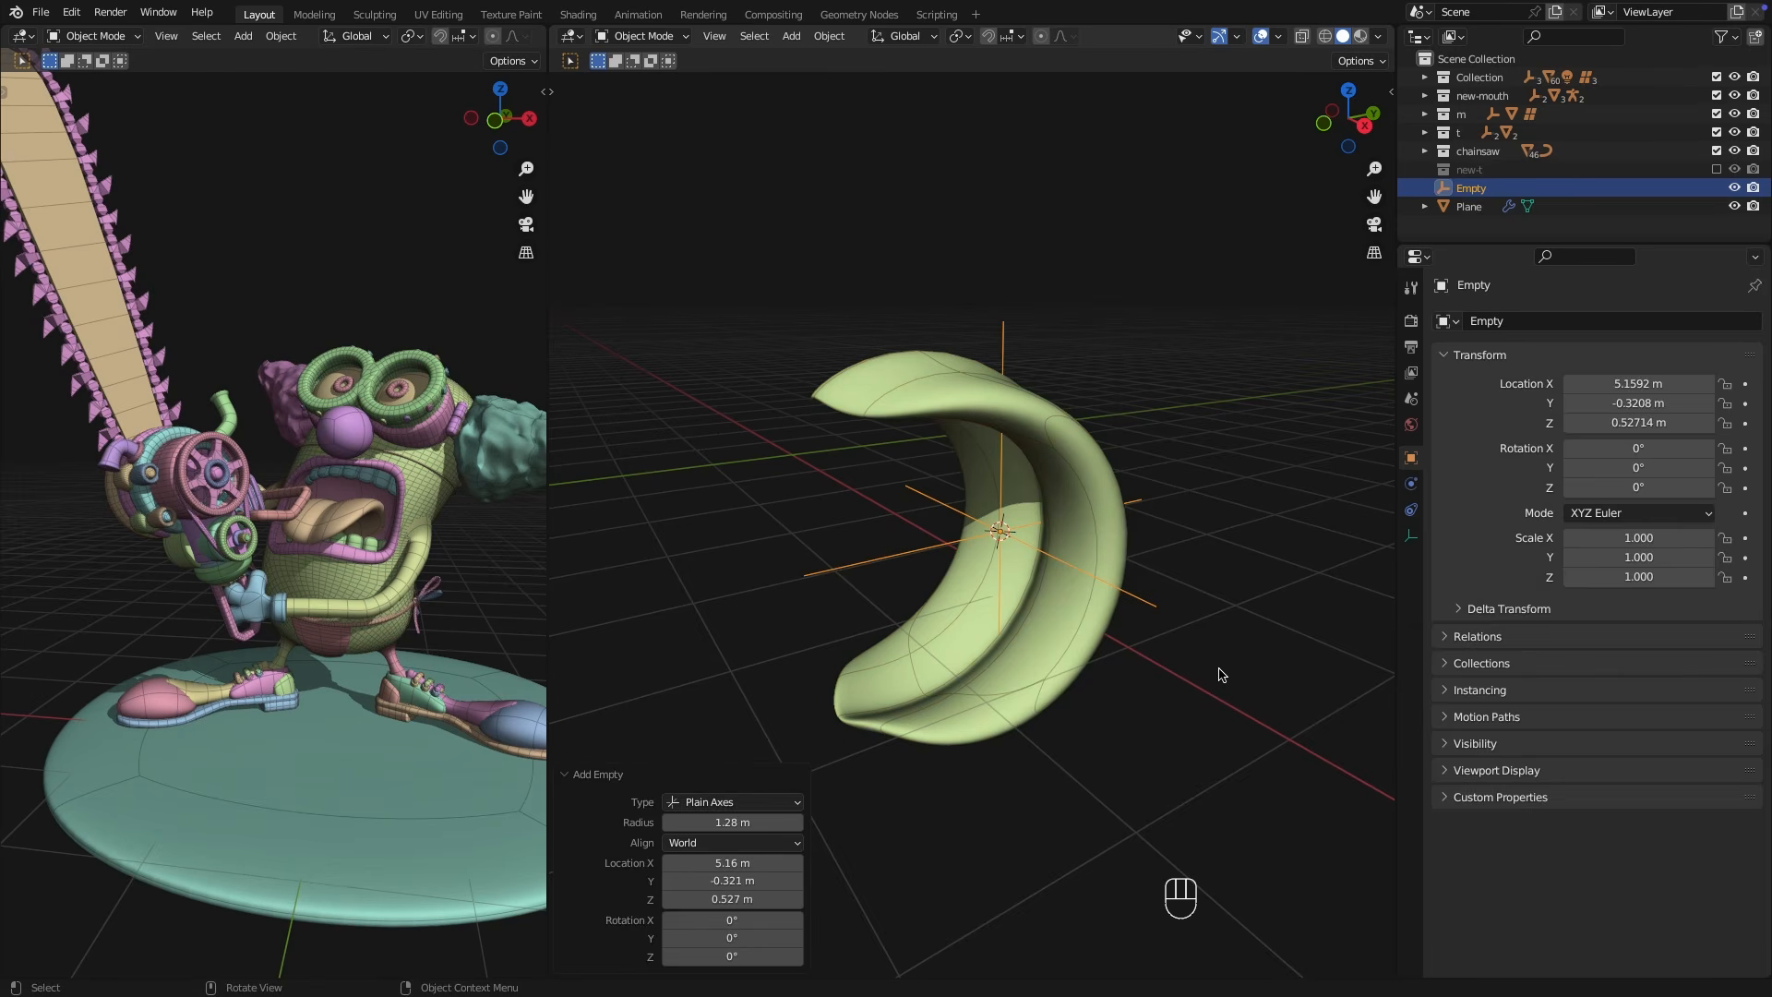
Assign the empty as the origin of the tongue's bend modifier and move the empty down below the 3D cursor.
left_click(1066, 477)
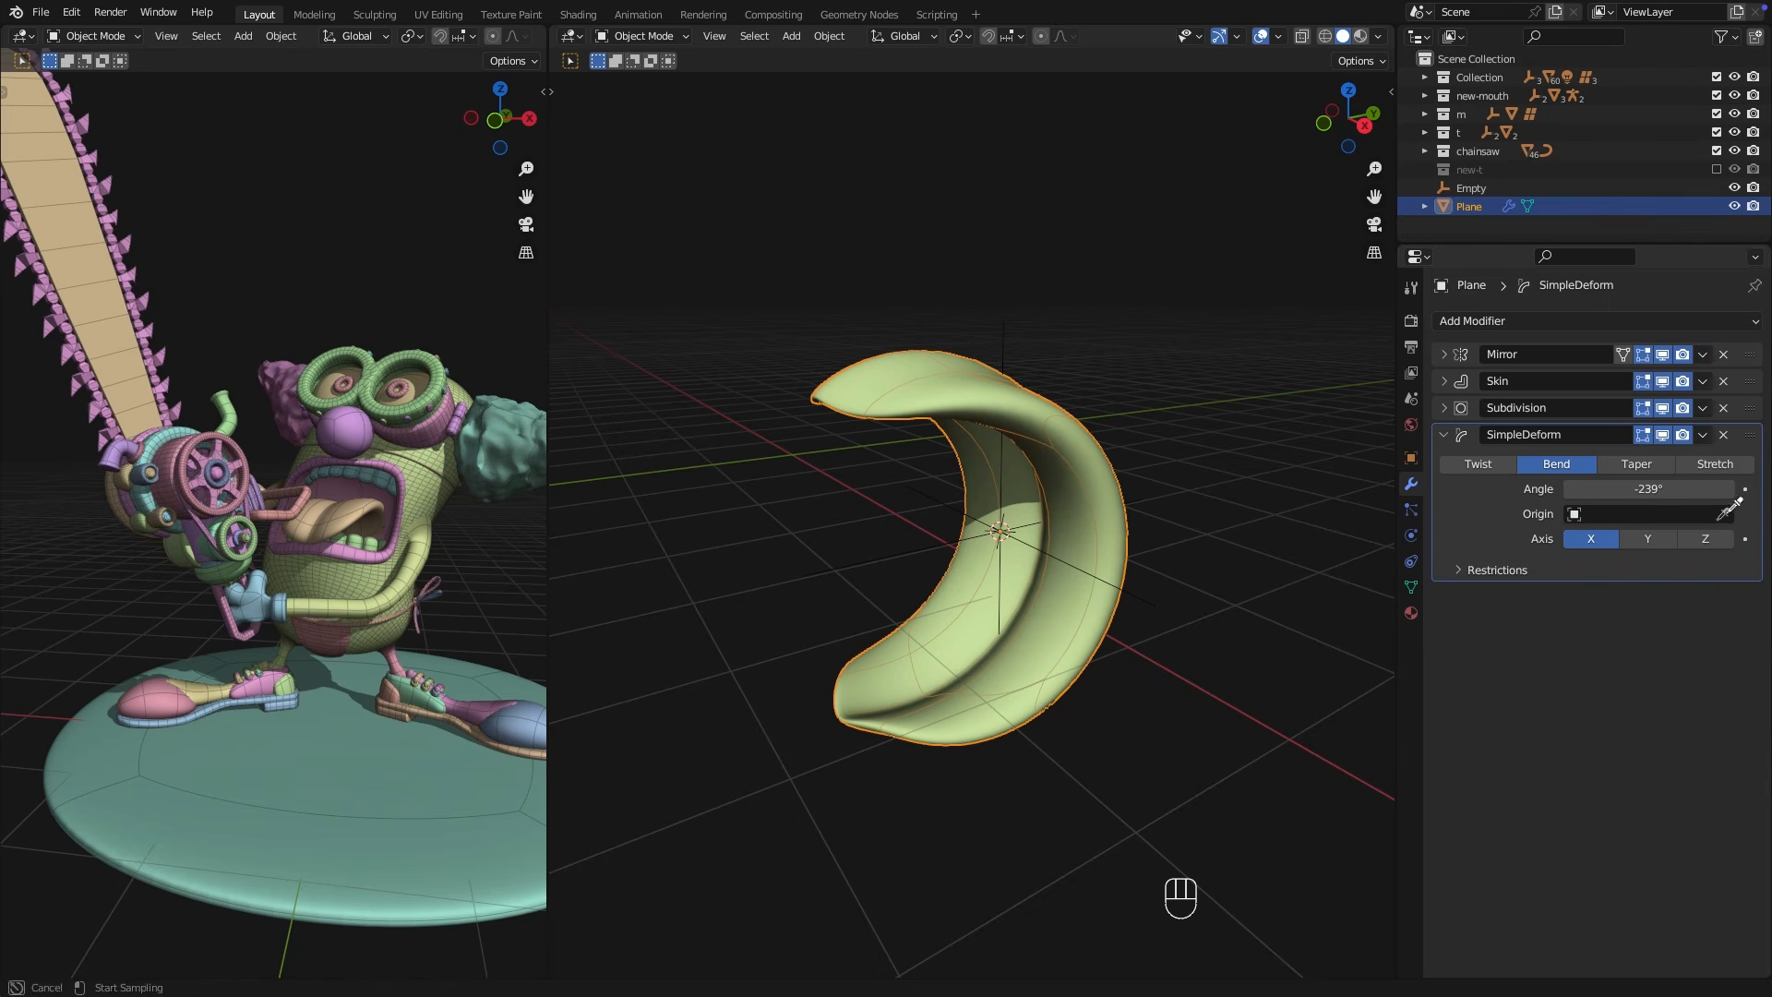
left_click(1045, 556)
key("g")
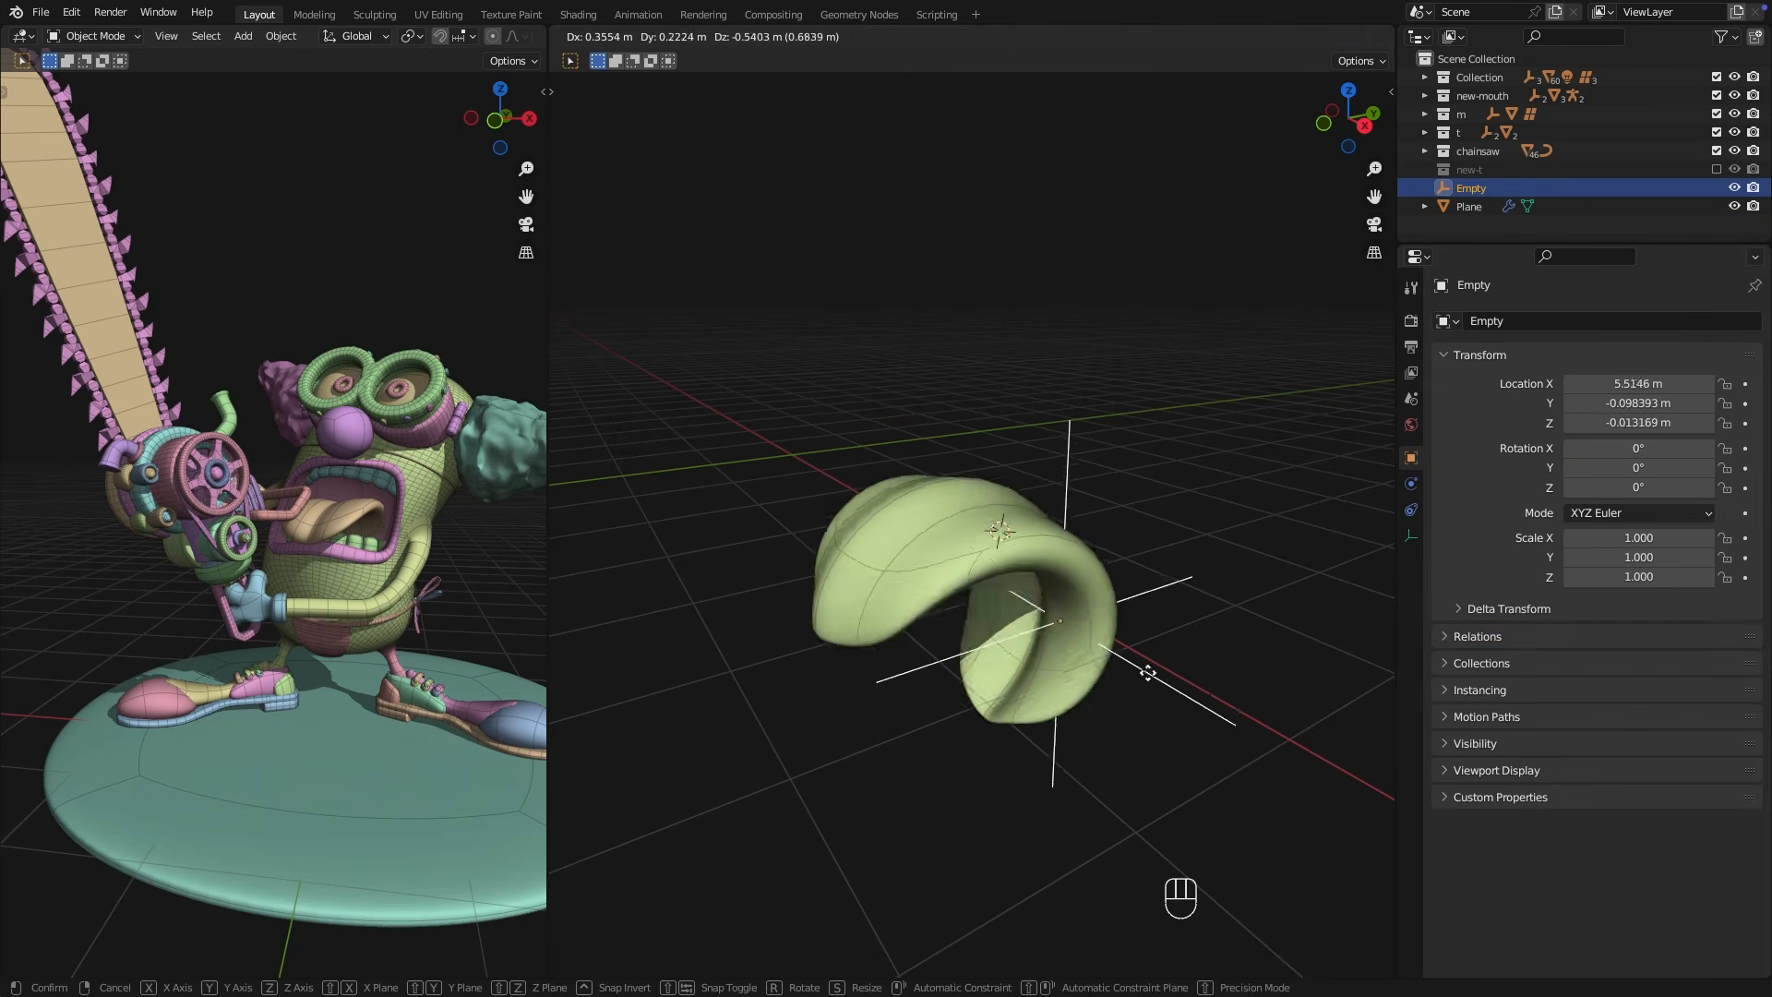
left_click(1117, 786)
Move the selected vertex of the tongue's base line by -0.375 m along Y.
left_click(1075, 656)
key("Tab")
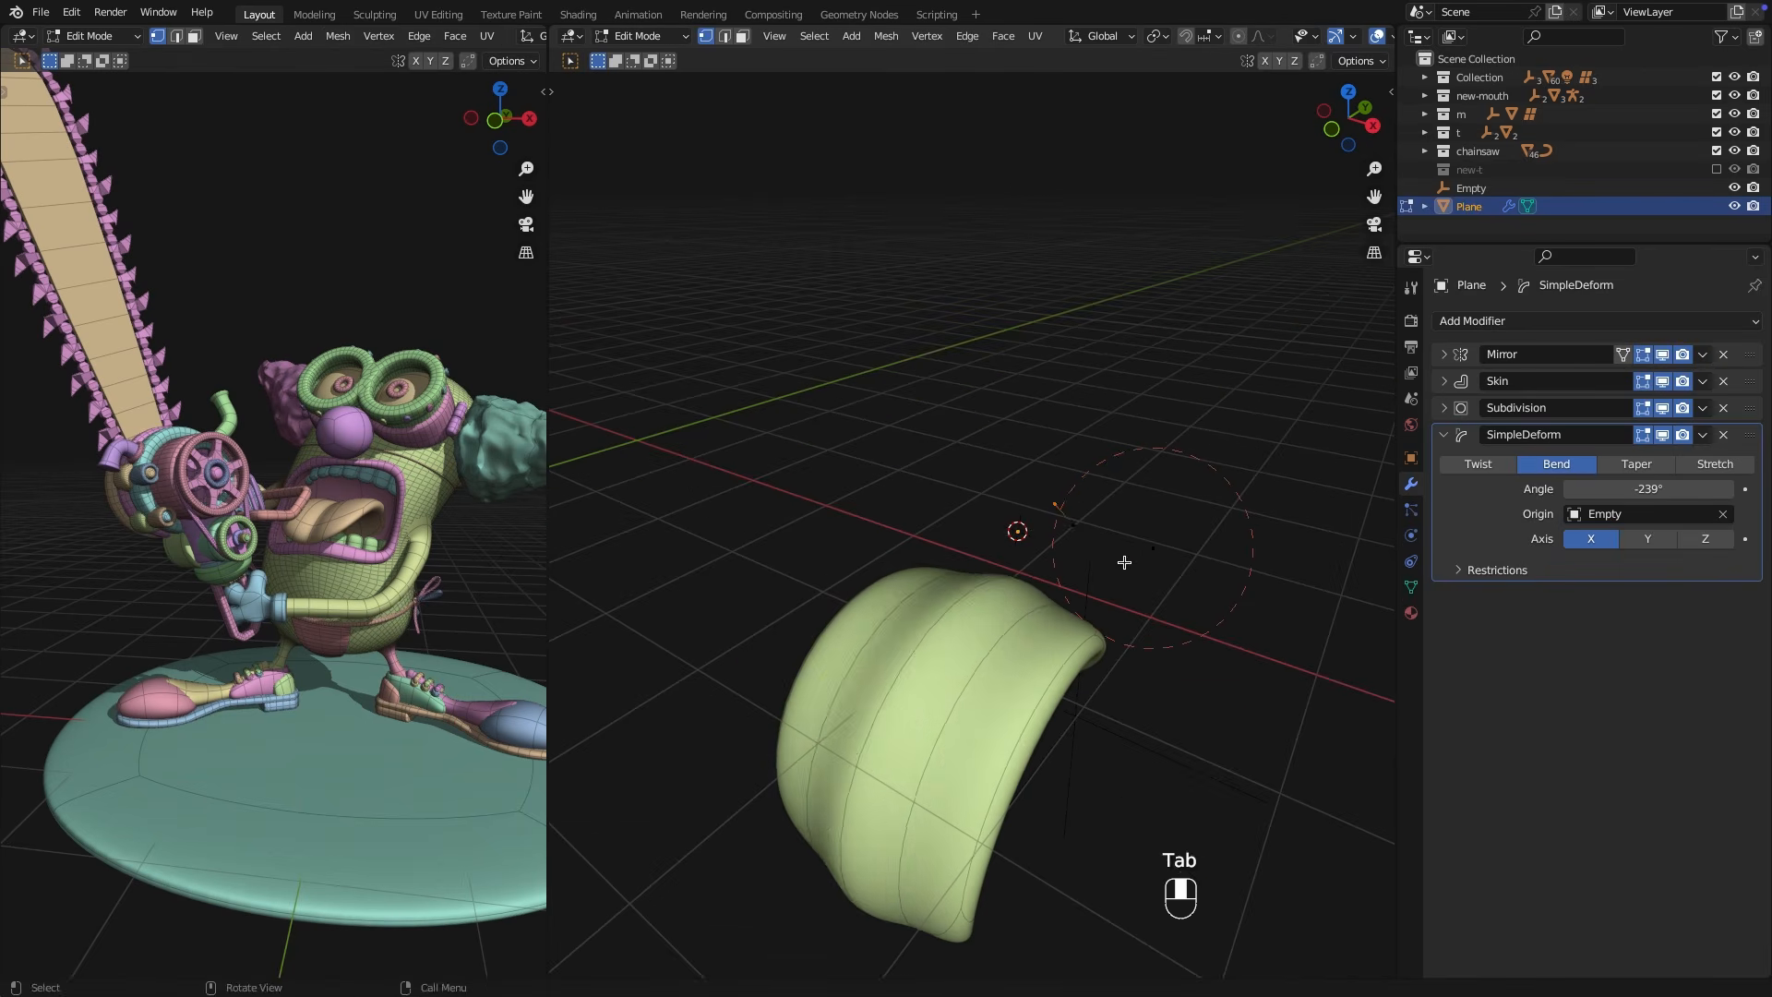
key("y")
left_click(1066, 540)
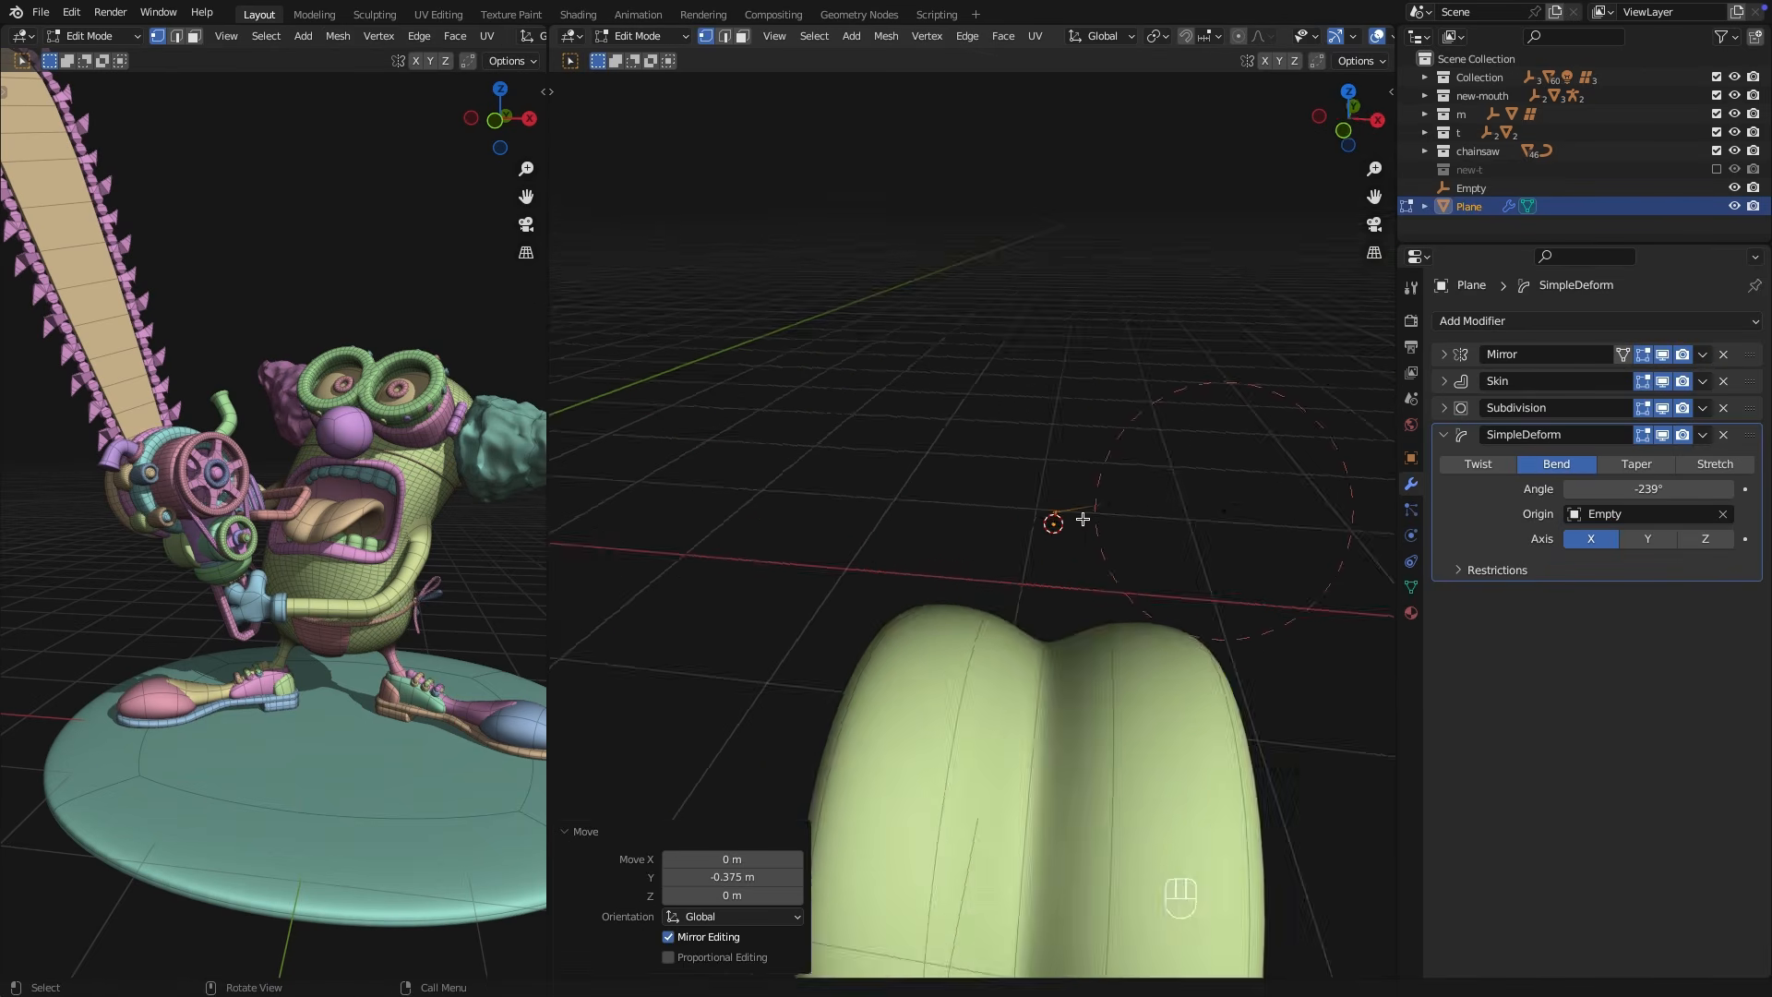
middle_click_drag(1065, 540, 1149, 494)
left_click(1120, 534)
middle_click_drag(1149, 494, 1027, 523)
Set the bend angle to -118° and enlarge the tongue's skin by about 1.197.
key("Tab")
left_click_drag(1615, 491, 1666, 491)
middle_click_drag(775, 402, 813, 432)
key("Tab")
key("ctrl+a")
key("y")
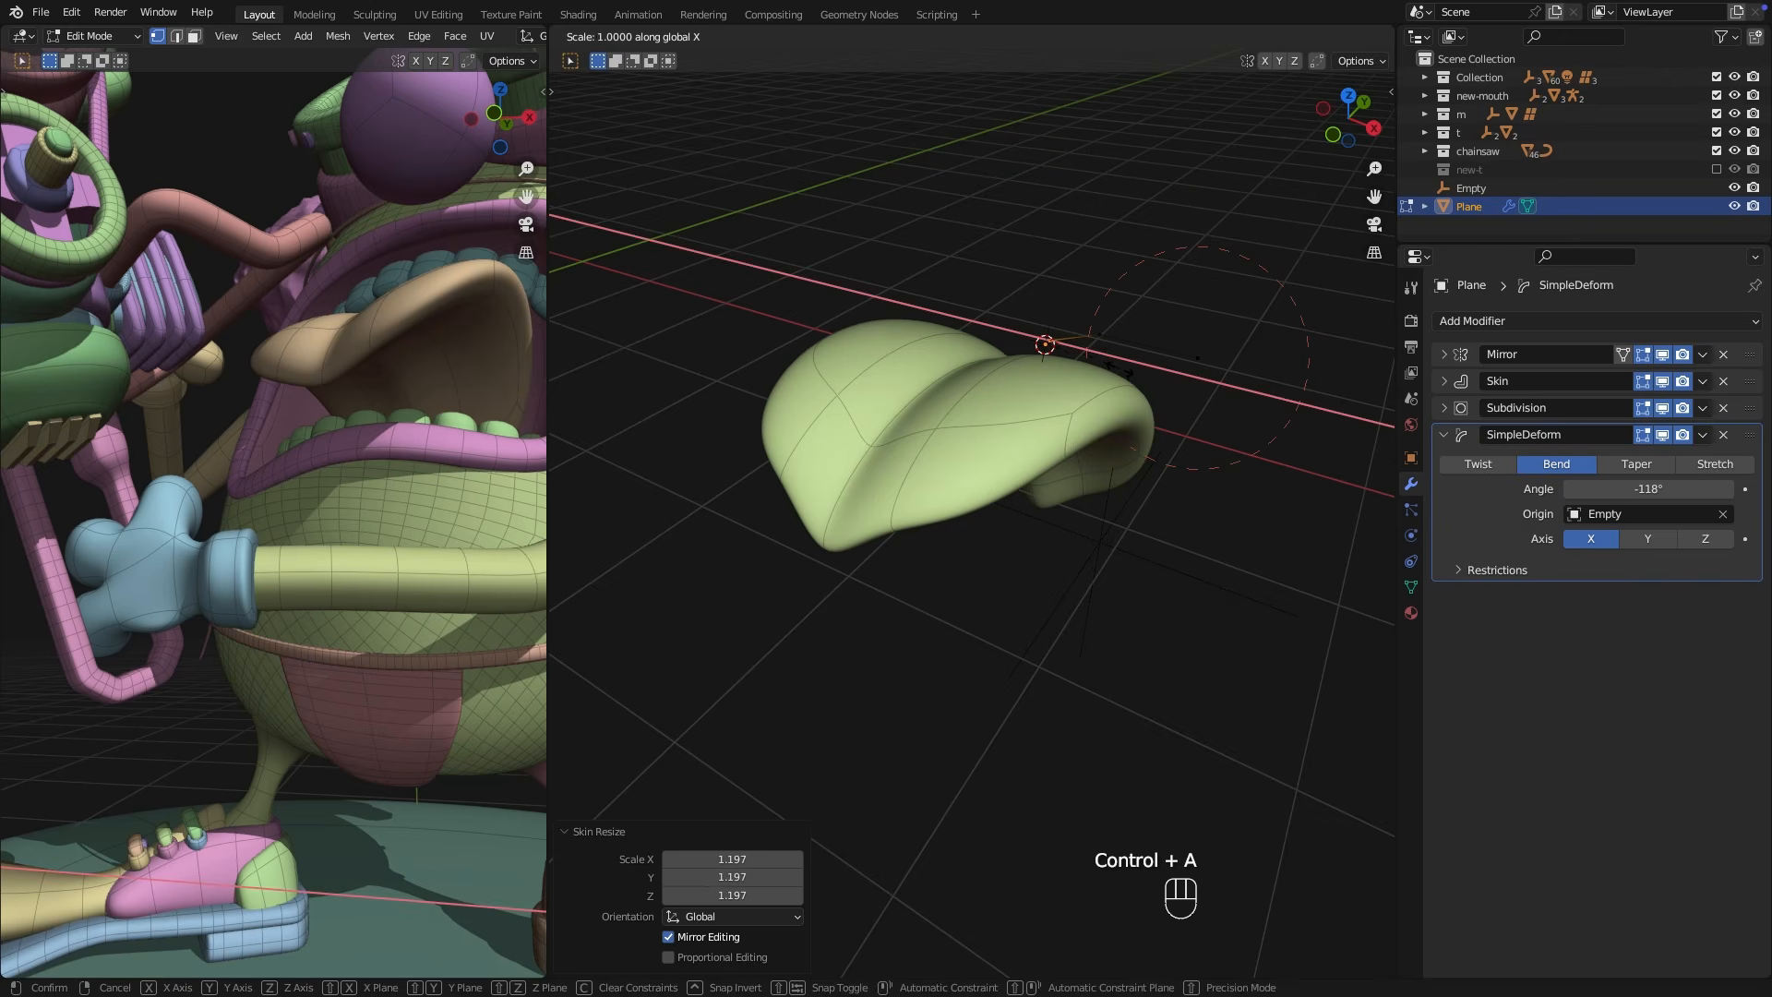
Duplicate the bend modifier and turn the copy into a Twist around the Y axis with no origin object.
left_click(1703, 435)
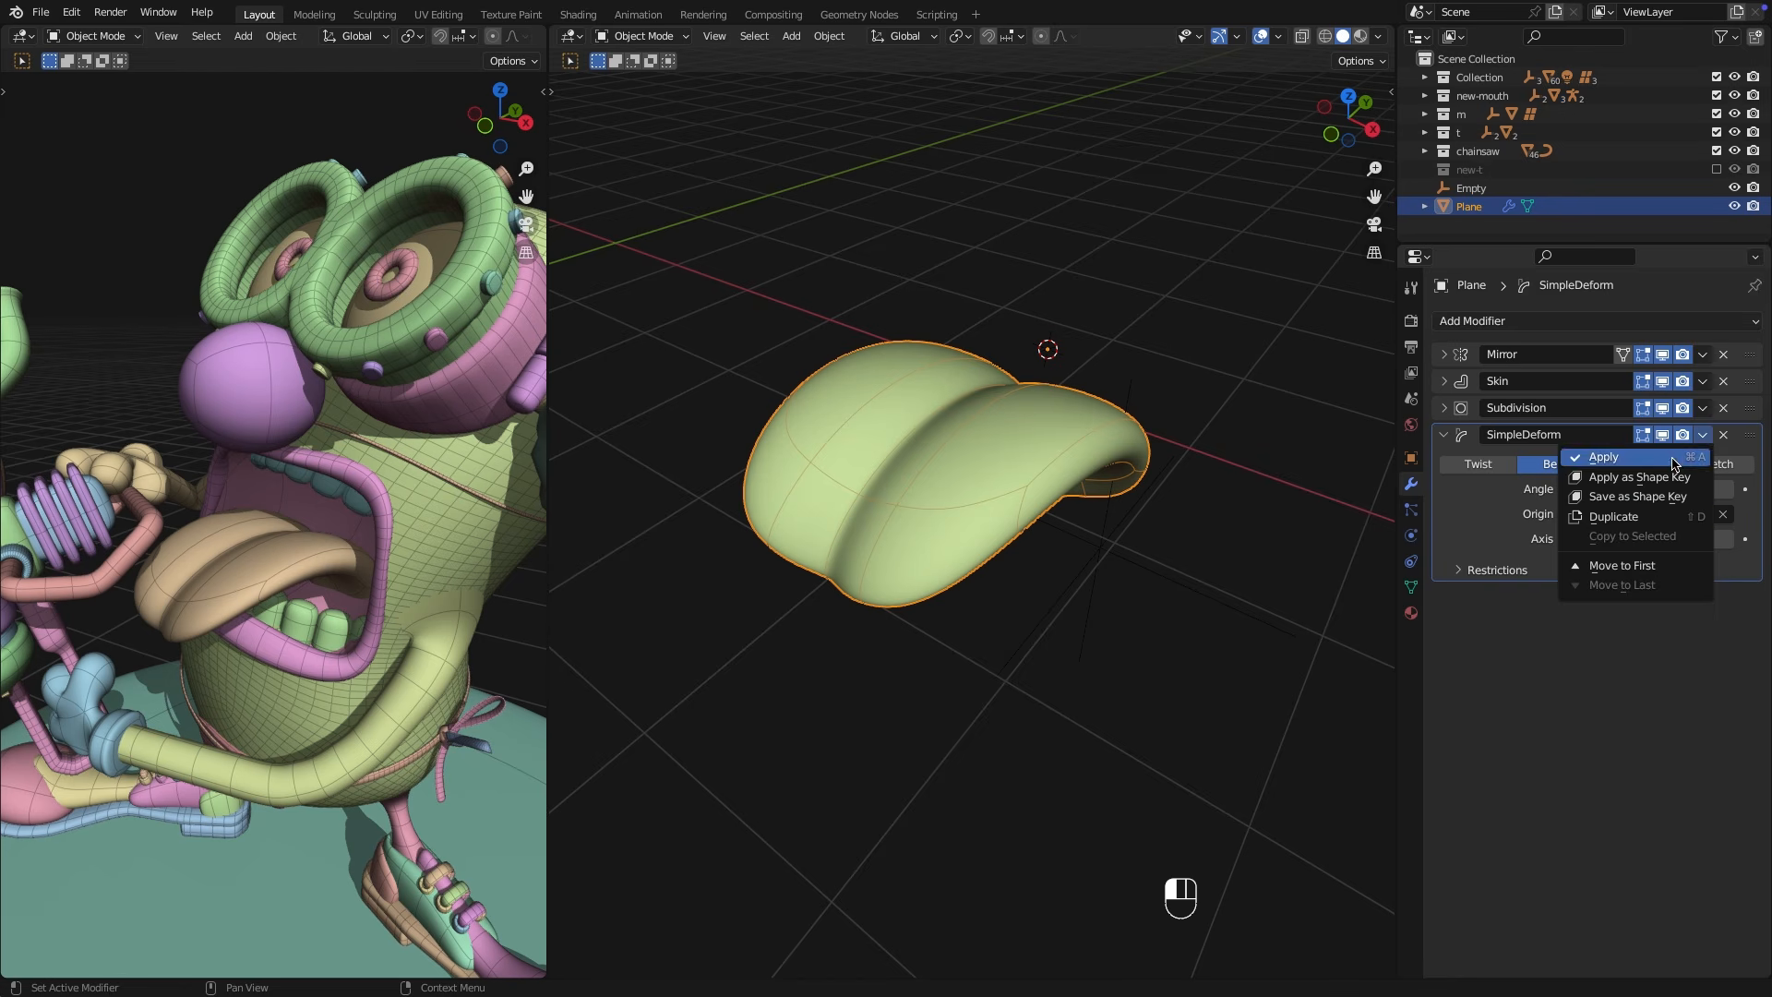
left_click(1648, 517)
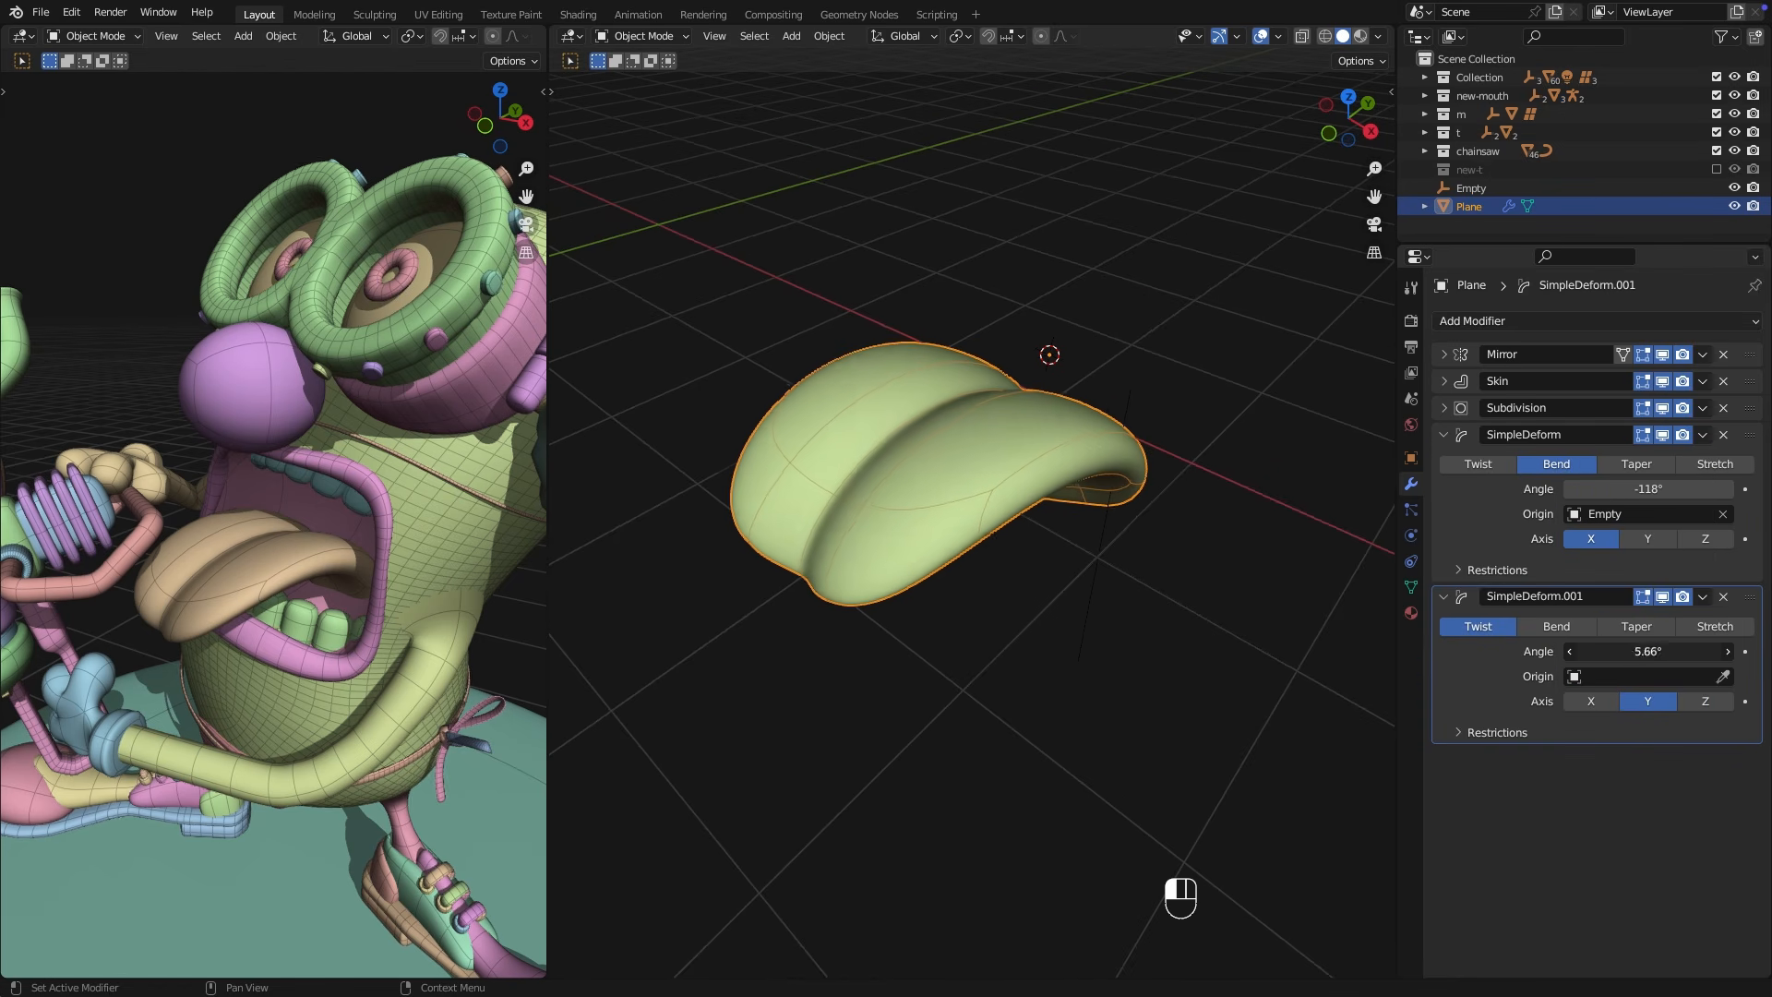
mouse_move(1648, 652)
left_mouse_down()
mouse_move(1589, 652)
mouse_move(1710, 652)
mouse_move(1655, 652)
left_mouse_up()
Adjust the bend angle to about -165° and the twist to about -41.6°, and enlarge the skin by about 1.632 along Y.
left_click_drag(1649, 489, 1610, 489)
middle_click_drag(779, 725, 818, 664)
left_click_drag(1649, 652, 1596, 652)
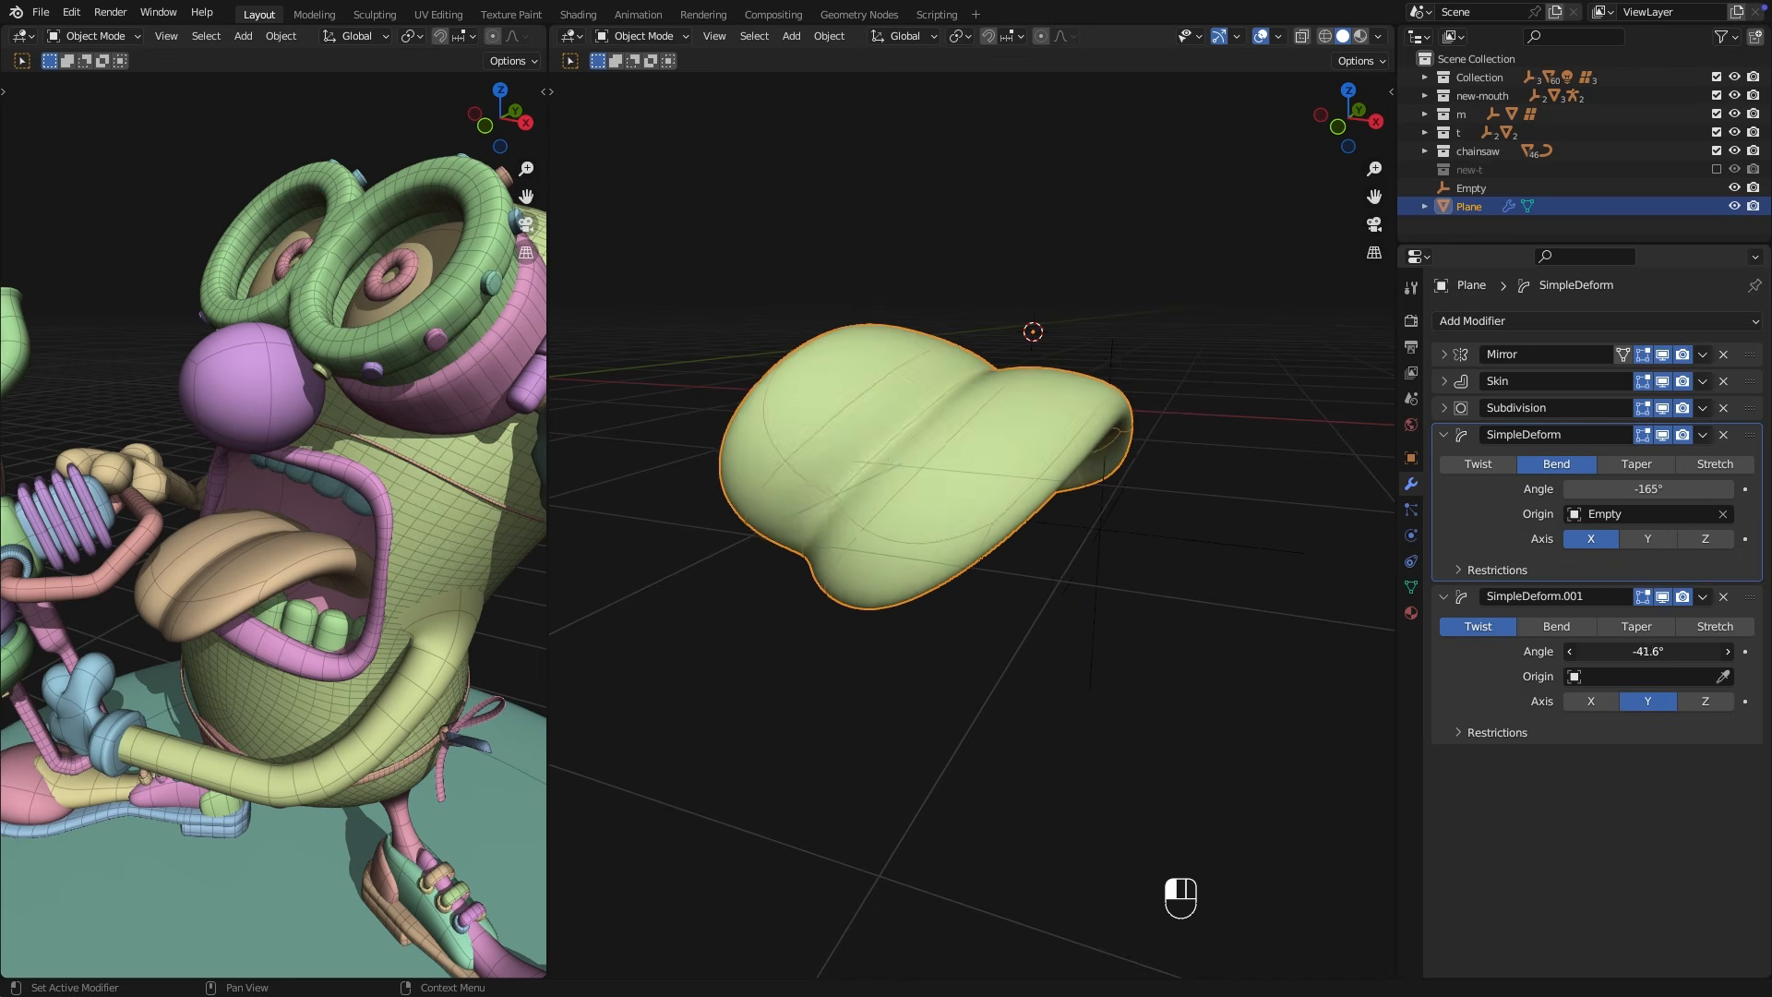
key("ctrl+a")
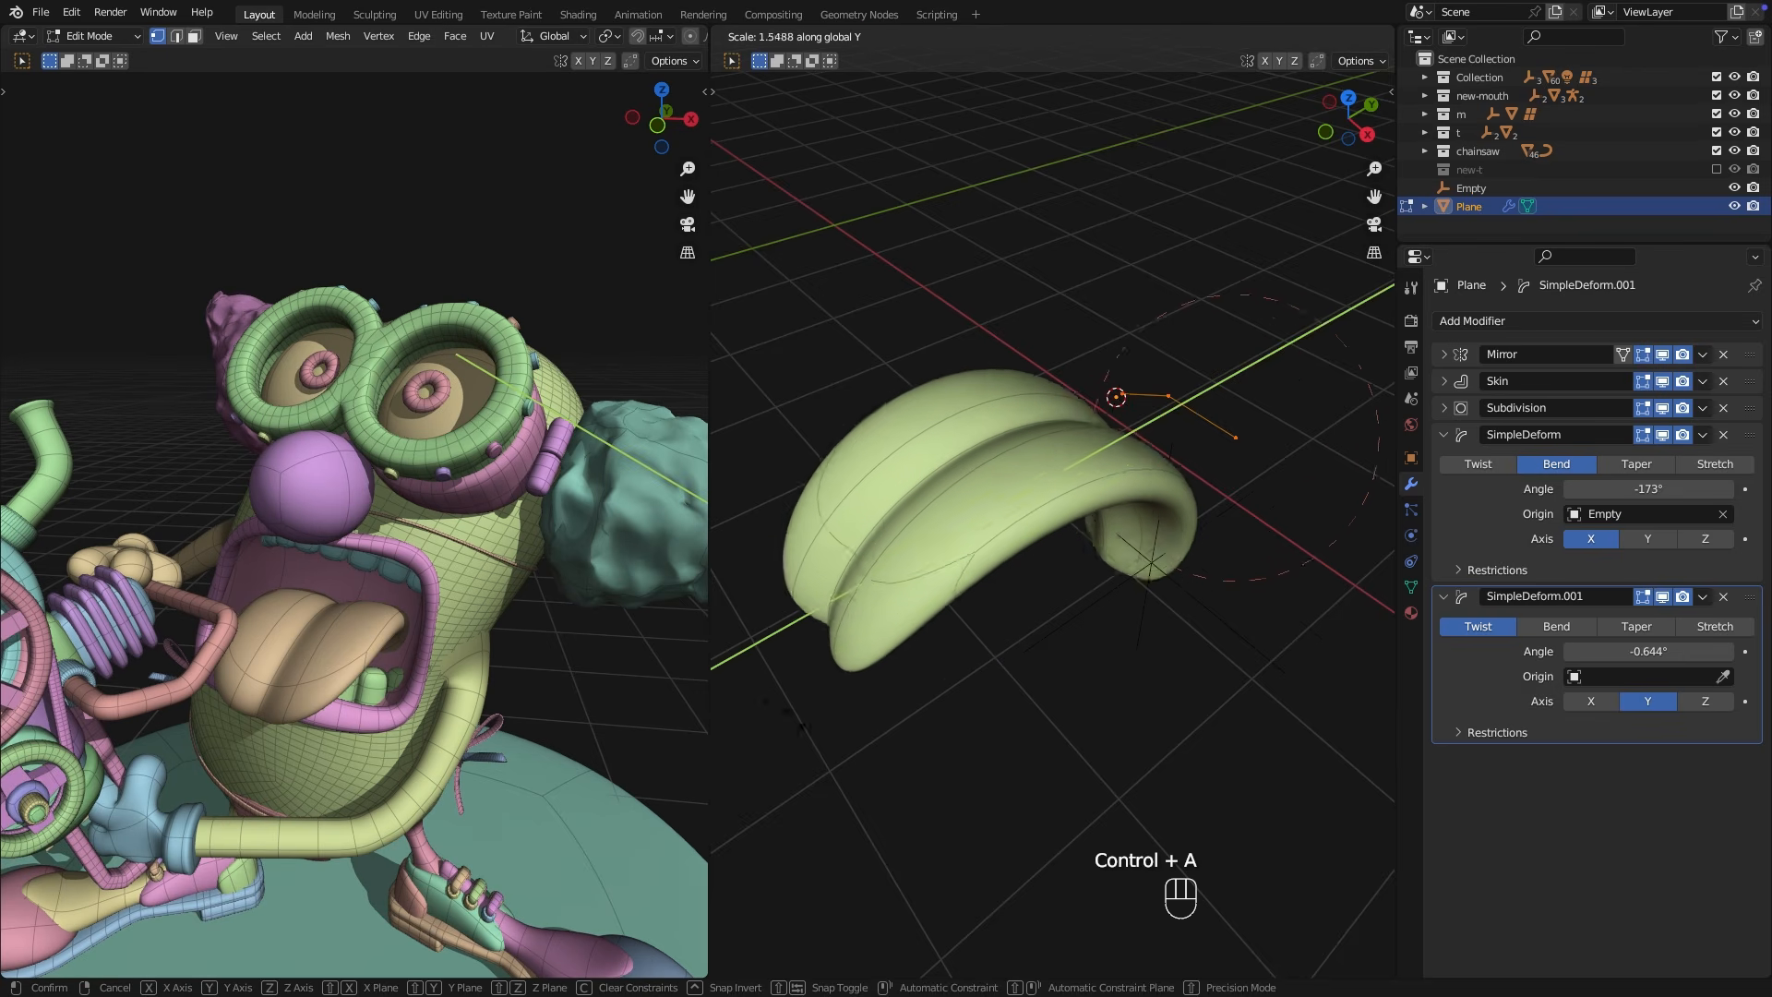
Duplicate the twist modifier as a Stretch along Y with factor 0.123, and set the twist angle to 15.2°.
left_click(1597, 321)
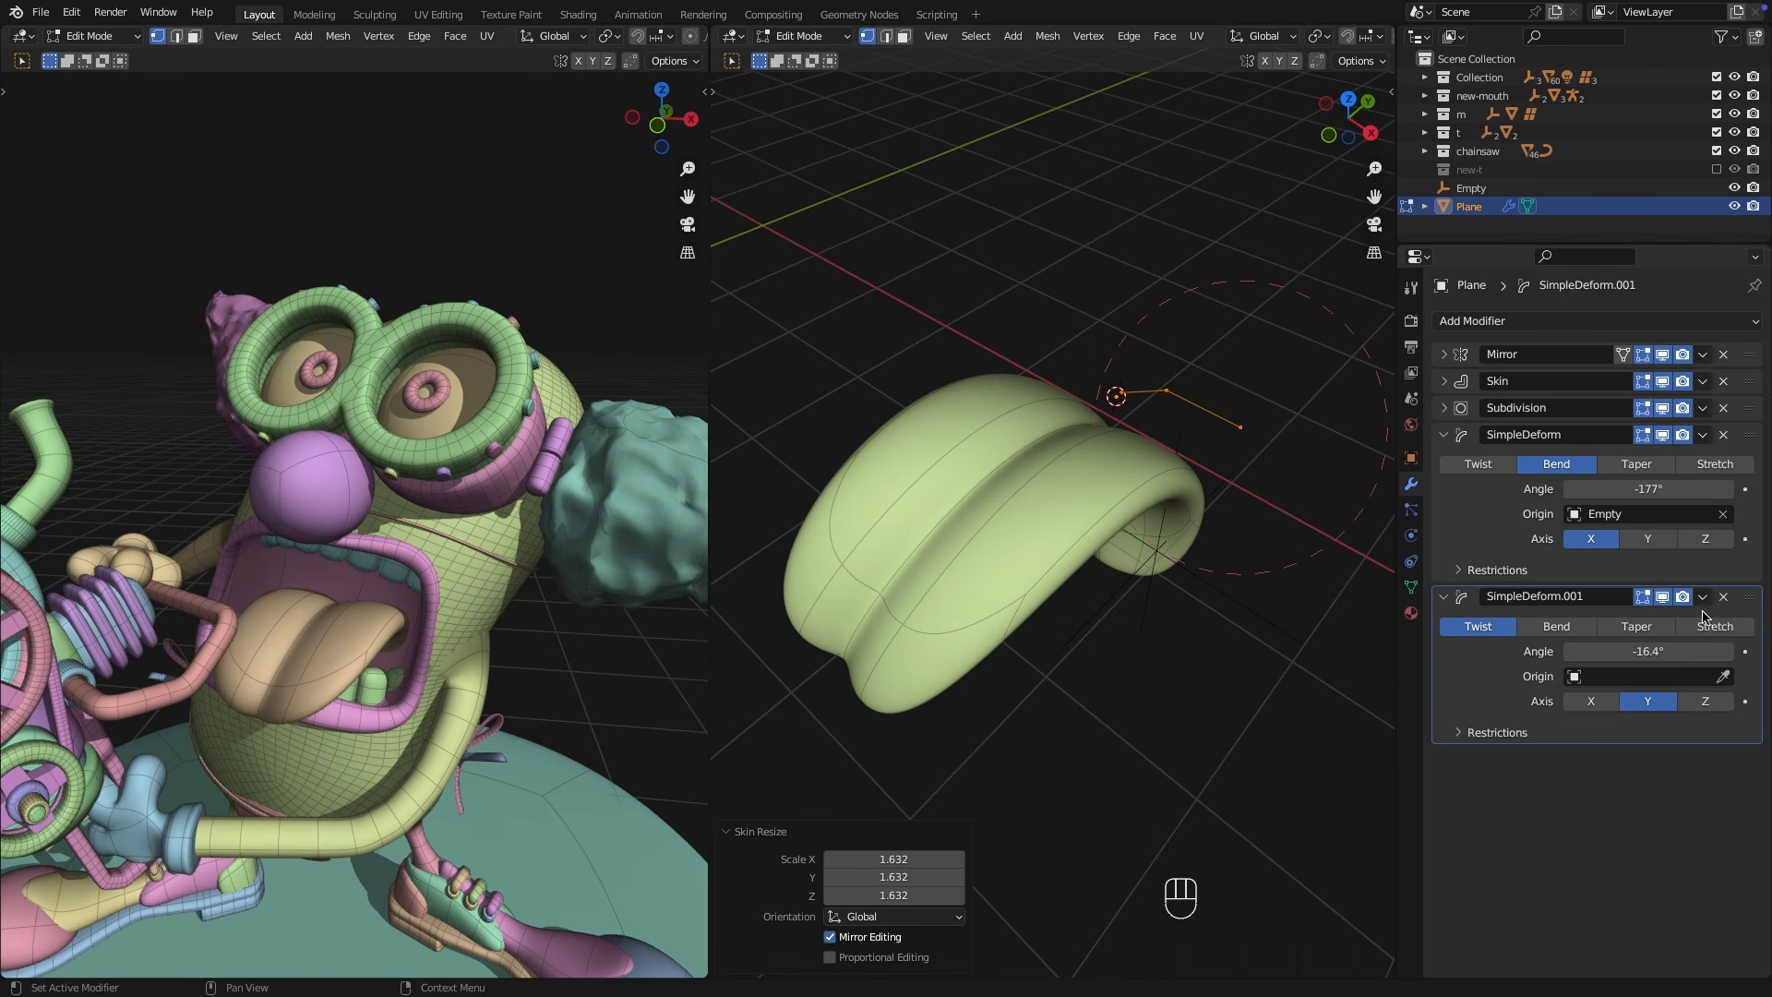
left_click(1652, 679)
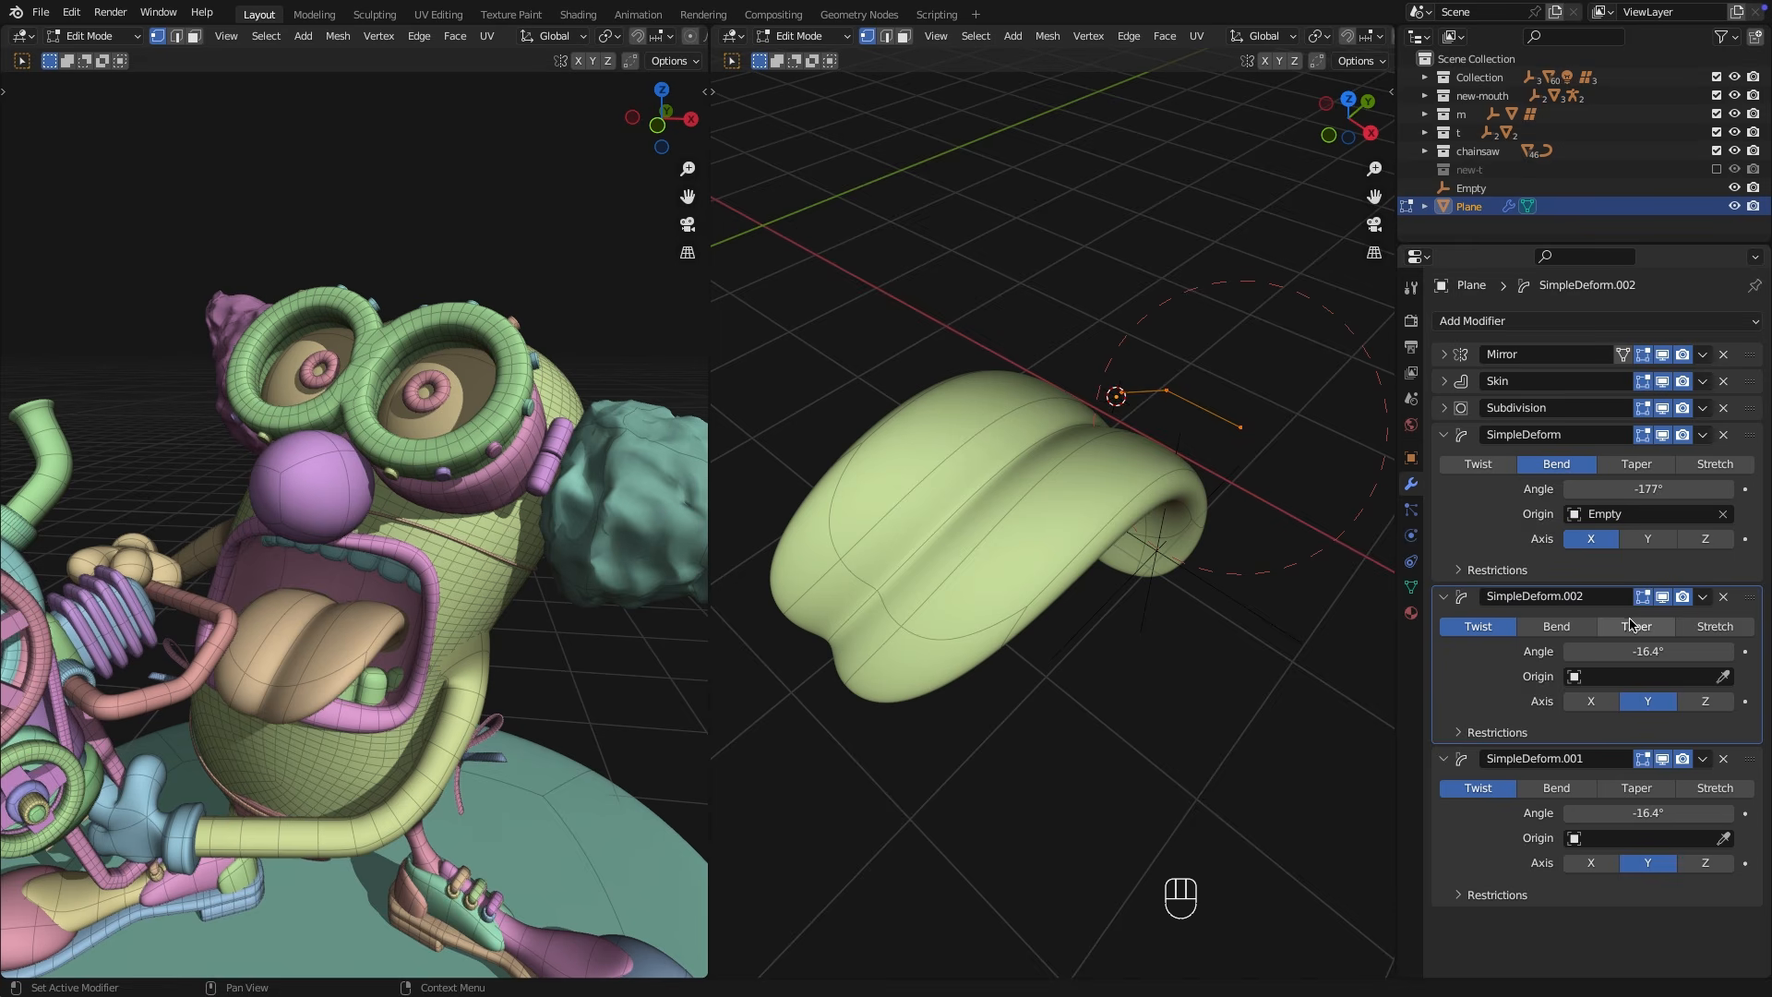
left_click(1695, 625)
left_click_drag(1664, 652, 1697, 652)
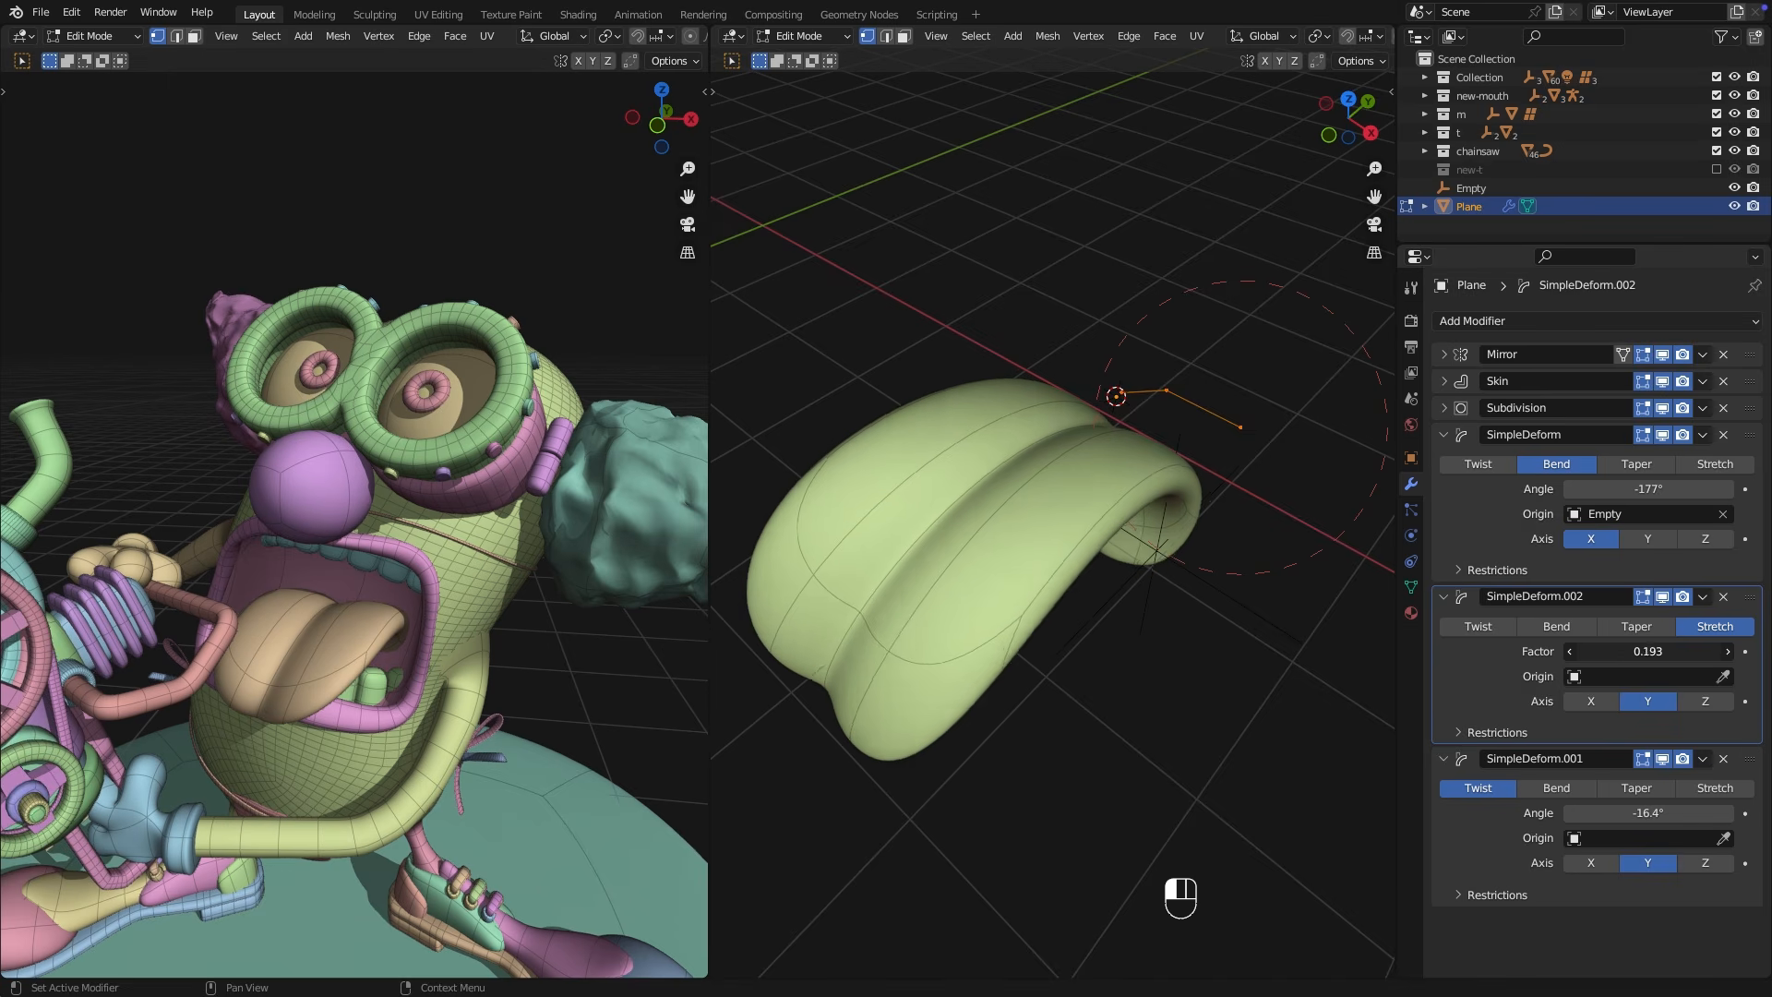
left_click_drag(1629, 813, 1662, 813)
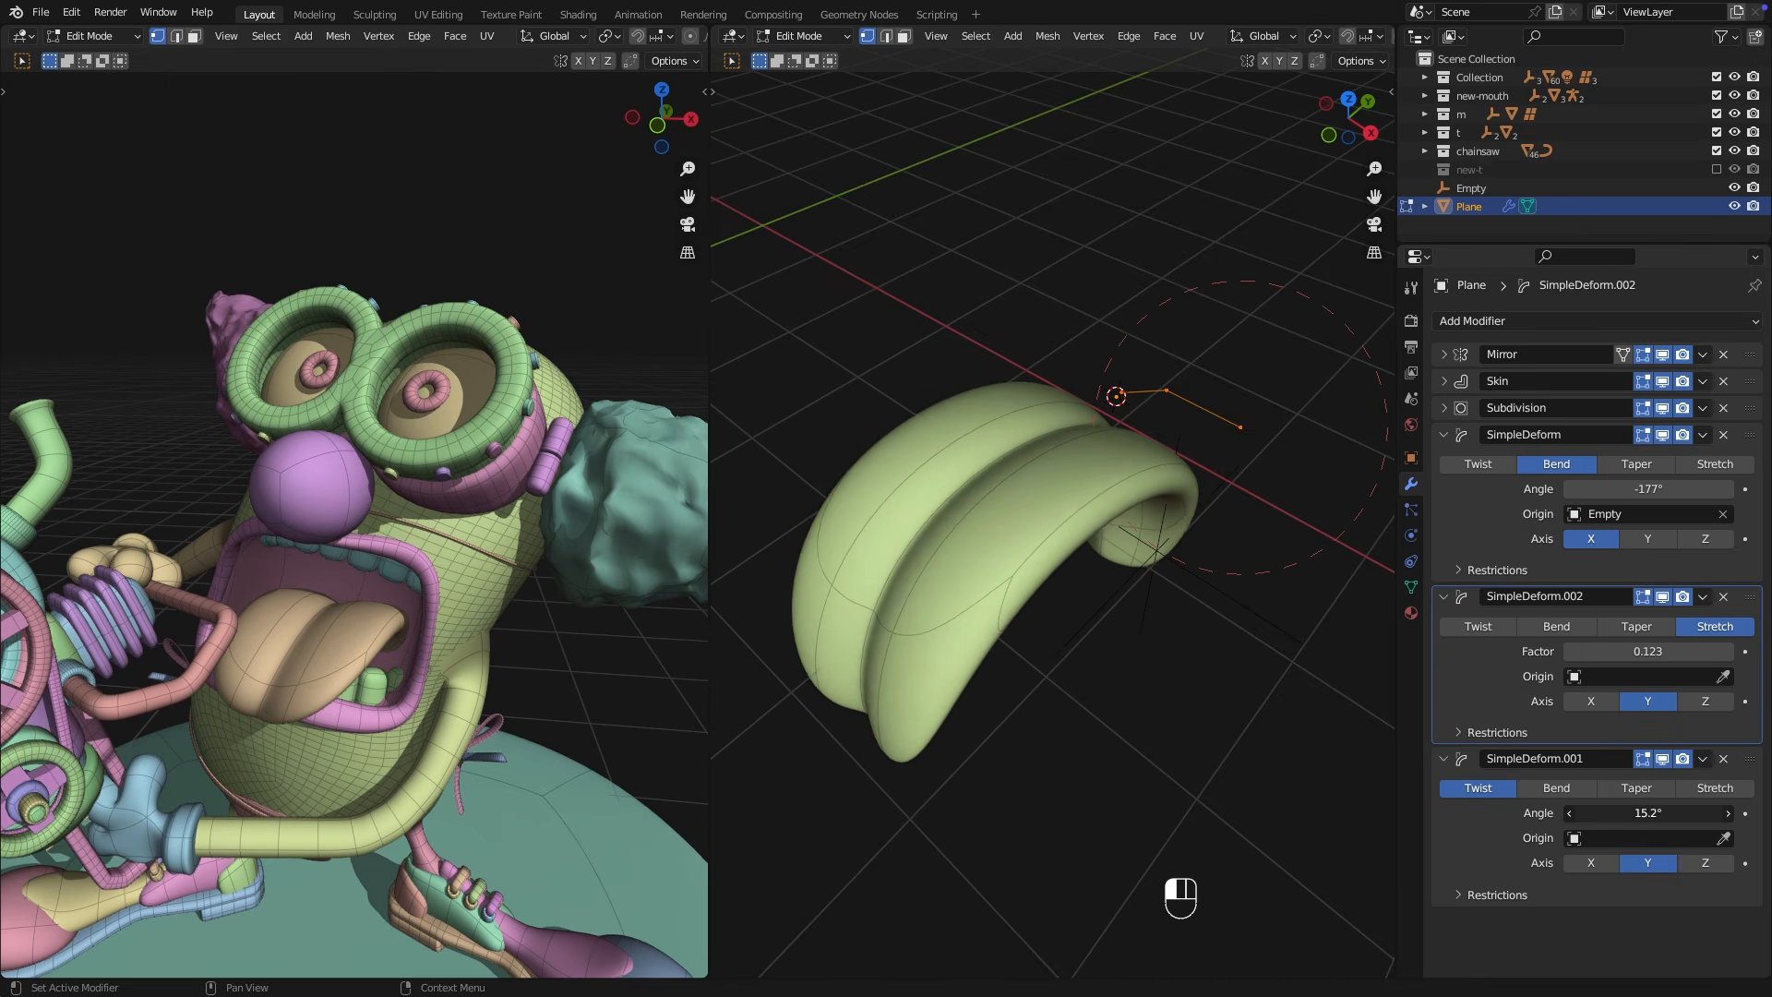
middle_click_drag(1048, 641, 989, 587)
Leave mesh editing and move the bend's empty along Y to about 0.389 m to reshape the tongue.
key("Tab")
left_click(1048, 600)
key("g")
key("y")
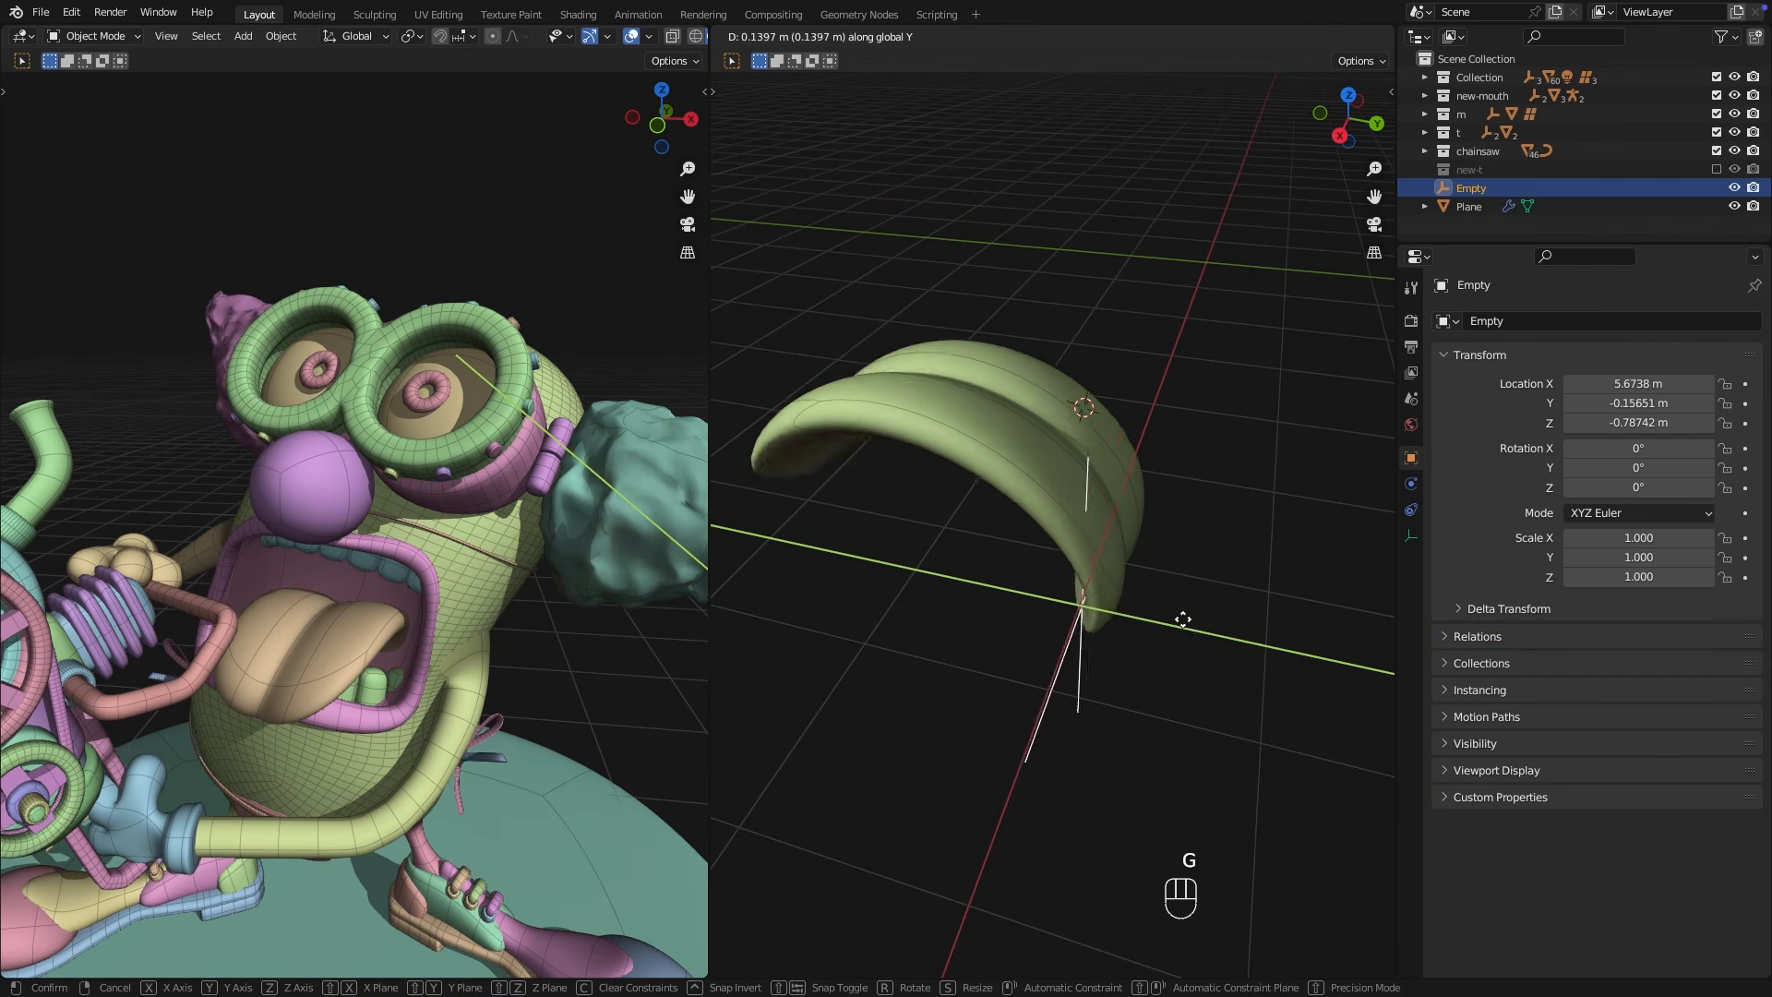
left_click(1237, 628)
middle_click_drag(1237, 629, 1142, 509)
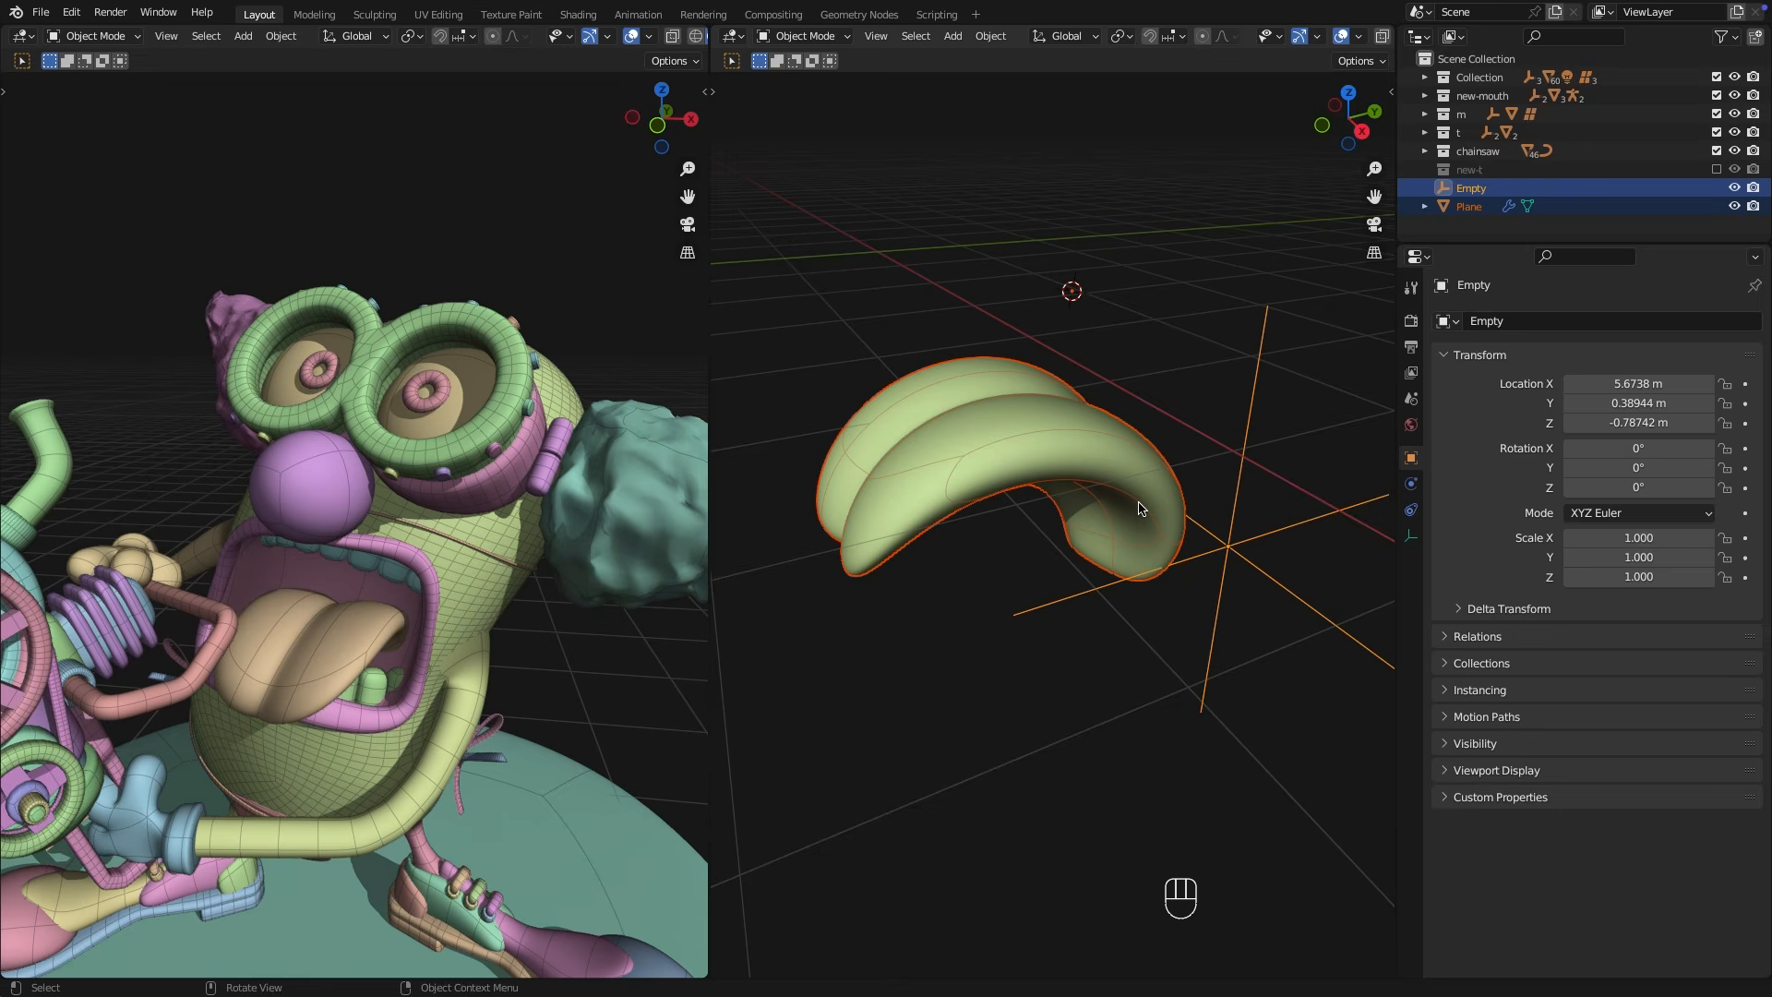
Parent the empty to the tongue mesh and move the tongue freely together with it.
left_click(1134, 476, "shift")
left_click(1135, 476)
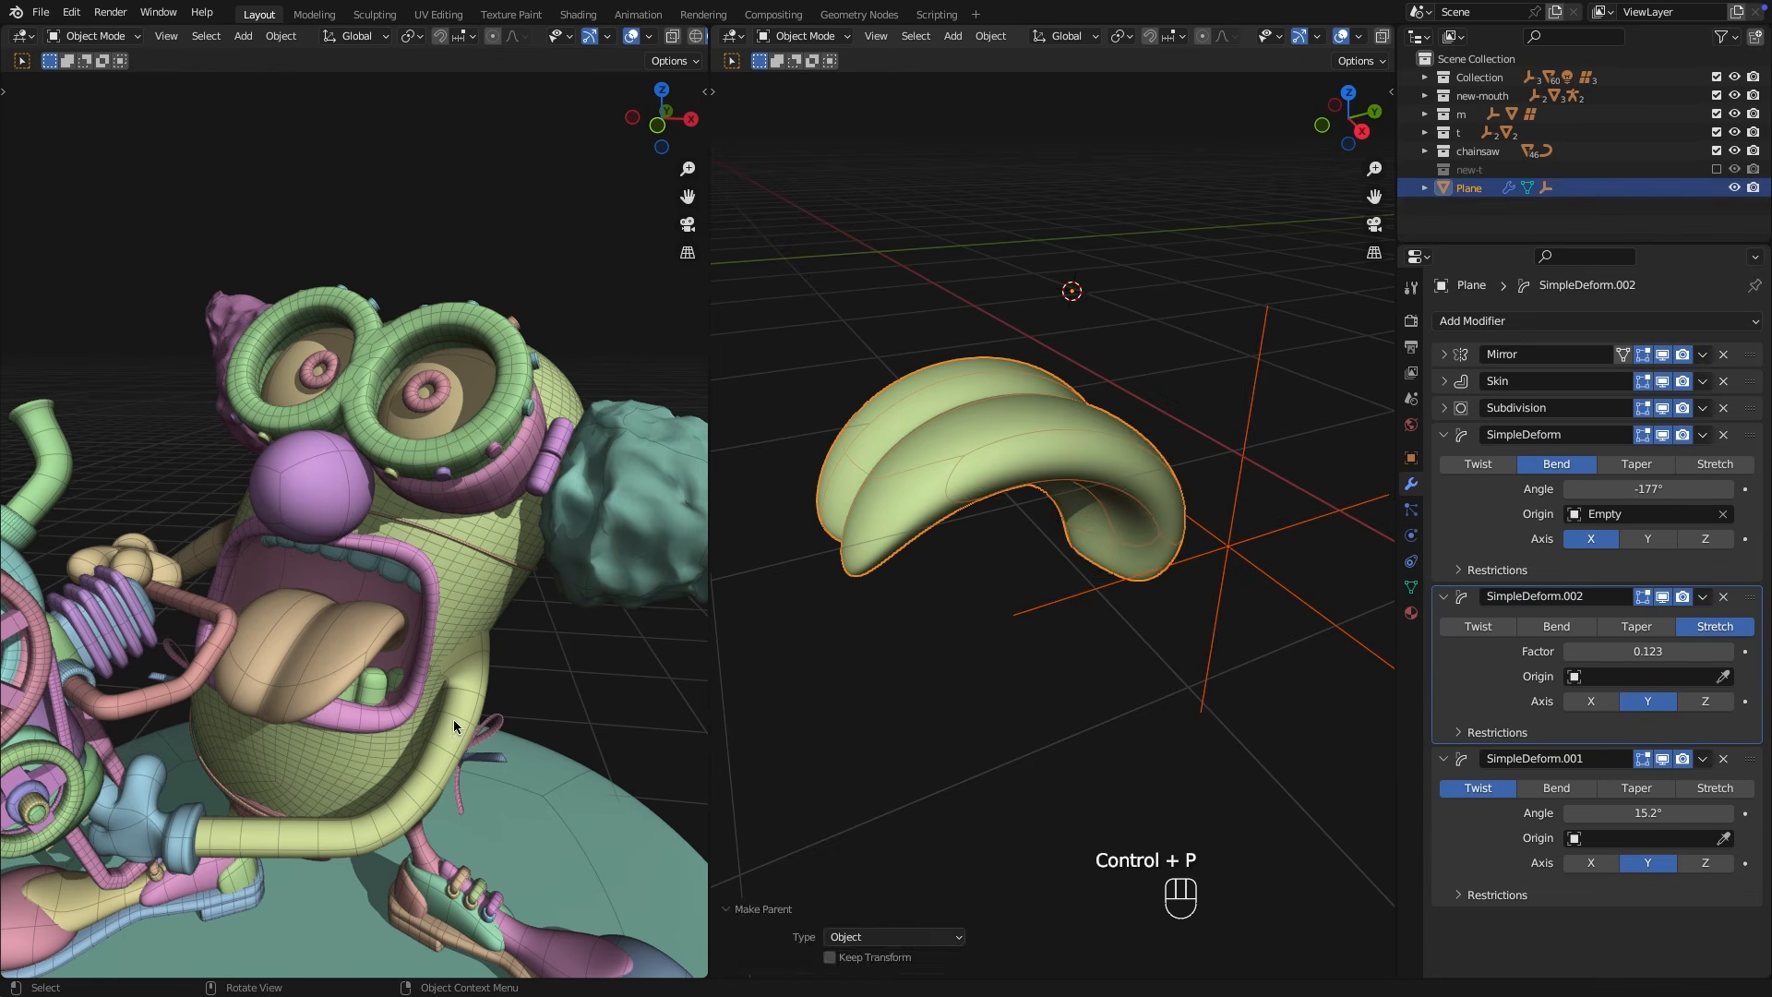
middle_click_drag(1095, 436, 1137, 577)
key("g")
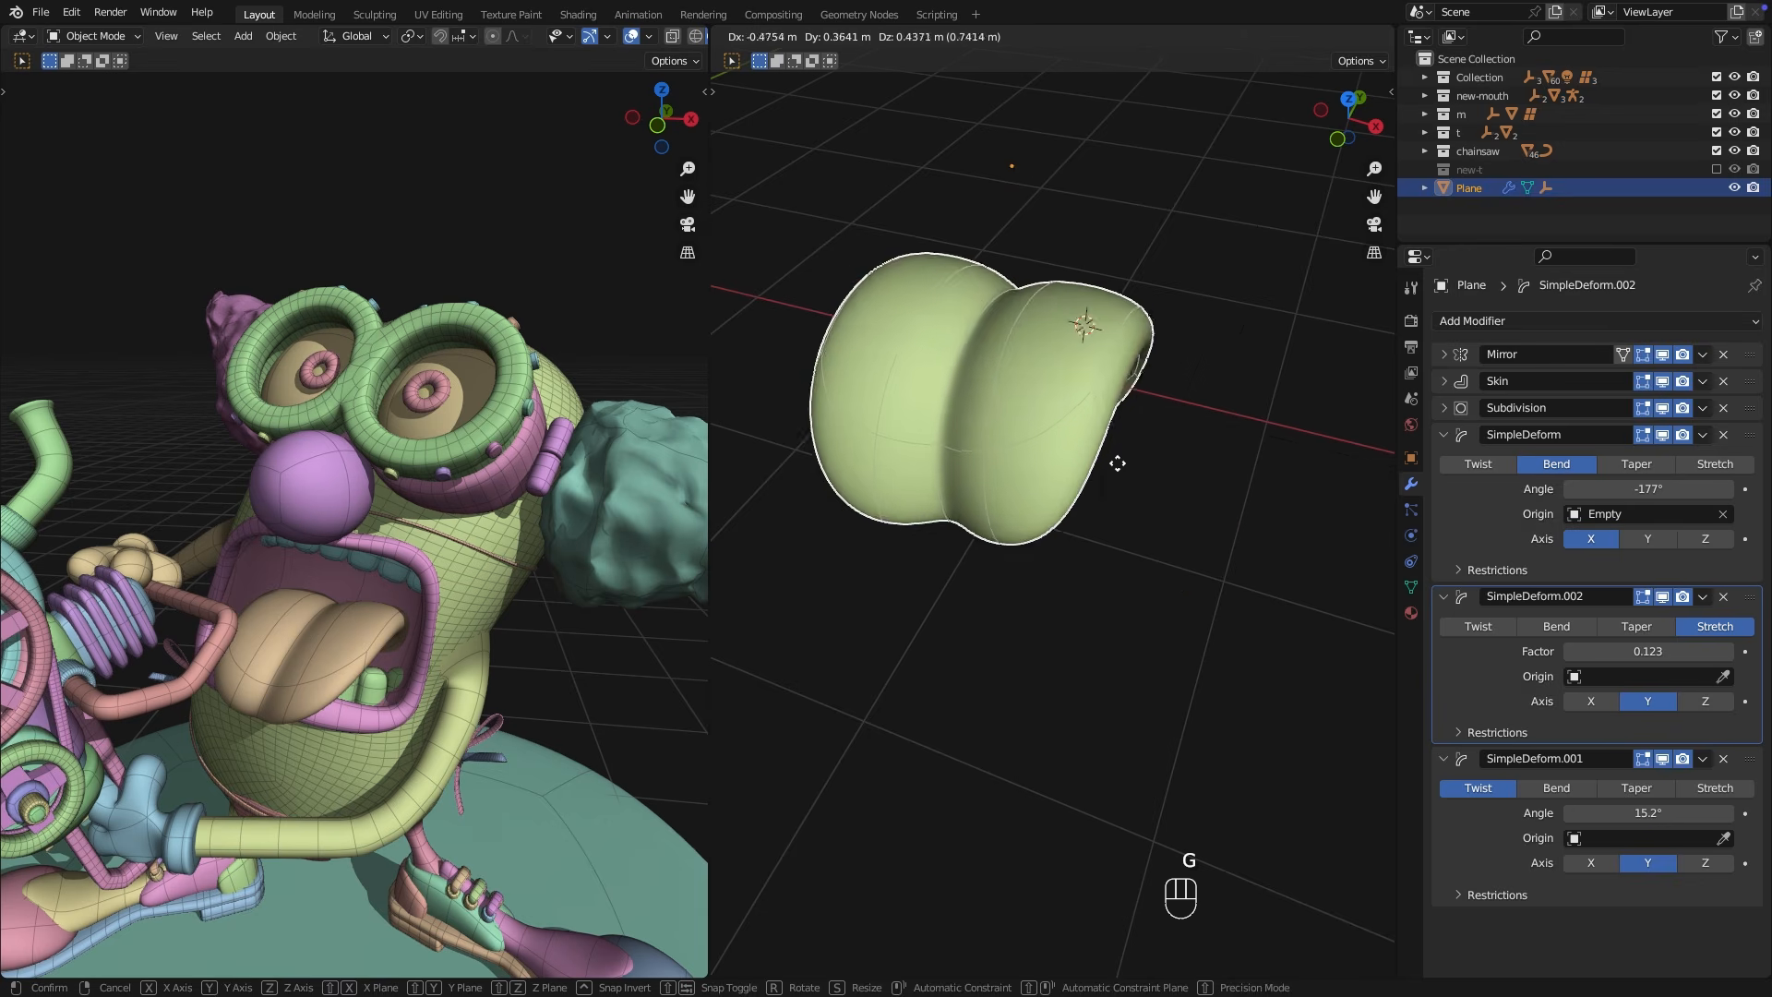
left_click(1182, 526)
left_click(1283, 469)
key("g")
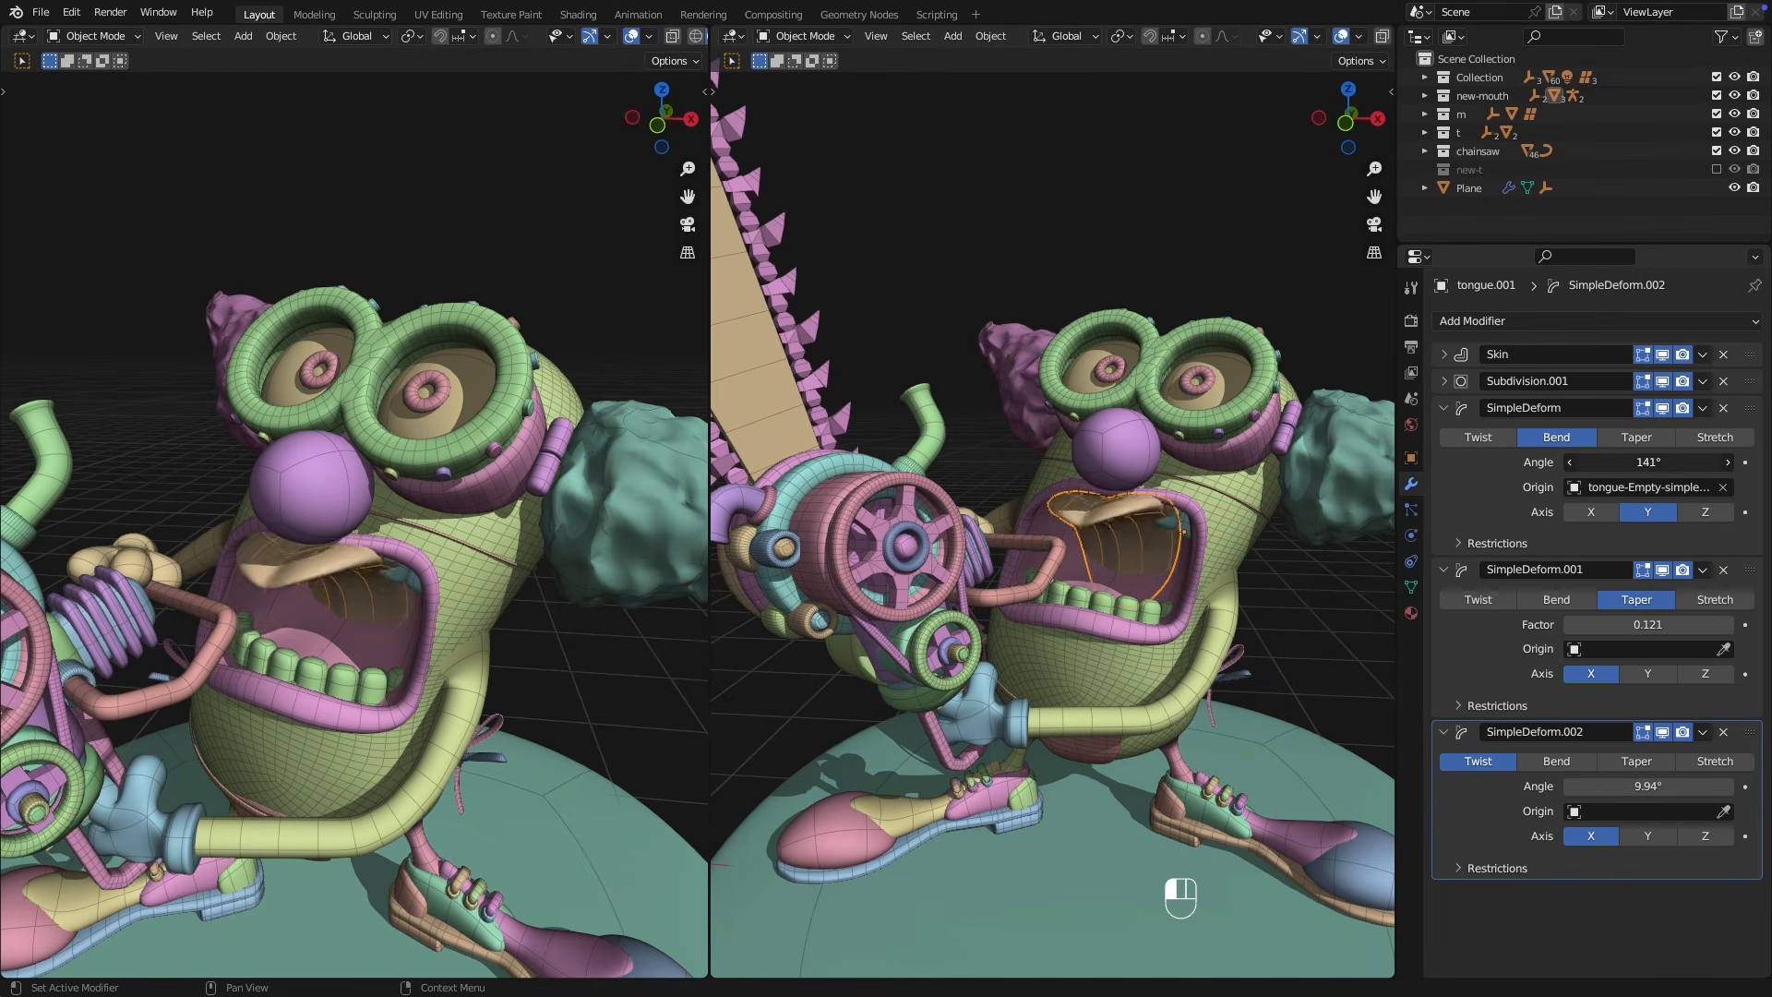
Set the bend of the character's own tongue to 174° and its twist to 12.2°.
left_click_drag(1649, 463, 1606, 463)
left_click_drag(1606, 463, 1578, 462)
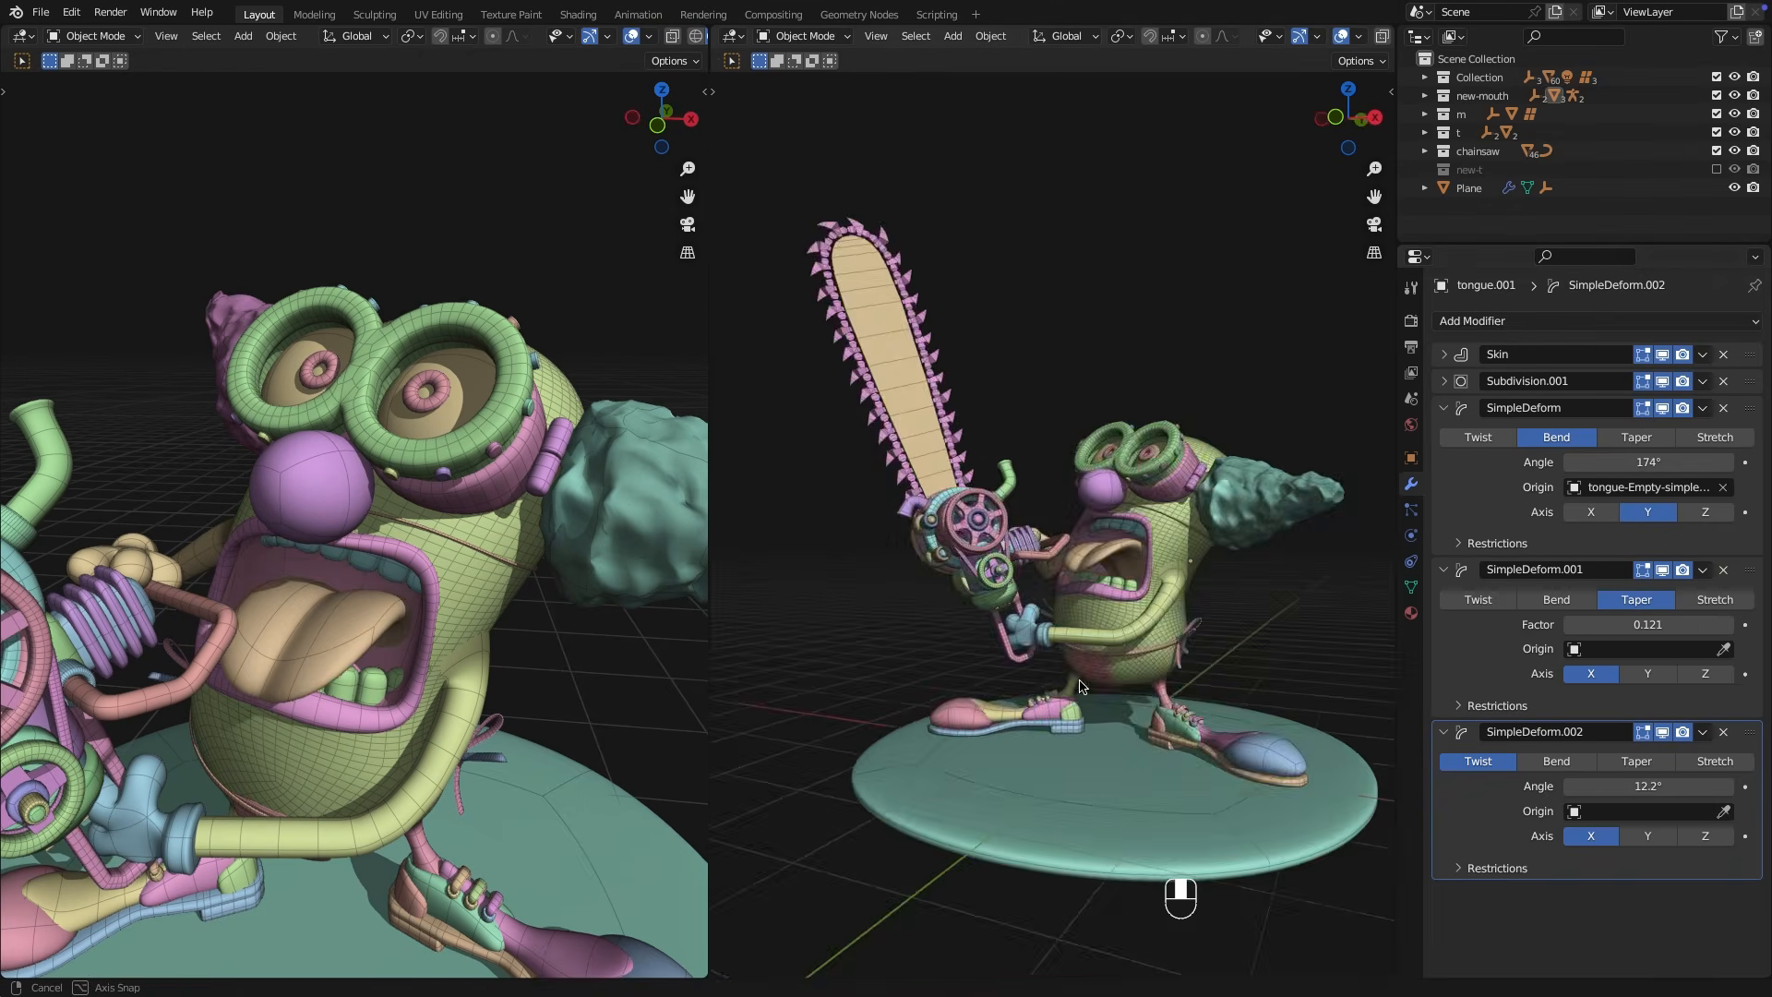
middle_click_drag(1283, 706, 1141, 685)
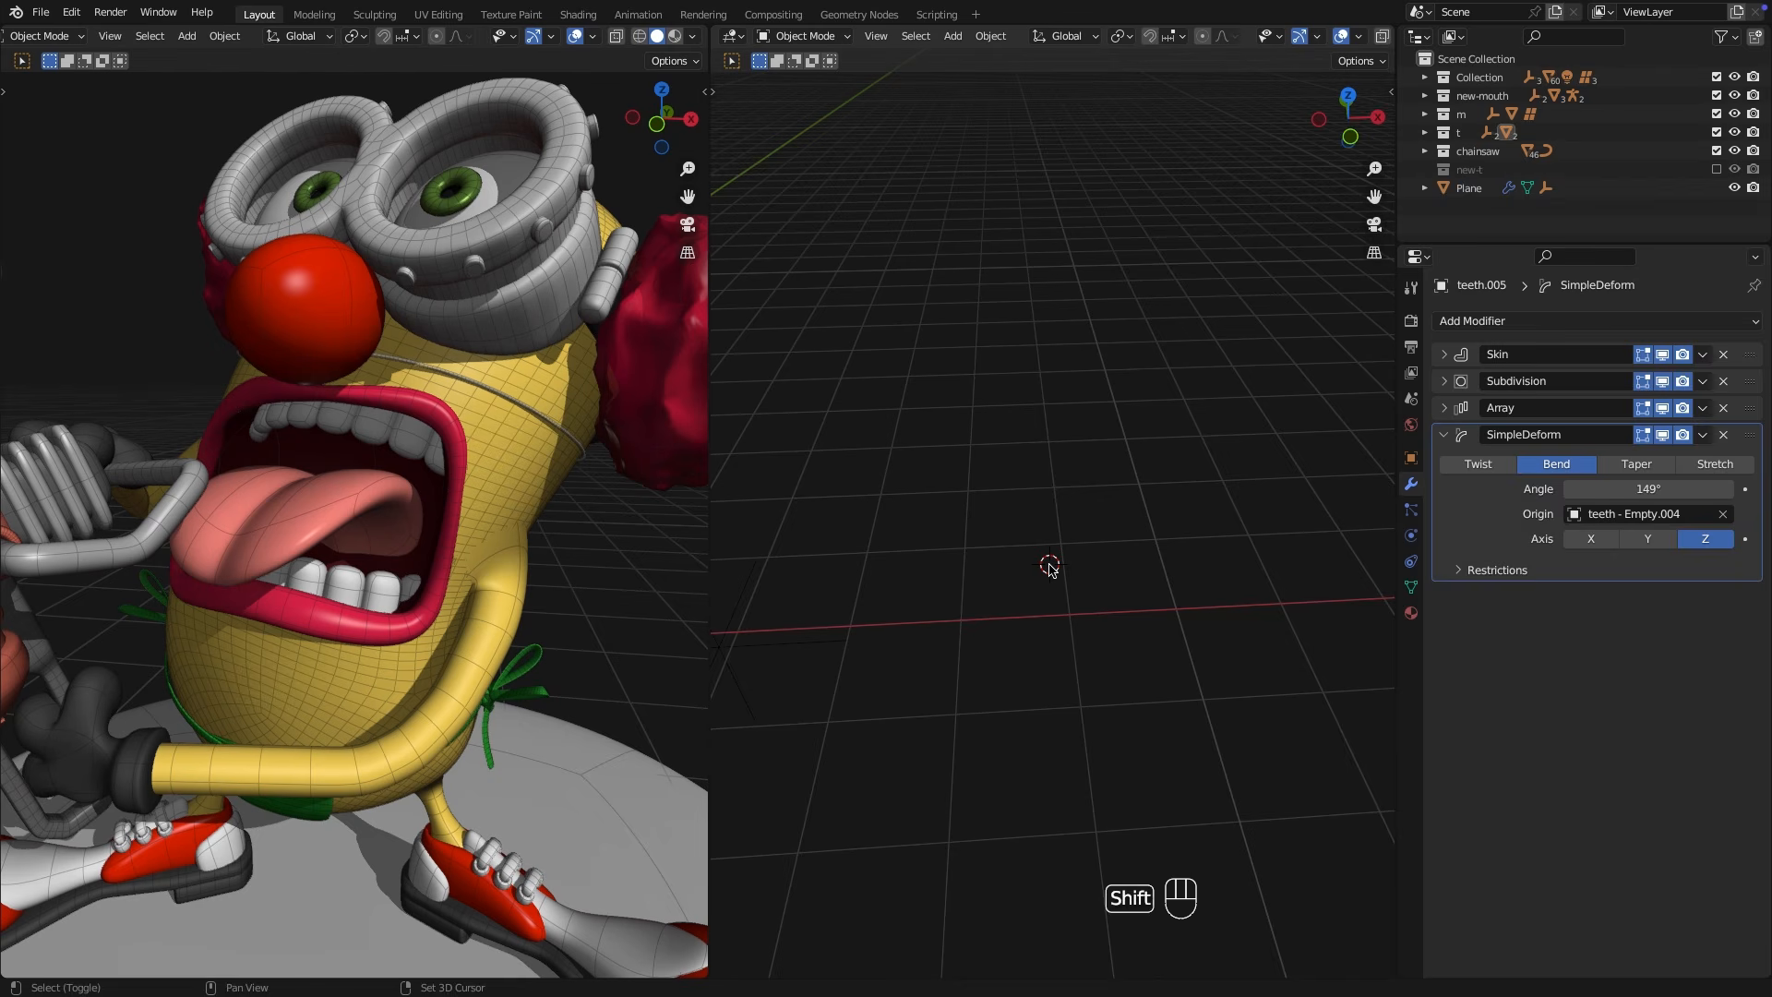
Add a plane, collapse it to a single vertex, and extrude it about 0.244 m up along Z in front view.
left_click(1128, 383)
key("Tab")
left_click(1159, 662)
key("KP_1")
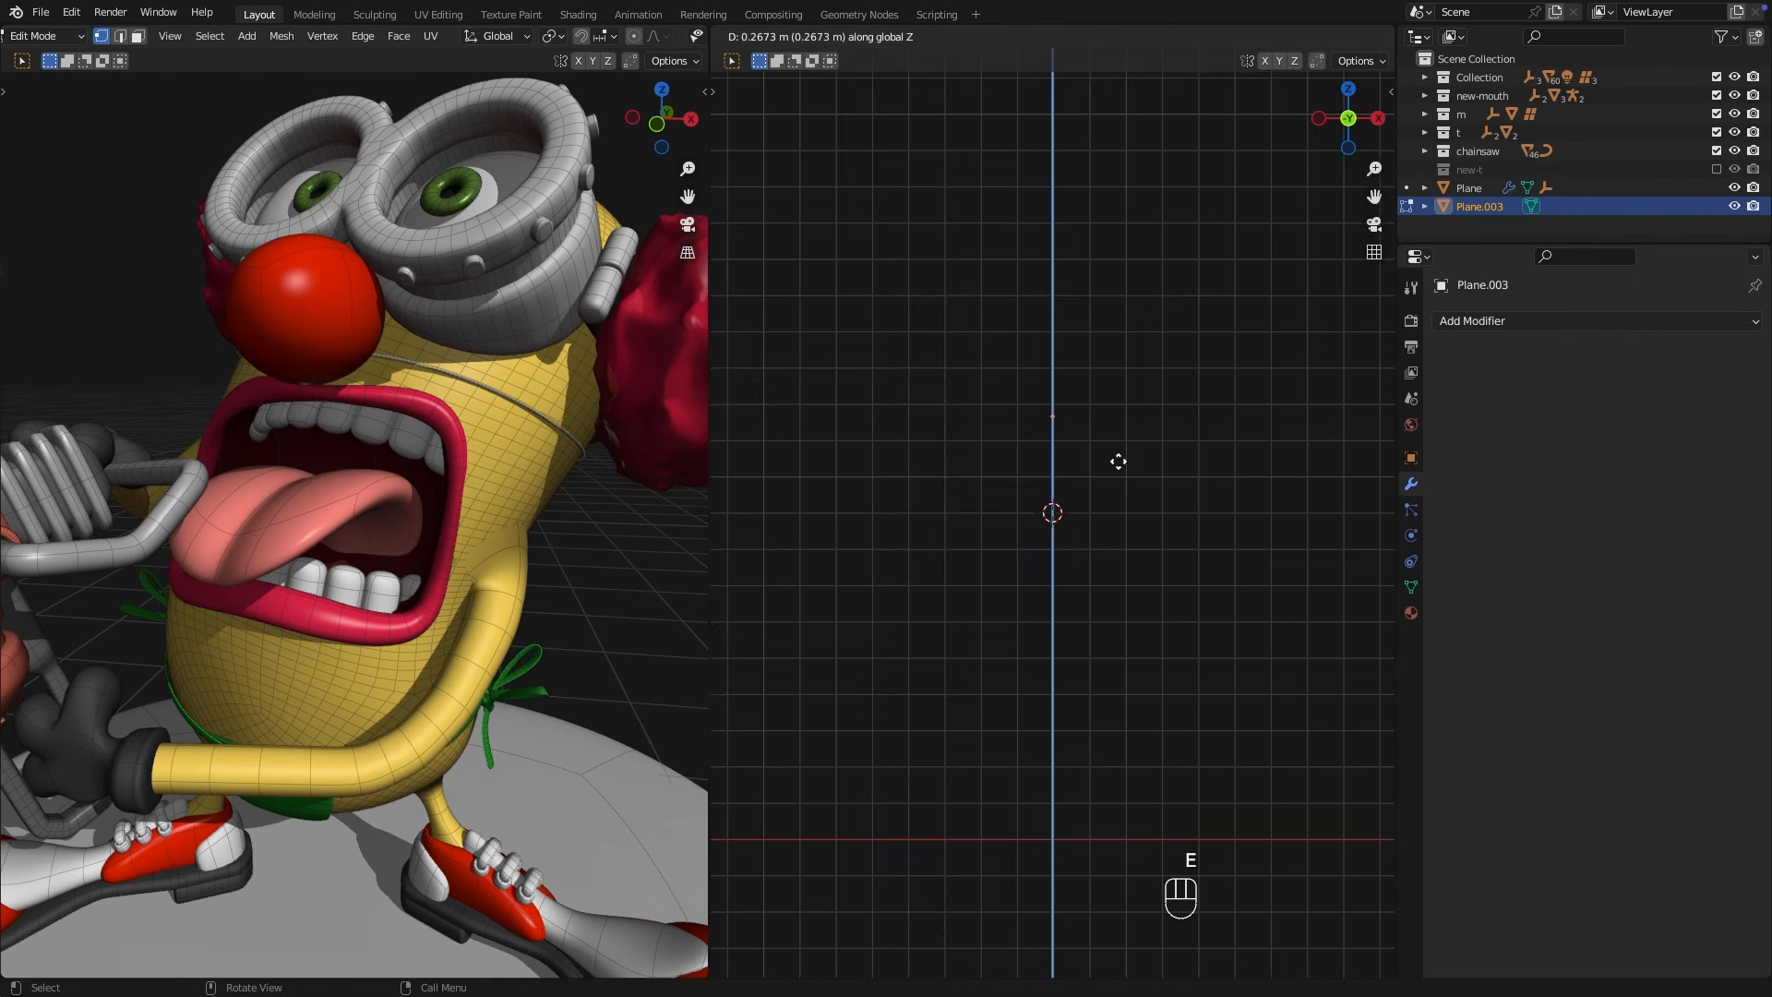
key("e")
left_click(1128, 522)
Add a Skin modifier and a Subdivision modifier with 3 viewport levels to the extruded line.
left_click(1557, 320)
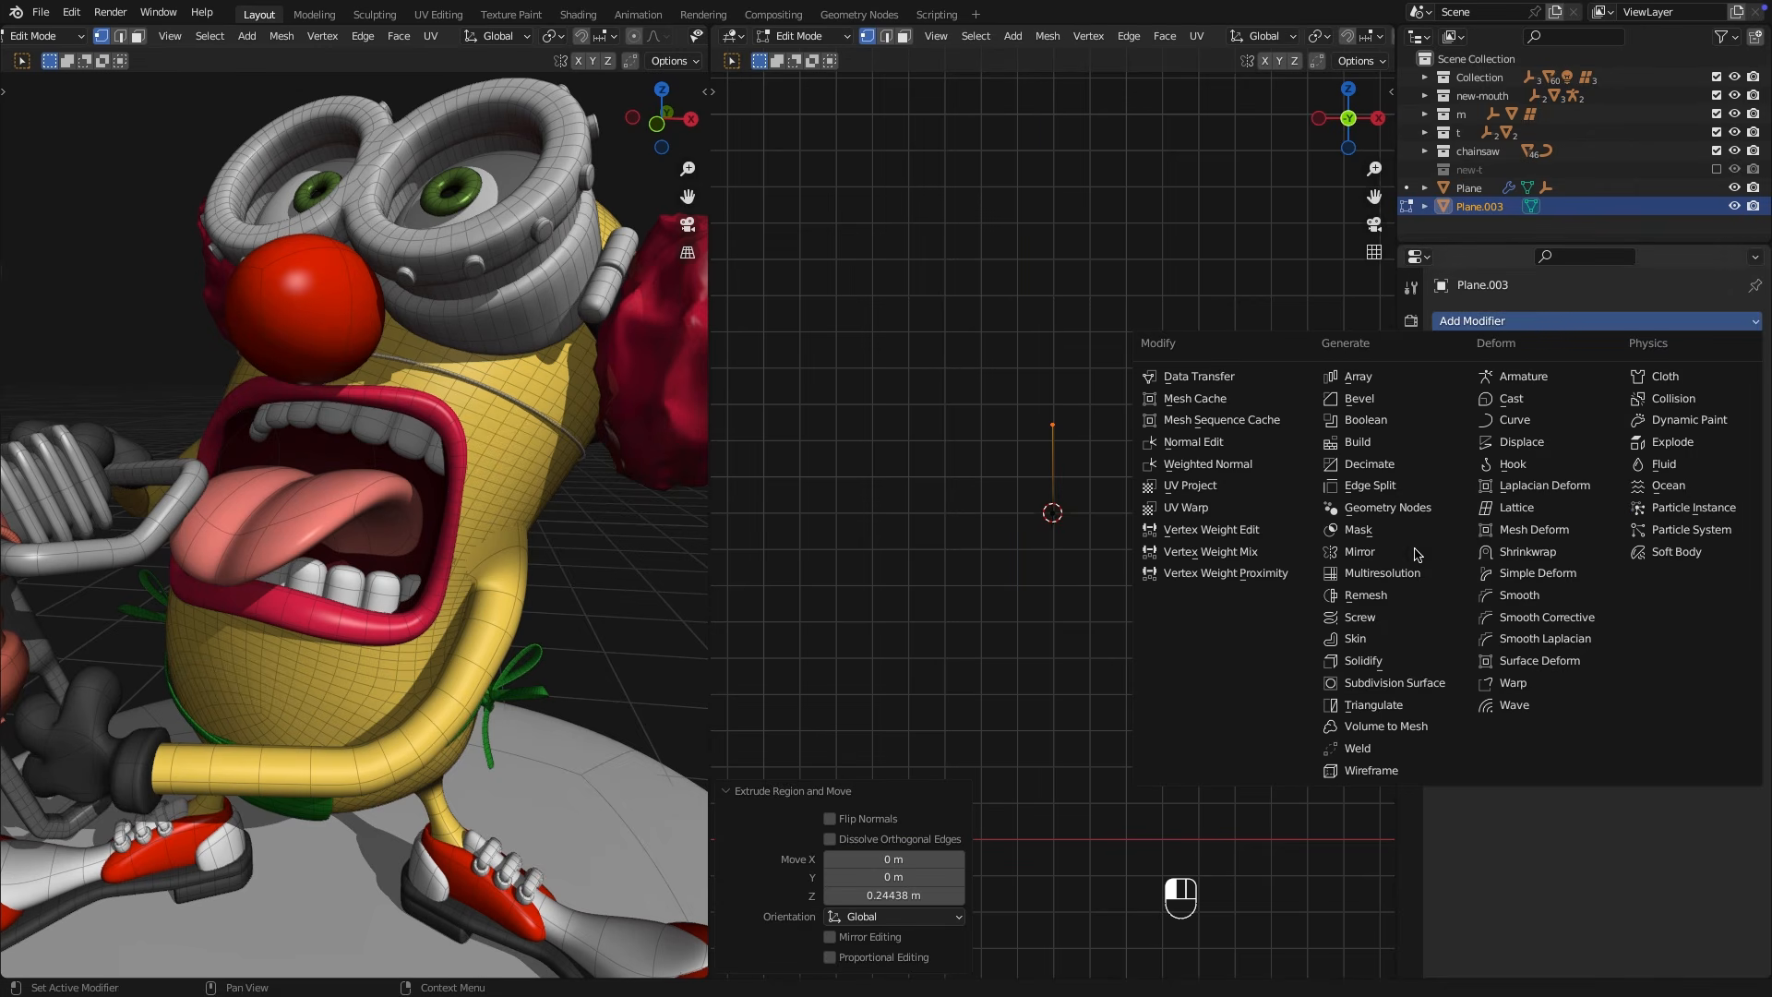
left_click(1400, 639)
left_click(1614, 321)
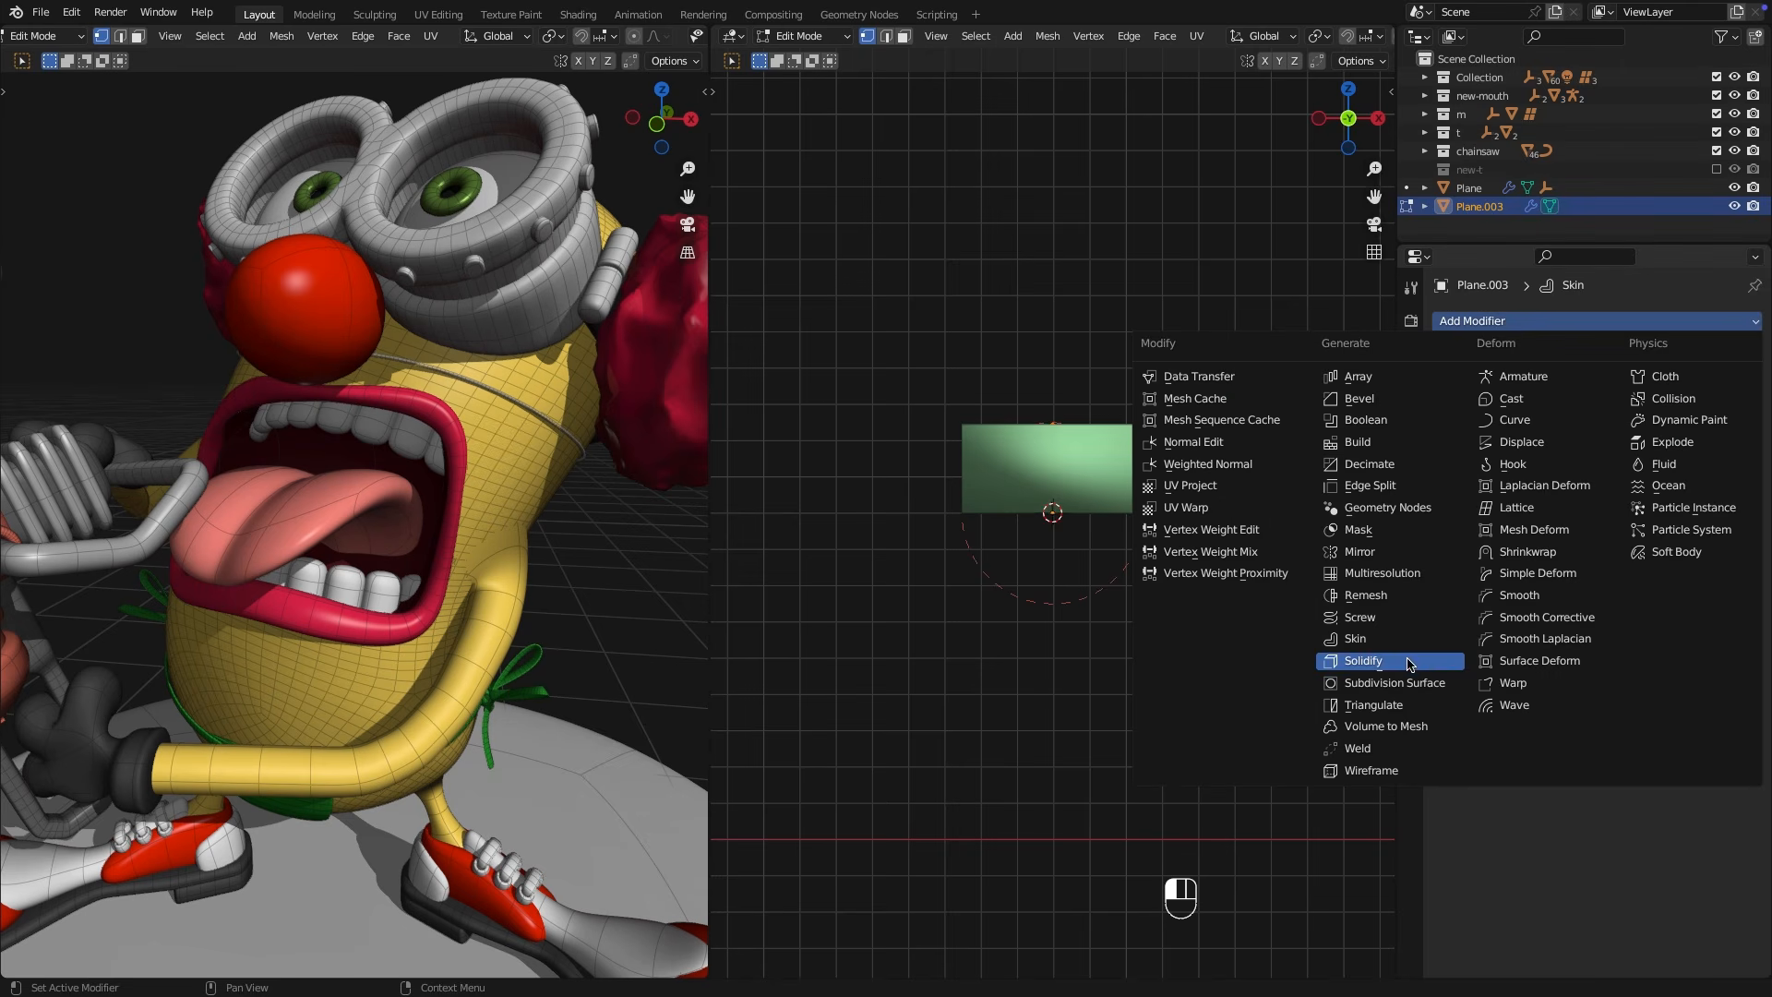
left_click(1366, 683)
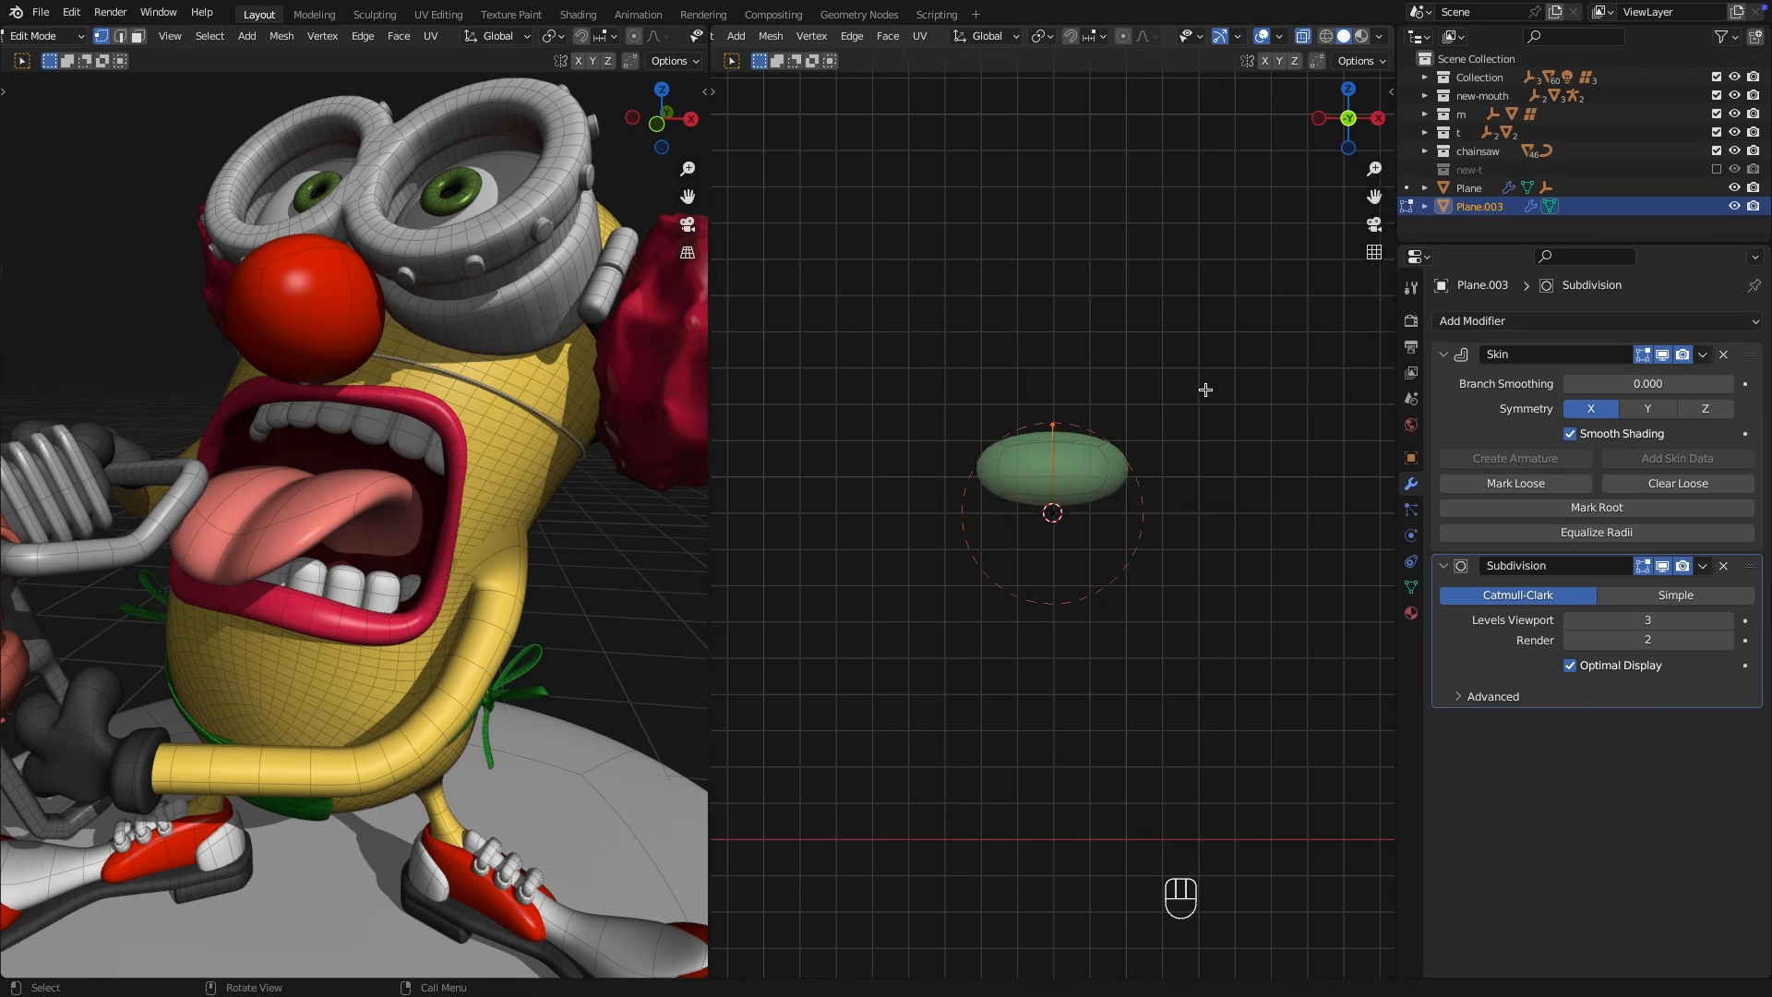
Cut one extra vertex into the tooth's line and slide it close to the upper end.
scroll(1206, 389, "up", 4)
middle_click_drag(1092, 483, 1038, 564, "shift")
key("super+r")
left_click(1015, 499)
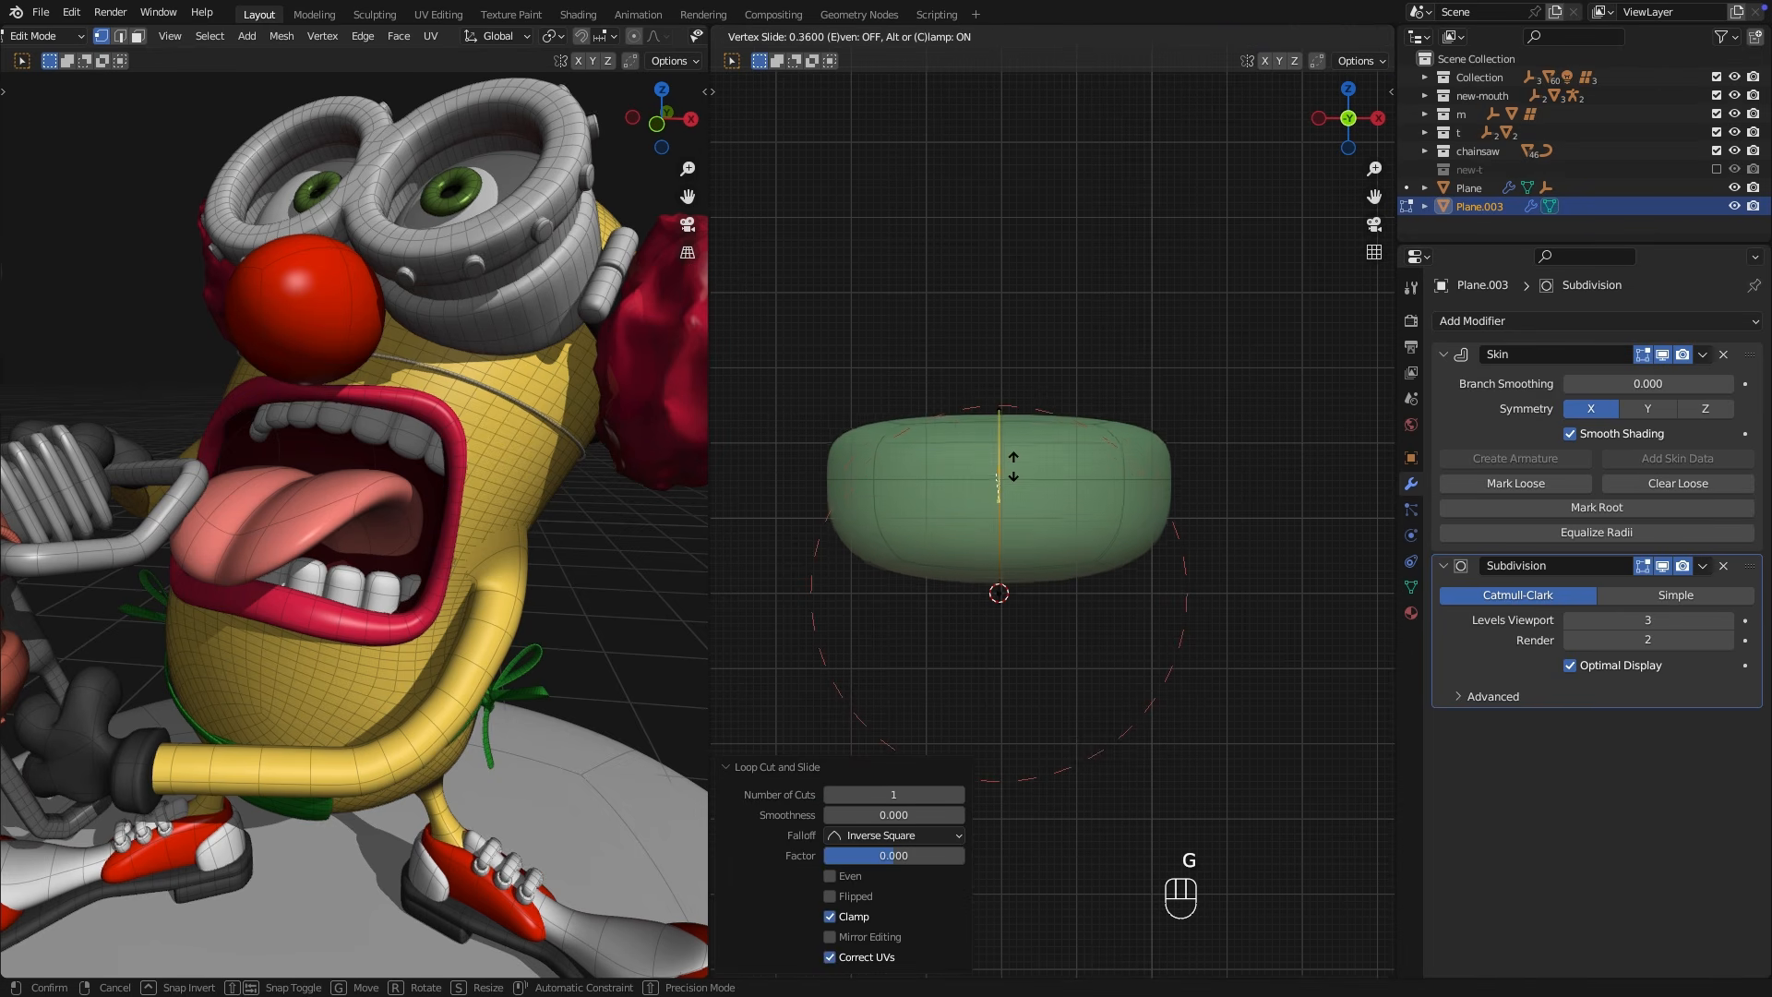
left_click(1097, 589)
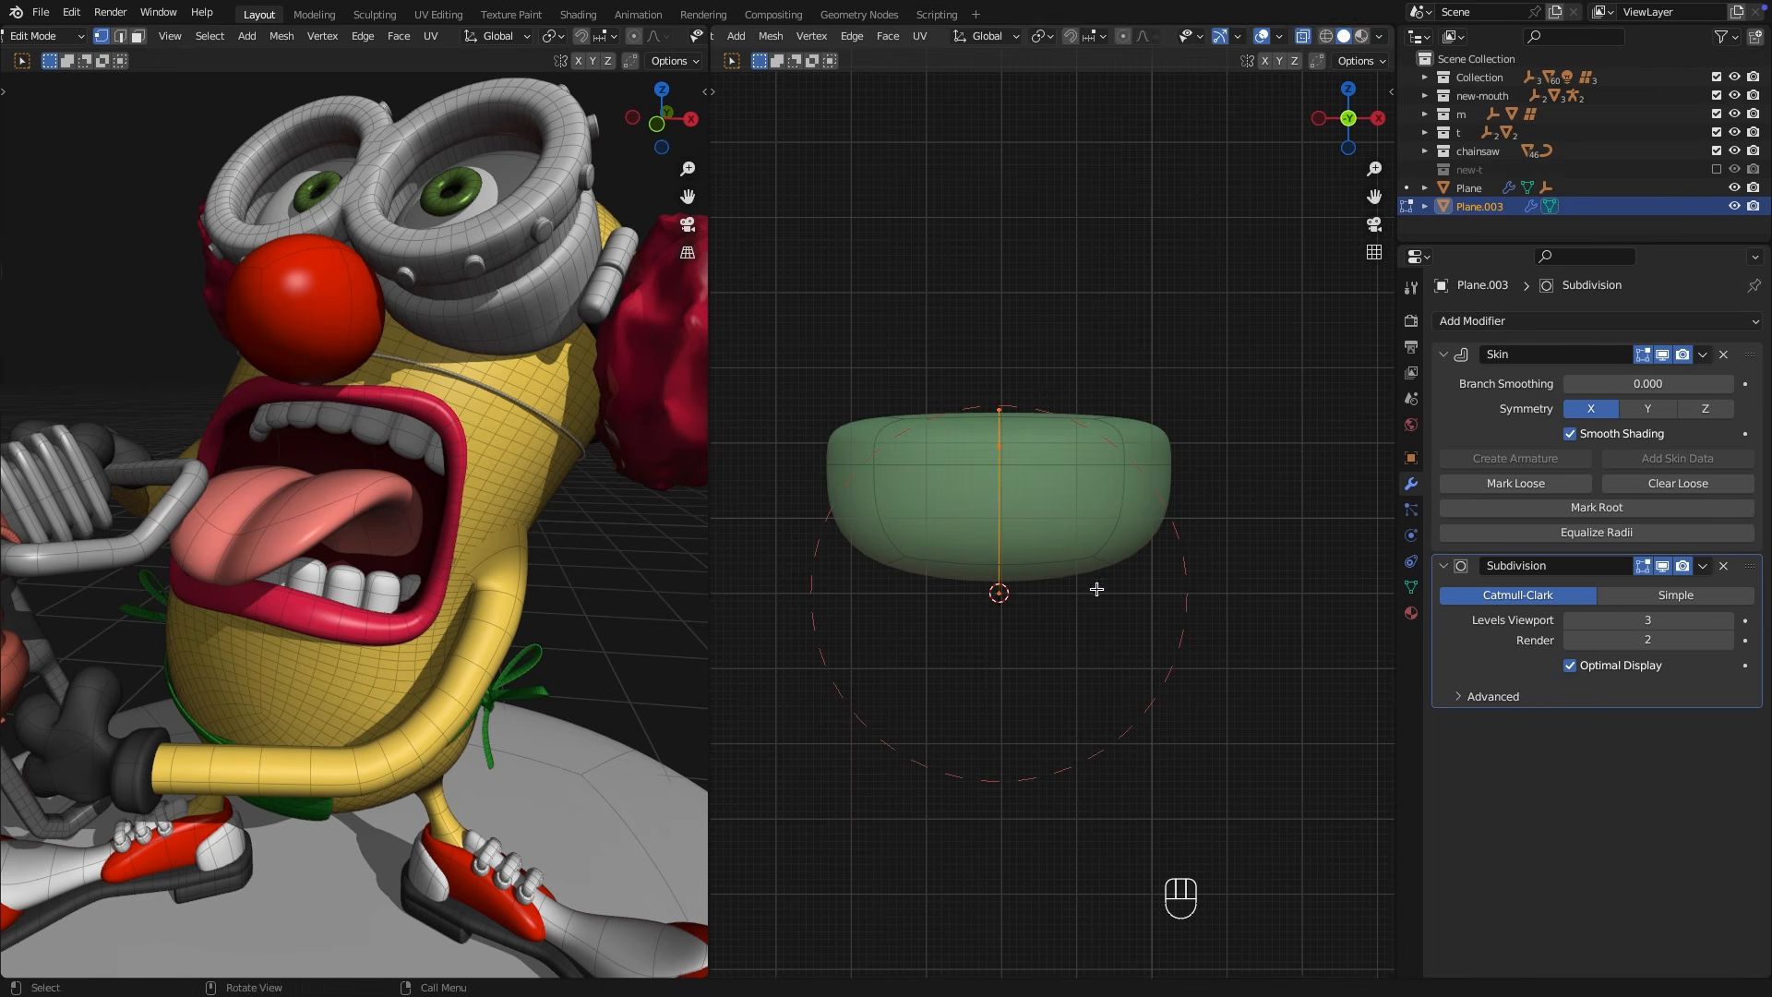
Resize the skin at the line's vertices into a narrow tooth shape, enlarging it by about 1.55 along Y.
left_click(1033, 562)
key("ctrl+a")
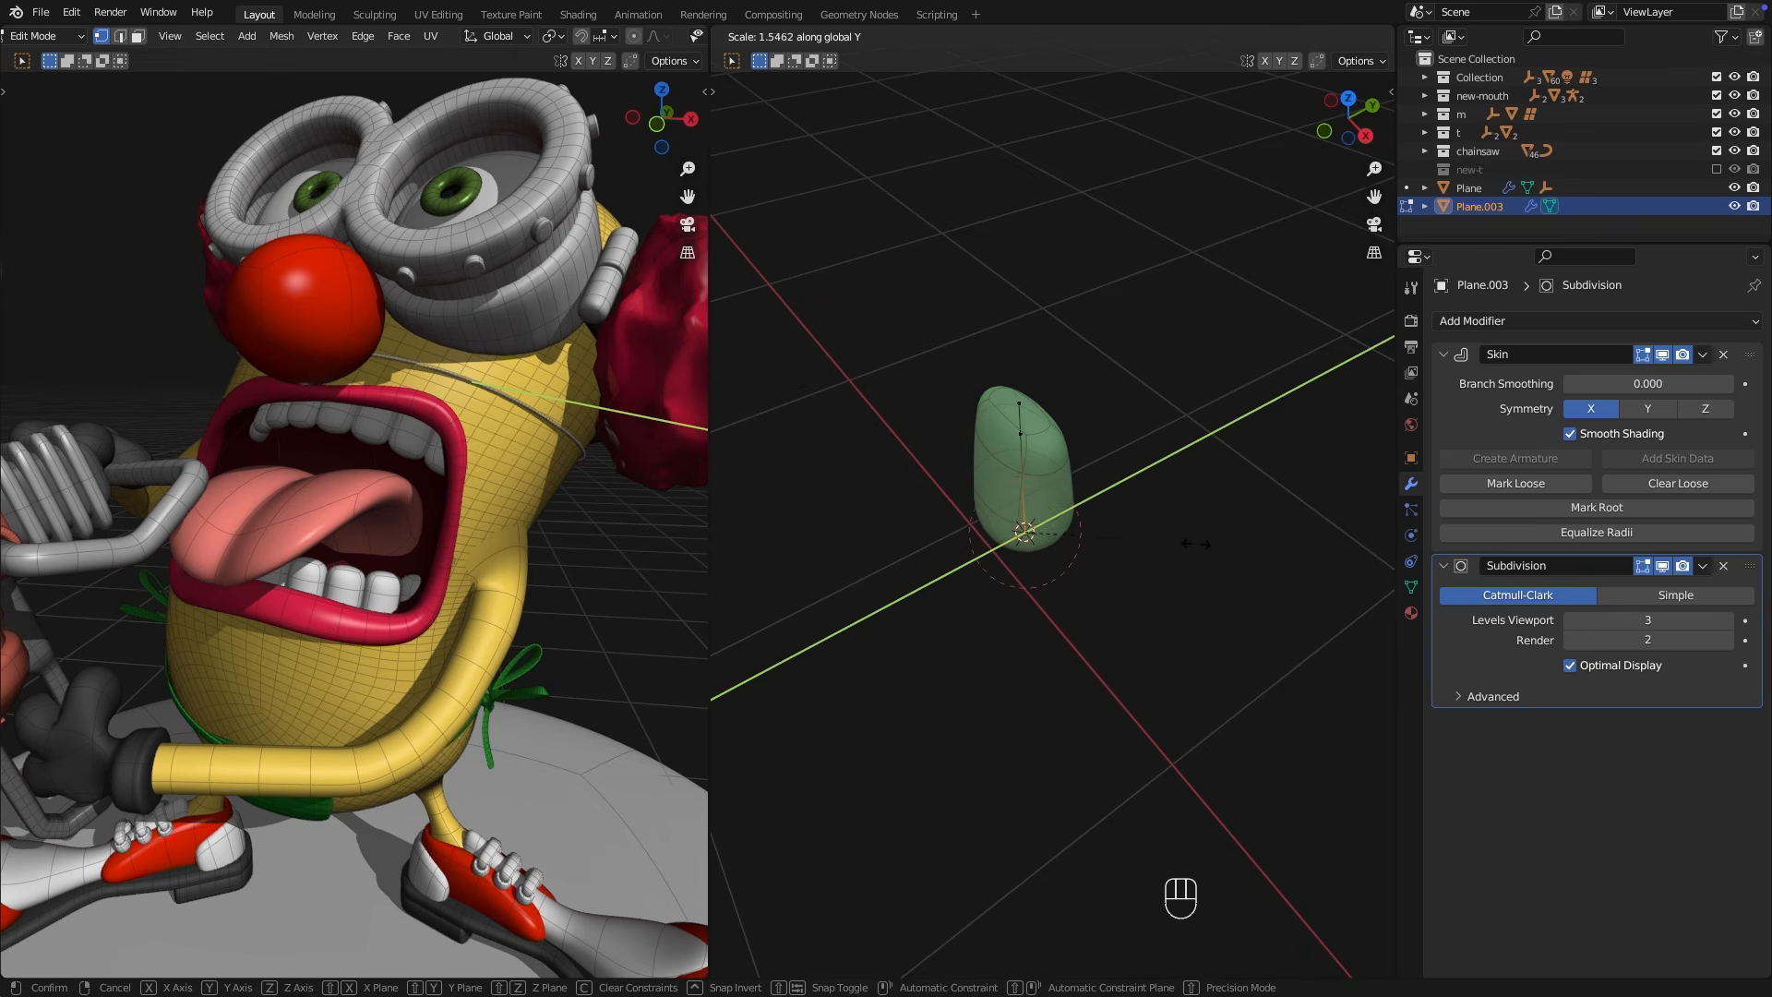
left_click(1192, 544)
middle_click_drag(1185, 517, 1007, 540)
Add an Array modifier to the tooth with a count of 10 and a relative X offset of 1.
left_click(1514, 321)
left_click(1357, 377)
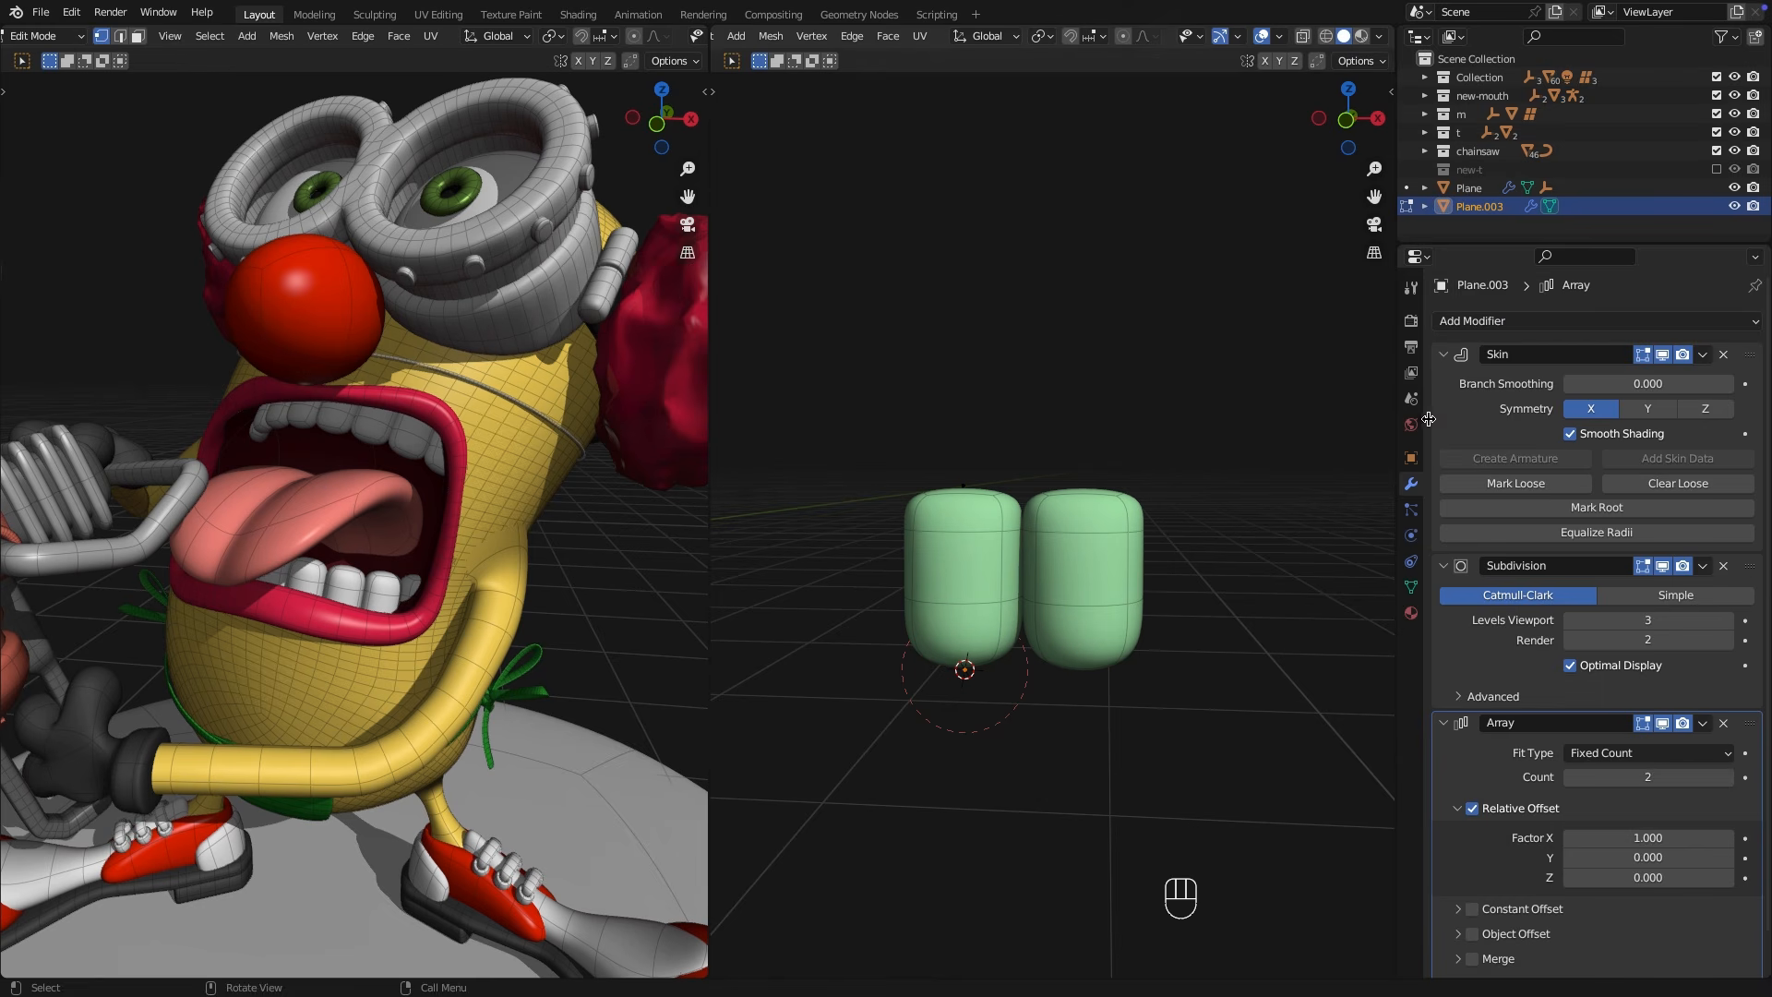
key("Return")
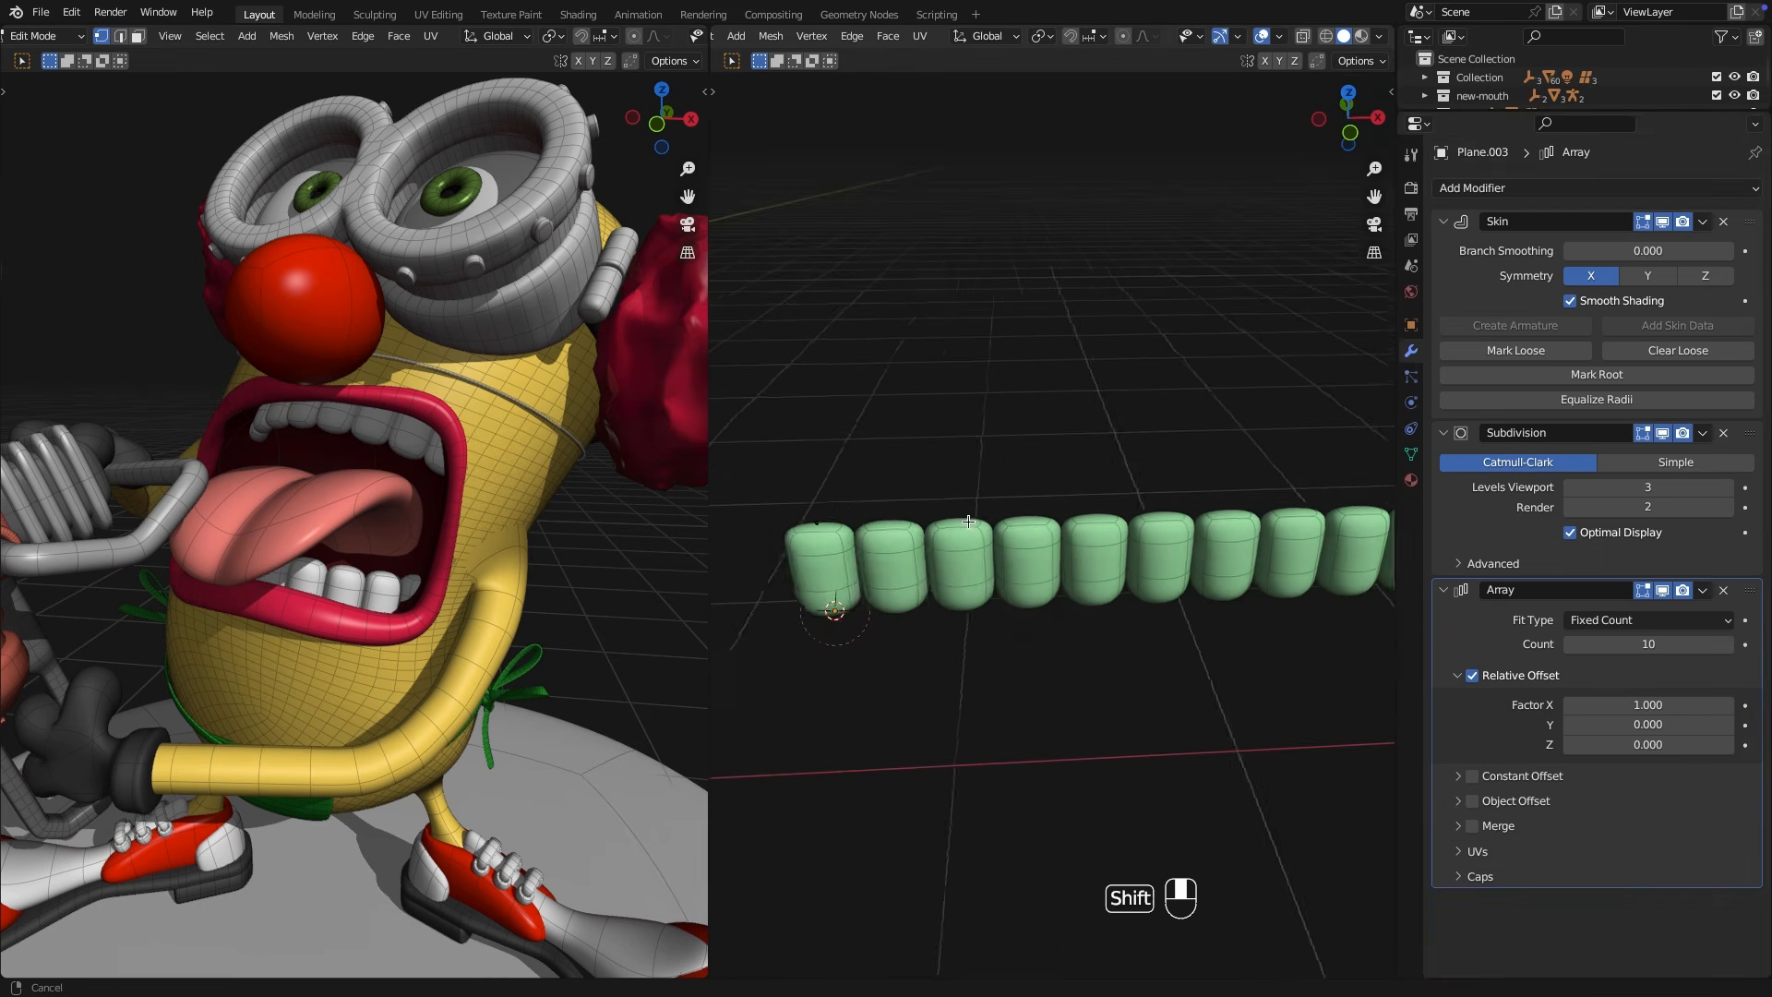
Leave mesh editing, add a Plain Axes empty, and move it about 0.69 m along X to the middle of the teeth row.
key("Tab")
key("shift+a")
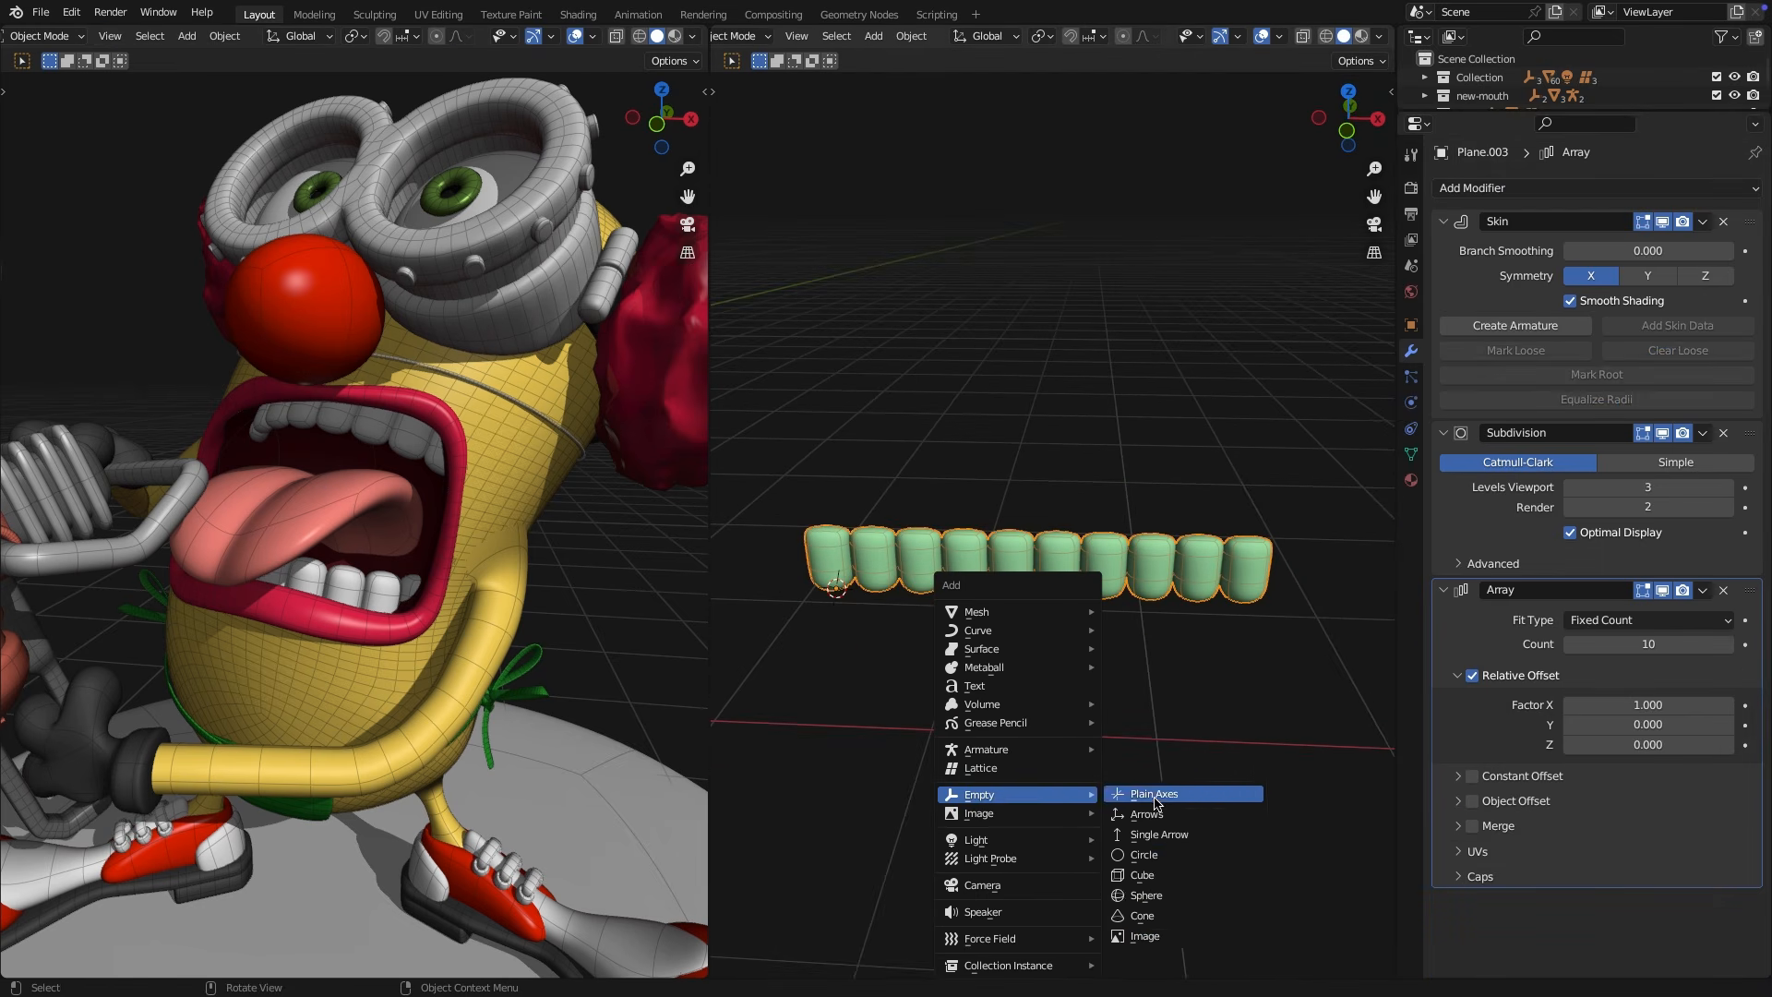
left_click(1154, 796)
key("g")
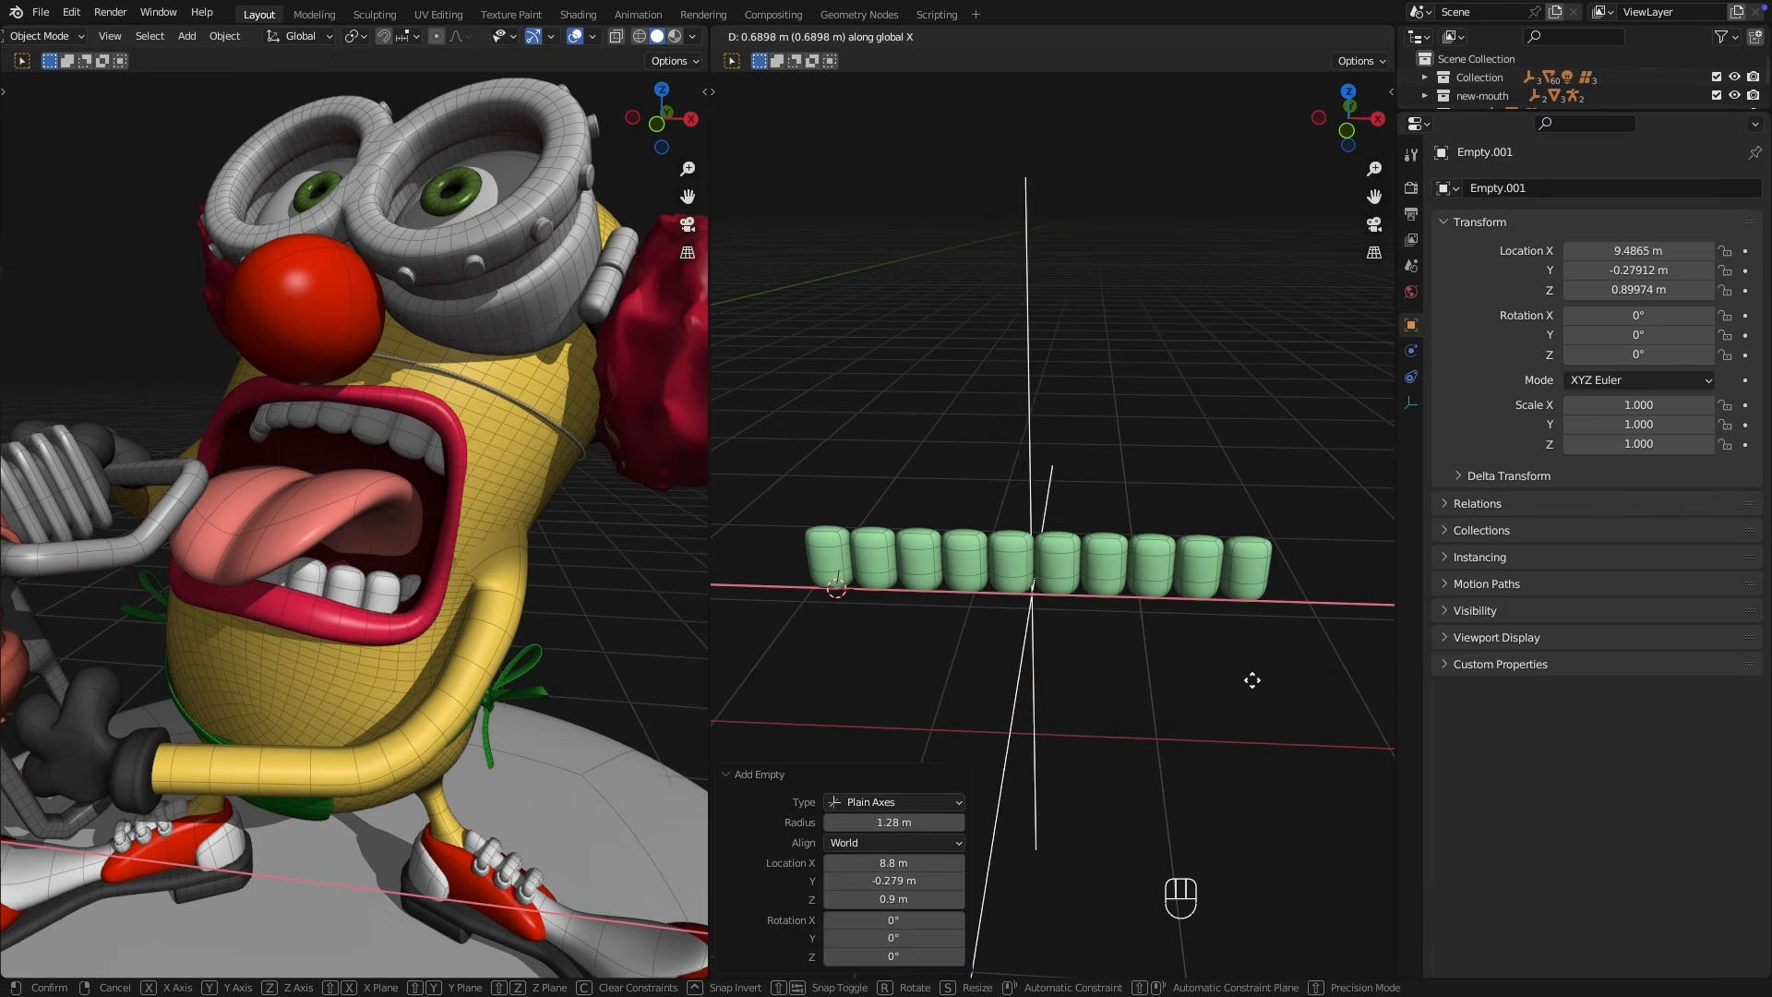
left_click(1253, 681)
Add a Simple Deform modifier to the teeth row and set it to Bend around the Z axis.
left_click(1250, 575)
left_click(1616, 190)
left_click(1562, 448)
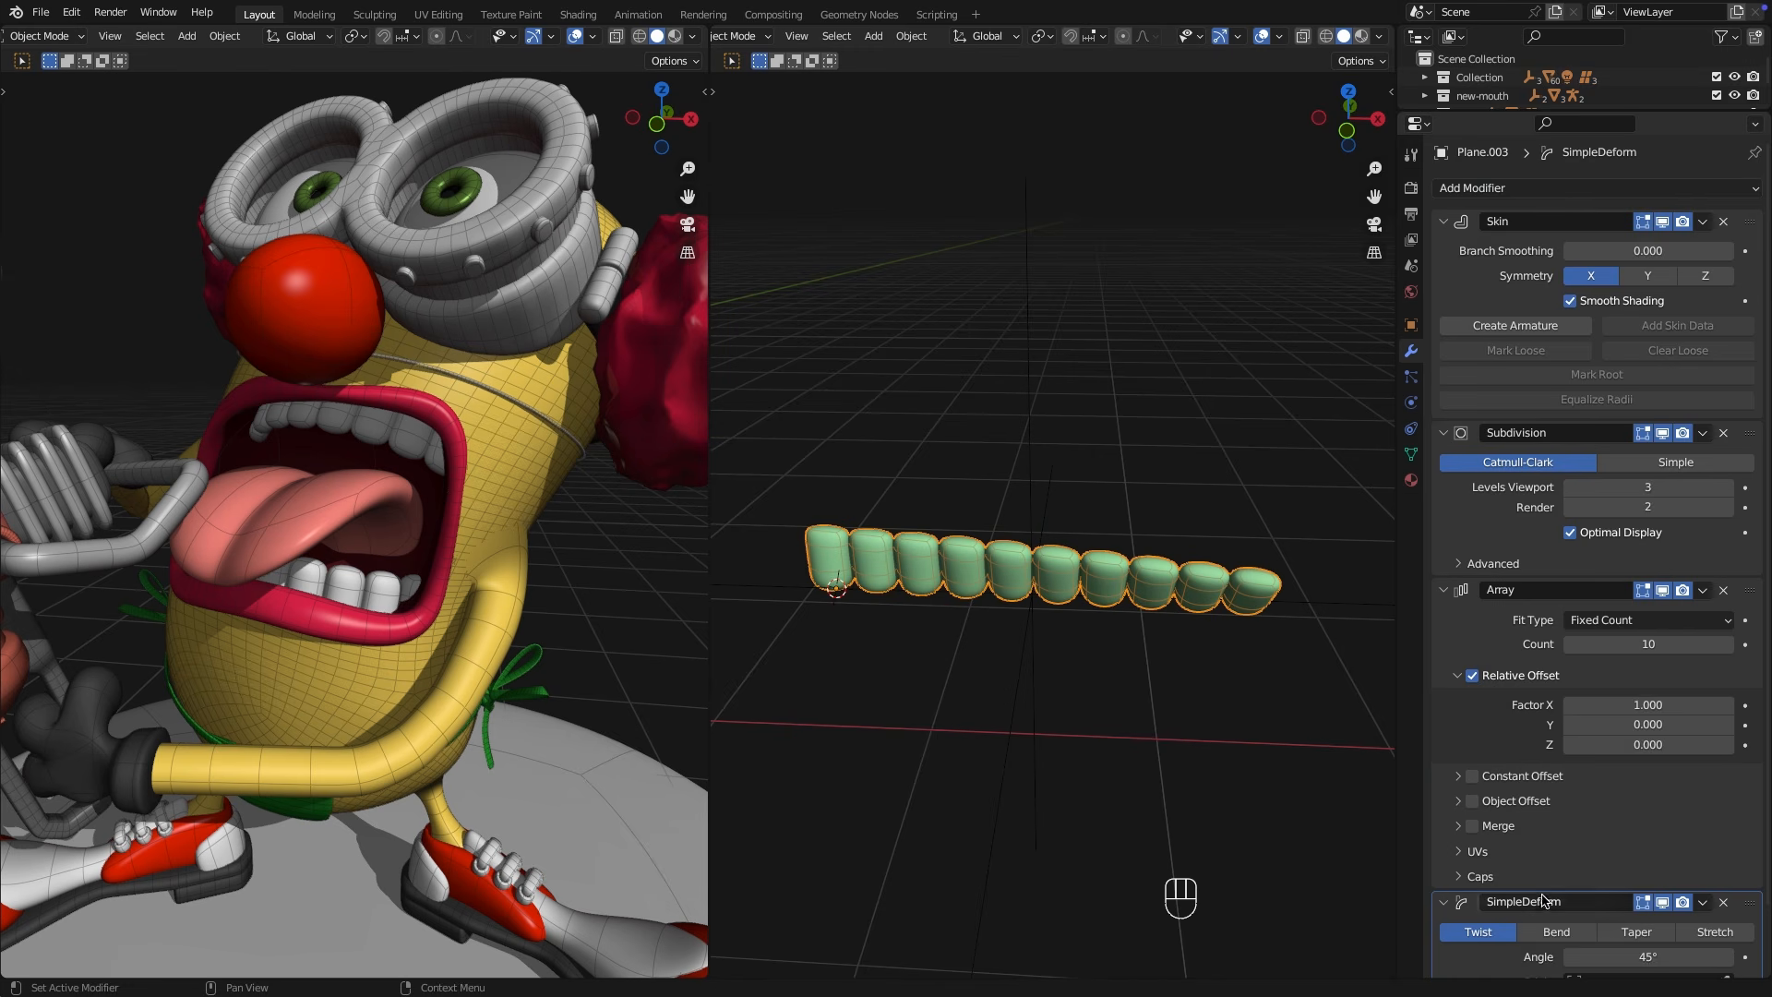
left_click(1560, 932)
middle_click_drag(1230, 722, 1117, 736)
scroll(1611, 781, "down", 2)
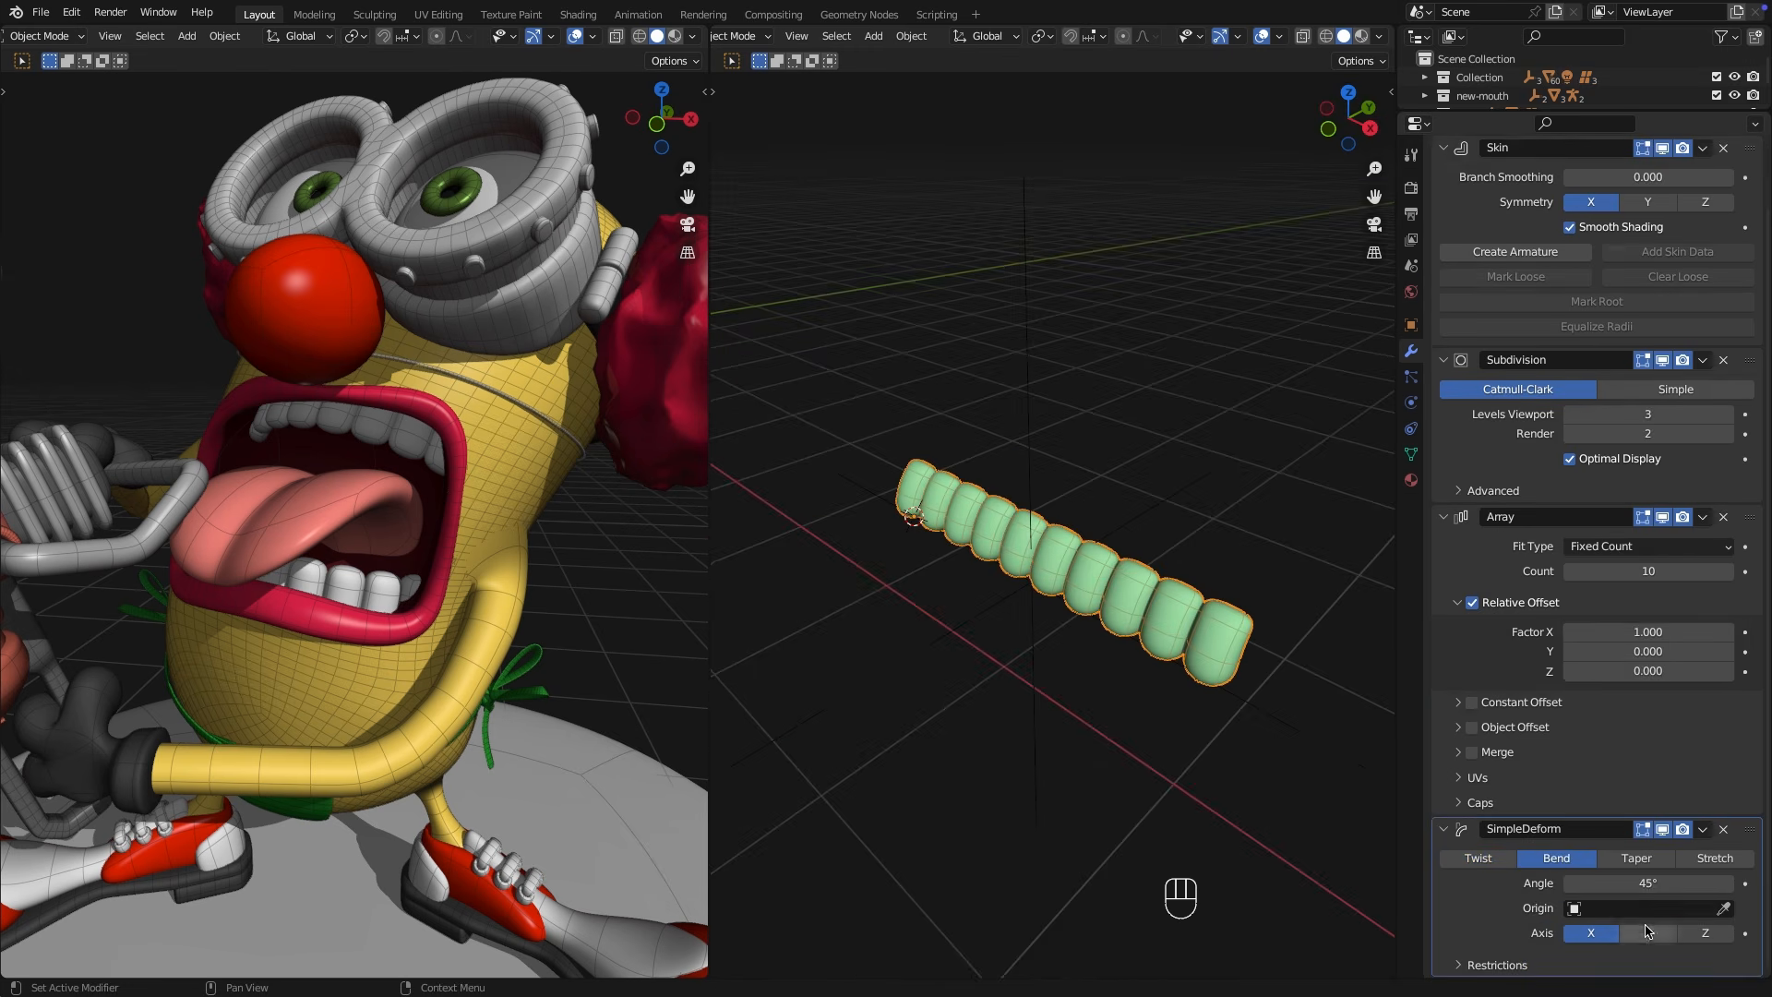
left_click(1648, 933)
left_click(1705, 932)
middle_click_drag(1168, 681, 1143, 614)
Use the new empty as the bend's origin and set the bend angle to 113°.
left_click(1122, 630)
left_click(1230, 519)
left_click(1445, 221)
left_click(1446, 249)
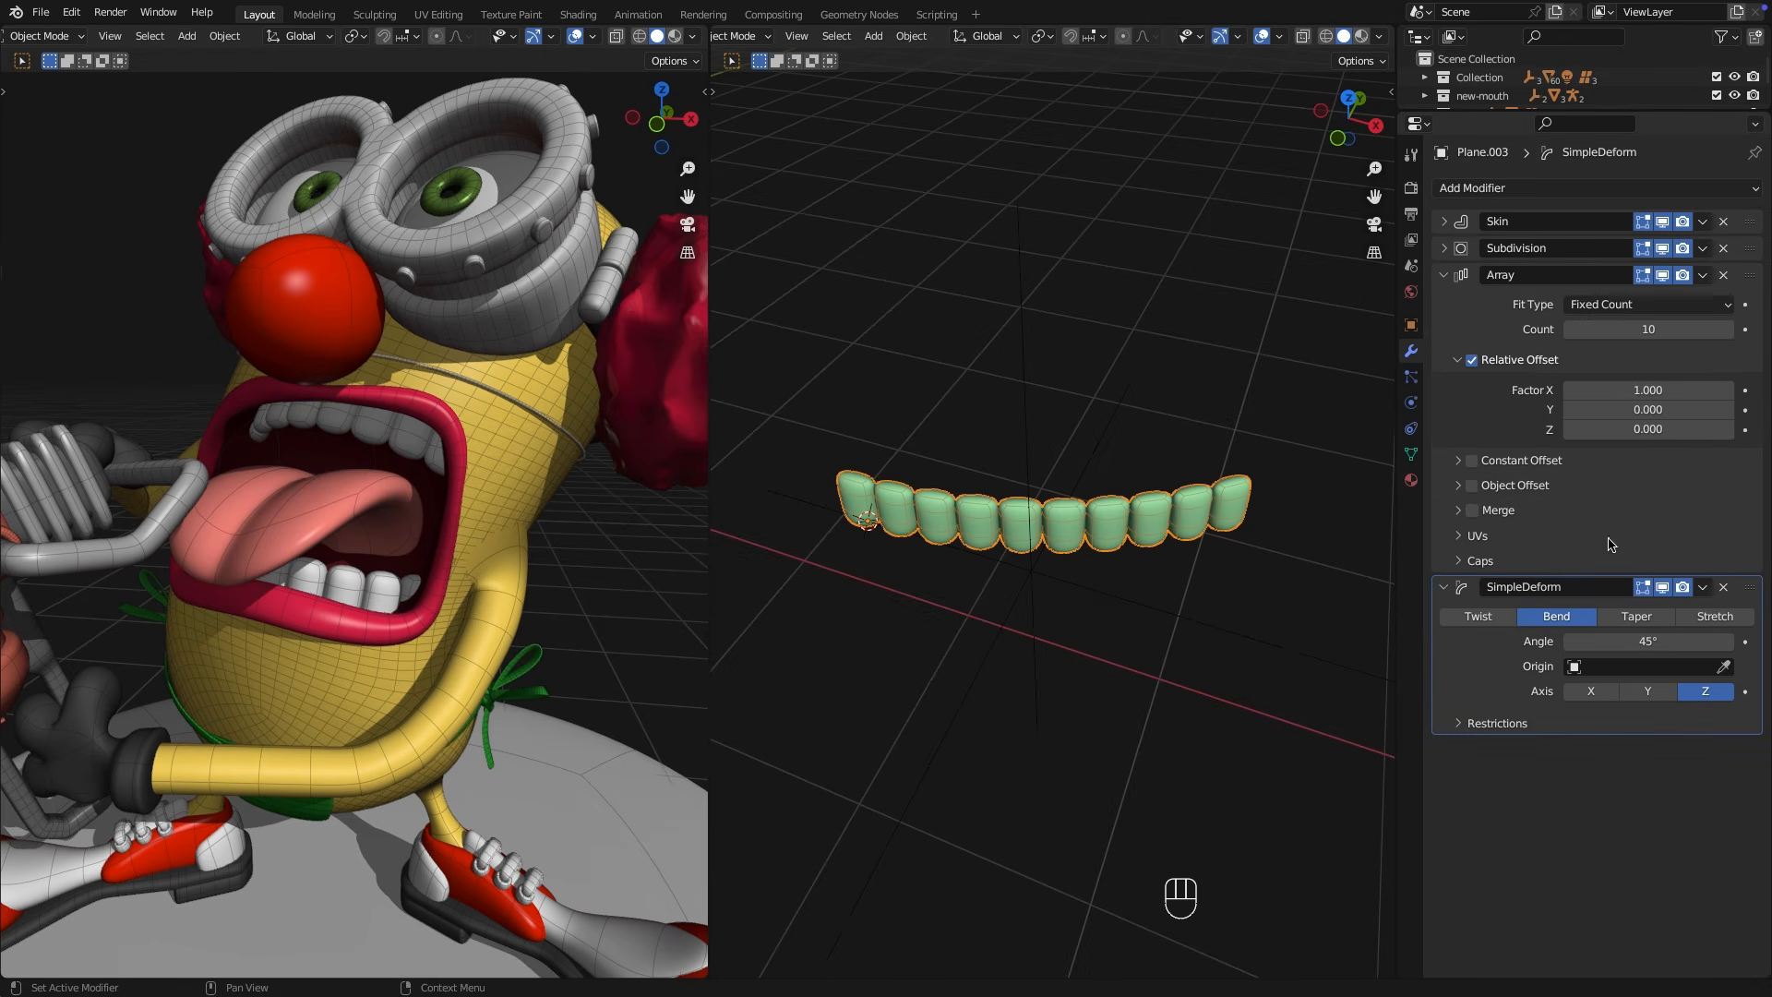
left_click(1031, 446)
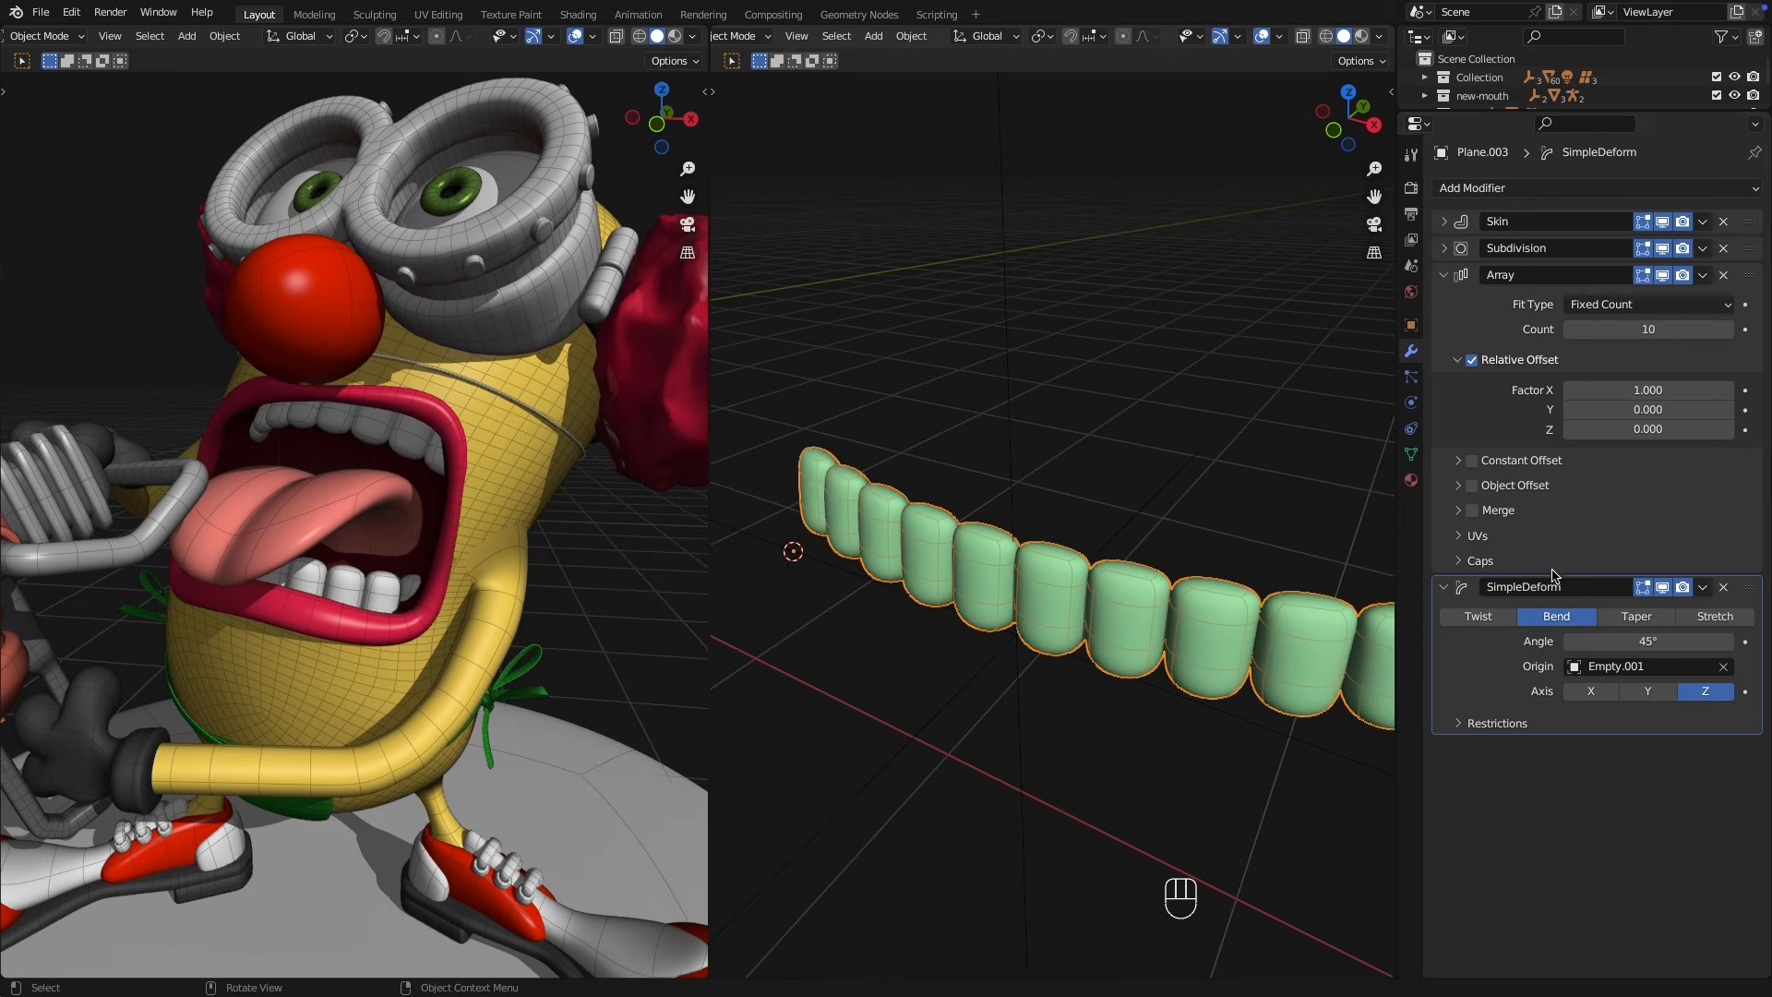
mouse_move(1649, 642)
left_mouse_down()
mouse_move(1728, 642)
mouse_move(1655, 642)
left_mouse_up()
left_click_drag(1654, 642, 1661, 641)
Try long pointed teeth by moving the upper vertex about 0.268 m up and narrowing its skin along X, and undo it.
key("g")
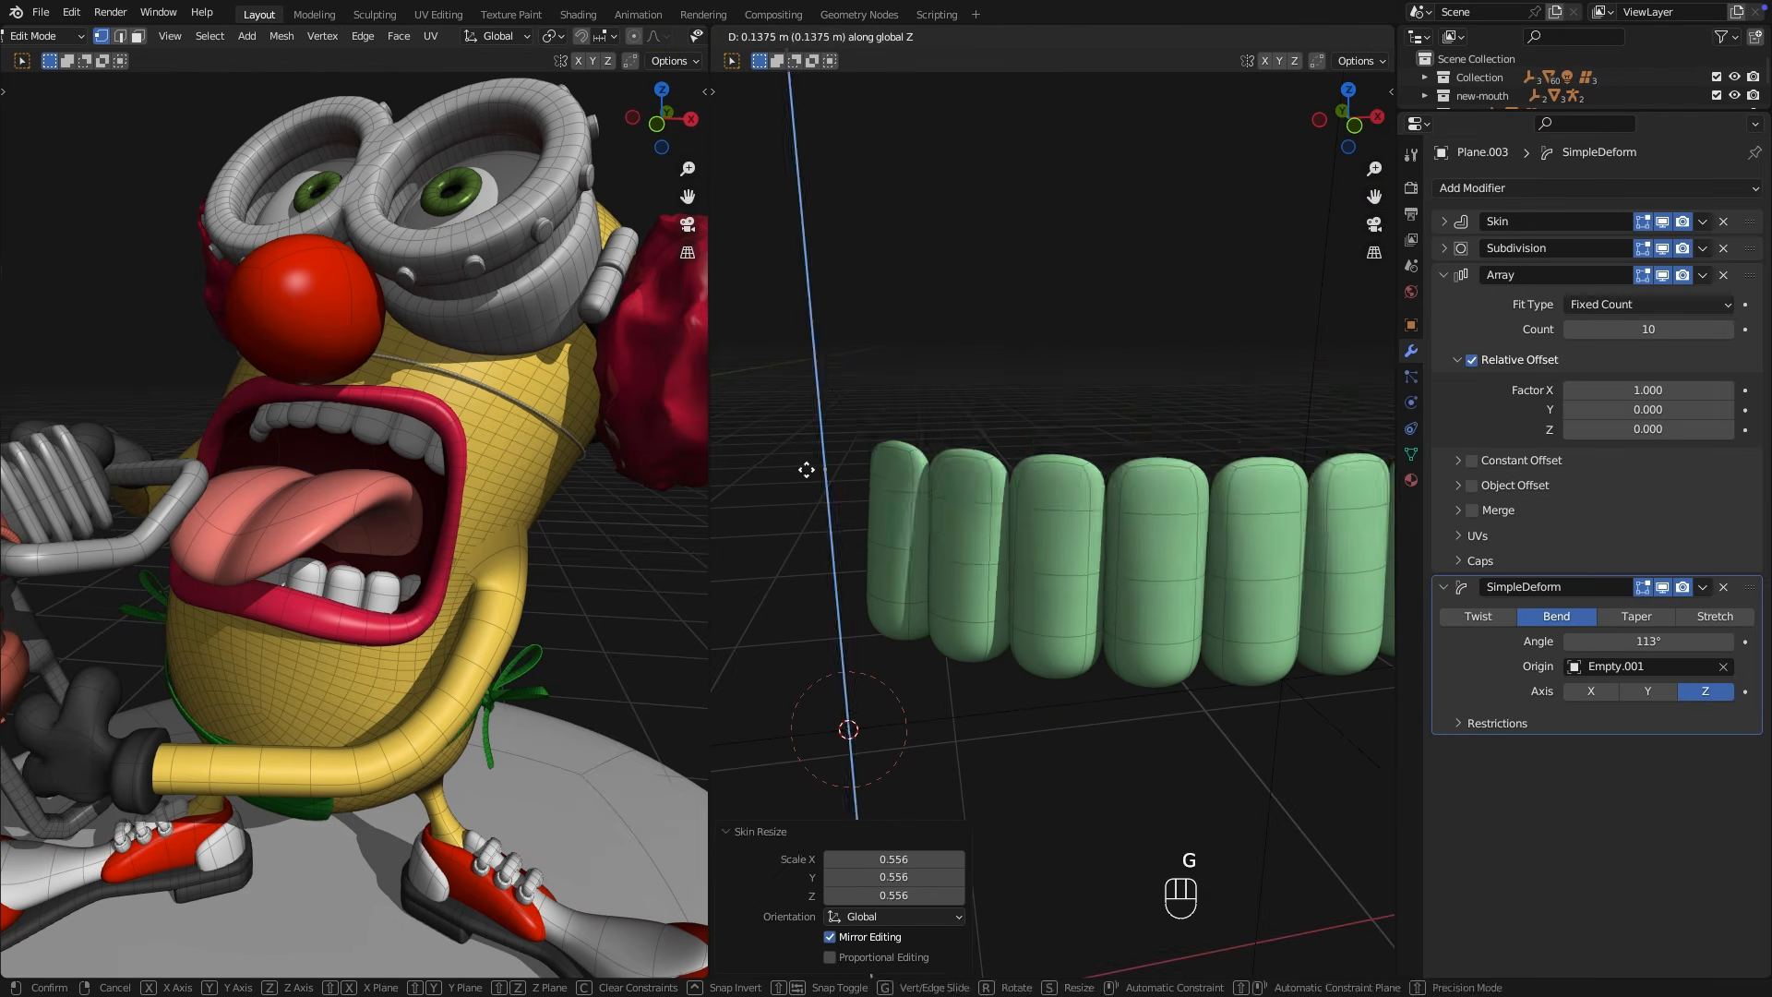
left_click(809, 396)
key("ctrl+a")
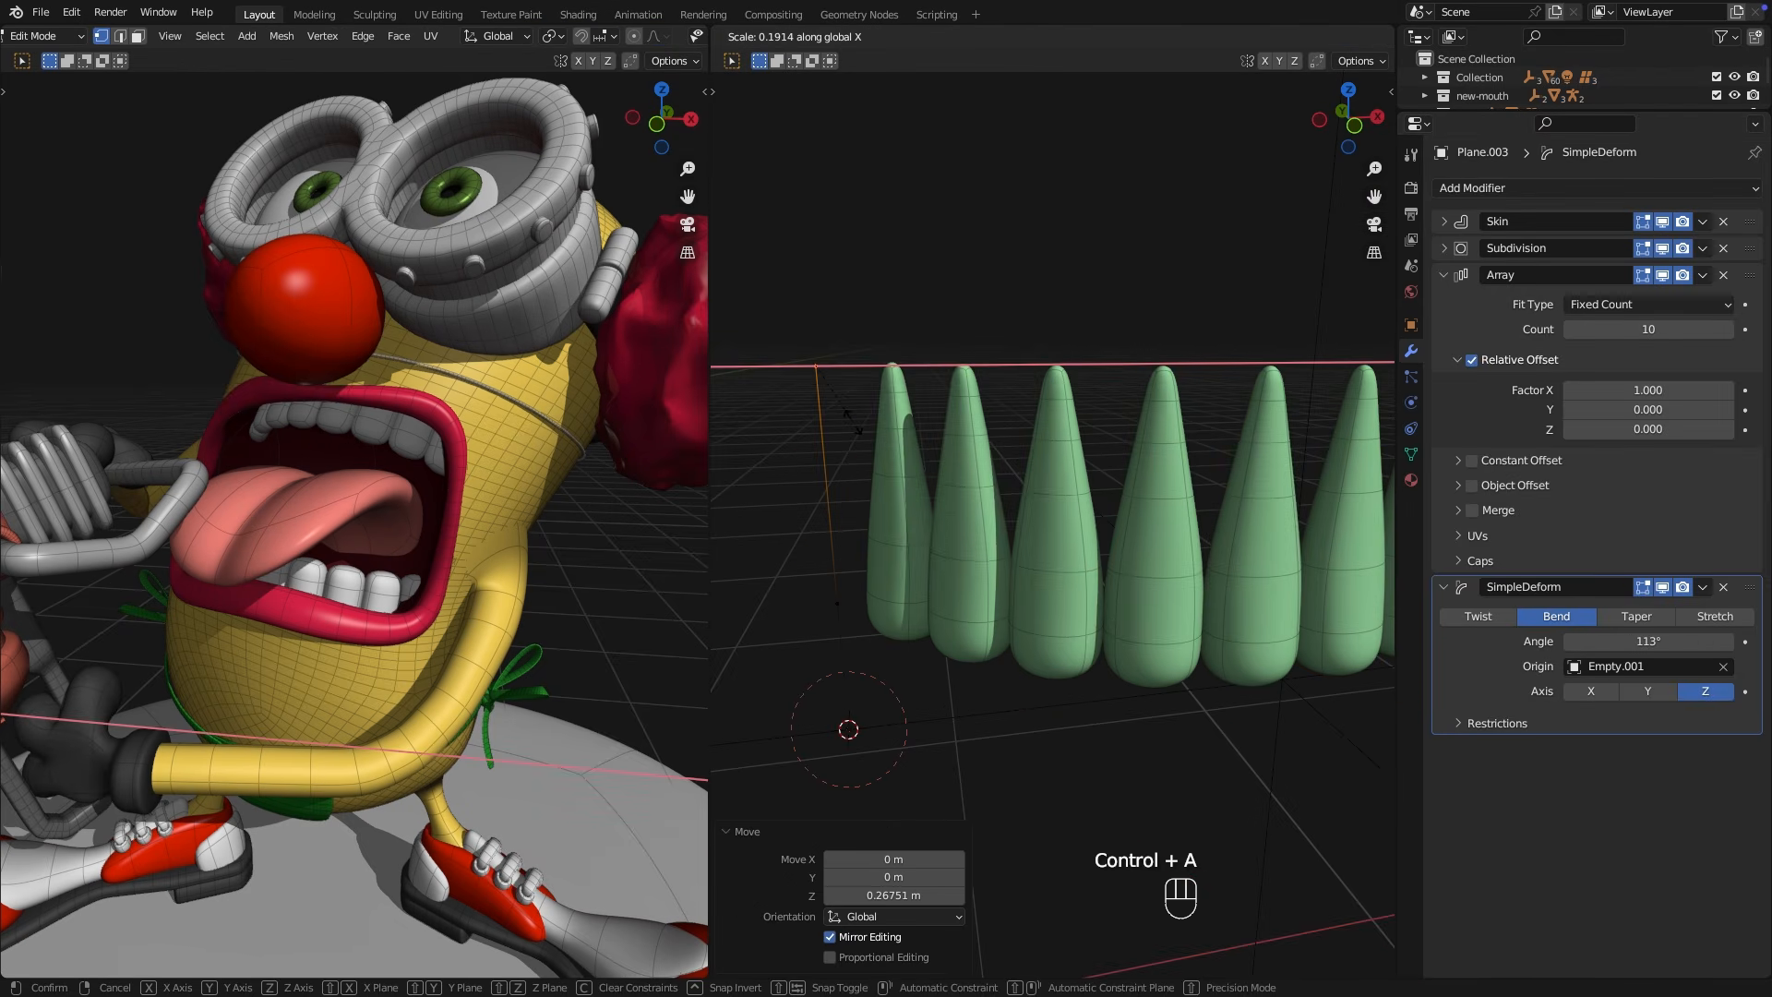
left_click(951, 439)
scroll(1078, 527, "down", 4)
middle_click_drag(1078, 526, 1123, 622)
key("super+2")
key("super+2")
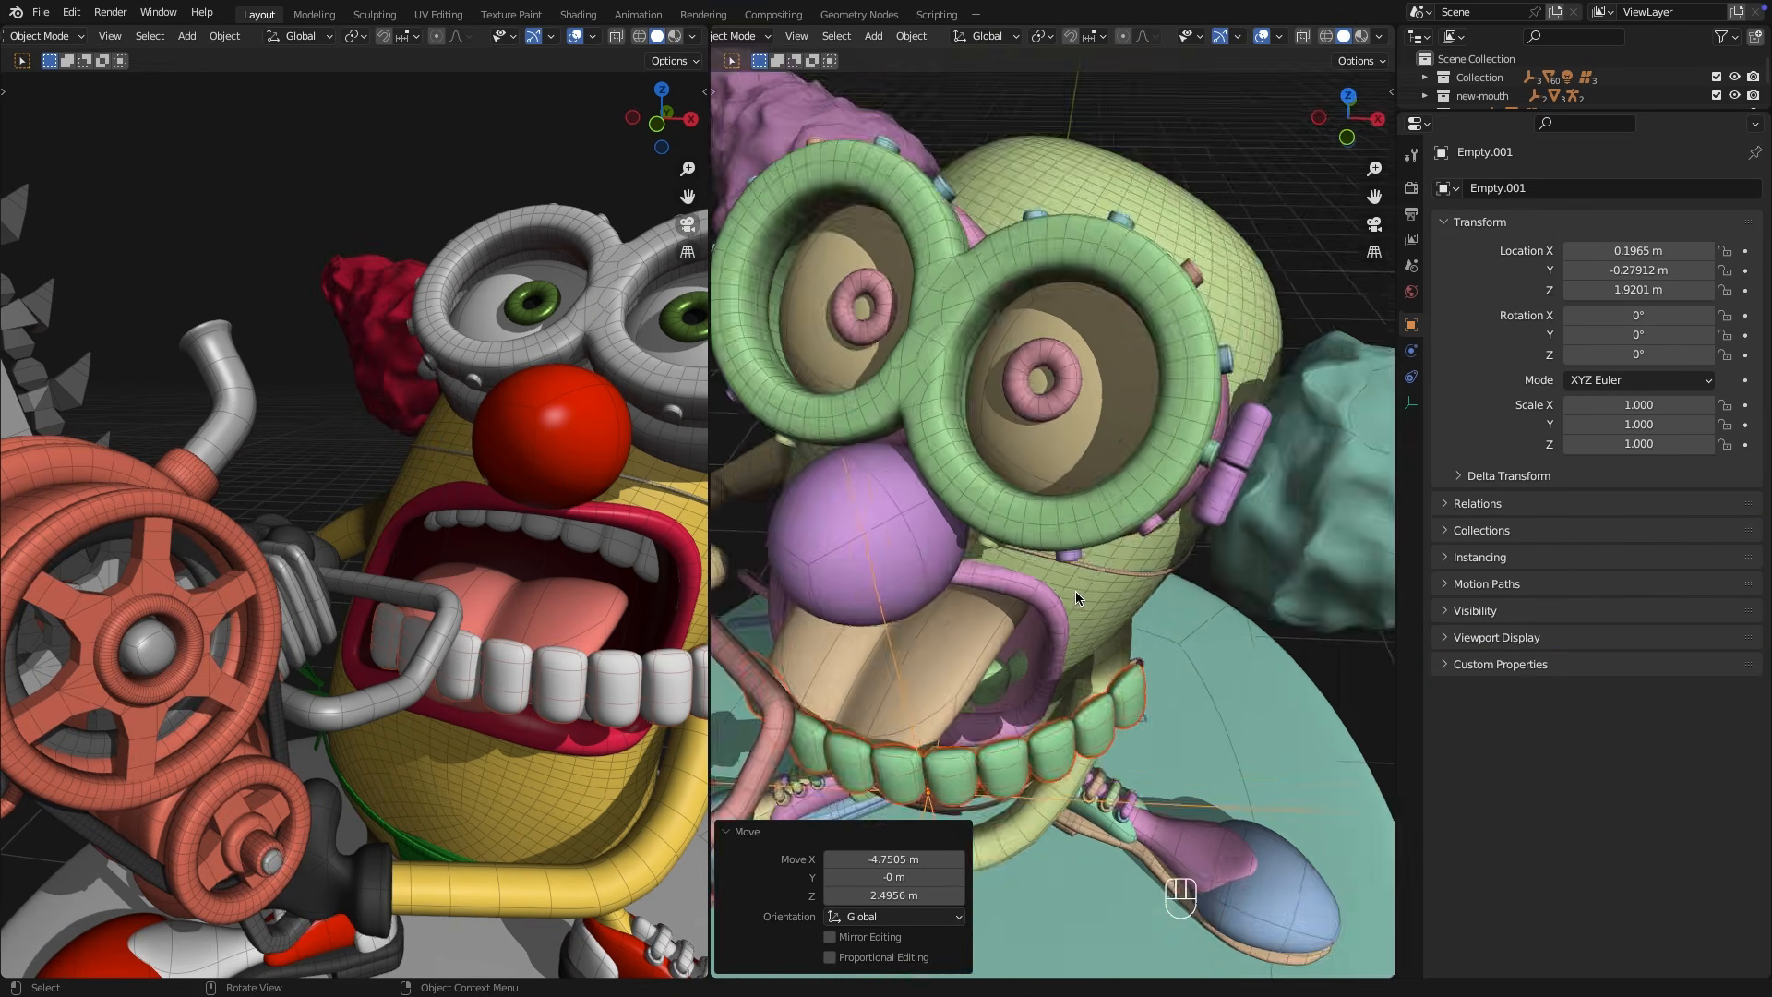
Try fitting the teeth into the character's mouth at scale 0.739, rotated -23.9° about X and moved to the upper jaw.
scroll(1077, 591, "up", 3)
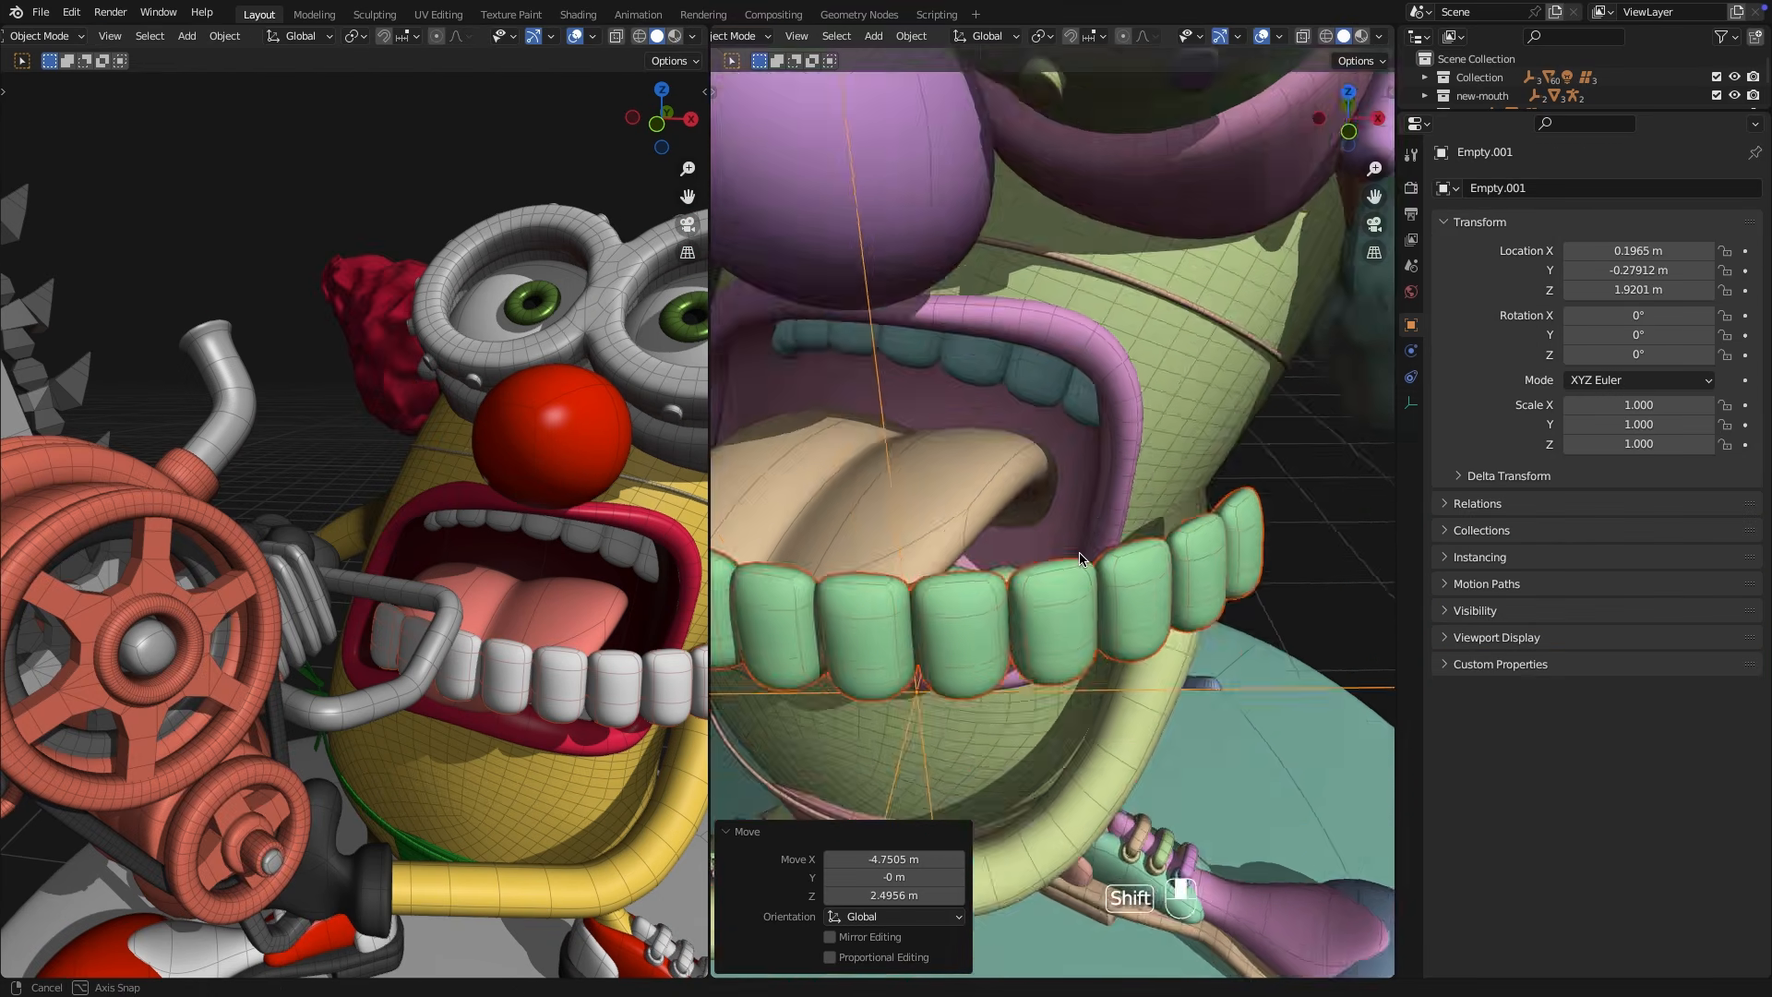
key("r")
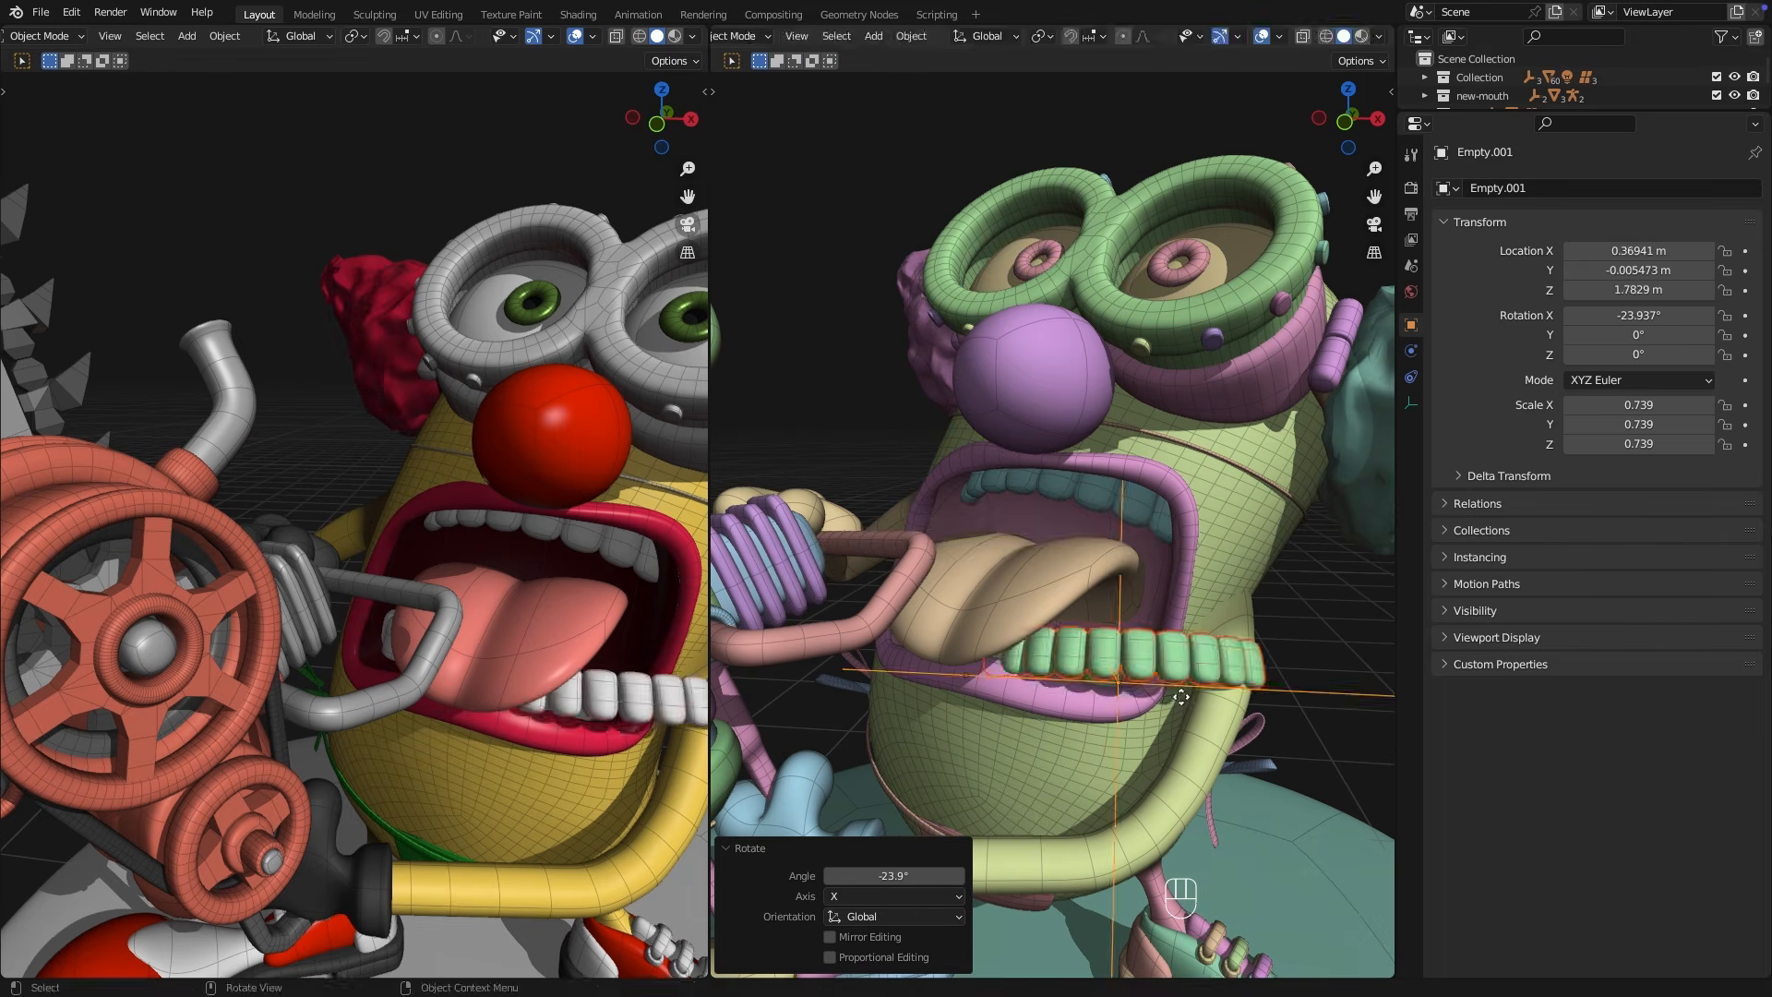
key("g")
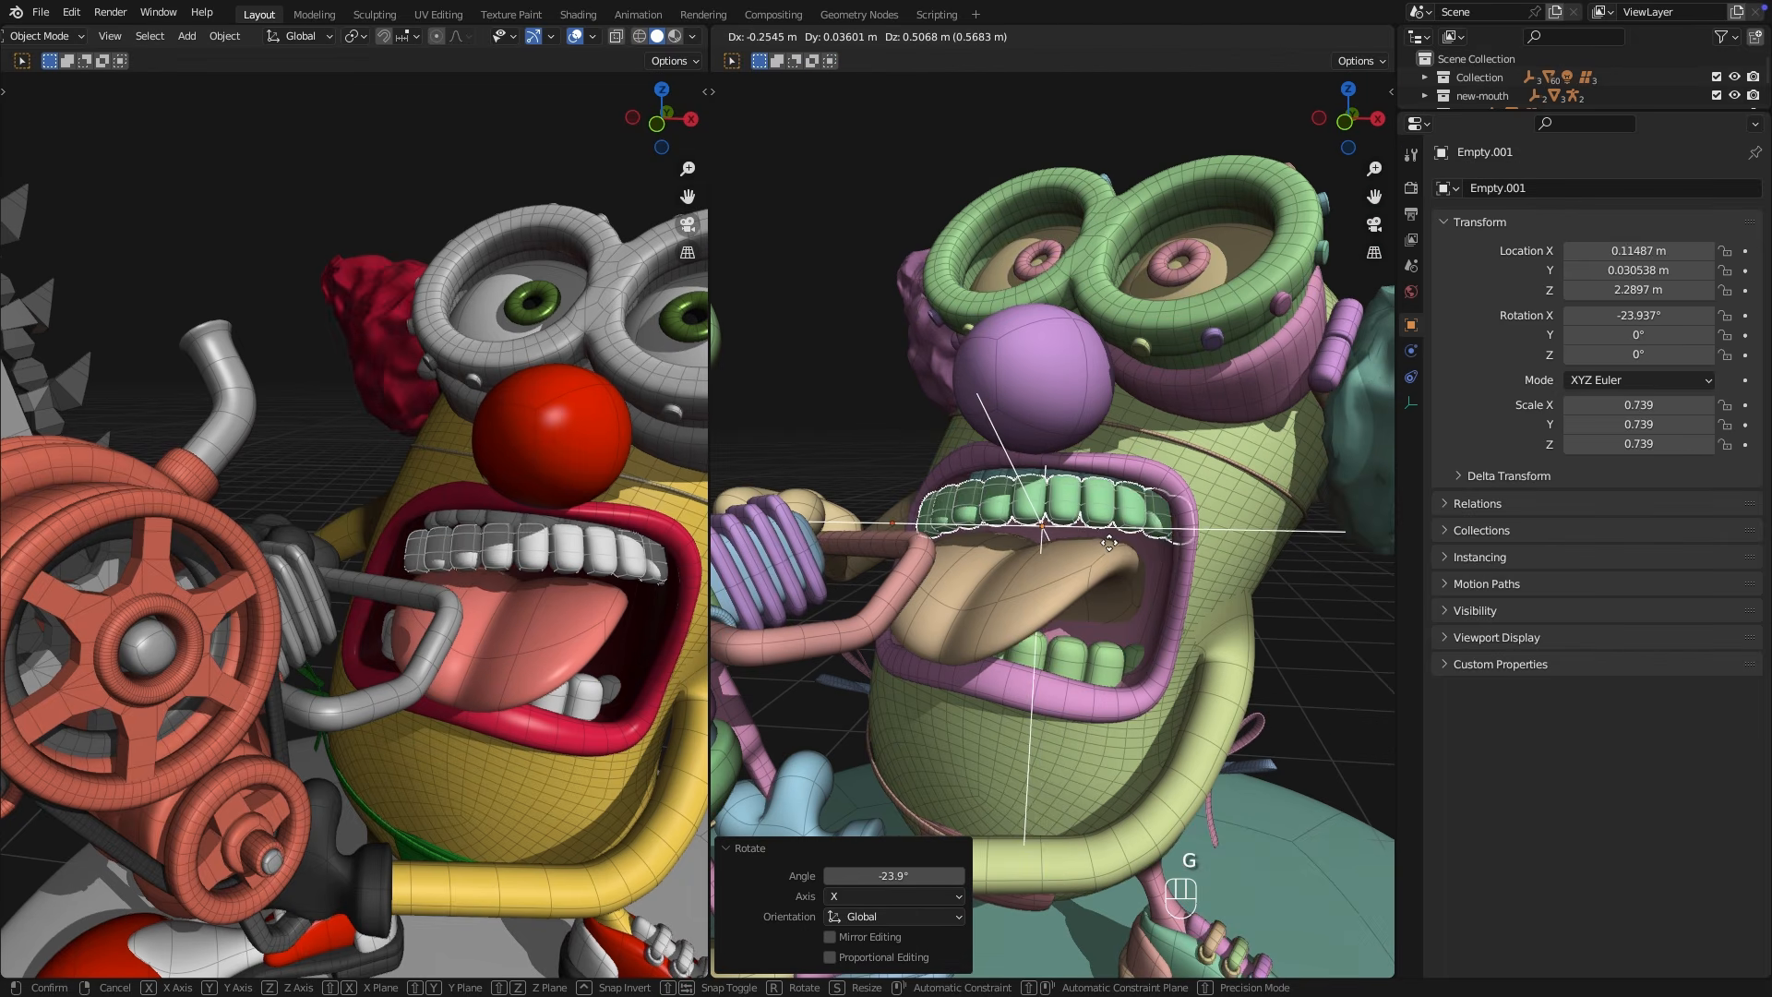
left_click(1117, 545)
key("r")
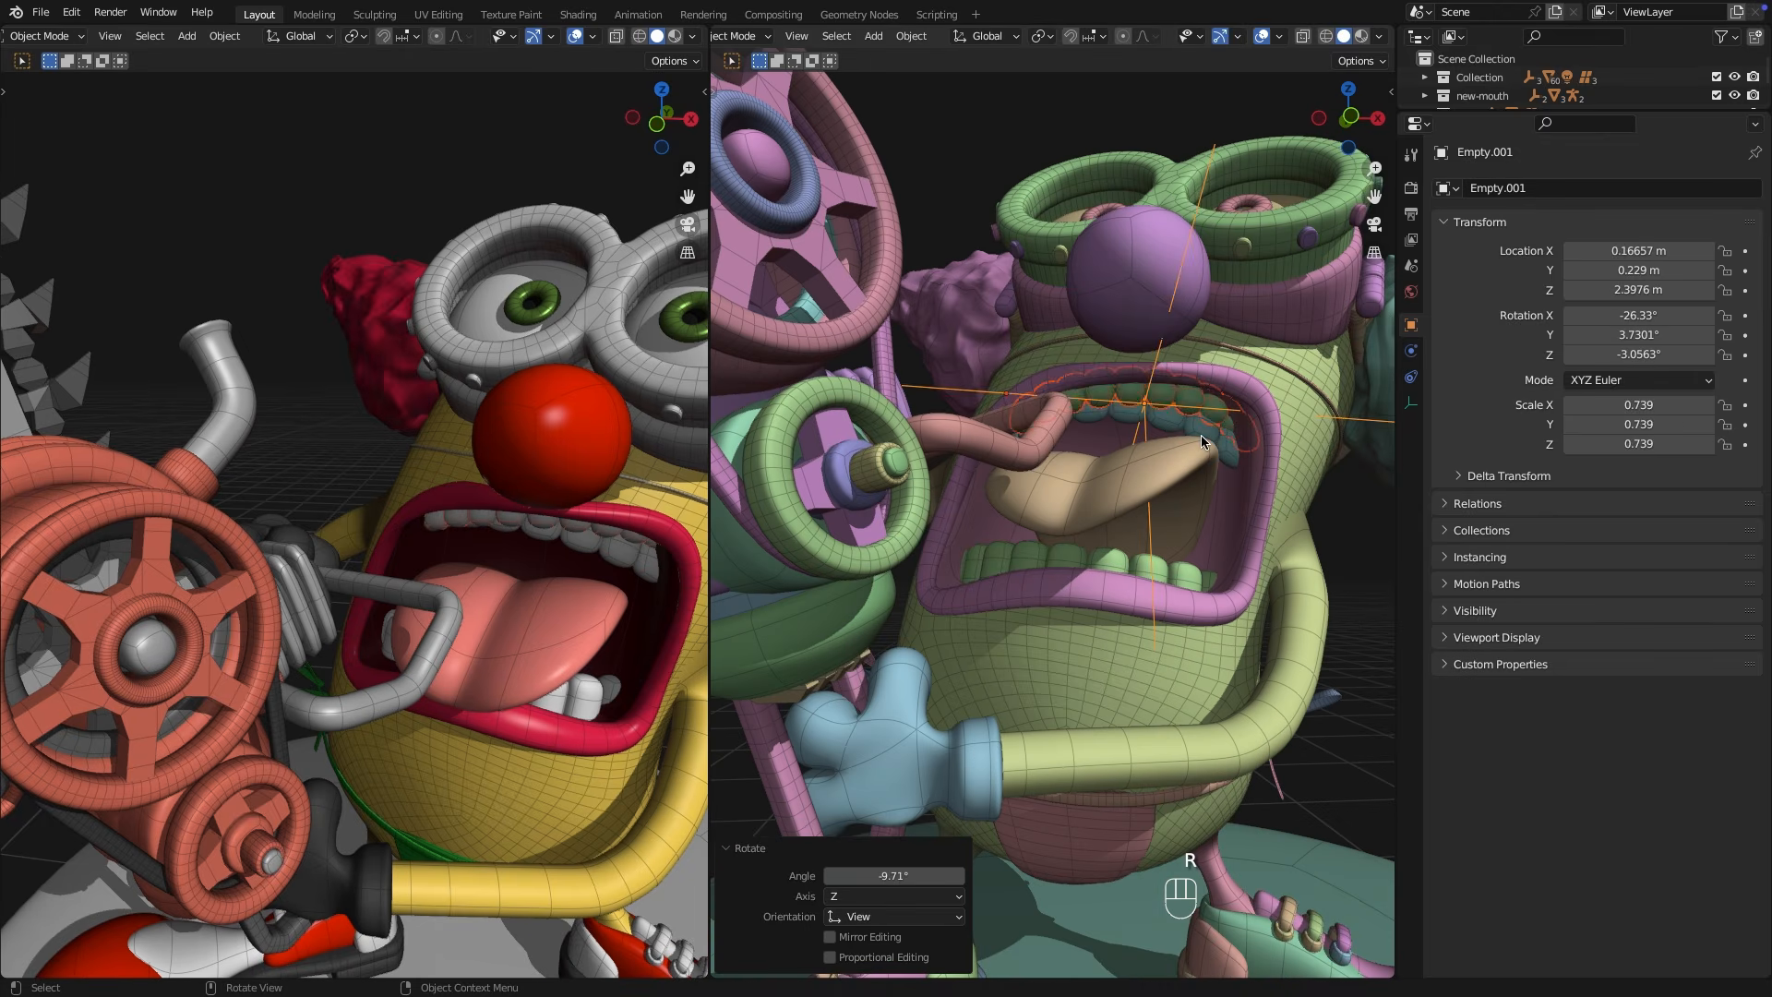
Undo the teeth's placement in the mouth back to their original spot beside the character.
key("super+z")
key("super+z")
key("super+z")
key("super+z")
key("super+z")
key("super+z")
key("super+z")
key("super+z")
key("super+z")
key("super+z")
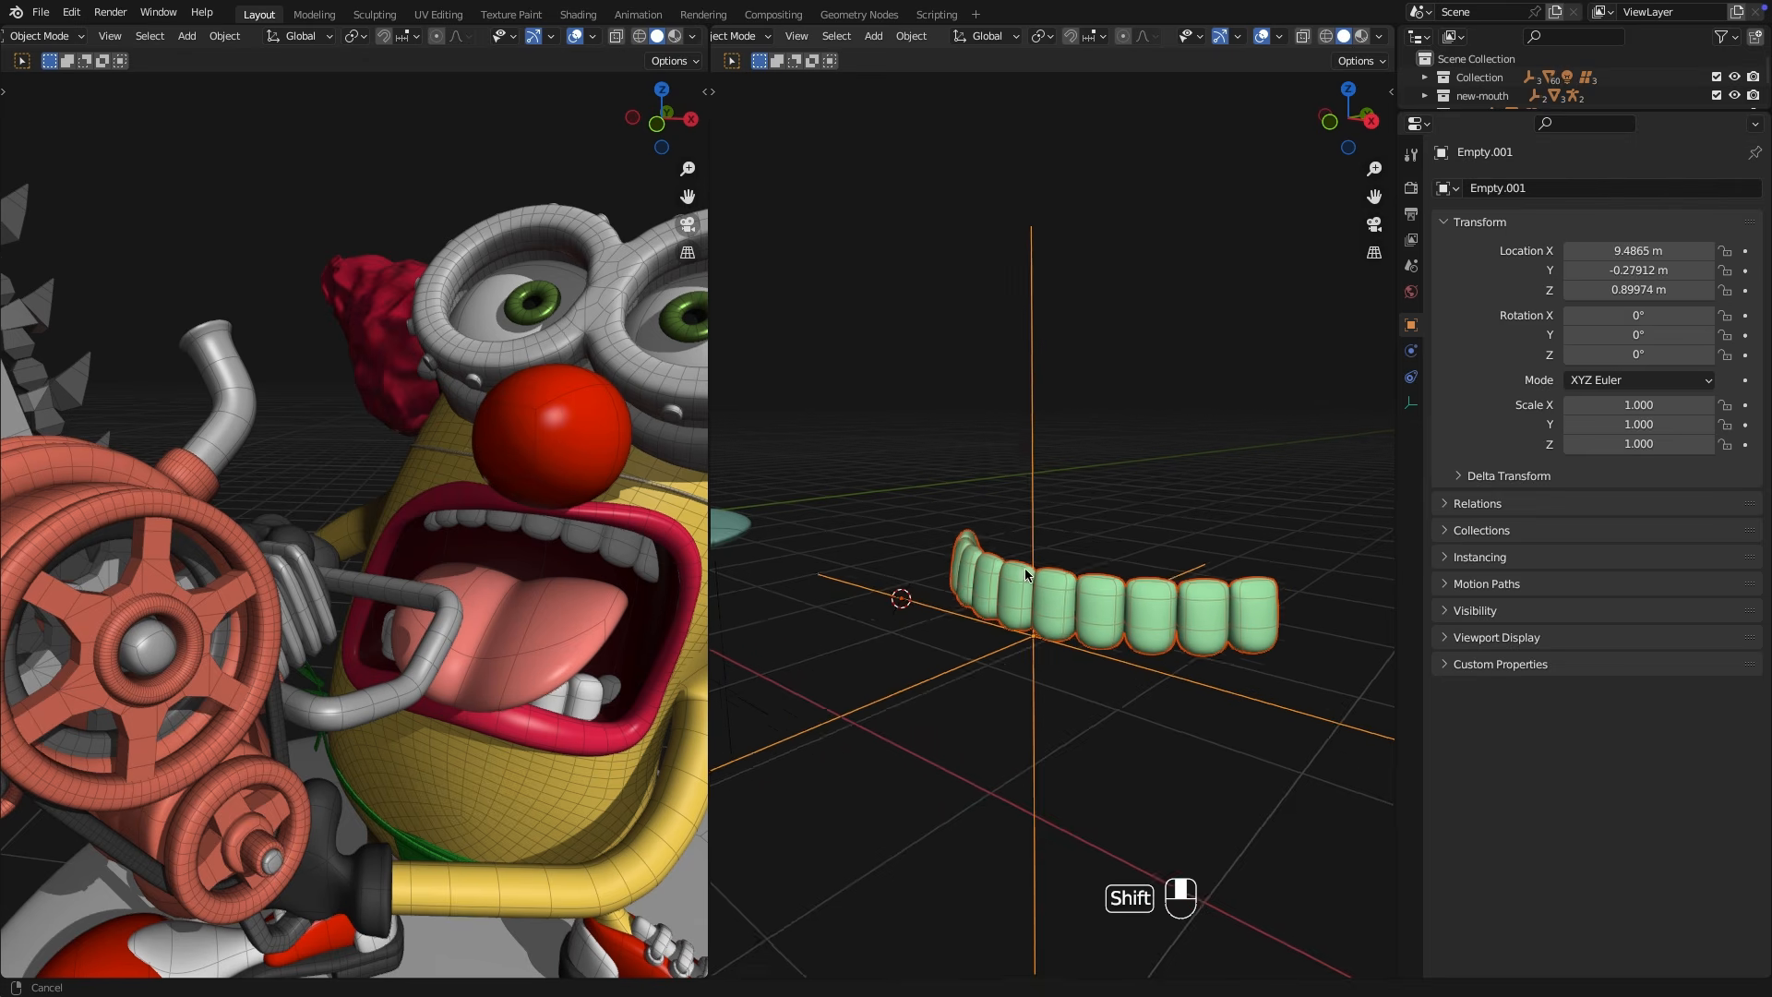
Examine the bent teeth row and the chain around the character's chainsaw blade up close.
middle_click_drag(1034, 565, 1006, 560, "shift")
scroll(1006, 559, "up", 5)
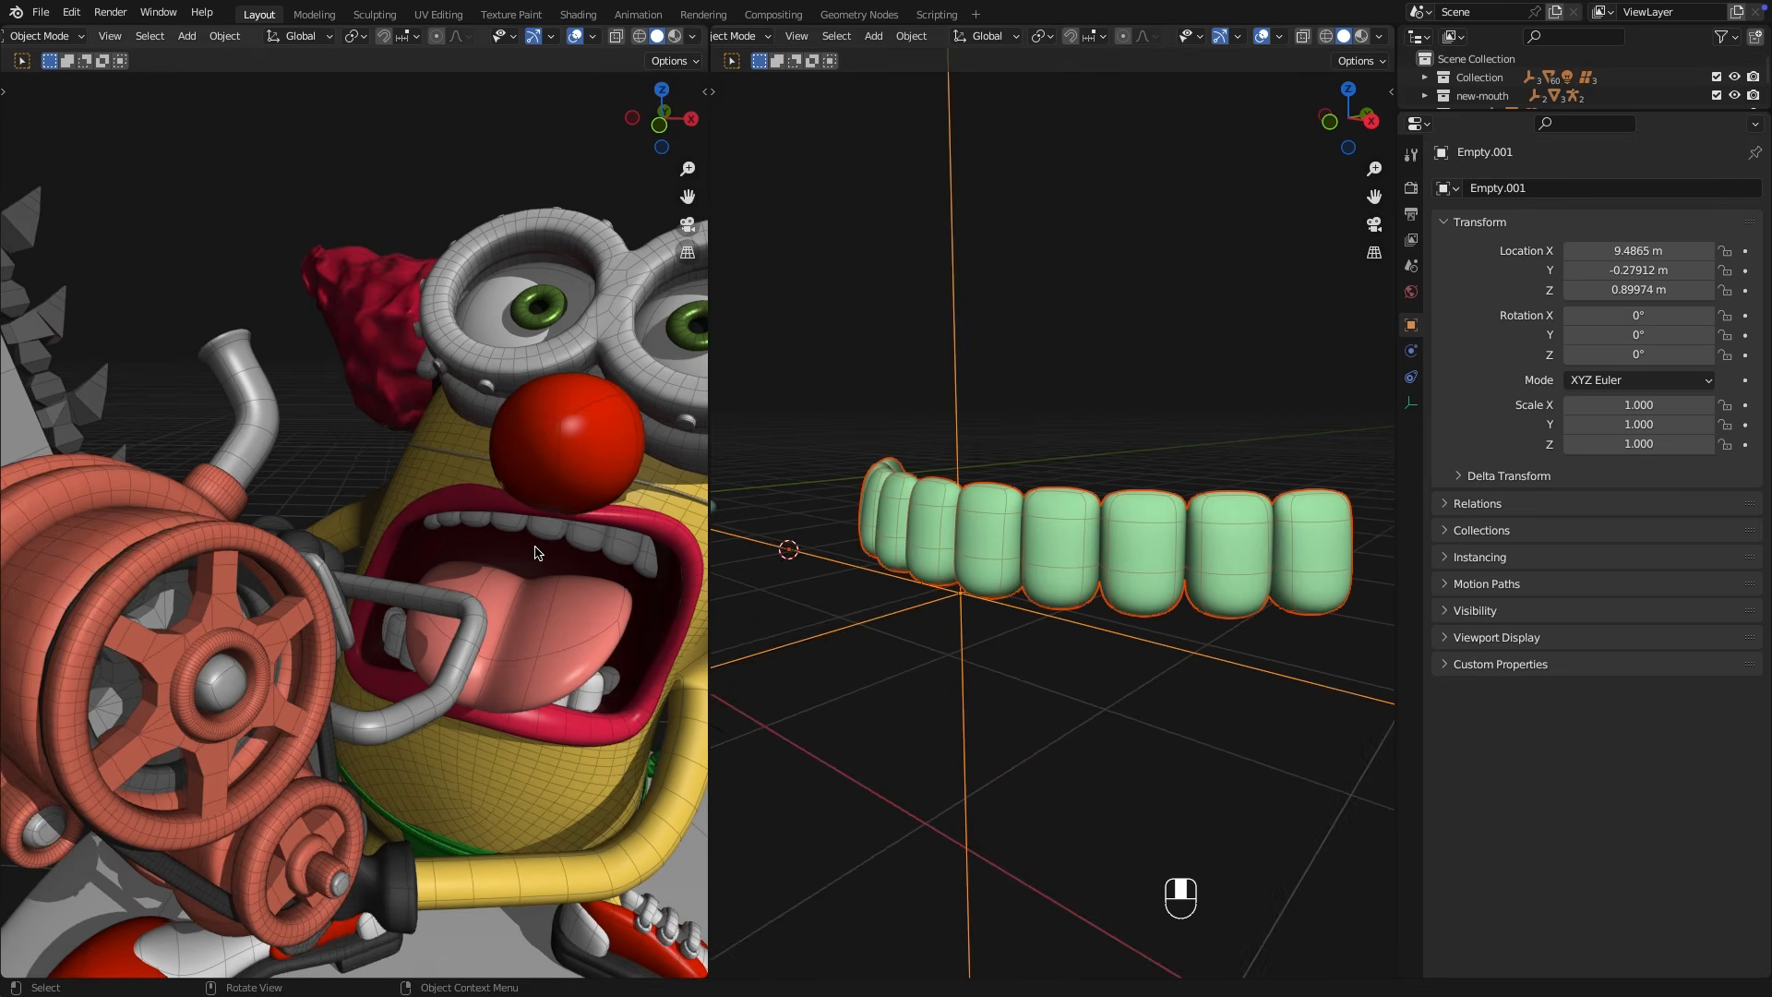
scroll(535, 552, "down", 9)
middle_click_drag(535, 546, 462, 494)
scroll(291, 442, "up", 6)
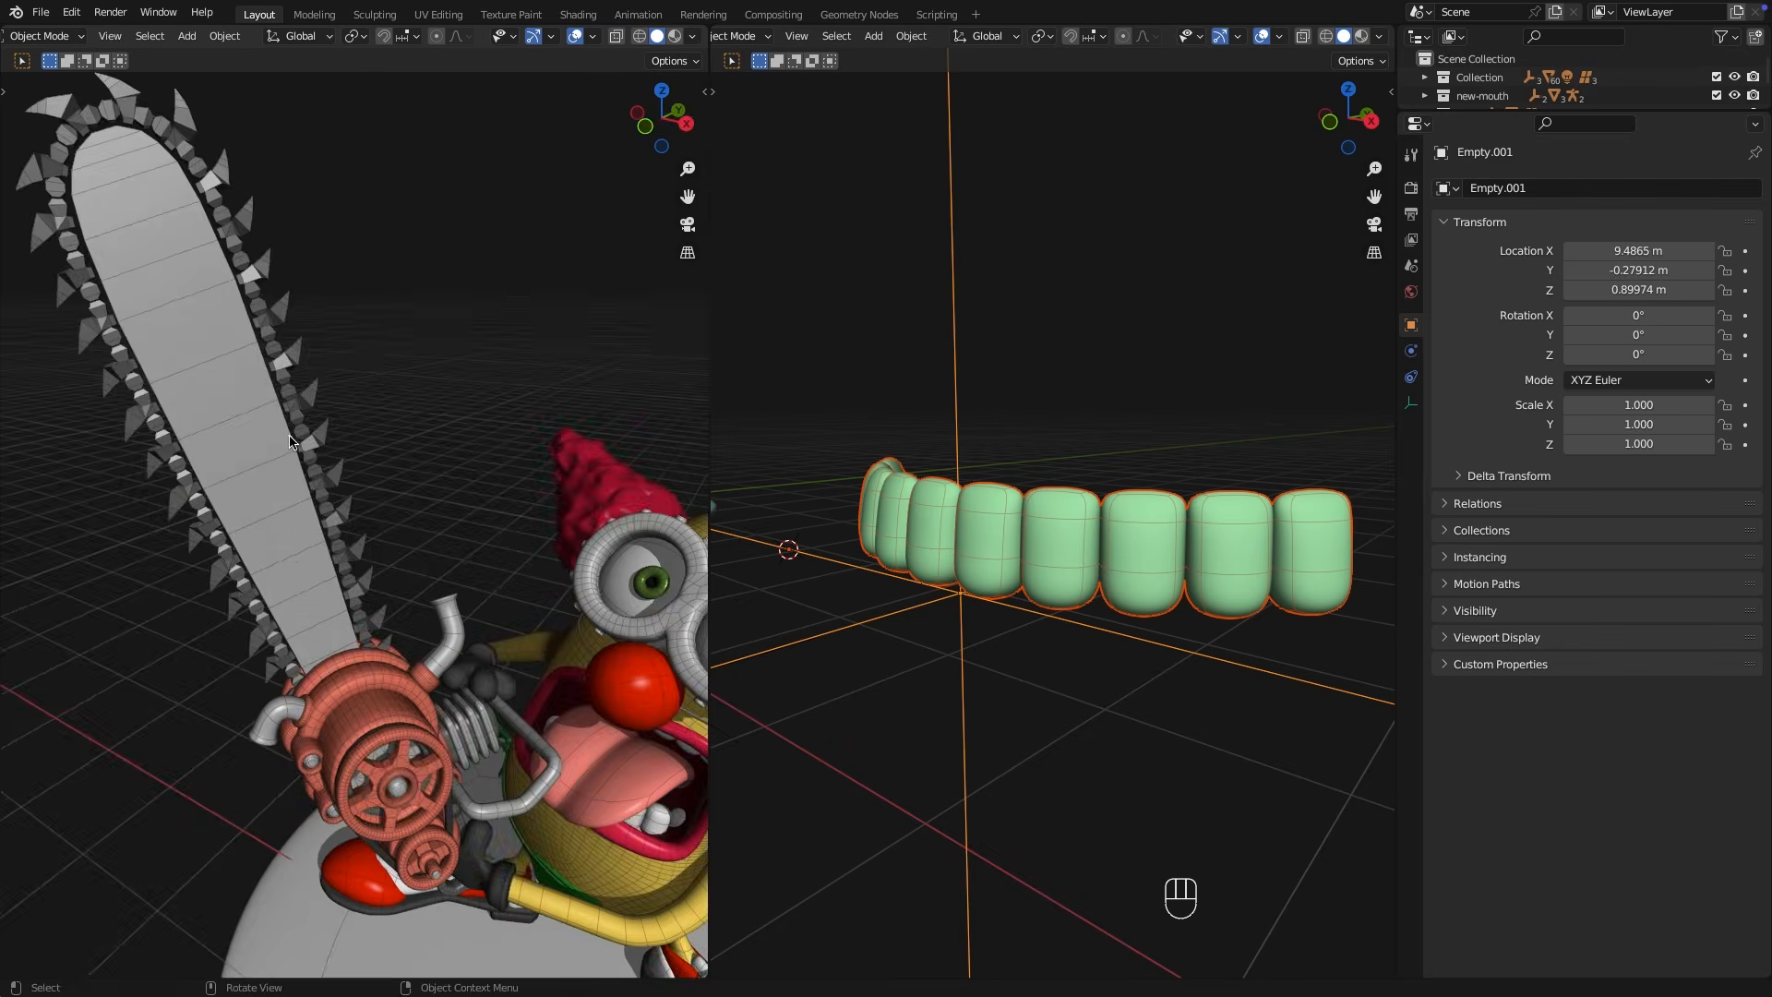
scroll(291, 442, "up", 3)
middle_click_drag(294, 446, 589, 548)
Move the chainsaw's chain along its local X axis so that it travels around the blade's curve.
key("g")
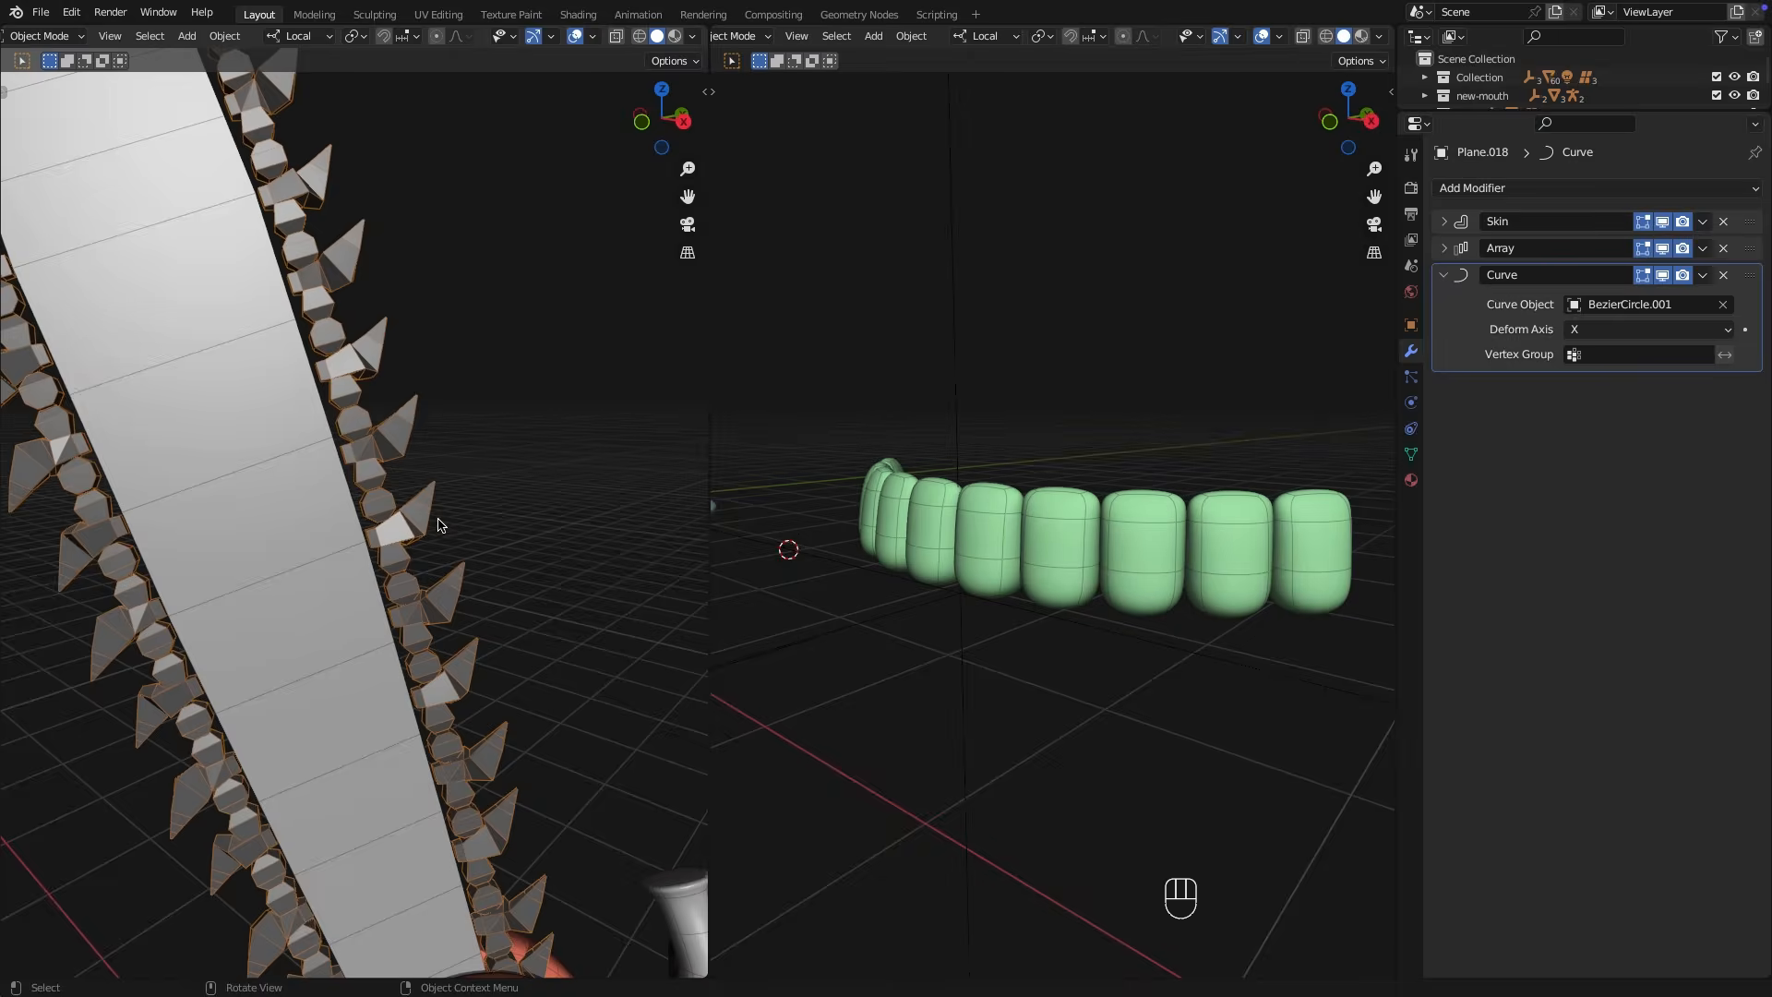
key("g")
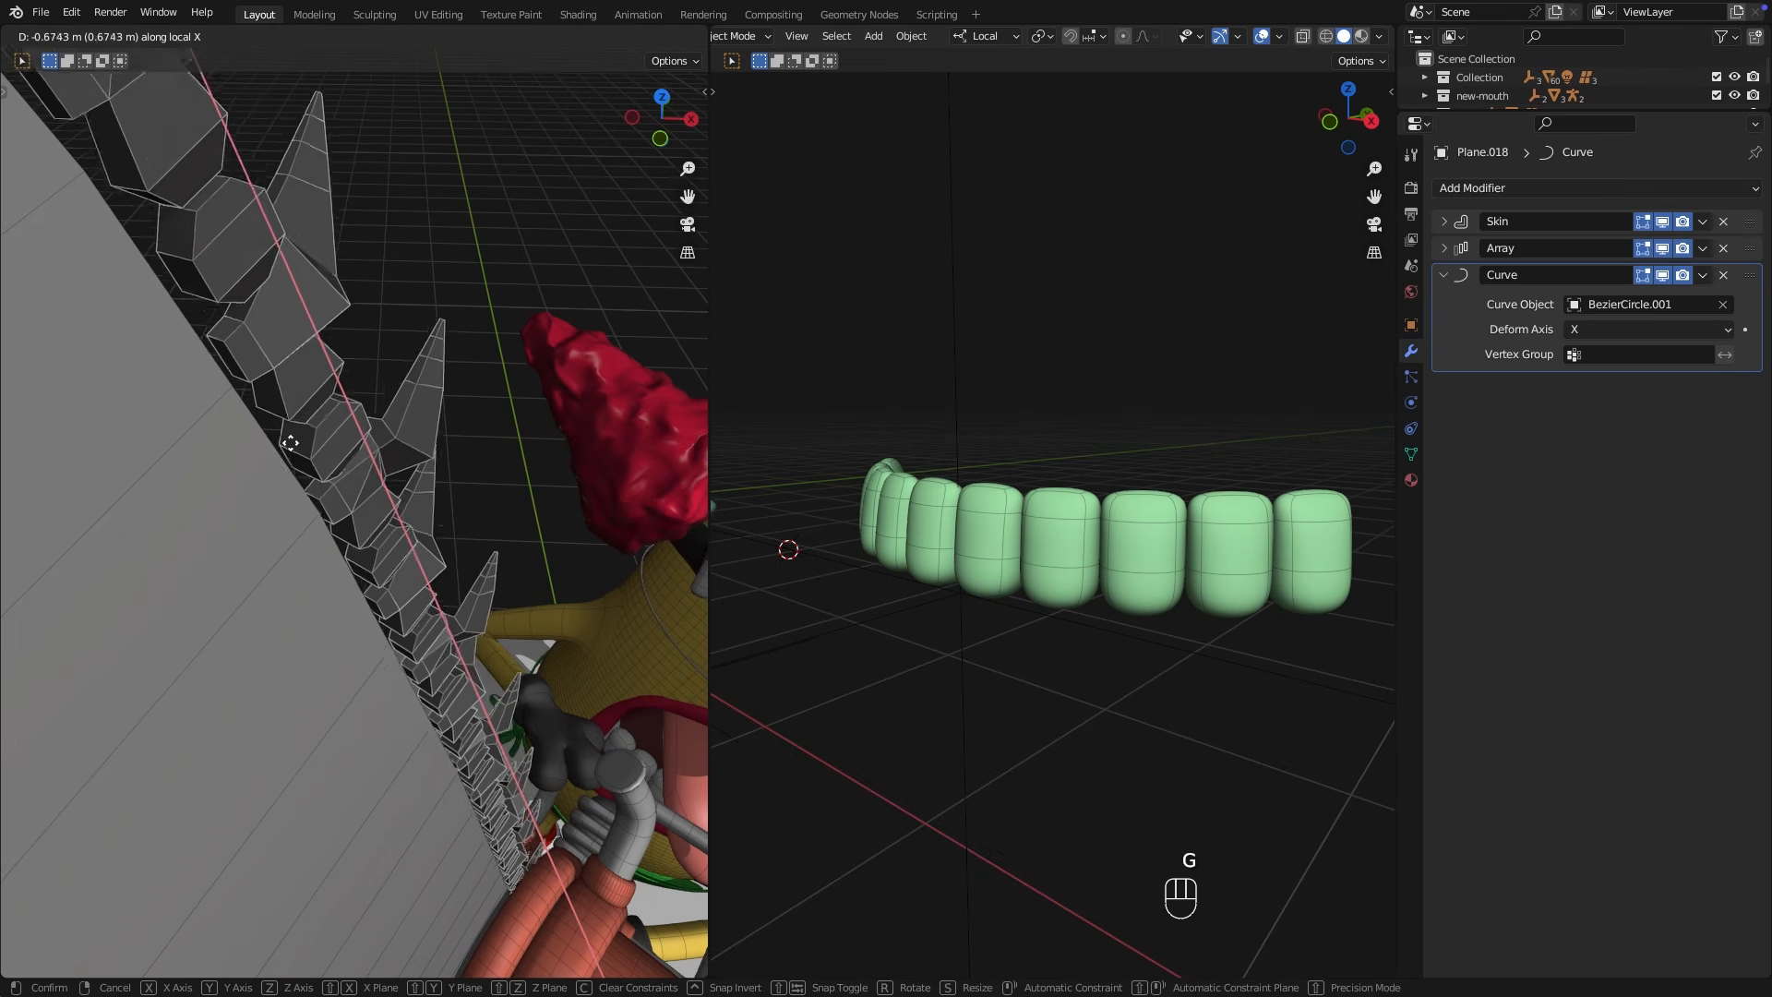
left_click(403, 698)
middle_click_drag(469, 734, 380, 649)
scroll(466, 697, "down", 5)
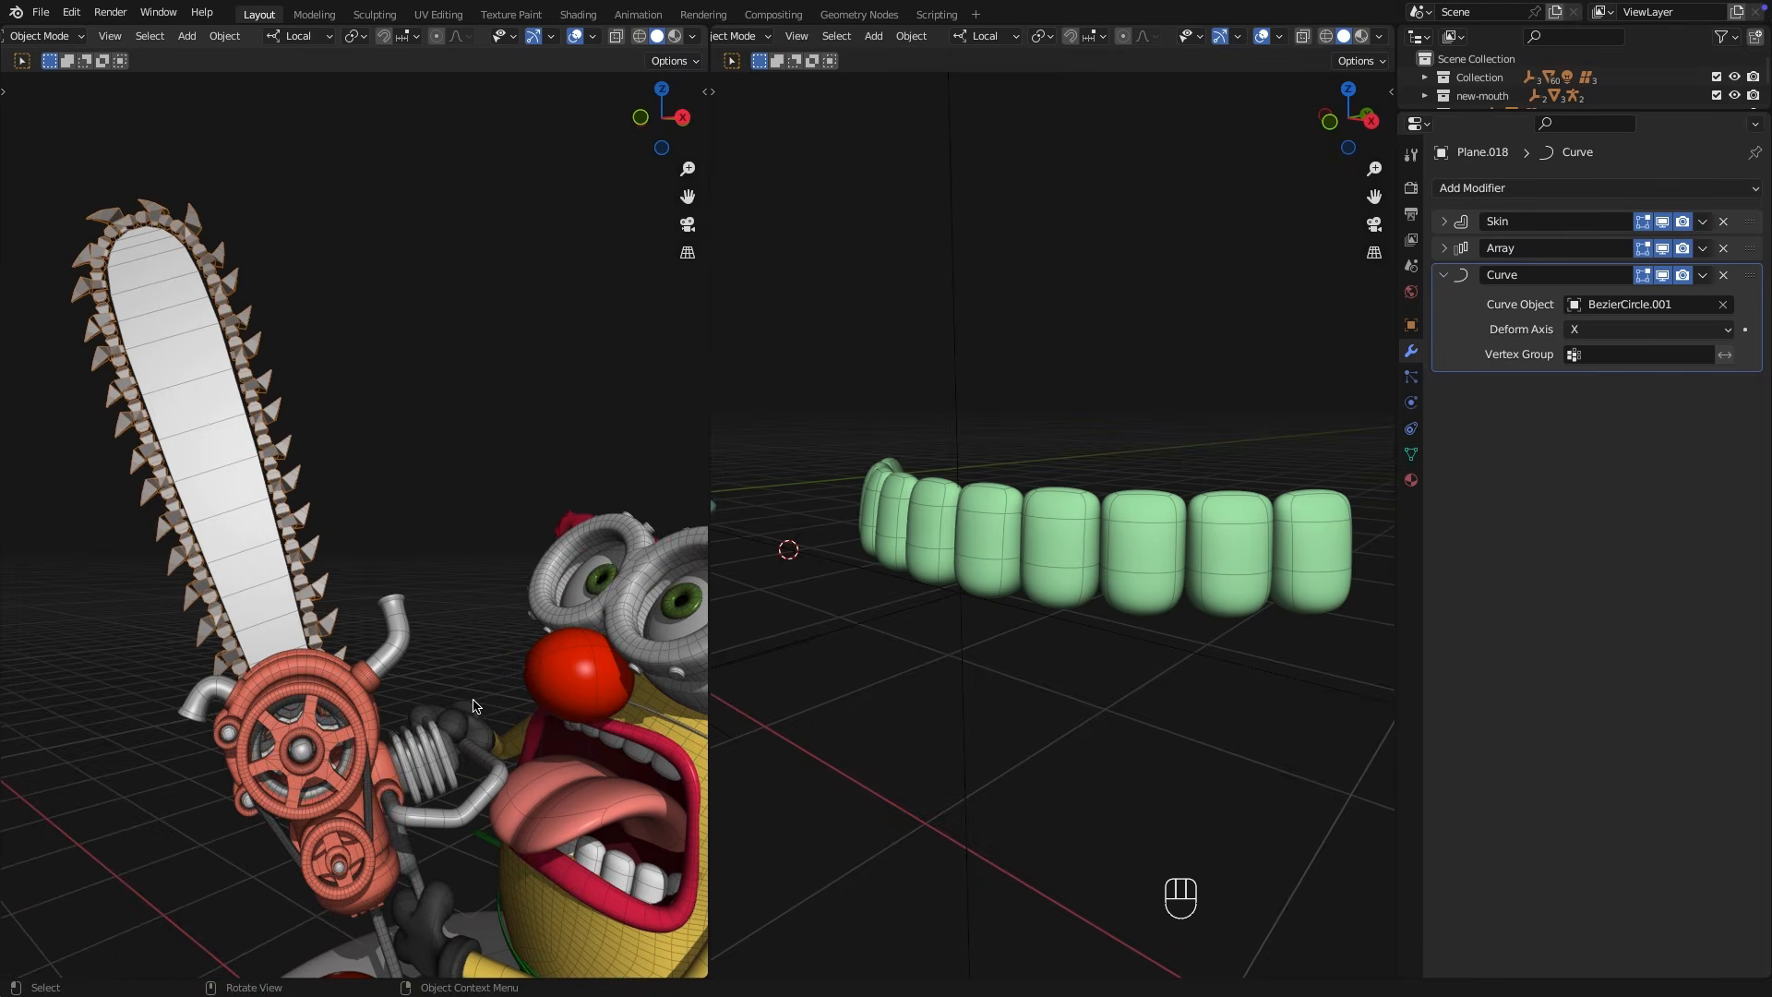
Examine the finished character and its clown shoes closely, including the sole, the upper pieces and the skinned lines inside.
middle_click_drag(466, 696, 480, 711, "shift")
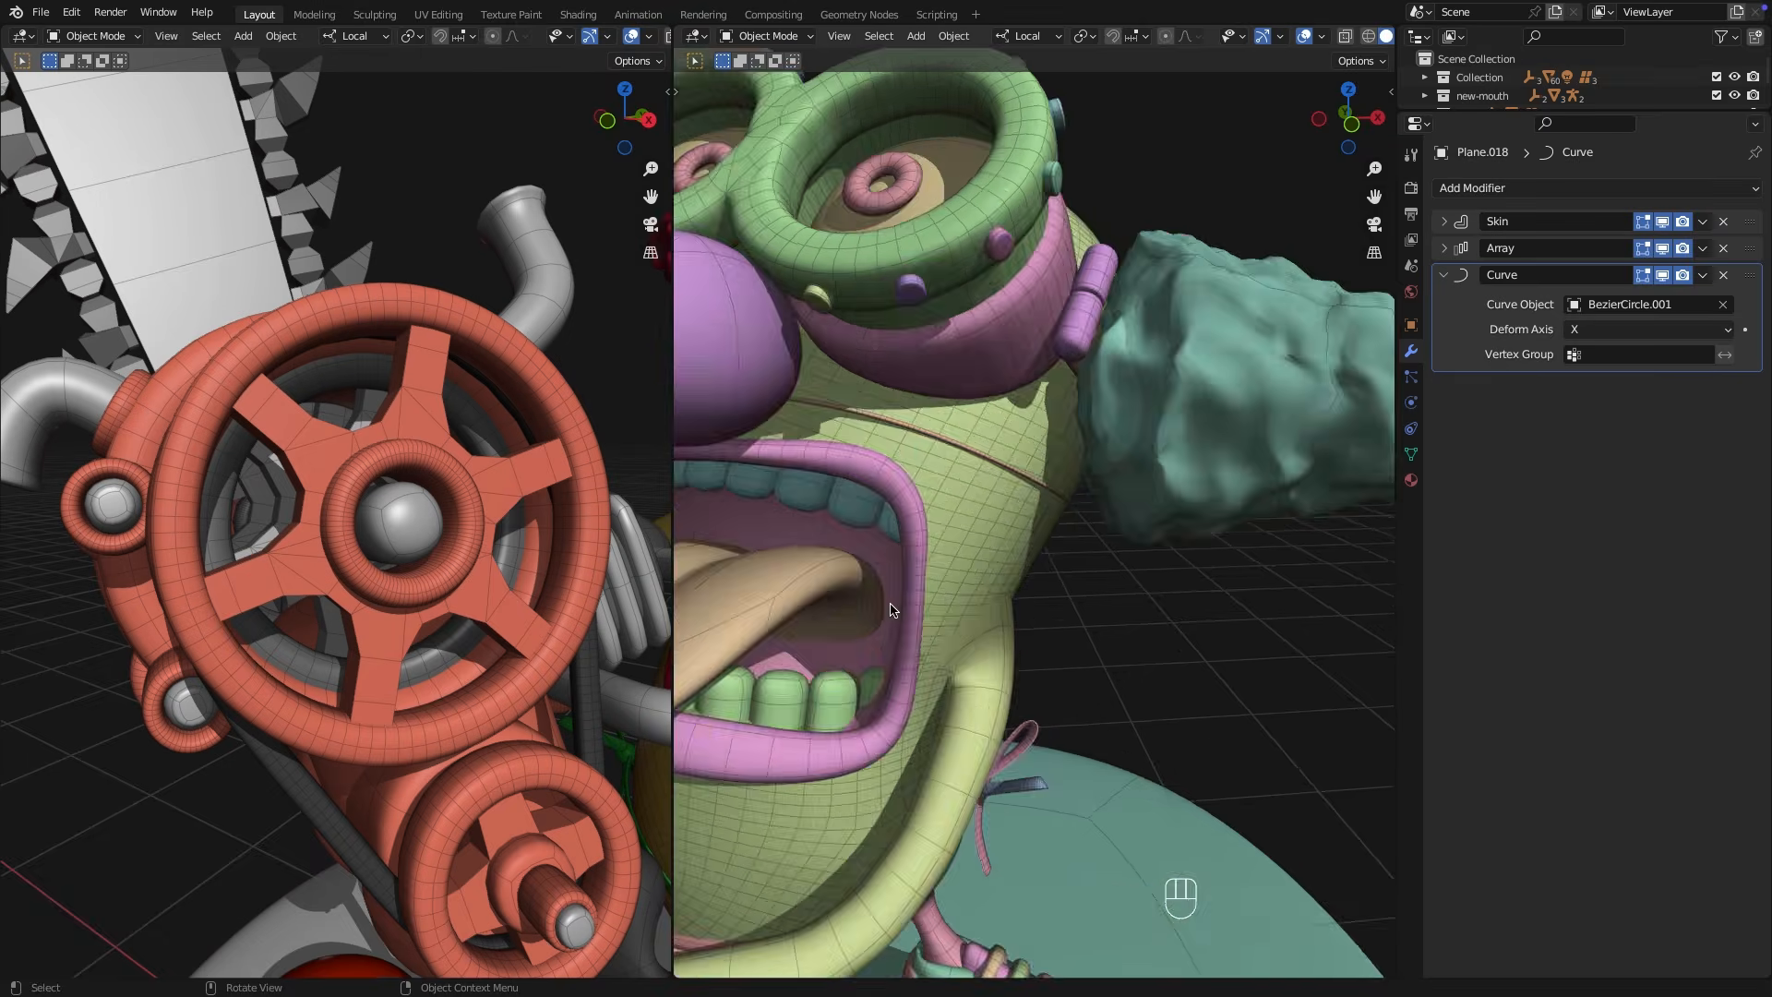
middle_click_drag(738, 485, 1182, 590, "shift")
scroll(1040, 605, "down", 3)
middle_click_drag(1108, 591, 1070, 602, "shift")
scroll(1177, 591, "down", 4)
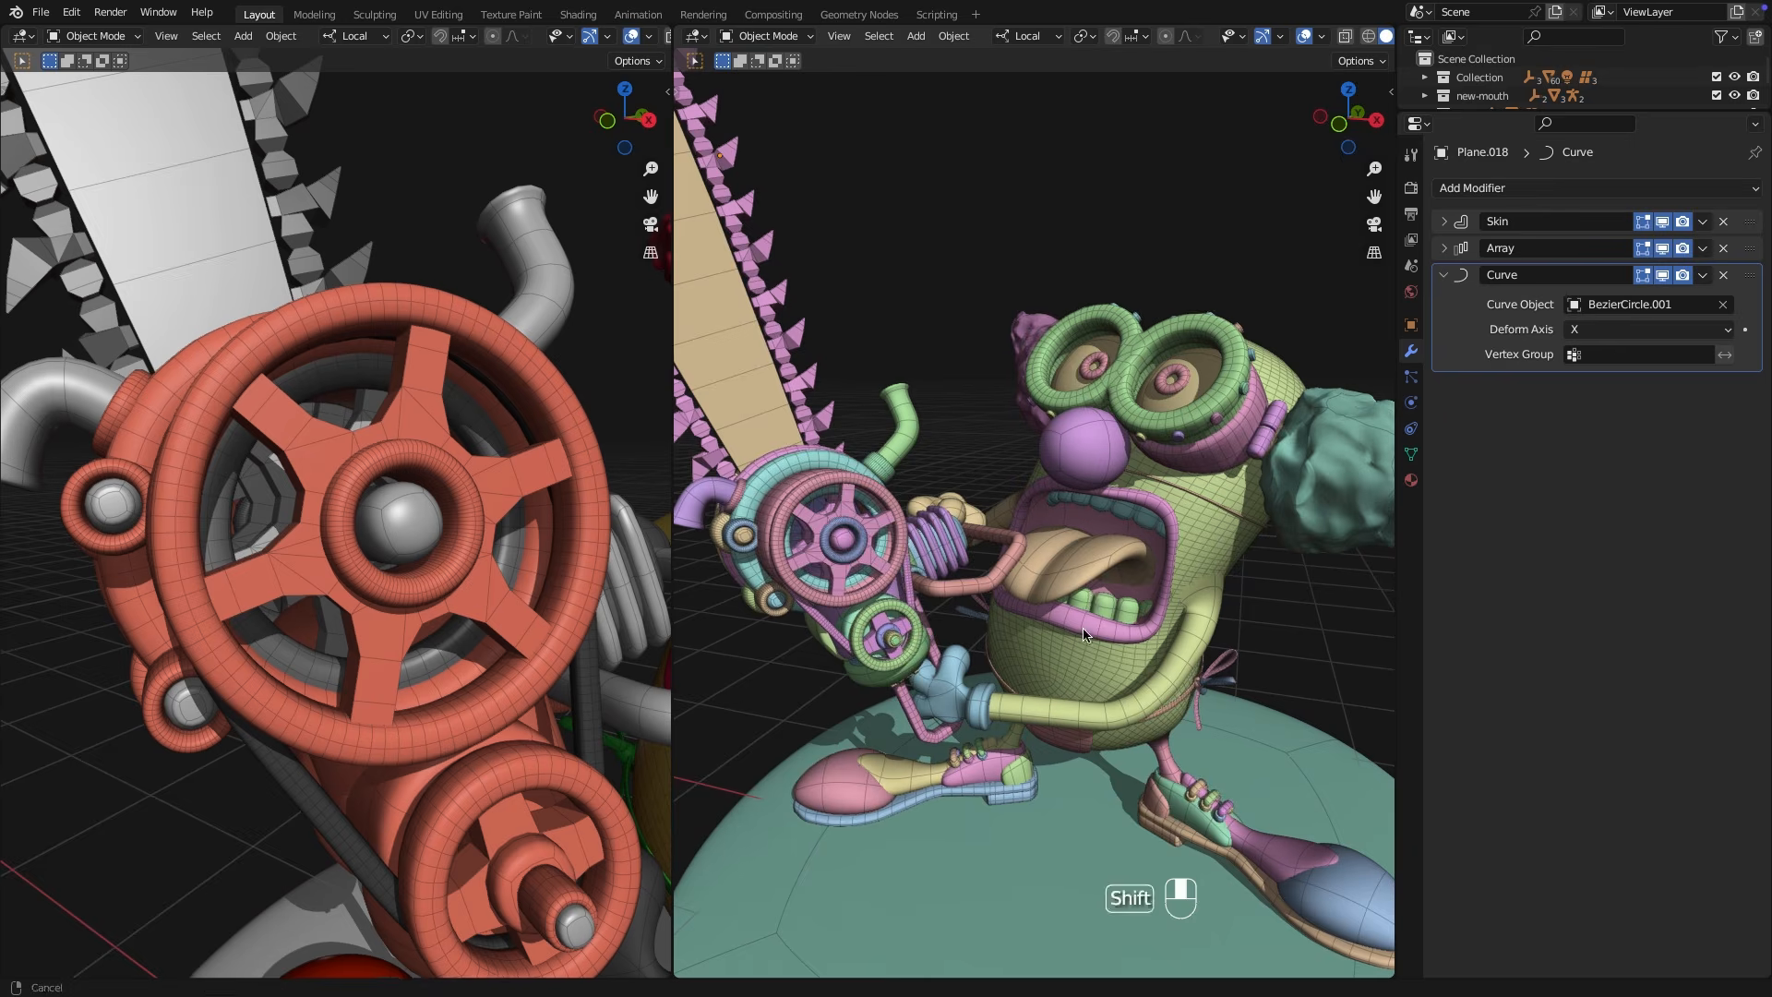
middle_click_drag(960, 738, 1068, 533, "shift")
scroll(1068, 533, "up", 6)
middle_click_drag(341, 591, 459, 687, "shift")
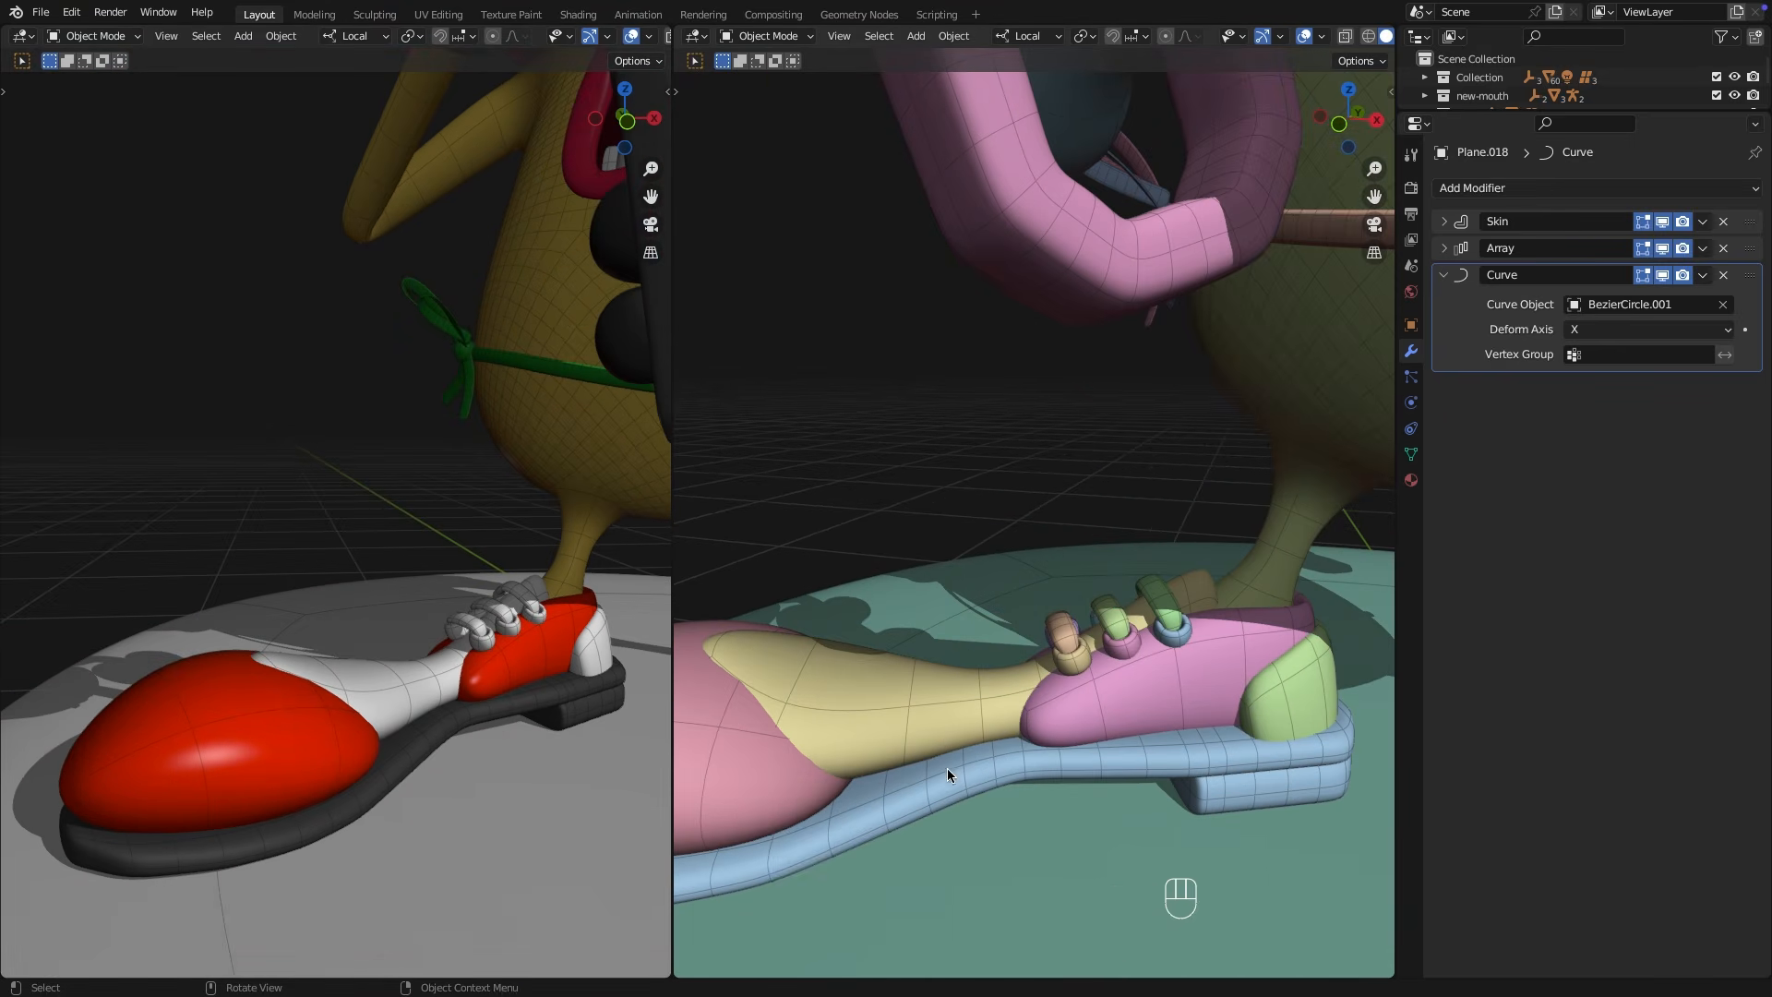
middle_click_drag(947, 768, 1072, 731)
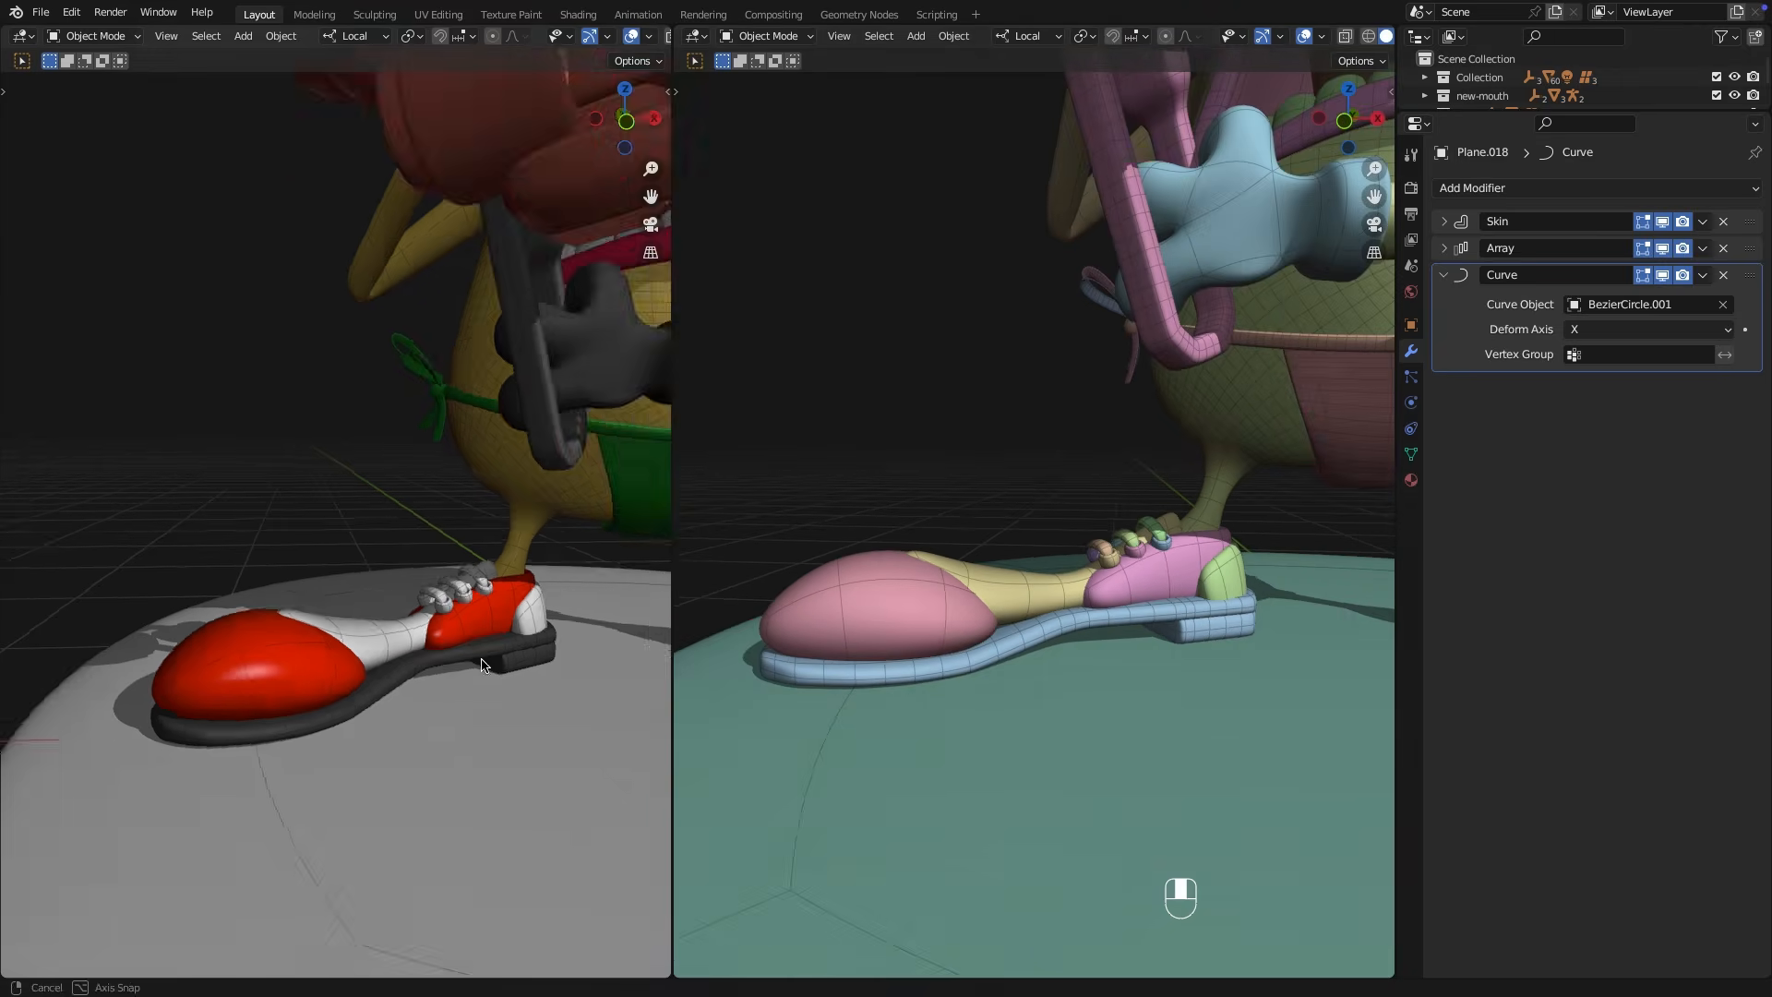
key("Tab")
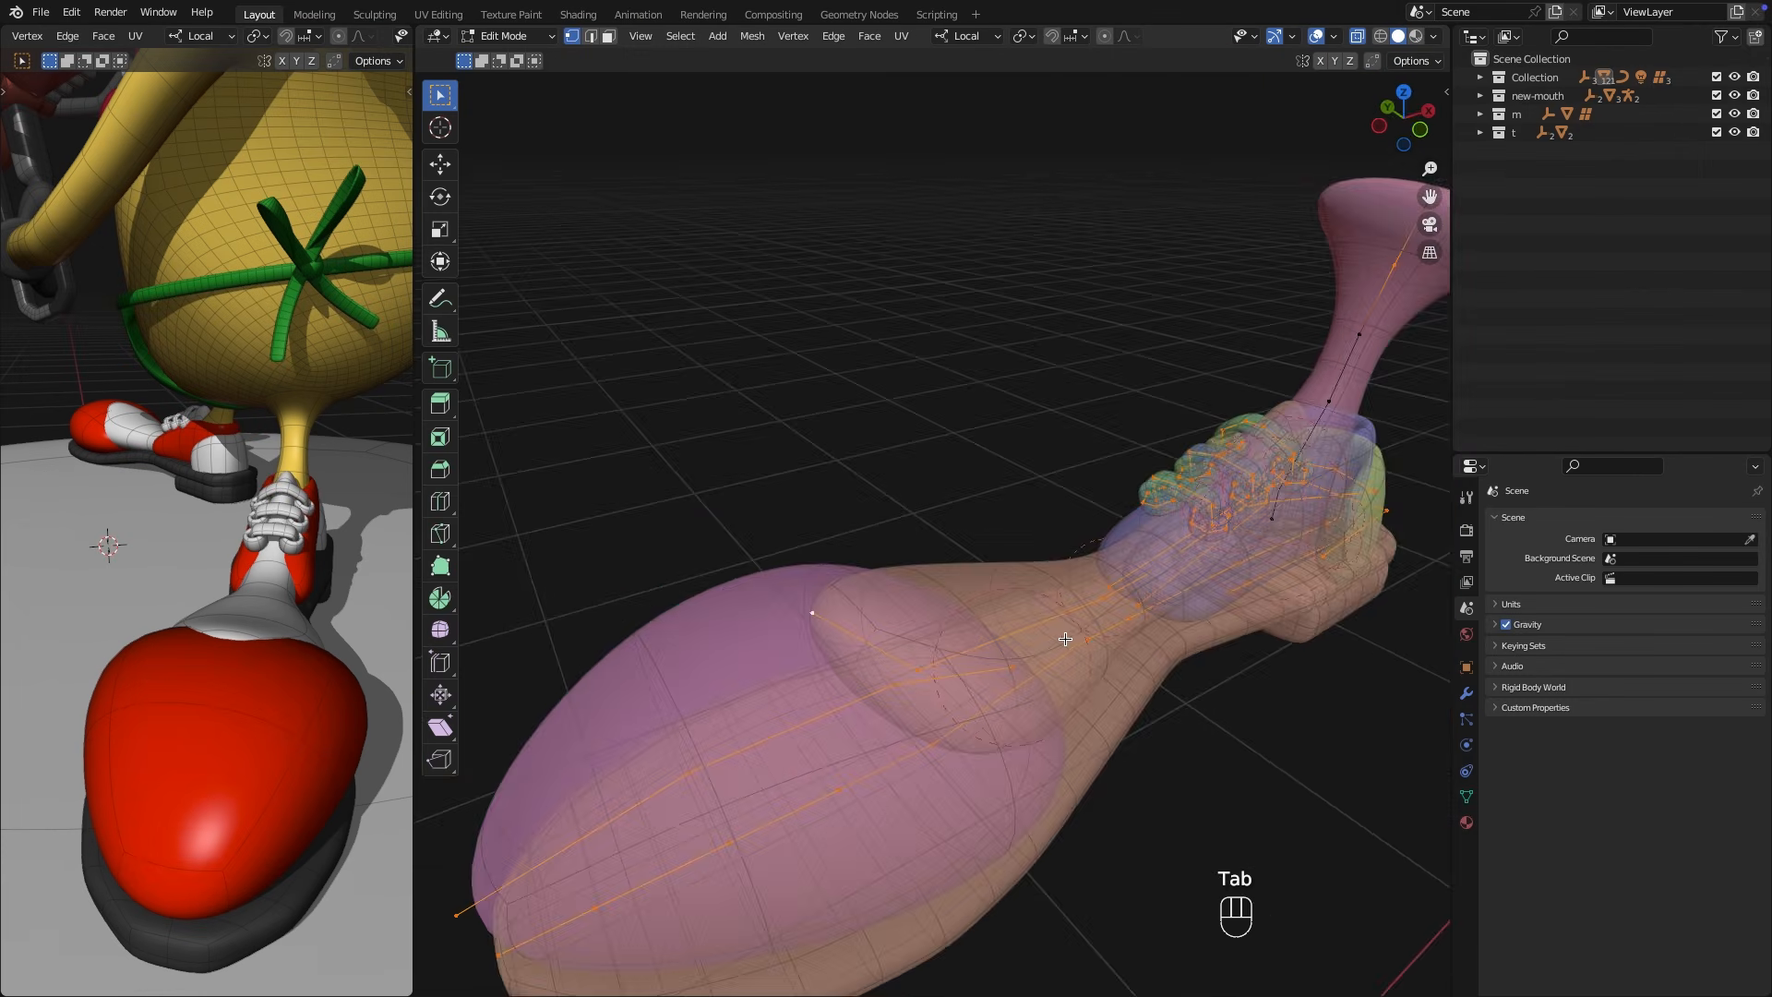
middle_click_drag(1089, 516, 905, 482, "shift")
Add a plane, merge it into a single vertex and extrude that vertex along X into a line.
key("shift+a")
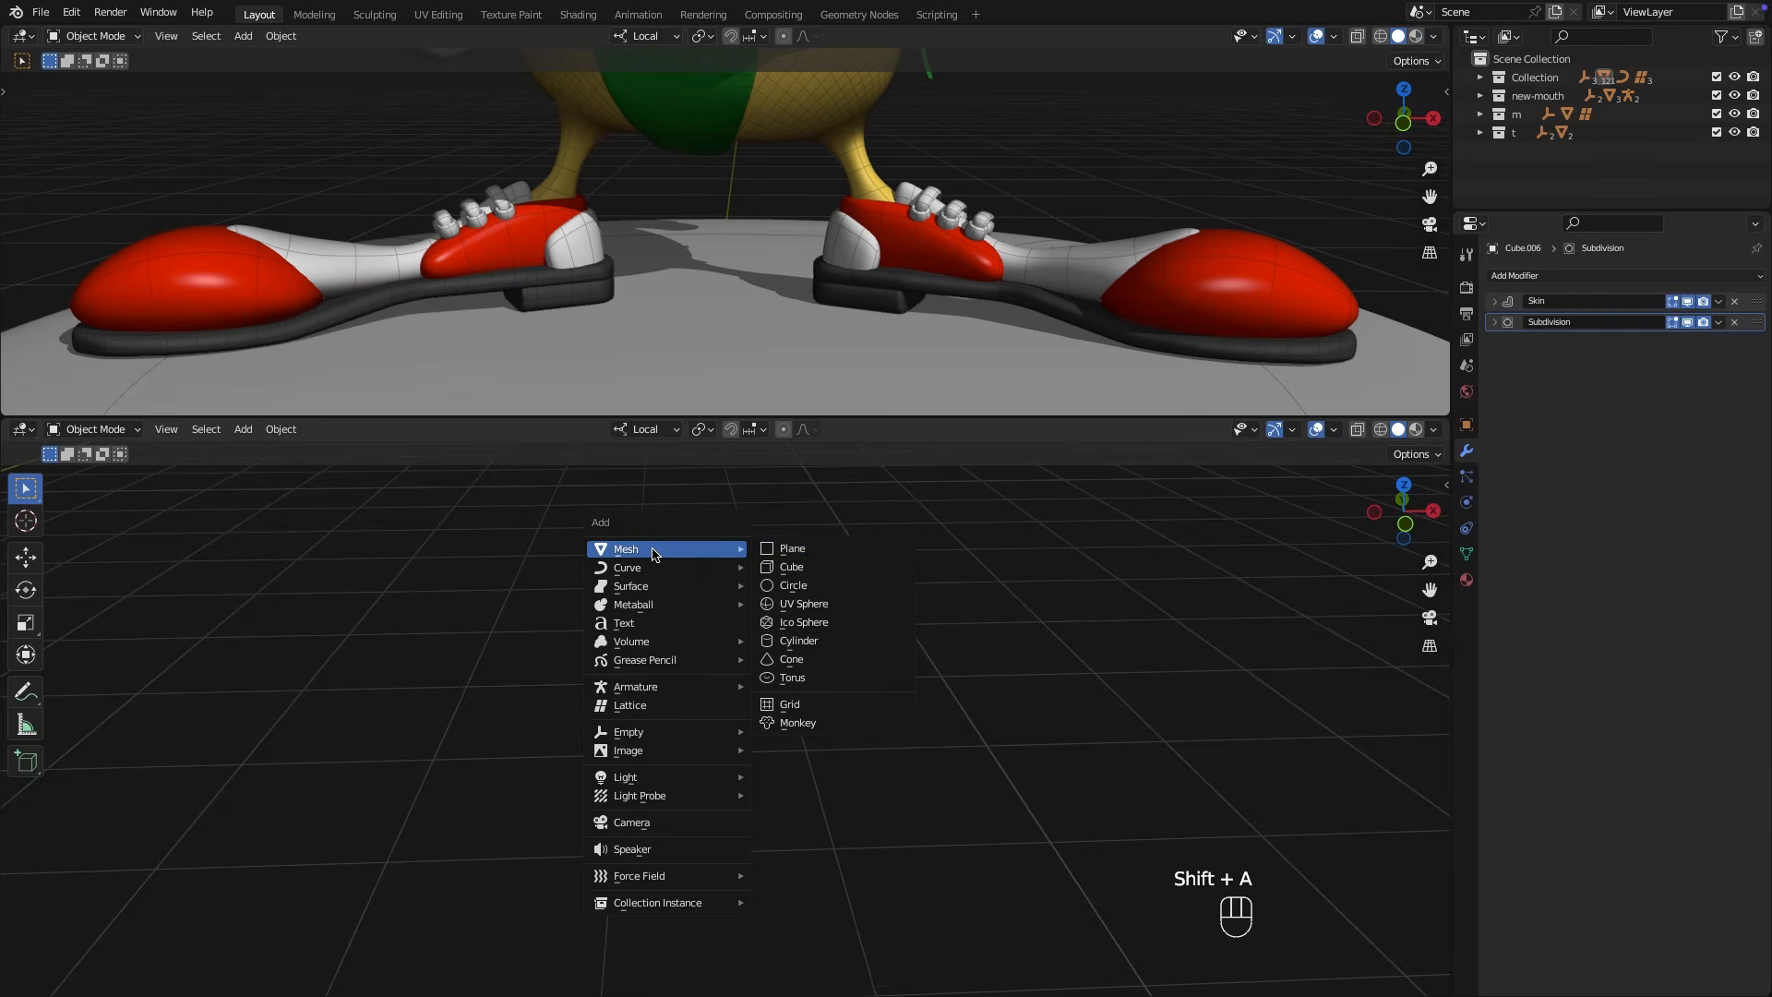
left_click(779, 551)
key("Tab")
key("m")
left_click(749, 787)
key("e")
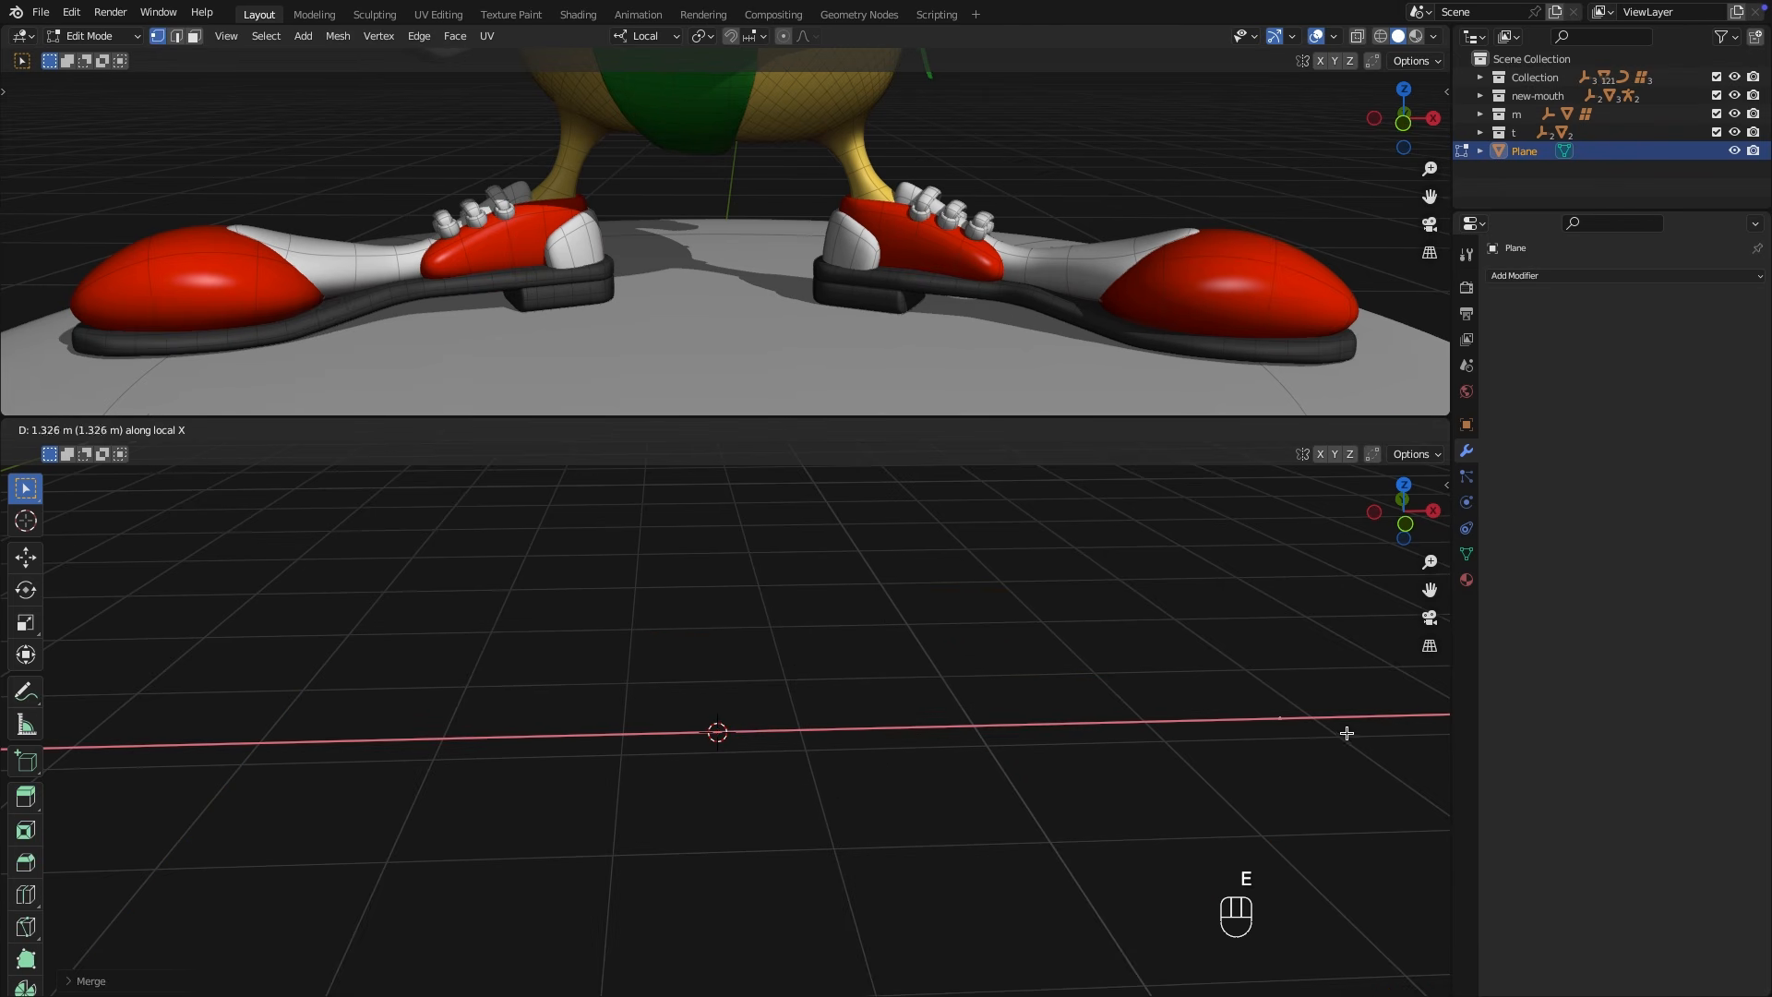
Add a Skin modifier to the line, flatten it into a wide slab and cut the line into four segments.
left_click(1607, 276)
left_click(1507, 524)
key("ctrl+a")
key("z")
key("y")
key("super+r")
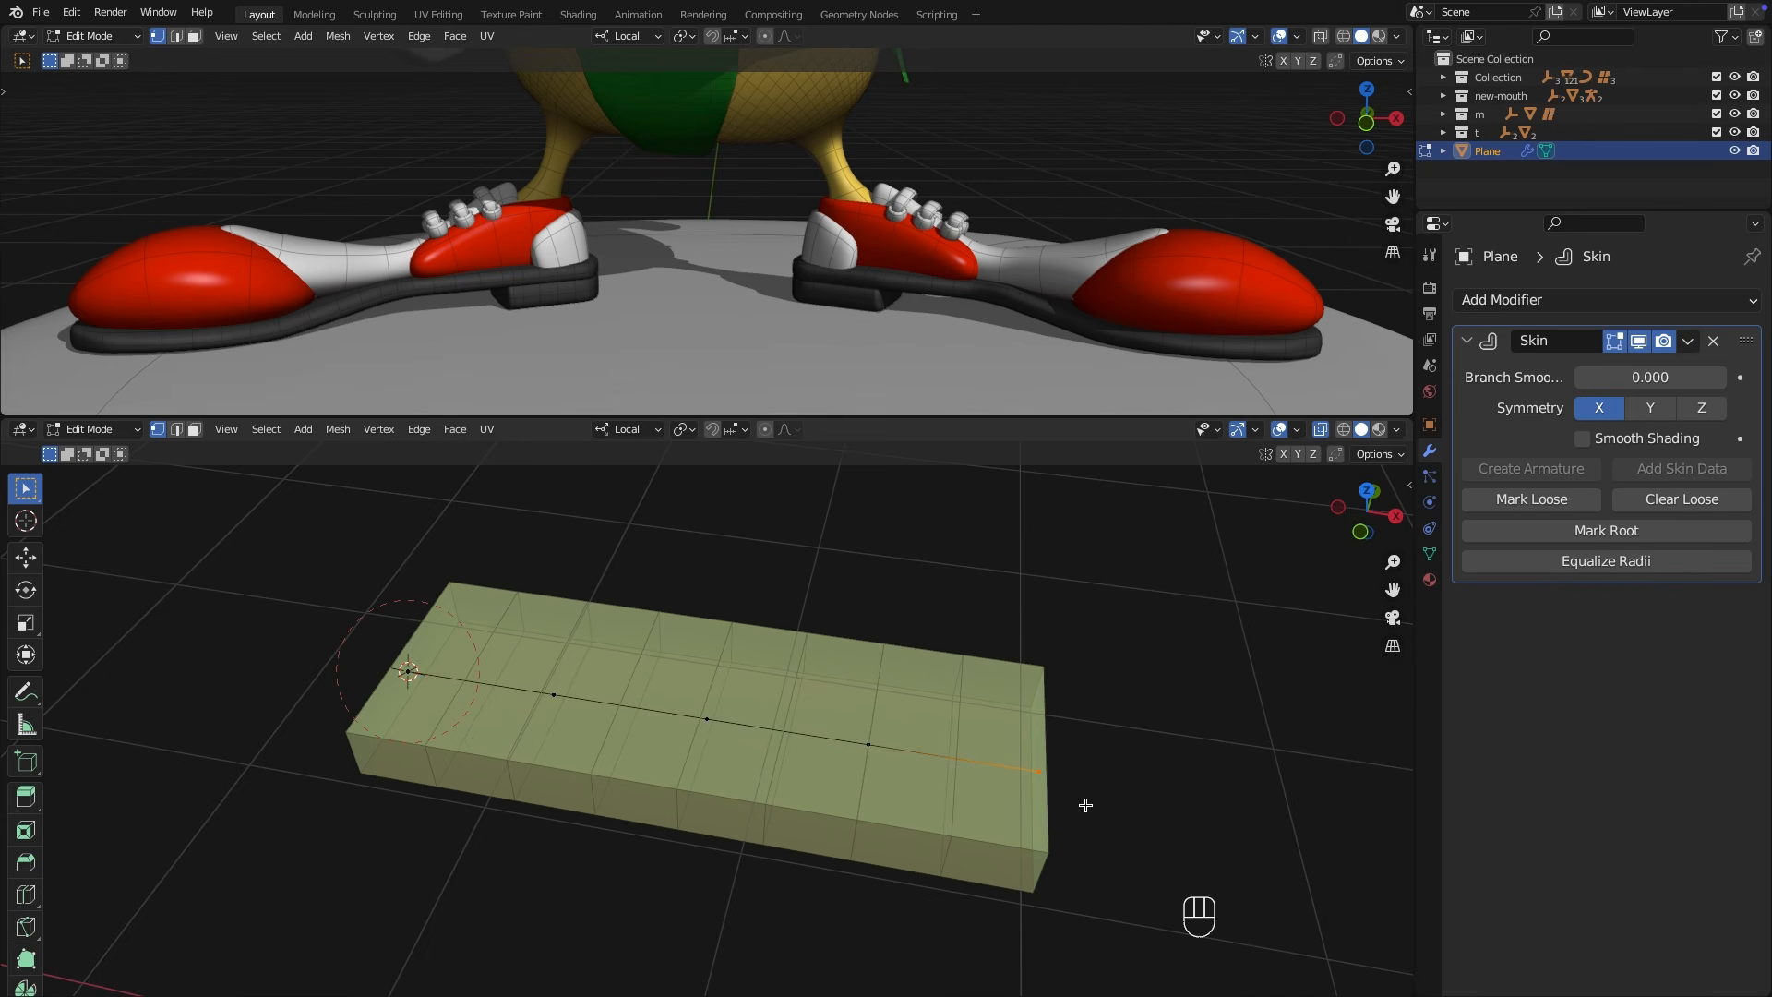
Narrow the slab's toe end along X, then extrude the heel end outward along X and narrow it.
key("ctrl+a")
key("x")
left_click(1054, 781)
left_click(411, 669)
key("e")
key("x")
left_click(398, 657)
key("ctrl+a")
key("x")
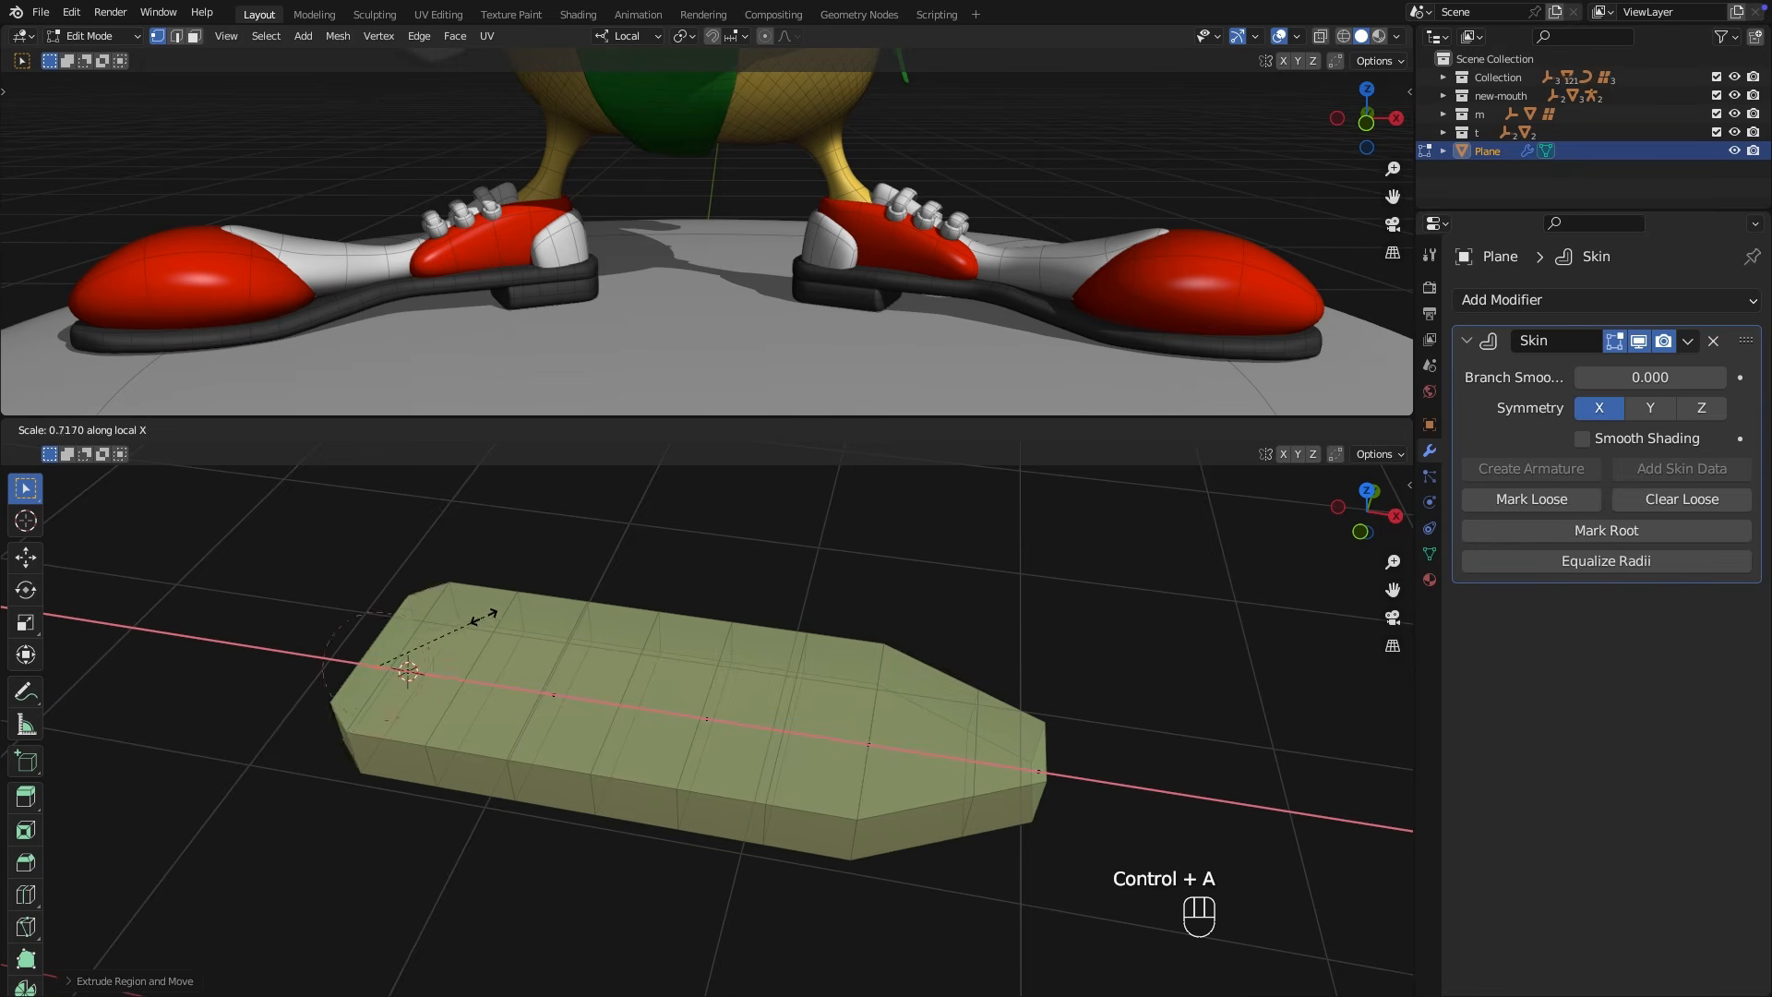
Narrow the sole's heel half along X, cut the toe segment and thin the whole sole along Y.
key("x")
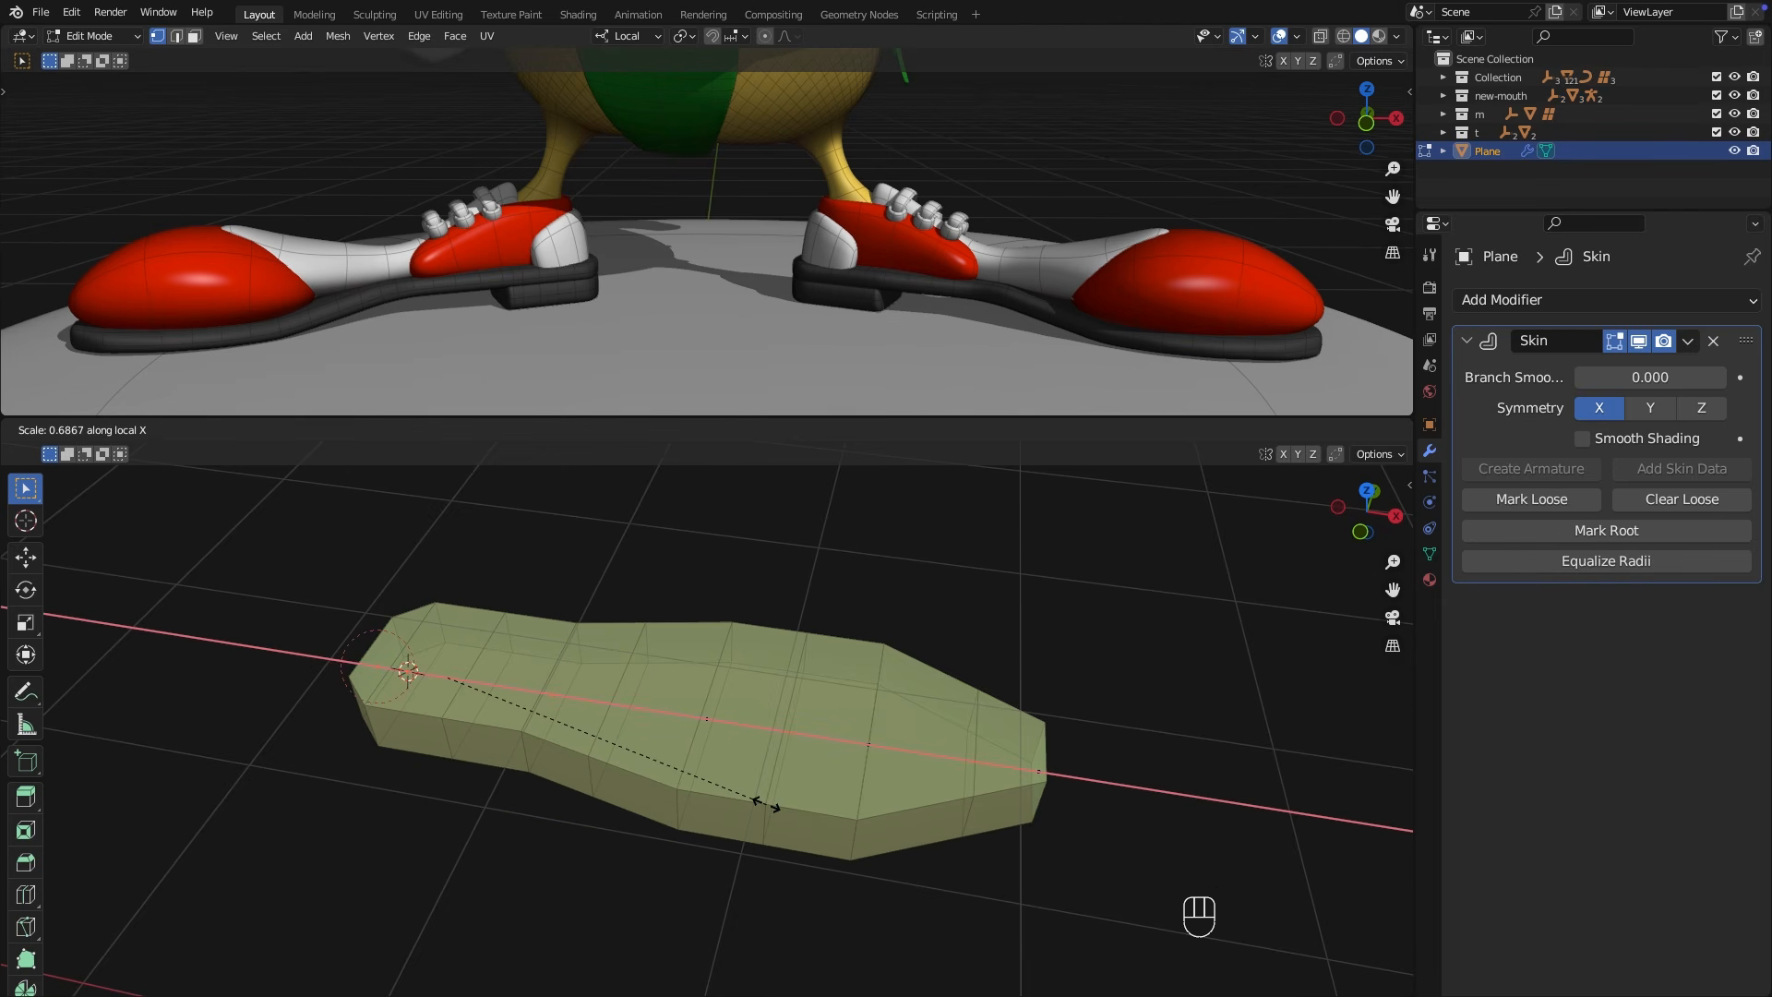
key("x")
left_click(805, 737)
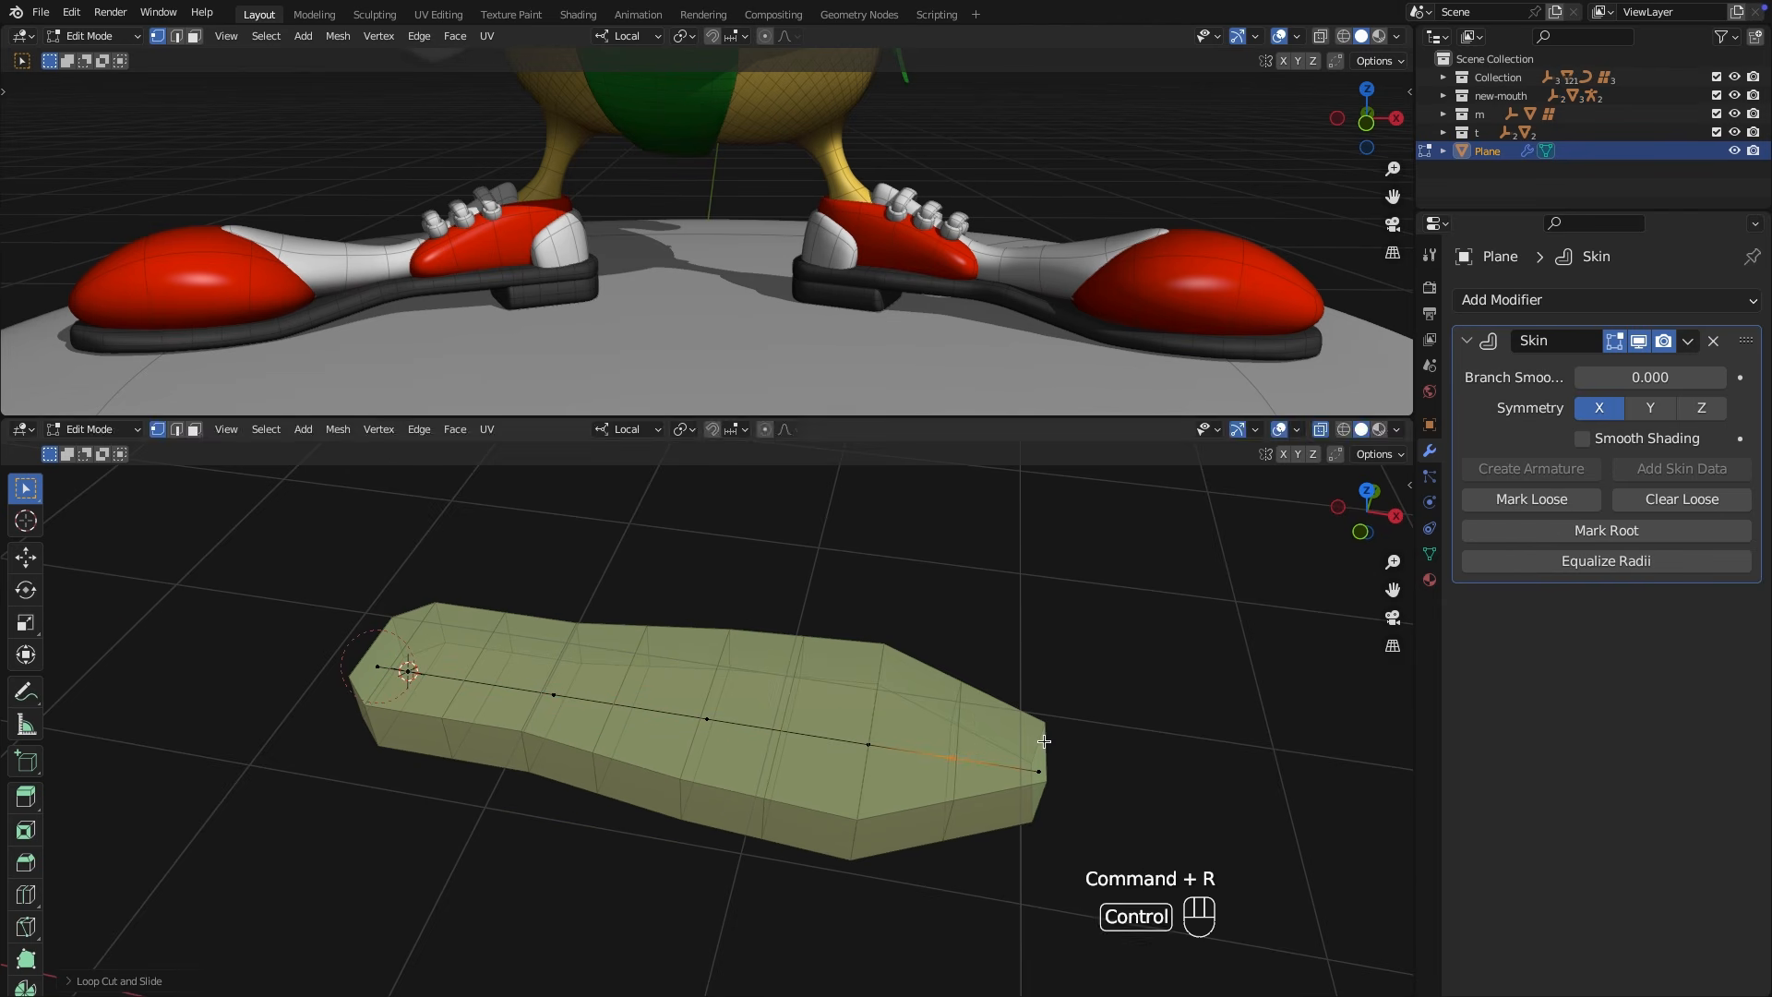
key("ctrl+a")
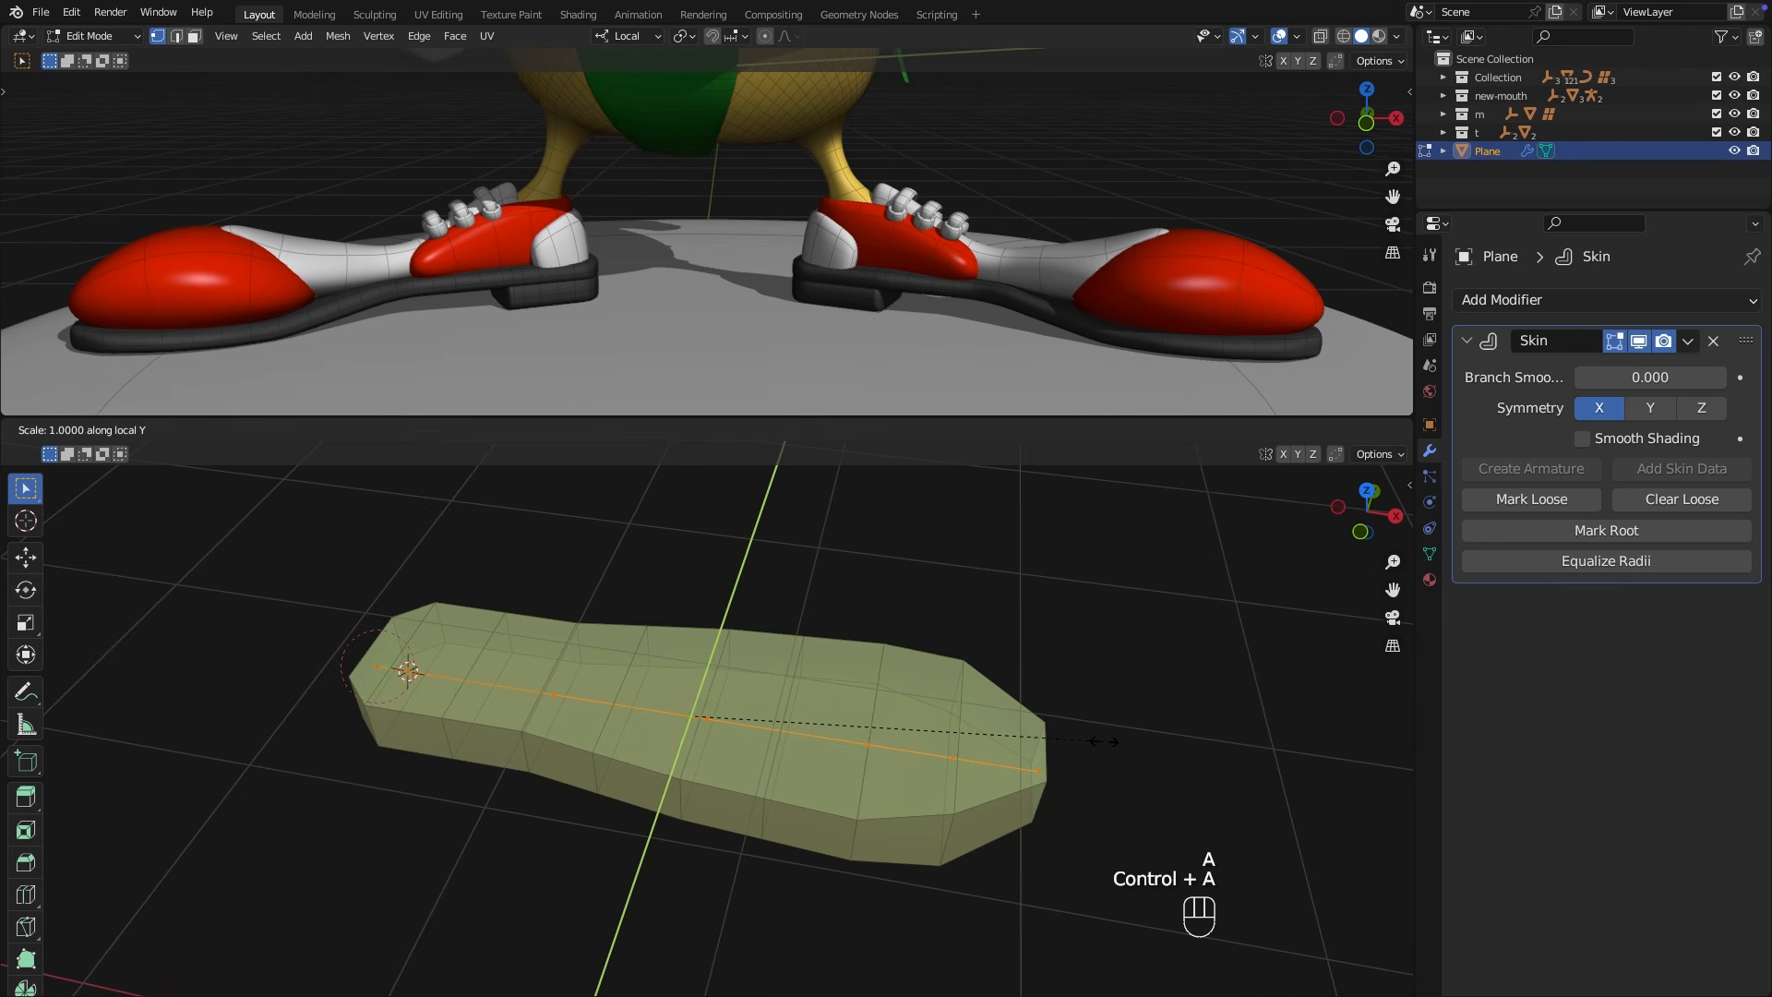
left_click(917, 725)
Add a Subdivision Surface modifier to the sole, duplicate it and set the first copy to Simple.
left_click(1558, 303)
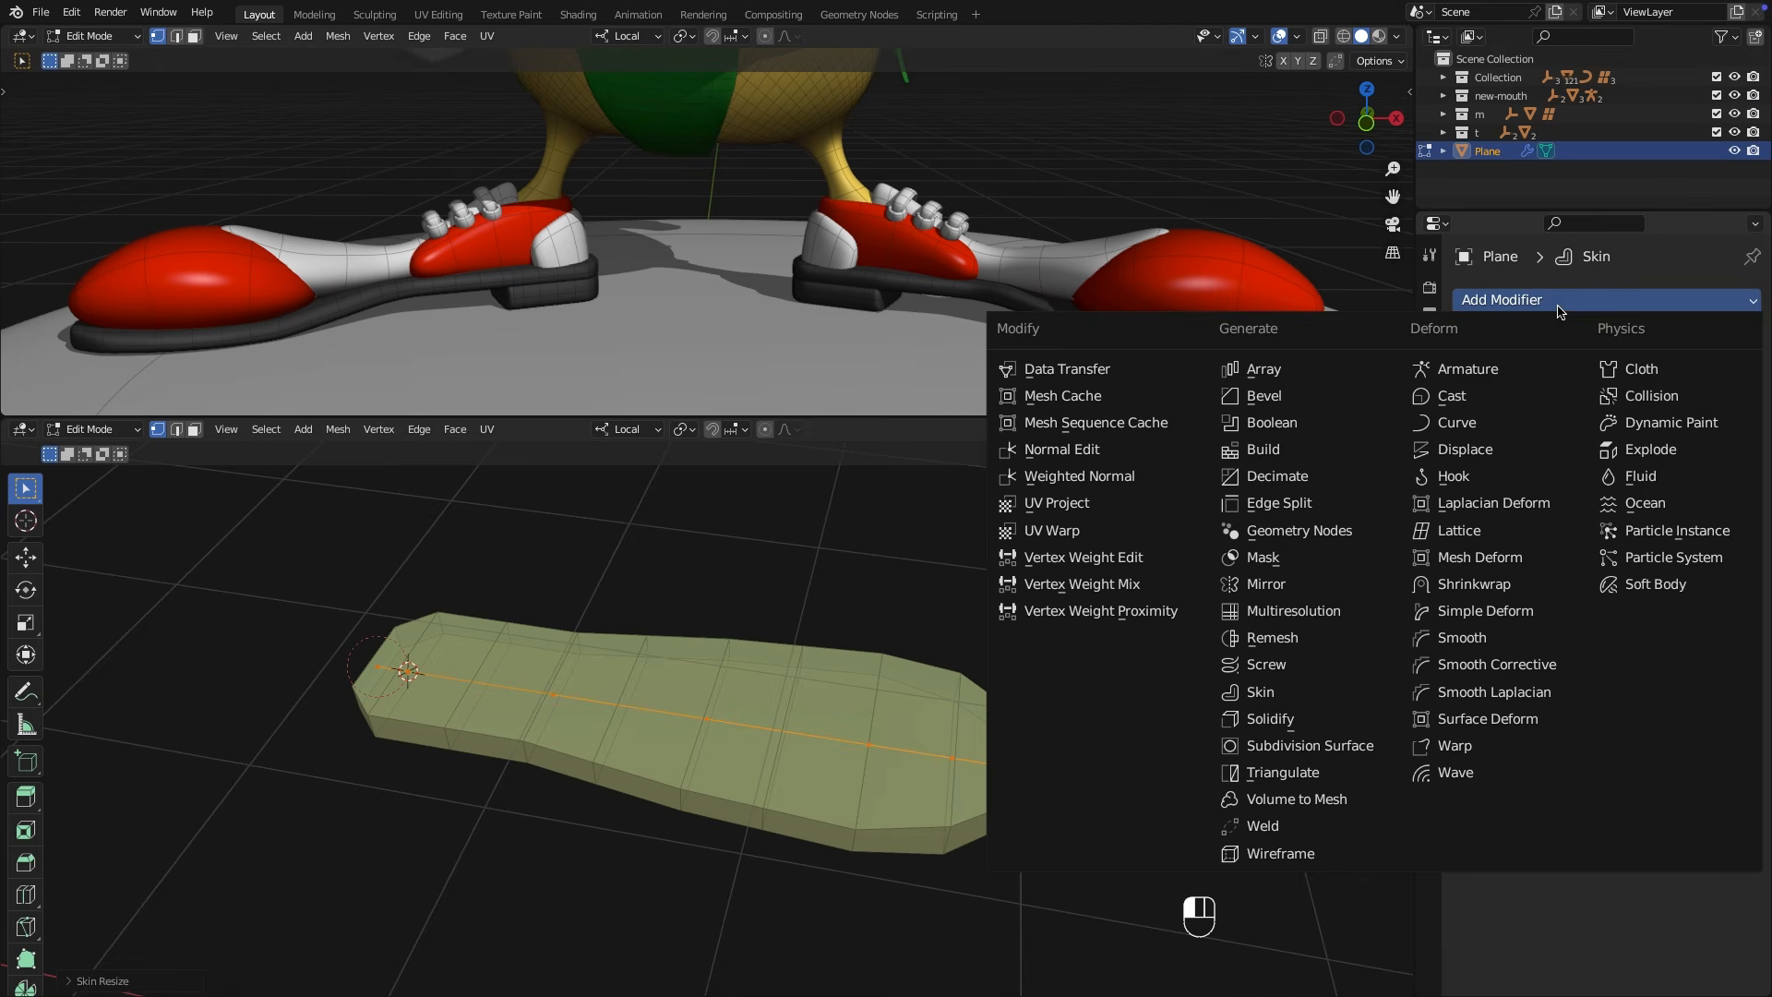
left_click(1357, 746)
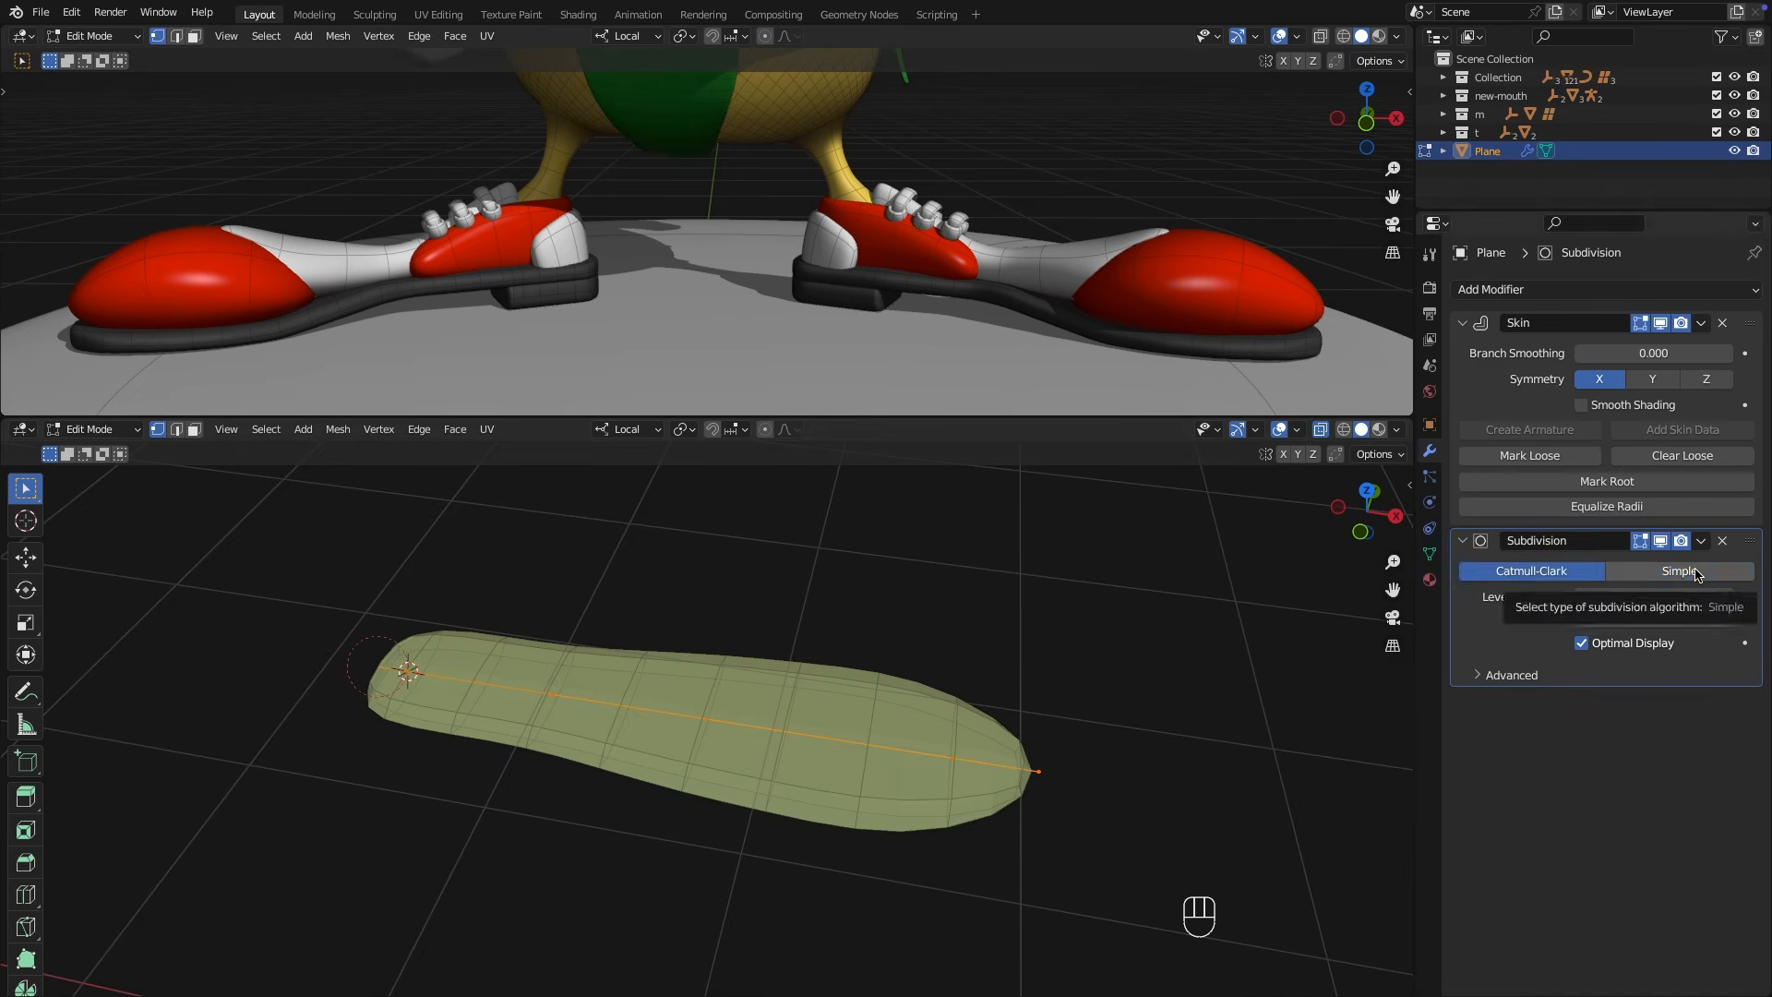
left_click(1693, 573)
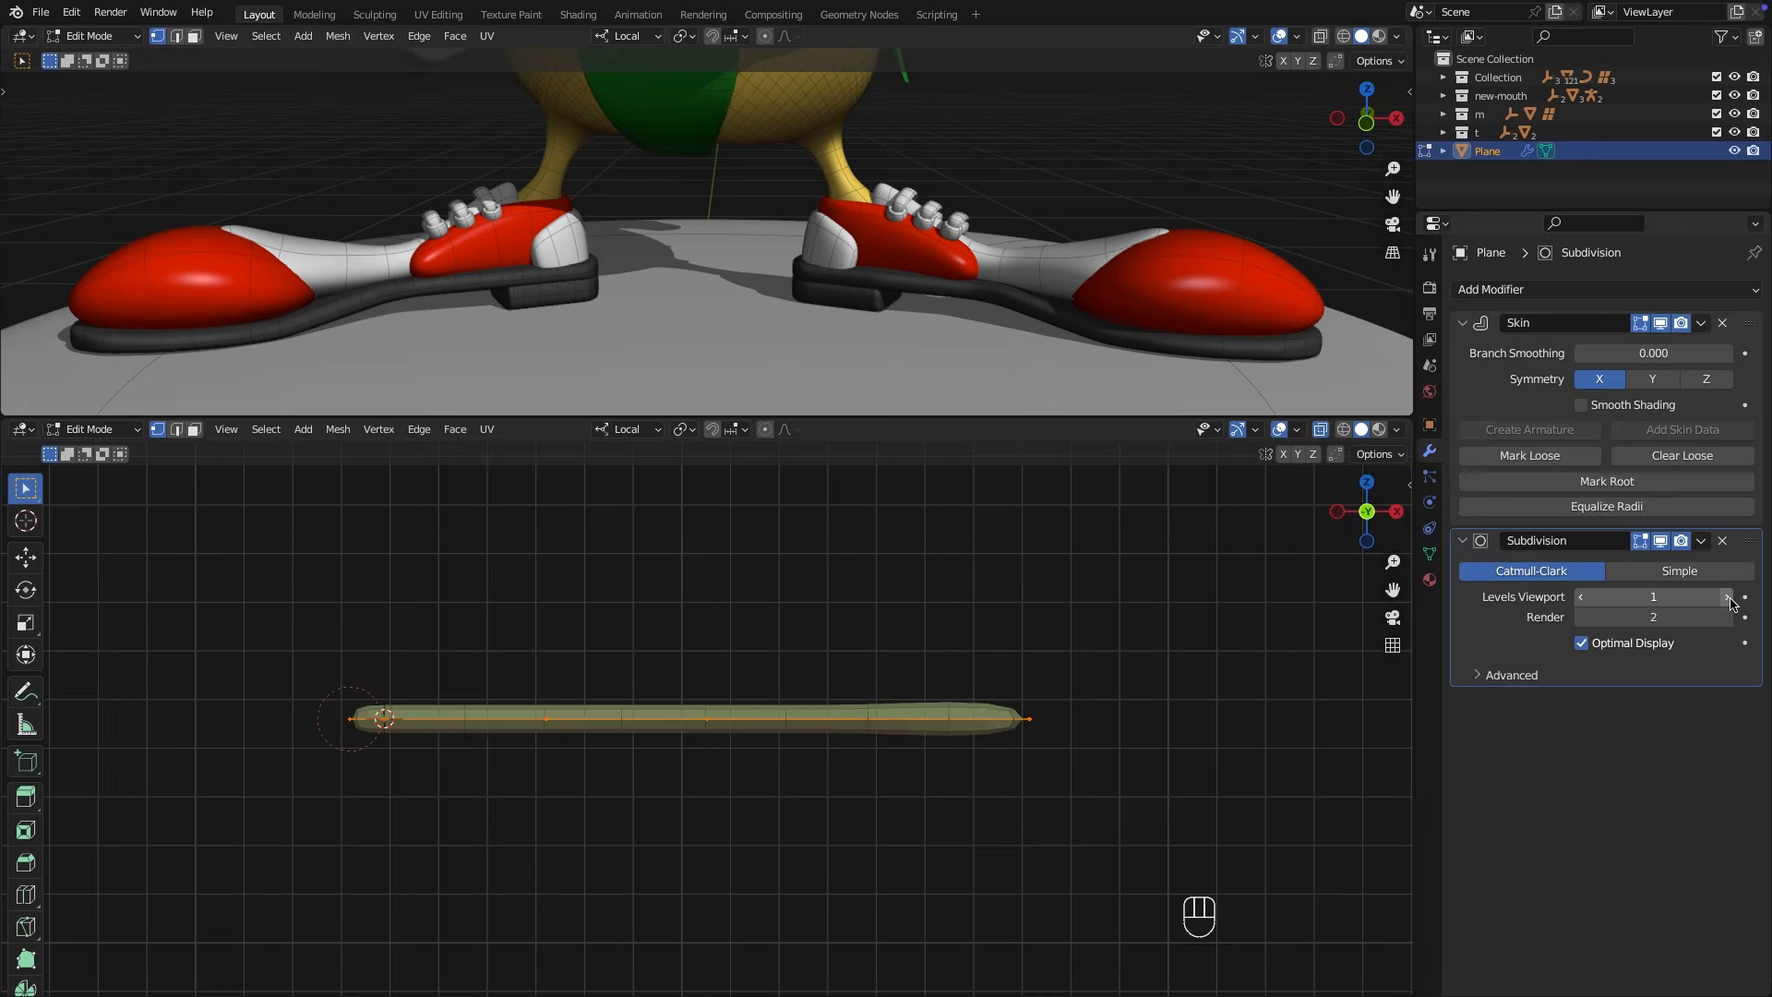
left_click(1702, 540)
left_click(1634, 584)
left_click(1680, 570)
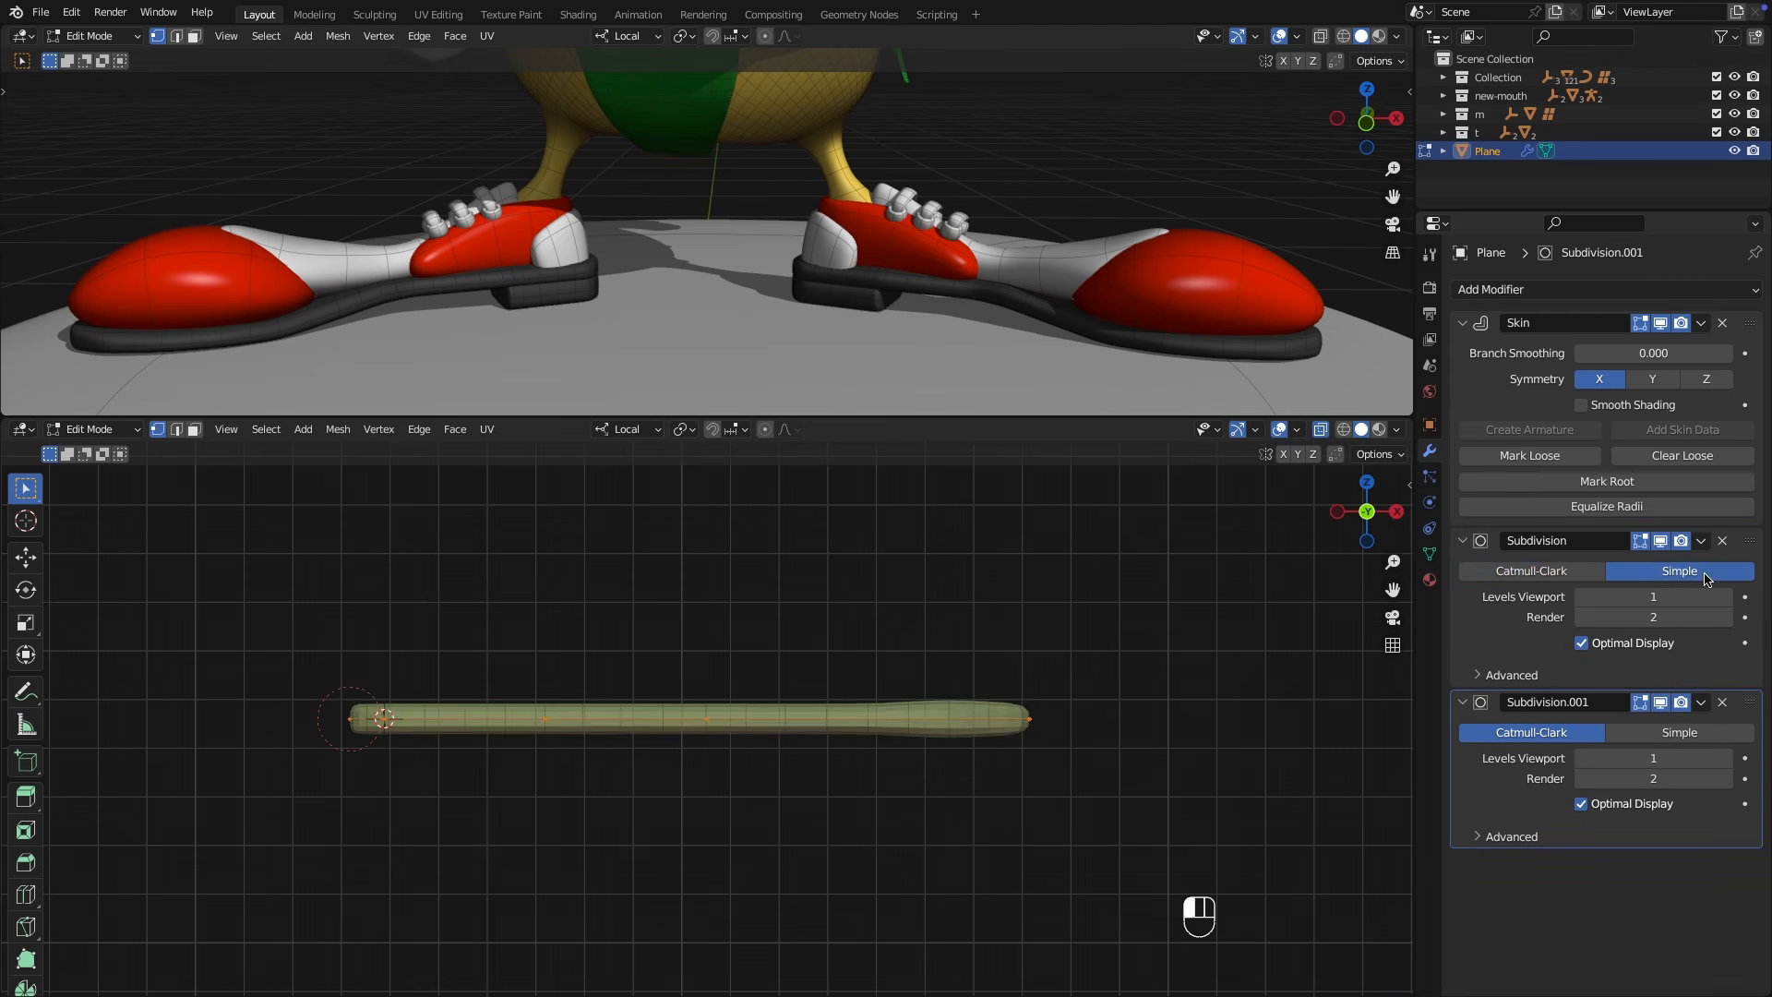
Thin the sole's toe skin to about 0.755 along Y and narrow its middle points along X into a slimmer waist.
key("ctrl+a")
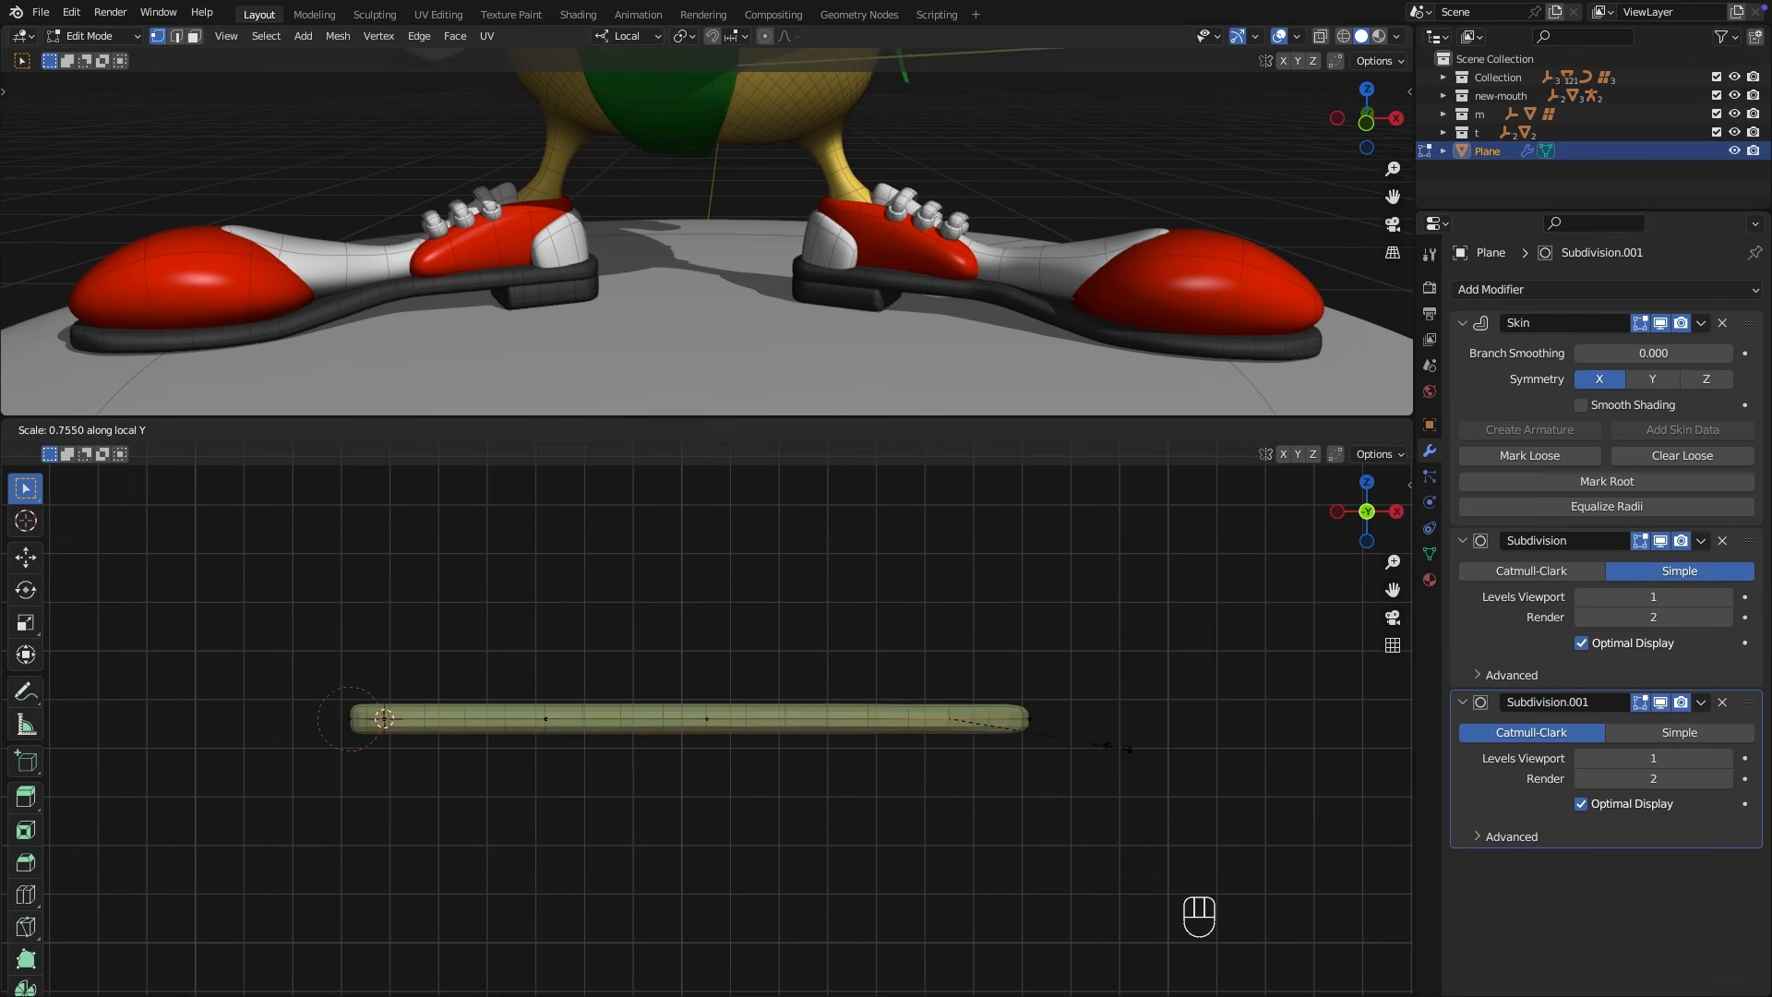
key("ctrl+a")
key("x")
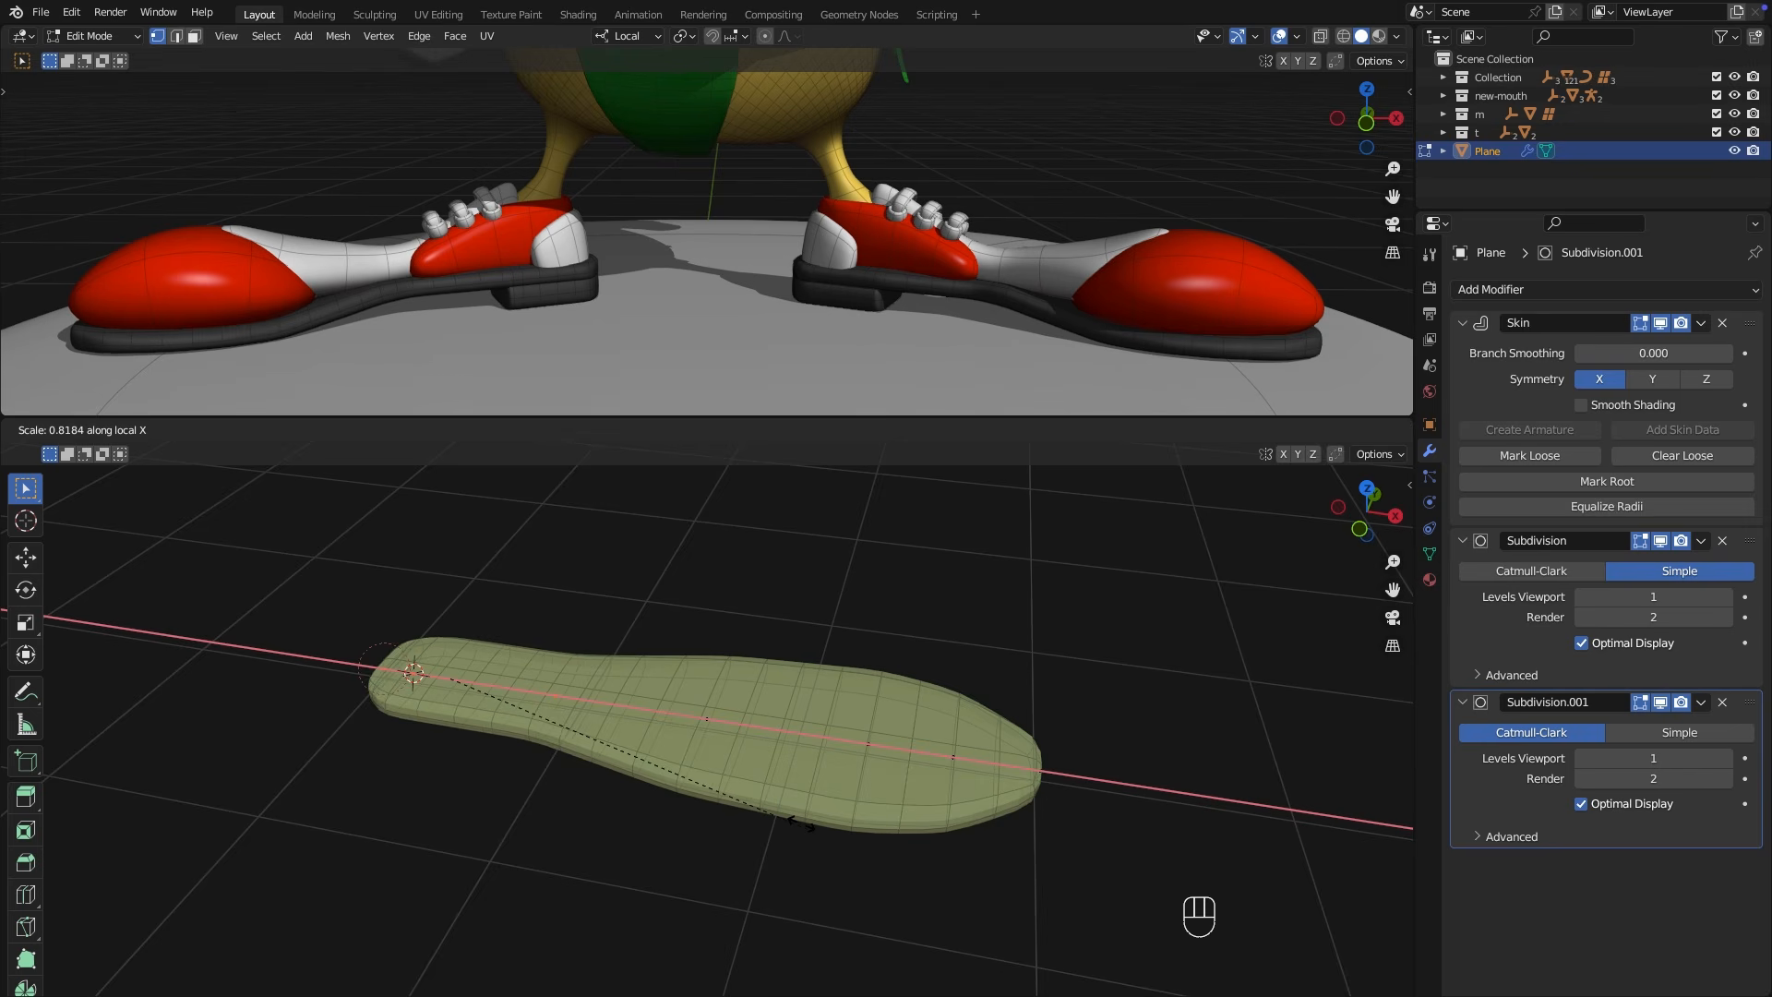
key("ctrl+a")
key("x")
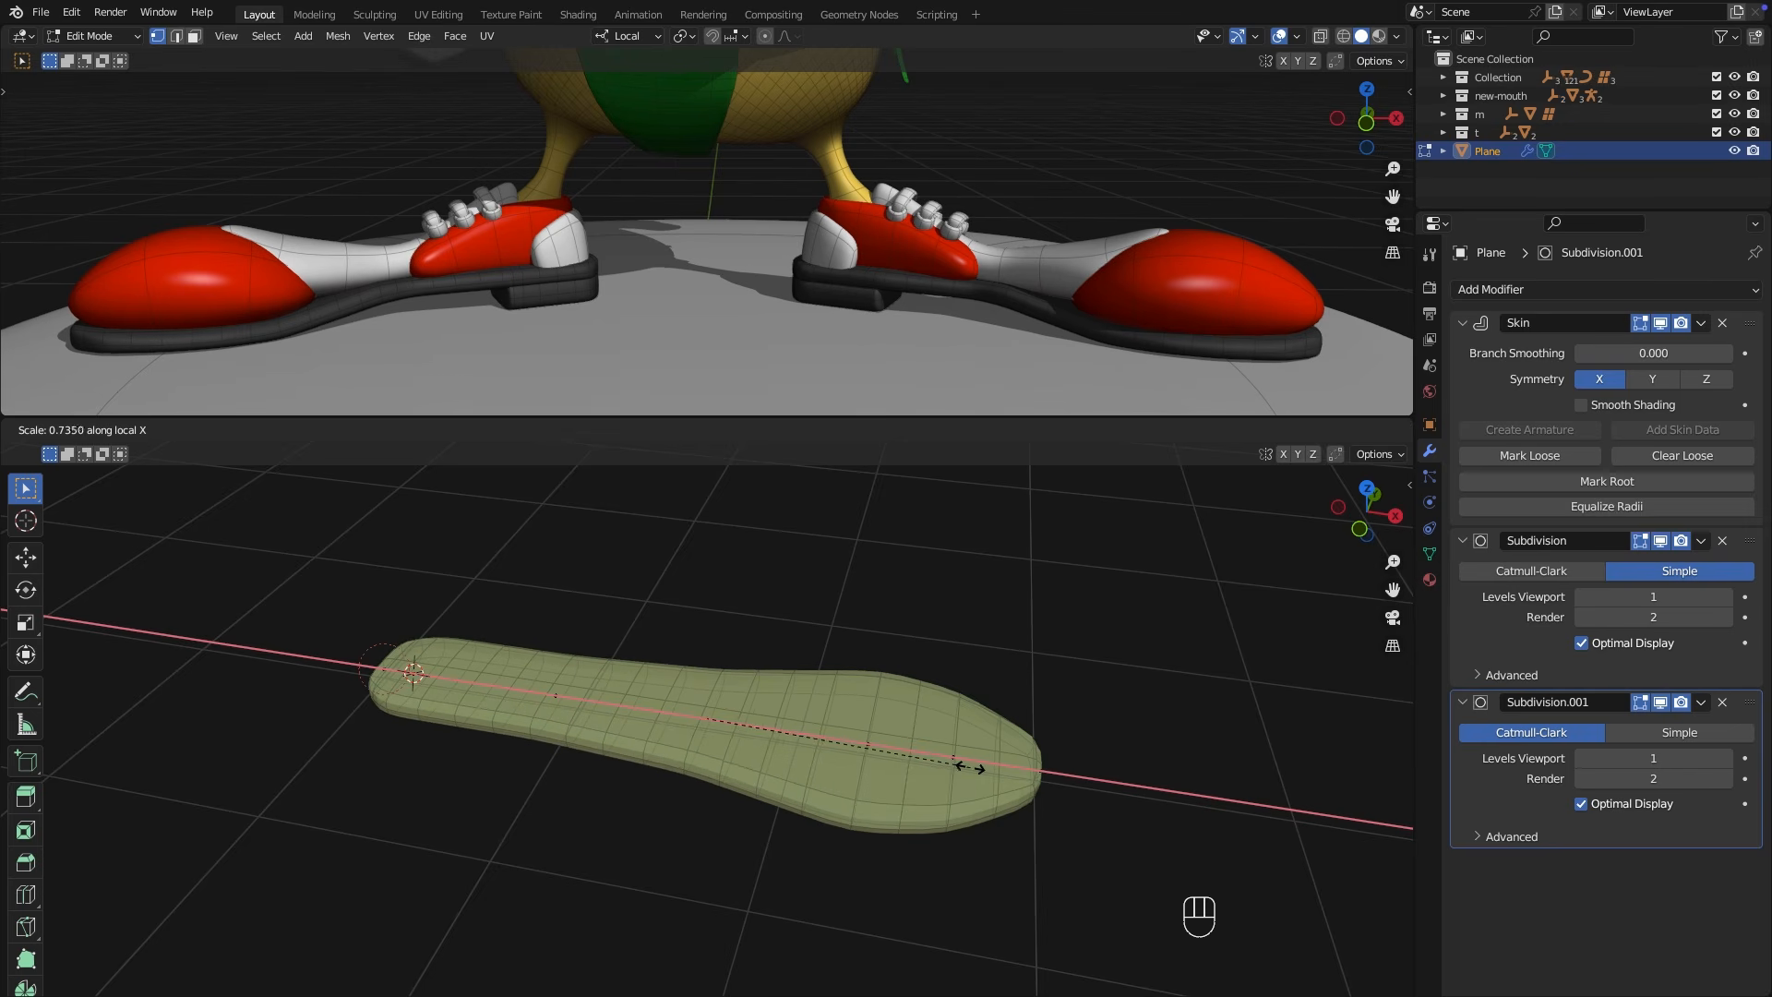
Duplicate the heel points downward along Z as a heel block and refine the sole's waist by sliding and resizing points.
key("shift+d")
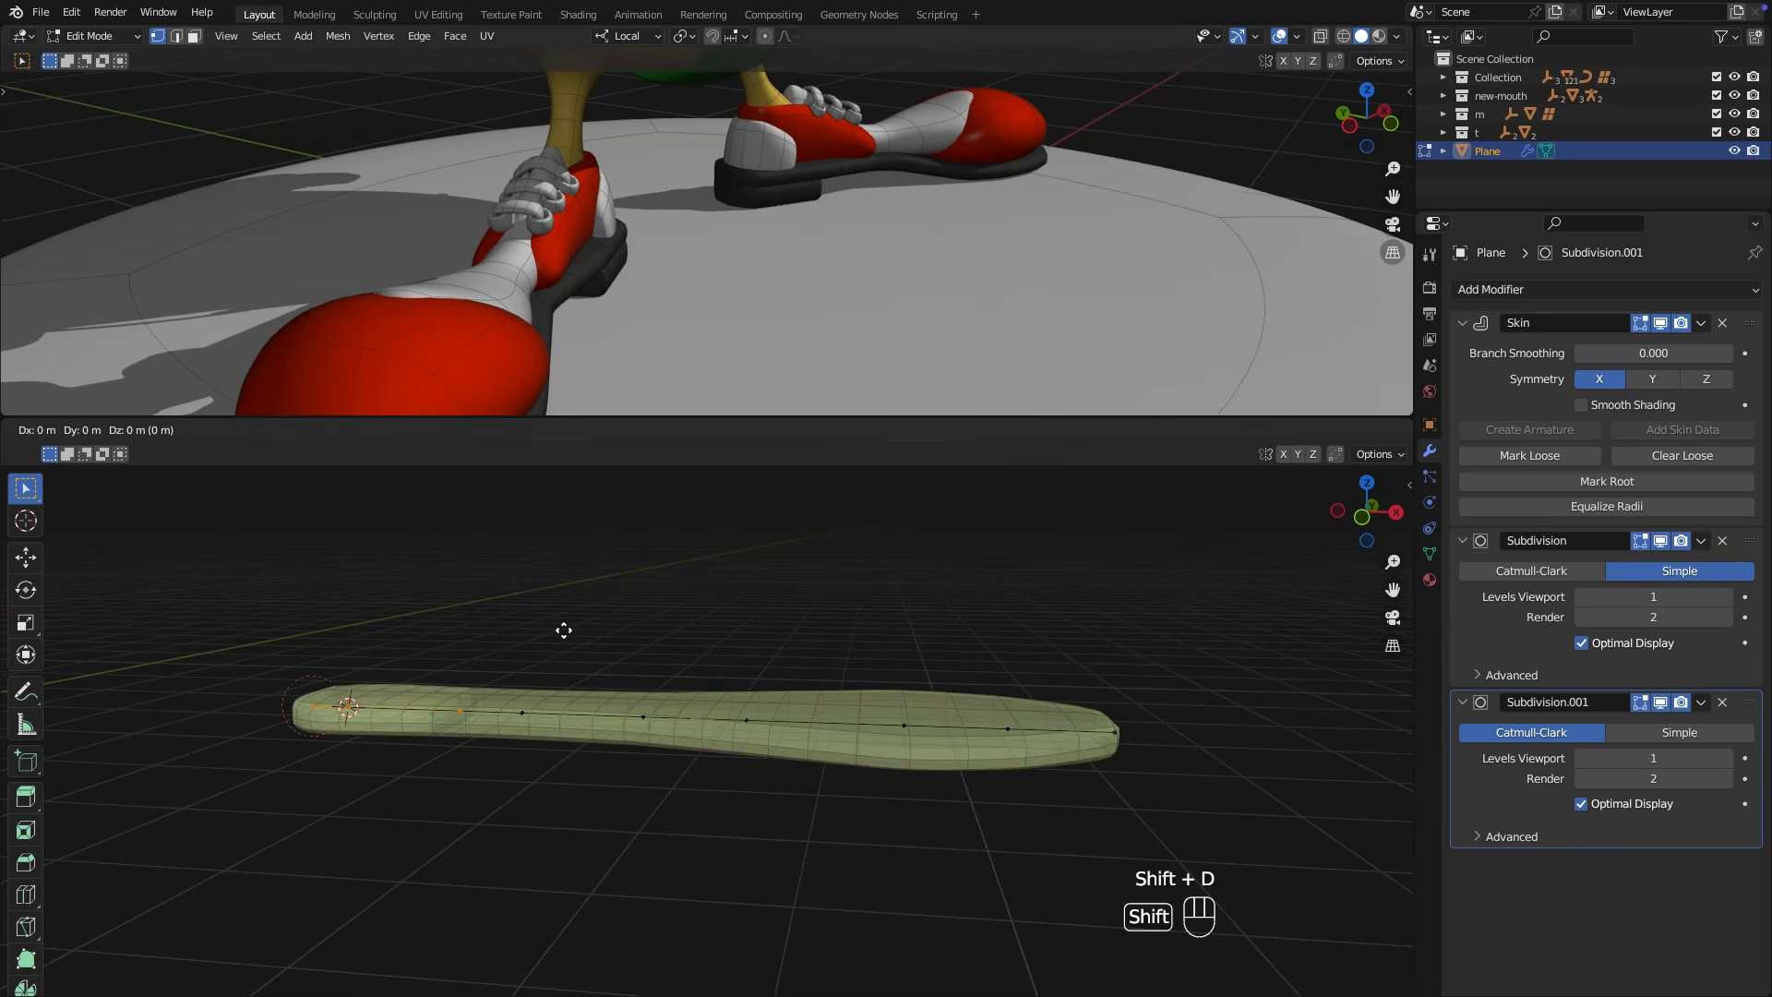
key("z")
key("z")
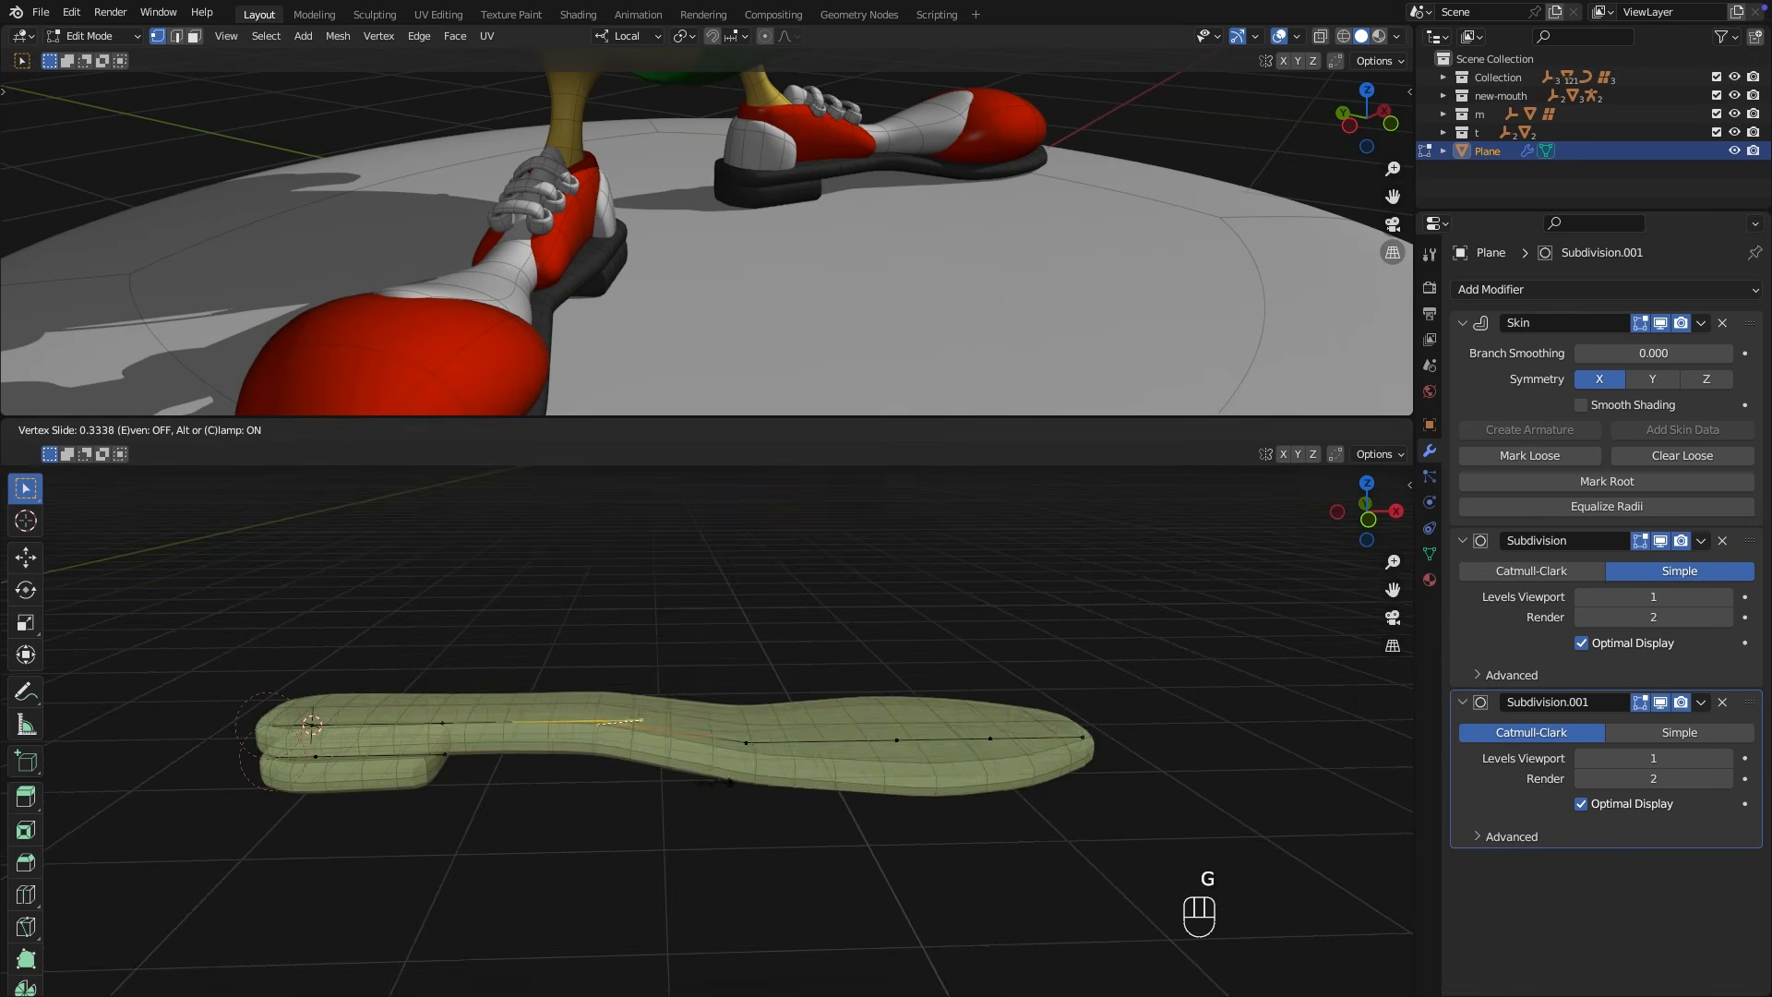
key("ctrl+a")
key("x")
Duplicate a front sole point upward along Z, separate it as its own object and remove its Simple subdivision.
key("shift+d")
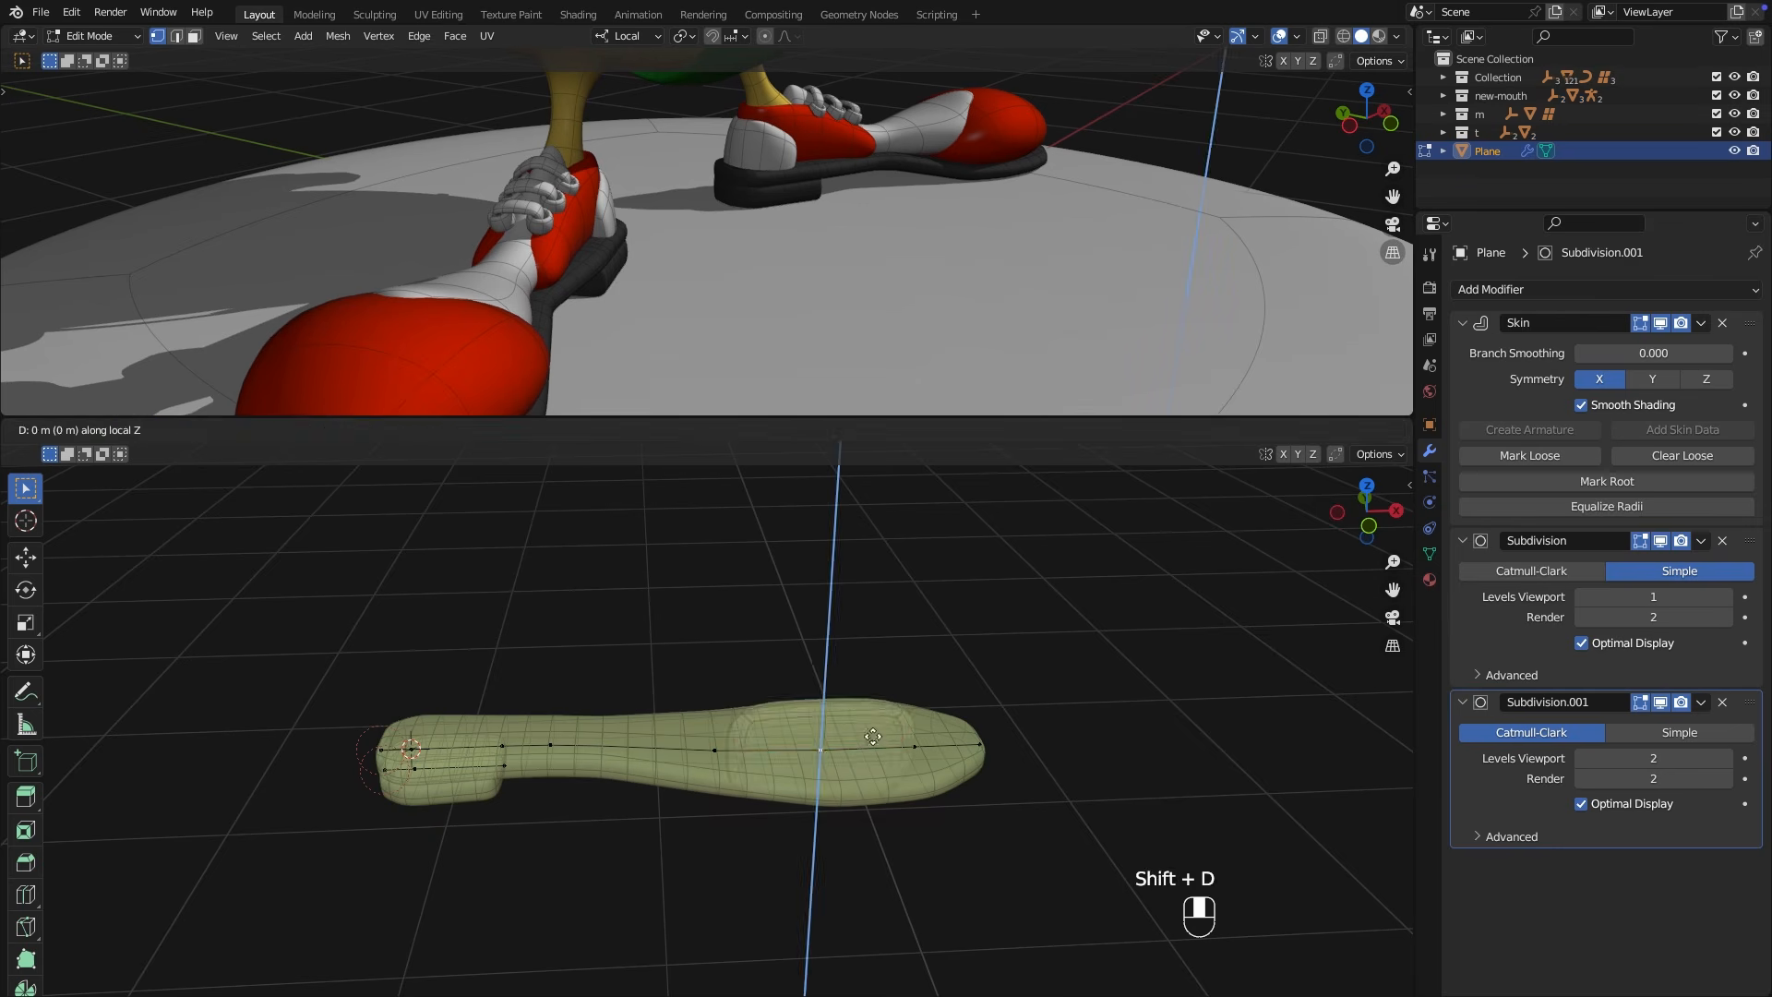
key("p")
left_click(804, 689)
left_click(1723, 540)
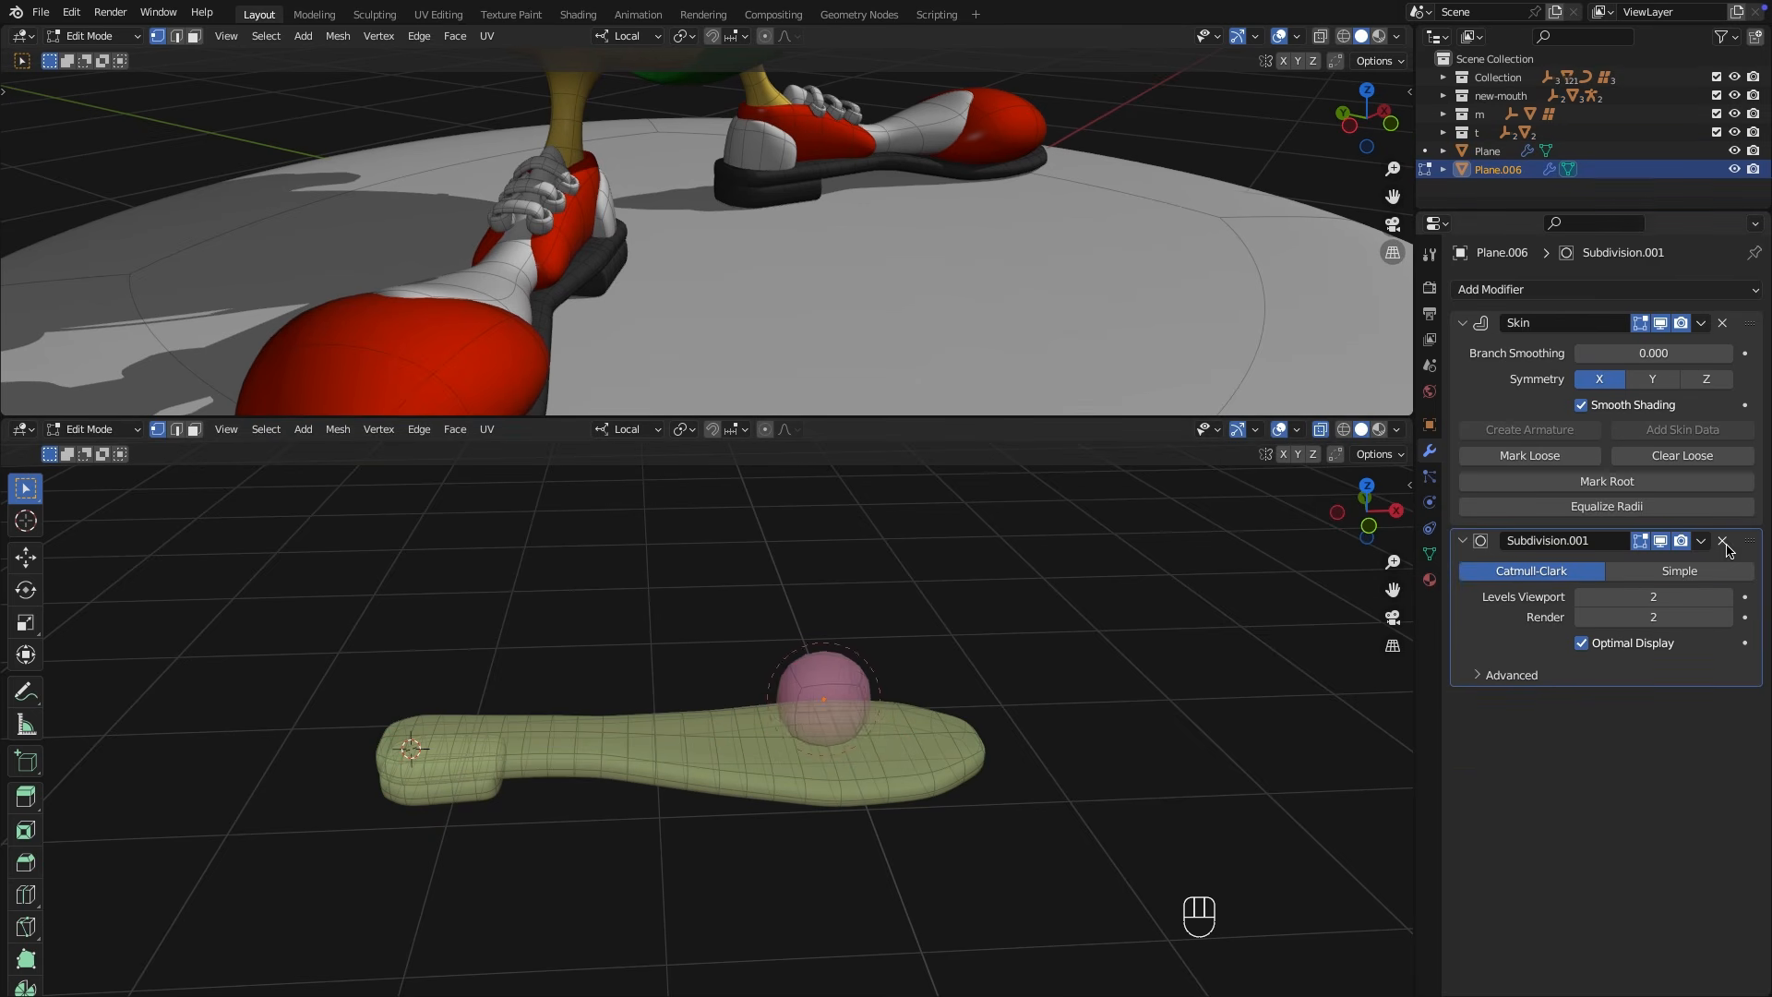
Extrude the separated point forward along X and about 0.24 m backward to form the toe cap.
key("e")
key("x")
left_click(885, 676)
key("e")
key("x")
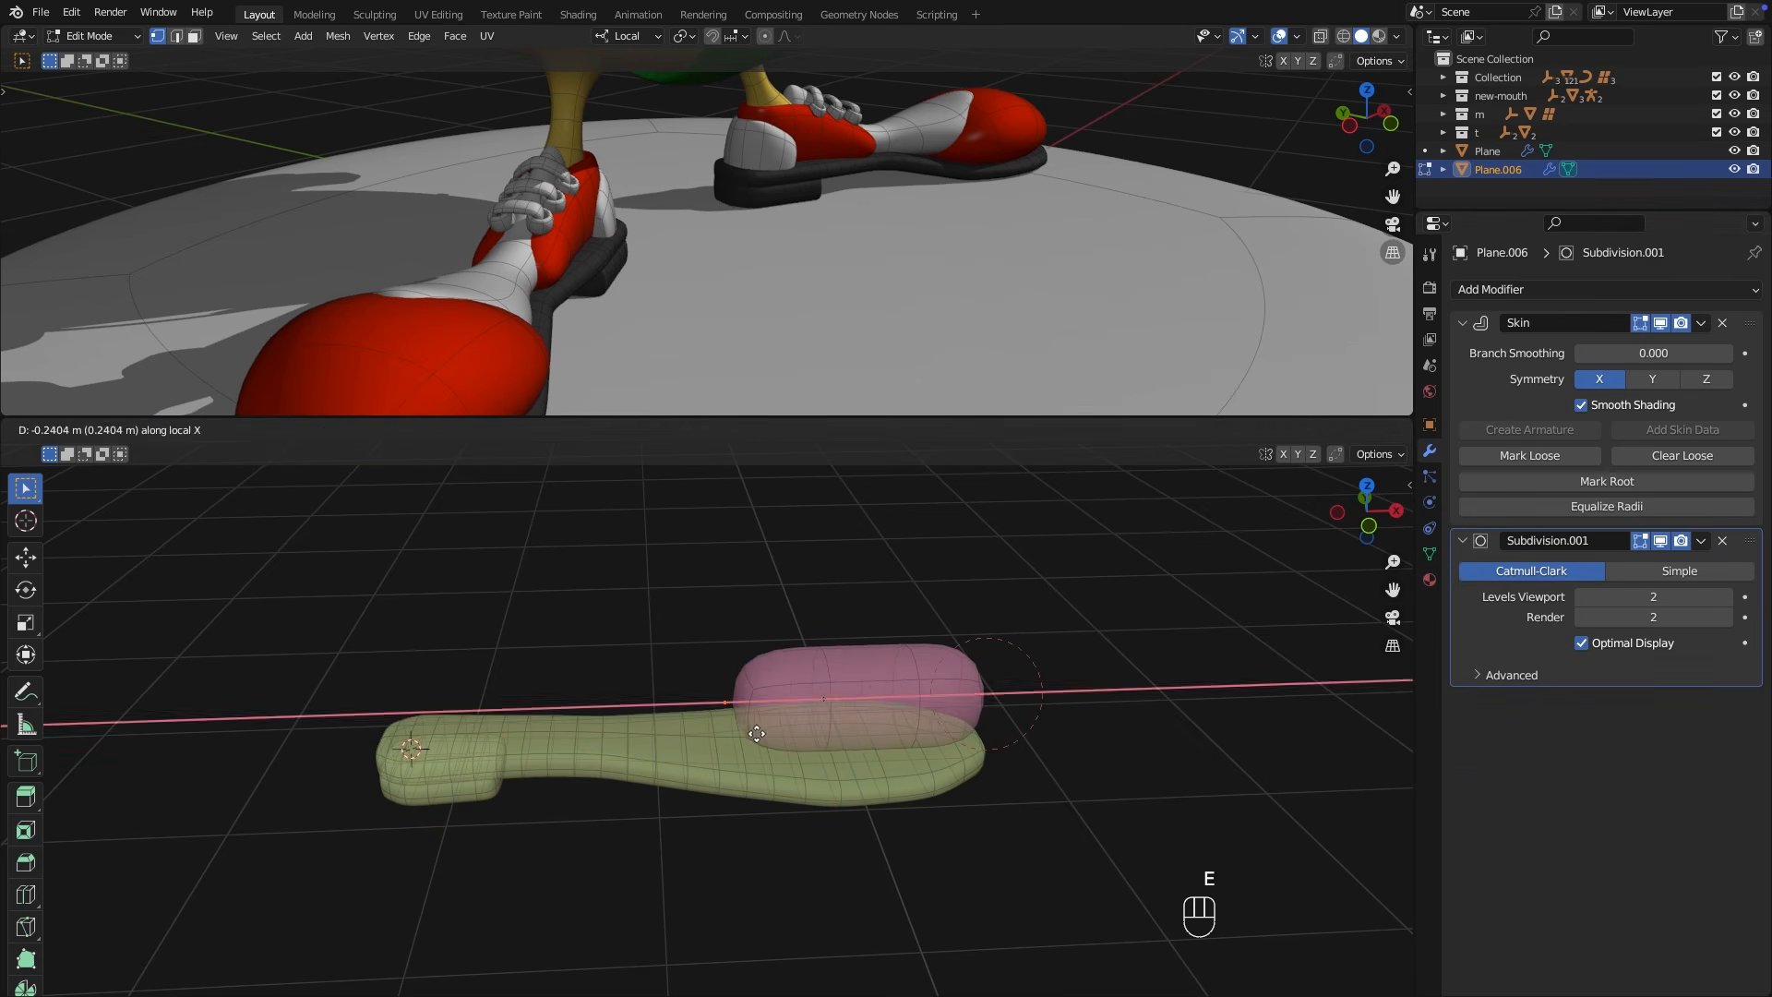
left_click(759, 720)
Widen the toe cap's skin along X and resize the skin at its end.
left_click_drag(703, 653, 1040, 736)
key("ctrl+a")
key("x")
left_click(1099, 749)
middle_click_drag(1098, 750, 665, 813)
key("ctrl+a")
left_click(1037, 853)
Move a toe cap point along Z and adjust the cap's skin width along X to follow the sole.
key("g")
key("z")
left_click(744, 750)
left_click(600, 753)
key("ctrl+a")
key("x")
left_click(776, 771)
key("alt+z")
key("ctrl+a")
key("x")
middle_click_drag(776, 747, 720, 650)
Duplicate a toe cap point backward along X and separate the copy into its own object.
left_click(911, 795)
key("shift+d")
key("x")
left_click(820, 653)
key("p")
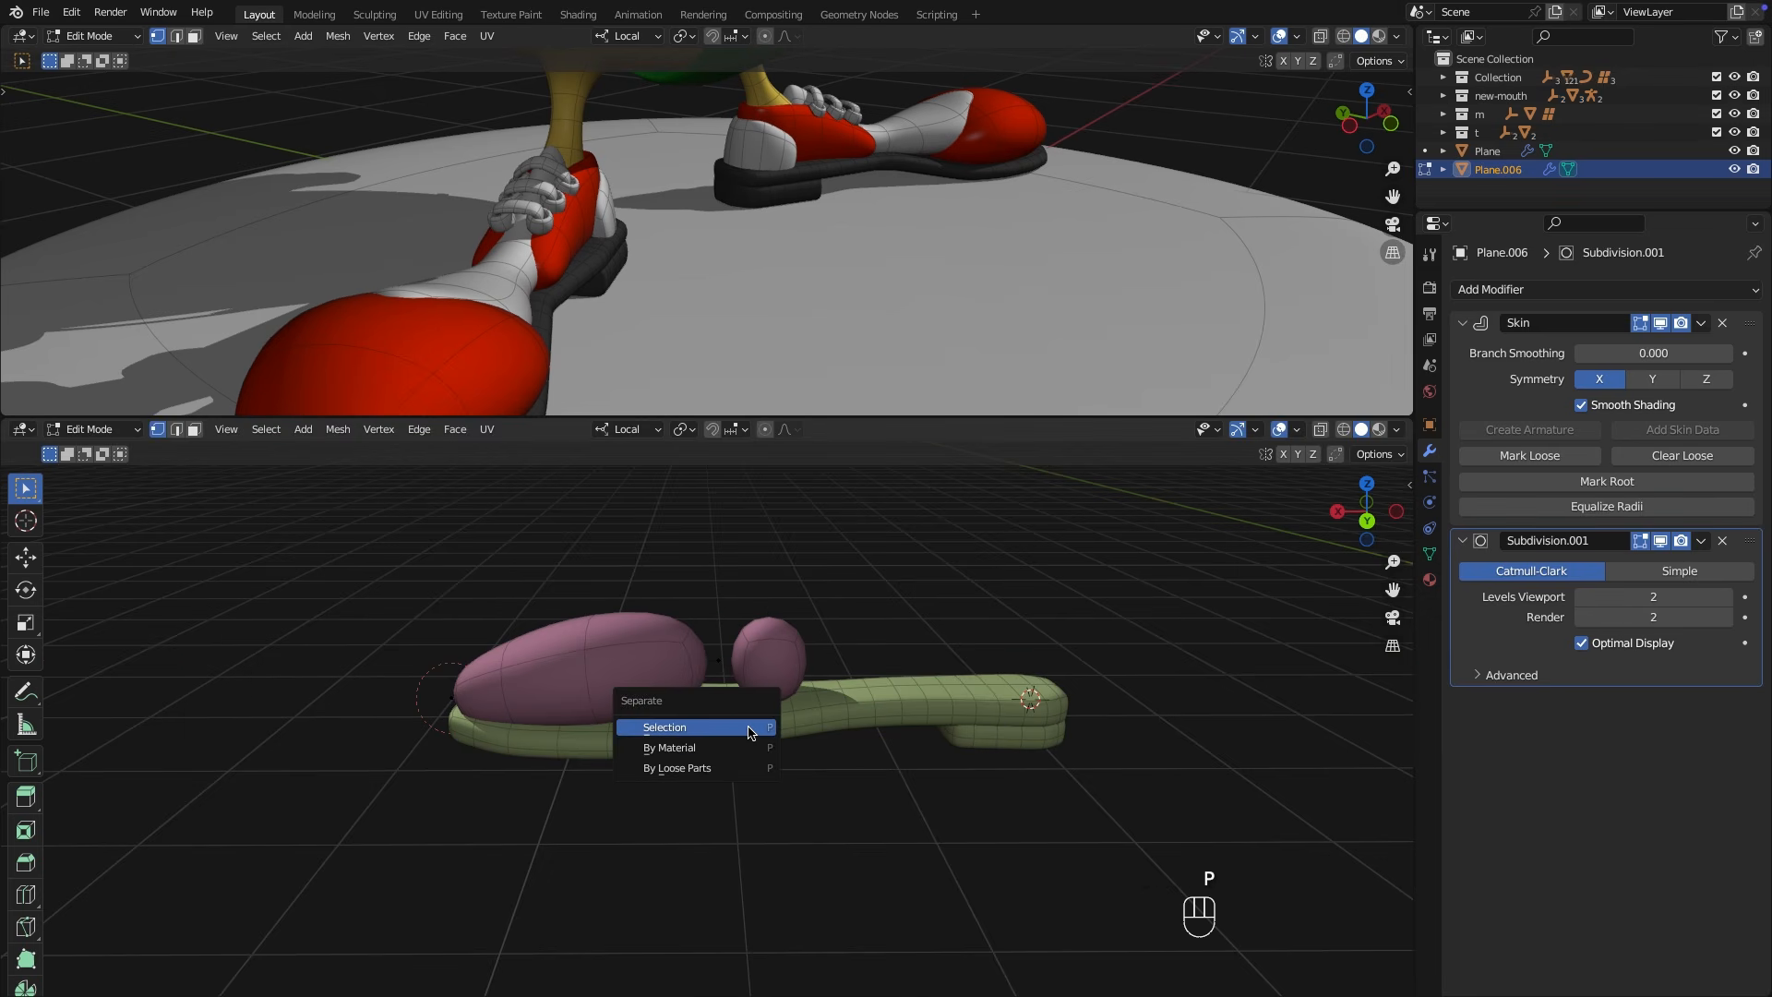
left_click(751, 727)
Extrude the separated point toward the heel, mark its skin root and move its front point along X into the toe cap.
key("e")
left_click(957, 653)
left_click(1607, 482)
left_click(786, 661)
key("g")
key("x")
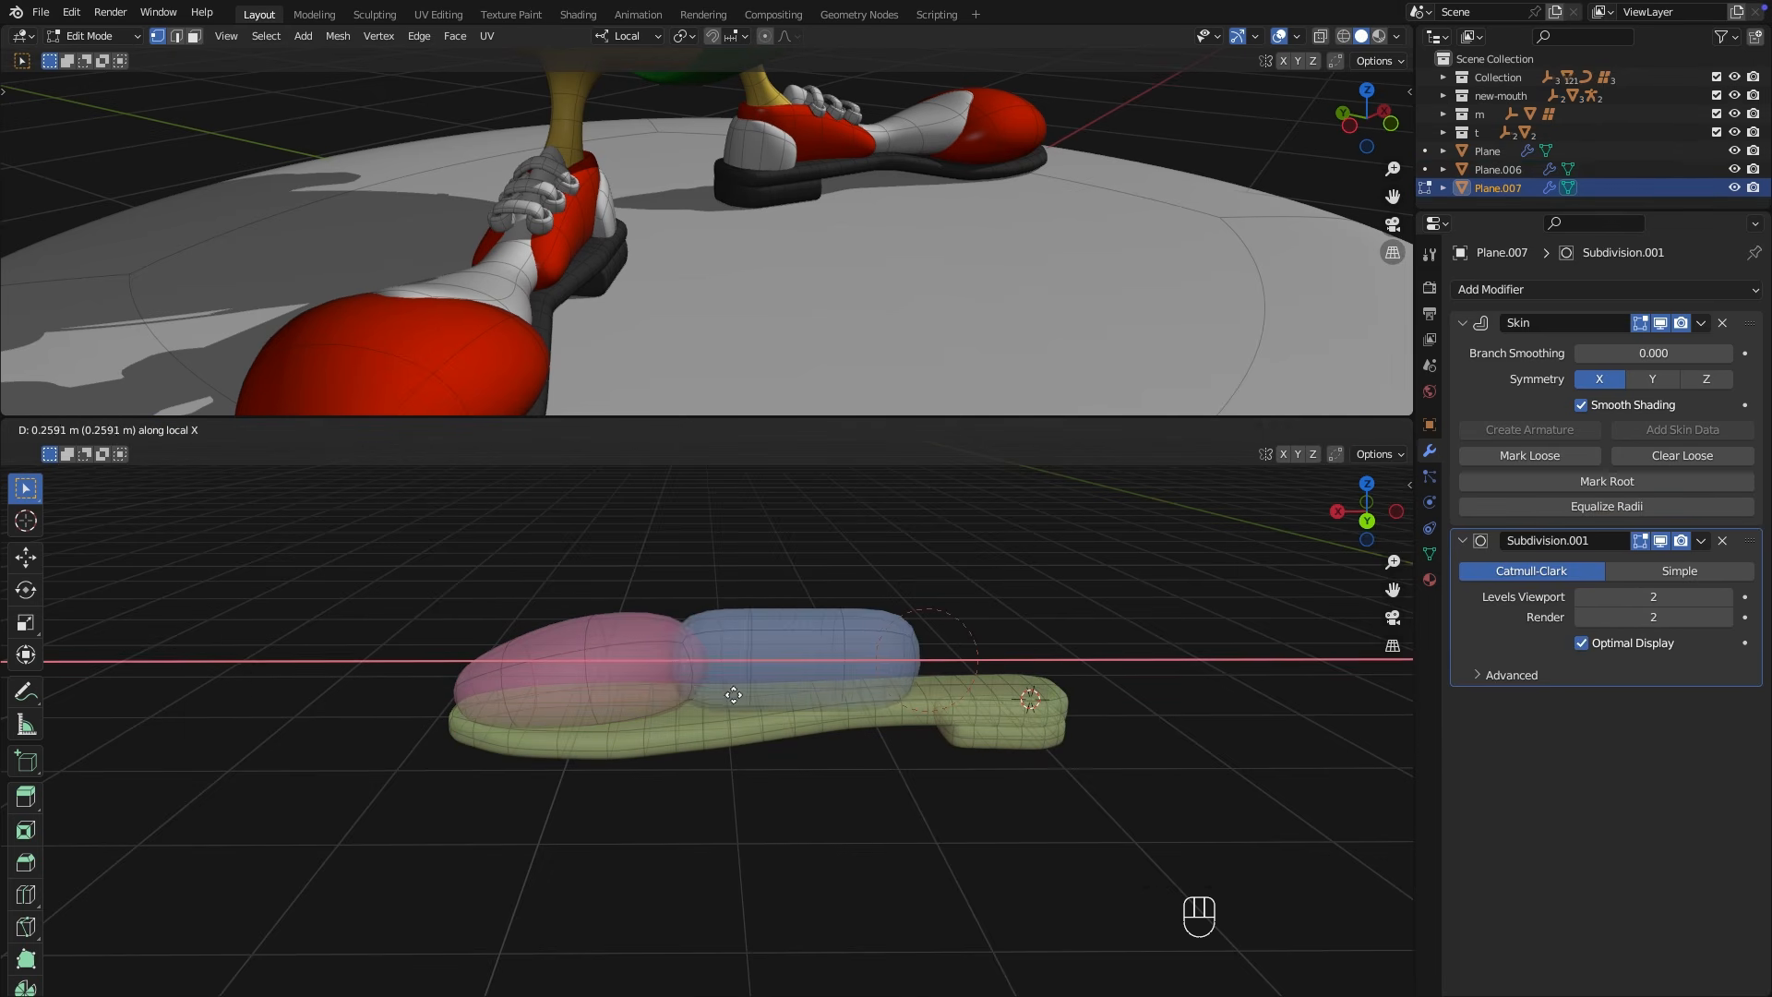
left_click(679, 688)
Cut the middle upper piece's line and widen its front skin to about 2.5 along X.
middle_click_drag(679, 688, 794, 757)
key("super+r")
key("ctrl+a")
key("x")
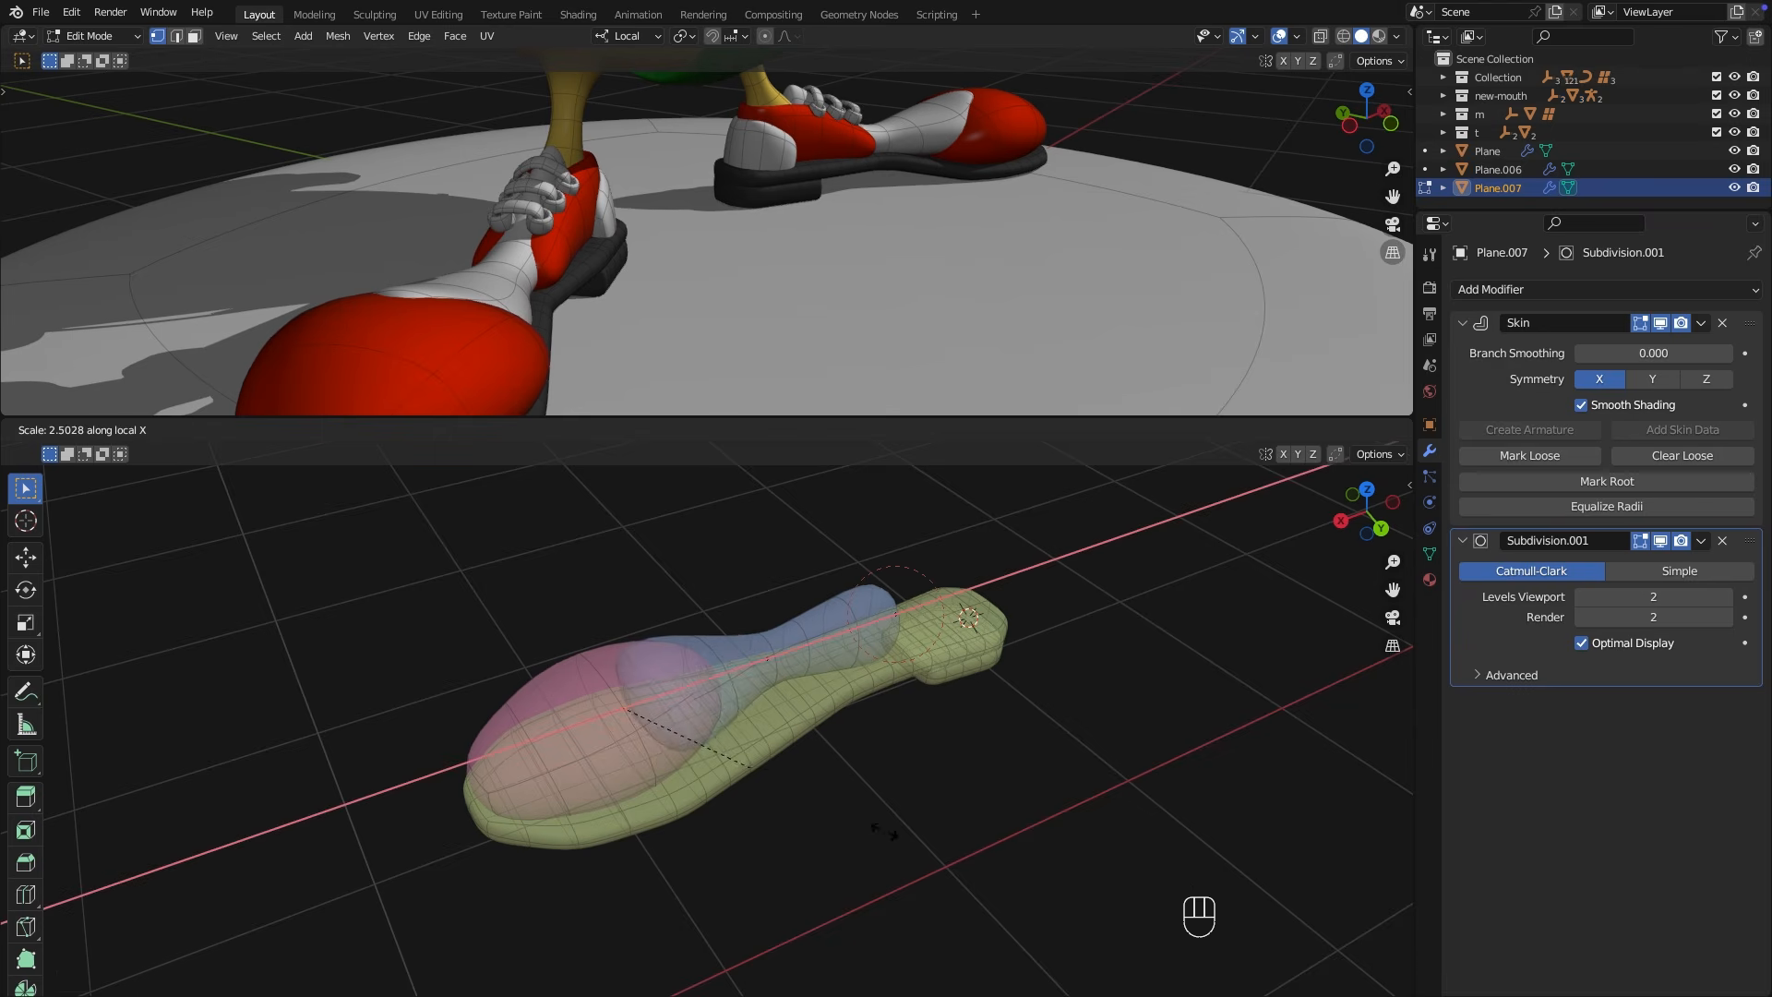
left_click(884, 833)
From the front view, extrude the middle piece's front end over the toe cap, resize it and adjust a point along Z.
key("KP_1")
key("e")
left_click(1135, 633)
key("ctrl+a")
left_click(968, 787)
left_click(777, 691)
key("g")
key("z")
middle_click_drag(967, 788, 677, 769)
Extrude the middle piece's rear end along X toward the heel and resize its skin.
left_click(780, 716)
left_click(784, 718)
key("e")
key("x")
left_click(863, 729)
middle_click_drag(863, 729, 665, 830)
key("ctrl+a")
left_click(987, 775)
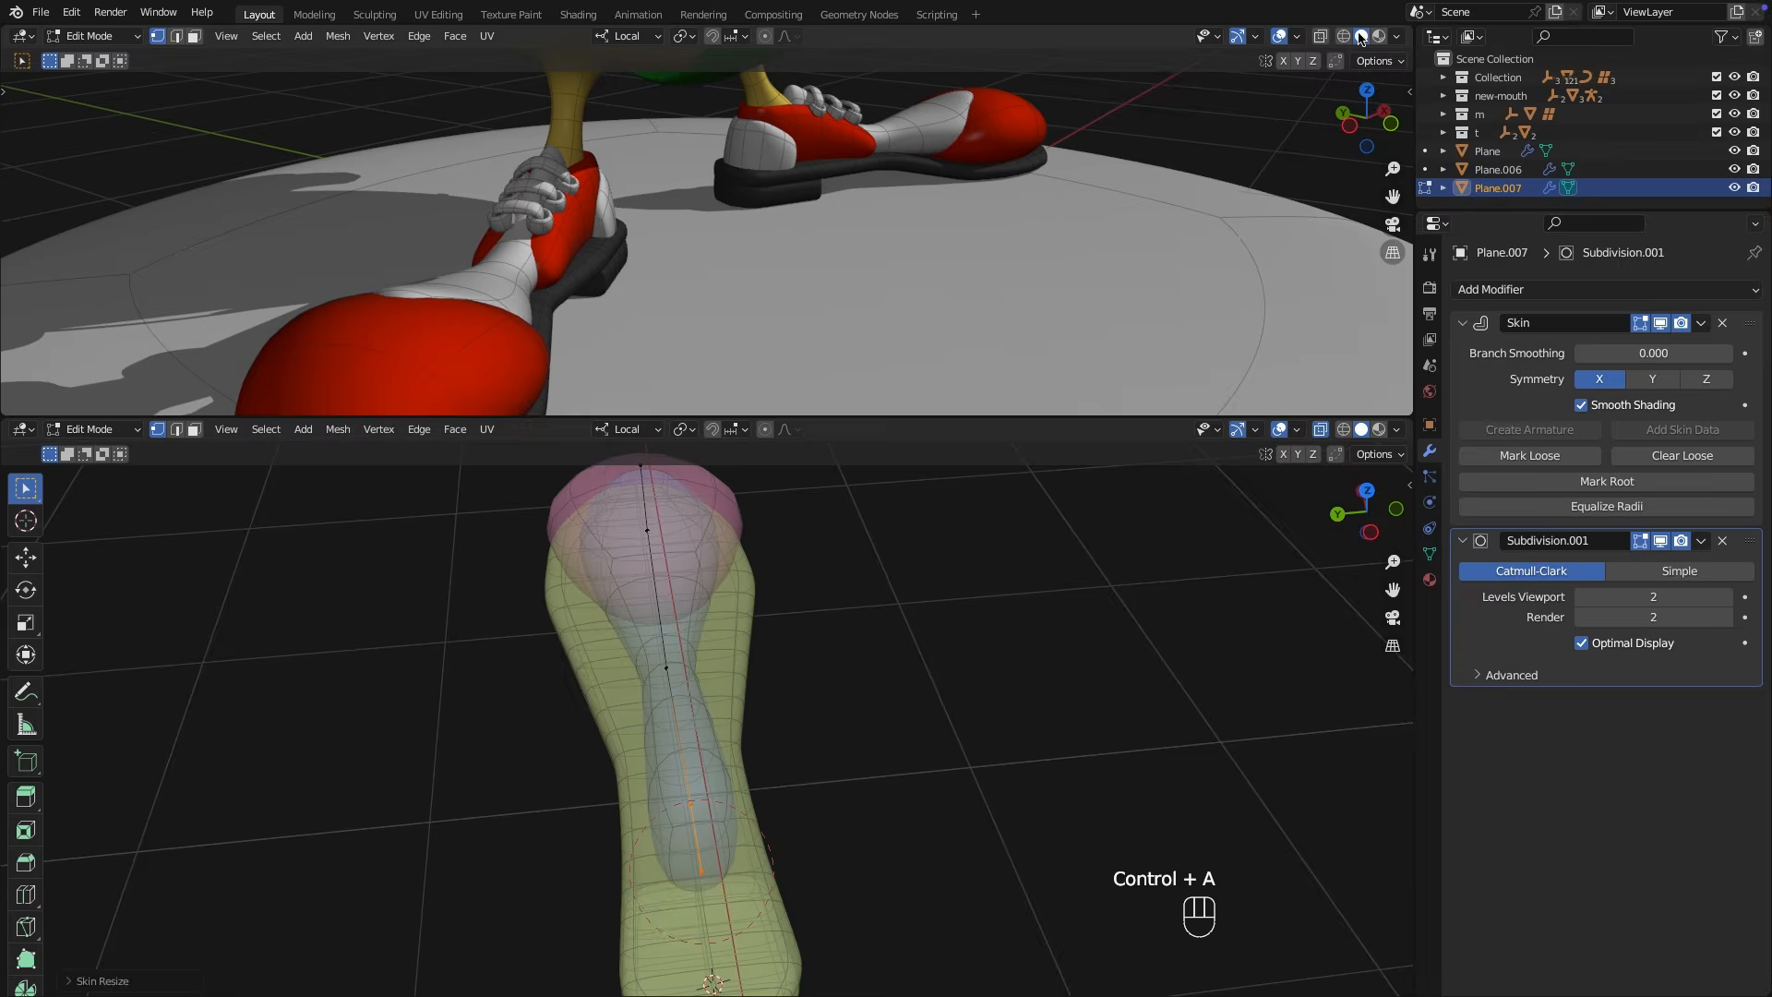
Switch to the toe cap and resize its skin around the middle piece.
left_click(1321, 429)
middle_click_drag(554, 812, 688, 739)
key("Tab")
left_click(526, 785)
key("Tab")
key("ctrl+a")
left_click(613, 779)
key("Tab")
Narrow the middle piece's front points to about 0.94 along X where they overlap the toe cap.
left_click(796, 667)
middle_click_drag(692, 267, 765, 268)
key("Tab")
left_click(1321, 429)
left_click_drag(430, 506, 577, 610)
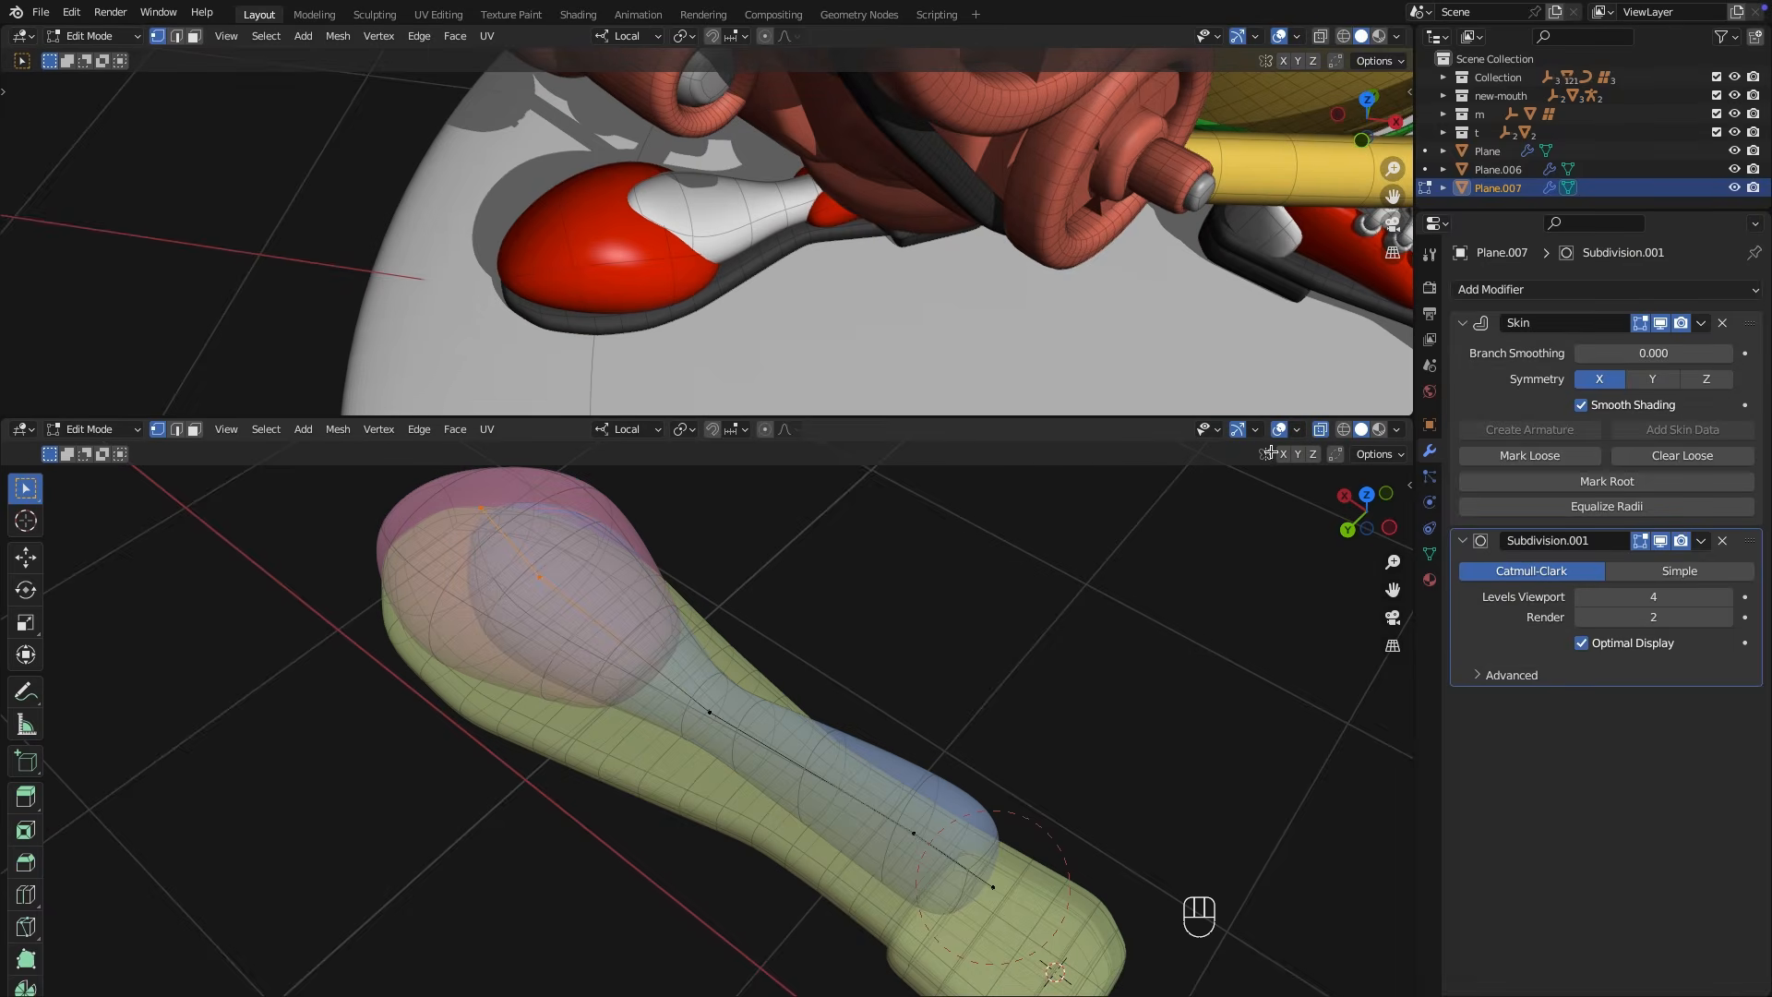
left_click(1321, 429)
key("ctrl+a")
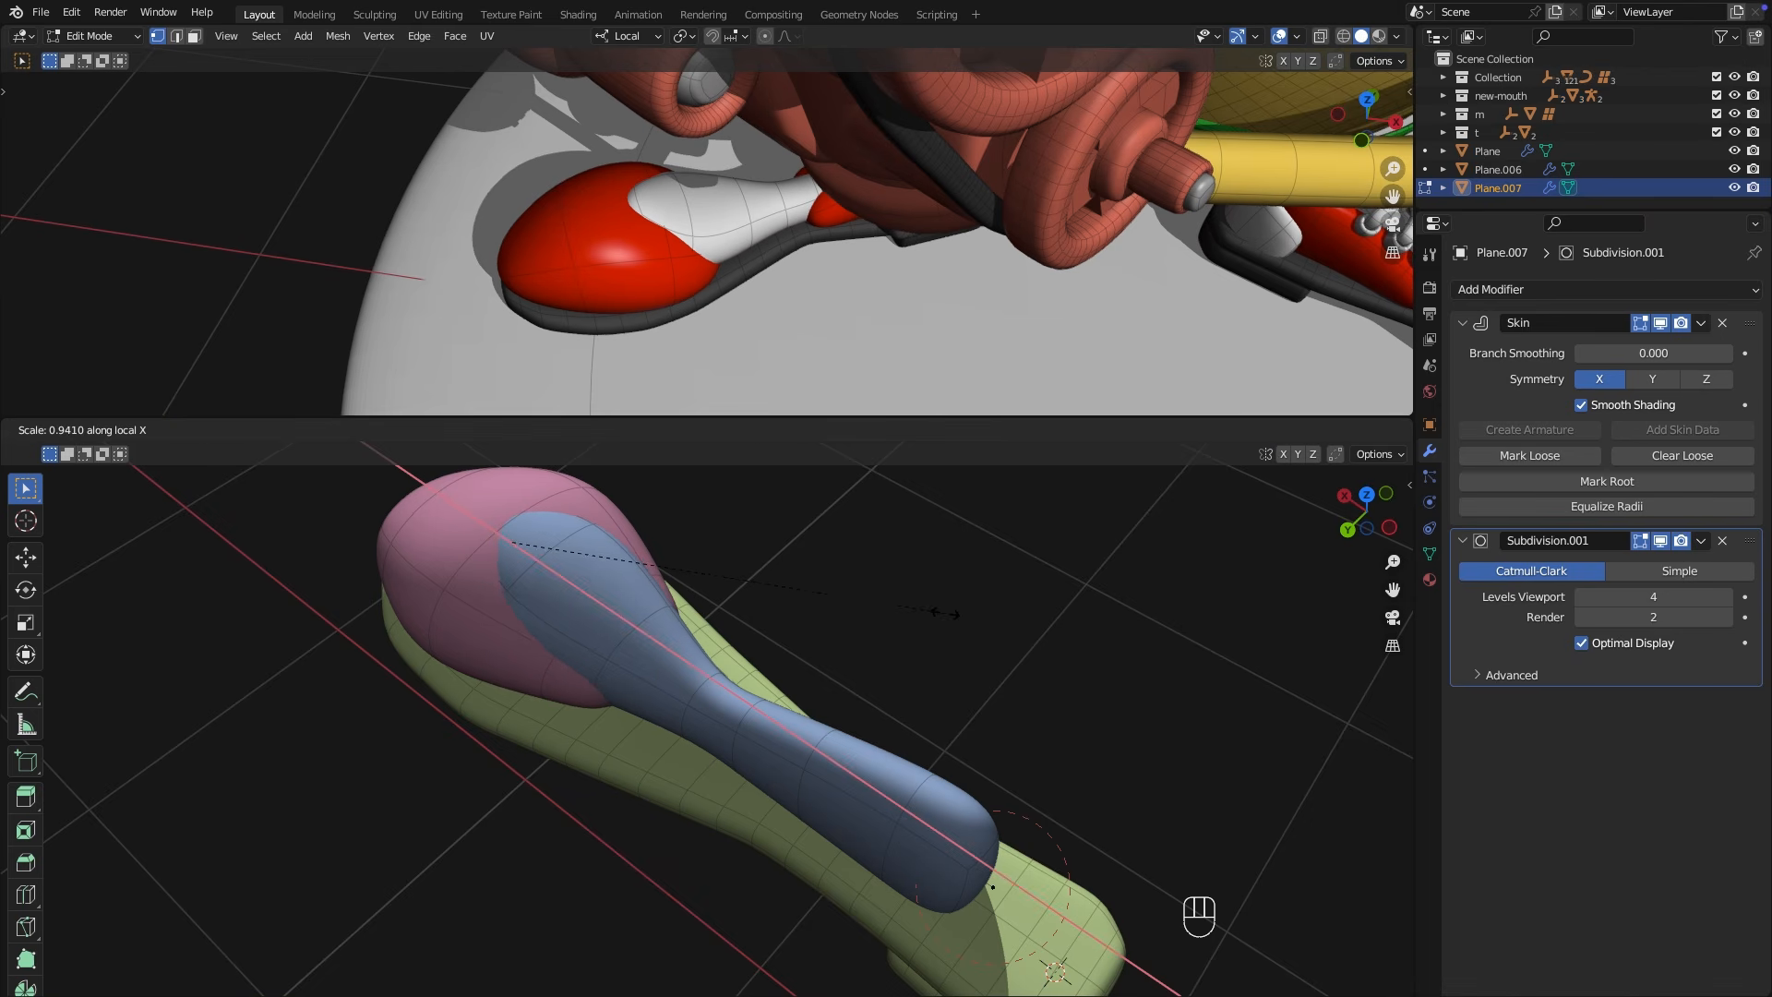
left_click(945, 613)
Adjust the toe cap's rear end where it meets the middle piece.
middle_click_drag(796, 725, 874, 652)
mouse_move(678, 701)
middle_mouse_down()
mouse_move(712, 633)
mouse_move(685, 677)
middle_mouse_up()
key("Tab")
left_click(617, 704)
key("Tab")
left_click_drag(699, 596, 605, 771)
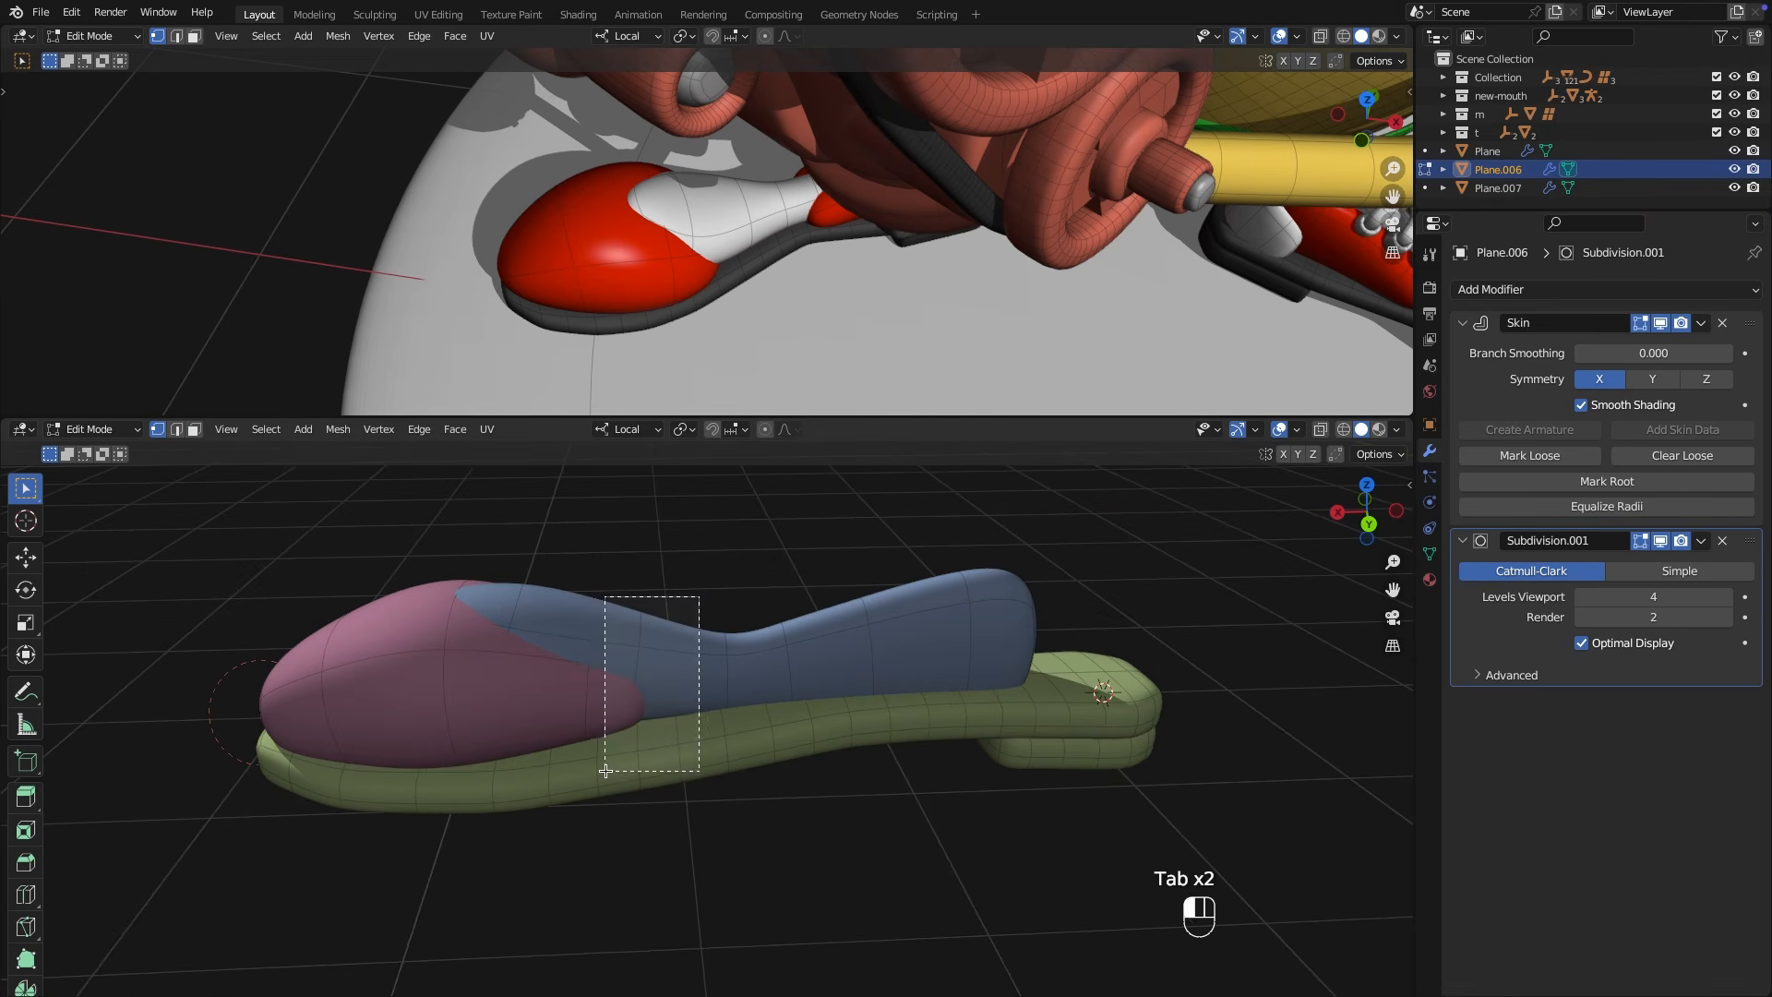
left_click(734, 746)
Switch to the sole and resize its skin along X at the waist point behind the toe cap.
middle_click_drag(578, 664, 712, 708)
key("Tab")
left_click(711, 778)
middle_click_drag(712, 777, 664, 753)
left_click(672, 771)
key("Tab")
left_click(1321, 429)
left_click_drag(774, 606, 609, 731)
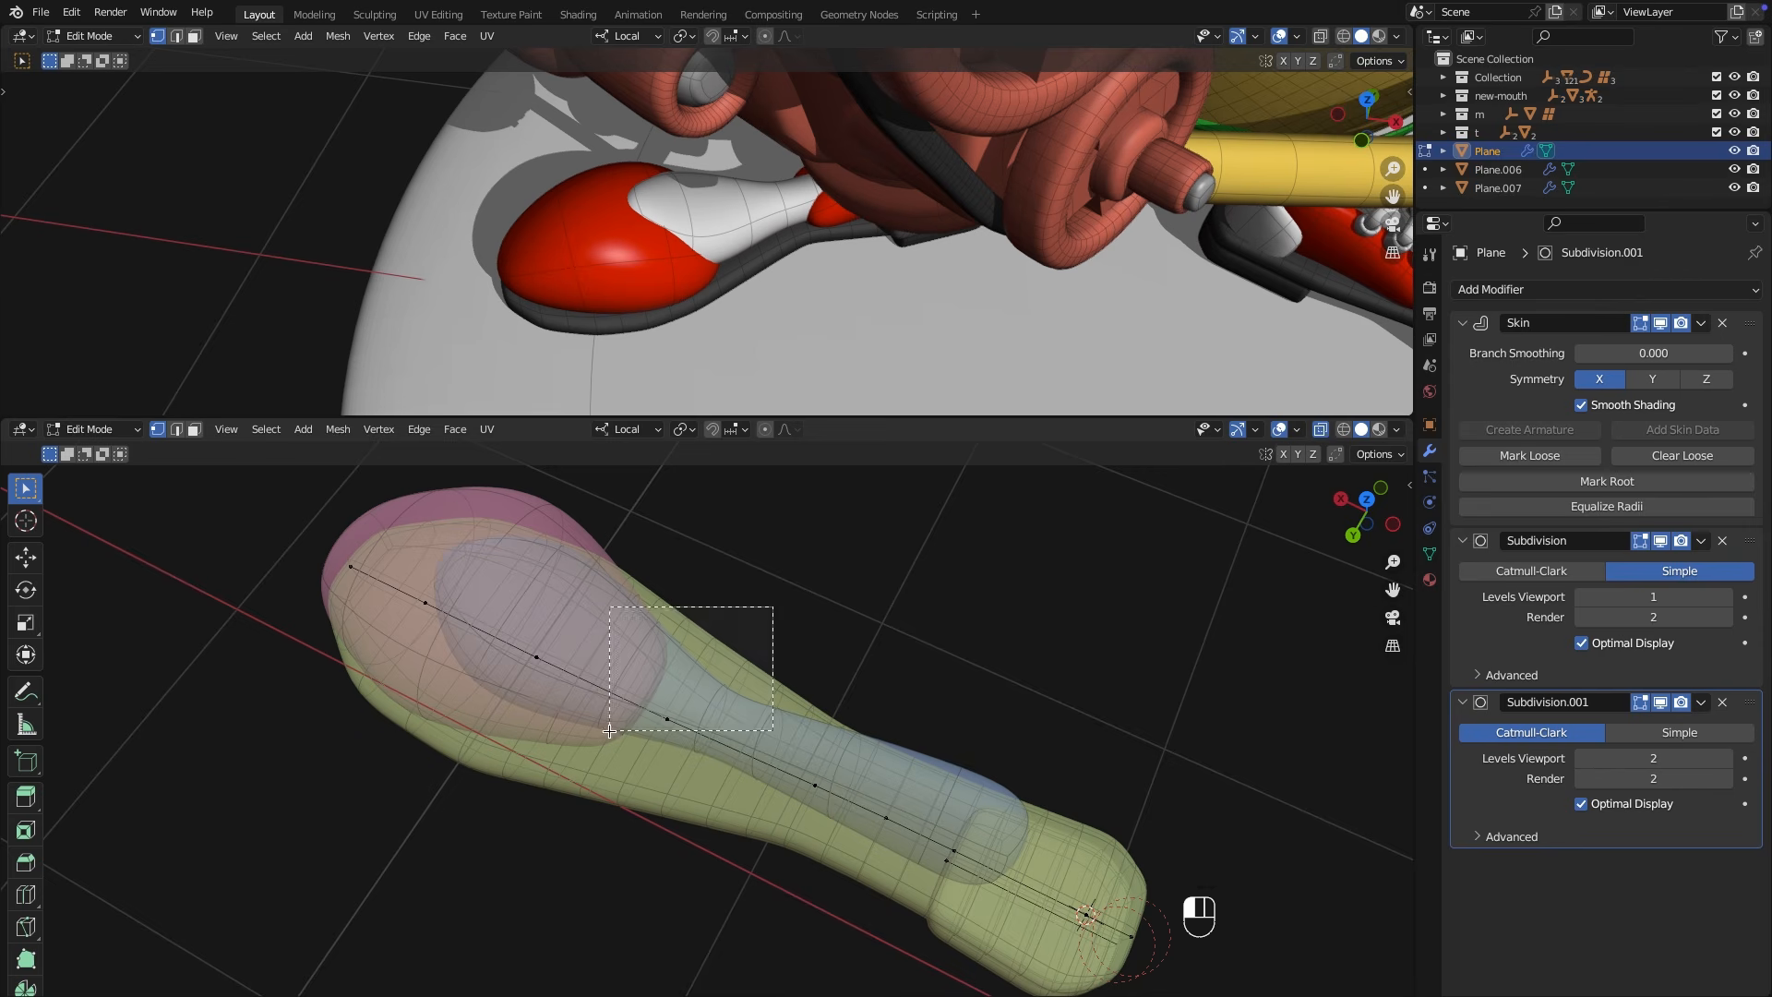
key("s")
key("x")
key("x")
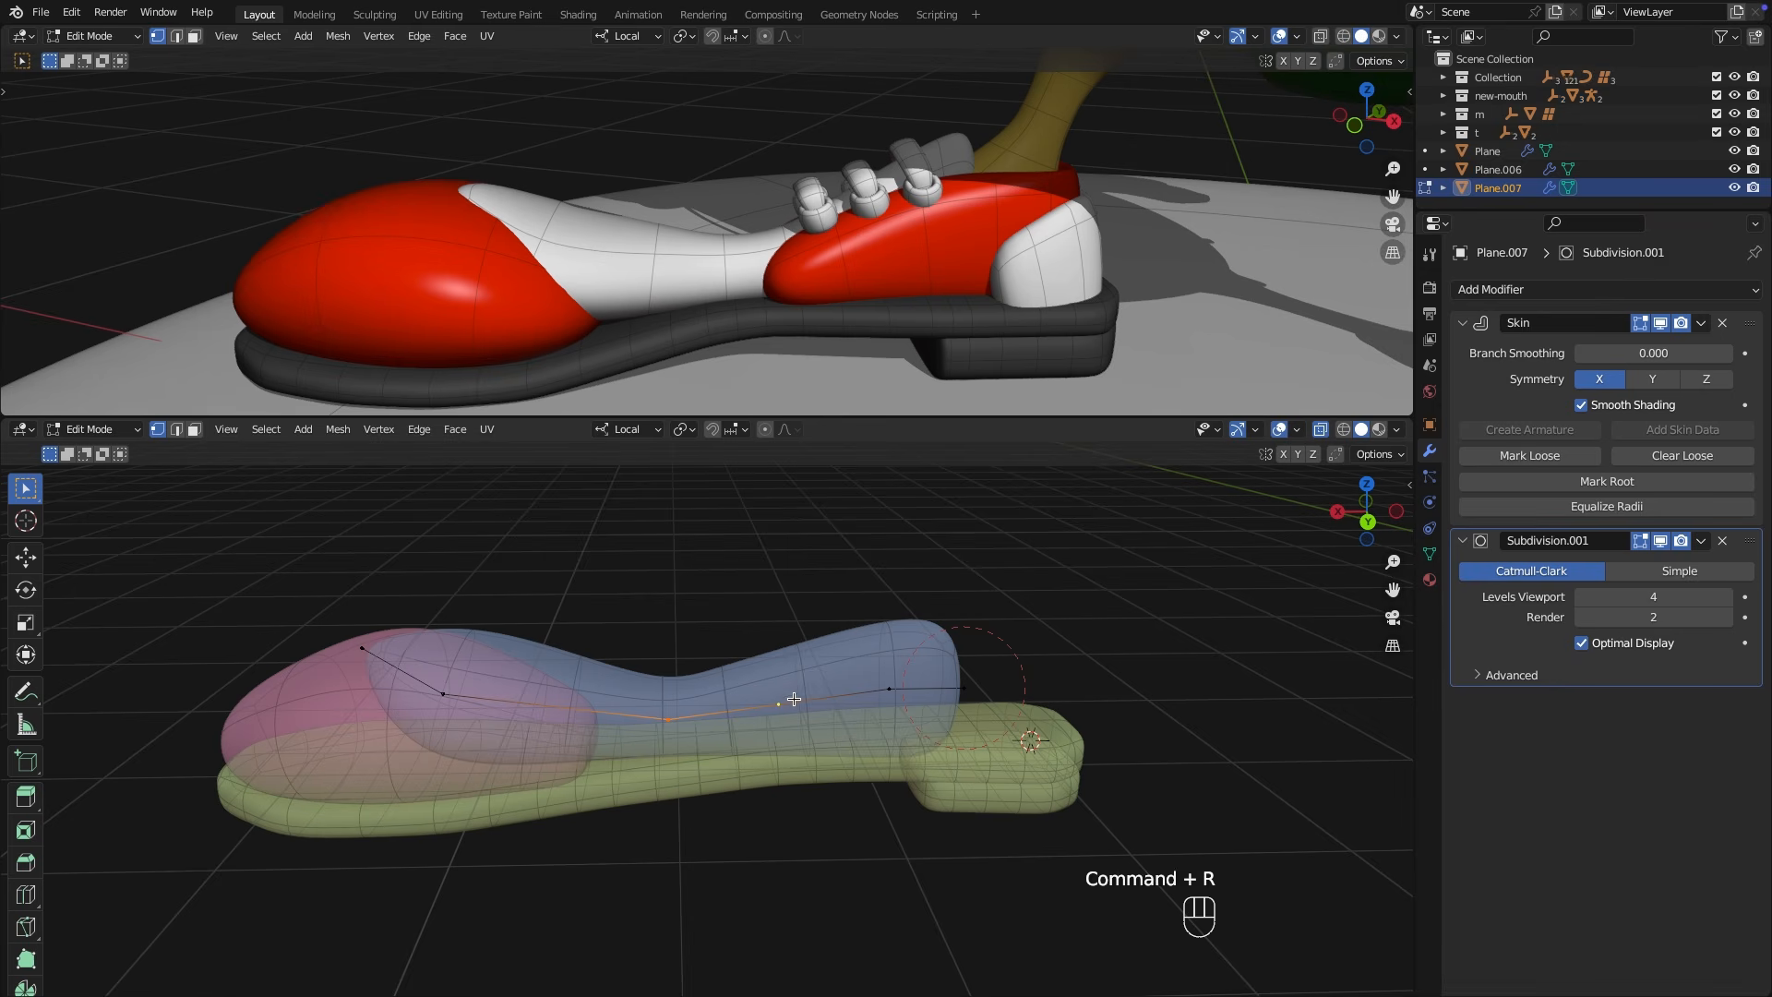
Add a cut in the middle piece's rear segment and move the new point to refine its profile above the sole.
left_click(794, 700)
key("g")
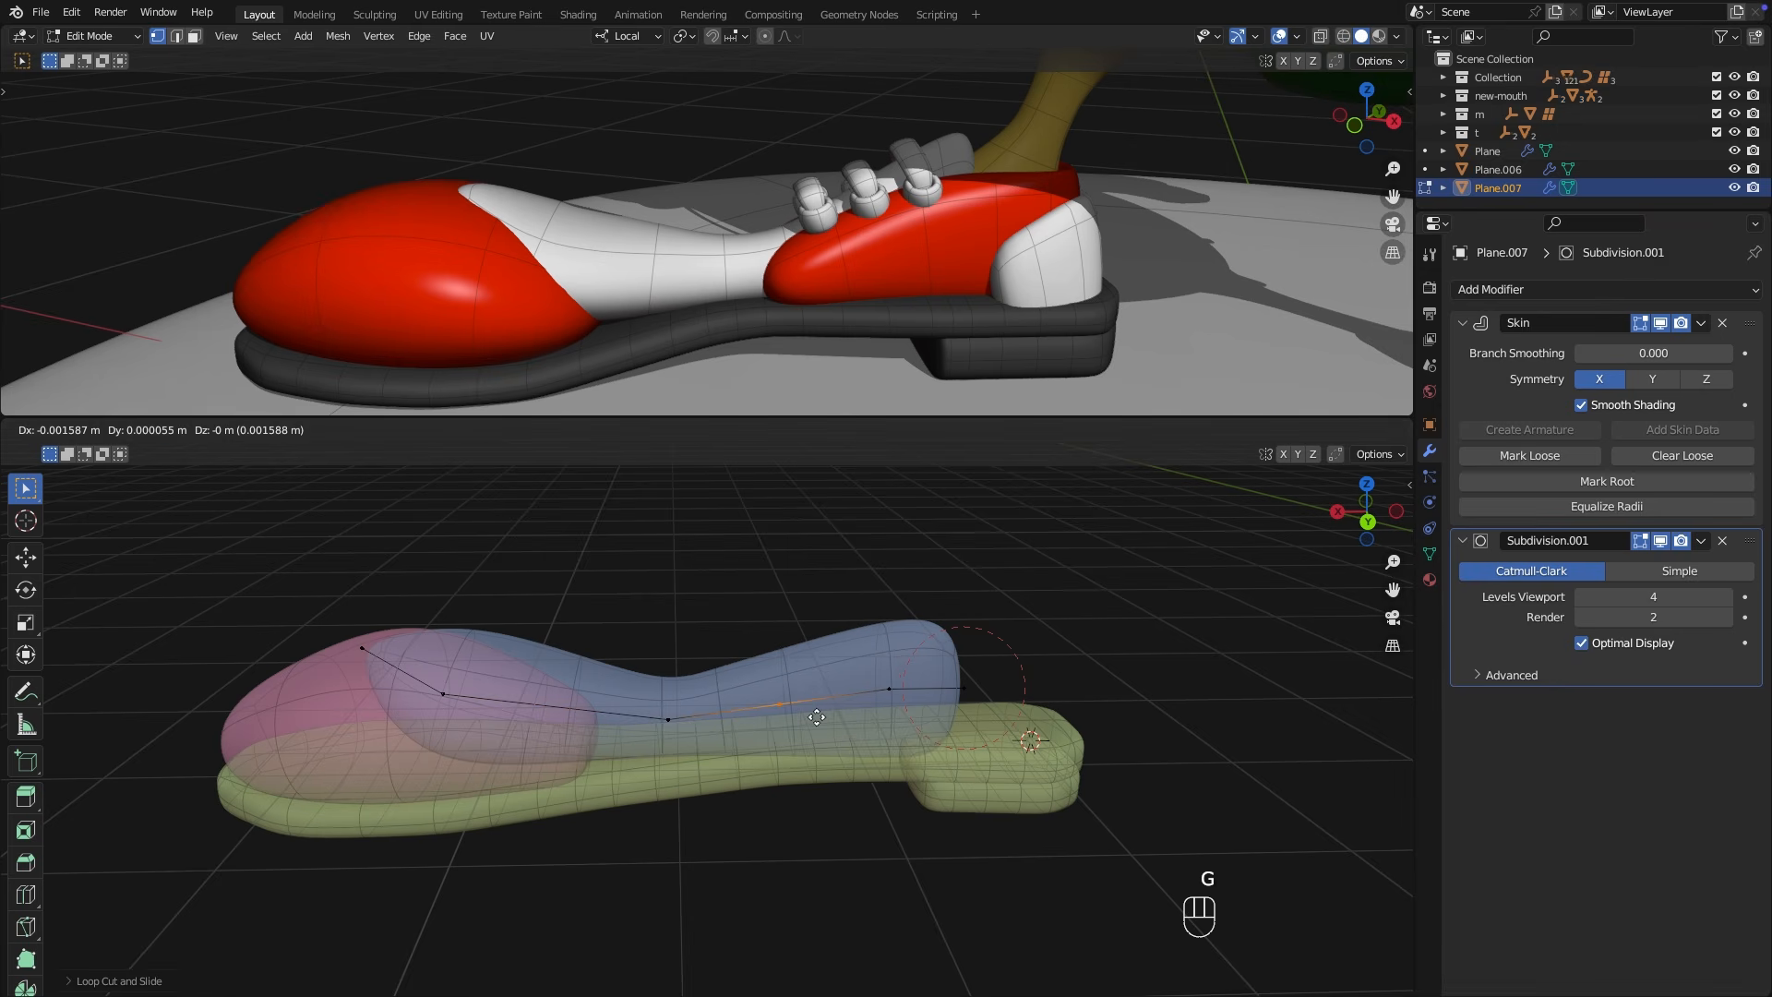
left_click(822, 727)
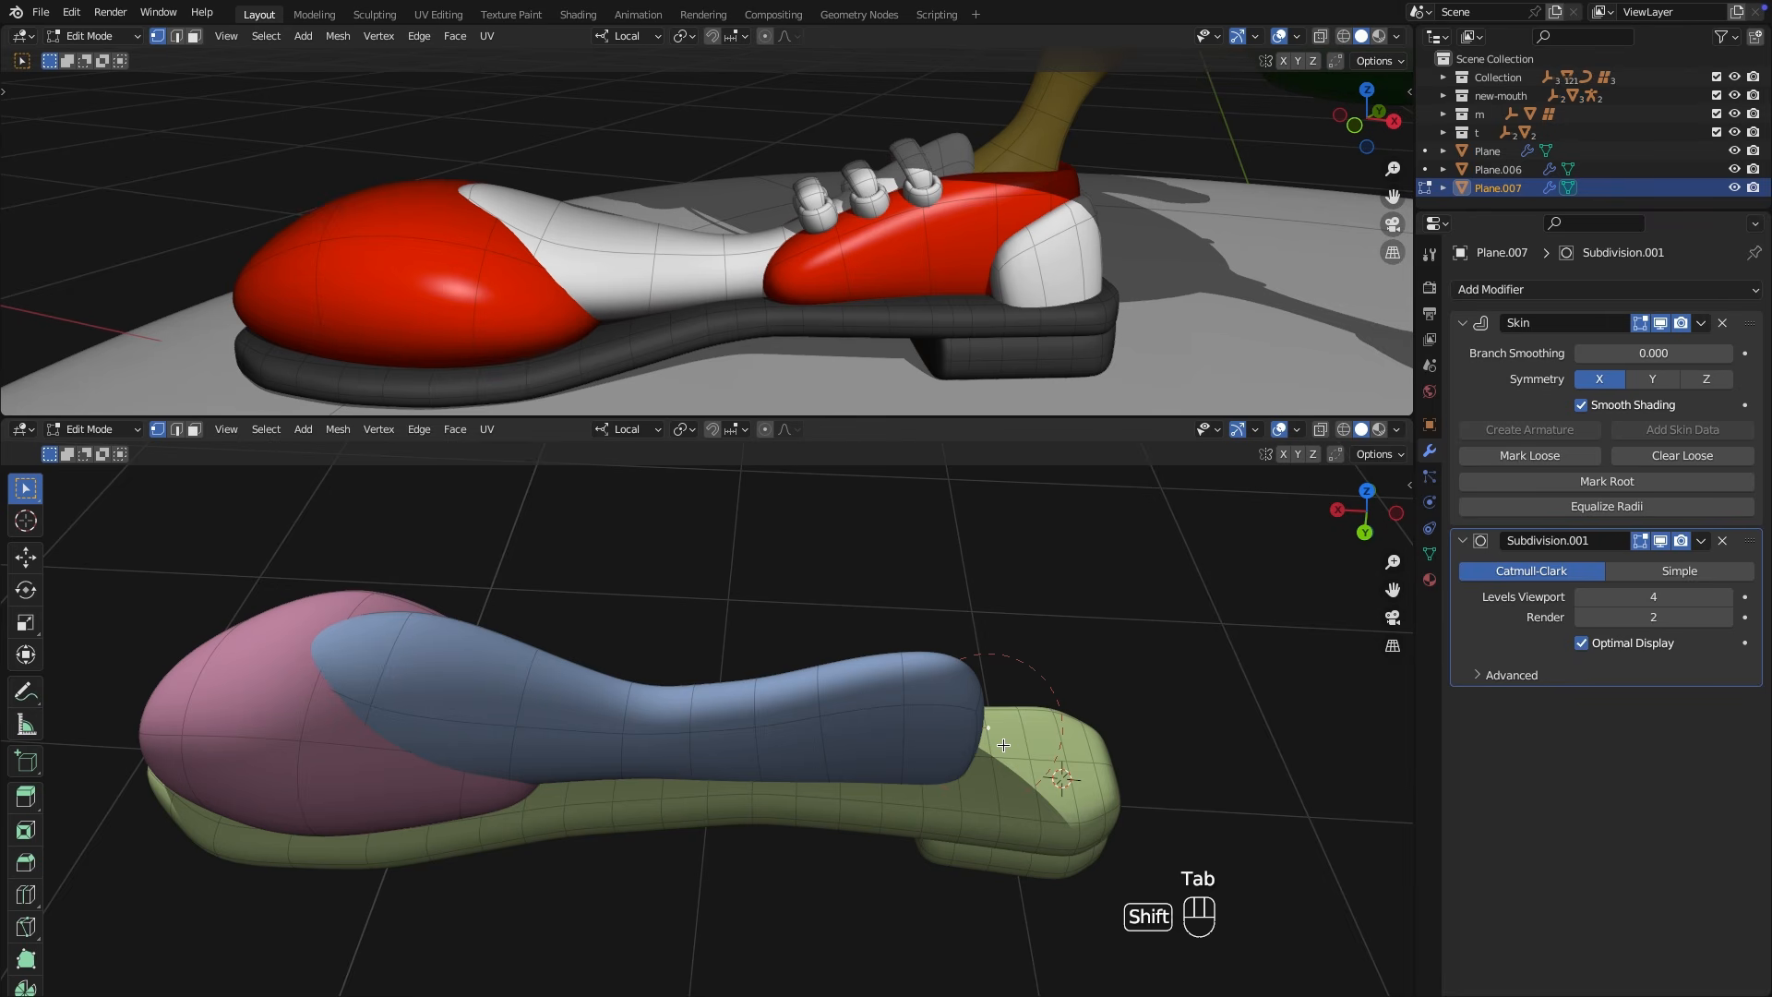
Duplicate the middle piece's rear point, shift the copy backward along X, and separate it as a new object for editing.
key("shift+d")
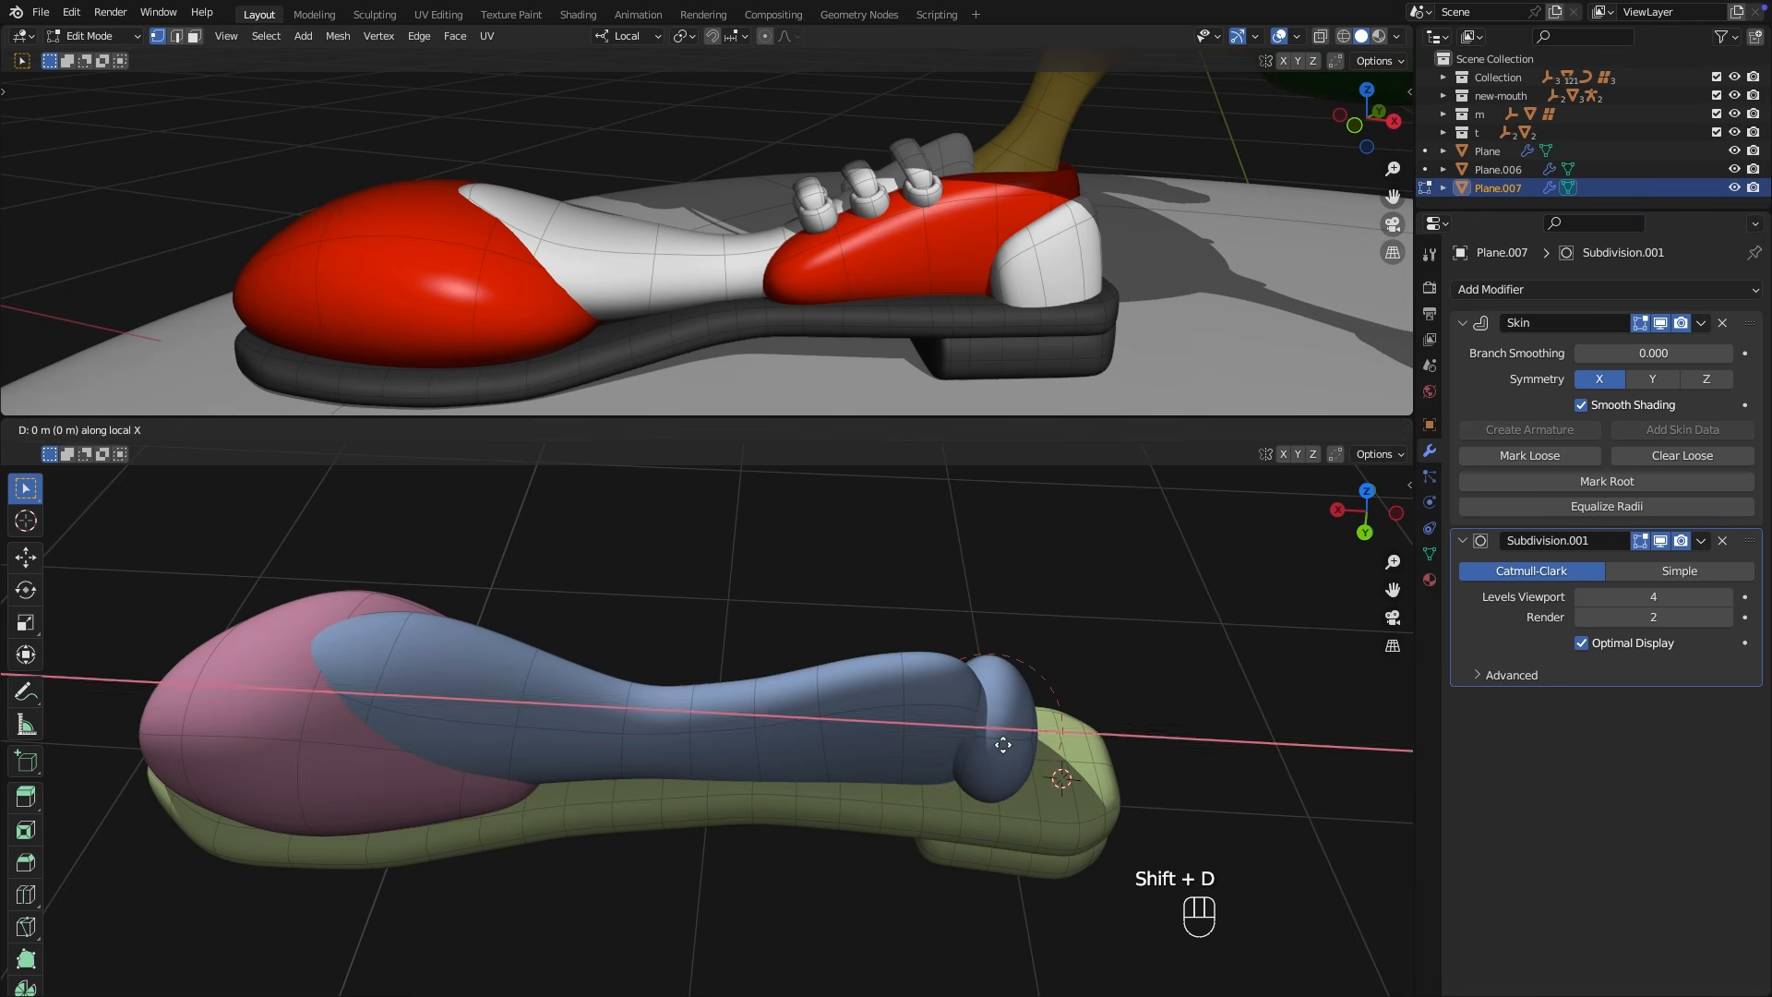
left_click(1052, 744)
key("p")
left_click(1052, 742)
key("Tab")
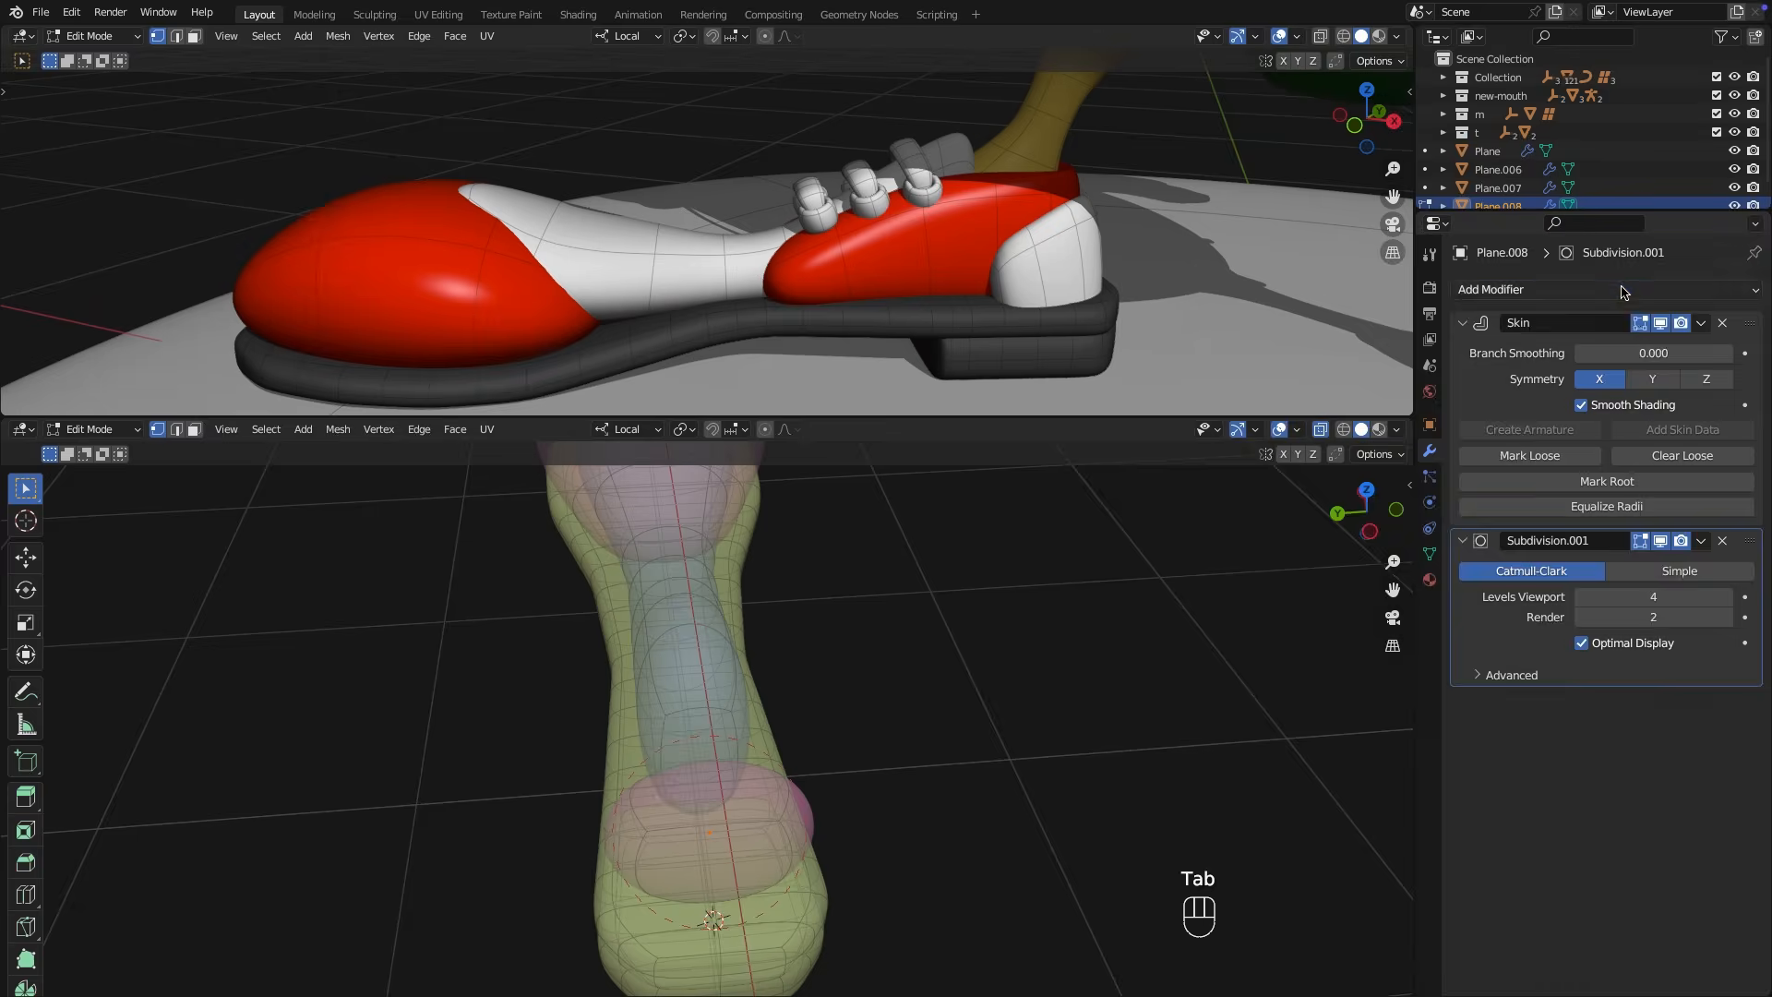
Add a Mirror modifier to the new piece, place it above Skin, and mirror across Y only.
left_click(1606, 289)
left_click(1599, 699)
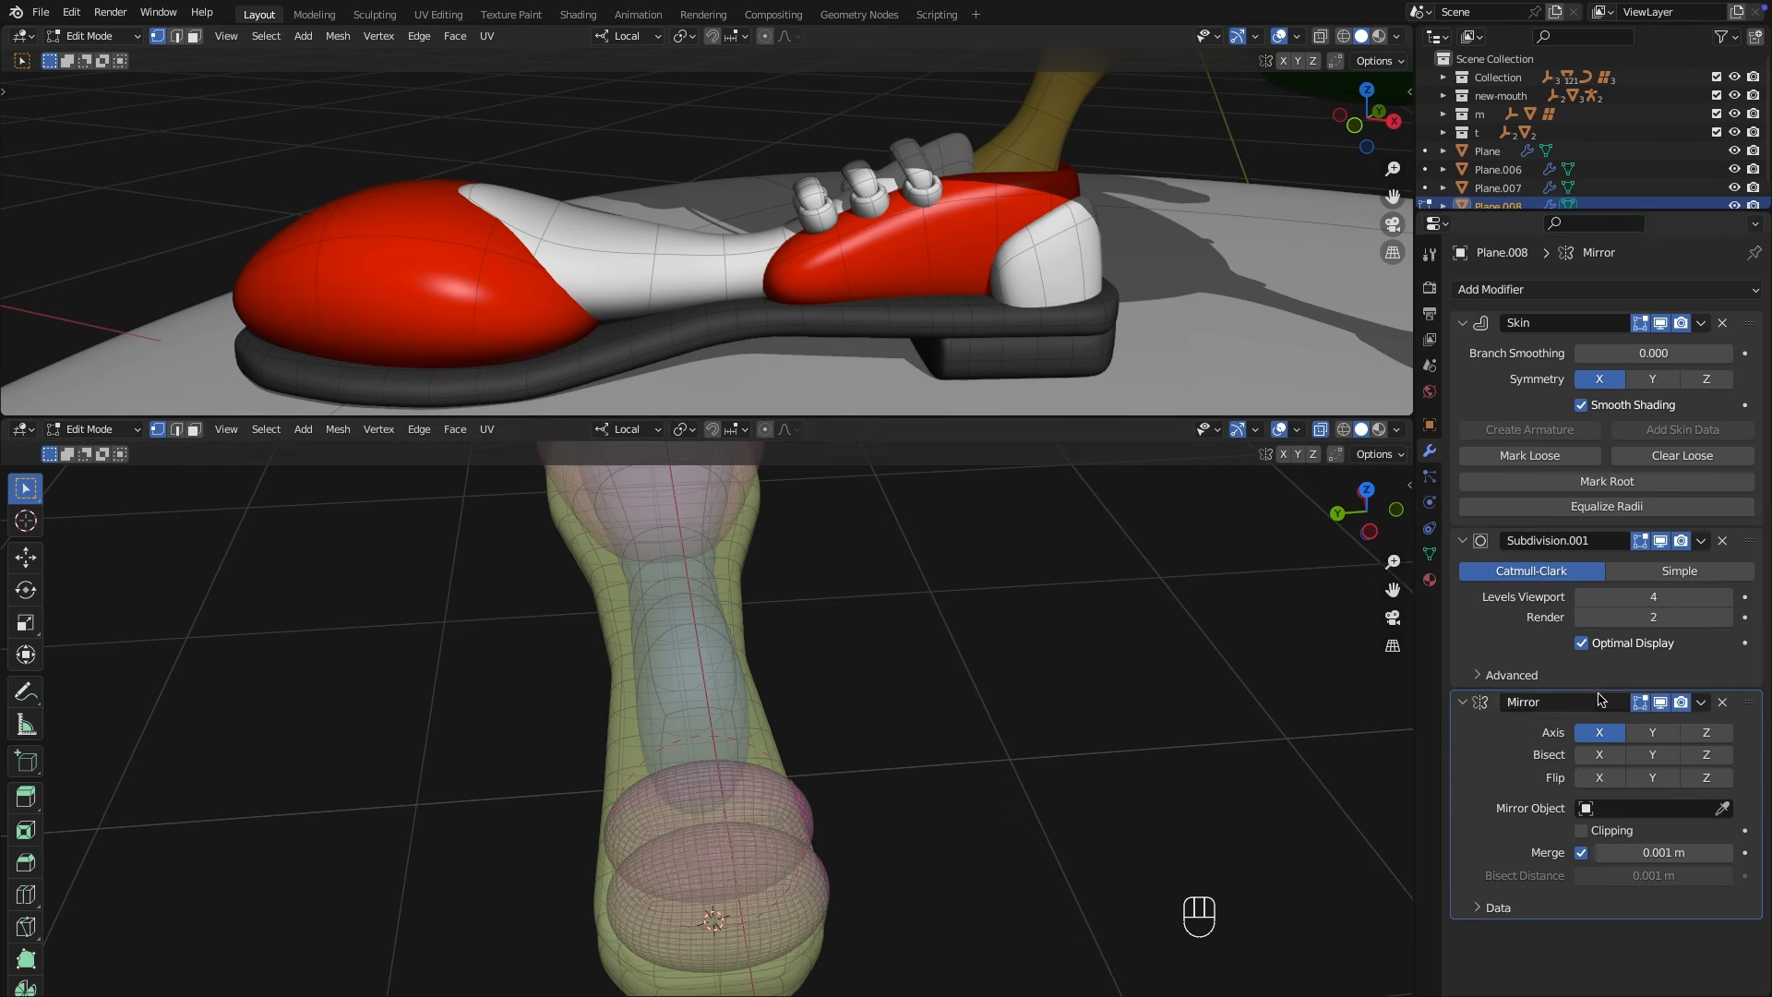
left_click_drag(1600, 699, 1569, 324)
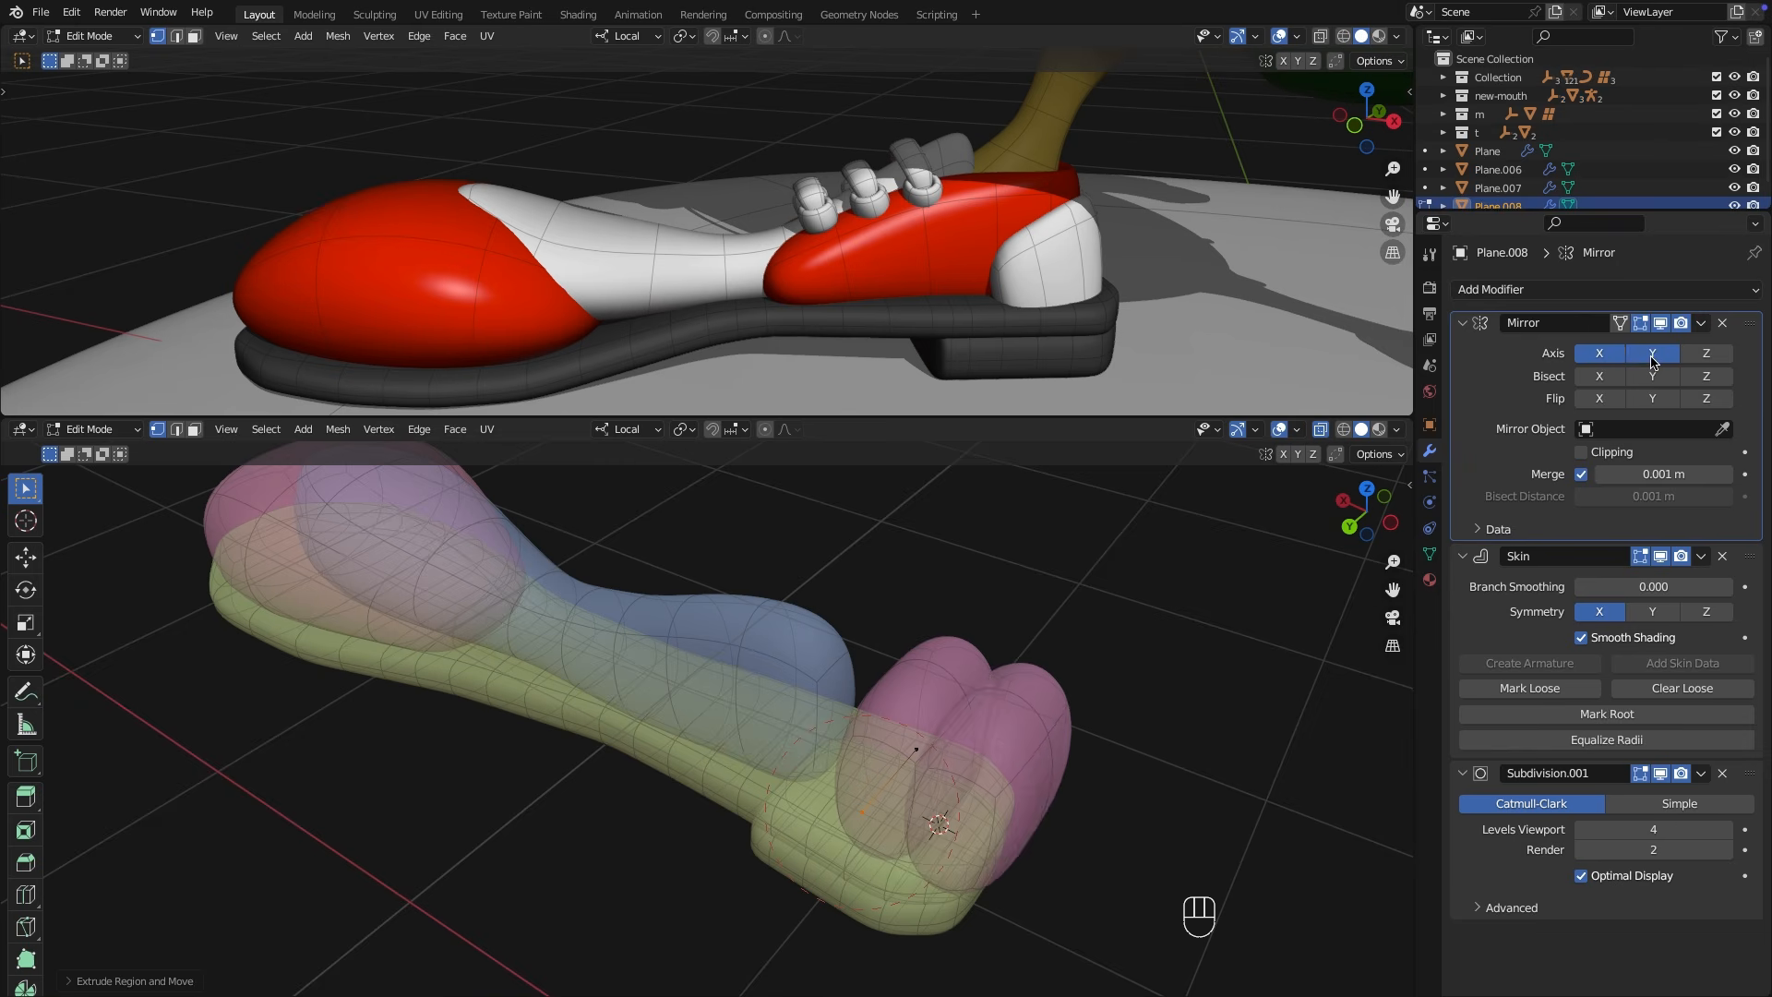
left_click(1609, 358)
Extrude the side panel's point about 0.48 m forward along X from the heel.
middle_click_drag(1201, 753, 1032, 772)
key("e")
key("x")
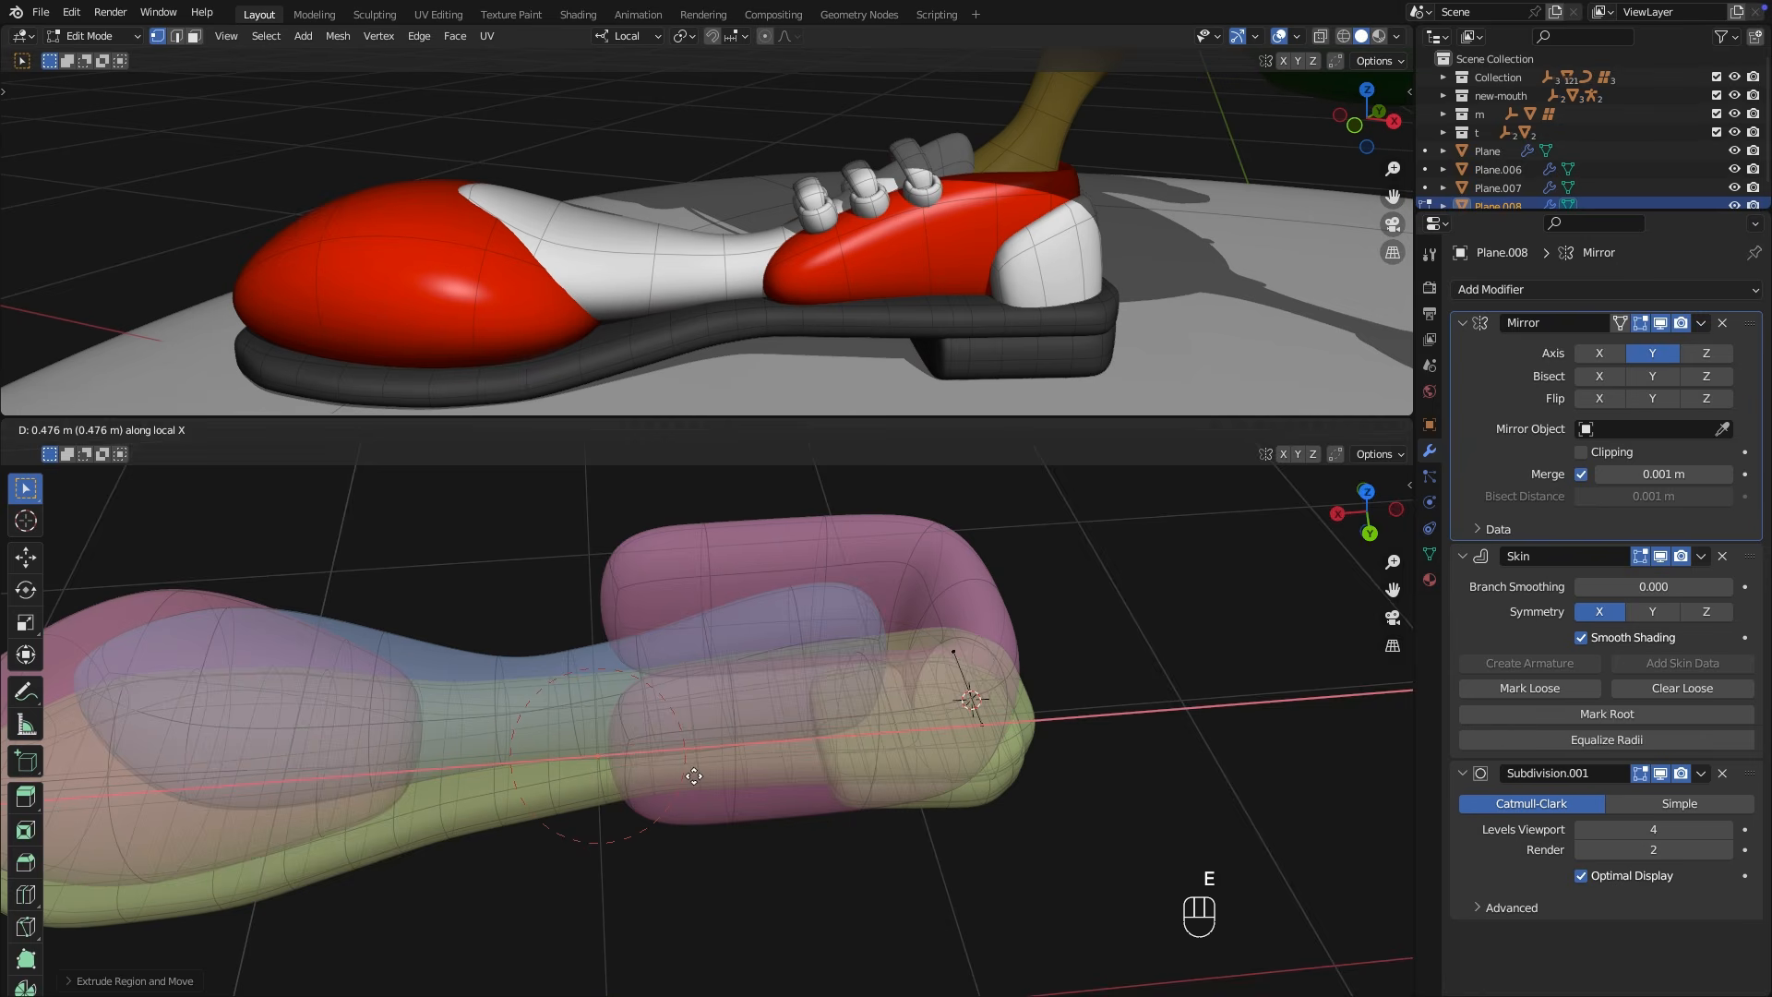
left_click(692, 770)
Resize the skin at the side panel's front end and reposition the point along Y and X beside the middle piece.
middle_click_drag(692, 770, 979, 702)
key("ctrl+a")
left_click(923, 678)
key("g")
key("y")
left_click(898, 772)
key("g")
key("x")
left_click(886, 739)
Shrink the side panel's front end, move it along Z toward the sole, and slide the midpoint by about 0.25.
middle_click_drag(886, 739, 765, 769)
key("ctrl+a")
left_click(784, 776)
key("g")
key("z")
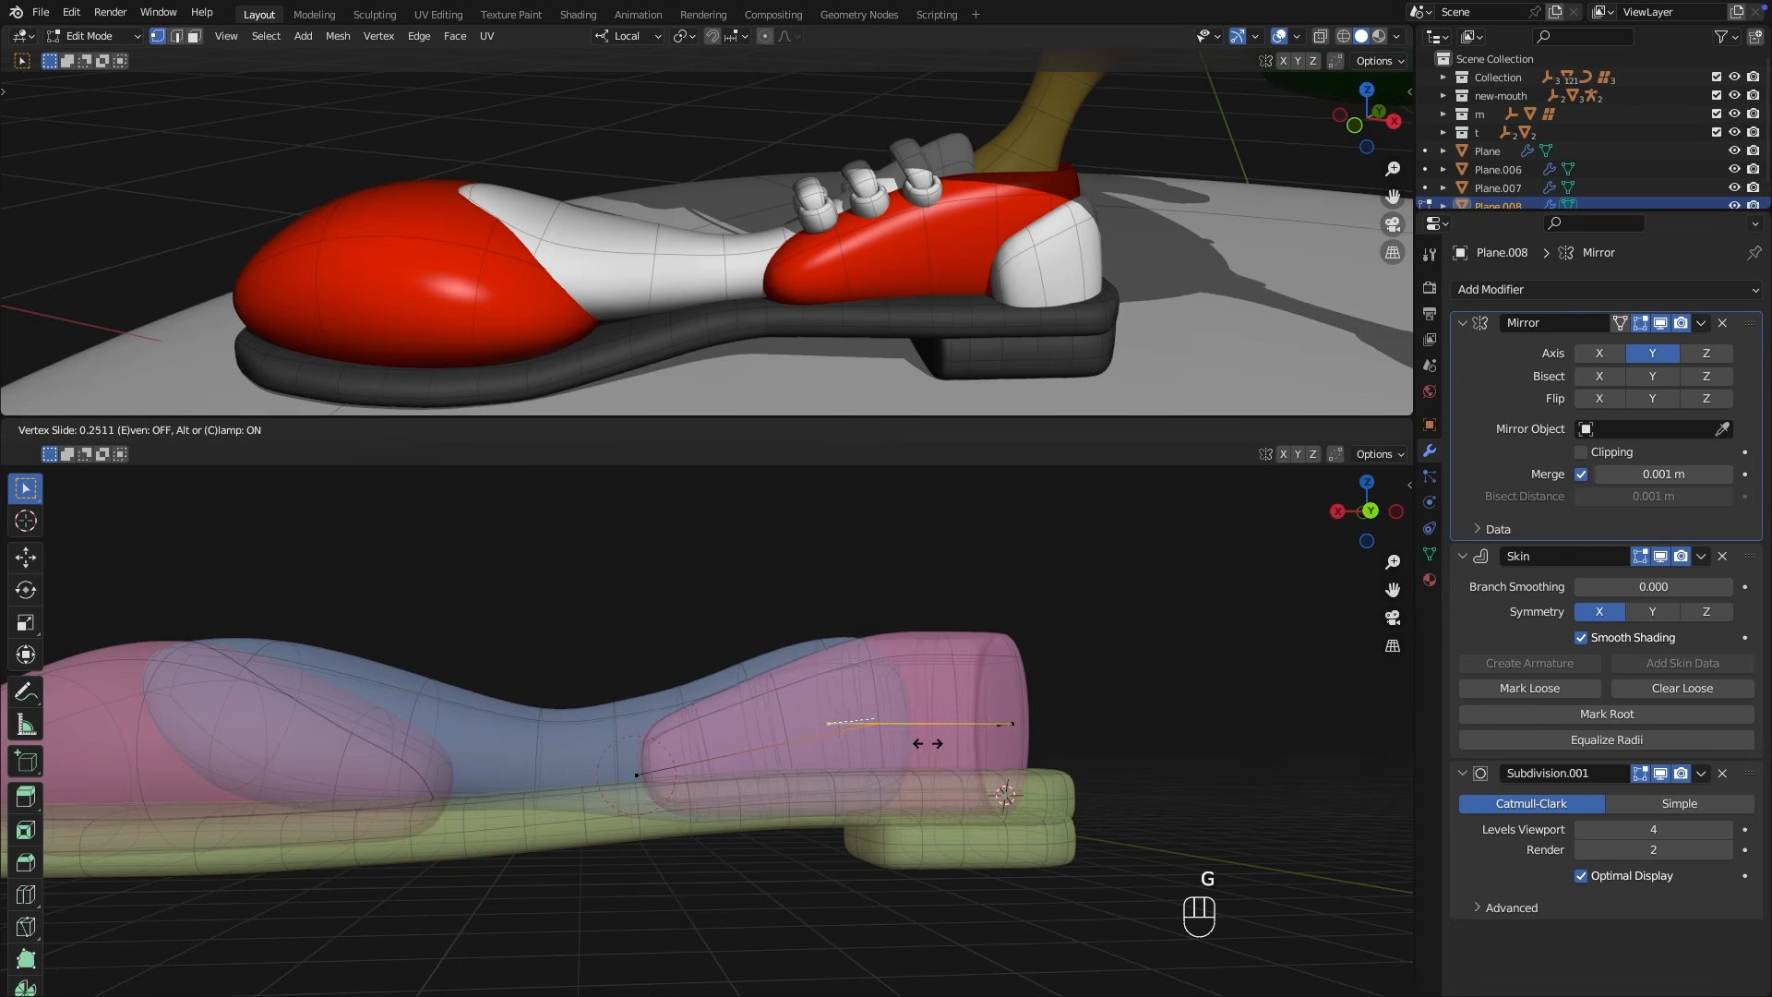
left_click(937, 742)
Refine the front tips of the sole and toe cap, resizing their skin and shifting them slightly along X.
middle_click_drag(937, 743, 1047, 691)
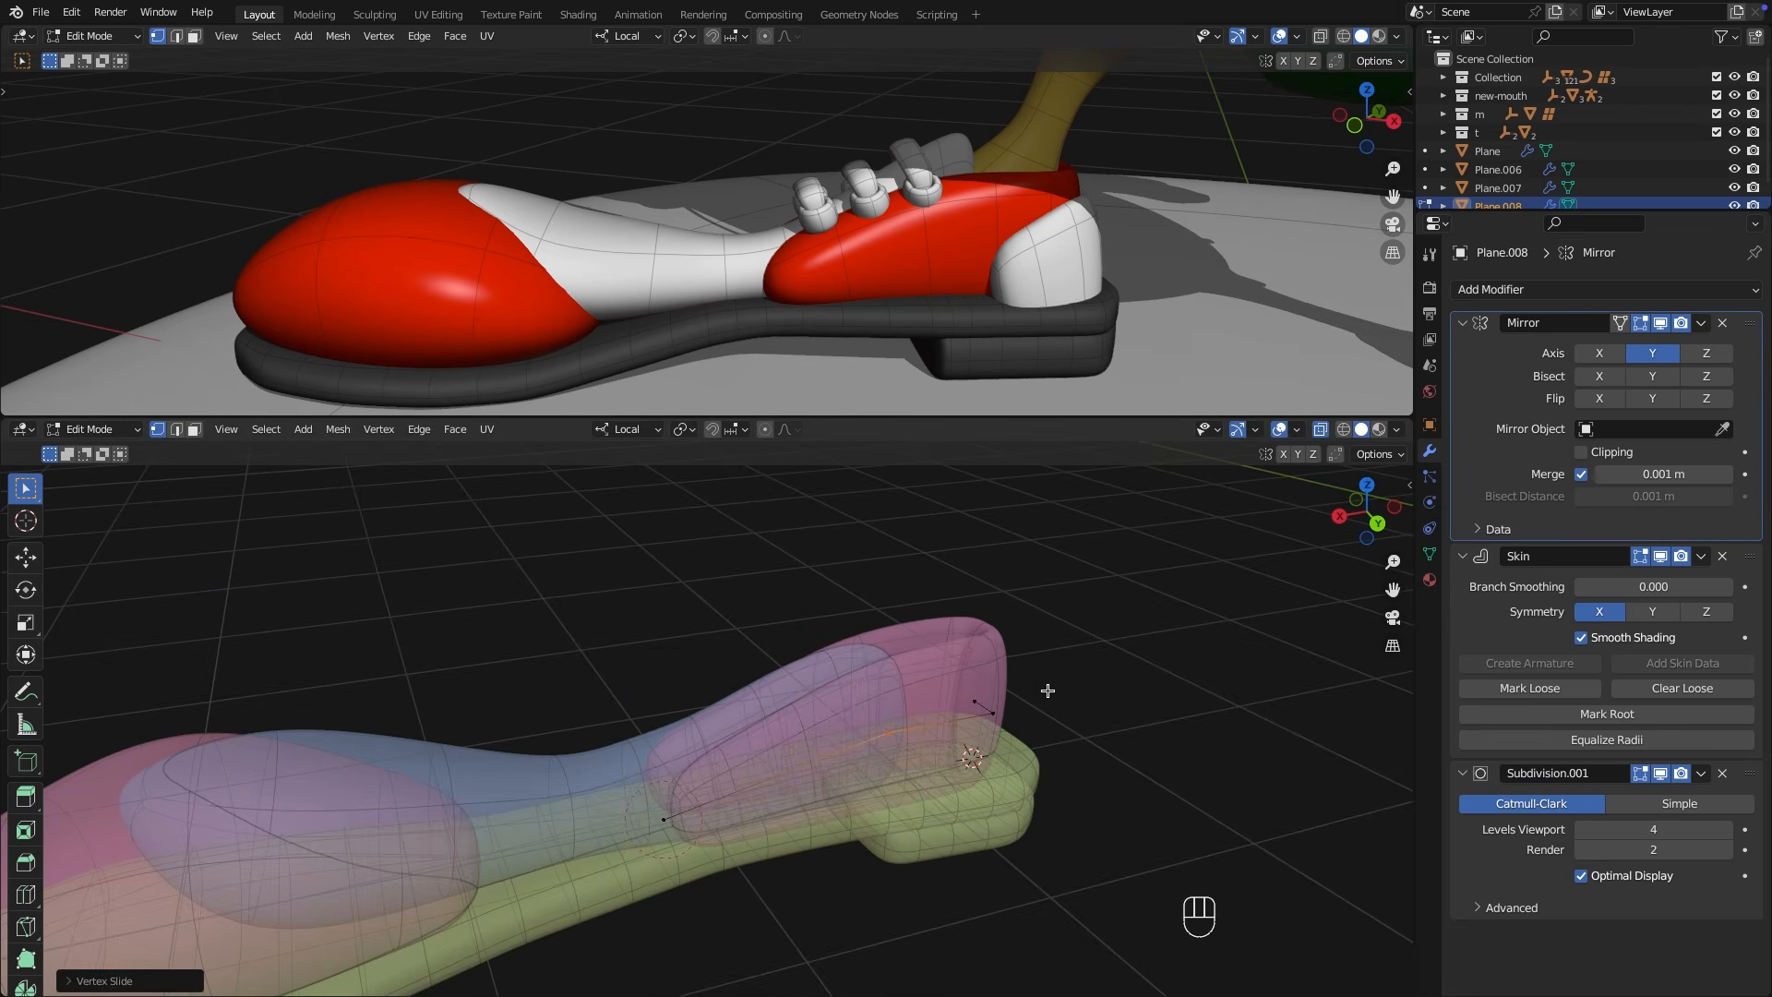
left_click(1326, 429)
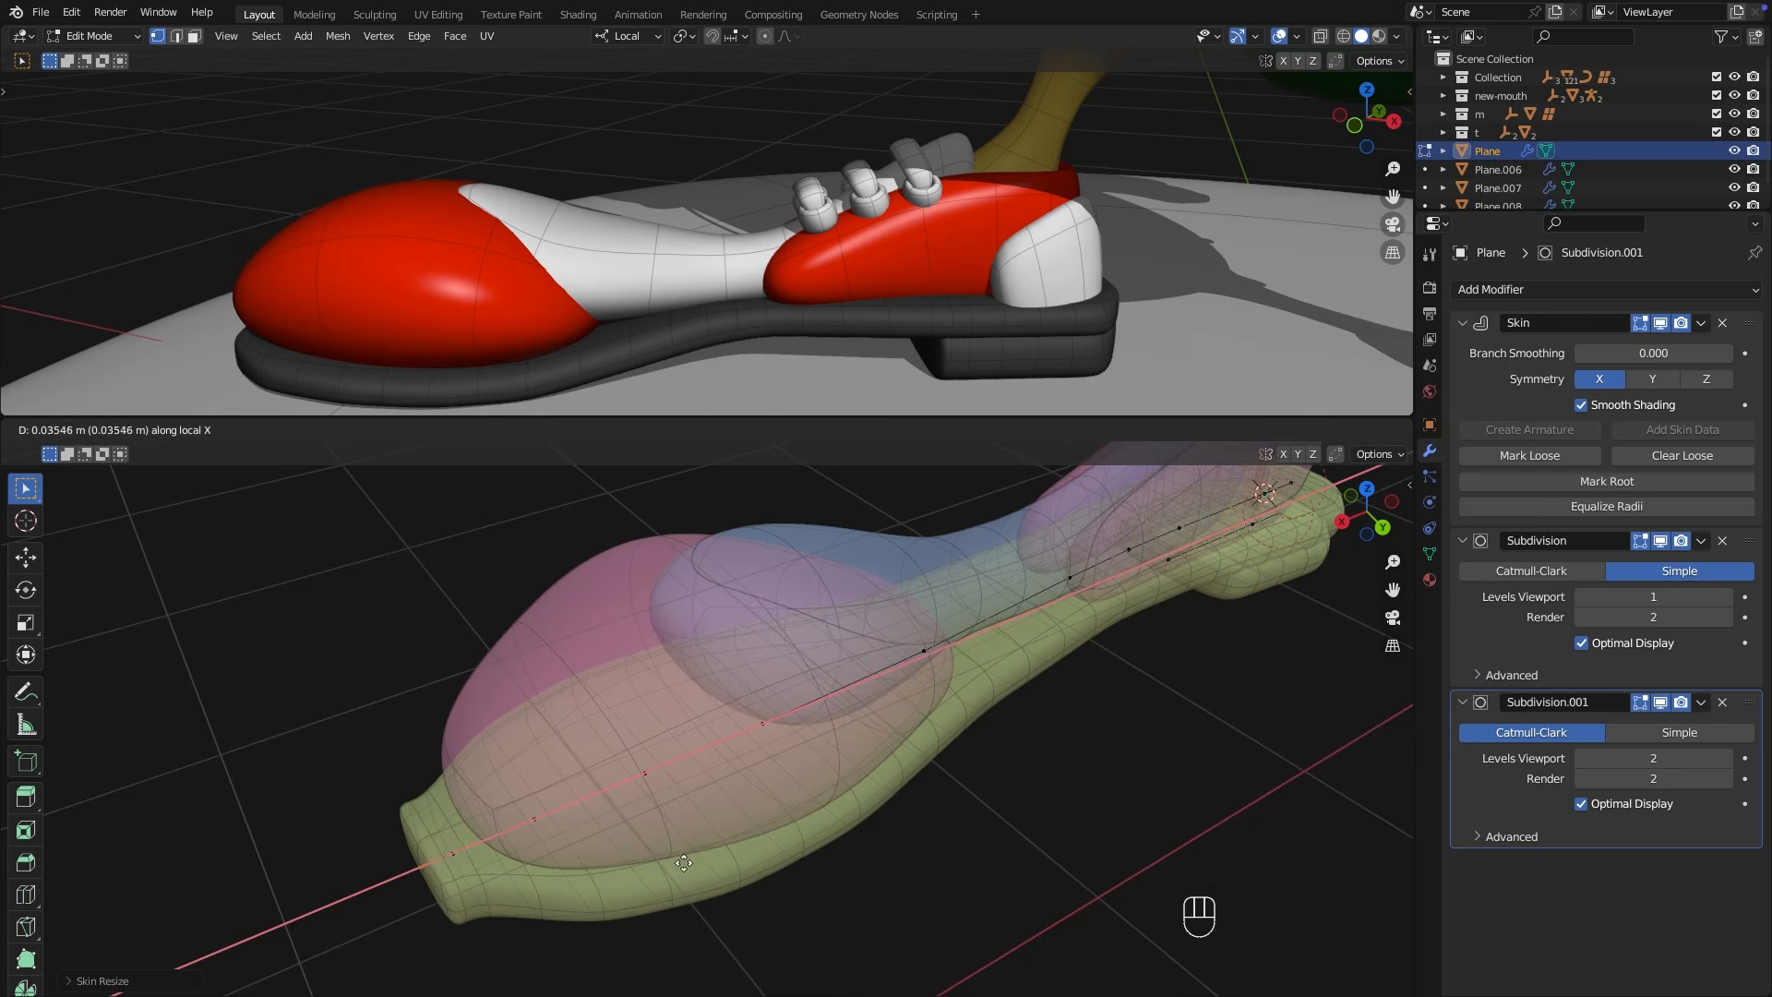
left_click(684, 863)
key("ctrl+a")
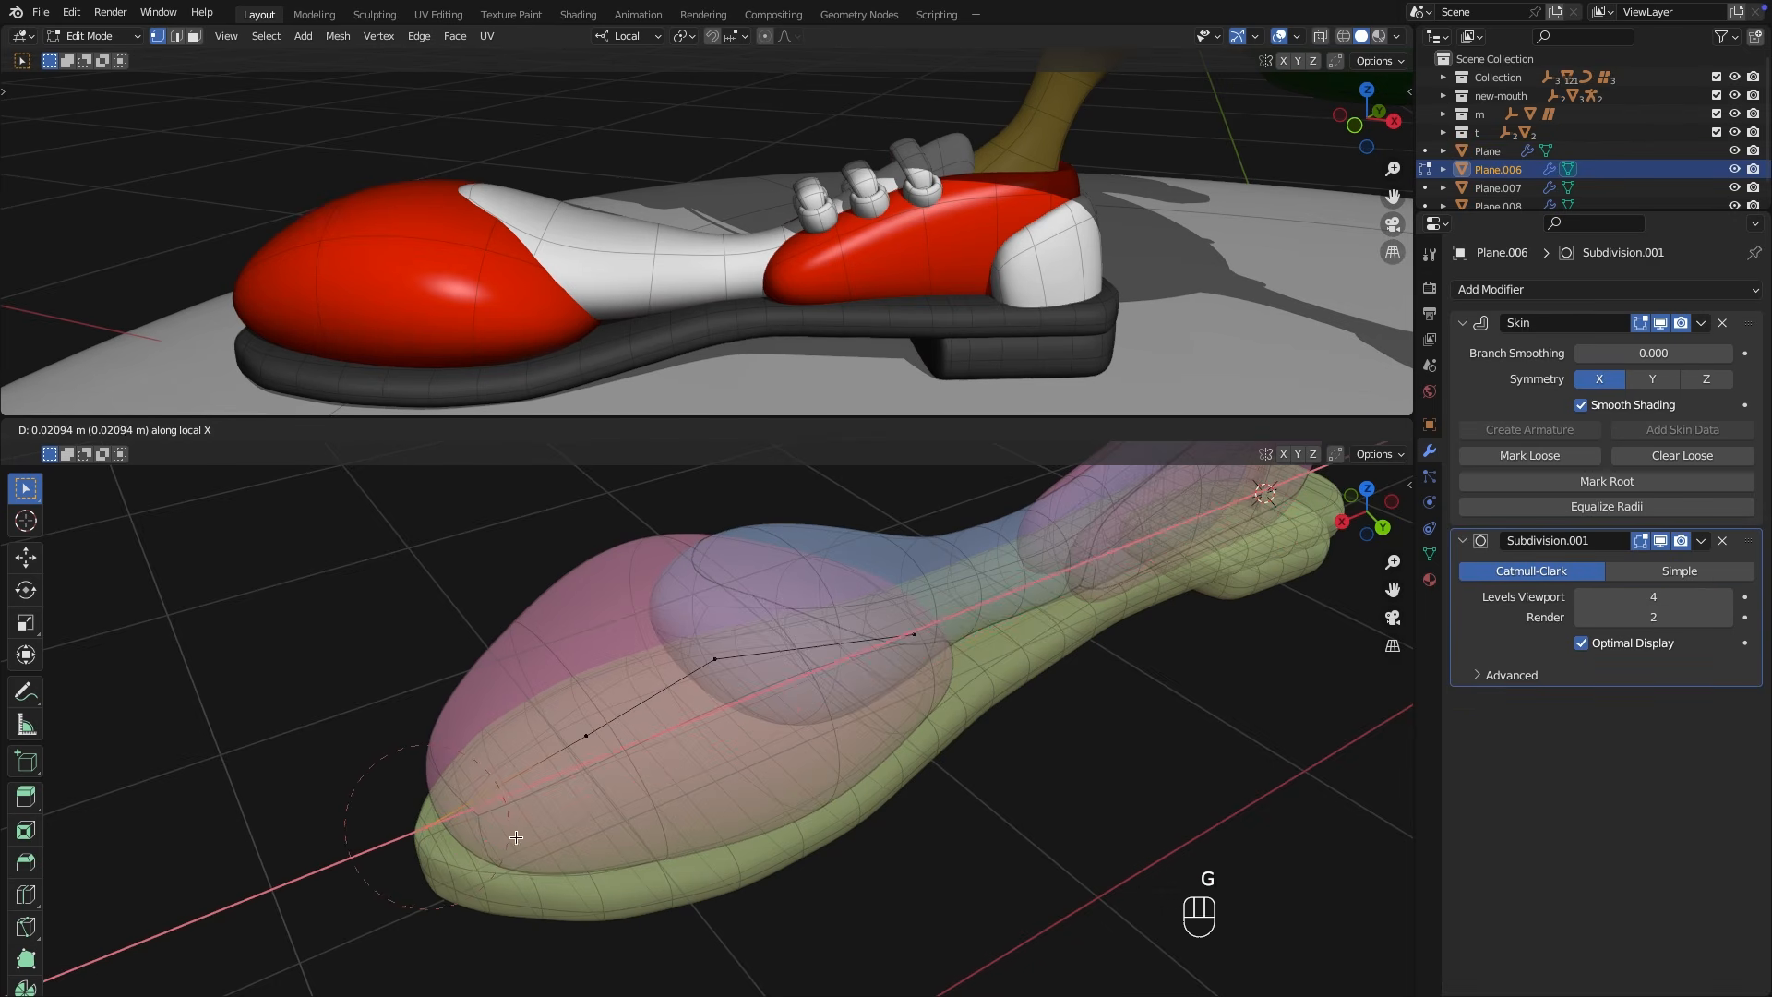
key("ctrl+a")
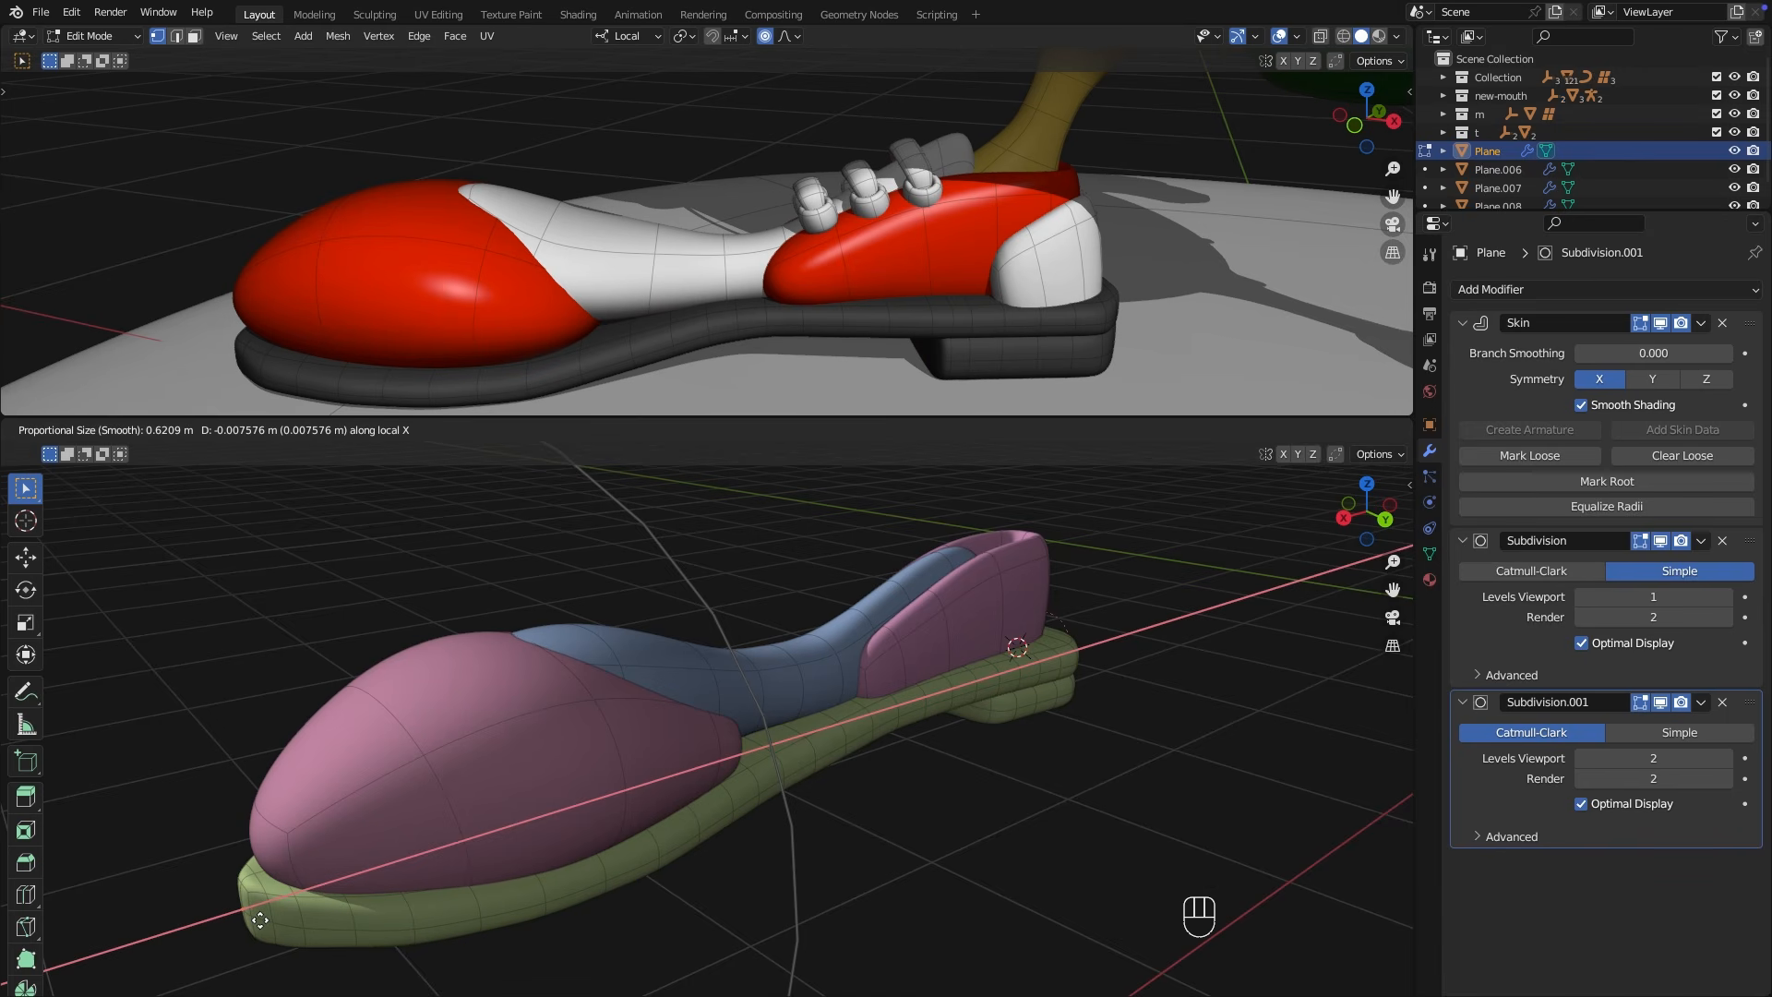
left_click(275, 917)
Scale the side panel's skin by about 1.43 along X and adjust the point's position.
key("ctrl+a")
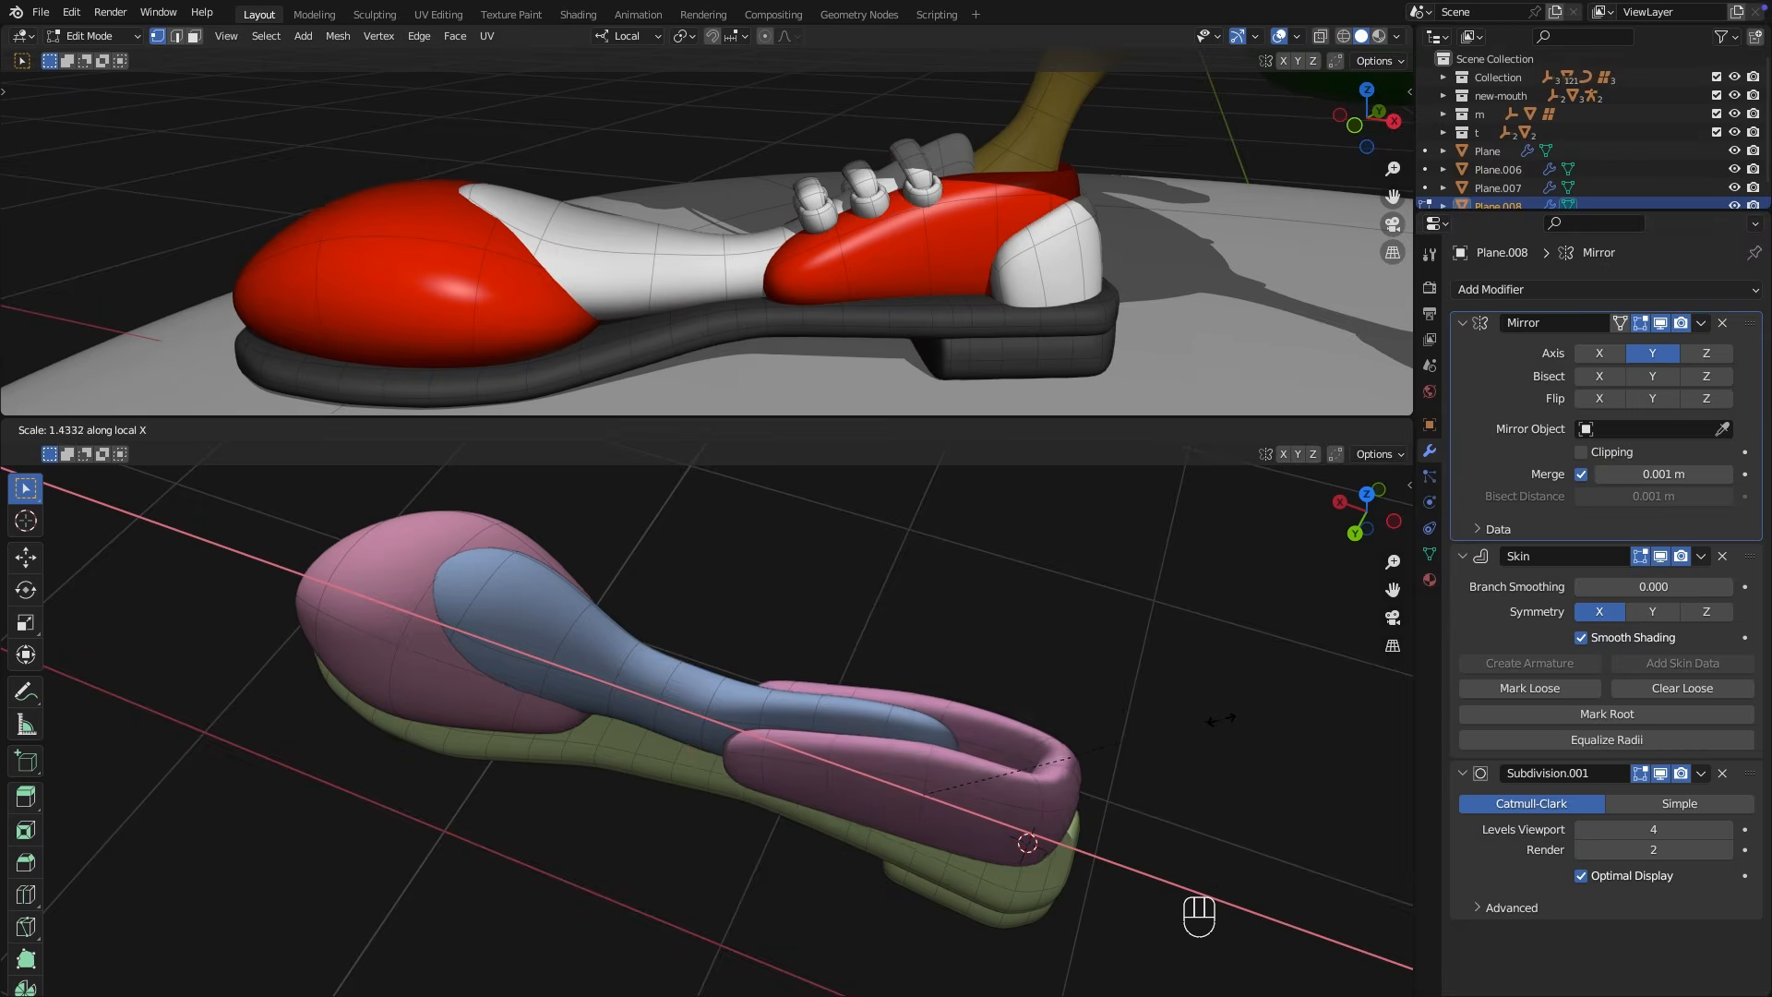
key("g")
Scale the middle piece's rear skin by about 1.27 along Y and raise its point about 0.013 m along Z.
key("ctrl+a")
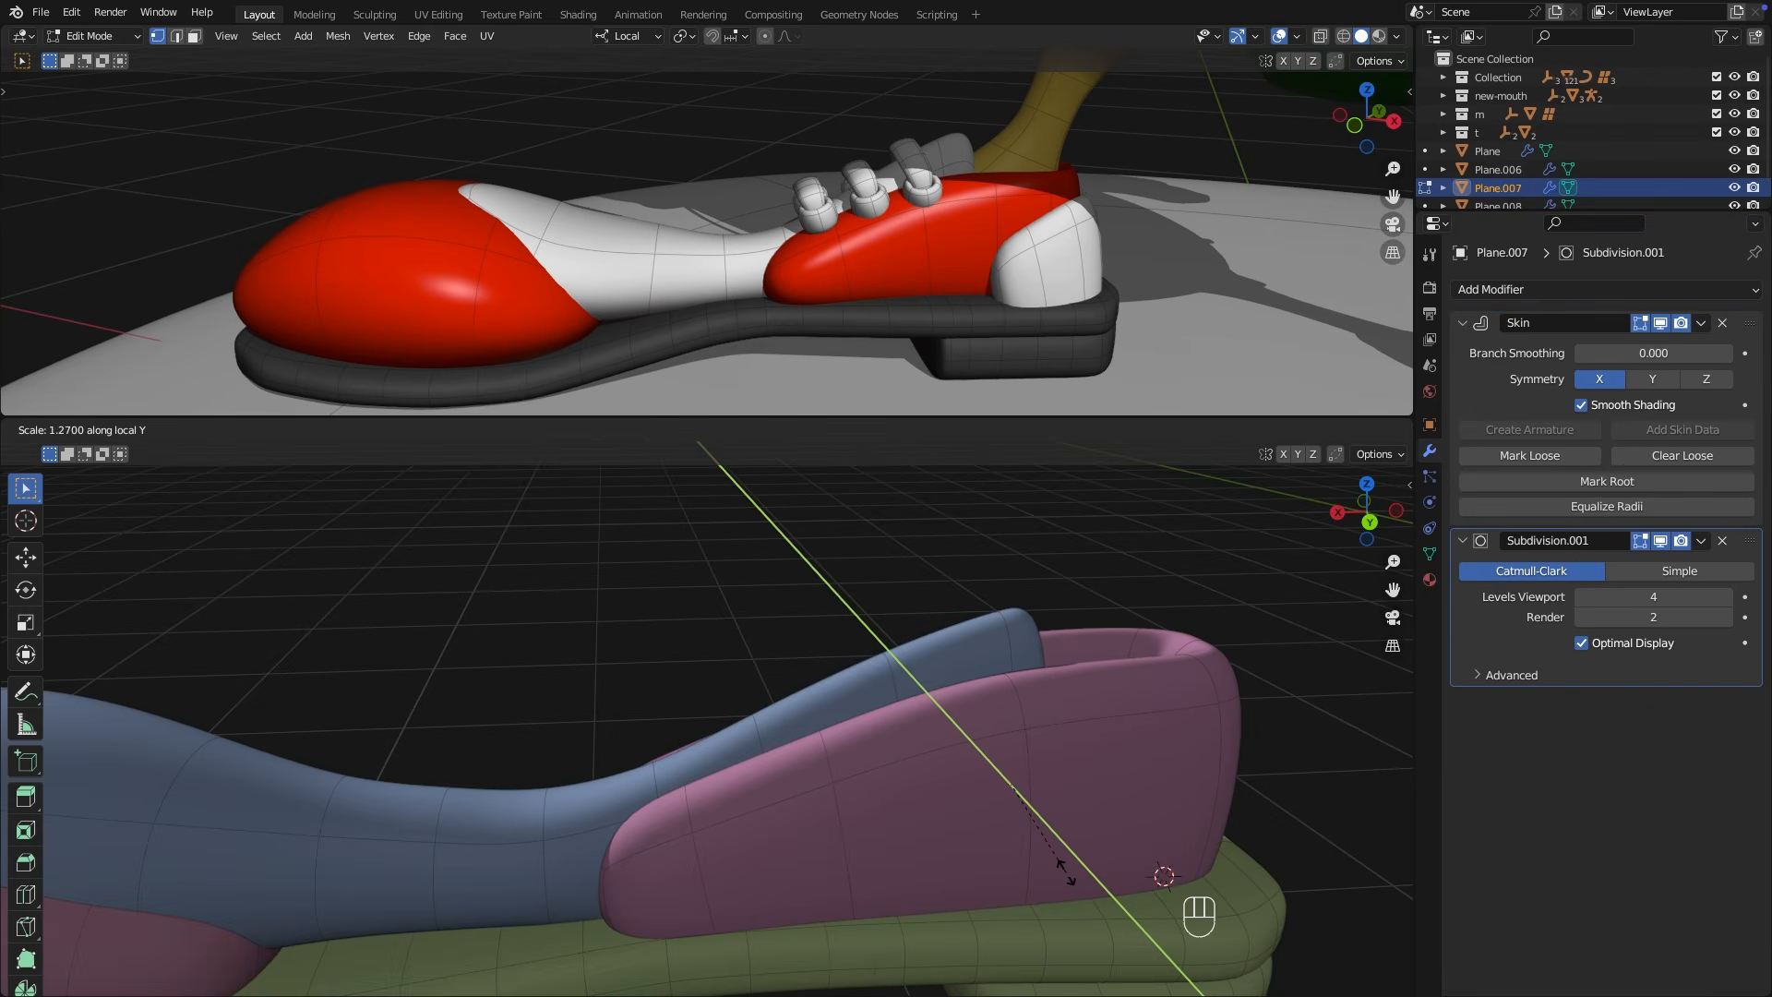
key("g")
key("z")
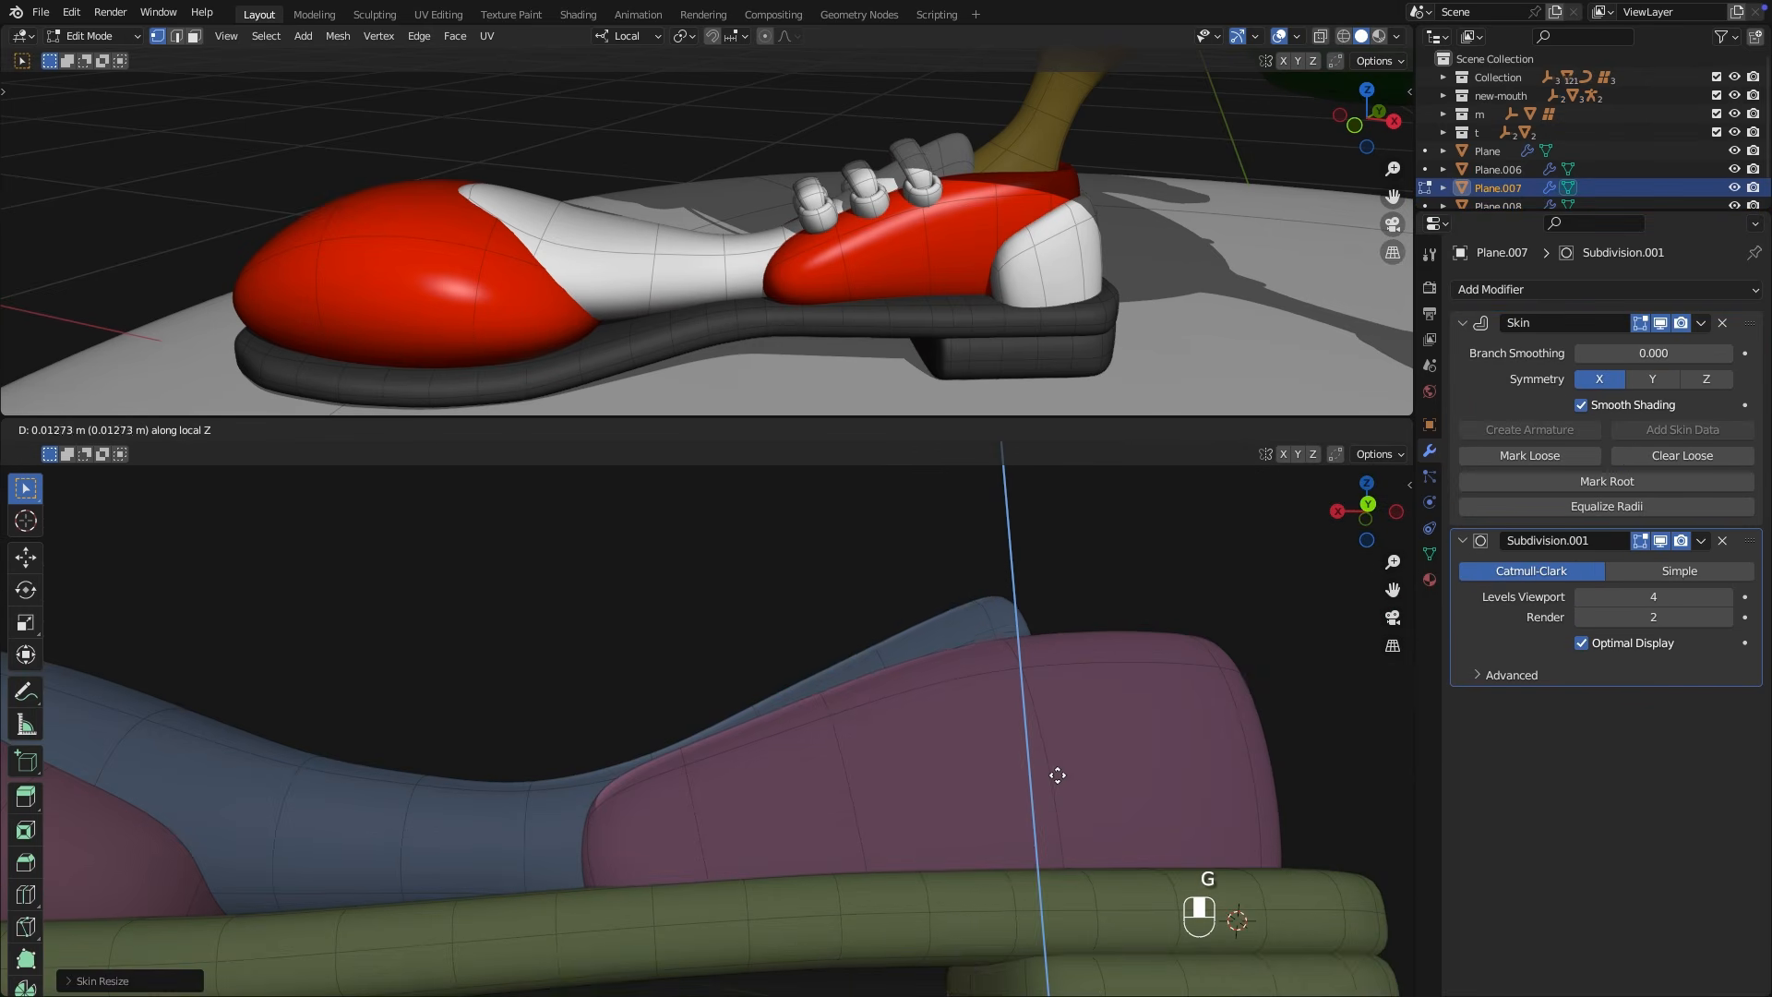
left_click(1058, 775)
middle_click_drag(1056, 772, 1048, 857)
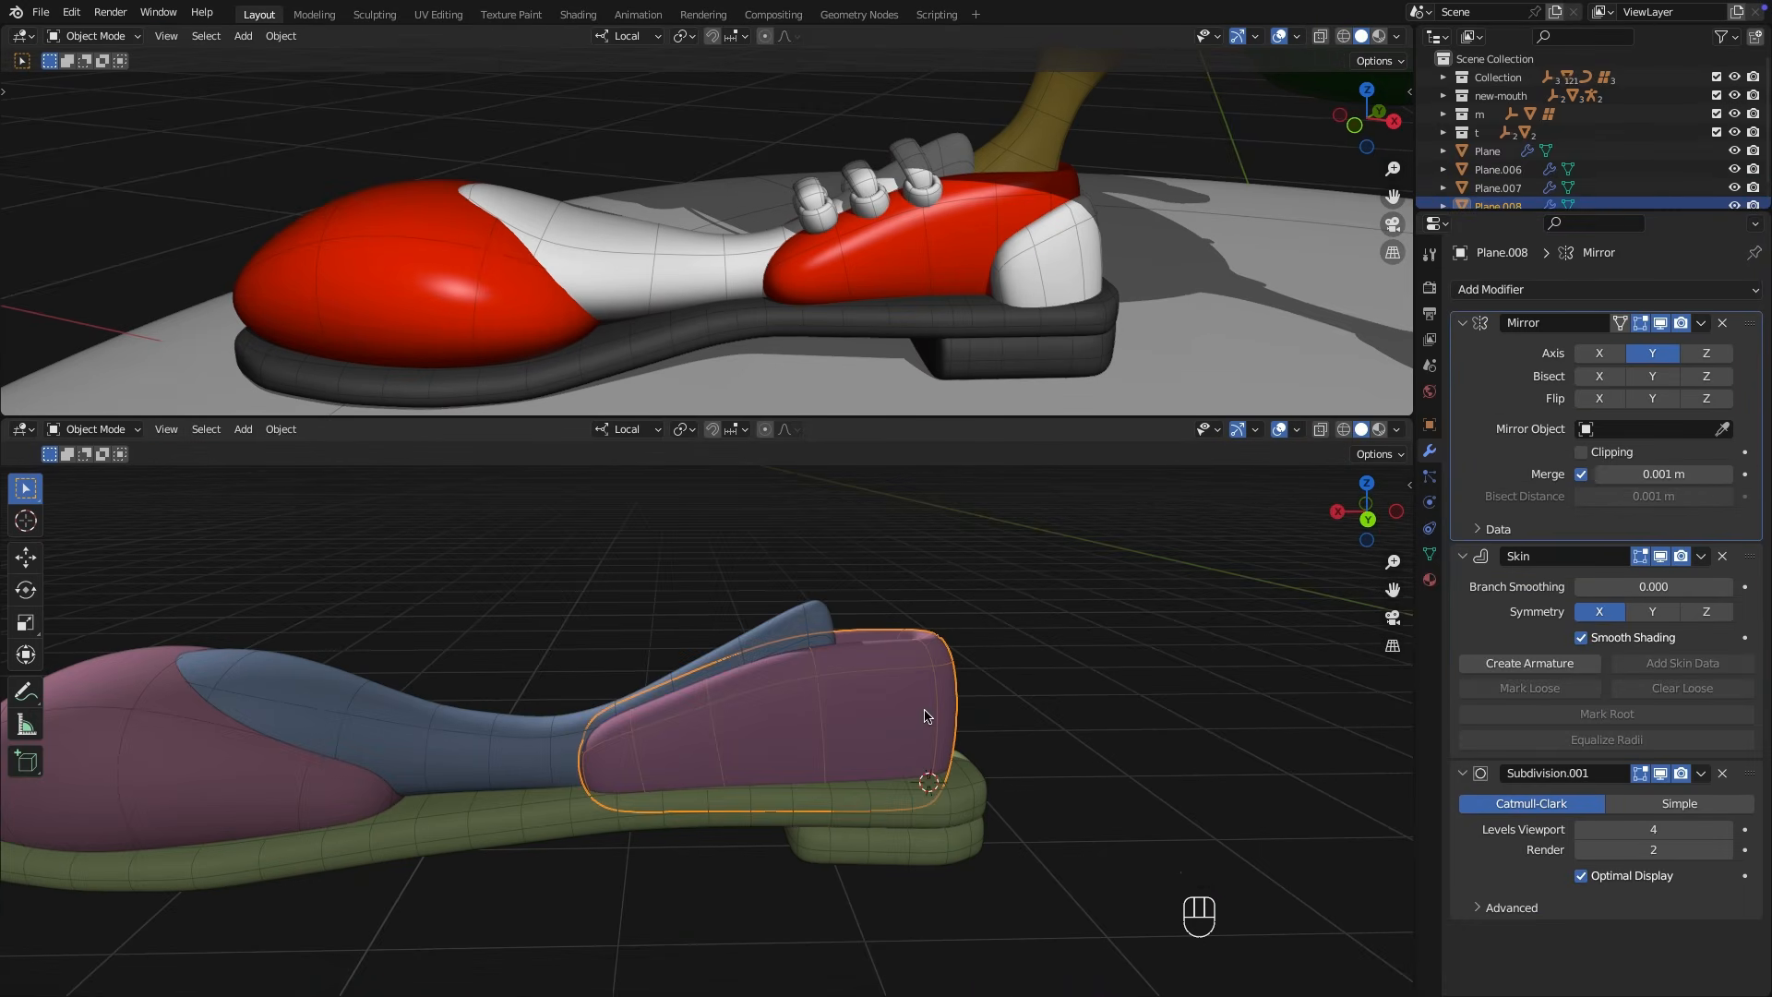
Duplicate the side panel and move the copy backward along X to start the heel counter.
key("shift+d")
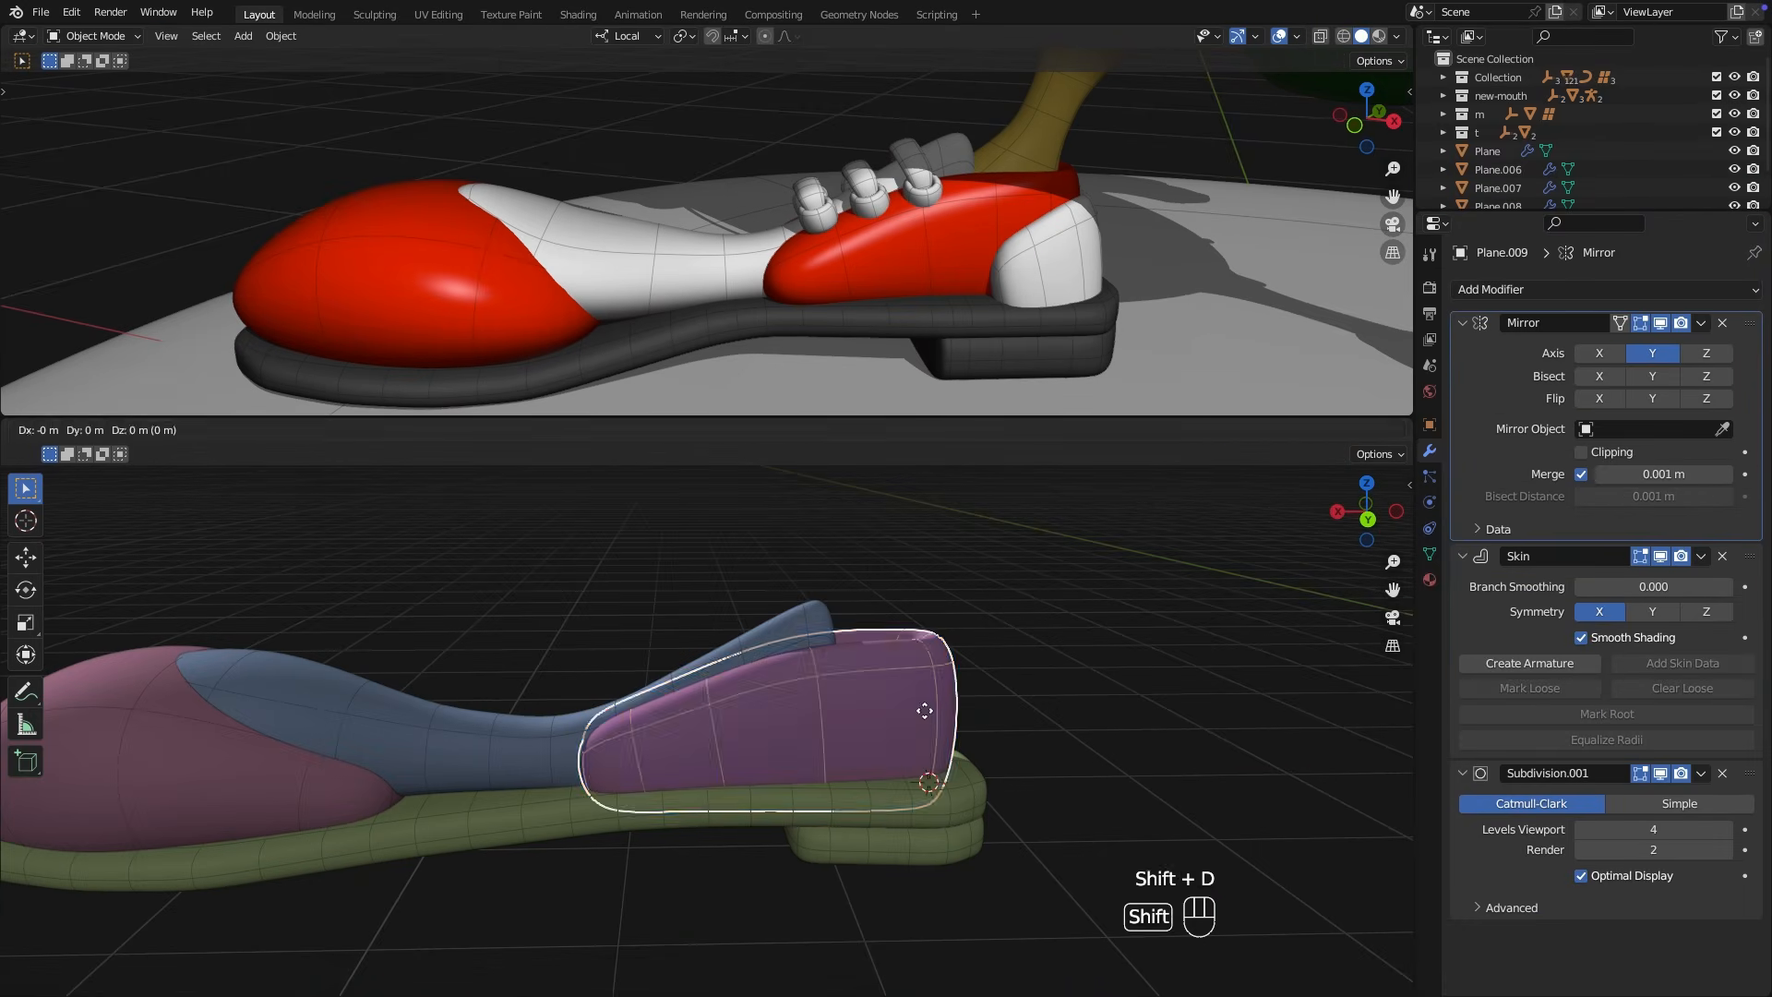
key("x")
key("x")
left_click(1027, 762)
mouse_move(1026, 763)
middle_mouse_down()
mouse_move(1031, 789)
mouse_move(1022, 768)
middle_mouse_up()
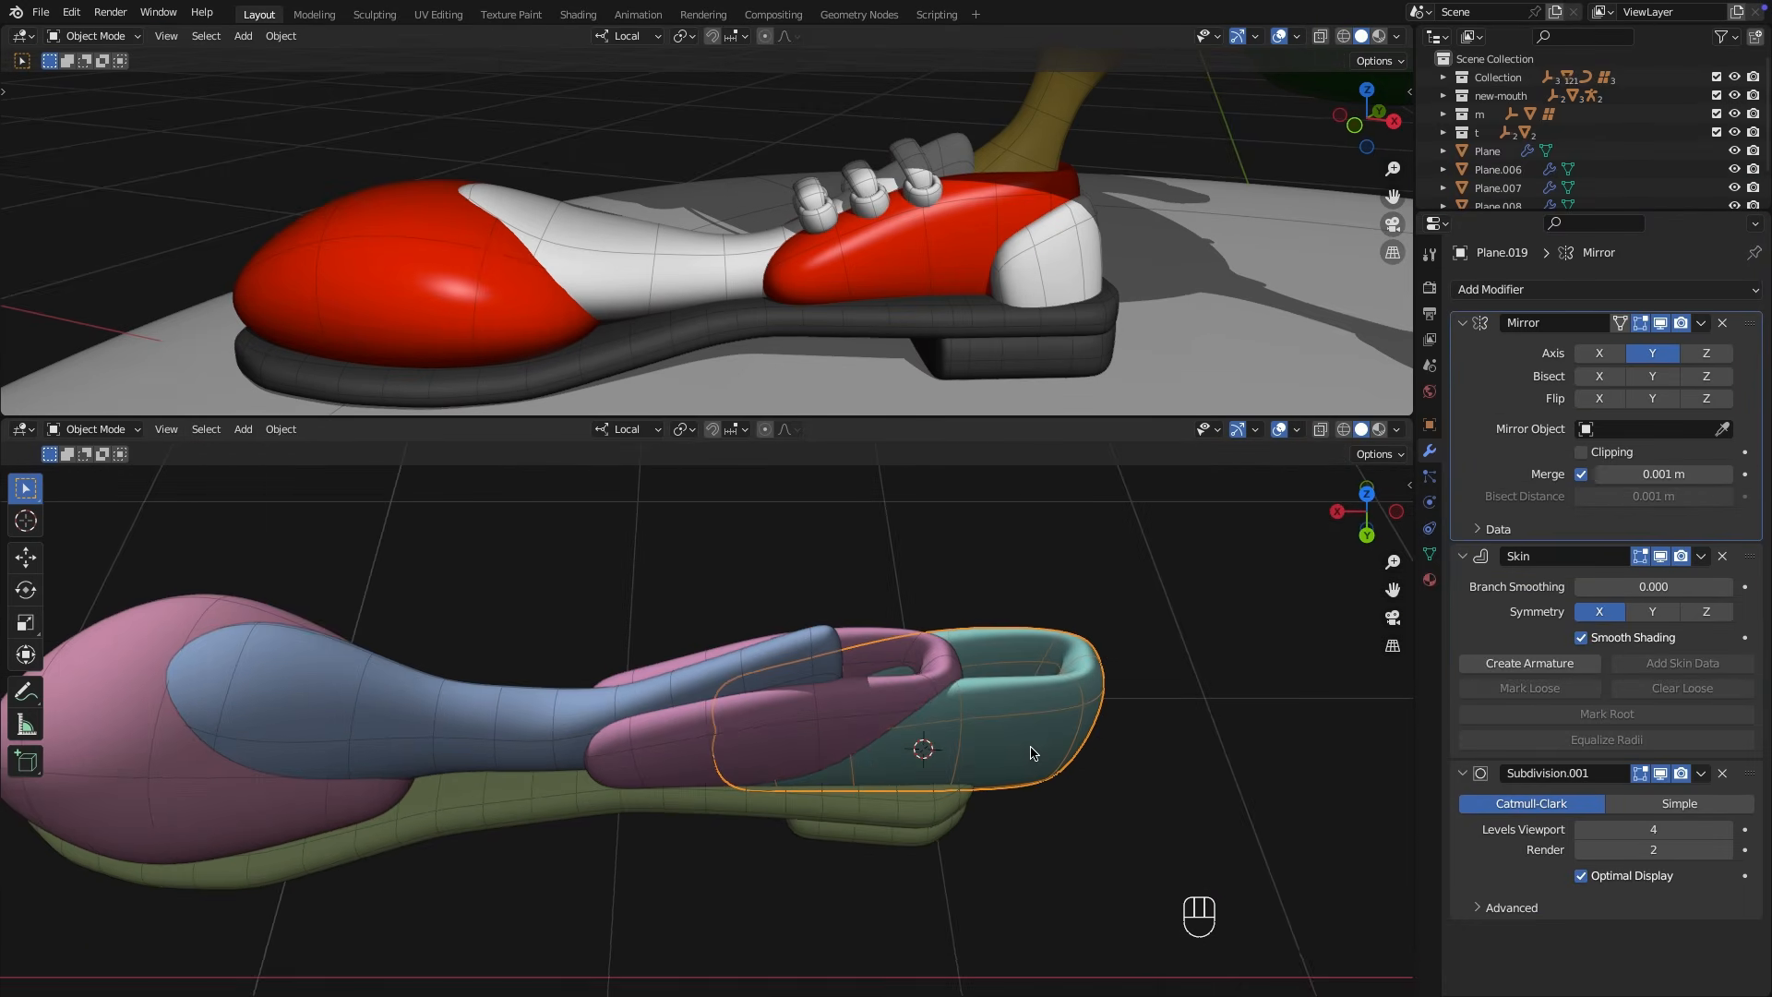
Slide the heel counter's midpoint by about 0.33, resize its skin, and move the piece about 0.15 m forward along X.
key("g")
key("g")
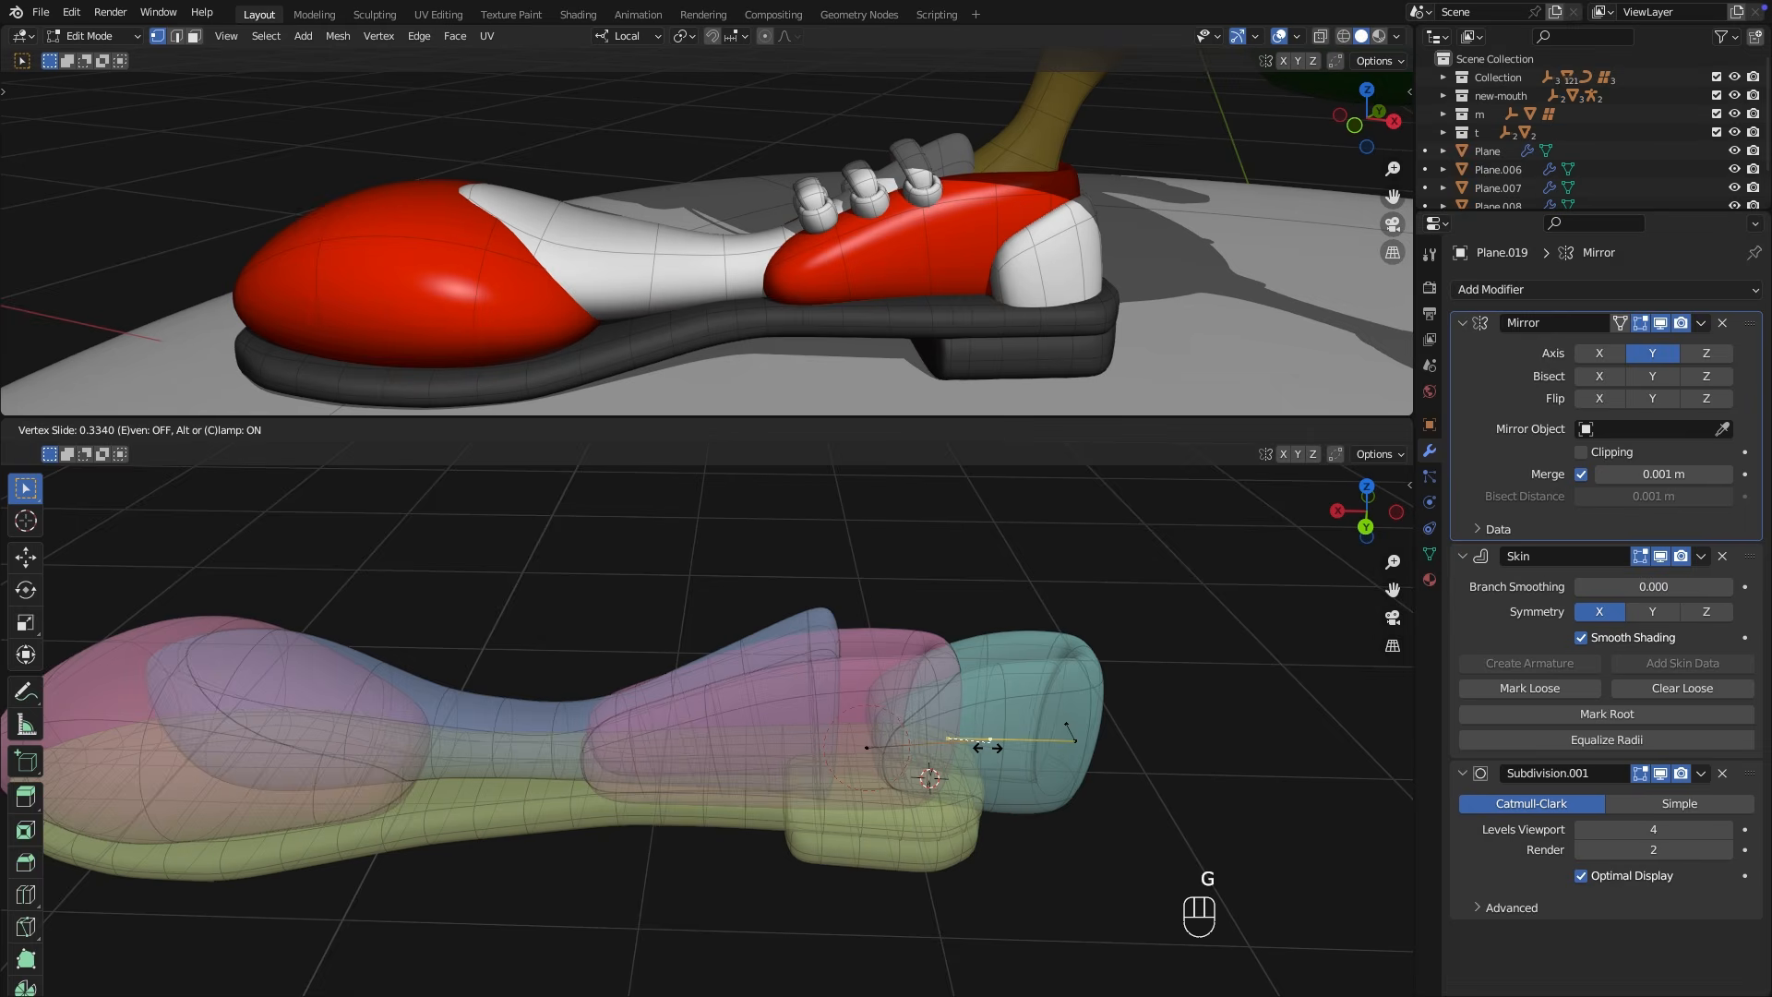
key("ctrl+a")
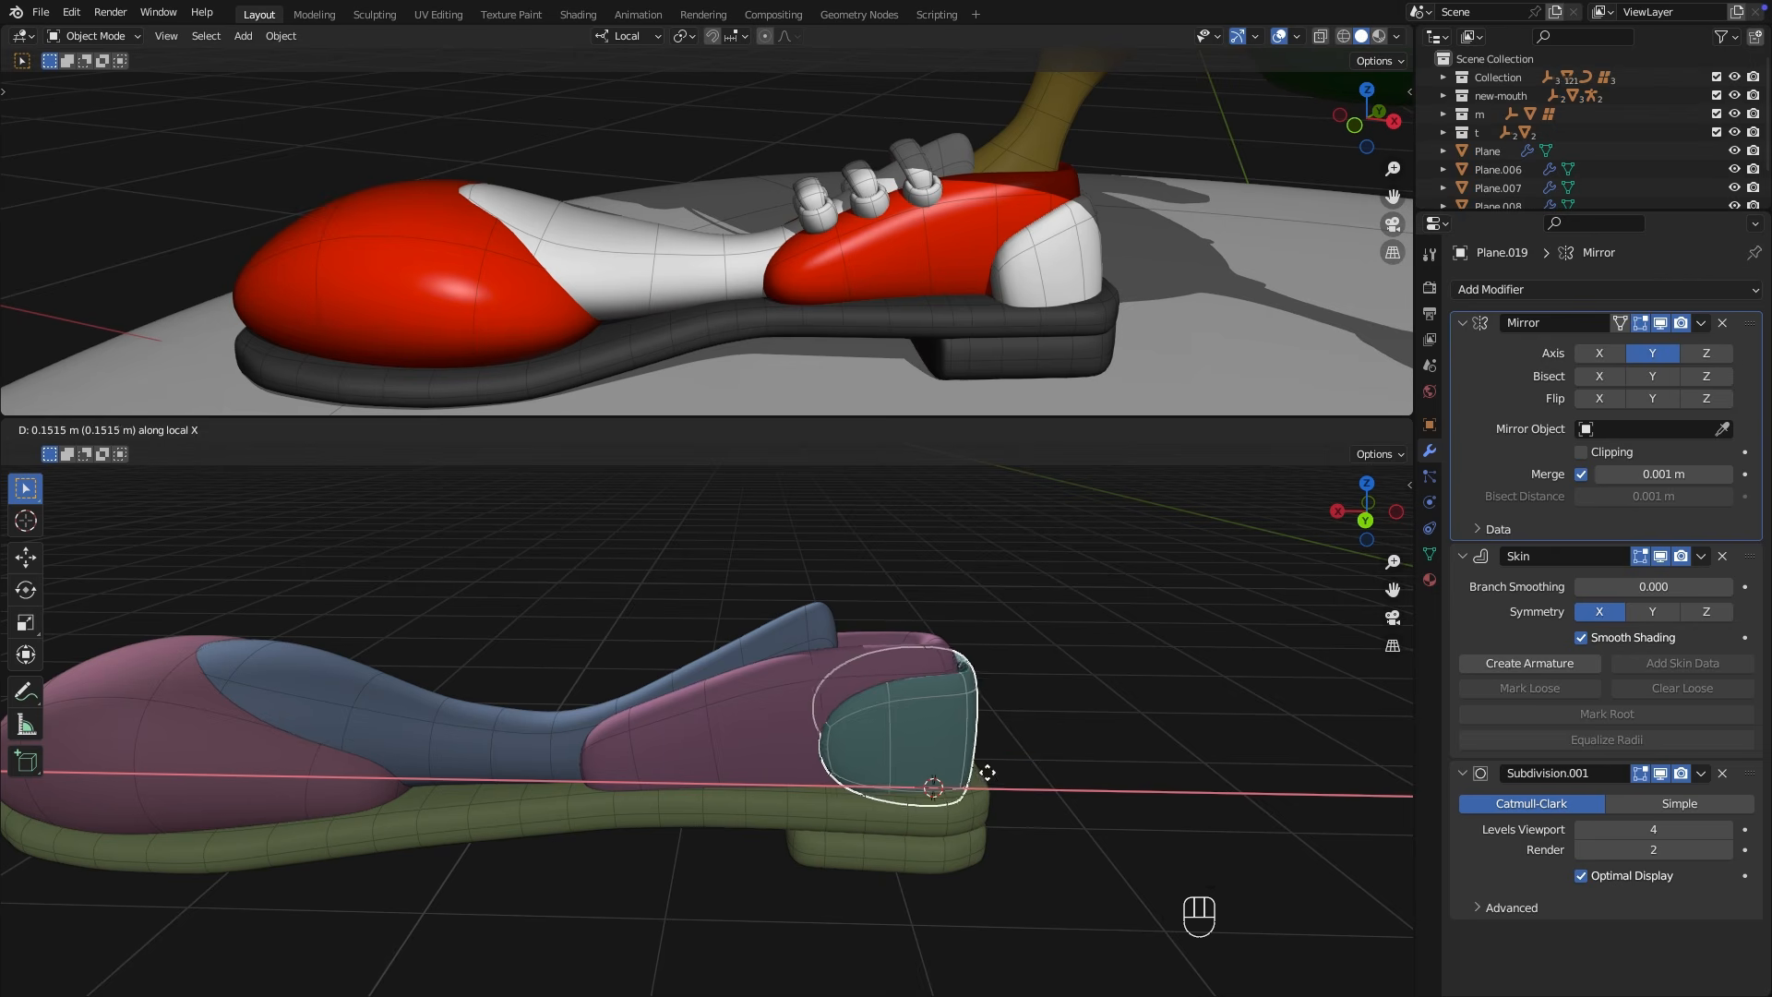
Resize the skin at the heel counter's front points, adjust them along Z, and shift the piece slightly backward along X.
key("z")
key("z")
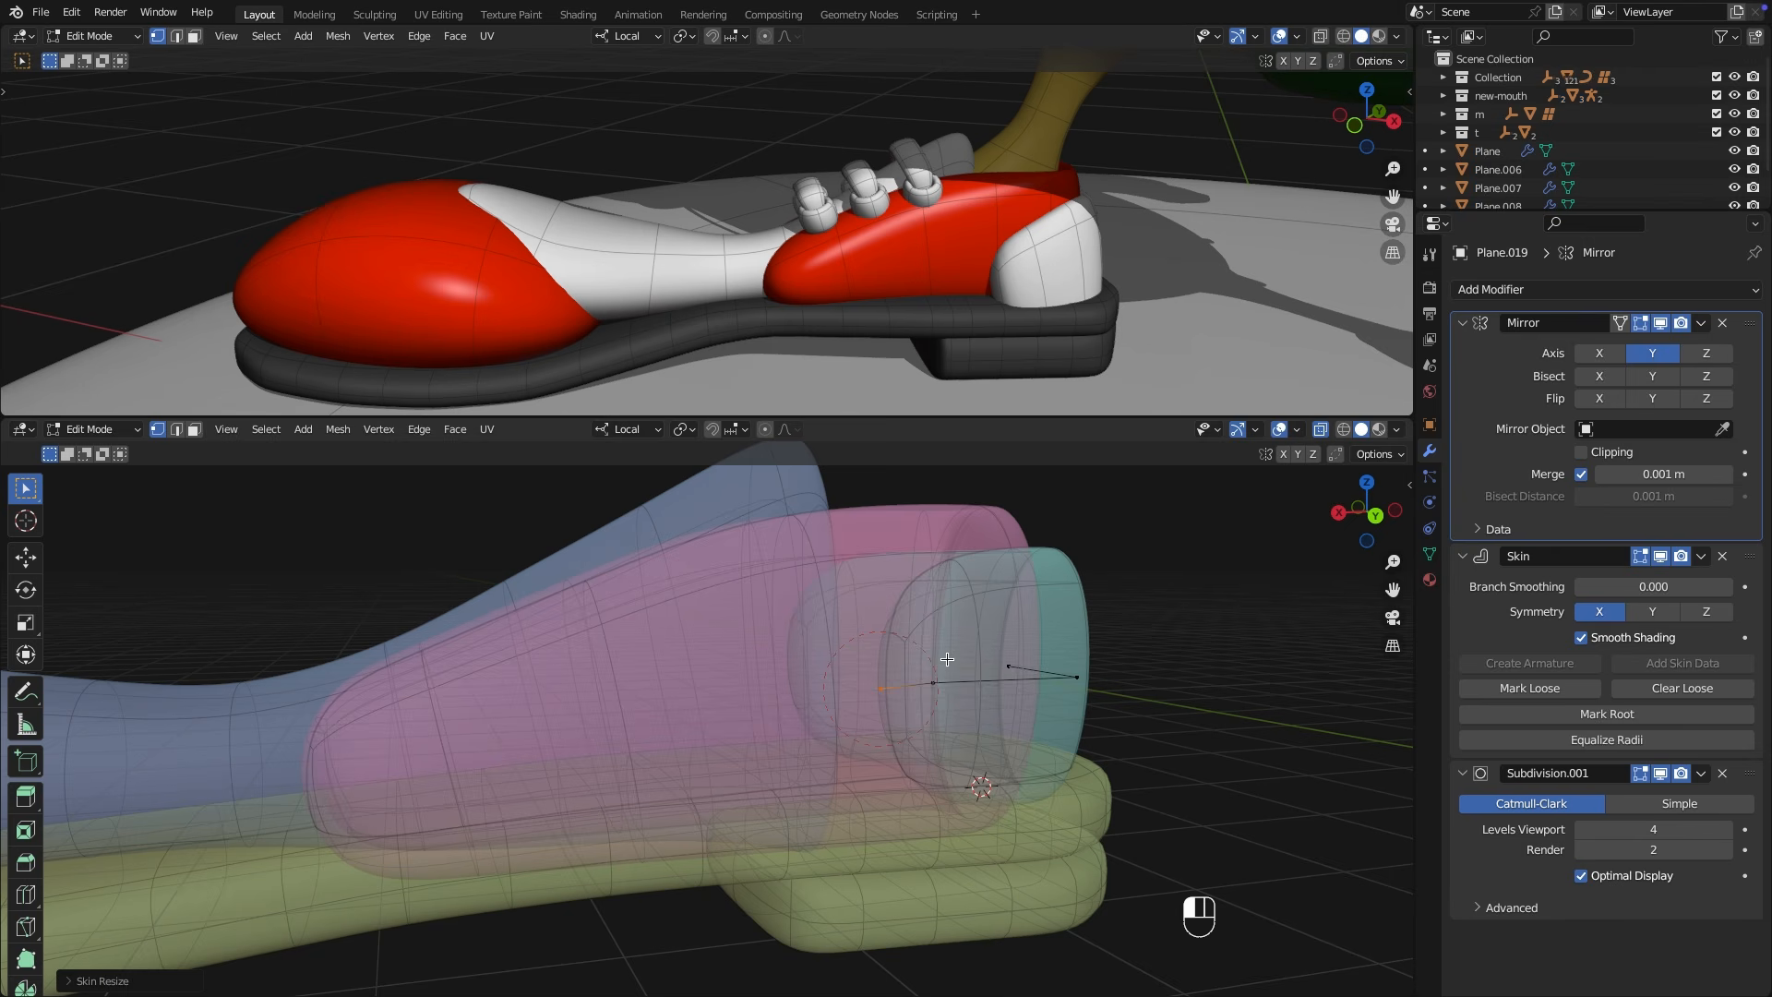
key("ctrl+a")
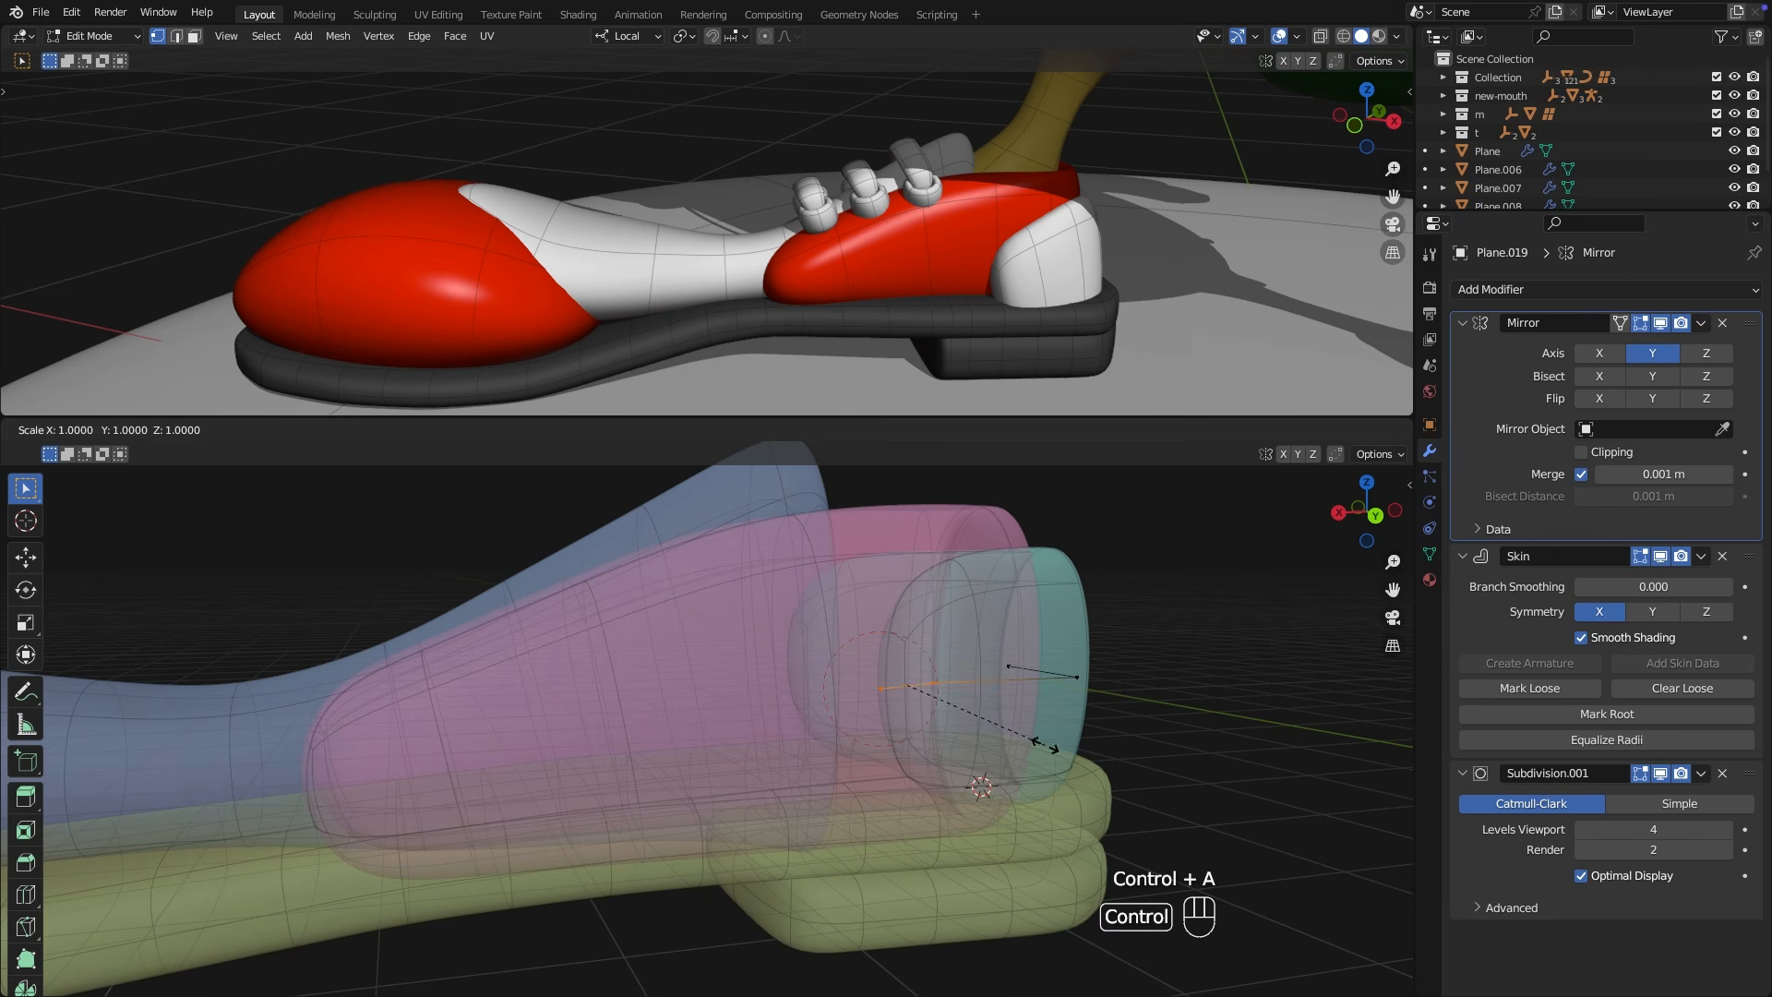
left_click(1013, 734)
key("g")
key("z")
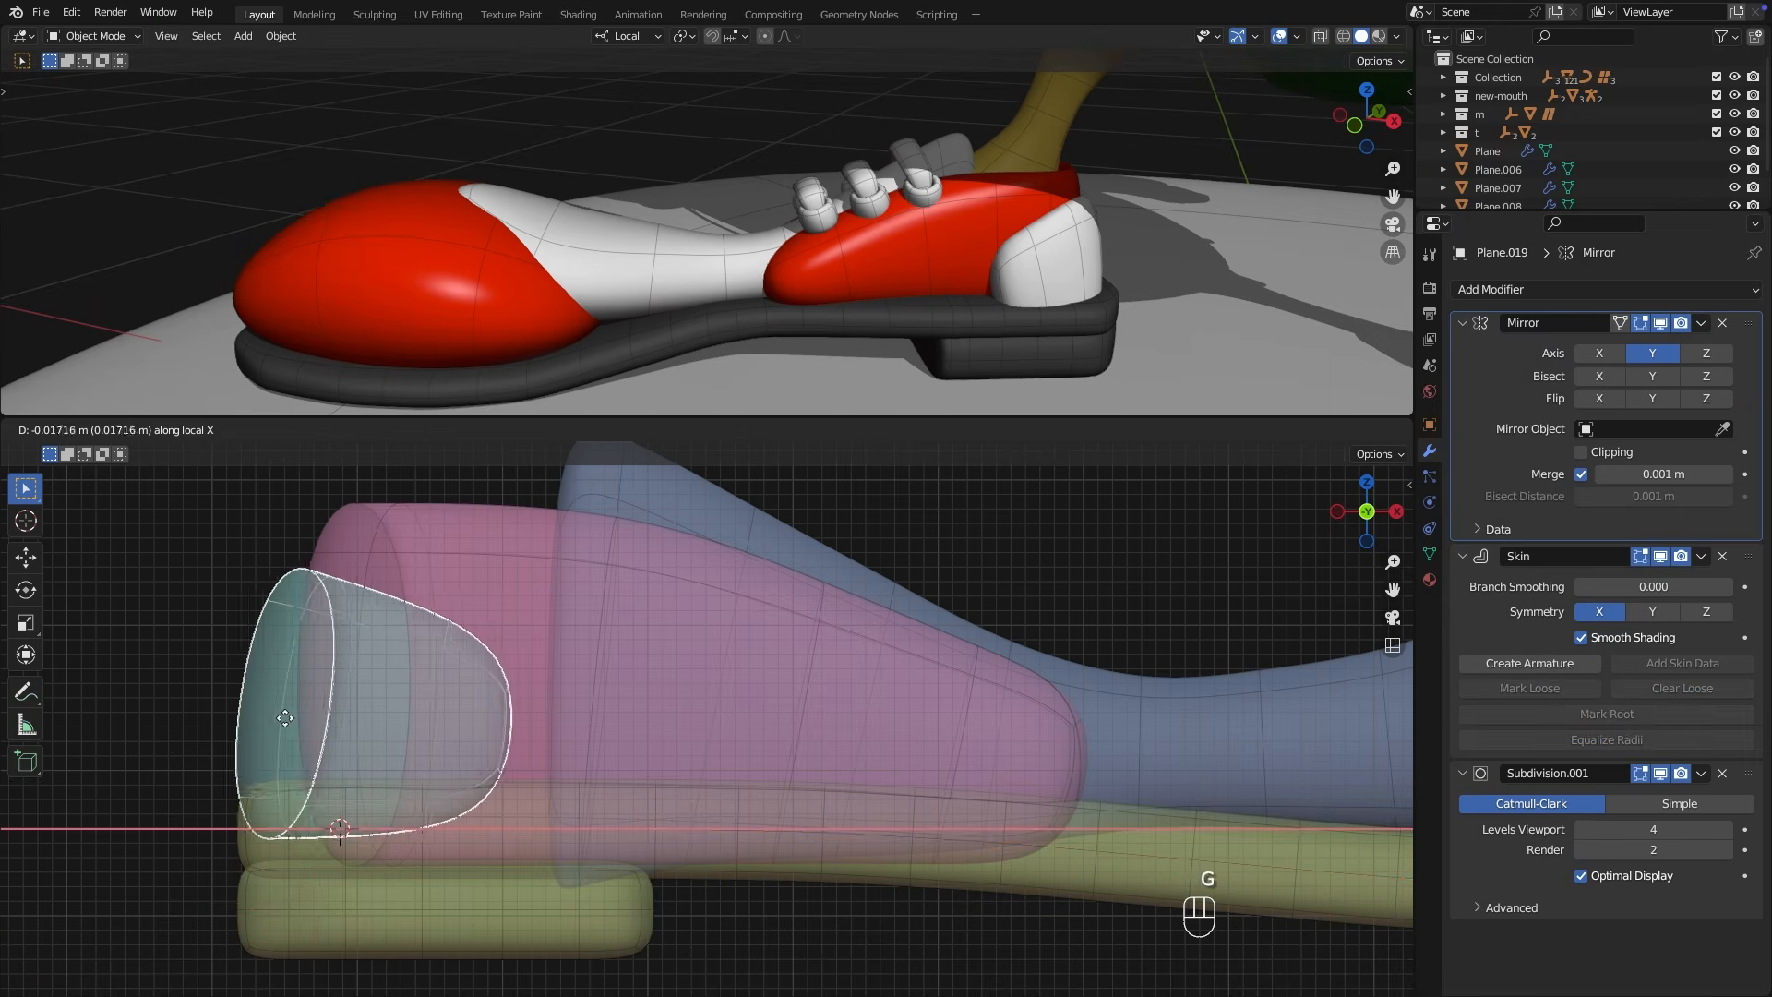
Extend the rear of the sole and heel block, and shift the heel block's front point about 0.11 m along X.
key("Tab")
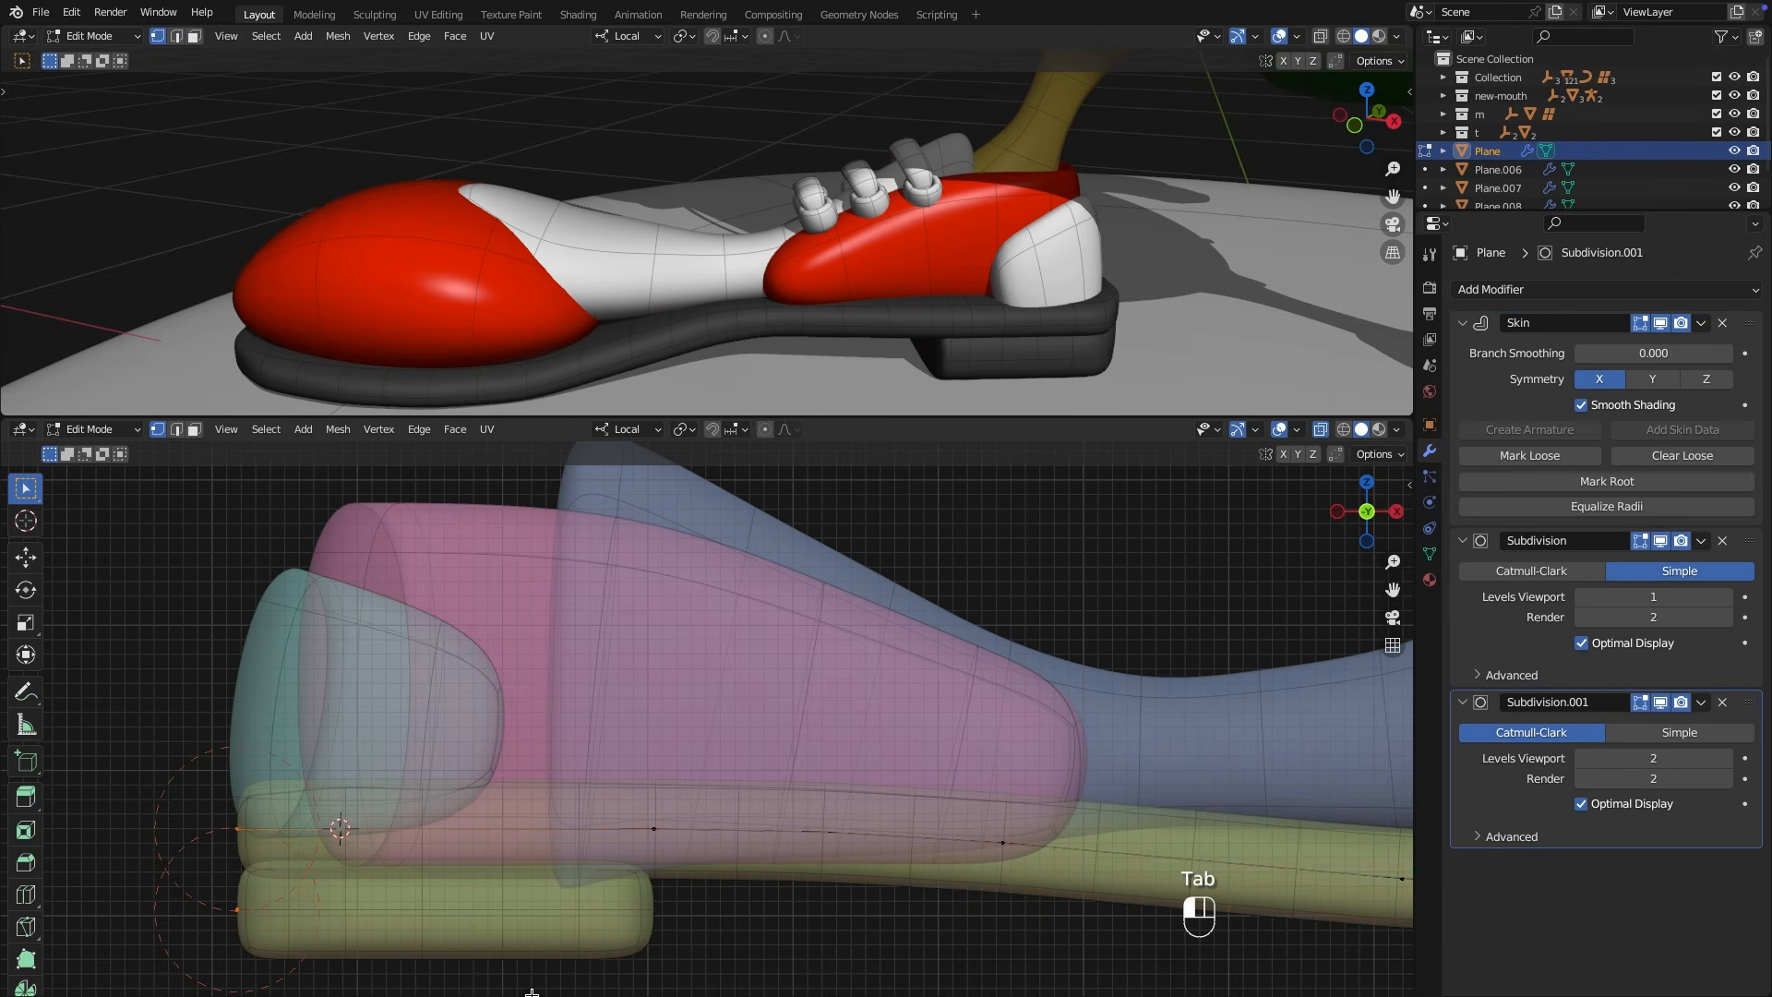
key("e")
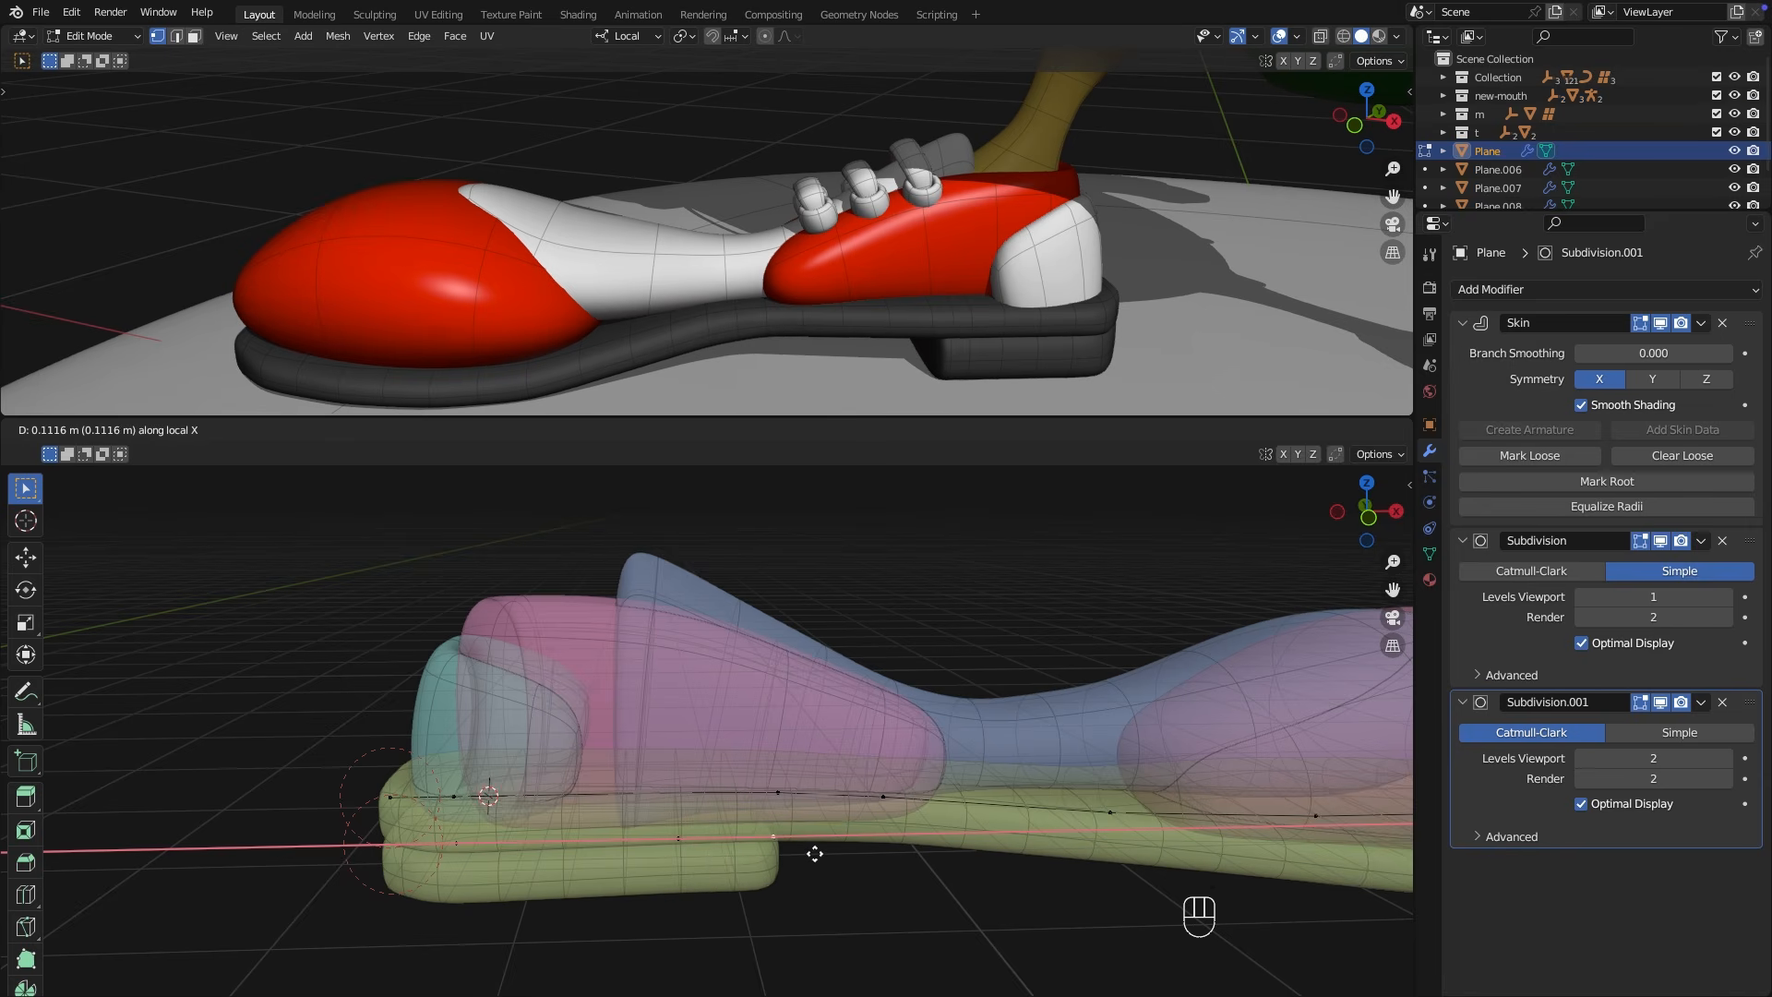
Widen the middle piece's skin along X, by about 1.04 near the toe cap and about 1.2 at the waist.
key("ctrl+a")
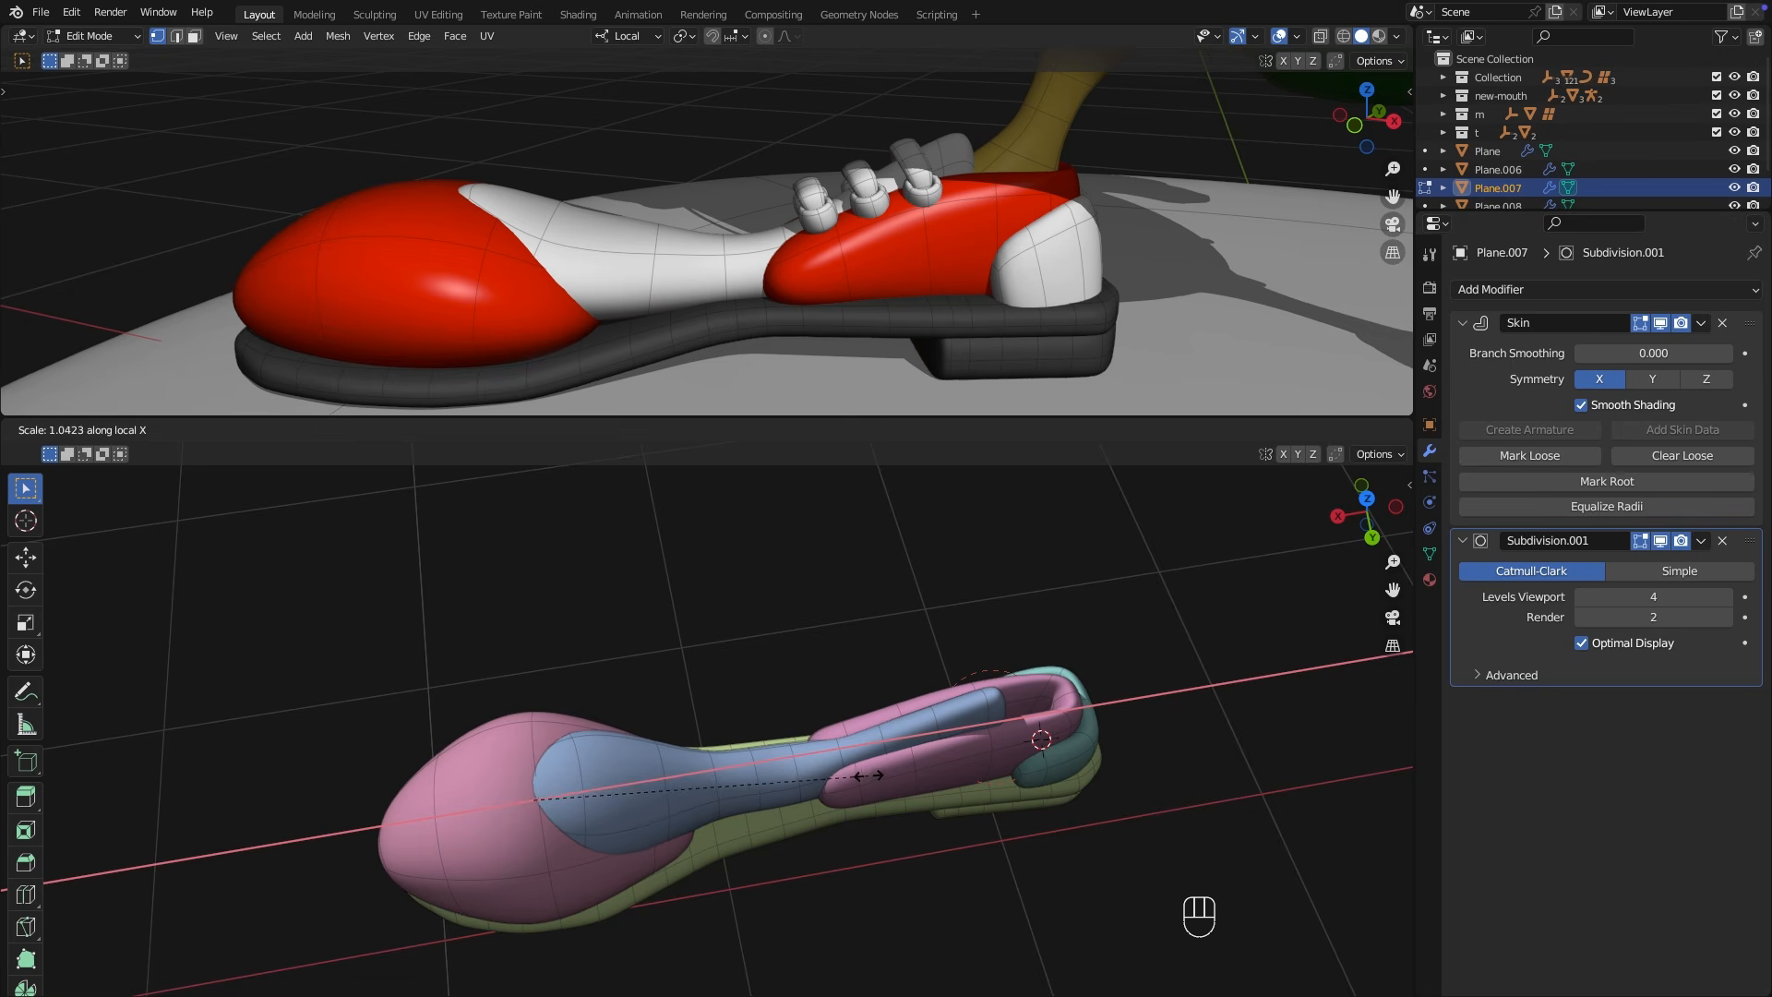
left_click(861, 778)
key("ctrl+a")
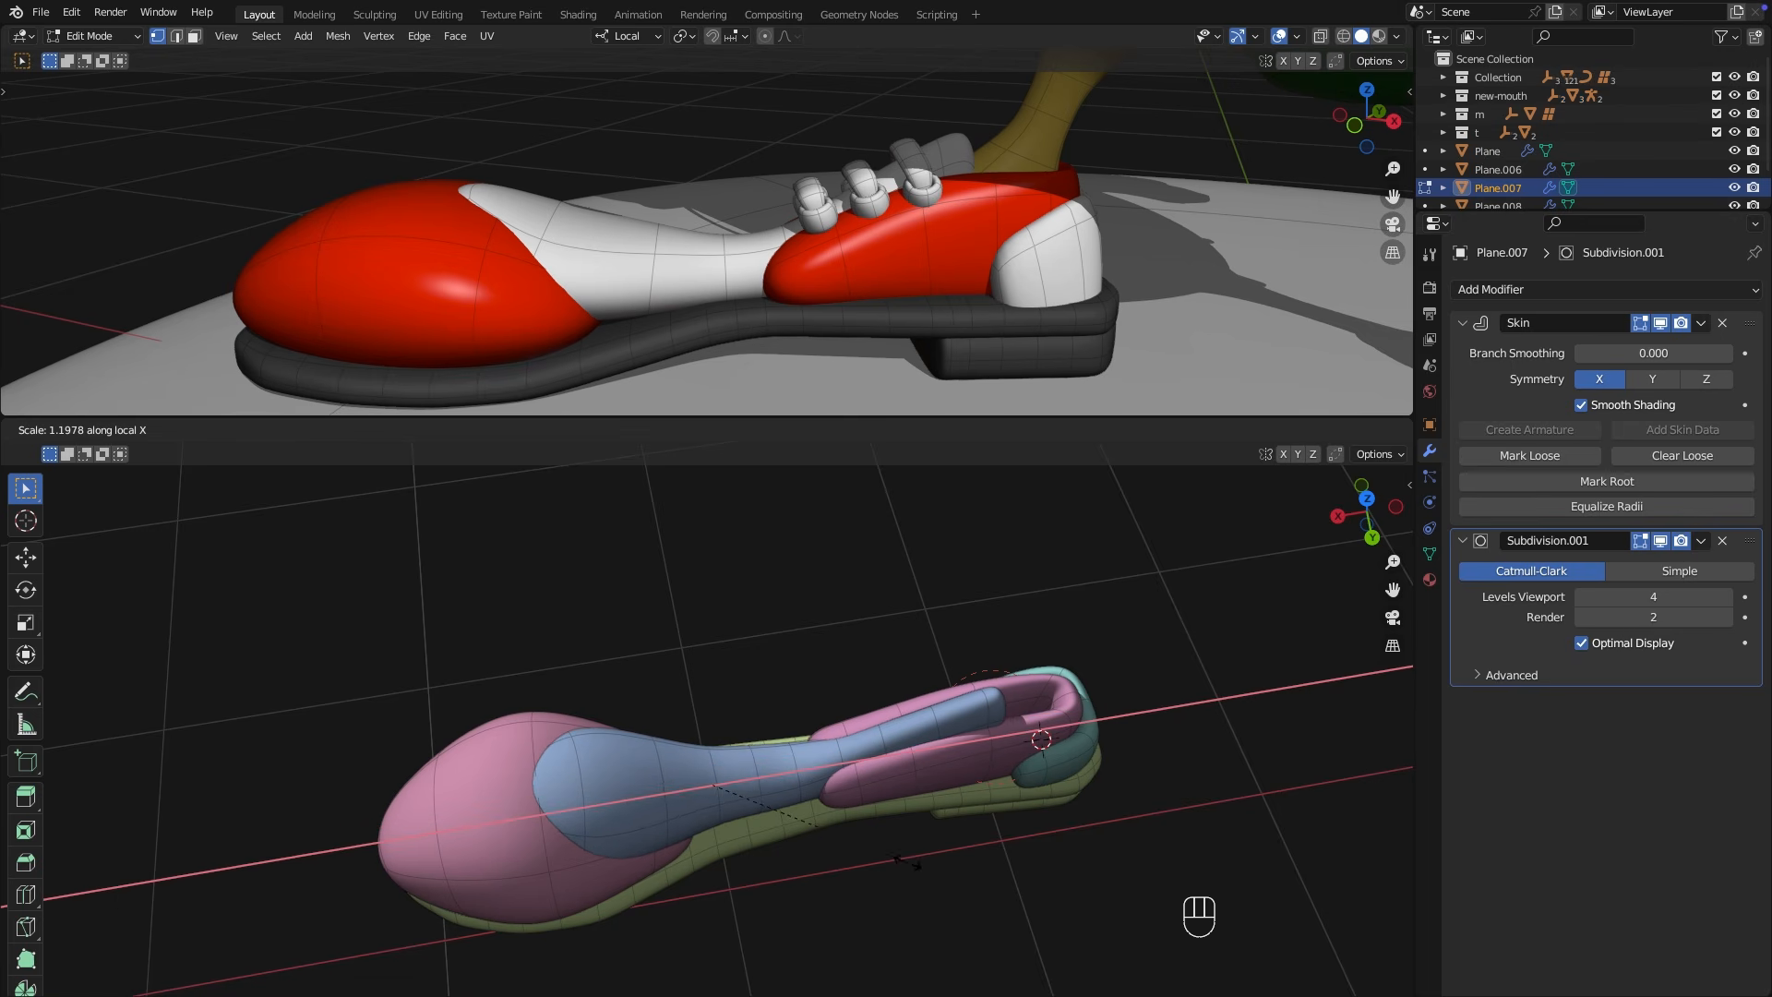
Add a mesh circle with 4 vertices on the middle piece, reduce its radius to lace-ring size, and open it for editing.
key("shift+a")
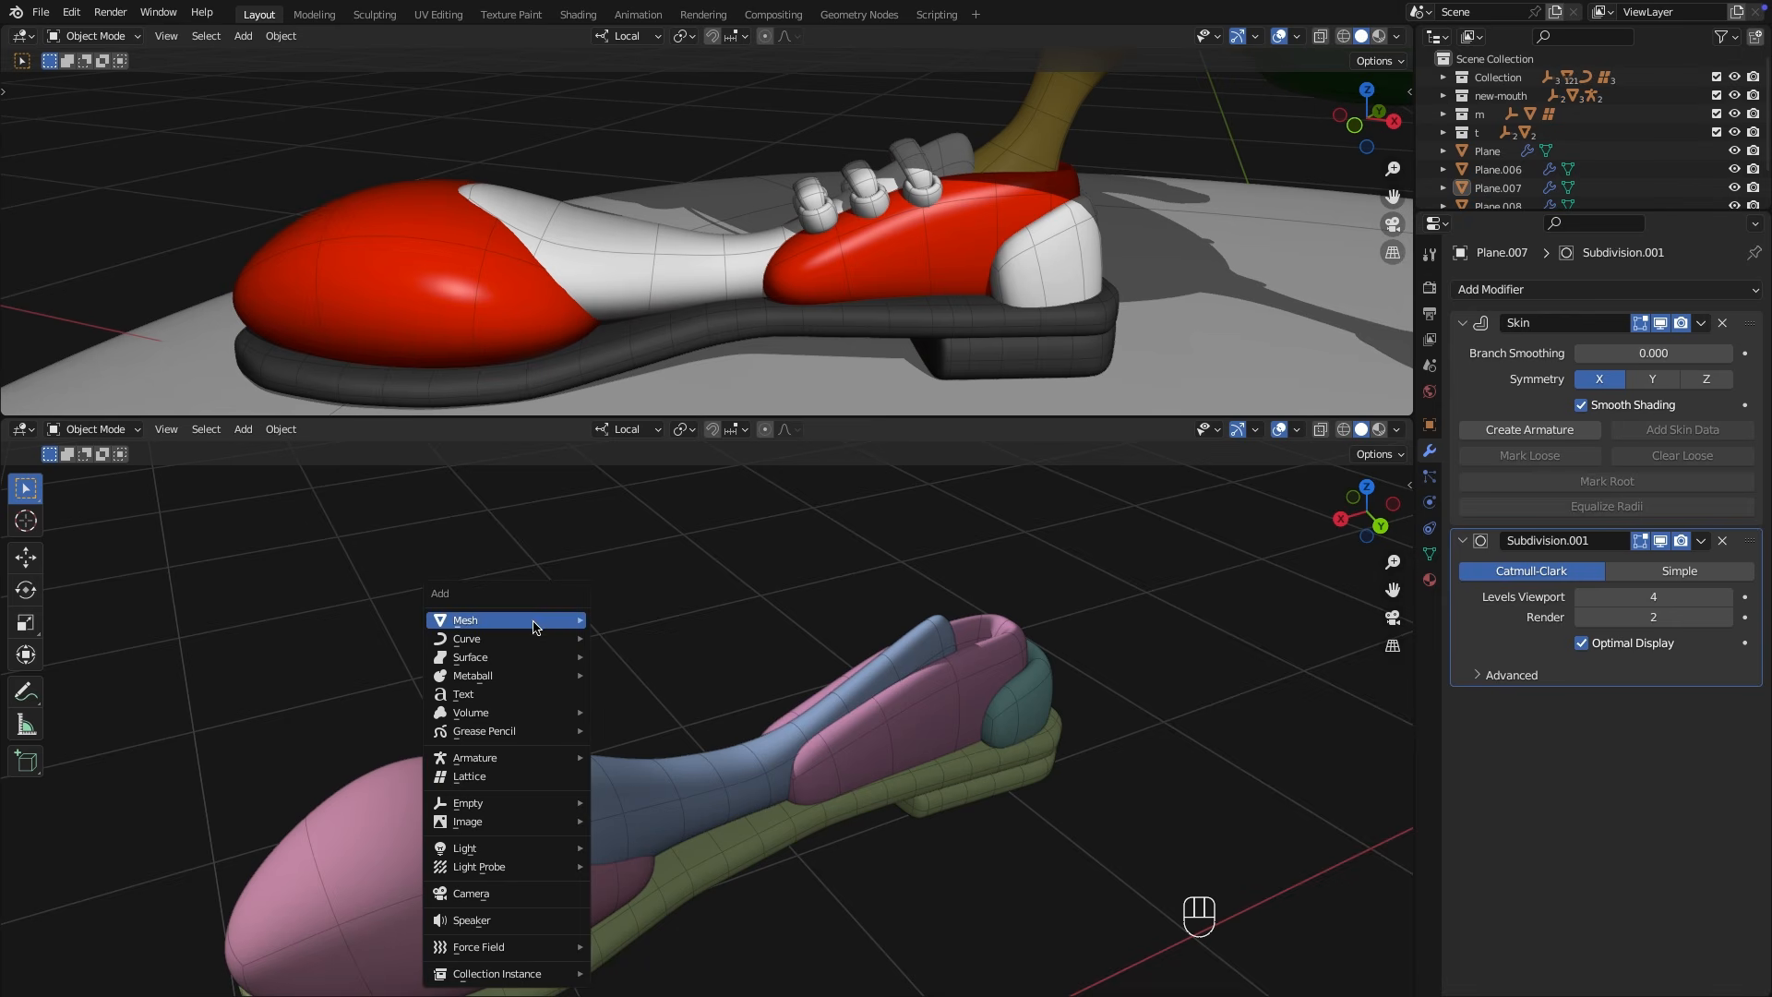
mouse_move(517, 618)
left_click(637, 656)
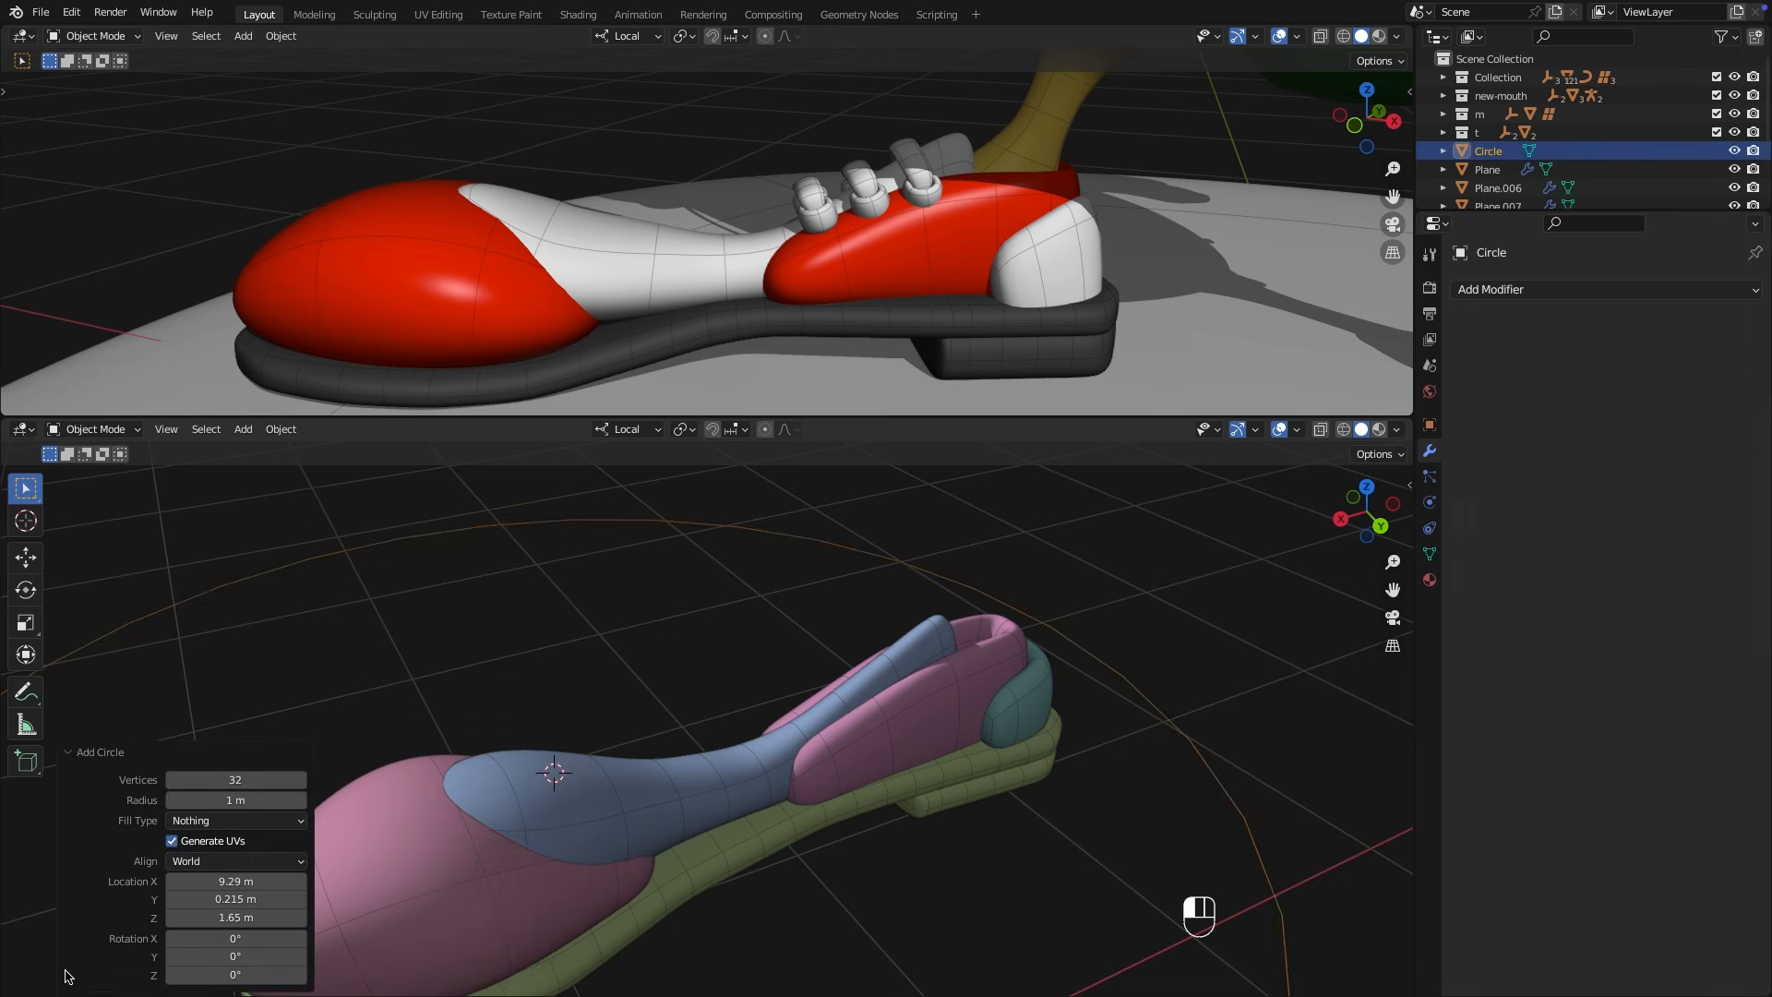
type("4")
key("Return")
left_click_drag(251, 800, 237, 802)
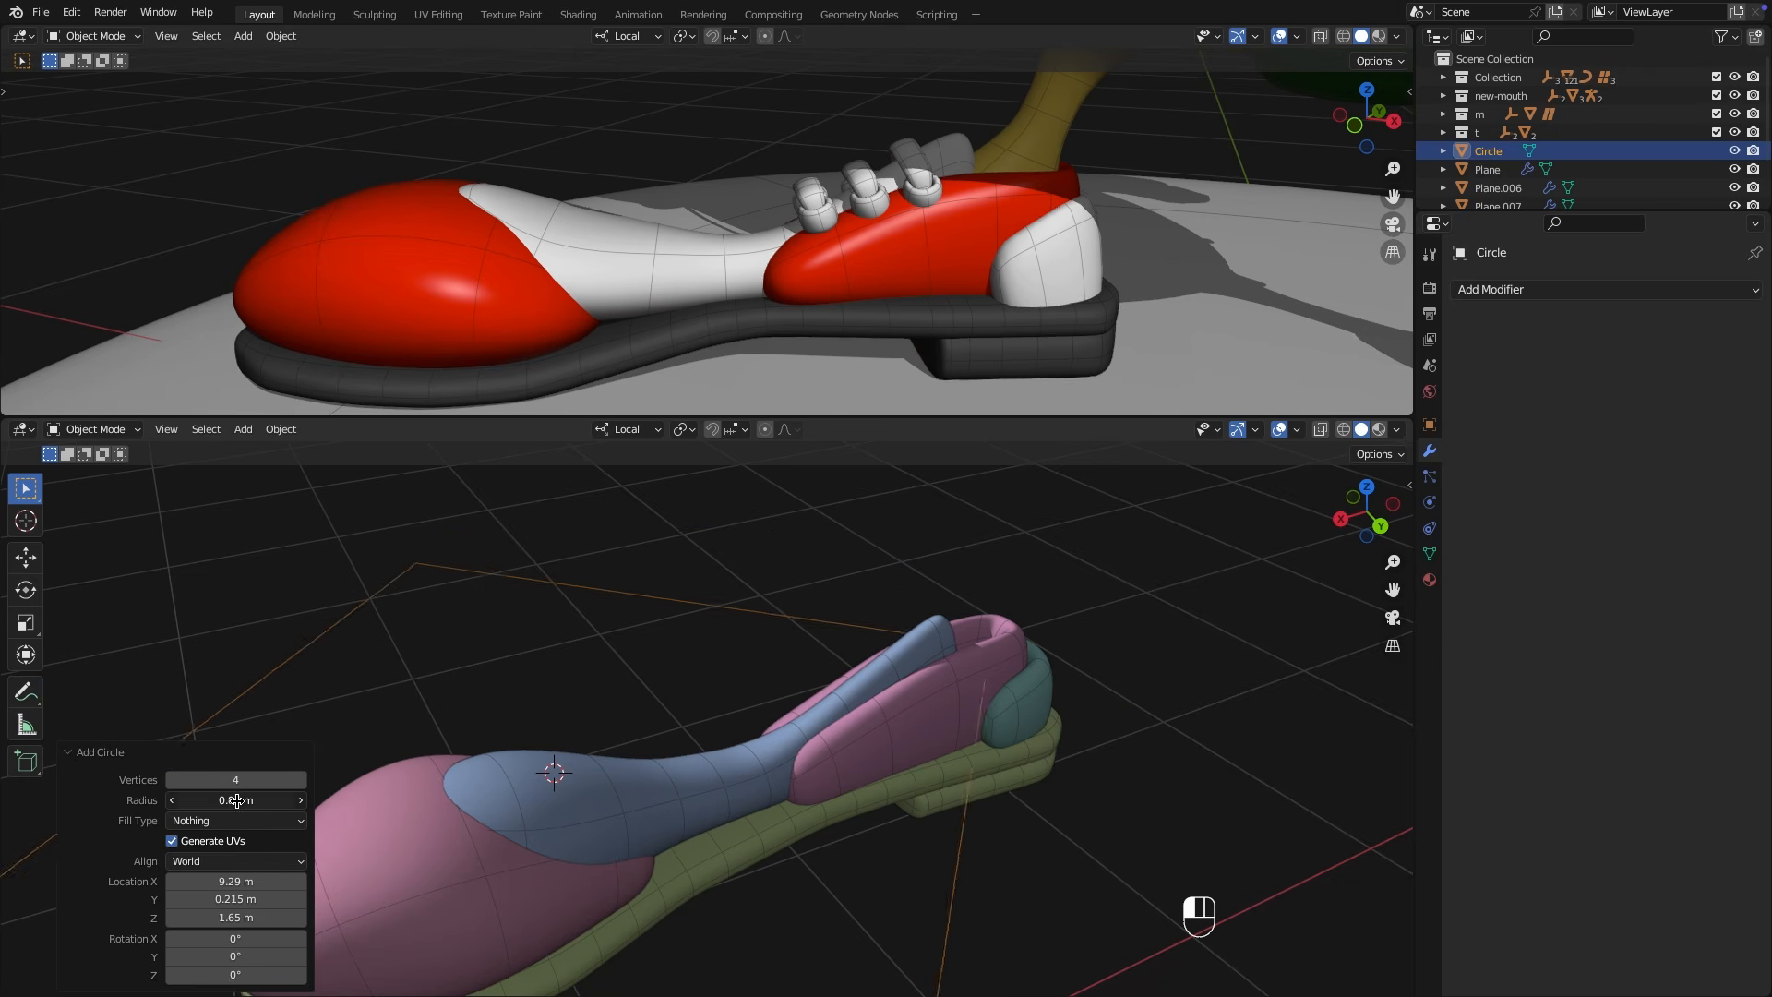
key("Tab")
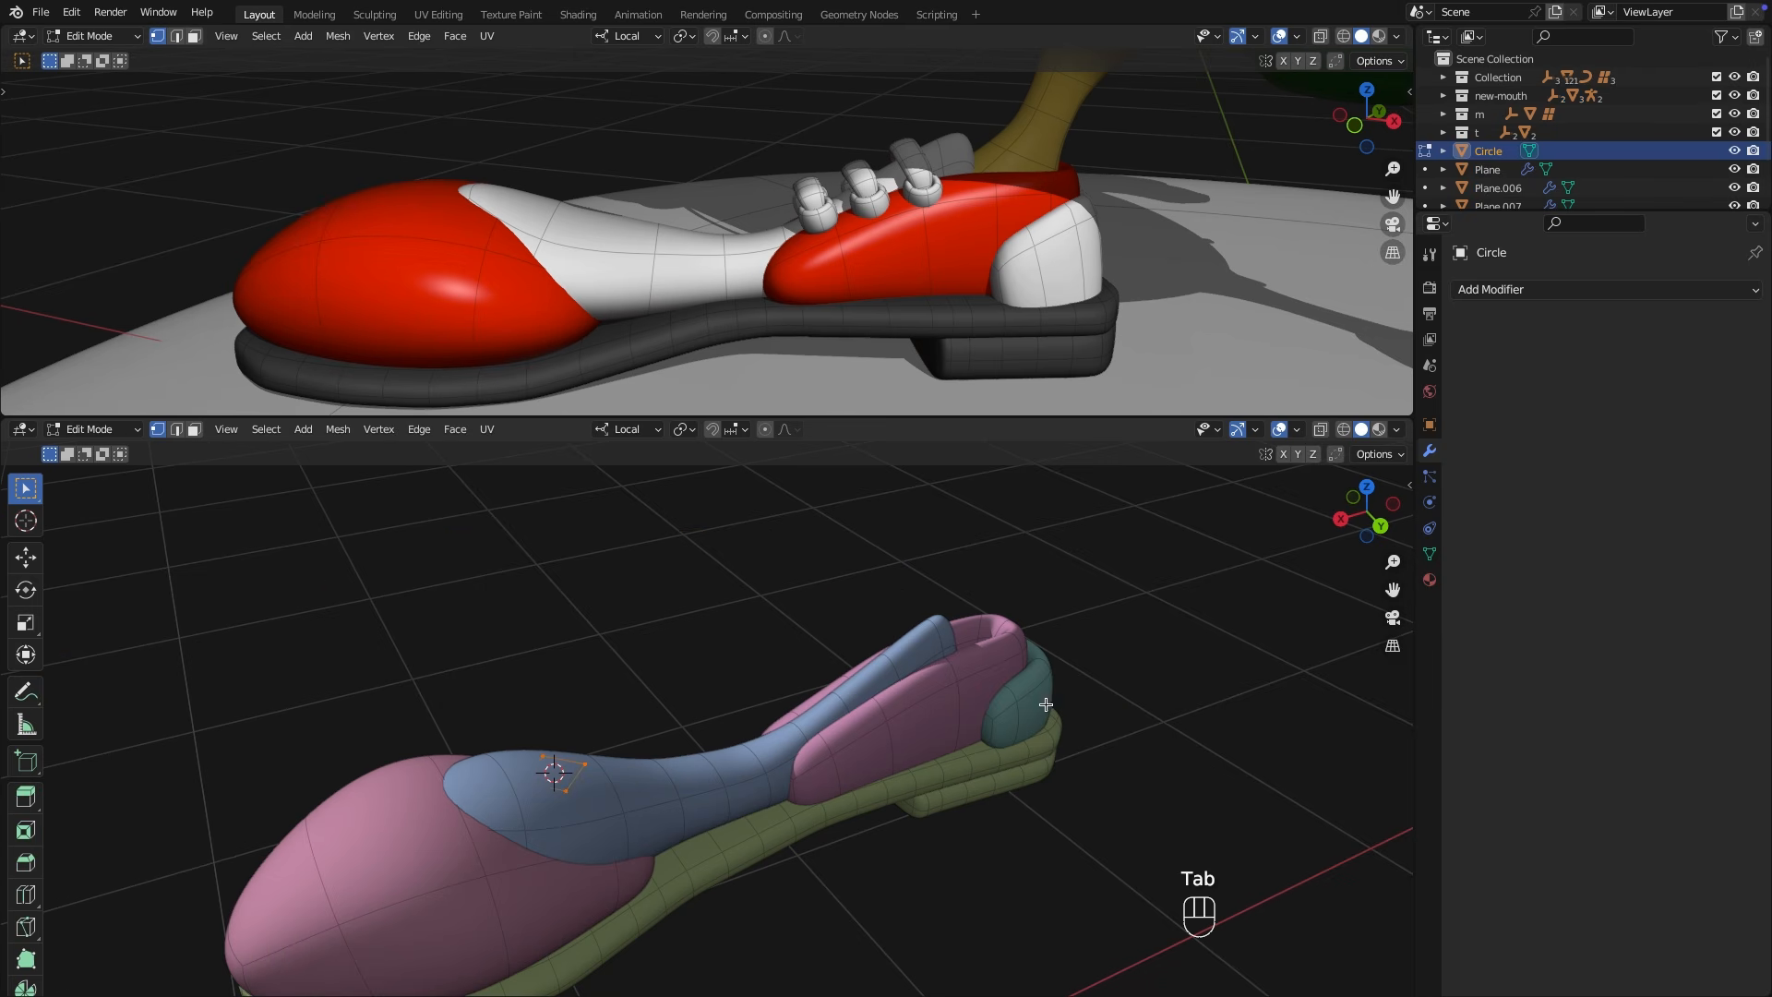
Add a Skin modifier to the circle and scale its skin to about 0.042.
left_click(1577, 291)
left_click(1345, 615)
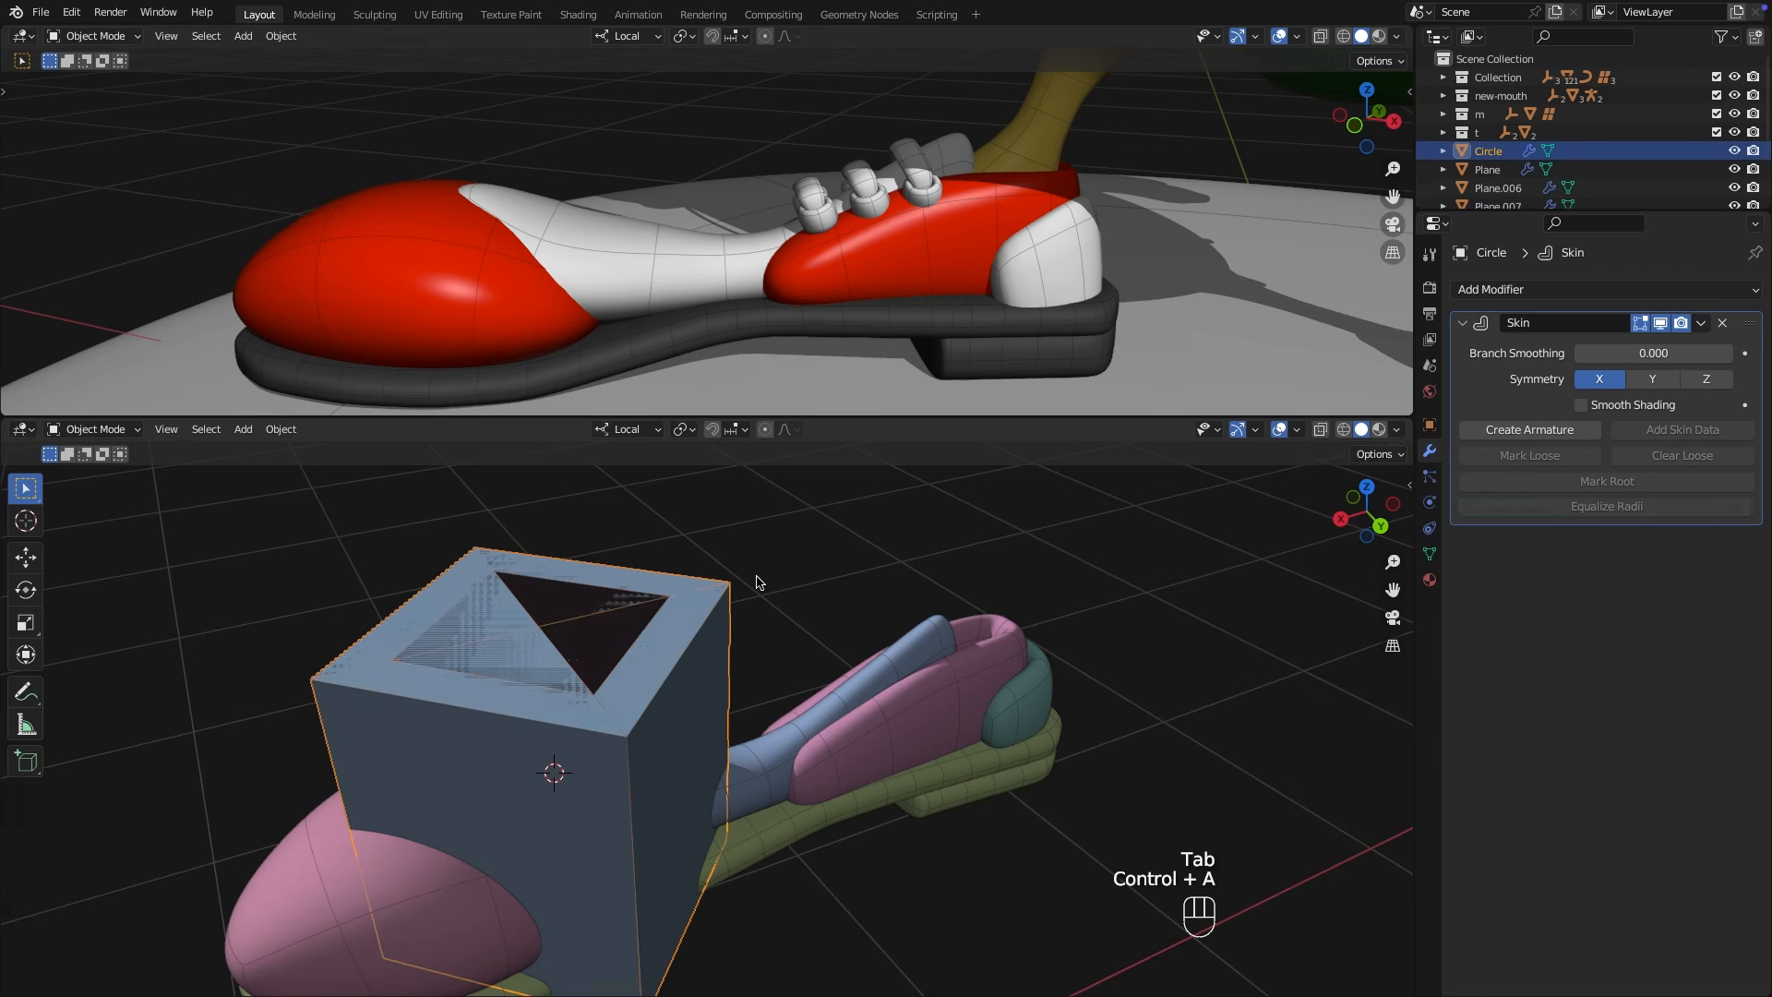
key("ctrl+a")
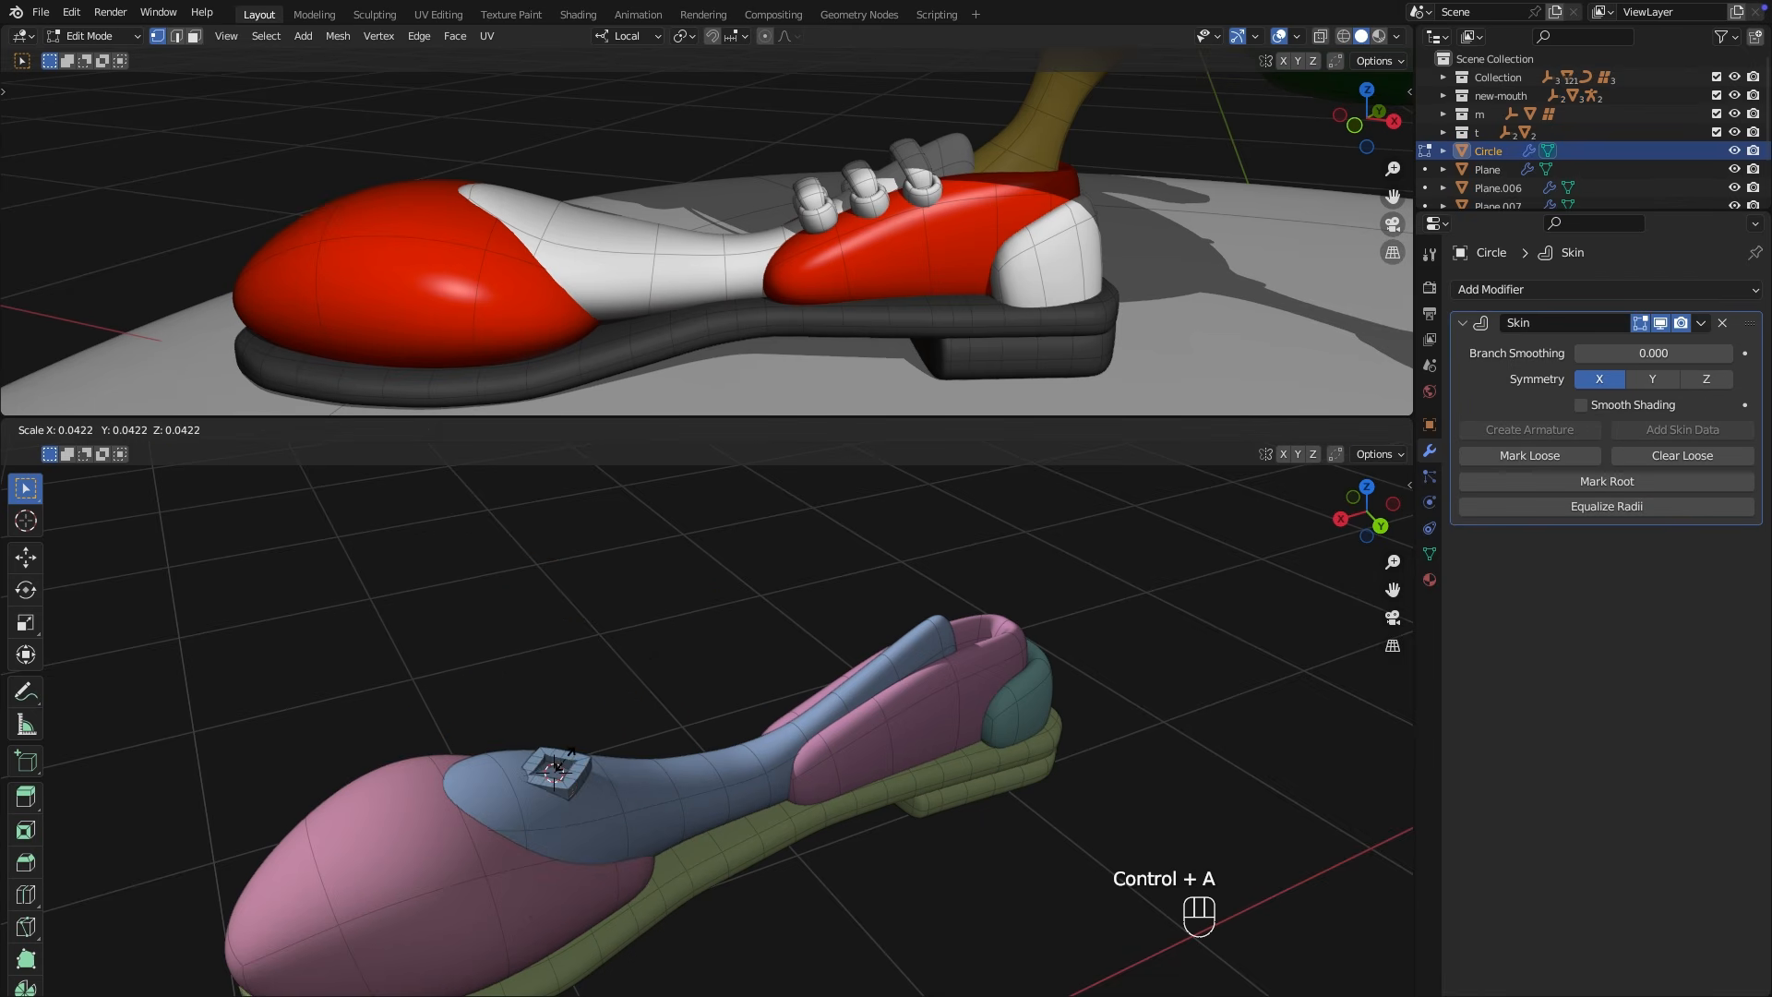
left_click(565, 755)
Add a Subdivision Surface modifier to the circle, duplicate it, and place one copy above Skin.
left_click(1600, 290)
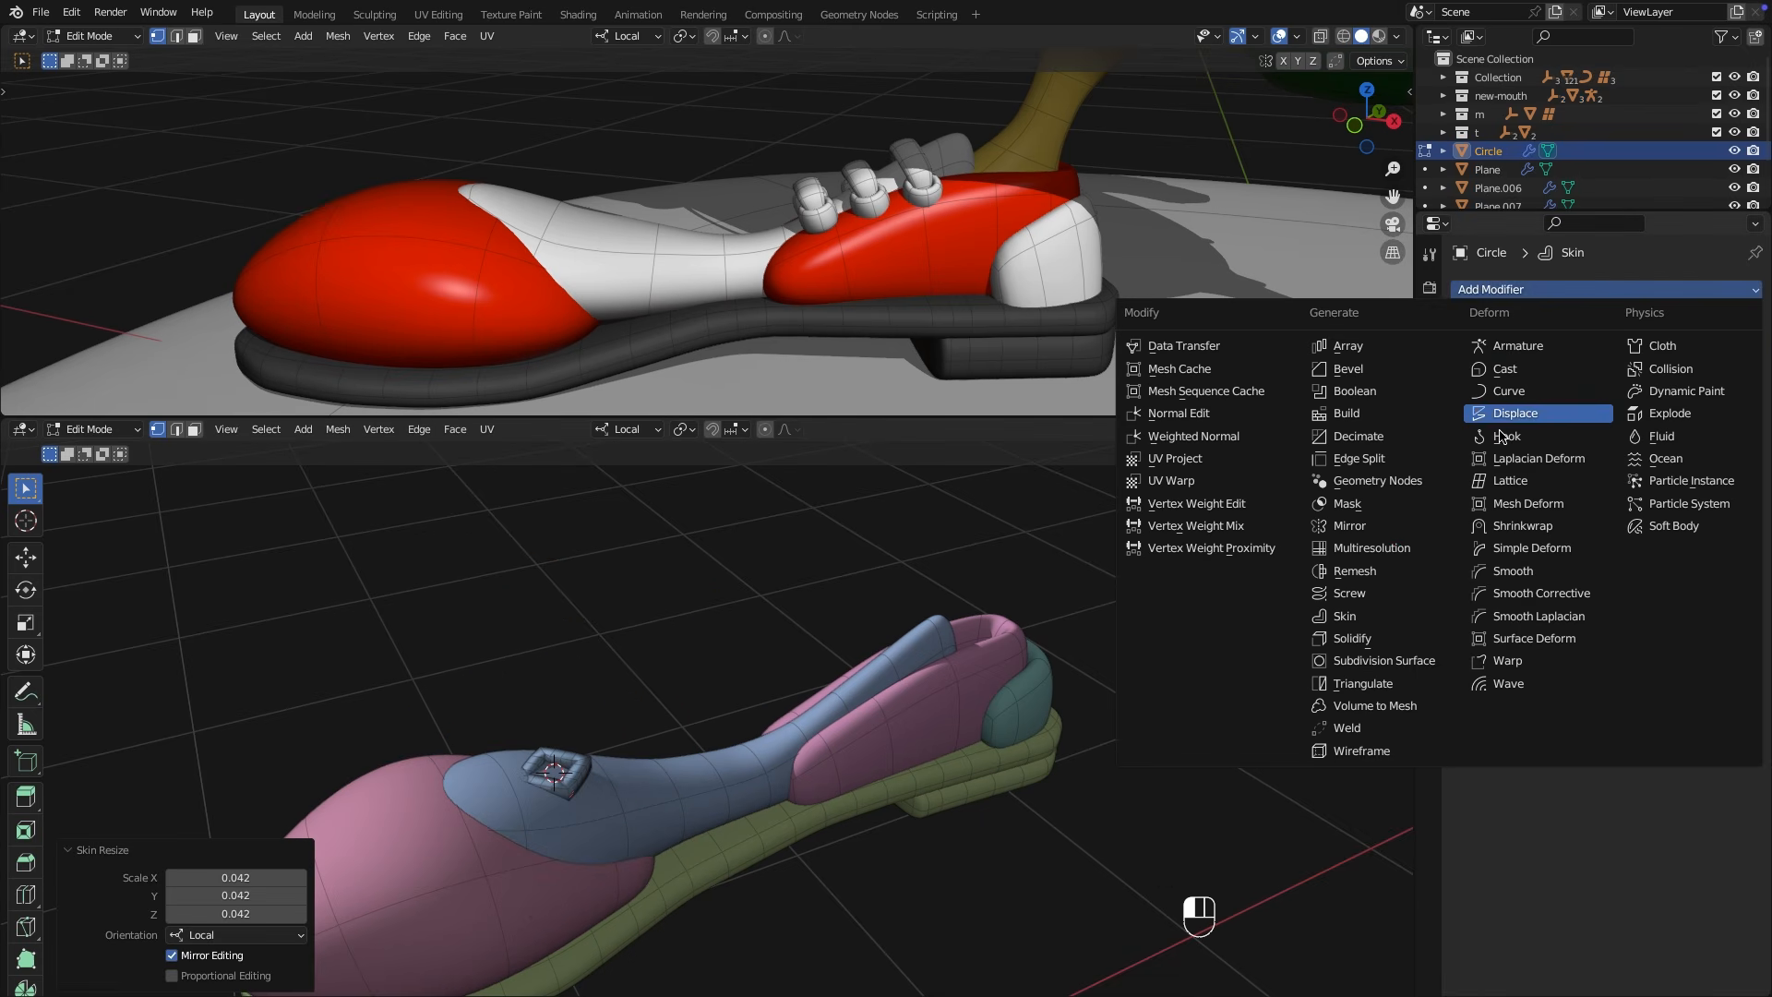
left_click(1388, 661)
left_click(1701, 541)
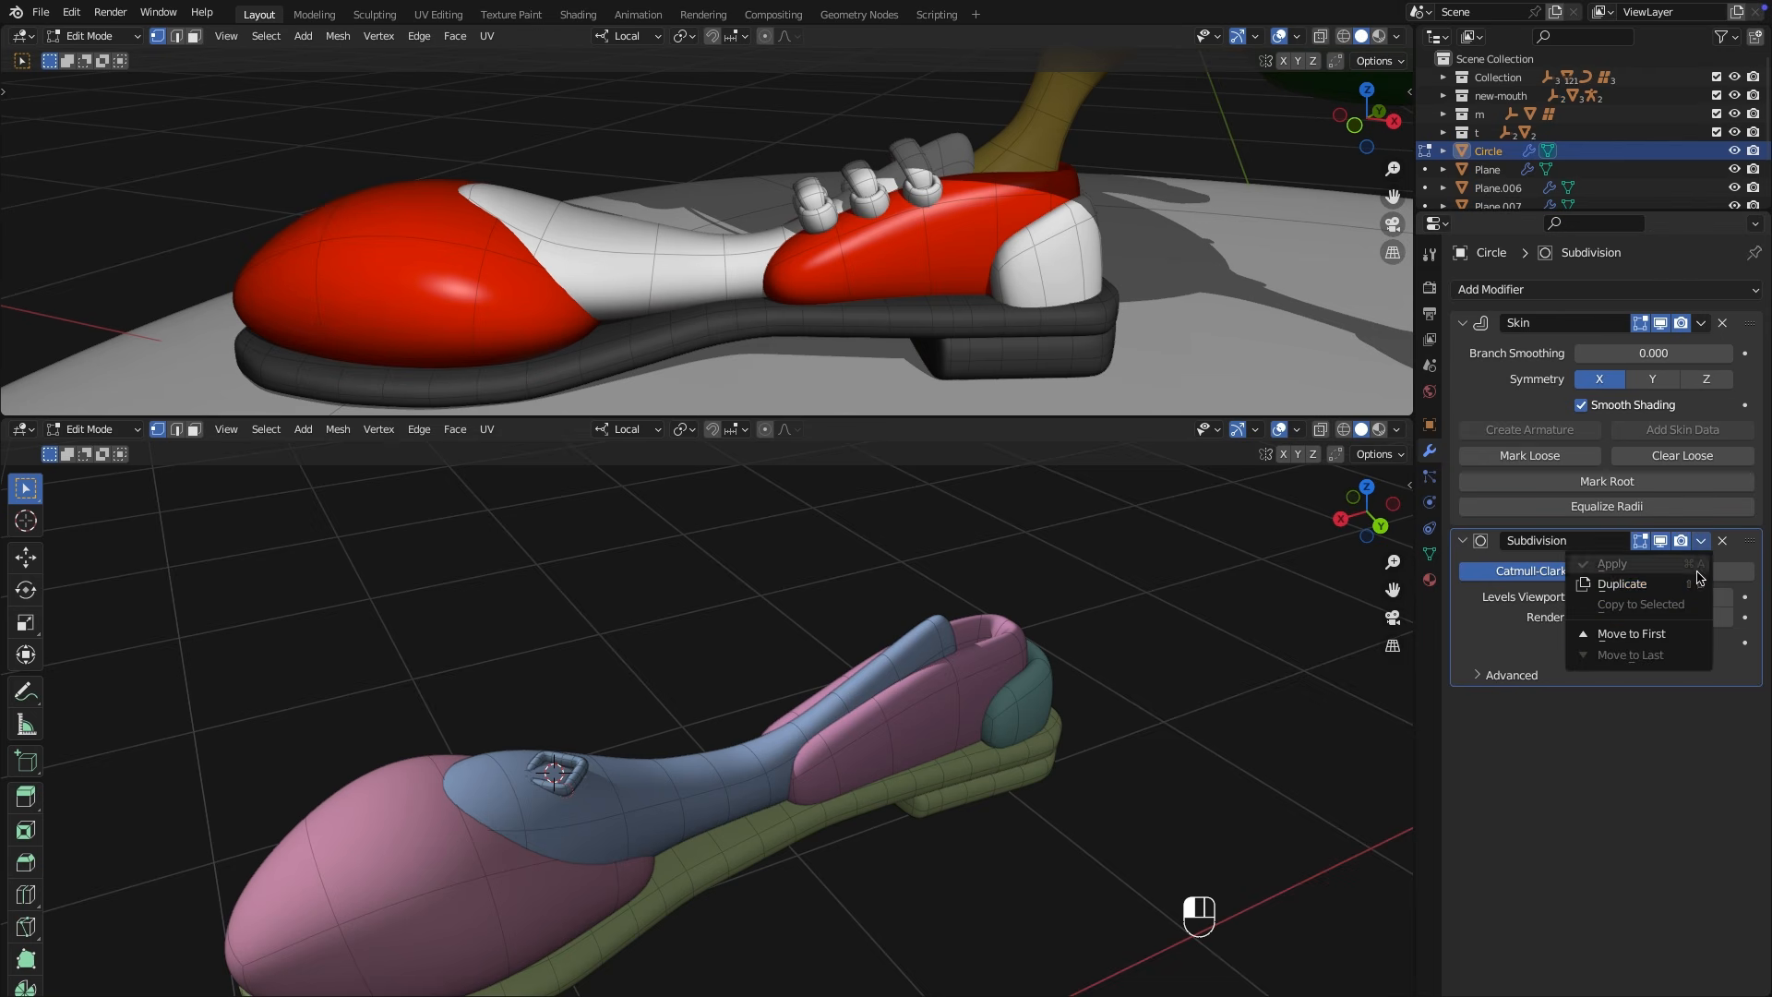
left_click(1700, 582)
left_click_drag(1750, 541, 1748, 303)
Return to Object Mode and move the lace ring up above the middle piece.
key("Tab")
key("g")
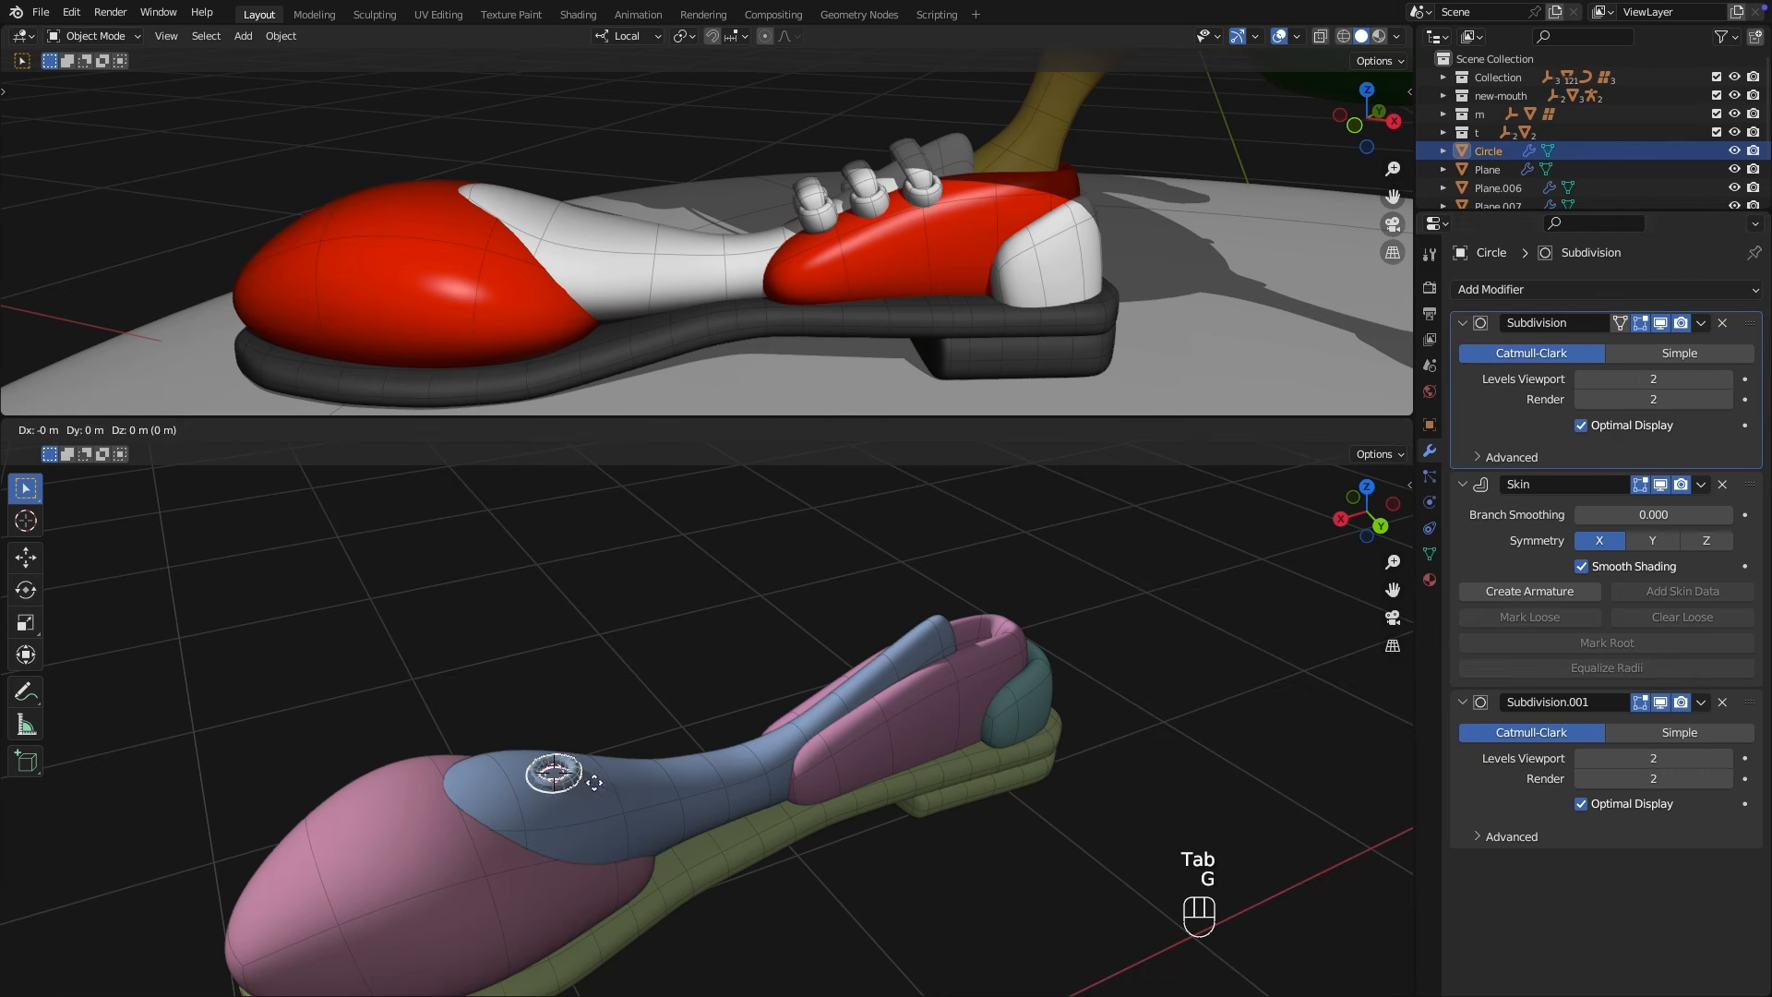
left_click(596, 743)
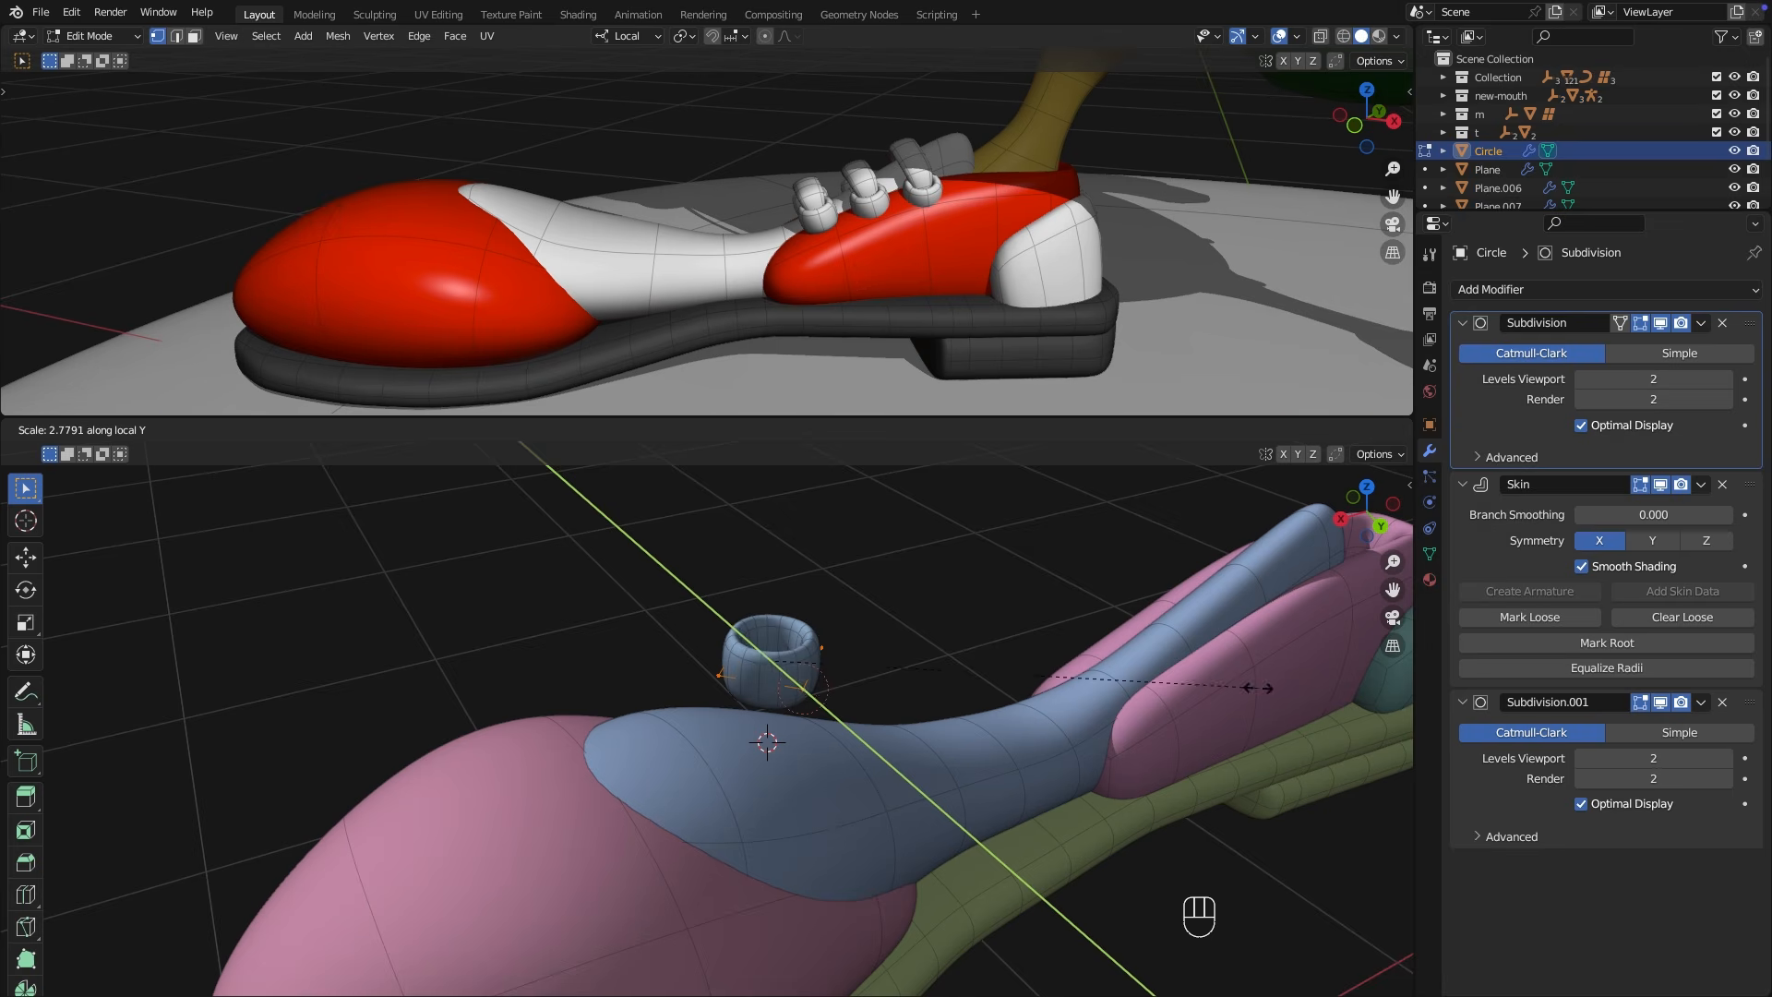
Scale the lace ring's skin by about 2.78 along local Y and about 1.15 along local X.
left_click(1257, 688)
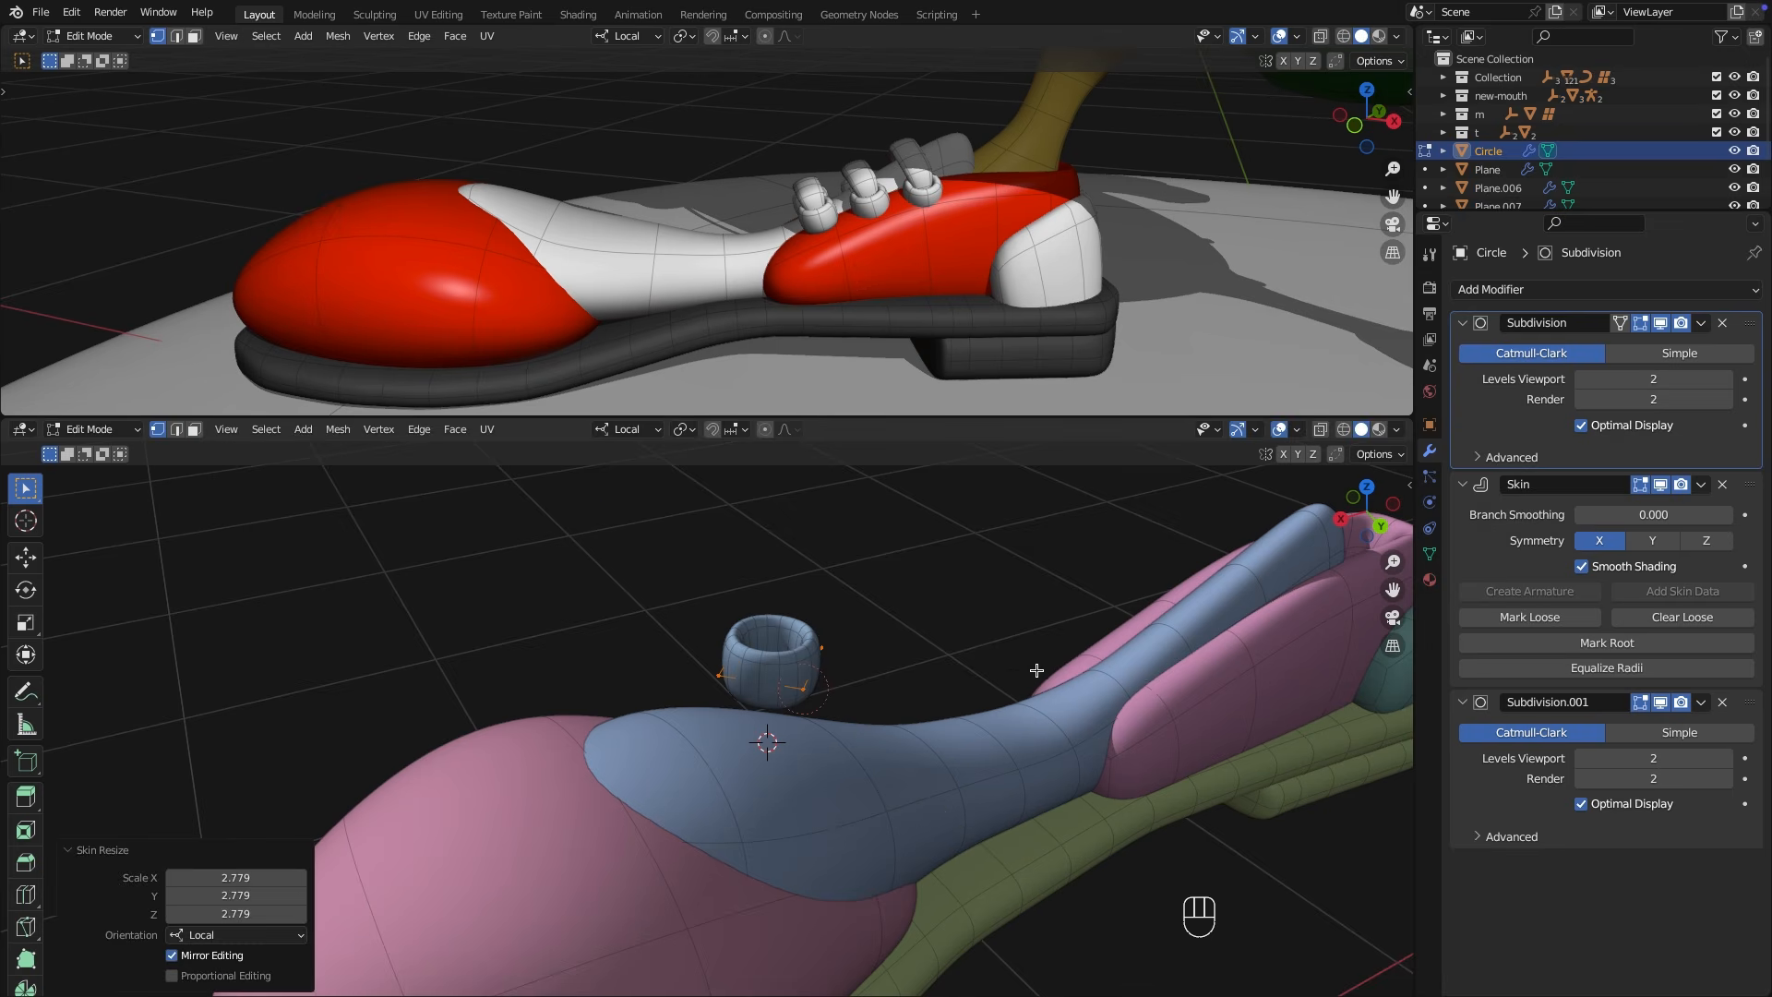
key("ctrl+a")
key("x")
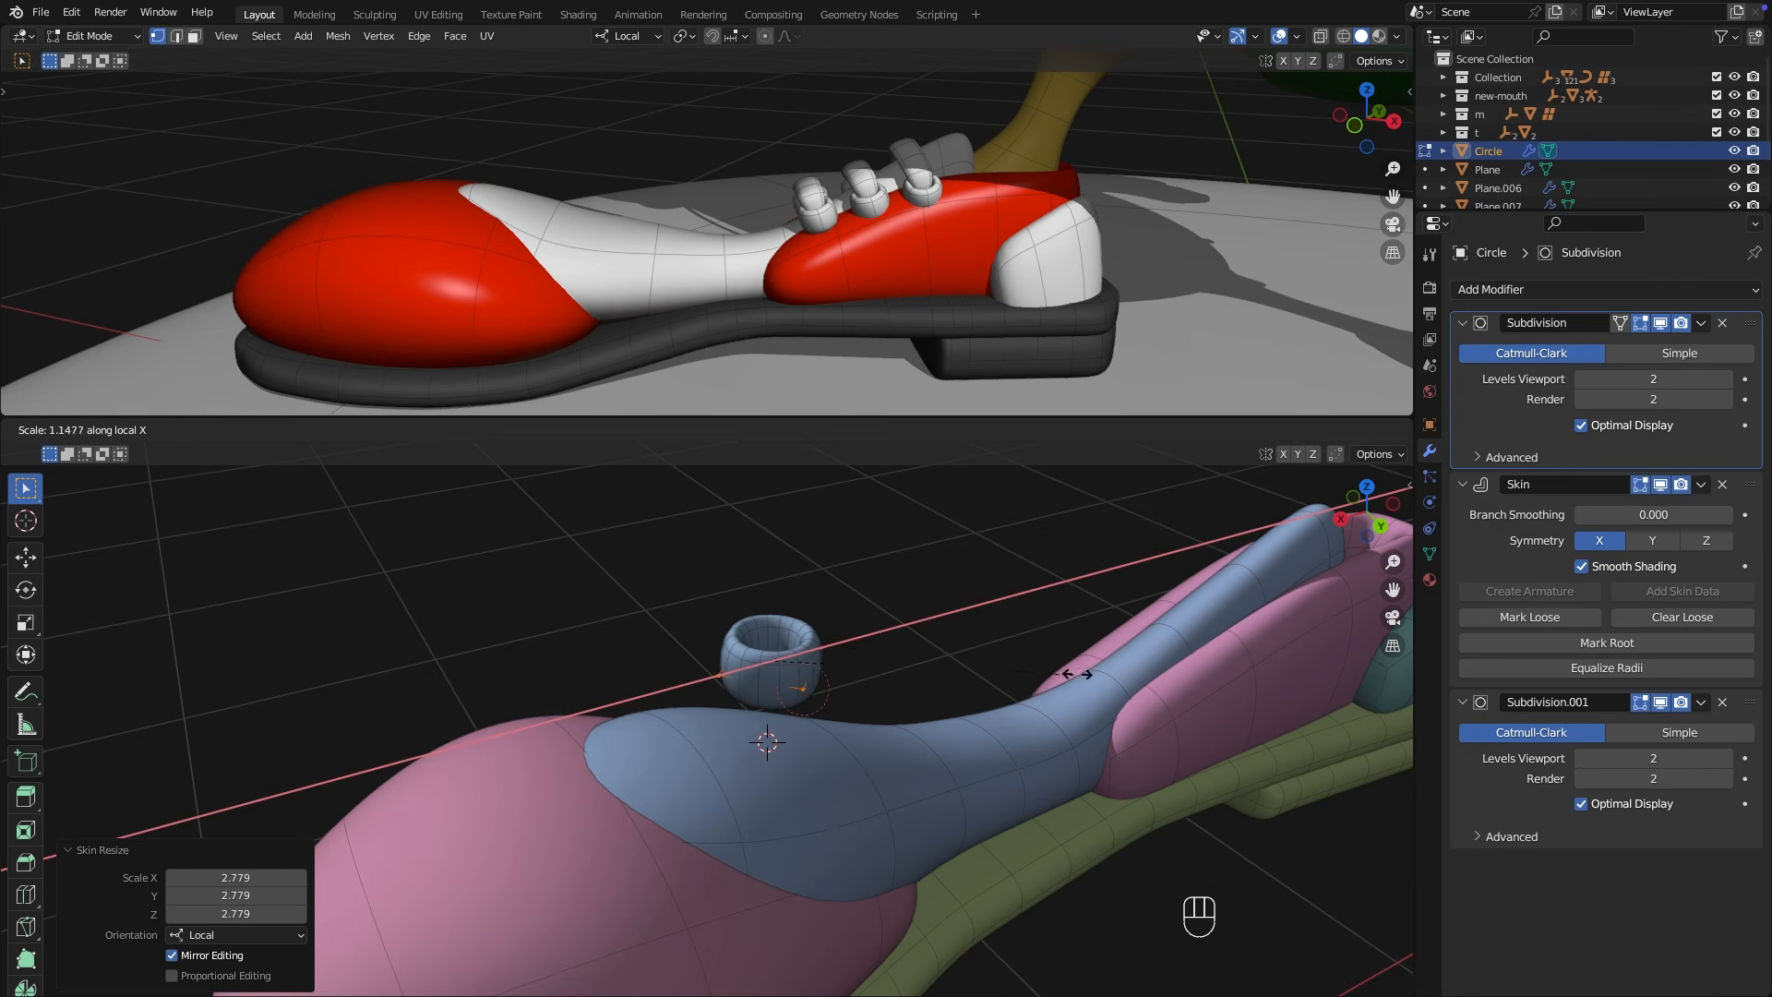
left_click(1073, 675)
Shrink the ring's vertices by a factor of 0.794, set its first Subdivision's viewport levels to 1, and return to Object Mode.
key("s")
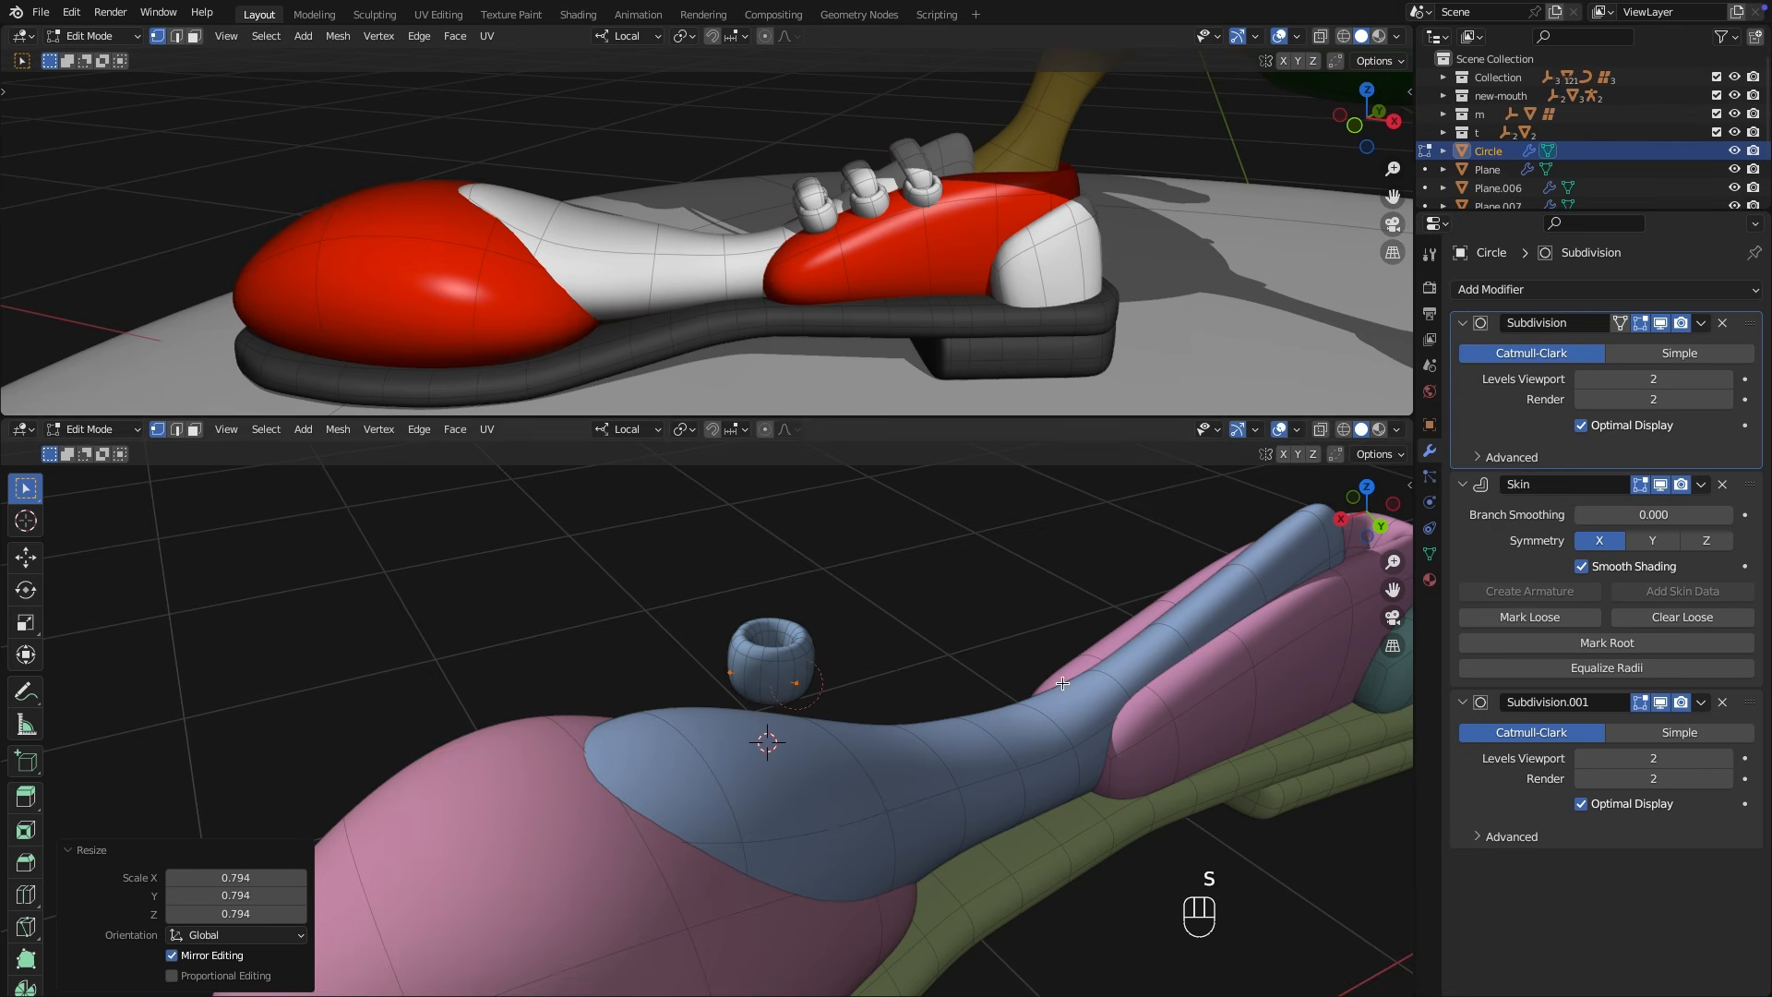
left_click(1582, 381)
key("Tab")
Move the ring about 0.63 m along X to the upper part of the middle piece and scale it down.
key("KP_1")
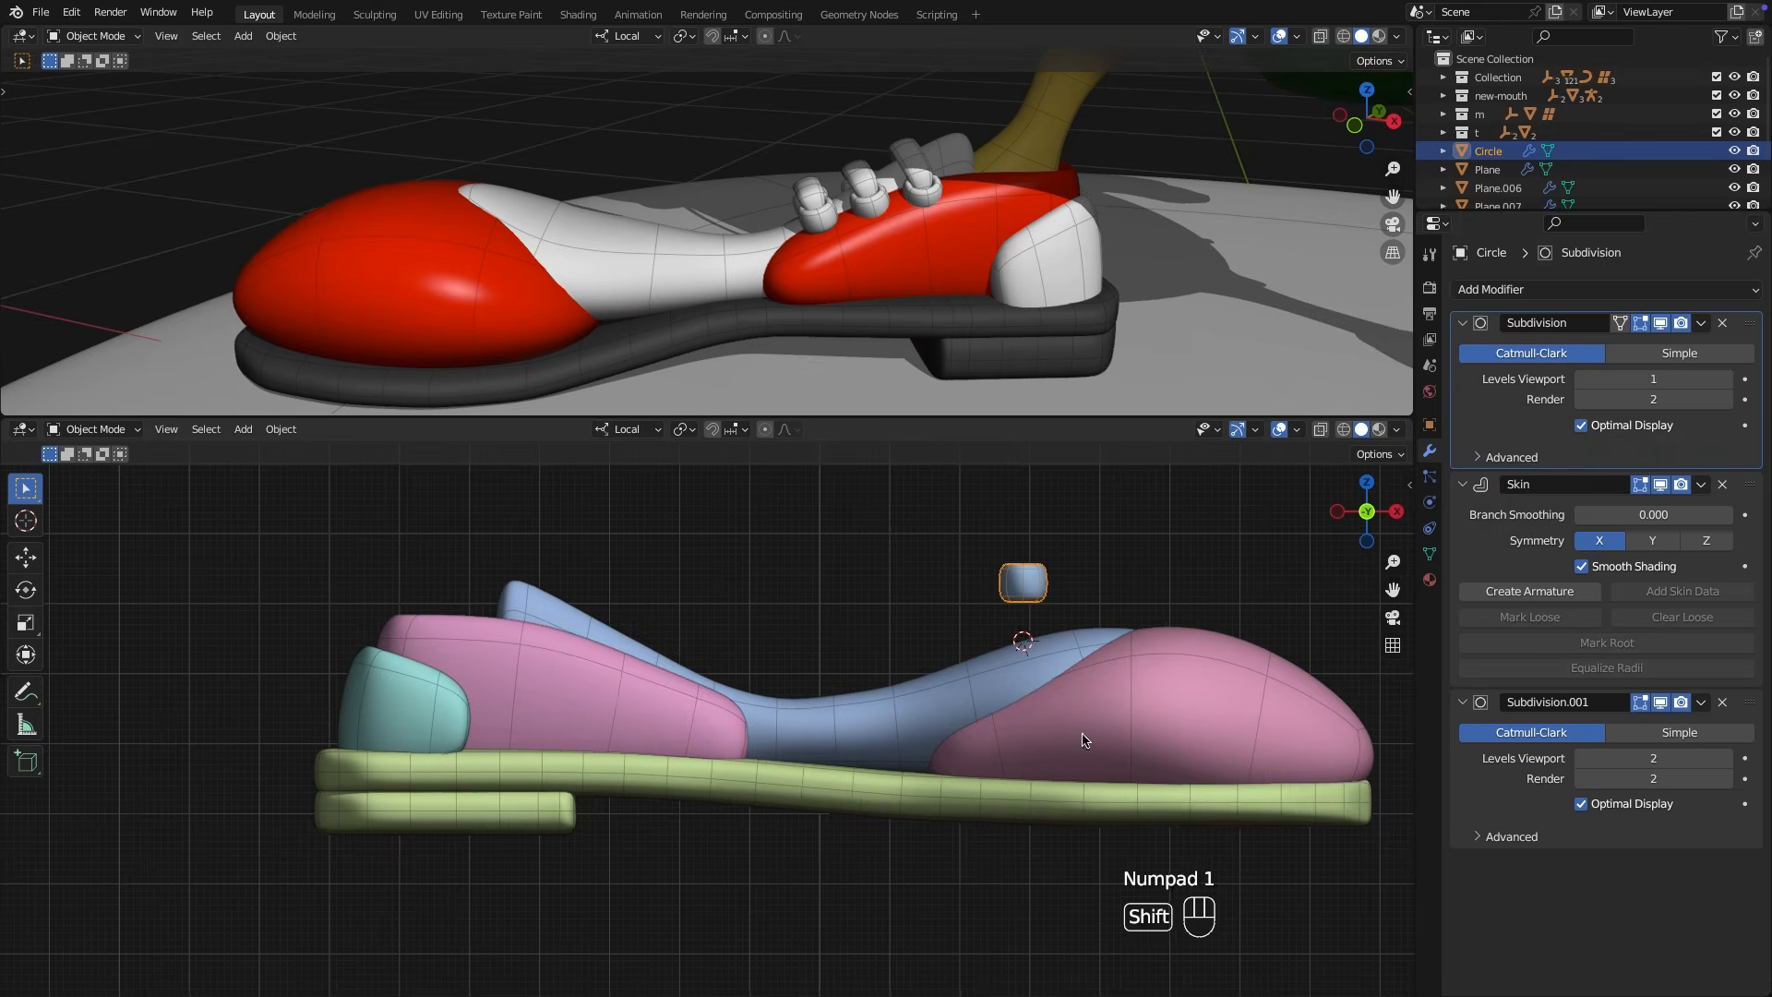
key("g")
left_click(613, 665)
key("s")
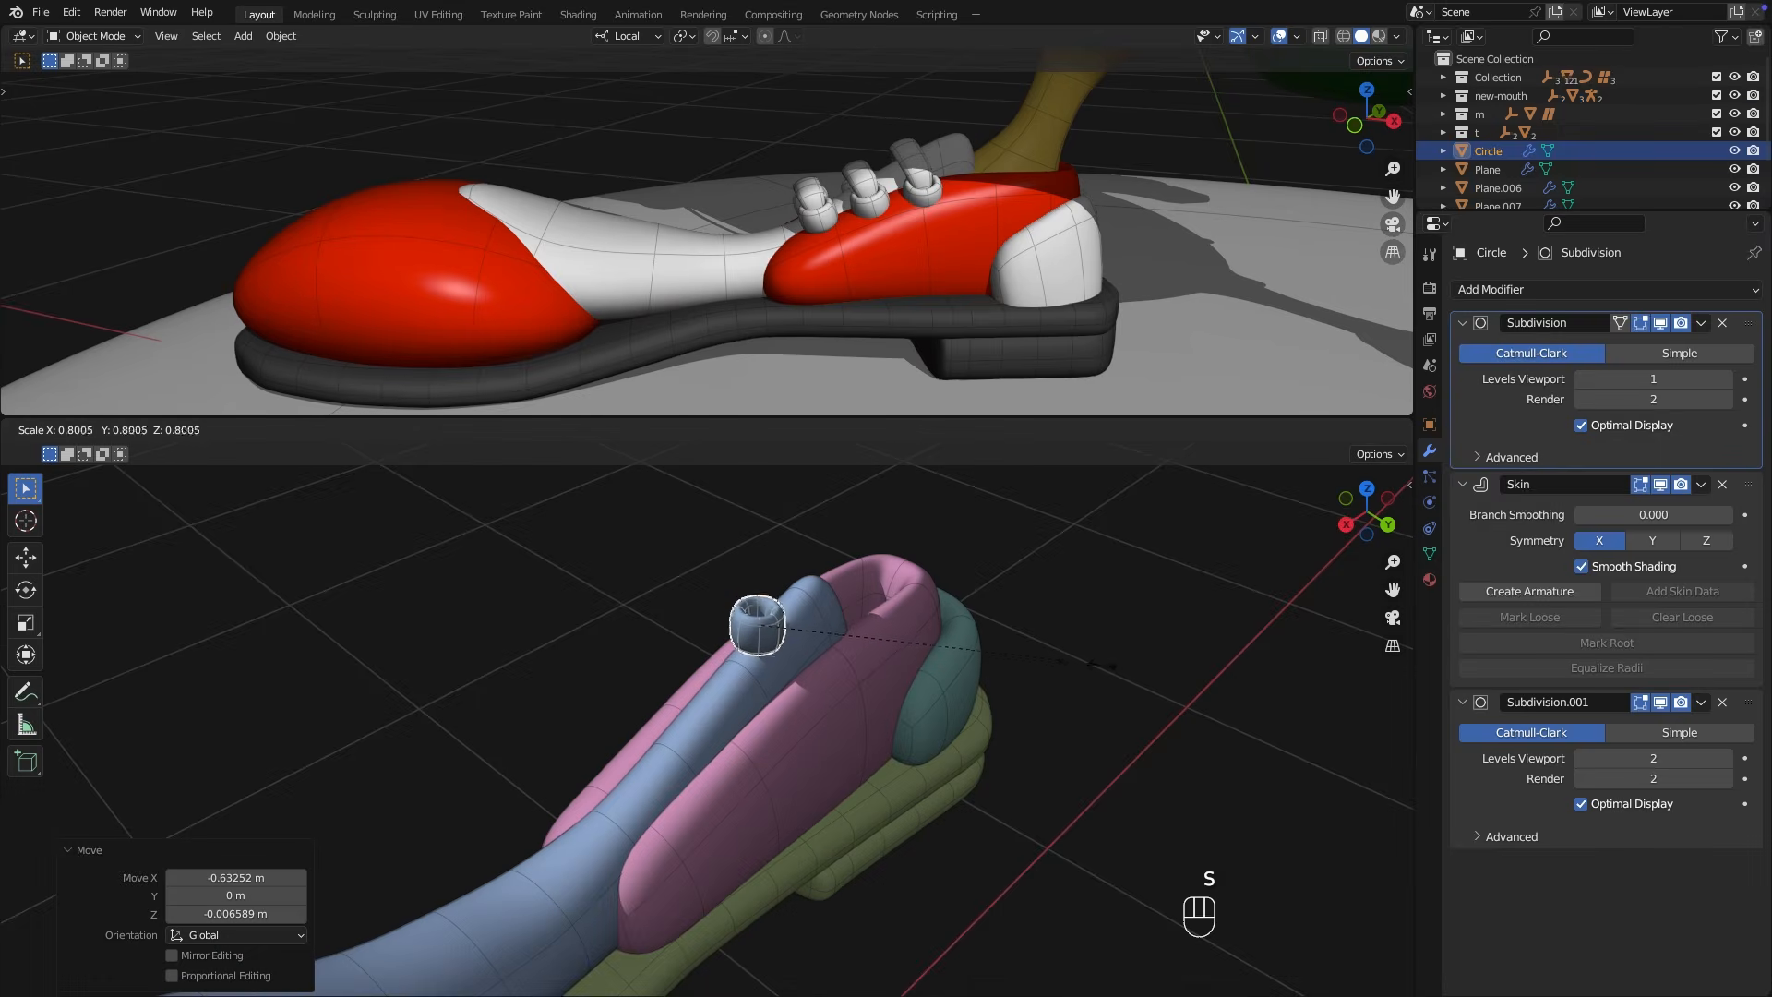
left_click(967, 684)
Place the ring beside the middle piece on one side panel and duplicate it along local Y to the opposite panel.
key("KP_7")
key("g")
left_click(968, 637)
key("g")
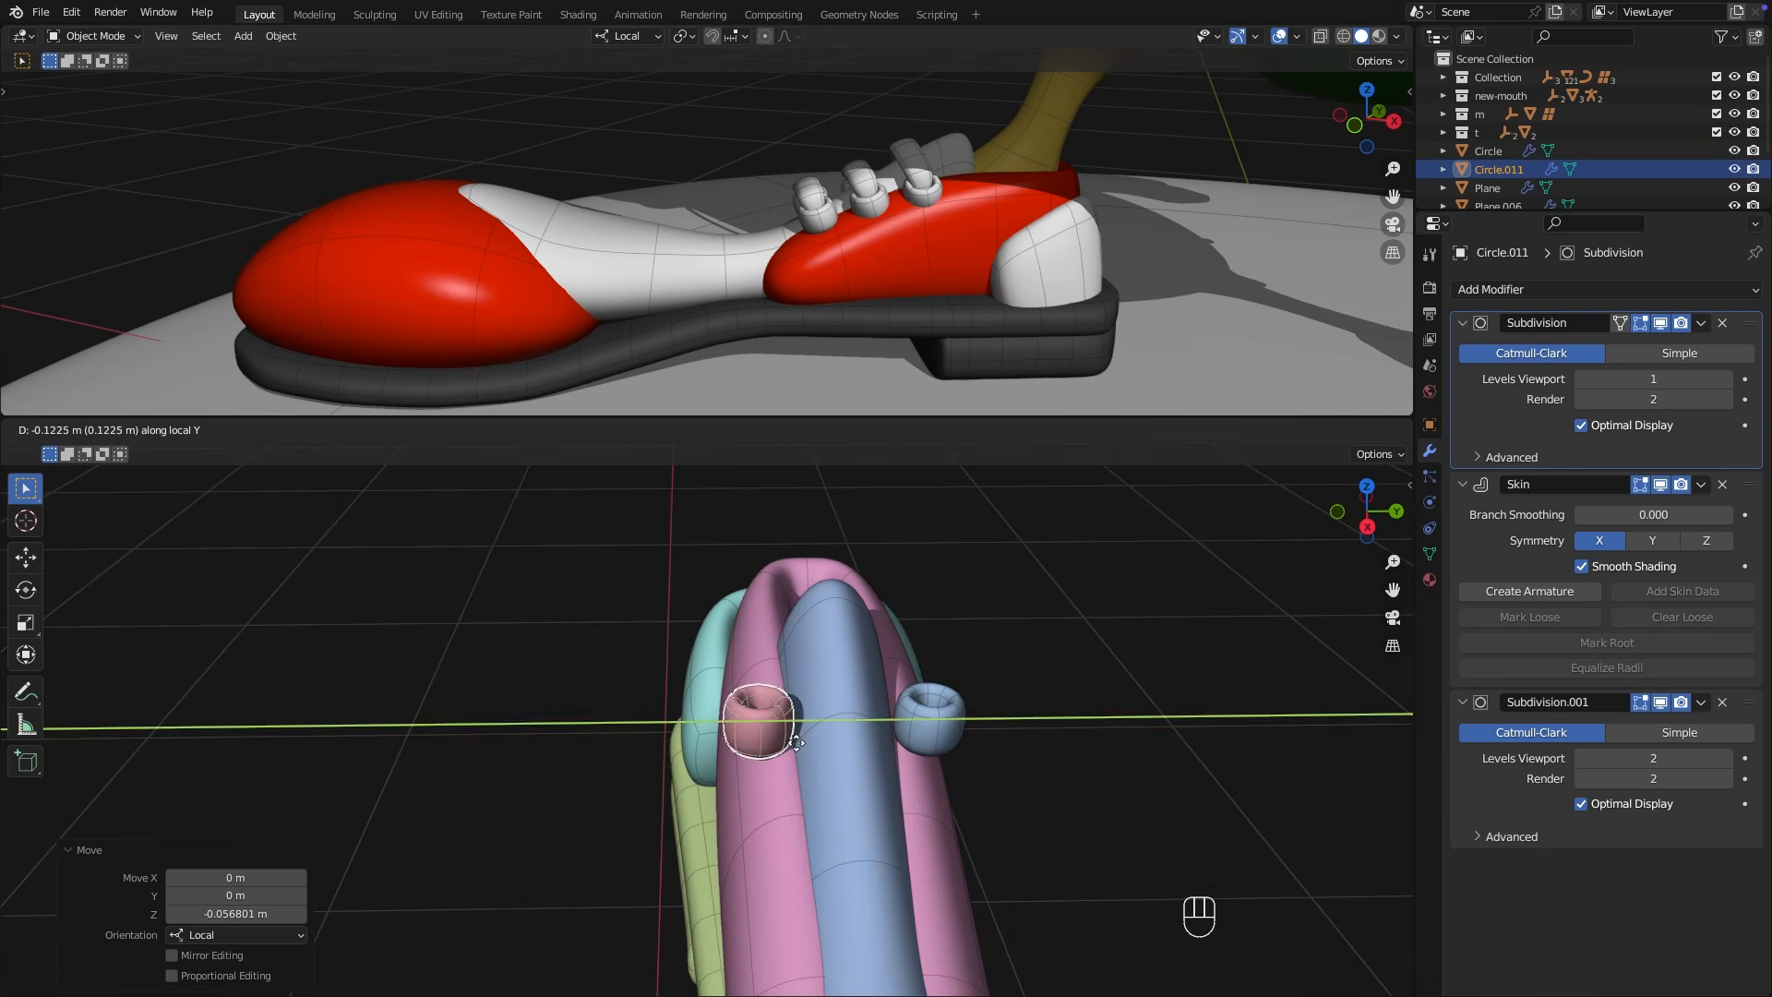
Duplicate the second ring straight up above itself and merge the copy's vertices at center.
key("shift+d")
key("z")
left_click(851, 660)
key("Tab")
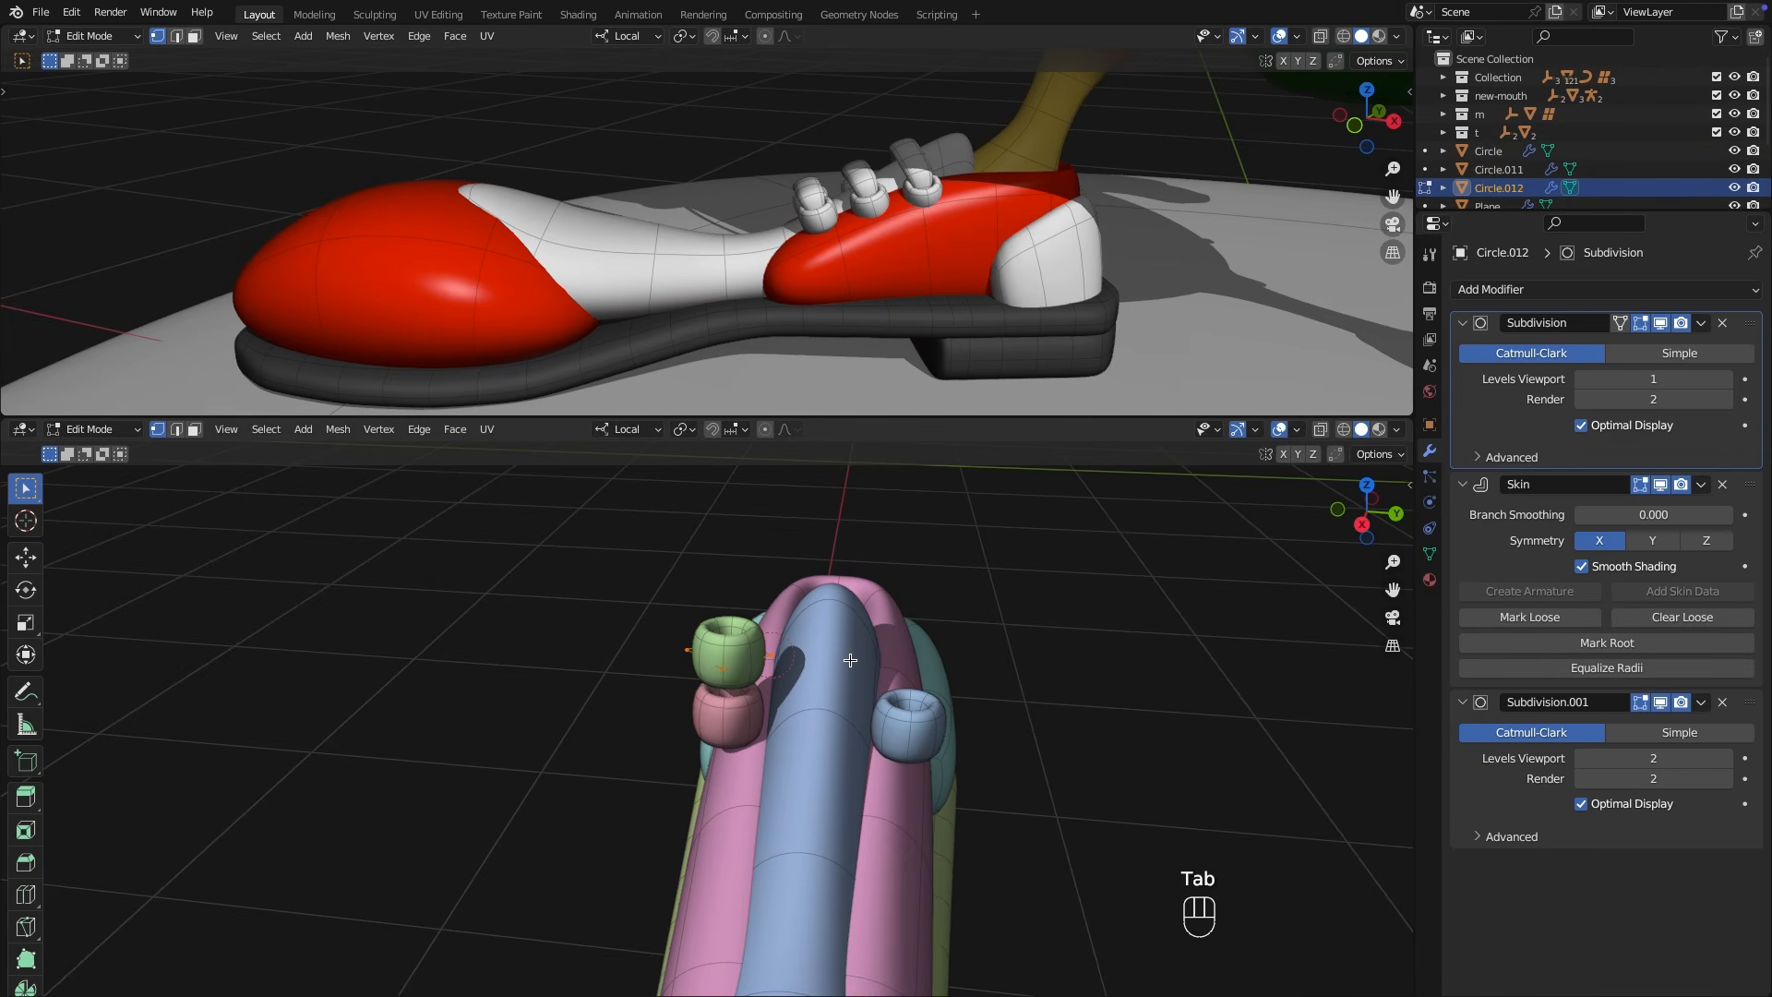
key("m")
left_click(836, 661)
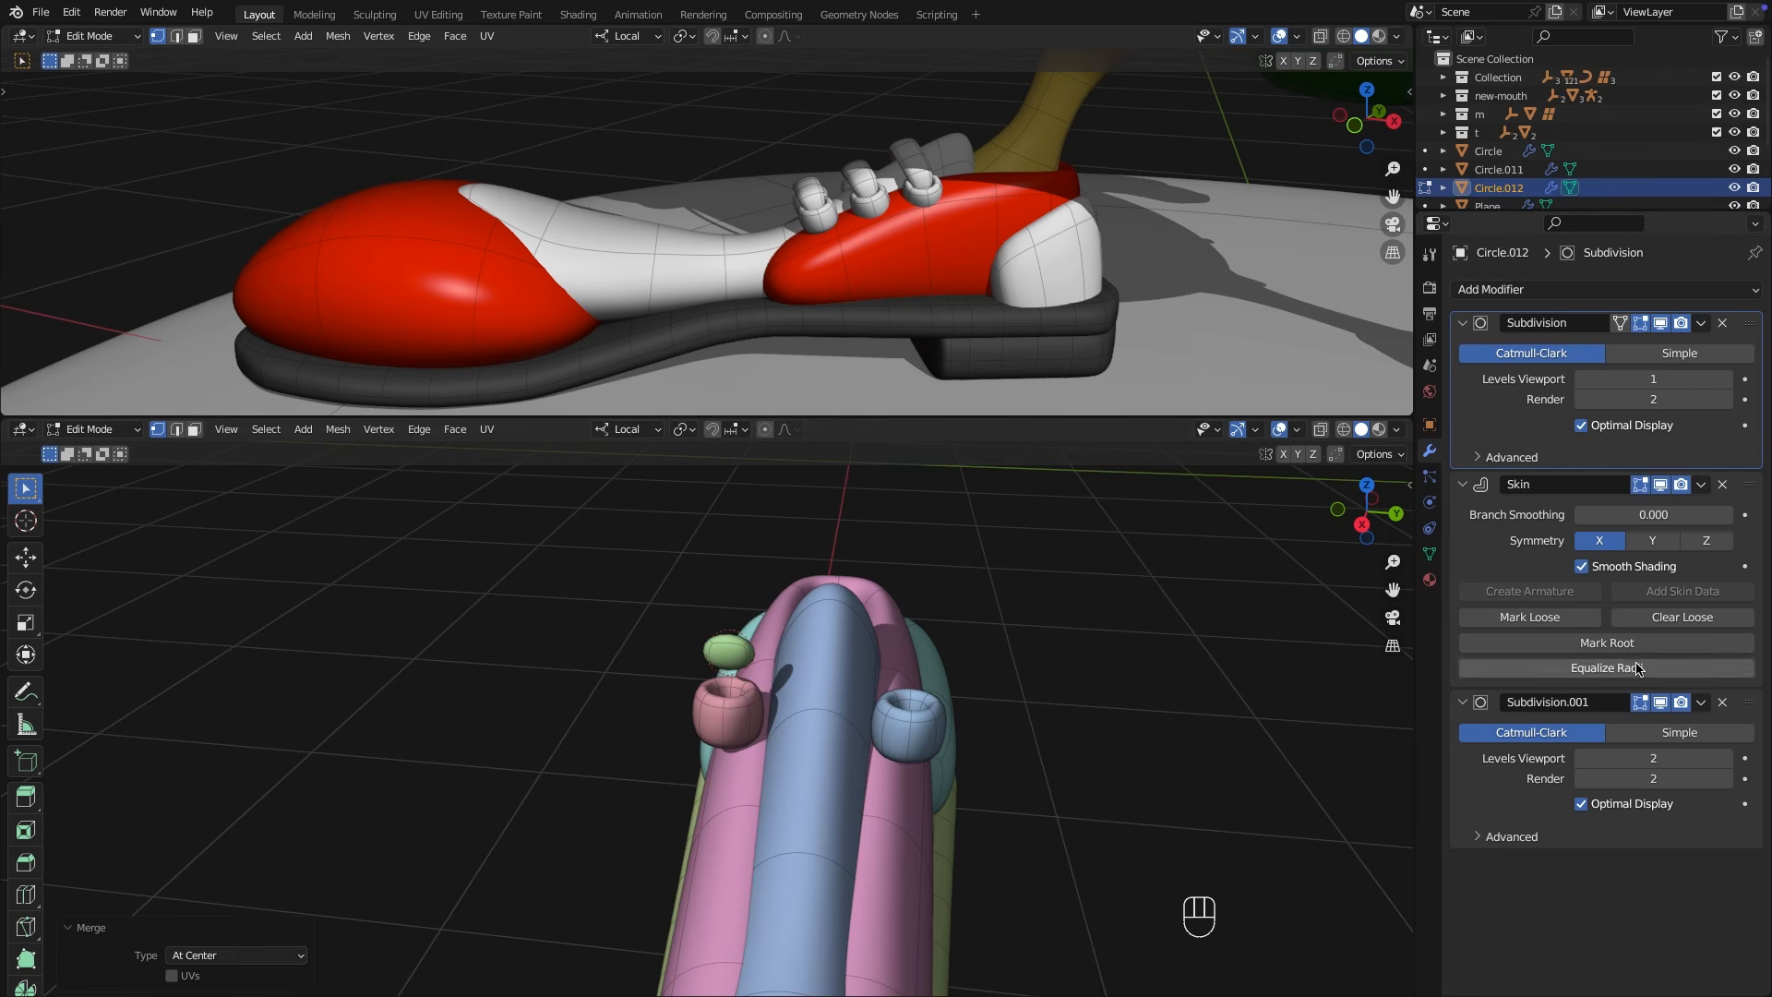
Remove the copy's first Subdivision modifier and extrude its vertex up, about 0.128 m across along Y, and down as a lace.
left_click(1722, 323)
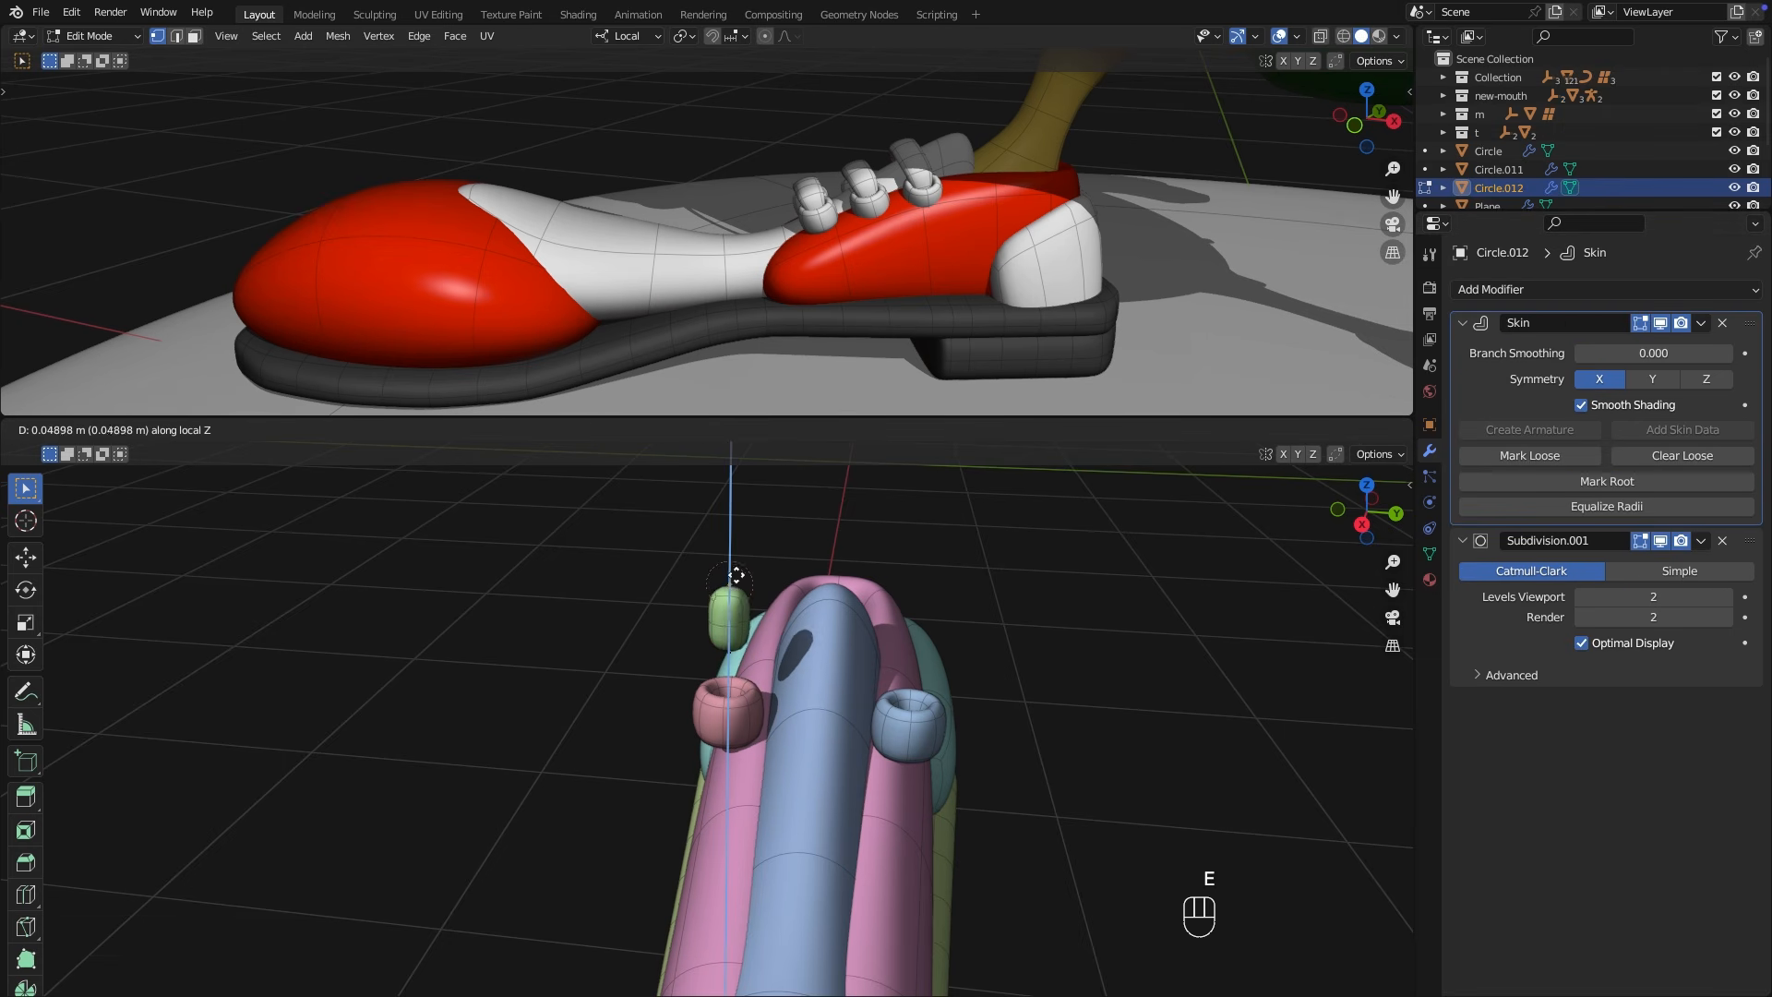
left_click(737, 575)
key("e")
key("y")
left_click(929, 580)
key("e")
key("z")
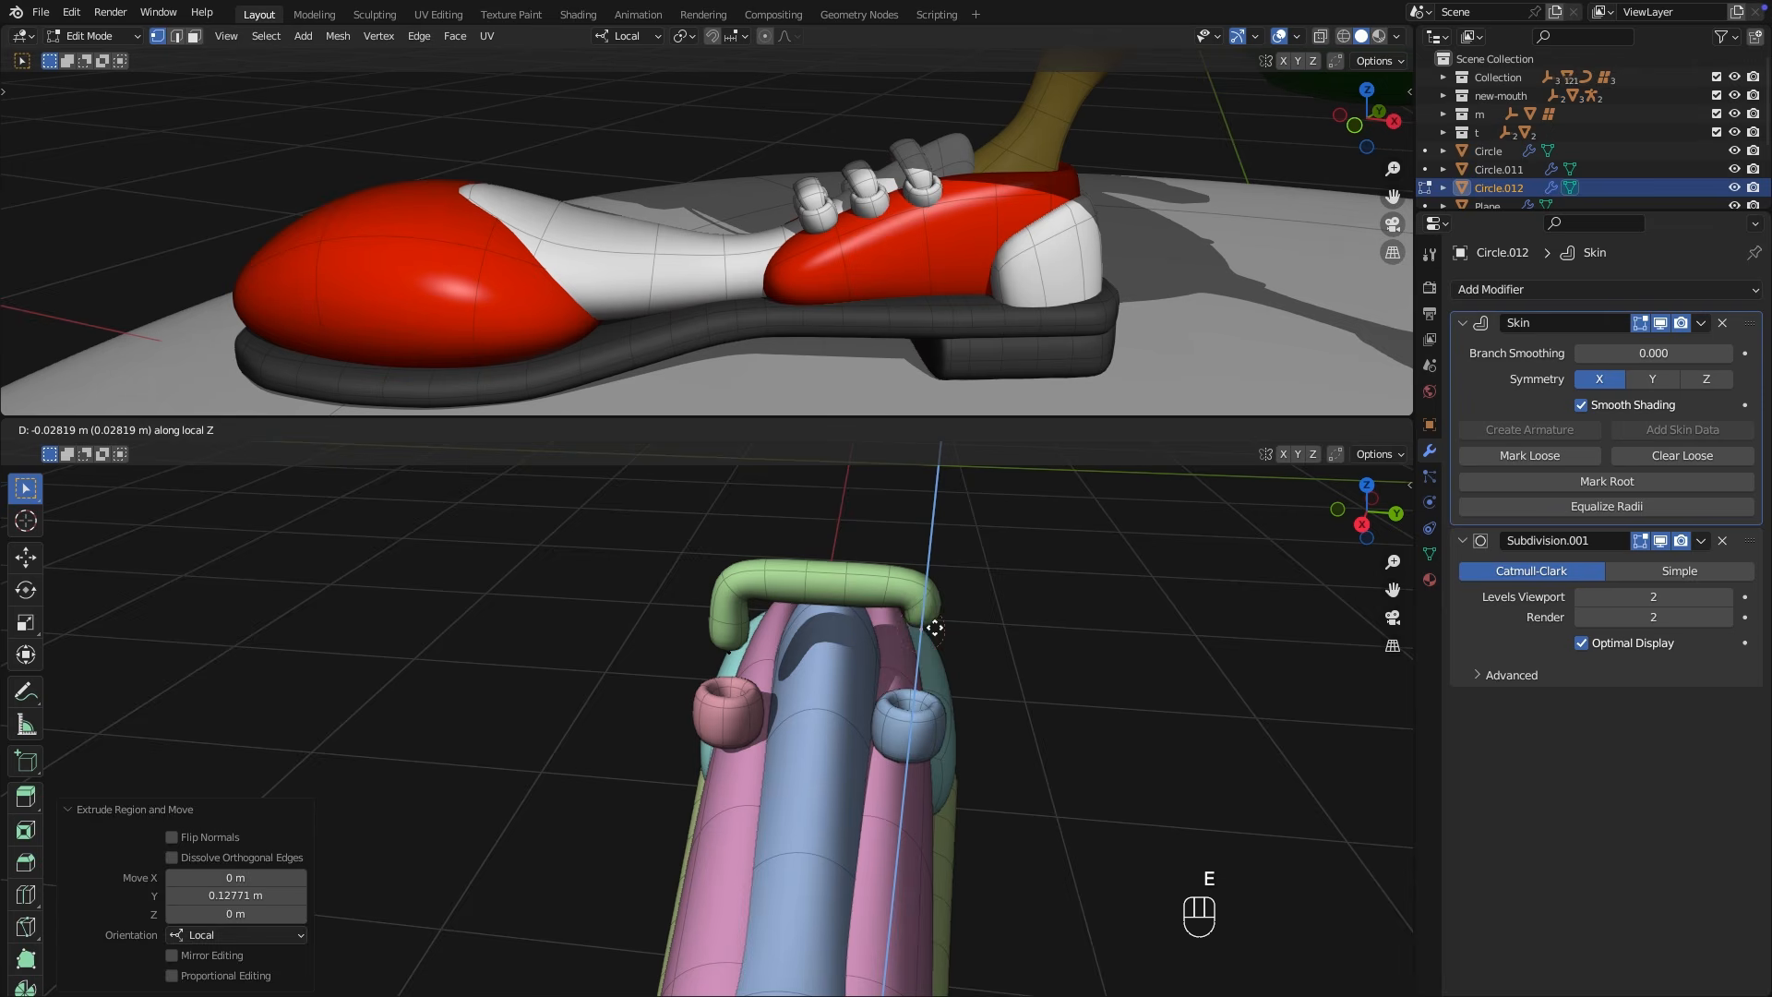
left_click(938, 674)
Select the whole lace and adjust its skin size along local X and Y.
key("a")
key("ctrl+a")
key("x")
middle_click_drag(939, 674, 813, 651)
key("y")
left_click(887, 618)
key("ctrl+a")
key("y")
left_click(832, 684)
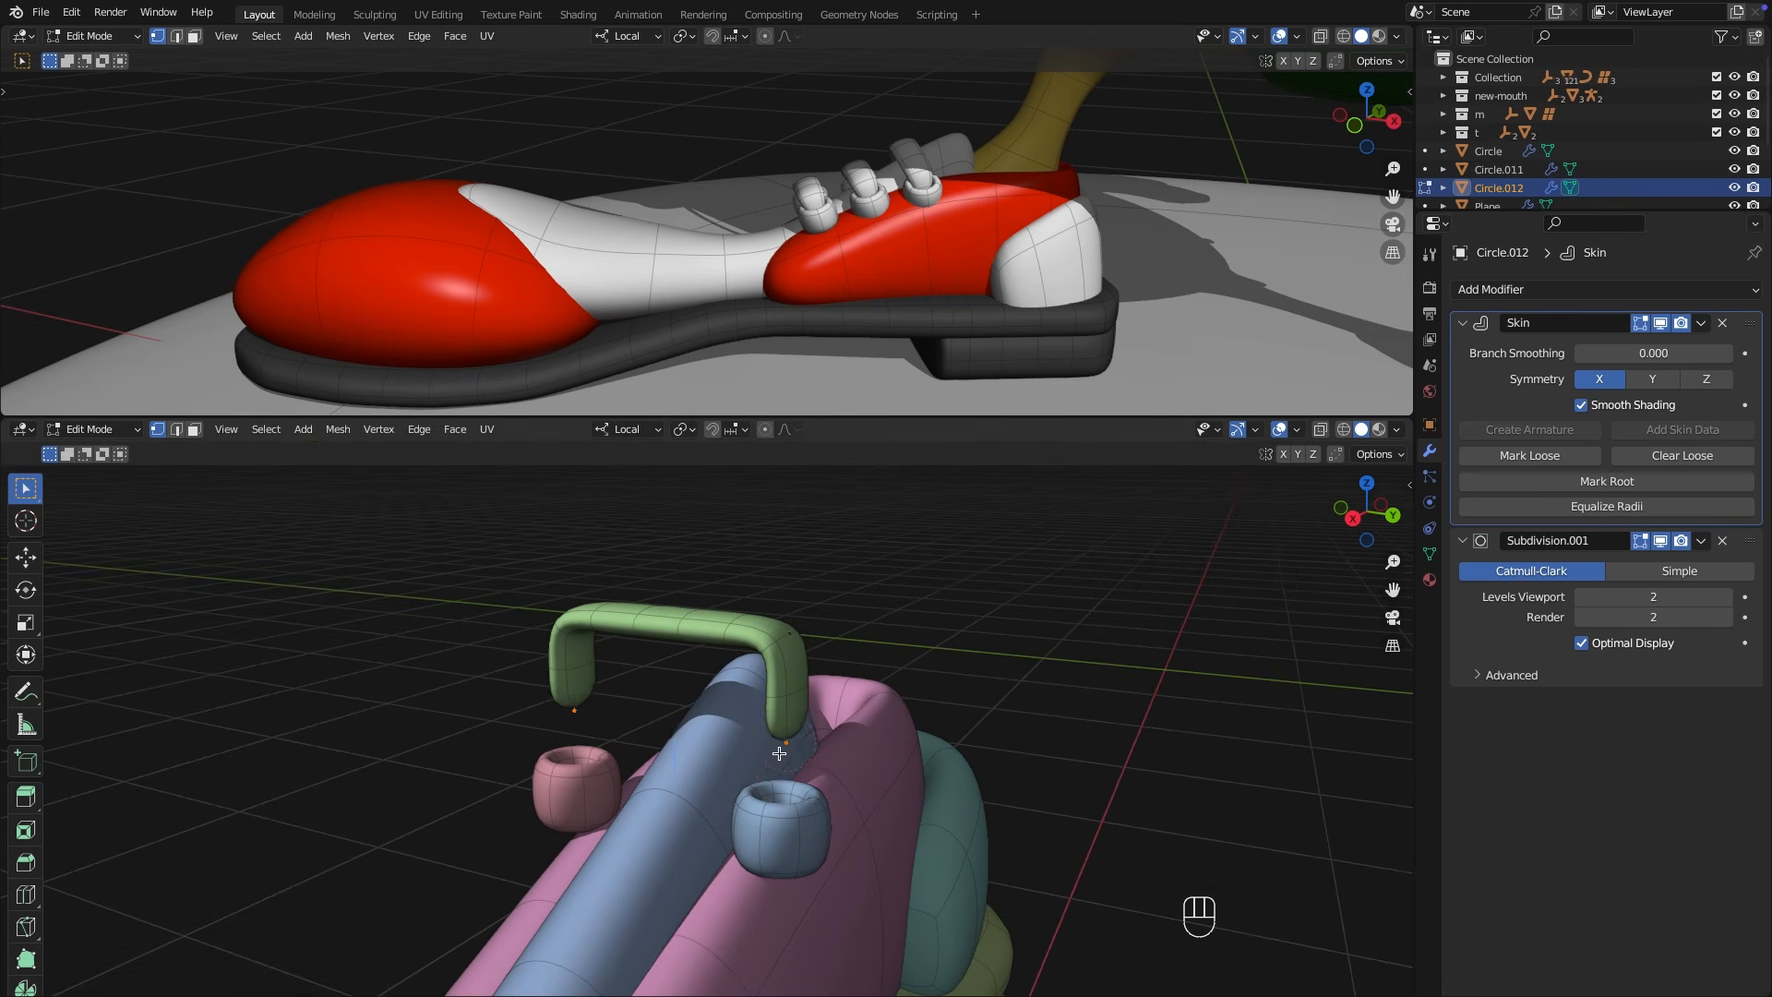
Extrude both lace ends down into the rings and scale their skin to 0.722.
key("e")
key("z")
left_click(785, 805)
middle_click_drag(786, 805, 768, 810)
key("ctrl+a")
left_click(848, 808)
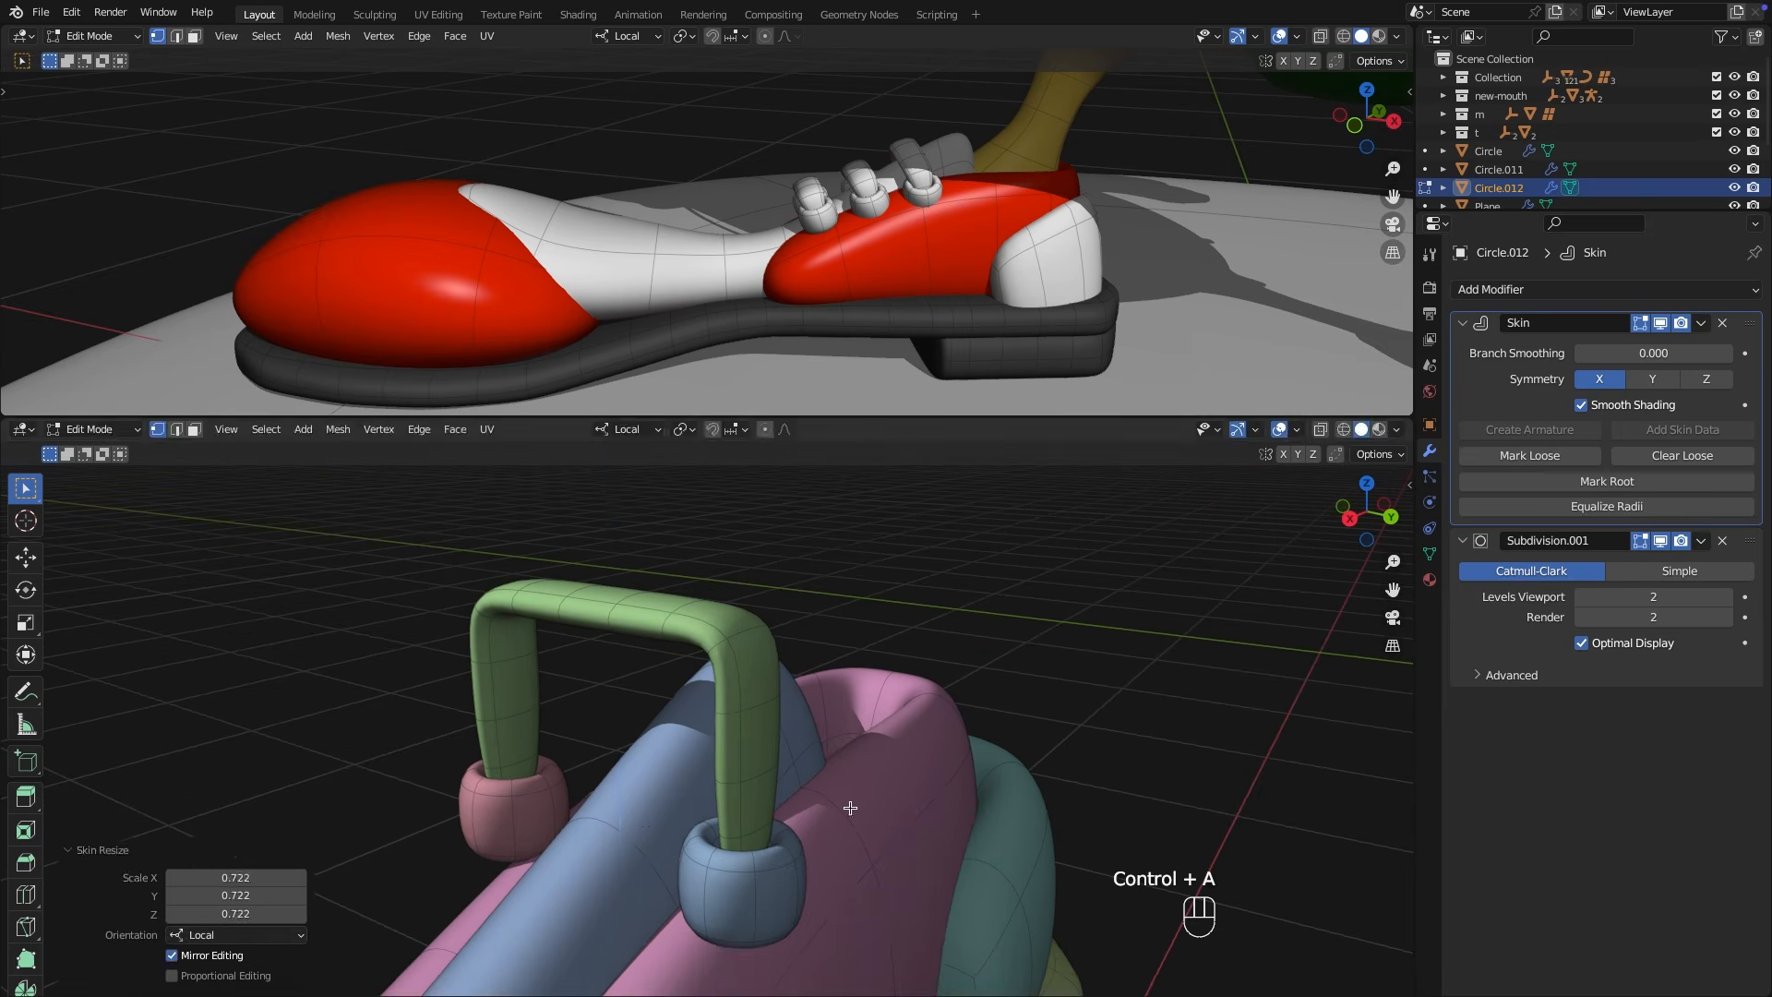
Lower the lace's top section and its two upper corners along Z to form a shallow arch.
left_click(487, 626)
key("g")
key("z")
left_click(873, 775)
key("alt+z")
left_click(650, 692)
left_click_drag(479, 639, 581, 733)
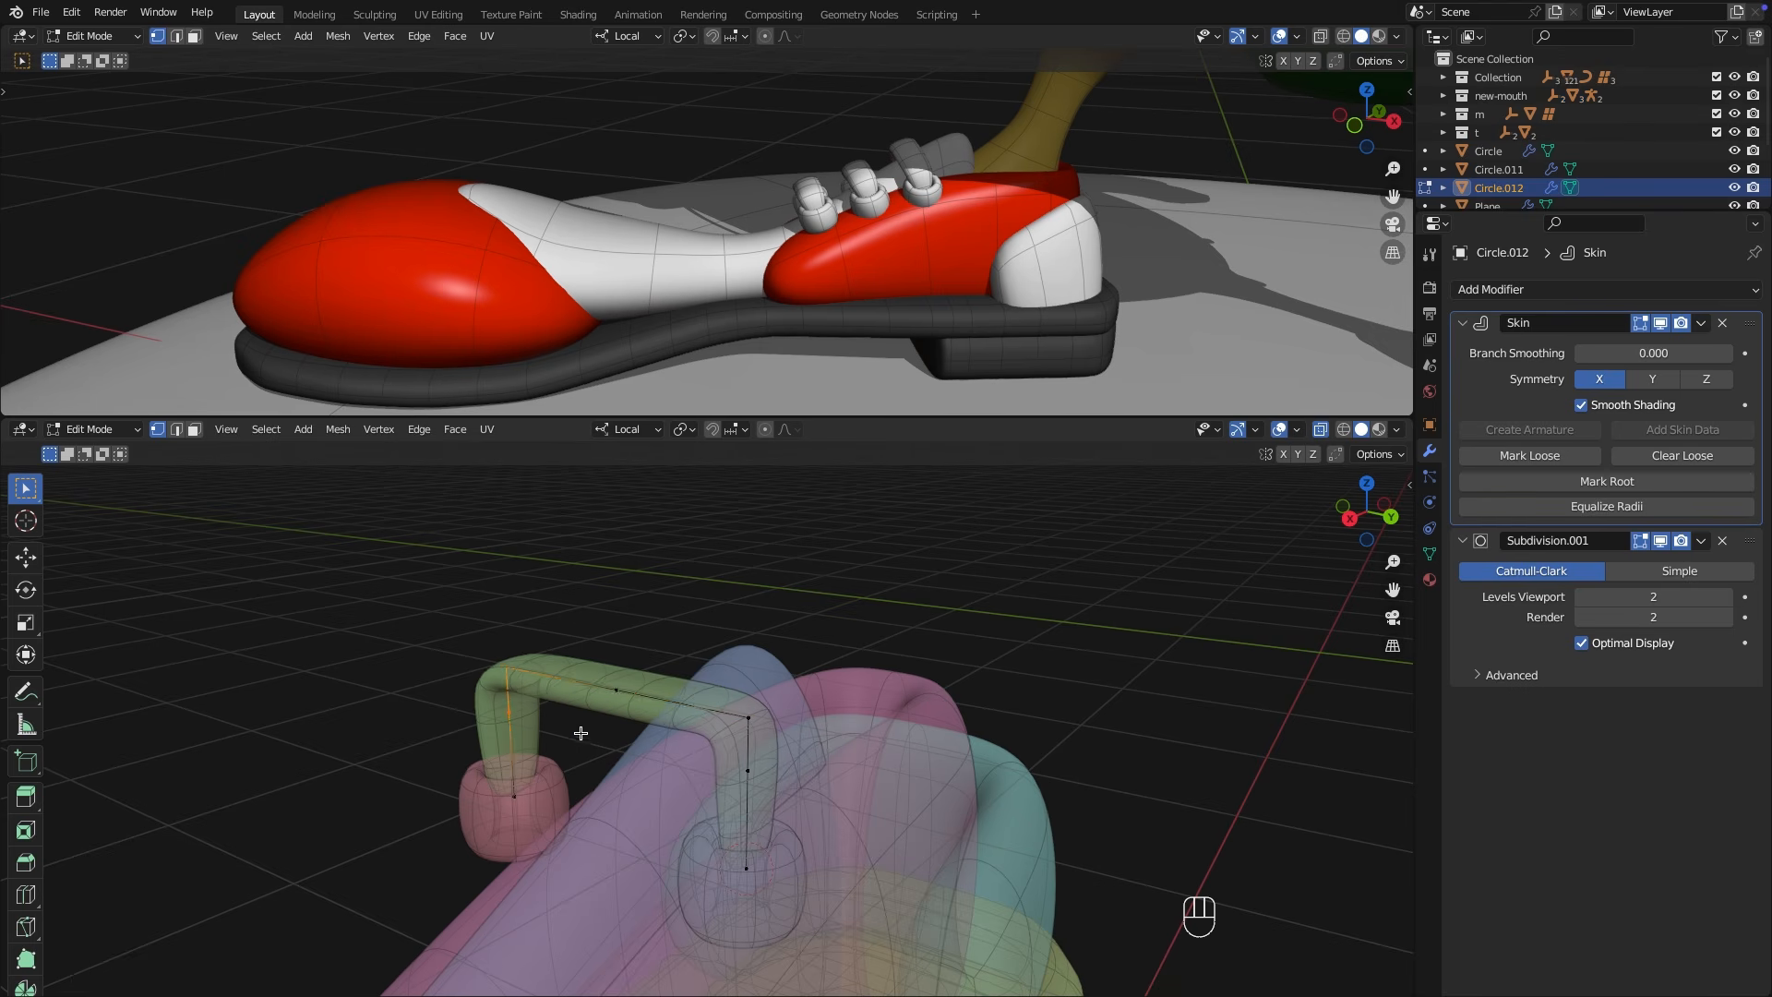
left_click_drag(818, 788, 818, 788, "shift")
key("g")
key("z")
left_click(830, 824)
Rotate the lace and both rings by 19.2° in side view to follow the middle piece's slope, and lower them along local Z.
key("Tab")
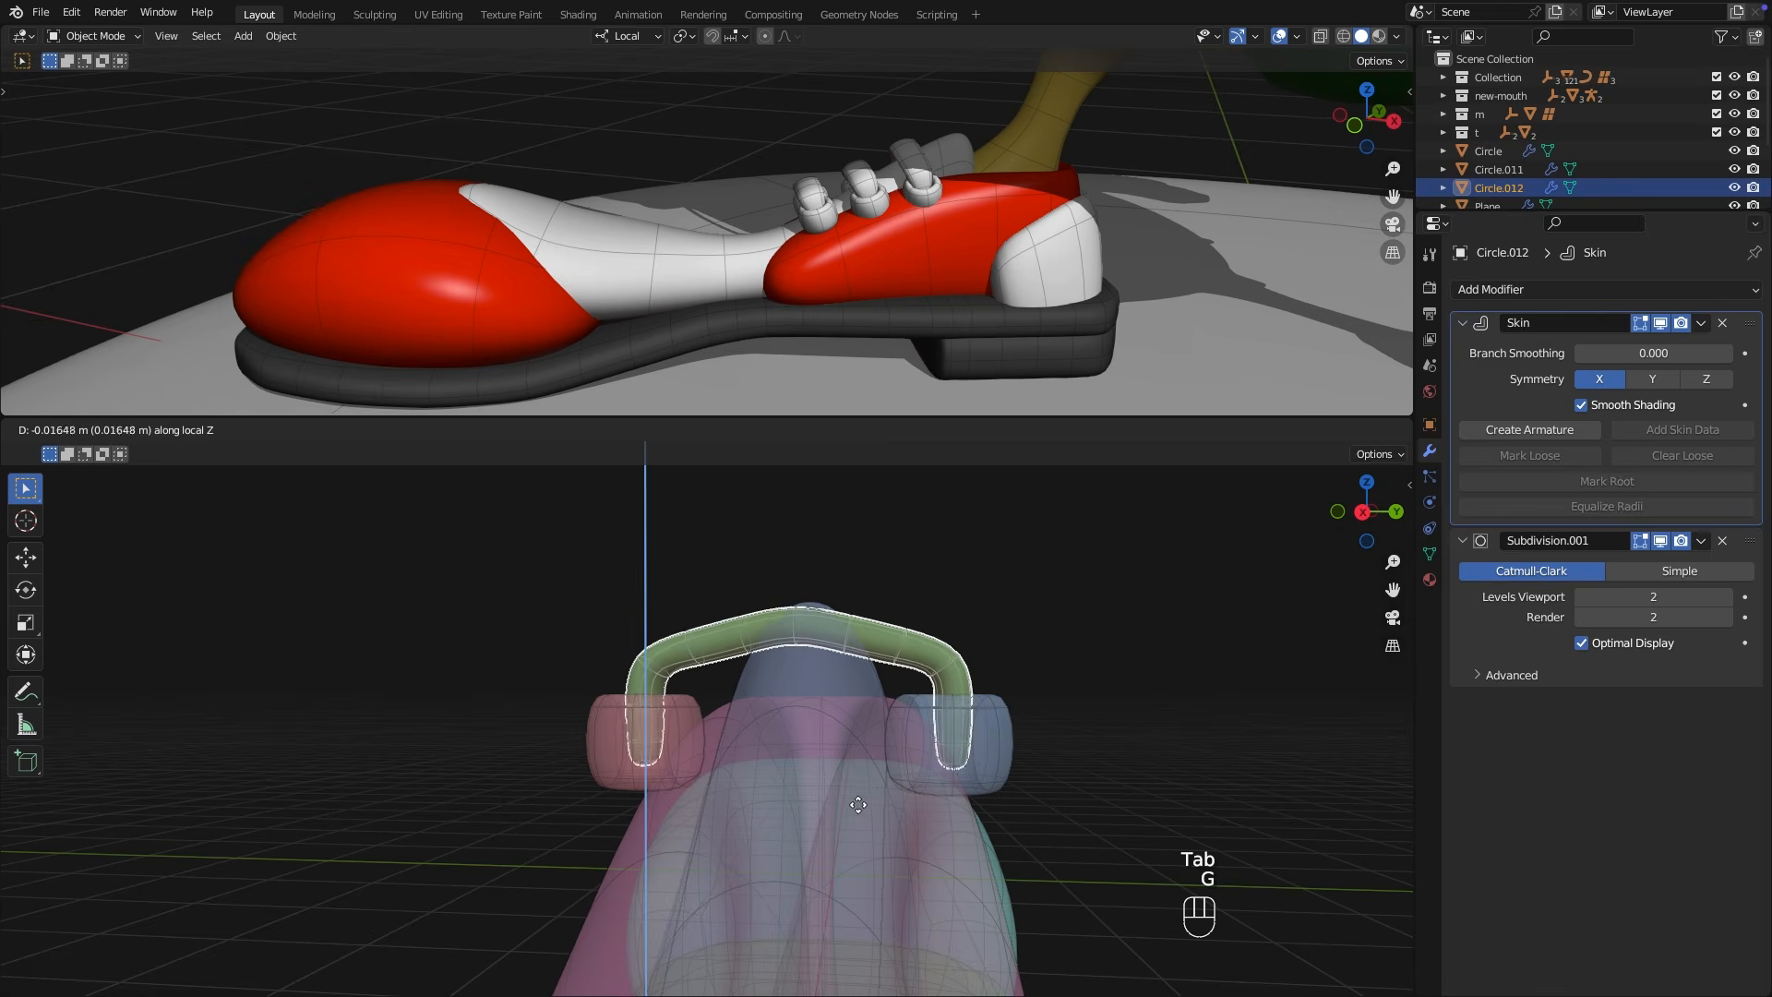
key("r")
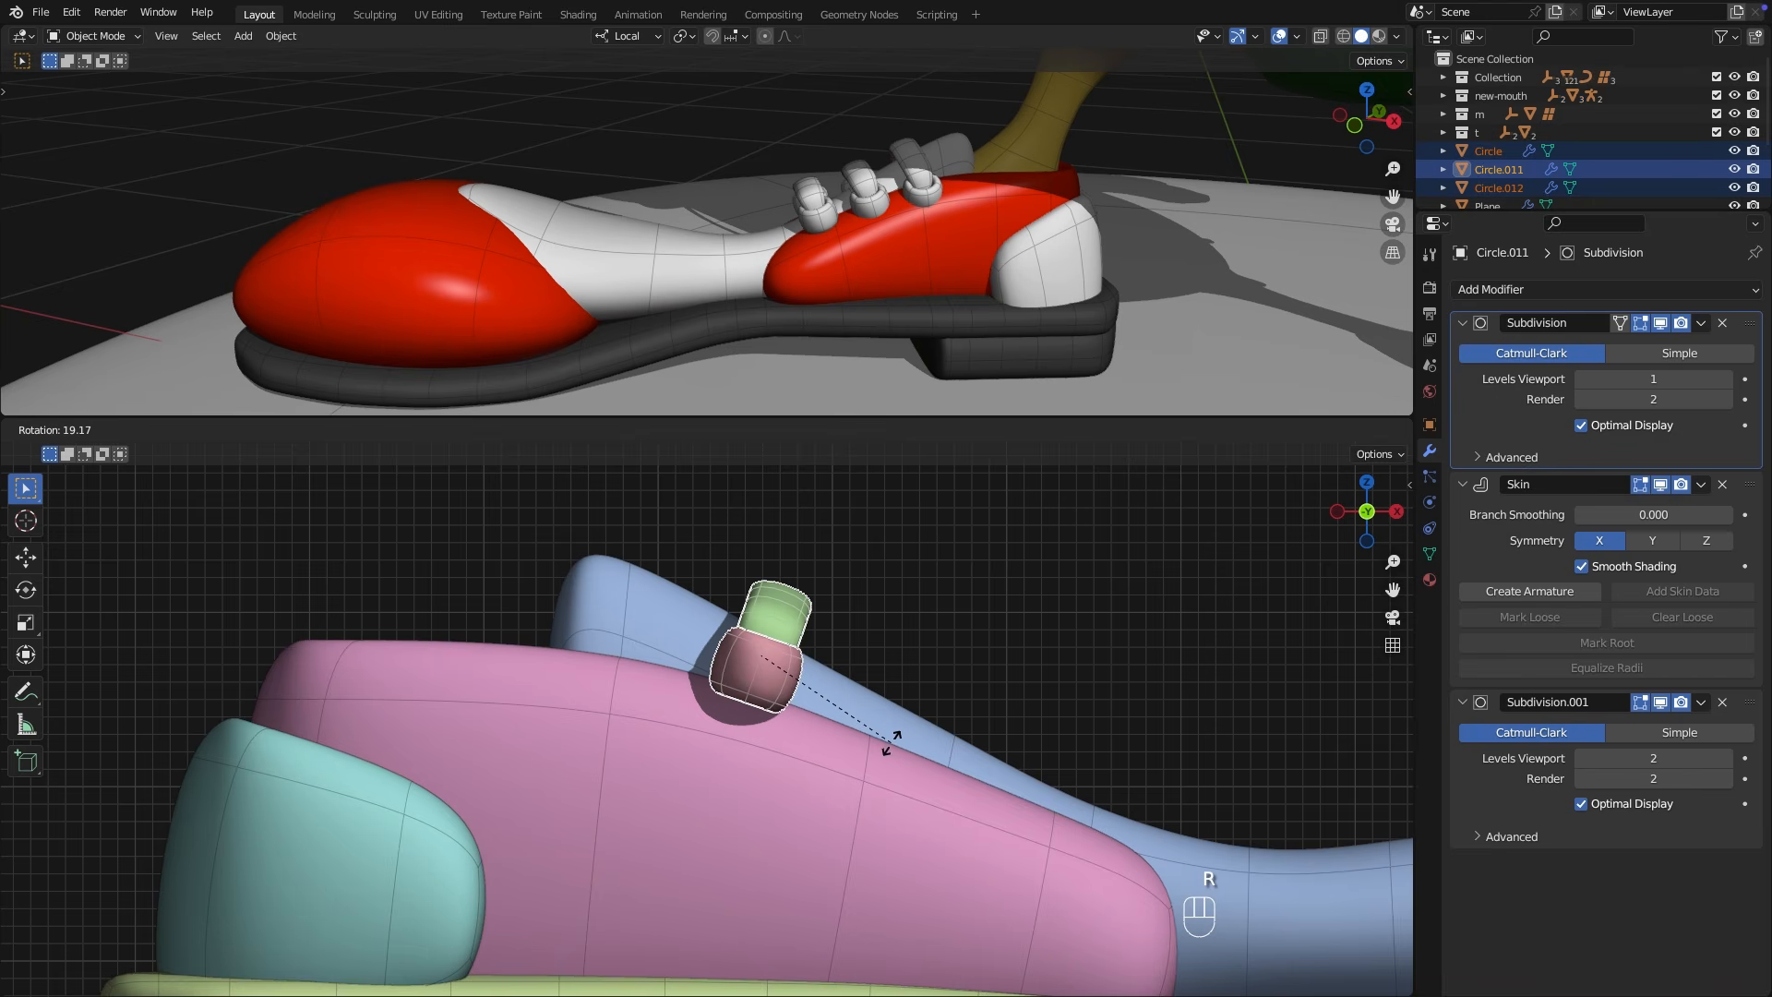
left_click(893, 613)
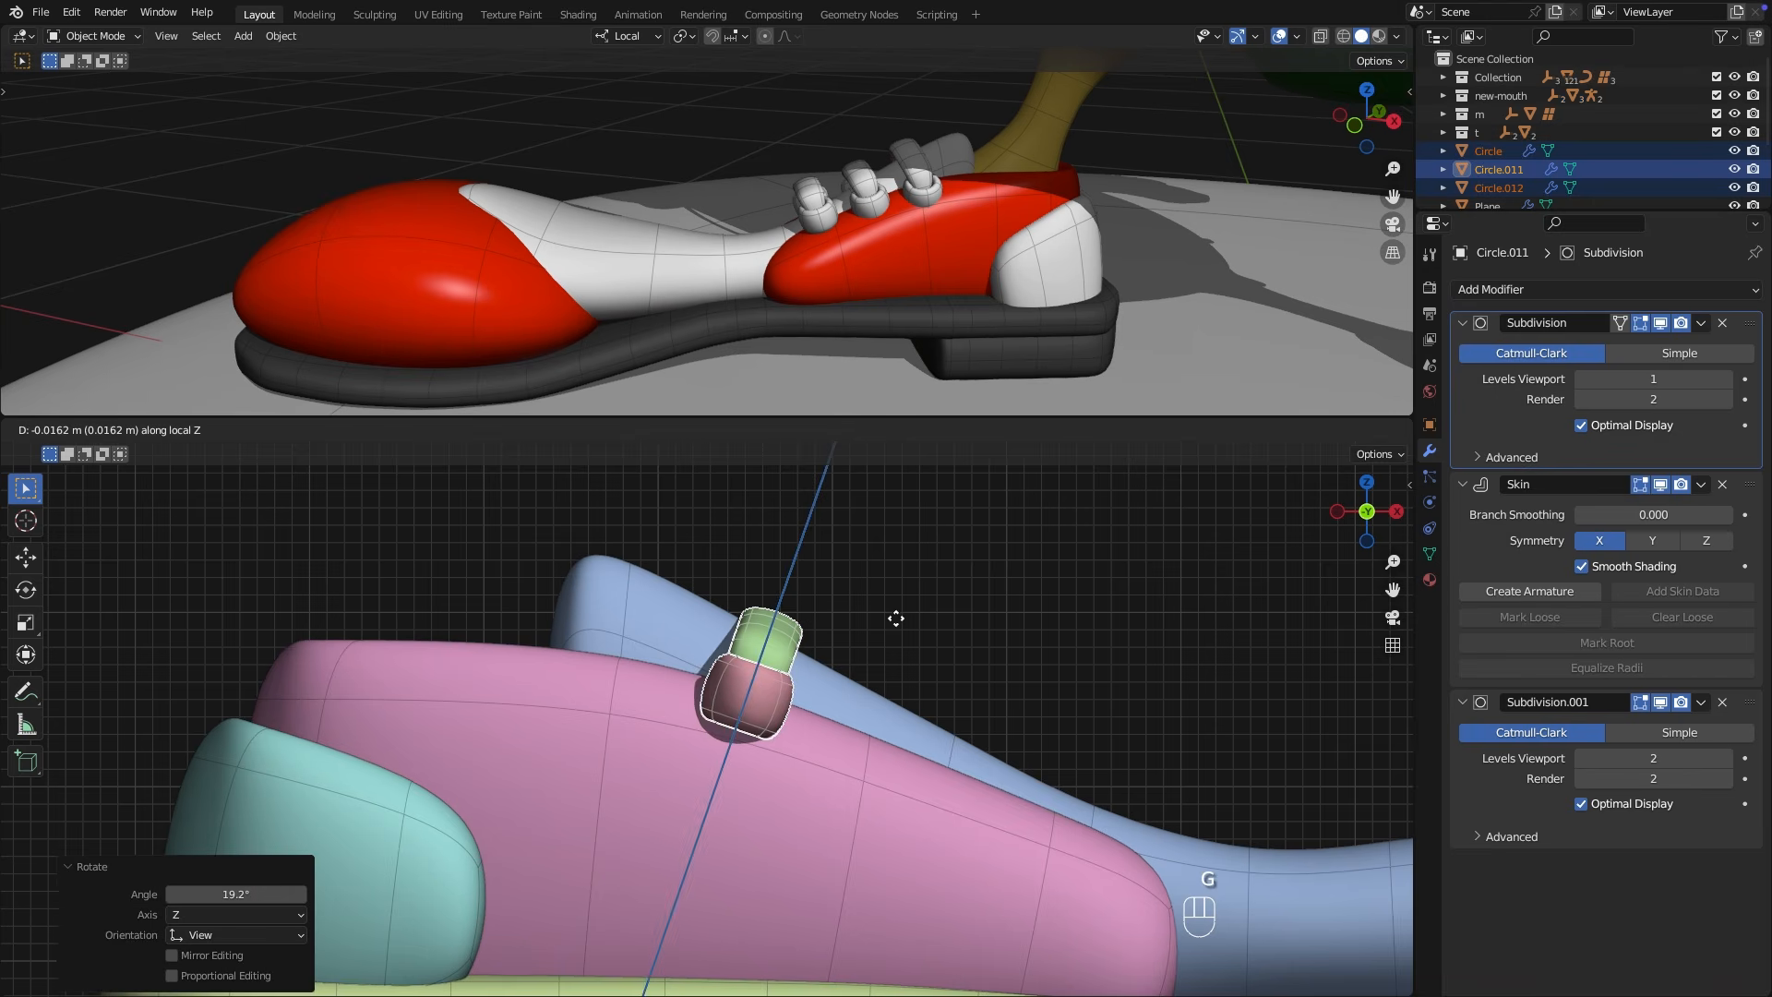
Widen the lace mesh along global Y to line up with the rings and nudge the lace into place in side view.
key("s")
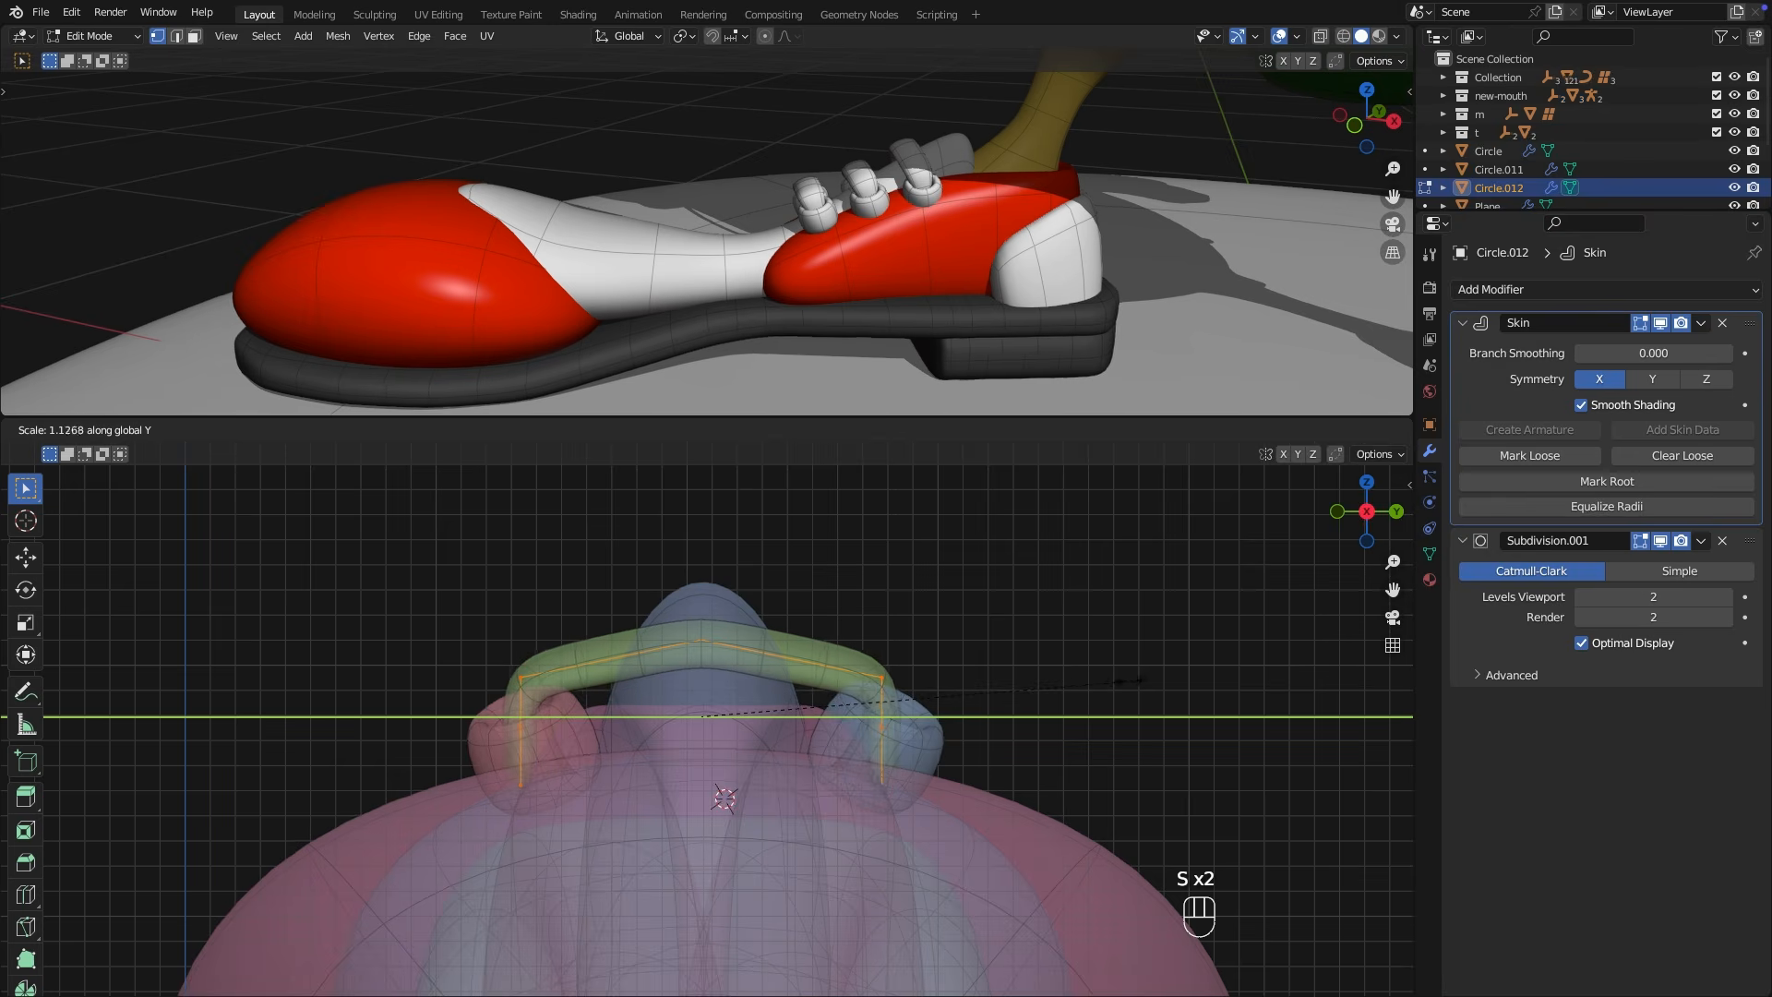
left_click(725, 799)
key("KP_1")
key("Tab")
key("g")
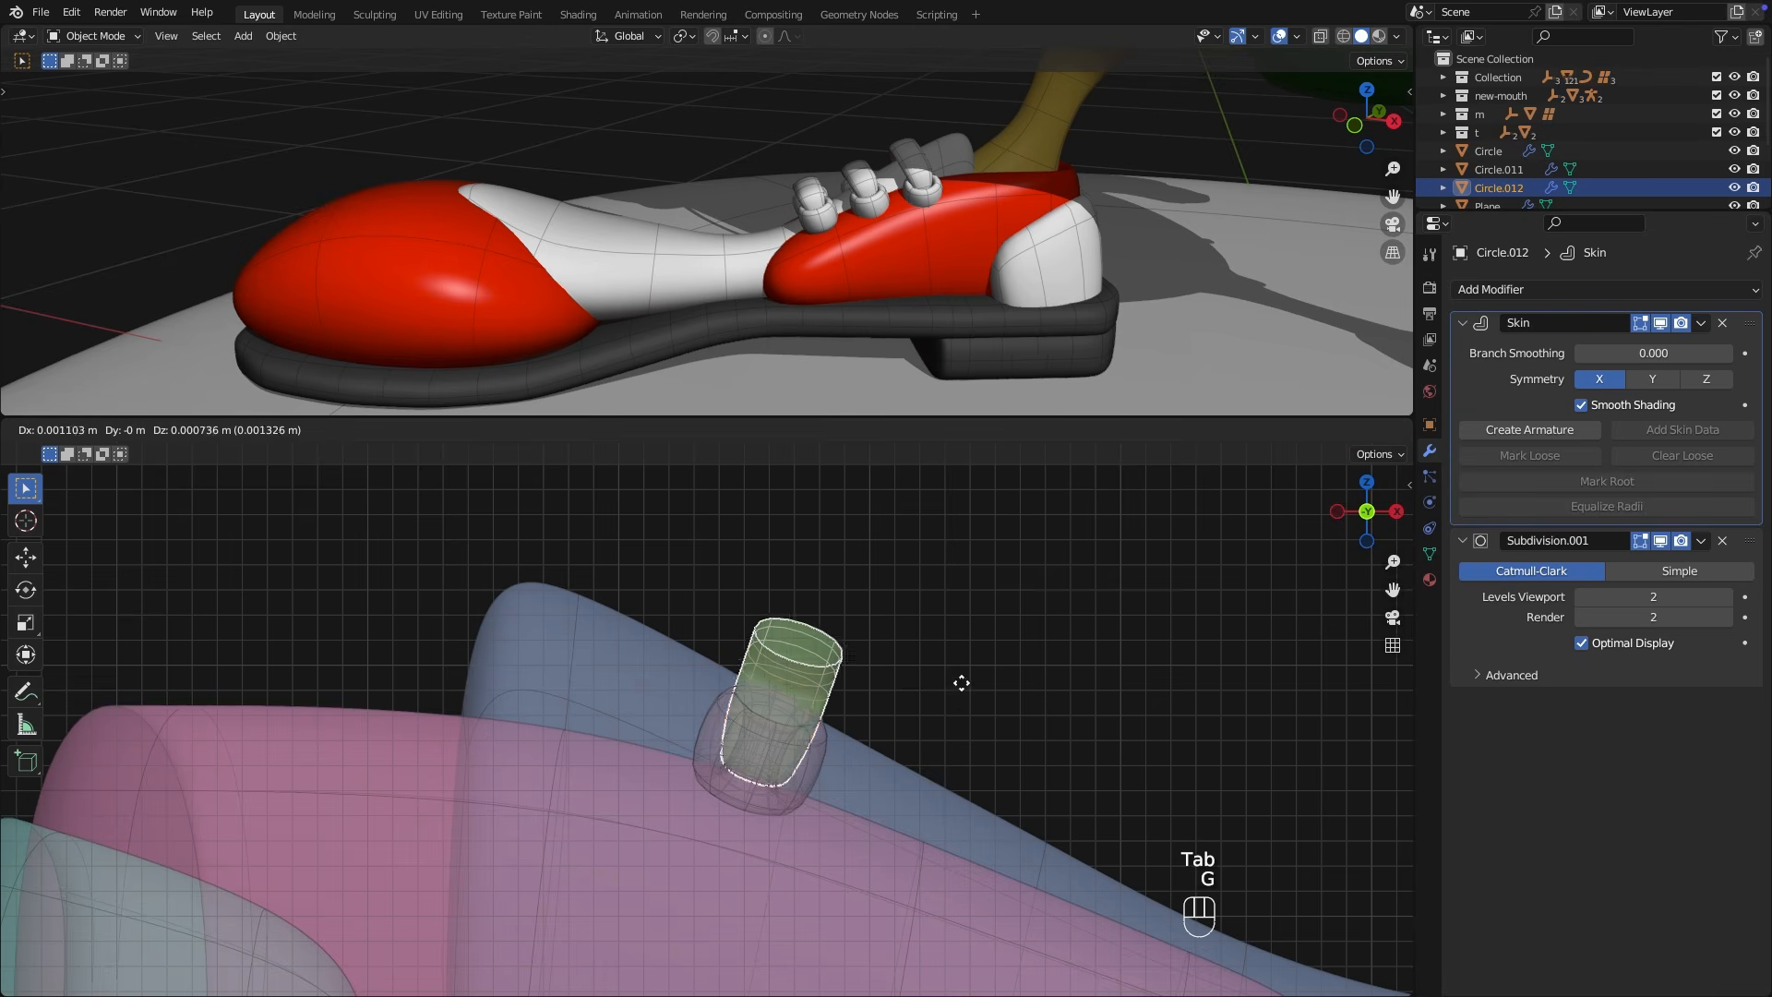
Duplicate the lace with its two rings twice, placing the copies down the slope of the middle piece.
key("shift+d")
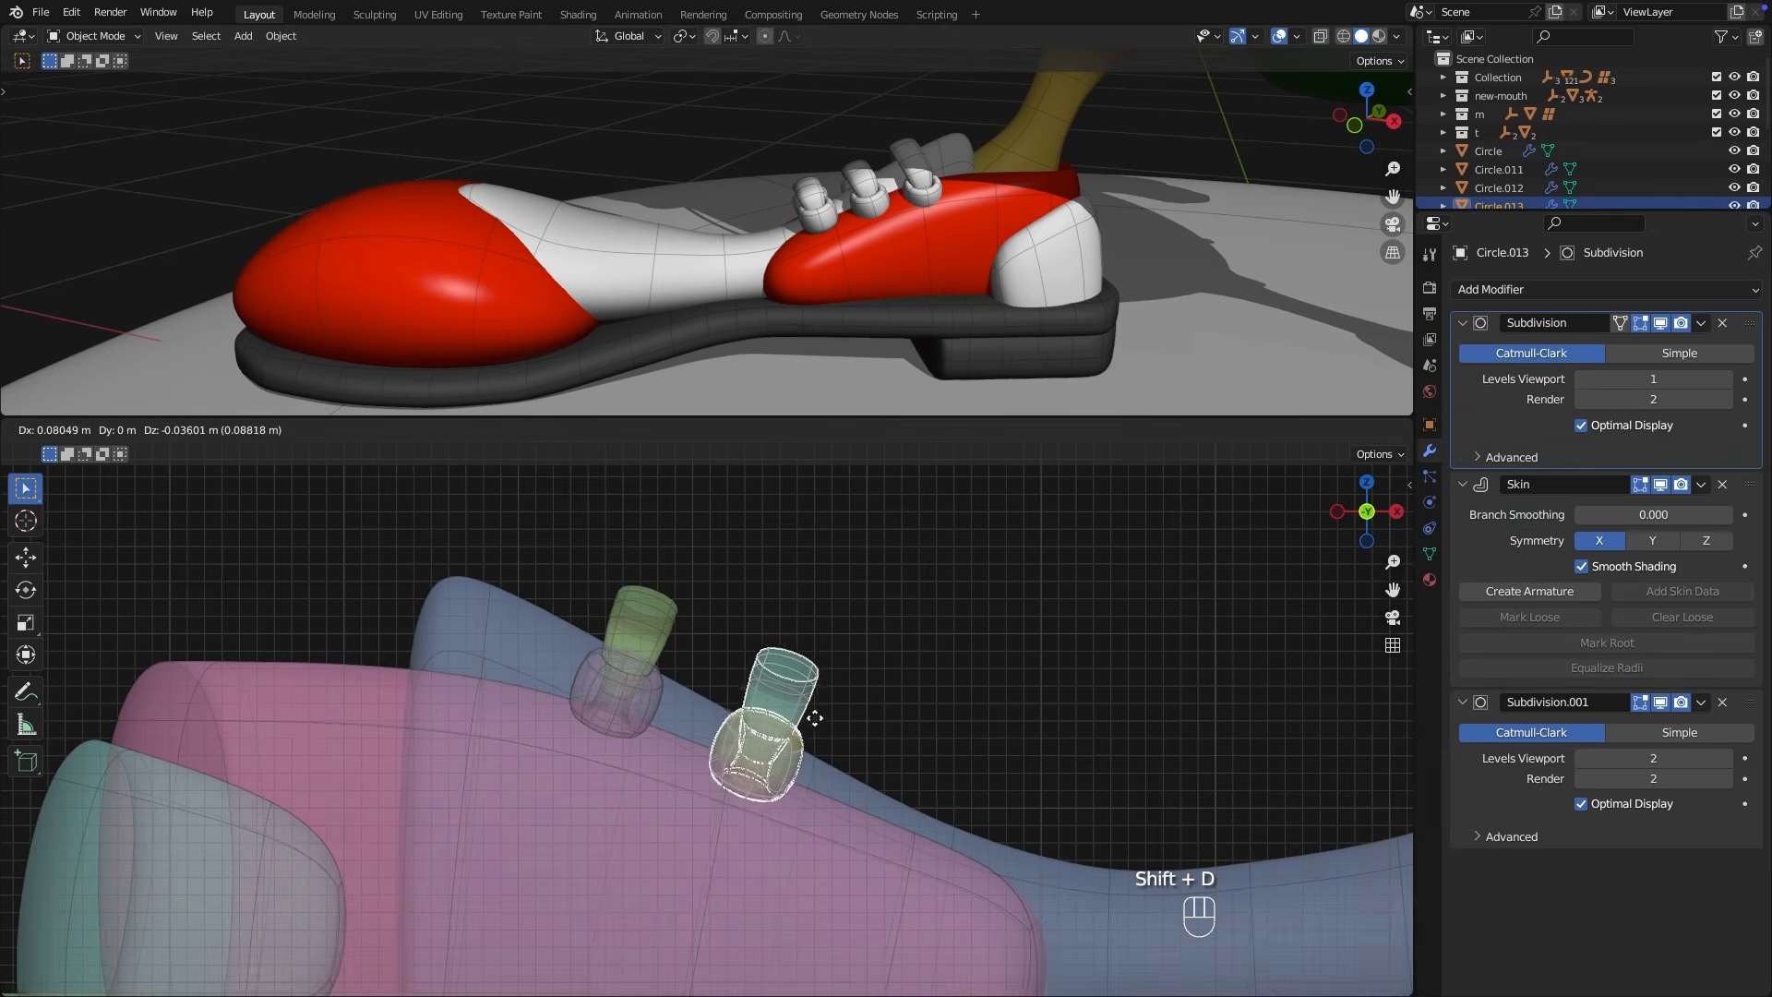
left_click(804, 727)
key("shift+d")
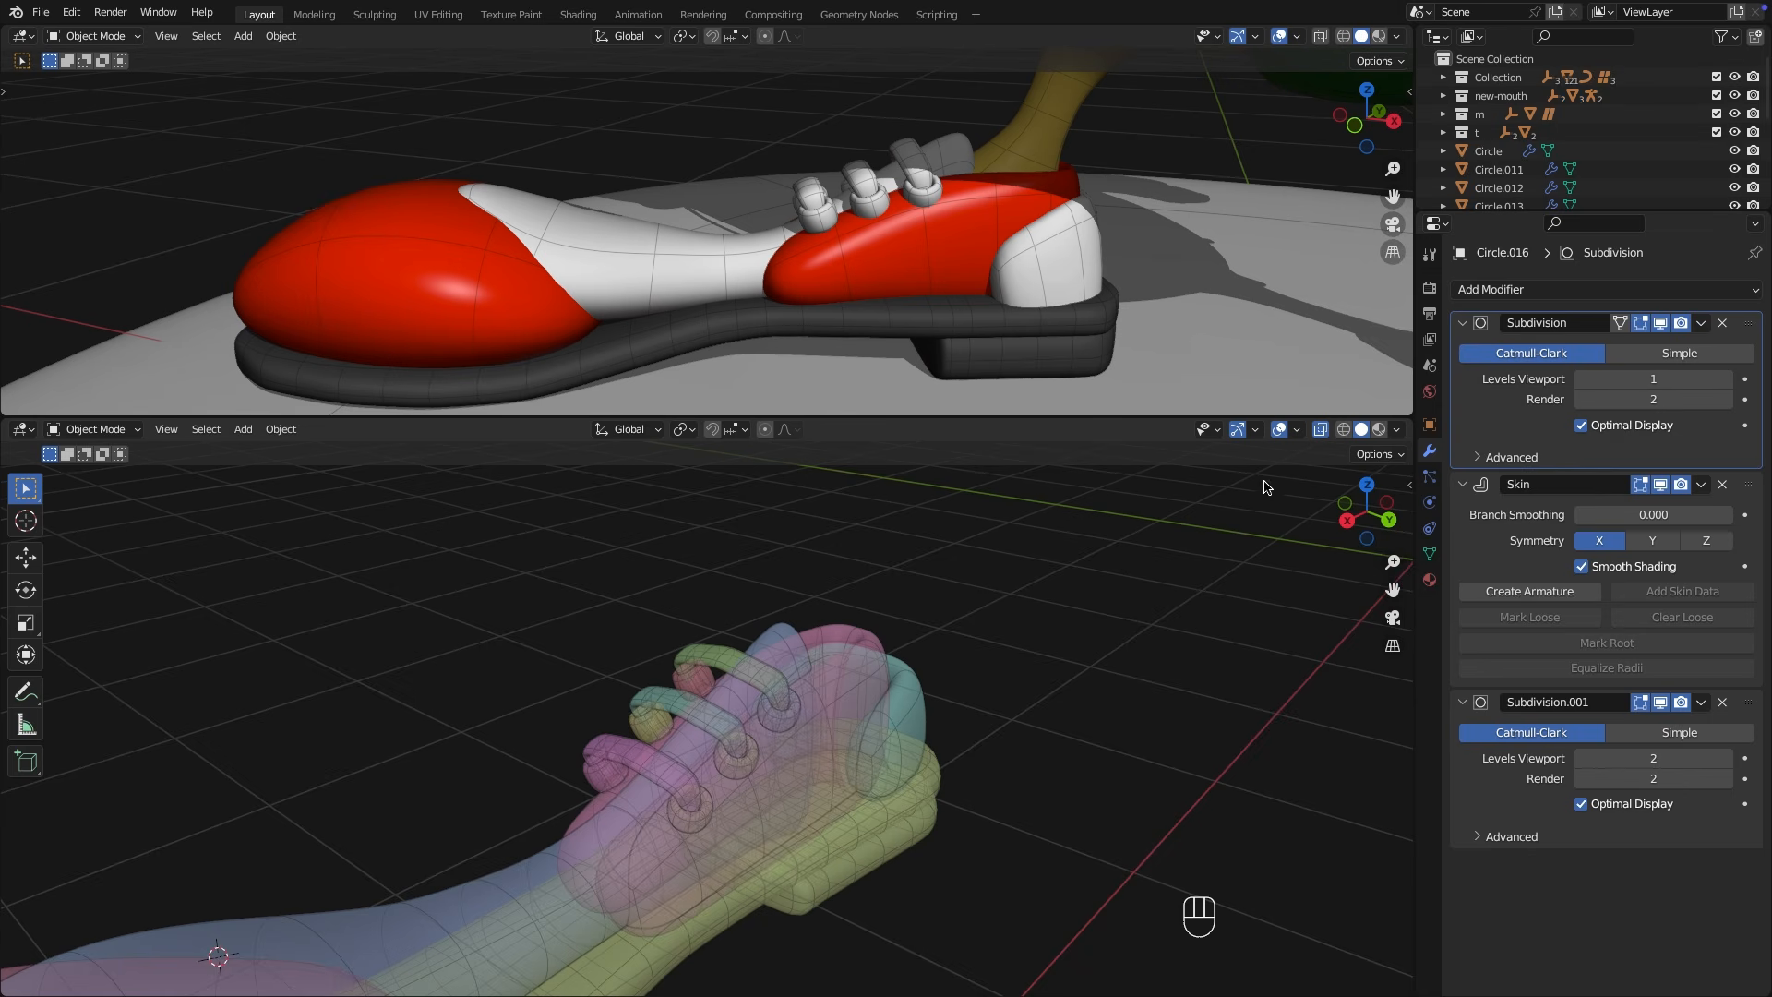
middle_click_drag(941, 774, 997, 723)
middle_click_drag(997, 724, 1023, 725)
Bevel the top middle vertices of all three laces together in Edit Mode.
key("Tab")
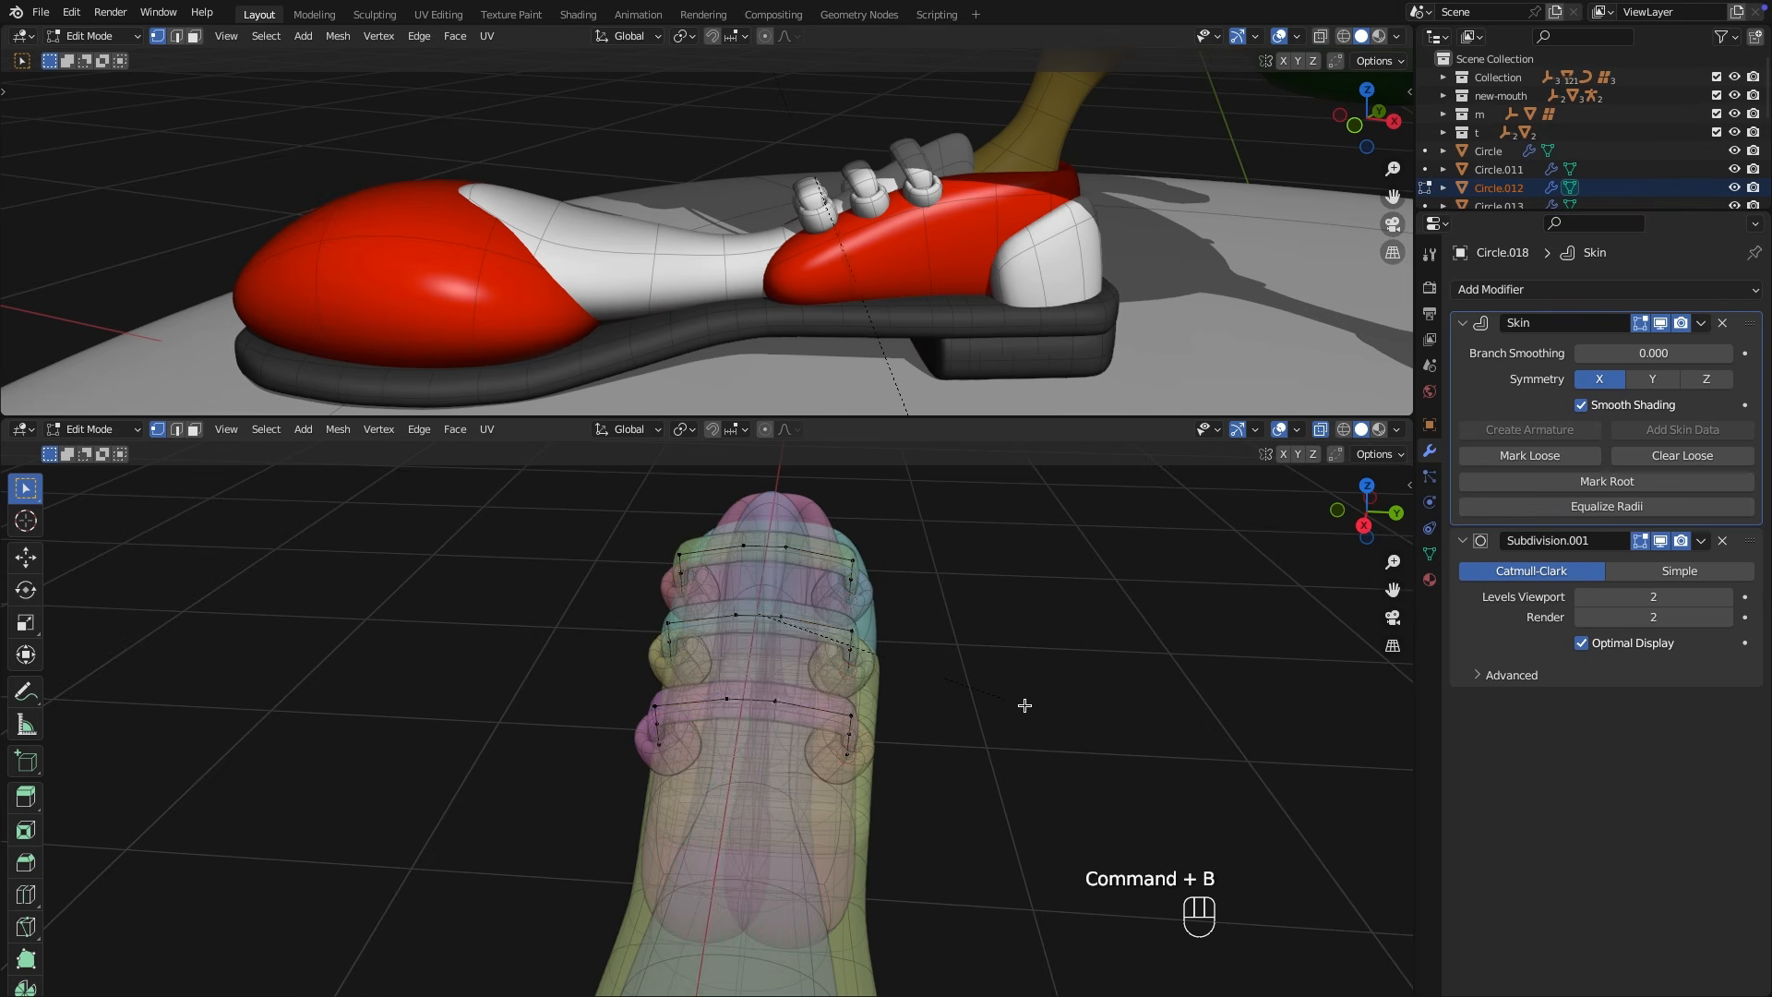
key("Tab")
left_click(1320, 430)
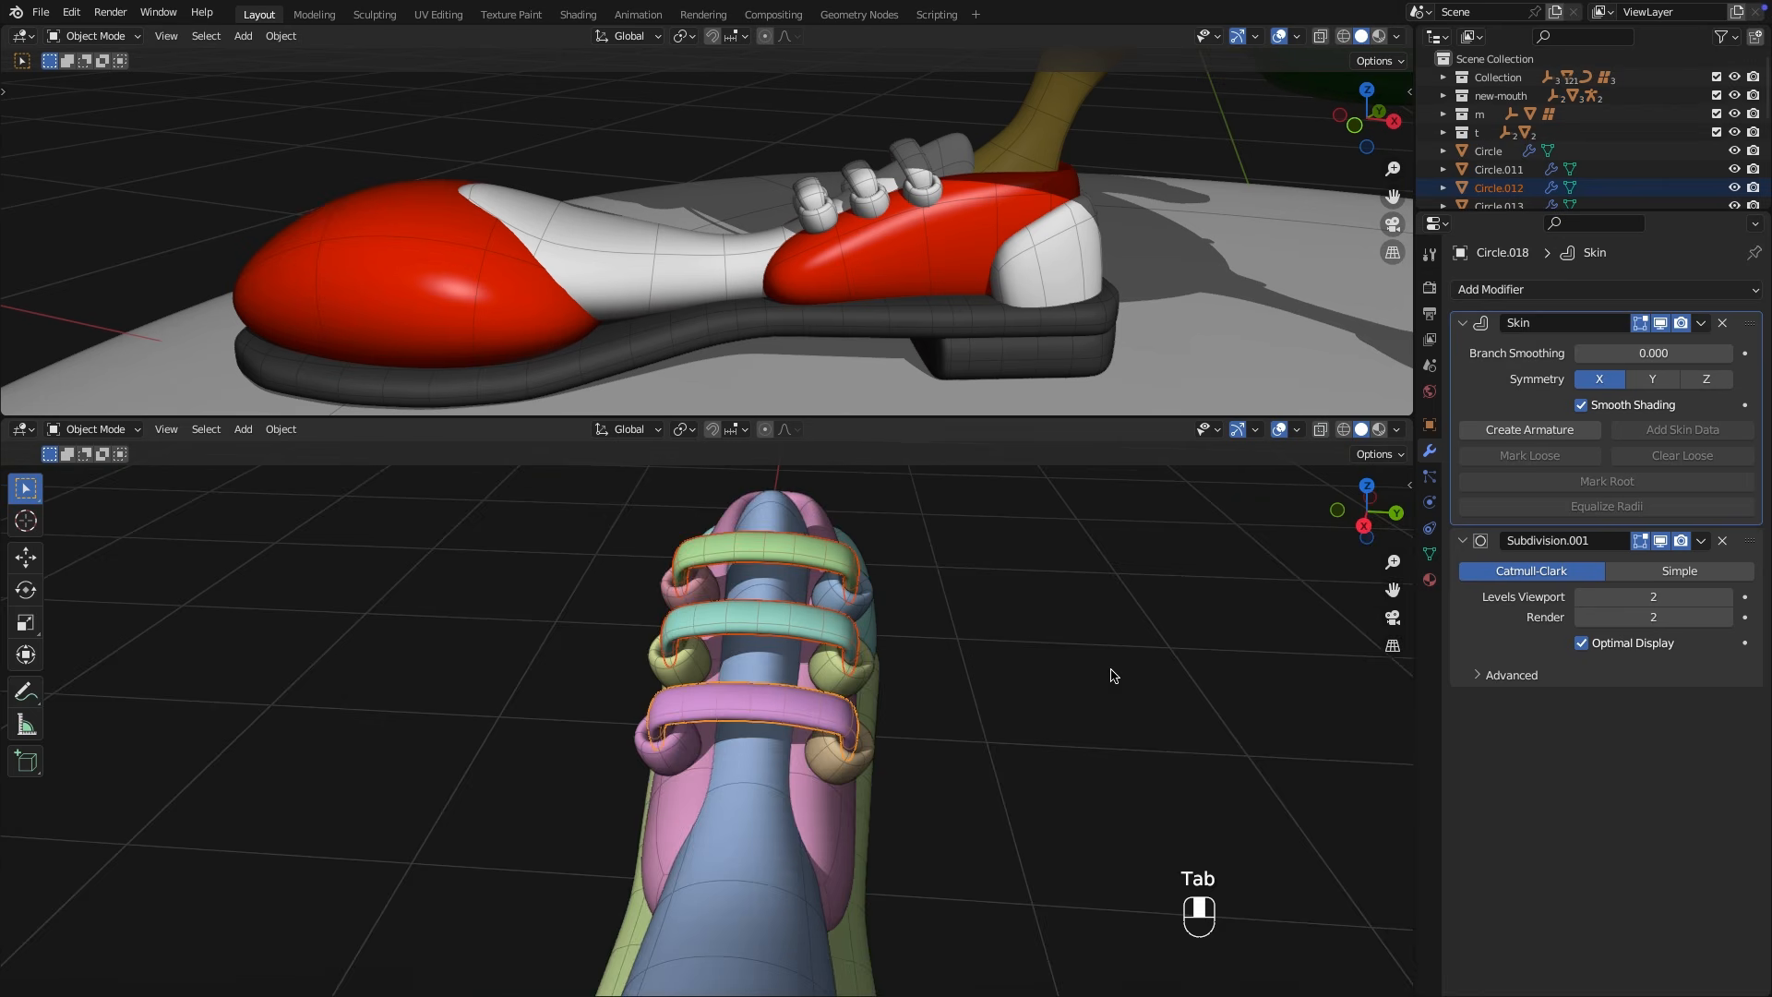
middle_click_drag(1107, 673, 876, 634)
Lower the upper corner vertices of all three laces by about 0.006 m along global Z and return to Object Mode.
key("Tab")
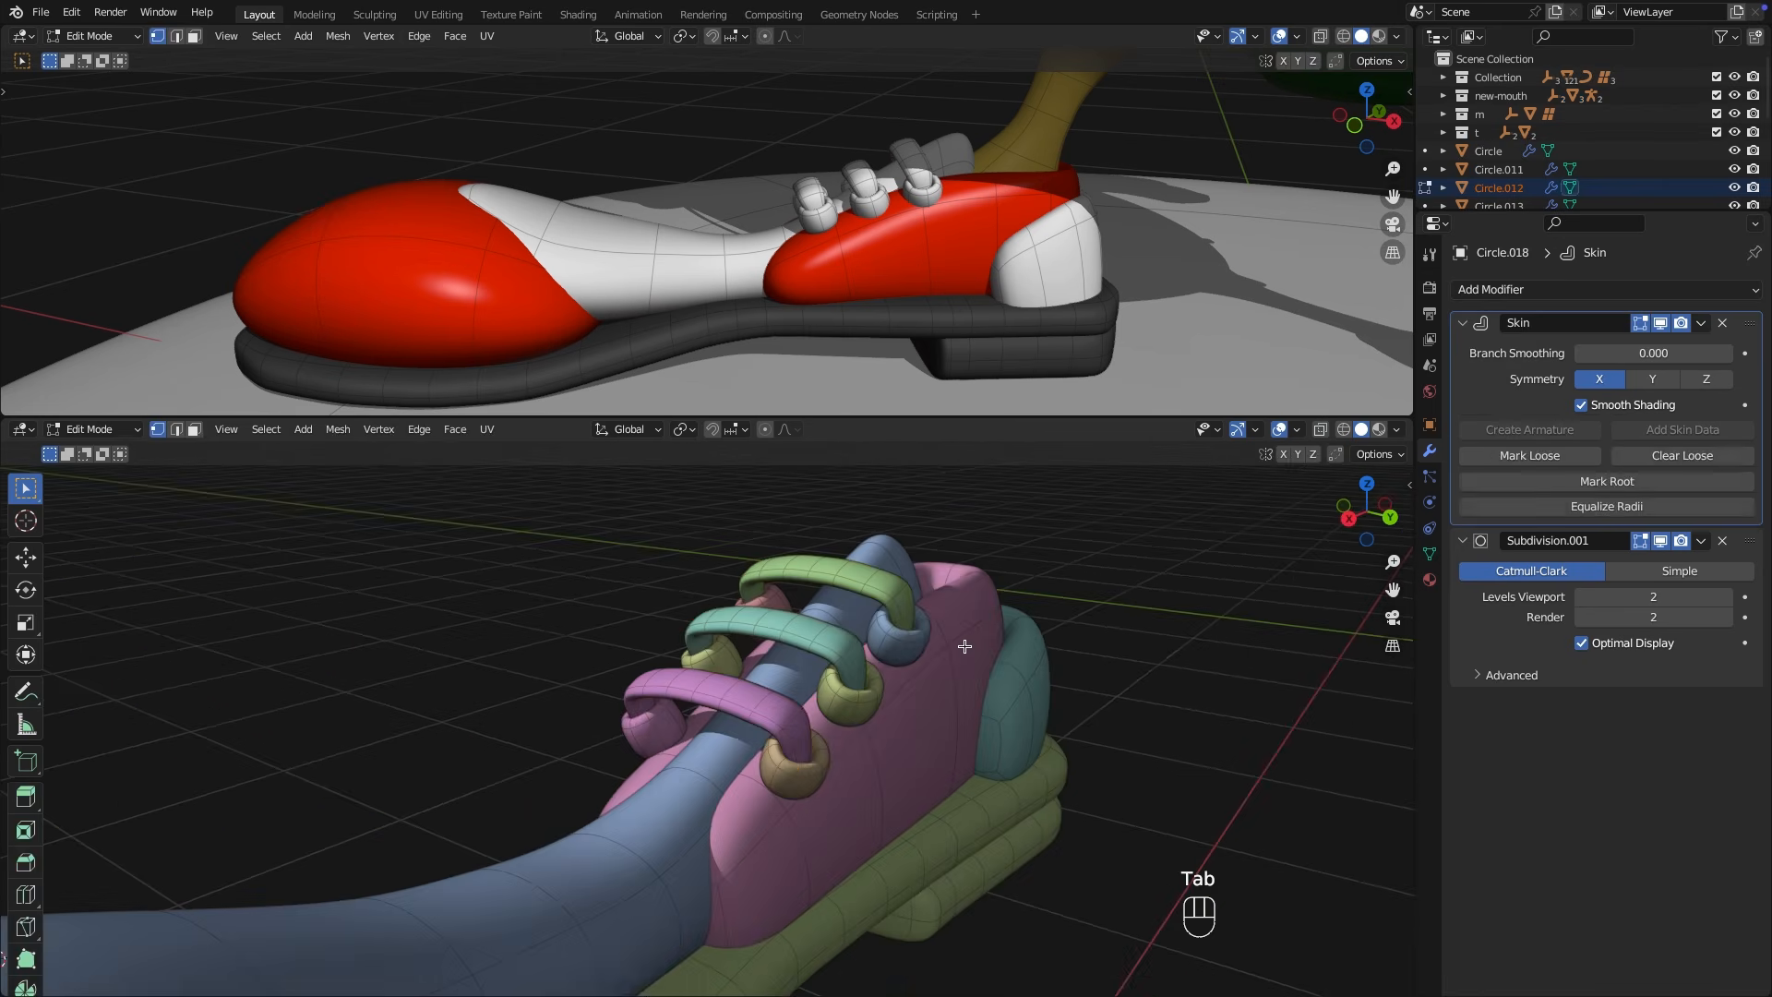
key("alt+z")
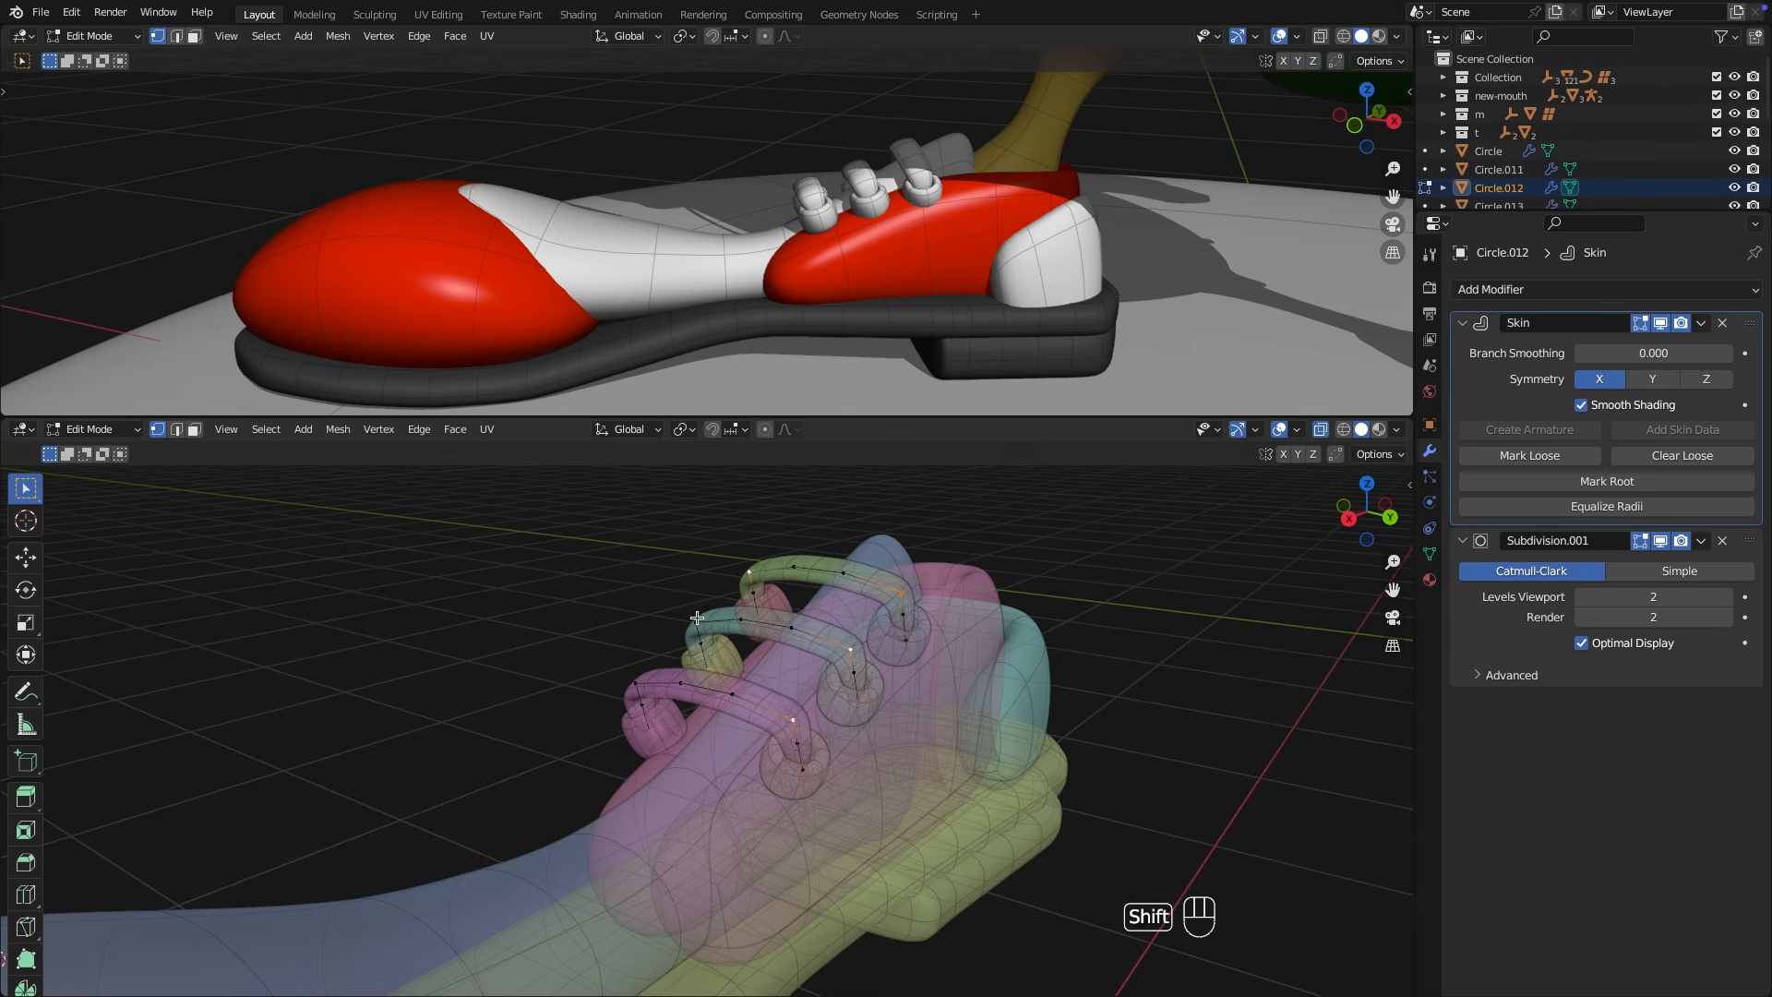
left_click(1320, 430)
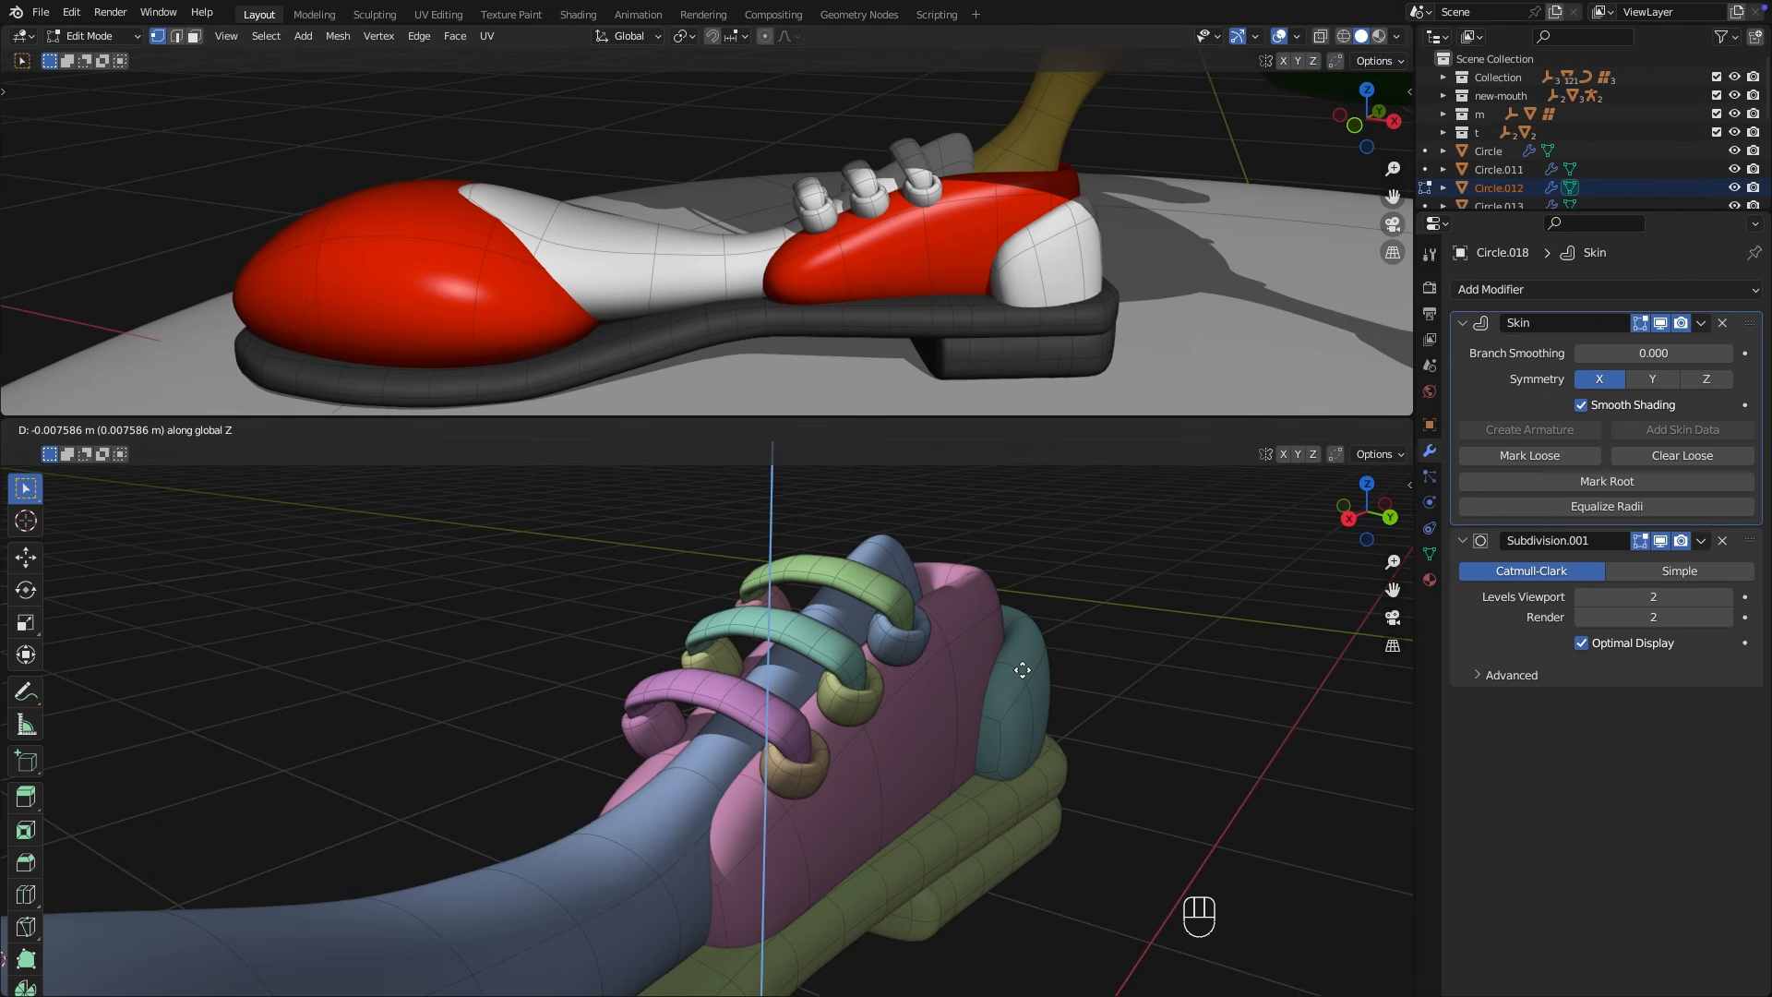
left_click(1023, 669)
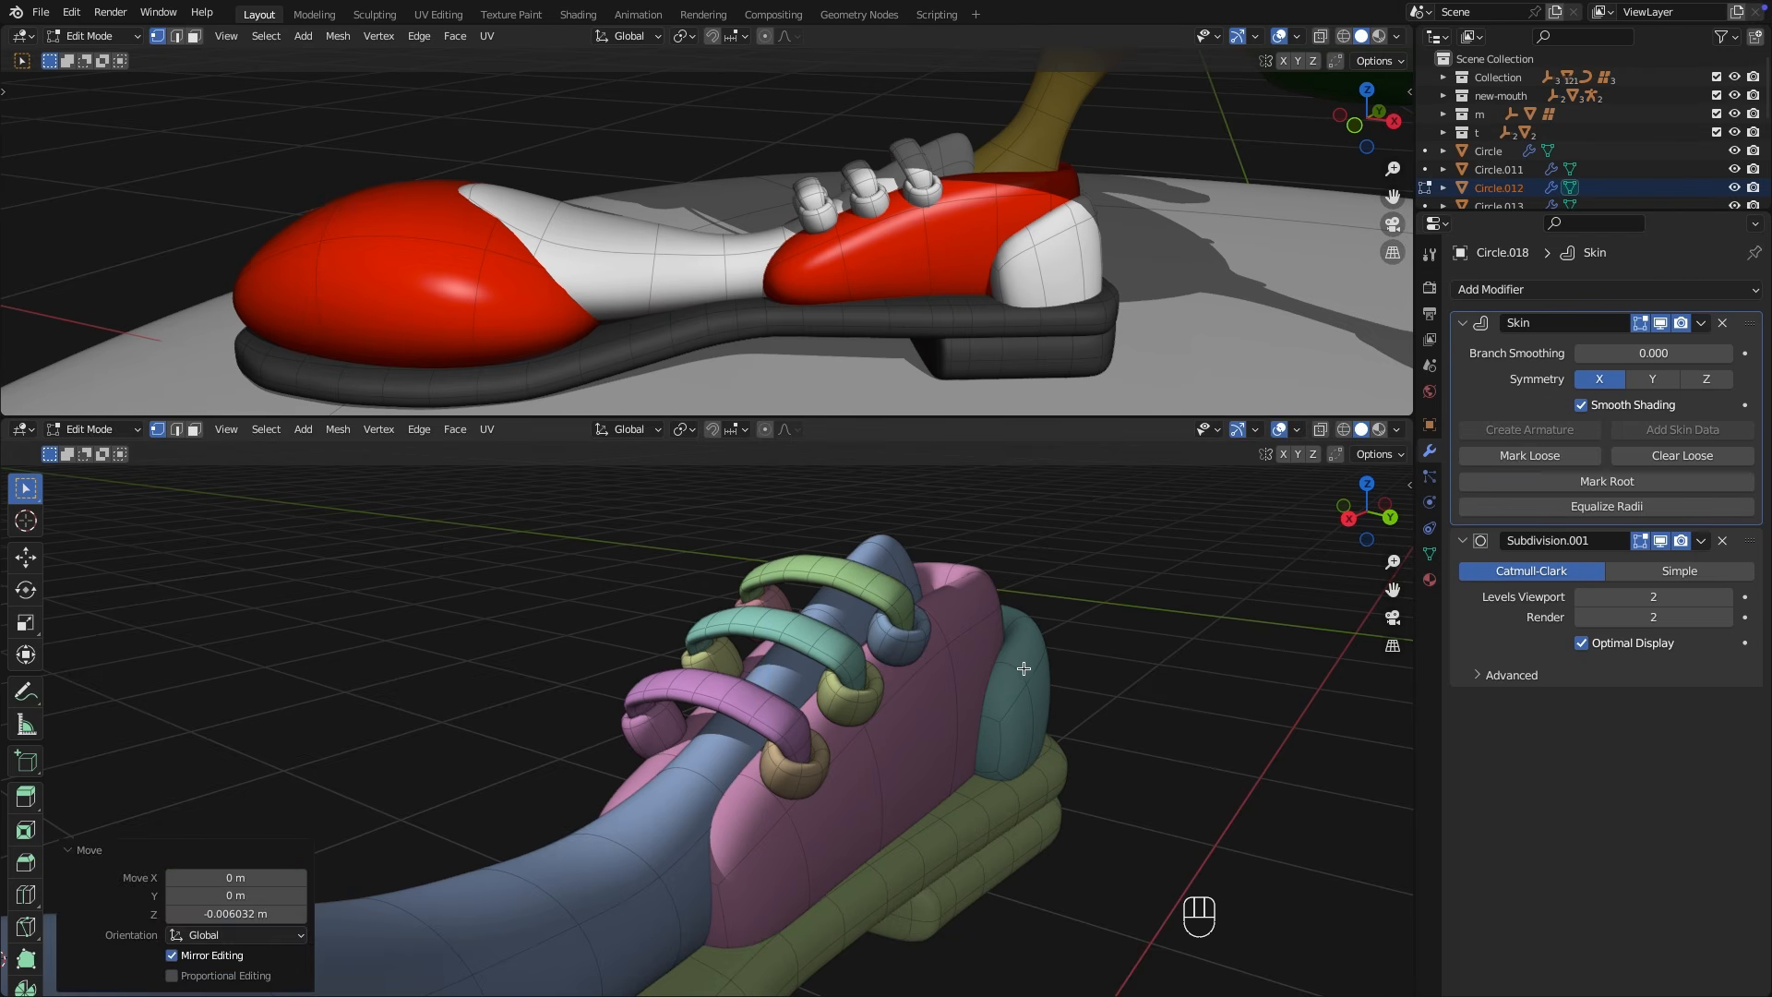
middle_click_drag(1023, 668, 1091, 623)
scroll(929, 730, "down", 3)
middle_click_drag(1090, 623, 1076, 664)
key("Tab")
Duplicate a heel-end vertex of the sole, place it above the shoe, and separate it into its own object.
middle_click_drag(1038, 739, 910, 784)
key("KP_1")
key("alt+z")
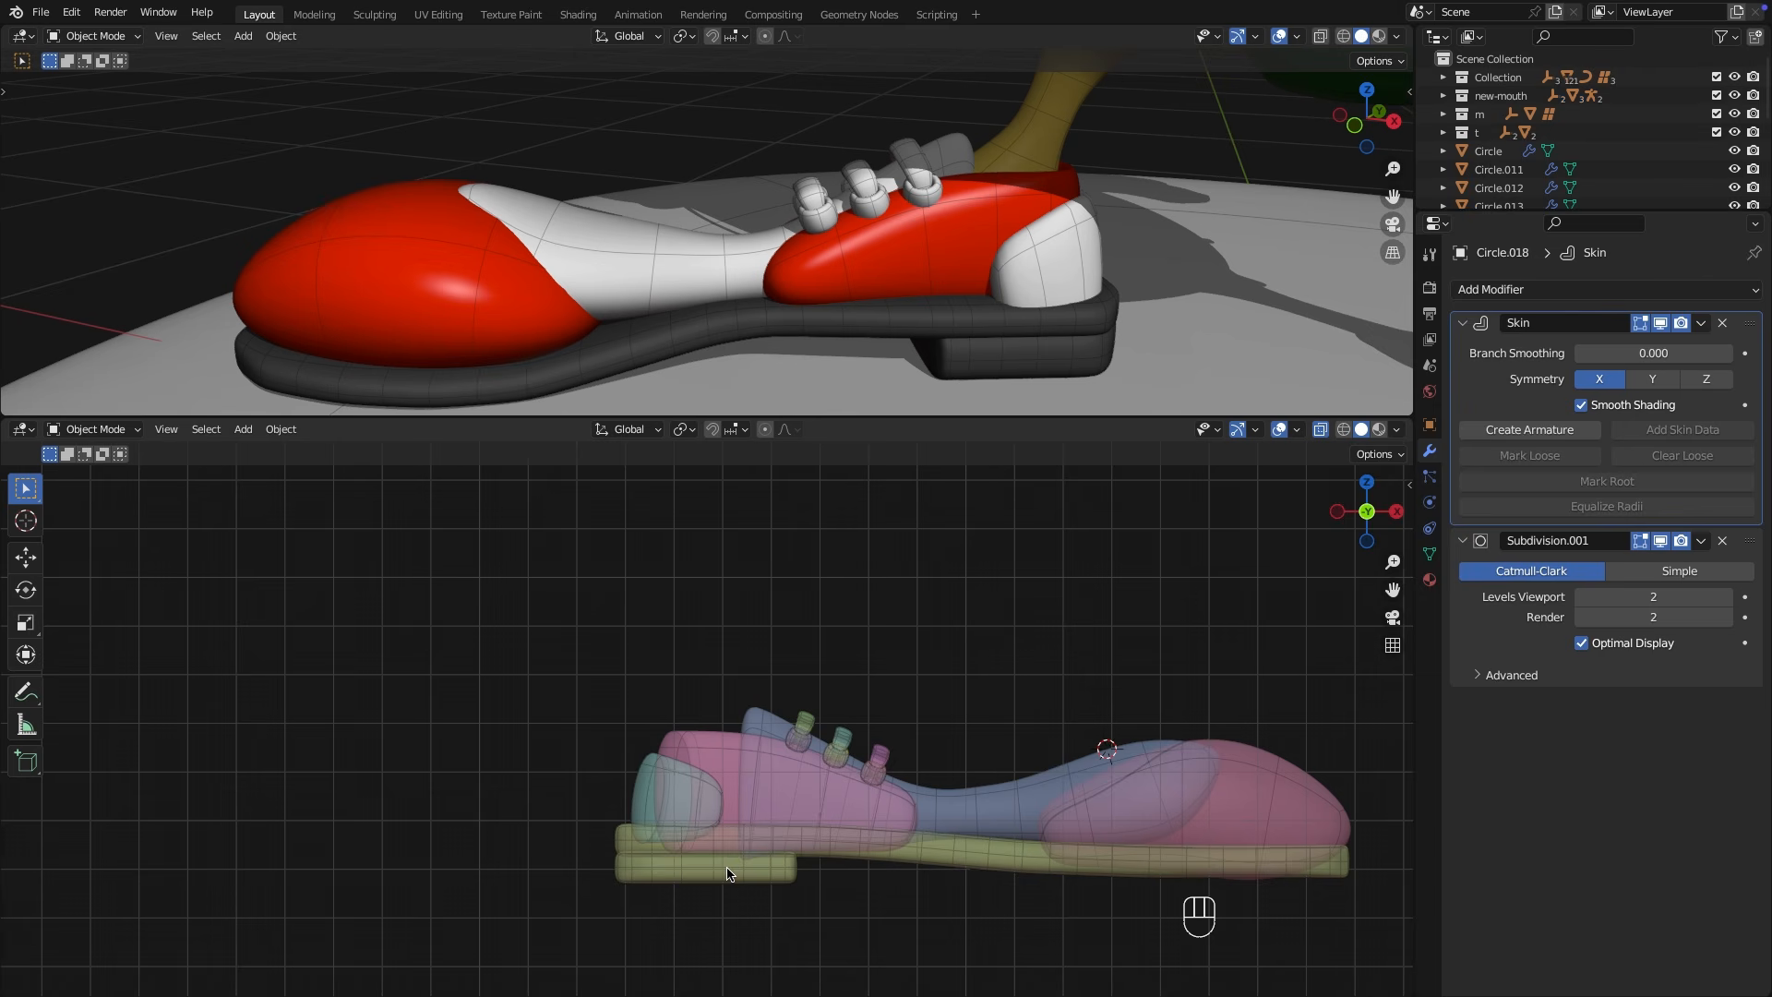
left_click(727, 871)
key("Tab")
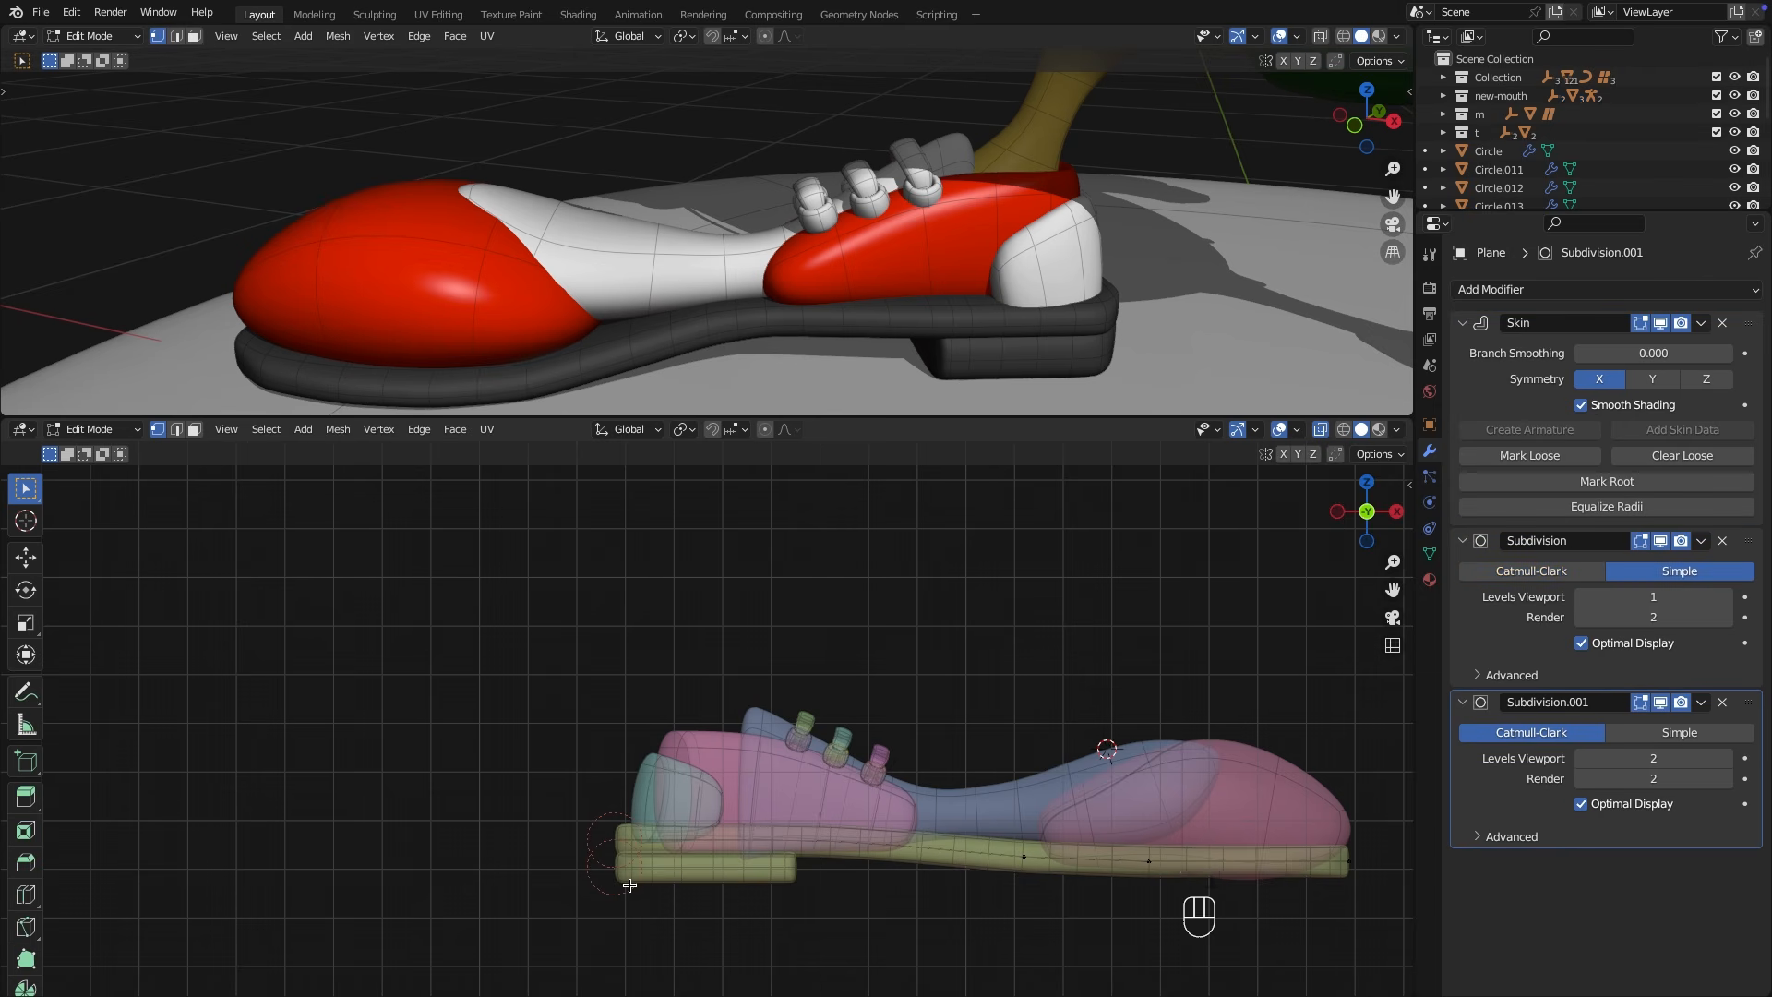
key("shift+d")
left_click(932, 623)
left_click(930, 624)
key("Tab")
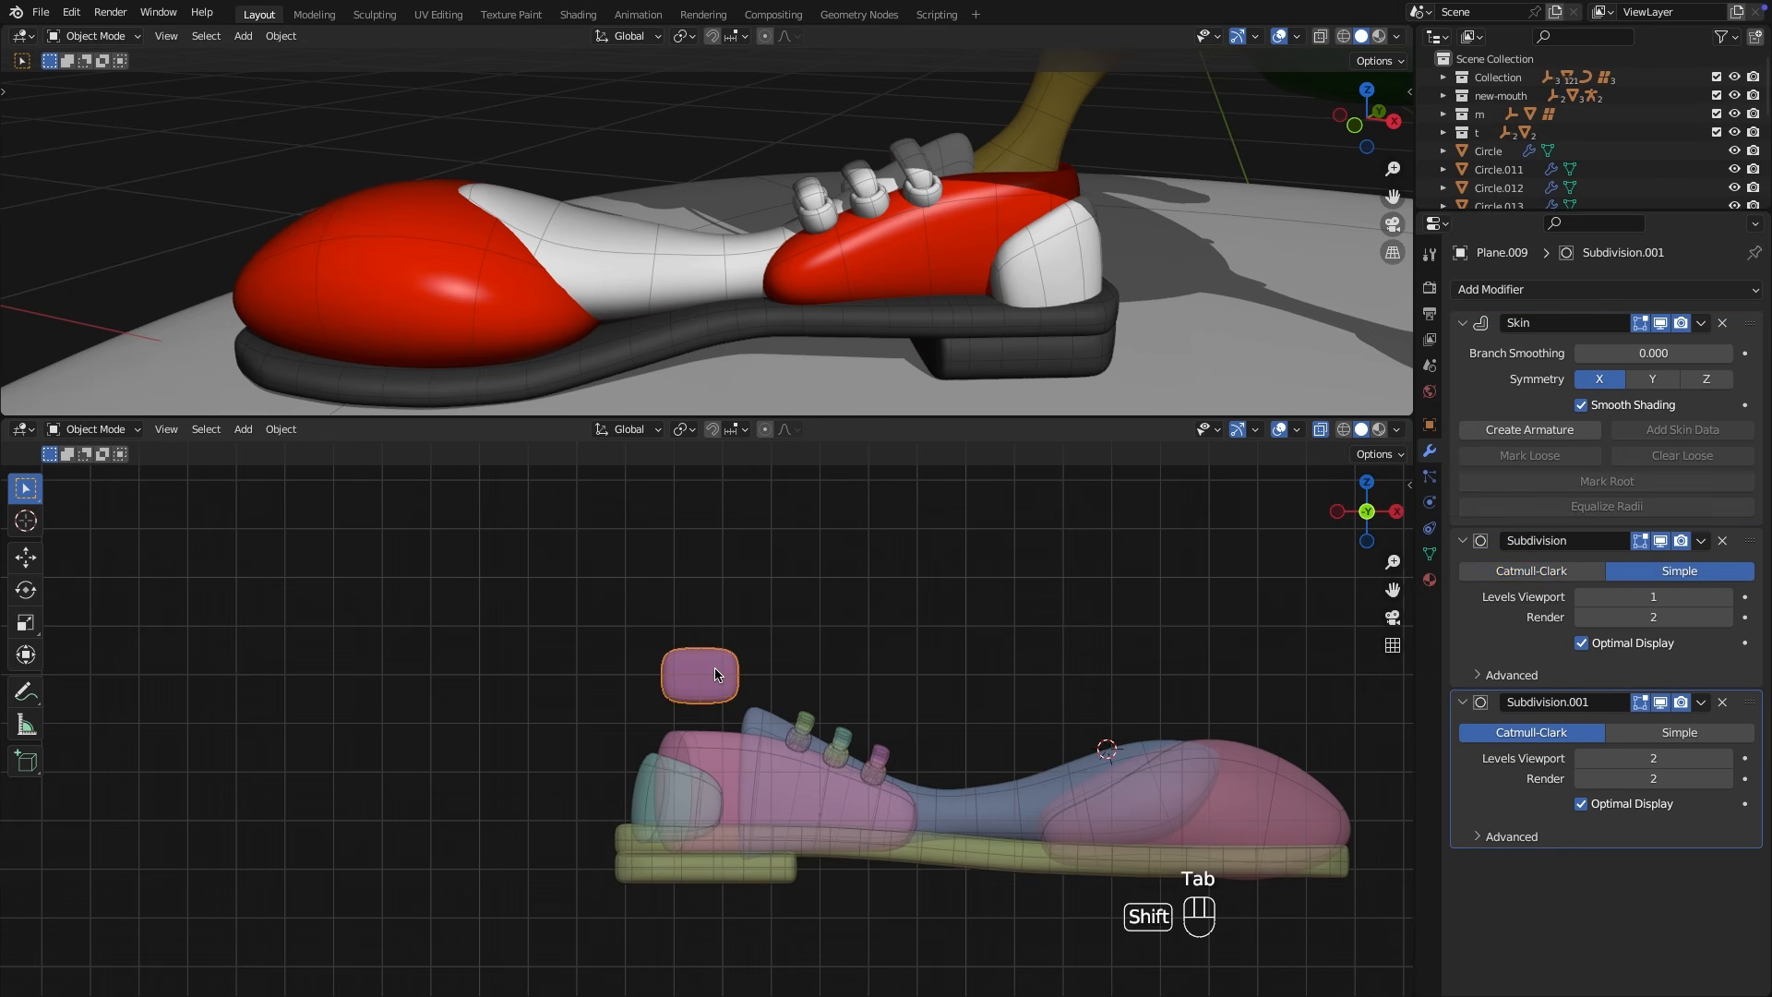
Duplicate the separated block six times and spread the copies above the shoe.
key("shift+d")
left_click(755, 591)
key("shift+d")
left_click(865, 584)
key("shift+d")
left_click(962, 559)
key("shift+d")
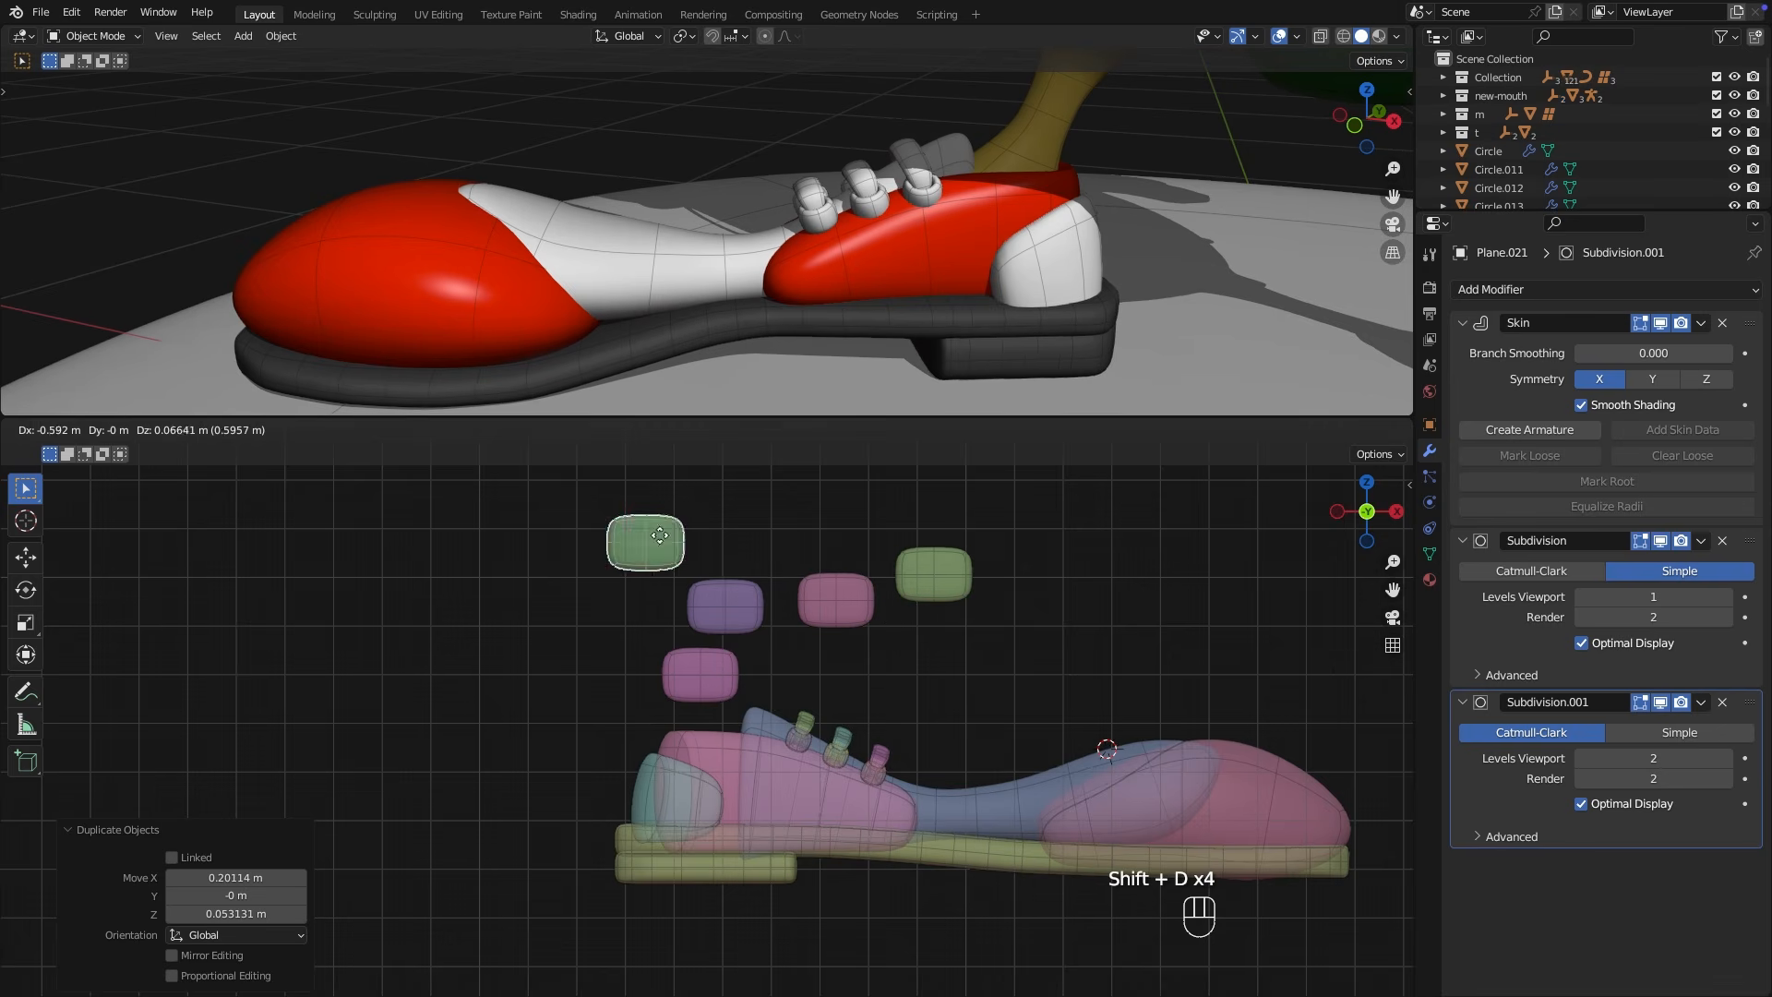
left_click(674, 527)
key("shift+d")
left_click(567, 584)
key("shift+d")
left_click(468, 579)
Delete all the blocks but one and move the remaining one back above the heel.
left_click_drag(511, 514, 1001, 673)
key("Delete")
left_click(452, 606)
key("g")
left_click(713, 675)
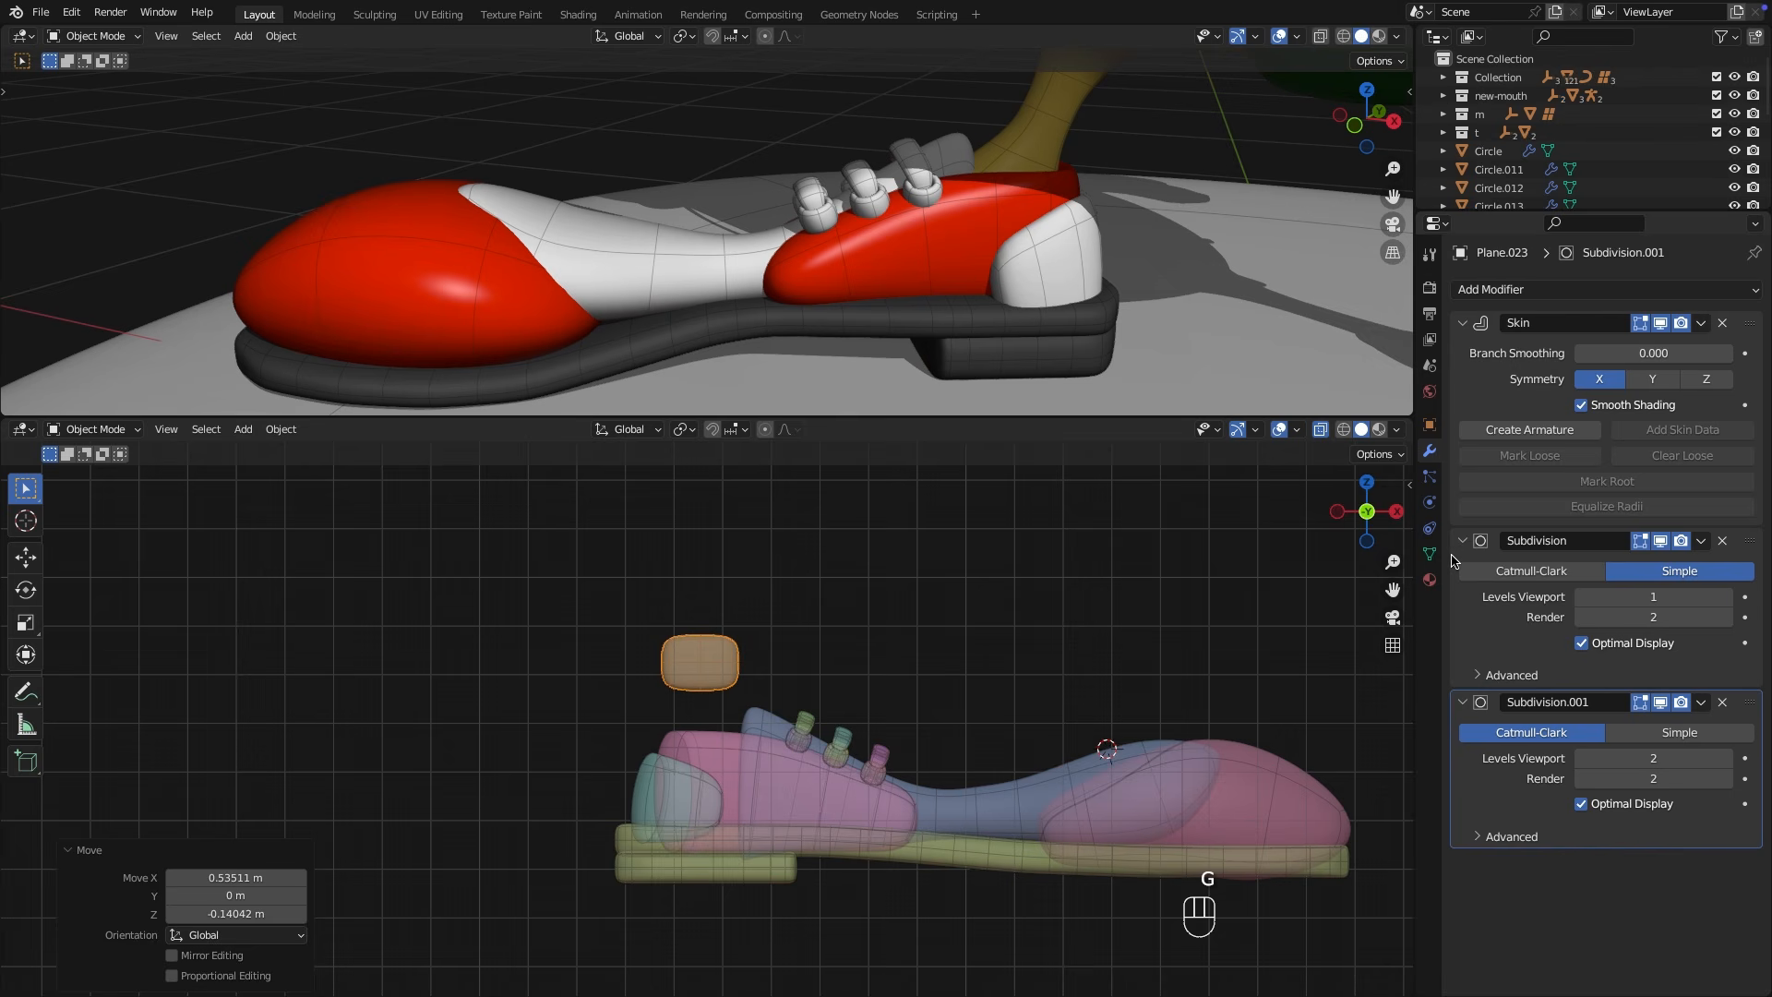
Remove the block's Simple Subdivision modifier and extrude its vertex upward by about 0.3 m.
left_click(1722, 540)
key("Tab")
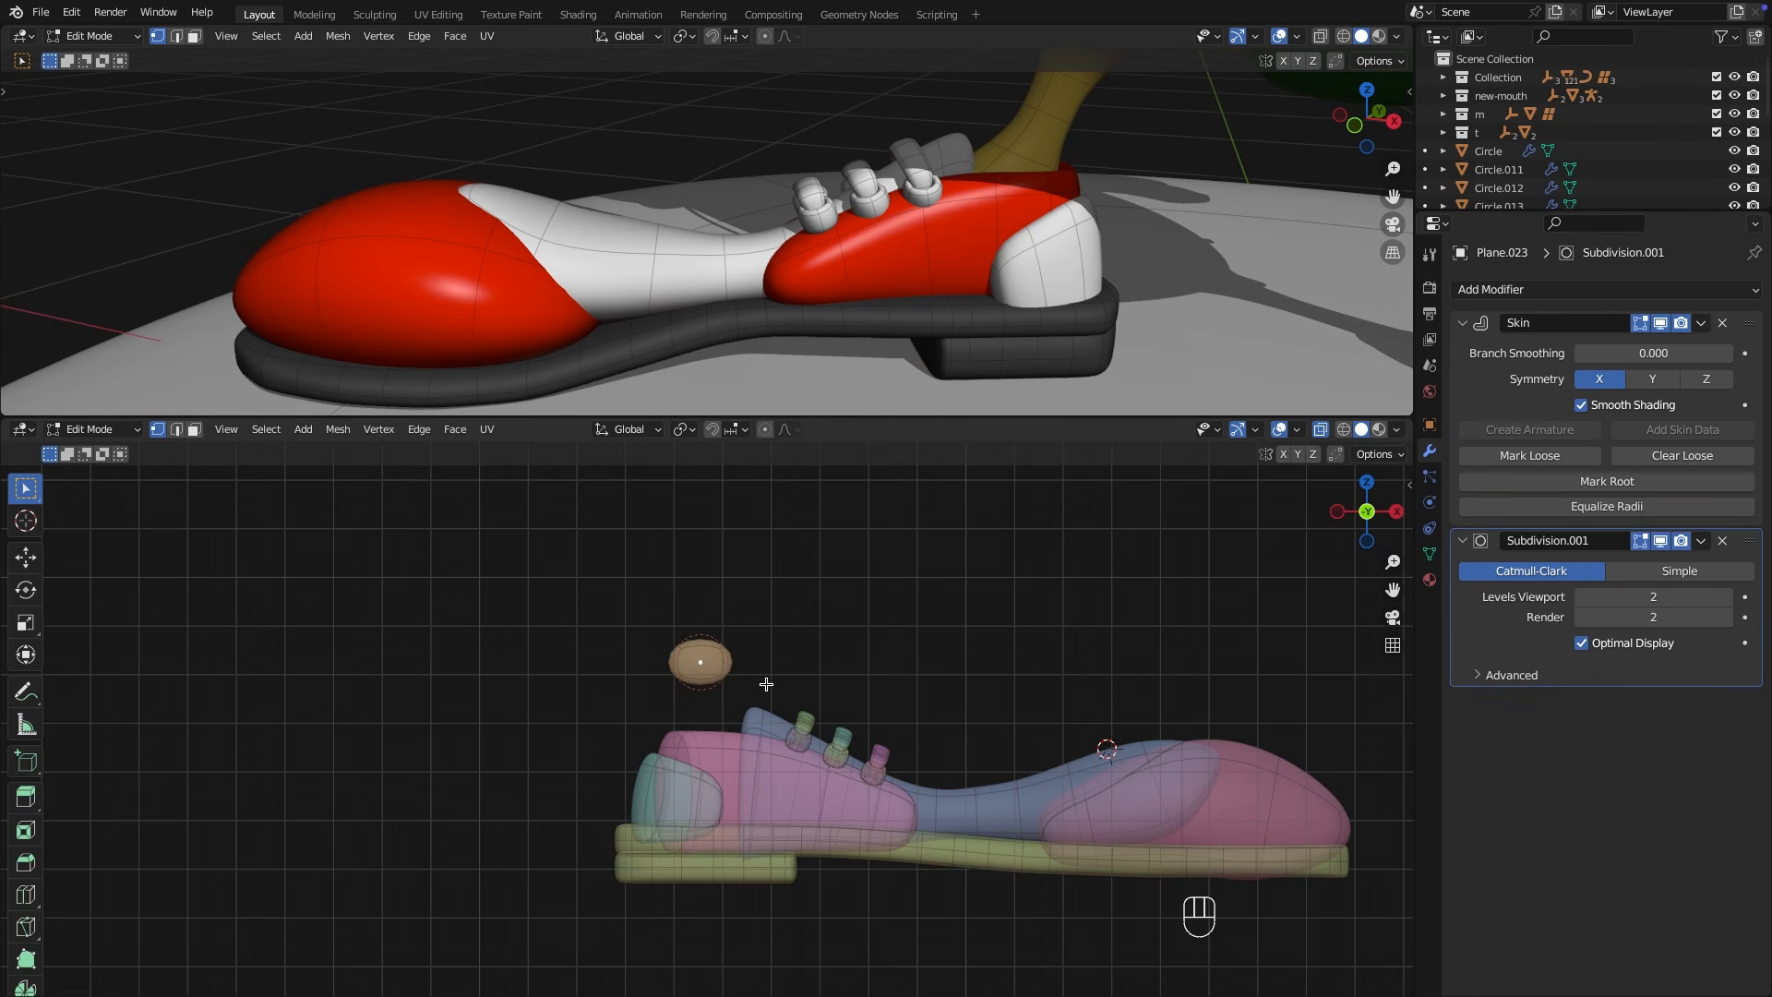
key("e")
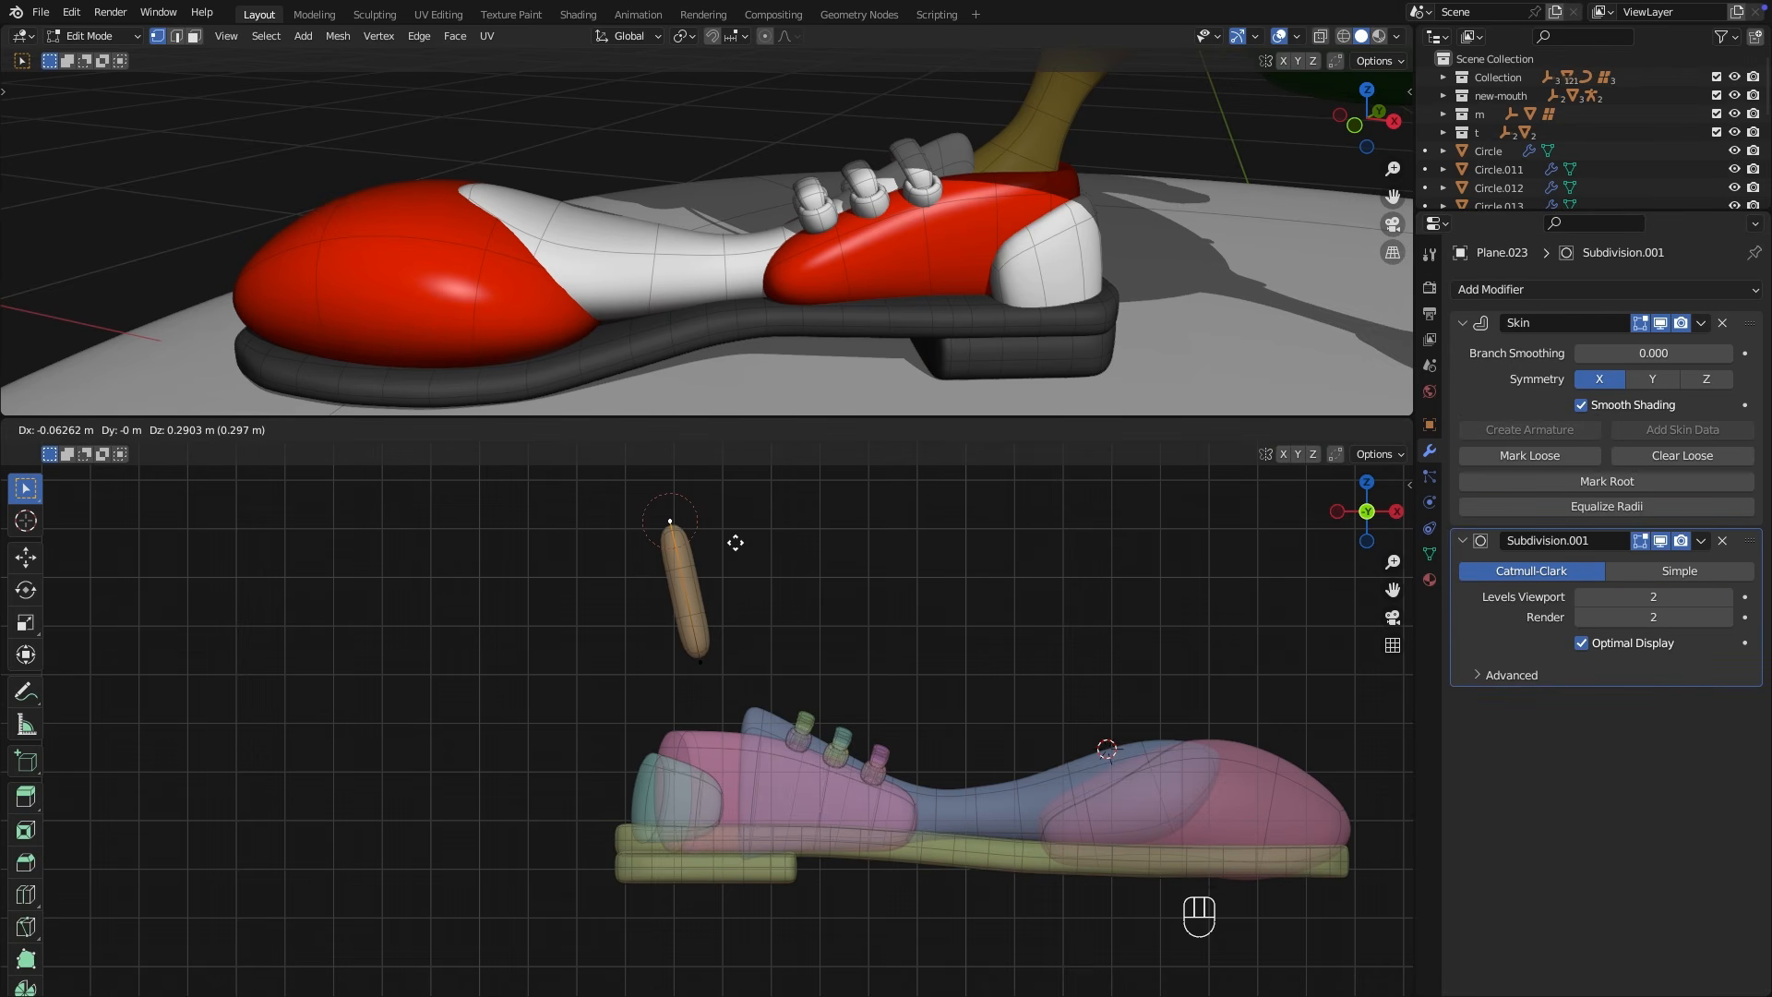
left_click(736, 543)
Thicken the leg's skin and move its lower end down inside the heel part of the shoe.
left_click_drag(735, 514, 639, 678)
left_click(1575, 510)
left_click_drag(762, 620, 666, 846)
key("g")
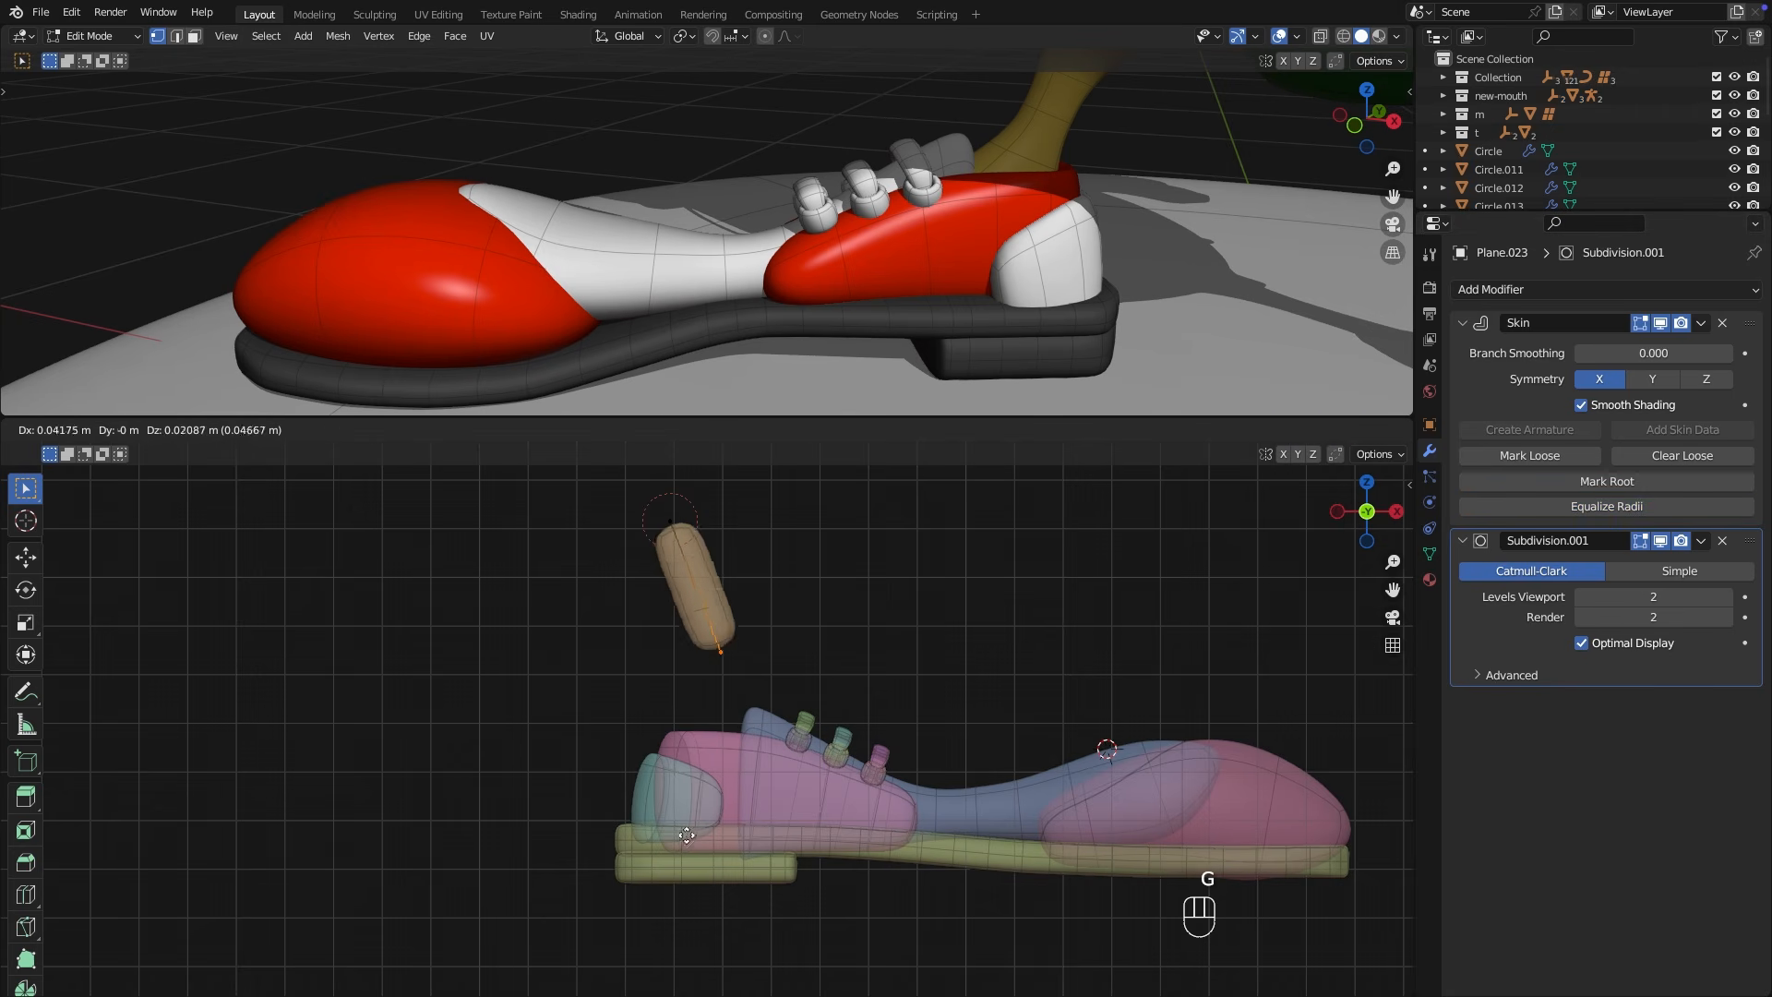
left_click(691, 445)
Move the leg's upper end about 0.08 m higher and add a cut in the middle of the leg.
left_click(711, 536)
key("g")
left_click(728, 513)
key("super+r")
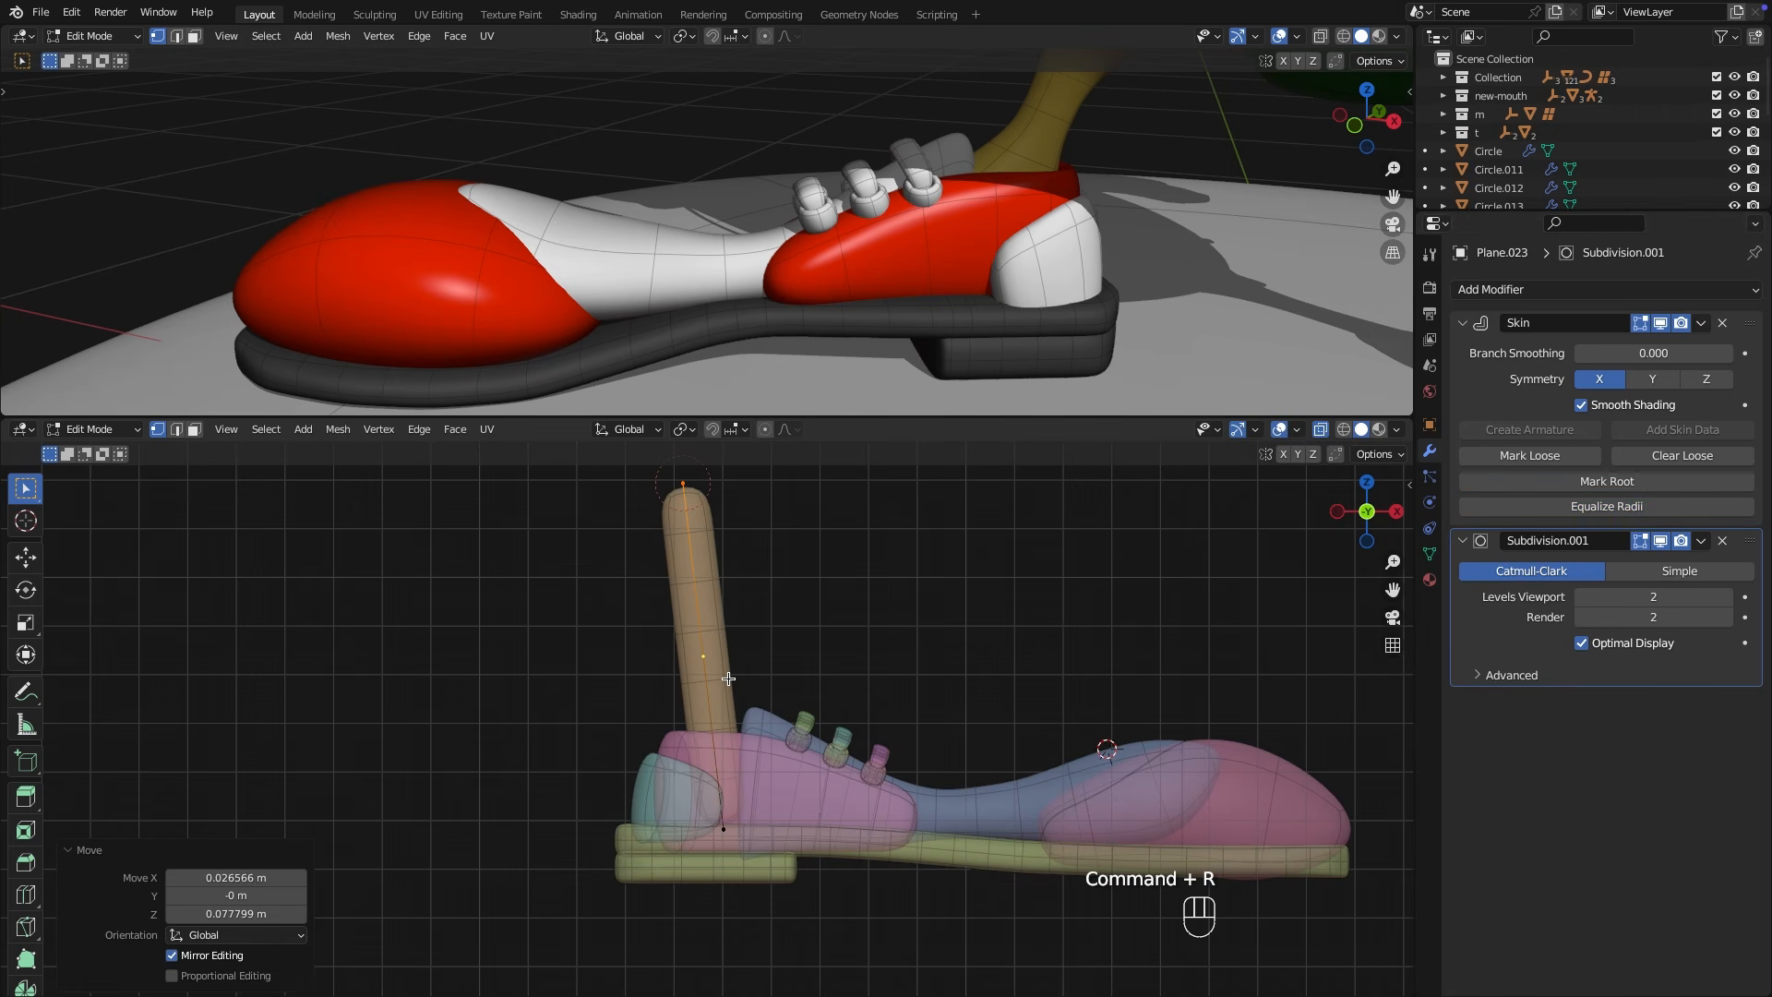
Enlarge the leg's skin at its lower end, along its upper part and once more at its top end.
left_click(723, 828)
key("ctrl+a")
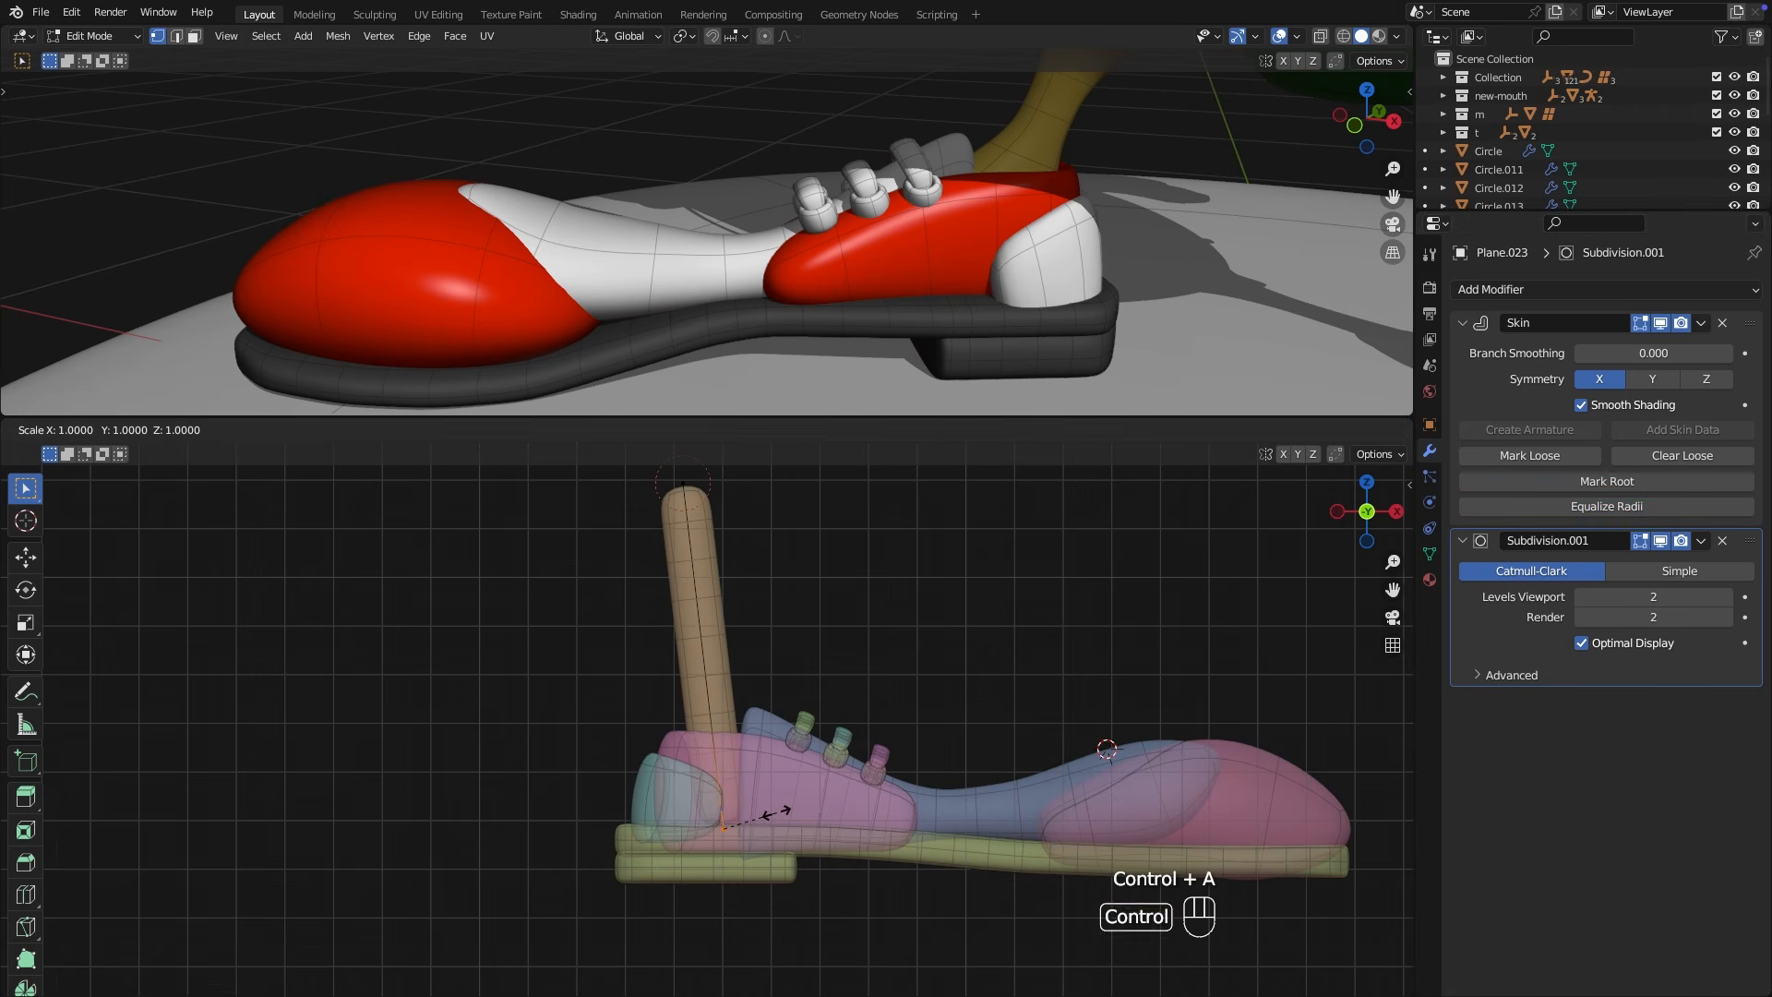
left_click(836, 816)
left_click_drag(772, 648, 642, 461)
key("ctrl+a")
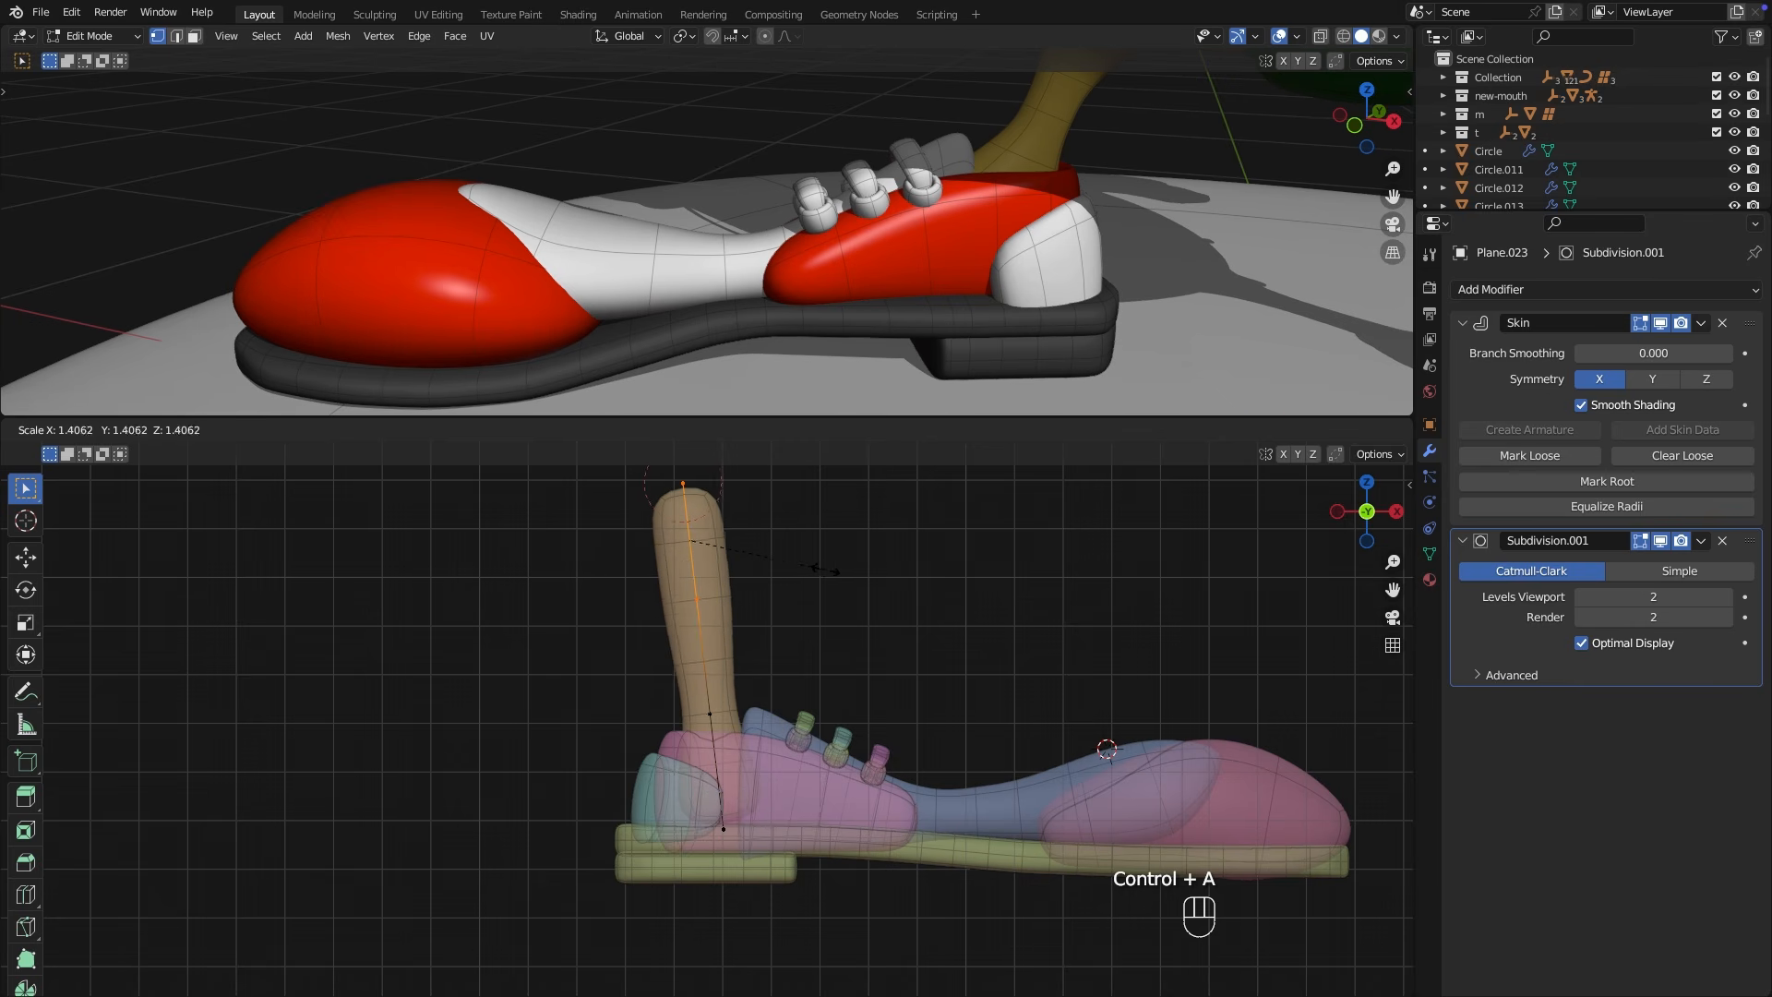
left_click(815, 571)
left_click_drag(790, 539, 646, 449)
key("ctrl+a")
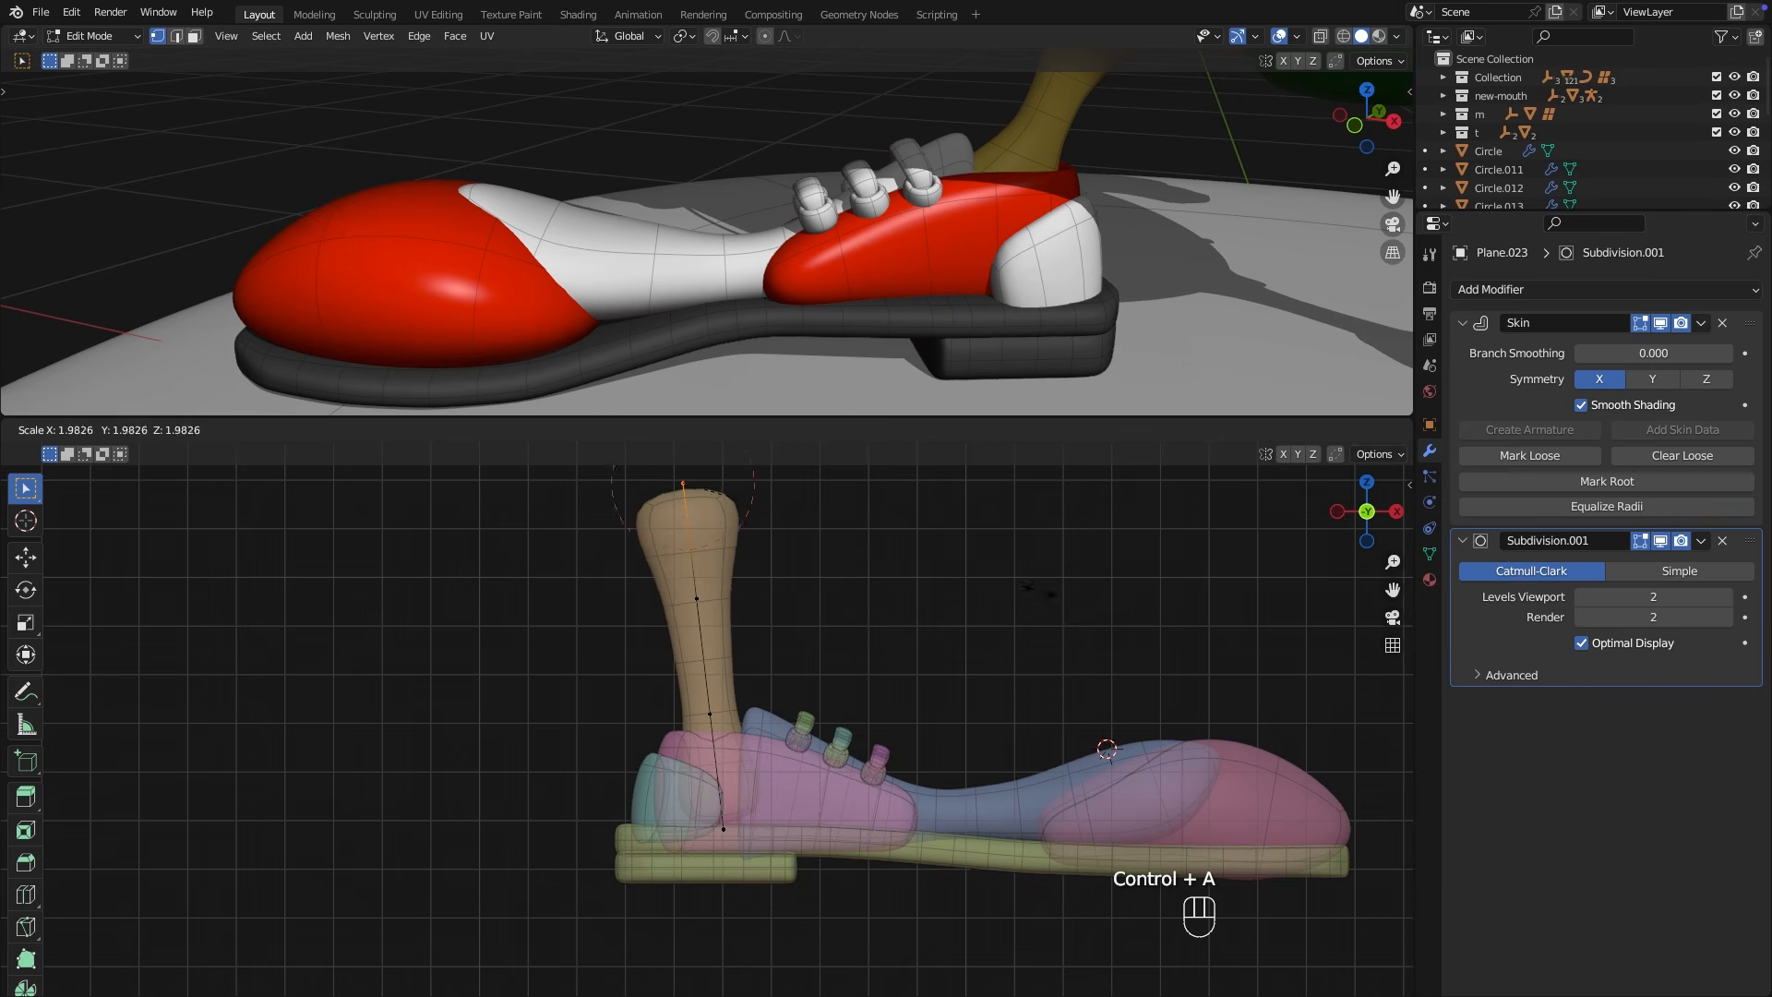
left_click(839, 707)
Resize the skin of the leg's lower end inside the shoe, turn off X-ray and leave Edit Mode.
left_click_drag(601, 884, 599, 886)
scroll(688, 817, "up", 3)
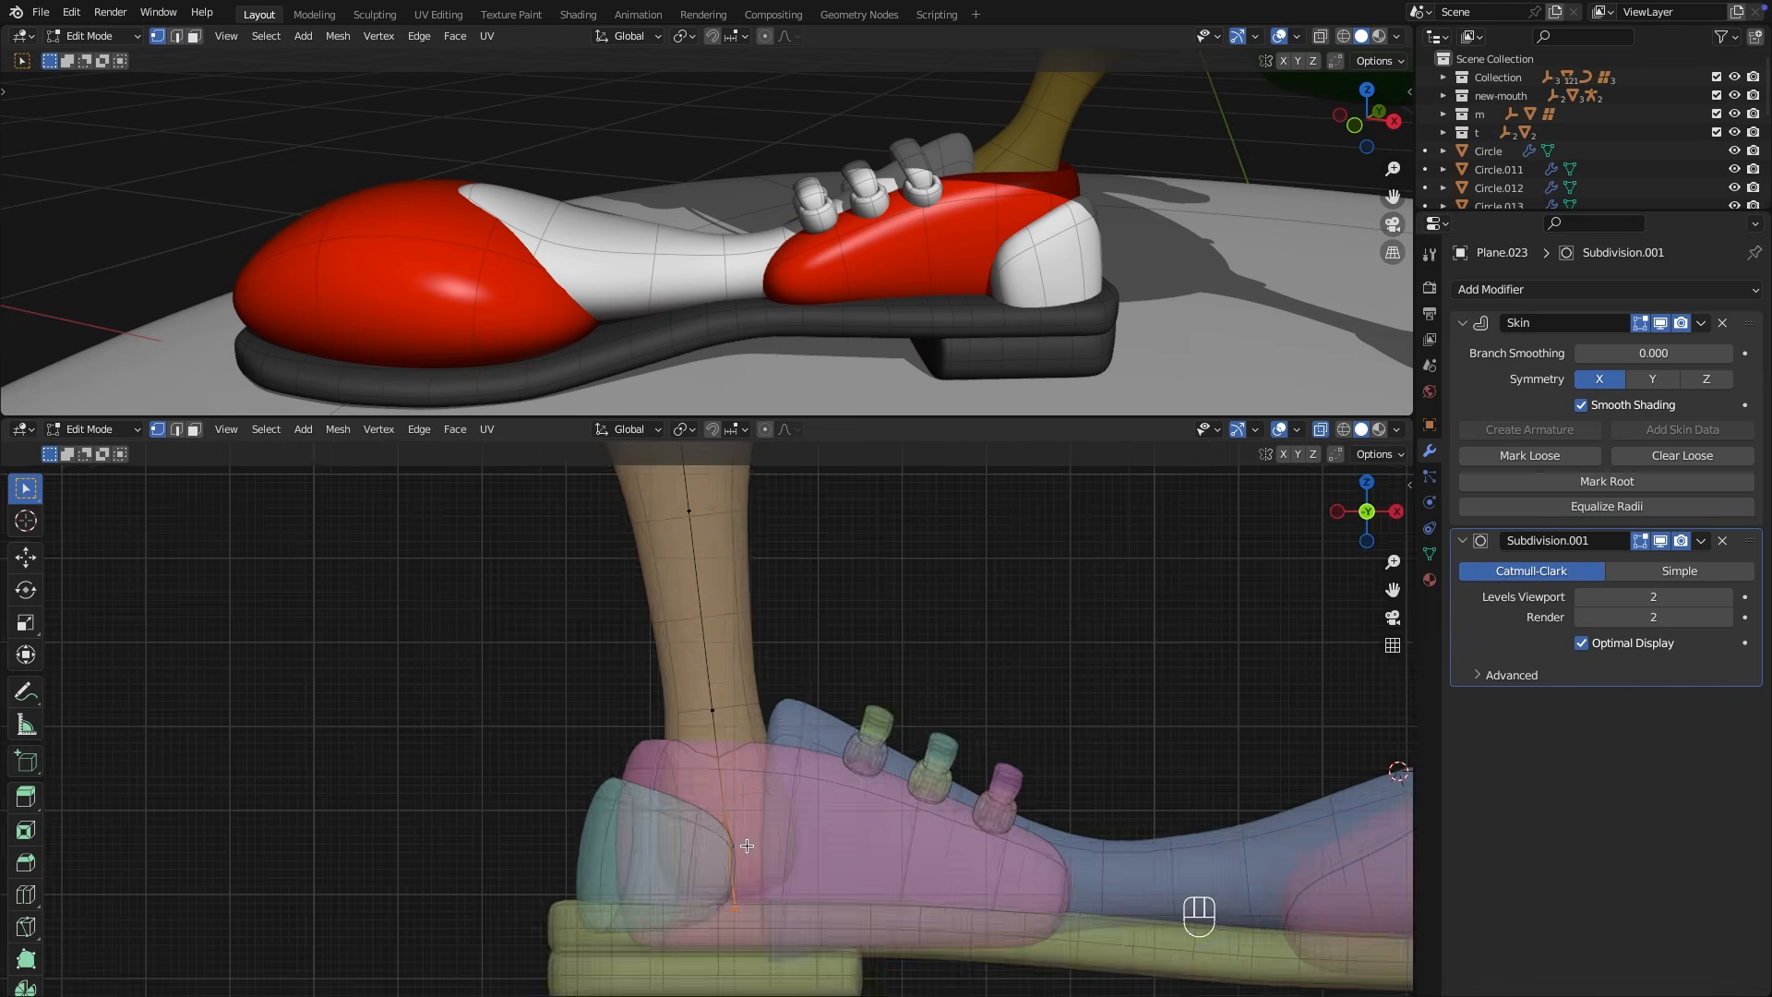
middle_click_drag(780, 817, 544, 893)
middle_click_drag(974, 877, 905, 809, "shift")
middle_click_drag(1076, 801, 910, 771)
middle_click_drag(960, 679, 662, 702, "shift")
key("ctrl+a")
left_click(1154, 730)
key("alt+z")
scroll(1108, 710, "down", 2)
middle_click_drag(1071, 715, 709, 699)
key("Tab")
left_click(1092, 842)
Set the lower viewport's solid shading colour to Material.
middle_click_drag(822, 803, 1071, 824)
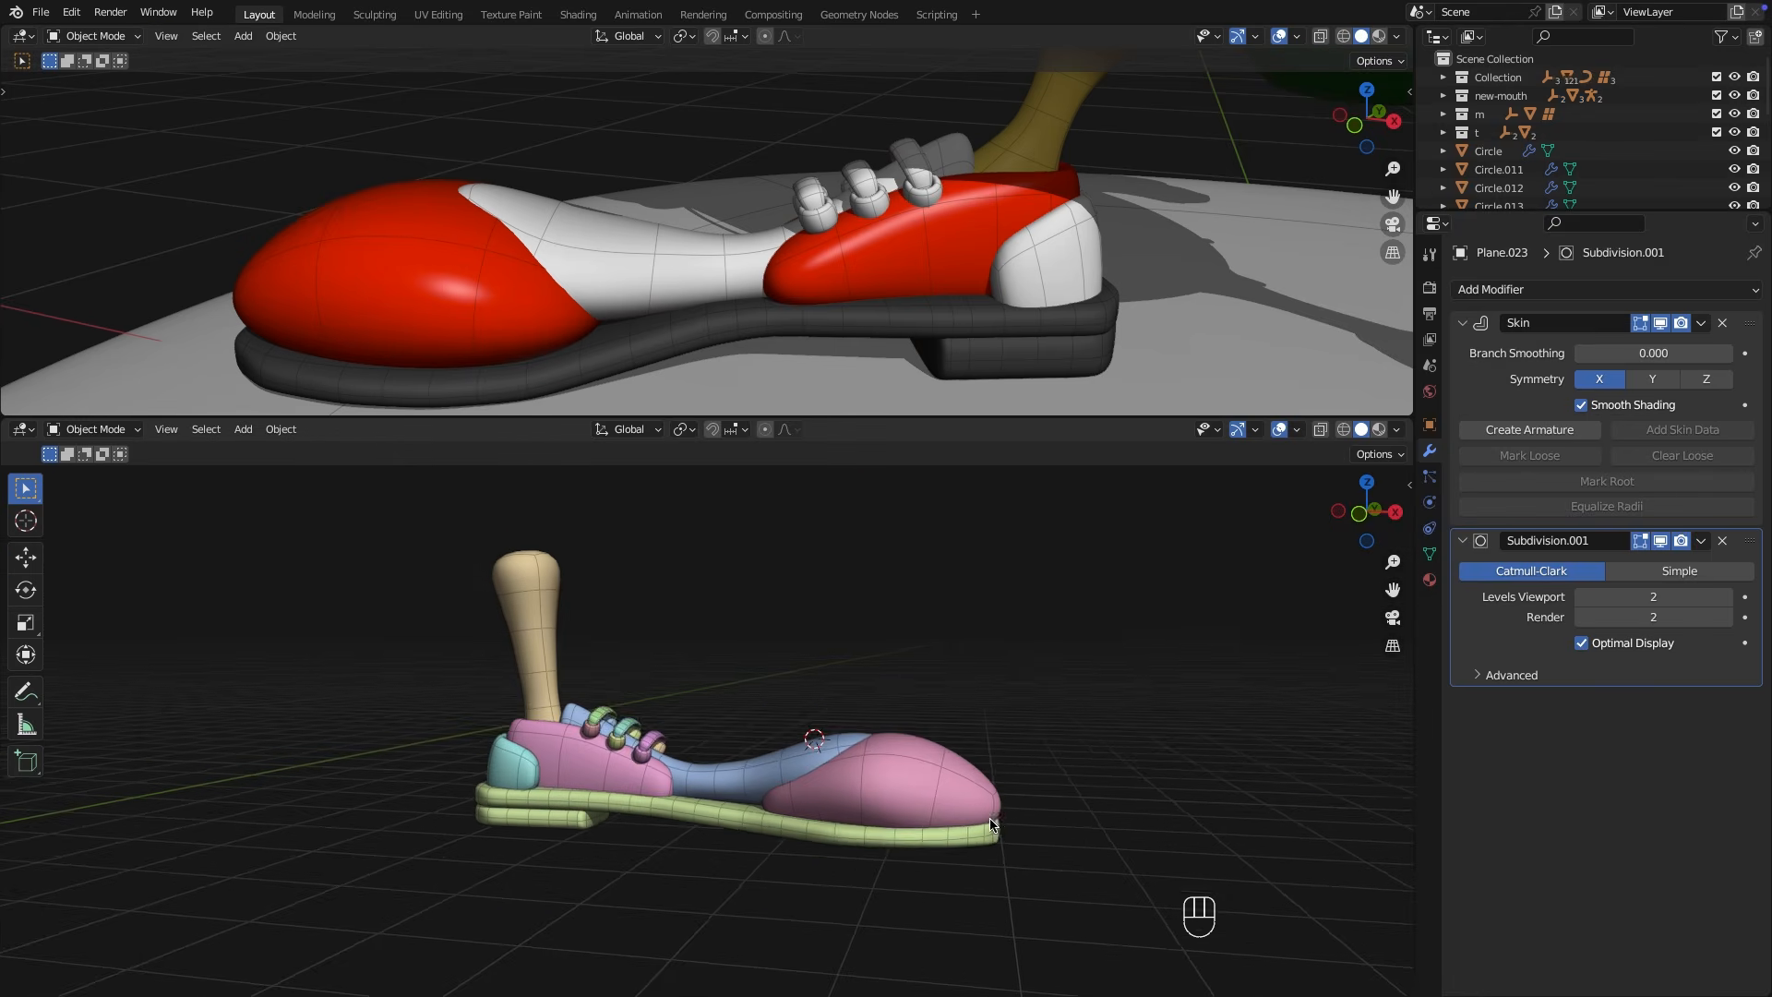
scroll(992, 836, "up", 3)
mouse_move(991, 886)
middle_mouse_down("shift")
mouse_move(995, 849)
mouse_move(974, 831)
middle_mouse_up("shift")
scroll(997, 840, "down", 3)
scroll(964, 813, "up", 2)
left_click(1396, 430)
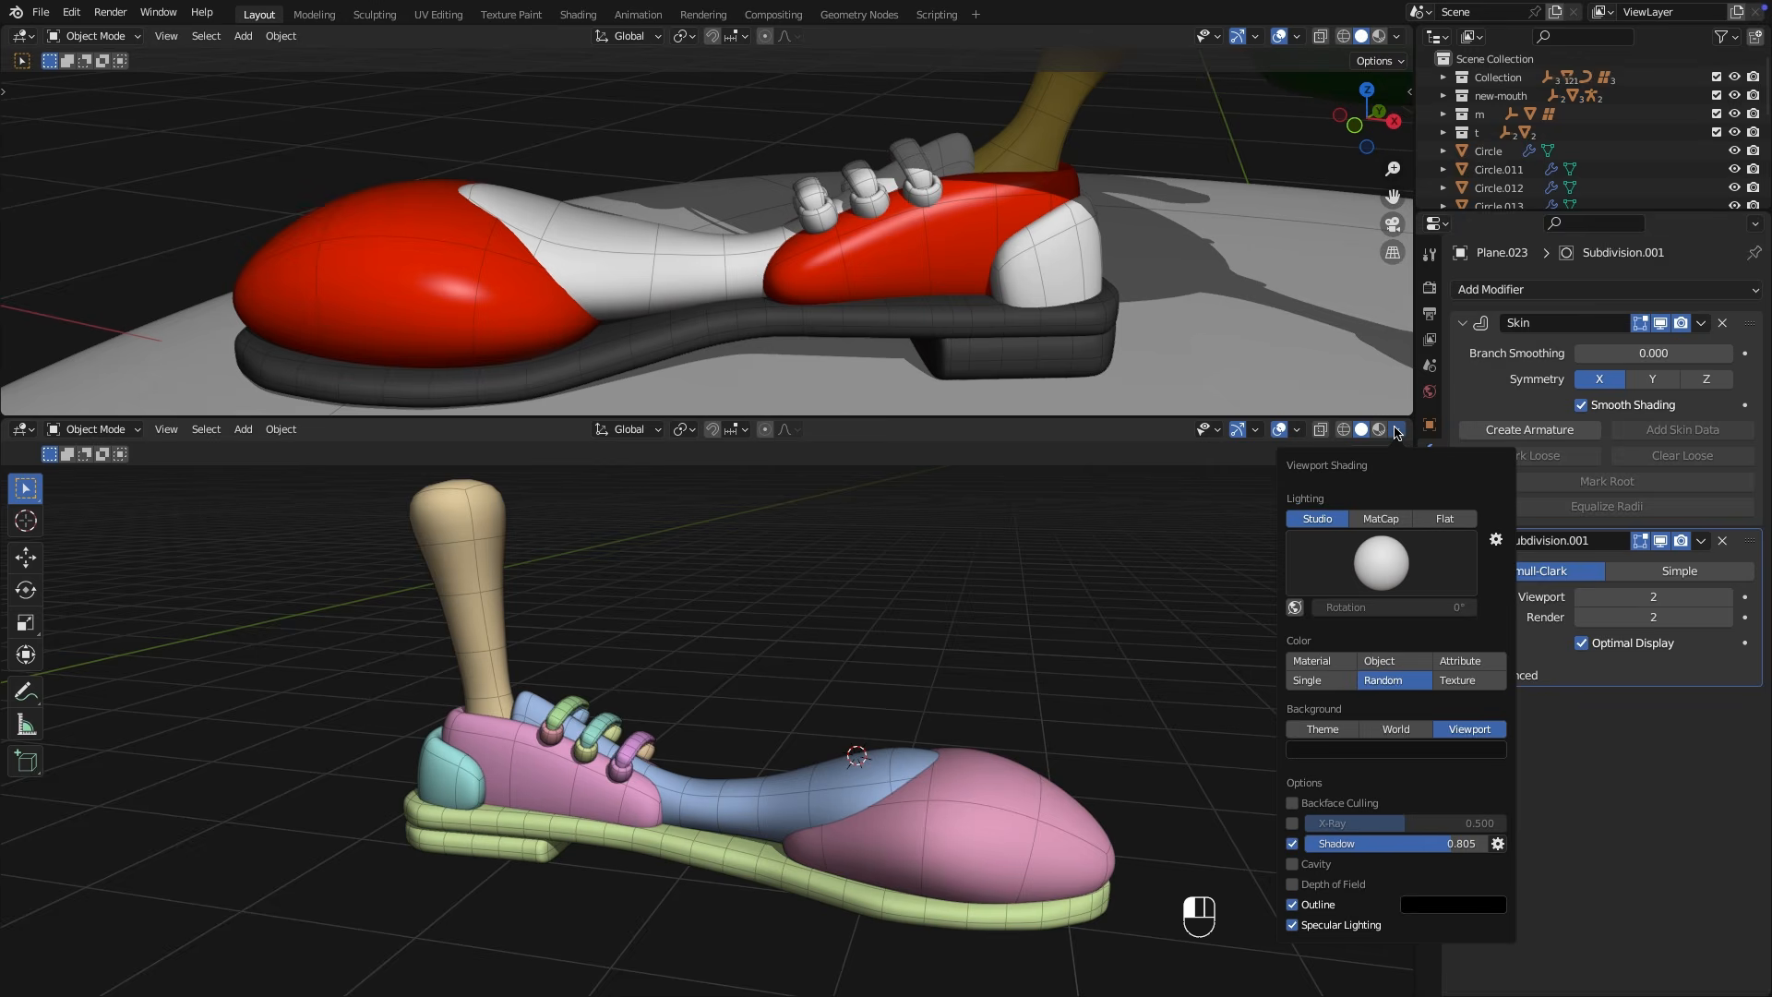
left_click(1347, 661)
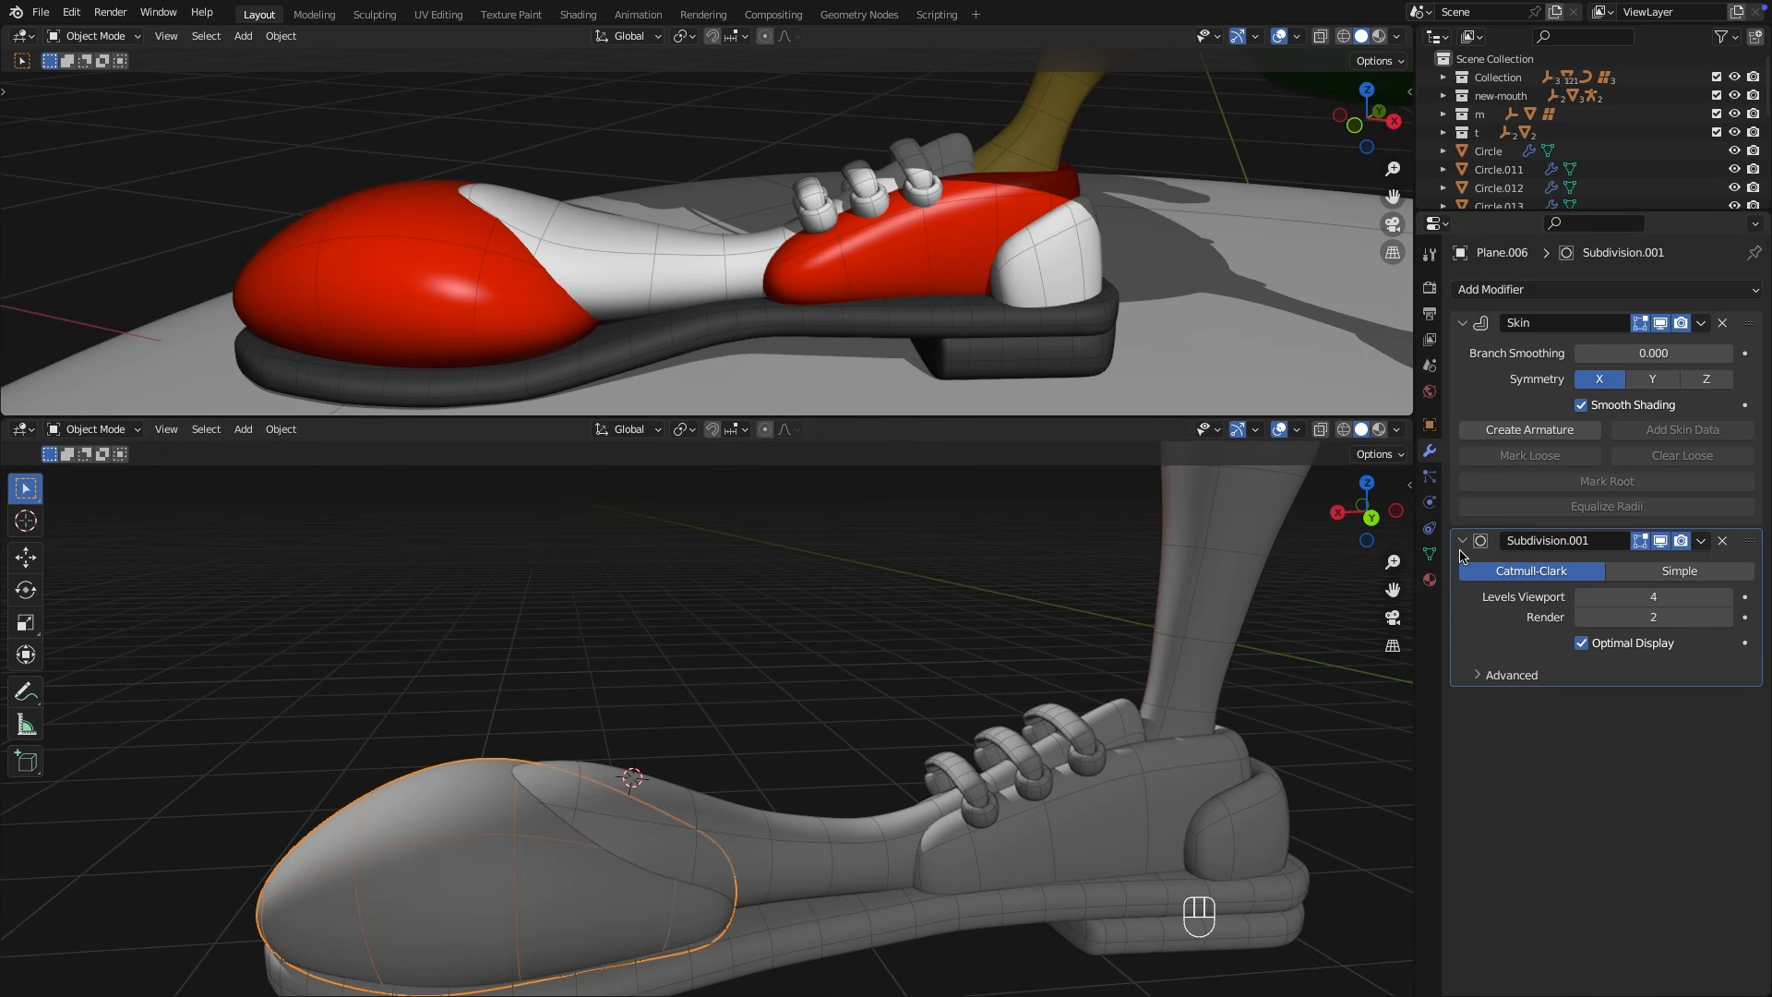
Assign the red material to the toe cap and link it to the side panel around the heel.
left_click(1429, 579)
left_click(1463, 377)
left_click(1514, 550)
left_click(1166, 799)
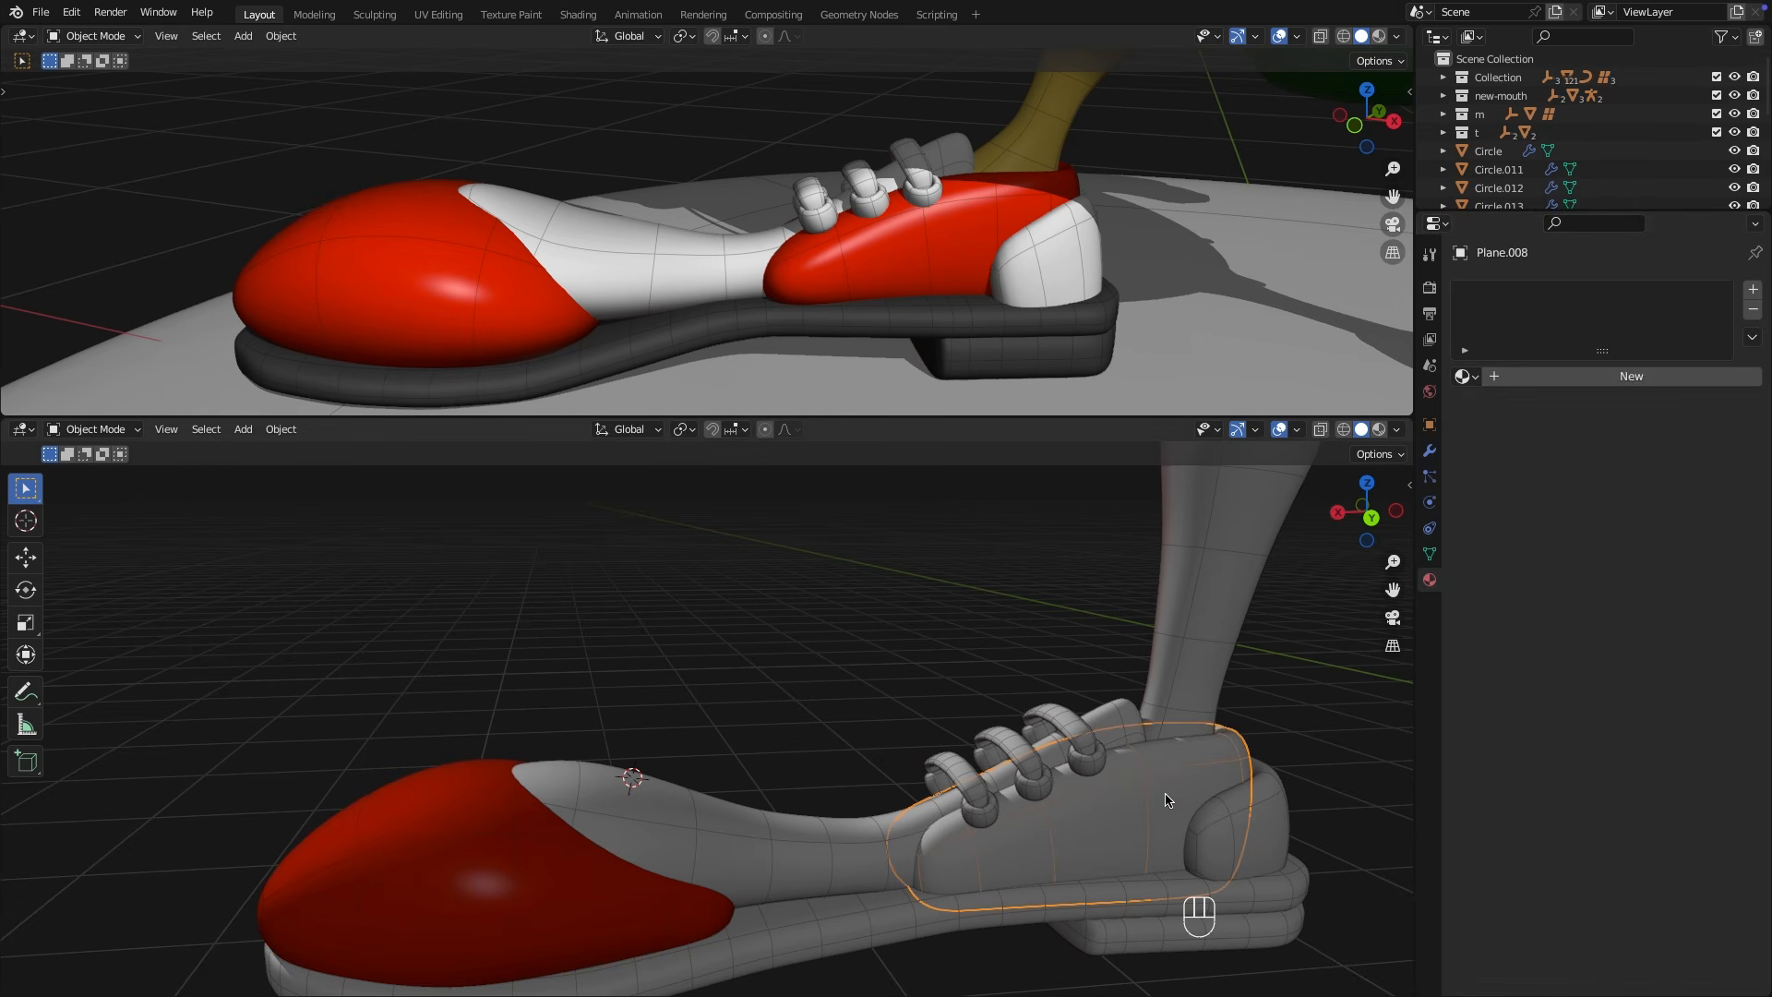
left_click(521, 911, "shift")
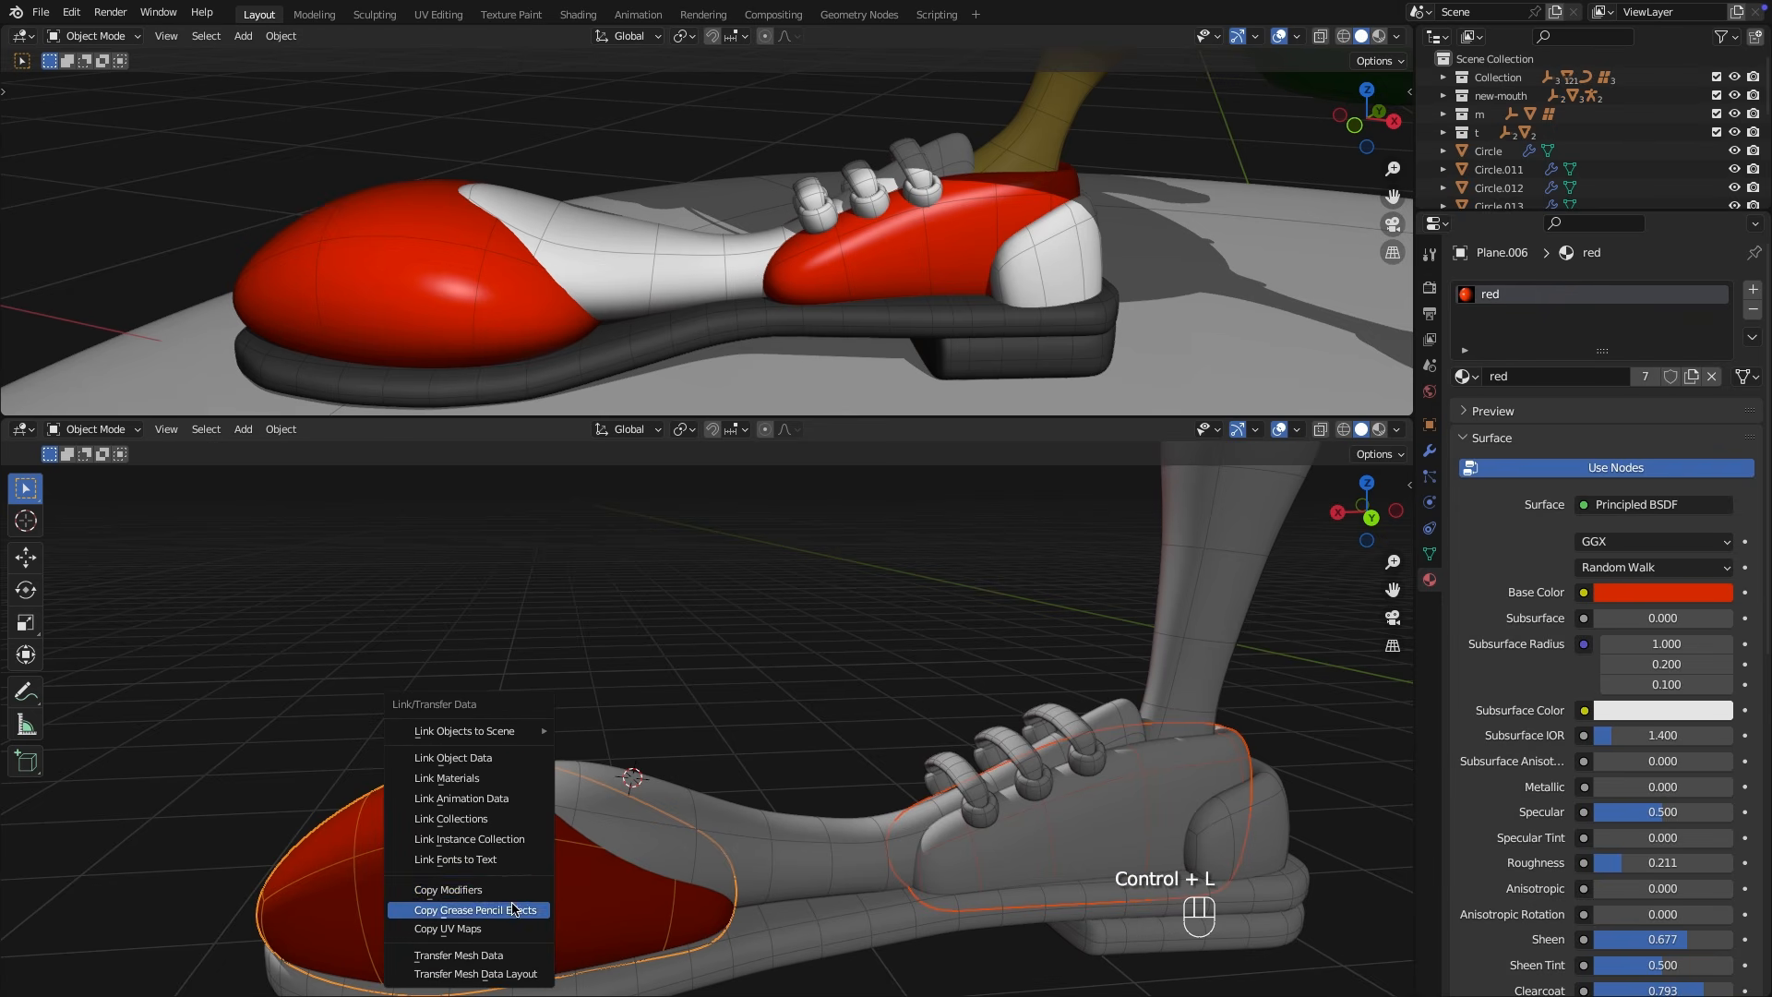
left_click(503, 785)
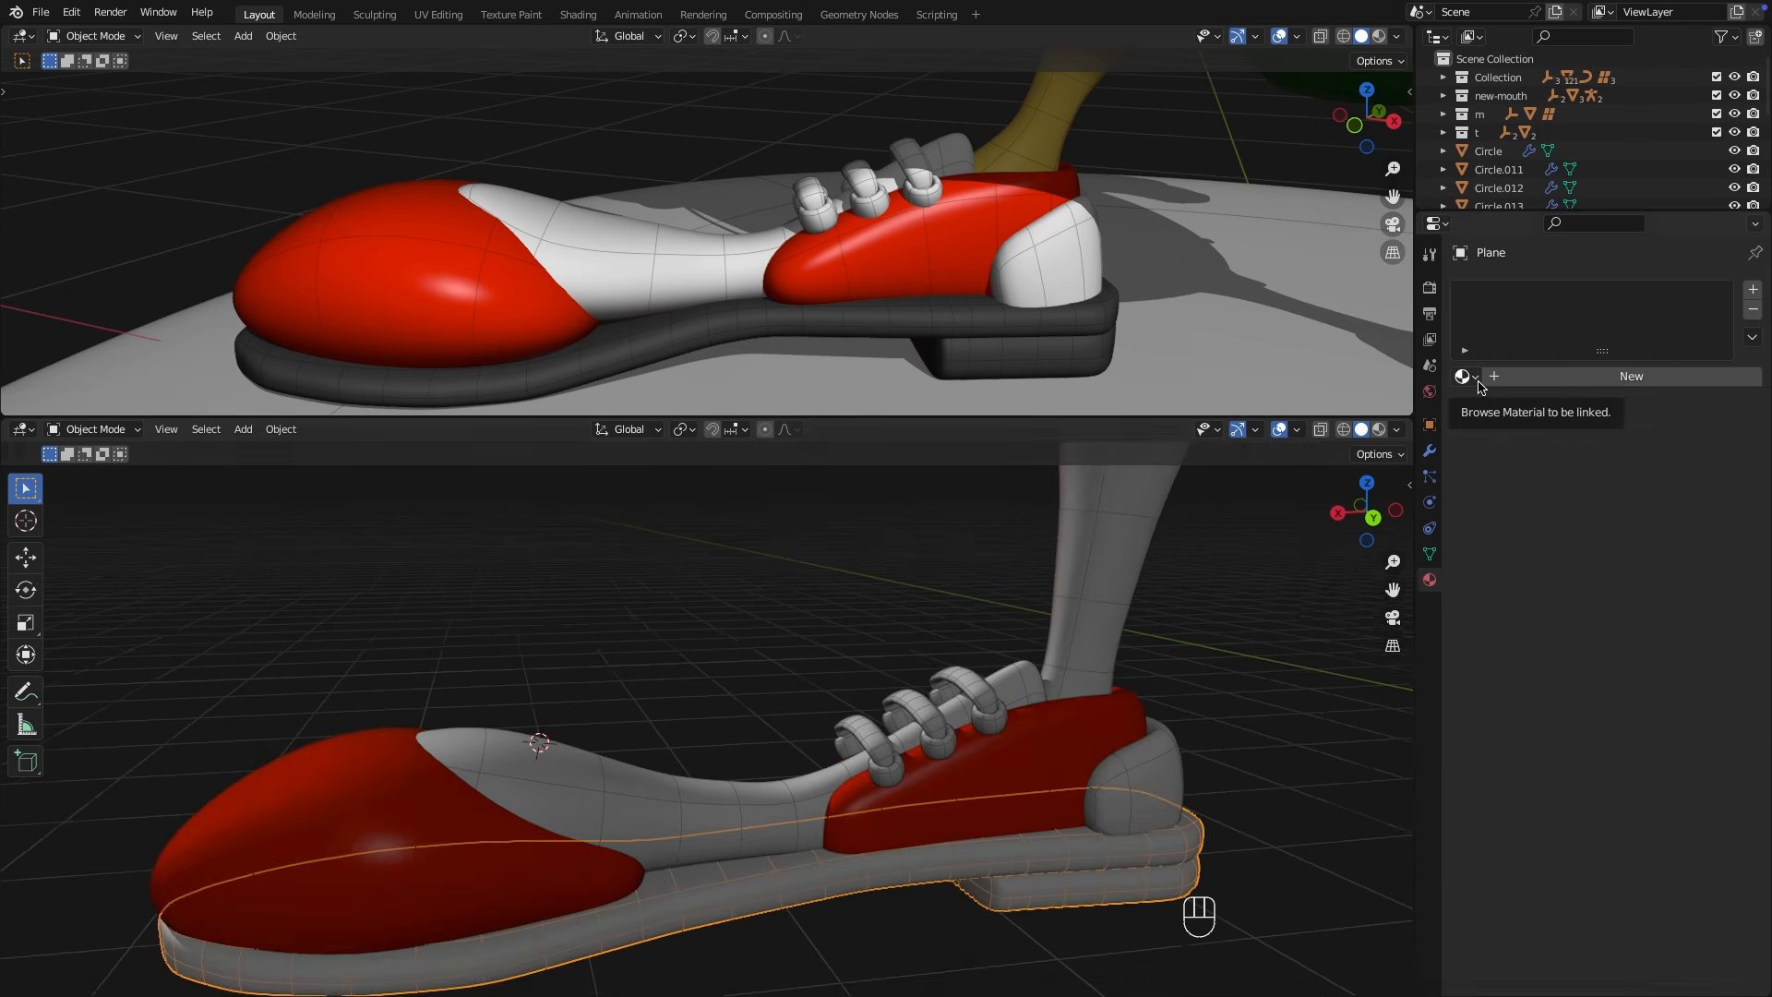
Assign the existing black material to the shoe's sole.
left_click(1463, 376)
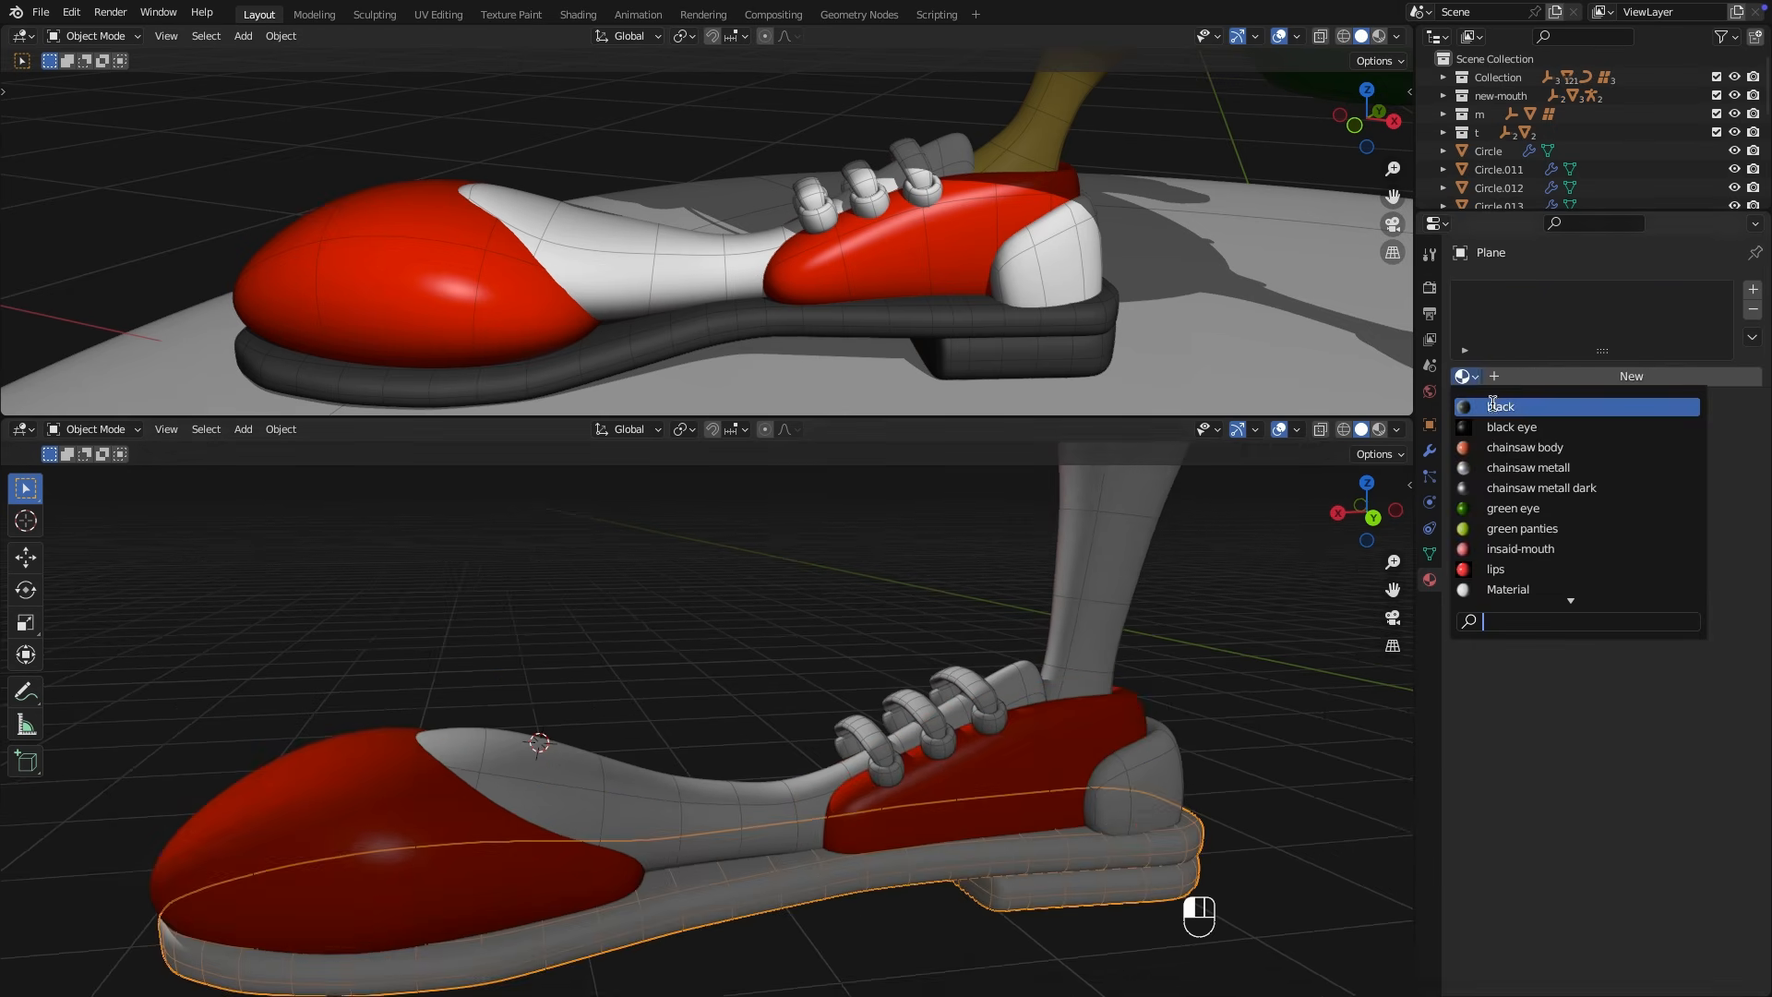
left_click(1495, 399)
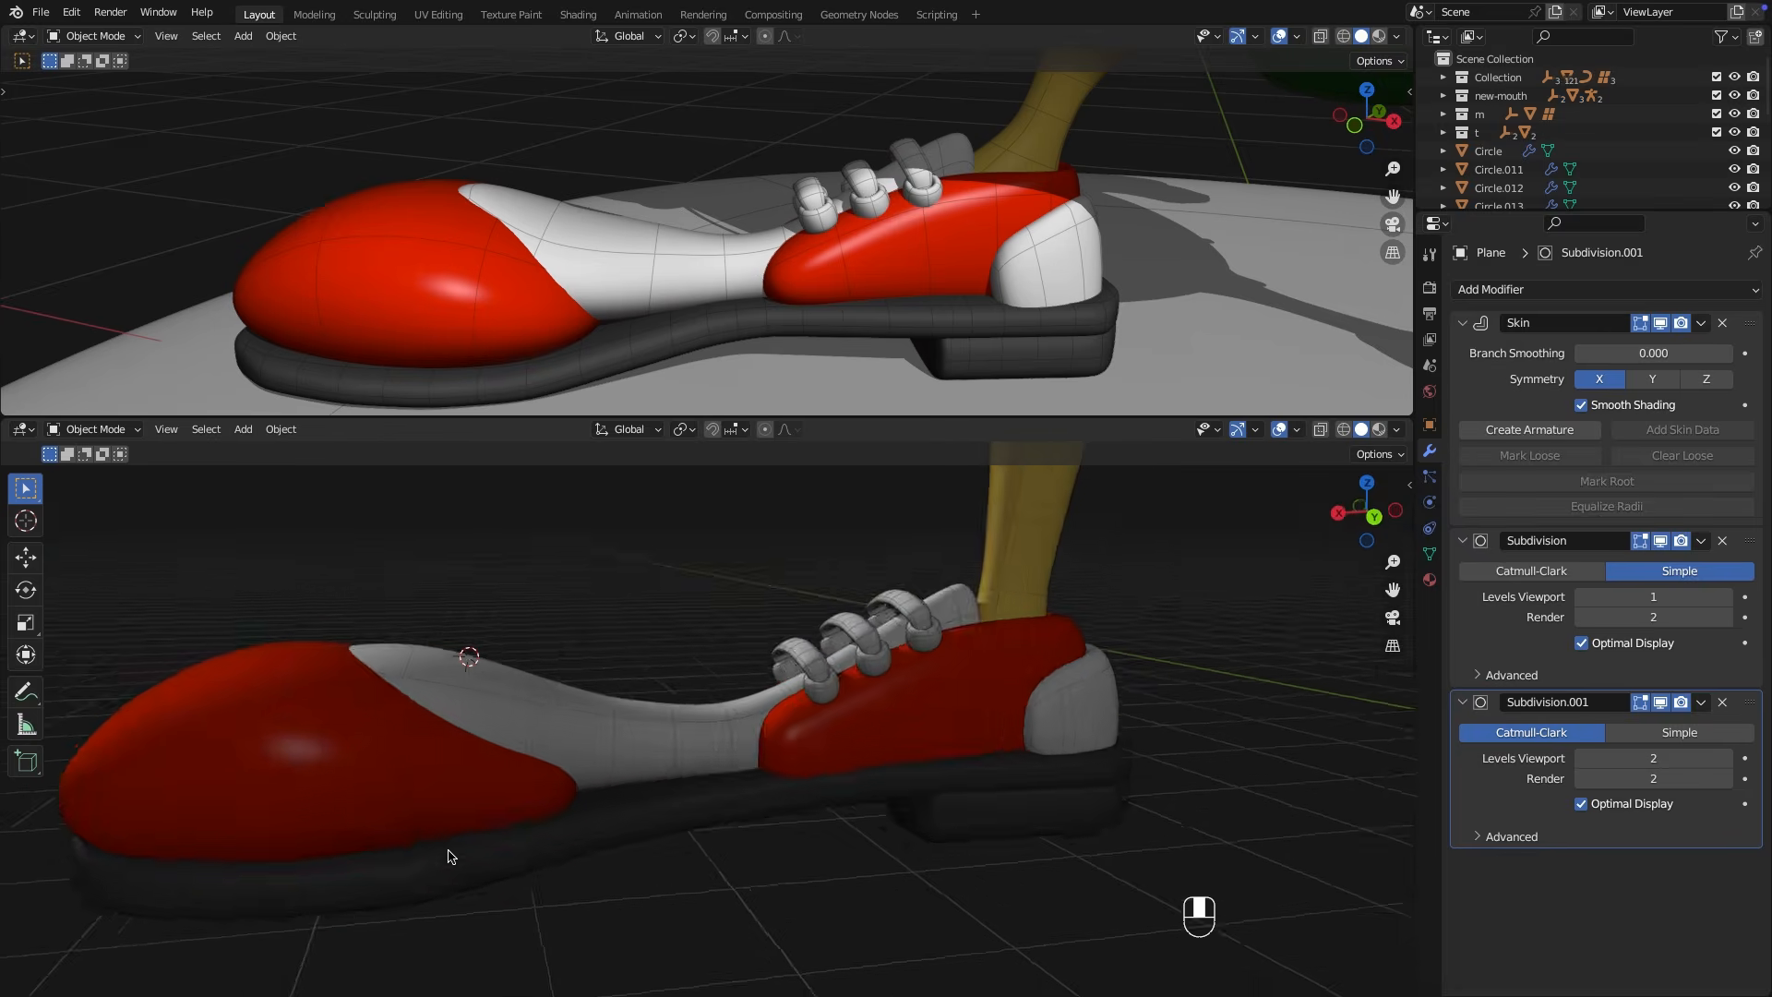
middle_click_drag(449, 856, 1177, 834)
Hide the lattice around the goggles and examine the finished goggles from the front and sides.
left_click(1074, 589)
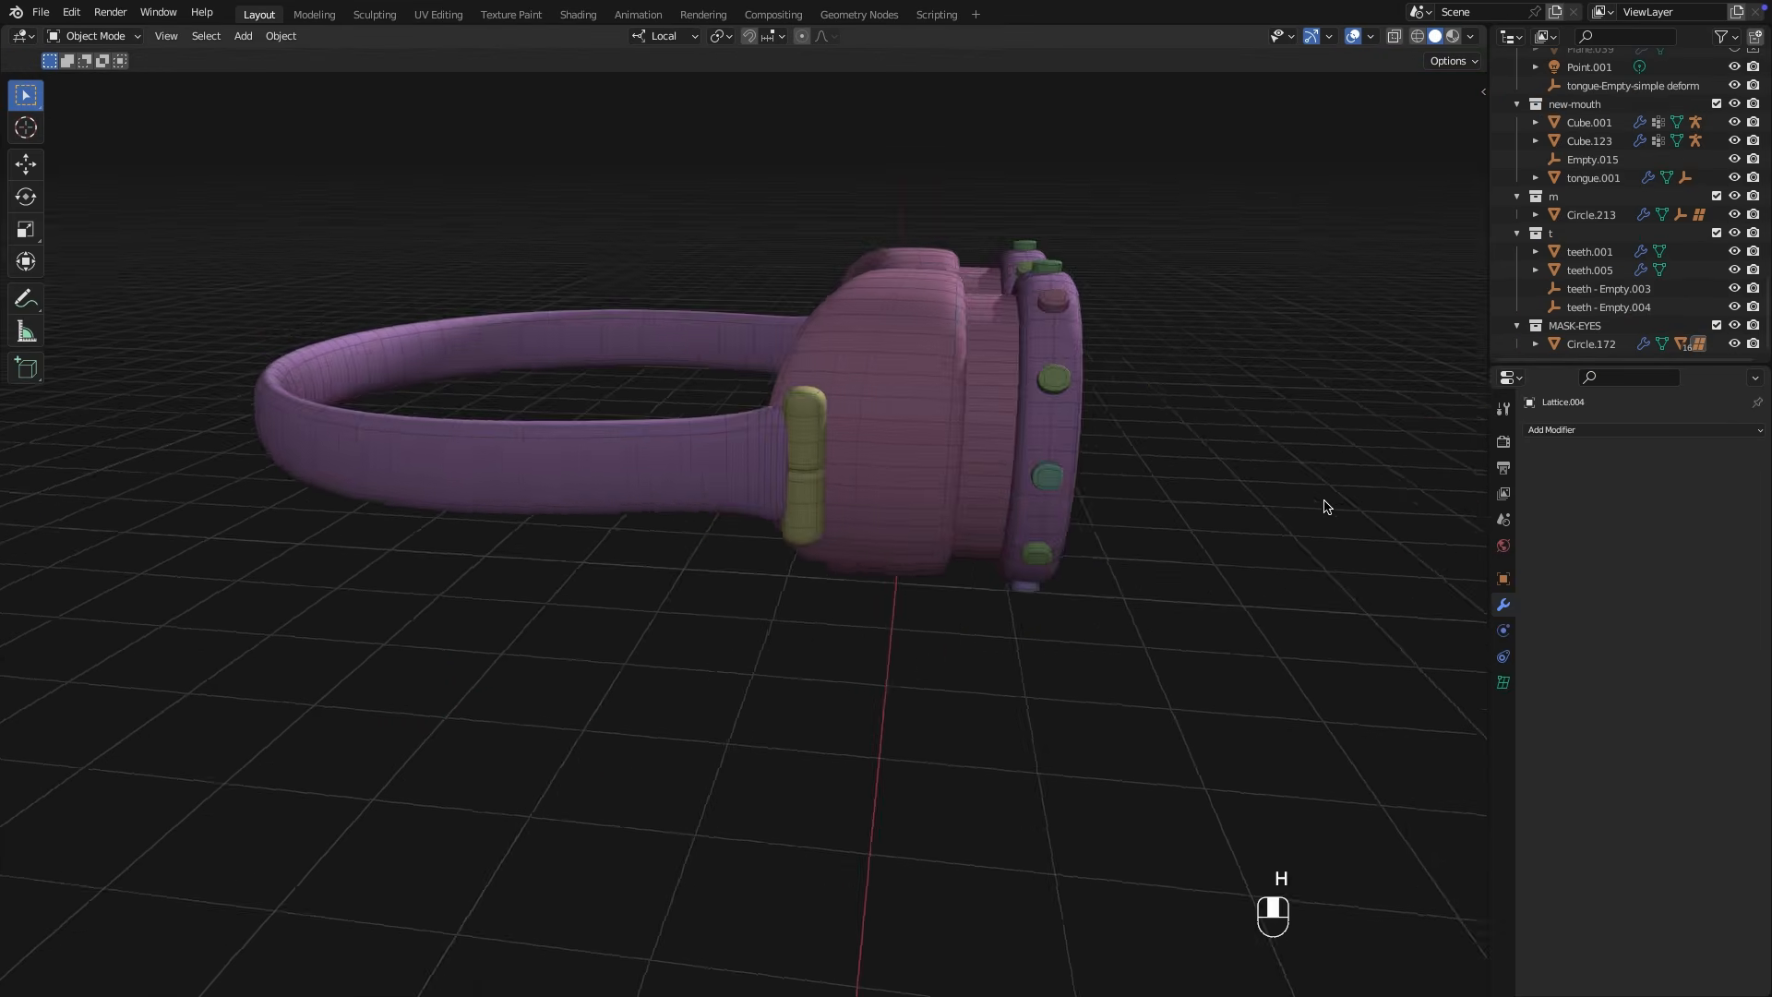
middle_click_drag(1326, 507, 205, 519)
key("h")
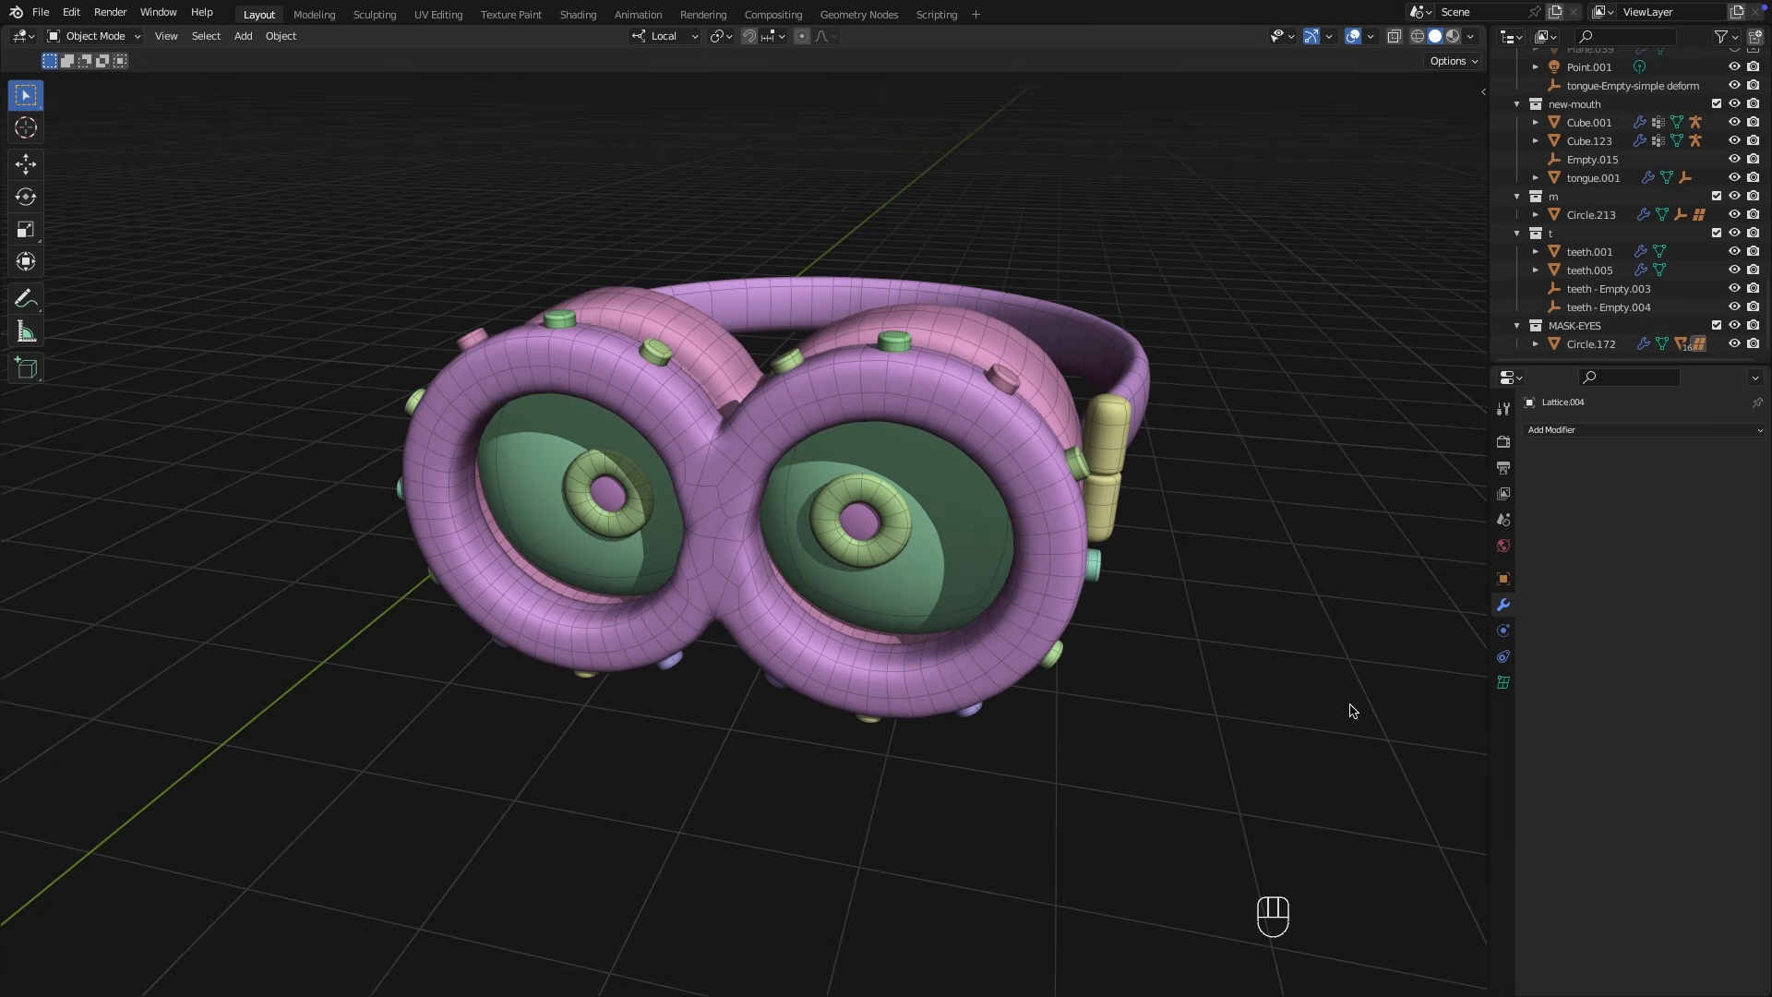
middle_click_drag(1351, 710, 290, 711)
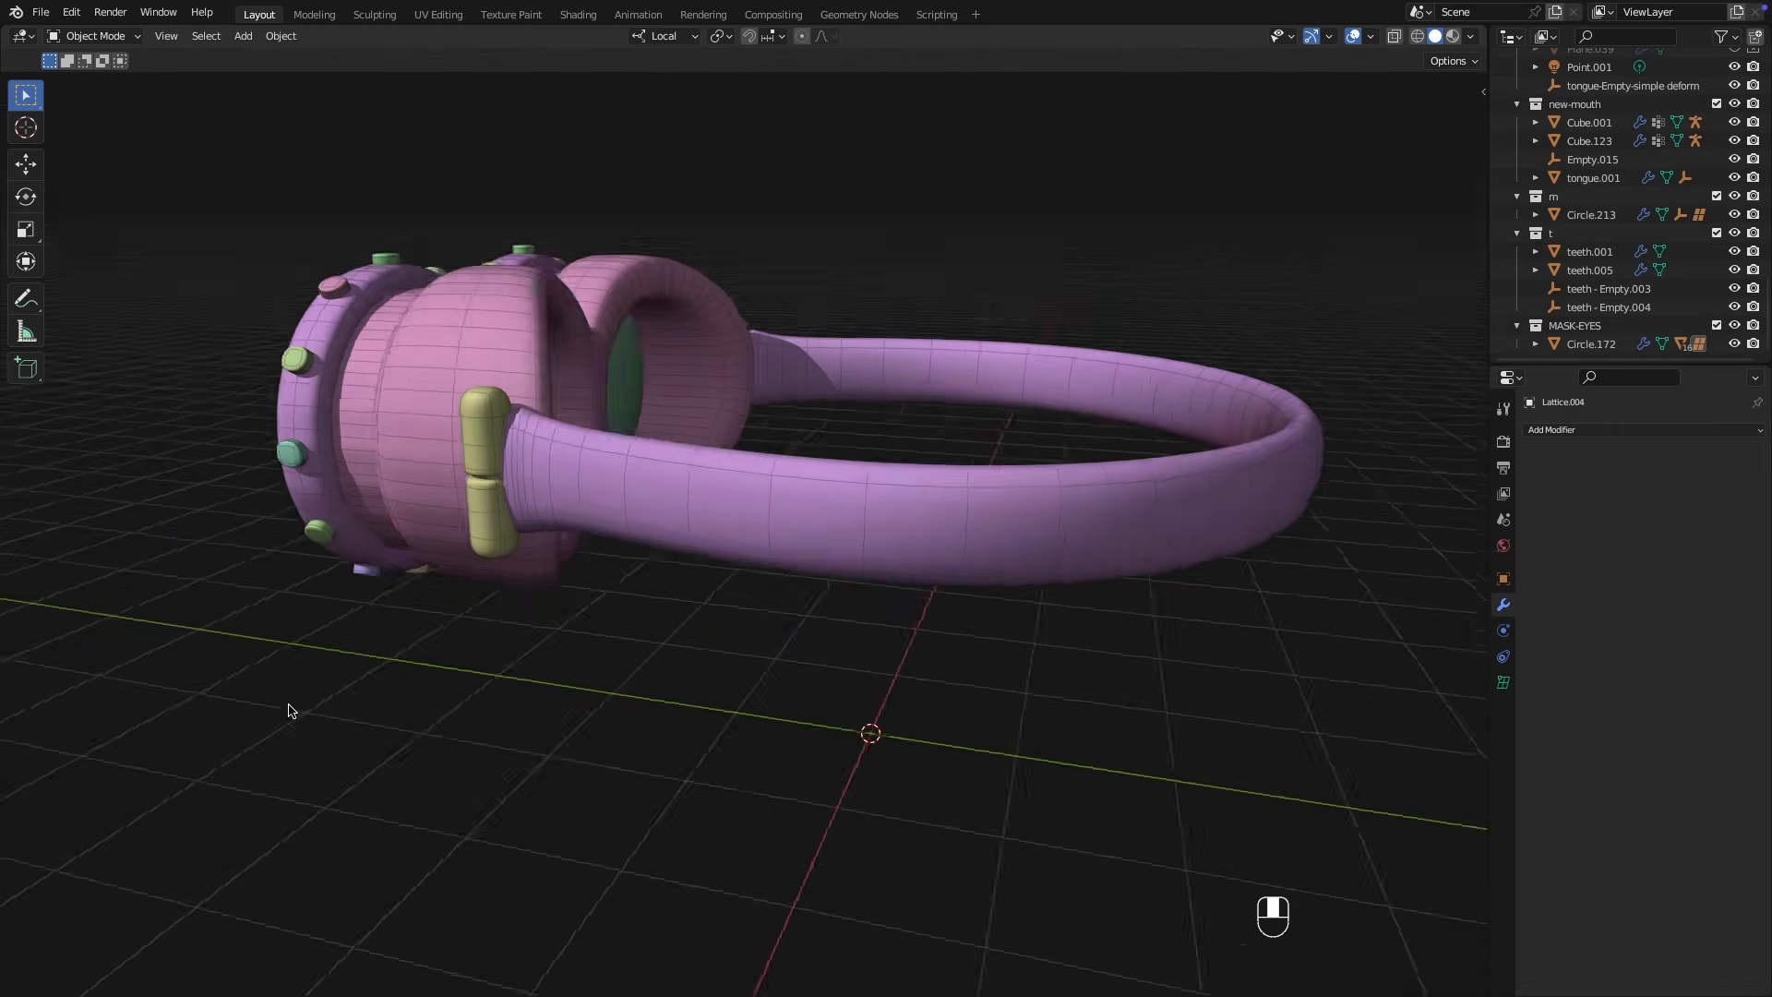
Add a mesh circle with 12 vertices below the goggles, aligned to the view.
key("shift+a")
mouse_move(988, 554)
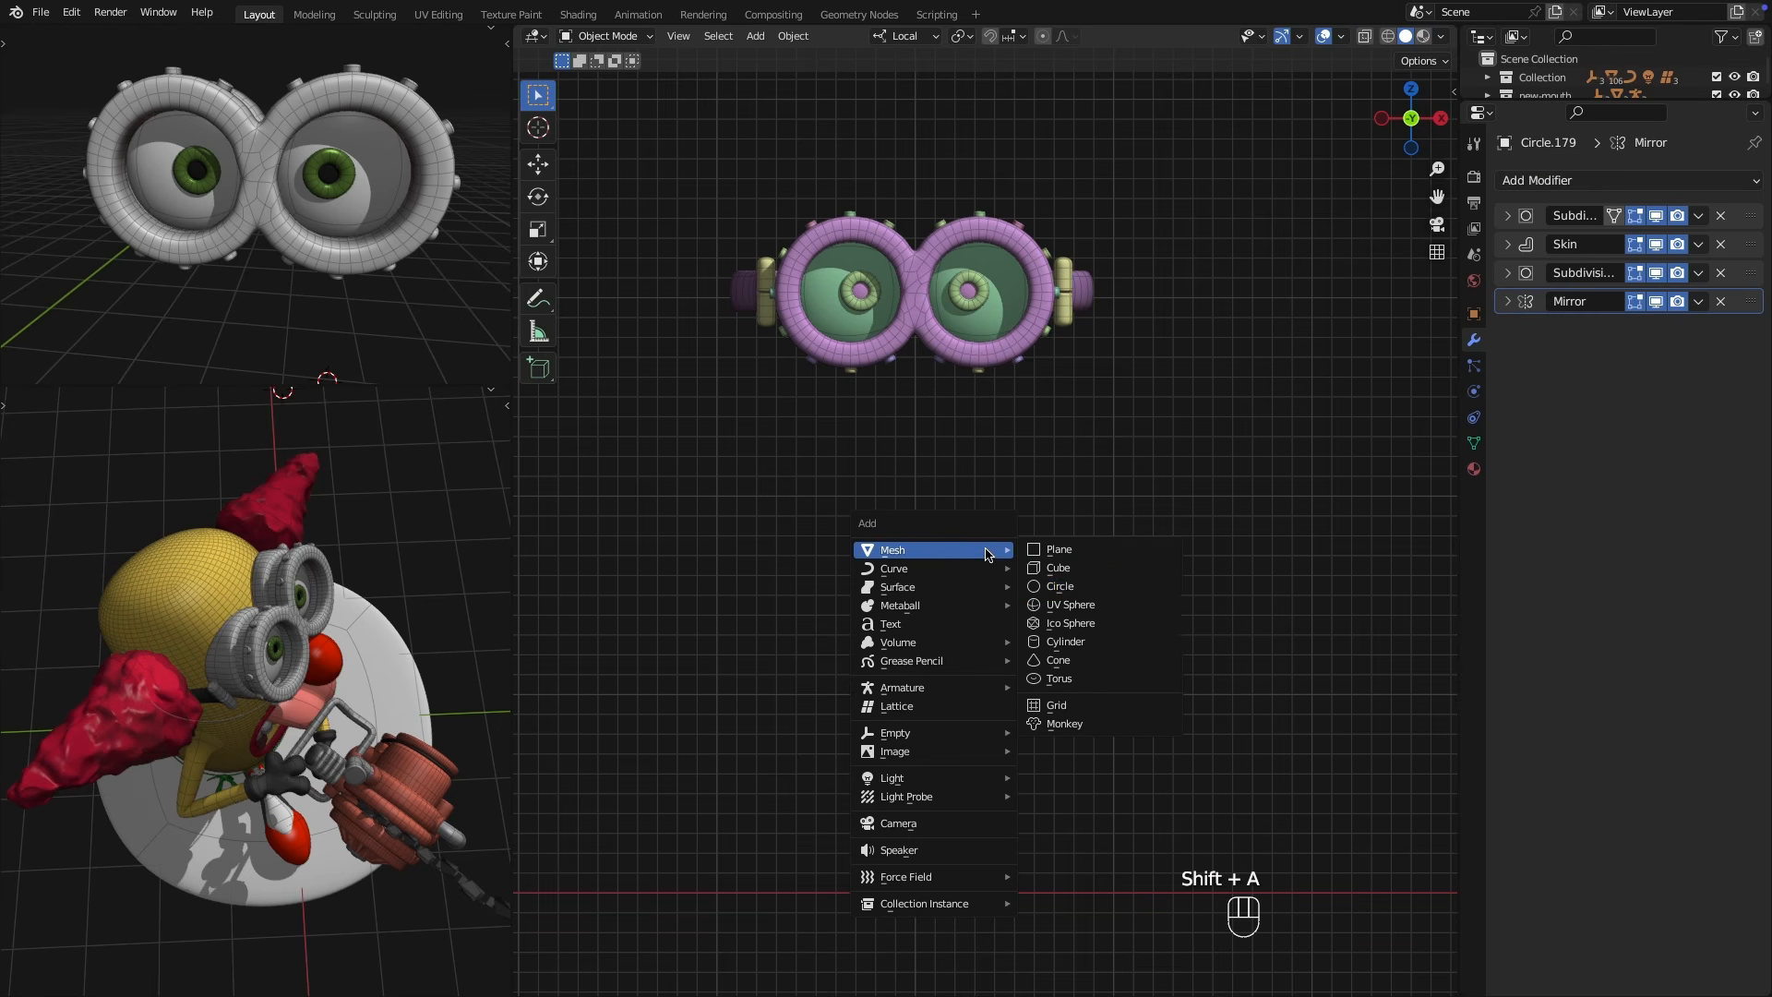
left_click(1083, 591)
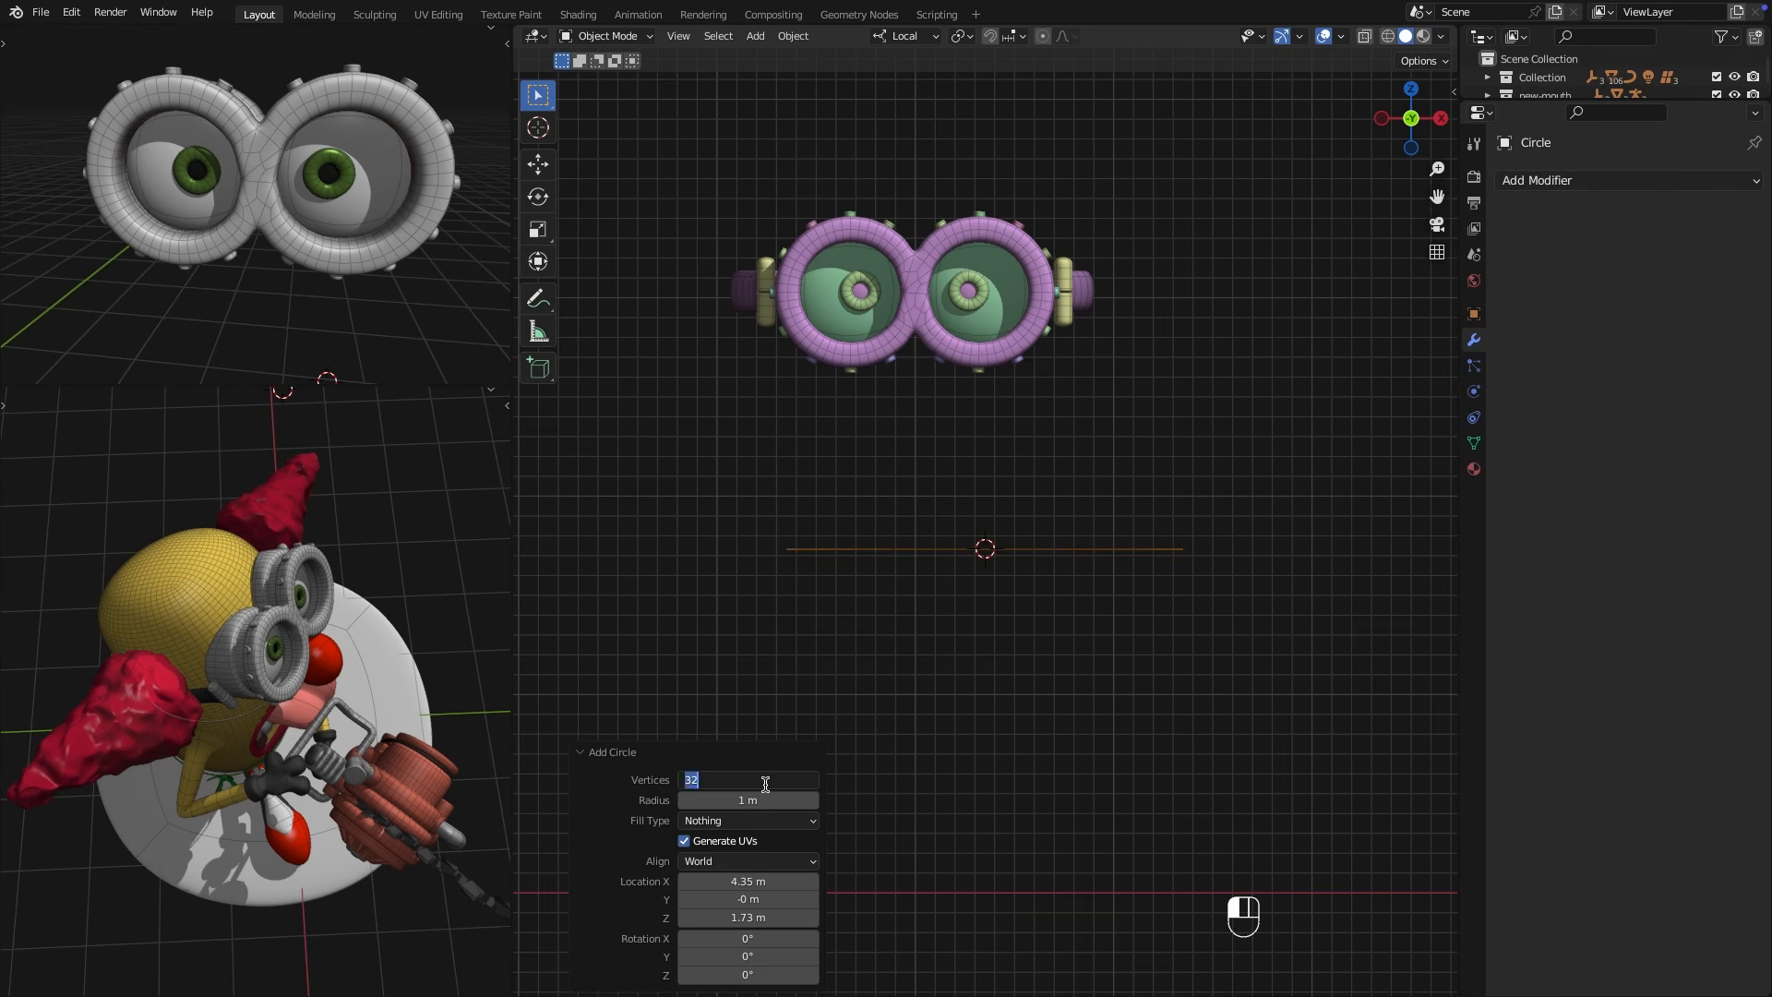
left_click(752, 863)
left_click(744, 903)
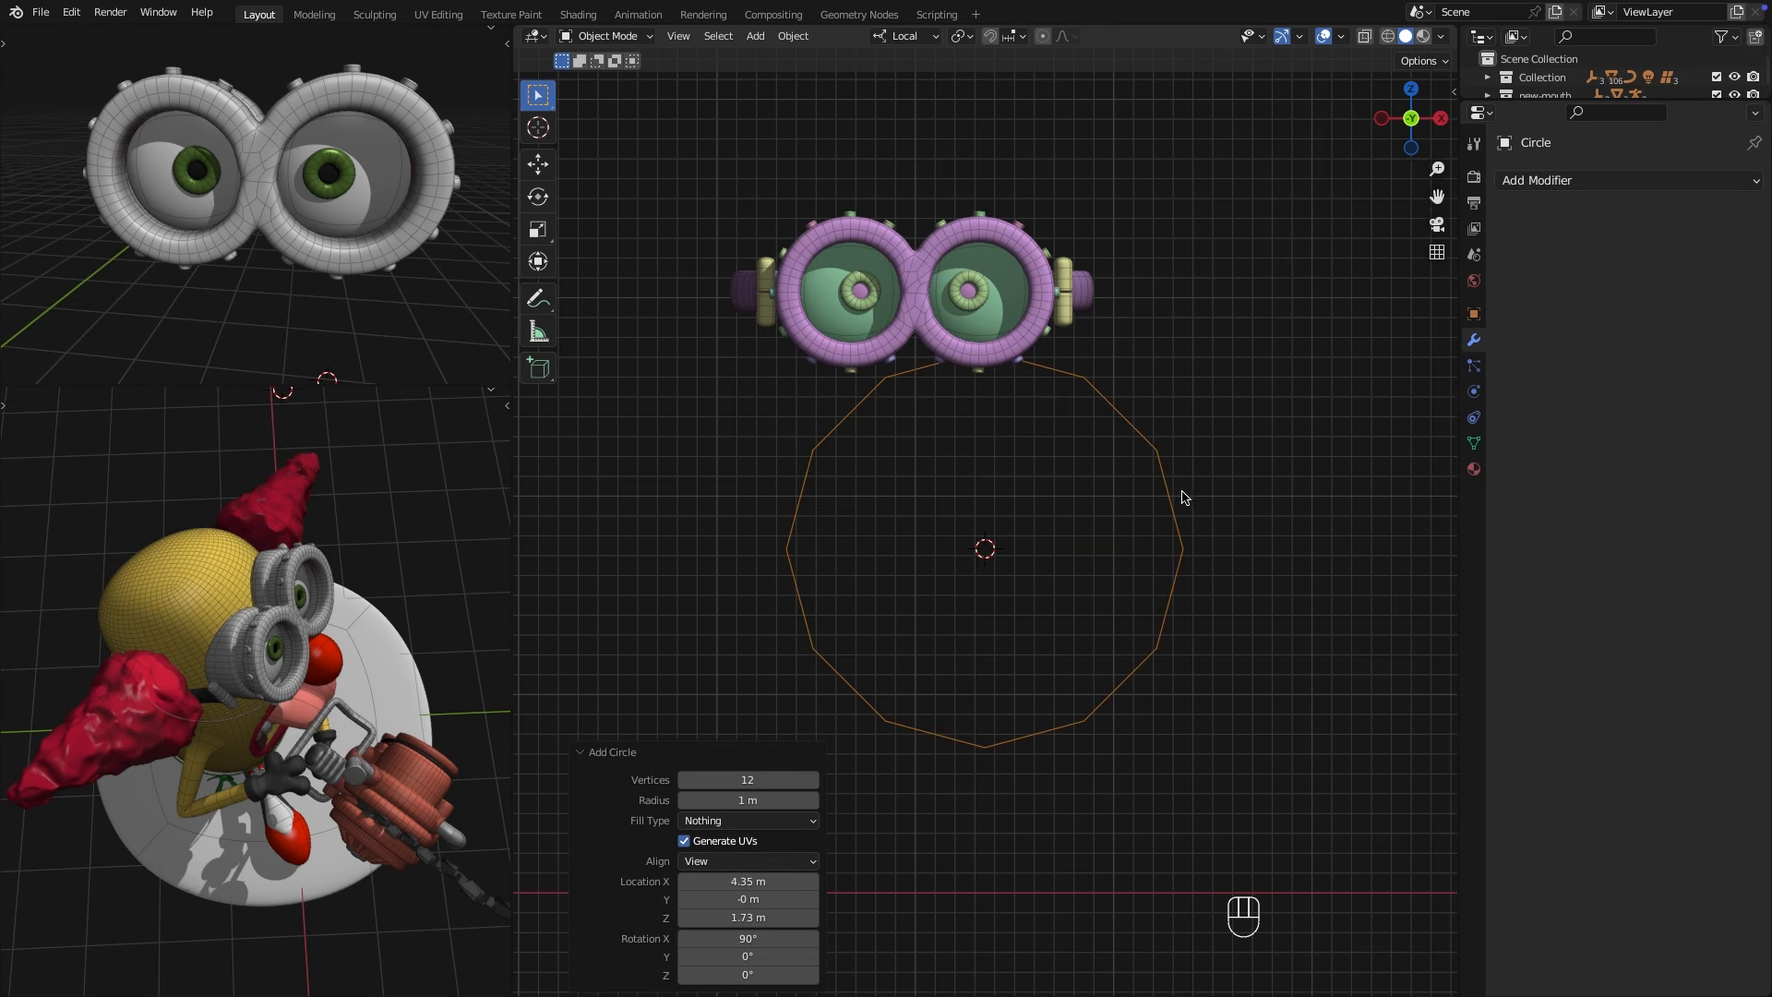
Scale the circle's mesh to about 0.424 in Edit Mode and rotate it by -15°.
key("Tab")
key("s")
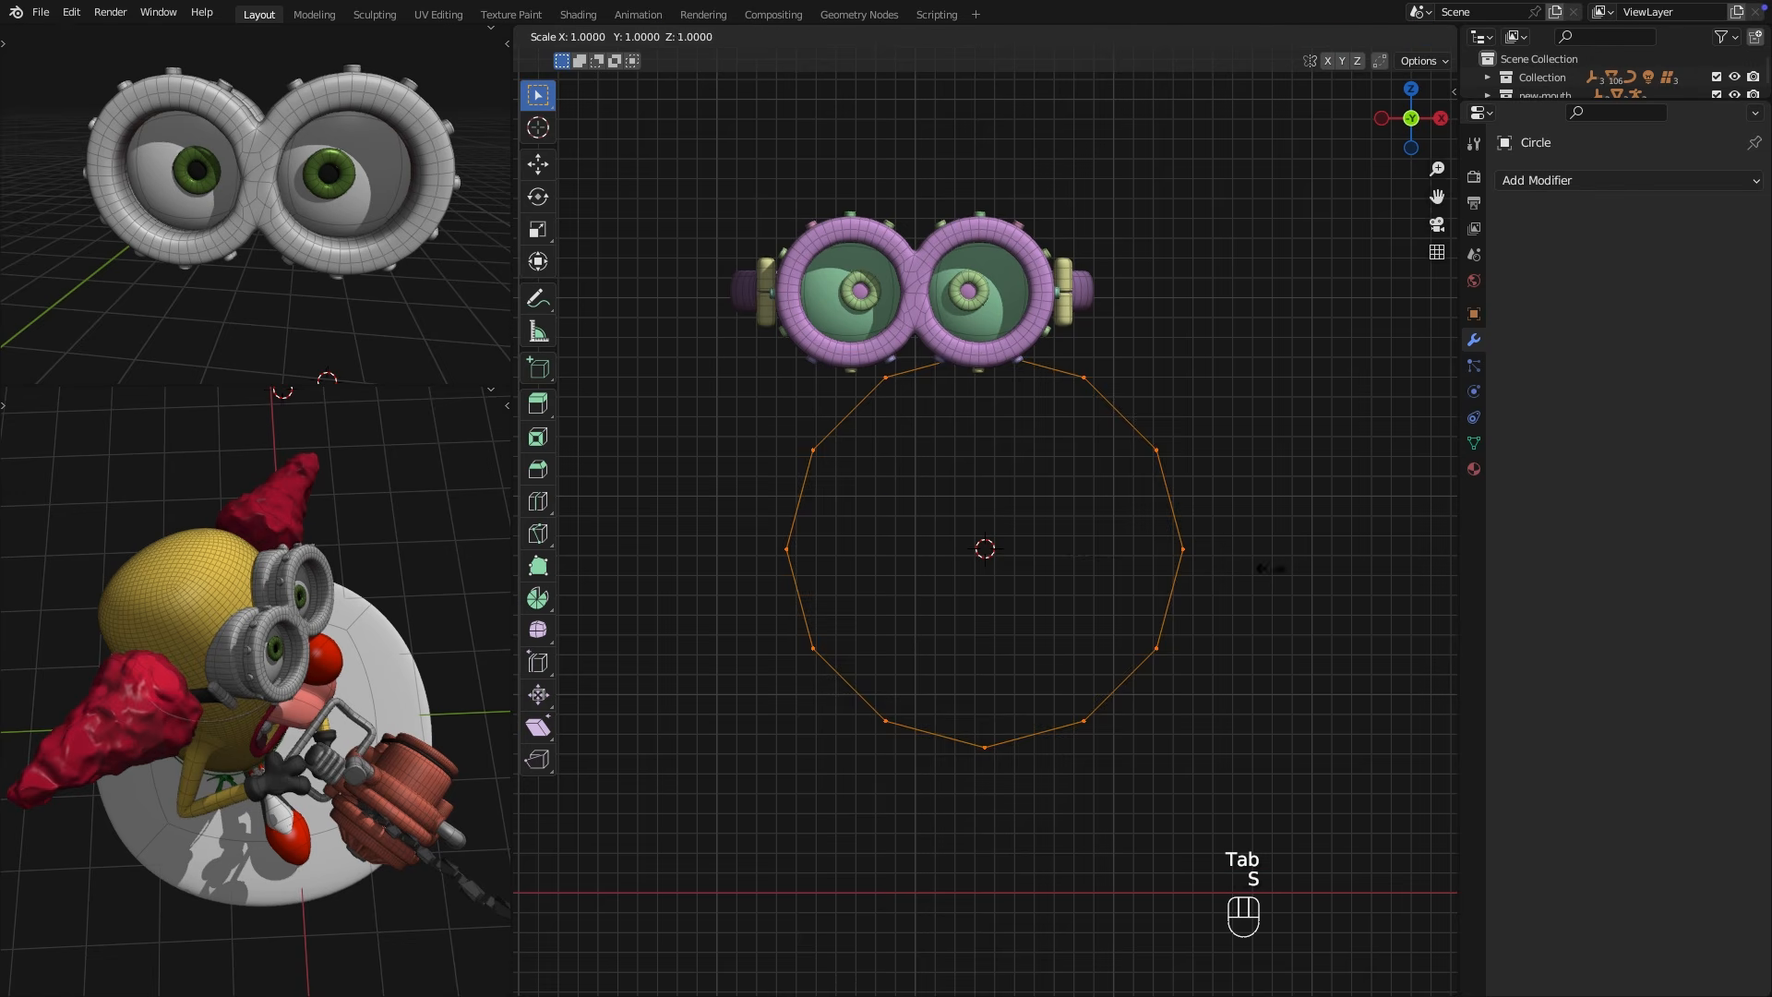
left_click(1100, 506)
scroll(1104, 476, "up", 1)
middle_click_drag(1104, 475, 1144, 507, "shift")
key("r")
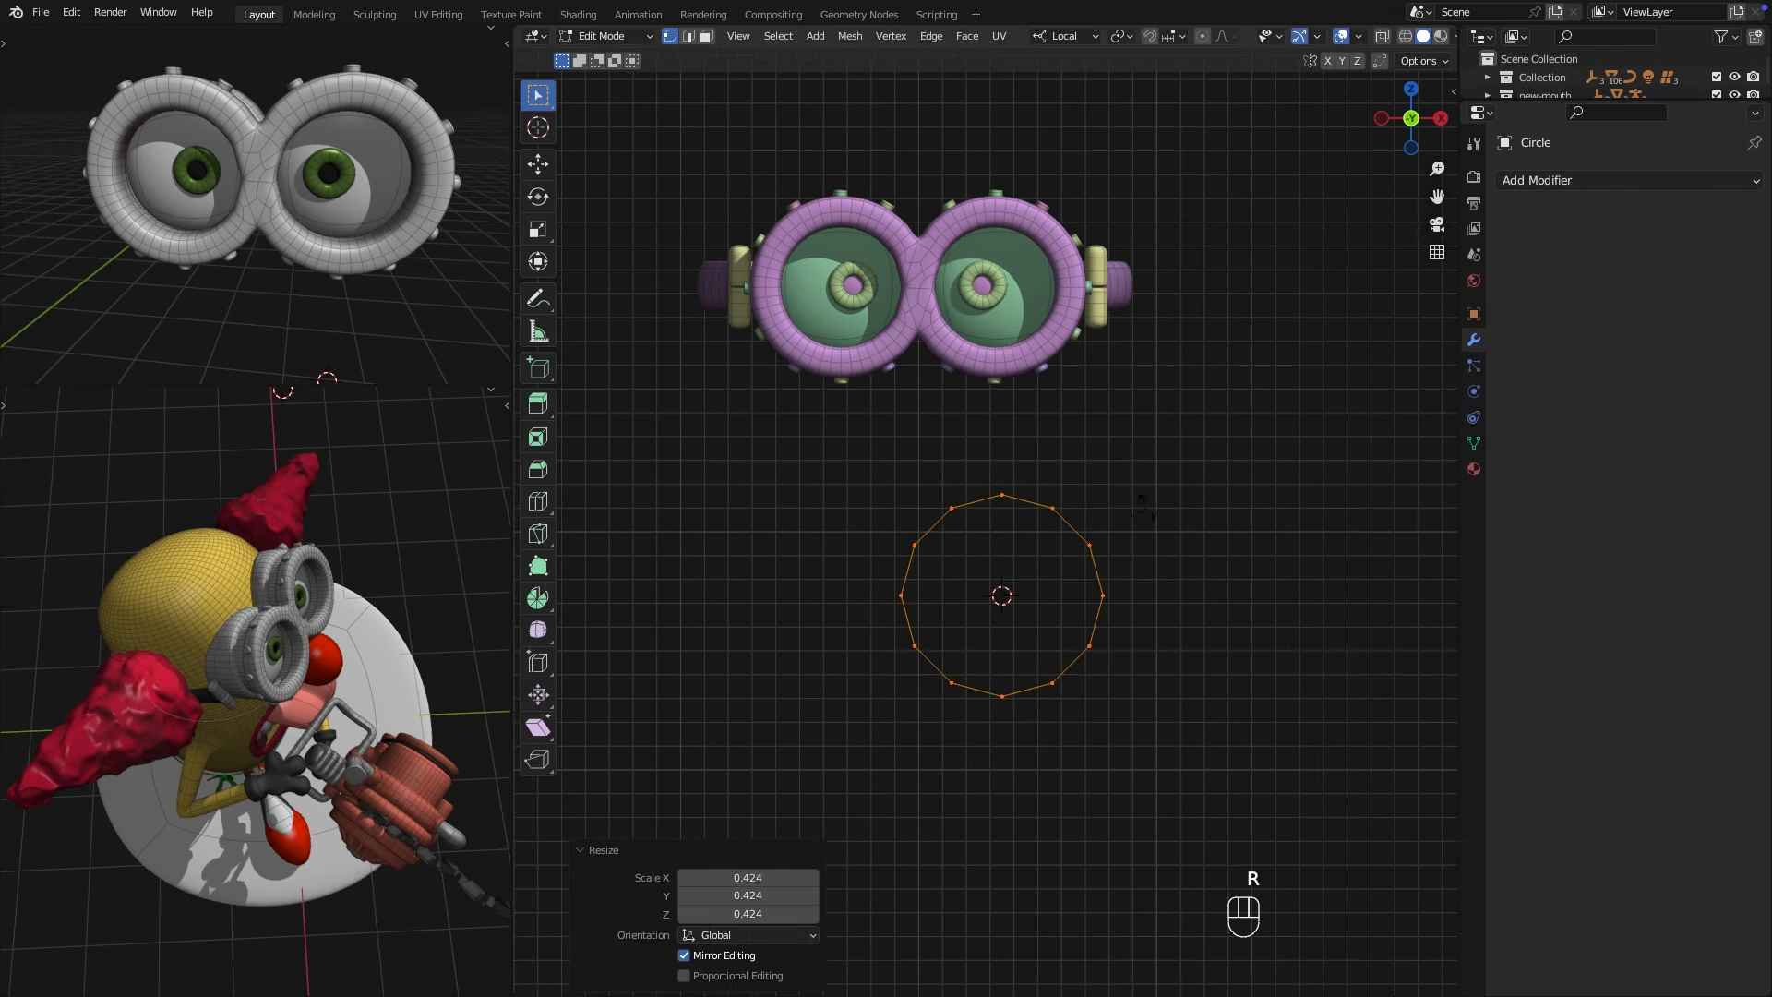
left_click(1129, 464)
left_click(692, 894)
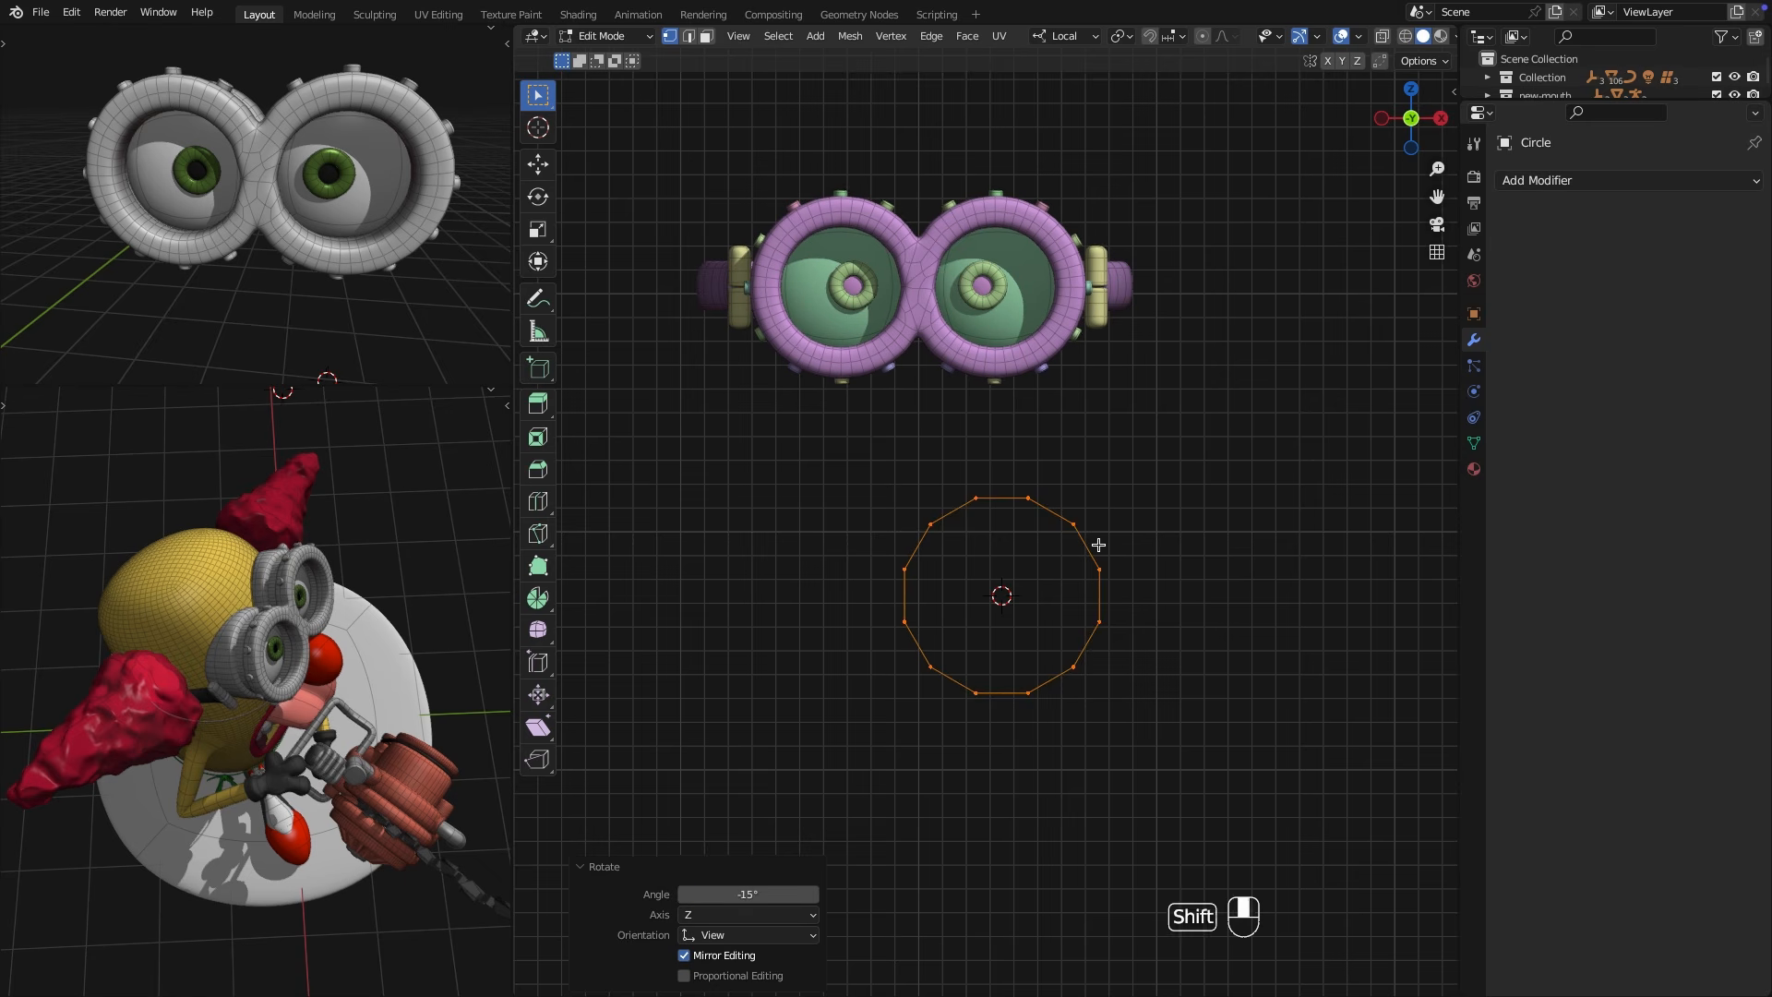
Snap the 3D cursor to the middle of the circle's left vertical edge and set the object's origin there.
middle_click_drag(1098, 544, 1127, 494, "shift")
left_click_drag(911, 492, 950, 576)
key("shift+s")
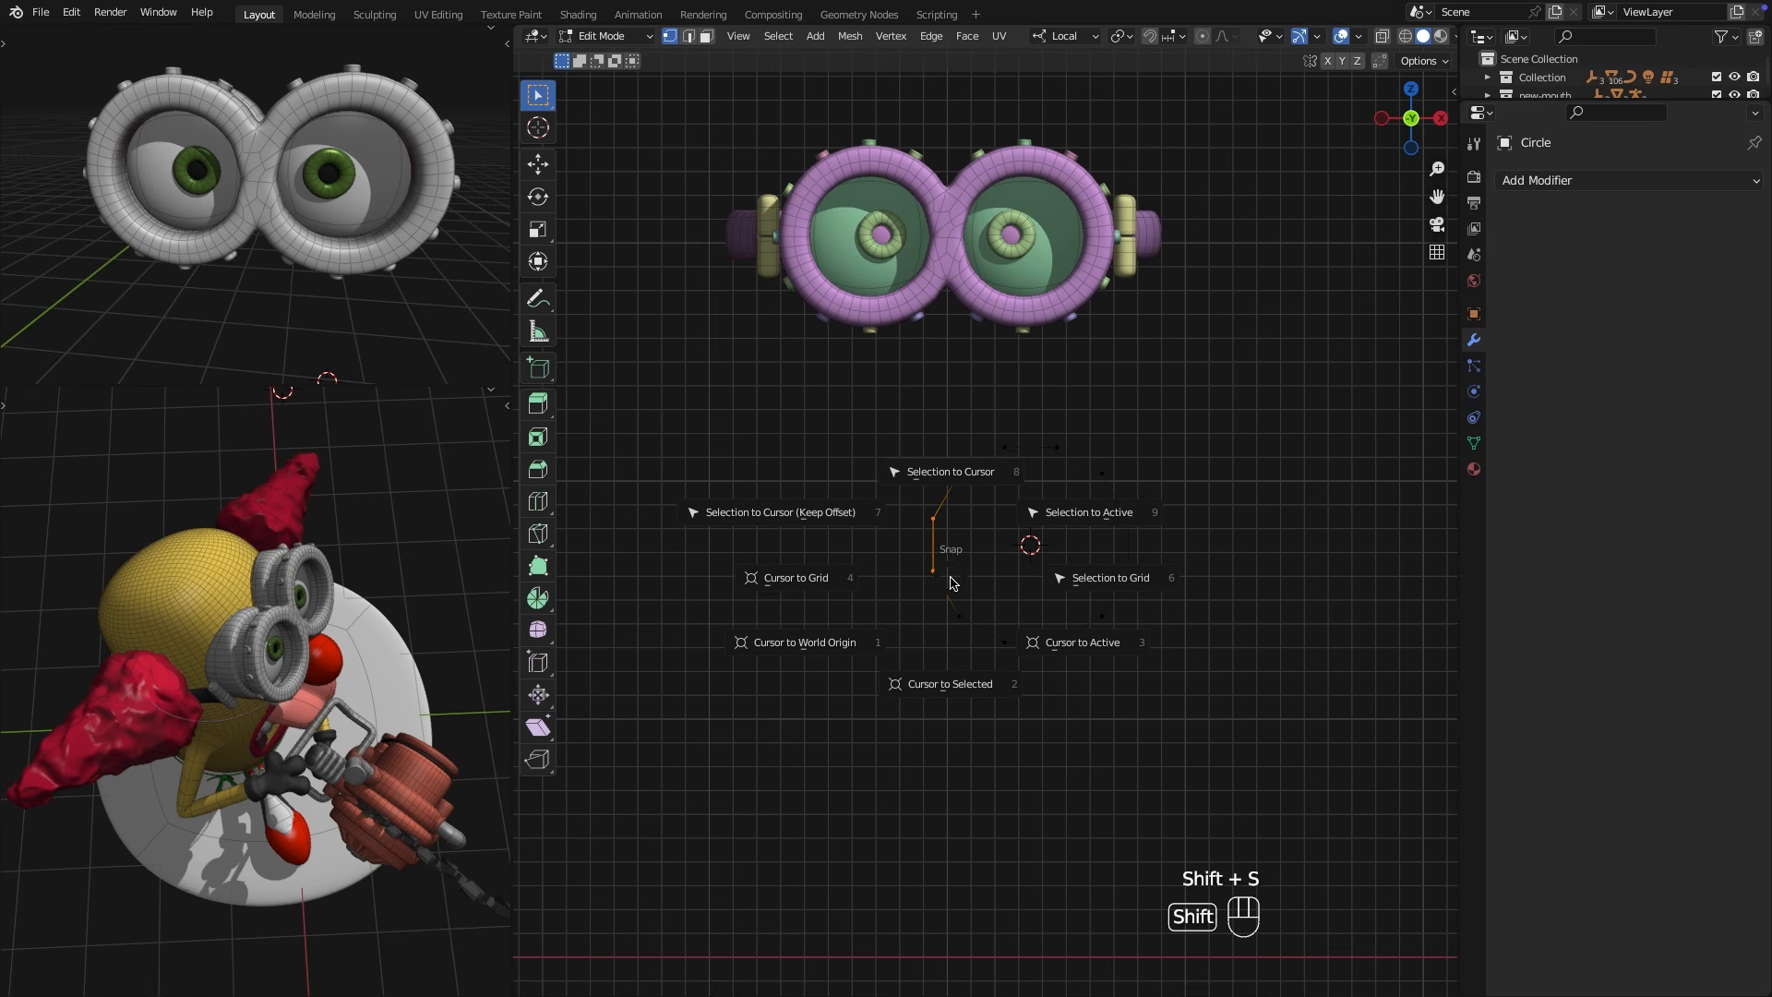
left_click(950, 684)
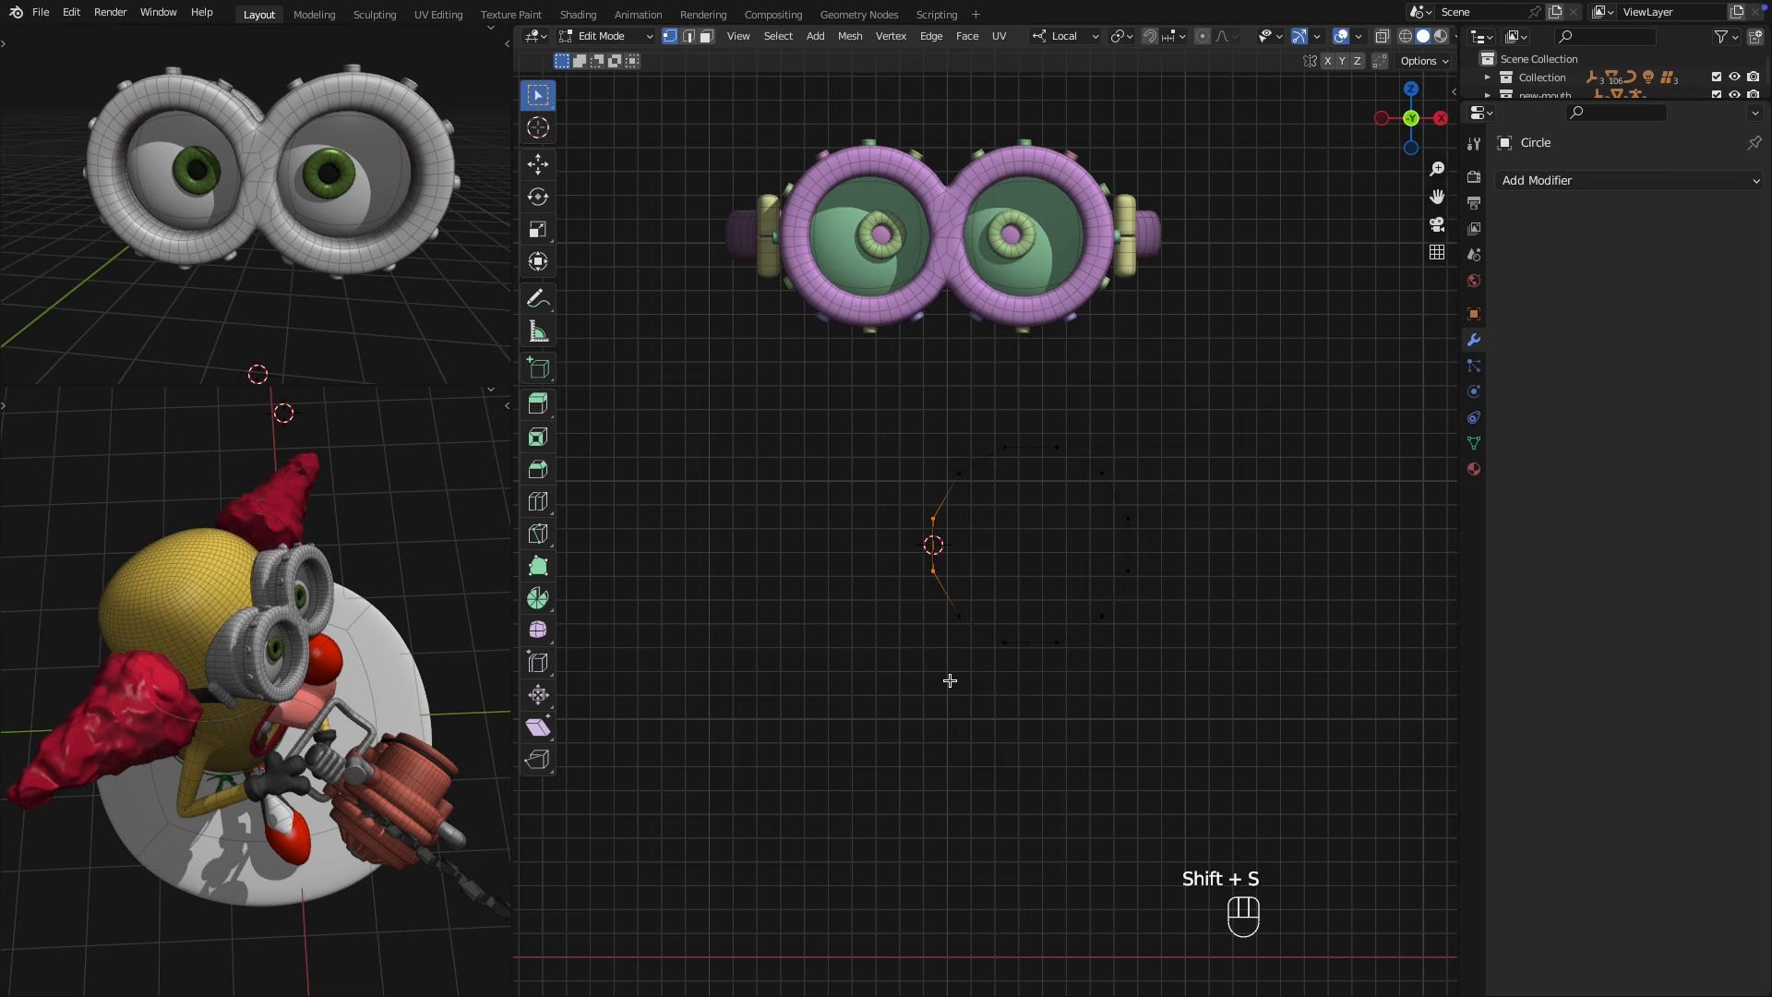
key("Tab")
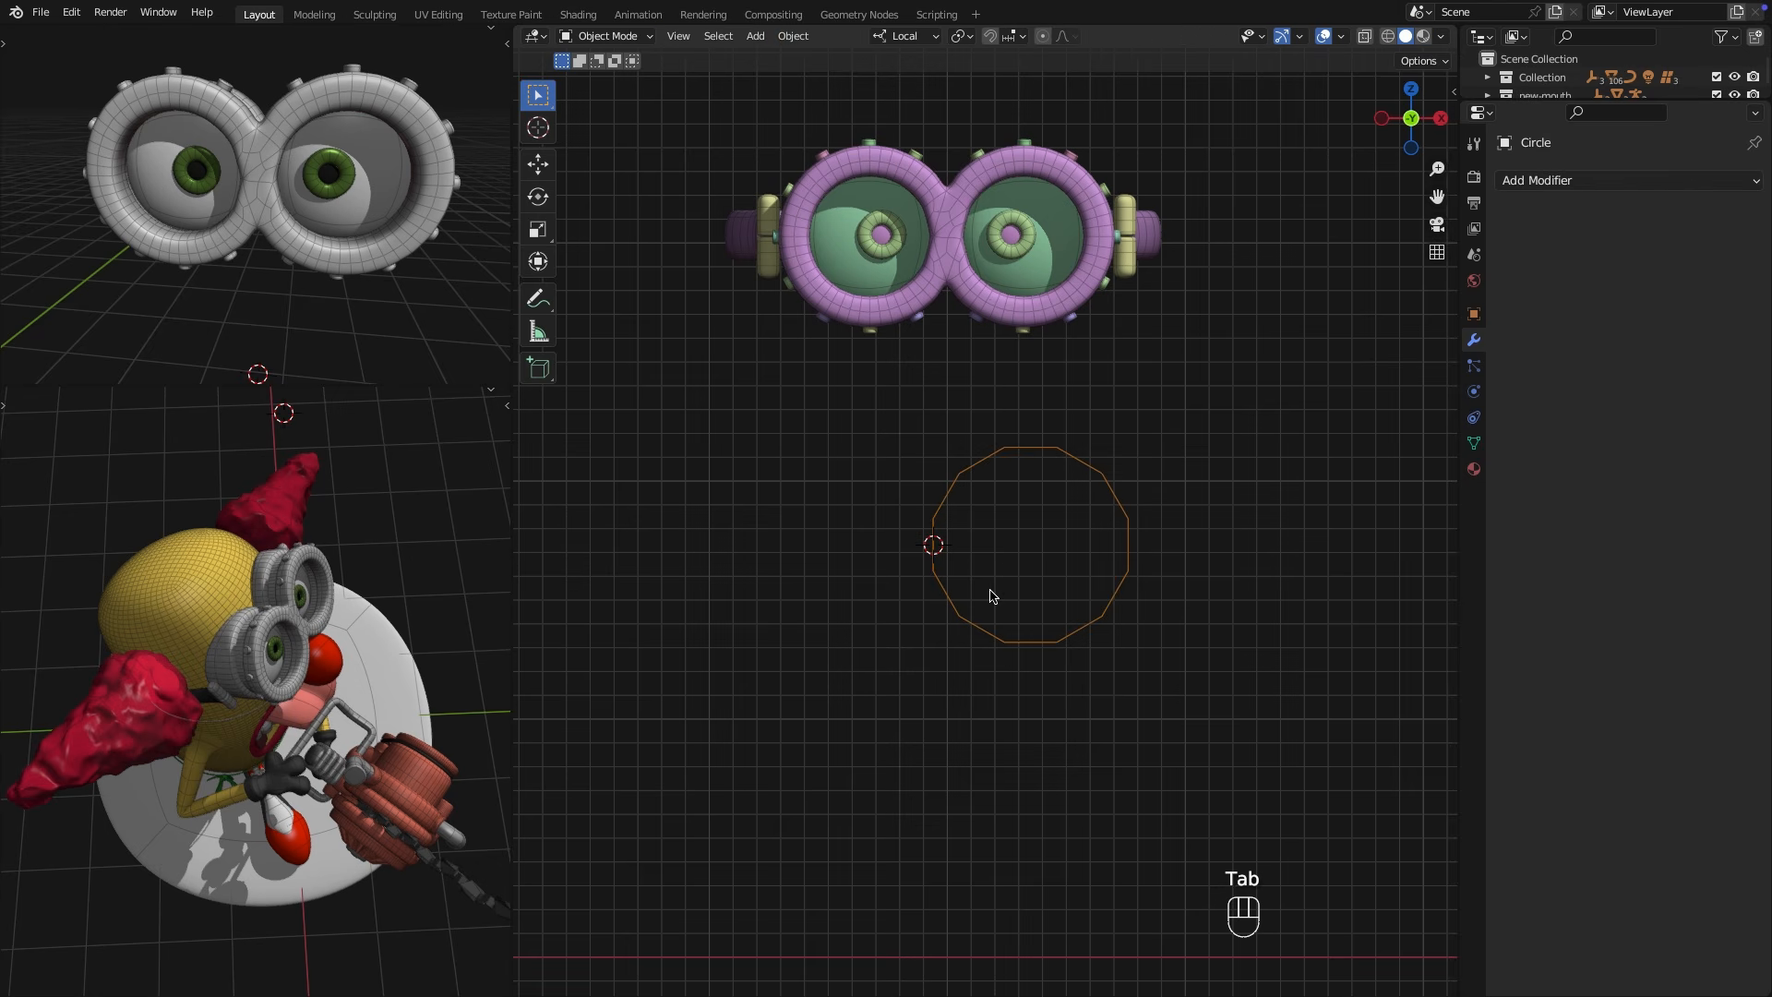
left_click(786, 35)
mouse_move(808, 77)
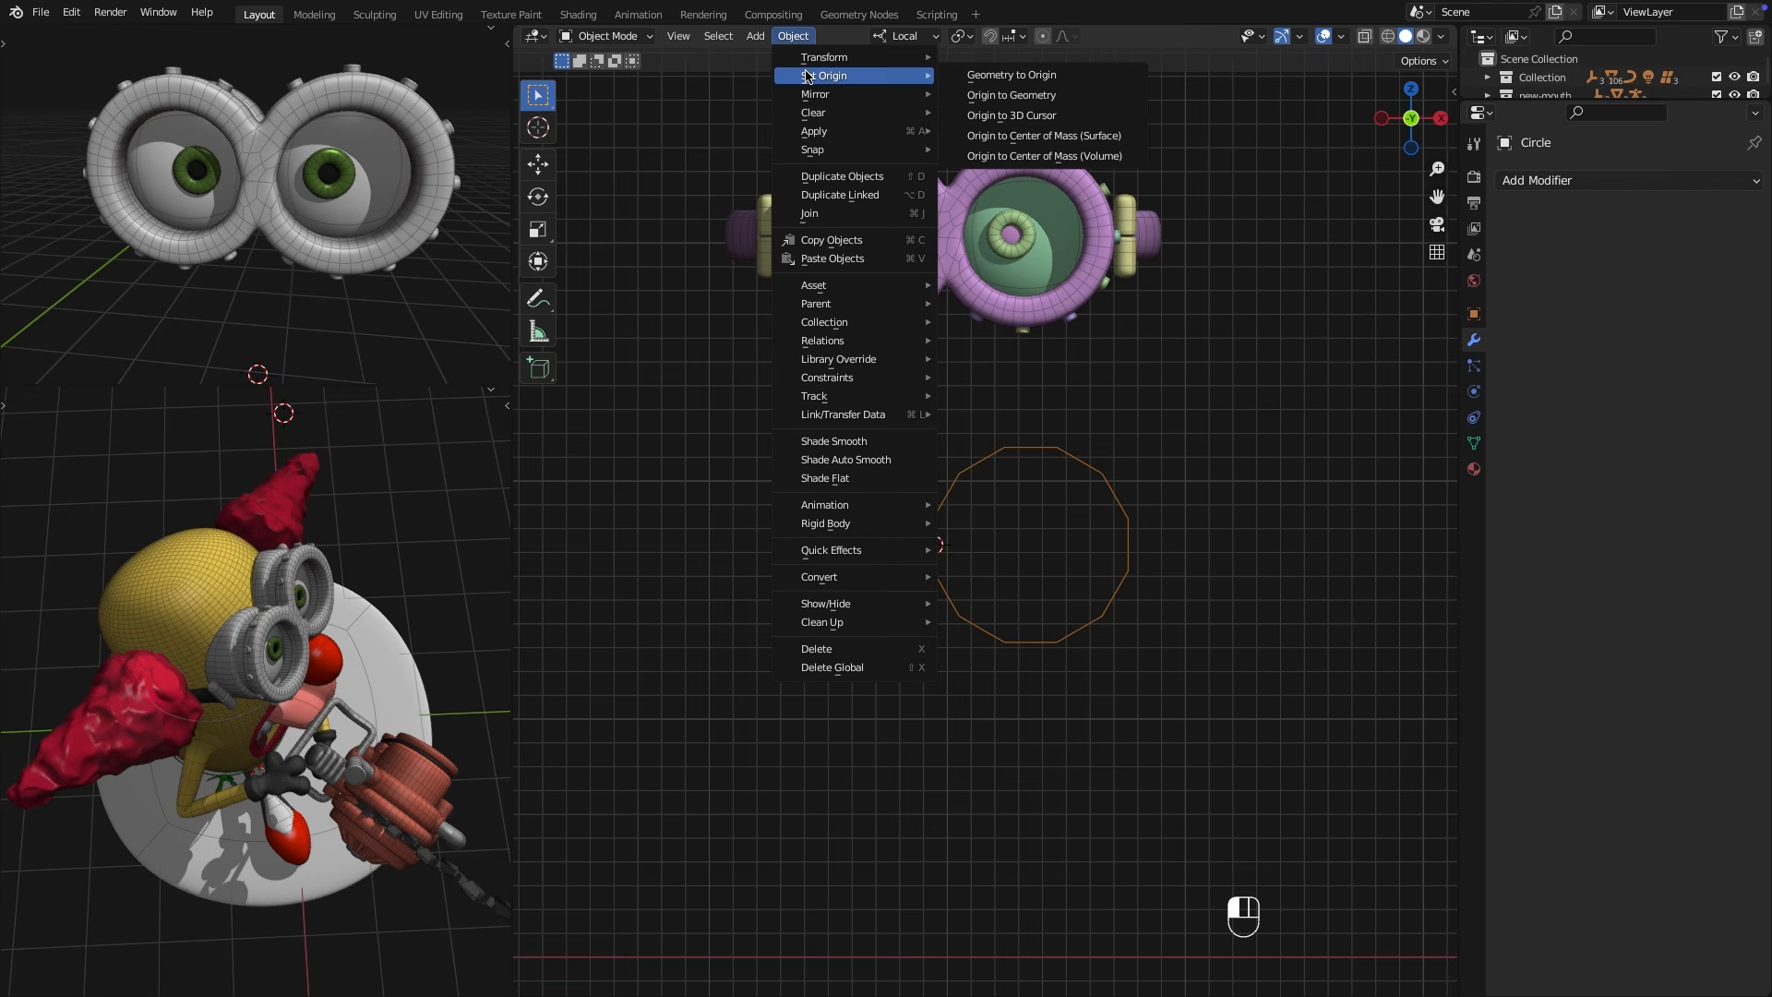
left_click(1020, 122)
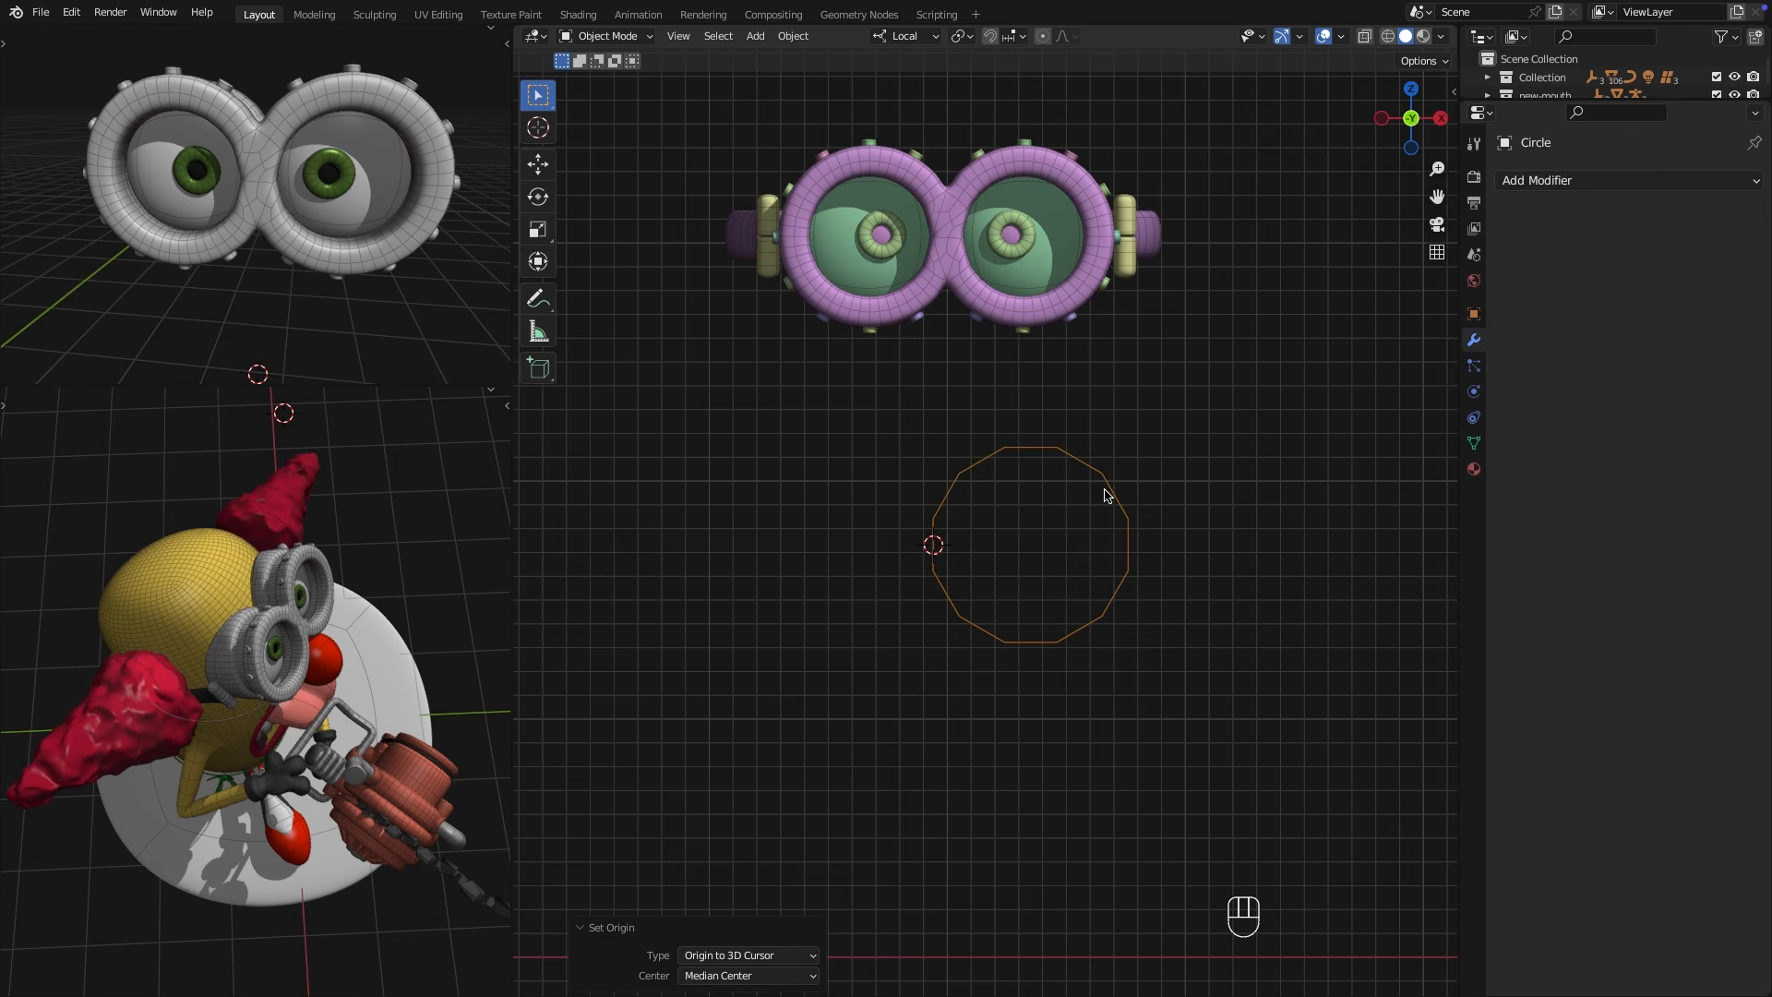
Add a Mirror modifier on the X axis to the circle.
left_click(1342, 37)
left_click(1569, 180)
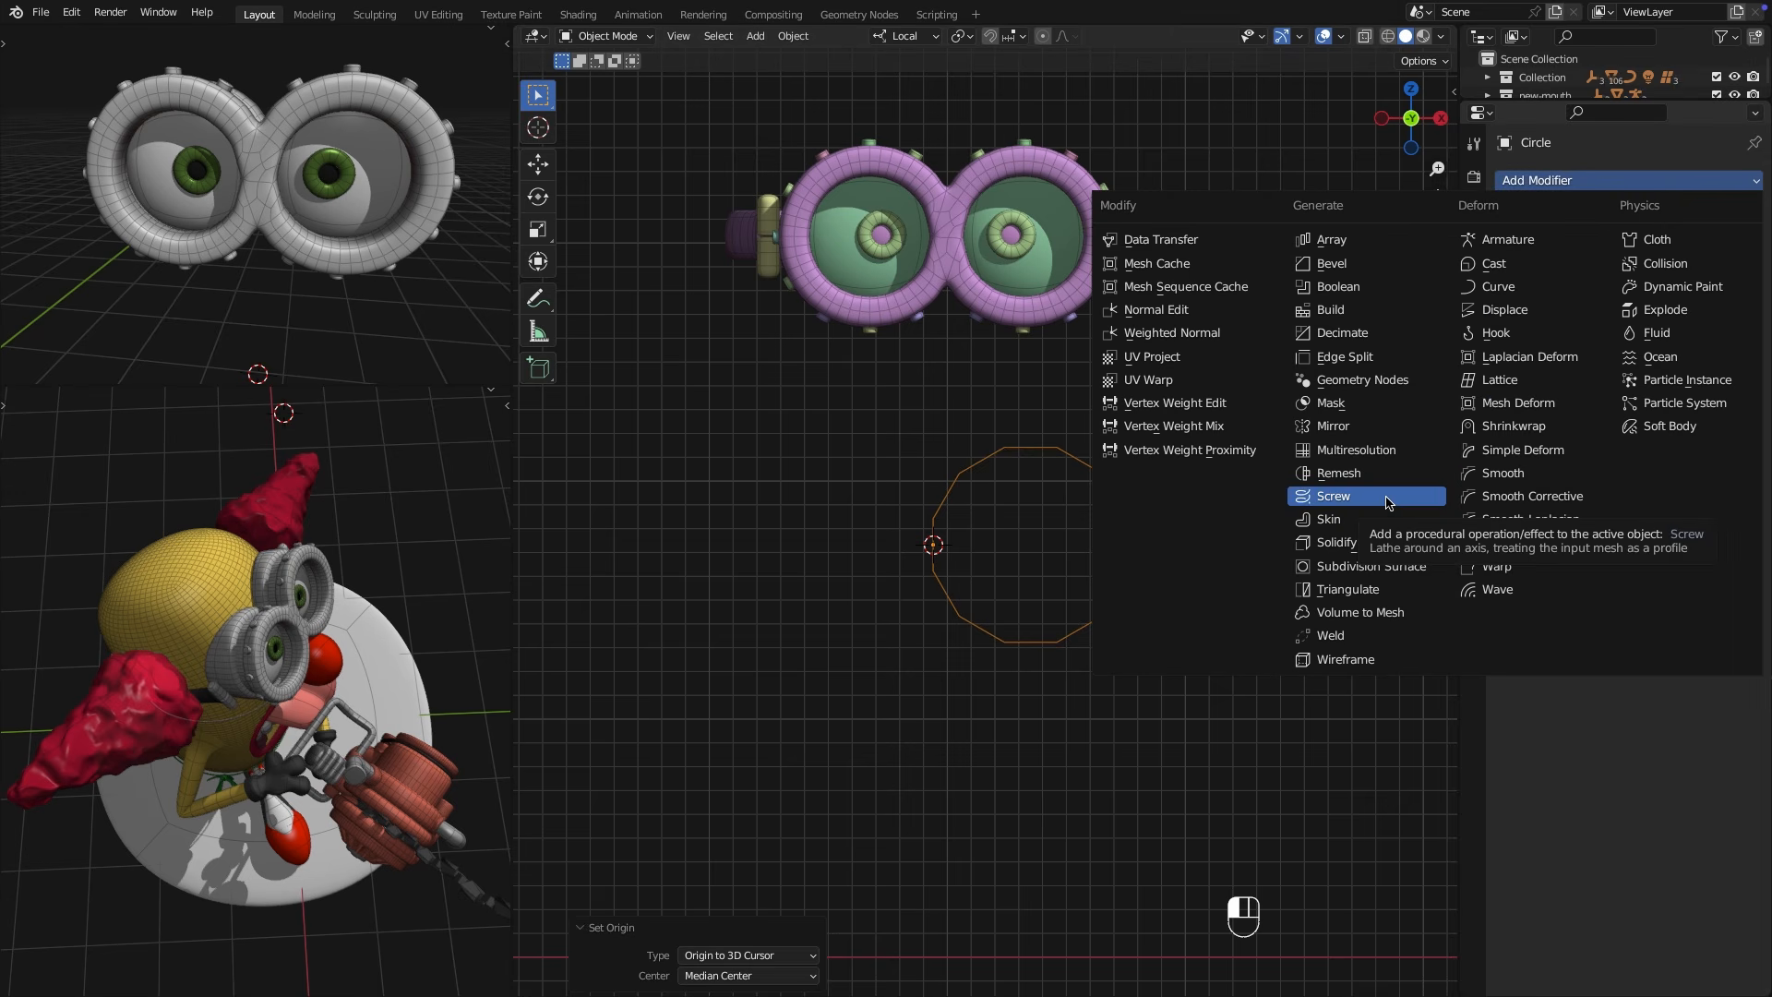
left_click(1374, 427)
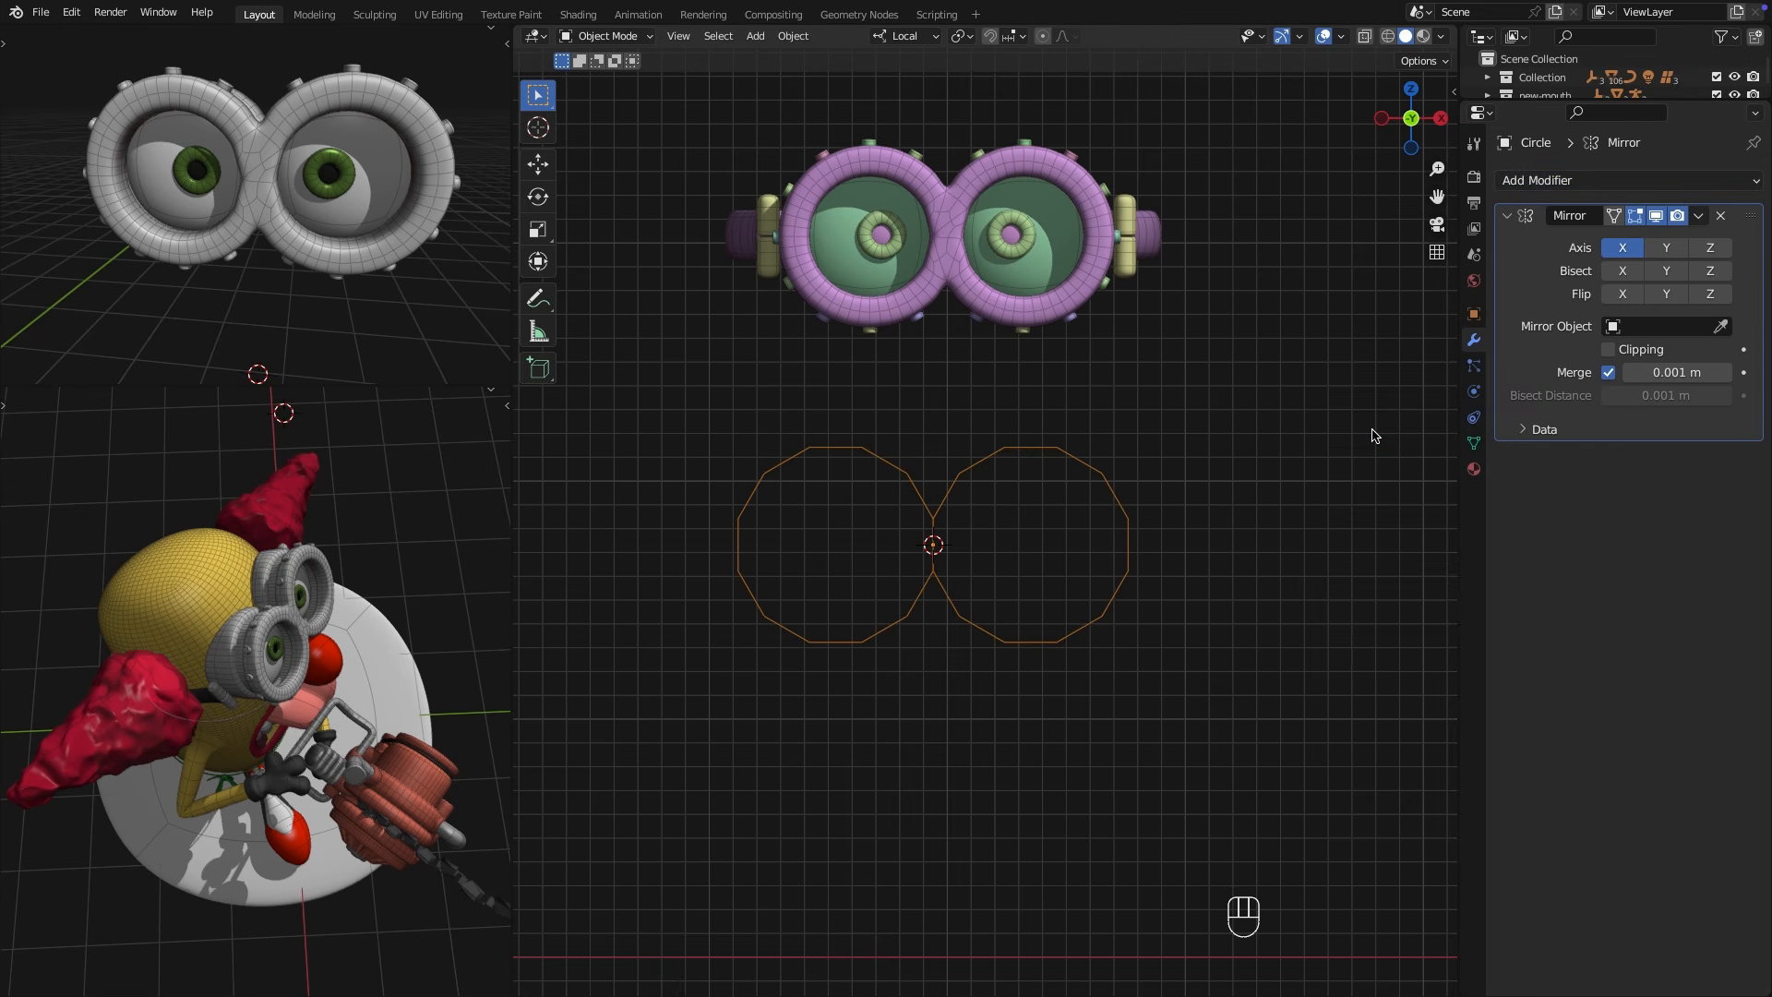
left_click(1508, 218)
Add a Skin modifier to the mirrored circles and scale the skin radius to about 0.316.
left_click(1573, 182)
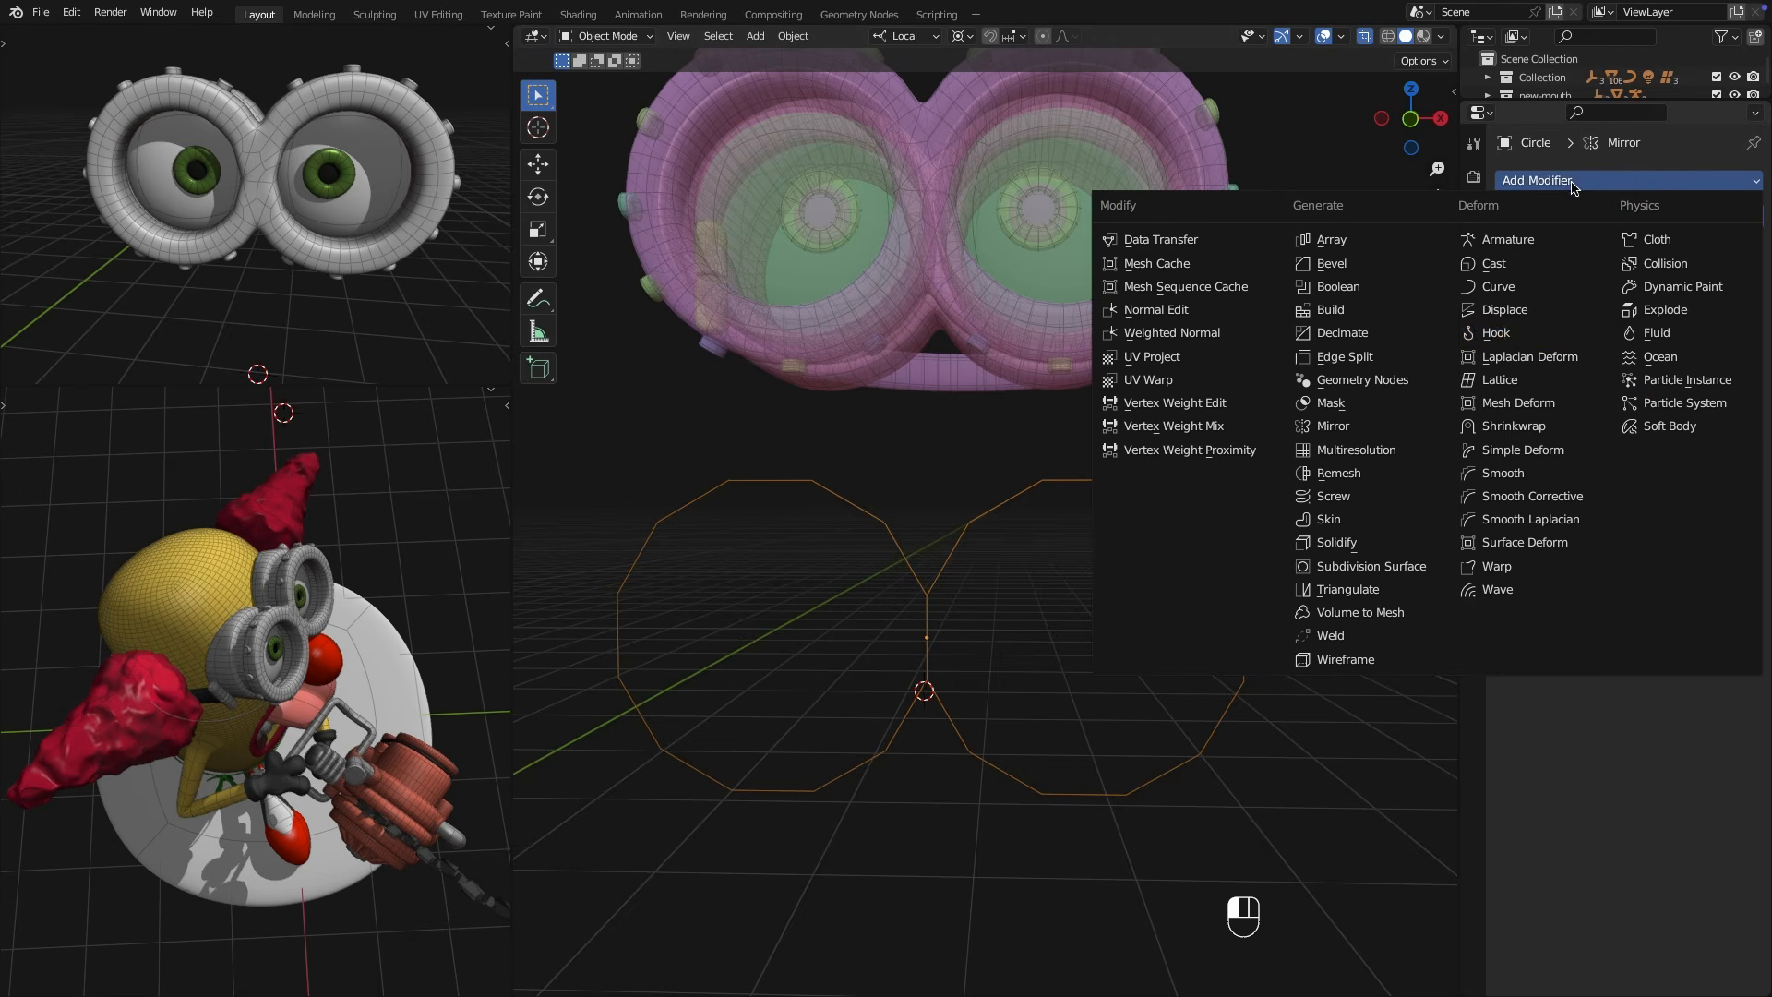
left_click(1378, 519)
key("Tab")
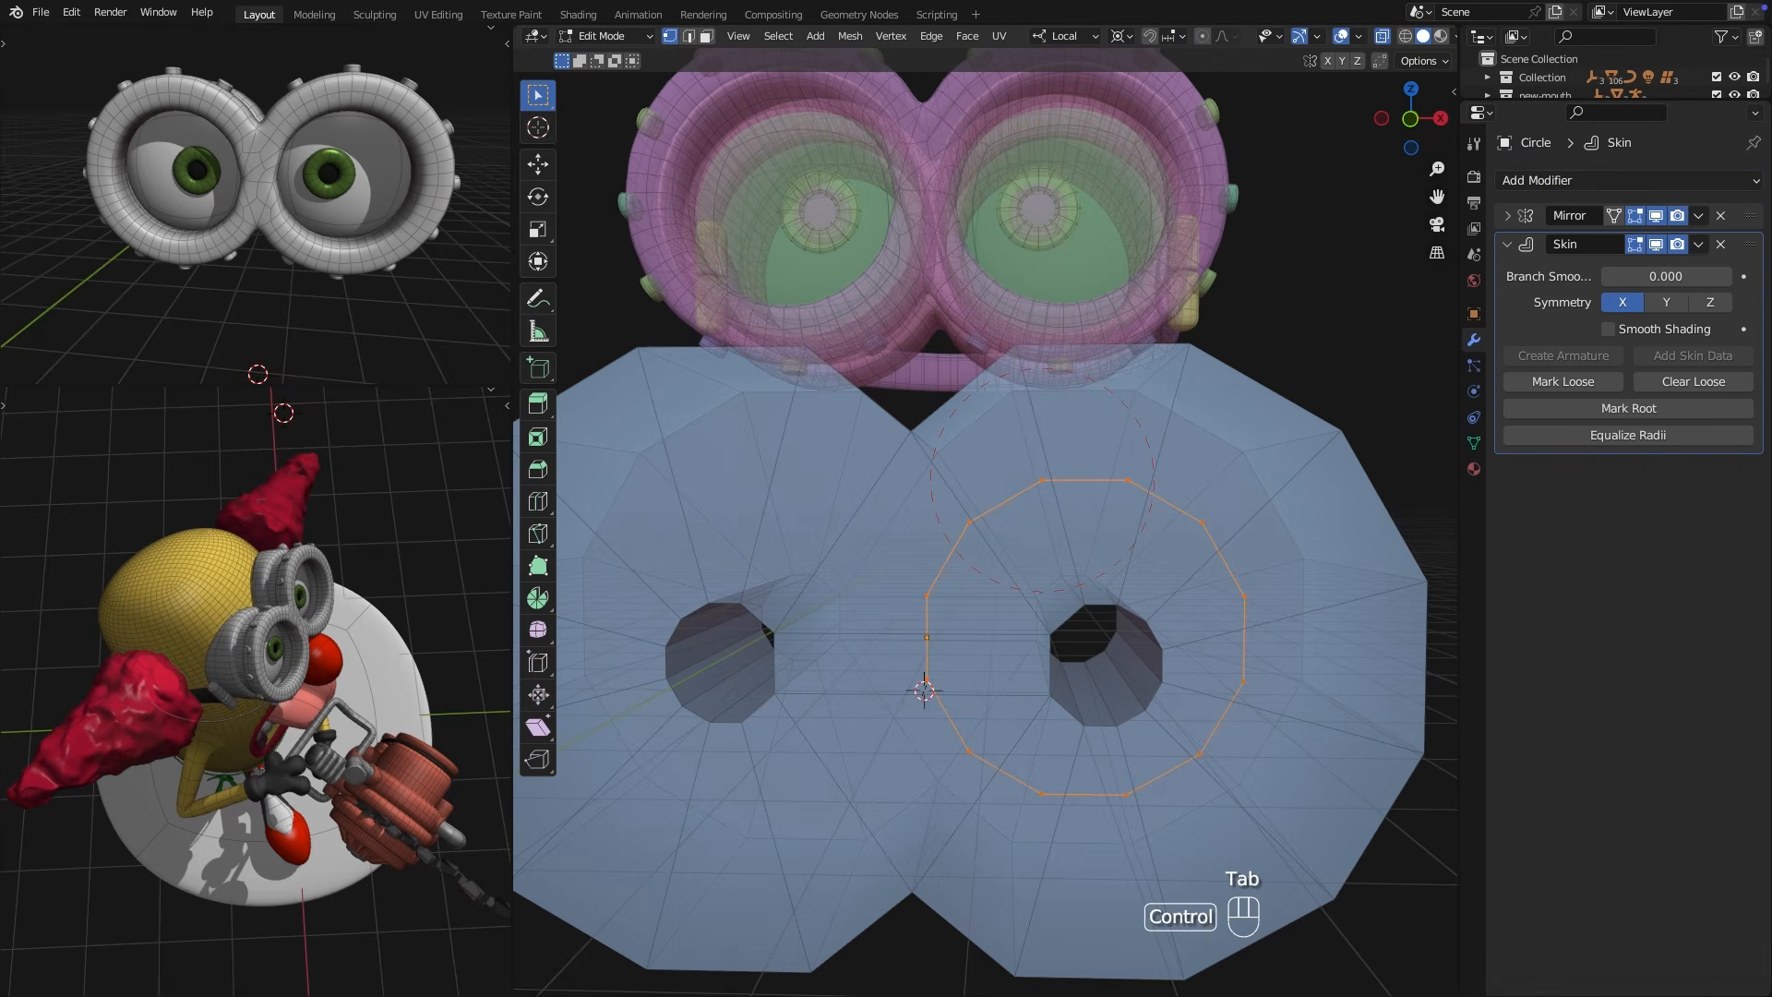
key("ctrl+a")
left_click(1020, 766)
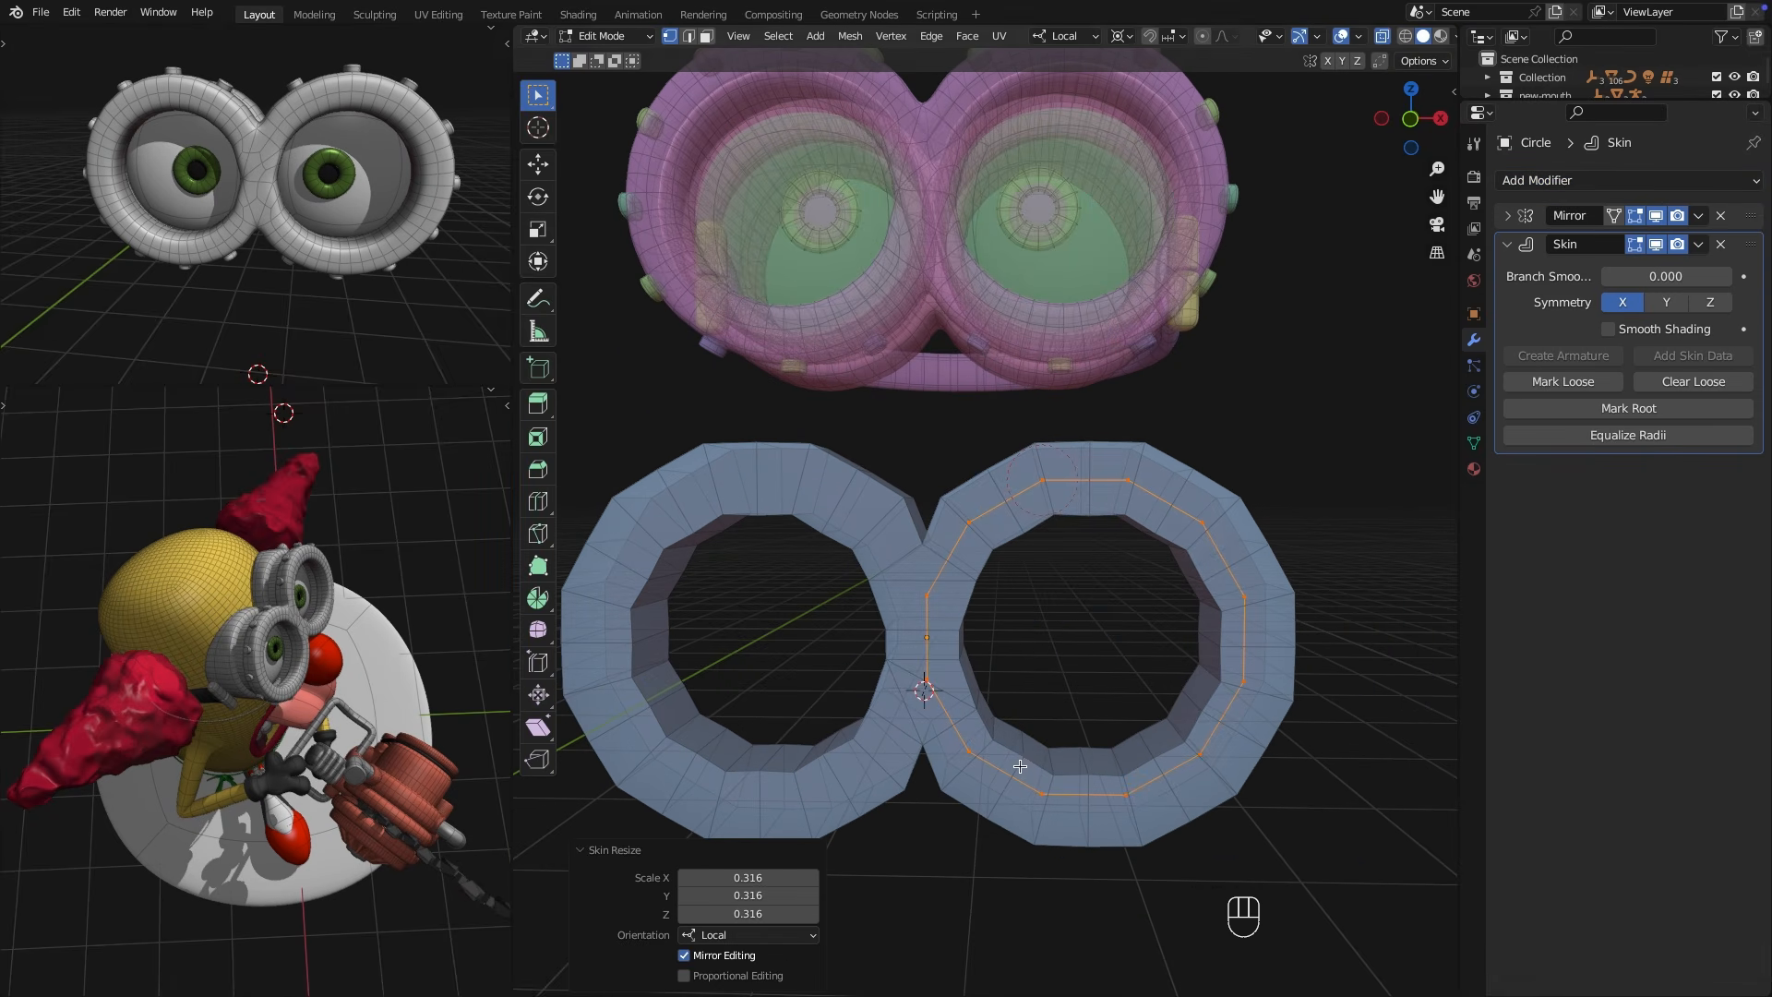
Add a Catmull-Clark Subdivision Surface modifier above Skin, duplicate it and place the copy below Skin.
left_click(1621, 182)
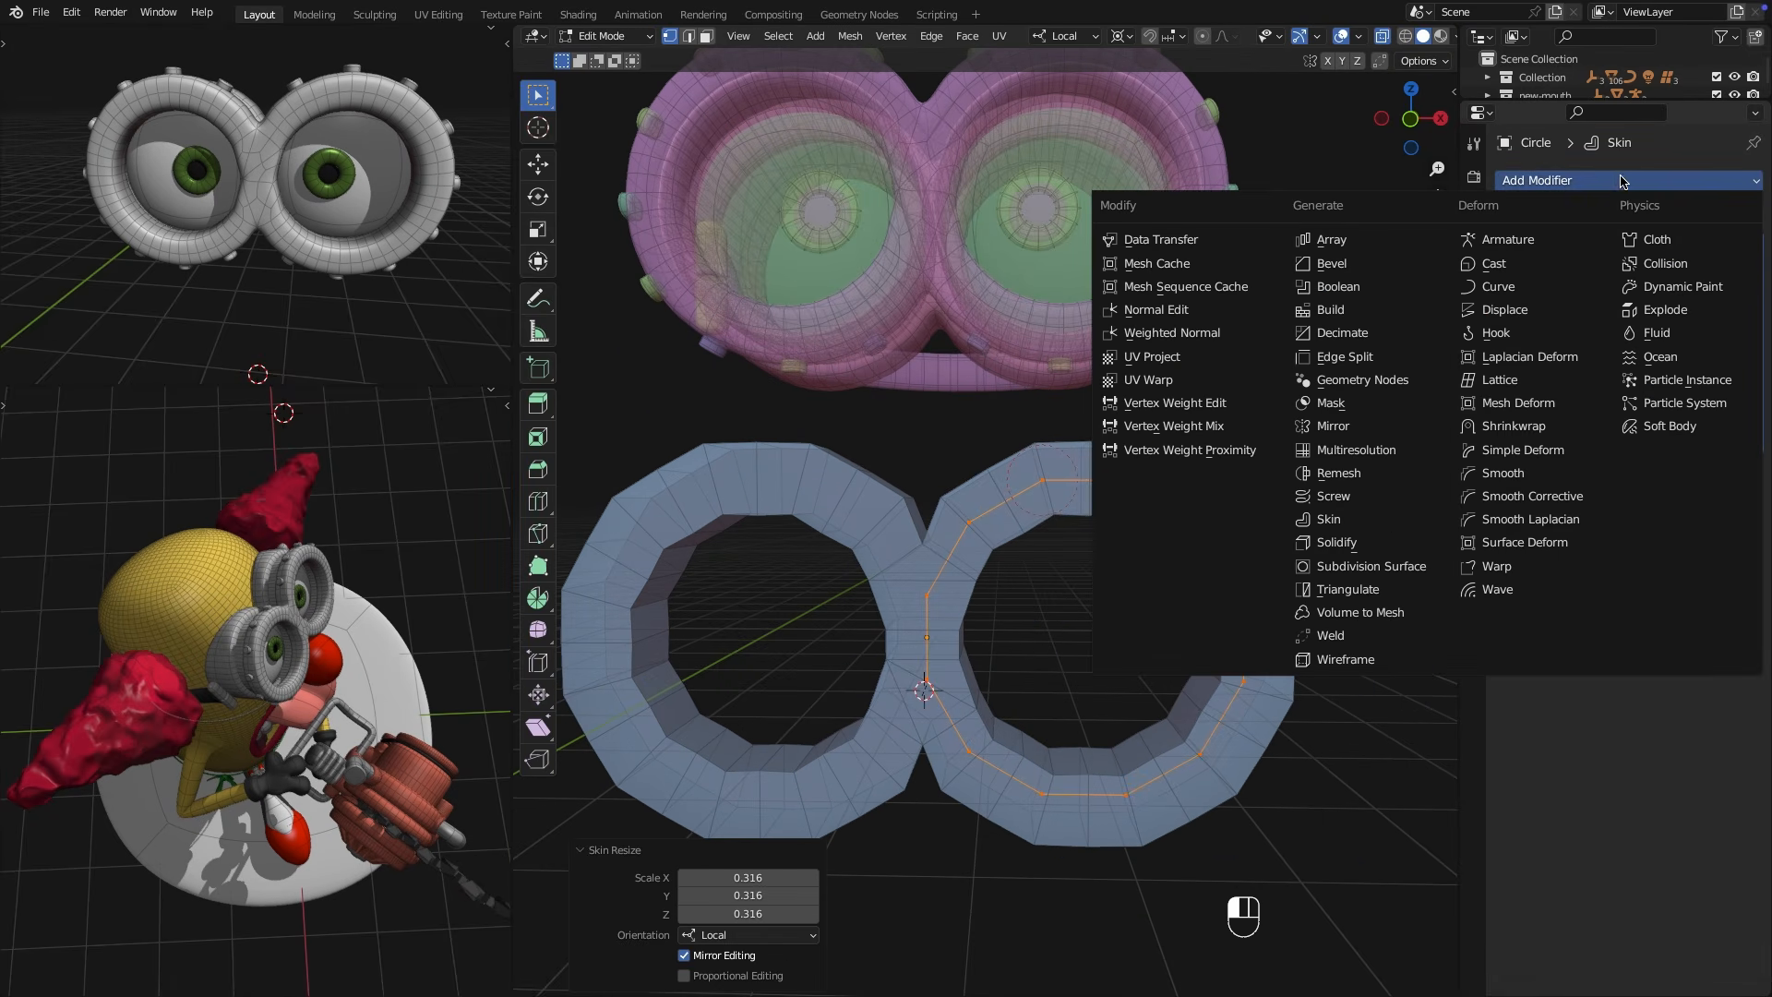
left_click(1405, 562)
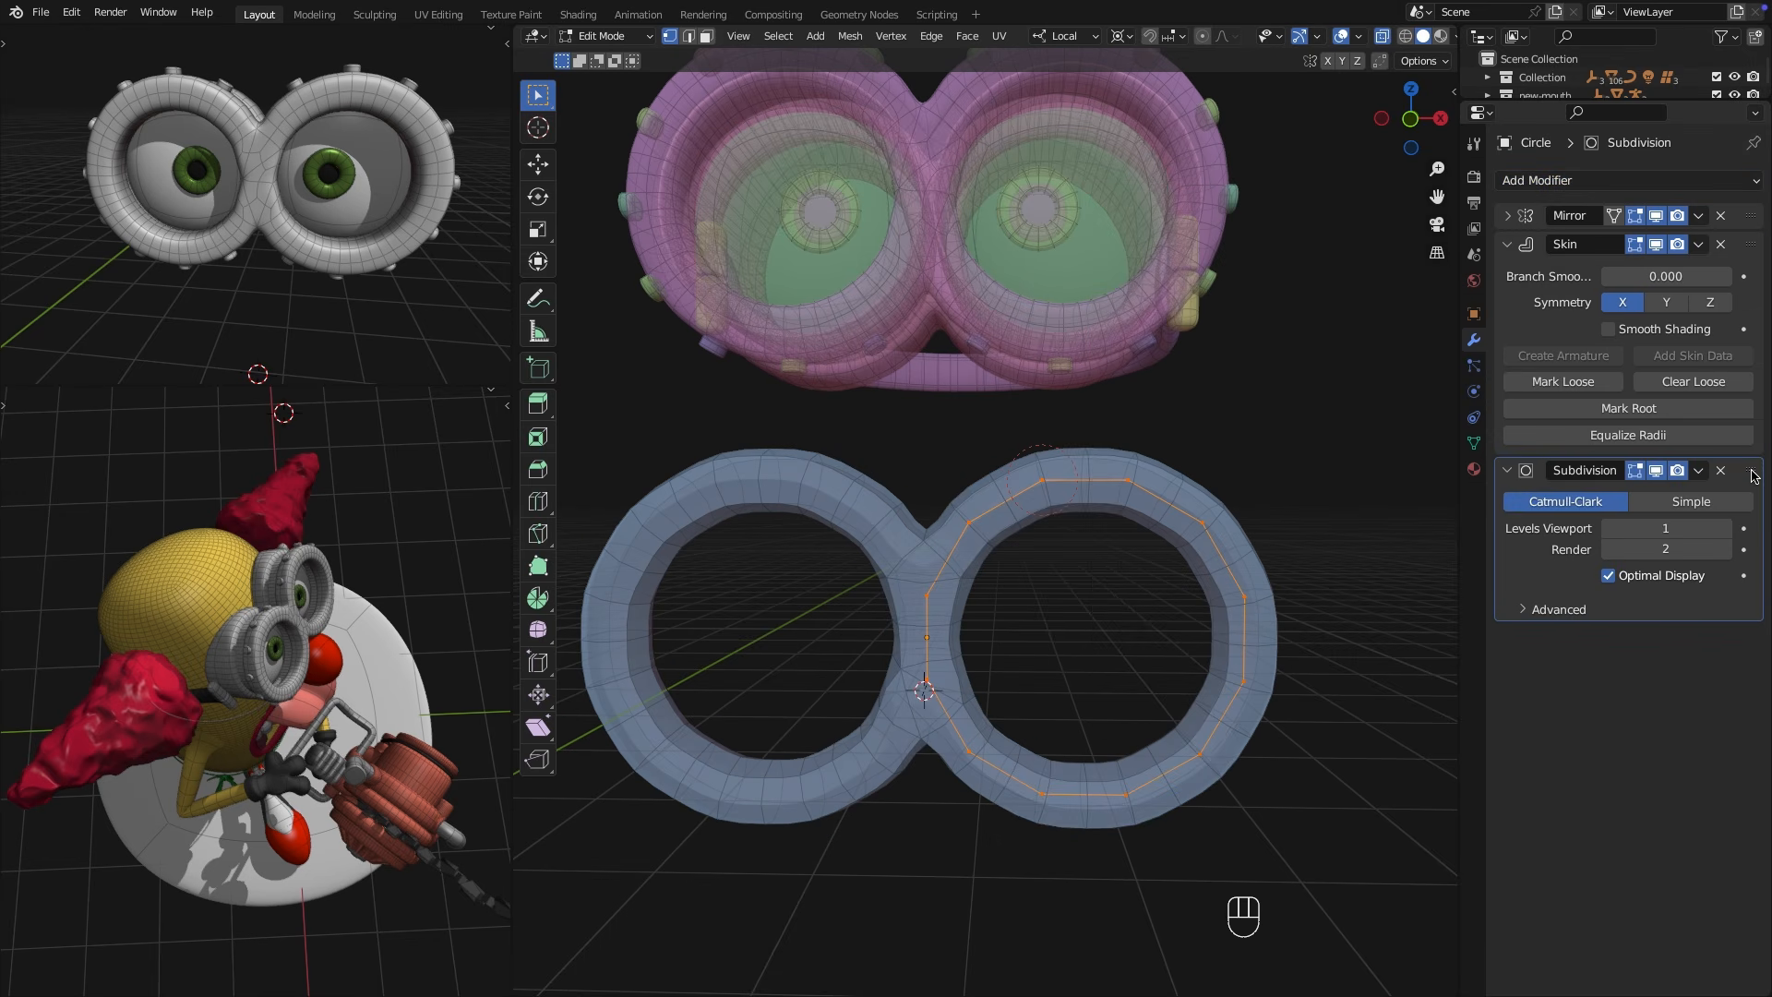
left_click_drag(1751, 473, 1751, 246)
left_click(1698, 244)
left_click(1680, 293)
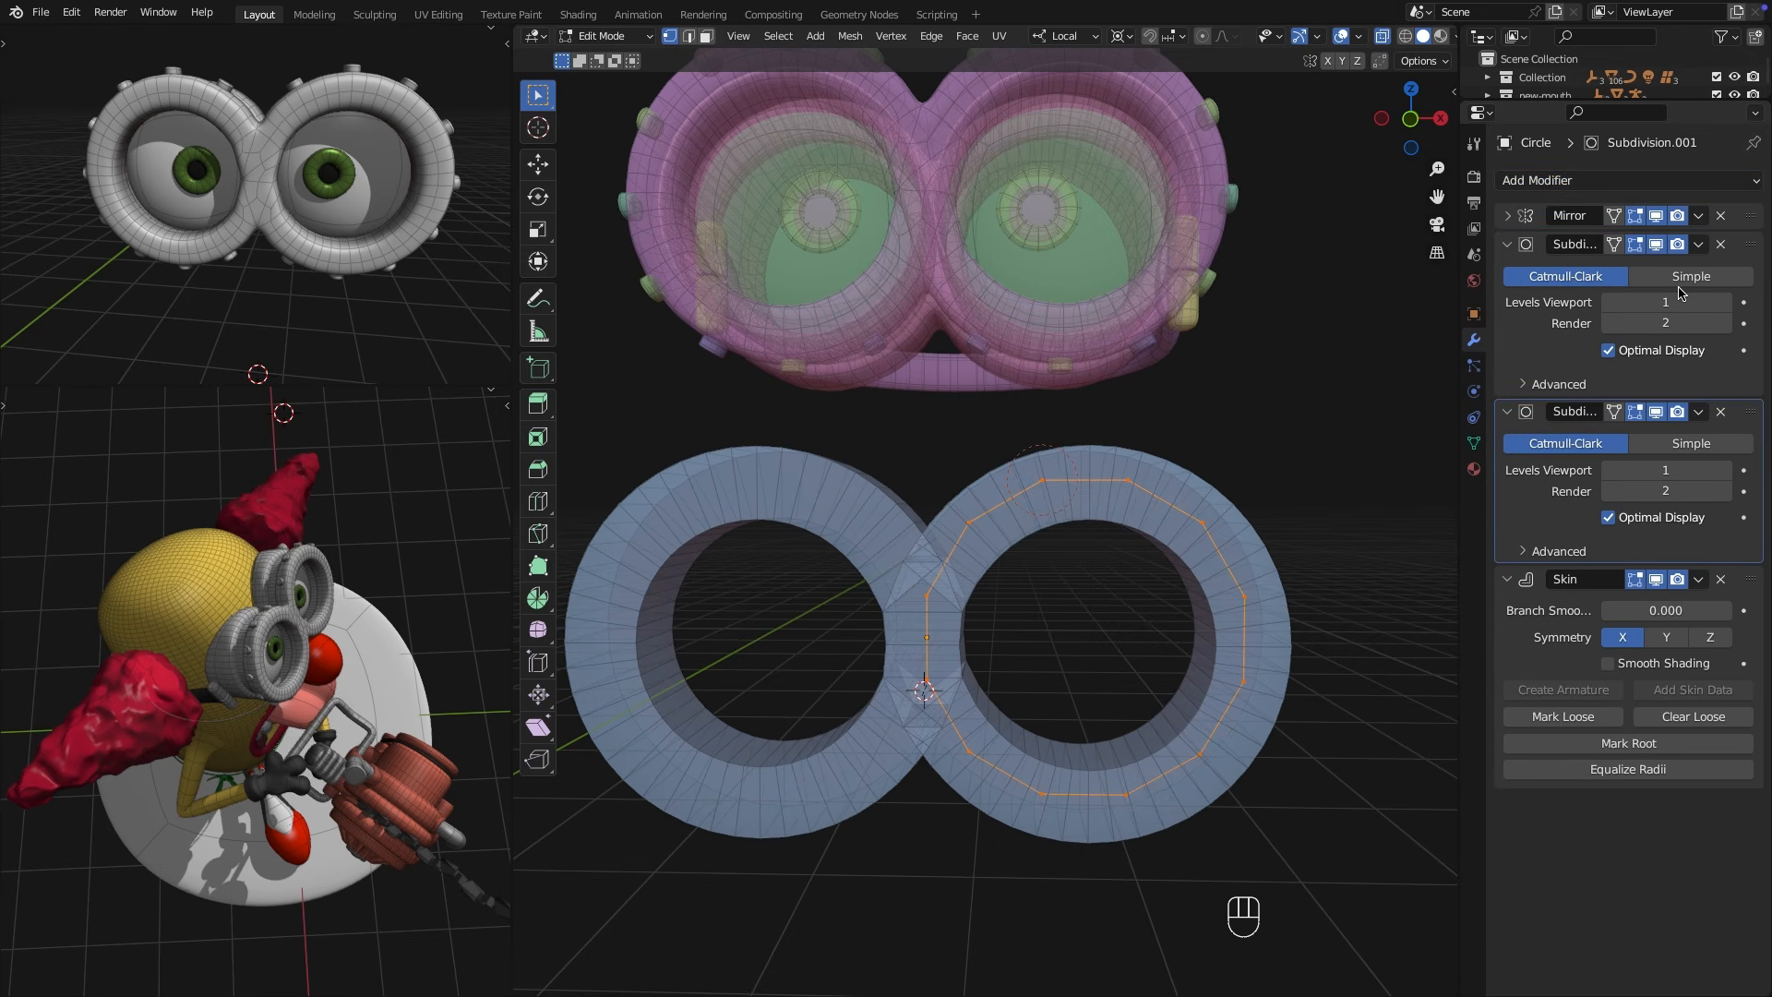
left_click_drag(1751, 411, 1735, 676)
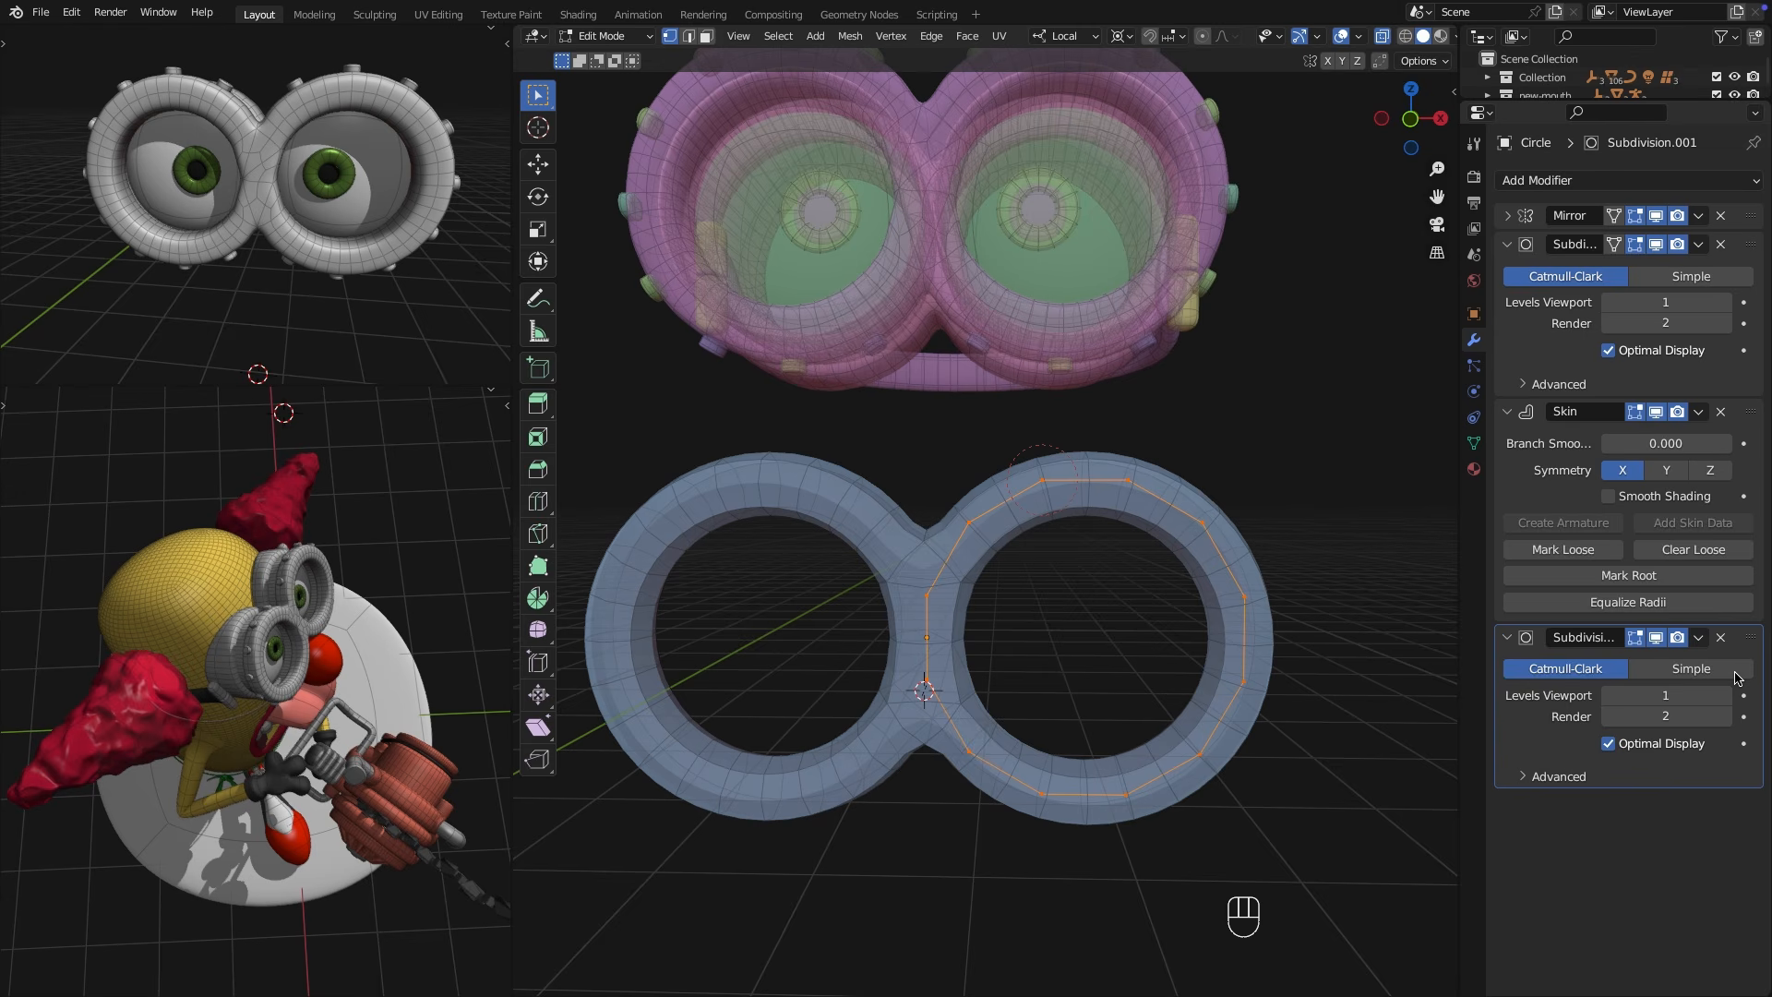
Set the Subdivision modifier below Skin to Simple, duplicate it and switch the copy to Catmull-Clark.
left_click(1735, 677)
middle_click_drag(1062, 600, 1086, 575)
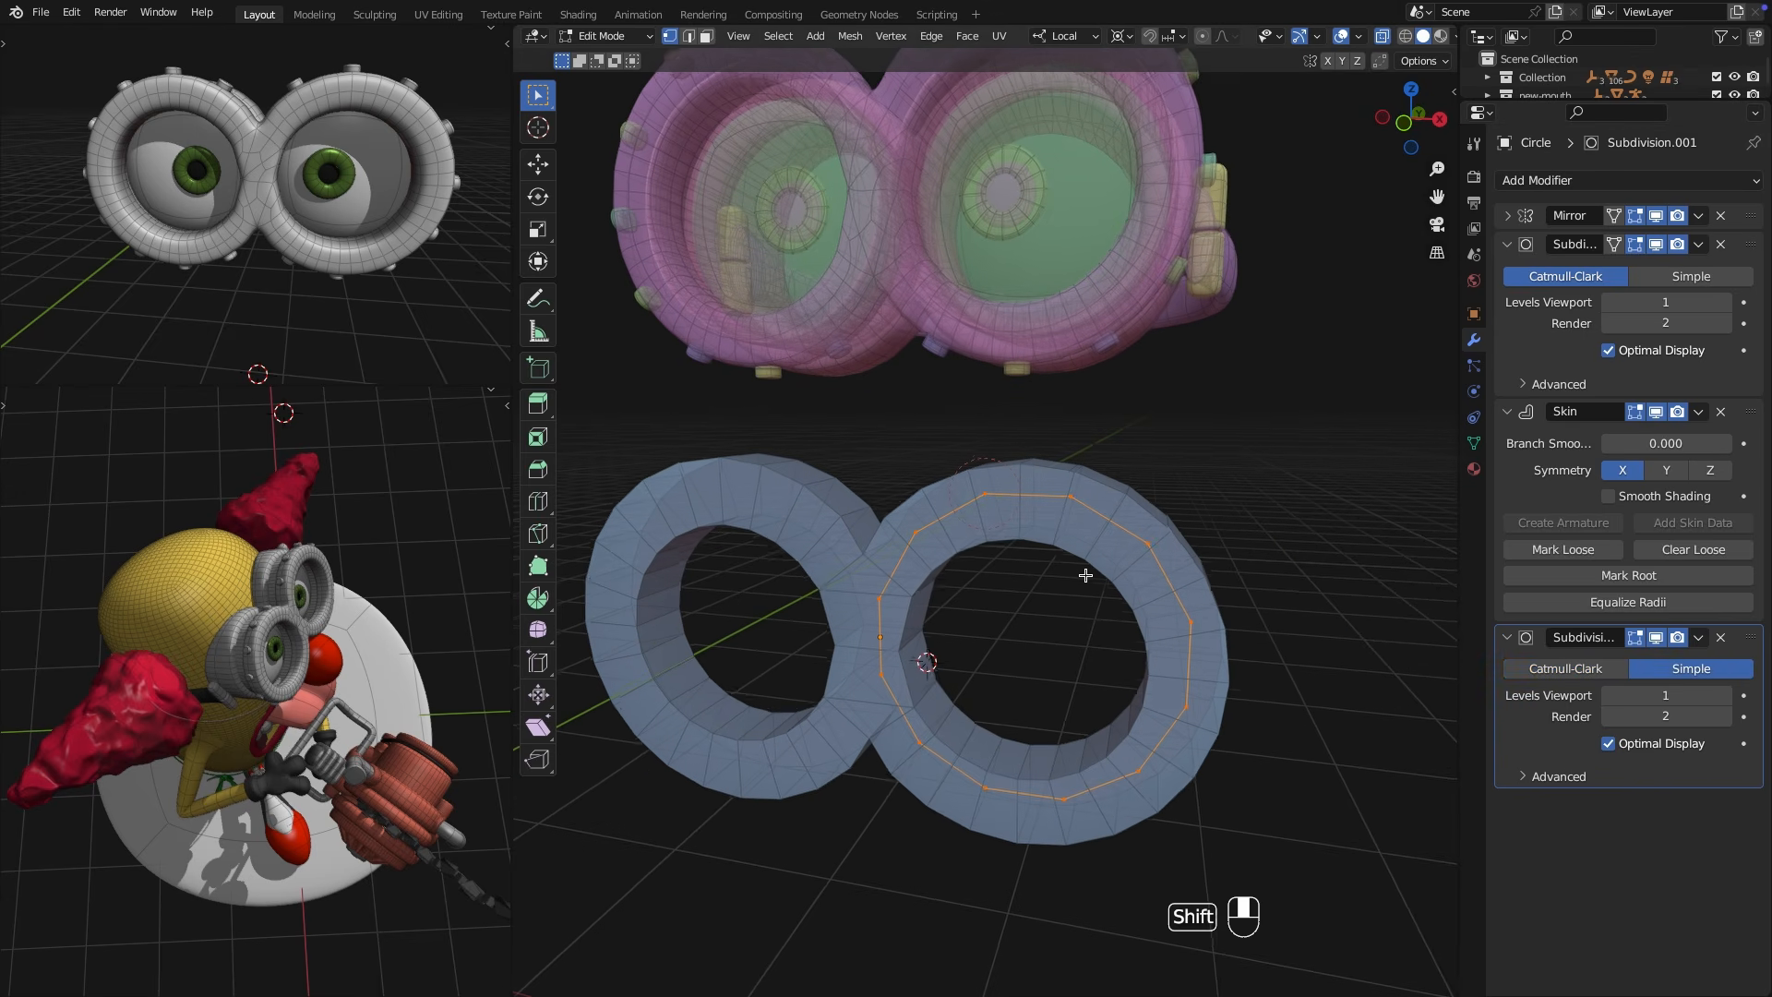
left_click(1698, 637)
left_click(1680, 686)
left_click(1600, 837)
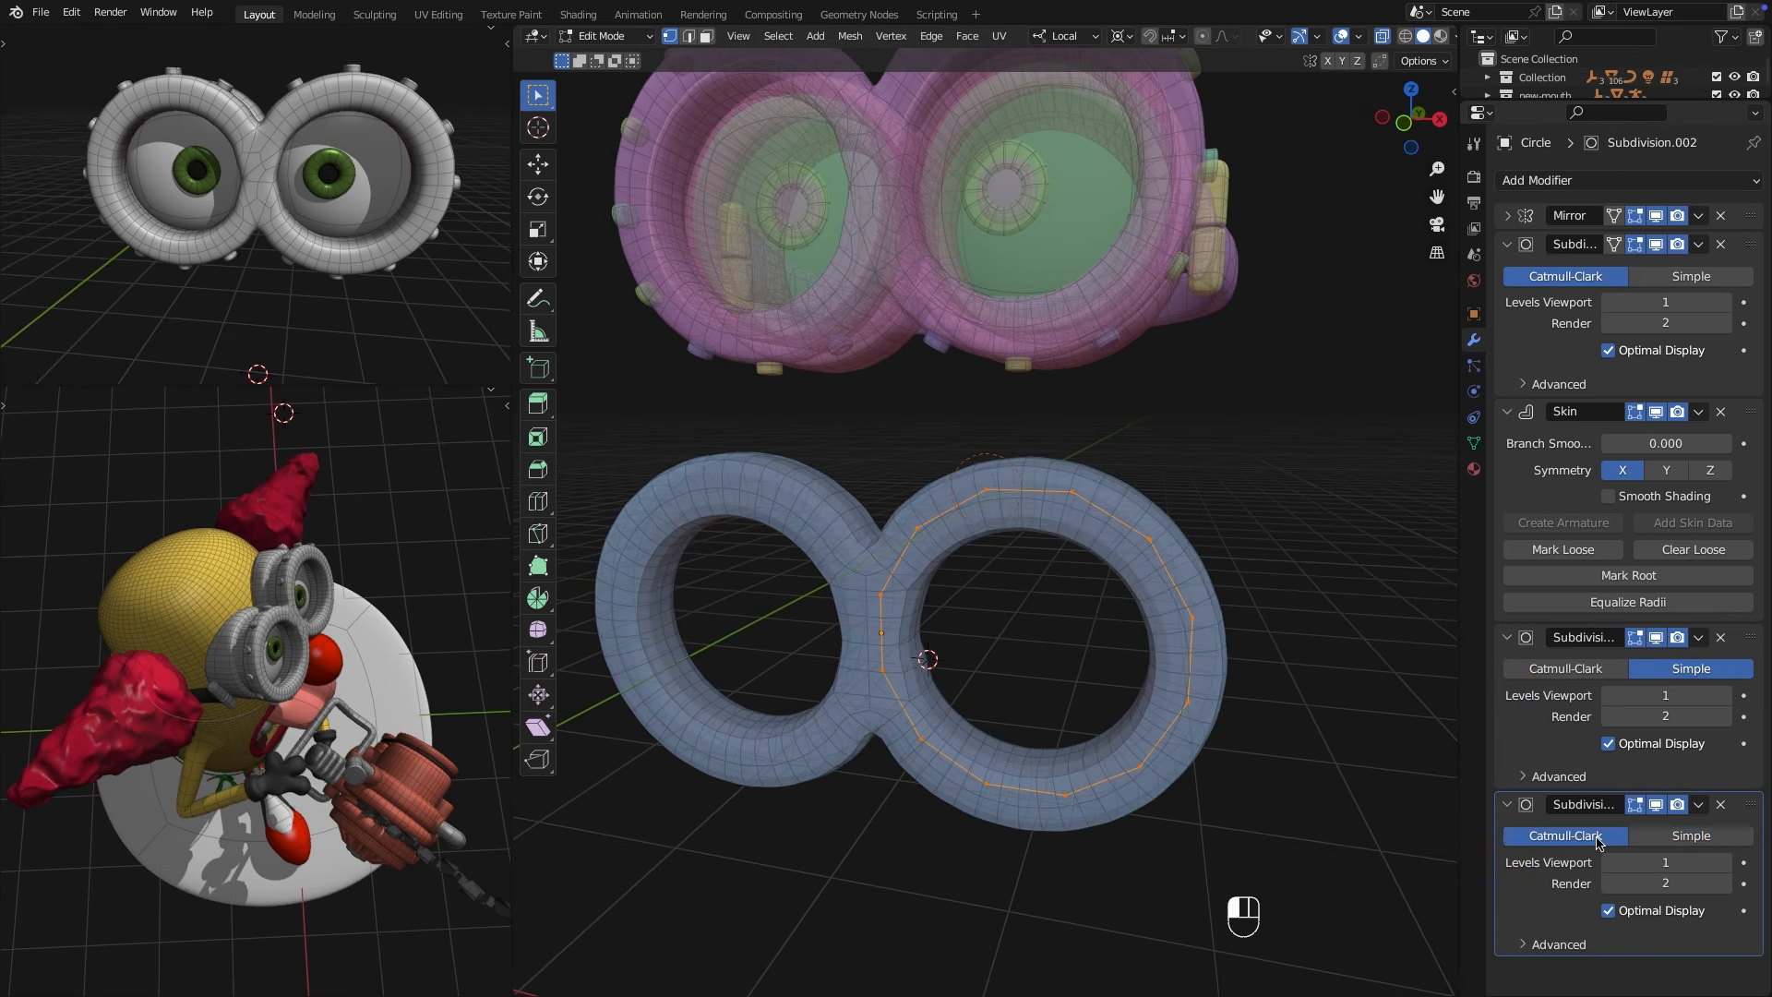
middle_click_drag(1193, 620, 1076, 582)
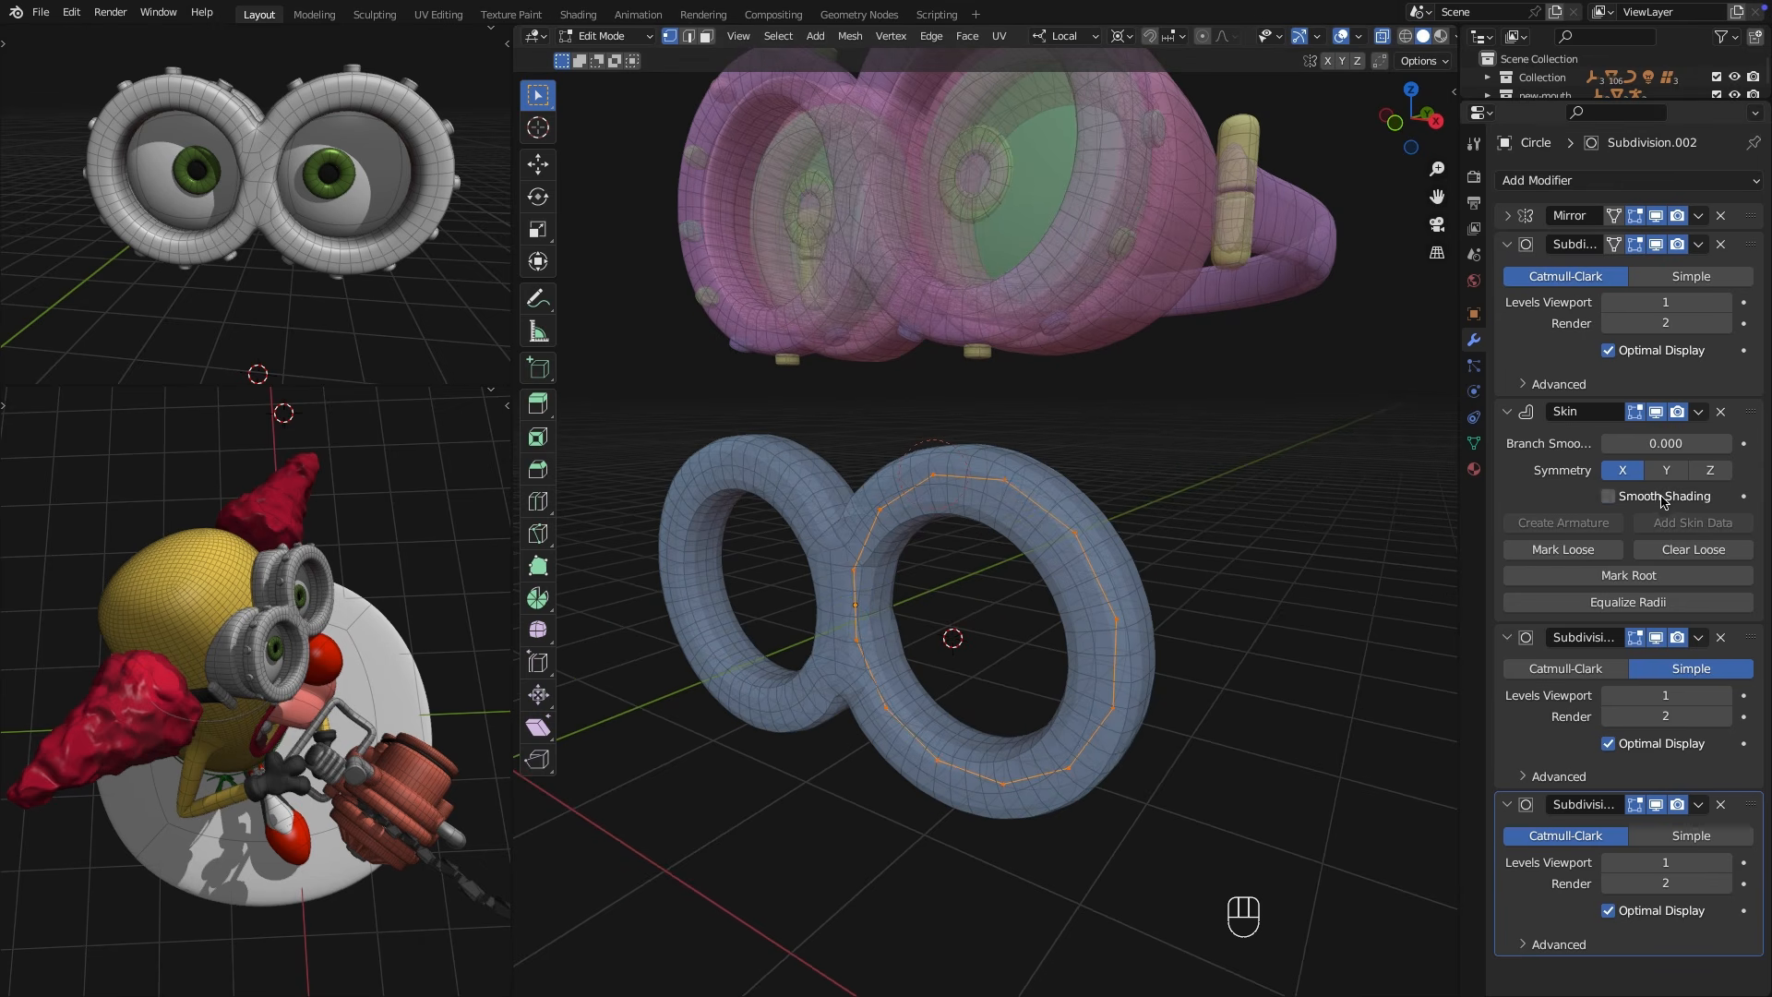
Turn off X-ray and duplicate the goggle frame along the Y axis, opening the copy for mesh editing.
left_click(1381, 36)
middle_click_drag(1171, 549, 940, 610)
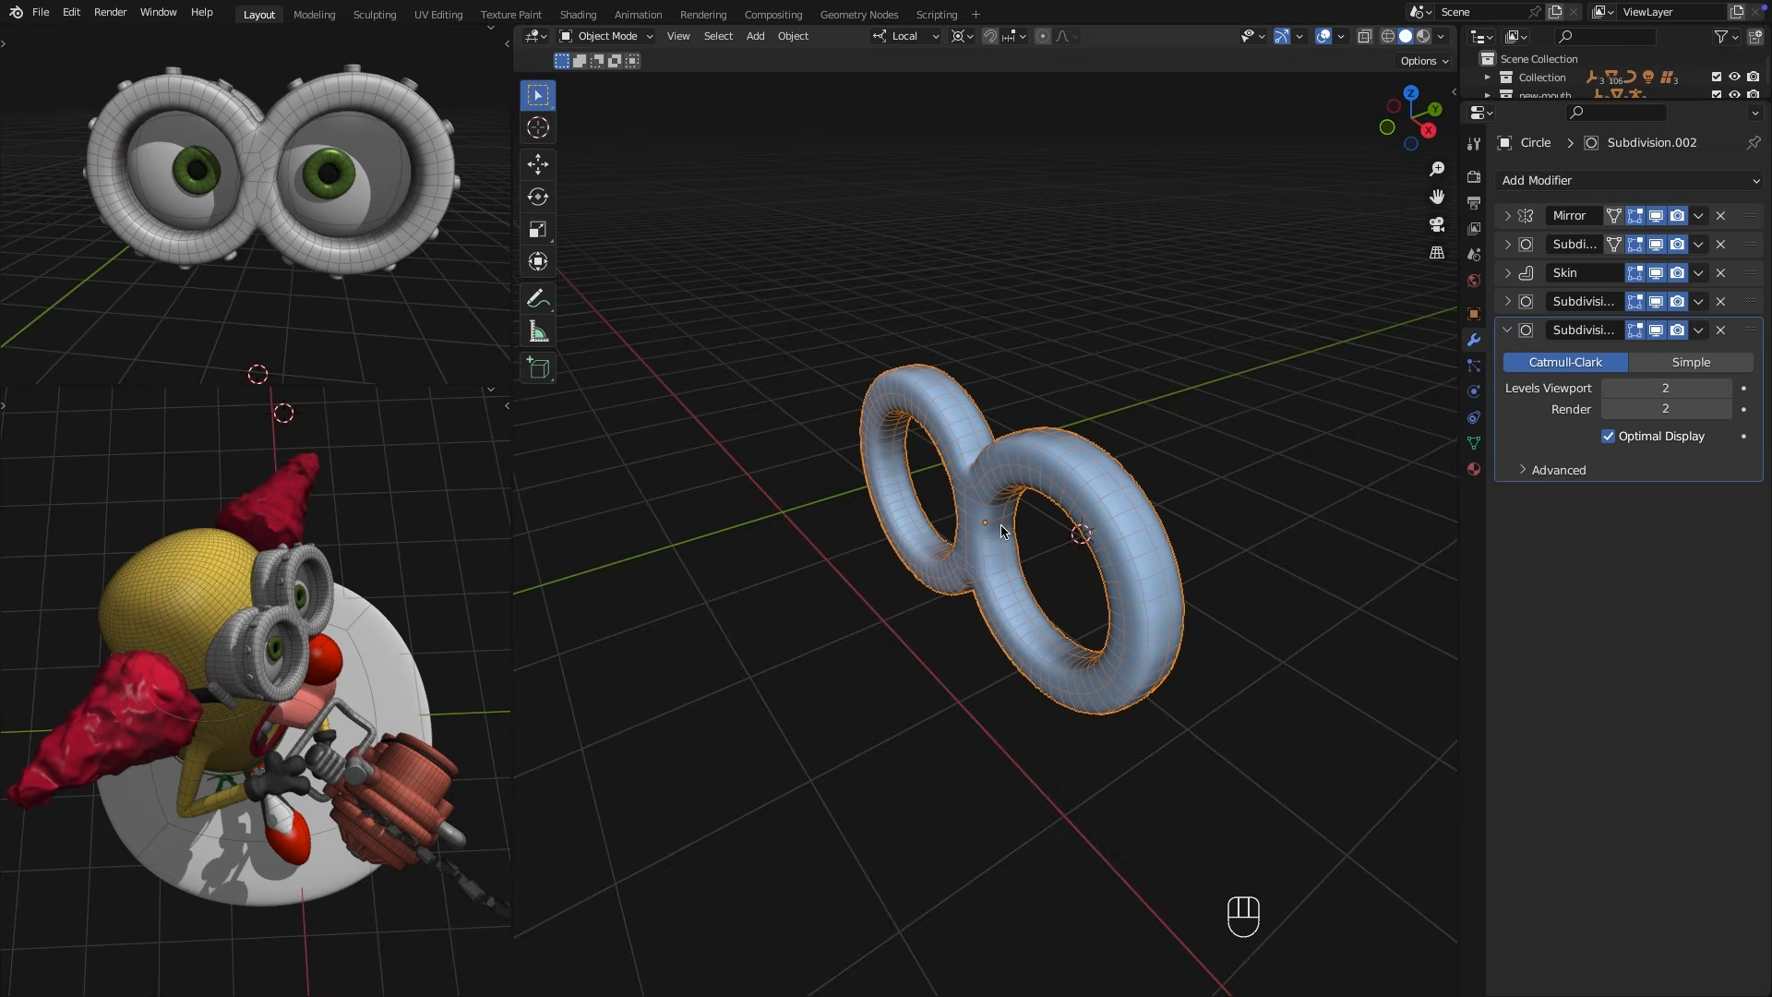
key("shift+d")
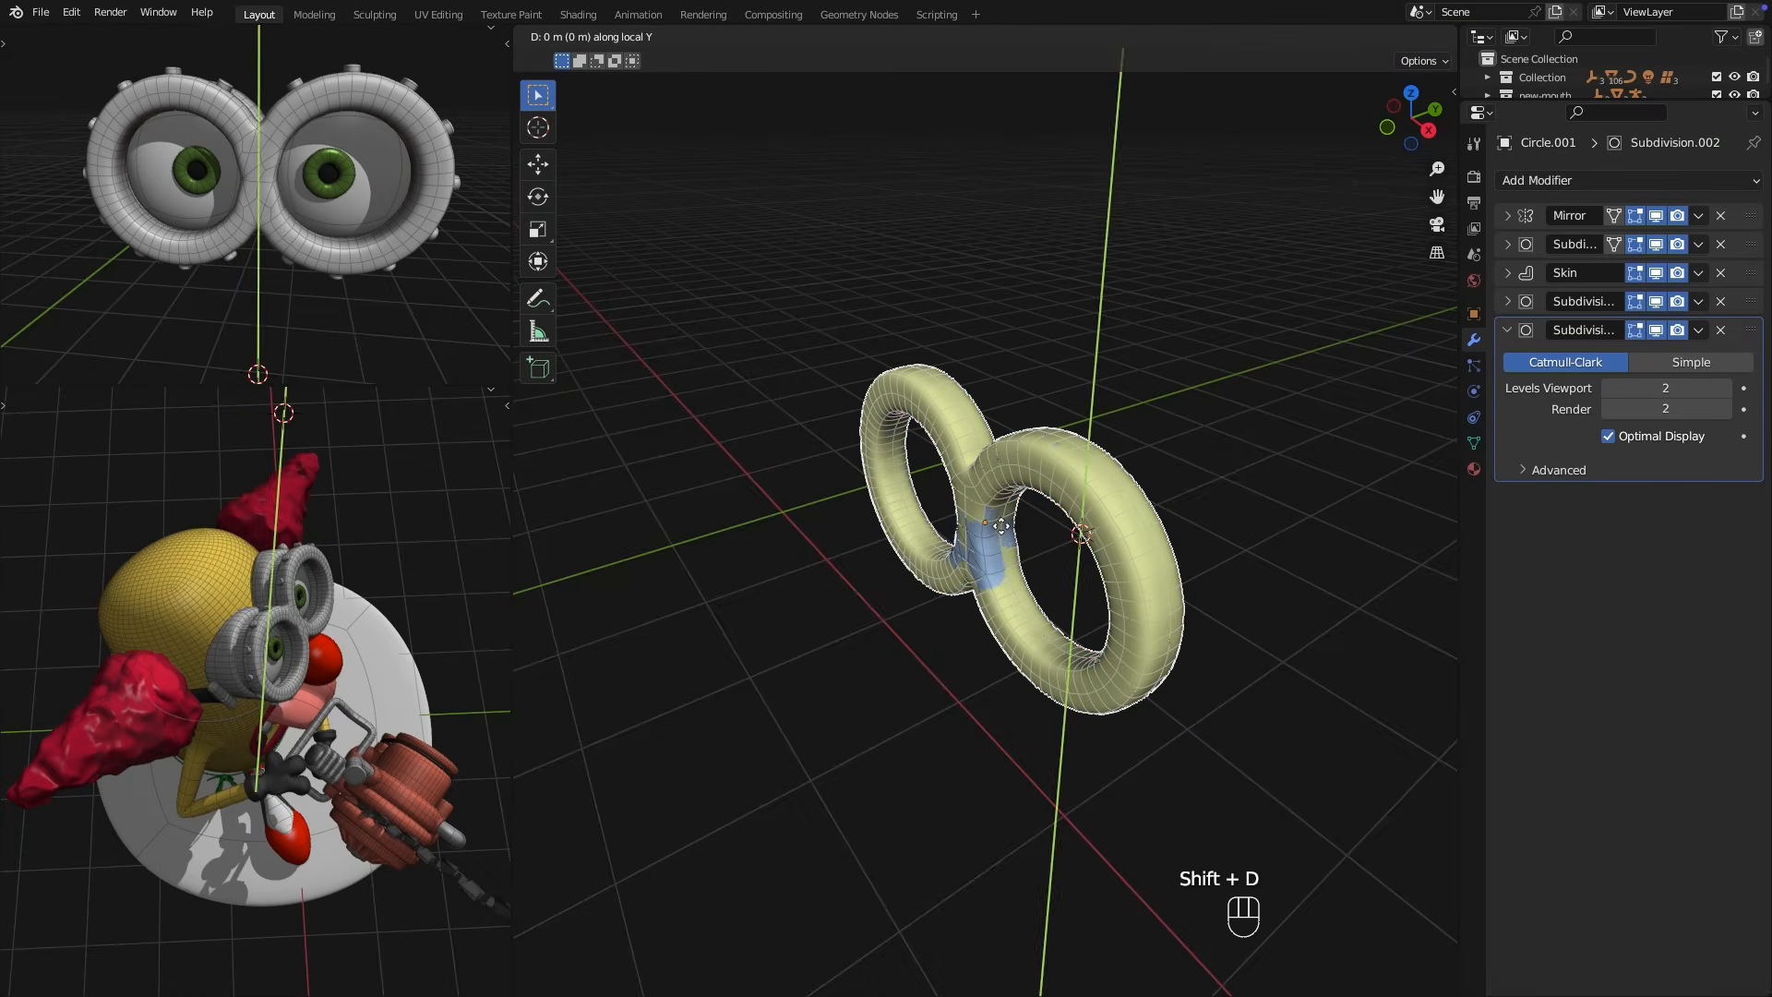
key("y")
left_click(1210, 472)
key("Tab")
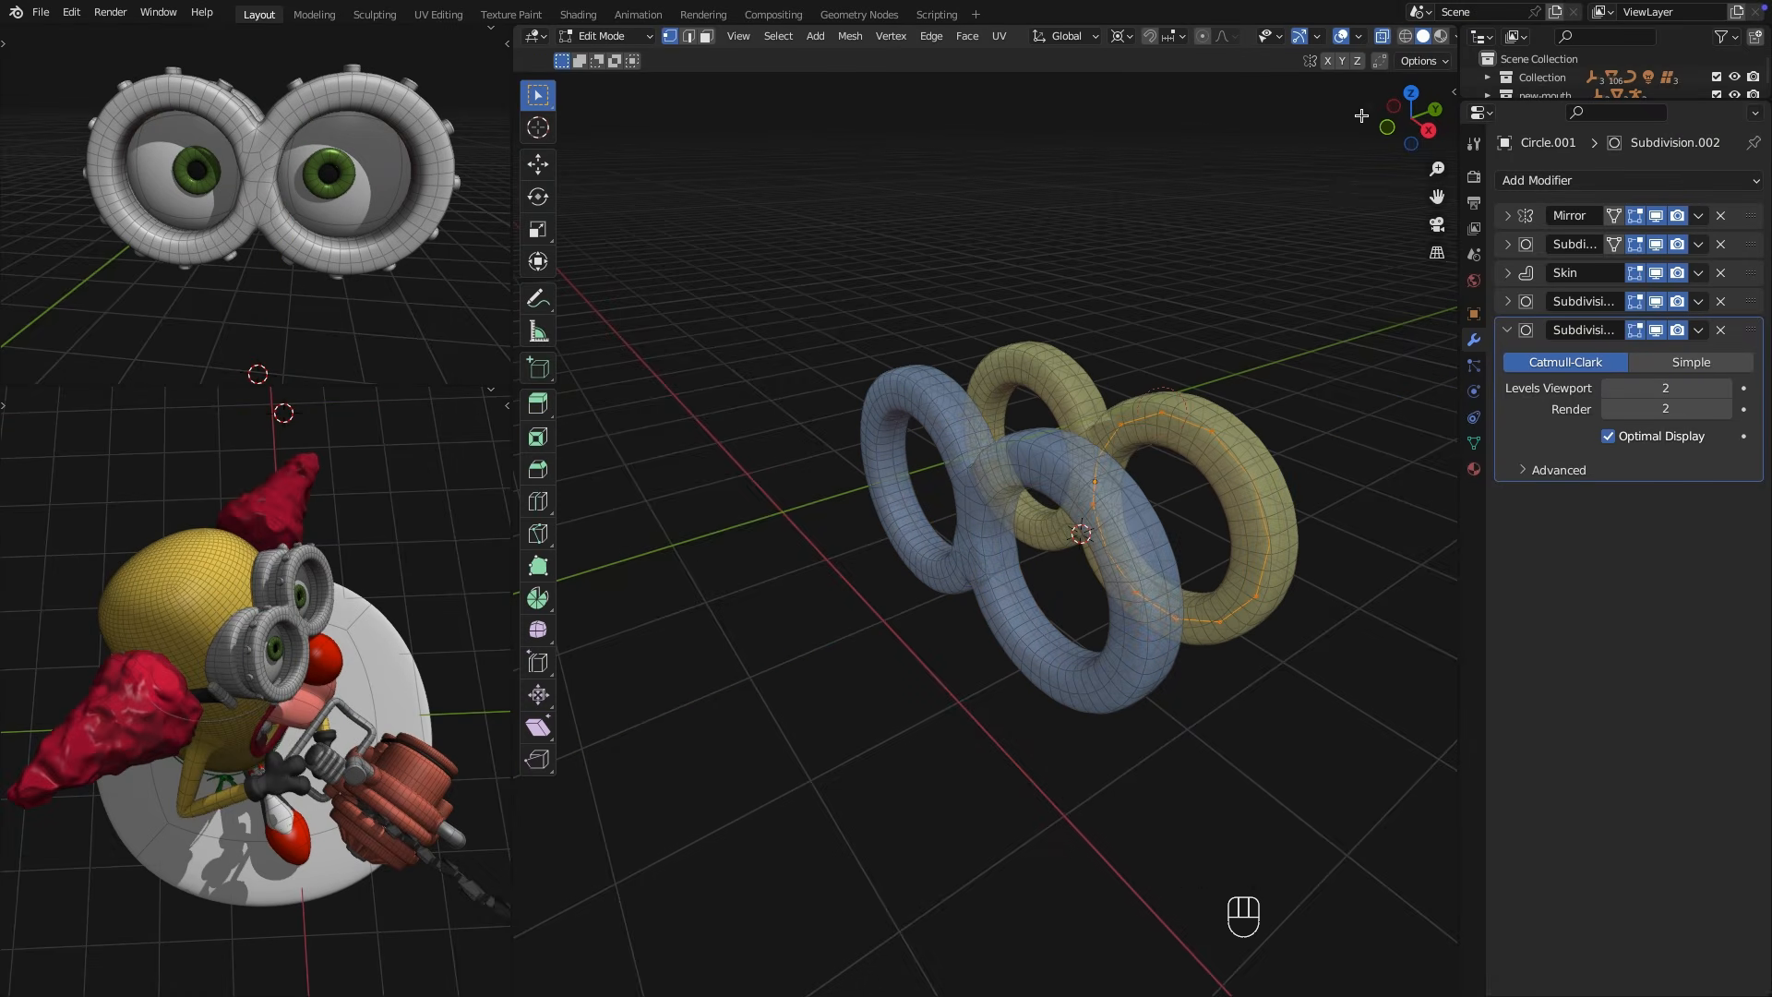
Scale the yellow copy's skin radius by 0.565 on X and enlarge it along Y into a wider band.
key("s")
key("x")
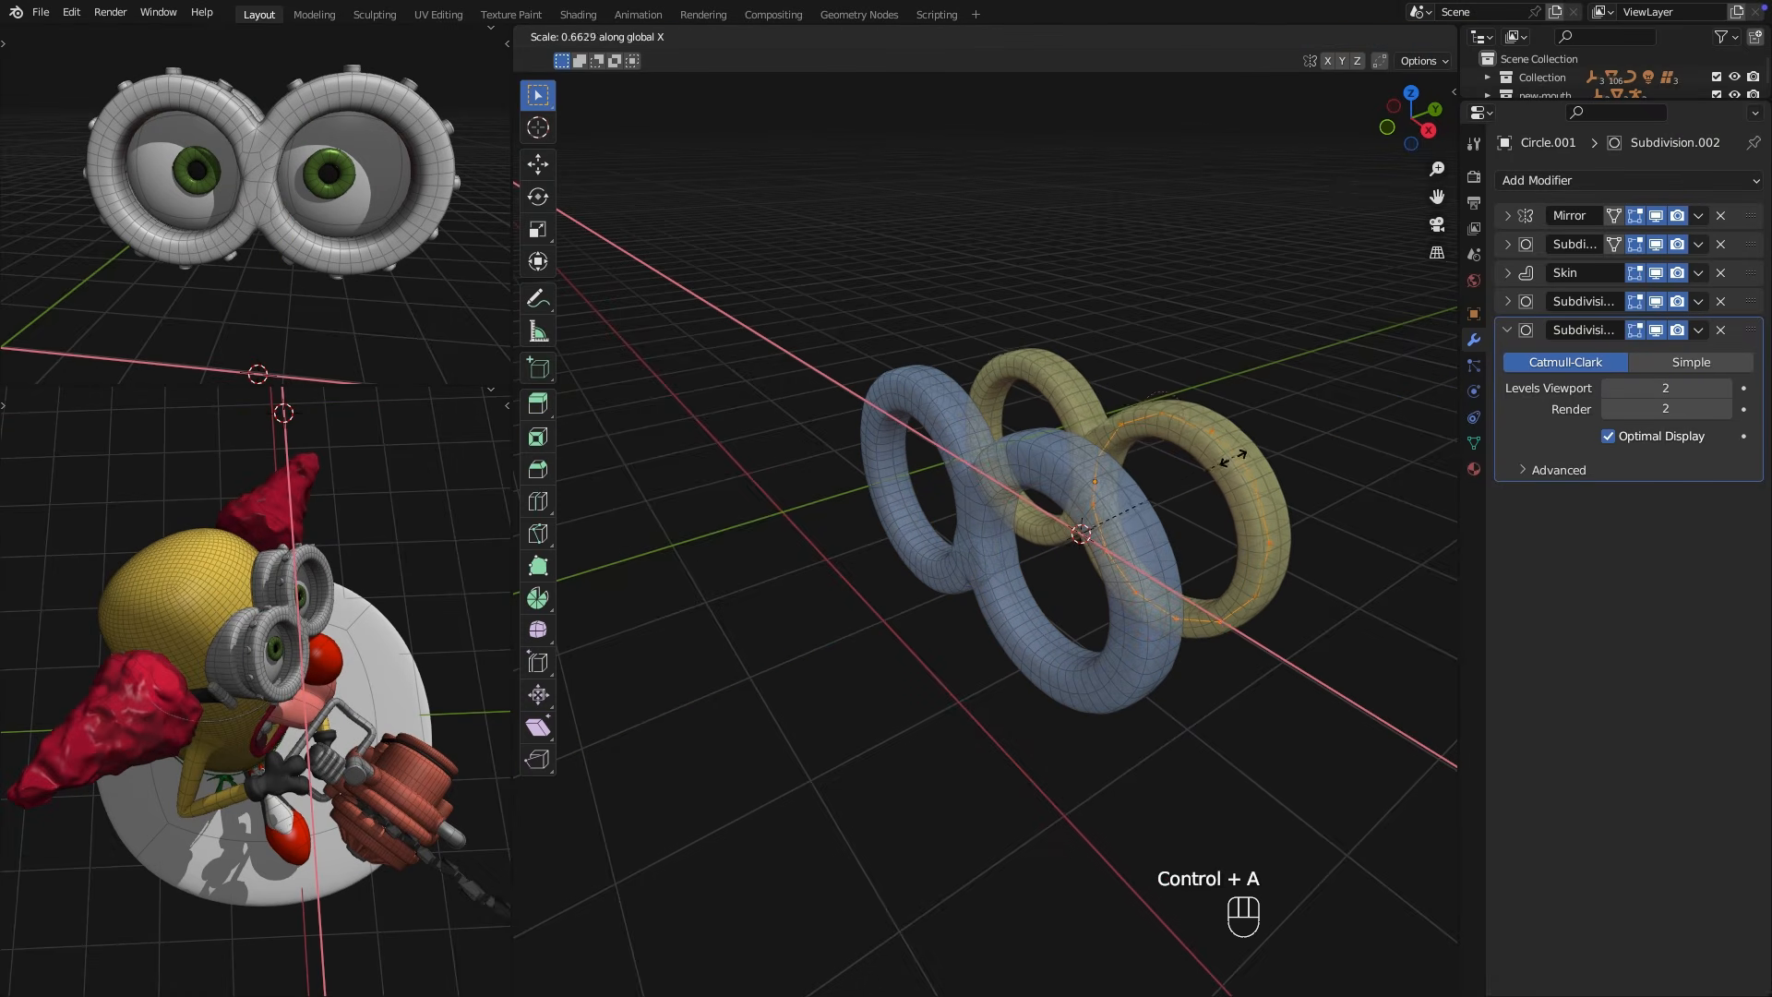
left_click(1214, 471)
key("ctrl+a")
key("y")
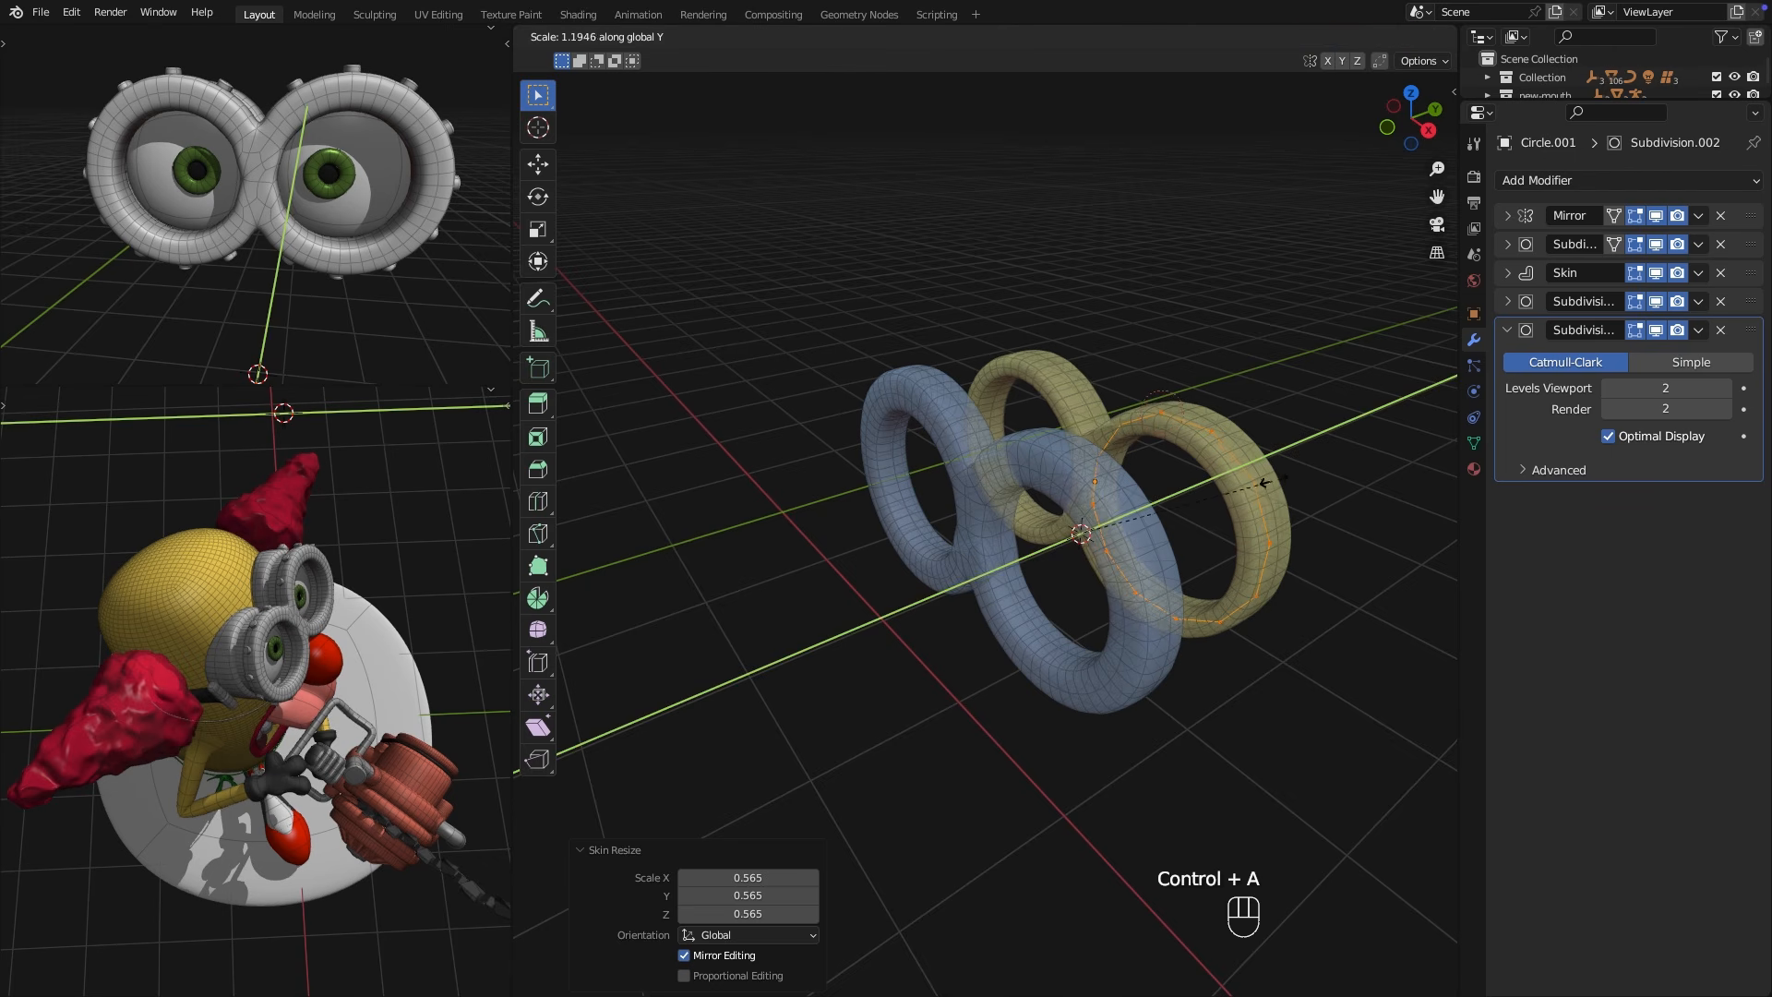
left_click(1326, 474)
key("Tab")
Move the yellow band -0.34571 m along Y against the back of the blue frame.
middle_click_drag(1326, 480, 1228, 540)
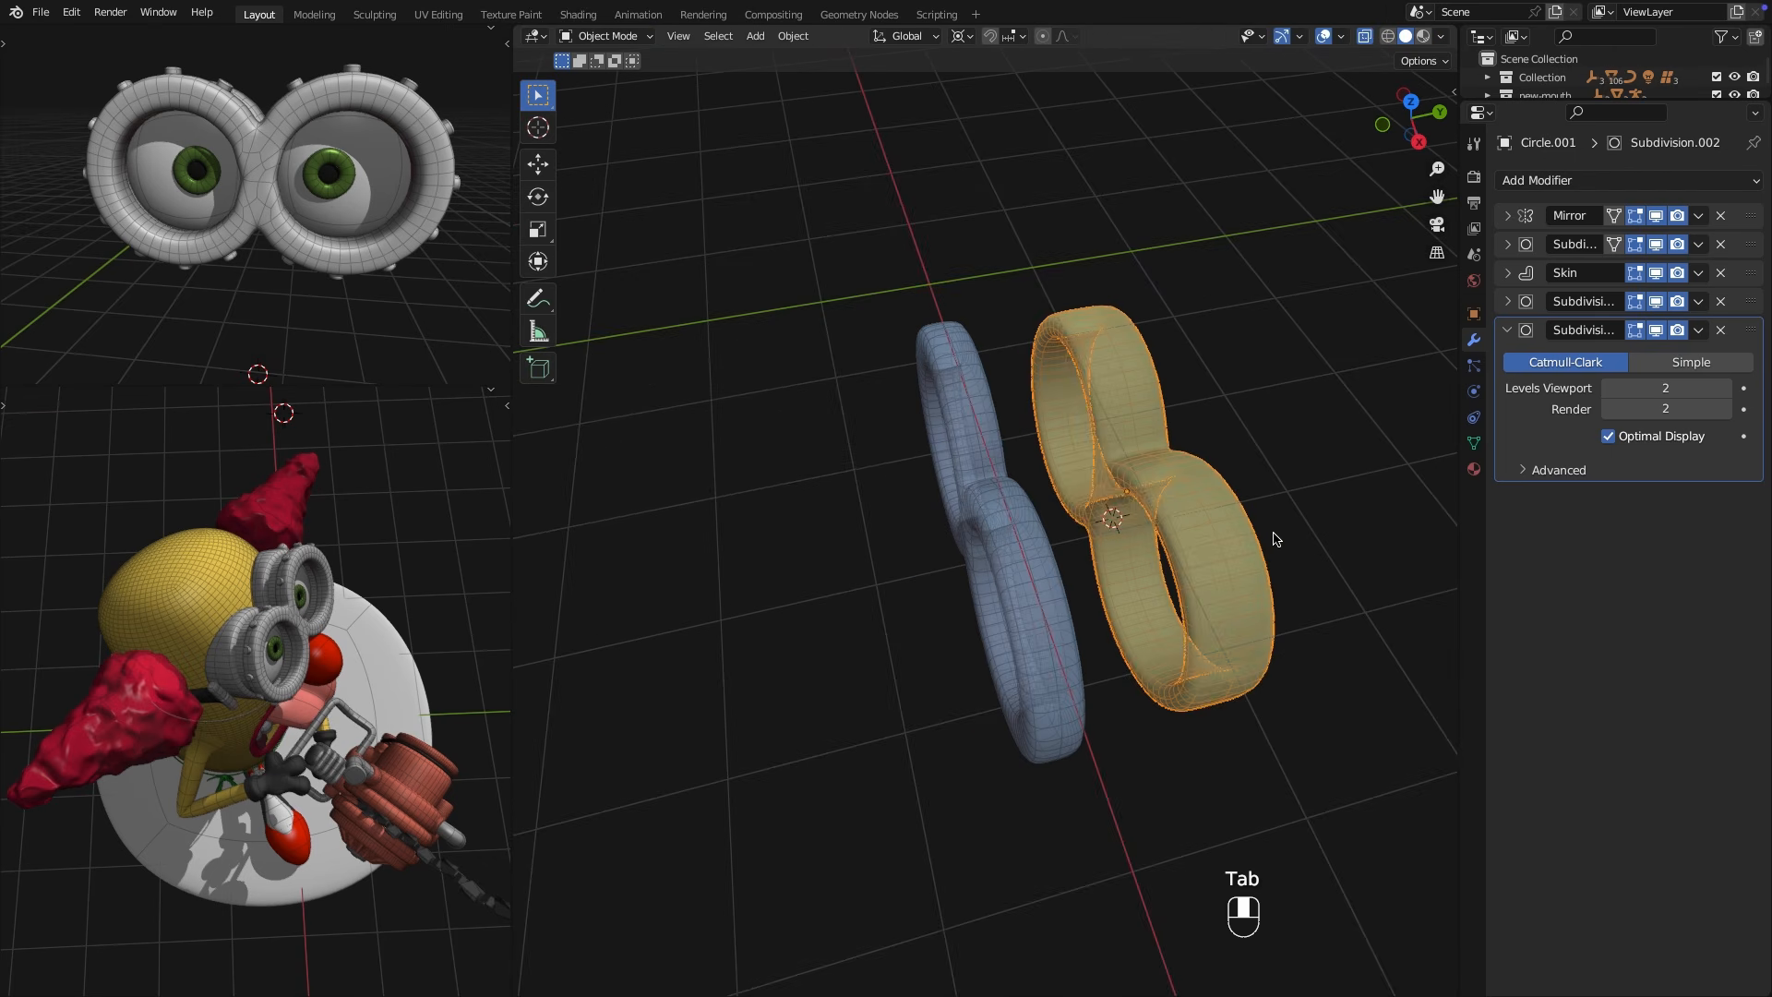
key("g")
key("y")
left_click(1190, 562)
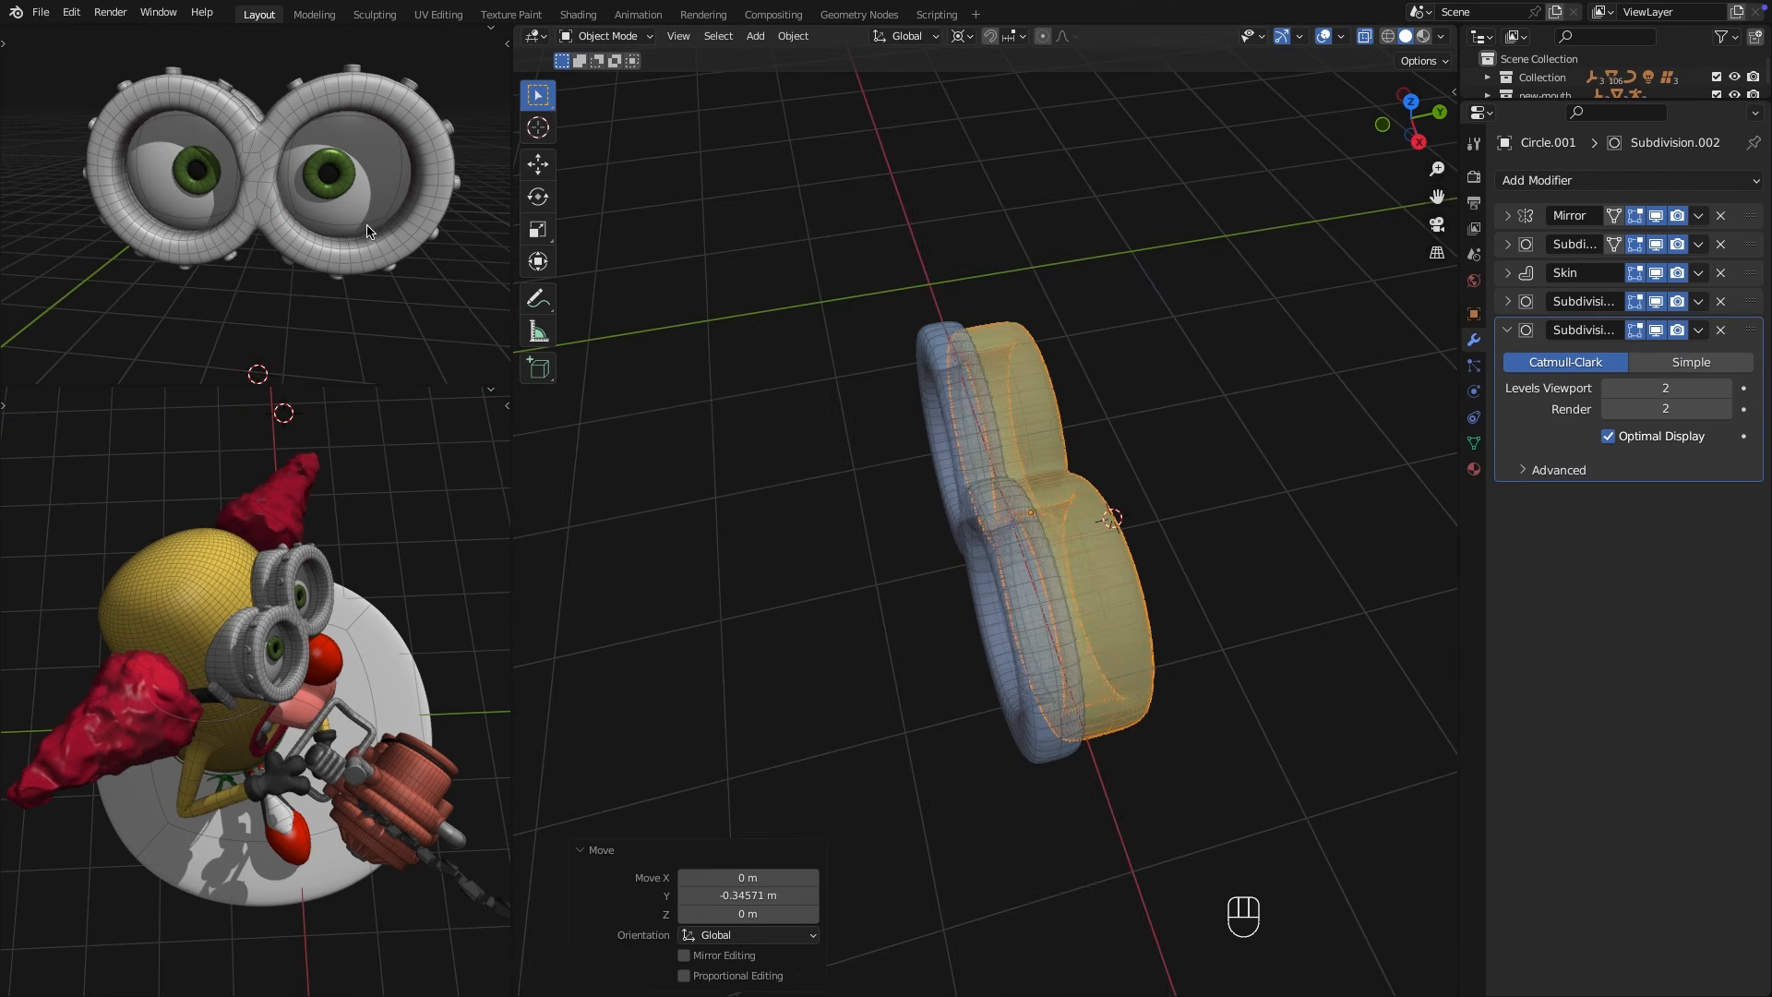
Scale the yellow band's skin radius by 0.767 along Y and move the band closer to the blue frame.
middle_click_drag(368, 231, 208, 295)
middle_click_drag(1241, 557, 1209, 544)
scroll(1207, 546, "up", 1)
key("Tab")
key("ctrl+a")
key("y")
left_click(1197, 547)
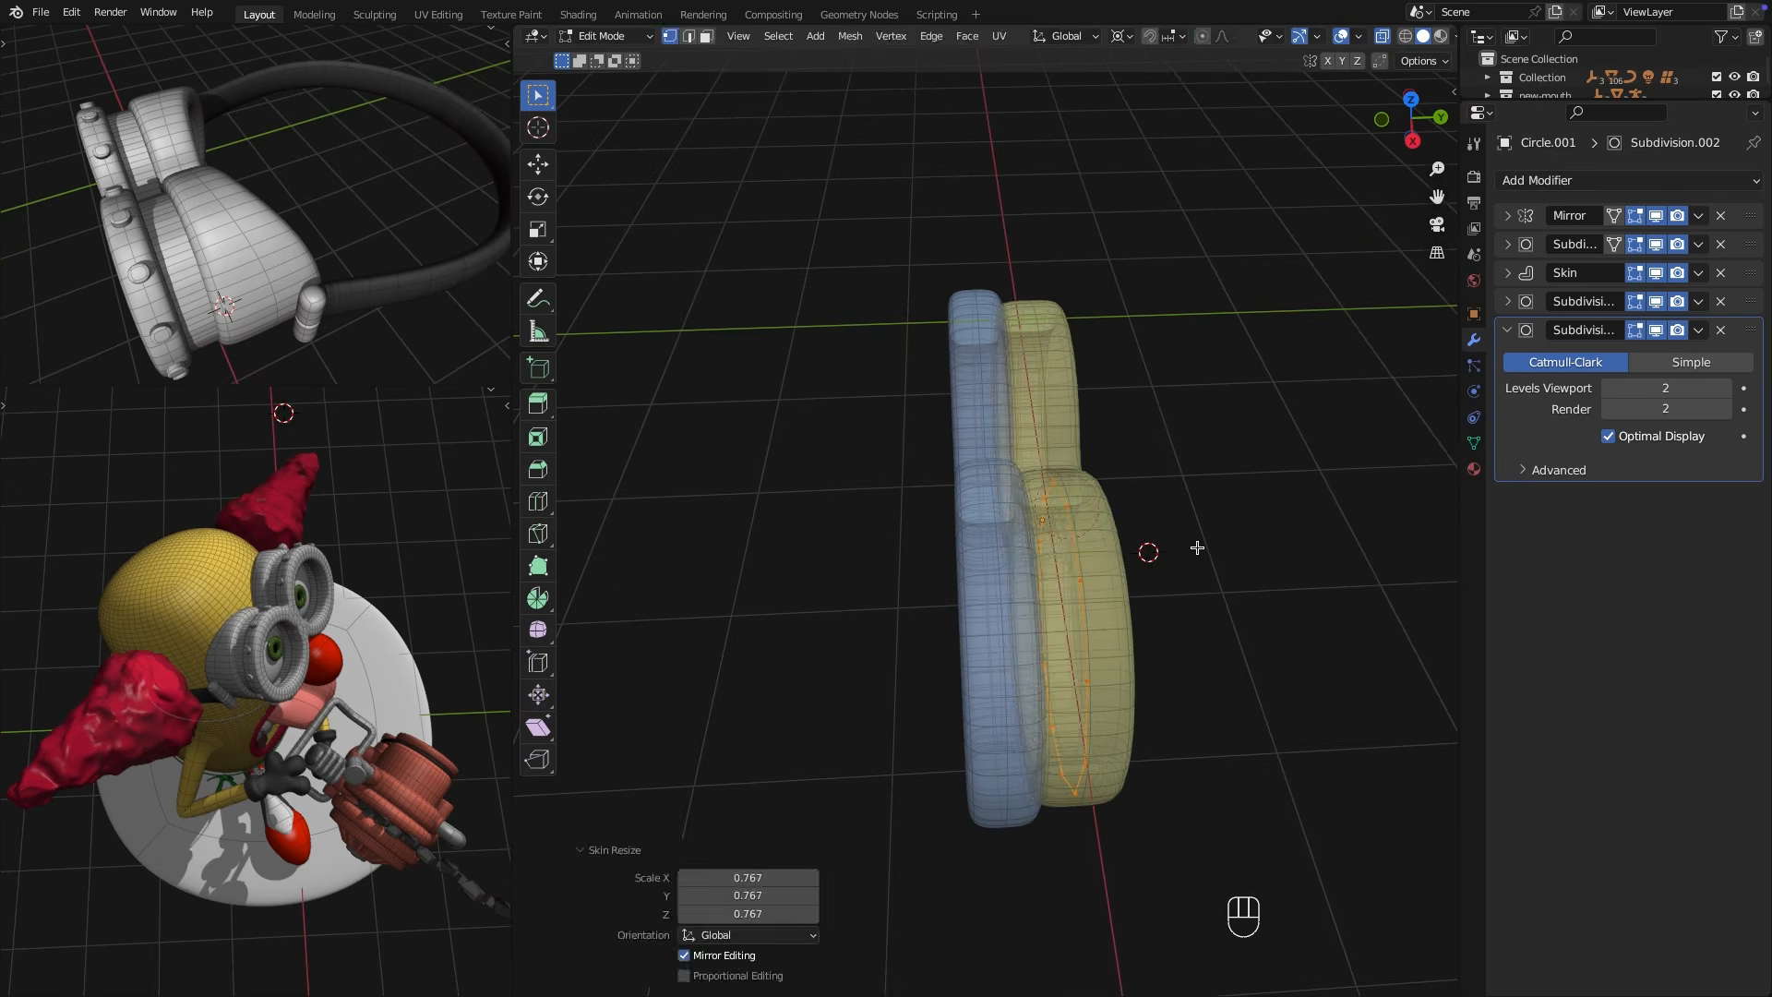
key("Tab")
key("g")
key("y")
left_click(1187, 551)
Duplicate the blue goggle frame and place the copy 0.50997 m back along Y.
left_click(985, 609)
key("shift+d")
key("y")
left_click(1201, 579)
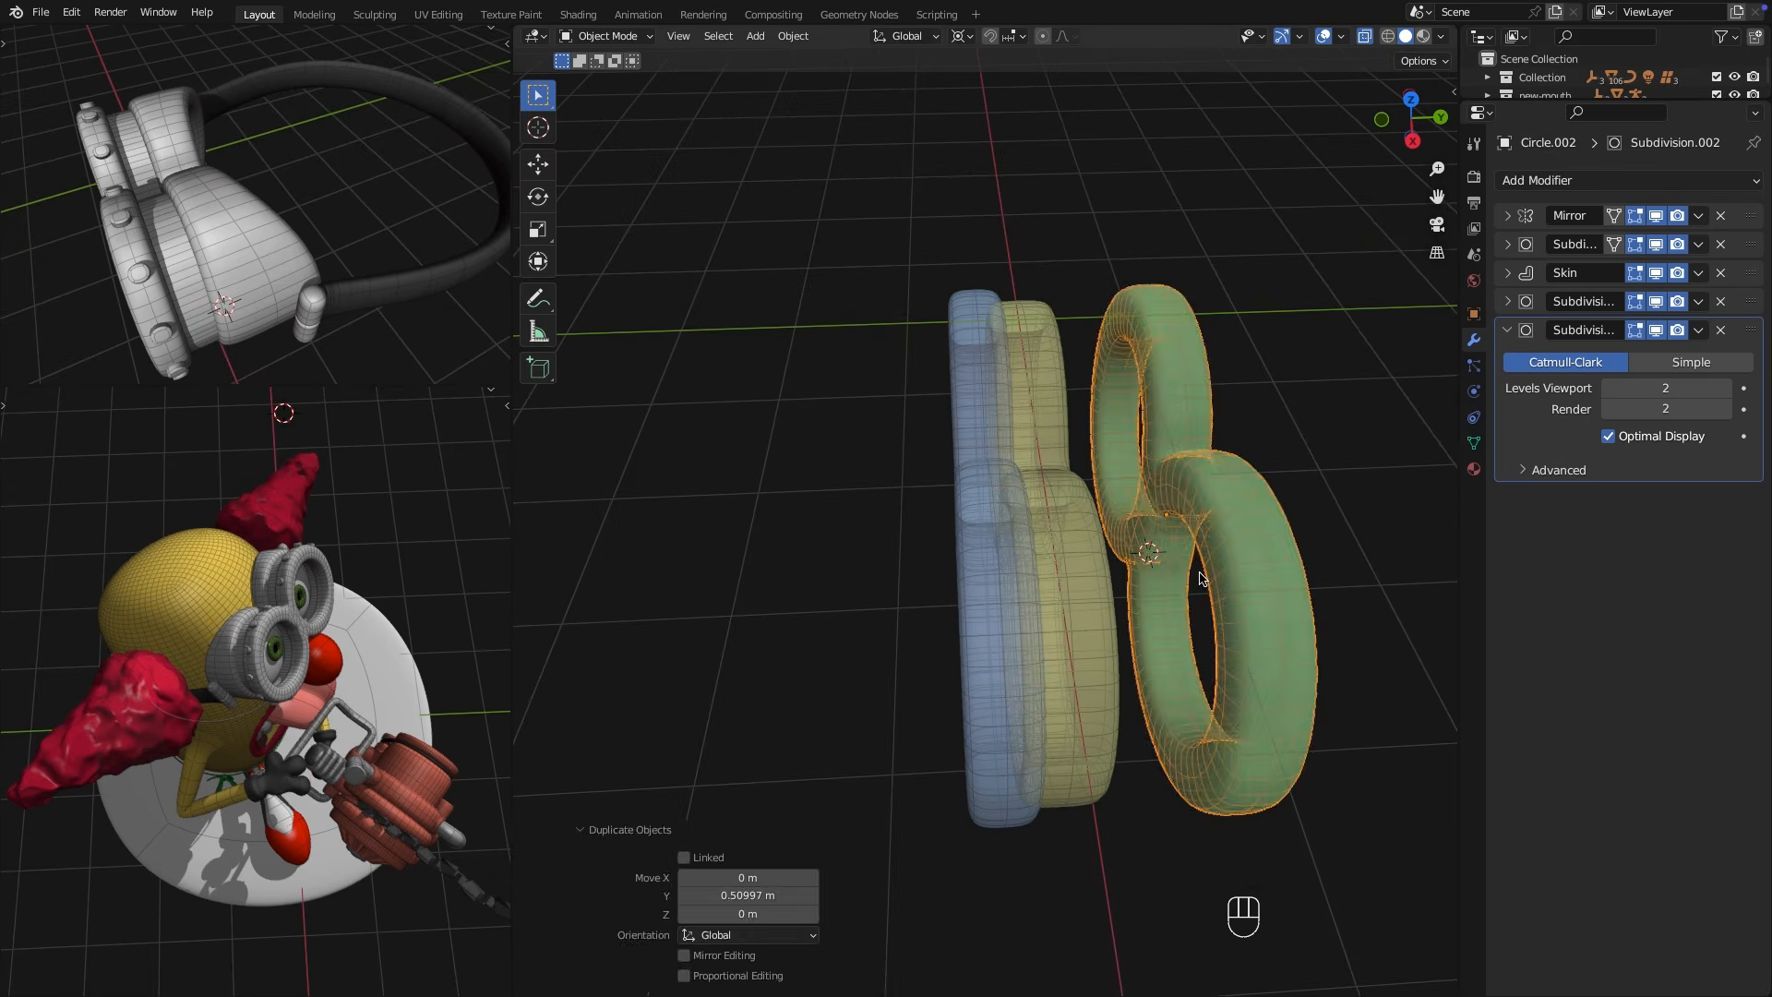
Scale the green rear copy's skin radius by 1.574 and reduce it along the X axis.
key("Tab")
key("ctrl+a")
left_click(1227, 568)
key("ctrl+a")
key("x")
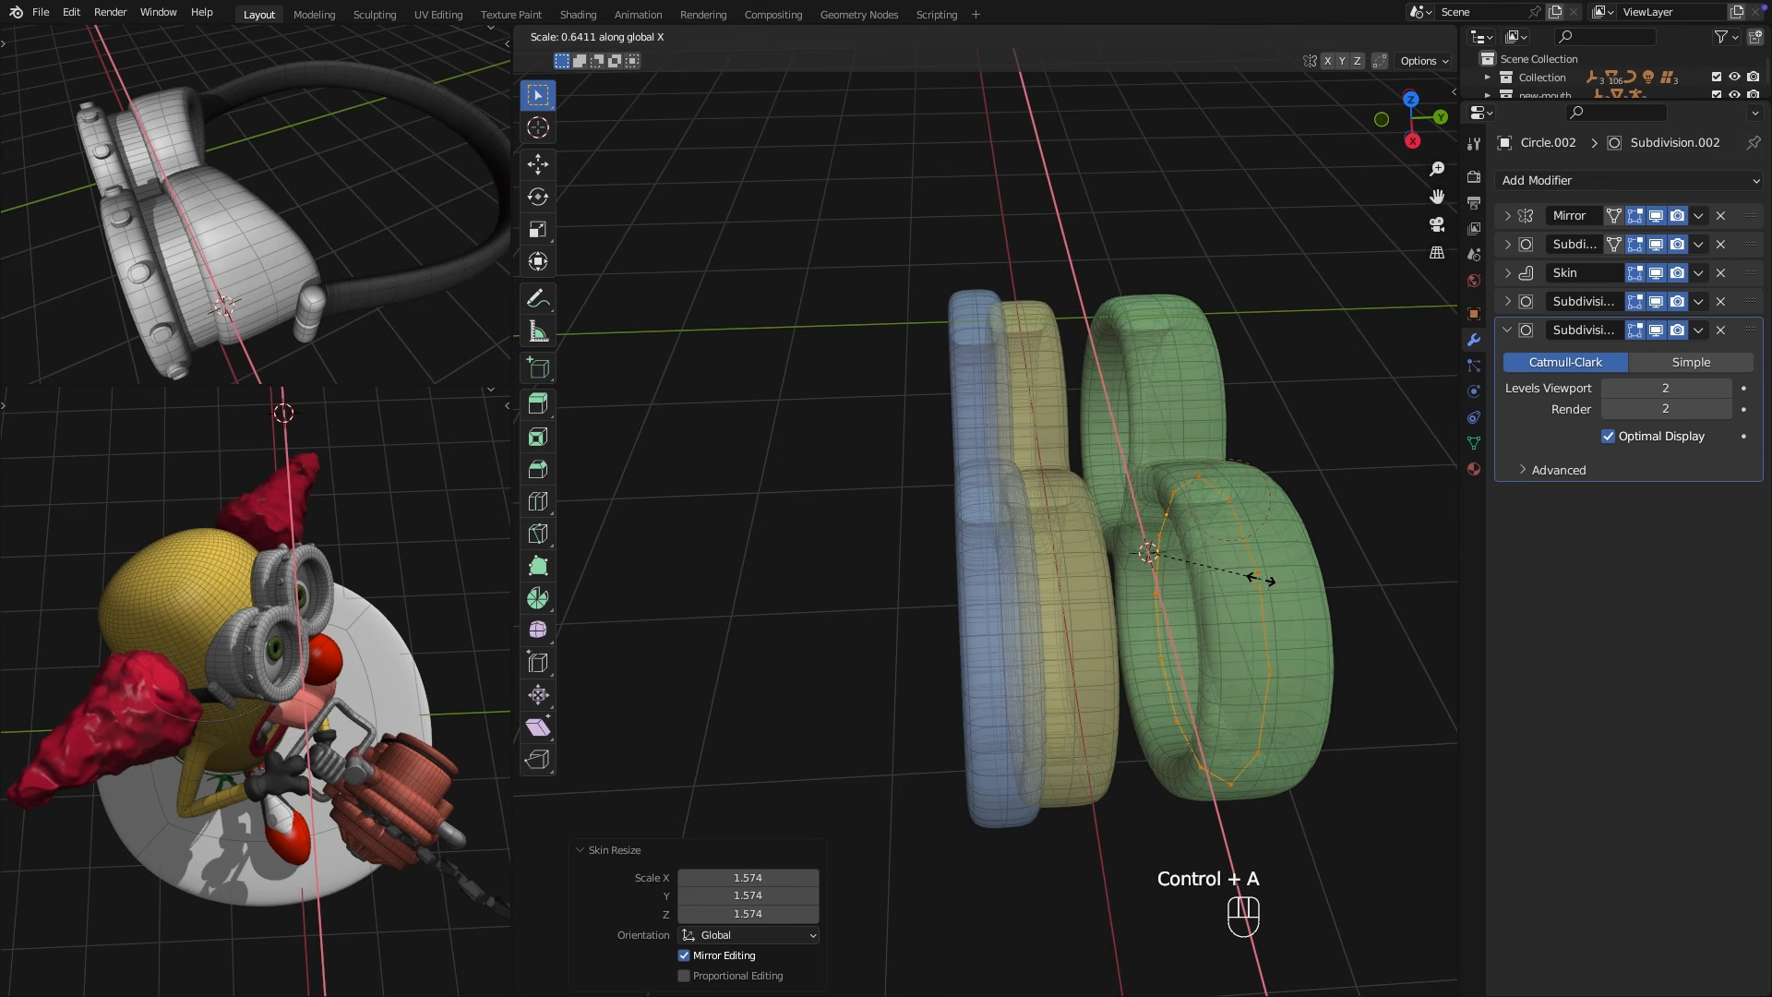
left_click(1267, 582)
Move the green rear part along Y against the yellow band and scale its skin radius by 1.245.
key("Tab")
key("g")
key("y")
middle_click_drag(1078, 561, 1150, 518)
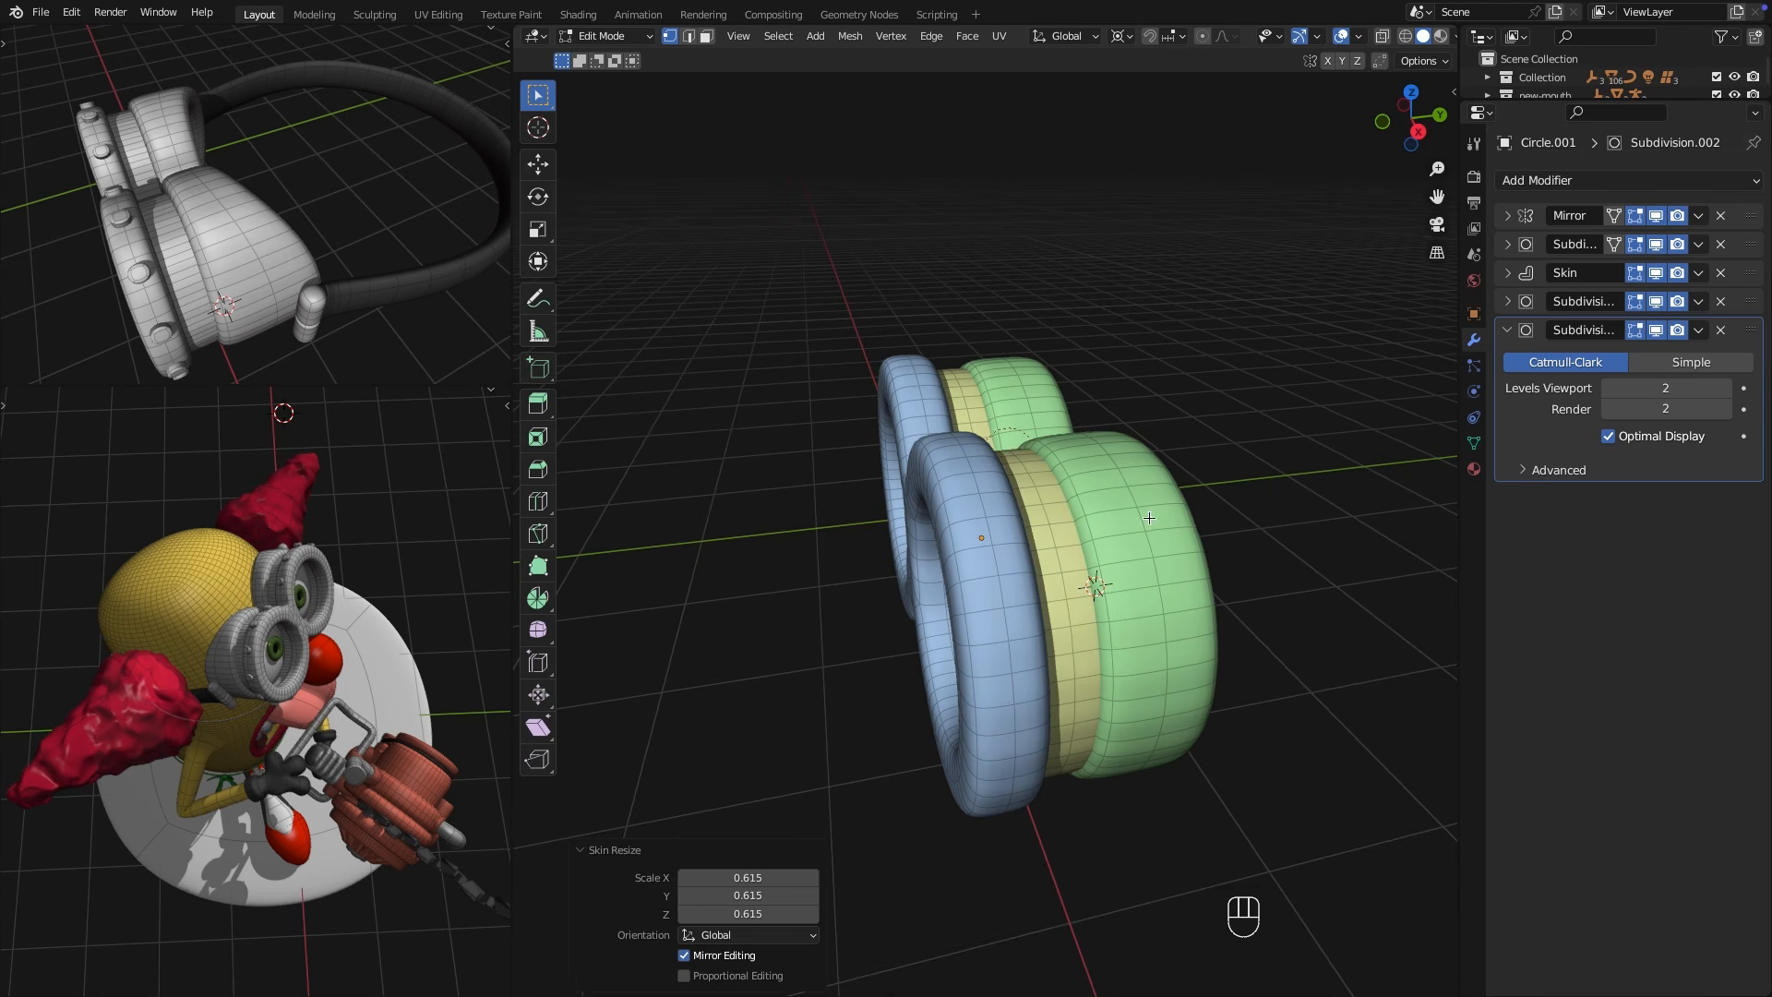
key("Tab")
key("Tab")
key("ctrl+a")
left_click(1248, 505)
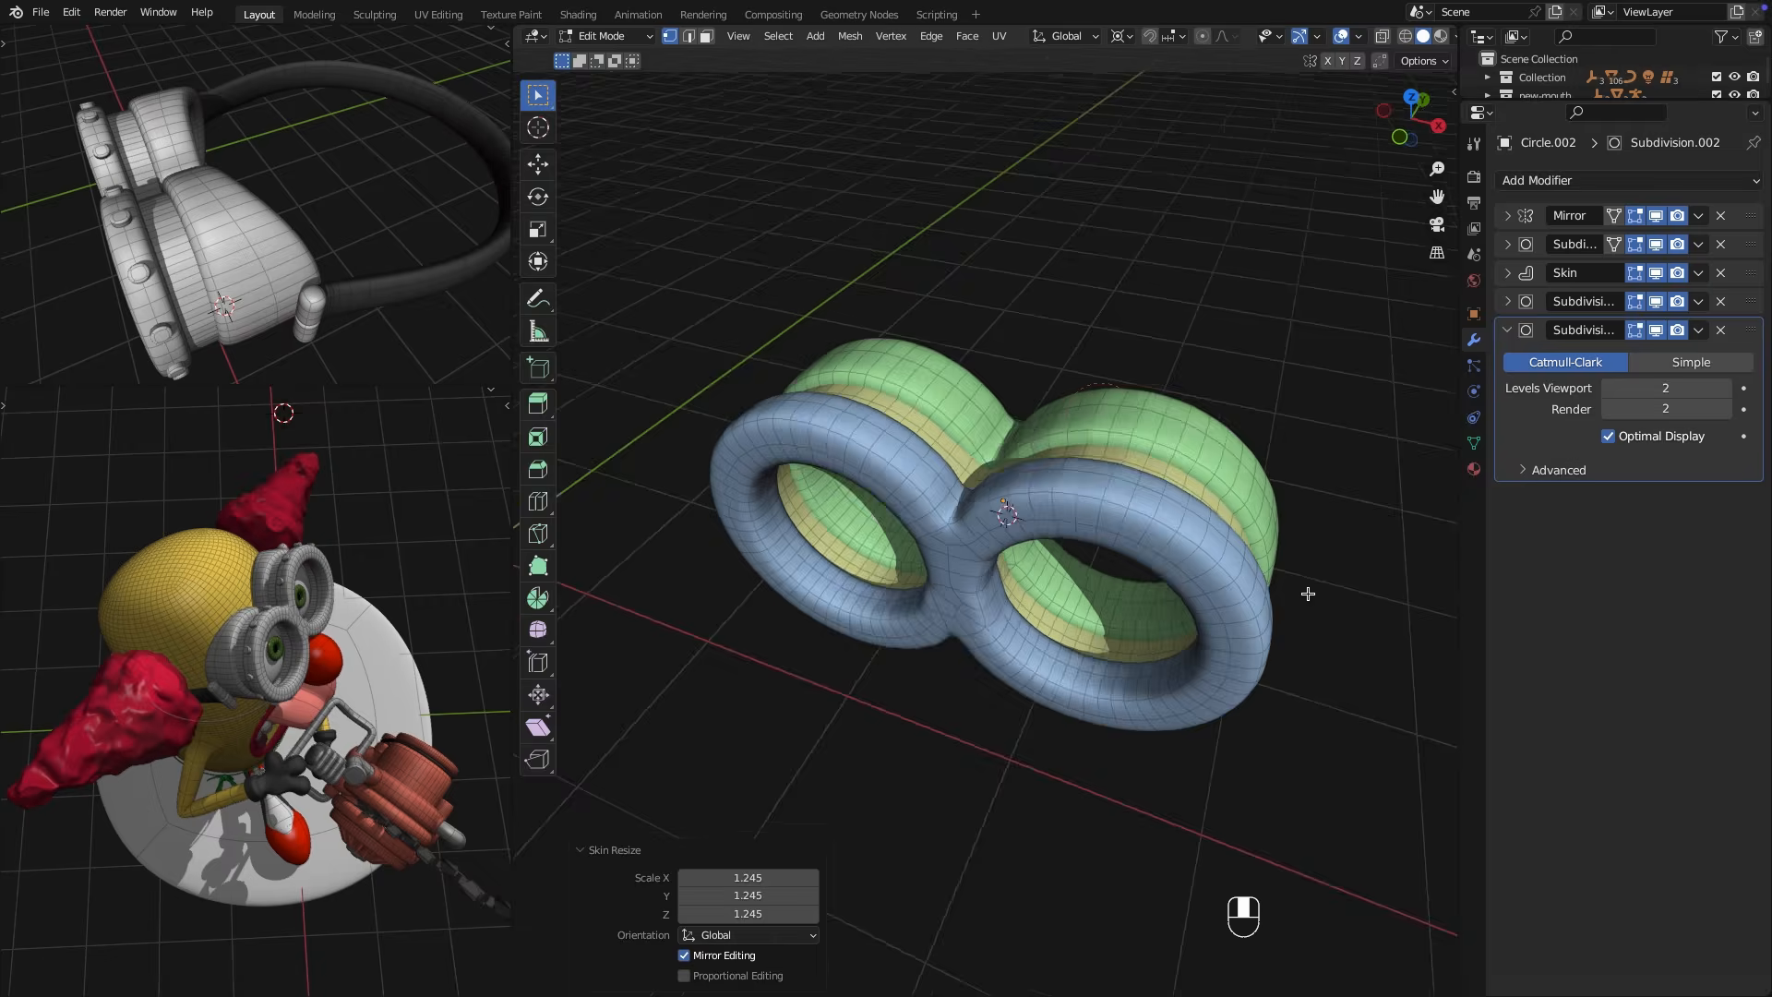
In front view, add a mesh circle with 4 vertices aligned to the view.
mouse_move(1308, 593)
middle_mouse_down()
mouse_move(1267, 605)
mouse_move(1289, 612)
middle_mouse_up()
scroll(1290, 612, "down", 2)
key("KP_1")
key("Tab")
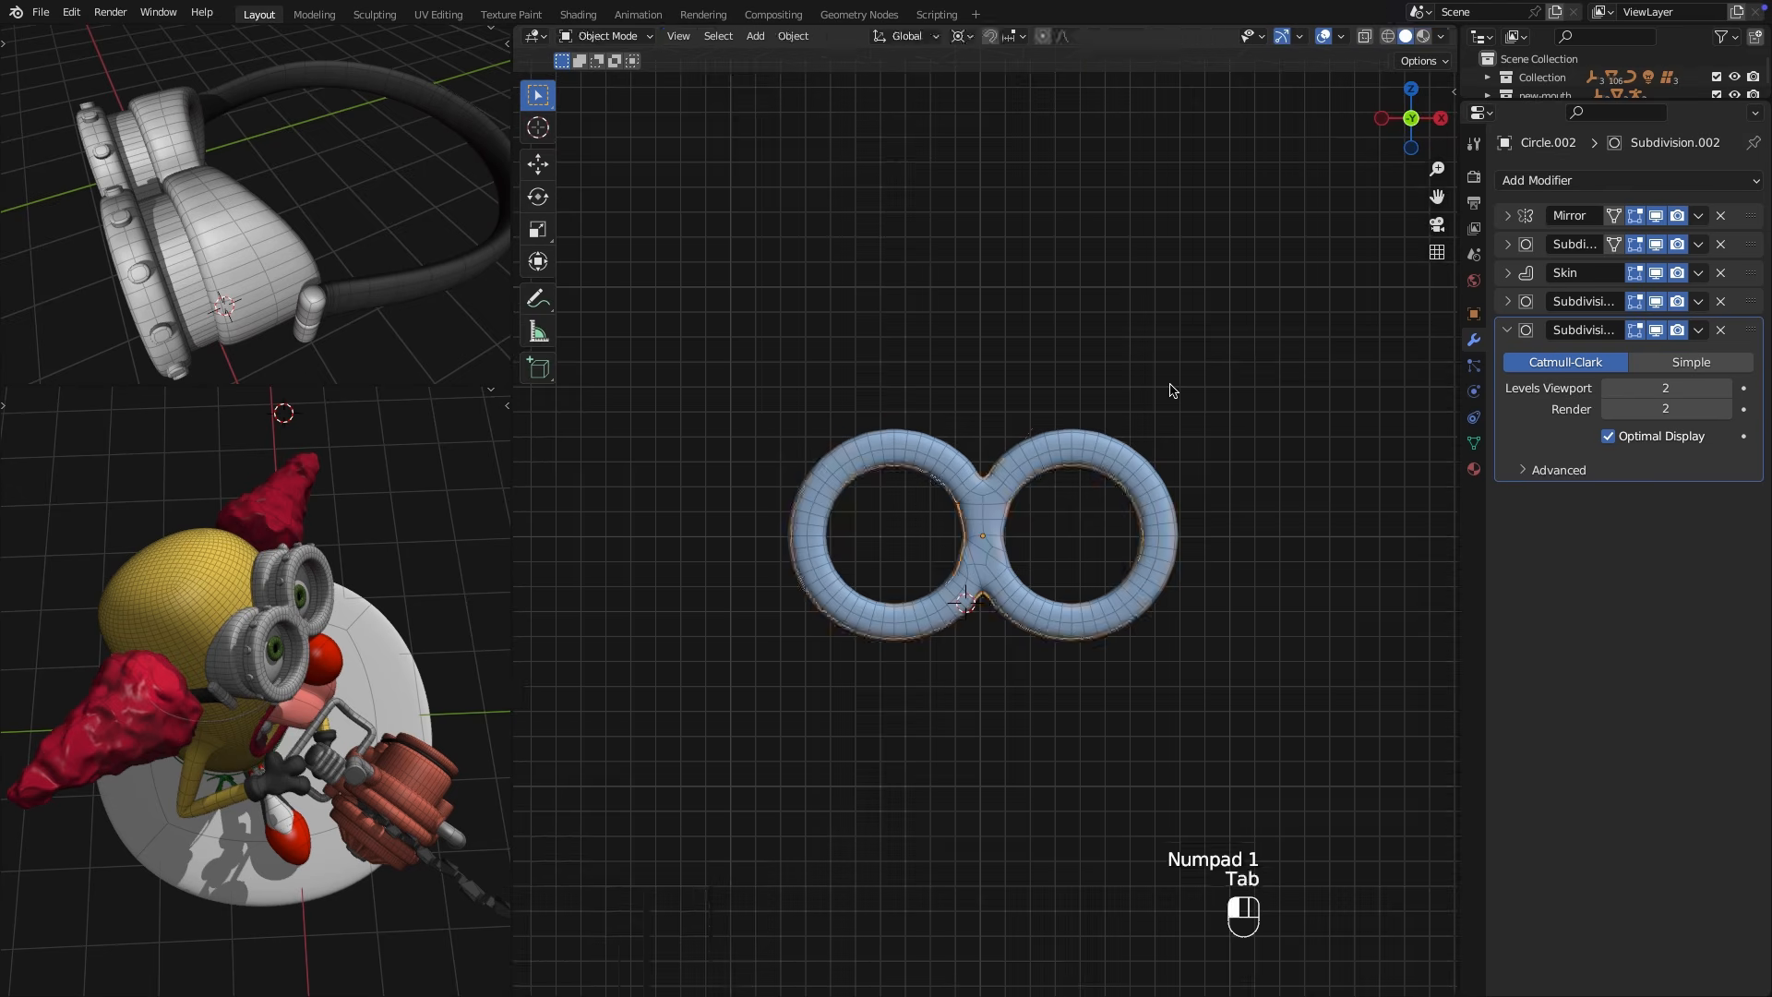
key("shift+a")
mouse_move(1093, 555)
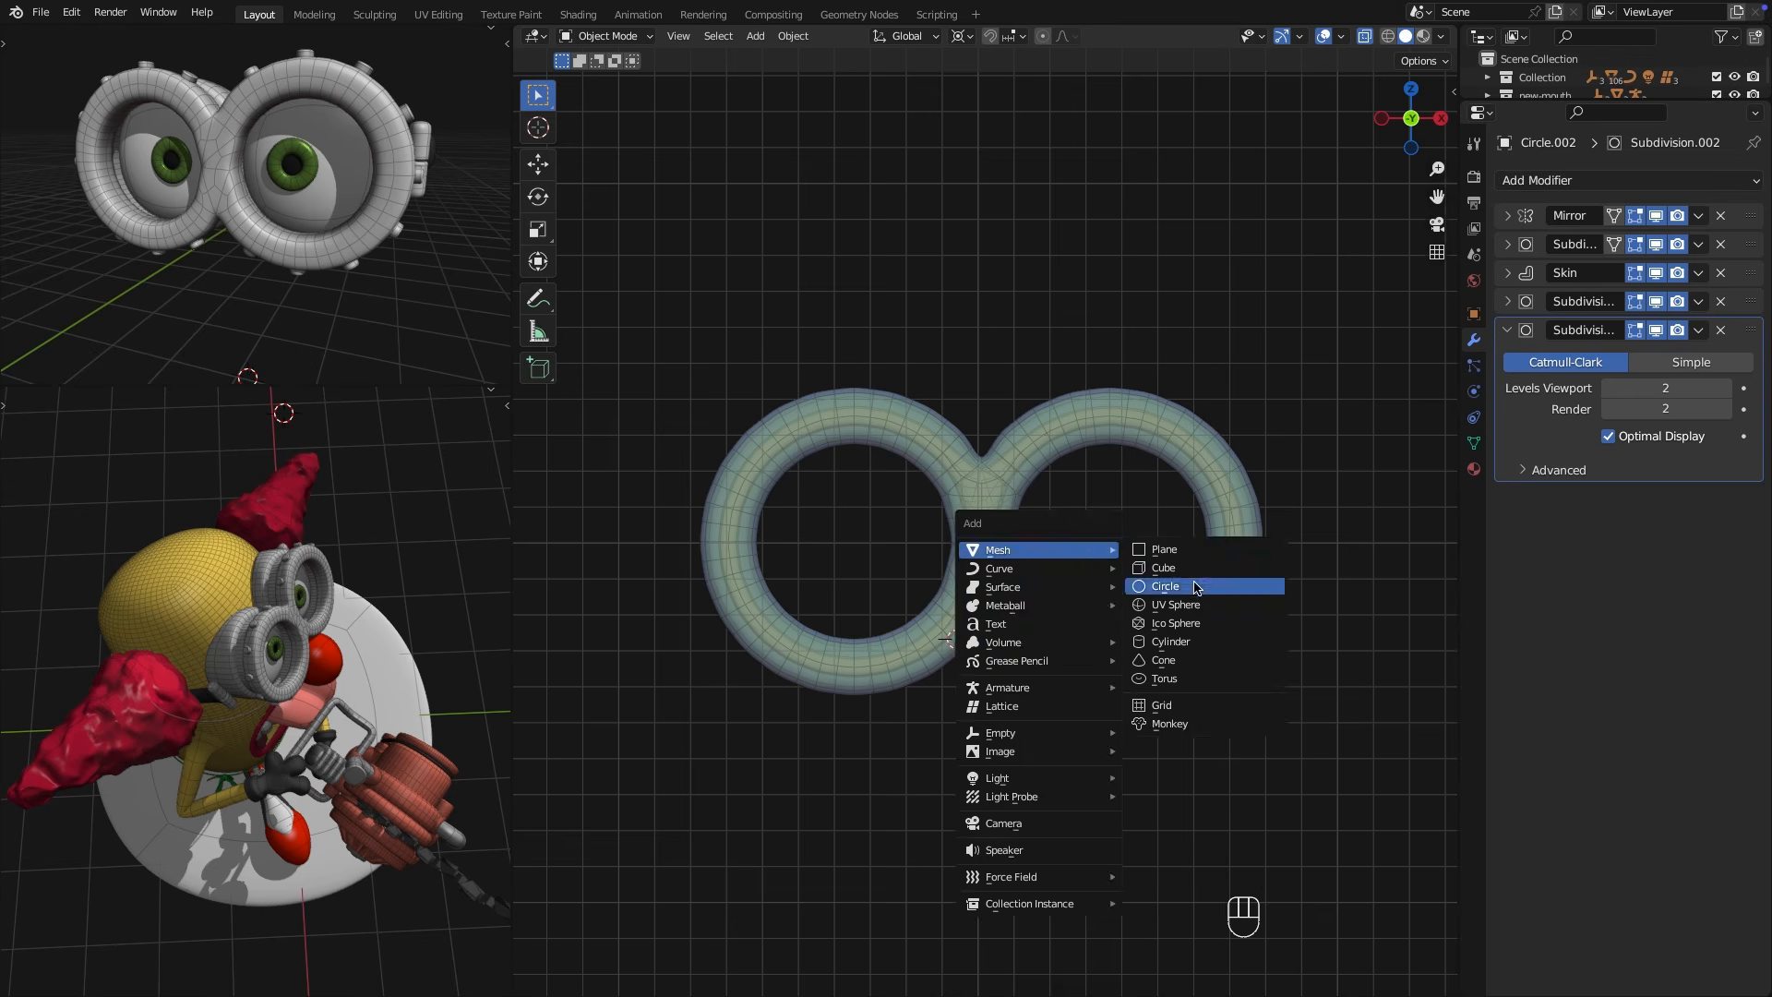
left_click(1196, 588)
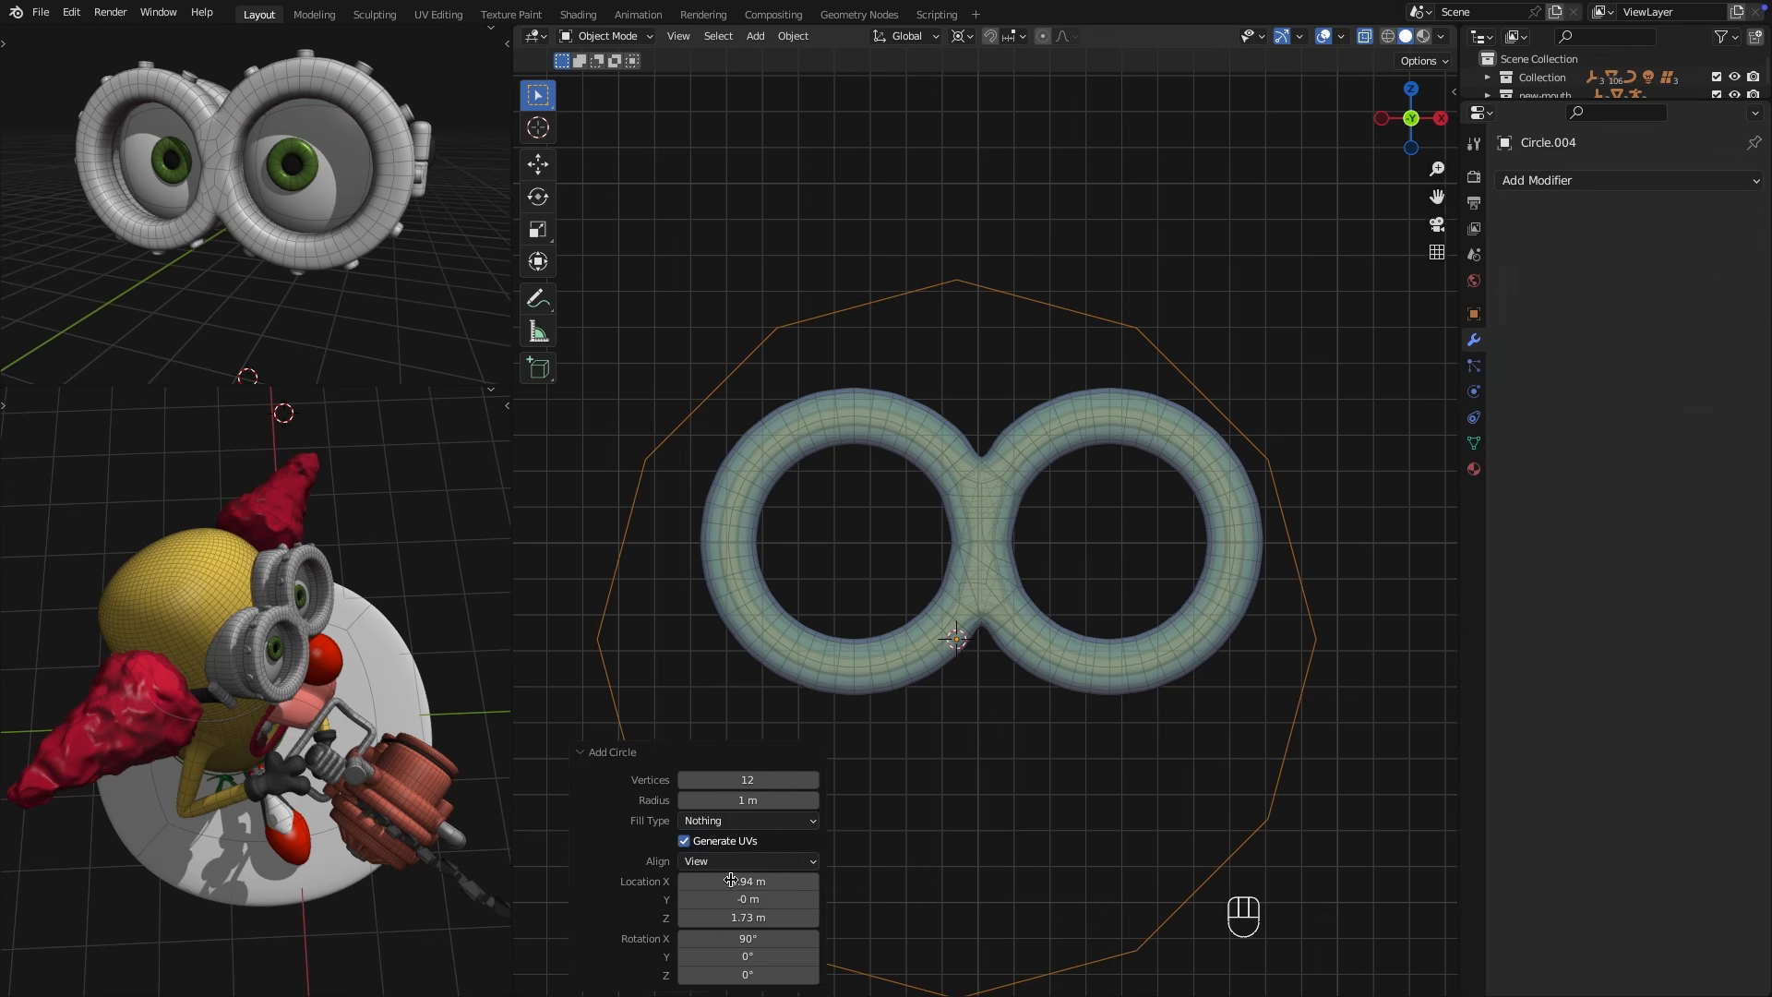
type("4")
key("Return")
Scale the four-sided circle by 0.214 and move it 0.43139 m on X and 0.27476 m on Z into the right lens opening.
key("Tab")
key("s")
left_click(1005, 705)
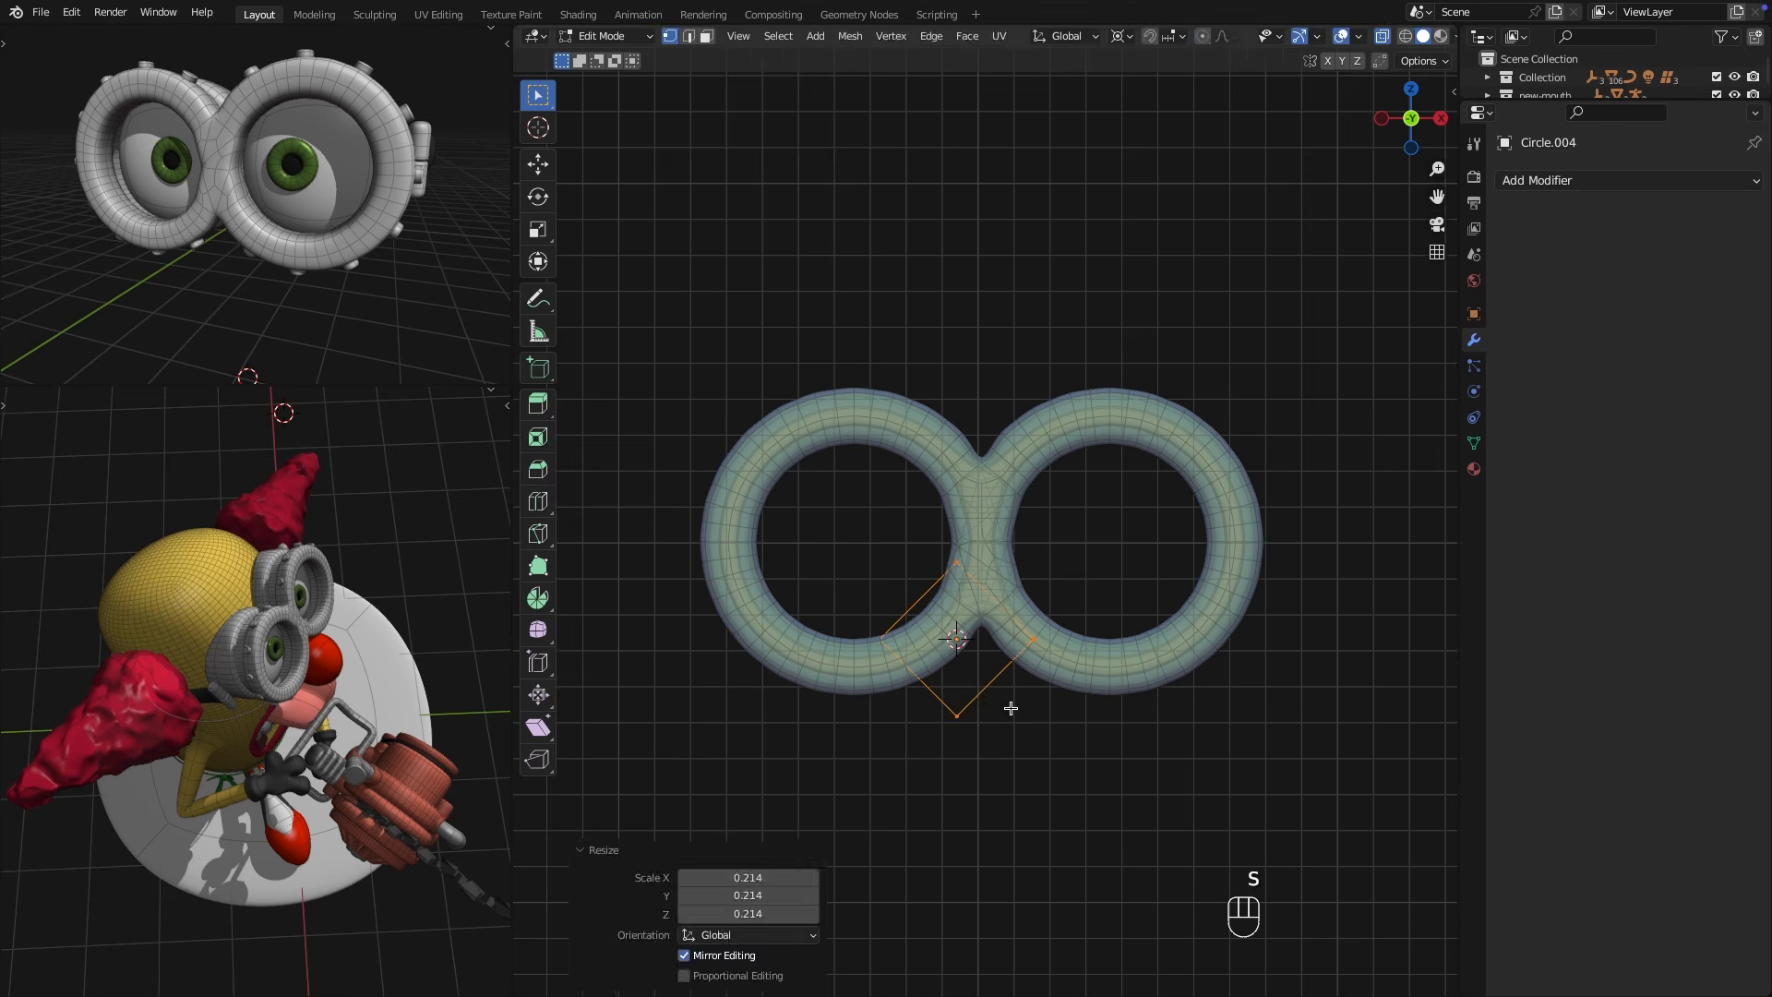
key("g")
left_click(1165, 610)
key("Tab")
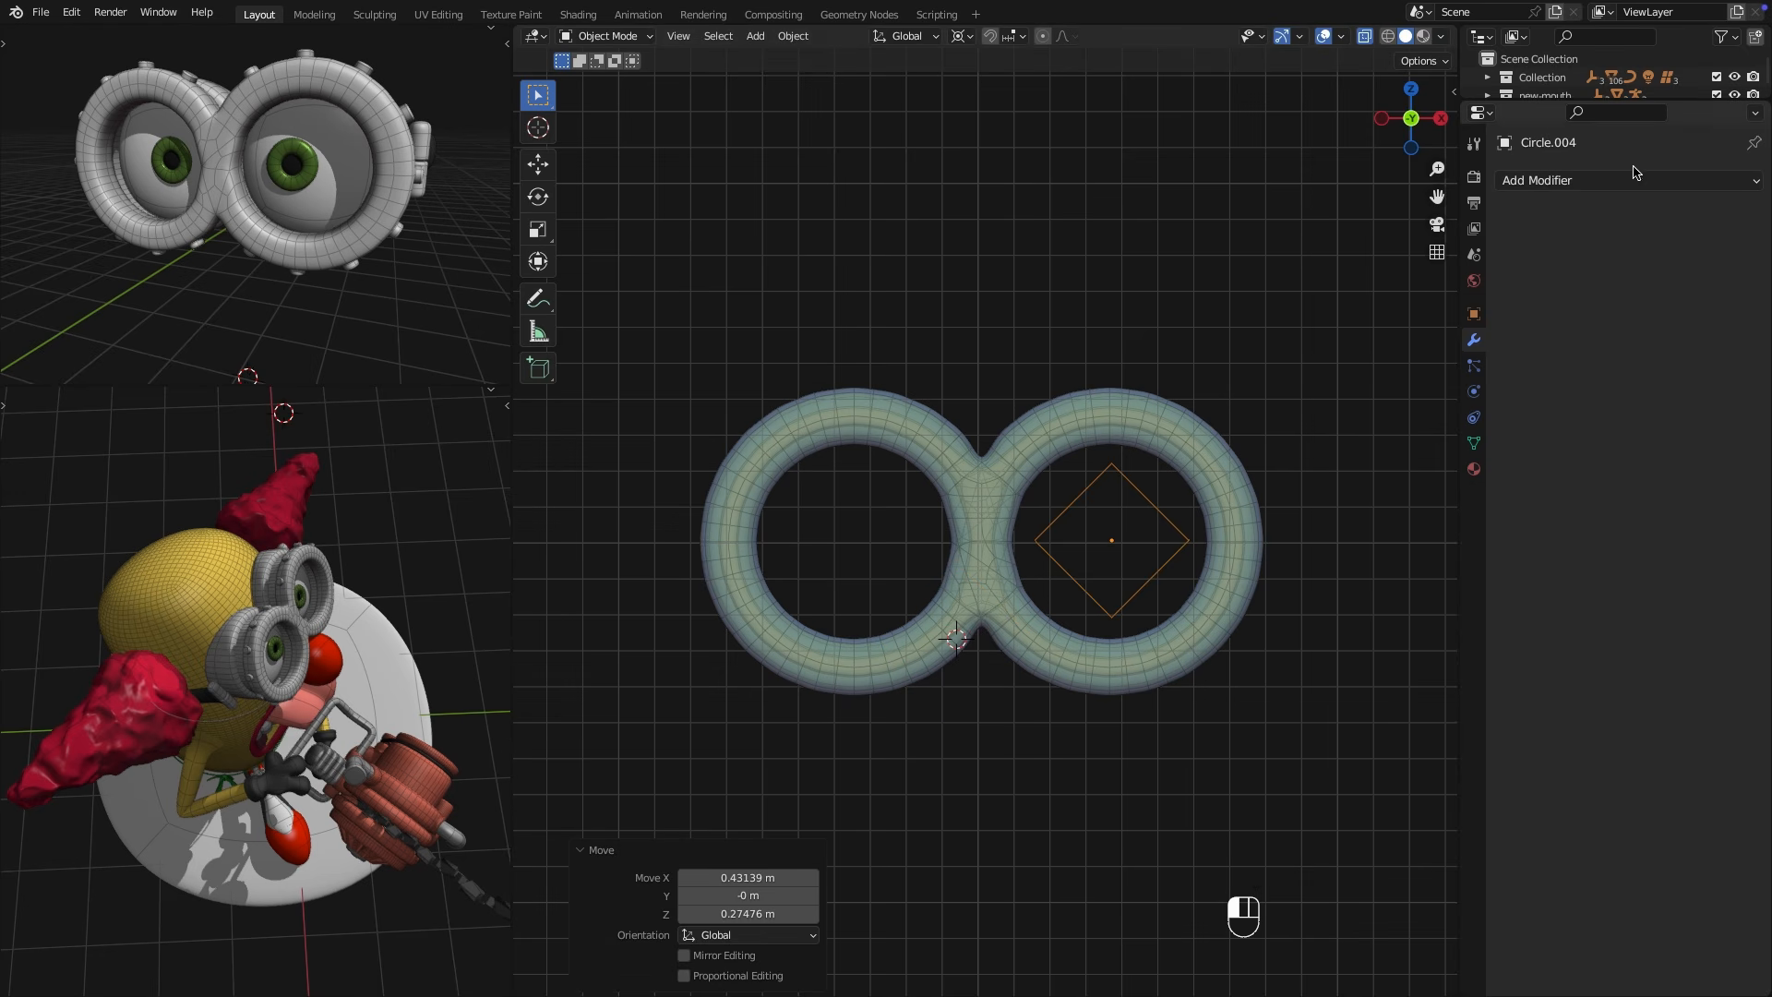
Add a Skin modifier and a Subdivision Surface modifier to the four-sided circle.
left_click(1629, 180)
left_click(1329, 519)
left_click(1621, 181)
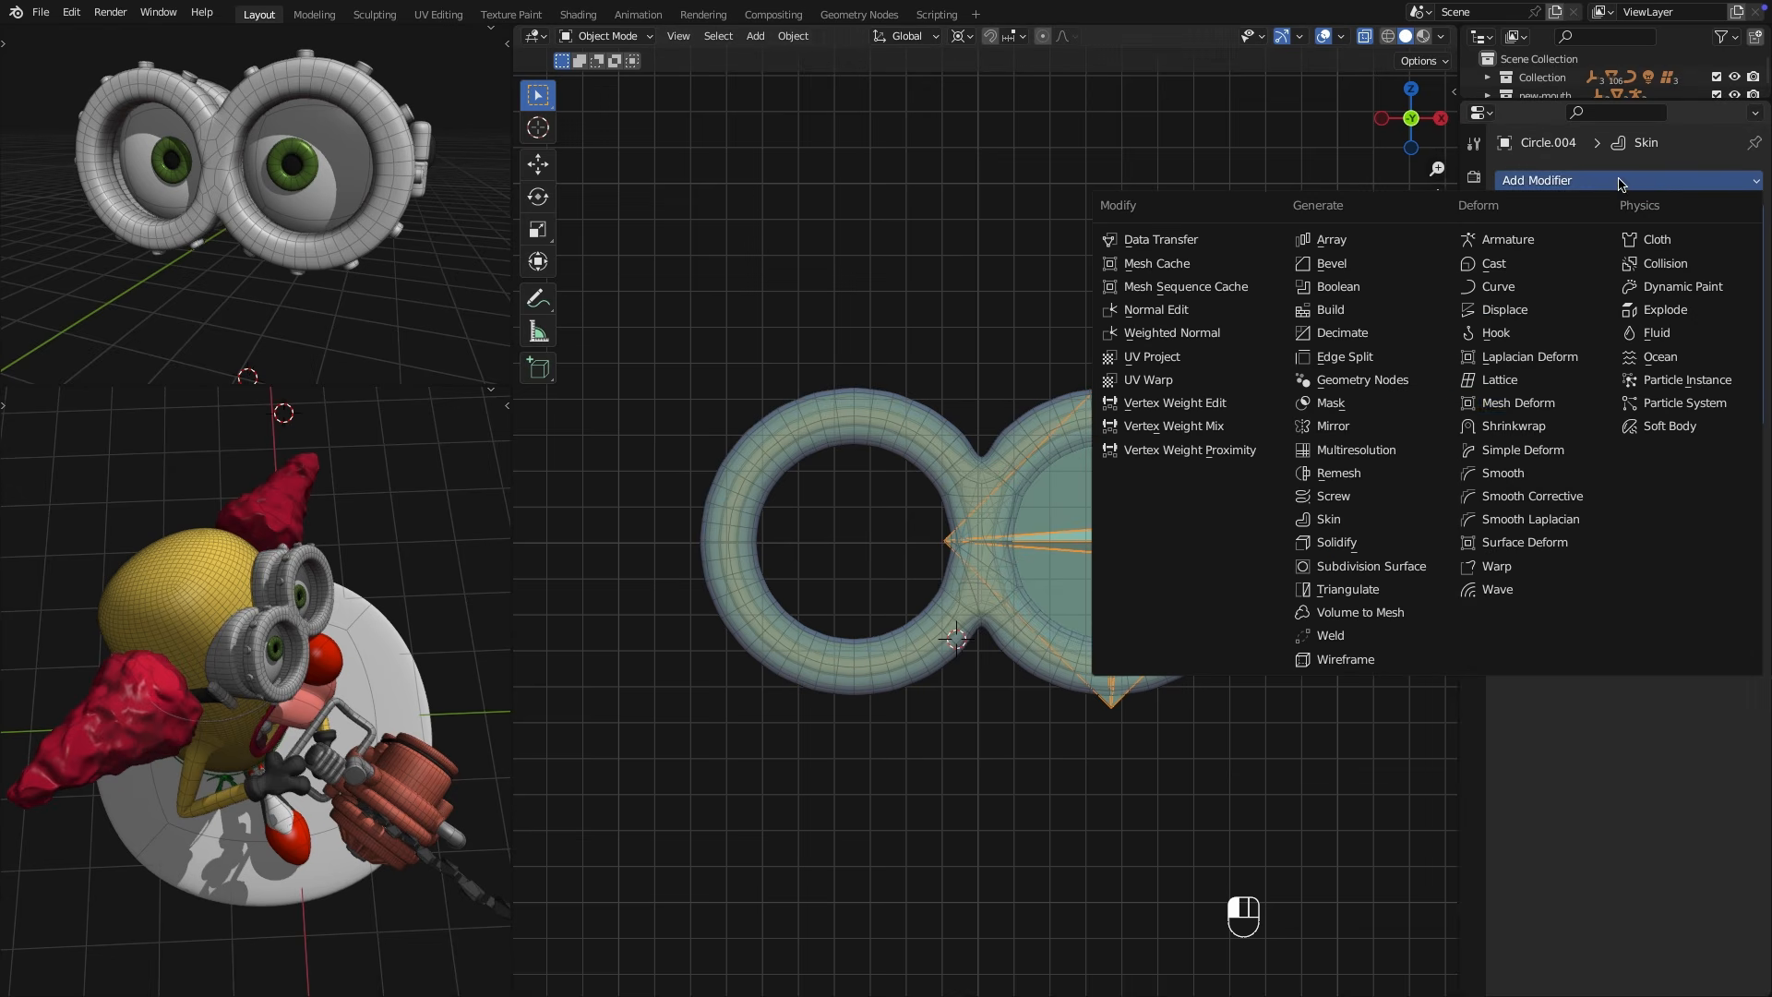
left_click(1352, 566)
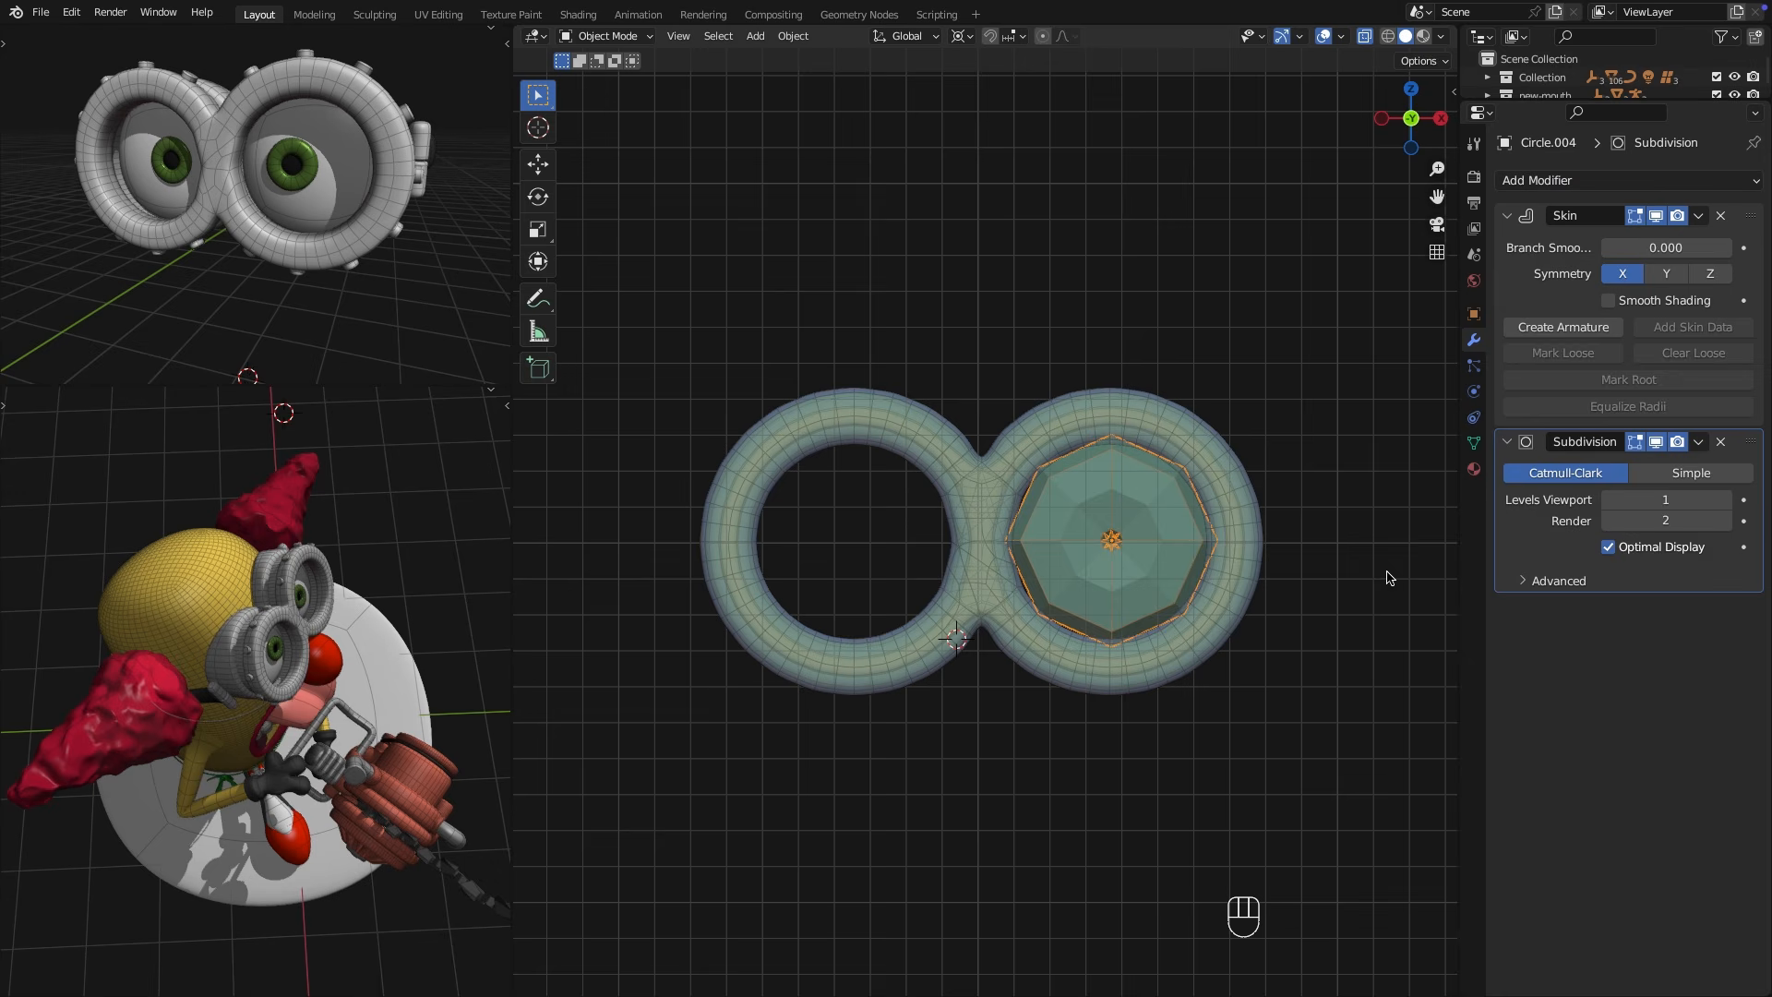
Reduce the four-sided circle's skin radius in two passes, the last one by 0.488.
key("Tab")
key("ctrl+a")
left_click(1176, 596)
key("ctrl+a")
left_click(1177, 586)
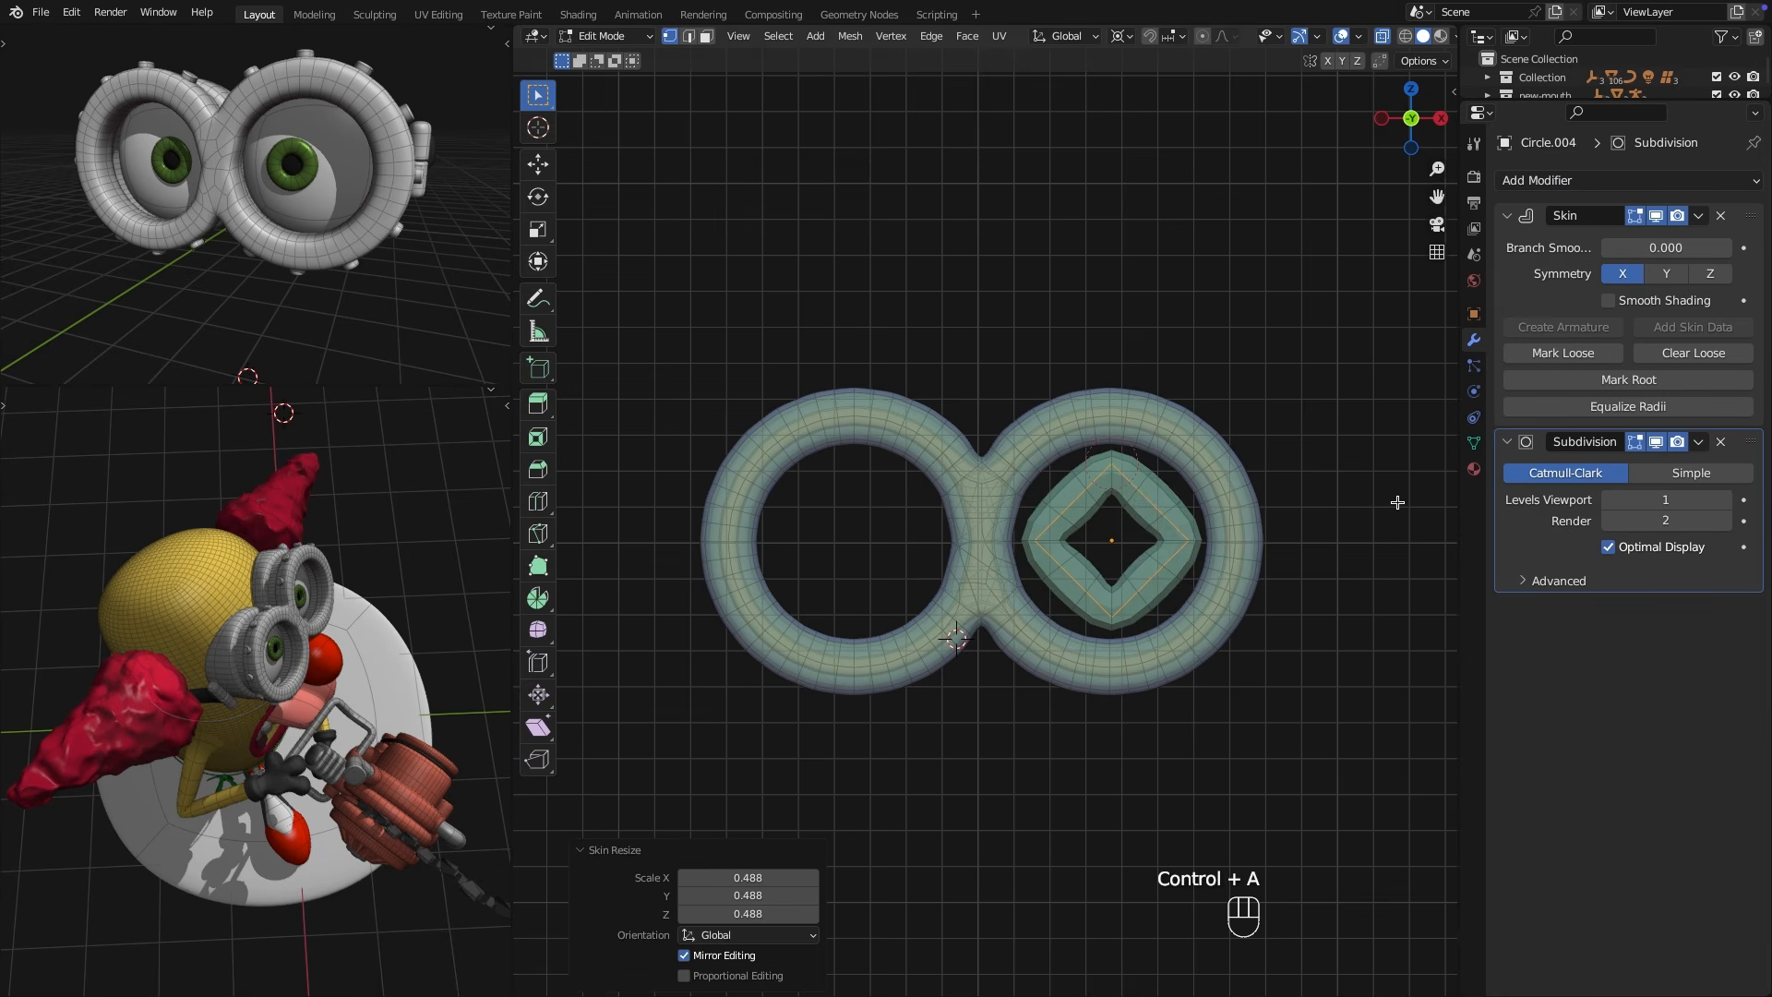
Duplicate the Subdivision modifier above Skin to round the small ring, and scale its skin radius by 0.790.
left_click(1699, 442)
left_click(1671, 491)
left_click_drag(1751, 442, 1747, 222)
key("ctrl+a")
left_click(1254, 593)
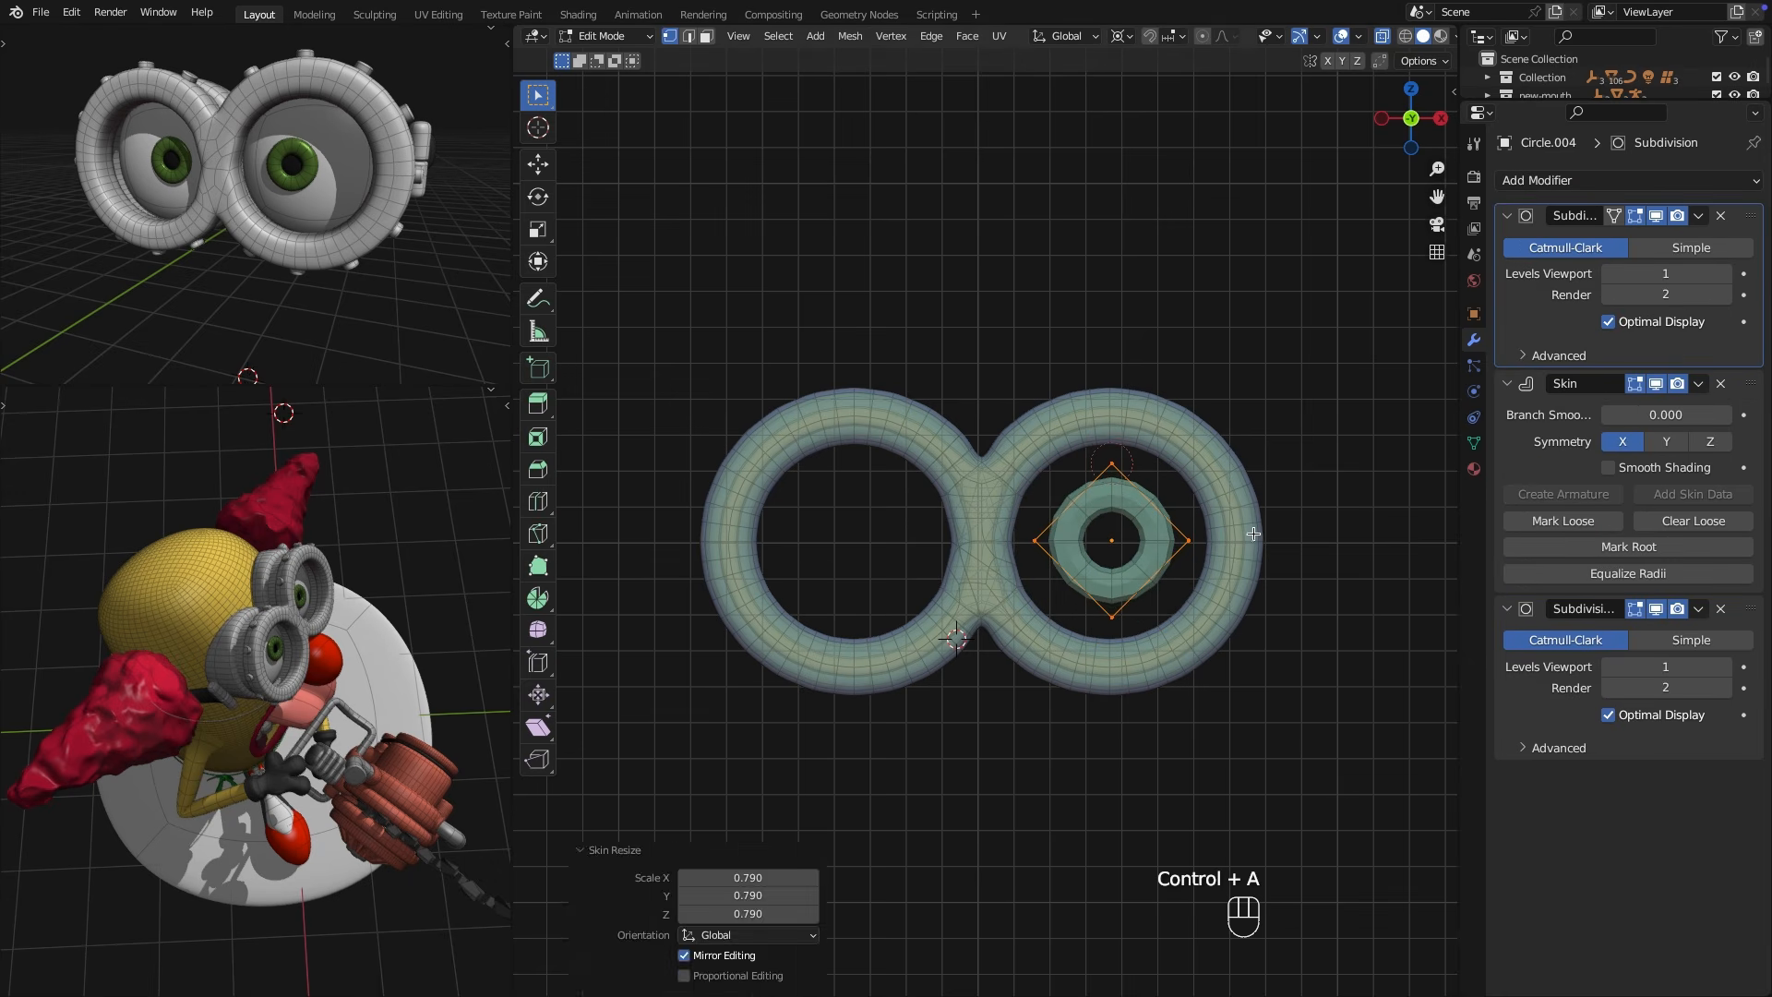
Move the small ring -0.7259 m along Y in front of the goggles and enable the Skin modifier's Smooth Shading.
middle_click_drag(1279, 560, 1203, 594)
key("Tab")
key("g")
key("y")
left_click(1055, 692)
left_click(1366, 36)
left_click(1652, 468)
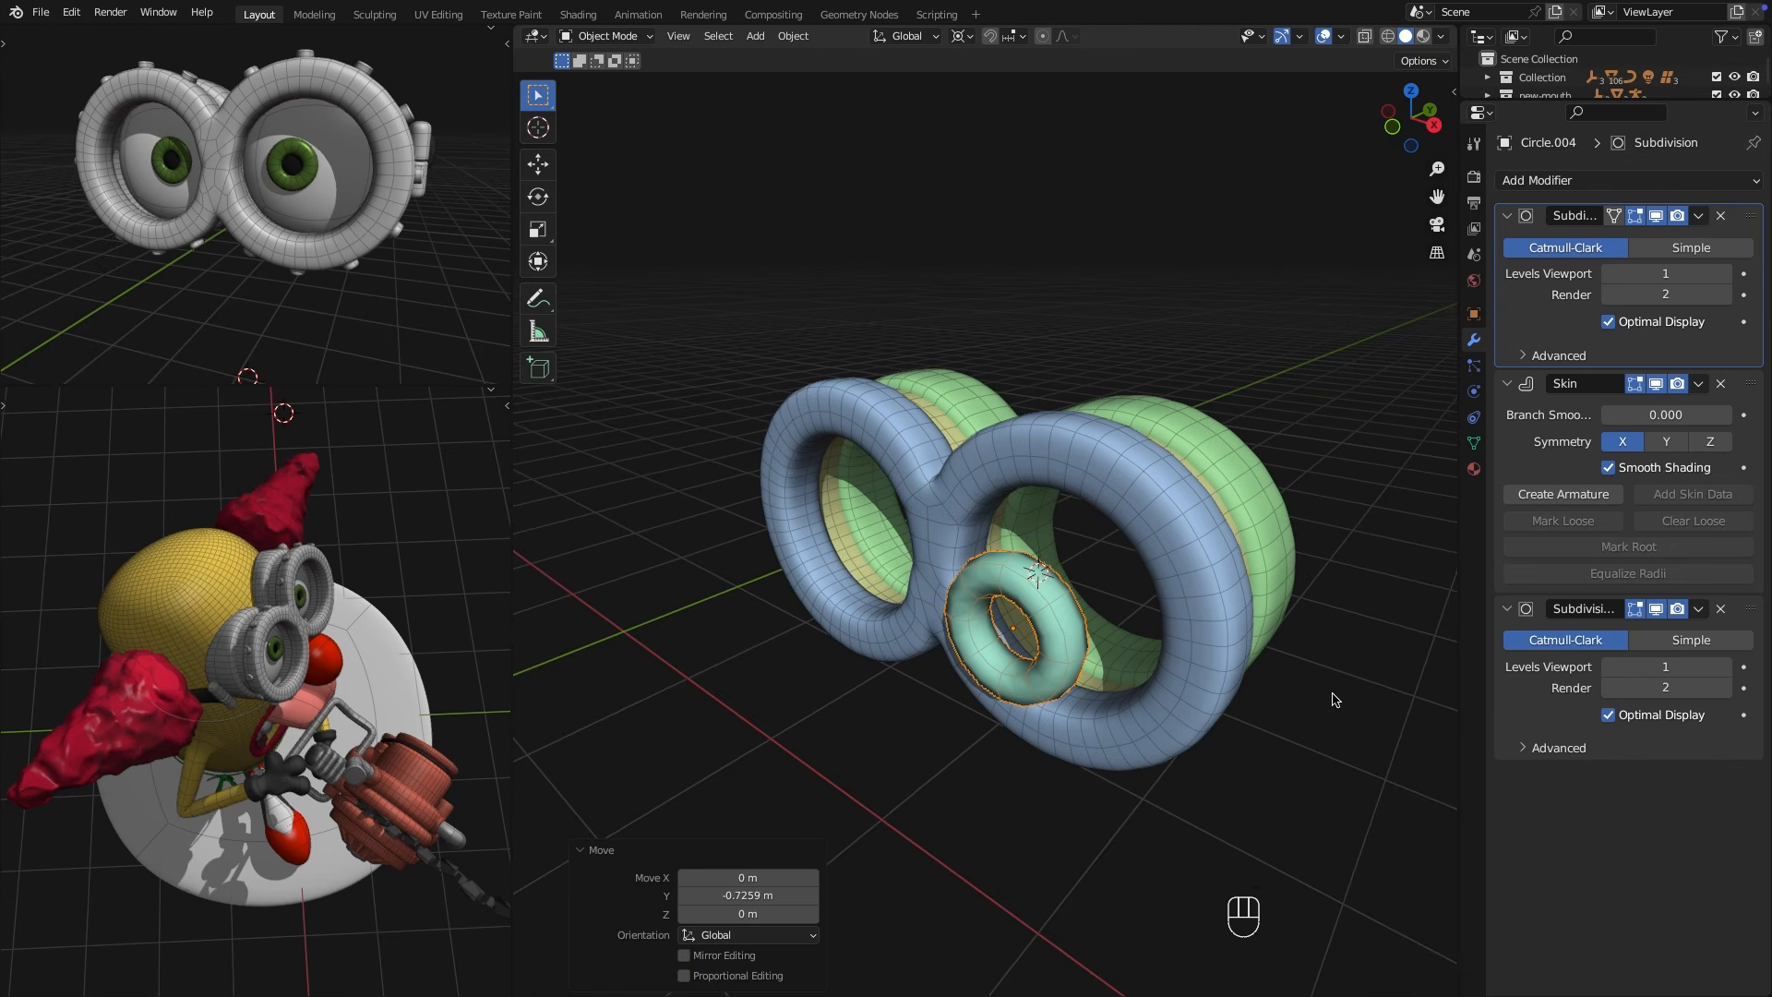
Scale the small ring's mesh by 0.591 and slightly reduce its skin radius.
key("Tab")
key("s")
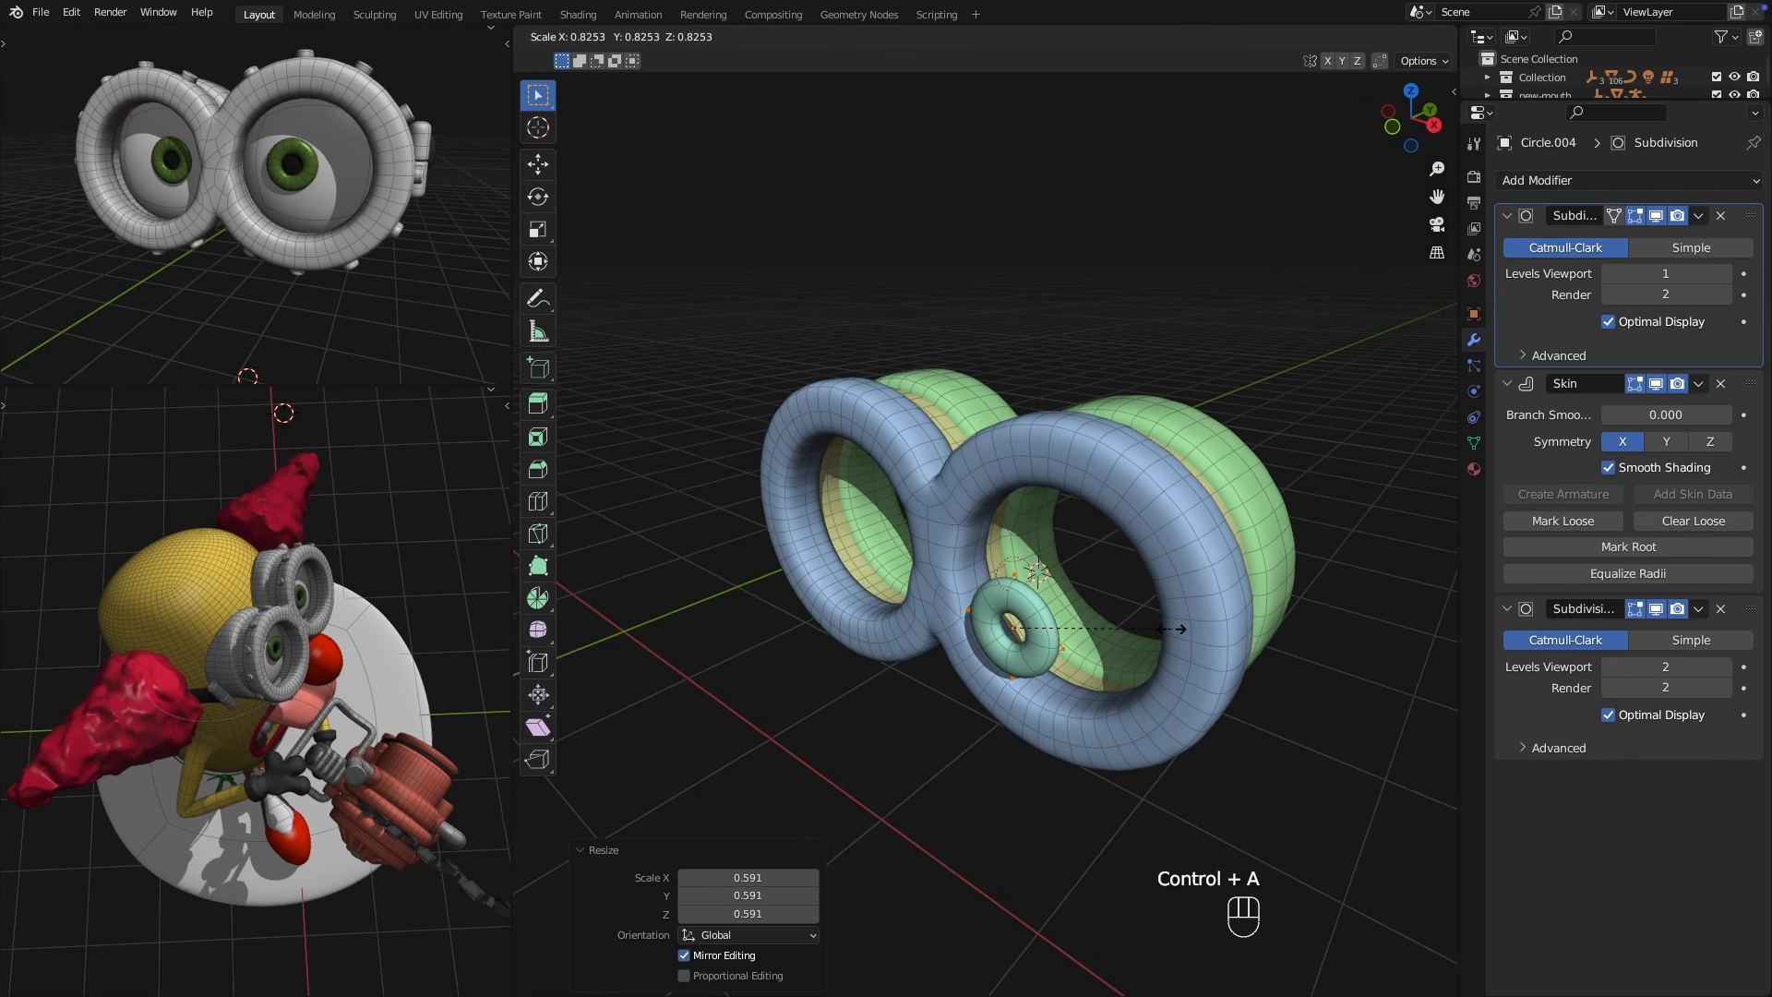
left_click(1173, 629)
Add a Mirror modifier on X to the small ring with the blue goggle frame as the mirror object.
key("Tab")
left_click(1570, 180)
left_click(1366, 430)
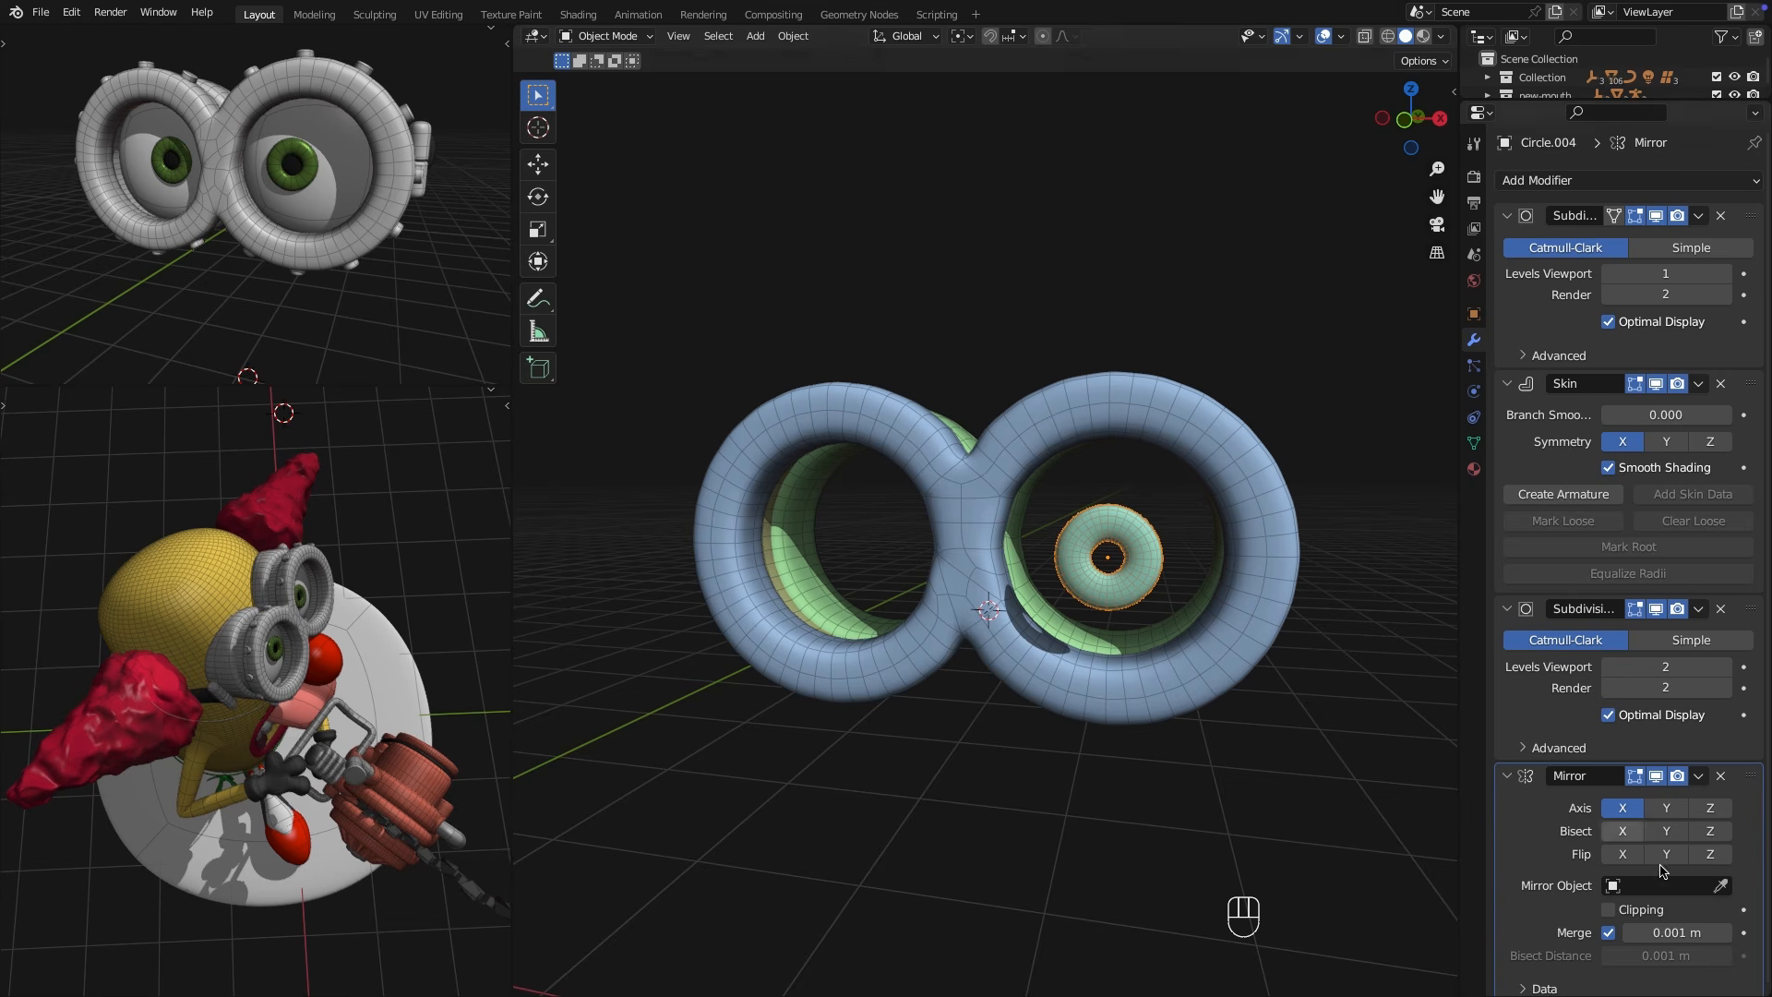
left_click(976, 486)
Duplicate the small ring in place, merge the copy's vertices into one point and remove its first Subdivision modifier.
middle_click_drag(976, 487, 1098, 577)
key("shift+d")
right_click(1098, 577)
key("Tab")
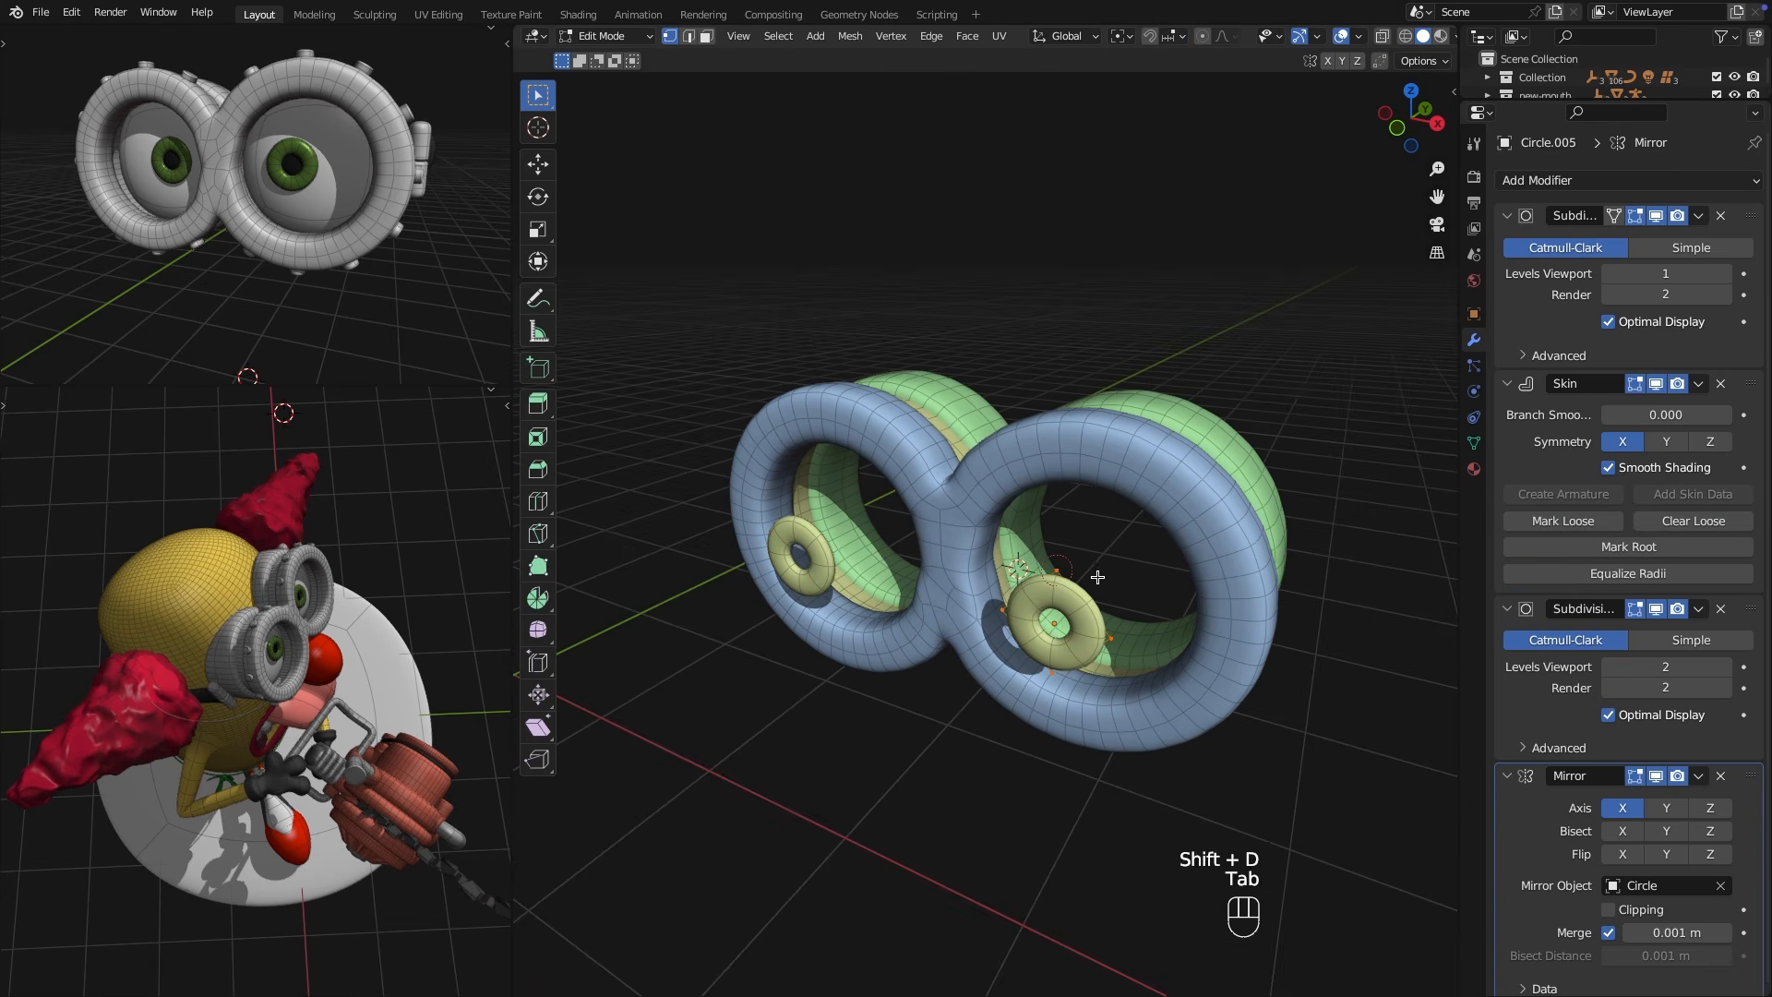
key("m")
left_click(1101, 580)
left_click(1720, 215)
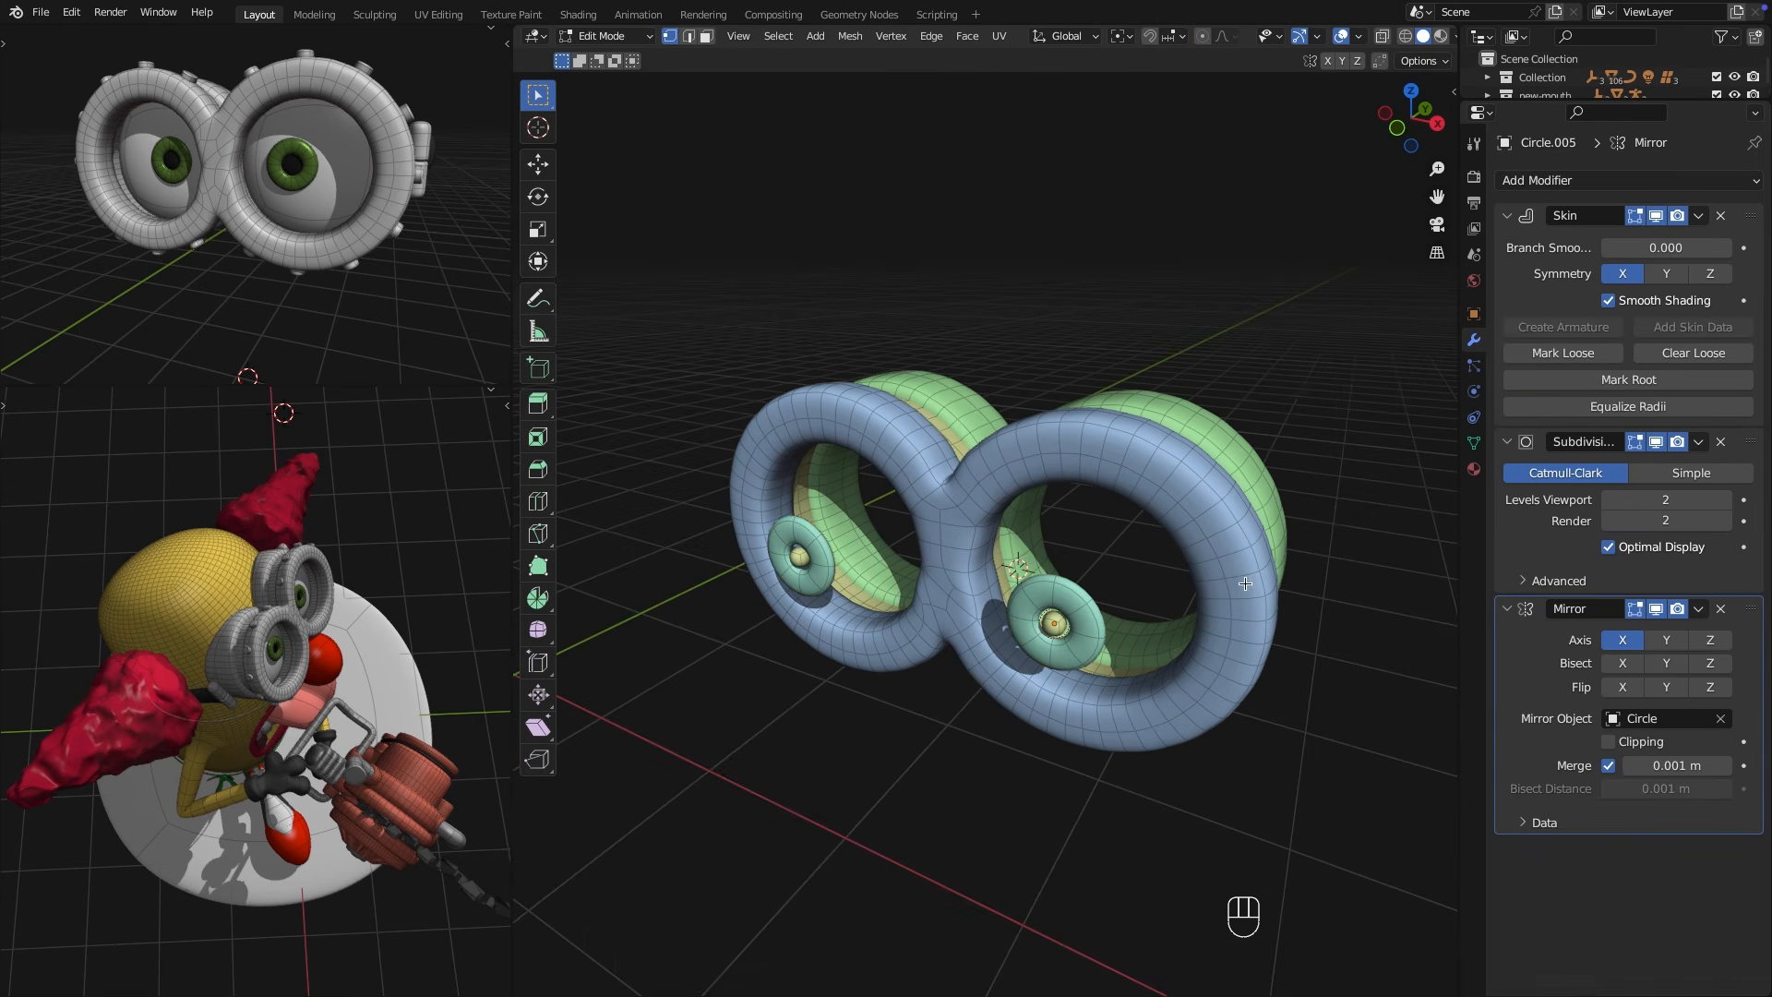
Enlarge the merged point's skin radius to fill the lens opening as an eyeball and extrude it along Y.
middle_click_drag(1332, 573, 1315, 588)
key("ctrl+a")
left_click(1052, 692)
middle_click_drag(1052, 692, 830, 646)
key("e")
key("y")
left_click(879, 663)
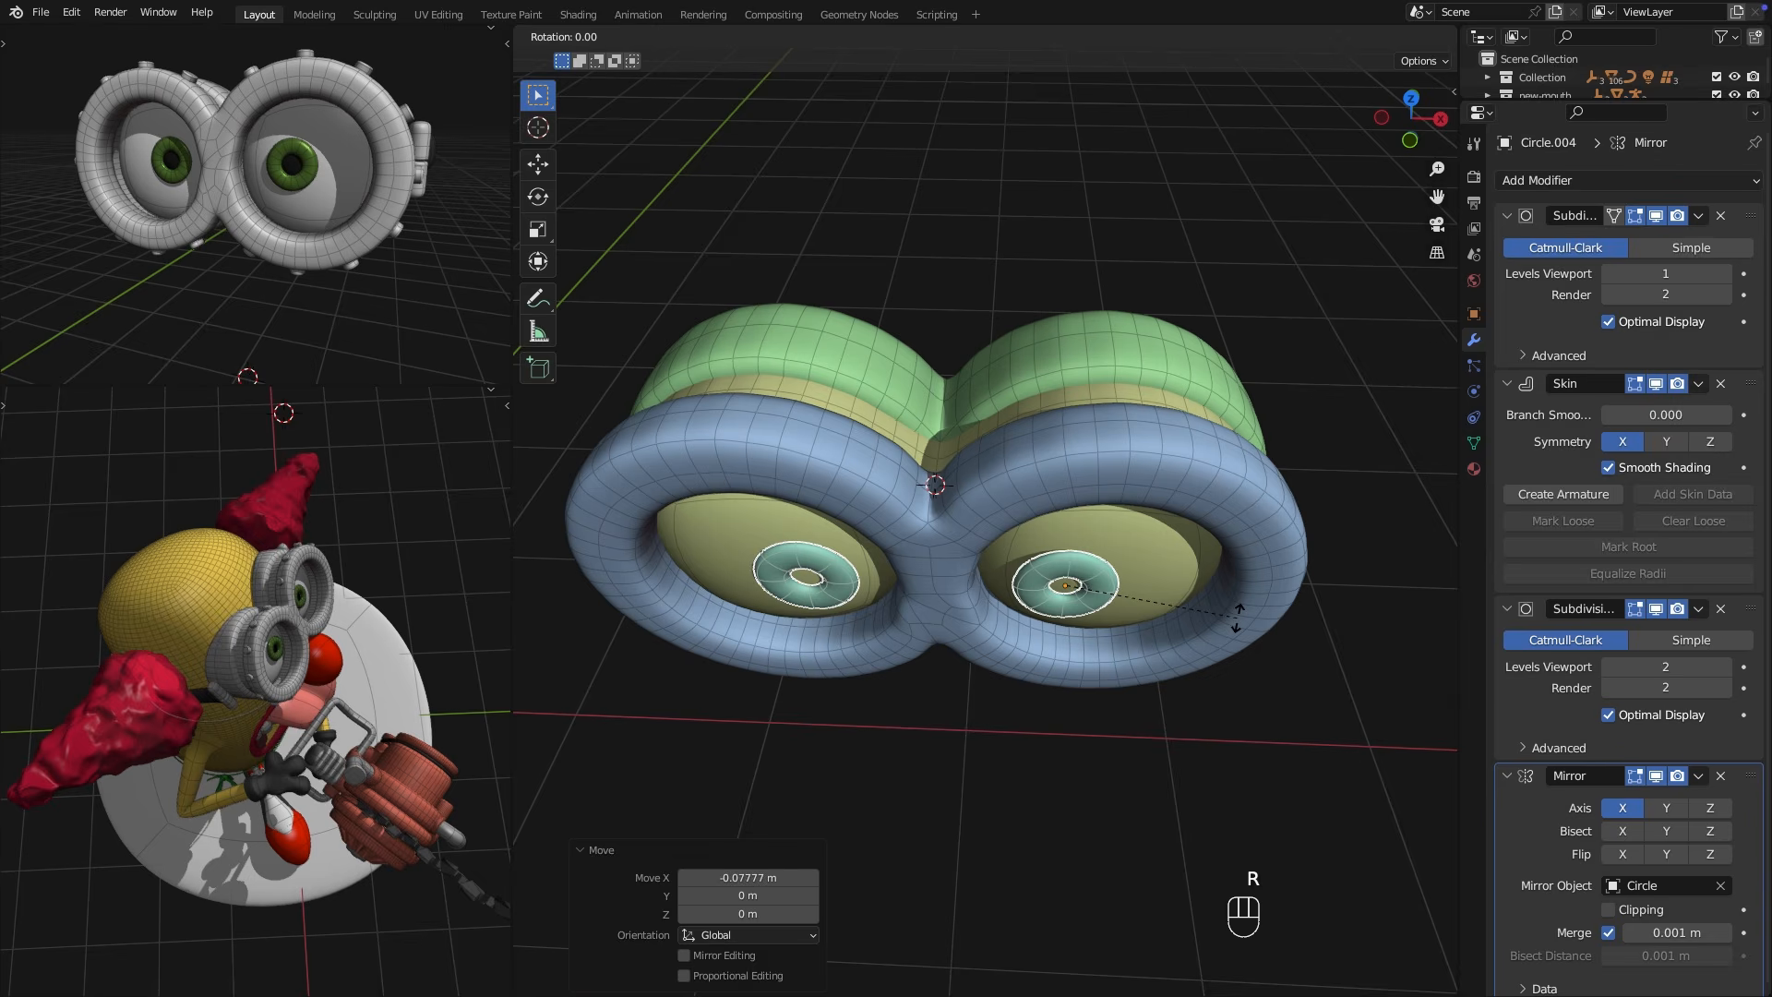
Rotate the iris ring around Z and move it together with the eyeball along Y into the goggles.
key("z")
left_click(1072, 611, "shift")
key("g")
key("y")
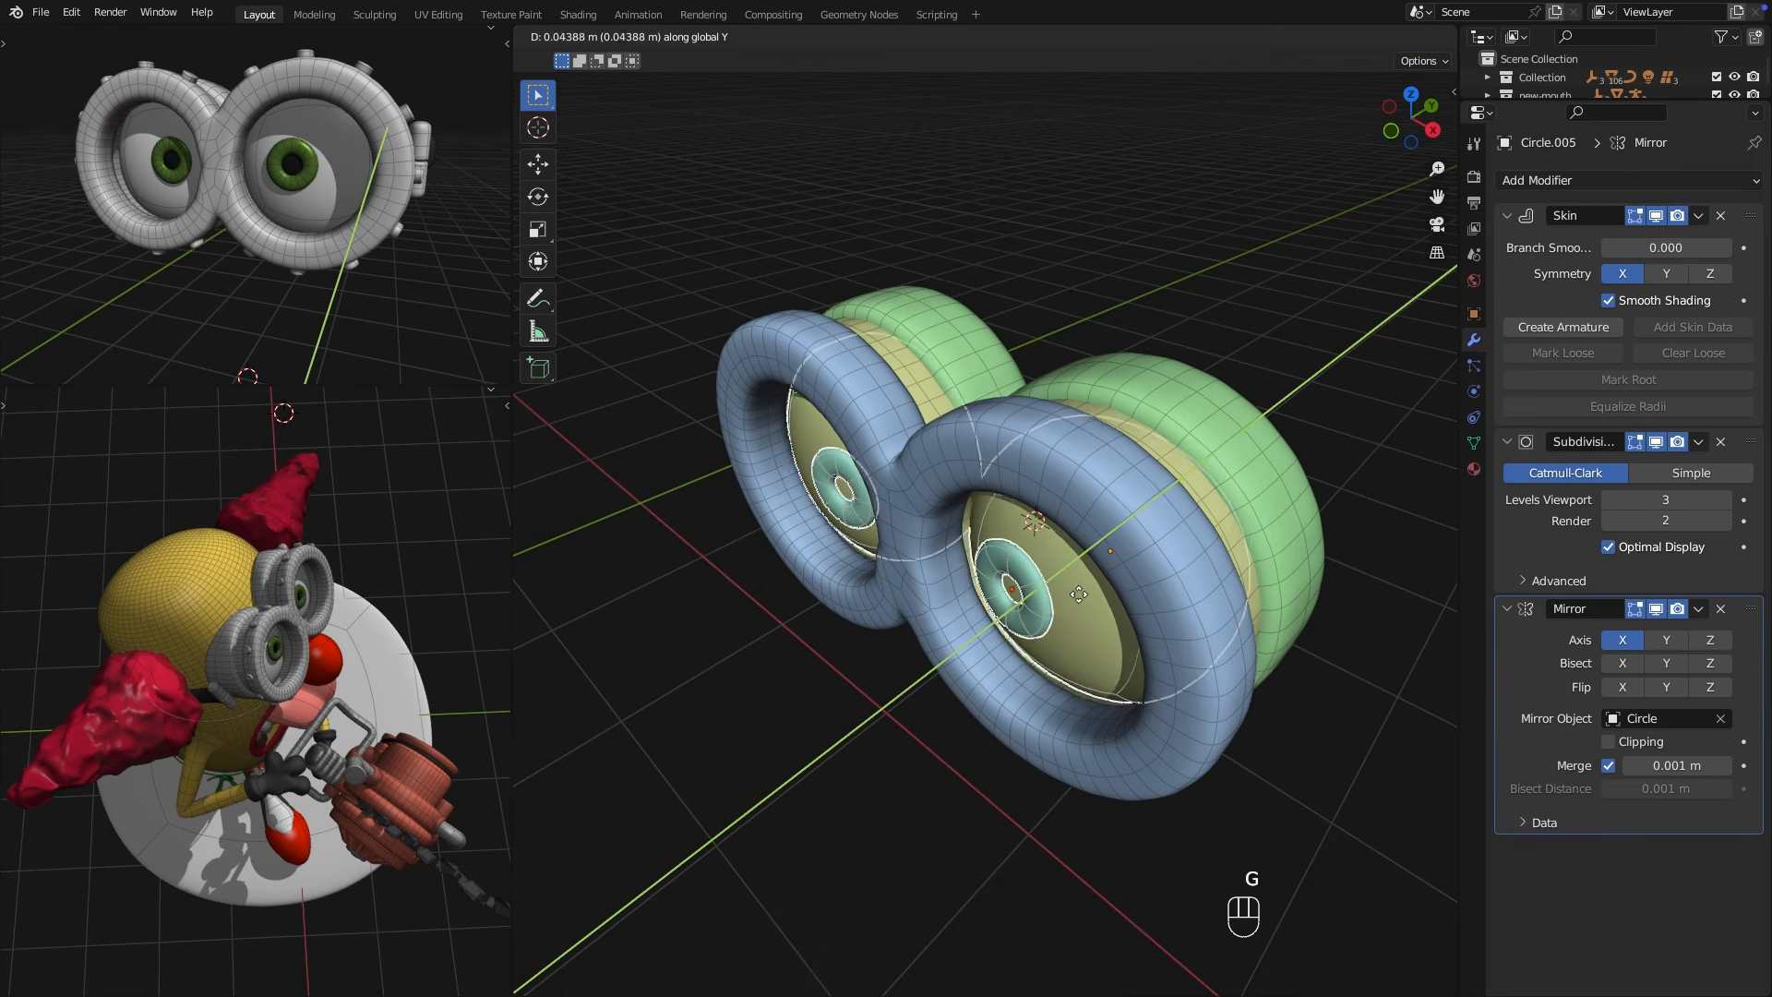
left_click(1074, 600)
Duplicate the eyeball and place the copy above the goggles.
middle_click_drag(1074, 600, 1085, 512)
left_click(1096, 566)
scroll(1302, 634, "down", 4)
key("shift+d")
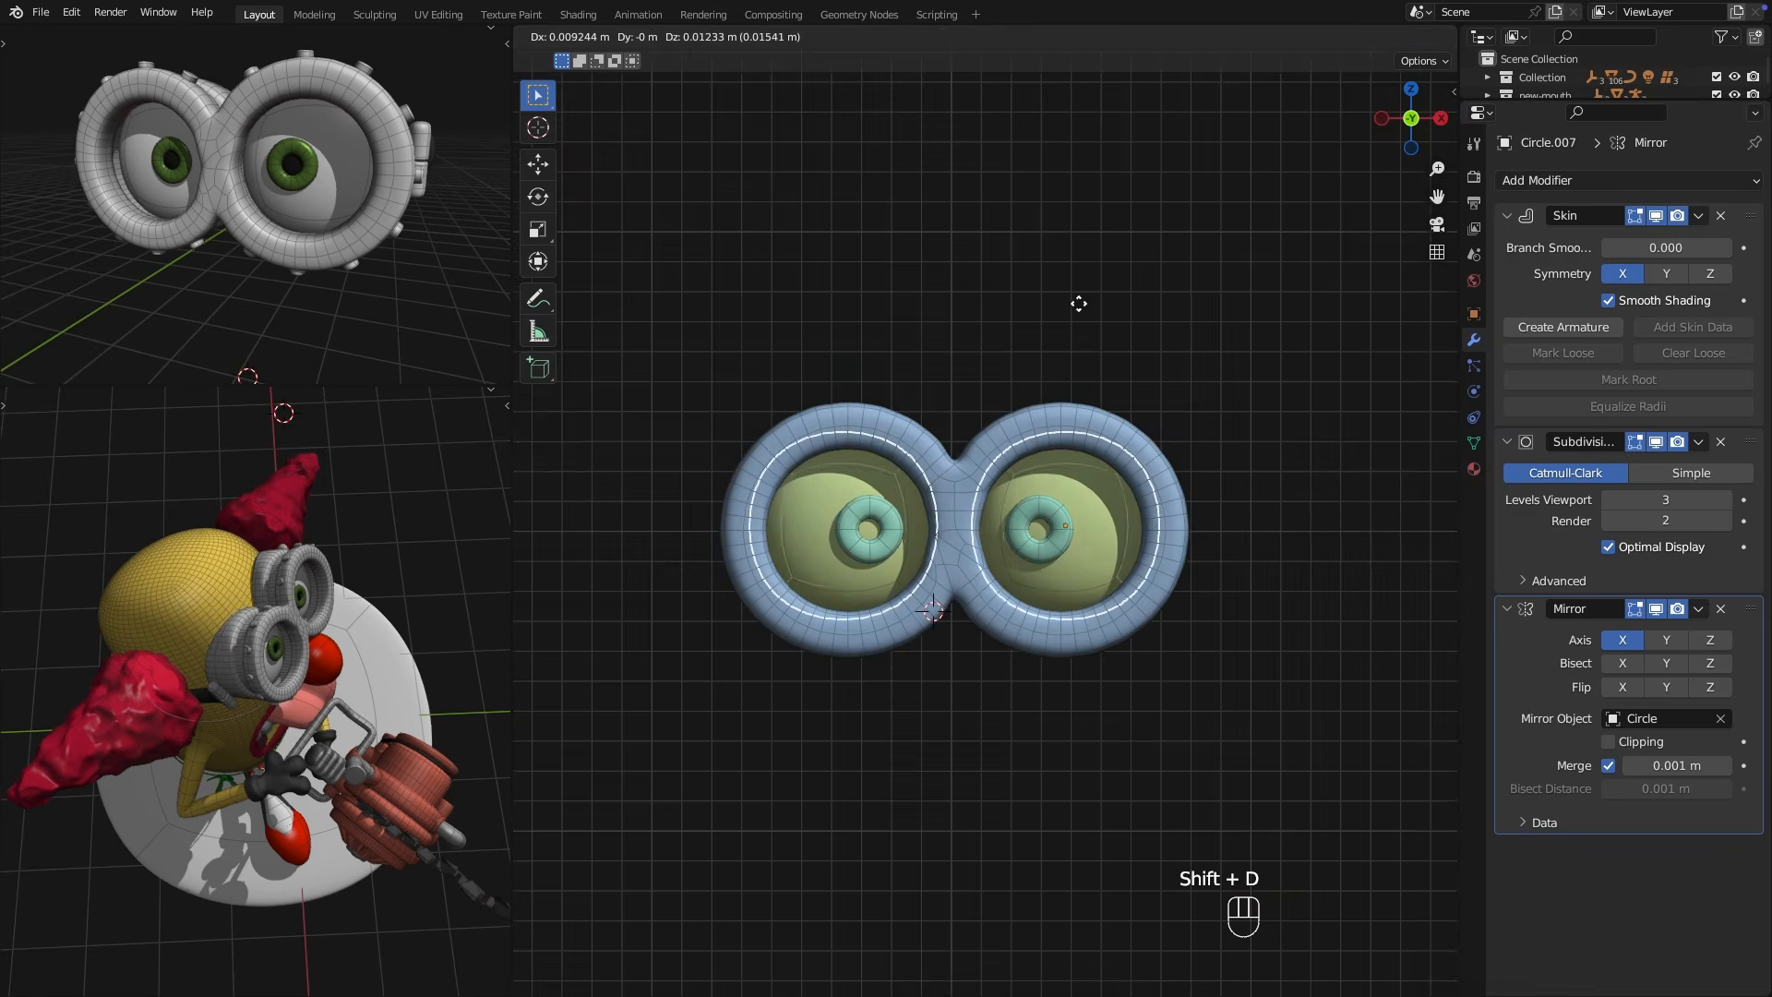
left_click(1123, 97)
Delete all but one vertex of the duplicated eyeball.
middle_click_drag(1123, 111, 997, 185)
key("Tab")
left_click(1039, 375)
key("ctrl+i")
key("x")
left_click(1039, 375)
Scale the remaining vertex's skin radius by 0.193 and extrude it a short distance upward along Z as a rivet.
key("ctrl+a")
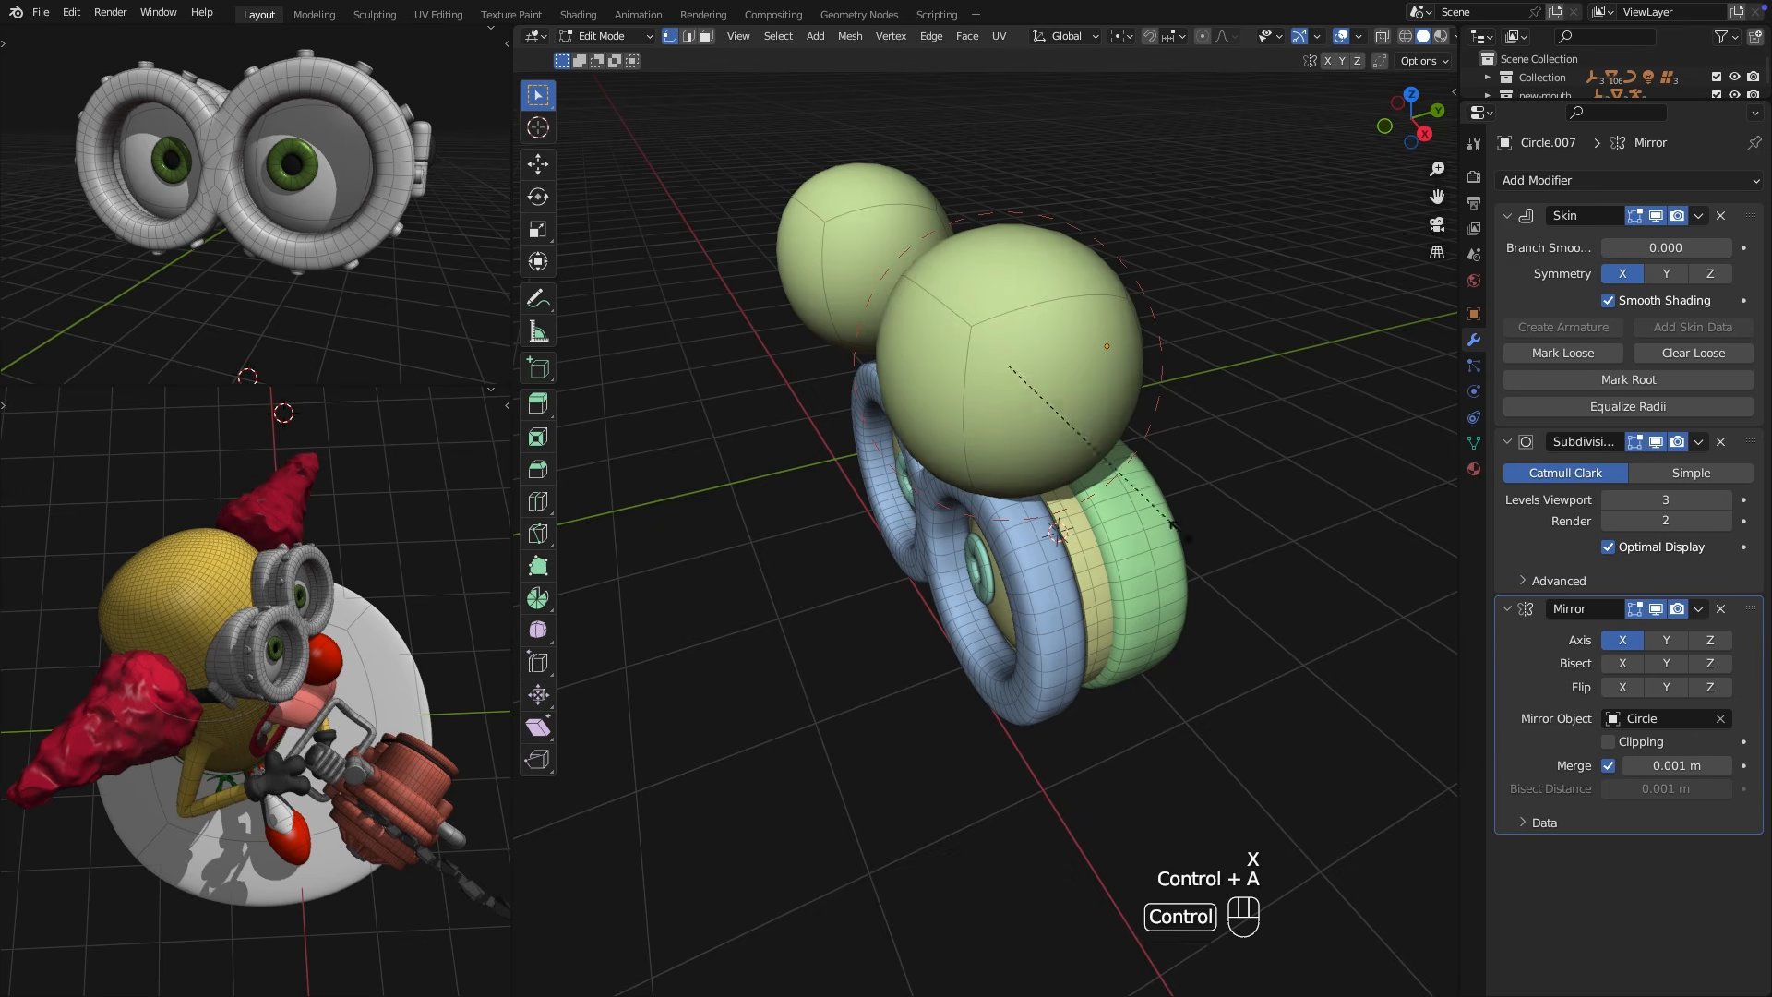
left_click(1062, 424)
key("e")
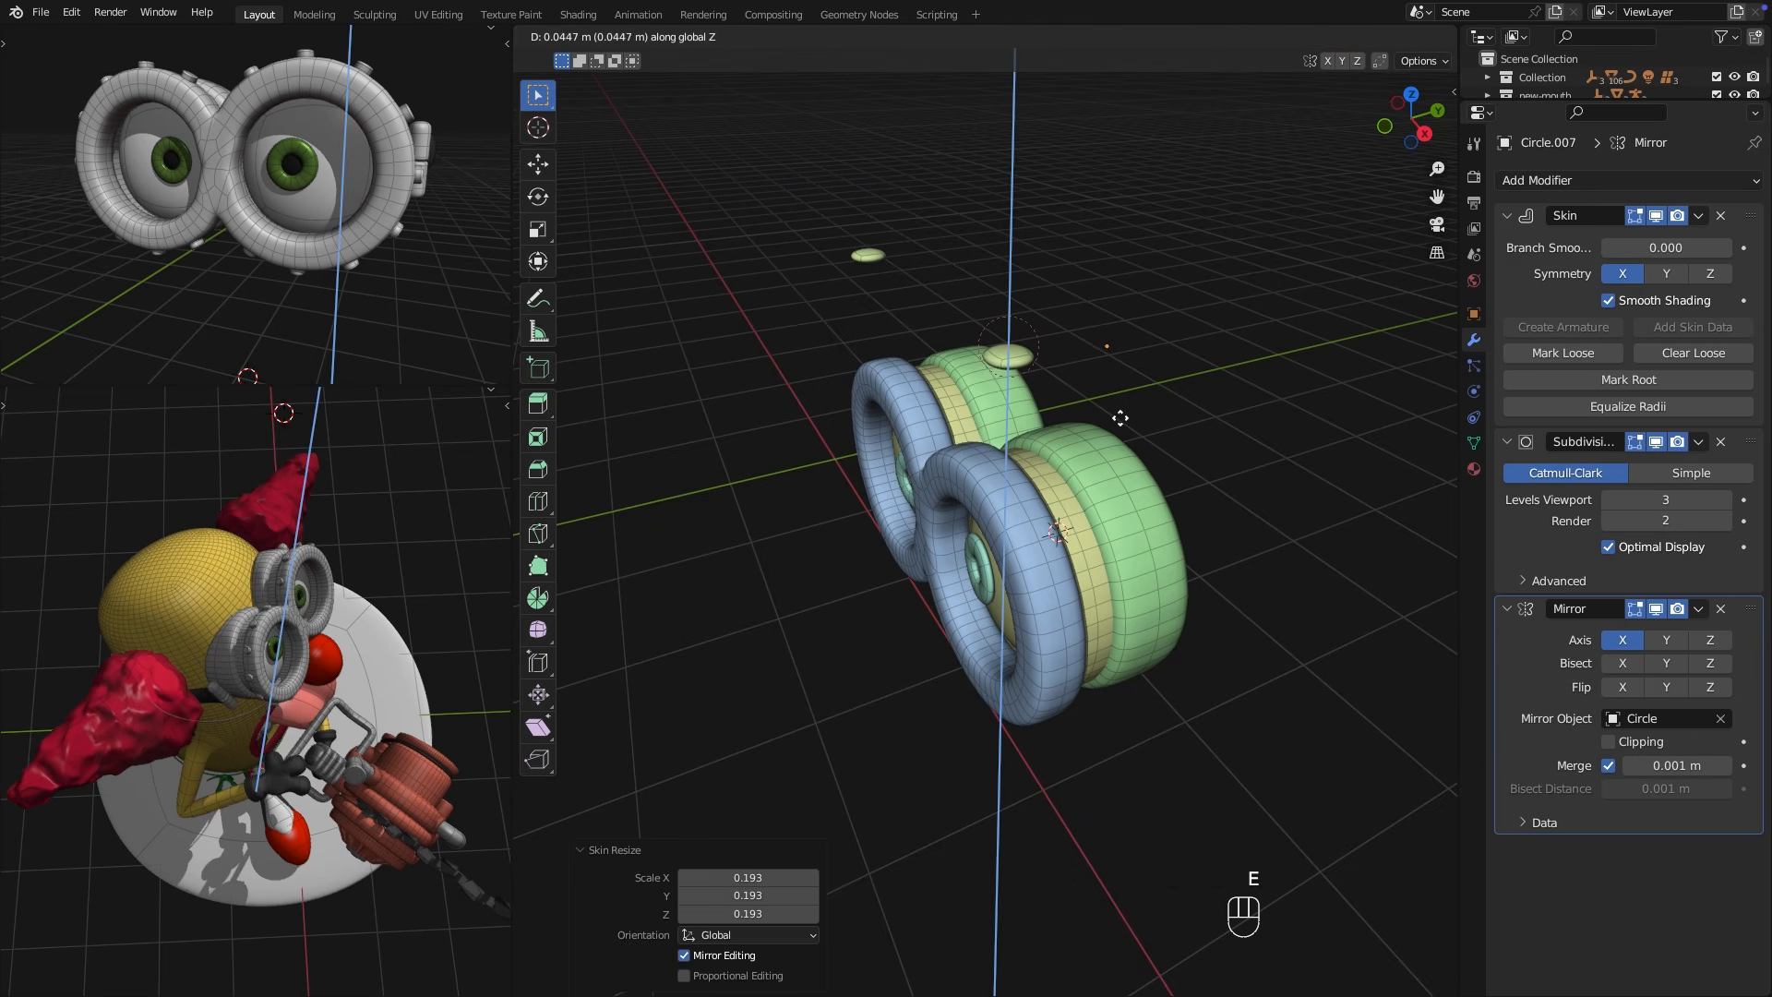
left_click(1121, 418)
Move the rivet down in front view to sit just above the top of the blue goggle frame.
middle_click_drag(1119, 419, 1164, 334, "alt")
key("Tab")
key("g")
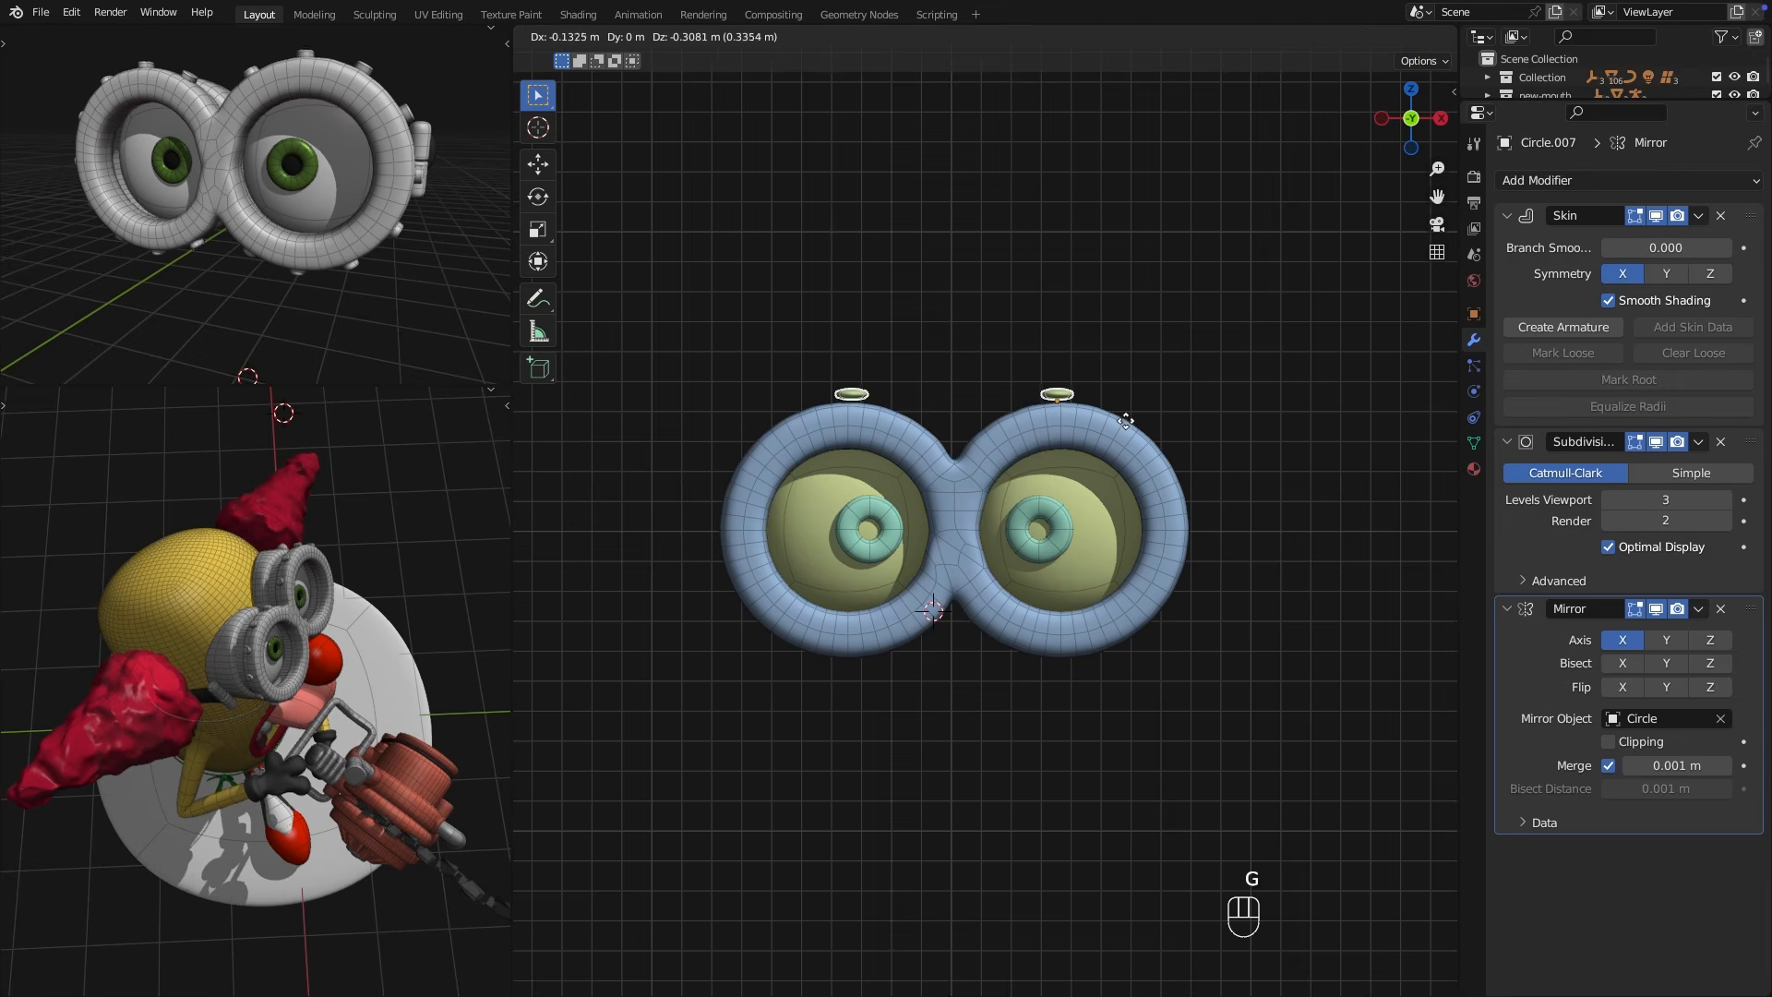
left_click(1129, 417)
Extrude the rivet about 0.05 m upward along Z.
scroll(1094, 356, "up", 6)
key("Tab")
key("e")
key("z")
left_click(1000, 430)
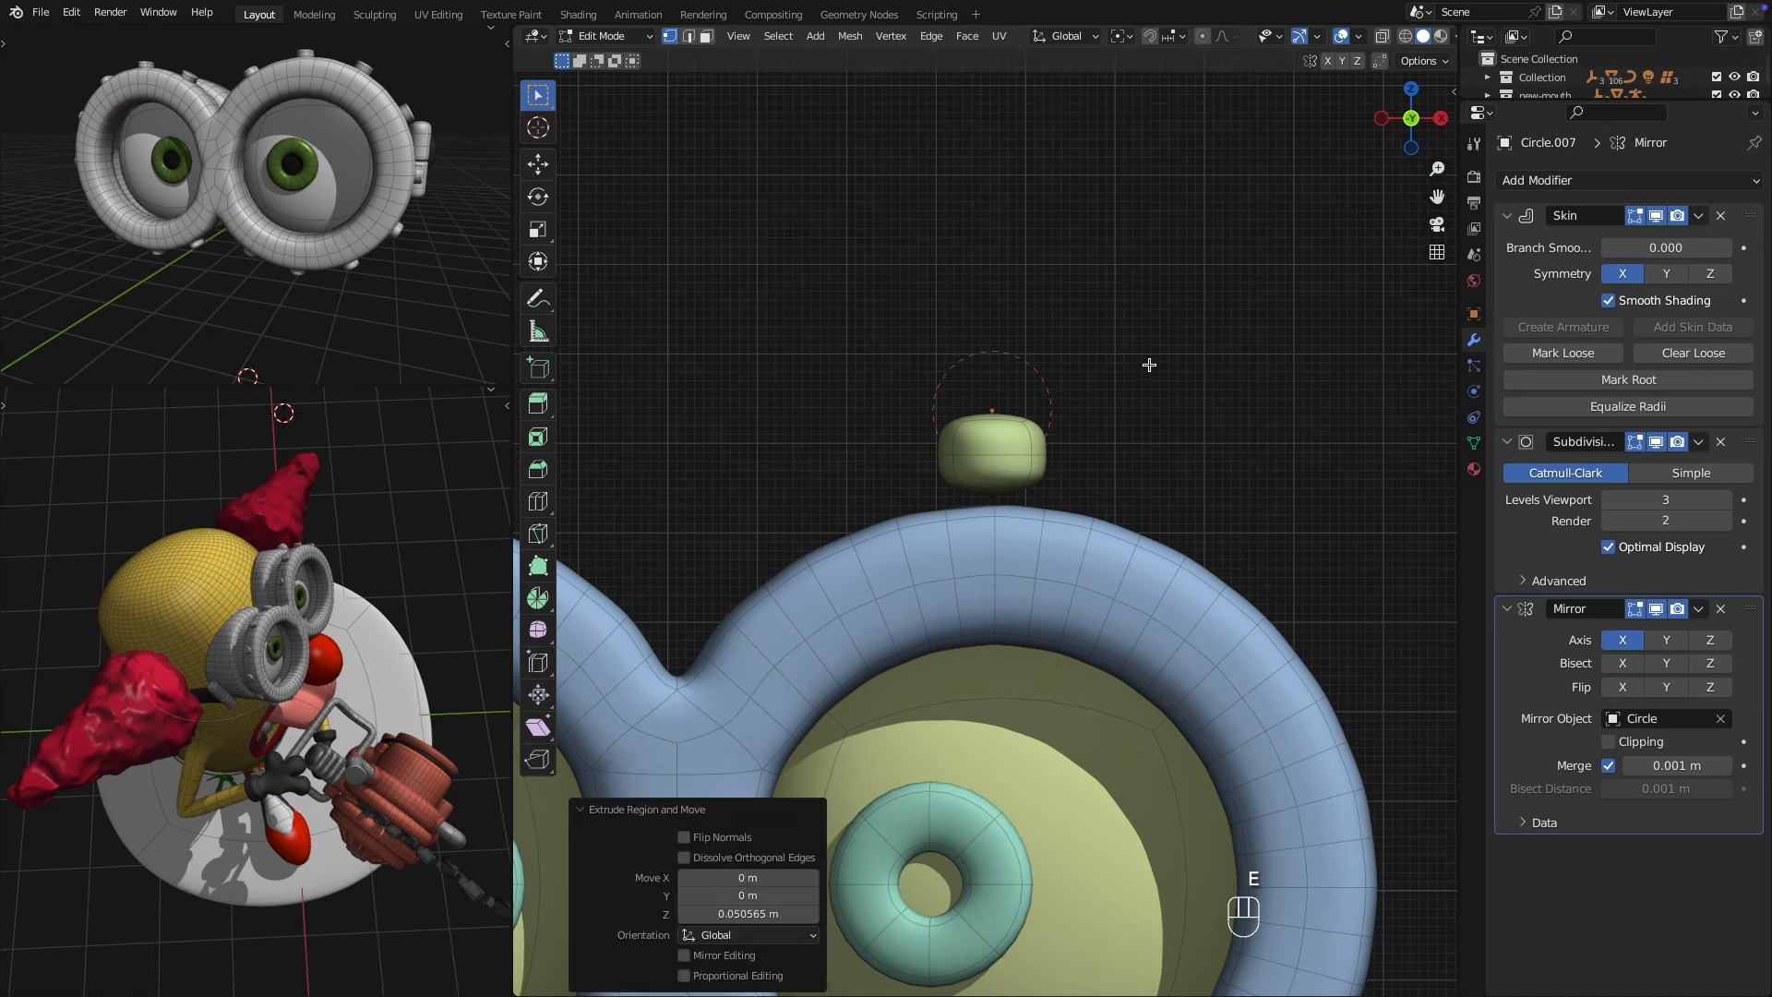
Reduce the skin radius of the rivet's top vertex and lower that vertex about 0.02 m along Z.
key("ctrl+a")
left_click(1184, 469)
key("g")
key("z")
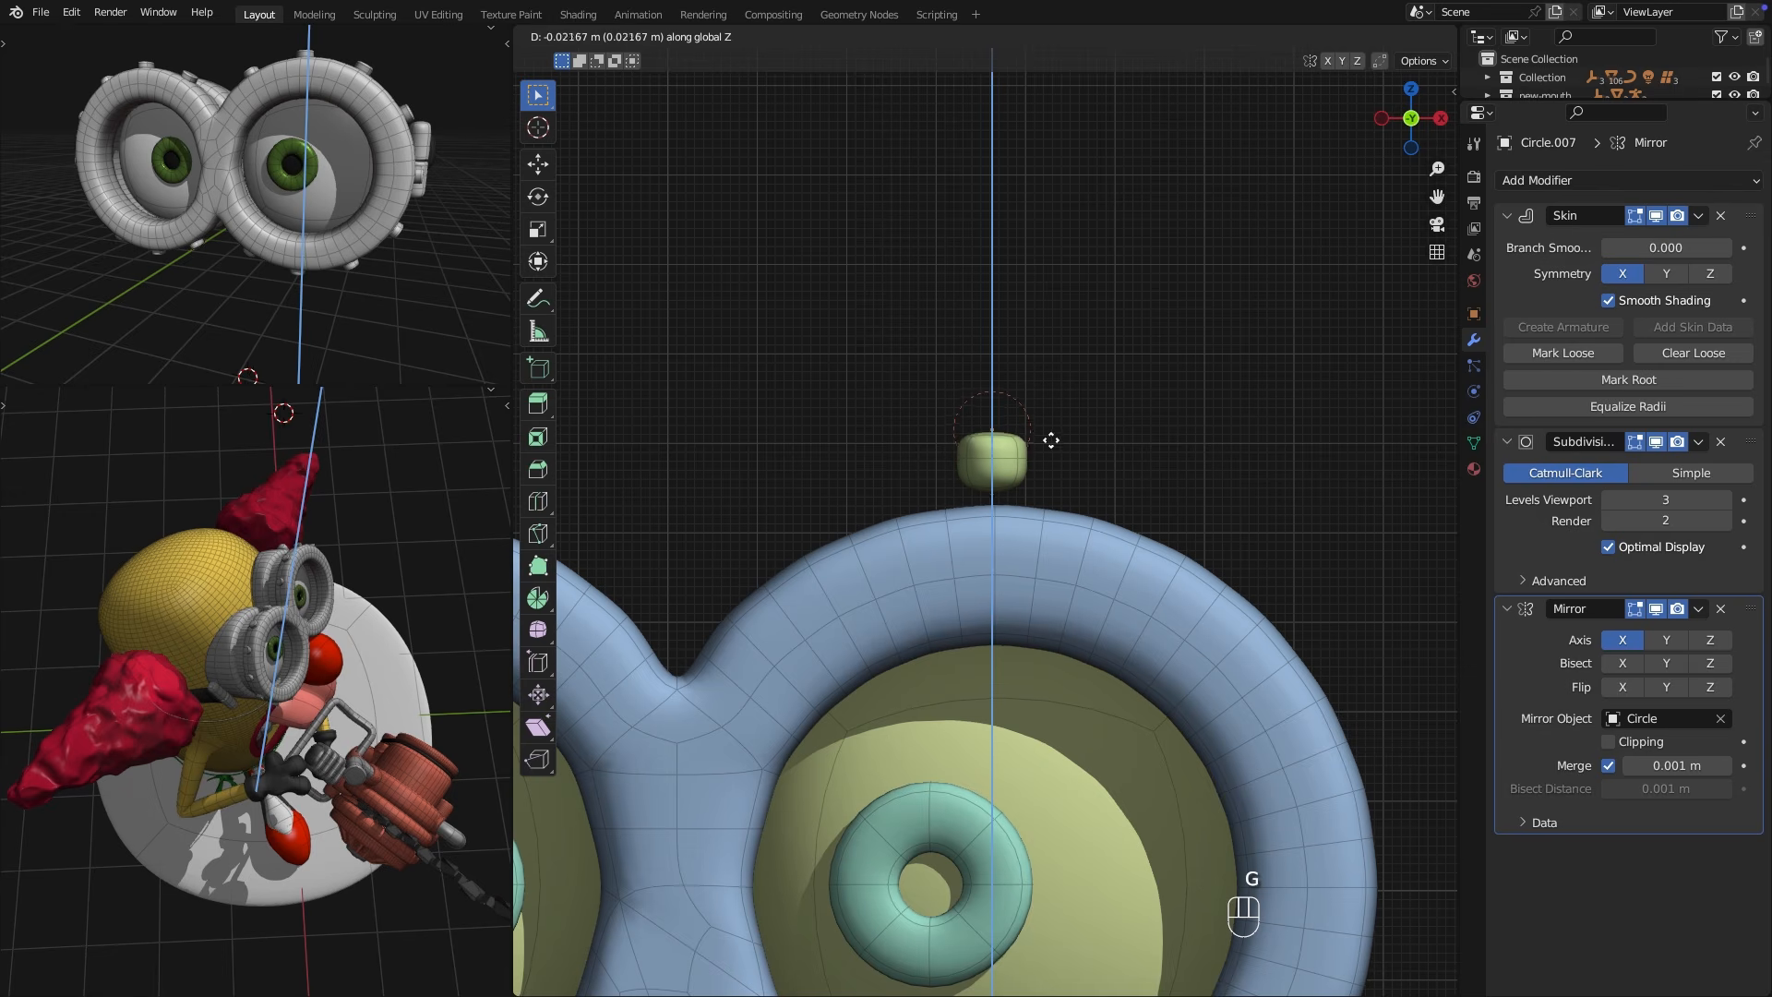
left_click(1052, 450)
Extrude the rivet's bottom vertex about 0.022 m downward and raise it about 0.009 m along Z to meet the frame.
key("alt+z")
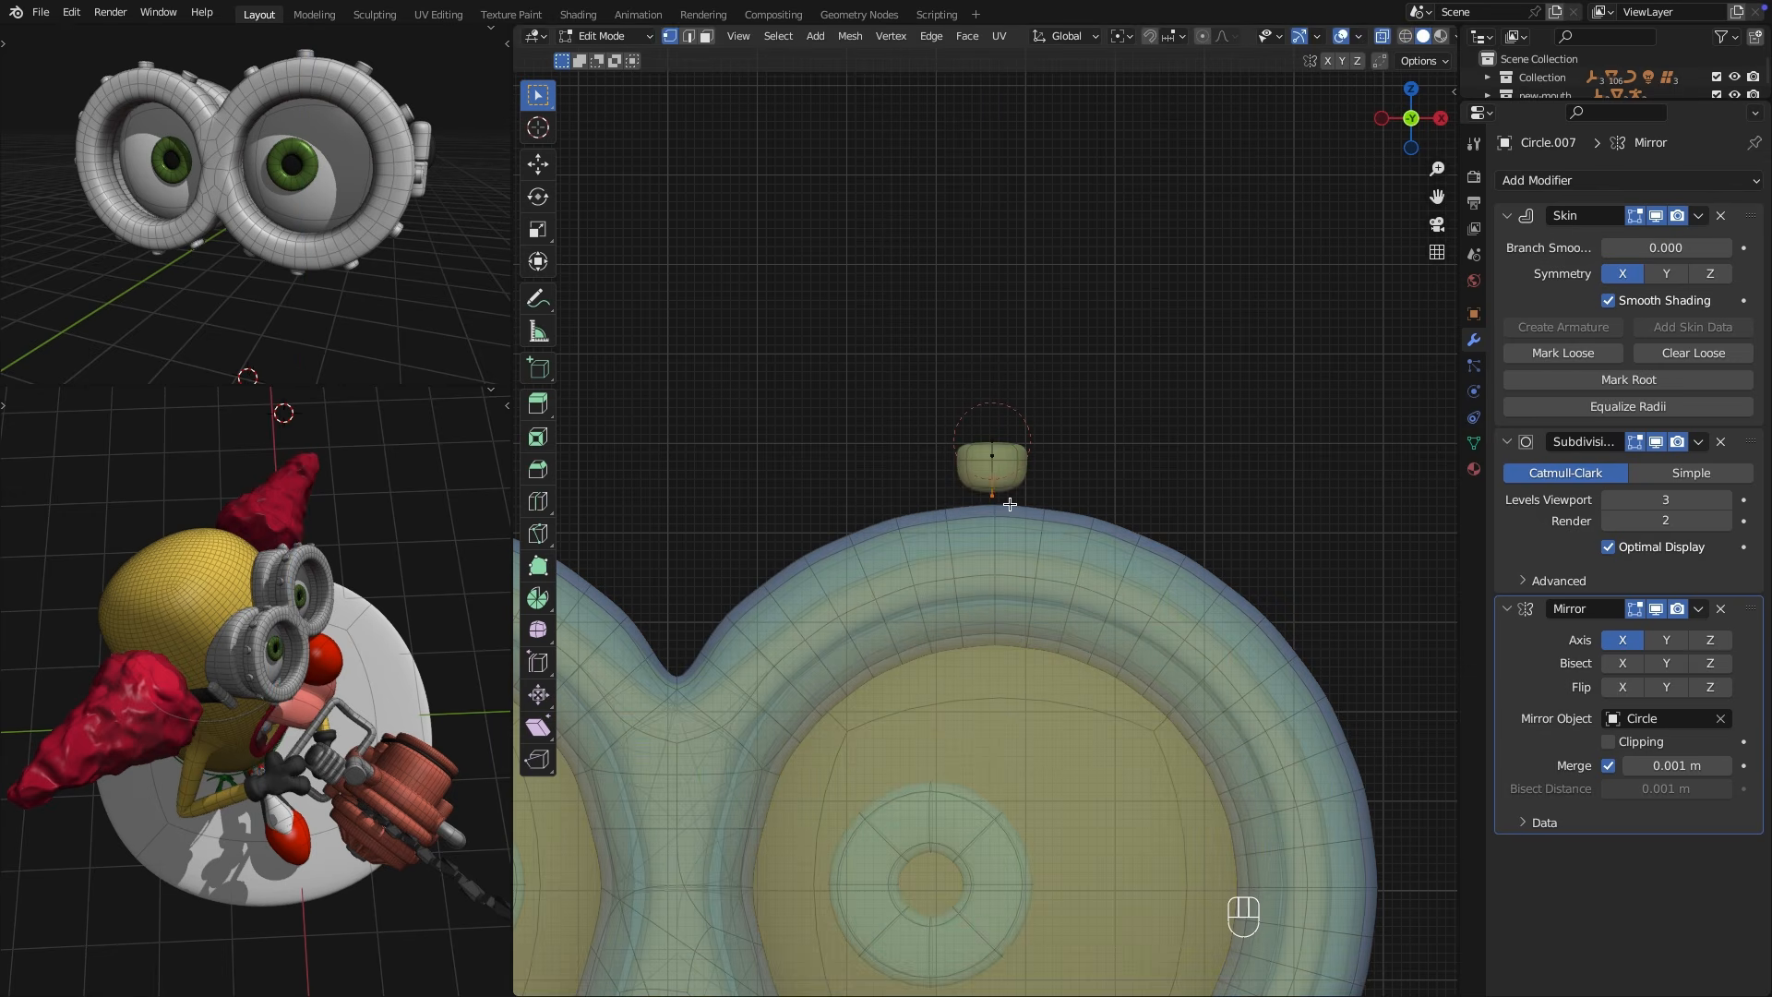
key("e")
left_click(1012, 524)
scroll(1013, 523, "up", 2)
key("g")
key("z")
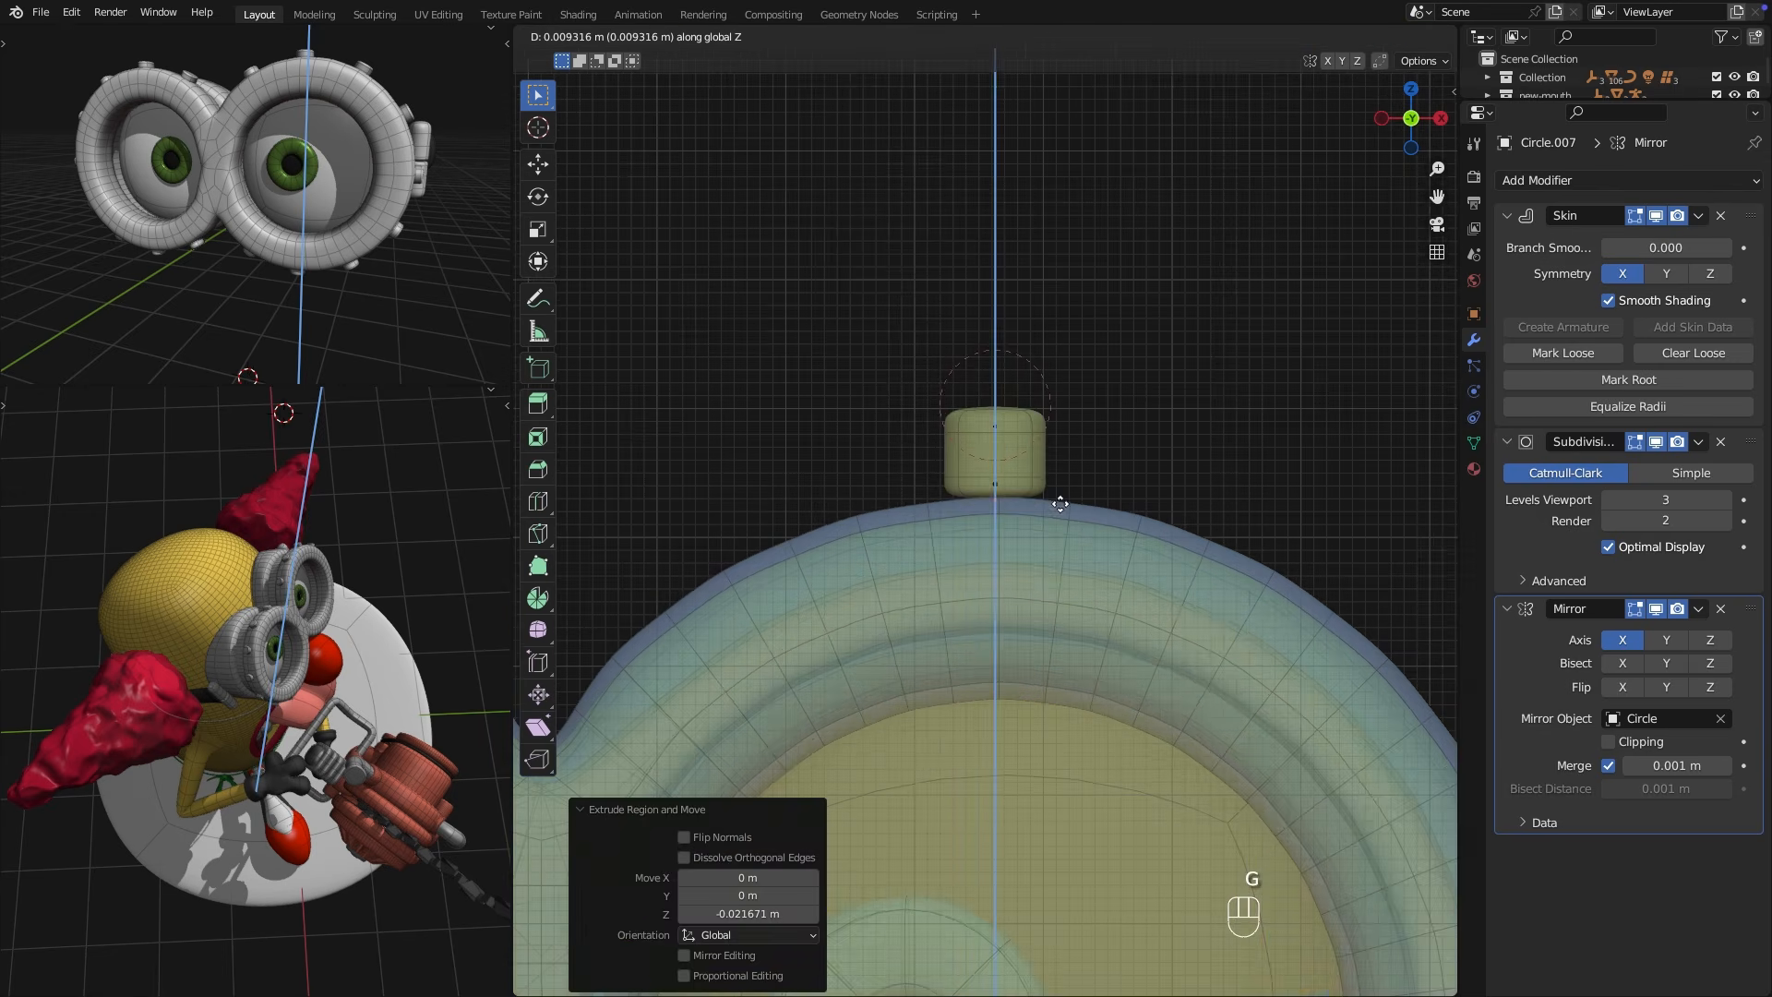
left_click(1060, 502)
Lower the rivet's top vertex about 0.003 m along Z and finish editing the rivet.
left_click_drag(1047, 375, 965, 419)
key("g")
key("z")
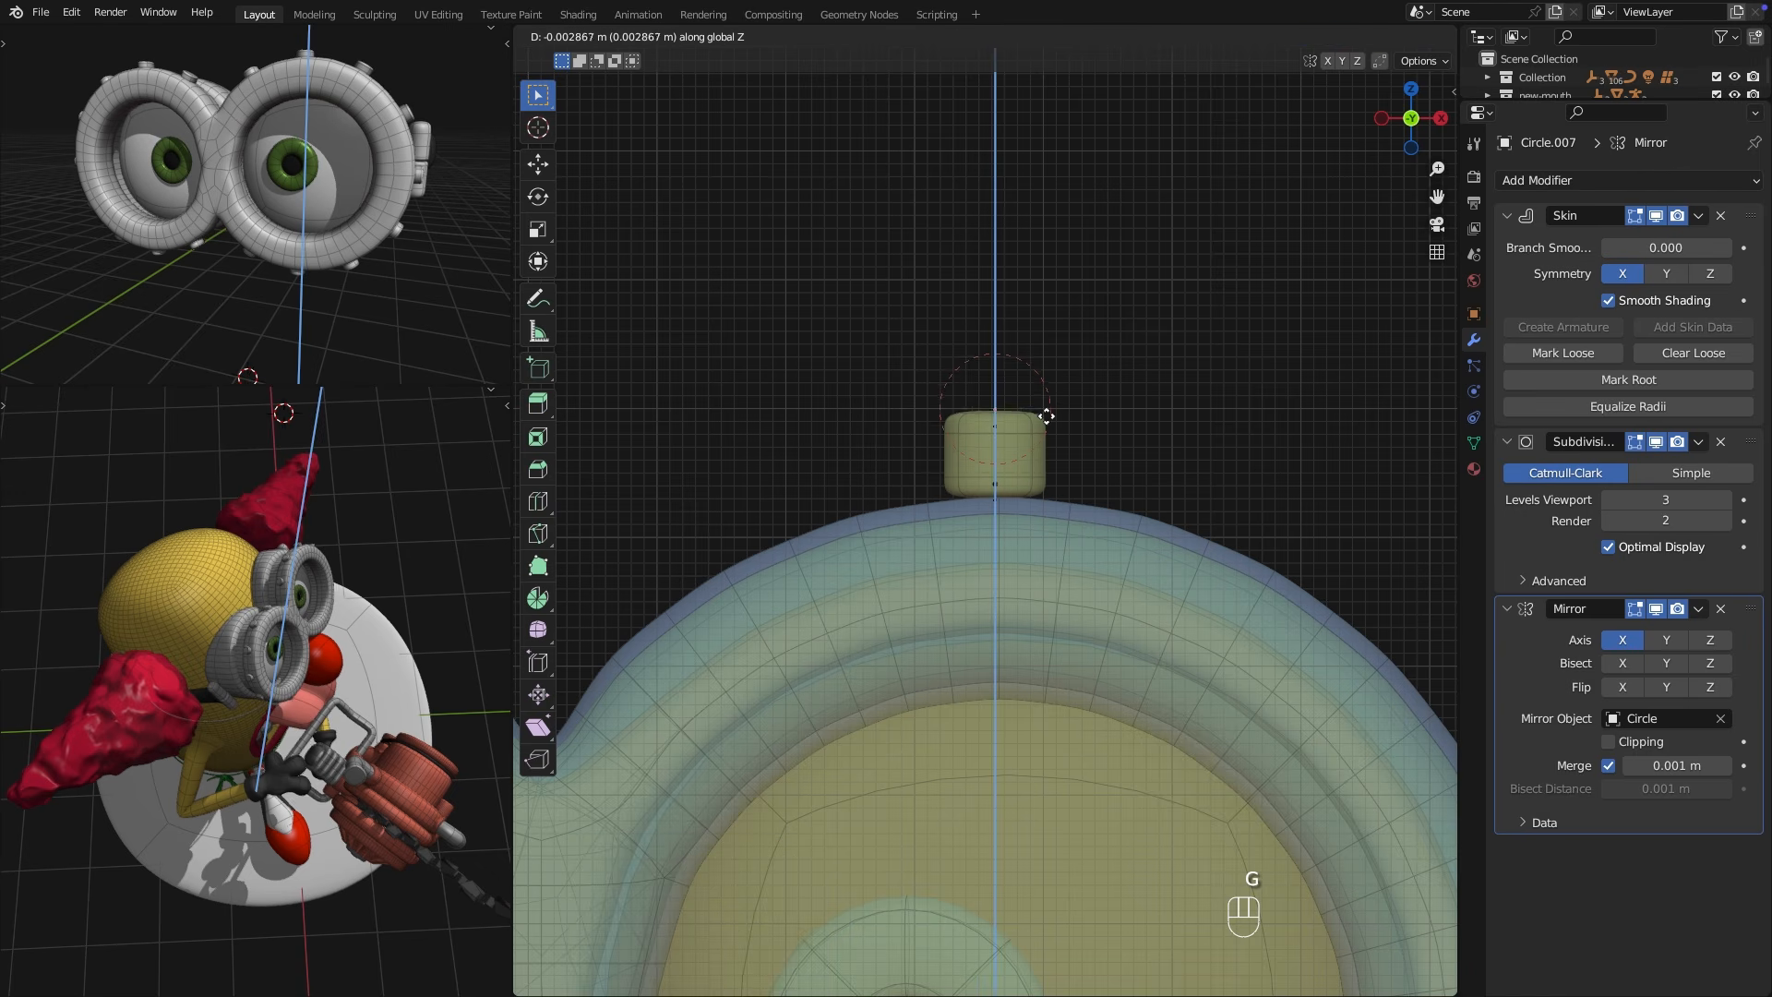
left_click(1047, 417)
scroll(1068, 479, "down", 3)
key("Tab")
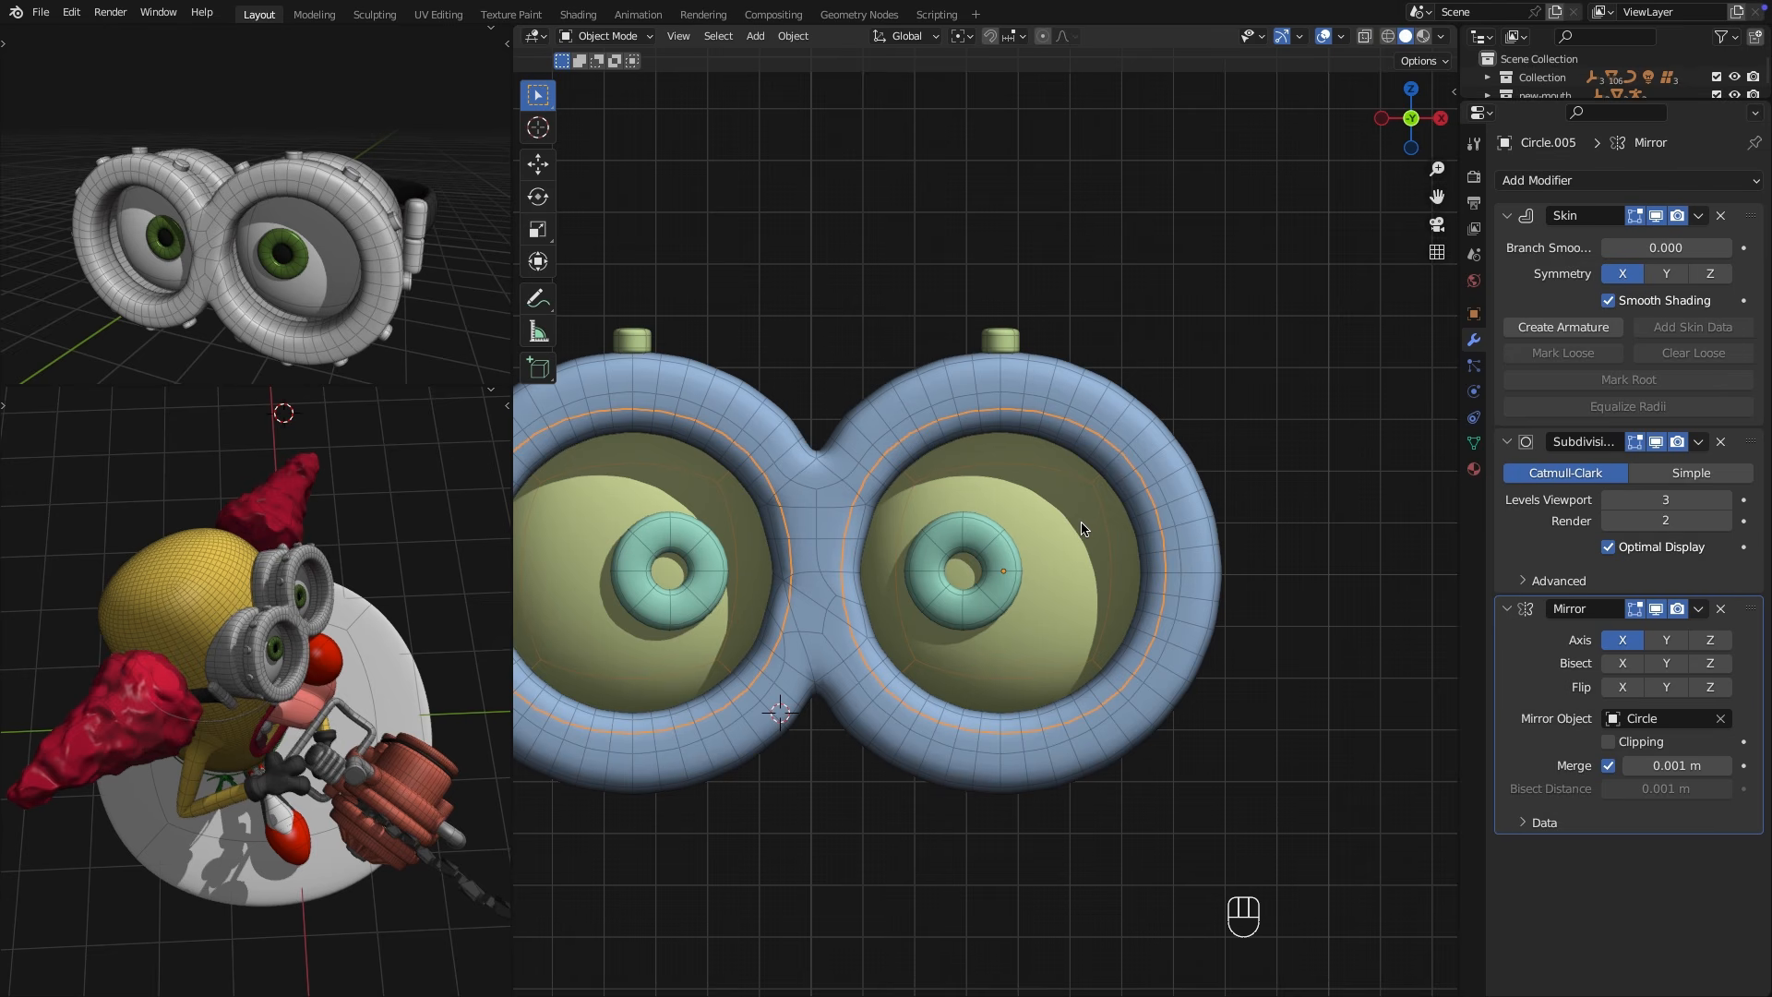
Snap the 3D cursor to the inner frame ring and duplicate the top rivet rotated 30° around it.
key("shift+s")
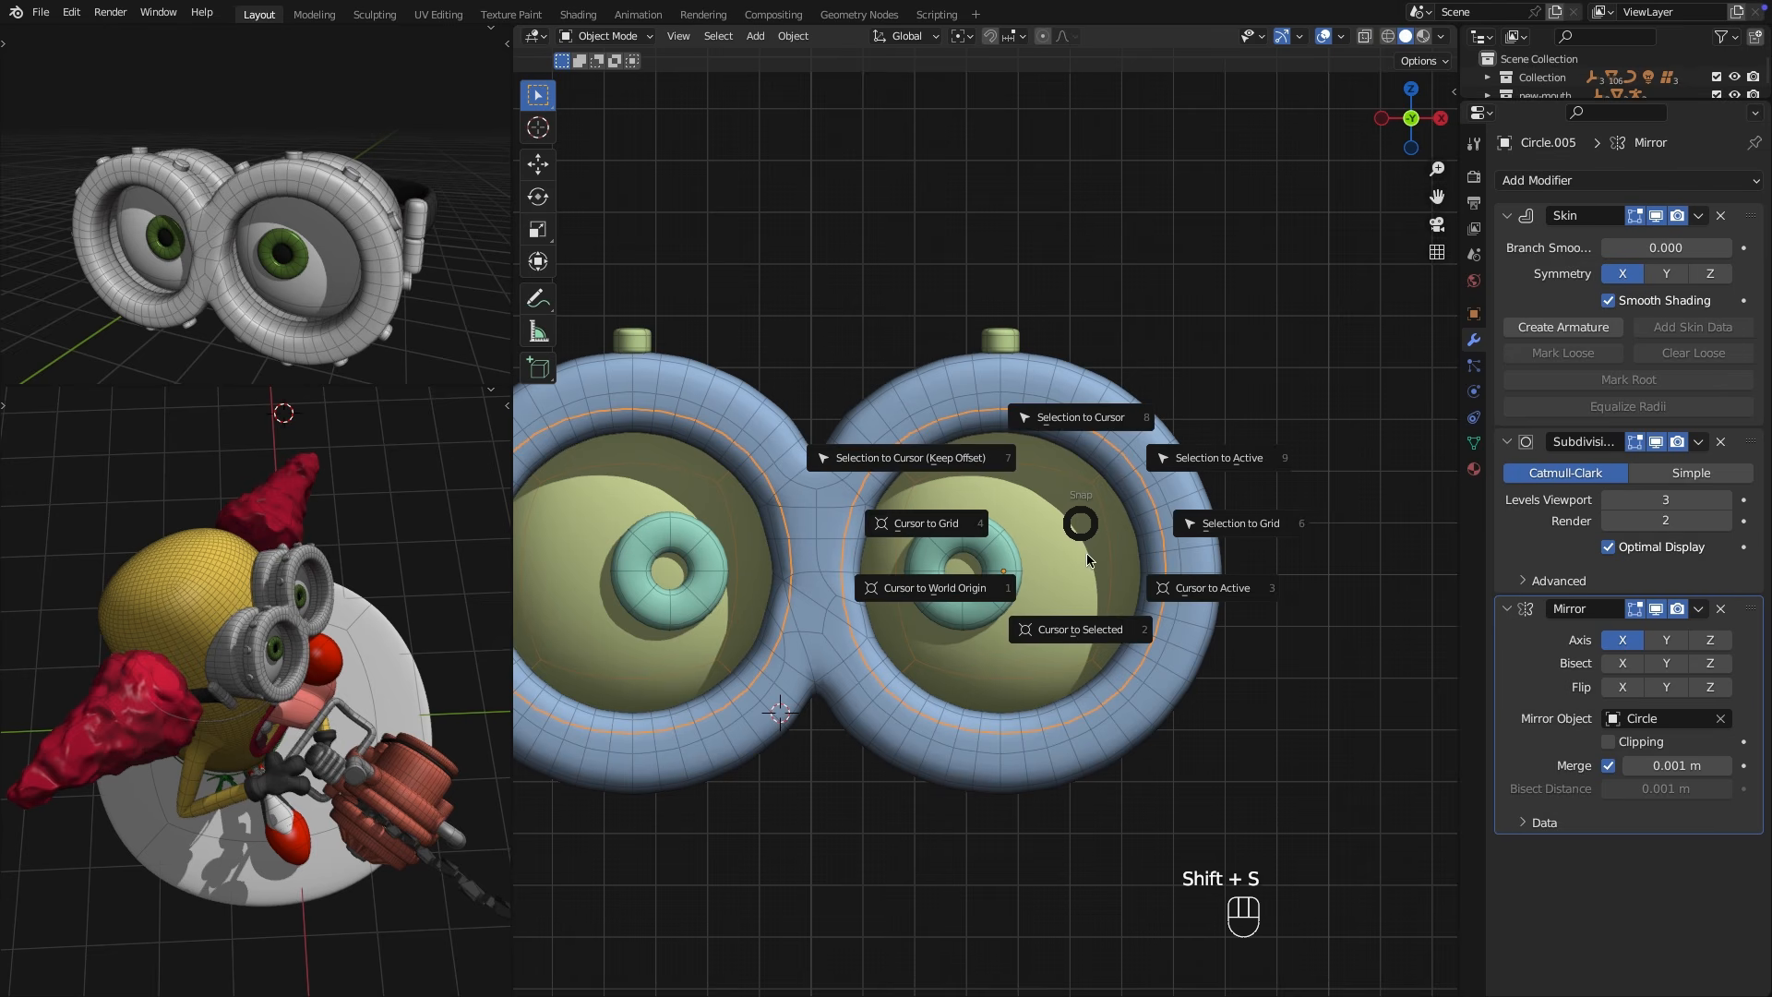
left_click(1104, 635)
left_click(1013, 341)
middle_click_drag(1063, 367, 1205, 334, "shift")
key("shift+d")
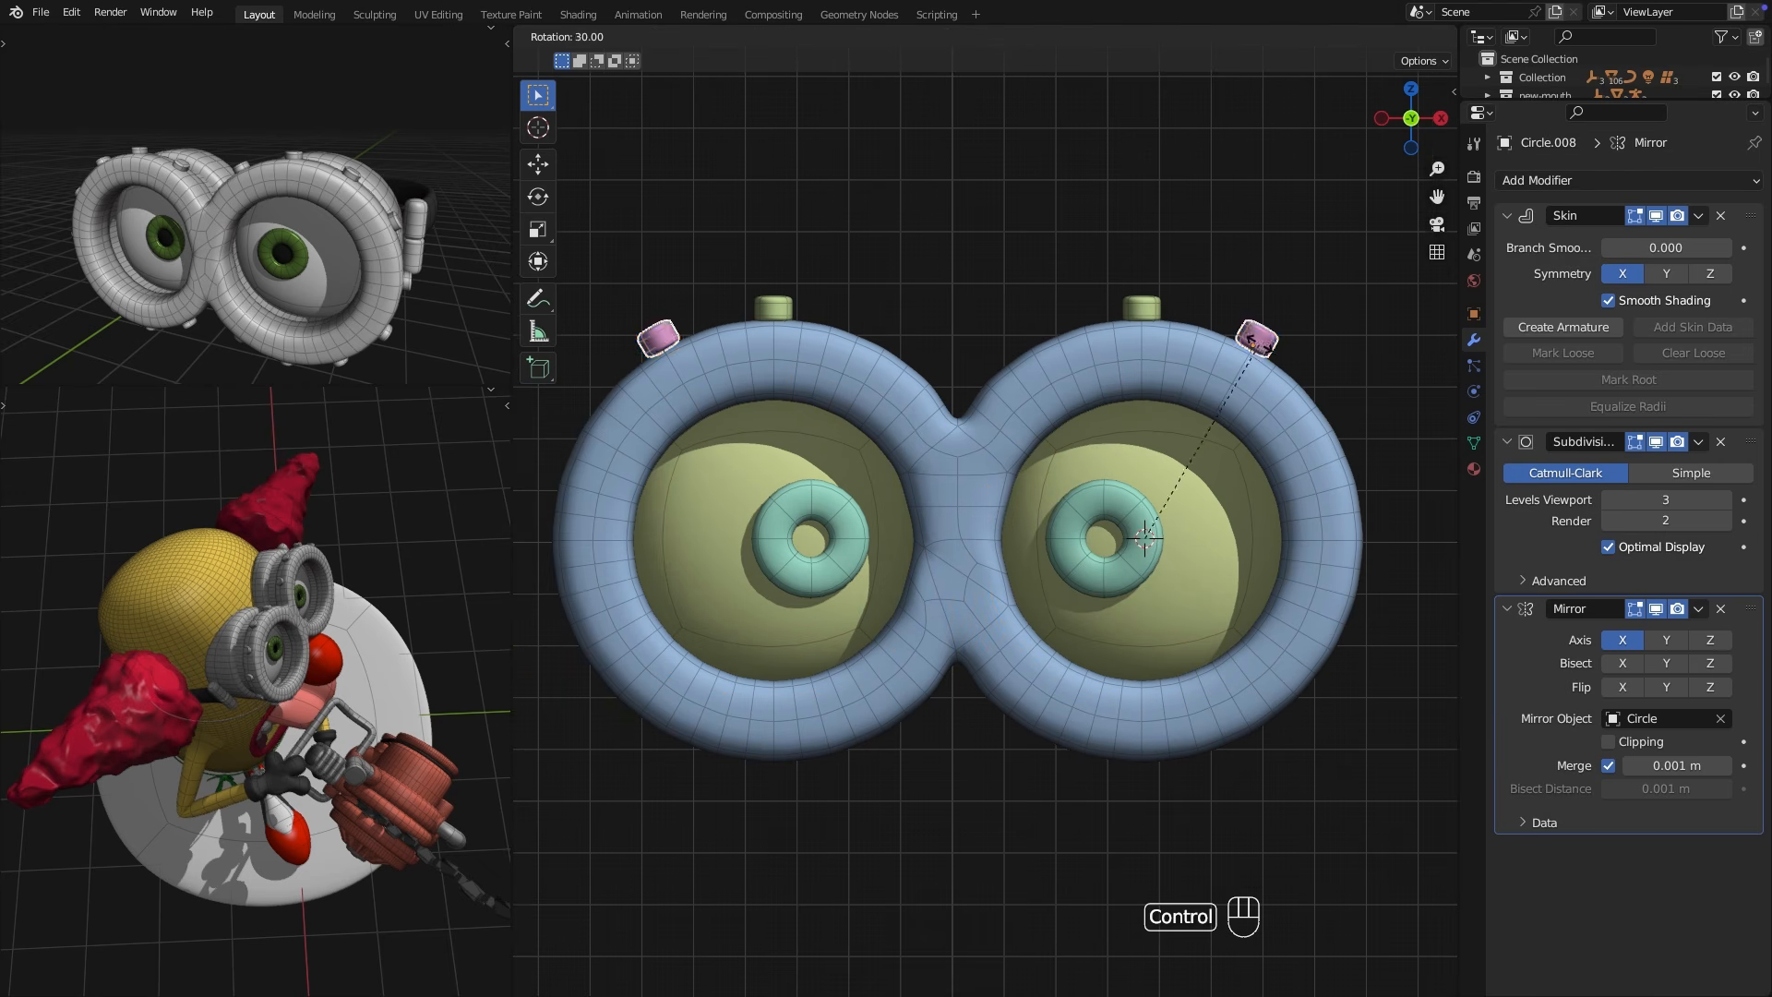
left_click(1260, 349)
Repeat the 30° rotated rivet duplication six more times around the frame.
key("shift+r")
key("shift+r")
key("shift+r")
key("shift+r")
key("shift+r")
key("shift+r")
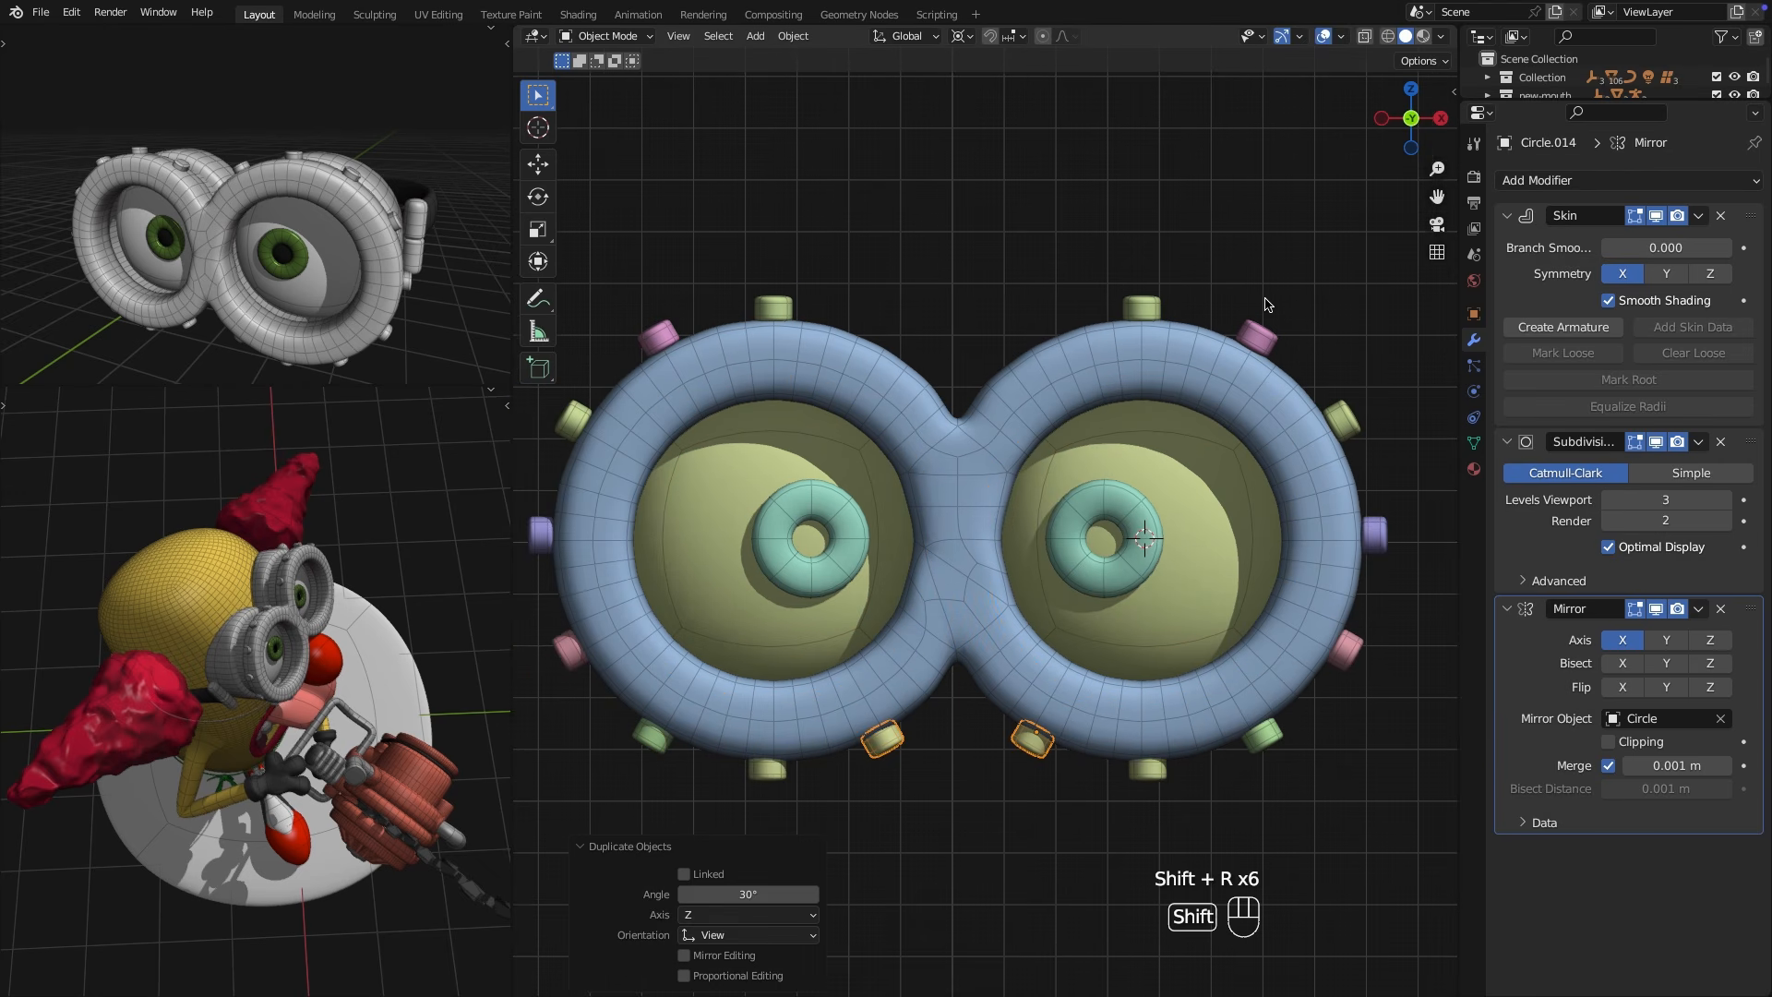
Duplicate the top rivet and rotate the copy -30° around the frame's centre.
left_click(1150, 312)
key("shift+d")
key("r")
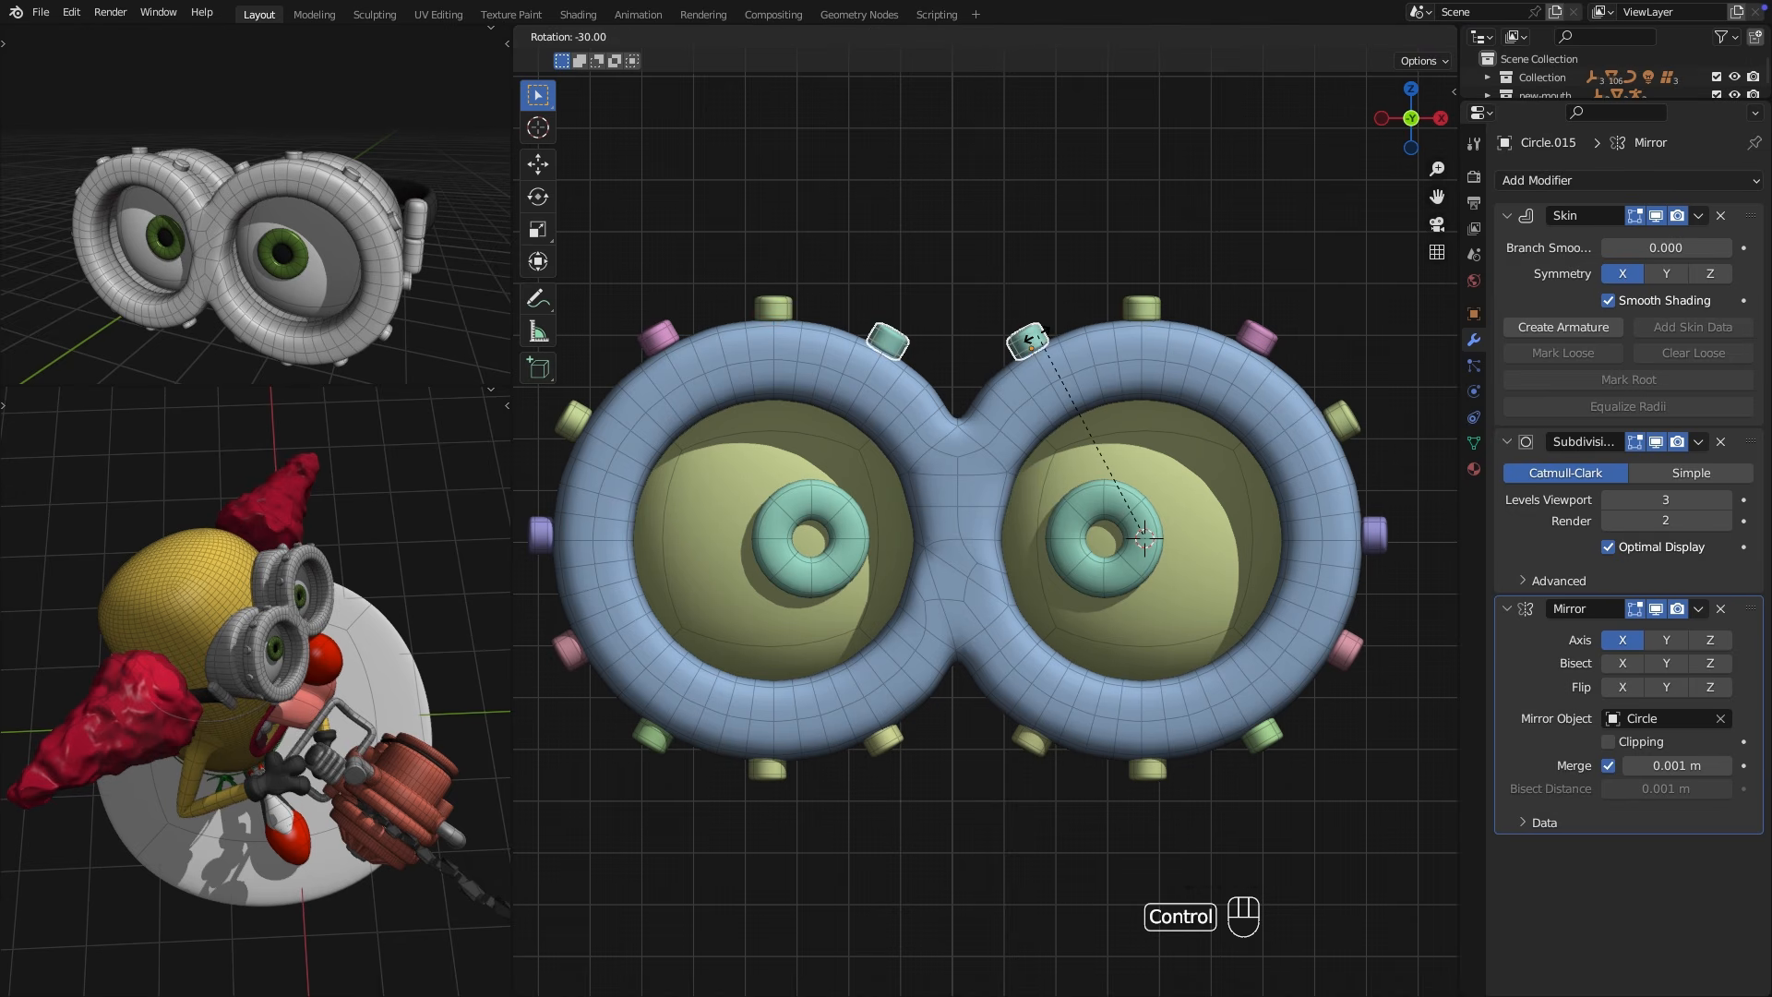
left_click(1029, 340)
Move all the rivets about 0.017 m along Y to centre them on the blue frame.
key("g")
key("y")
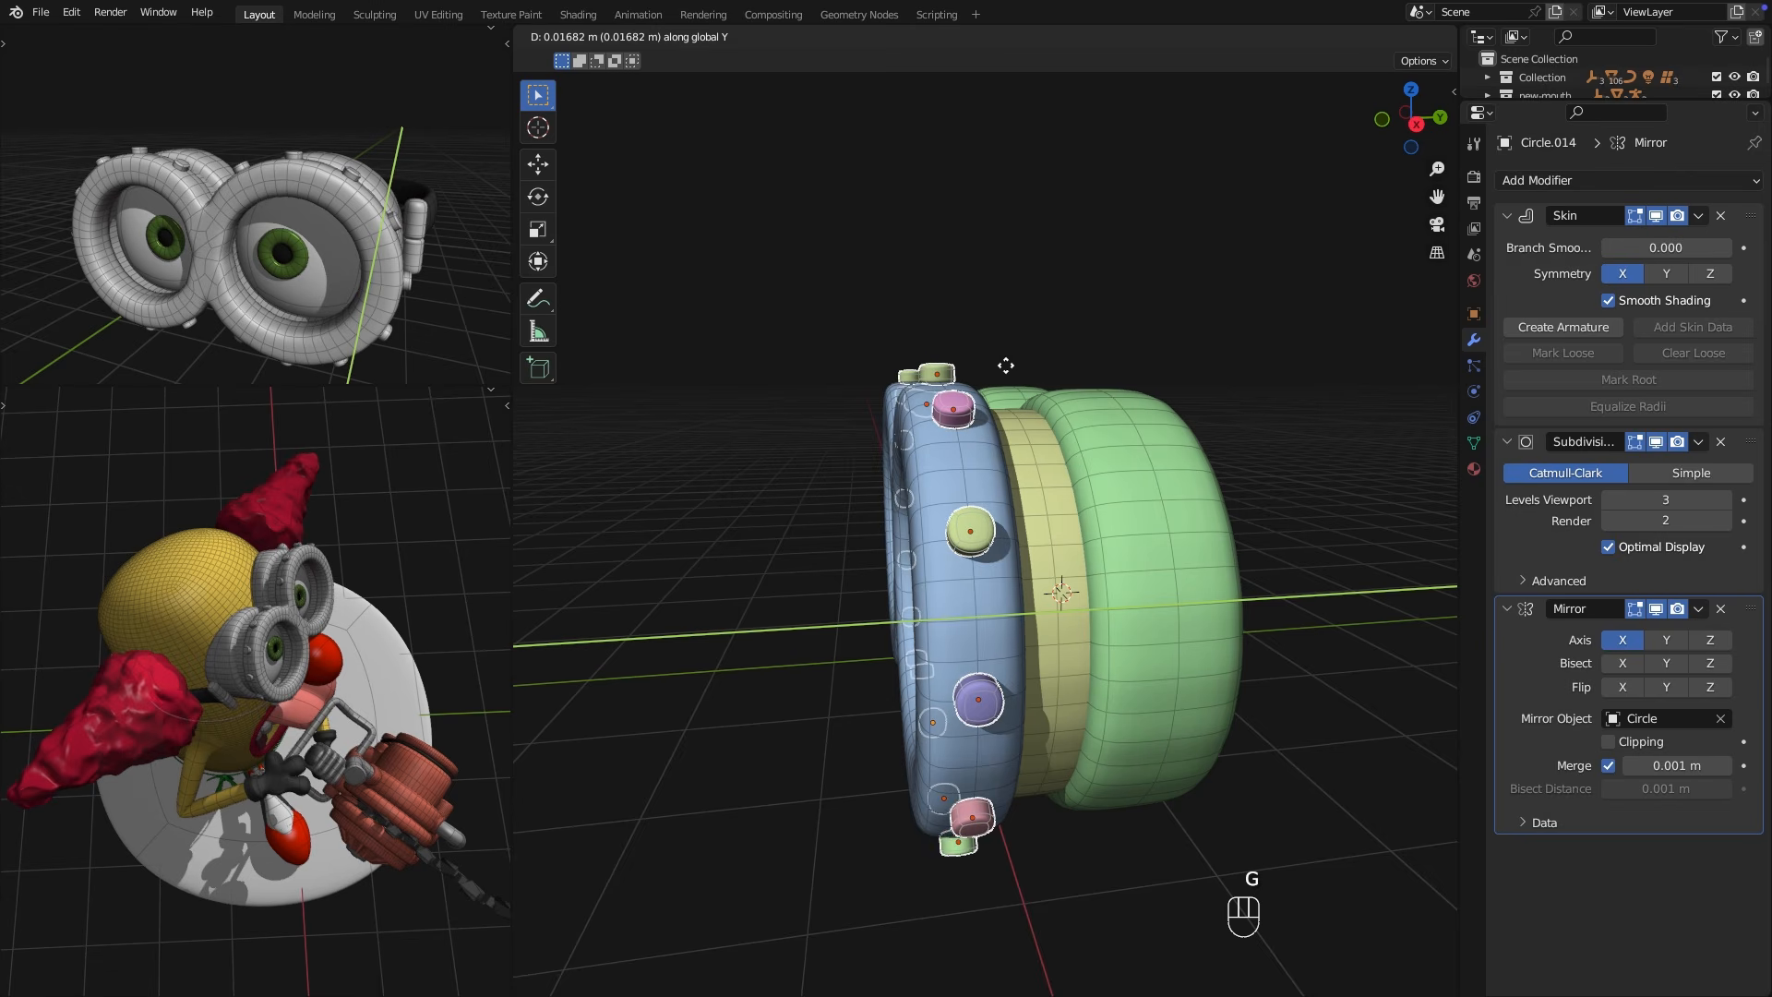
left_click(1005, 365)
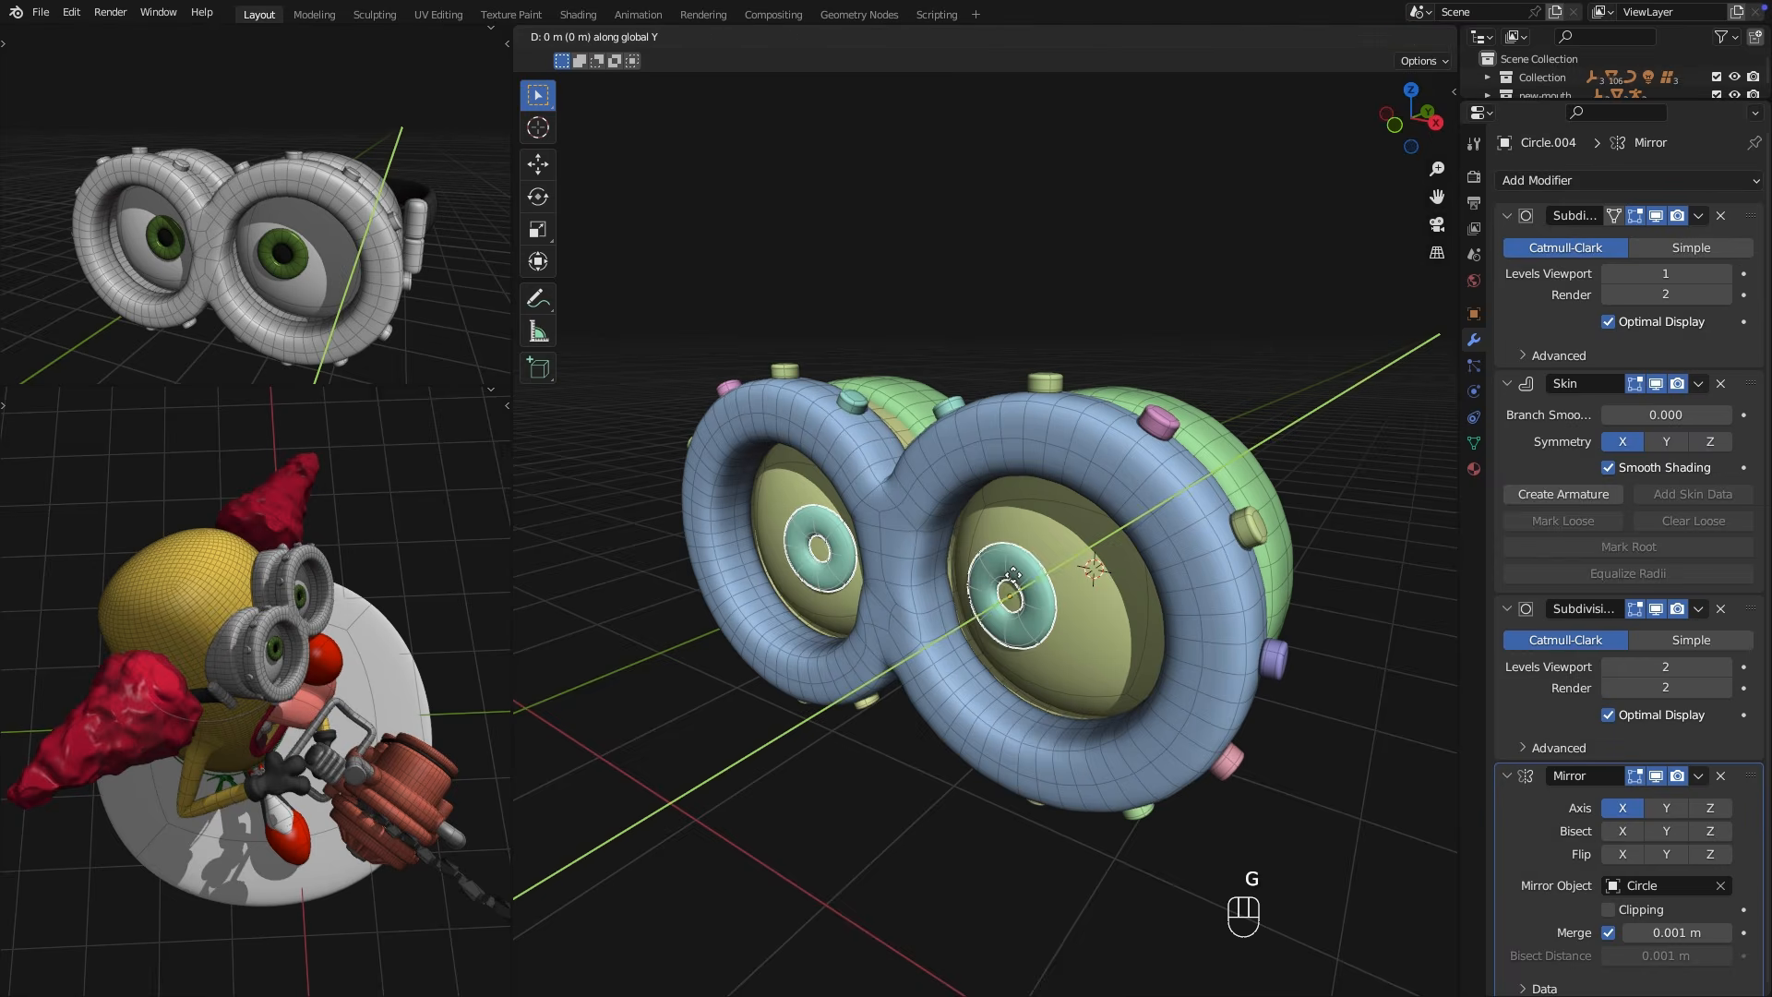
Duplicate the iris ring, merge the copy's vertices at center and remove its first Subdivision modifier.
key("Tab")
key("Tab")
key("shift+d")
key("Tab")
key("m")
left_click(1148, 552)
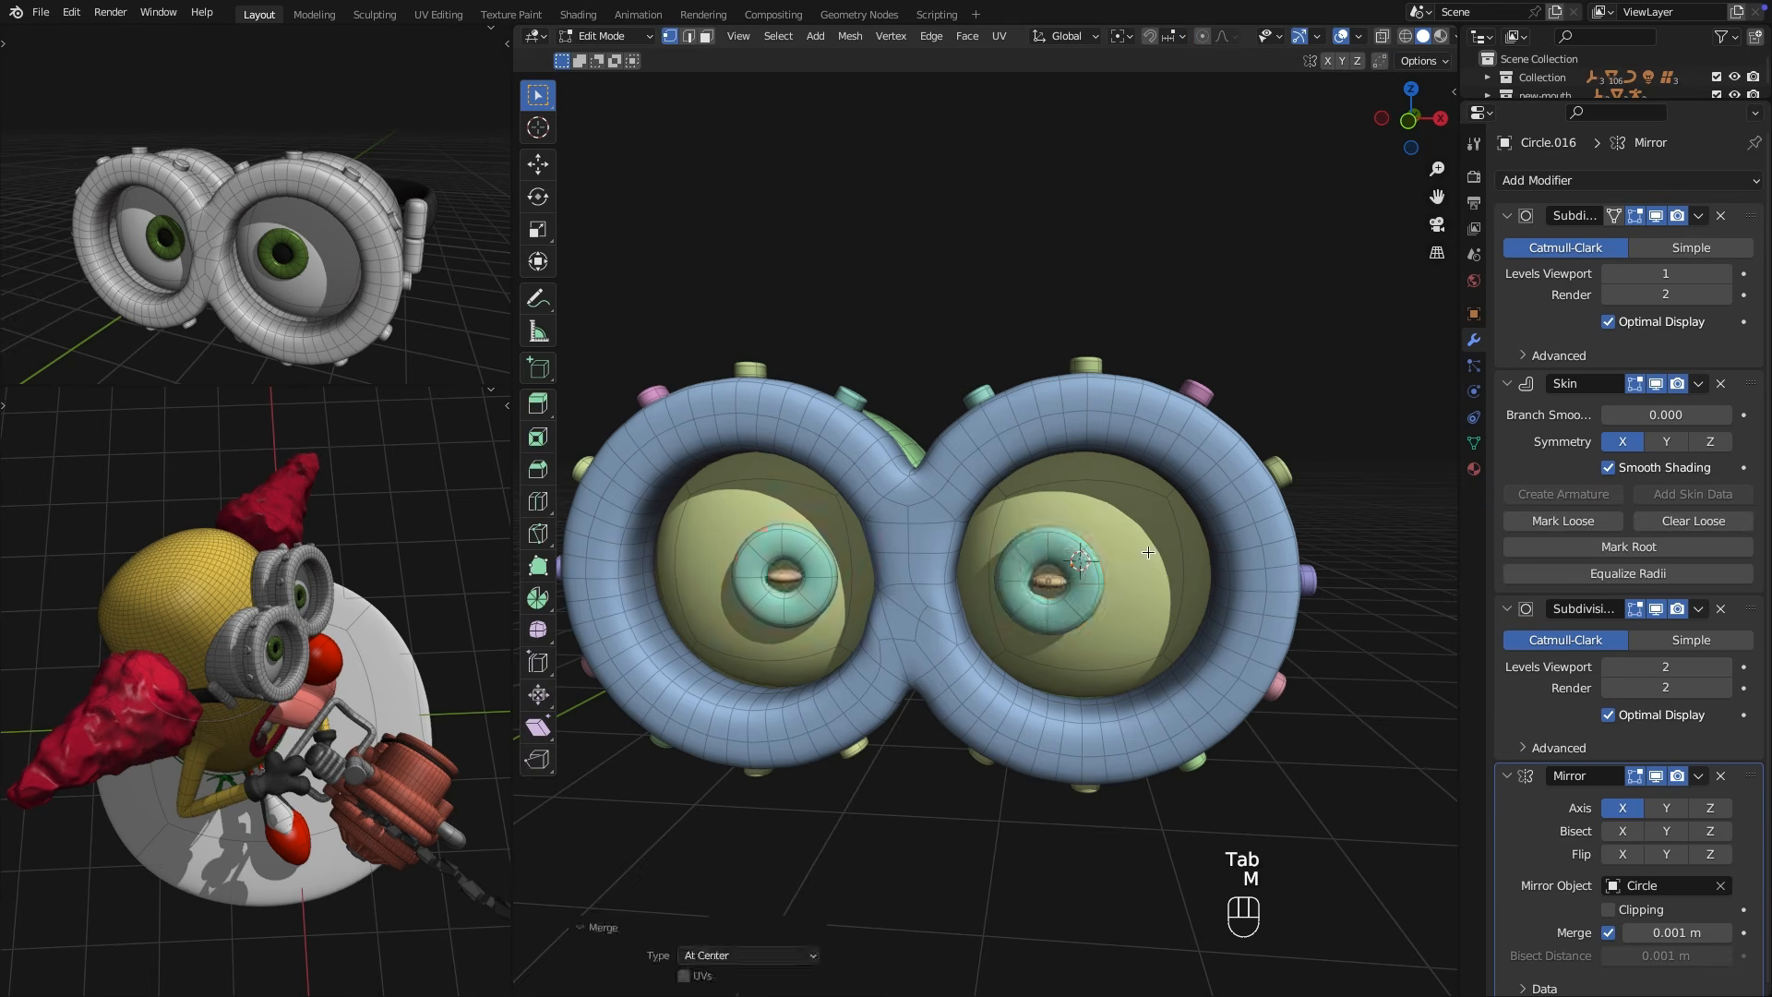
left_click(1721, 216)
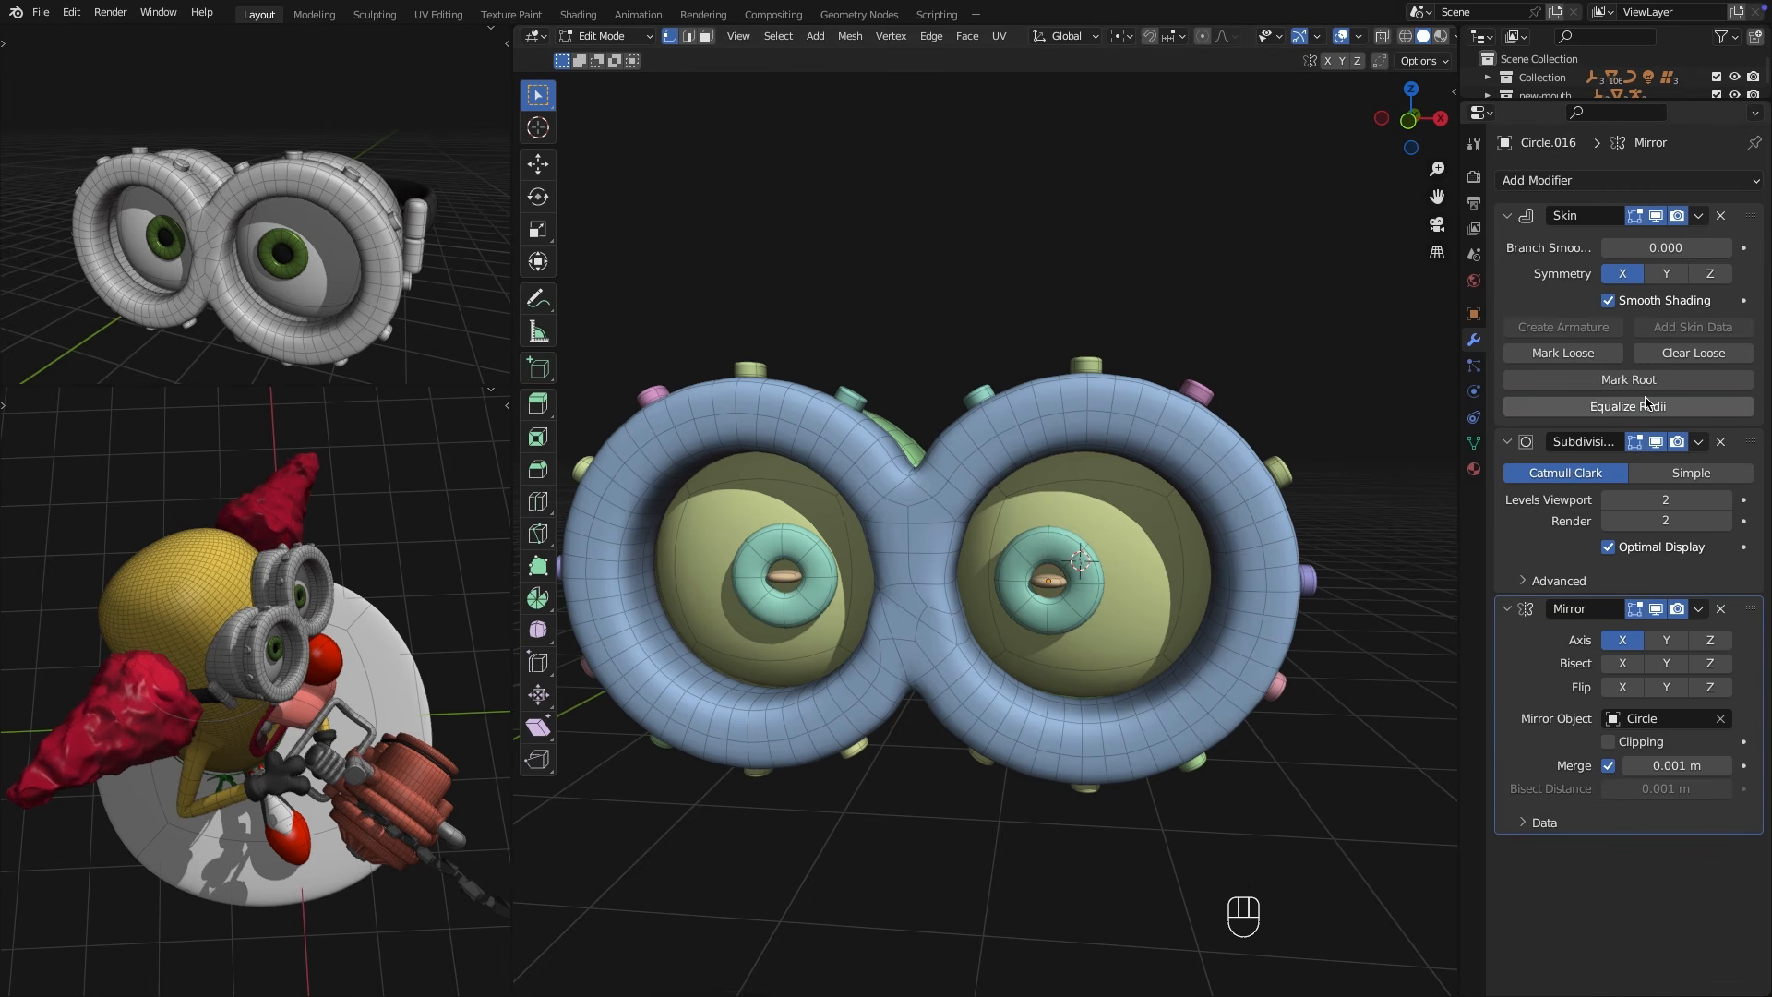
Enlarge the pupil vertex's skin radius by about 2.65 and flatten the pupil along Y.
key("ctrl+a")
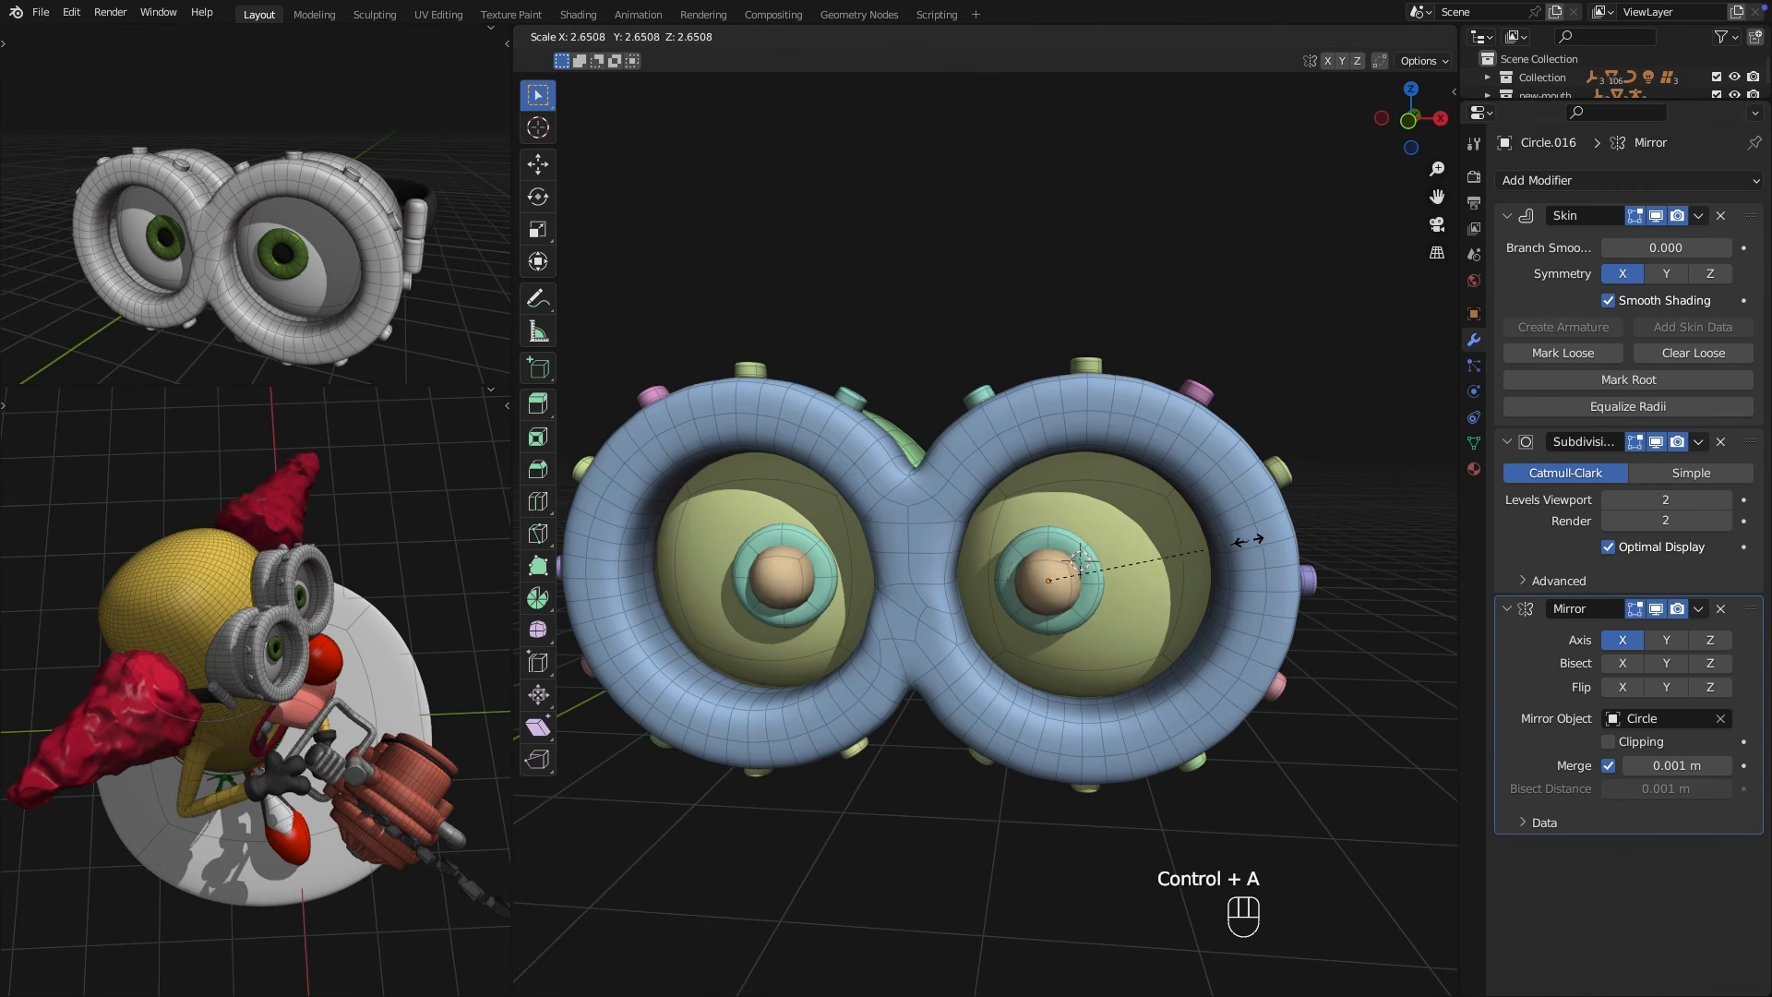
key("Tab")
key("s")
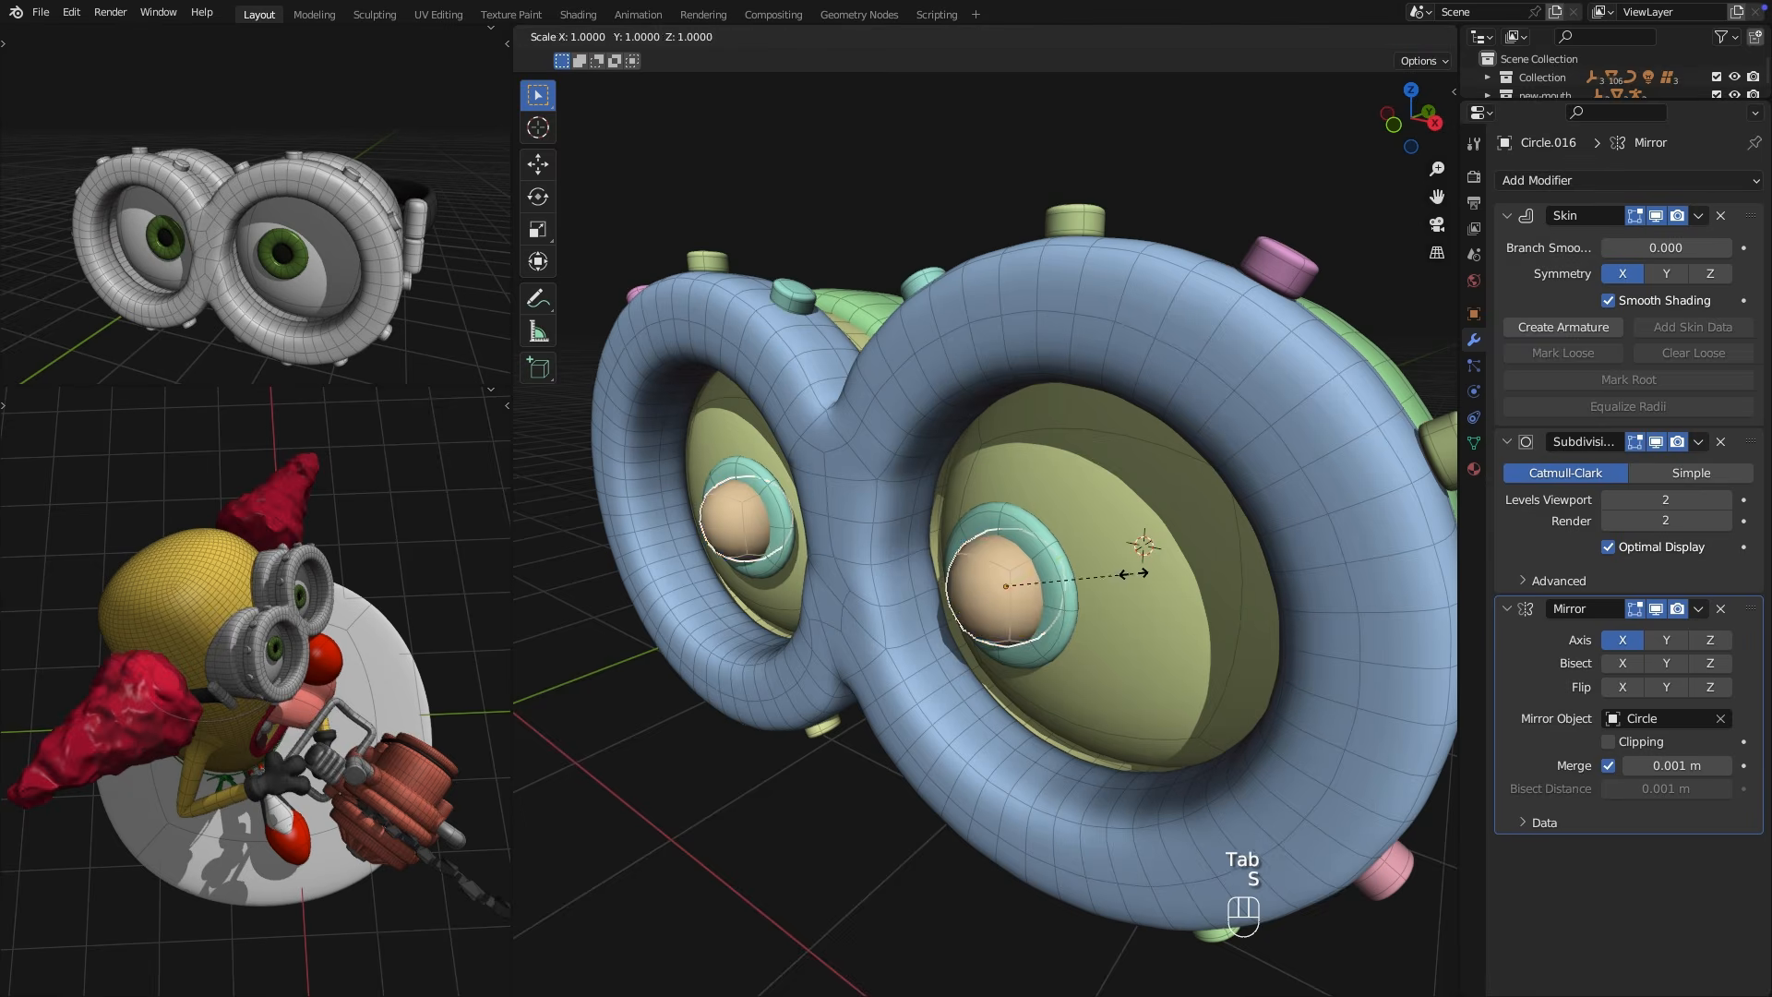
key("y")
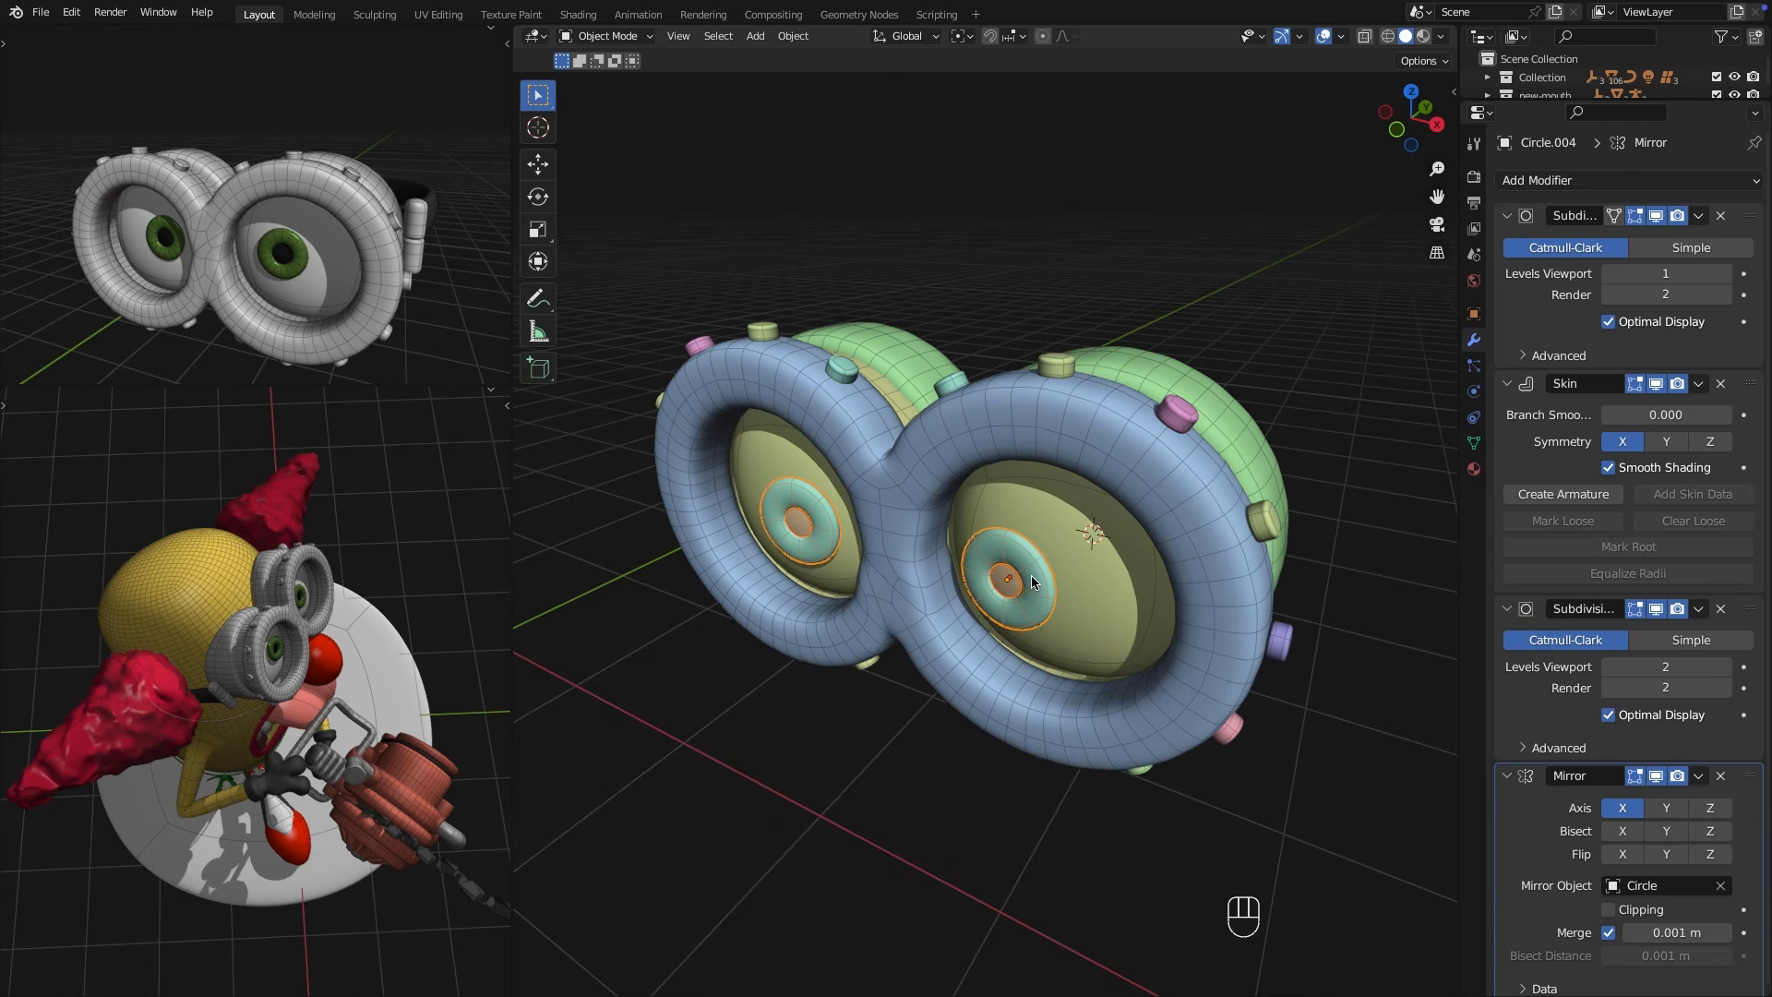
Move the iris ring together with the pupil along Y.
key("g")
key("y")
Duplicate the top rivet, place the copy beside the goggles and stretch it along Z into a tall pin.
key("KP_1")
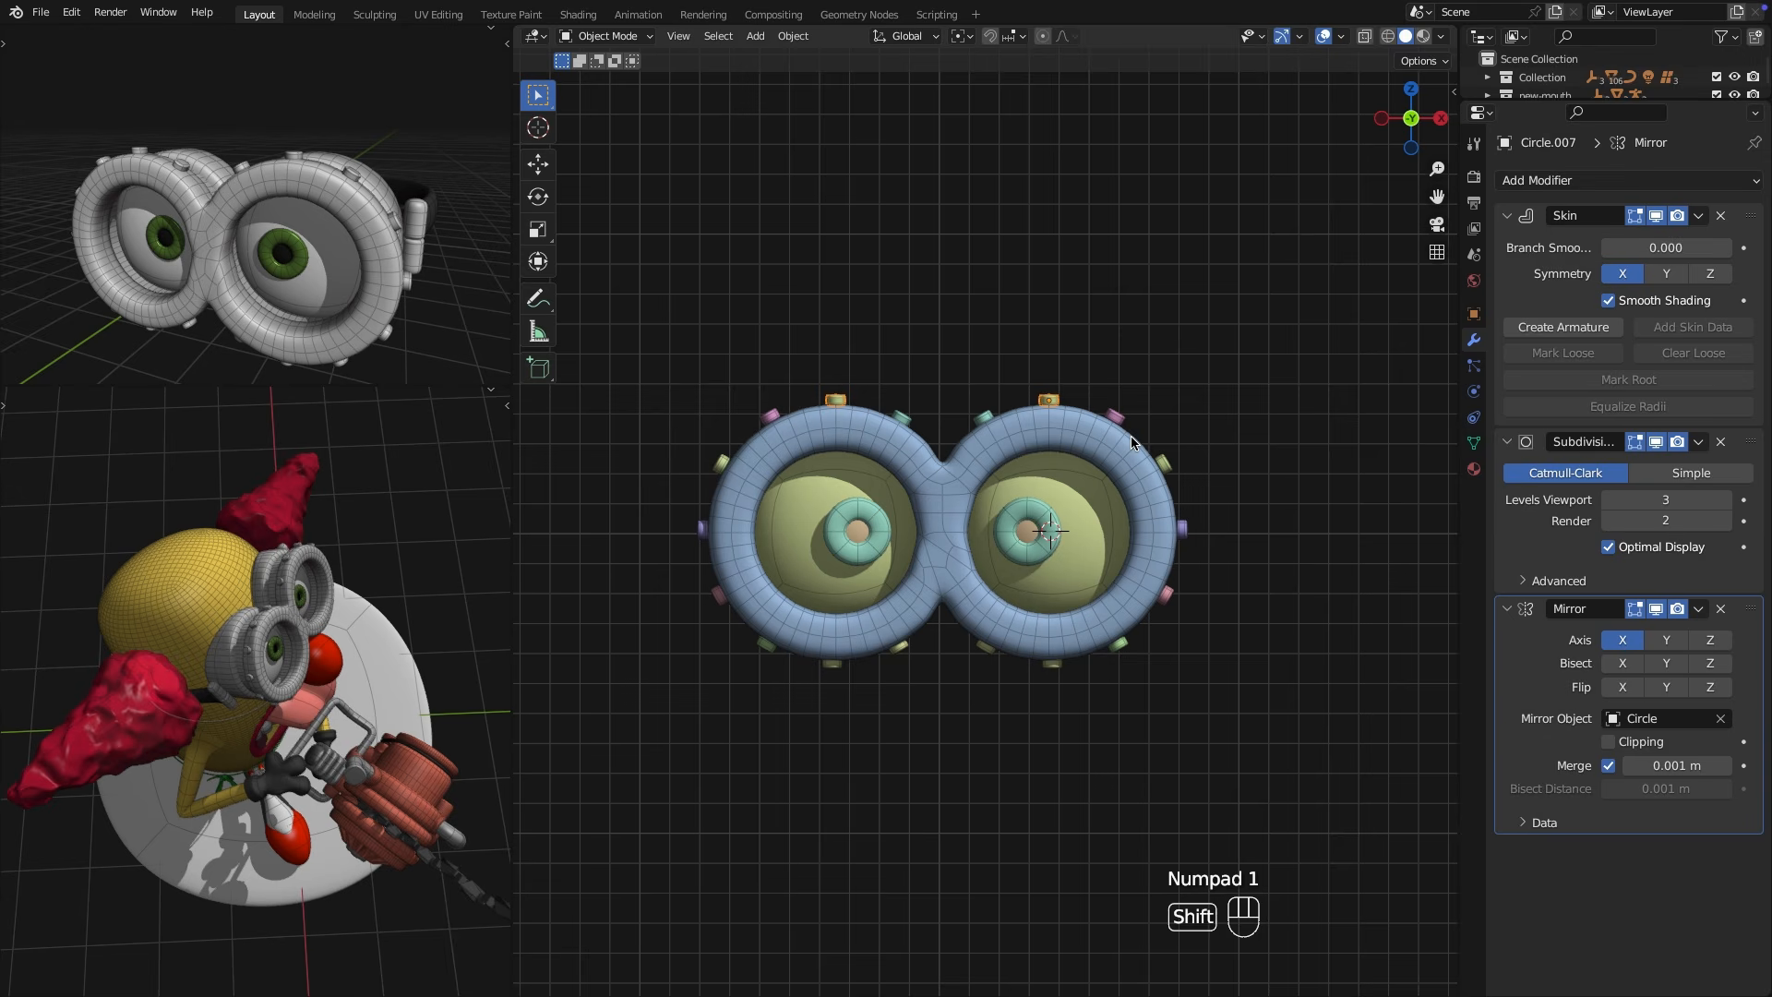
key("shift+d")
key("g")
key("z")
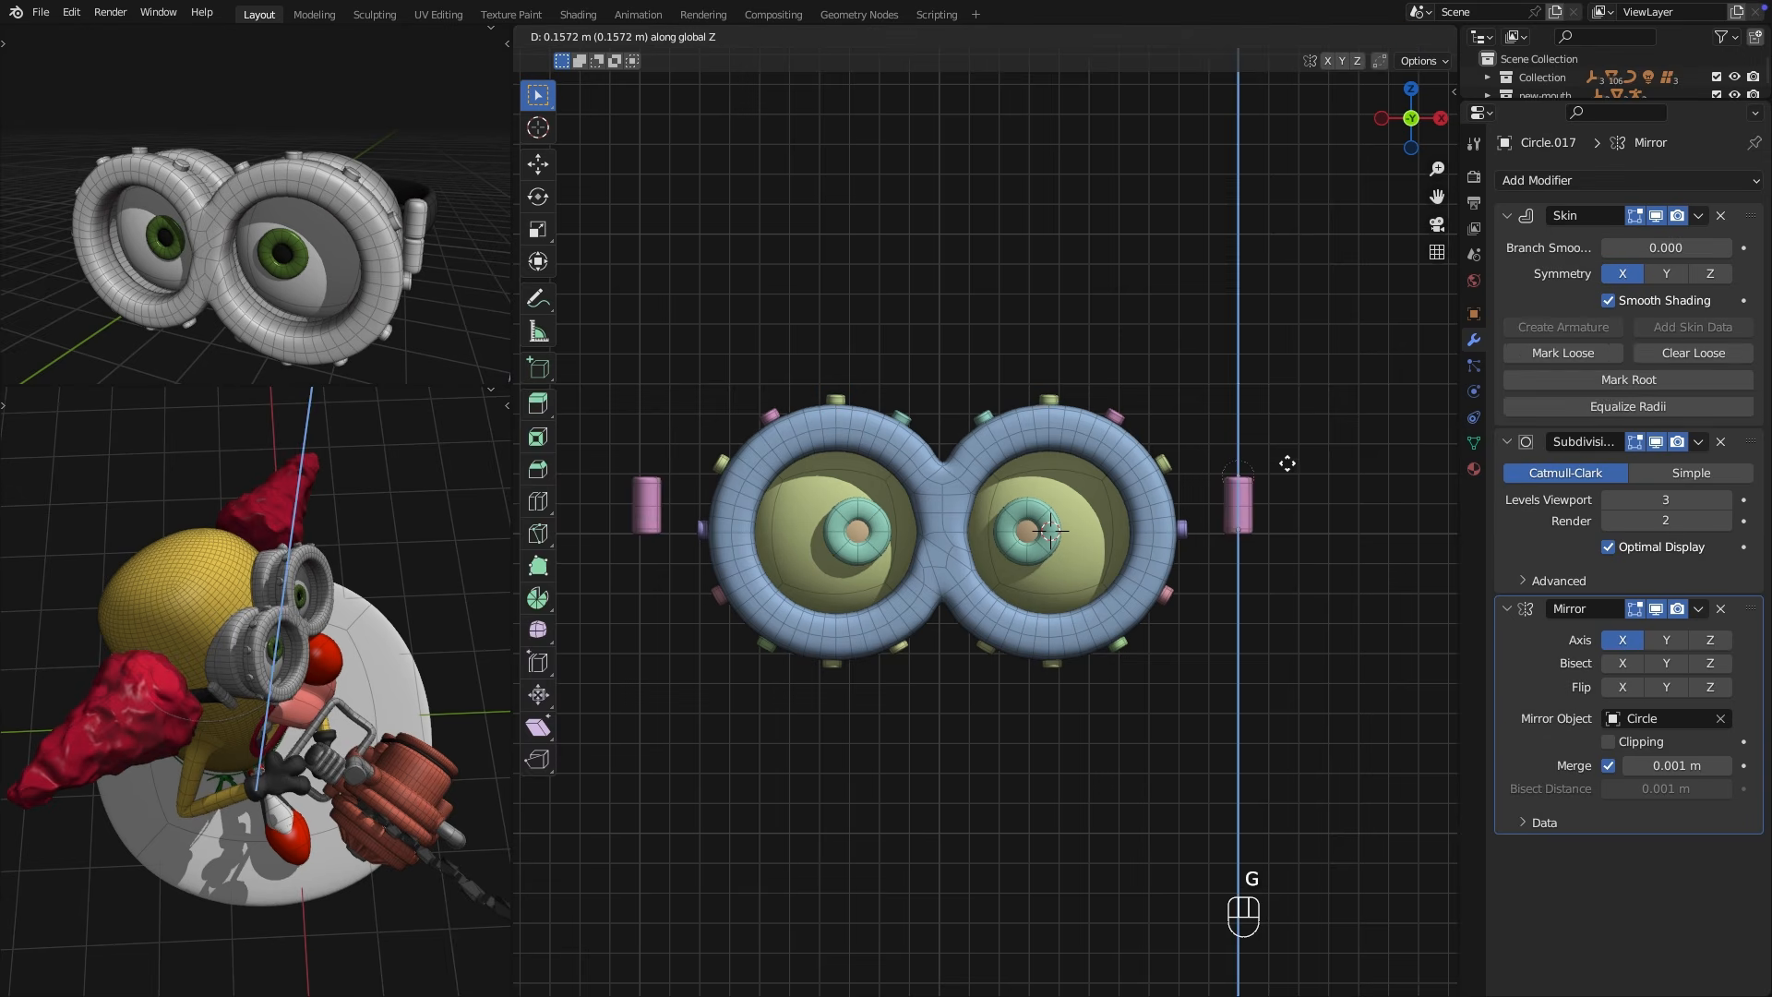
scroll(1288, 463, "up", 4)
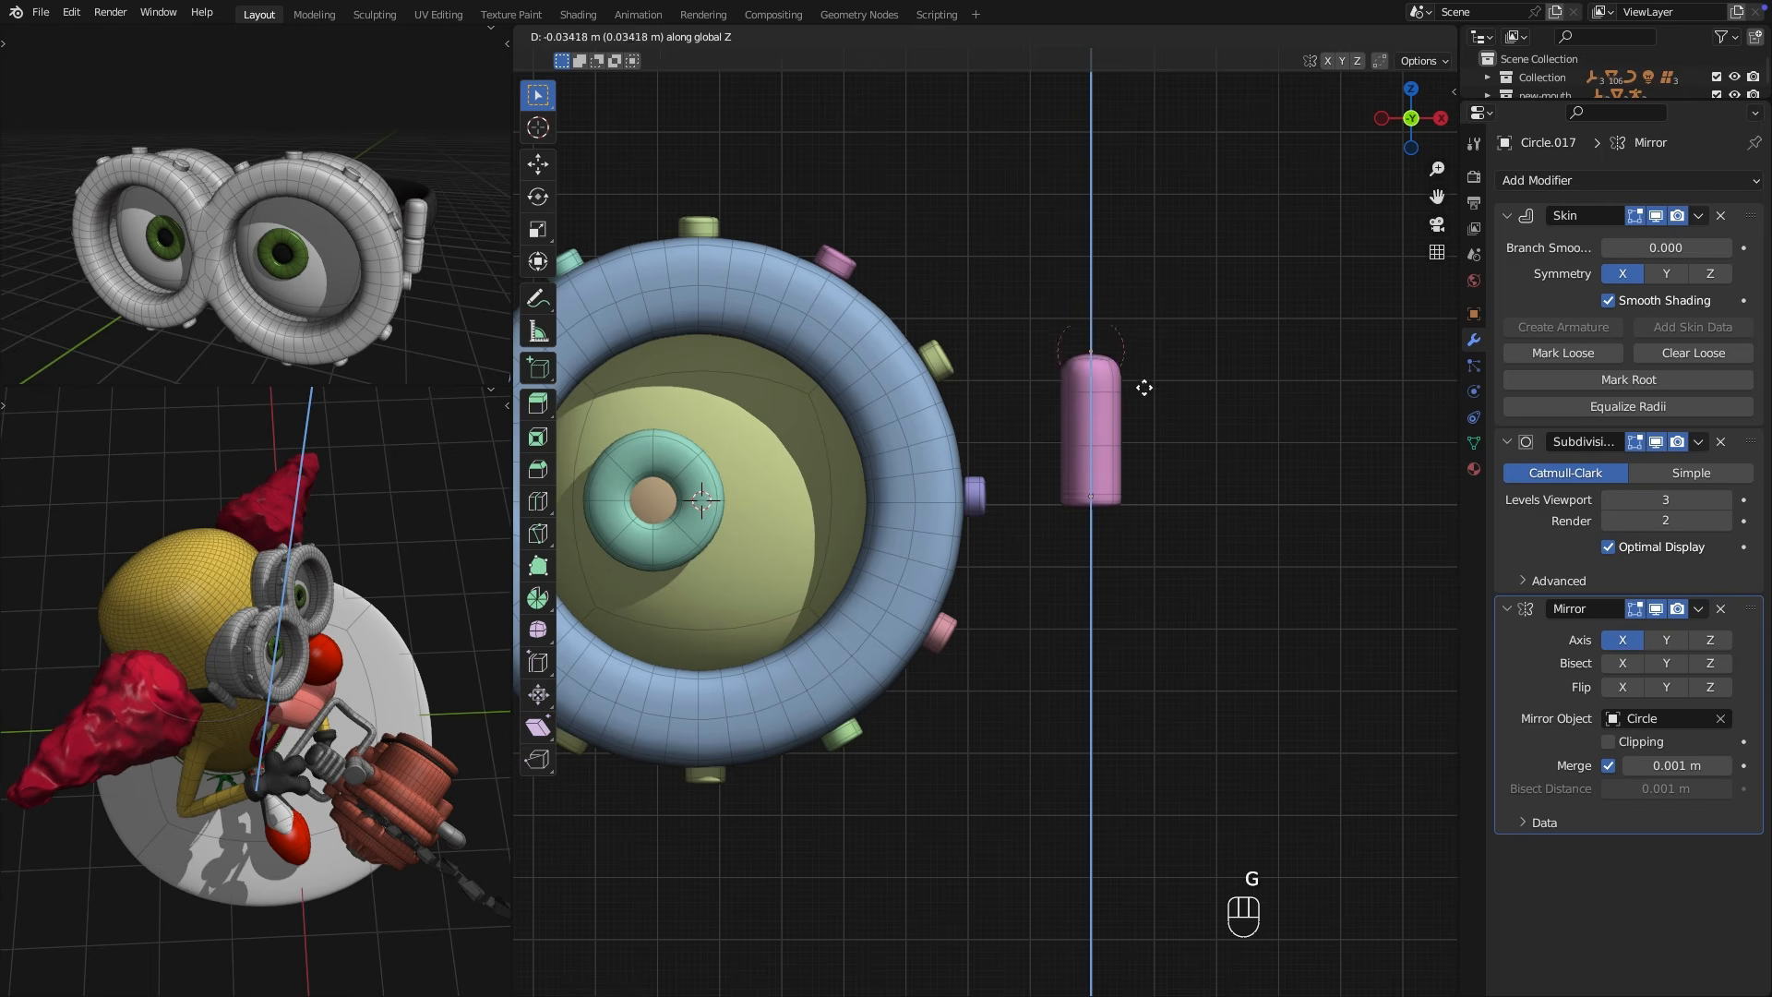
Duplicate the pin's Mirror modifier and set the copy to mirror only along Y.
left_click(1698, 609)
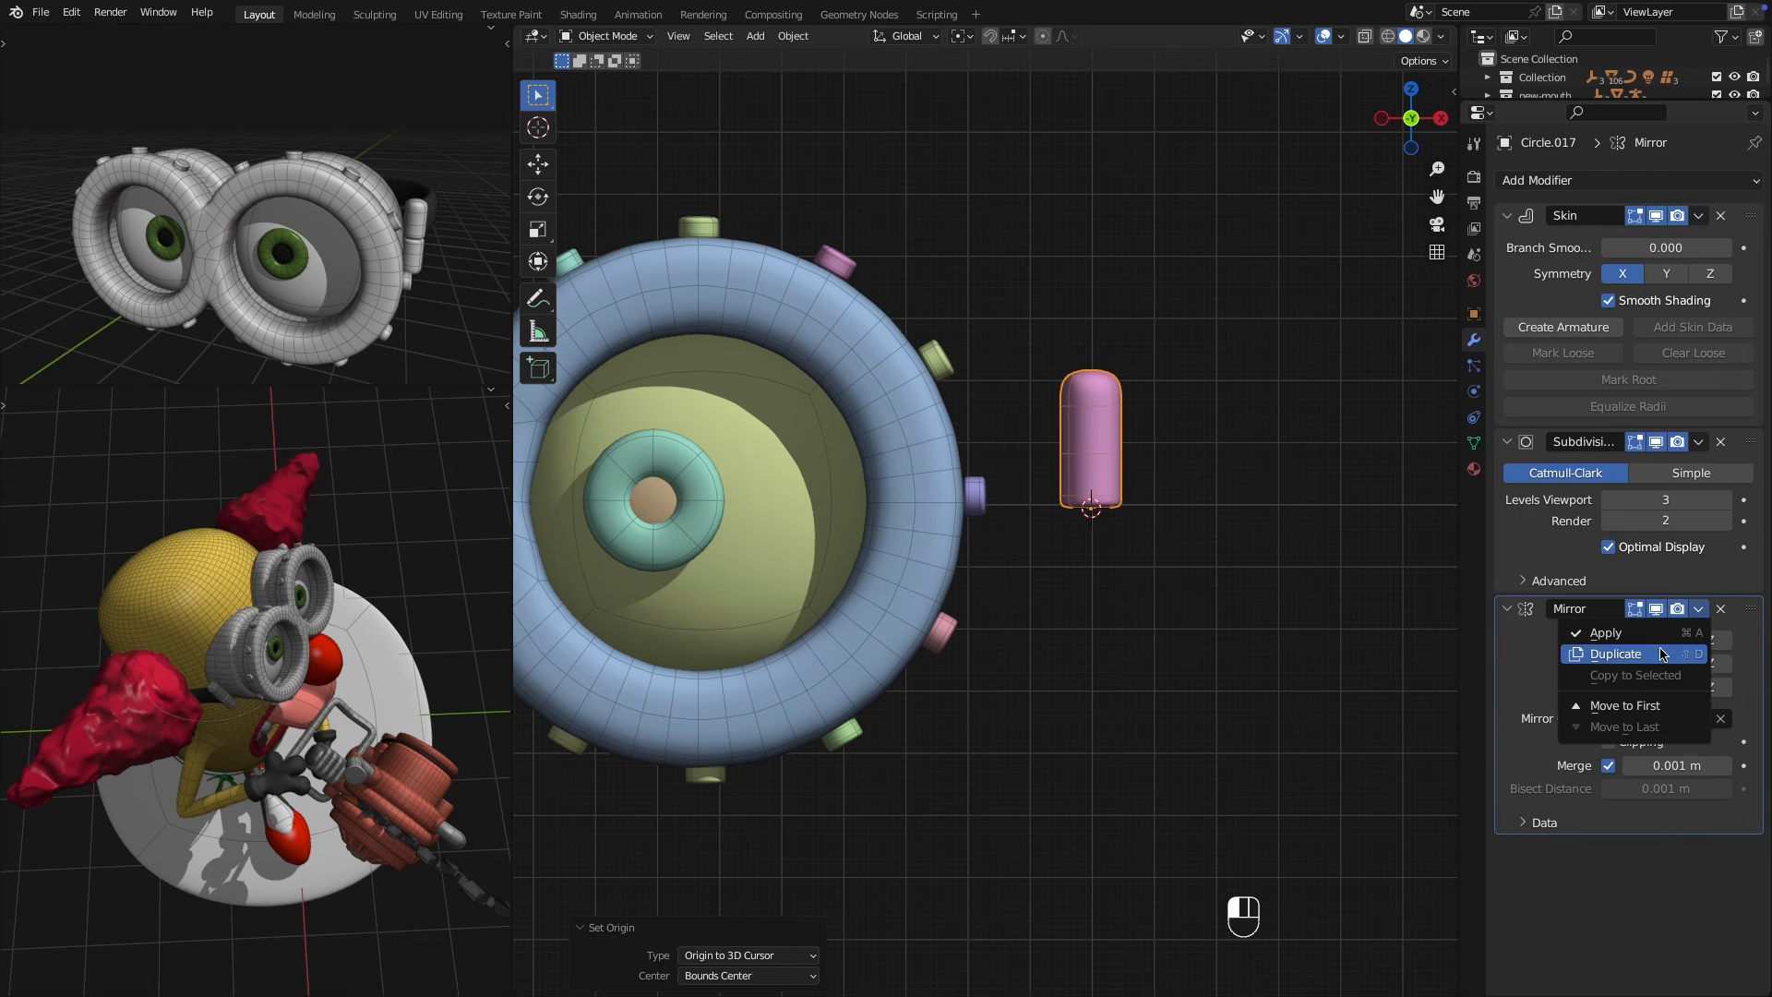
left_click(1664, 654)
left_click(1665, 882)
left_click(1623, 882)
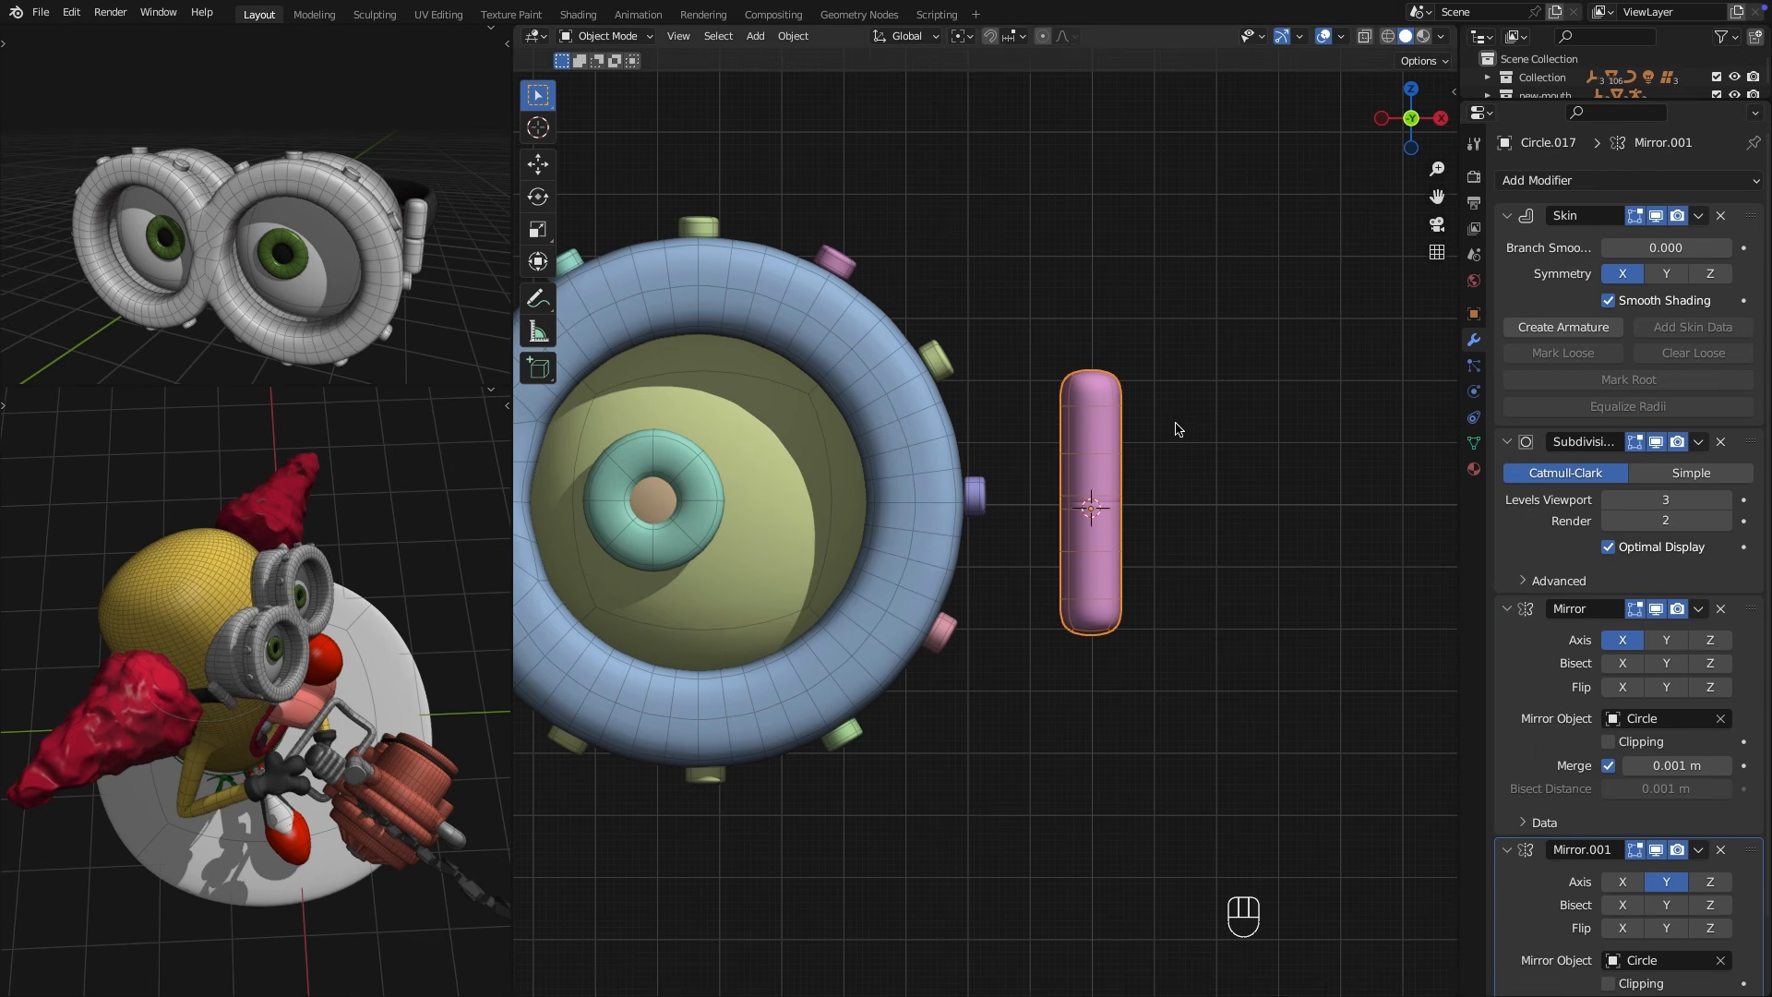
Adjust the pin's vertices along Z to leave a small gap between its two mirrored halves.
key("Tab")
key("g")
key("z")
left_click_drag(1151, 450, 1070, 500)
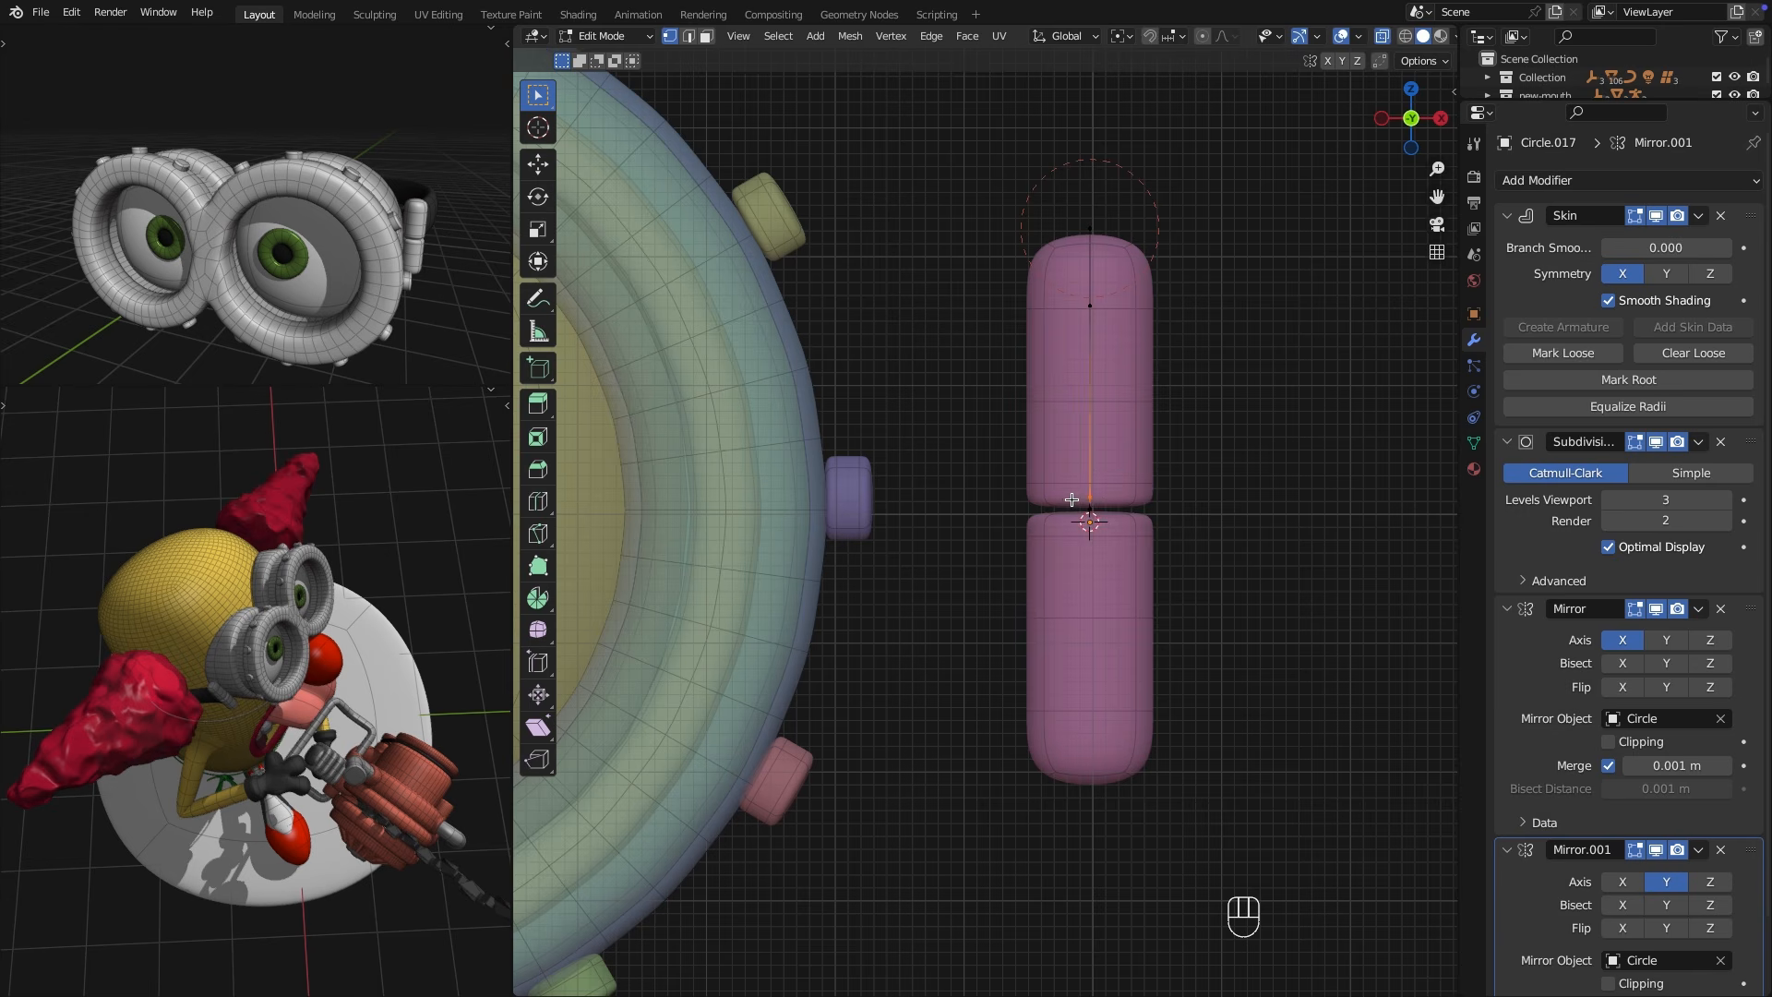
key("g")
key("z")
left_click(1072, 495)
key("Tab")
Snap the 3D cursor to the rear goggle frame and add a 12-vertex circle with 1 m radius there.
middle_click_drag(1136, 425, 1062, 570)
key("KP_7")
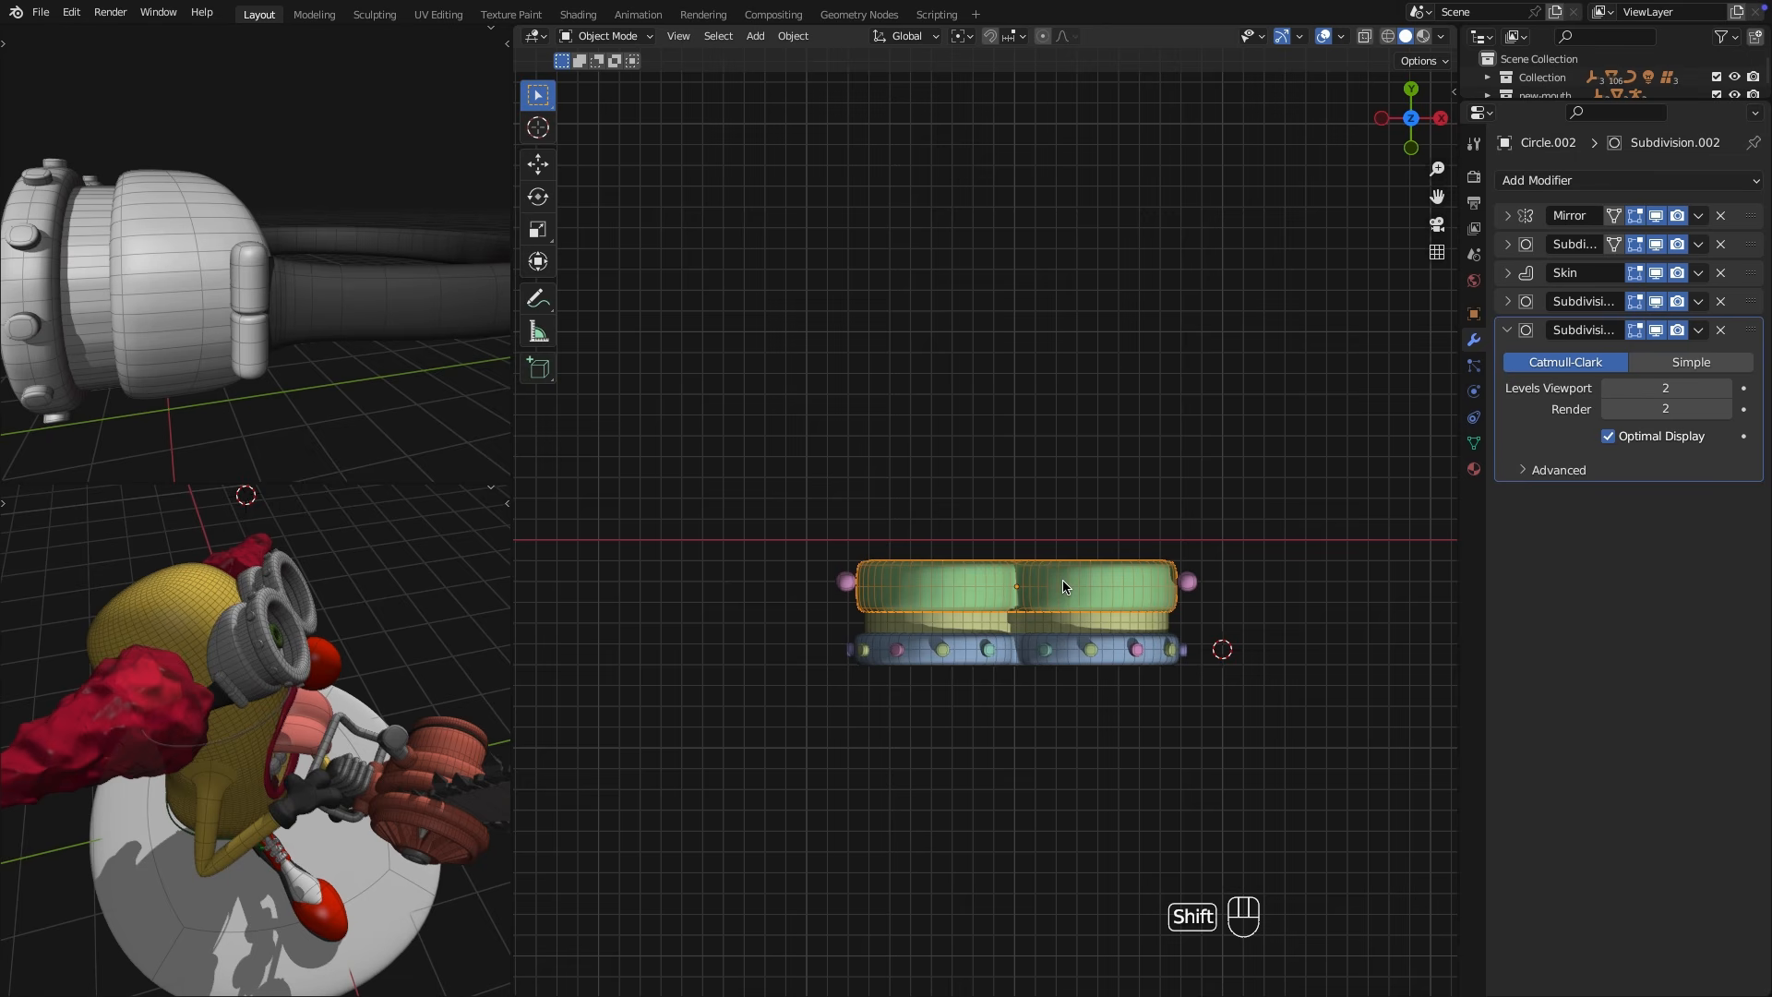
key("shift+s")
key("shift+a")
mouse_move(1057, 620)
left_click(1178, 655)
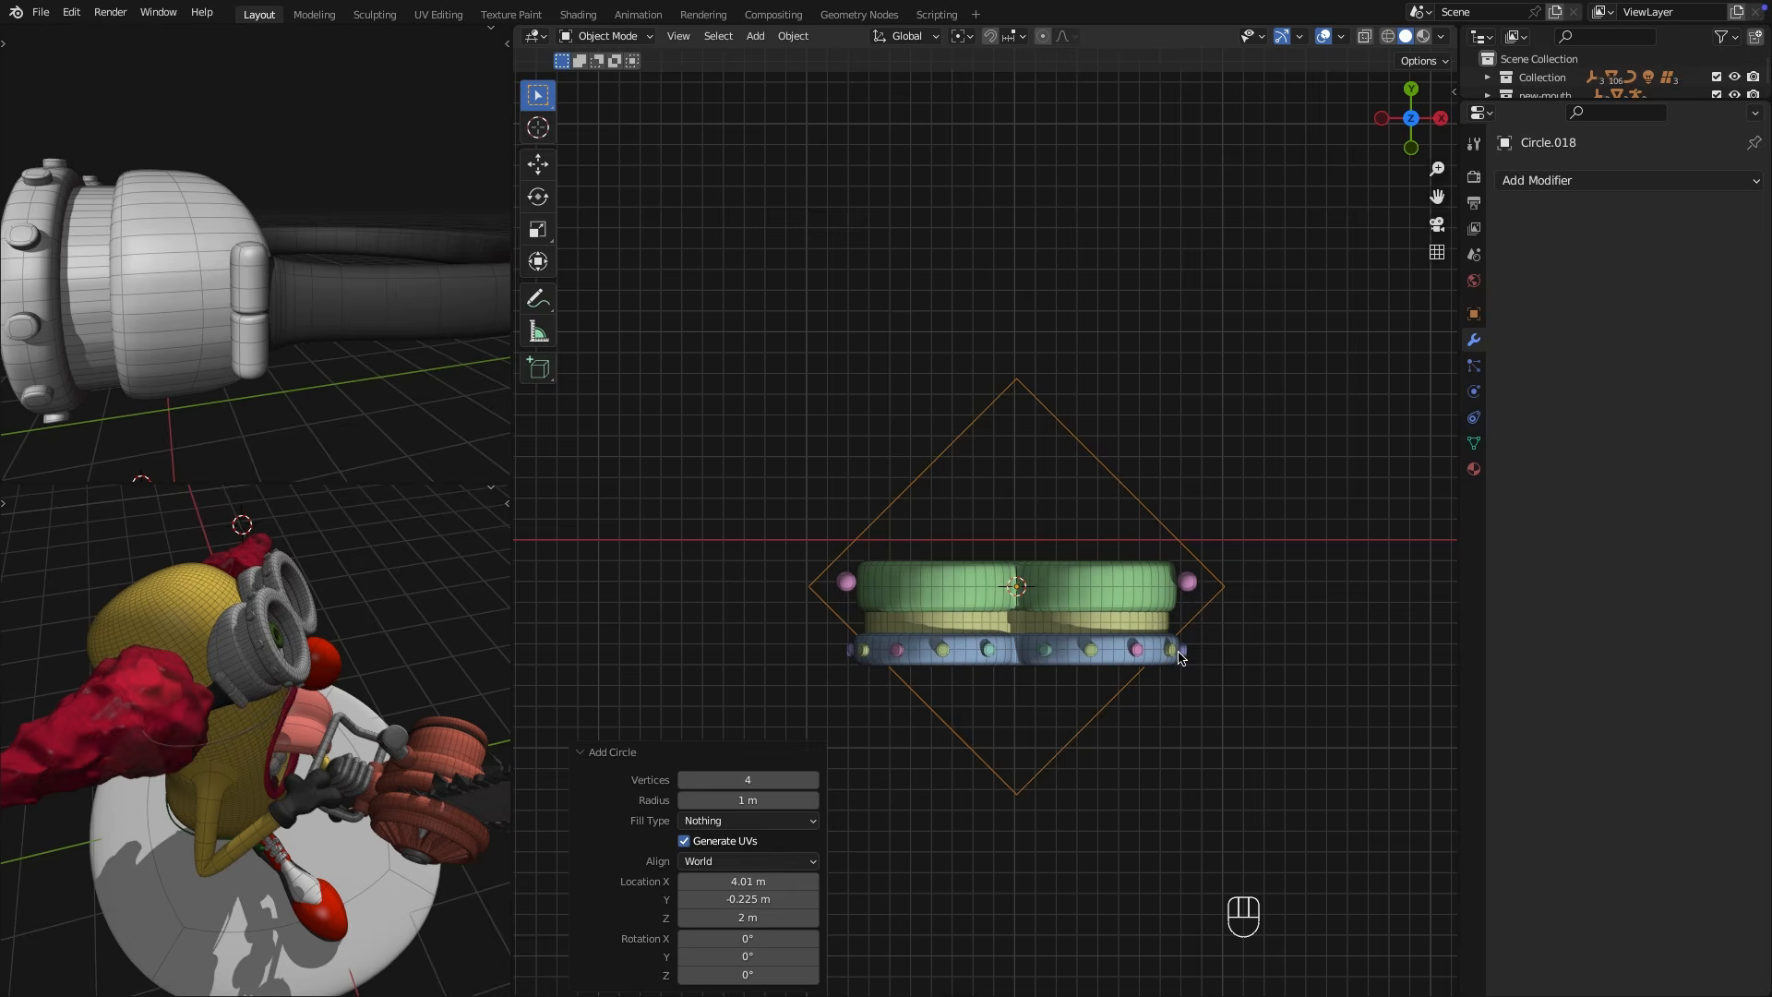
key("Return")
Move the circle along Y behind the goggles to form the strap loop.
key("g")
key("y")
left_click(711, 572)
scroll(324, 384, "down", 7)
middle_click_drag(324, 384, 397, 226)
key("g")
key("y")
left_click(1002, 642)
Delete the strap circle's front vertex and spread its two open ends by a scale of about 1.25.
key("Tab")
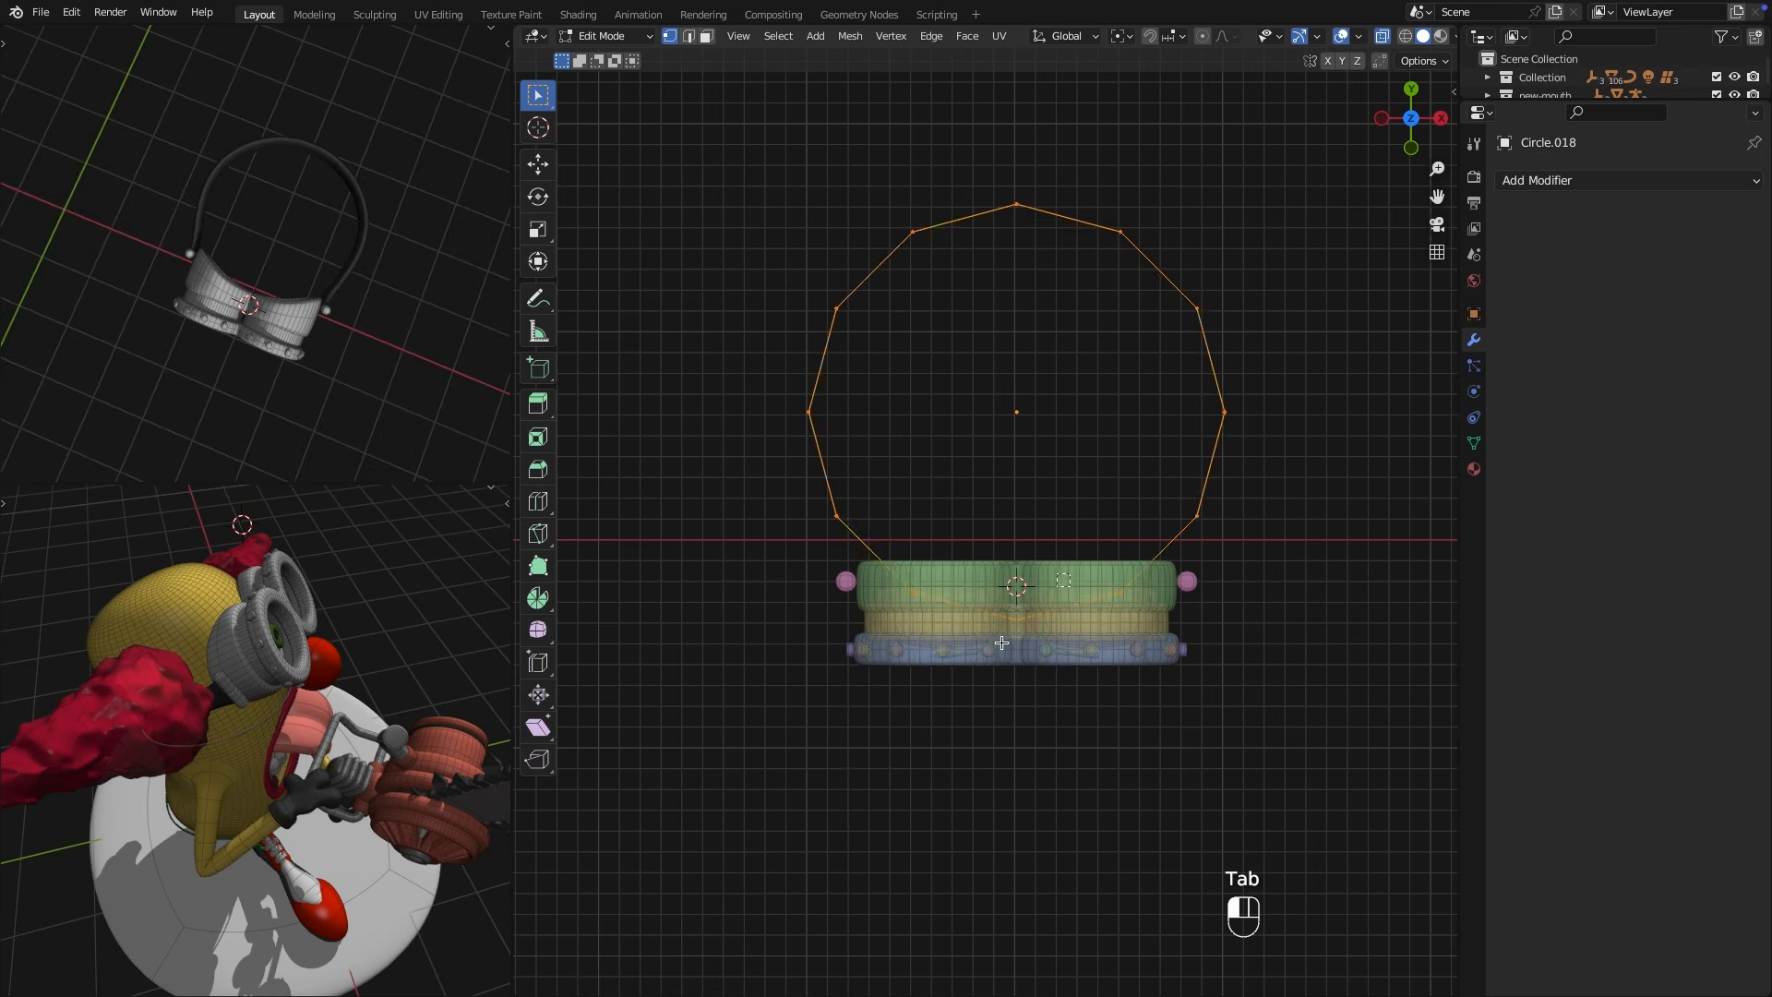
key("x")
left_click(982, 665)
key("s")
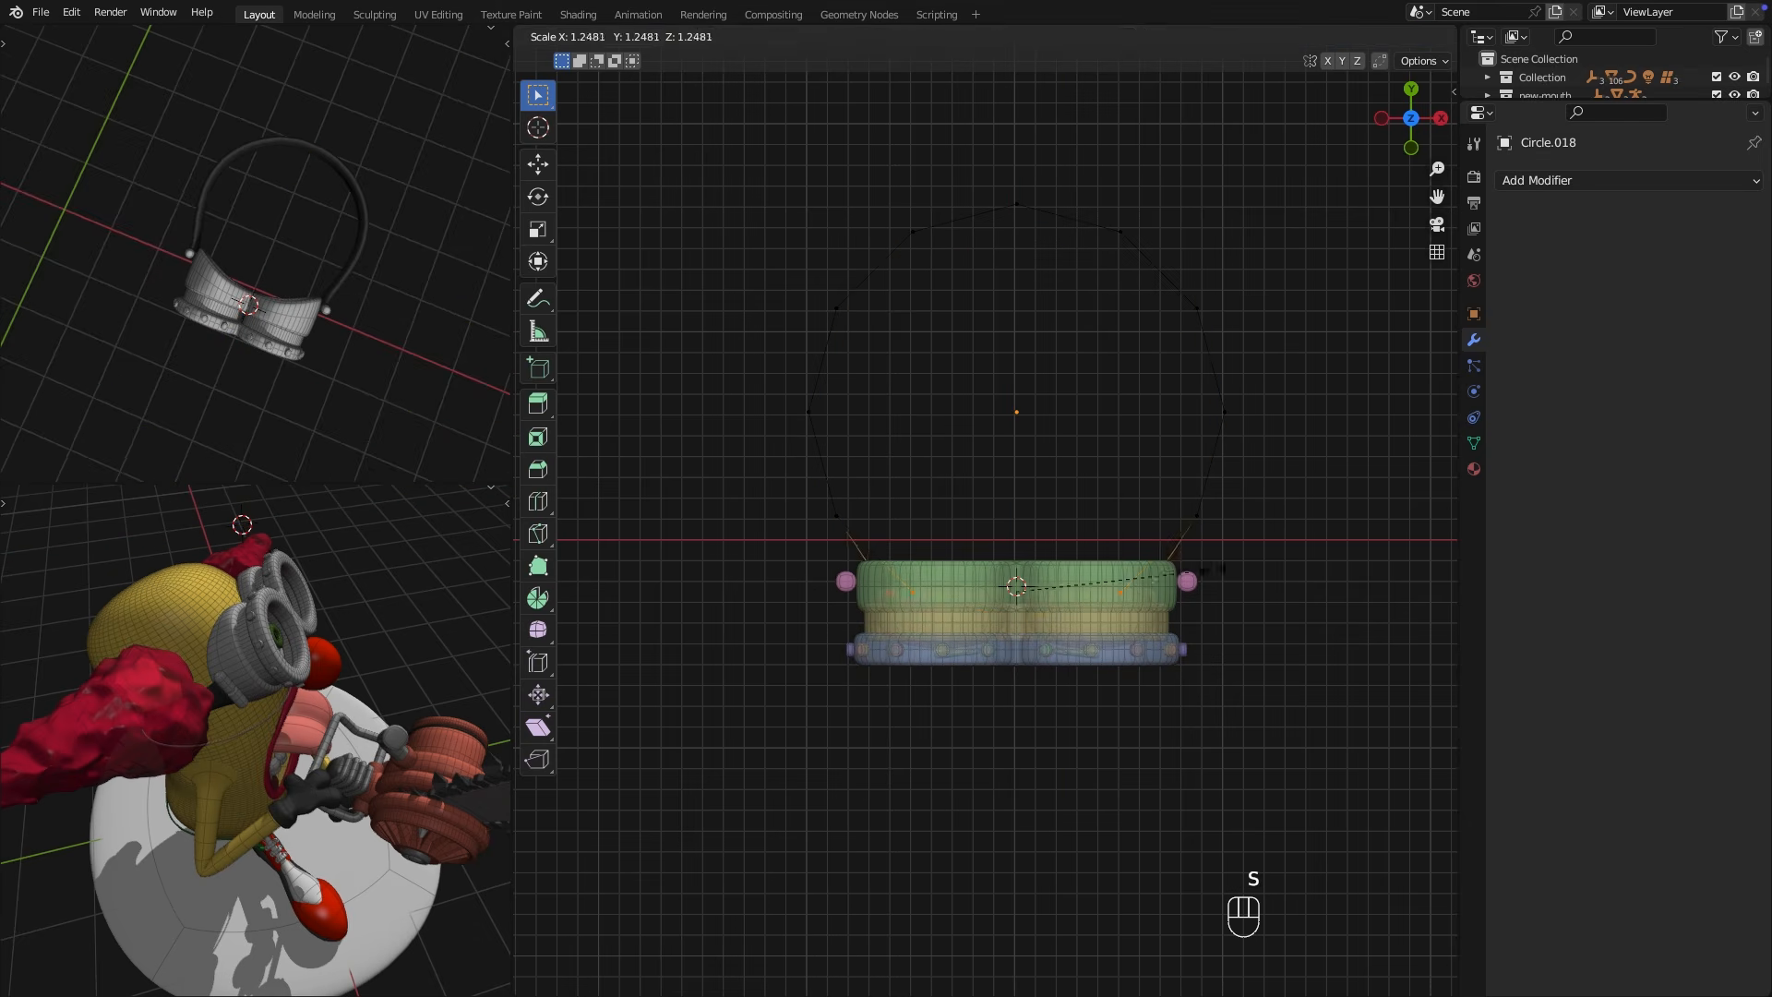
left_click(1246, 597)
key("Tab")
Add a Skin modifier to the strap and scale the skin radius of all its vertices by 0.520.
middle_click_drag(1246, 597, 1140, 498)
left_click(1664, 178)
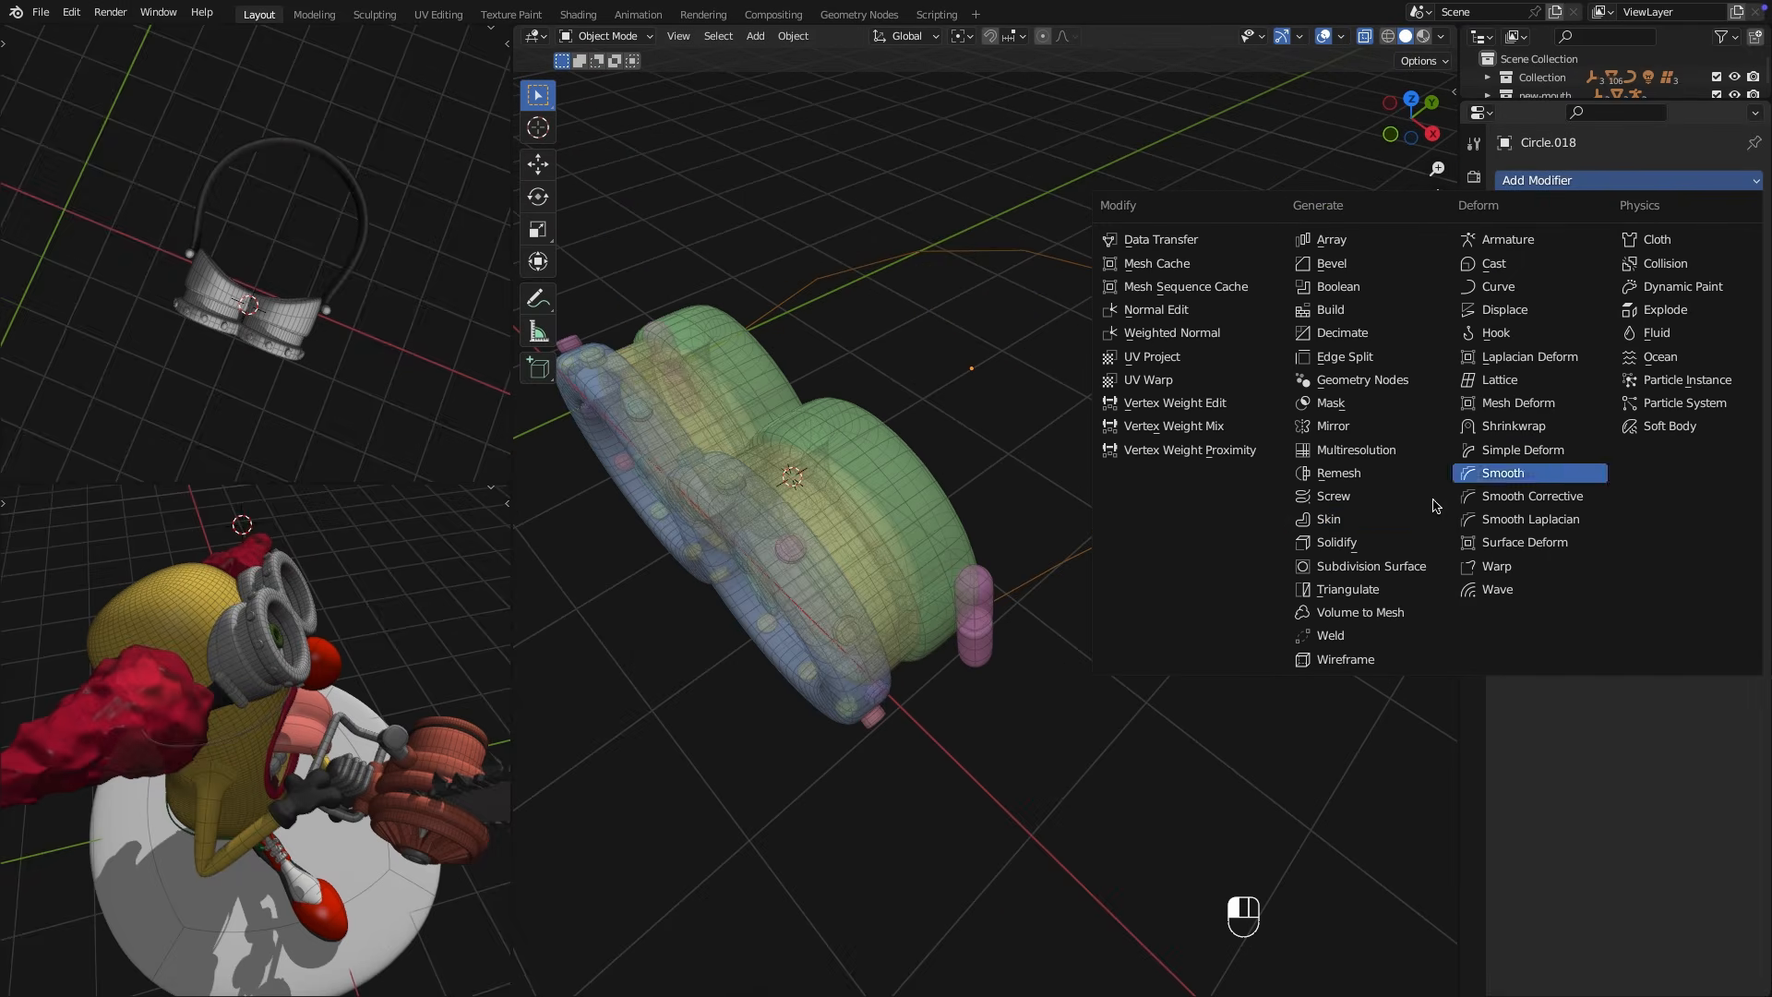
left_click(1345, 514)
key("Tab")
key("a")
key("ctrl+a")
left_click(1279, 574)
Reduce the strap's skin radius along X to make the band thinner.
middle_click_drag(1278, 574, 1242, 538)
key("ctrl+a")
key("x")
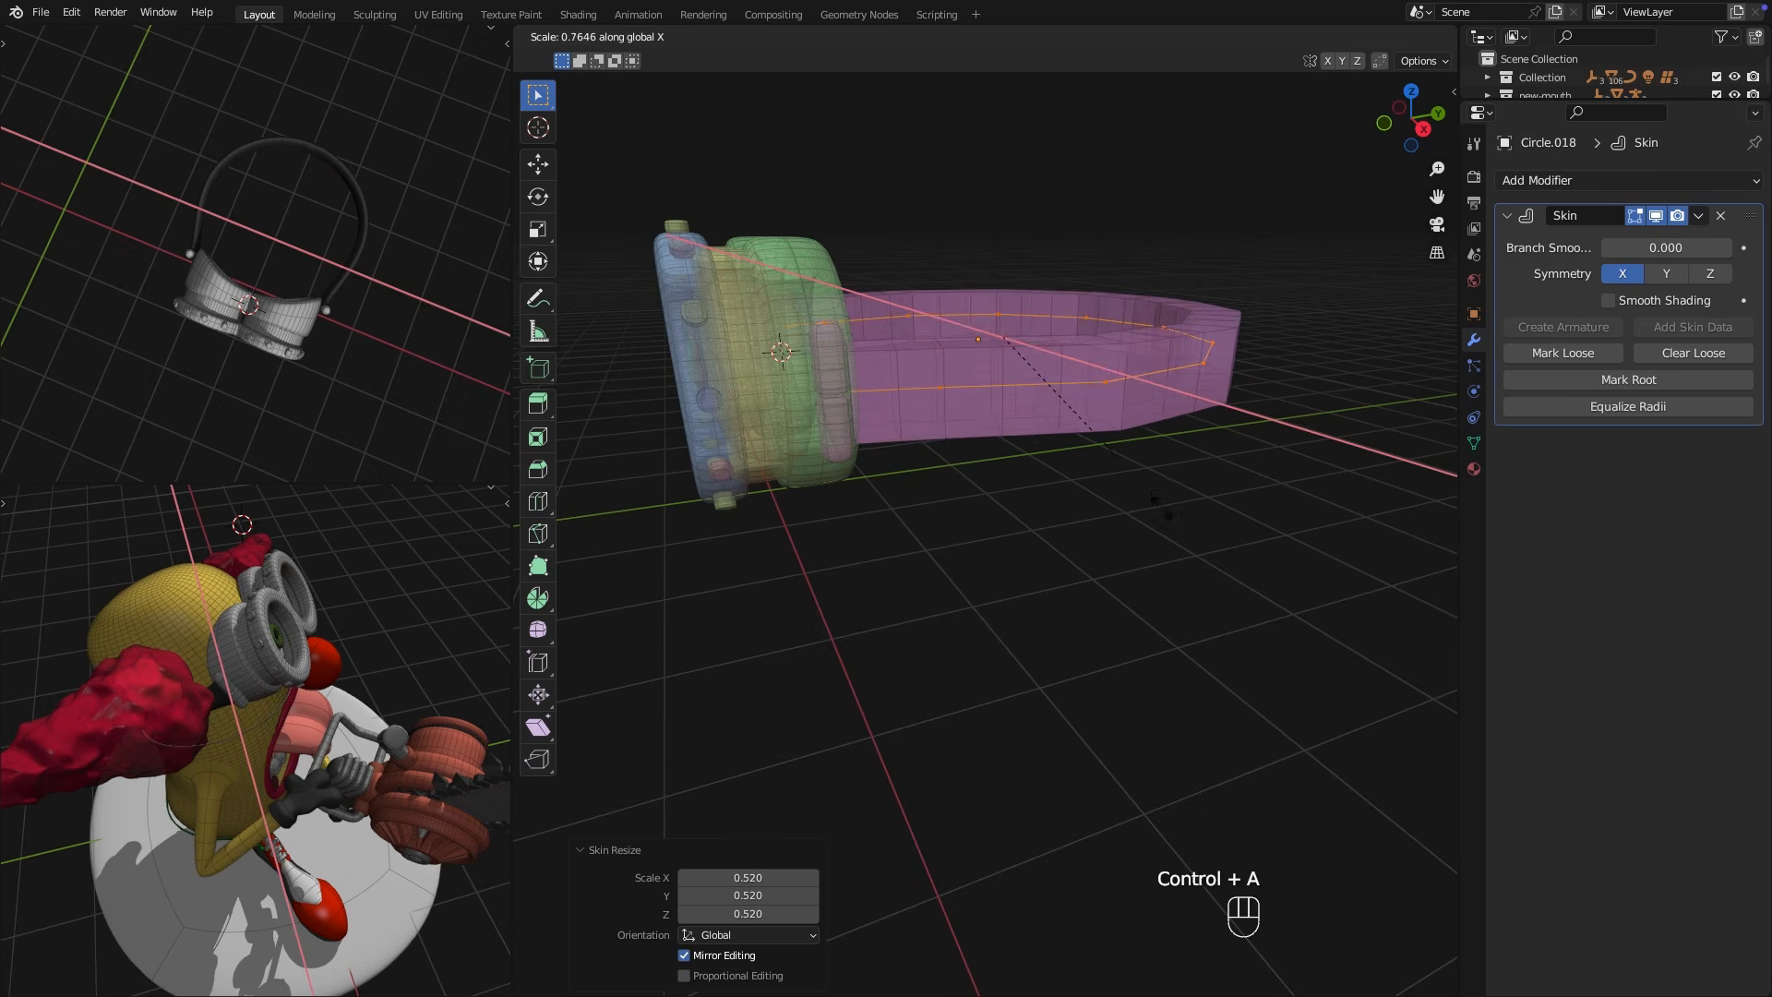
left_click(1024, 431)
Add a Subdivision Surface modifier to the strap with 3 viewport levels.
middle_click_drag(1025, 431, 984, 545)
left_click(1622, 185)
left_click(1380, 565)
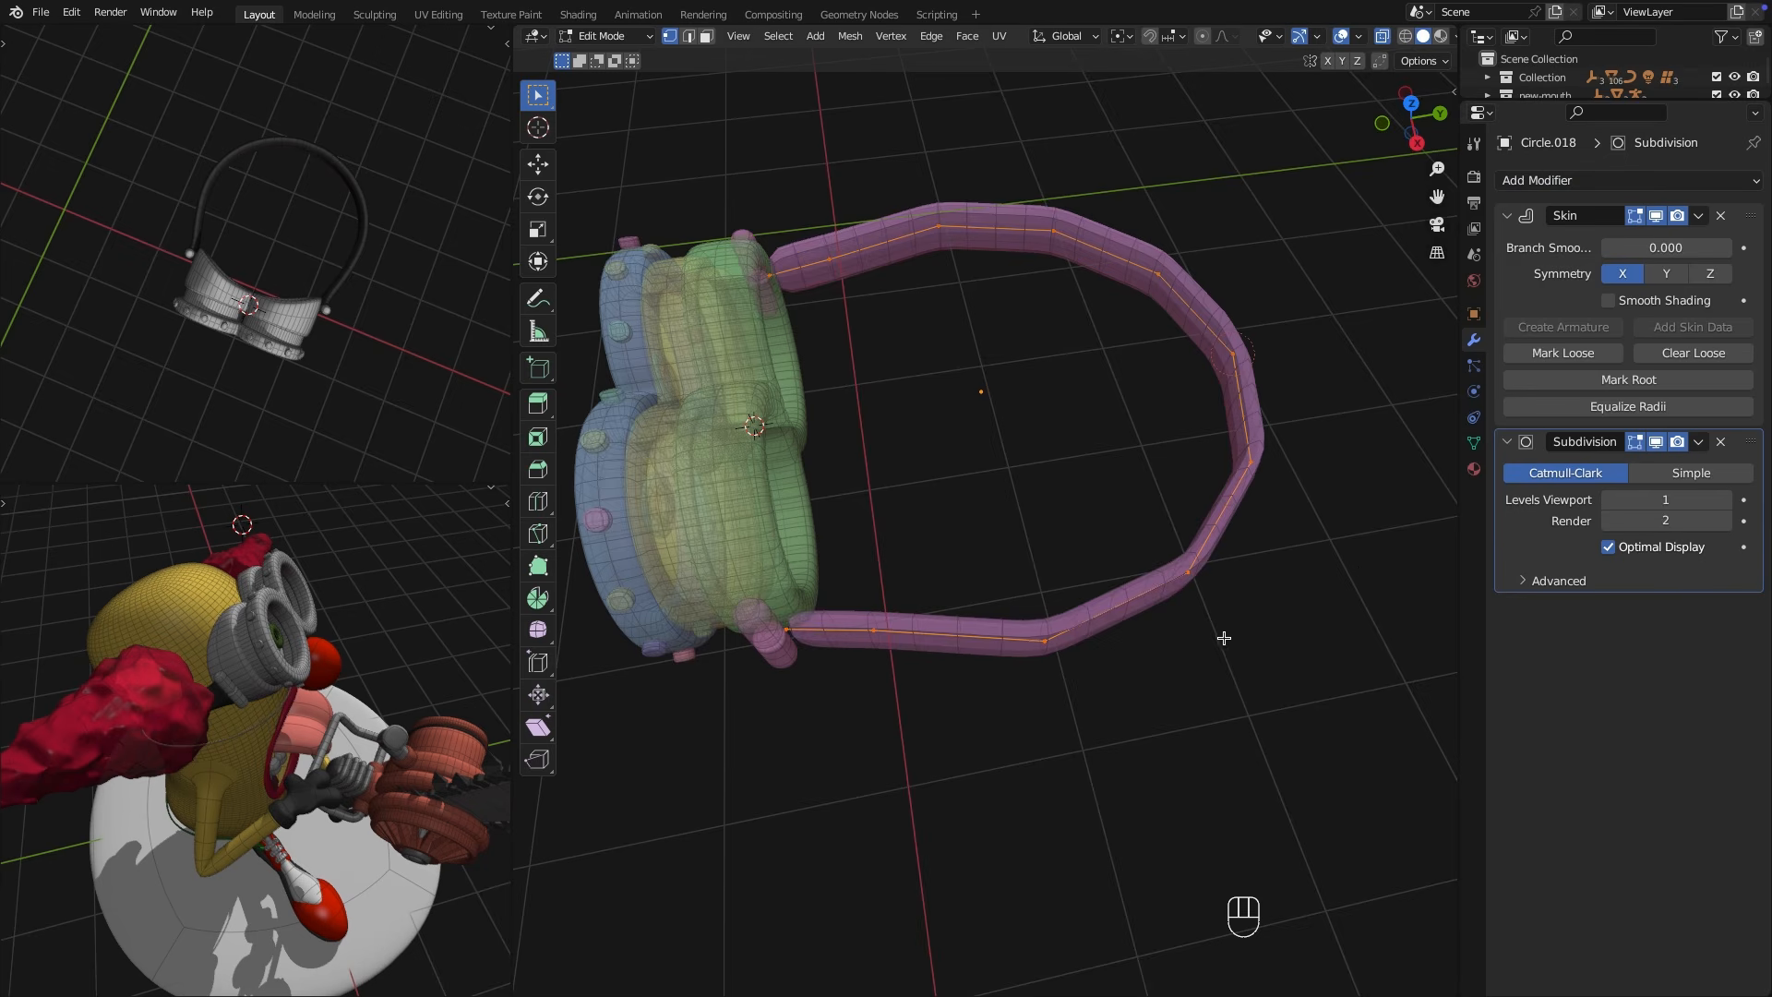
middle_click_drag(1222, 637, 1229, 591)
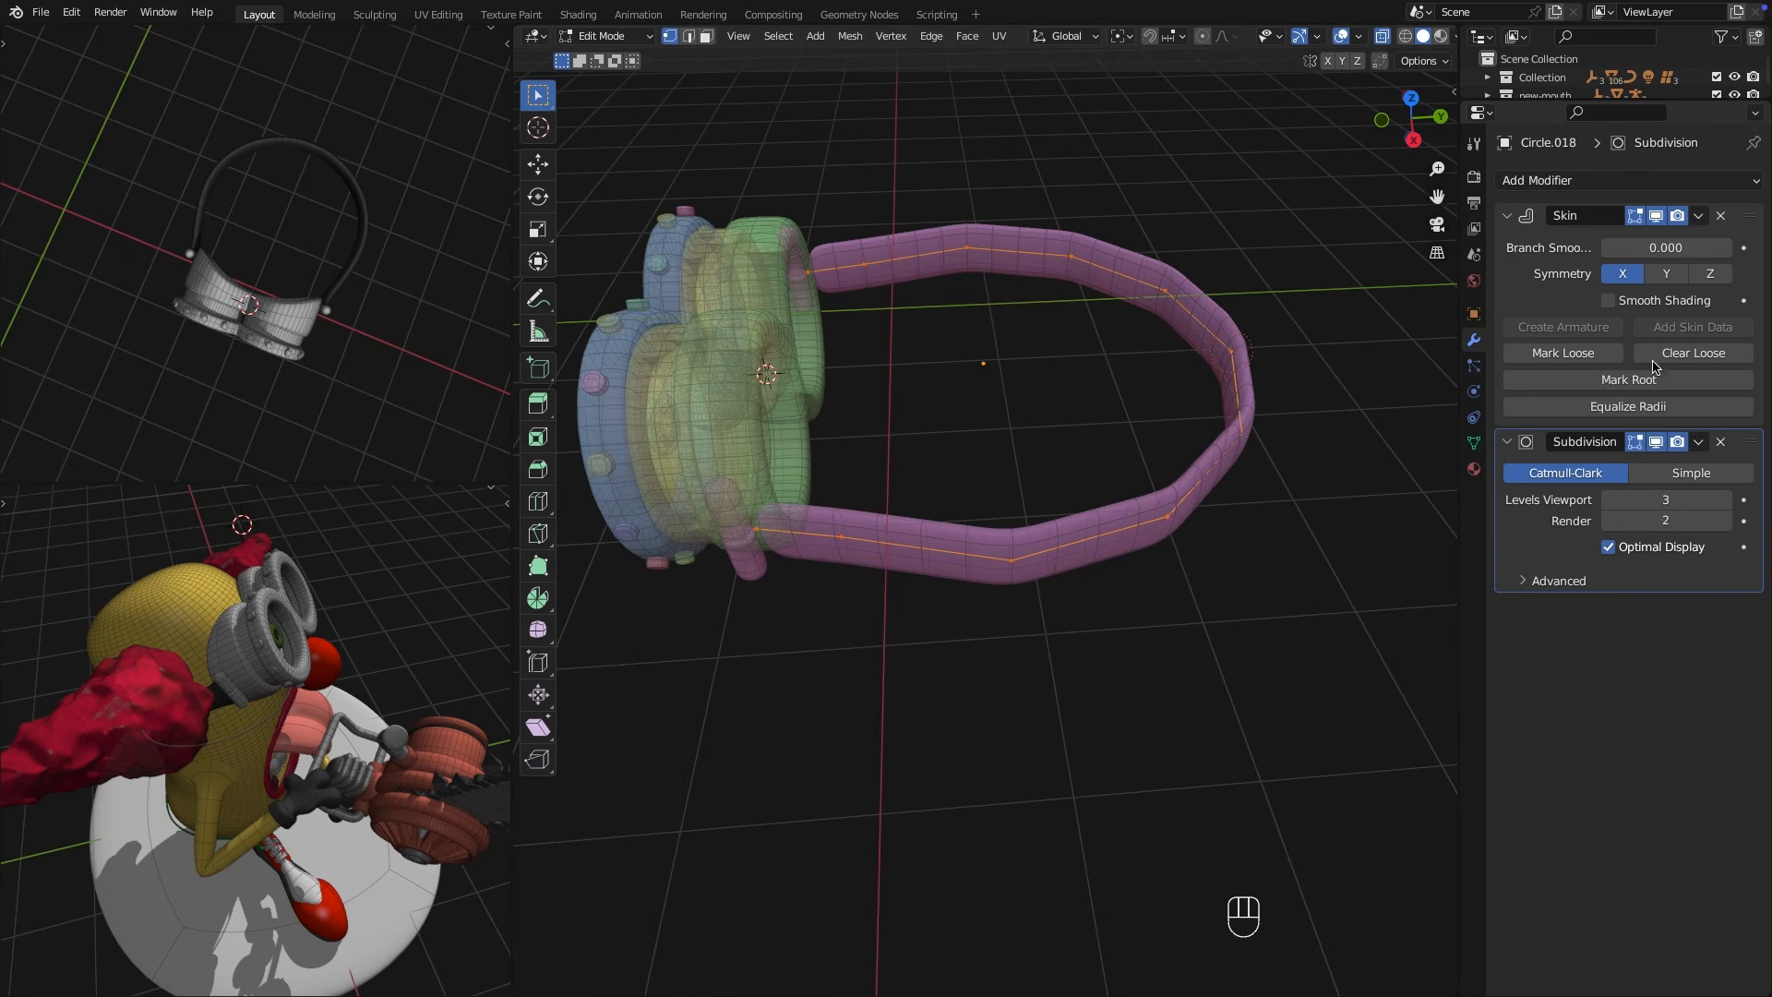
Duplicate the goggle strap's Subdivision modifier and place one of the two above the Skin modifier.
left_click(1698, 441)
left_click(1652, 487)
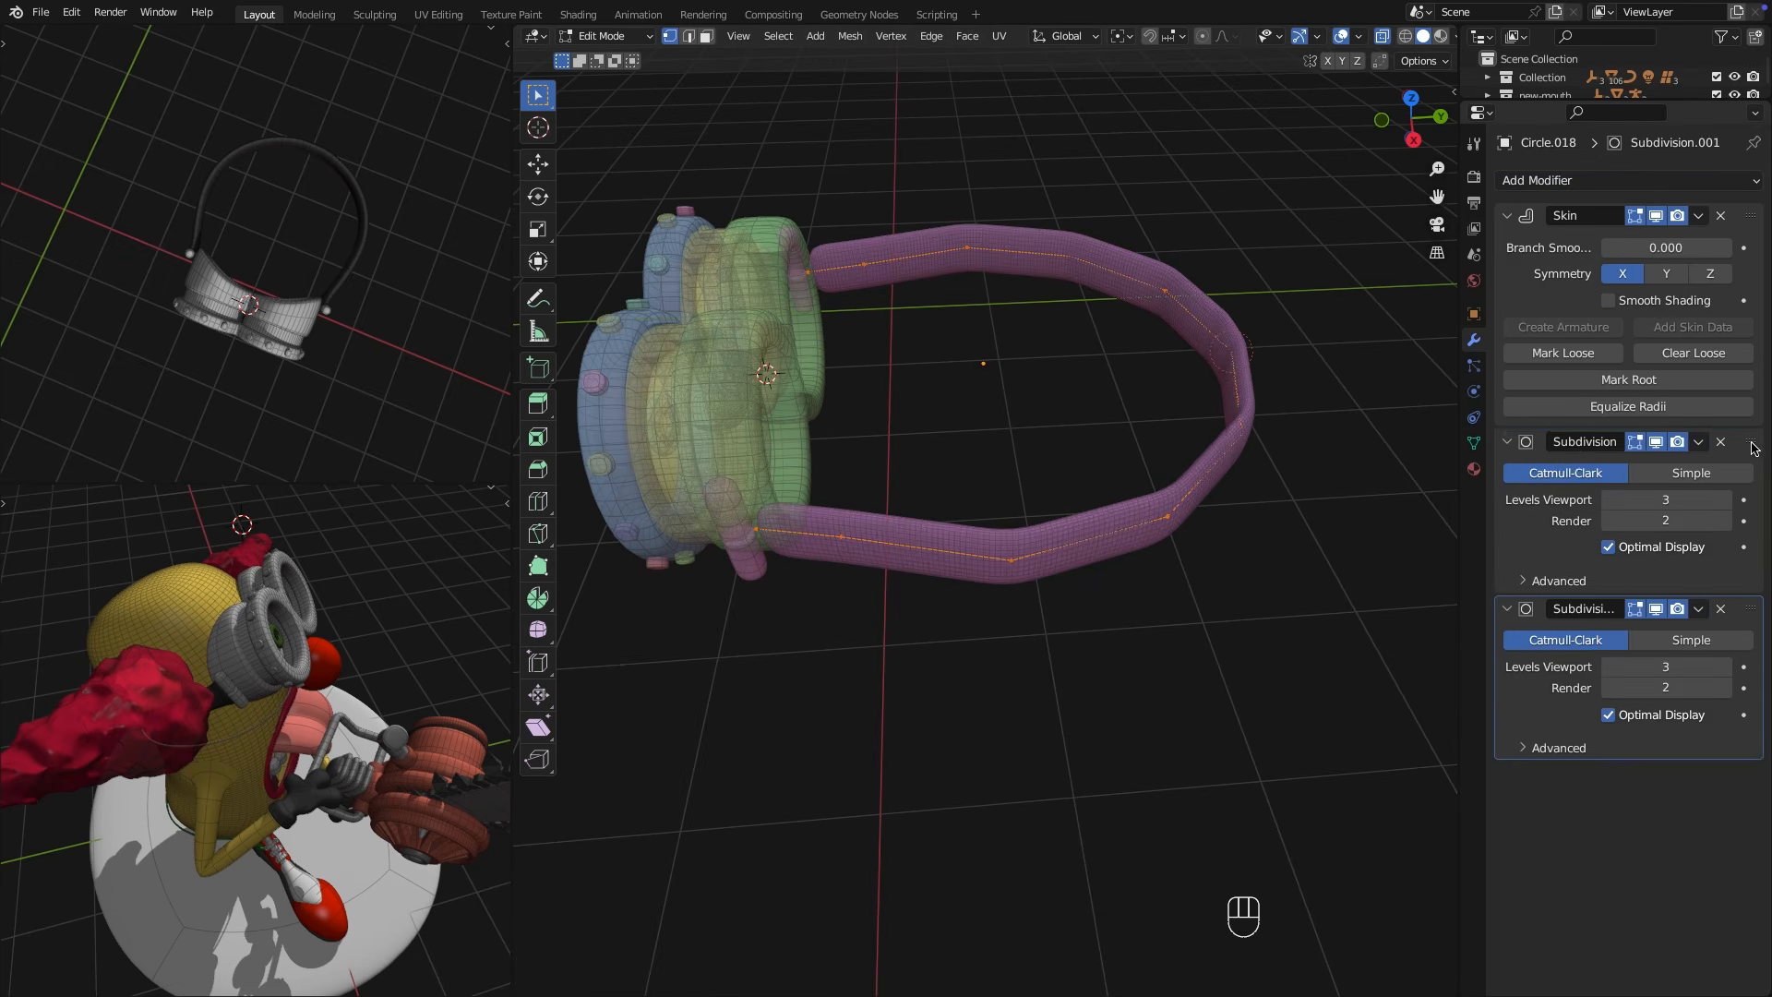
left_click_drag(1751, 441, 1749, 226)
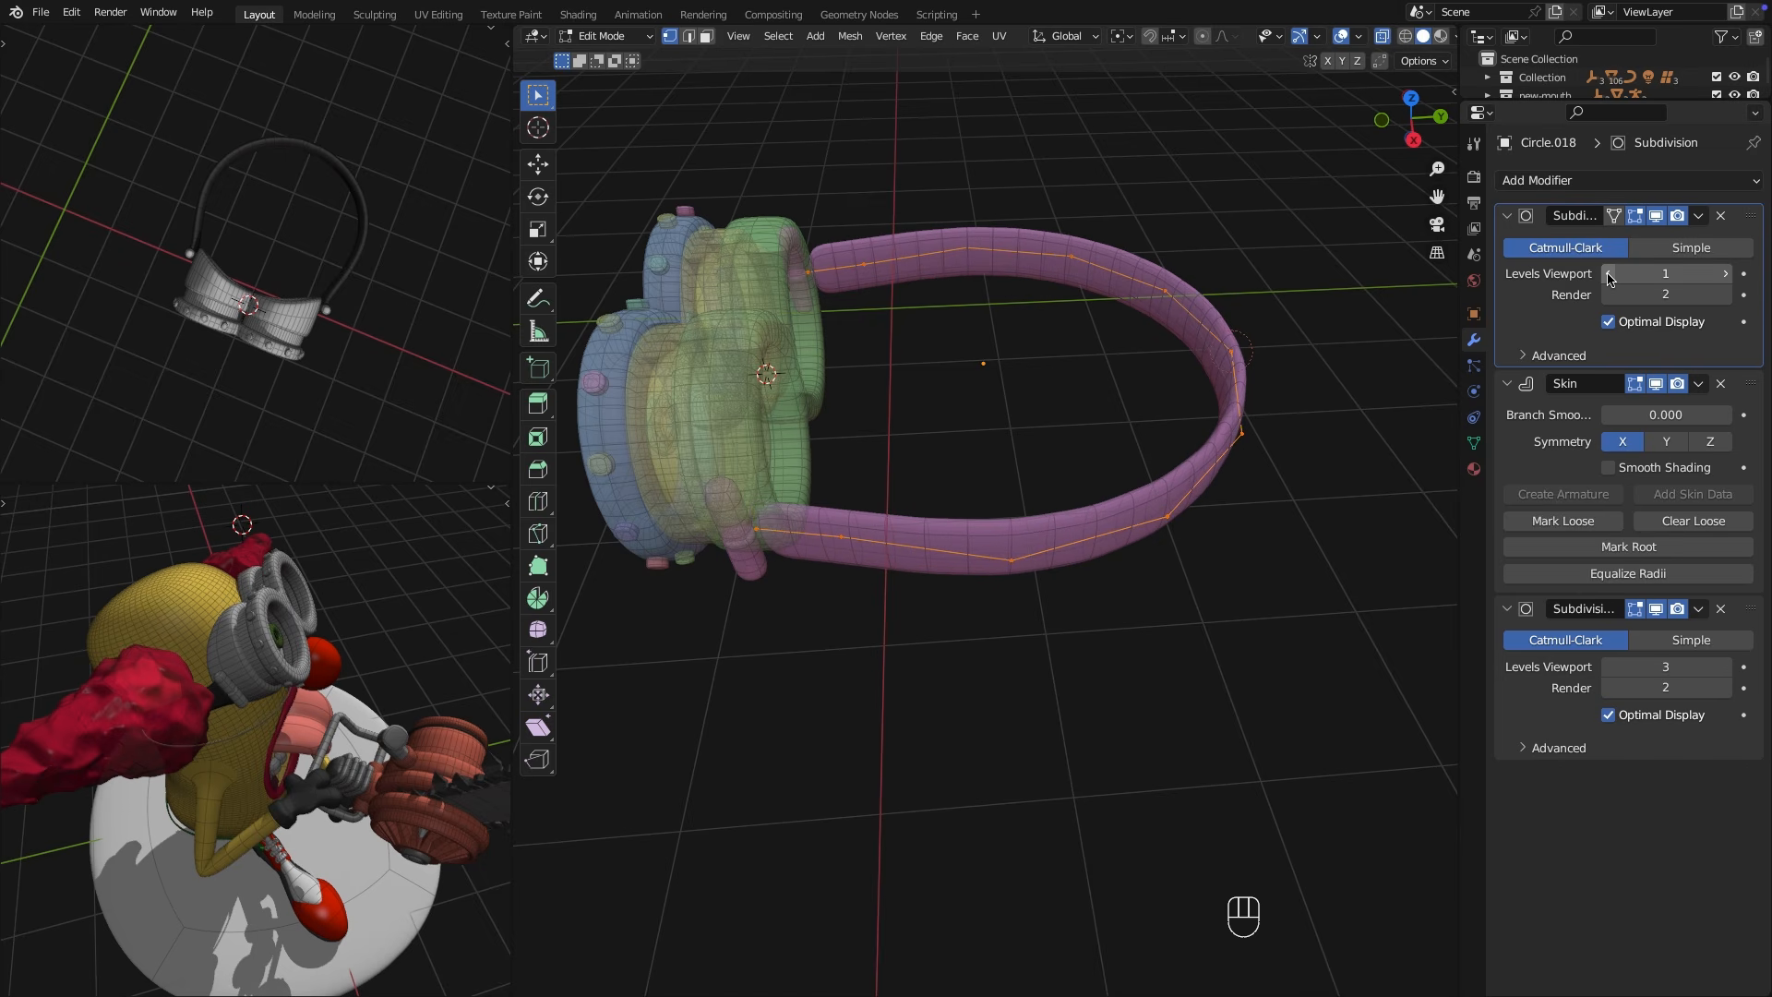
Scale the strap's skin radius by about 1.057 and set the first Subdivision modifier's viewport level to 2.
middle_click_drag(1237, 478, 1293, 434)
key("ctrl+a")
left_click(1248, 418)
left_click(1725, 275)
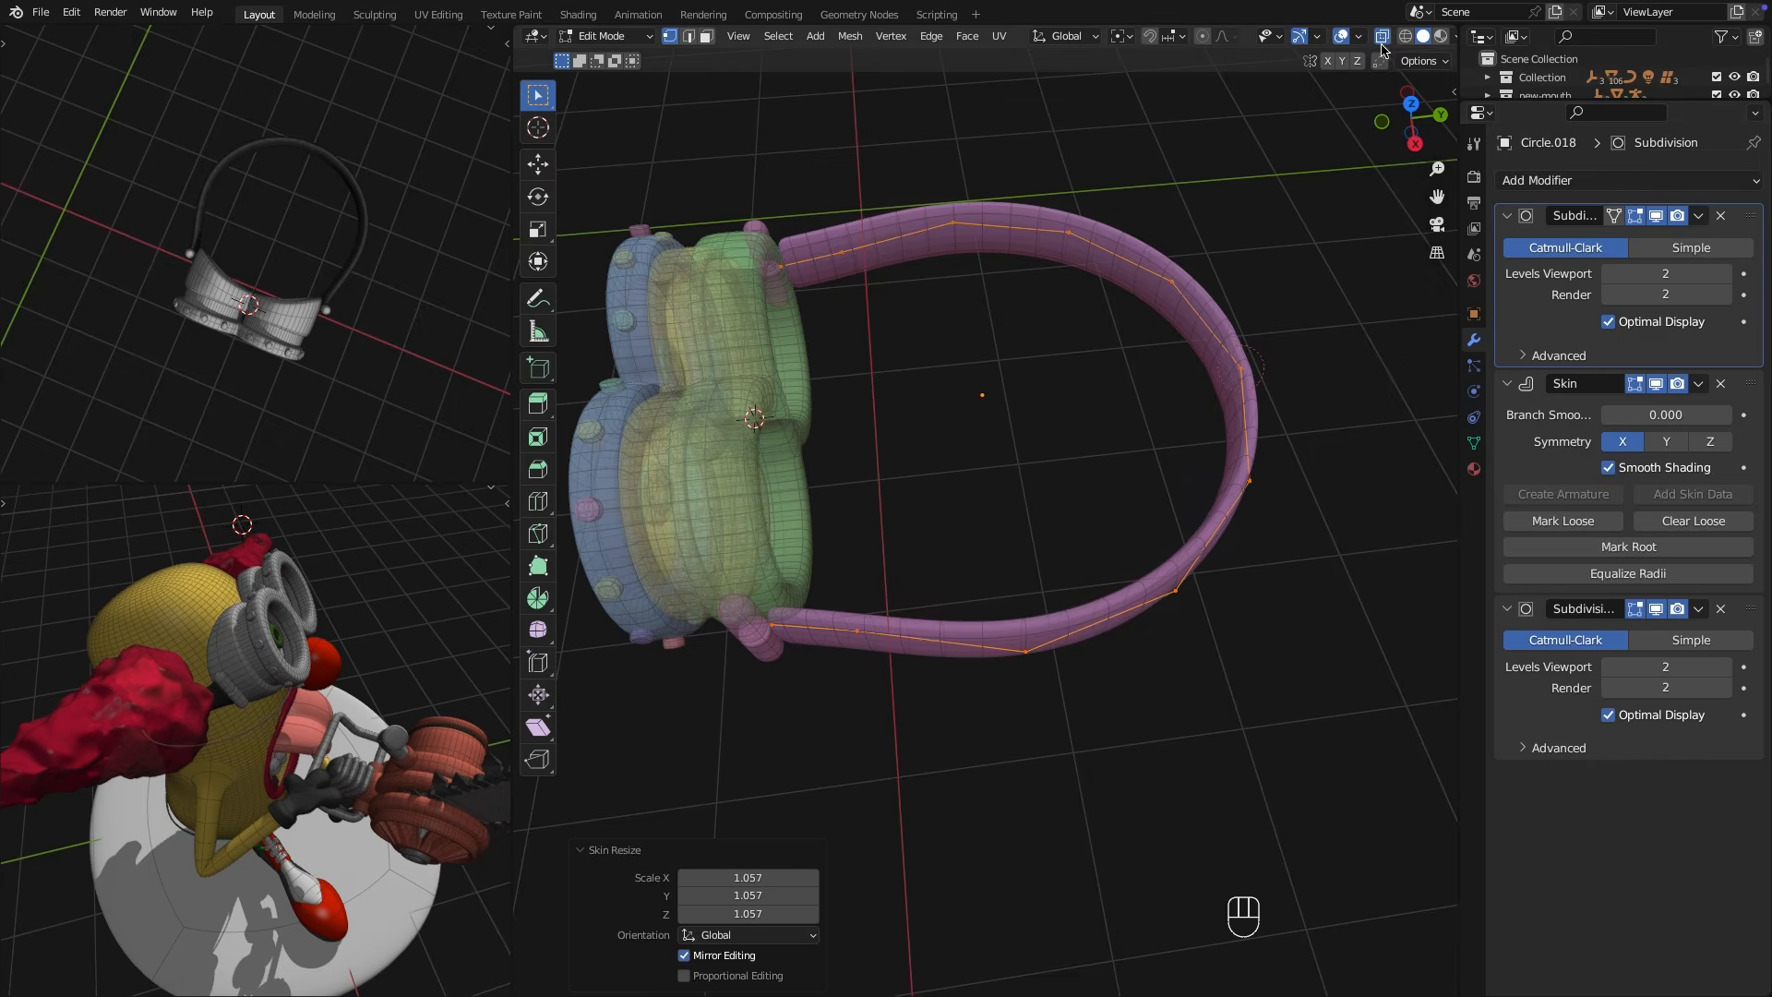
Scale the skin radius along Y at the strap's end next to the goggles.
middle_click_drag(1190, 462, 1145, 397)
scroll(1016, 461, "up", 5)
left_click_drag(849, 305, 1015, 600)
key("ctrl+a")
key("y")
left_click(1235, 646)
middle_click_drag(1234, 645, 969, 458)
scroll(959, 454, "down", 3)
Extrude the strap's end point along the global X axis beside the goggle buckle.
key("KP_1")
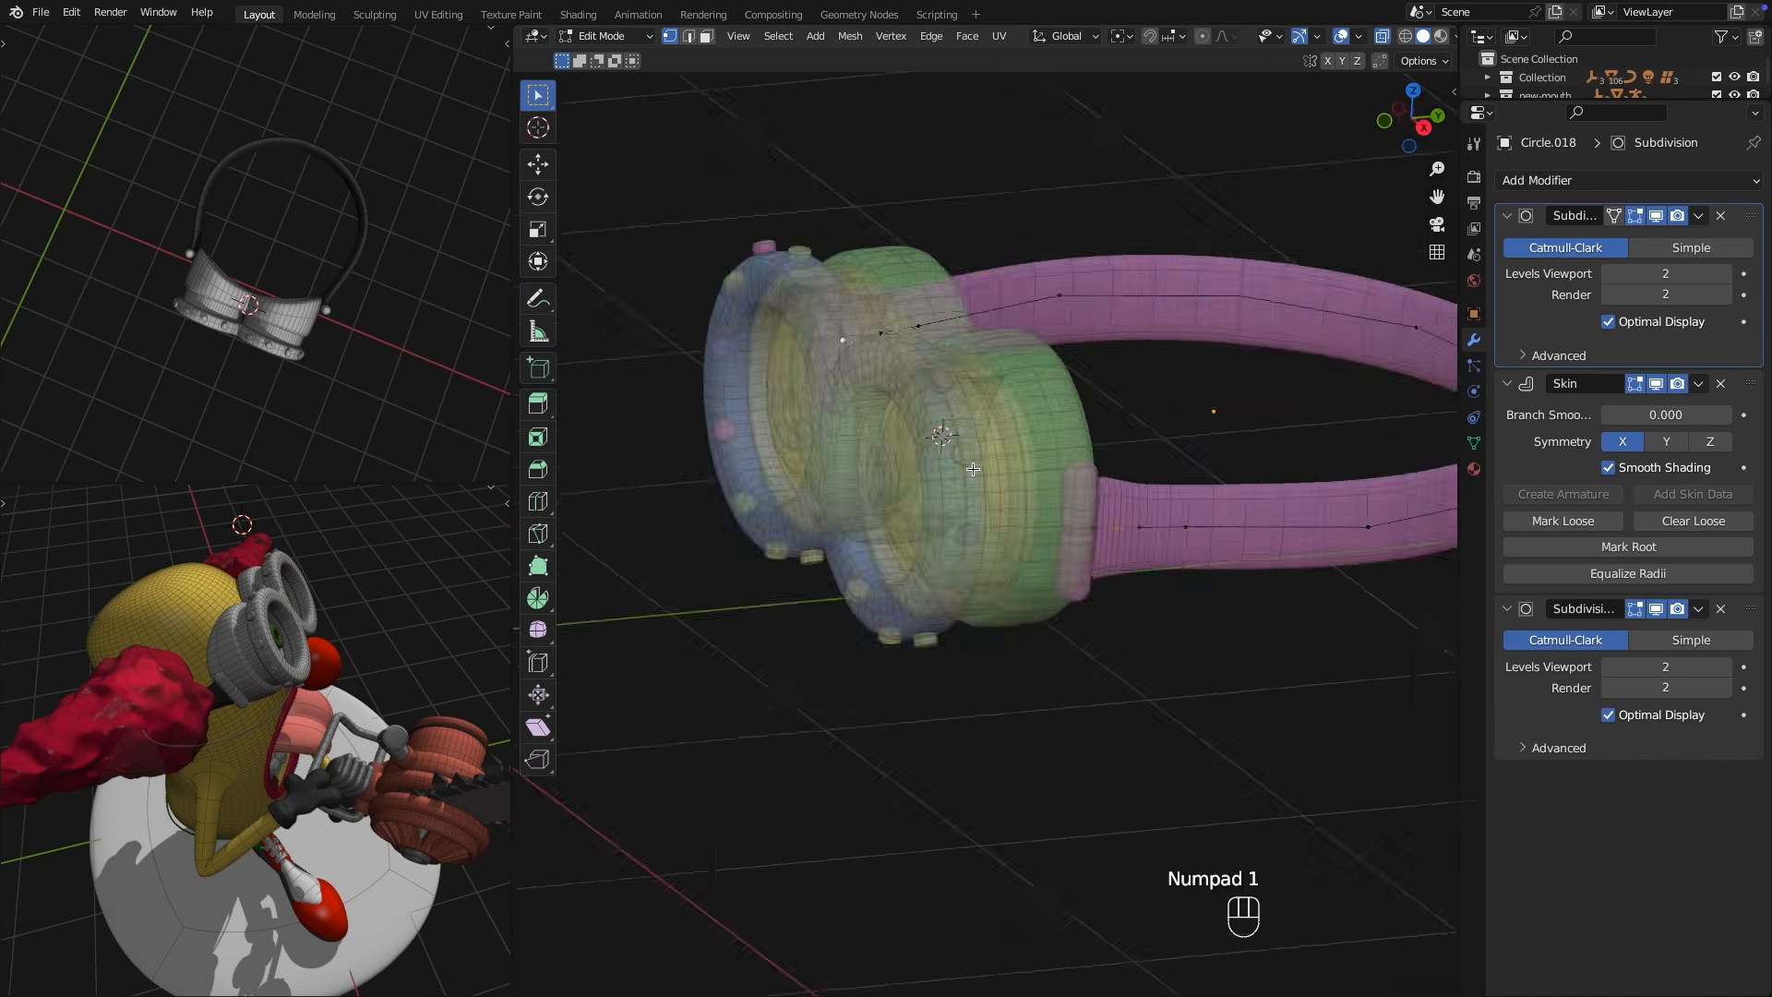
key("KP_3")
scroll(890, 340, "up", 4)
key("e")
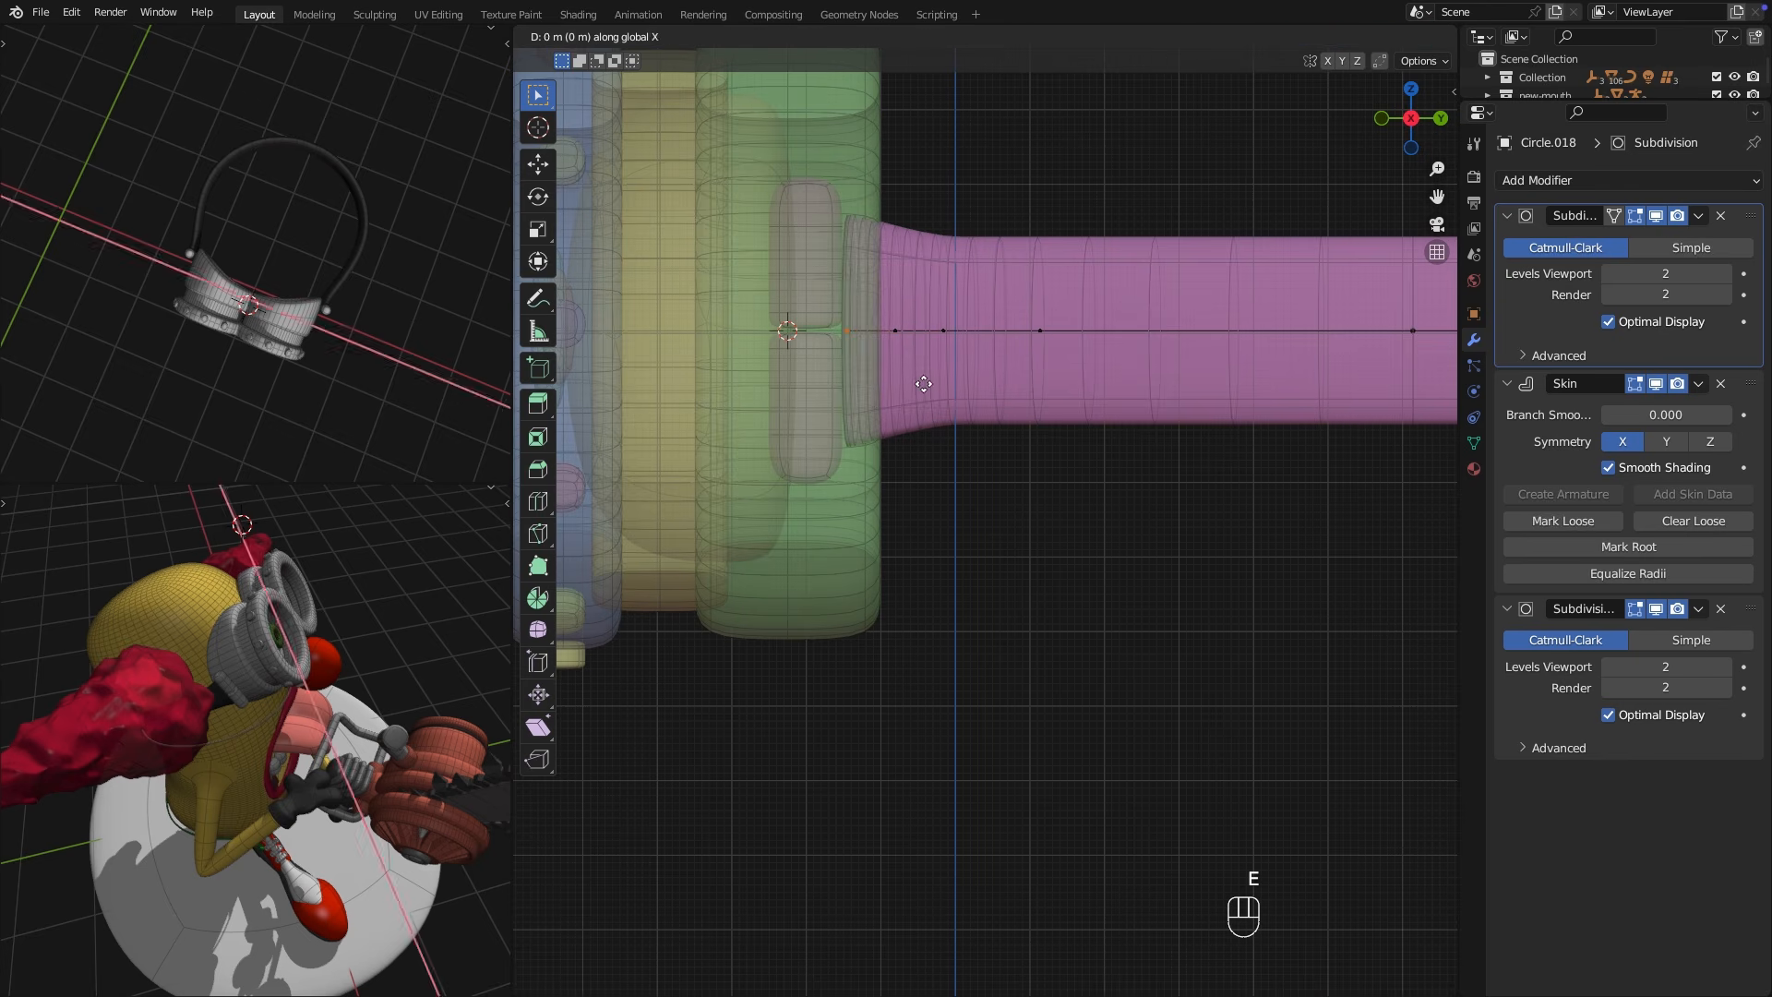
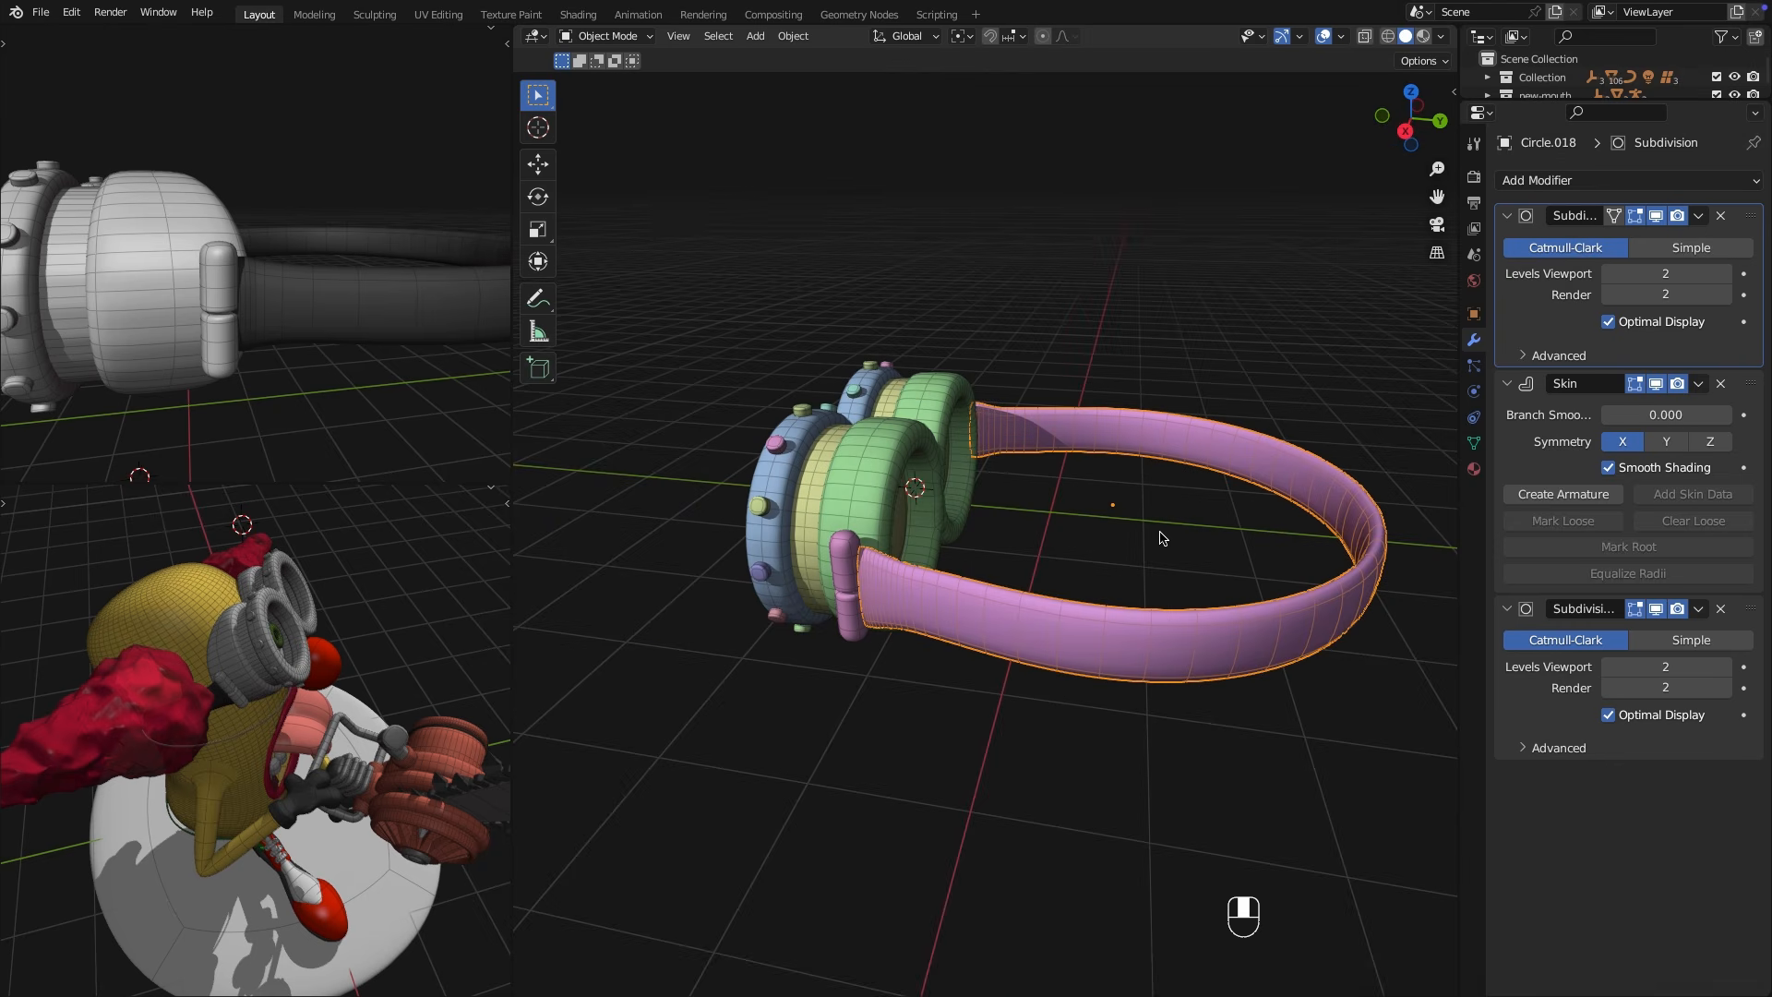
middle_click_drag(1161, 538, 1240, 607)
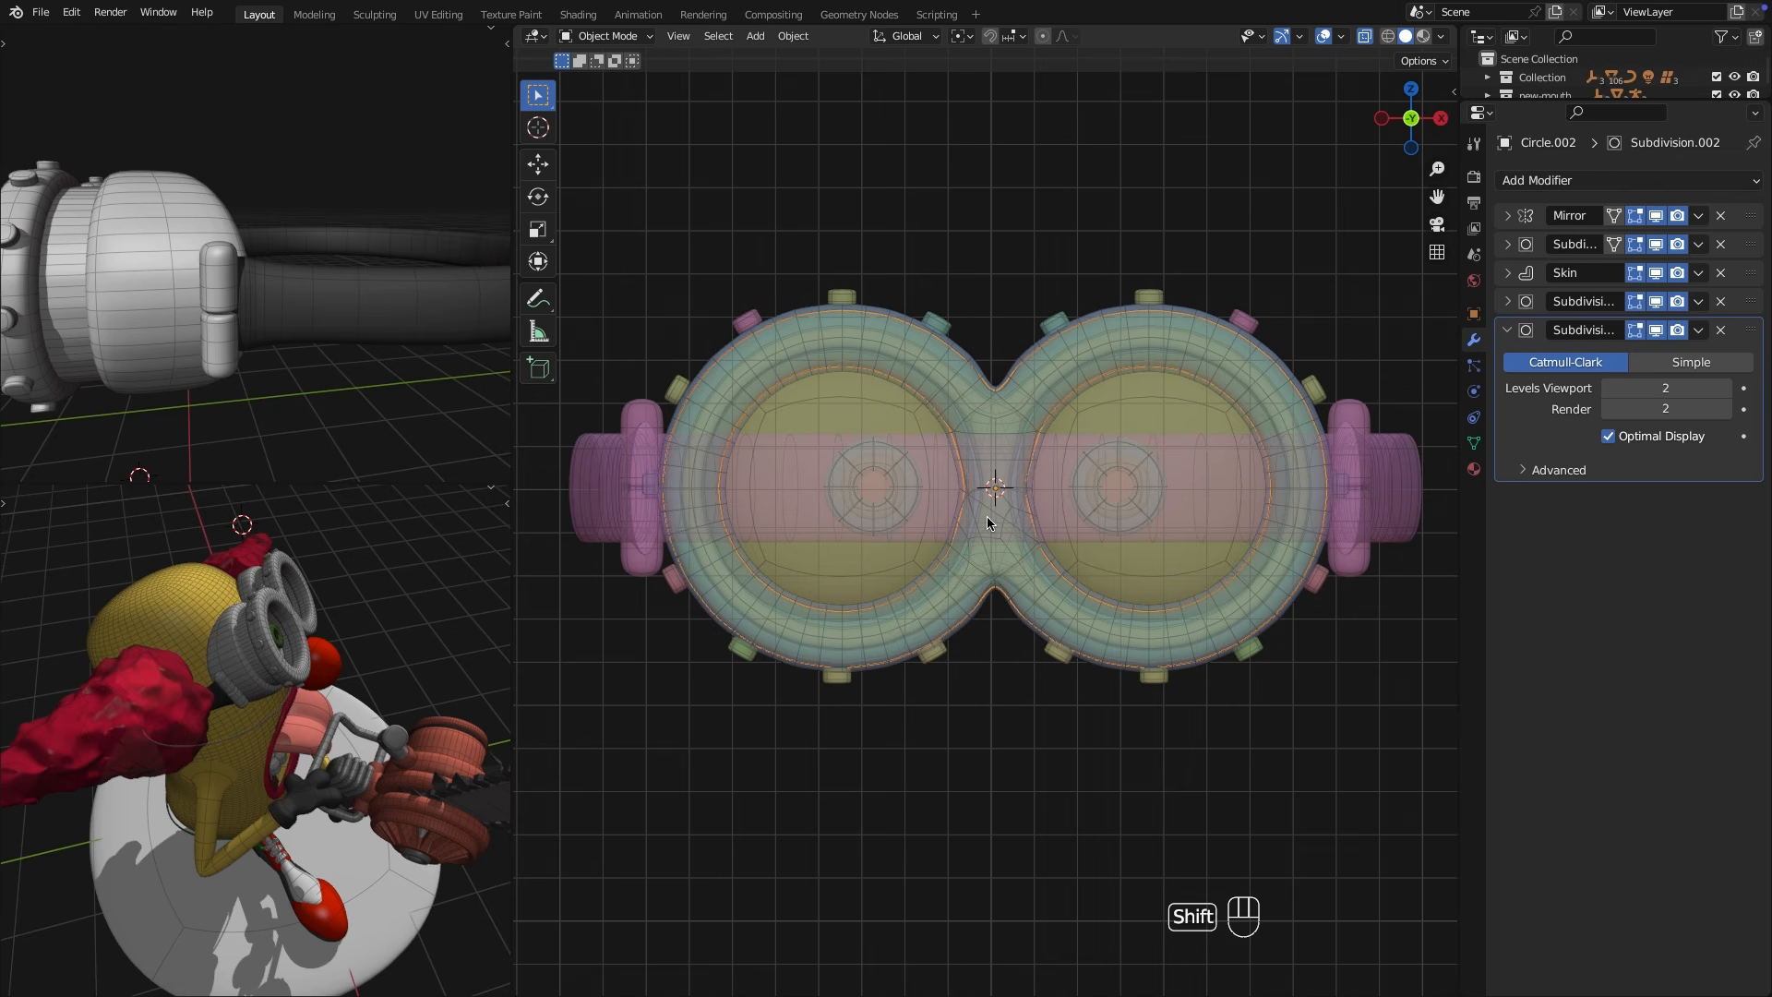
Add a lattice around the goggles and scale it by about 1.686 along X and -0.392 along Y.
key("shift+a")
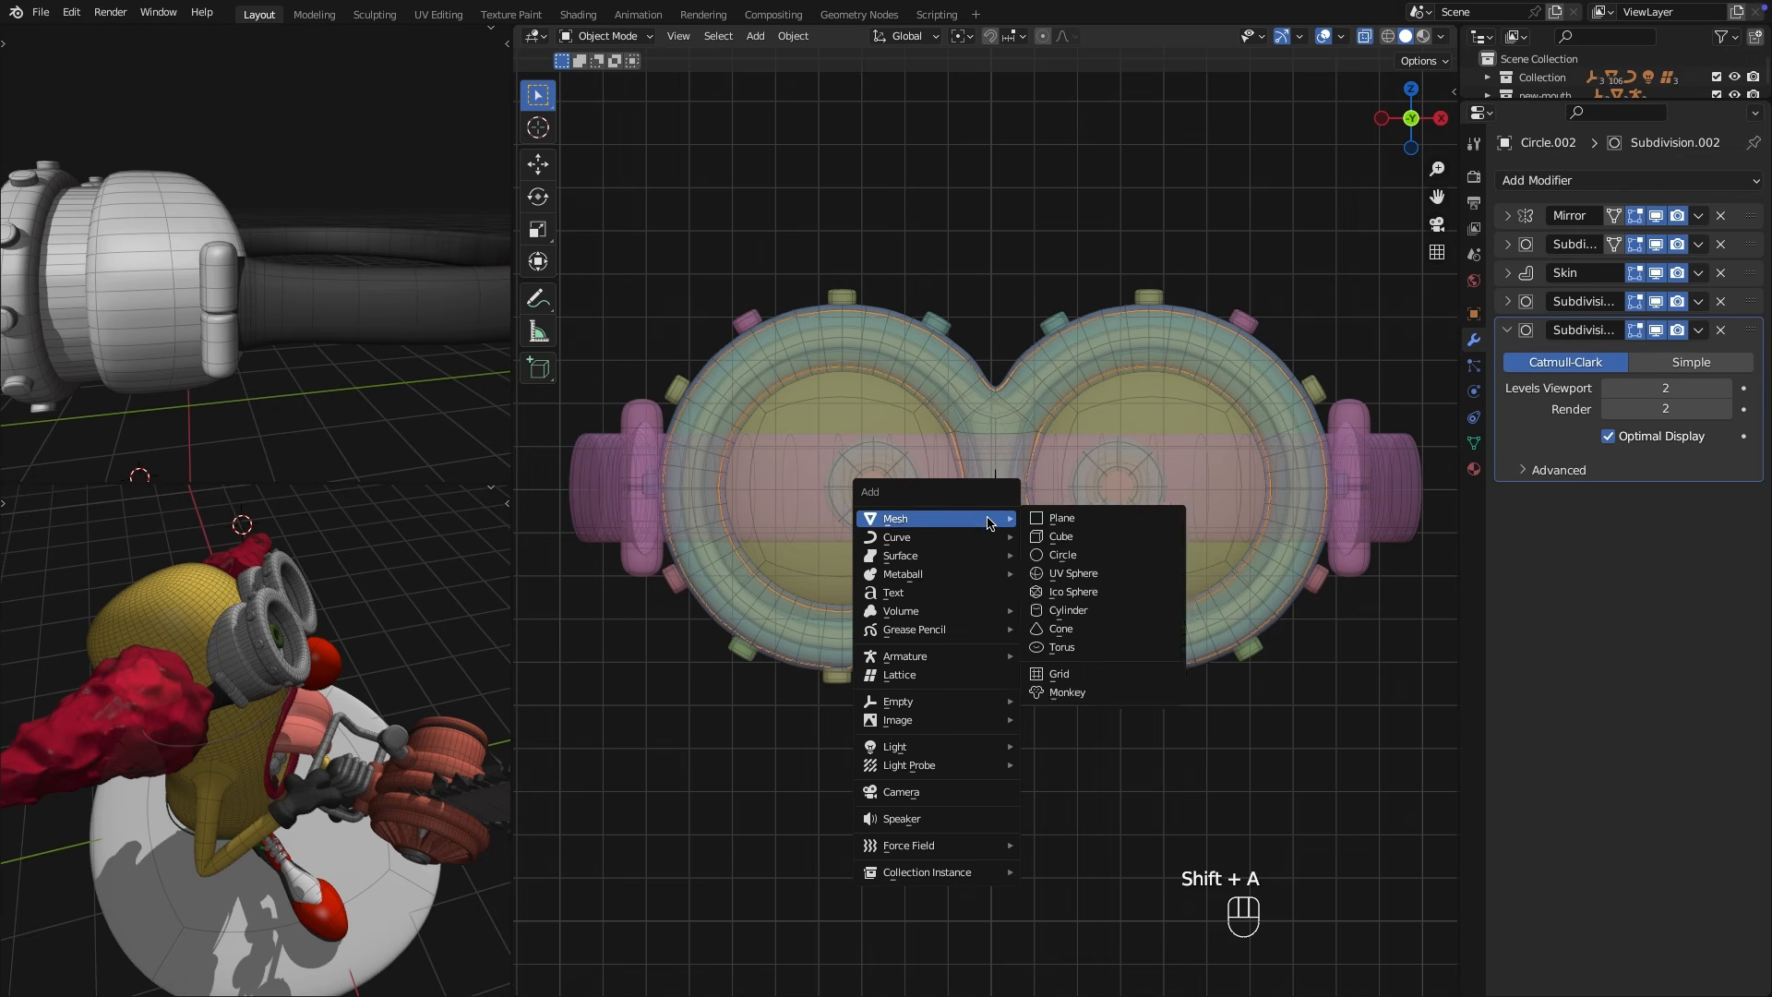
left_click(942, 676)
key("Tab")
key("Tab")
key("s")
key("x")
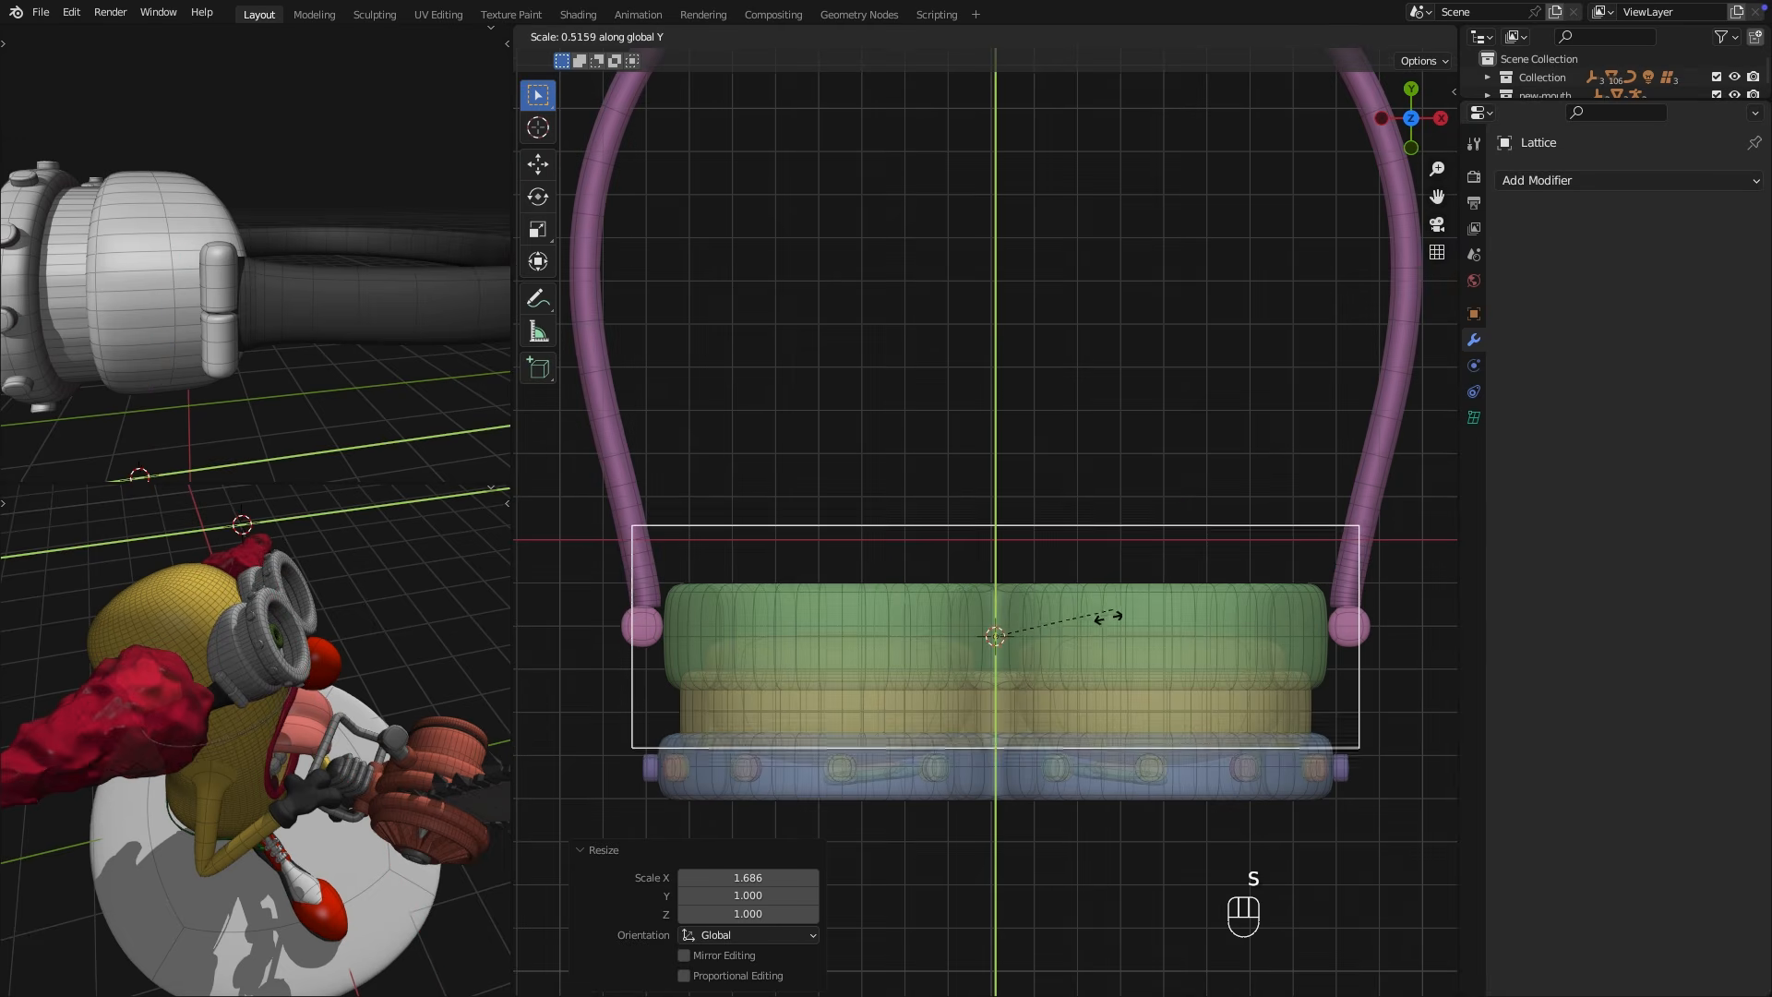
Set the lattice's U resolution to 6.
left_click(1474, 418)
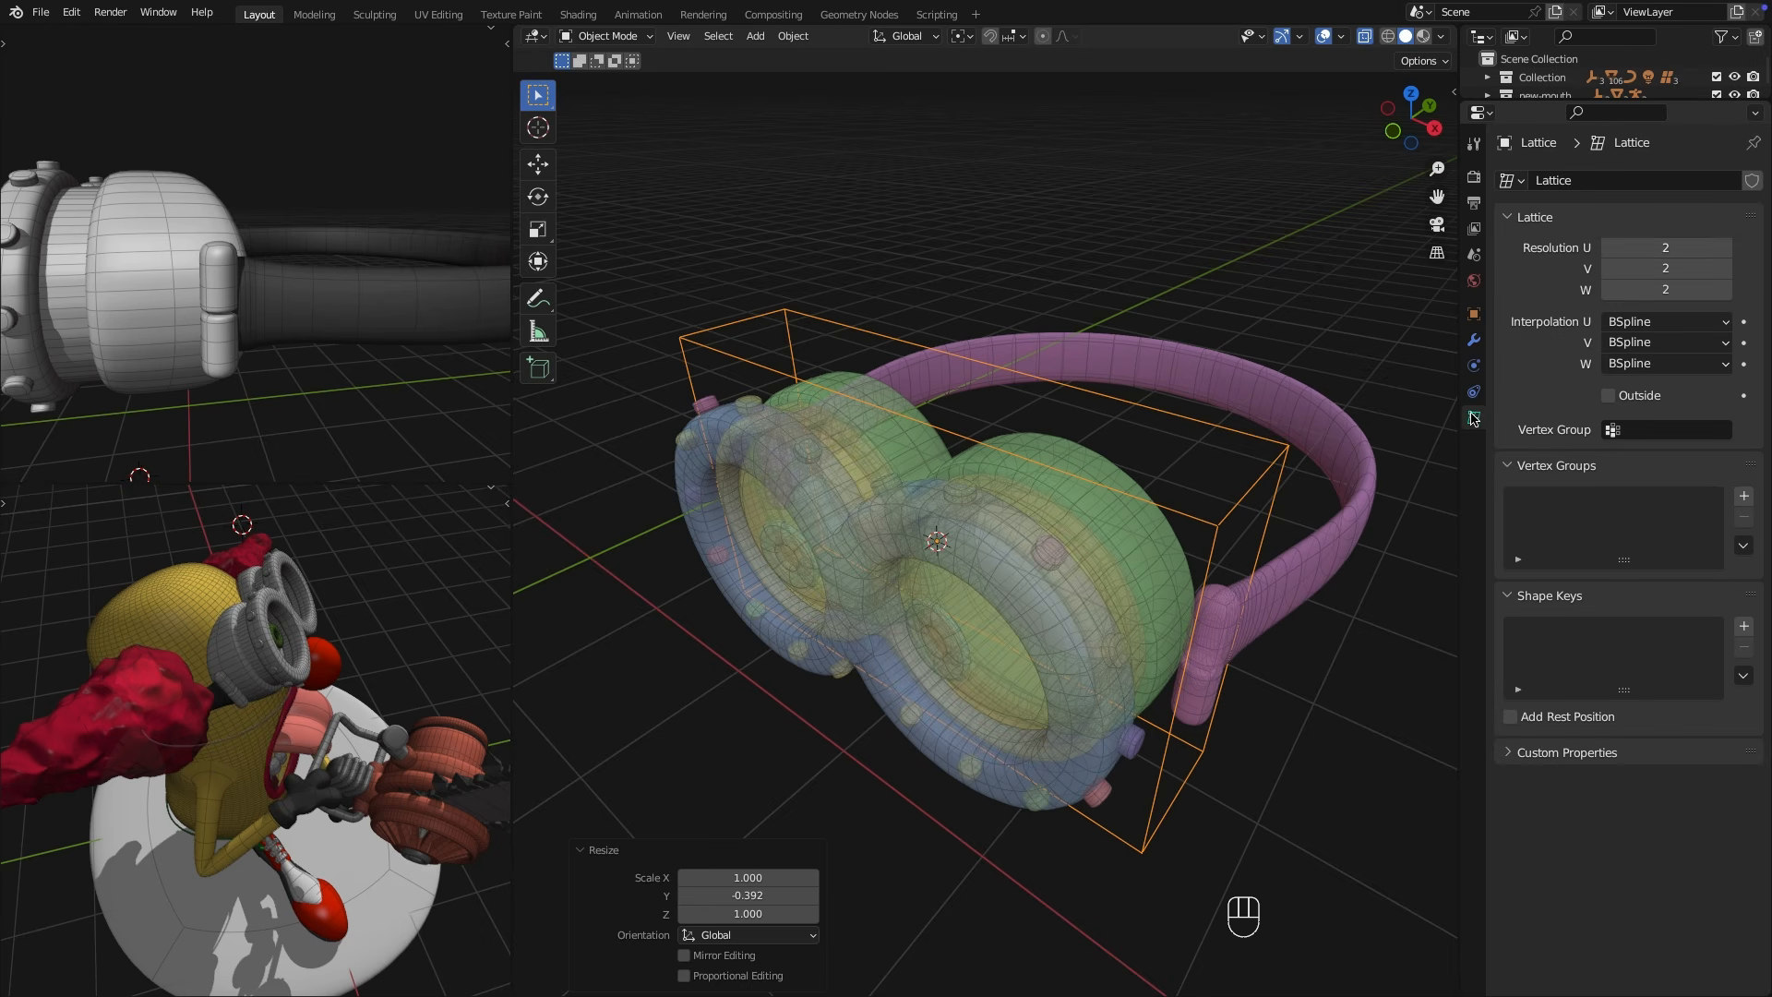
left_click(1726, 248)
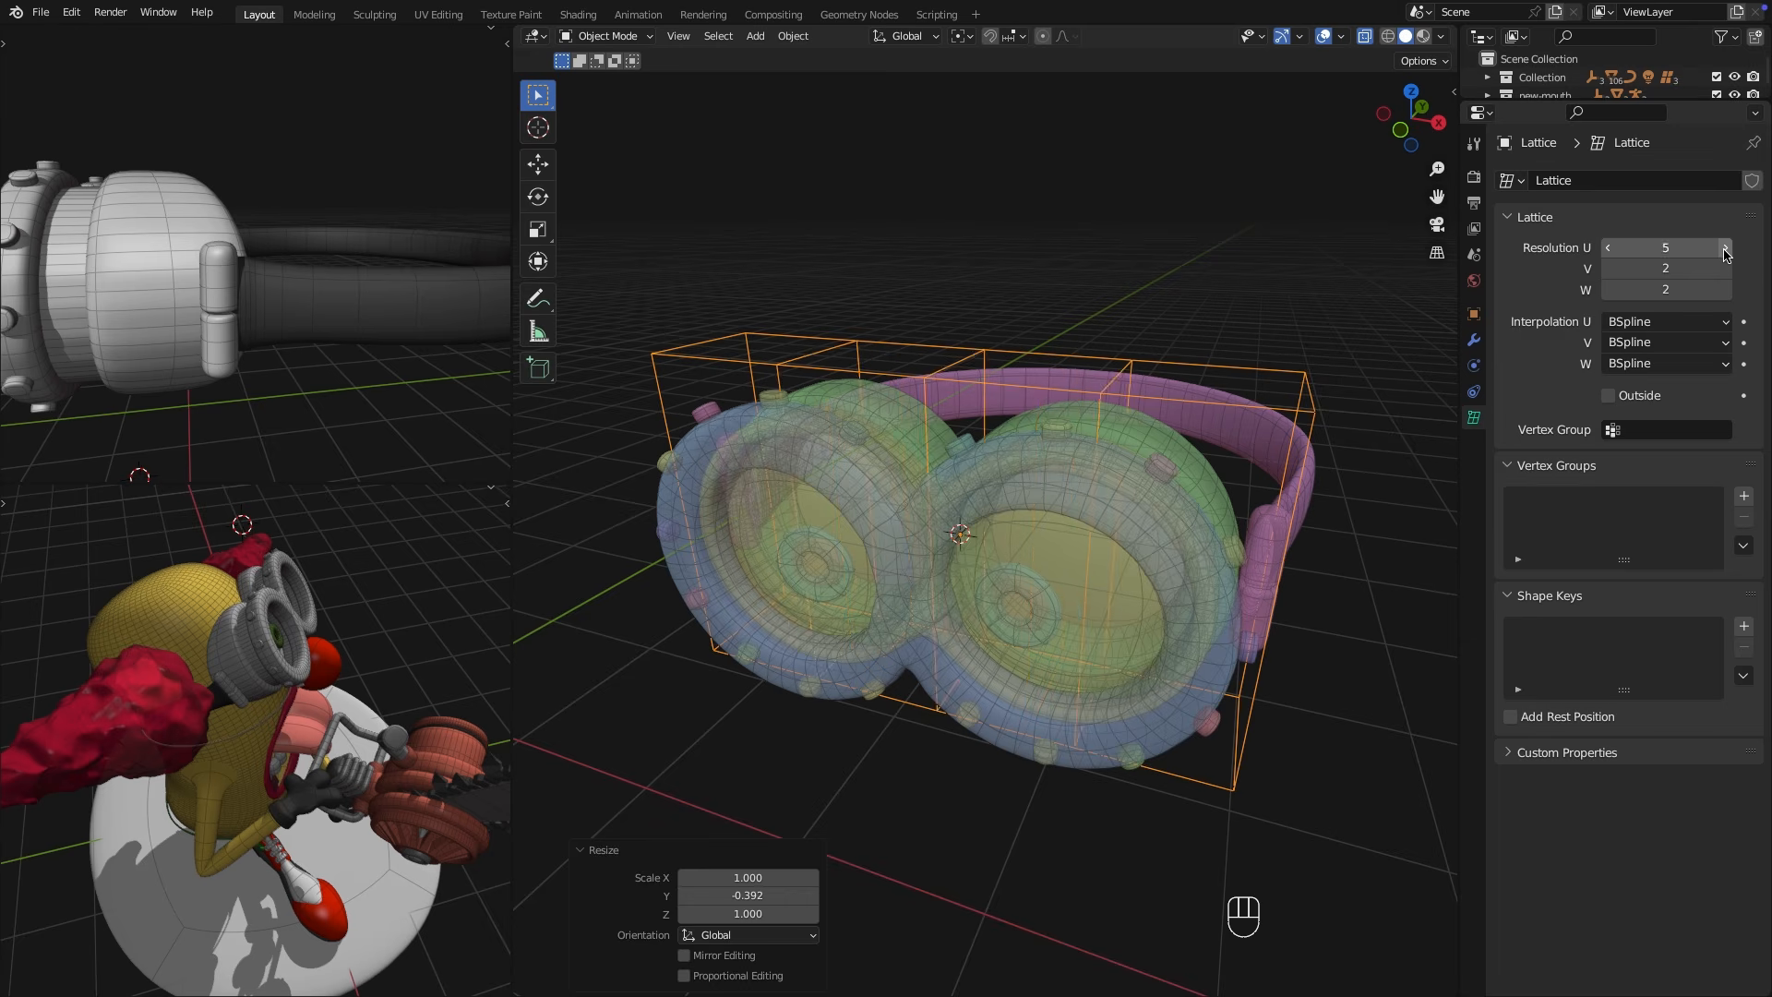
key("KP_7")
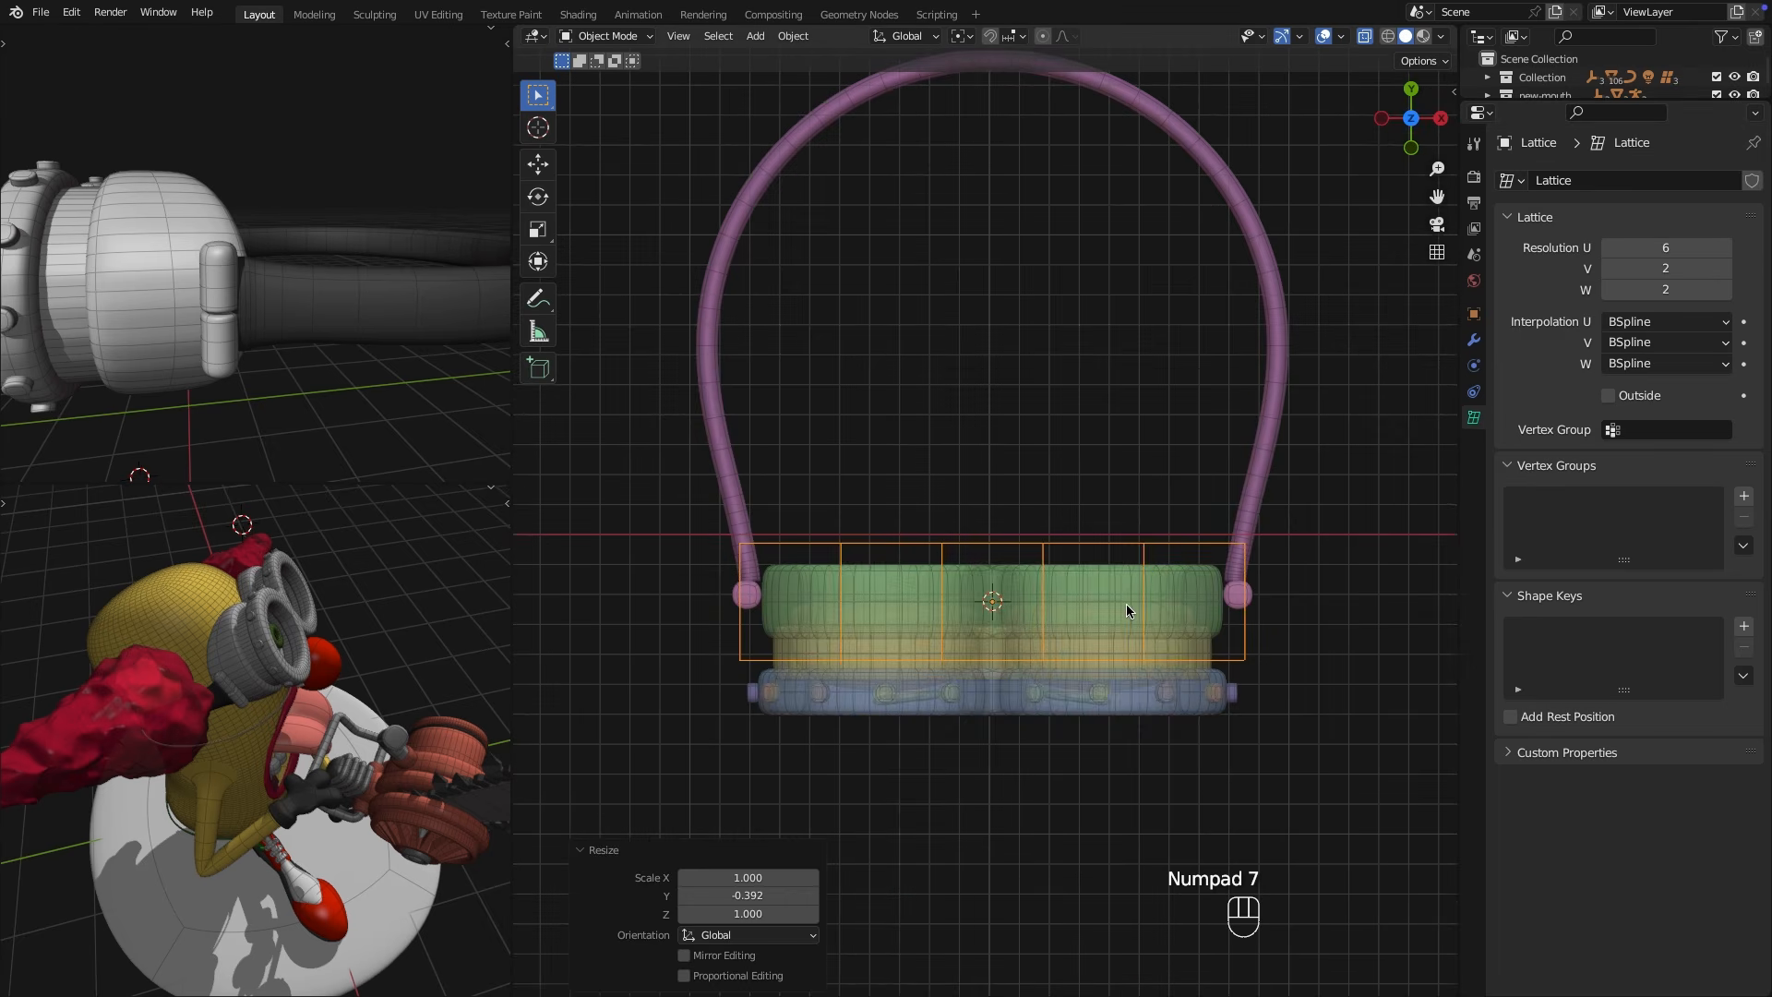
Add a Lattice modifier to the green rear goggle frame, using the Lattice object as its deformer.
middle_click_drag(1126, 603, 1072, 472)
left_click(1071, 472)
left_click(1474, 341)
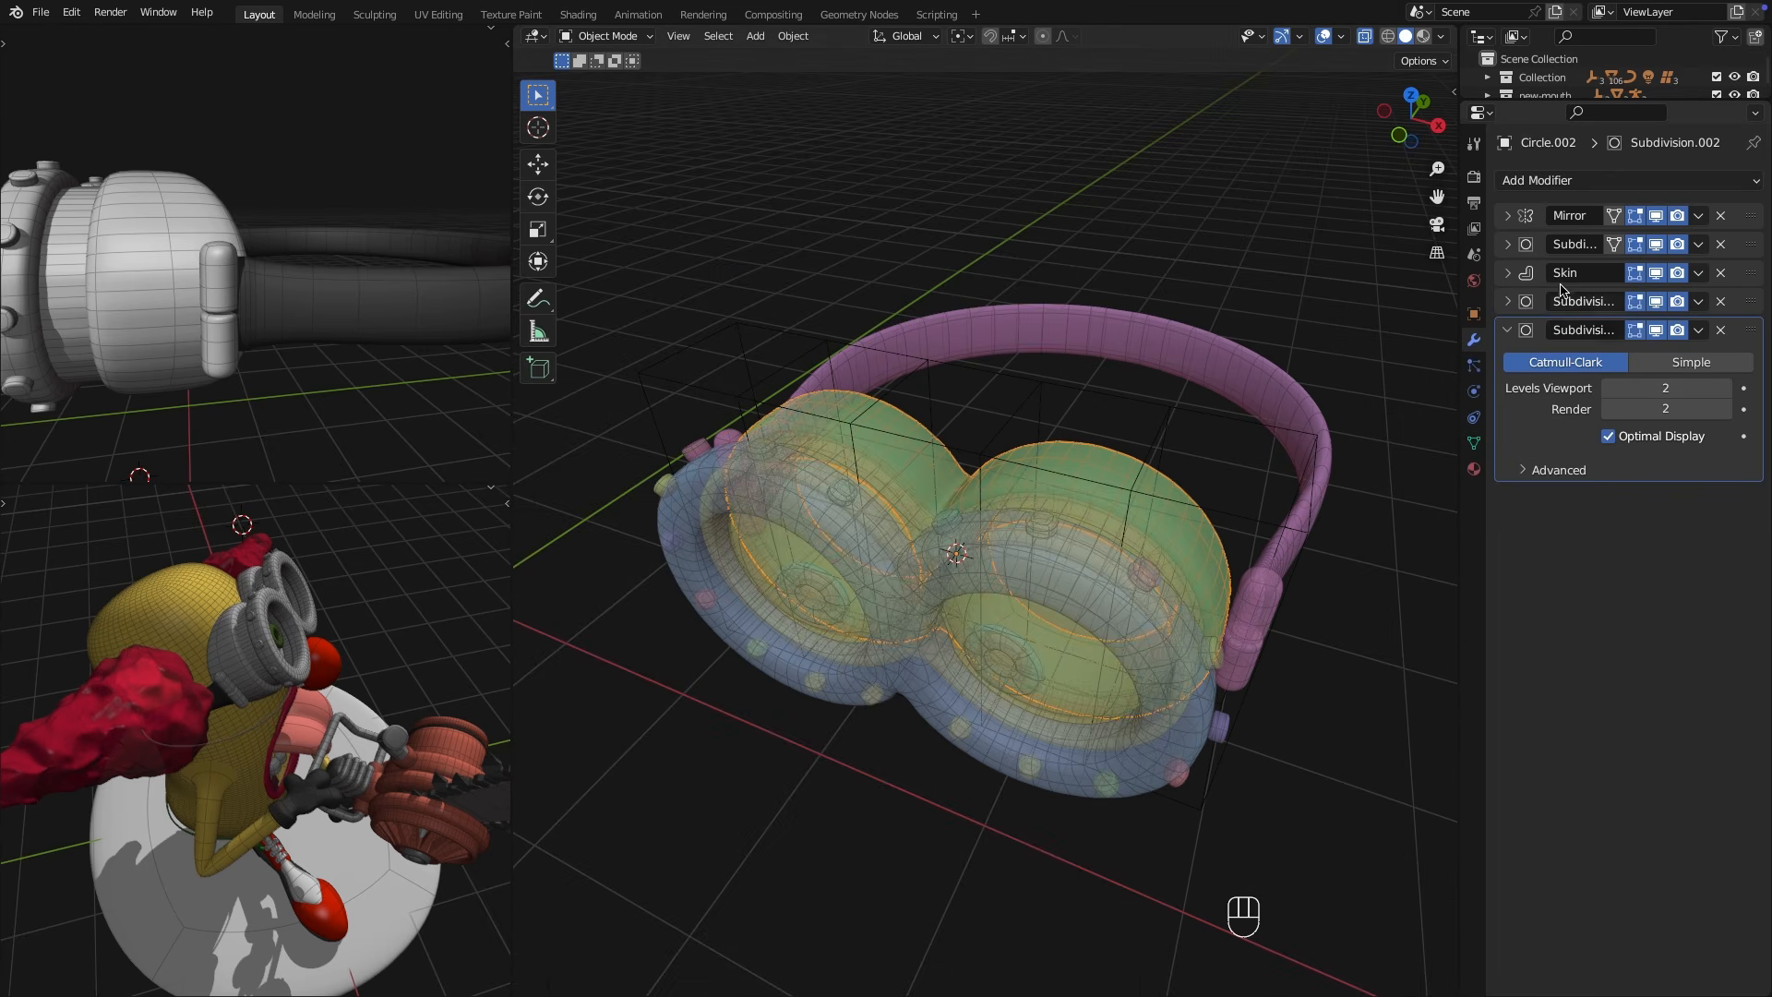
left_click(1632, 180)
left_click(1503, 380)
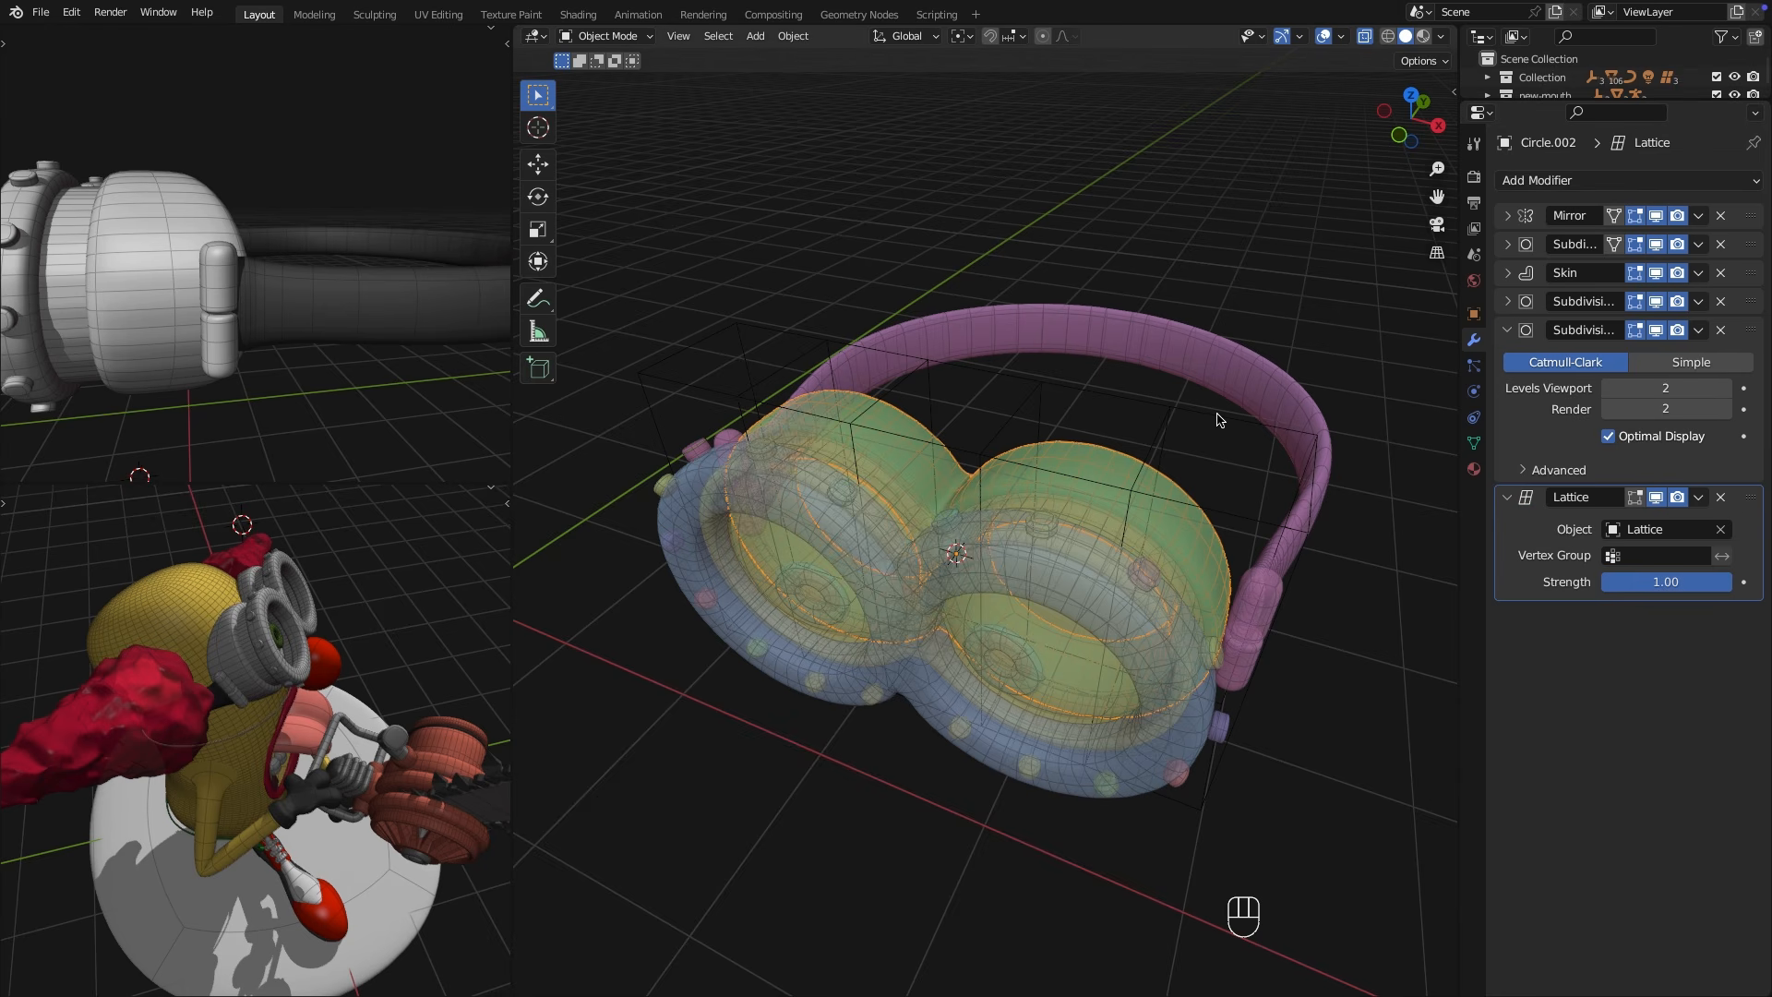
Select the lattice around the goggles and set its V resolution to 3.
middle_click_drag(1218, 421, 1243, 483)
left_click(1238, 497)
key("KP_7")
key("Tab")
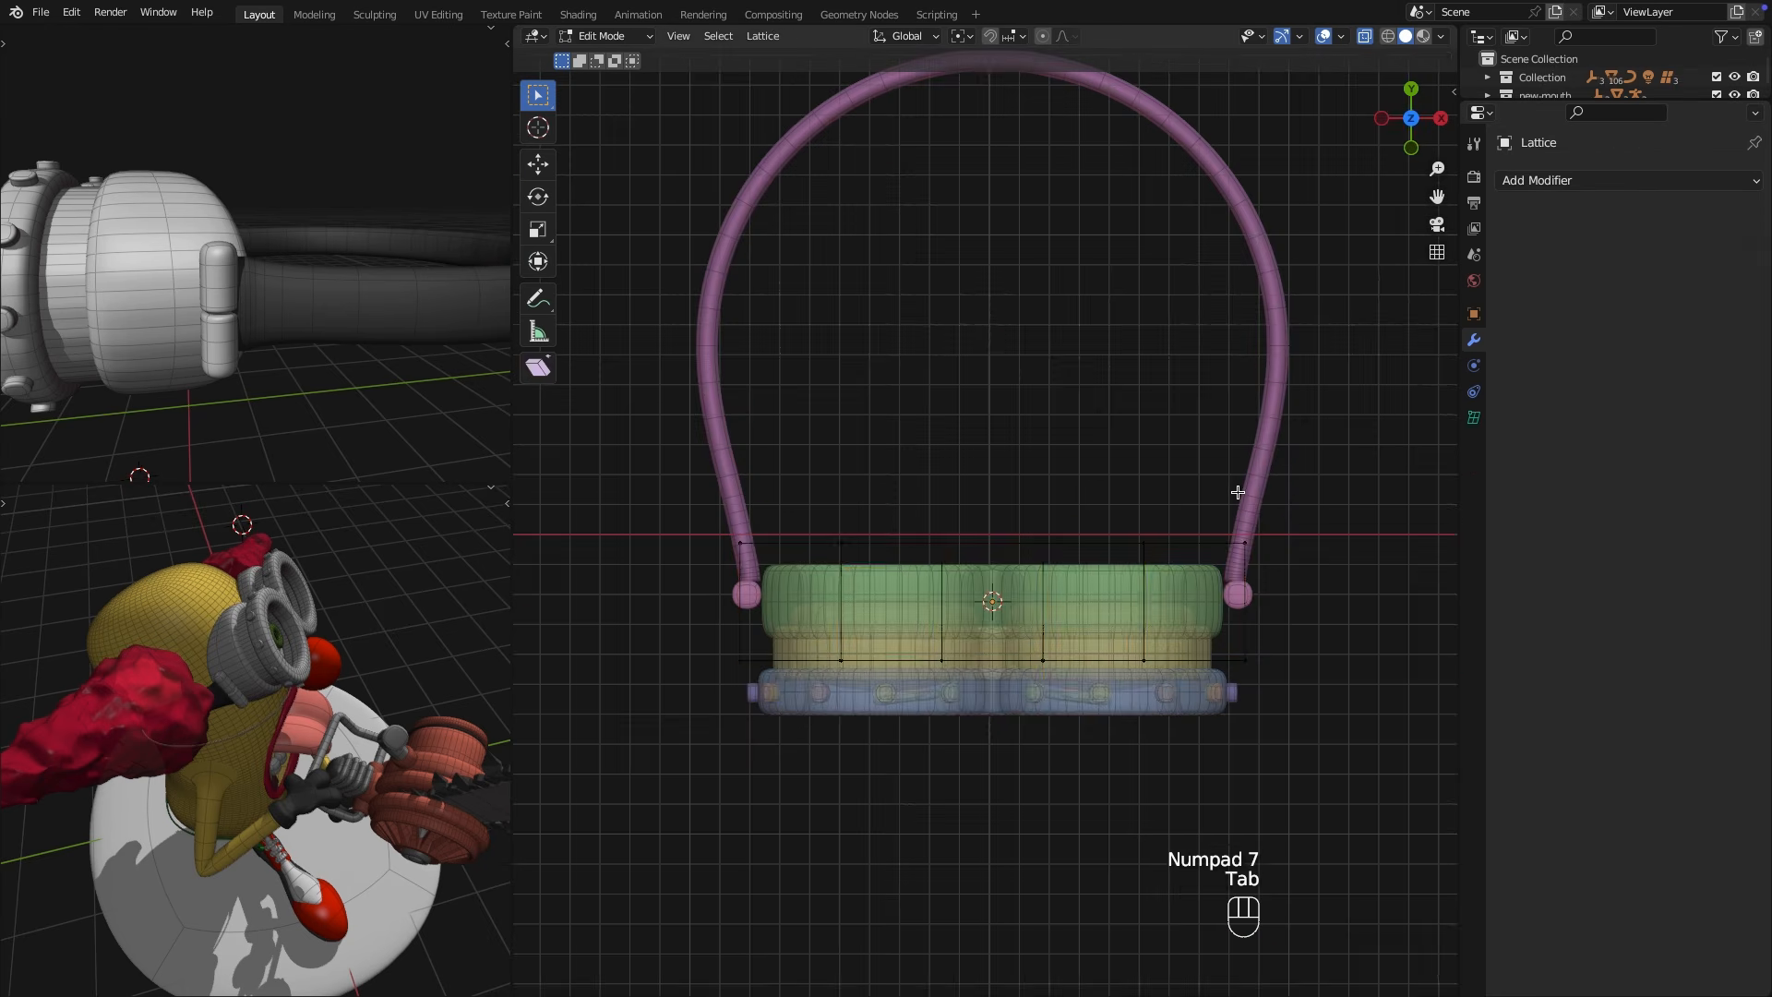
key("Tab")
left_click(1474, 417)
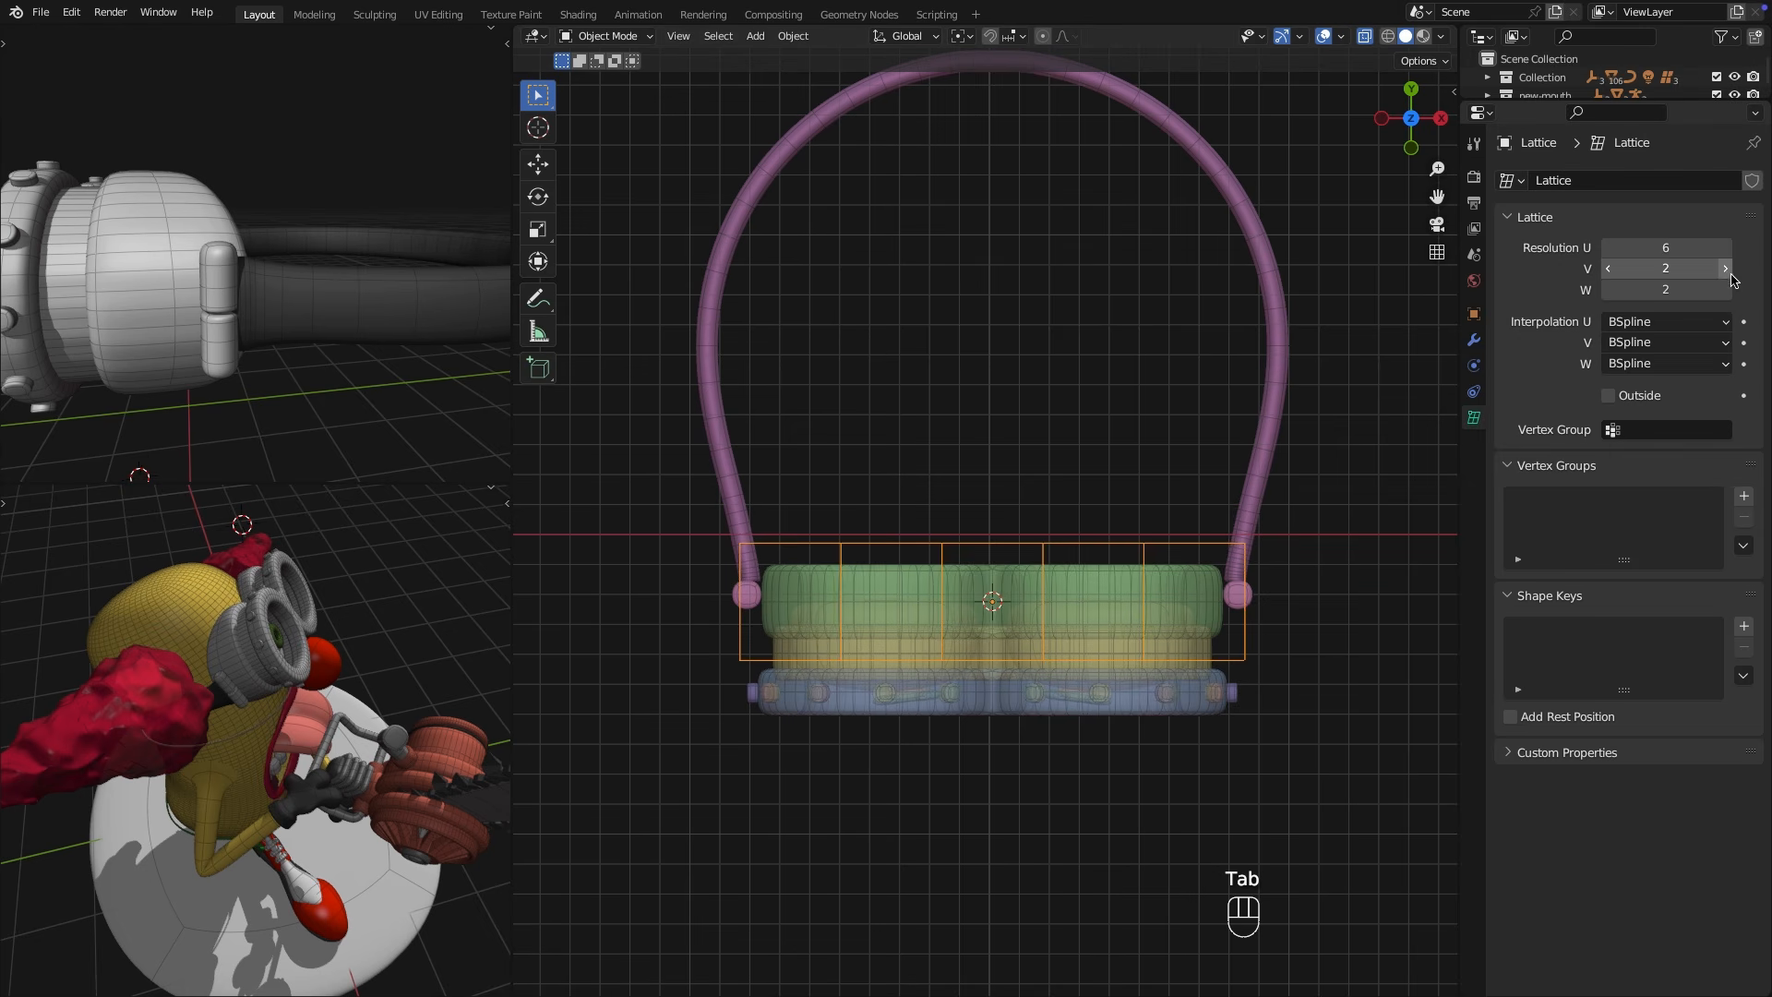
Move the lattice's outermost rear points backward along Y to stretch the frame's outer edges toward the strap.
key("Tab")
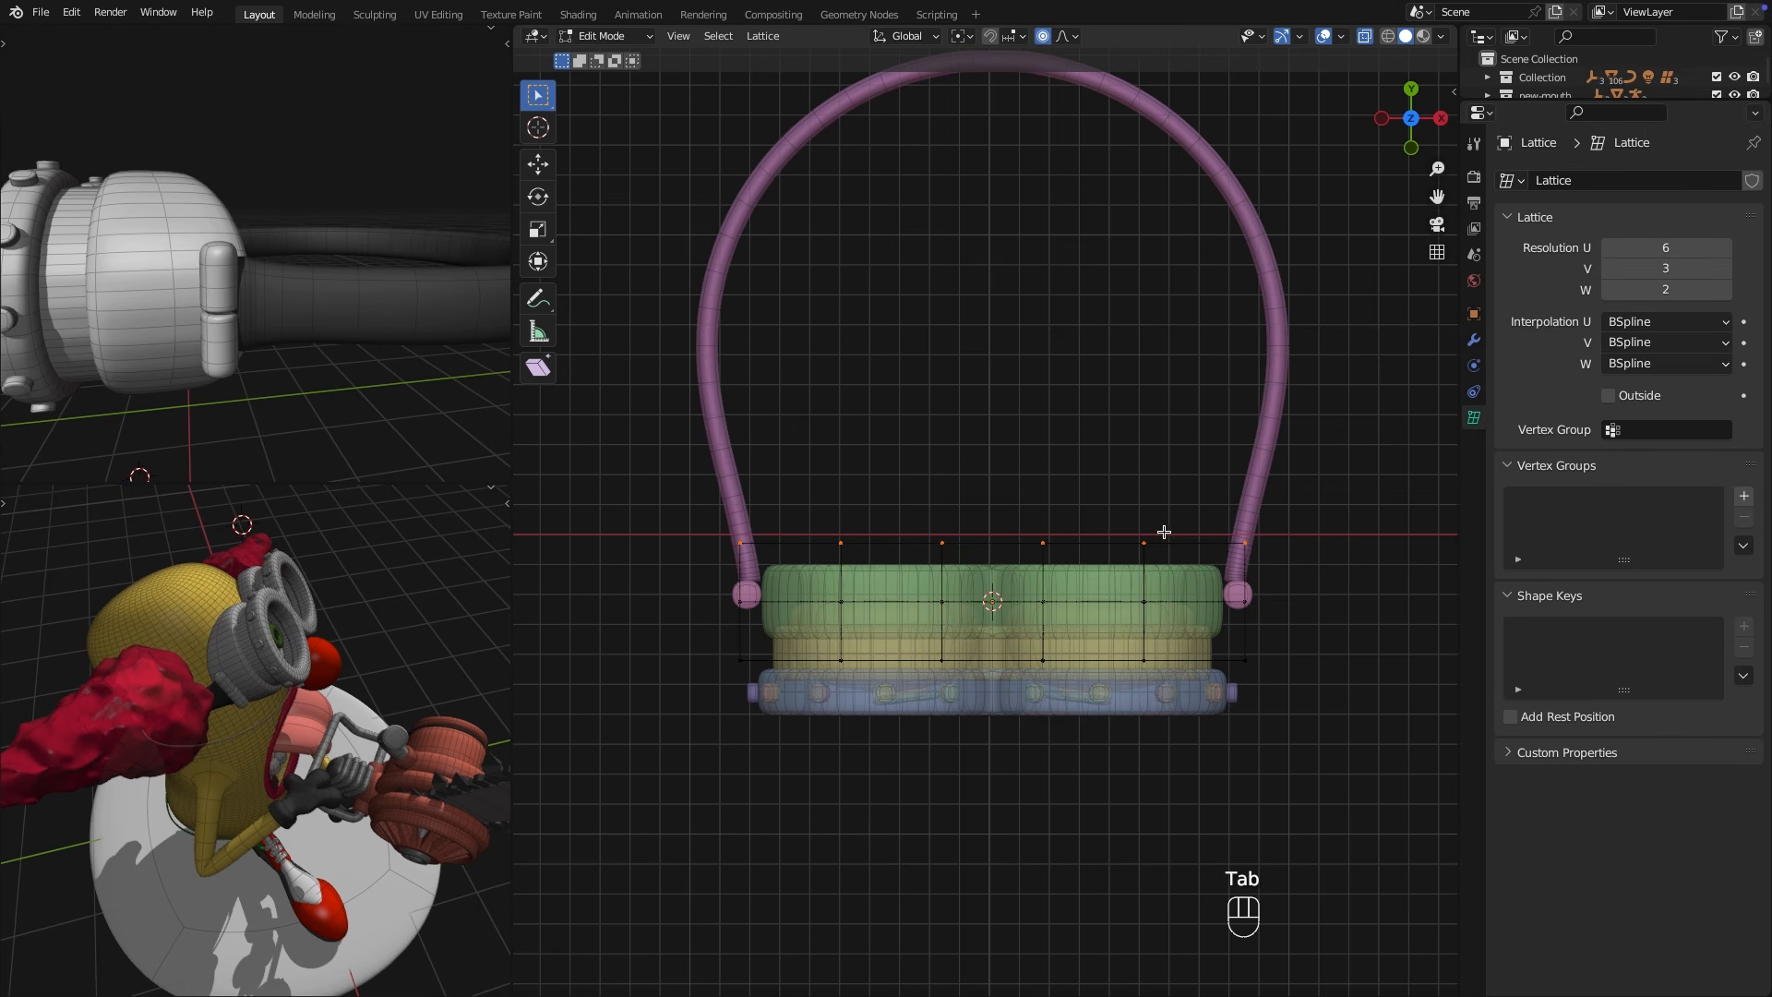
left_click_drag(752, 545, 738, 549, "shift")
key("g")
key("y")
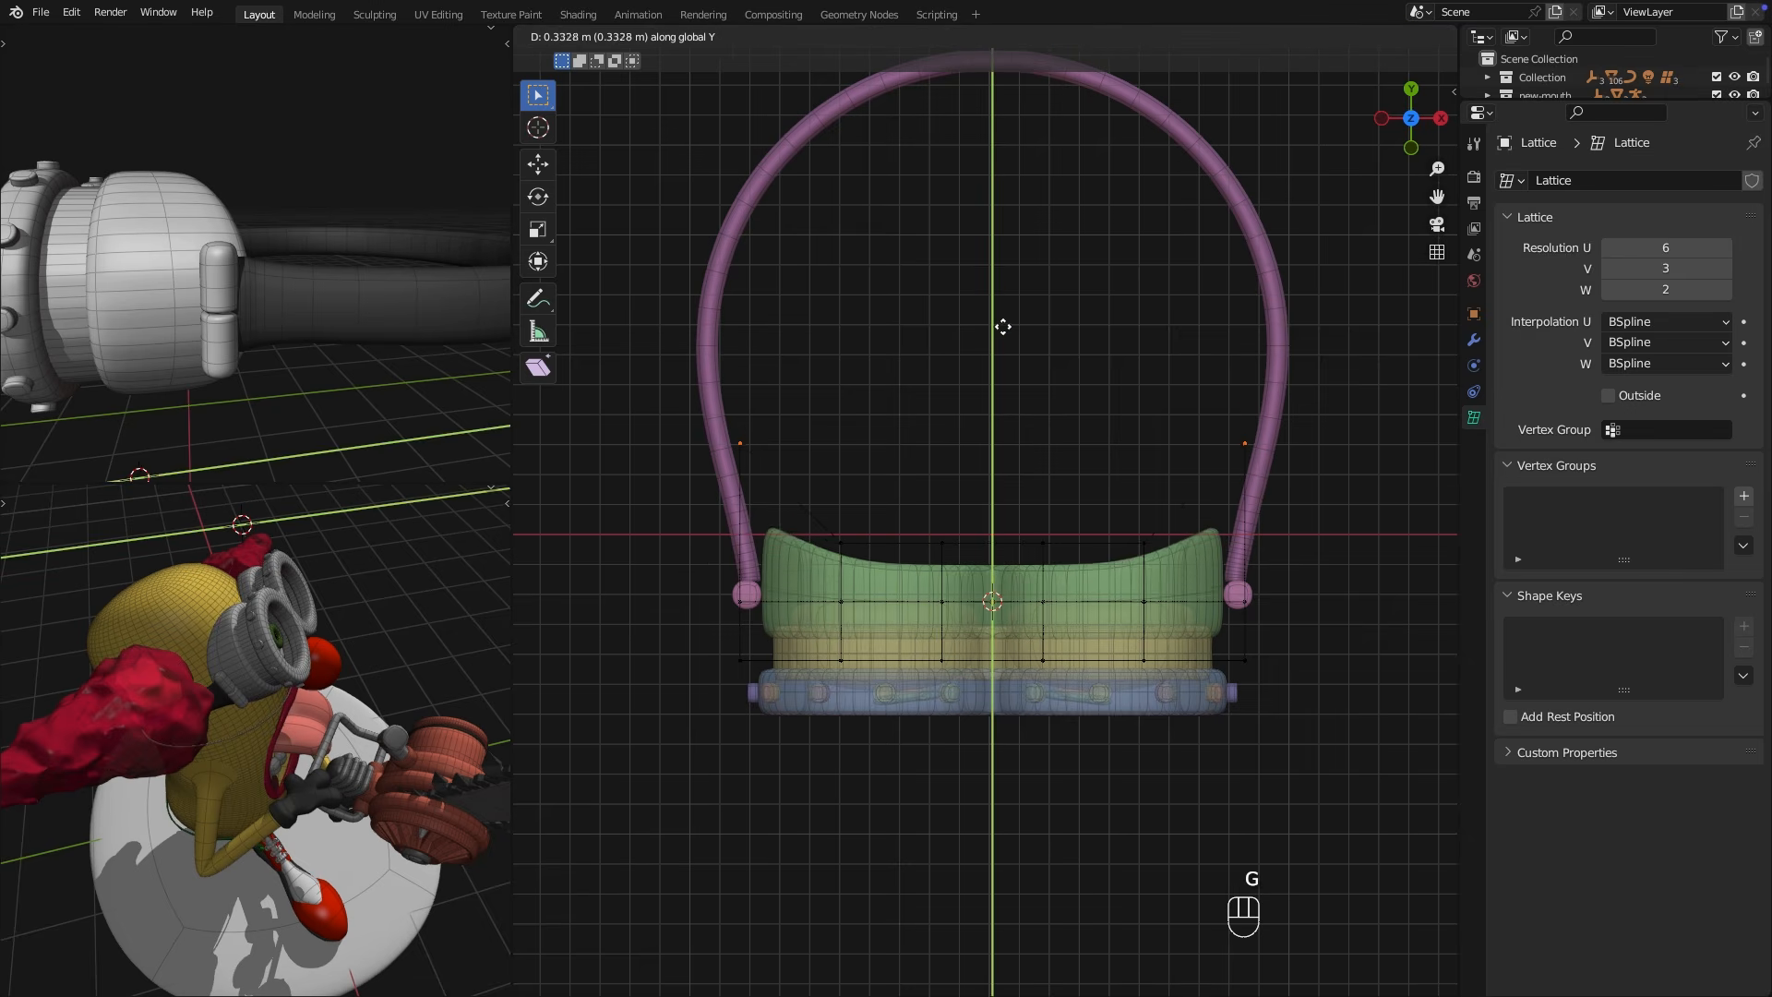
left_click(993, 285)
Move the second-from-end rear lattice points about 0.114 m along Y and the two central ones about -0.068 m.
left_click(831, 553)
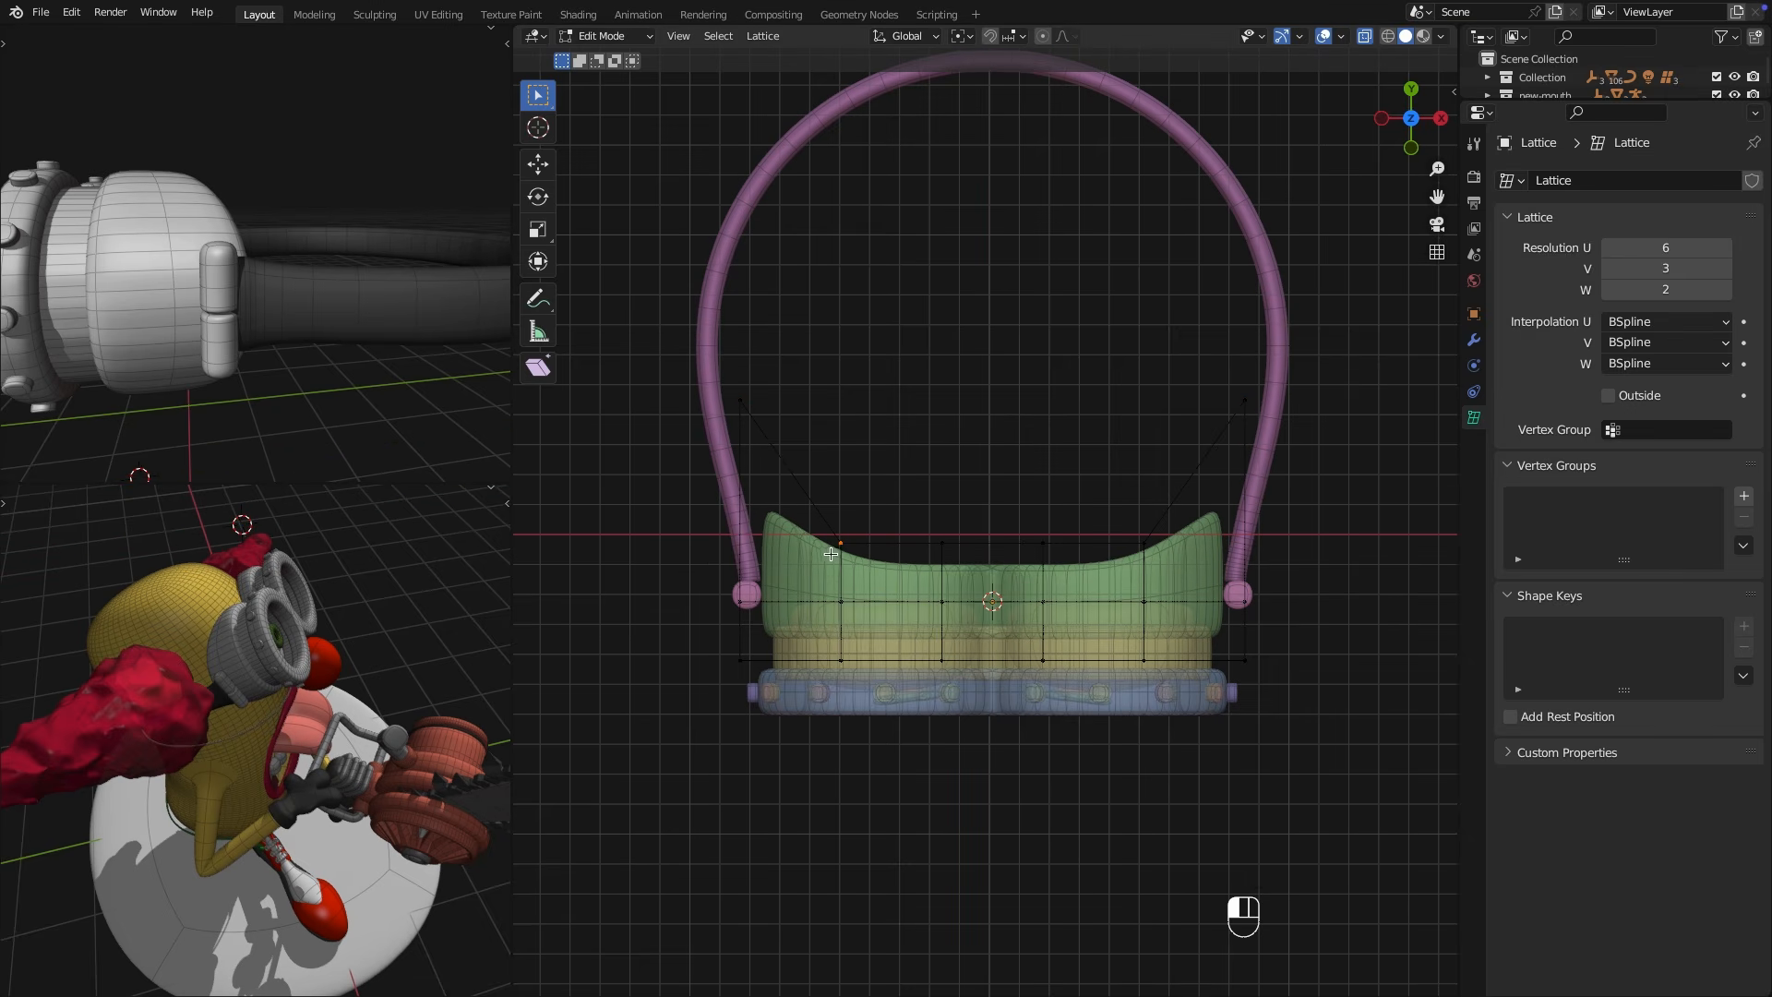
key("y")
left_click(1151, 532)
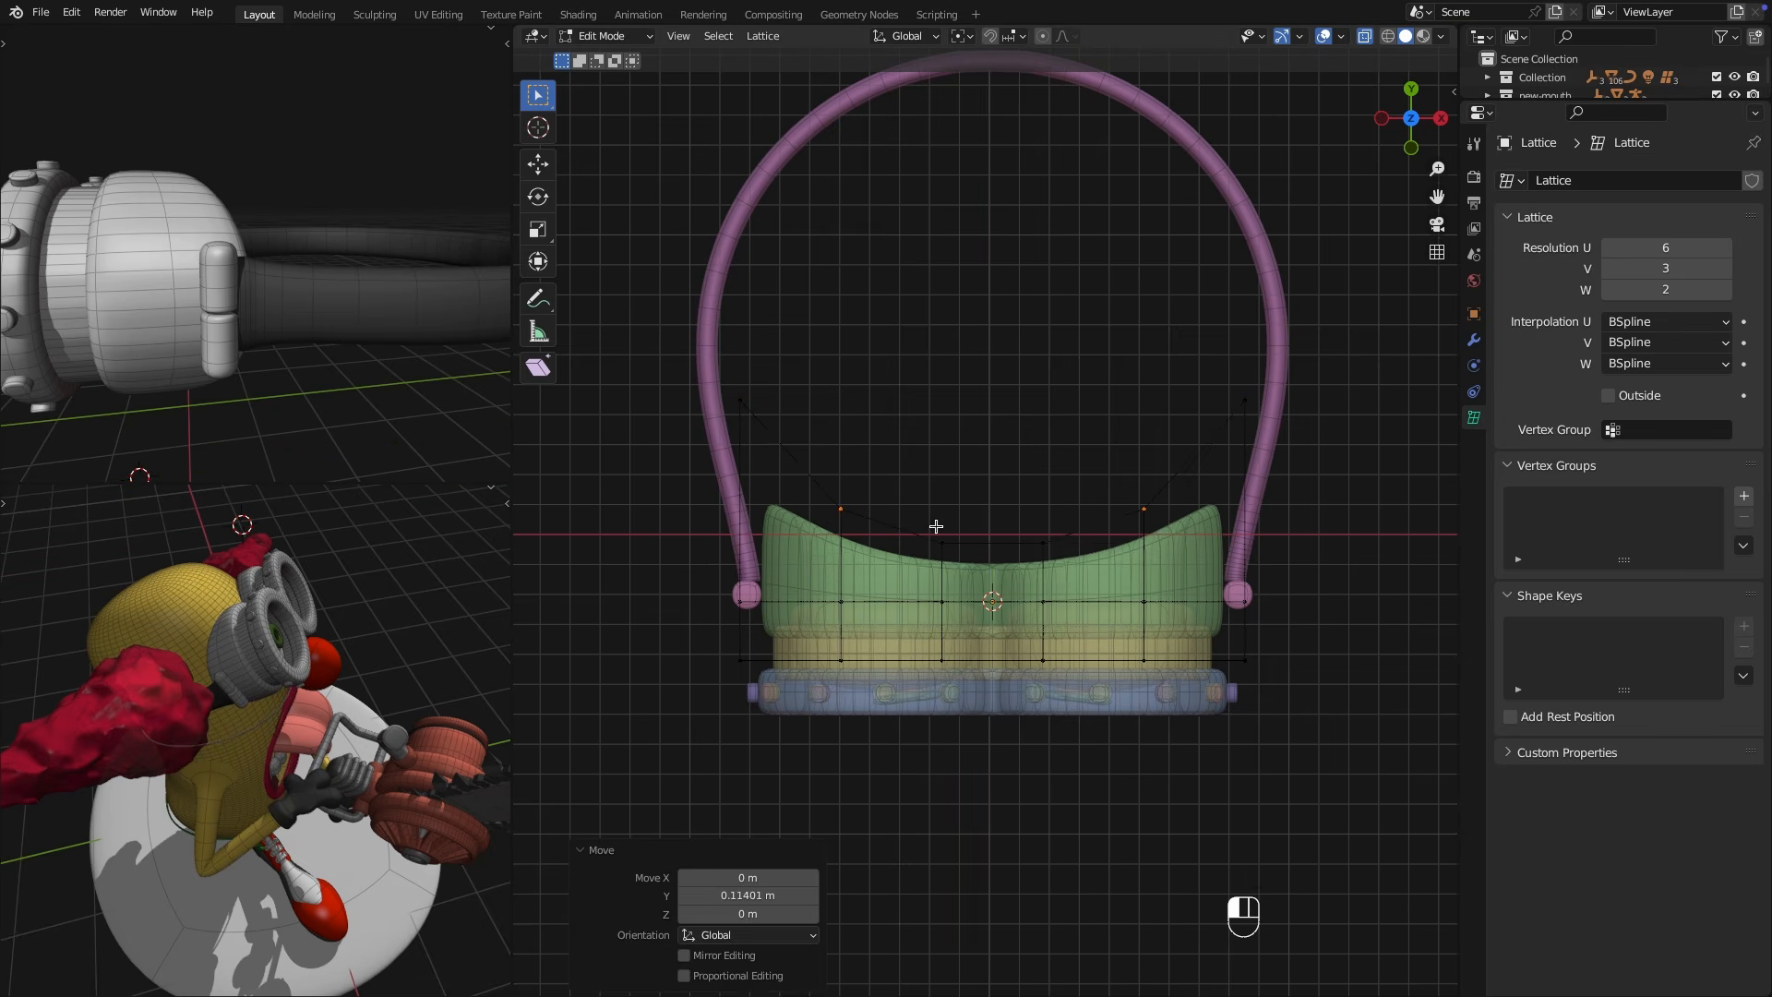
left_click_drag(932, 524, 1073, 572)
key("g")
key("y")
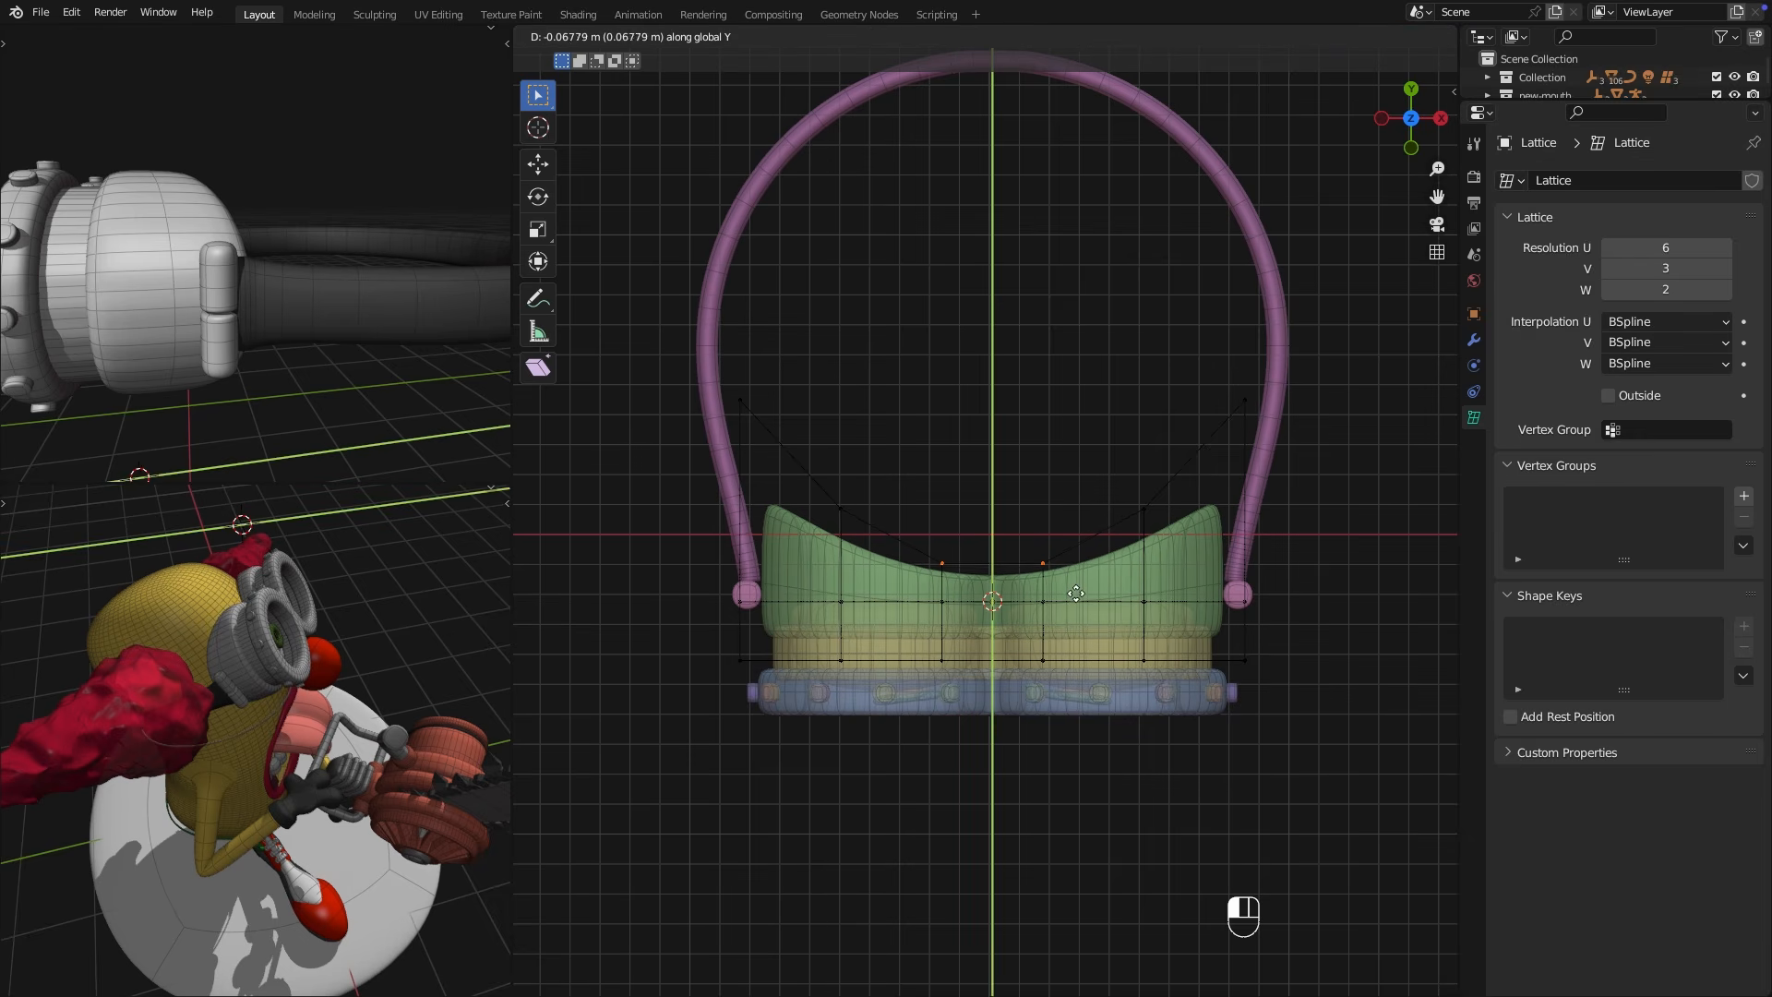
left_click(1076, 594)
Pull the second-from-end rear lattice points slightly forward along Y and move the outermost ones back about 0.065 m.
left_click(1144, 509)
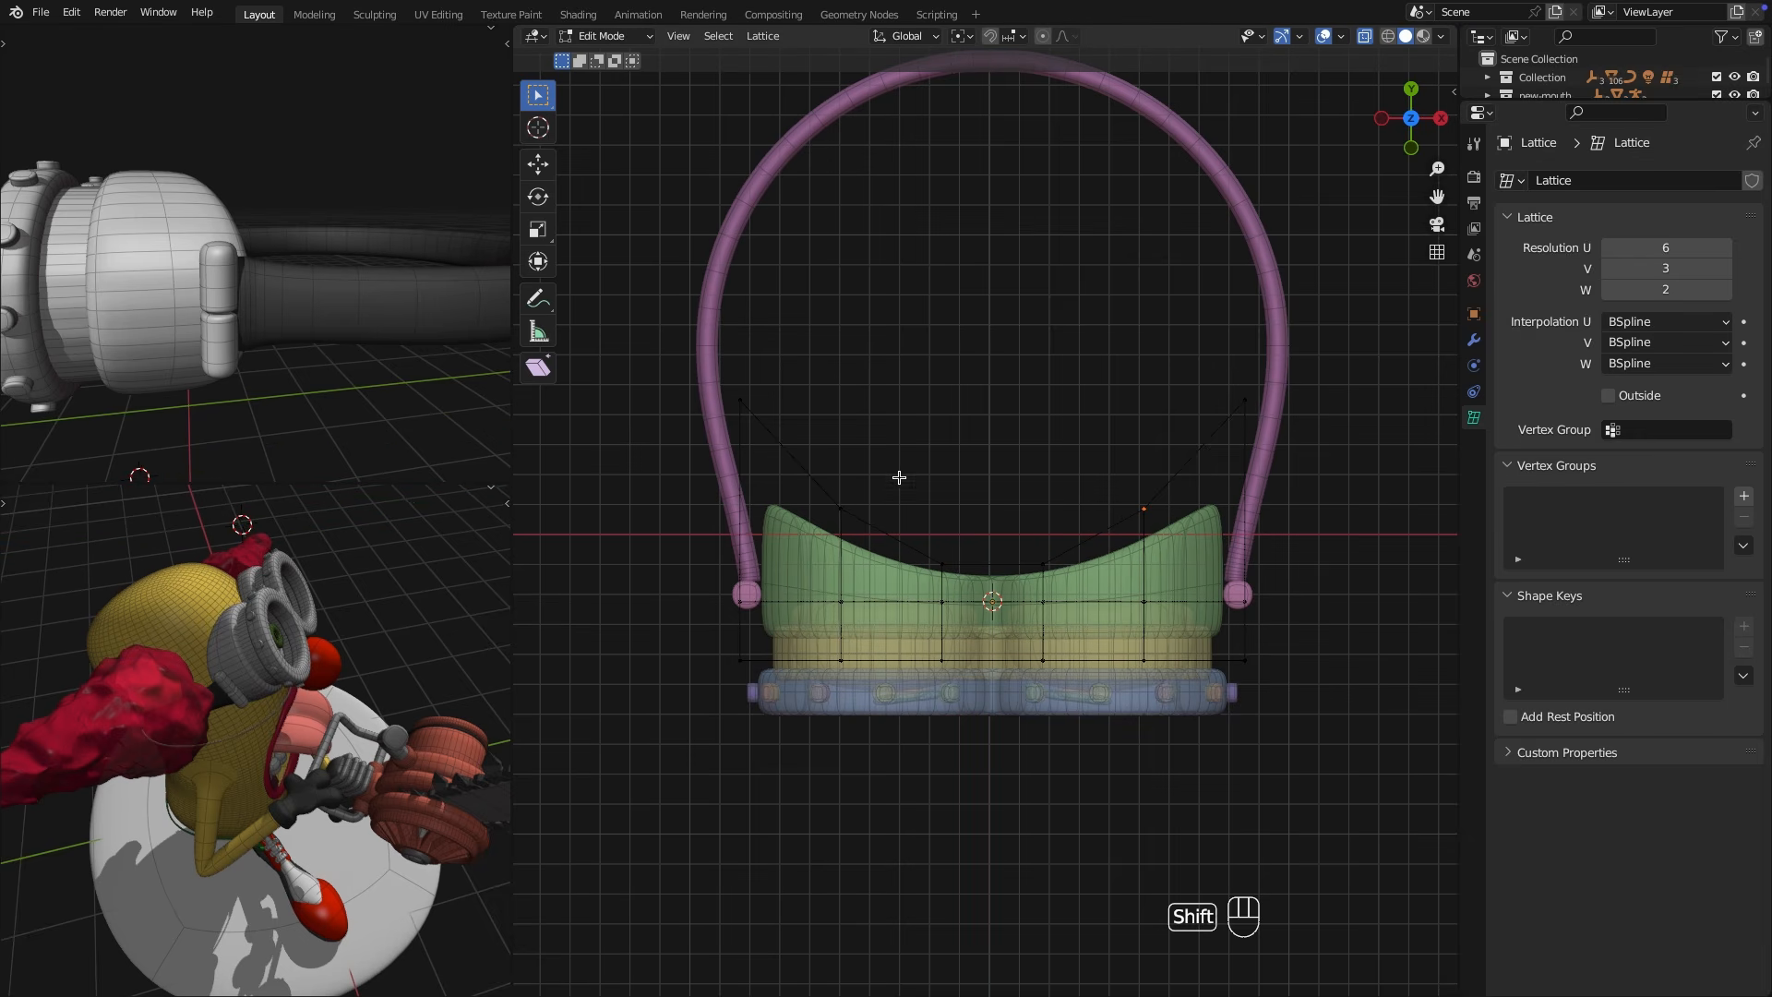
key("y")
left_click(1016, 533)
left_click_drag(1223, 374, 1270, 424)
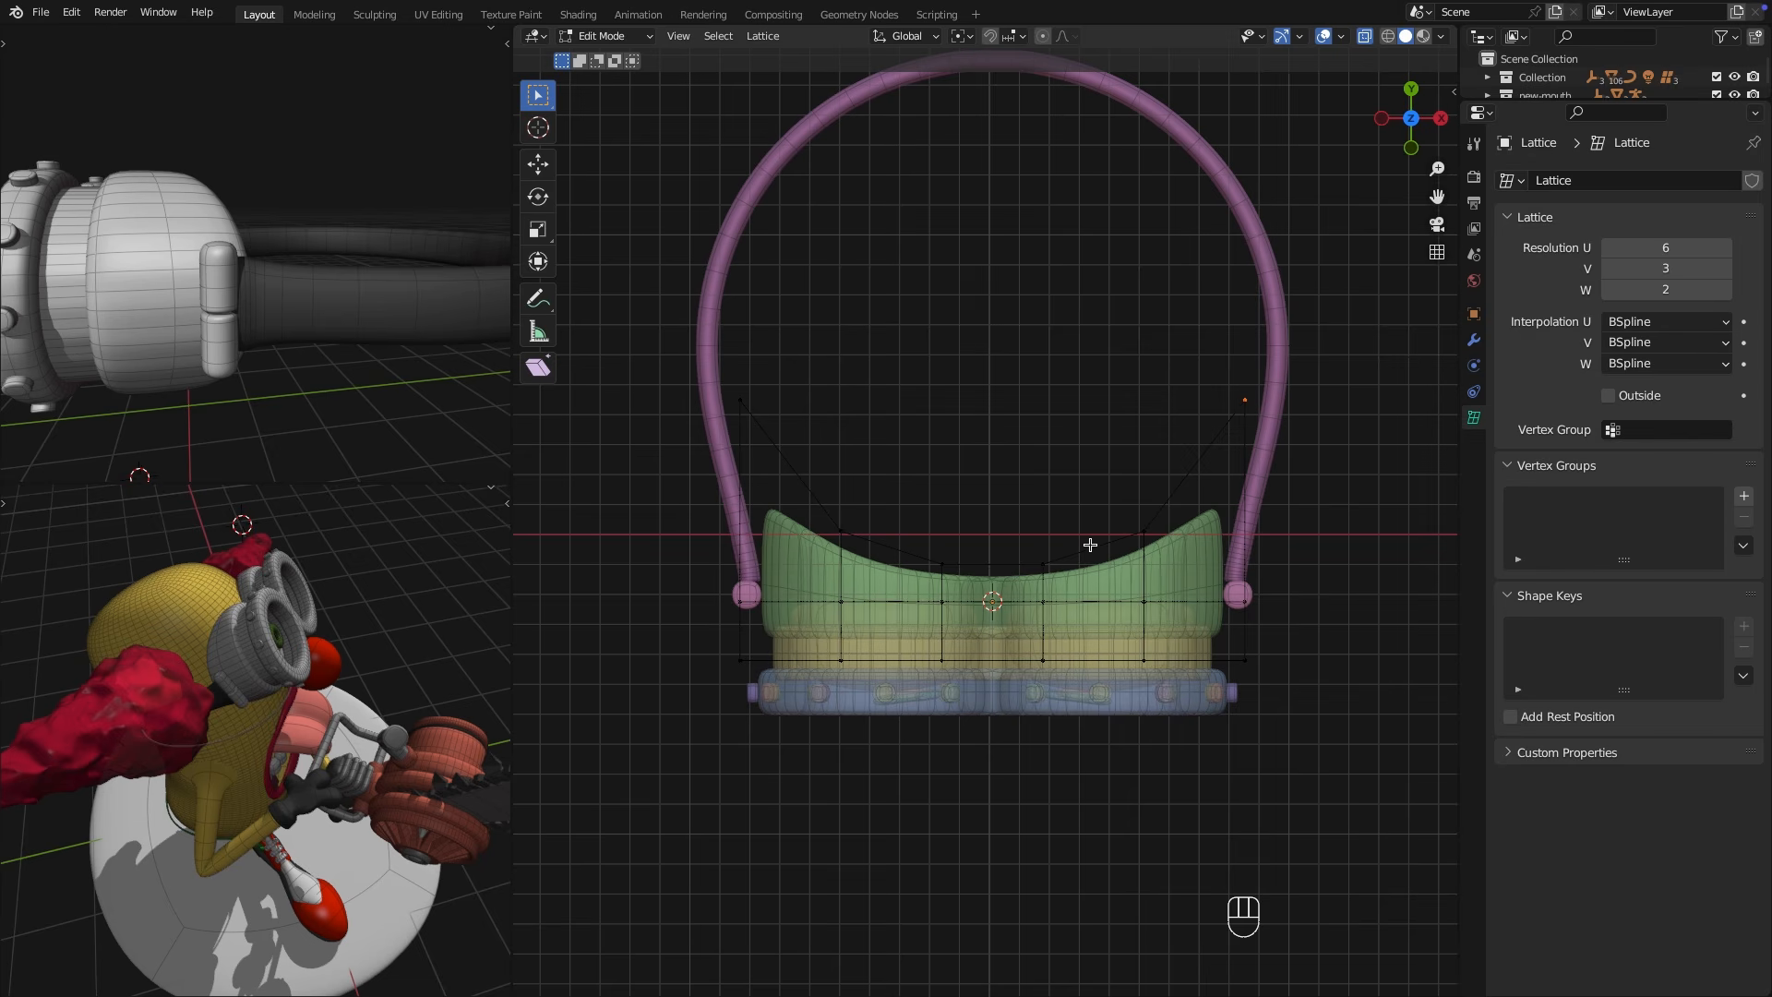
left_click_drag(801, 322, 709, 438, "shift")
key("y")
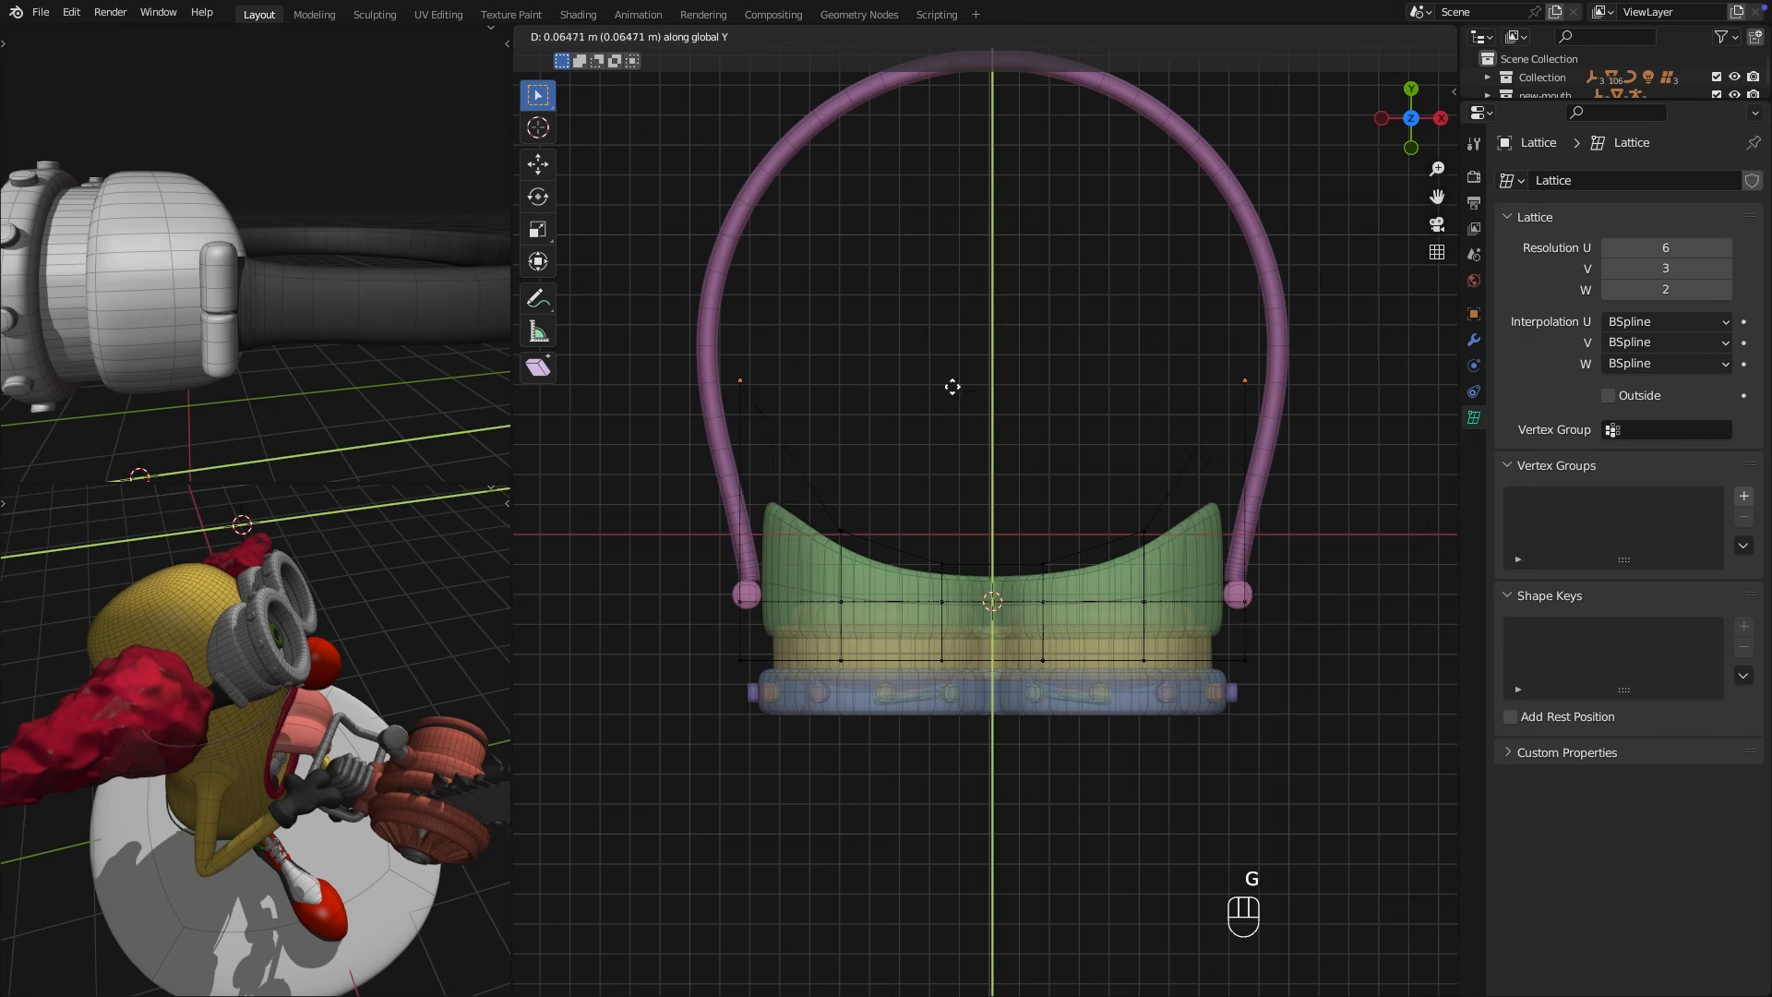
left_click(950, 384)
middle_click_drag(950, 384, 1175, 519)
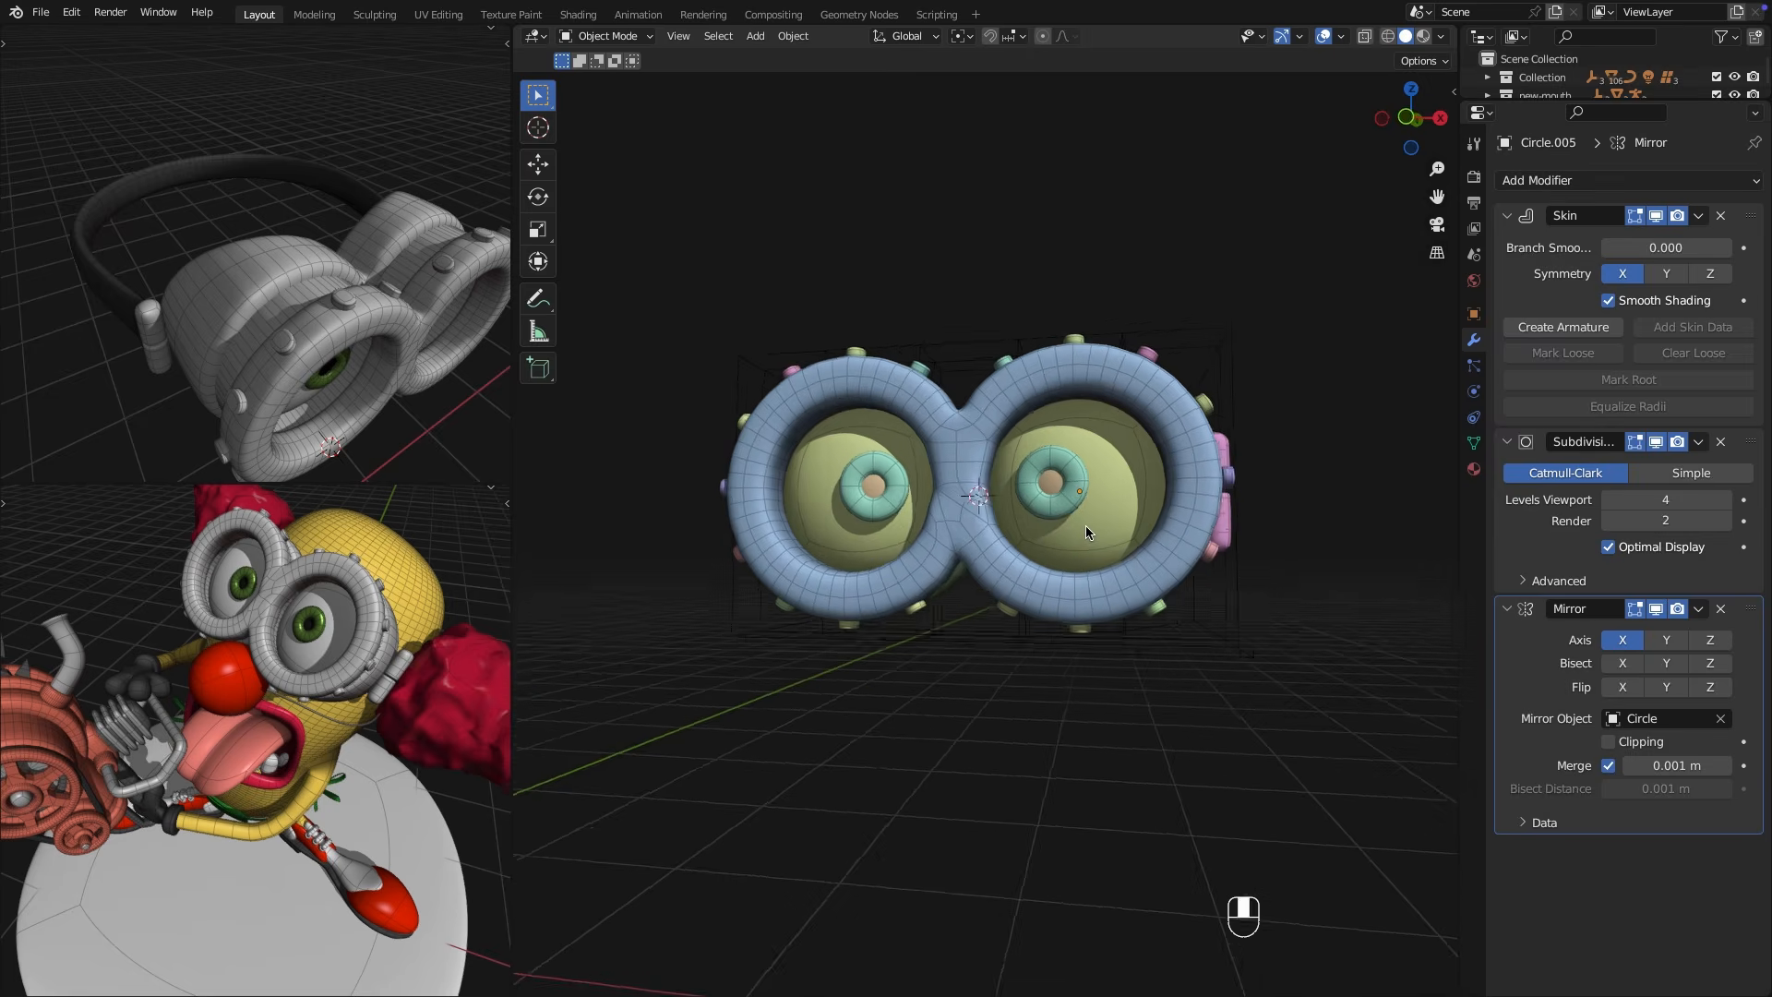
Try to scale down the skin radius of the iris ring inside the goggles.
scroll(1087, 526, "up", 3)
key("Tab")
key("ctrl+a")
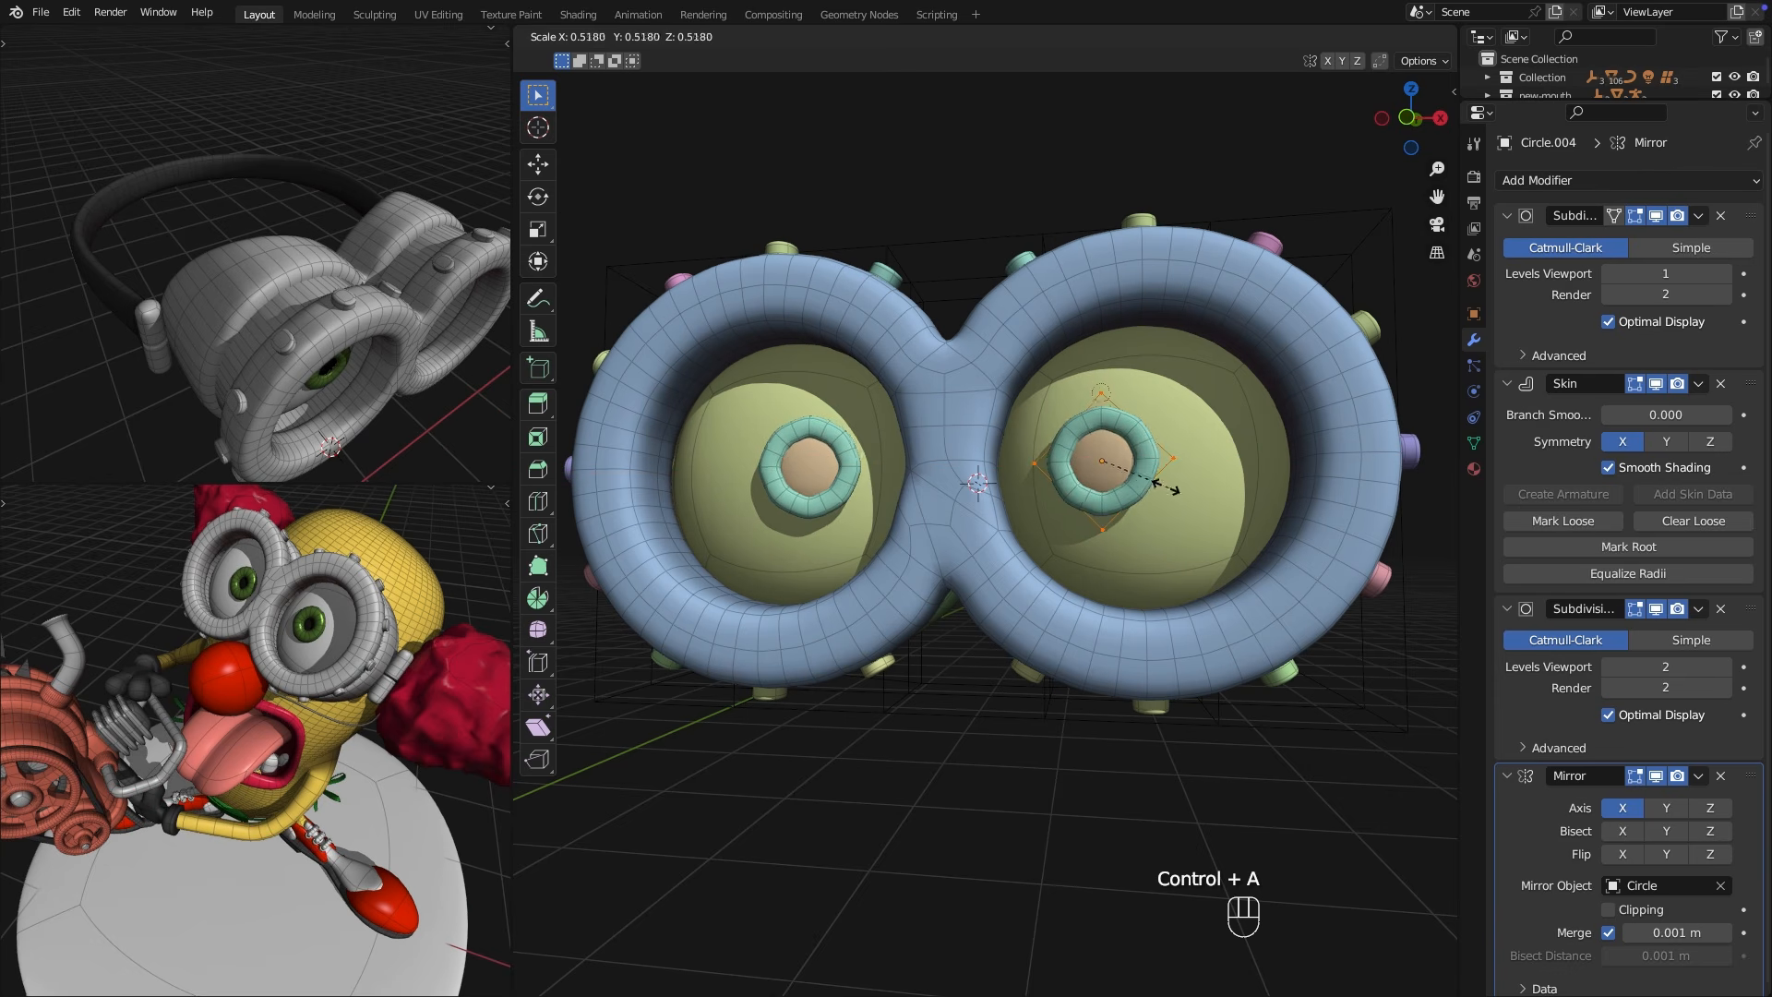
right_click(1175, 518)
middle_click_drag(1175, 519, 1166, 532)
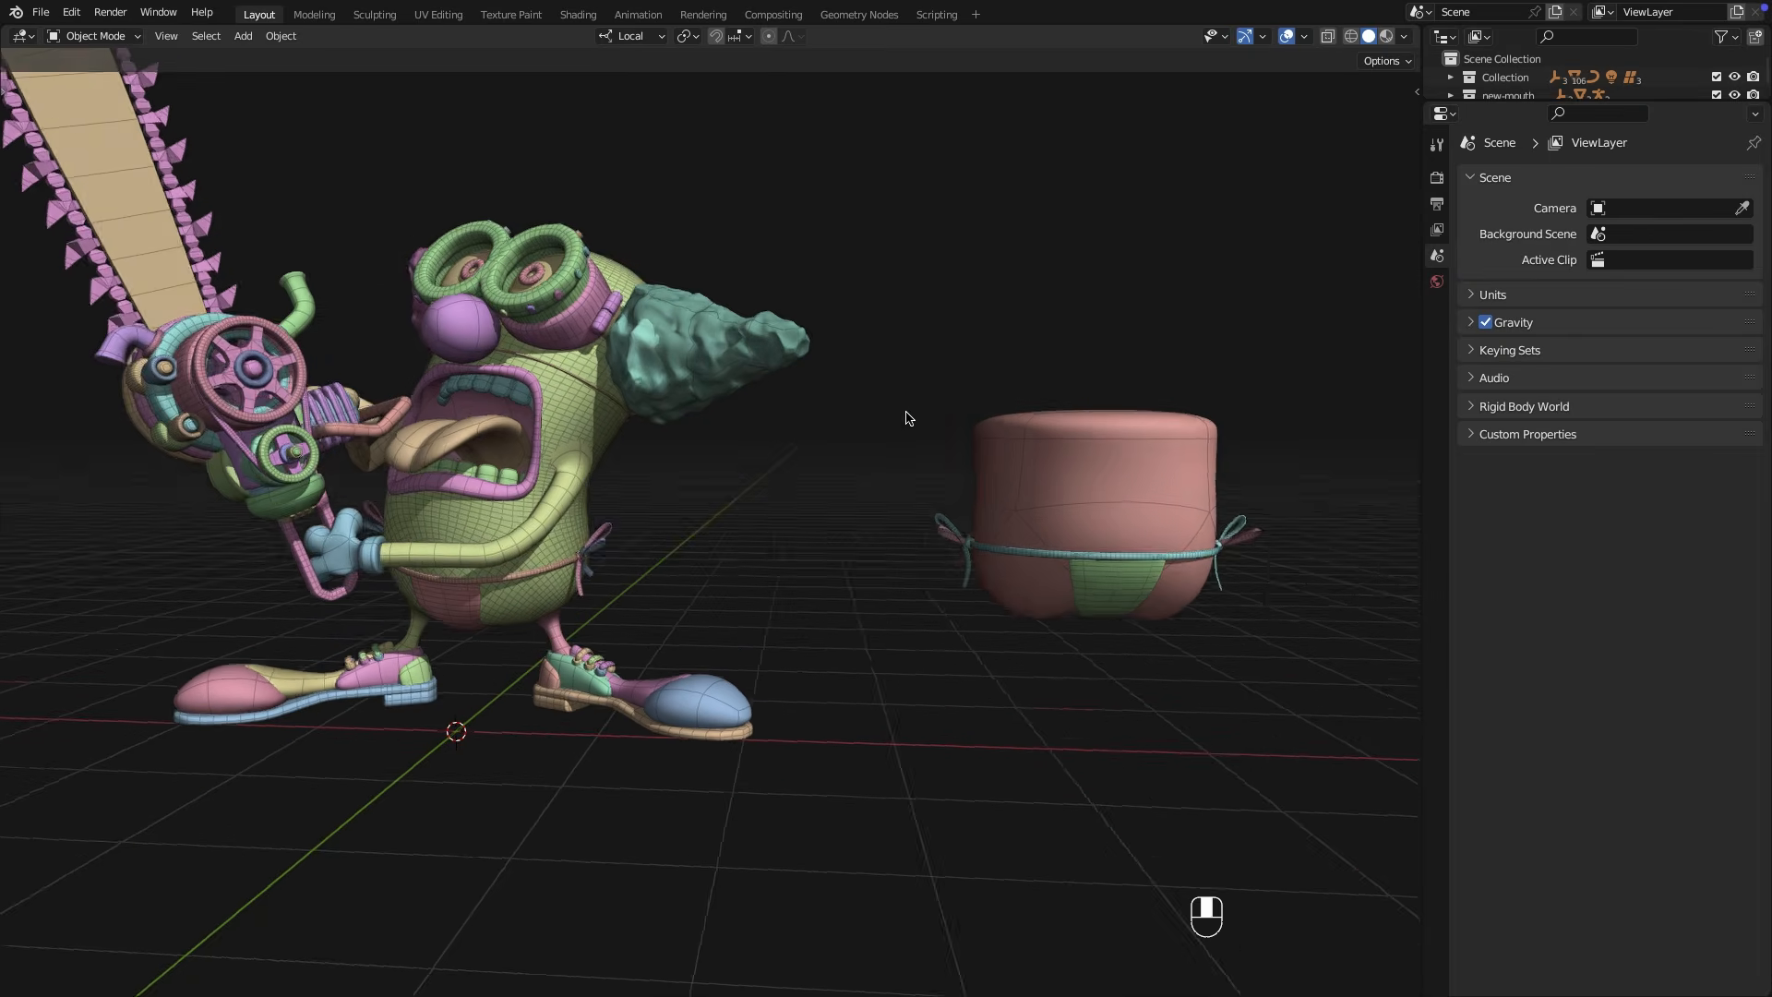
Examine the finished character and the separate torso, then inspect the modifier stack of the torso's bikini panel.
middle_click_drag(907, 415, 914, 424, "shift")
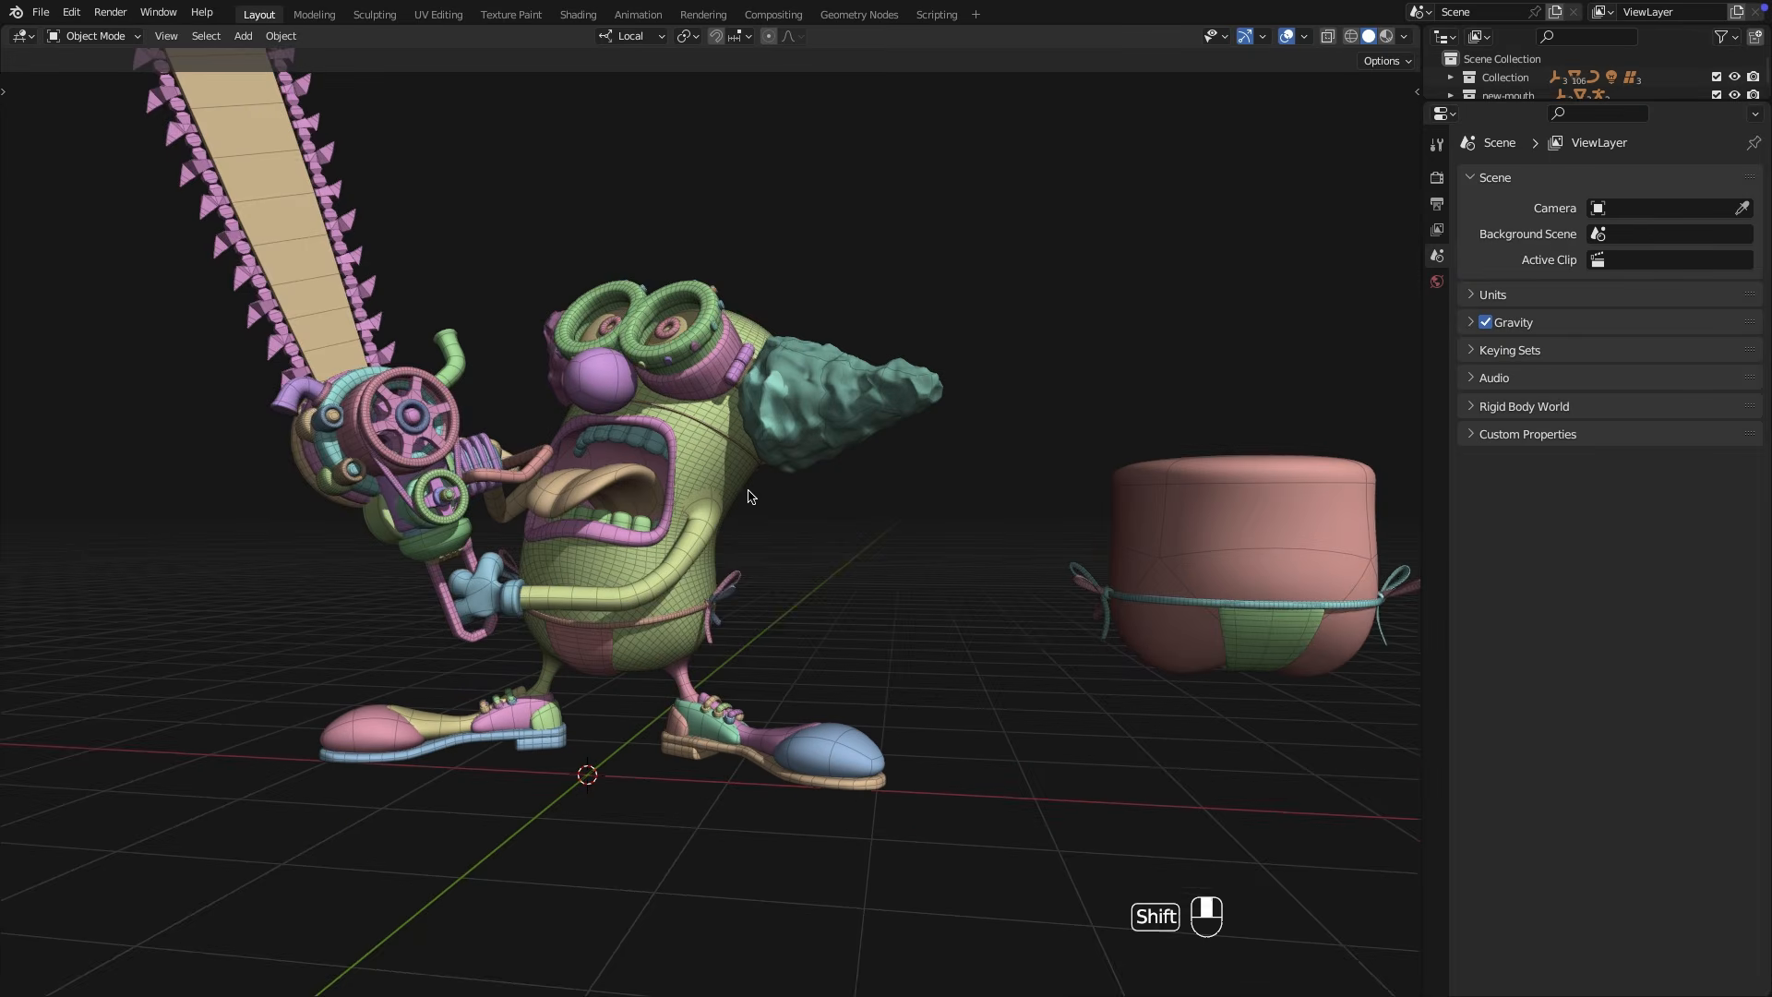
scroll(772, 496, "up", 5)
scroll(772, 491, "down", 2)
middle_click_drag(772, 491, 1016, 388)
middle_click_drag(1015, 388, 507, 692)
scroll(1008, 678, "up", 3)
left_click(504, 631)
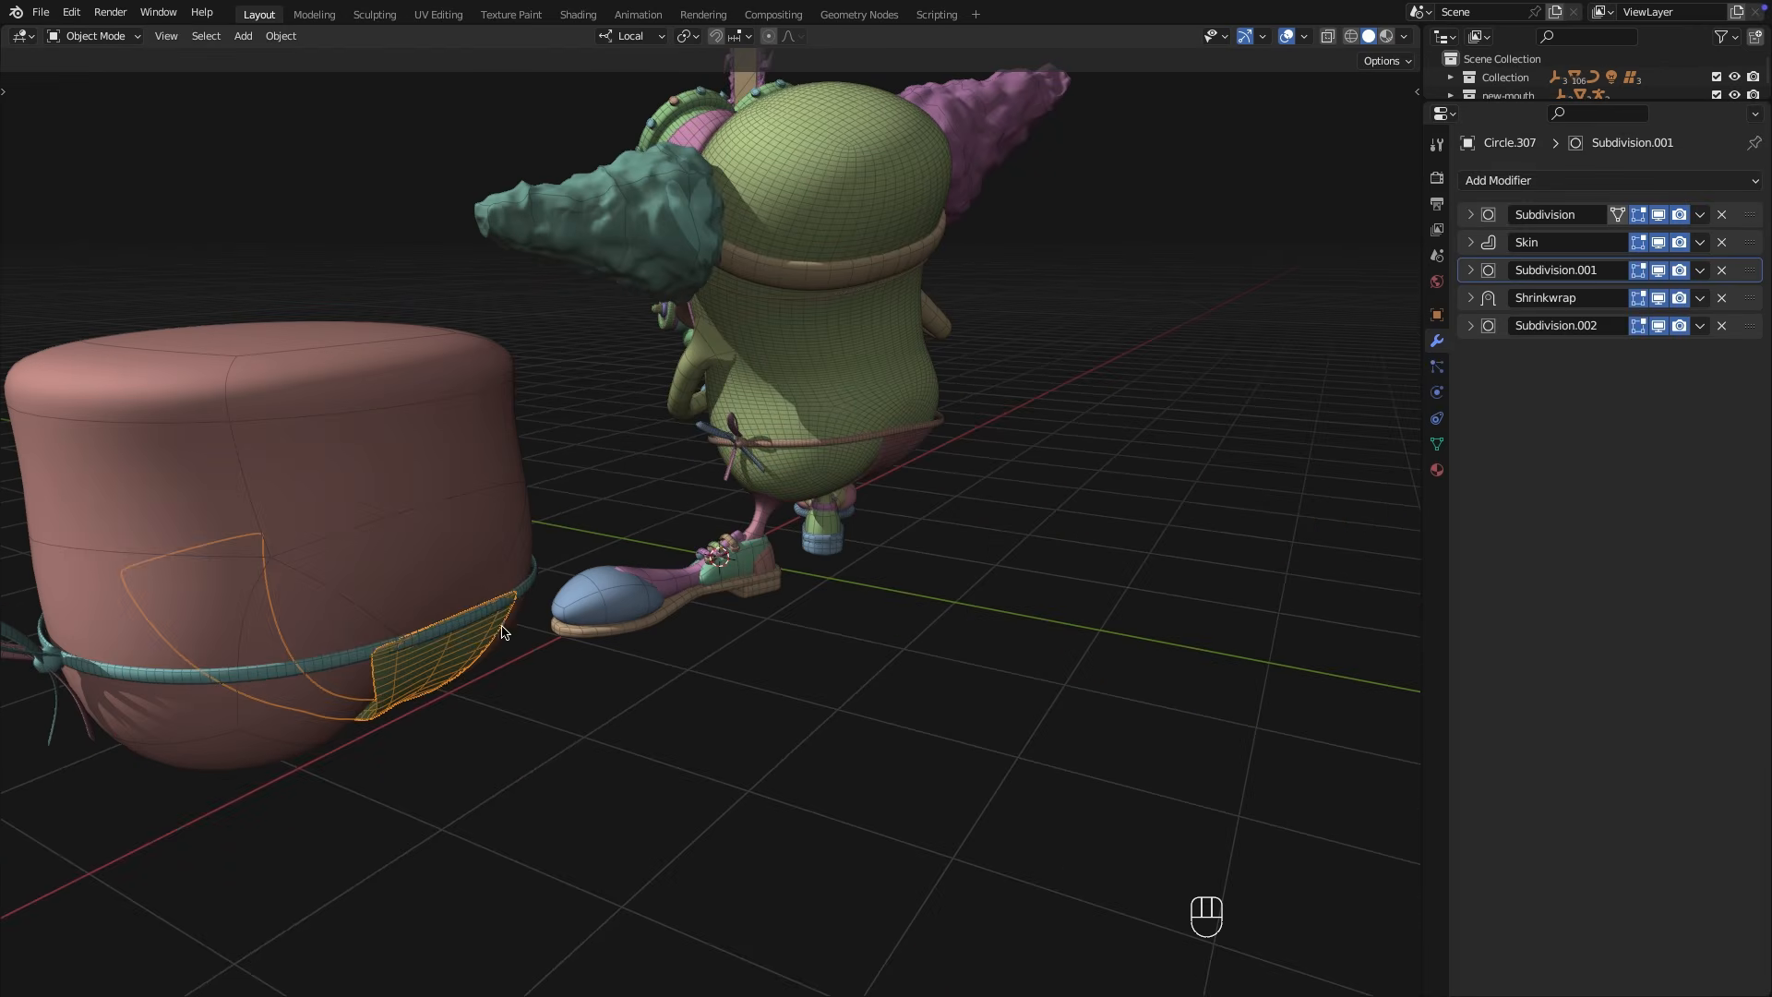
middle_click_drag(525, 594, 499, 587, "shift")
scroll(495, 585, "up", 2)
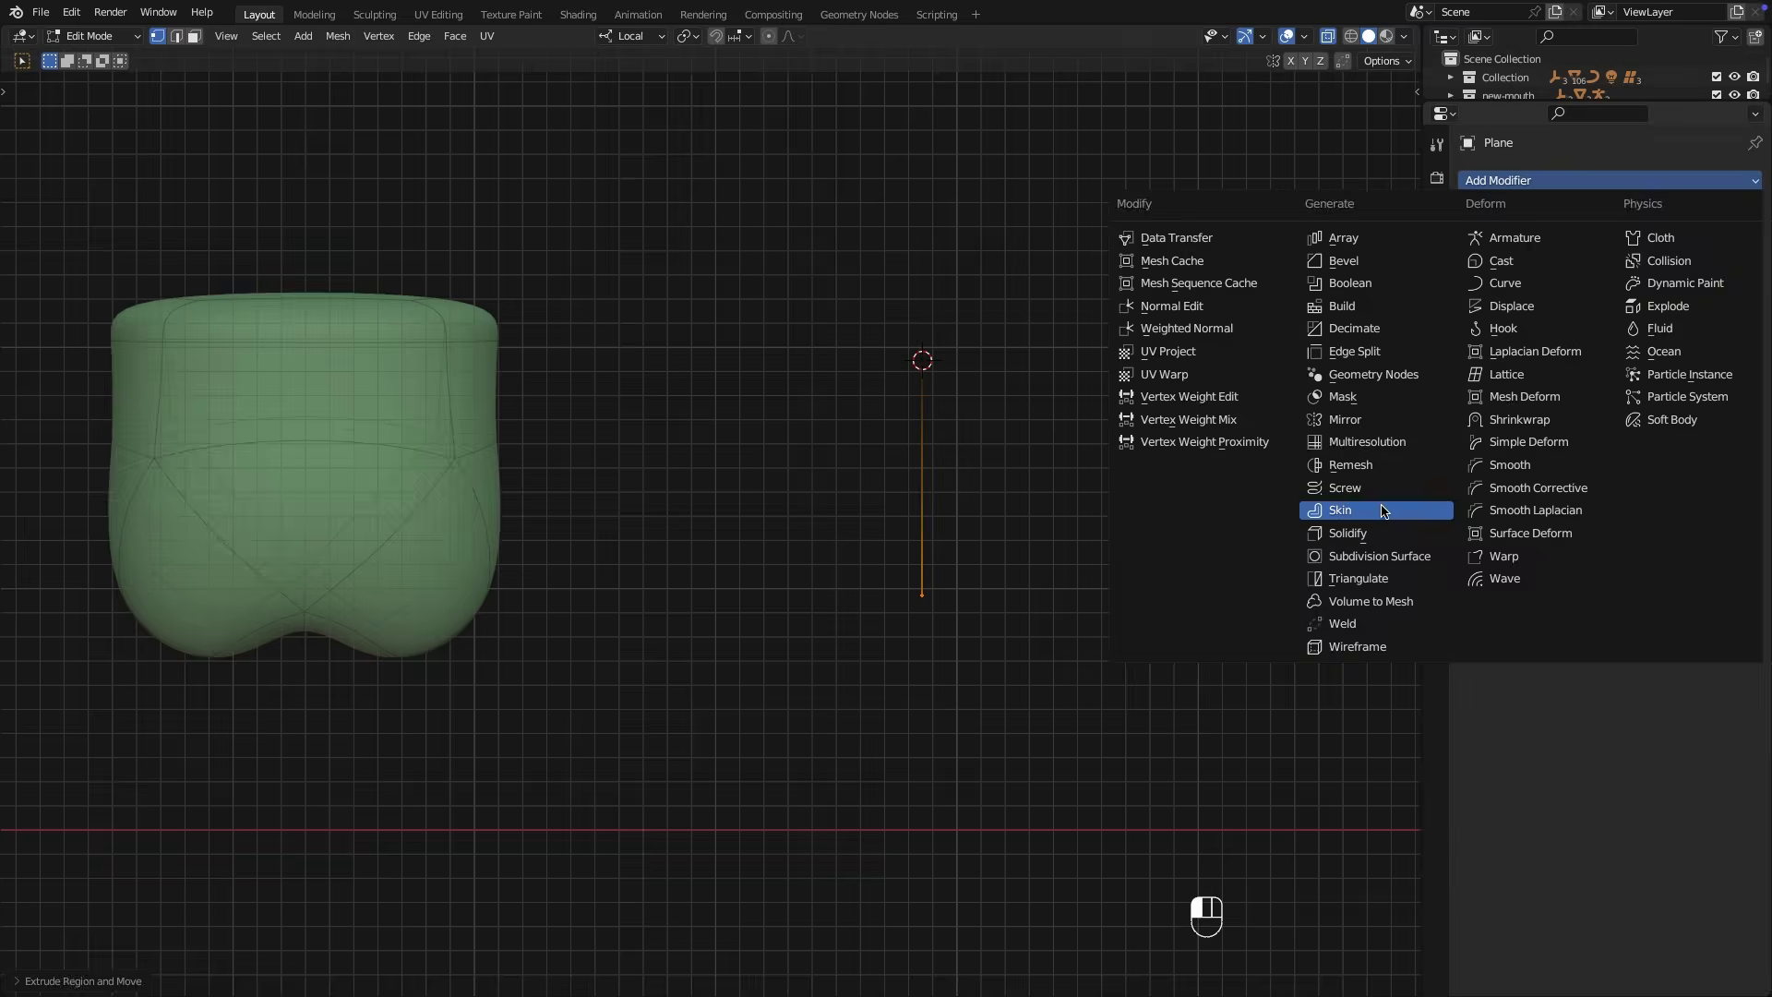
Add a smooth-shaded Skin and a level 3 Subdivision modifier to the vertical line, and enlarge its skin radius.
left_click(1352, 622)
left_click(1585, 297)
key("ctrl+3")
key("ctrl+a")
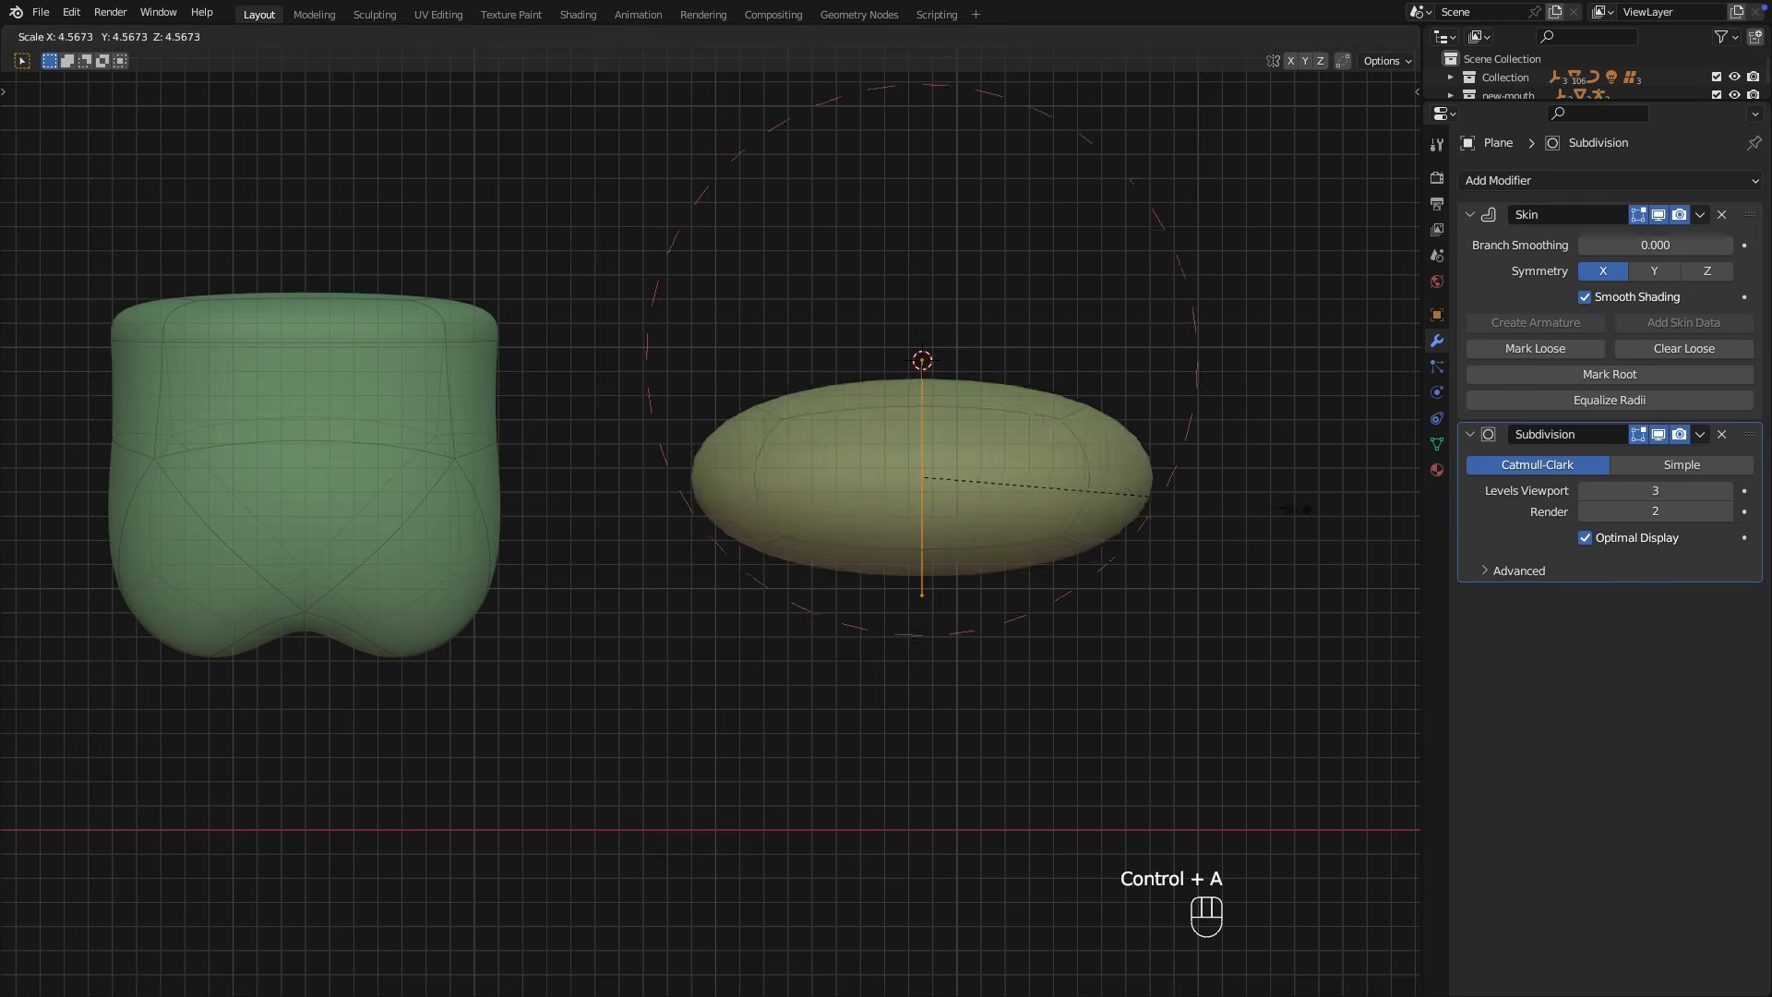
Extrude the torso's top point upward along Z to lengthen the body.
key("e")
key("z")
left_click(897, 242)
Extrude the torso's bottom point outward and down, and again downward, to form one hip.
left_click(946, 557)
key("e")
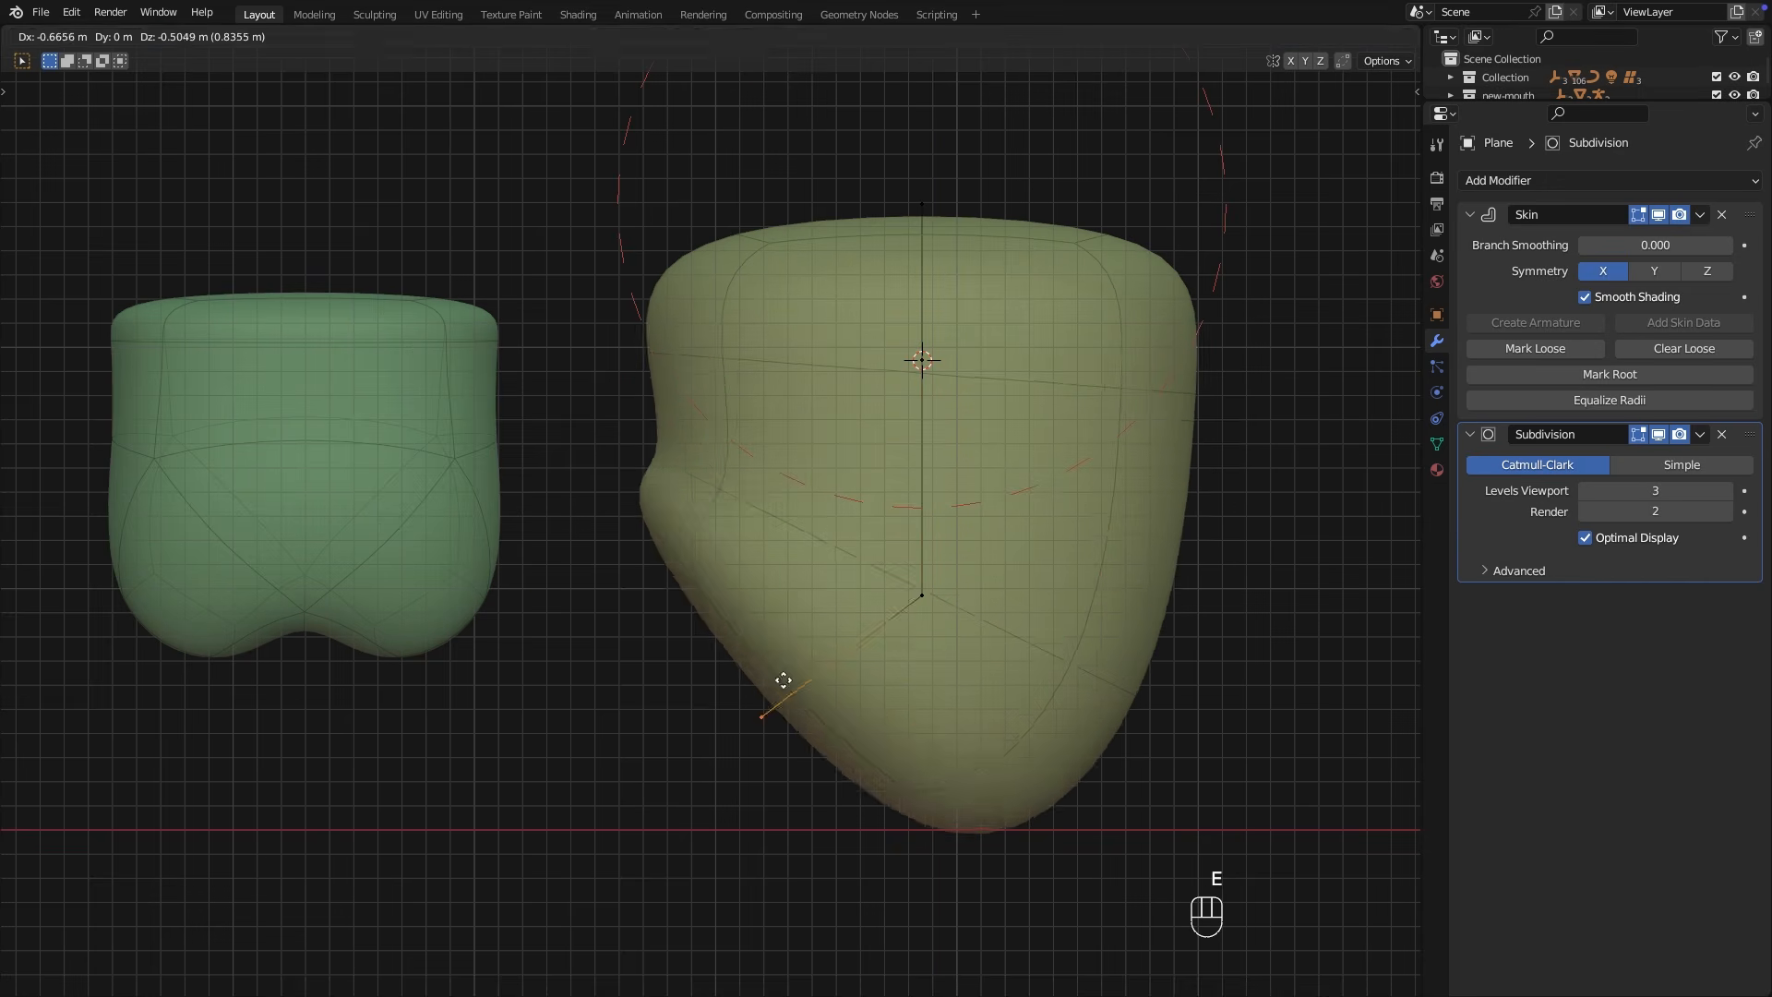
left_click(786, 643)
key("e")
left_click(780, 784)
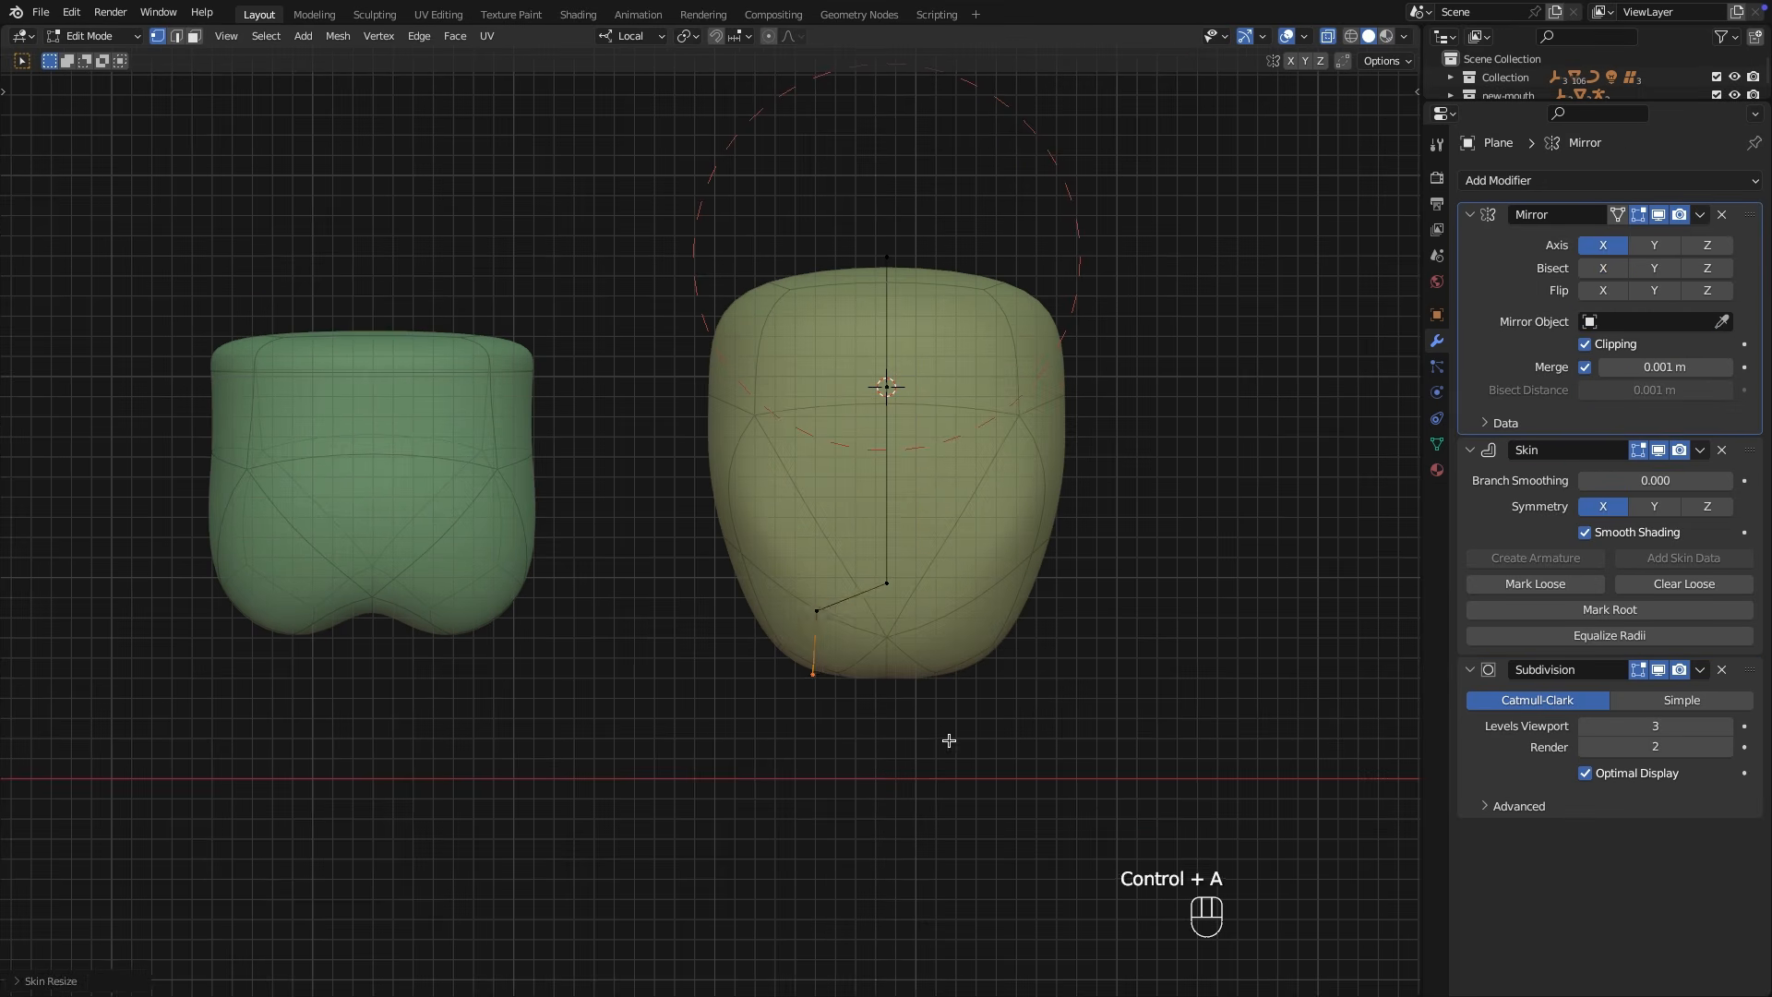
Shape the torso's hip by repositioning its points and resizing their skin radius along X.
key("g")
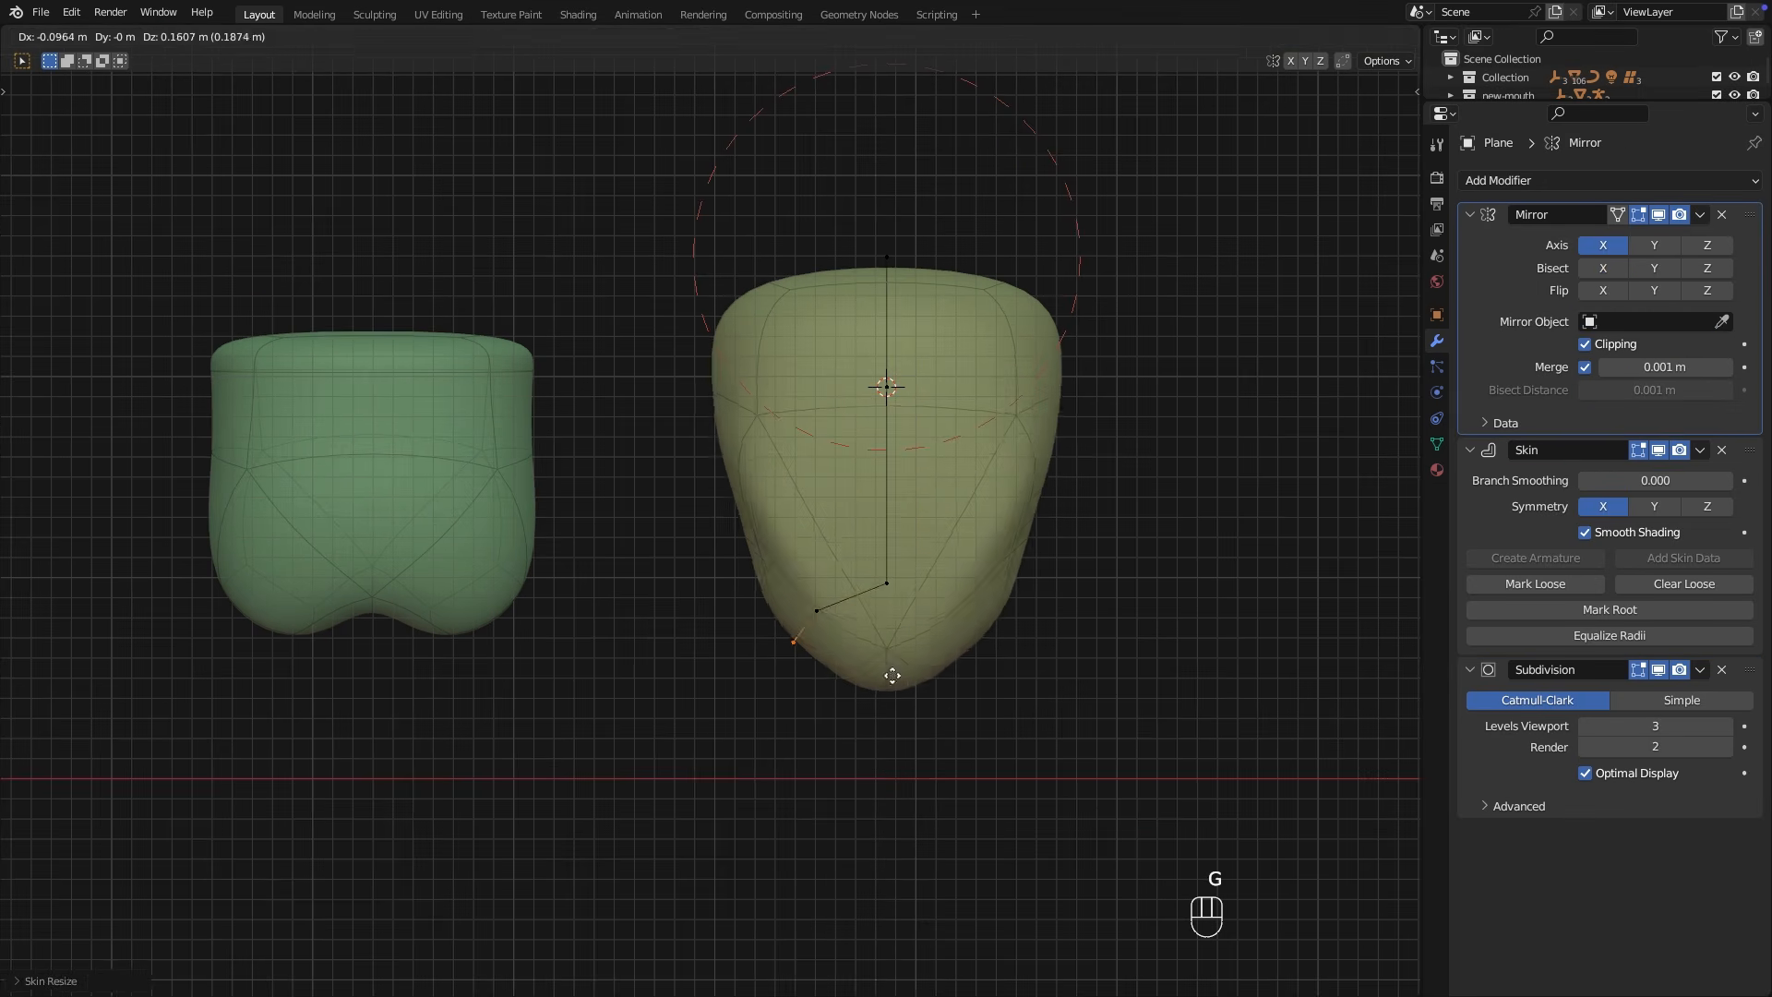
key("Escape")
key("a")
key("g")
key("ctrl+a")
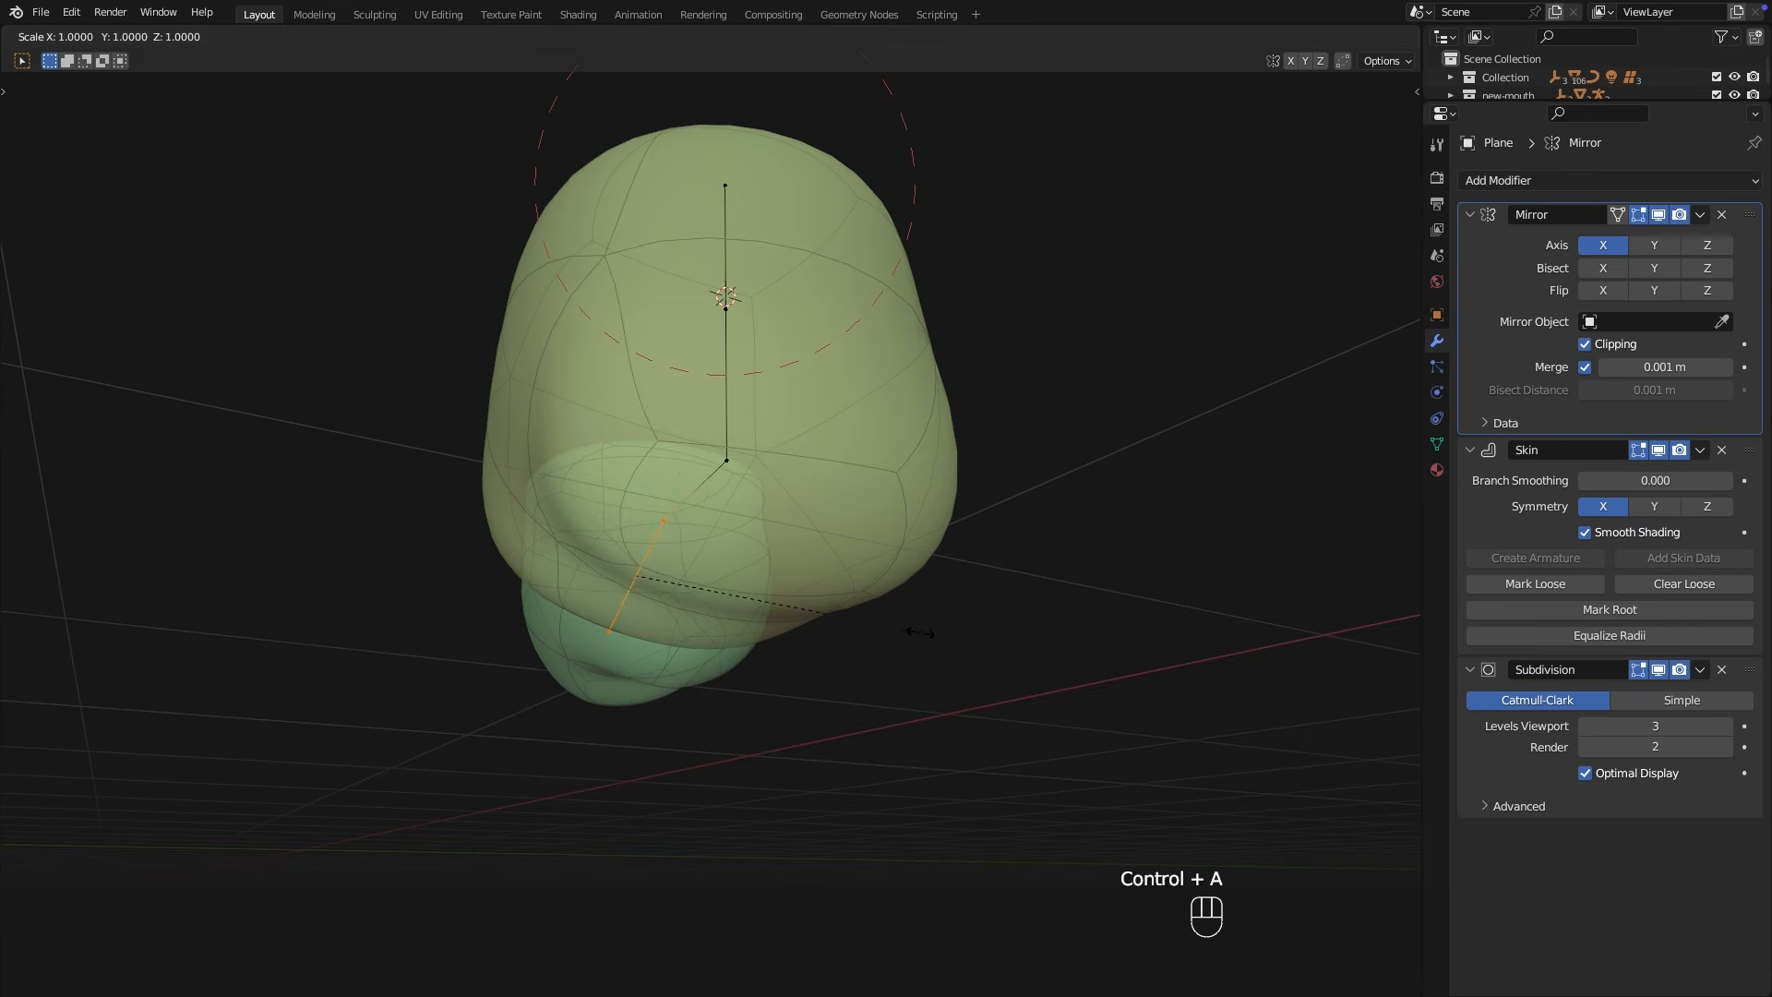
key("x")
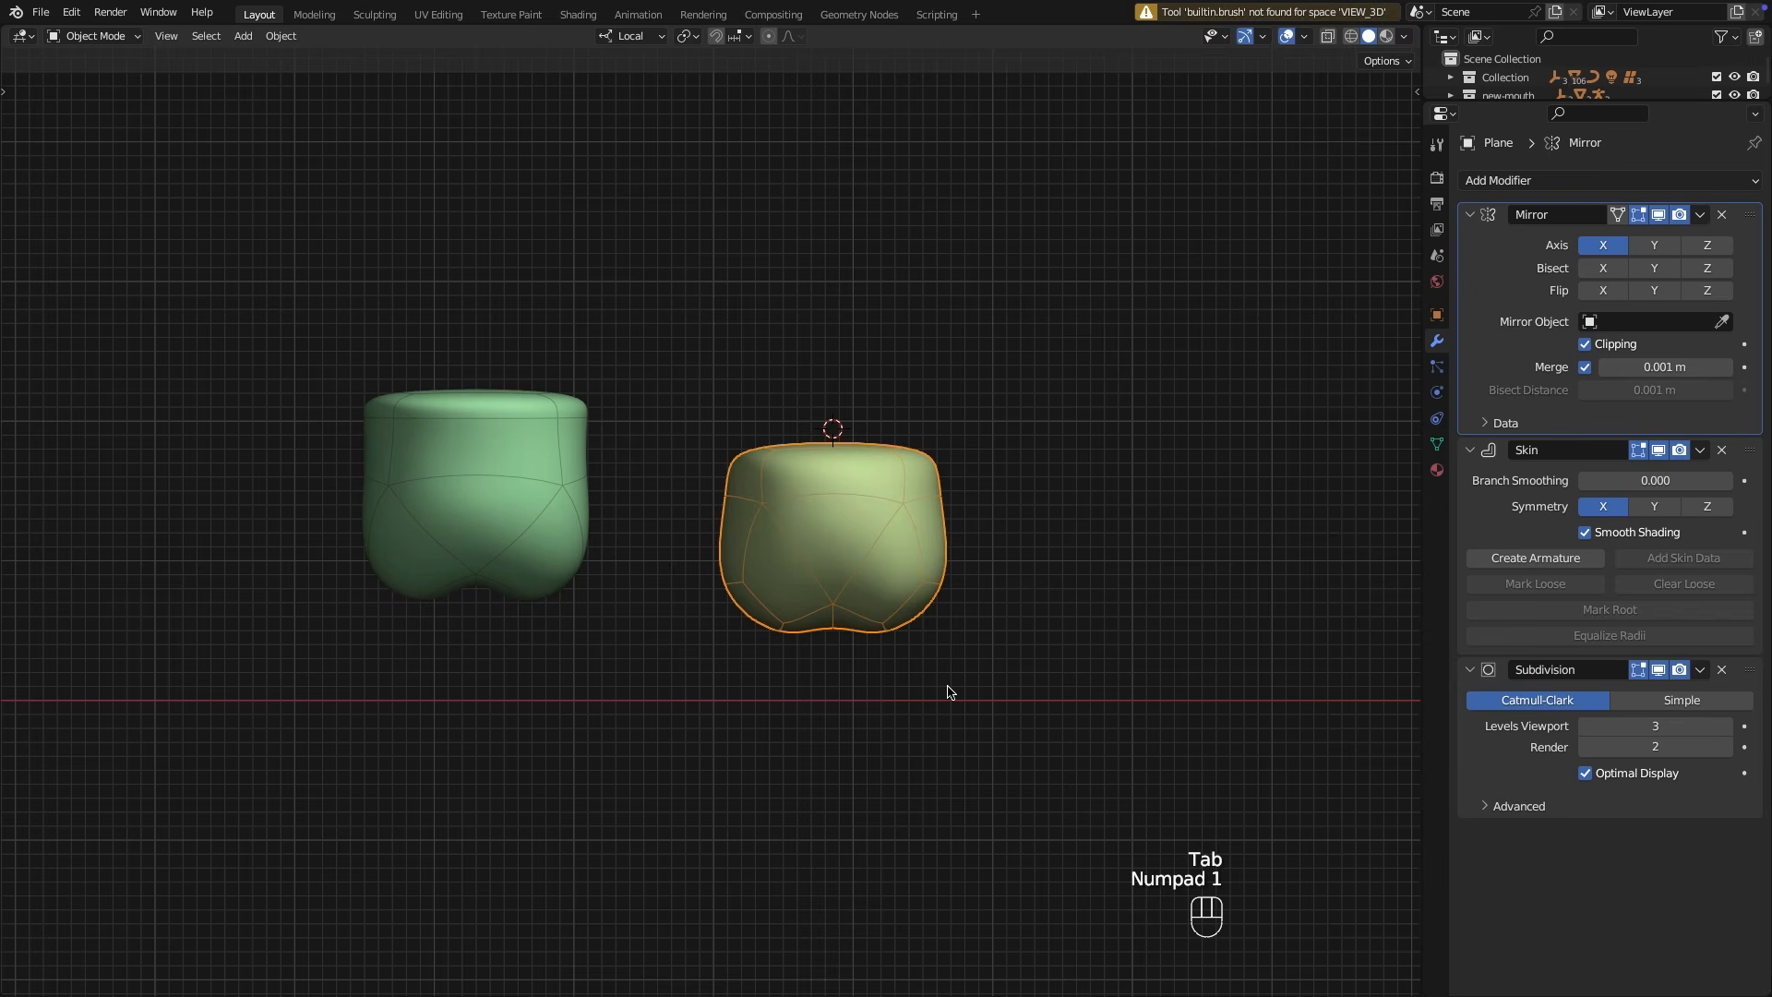
Raise the torso about 0.36 m along its local Z axis and adjust the position of the hip's lower points.
key("g")
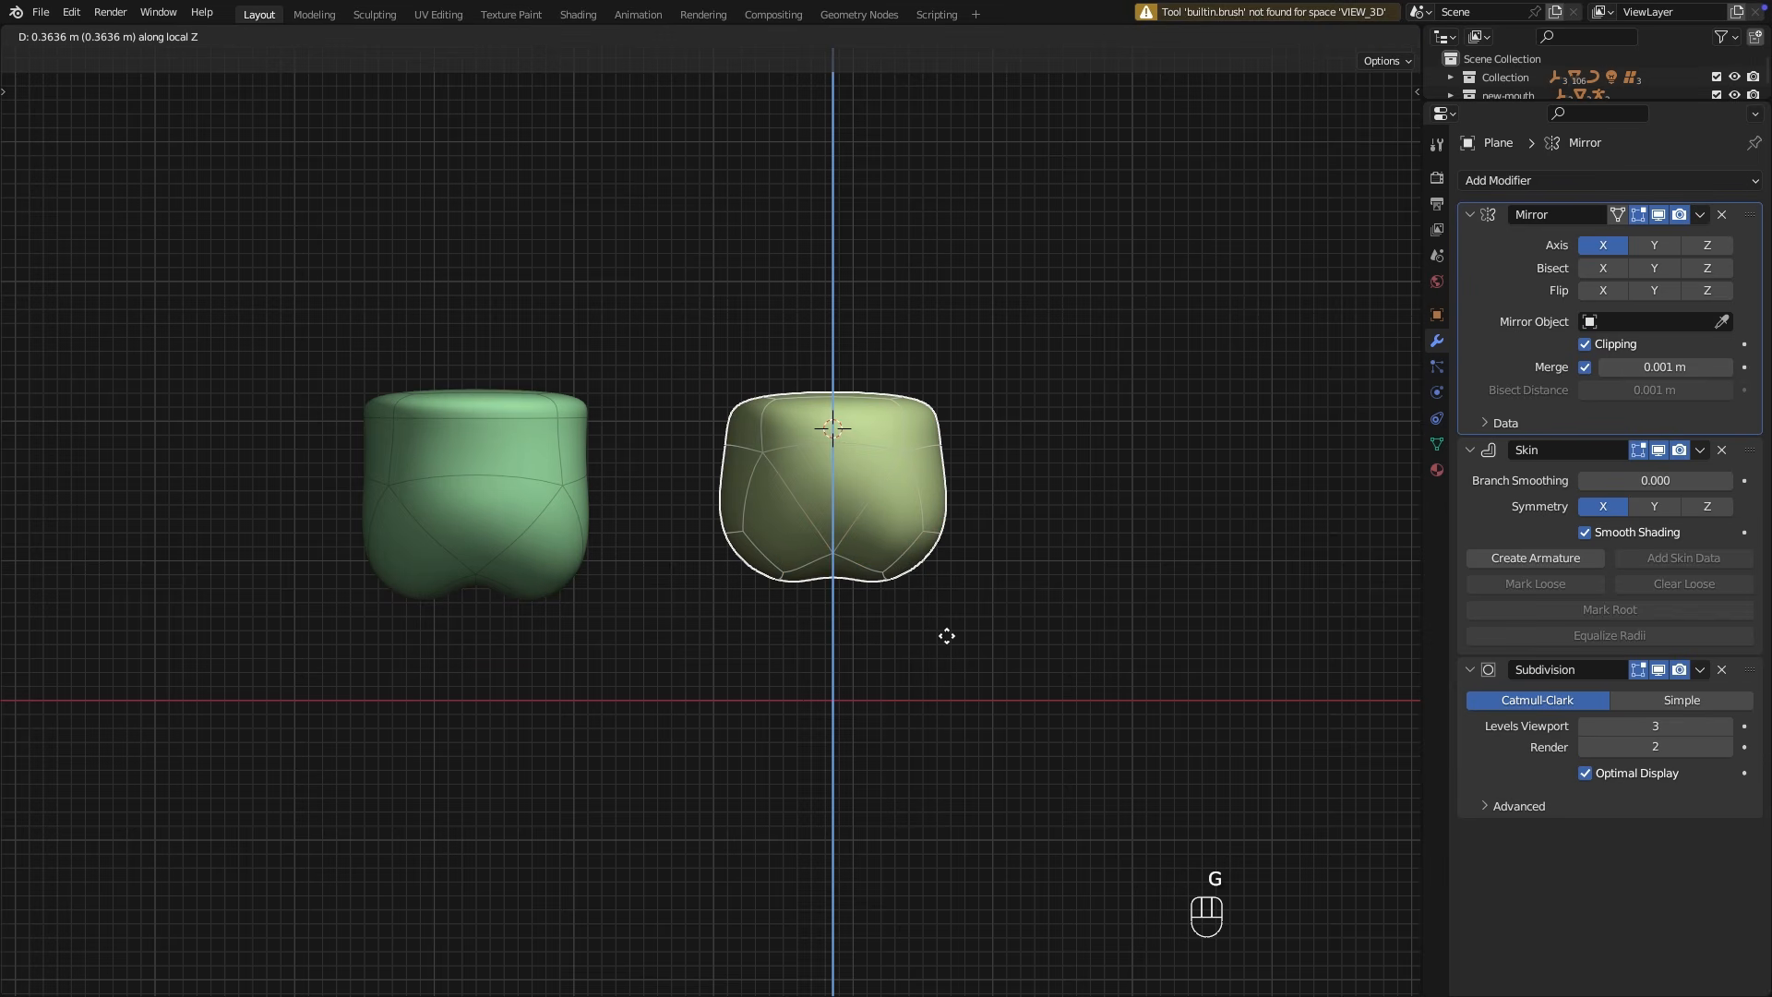
left_click(945, 633)
key("Tab")
left_click(1329, 36)
left_click_drag(704, 502, 782, 561)
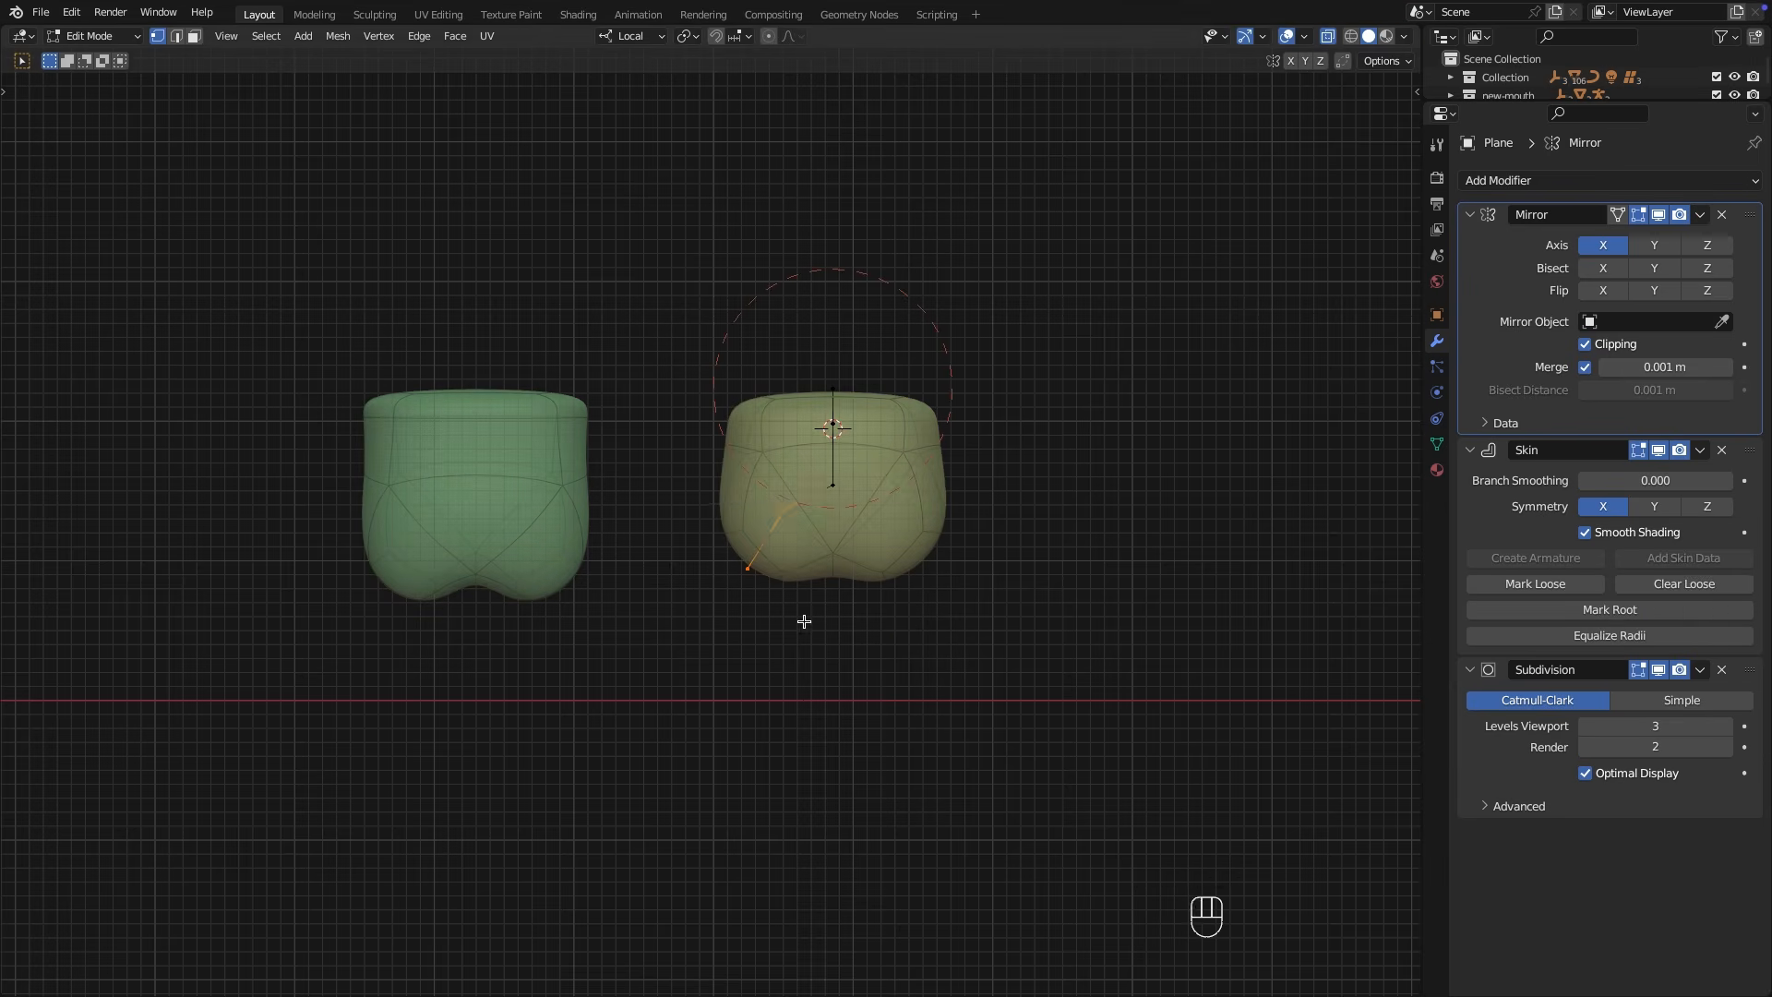
key("g")
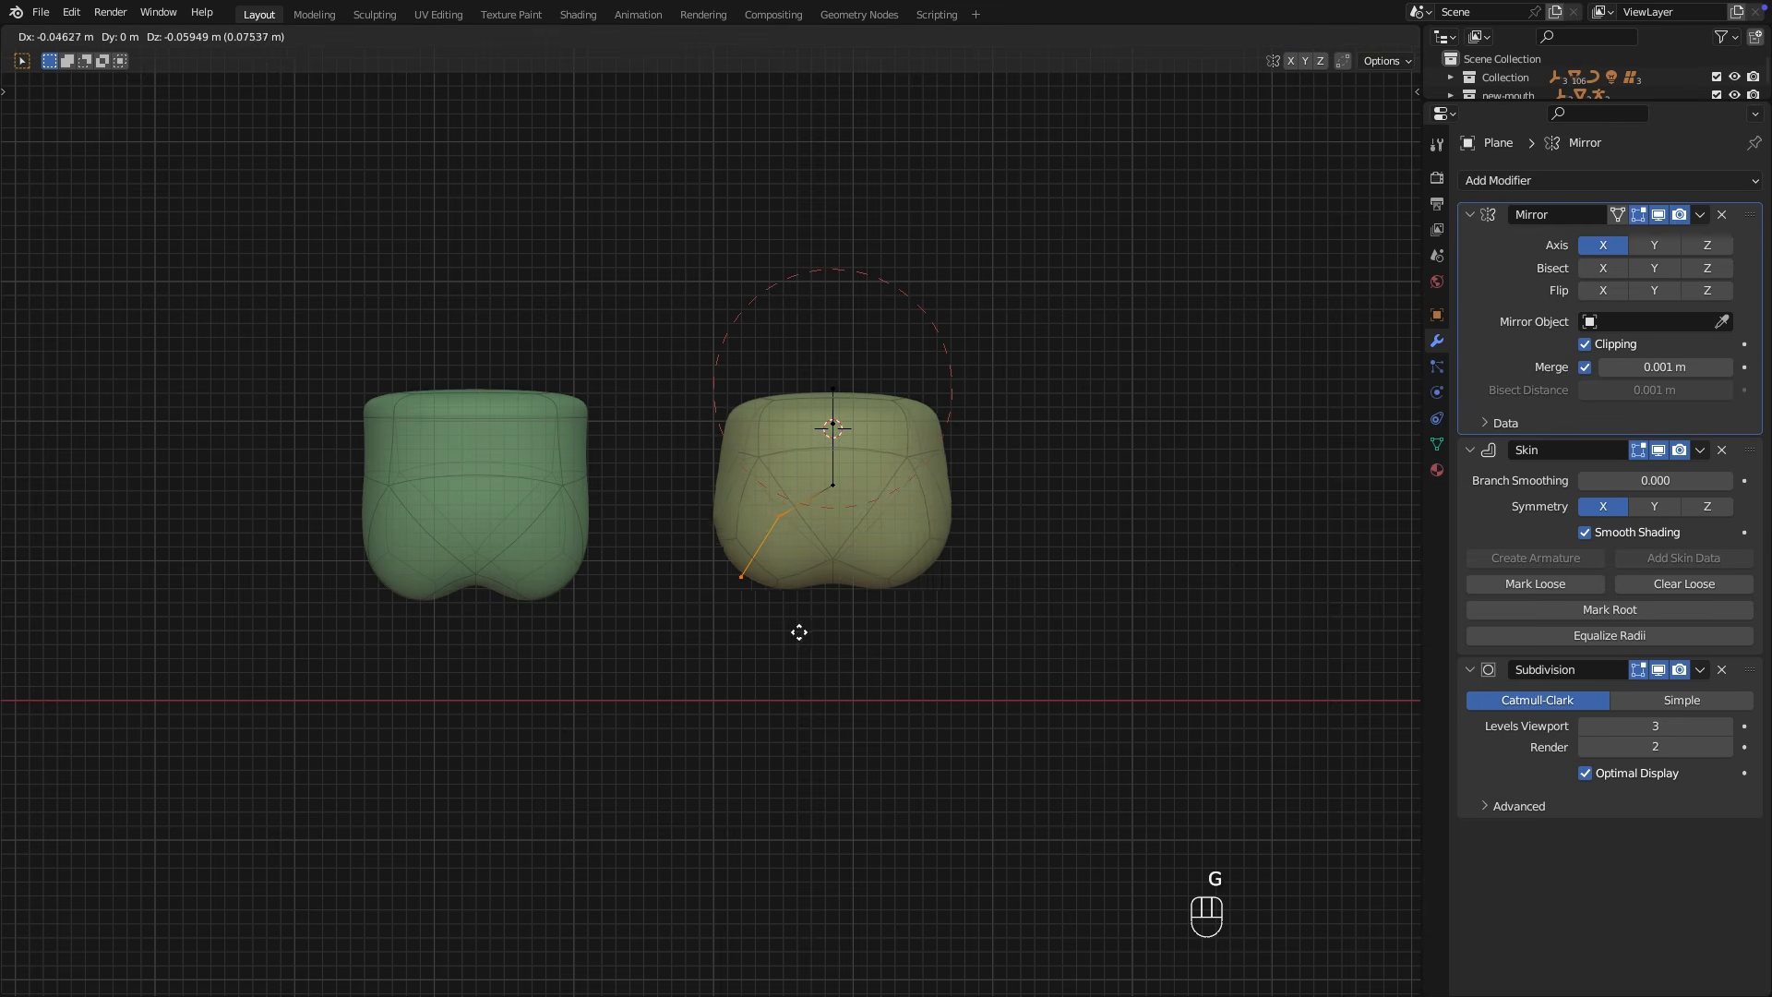
left_click(799, 629)
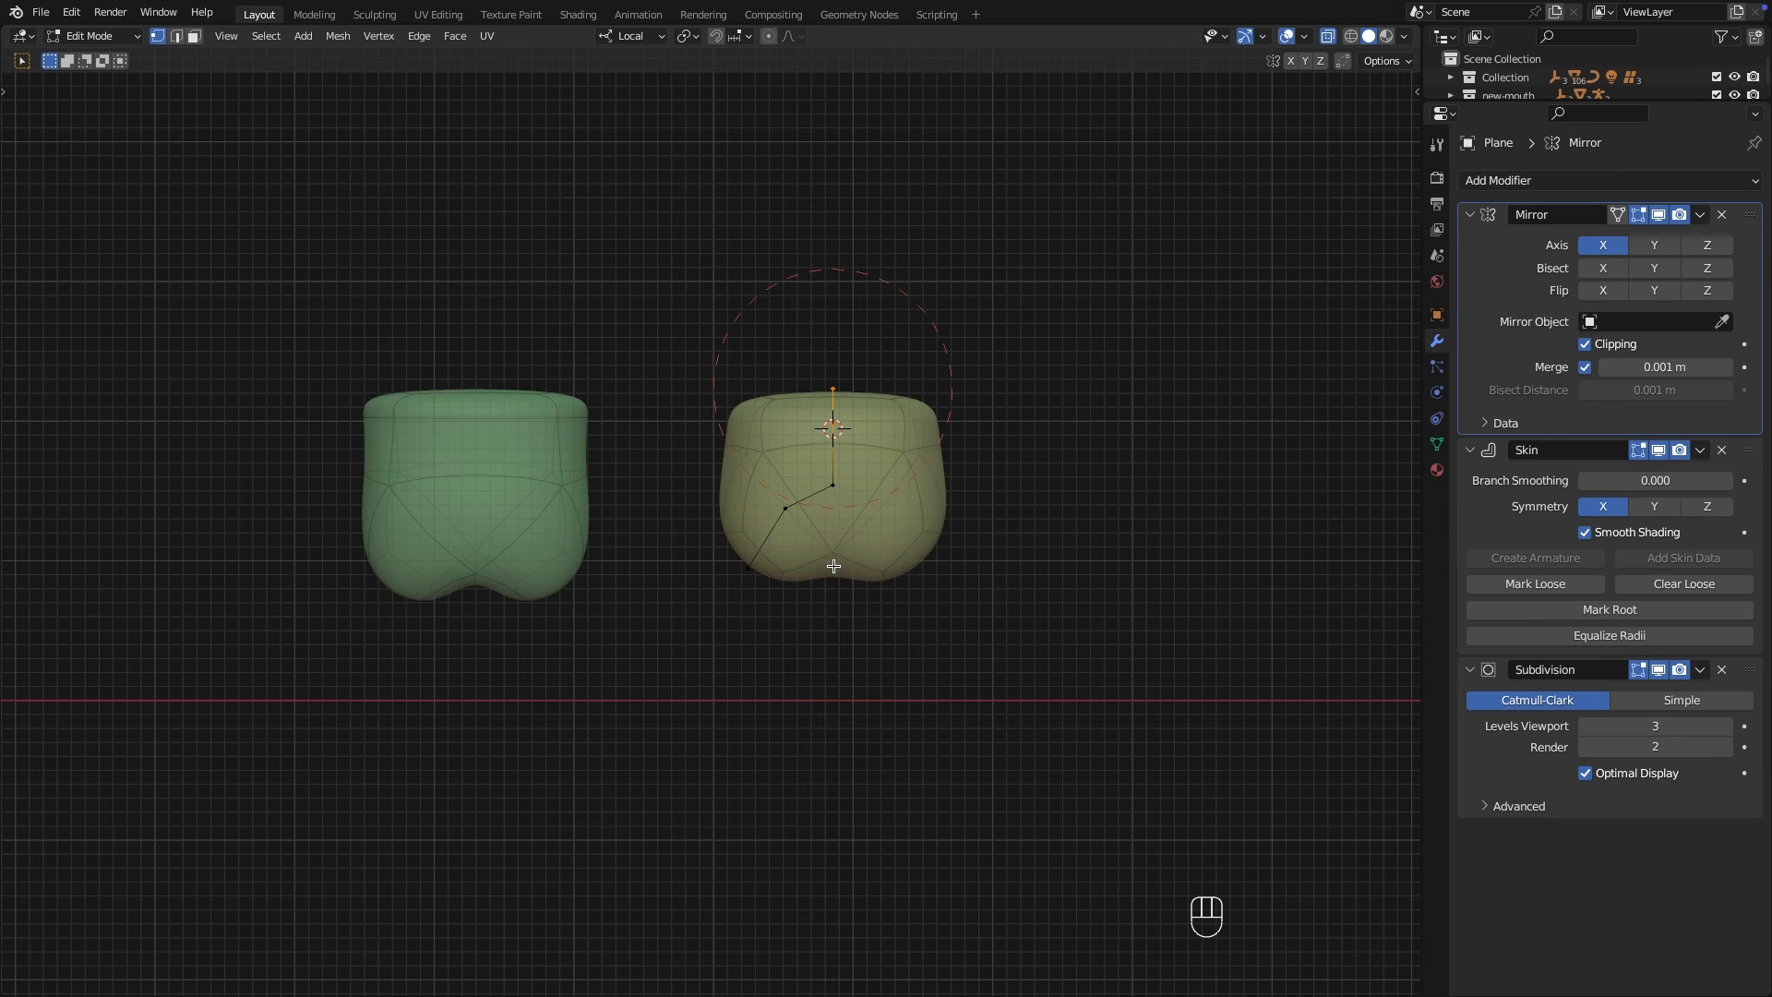
left_click(748, 571)
key("g")
key("x")
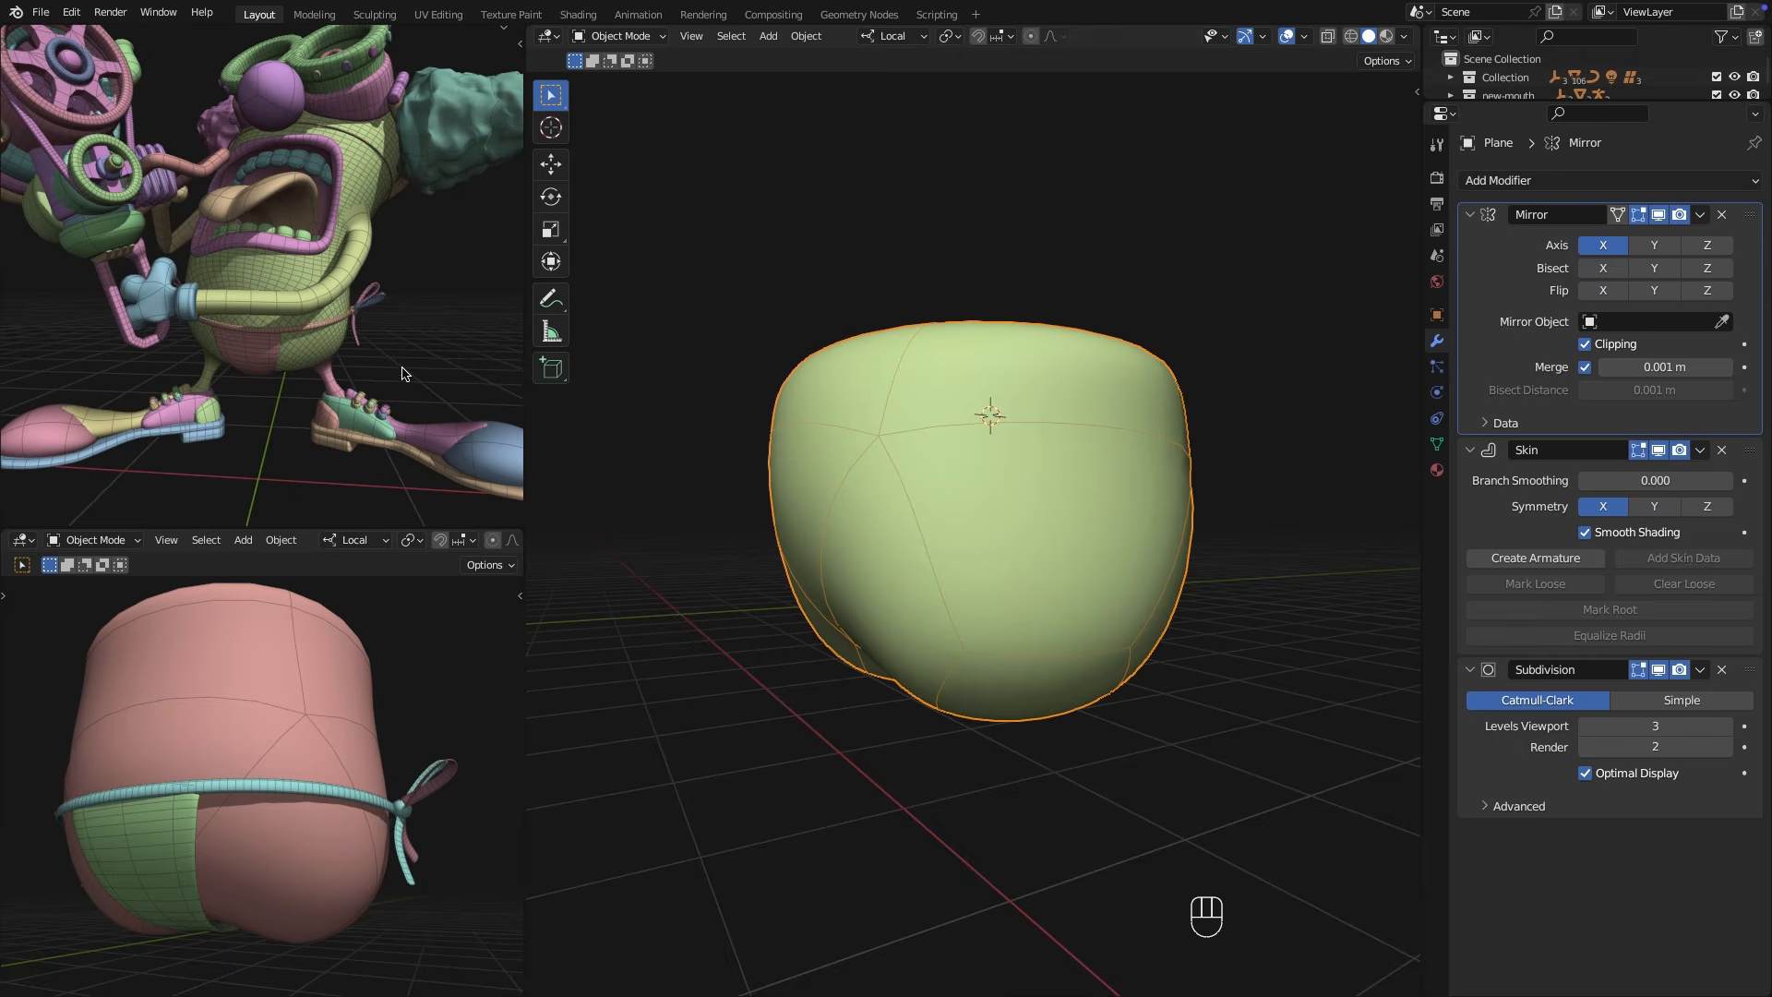
Add a mesh circle with 8 vertices around the torso for the bikini's waist string.
middle_click_drag(752, 432, 753, 613)
key("shift+a")
mouse_move(753, 613)
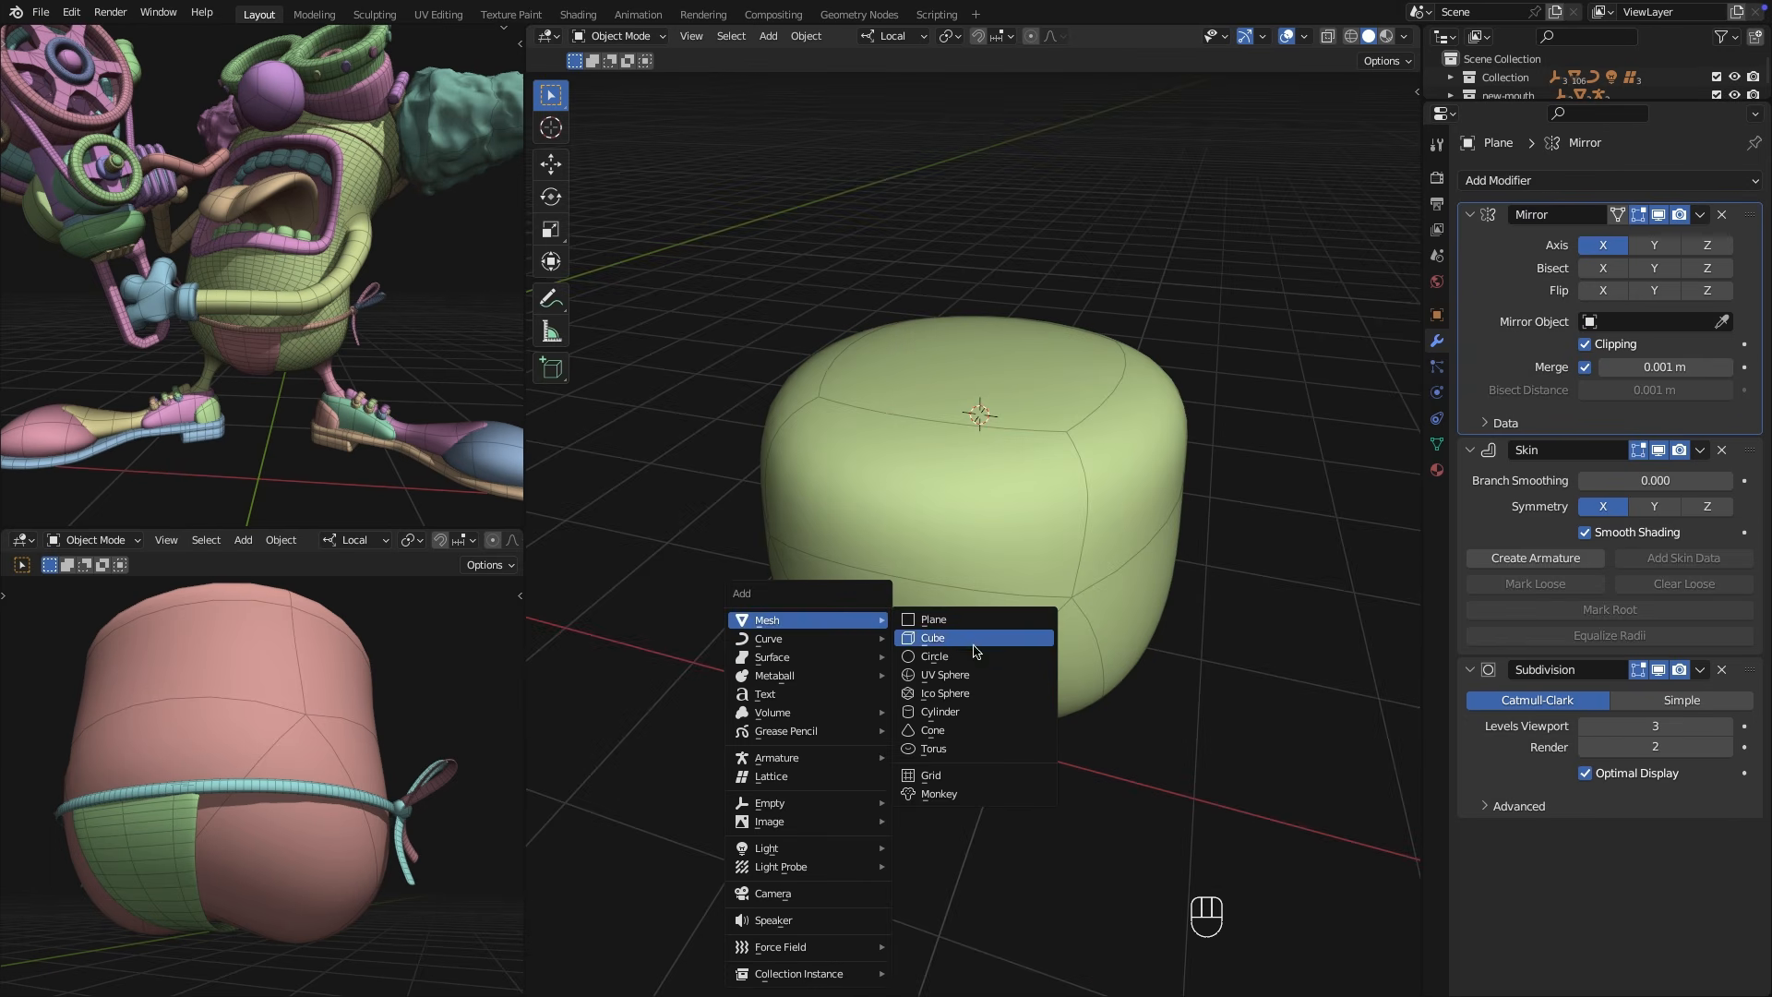
left_click(933, 657)
left_click(598, 980)
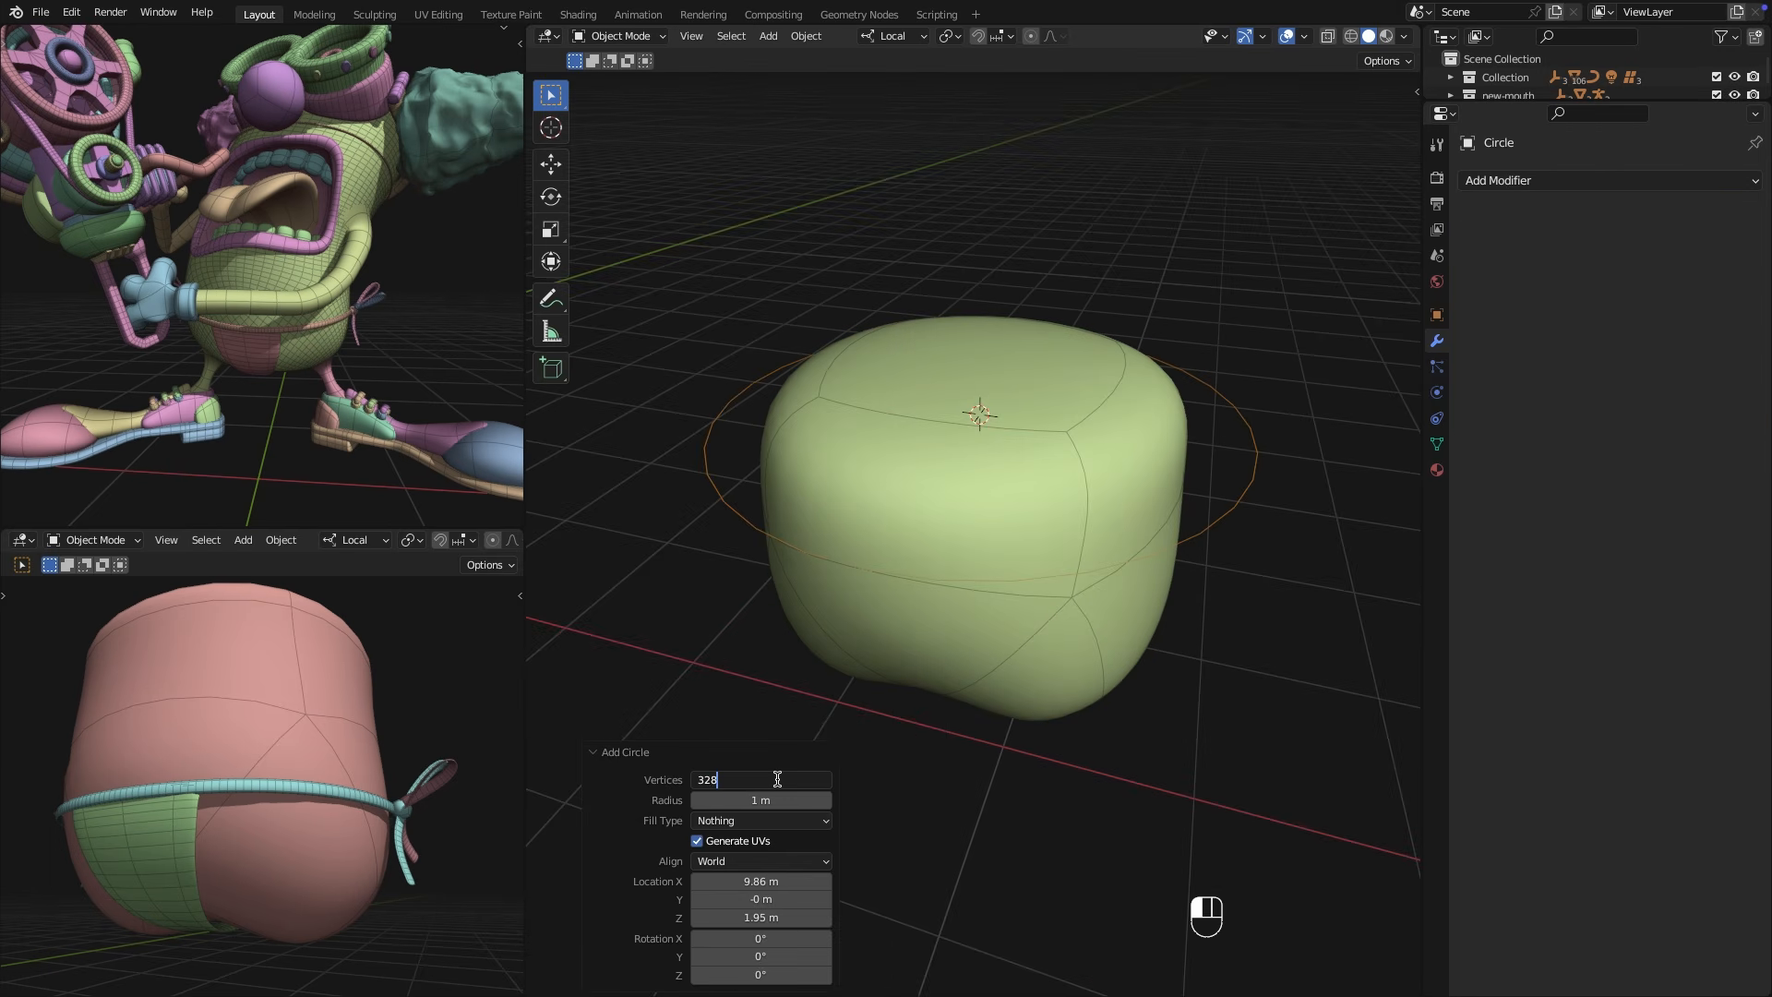
left_click(667, 776)
type("8")
key("Return")
Add a Skin modifier to the circle and shrink the skin radius of all its vertices to a thin band.
key("Tab")
left_click(1514, 180)
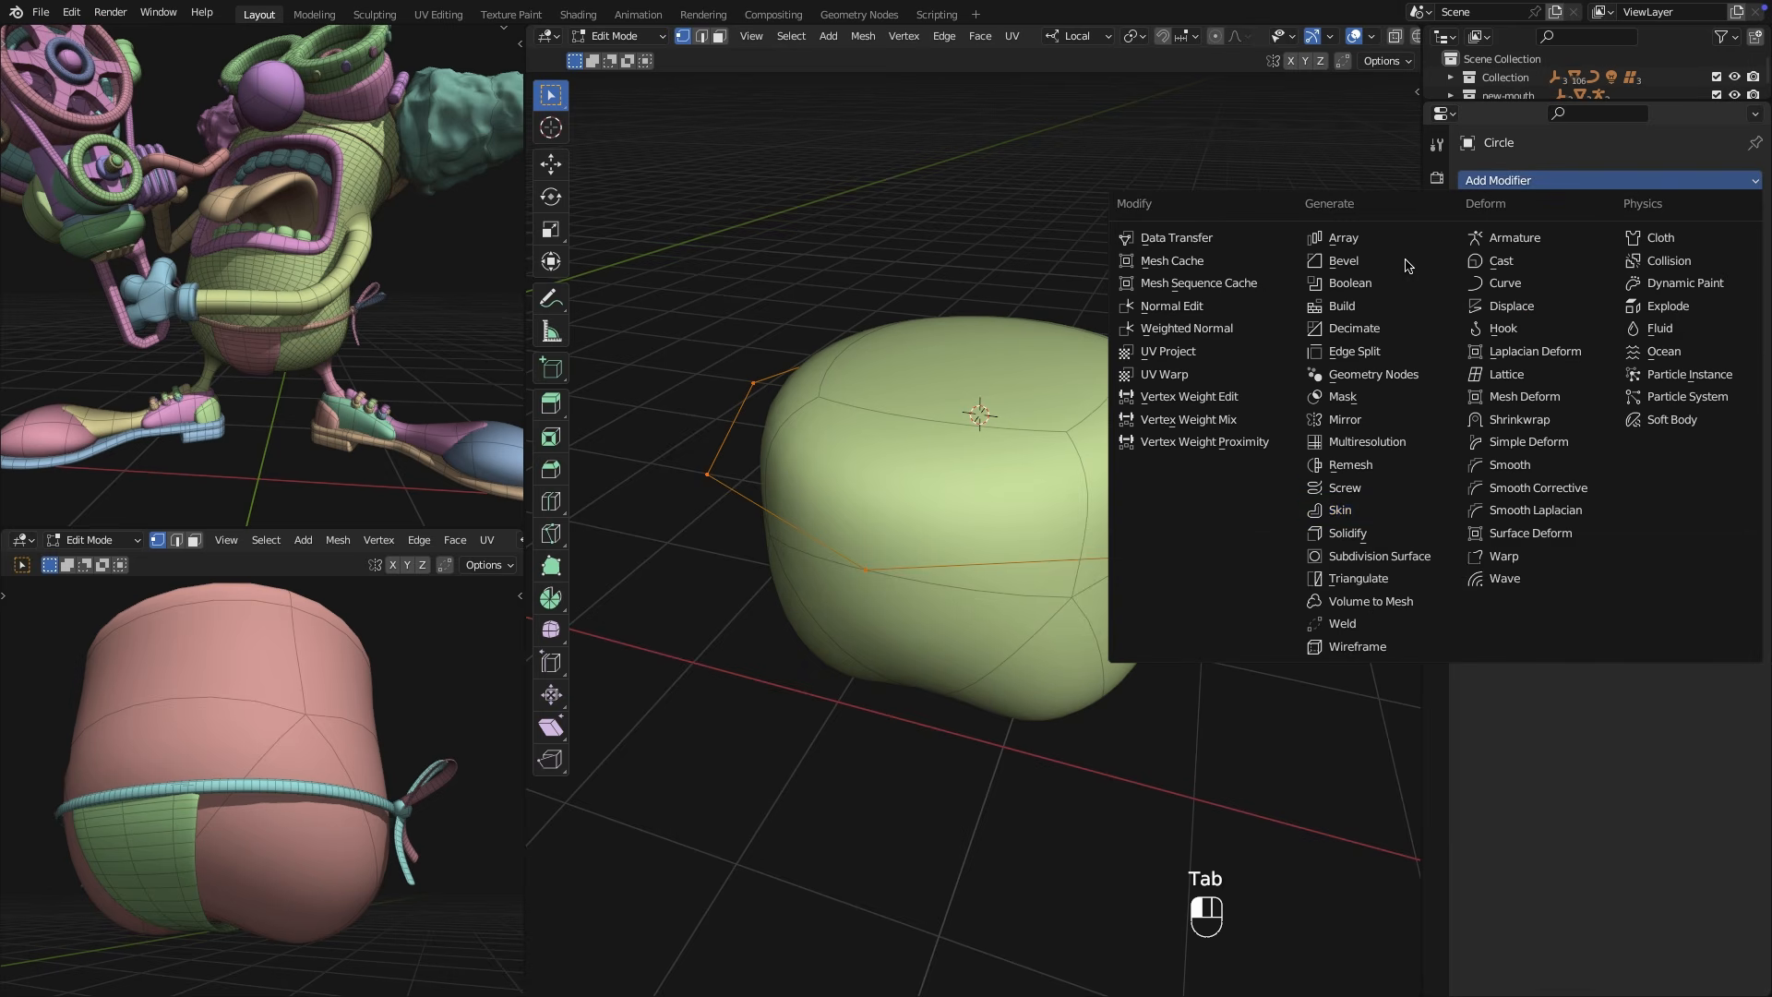
left_click(1379, 511)
key("Tab")
key("Tab")
key("ctrl+a")
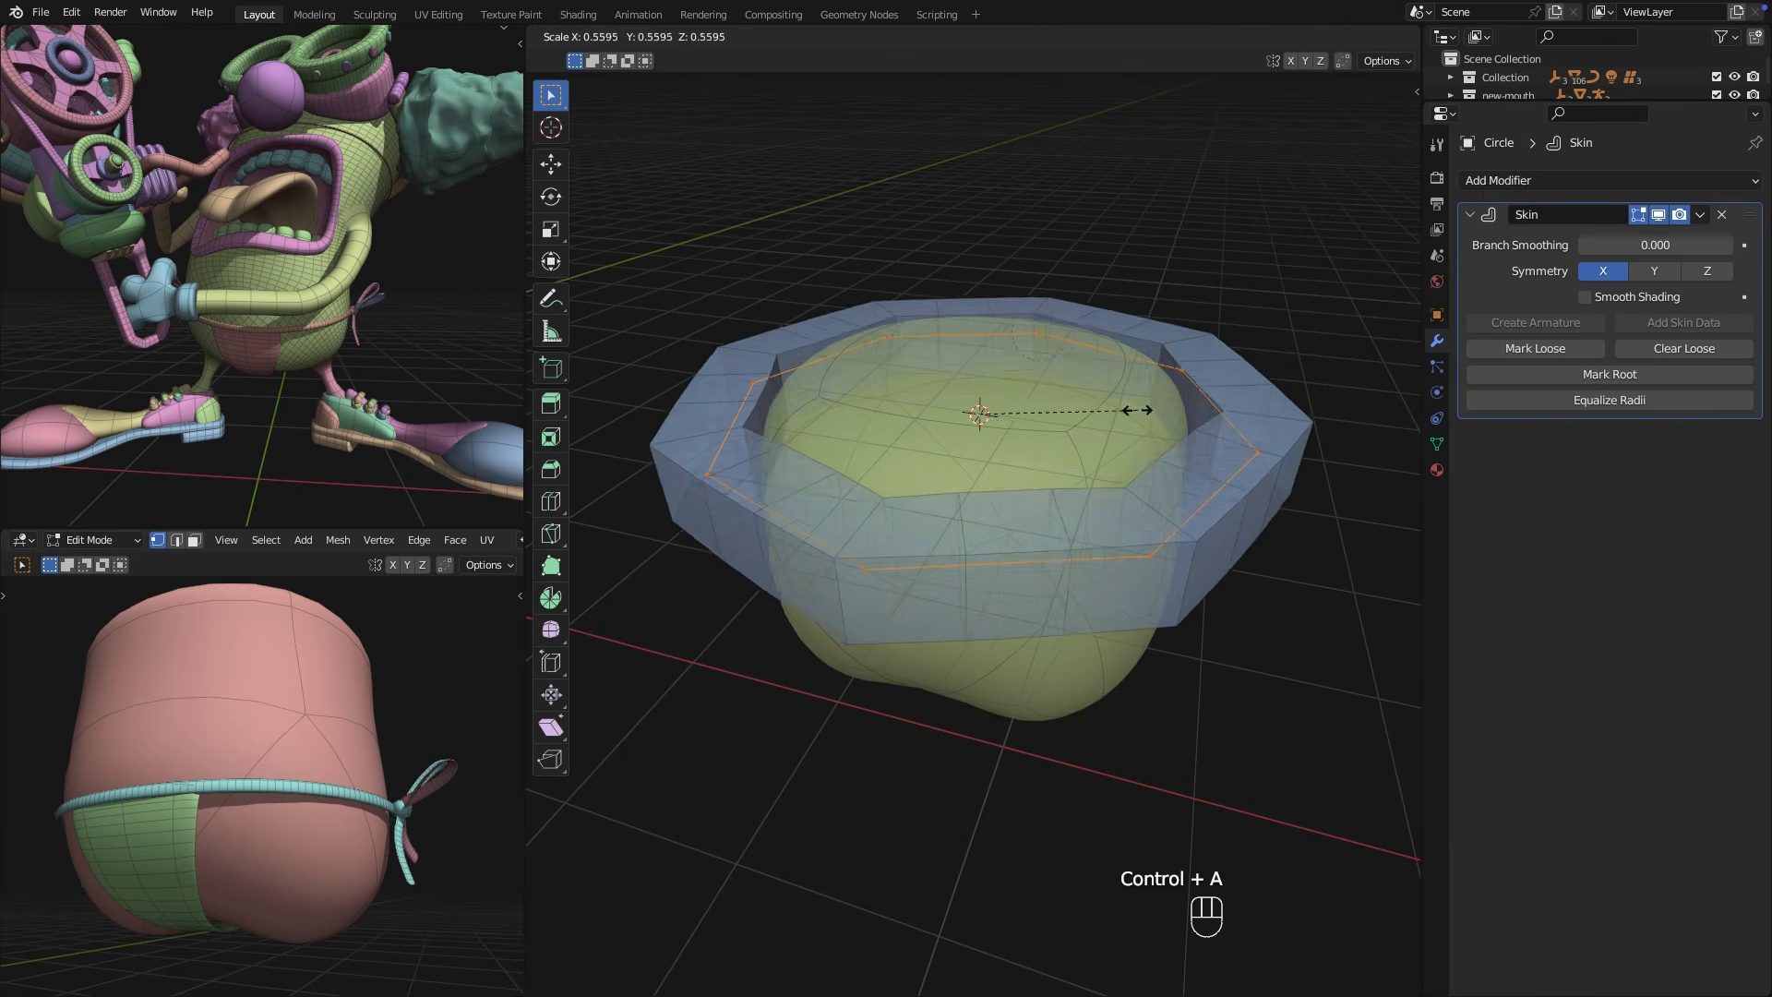
left_click(995, 480)
key("ctrl+a")
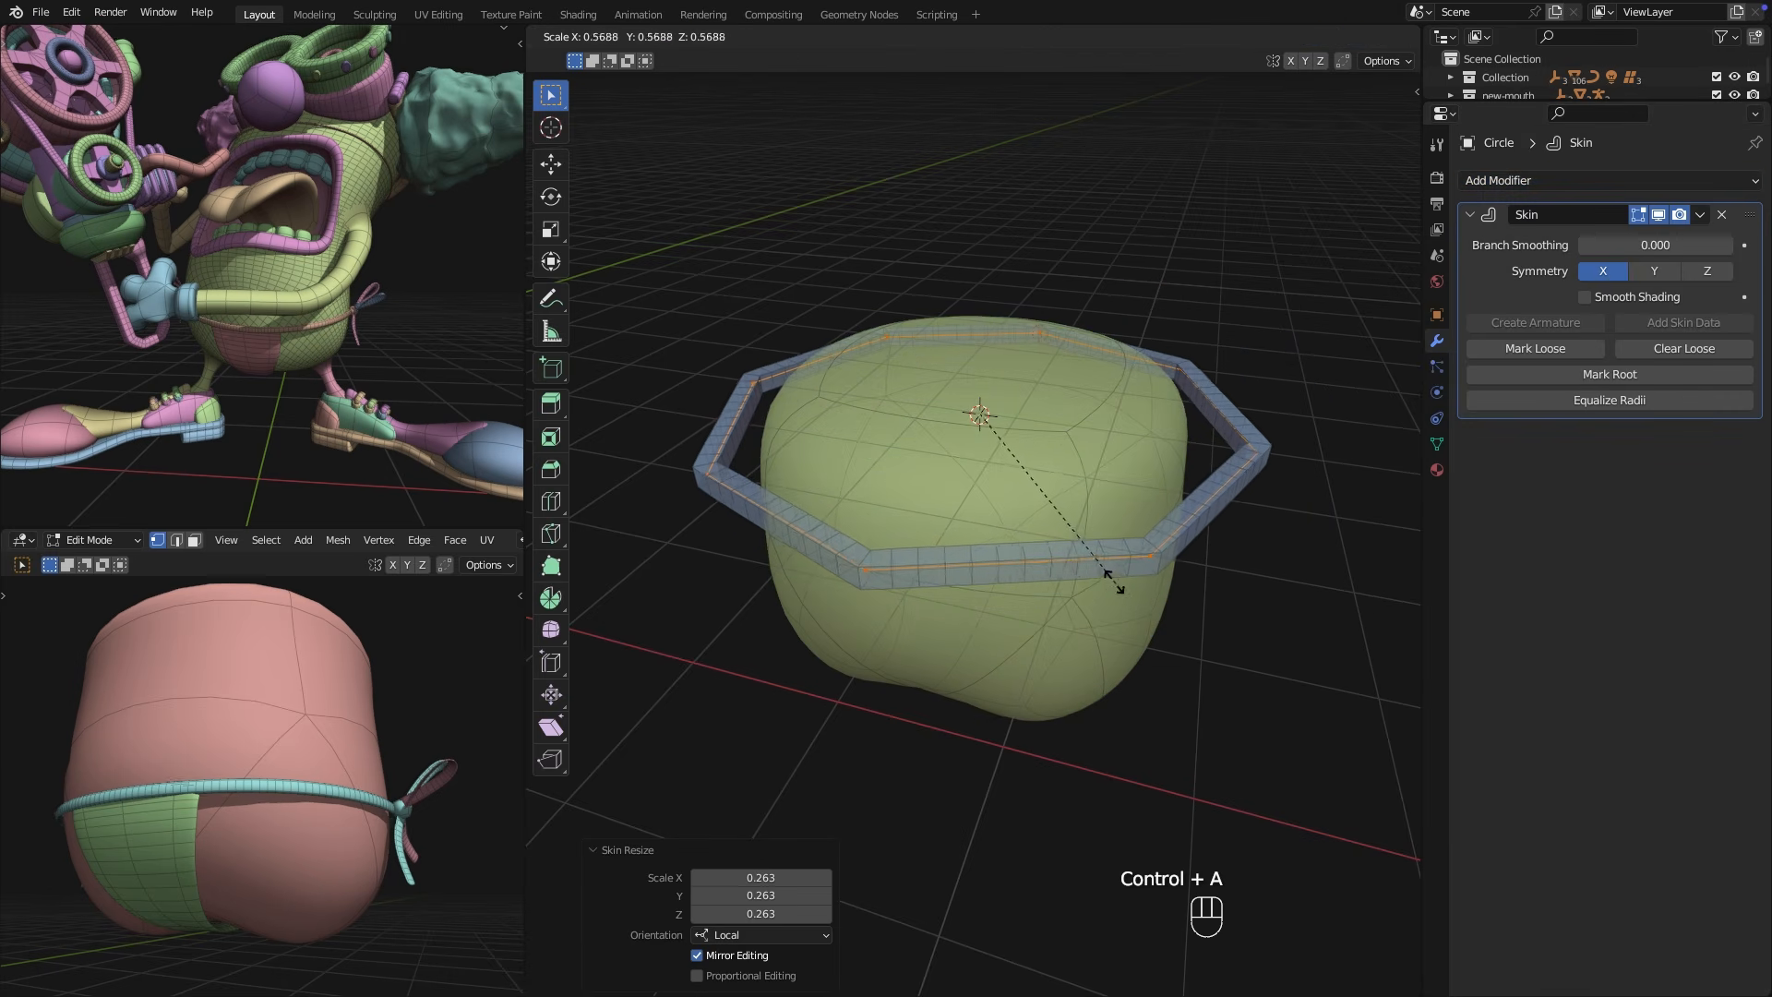
left_click(1110, 577)
Duplicate the waist ring and rotate the copy 90° about its local Y axis.
key("Tab")
key("shift+d")
key("r")
key("y")
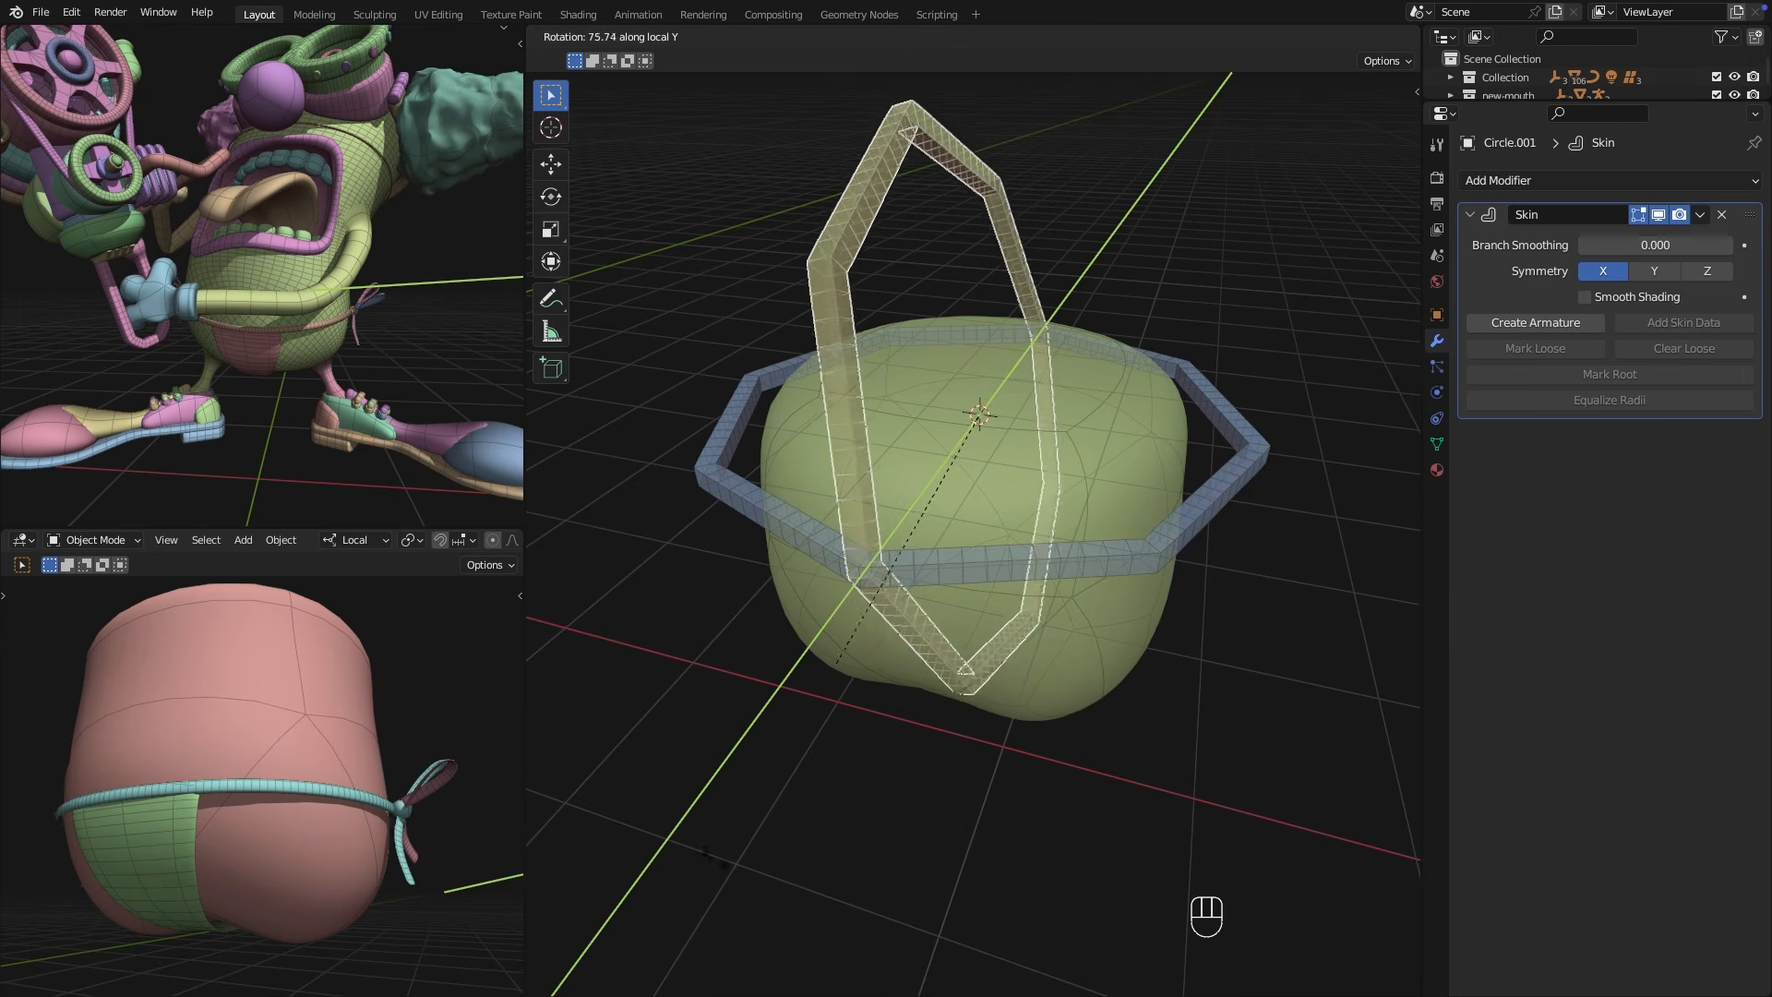
left_click(544, 804)
type("90")
key("Return")
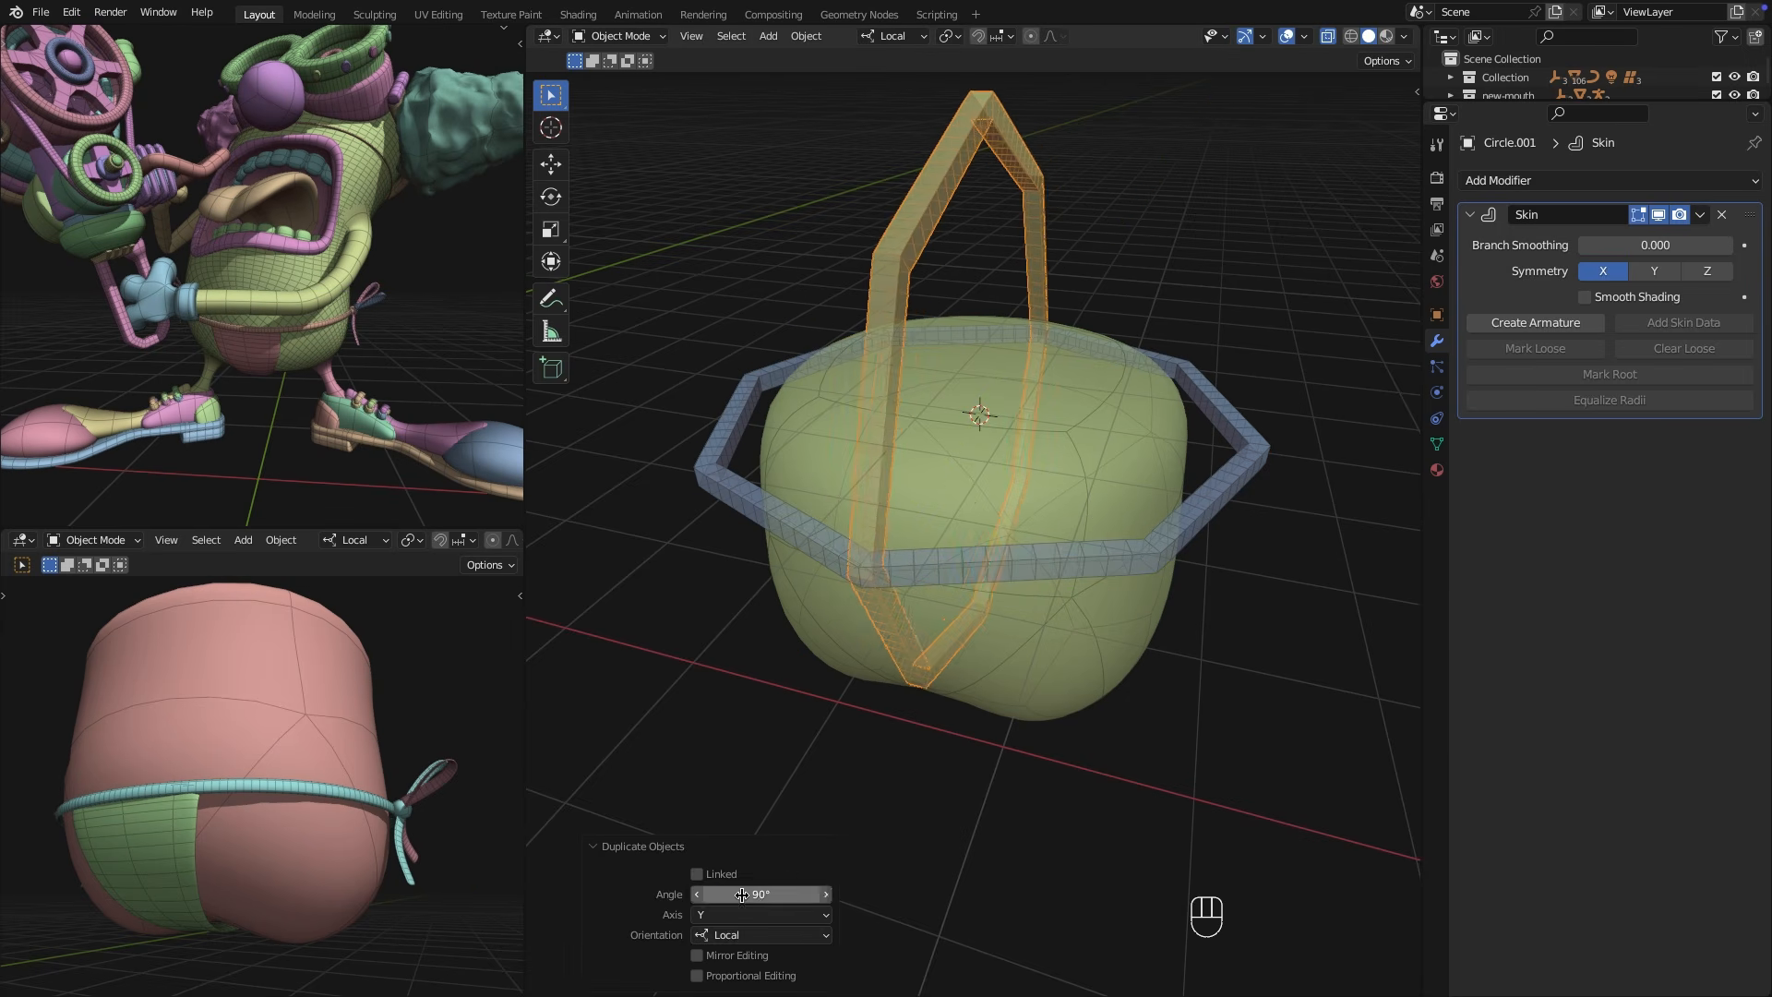
Delete the topmost vertex of the upright ring to open it into a U-shaped strap.
key("Tab")
key("x")
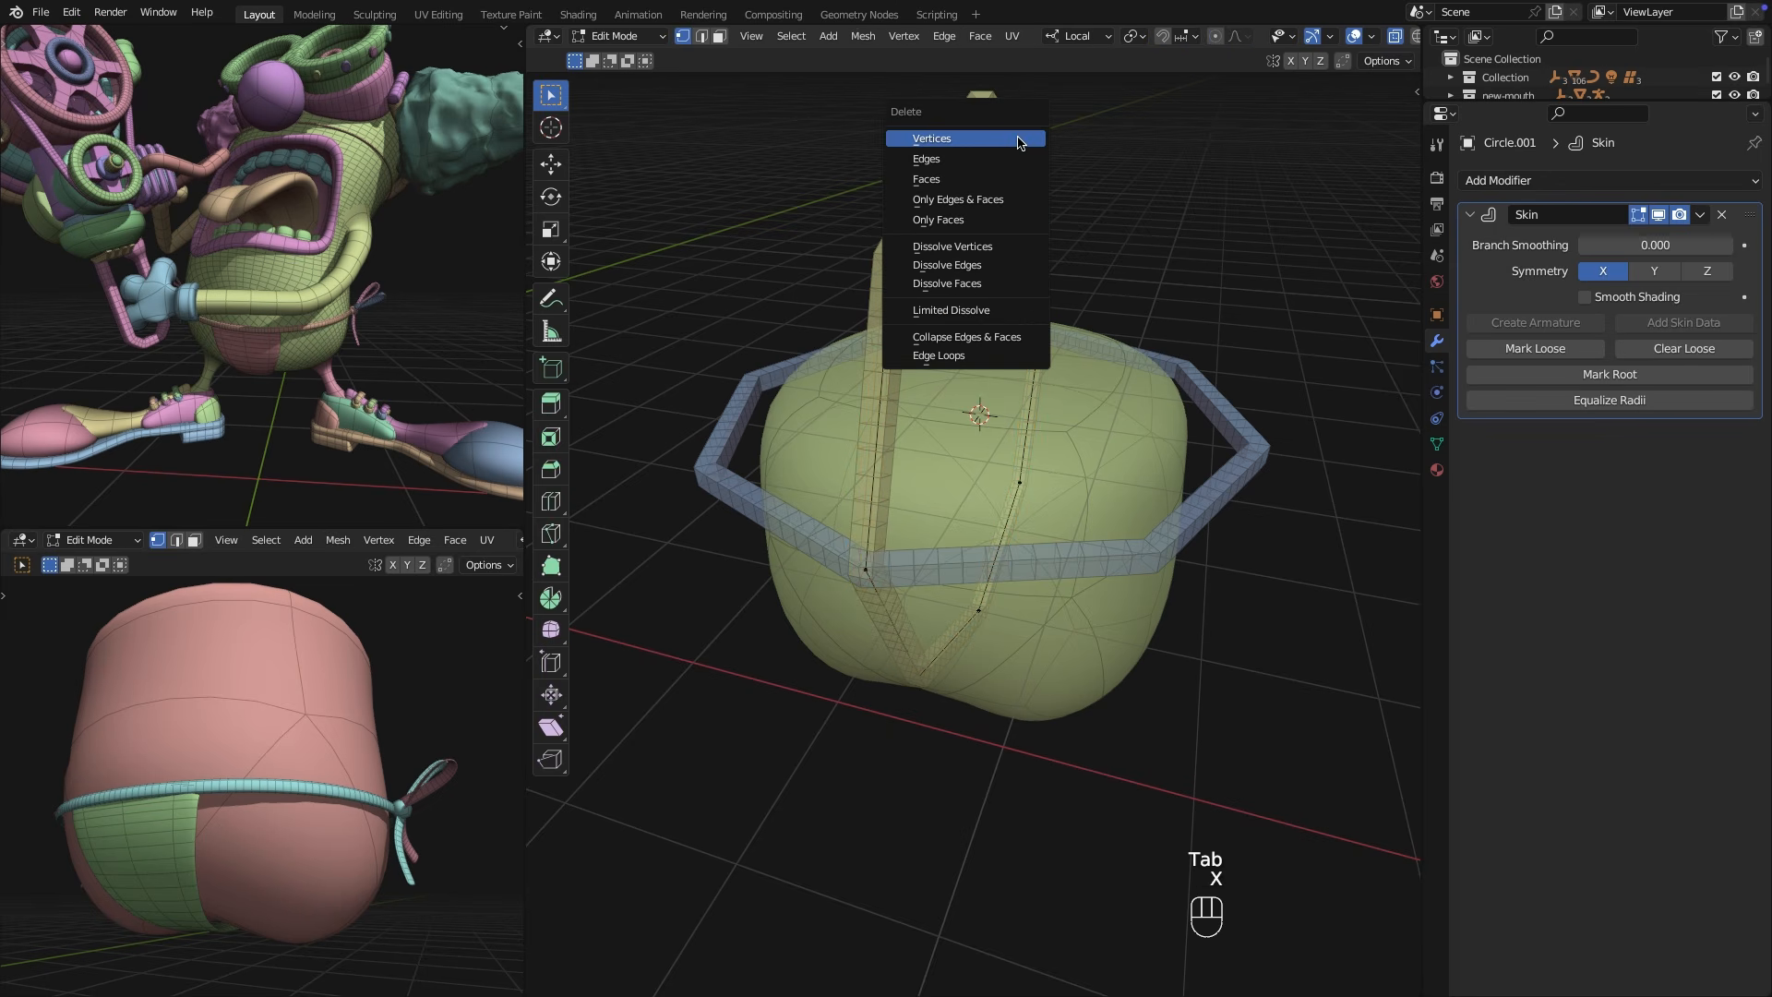
left_click(1020, 138)
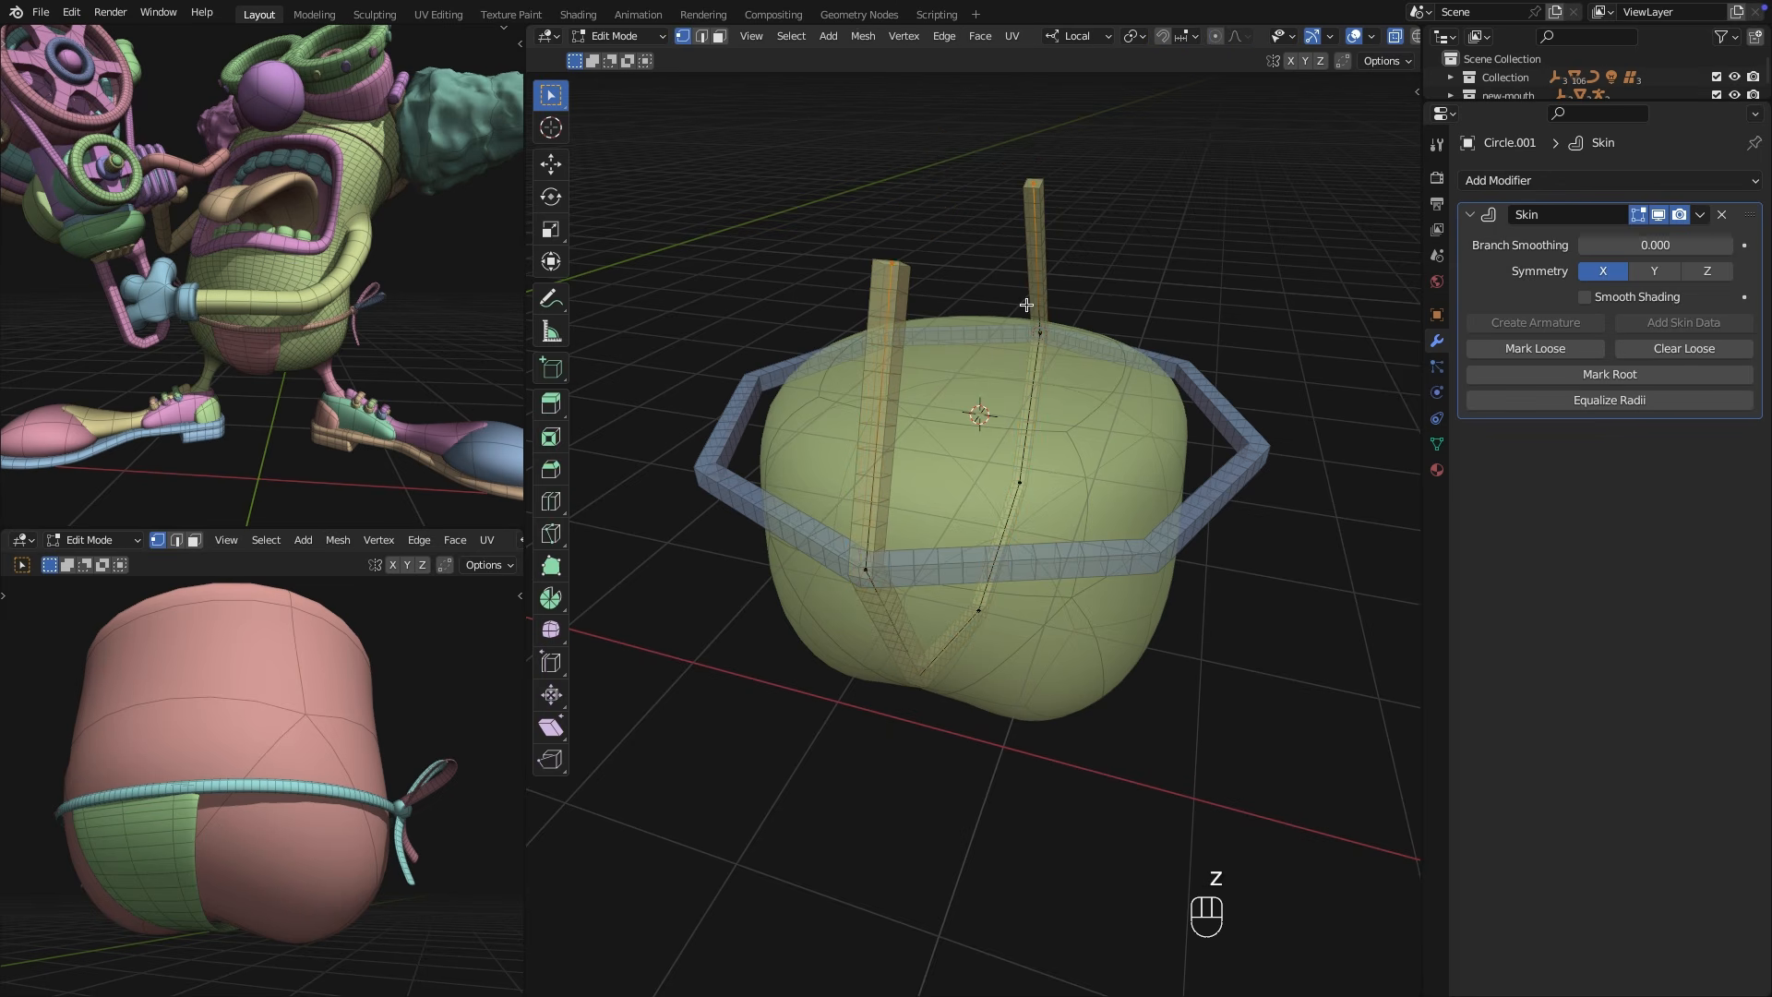
Scale down the U-shaped strap in side view, then bring its two upper ends closer together and lower.
middle_click_drag(1026, 305, 941, 355)
key("a")
key("KP_3")
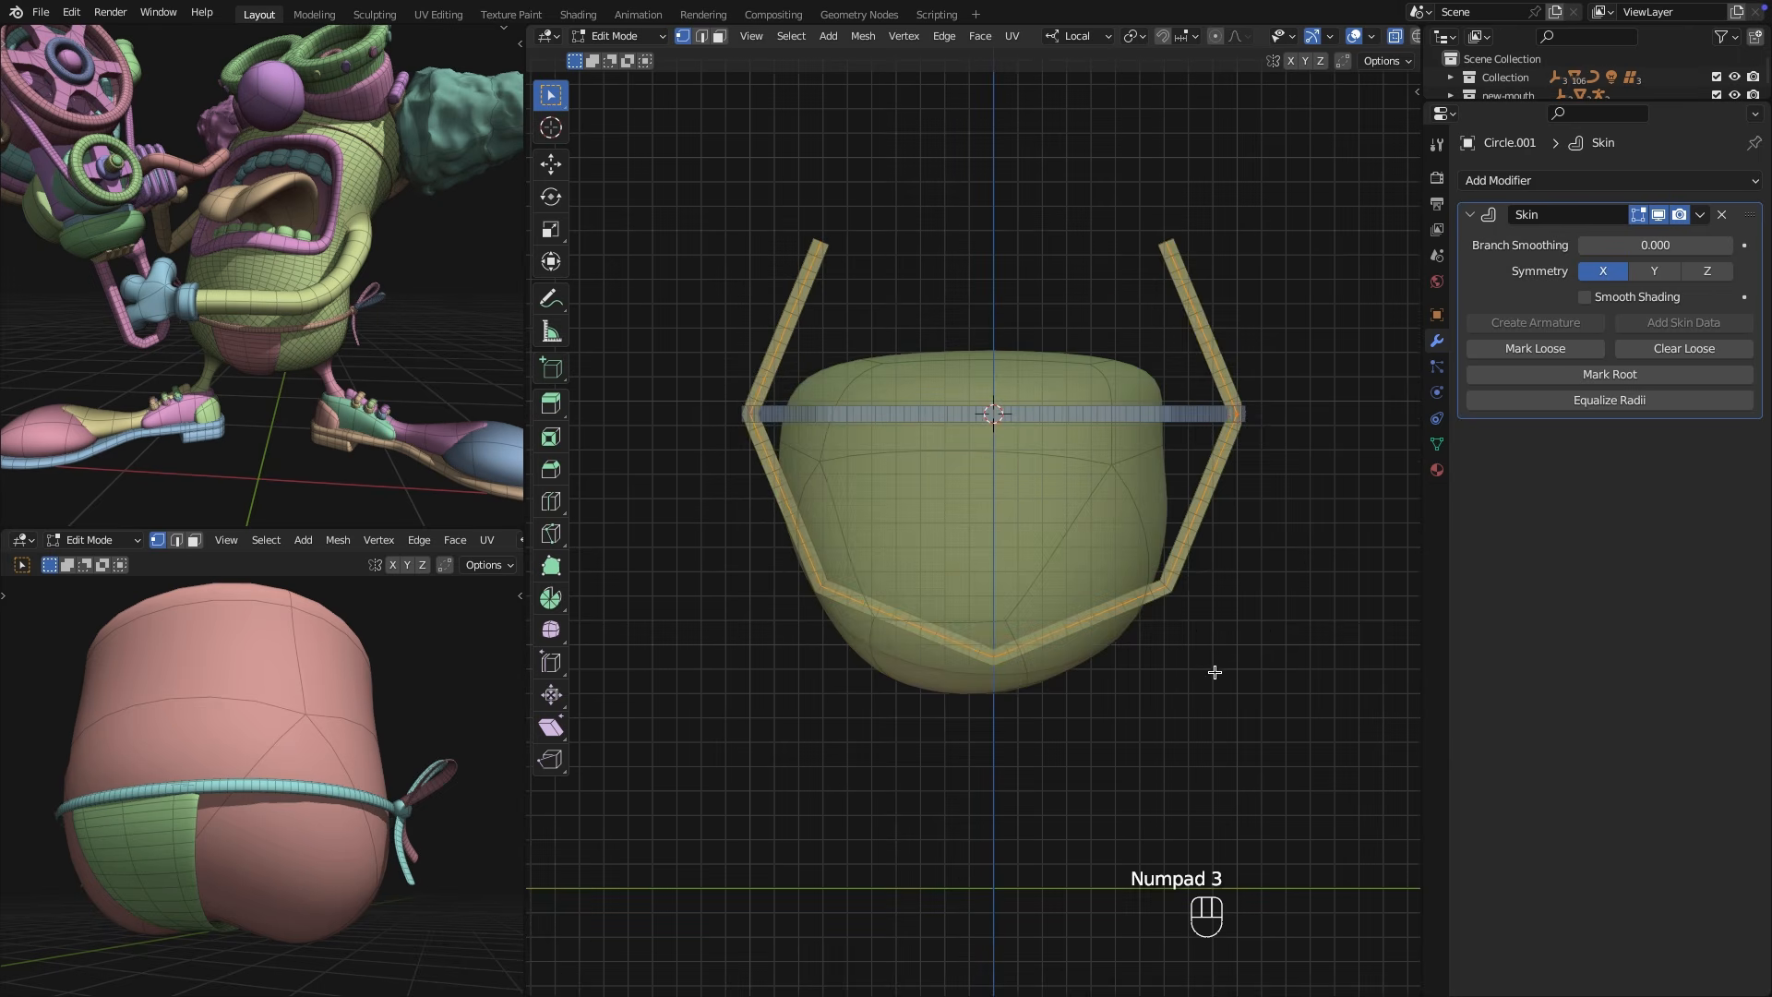
key("s")
left_click(1166, 598)
left_click_drag(1196, 238, 804, 319)
key("s")
left_click(728, 320)
key("g")
left_click(947, 279)
key("Tab")
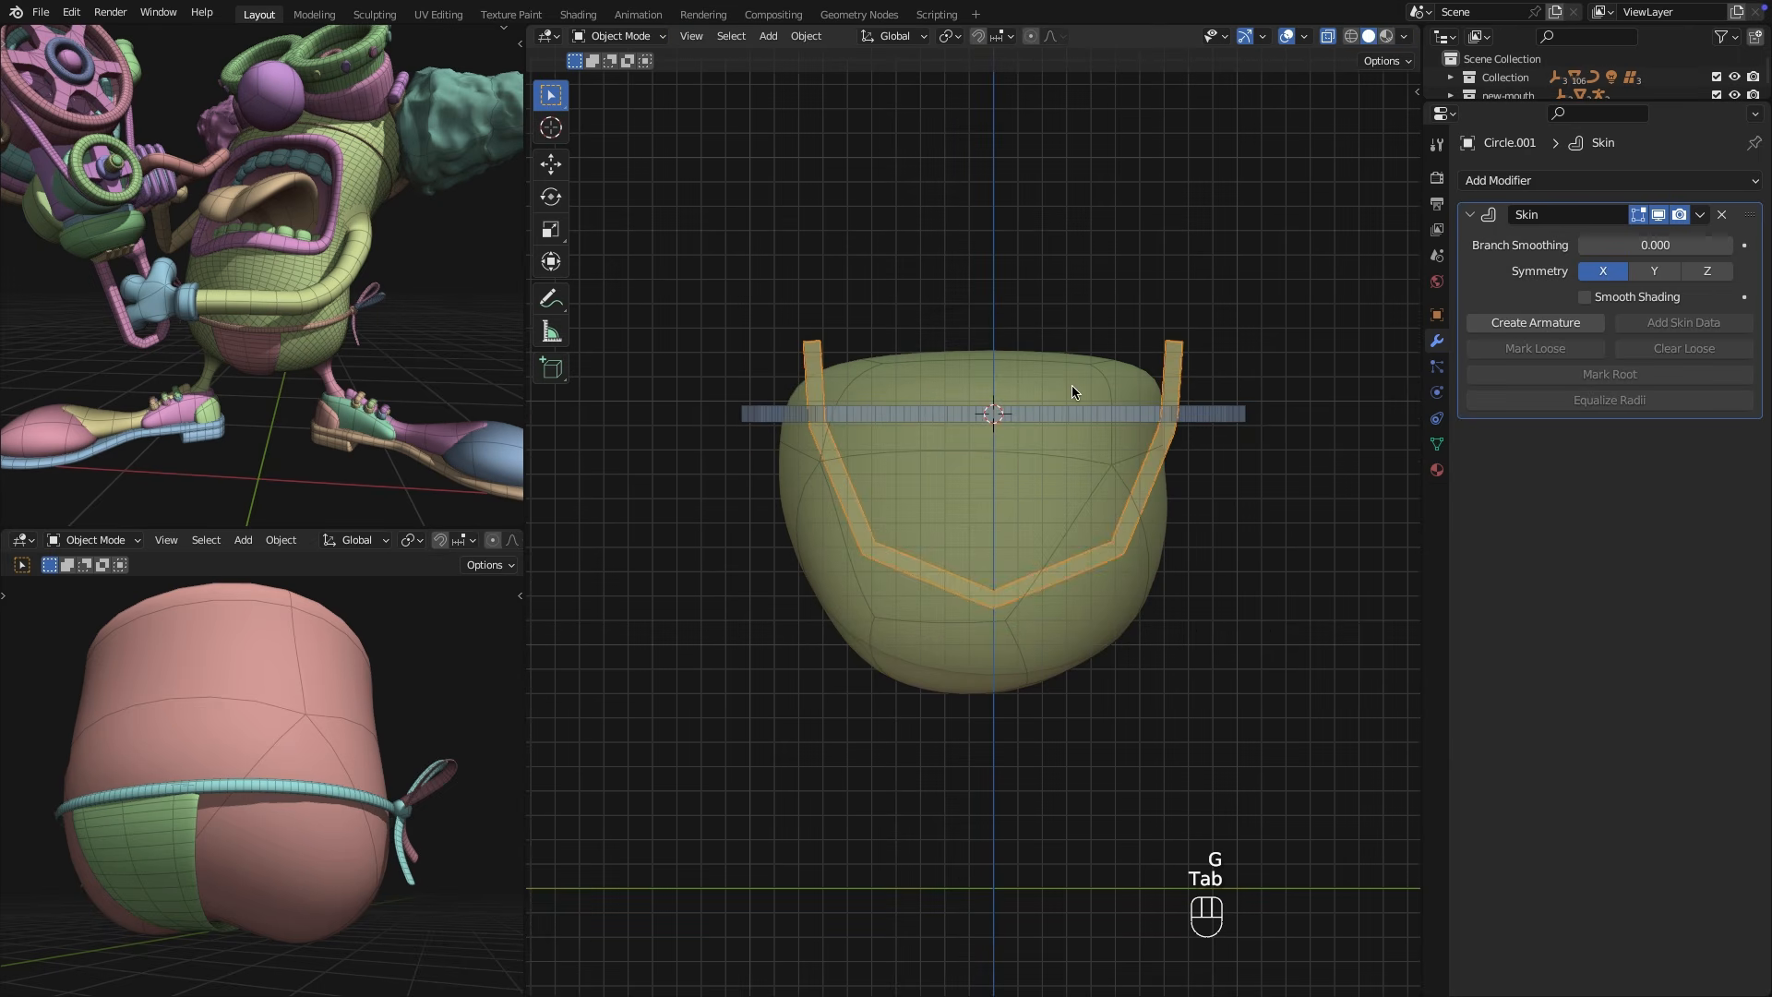
Move the U-shaped strap down and enlarge it so it wraps around the torso's underside.
key("g")
left_click(1057, 489)
key("Tab")
left_click_drag(1237, 774, 711, 377)
left_click(1014, 613)
key("Tab")
Move the waist ring down the torso, level with the upper part of the U-shaped strap.
left_click(1177, 419)
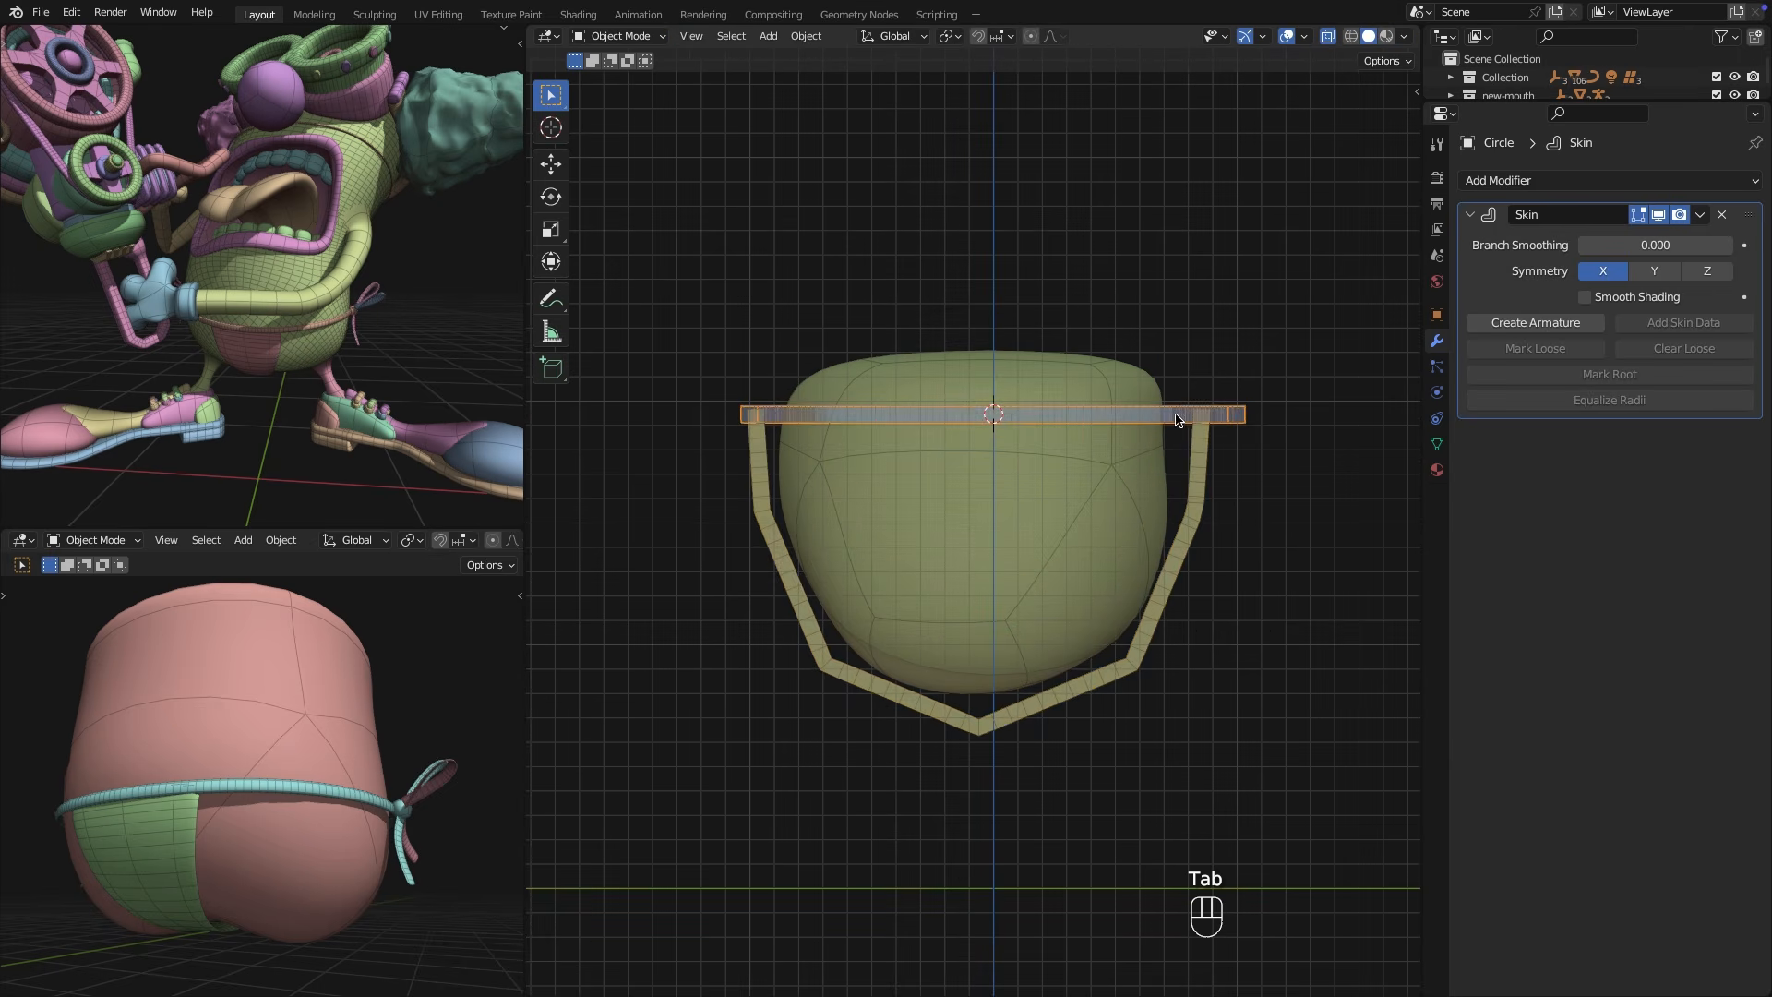
key("g")
left_click(1214, 495)
Add Subdivision modifiers before and after the waist ring's smooth-shaded Skin modifier, setting the first one's viewport level to 2.
middle_click_drag(1206, 436, 1117, 573)
key("Tab")
left_click(1513, 181)
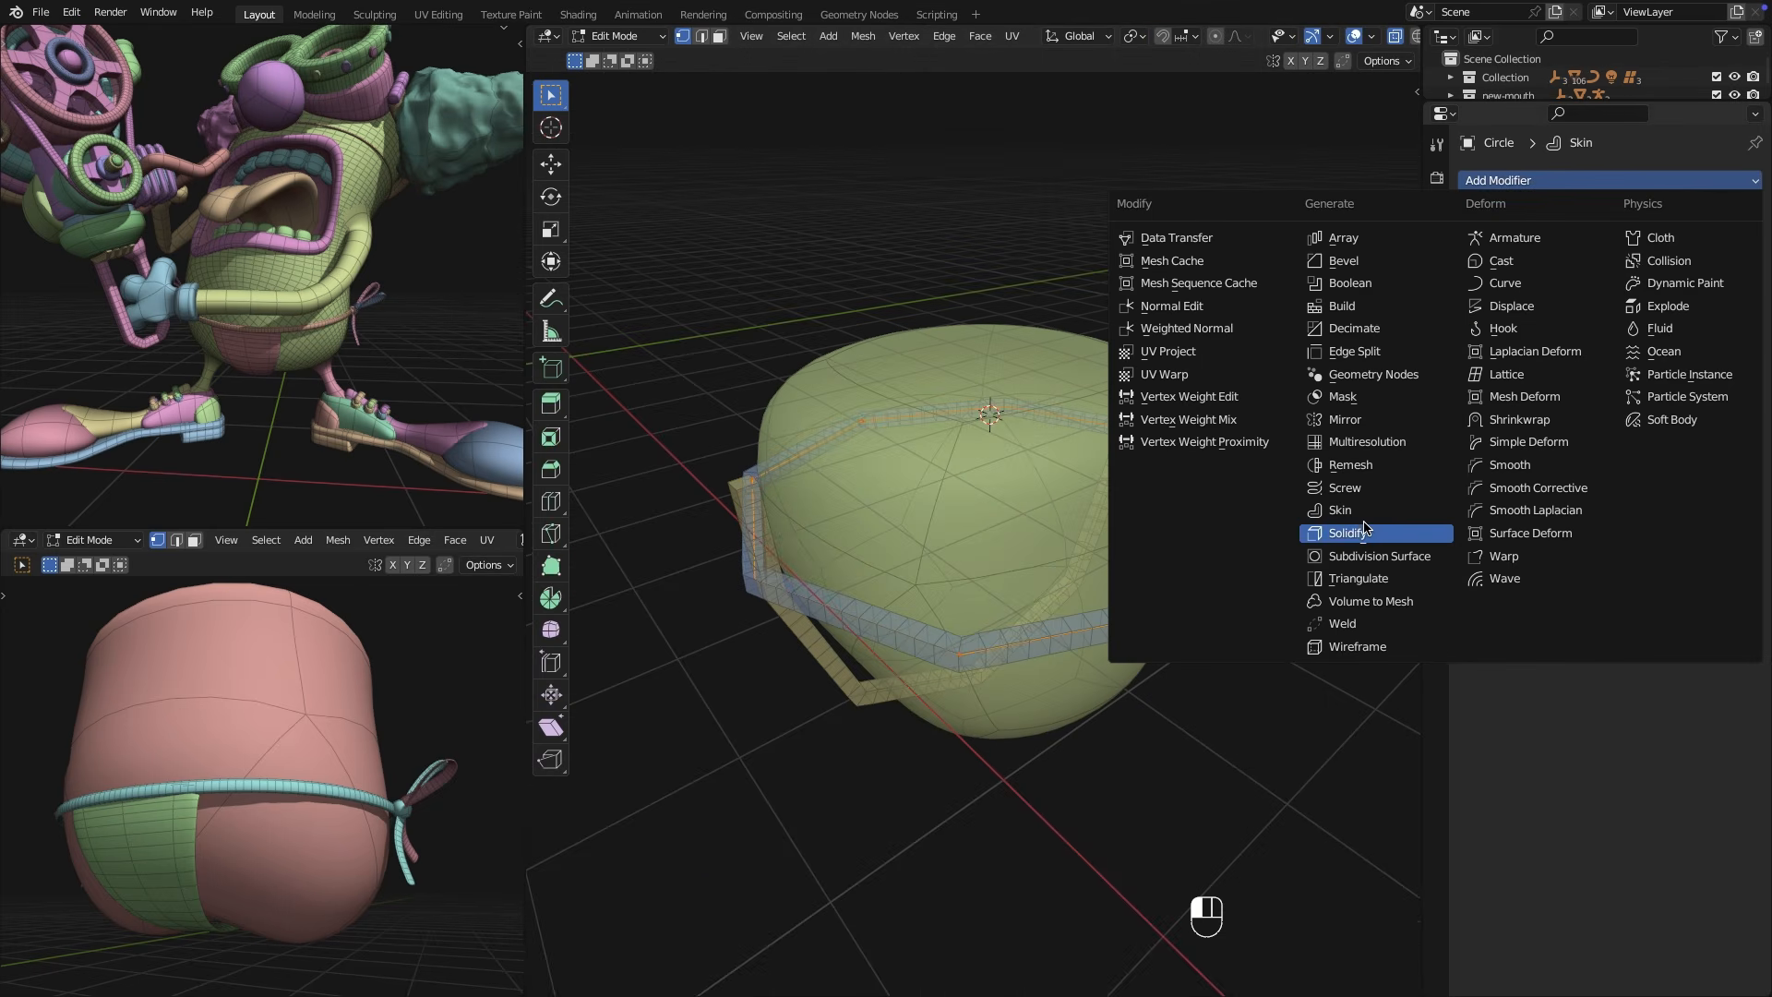
left_click(1372, 556)
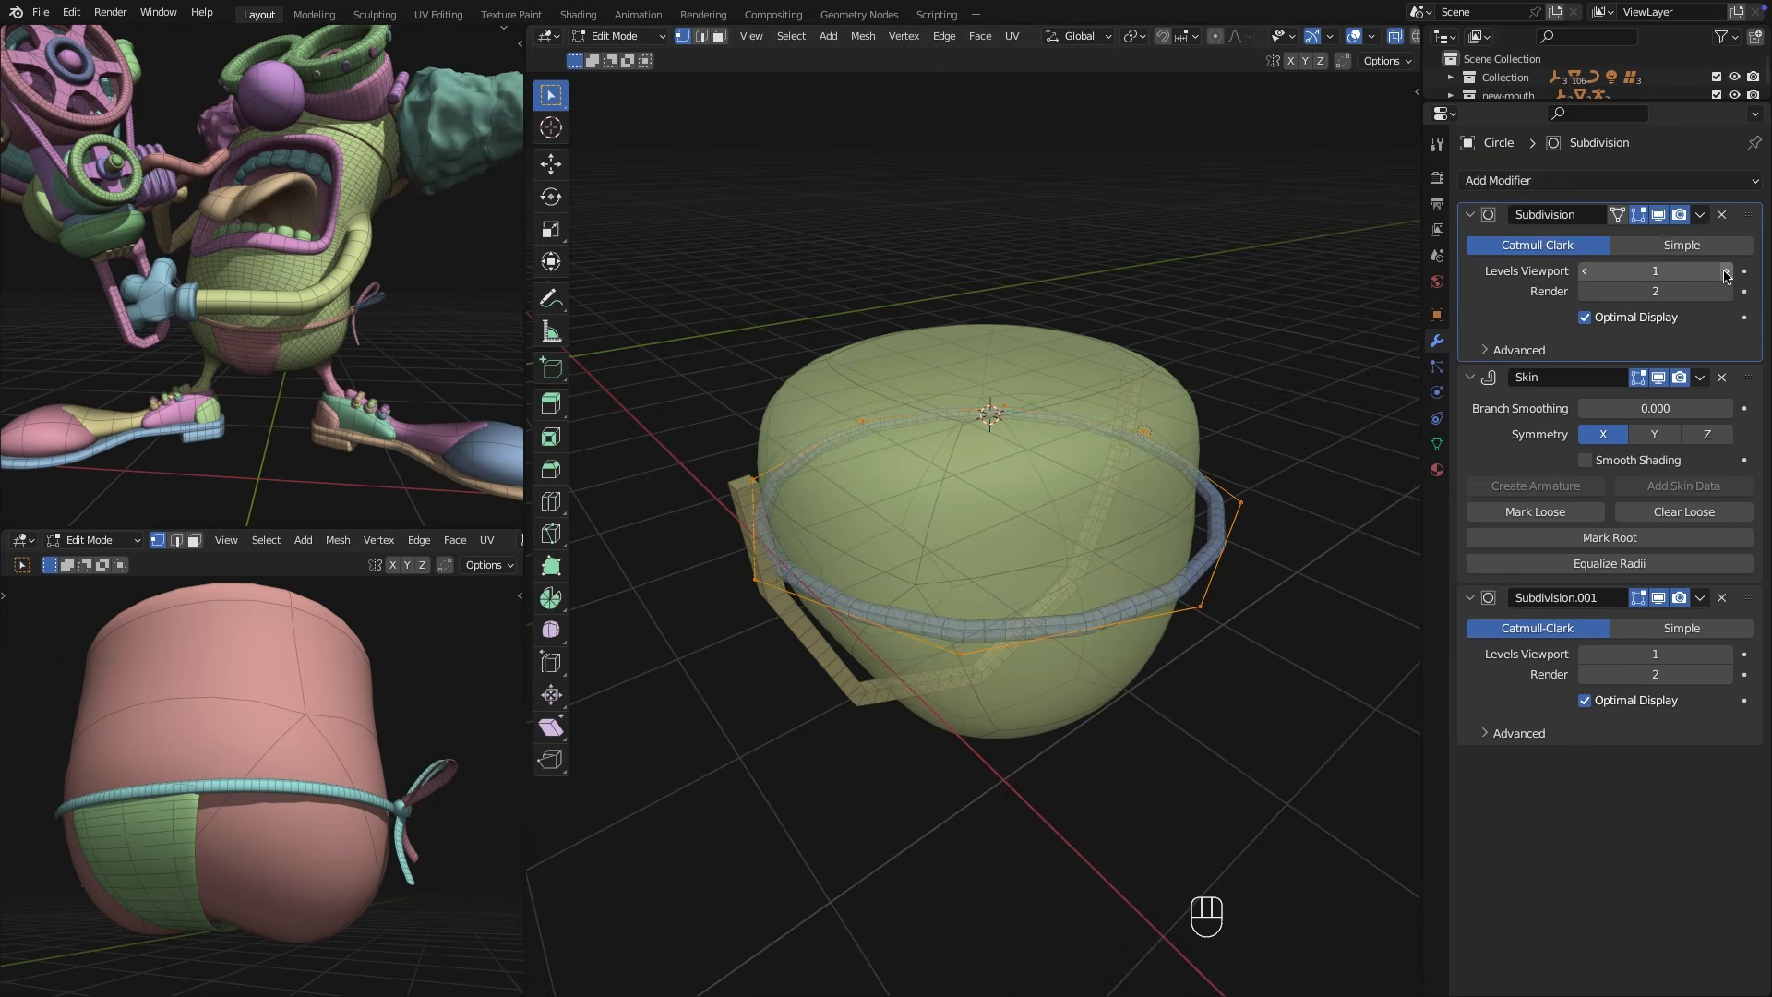
left_click(1726, 274)
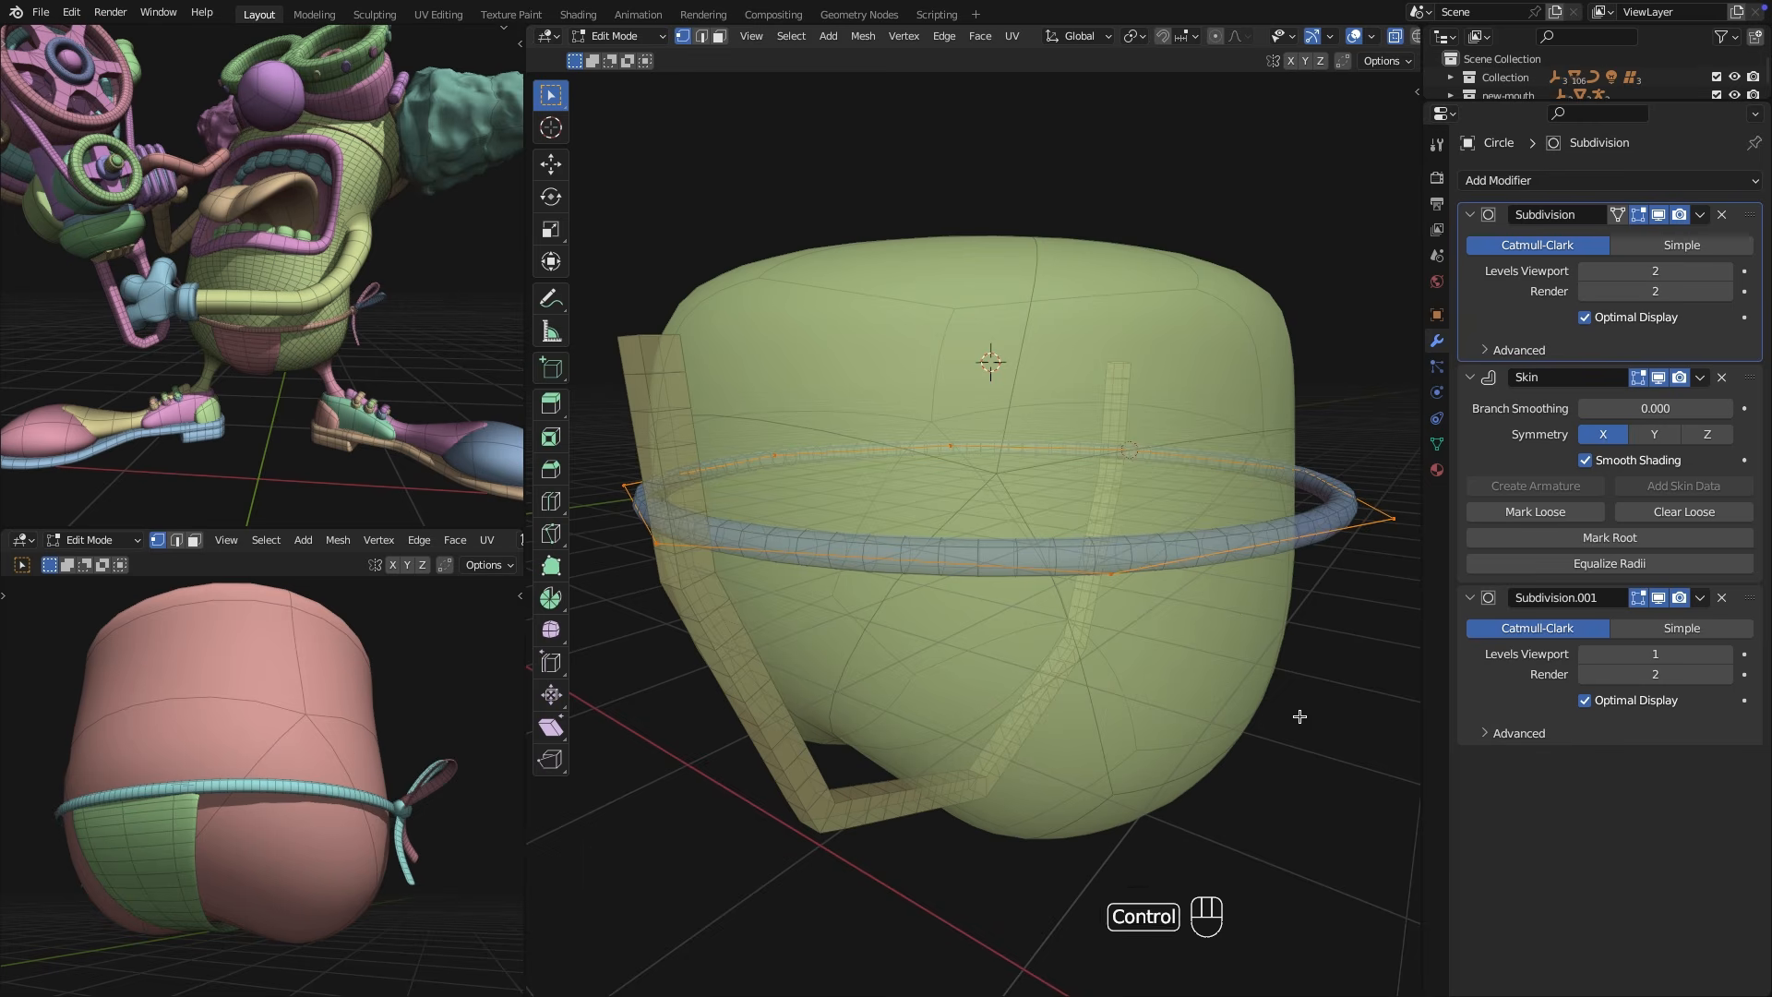
Thin the waist ring's skin radius and raise its first Subdivision modifier's viewport level to 4.
key("ctrl+a")
left_click(1300, 712)
key("ctrl+a")
key("x")
key("Tab")
Fit the waist ring snugly around the torso by moving its points horizontally with the Z axis locked.
key("g")
key("y")
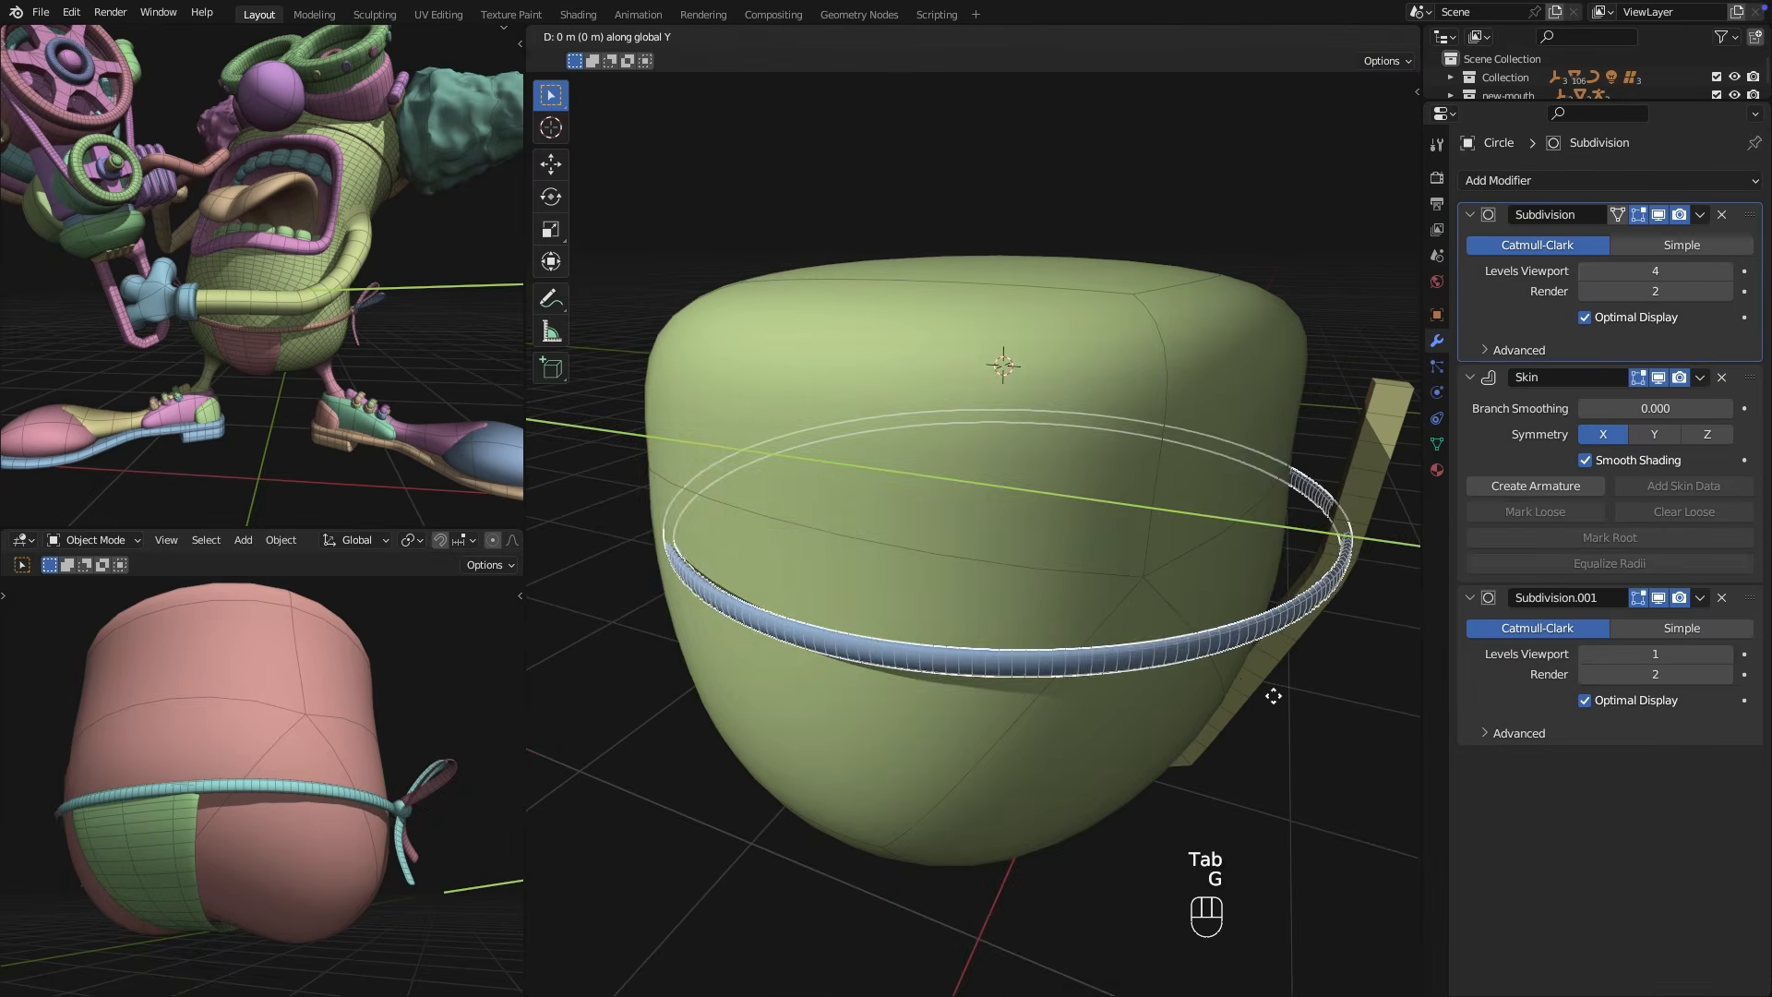
key("super+z")
key("g")
key("g")
key("shift+z")
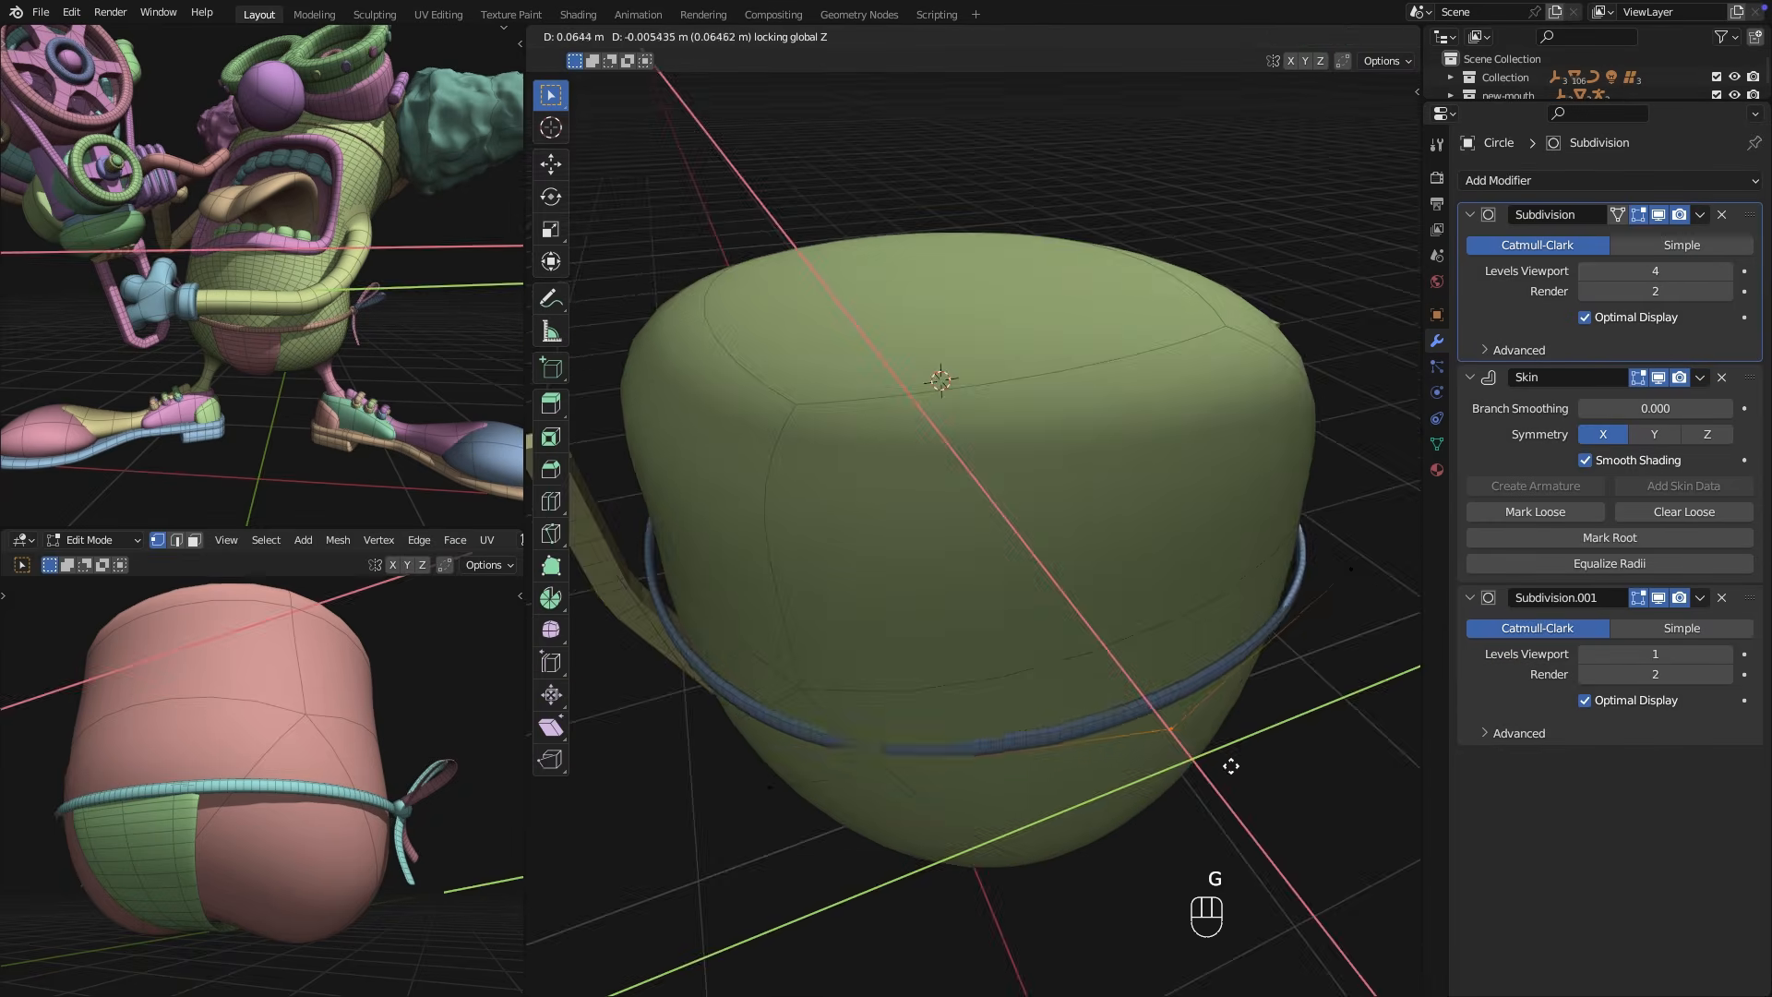
left_click(1231, 765)
Smooth-shade the U-shaped strap's Skin and add level 2 Subdivision modifiers before and after it.
key("Tab")
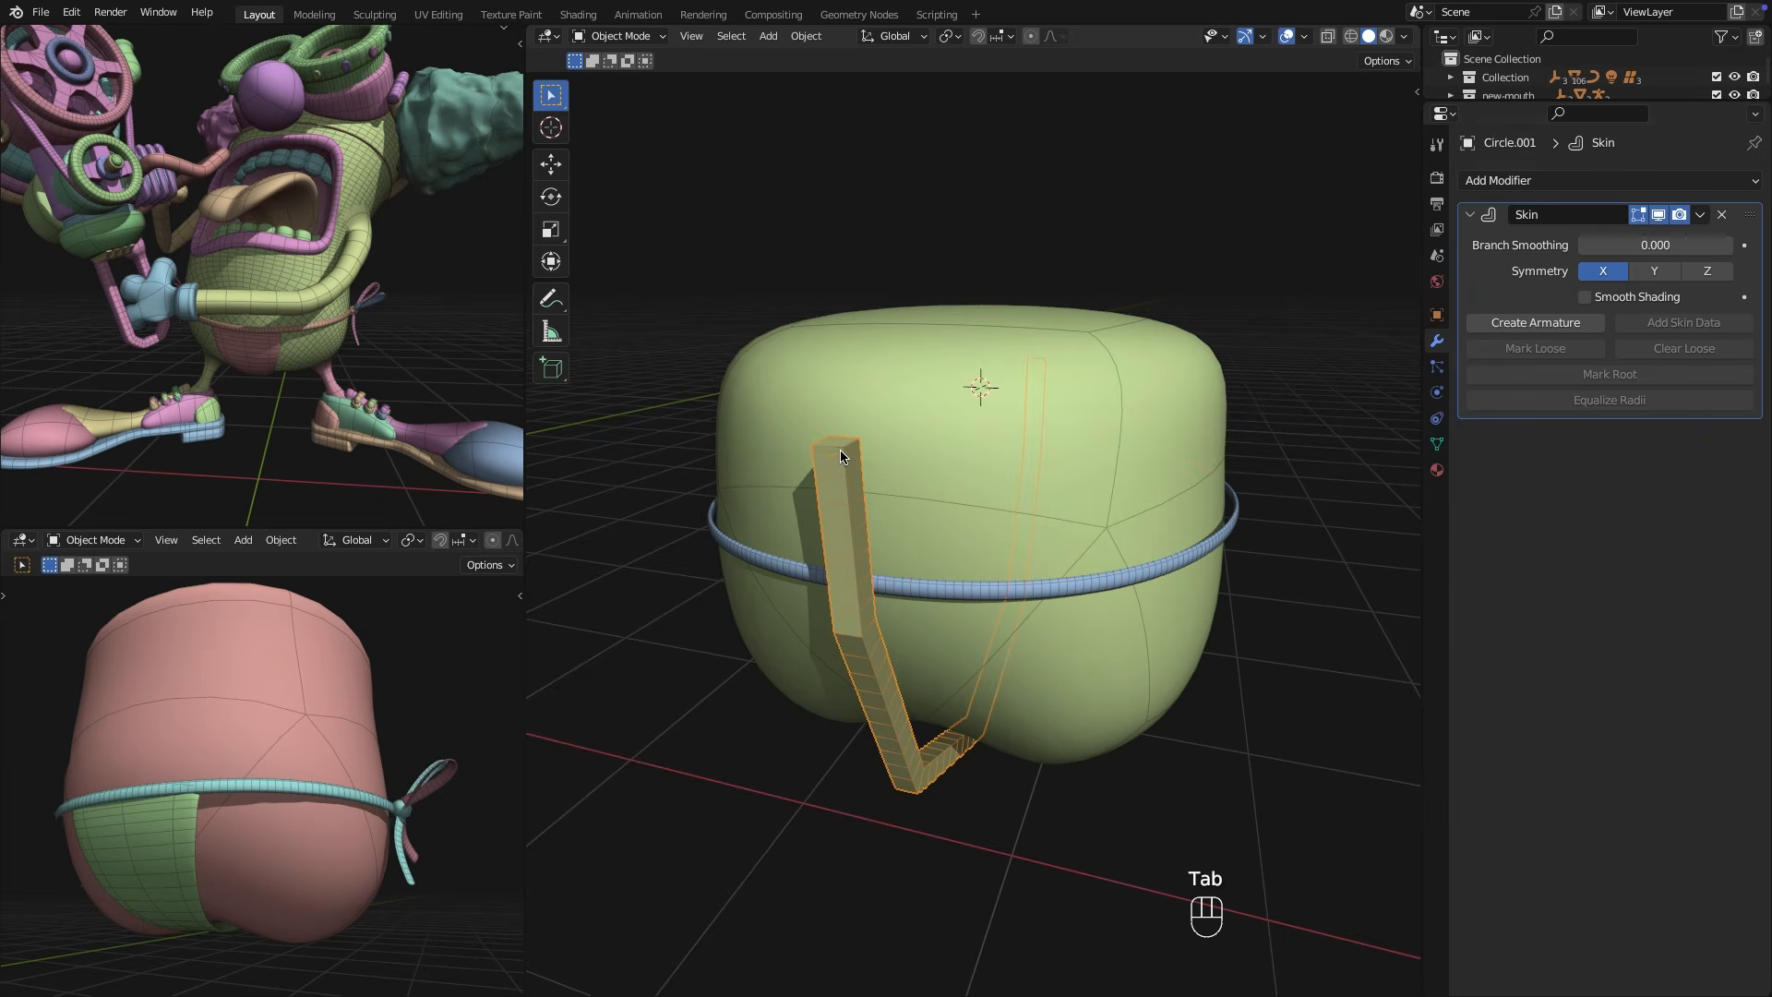
left_click(1611, 299)
left_click(1607, 181)
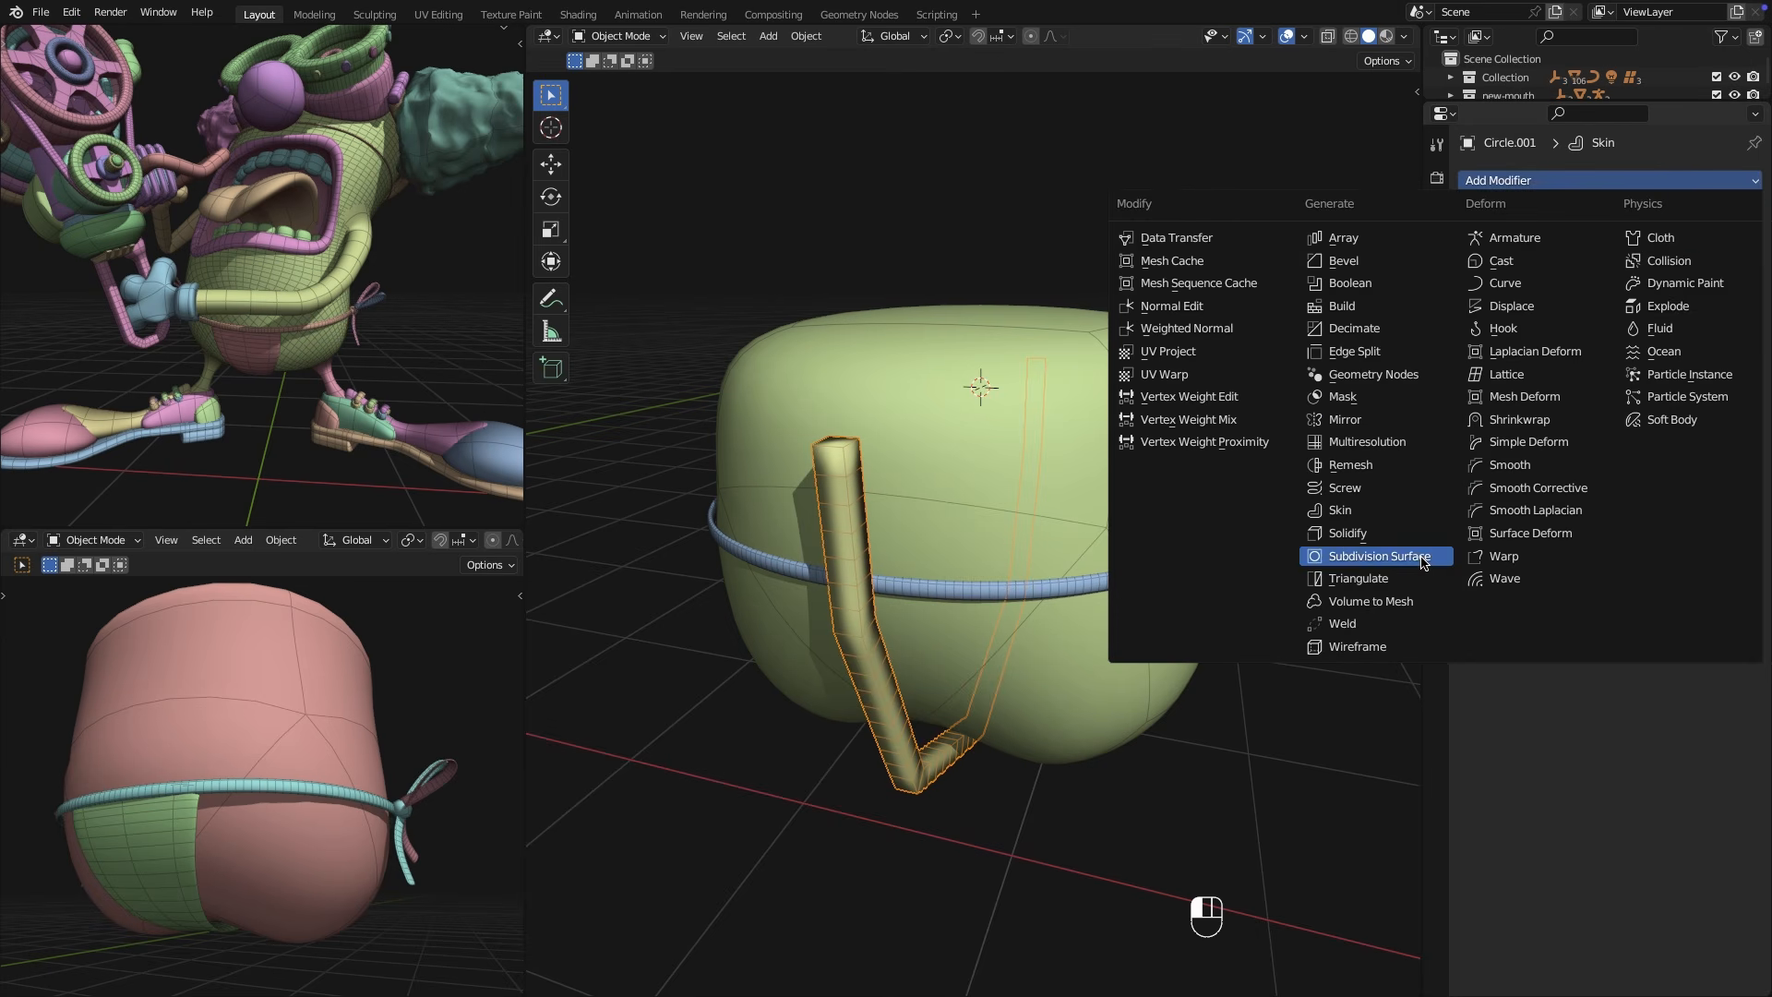
left_click(1366, 559)
left_click(1700, 434)
left_click(1689, 479)
left_click_drag(1750, 434, 1758, 208)
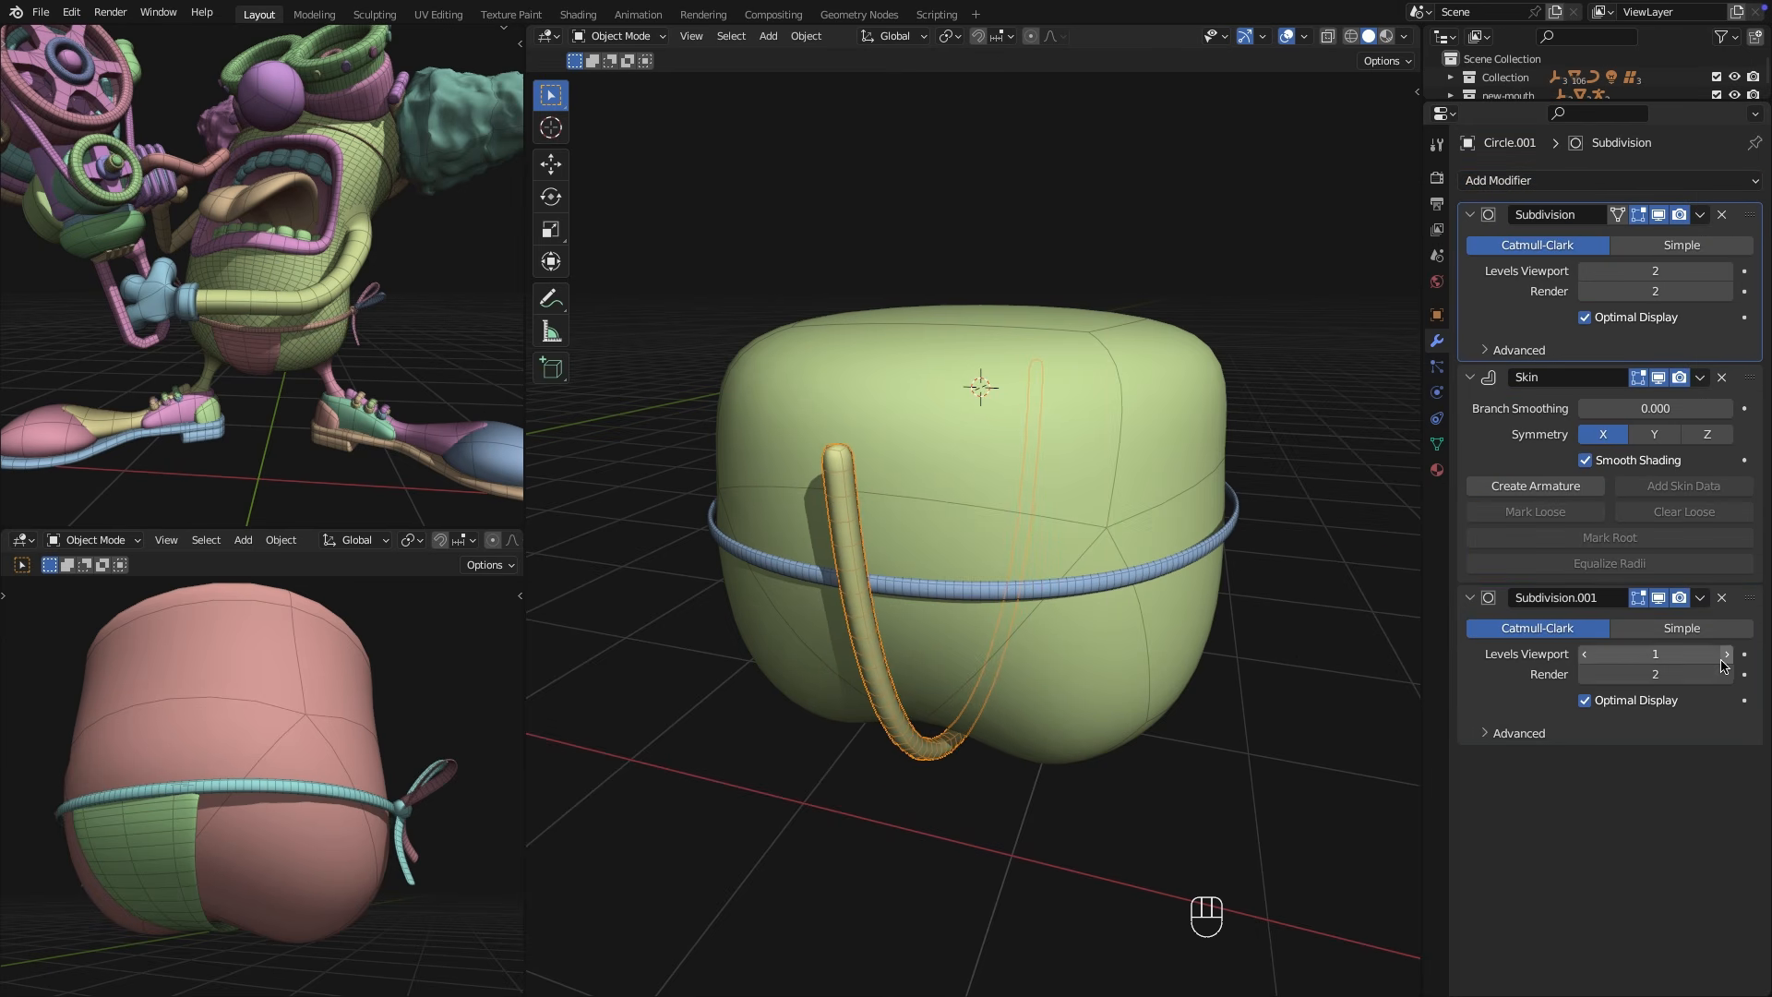
left_click(1725, 657)
Widen the skin of the whole U-shaped strap along X and adjust it along Y to form a flat band.
key("Tab")
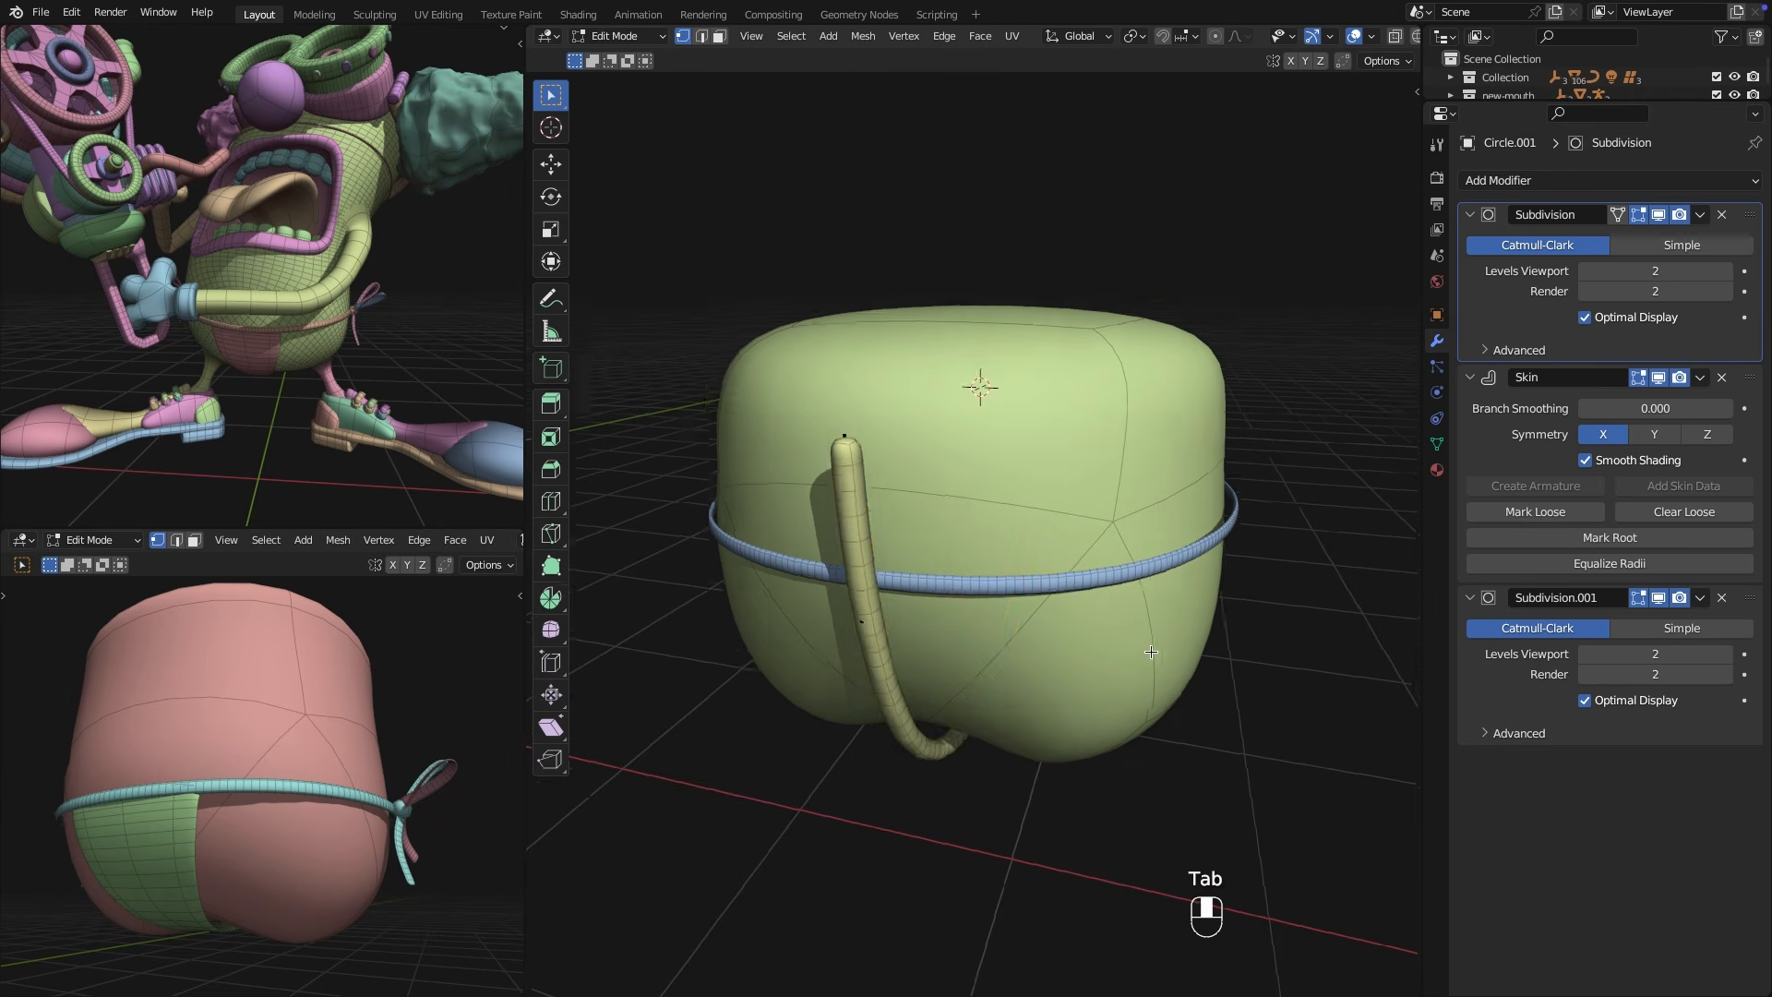
middle_click_drag(1151, 651, 1159, 621)
key("ctrl+a")
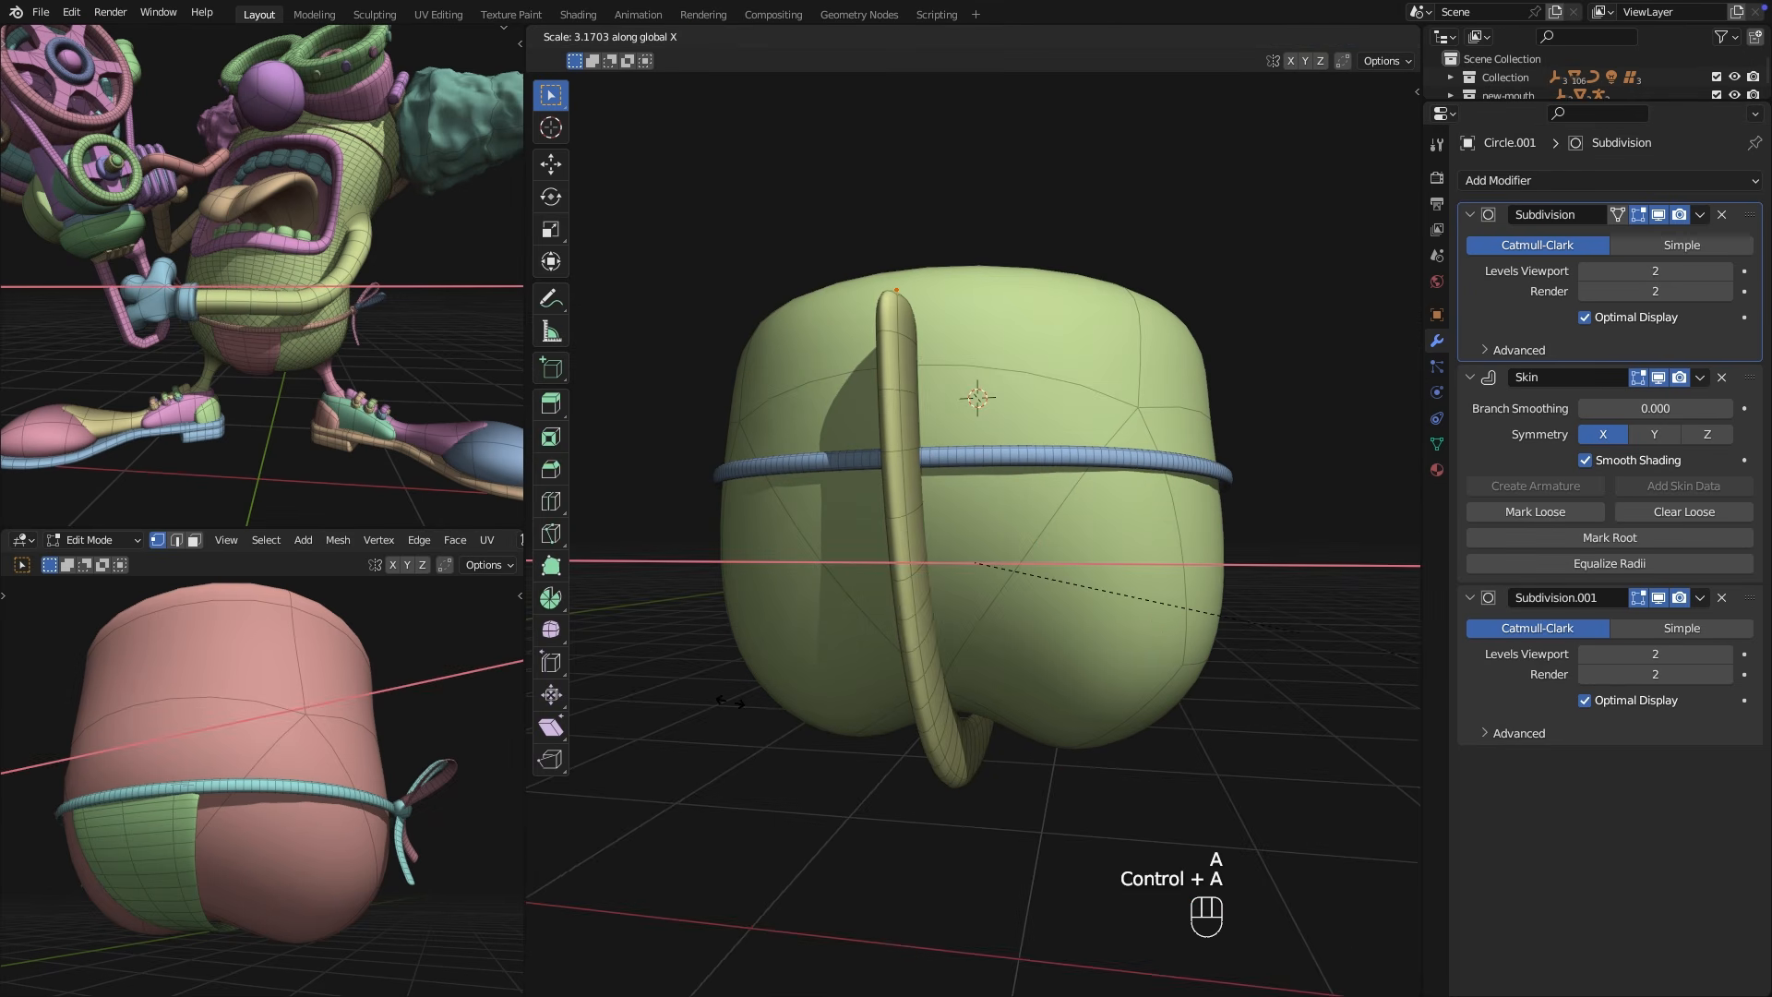
key("y")
left_click(1078, 587)
Lower the strap's upper ends along Z to the waist ring and scale their spacing to follow the torso.
left_click_drag(869, 240, 956, 307)
middle_click_drag(1043, 343, 831, 373)
middle_click_drag(1249, 334, 976, 556)
key("g")
key("z")
left_click(1171, 548)
key("s")
left_click(1112, 591)
key("alt+z")
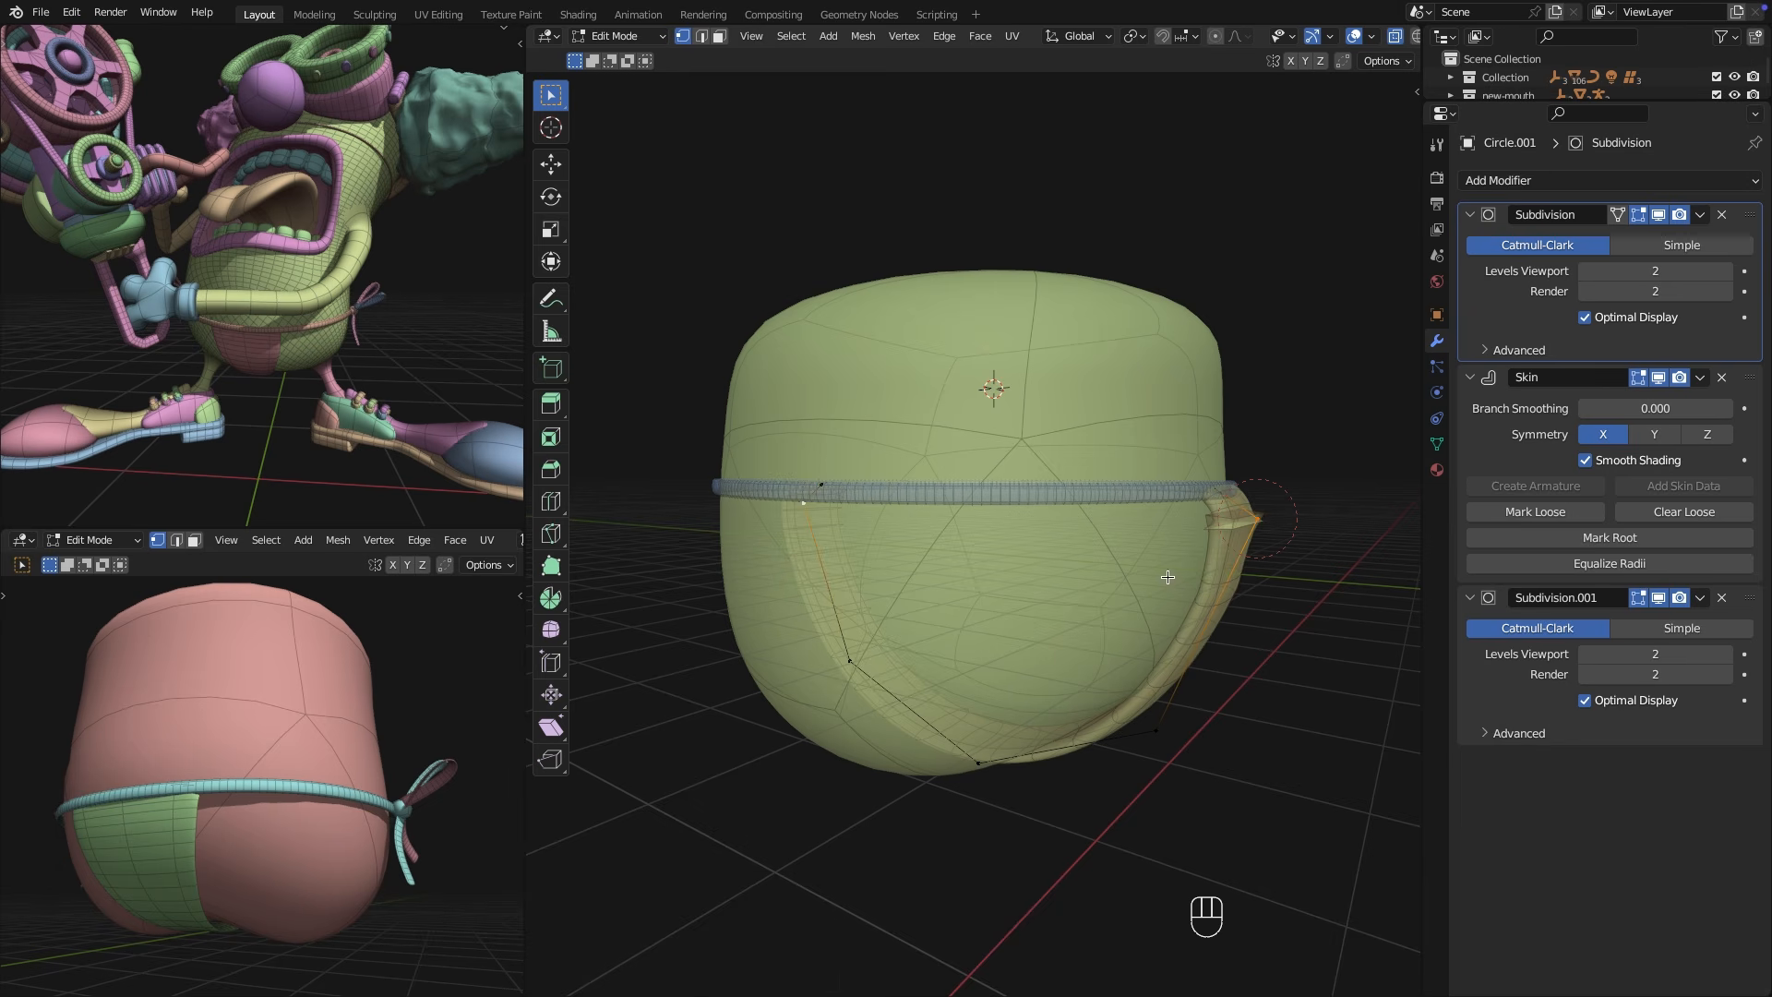
Shift the strap's upper points further along Z and scale the front and back points to fit the torso.
key("g")
key("z")
left_click(1260, 480)
left_click_drag(1320, 453, 1165, 599)
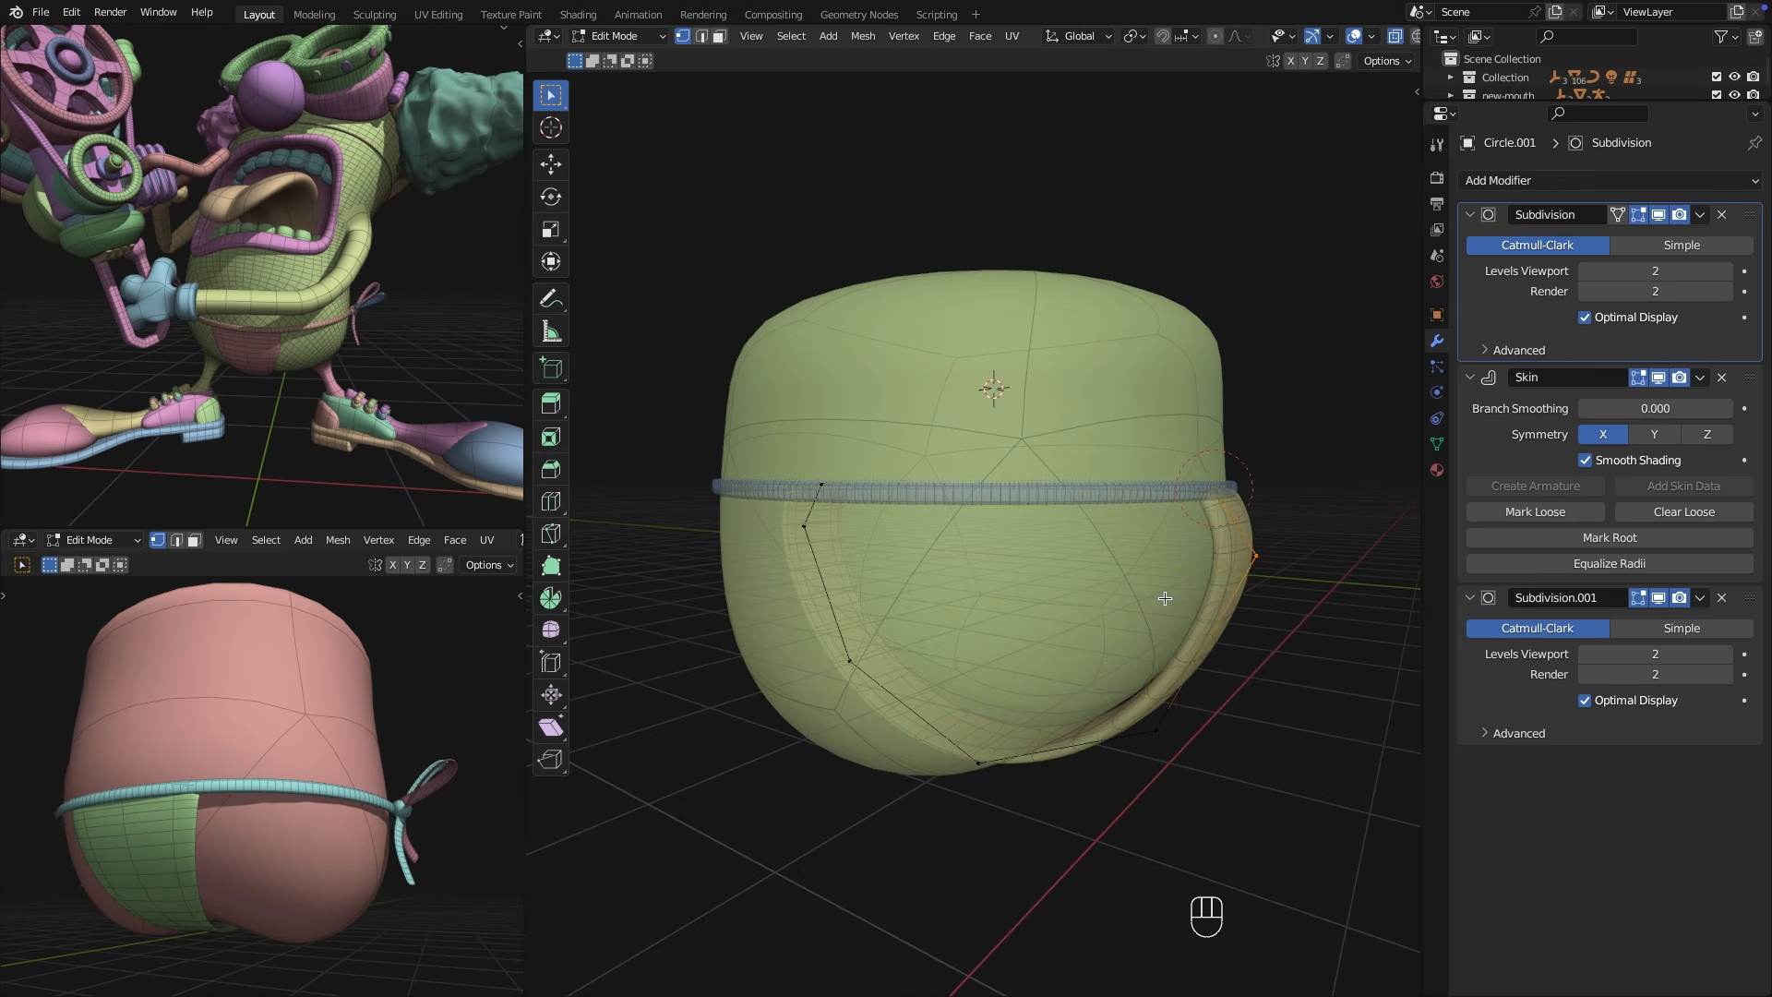
middle_click_drag(1165, 599, 1103, 581)
left_click_drag(710, 517, 840, 623, "shift")
key("s")
left_click(1103, 596)
Resize the skin of the strap's upper points along the Y axis to about 2.4 times with proportional editing.
middle_click_drag(1103, 596, 1006, 443)
key("ctrl+a")
key("y")
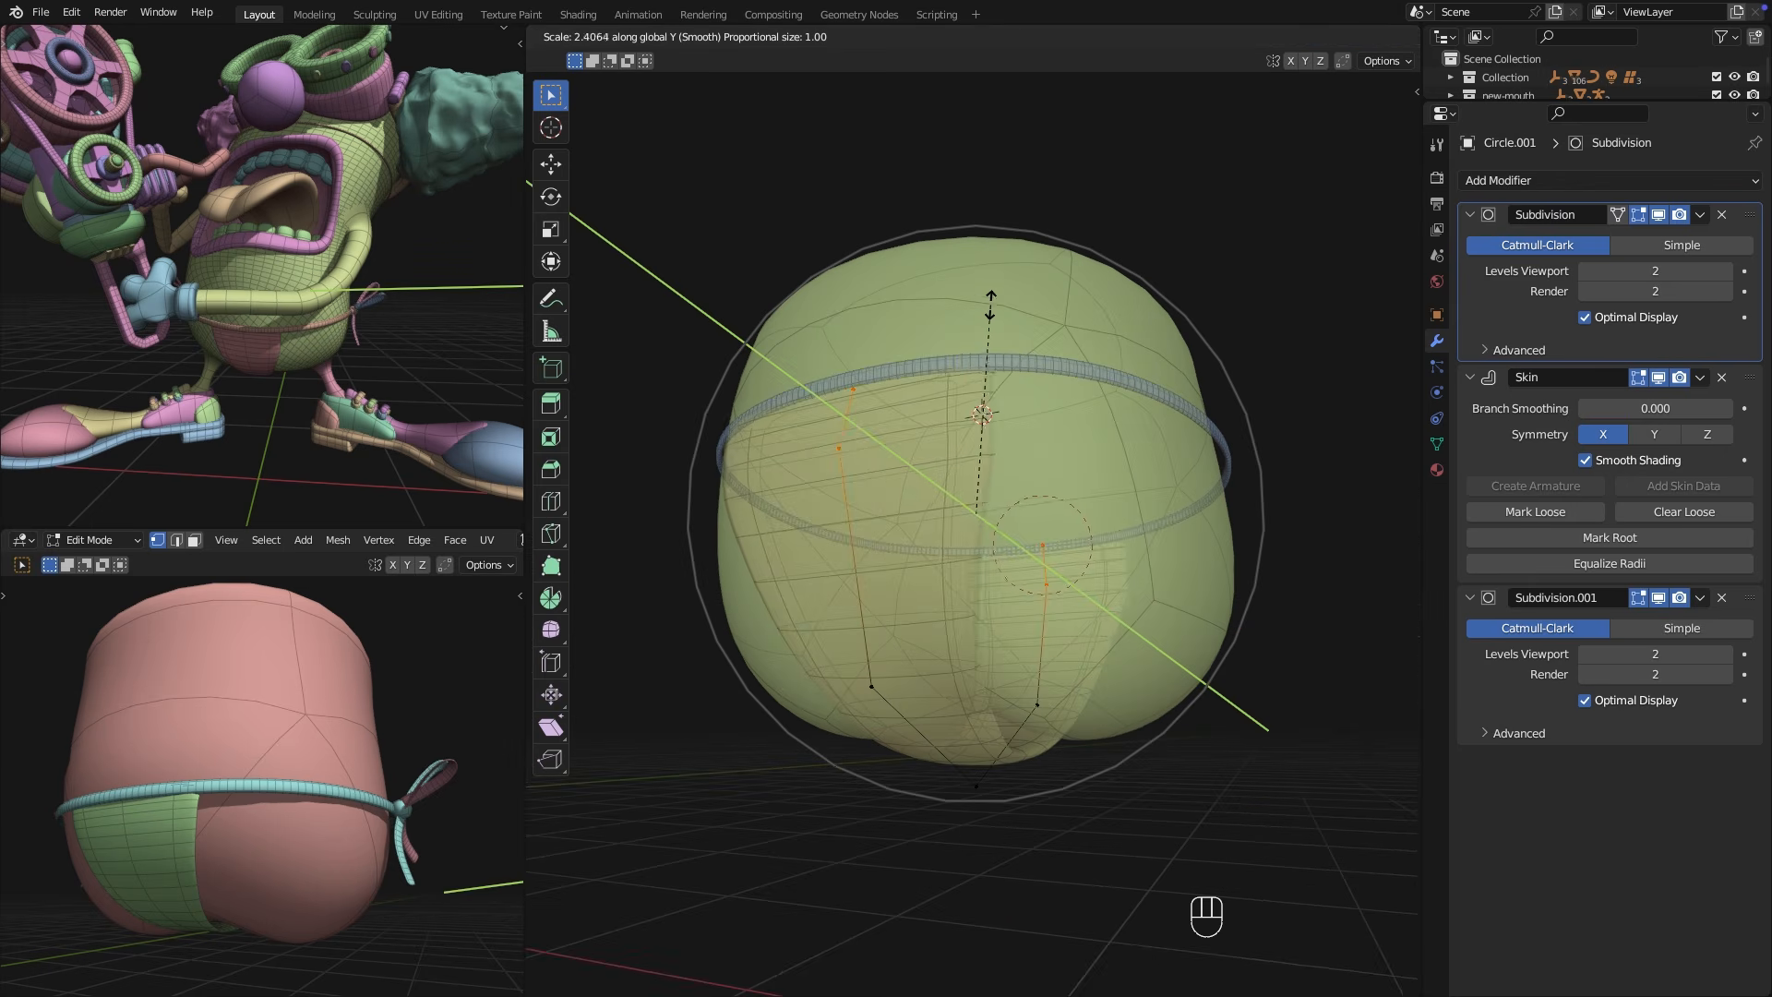
Shift the bottom point of the crotch strap along Z and Y with proportional editing to bring it closer to the torso's underside.
key("Tab")
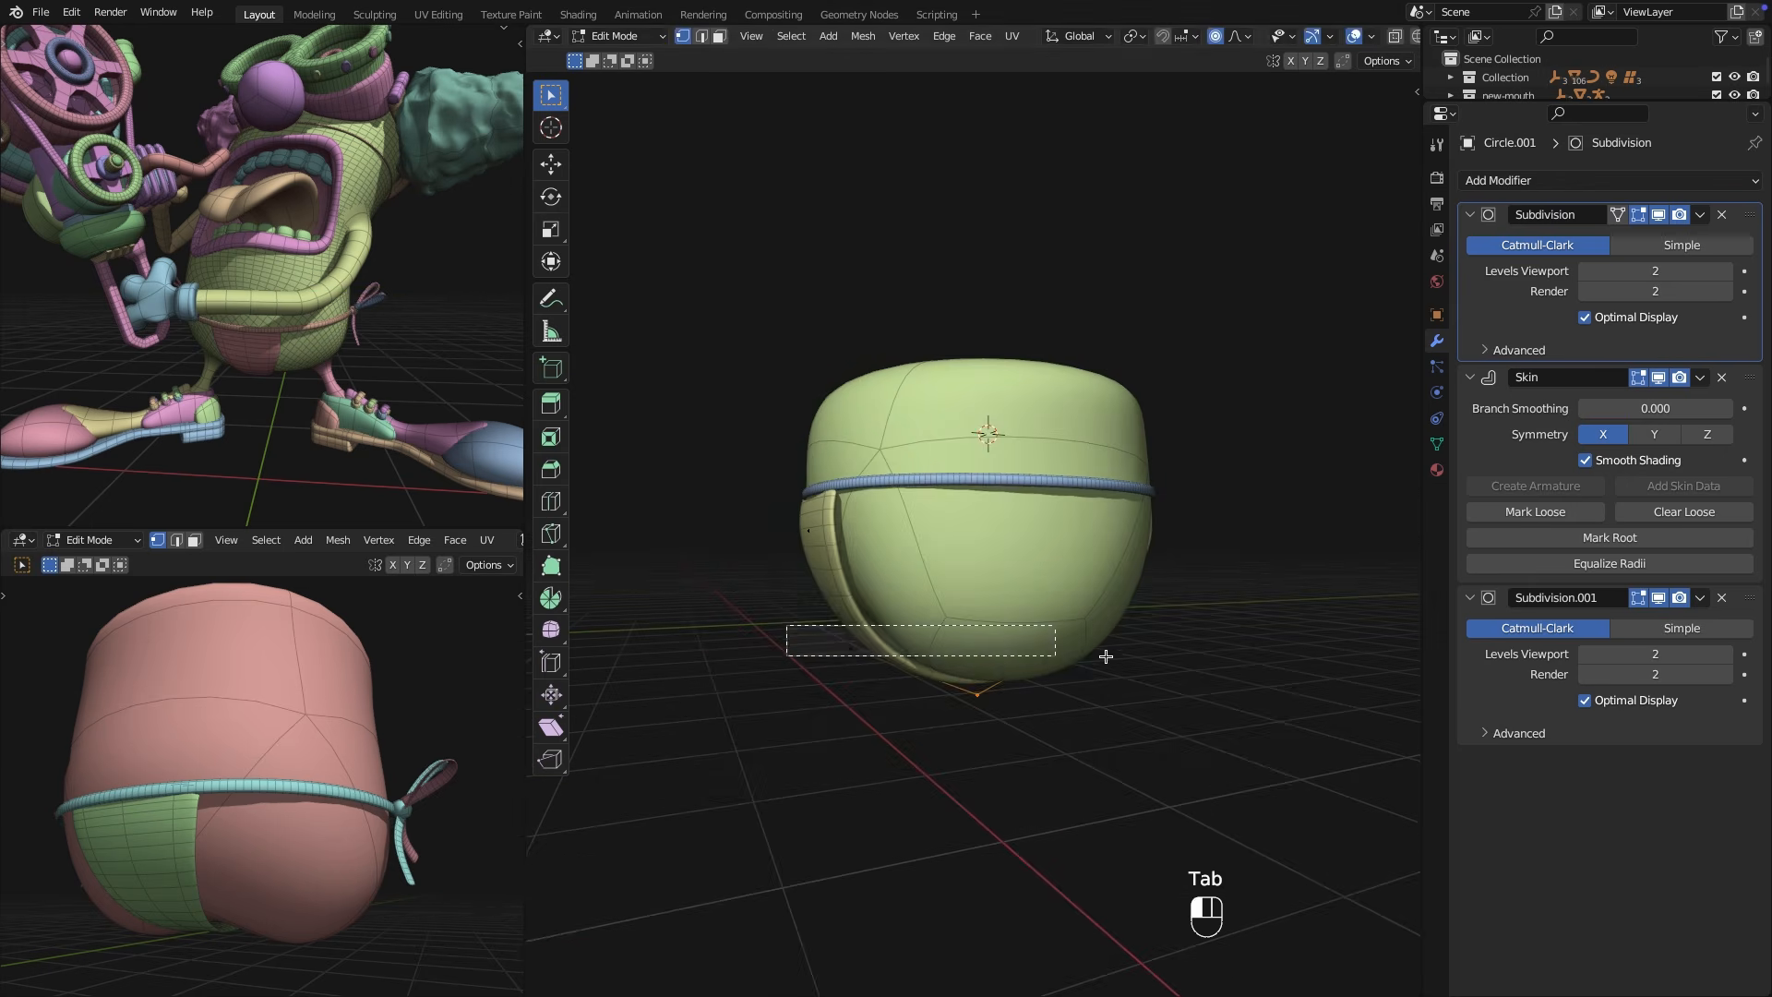
key("s")
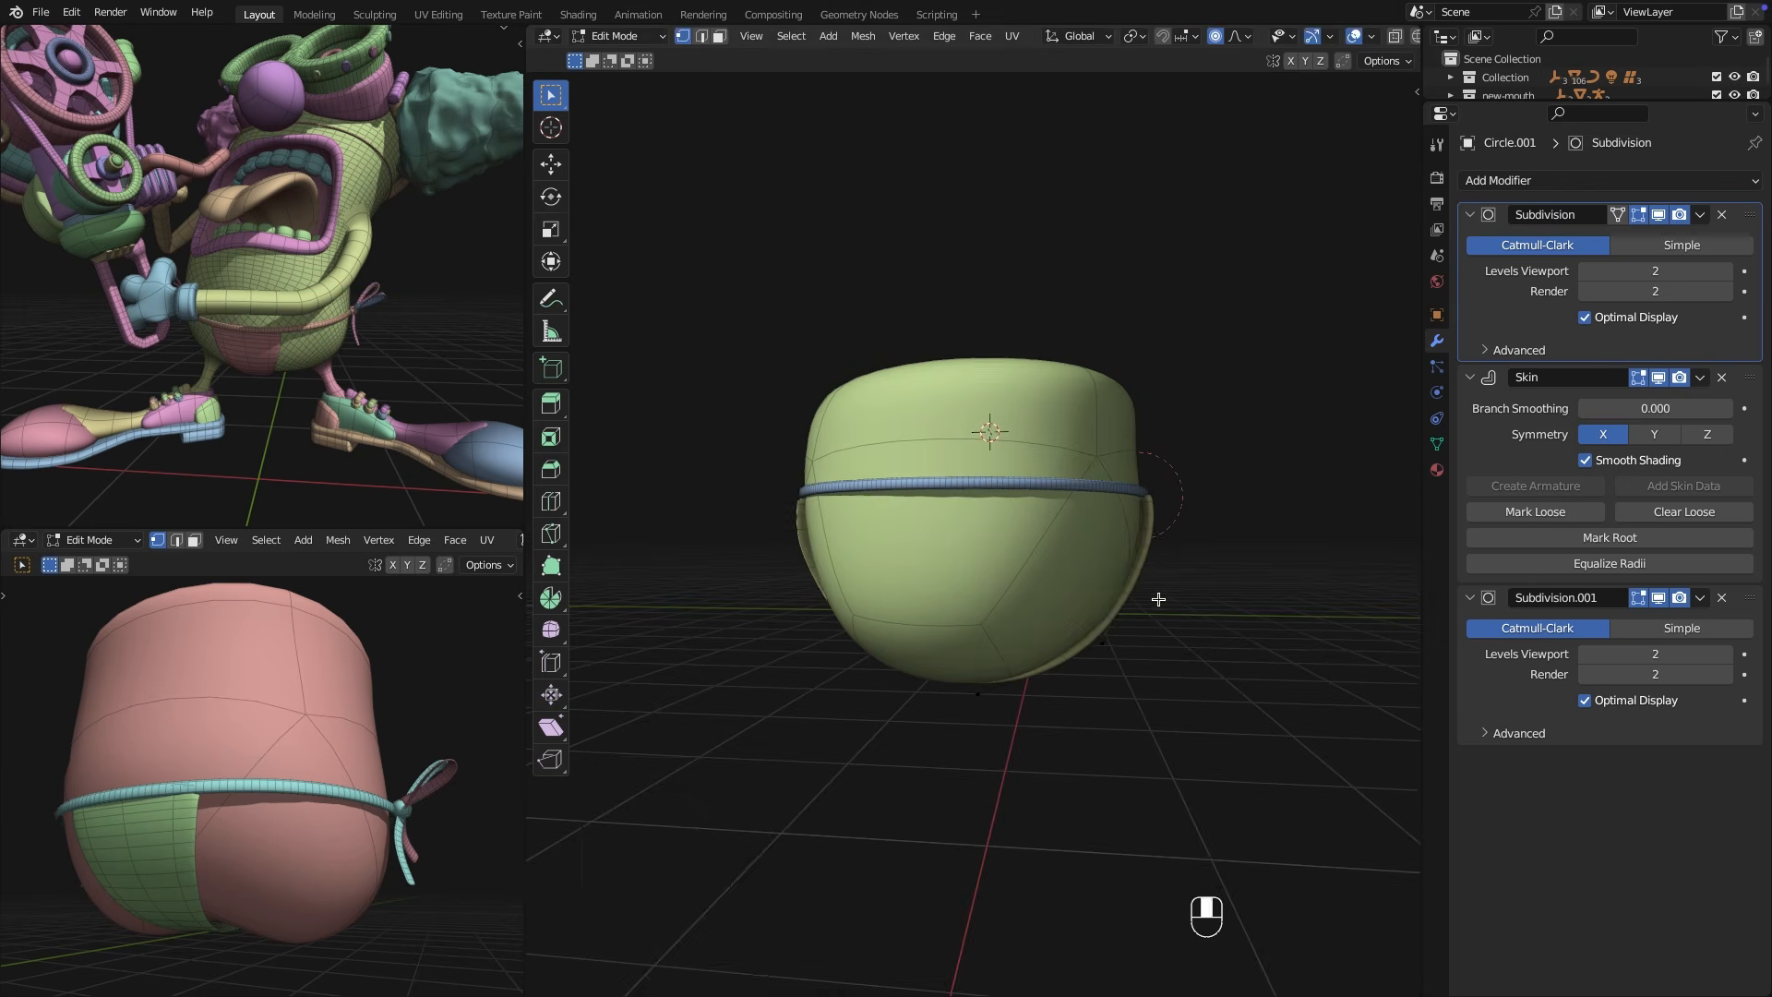
left_click(1199, 616)
middle_click_drag(1198, 616, 1227, 545)
left_click(980, 685)
key("g")
key("z")
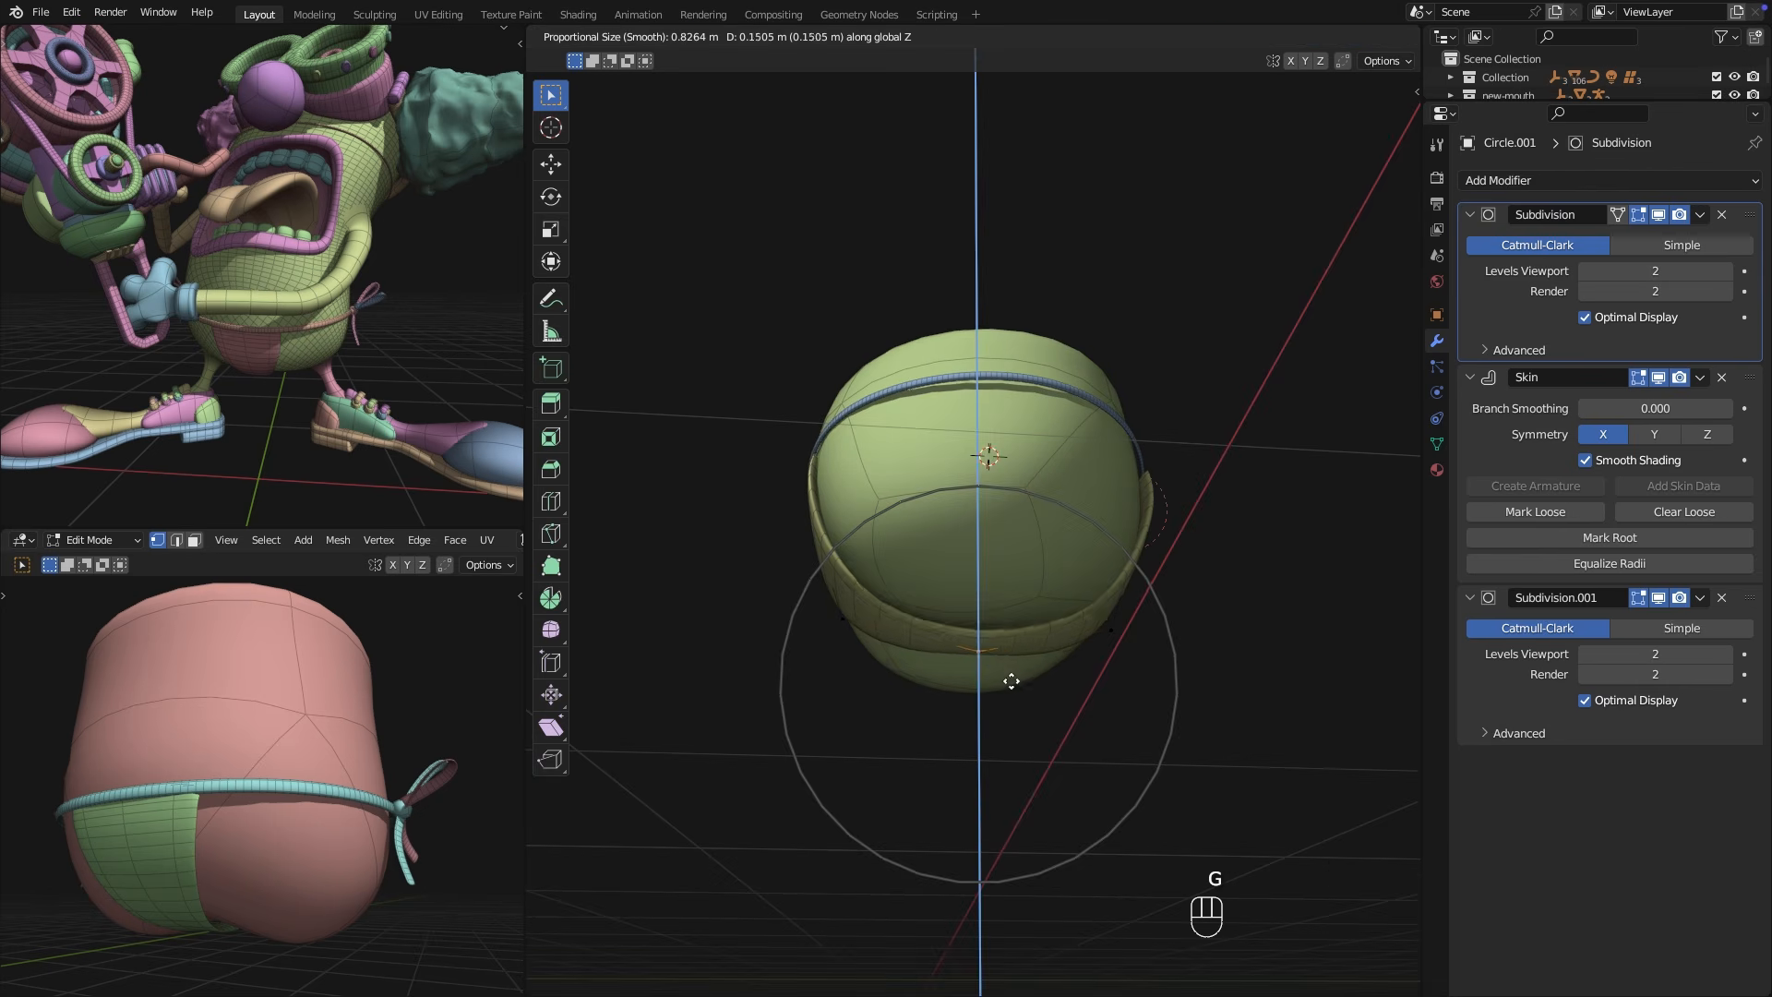
key("y")
left_click(1009, 669)
middle_click_drag(1010, 669, 982, 574)
Move the waist ring's front point about 0.05 m along negative Y with proportional editing.
key("Tab")
left_click(973, 563)
key("Tab")
left_click(825, 552)
key("g")
key("y")
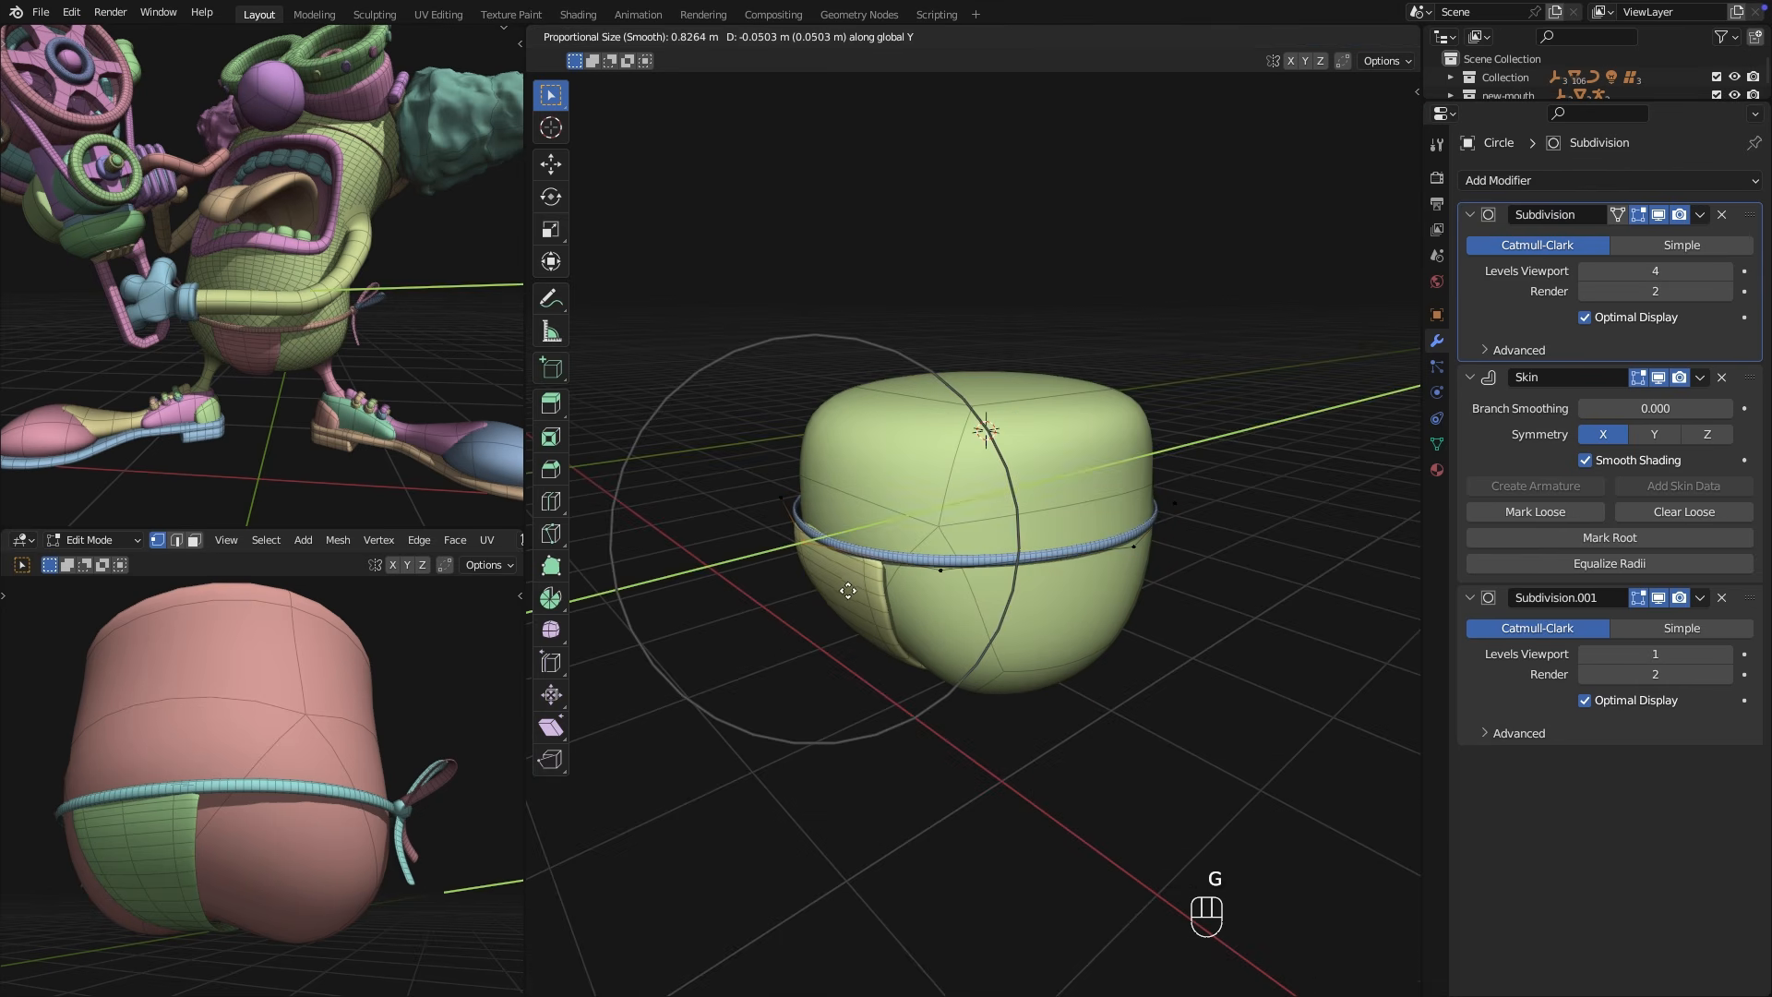
Resize the skin of the strap's points to about 1.4 times along Z.
key("ctrl+a")
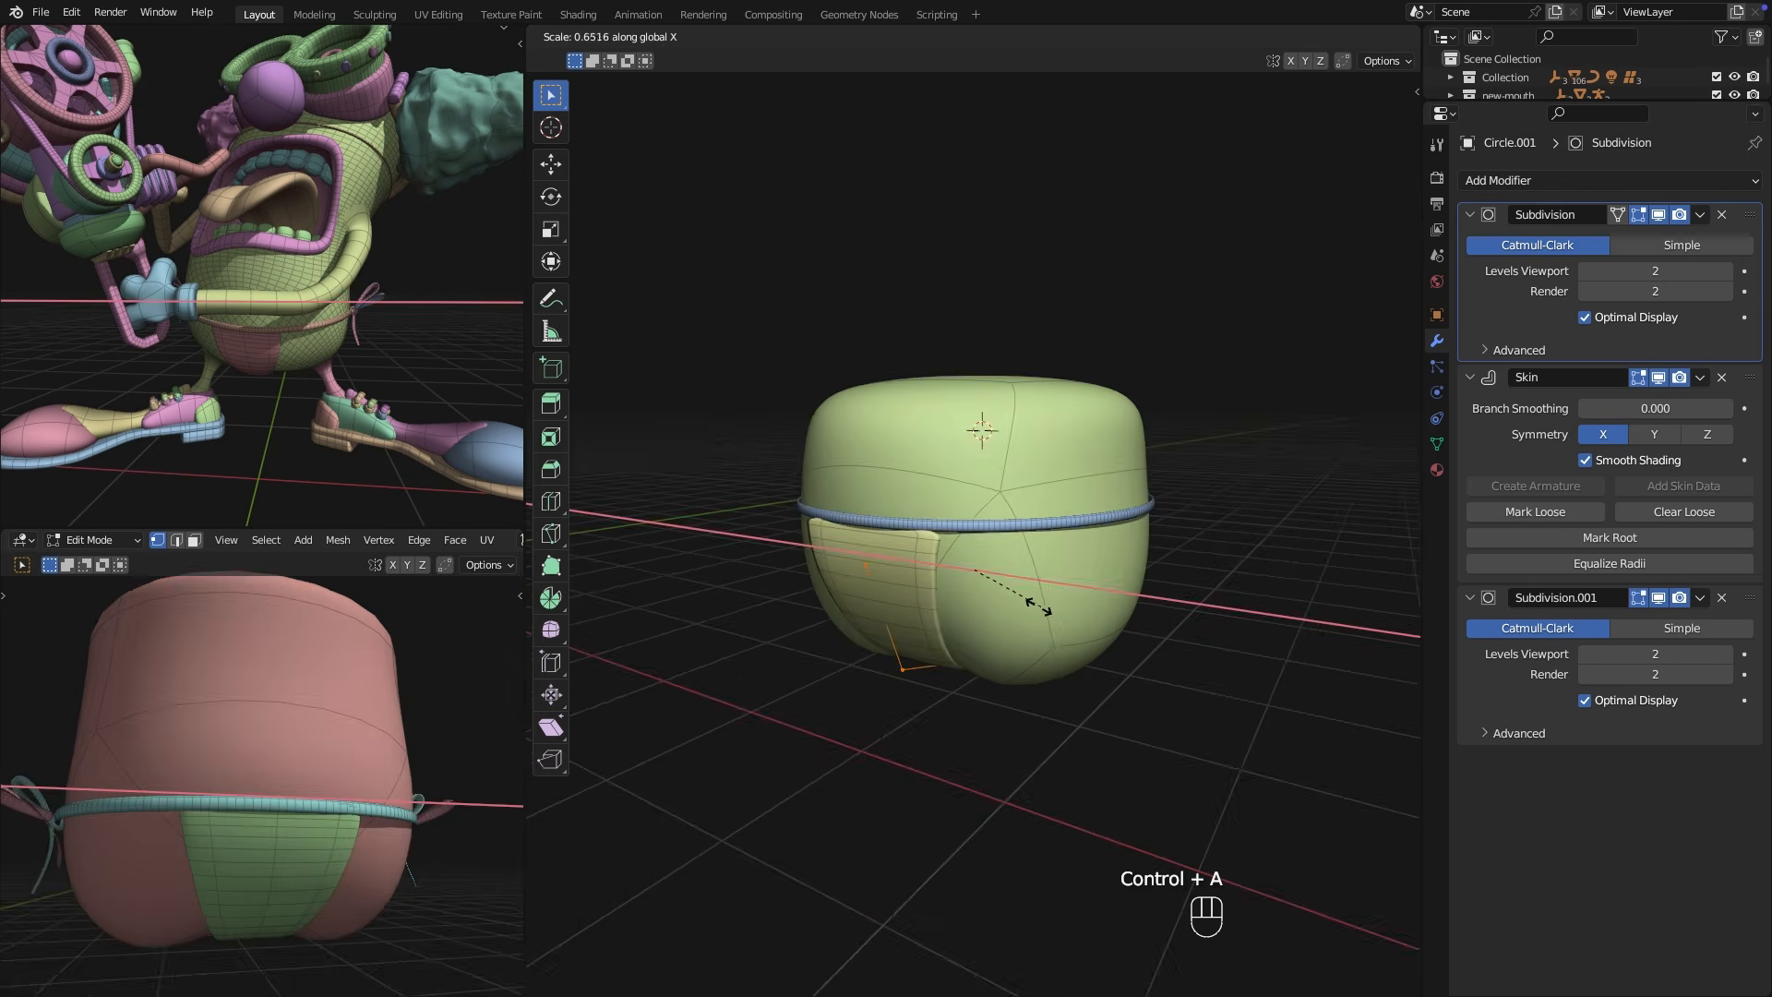
key("z")
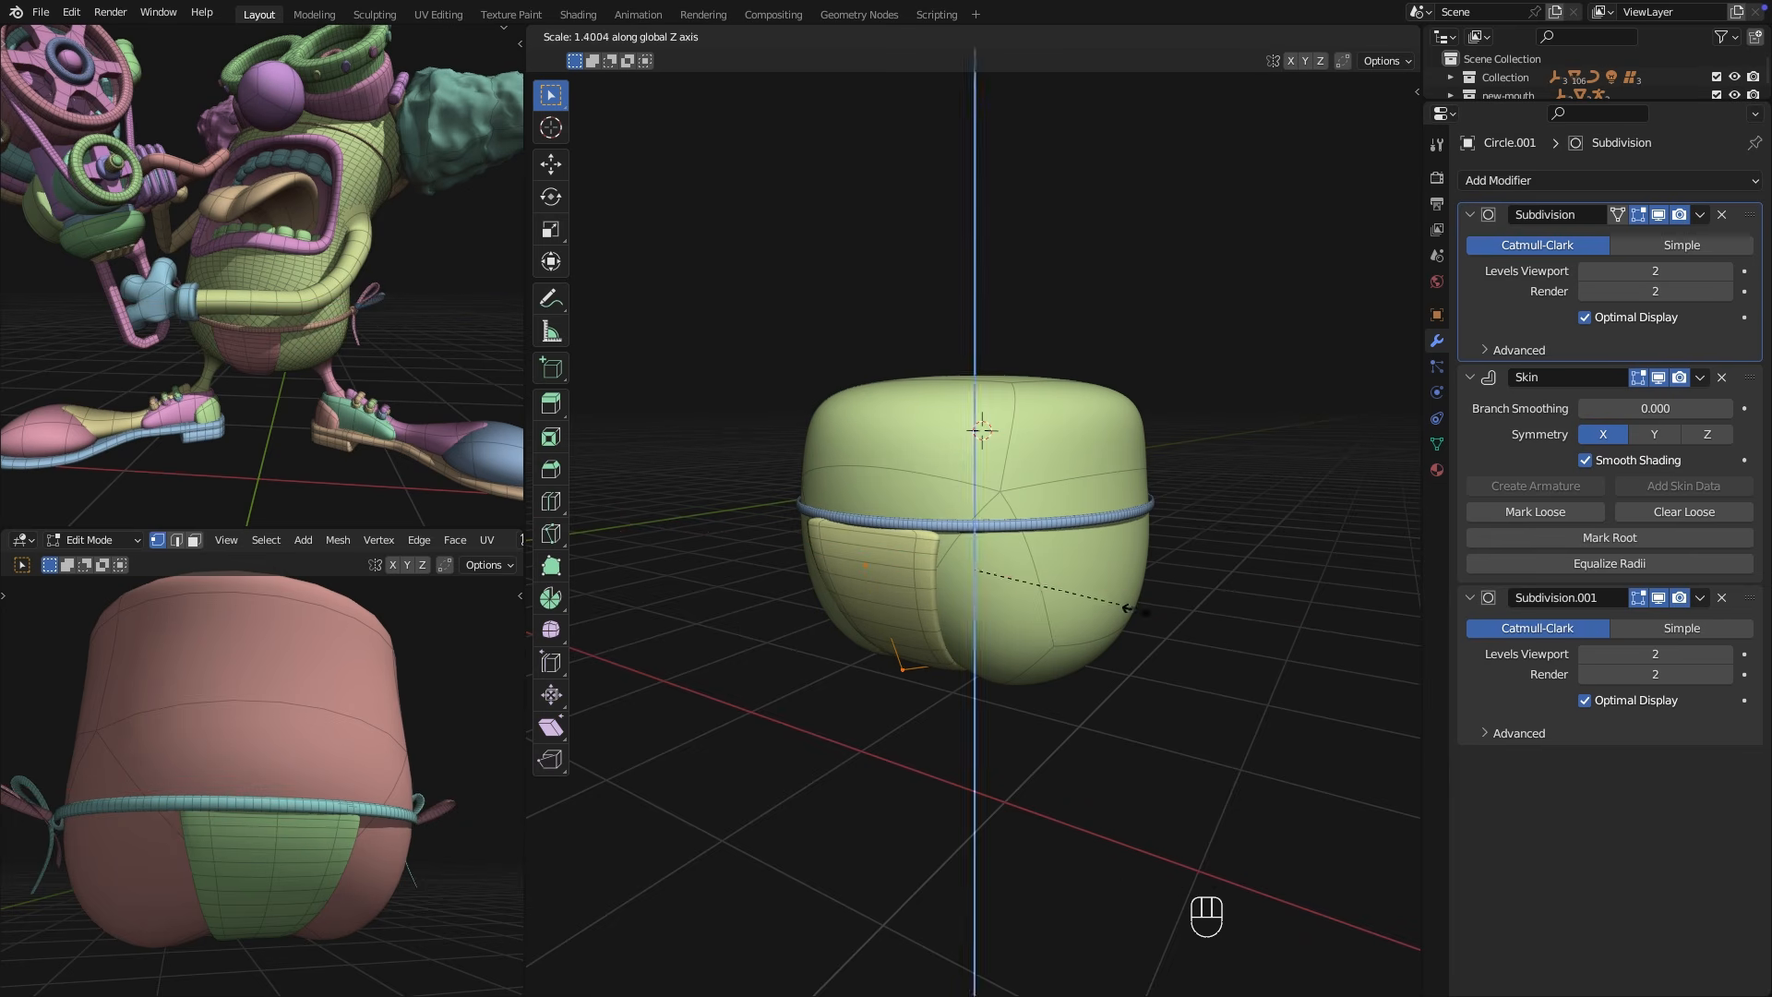
left_click(1127, 606)
middle_click_drag(1127, 606, 1168, 682)
Duplicate a point of the waist ring as a knot on the string and resize its skin to about 1.97 times.
scroll(1194, 605, "down", 1)
scroll(1107, 572, "up", 1)
key("Tab")
left_click(1137, 543)
key("Tab")
scroll(992, 642, "up", 2)
key("shift+d")
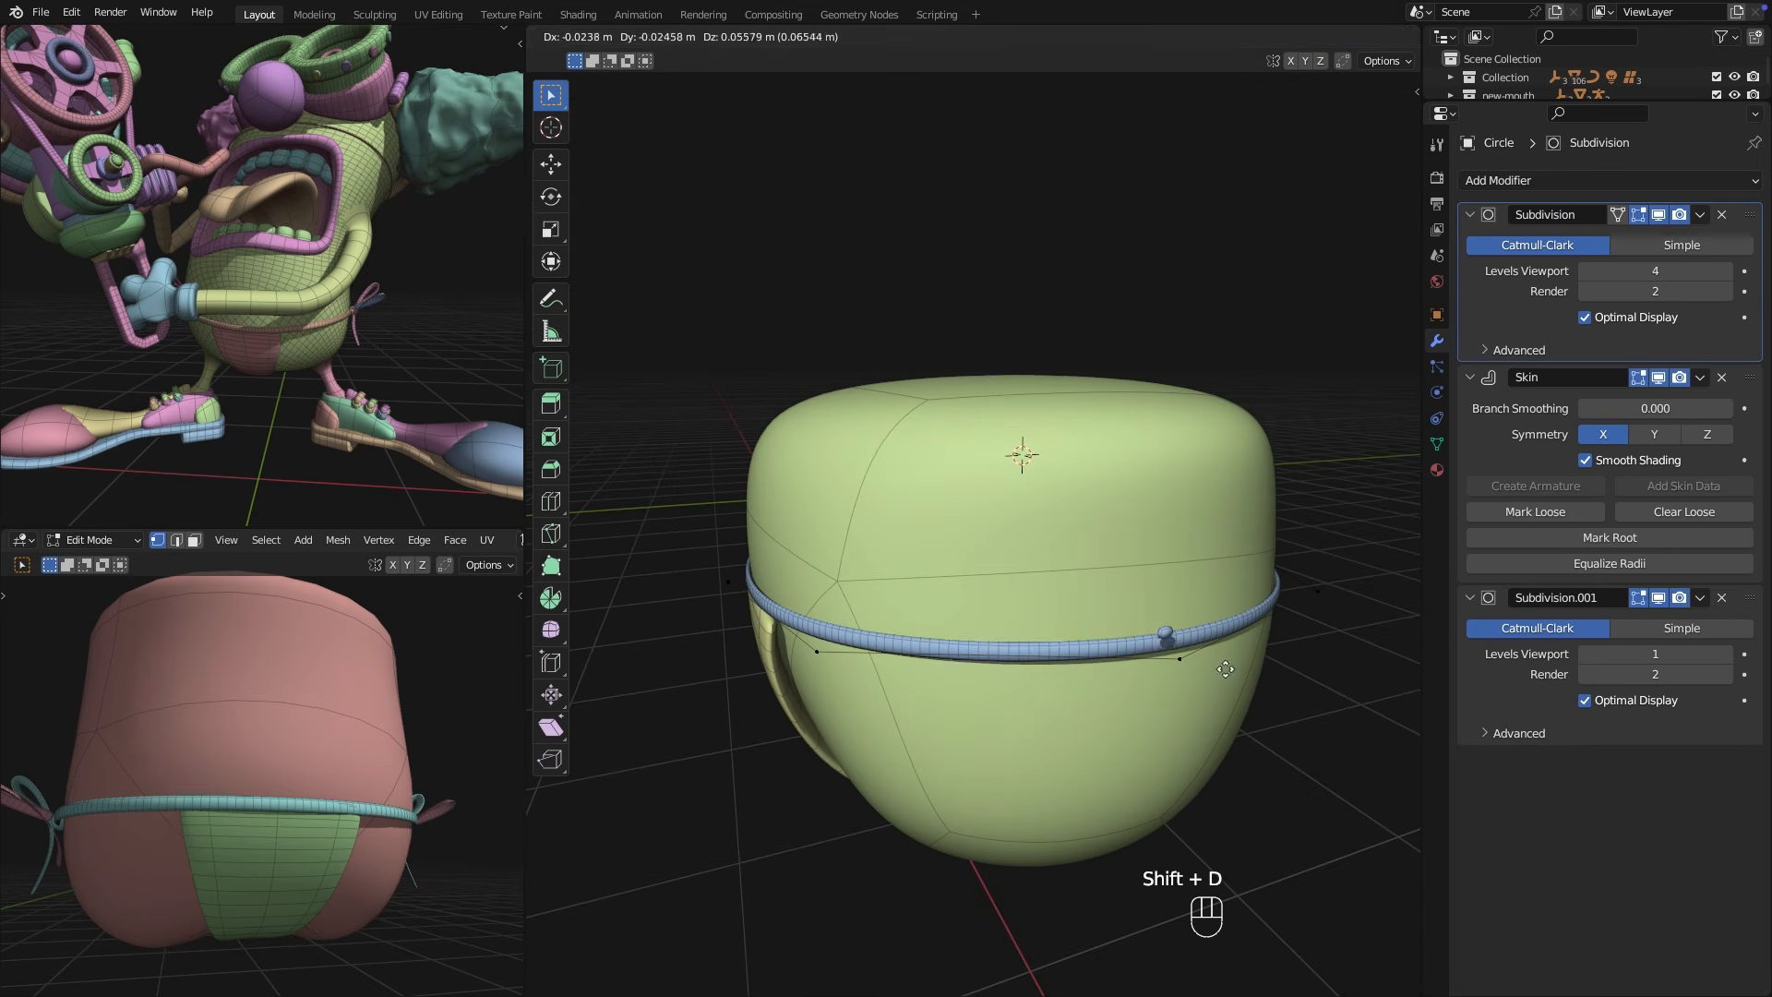
left_click(1233, 673)
key("ctrl+a")
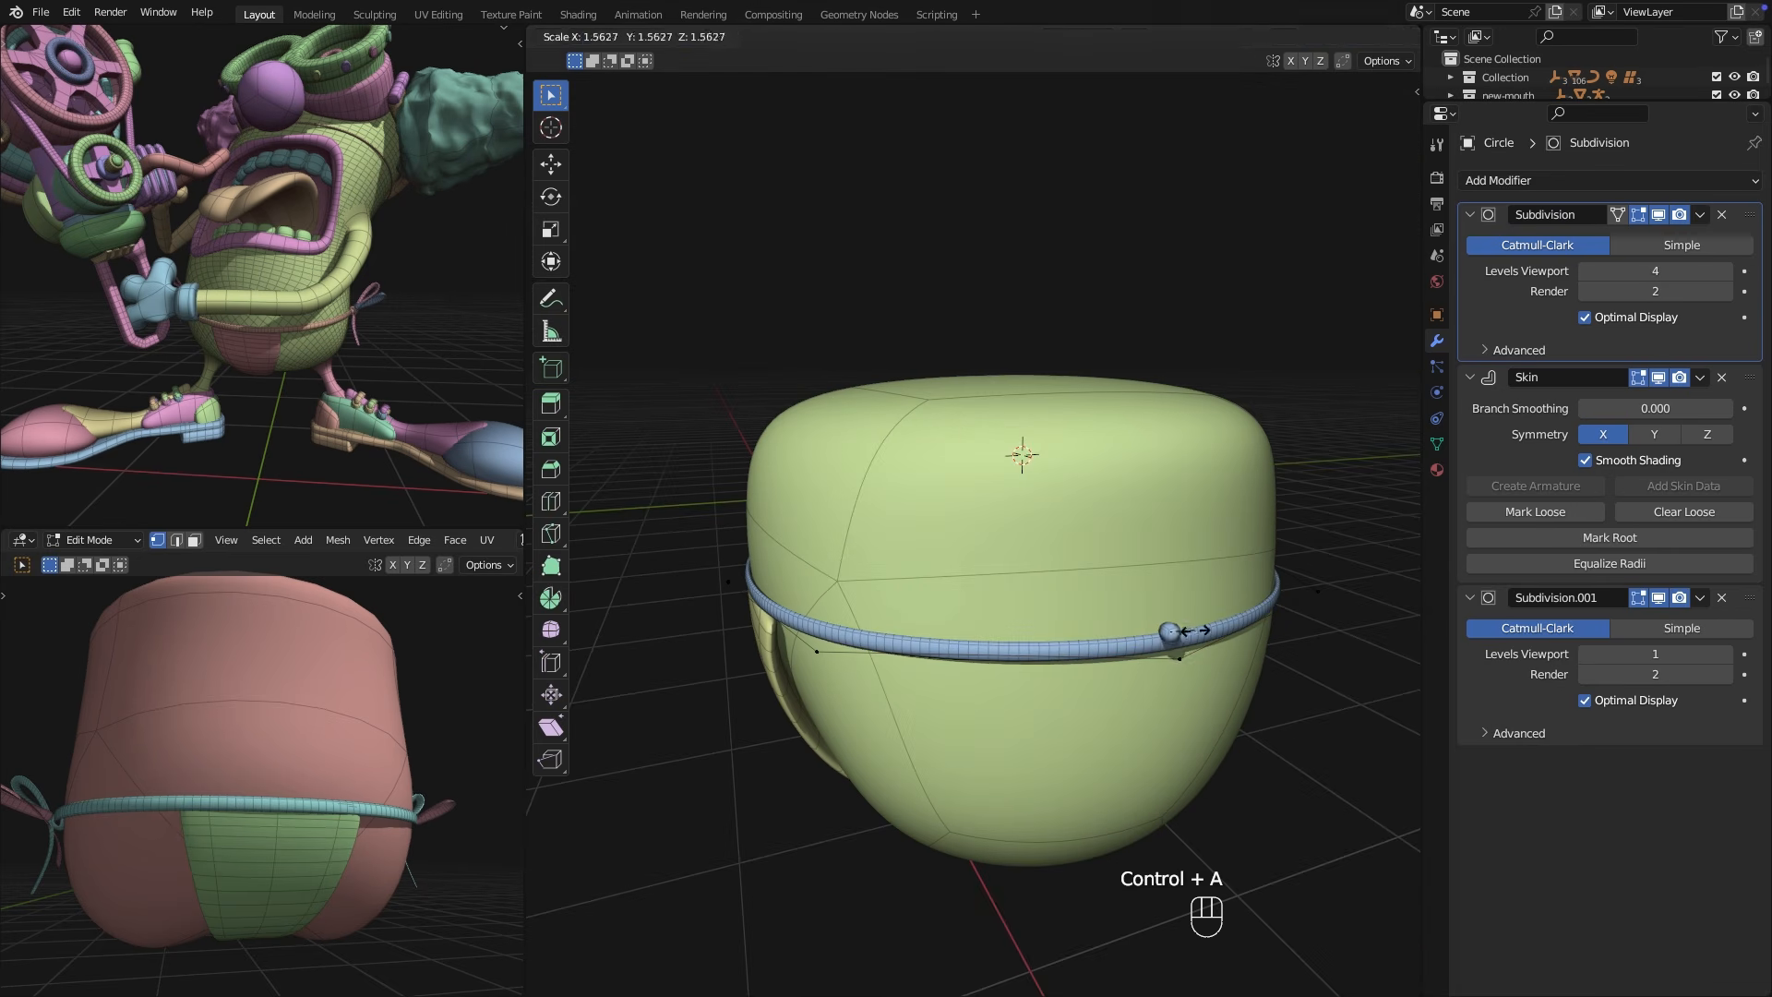
left_click(1201, 637)
middle_click_drag(1202, 637, 1225, 601)
Move the knot point against the side of the waist ring and enlarge its skin by another 1.26 times.
key("g")
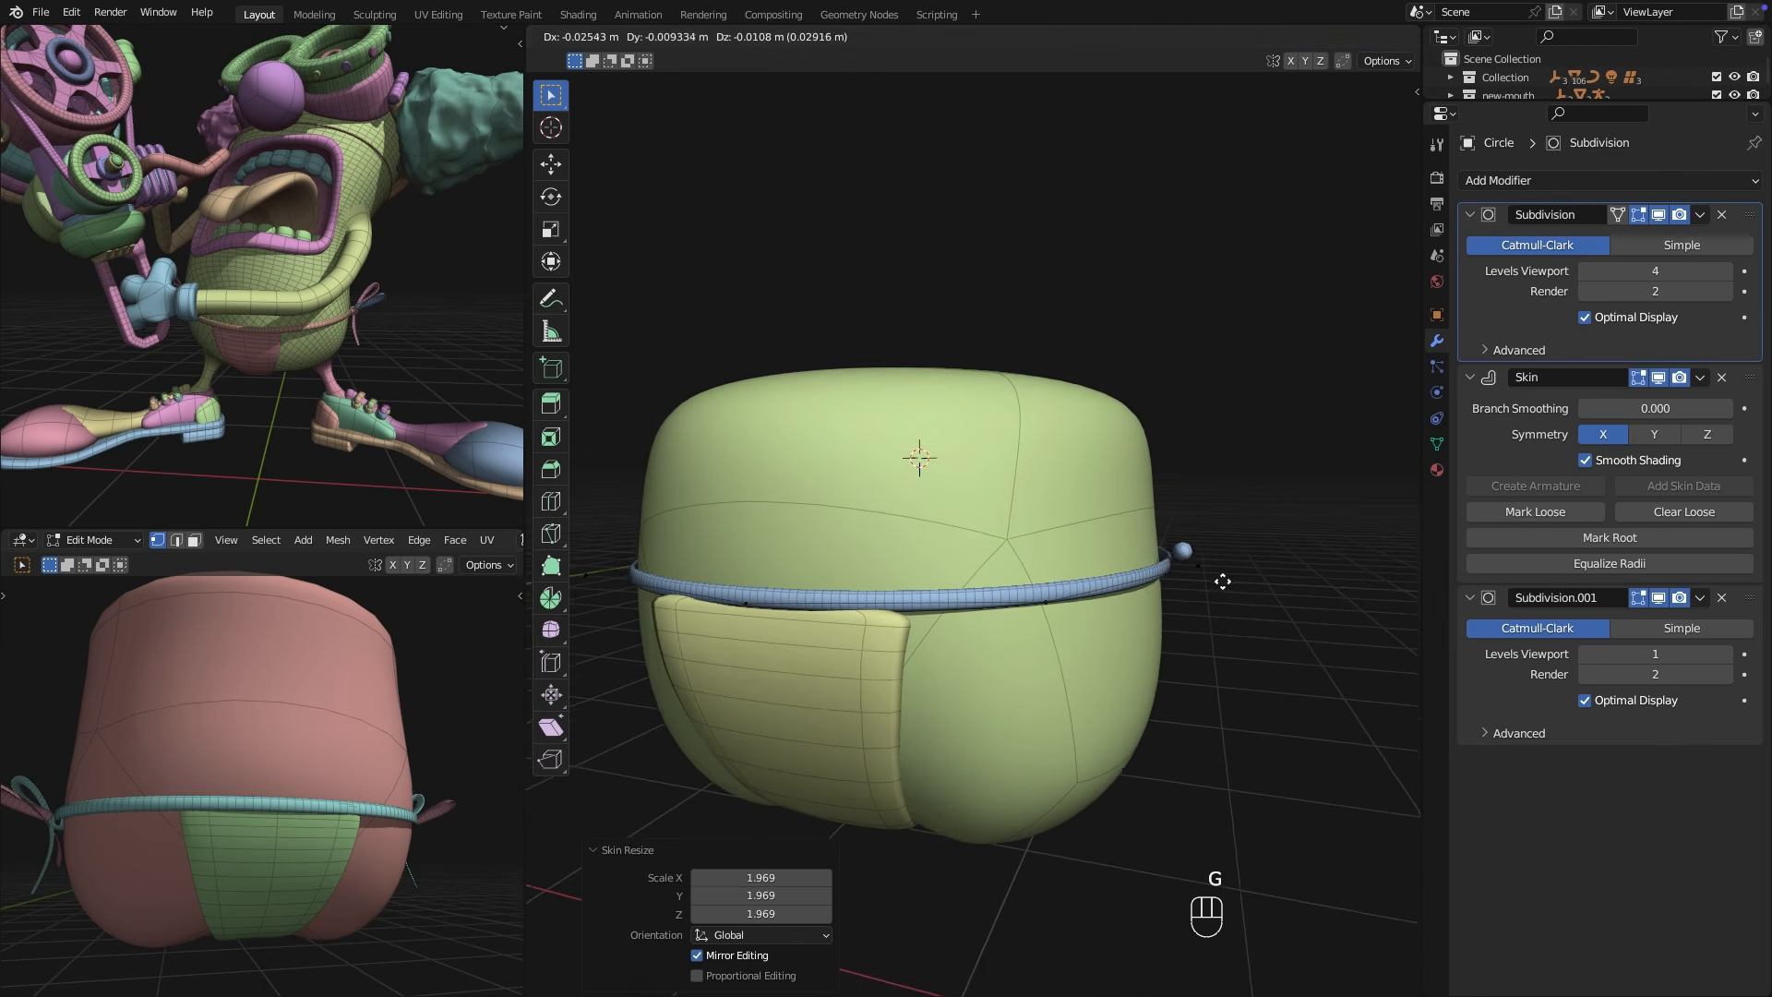
left_click(1205, 594)
key("ctrl+a")
left_click(1120, 546)
key("ctrl+a")
right_click(872, 554)
middle_click_drag(758, 573, 912, 633)
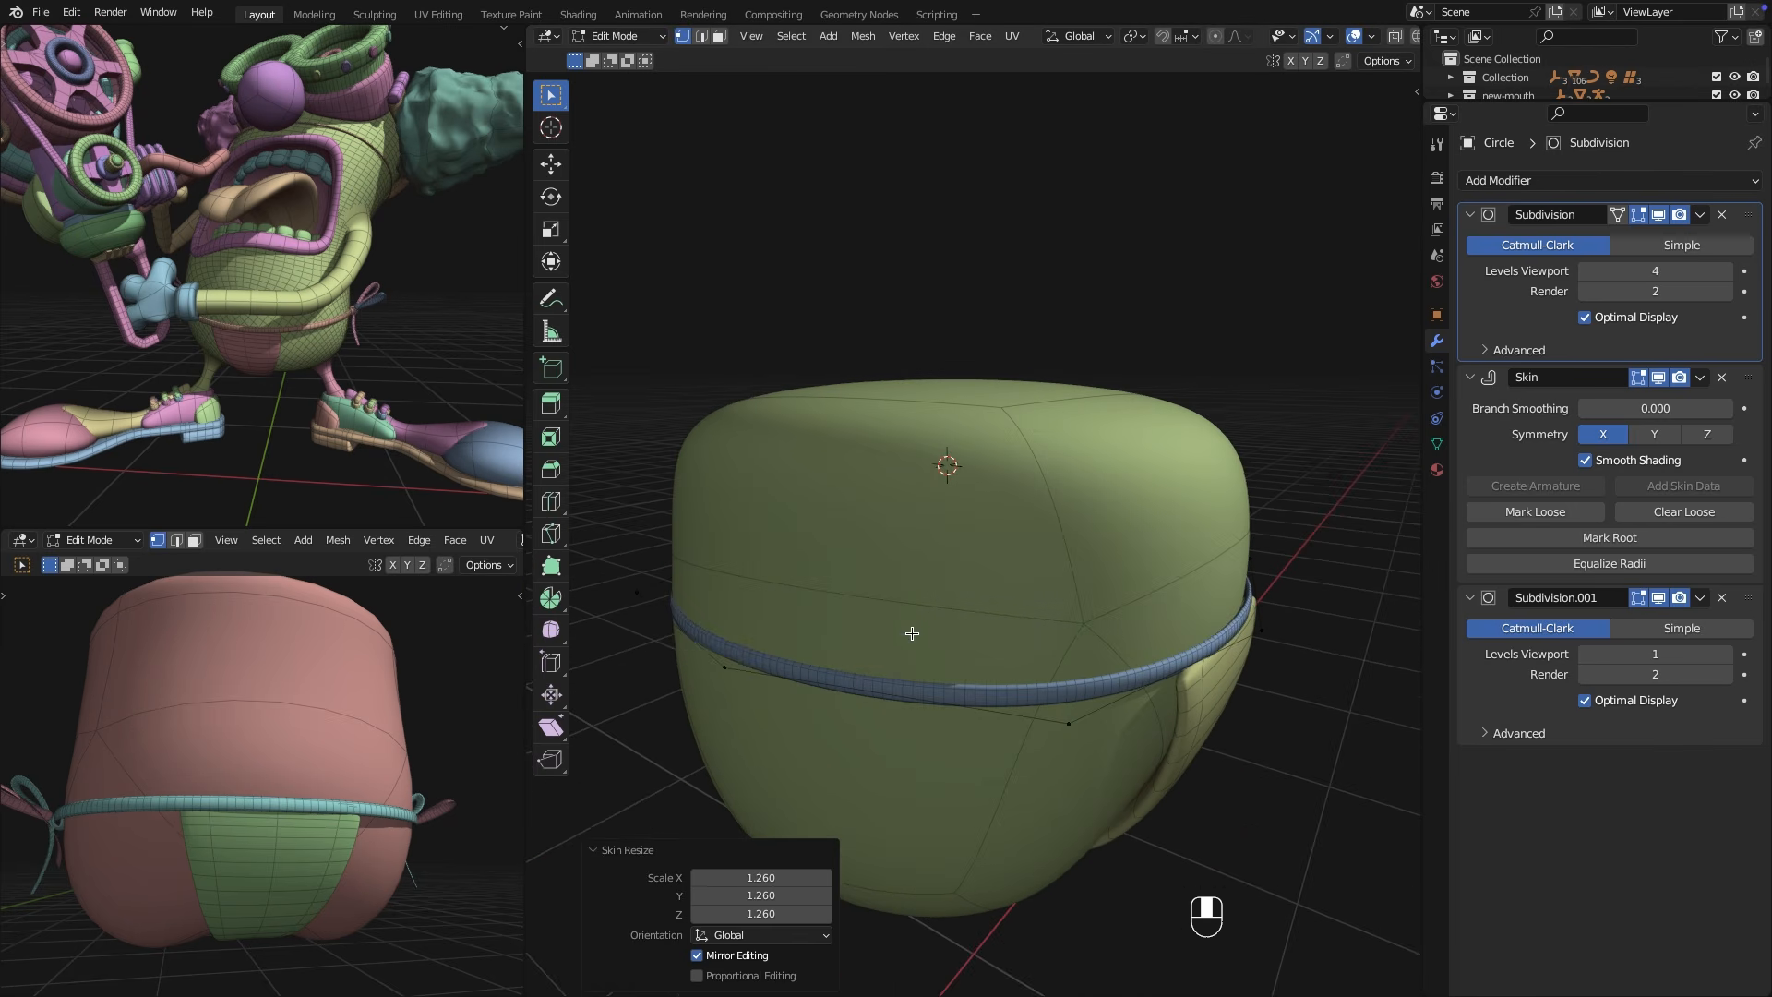
Duplicate a point onto the other side of the waist ring as a knot and reposition the side point.
key("ctrl+d")
key("shift+d")
left_click(786, 620)
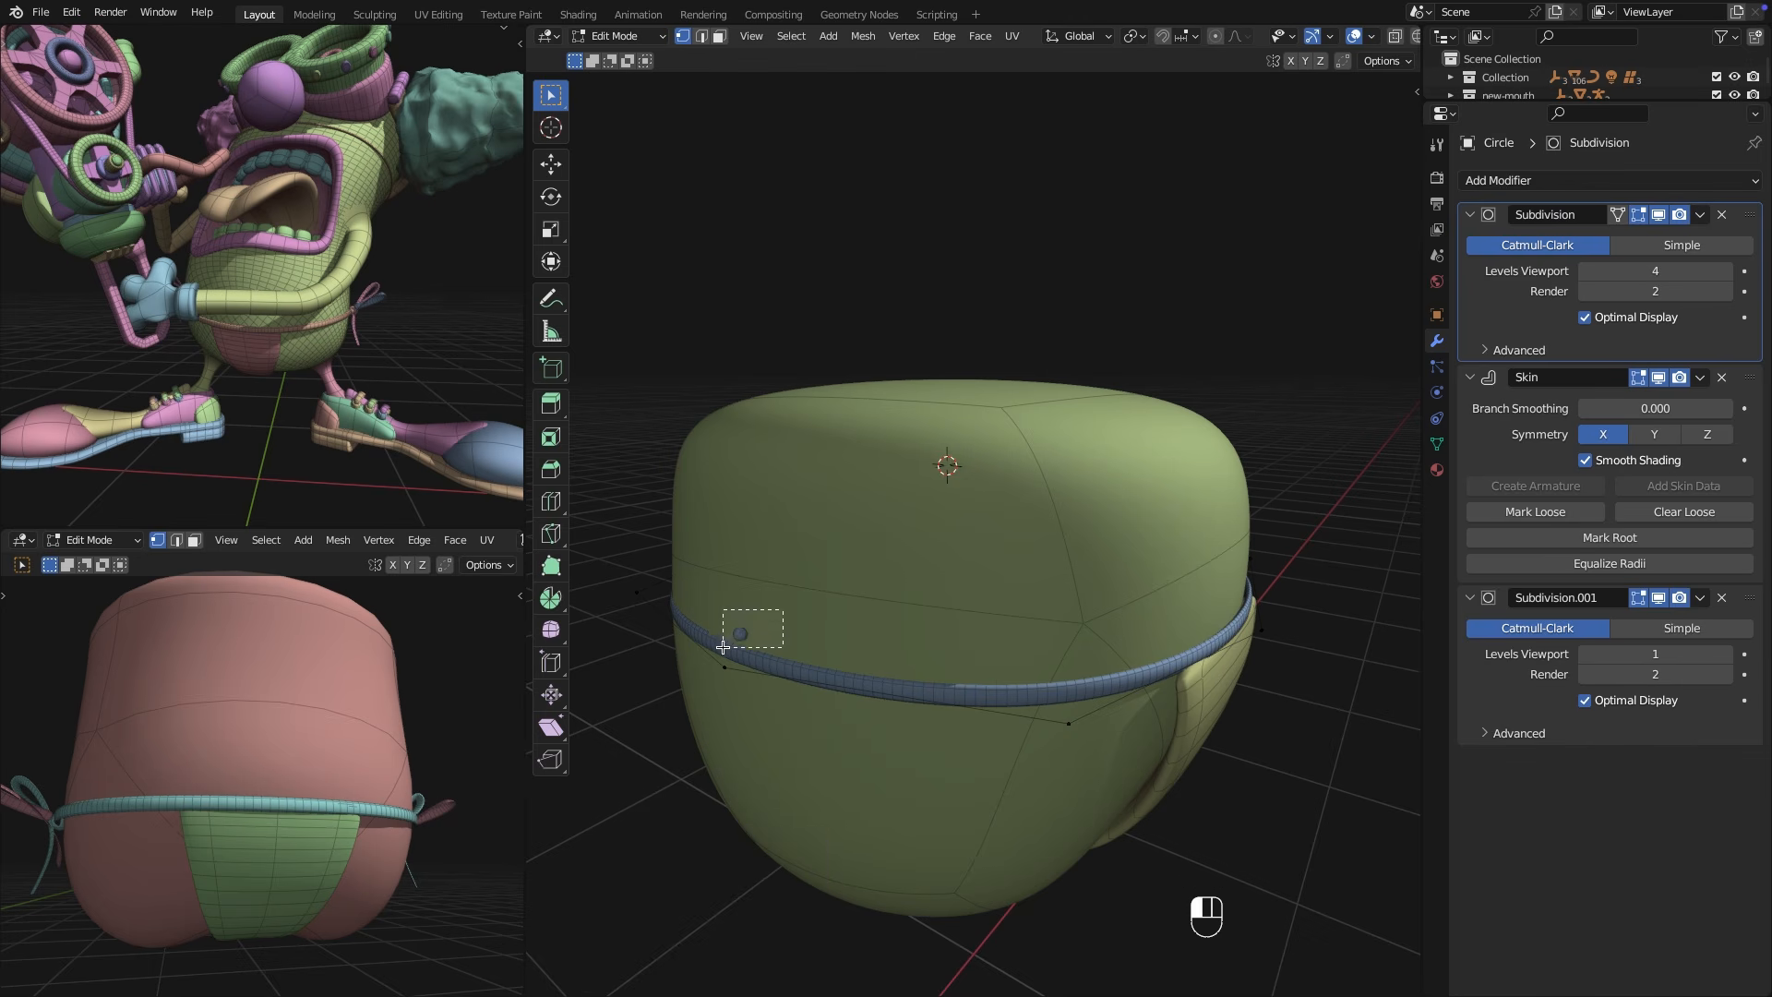
left_click(806, 623)
middle_click_drag(807, 623, 936, 595)
key("g")
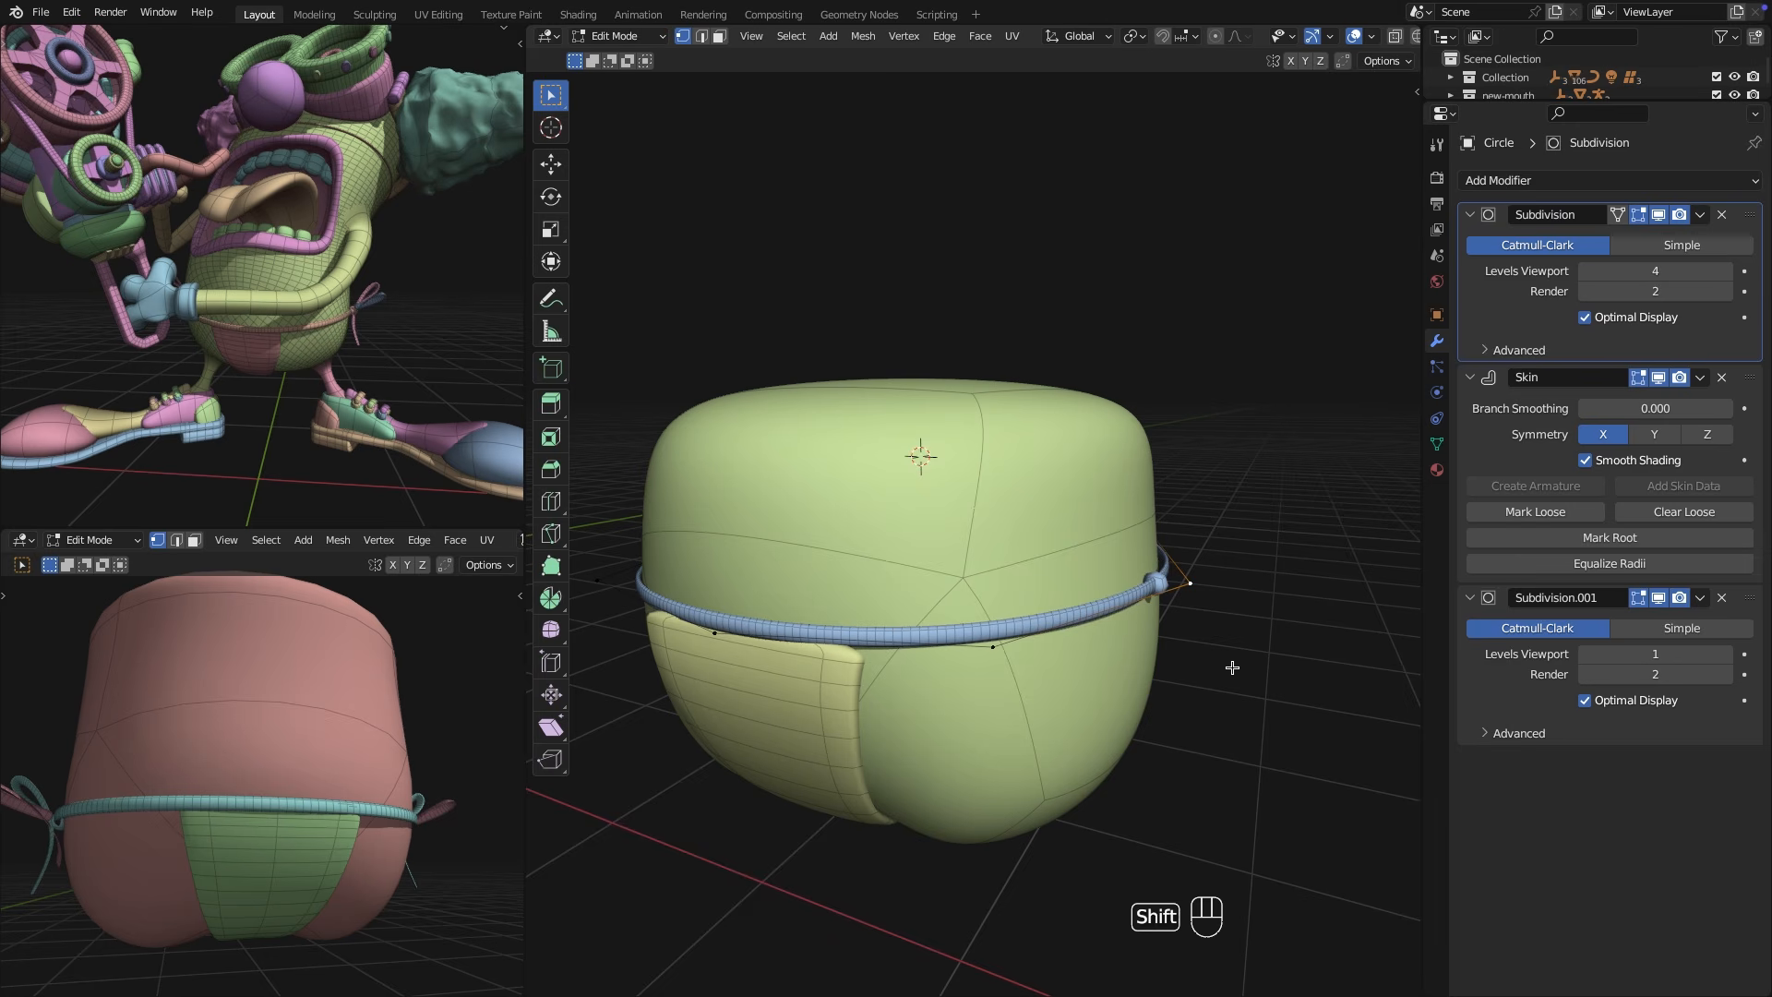
Duplicate the ring's side point about 0.10 m along X and 0.05 m along Y as the start of a tie string.
key("shift+d")
left_click(1242, 625)
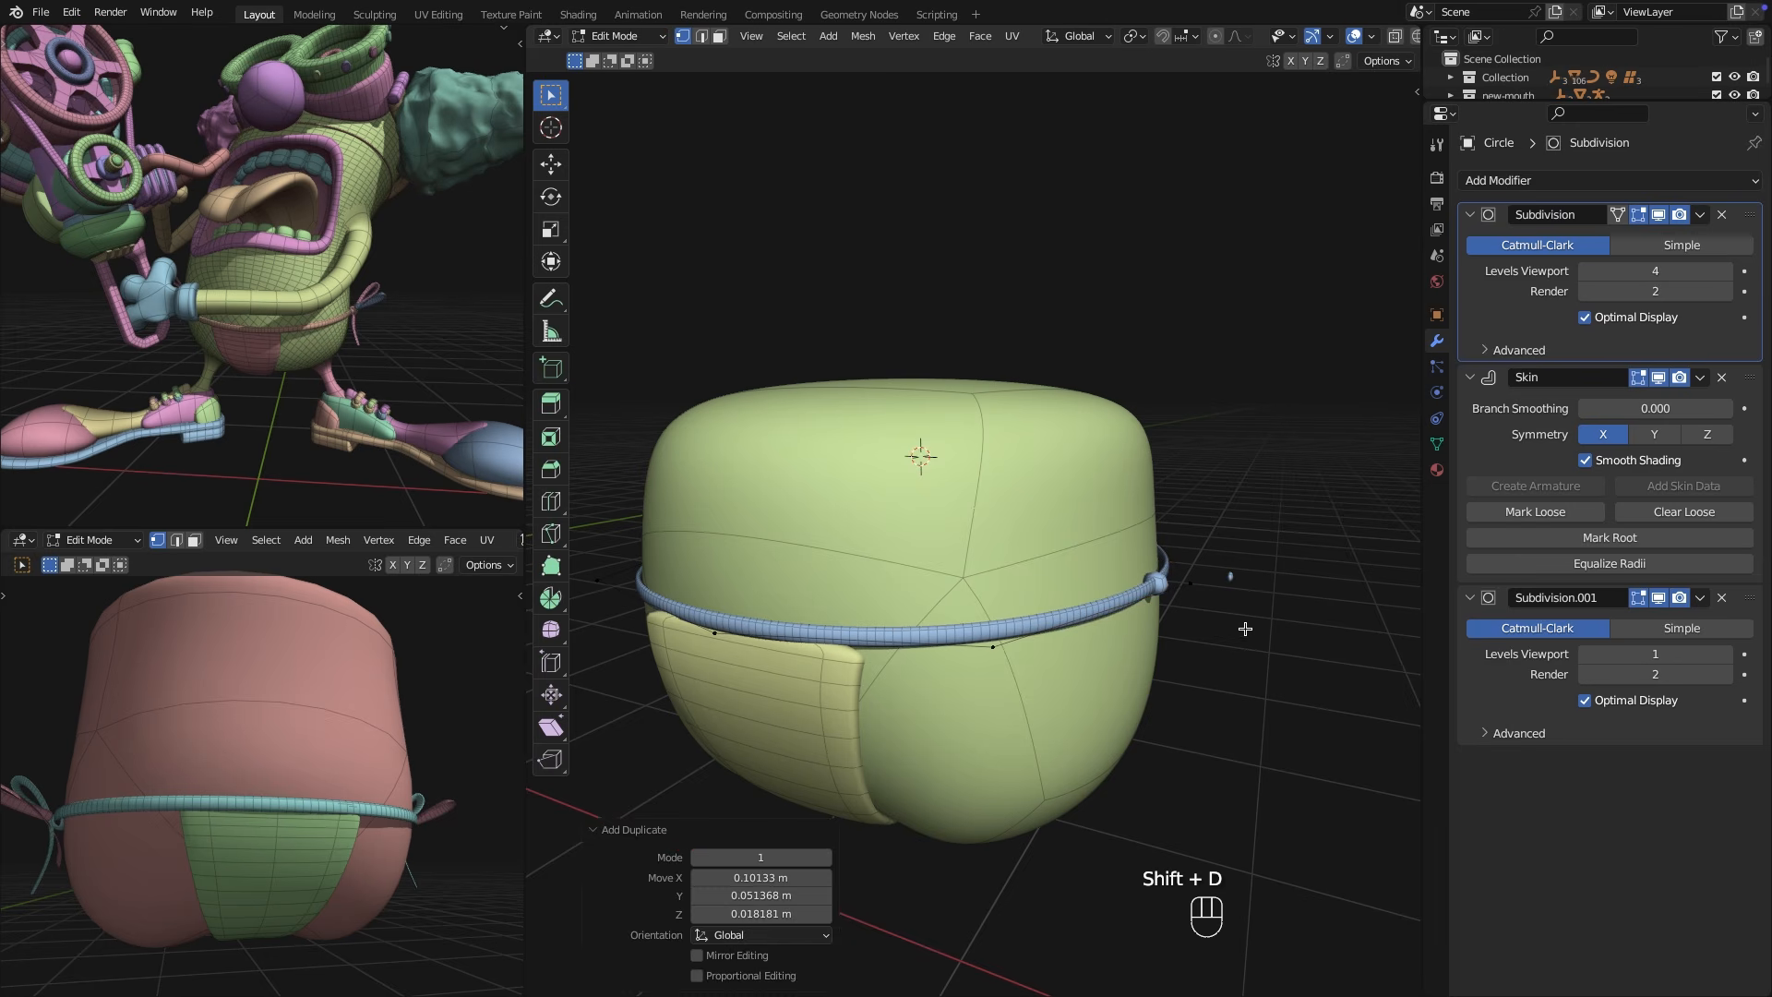
middle_click_drag(1242, 625, 1137, 660)
key("alt+z")
Extrude the new point several times up, across and back down to form a bow loop with a crossing tail.
key("e")
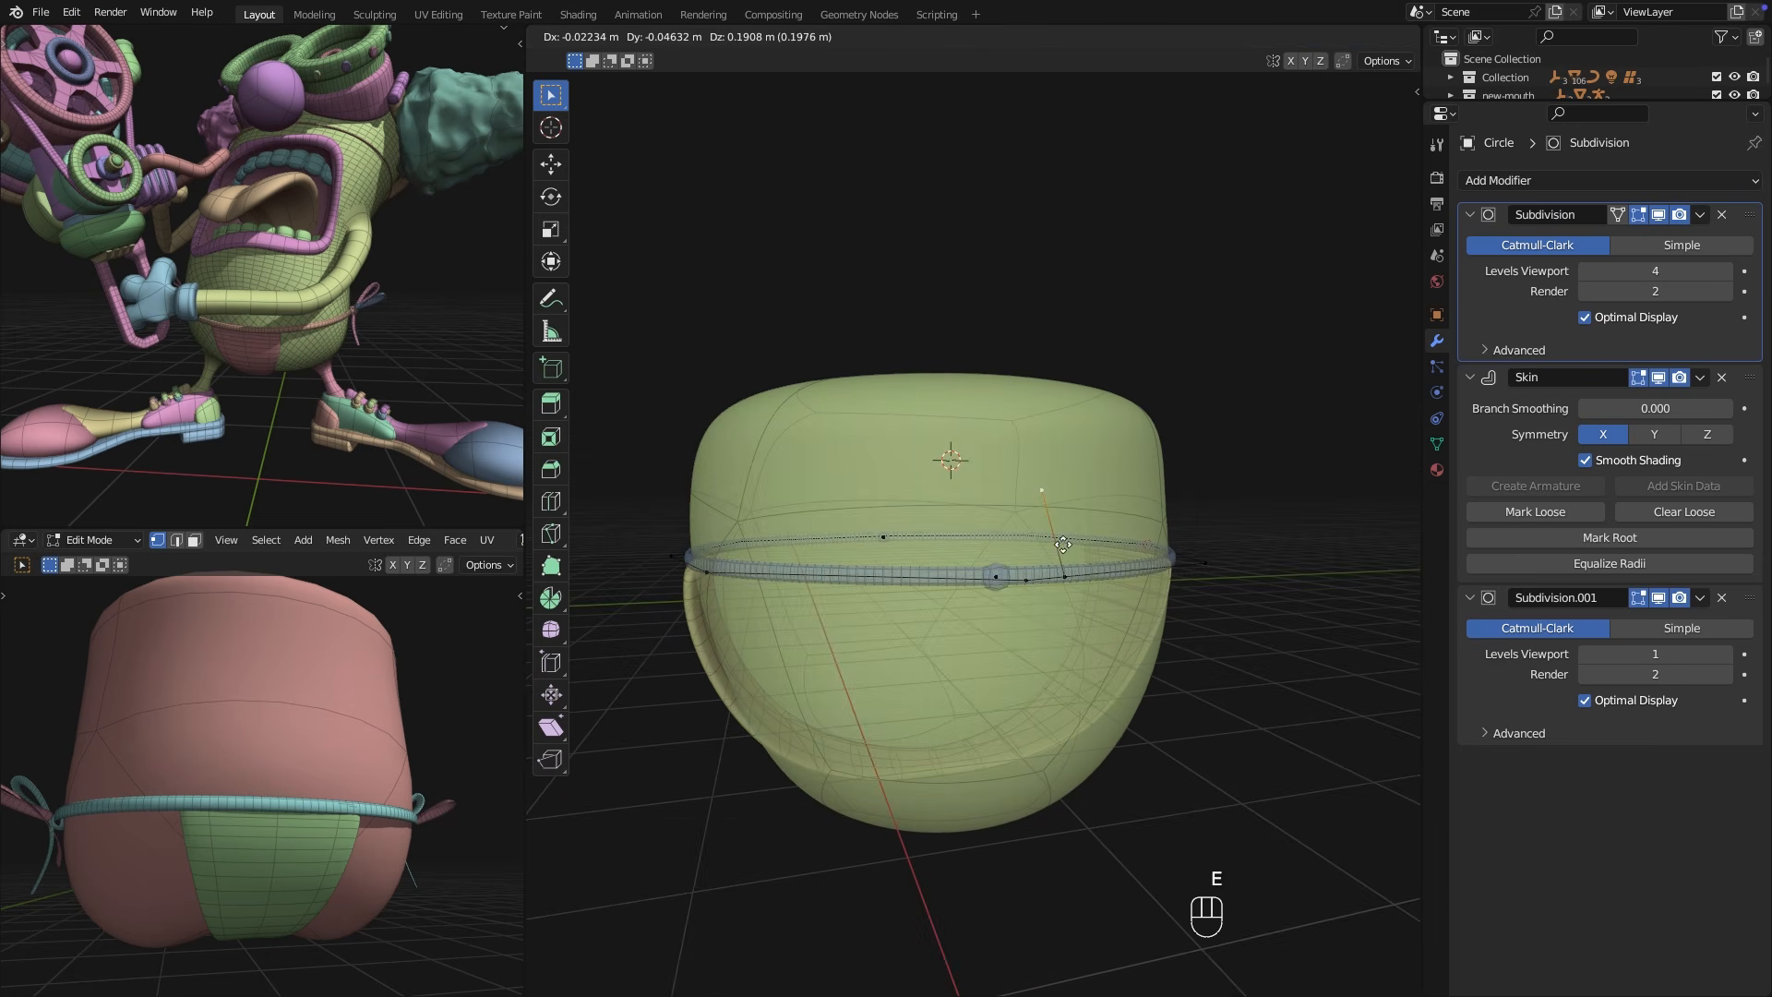
left_click(1064, 544)
left_click(1643, 531)
key("e")
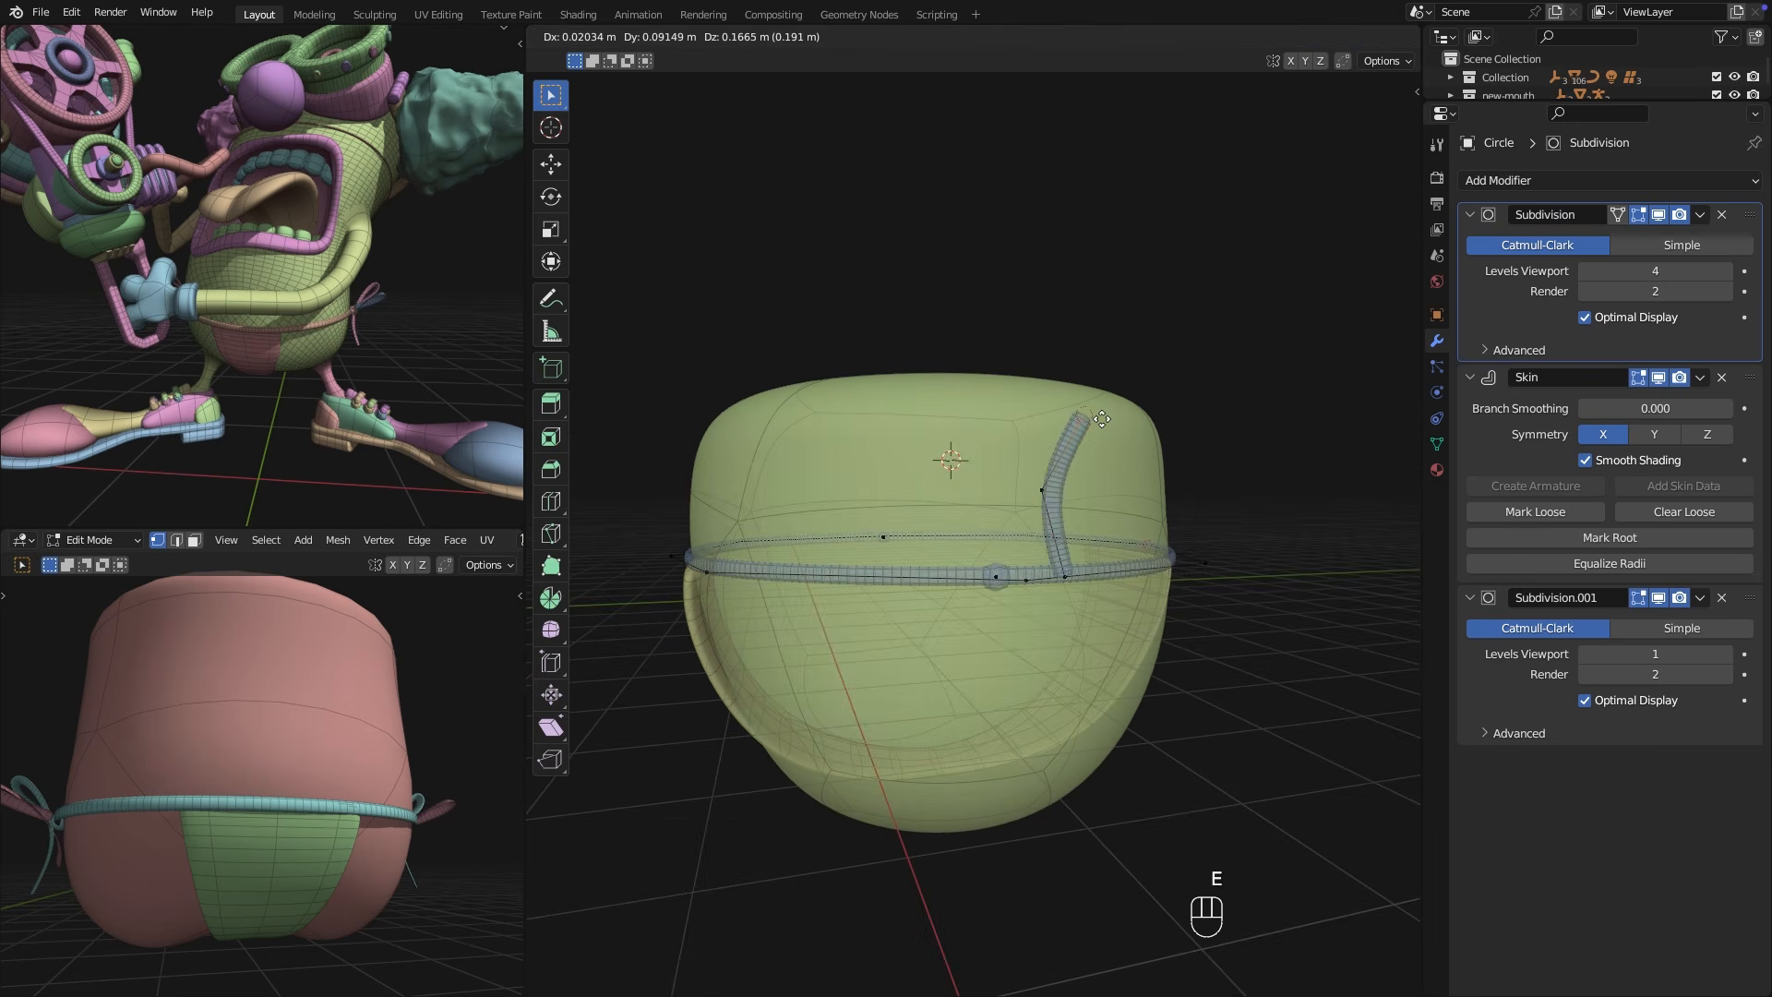
left_click(1115, 418)
key("e")
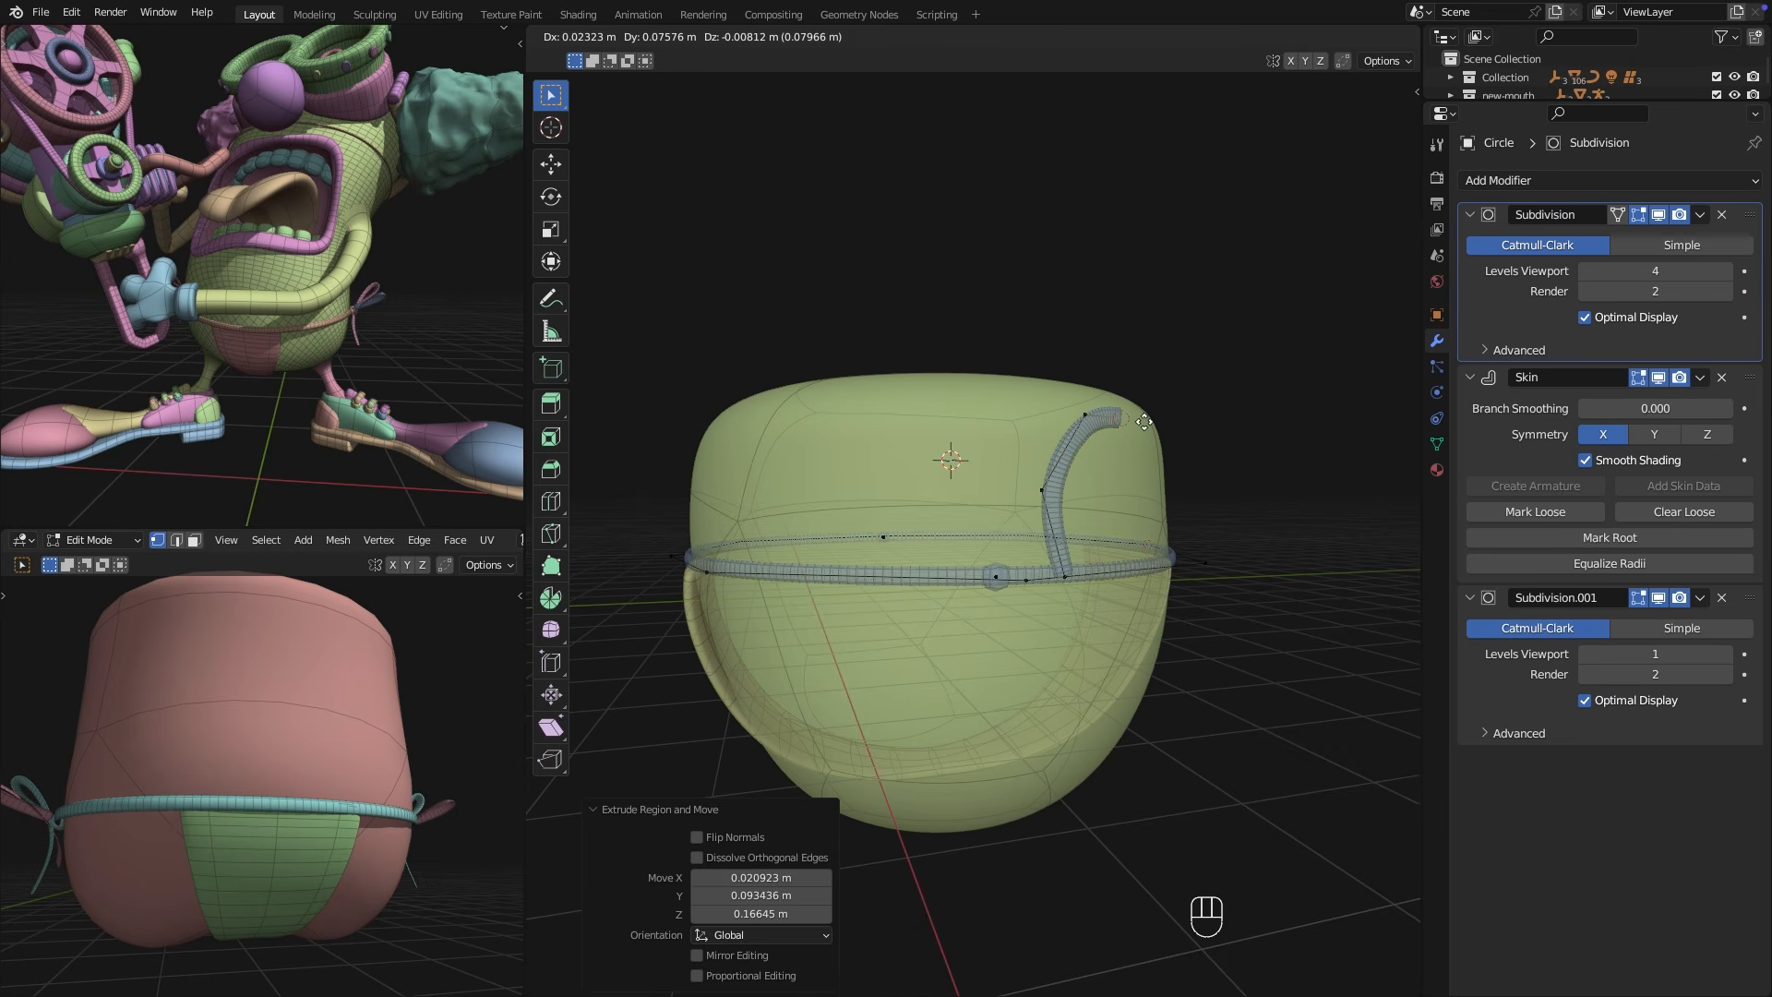
left_click(1143, 425)
key("e")
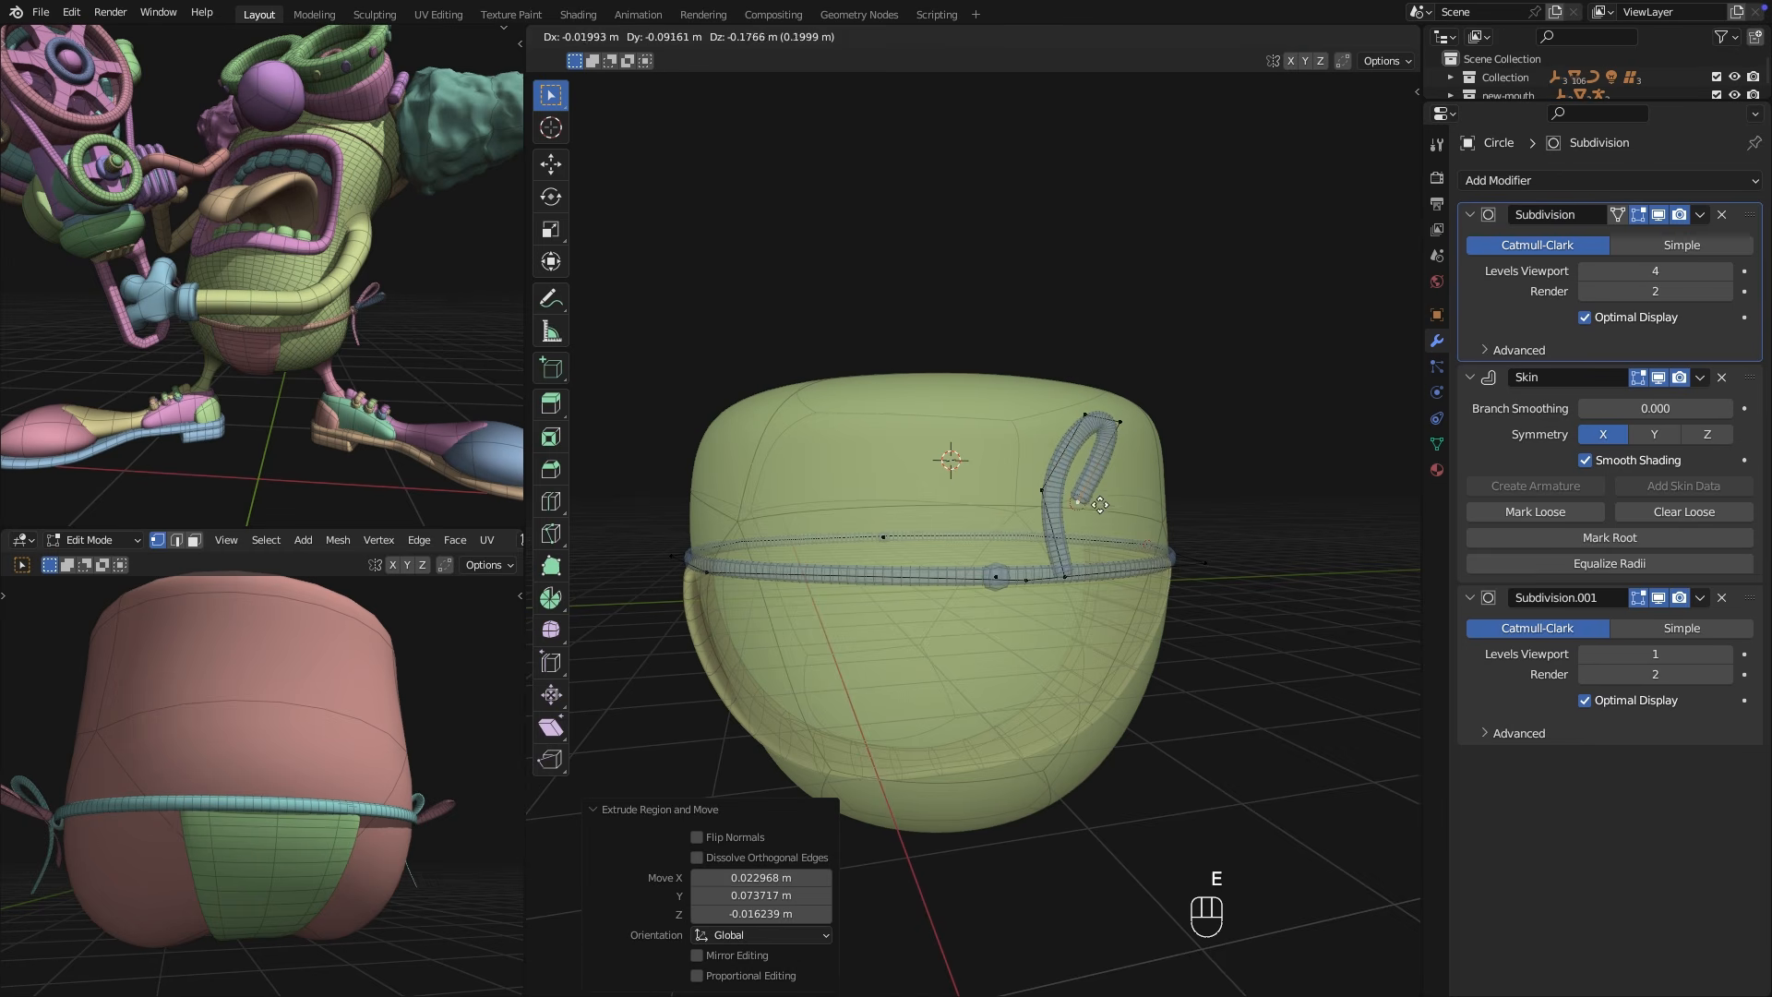
left_click(1100, 504)
key("e")
left_click(1033, 528)
scroll(1181, 547, "up", 2)
Select all linked points of the bow loop.
middle_click_drag(1111, 513, 1191, 486)
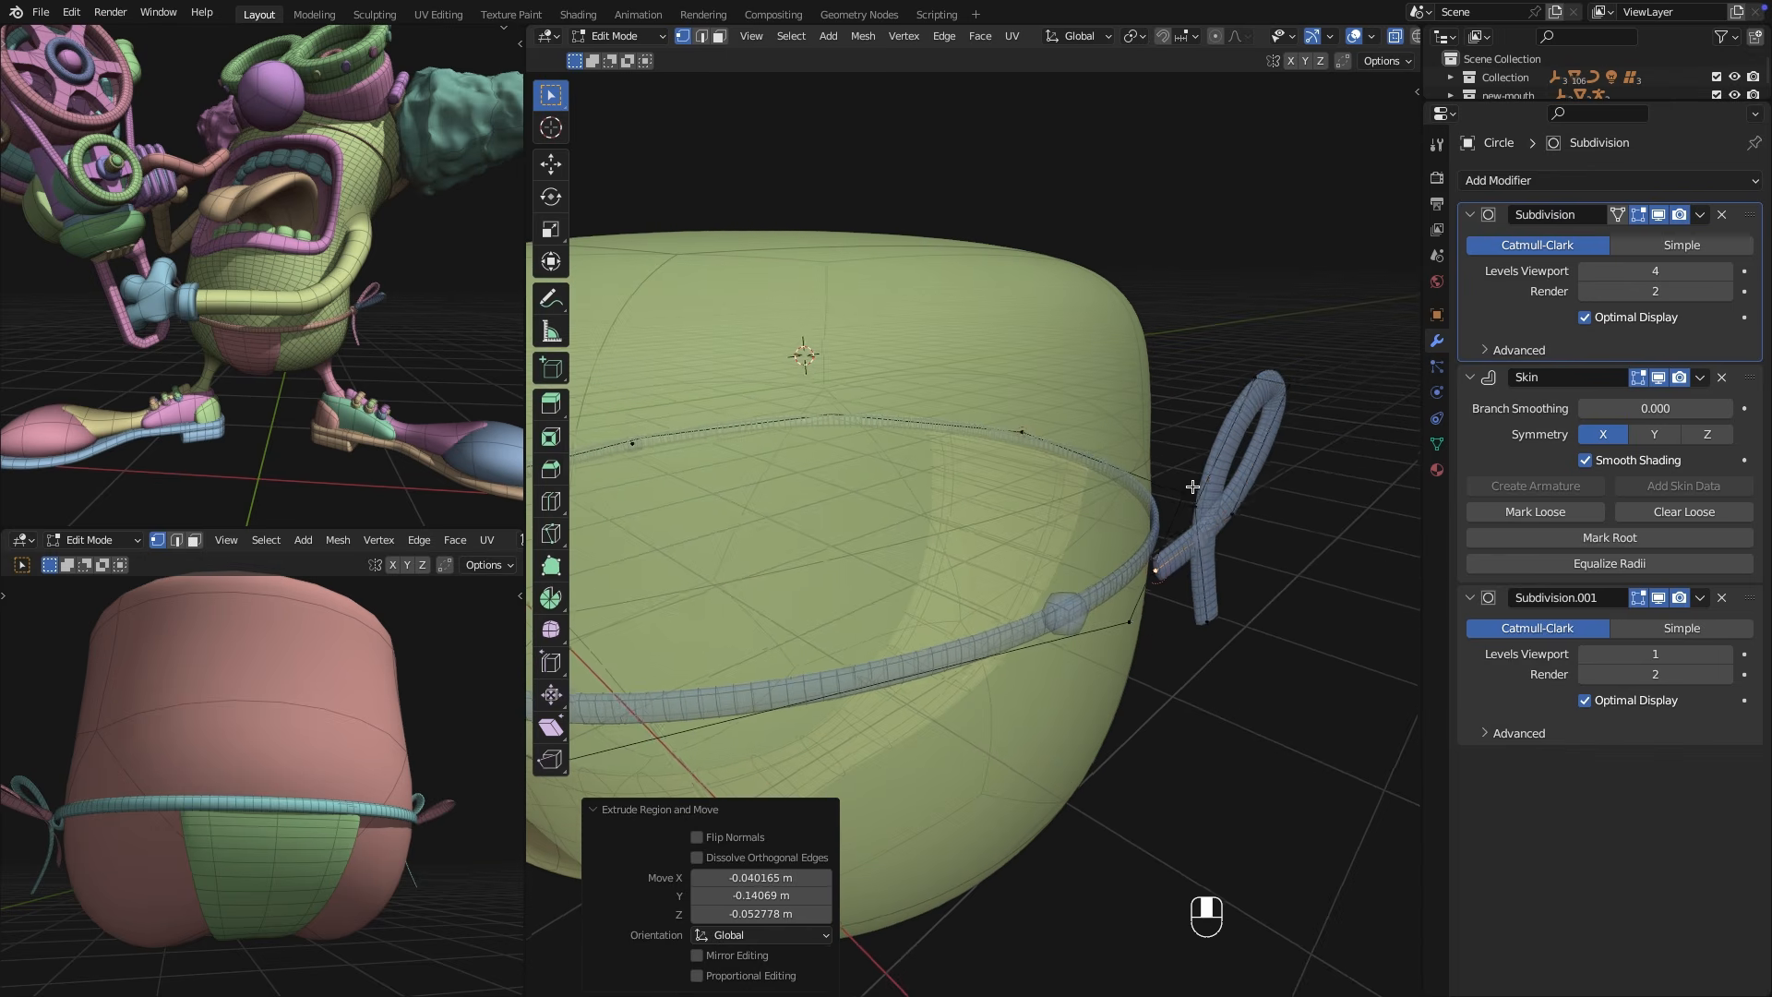
left_click(1207, 616)
key("l")
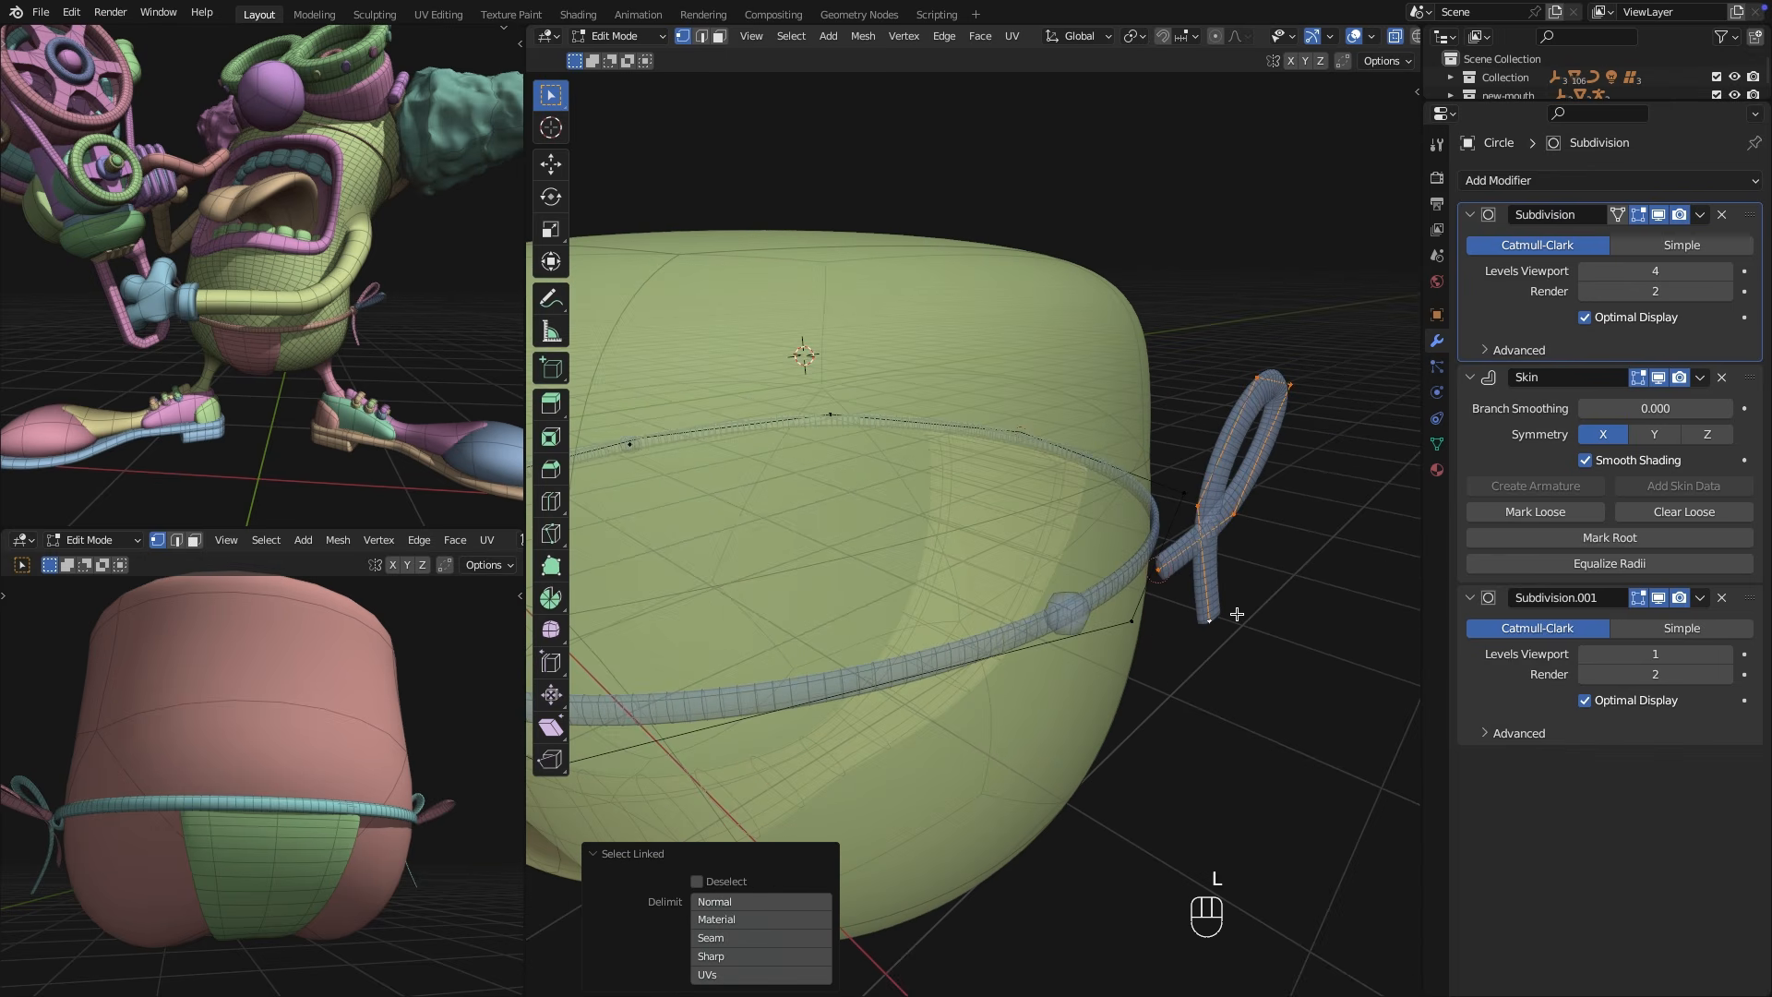
Try rotating the bow loop about 57° around the global Y axis, and undo it.
key("r")
key("y")
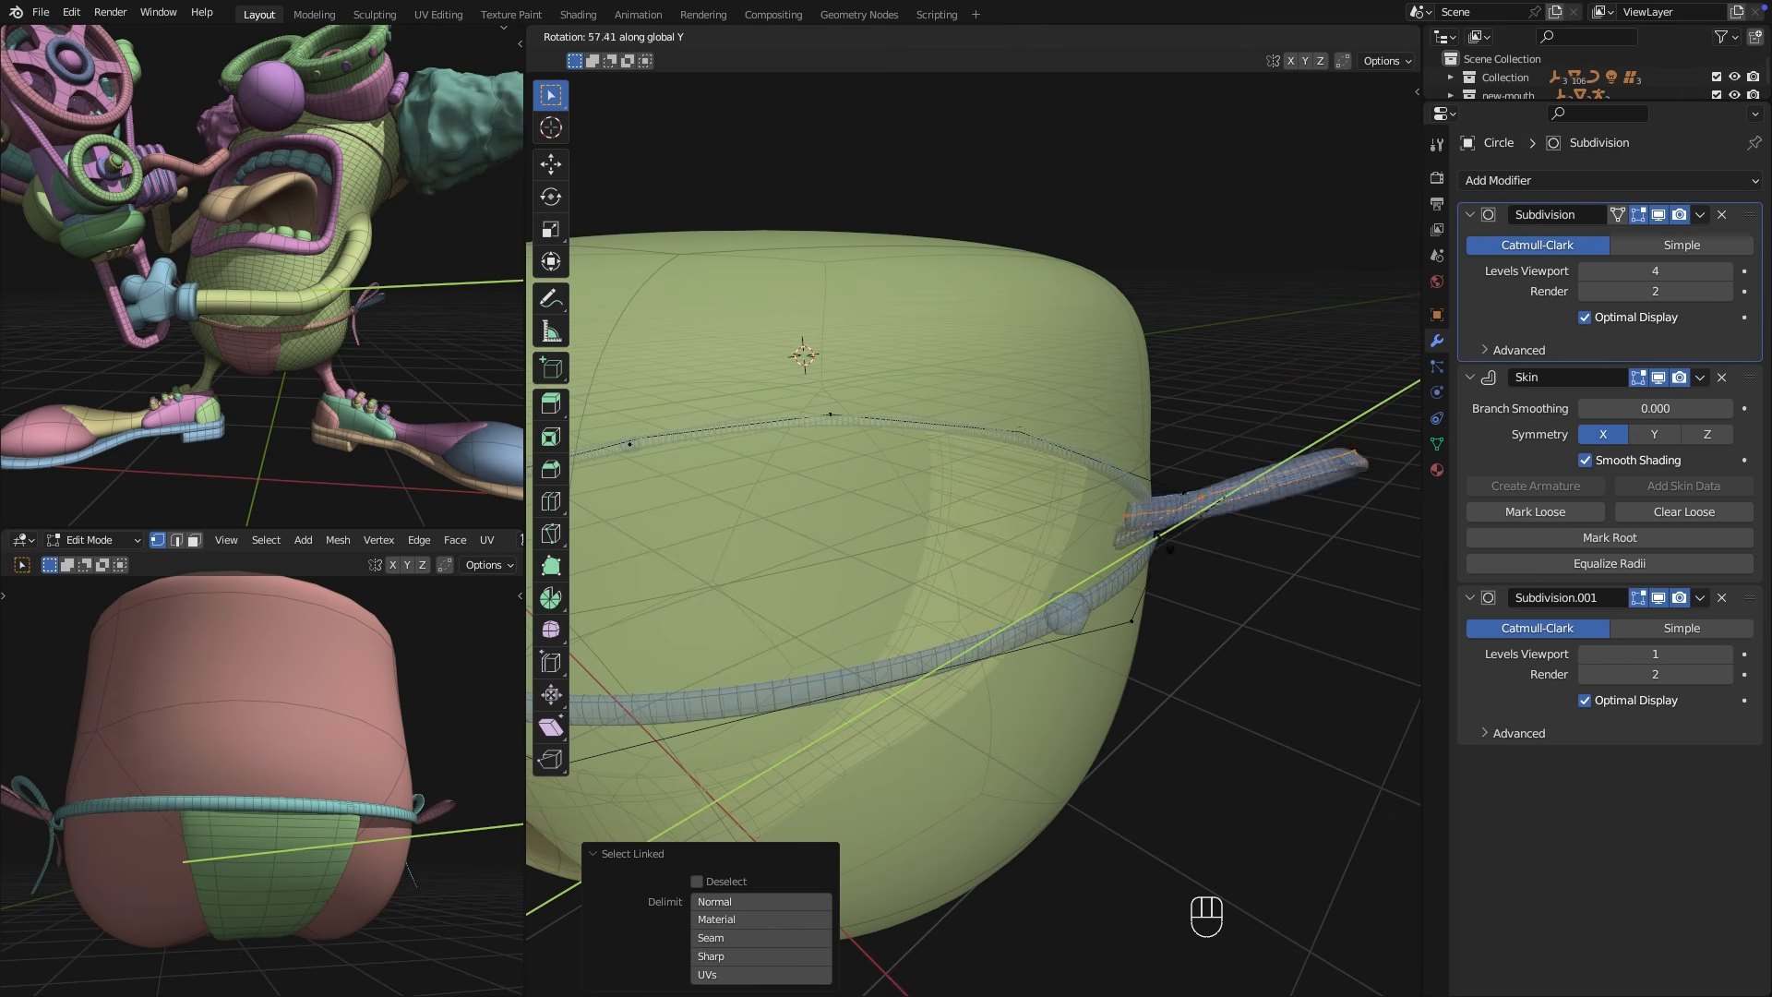
left_click(1181, 552)
middle_click_drag(1182, 552, 1080, 536, "shift")
scroll(1044, 526, "up", 3)
middle_click_drag(1080, 536, 1136, 570, "shift")
key("super+z")
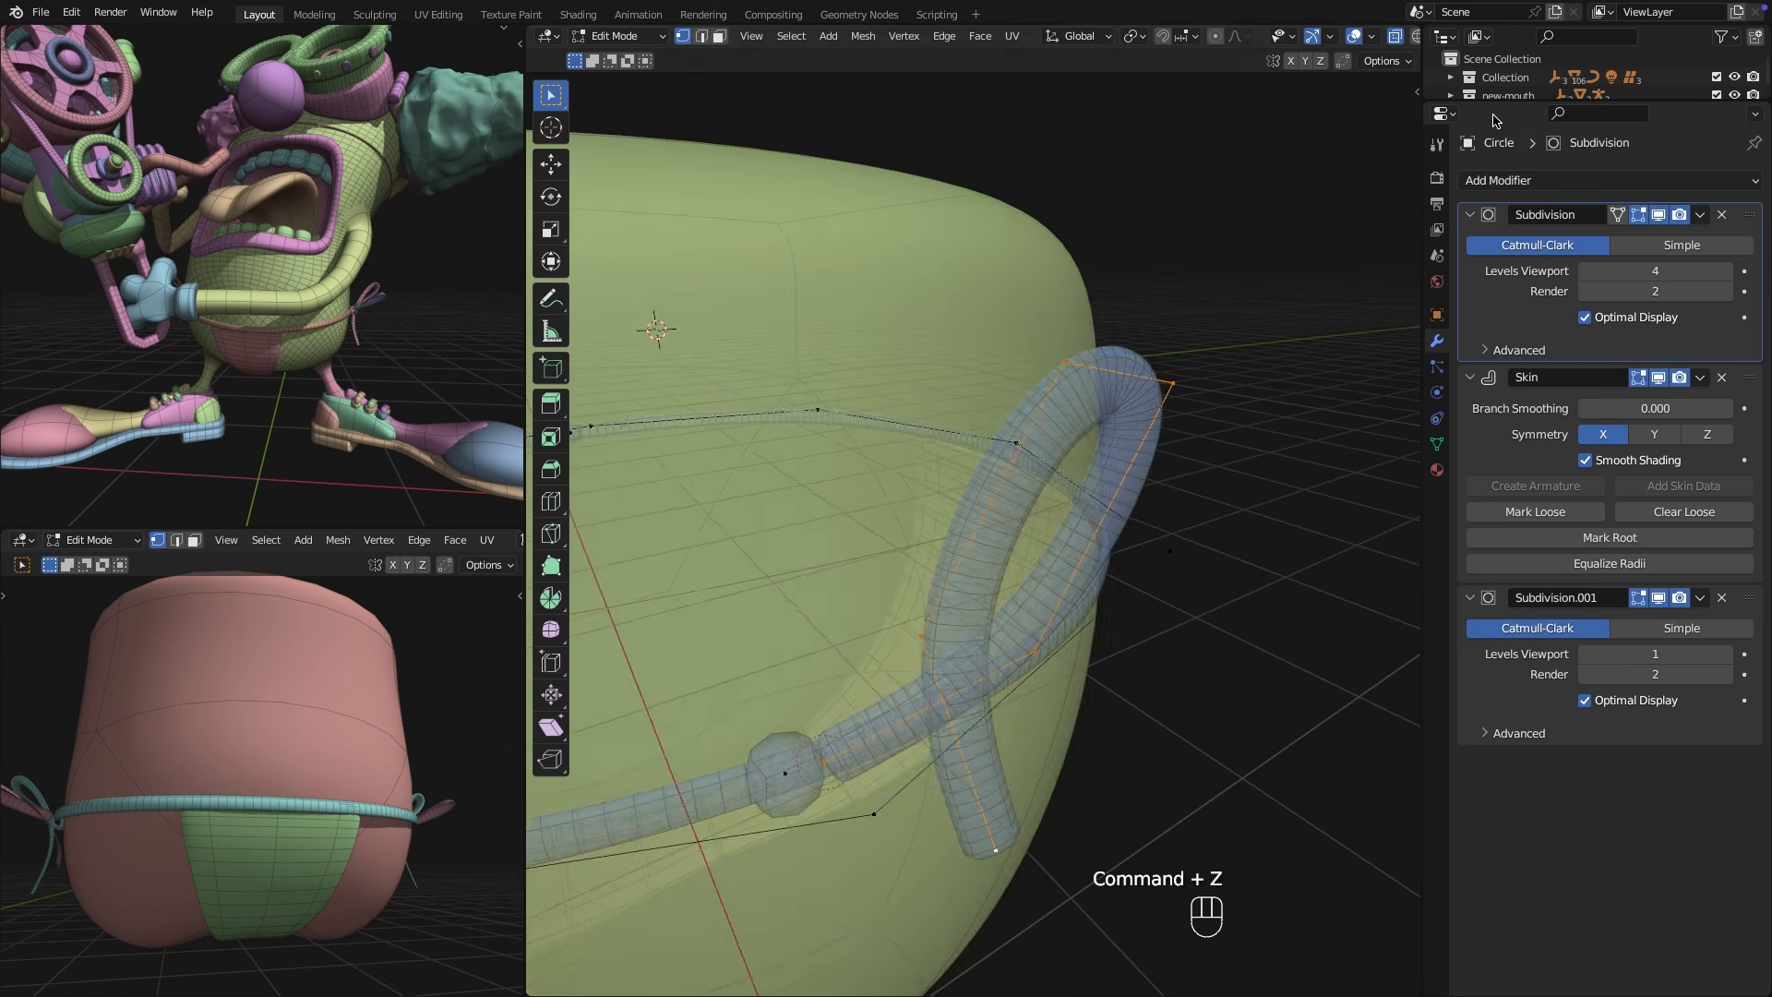
Turn off X-ray and rotate the bow loop 48.7° around the global Y axis.
left_click(1181, 510)
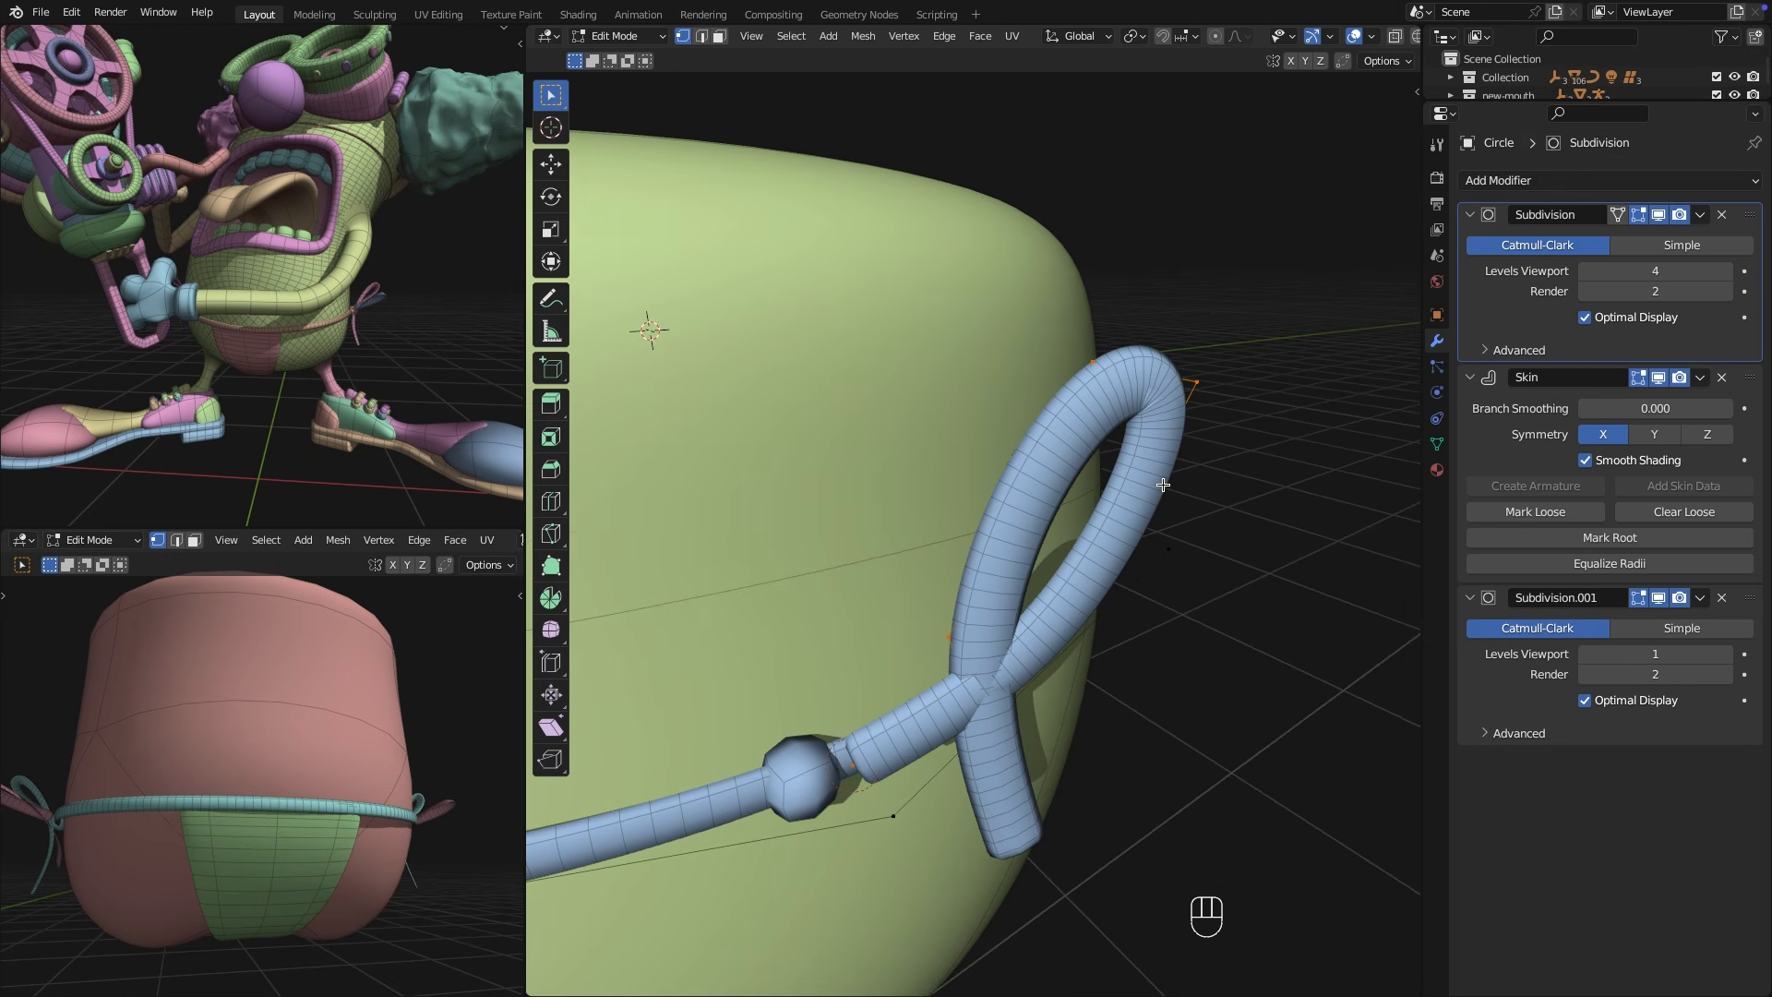
key("r")
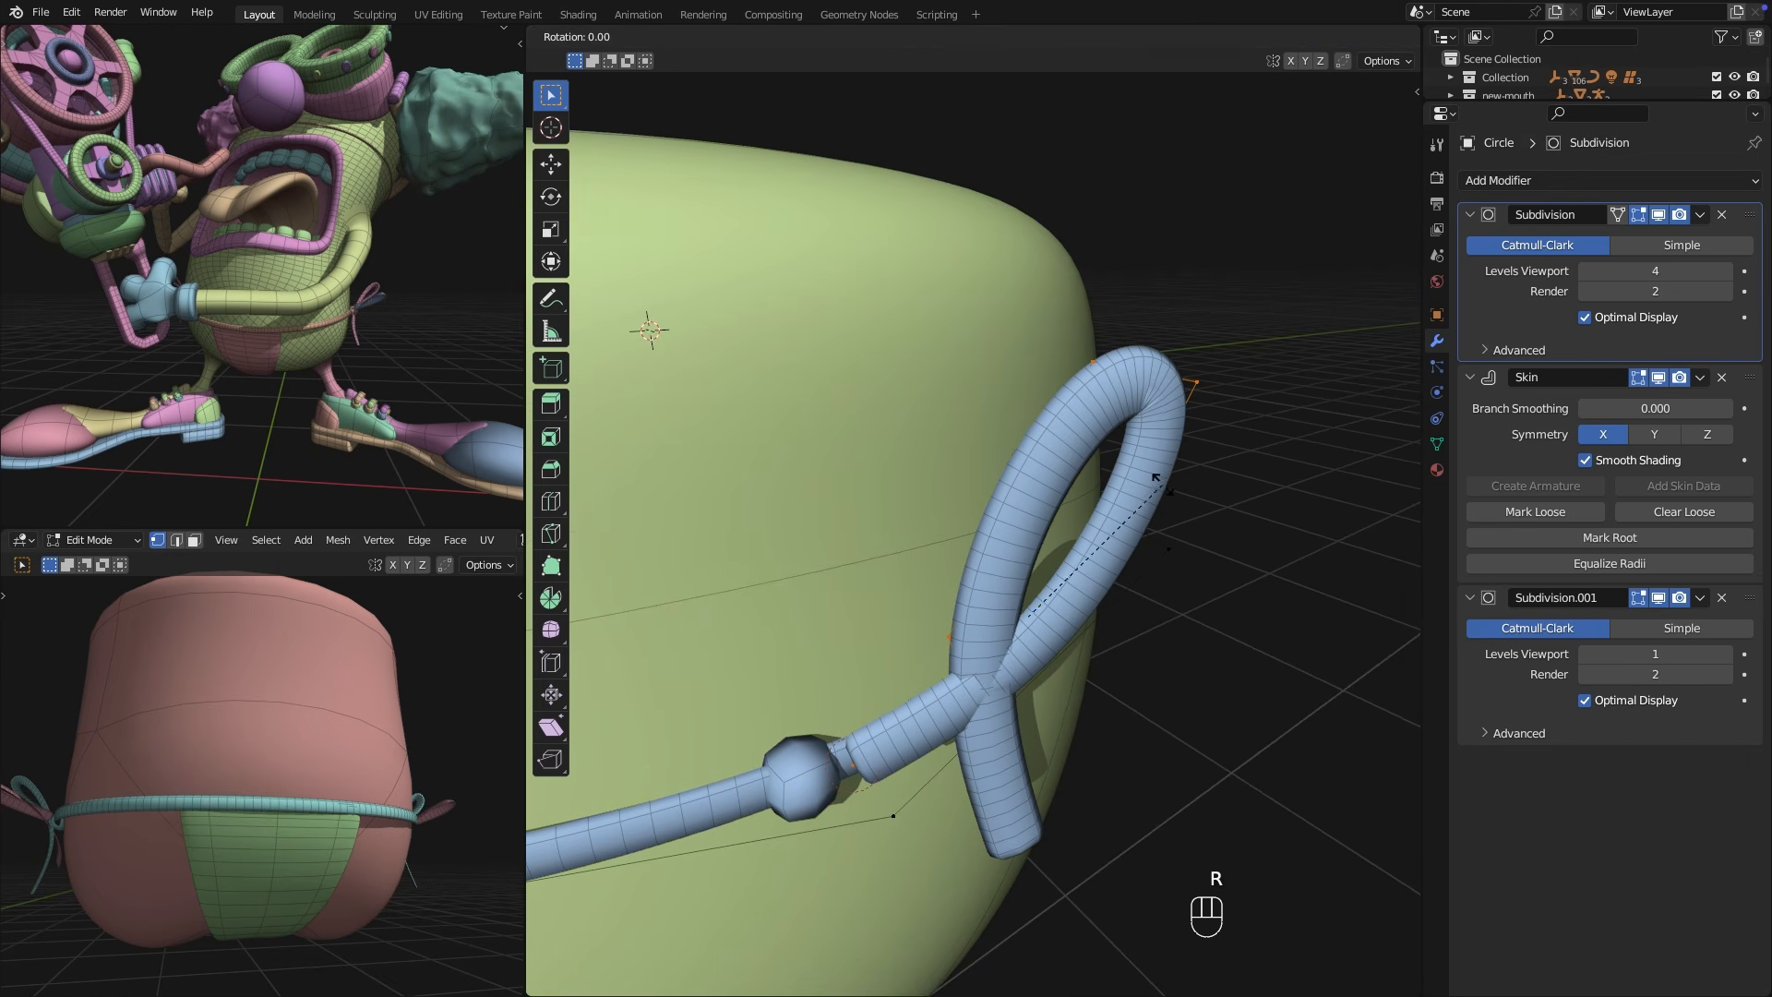
key("y")
left_click(1205, 628)
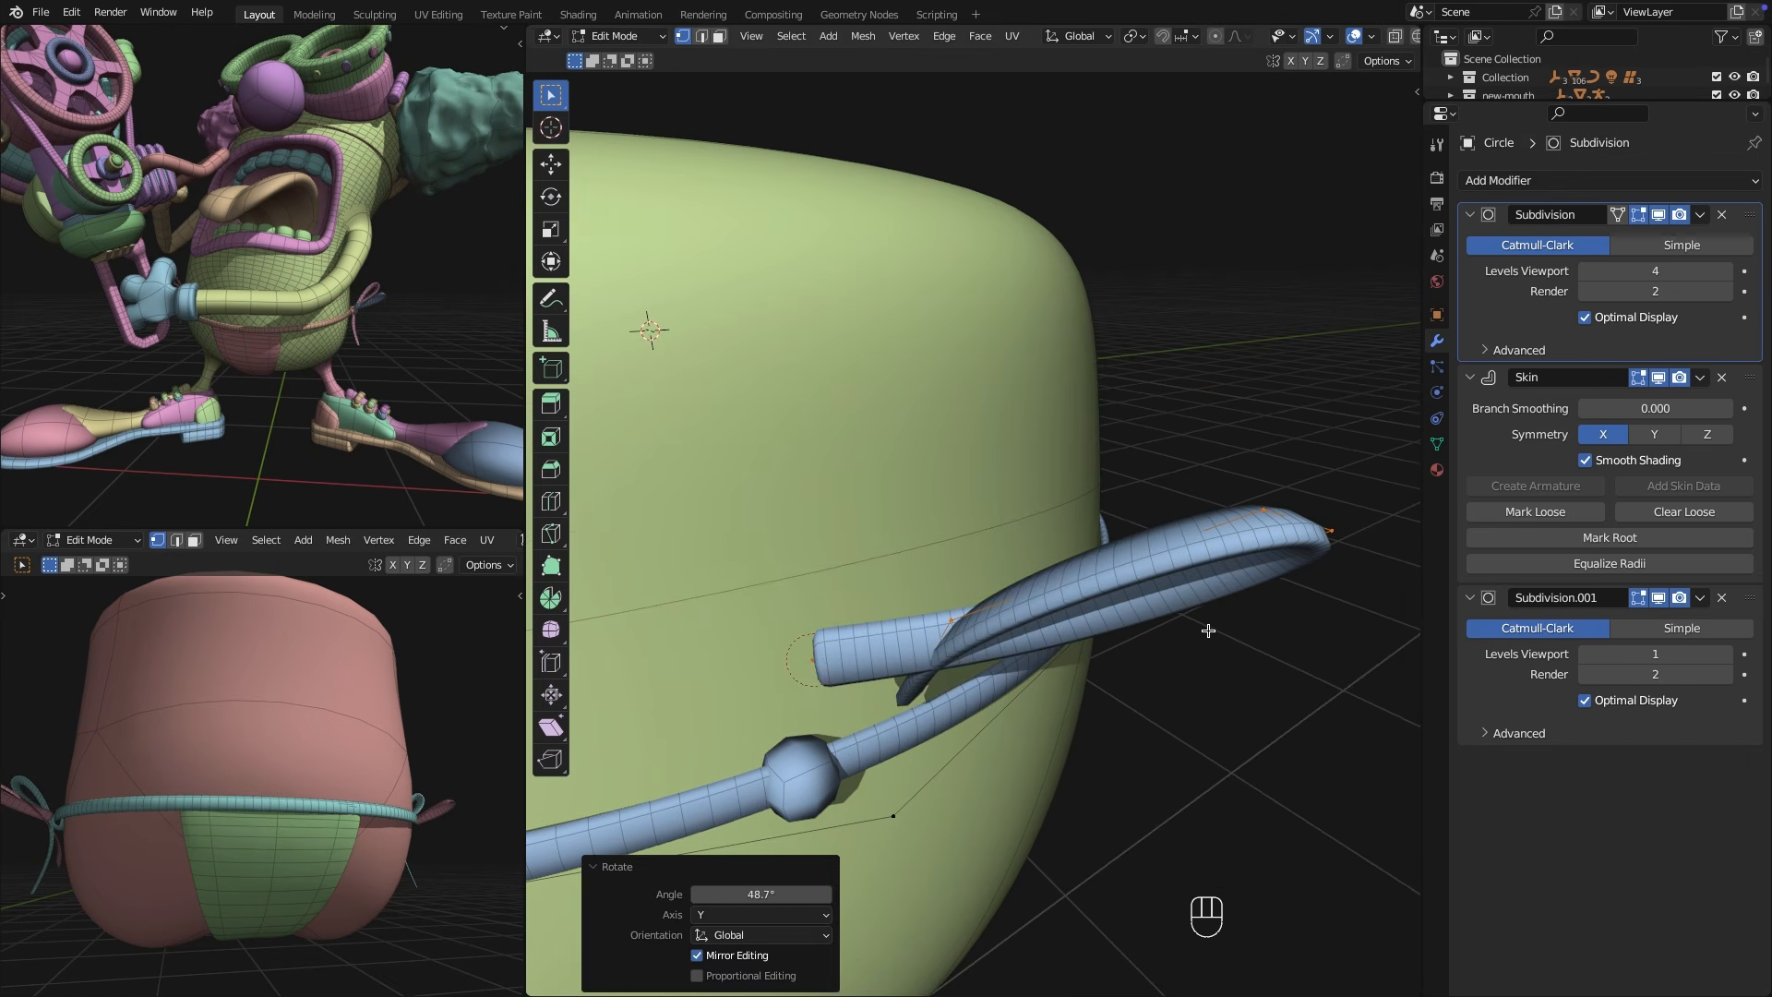
Move the end point of the bow loop's tail about 0.028 m up along Z.
middle_click_drag(1200, 630, 1053, 471)
left_click_drag(851, 374, 854, 377)
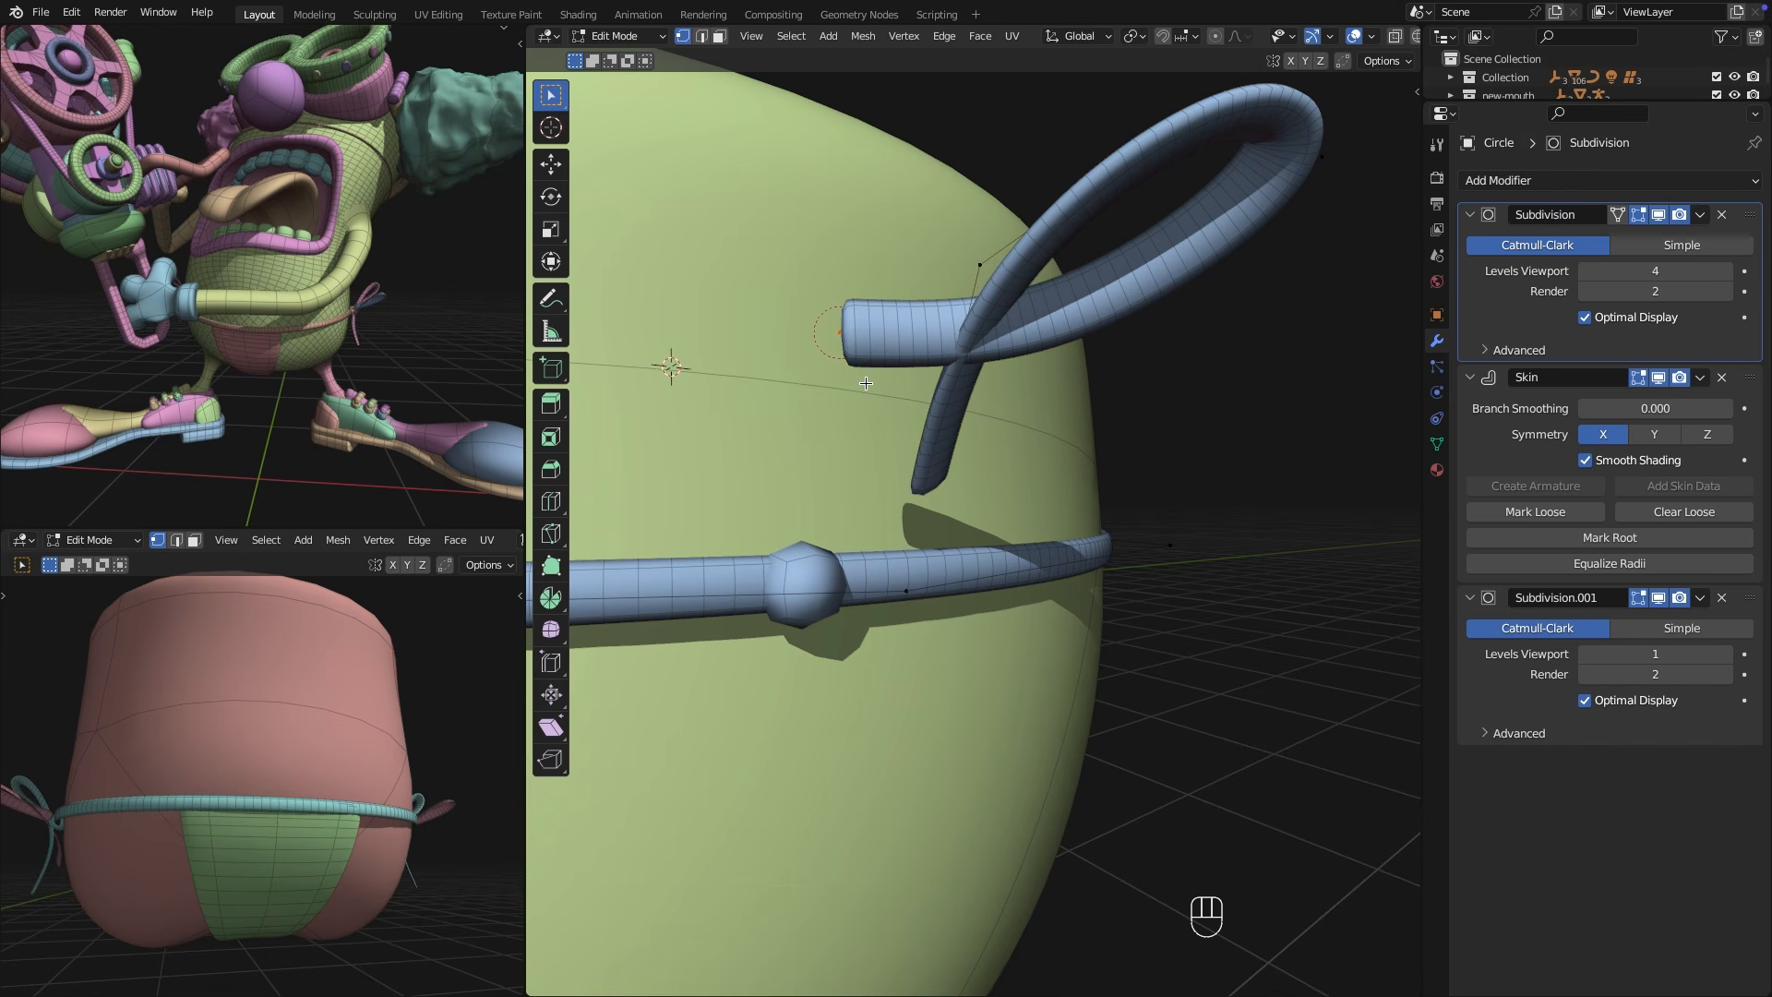
middle_click_drag(854, 377, 981, 462)
key("g")
left_click(894, 379)
middle_click_drag(1062, 585, 1015, 468, "shift")
scroll(1014, 468, "down", 4)
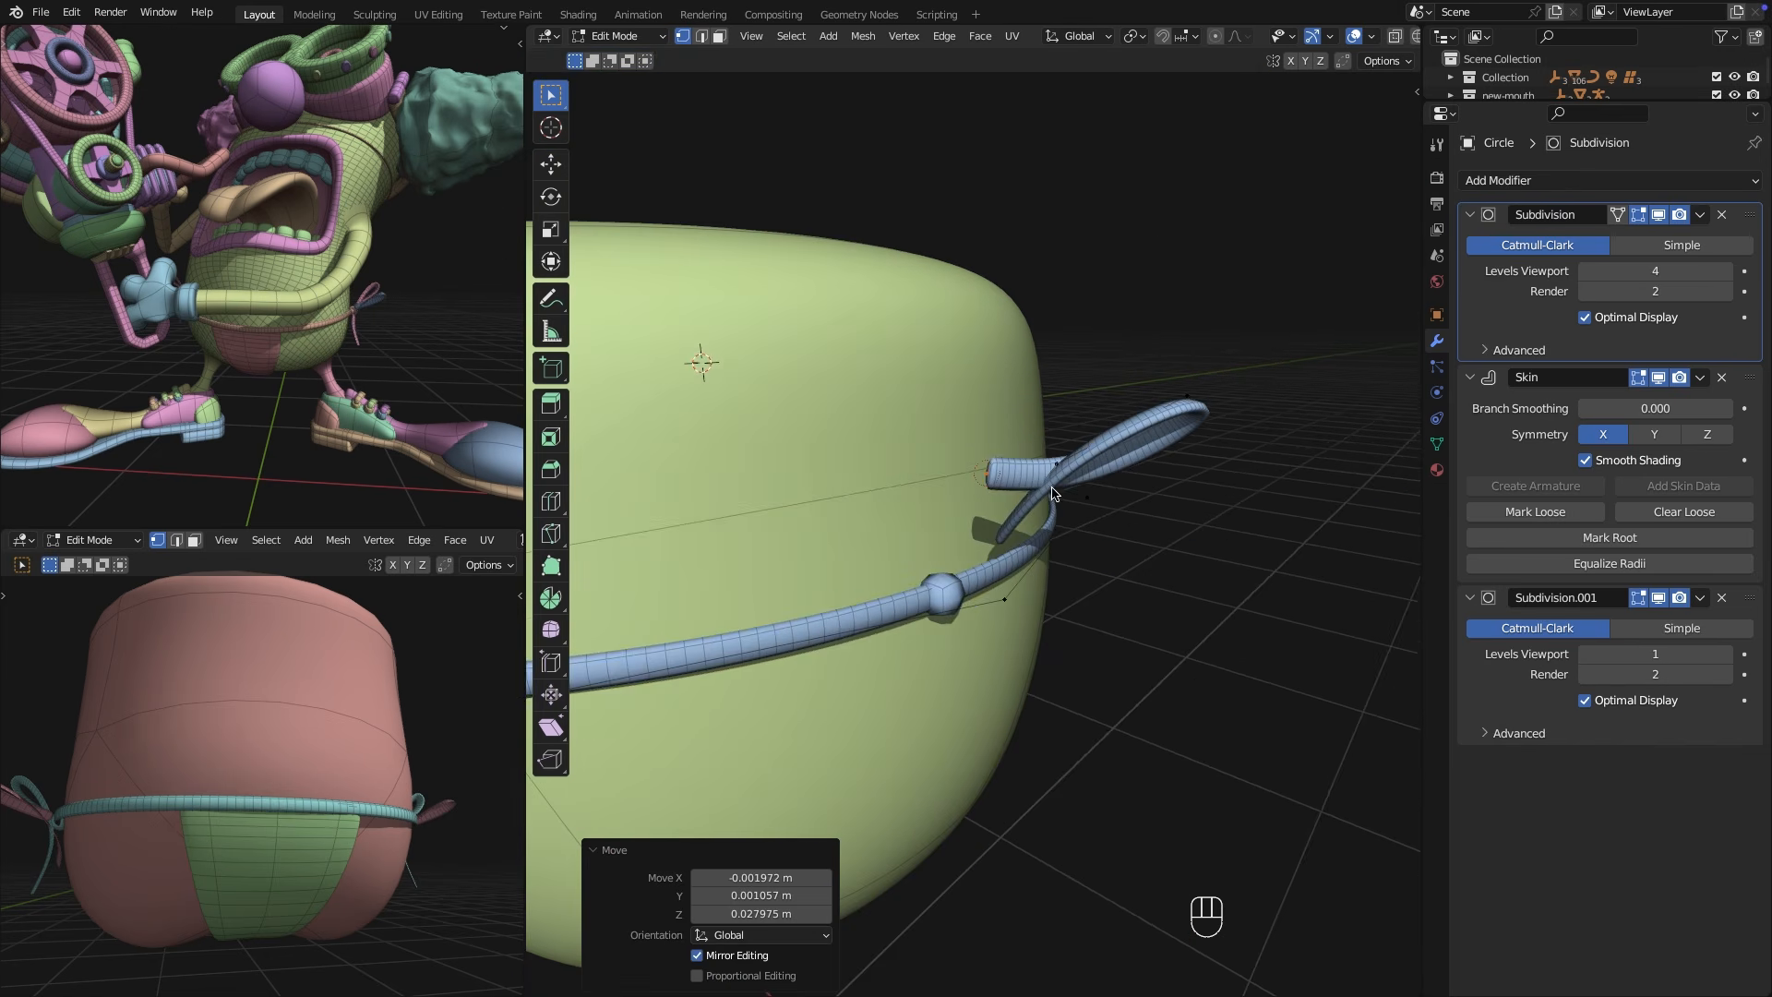
Separate the linked bow loop from the waist ring into its own object and select that object.
key("Tab")
key("Tab")
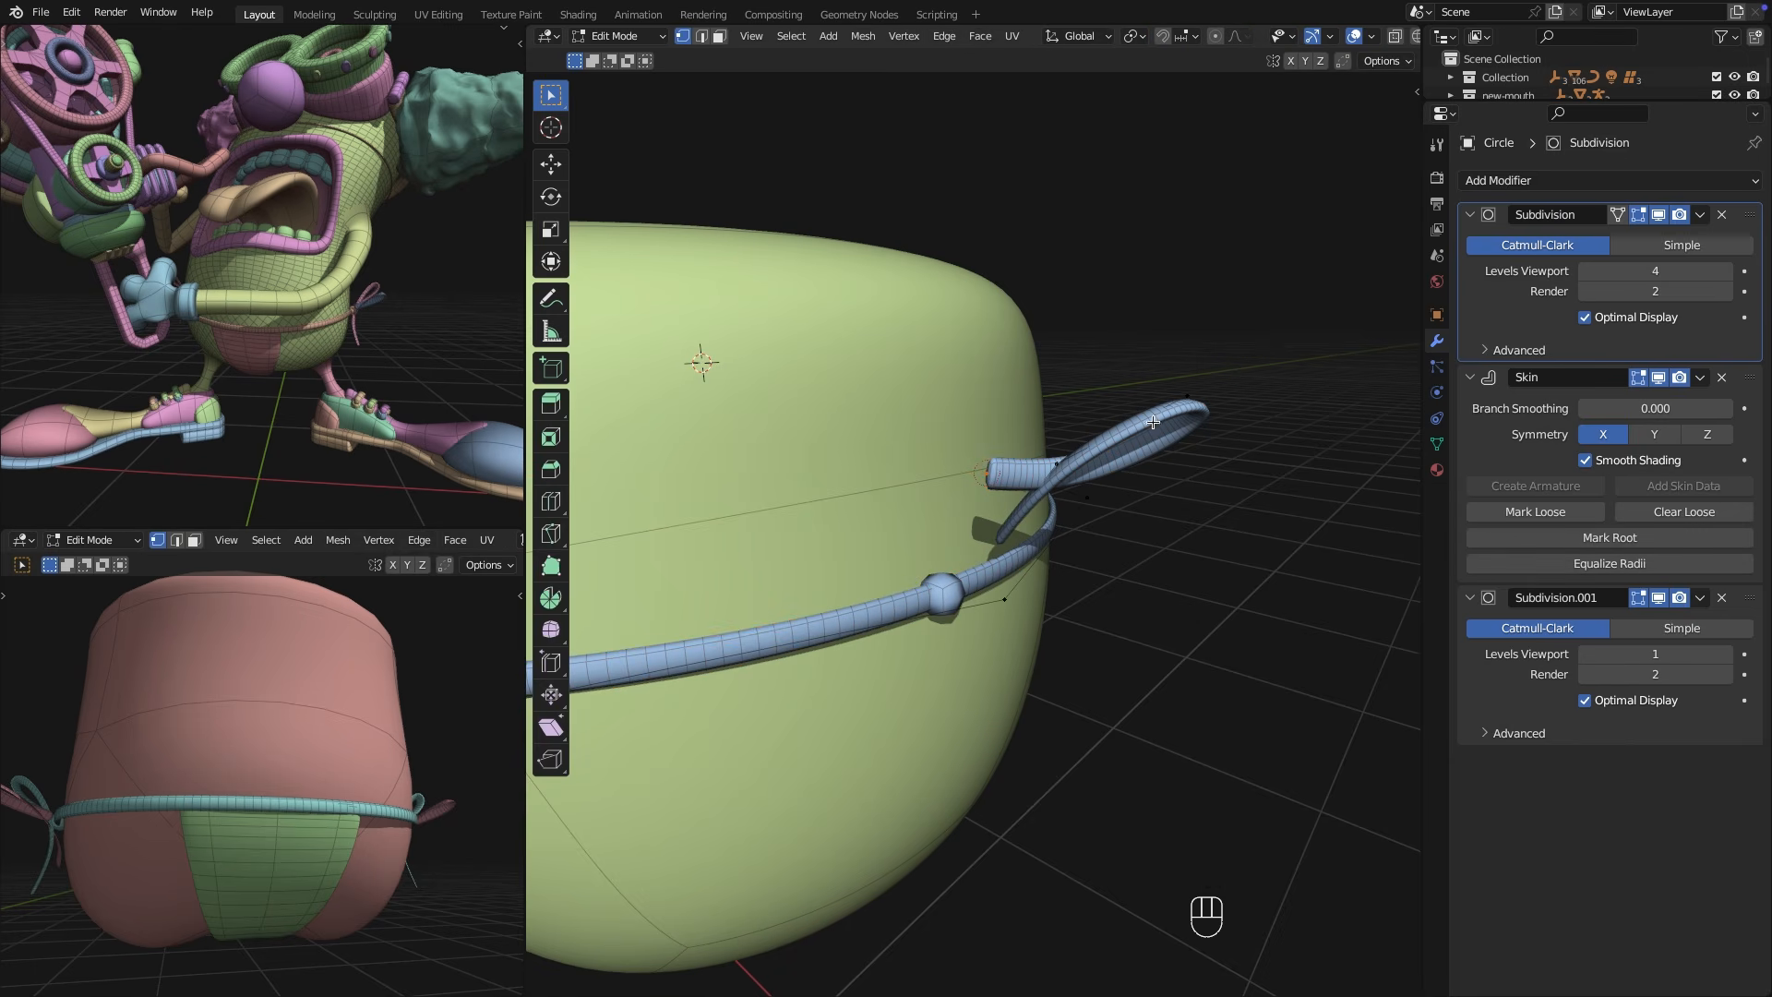
left_click(1395, 36)
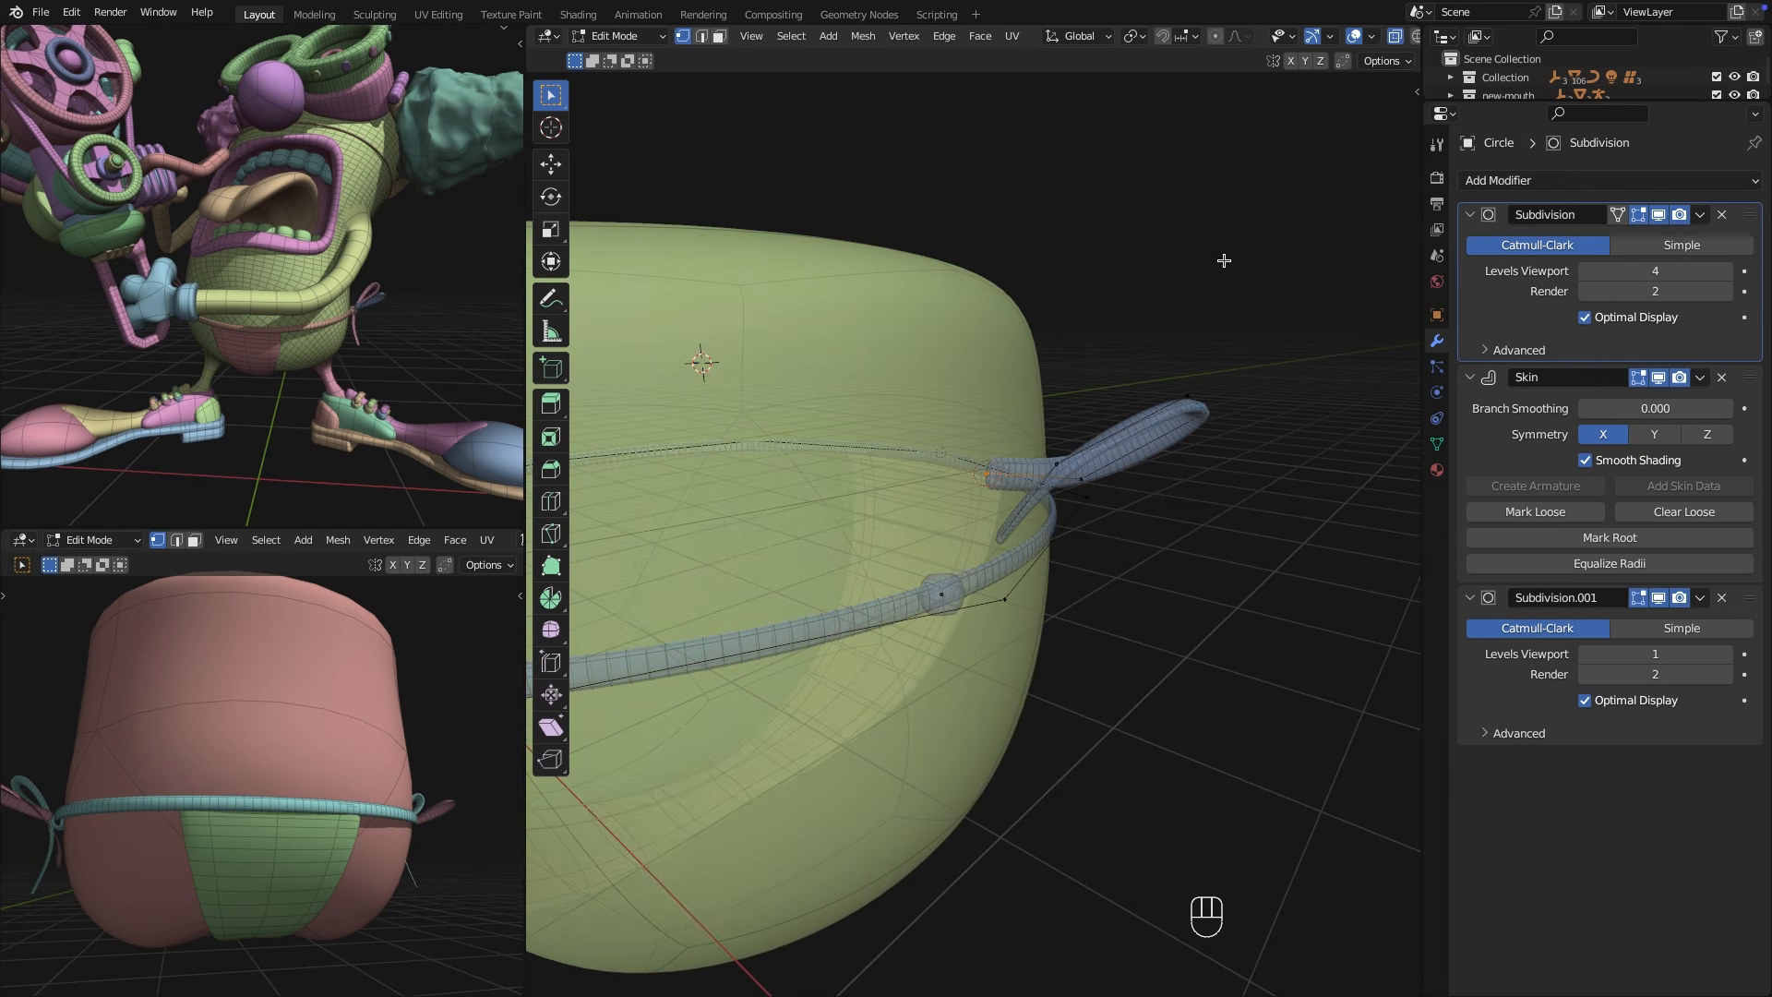
key("l")
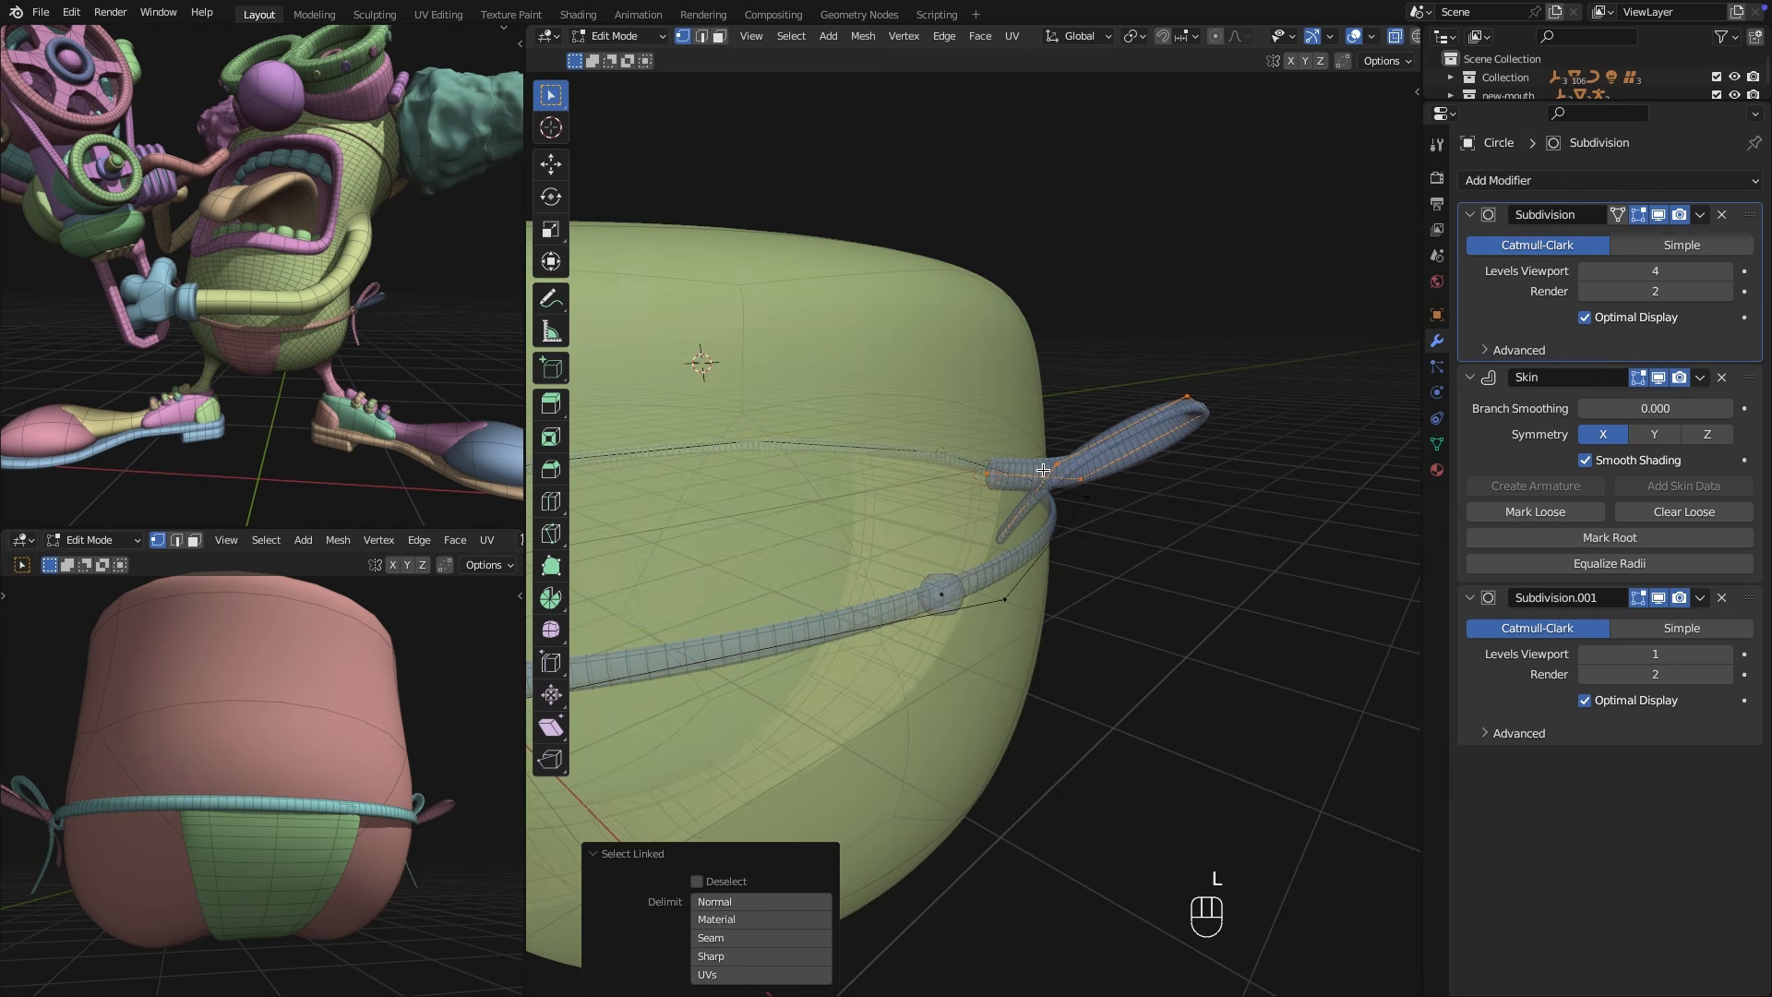
key("p")
left_click(965, 463)
key("Tab")
left_click(1142, 445)
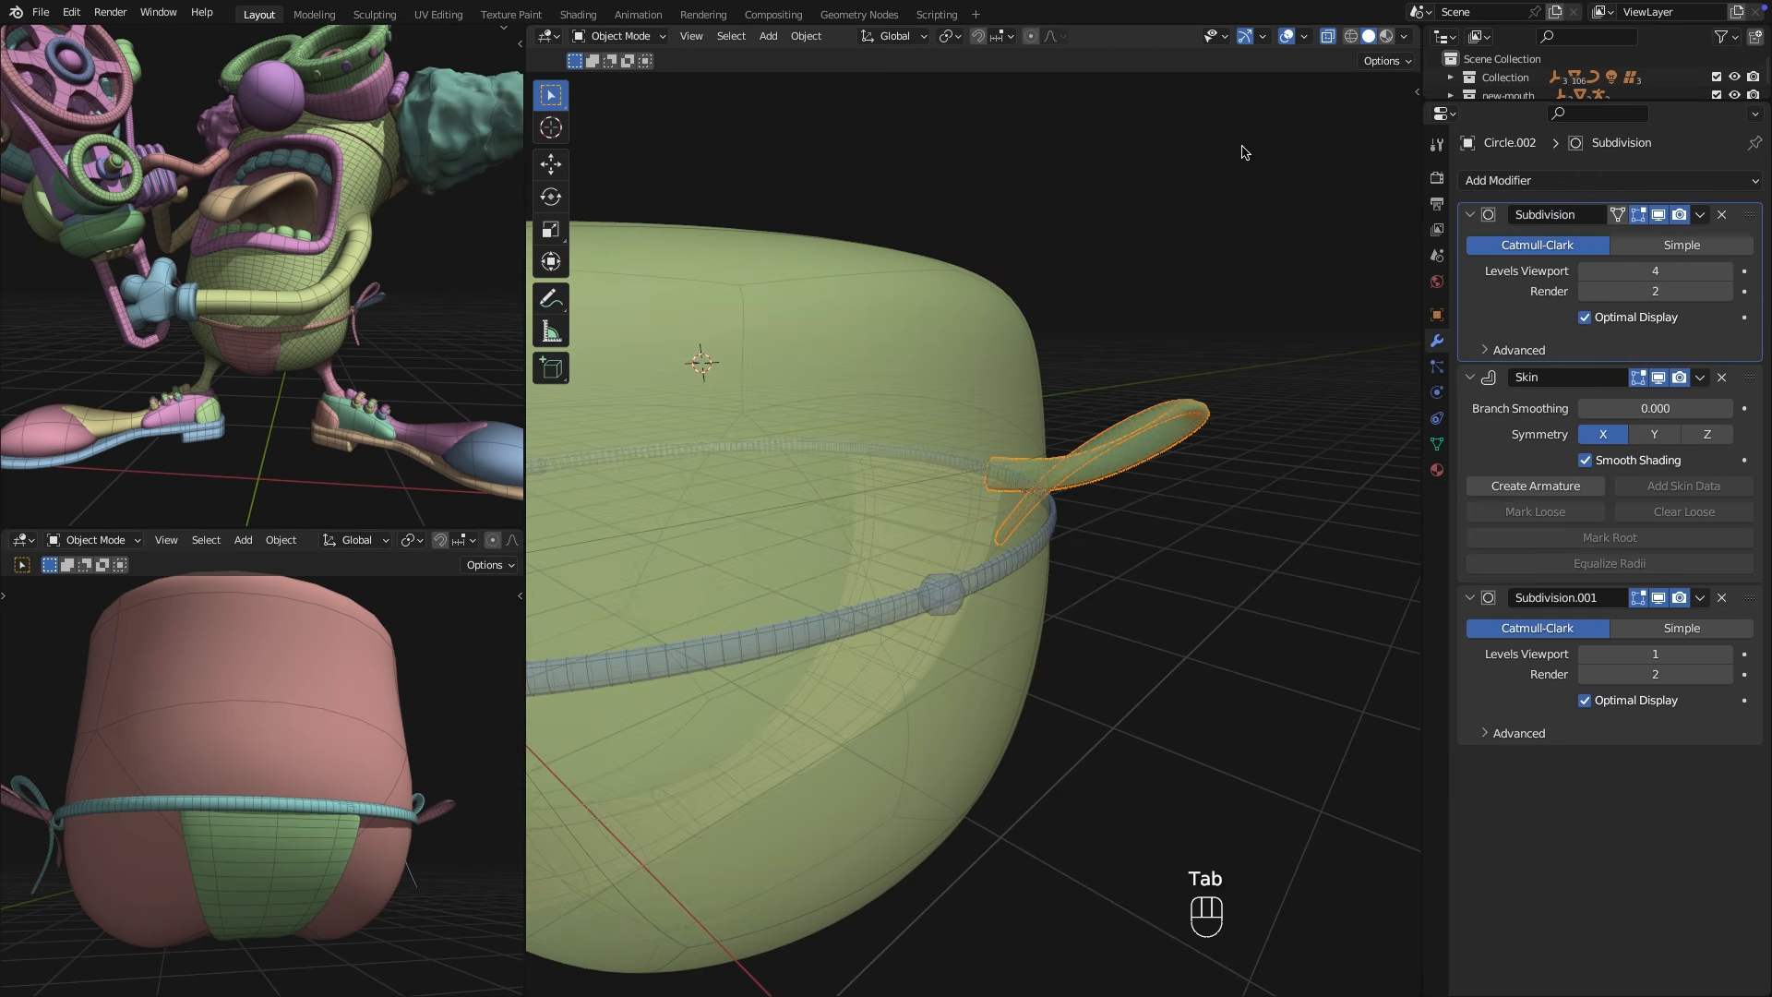
Set the bow loop's origin to its geometry and rotate the loop about -51° in the view.
key("alt+z")
key("r")
right_click(1185, 437)
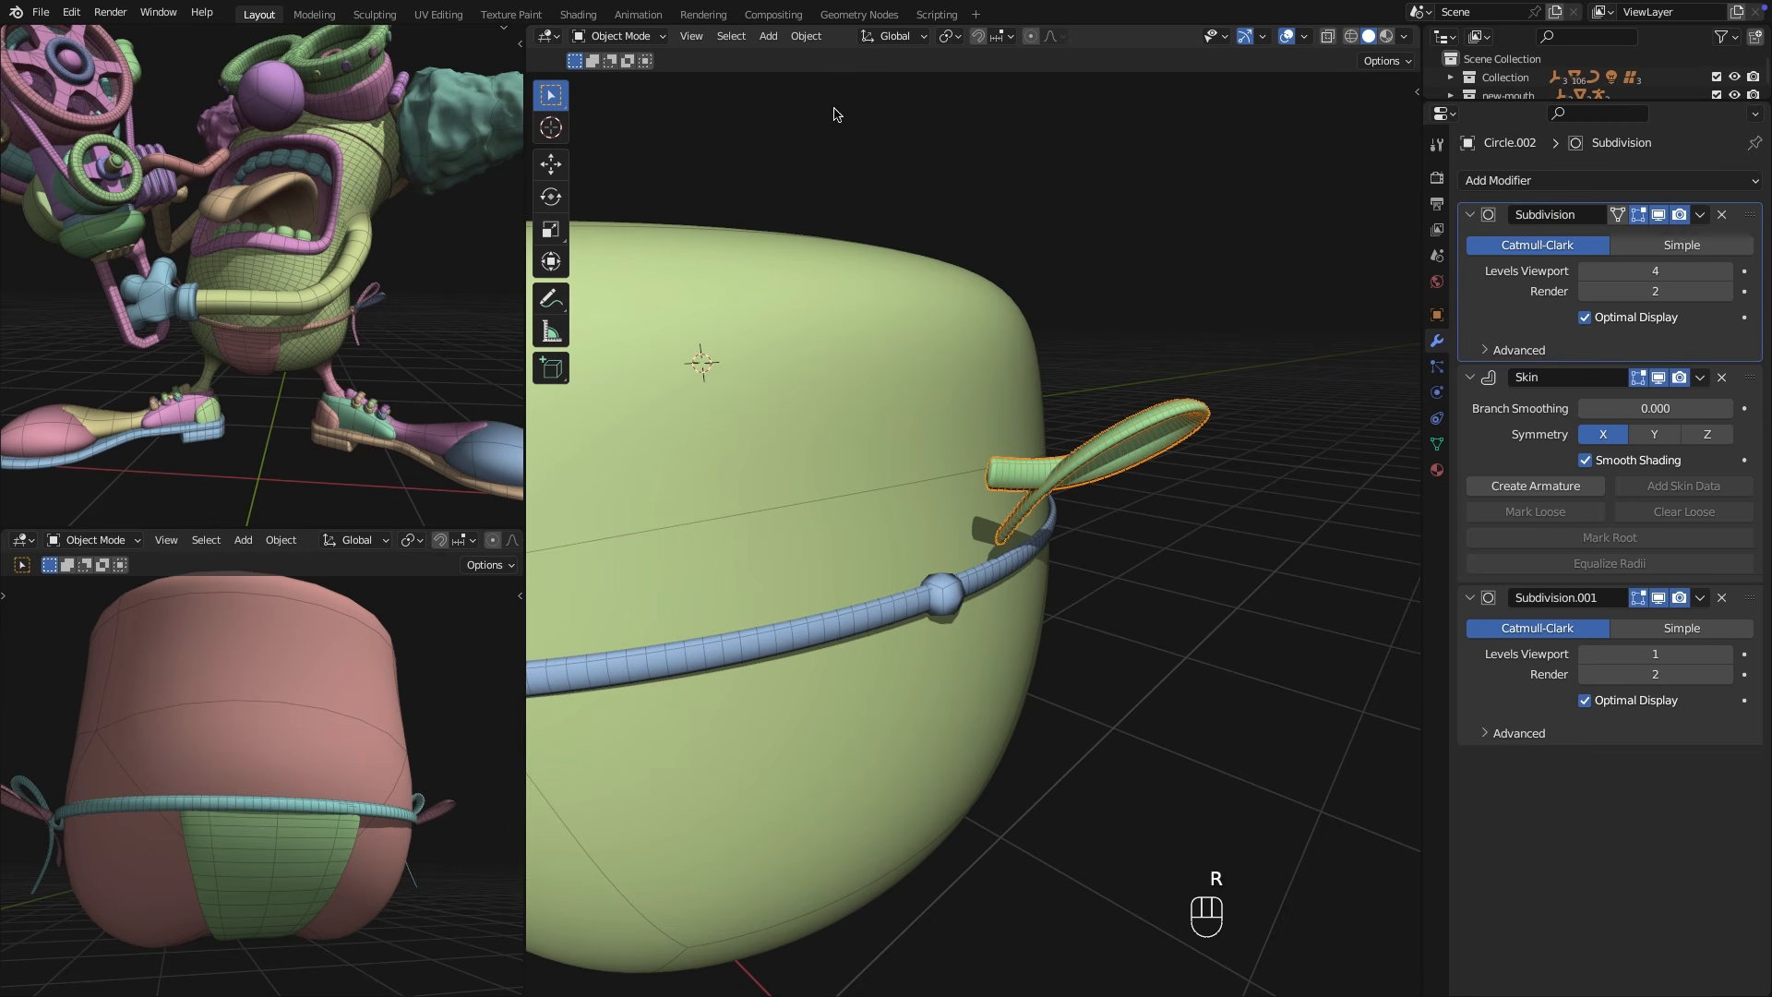
left_click(806, 36)
mouse_move(841, 76)
left_click(1004, 92)
key("r")
left_click(1163, 447)
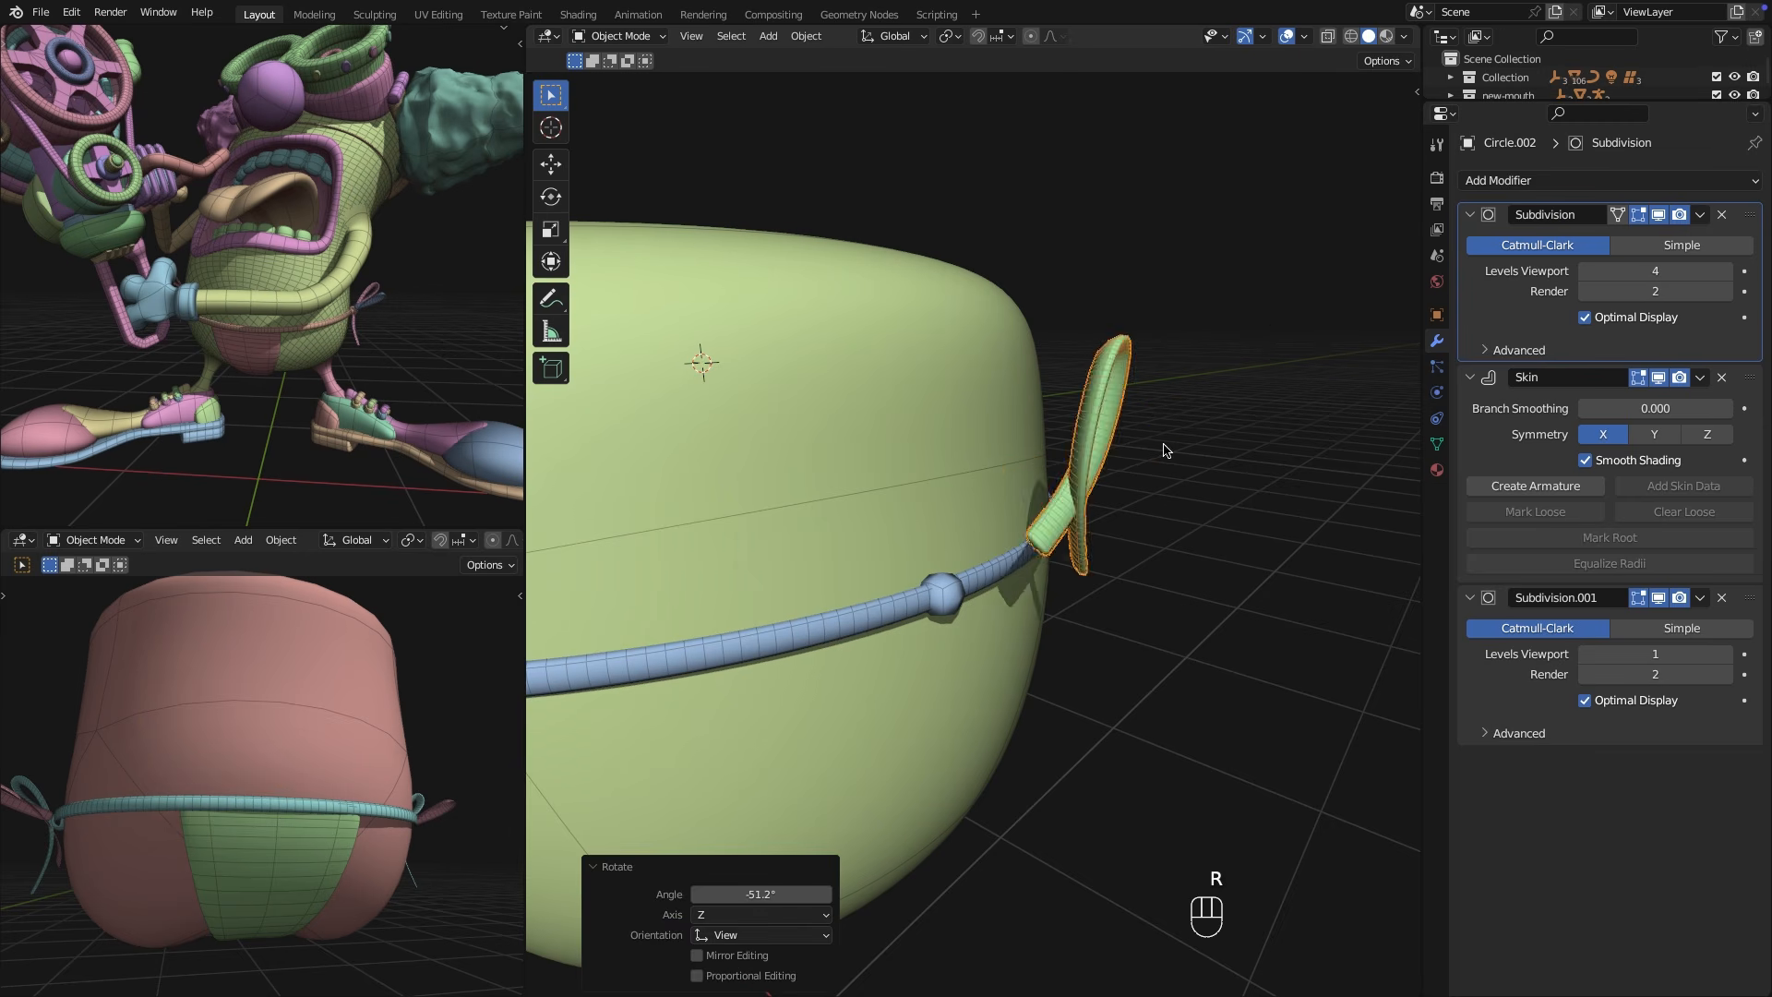
Move the bow loop in front of the knot on the waist ring, aligning its crossing with the string.
key("g")
left_click(1049, 569)
middle_click_drag(1050, 571, 836, 554)
key("g")
left_click(813, 565)
key("g")
left_click(1093, 574)
key("g")
left_click(835, 514)
scroll(849, 434, "up", 4)
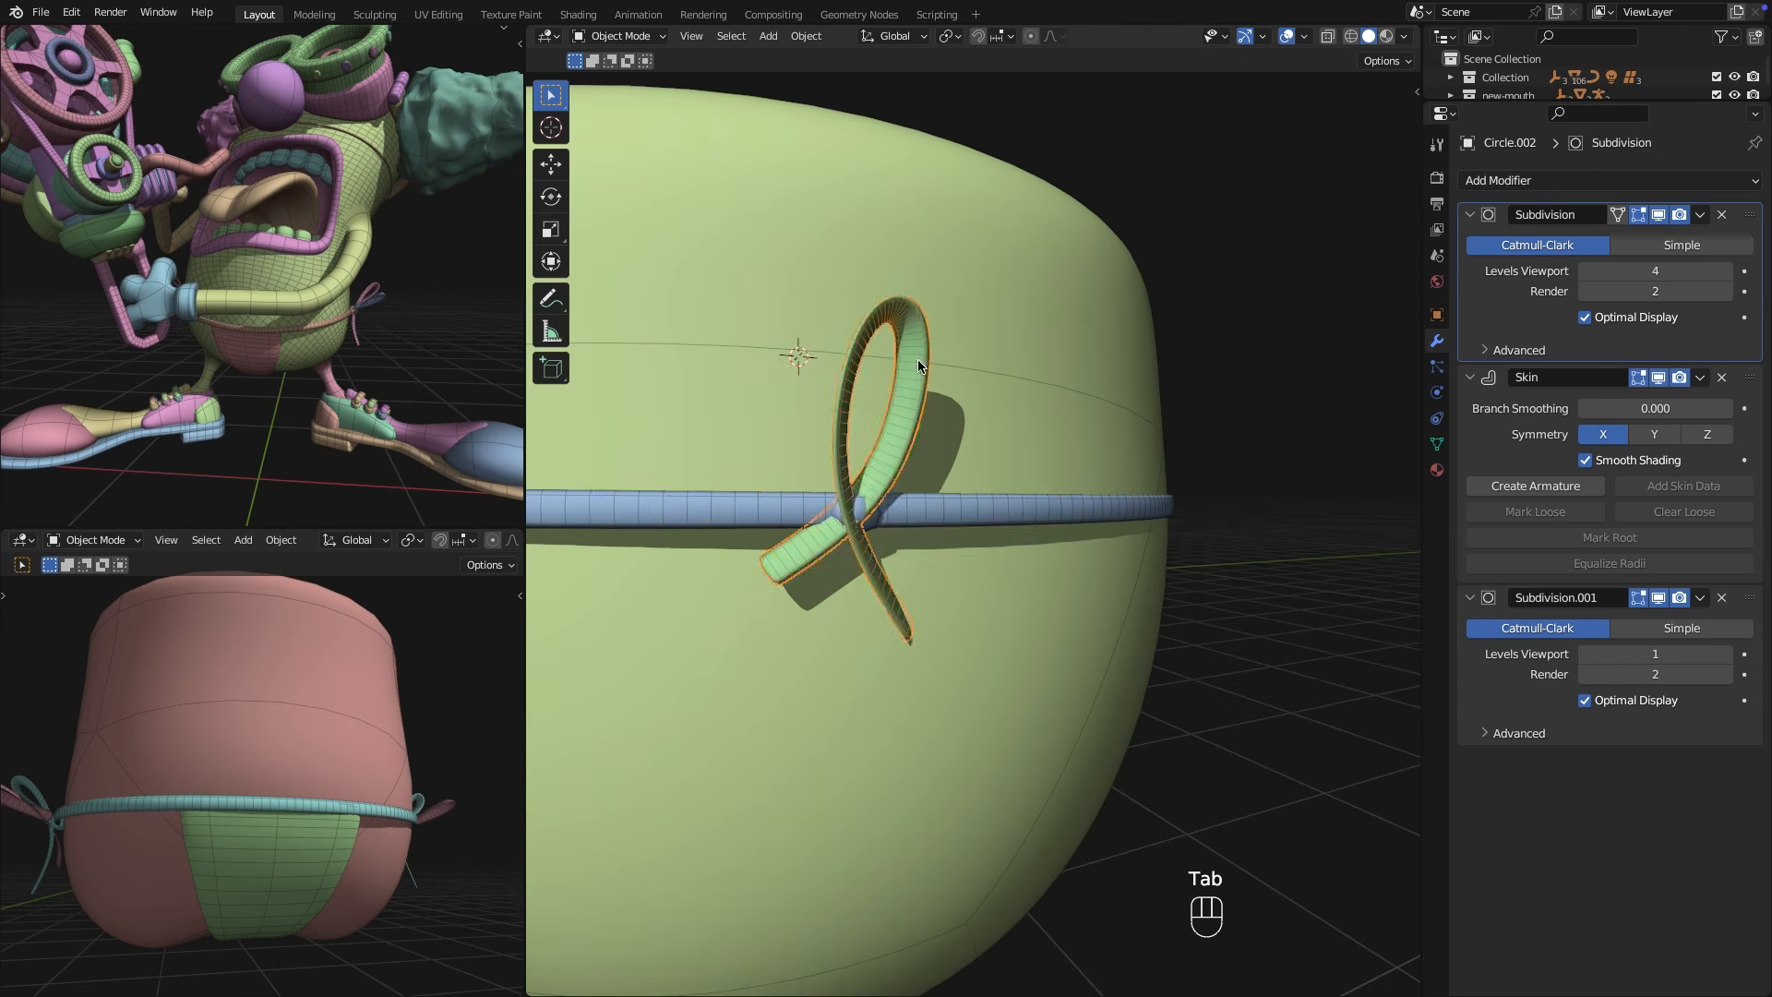
Duplicate the bow loop, then rotate and move the copy beside the first to form a two-loop bow.
key("shift+d")
key("r")
left_click(914, 437)
key("g")
left_click(903, 487)
mouse_move(904, 491)
middle_mouse_down()
mouse_move(1215, 645)
mouse_move(923, 508)
middle_mouse_up()
key("r")
key("g")
left_click(838, 487)
Select both bow loops and move them together near the knot on the waist ring.
left_click(828, 475, "shift")
key("g")
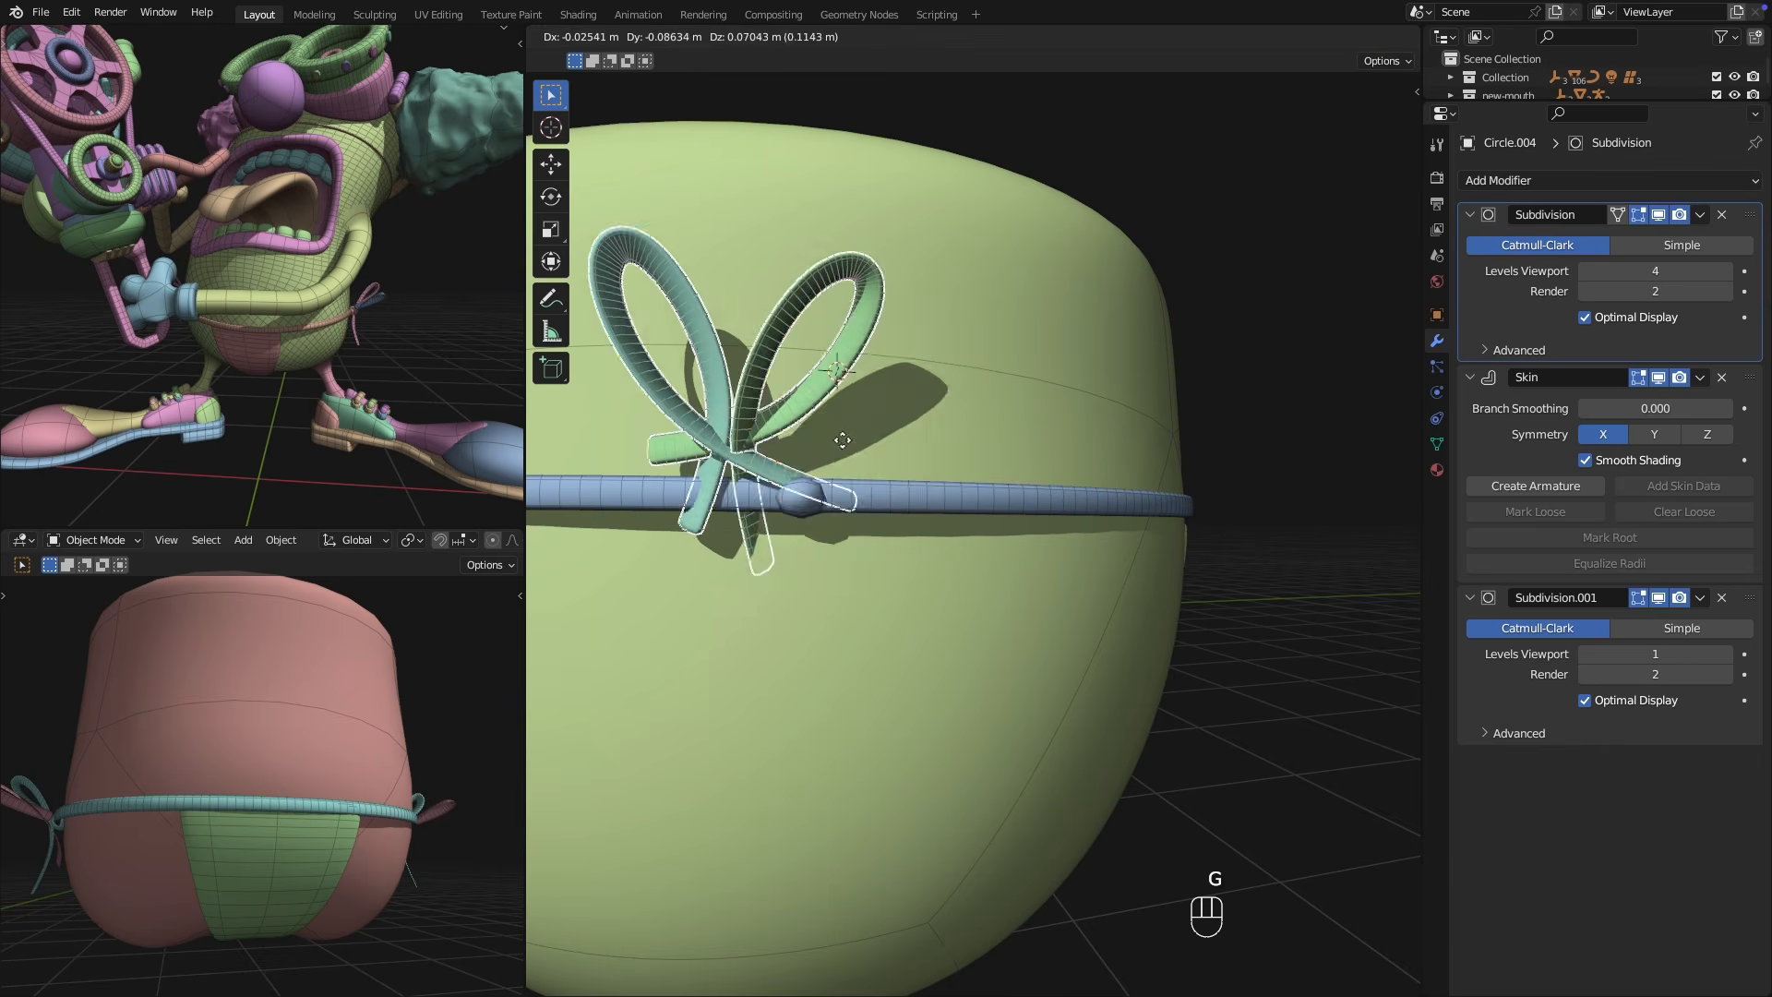
left_click(842, 440)
middle_click_drag(841, 439, 757, 544)
Edit the knot object in X-ray and move its point about 0.05 m along X toward the bow.
left_click(745, 551)
key("Tab")
key("alt+z")
key("g")
key("y")
left_click(717, 580)
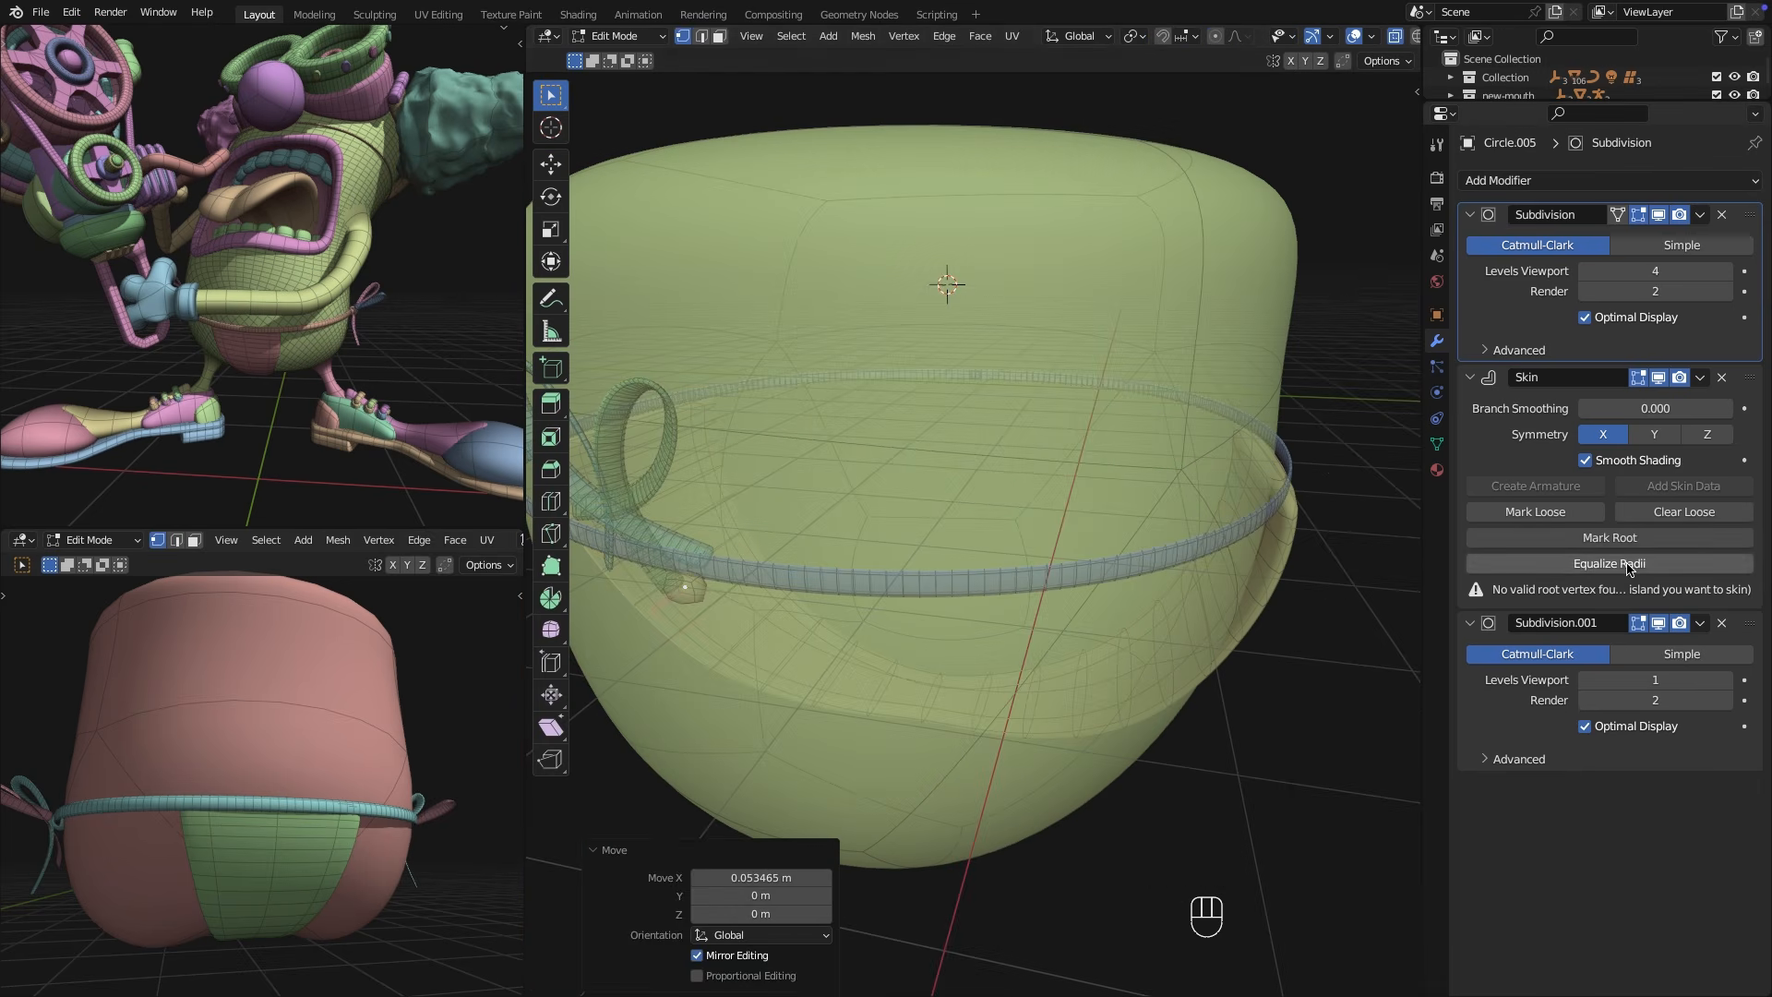
Resize the knot point's skin radius, turn off X-ray, and reposition the knot over the bow's crossing.
key("ctrl+a")
left_click(939, 620)
key("alt+z")
middle_click_drag(868, 605, 960, 573)
key("Tab")
left_click(882, 494)
key("g")
middle_click_drag(950, 504, 937, 524)
Edit both bow loops together, scaling their points by 1.148 and thinning their skin to about 0.75.
left_click(843, 578)
left_click(794, 612, "shift")
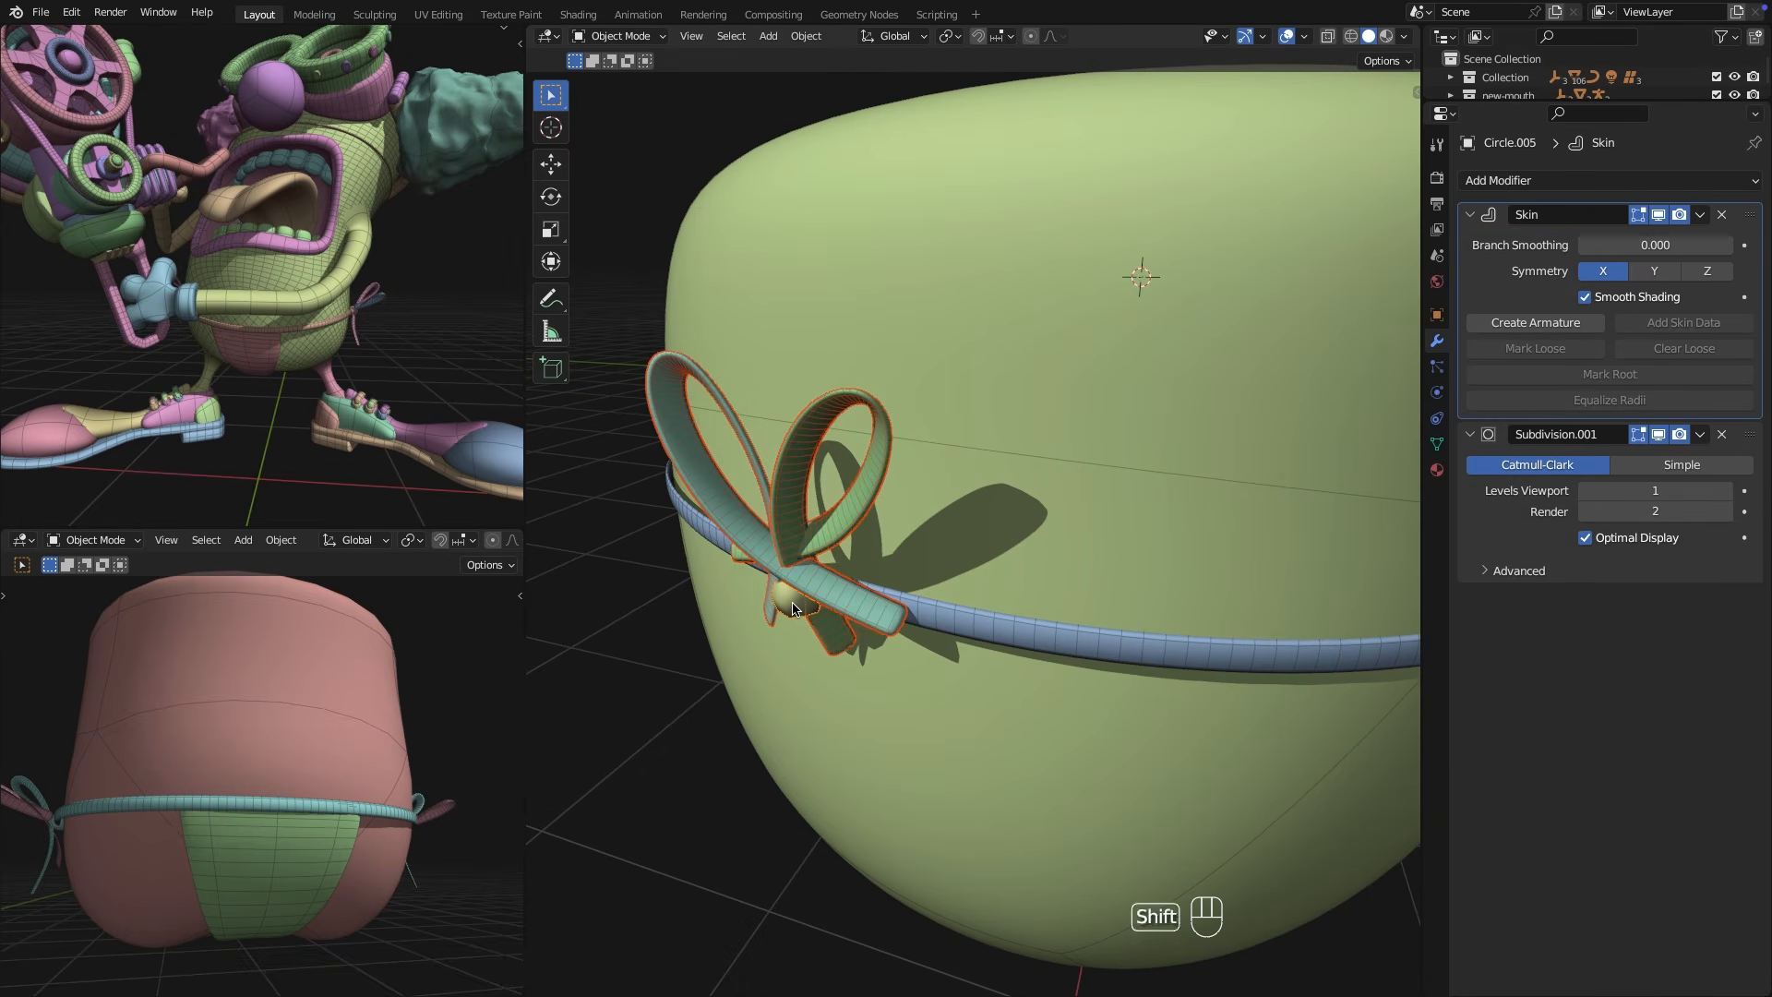
key("Tab")
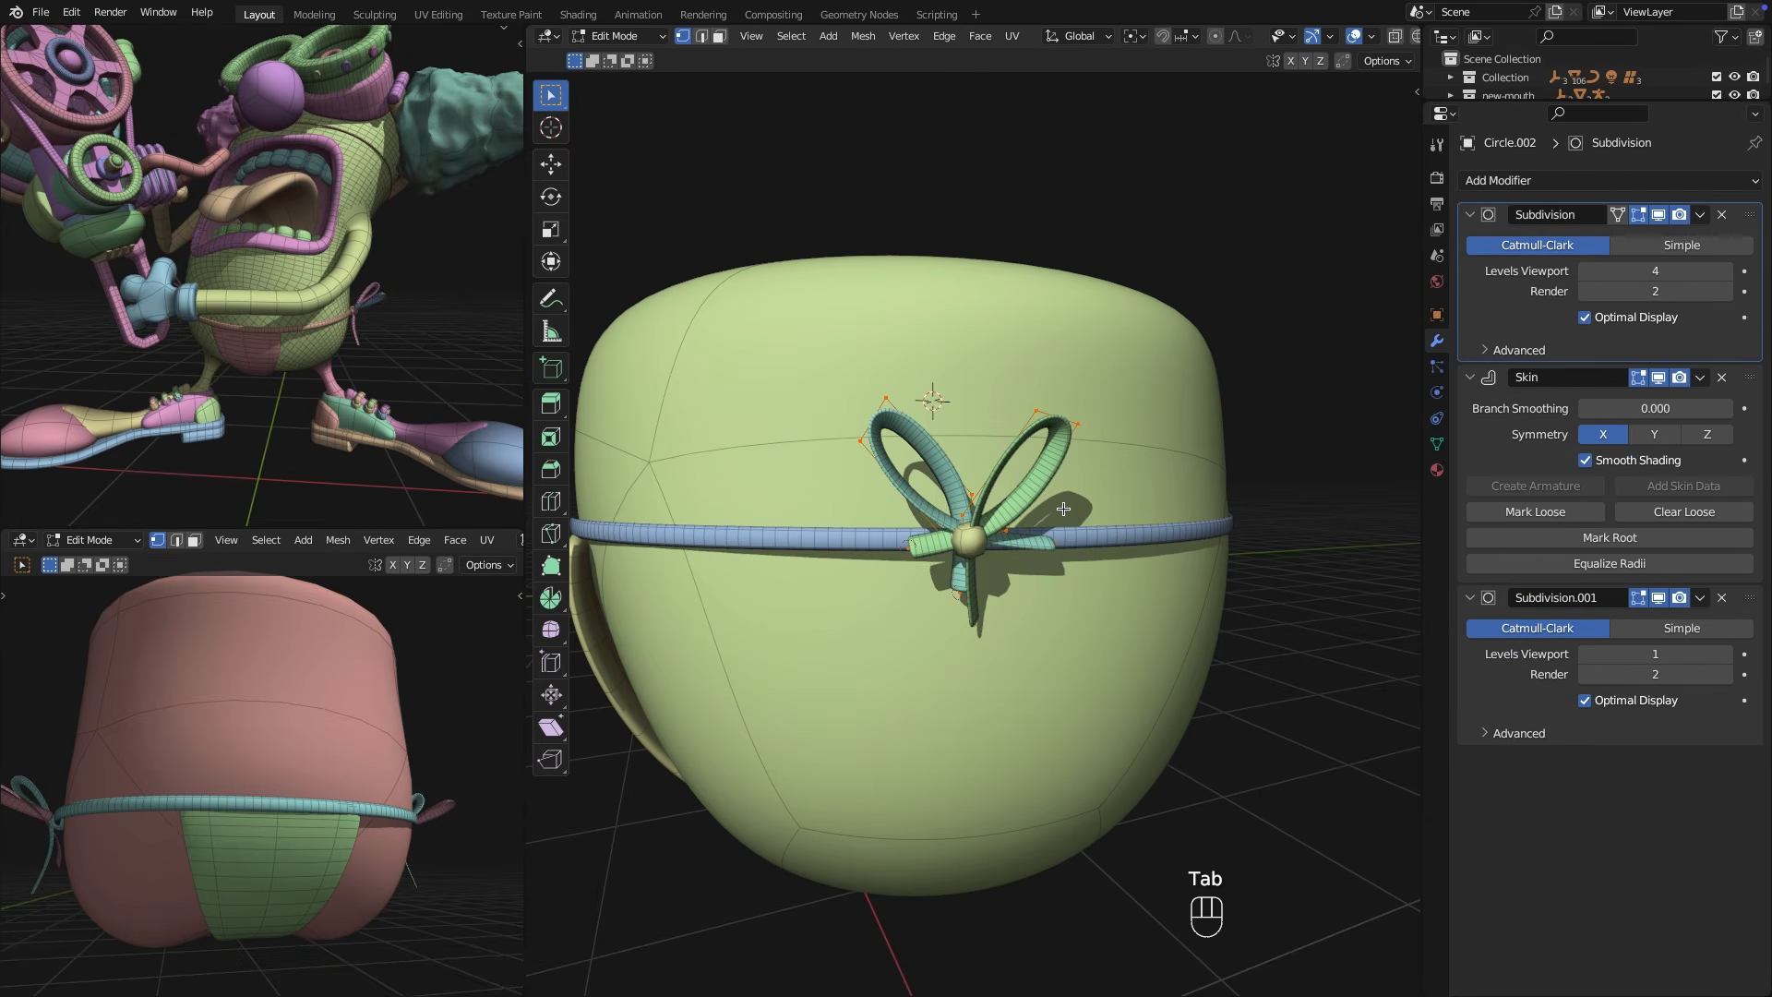
key("s")
left_click(1108, 506)
key("ctrl+a")
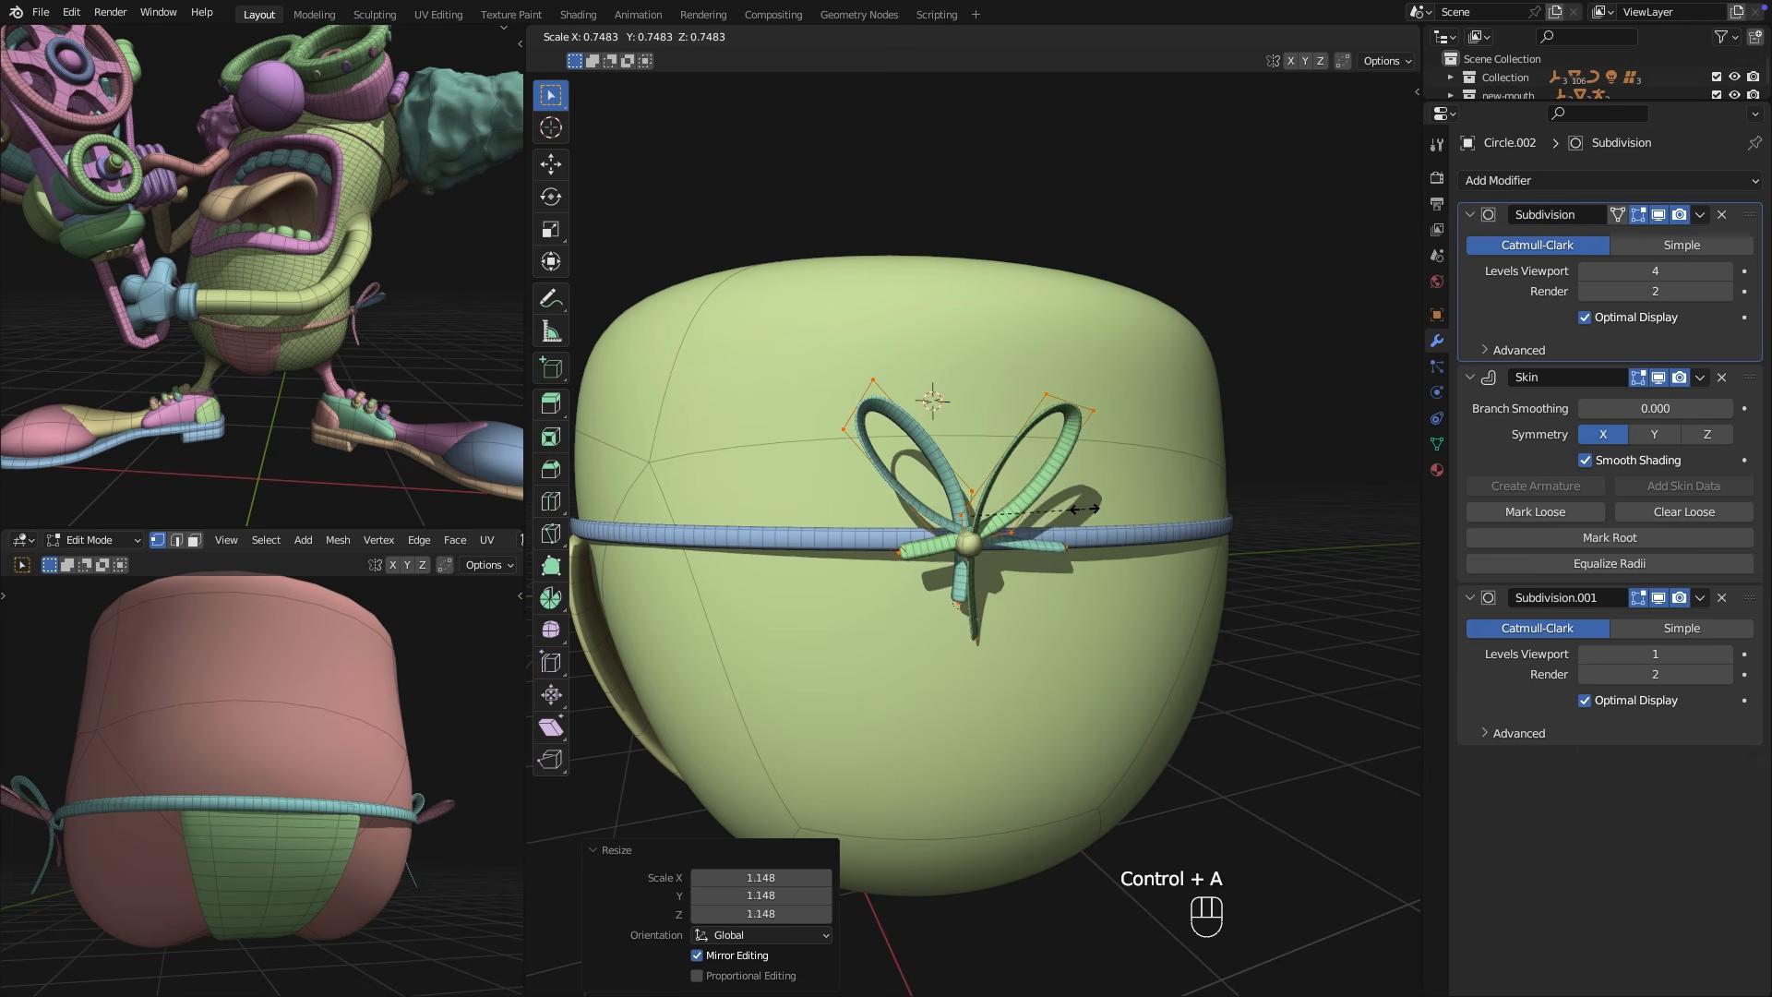
left_click(1086, 508)
key("Tab")
key("Tab")
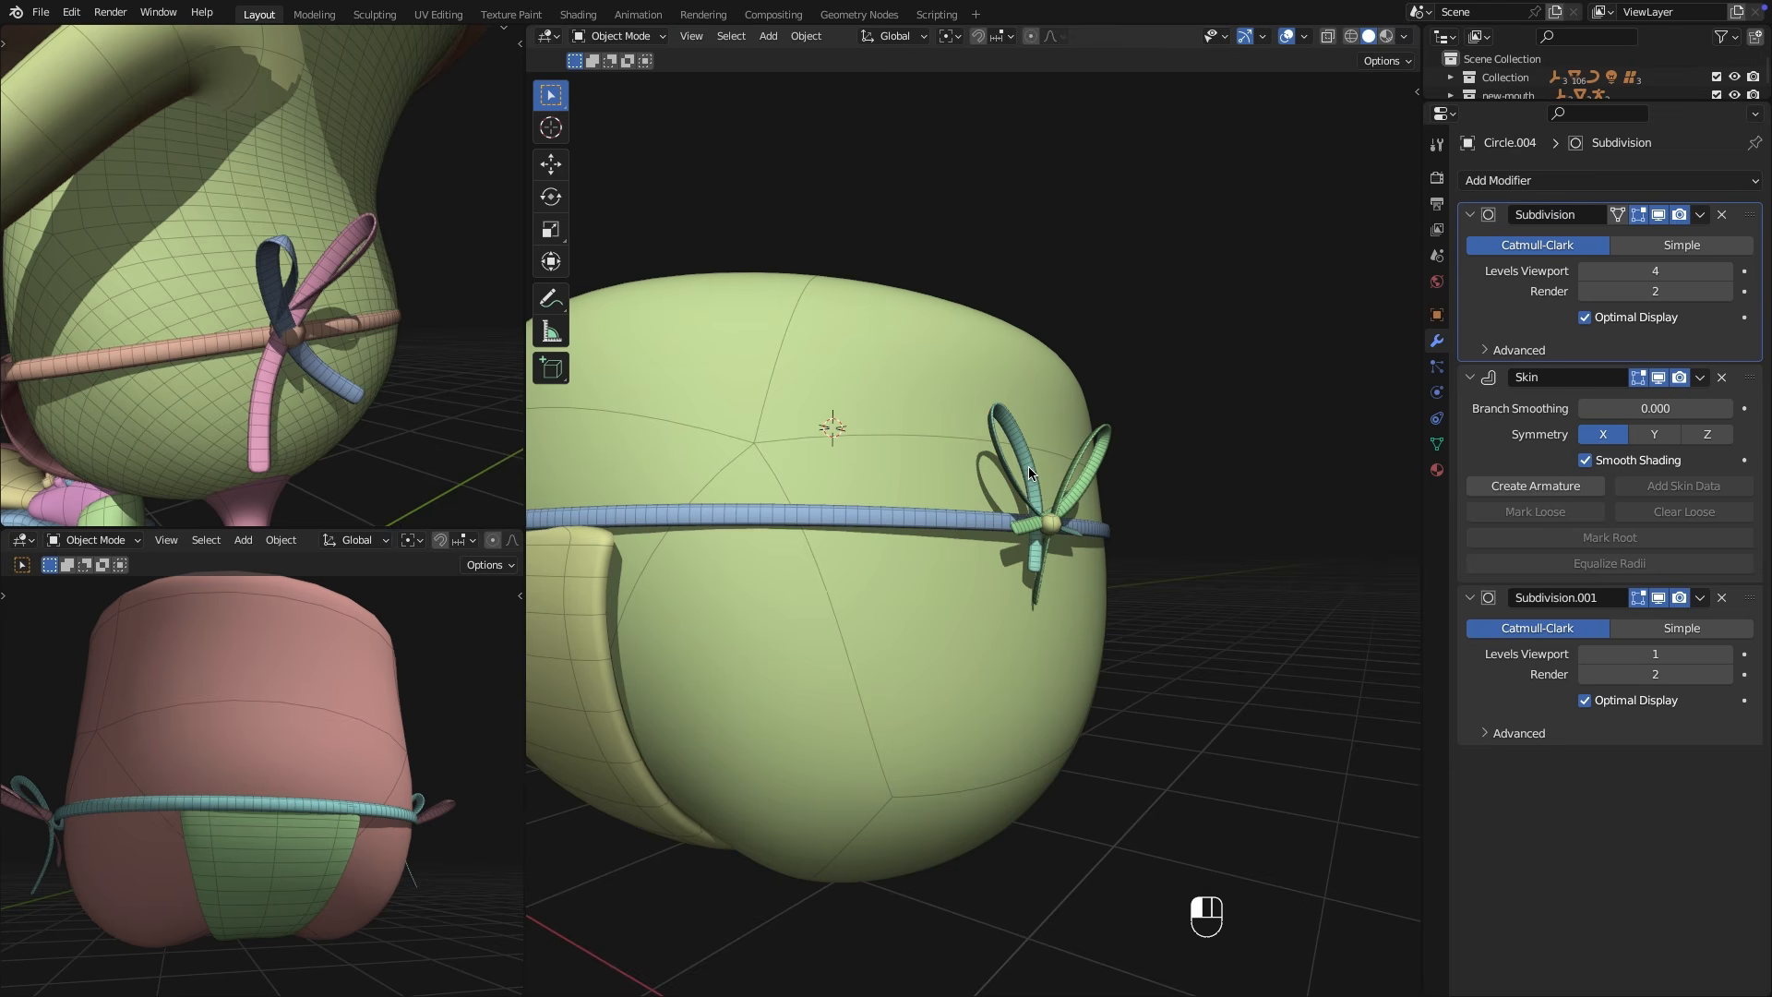
Edit the first bow loop, moving its tail end down and outward and raising the loop's tip.
key("Tab")
left_click(1084, 600)
key("g")
left_click(1133, 644)
left_click(969, 434)
key("g")
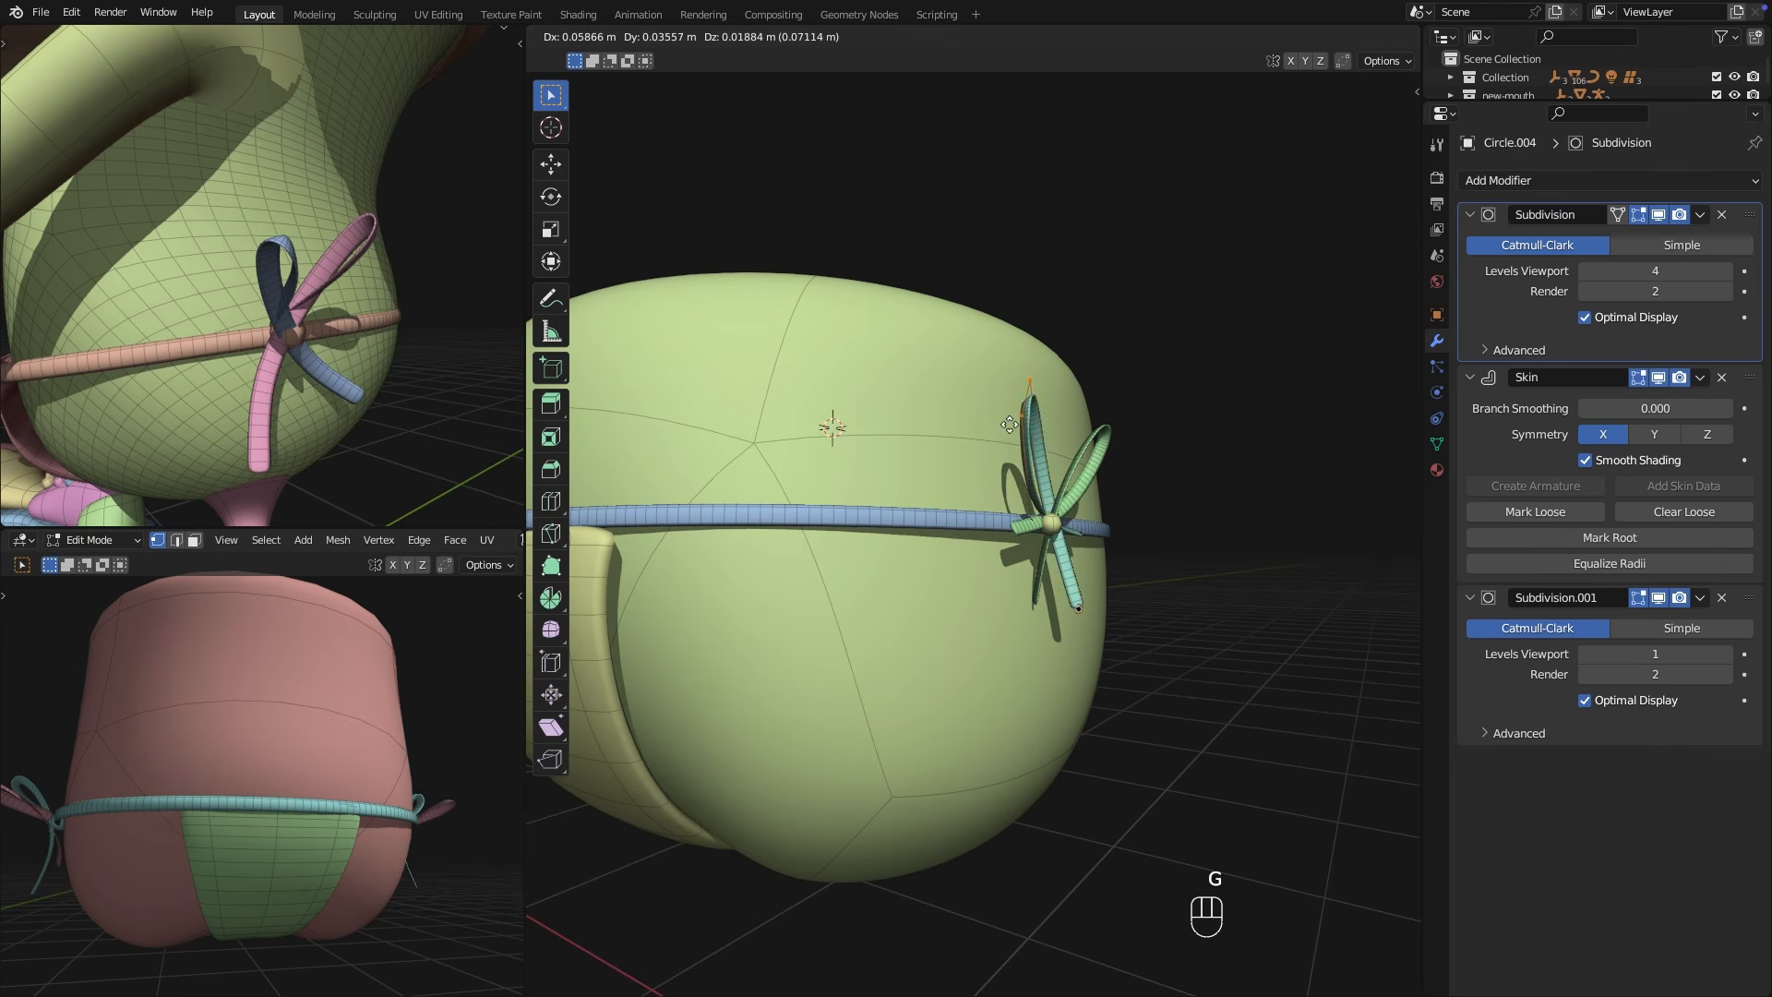
left_click(1021, 415)
key("Tab")
Move the tip points of the second bow loop outward, away from the knot.
left_click(1108, 433)
key("Tab")
left_click_drag(1167, 400, 1090, 443)
key("g")
left_click(1130, 443)
key("Tab")
Reposition the tail end of the second bow loop so it hangs beside the knot.
key("Tab")
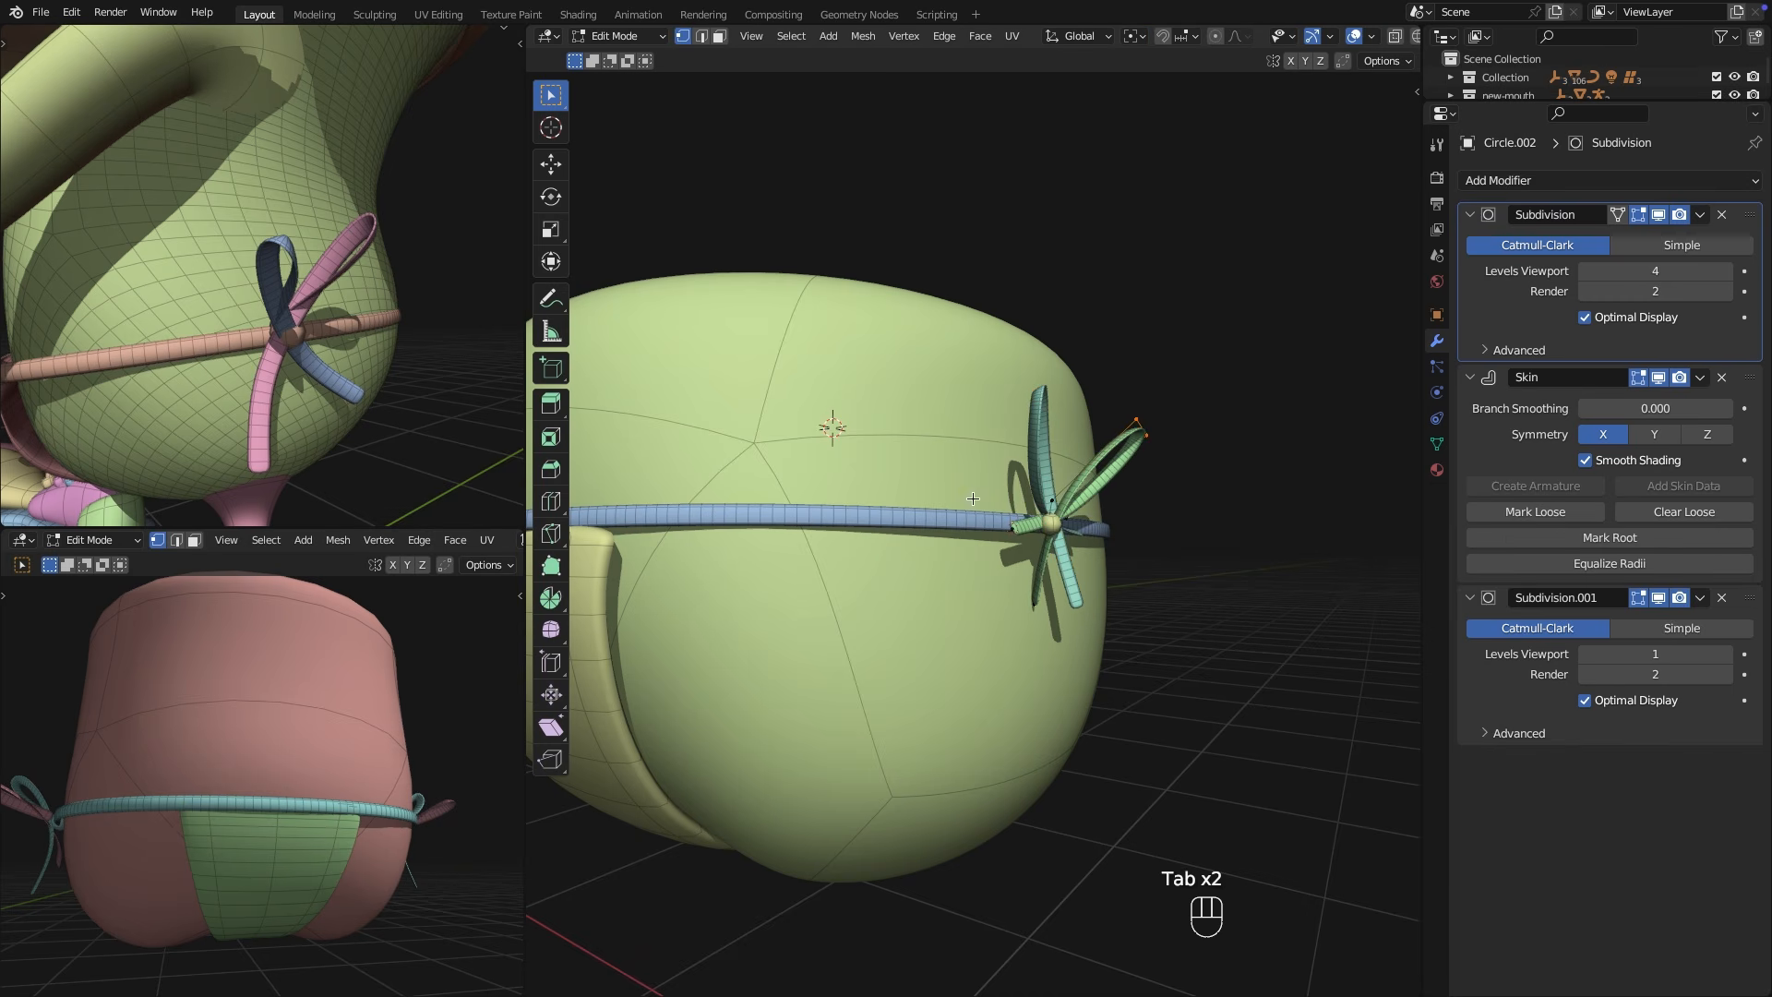
left_click(1026, 557)
mouse_move(1025, 556)
middle_mouse_down()
mouse_move(1098, 663)
mouse_move(1019, 581)
middle_mouse_up()
key("g")
left_click(1135, 689)
key("Tab")
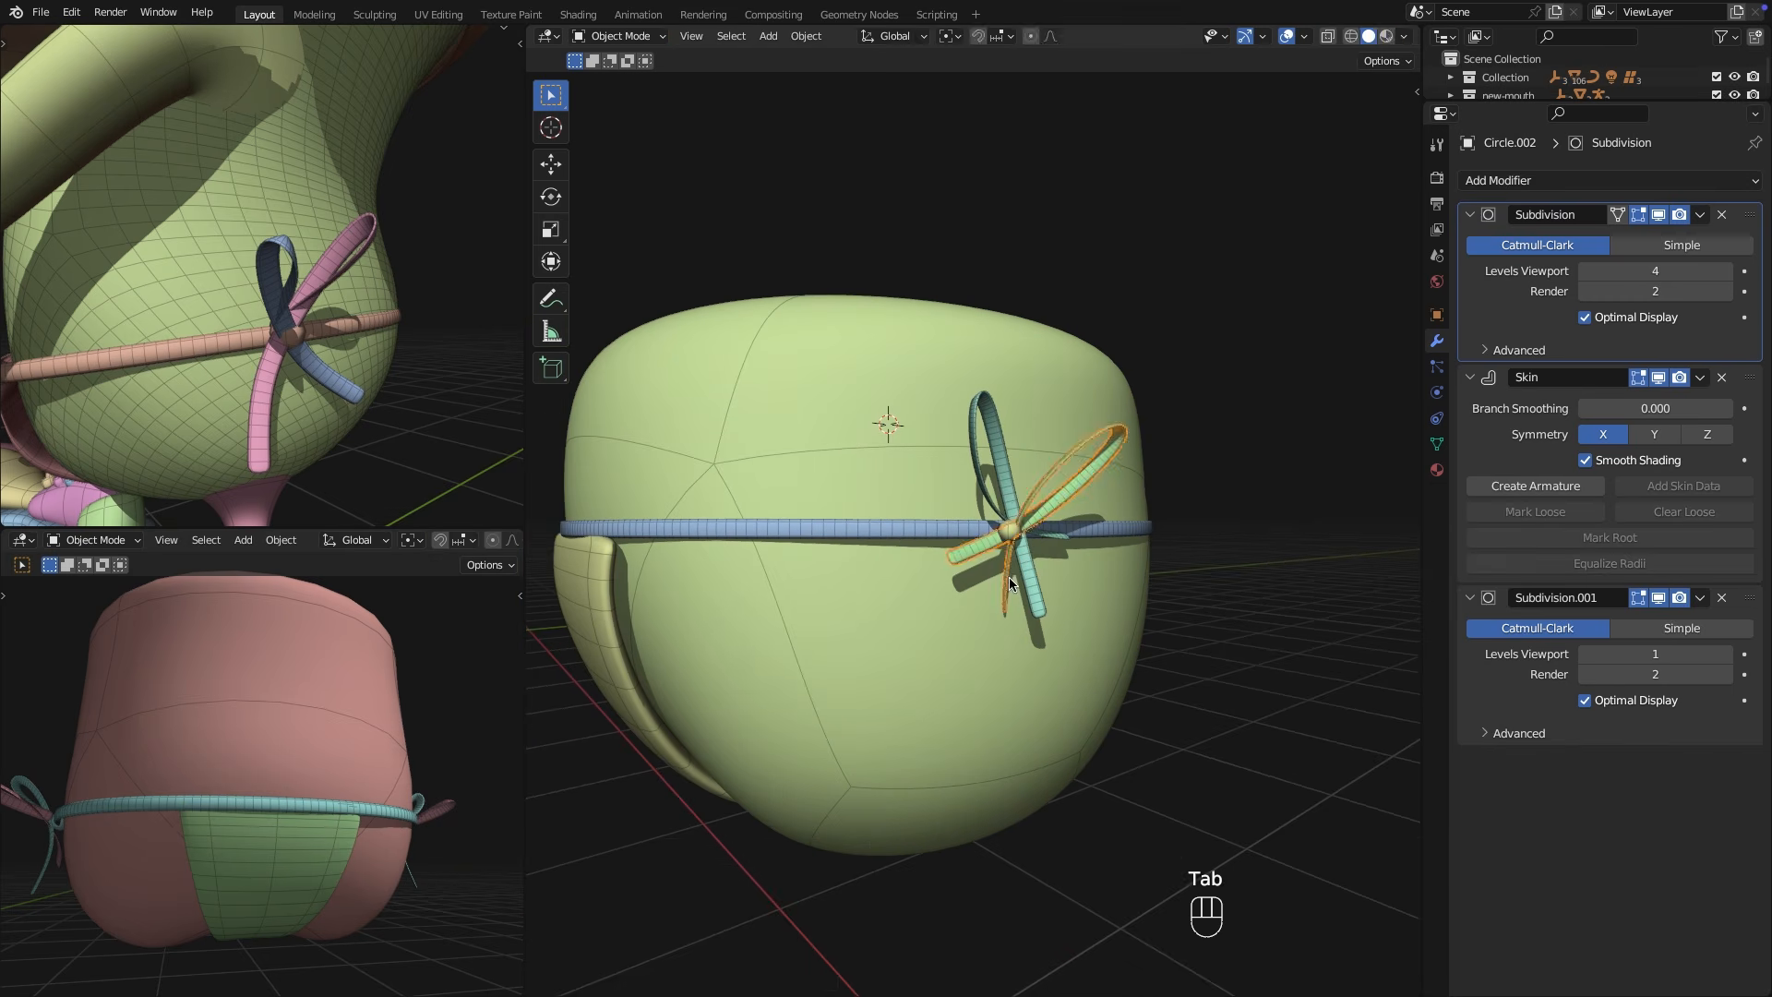
Duplicate the bow and knot in front view and move the copy -1.8522 m along X.
key("shift+d")
key("KP_1")
key("x")
left_click(731, 517)
Mirror the copied bow along X and move it along X against the opposite side of the waist ring.
left_click(806, 35)
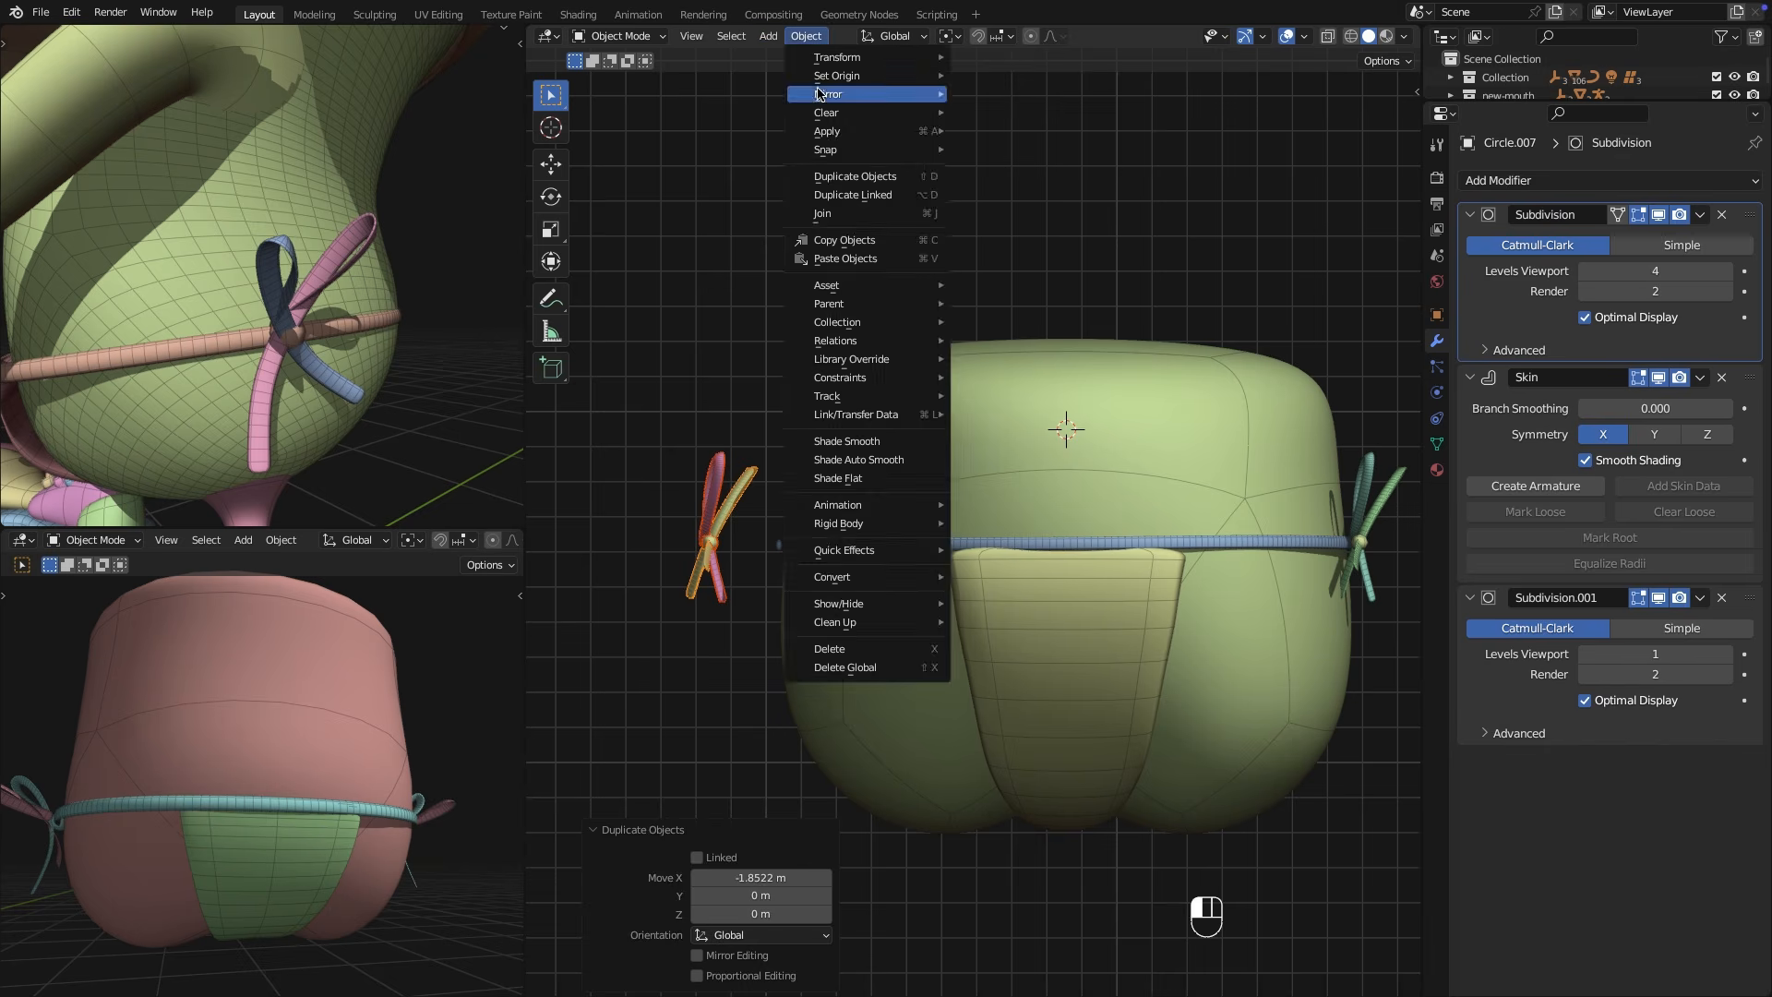
left_click(988, 115)
key("g")
key("x")
left_click(853, 466)
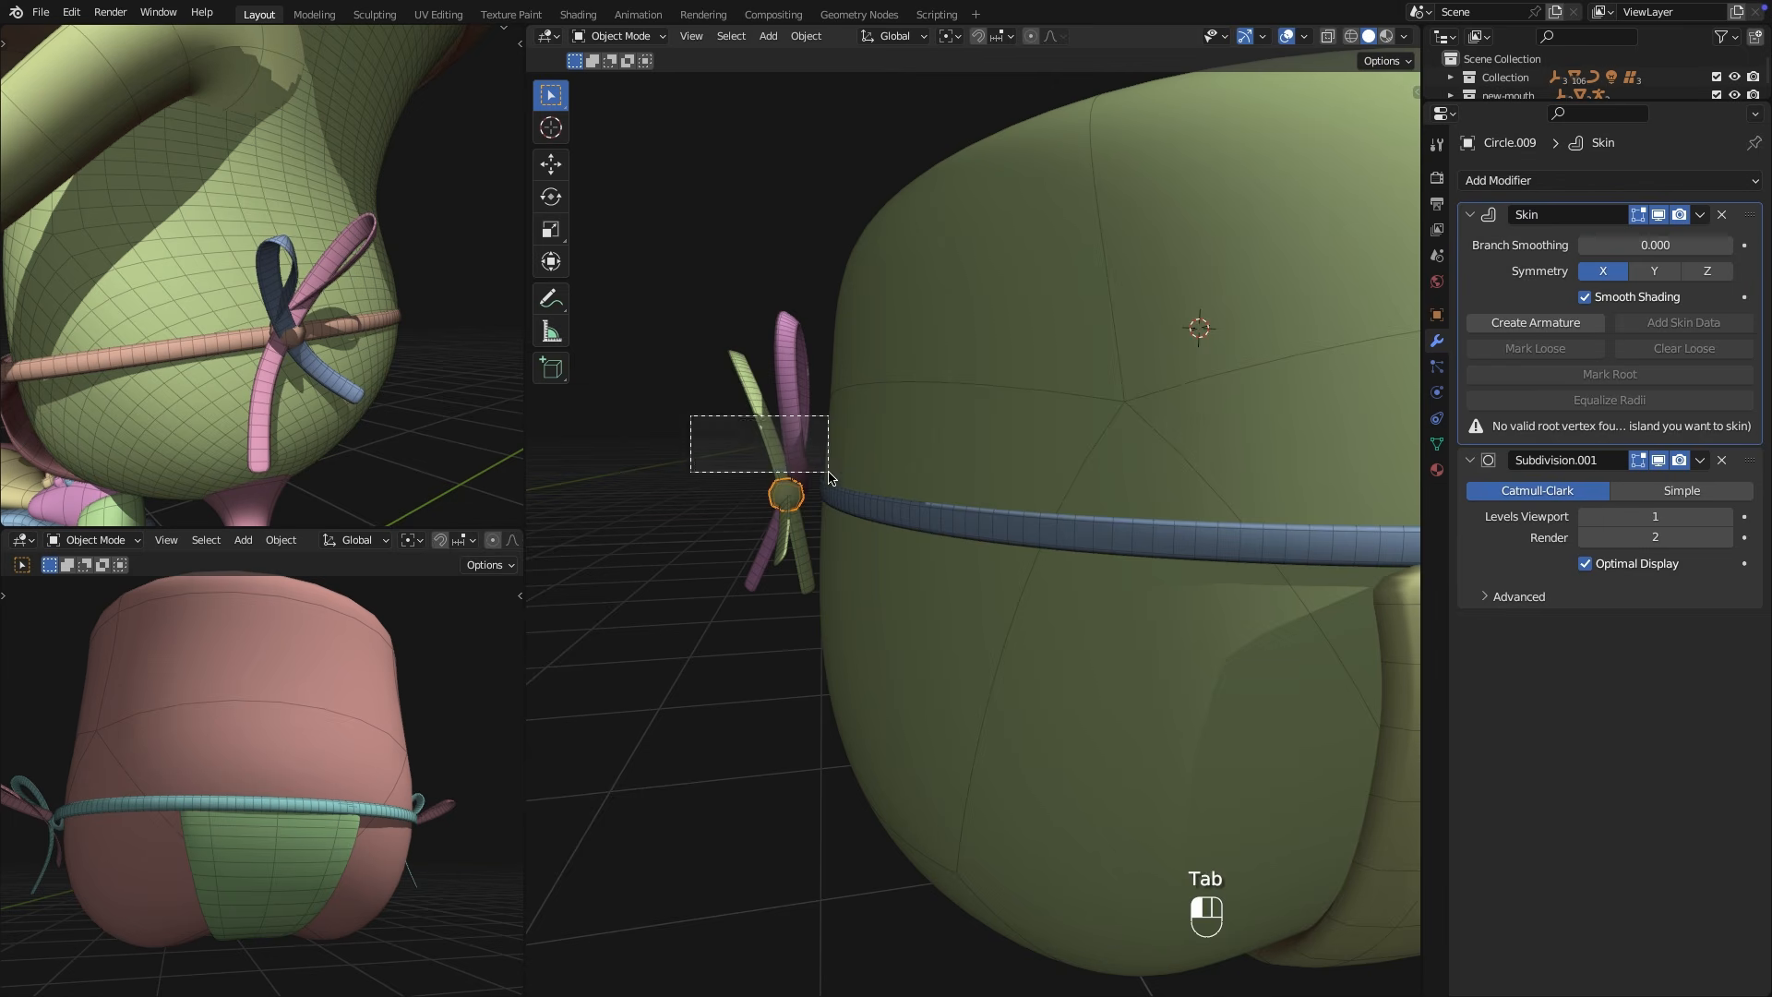
left_click_drag(828, 477, 829, 478)
Move the waist ring's selected points horizontally with Z locked to refit the string around the body.
key("g")
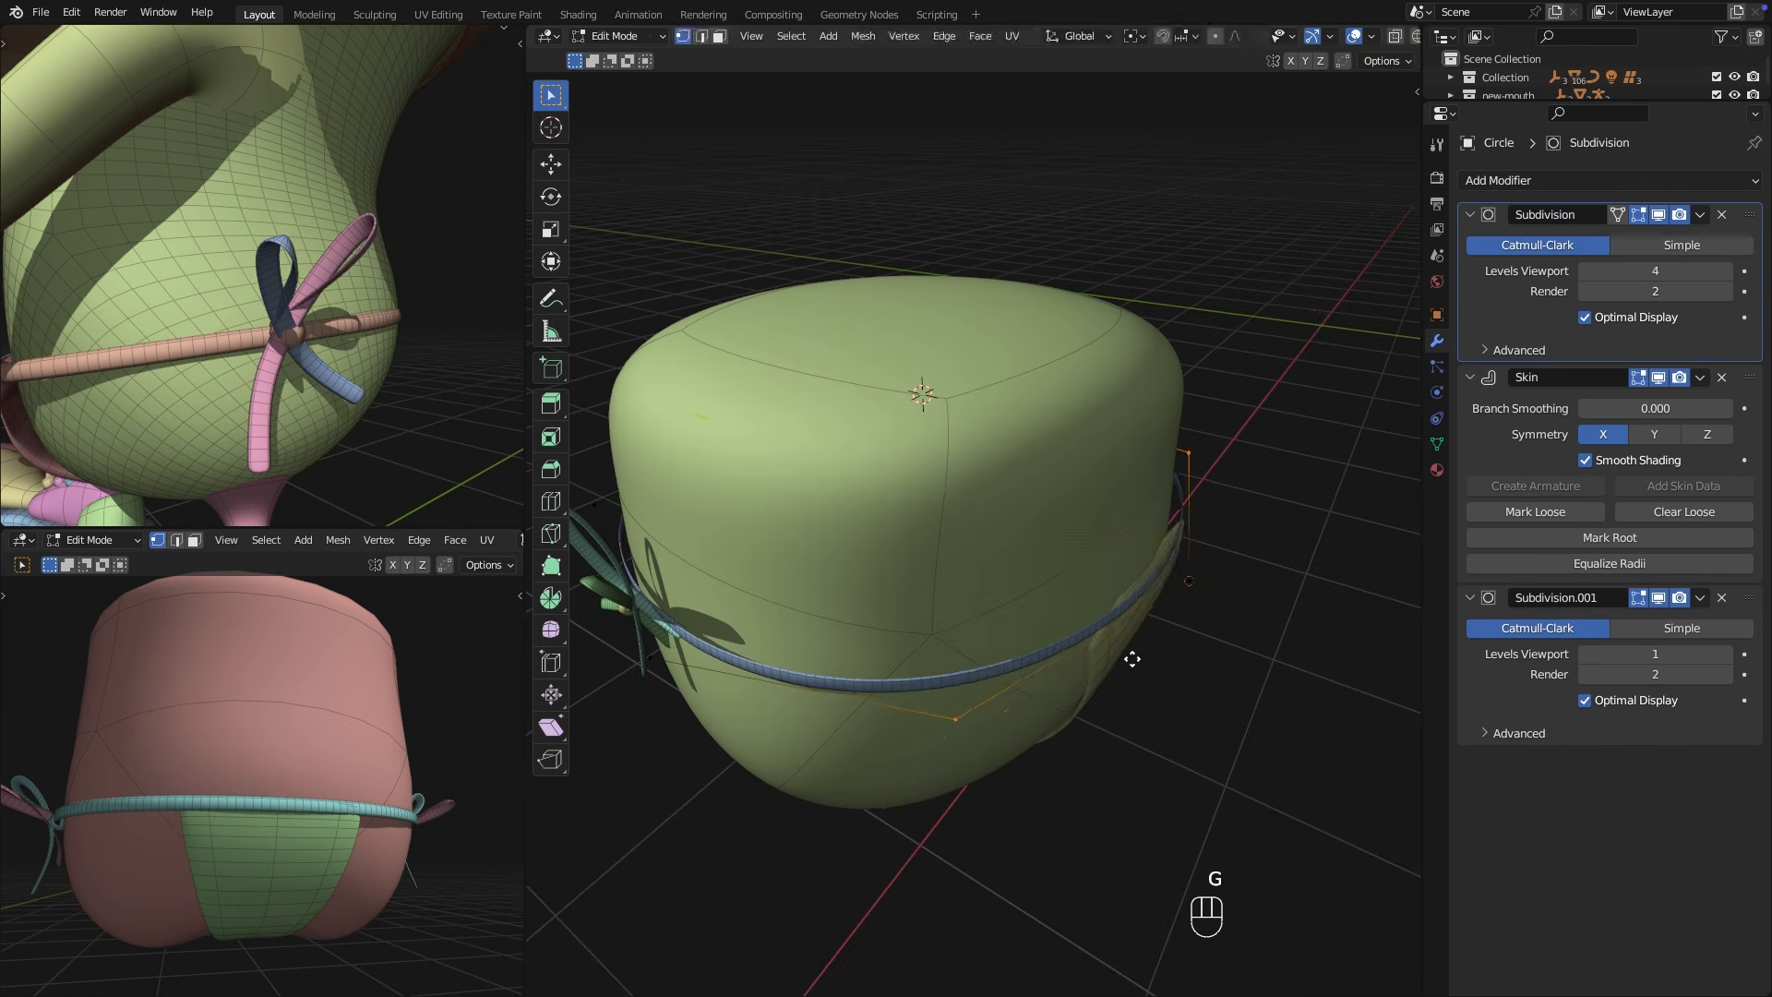
key("shift+z")
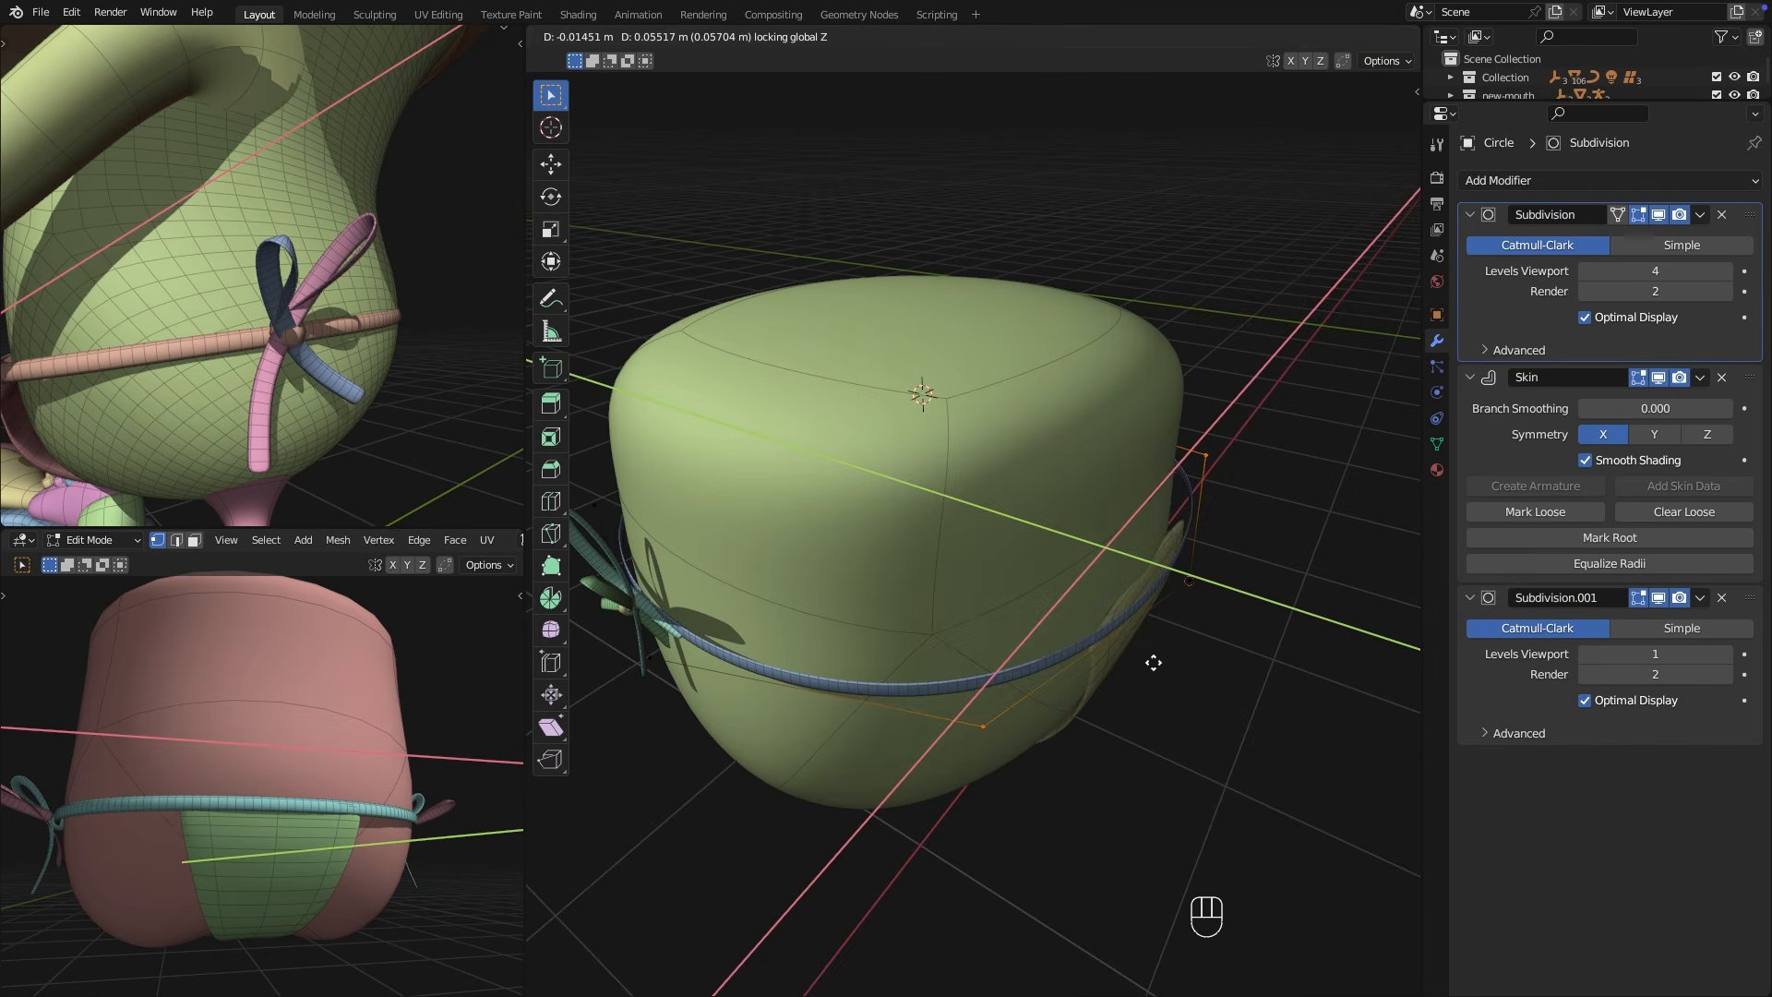
left_click(1072, 708)
key("g")
key("shift+z")
left_click(1096, 704)
middle_click_drag(1097, 704, 1225, 538)
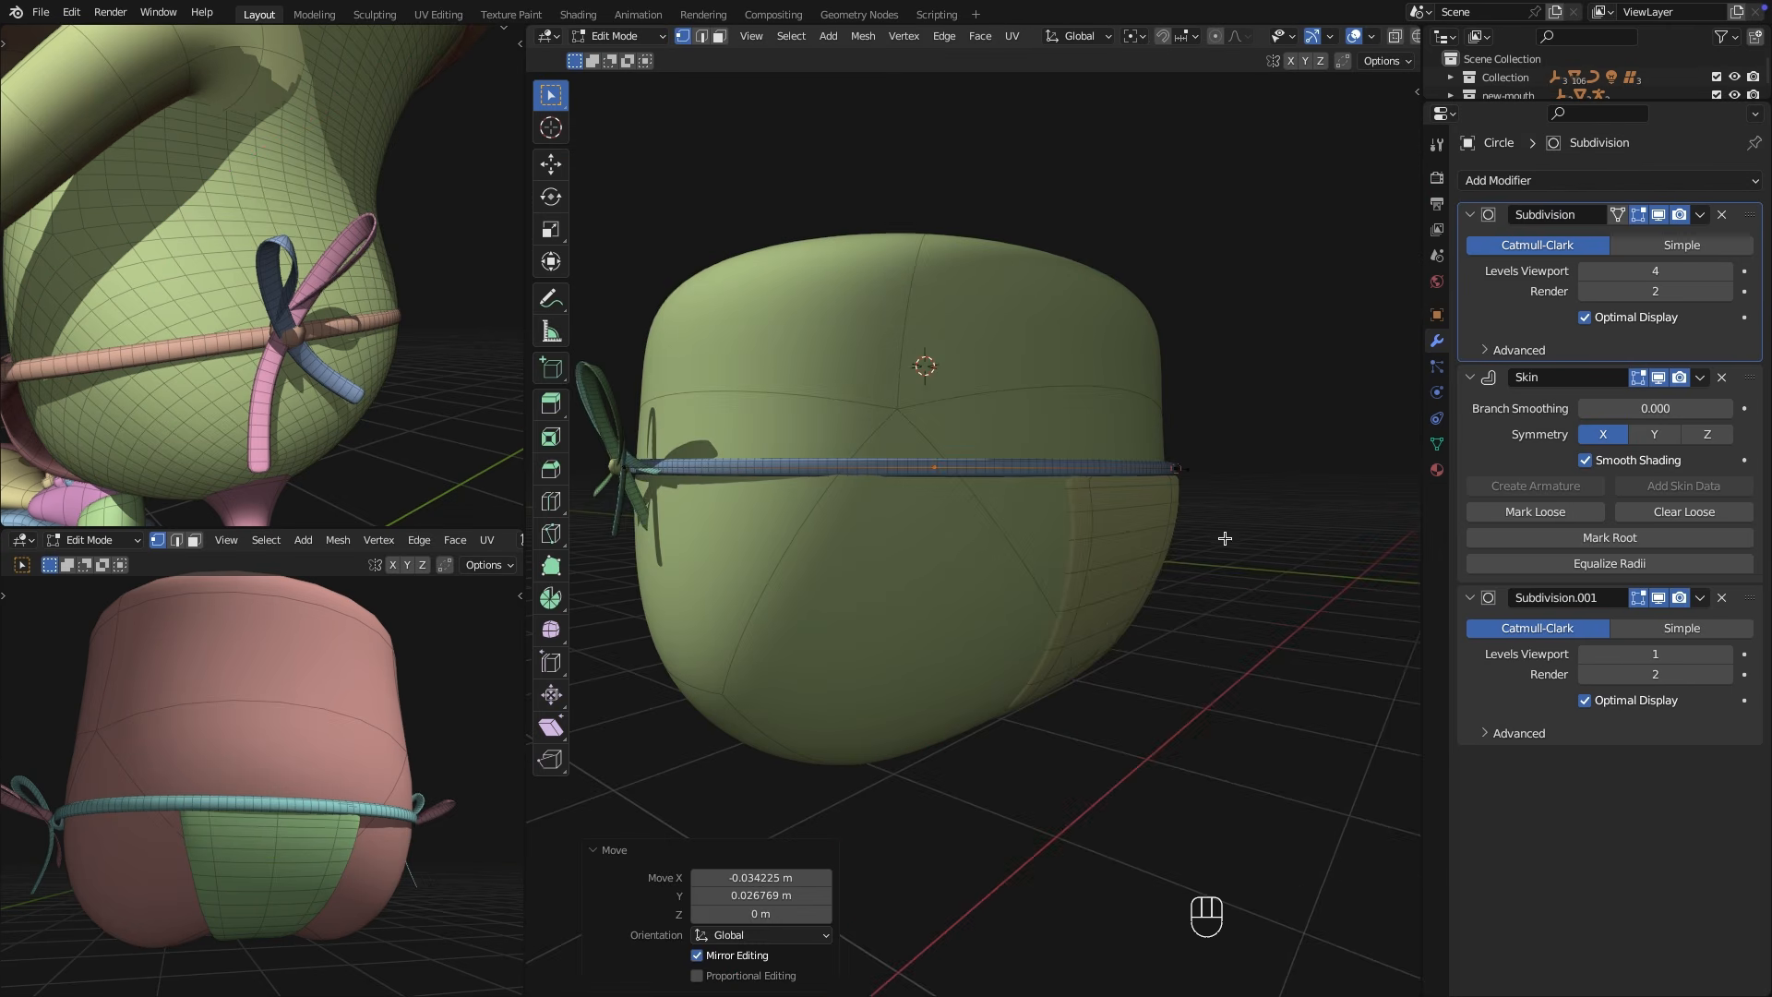
key("Tab")
Select the waist ring and both bows, then thicken the skin of all their points by 1.201.
scroll(1176, 621, "down", 3)
middle_click_drag(1175, 621, 1149, 545)
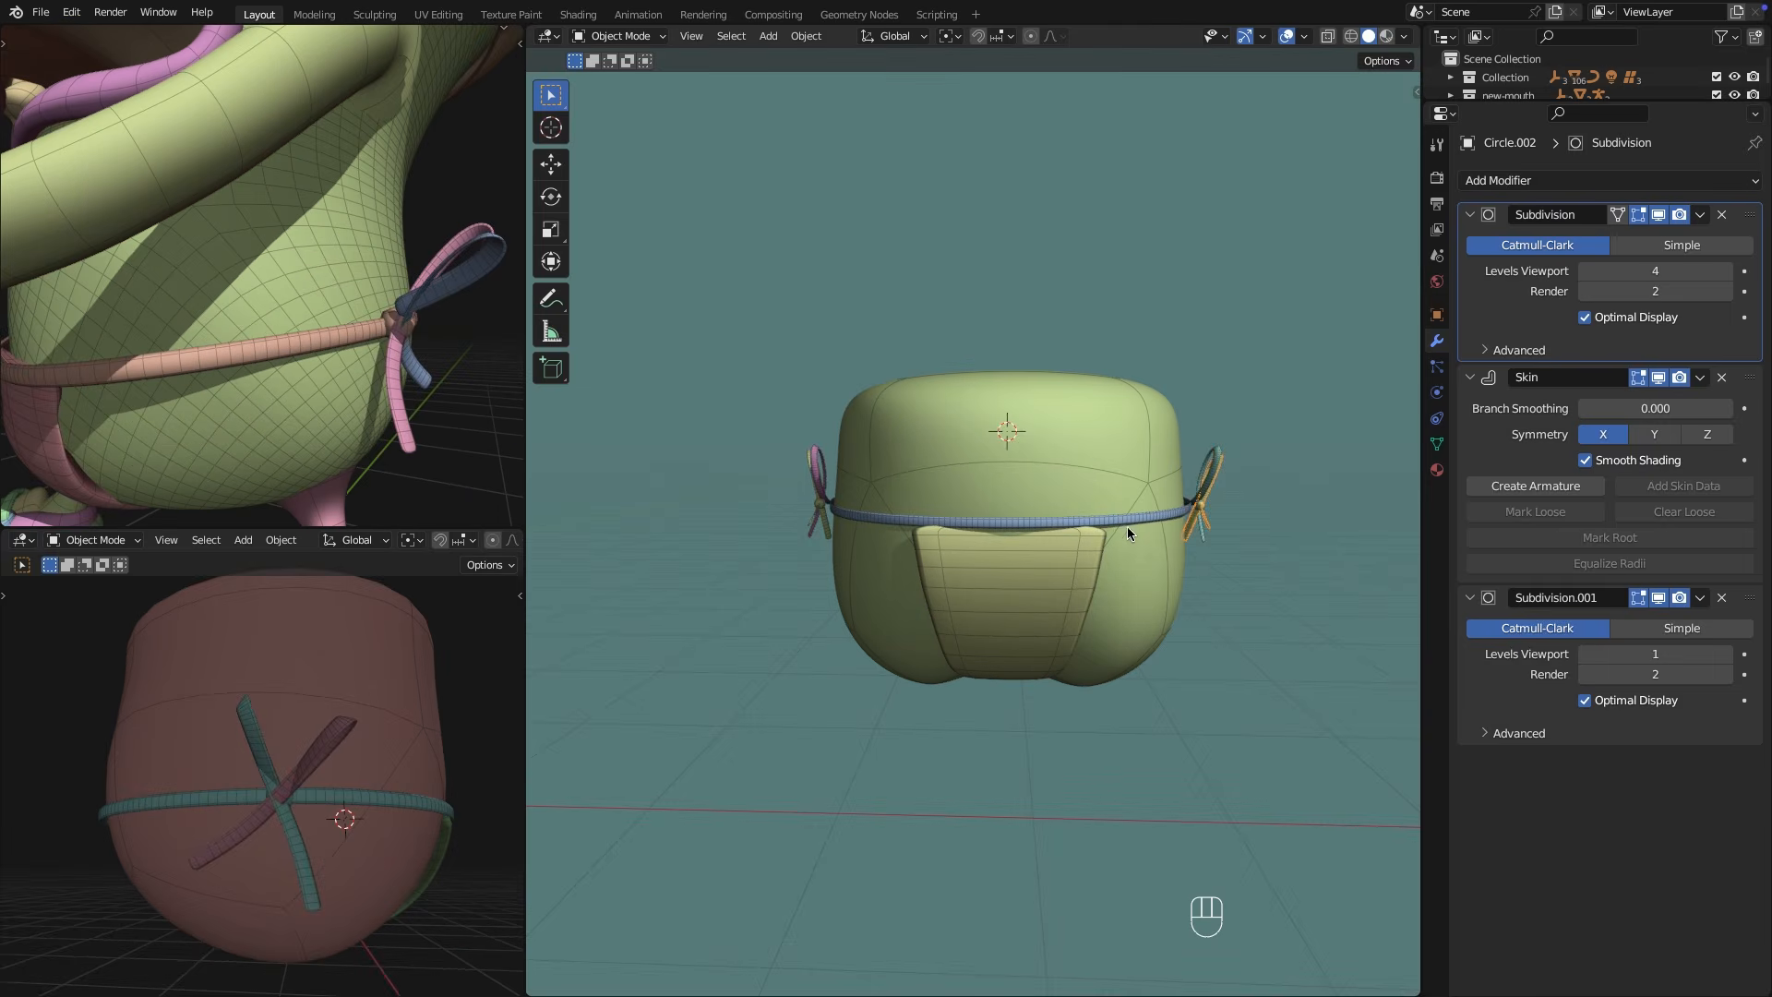
left_click(1145, 513, "shift")
left_click(816, 475, "shift")
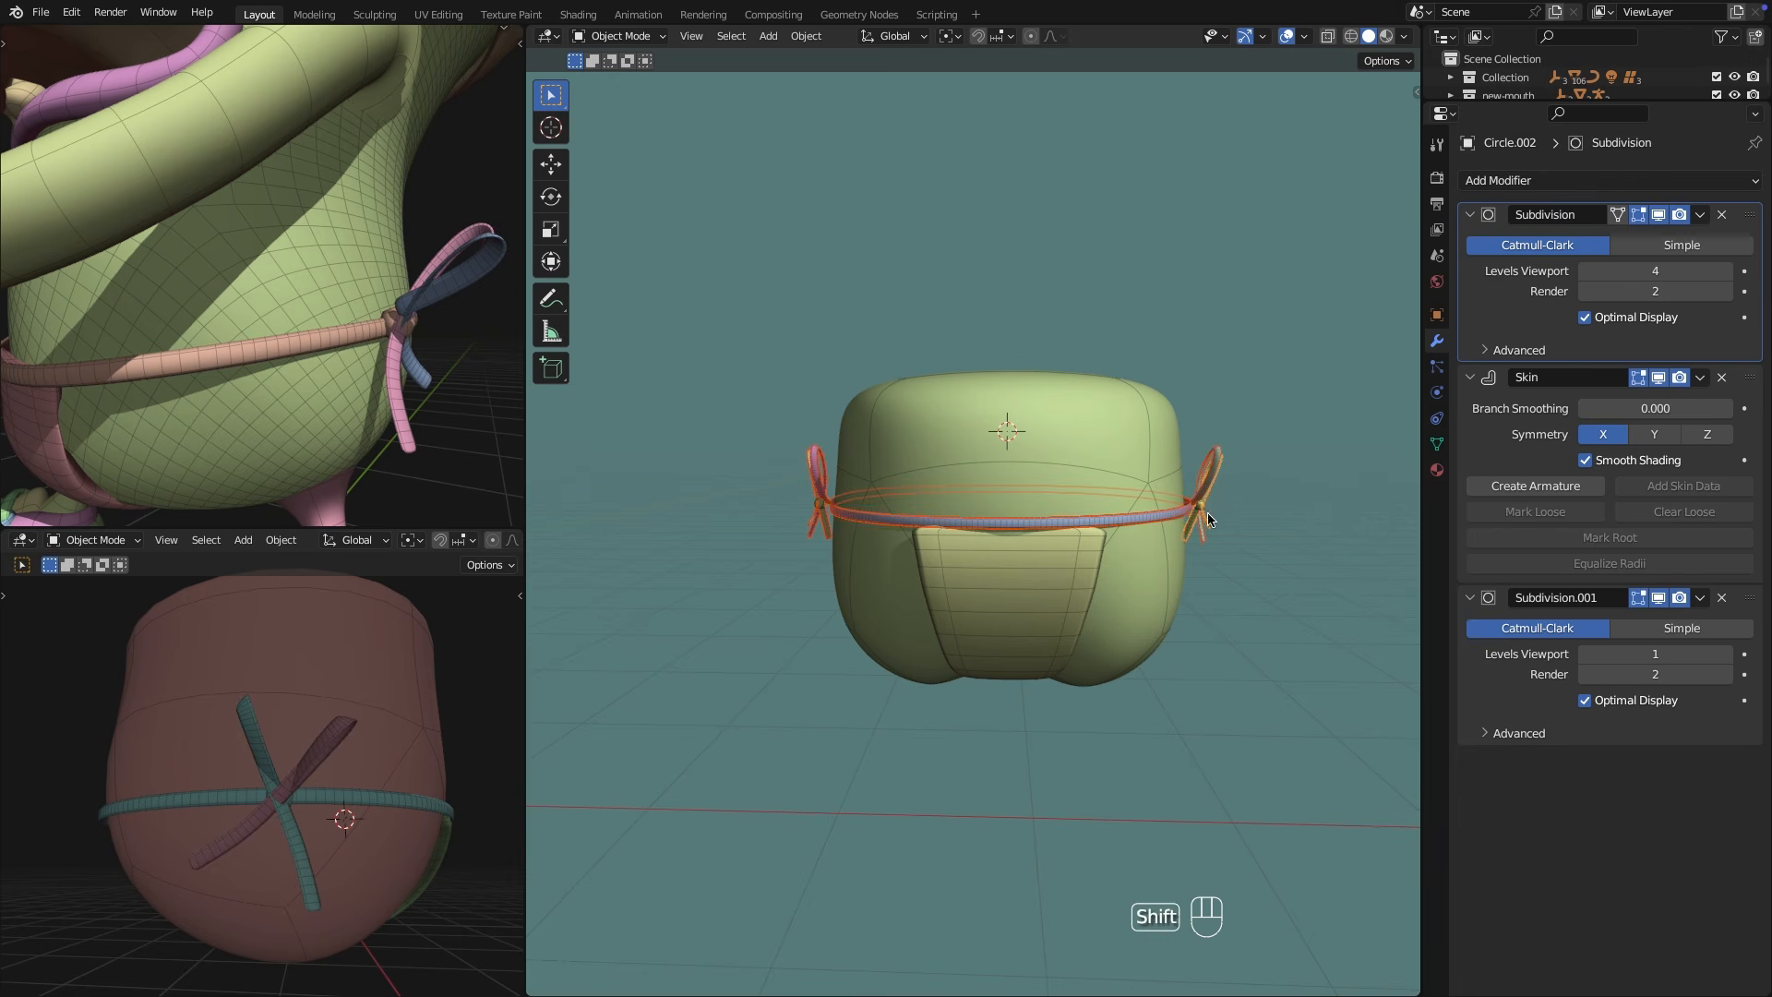
key("Tab")
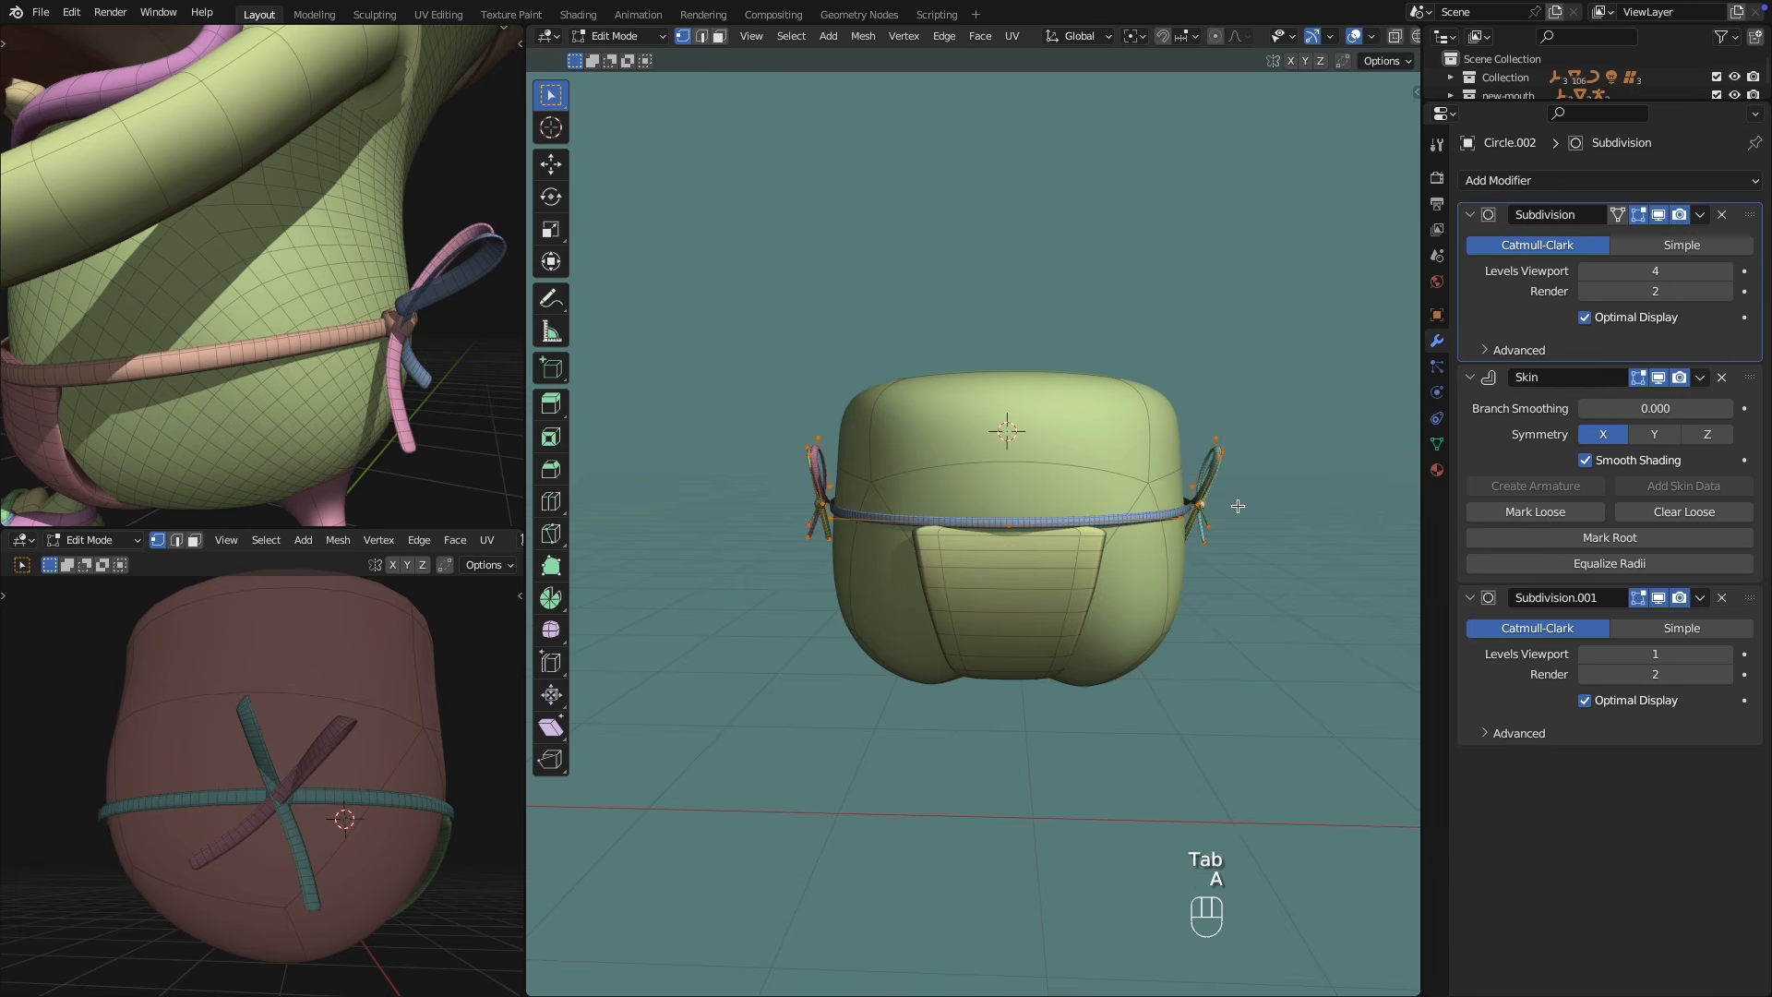
key("ctrl+a")
left_click(1283, 520)
middle_click_drag(1283, 520, 1218, 520)
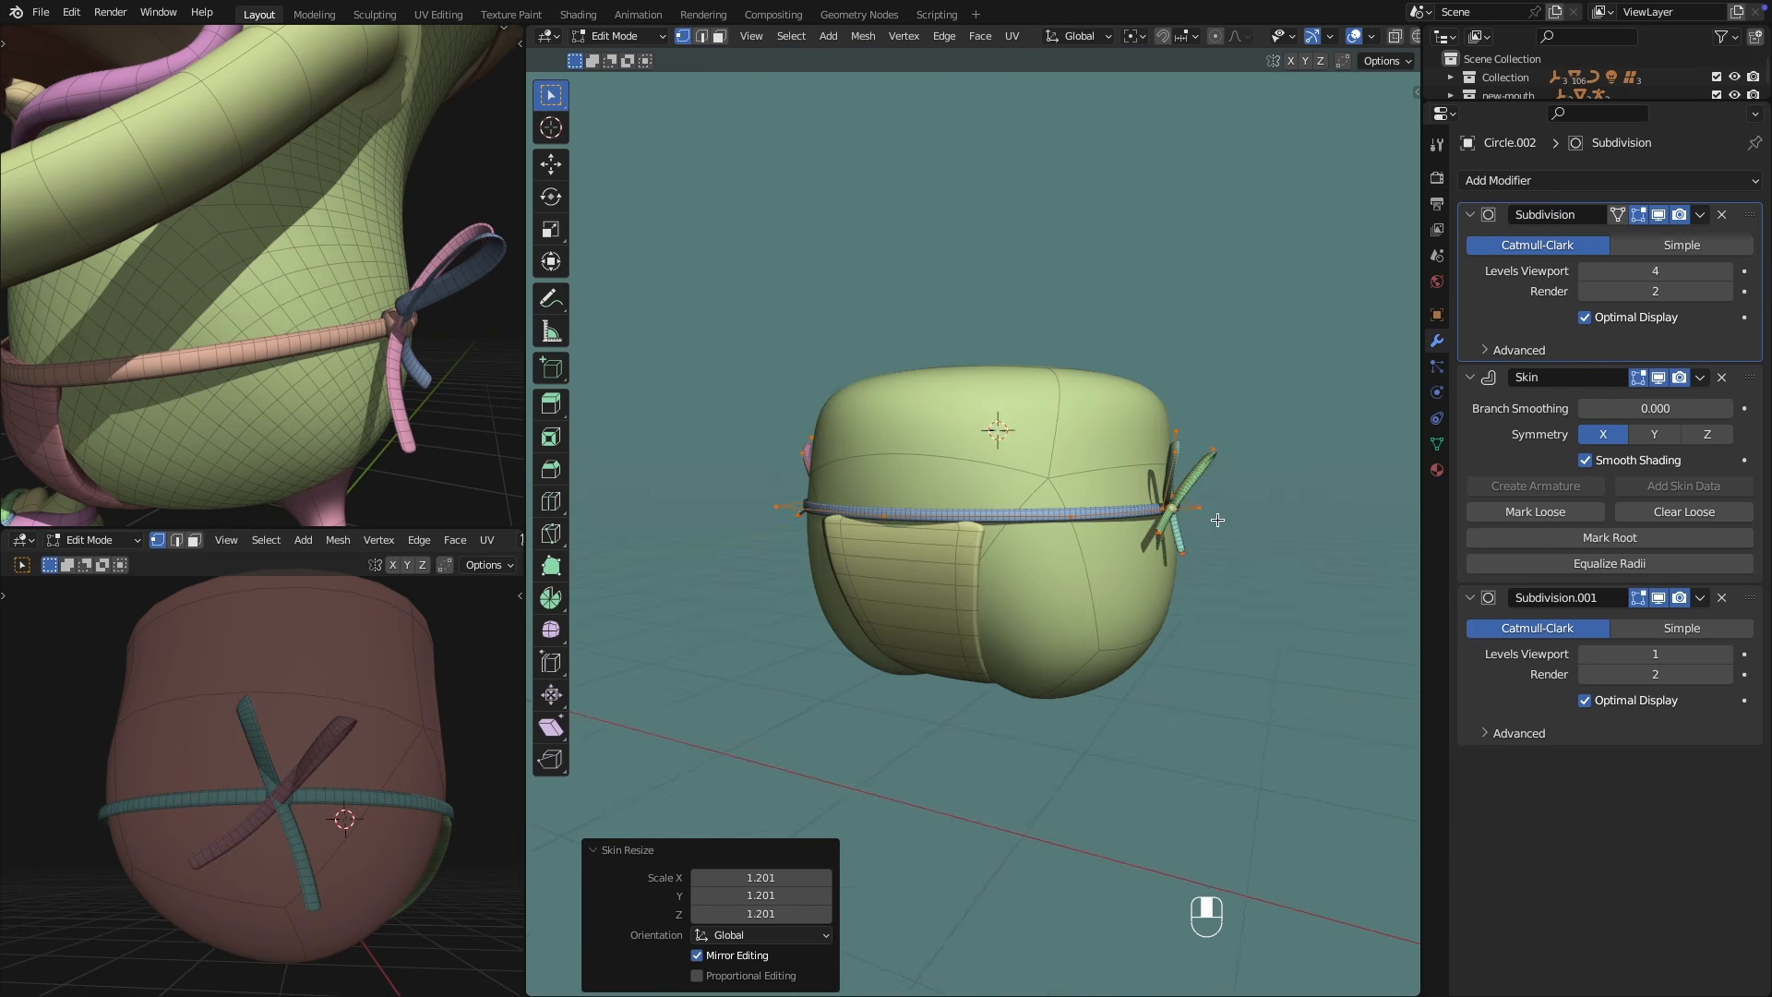
Move the waist ring and bows down about 0.05 m along Z.
key("Tab")
key("g")
key("z")
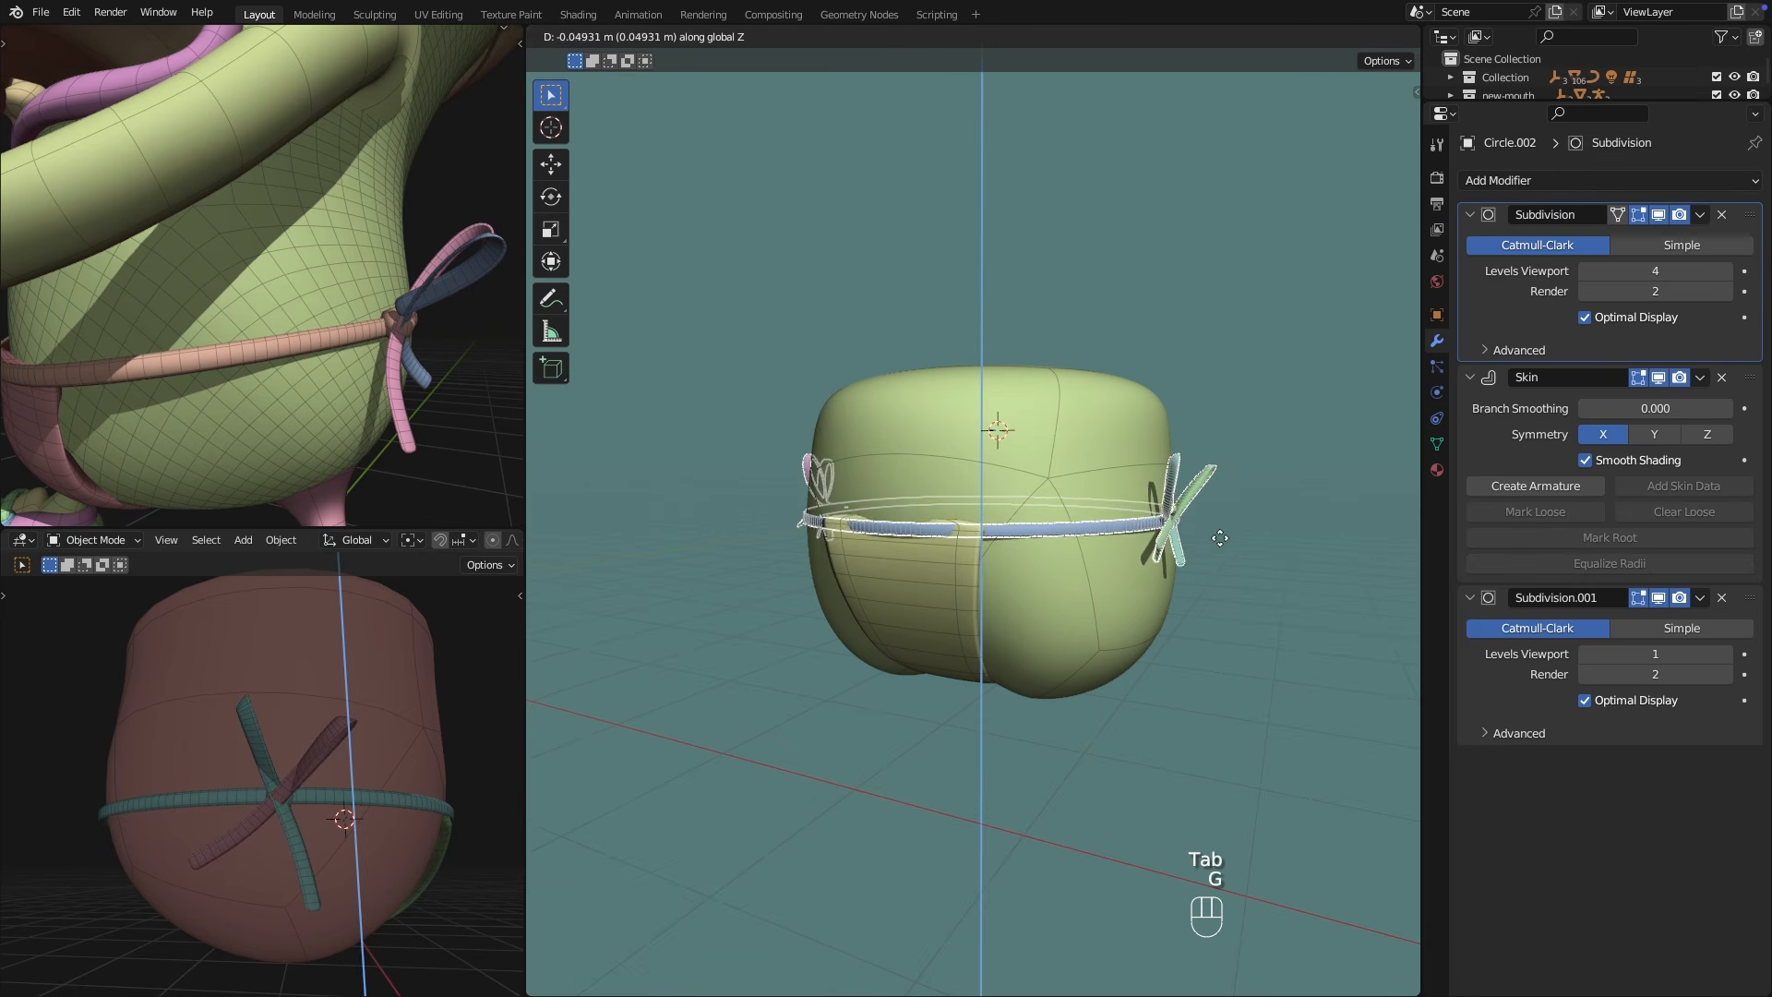
left_click(1220, 541)
middle_click_drag(1223, 546, 1217, 624)
Select the crotch strap, collapse its existing modifiers and add a Shrinkwrap modifier.
left_click(988, 594)
middle_click_drag(989, 594, 1013, 554)
left_click(1468, 215)
left_click(1469, 243)
left_click(1470, 271)
scroll(1032, 559, "up", 1)
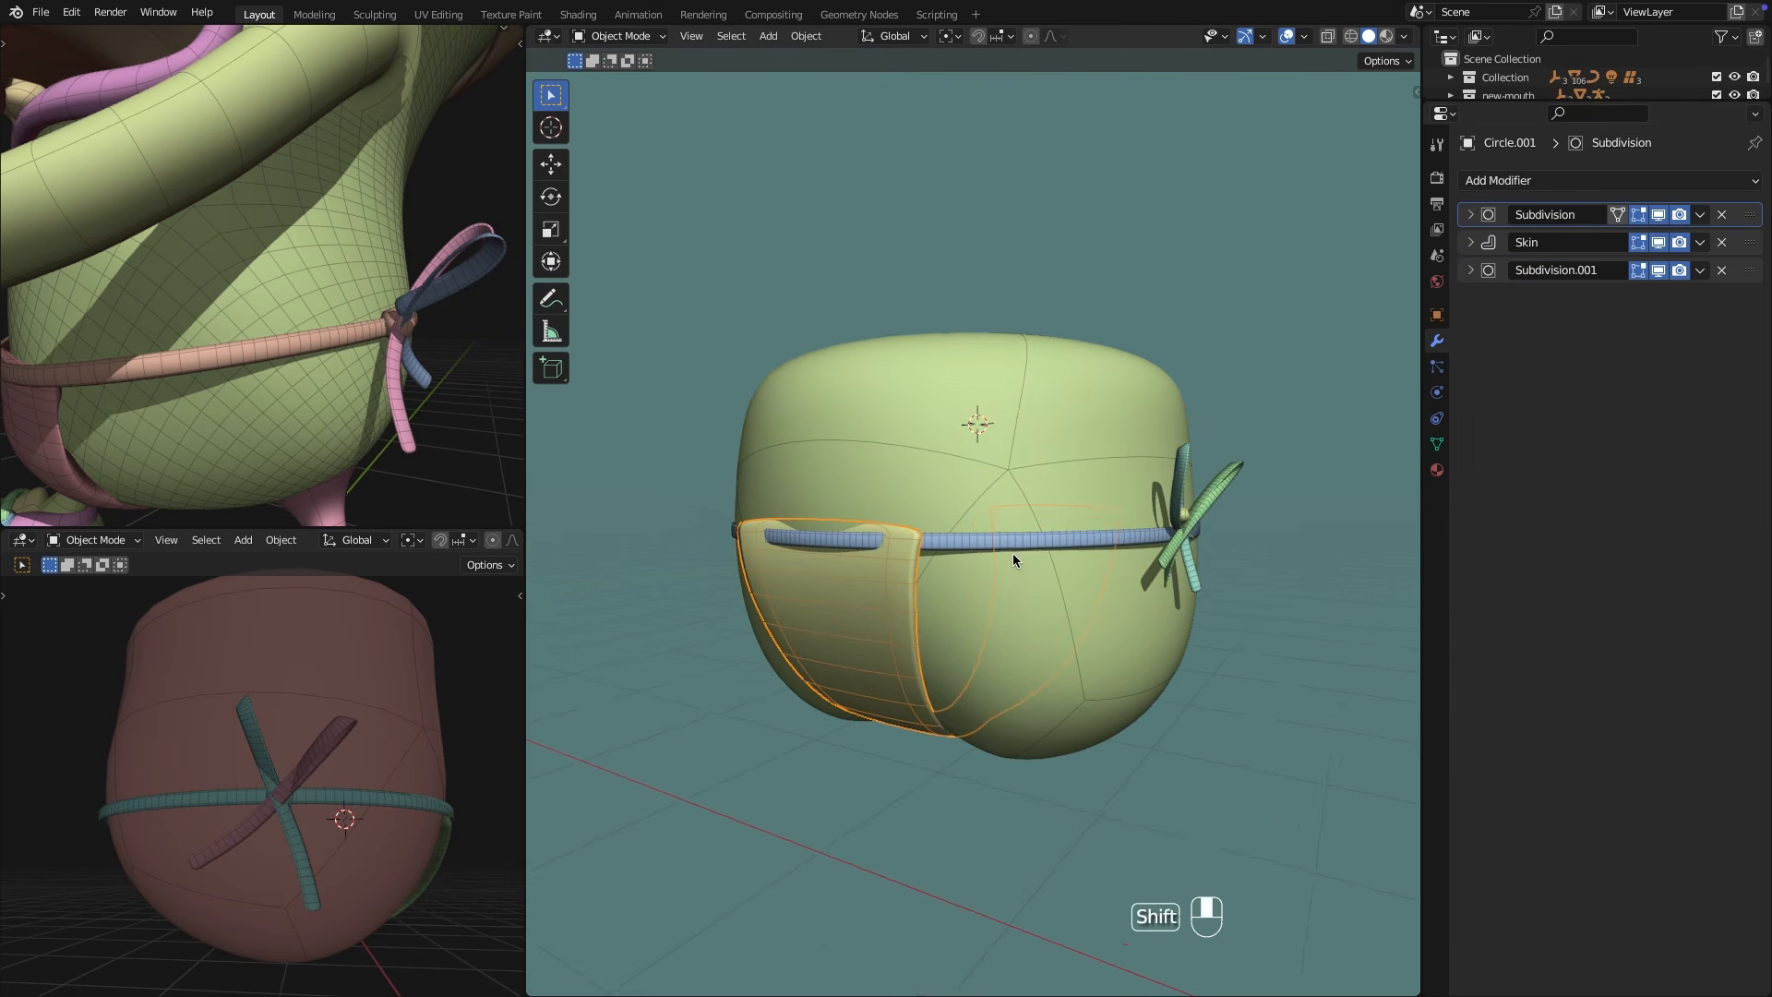
left_click(1558, 184)
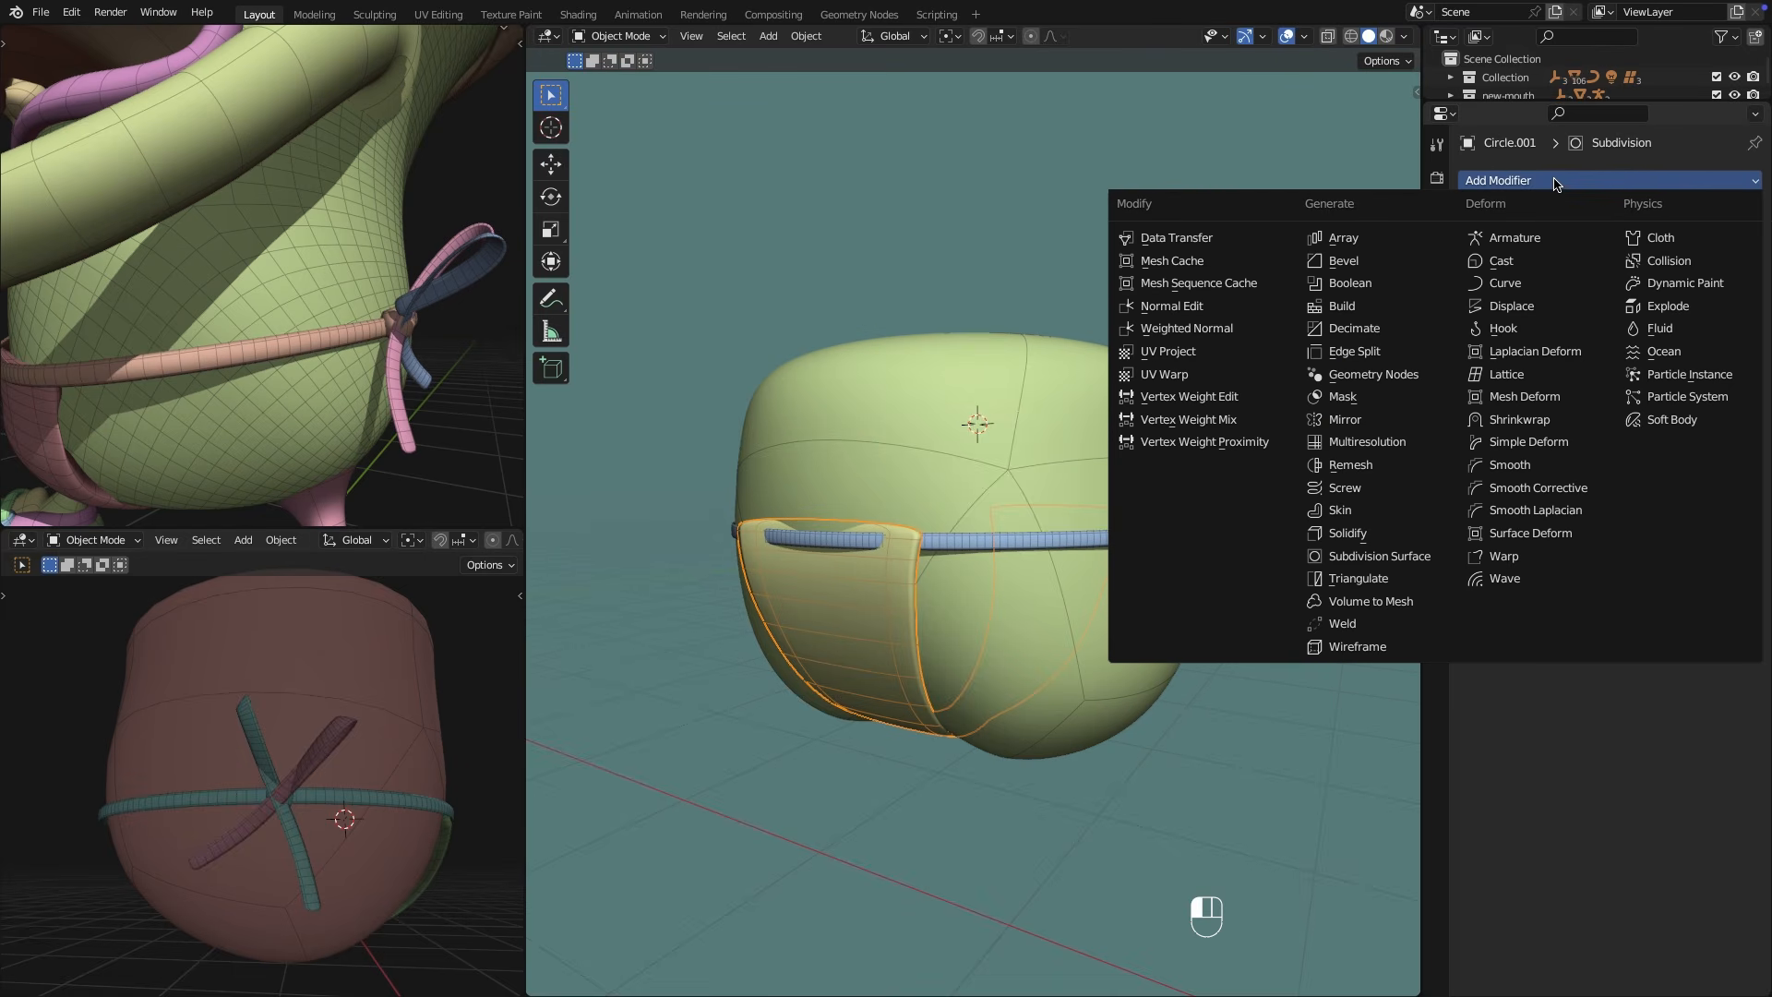
left_click(1553, 419)
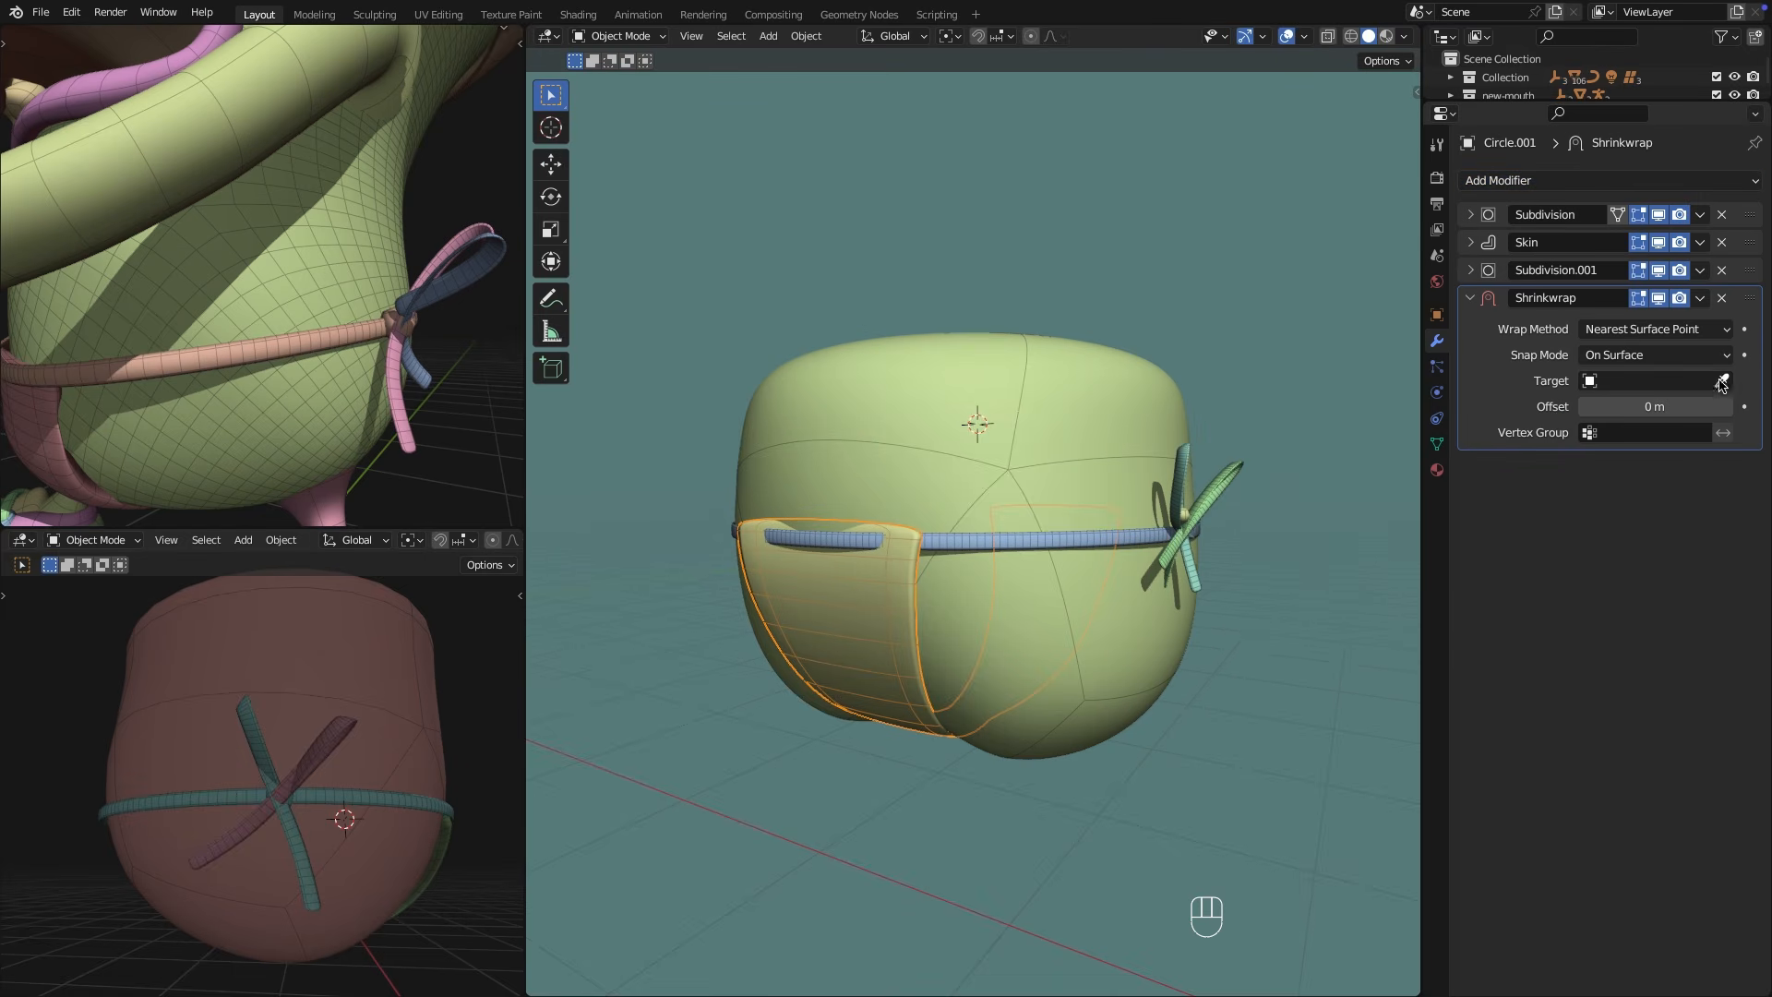
Set the strap's Shrinkwrap to Target Normal Project, targeting the body object Plane with a 0.015 m offset.
middle_click_drag(1223, 384, 1195, 387)
left_click(1652, 328)
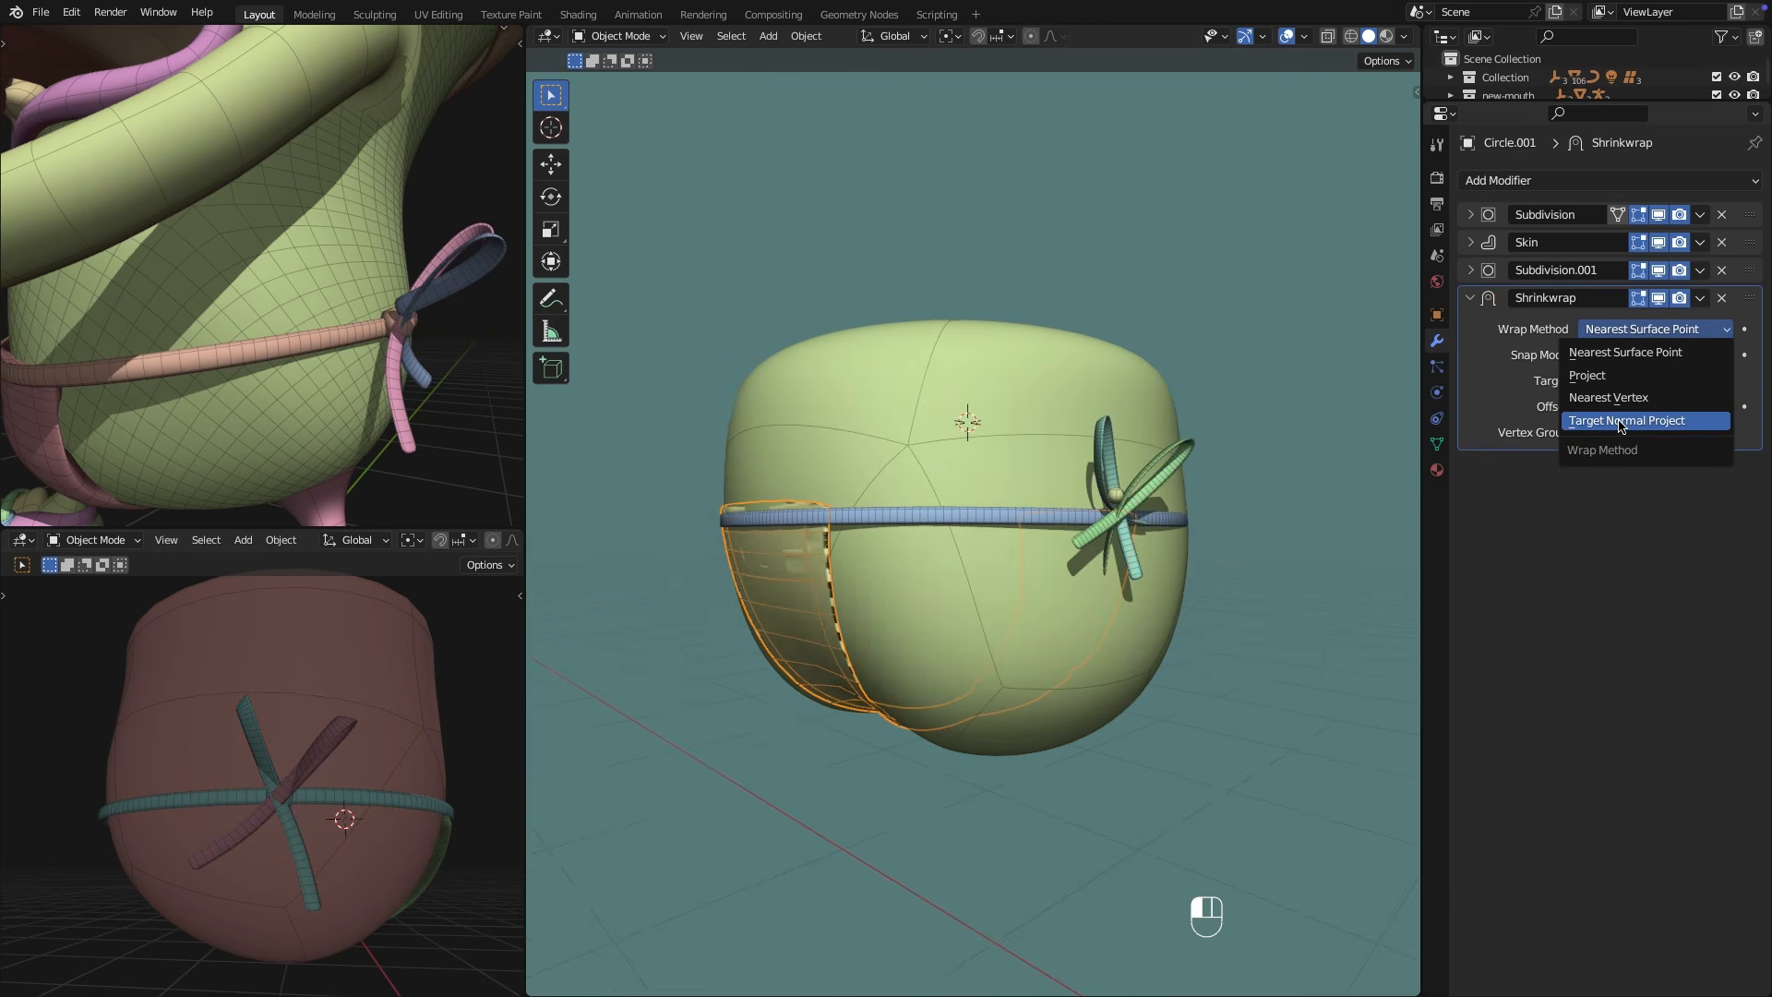
left_click(1622, 422)
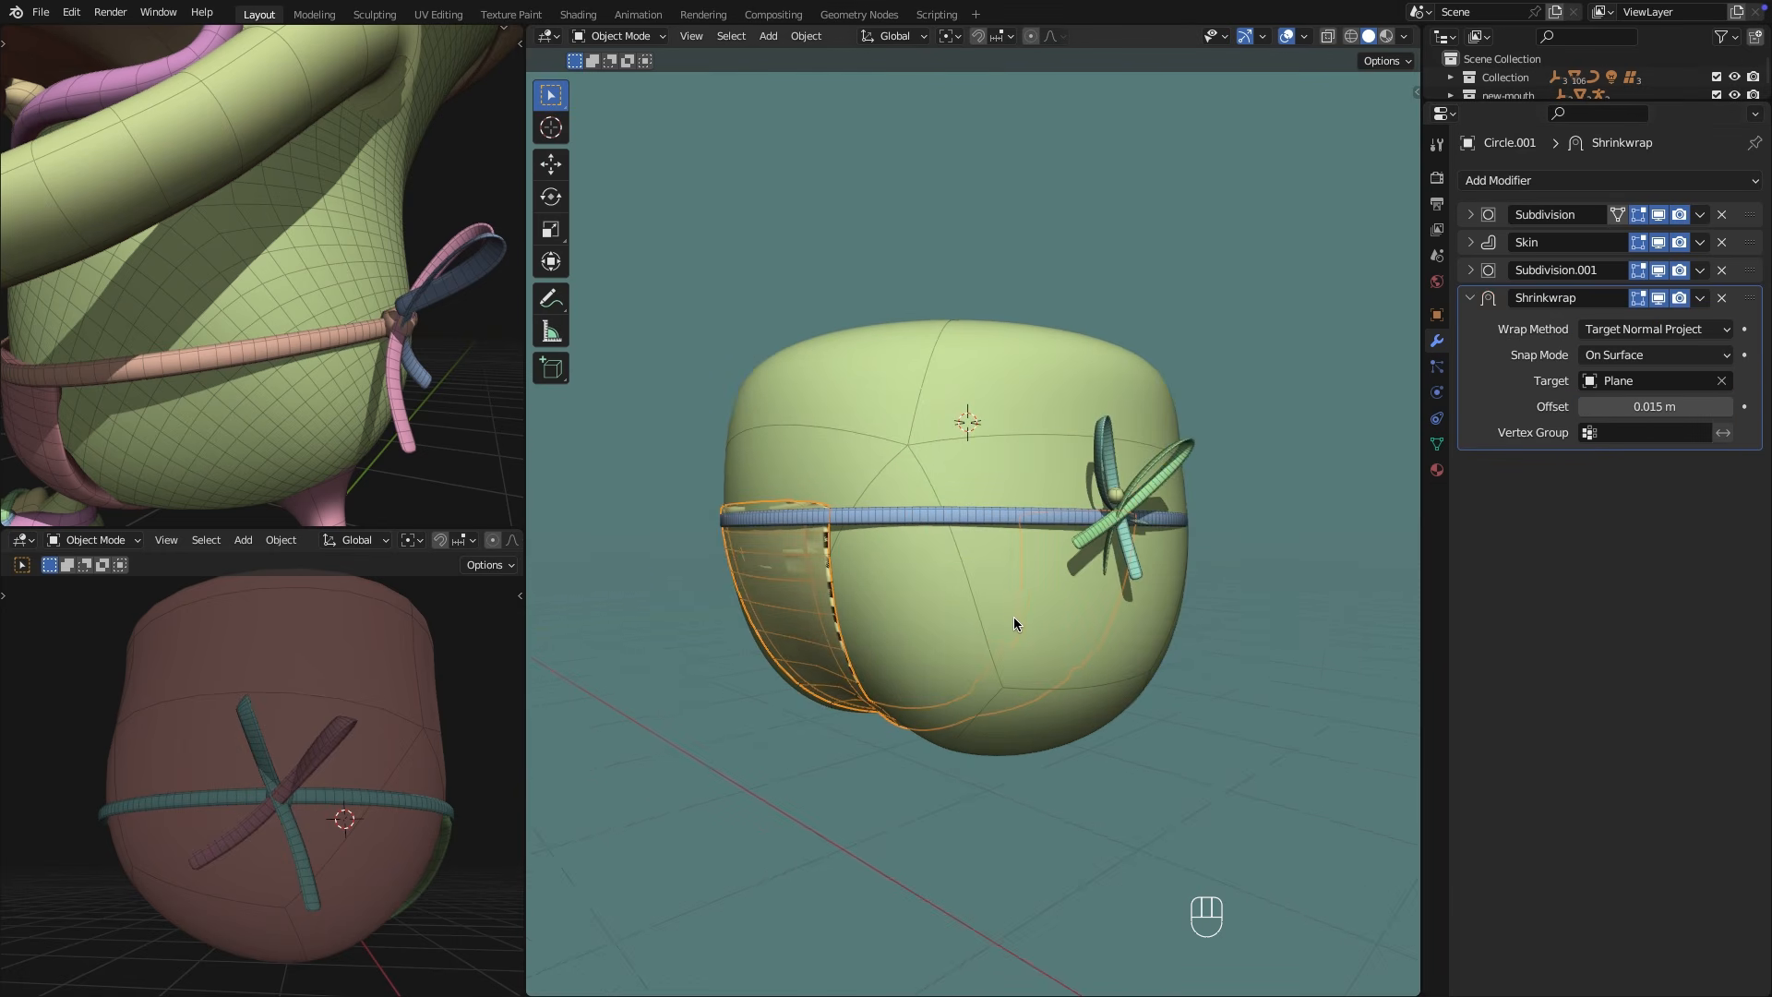
key("Tab")
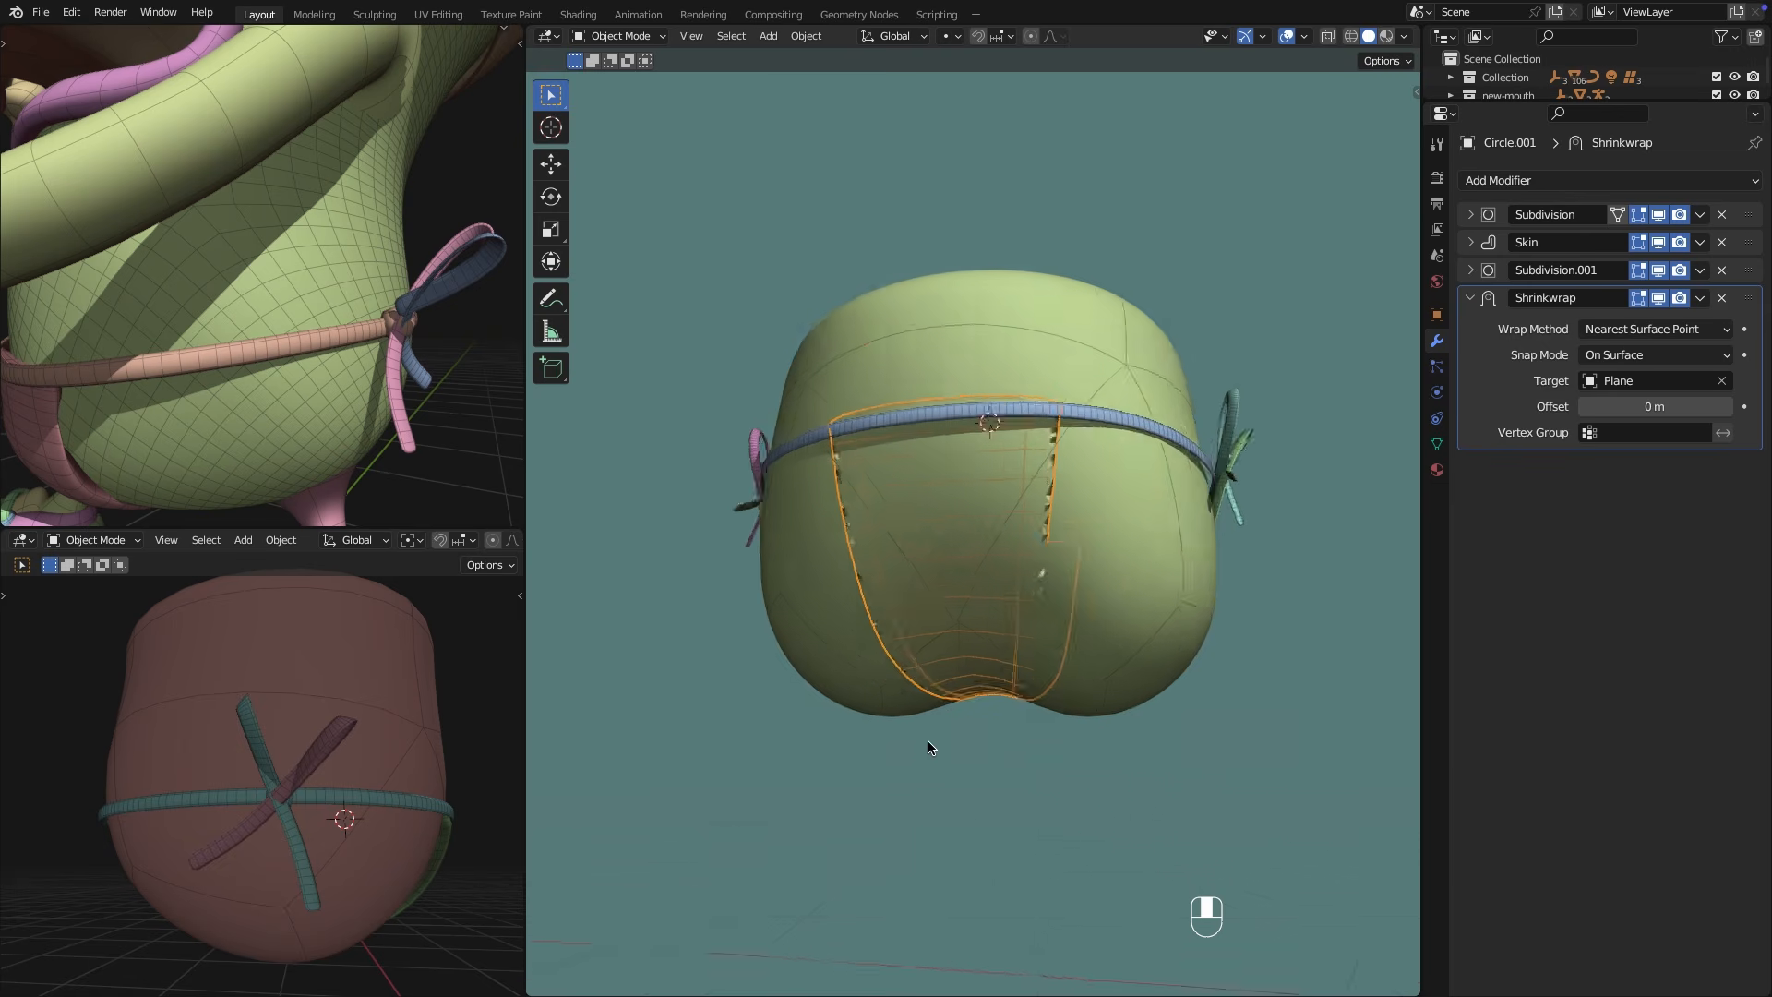
middle_click_drag(929, 740, 871, 774)
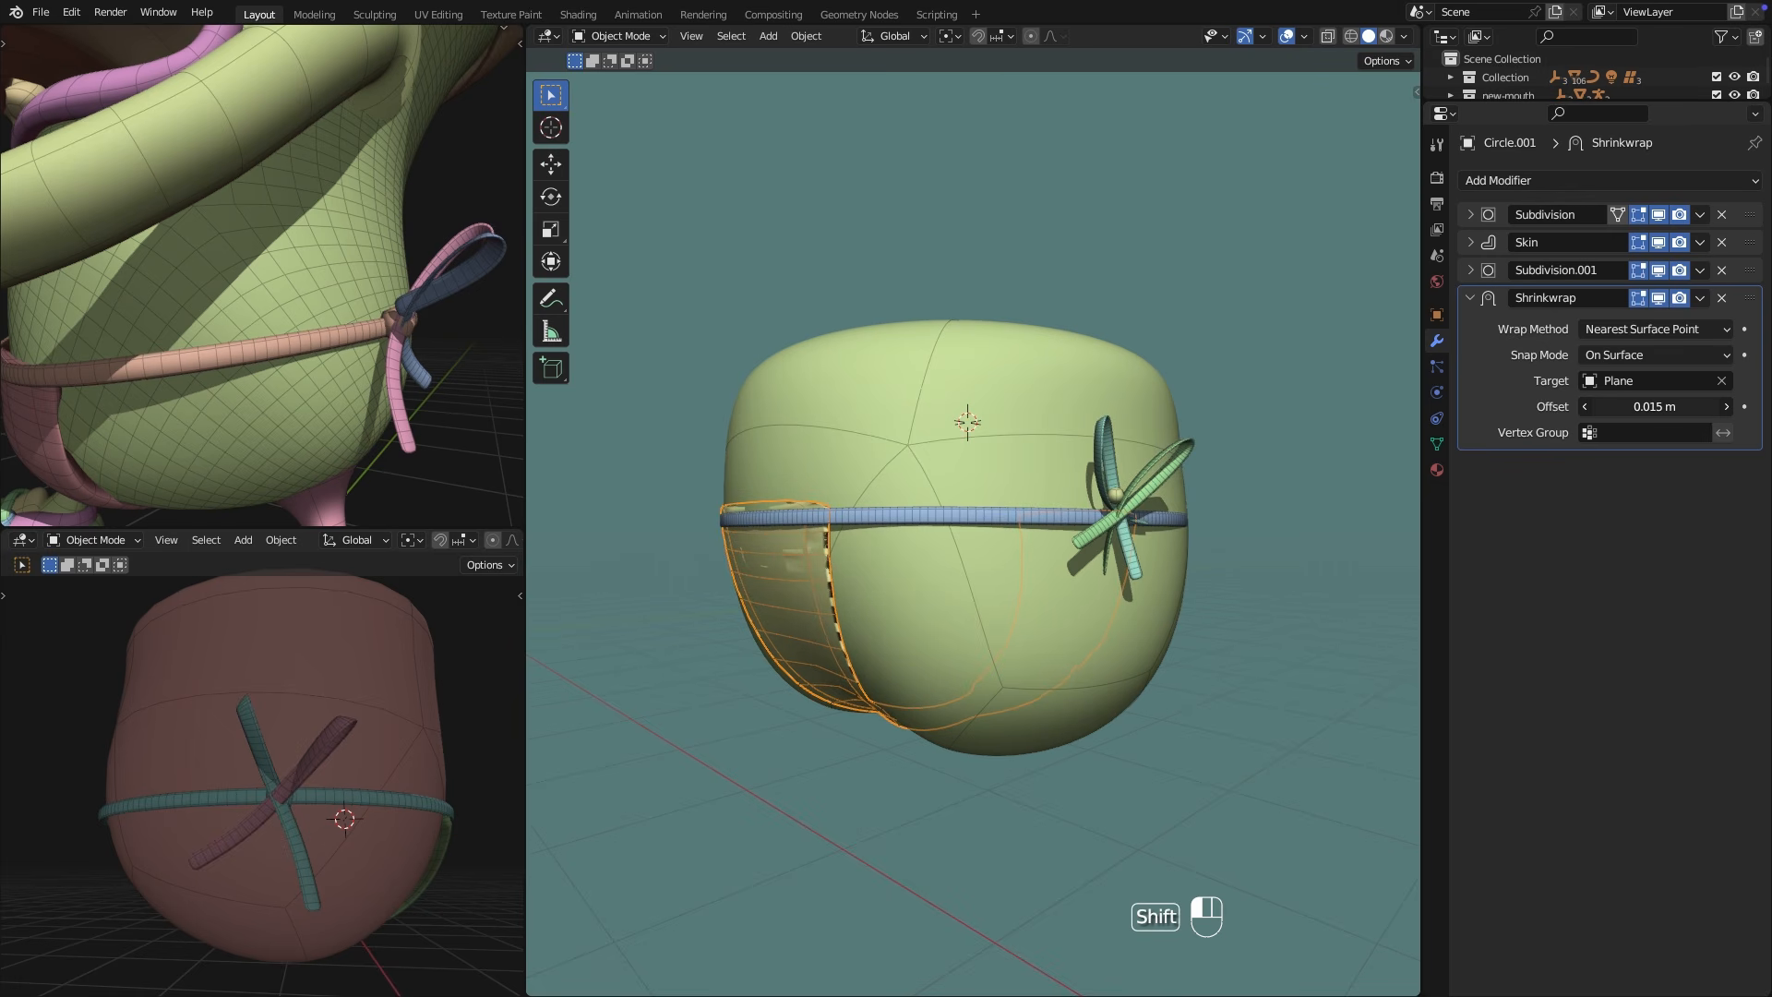
Create a vertex group on the crotch strap and assign its points with a weight of 0.761.
key("Tab")
left_click(1437, 445)
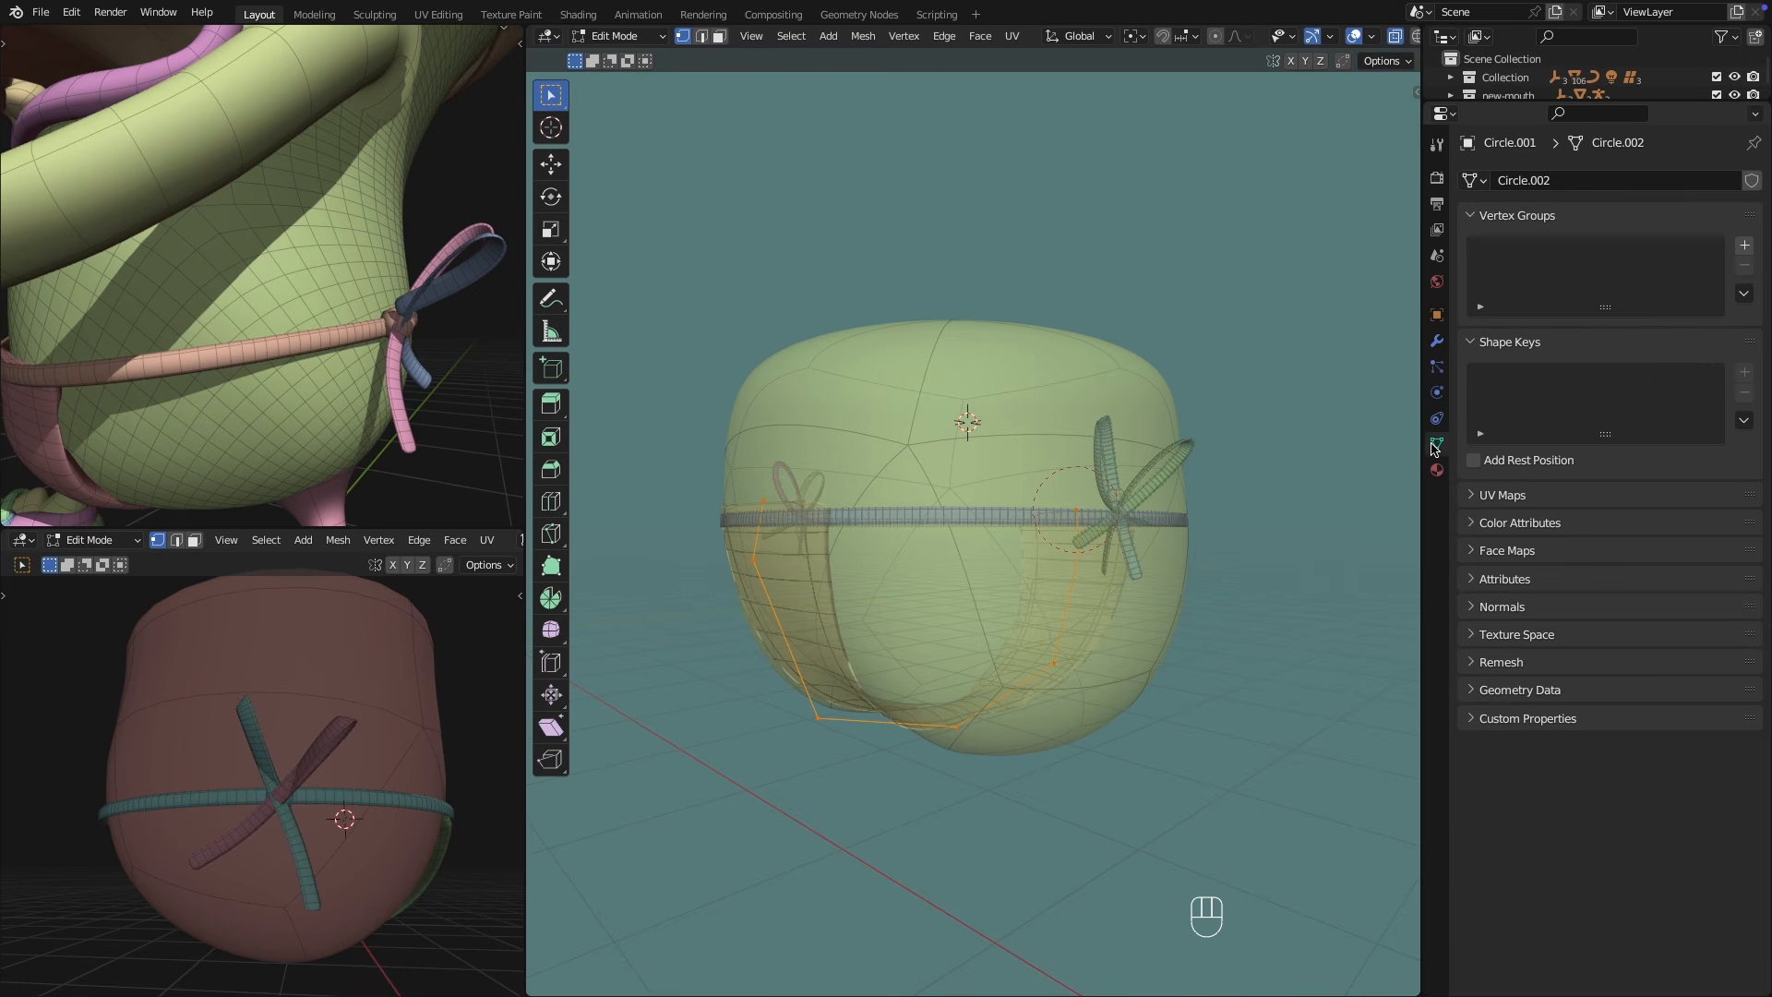
left_click(1746, 246)
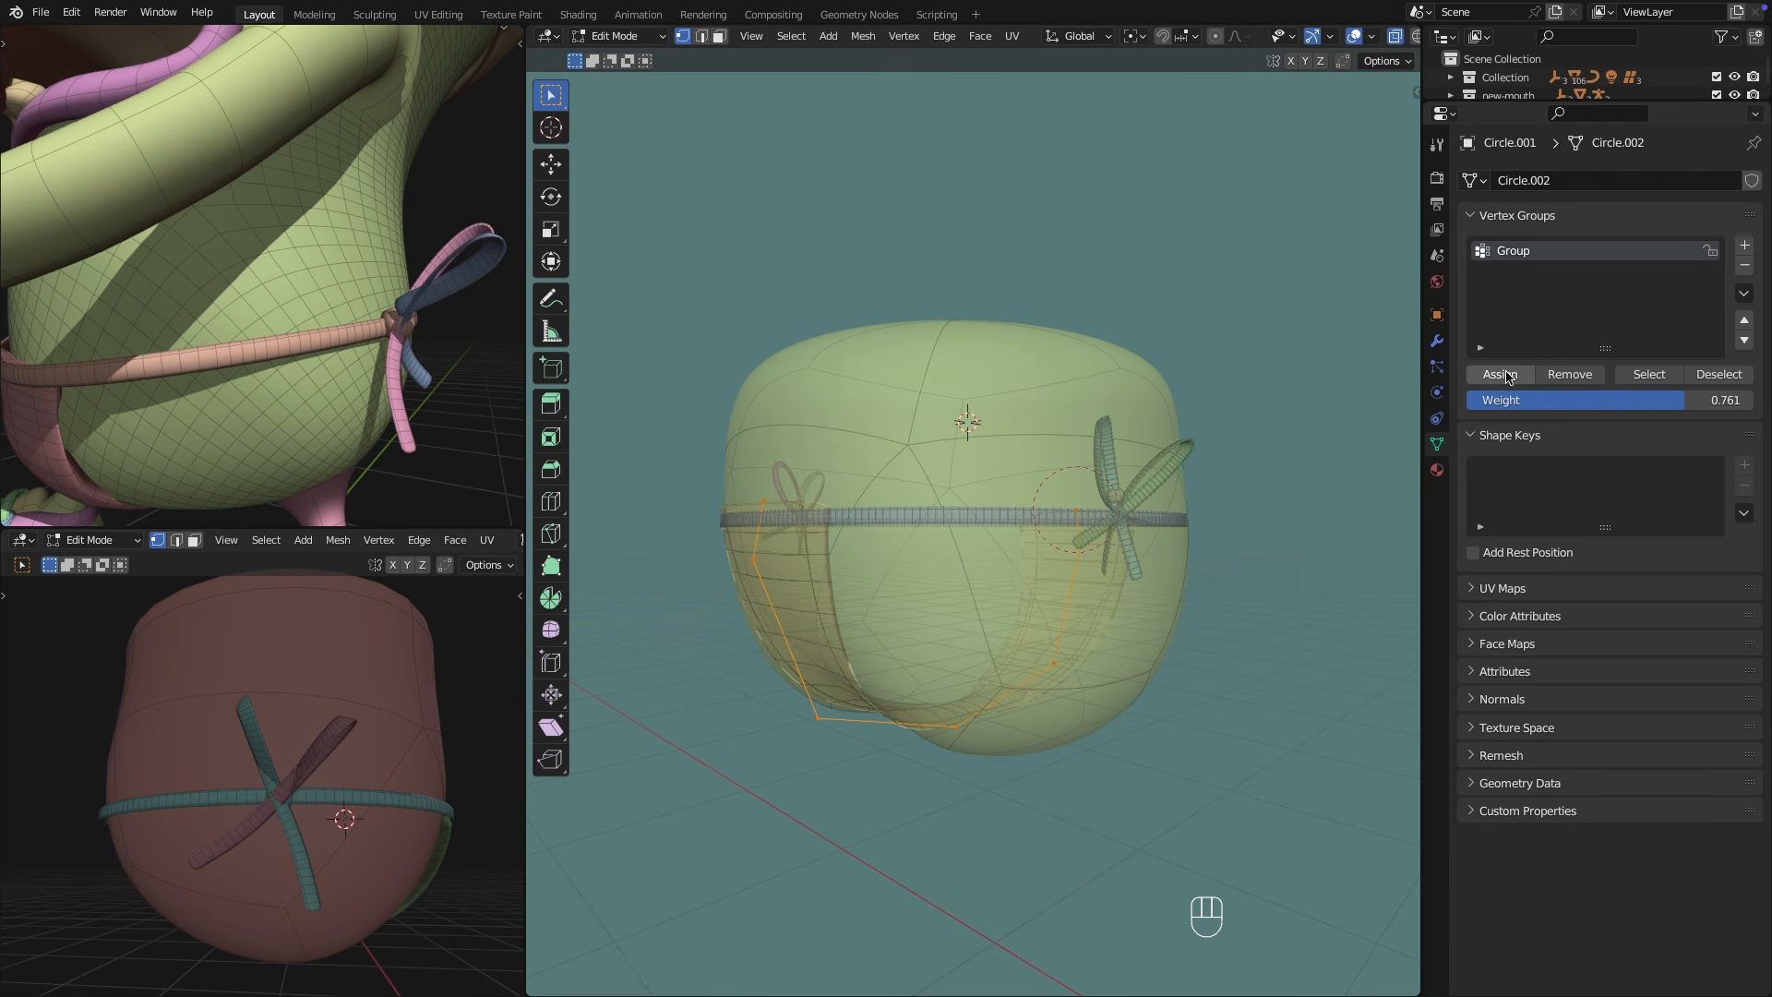
Limit the strap's Shrinkwrap to the vertex group named Group and turn off X-ray.
left_click(1437, 342)
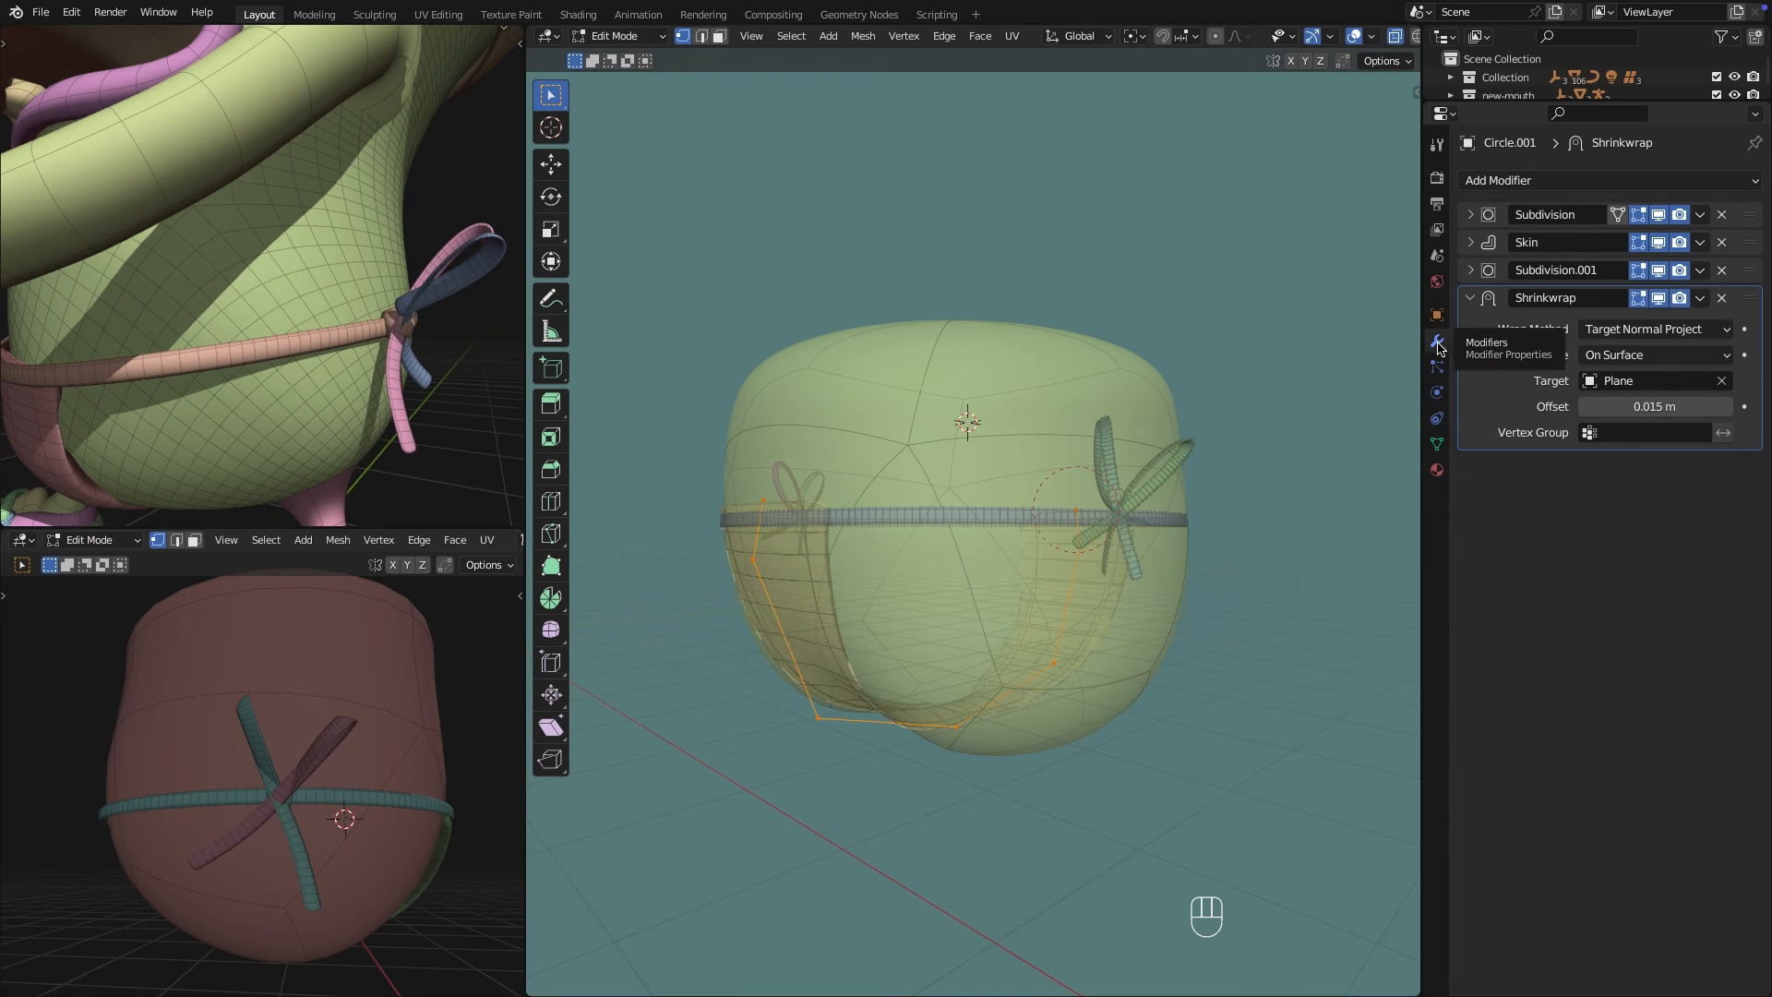
left_click(1592, 433)
left_click(1576, 462)
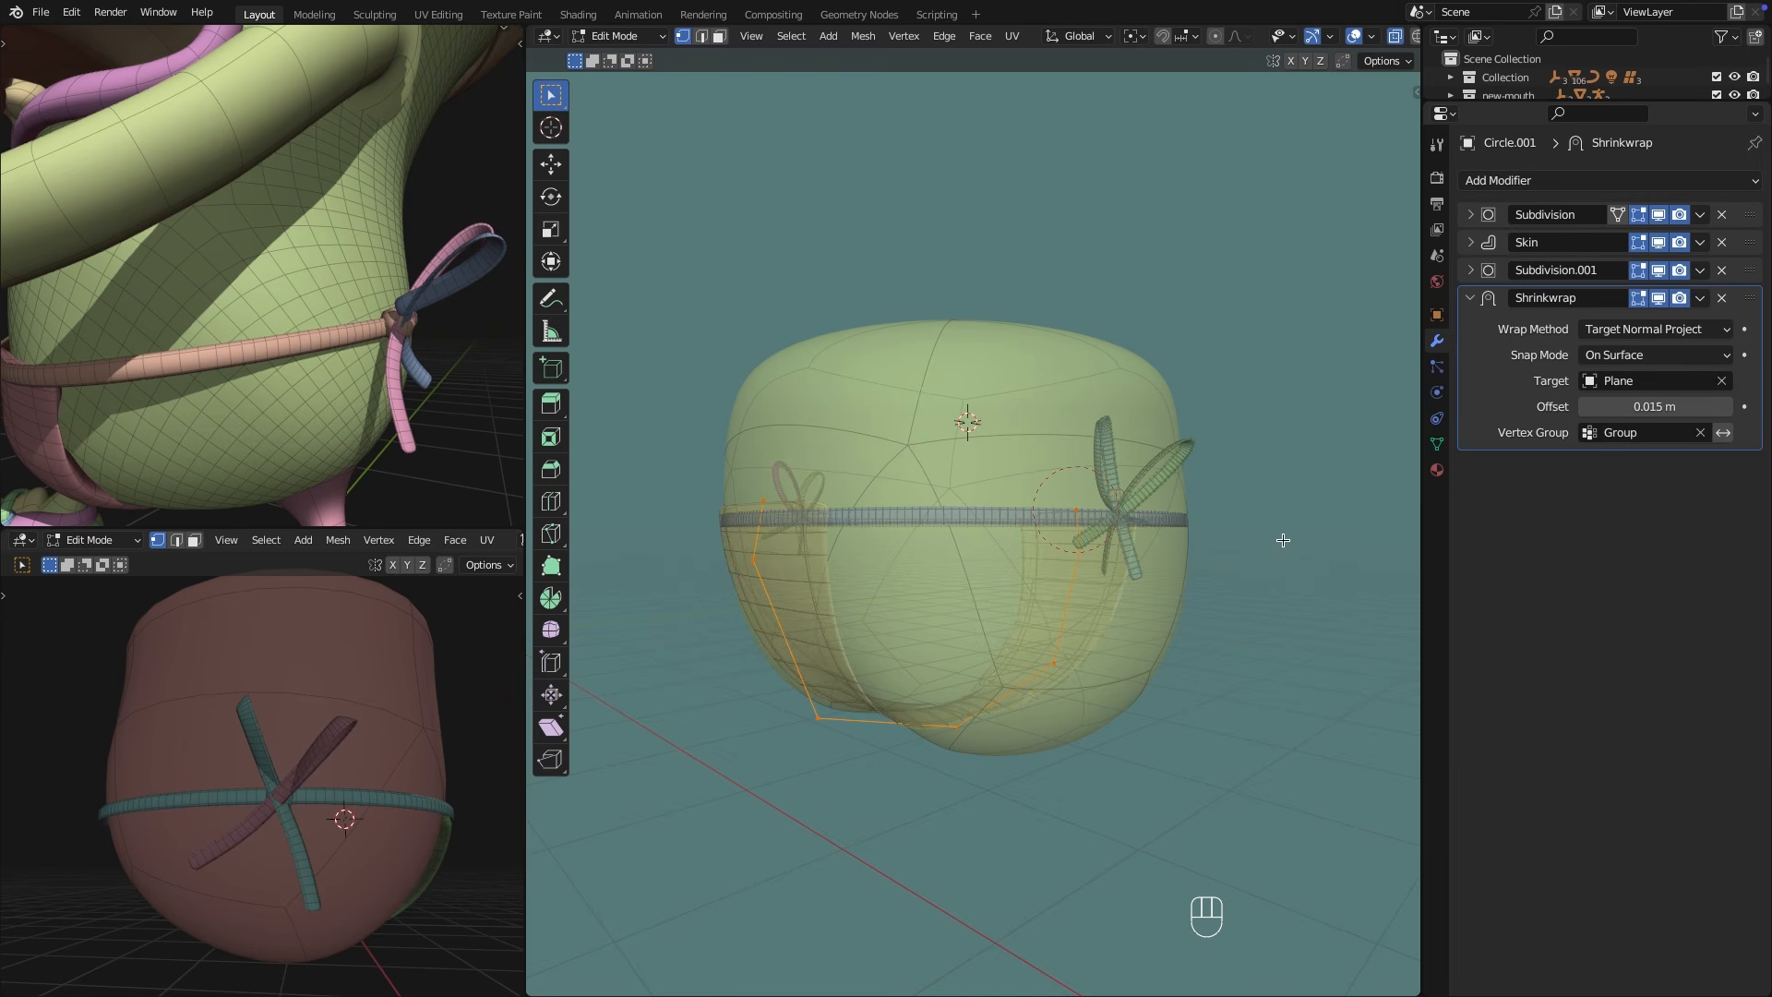
key("Tab")
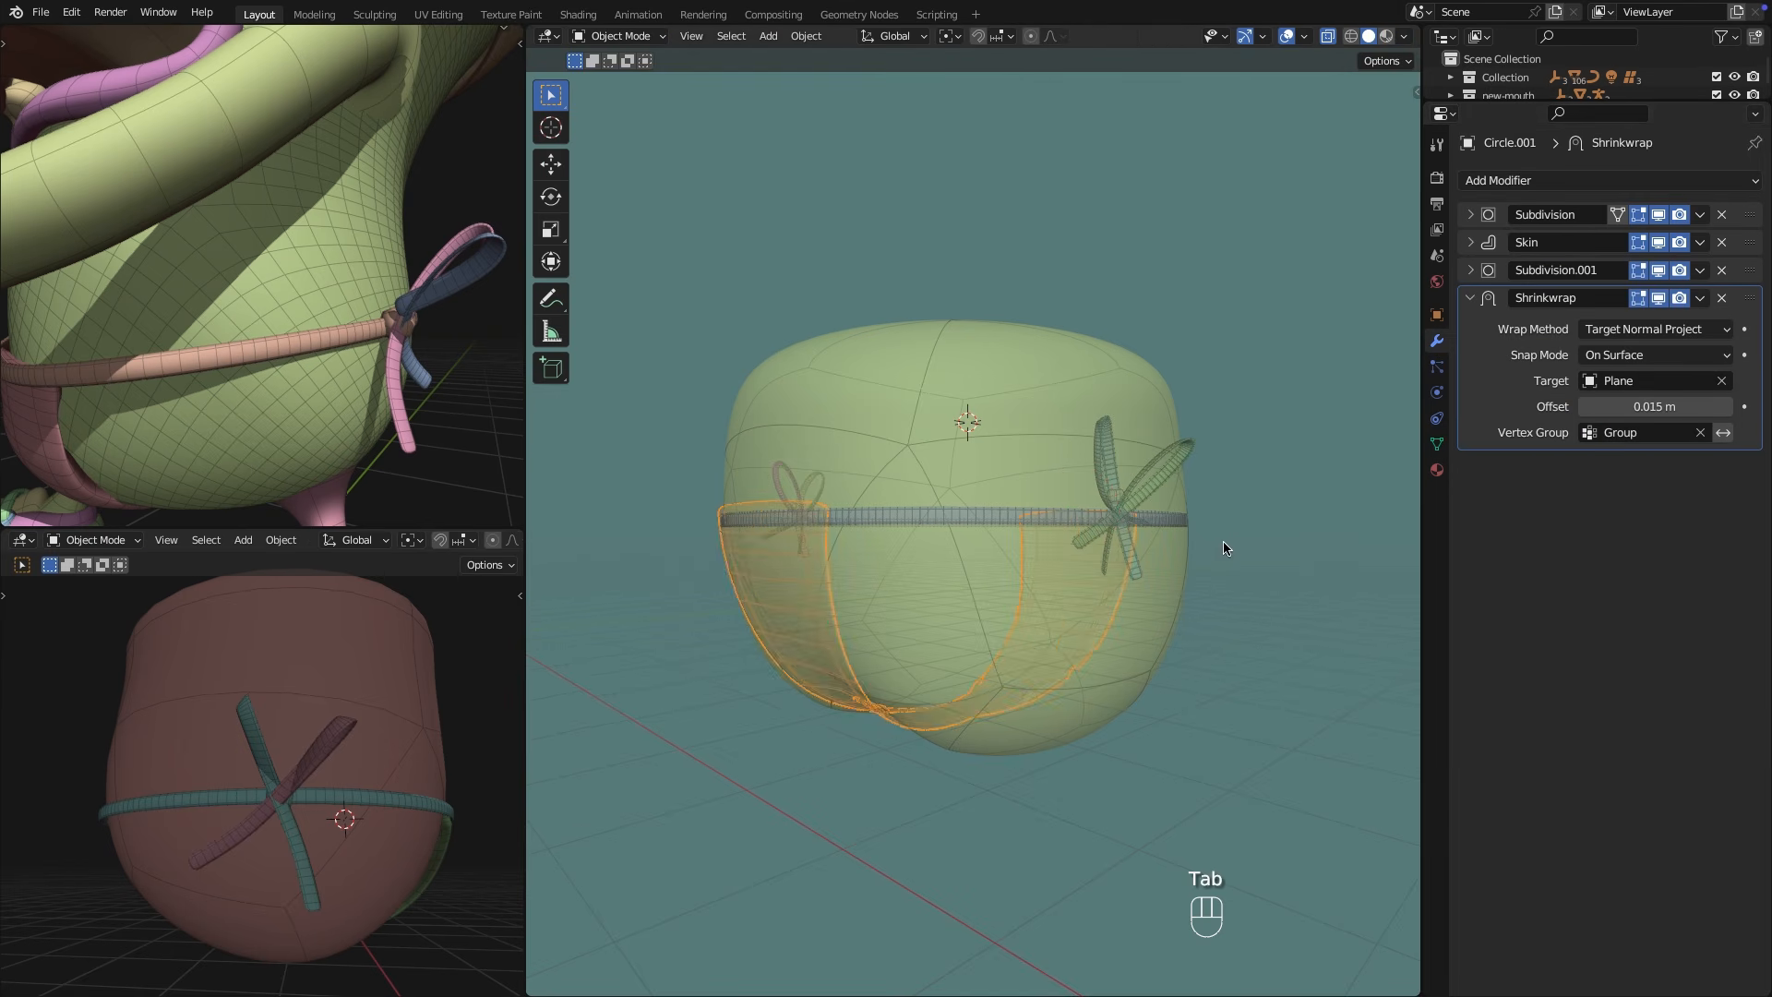
left_click(1326, 39)
Add another Subdivision Surface modifier to the crotch strap after the Shrinkwrap.
middle_click_drag(1116, 453, 1188, 371)
middle_click_drag(993, 792, 1153, 517)
left_click(1721, 182)
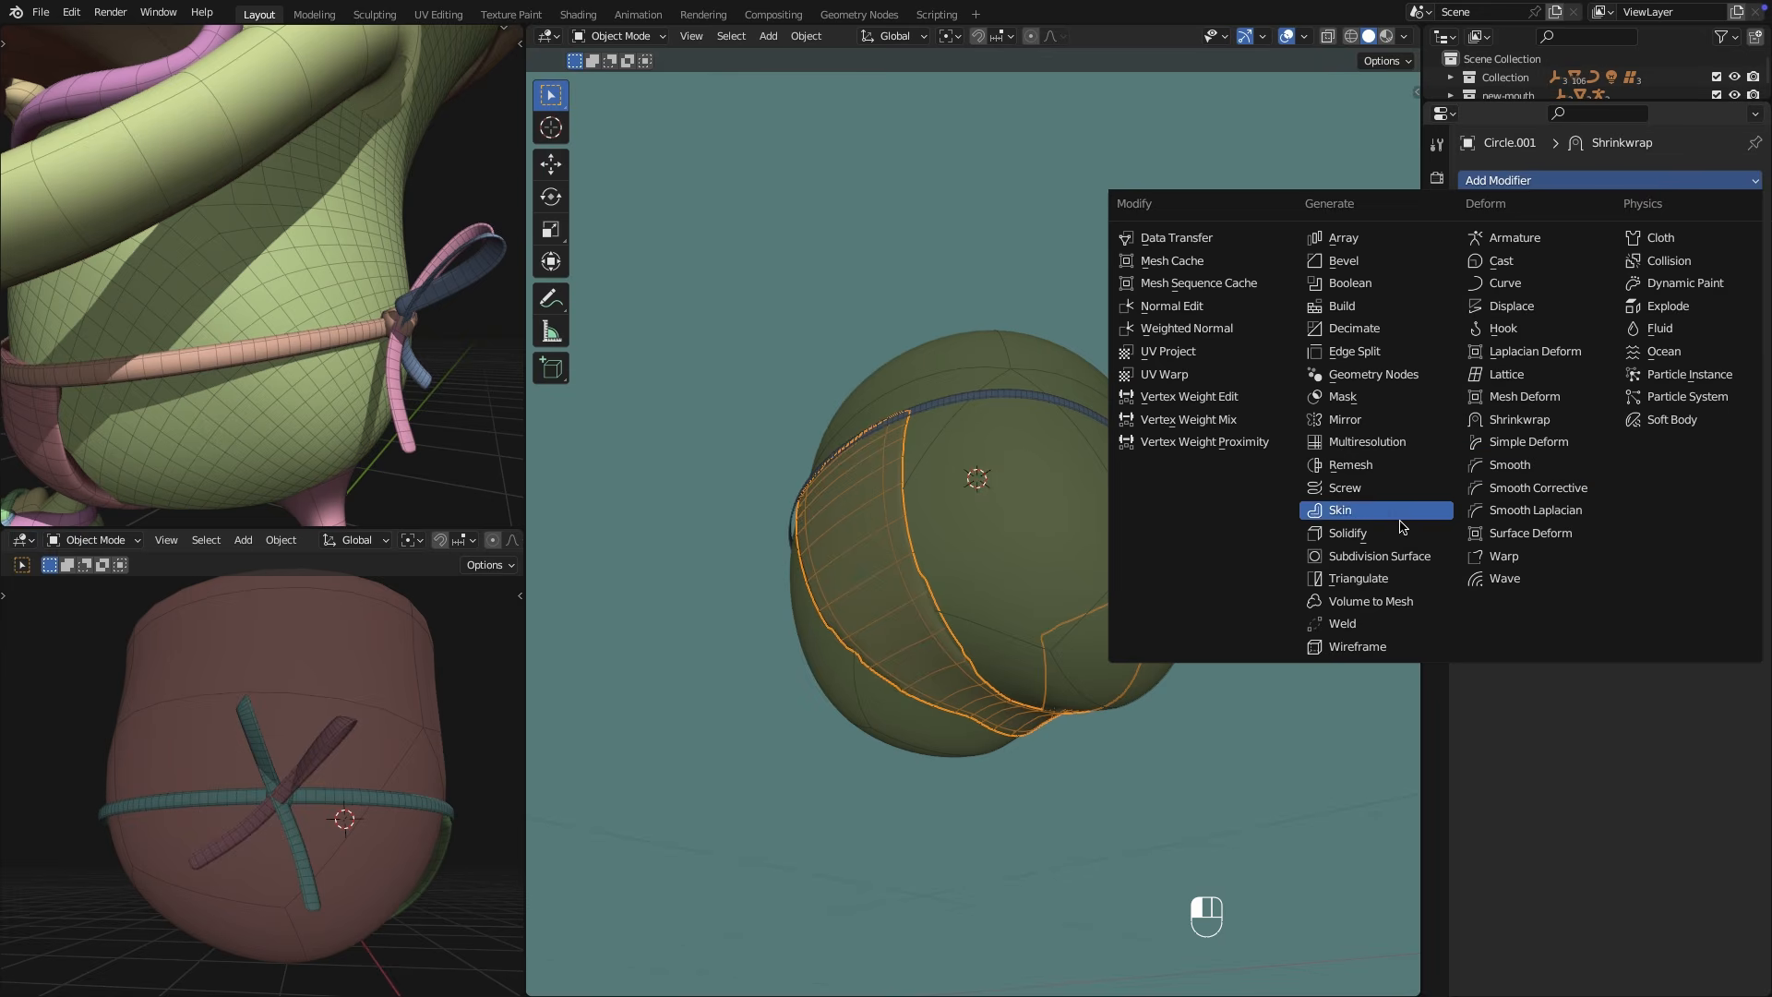
left_click(1422, 557)
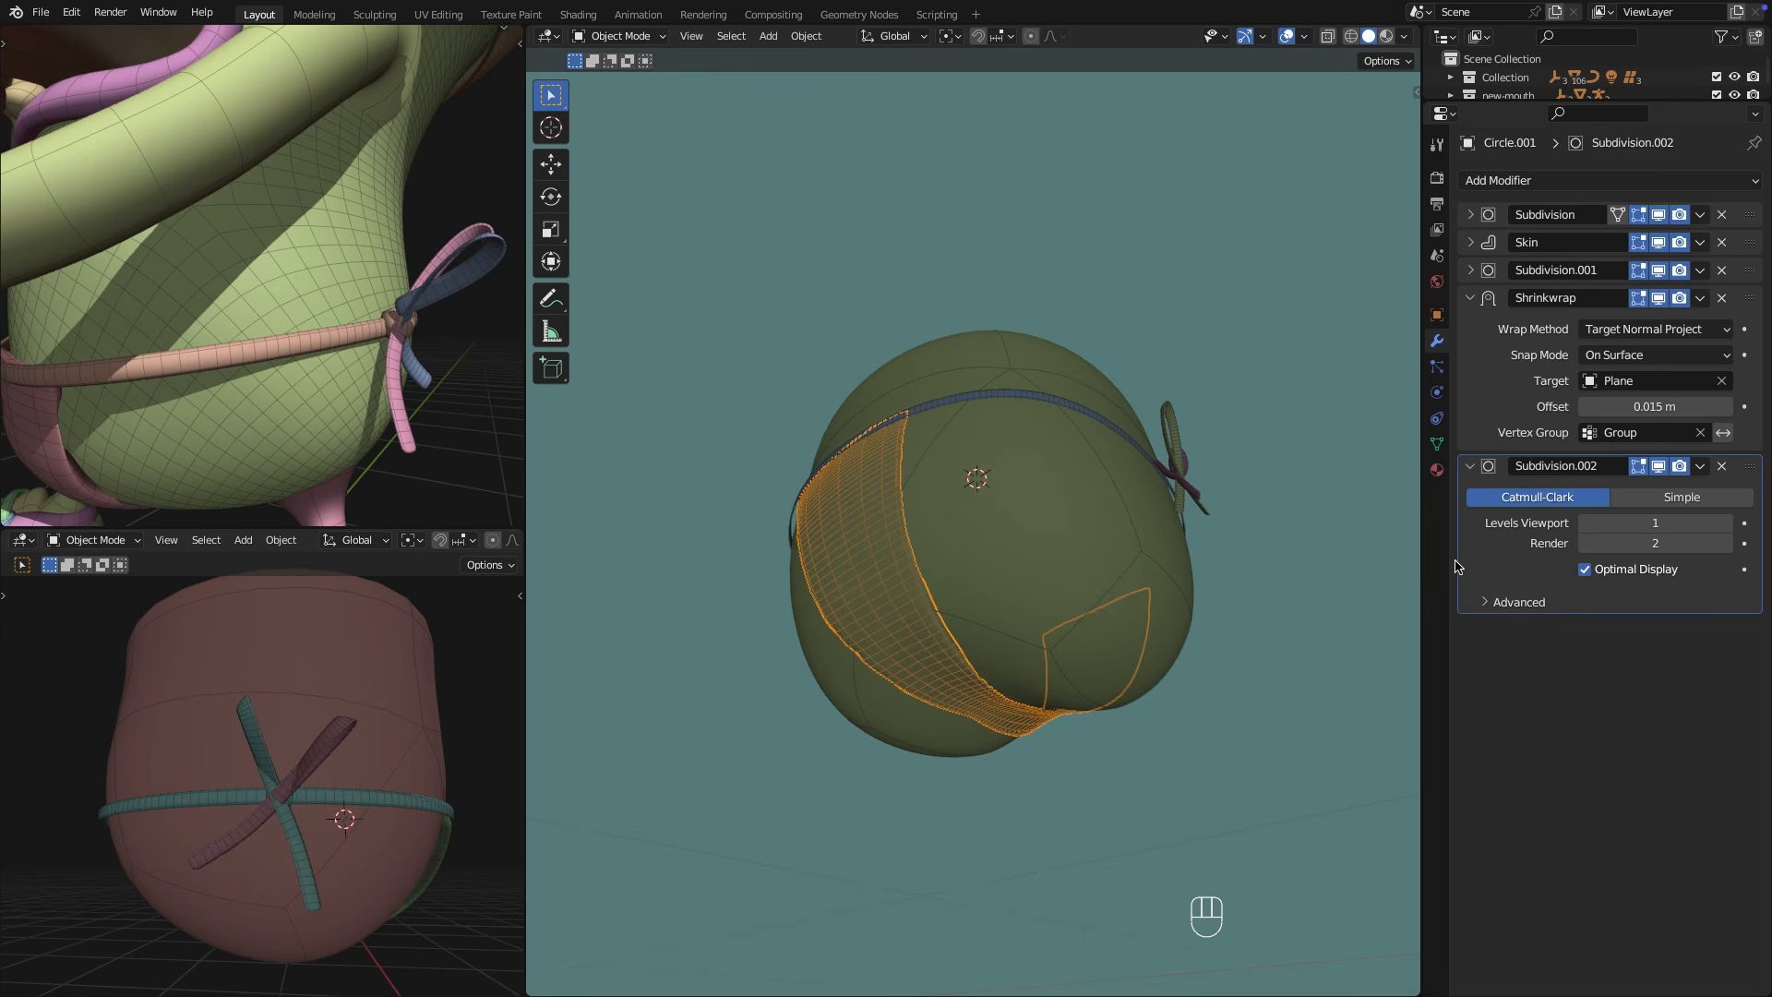
middle_click_drag(1177, 654, 1329, 724)
Set the strap points' vertex group weight to 0.686 and resize their skin along X.
key("Tab")
left_click(1438, 444)
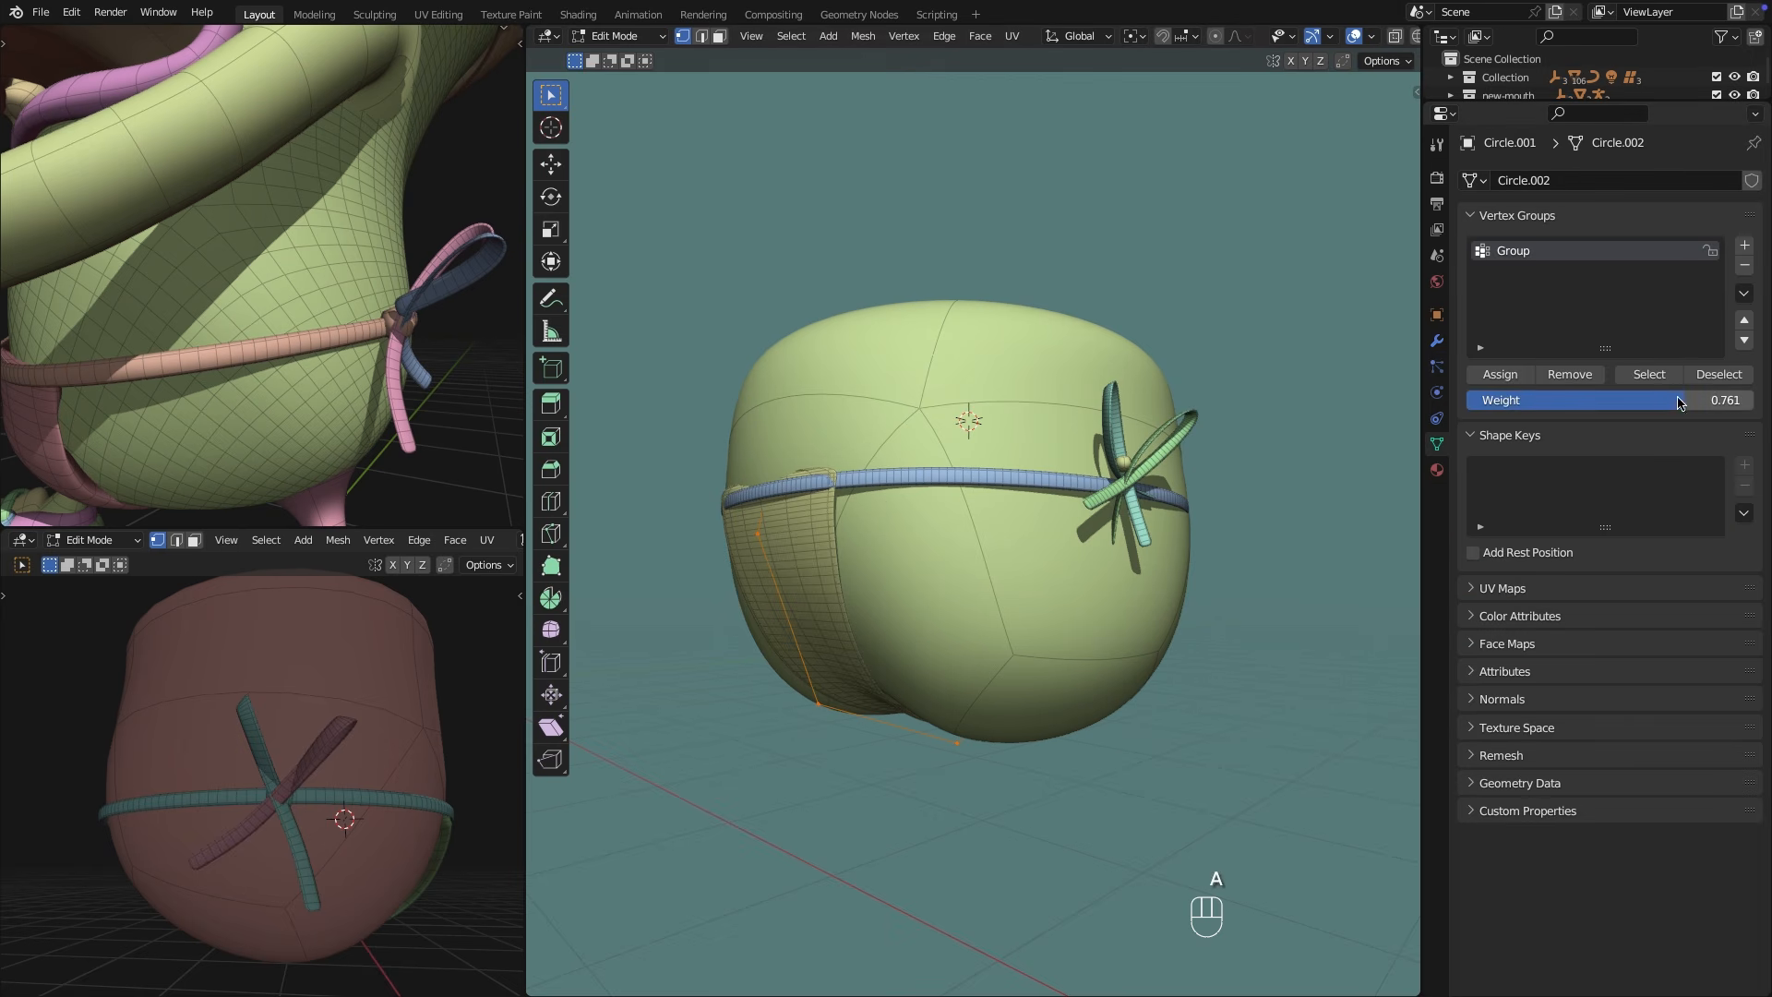
middle_click_drag(888, 817, 929, 785)
key("ctrl+a")
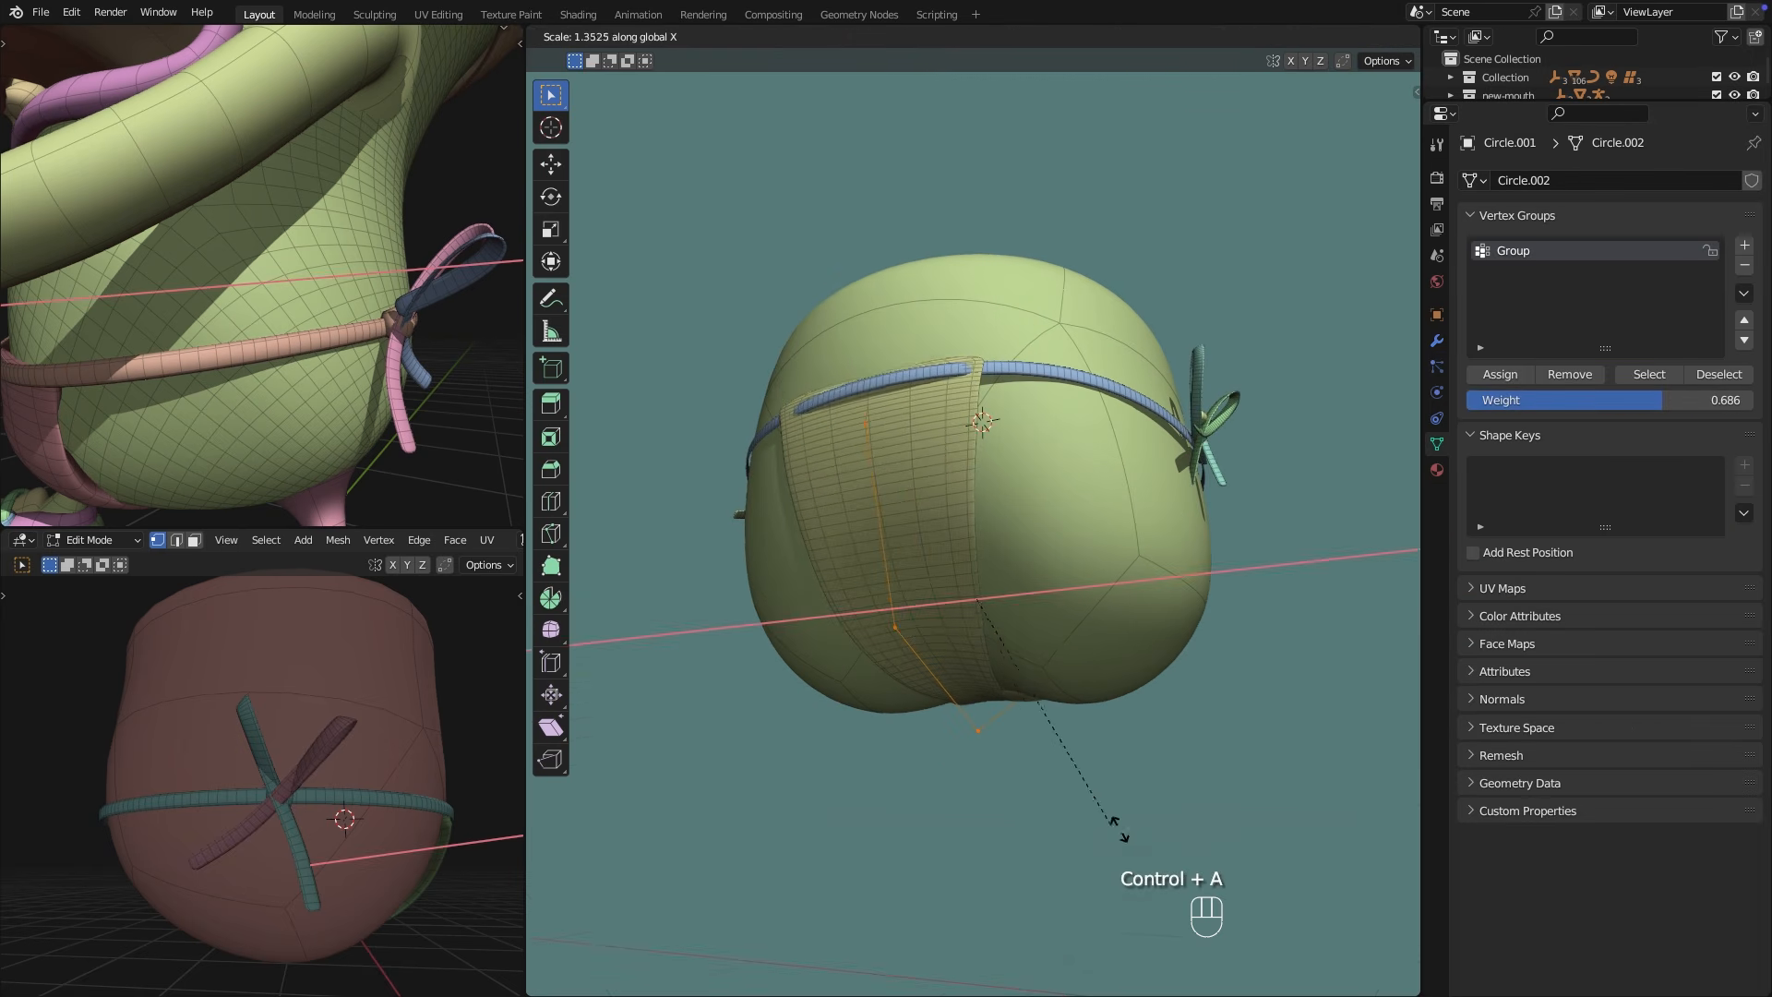
left_click(814, 62)
Move the crotch strap's upper back point down about 0.041 m along Z, toward below the waist string.
middle_click_drag(1089, 397, 988, 429)
scroll(1160, 600, "up", 3)
left_click_drag(989, 428, 1167, 528)
key("g")
key("z")
left_click(1167, 541)
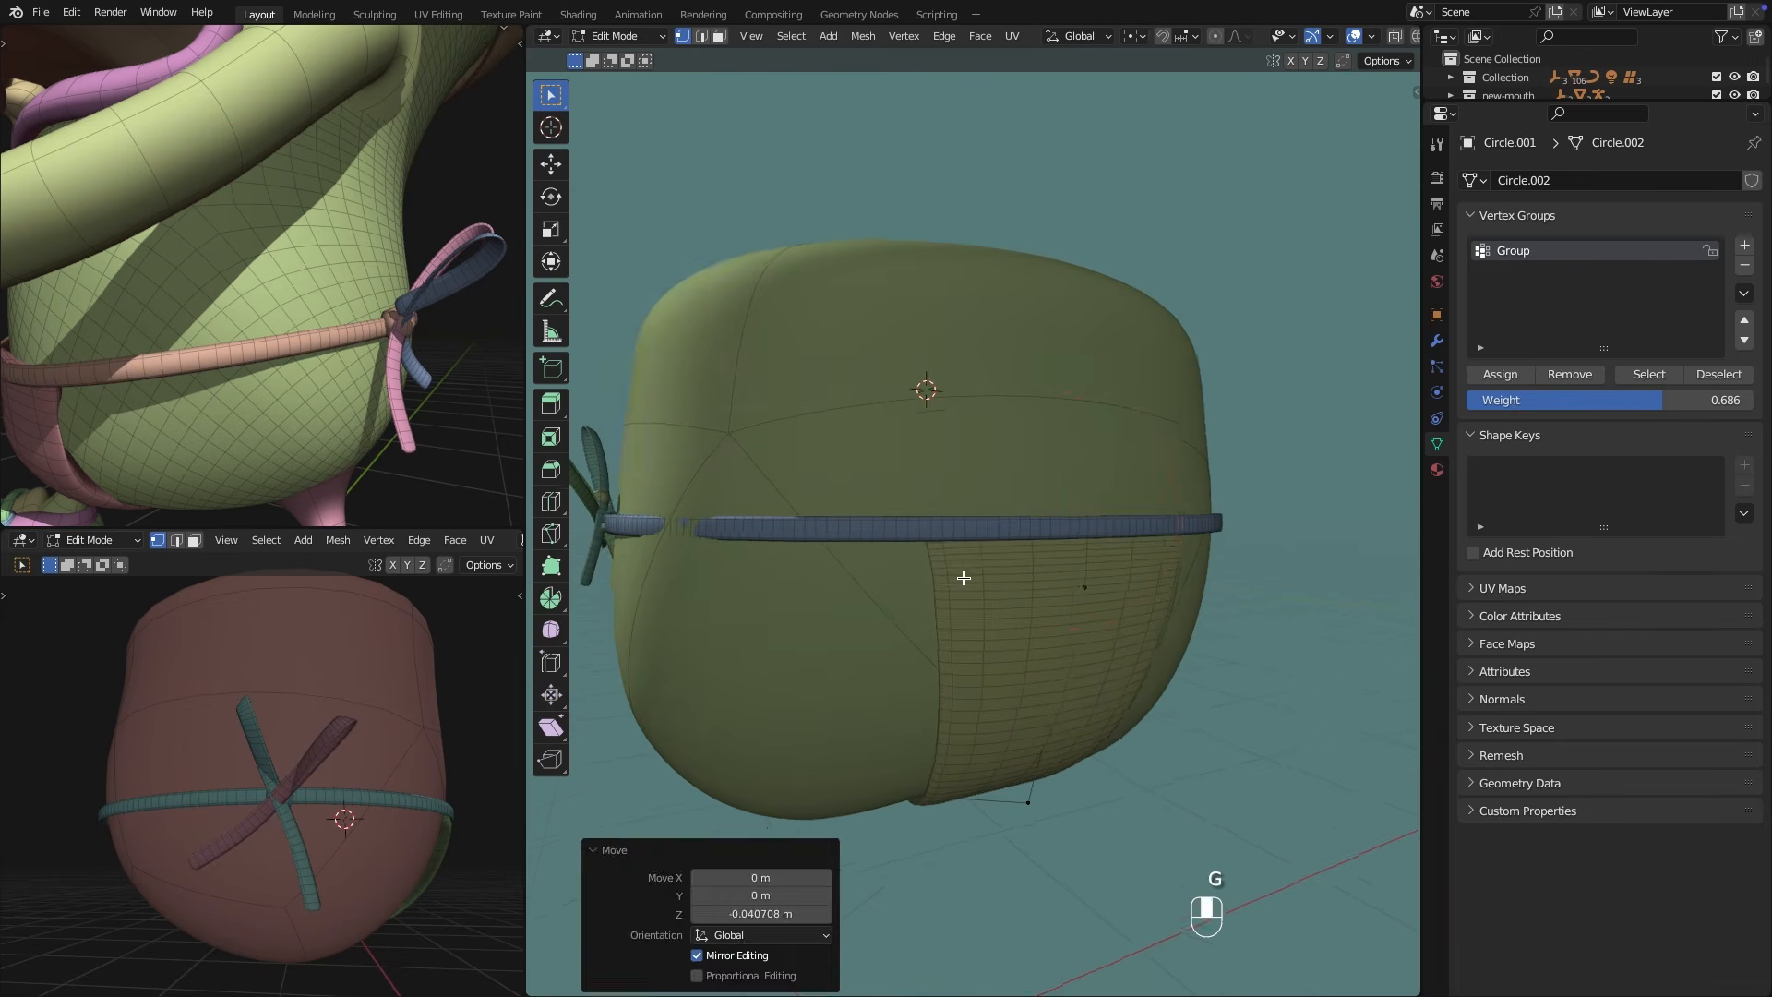
Move the crotch strap's upper front point down about 0.042 m along Z.
middle_click_drag(961, 578, 600, 477)
left_click_drag(600, 477, 700, 542)
key("Tab")
left_click(892, 529)
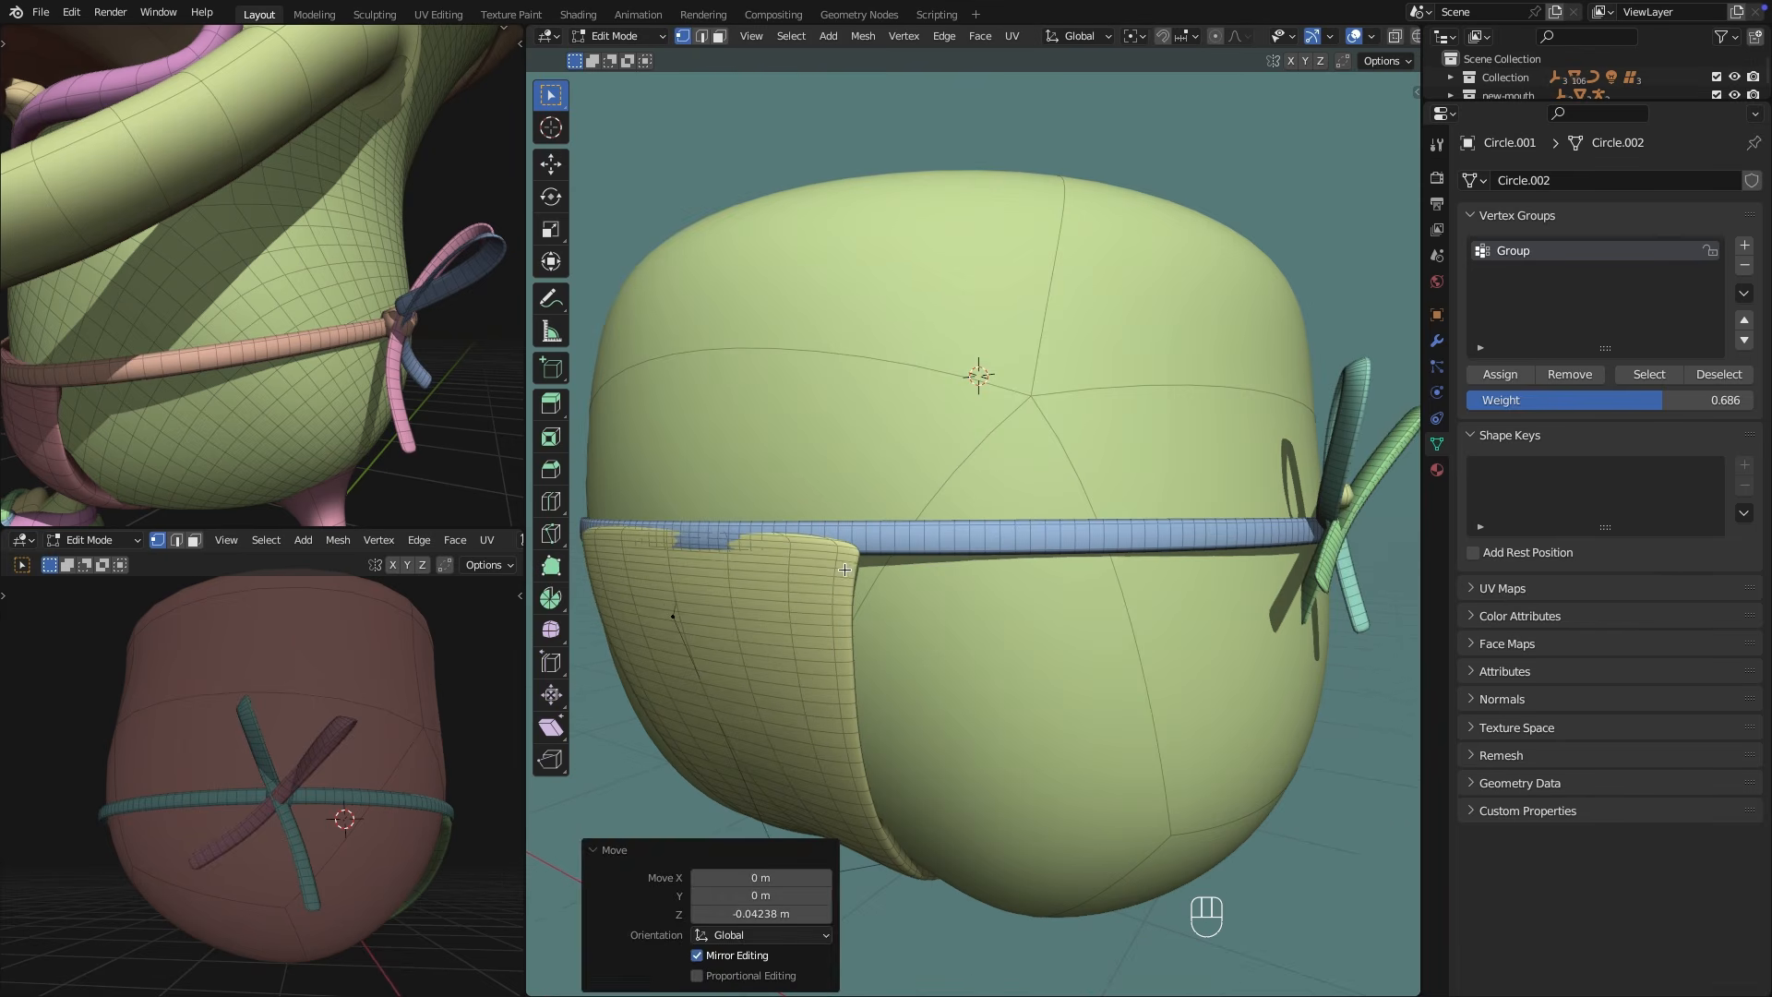
key("Tab")
middle_click_drag(892, 529, 792, 551)
left_click_drag(792, 551, 765, 634)
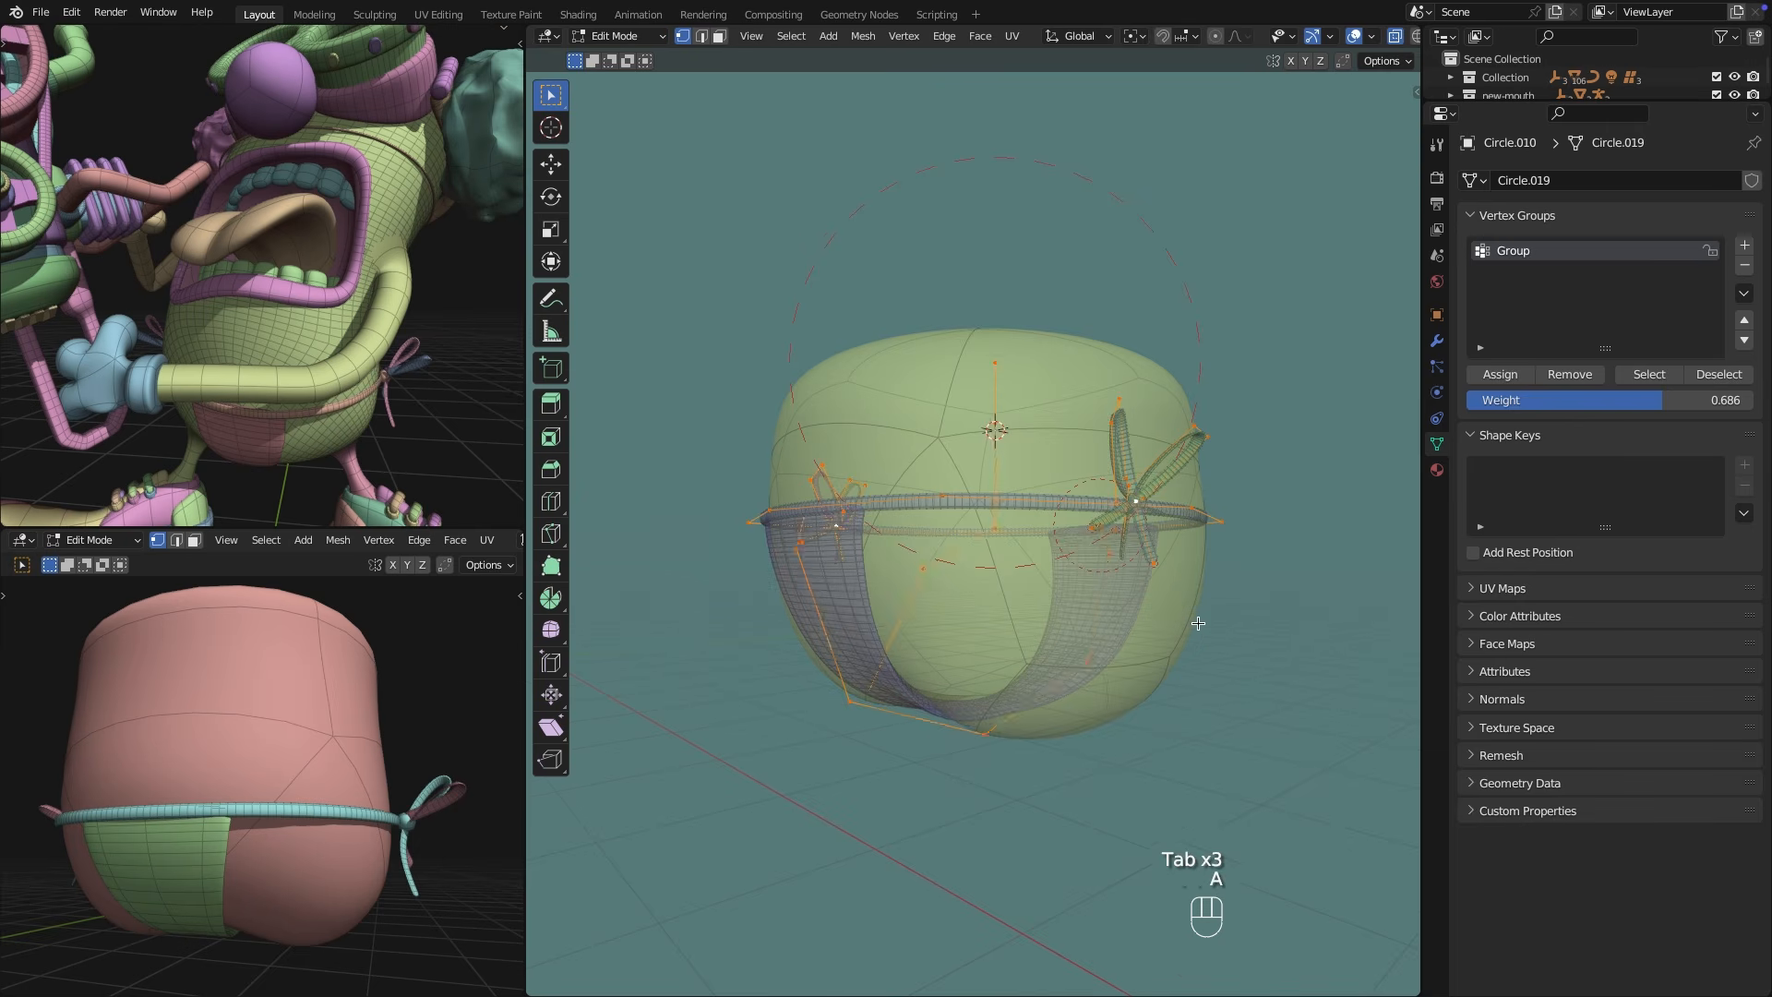
key("ctrl+a")
key("s")
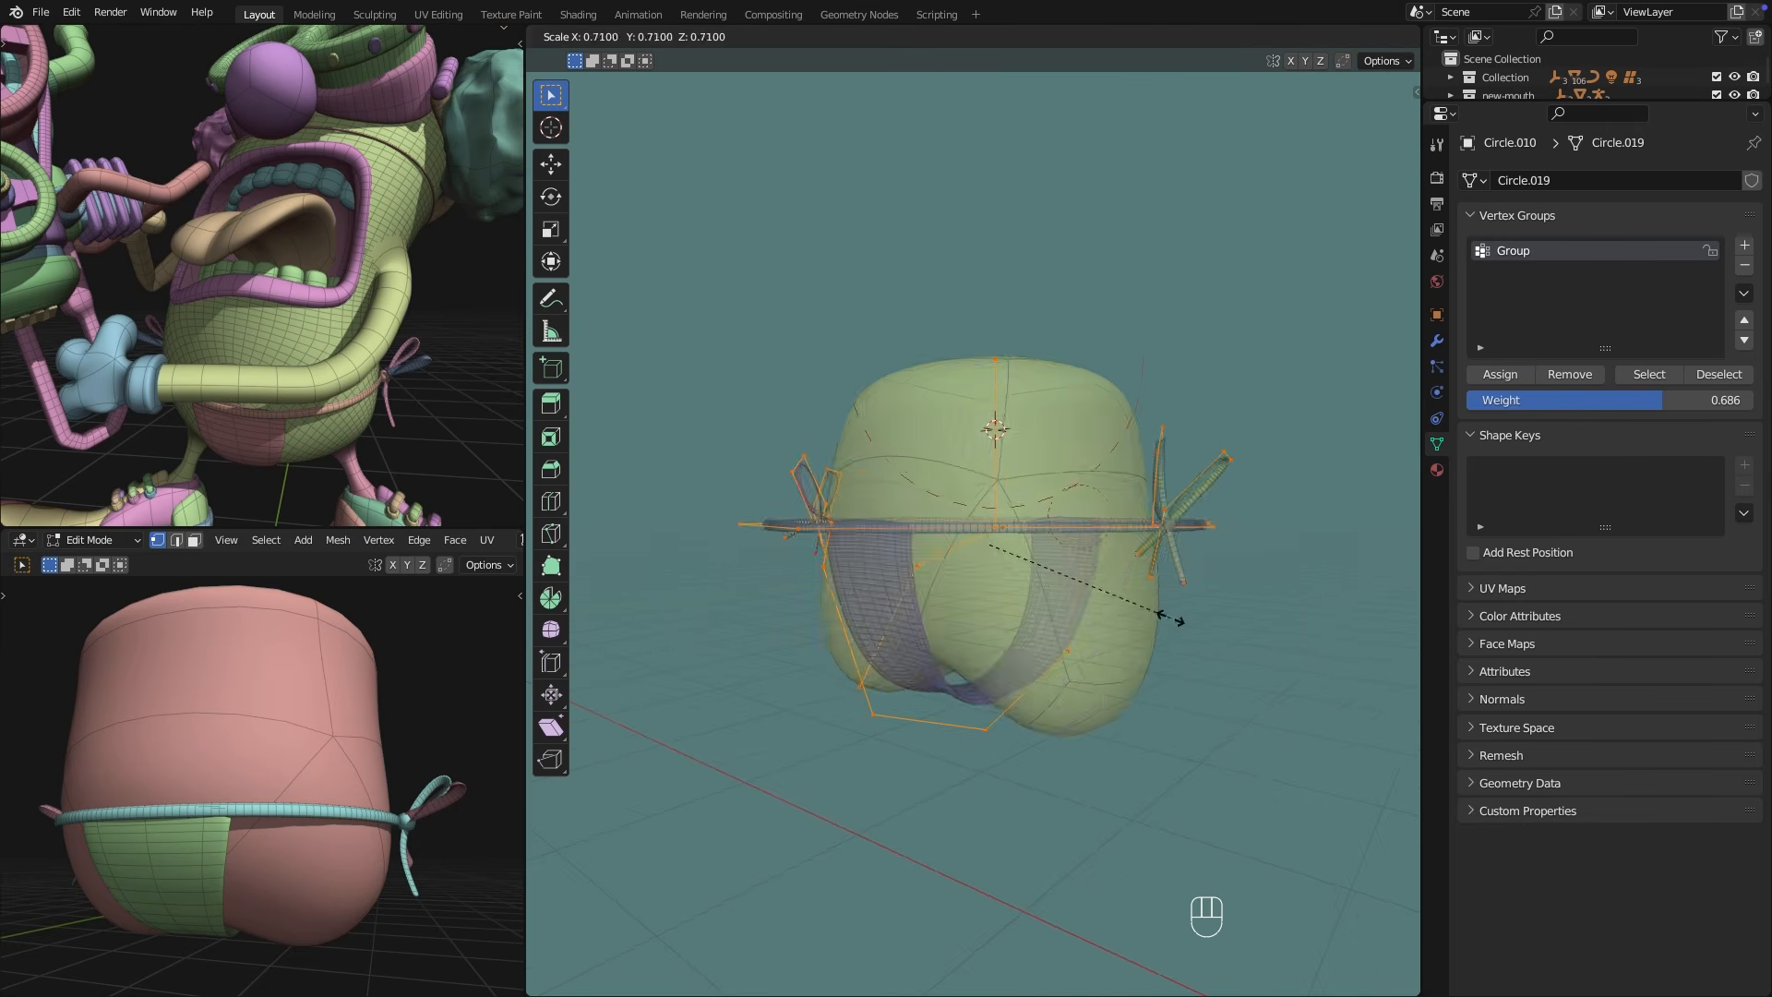
right_click(1175, 616)
left_click(1354, 36)
left_click(1355, 36)
left_click(1395, 36)
key("ctrl+a")
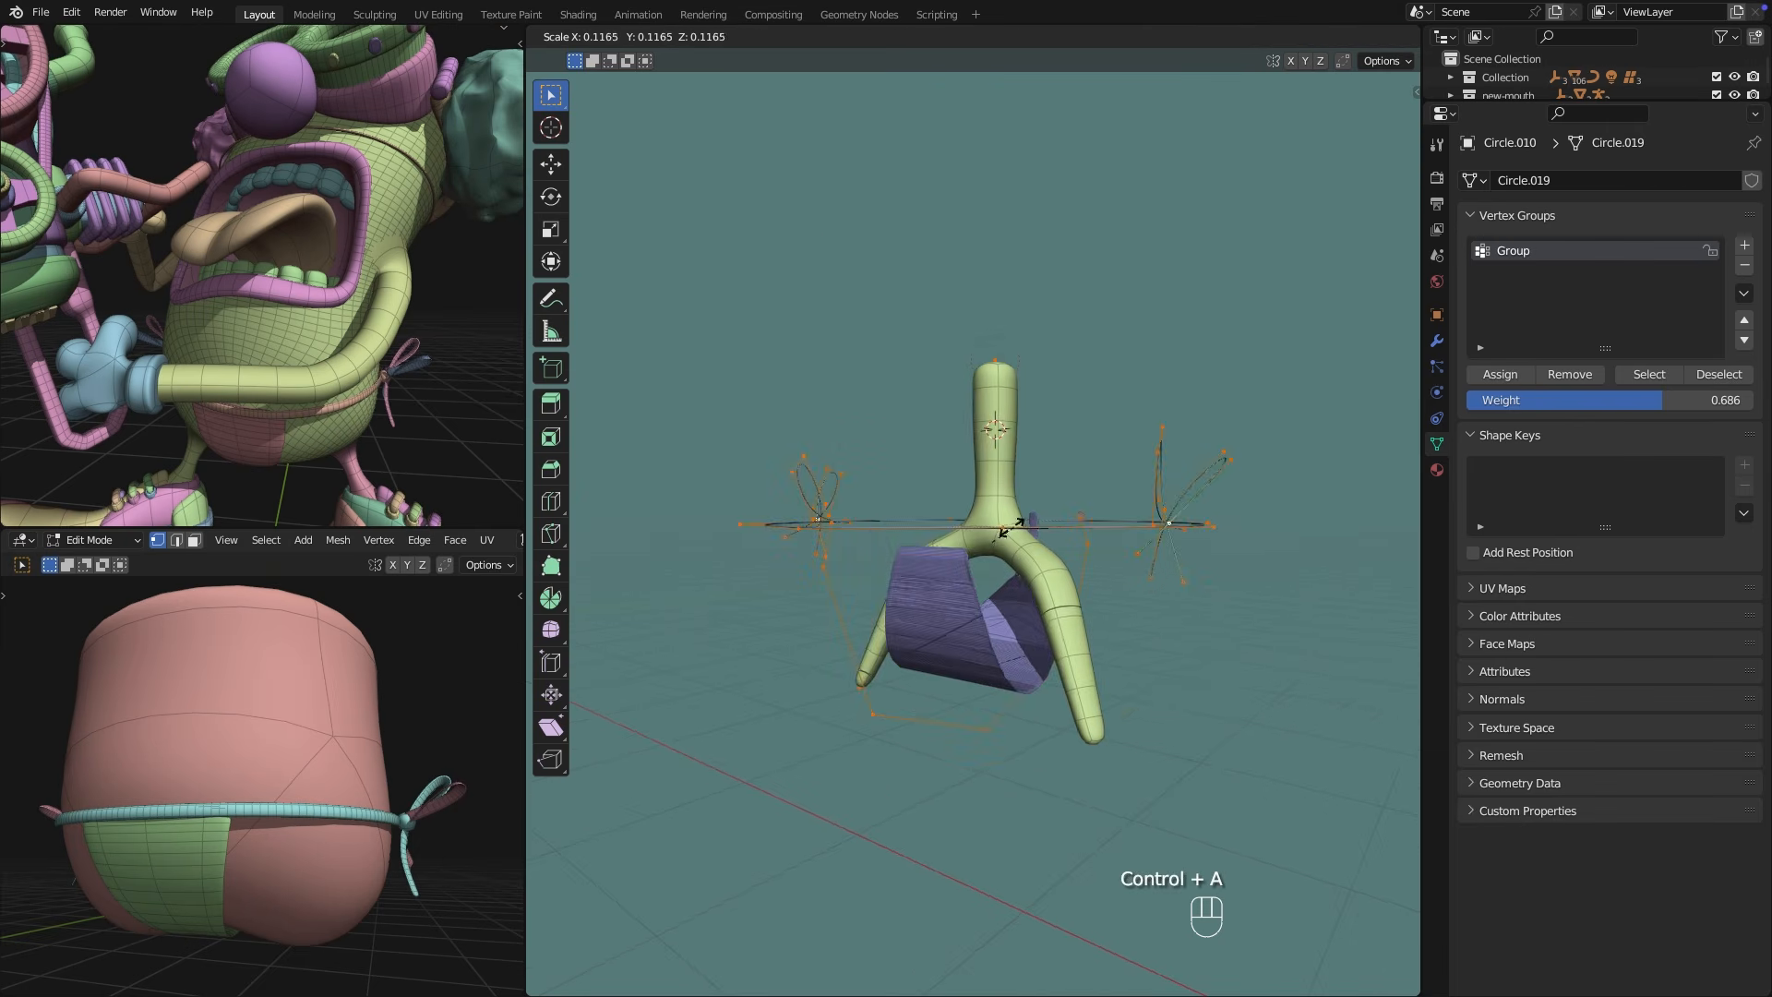
right_click(1208, 596)
key("Tab")
middle_click_drag(1200, 598, 1088, 563)
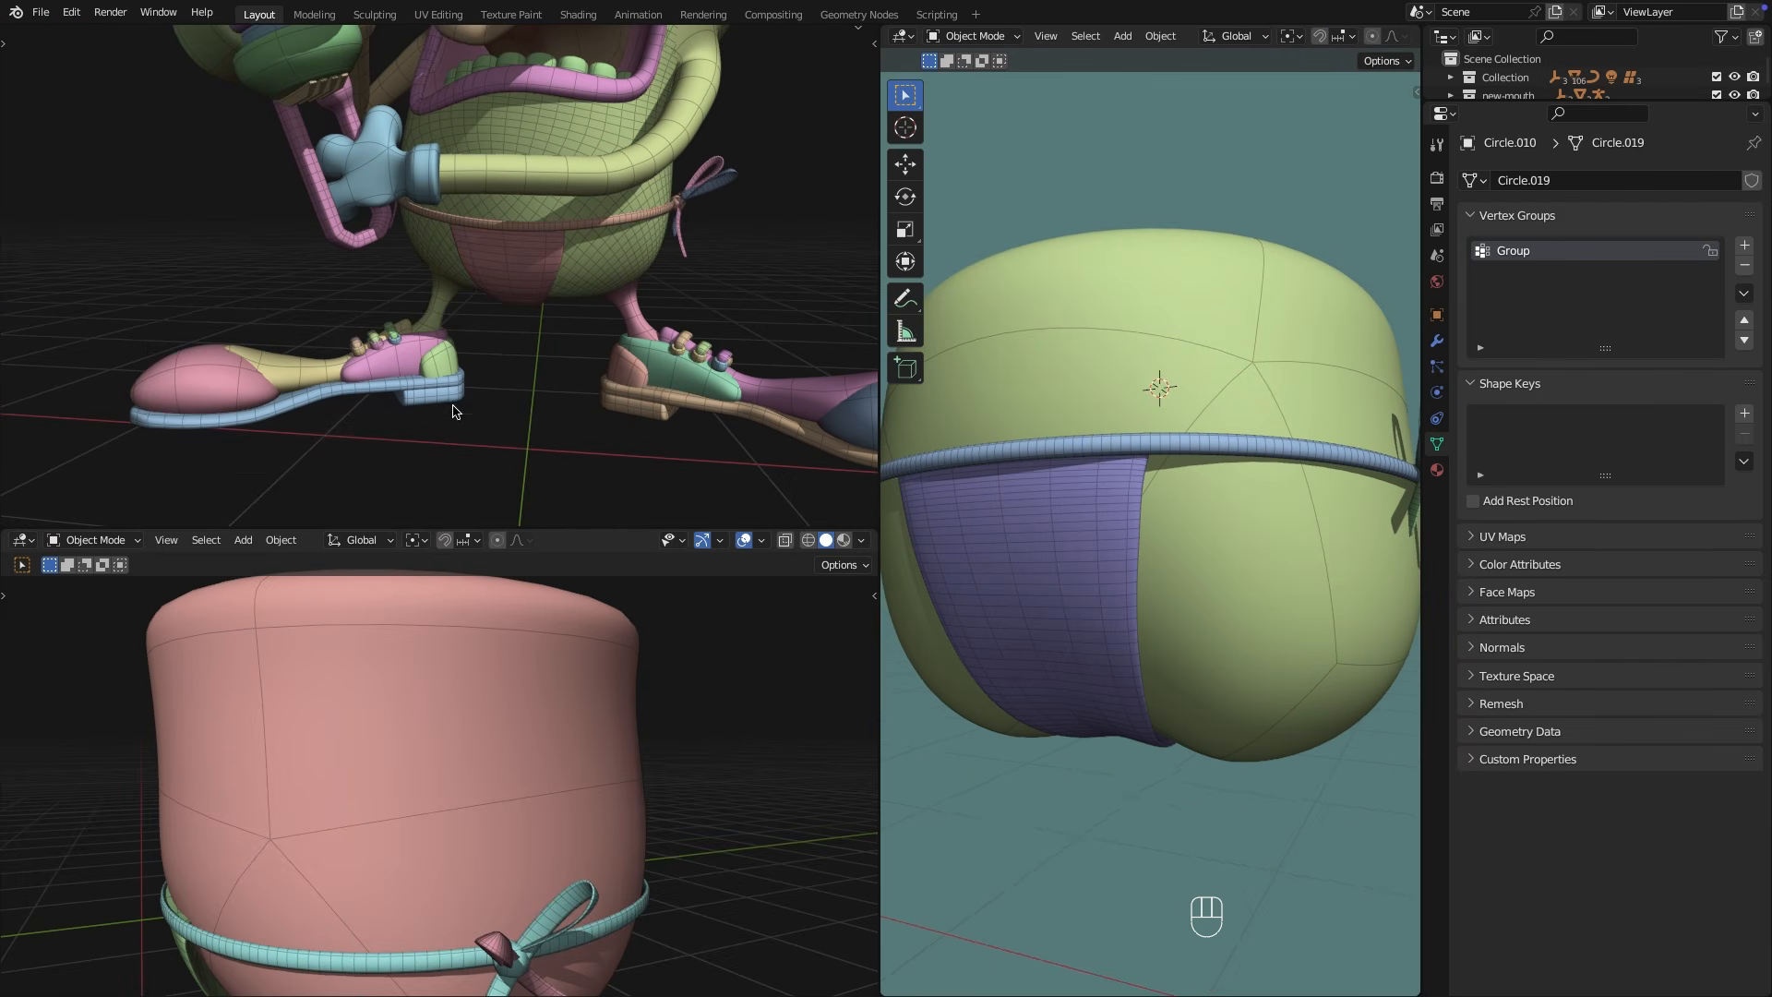
Select one leg with its shoe on the finished character and duplicate it along X to the separate torso.
left_click_drag(514, 481, 136, 310)
scroll(466, 309, "down", 7)
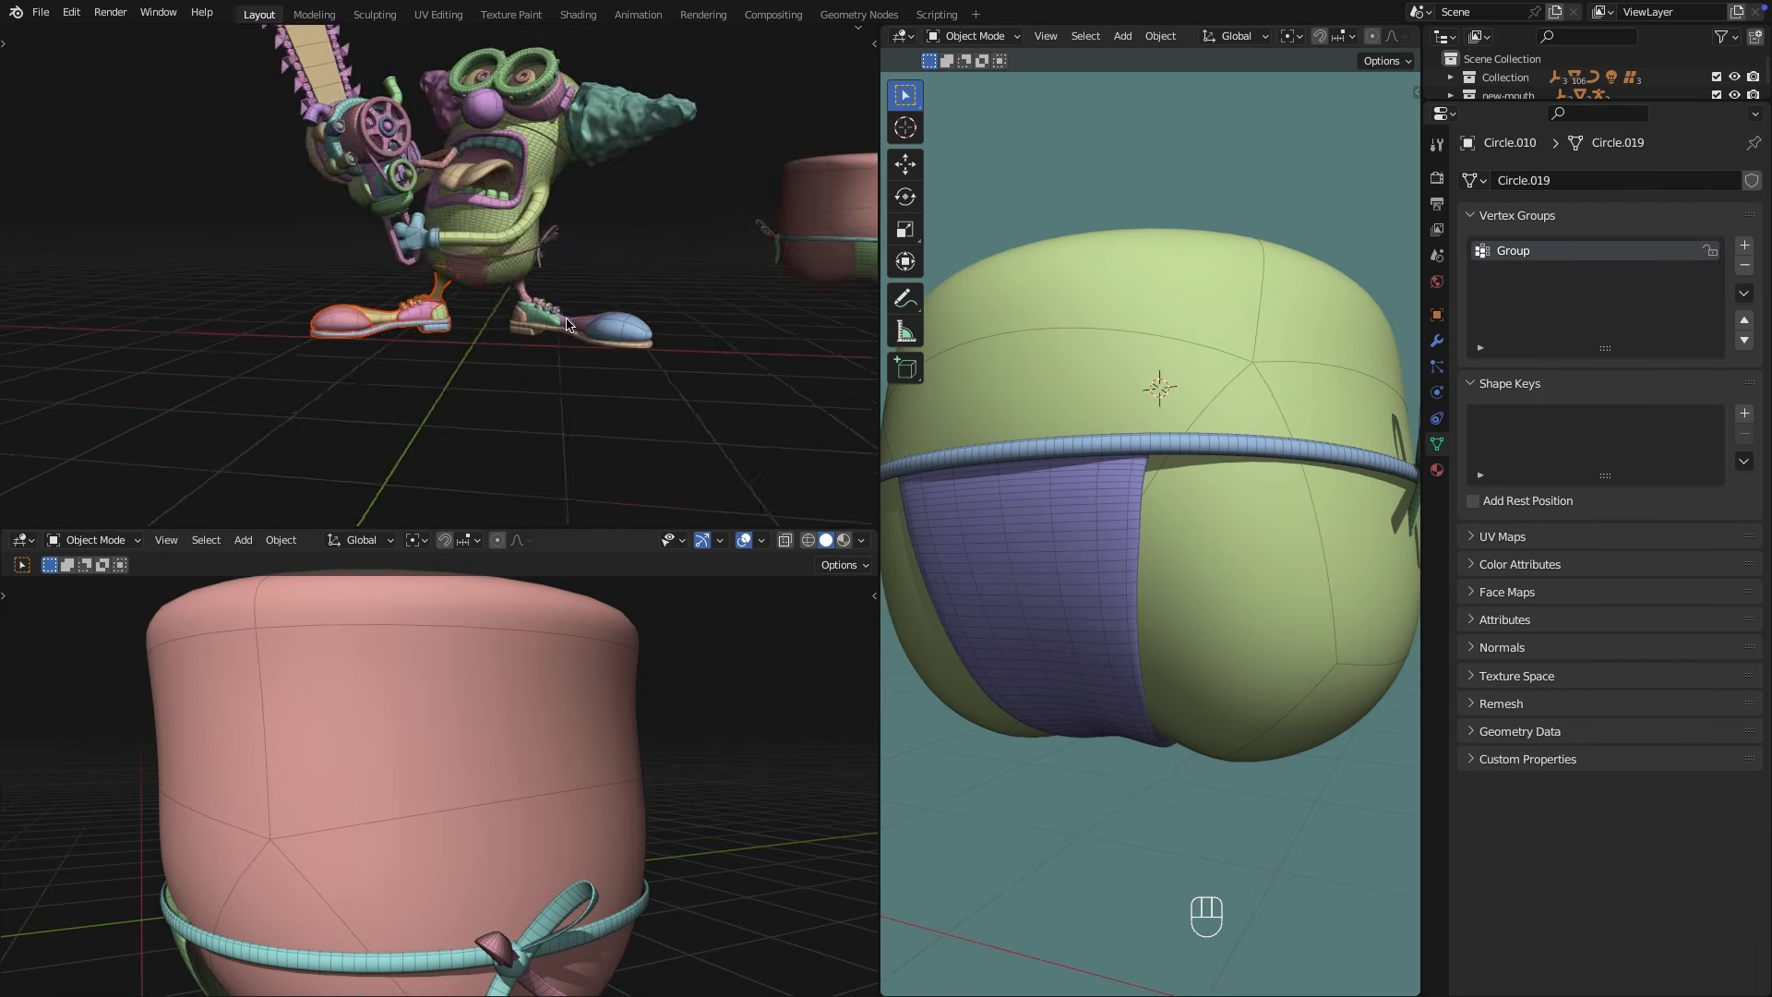
key("KP_1")
key("shift+d")
key("x")
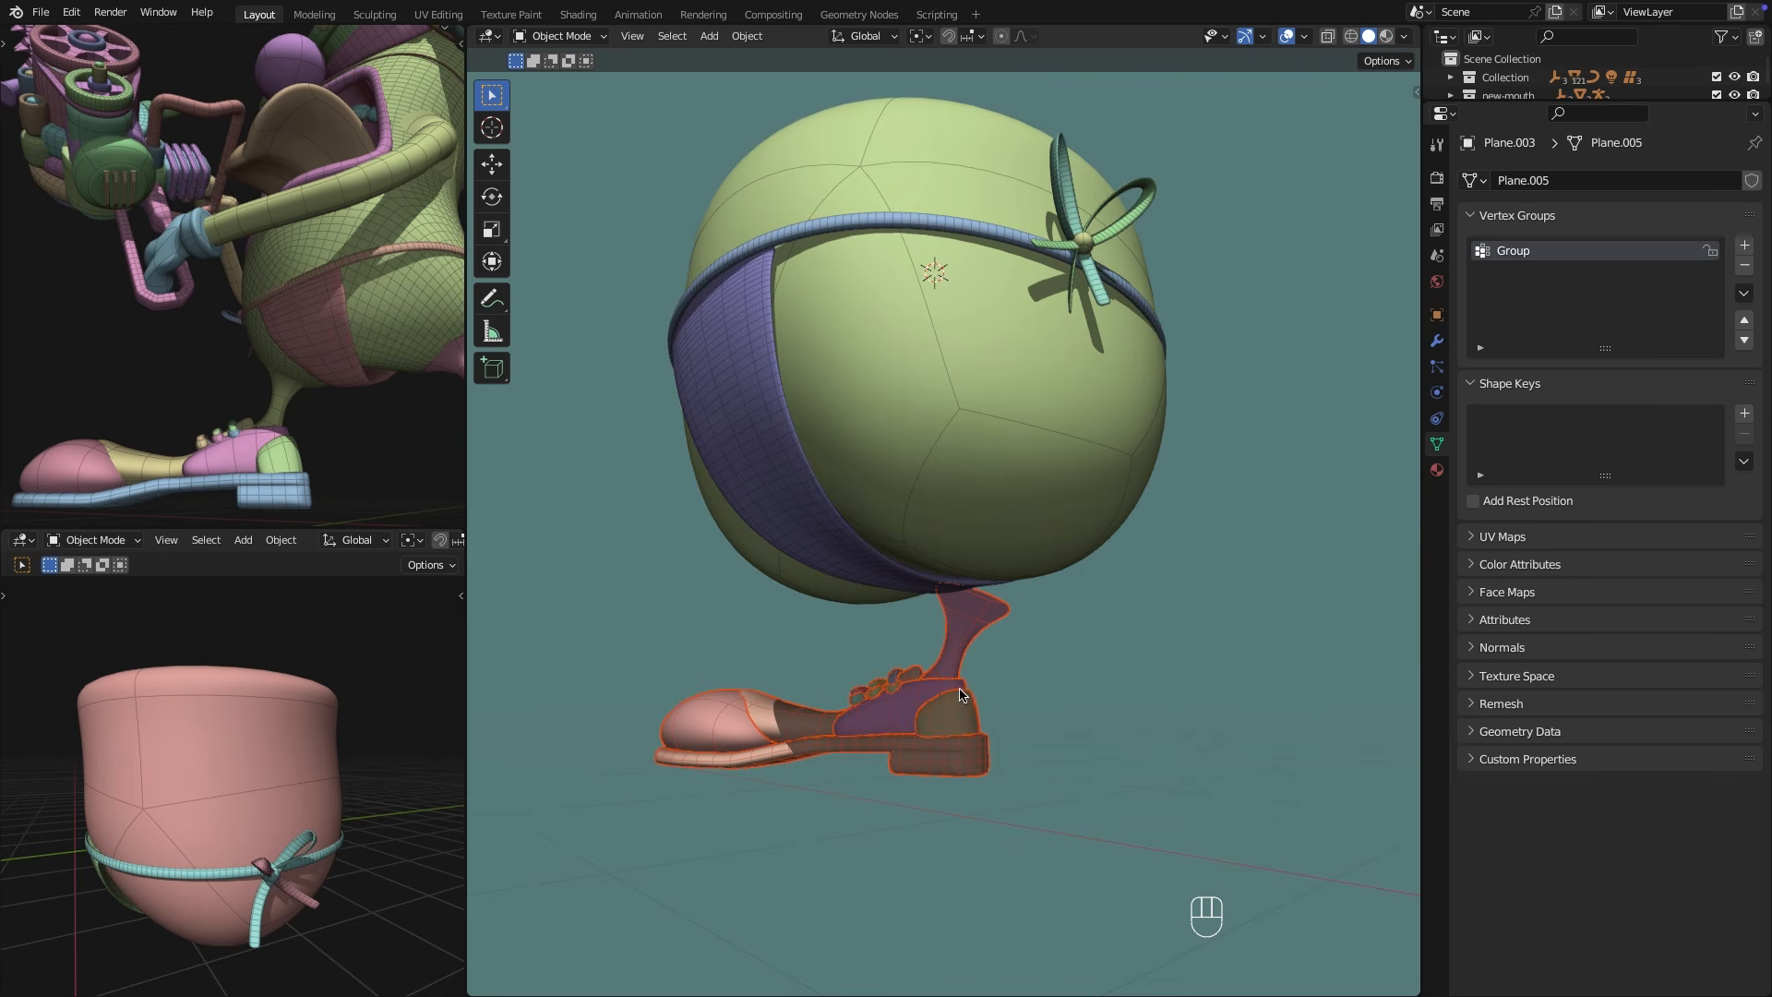
Move the duplicated leg and shoe about -0.93 m along Y so it sits beneath the torso.
middle_click_drag(1210, 695, 1144, 705)
key("g")
key("y")
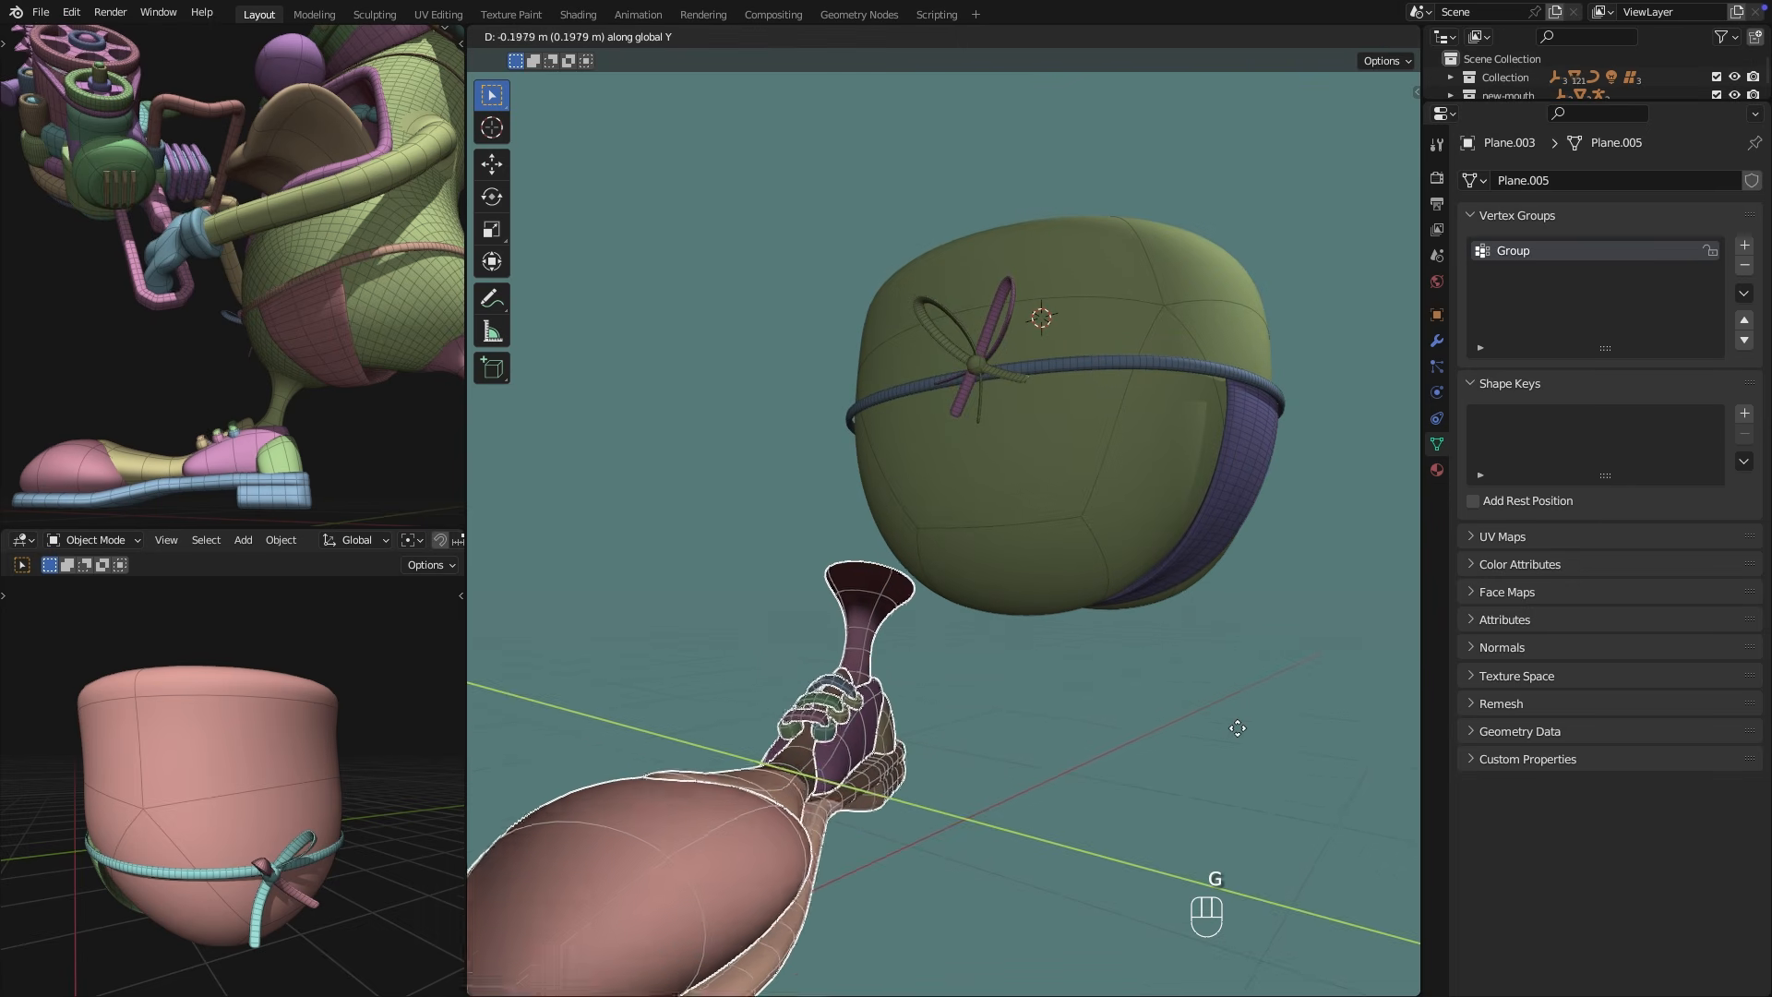
left_click(1391, 765)
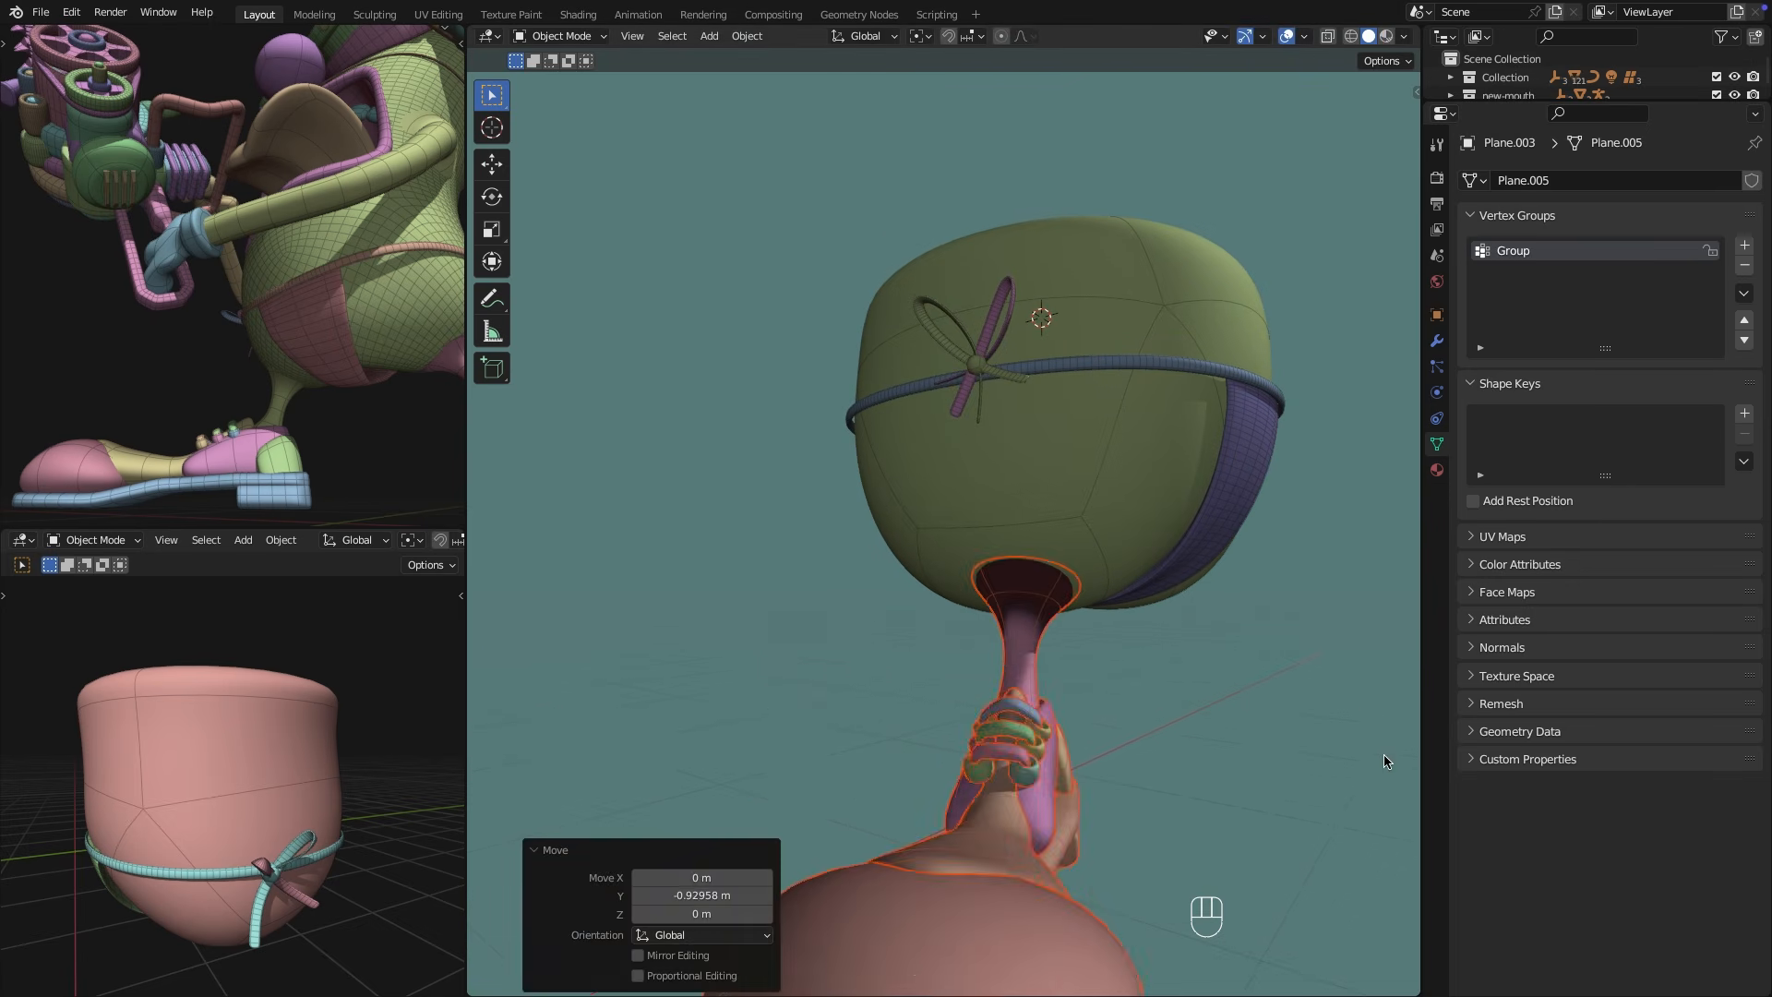
mouse_move(1382, 755)
middle_mouse_down()
mouse_move(1159, 673)
mouse_move(1243, 712)
mouse_move(960, 681)
middle_mouse_up()
left_click(1087, 702)
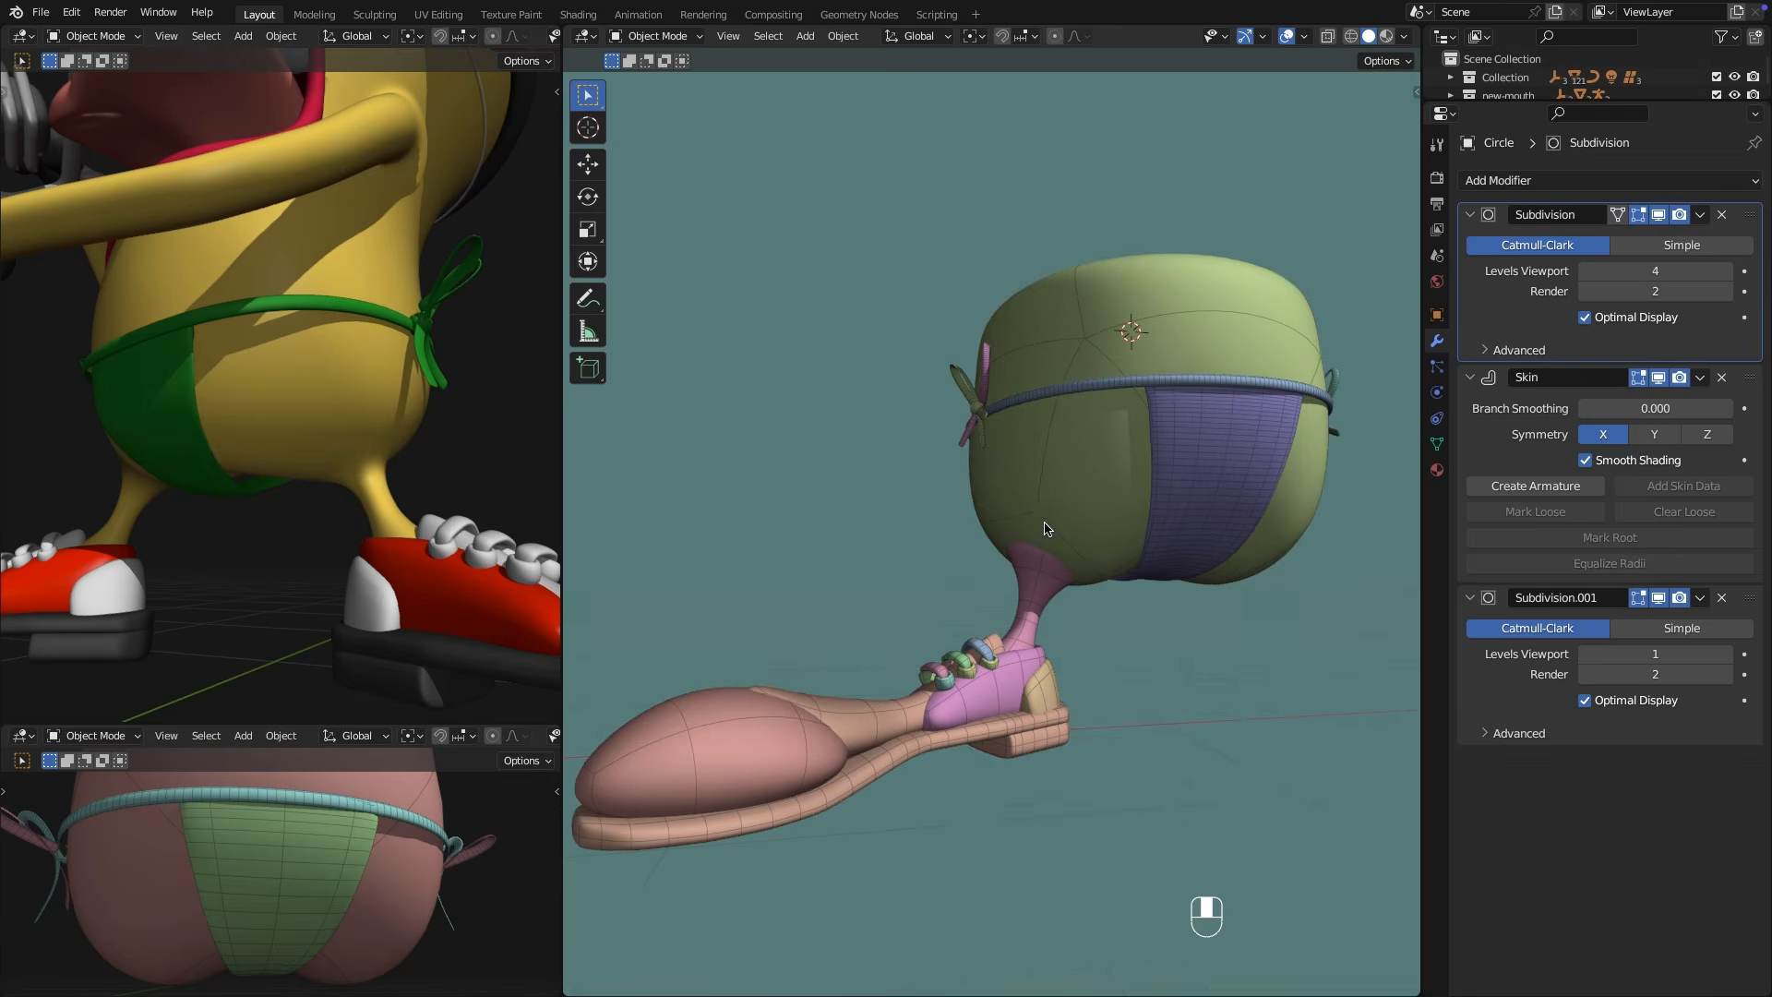
Turn off viewport shadows and set the viewport shading color to Material.
left_click(1405, 36)
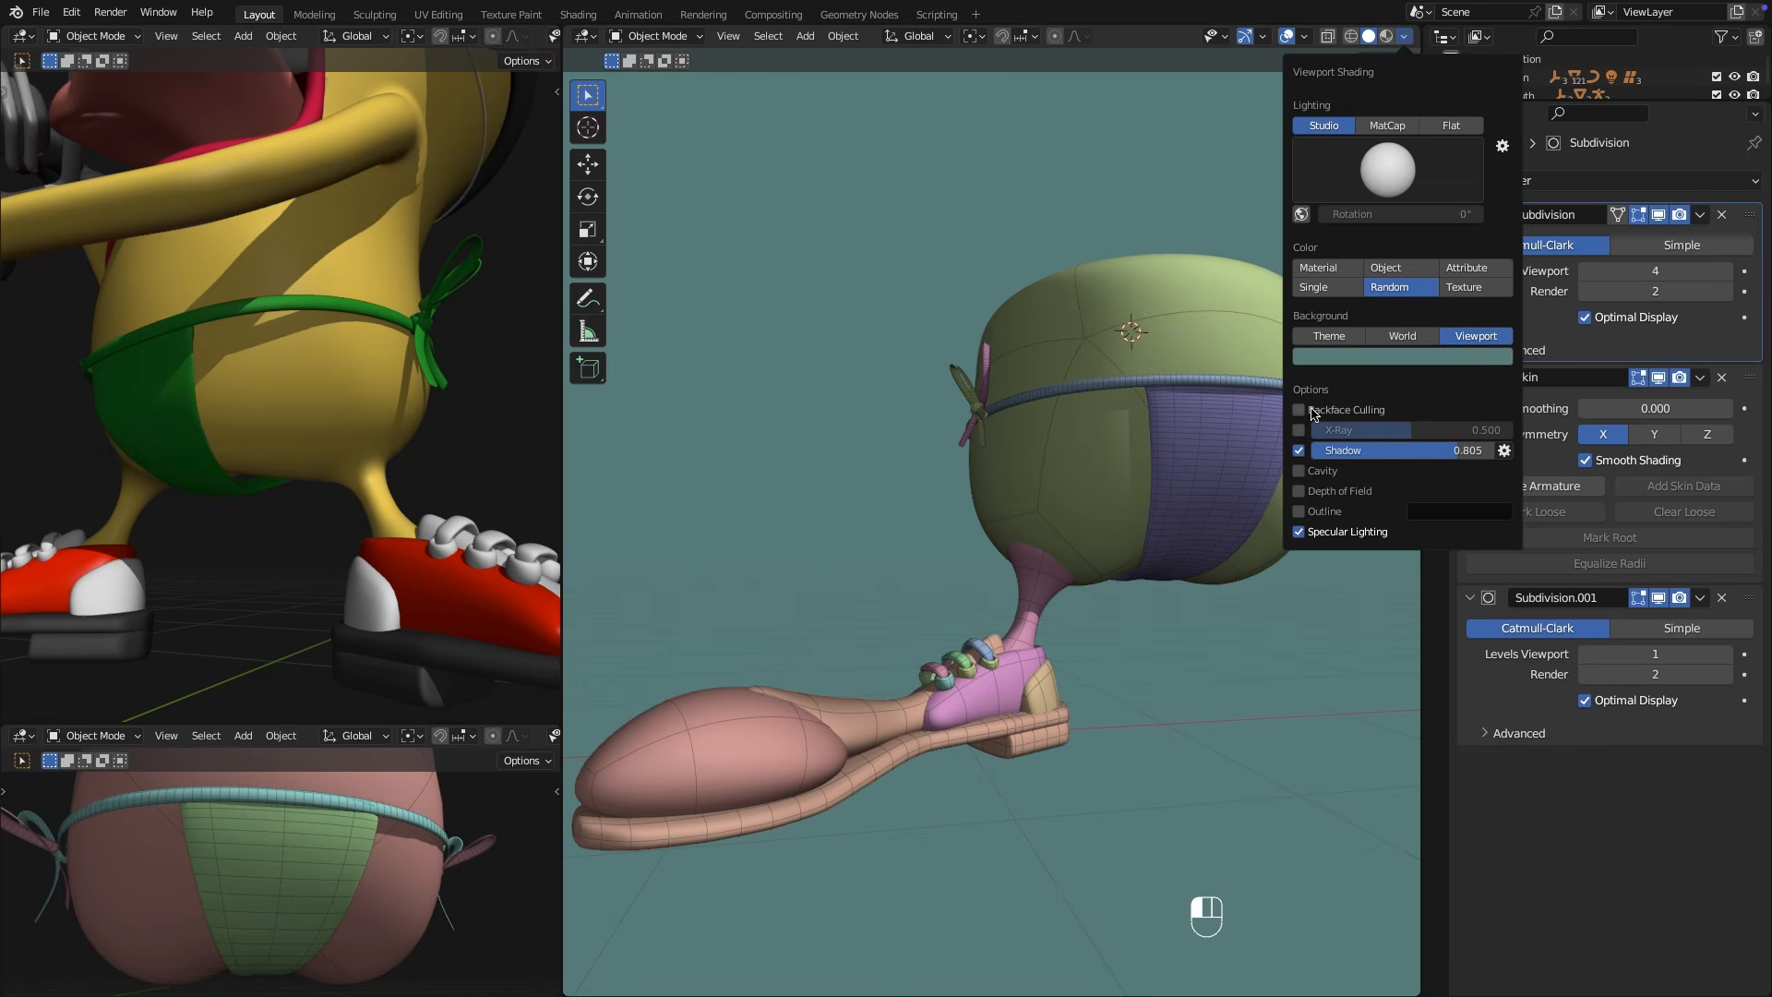
left_click(1300, 451)
left_click(1318, 267)
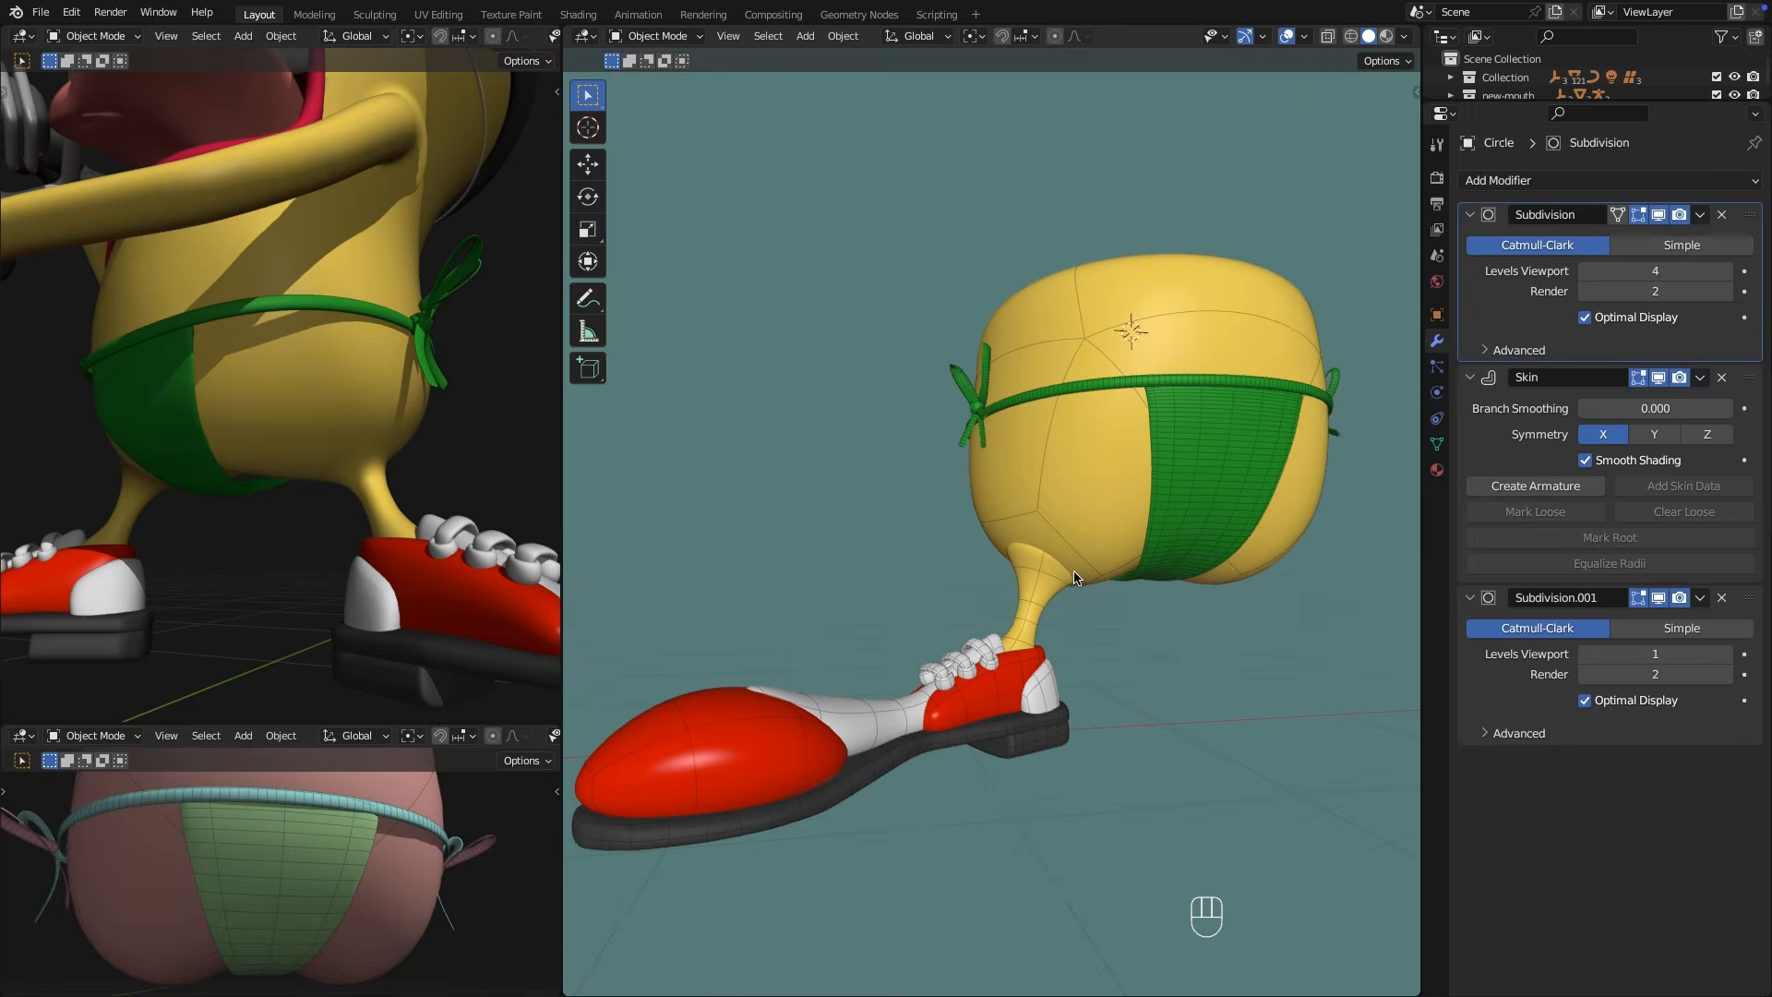
Select the torso with the whole bikini bottom and move it up about 0.048 m along Z in front view.
scroll(1033, 506, "up", 4)
left_click(1033, 506)
key("KP_1")
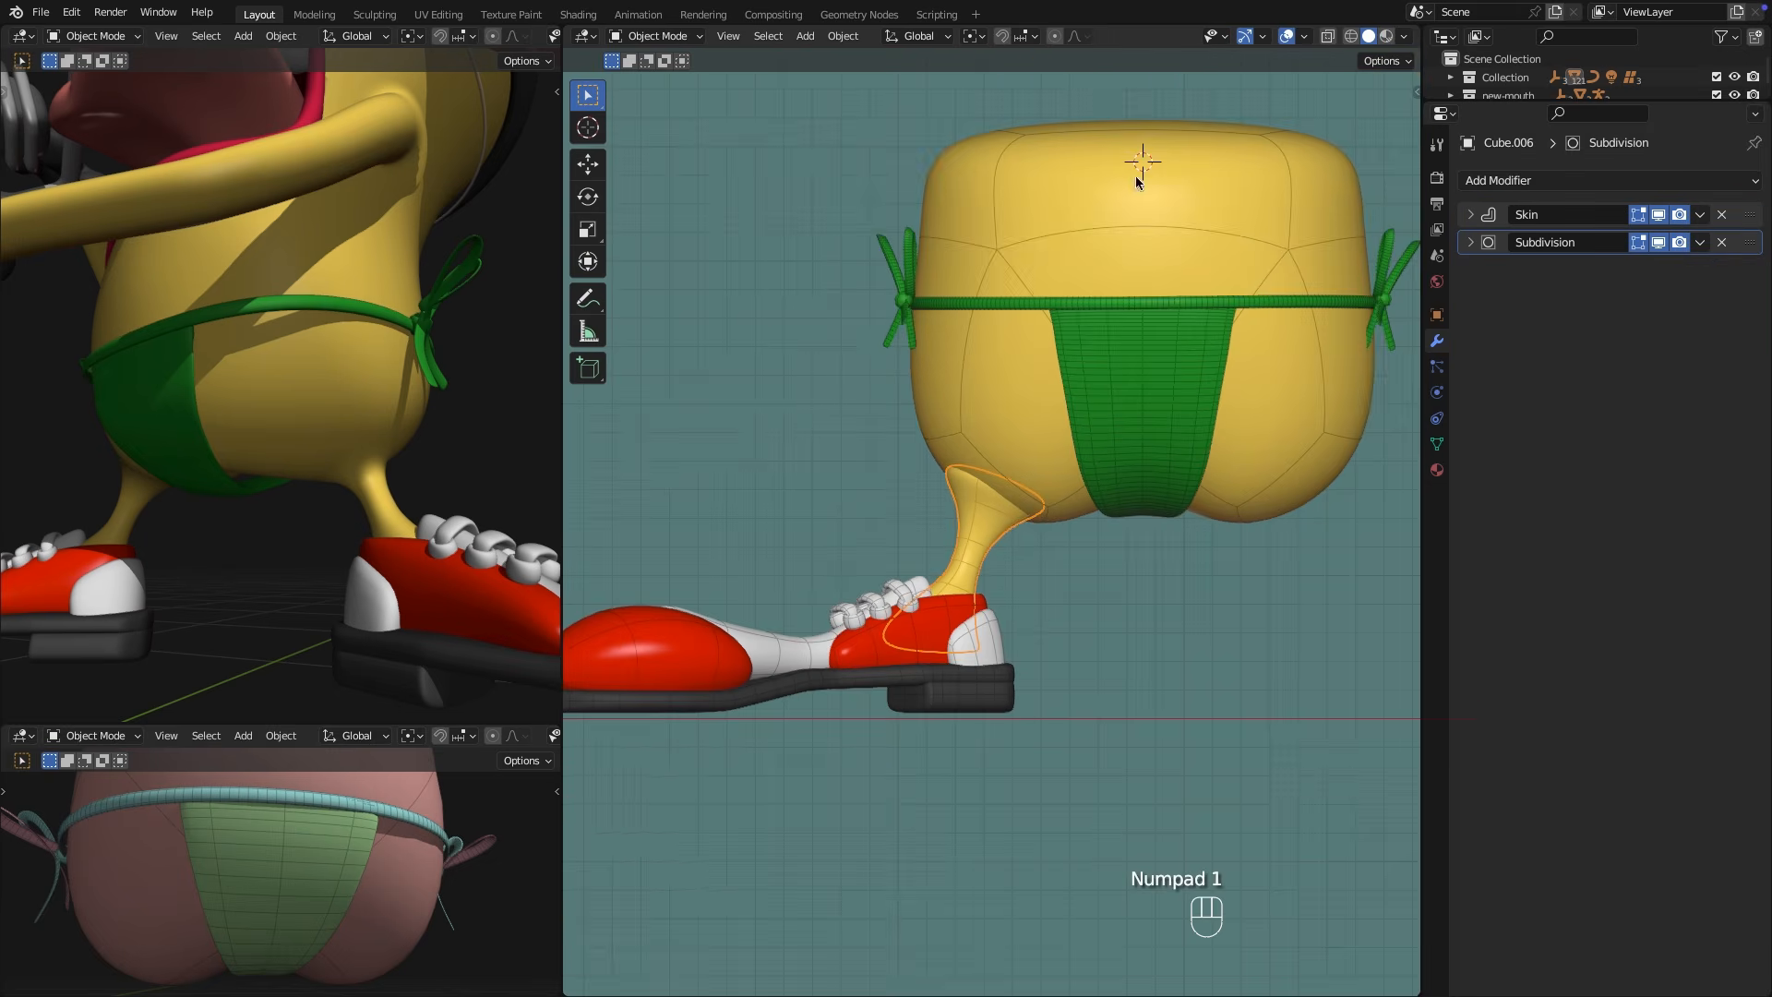
key("alt+z")
scroll(965, 500, "up", 3)
key("Tab")
key("Tab")
scroll(1027, 480, "down", 2)
left_click(1036, 377)
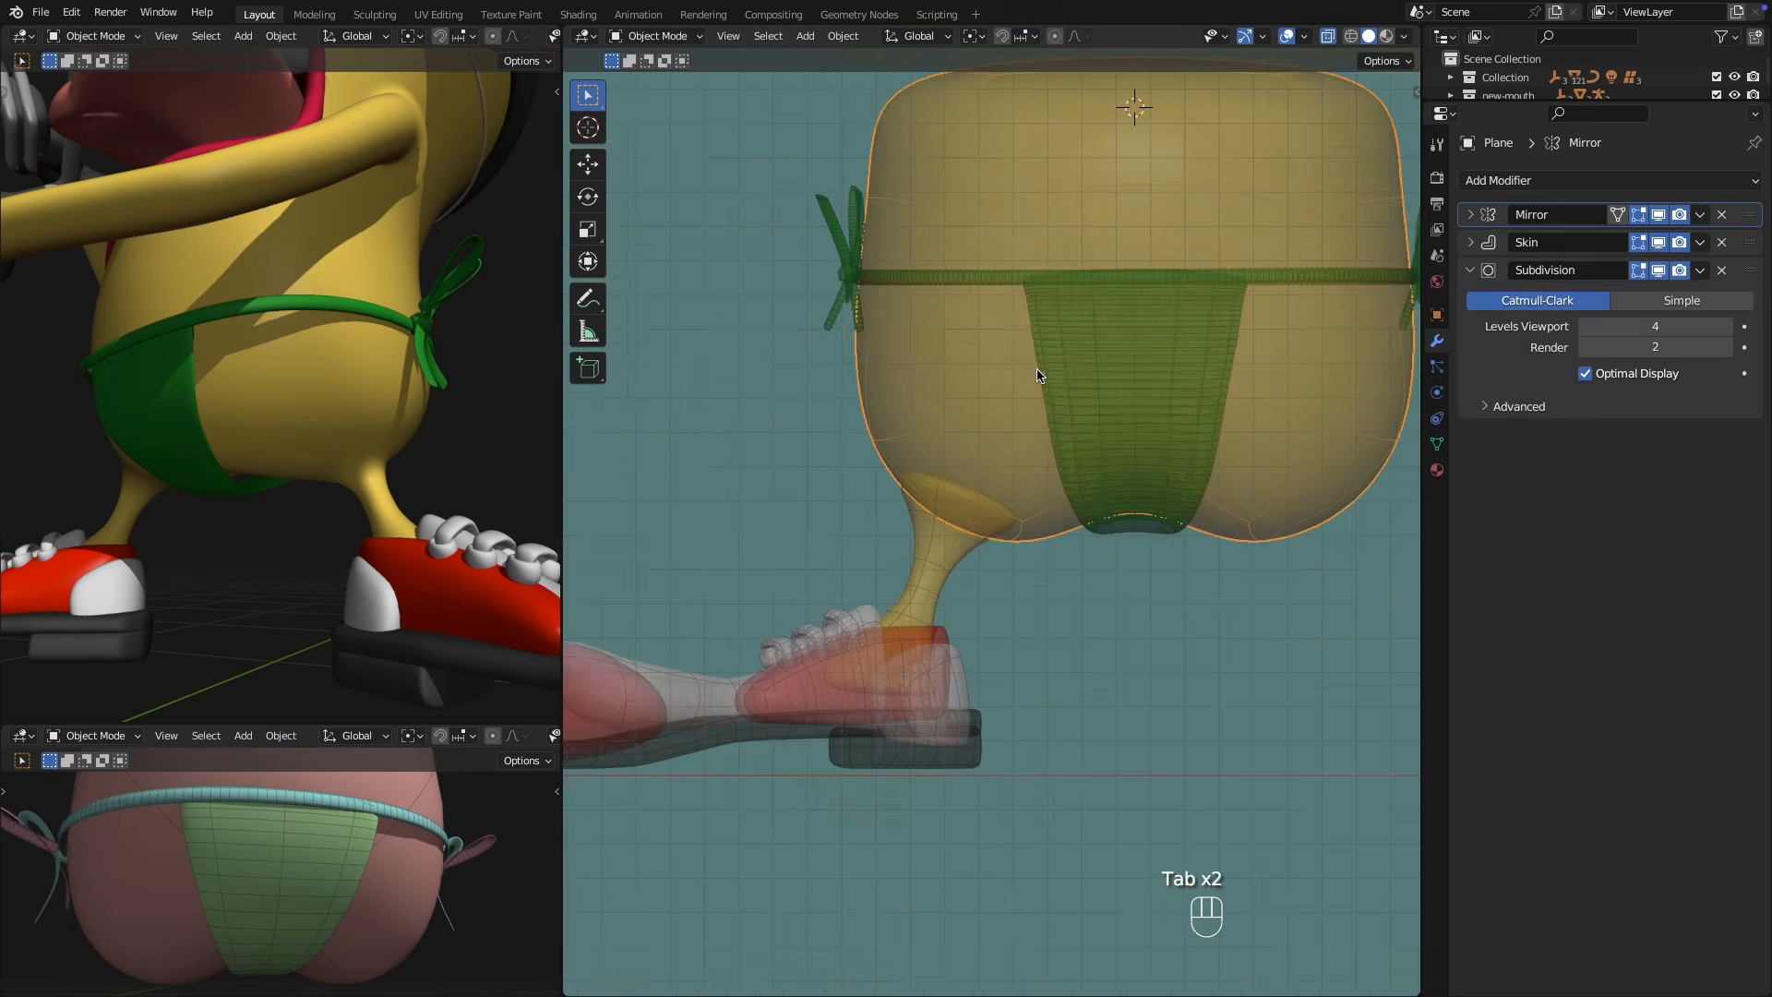
left_click_drag(944, 264, 1349, 360)
middle_click_drag(1350, 358, 1249, 385, "shift")
key("g")
key("z")
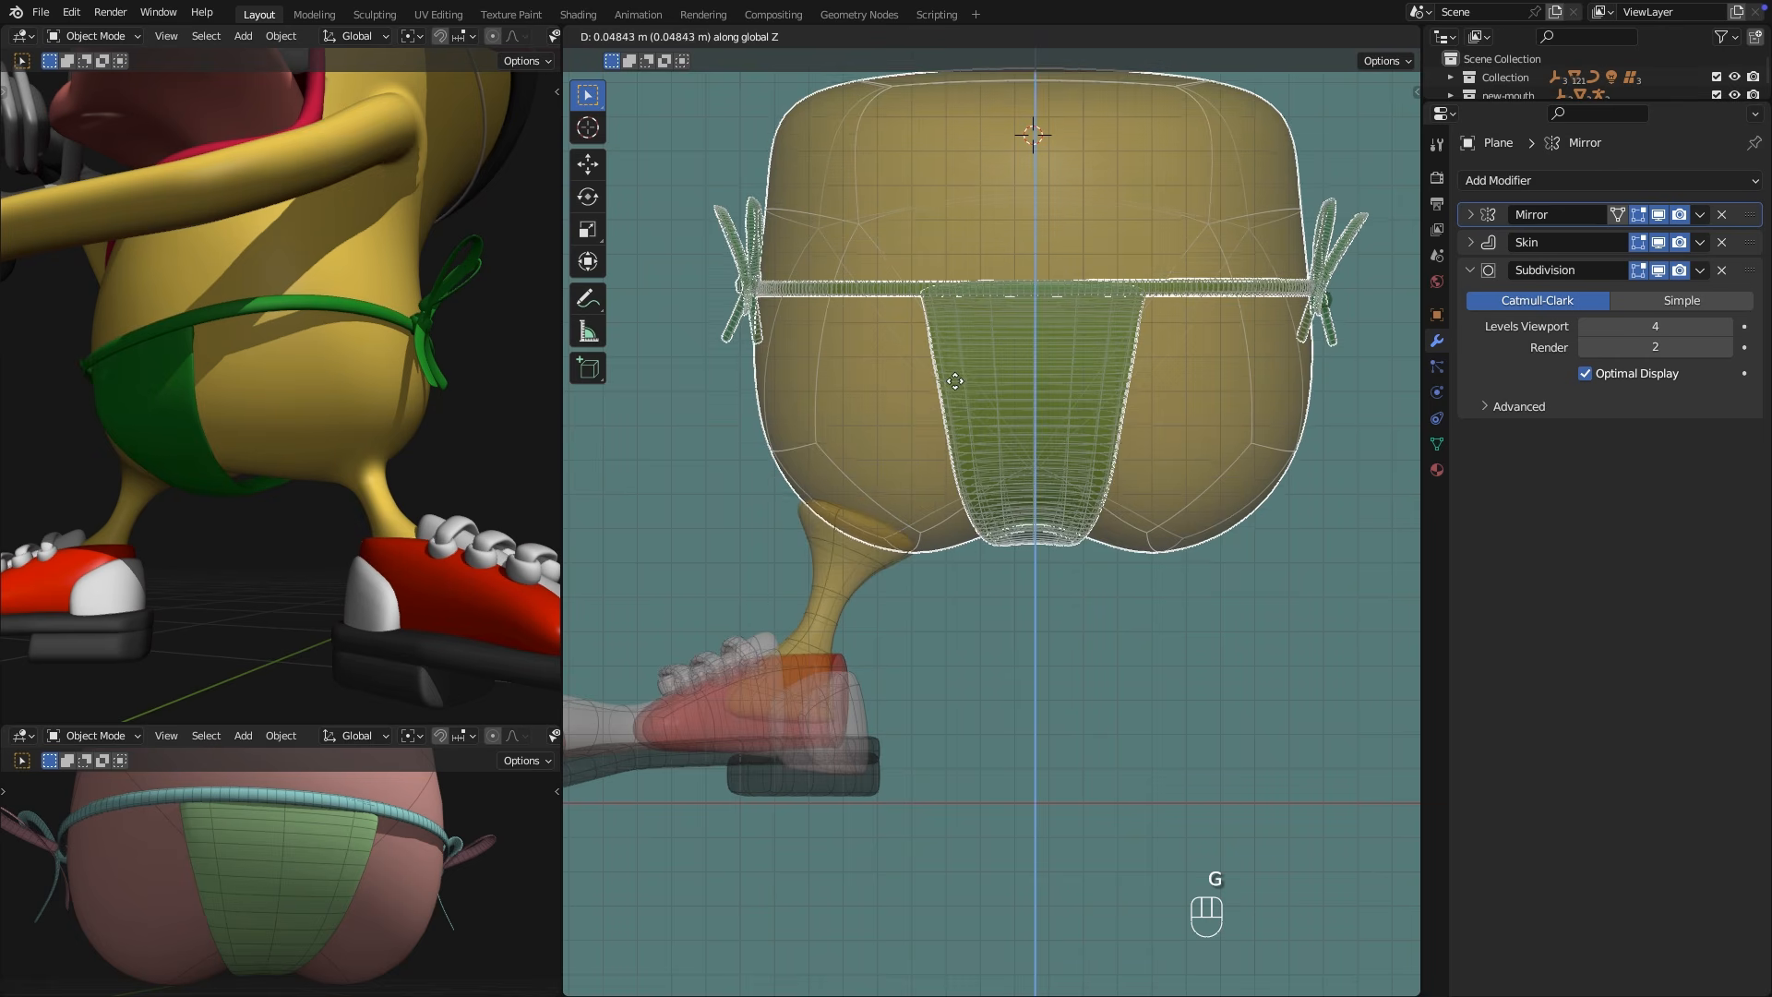
left_click(956, 380)
Move the leg's top point up and inward into the torso with smooth proportional editing at about 0.32 m size.
left_click(845, 565)
scroll(844, 565, "up", 3)
middle_click_drag(845, 565, 992, 543, "shift")
key("Tab")
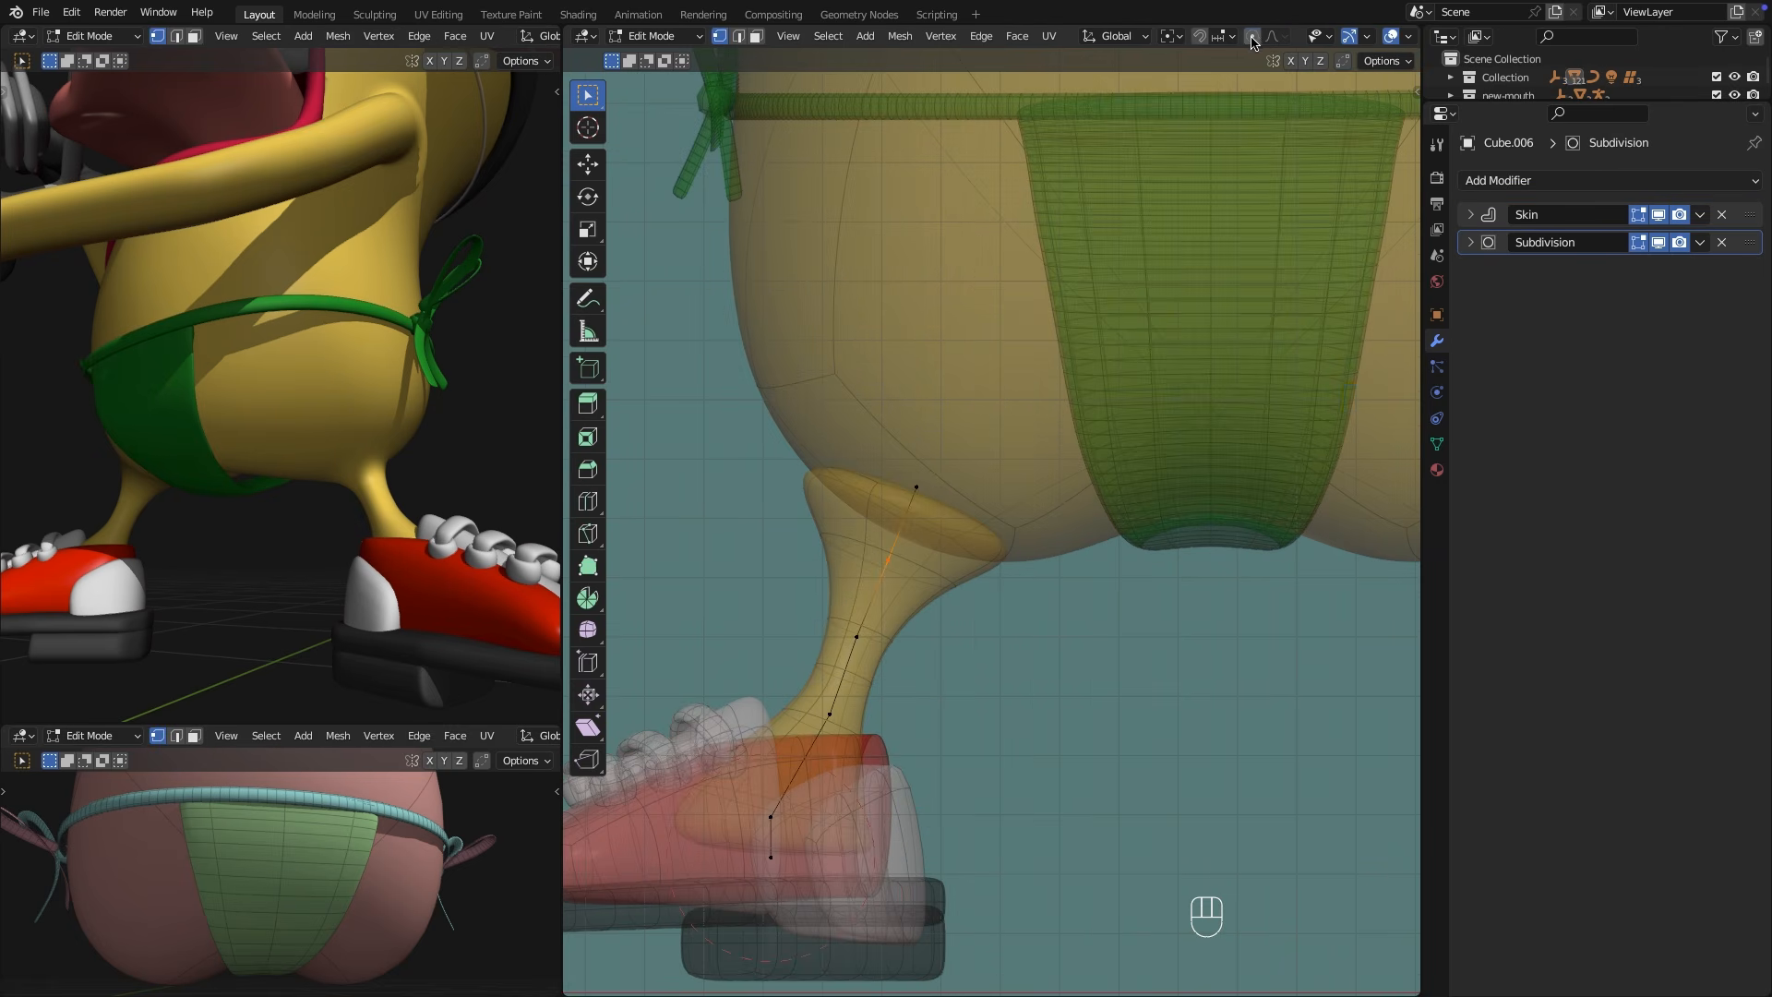
left_click_drag(948, 498, 949, 497)
key("g")
scroll(950, 494, "up", 10)
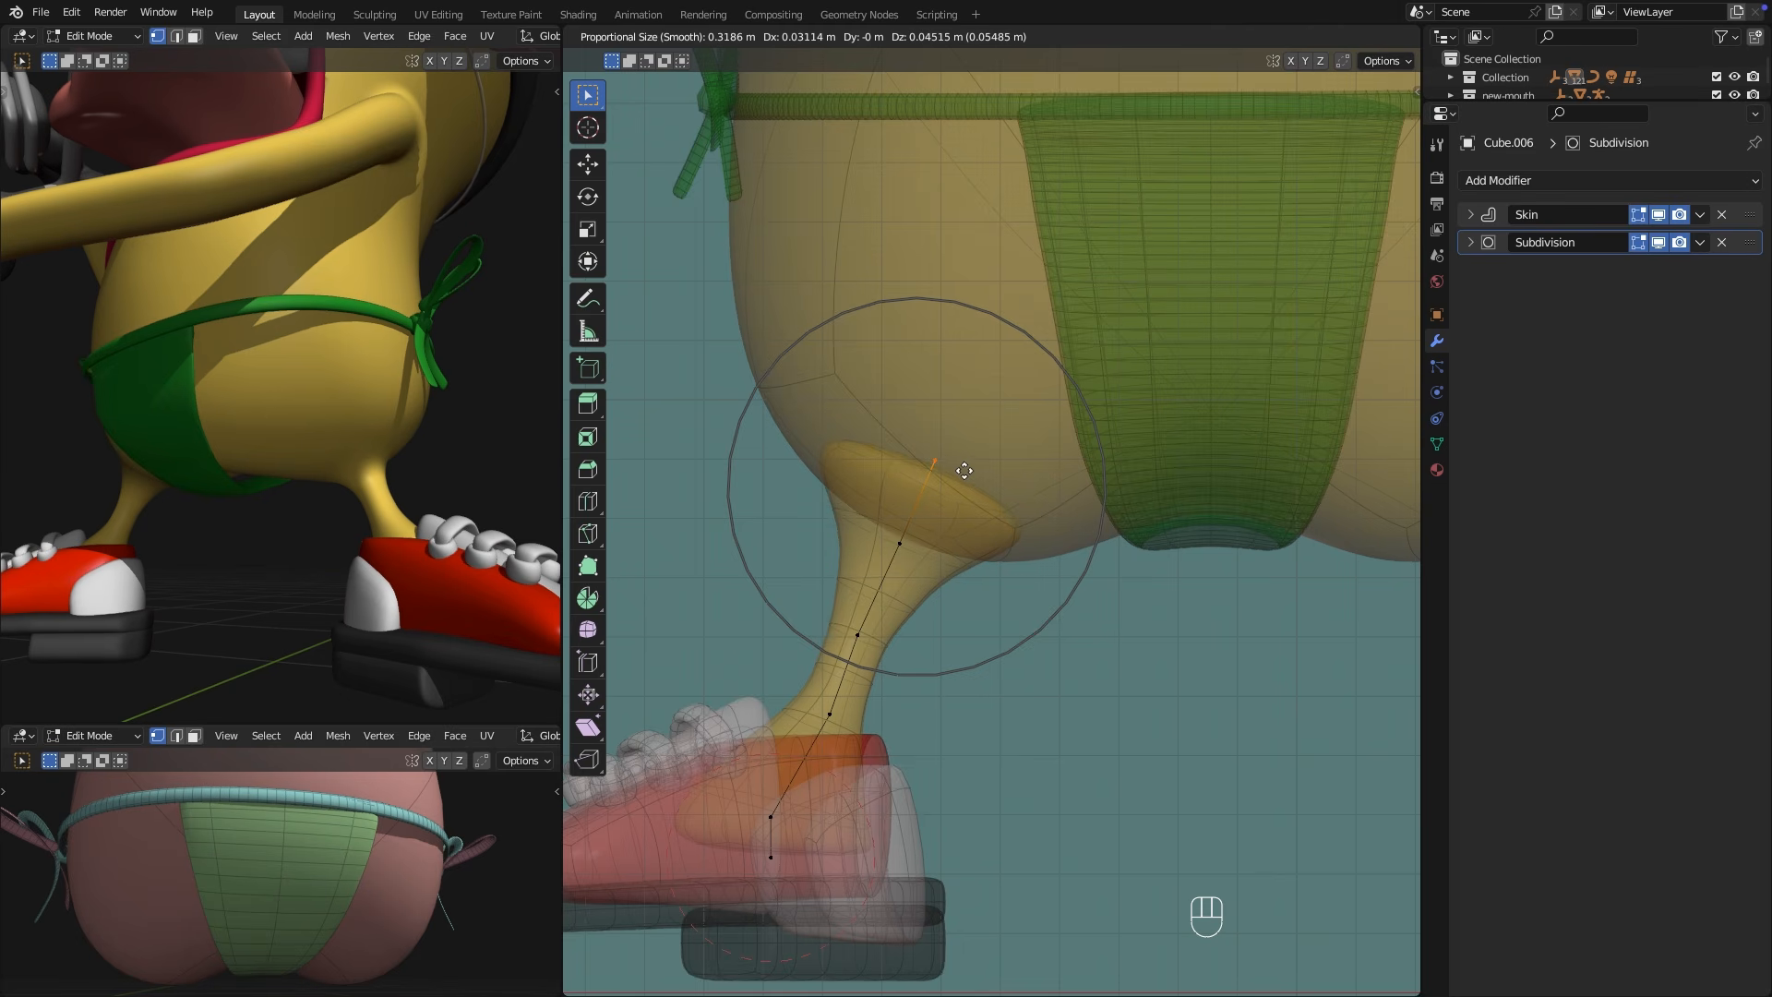
left_click(964, 464)
Try shrinking the skin radius at the leg's top point by 0.858 and at the next point by about 0.85.
key("Tab")
middle_click_drag(964, 464, 1033, 480)
key("Tab")
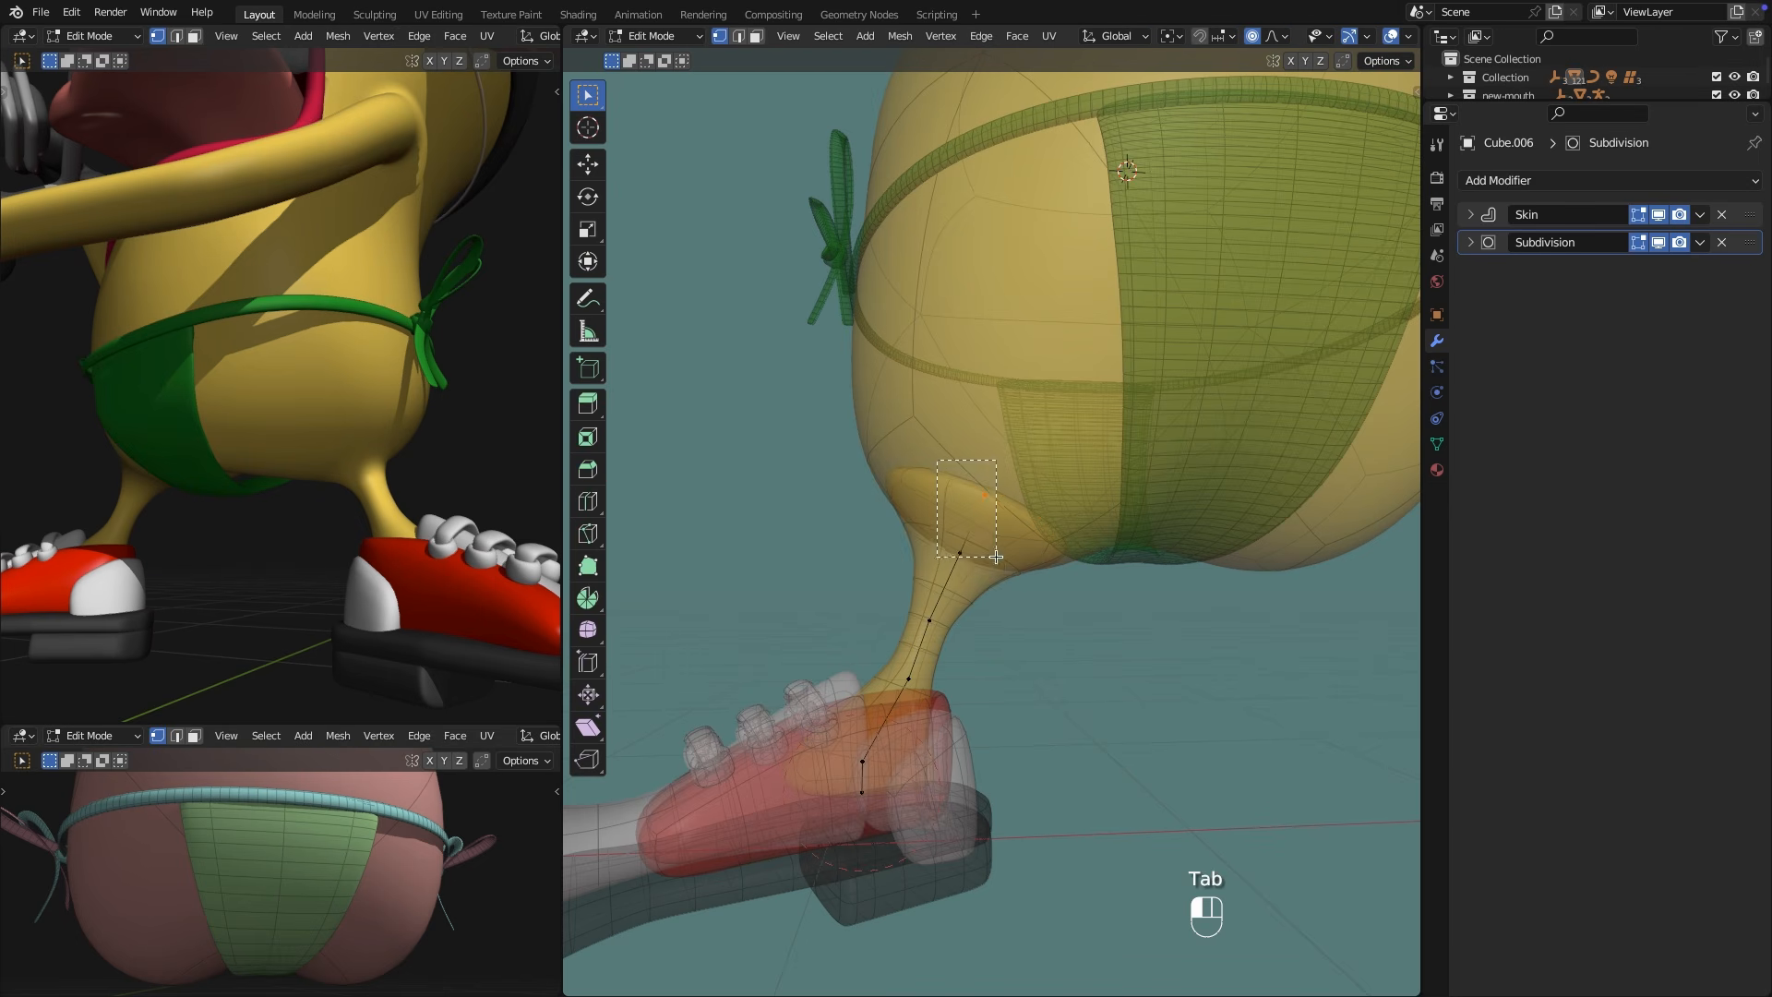
key("ctrl+a")
left_click(1059, 563)
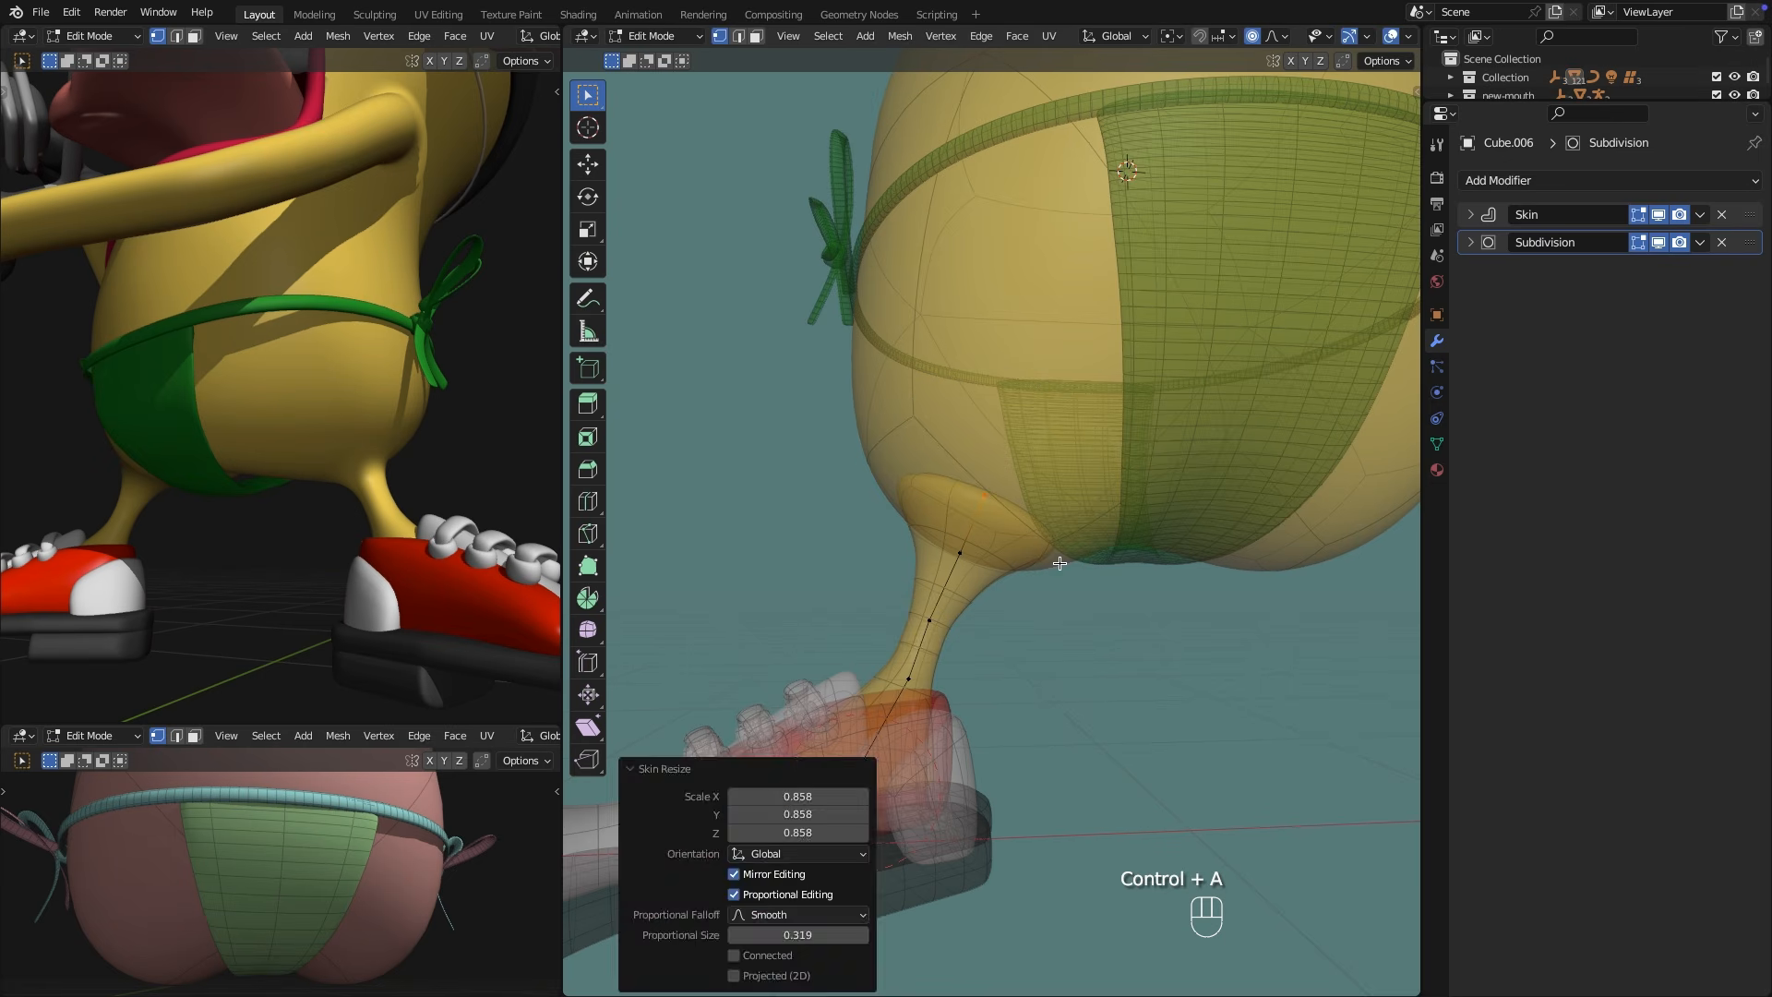
left_click_drag(988, 569, 988, 569)
key("ctrl+a")
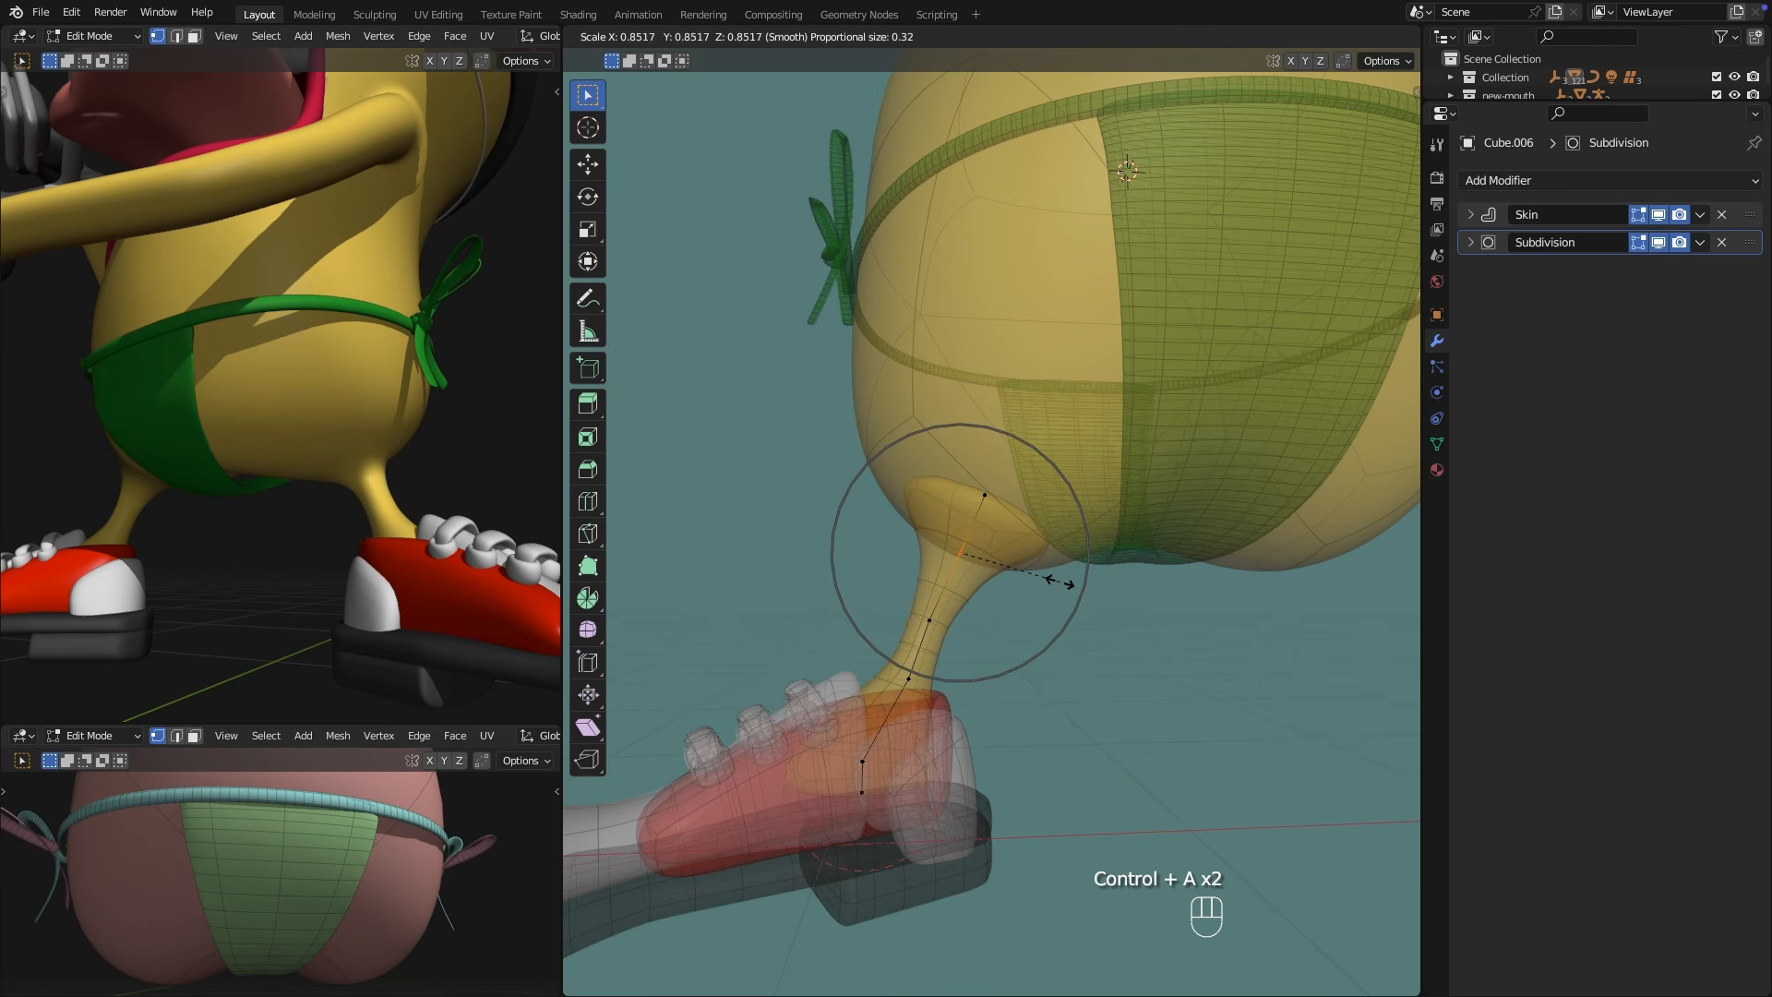
left_click(1058, 583)
key("Tab")
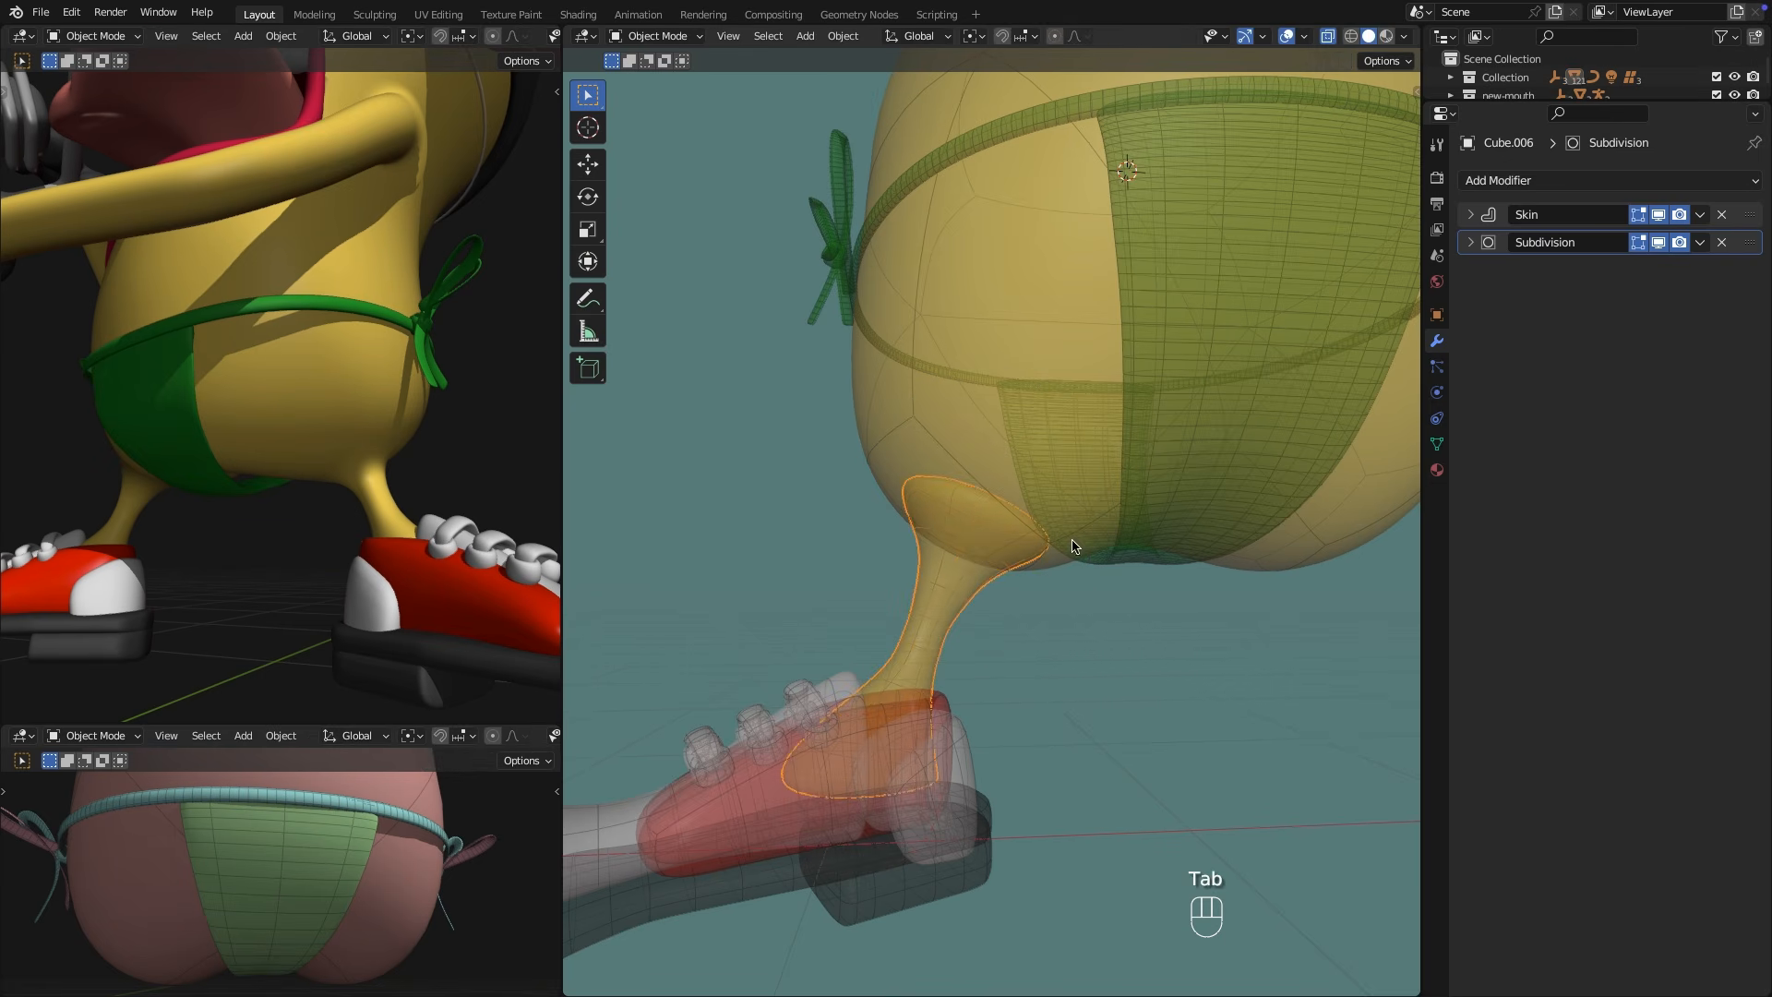
Turn off X-ray and undo the skin resizes at the leg's upper points.
left_click(1328, 37)
key("super+z")
key("super+z")
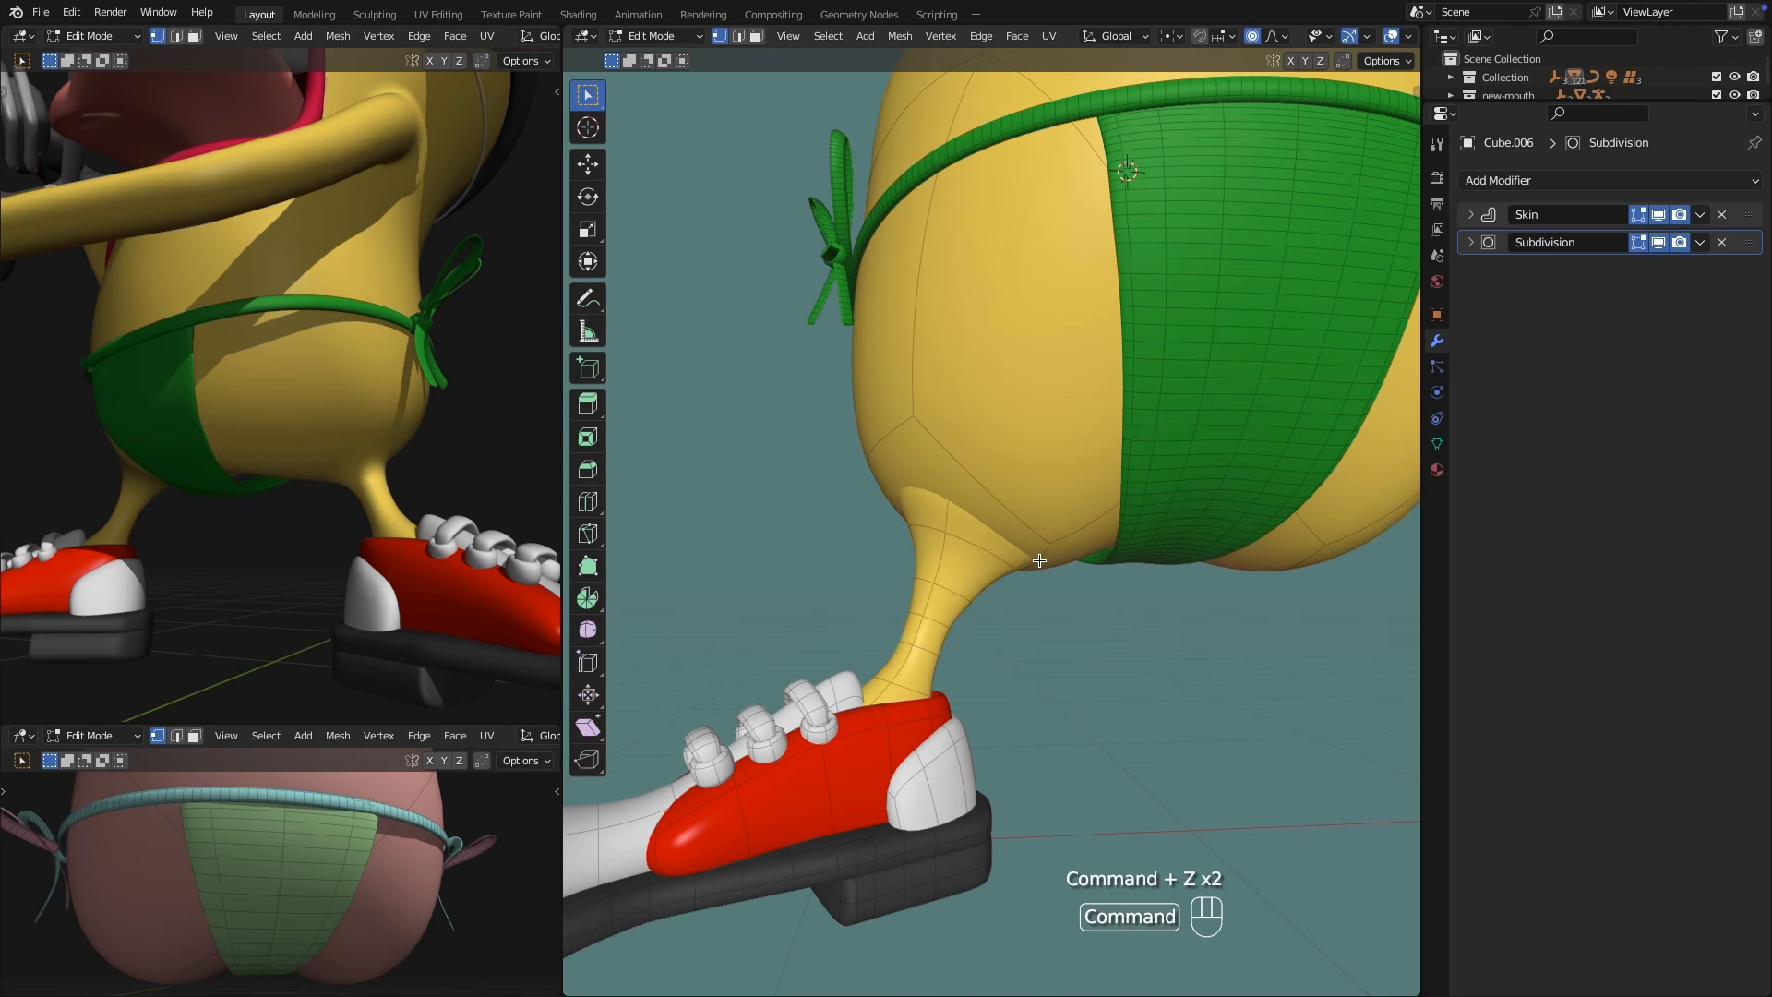
key("Tab")
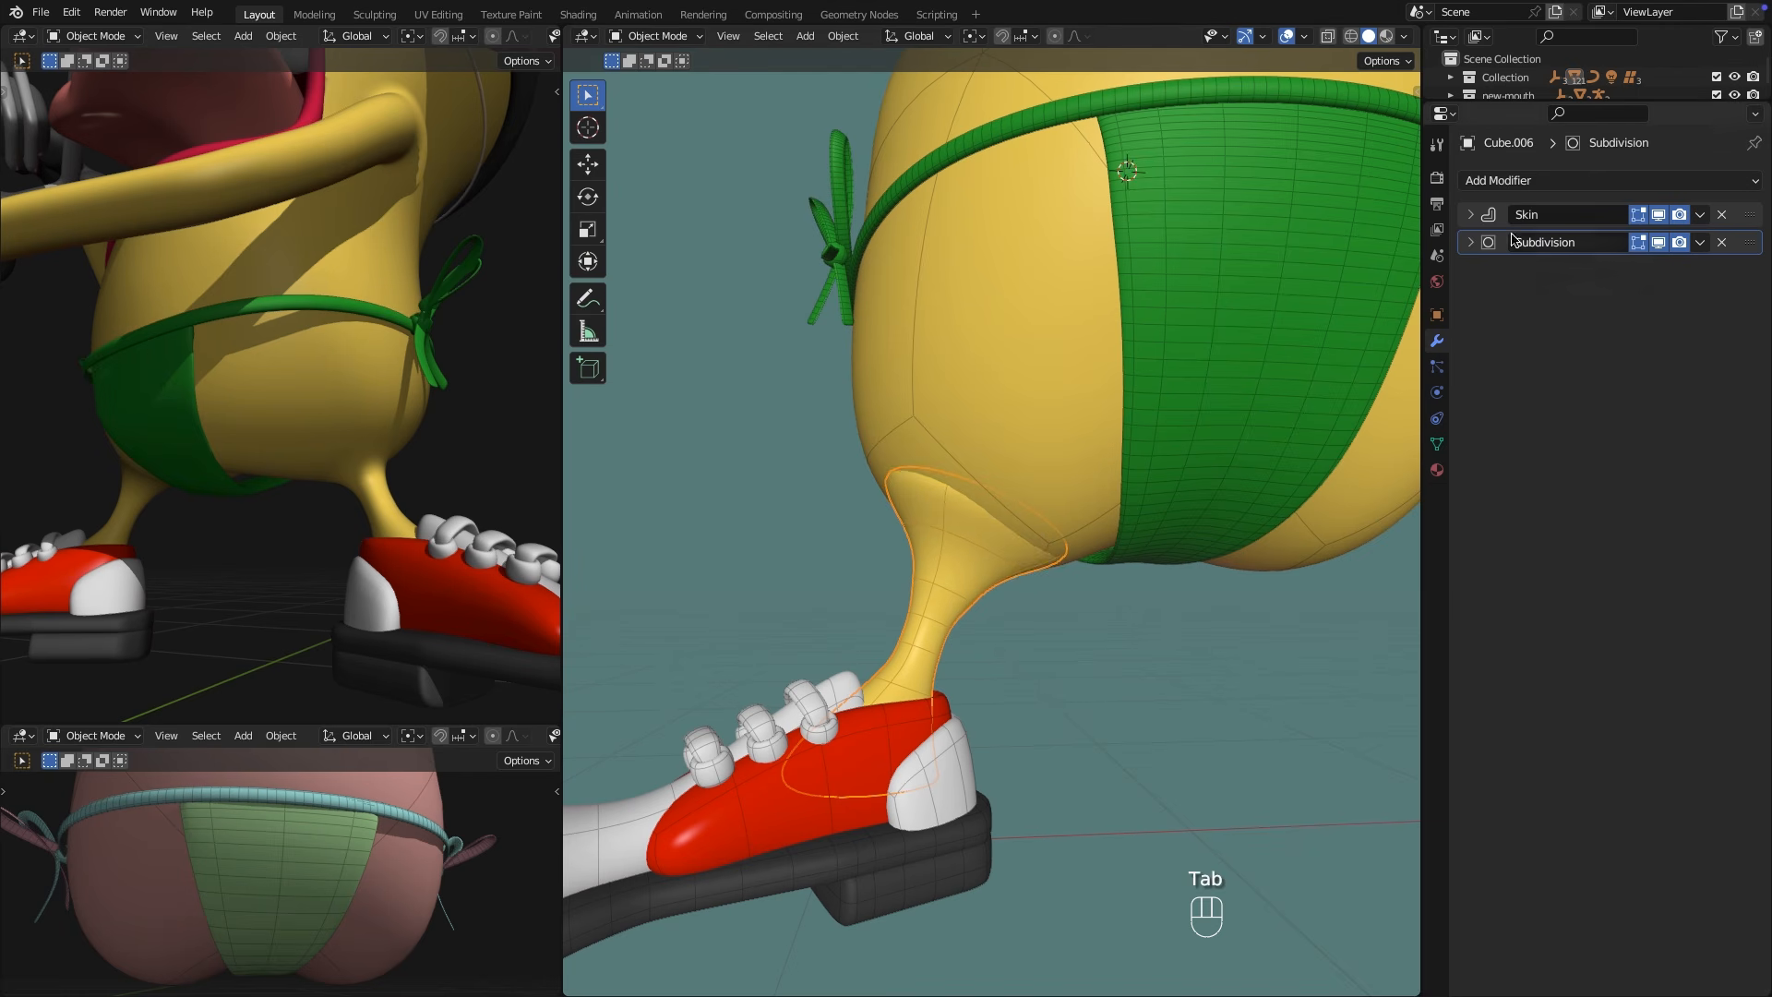
Add a Data Transfer modifier to the leg, transferring face corner custom normals with Nearest Face Interpolated mapping.
left_click(1558, 184)
left_click(1218, 242)
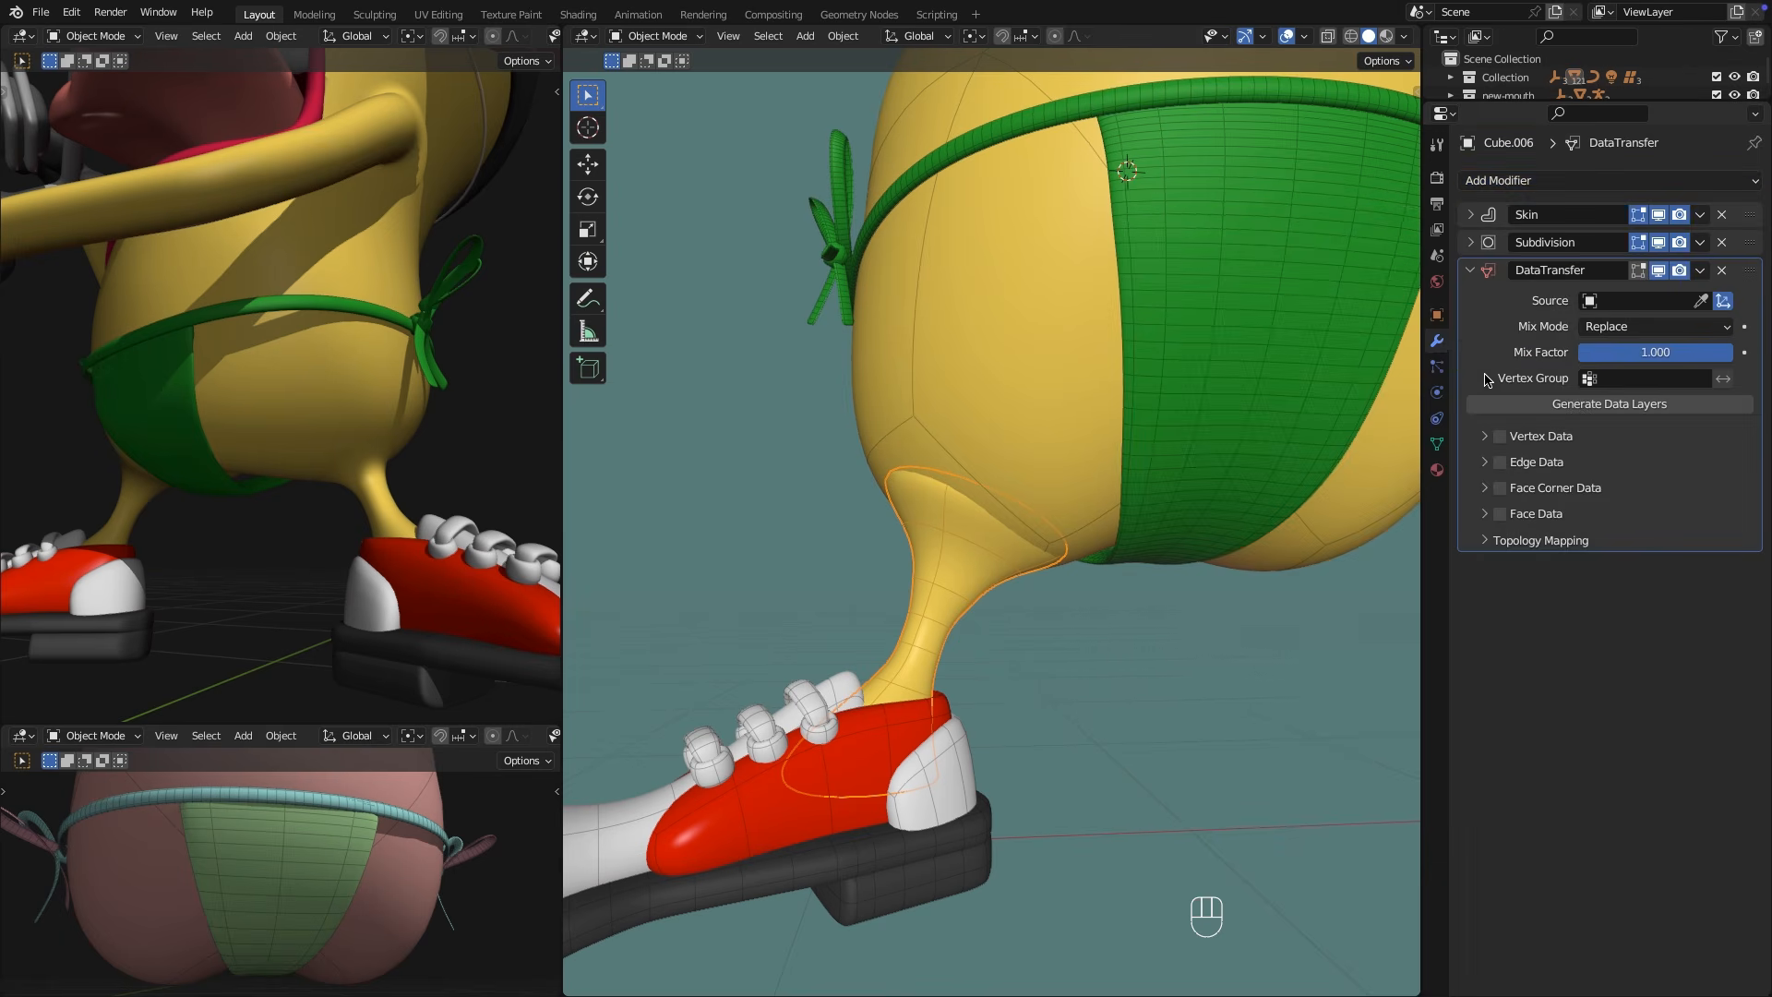
left_click(1501, 489)
left_click(1485, 488)
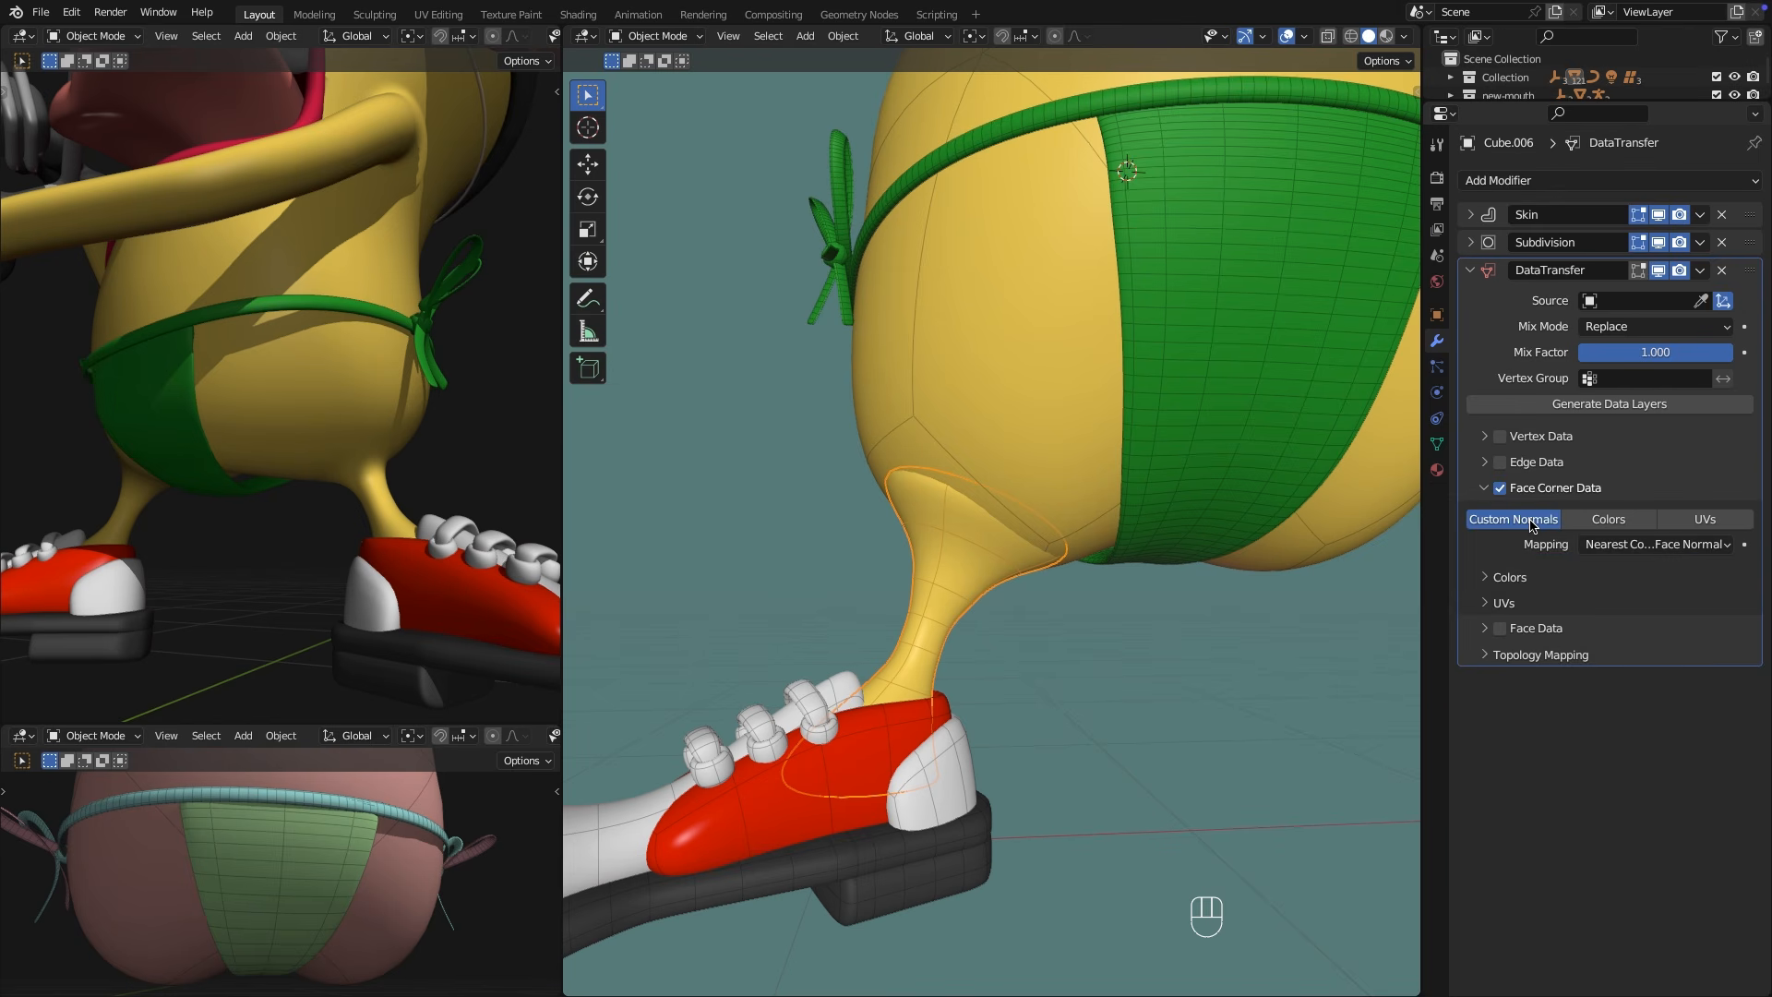
left_click(1634, 543)
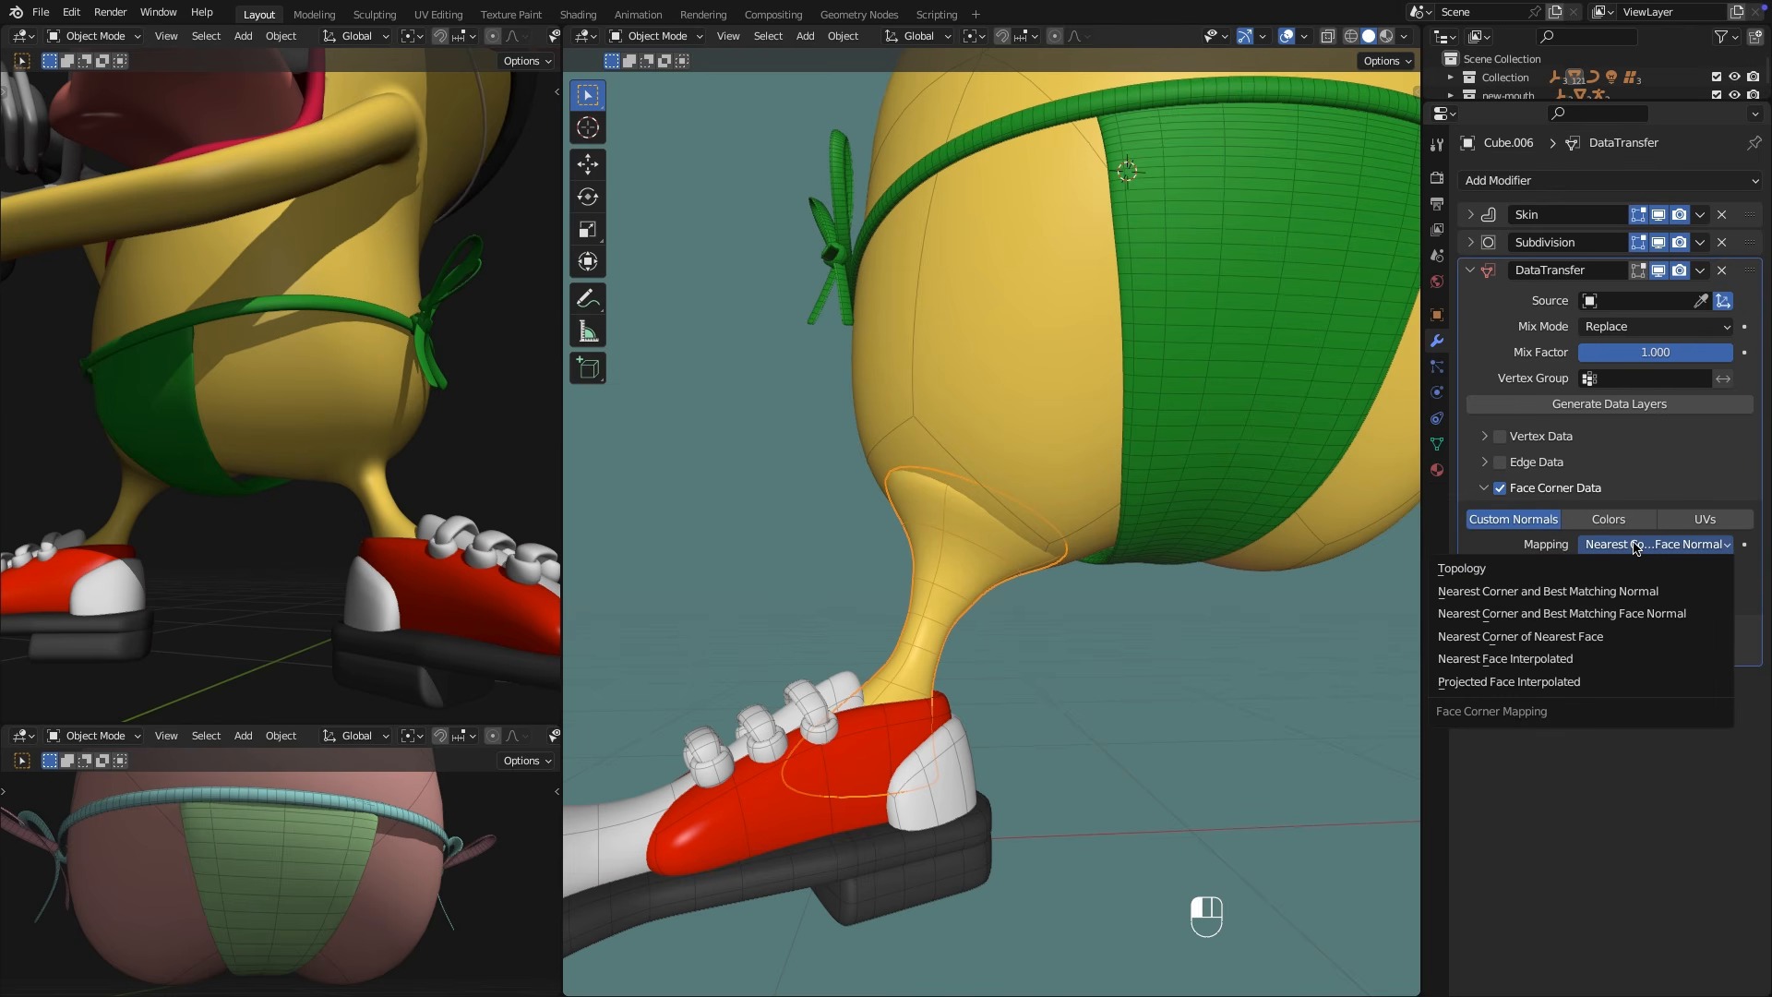
left_click(1552, 661)
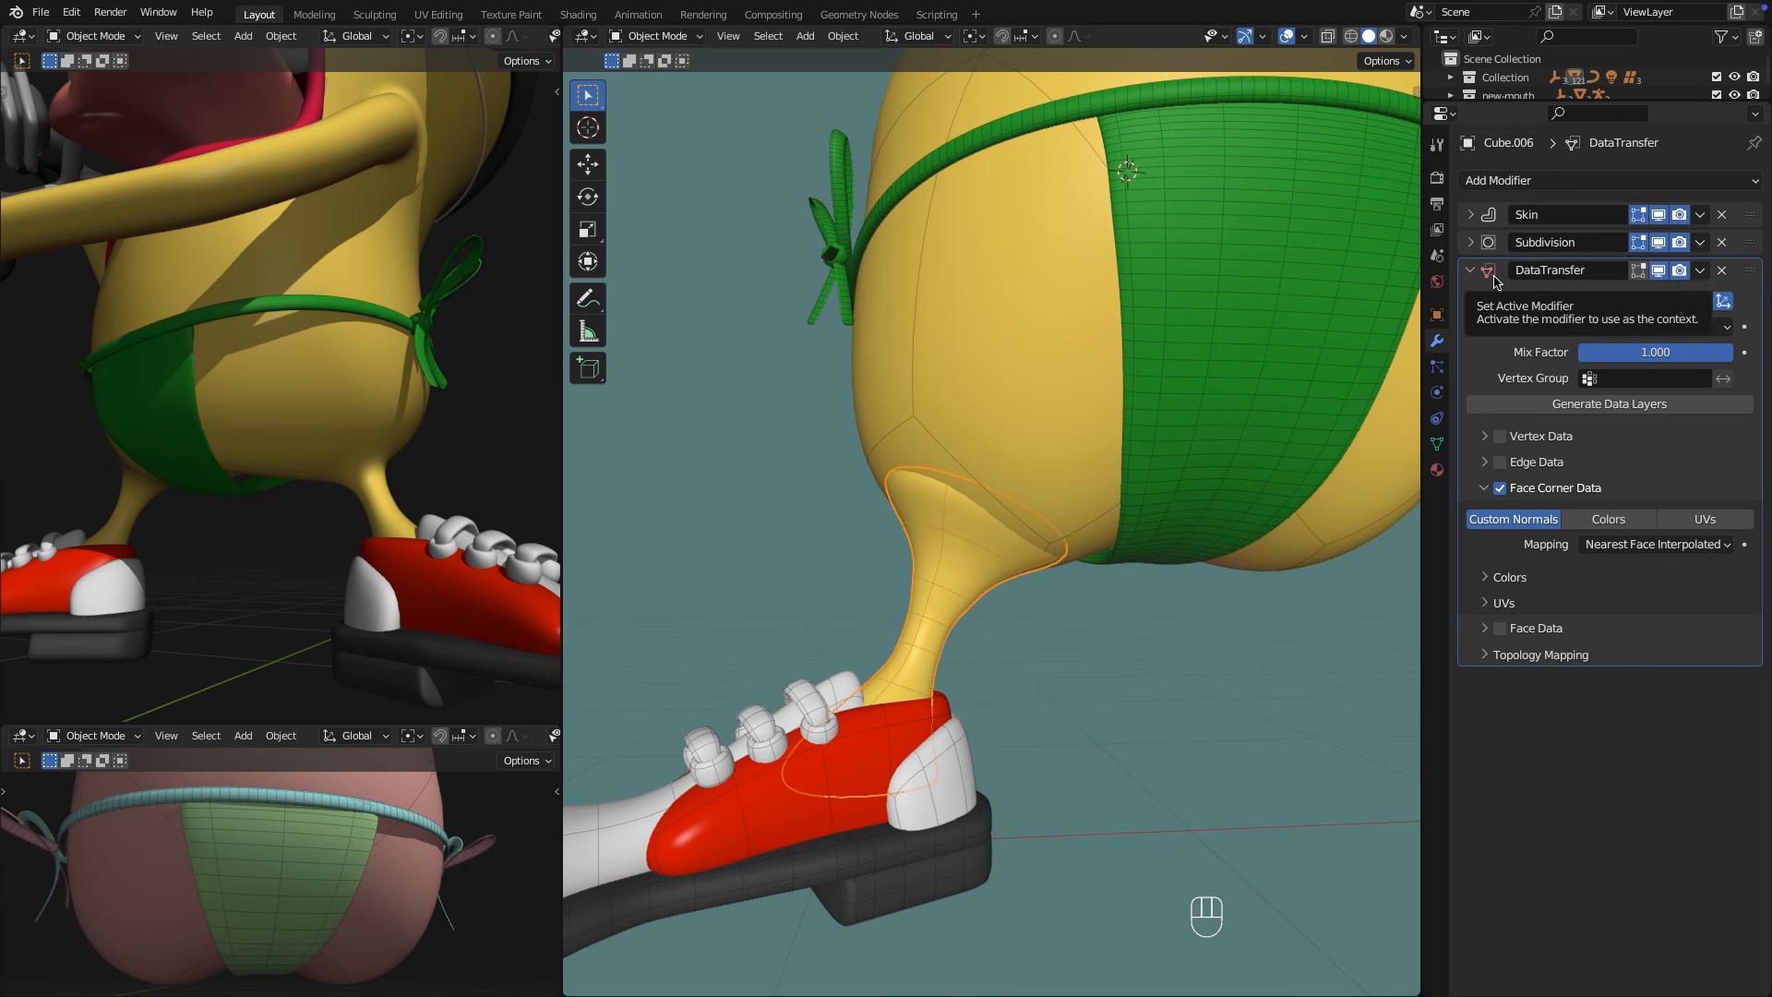
Create a vertex group for the leg's two upper points with weight 1.000.
key("Tab")
left_click(1437, 444)
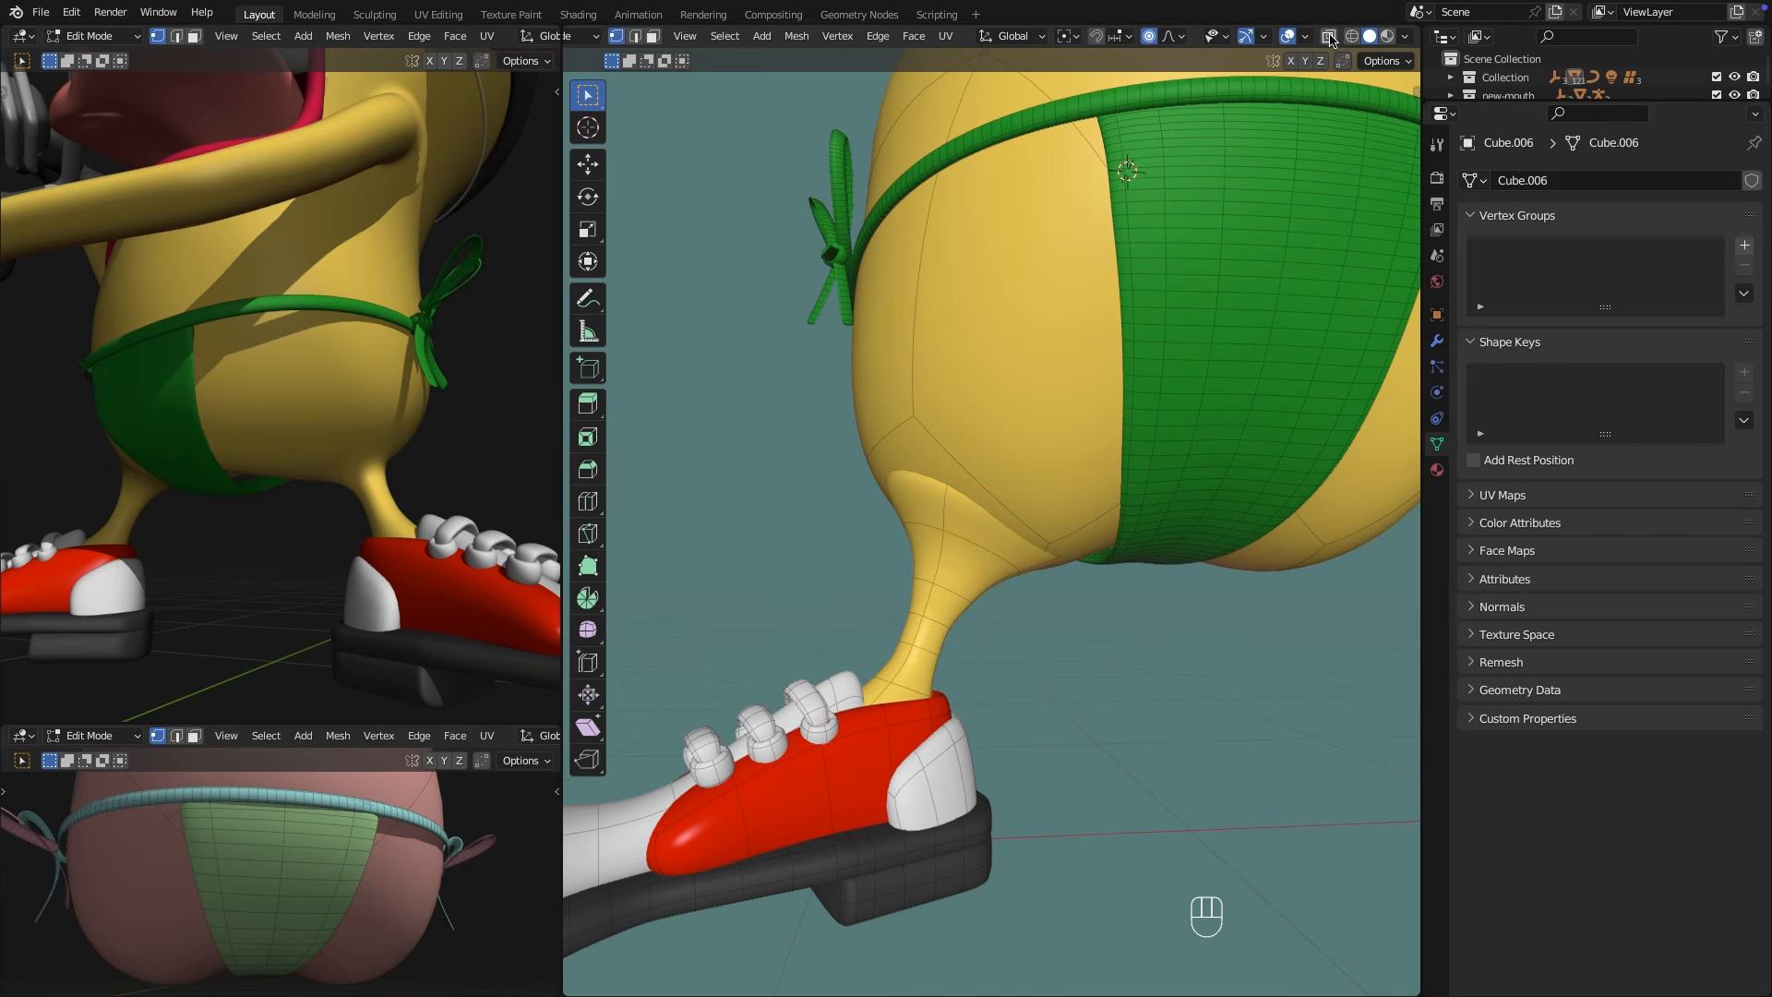
left_click(1330, 38)
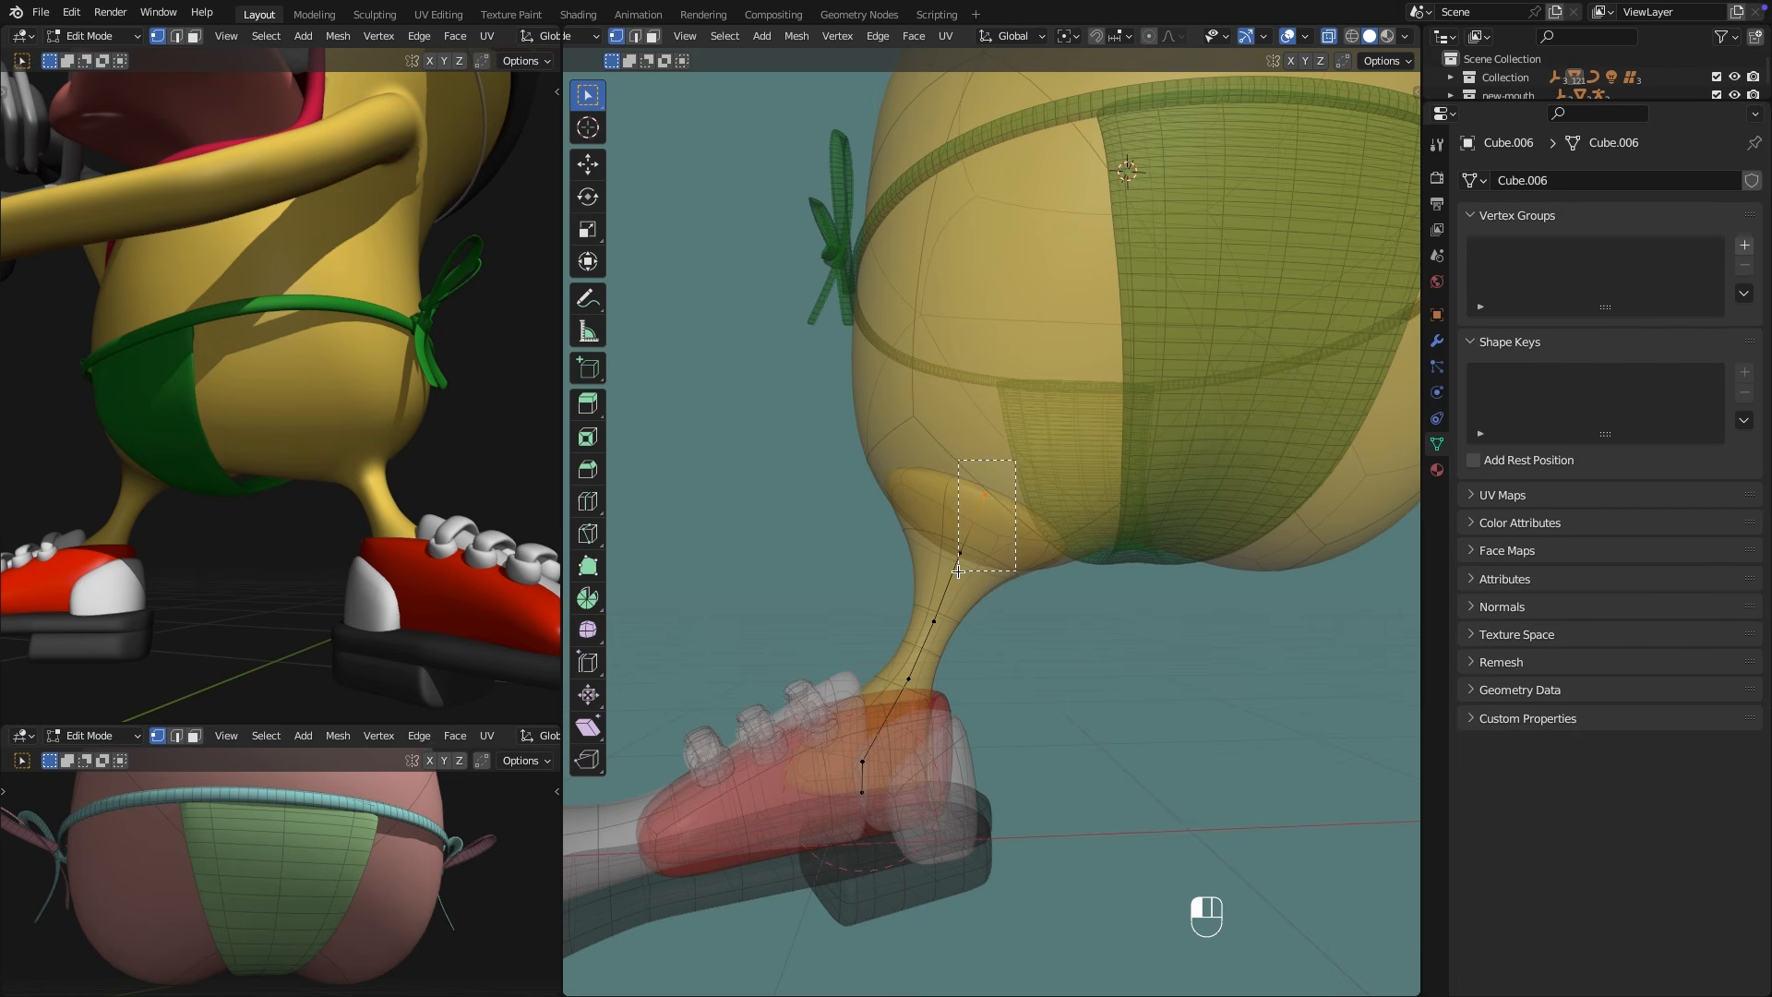
left_click(1745, 245)
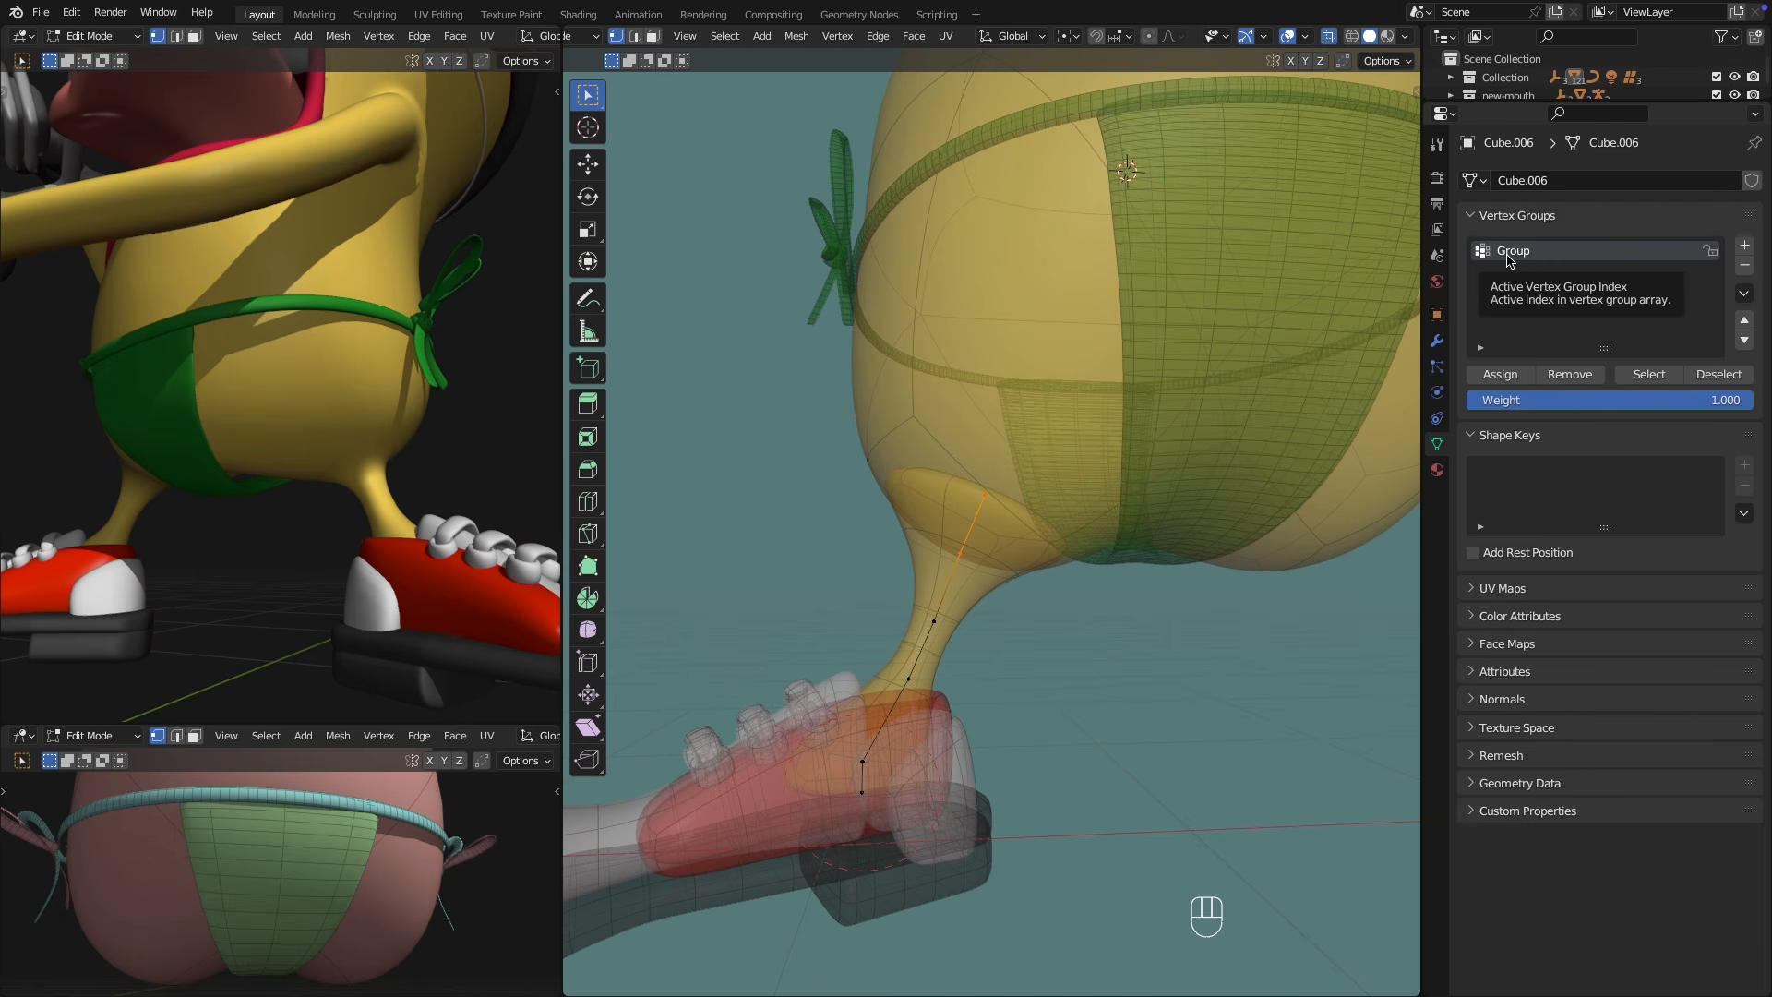
Limit the Data Transfer to vertex group Group, set the torso Plane as its source and show it in edit mode.
left_click(1437, 341)
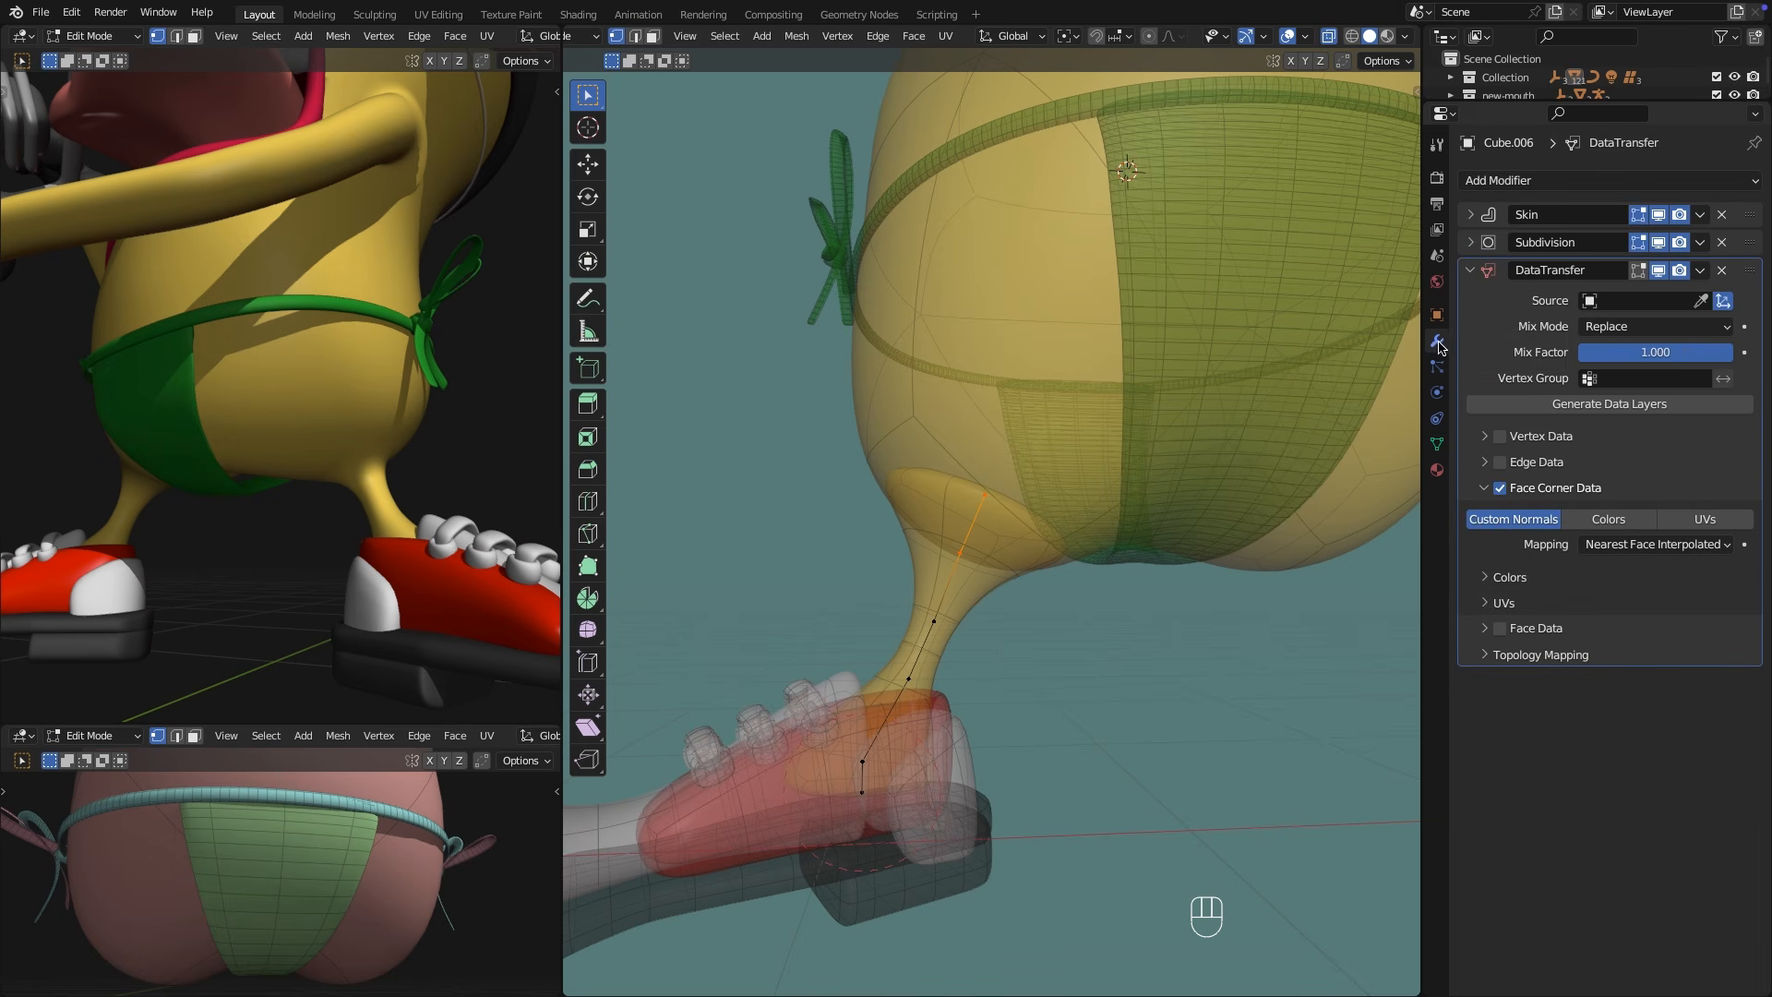
left_click(1588, 378)
left_click(1584, 407)
left_click(1331, 39)
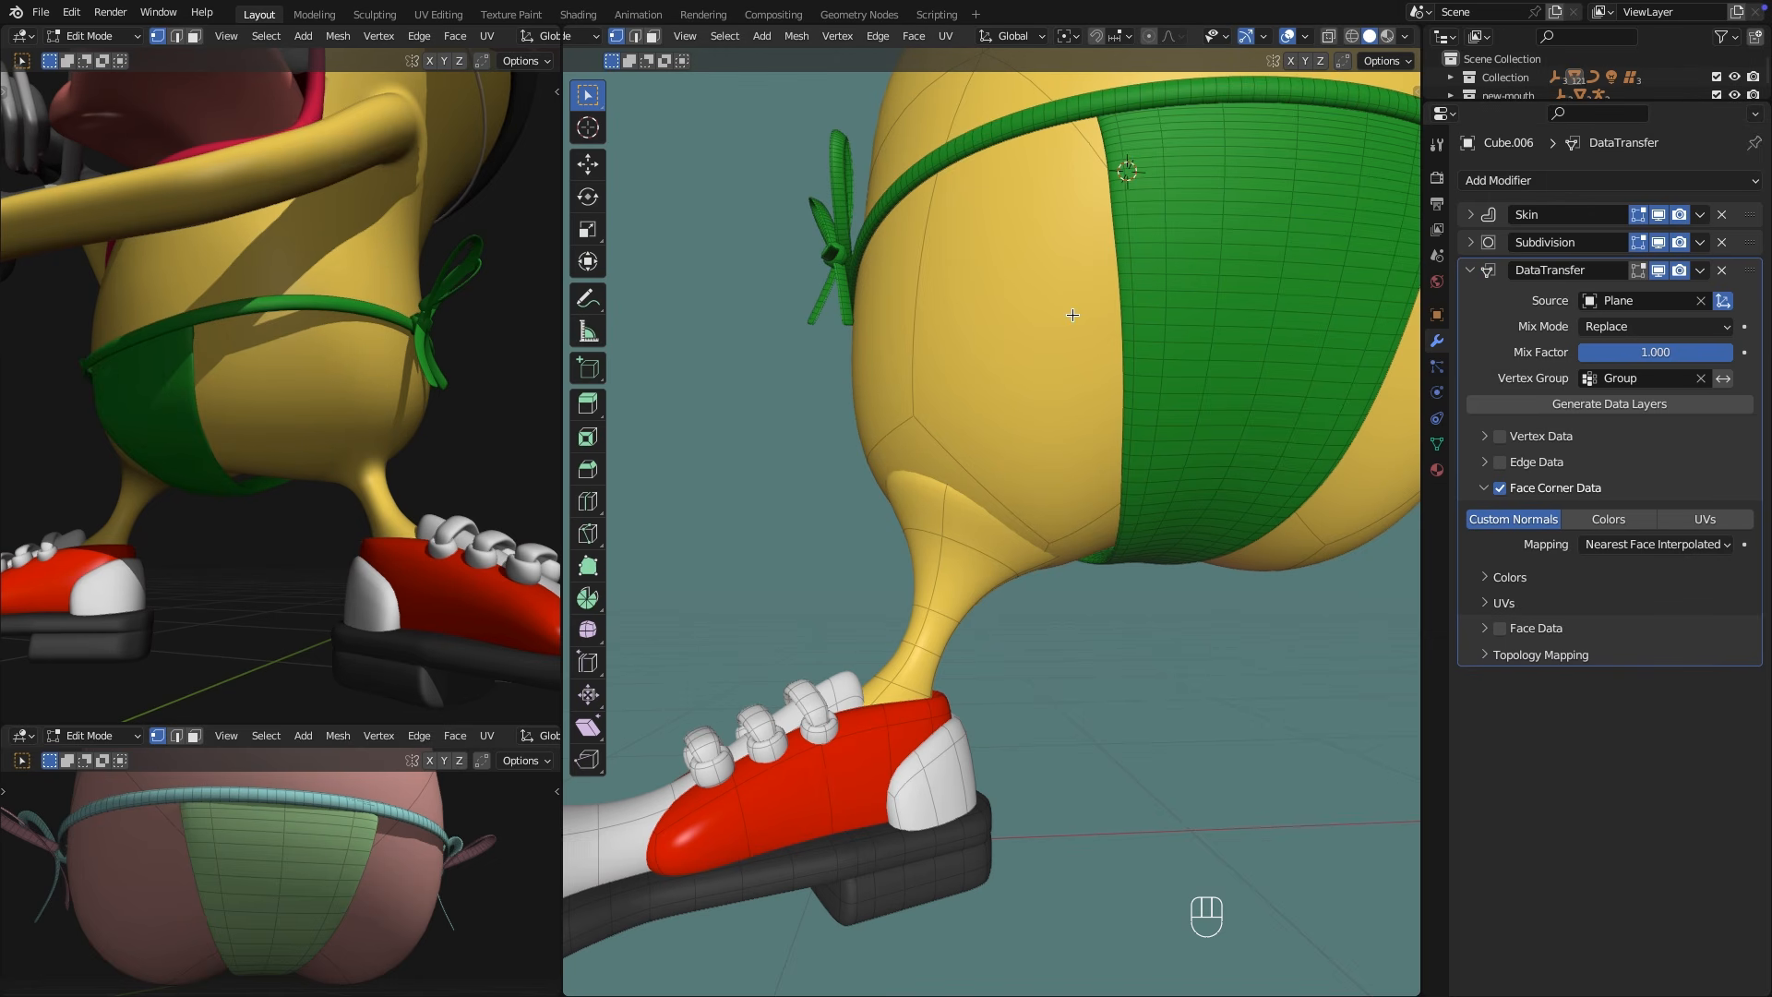
left_click(1638, 271)
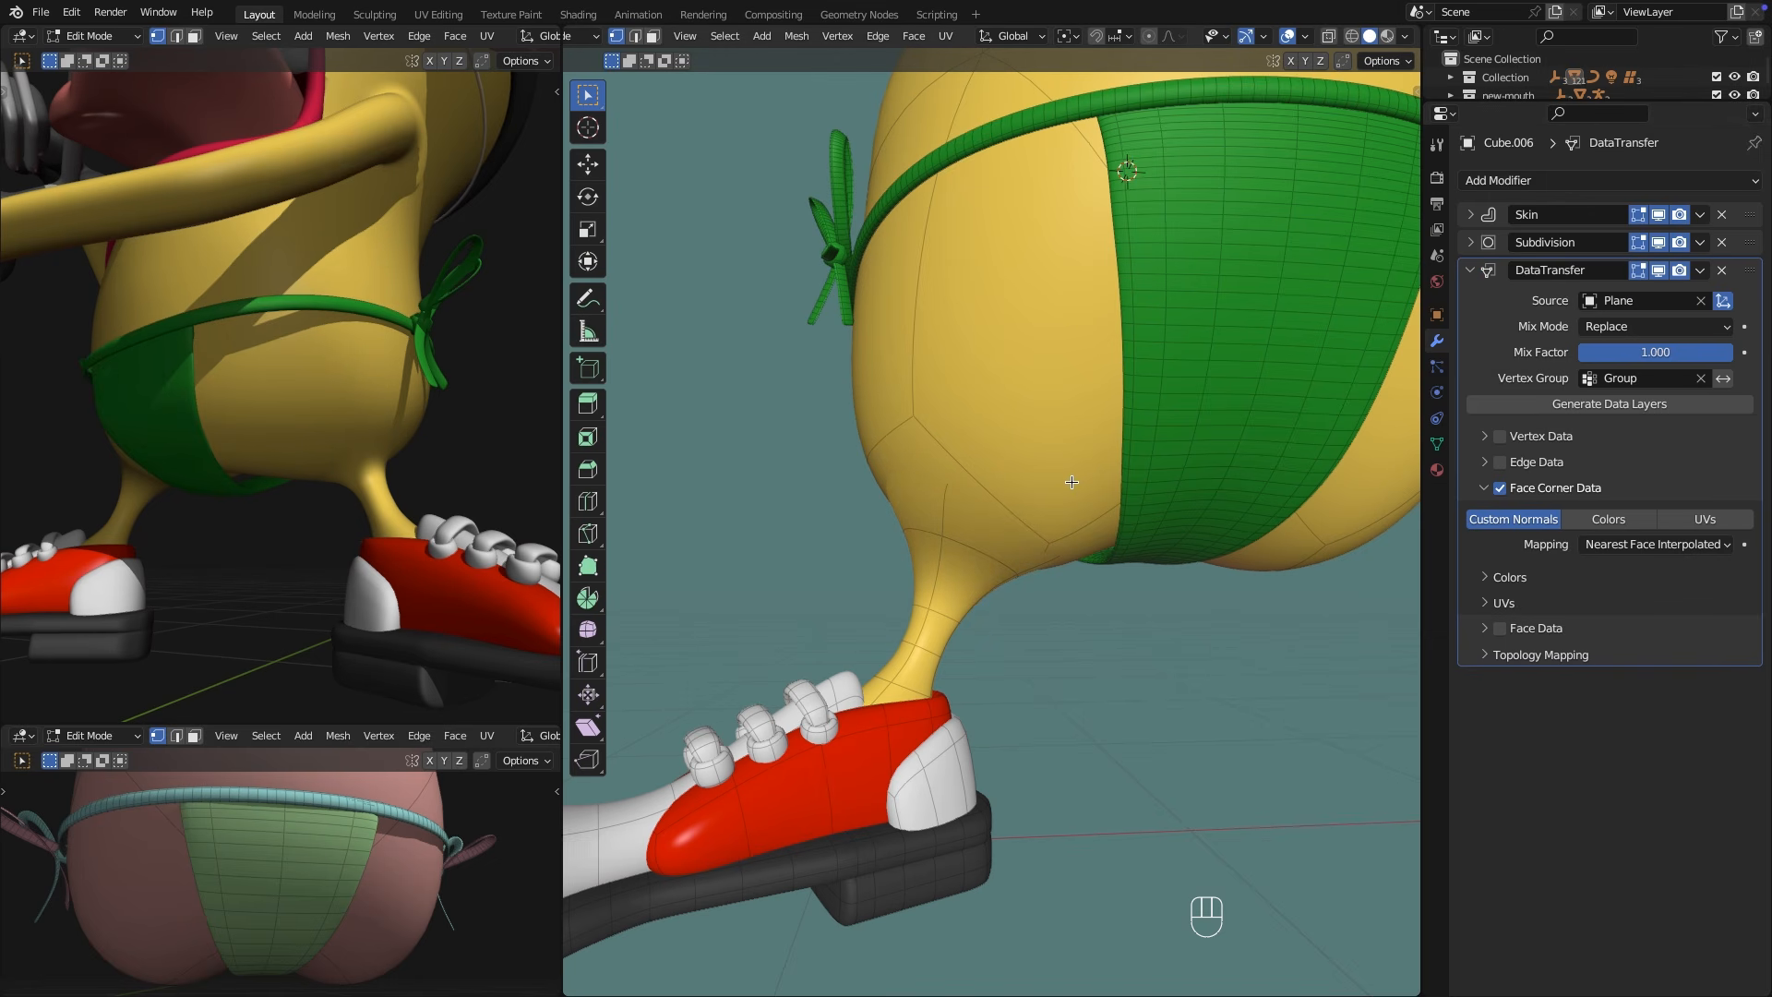
key("Tab")
Examine the shading blend between leg and torso from several angles, enabling Outline in the viewport shading.
middle_click_drag(1074, 483, 938, 510)
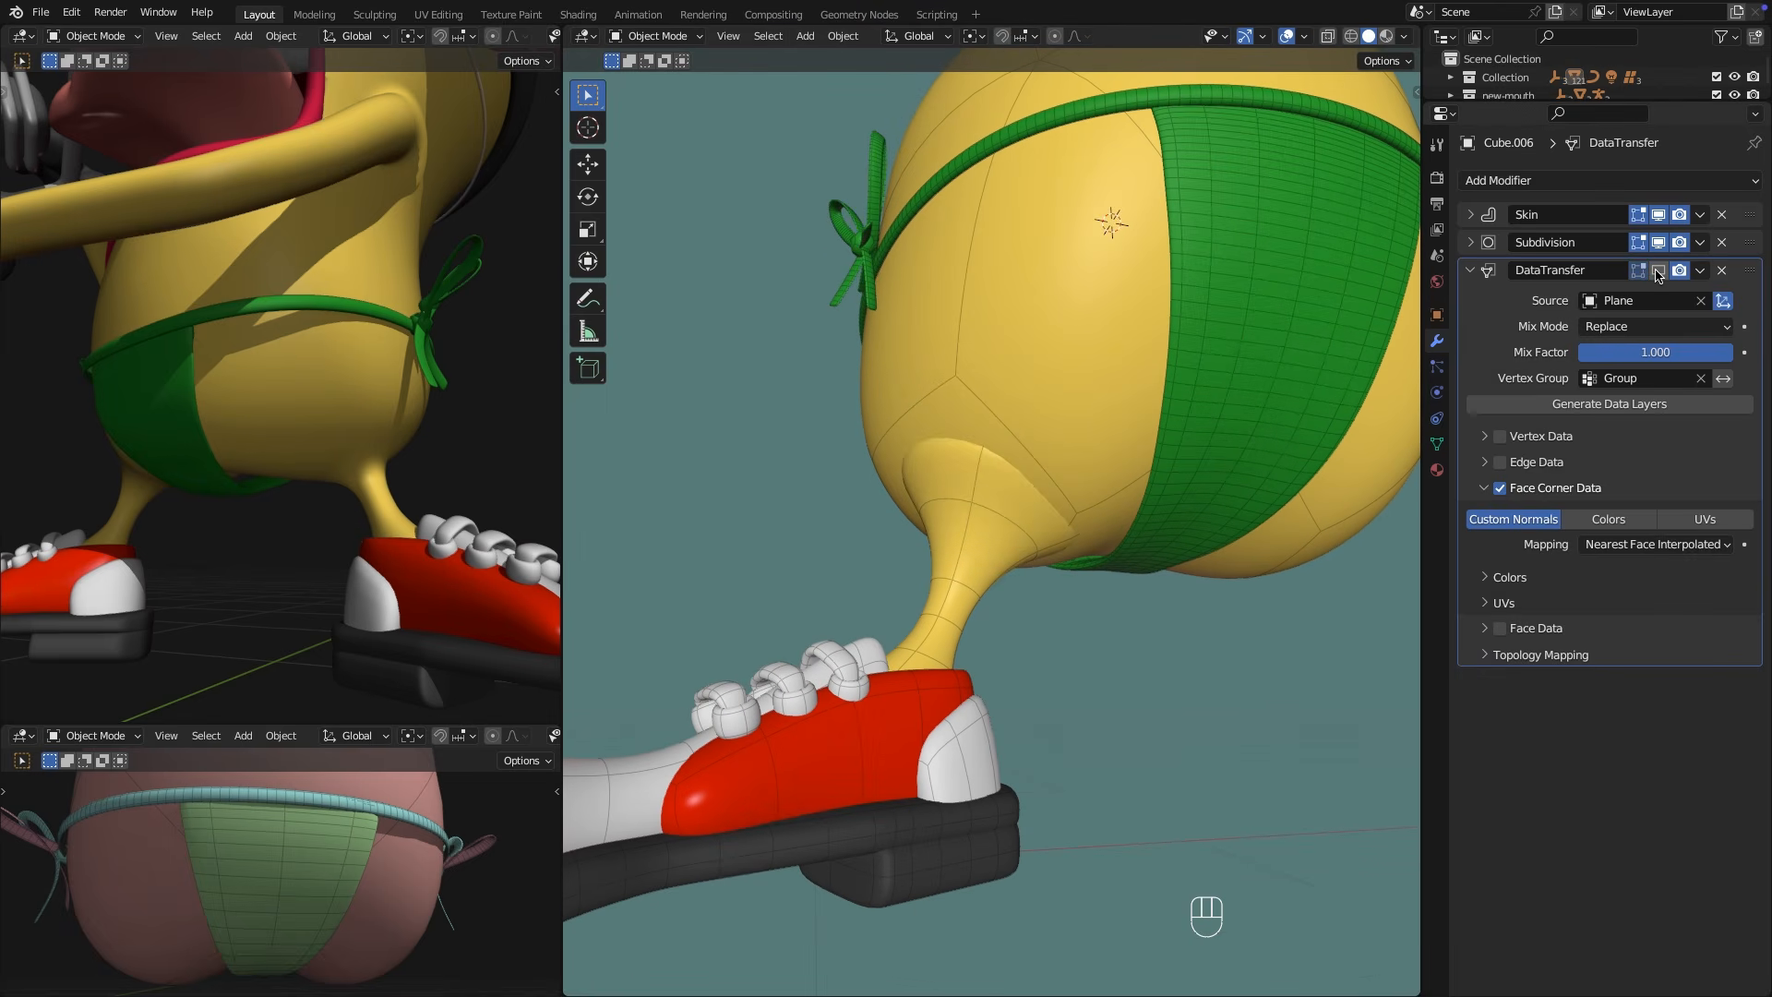
mouse_move(1372, 447)
middle_mouse_down()
mouse_move(1313, 559)
mouse_move(1065, 546)
mouse_move(1137, 517)
middle_mouse_up()
left_click(1089, 397)
left_click(1404, 39)
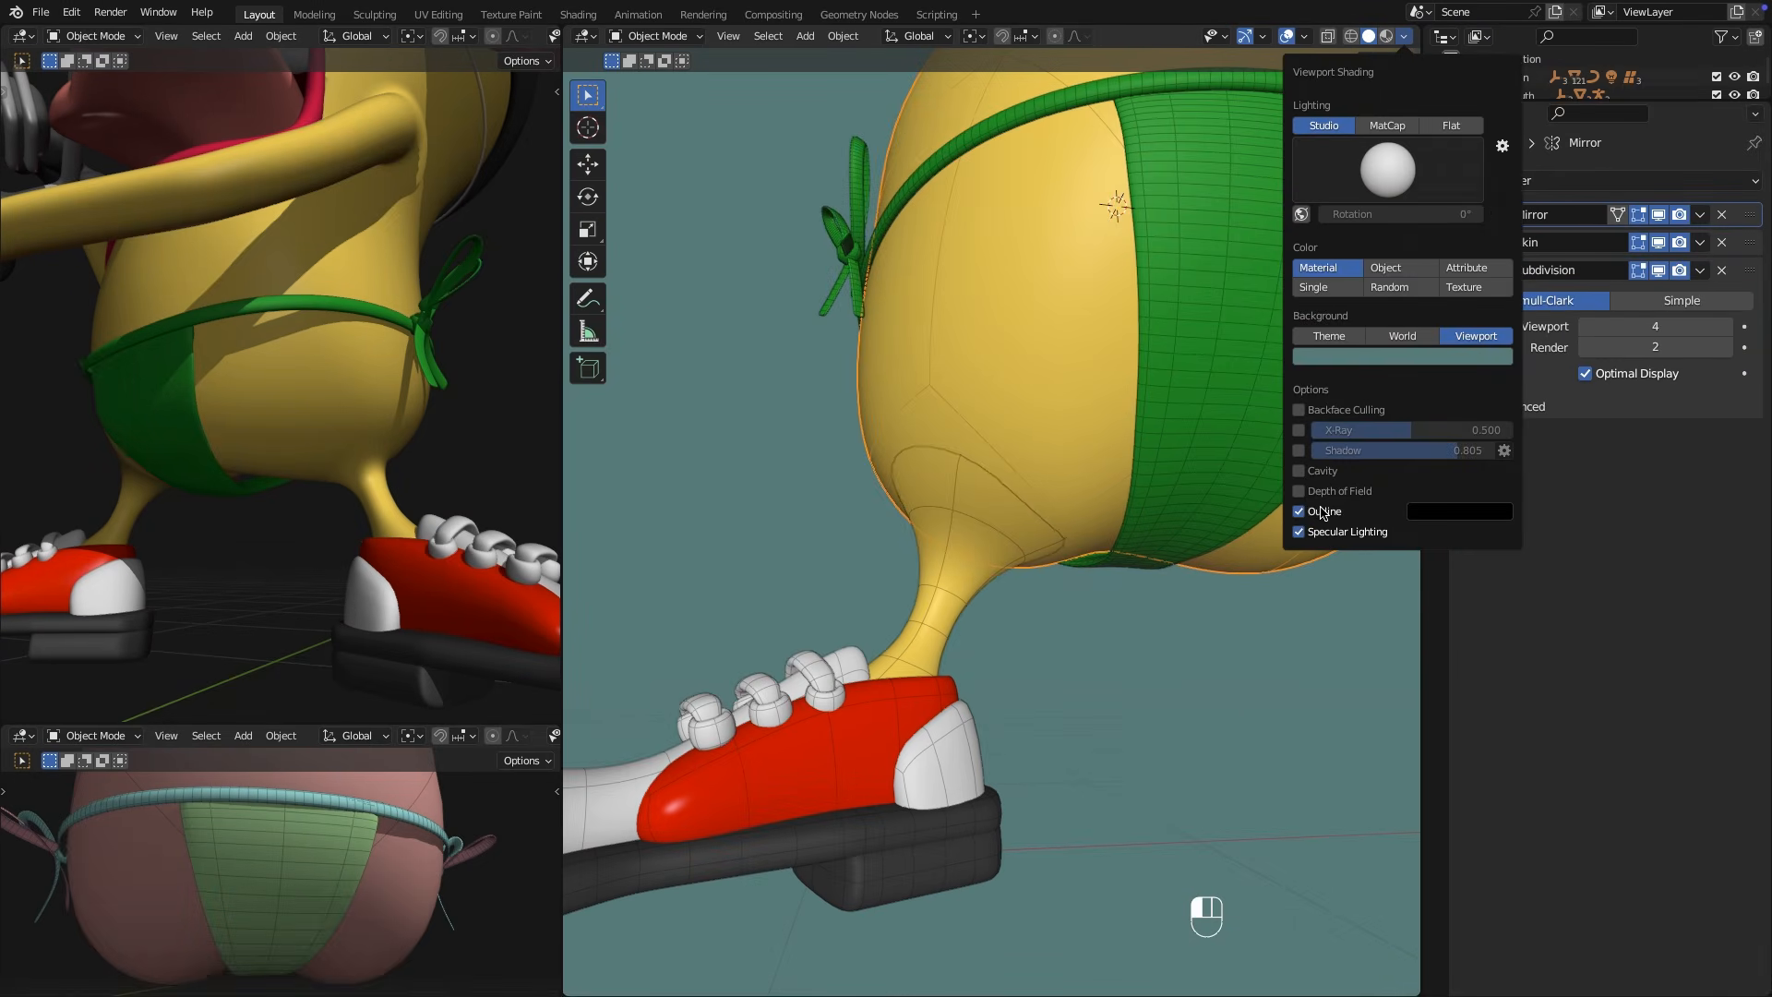
left_click(1027, 548)
mouse_move(1013, 544)
middle_mouse_down()
mouse_move(1274, 556)
mouse_move(1104, 514)
mouse_move(1004, 521)
mouse_move(1110, 550)
mouse_move(1127, 581)
mouse_move(1041, 551)
mouse_move(1212, 351)
middle_mouse_up()
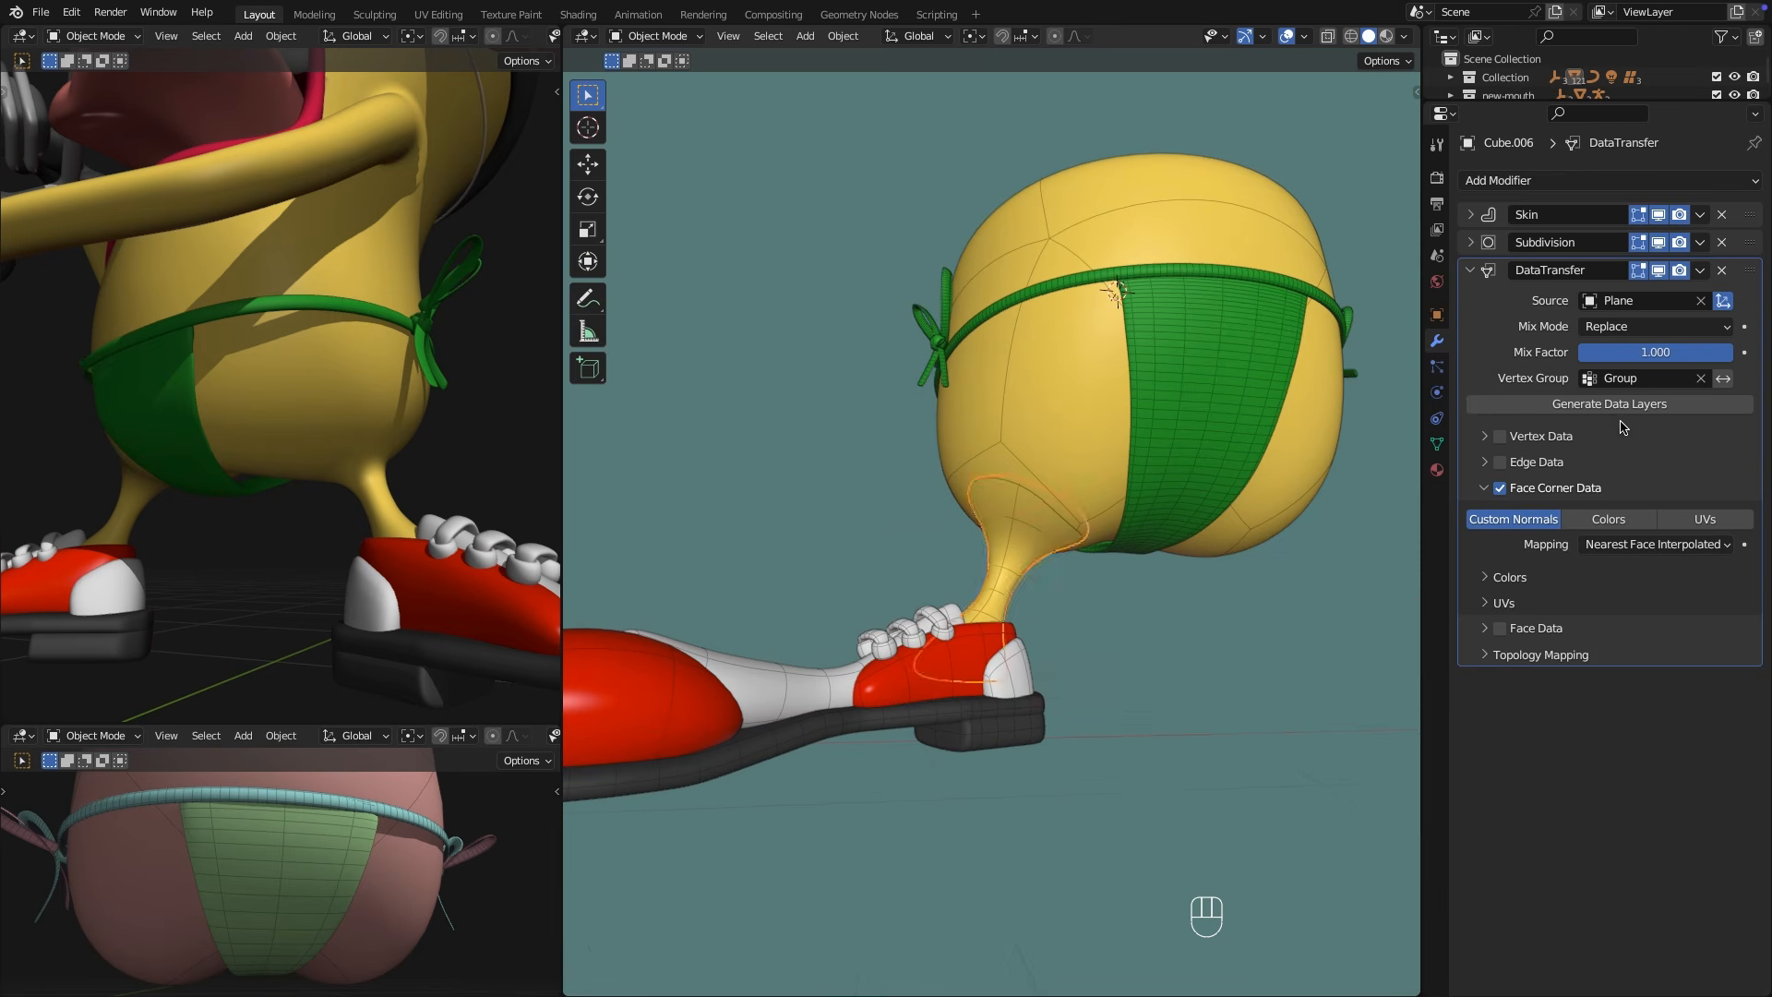
Hide the wireframe overlay and examine the shading blend between the leg and the torso.
scroll(995, 600, "up", 2)
middle_click_drag(984, 605, 1008, 662)
scroll(1011, 668, "down", 4)
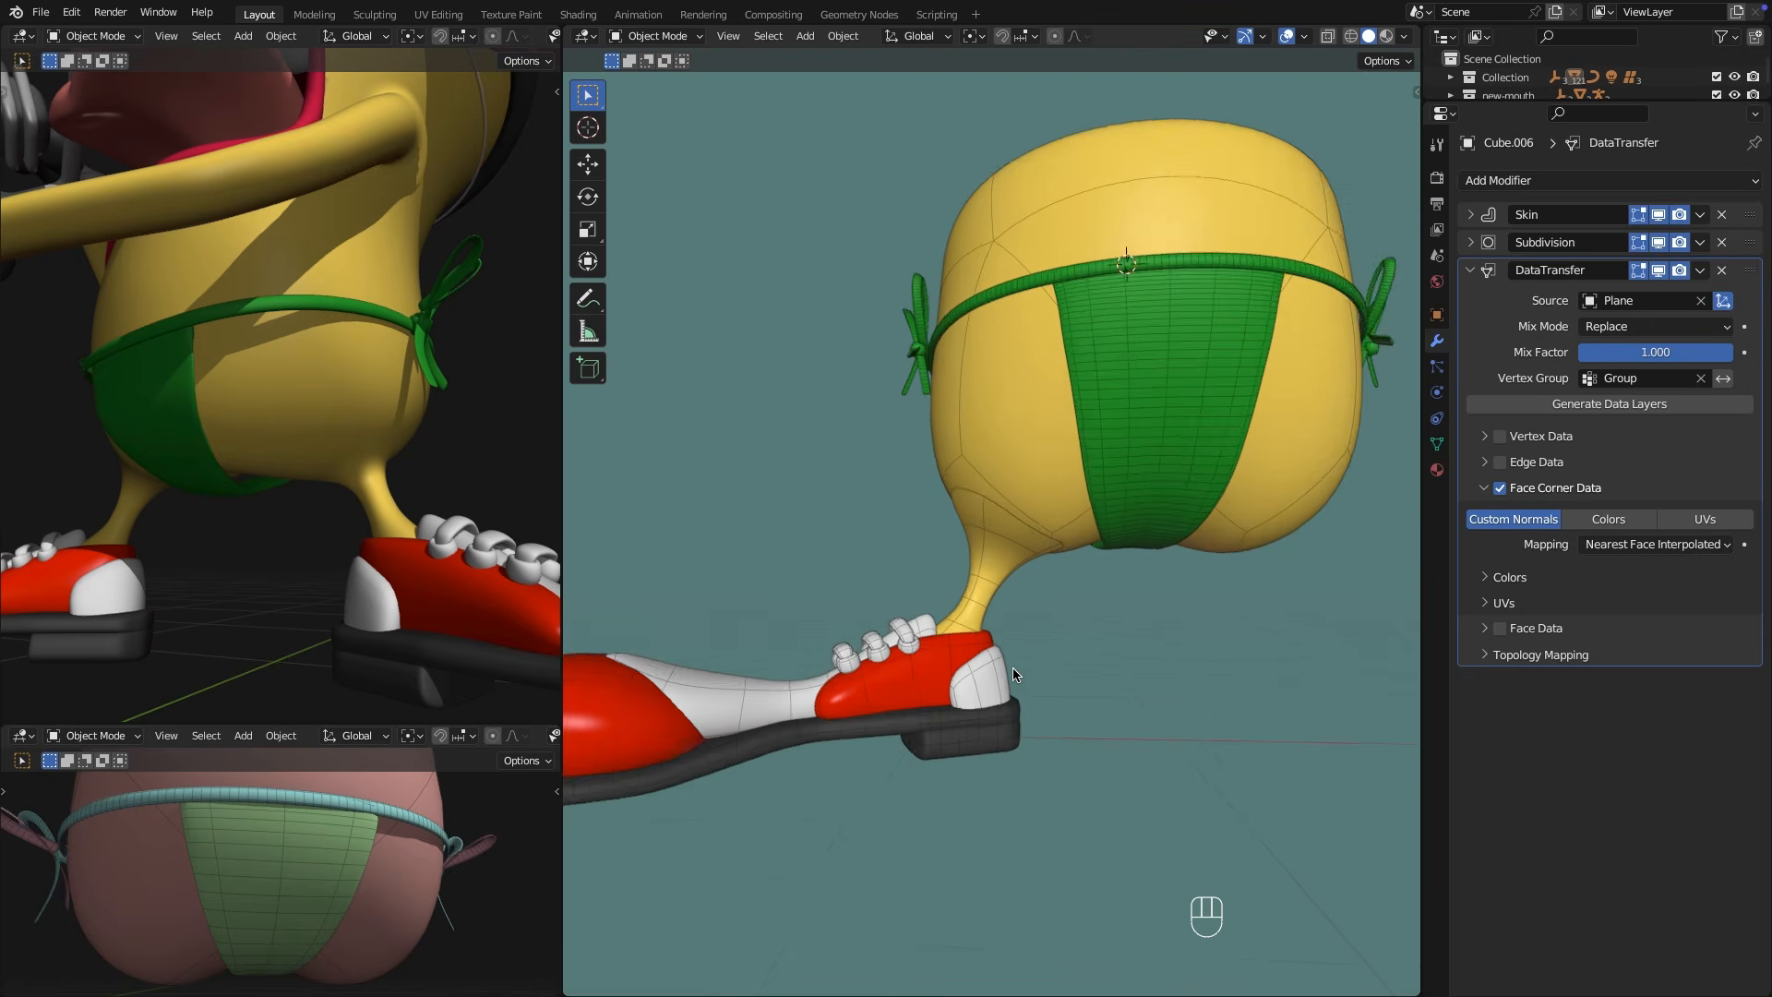
left_click(1305, 36)
left_click(1190, 351)
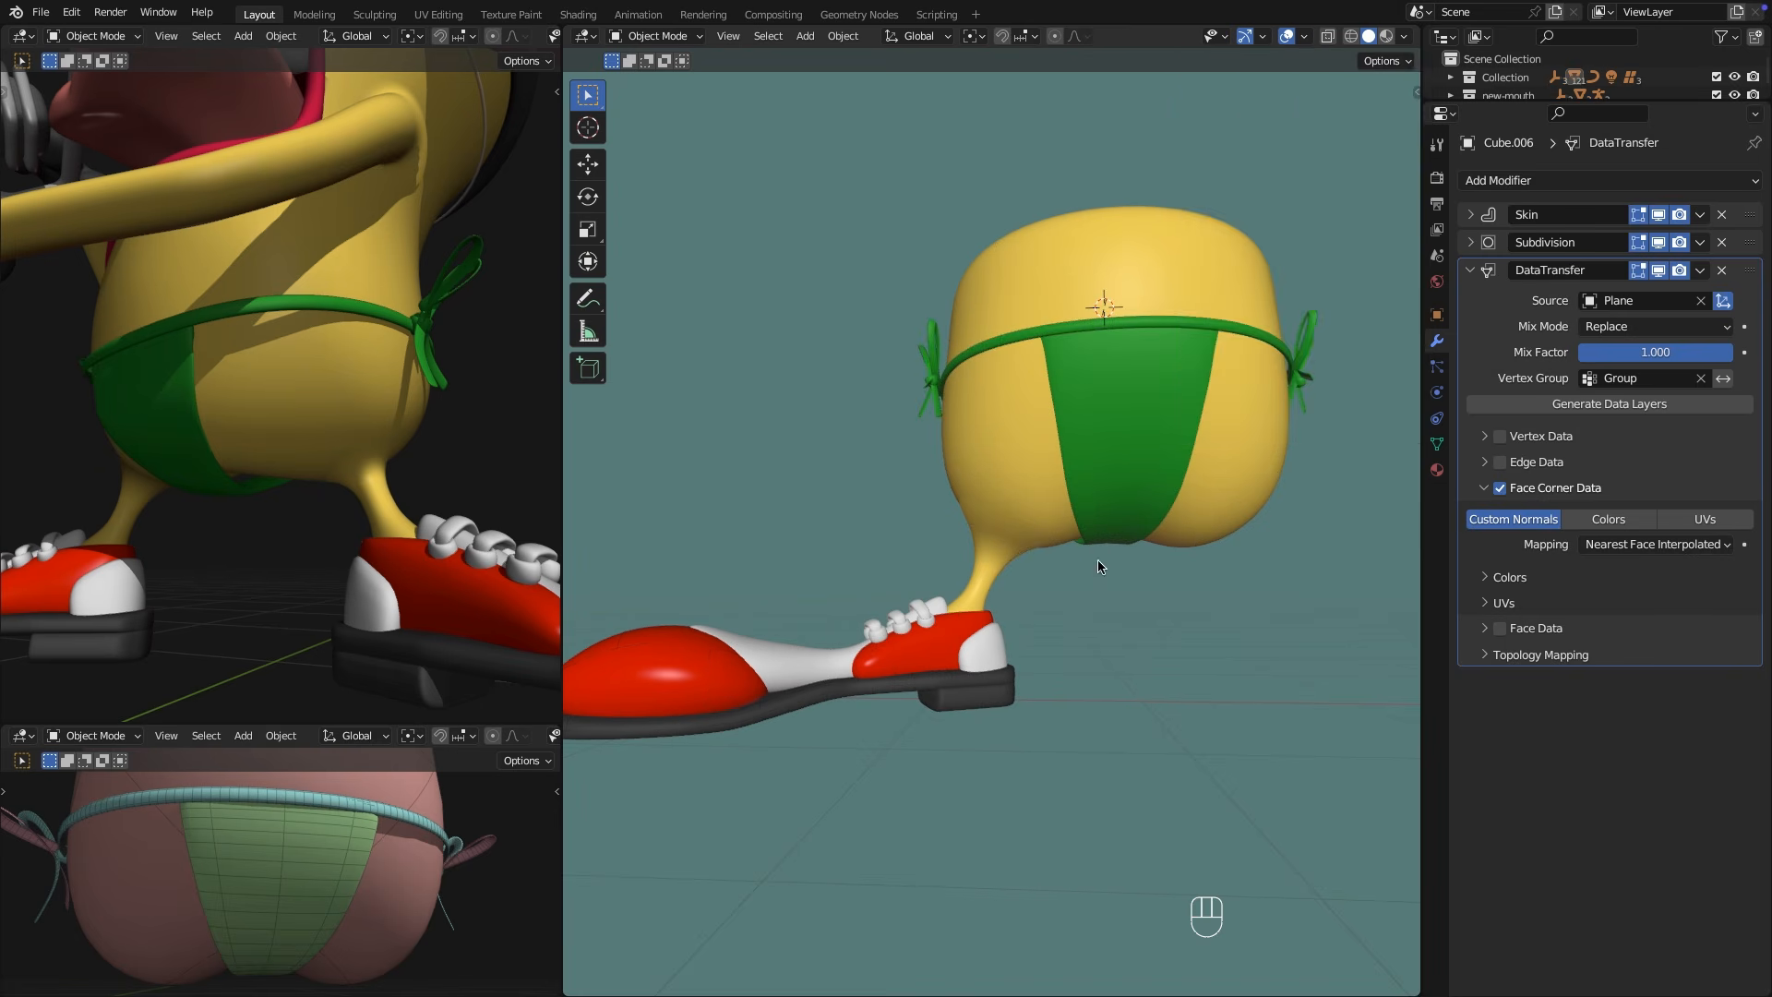
middle_click_drag(1100, 557, 1036, 585)
scroll(1036, 586, "up", 4)
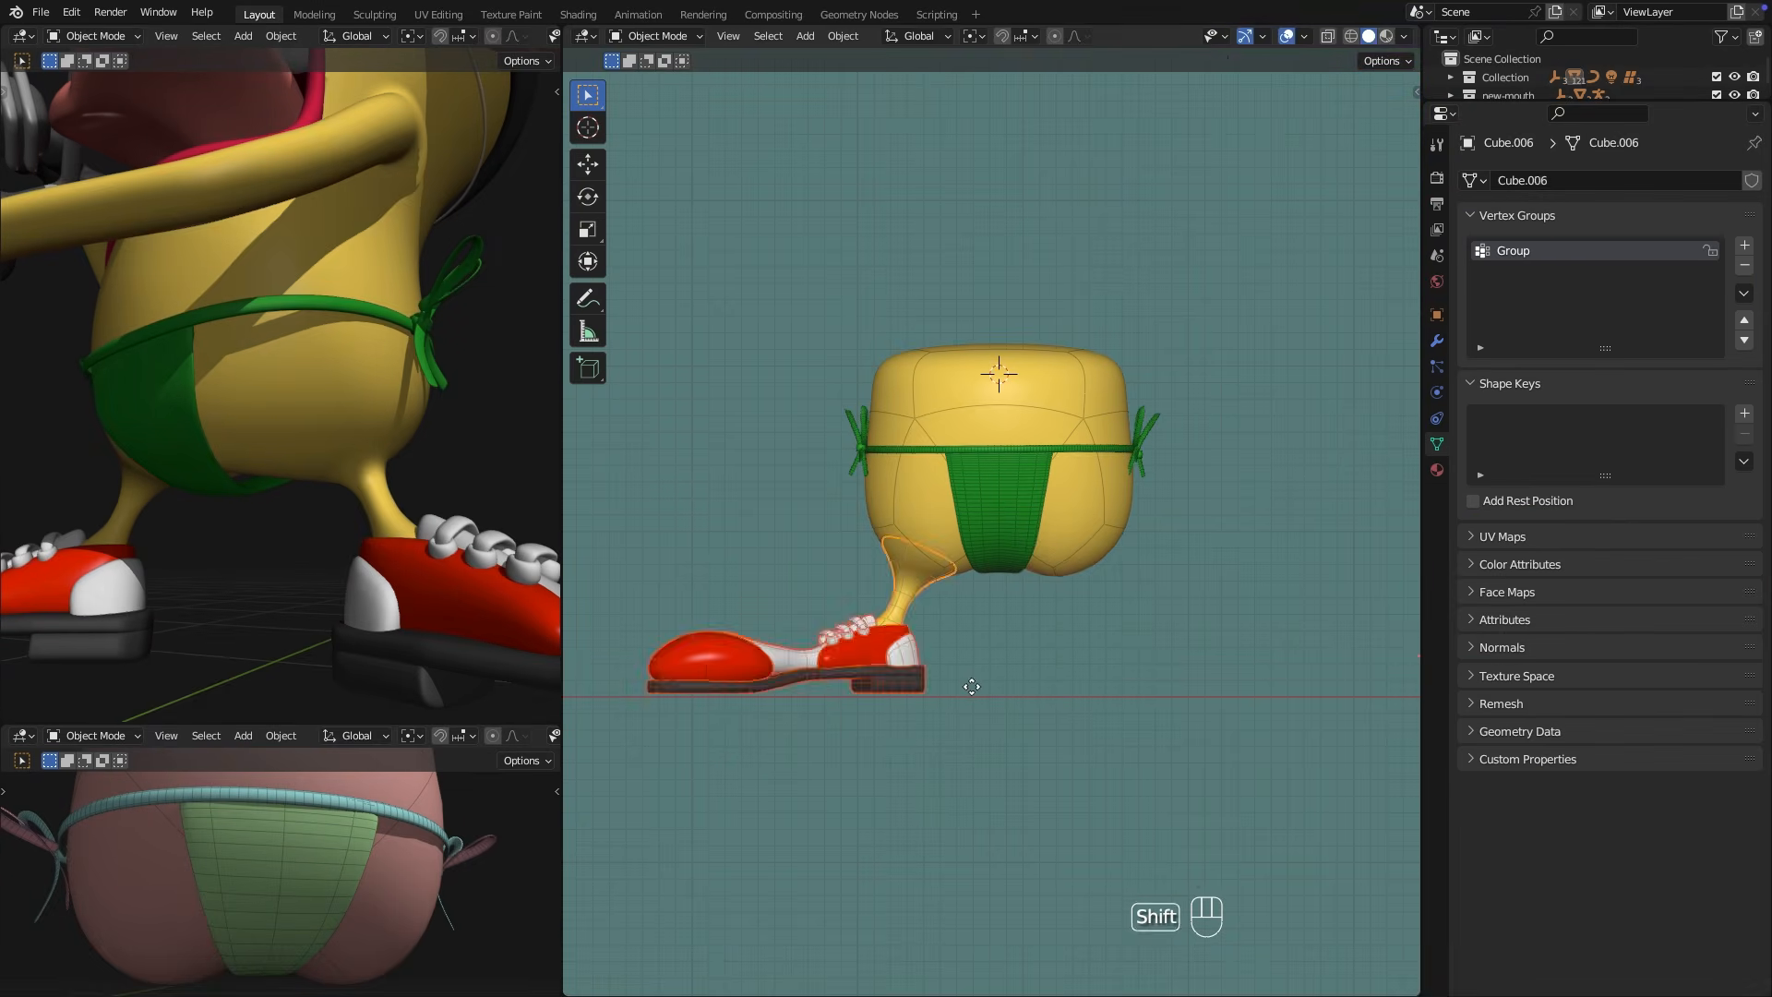
Duplicate the leg and shoe about 2.08 m along X and mirror the copy across the X axis.
key("shift+d")
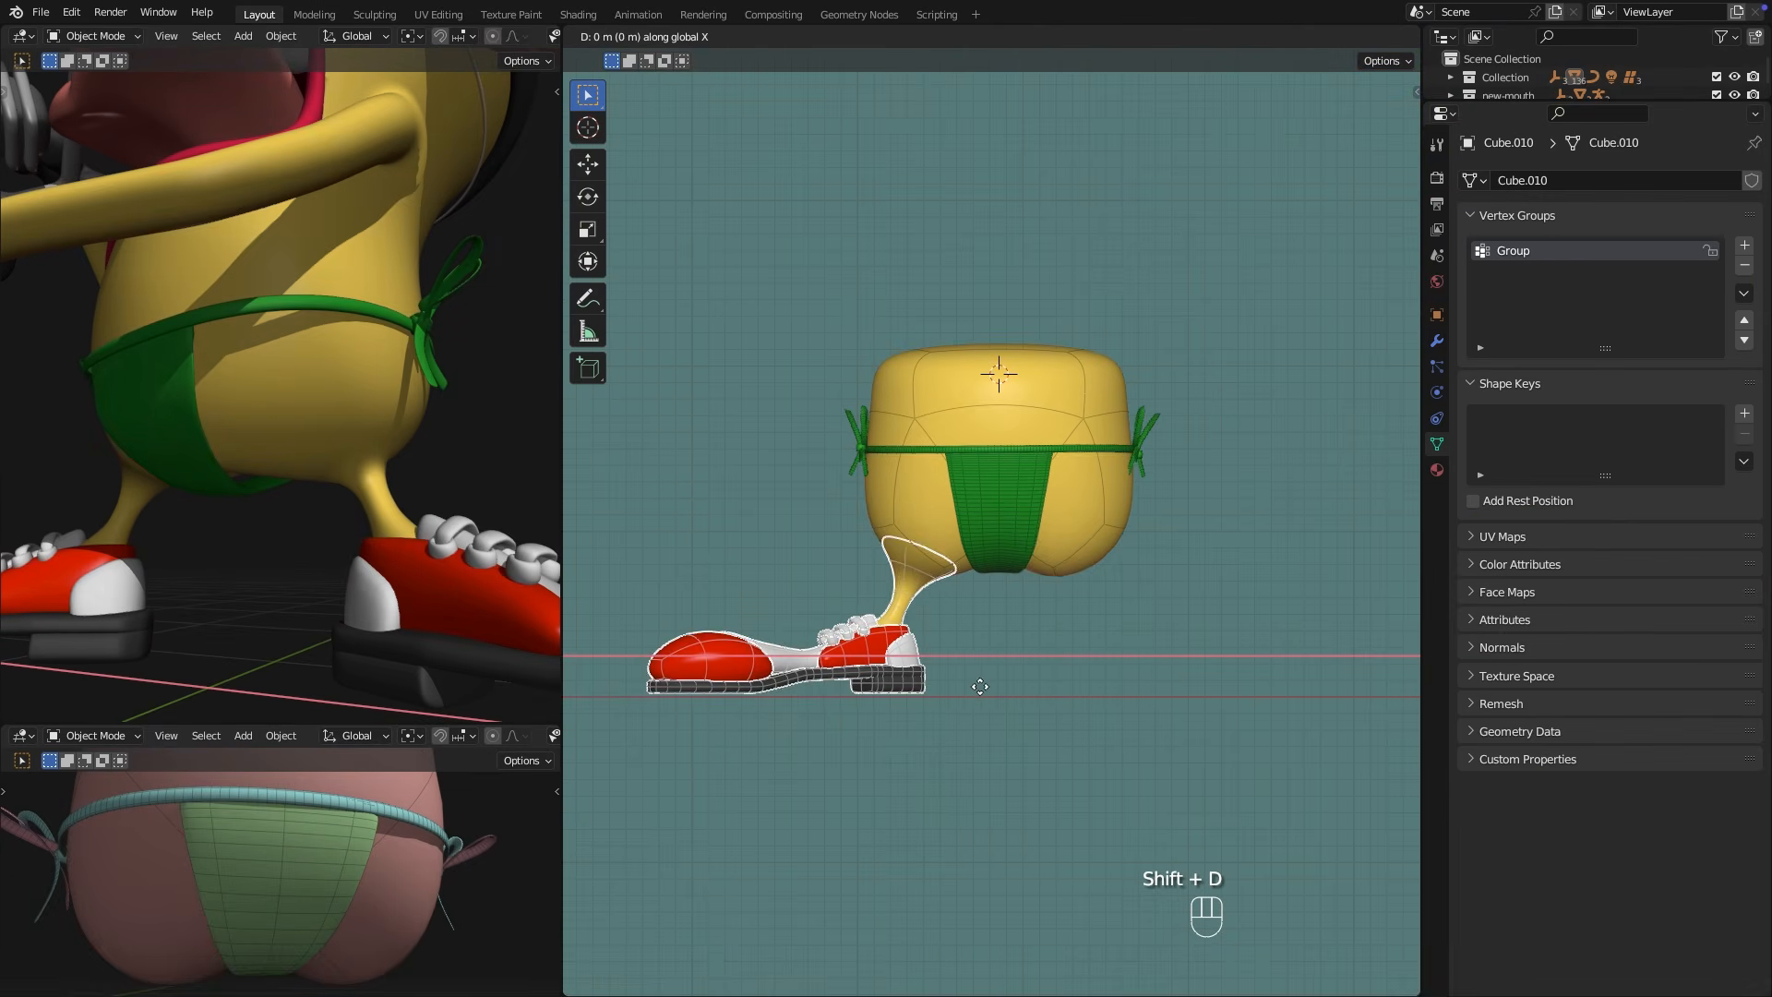
left_click(1321, 684)
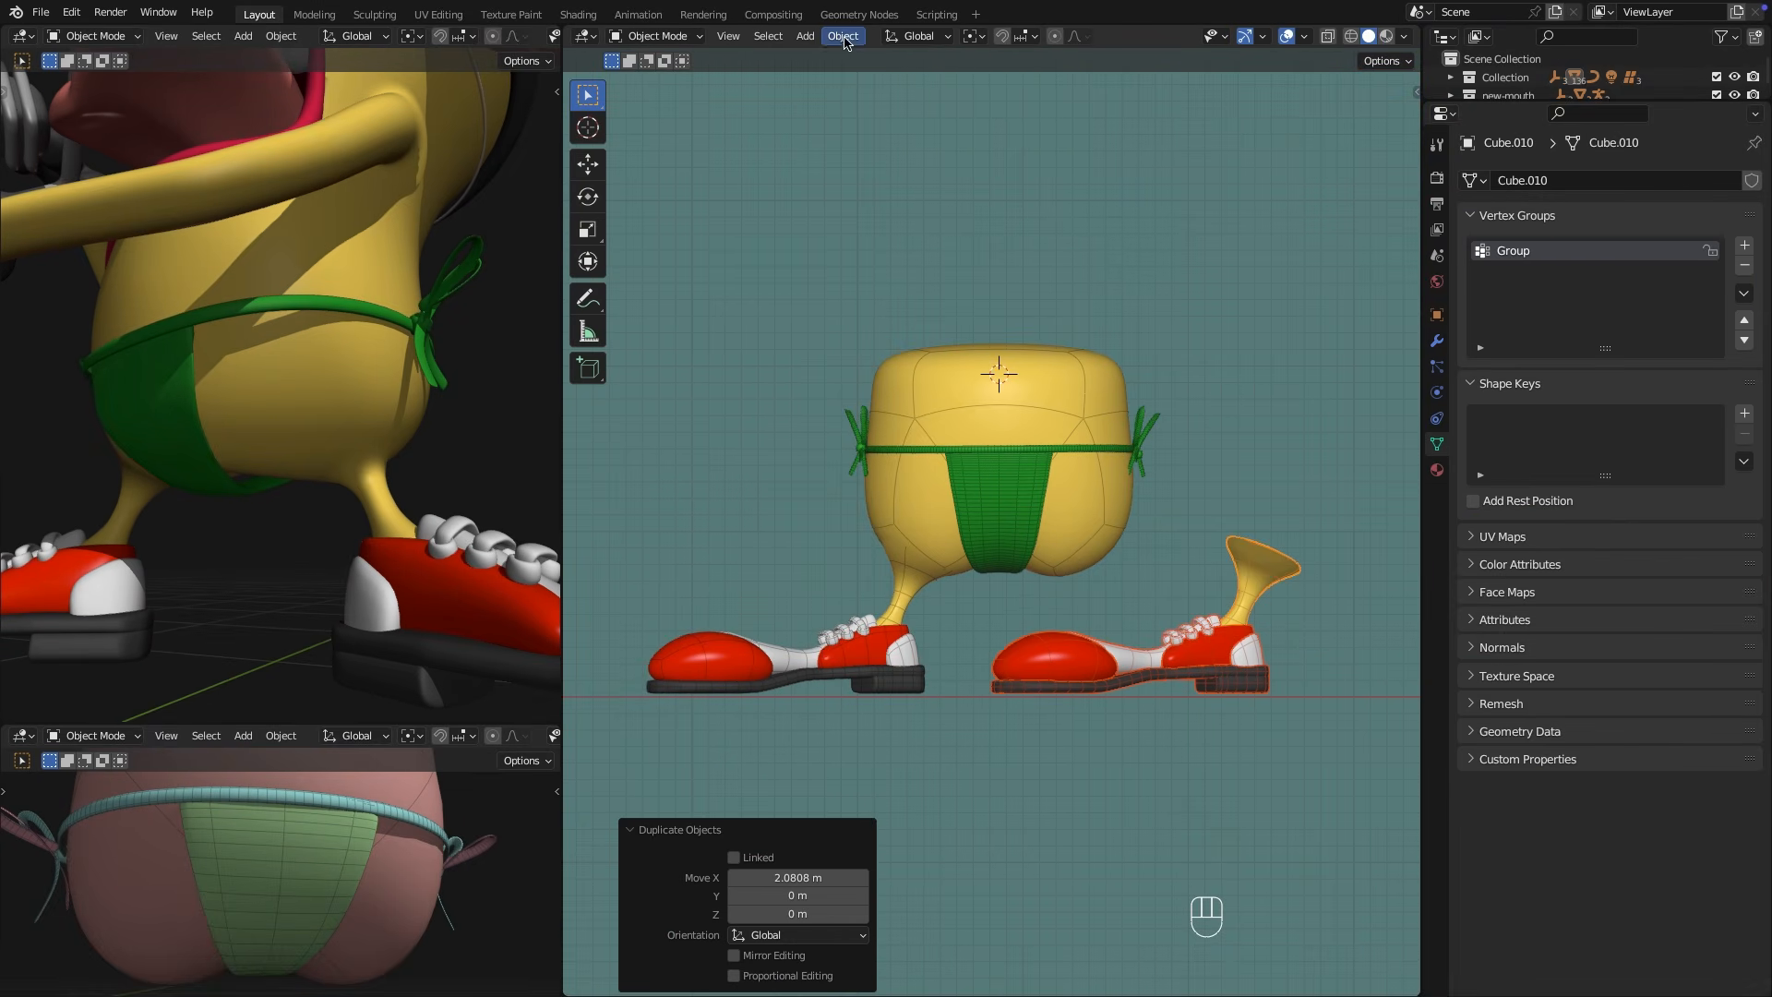
left_click(842, 36)
mouse_move(877, 92)
left_click(1055, 92)
Slide the mirrored leg and shoe along X until they join the opposite underside of the torso.
mouse_move(1152, 680)
middle_mouse_down("shift")
mouse_move(1029, 611)
mouse_move(1136, 654)
middle_mouse_up("shift")
scroll(1029, 612, "up", 1)
key("g")
key("x")
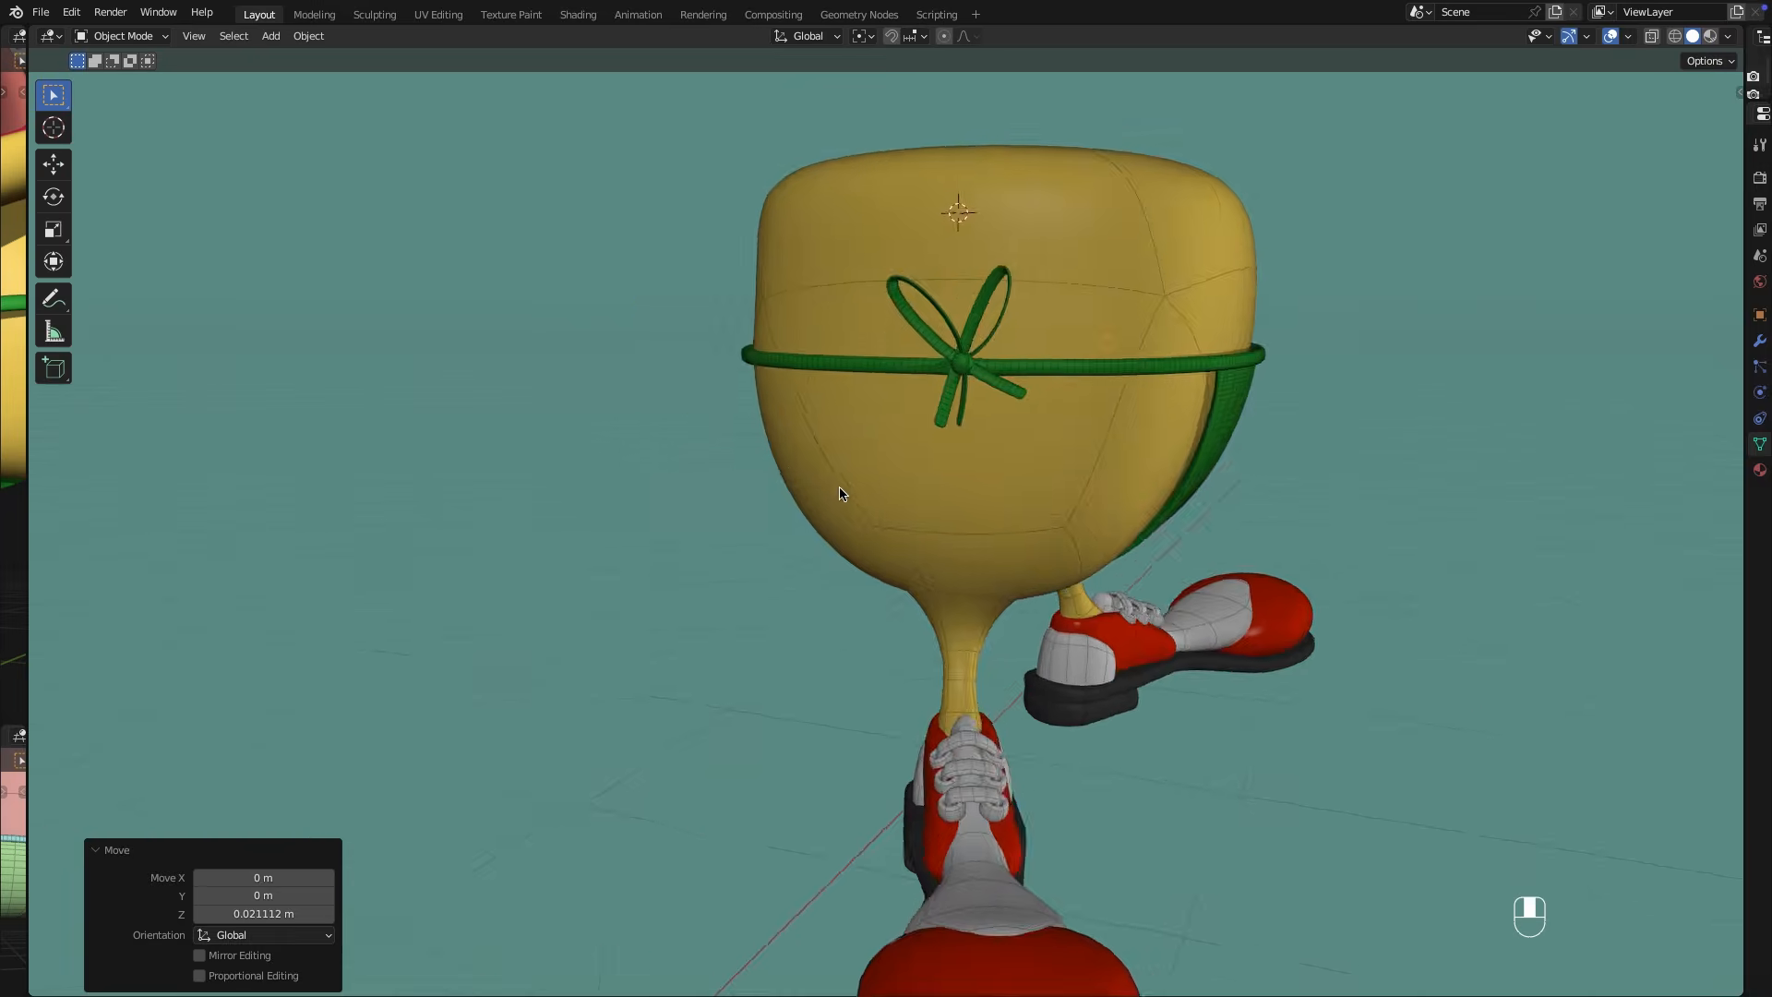
middle_click_drag(839, 492, 451, 484)
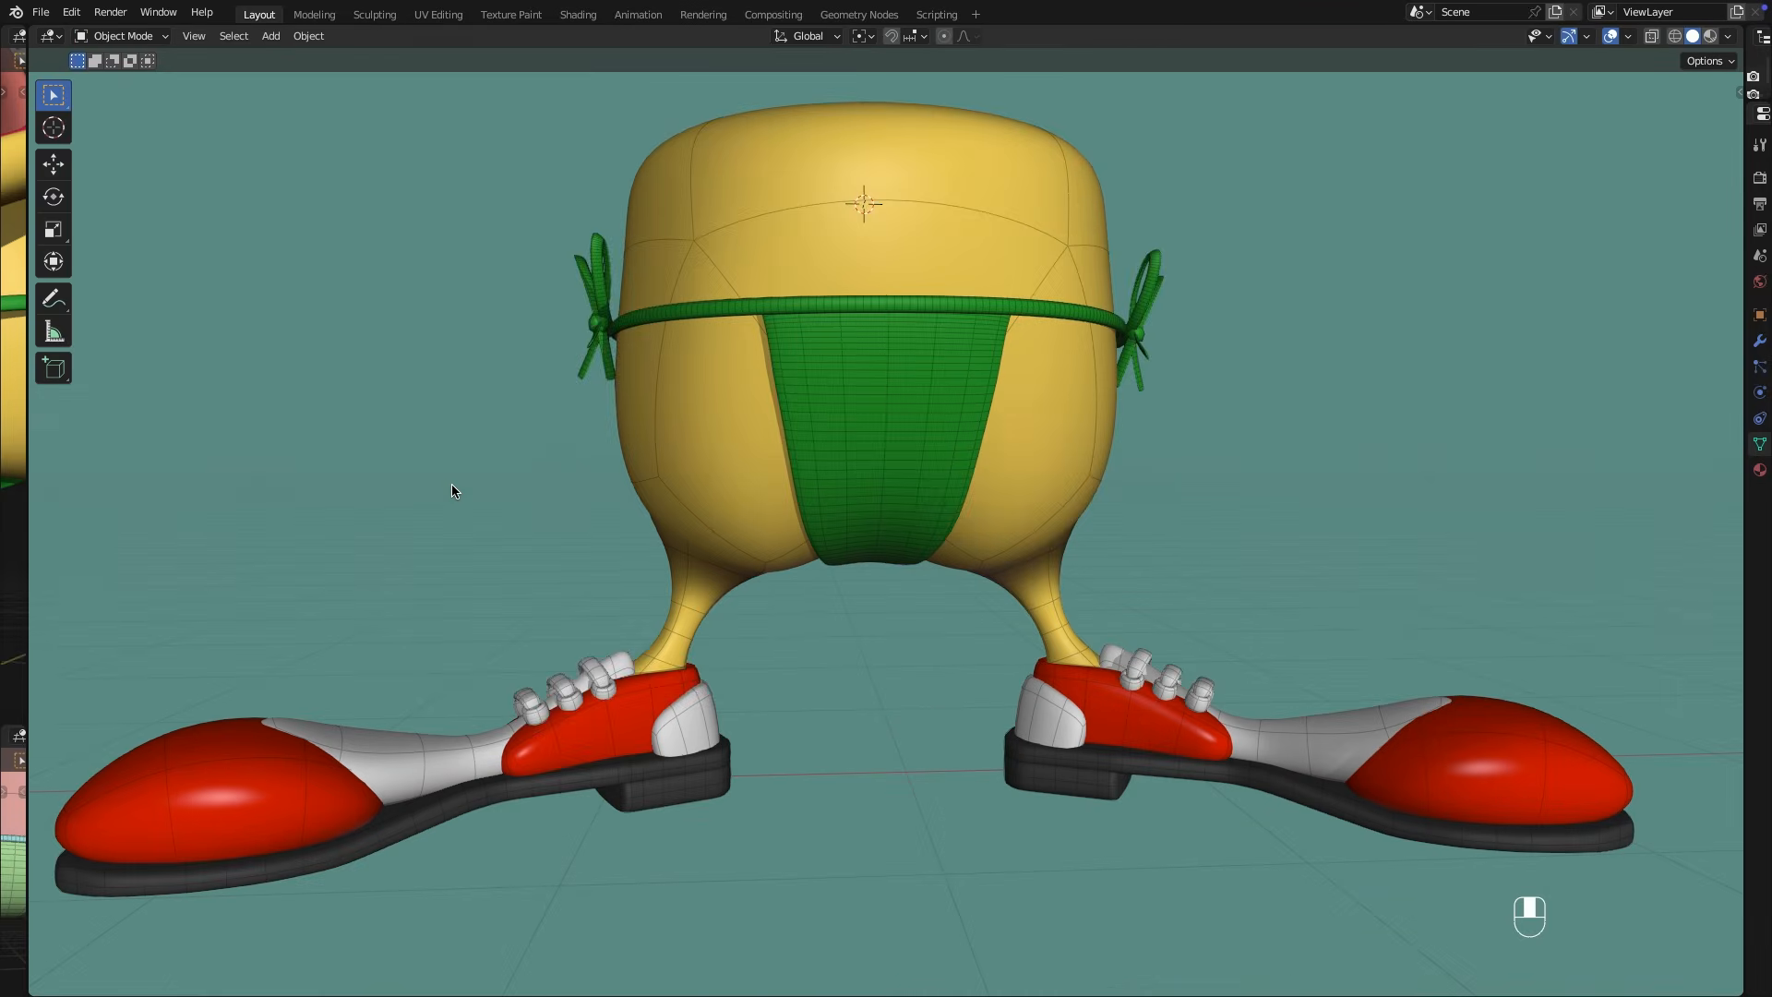
Rotate the torso and bikini 180° about Z and shift them about 0.175 m along Y.
type("r")
type("z")
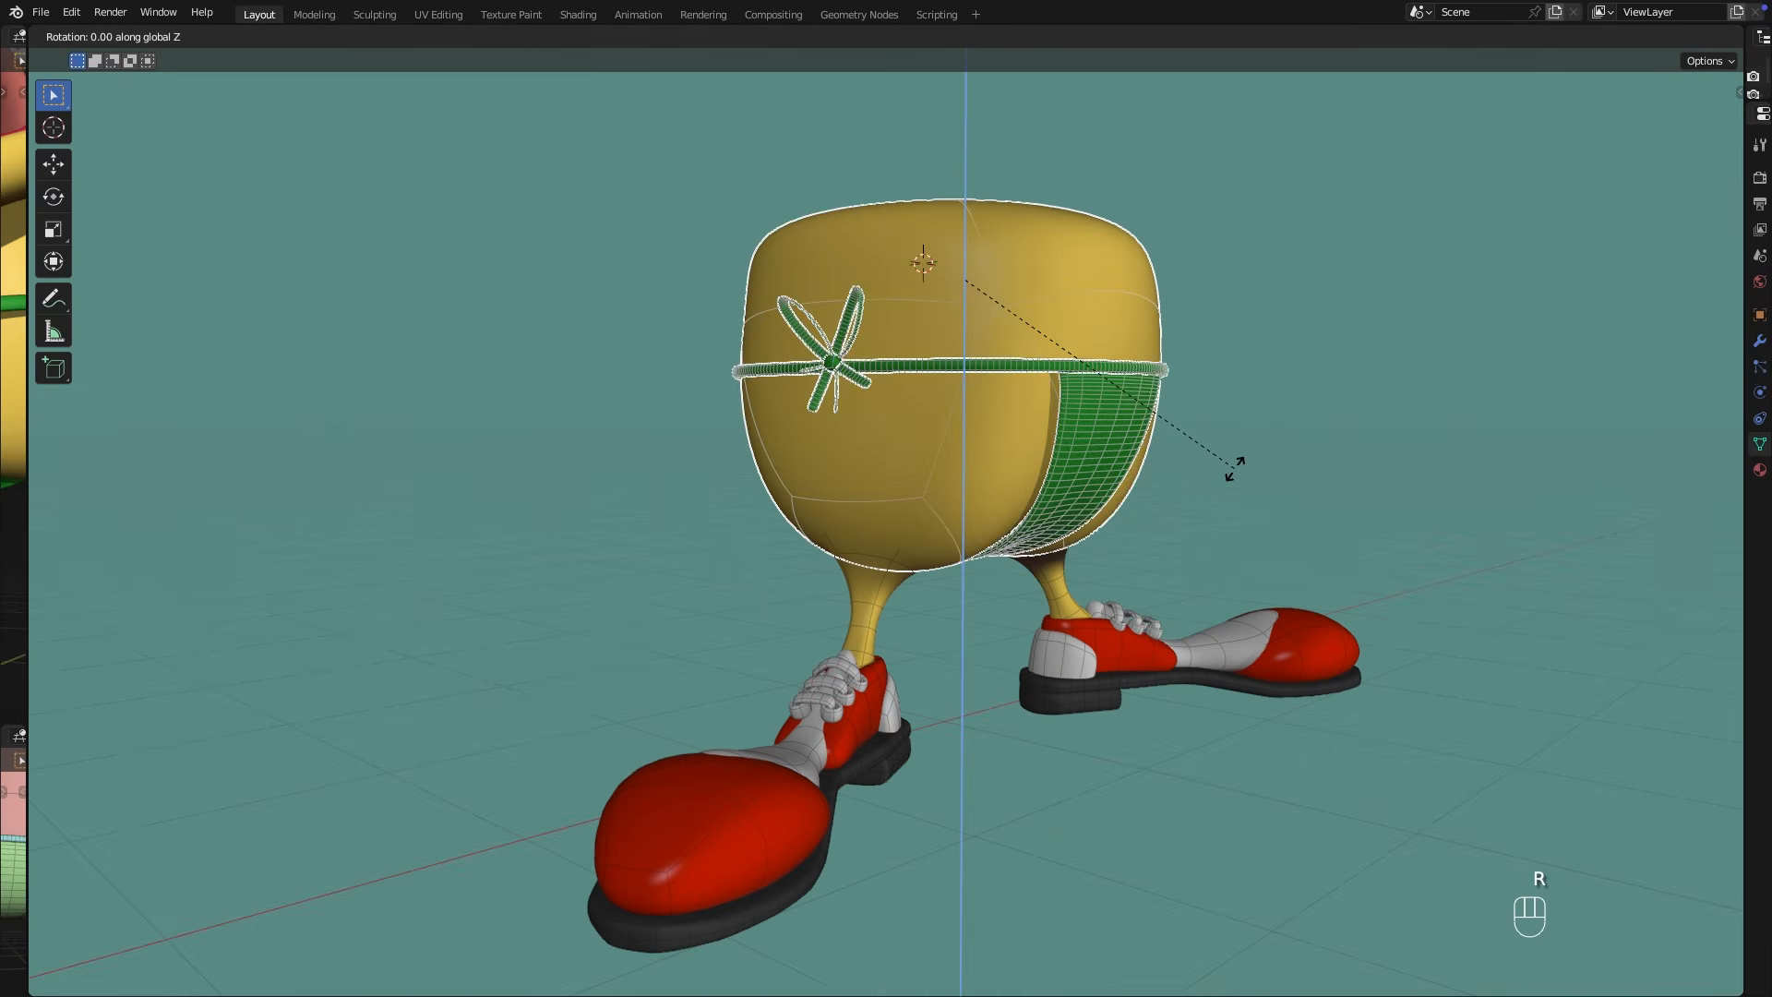
type("180")
key("Return")
middle_click_drag(1233, 467, 956, 518)
key("g")
key("y")
left_click(1162, 582)
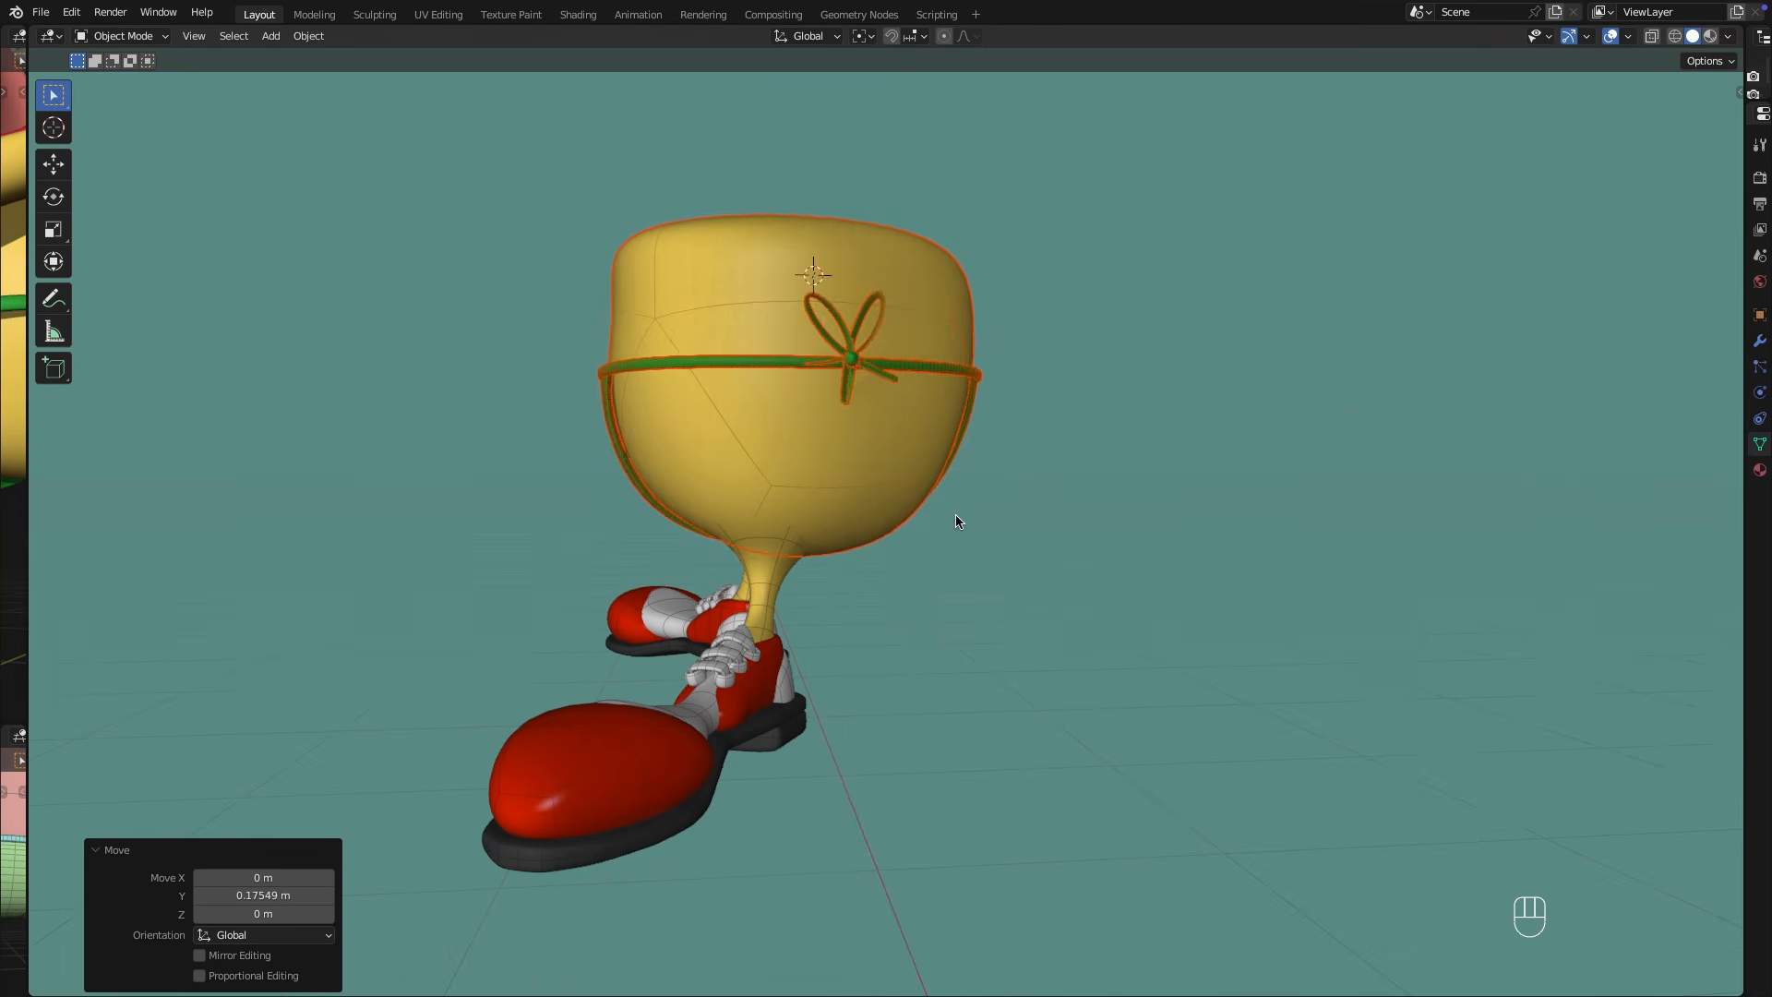
Tilt the torso and bikini about 19.5° around X and realign them along Y over the legs.
key("r")
key("x")
left_click(1043, 473)
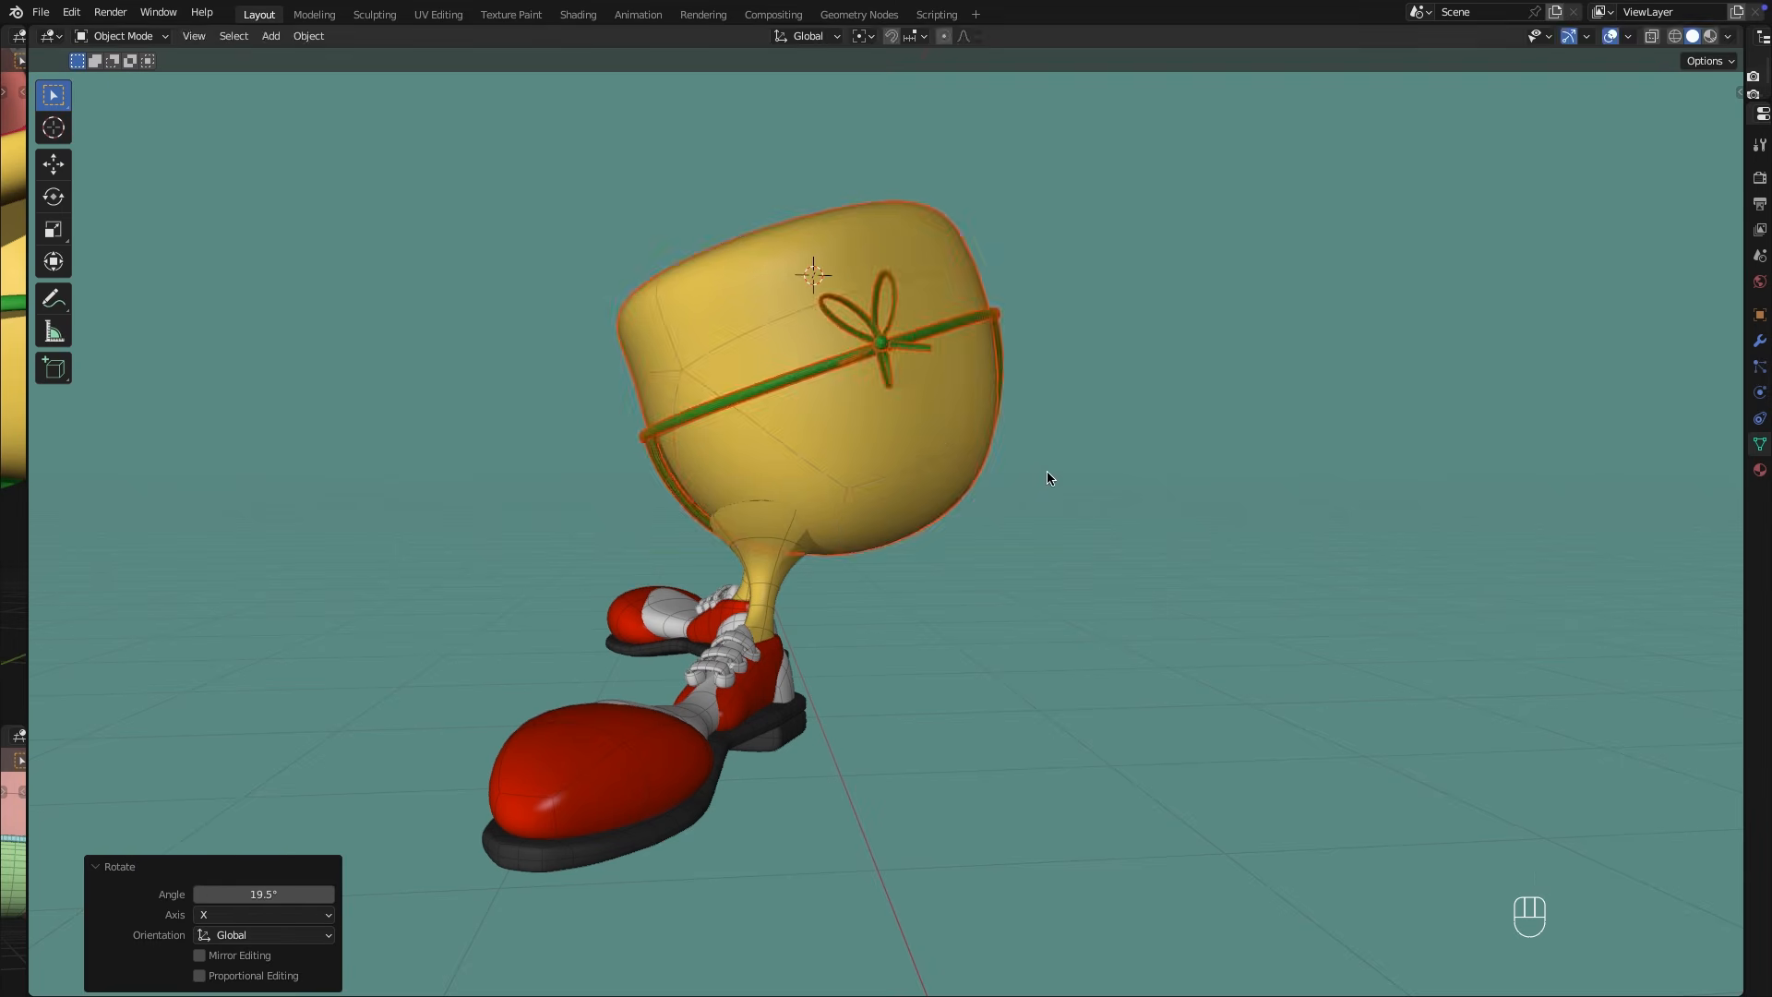
key("g")
key("y")
left_click(992, 477)
middle_click_drag(991, 476, 921, 588)
scroll(921, 588, "up", 3)
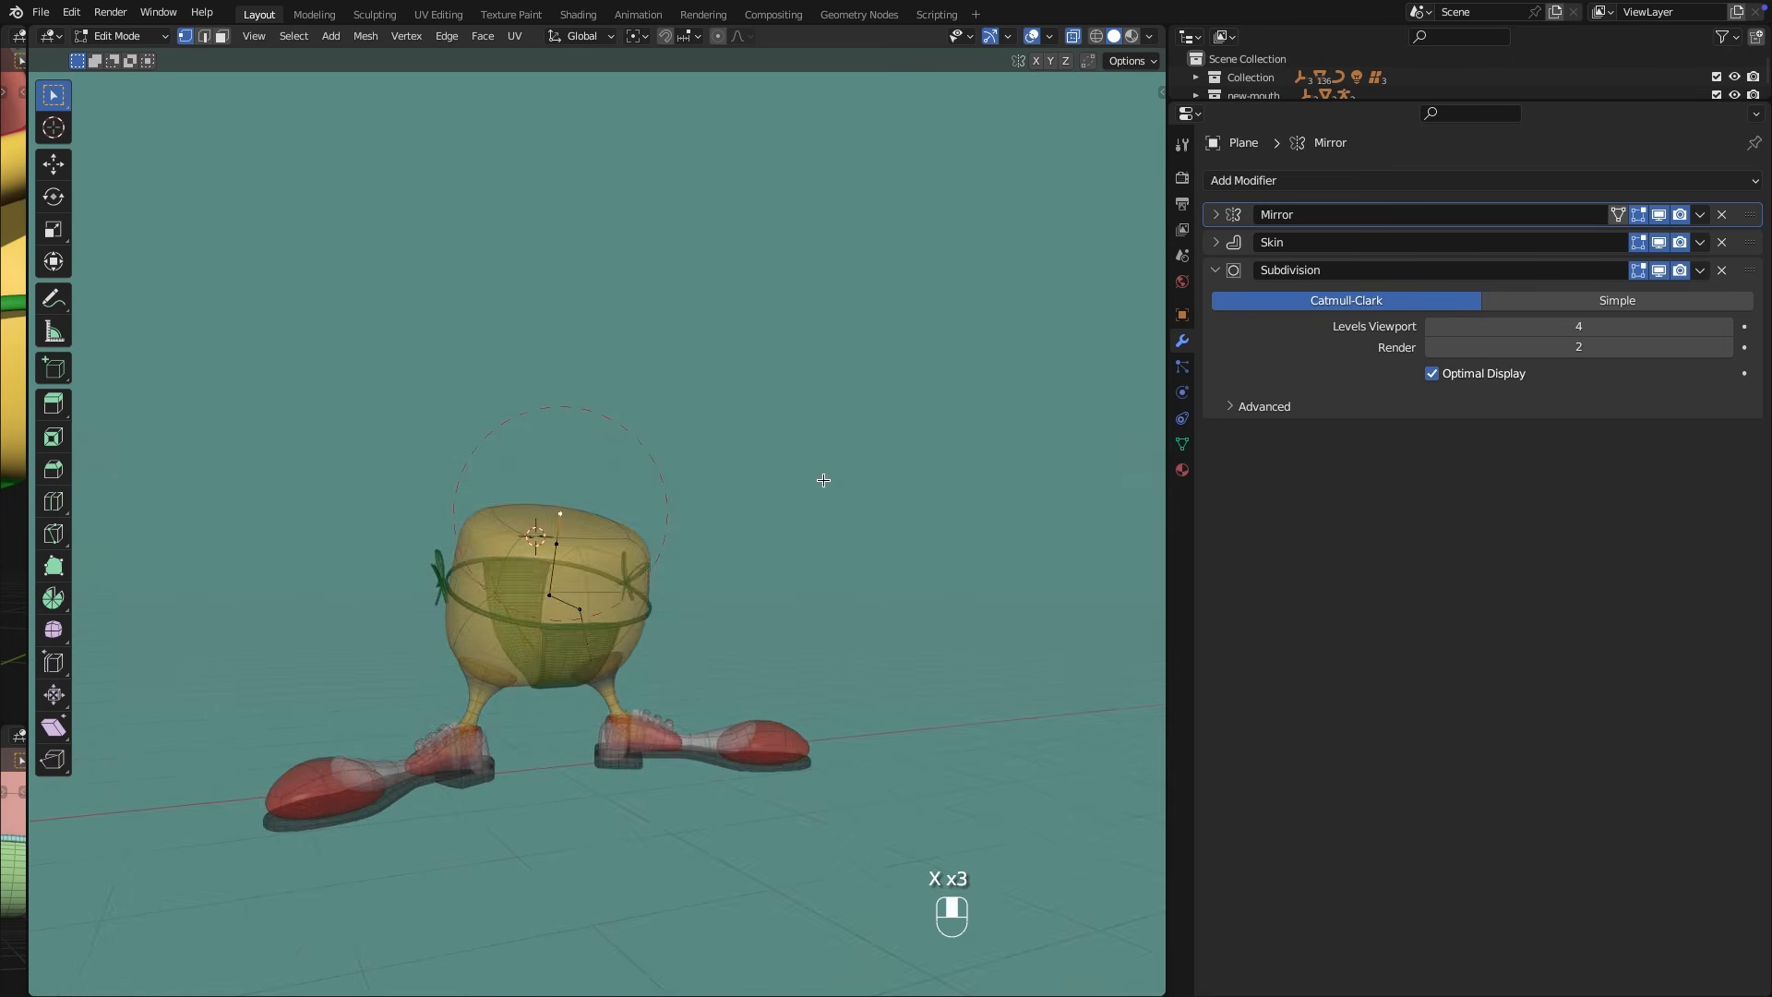
Extrude the torso's top point upward about 0.43 m and lower the upper points by about 0.27 m.
middle_click_drag(820, 479, 694, 367)
key("e")
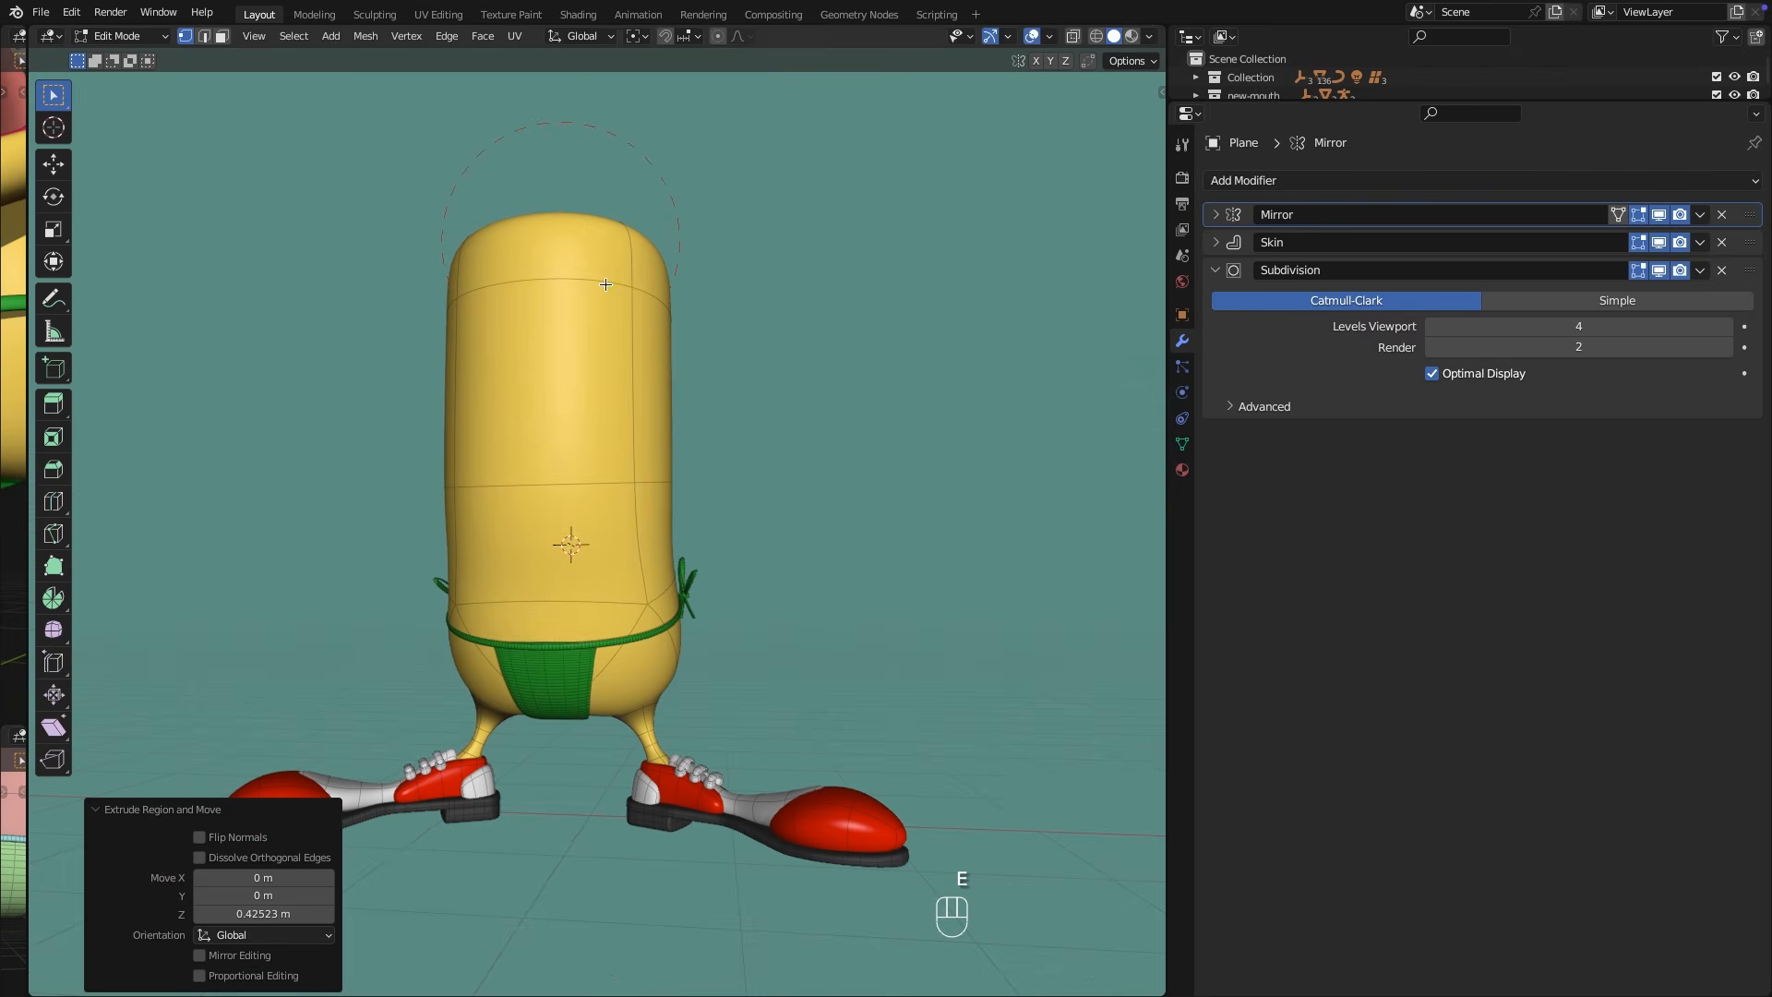
key("alt+z")
key("g")
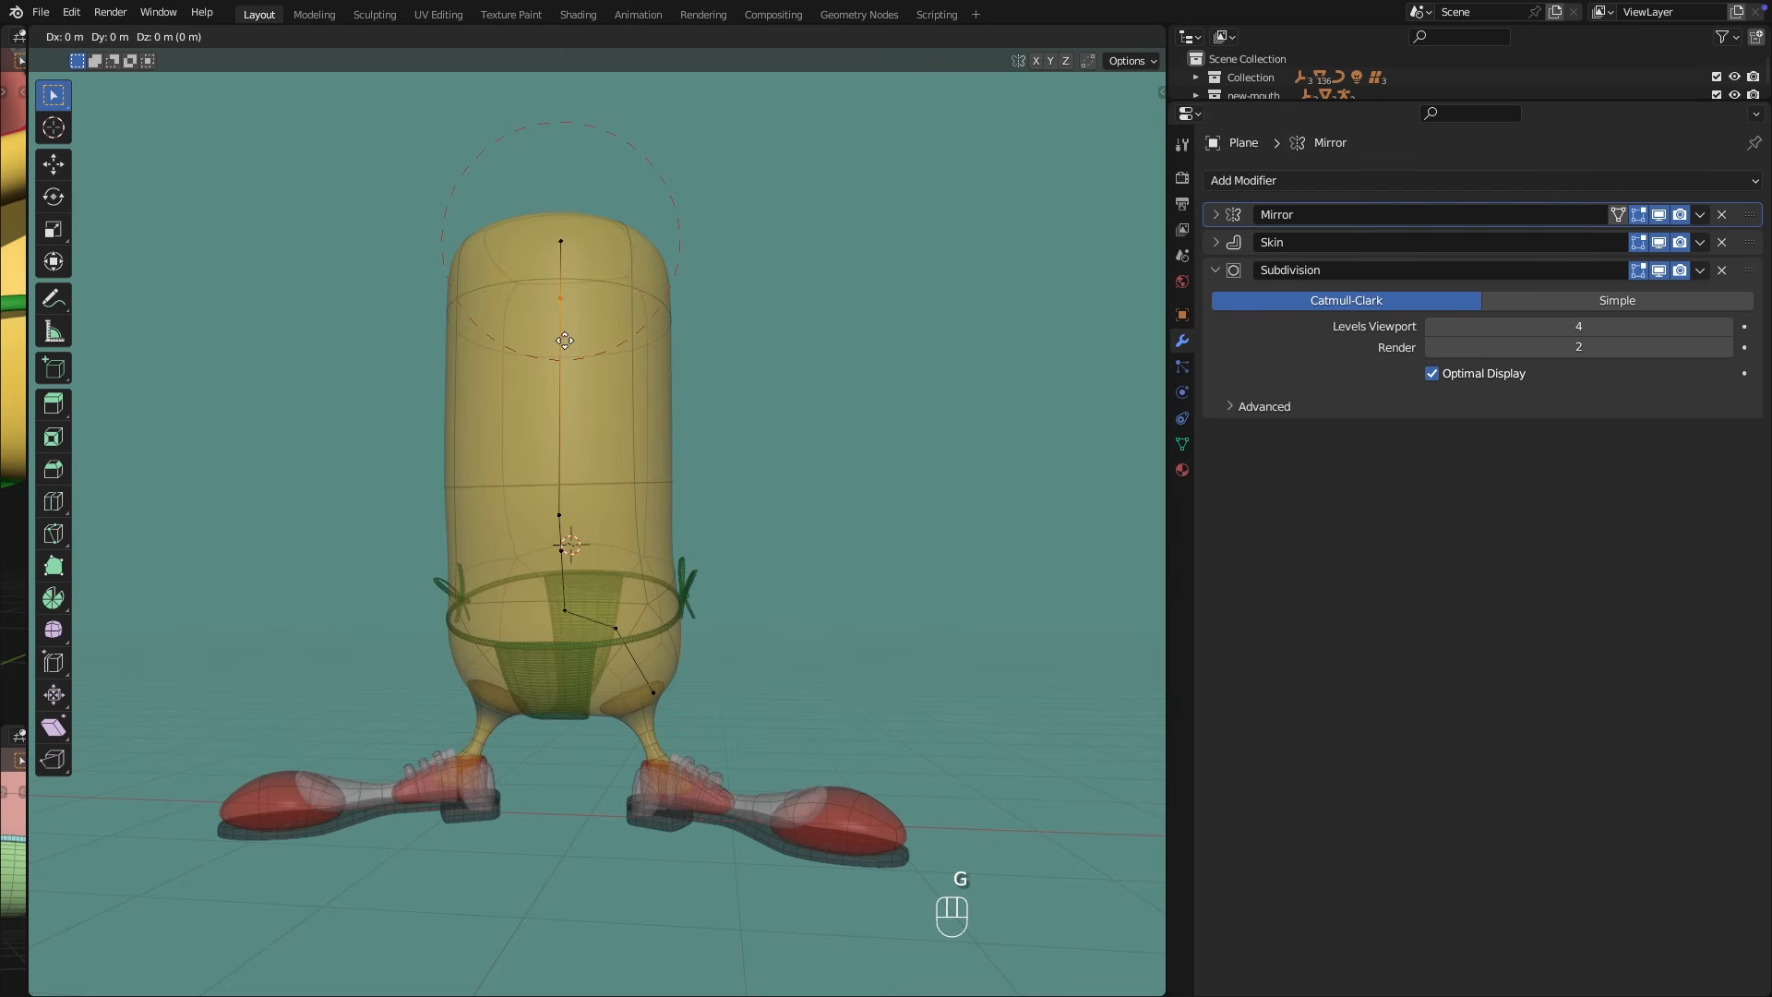
key("g")
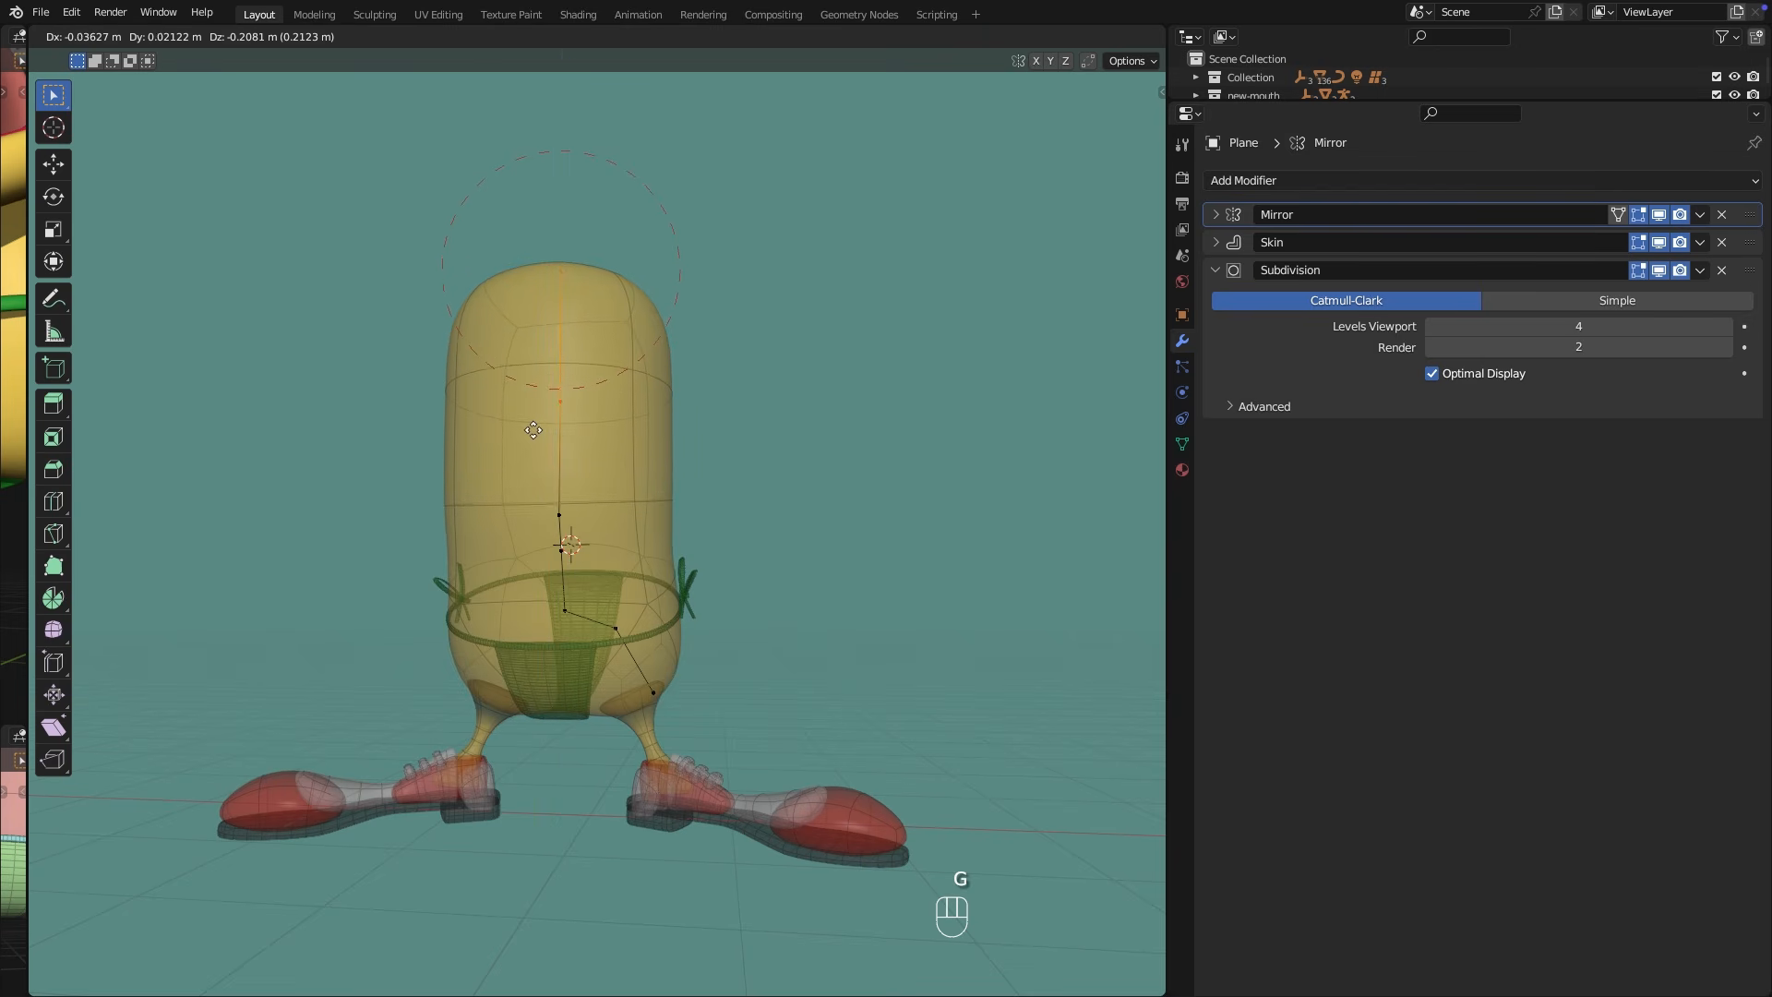
left_click(538, 438)
key("super+z")
middle_click_drag(775, 423, 874, 419)
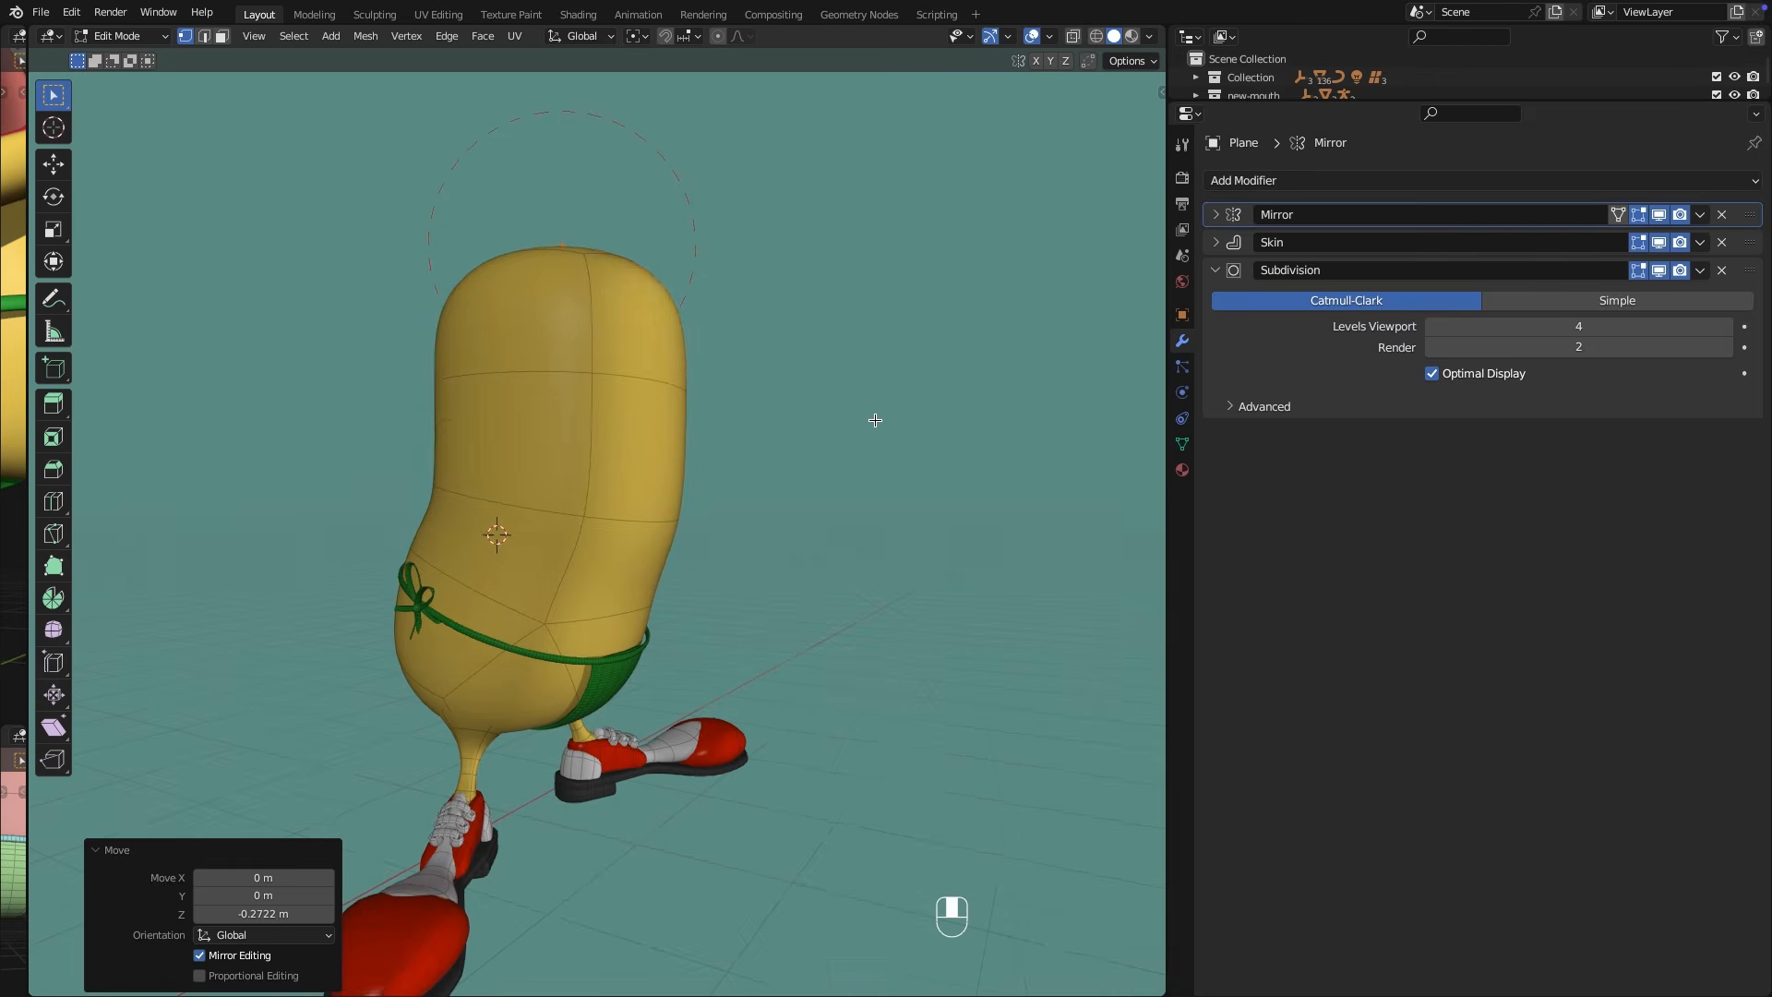
Dissolve the torso's extra middle vertex and narrow the upper body's skin radius along Y.
key("super+z")
key("g")
key("g")
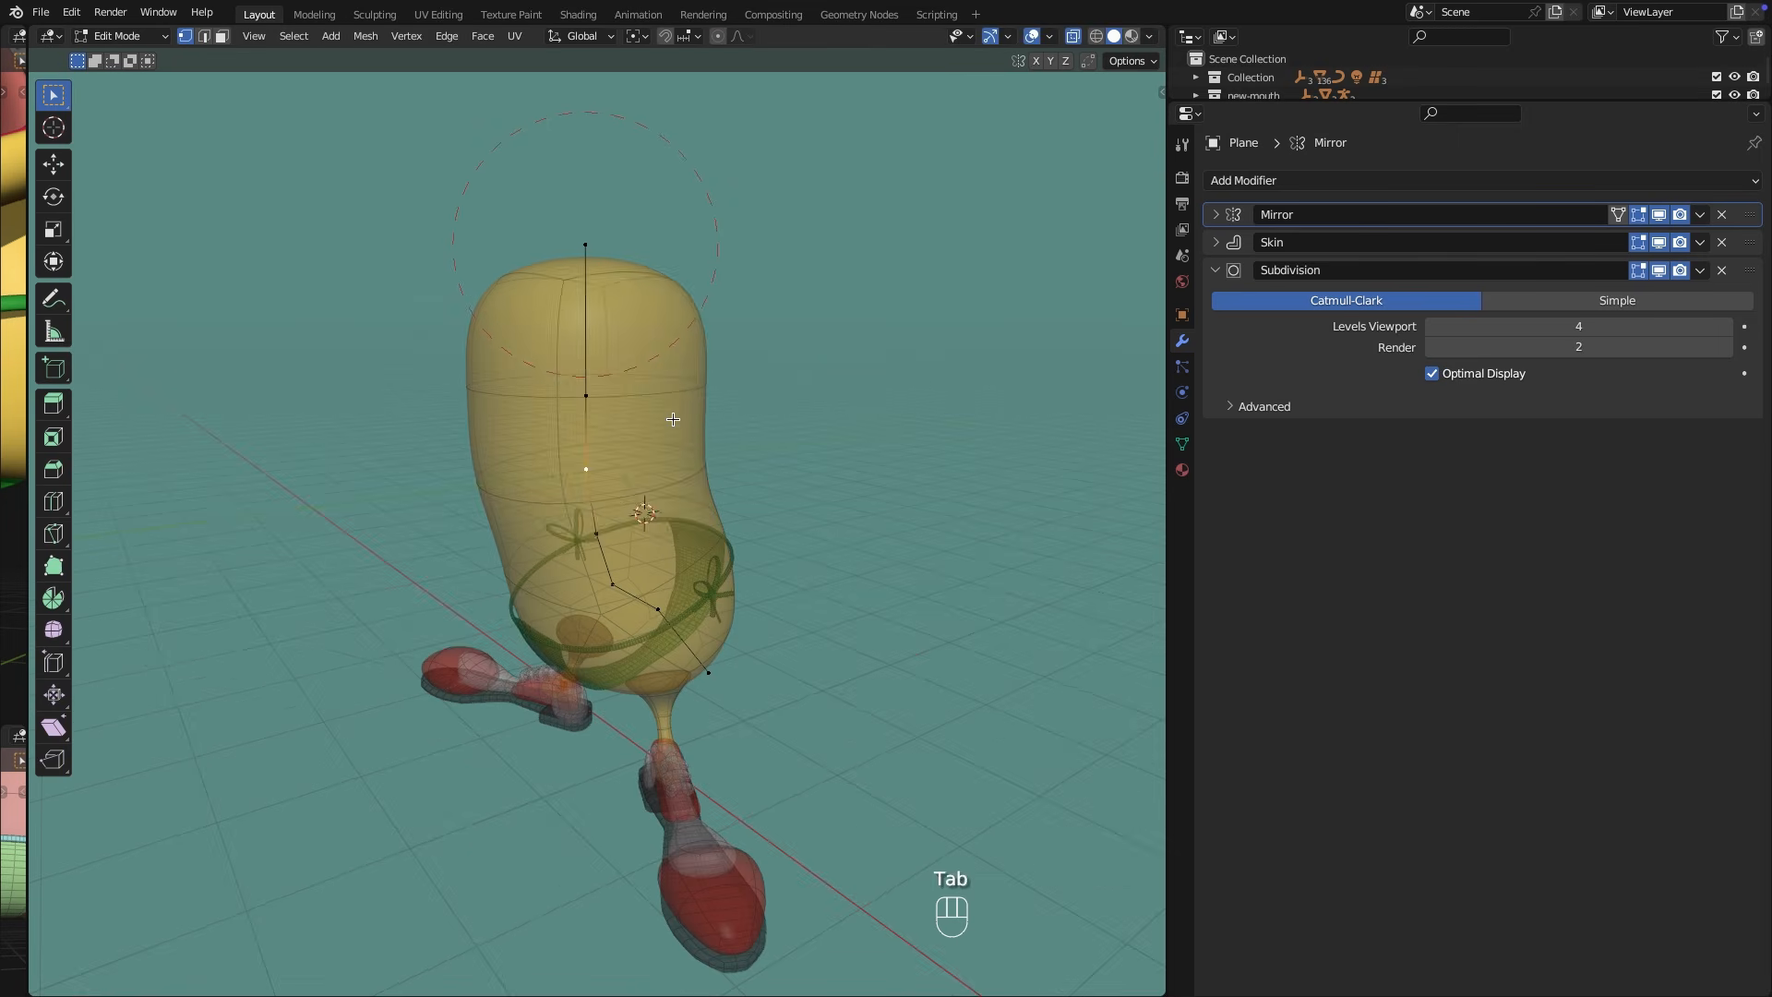
key("x")
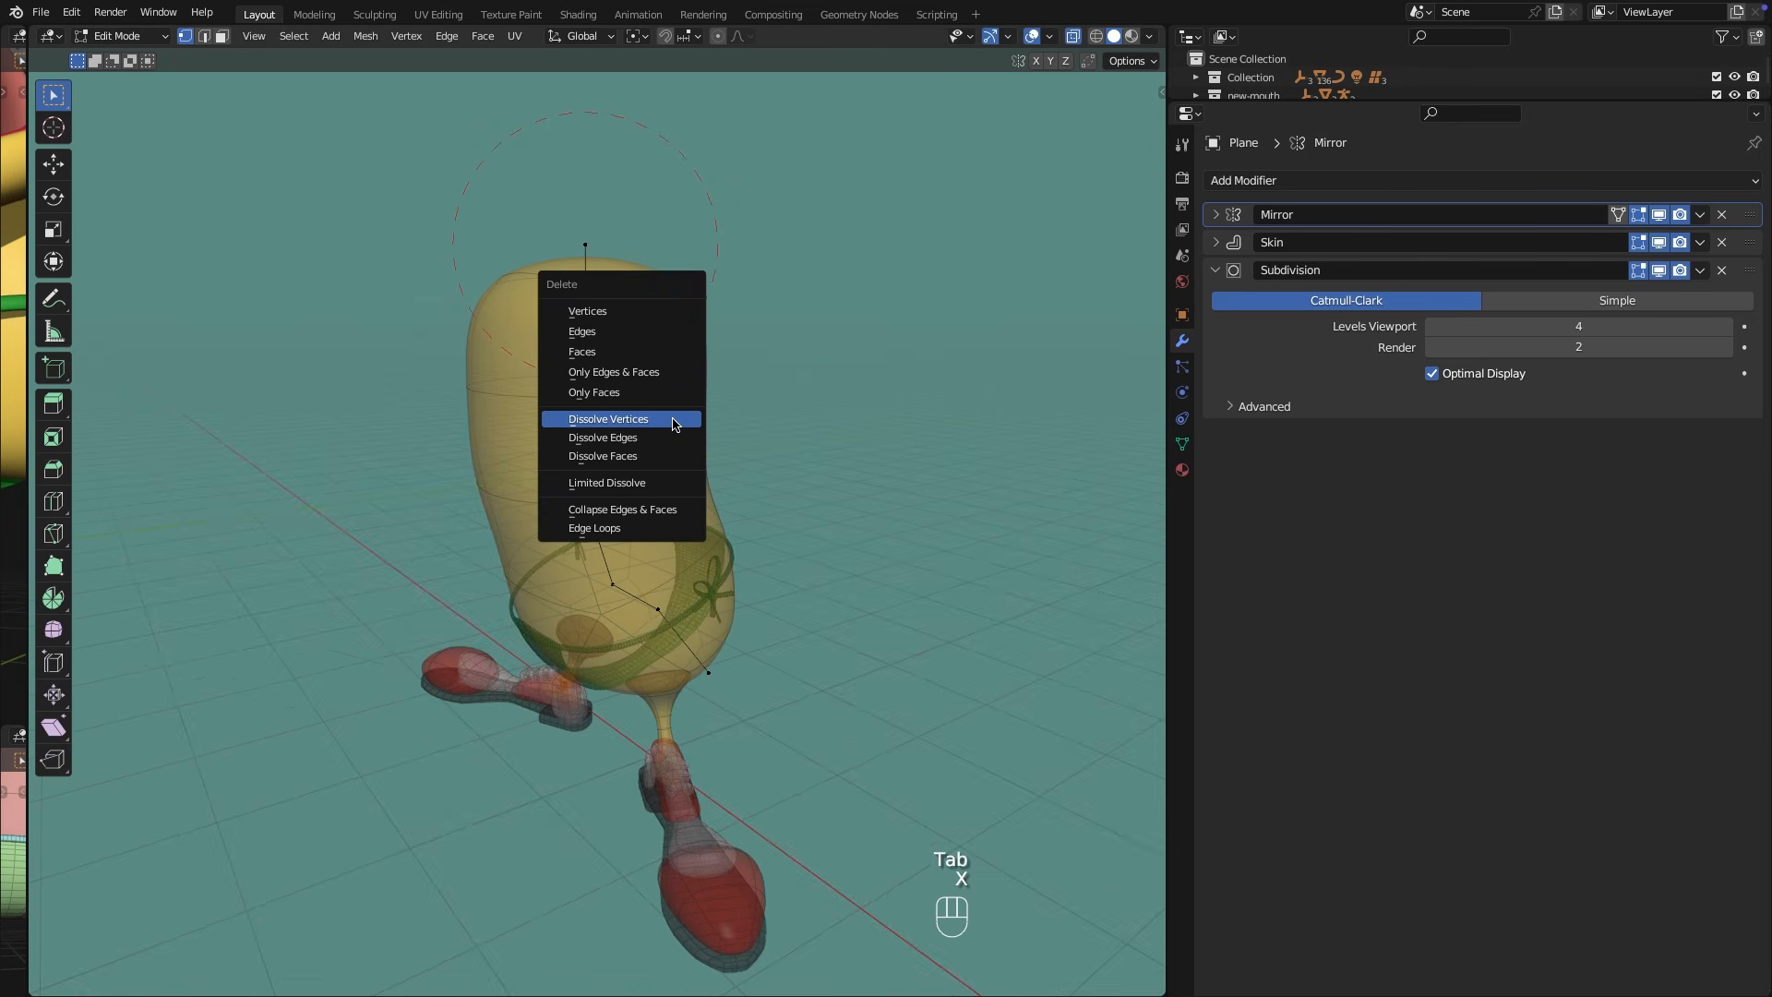
left_click(675, 423)
key("ctrl+a")
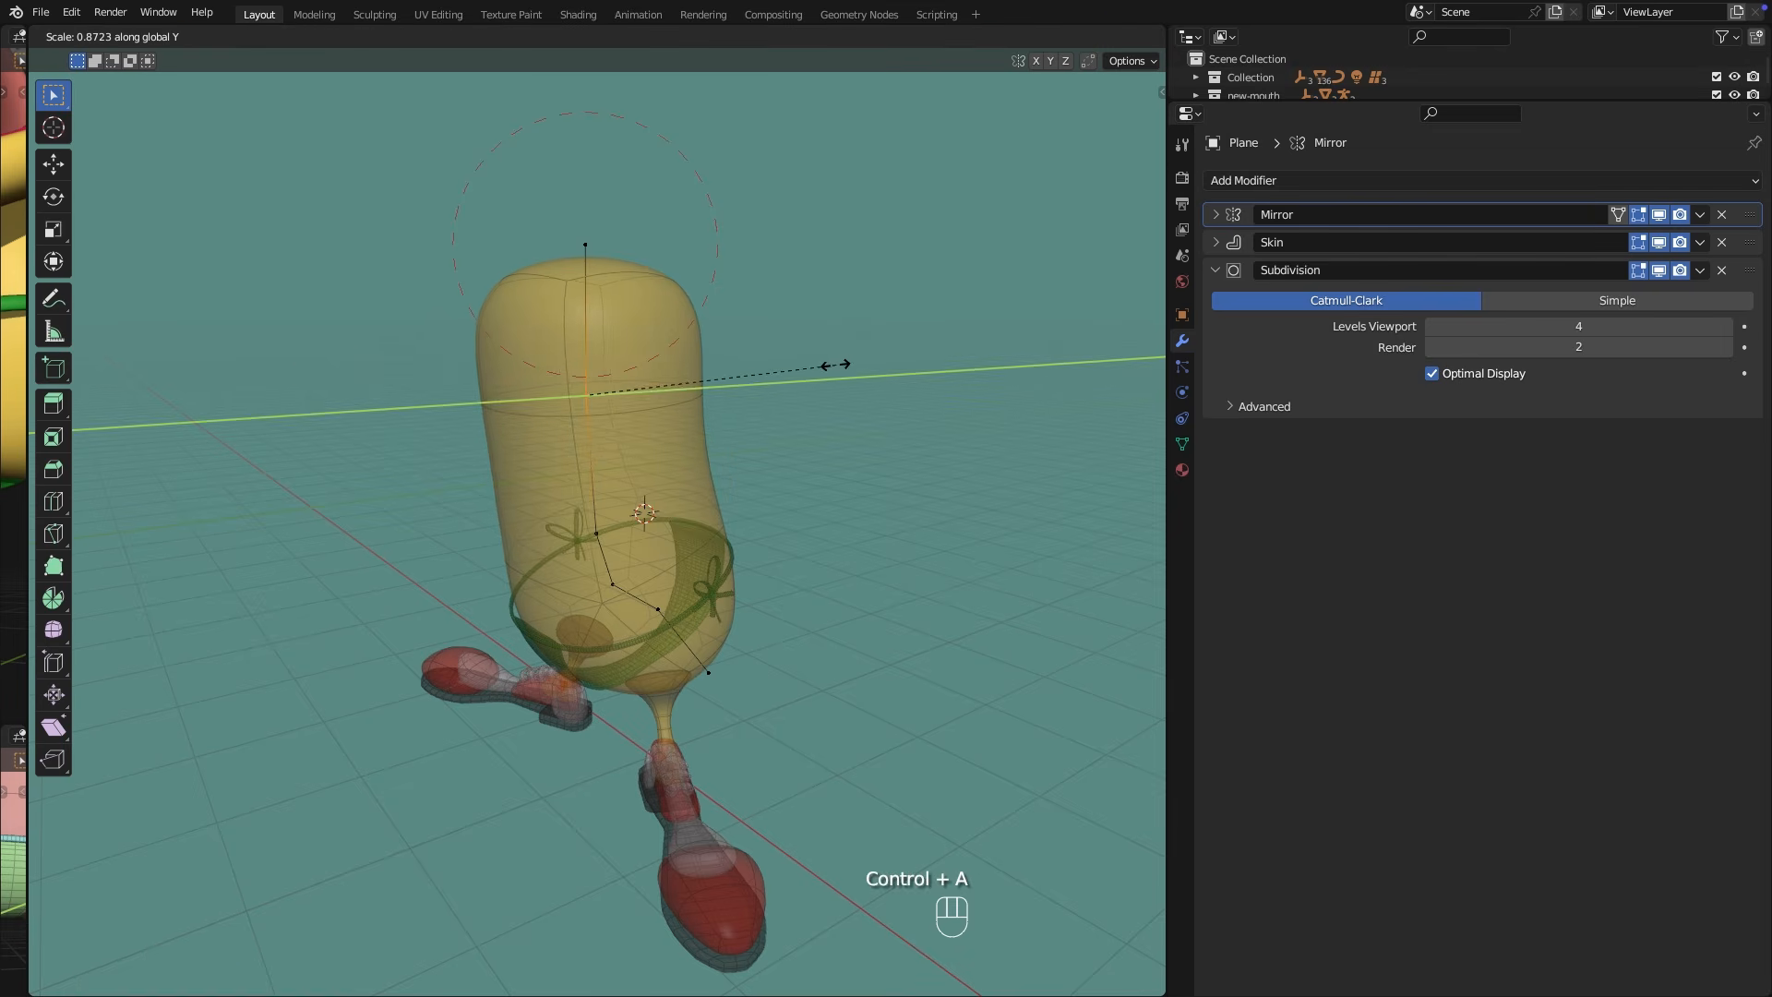
left_click(811, 372)
middle_click_drag(811, 372, 788, 481)
Duplicate one leg without its shoe and raise the copy about 1.49 m beside the torso as an arm base.
left_click(717, 692)
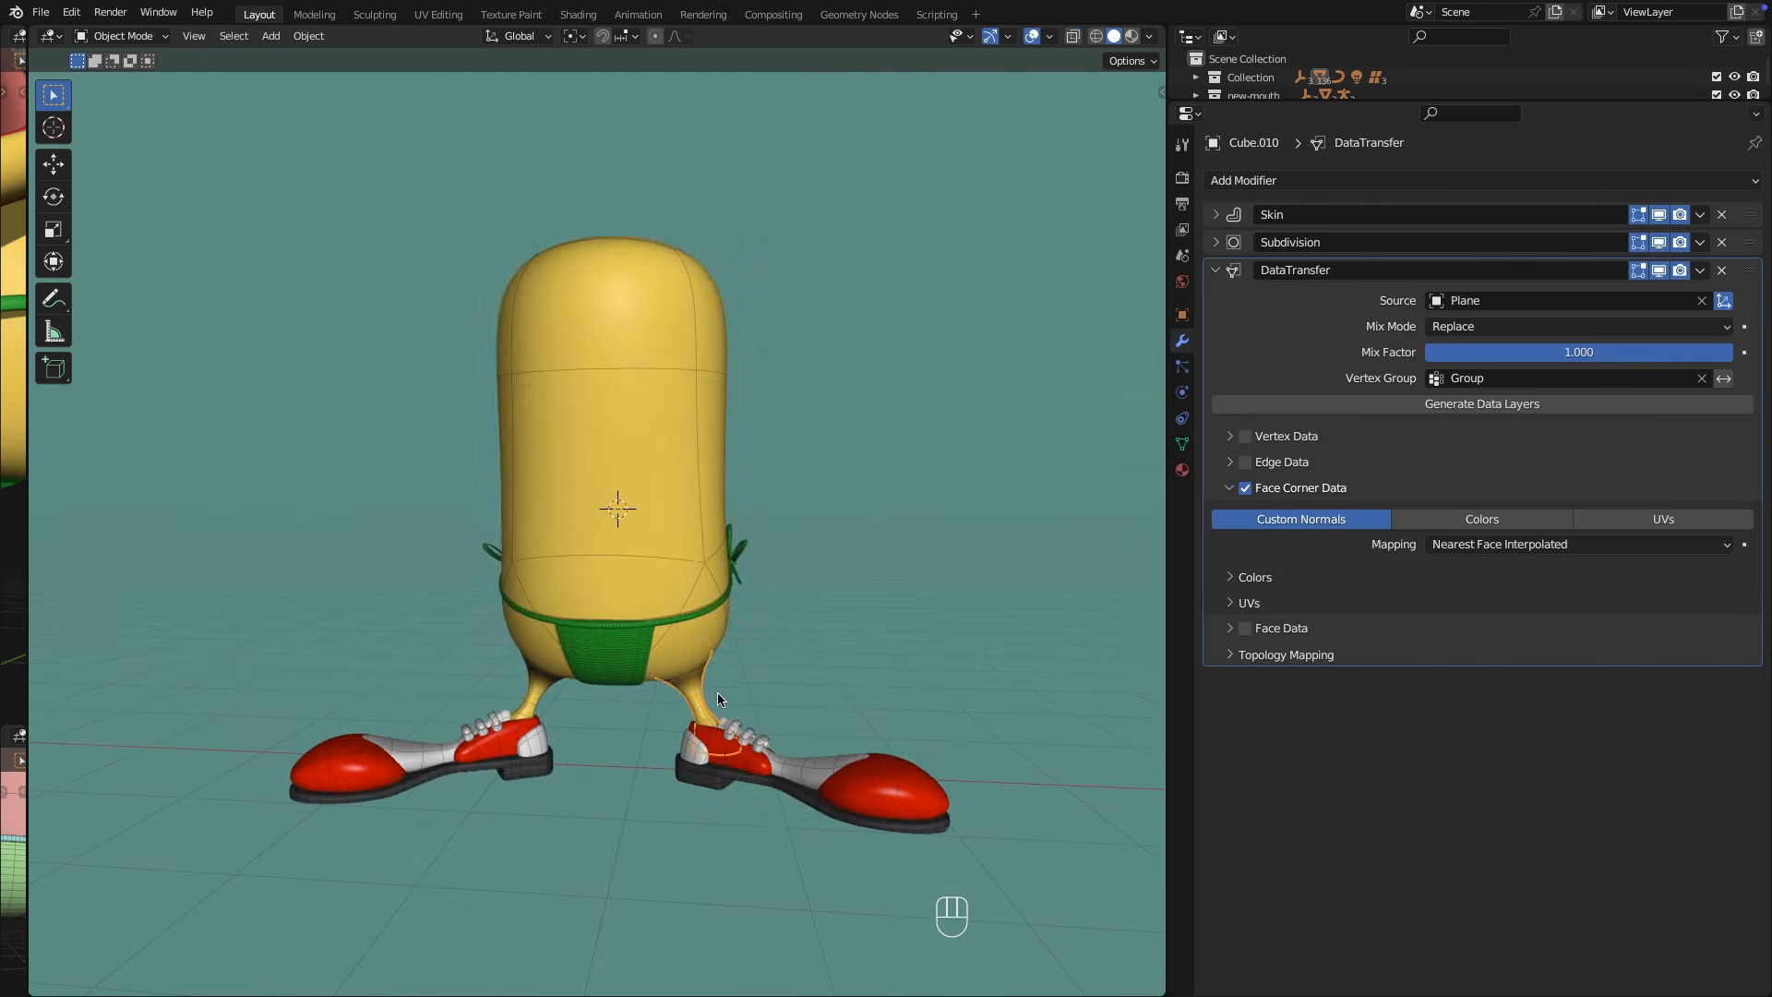
key("KP_1")
key("shift+d")
left_click(771, 421)
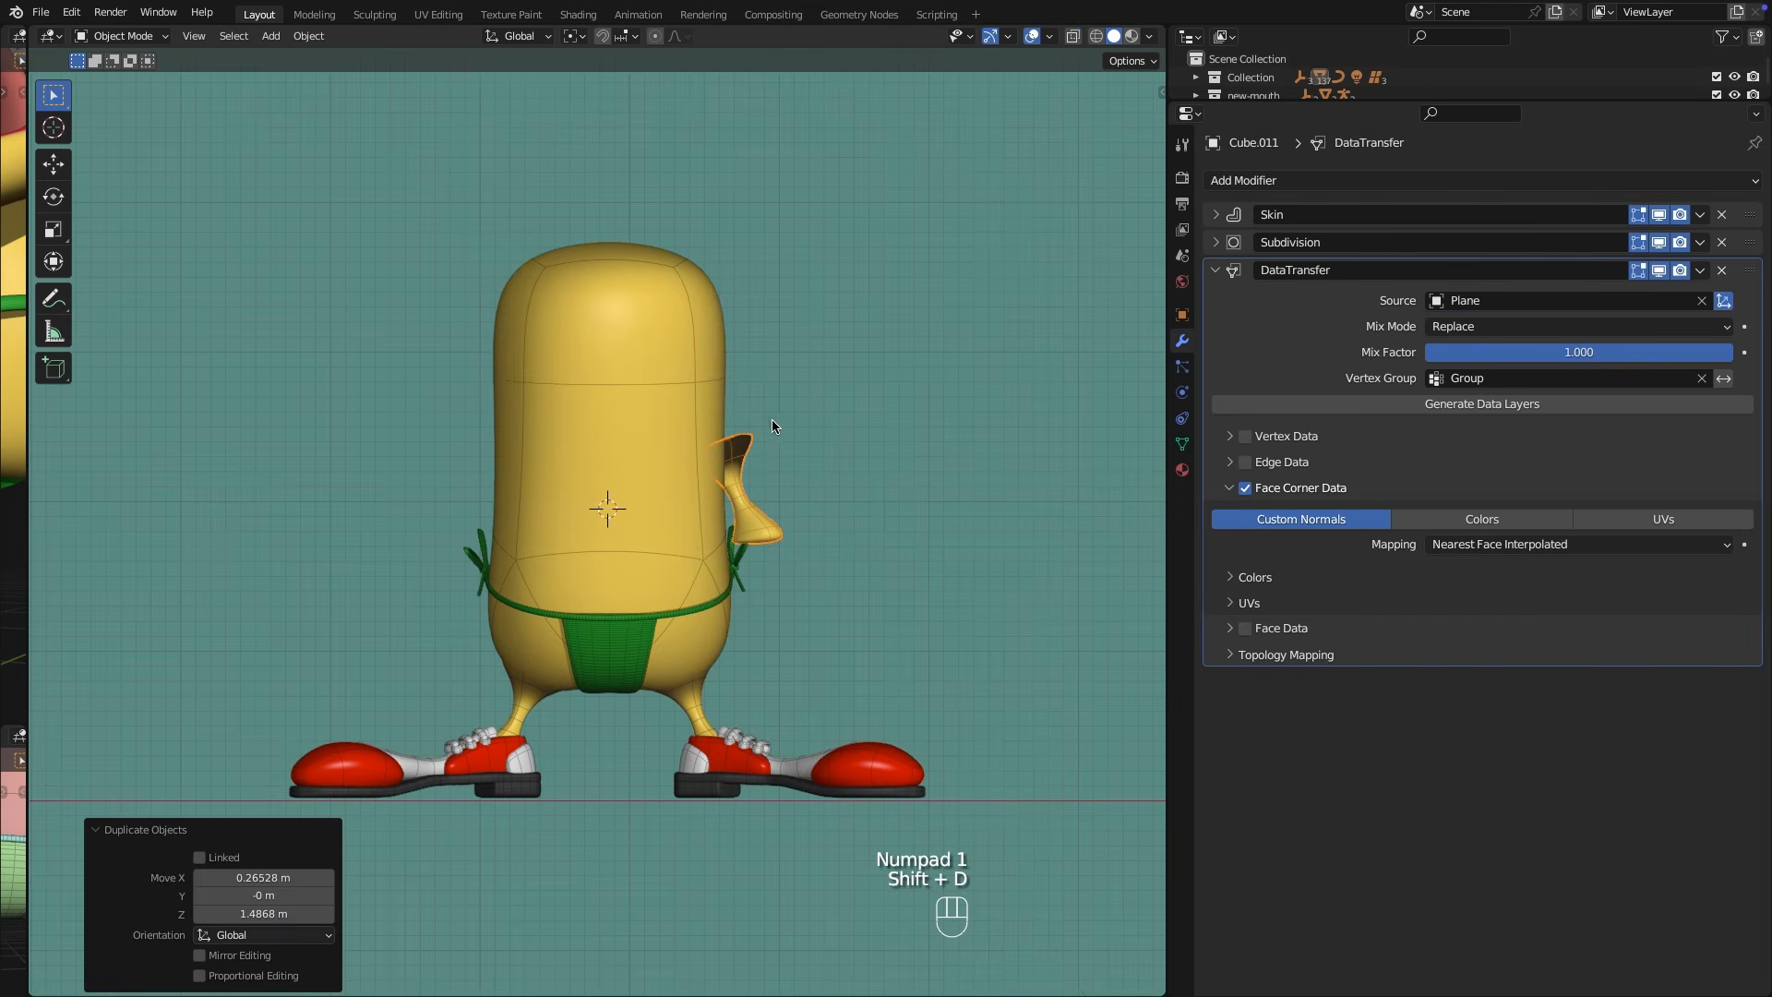
Set the copied limb's origin to its geometry, rotate it sideways and fit it against the torso's side.
key("r")
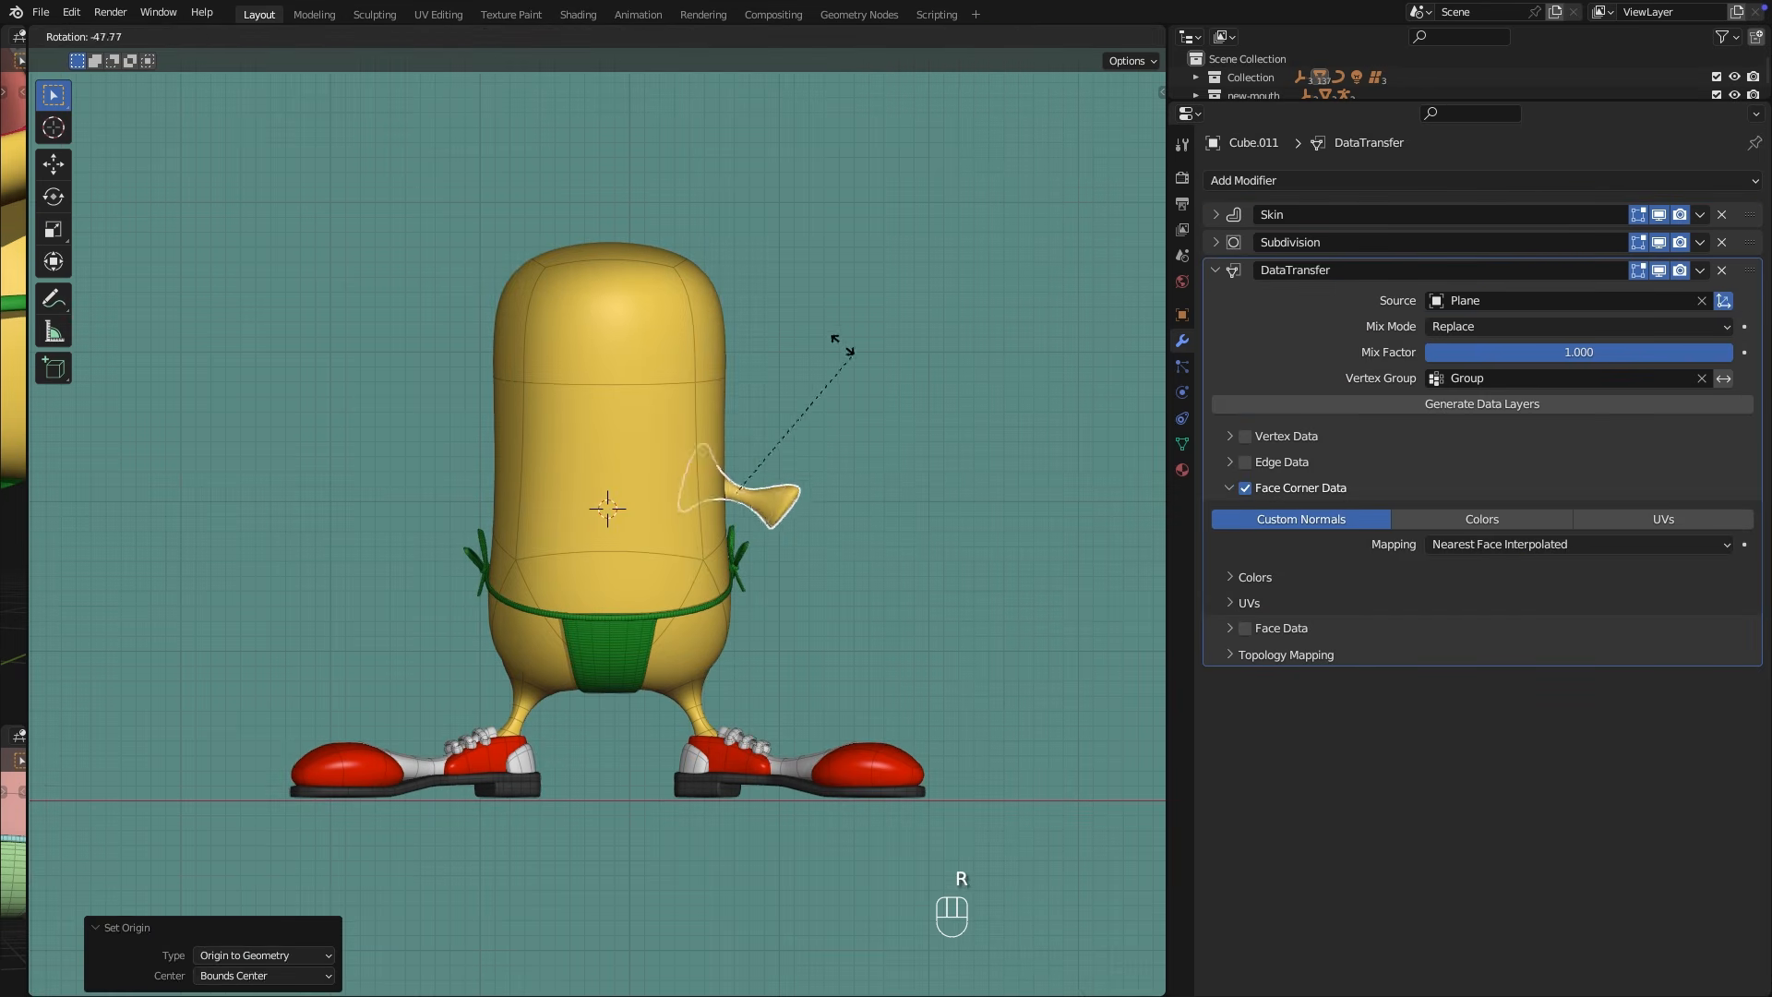
left_click(819, 326)
key("g")
left_click(853, 456)
middle_click_drag(853, 456, 763, 600)
key("g")
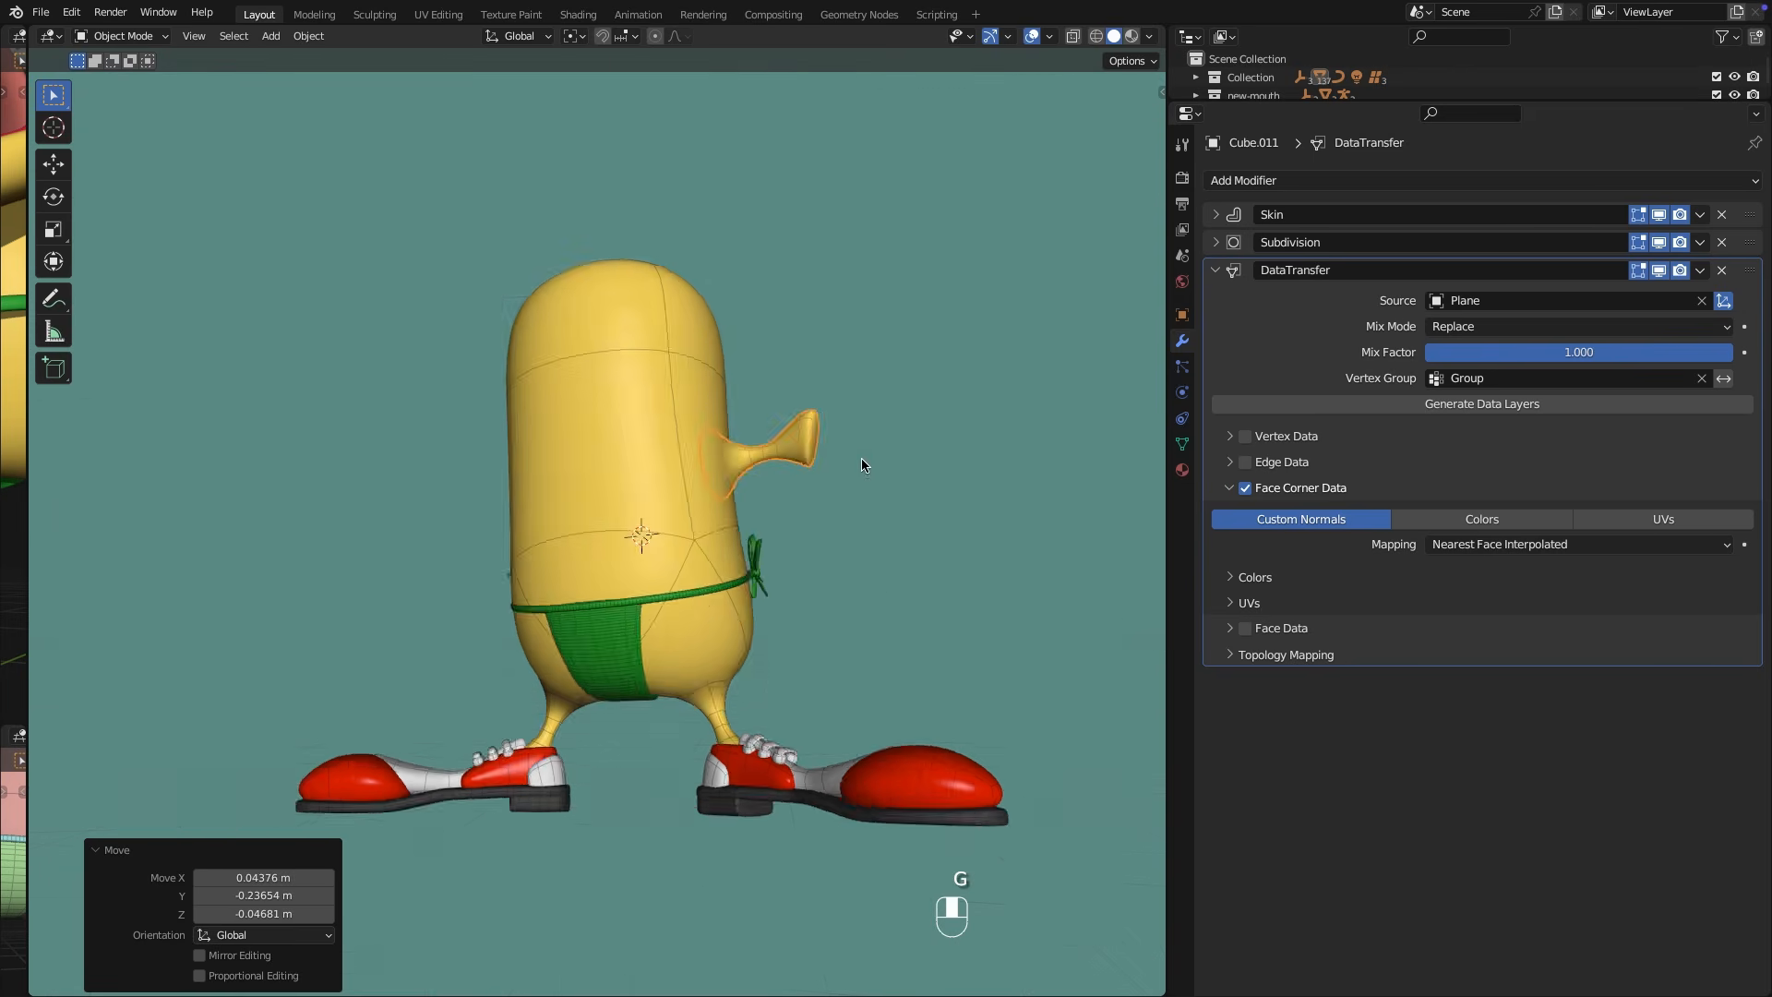
Equalize the skin radii of the new arm's outer points and scale them by about 1.89.
key("Tab")
left_click(1215, 270)
left_click(1215, 214)
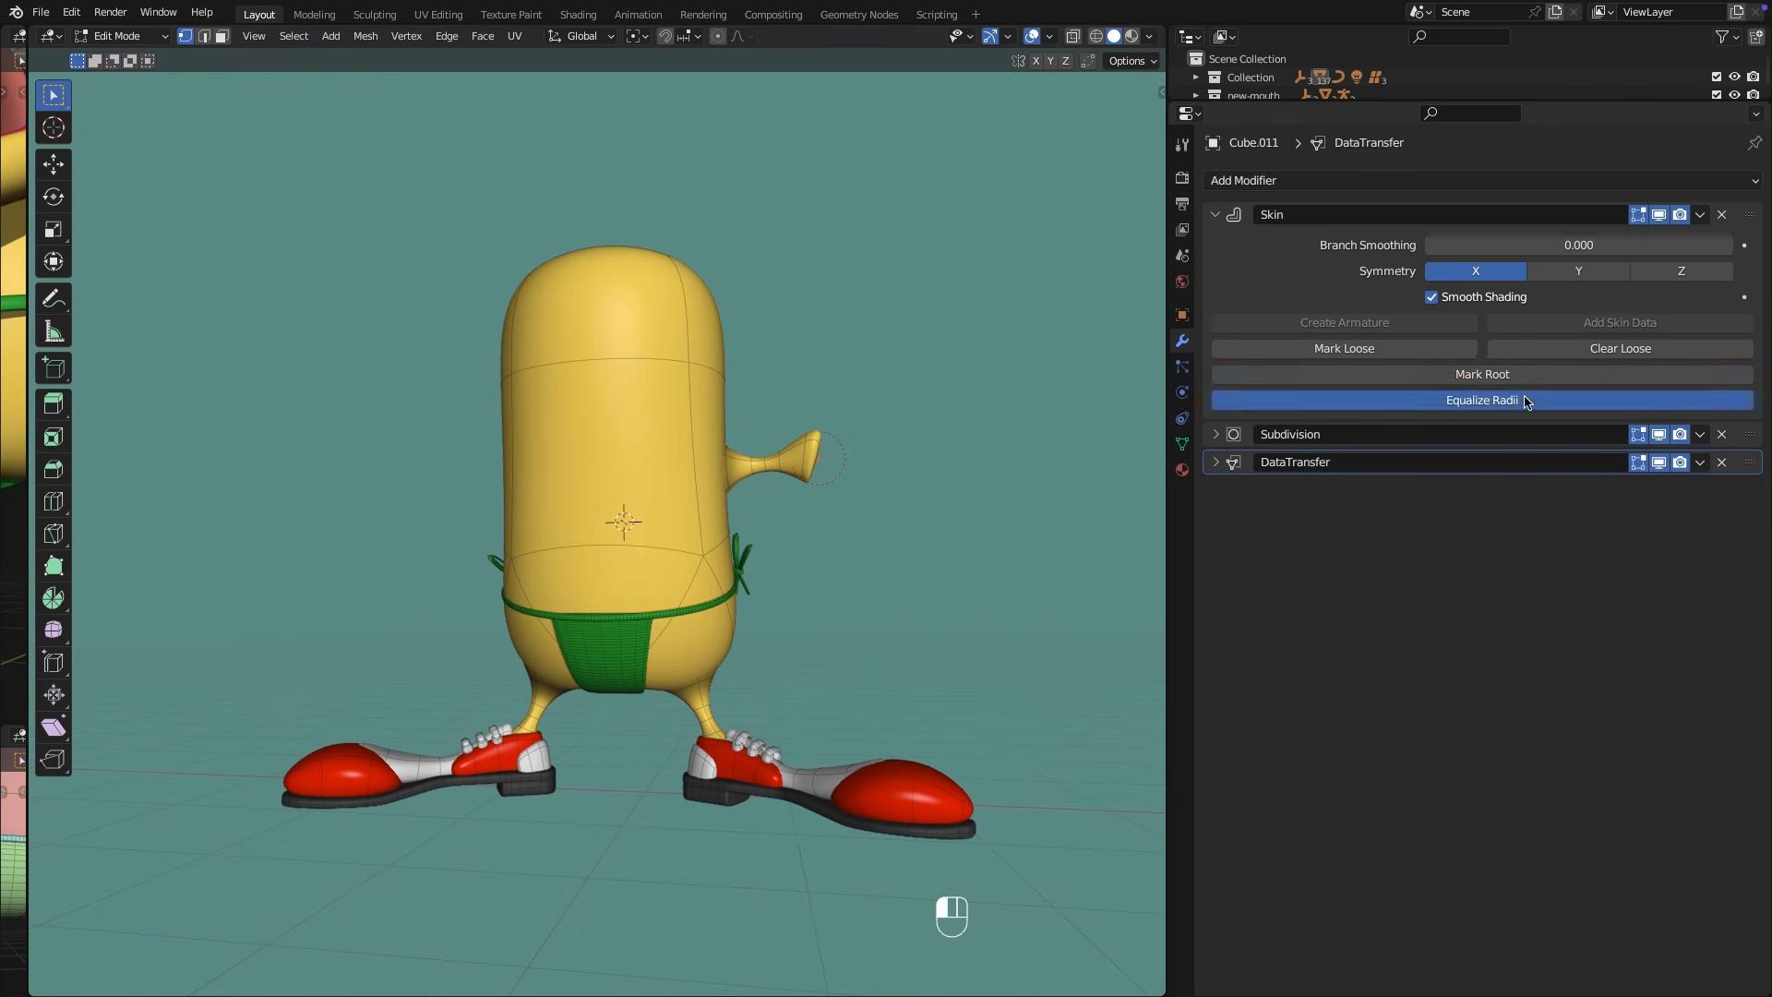
left_click_drag(1167, 536, 1348, 543)
middle_click_drag(1195, 483, 1049, 439)
left_click_drag(878, 439, 905, 470)
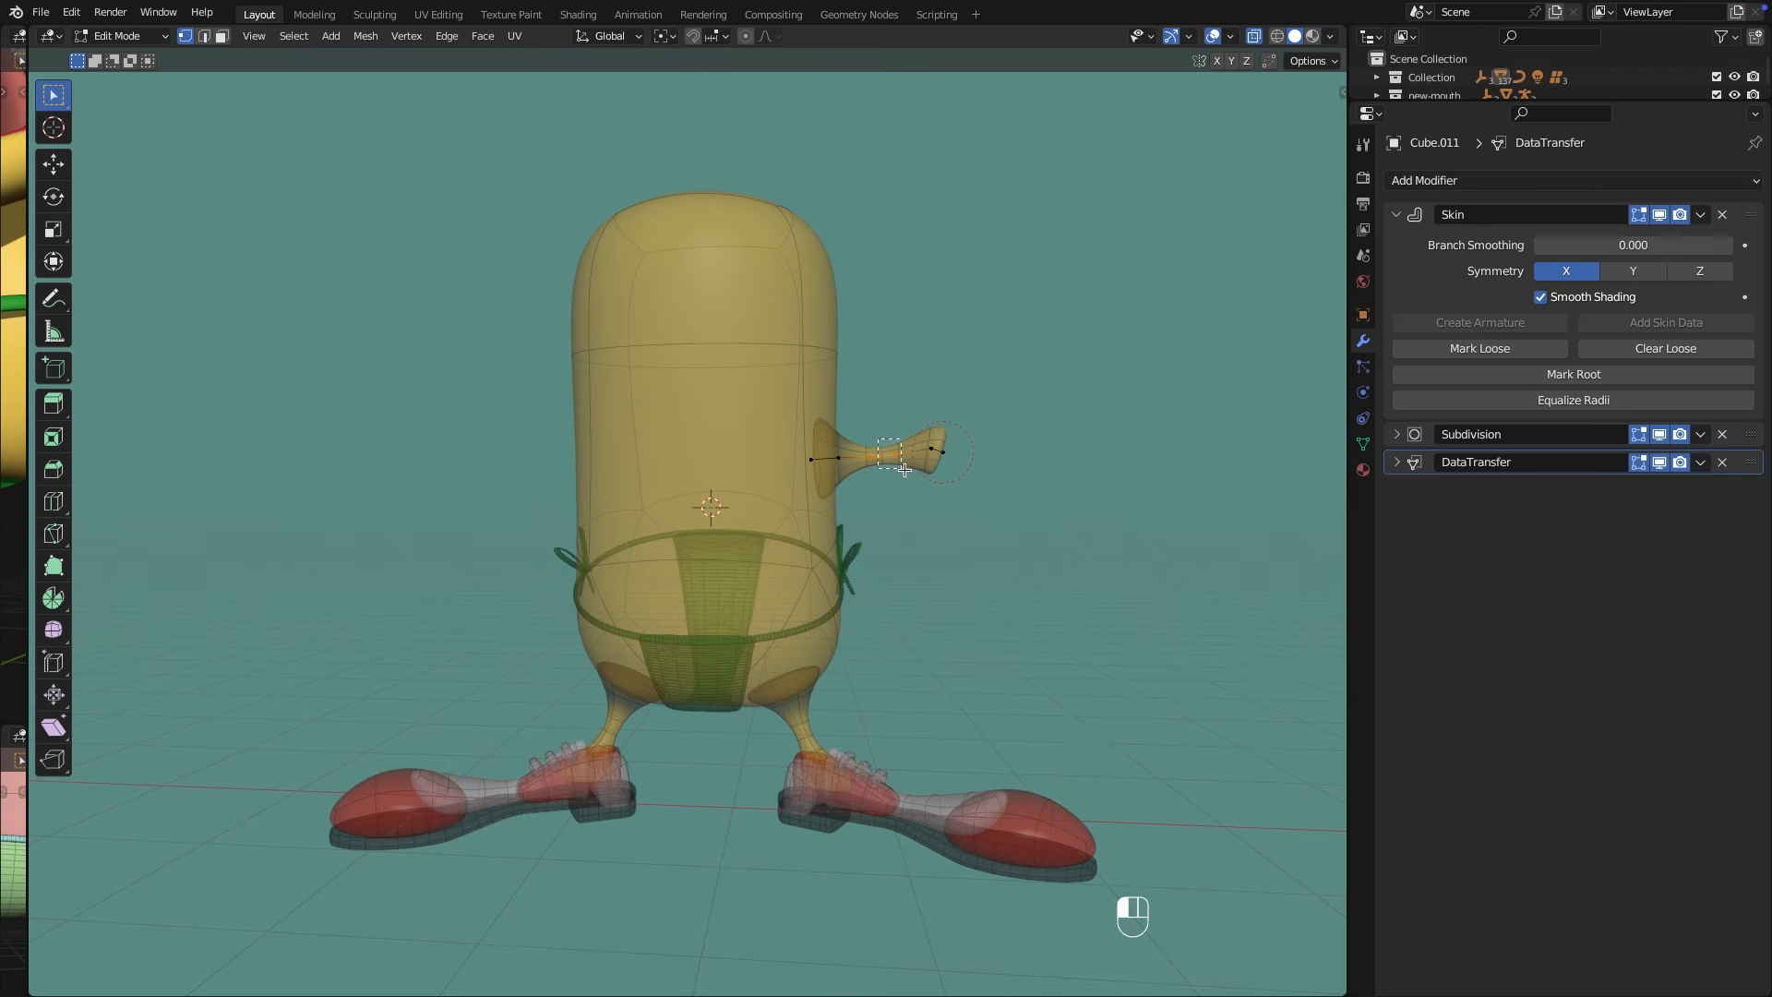
right_click(936, 469)
key("ctrl+a")
left_click(981, 528)
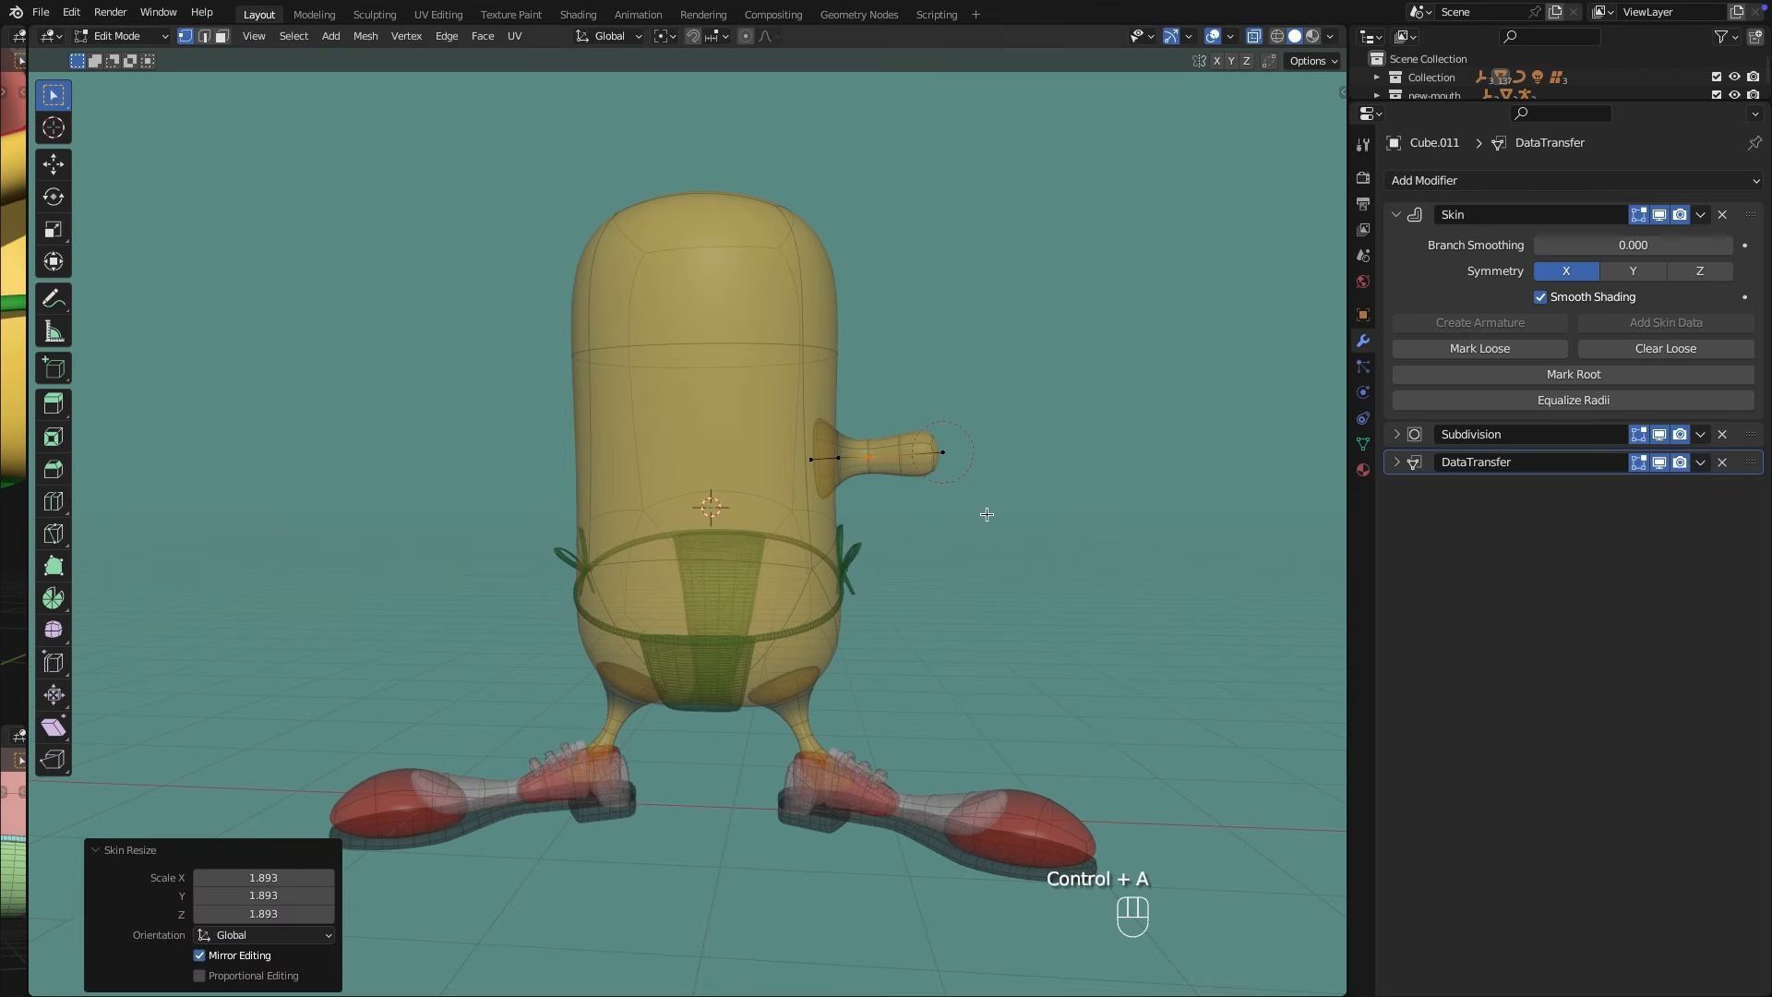
Lengthen the arm about 0.66 m along X and thin its outer end's skin radius to about 0.59.
key("g")
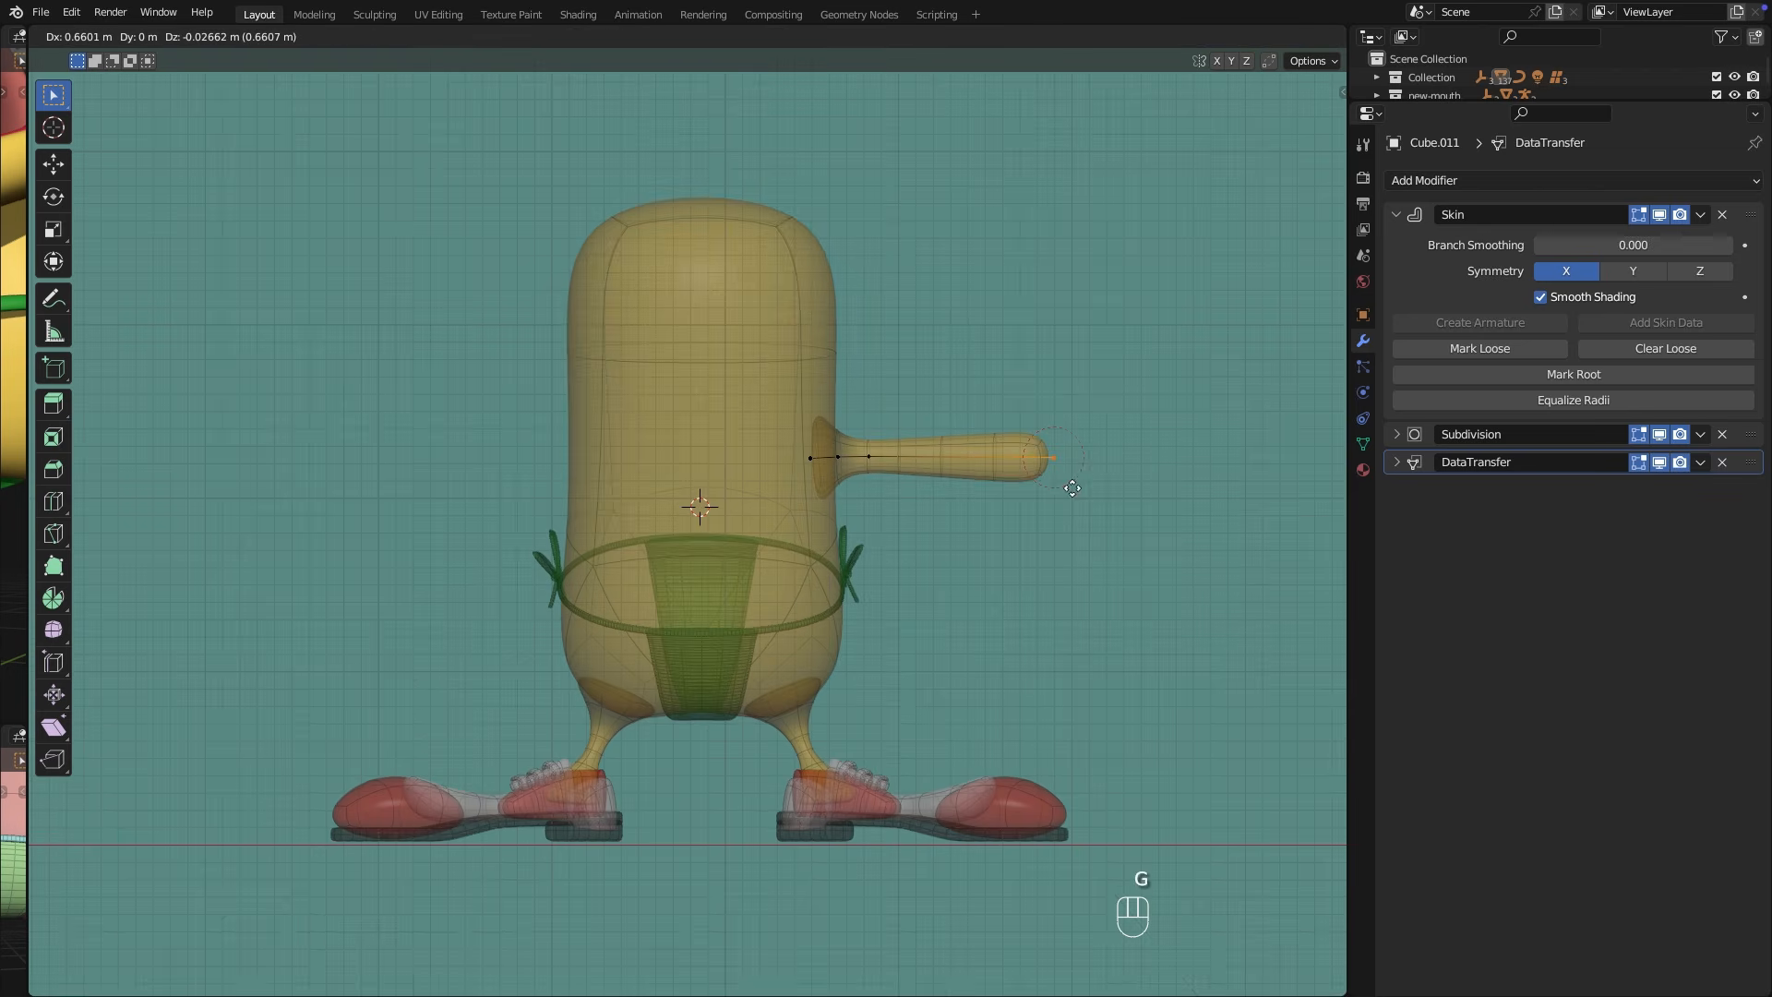
left_click(1071, 489)
key("ctrl+a")
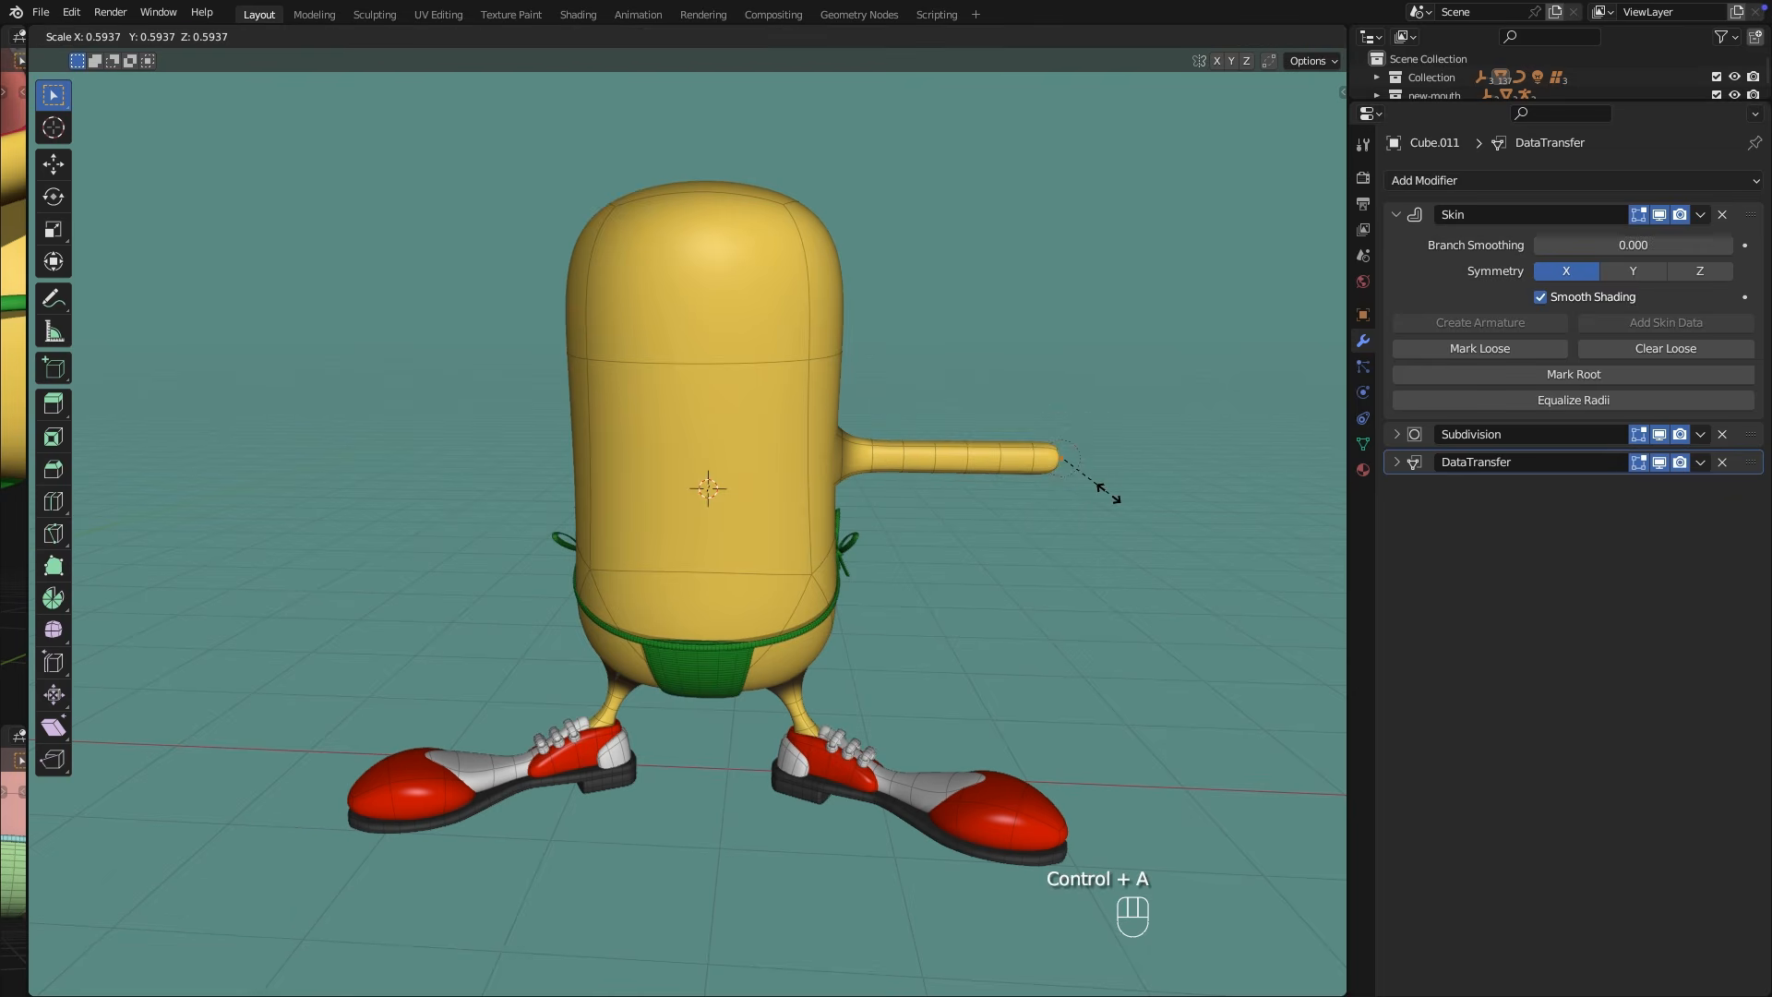
key("Tab")
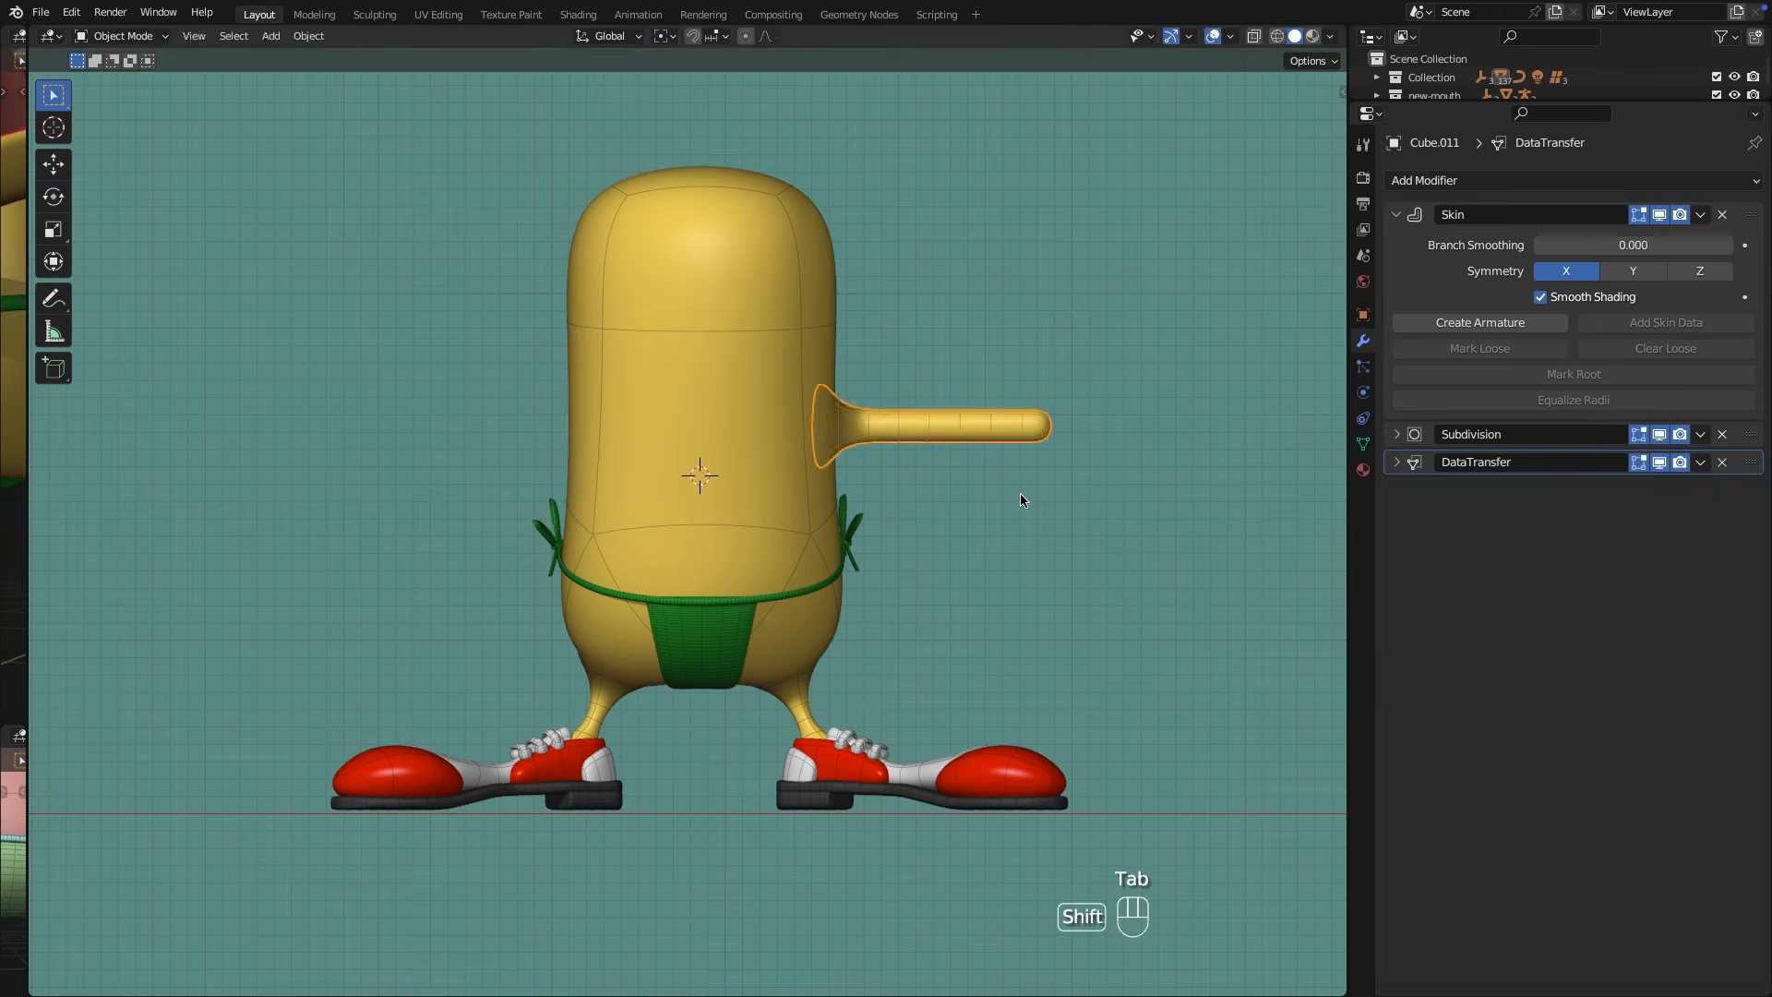
Duplicate the arm about 2.71 m along negative X and mirror the copy across the X axis.
key("shift+d")
left_click(365, 175)
left_click(309, 36)
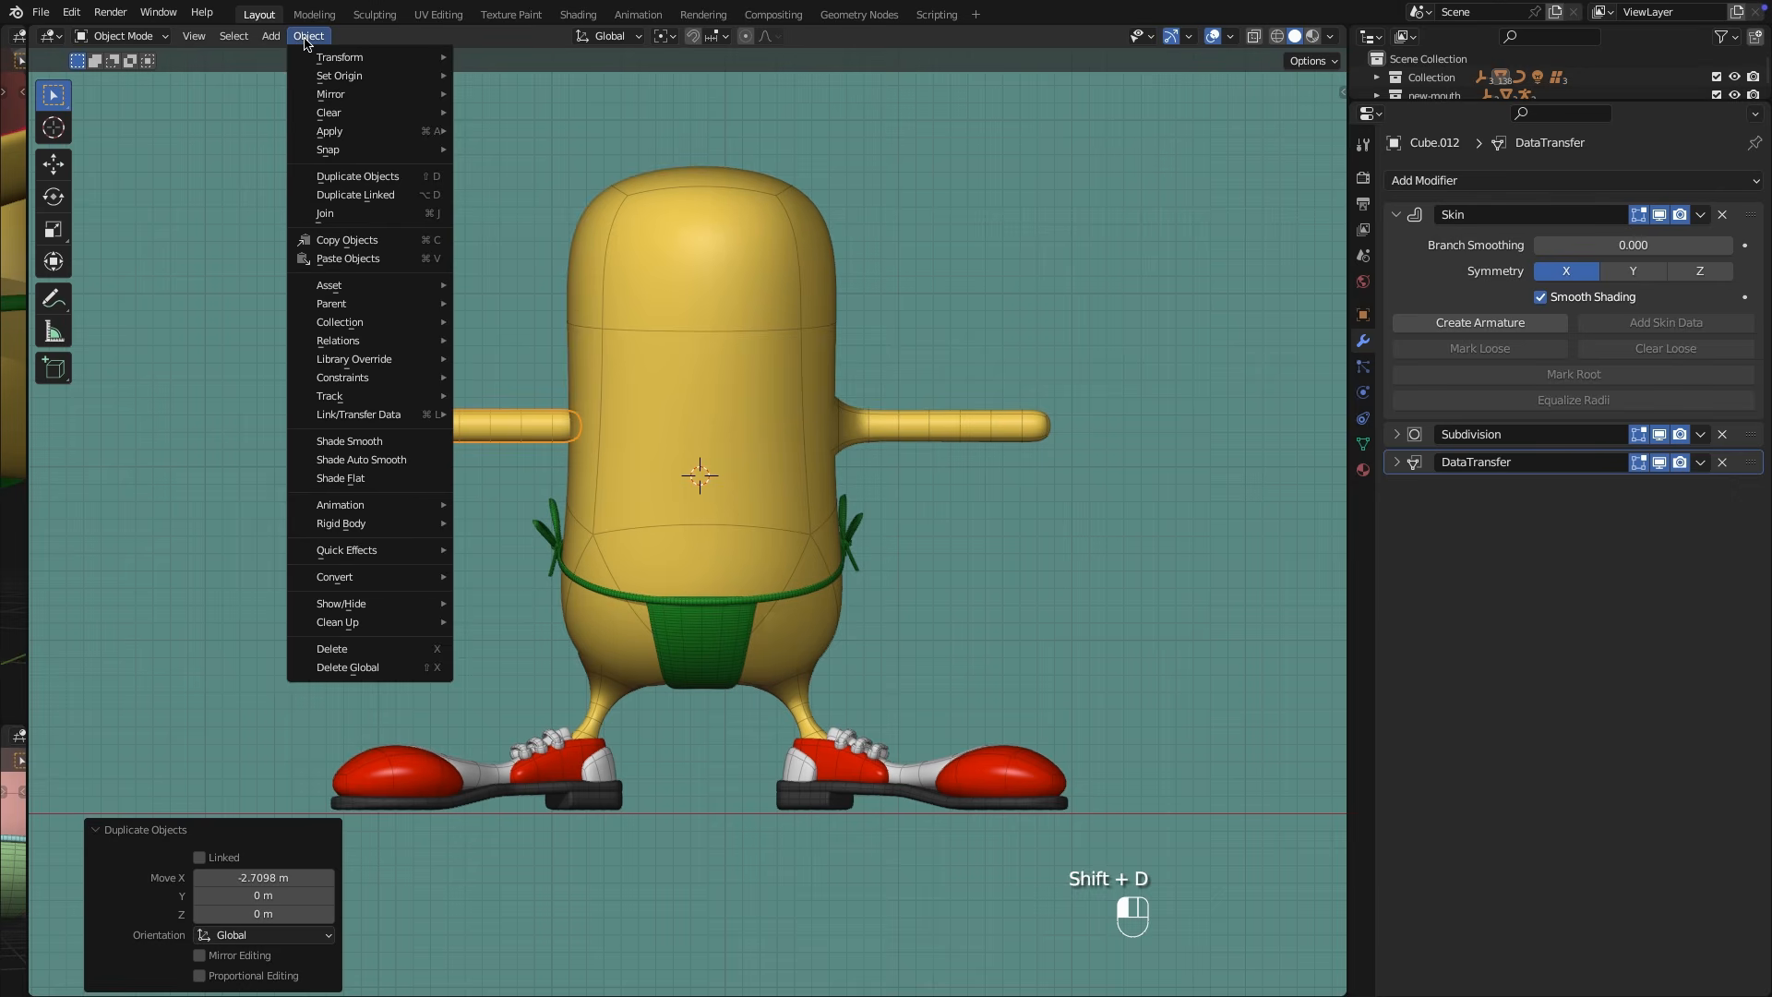
mouse_move(330, 94)
left_click(500, 120)
Shift the mirrored arm about 0.059 m along X so it meets the torso's side.
key("g")
key("x")
left_click(677, 454)
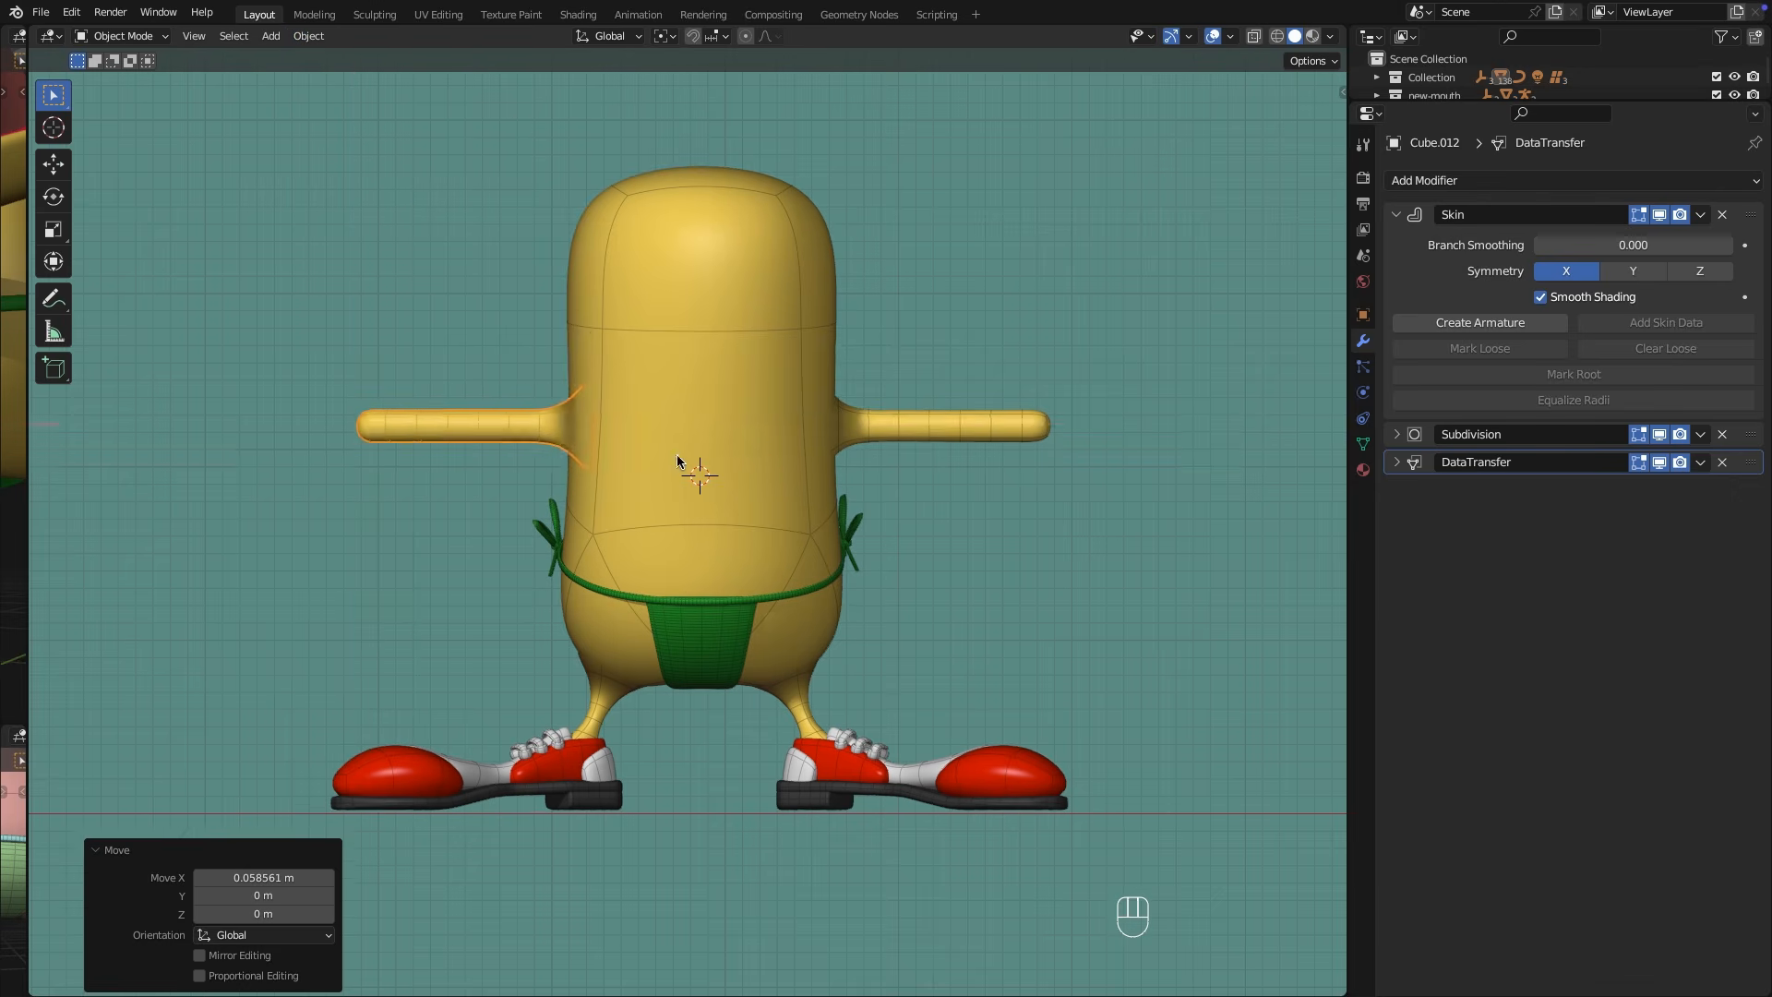
Adjust the skin radius of the torso's upper-middle point and return to Object Mode.
middle_click_drag(678, 455, 780, 457)
key("ctrl+a")
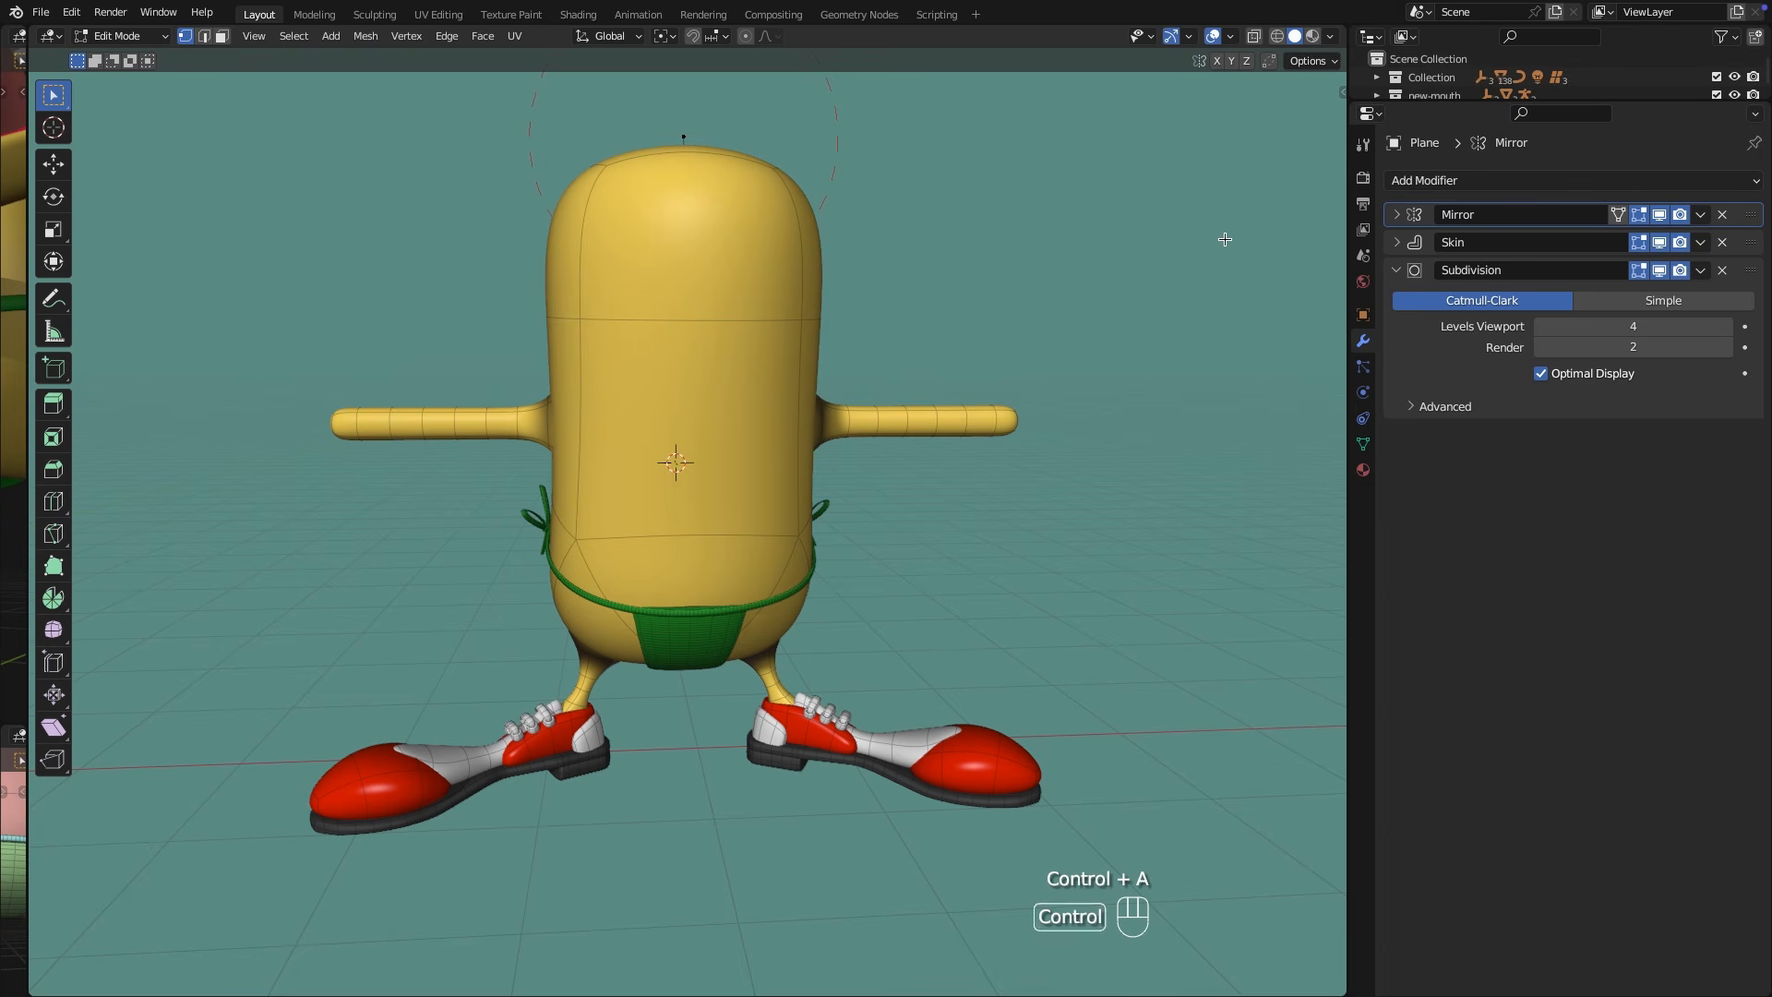
key("ctrl+a")
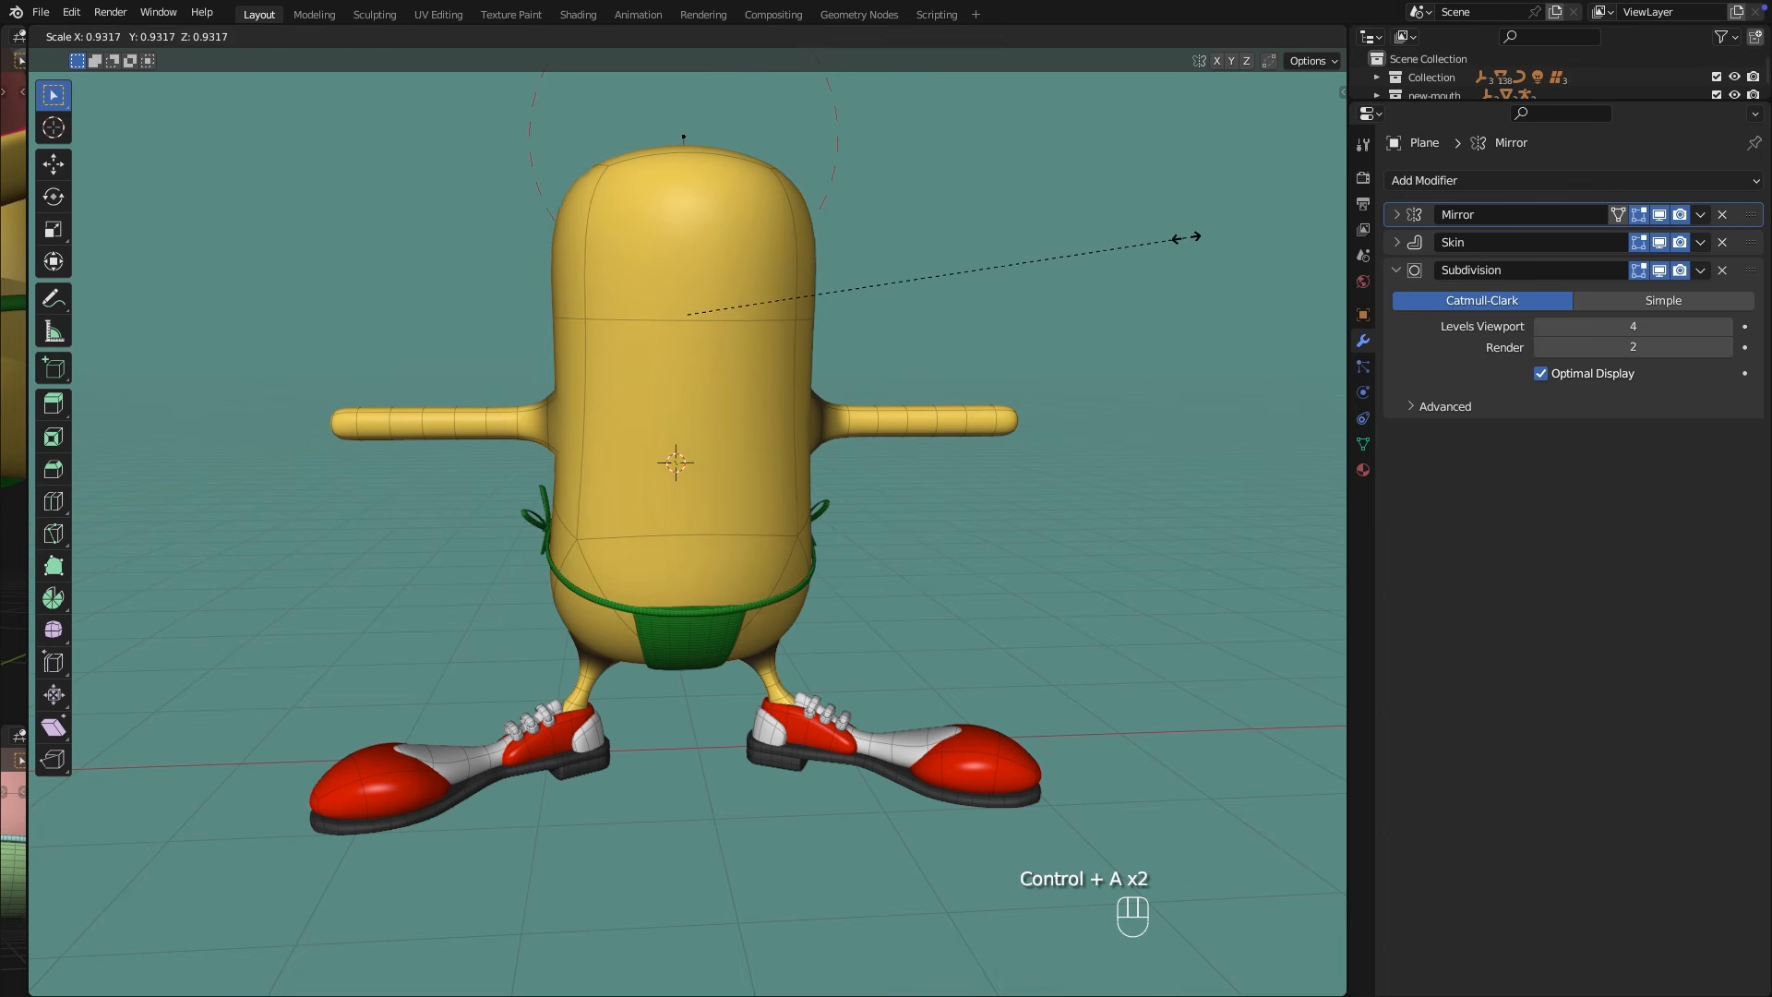
left_click(1174, 153)
middle_click_drag(1174, 153, 928, 269)
key("Tab")
middle_click_drag(1061, 665, 829, 615)
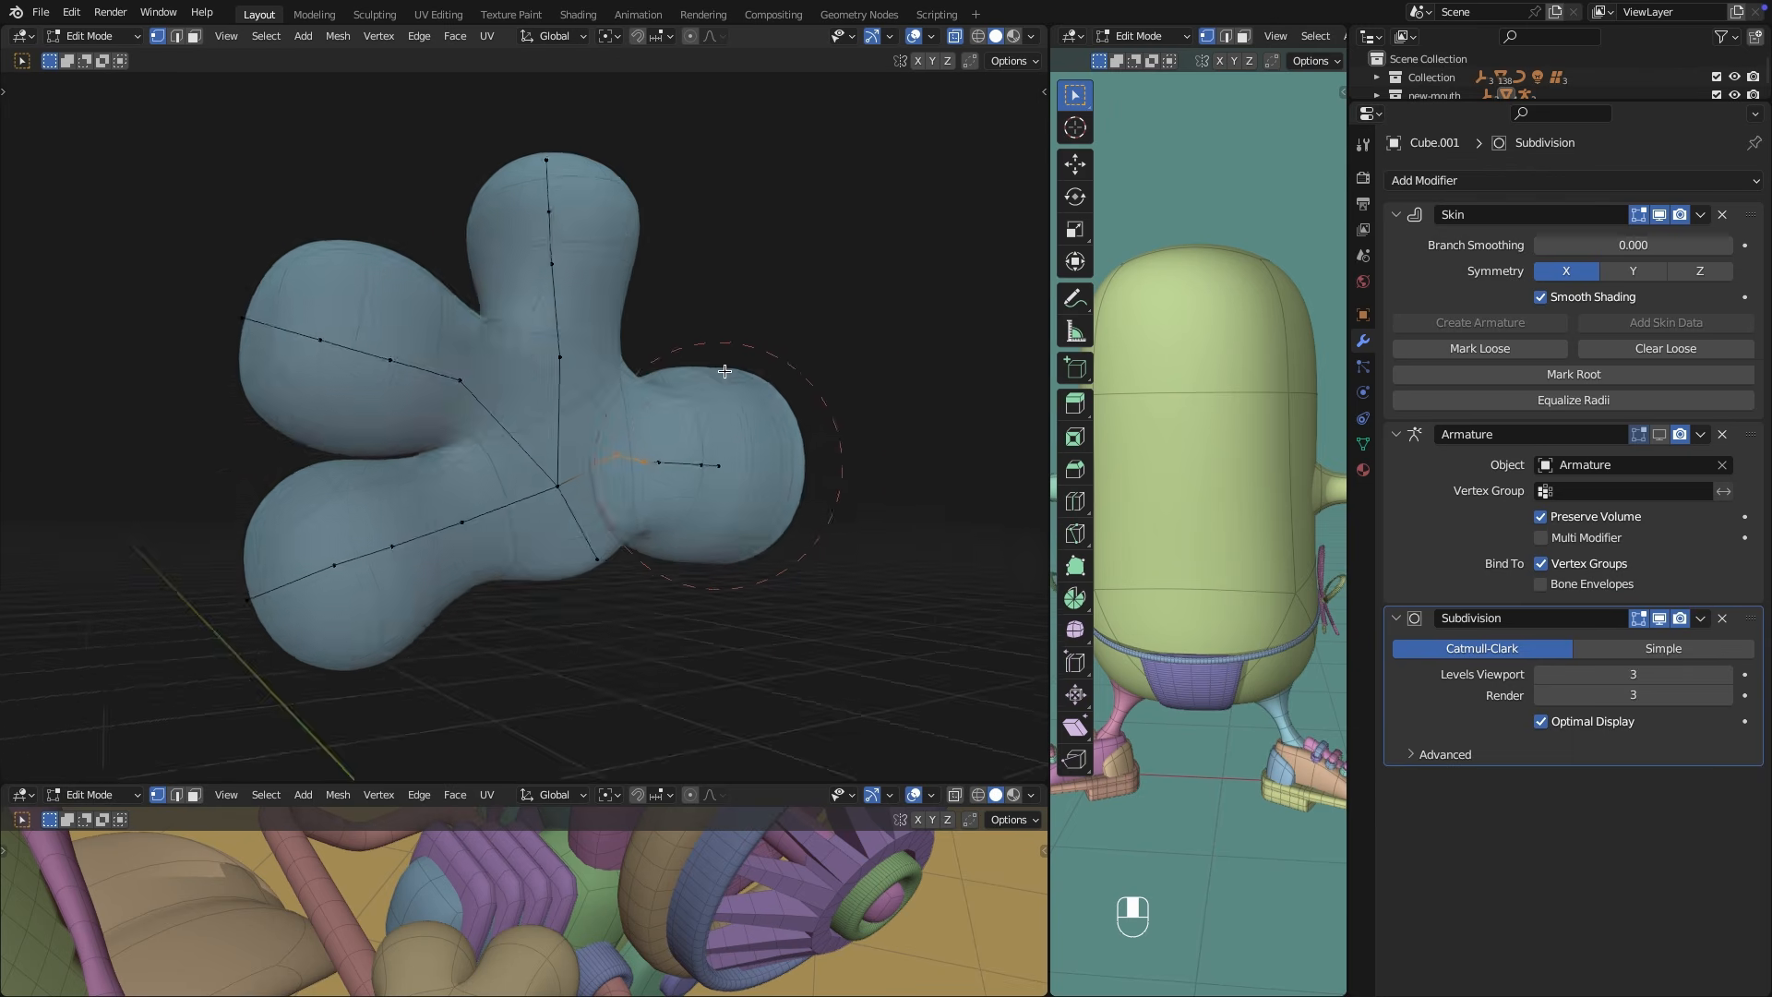
Try thinning one fingertip of the hand by scaling its skin radius to about 0.62.
middle_click_drag(600, 397, 374, 406)
left_click_drag(387, 402, 387, 403)
key("ctrl+a")
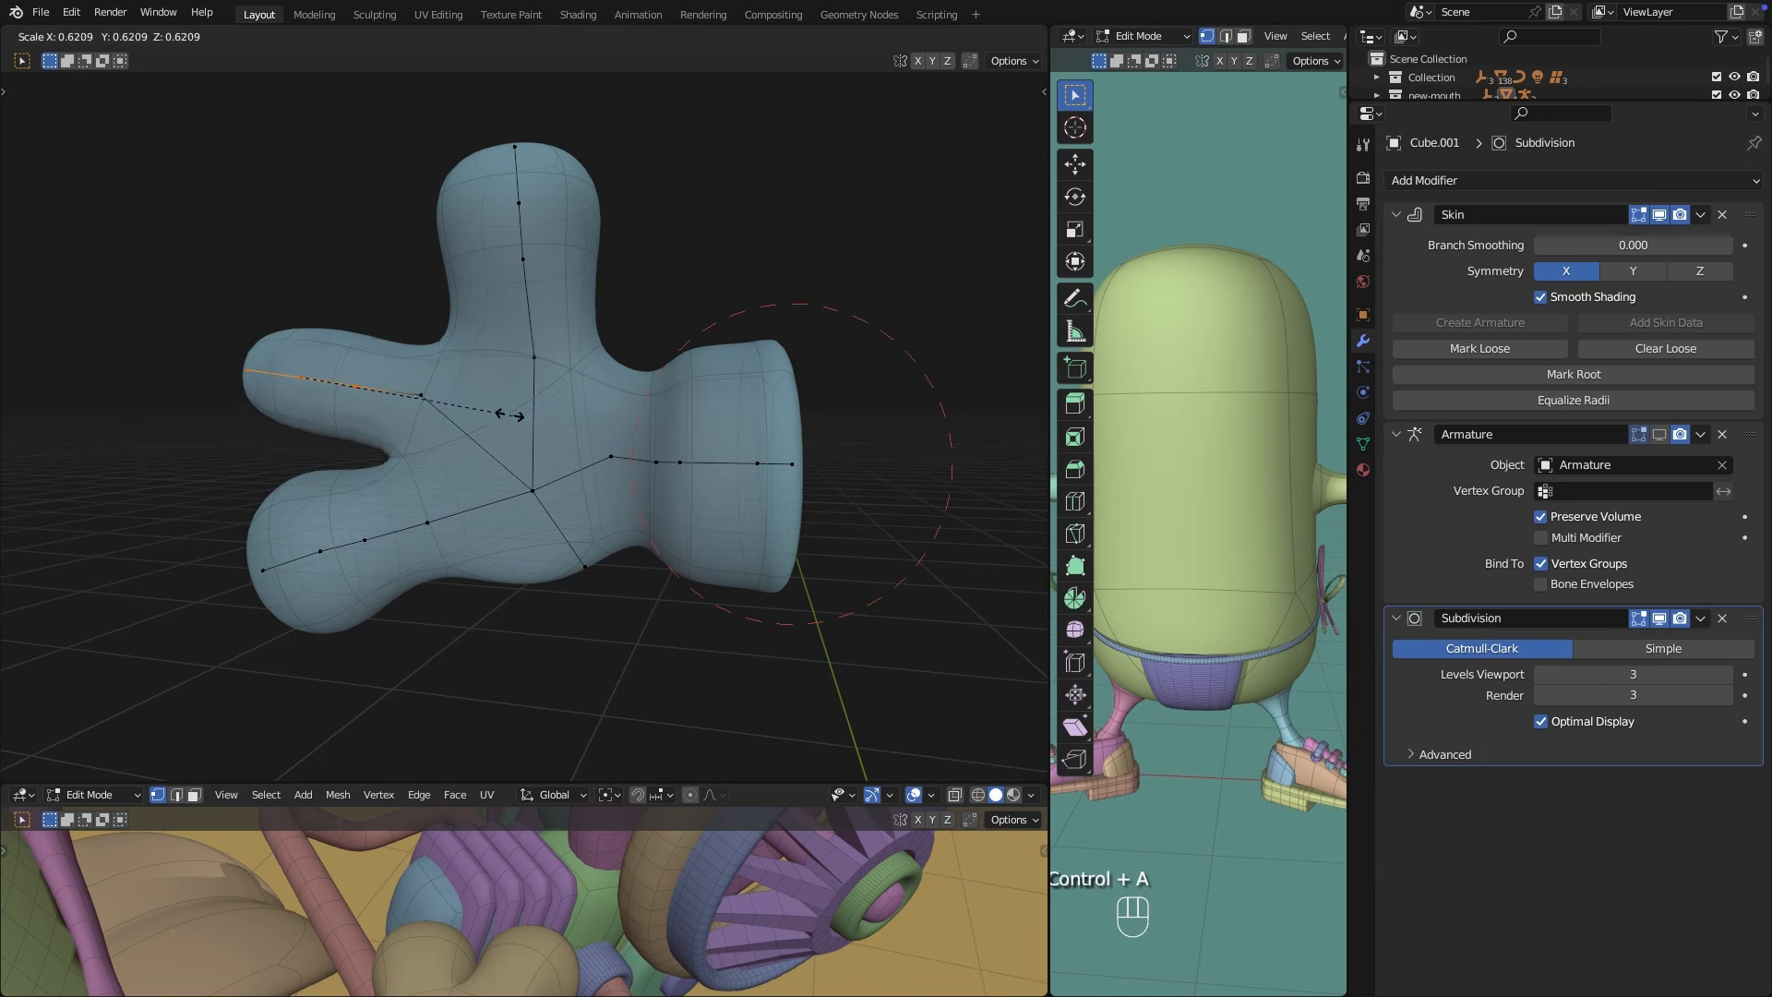
right_click(470, 388)
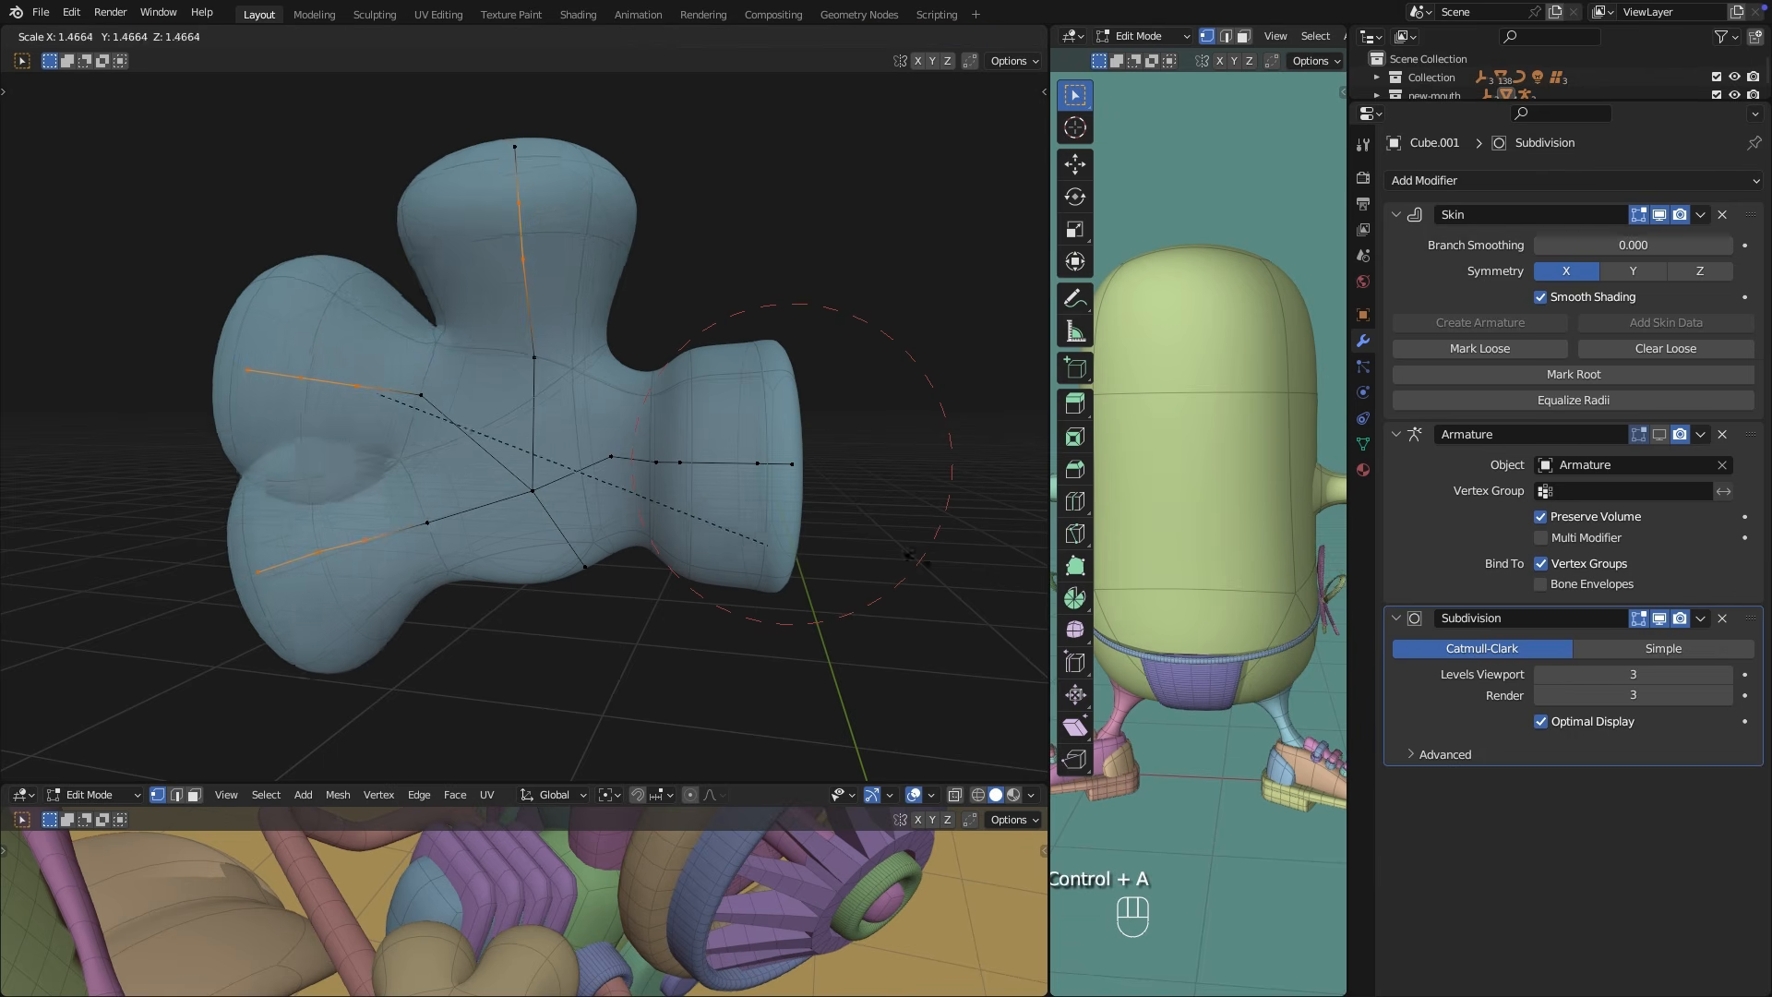
Enlarge the skin radius of the hand's three fingertips to about 1.47 times and isolate the hand with its armature in local view.
left_click(613, 439)
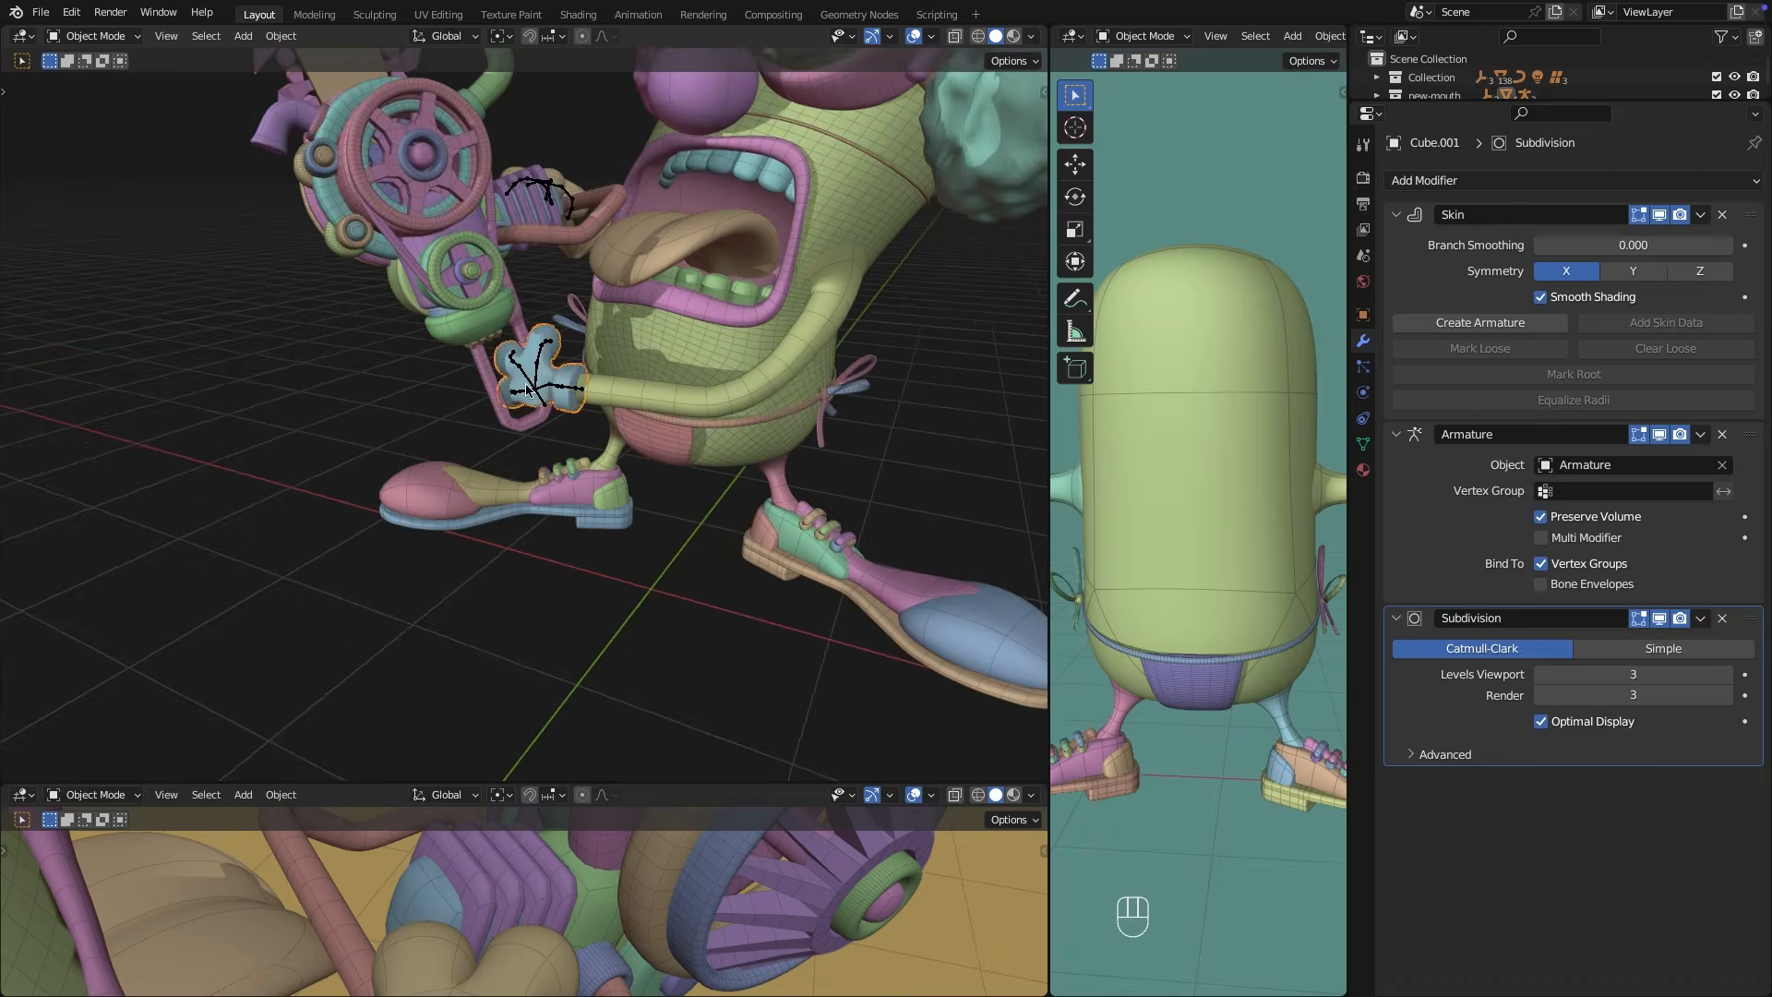
scroll(534, 392, "up", 4)
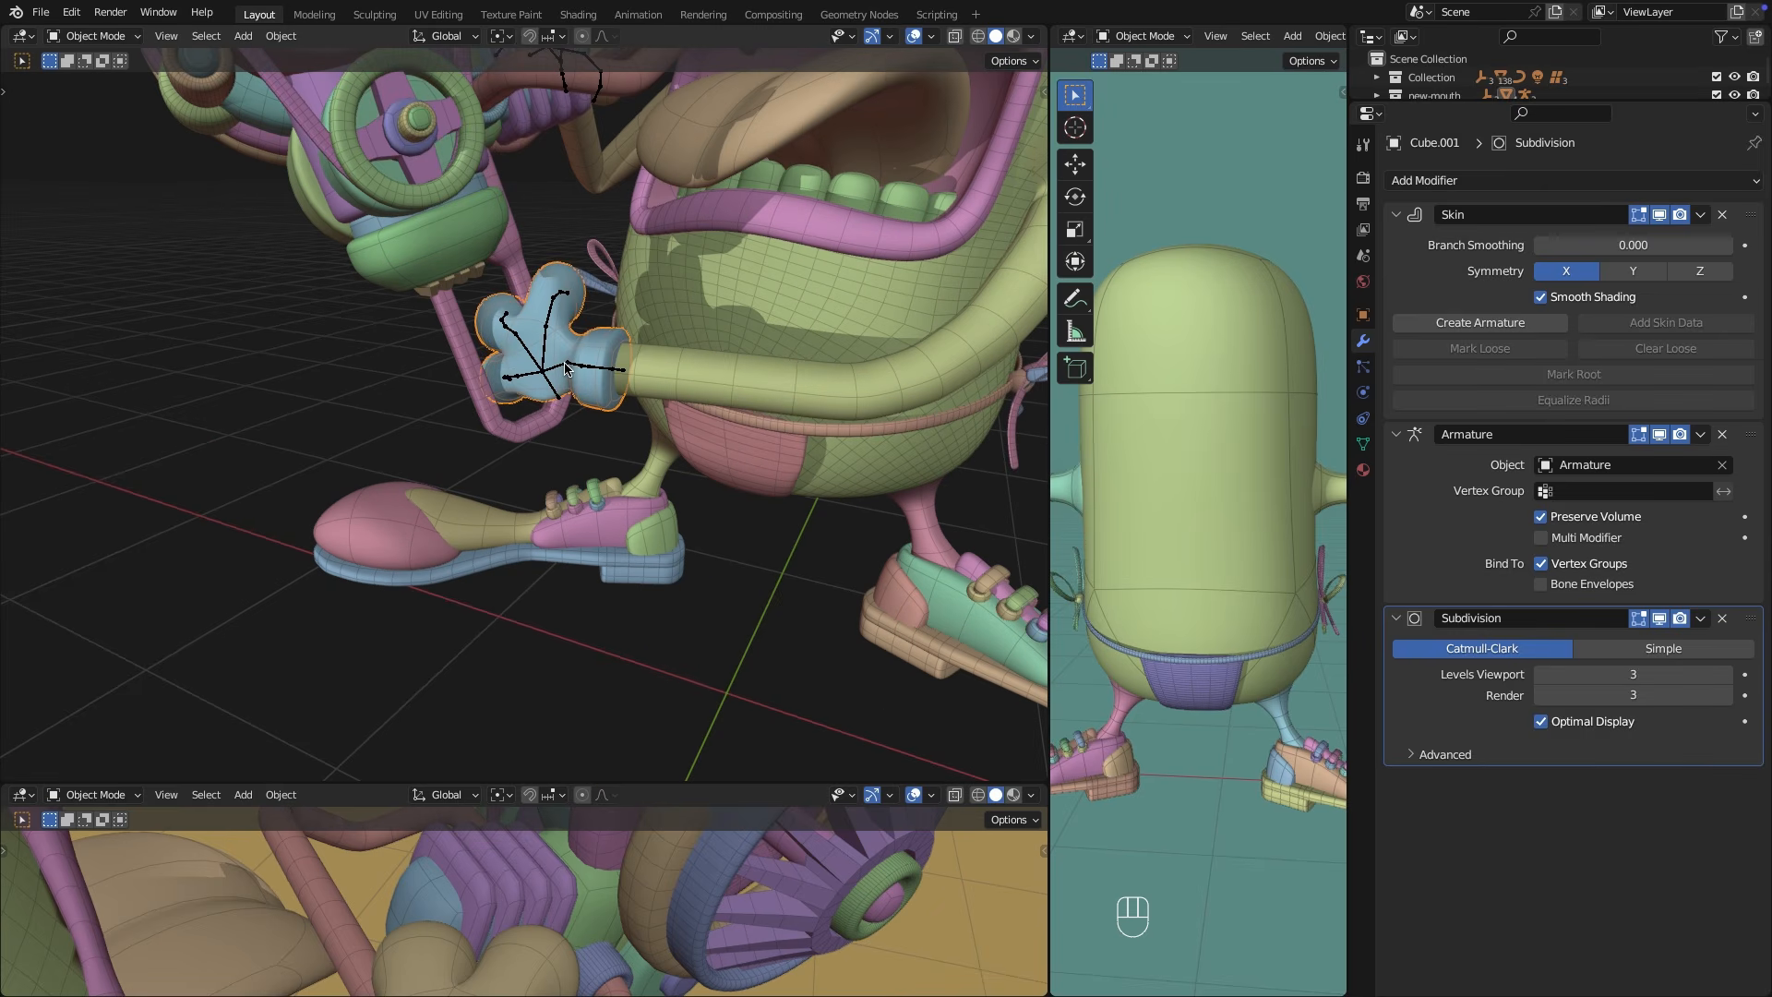
left_click(563, 363, "shift")
key("KP_Divide")
scroll(603, 411, "up", 2)
middle_click_drag(603, 412, 490, 467)
Select the armature inside the hand and switch it to Pose Mode.
left_click(774, 275)
left_click(564, 401)
key("Tab")
key("Tab")
key("Tab")
key("Tab")
key("Tab")
key("Tab")
key("Tab")
key("Tab")
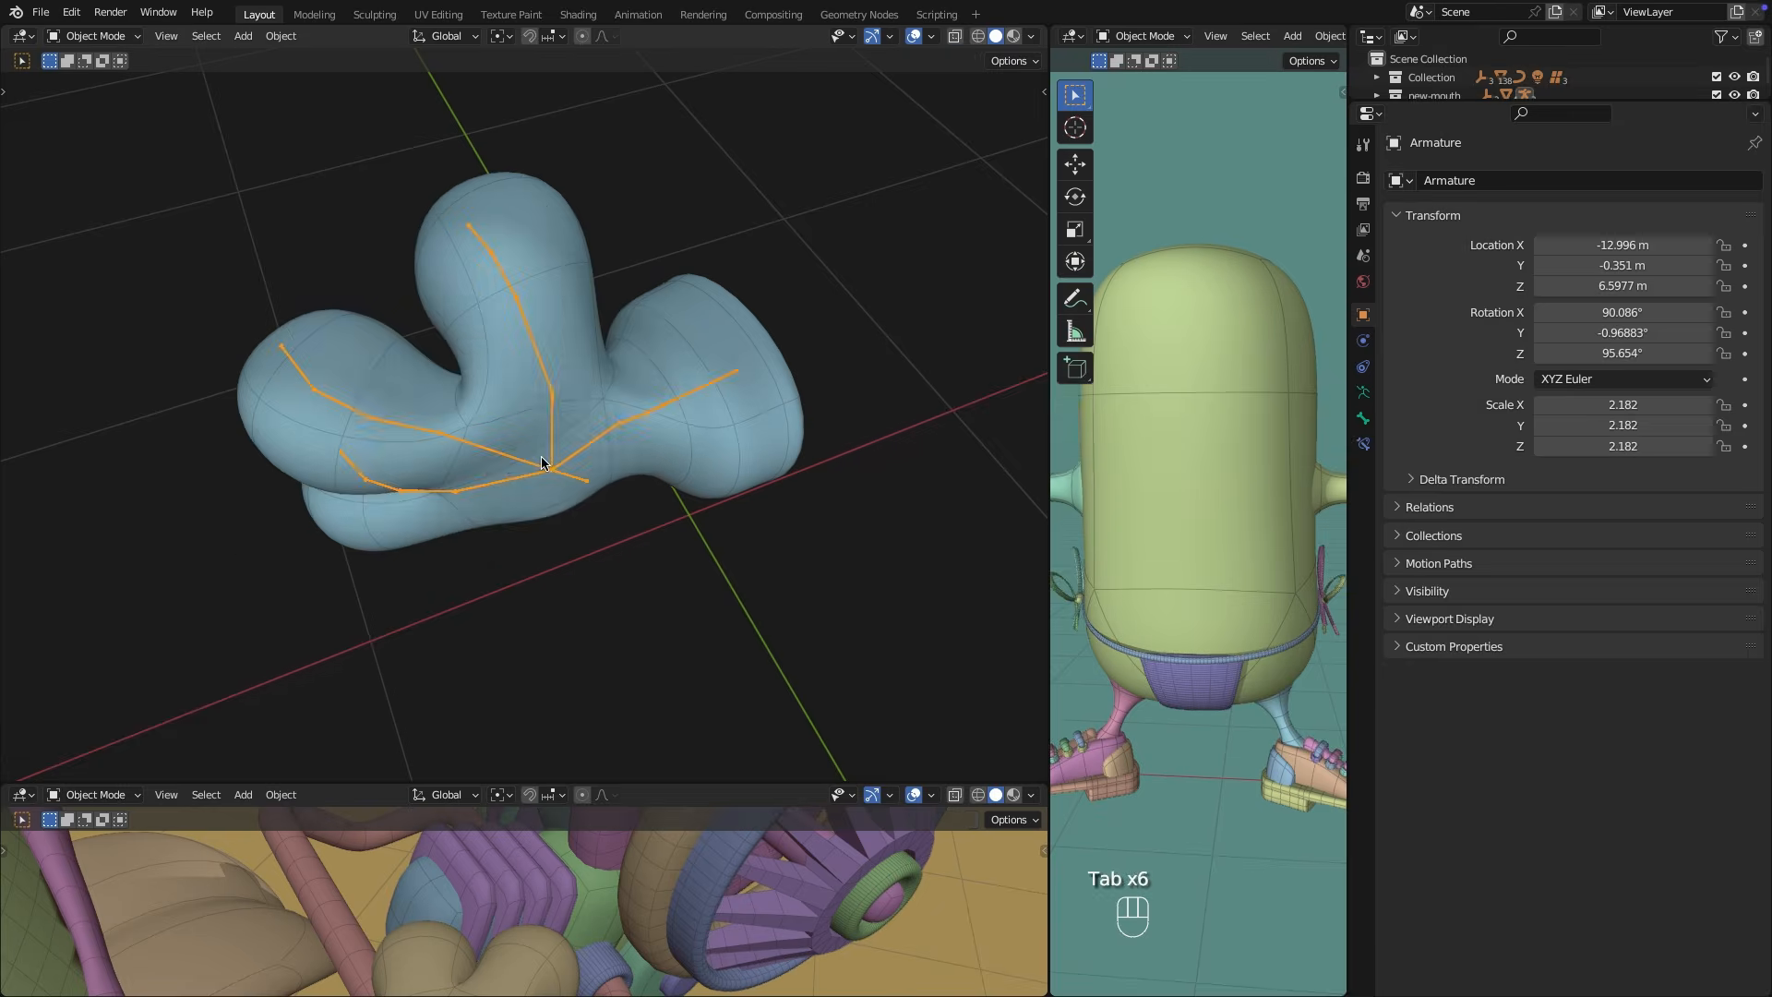
left_click(96, 98)
Pose the hand by rotating the lower finger's base bone about global X and the upper finger's base bone freely.
middle_click_drag(443, 434, 491, 482)
left_click(491, 482)
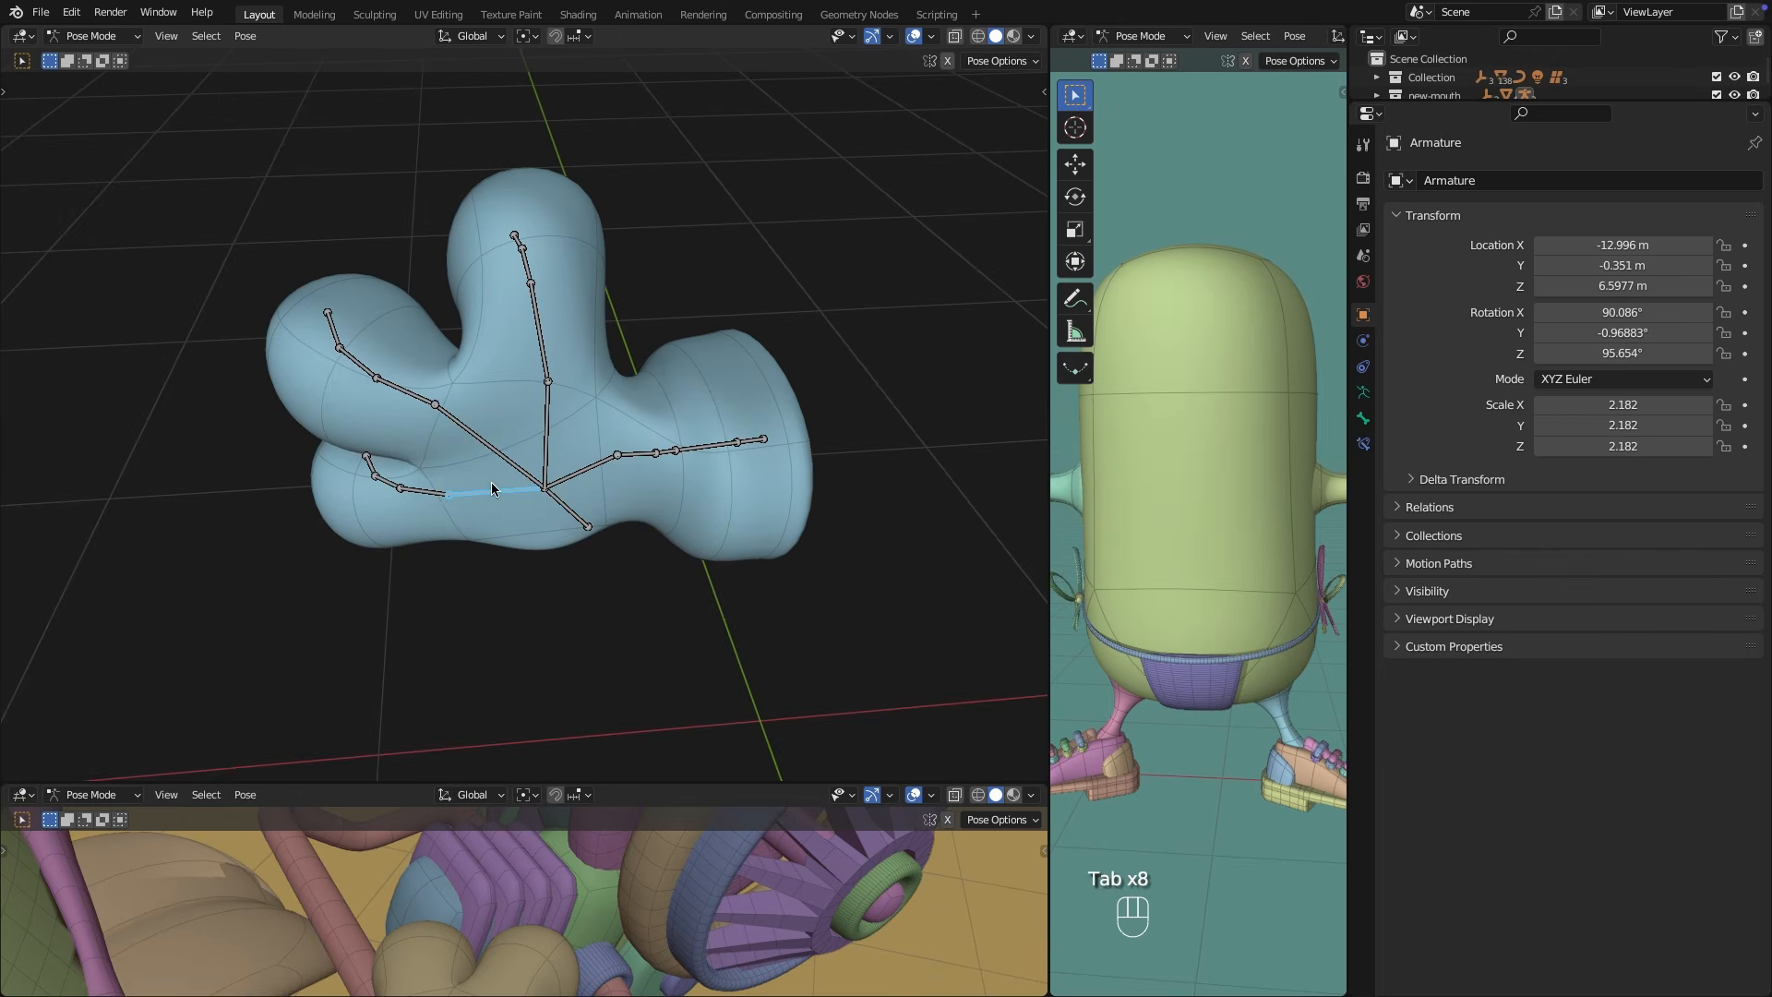
key("r")
key("x")
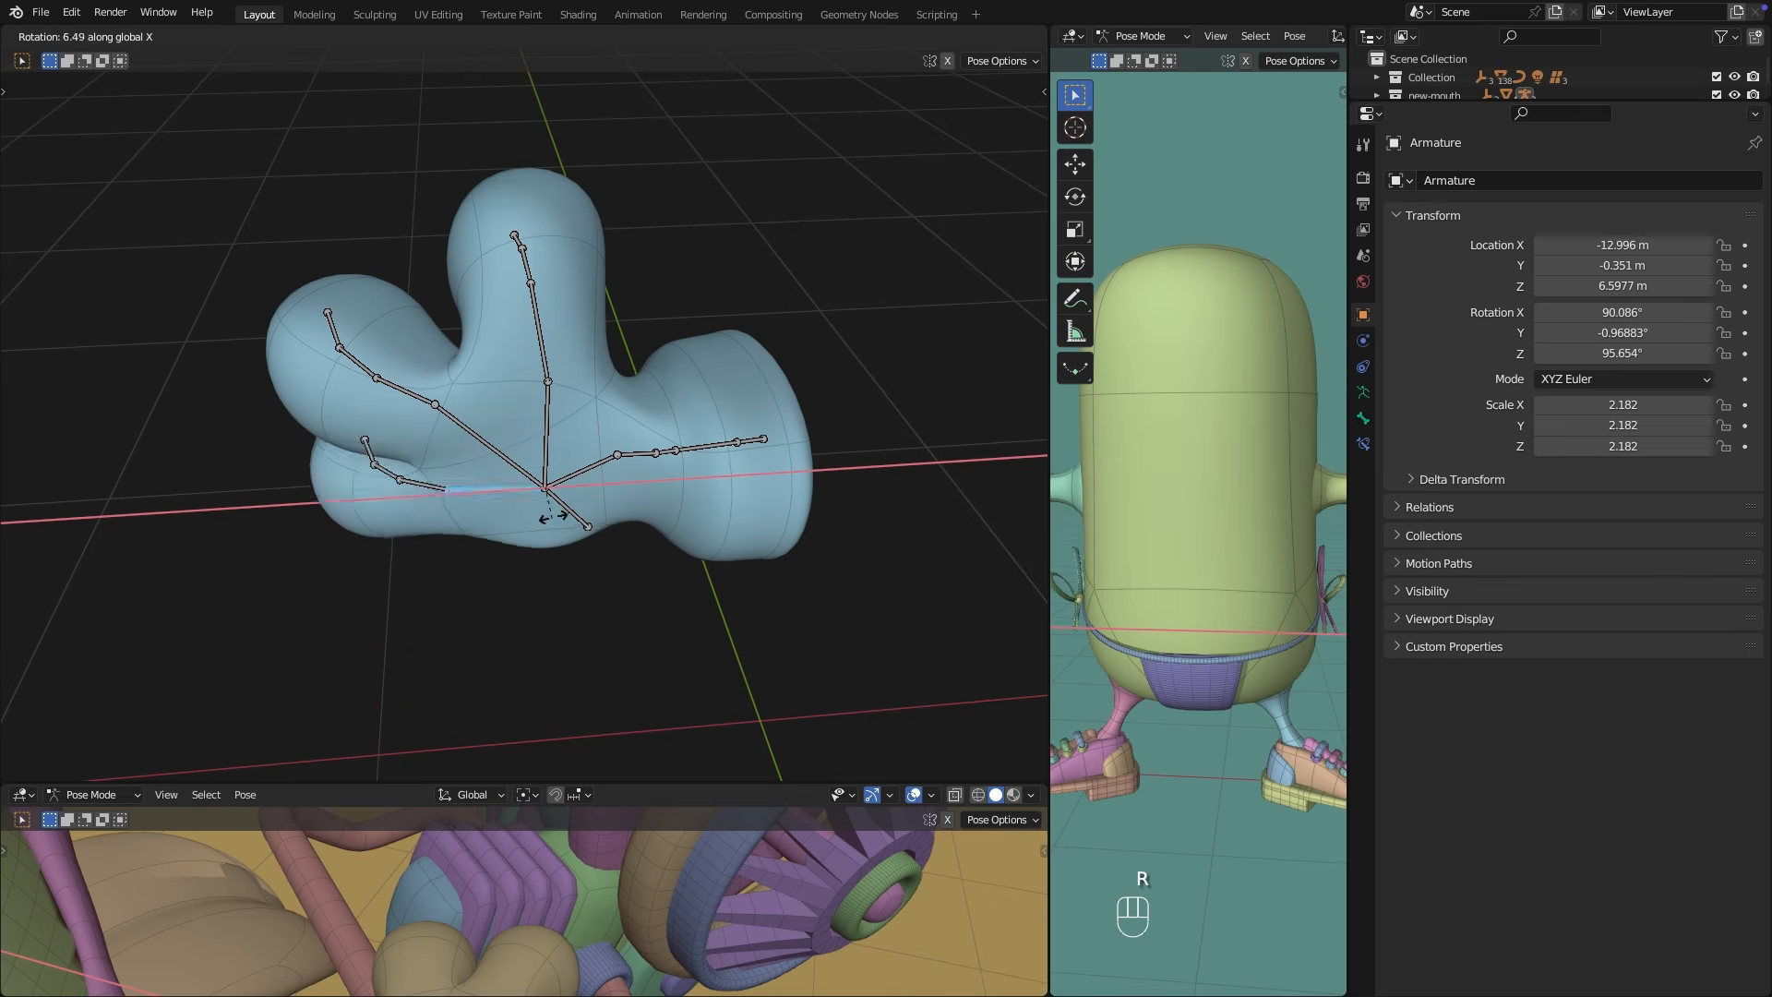
key("Escape")
middle_click_drag(535, 421, 683, 378)
middle_click_drag(588, 418, 415, 374)
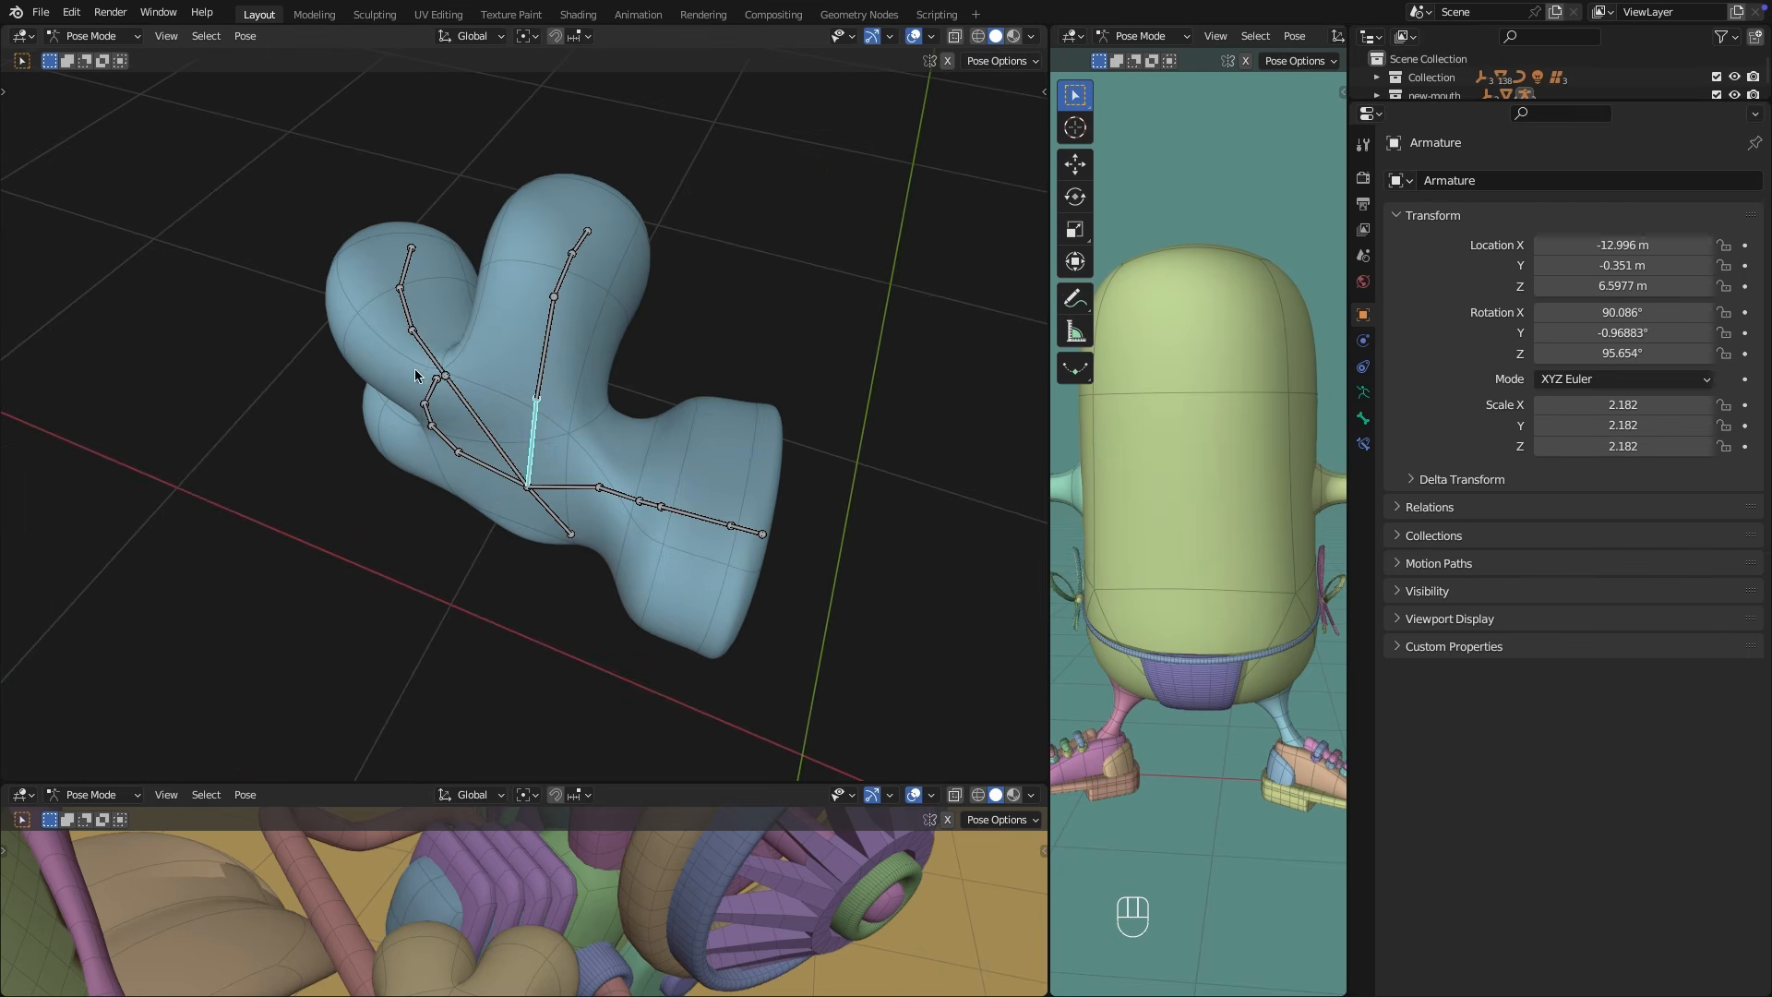
key("r")
left_click(637, 452)
middle_click_drag(636, 452, 694, 460)
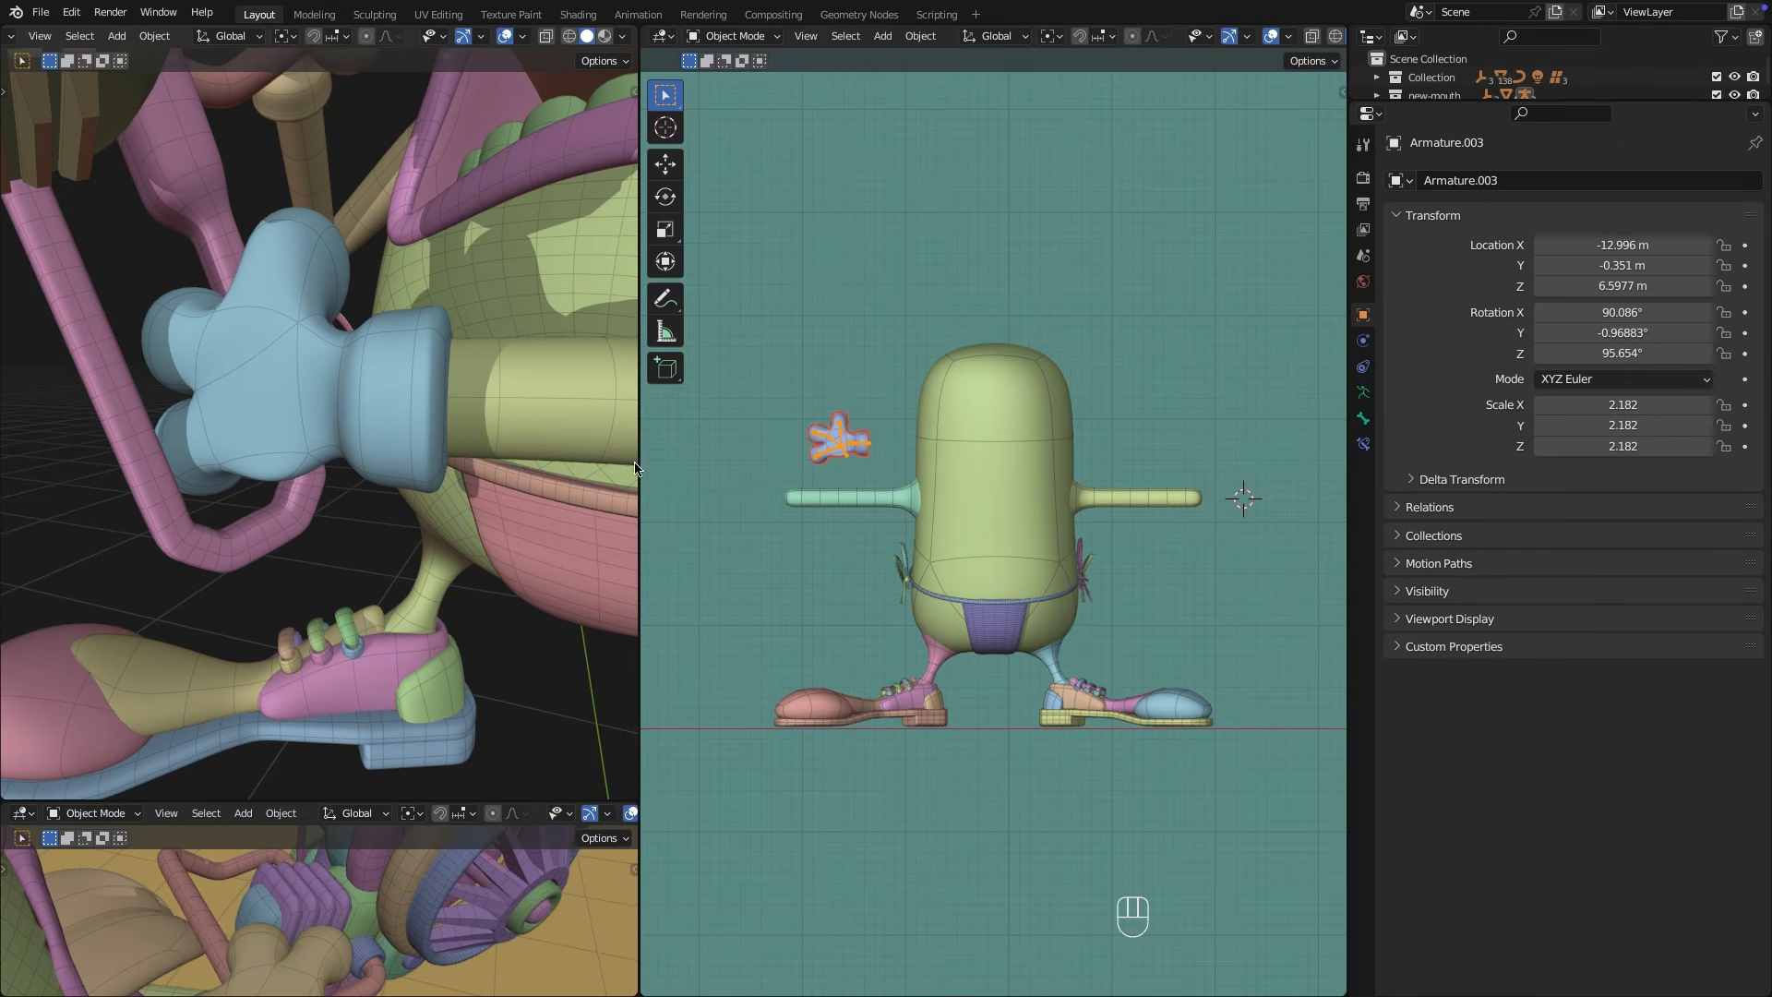
Enlarge the viewport showing the assembled character and split the remaining width evenly between the two reference viewports.
left_click_drag(635, 468, 407, 468)
left_click_drag(369, 801, 369, 500)
scroll(170, 868, "up", 5)
scroll(170, 862, "down", 6)
middle_click_drag(171, 862, 214, 739, "shift")
Duplicate the hand with its armature about 4.03 m along X and mirror the copy across global X.
key("shift+d")
key("x")
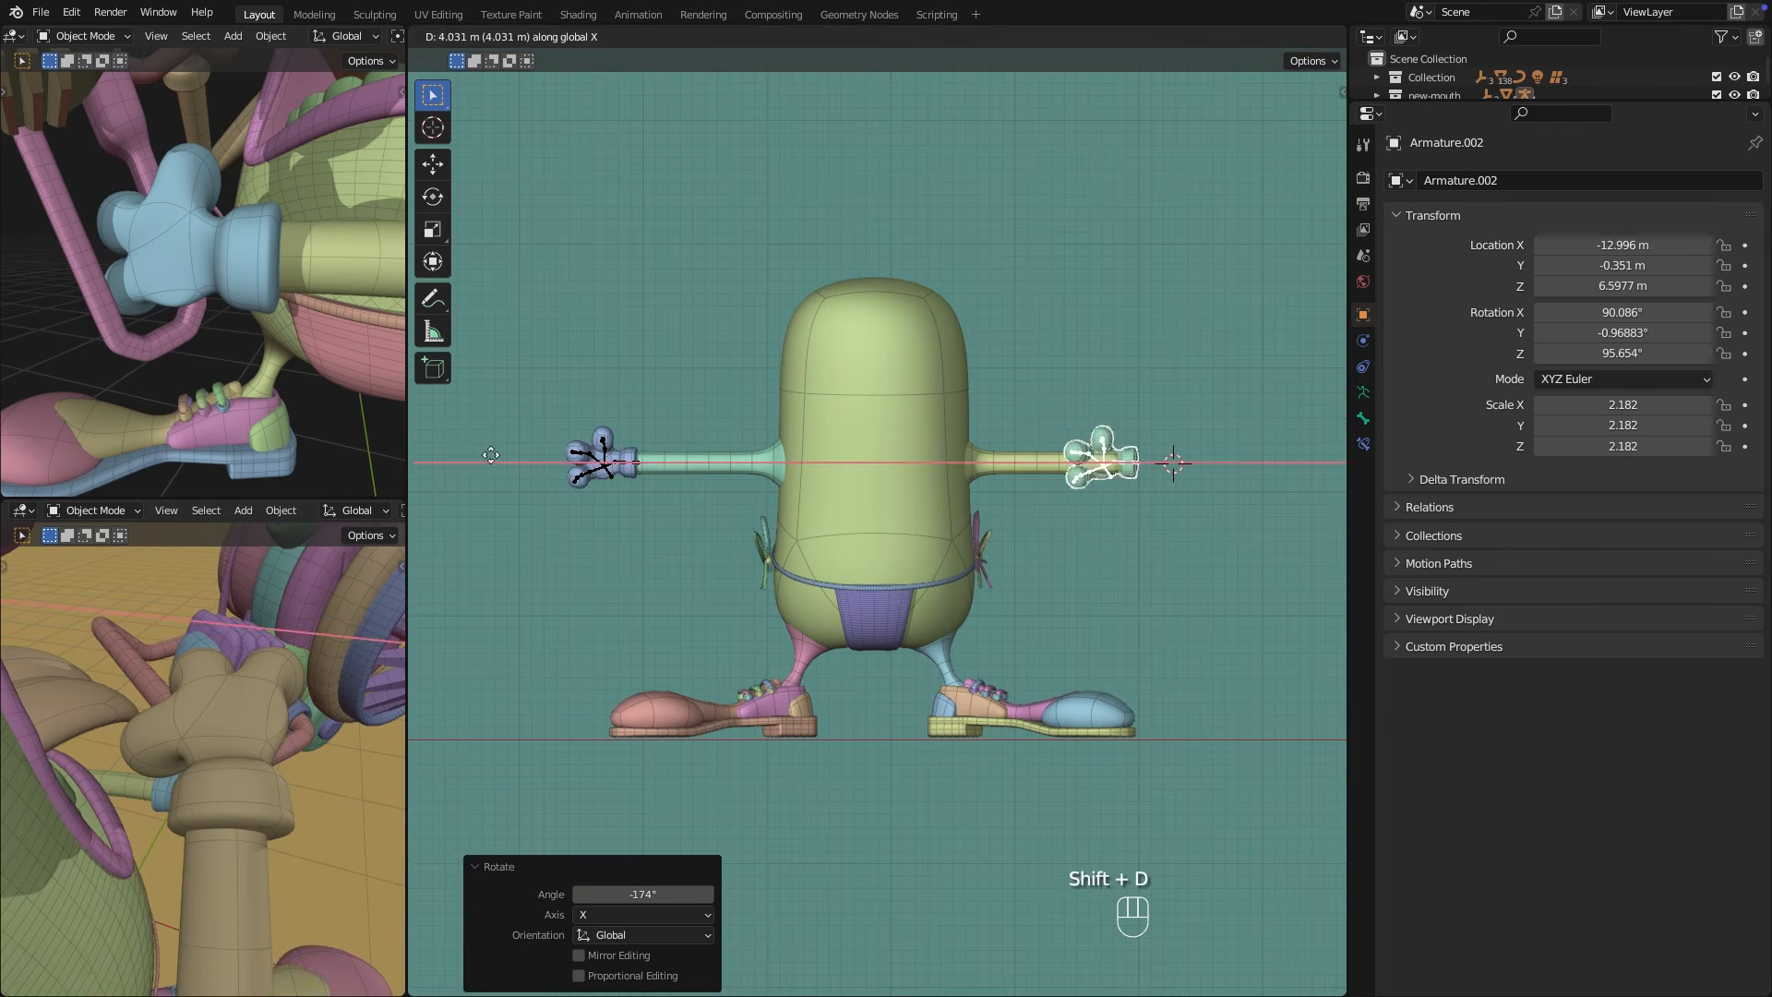
left_click(490, 455)
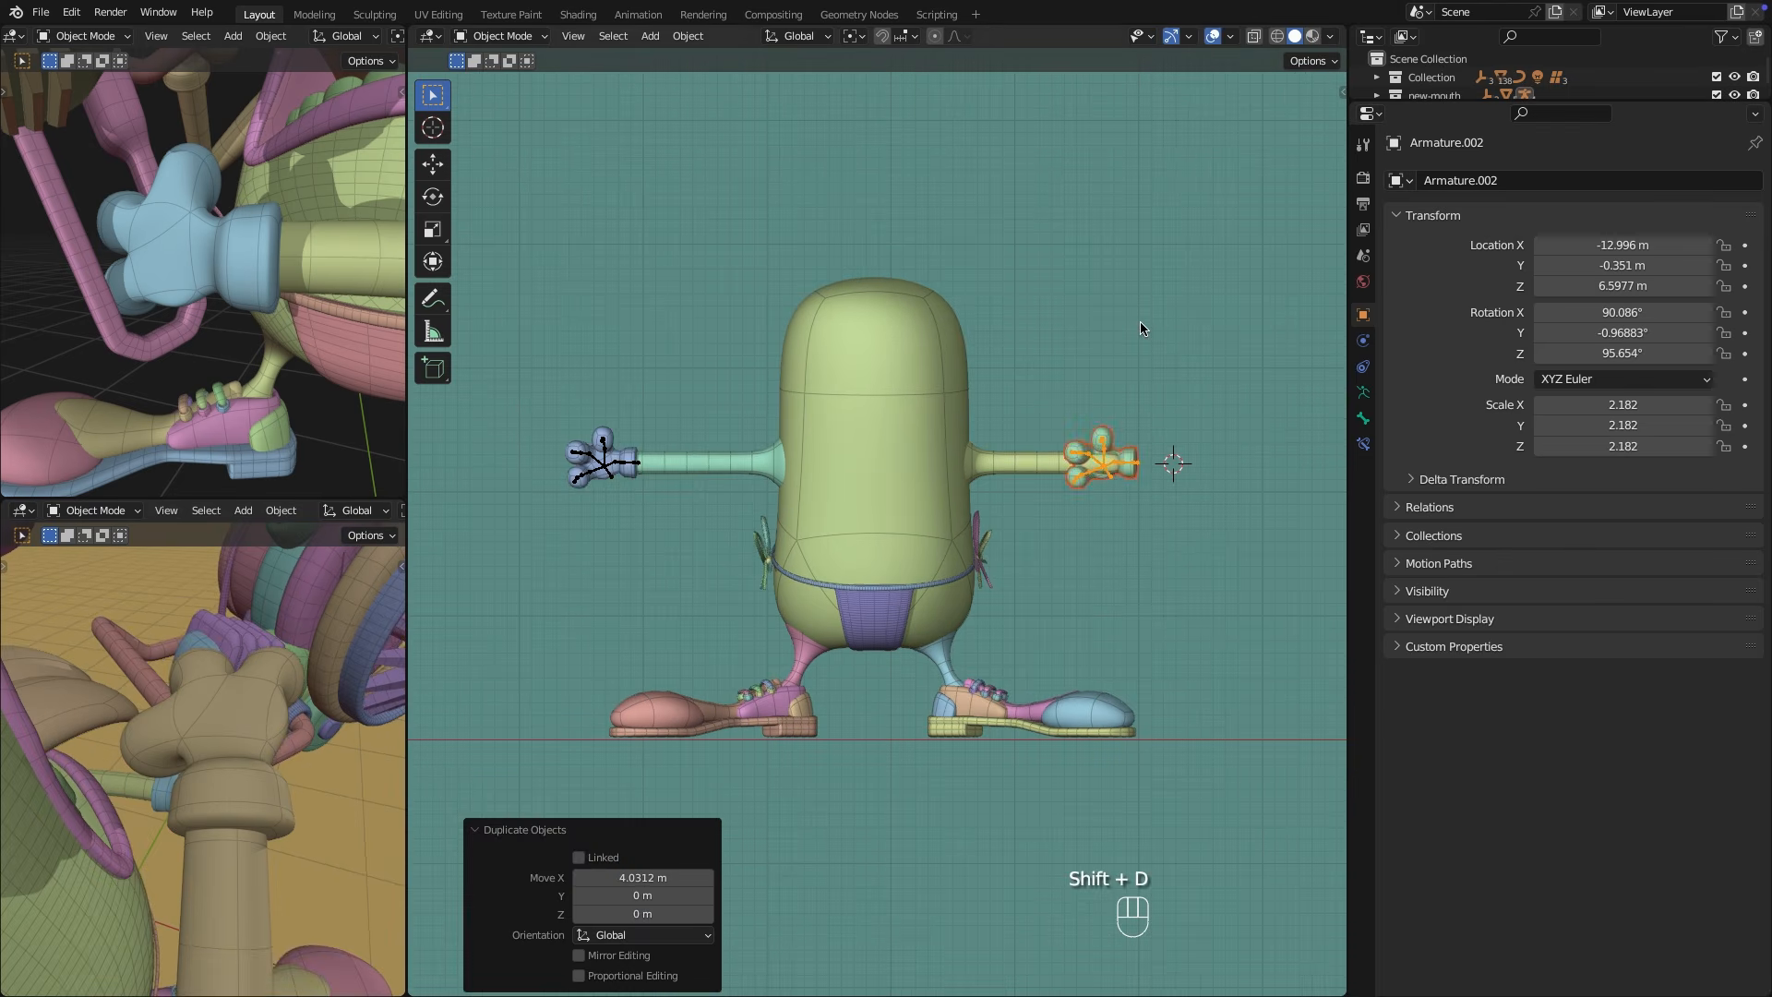
left_click(688, 35)
mouse_move(711, 92)
left_click(937, 121)
Shift the mirrored hand along negative X so its cuff meets the end of the arm.
key("g")
key("x")
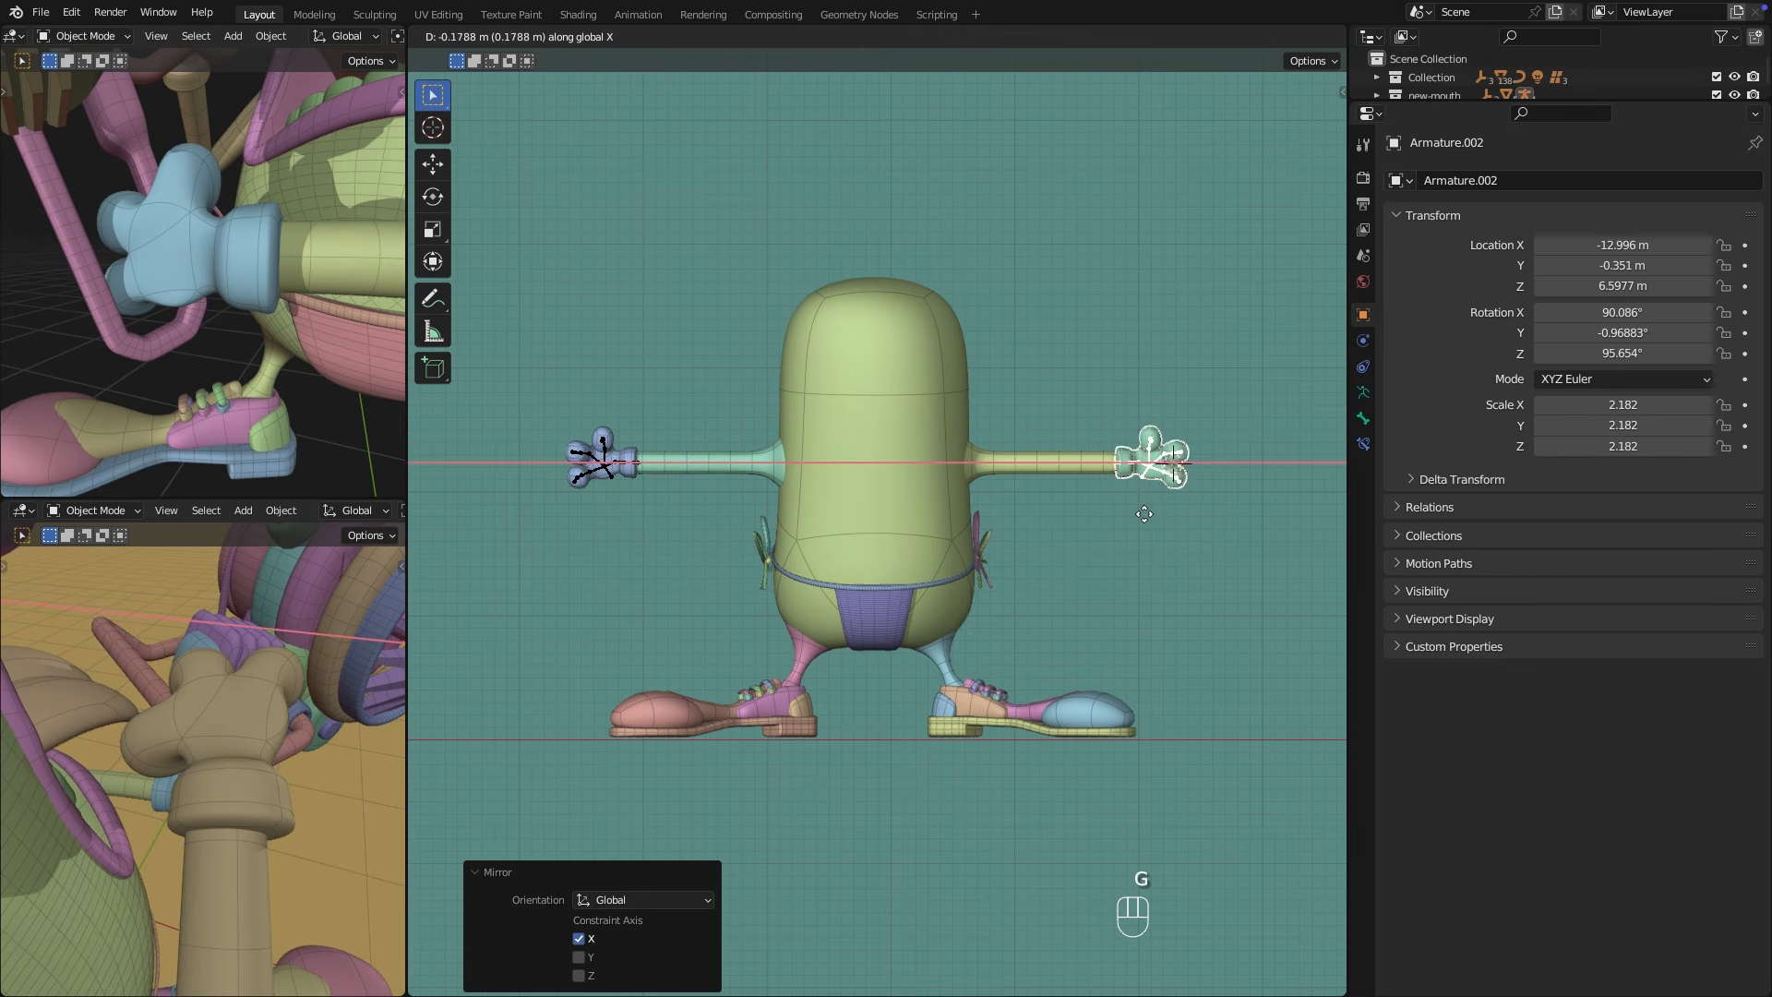
left_click(1146, 513)
Hide the bones overlay and rotate both hands 95° about the global X axis.
left_click(1232, 36)
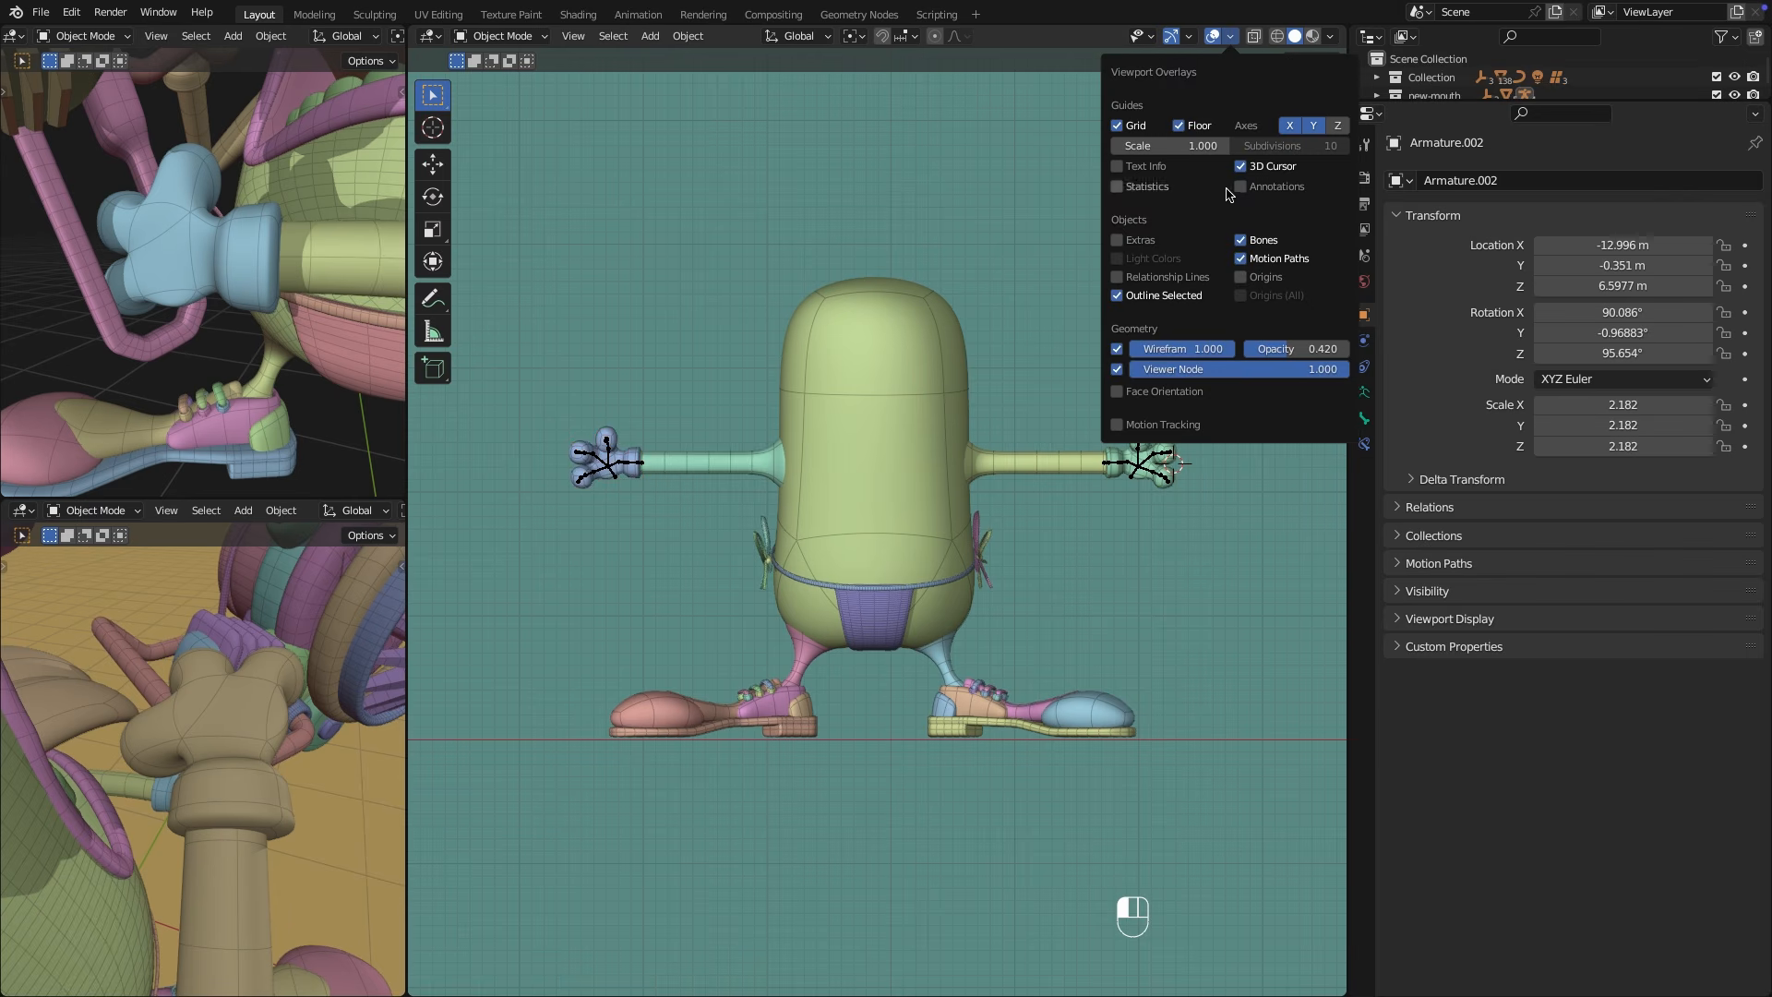
left_click(1248, 241)
middle_click_drag(1180, 526, 1094, 549)
left_click(1094, 550)
key("r")
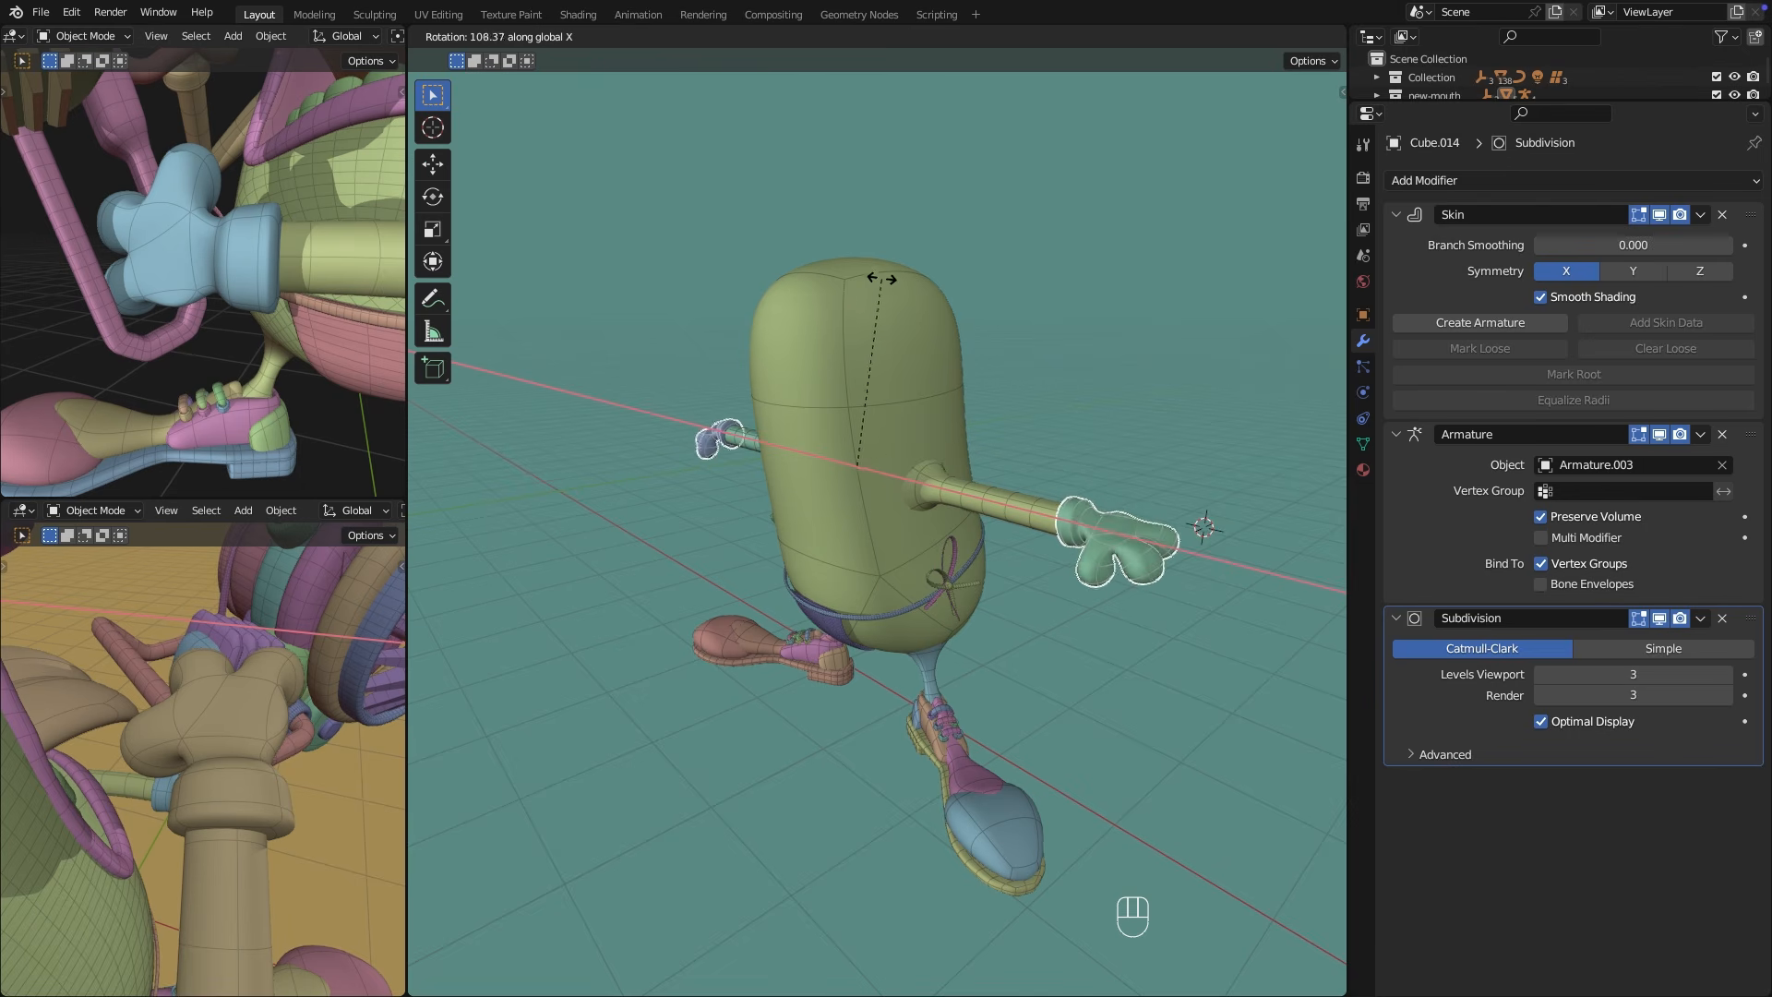
left_click(936, 285, "ctrl")
middle_click_drag(1049, 399, 1149, 368, "alt")
left_click(1087, 386)
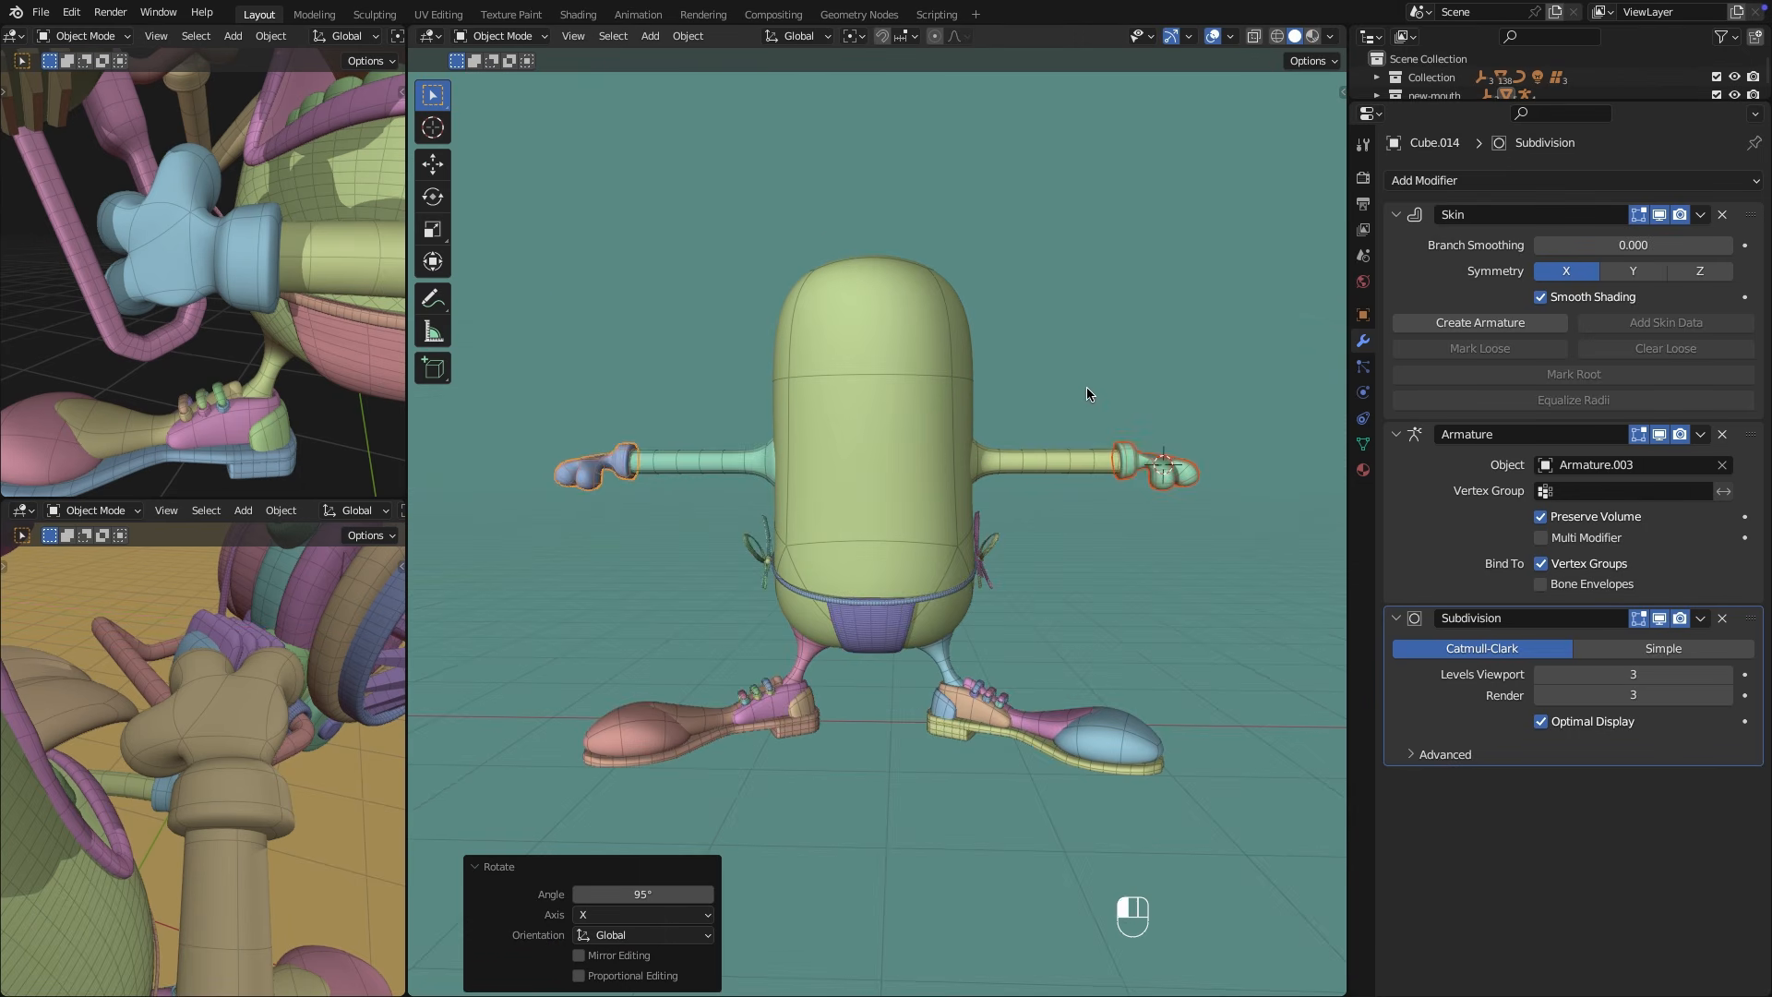
middle_click_drag(1038, 413, 939, 434)
middle_click_drag(318, 336, 353, 334)
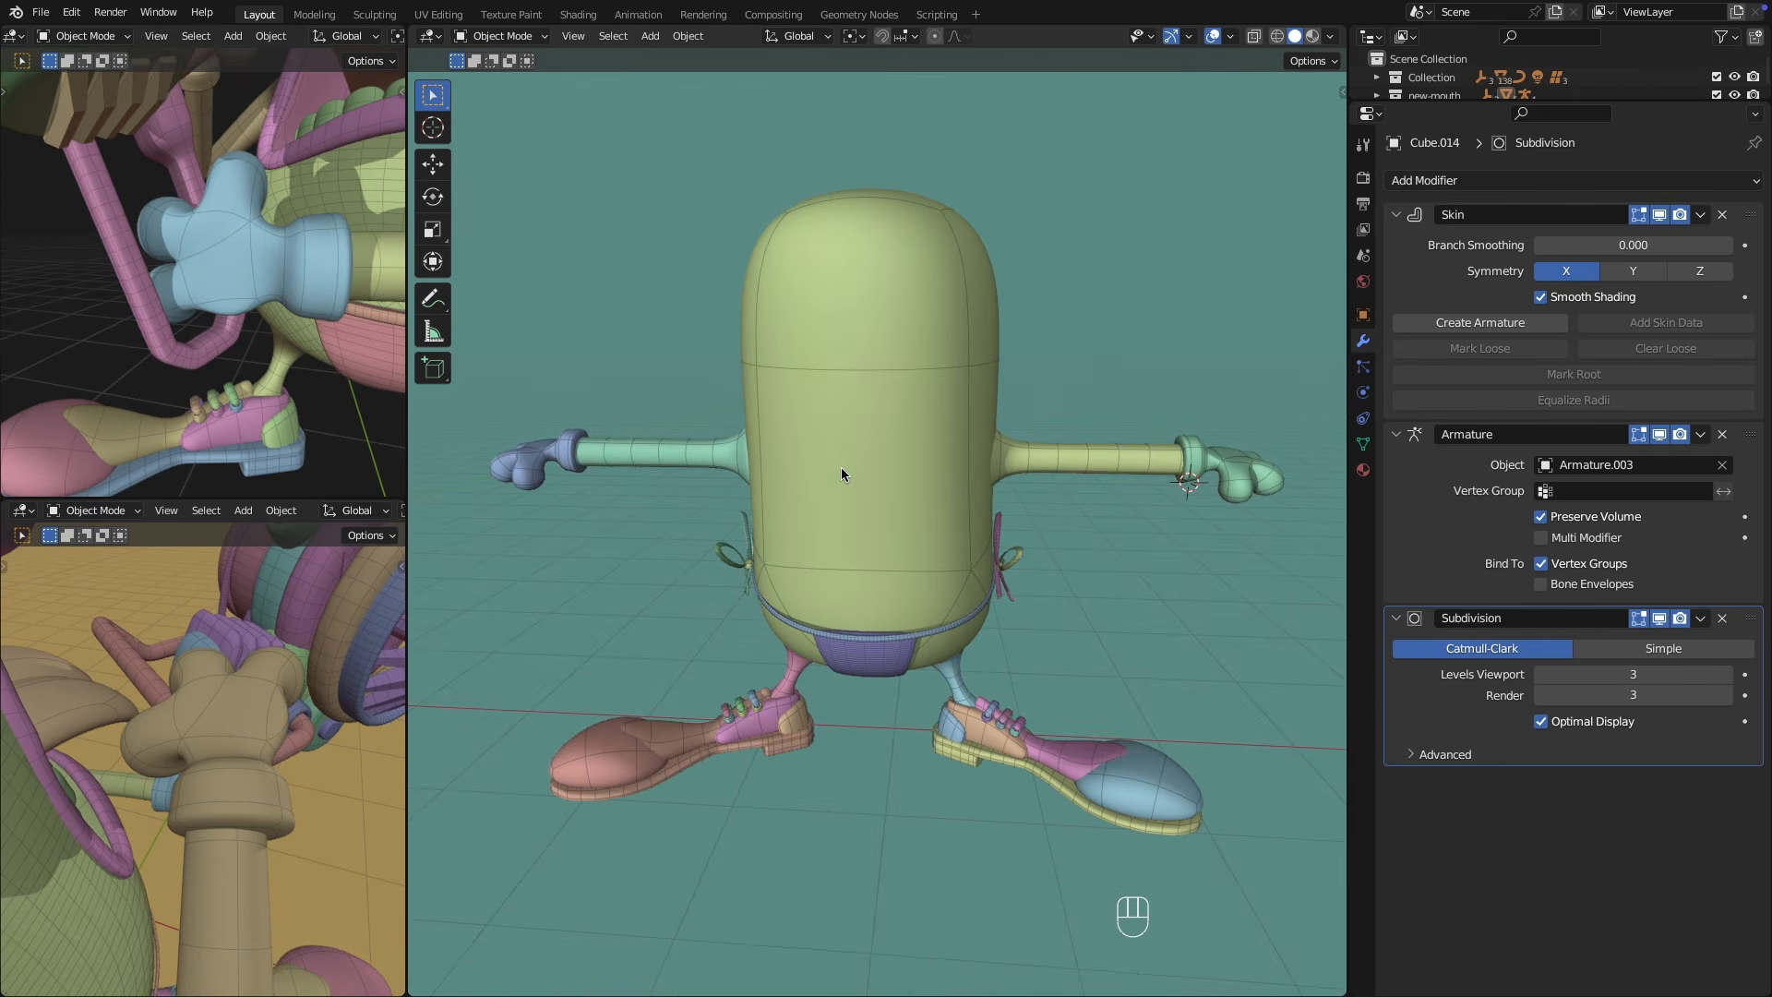
scroll(842, 469, "down", 1)
middle_click_drag(842, 469, 881, 435)
scroll(890, 434, "up", 1)
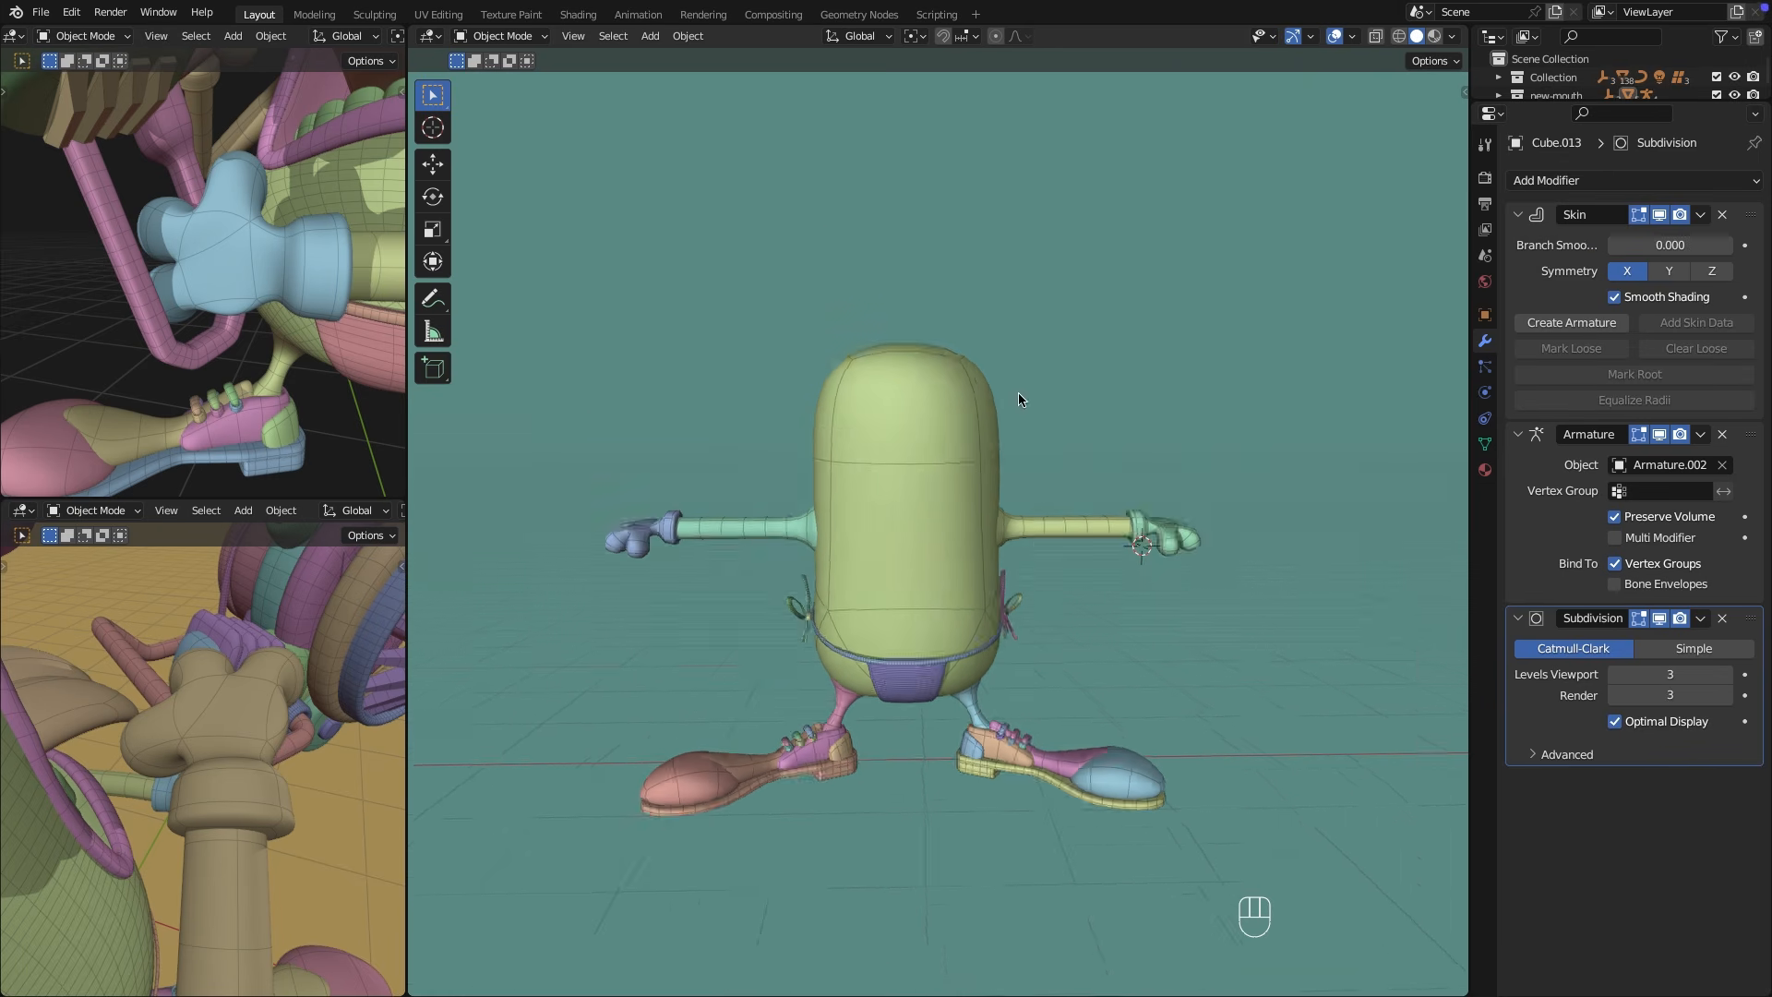
Paste the copied goggles into the scene and move them along X to line up with the torso.
scroll(933, 486, "down", 4)
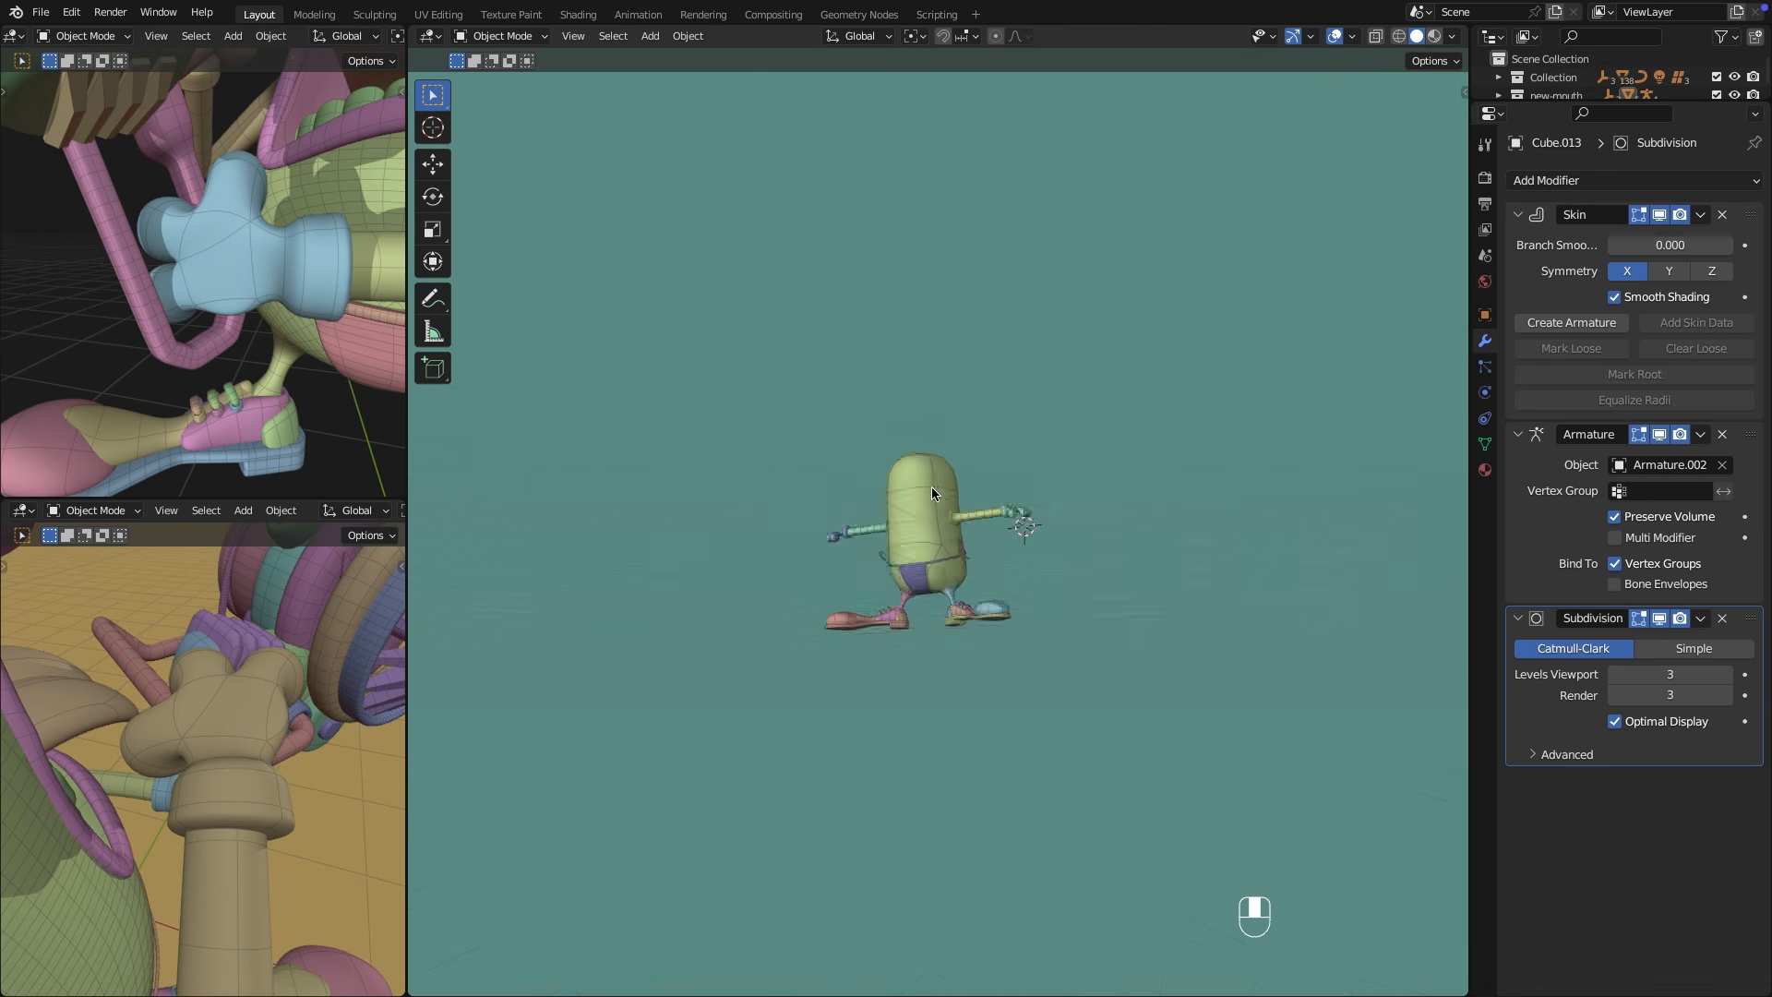
key("super+v")
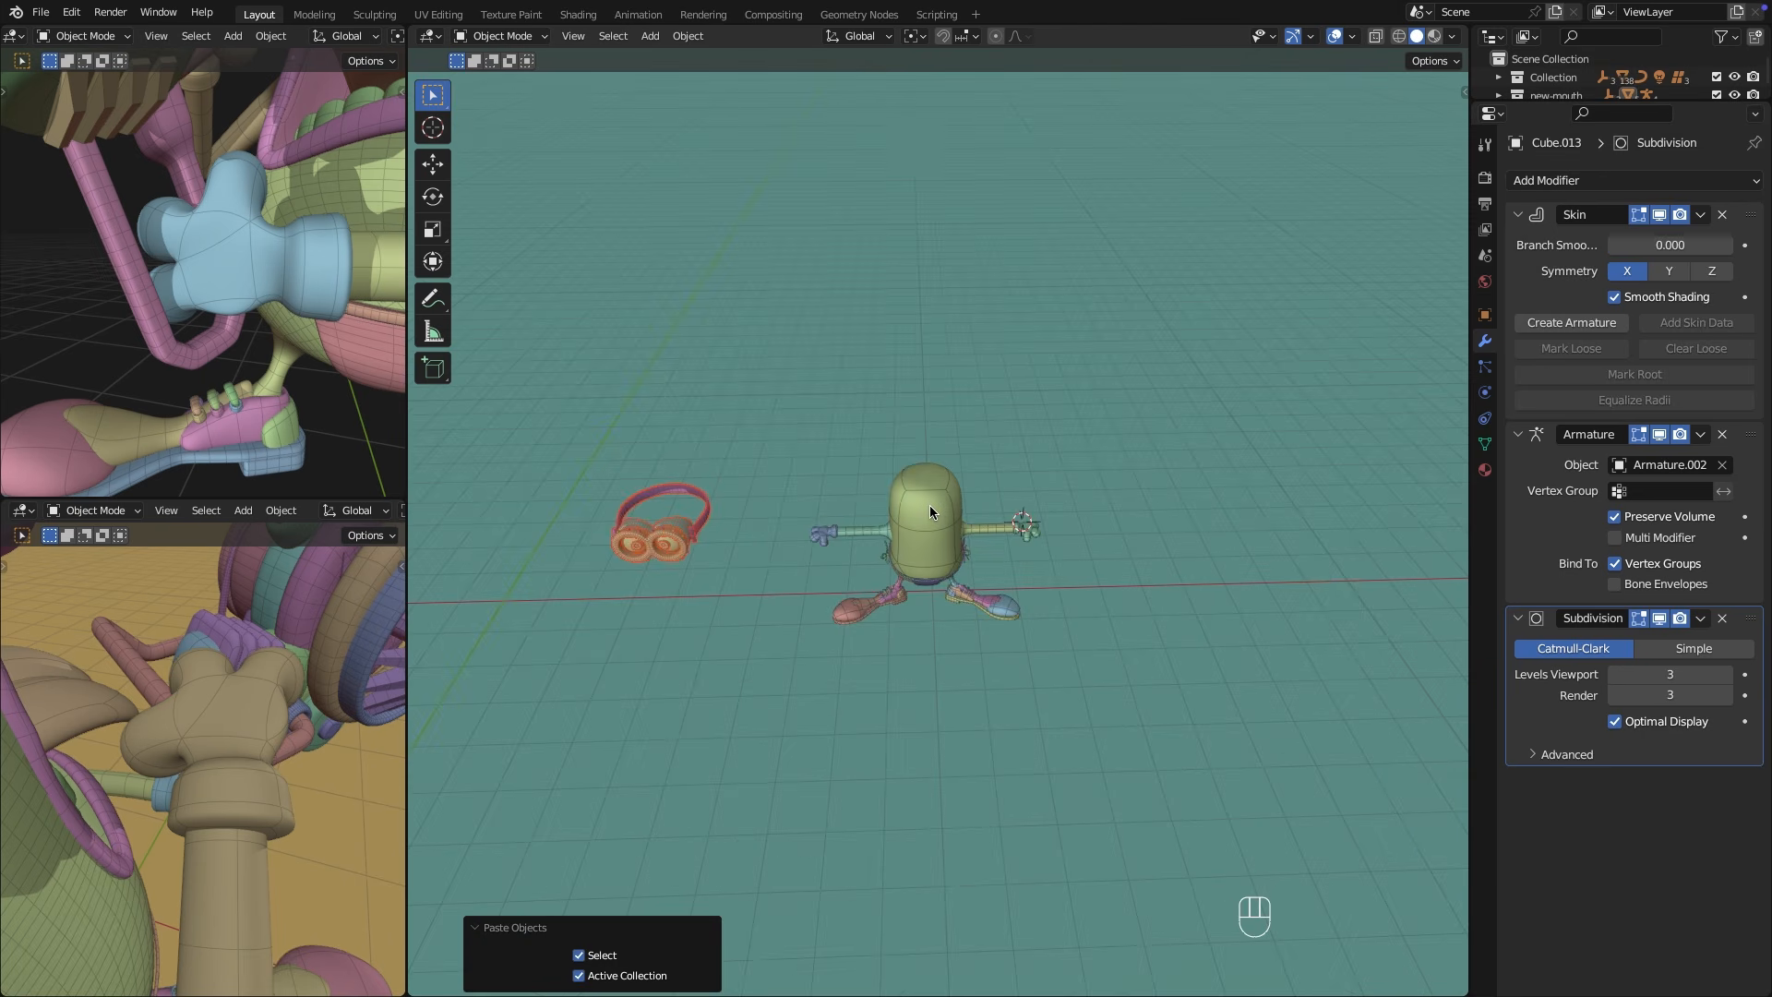
scroll(928, 506, "up", 2)
key("g")
key("x")
left_click(1039, 498)
Position the goggles around the upper head in side view and scale them to 0.885.
middle_click_drag(1039, 498, 1077, 496)
key("KP_3")
key("g")
left_click(986, 421)
middle_click_drag(986, 422, 973, 382)
key("s")
left_click(1056, 502)
Move the goggles about -0.027 m in X and 0.186 m in Y, and scale them to 0.970.
key("KP_7")
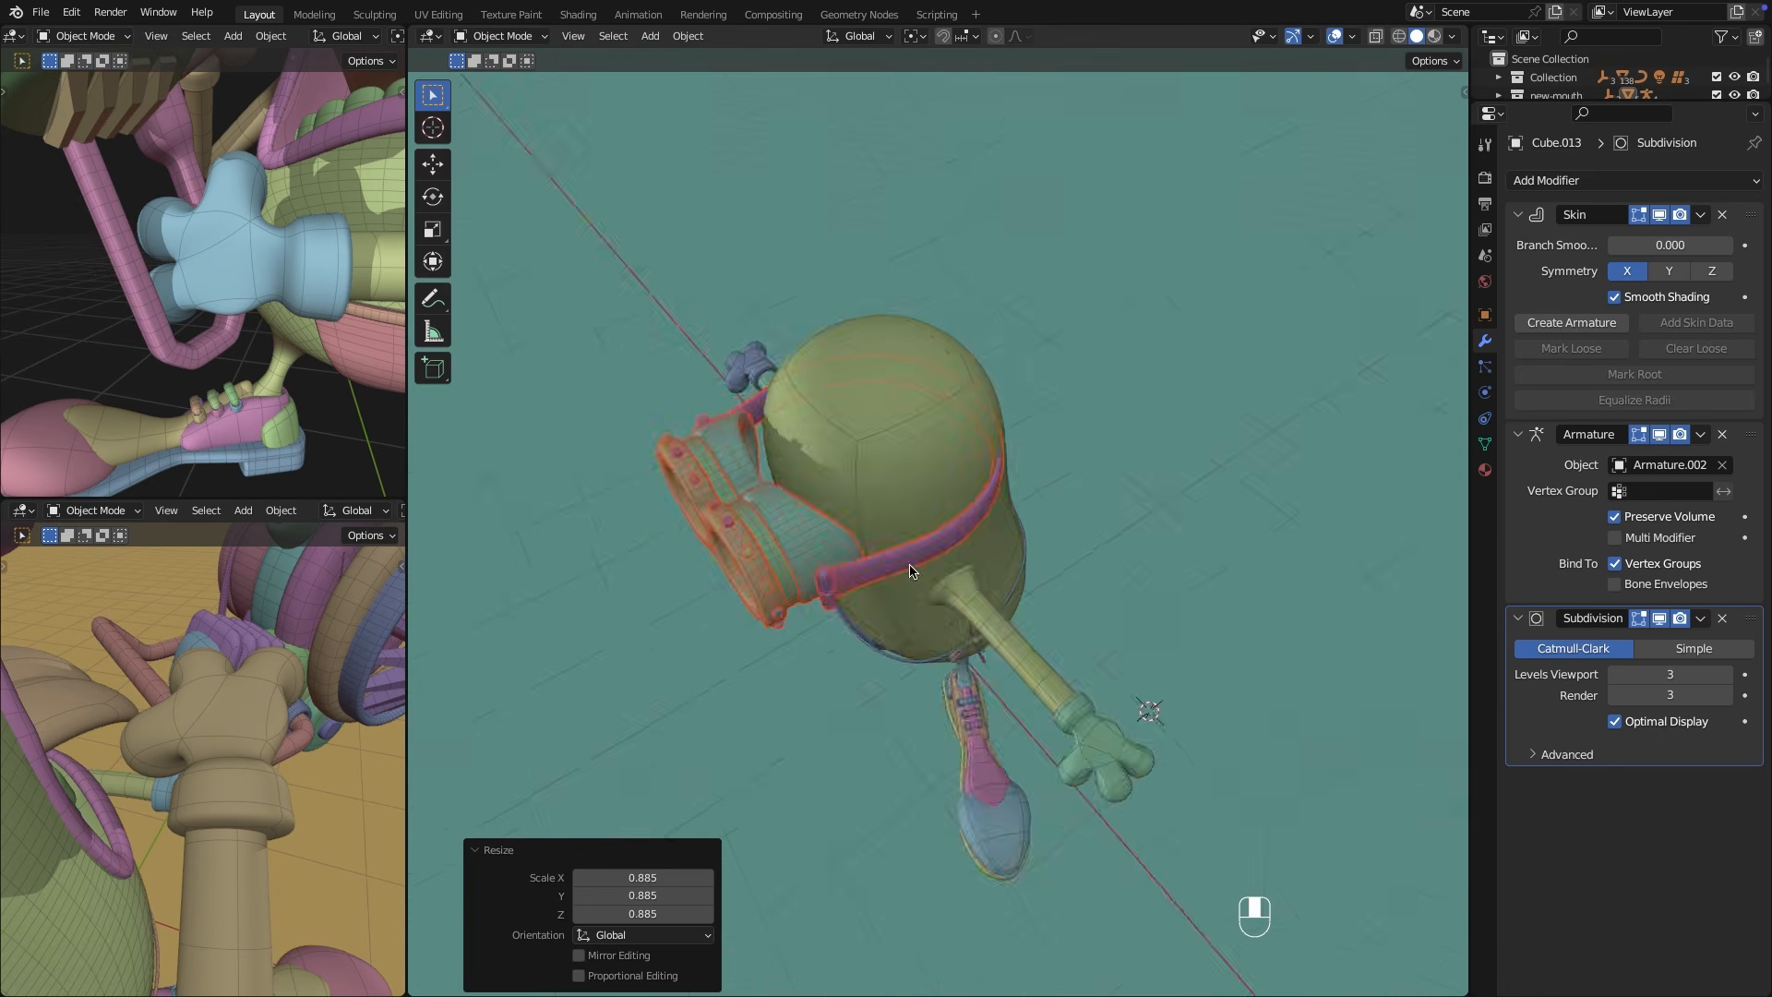
key("g")
left_click(969, 592)
middle_click_drag(969, 592, 938, 572)
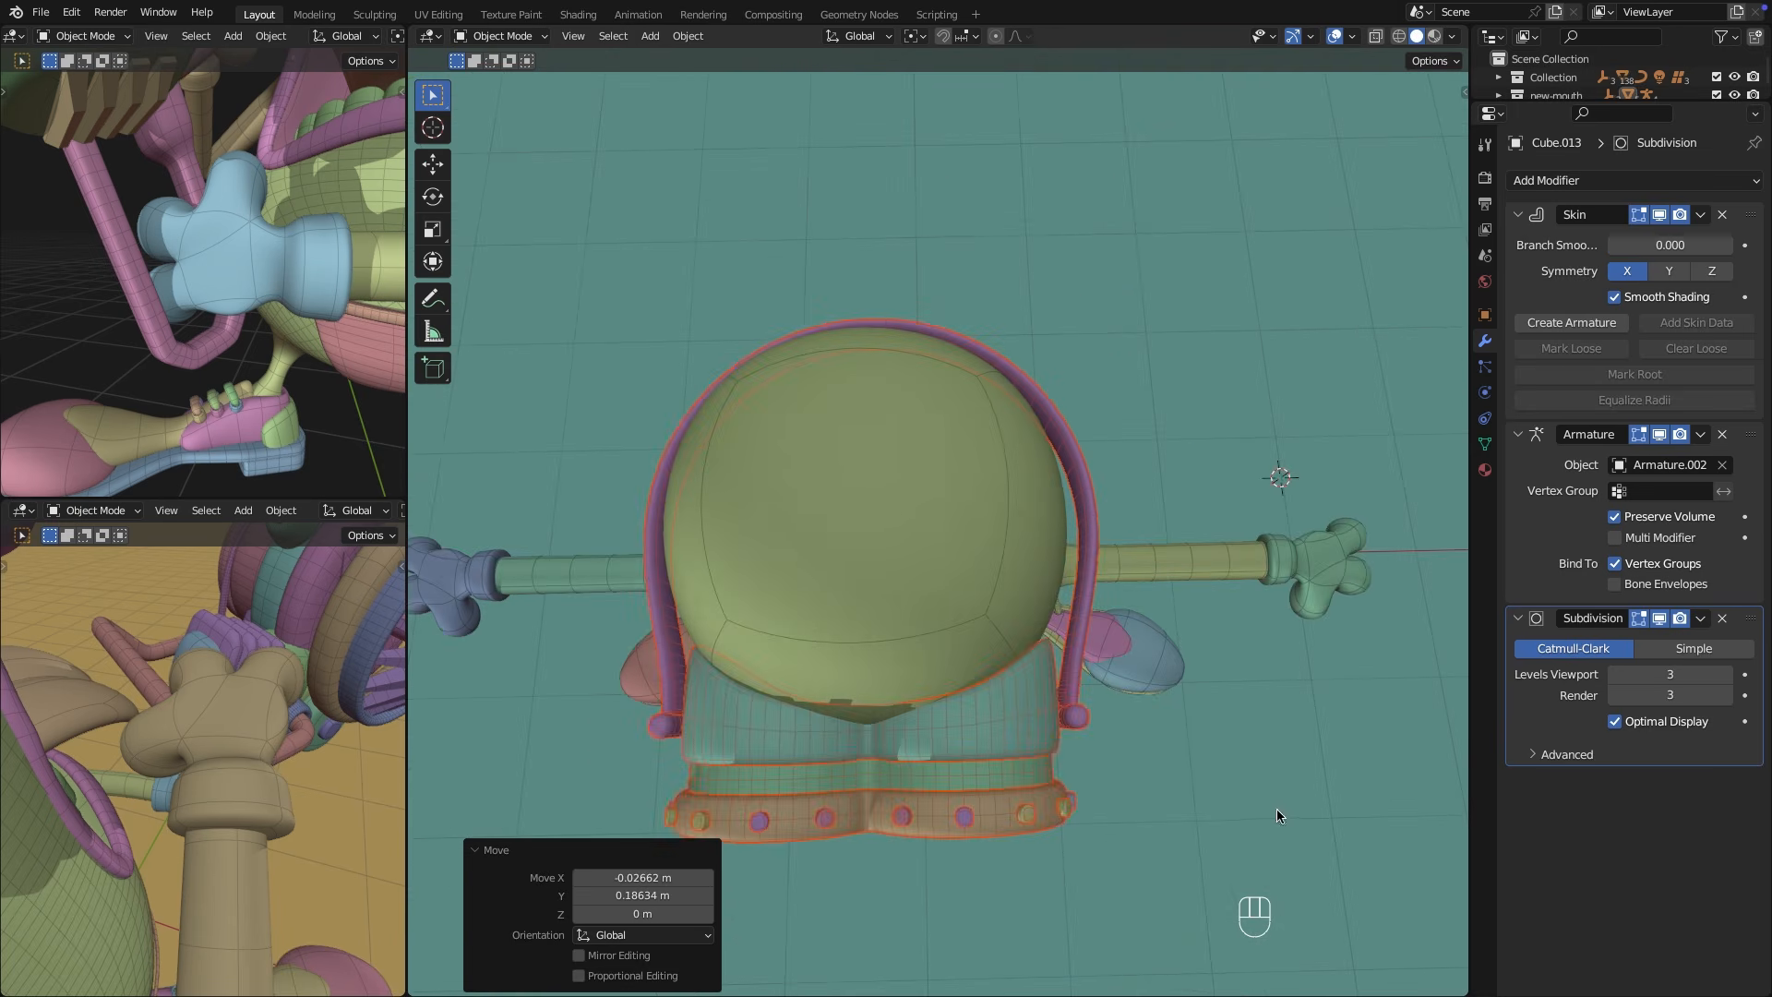
key("s")
left_click(1257, 796)
Fine-tune the goggles' position in top view so the strap is centred around the head.
key("KP_7")
scroll(1104, 554, "up", 2)
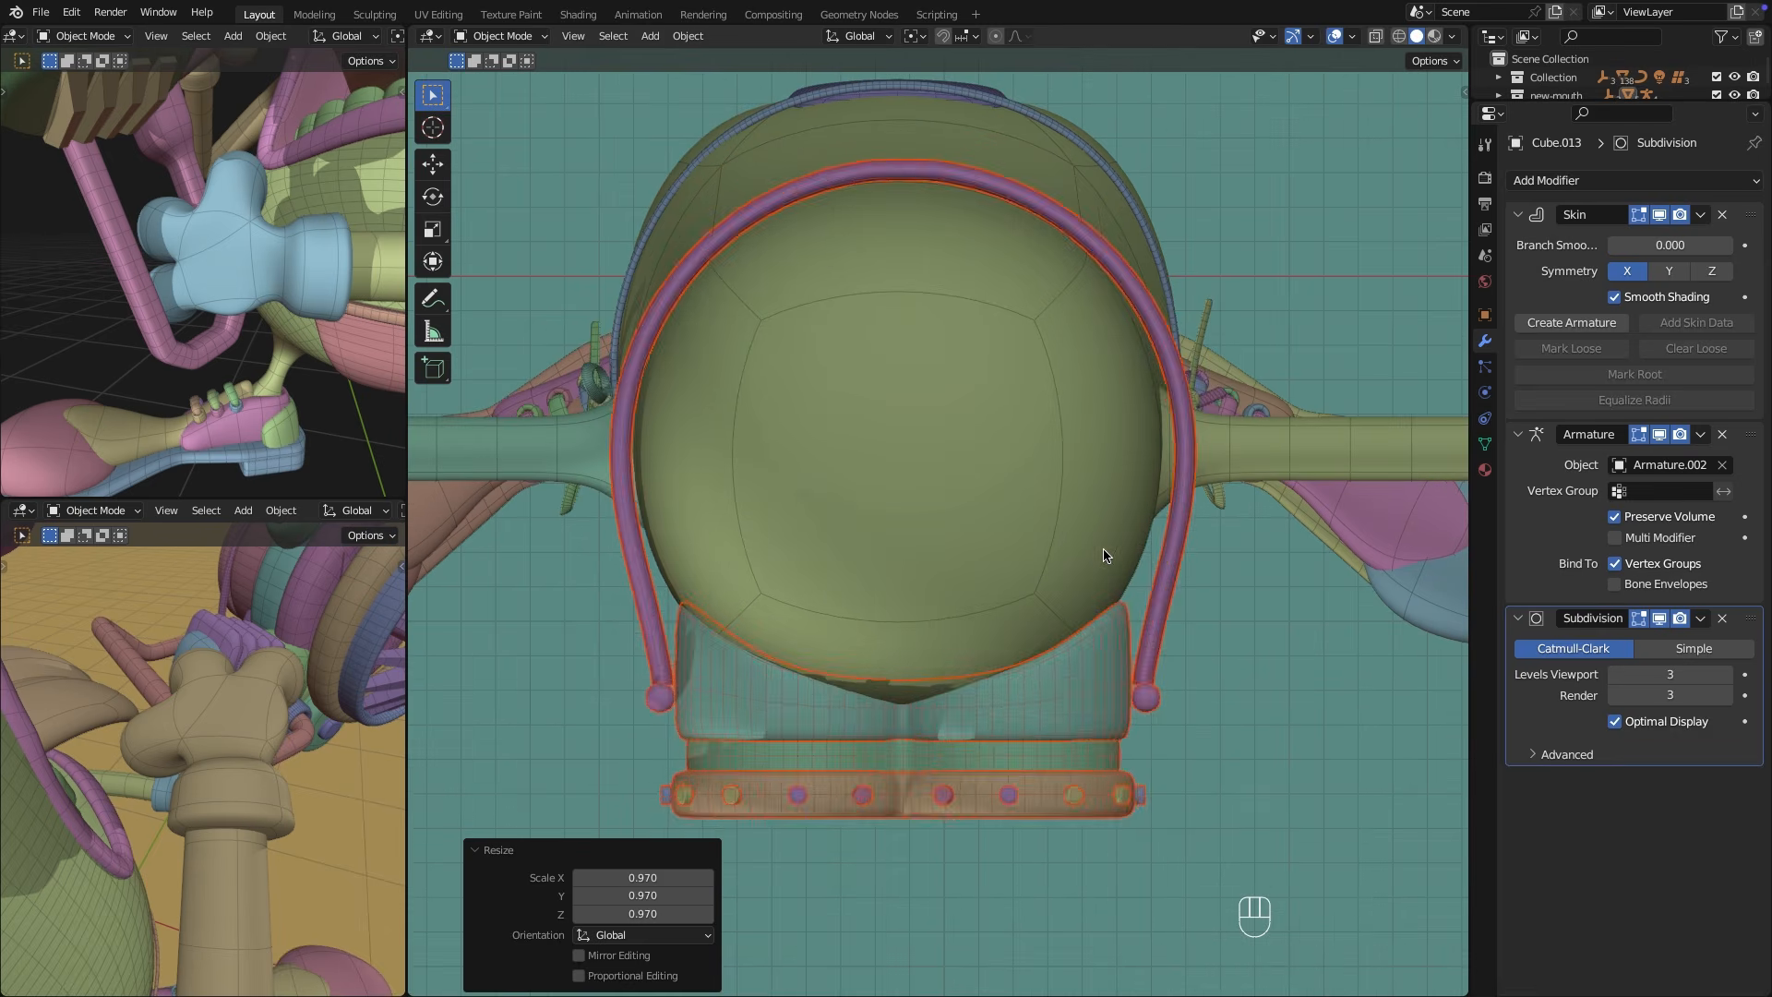
key("g")
left_click(1096, 560)
middle_click_drag(1097, 560, 859, 448)
Turn on the Extras overlay and select the lattice that deforms the goggles.
left_click(892, 388)
scroll(859, 449, "up", 2)
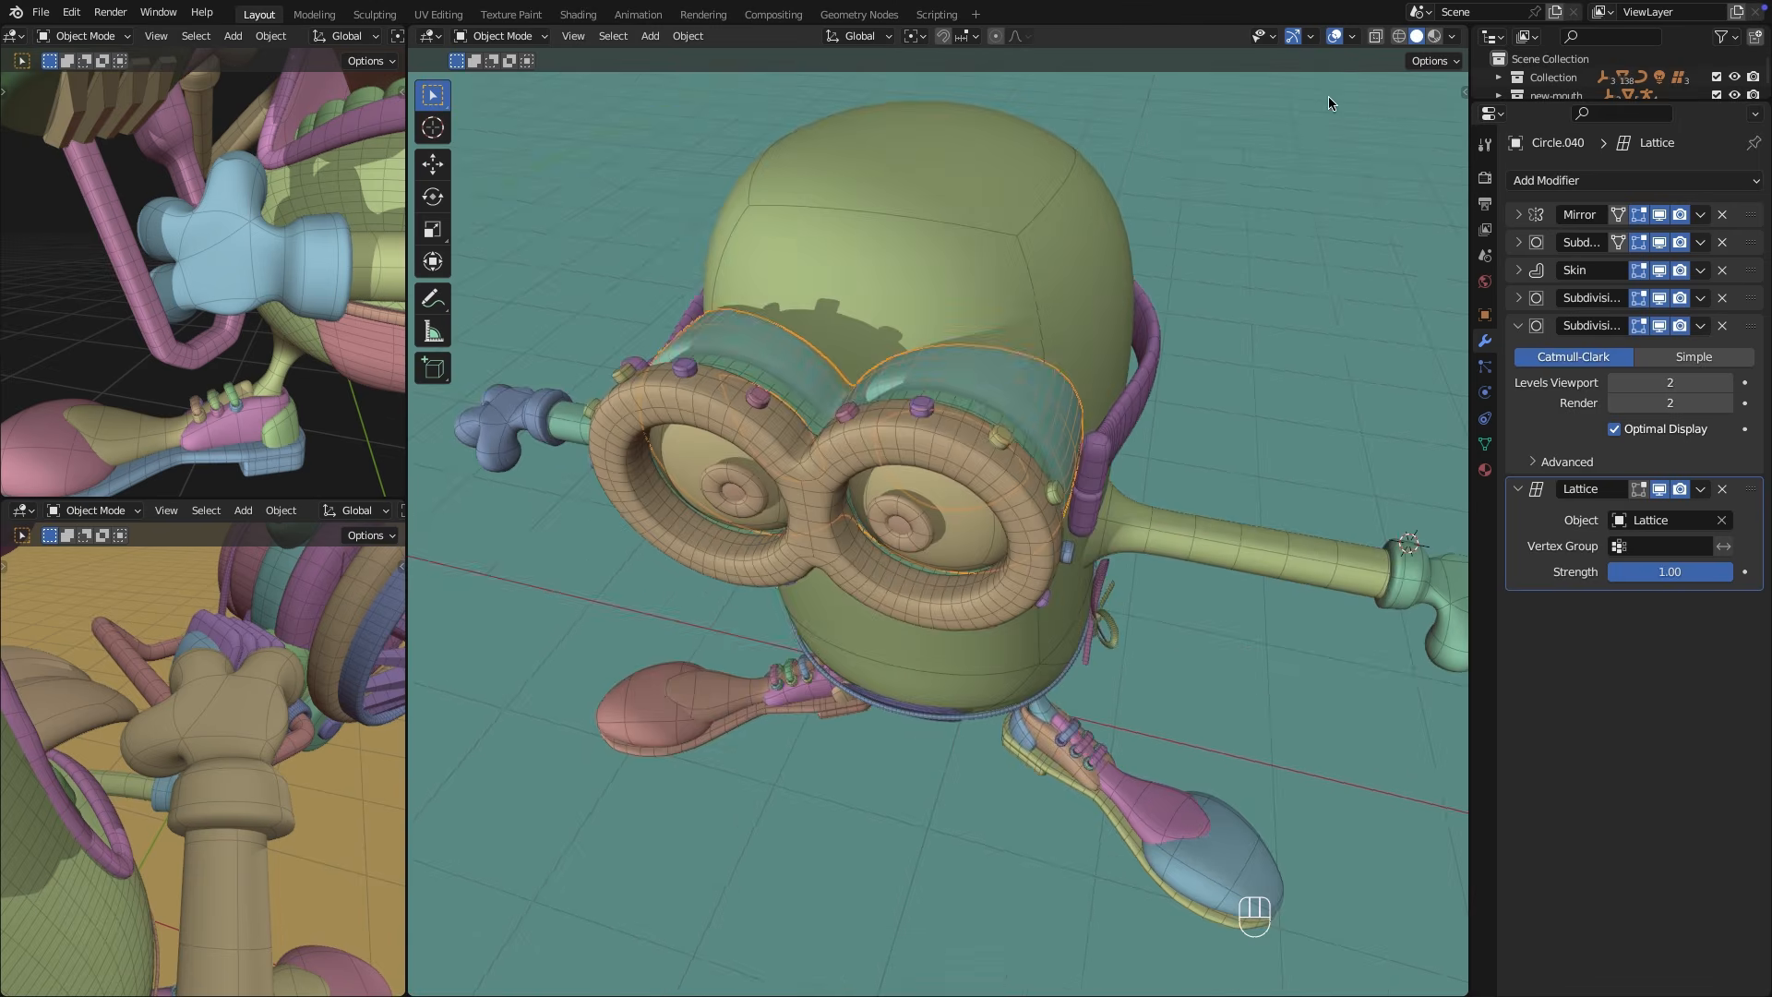
left_click(1352, 36)
left_click(1256, 238)
left_click(1256, 238)
left_click(1353, 36)
left_click(1255, 238)
left_click(1097, 338)
Edit the lattice in see-through top view and move its two rear middle points forward to the head's surface.
middle_click_drag(1096, 338, 1141, 446)
key("alt+z")
middle_click_drag(1003, 515, 1056, 521)
key("KP_7")
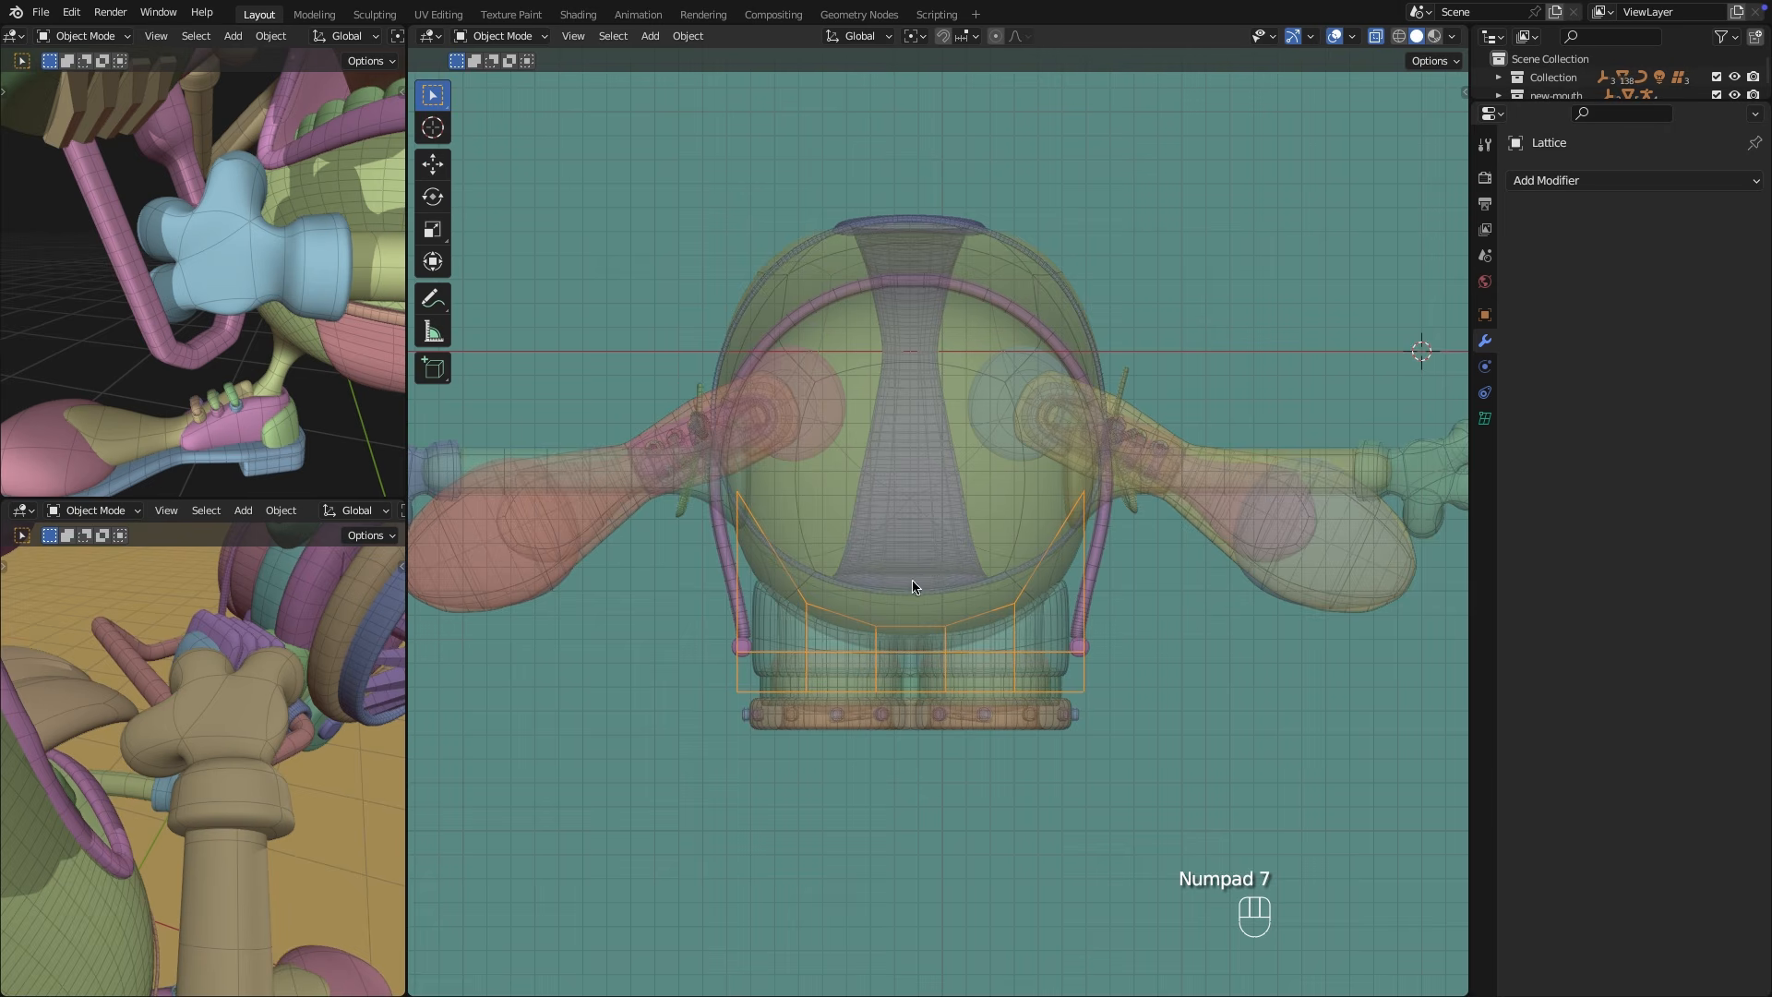
key("Tab")
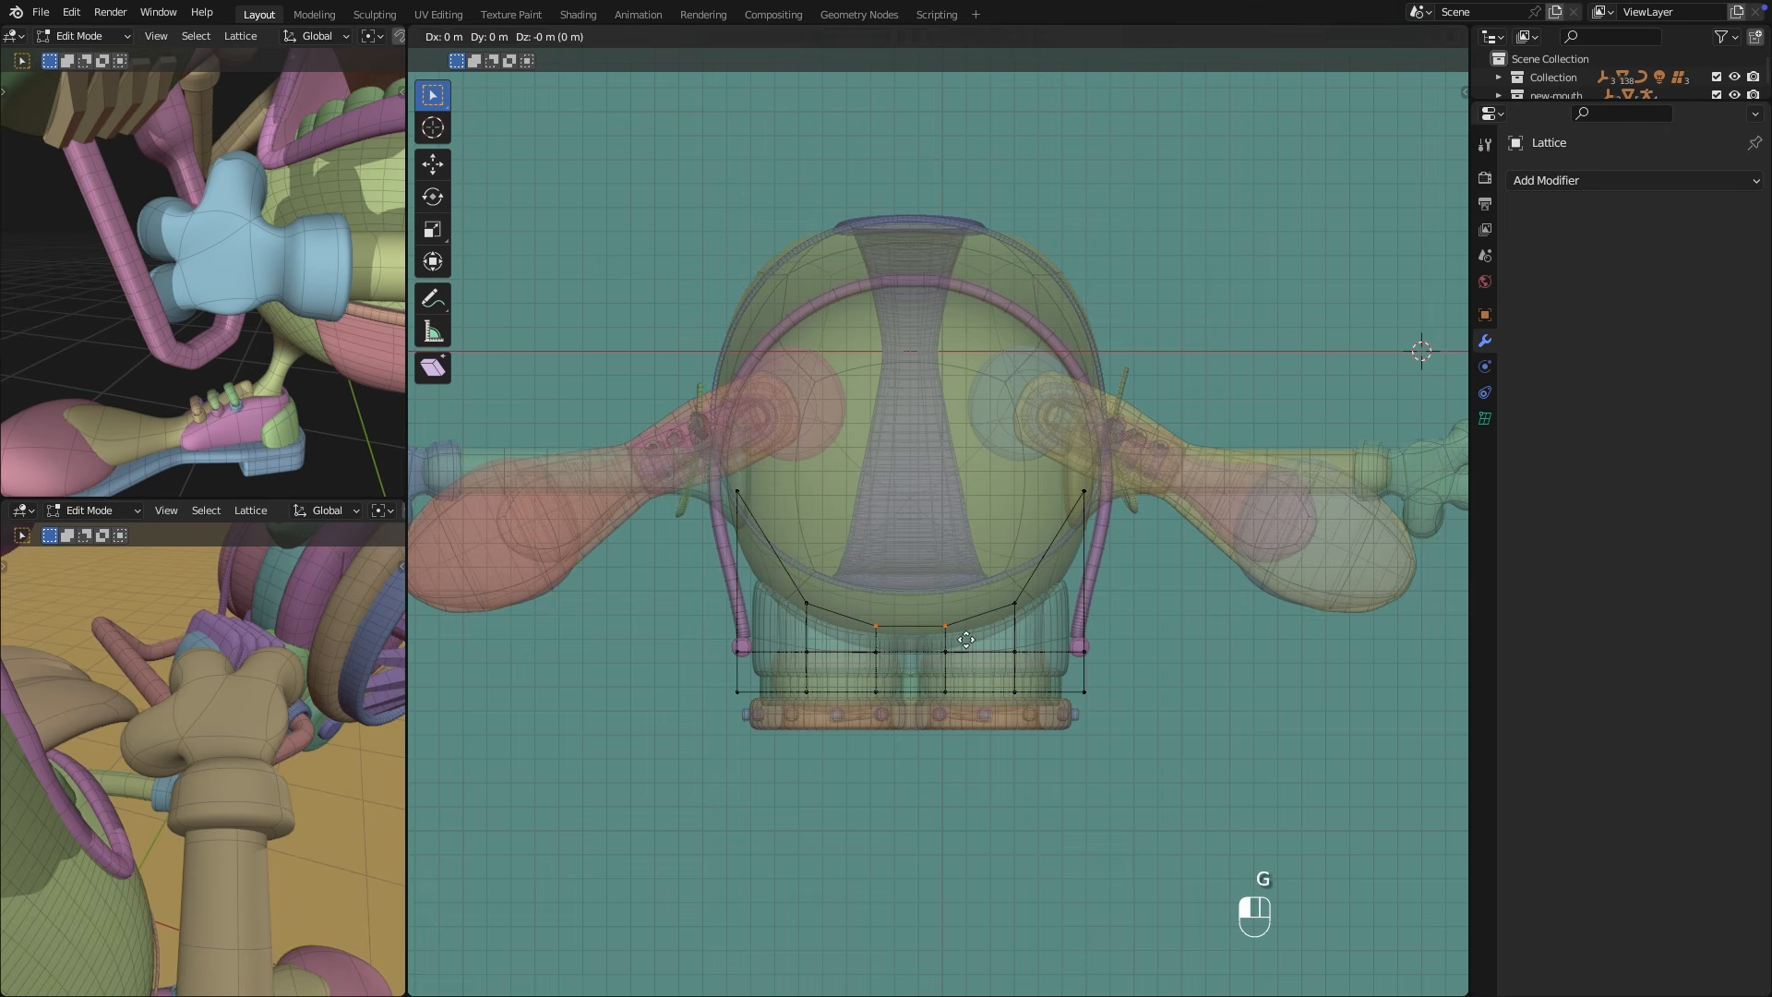
left_click(962, 656)
Adjust the lattice's rear points beside the middle pair to follow the head's curve.
left_click_drag(797, 600, 1040, 616)
key("g")
key("x")
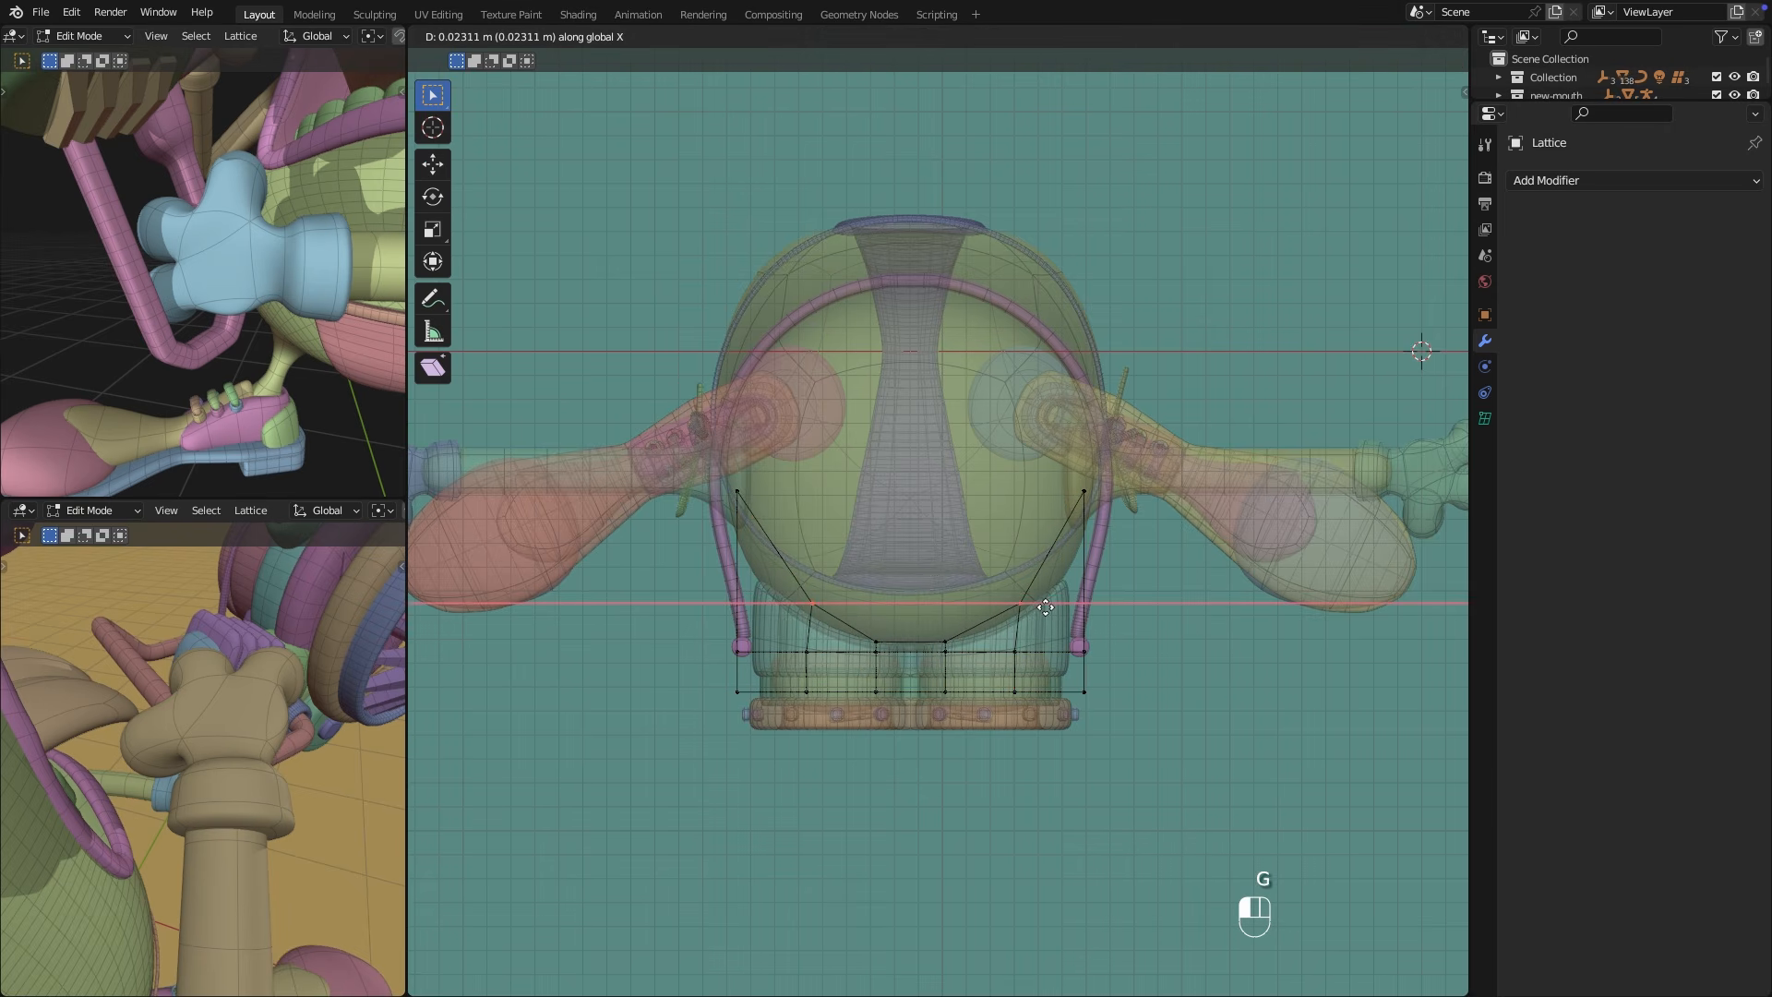
left_click(1035, 622)
Shift the lattice's outer rear points along Y so the goggle cups follow the sides of the head.
key("g")
key("y")
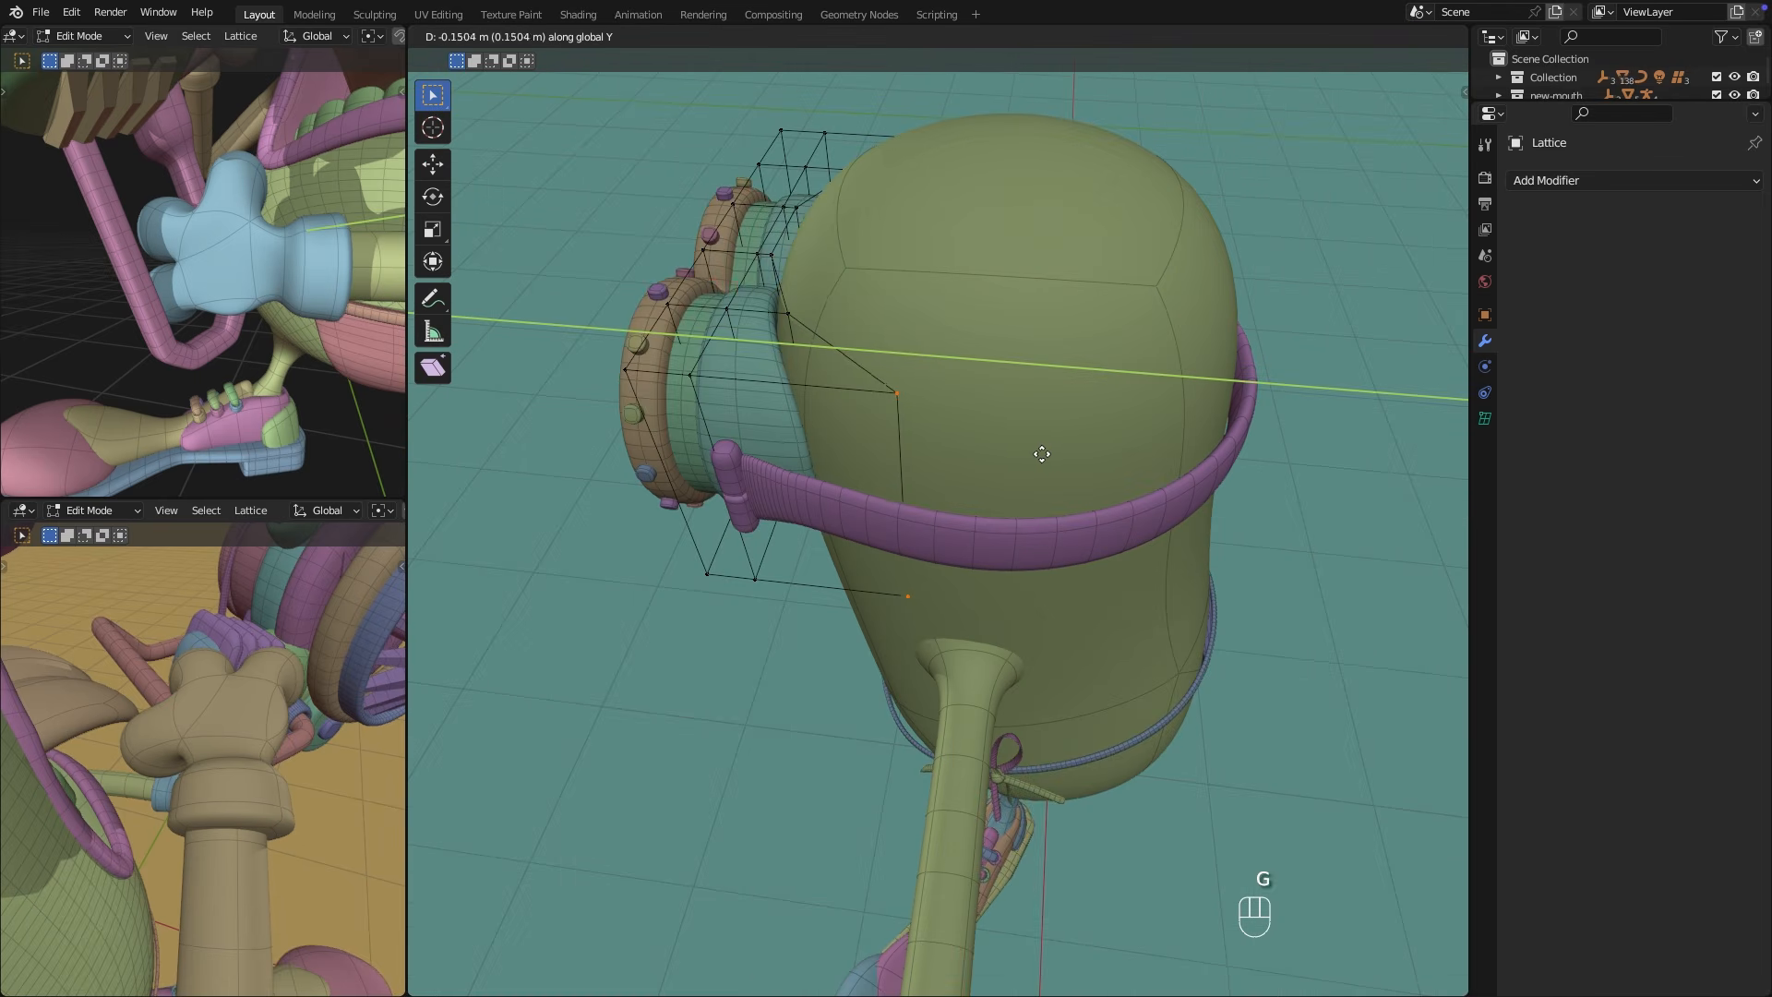
left_click(1014, 456)
middle_click_drag(1014, 456, 1333, 403)
key("g")
key("y")
left_click(1094, 528)
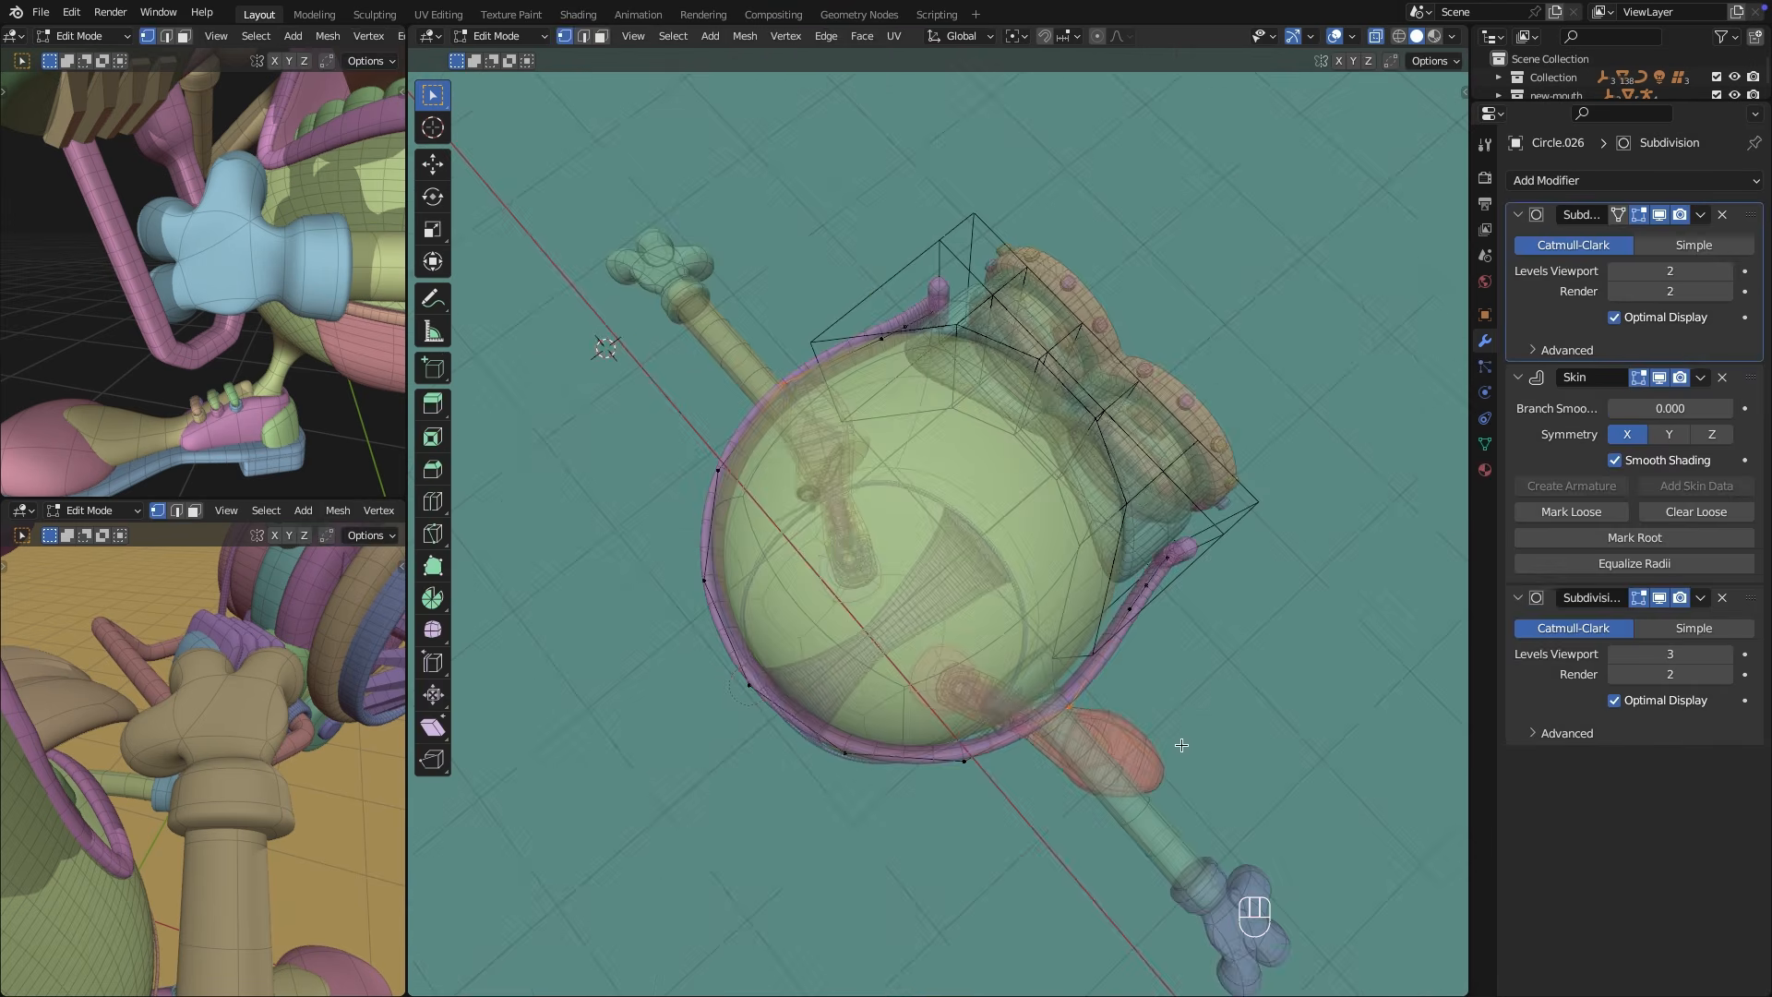
Scale the goggles strap's points to fit around the head and return to Object Mode.
key("s")
left_click(1175, 737)
middle_click_drag(1175, 737, 967, 402)
key("Tab")
Duplicate the irises in place and delete the originals to give them a different random colour.
left_click(957, 363)
key("shift+d")
right_click(958, 363)
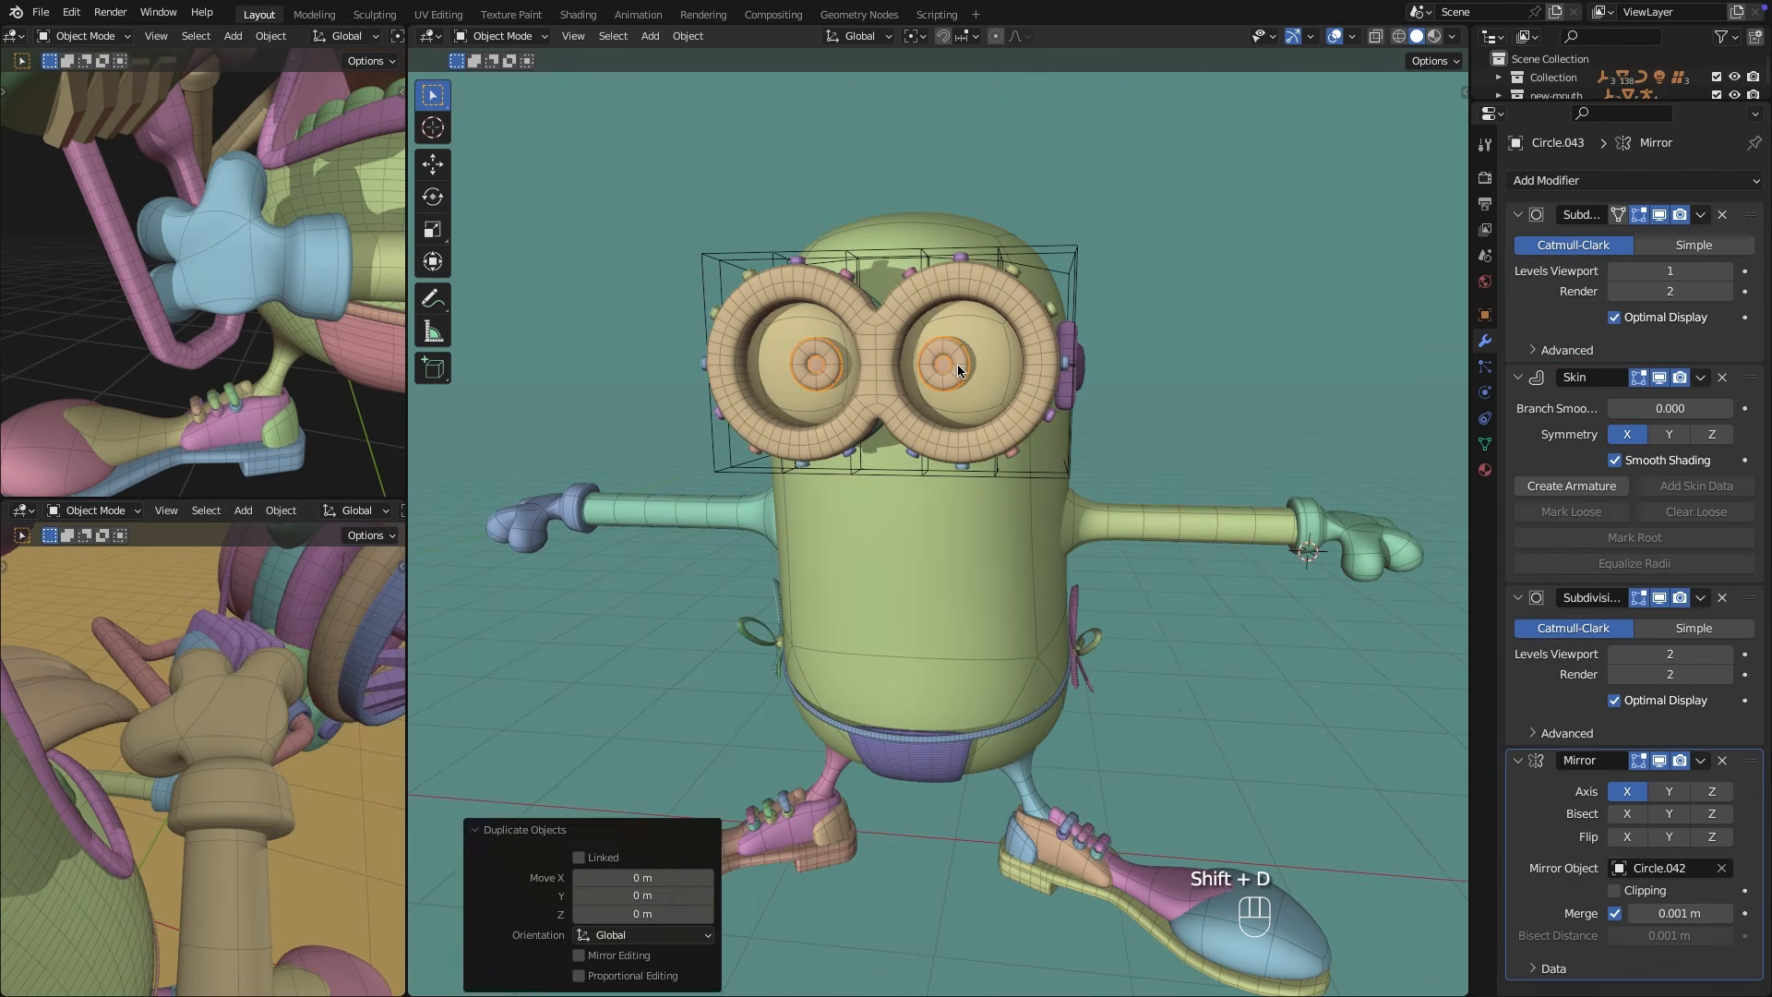
left_click(957, 364)
key("x")
left_click(954, 411)
Try replacing another eye part with an in-place duplicate, then undo the last deletion.
right_click(960, 403)
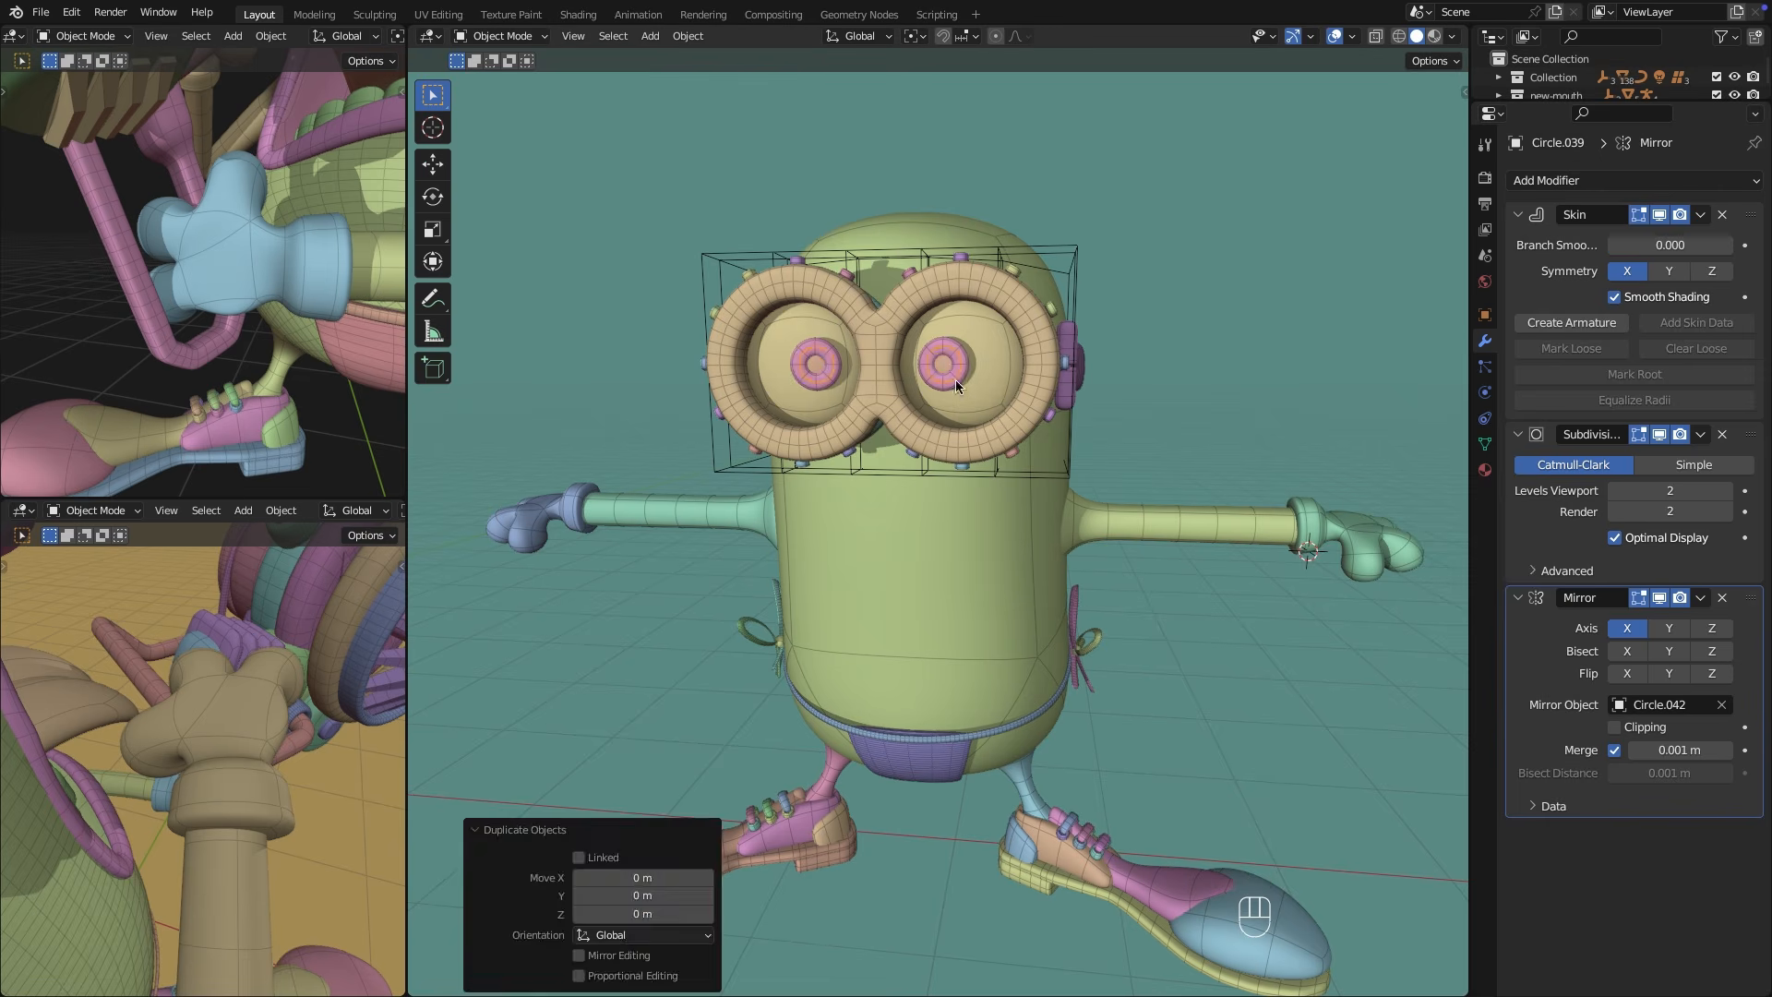
left_click(955, 380)
key("x")
key("super+z")
Hide the lattice surrounding the goggles.
left_click(1108, 408)
scroll(1108, 412, "down", 2)
middle_click_drag(1061, 563, 1062, 646)
middle_click_drag(1088, 407, 1111, 469)
left_click(1088, 297)
key("h")
middle_click_drag(1112, 469, 1078, 435, "shift")
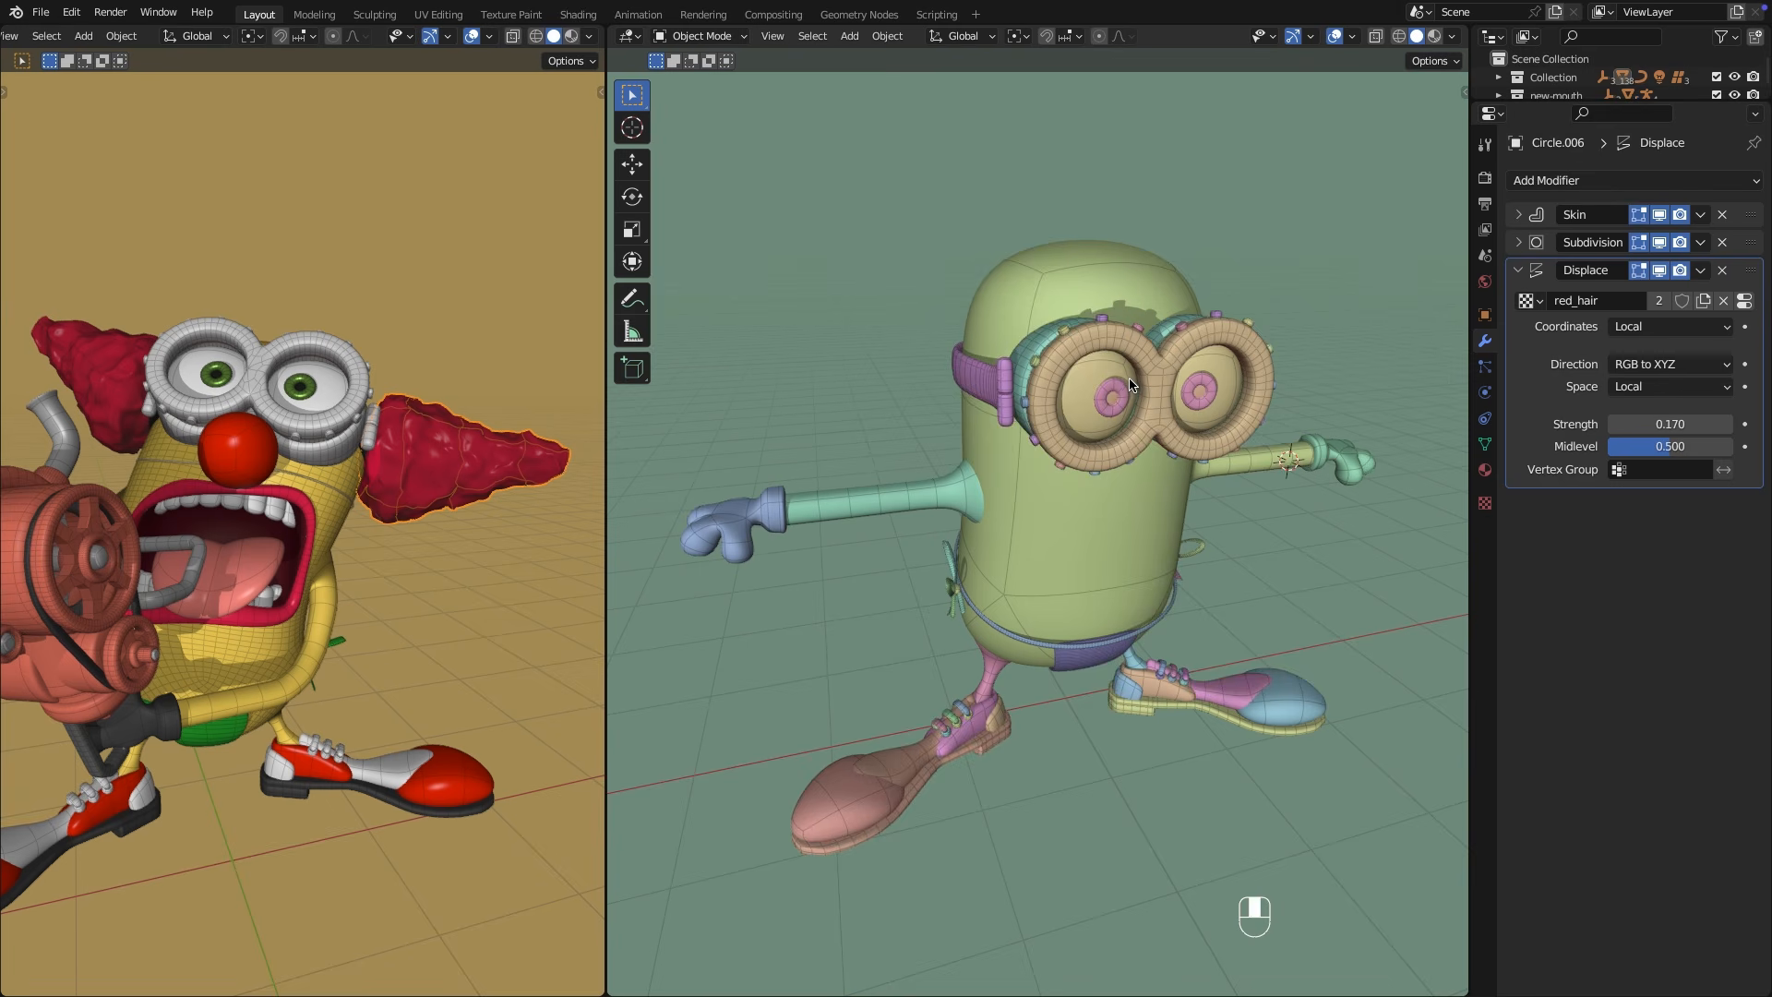
Add a plane mesh in front view and merge its vertices into a single point beside the head.
middle_click_drag(1015, 324, 1037, 429)
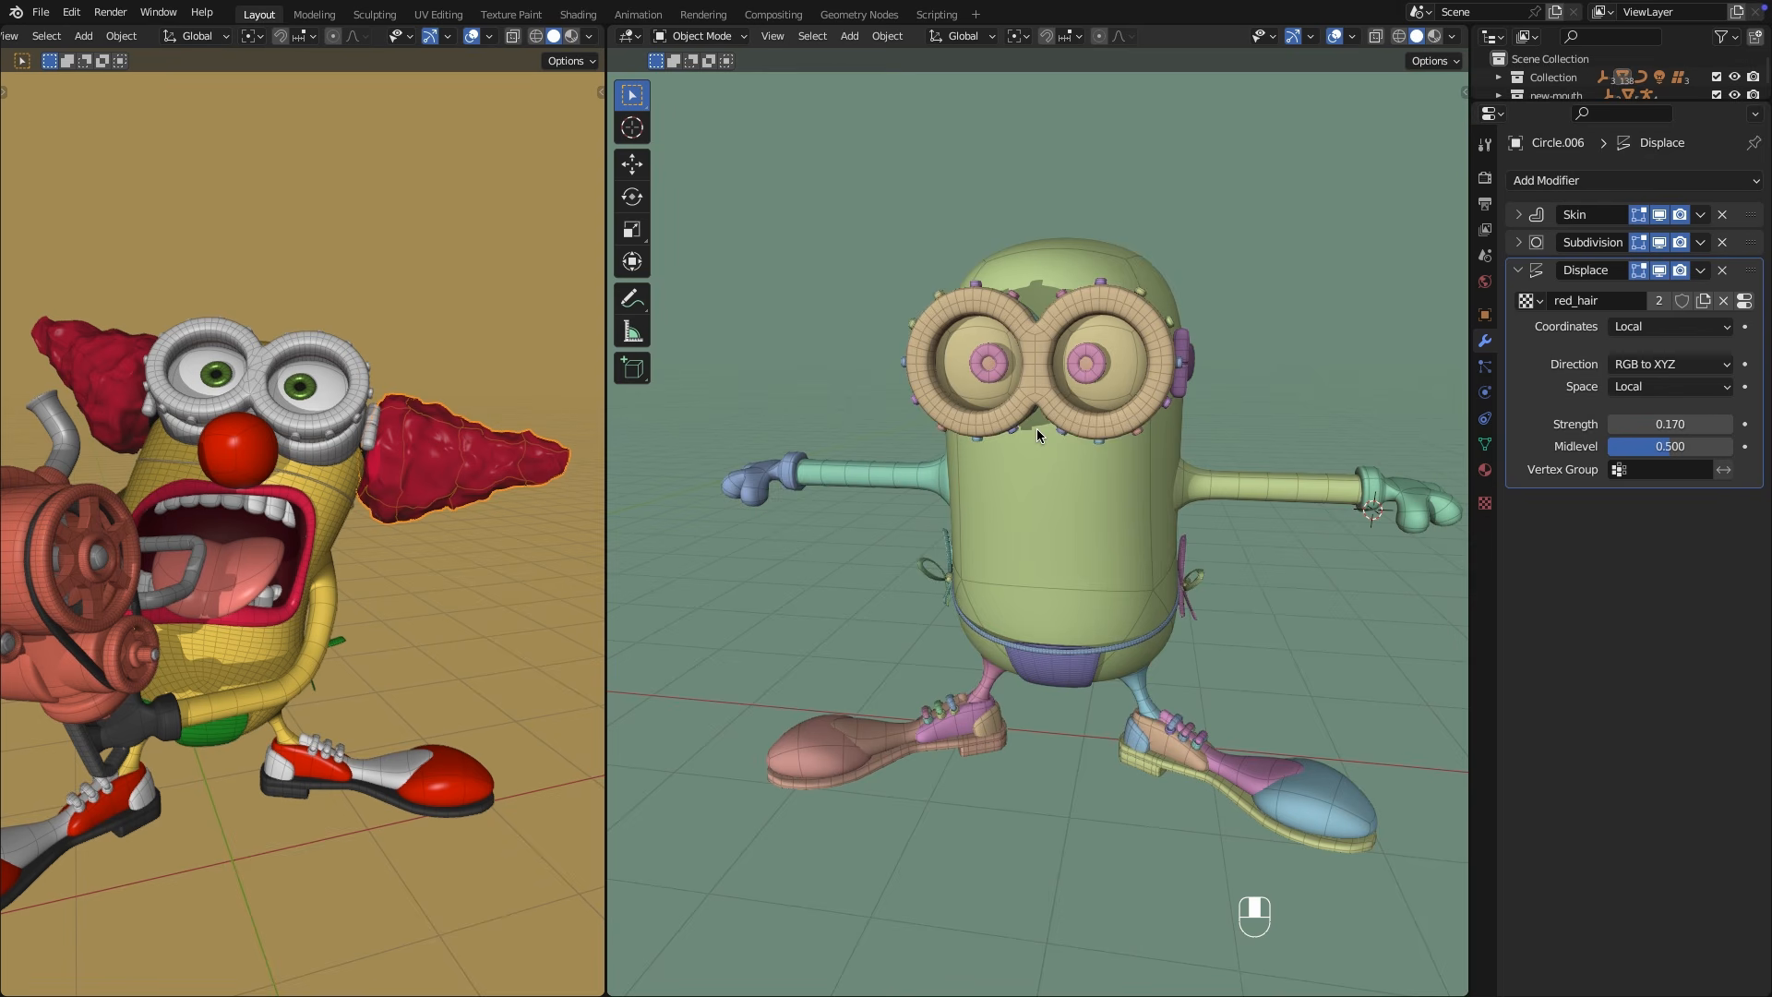
key("KP_1")
key("shift+a")
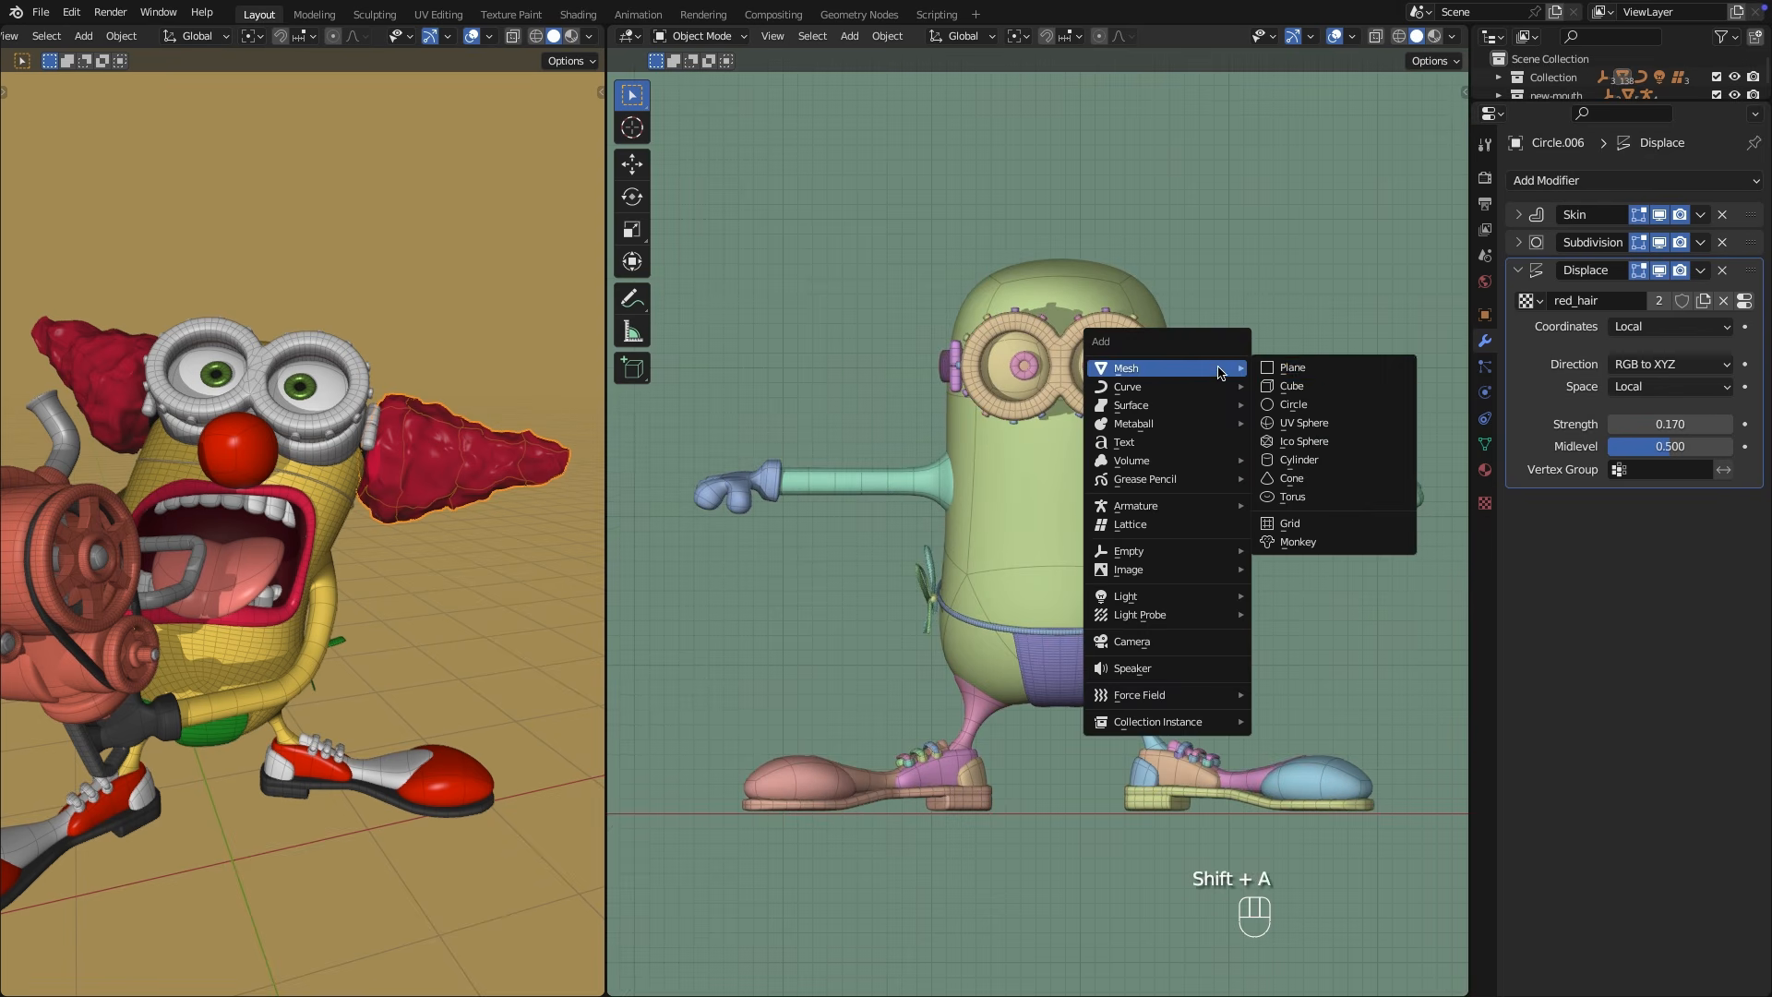
left_click(1311, 364)
key("Tab")
key("m")
left_click(1315, 370)
Extrude the point about 1.21 m along X to form the edge of a side hair tuft.
middle_click_drag(1314, 371, 1035, 397, "shift")
key("e")
key("x")
left_click(1218, 407)
Add Skin and Subdivision Surface modifiers to the extruded edge.
left_click(1598, 180)
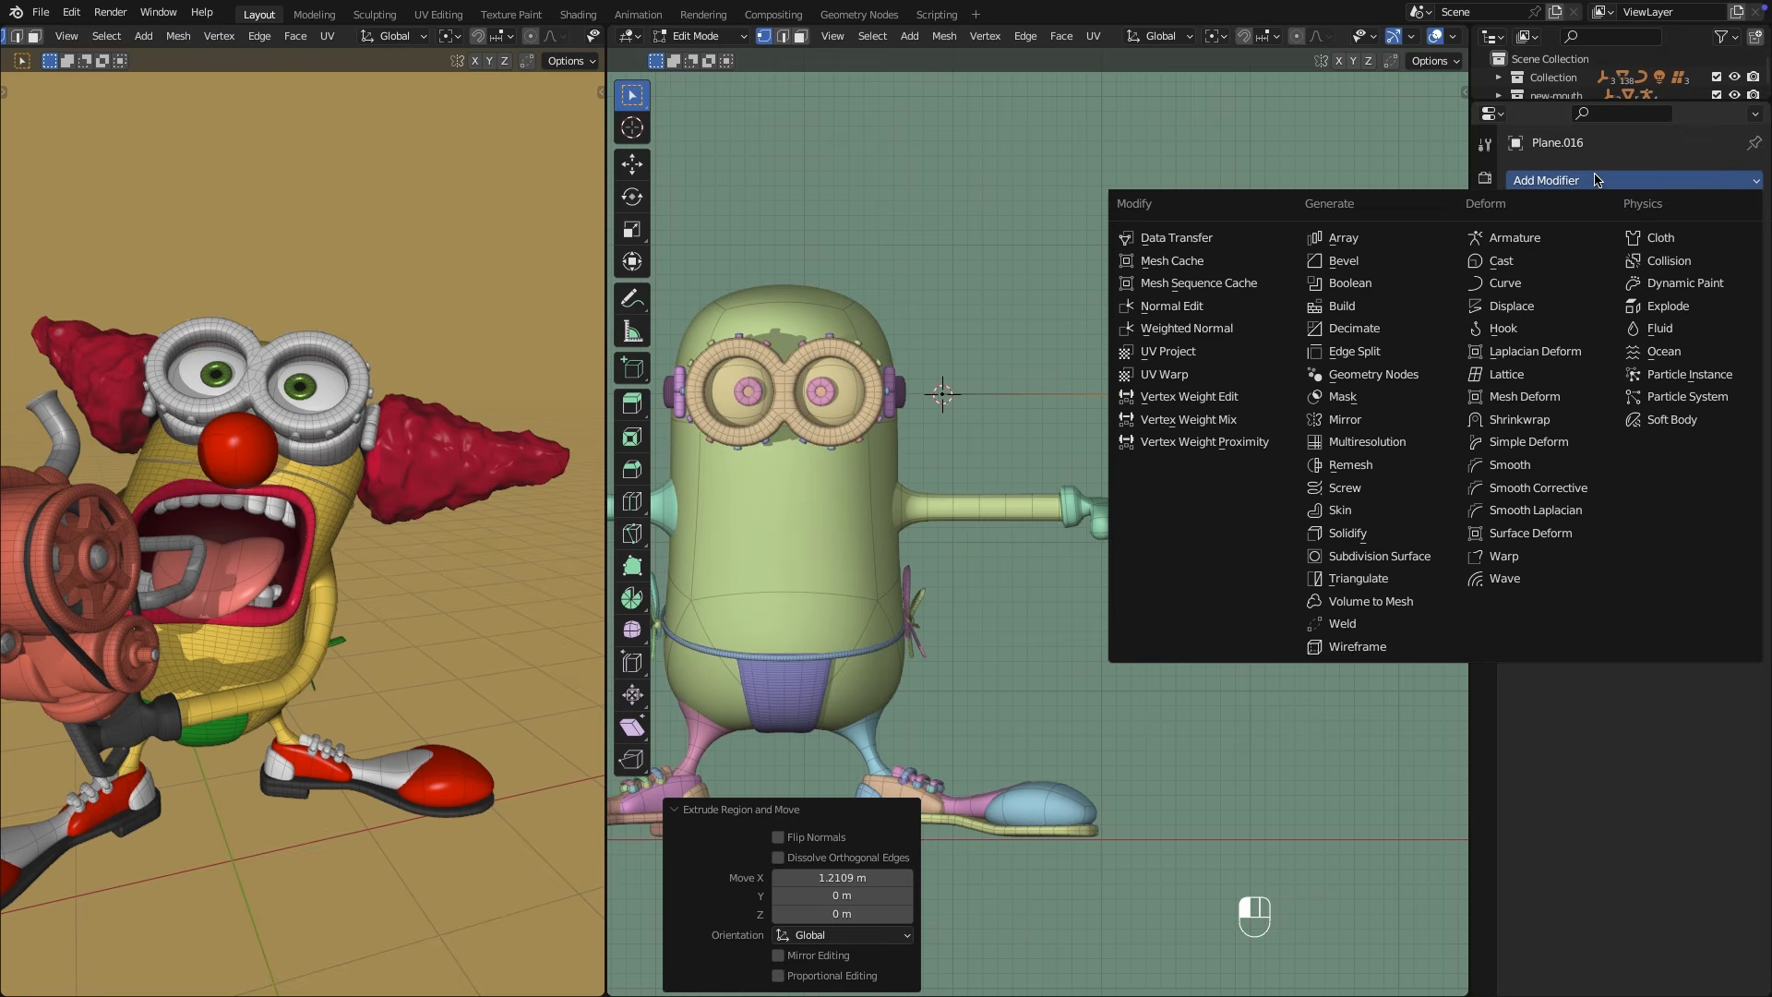
left_click(1395, 510)
left_click(1607, 182)
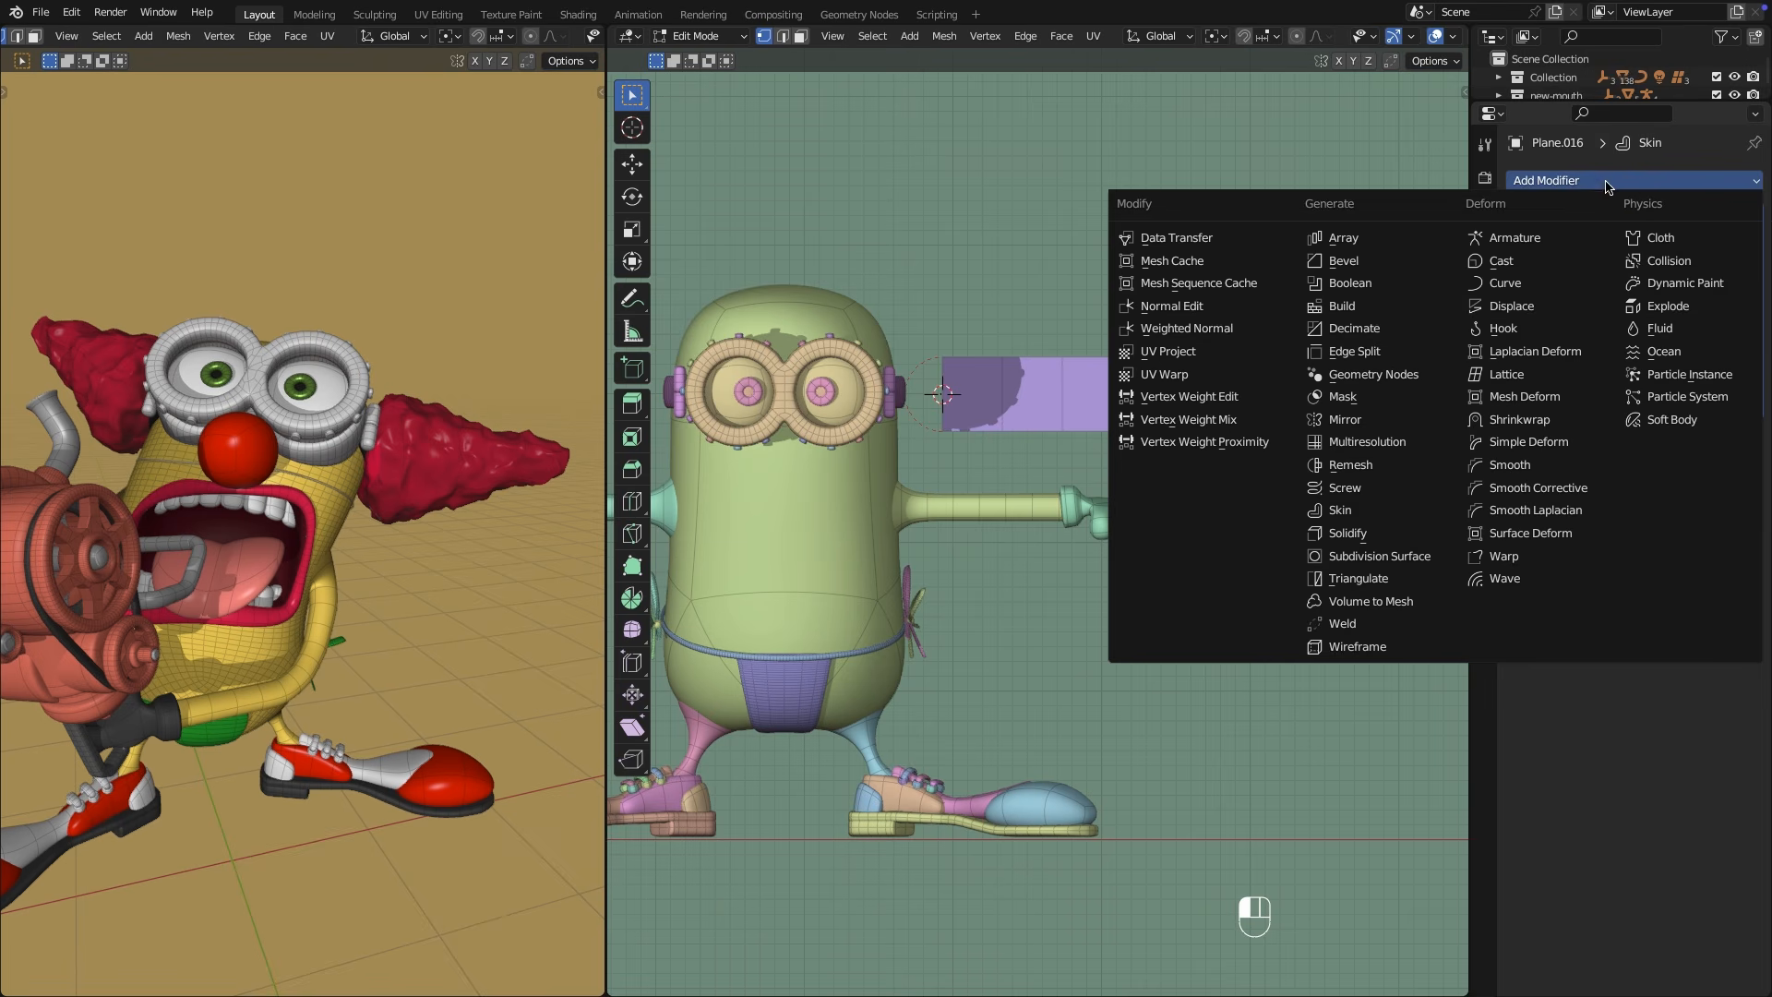
left_click(1380, 555)
Taper the hair tuft by shrinking the skin radius at its outer point and enlarging it at its inner point.
key("super+r")
left_click(1032, 403)
left_click_drag(1171, 422, 1172, 425)
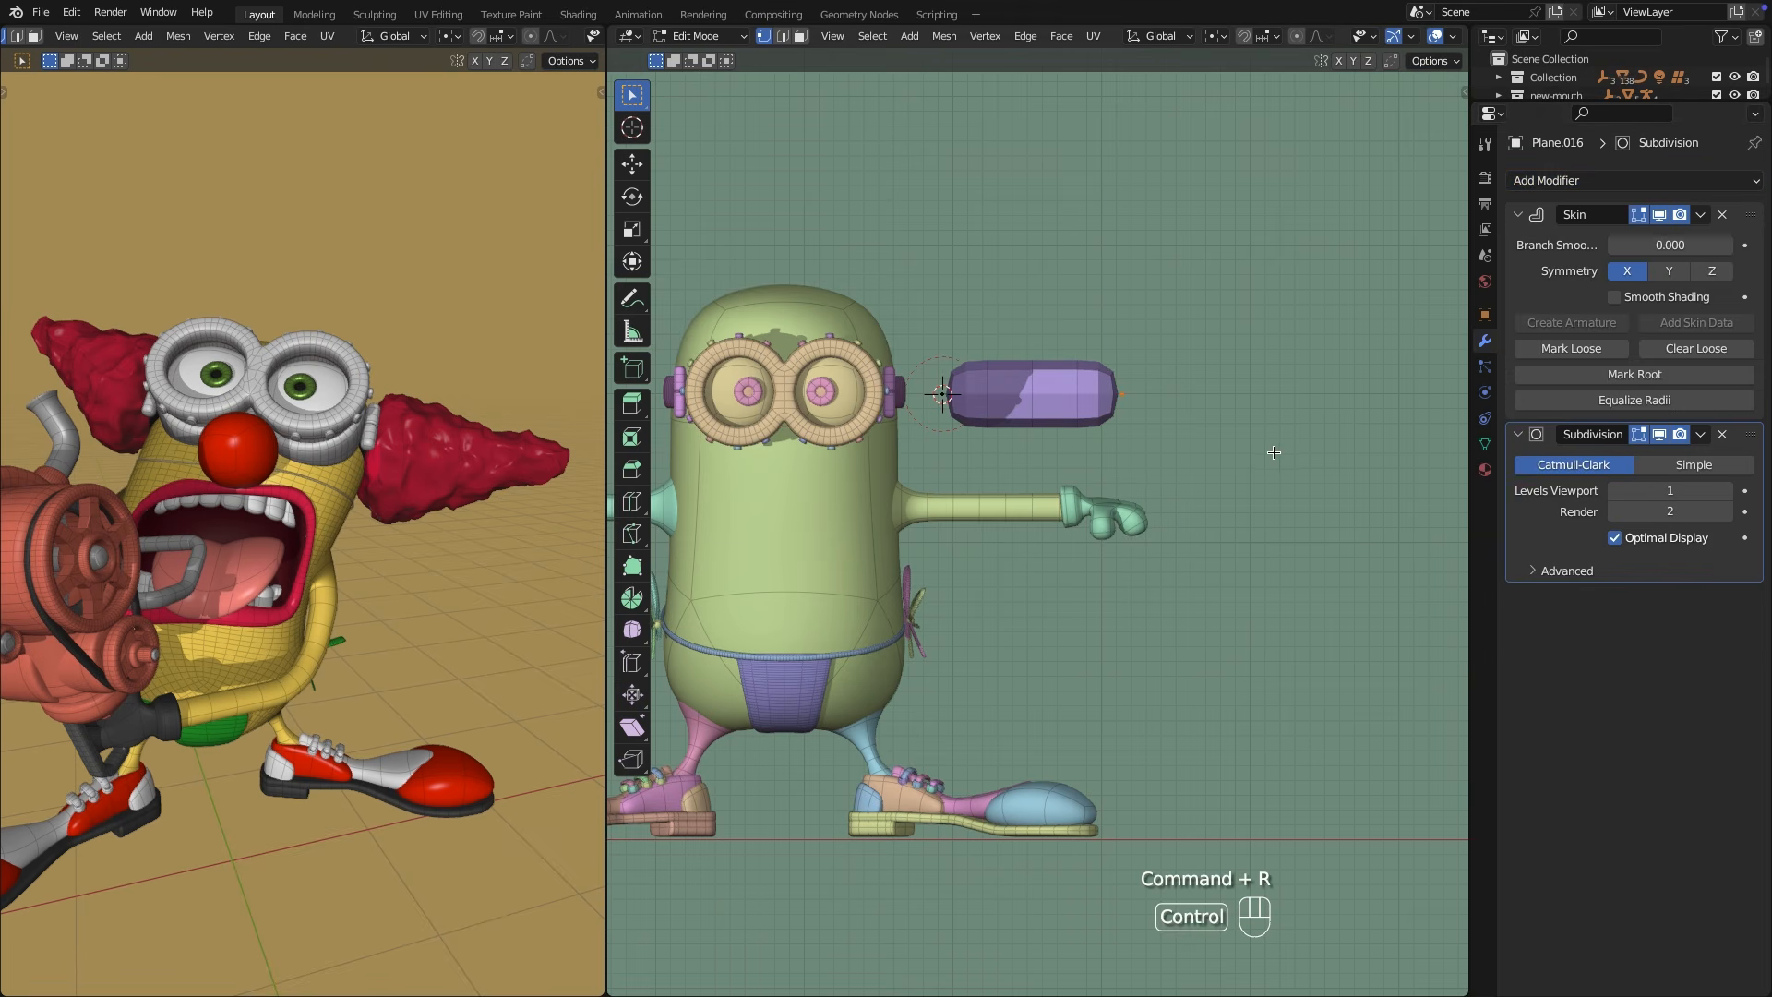
left_click(1200, 384)
key("ctrl+a")
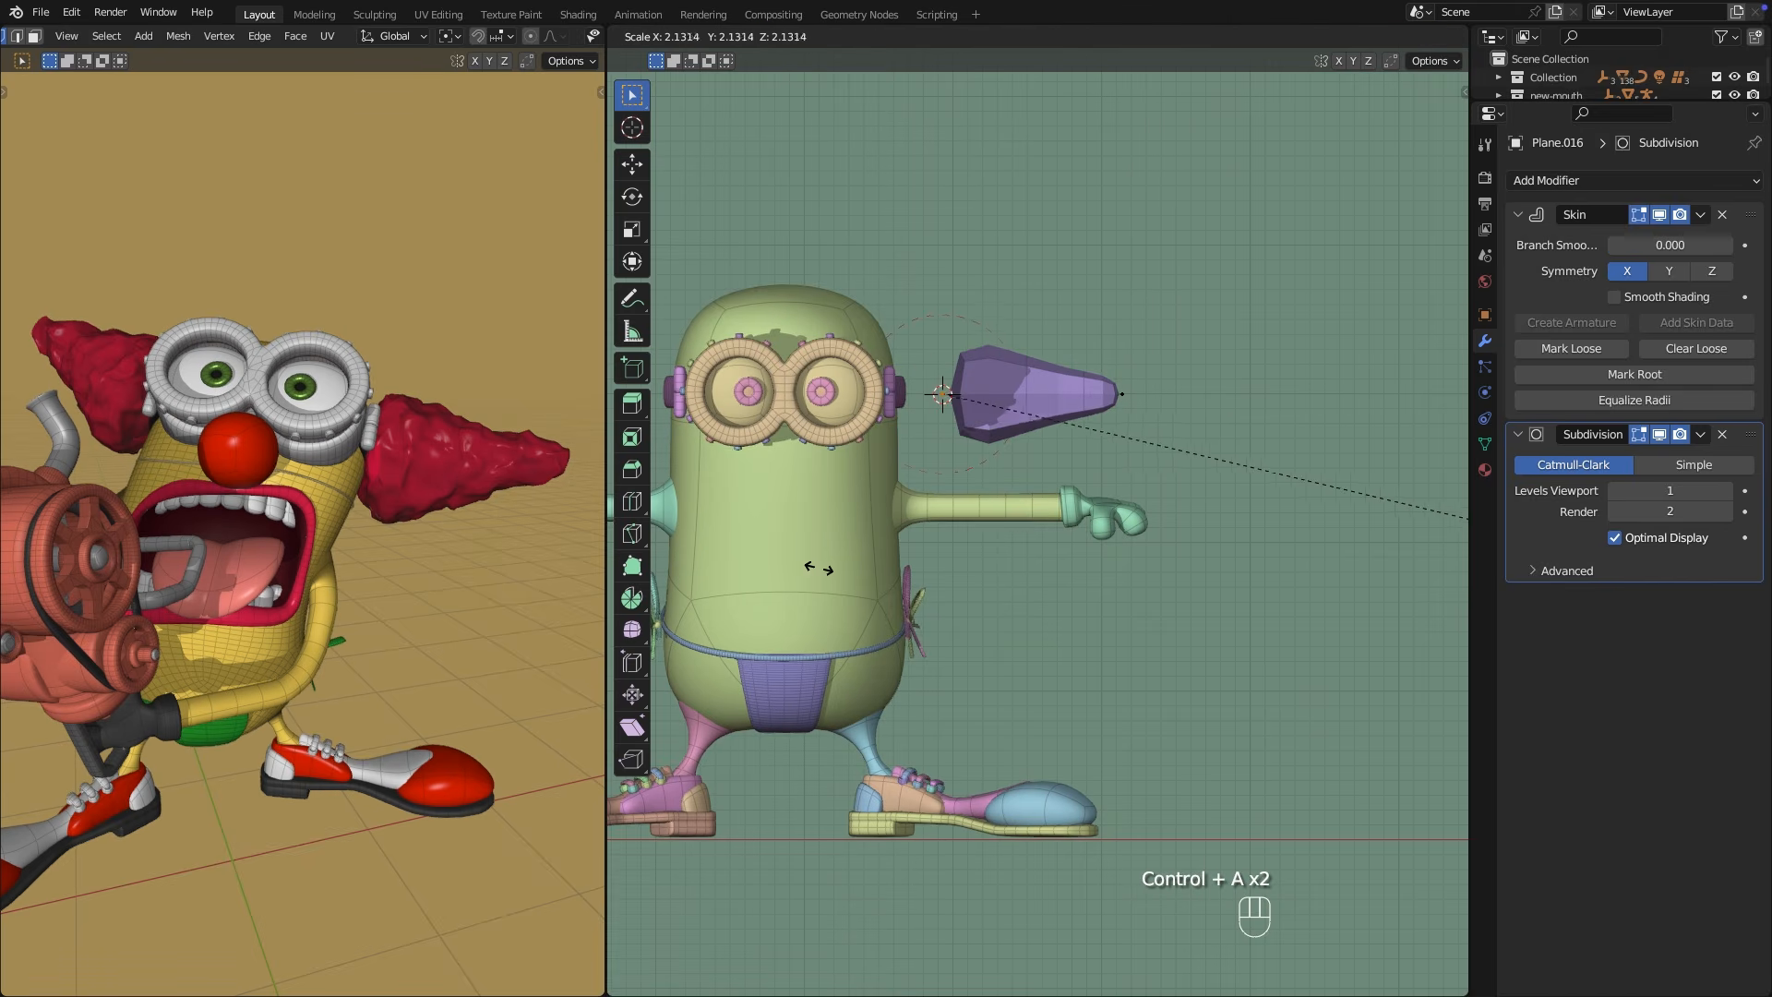
left_click(820, 568)
Set the tuft's viewport subdivision level to 2, shift its inner point along X, and scale the skin radius by 0.6.
left_click(1727, 491)
key("g")
key("x")
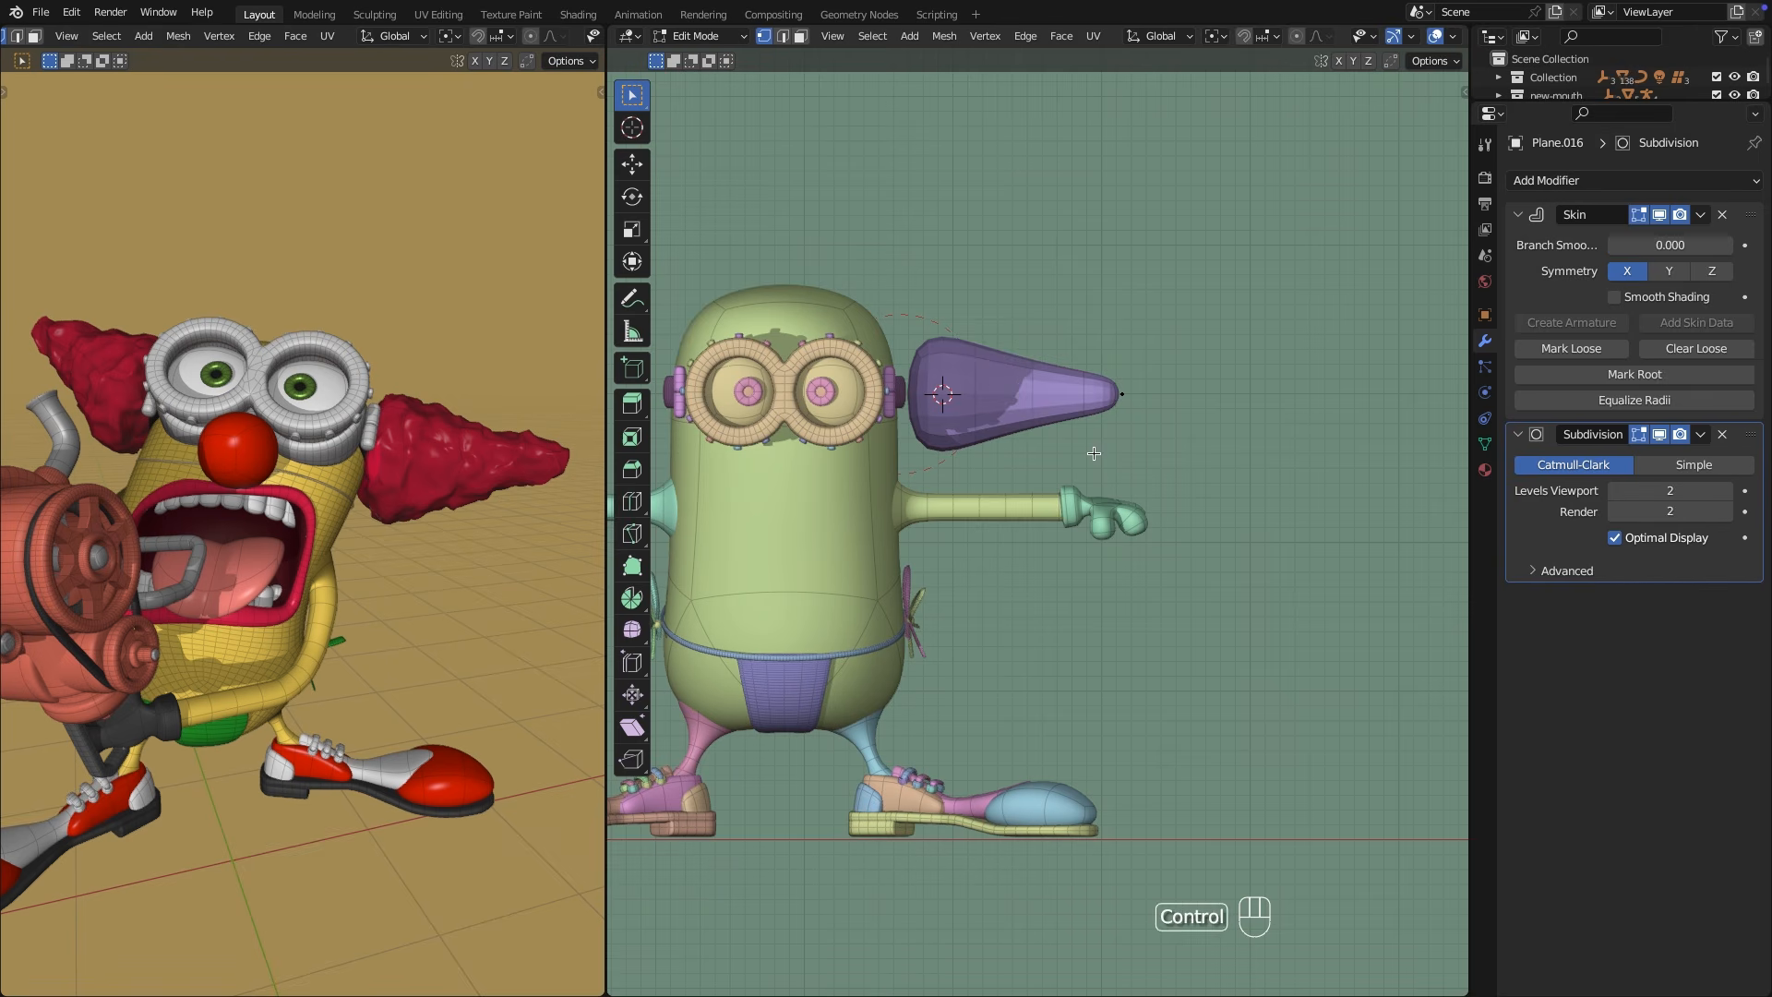
key("ctrl+a")
left_click(987, 398)
Enable smooth shading in the Skin modifier and raise the tuft's viewport subdivision level to 3.
scroll(987, 397, "up", 3)
middle_click_drag(1000, 405, 1171, 538, "shift")
scroll(1226, 470, "up", 1)
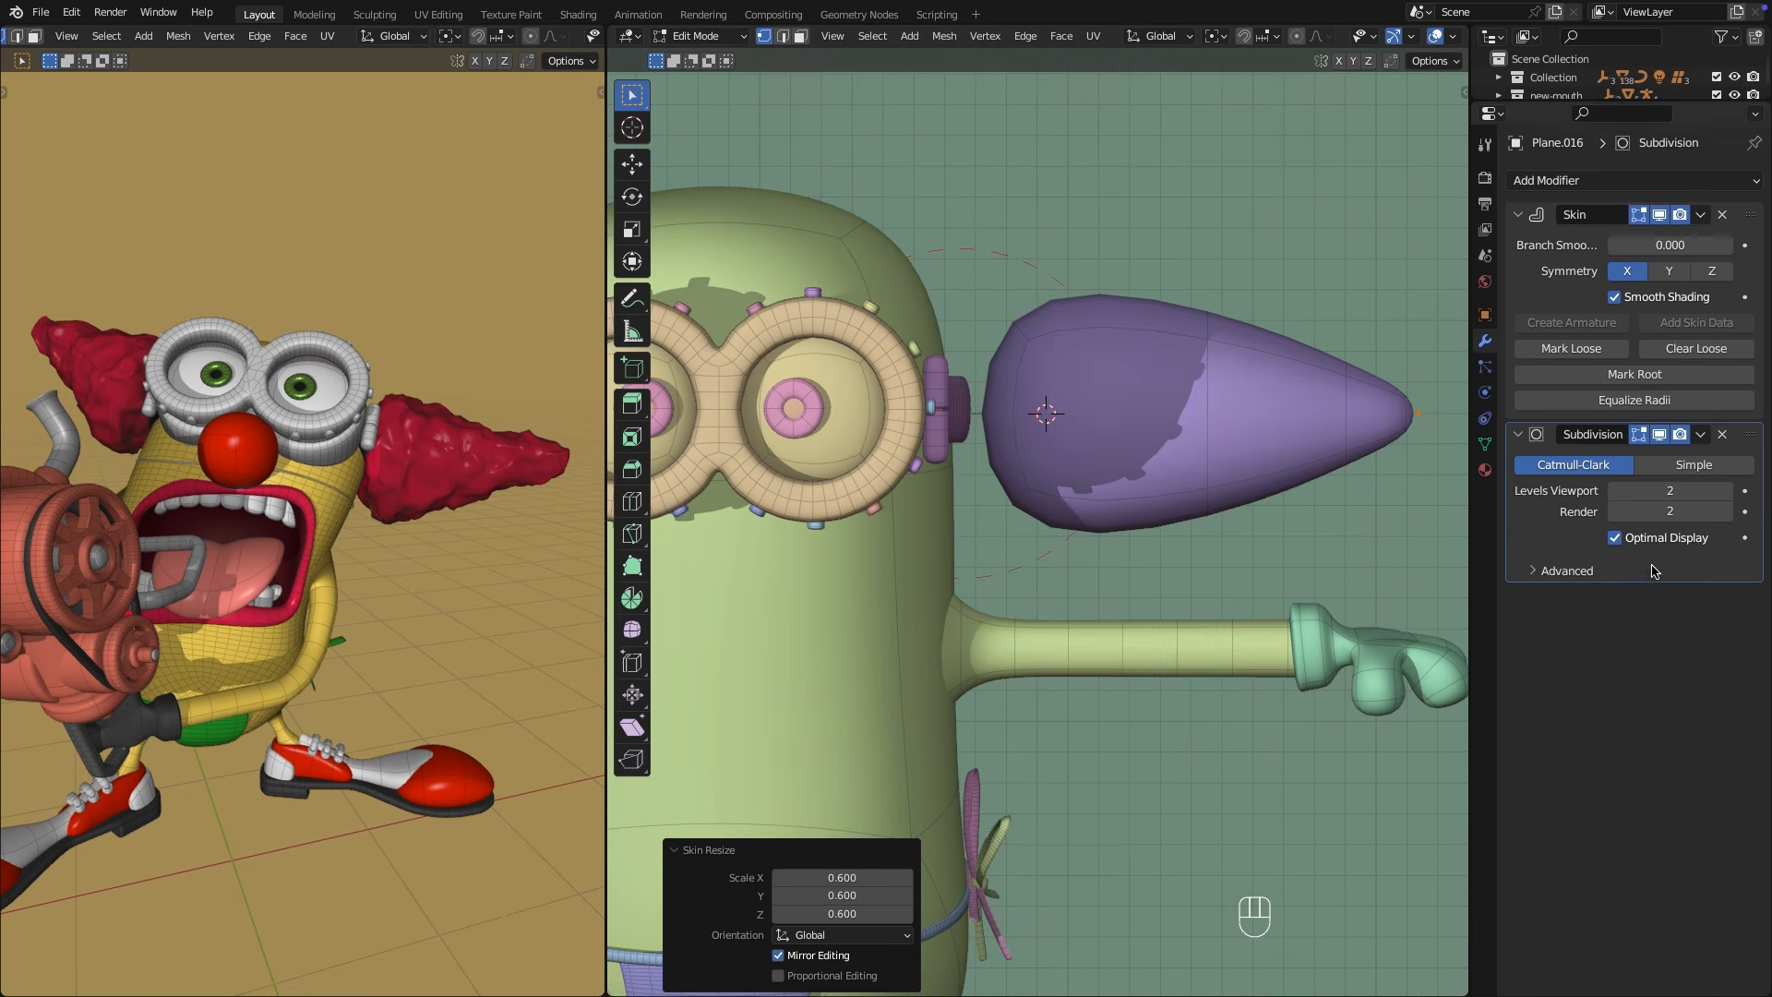
left_click(1726, 499)
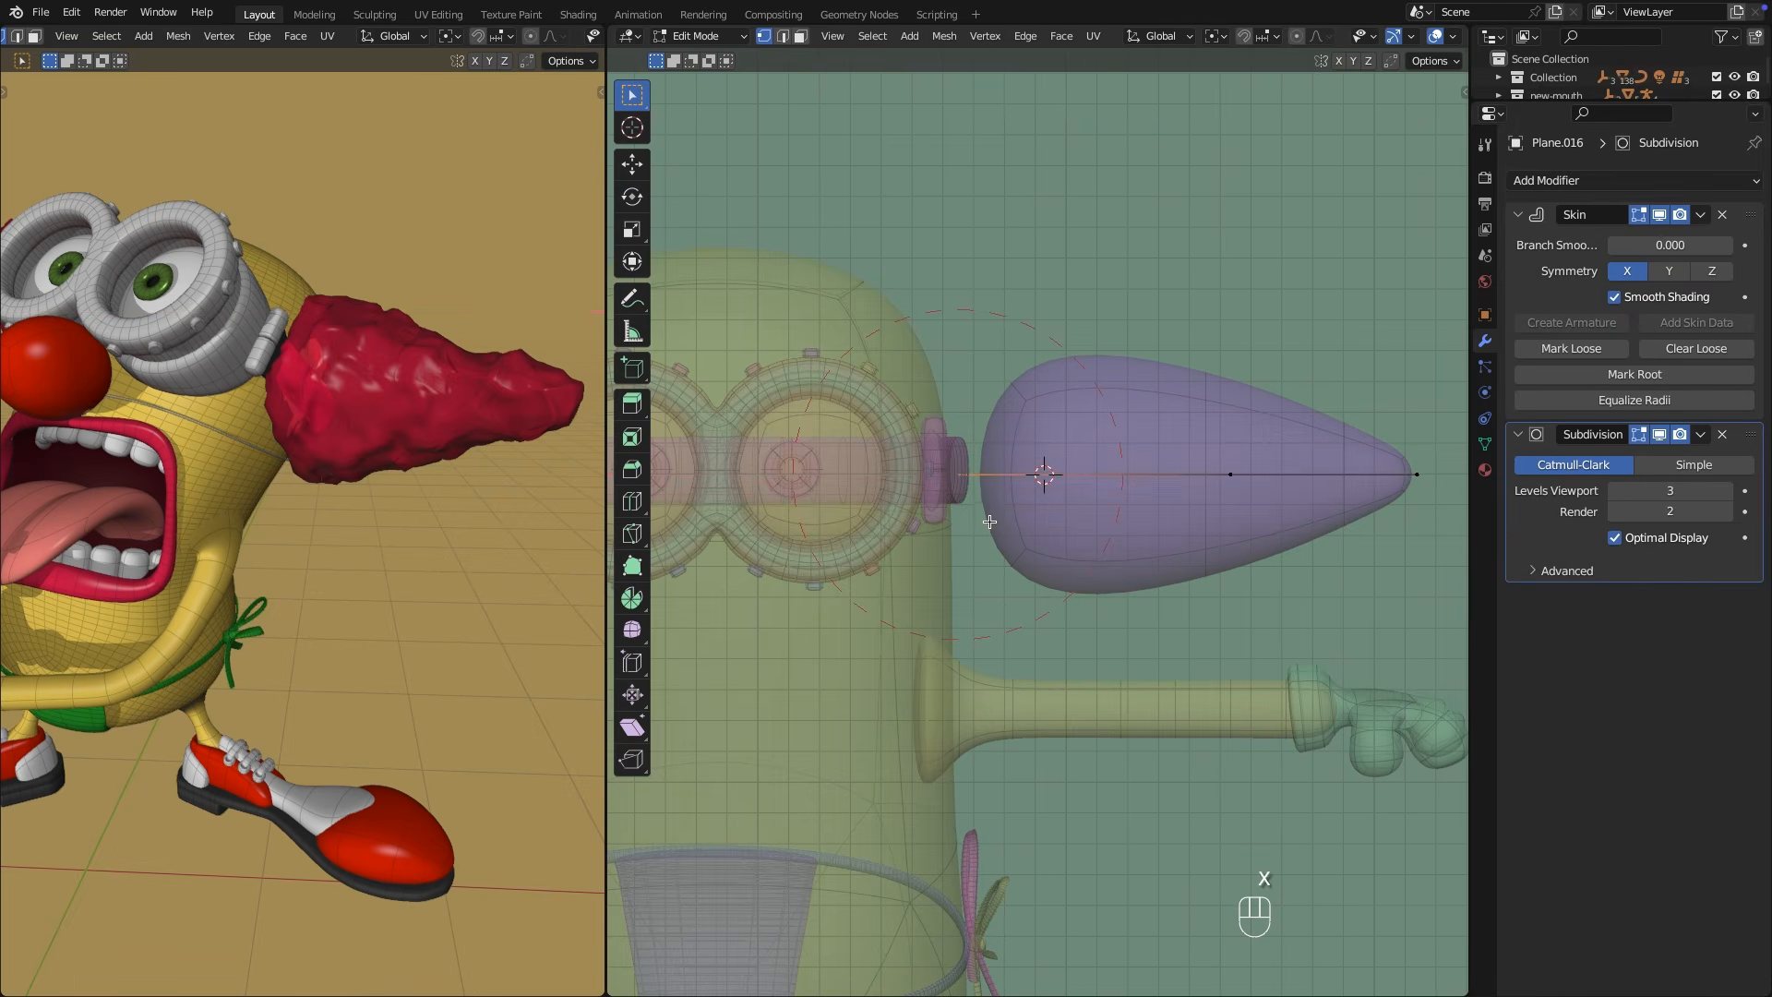
Move the tuft's inner point about 0.12 m along X and extrude a new point about 0.11 m back toward the head.
key("g")
key("x")
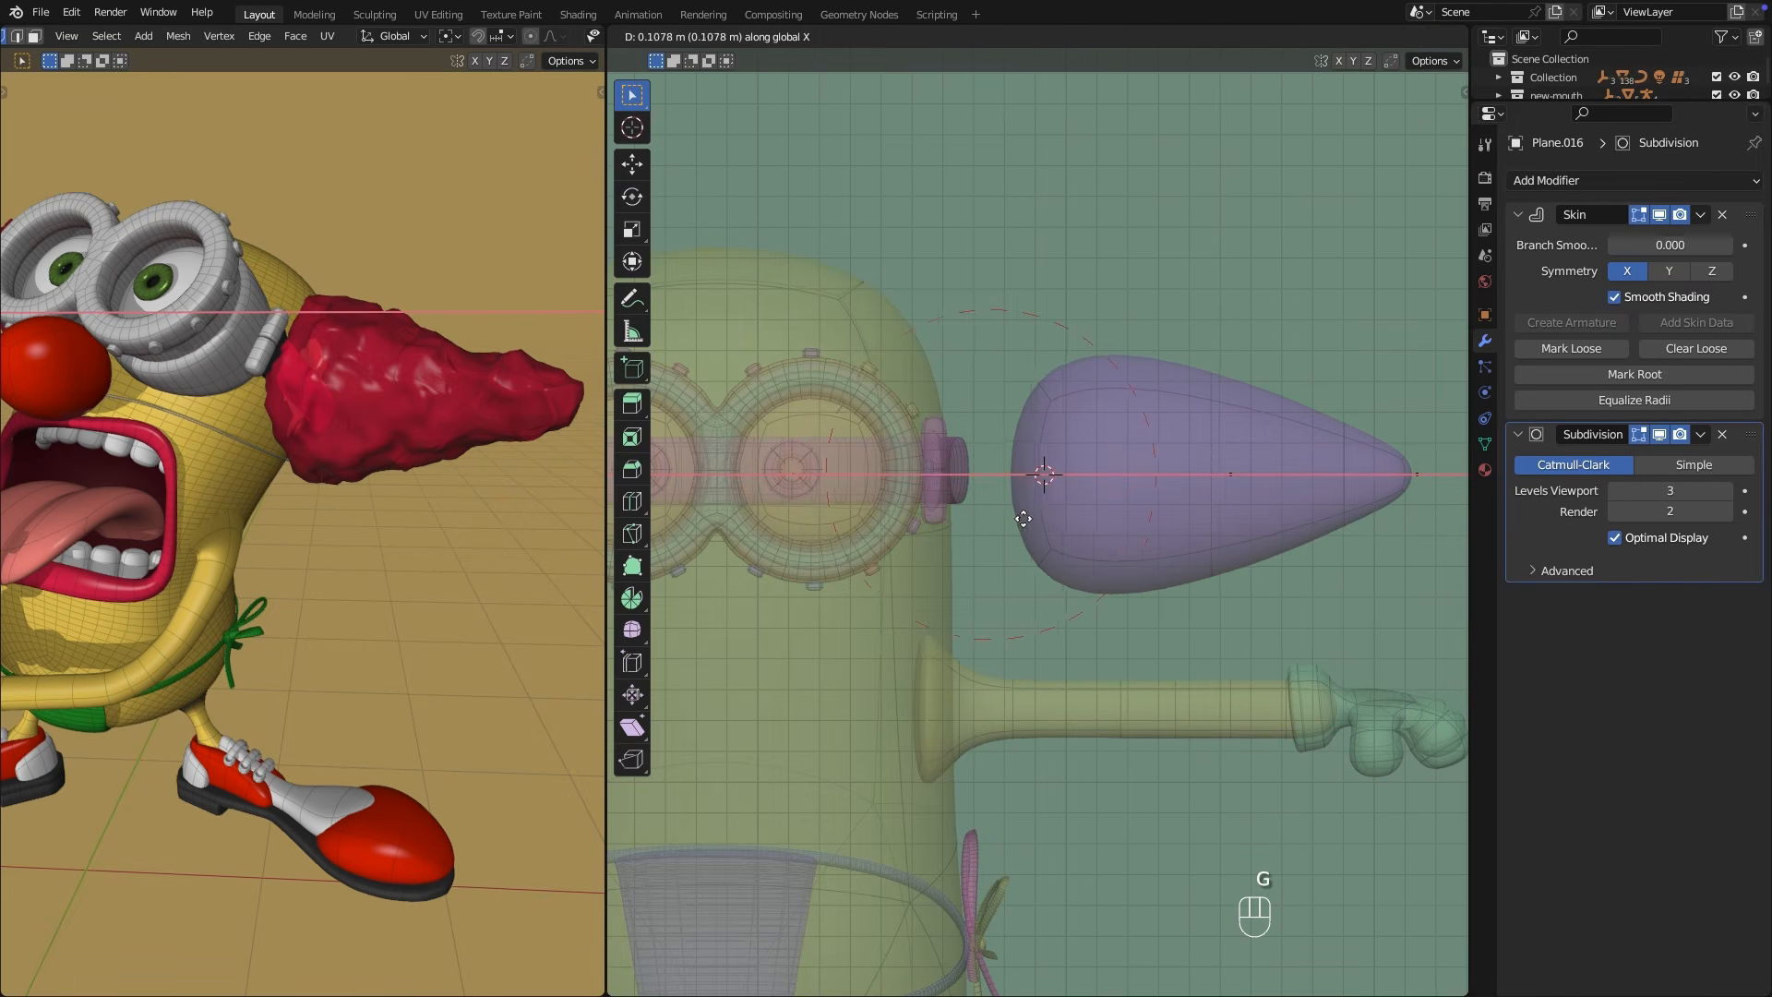
left_click(1025, 515)
key("e")
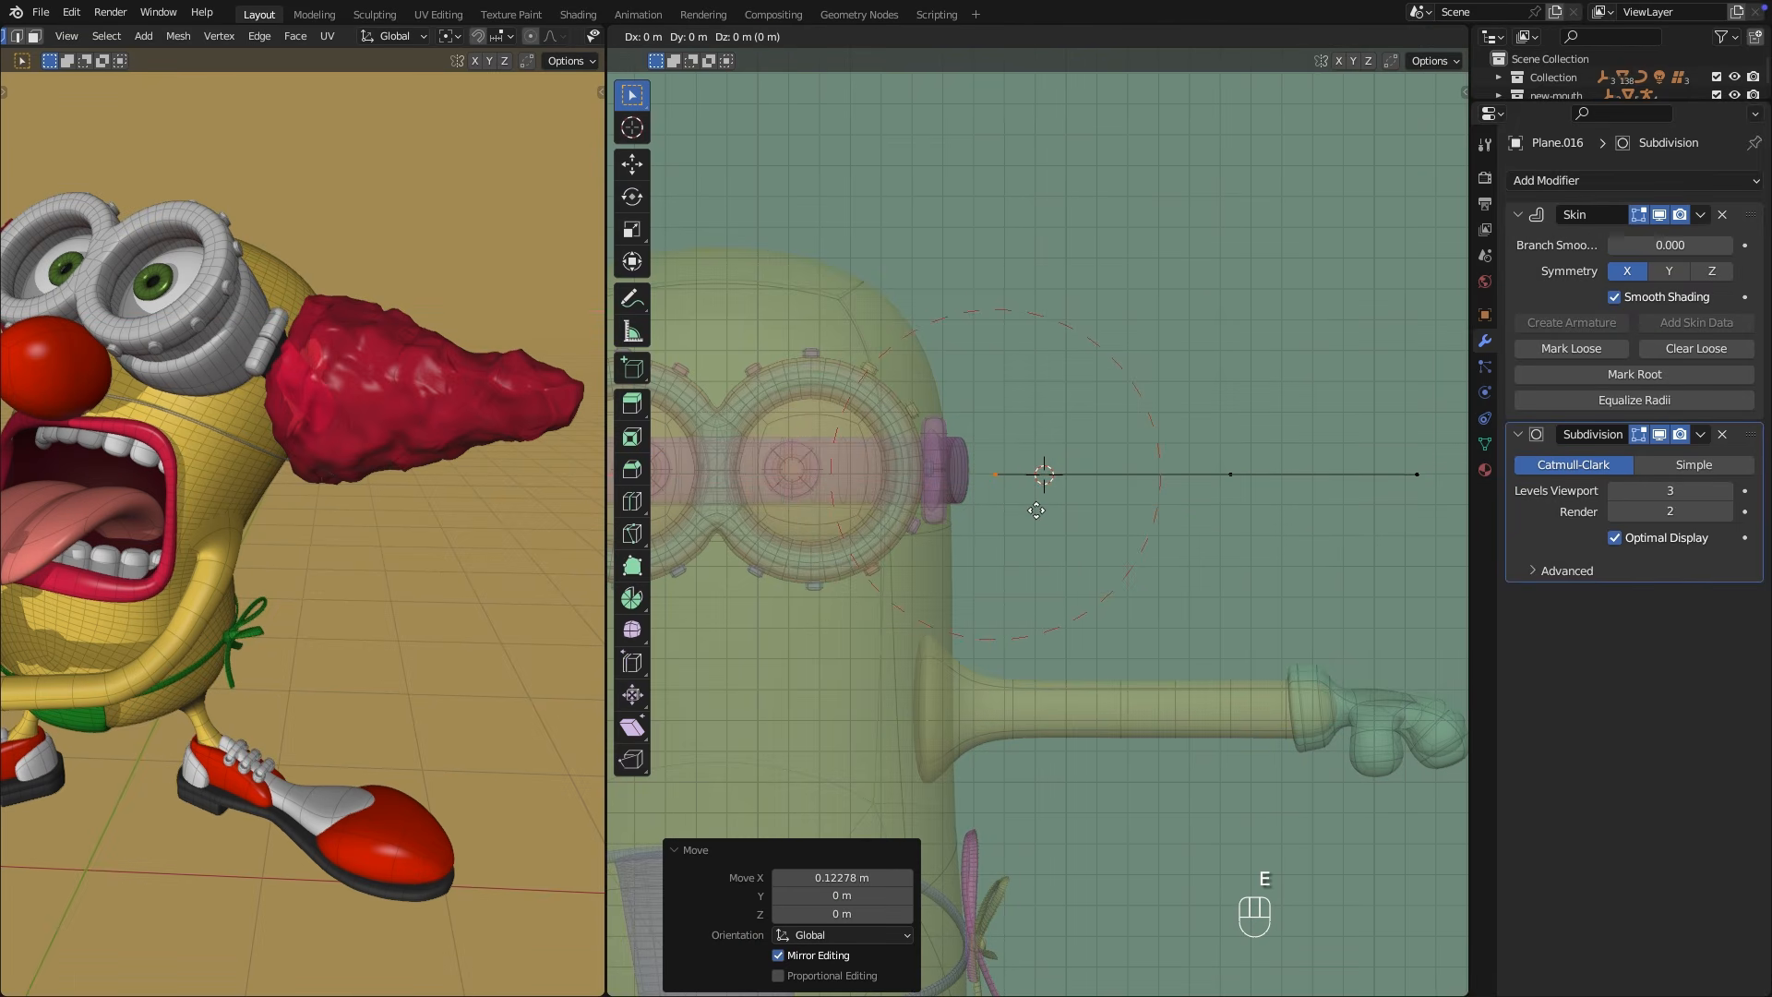
left_click(1016, 509)
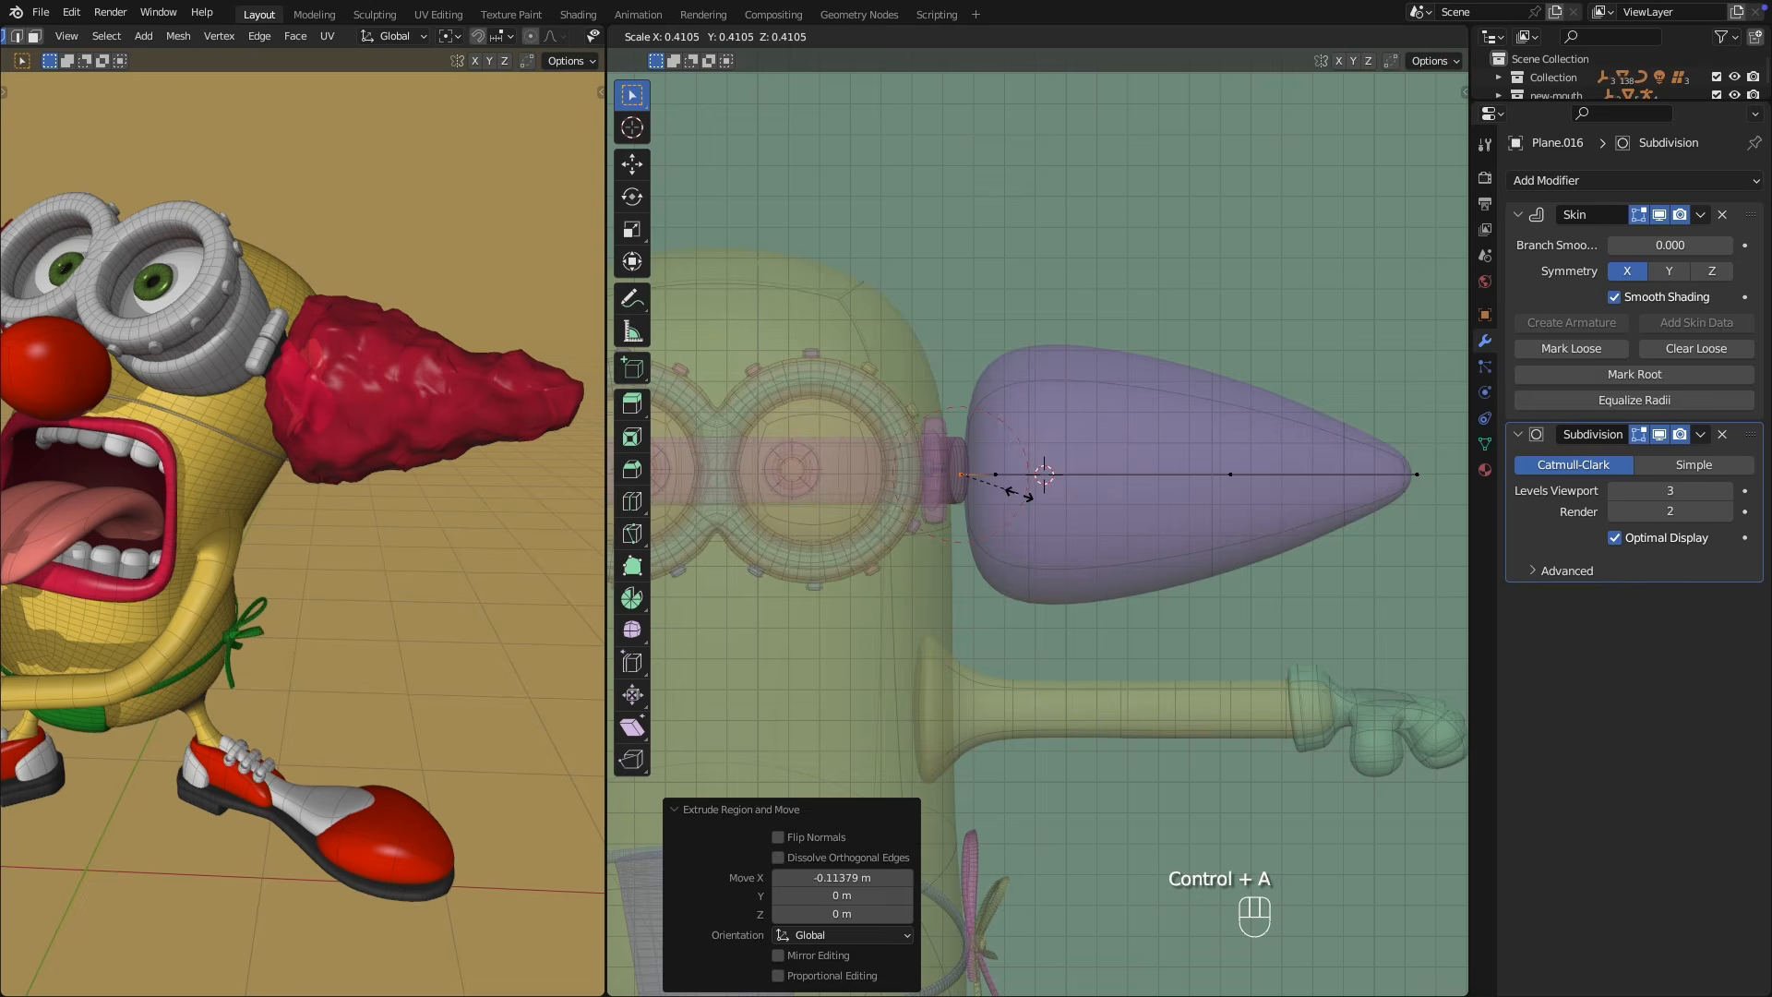
Move the whole tuft about 0.85 m along negative Y to line up with the side of the head.
key("g")
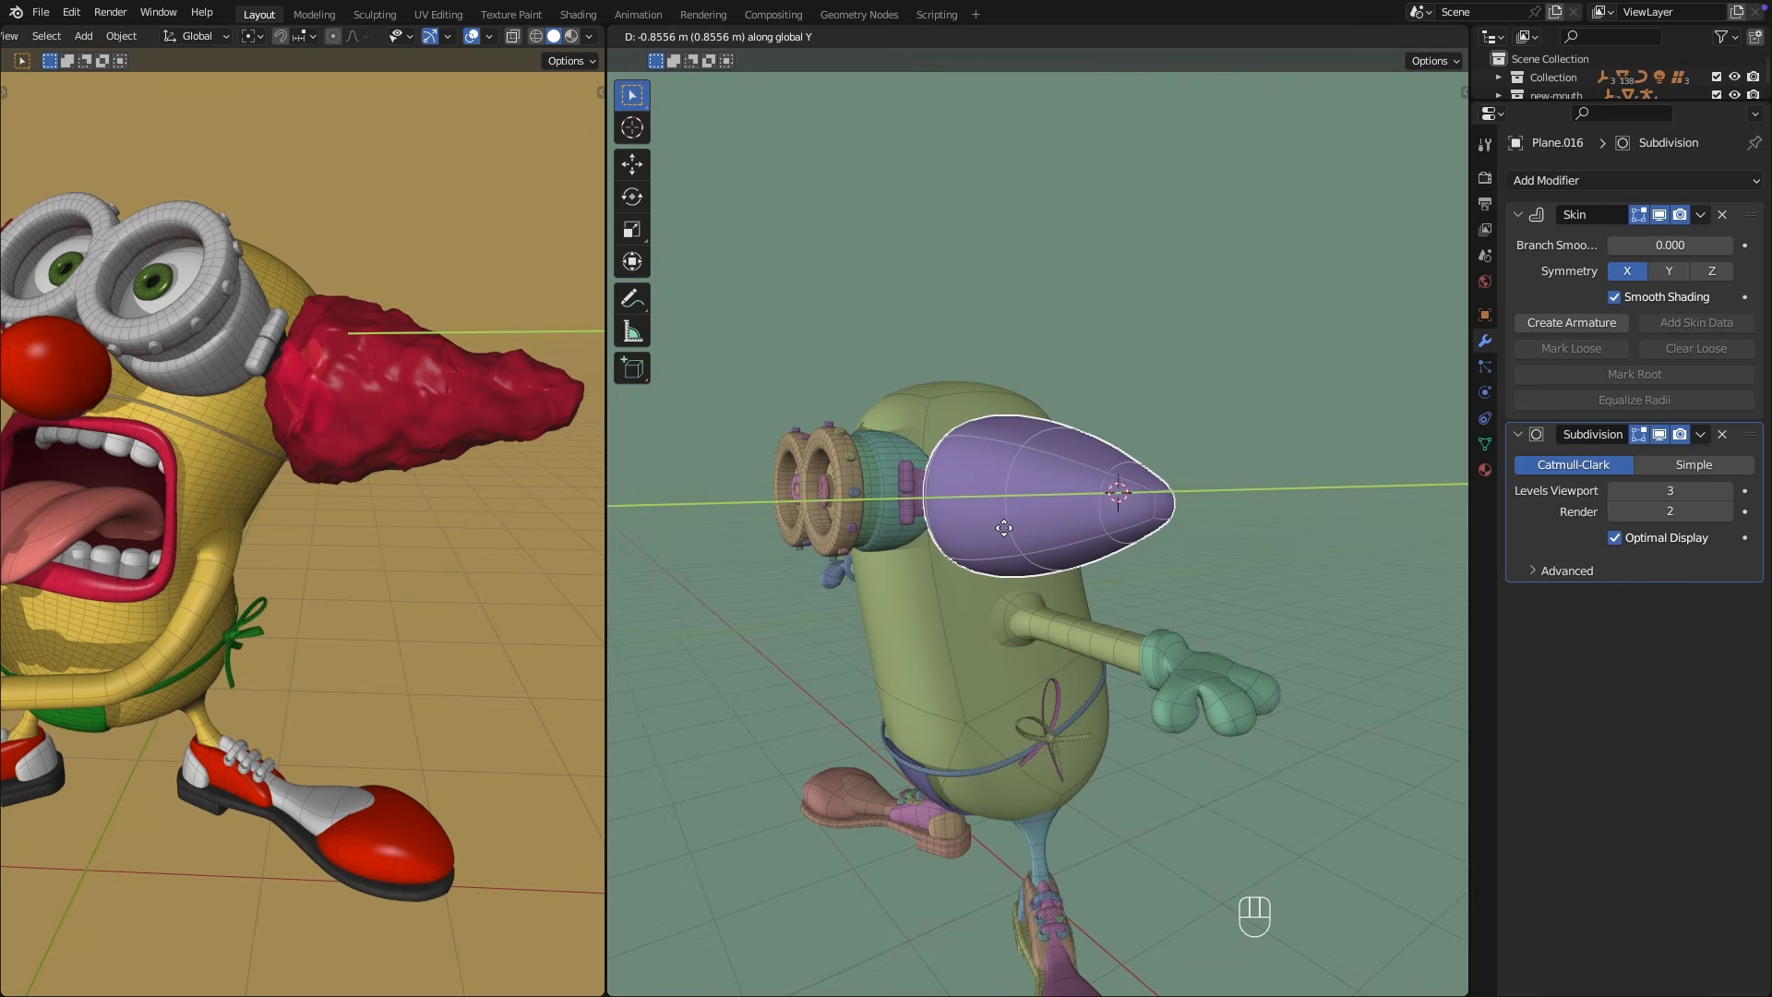
left_click(1005, 526)
middle_click_drag(1011, 602, 1159, 475)
middle_click_drag(1205, 461, 1179, 465, "shift")
Add a Displace modifier to the tuft and create a new texture for it.
left_click(1513, 218)
left_click(1560, 181)
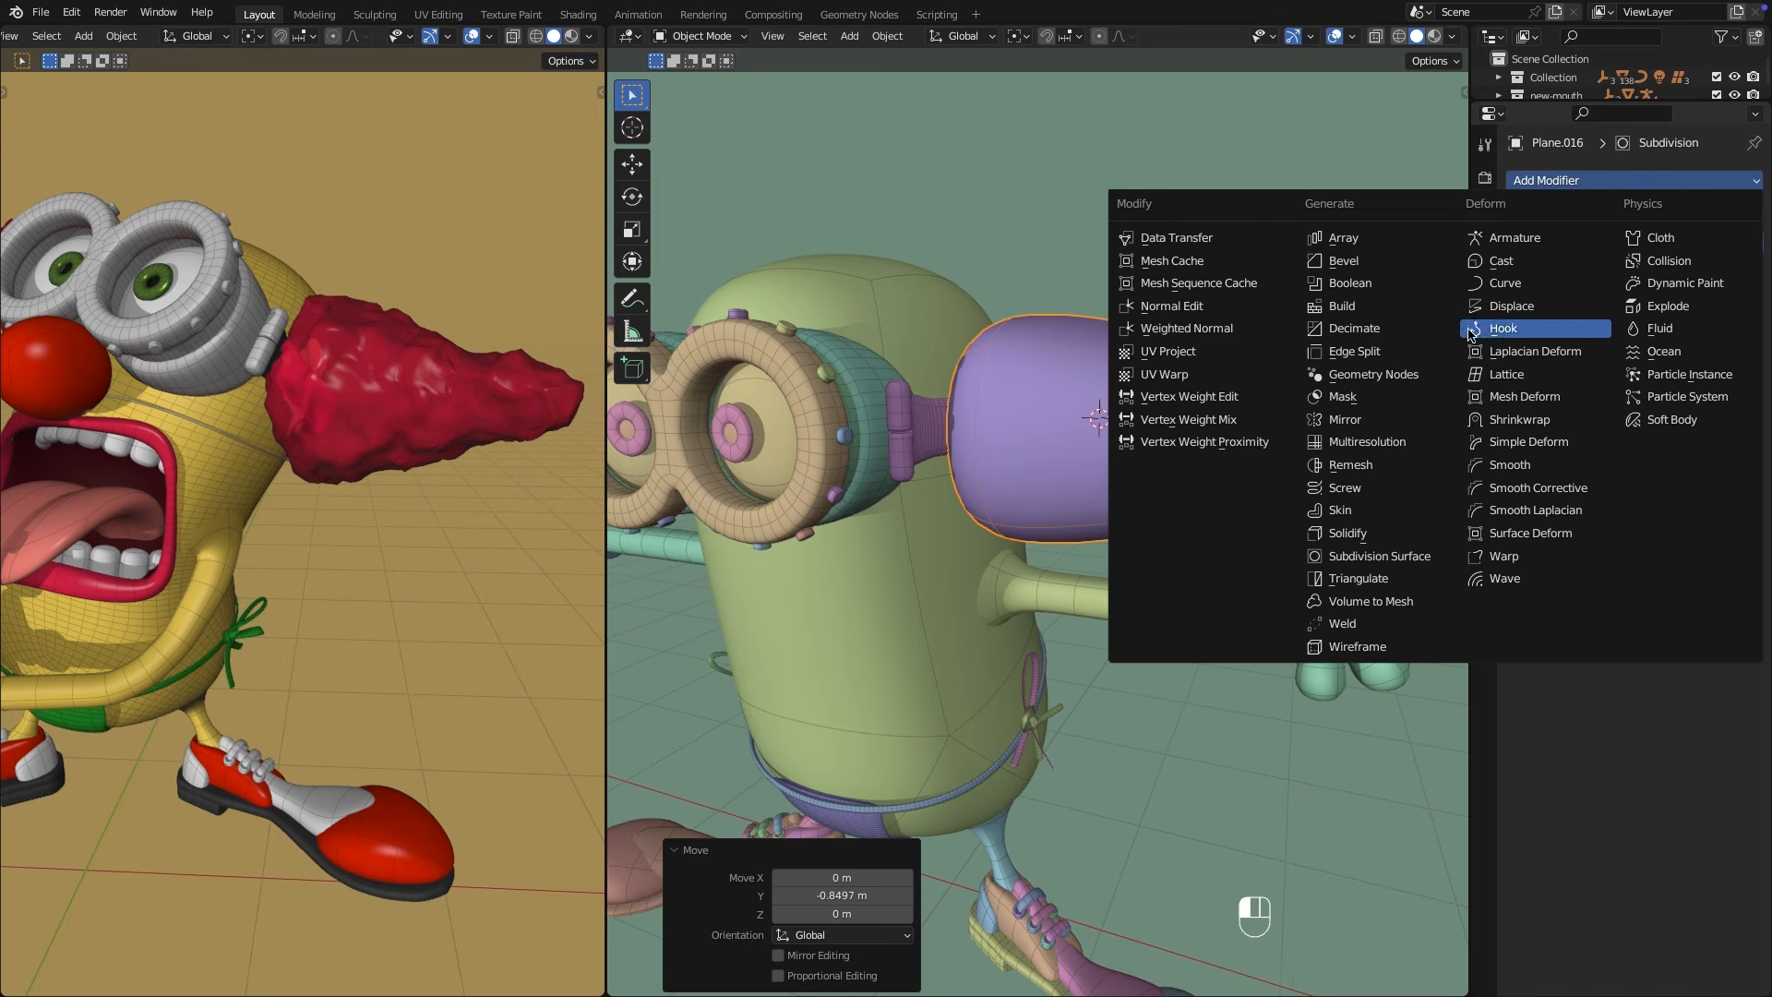
left_click(1527, 307)
left_click(1691, 311)
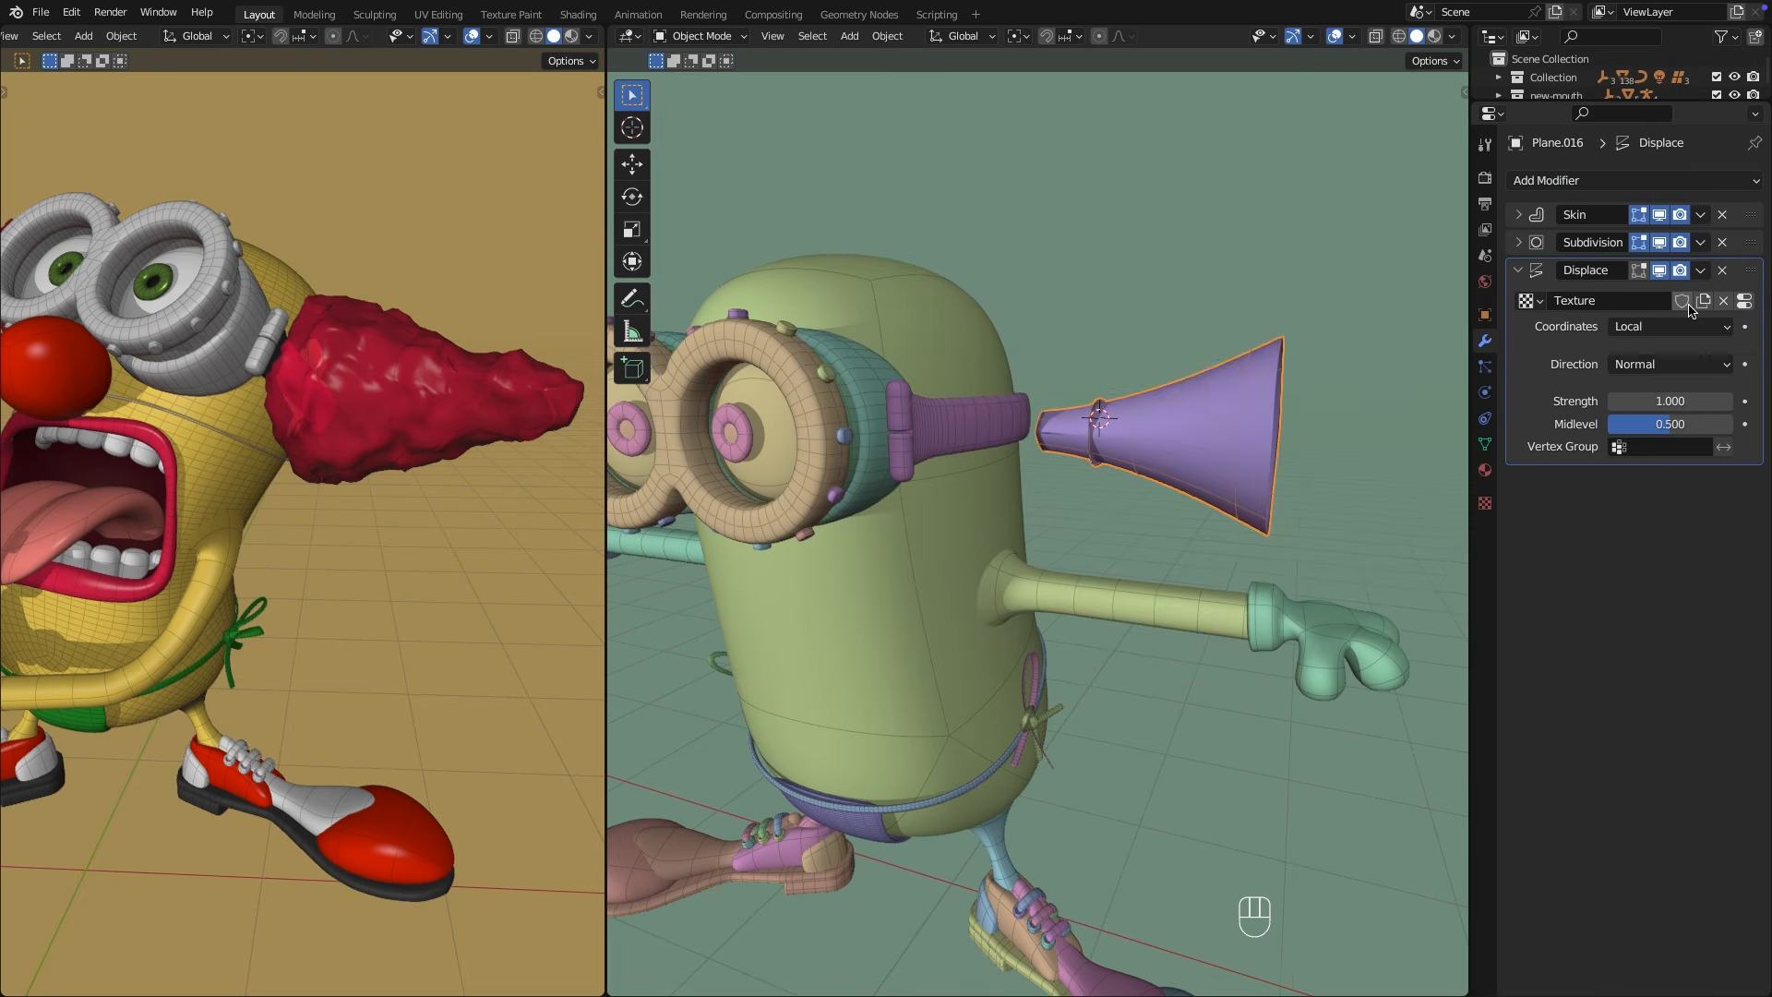
Set the displacement texture's type to Clouds and its color mode to Color.
left_click(1746, 302)
left_click(1657, 243)
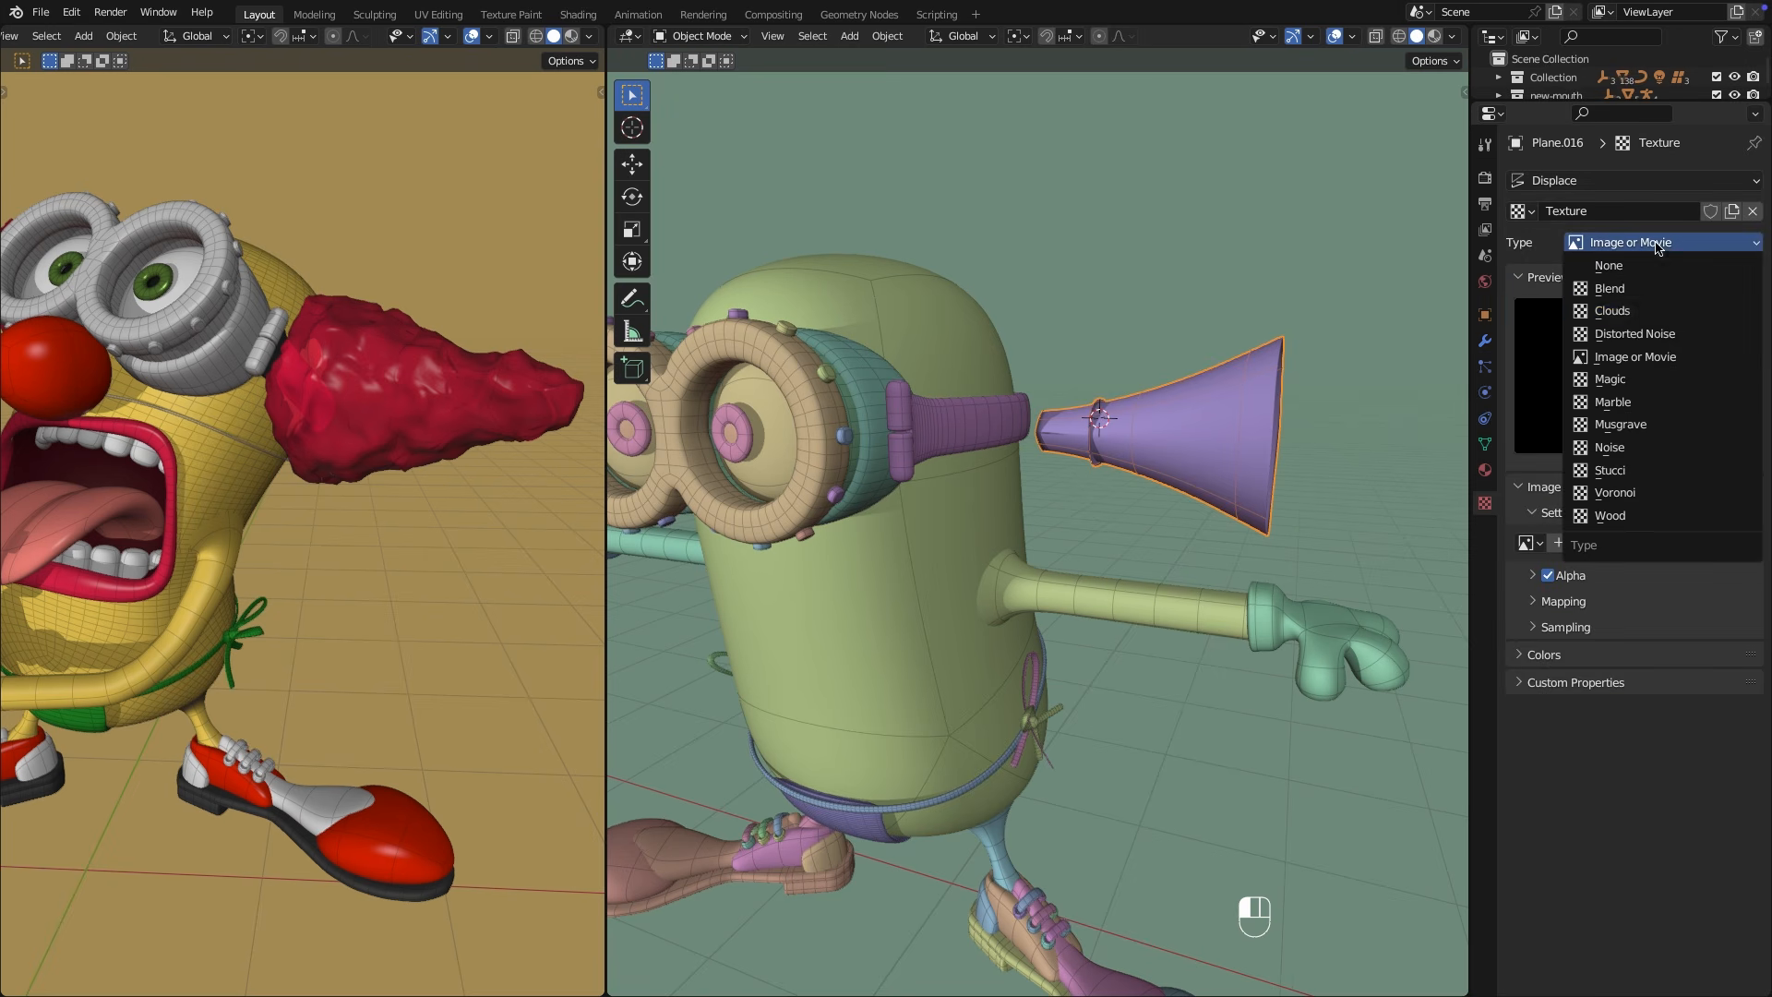
left_click(1640, 312)
left_click(1671, 580)
left_click(1668, 602)
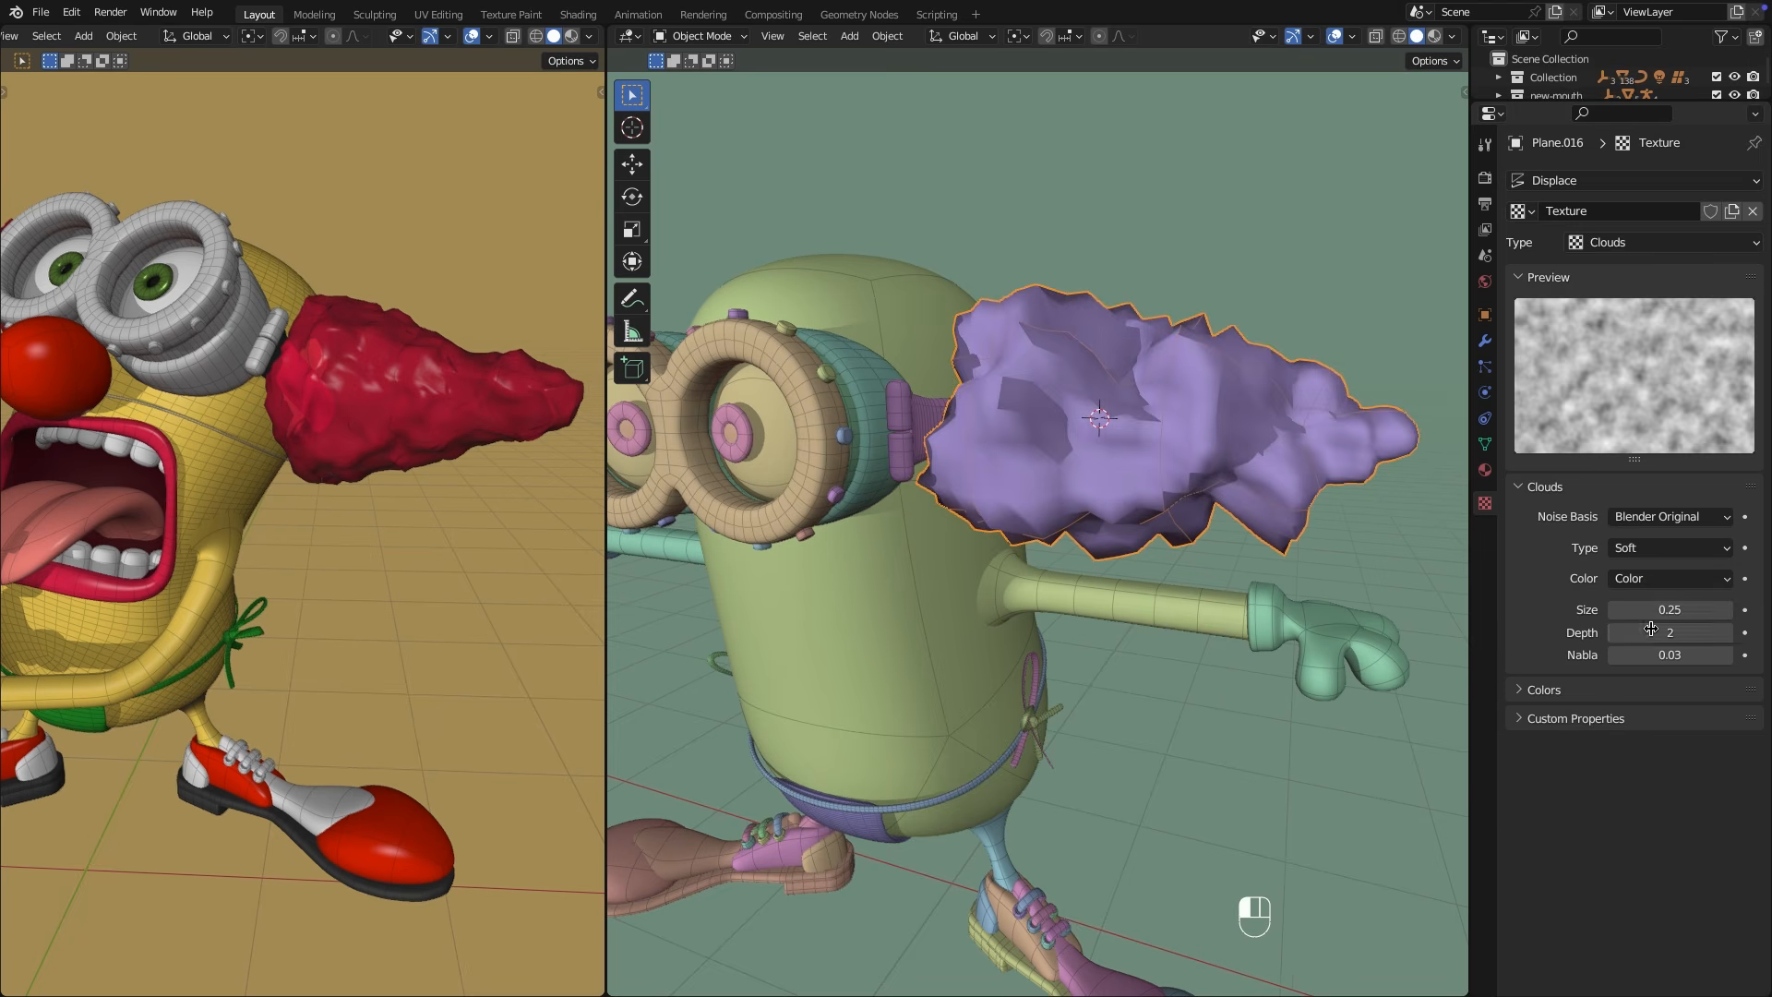
Set the Clouds texture's size to 0.43 and its depth to 1.
mouse_move(1659, 609)
left_mouse_down()
mouse_move(1703, 609)
mouse_move(1658, 611)
left_mouse_up()
middle_click_drag(1145, 565, 1185, 535)
left_click(1617, 634)
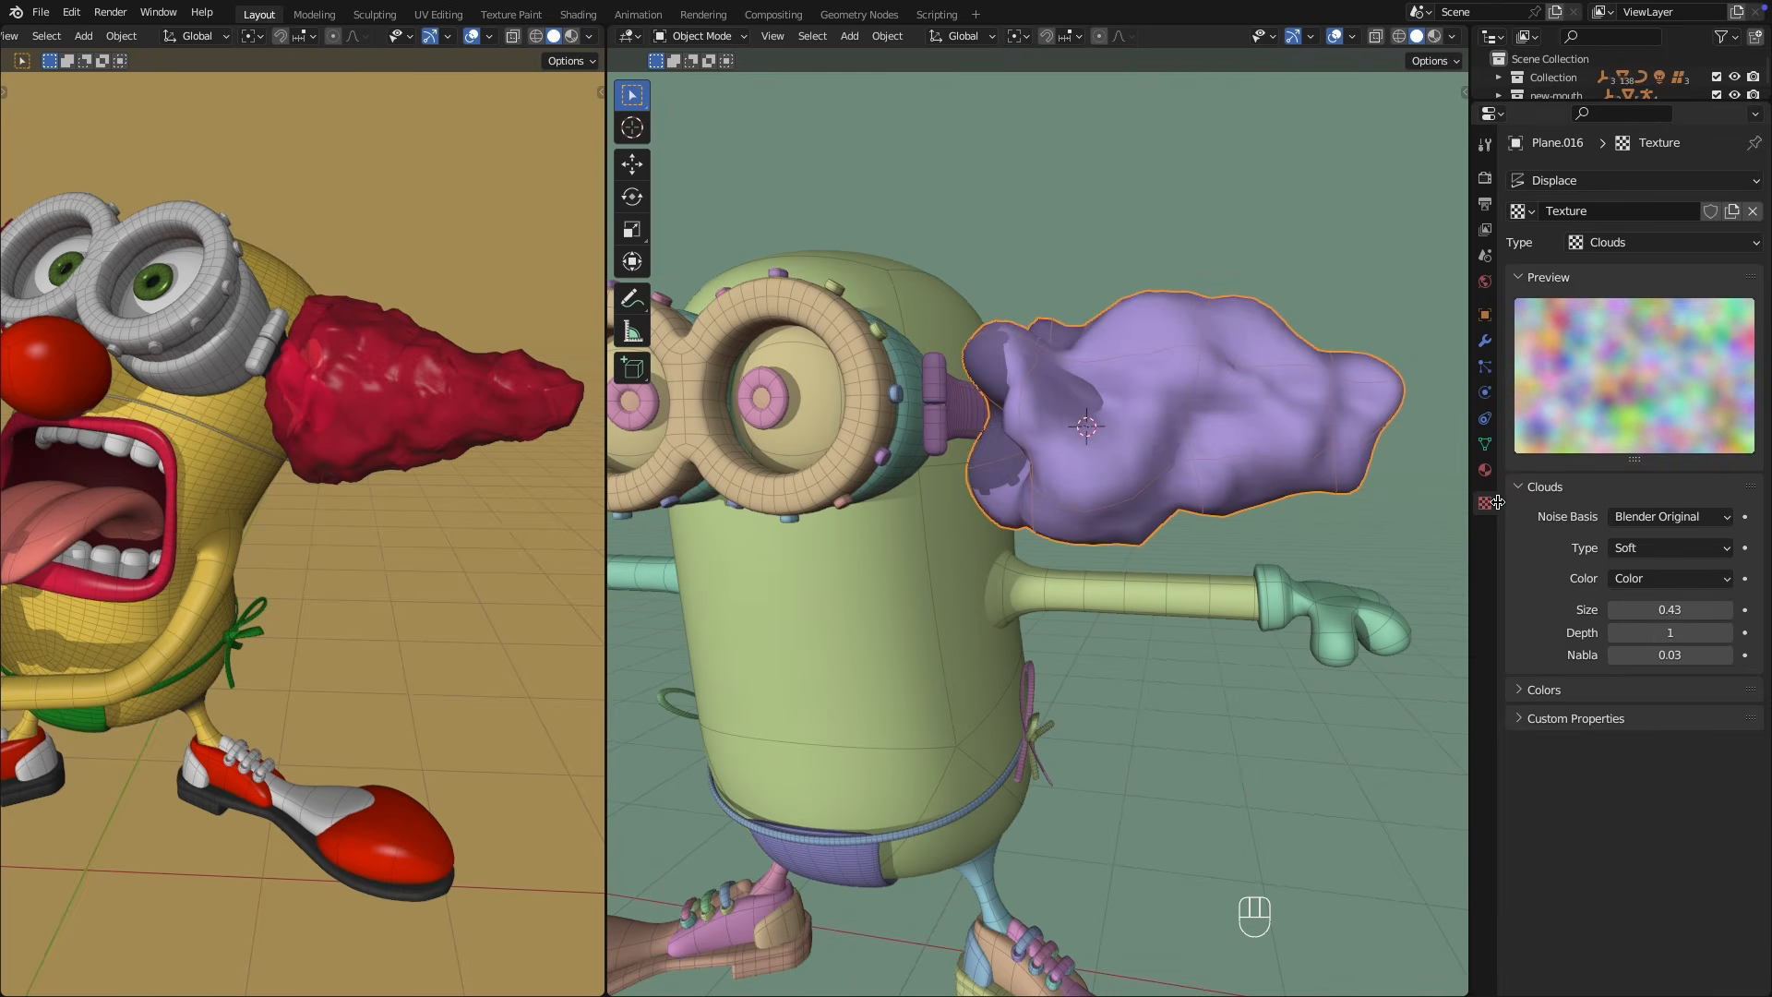
Set the displacement direction to RGB to XYZ with strength 0.3, and reduce the Clouds texture's size to 0.22.
left_click(1486, 342)
left_click(1644, 366)
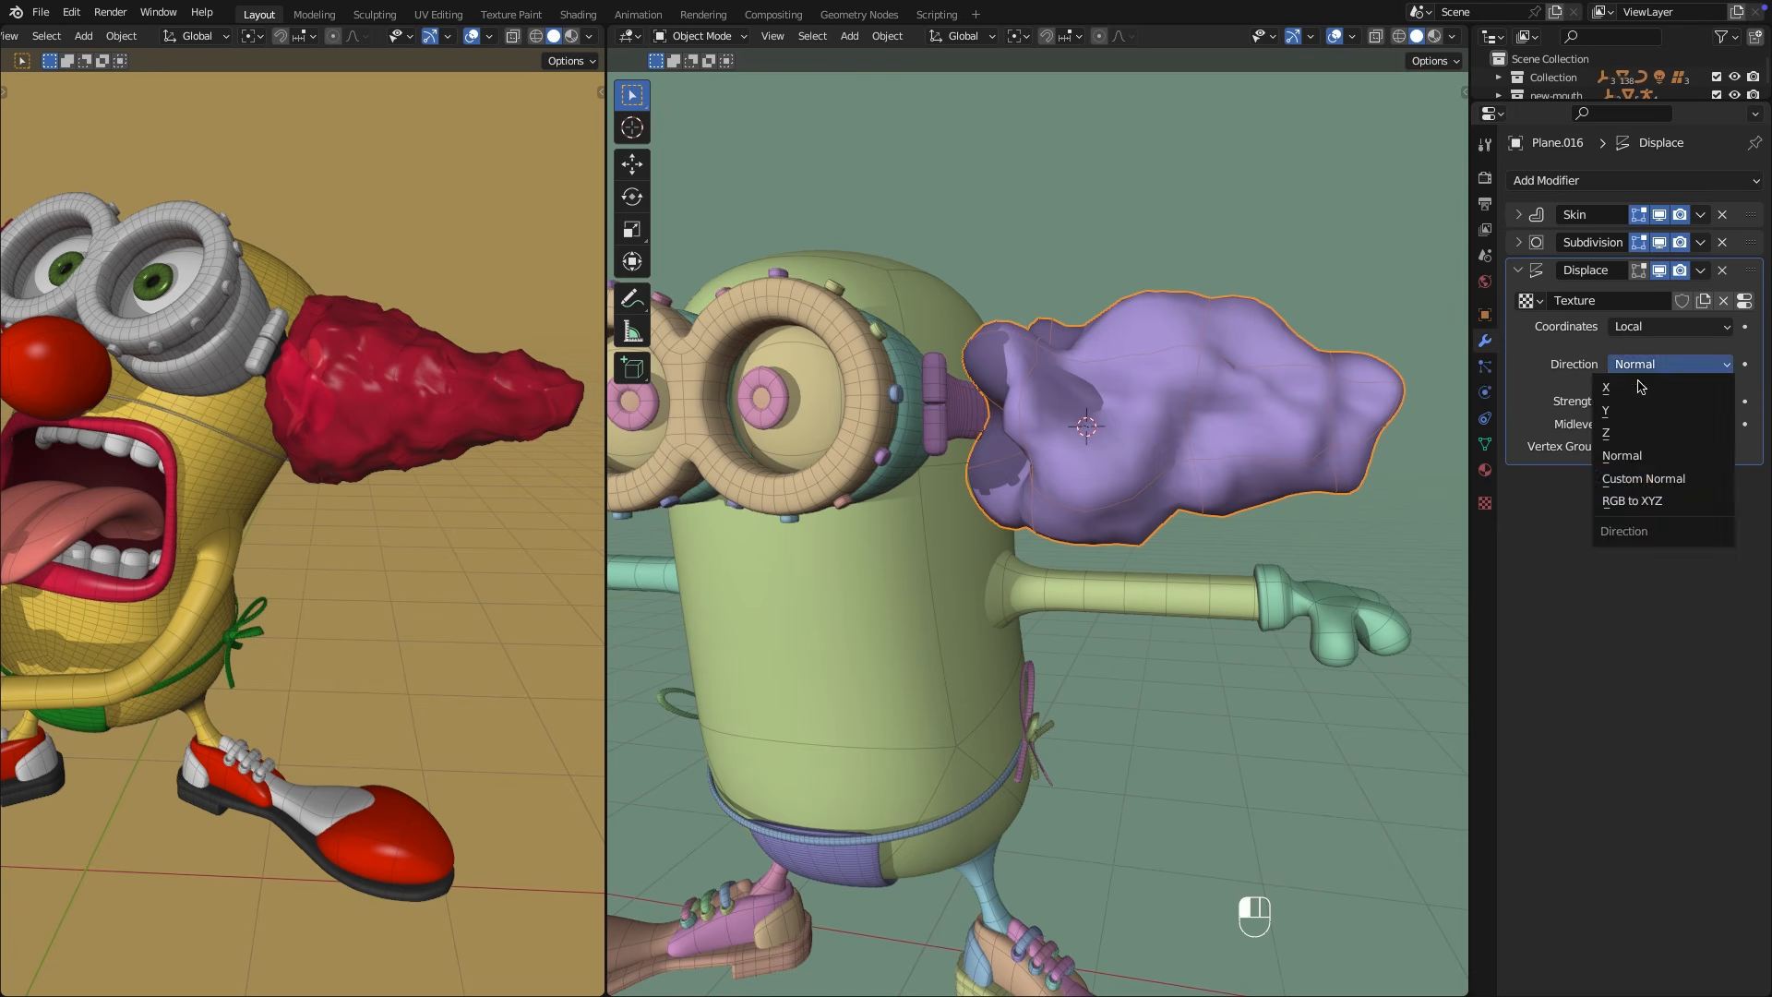
left_click(1644, 502)
left_click_drag(1685, 417, 1606, 418, "shift")
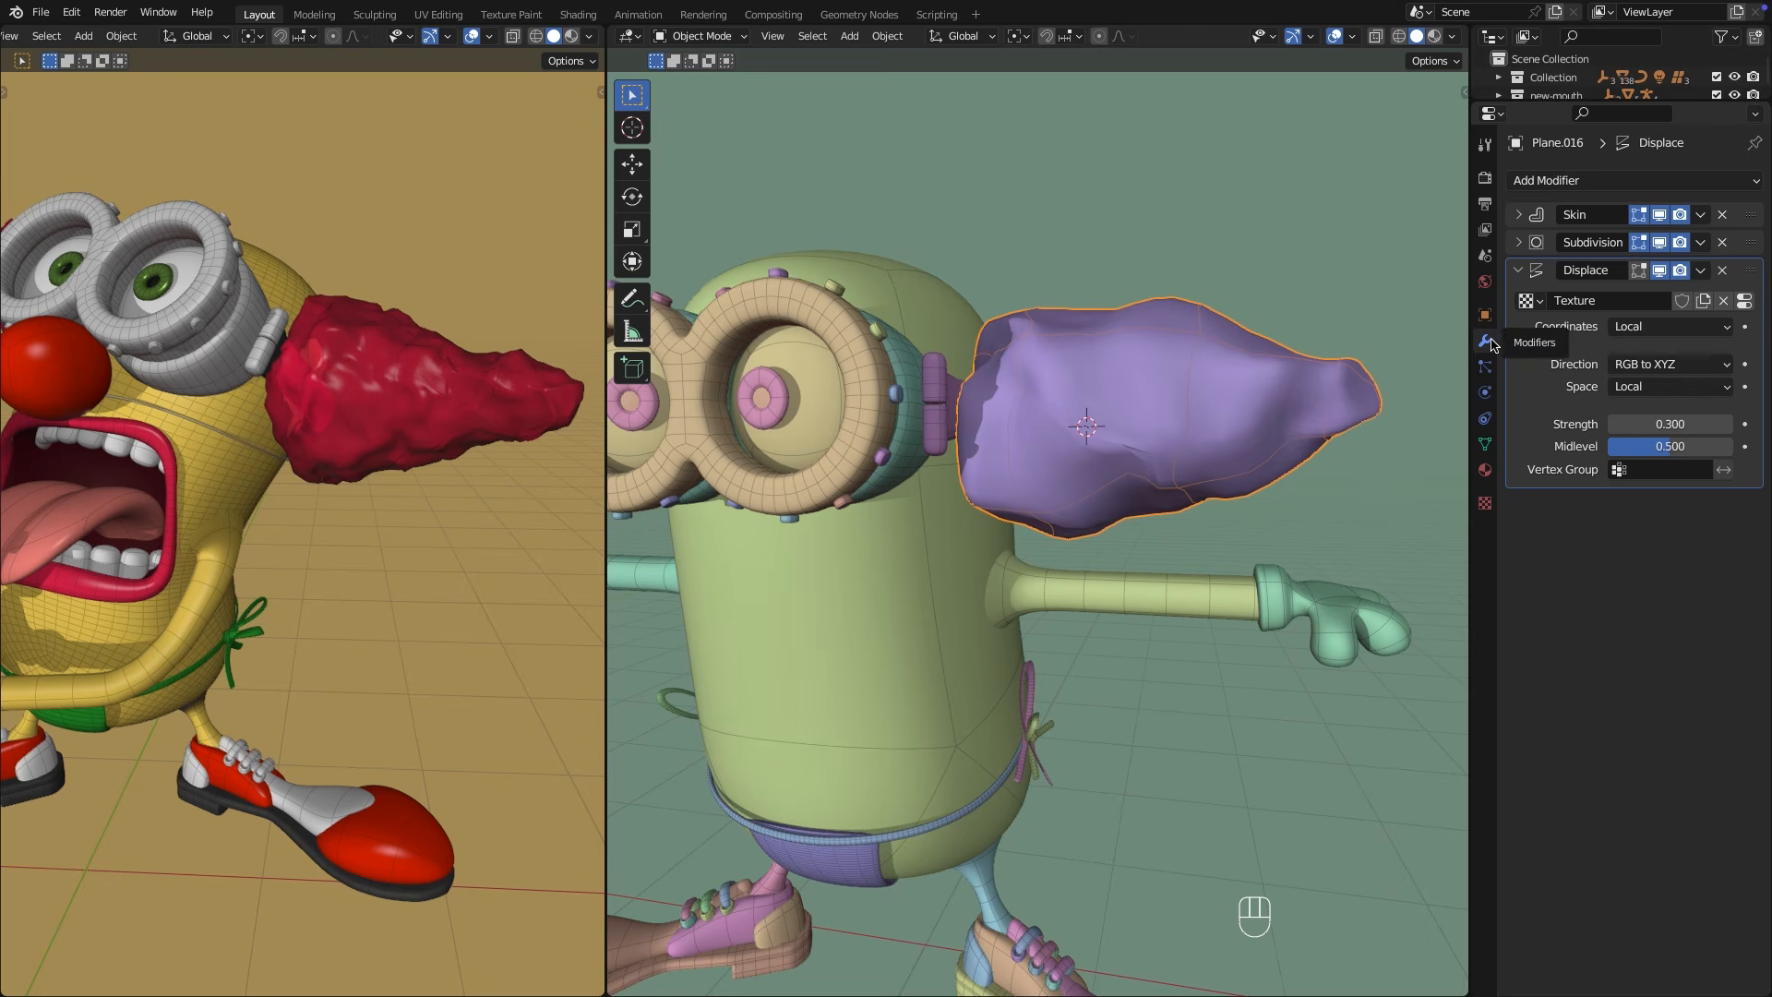
left_click(1744, 301)
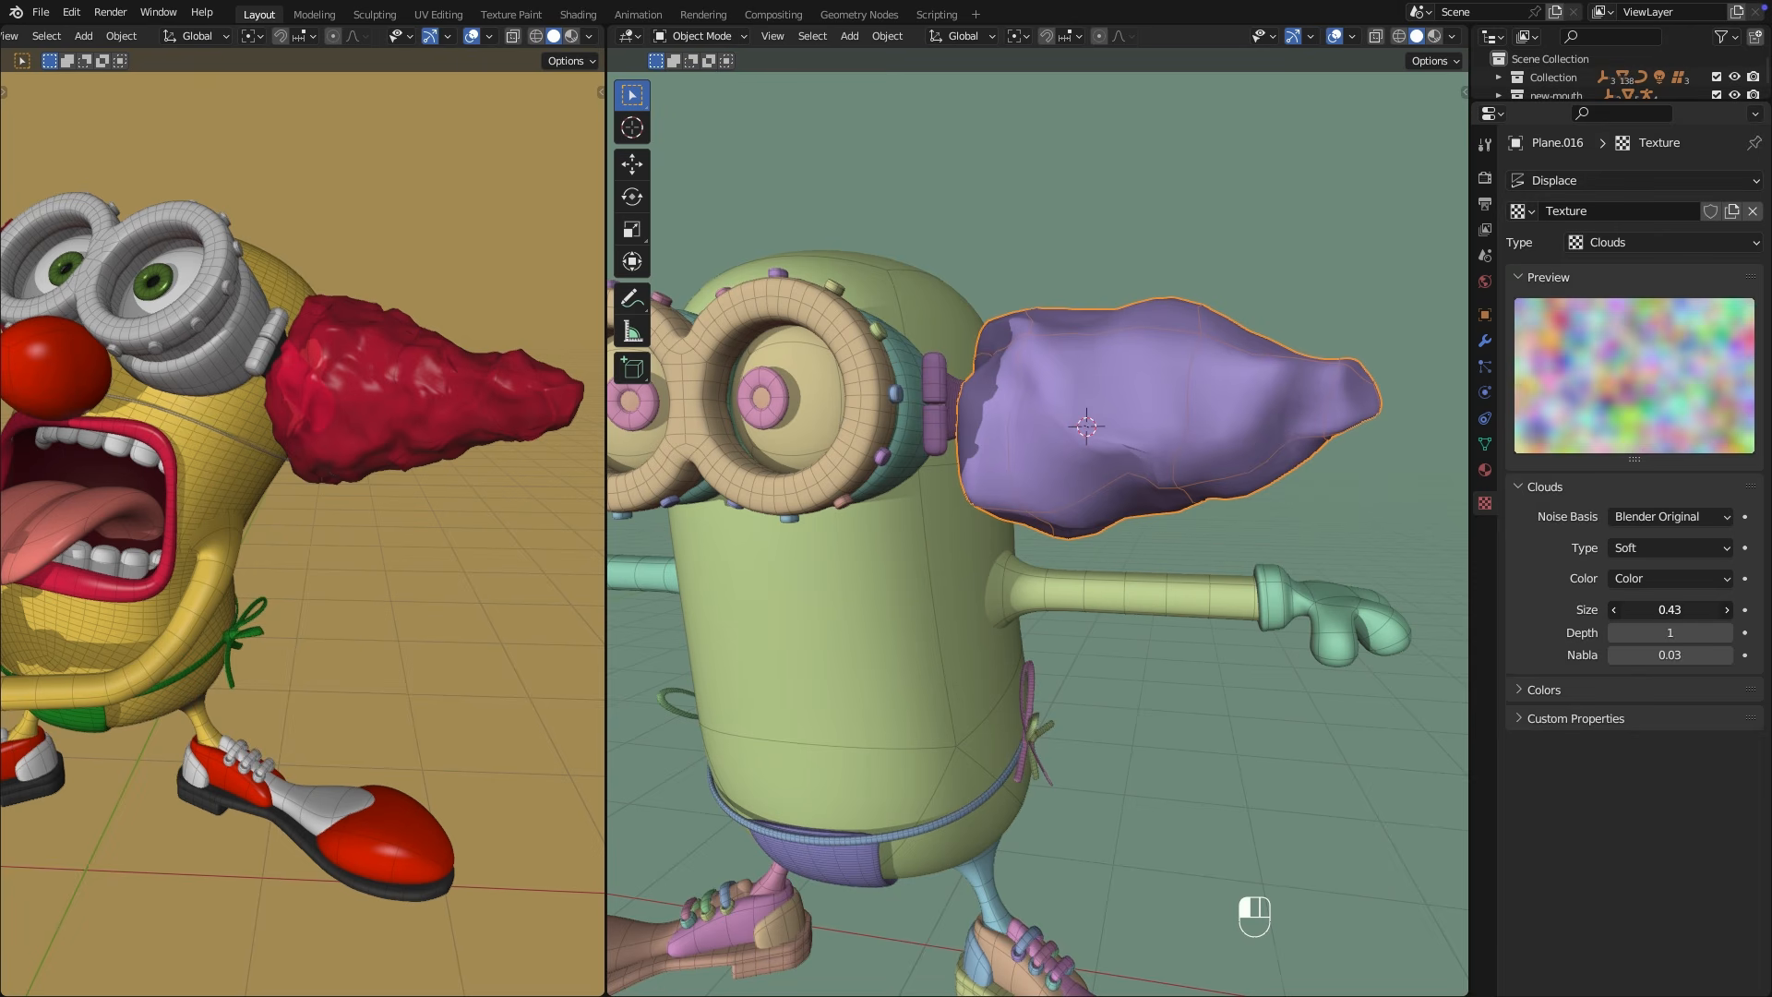
left_click_drag(1689, 609, 1637, 609, "shift")
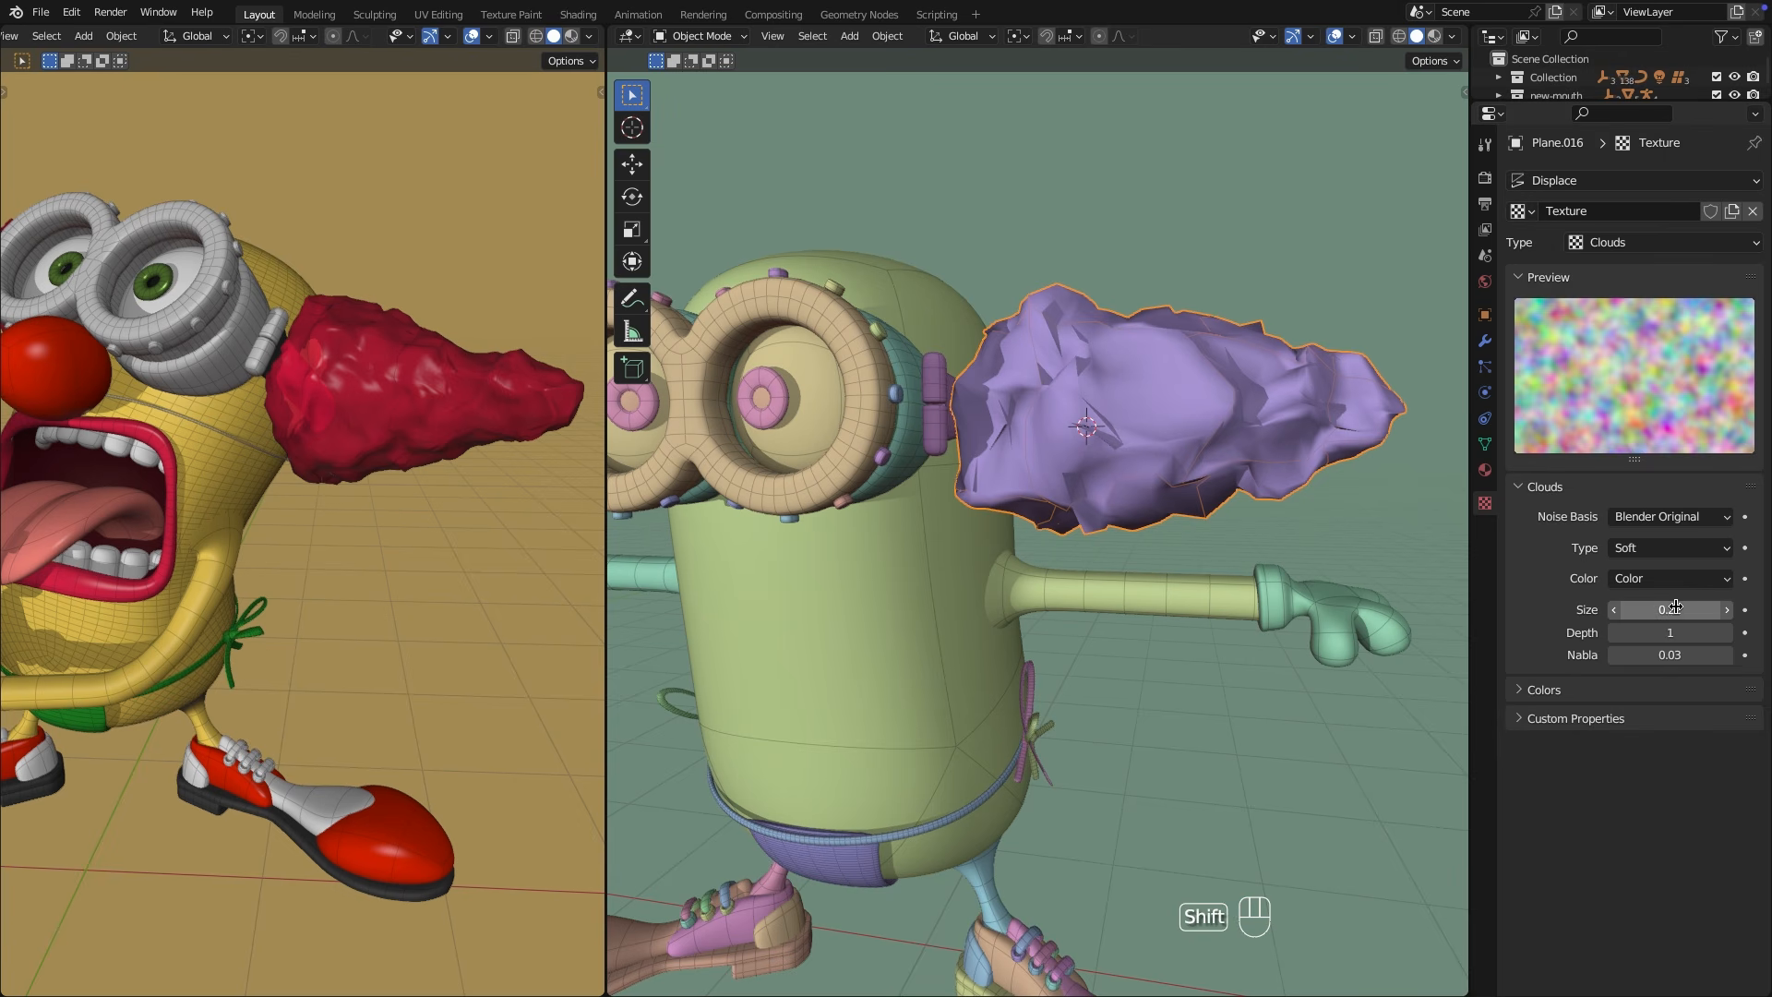
Add a second Subdivision Surface modifier with viewport level 2 and lower the displacement strength to about 0.22.
left_click(1486, 342)
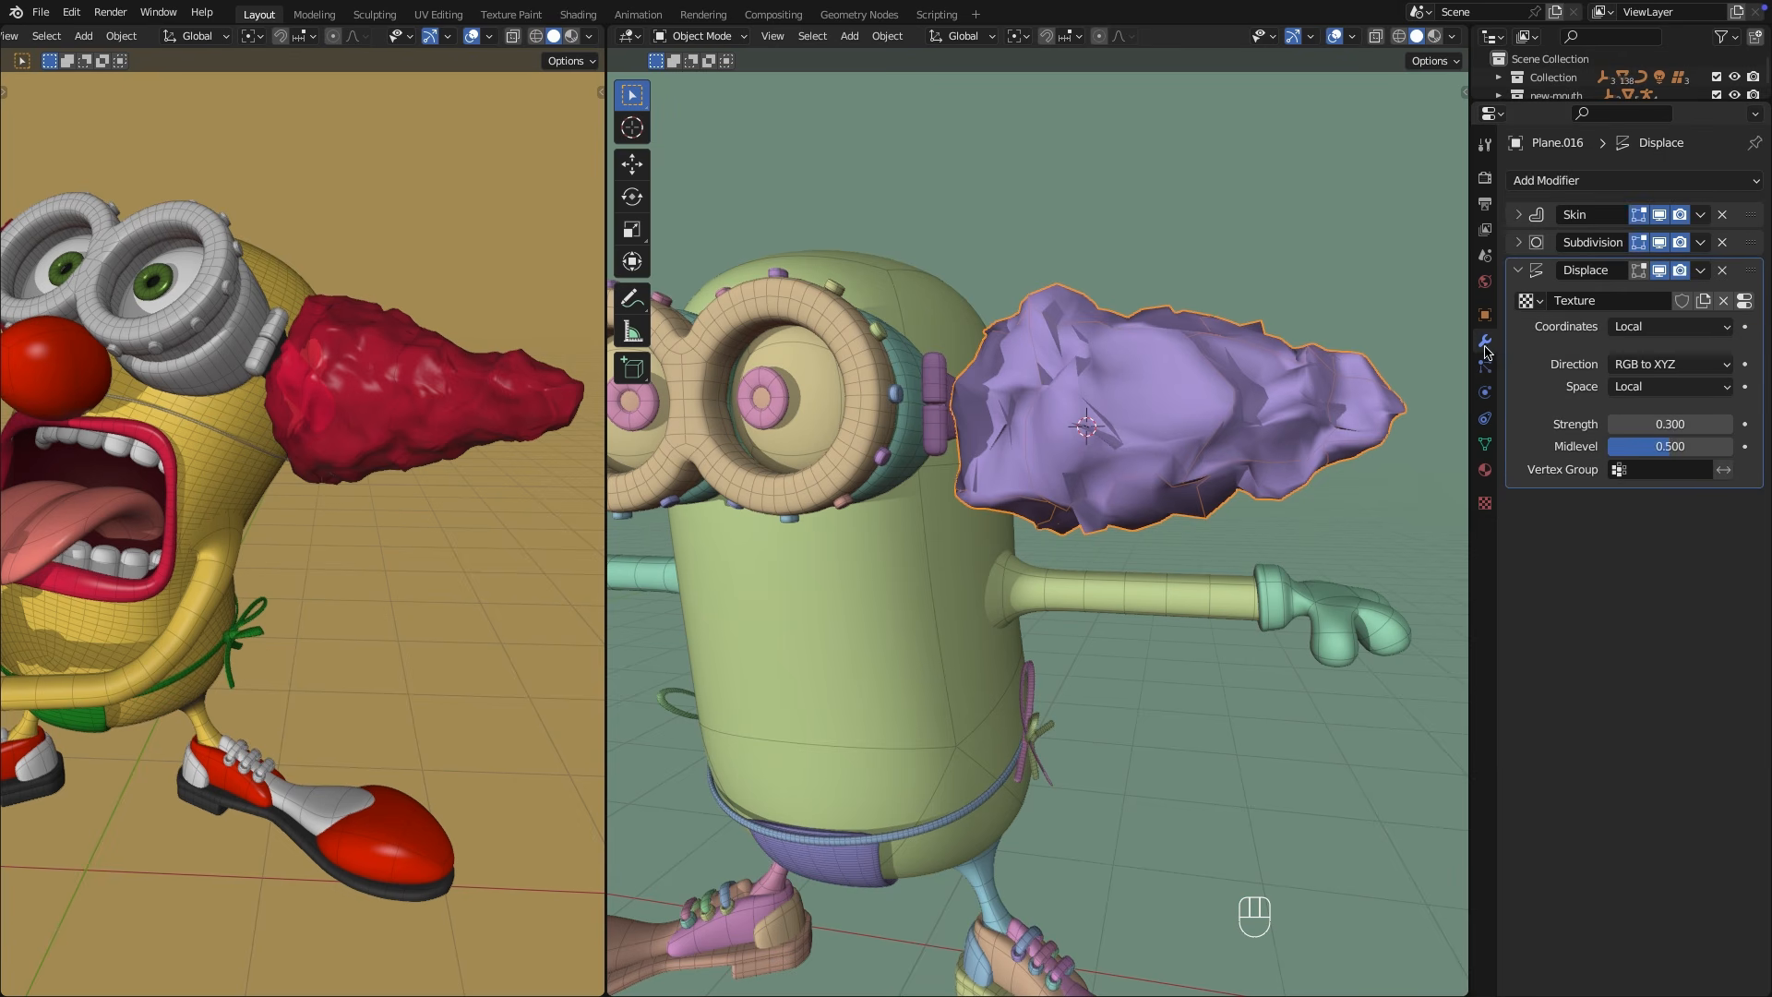
left_click(1688, 181)
left_click(1366, 557)
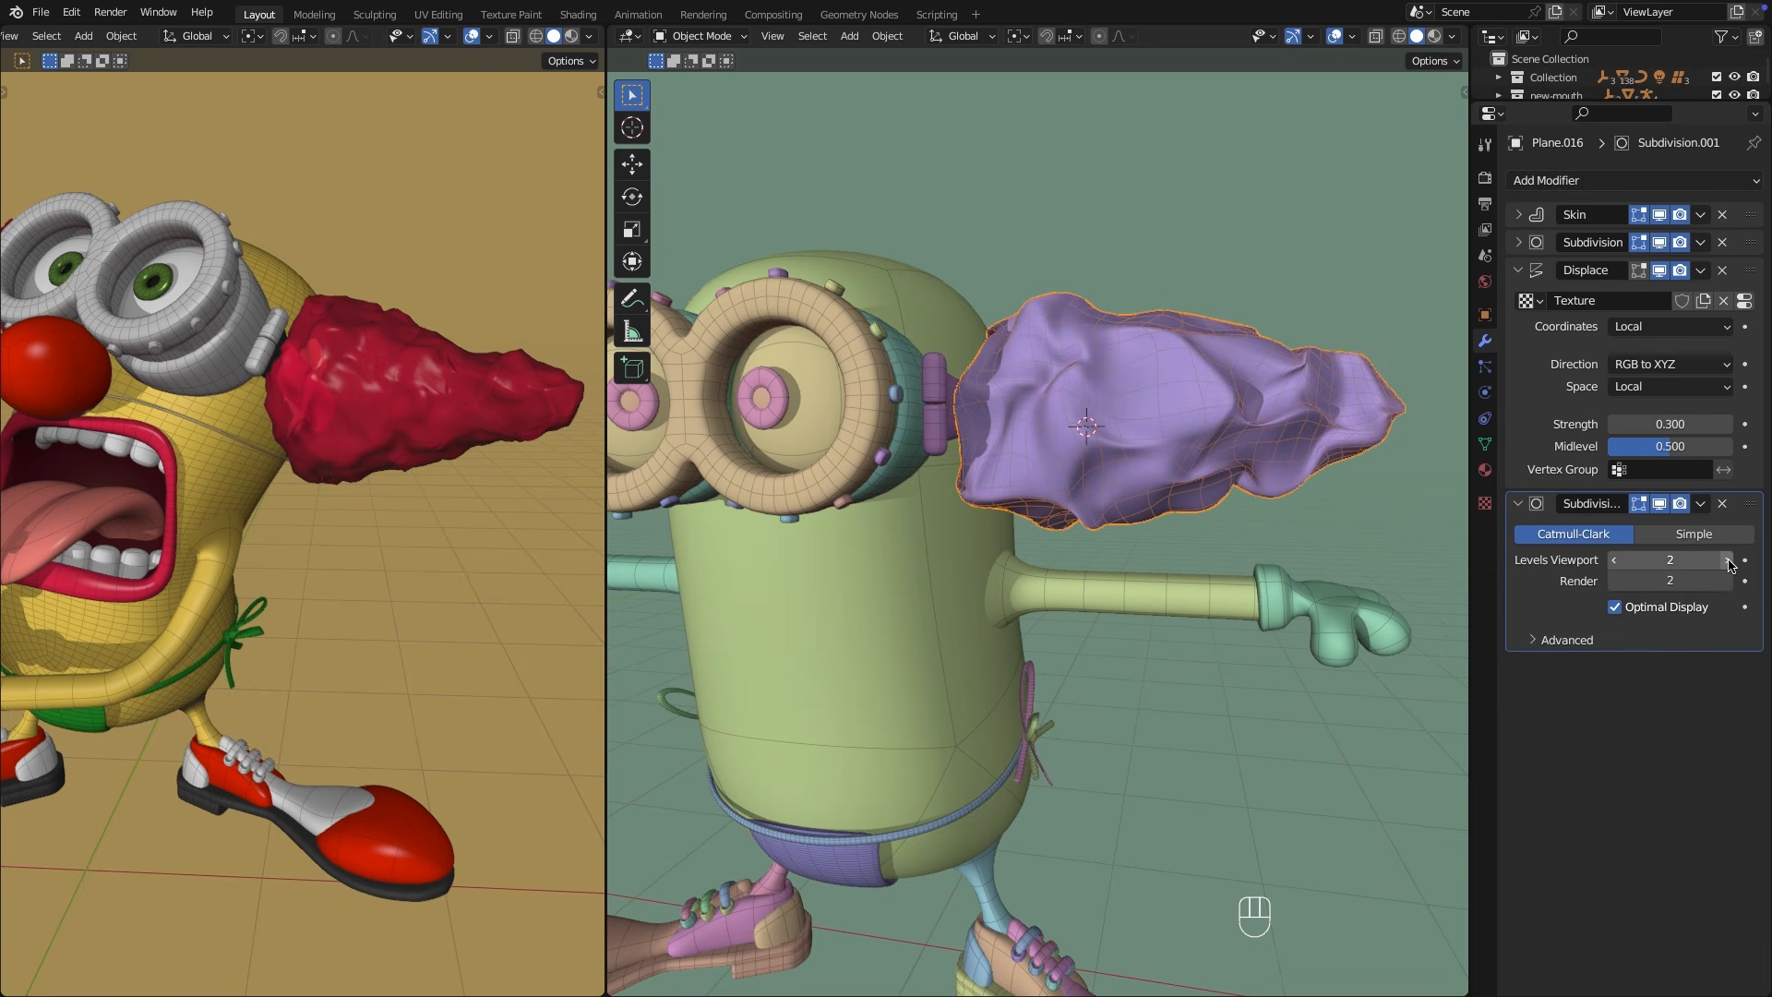
left_click_drag(1673, 424, 1652, 424, "shift")
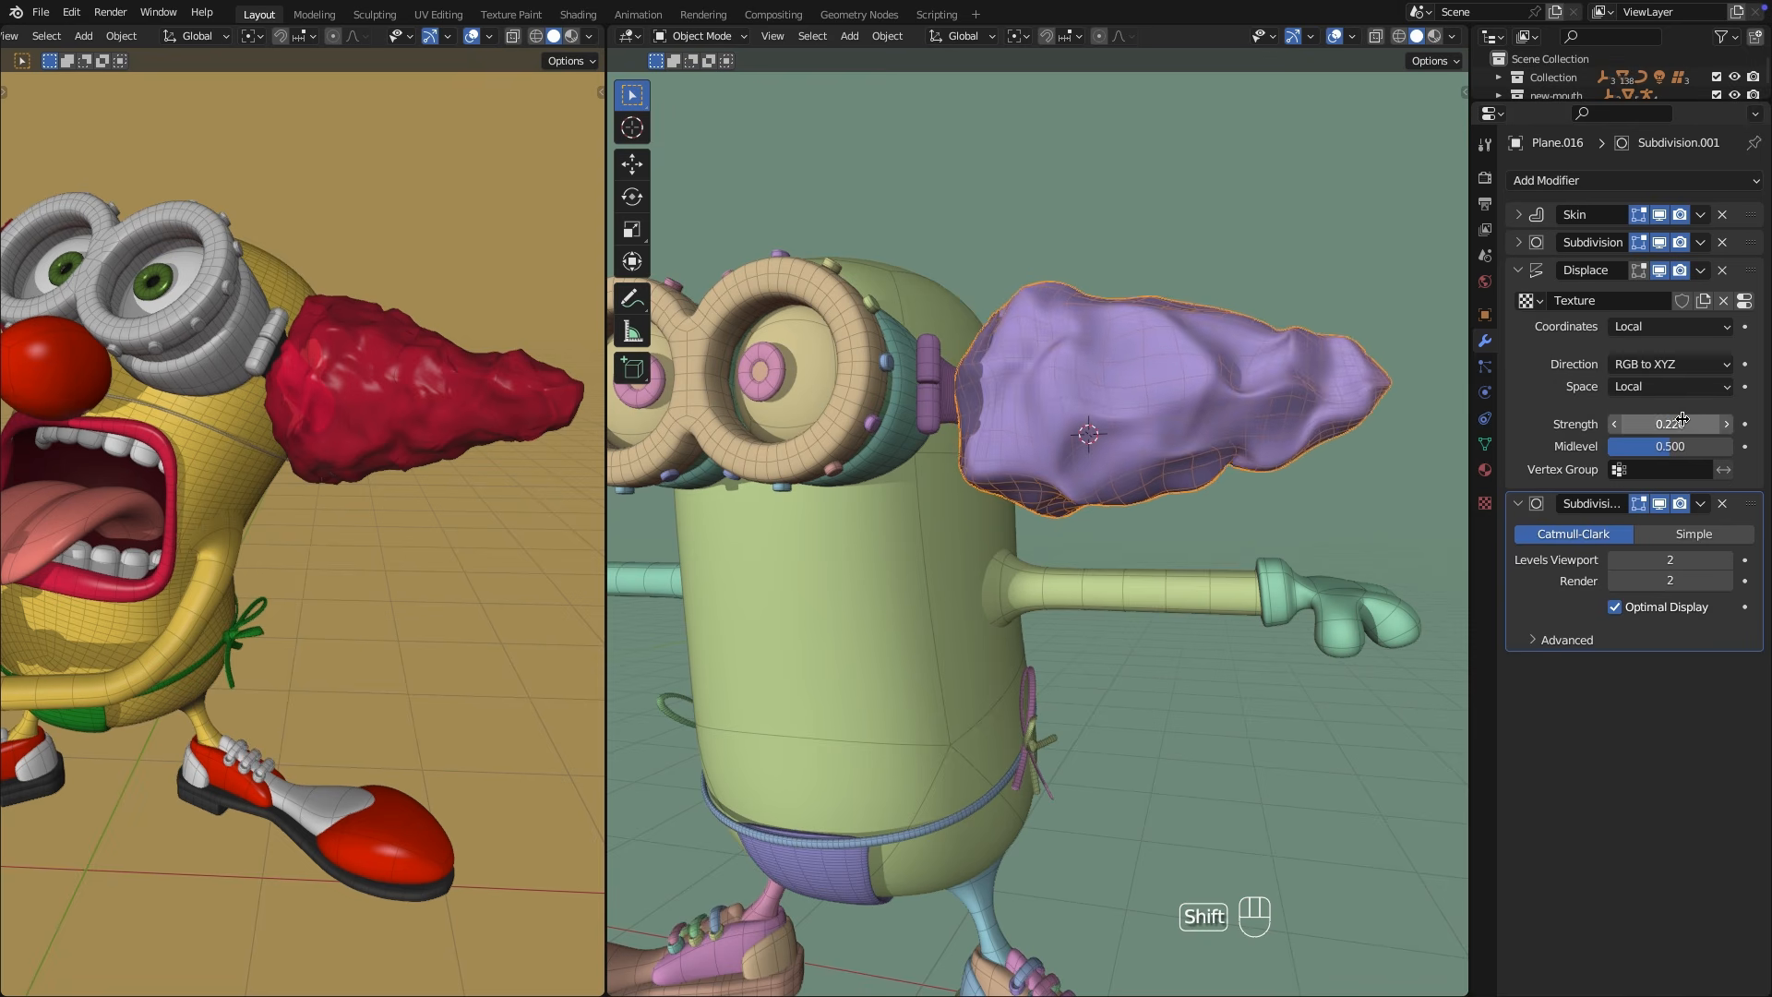
Lower the Clouds texture's contrast to 0.593.
left_click(1744, 301)
left_click(1535, 691)
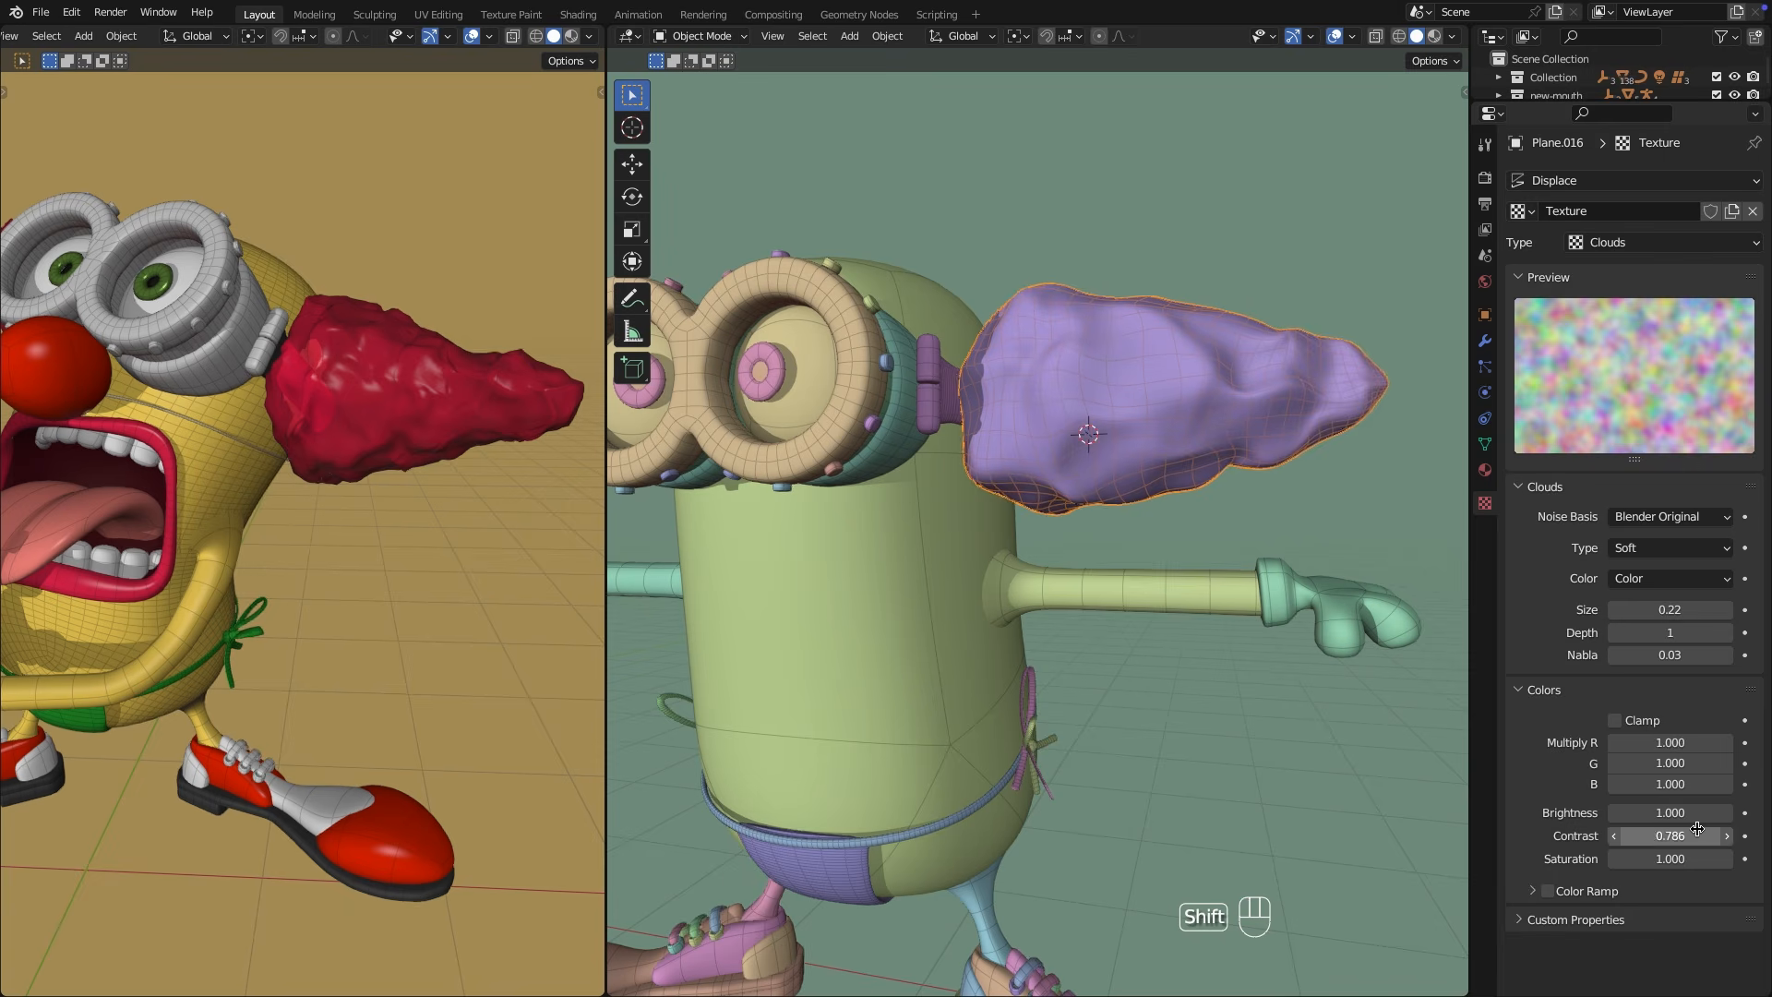
left_click_drag(1671, 836, 1652, 836, "shift")
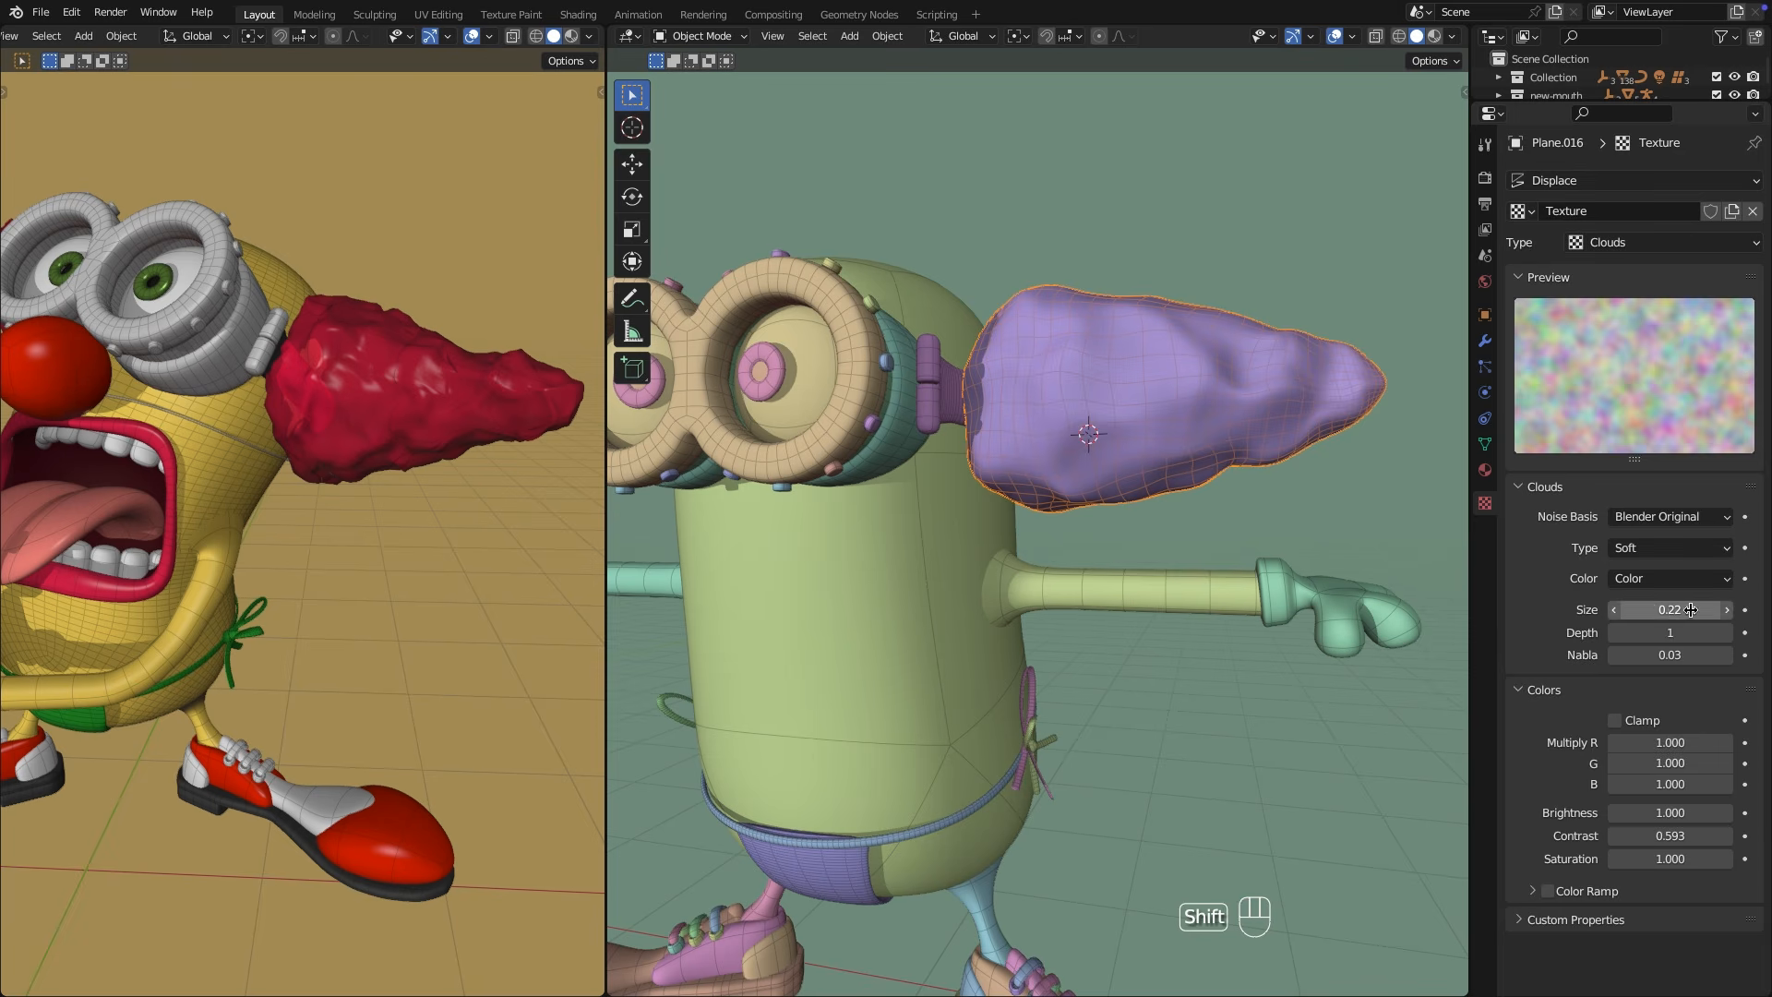
Set the Clouds texture's size to 0.23, its noise basis to Voronoi F1 and its contrast to 1.
mouse_move(1691, 609)
left_mouse_down("shift")
mouse_move(1603, 600)
mouse_move(1735, 610)
mouse_move(1663, 608)
left_mouse_up("shift")
left_click(1671, 516)
left_click(1661, 590)
left_click(1676, 837)
type("1")
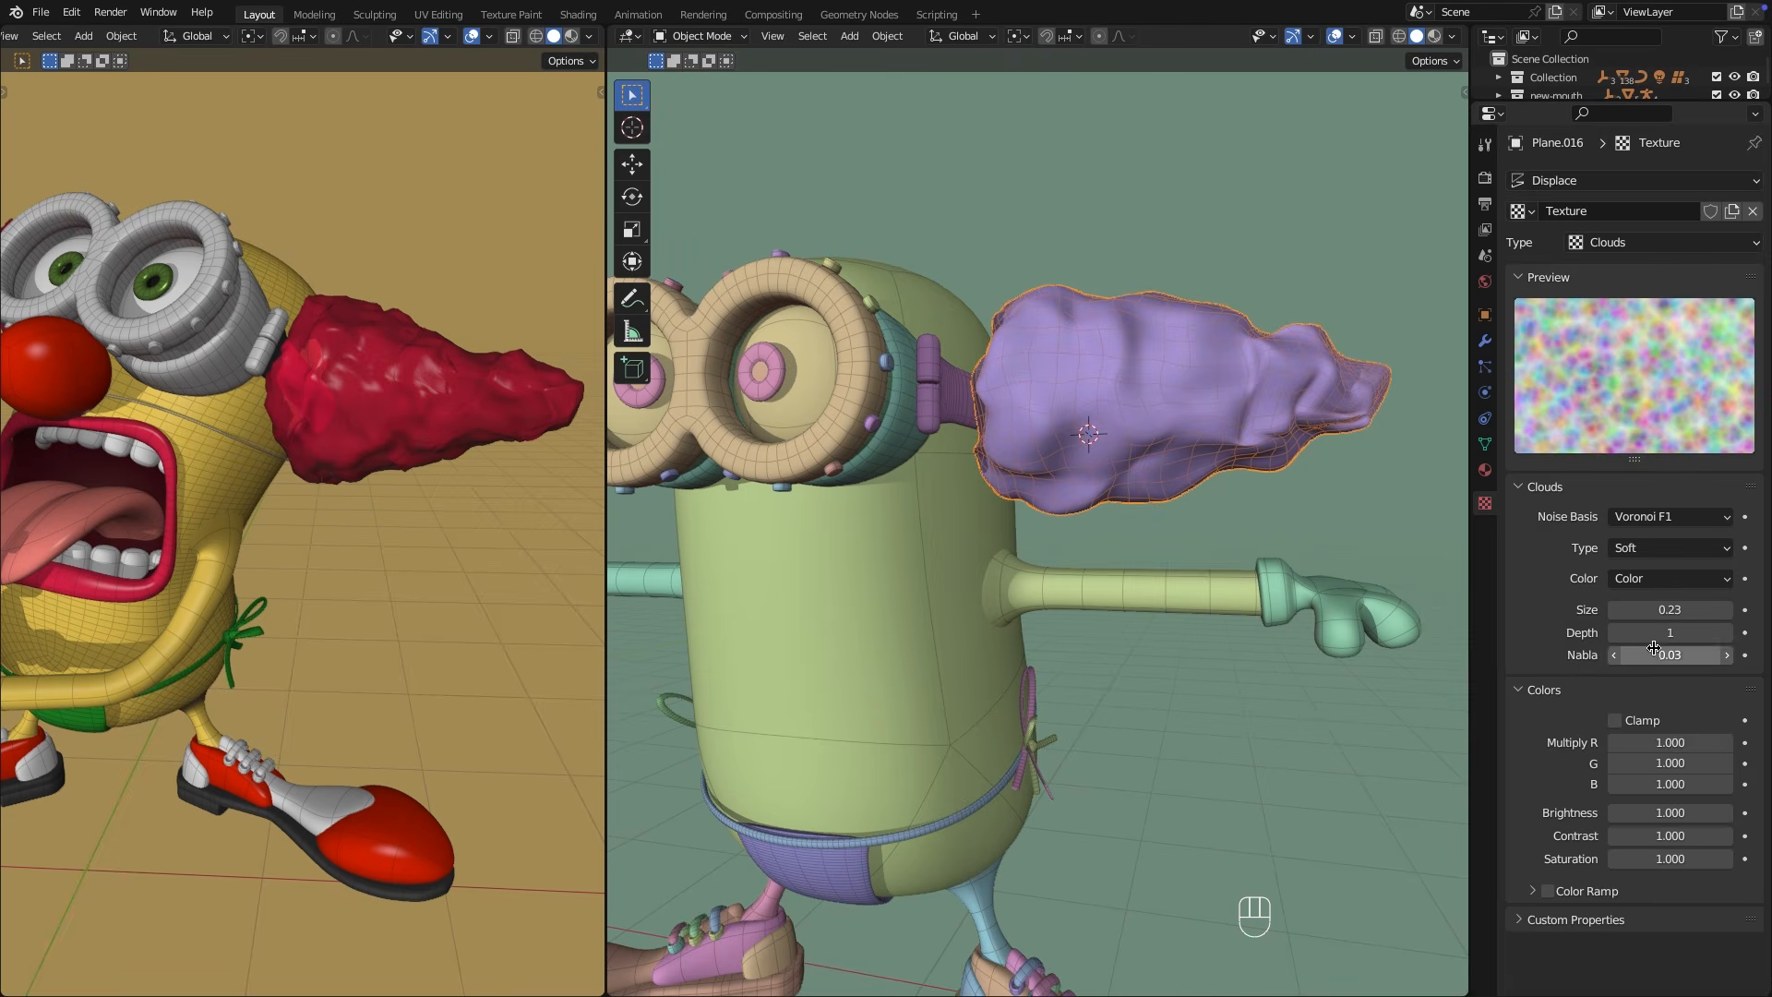
Raise the displacement strength to 0.36 and reduce the Clouds texture's size to 0.10.
left_click(1486, 341)
mouse_move(1648, 421)
left_mouse_down()
mouse_move(1680, 422)
mouse_move(1632, 422)
mouse_move(1651, 422)
left_mouse_up()
left_click(1486, 504)
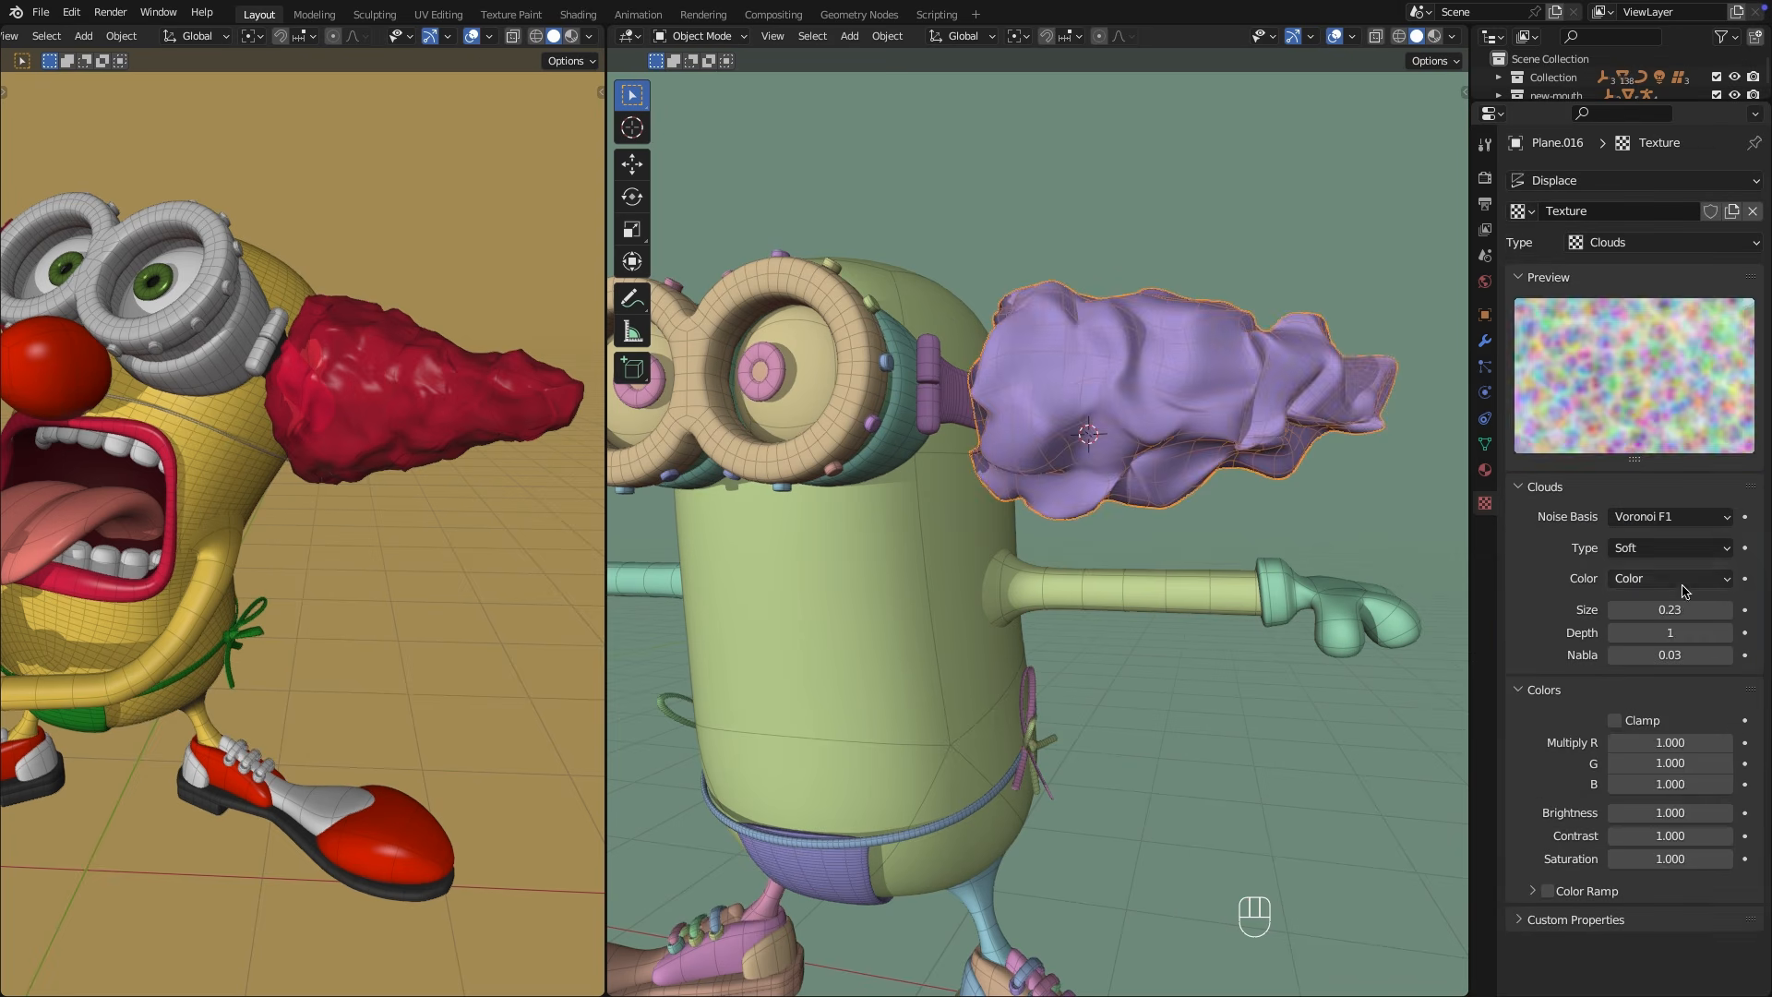
left_click_drag(1680, 609, 1656, 610, "shift")
middle_click_drag(1292, 392, 1333, 379)
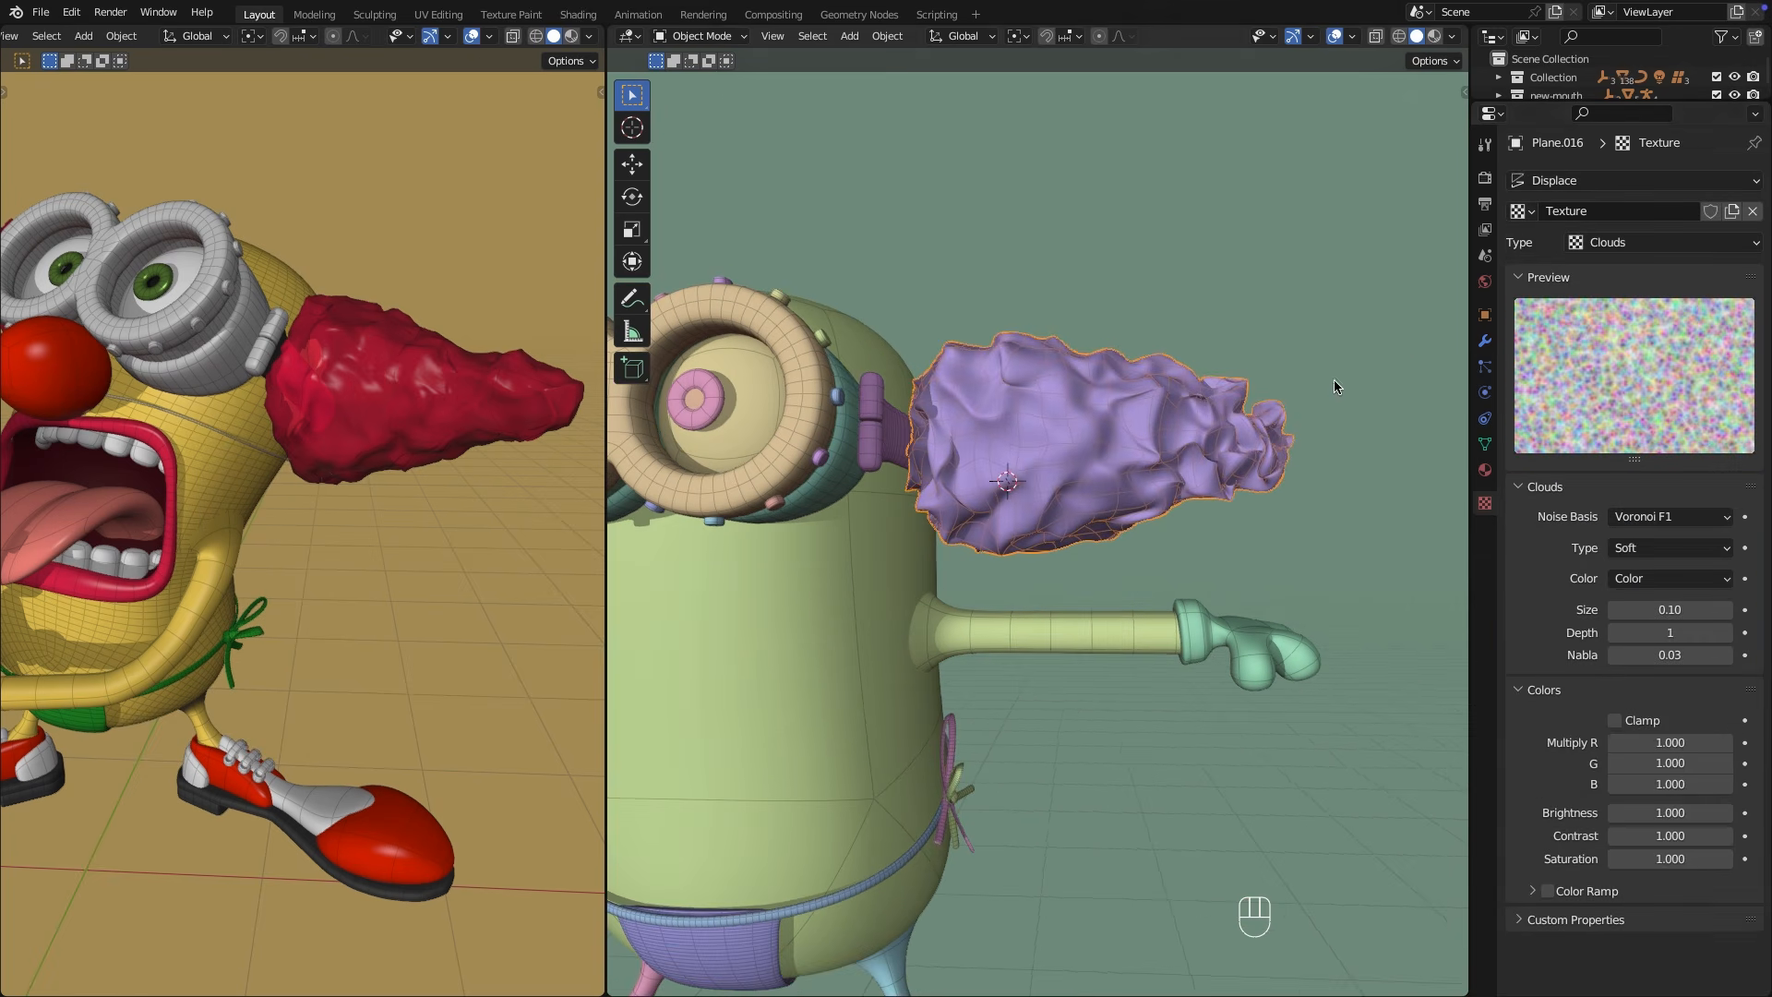
Create a vertex group on the tuft's mesh and give its tip point a weight of 0.774.
left_click(1485, 342)
left_click(1376, 37)
key("Tab")
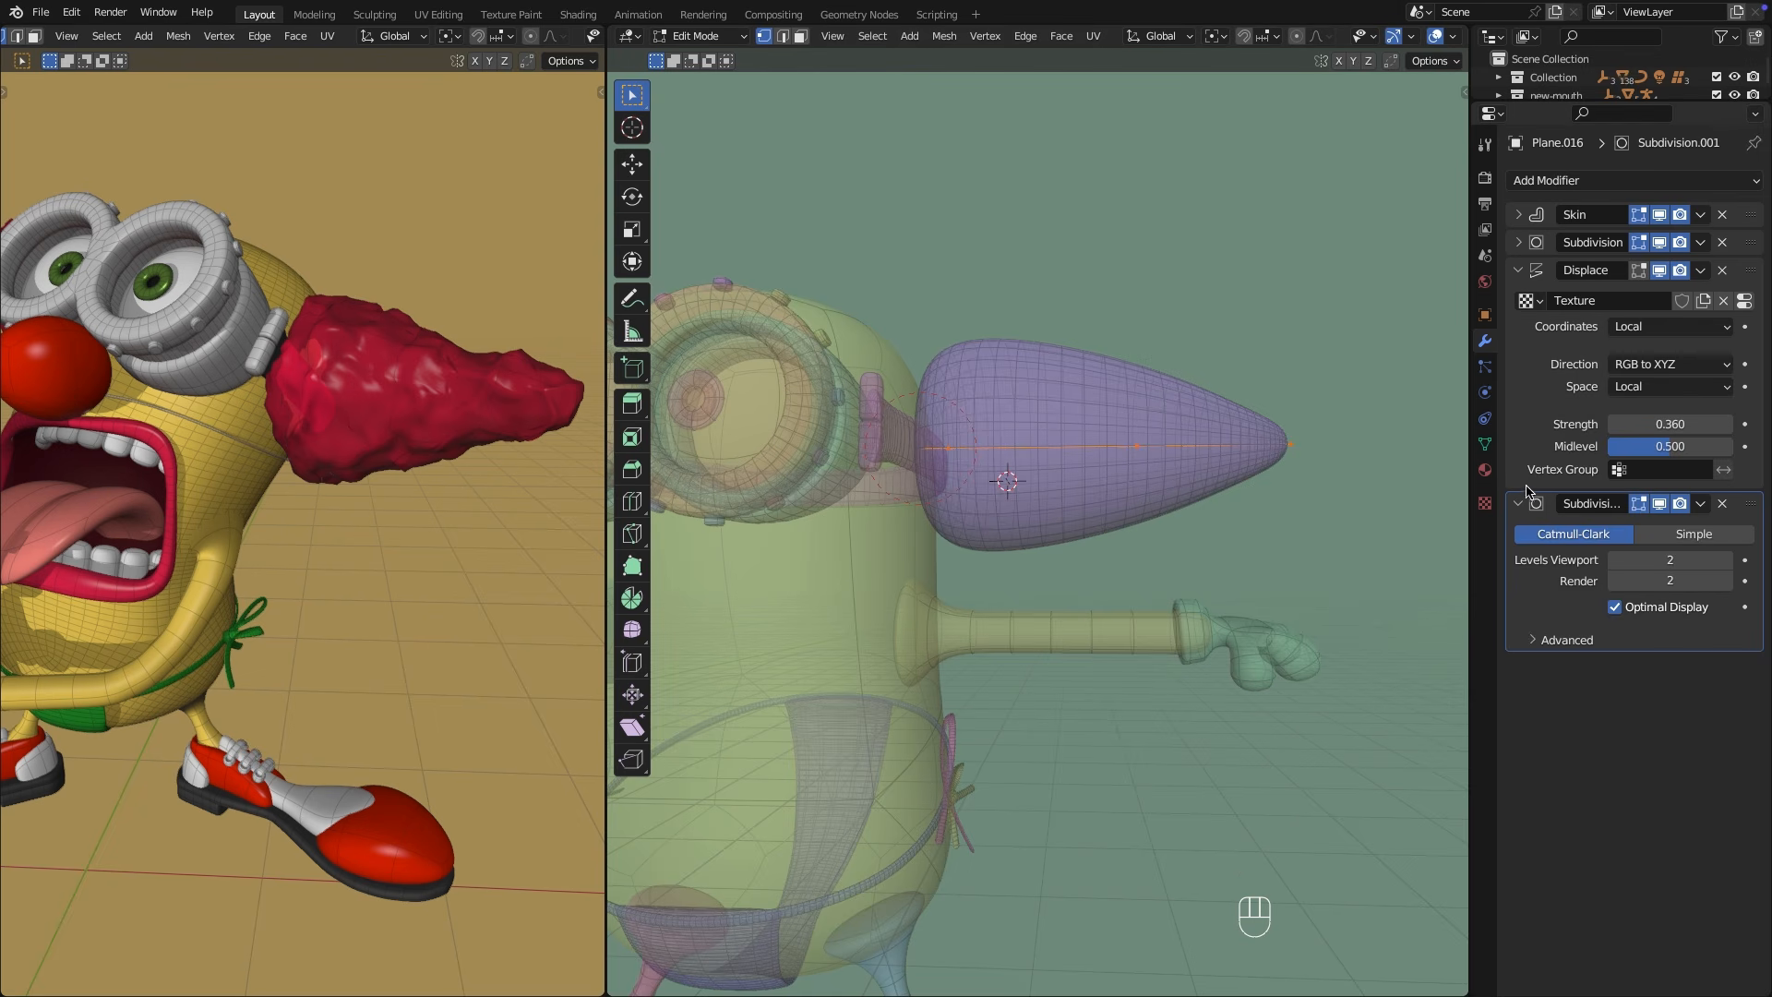
left_click(1485, 445)
left_click(1746, 248)
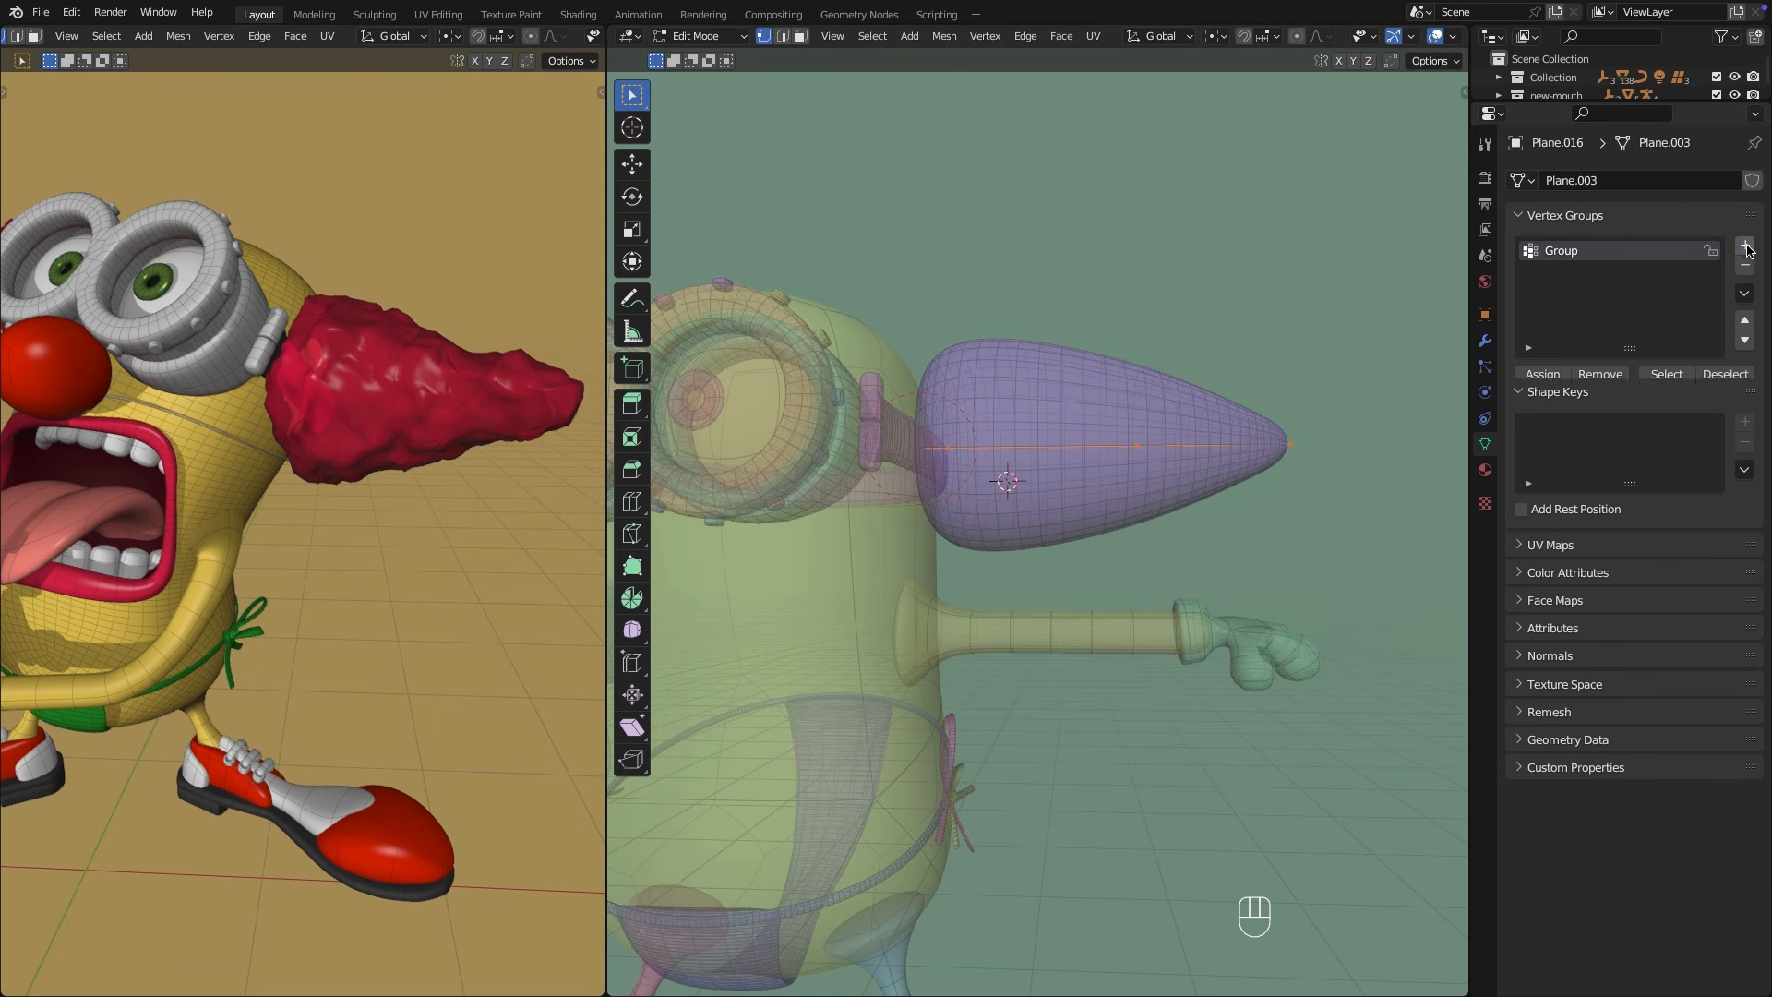
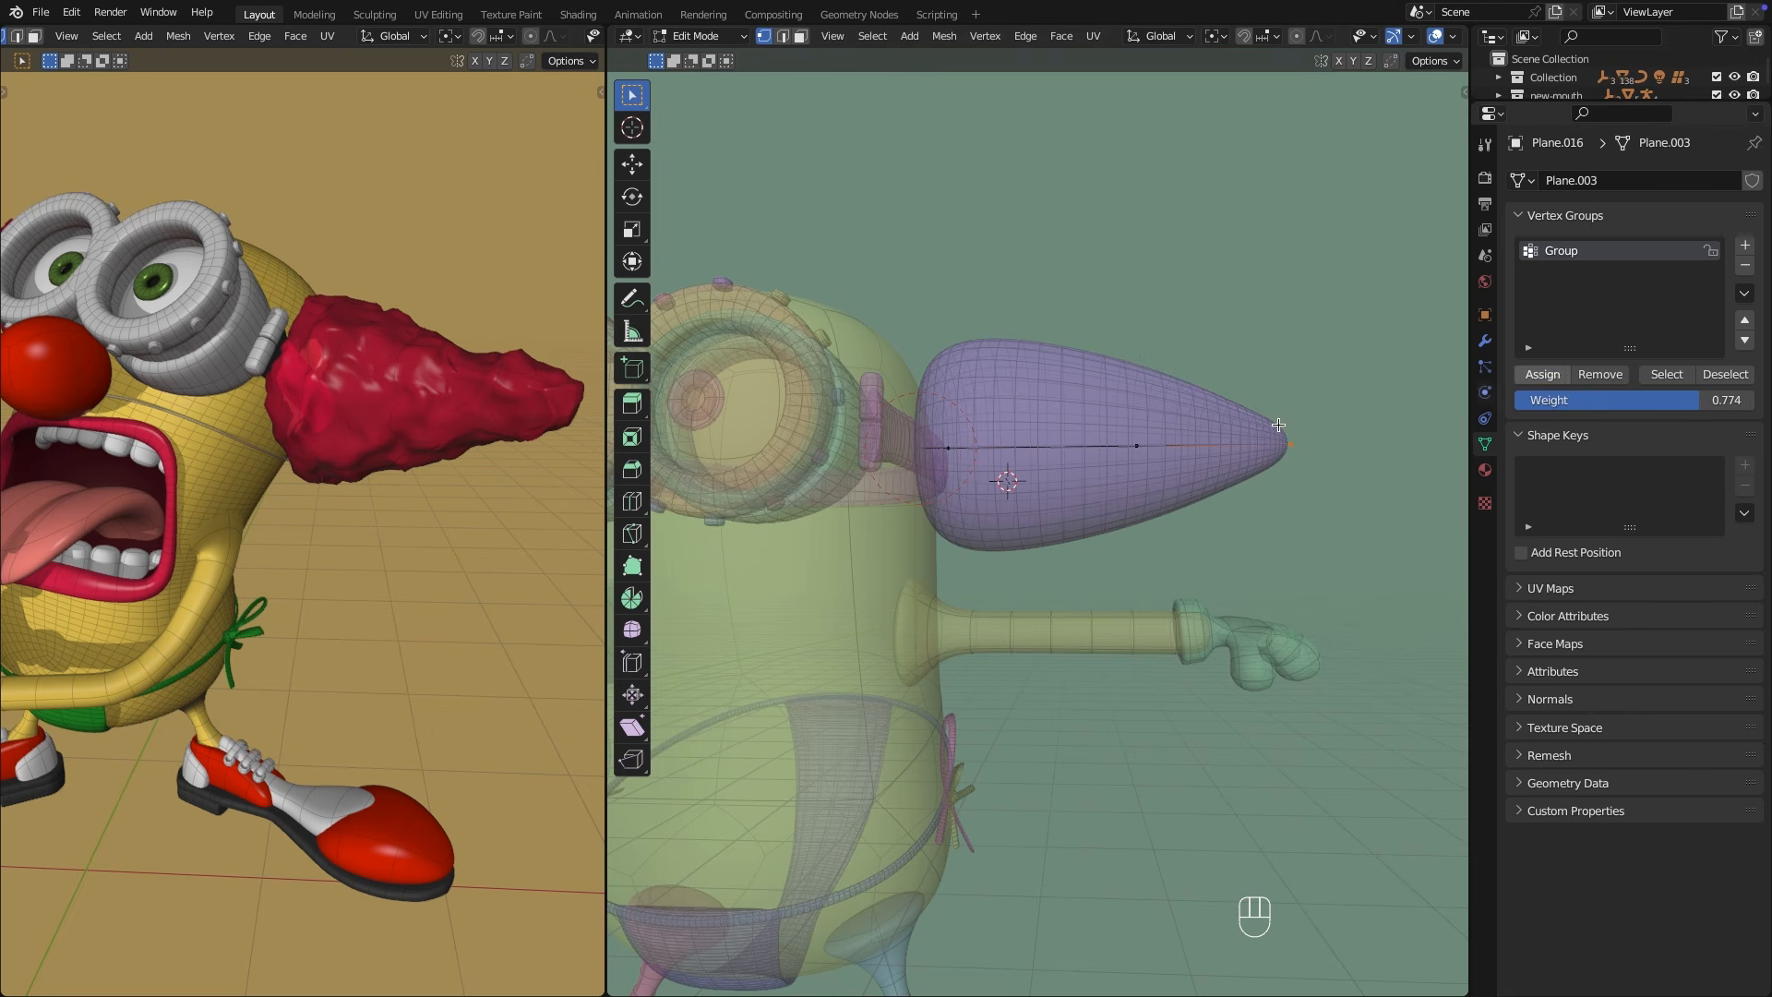
key("Tab")
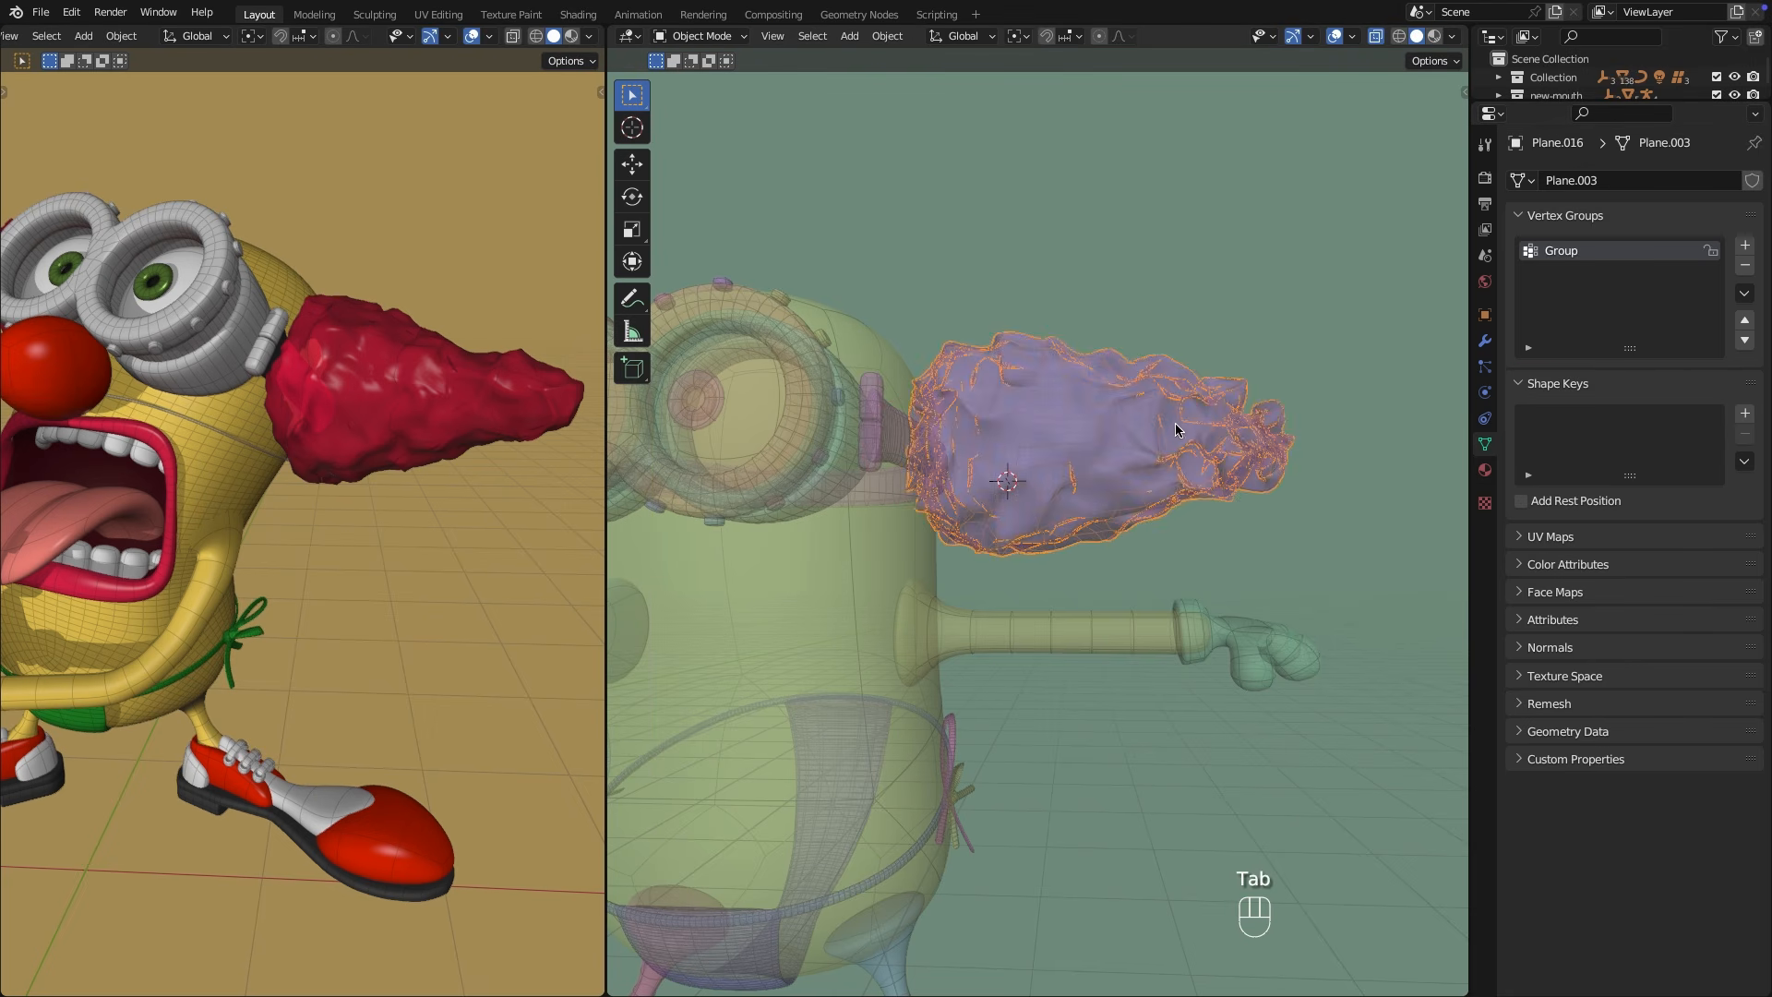
Limit the Displace modifier to the vertex group named Group, trying its inverted influence before leaving it non-inverted.
left_click(1486, 339)
left_click(1624, 471)
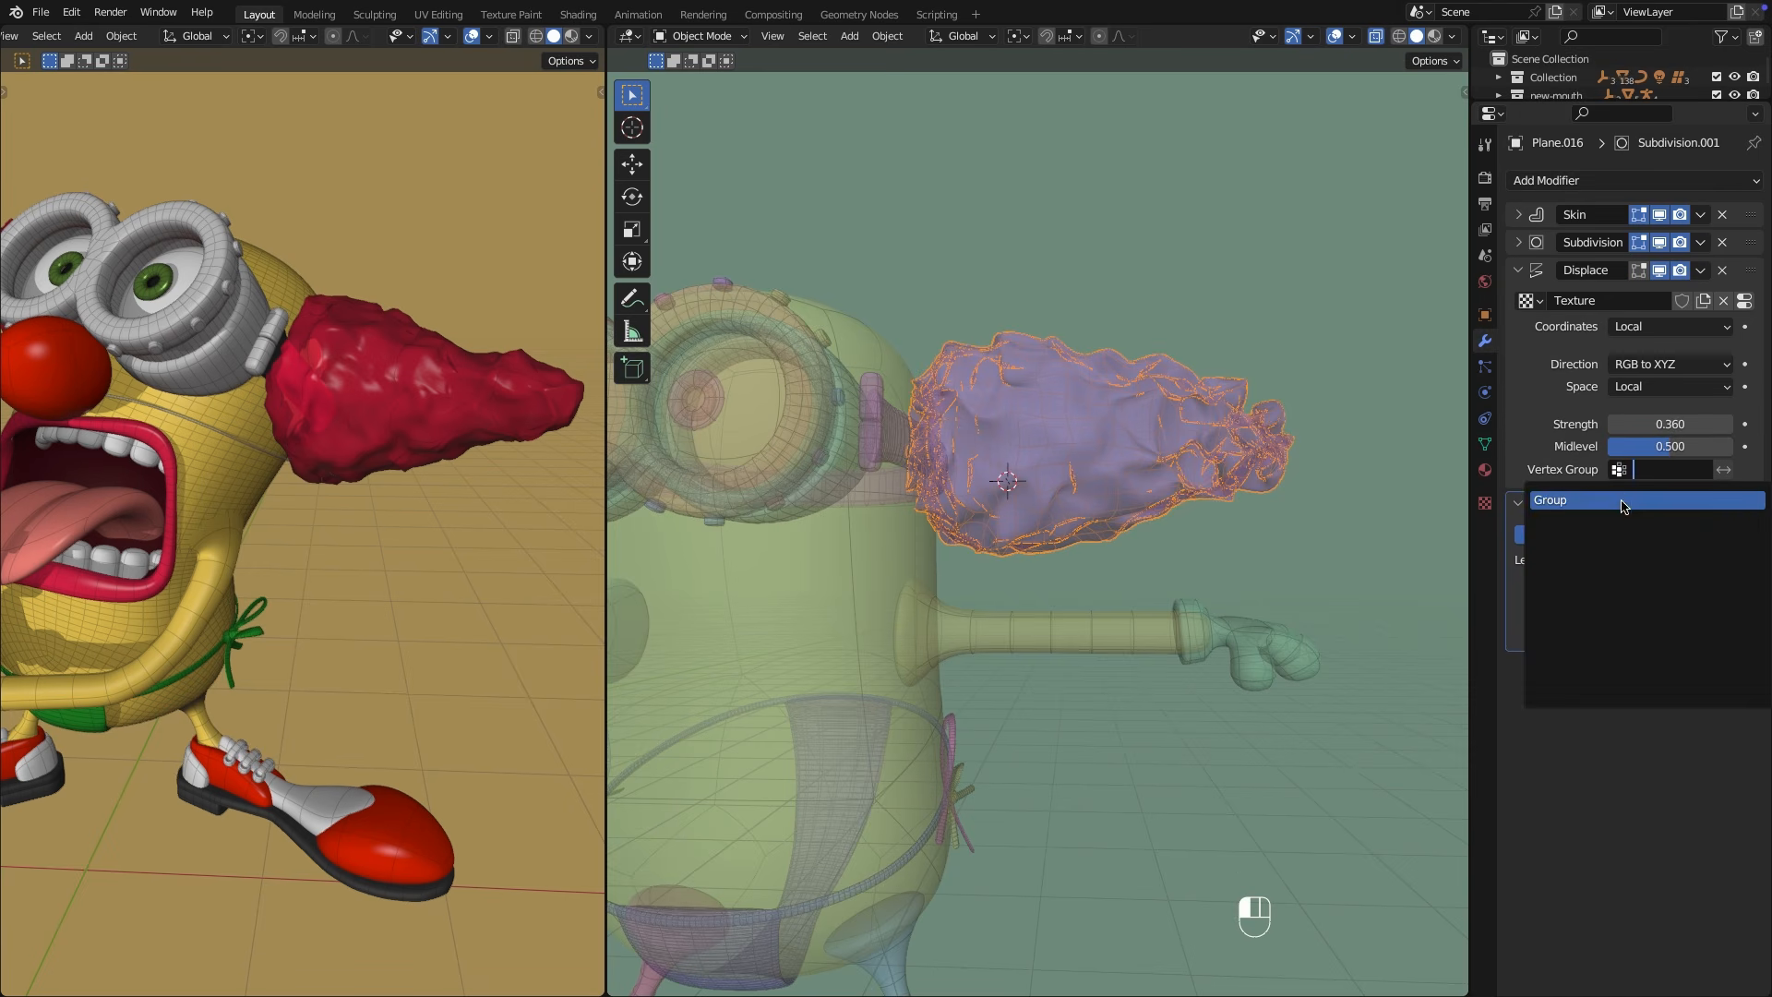
left_click(1569, 503)
left_click(1723, 470)
left_click(1723, 470)
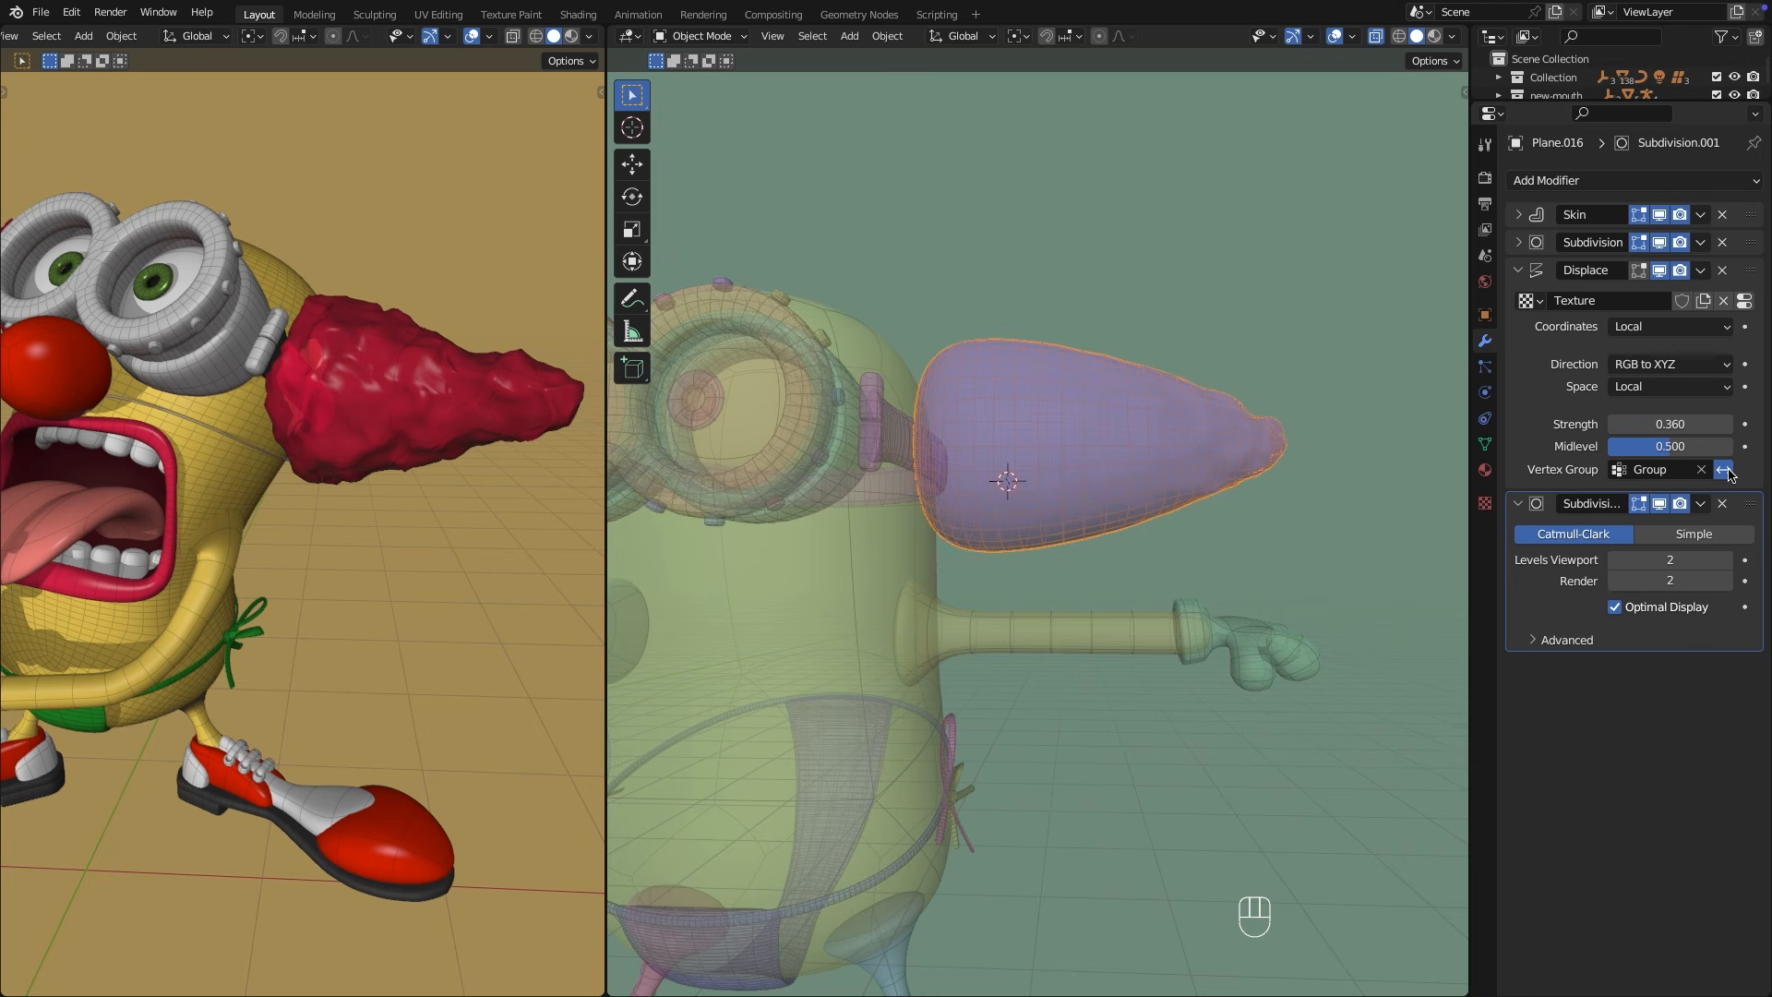
left_click(1723, 470)
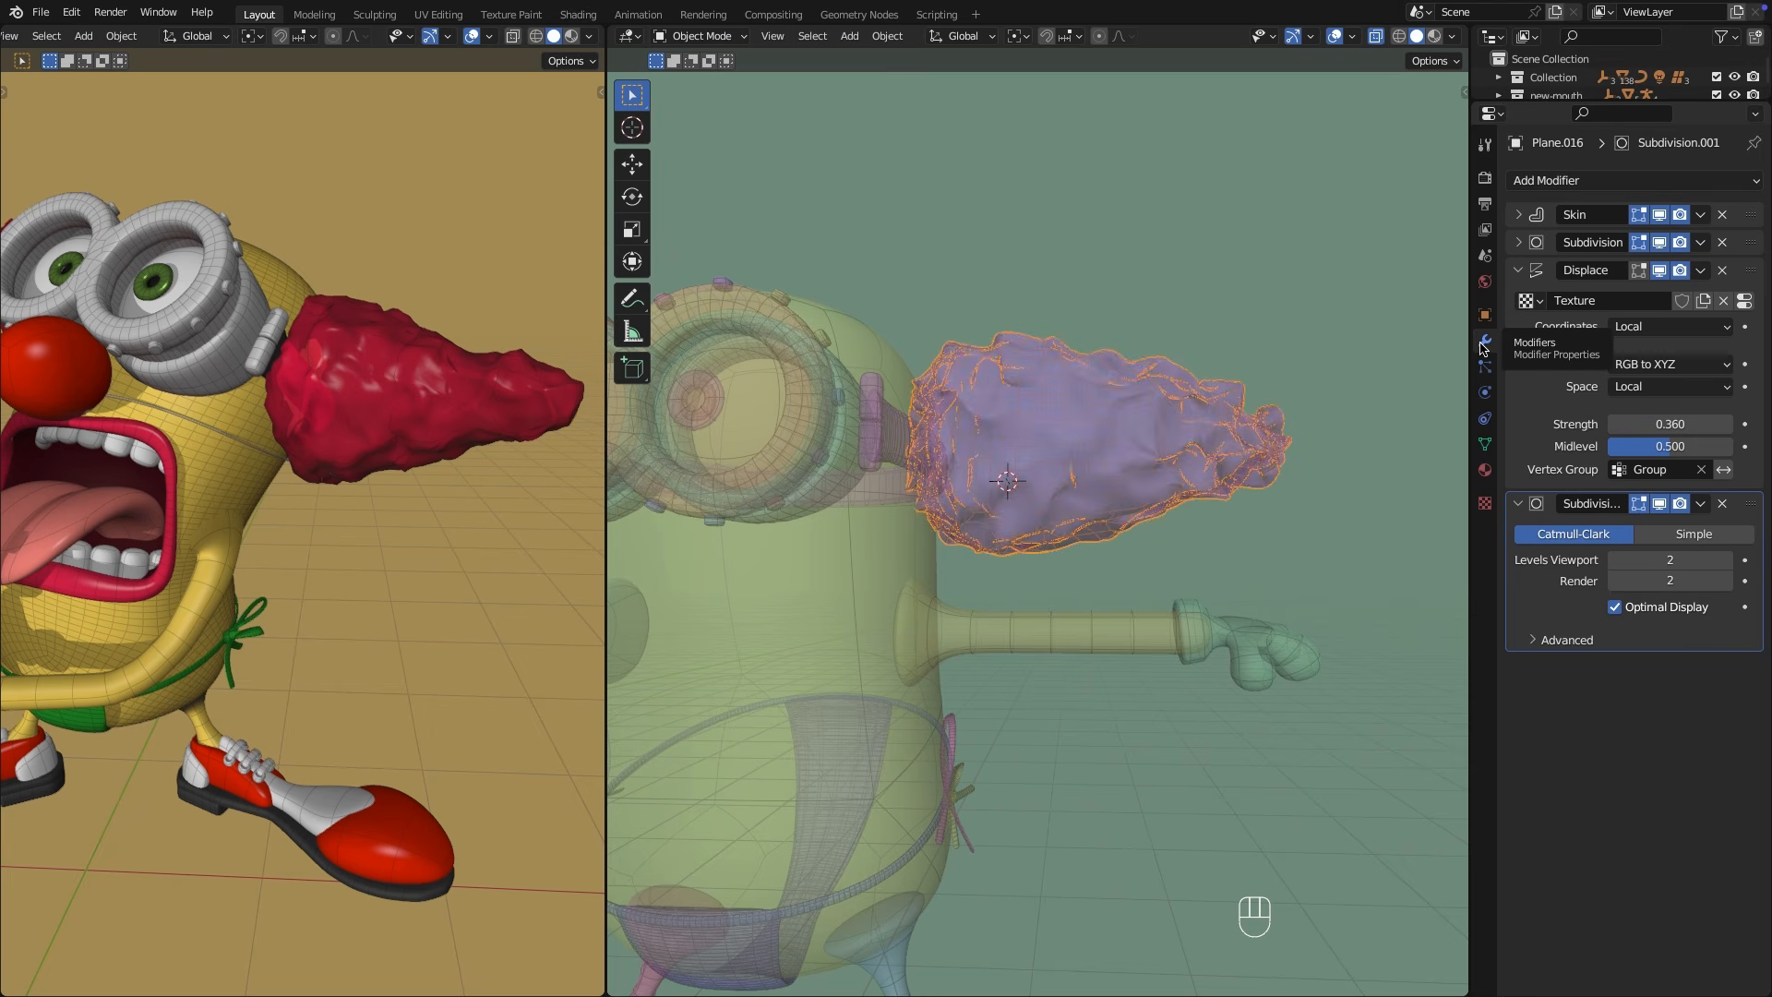
Slide the tuft's inner point along its edge by a factor of about 0.72 and assign it a vertex group weight of 0.
key("Tab")
left_click(1485, 444)
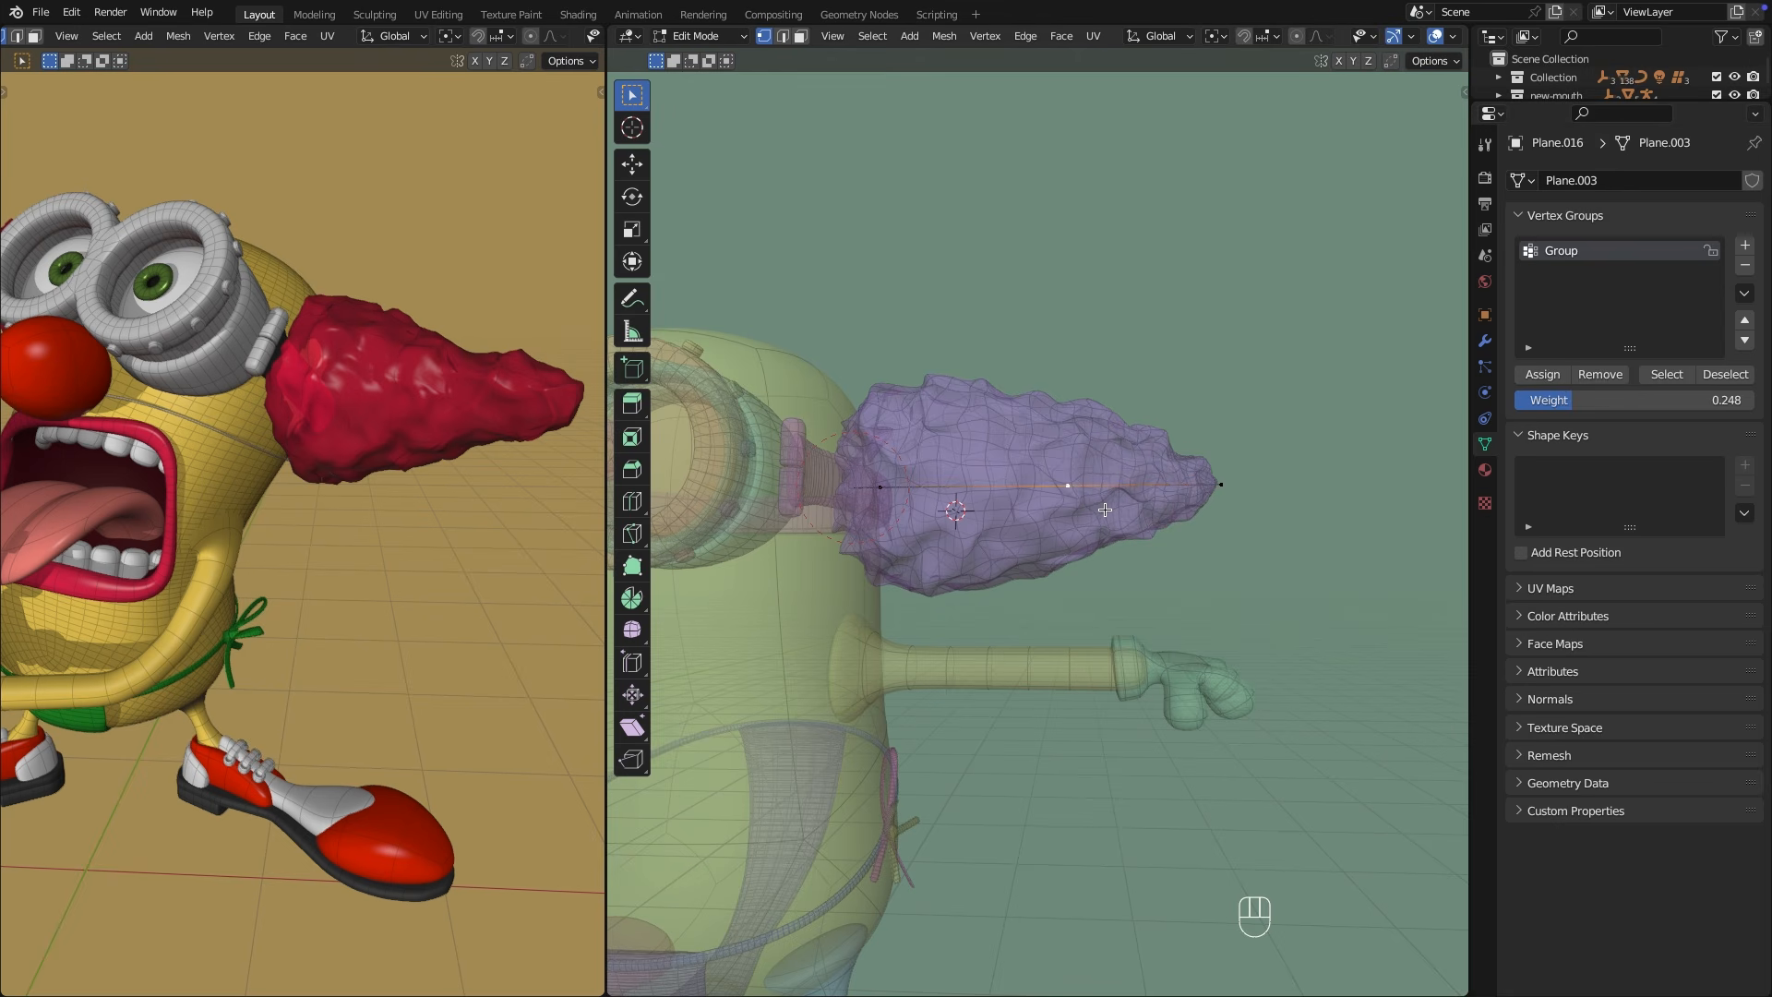
key("g")
key("g")
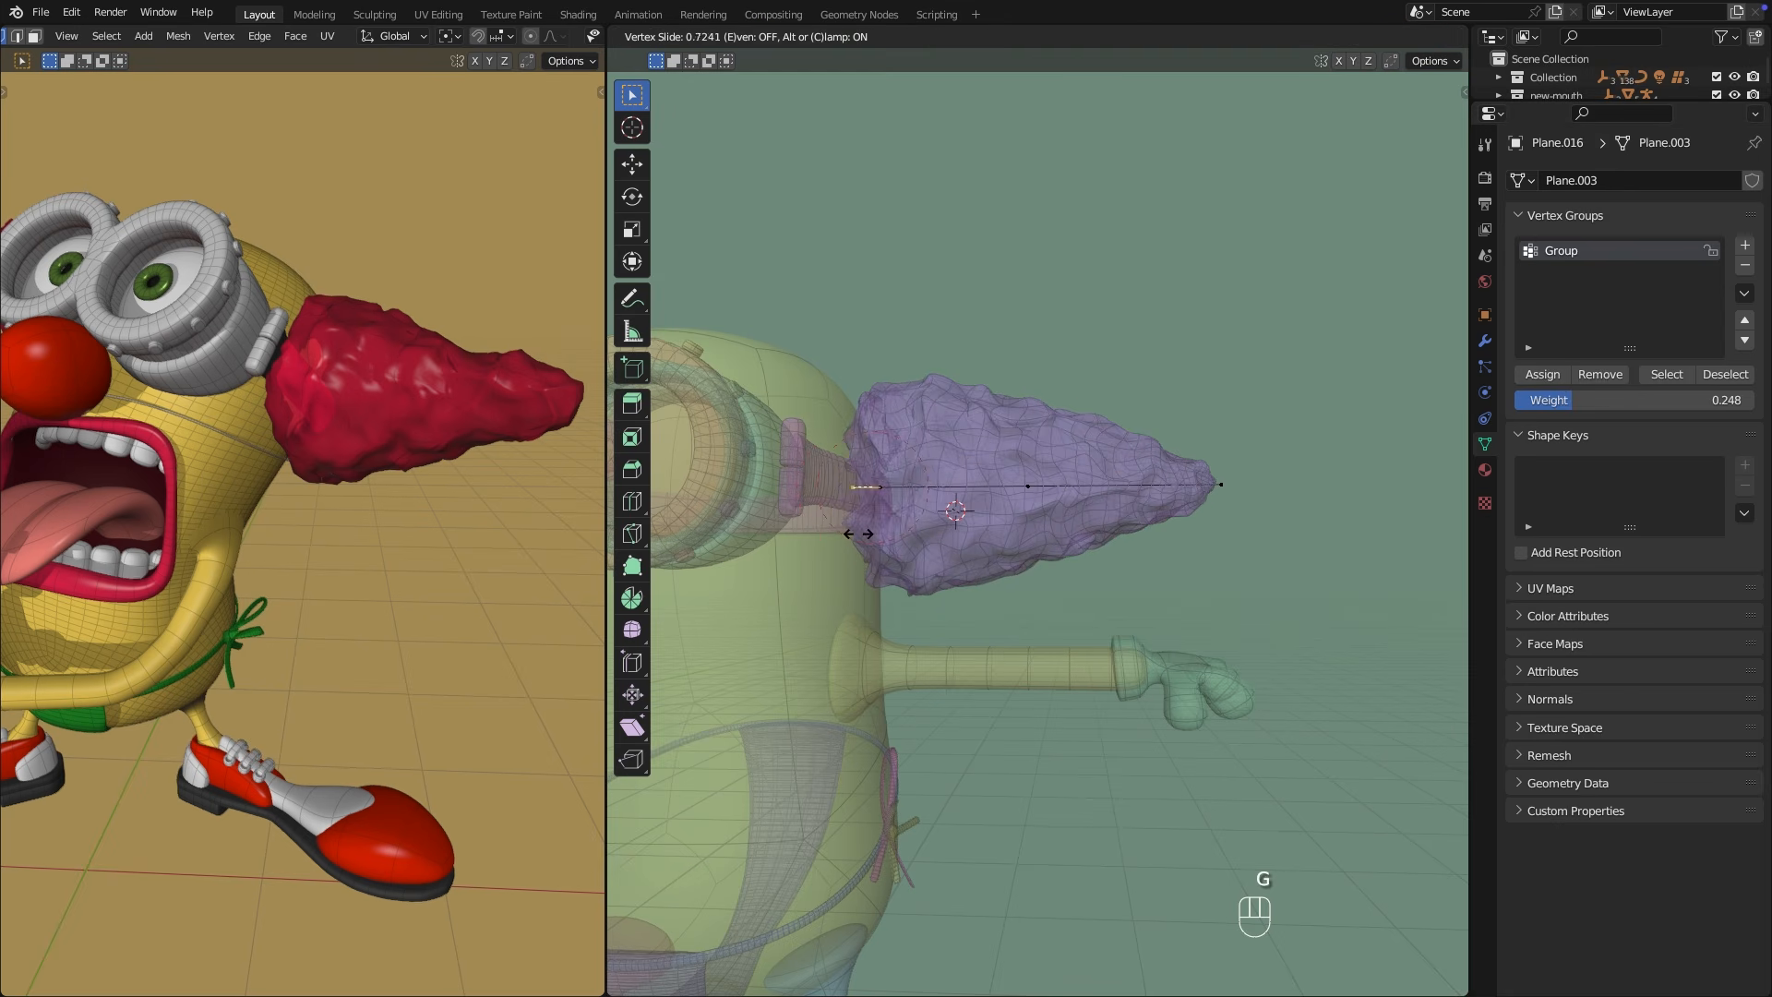
left_click(858, 534)
middle_click_drag(1014, 514, 924, 517)
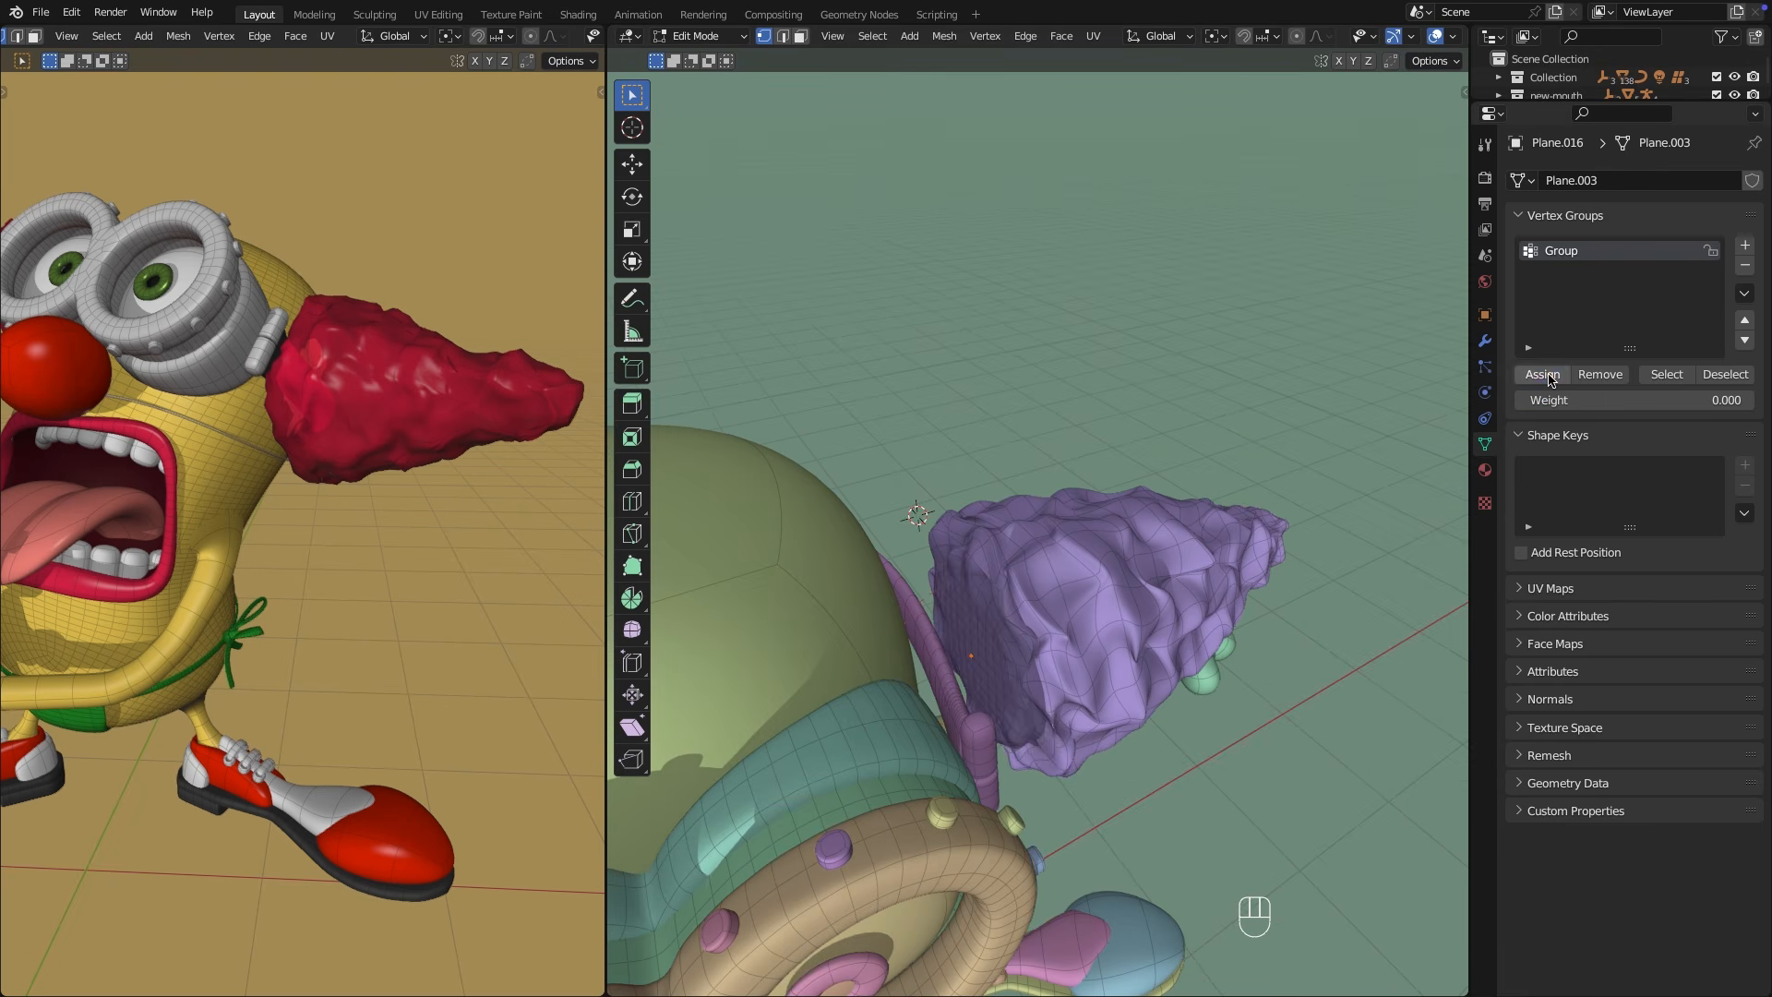
middle_click_drag(1154, 461, 993, 499)
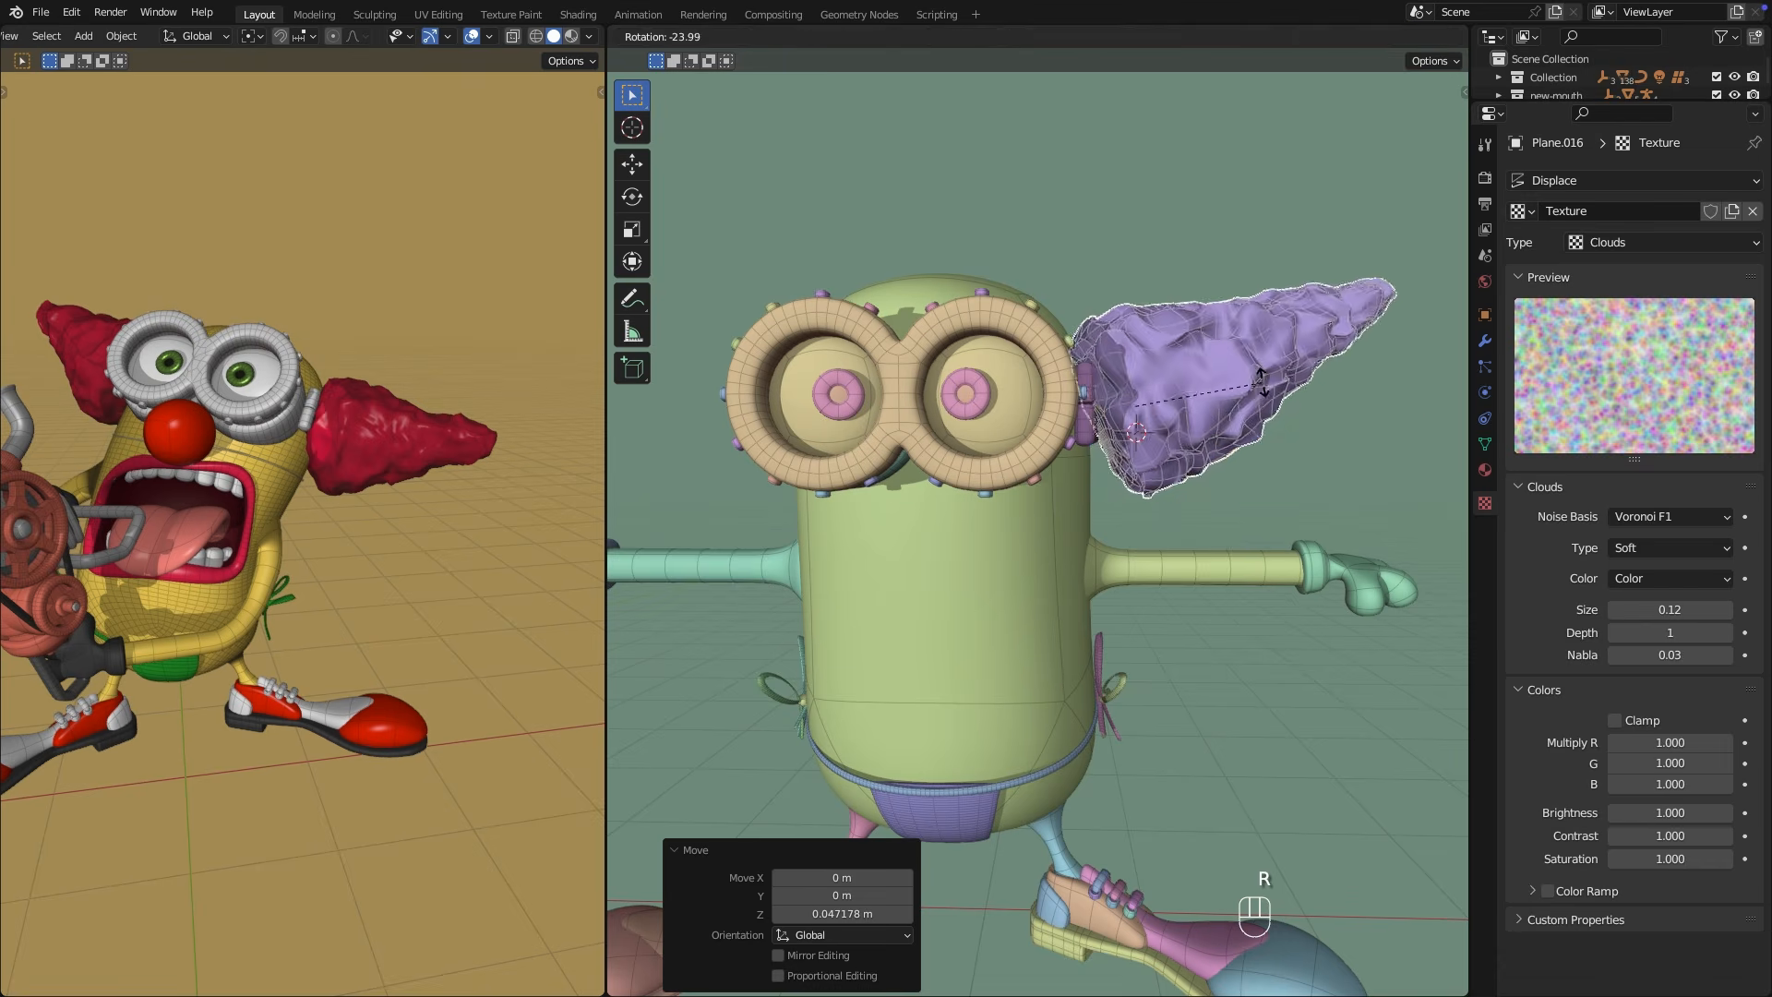
Duplicate the hair tuft about 2.27 m along negative X and mirror the copy on the global X axis.
key("shift+d")
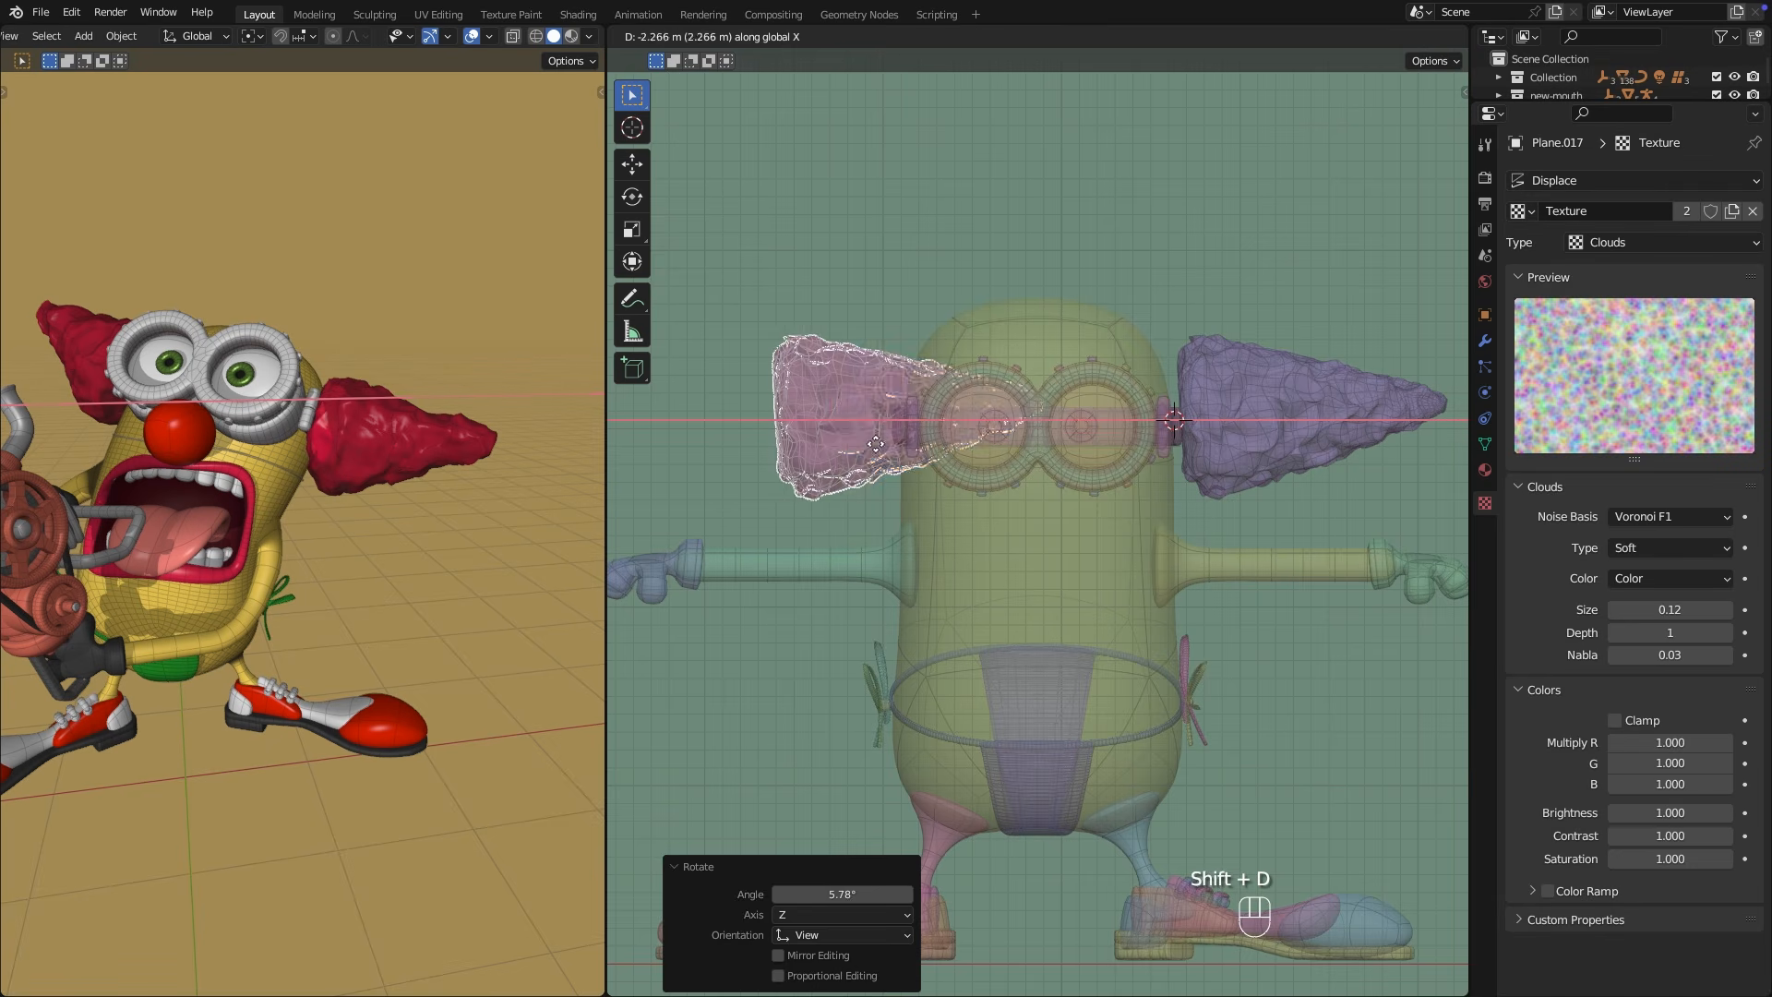
left_click(817, 221)
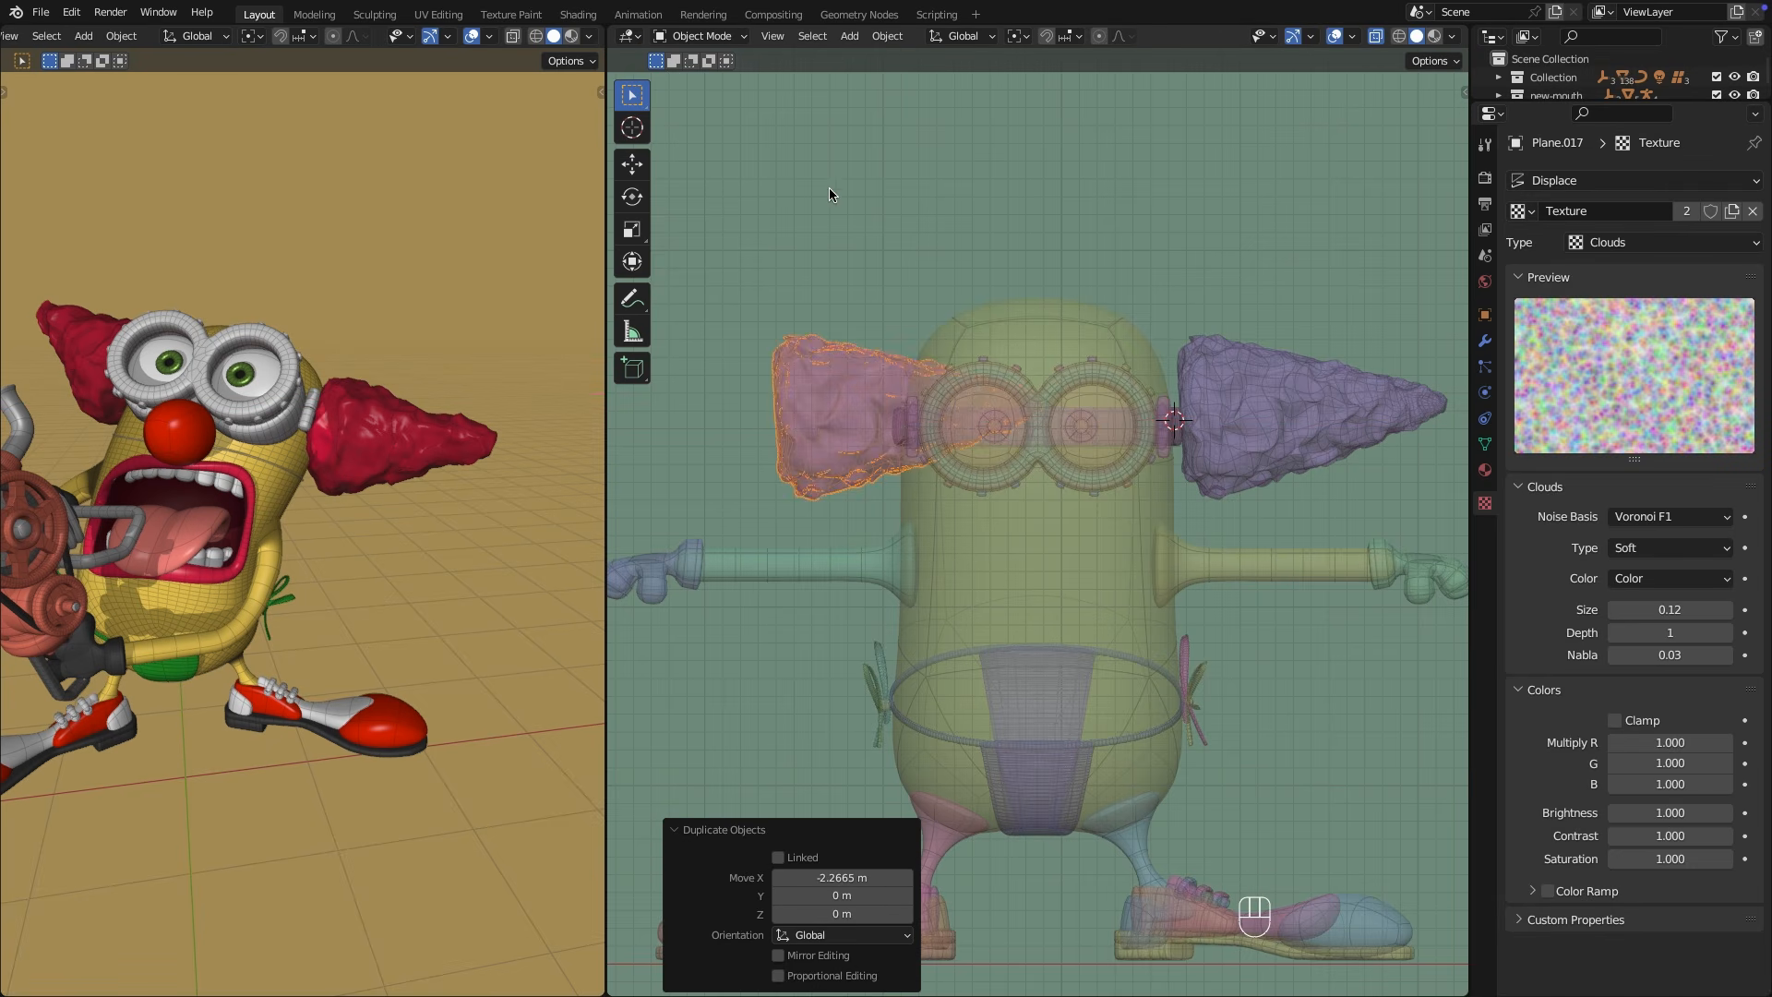
left_click(885, 38)
mouse_move(906, 96)
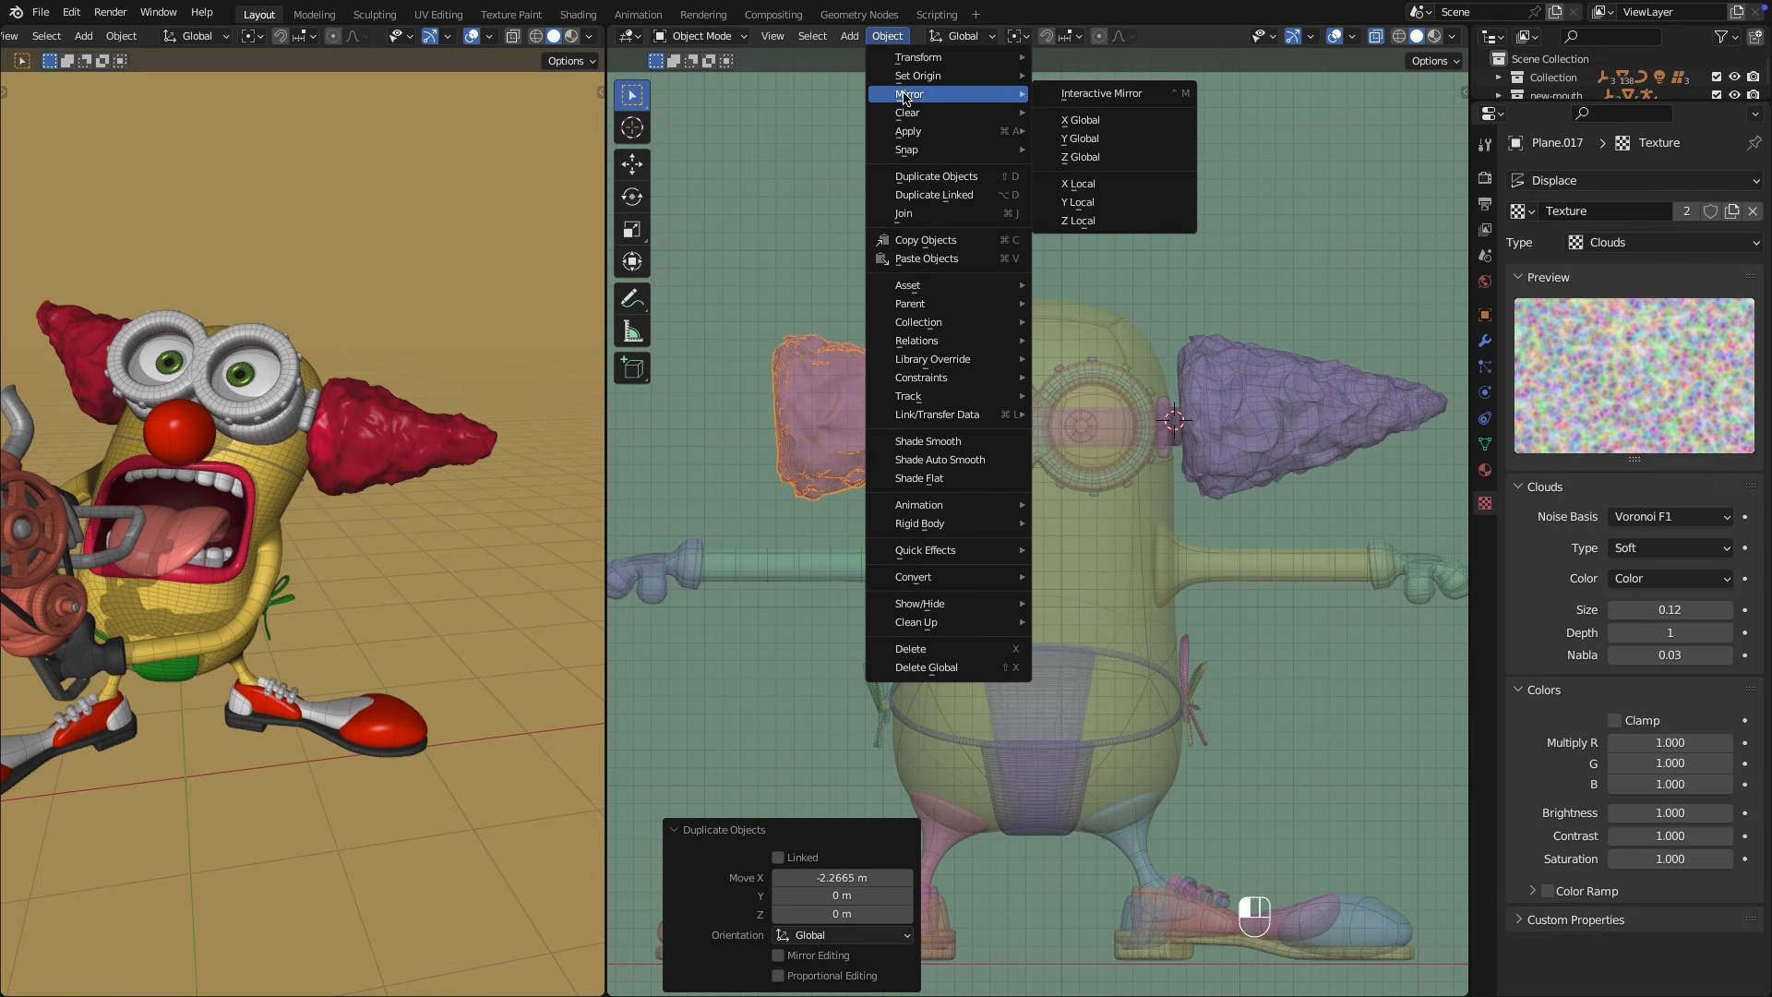
left_click(1080, 120)
Move the mirrored hair tuft about 0.63 m along X beside the head, rotate it about 8.4°, and nudge it into place.
key("g")
key("x")
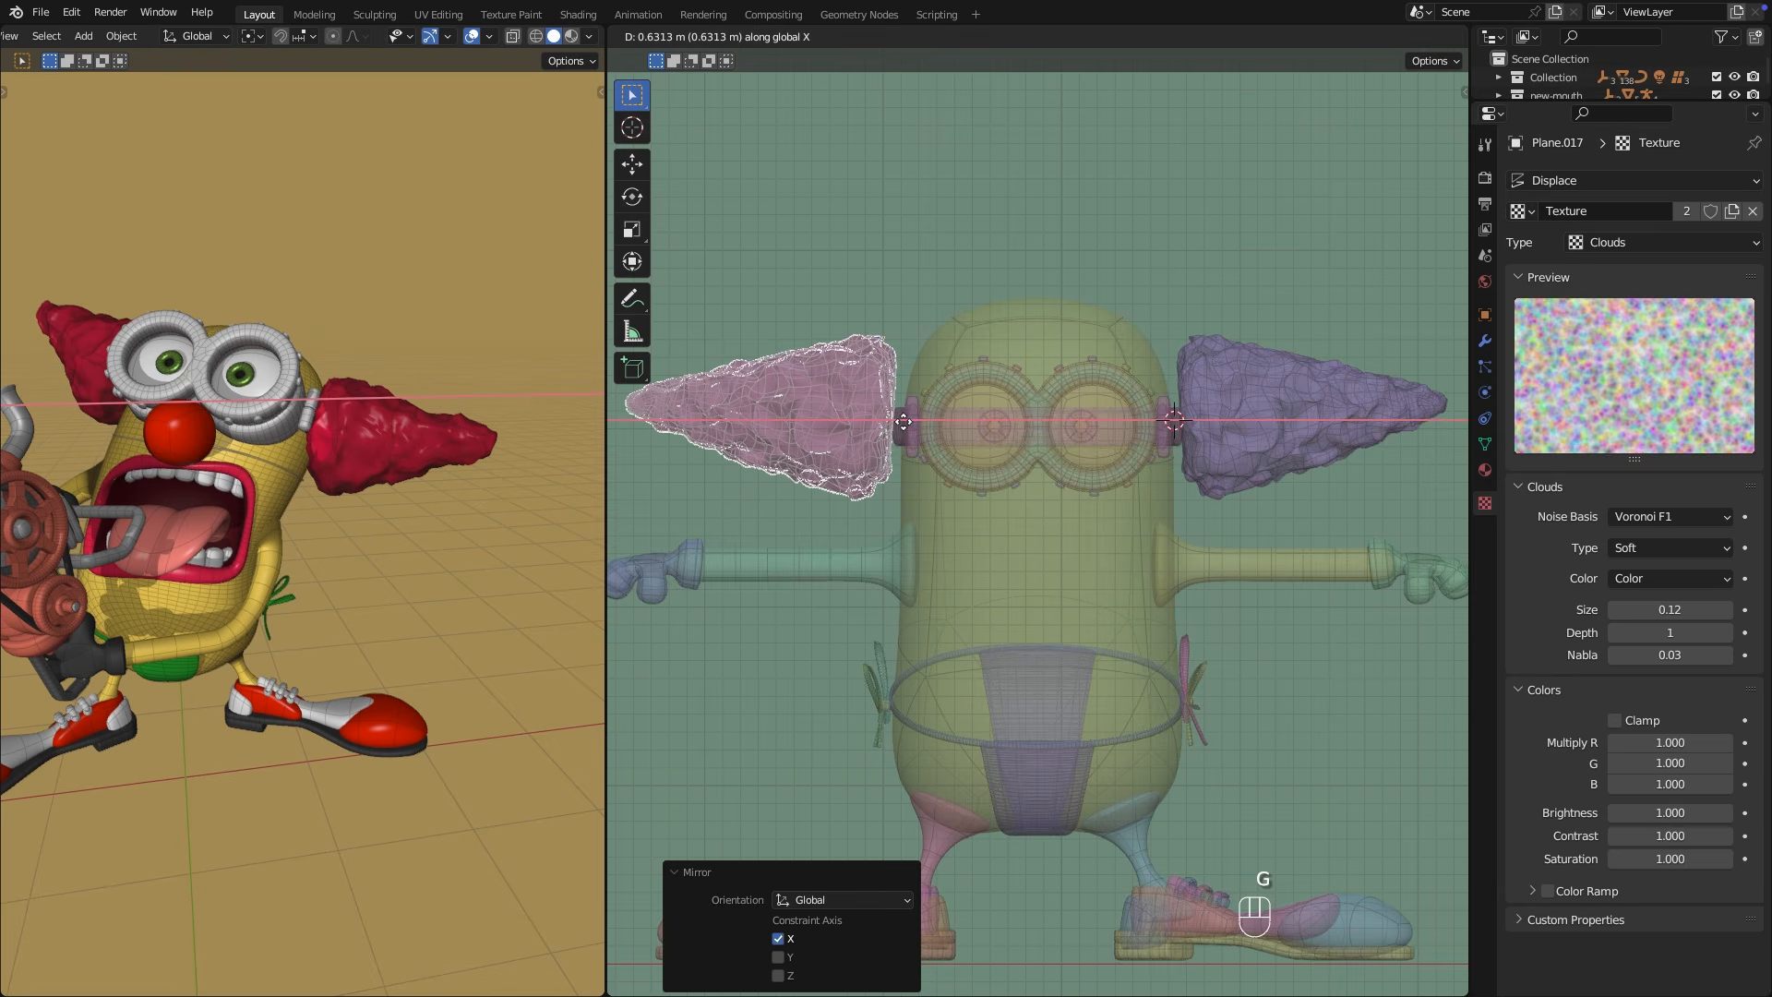
left_click(904, 422)
key("alt+z")
key("KP_1")
key("r")
left_click(1180, 451)
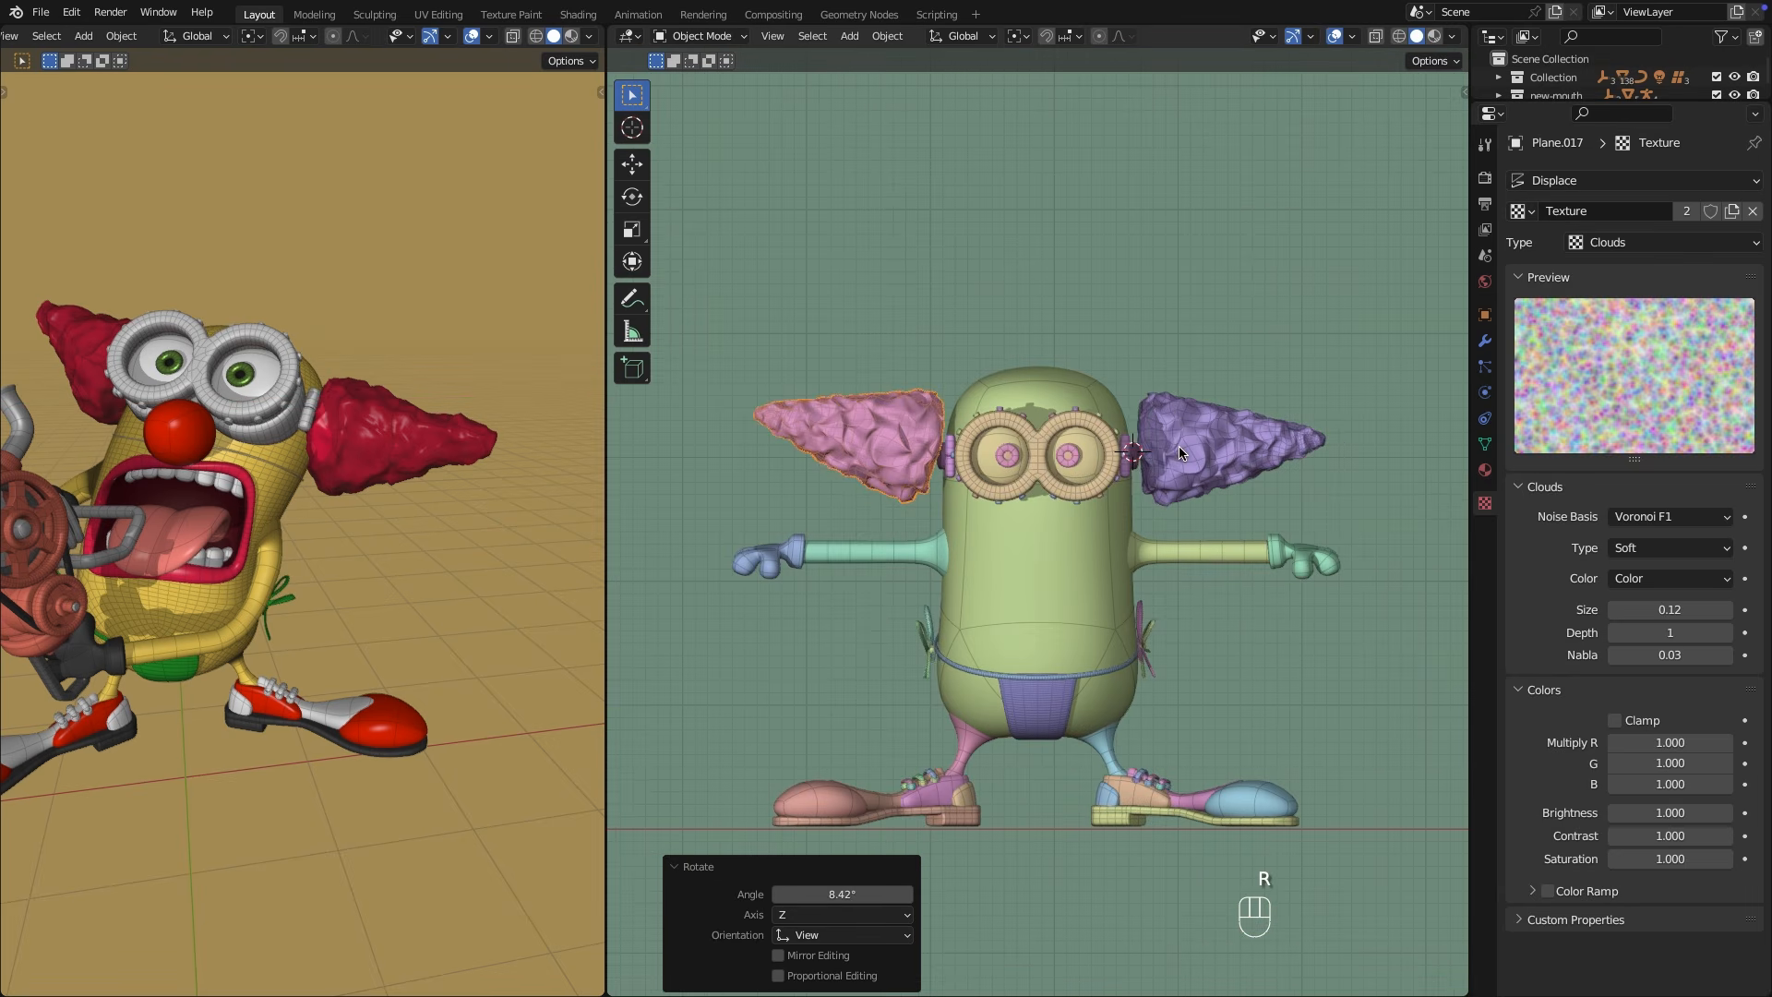
key("g")
left_click(1184, 436)
Reposition the purple hair tuft slightly higher against its side of the head.
left_click(1191, 434)
key("t")
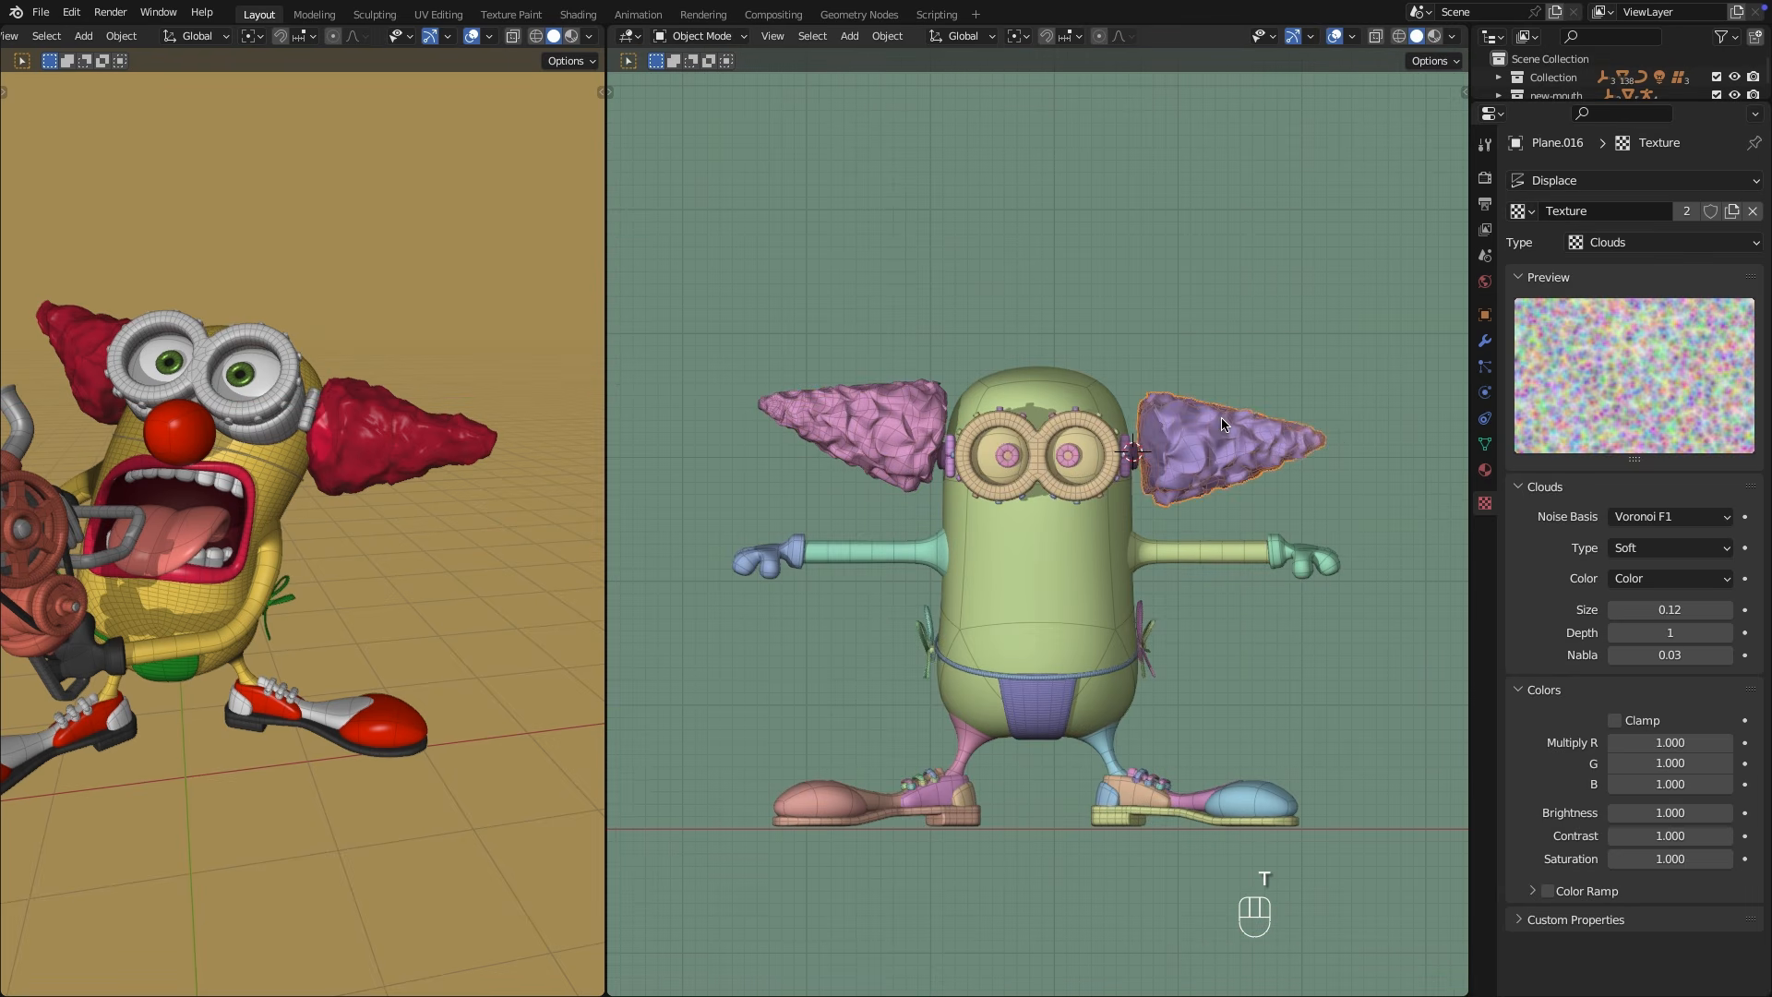
key("g")
left_click(1216, 417)
key("g")
left_click(1212, 412)
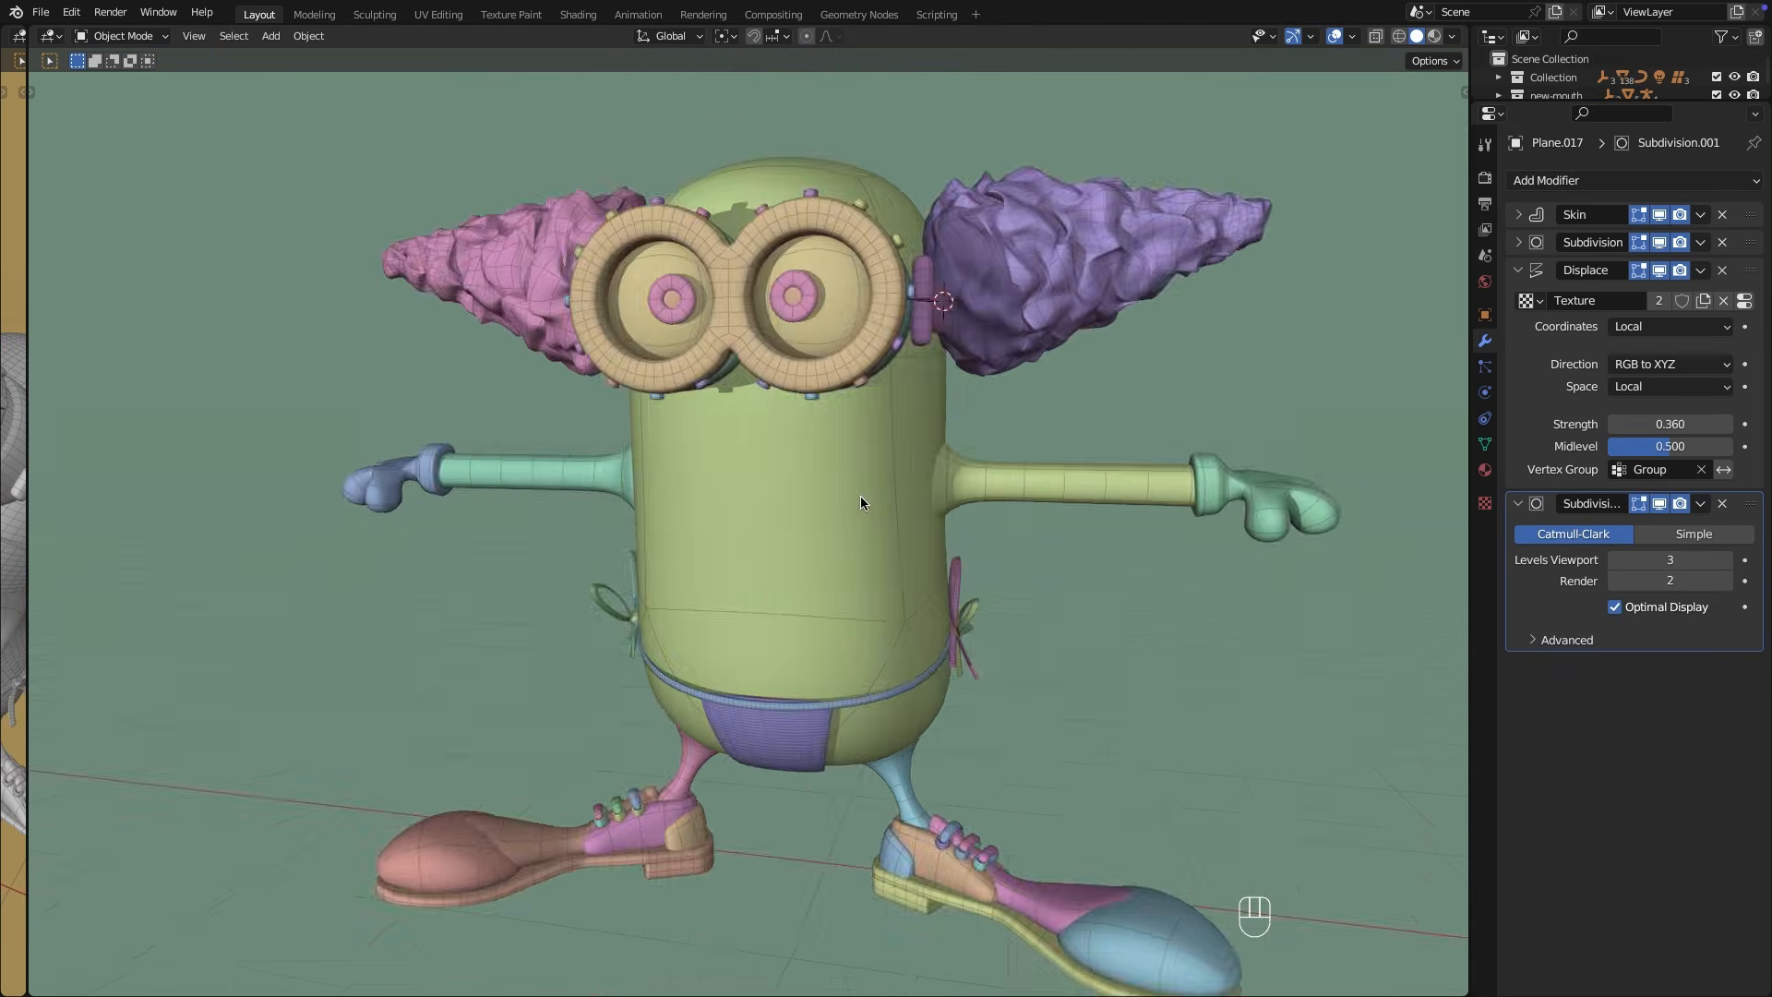
Place the 3D cursor on the face just below the goggles and add a plane mesh there.
middle_click_drag(860, 496, 43, 511)
key("Tab")
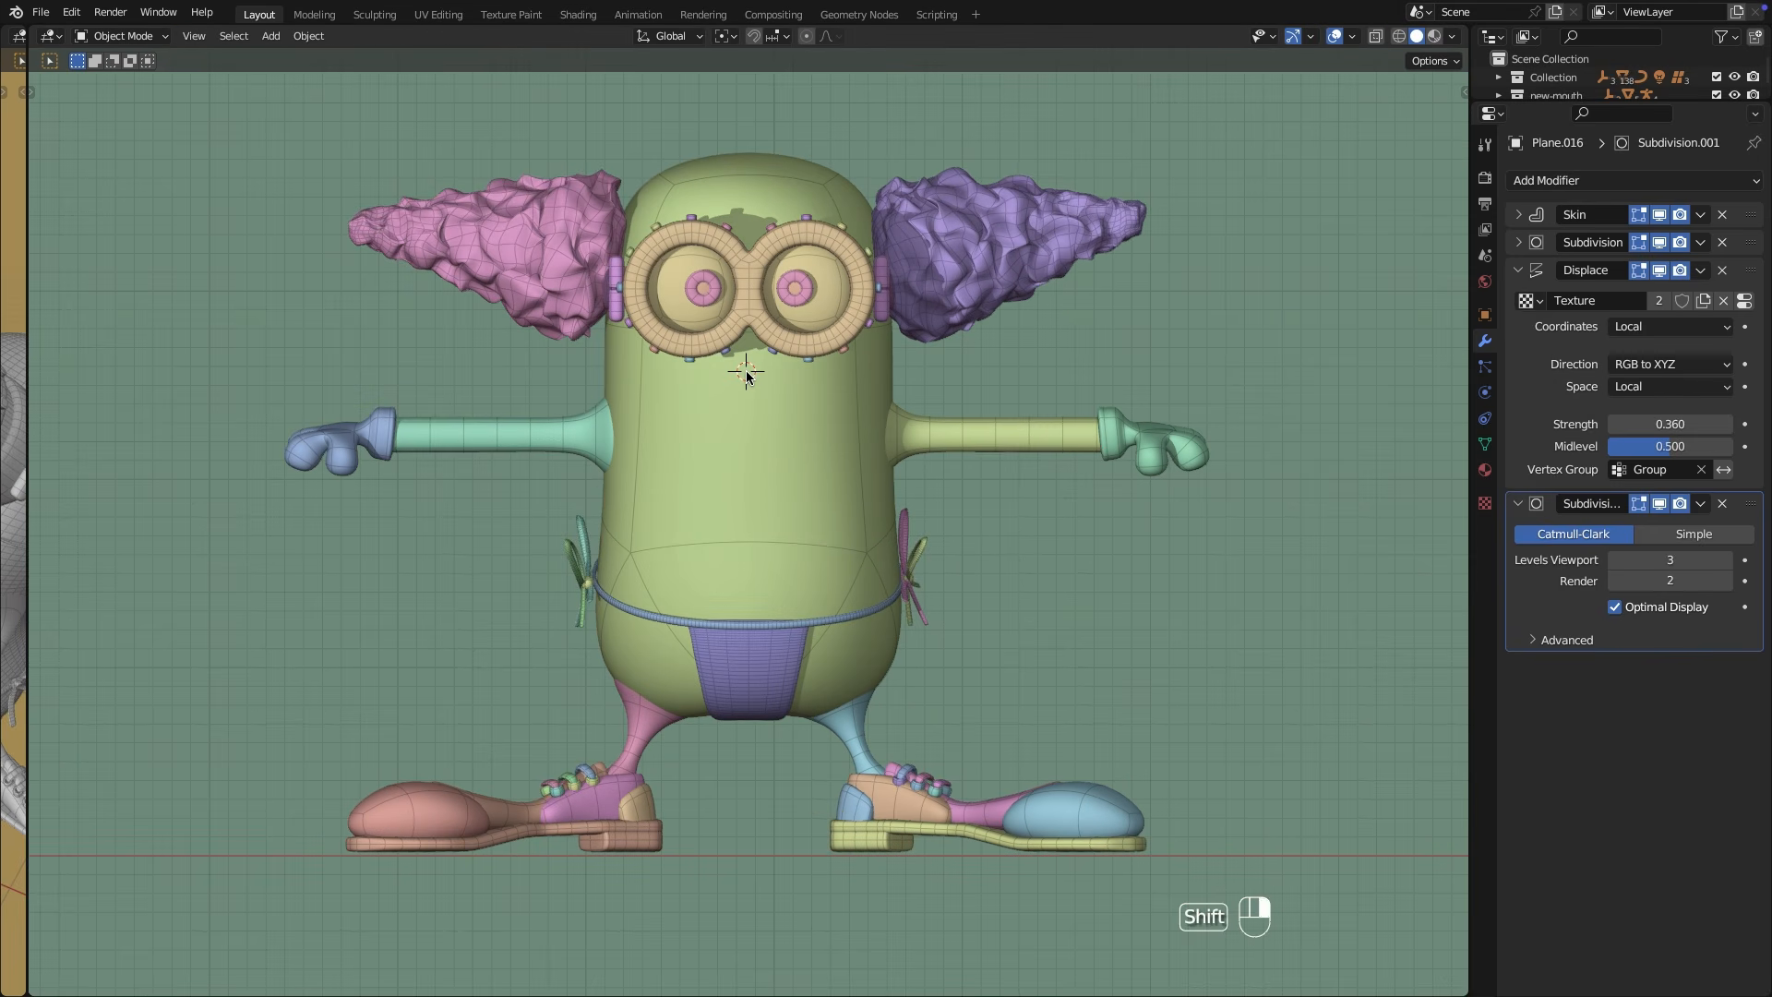
key("shift+s")
left_click(1272, 288)
key("shift+a")
mouse_move(929, 526)
left_click(1066, 531)
Merge the plane's vertices at center and move the resulting point about 0.25 m forward along Y.
key("Tab")
key("m")
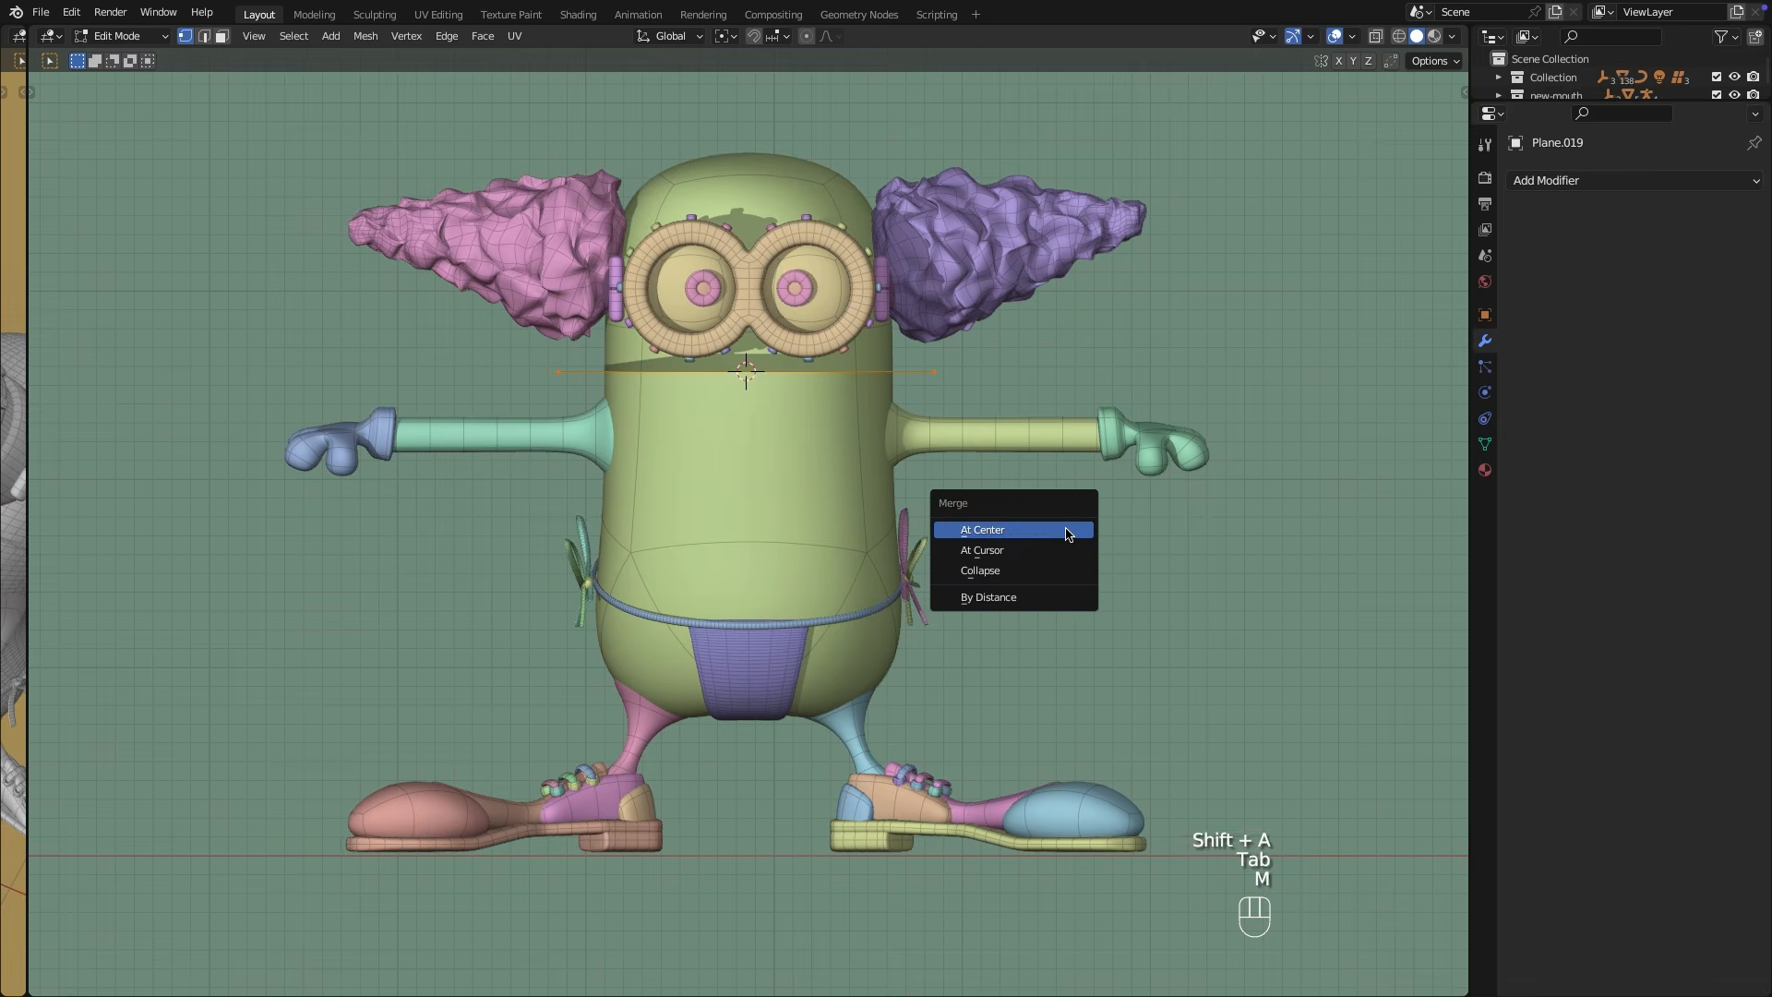
left_click(1068, 529)
middle_click_drag(923, 462, 651, 502)
key("Tab")
key("g")
left_click(604, 515)
Add Skin and Subdivision Surface modifiers to the nose point, with smooth shading and viewport level 2.
left_click(1590, 183)
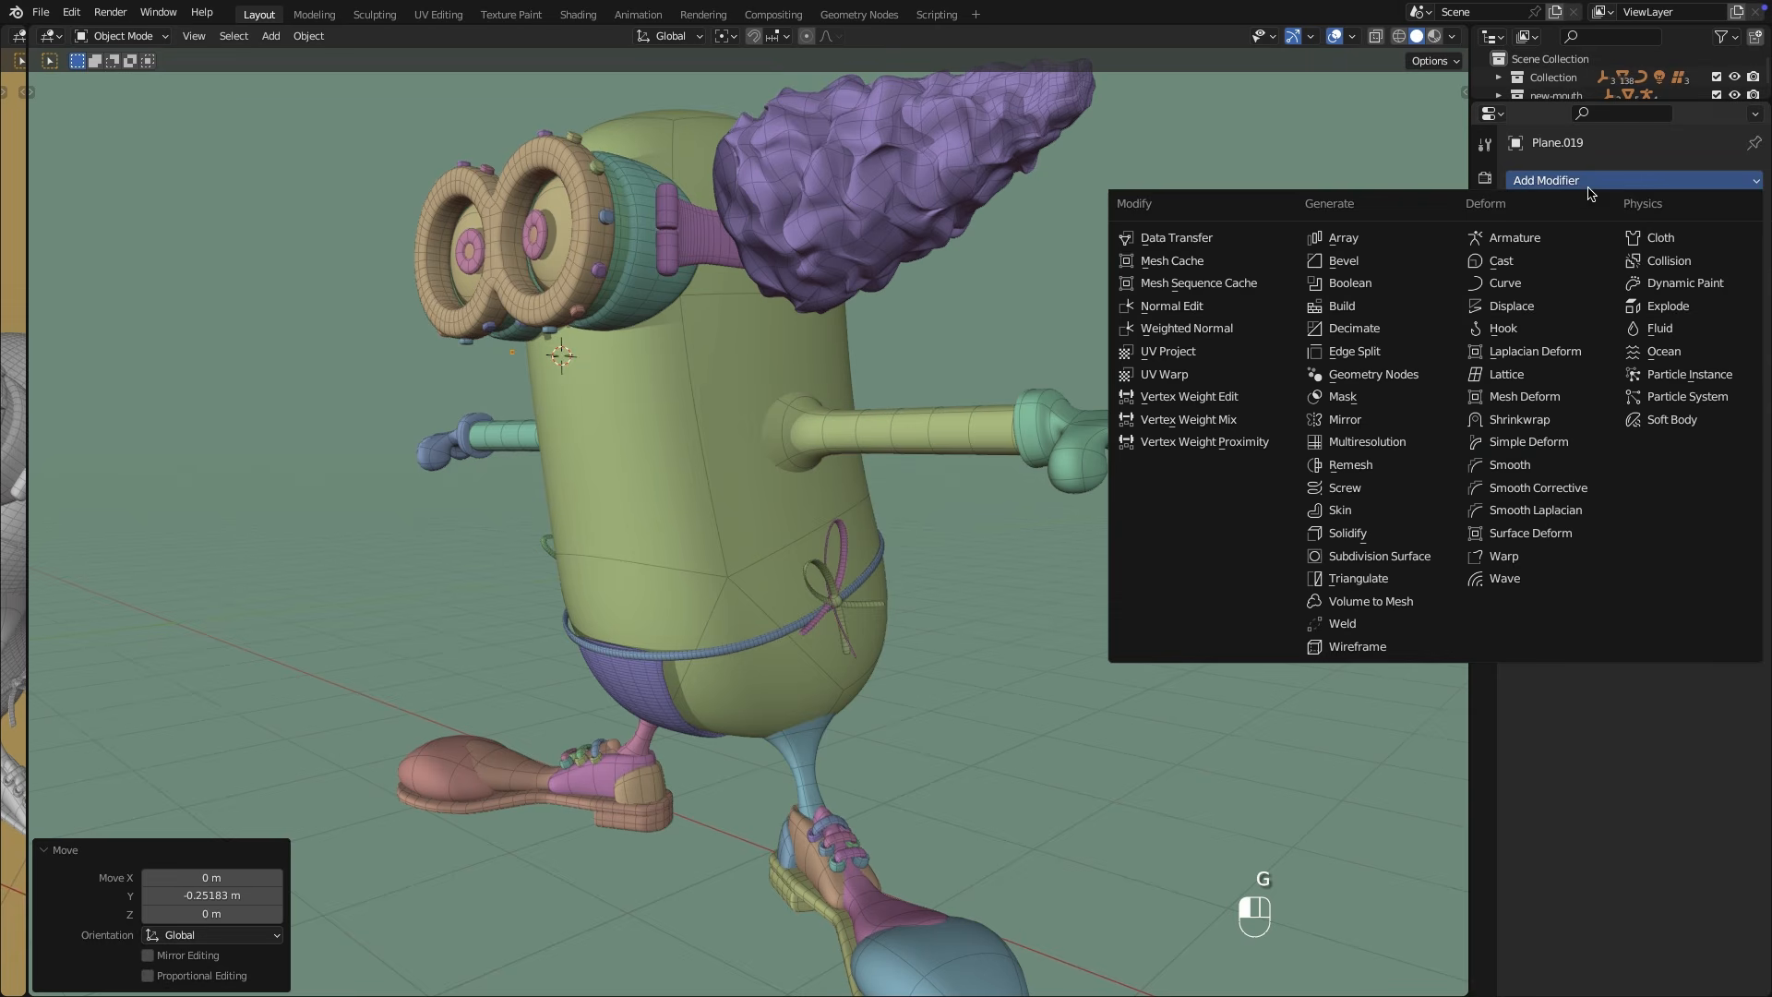
left_click(1394, 513)
middle_click_drag(443, 543, 720, 545)
left_click(1588, 180)
left_click(1390, 556)
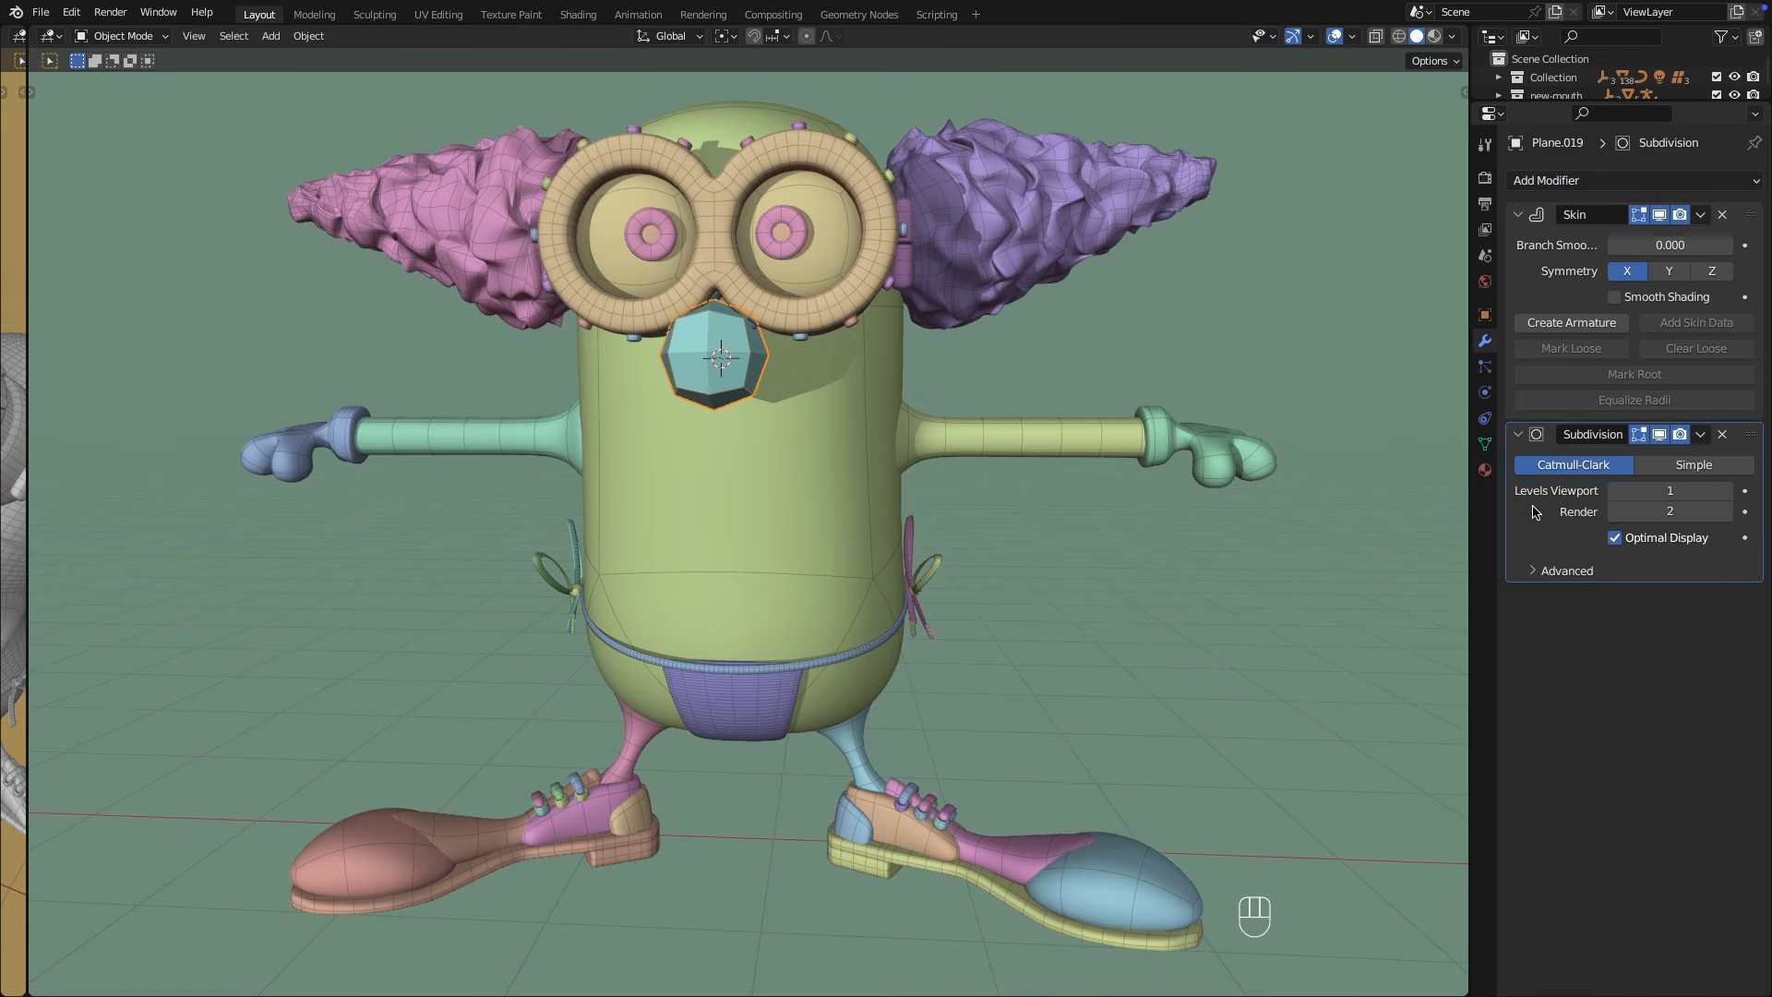
left_click(1729, 492)
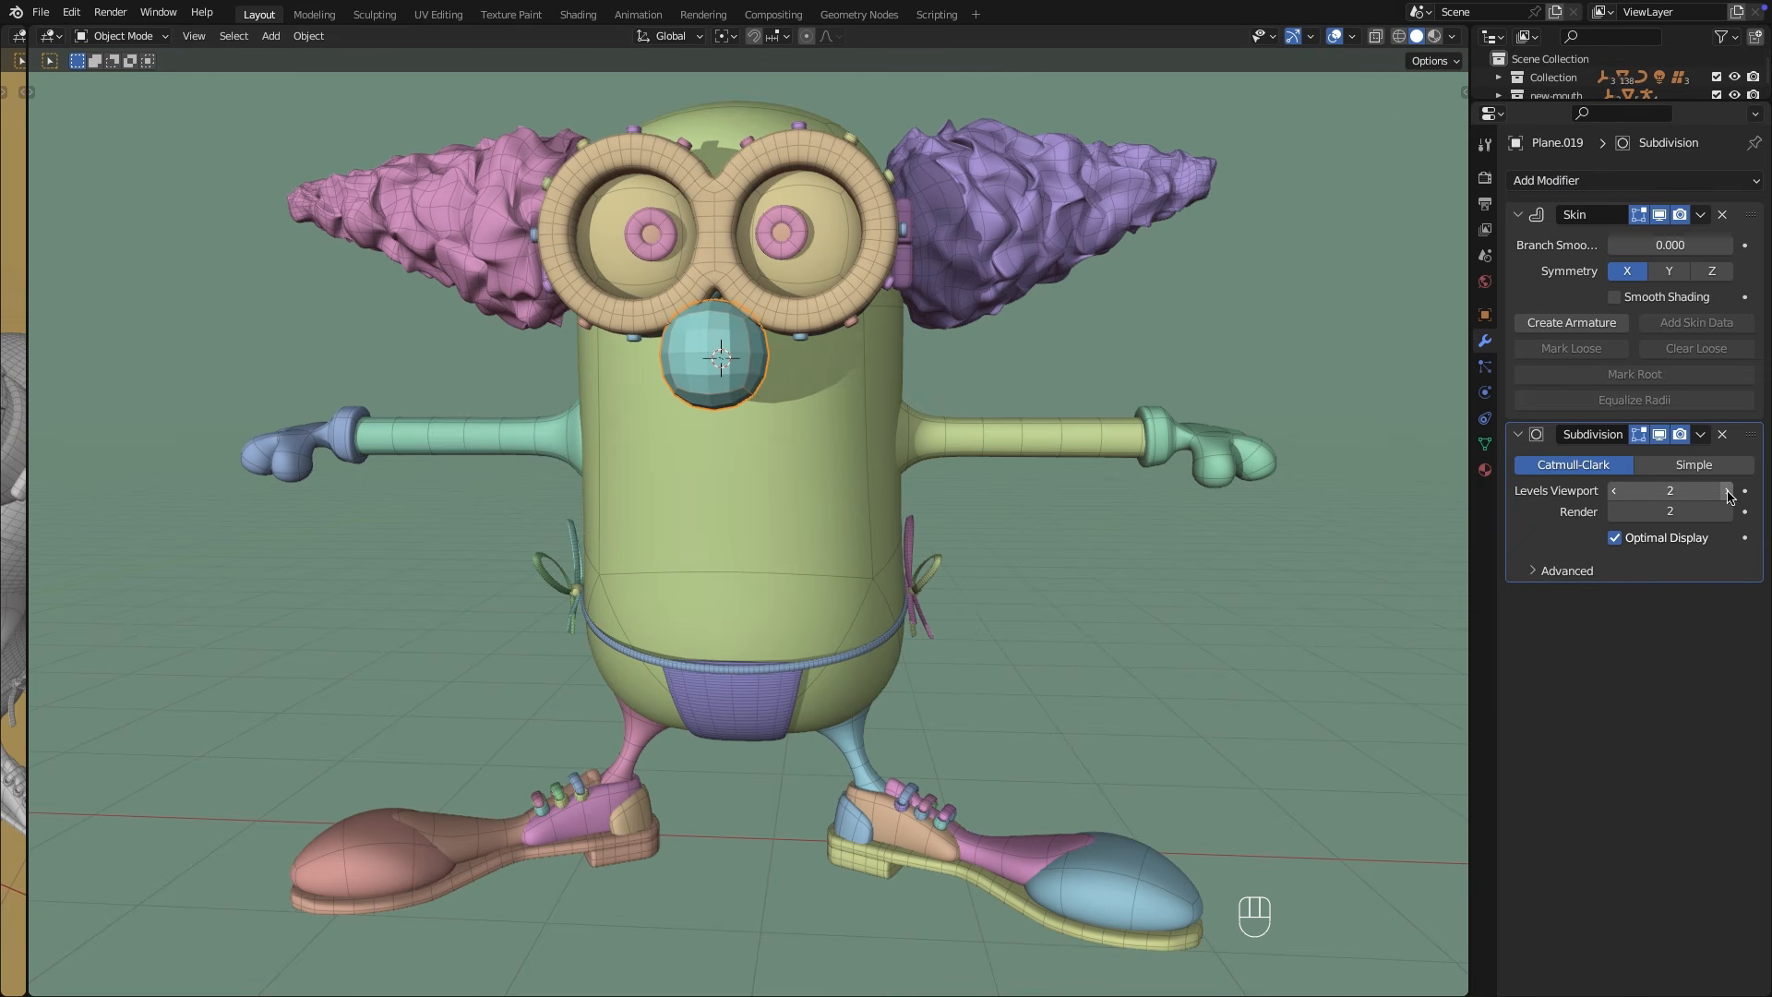
left_click(1648, 302)
Extrude the nose vertex along Y and add a middle vertex to the new edge with a loop cut.
mouse_move(738, 417)
middle_mouse_down()
mouse_move(662, 406)
mouse_move(578, 355)
middle_mouse_up()
key("Tab")
left_click(1377, 37)
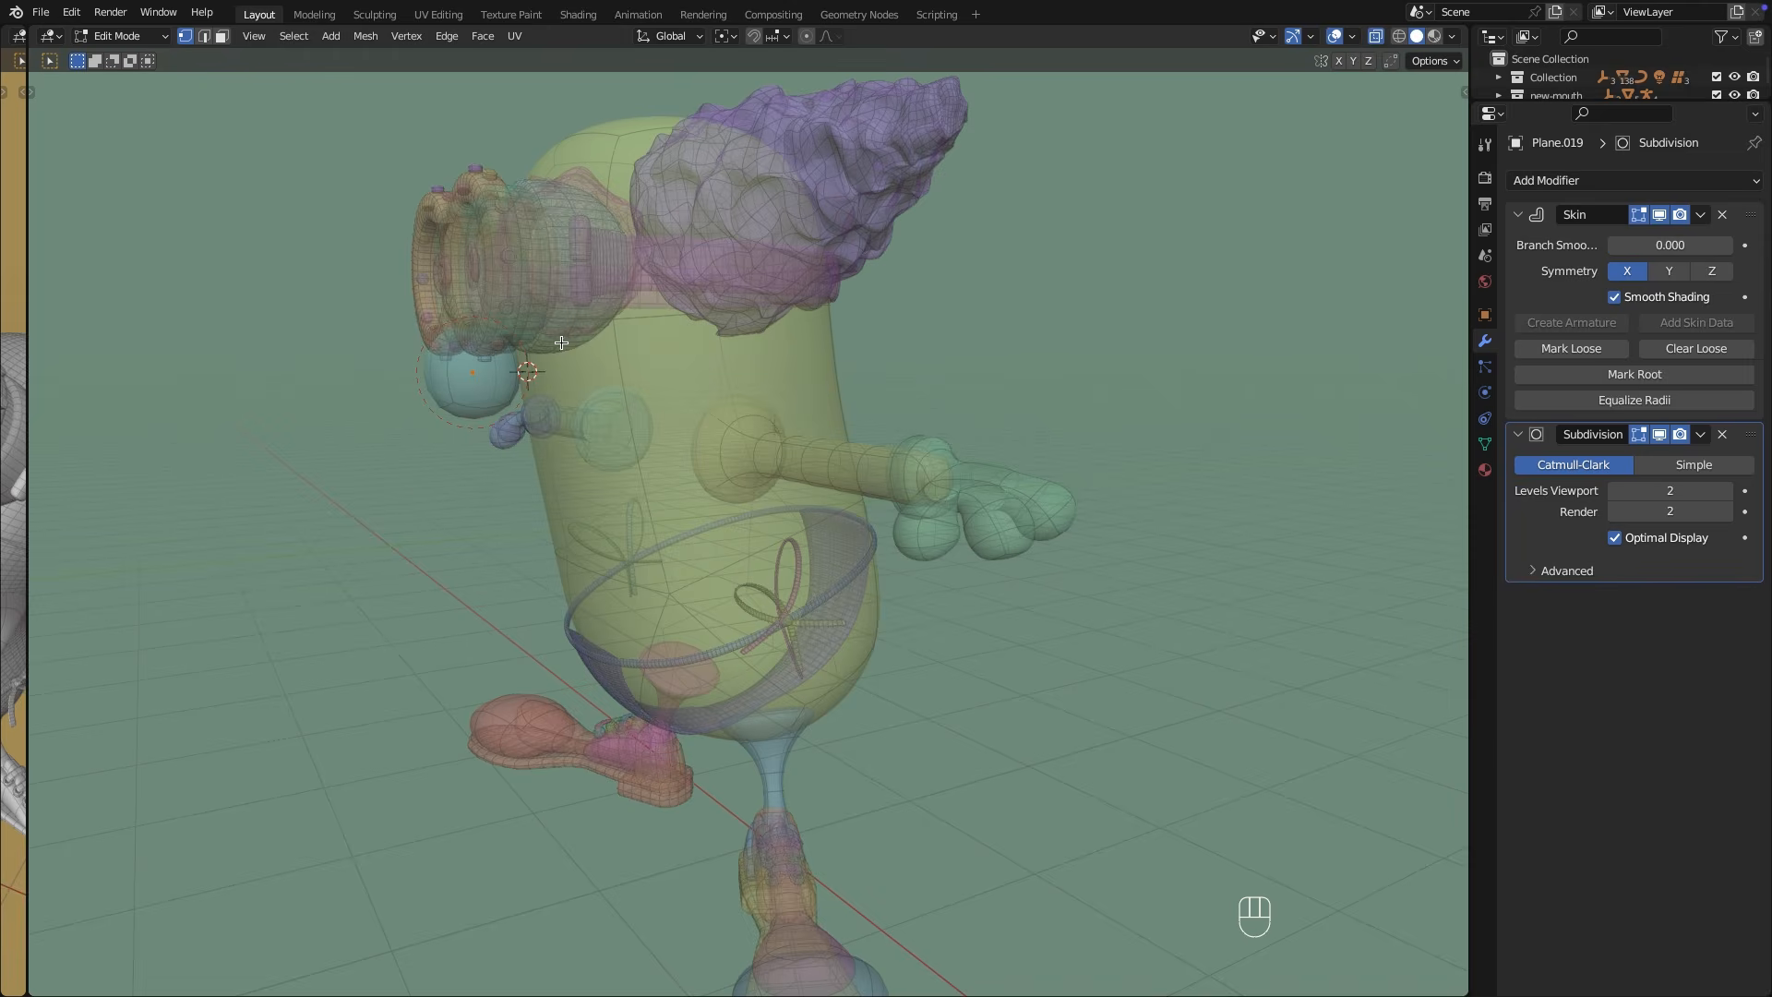
key("e")
key("y")
left_click(425, 484)
scroll(433, 457, "up", 4)
key("super+r")
double_click(373, 310)
Shrink the skin at the nose's end vertices by about 0.63 and 0.85, and scale their spacing down.
left_click(513, 274)
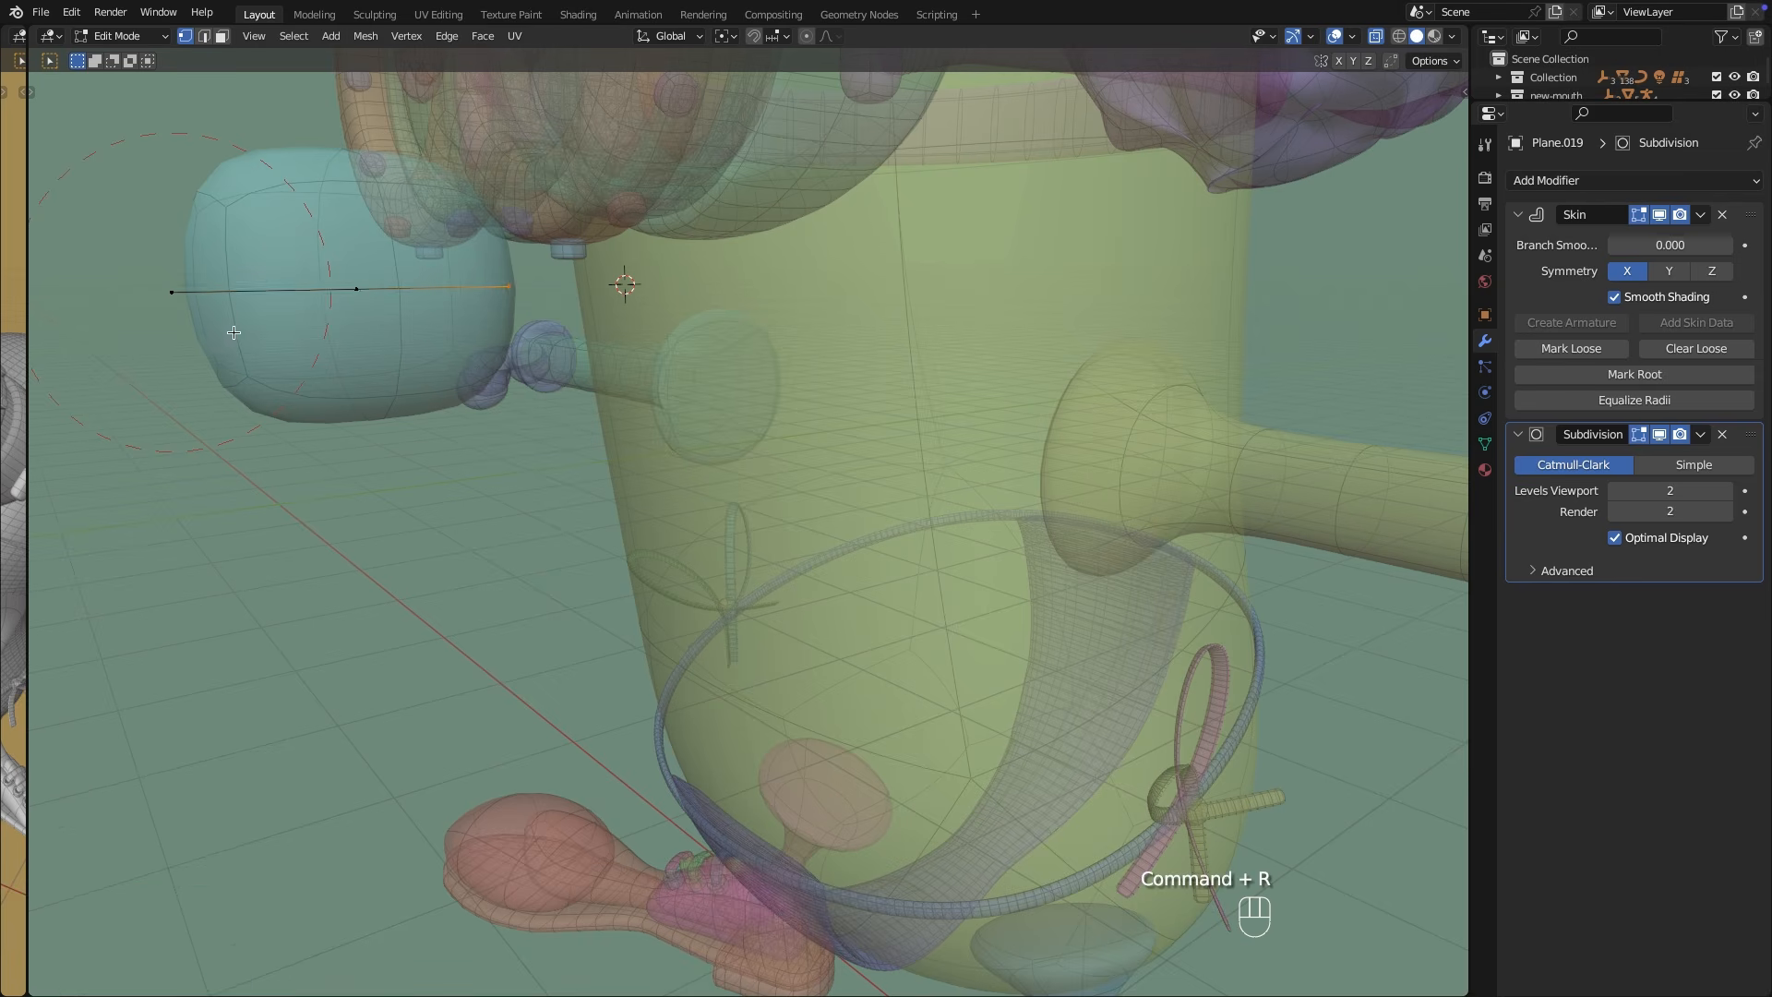
key("ctrl+a")
left_click(517, 341)
key("s")
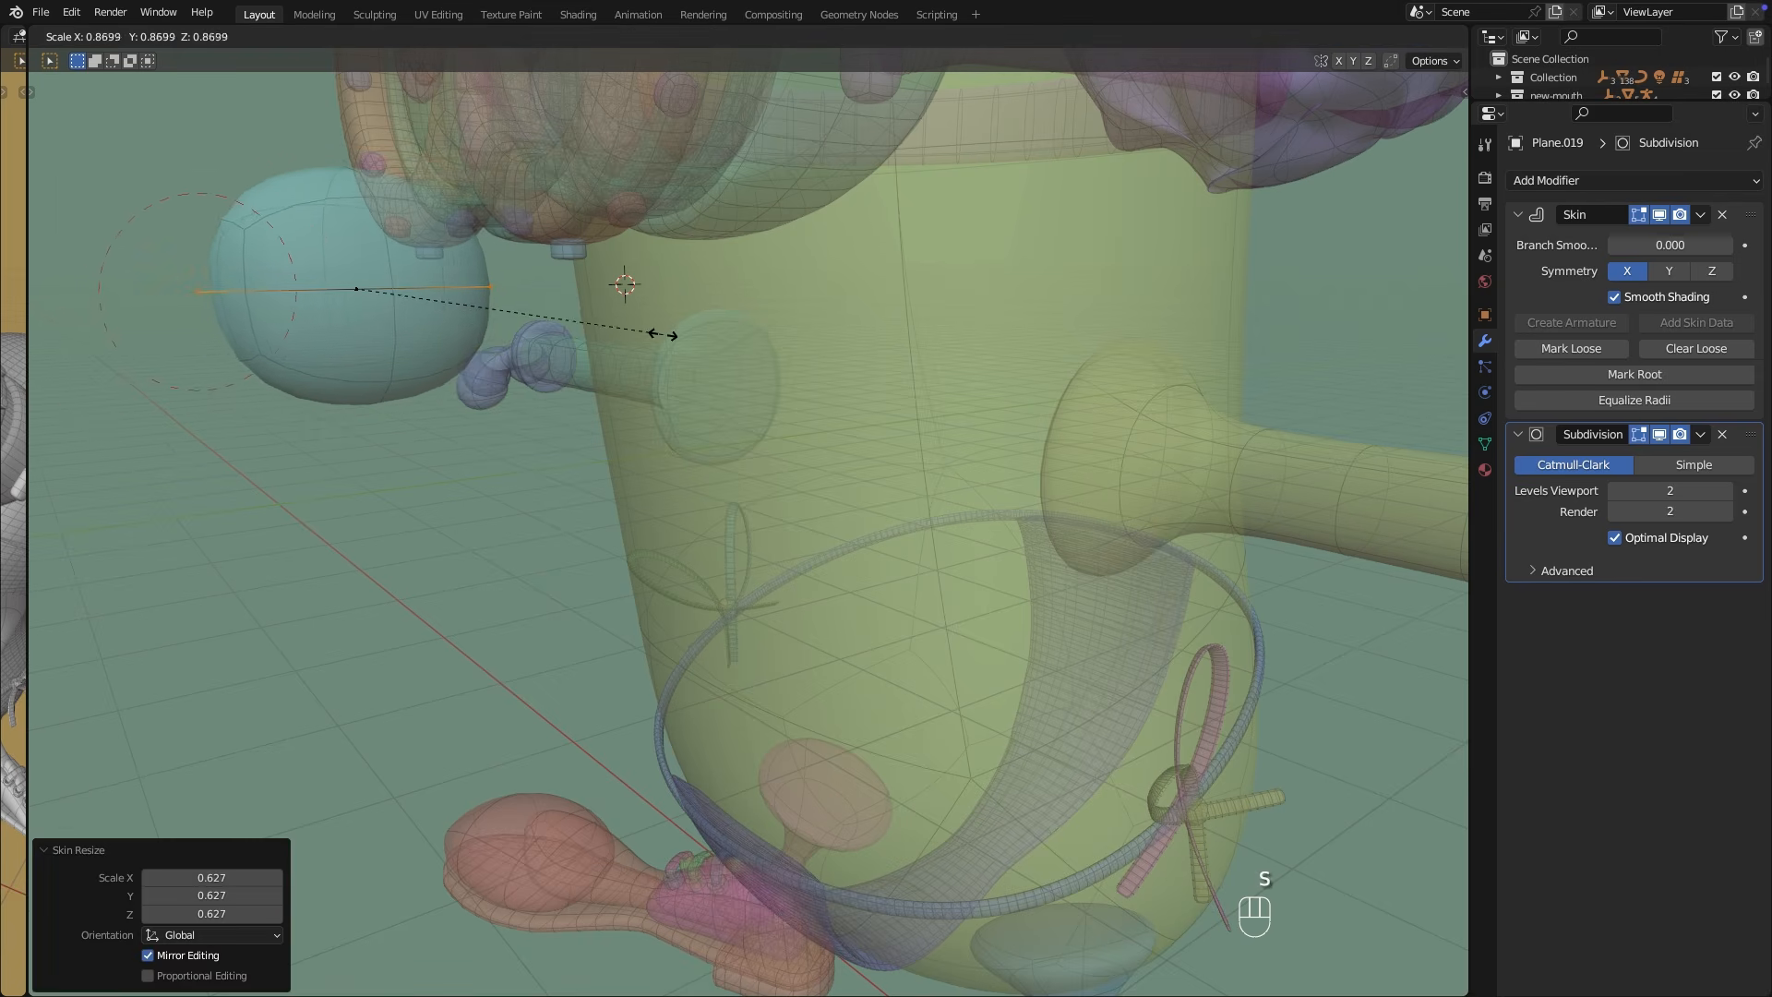
key("ctrl+a")
left_click(692, 301)
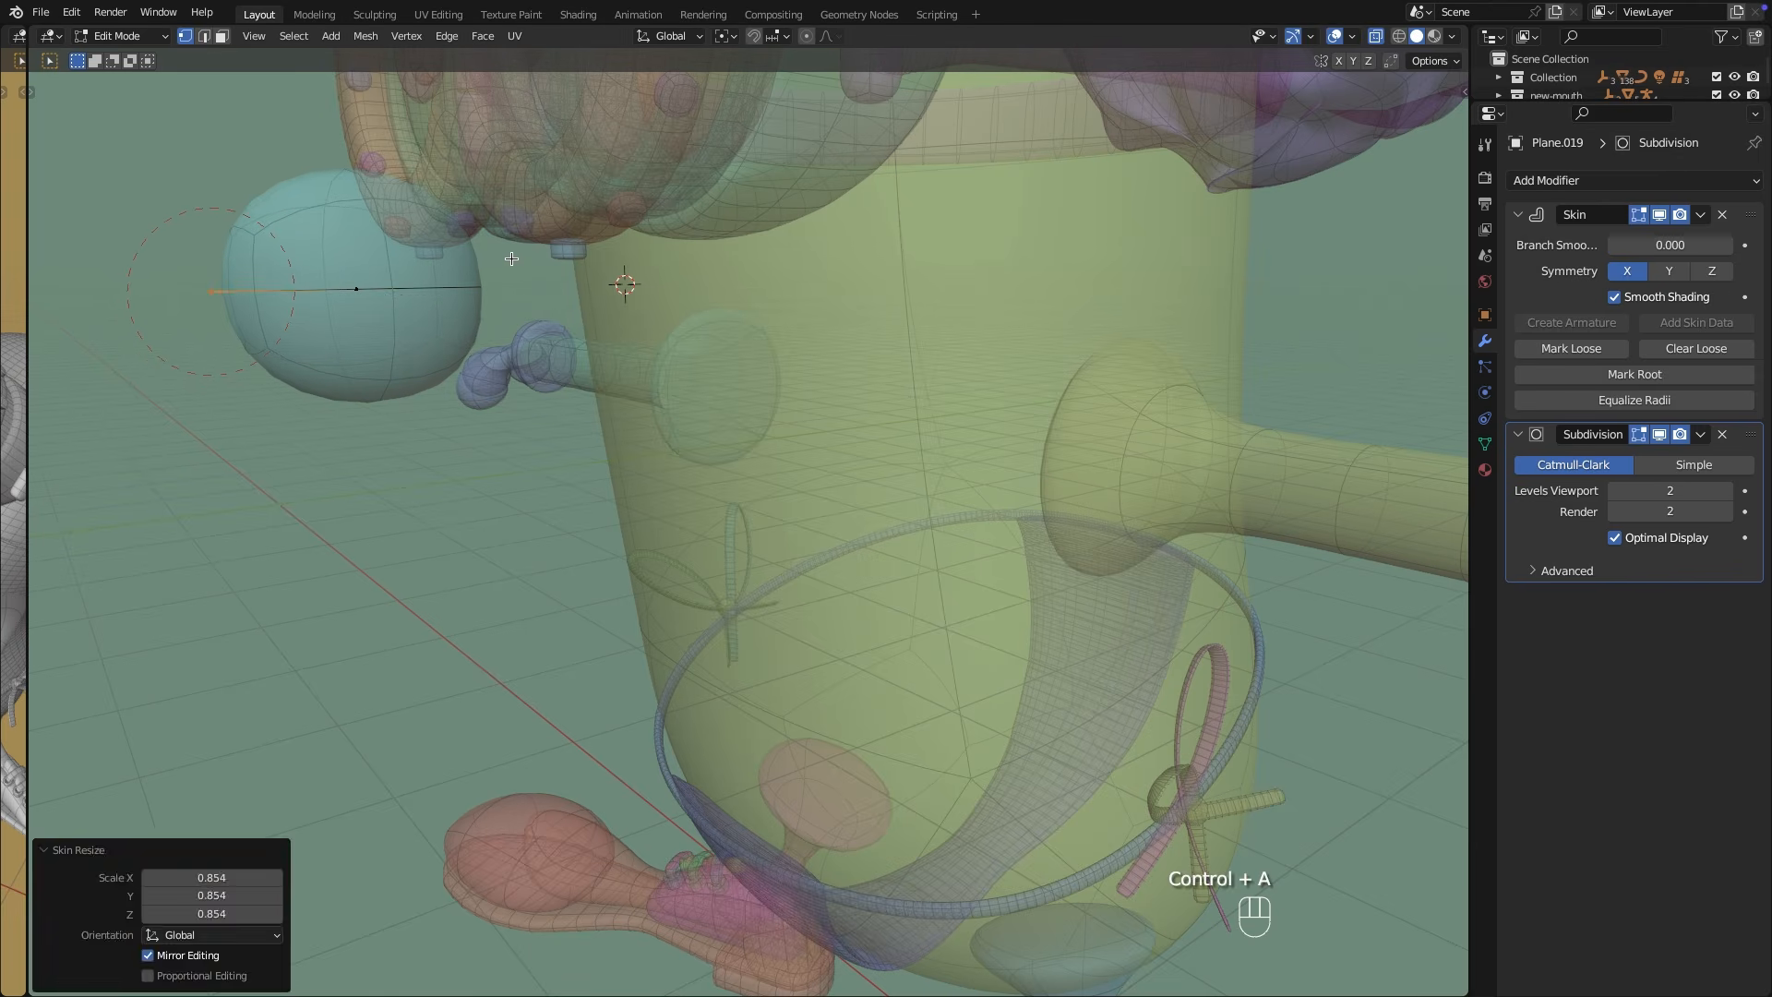
Slide the nose's end vertex by about 0.16 and resize the skin at its middle and end vertices to round the ball.
left_click(513, 259)
left_click(536, 322)
scroll(536, 325, "down", 2)
left_click(462, 384)
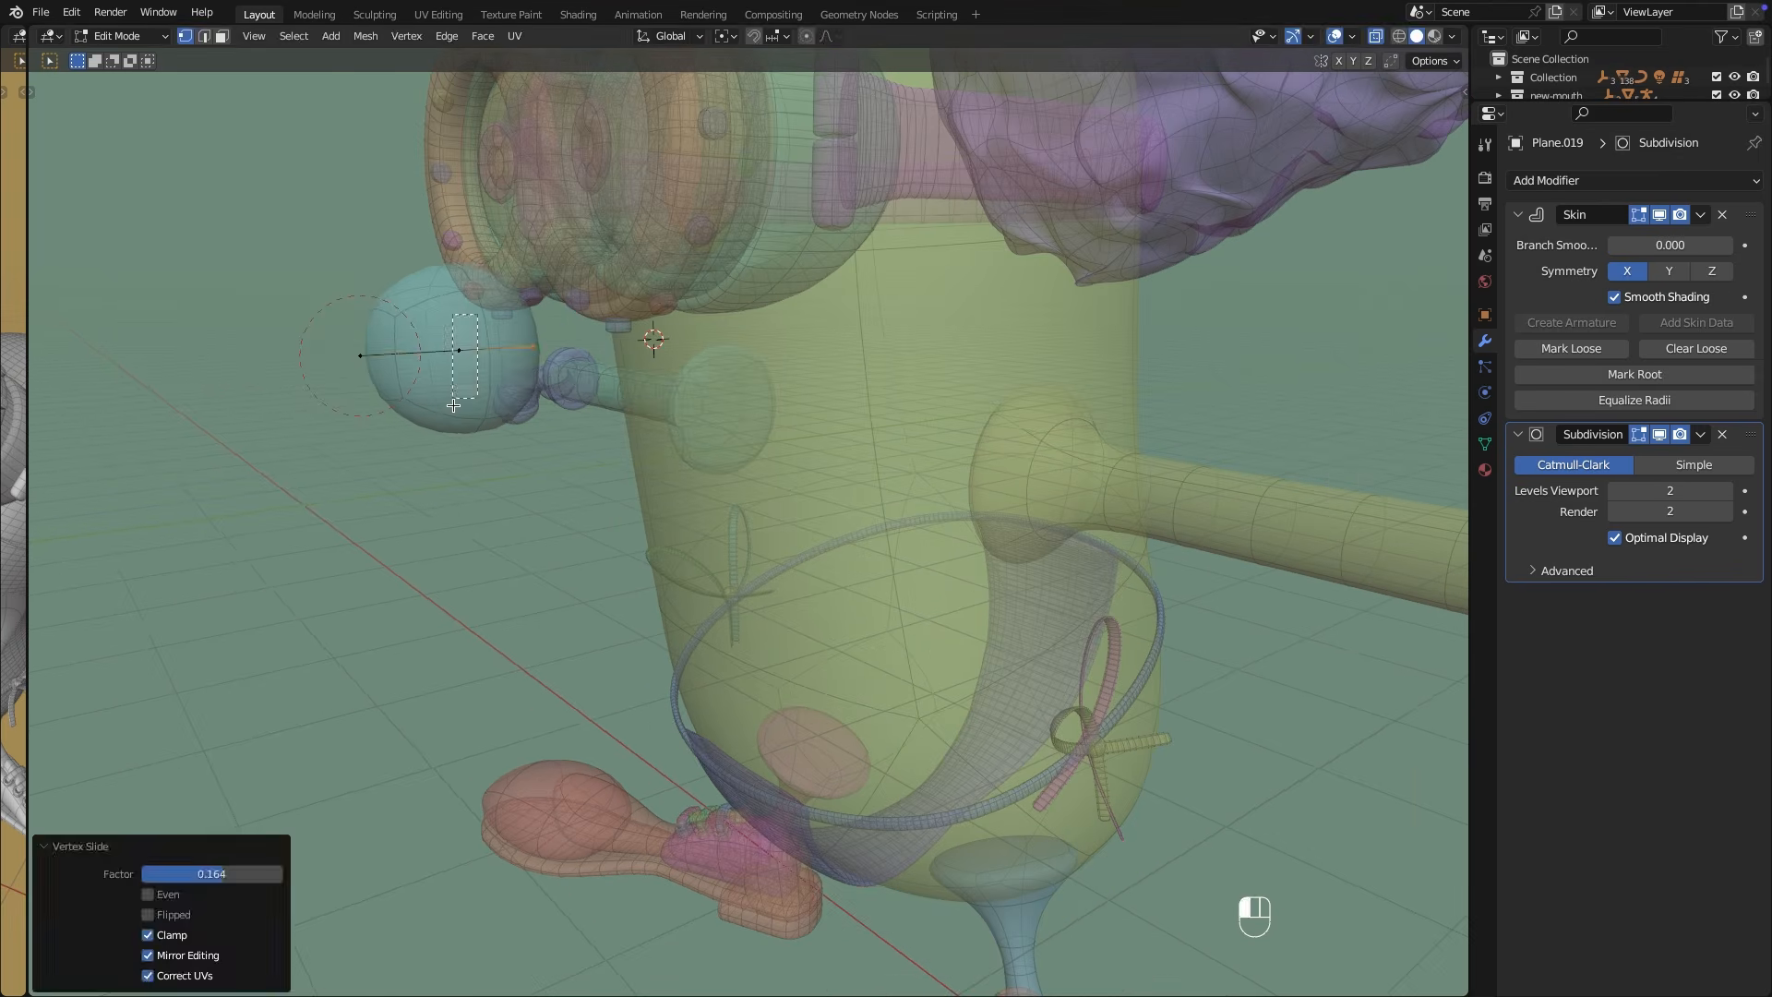
key("ctrl+a")
left_click(667, 412)
left_click(362, 358)
key("ctrl+a")
key("Tab")
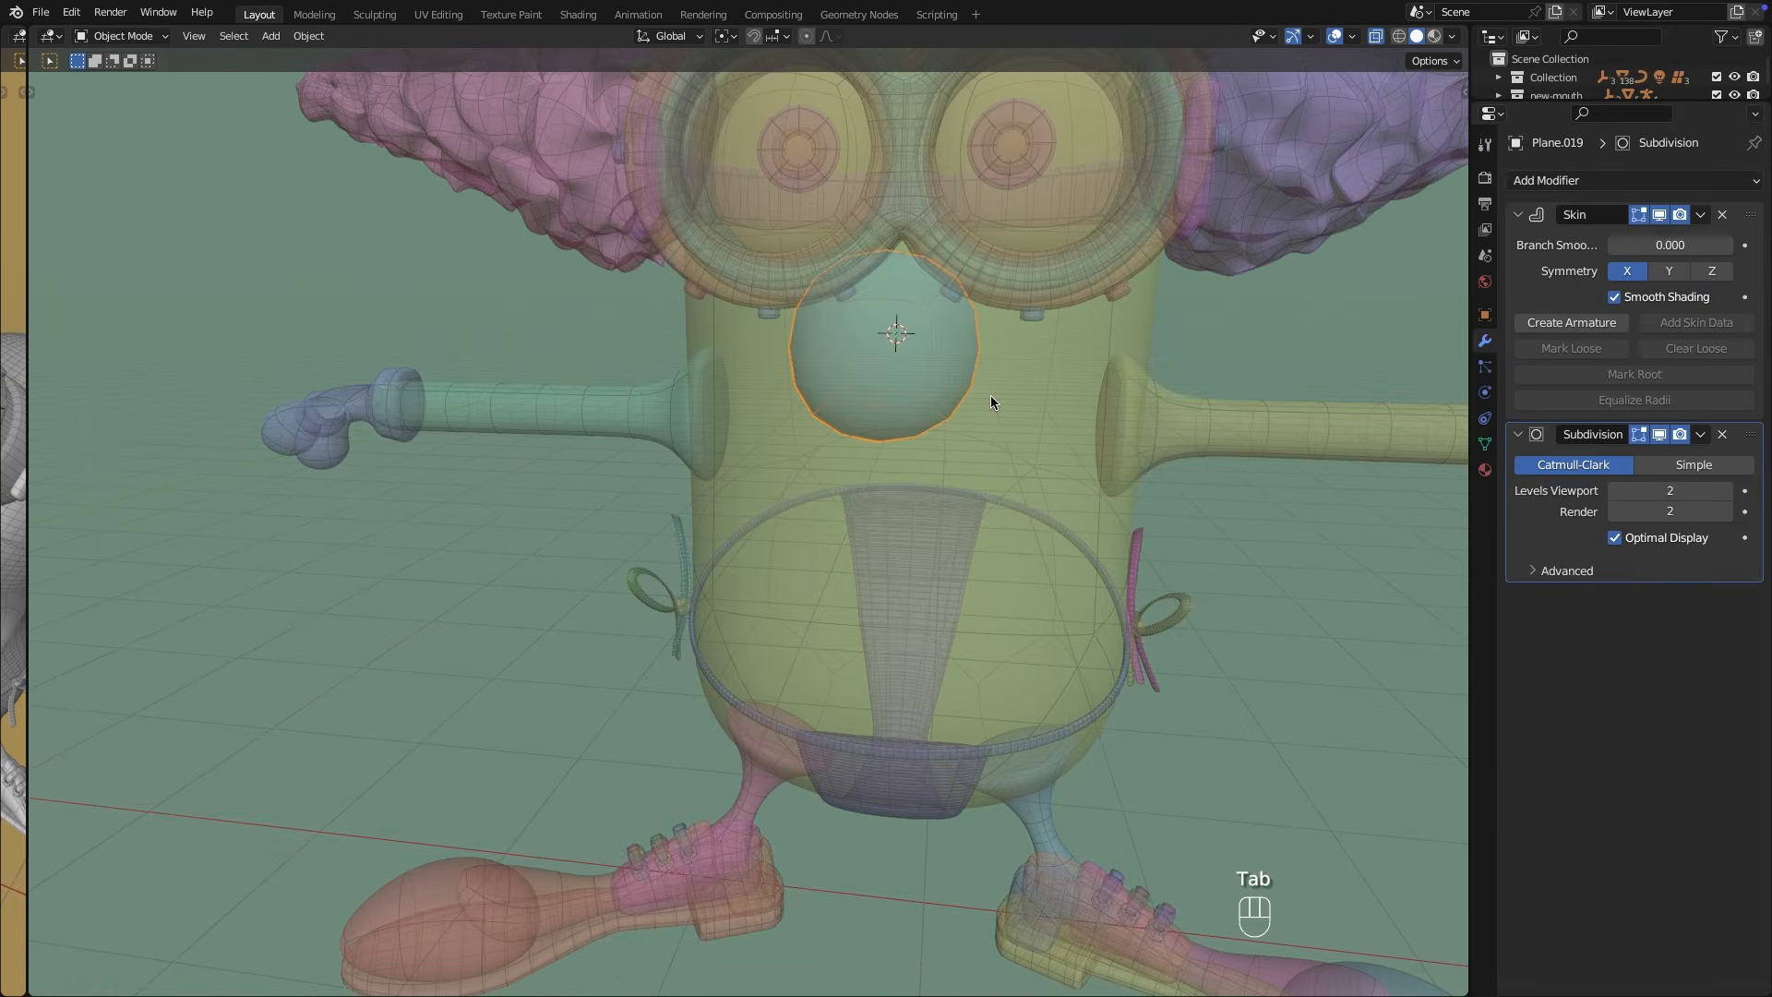
Resize the whole nose, raise its subdivision viewport level to 3, and move it about 0.28 m along Y.
key("a")
key("ctrl+a")
key("s")
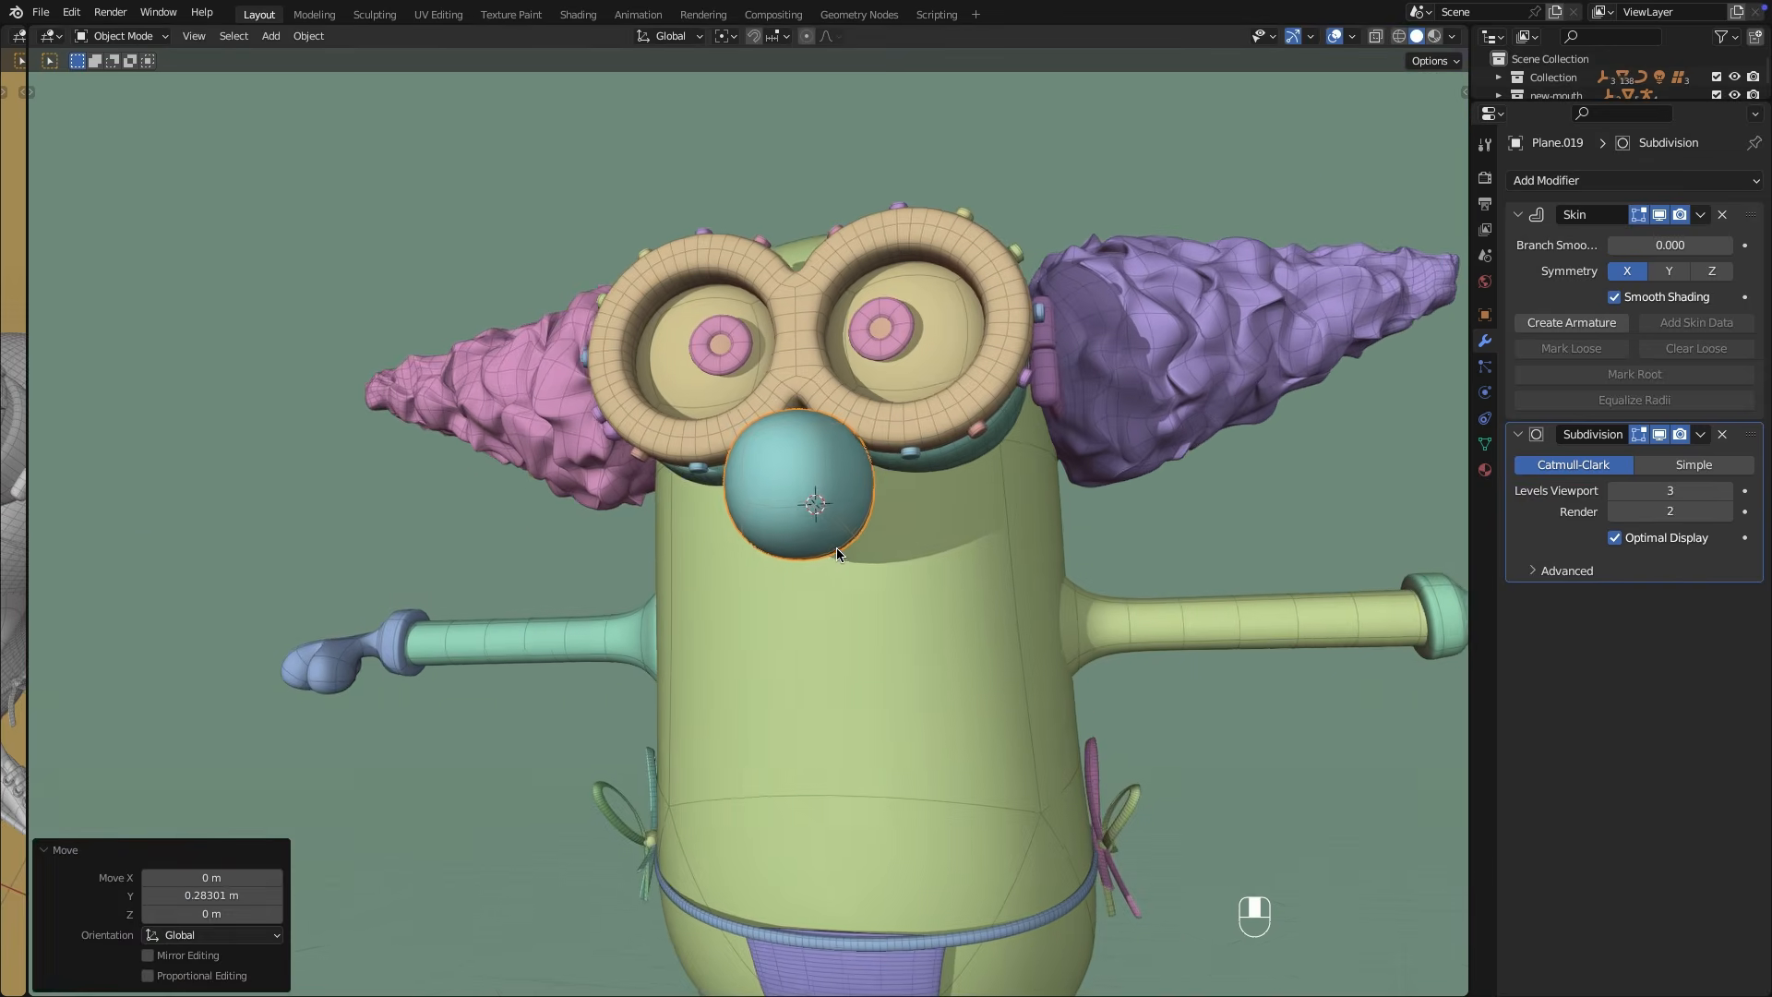
Duplicate the brief's waist string and move the copy about 1.12 m up along Z to nose height.
left_click(975, 920)
scroll(1004, 863, "down", 2)
key("KP_1")
key("shift+d")
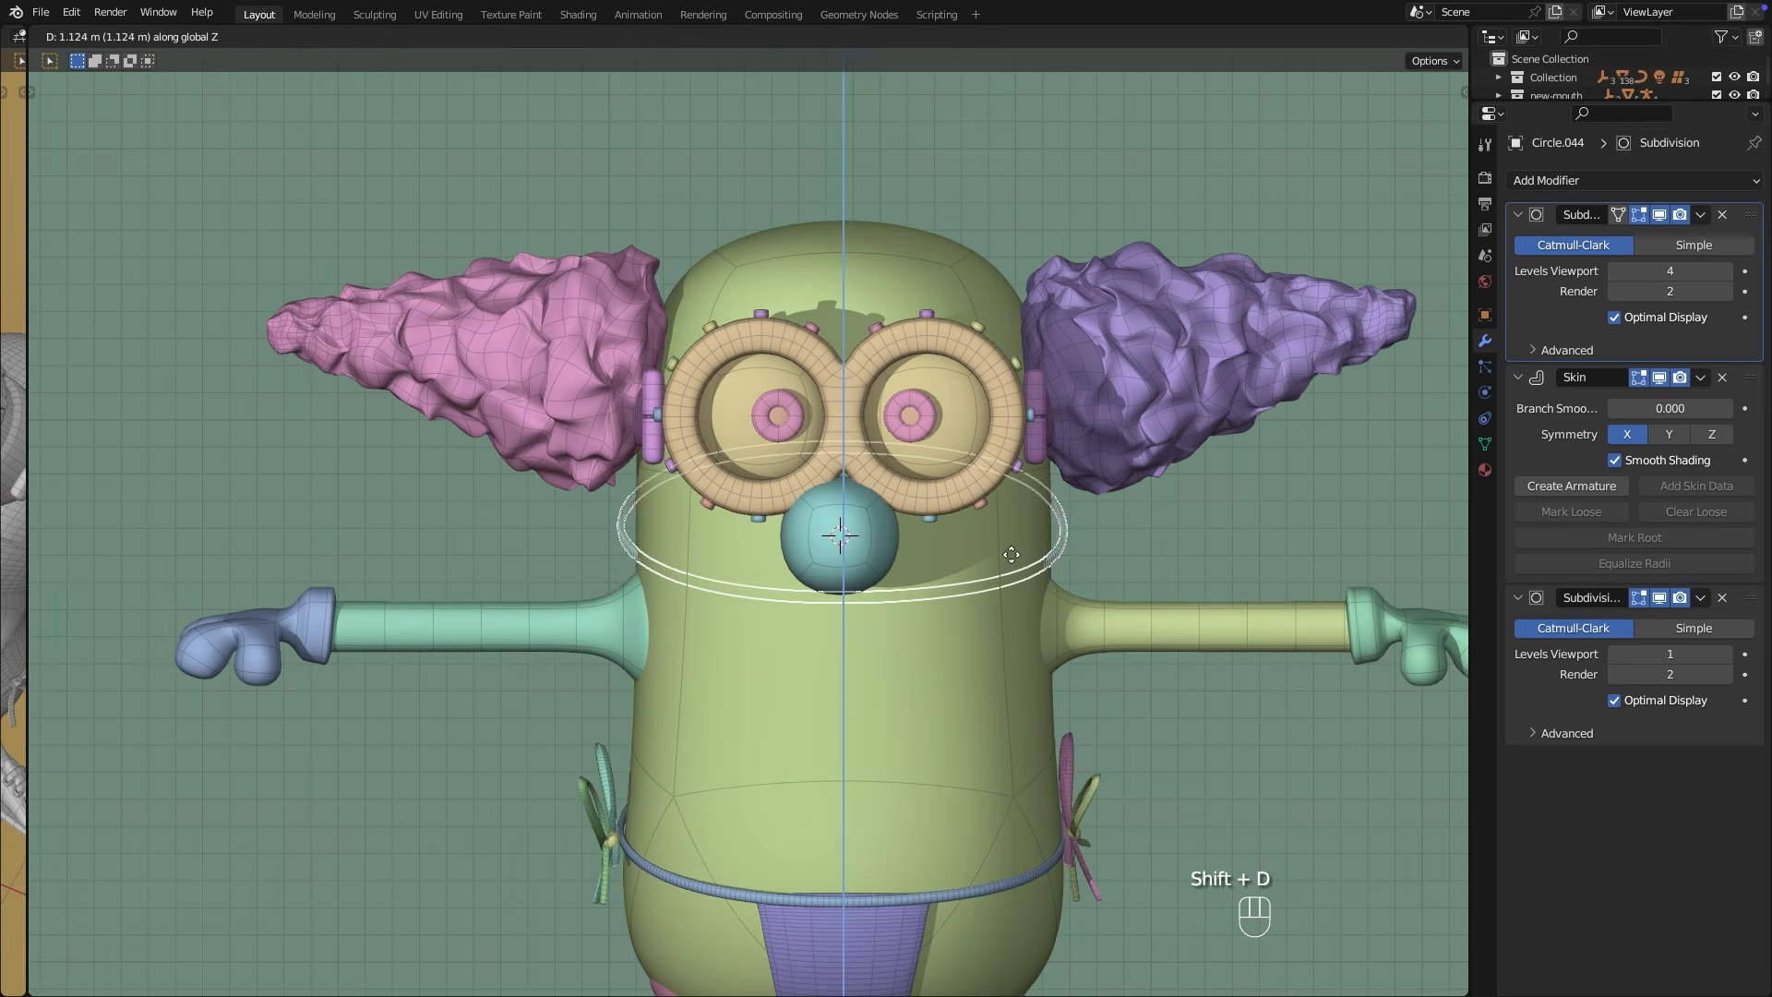
left_click(1038, 612)
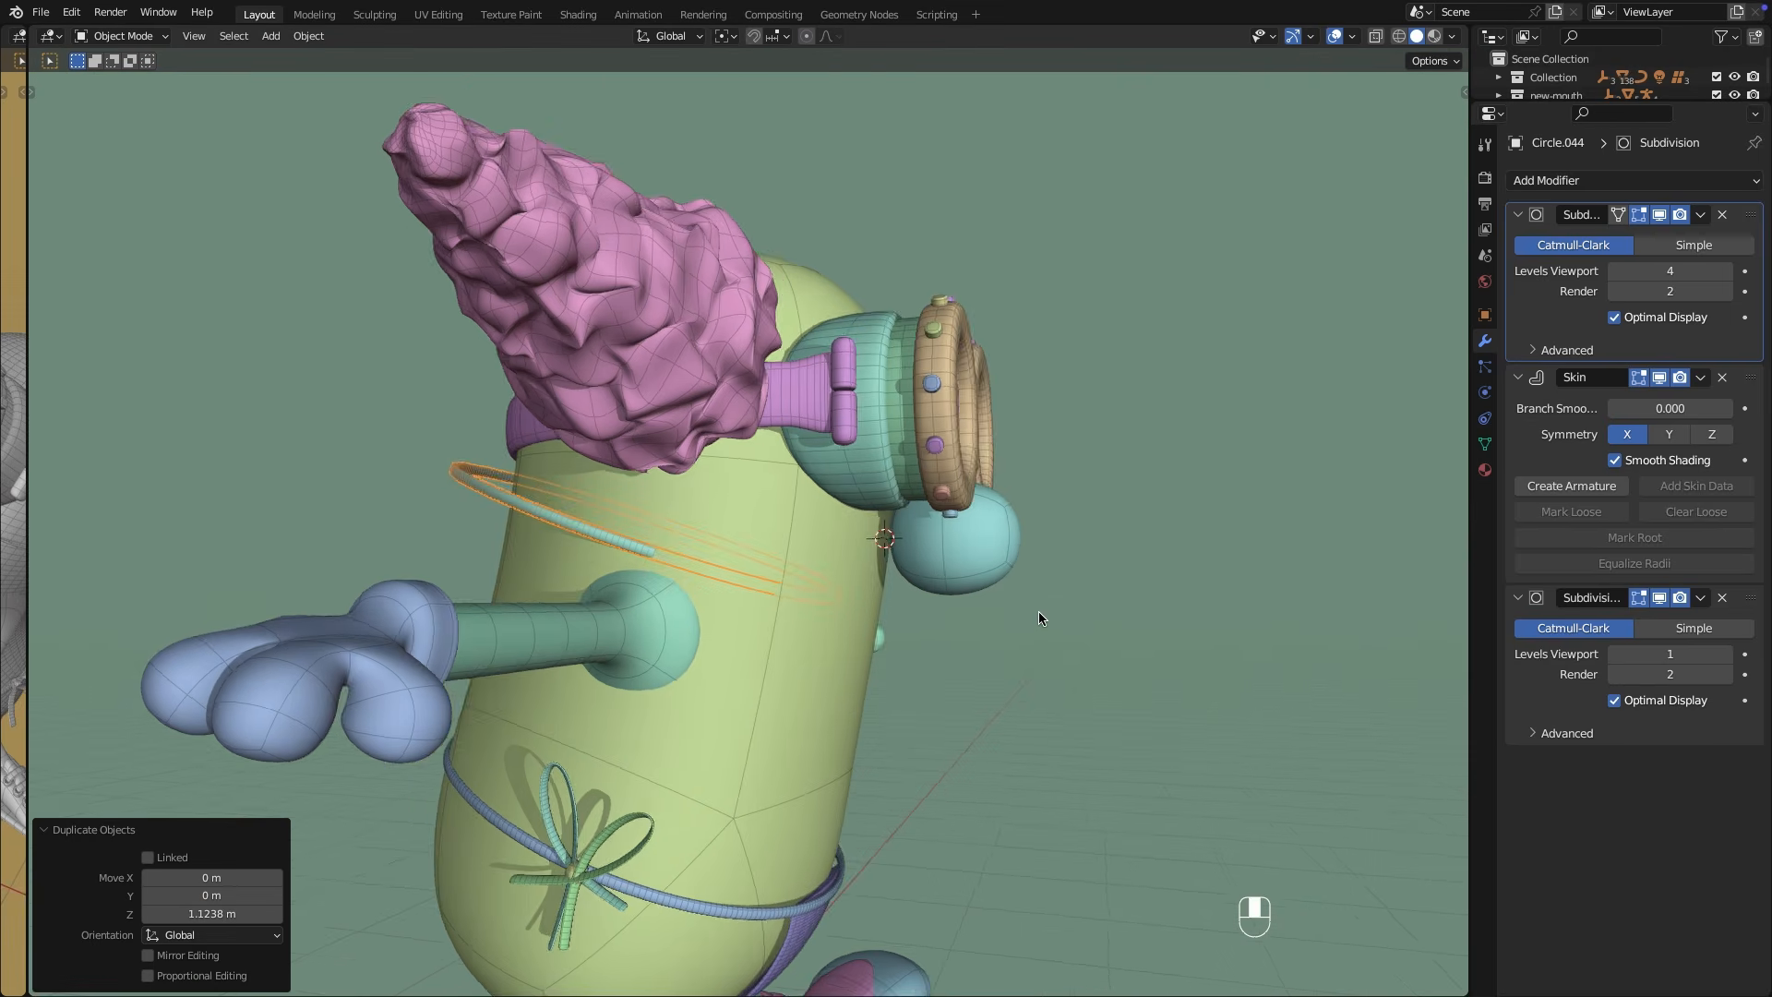
Move the copied string about 0.21 m forward along Y and thin its skin to about half.
middle_click_drag(1038, 611, 1034, 617)
key("g")
key("y")
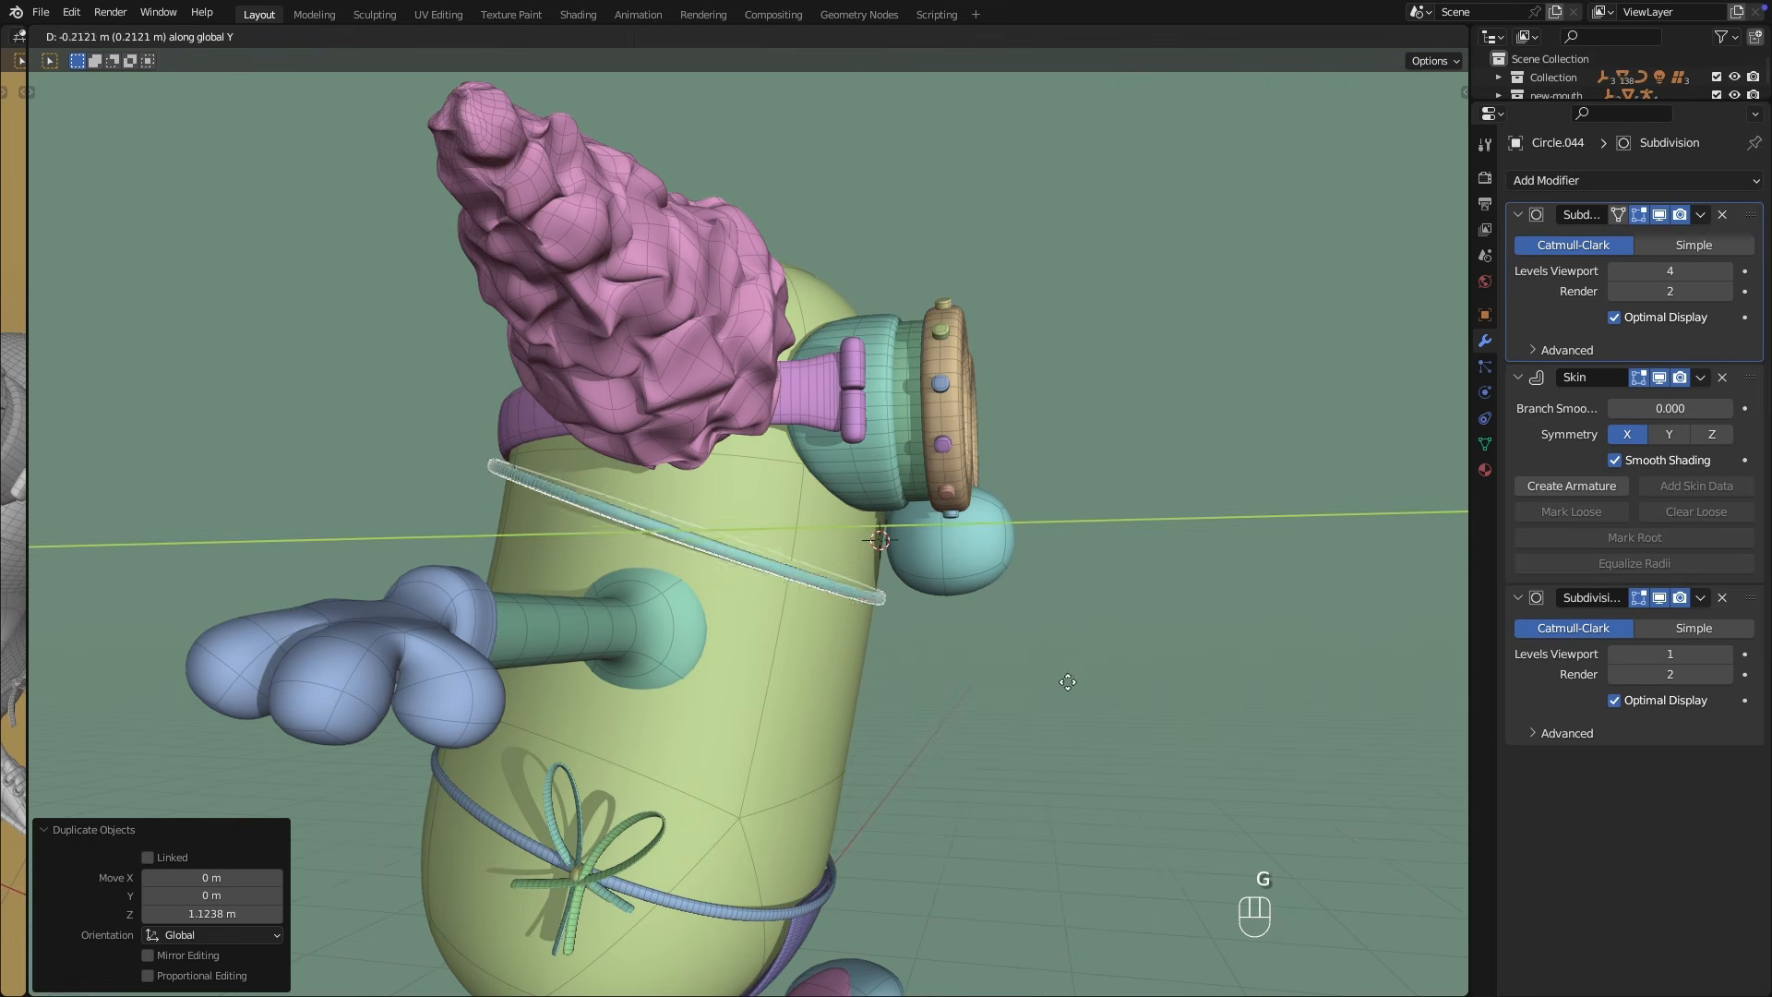
left_click(1062, 670)
key("Tab")
key("ctrl+a")
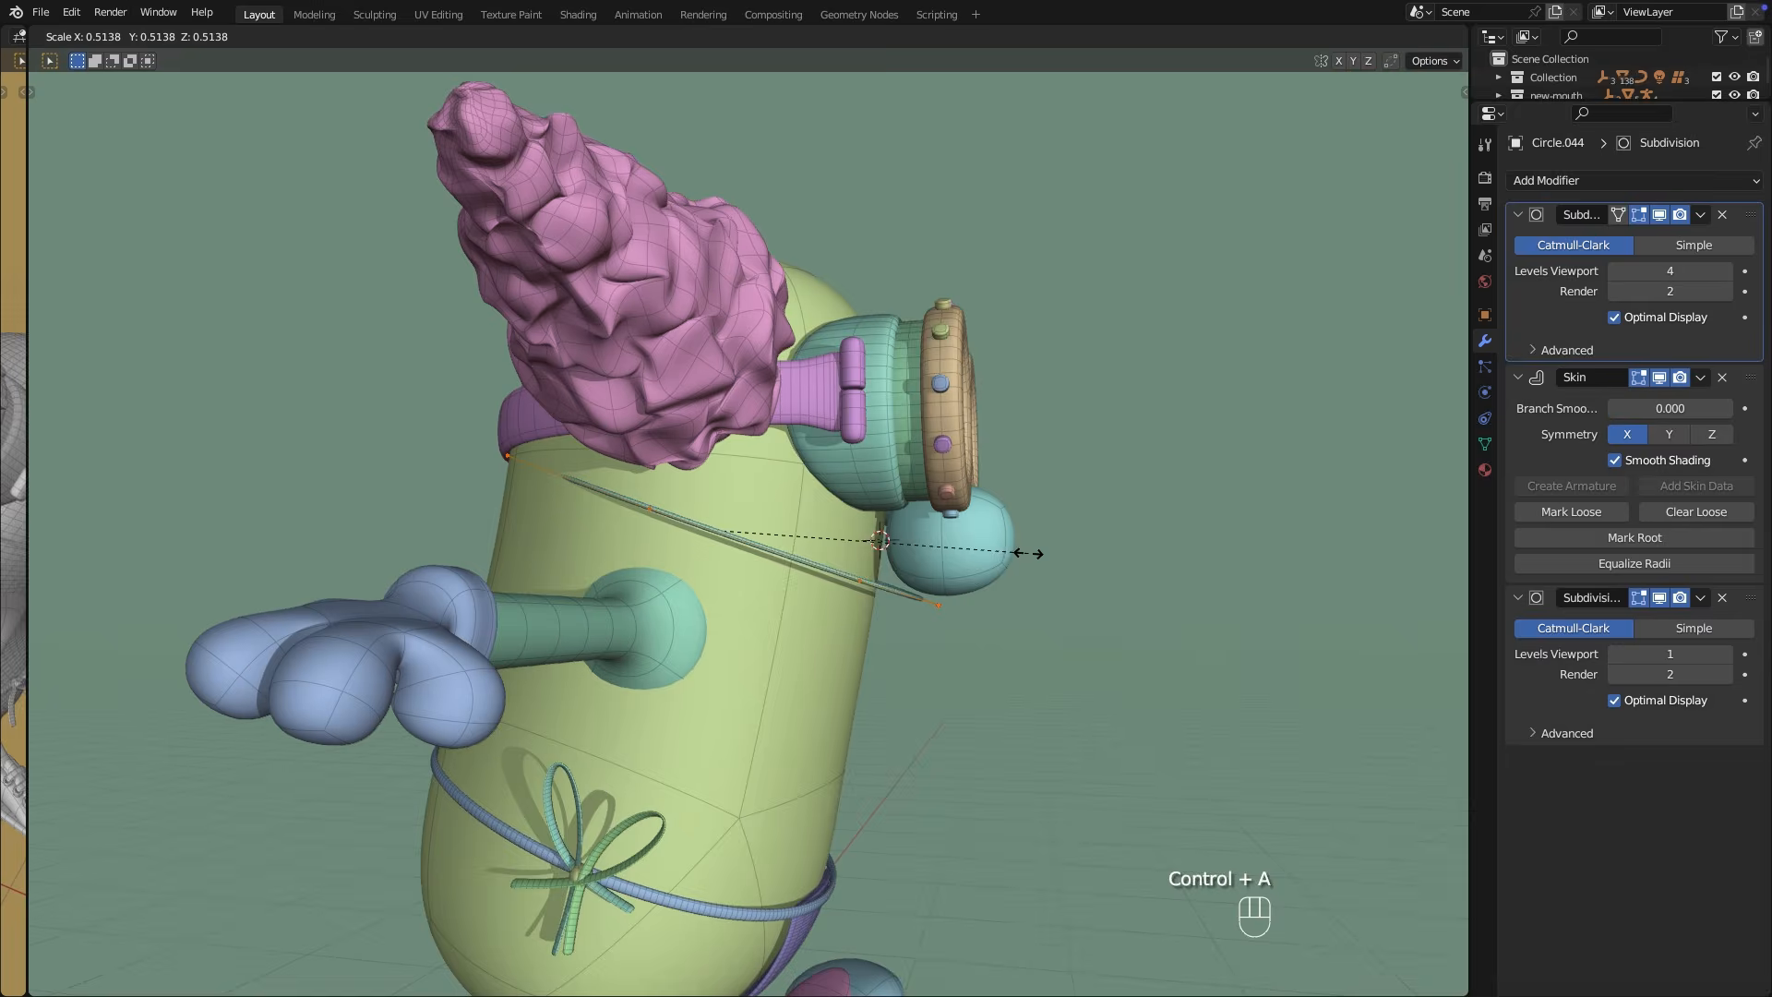
left_click(1029, 553)
Adjust the string's front along Y and raise it about 0.32 m along Z with smooth proportional editing of size 1.33.
middle_click_drag(1029, 553, 851, 546)
key("g")
key("y")
left_click(947, 606)
left_click(851, 546)
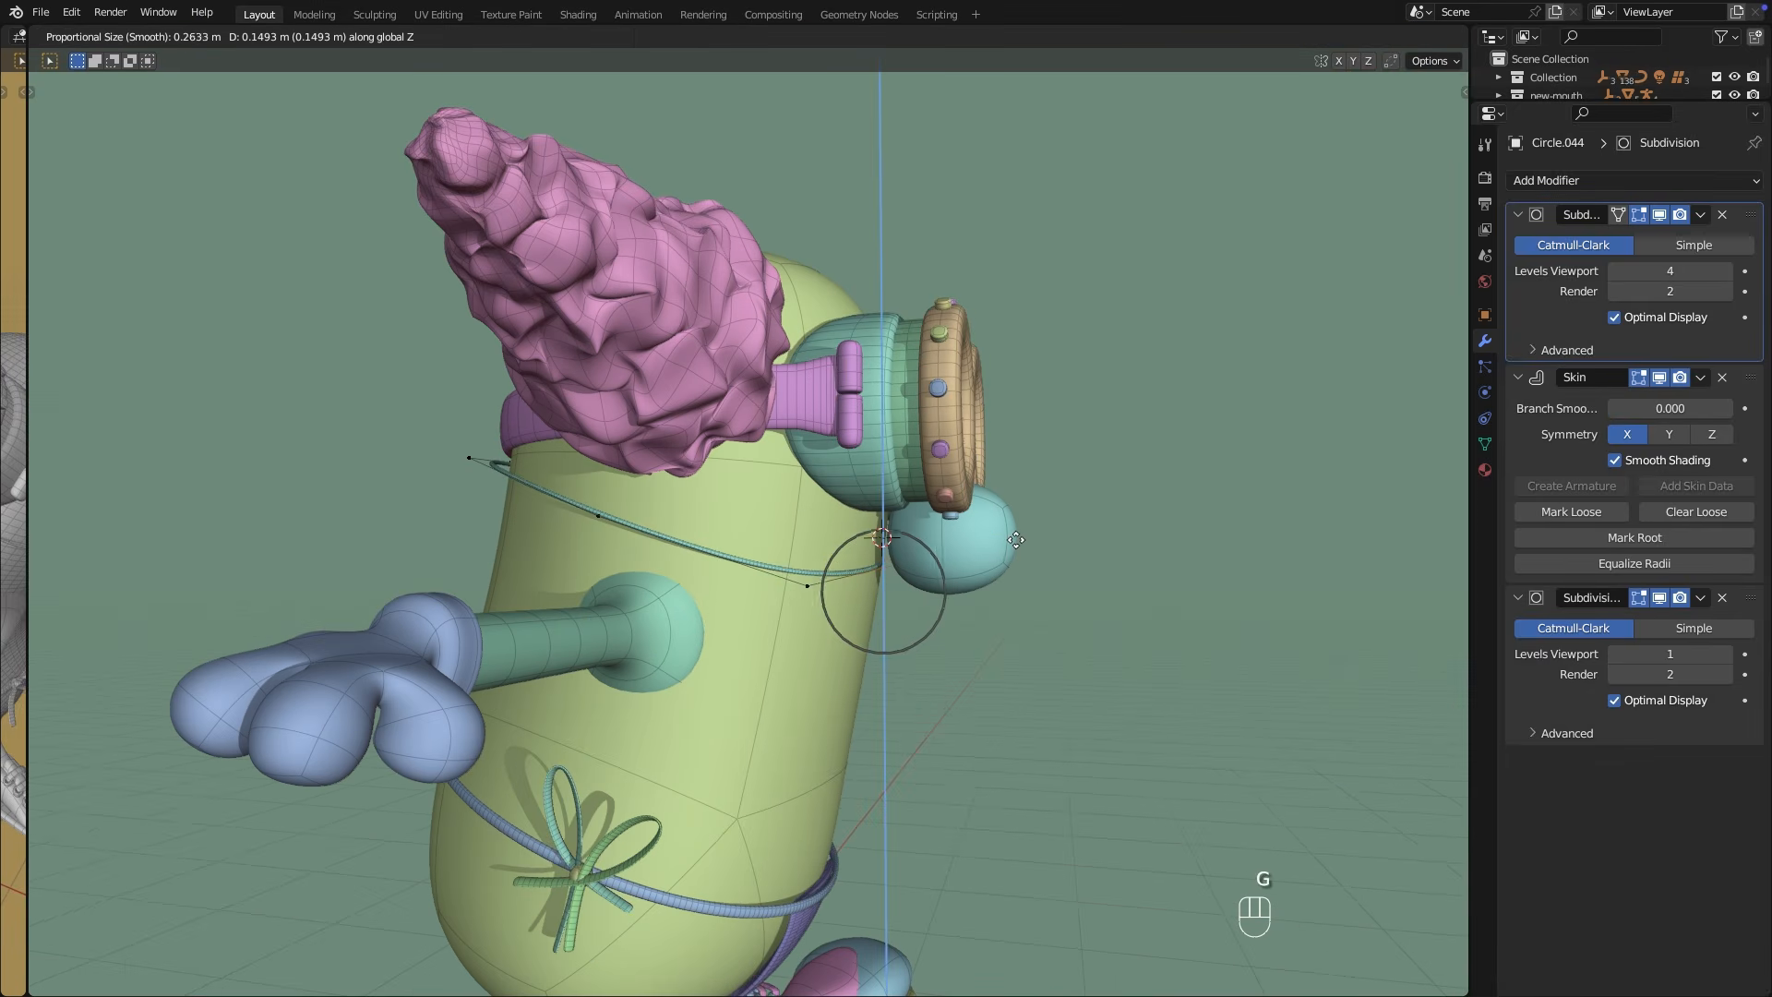
scroll(1007, 516, "down", 6)
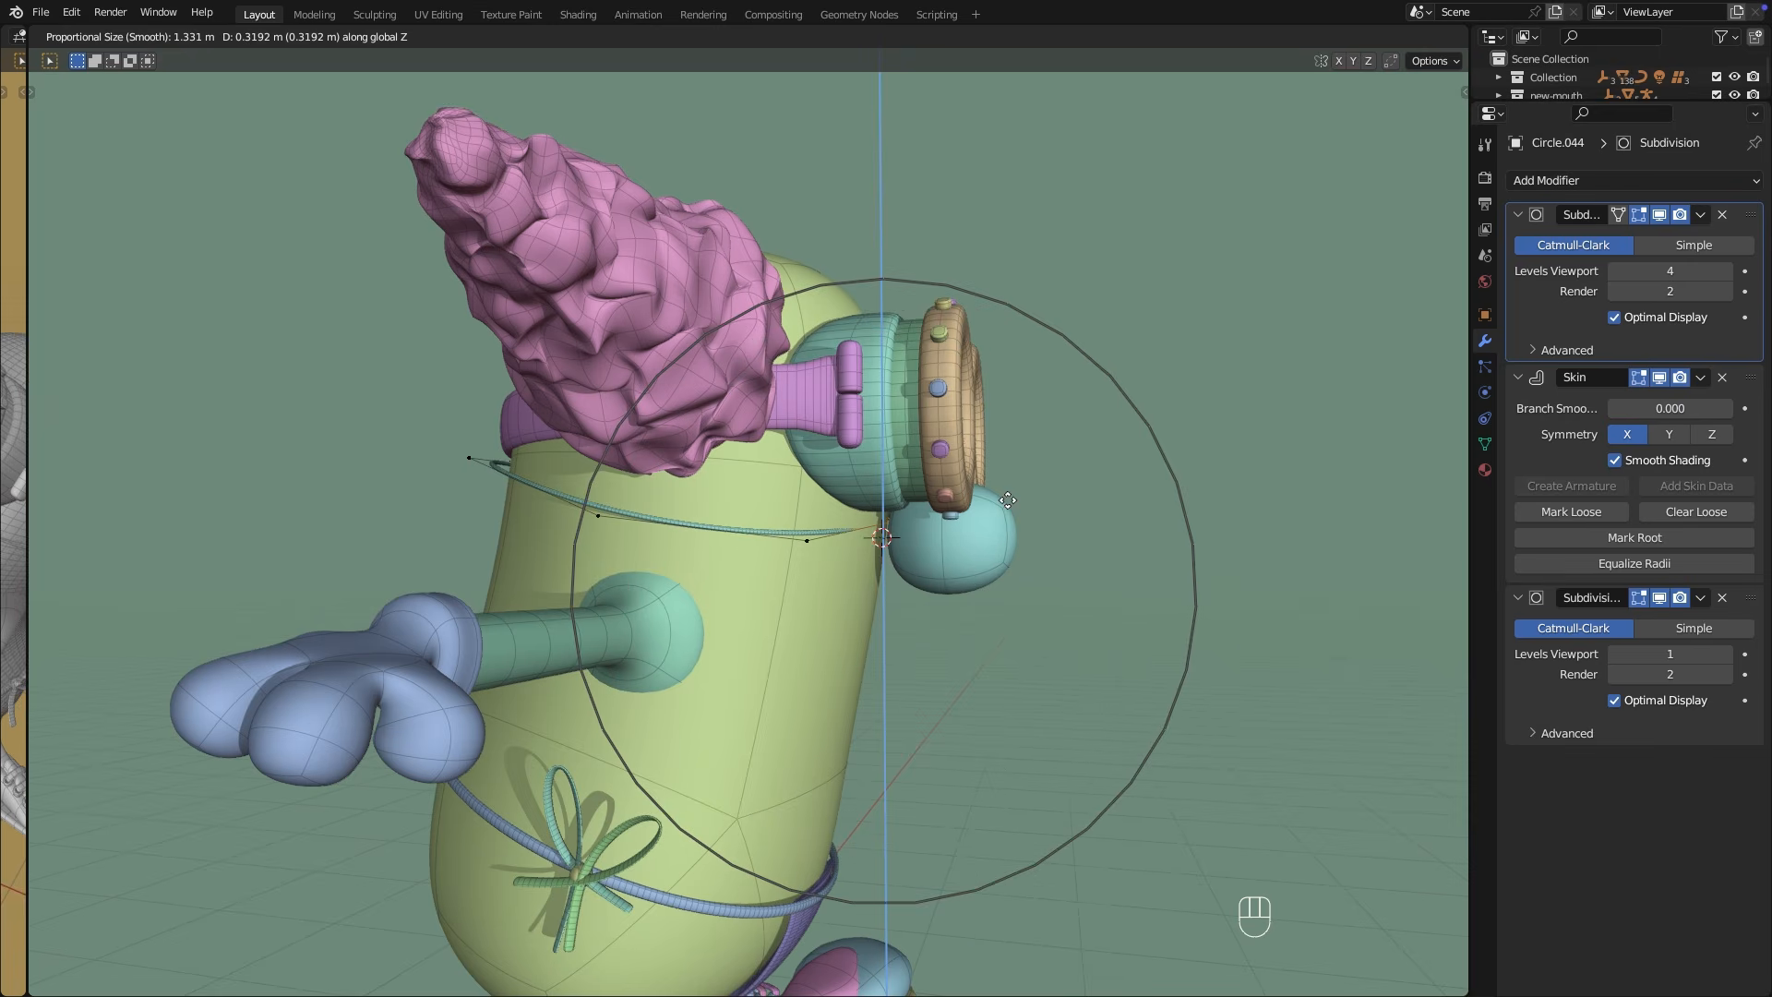
left_click(1008, 500)
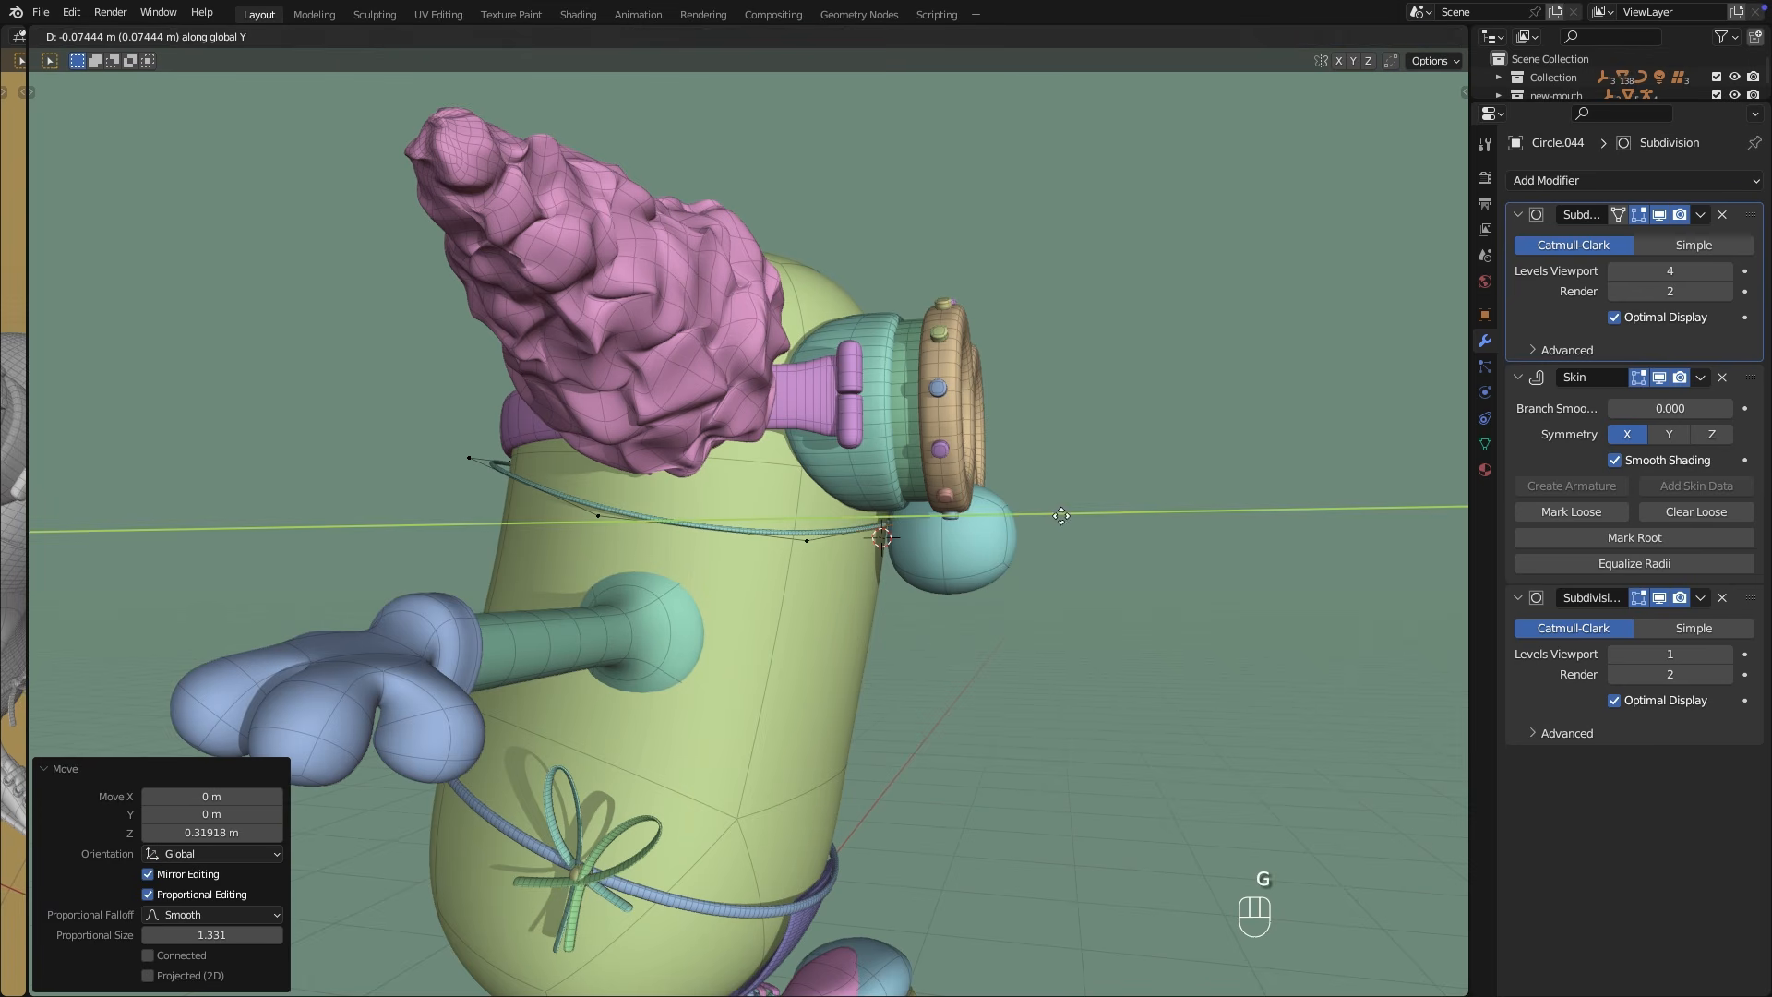
Move the string's front slightly forward along Y and lower its side vertex about 0.13 m along Z.
left_click(1062, 516)
middle_click_drag(1062, 516, 836, 523)
left_click(1094, 508)
left_click(1104, 535)
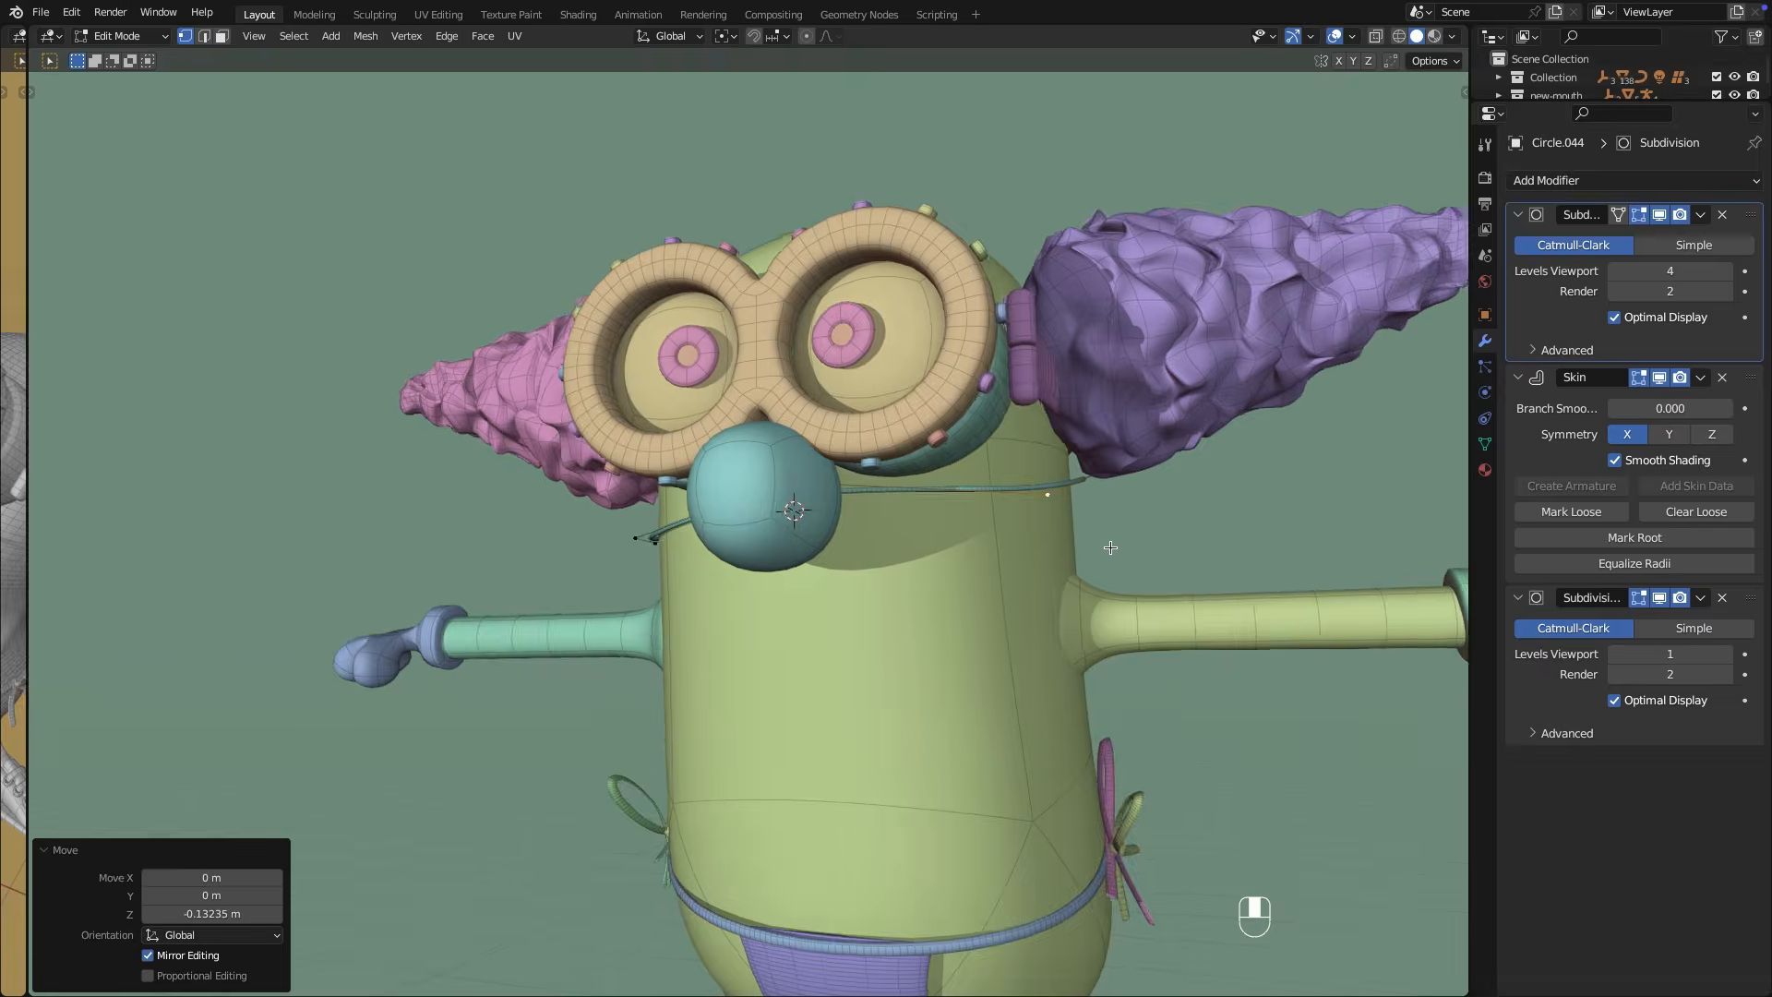
Adjust the height of the string's rear vertices along Z behind the head.
middle_click_drag(1105, 536, 728, 734)
key("g")
key("z")
left_click(741, 708)
Move the string's rear and side vertices one by one in the horizontal plane to fit the string around the body.
left_click(869, 664)
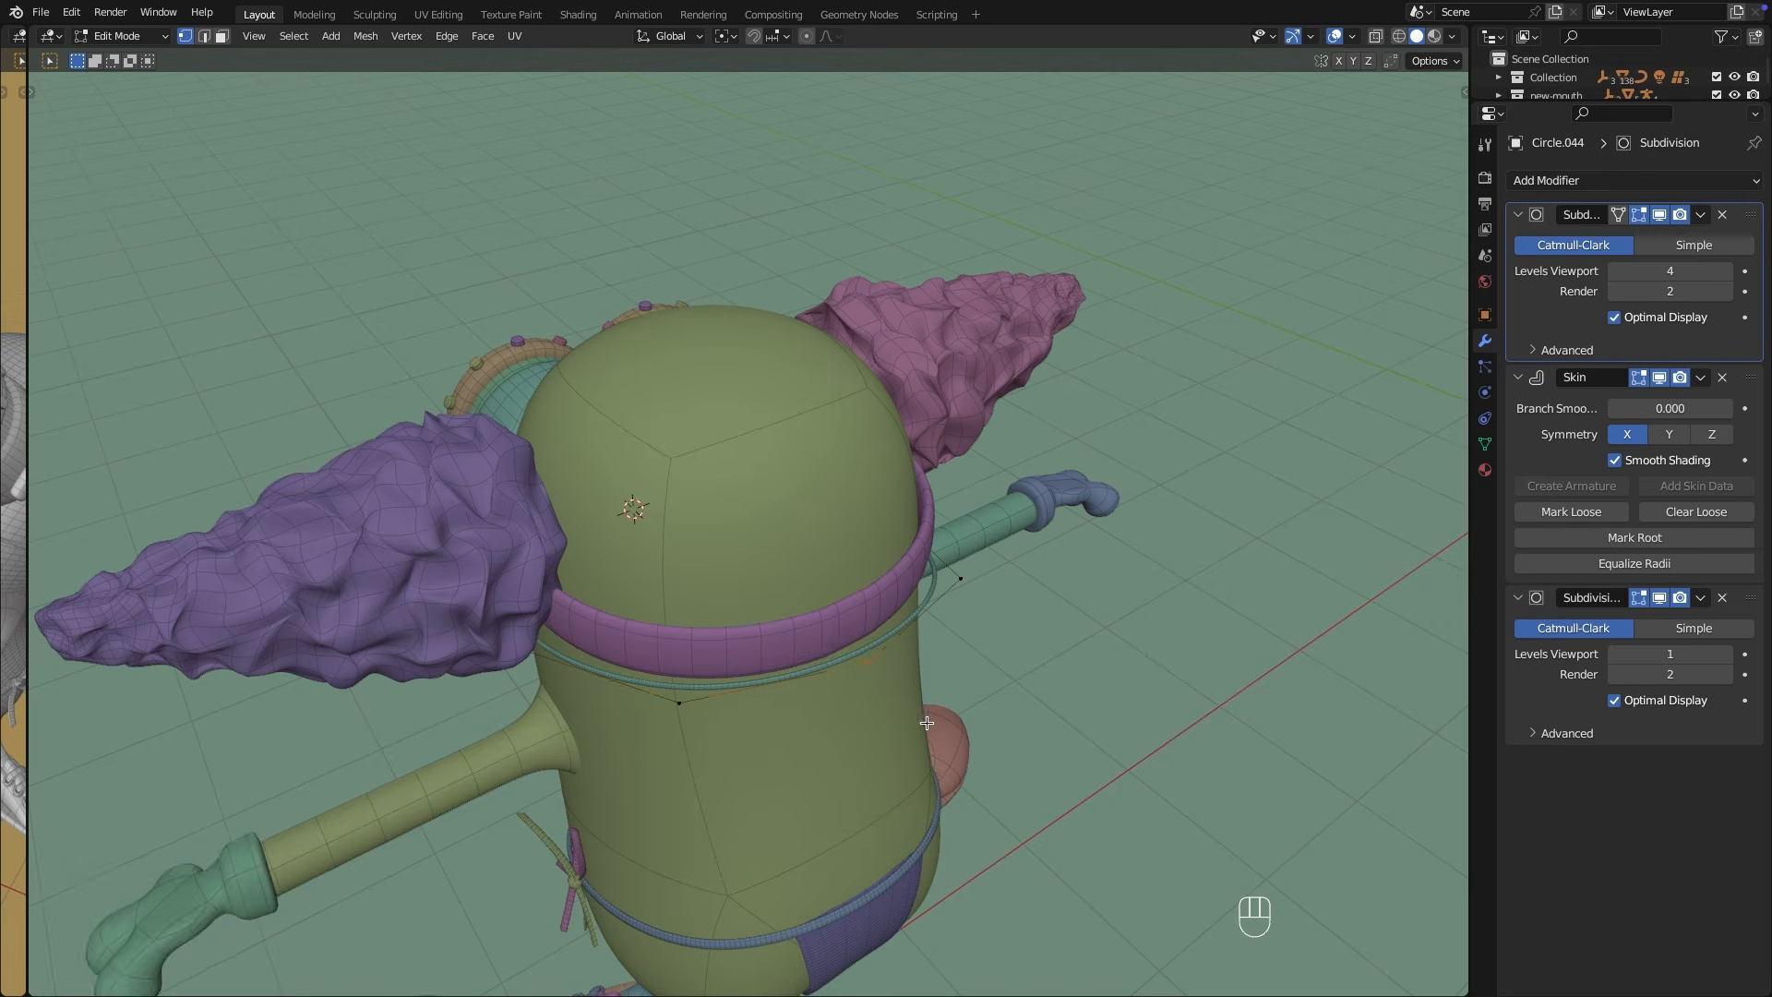
key("g")
key("shift+z")
left_click(863, 678)
middle_click_drag(863, 678, 1121, 550)
key("g")
key("g")
key("shift+z")
left_click(928, 716)
key("g")
key("shift+z")
left_click(802, 646)
key("g")
key("shift+z")
left_click(677, 716)
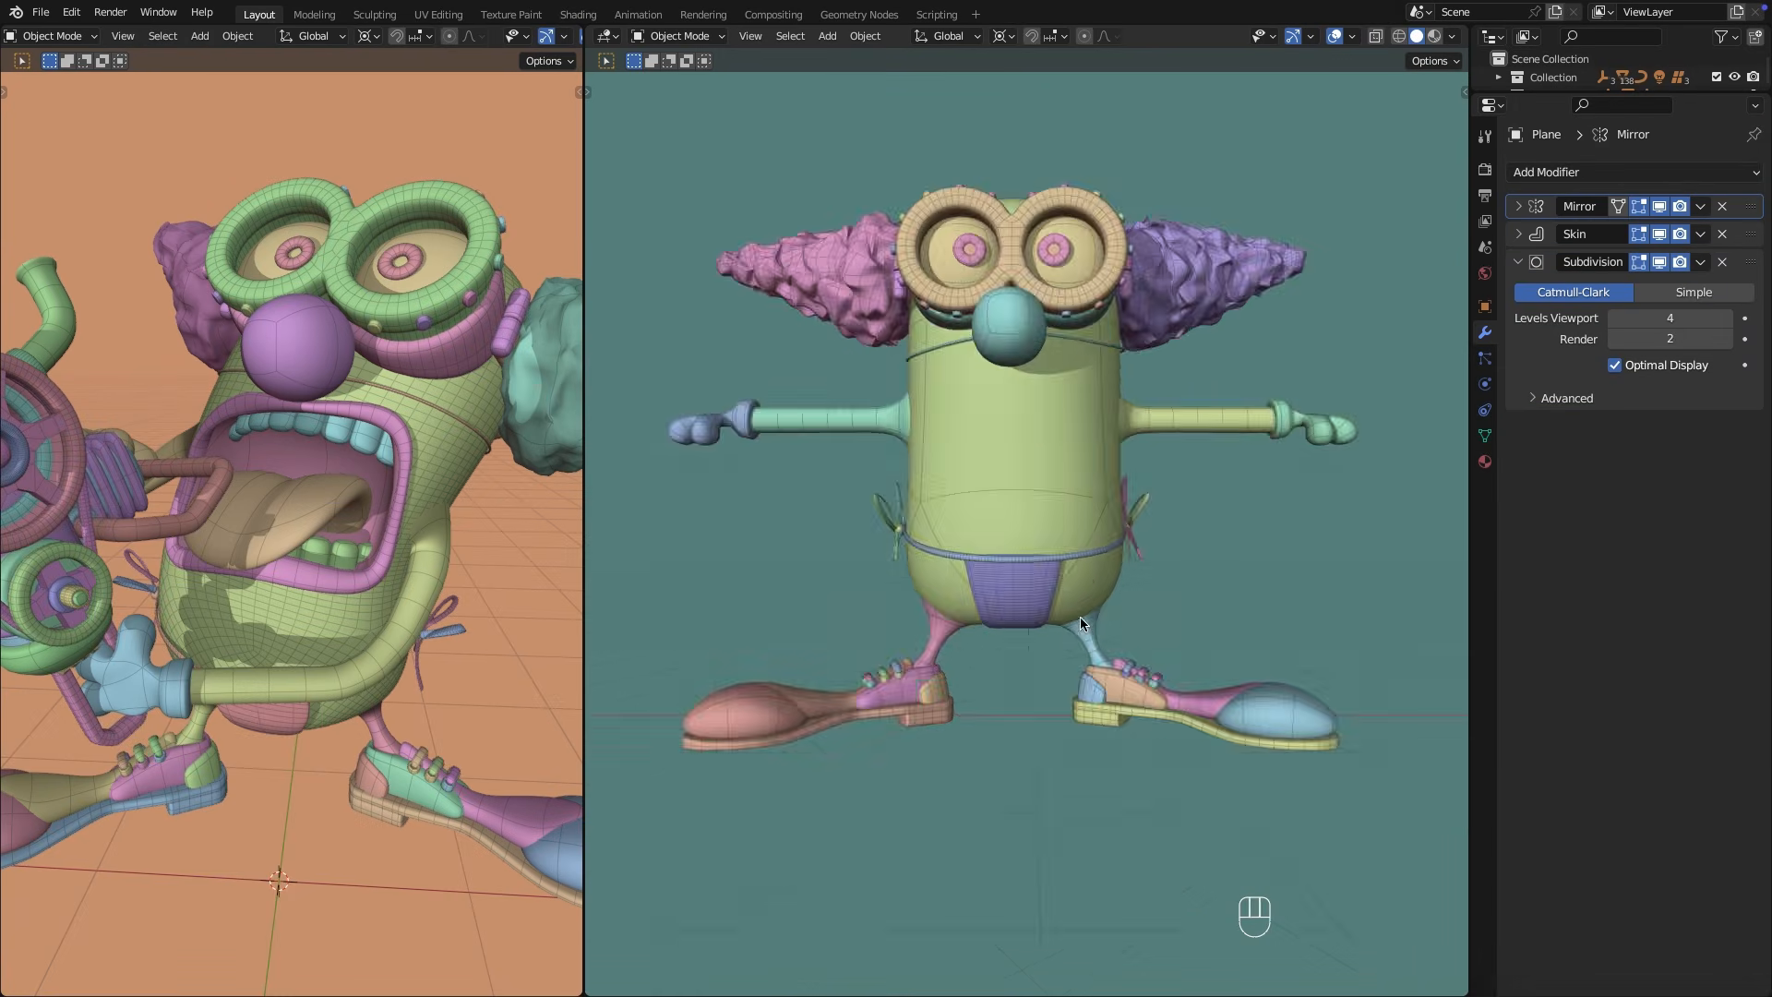
Snap the 3D cursor midway between the upper vertices of the two legs.
middle_click_drag(1080, 617, 1103, 423)
key("alt+z")
left_click(1089, 635)
key("Tab")
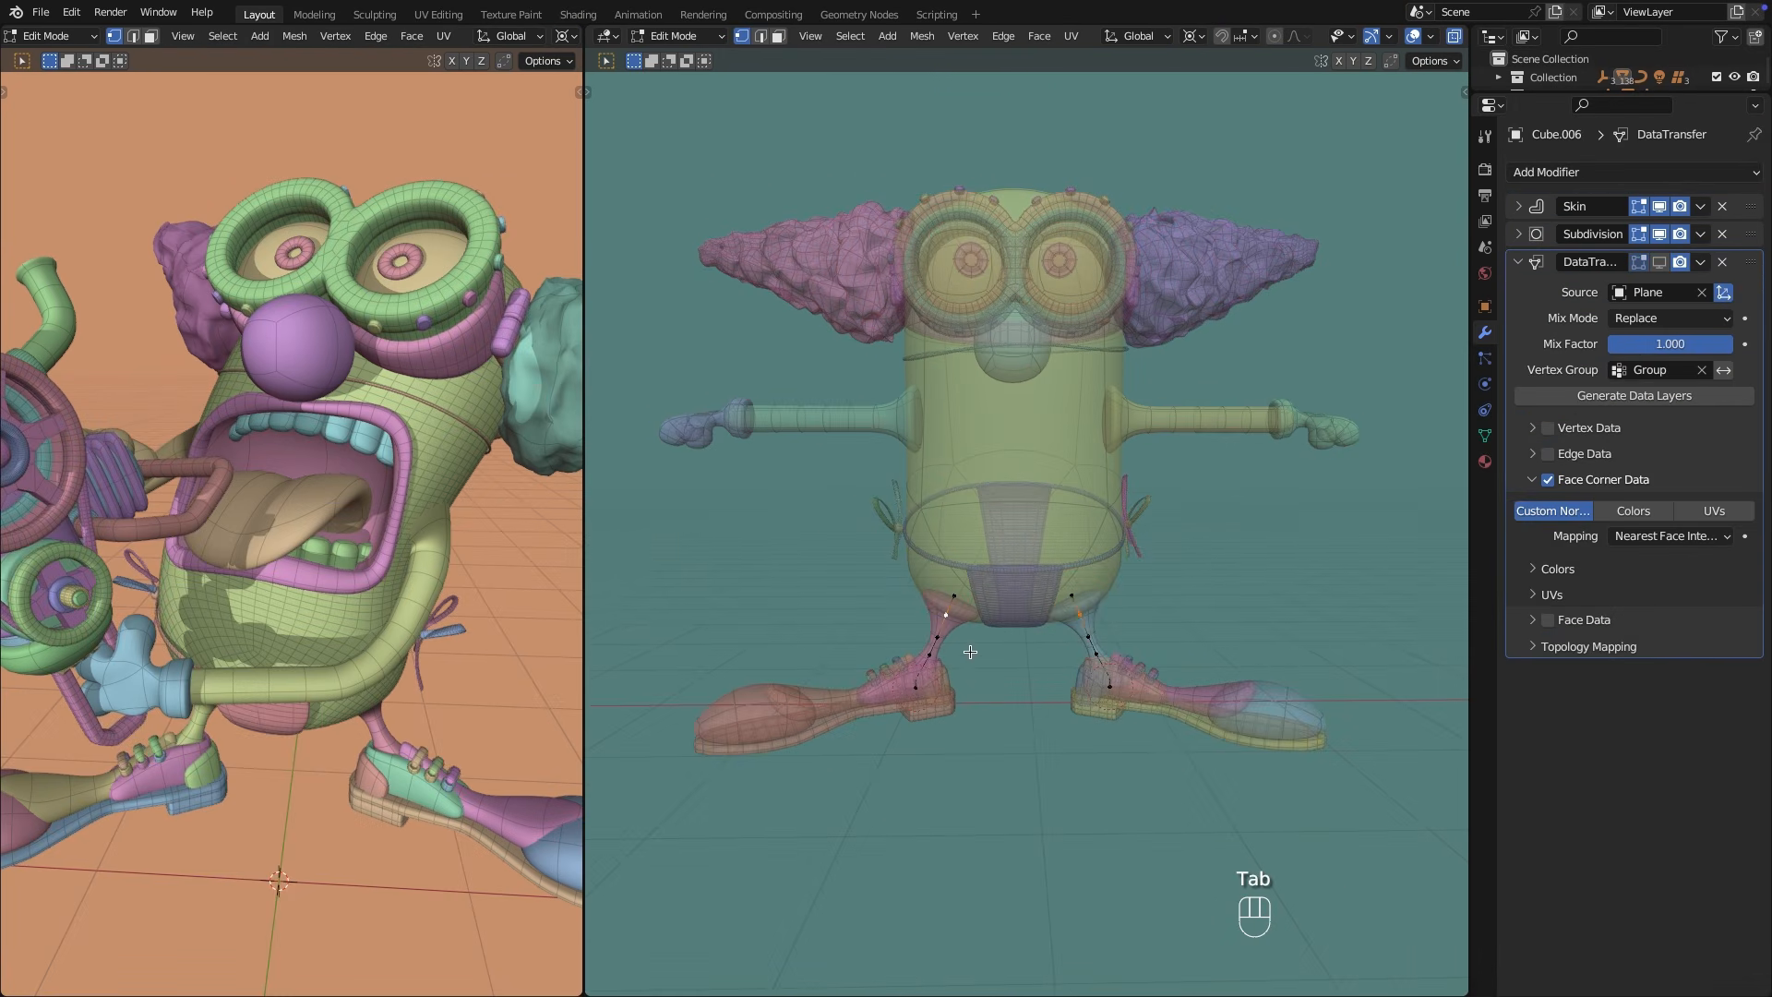
left_click(946, 615)
left_click(1080, 615, "shift")
key("shift+s")
left_click(1181, 732)
key("Tab")
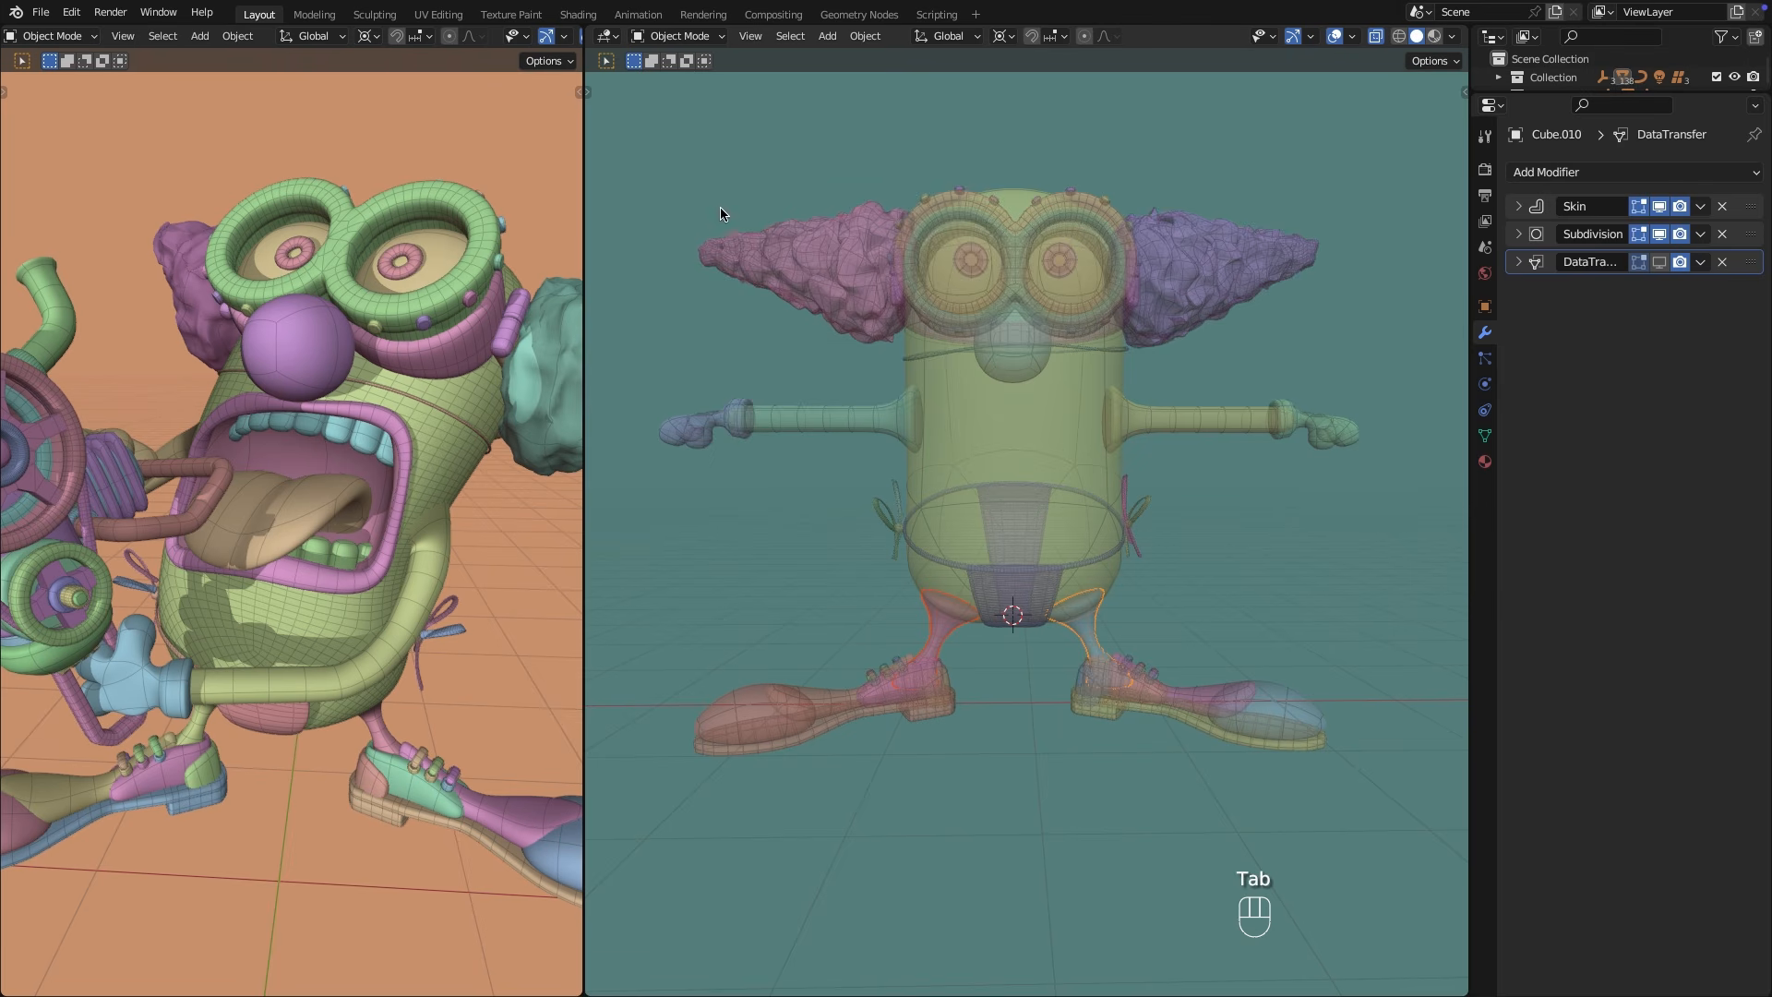
Rotate the selected leg and shoe parts about the X axis and shift them along Y under the body.
middle_click_drag(1321, 601, 1278, 638)
key("r")
key("x")
left_click(1163, 613)
key("alt+z")
middle_click_drag(1019, 687, 1226, 646)
key("g")
key("y")
left_click(1064, 663)
Add a mesh circle with a low vertex count at the 3D cursor, aligned to the front view.
key("KP_1")
left_click(1220, 609)
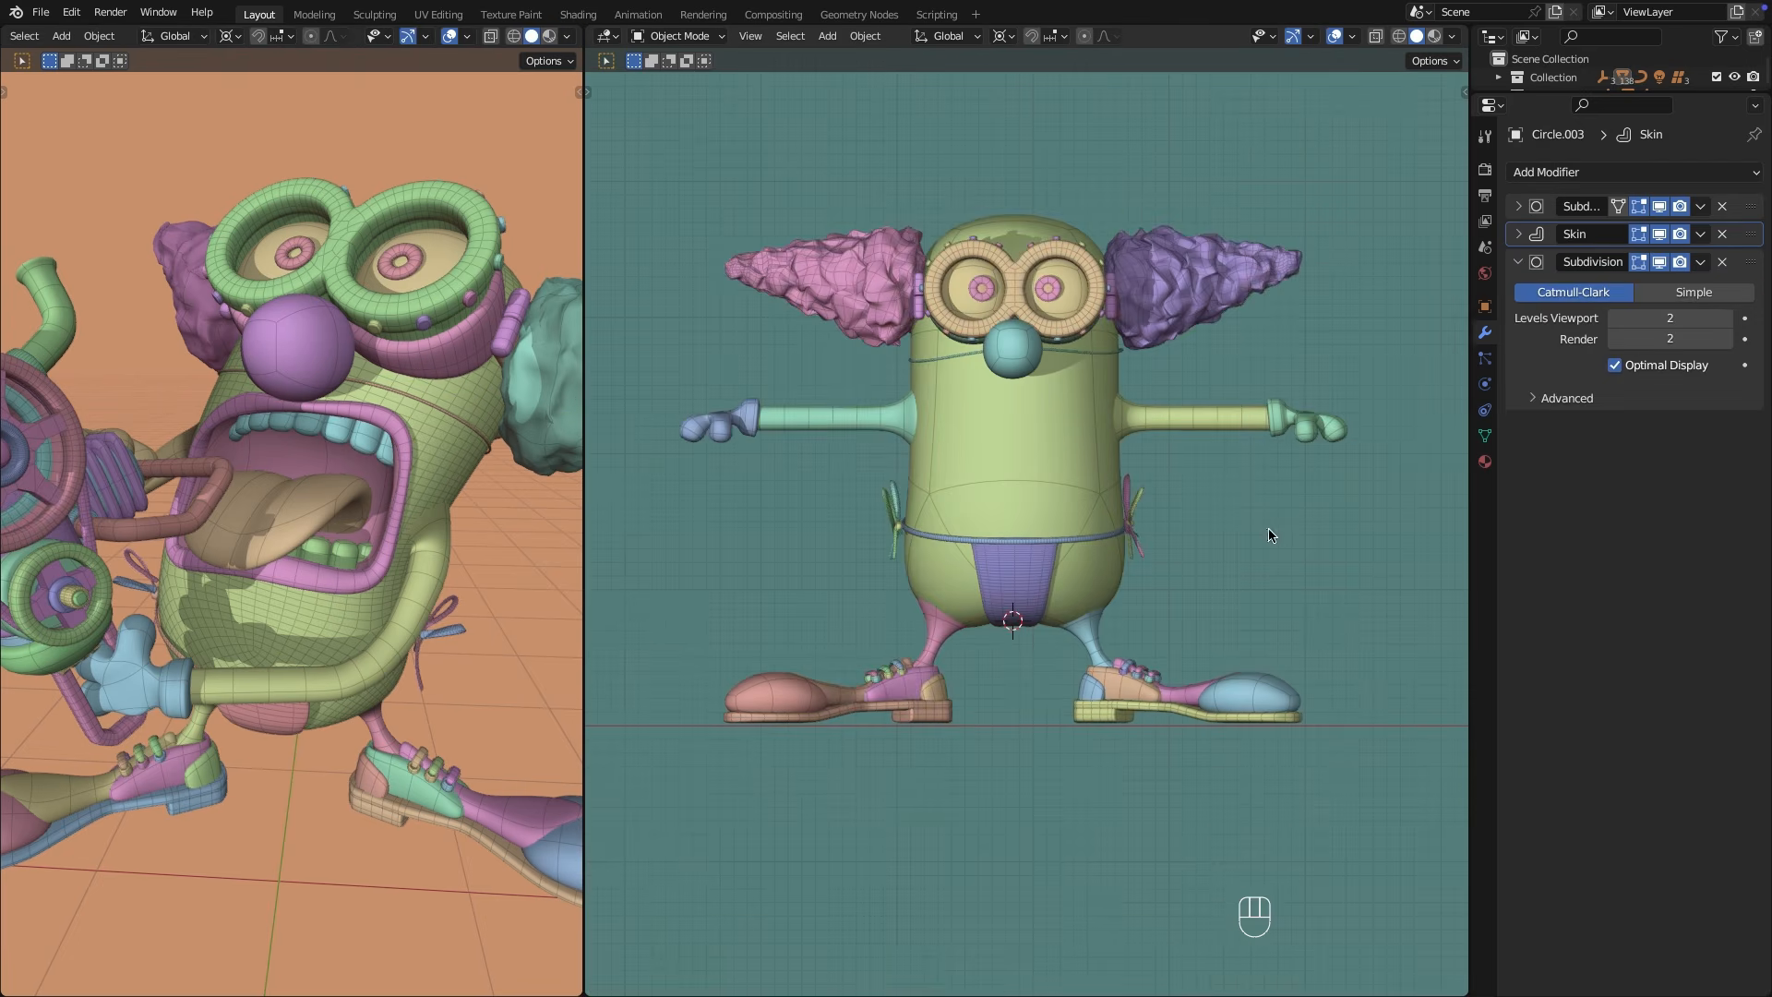
key("shift+a")
mouse_move(1092, 523)
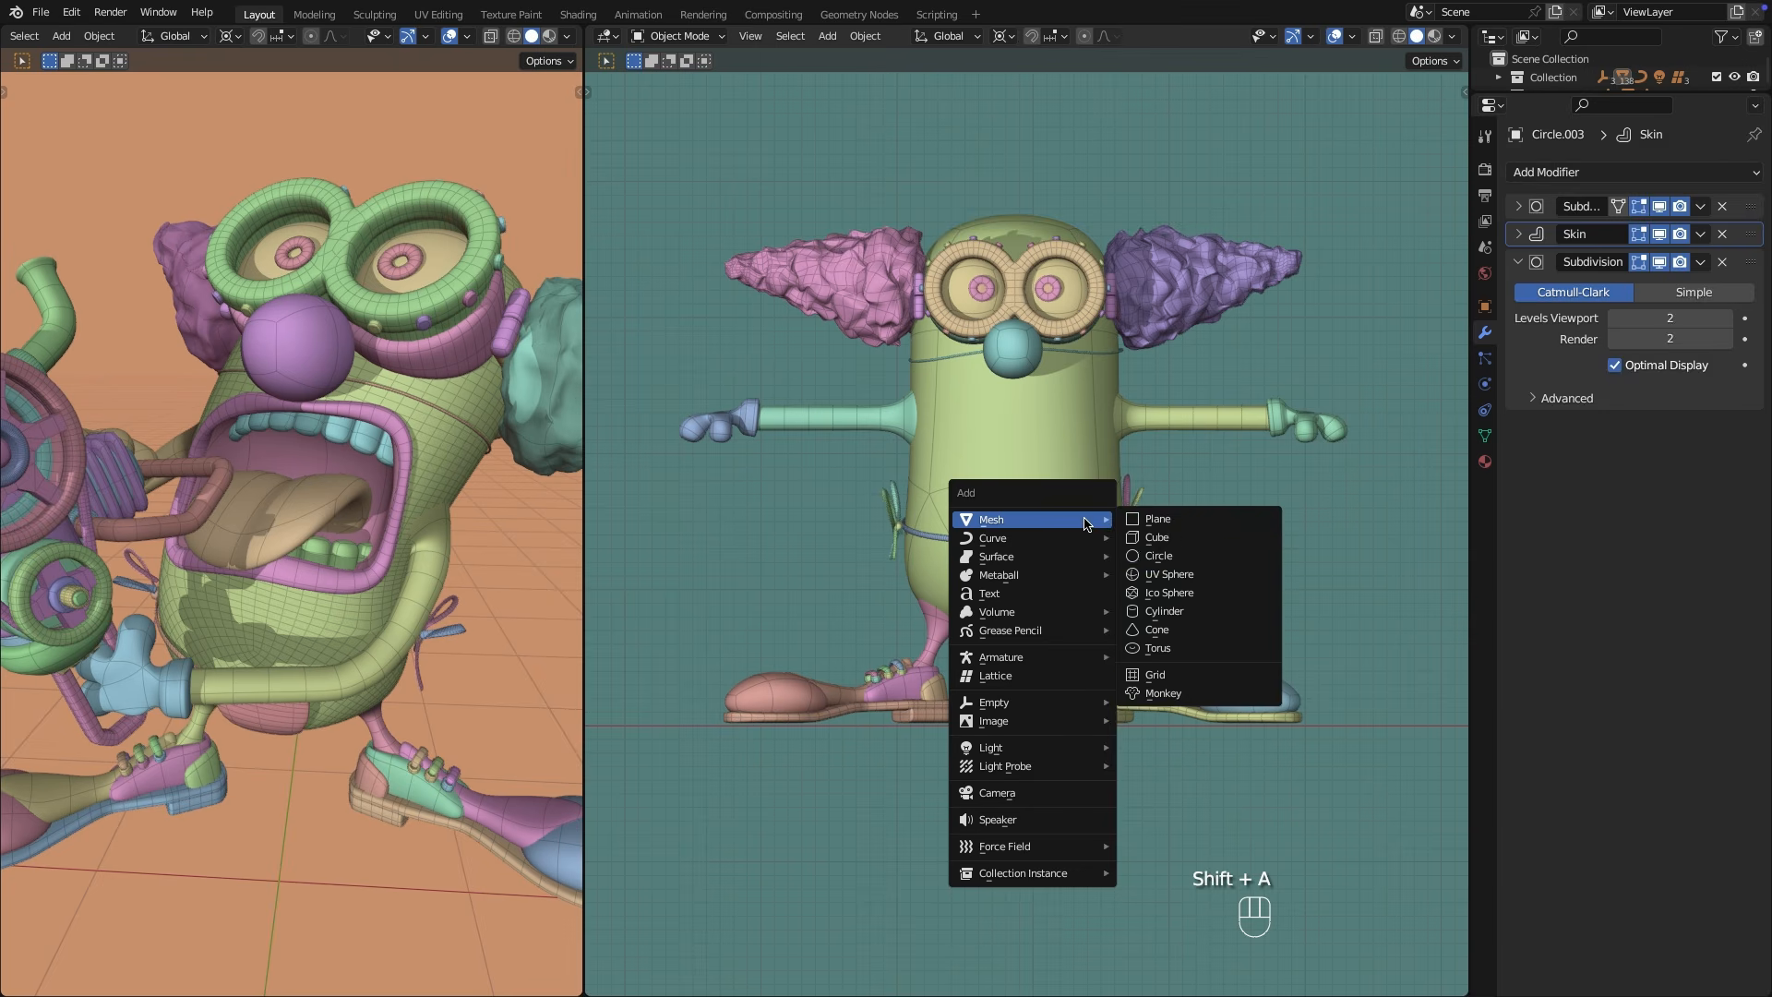
left_click(1172, 556)
left_click(758, 861)
left_click(759, 902)
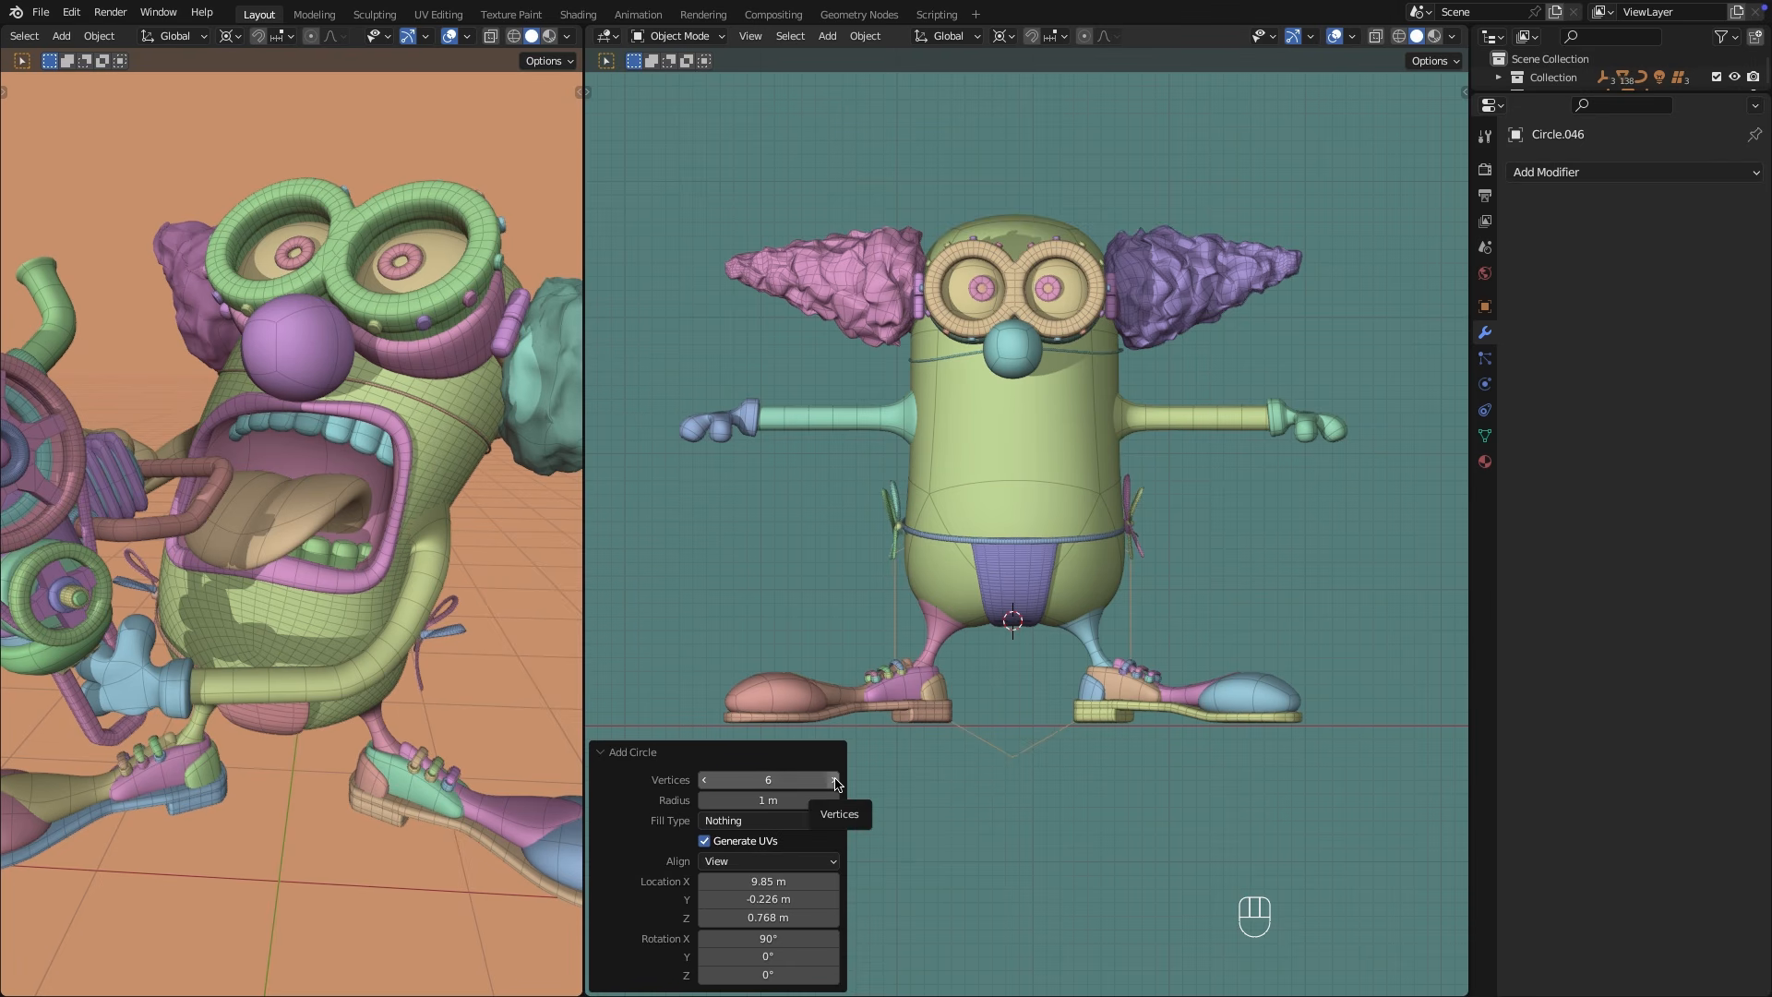
Move the new circle about 1.27 m forward along Y in front of the body.
key("Tab")
middle_click_drag(1161, 600, 1080, 648)
key("Tab")
key("g")
middle_click(1002, 633)
left_click(983, 640)
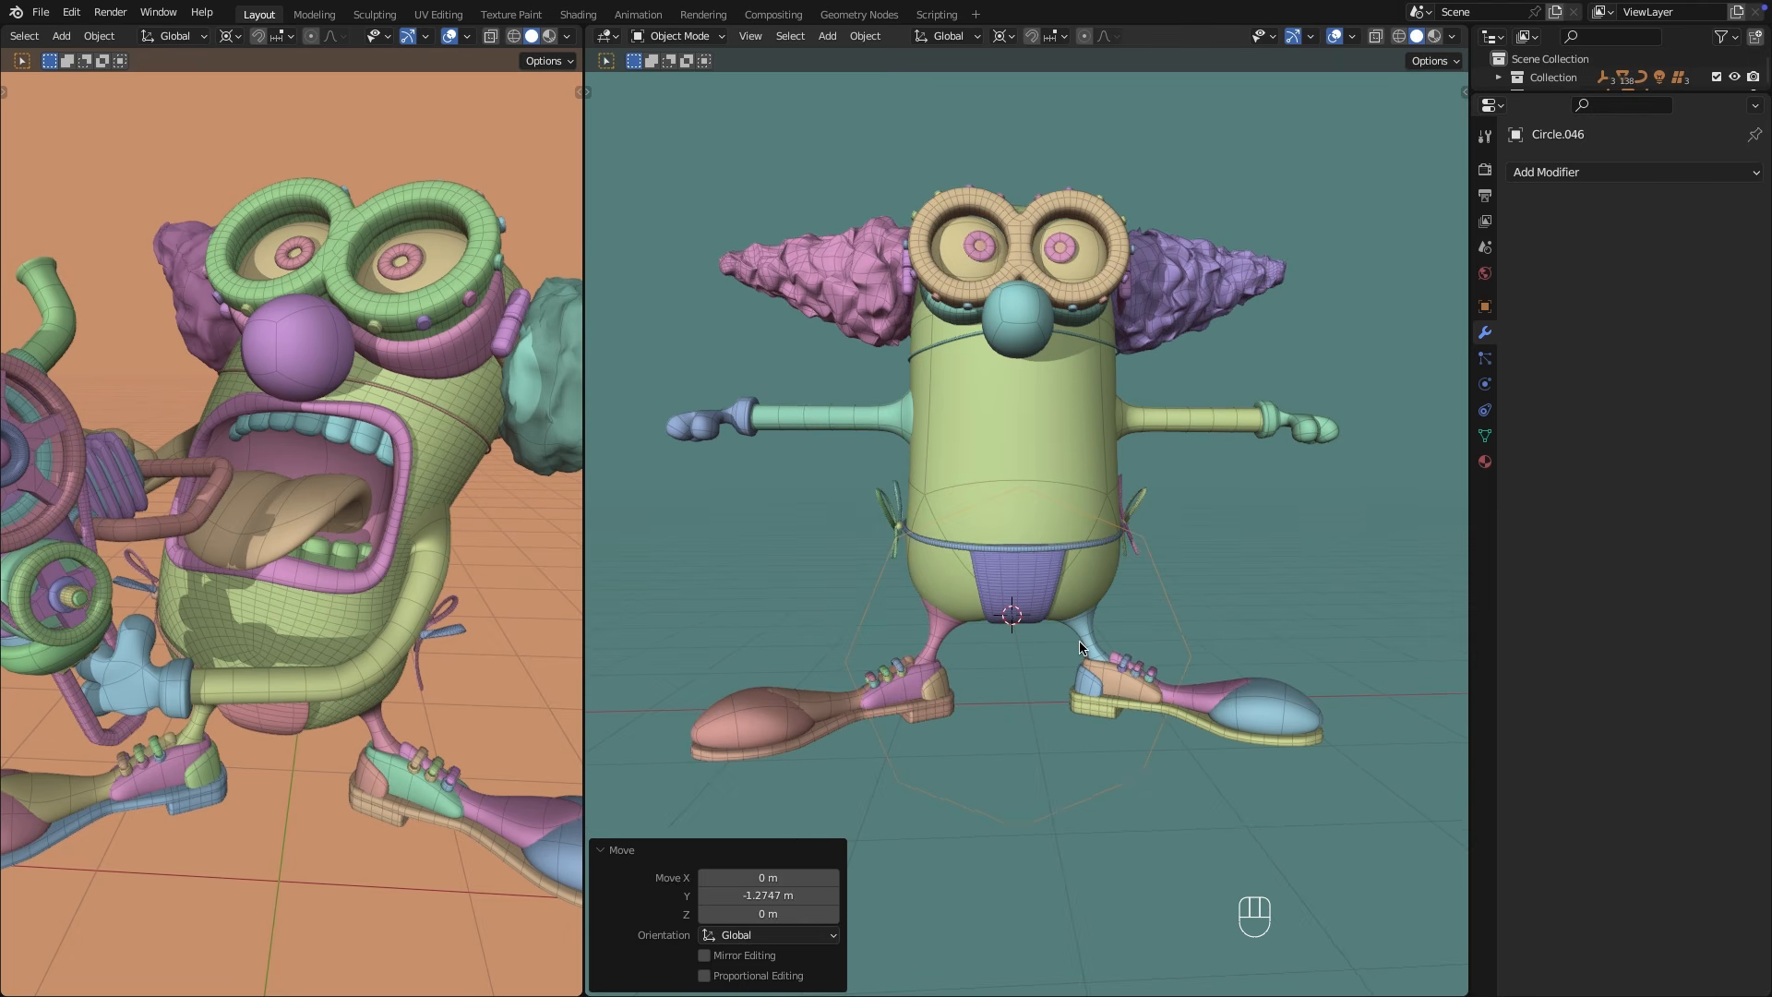
Change the viewport background to a near-black colour with saturation 0 and value 0.010.
left_click(1455, 38)
left_click(1440, 357)
mouse_move(1433, 309)
left_mouse_down()
mouse_move(1353, 309)
mouse_move(1366, 328)
left_mouse_up()
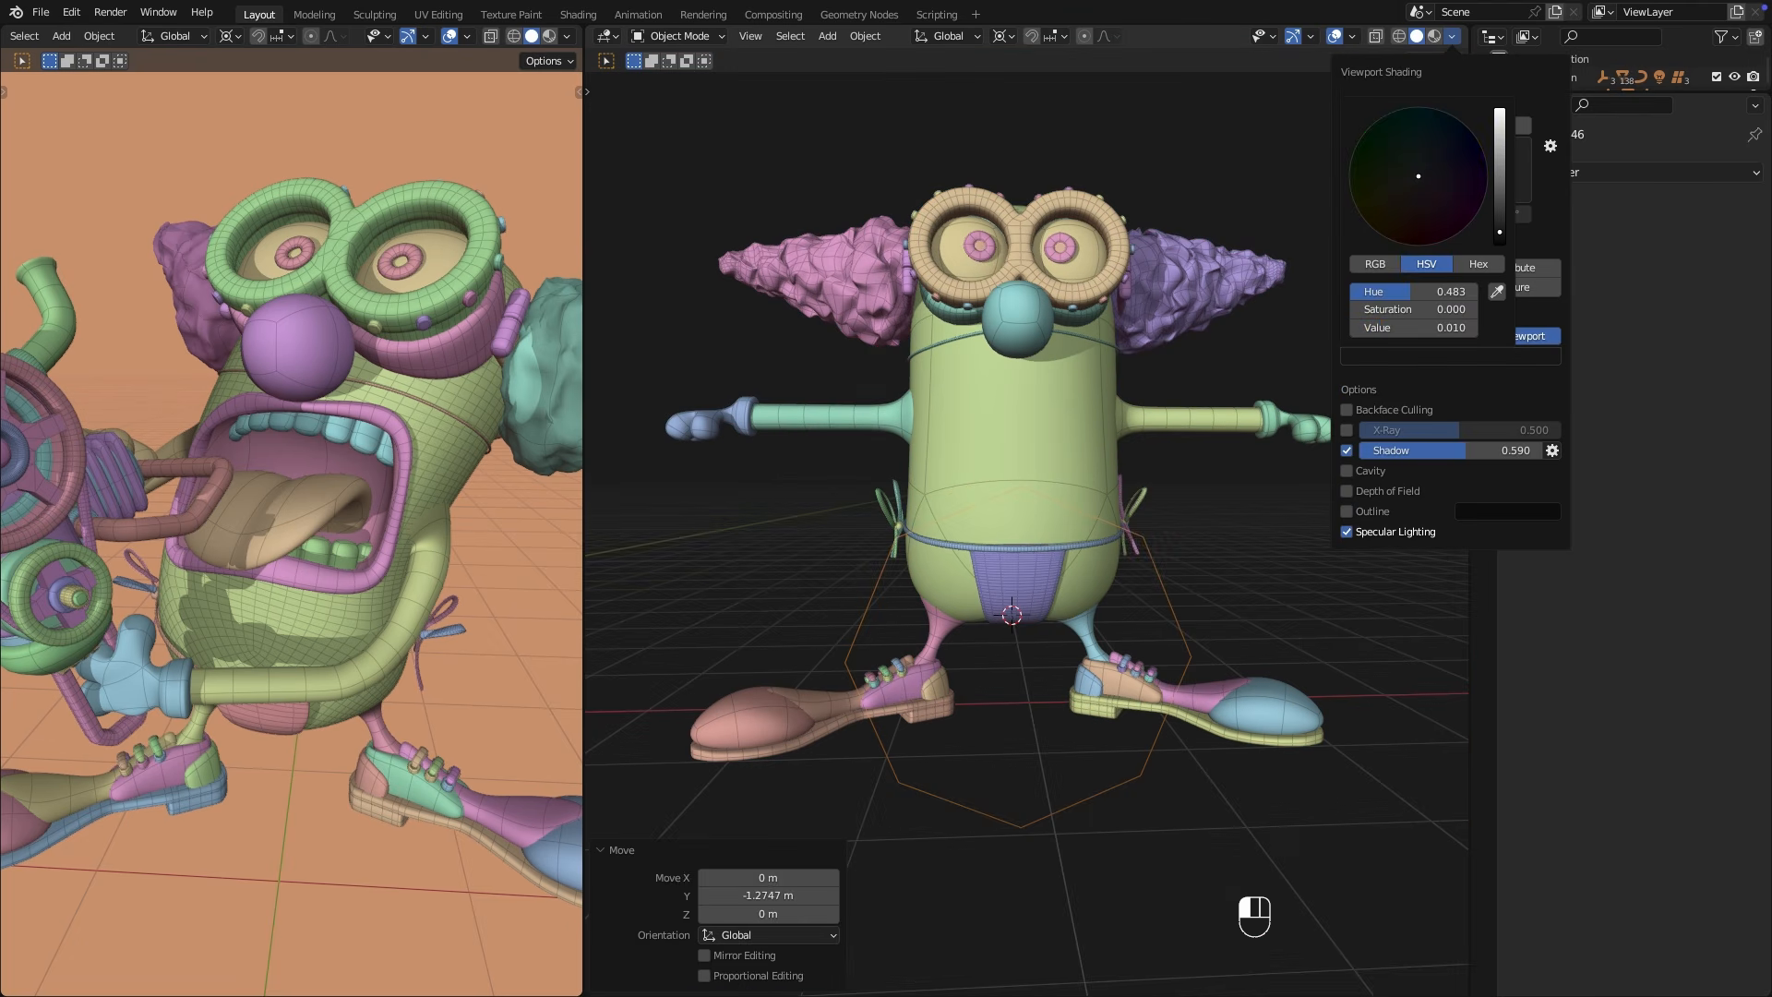
middle_click_drag(1152, 607, 1154, 611)
left_click(1570, 173)
left_click(1375, 545)
left_click(1722, 205)
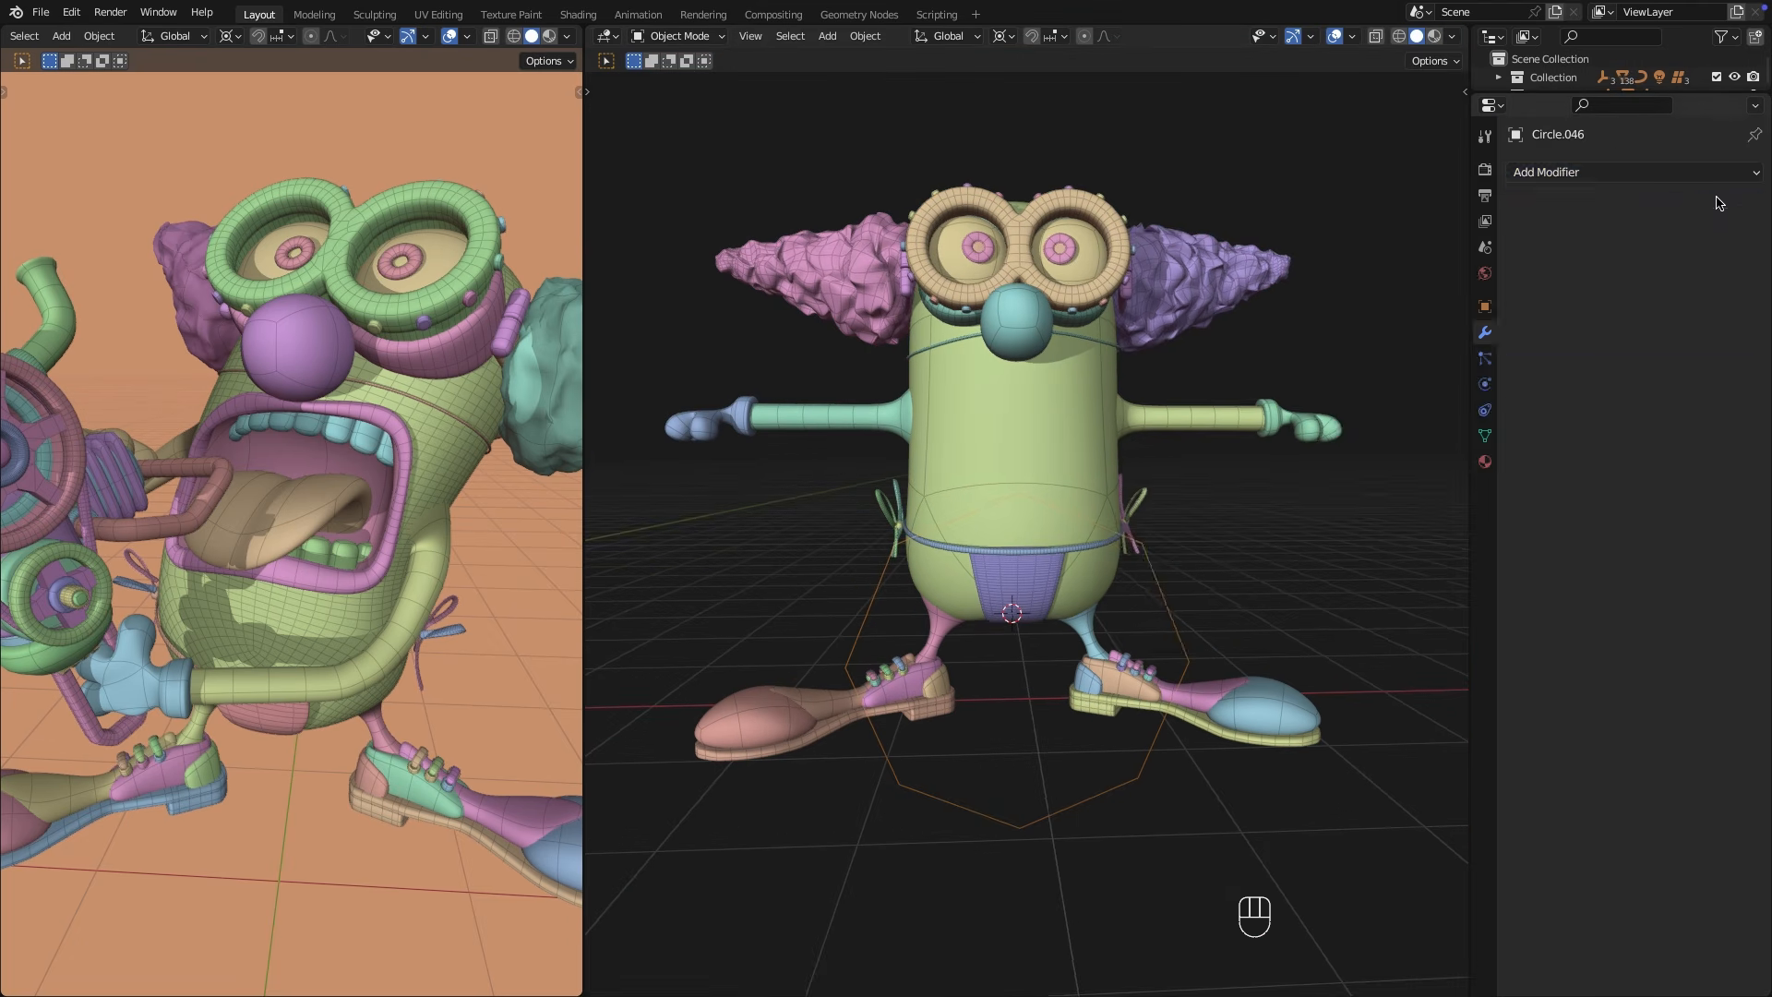
Add a Skin modifier to the new circle, thin its skin radius and scale the circle's vertices by about 0.62.
left_click(1581, 174)
left_click(1368, 502)
key("Tab")
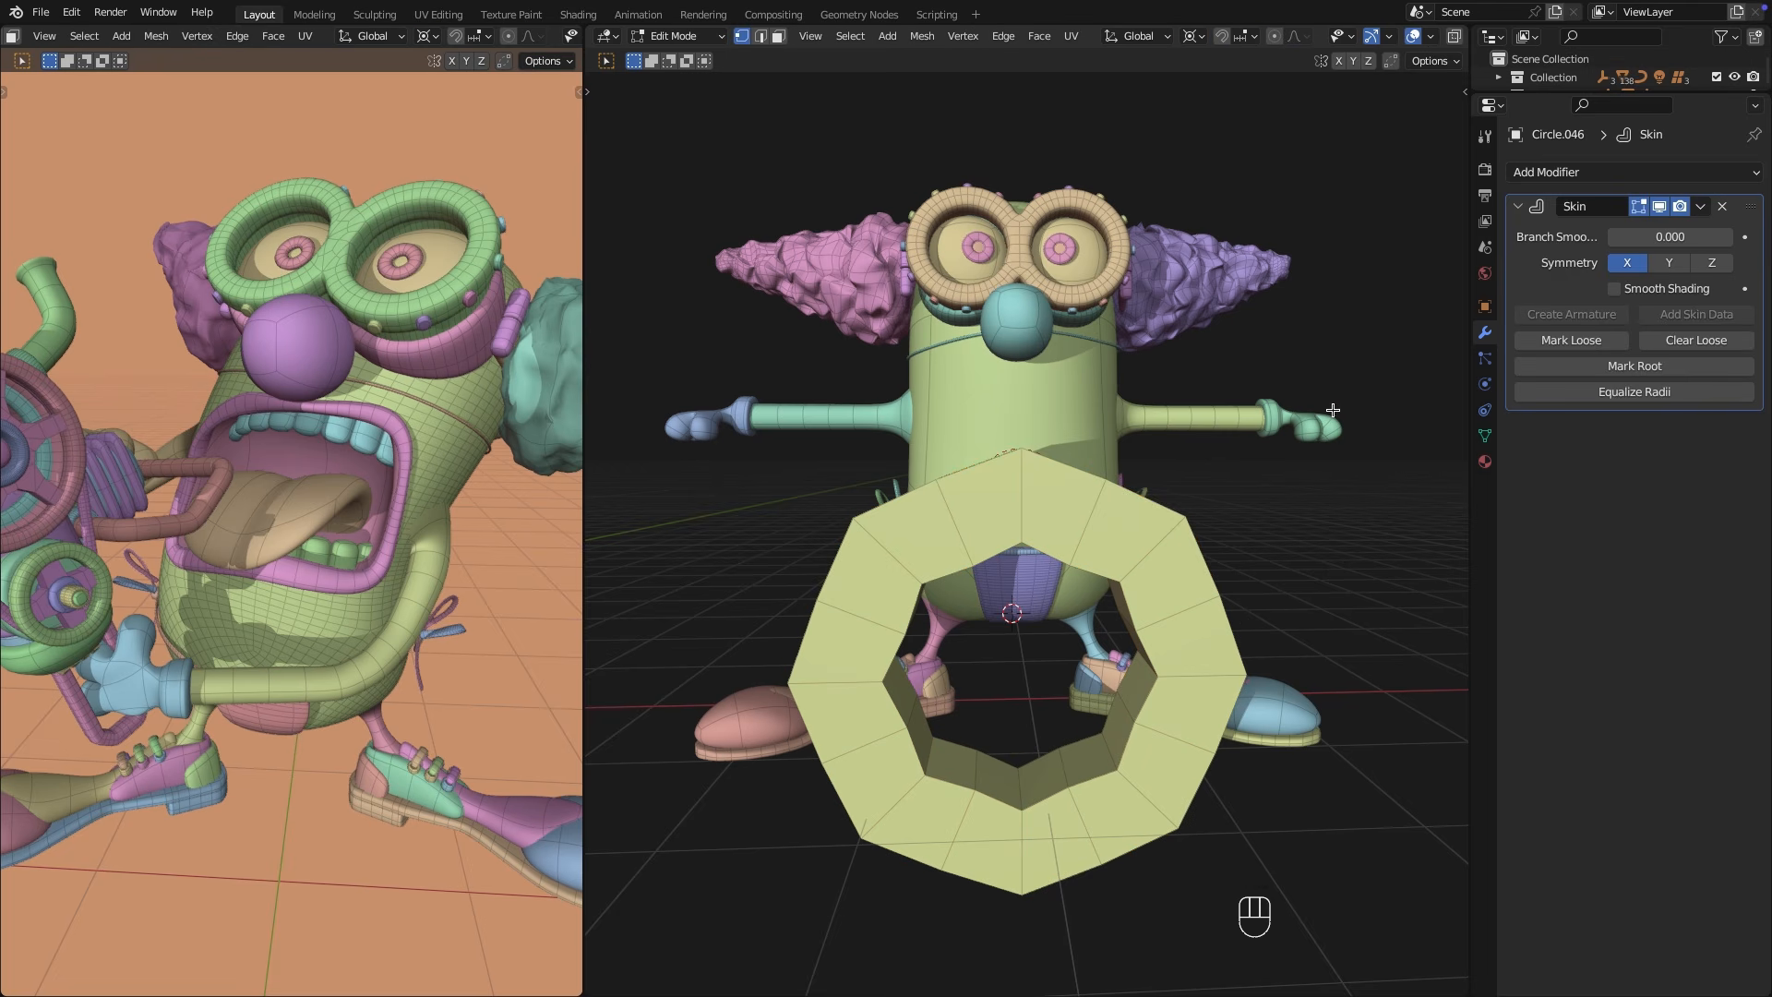
key("ctrl+a")
left_click(1119, 582)
key("s")
left_click(1189, 581)
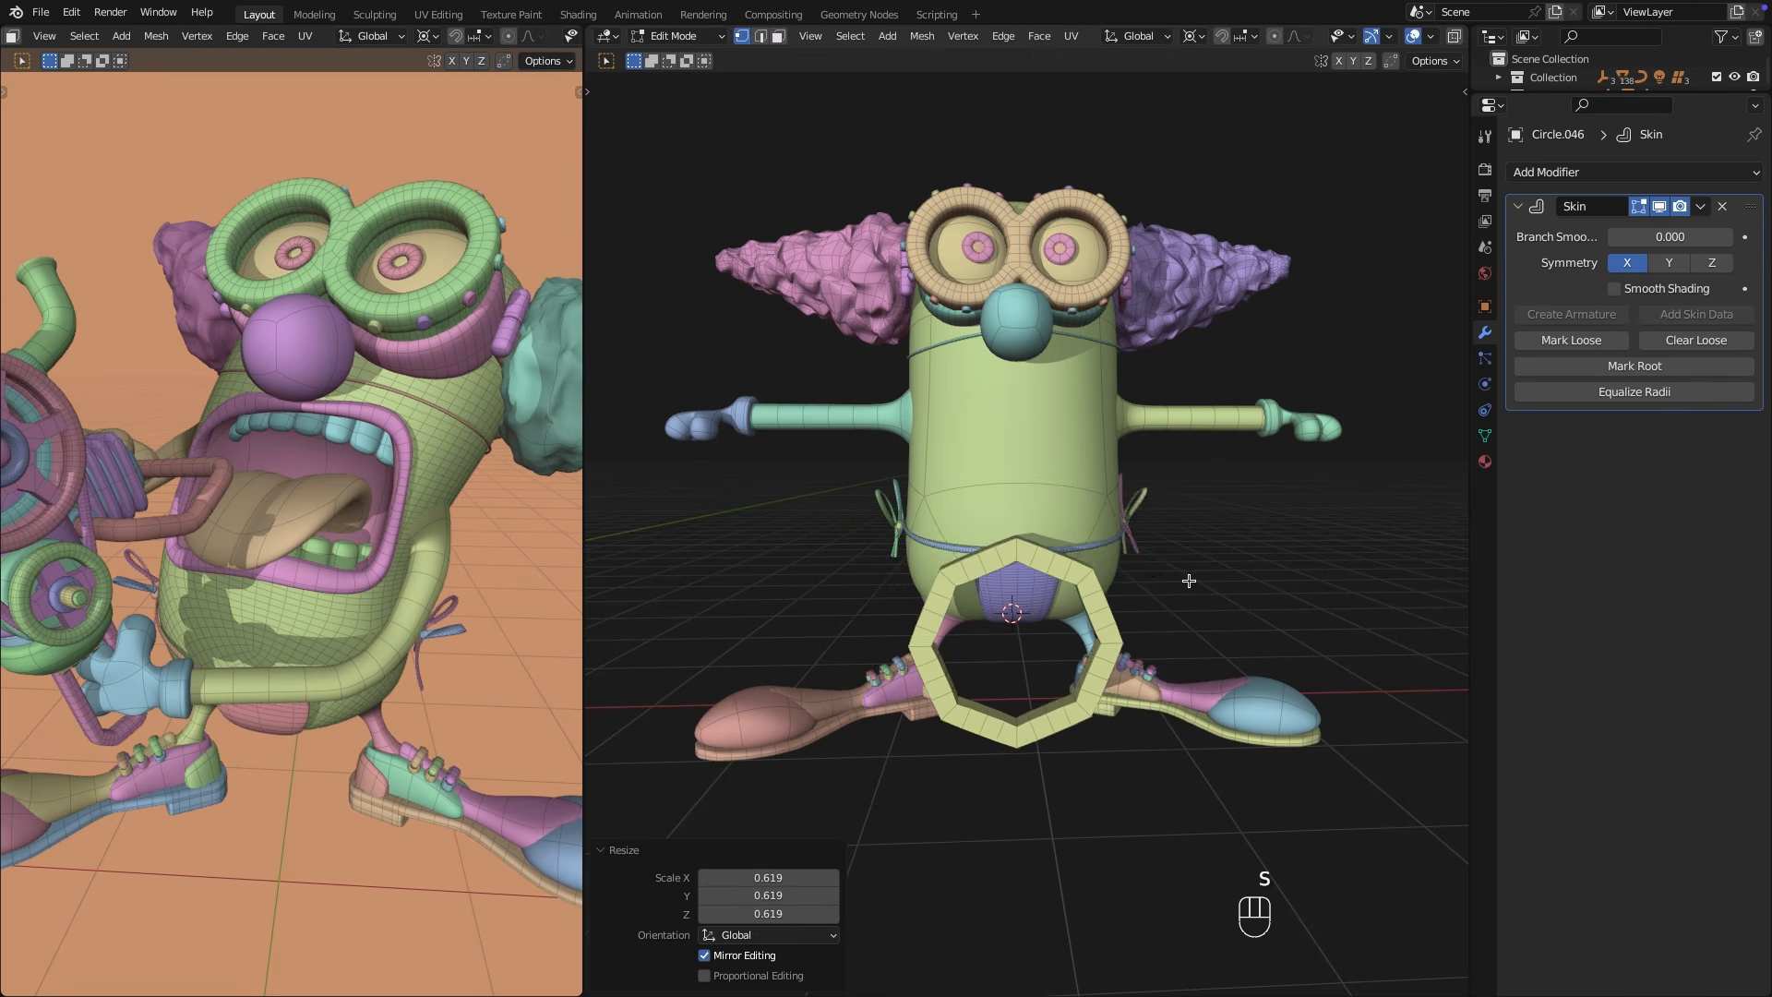
Move the ring object up in front view to the mouth area just below the nose.
key("KP_1")
key("Tab")
key("g")
left_click(1172, 369)
key("Tab")
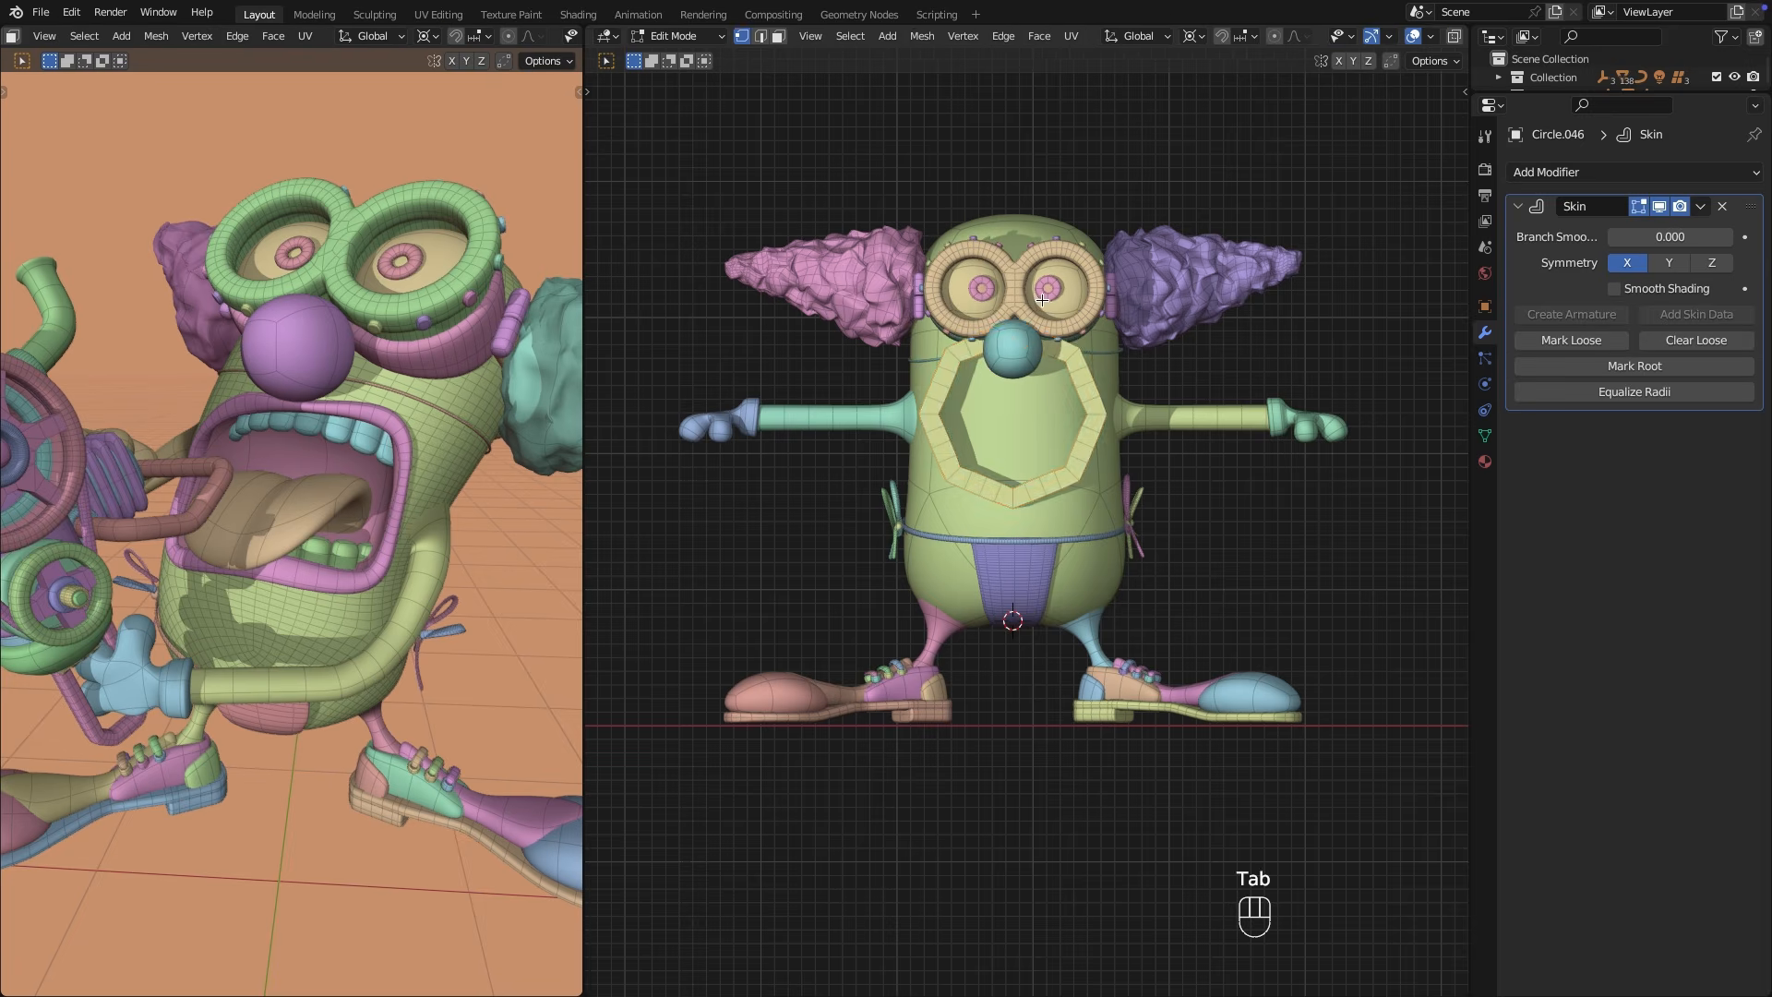
Lower the mouth ring's upper vertices about 0.26 m along Z, working in X-ray display.
left_click(1378, 39)
left_click_drag(584, 323, 403, 332)
scroll(997, 380, "up", 3)
middle_click_drag(997, 380, 1022, 570, "shift")
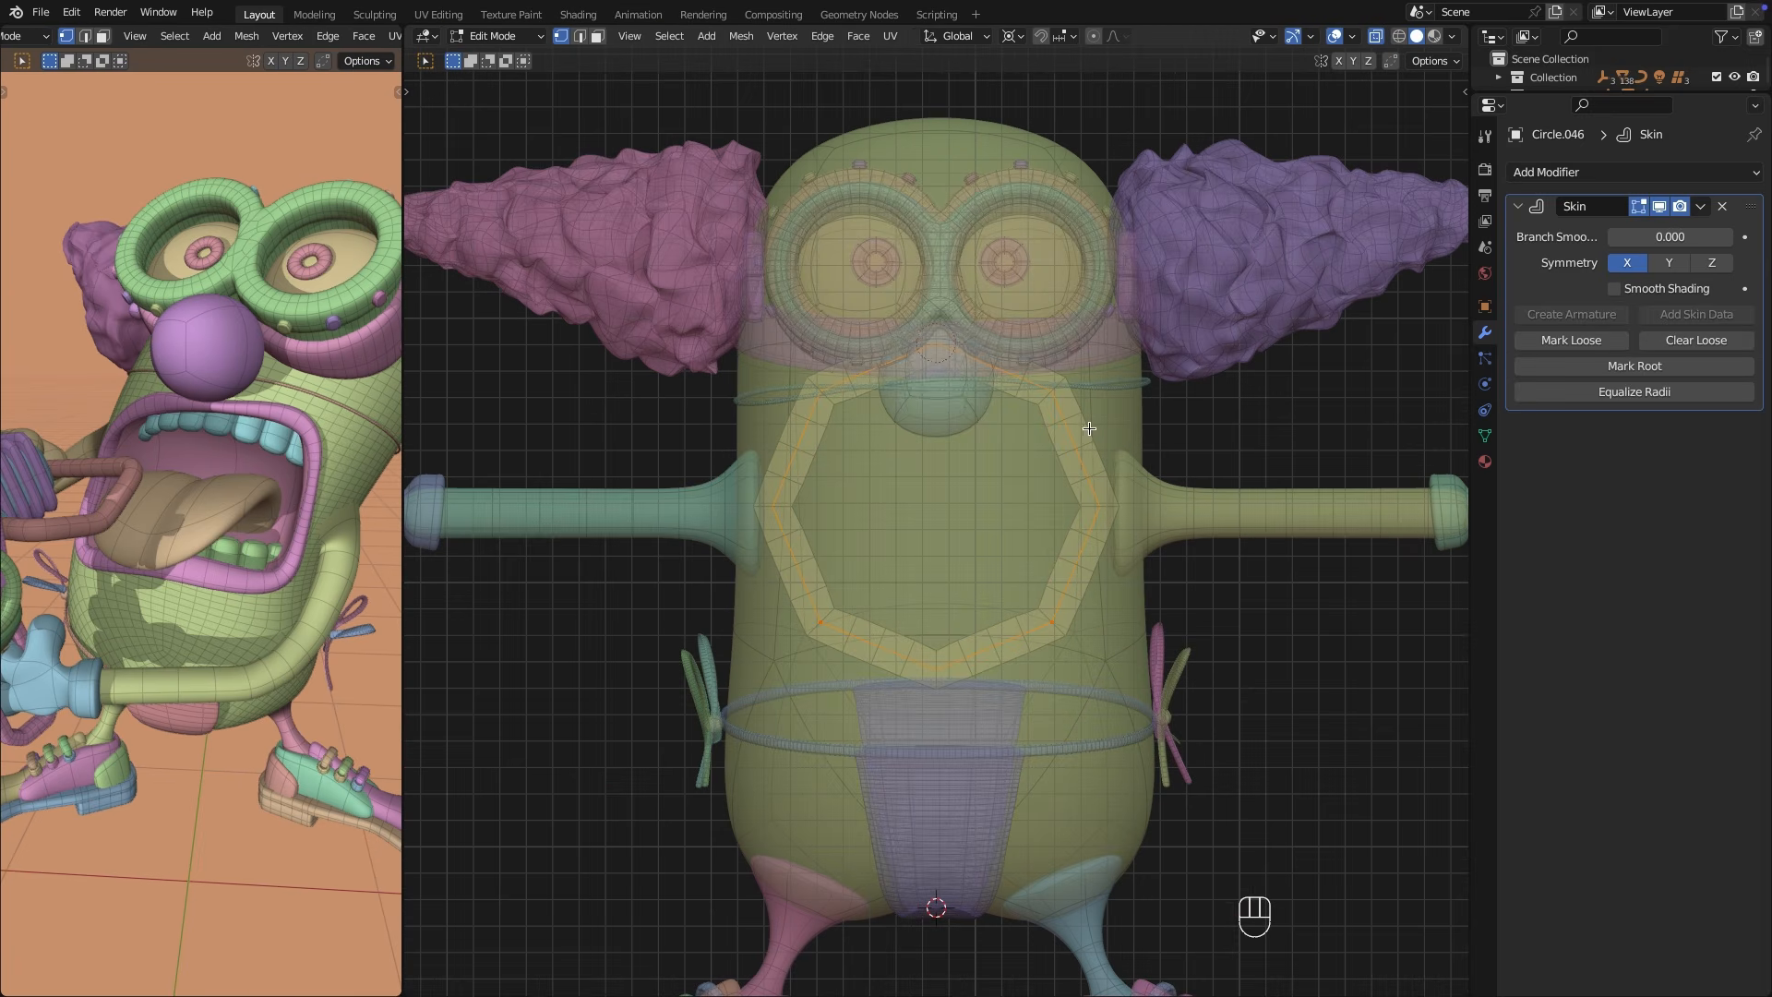
key("g")
key("z")
left_click(962, 528)
left_click_drag(771, 355, 1193, 427)
key("g")
key("z")
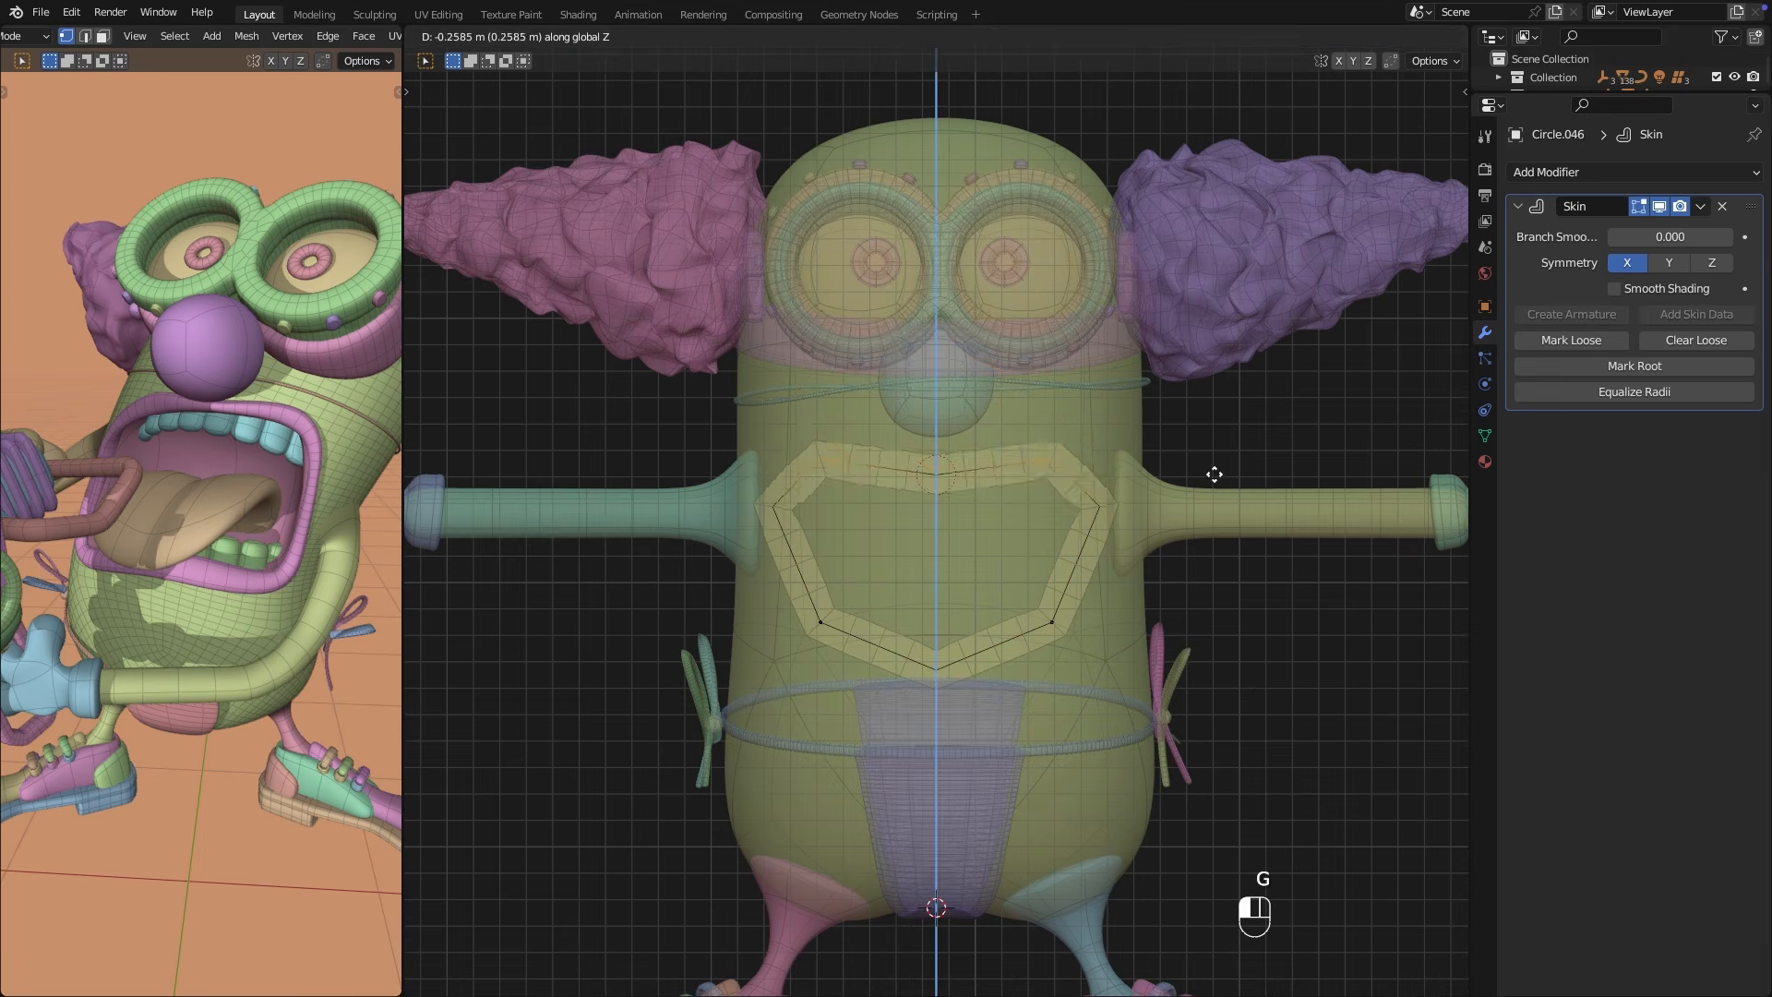
left_click(1209, 483)
Raise the mouth ring's bottom centre vertex slightly along Z to flatten the lower lip.
left_click(955, 728)
key("g")
key("z")
left_click(955, 698)
Enable smooth shading on the ring's Skin modifier and add a Subdivision Surface modifier with 2 viewport levels.
middle_click_drag(951, 692, 812, 738)
left_click_drag(559, 297, 1178, 771)
left_click(1601, 172)
left_click(1393, 549)
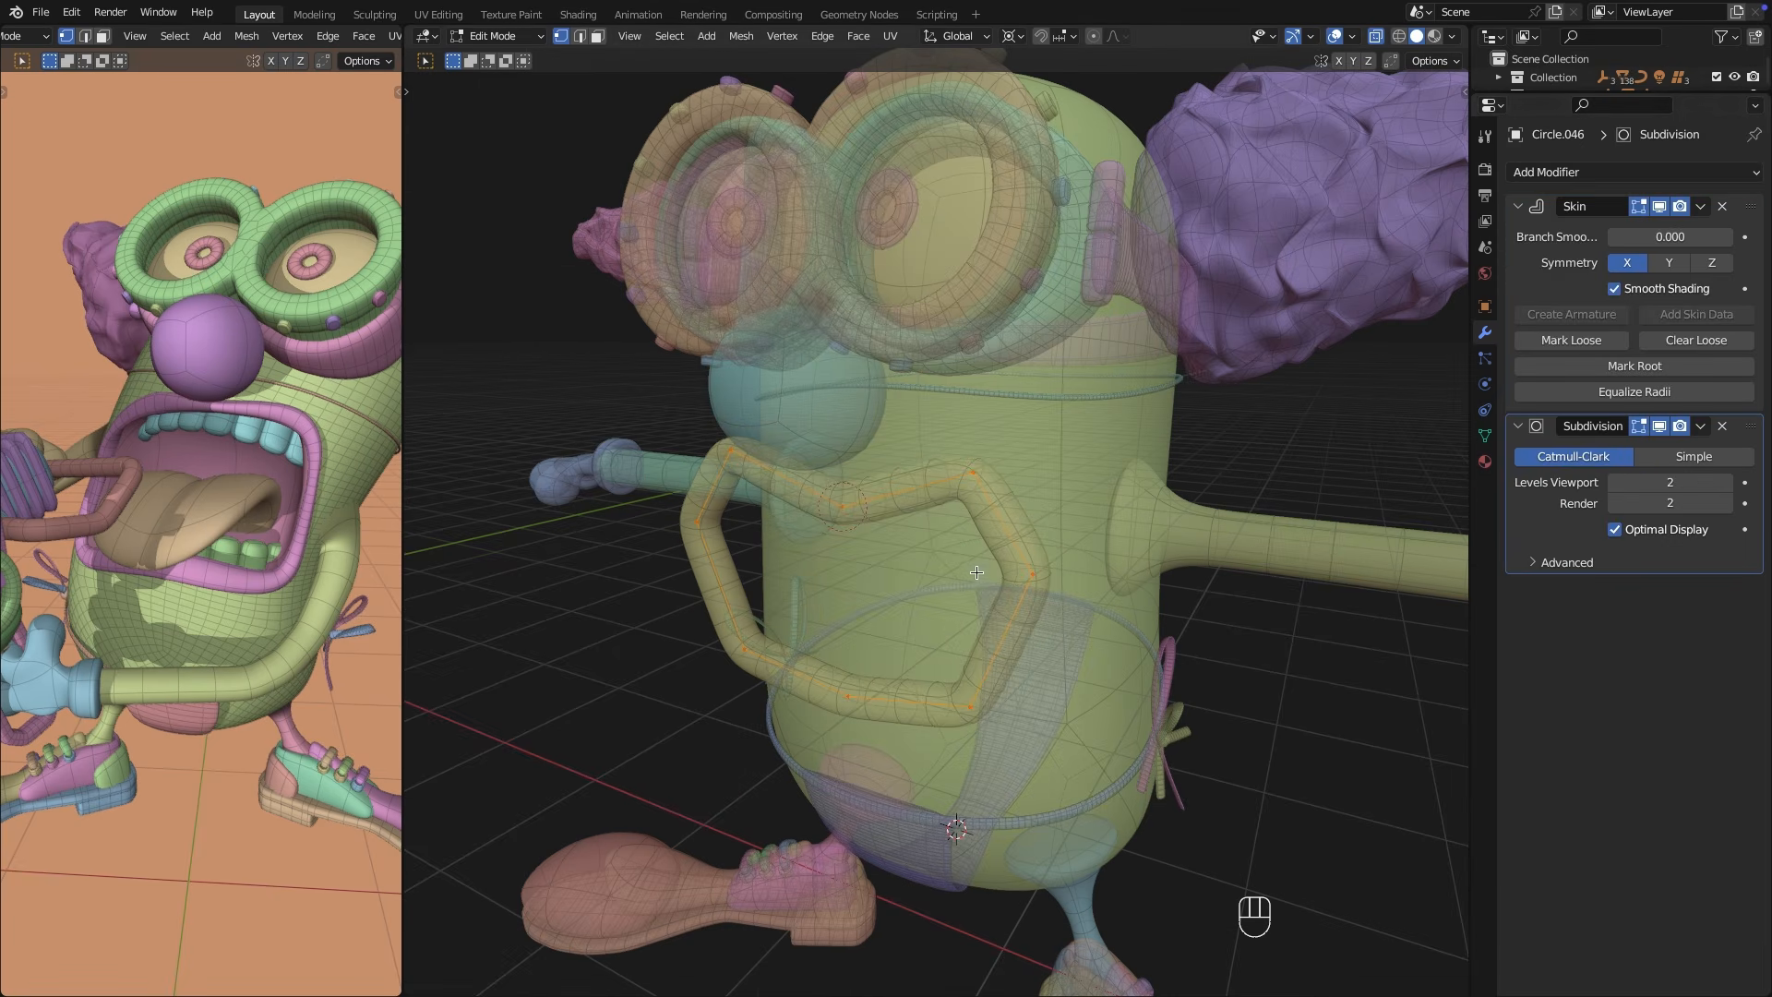
Duplicate the mouth ring about 0.2 m forward along Y and delete the original ring.
key("Tab")
key("shift+d")
key("y")
left_click(1118, 498)
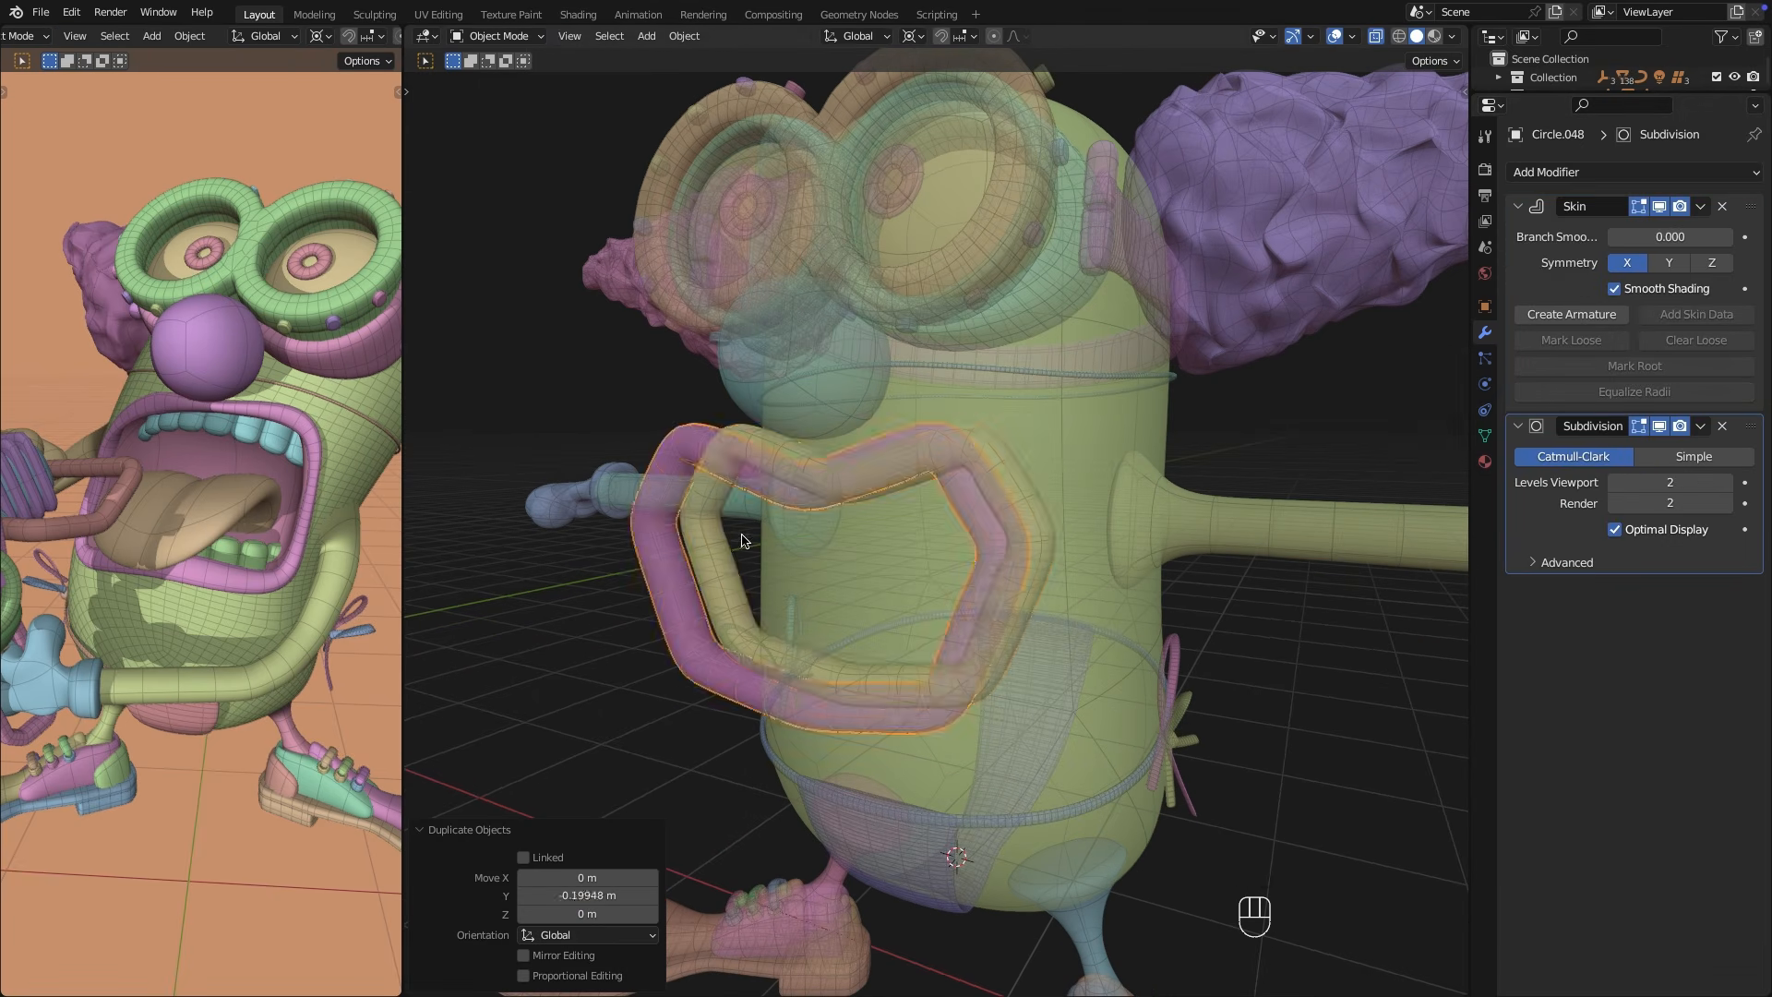
key("x")
key("x")
Duplicate the mouth ring's Subdivision modifier, place the copy first in the modifier stack and leave X-ray display.
key("Tab")
key("alt+z")
left_click(1700, 426)
left_click(1638, 468)
left_click_drag(1752, 421, 1753, 205)
Scale the skin radius of all the mouth ring's vertices by 0.573.
key("Tab")
key("Tab")
key("a")
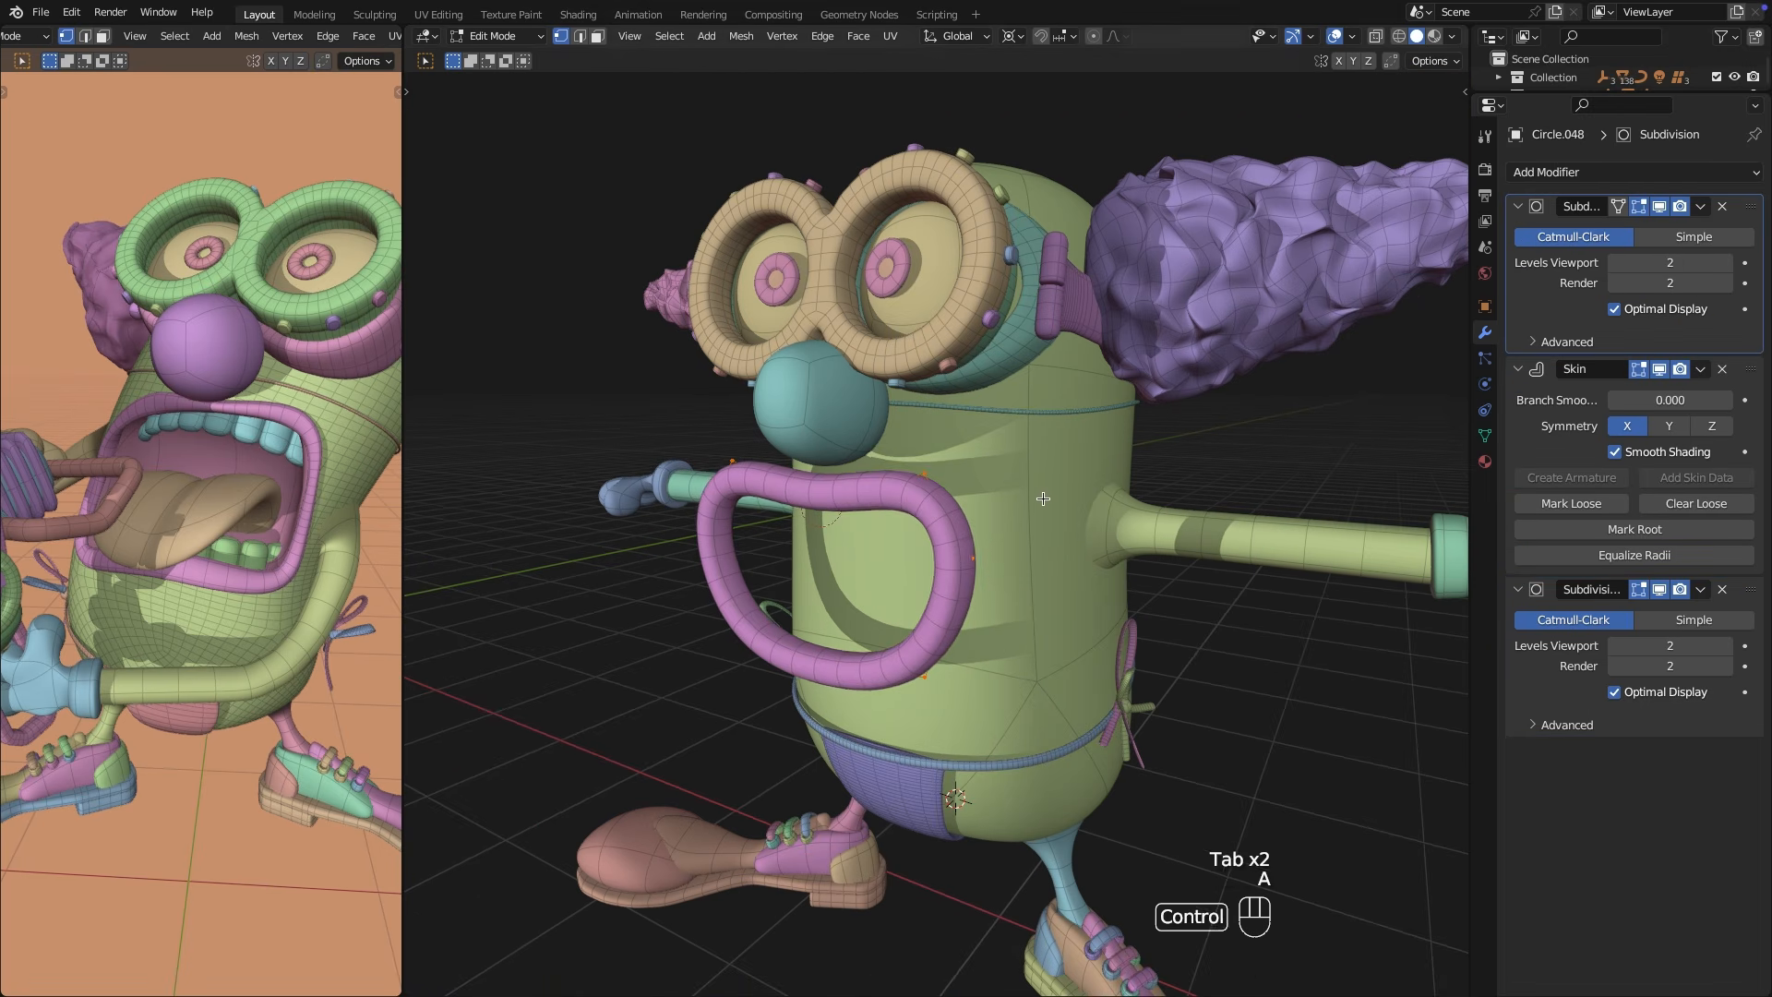
key("ctrl+a")
key("y")
left_click(996, 629)
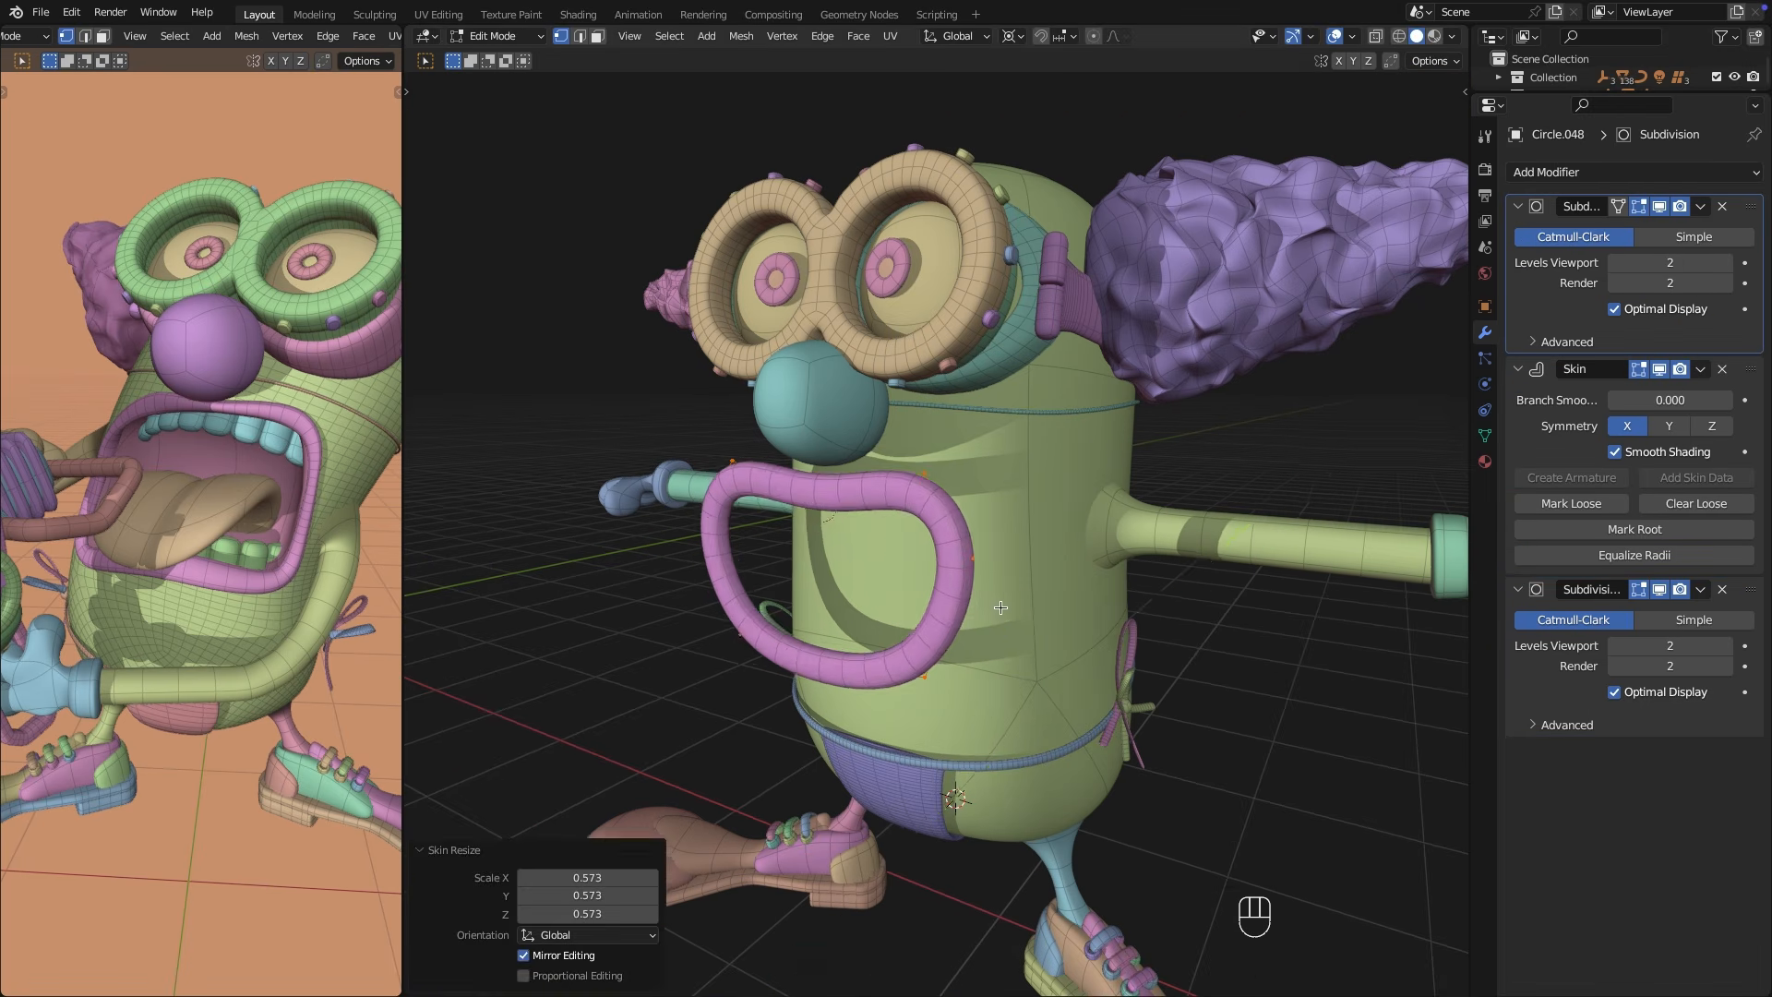
Scale the skin radius of the ring's side and lower vertices by about 0.6 and of its top centre vertex by 0.504.
middle_click_drag(950, 598, 1007, 570)
left_click_drag(1091, 473, 961, 678)
left_click_drag(651, 457, 703, 533, "shift")
key("x")
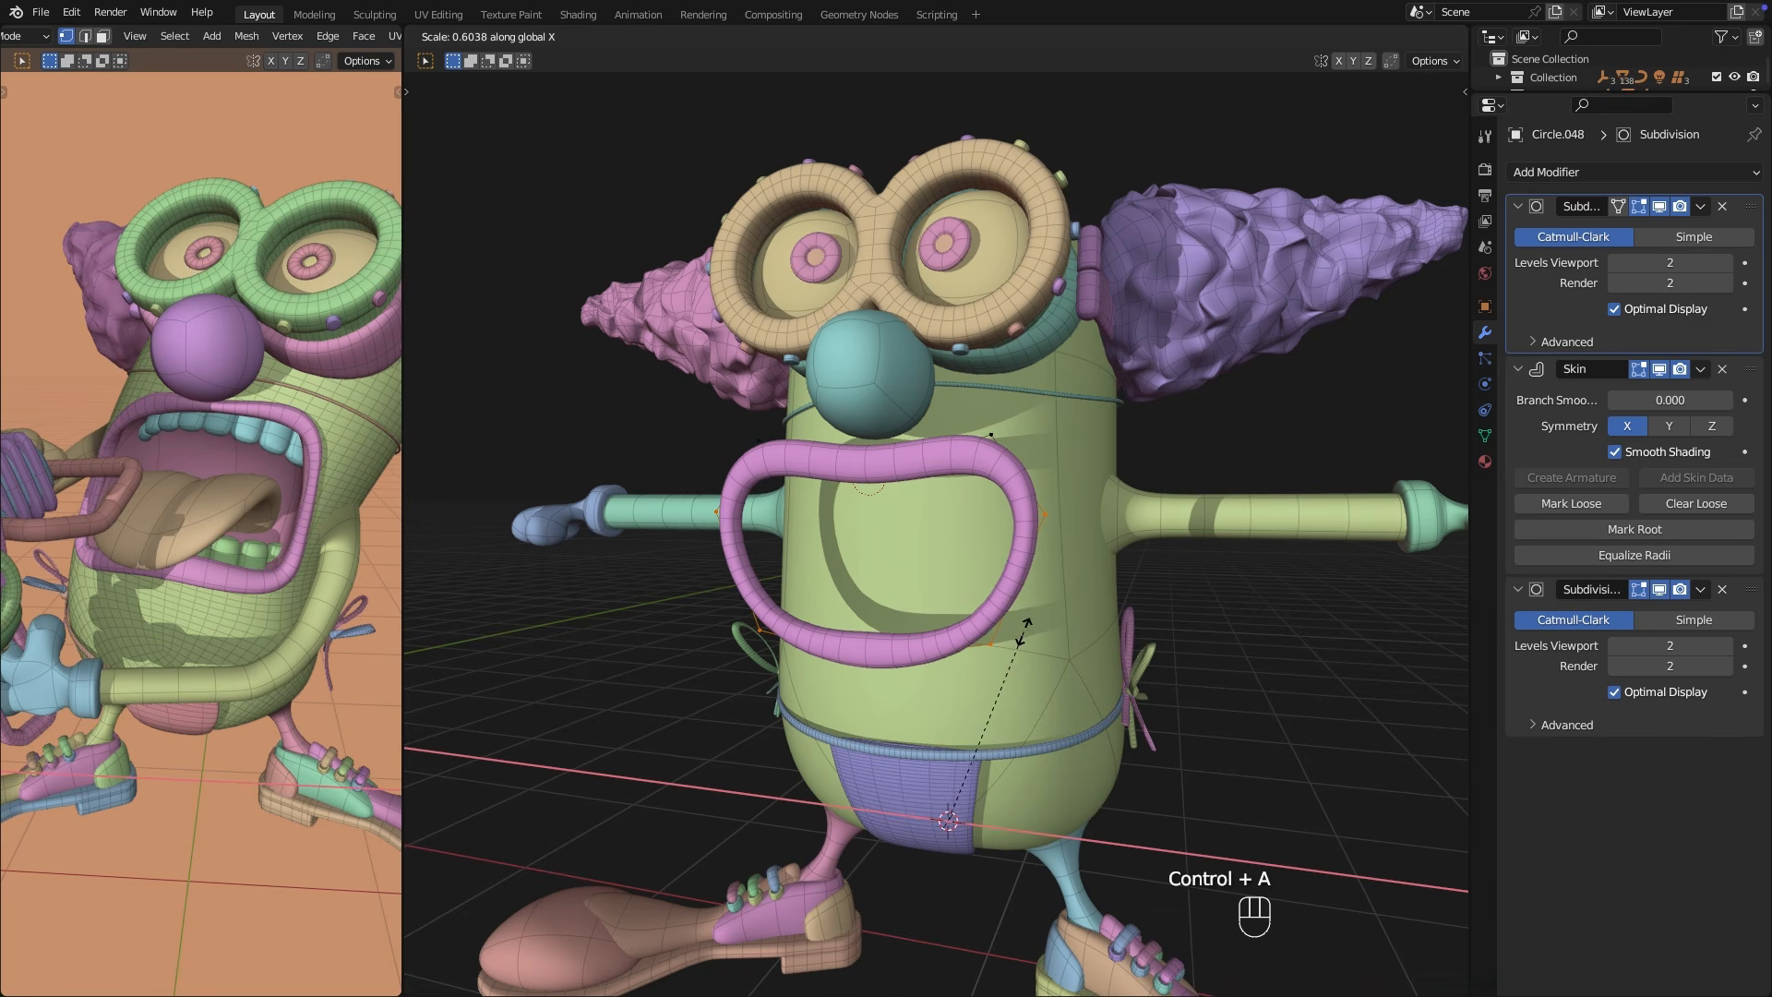
left_click(1020, 644)
left_click(875, 498)
key("ctrl+a")
key("x")
left_click(910, 669)
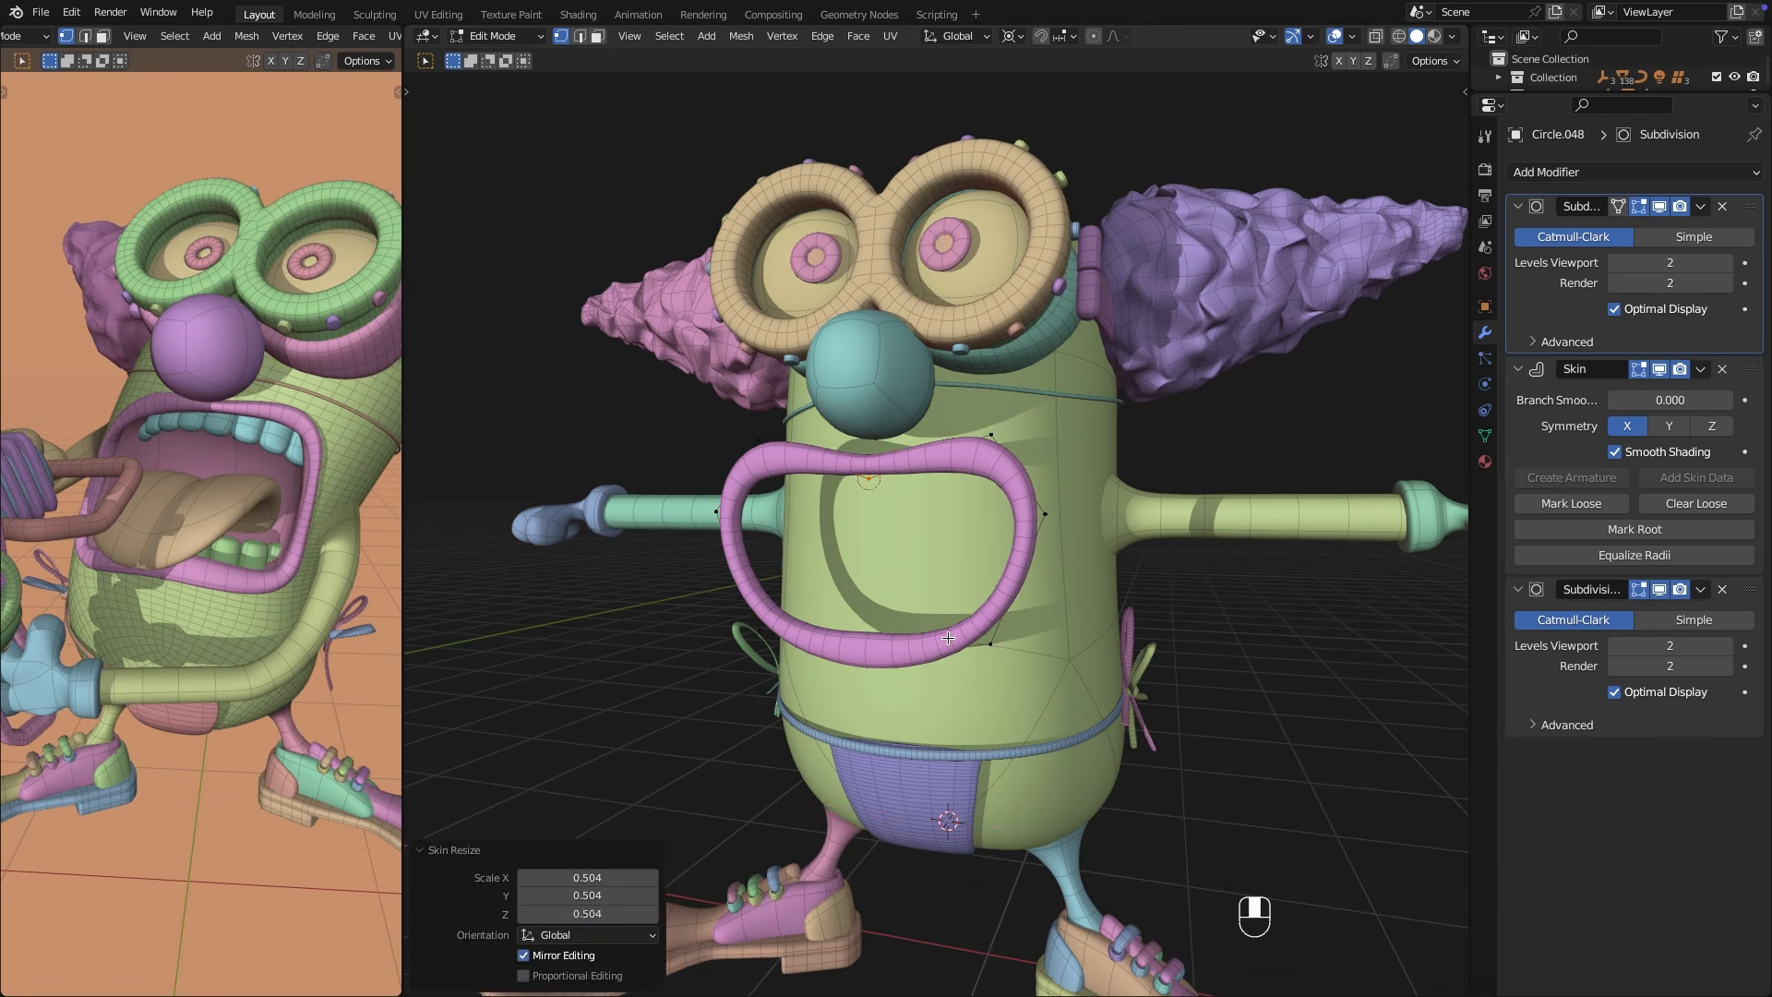
Raise the mouth ring's bottom centre vertex along Z to curve the lower lip upward.
left_click(927, 670)
middle_click_drag(890, 676, 1016, 613)
key("g")
key("z")
left_click(953, 637)
Move the mouth ring object 0.2183 m along Y toward the body.
key("Tab")
key("g")
key("y")
left_click(961, 613)
Add a Shrinkwrap modifier to the mouth ring, place it first in the stack and target the body mesh.
left_click(1659, 174)
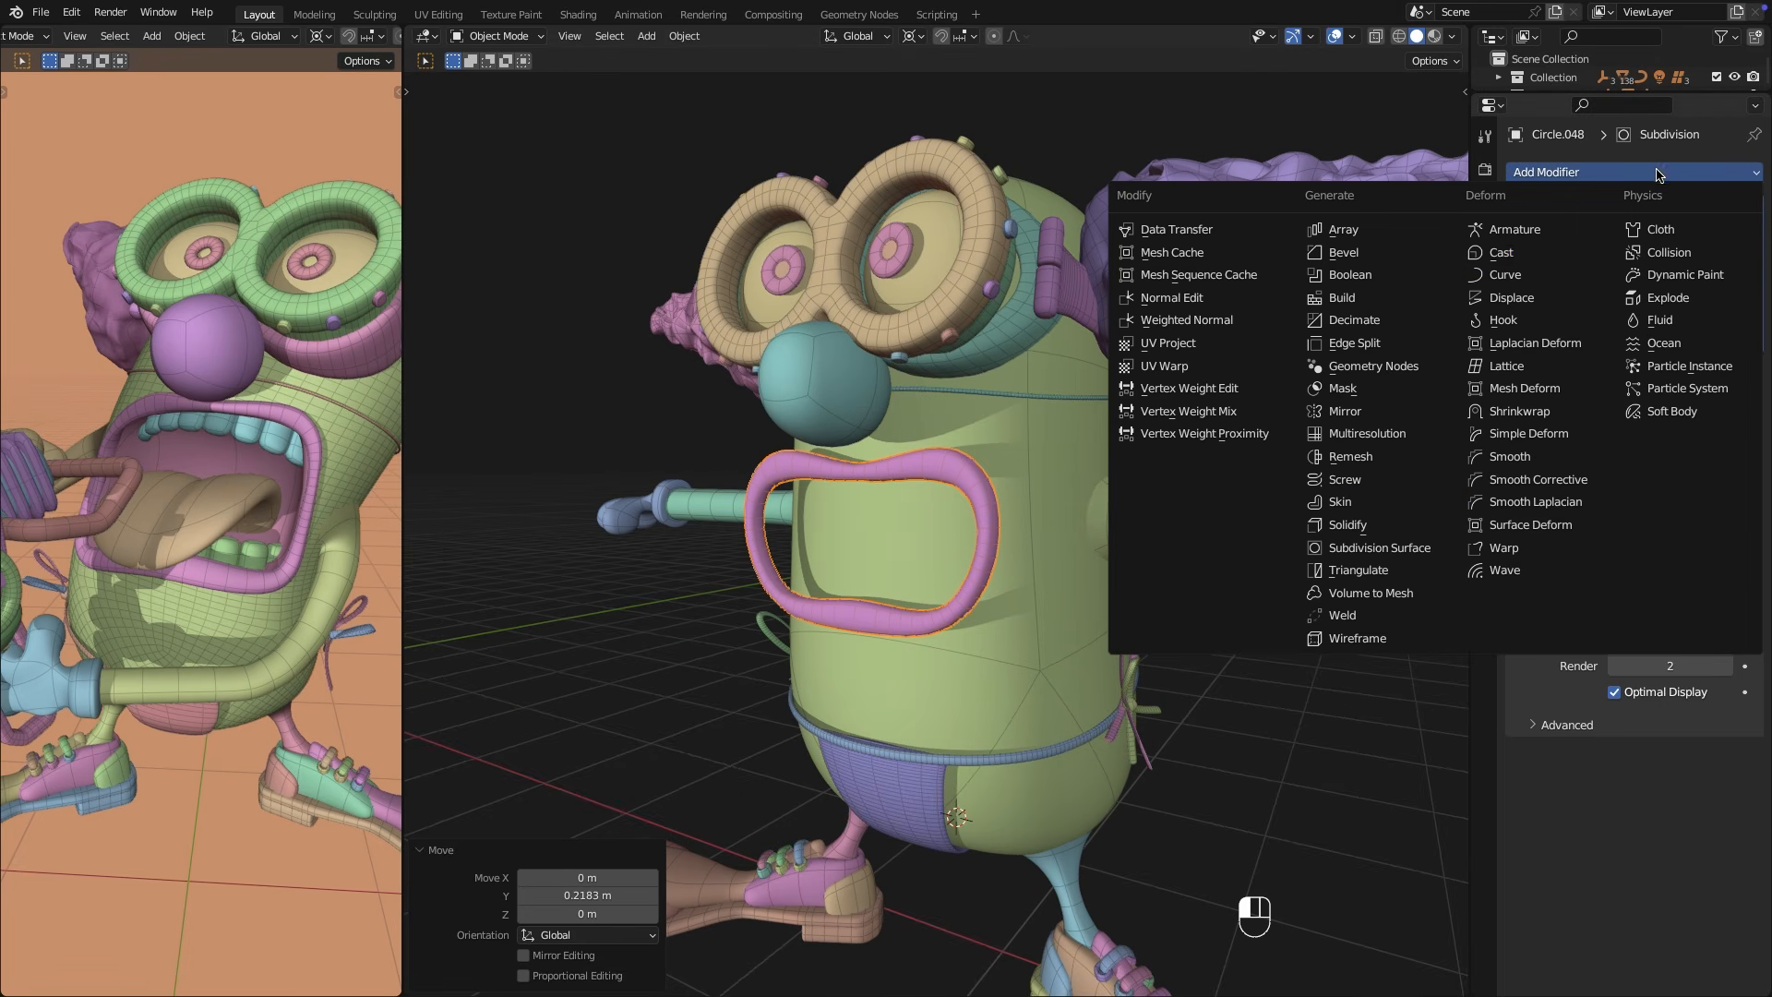
left_click(1545, 413)
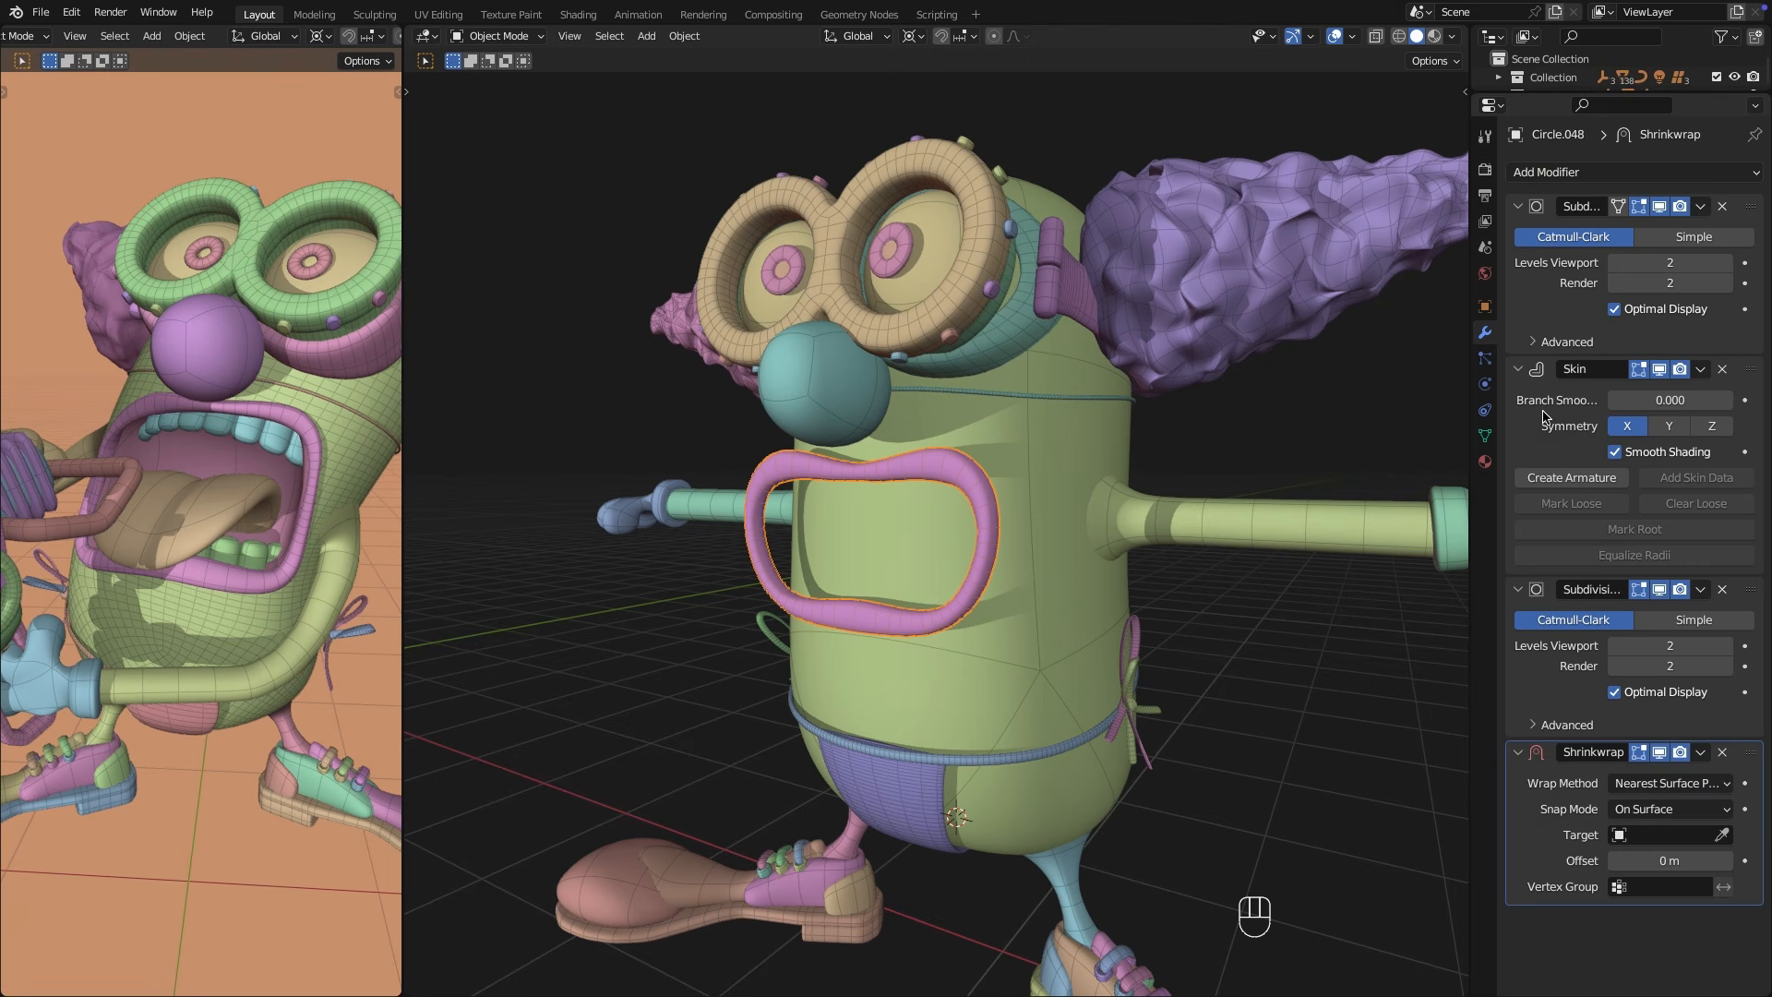
left_click_drag(1751, 752, 1707, 319)
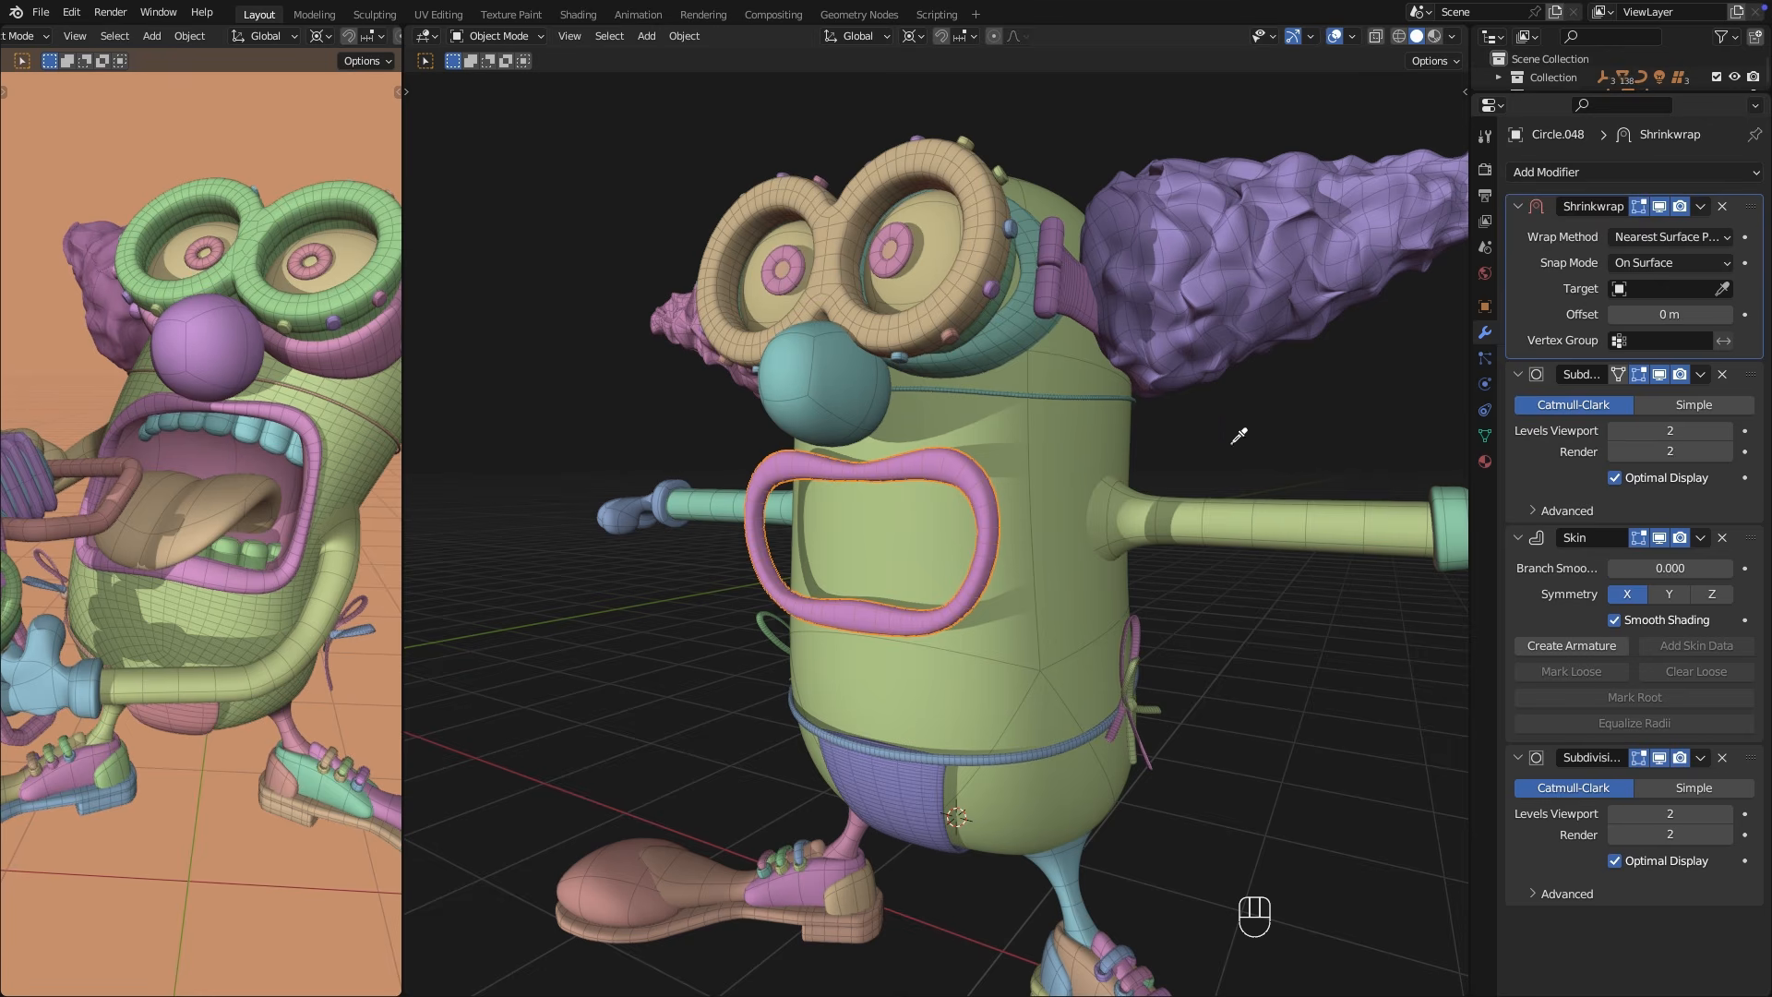
left_click(1073, 462)
middle_click_drag(1032, 477, 1089, 508)
scroll(1041, 507, "up", 1)
scroll(1054, 500, "down", 2)
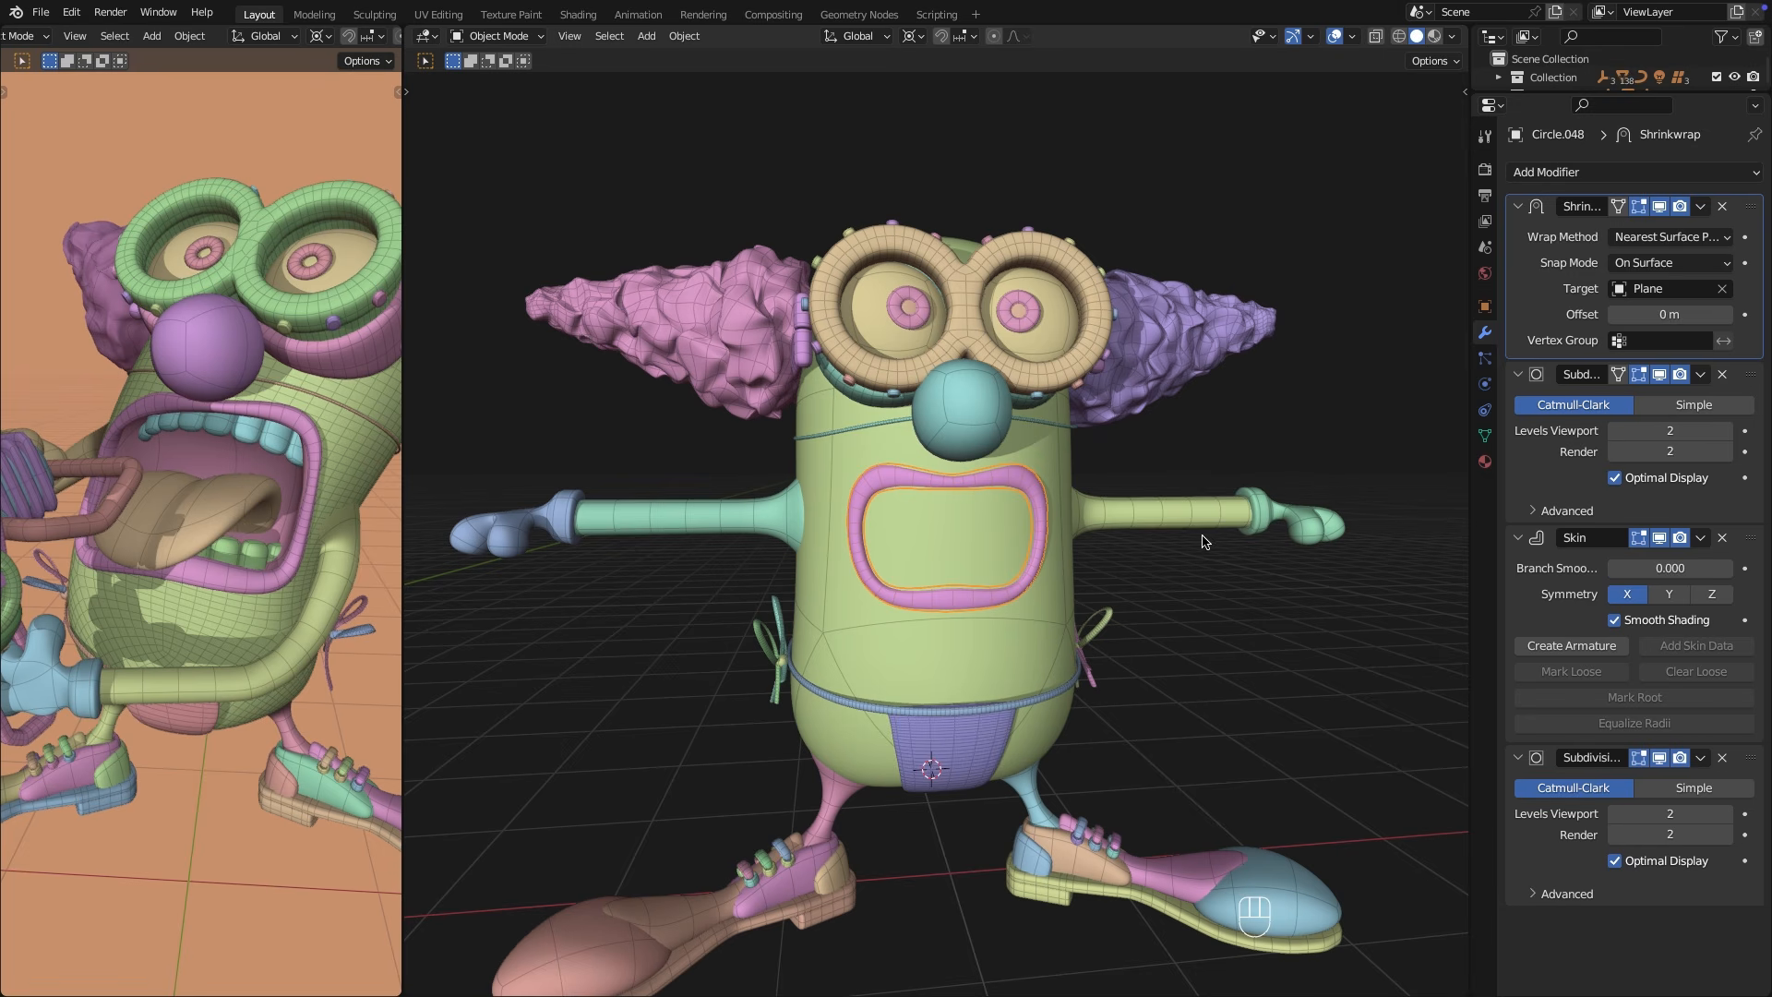
Set the Shrinkwrap to Target Normal Project with On Surface snapping and a 0.017 m offset.
middle_click_drag(1202, 542, 1468, 435)
left_click(1665, 242)
left_click(1651, 327)
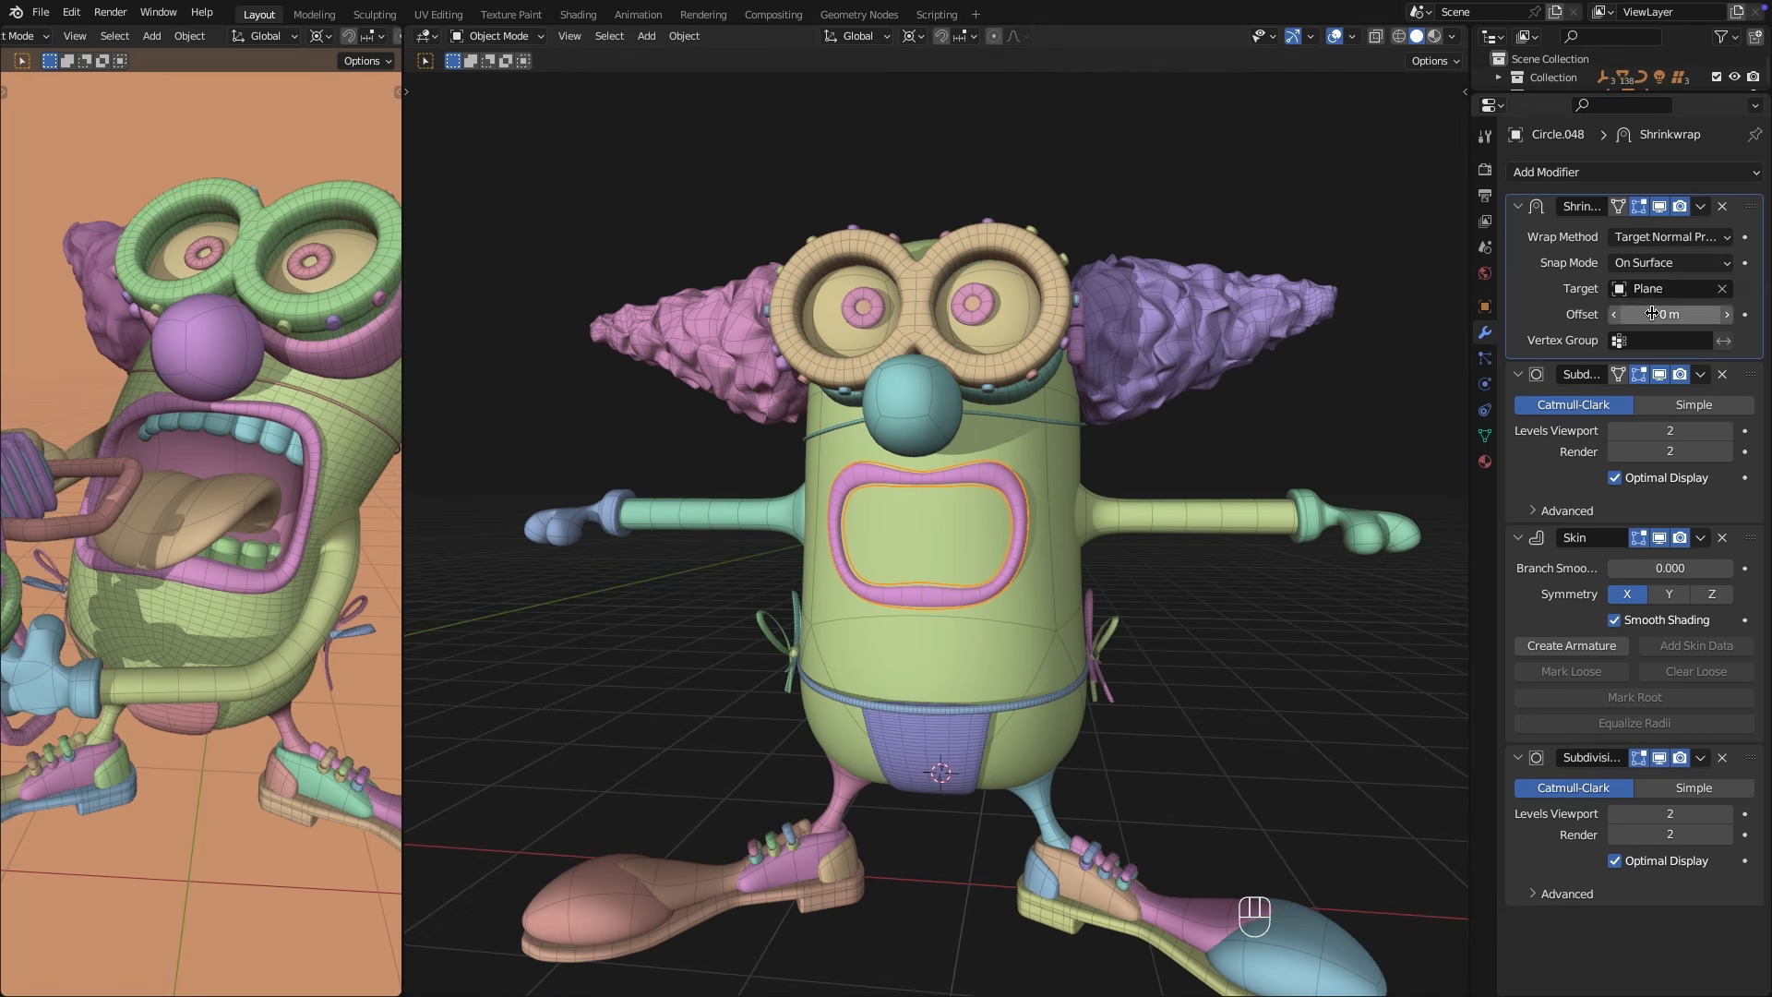
left_click(1667, 265)
left_click(1676, 288)
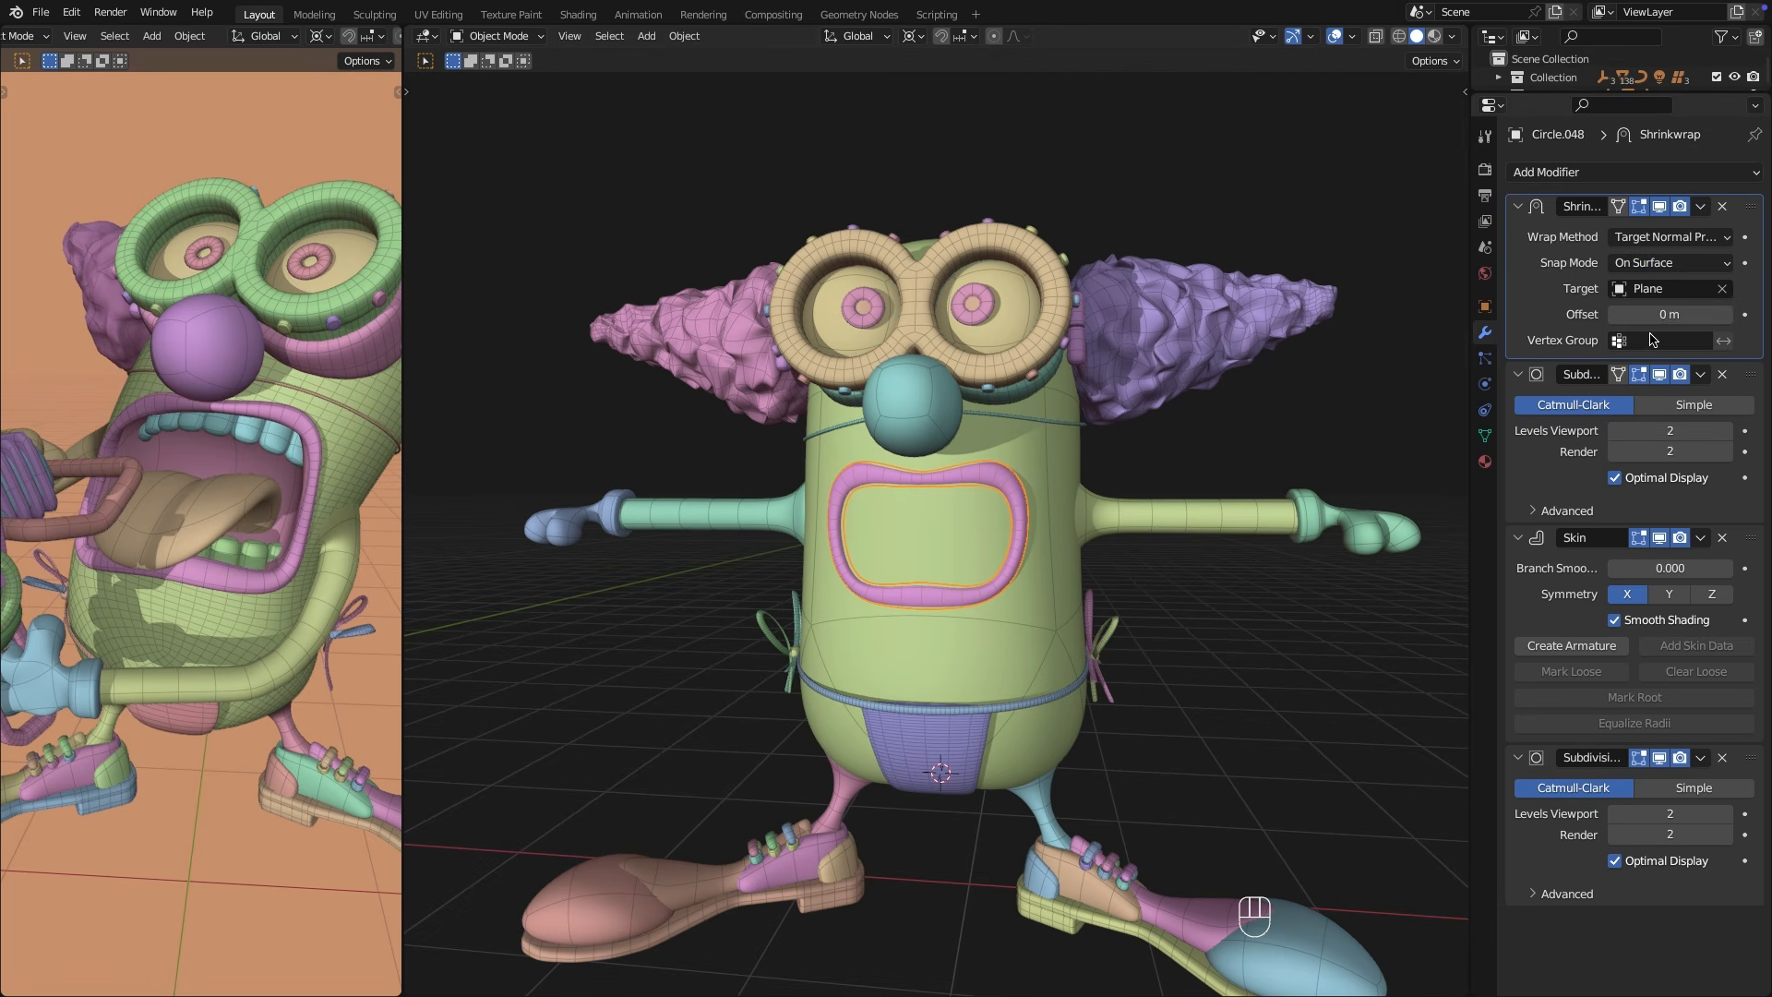
middle_click_drag(1237, 454, 1112, 483)
scroll(1111, 483, "up", 3)
left_click_drag(1669, 314, 1672, 315, "shift")
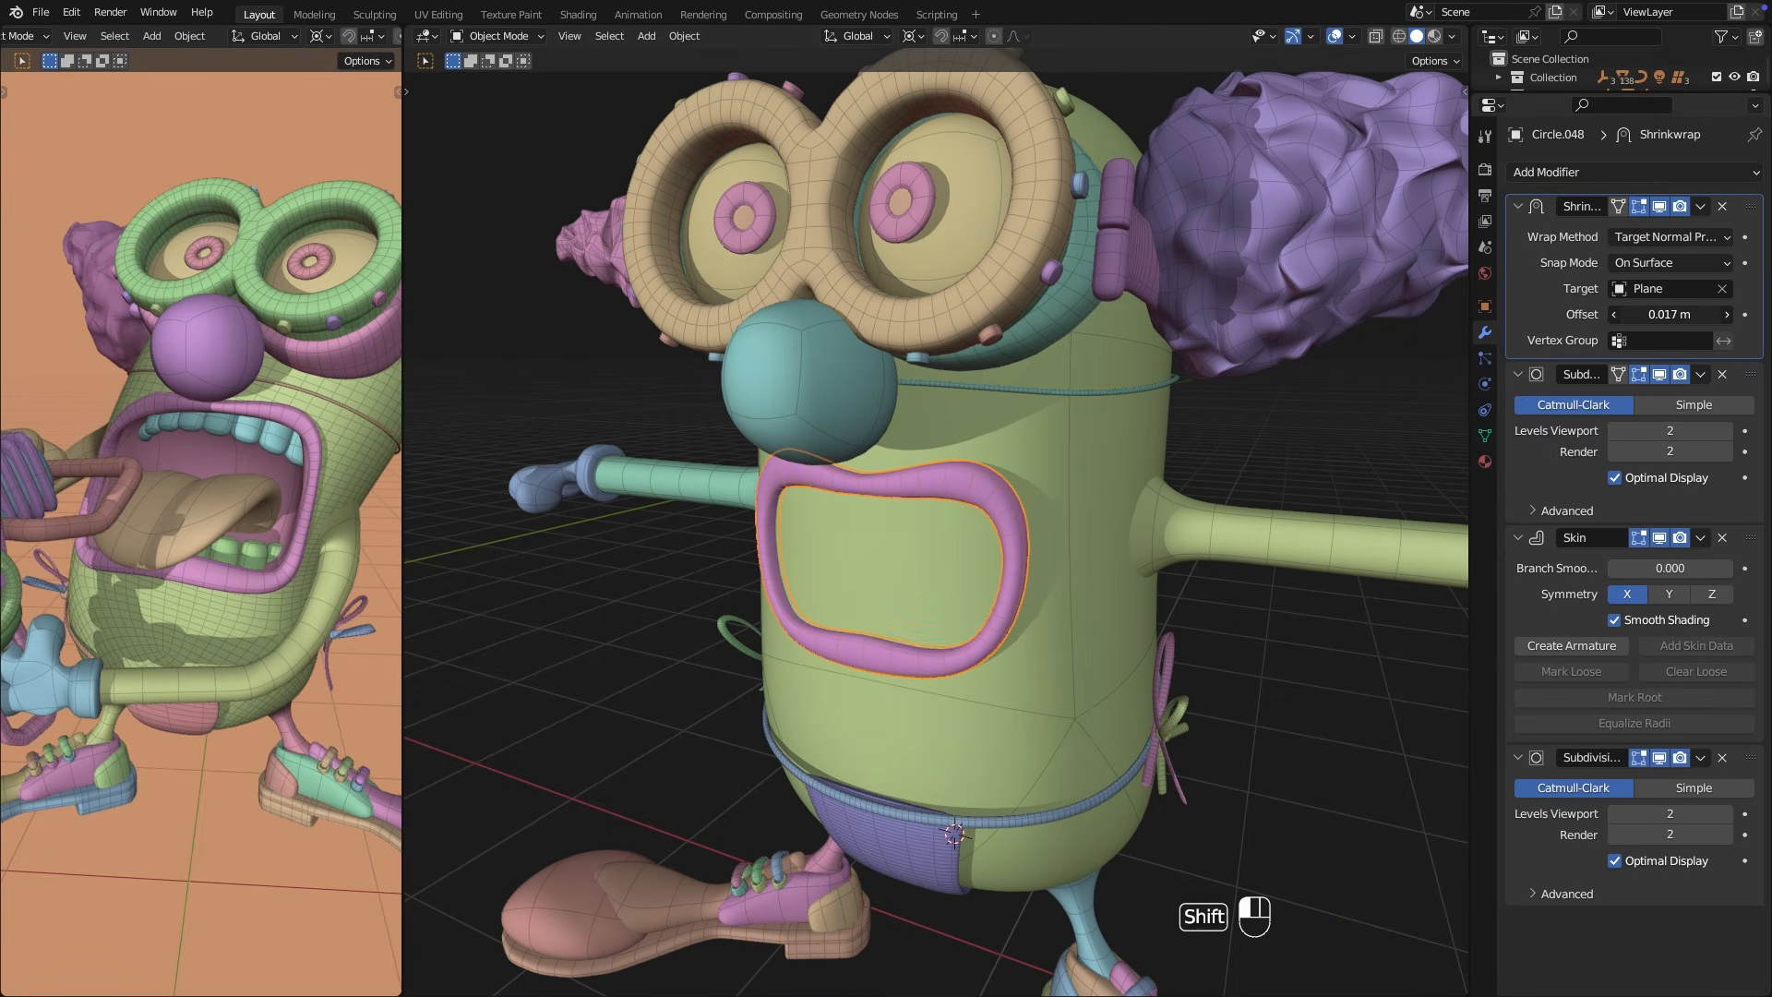
middle_click_drag(1076, 489, 1156, 491)
scroll(1156, 493, "down", 2)
middle_click_drag(1069, 544, 1091, 559)
middle_click_drag(1091, 560, 1091, 548, "shift")
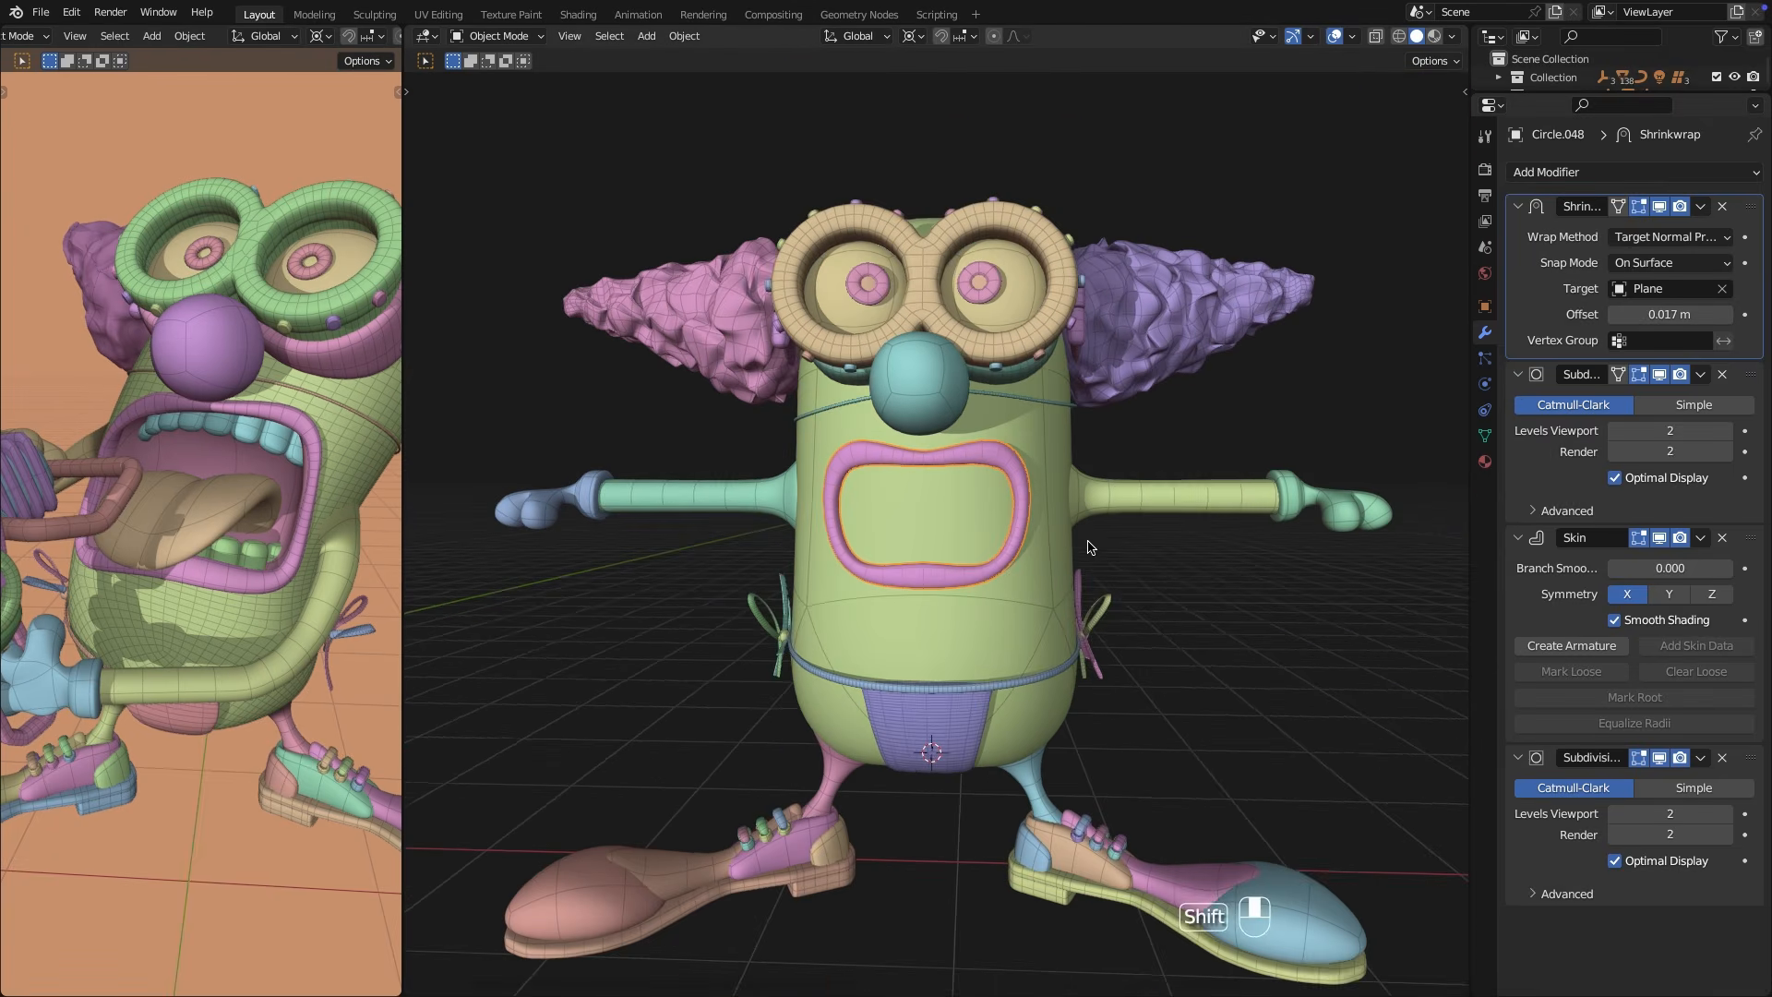
Raise the mouth ring's upper vertices about 0.077 m along Z and widen the lower vertices by 1.447 along X.
key("Tab")
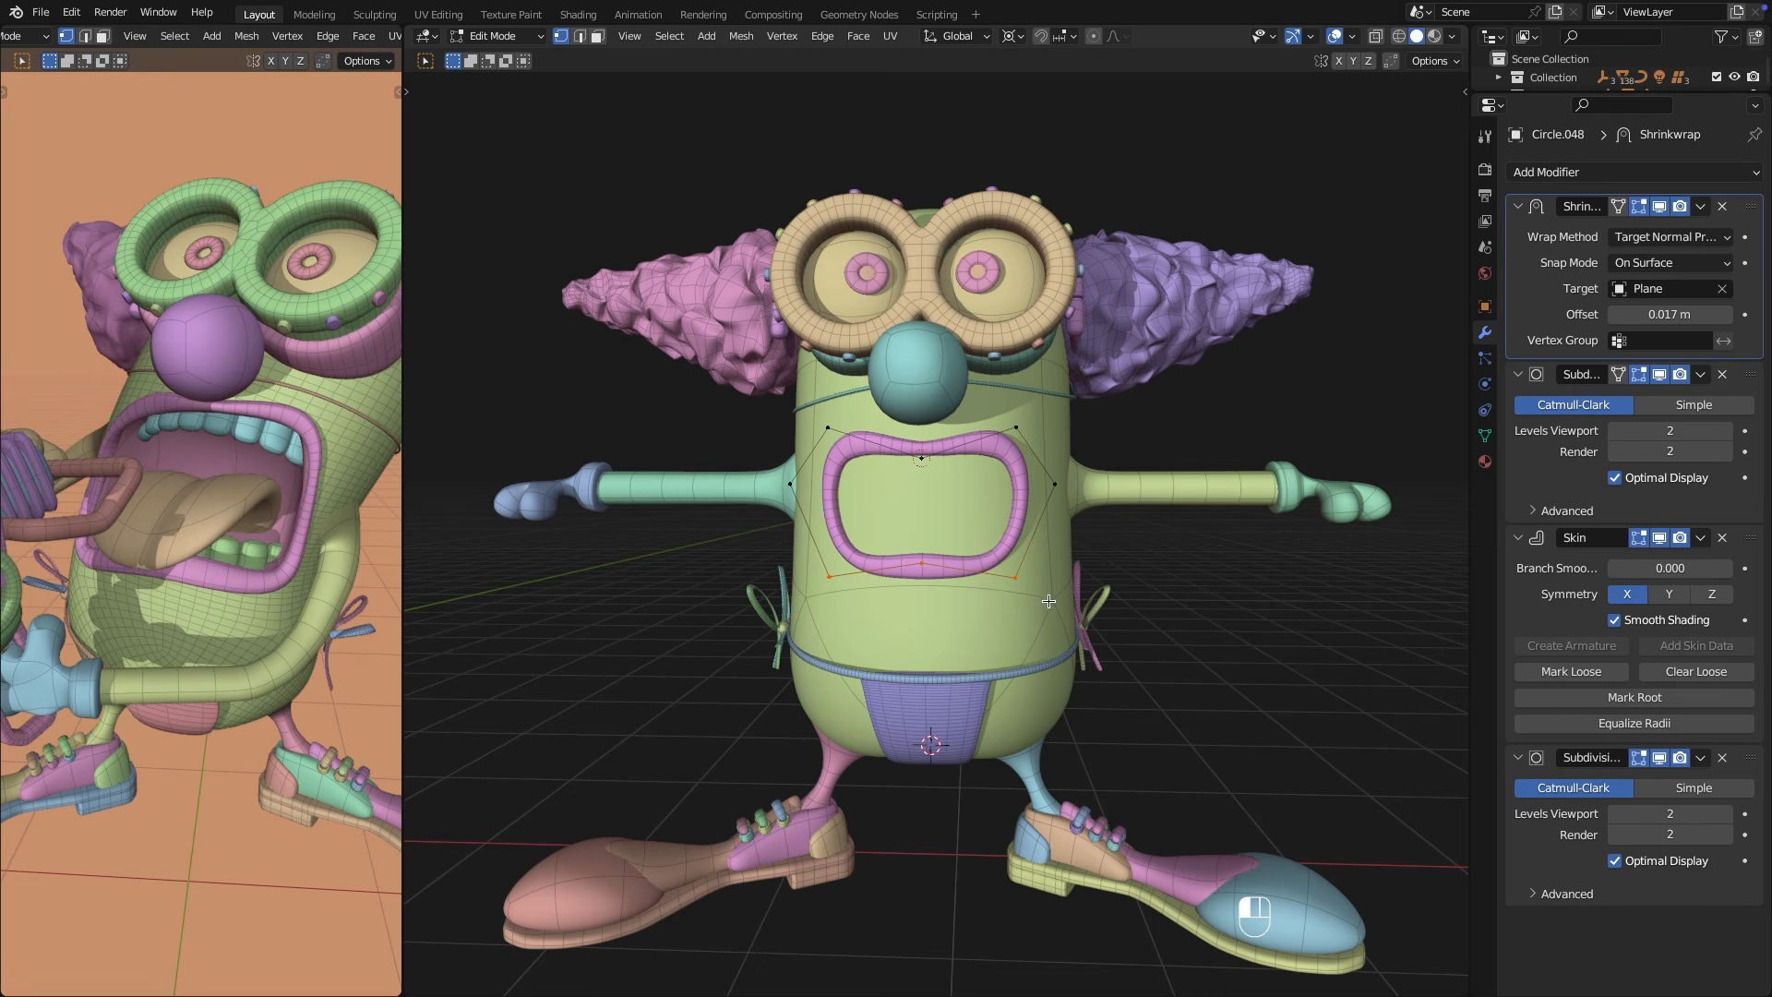
left_click(1030, 470)
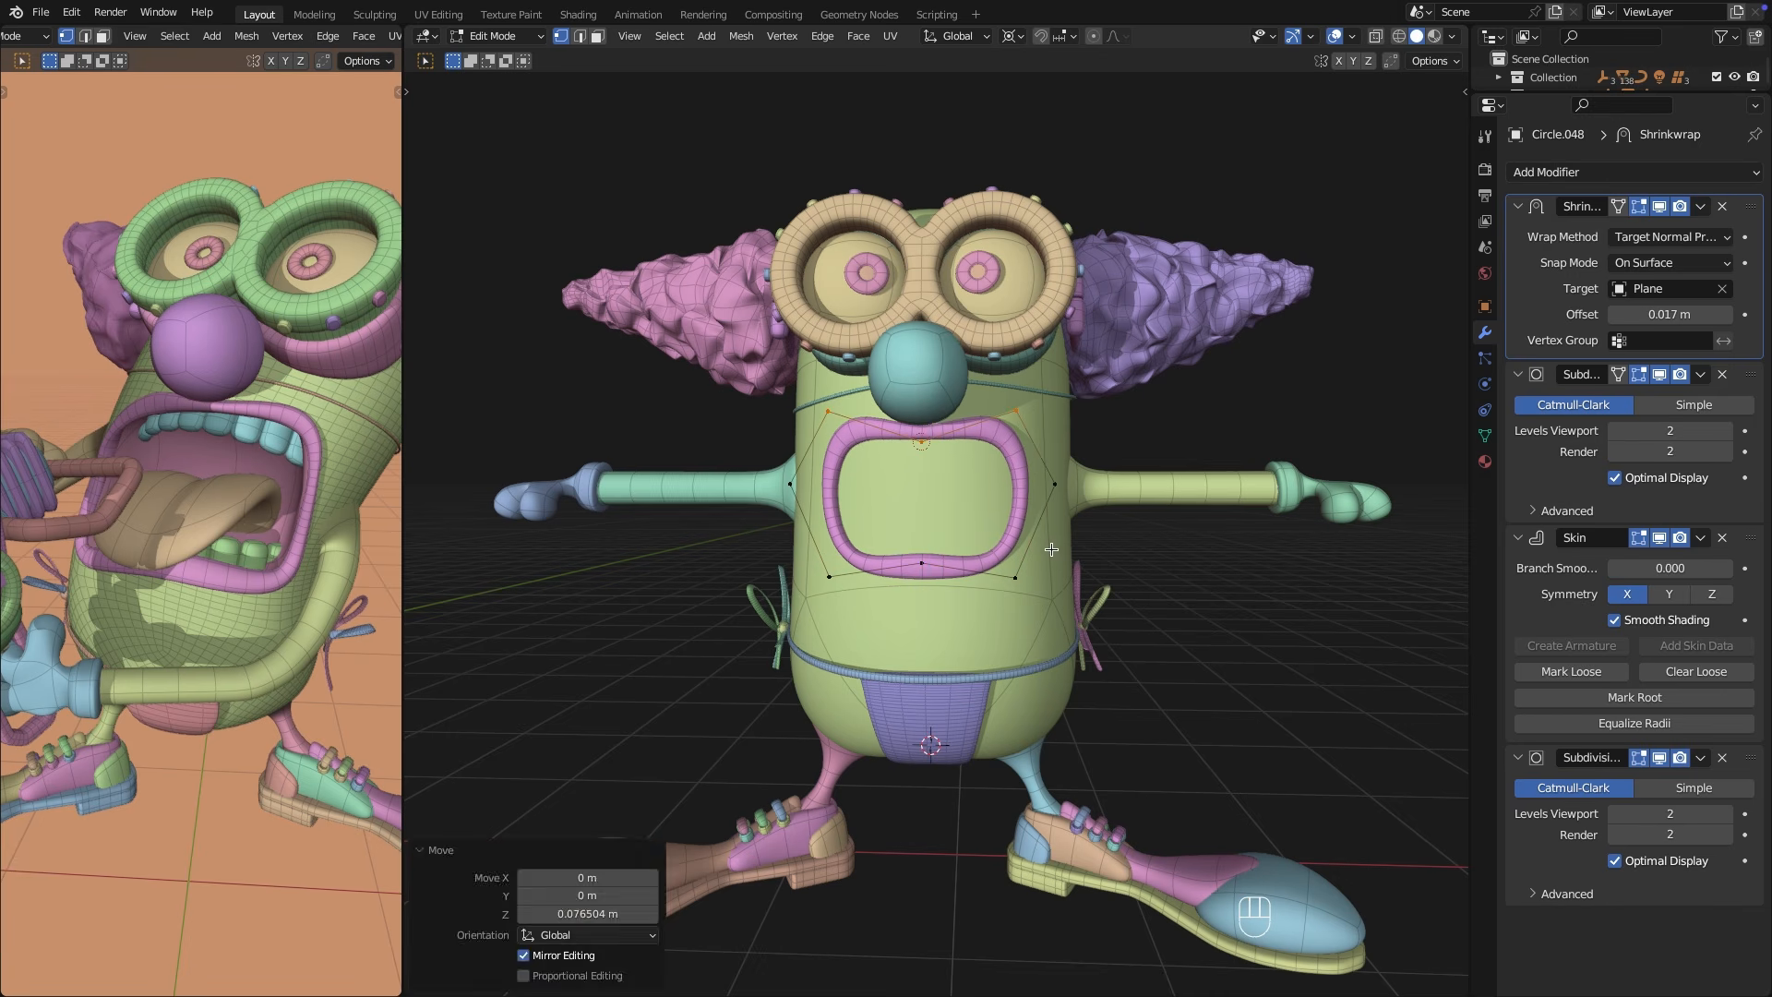
key("s")
key("x")
left_click(1142, 603)
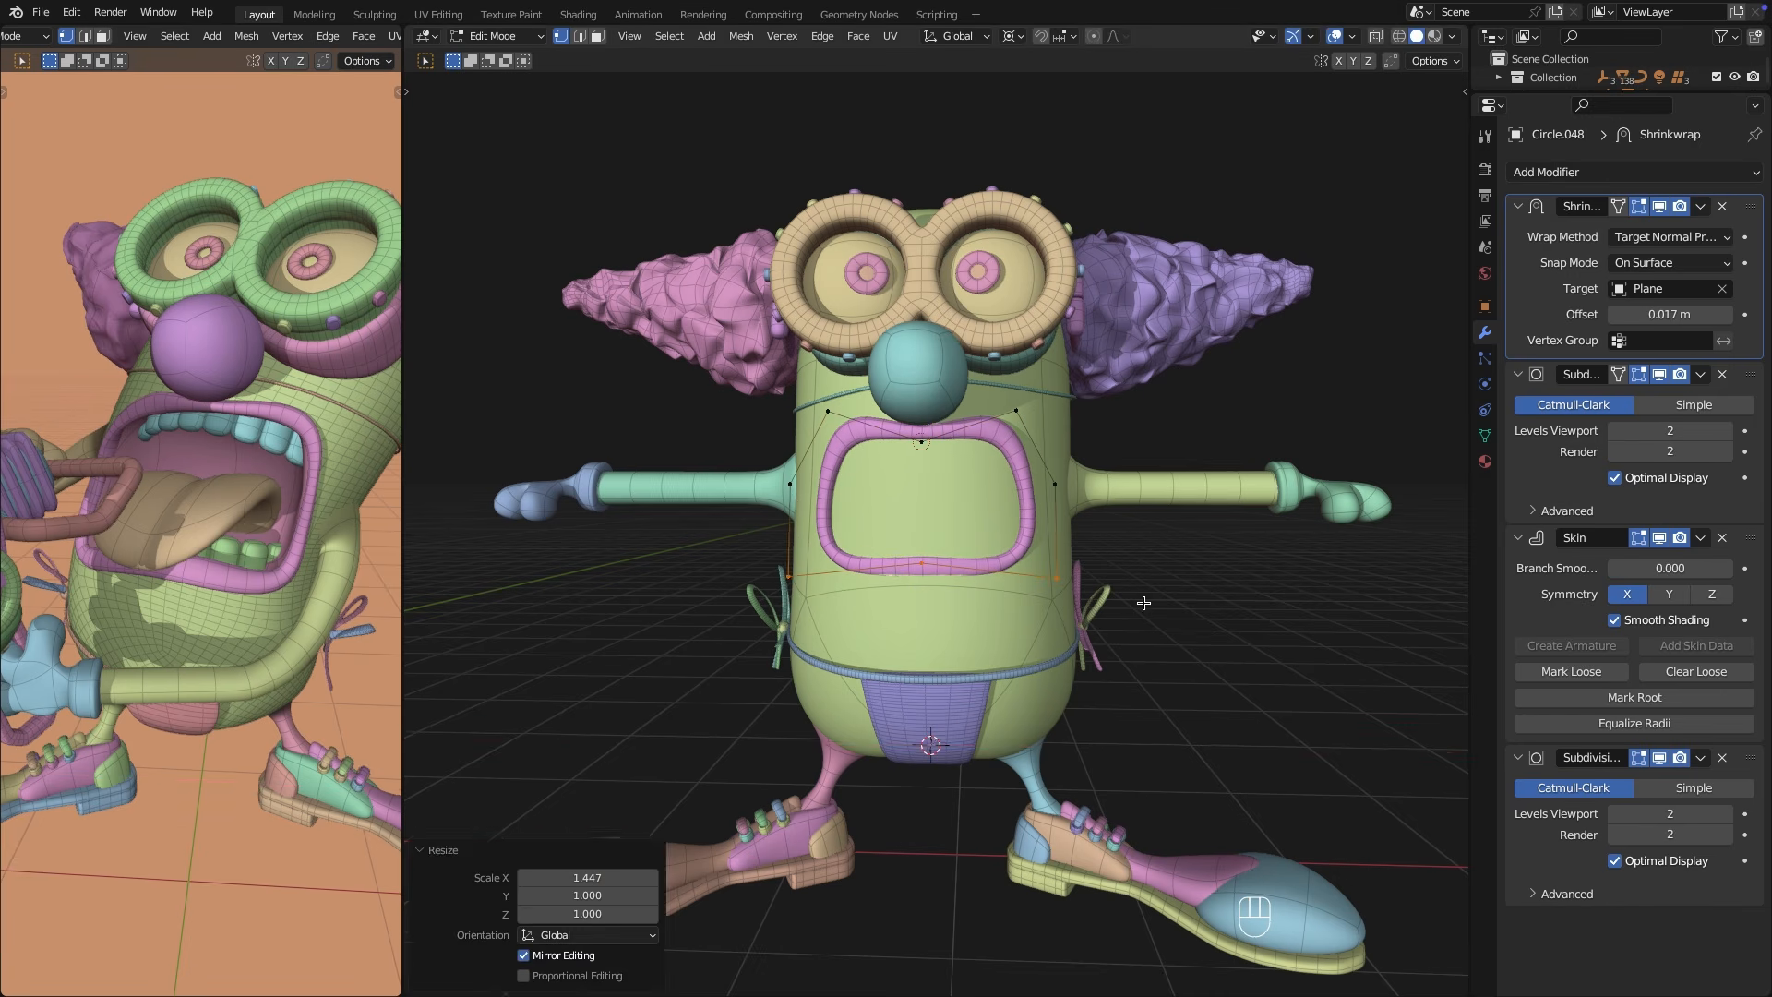
Shift the mouth ring's lower vertices along Y toward the body.
middle_click_drag(1138, 601, 1006, 610)
key("g")
key("y")
left_click(899, 617)
middle_click_drag(899, 617, 969, 609)
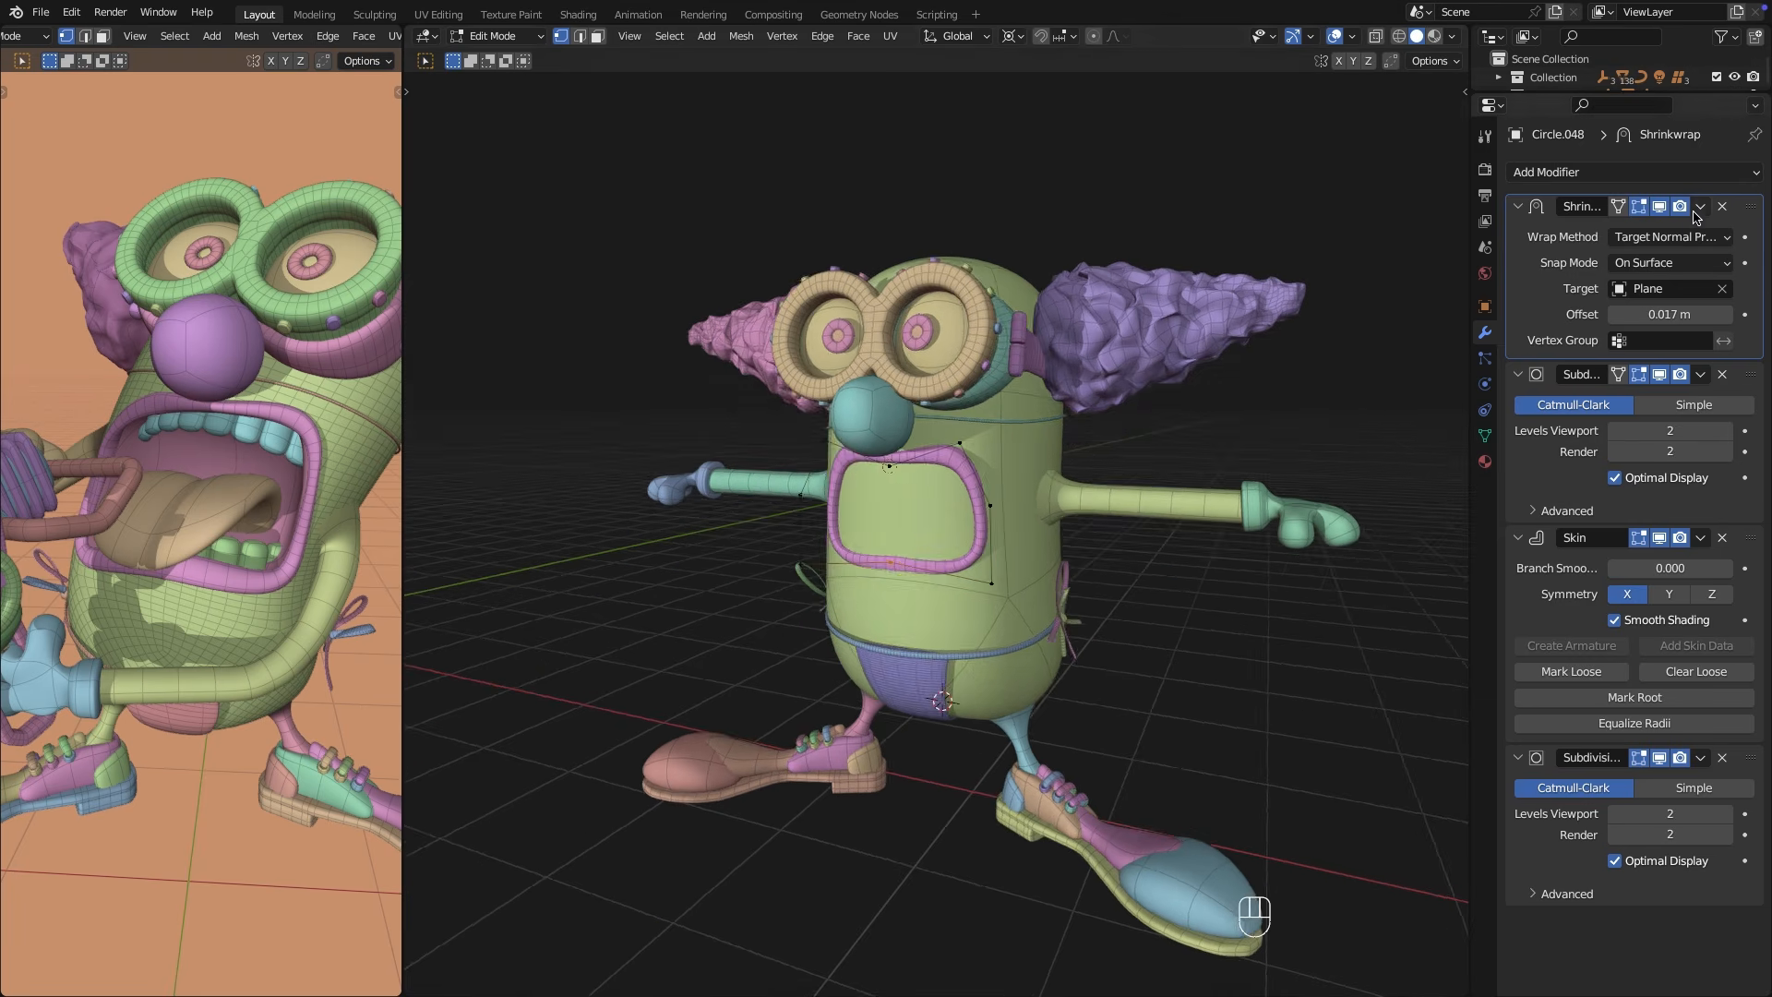
Disable the Shrinkwrap's viewport display and move the ring's lower corner vertices about 0.19 m along Y.
left_click(1660, 207)
middle_click_drag(1461, 309, 1425, 314)
scroll(855, 607, "up", 2)
middle_click_drag(855, 607, 823, 592)
key("g")
key("y")
left_click(1025, 637)
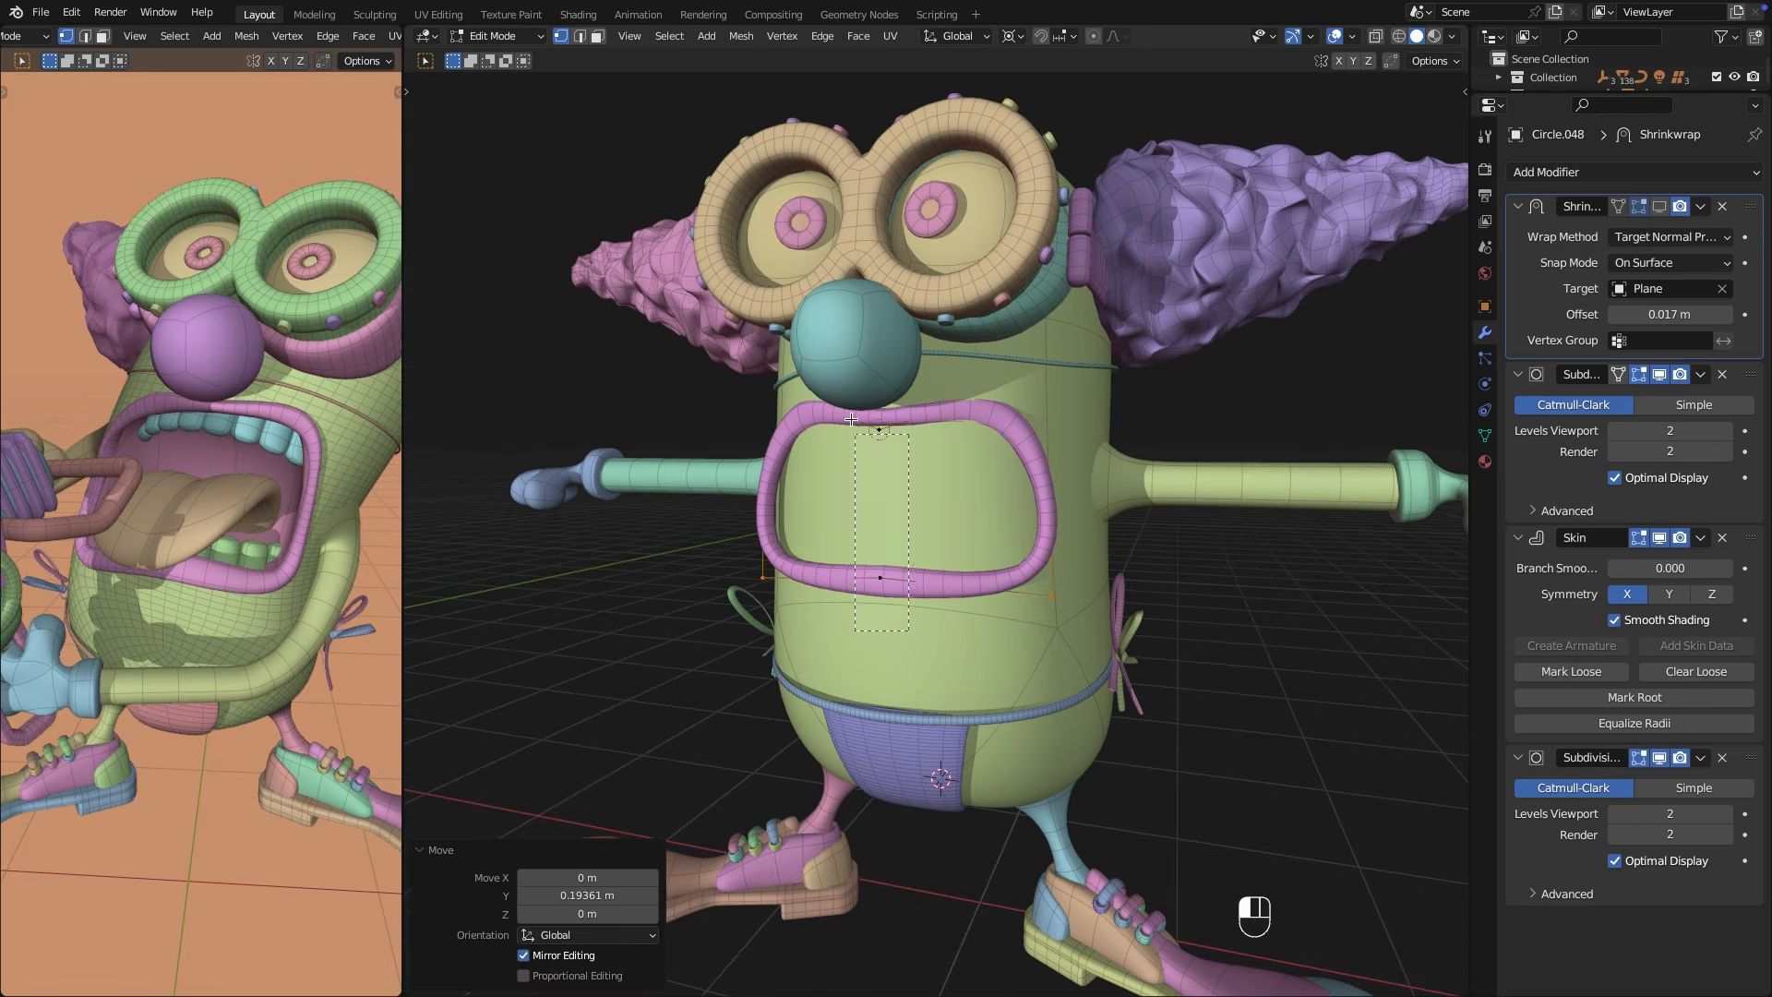
Select the mouth ring's side vertices through the mesh and move them along Y to follow the body's curve.
left_click_drag(851, 419, 851, 420)
middle_click_drag(851, 420, 951, 611)
left_click(821, 531)
left_click(1039, 605)
left_click(1376, 38)
left_click_drag(947, 622, 951, 631)
middle_click_drag(1165, 599, 933, 583)
left_click_drag(1006, 455, 1047, 624, "shift")
middle_click_drag(1154, 554, 1016, 572)
left_click(1376, 38)
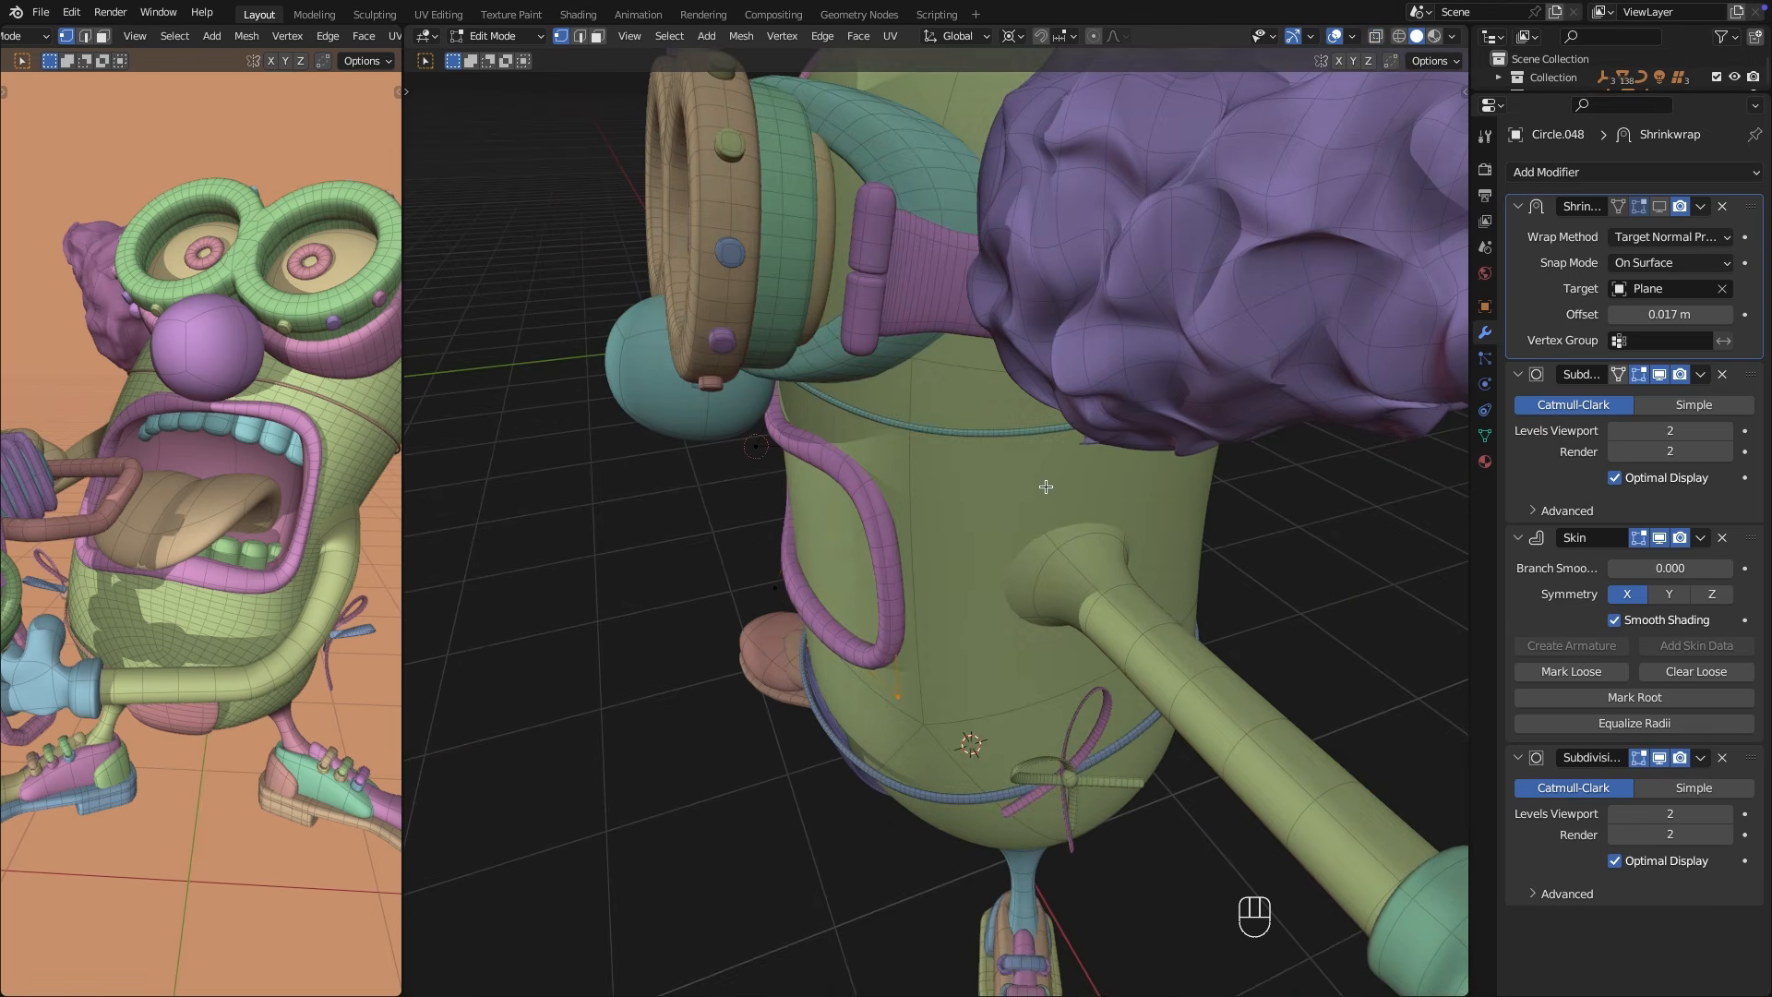
key("g")
key("y")
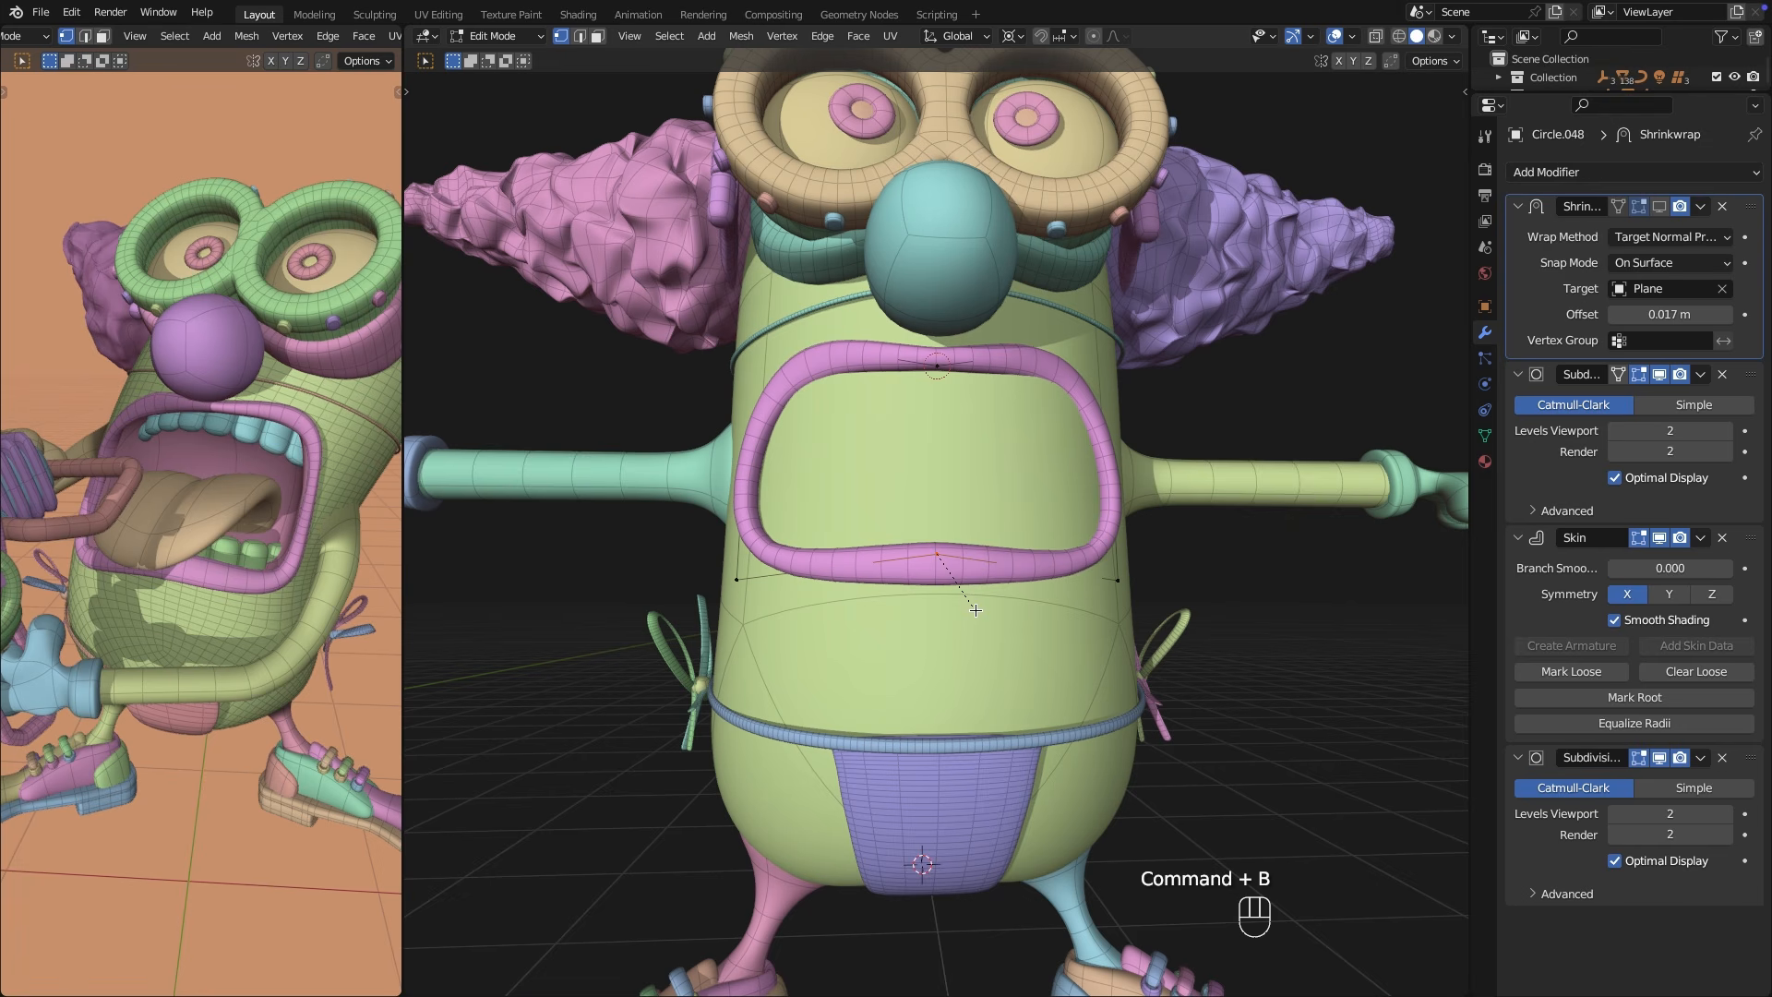
Bevel the ring's bottom centre vertex with a 0.218 m width and lower the bottom corner vertices about 0.075 m.
left_click(1058, 637)
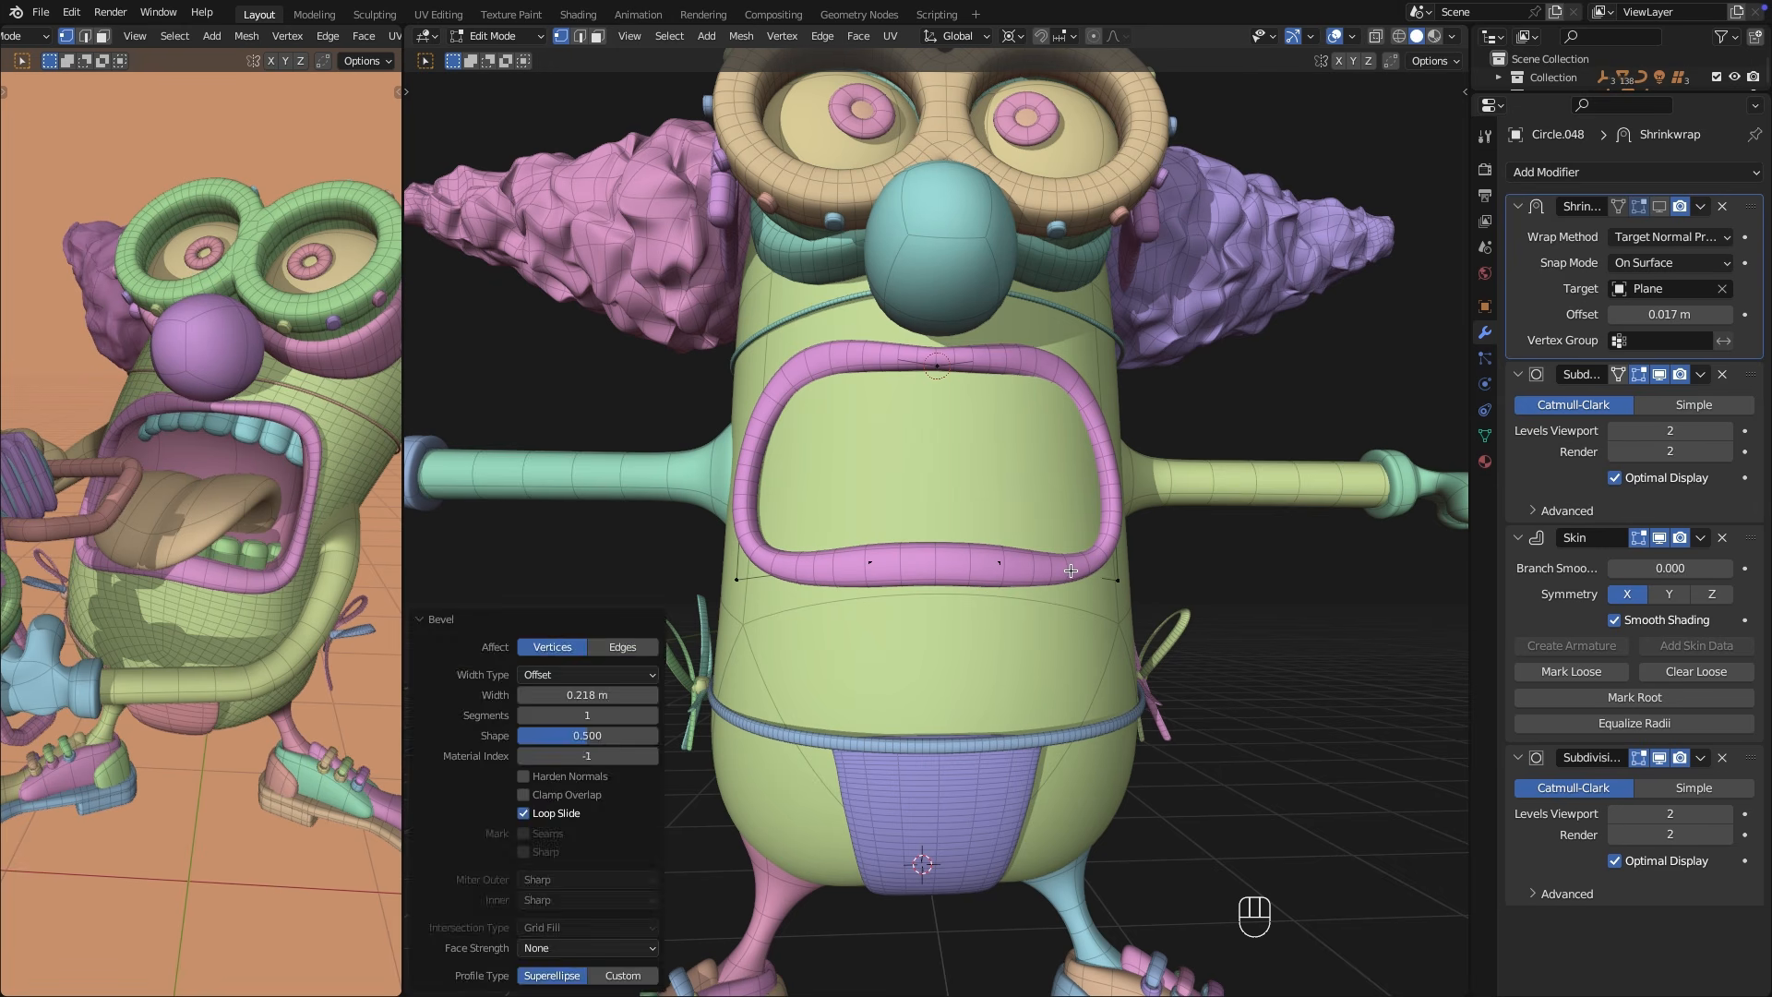
left_click(1115, 580)
key("z")
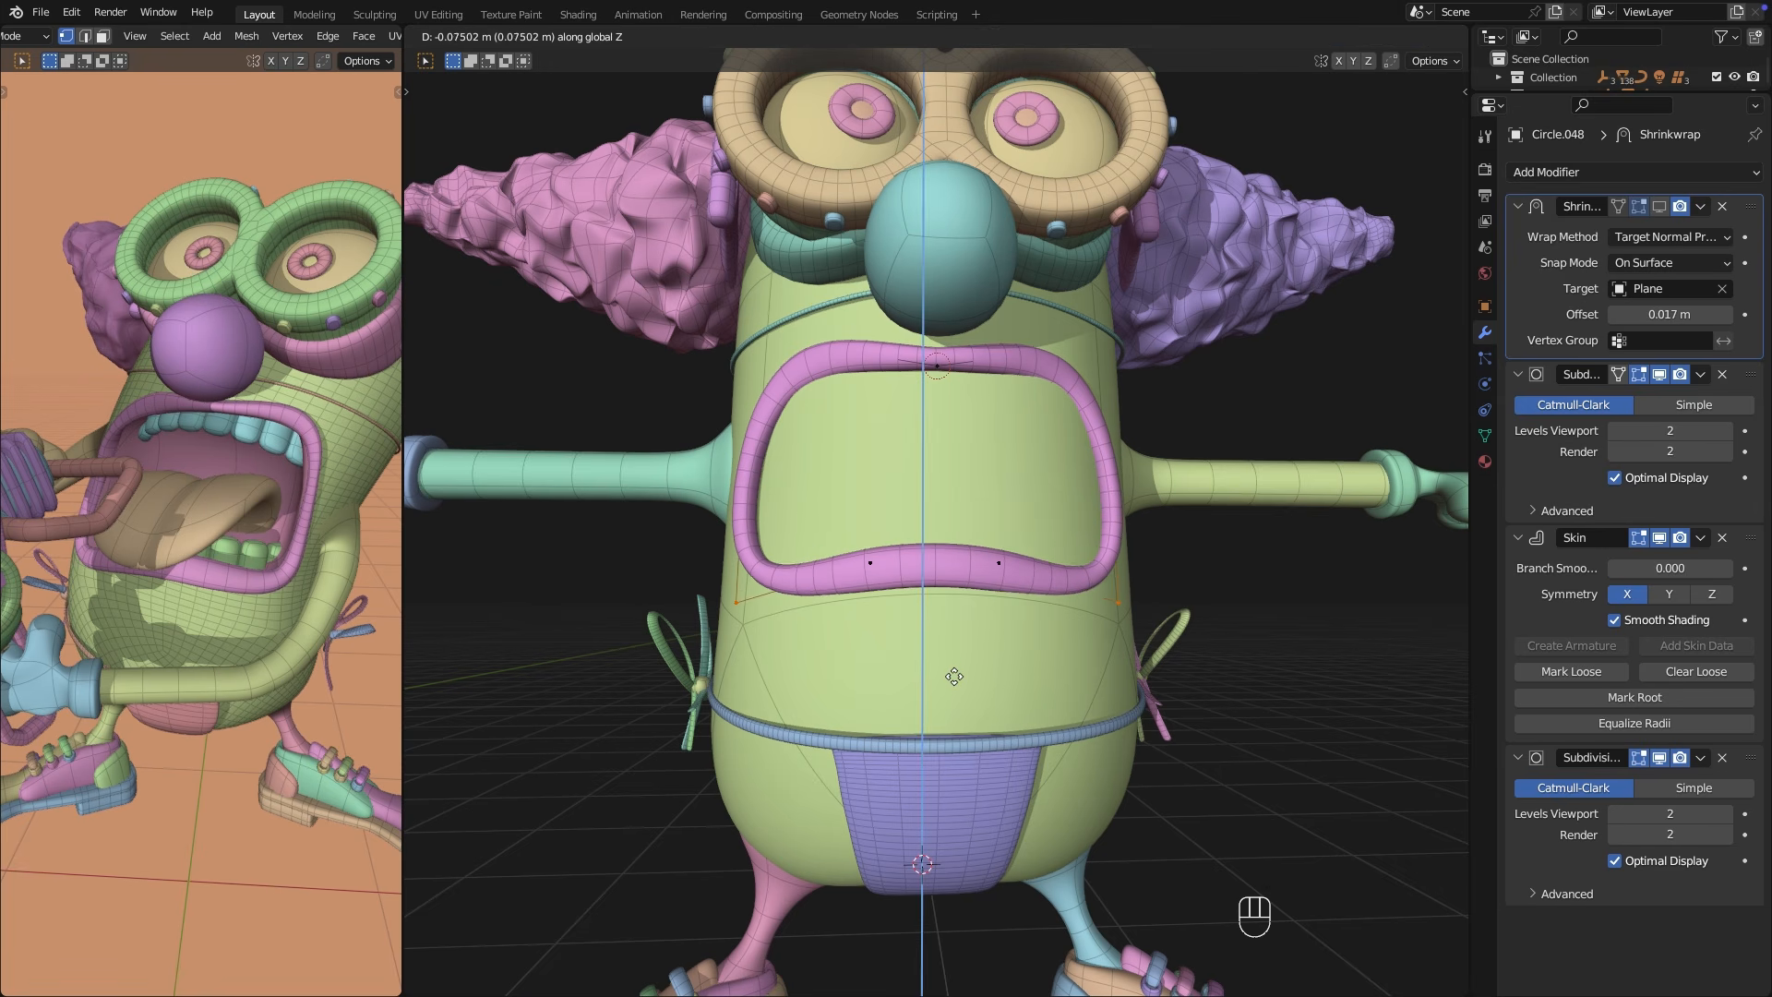
left_click(954, 676)
Select the mouth ring's two upper corner vertices and move them along Y toward the body.
key("alt+z")
left_click(805, 361)
left_click(1049, 365, "shift")
middle_click_drag(1131, 443, 877, 521)
key("alt+z")
key("g")
key("y")
left_click(1048, 452)
Refine the mouth ring's fit against the body with further vertex moves along Y and Z.
middle_click_drag(841, 630, 997, 490)
key("g")
key("y")
left_click(1065, 542)
key("g")
key("y")
left_click(922, 528)
key("g")
key("z")
left_click(1015, 544)
Reposition another mouth ring vertex freely to finish the lip shape and return to Object Mode.
left_click(996, 480)
key("g")
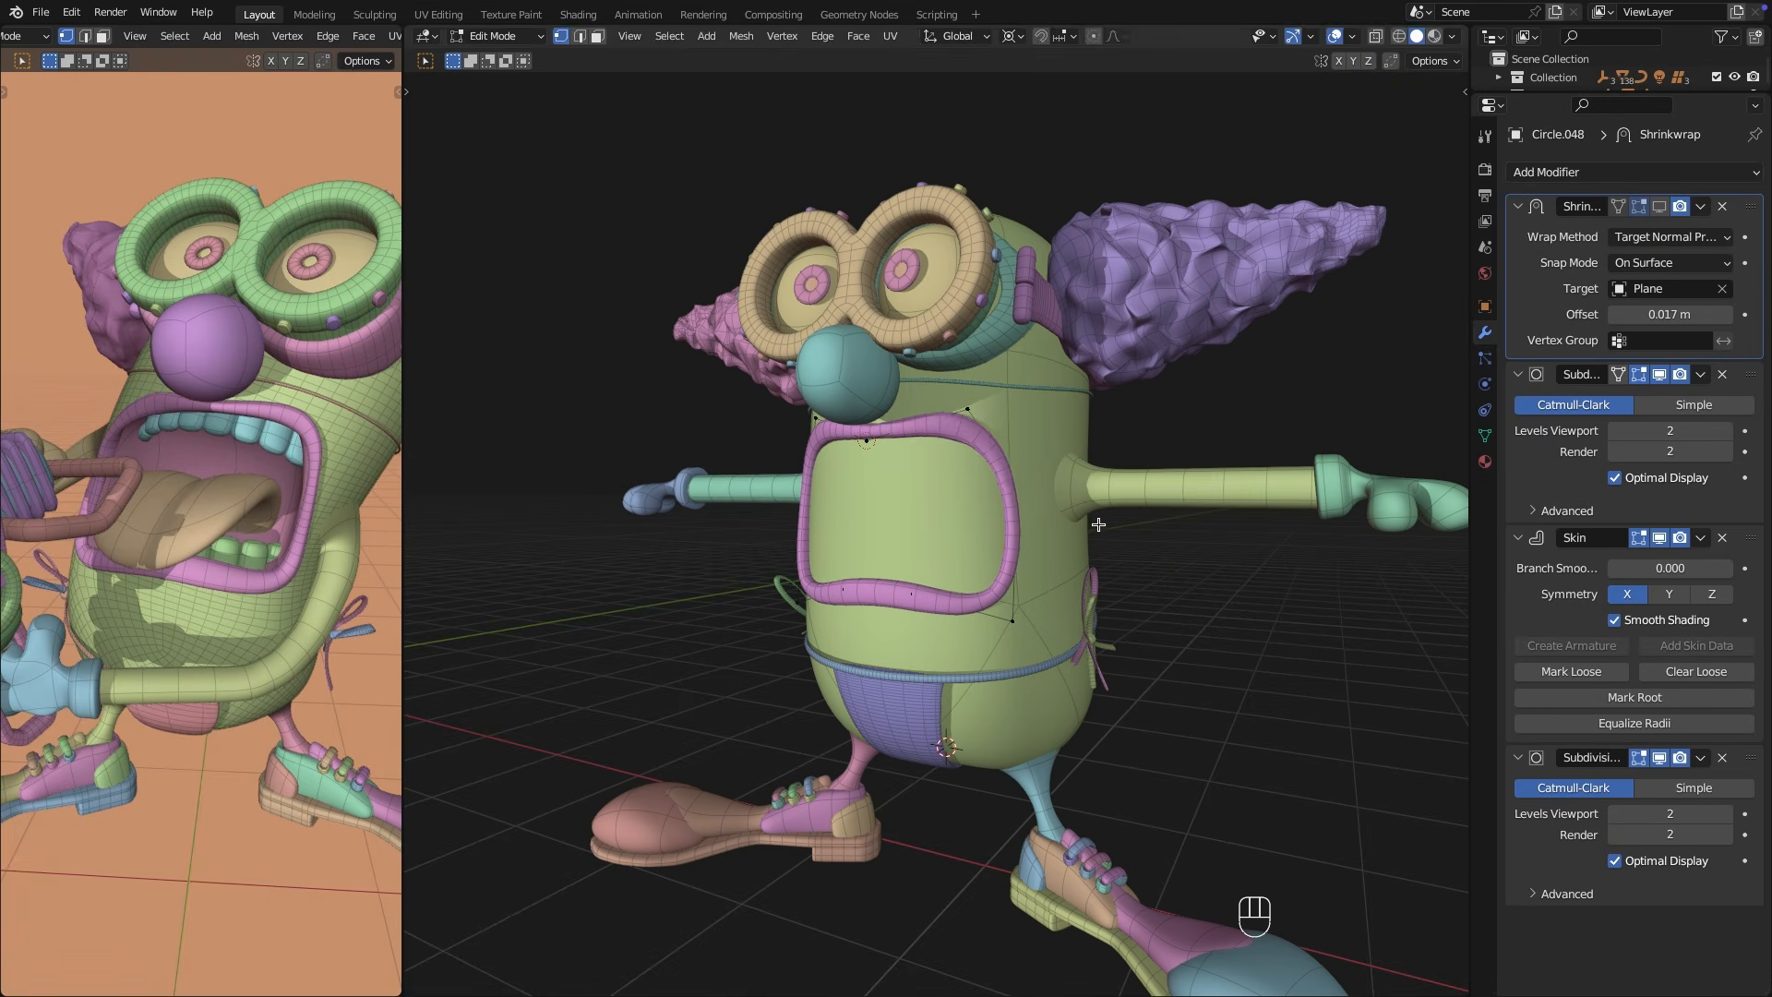
key("g")
left_click(1144, 518)
middle_click_drag(1145, 518, 956, 513)
scroll(1060, 546, "down", 2)
key("Tab")
scroll(956, 513, "up", 1)
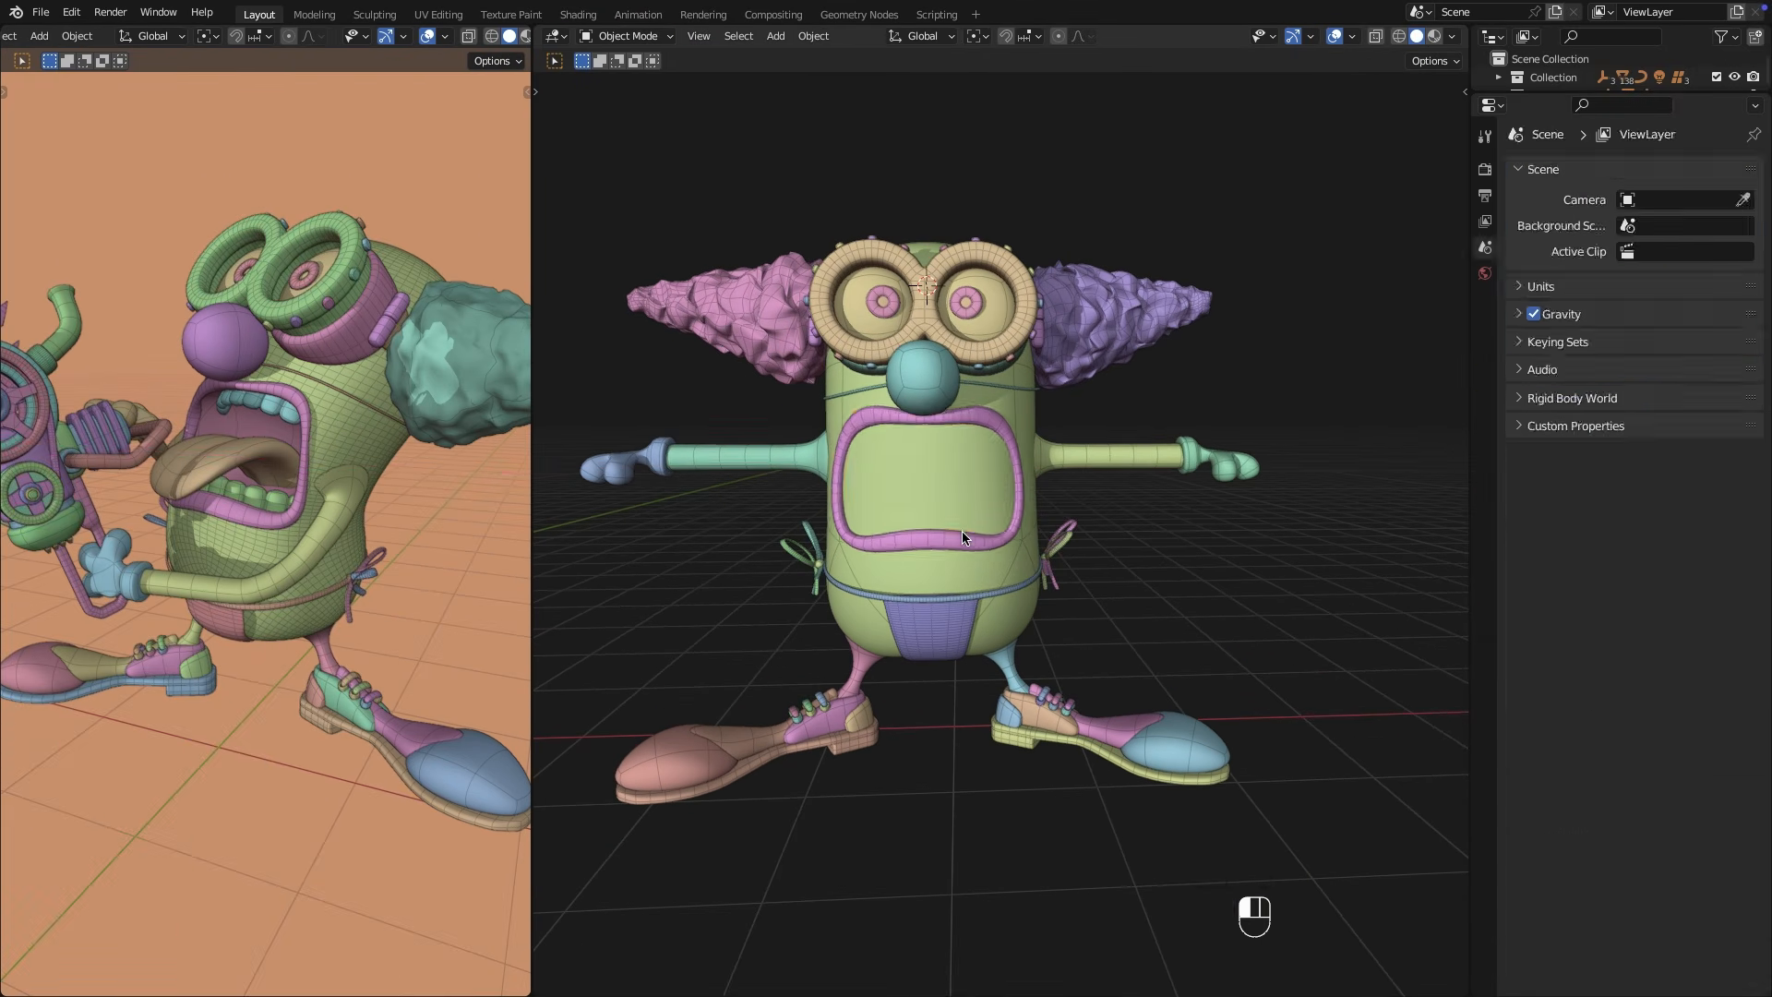
Duplicate the mouth ring and place the copy along X beside the character.
left_click(962, 533)
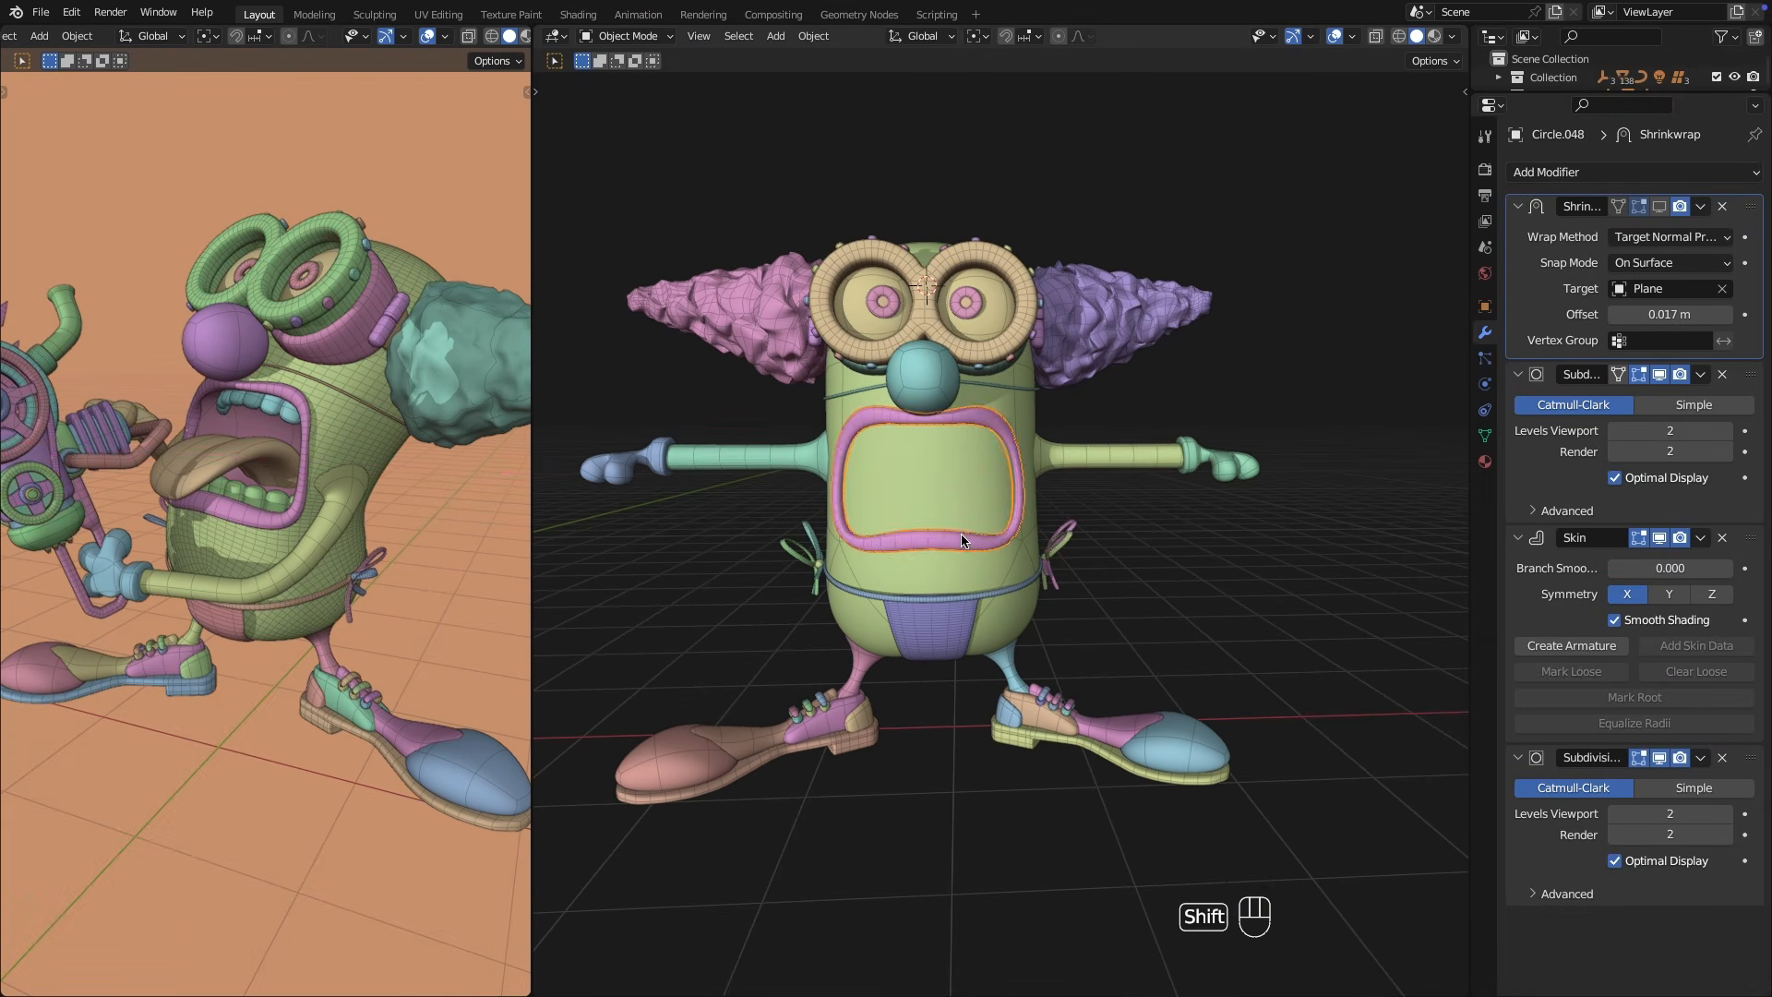
key("shift+d")
key("x")
left_click(1415, 546)
middle_click_drag(1415, 546, 911, 545, "shift")
Move the tongue onto the duplicated mouth ring and scale it together with its empty by 0.636.
left_click(1147, 554)
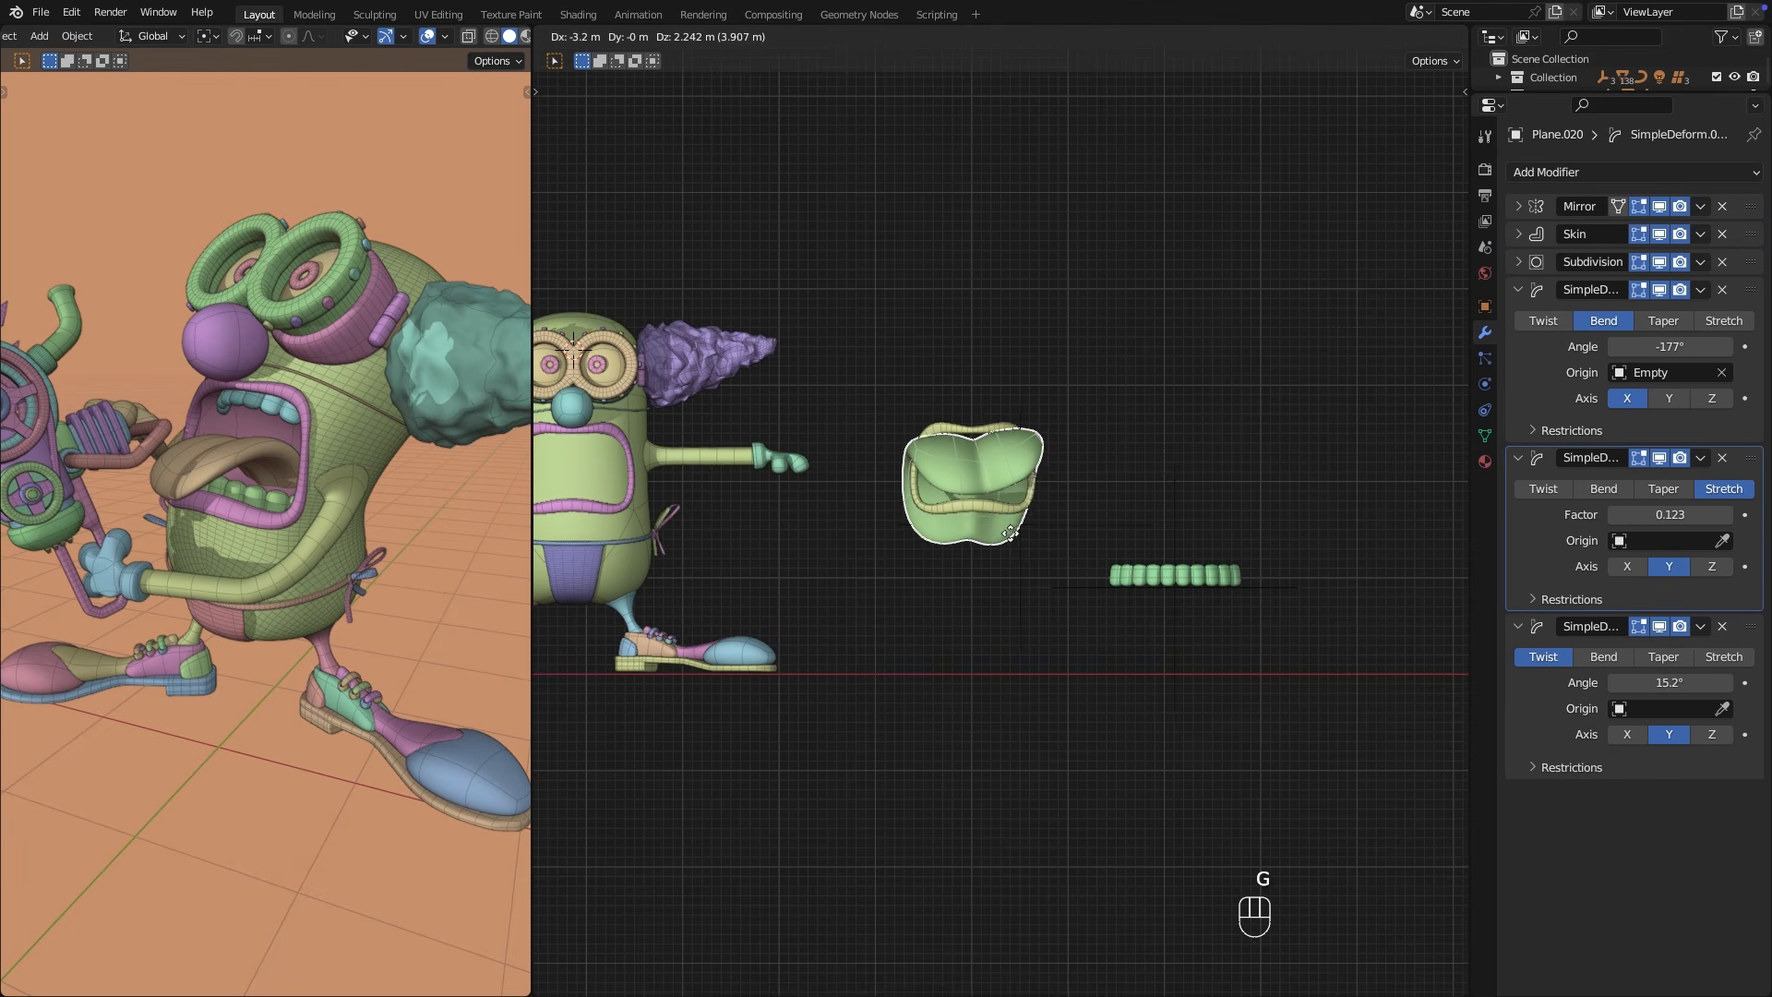
left_click(1011, 532)
middle_click_drag(1016, 540, 974, 492)
left_click(1031, 506, "shift")
key("s")
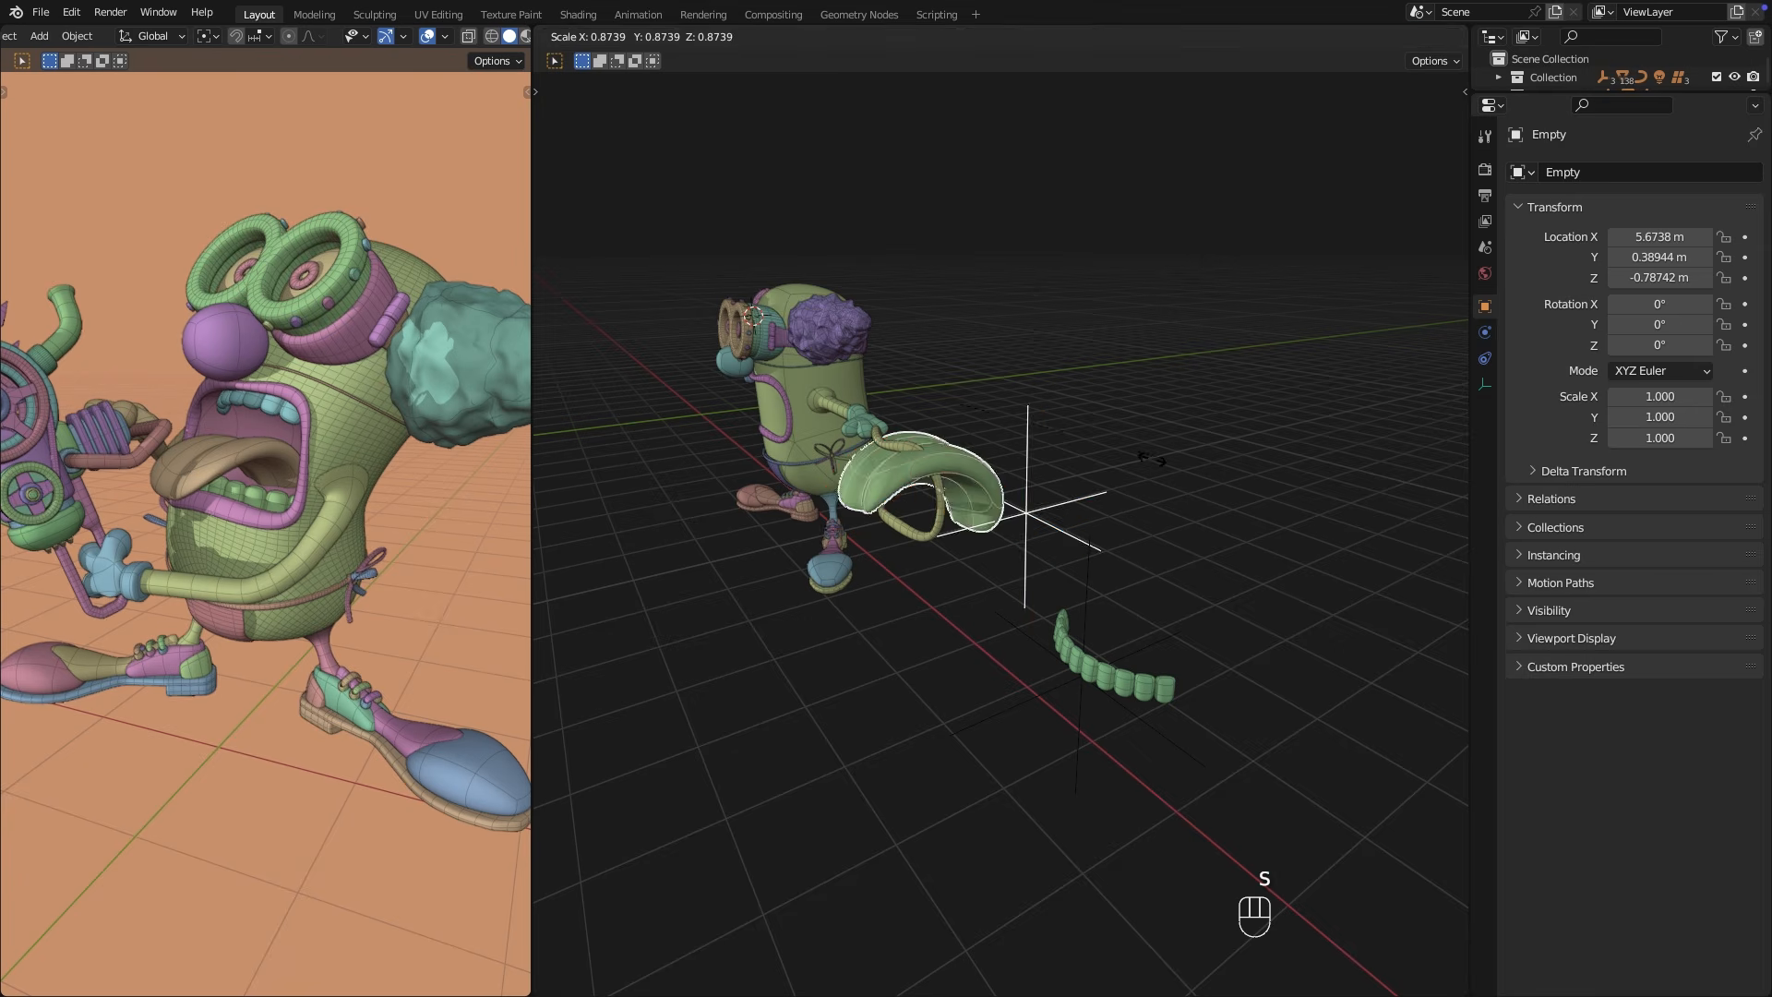
left_click(1029, 507)
Lower the tongue and its empty along Z to rest at the mouth ring's lower edge.
scroll(1062, 497, "up", 3)
scroll(1058, 494, "up", 3)
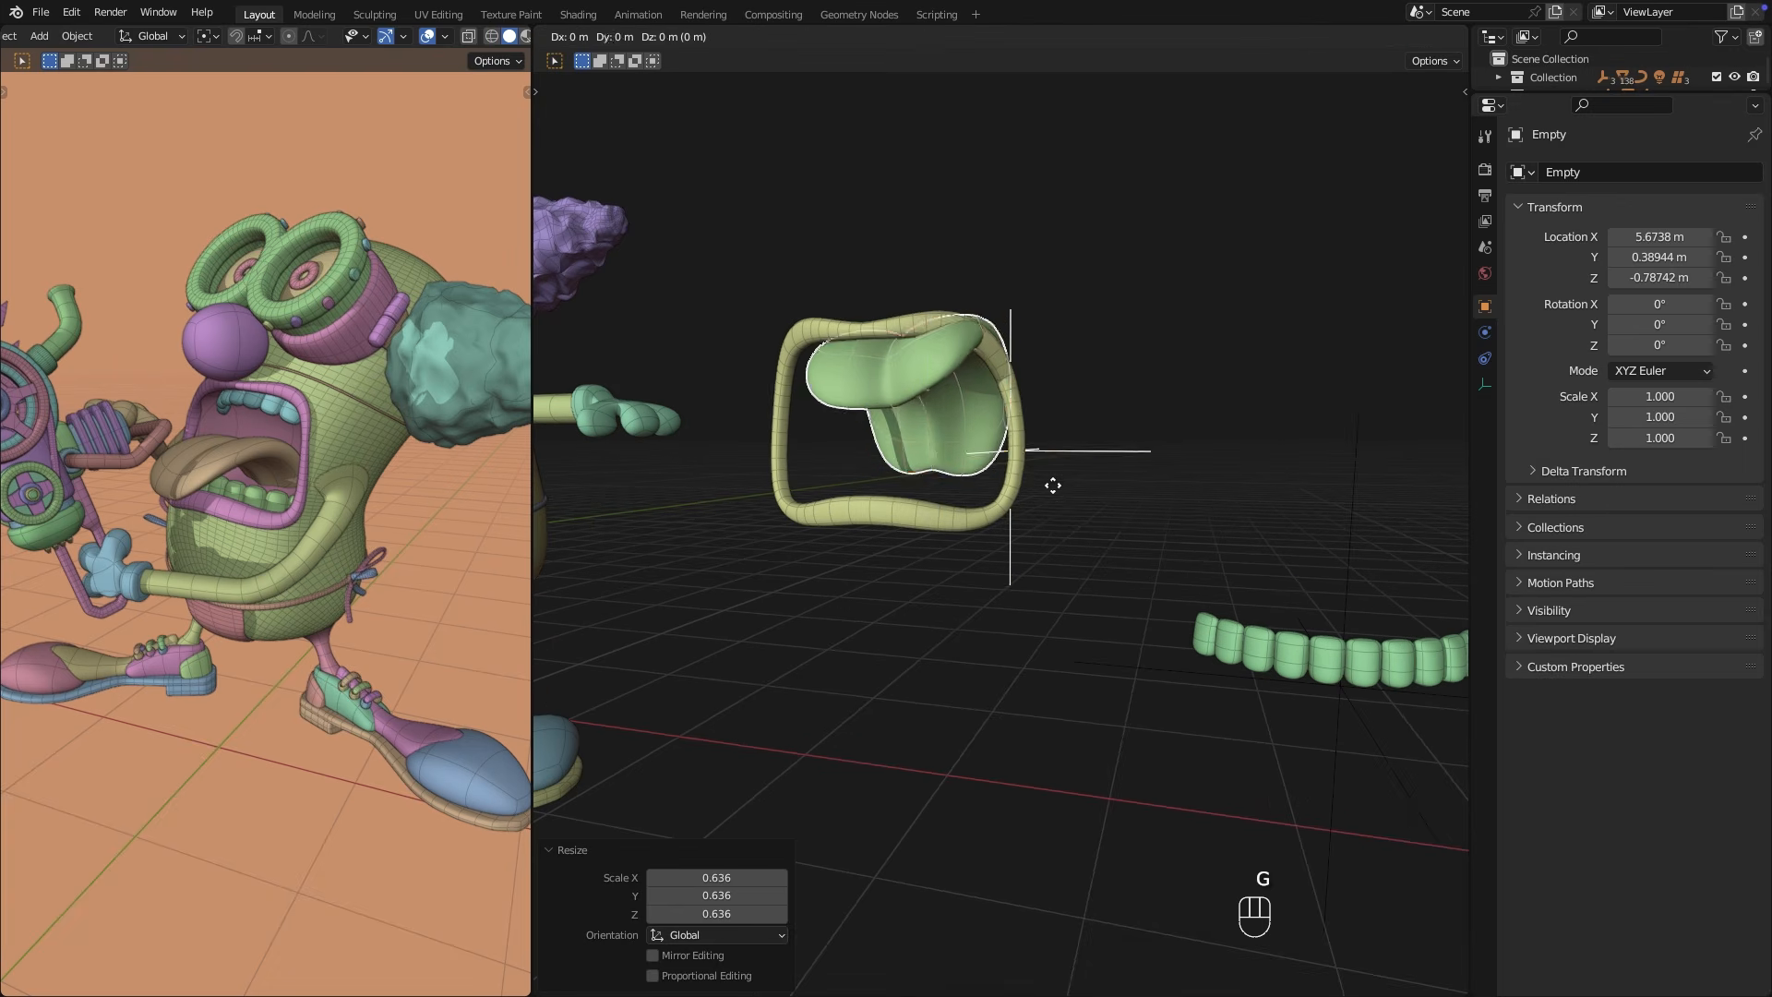
key("z")
left_click(1052, 568)
Parent the bend empty of the teeth row to the teeth as Object with Keep Transform.
mouse_move(1054, 563)
middle_mouse_down()
mouse_move(1037, 553)
mouse_move(1119, 506)
mouse_move(893, 596)
mouse_move(1063, 584)
middle_mouse_up()
left_click(1331, 657)
key("g")
key("g")
left_click(1337, 637)
left_click(1313, 674, "shift")
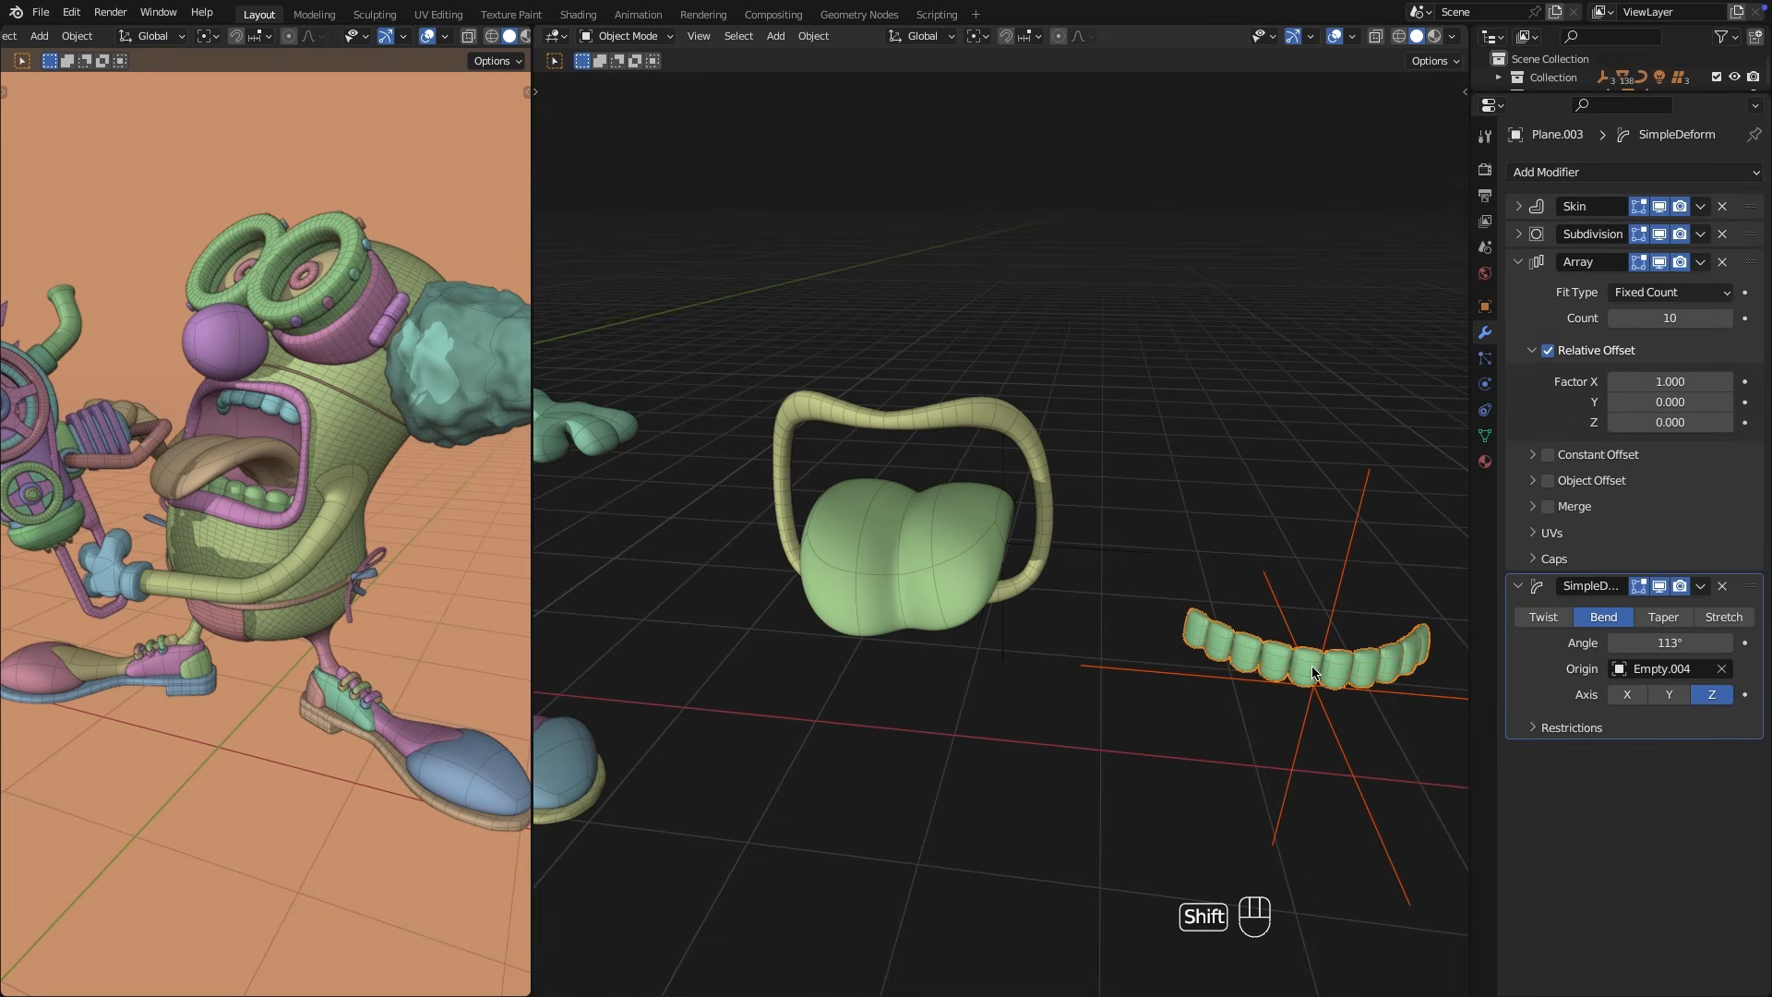
key("ctrl+p")
left_click(1311, 661)
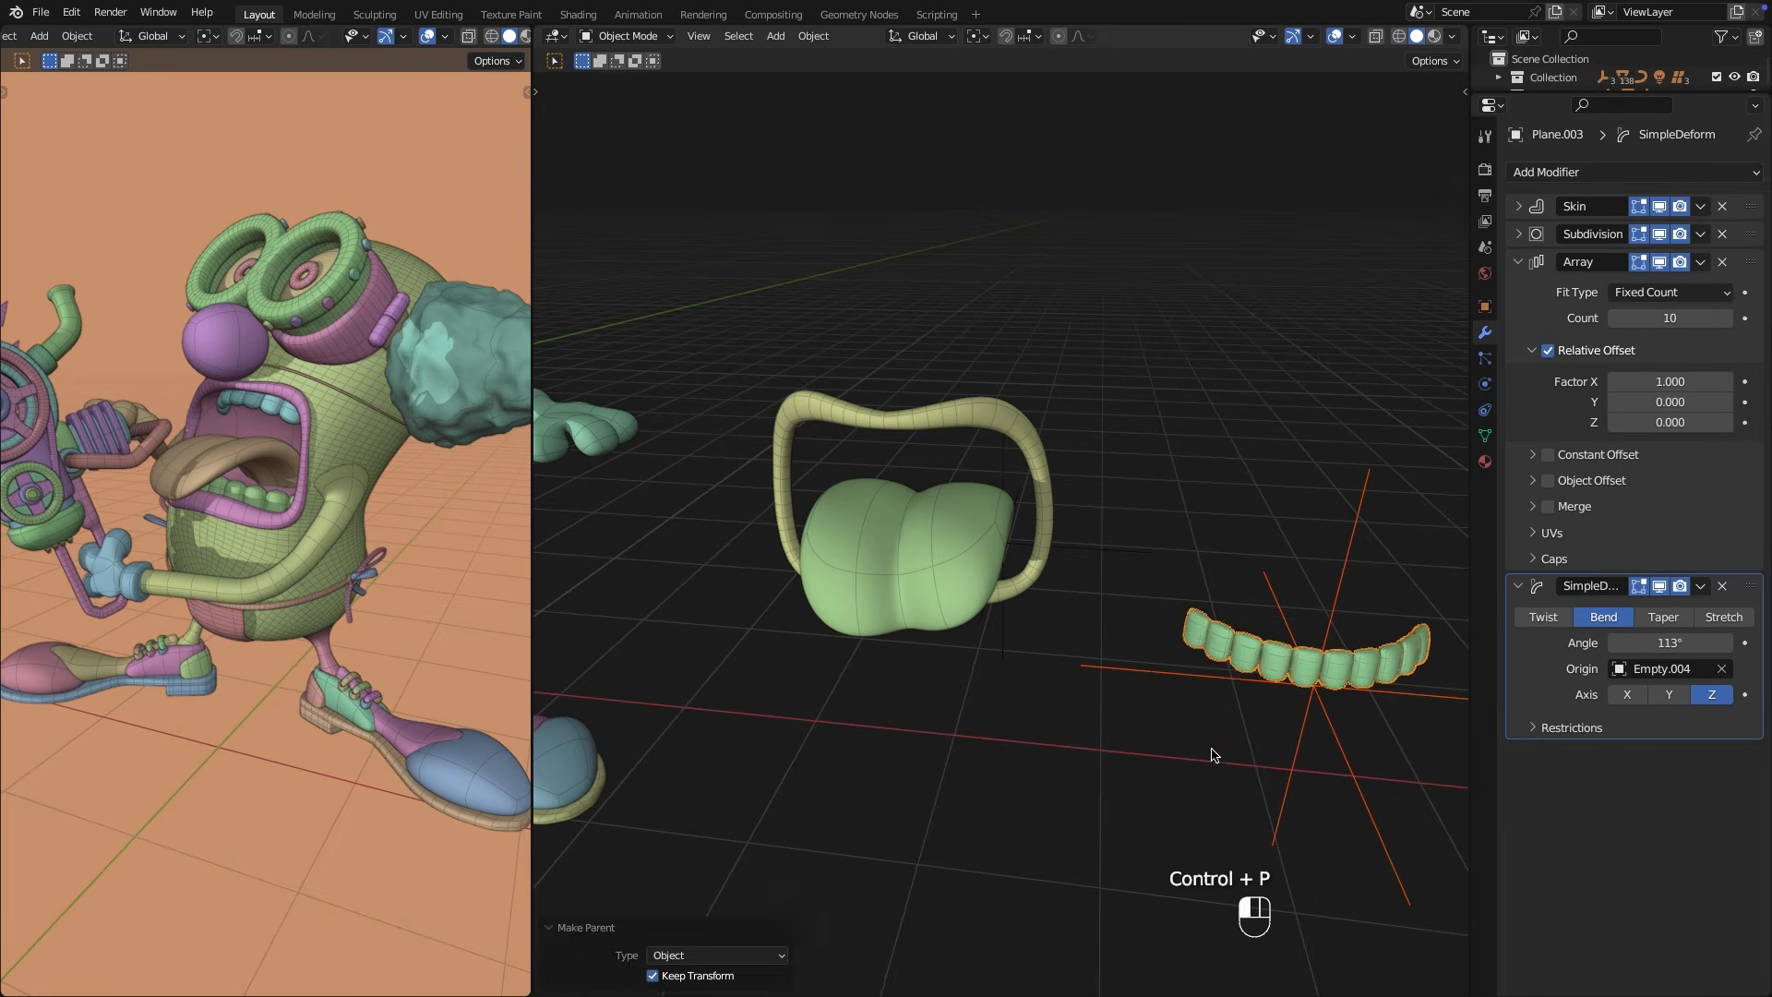
Move the teeth row into the lower part of the mouth ring and scale it down slightly to fit.
key("g")
left_click(903, 543)
key("g")
middle_click_drag(902, 543, 1039, 526)
left_click(941, 561)
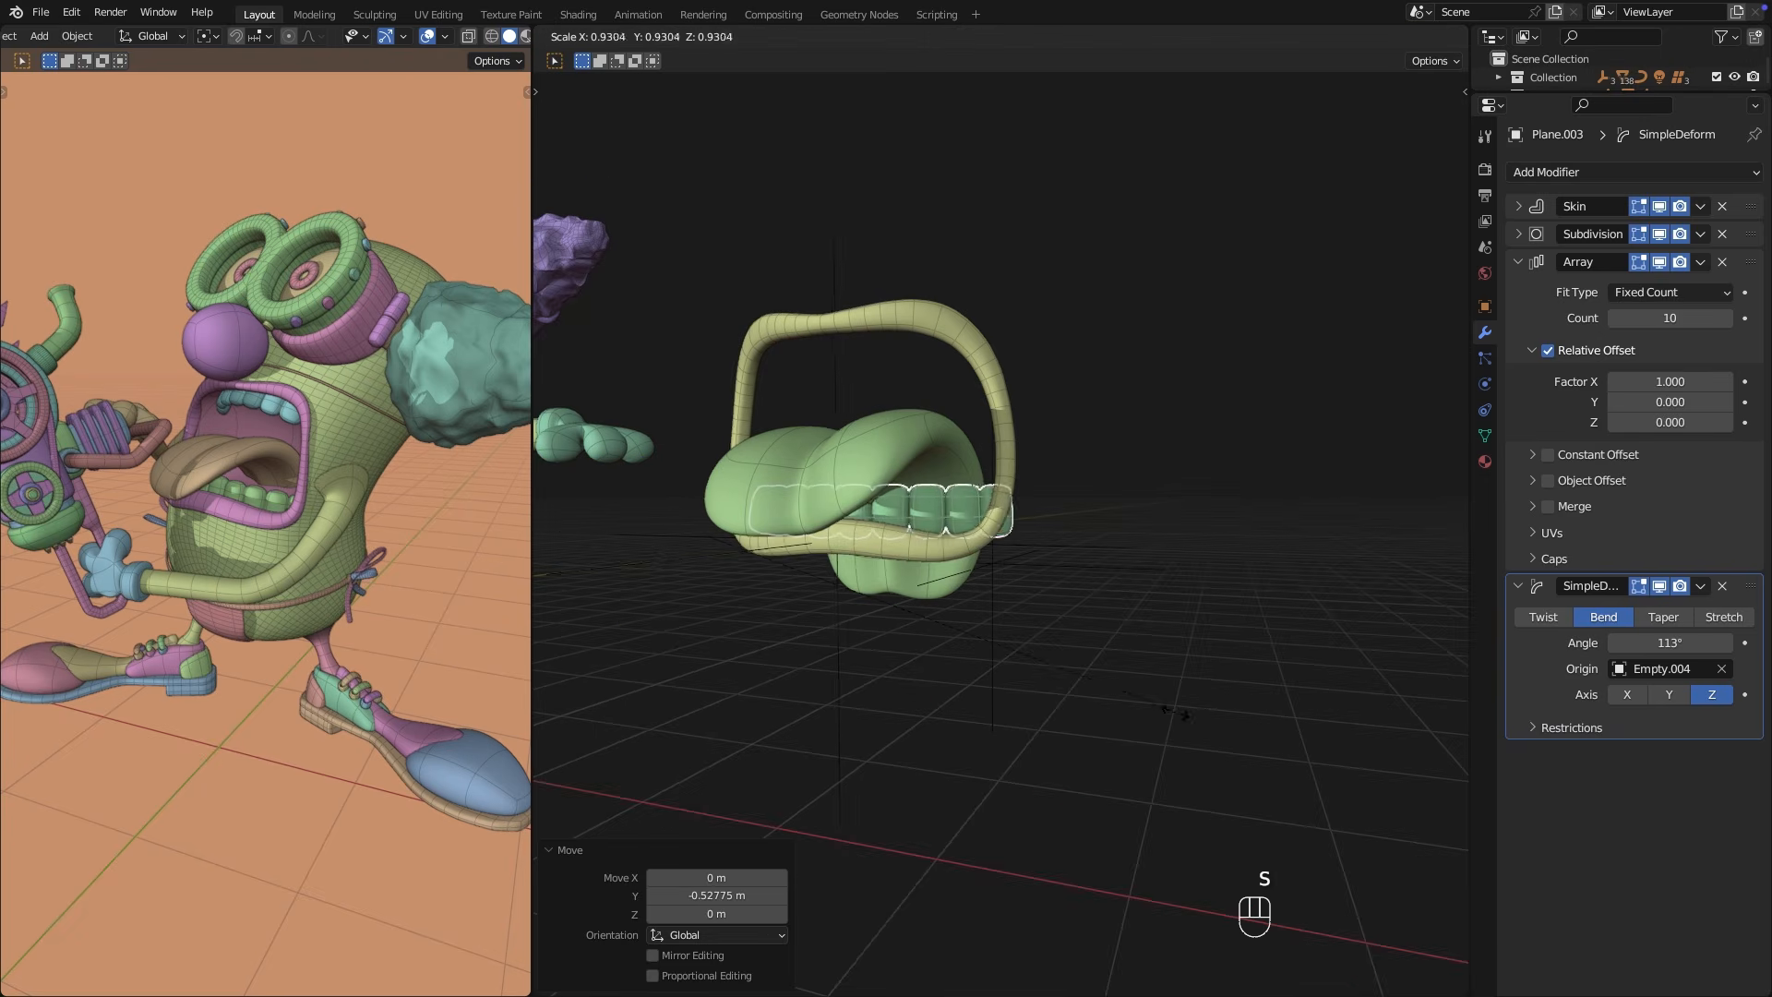
Set the lower teeth's Simple Deform bend angle to 125° and rotate the row slightly from the side view.
left_click_drag(1671, 643, 1661, 644)
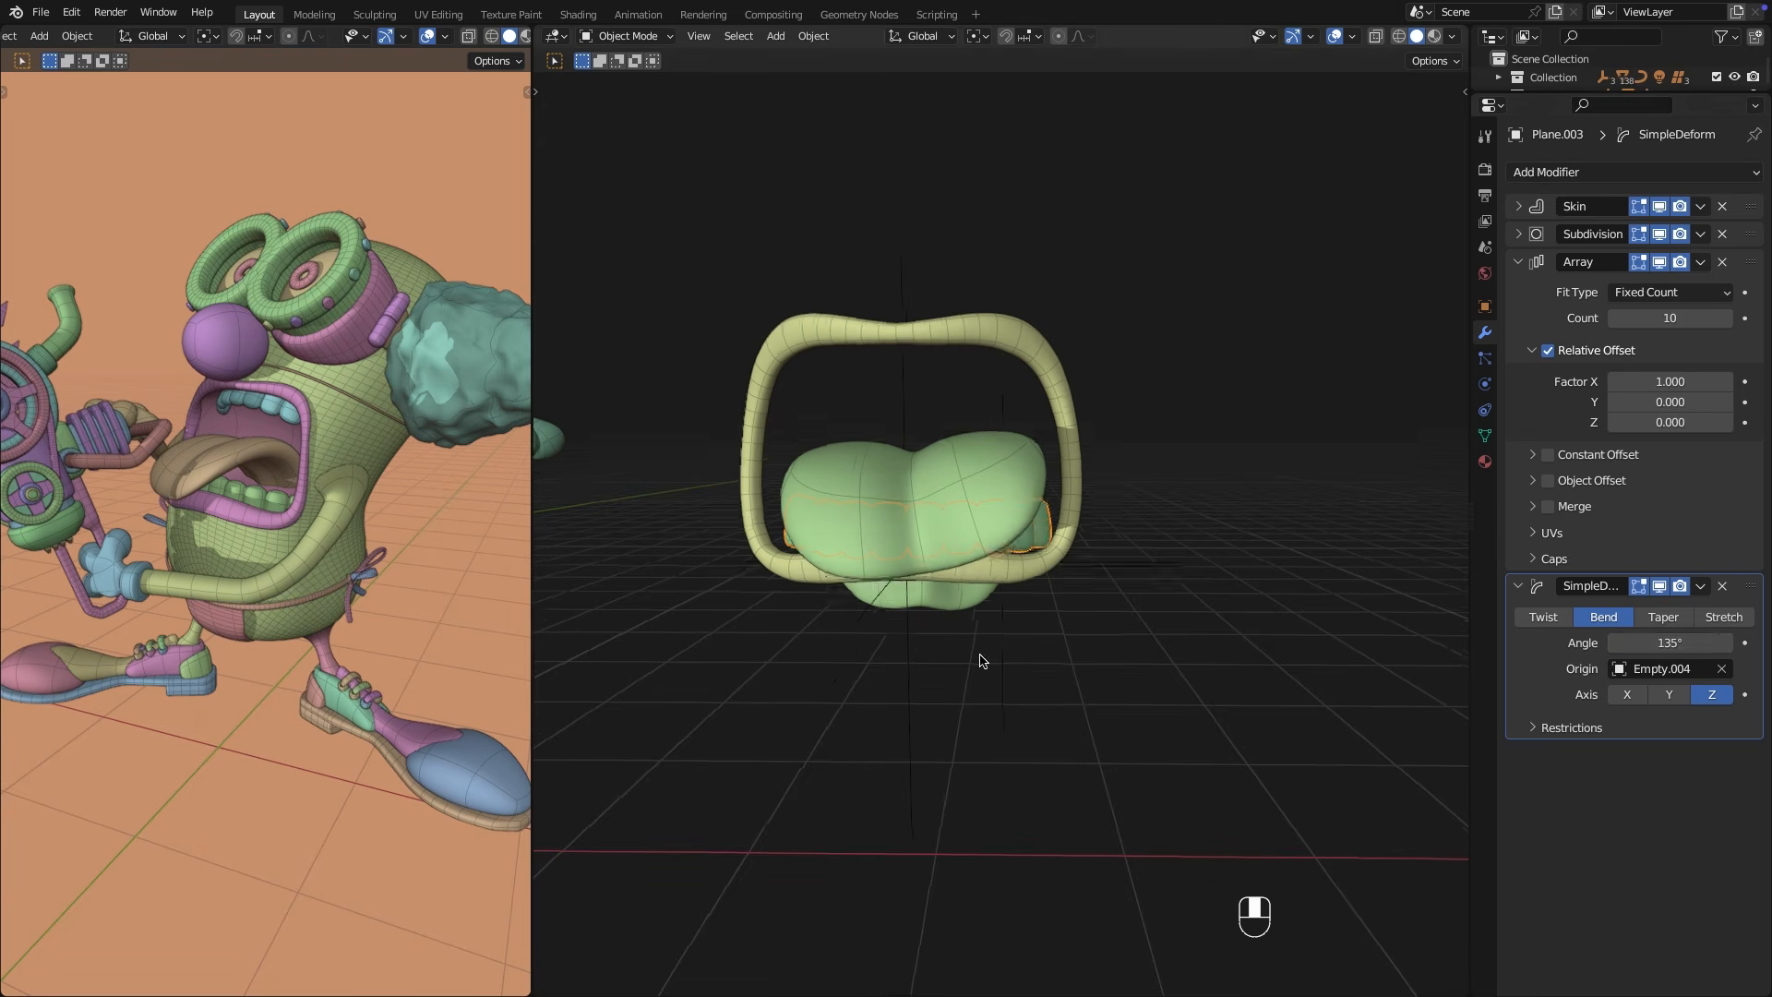
middle_click_drag(981, 657, 1200, 651)
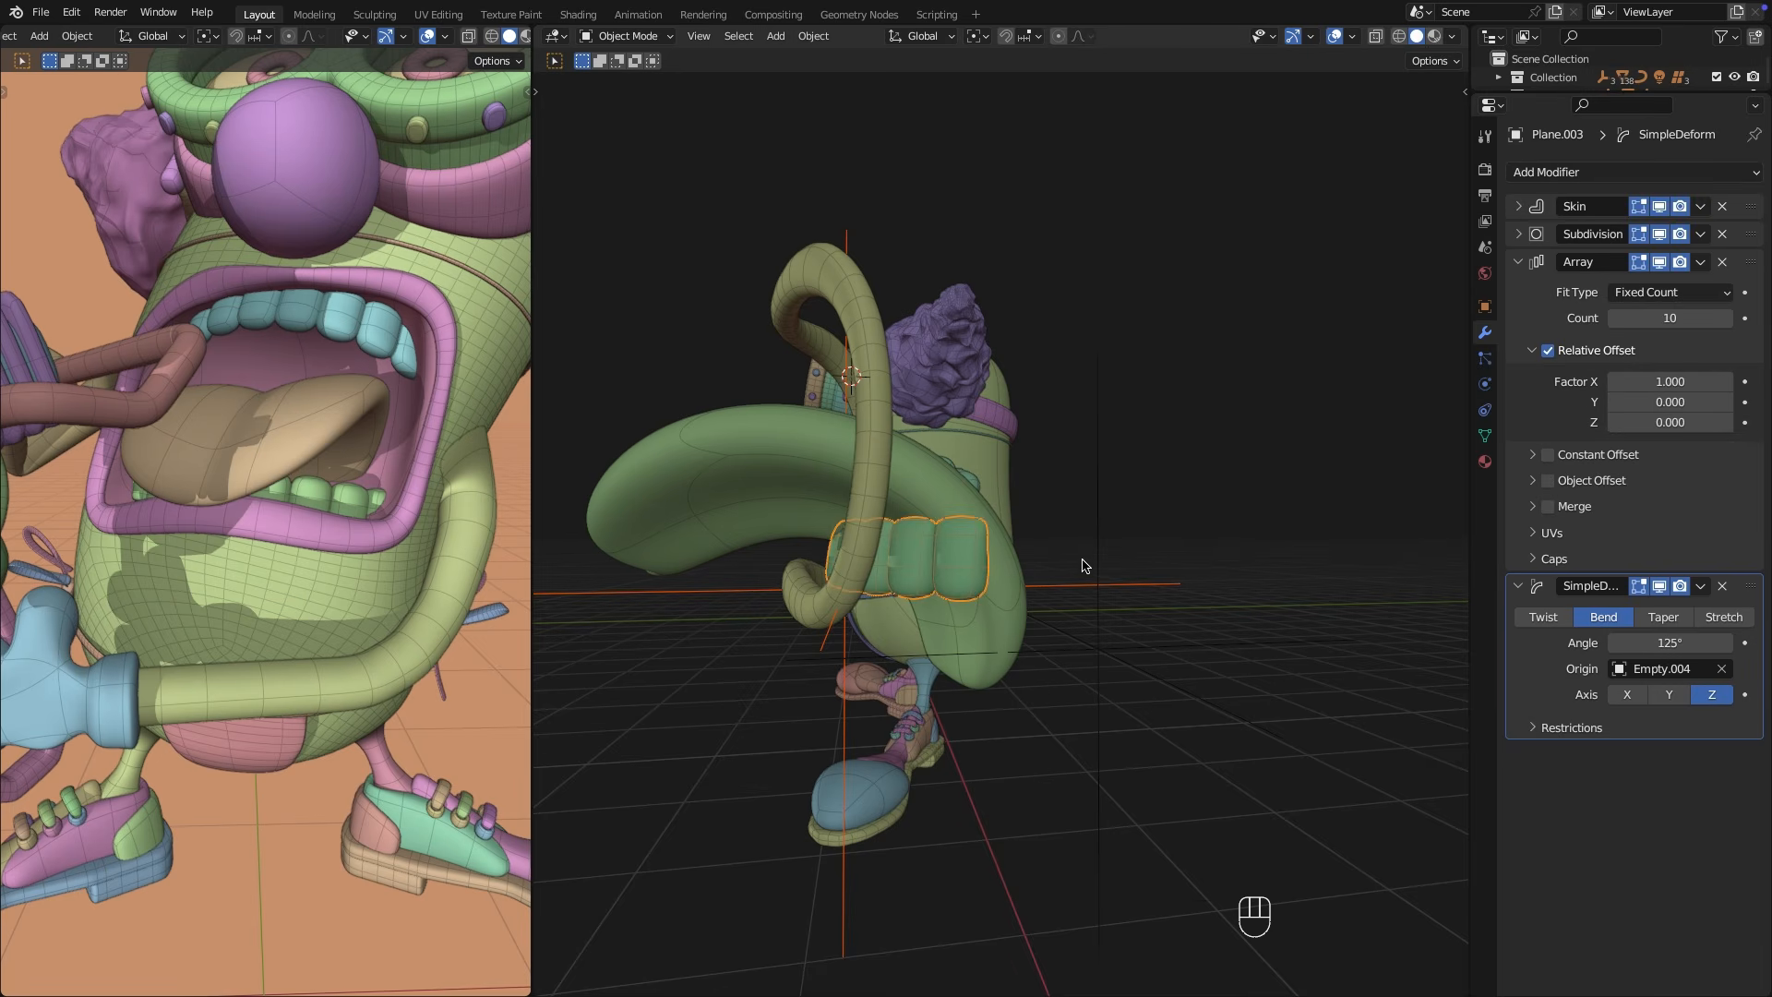
key("r")
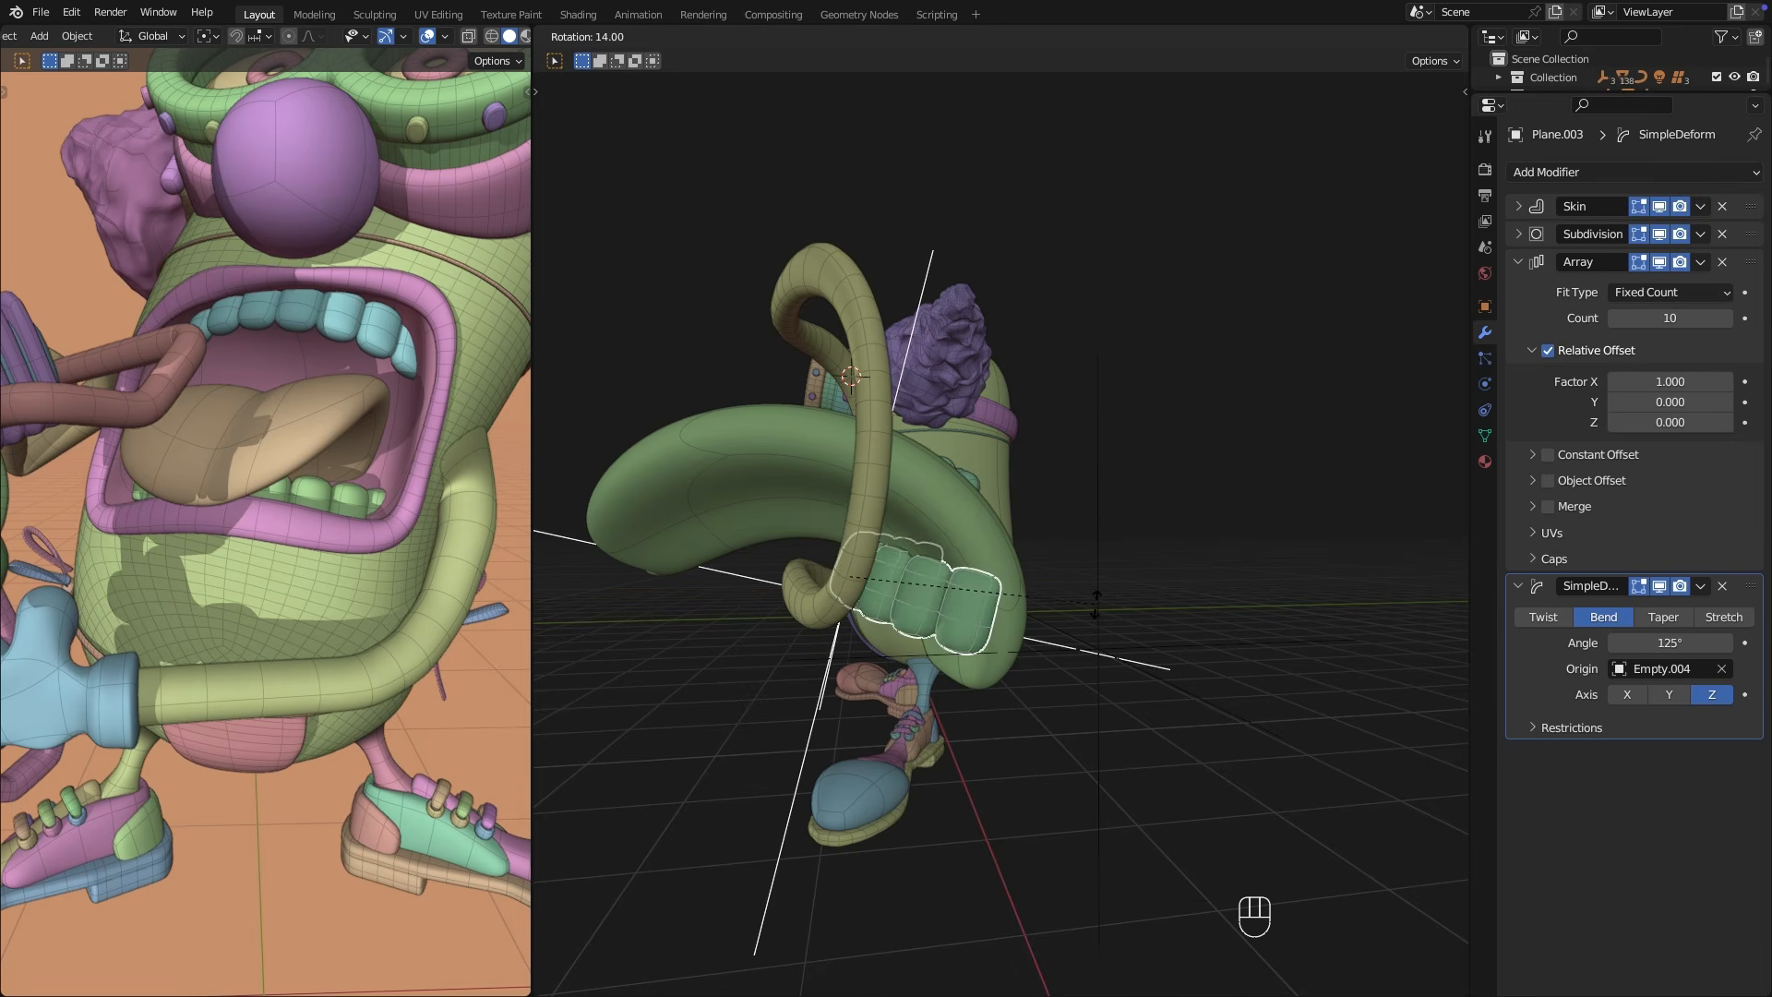
left_click(1080, 515)
Duplicate the lower teeth with their empty 0.93487 m up along Z and select the copied teeth and empty together.
middle_click_drag(1087, 557, 1112, 570)
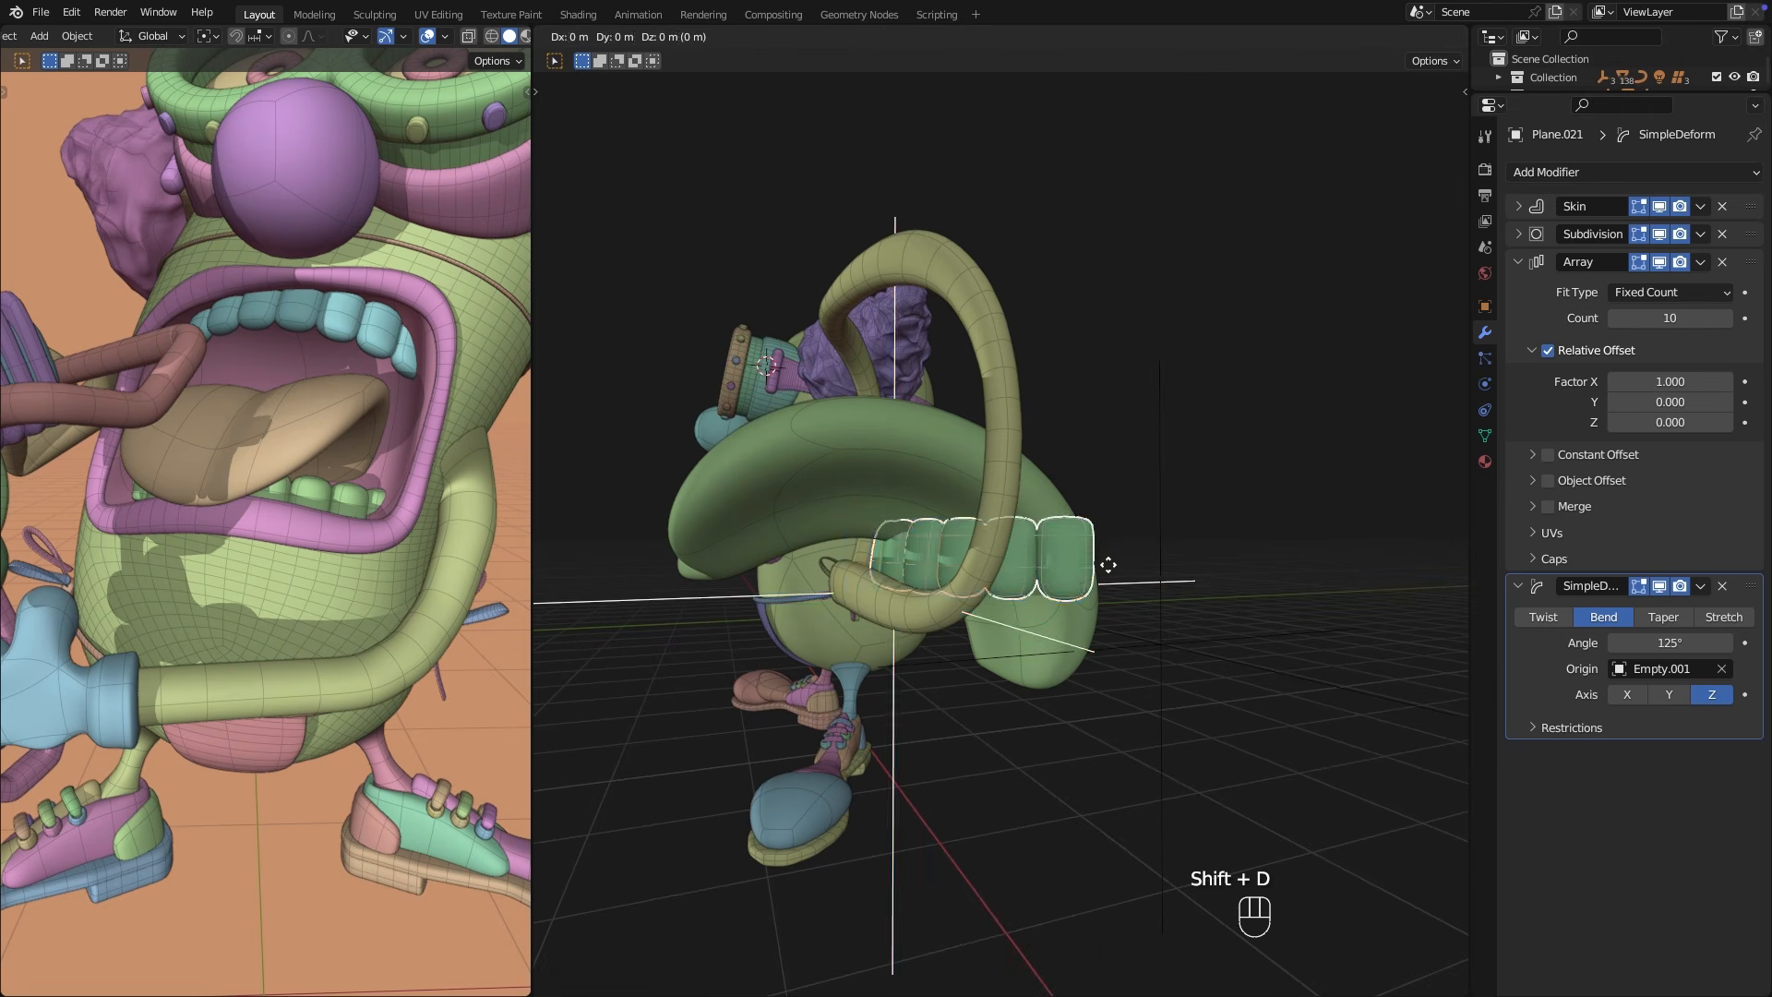
left_click(1071, 319)
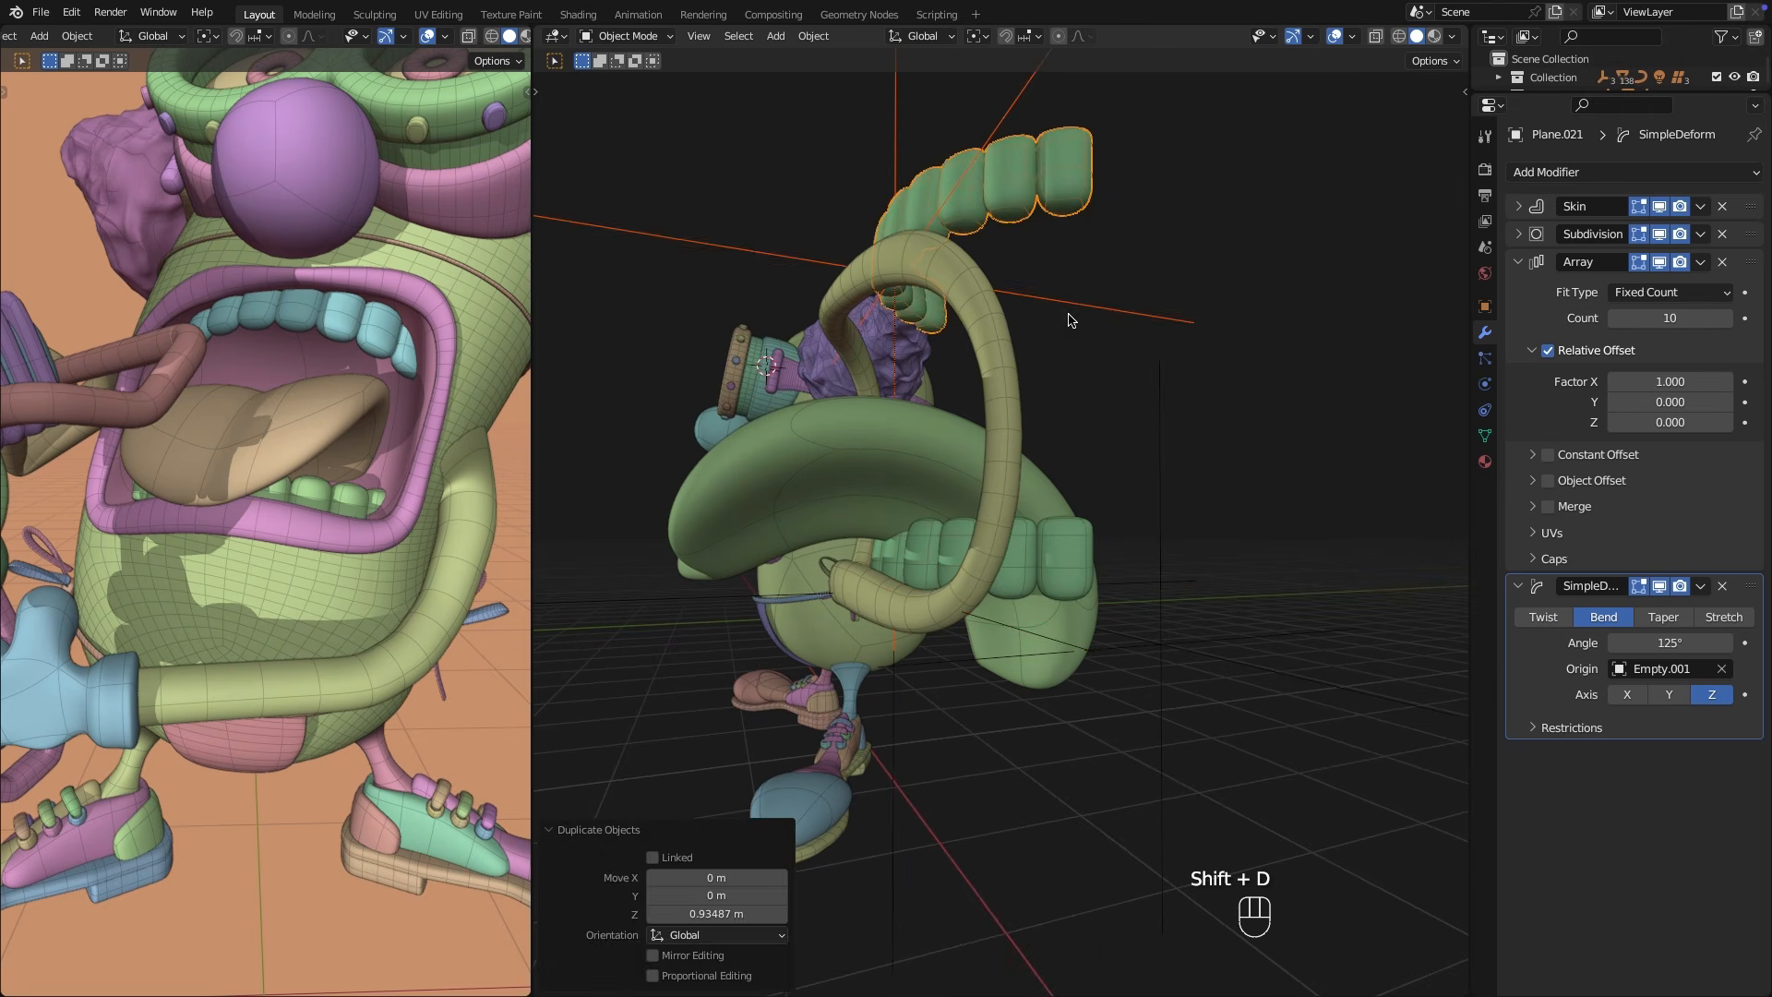
left_click(898, 132, "shift")
middle_click_drag(983, 175, 1229, 377)
Rotate the duplicated teeth and empty 180° in front view and move them under the mouth ring's upper edge.
key("KP_1")
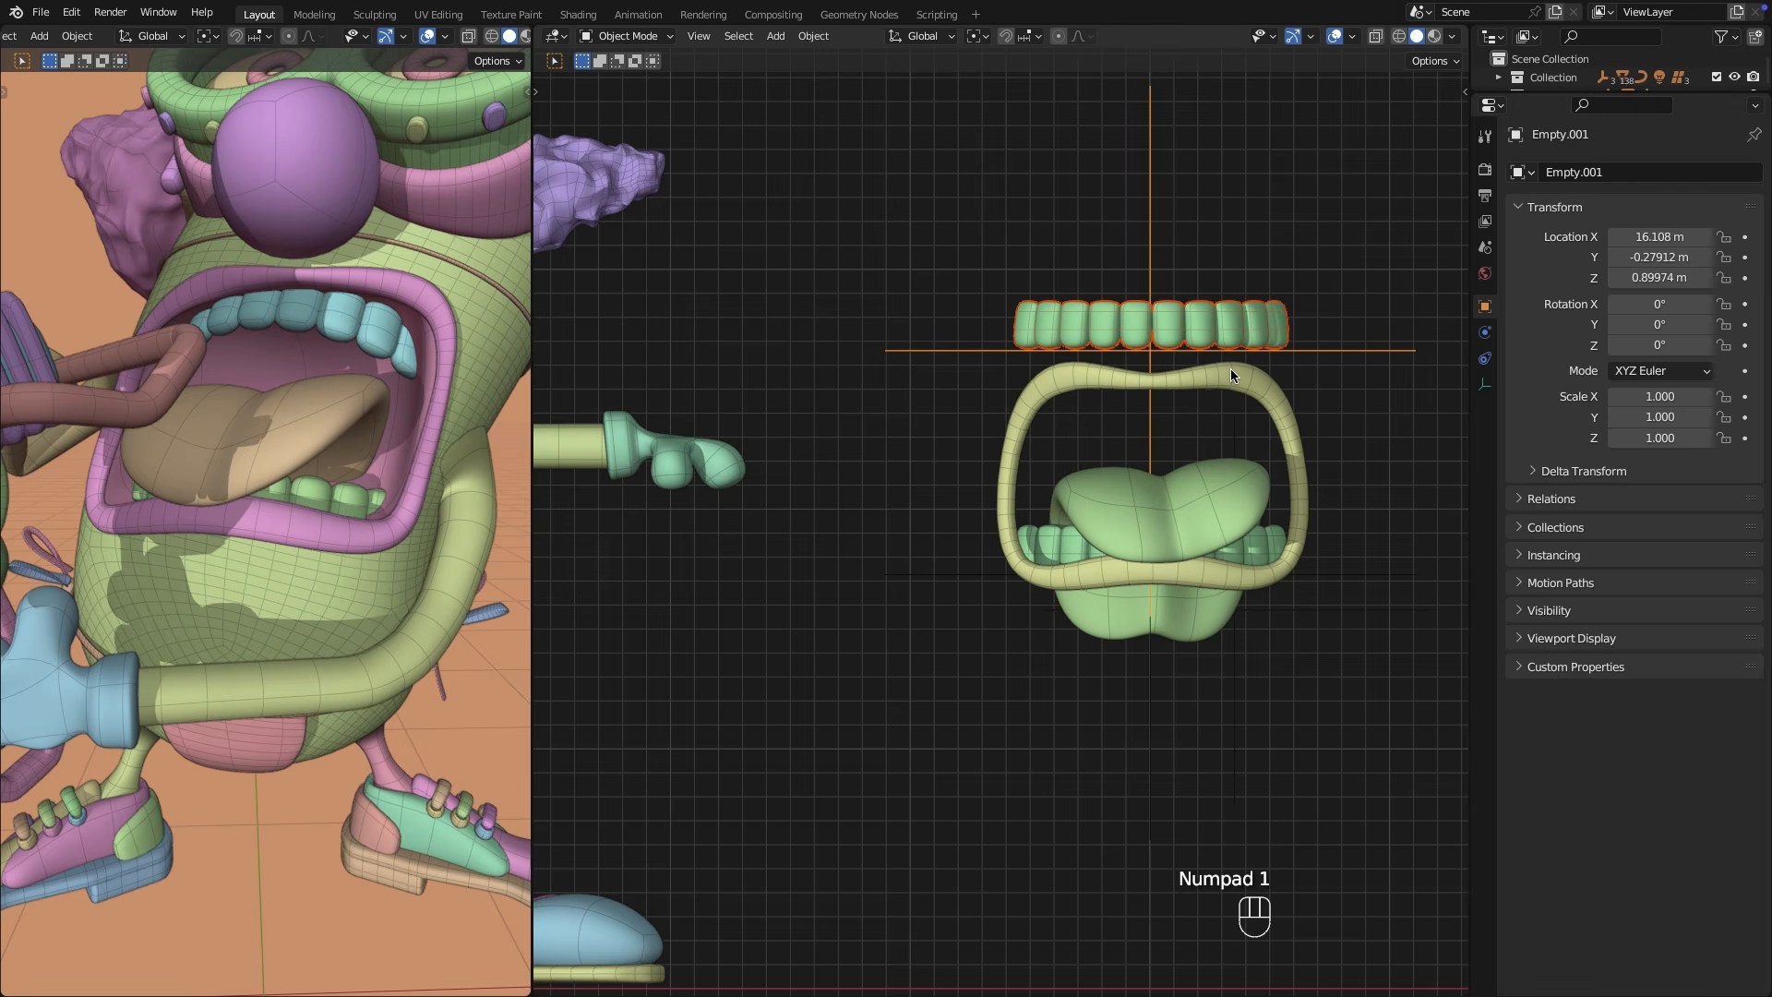
type("r180")
key("Return")
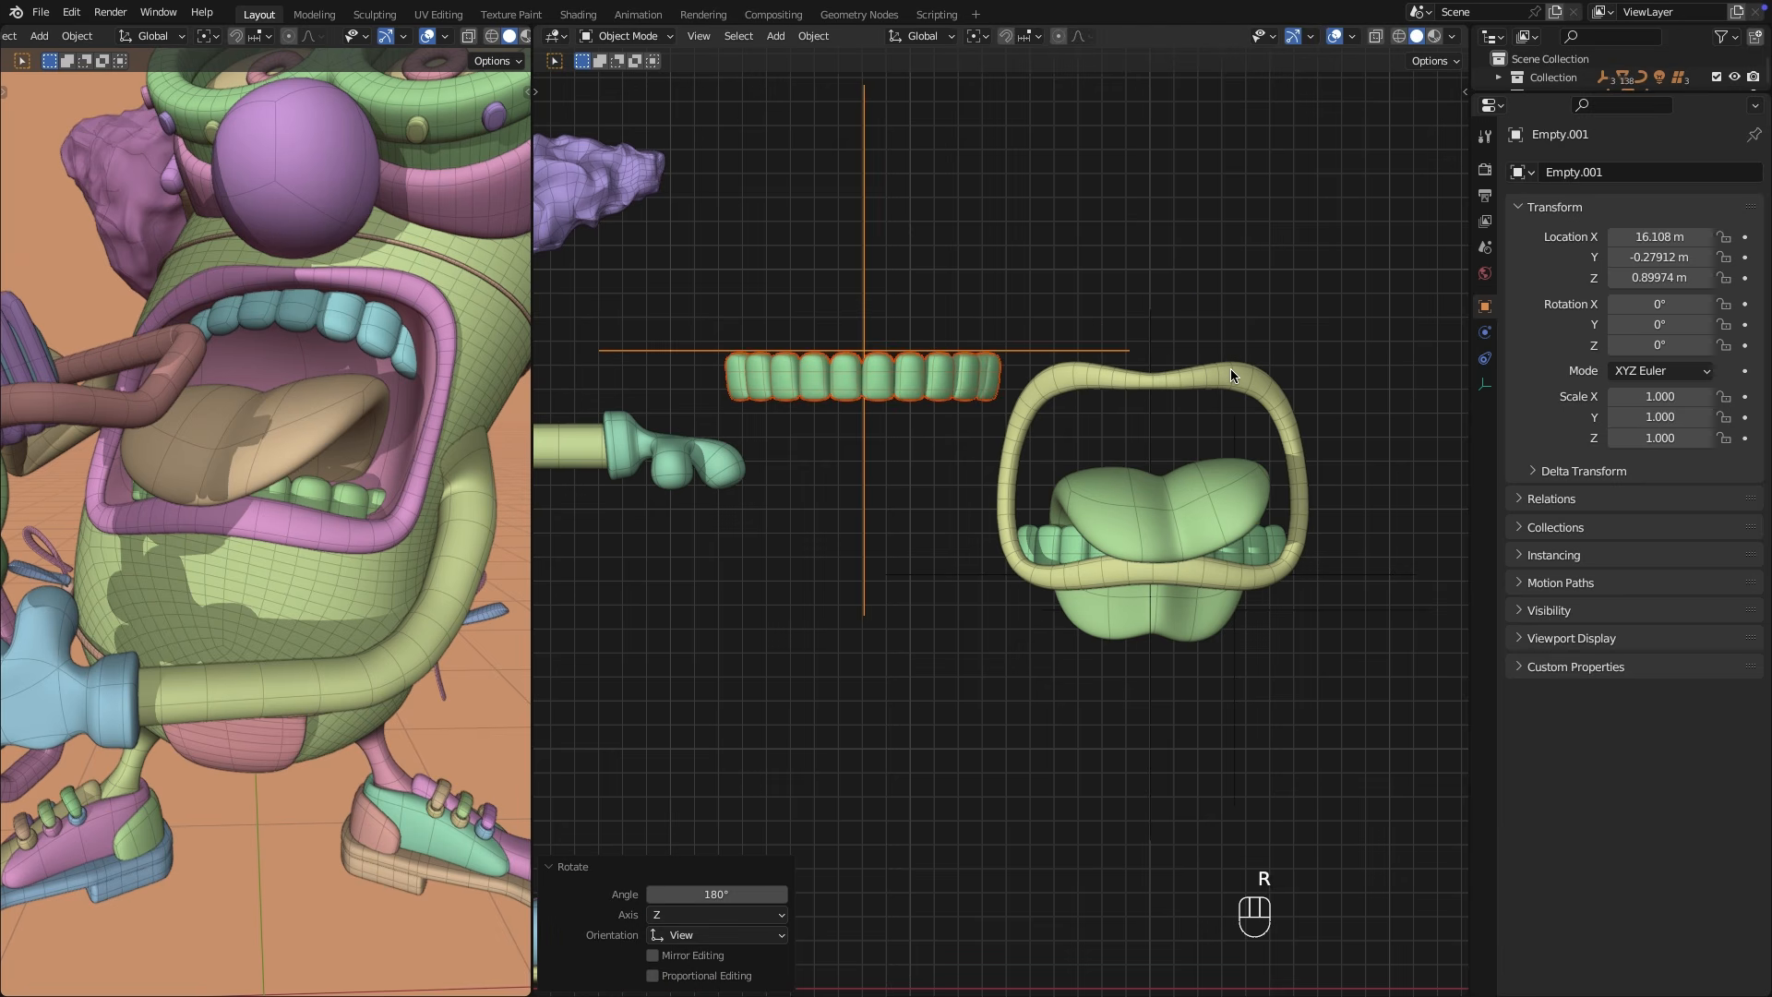
key("g")
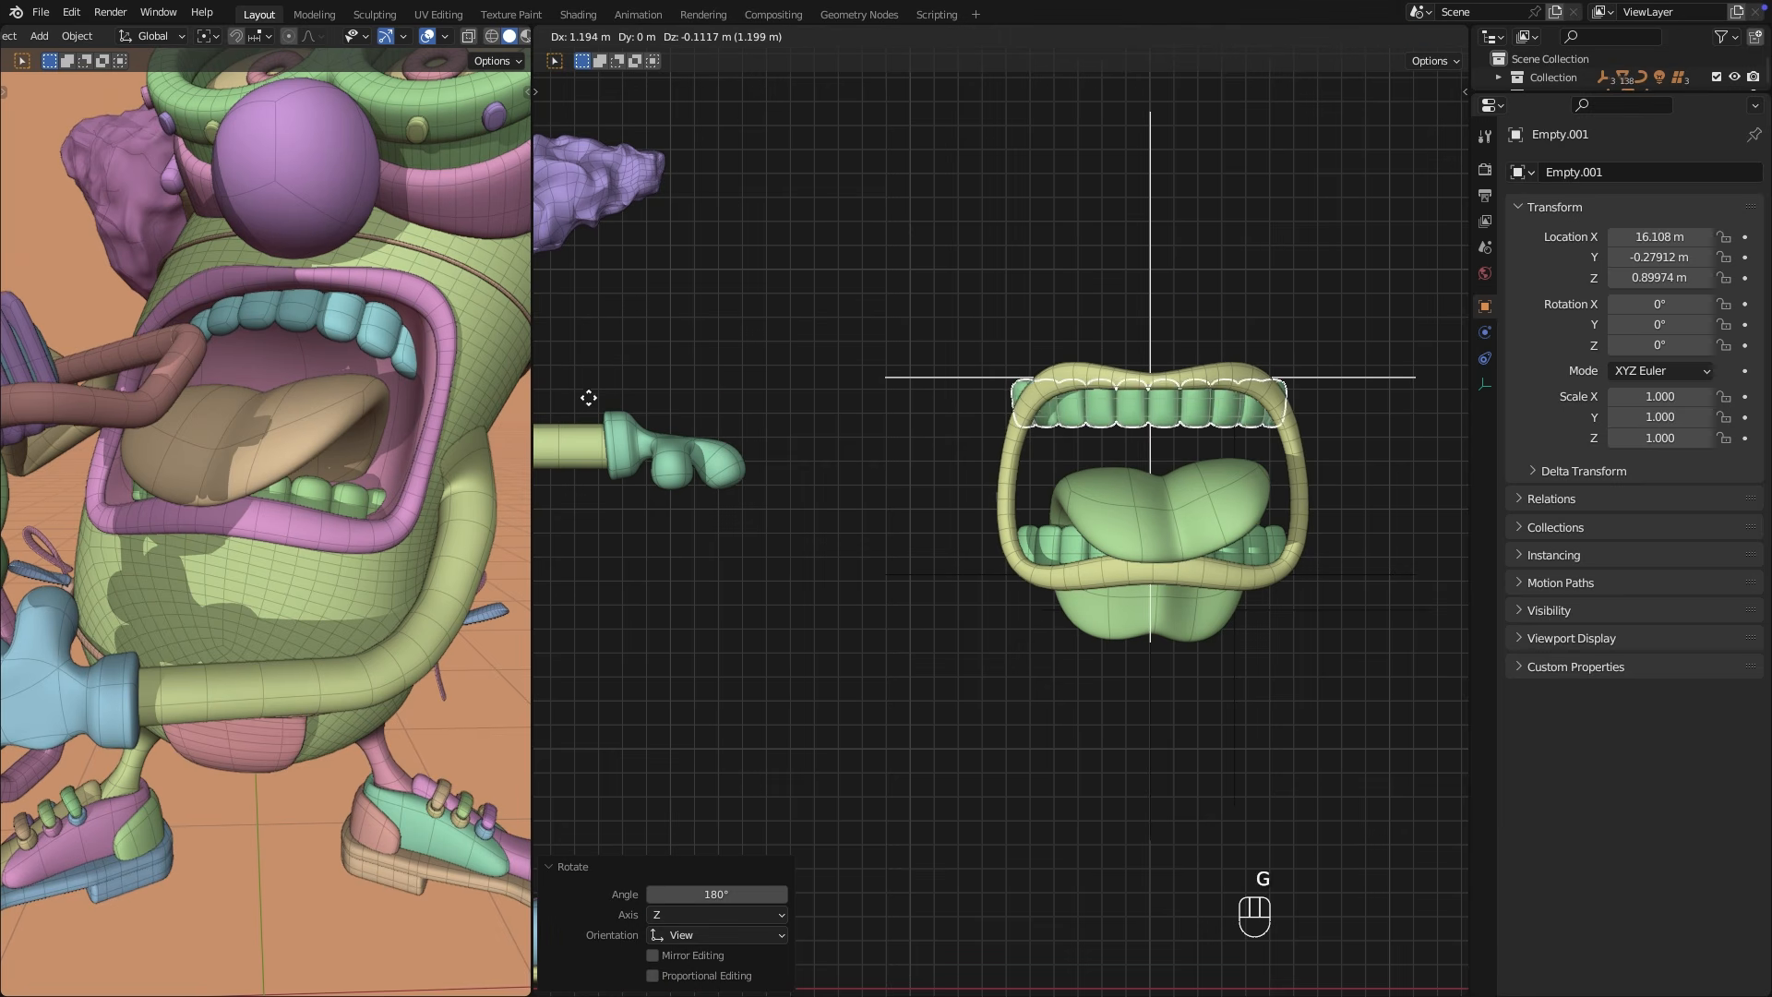
left_click(591, 400)
Raise the upper teeth and their empty 0.028719 m along Z and rotate them 7.13° around X.
middle_click_drag(1274, 369, 1078, 288)
key("g")
key("z")
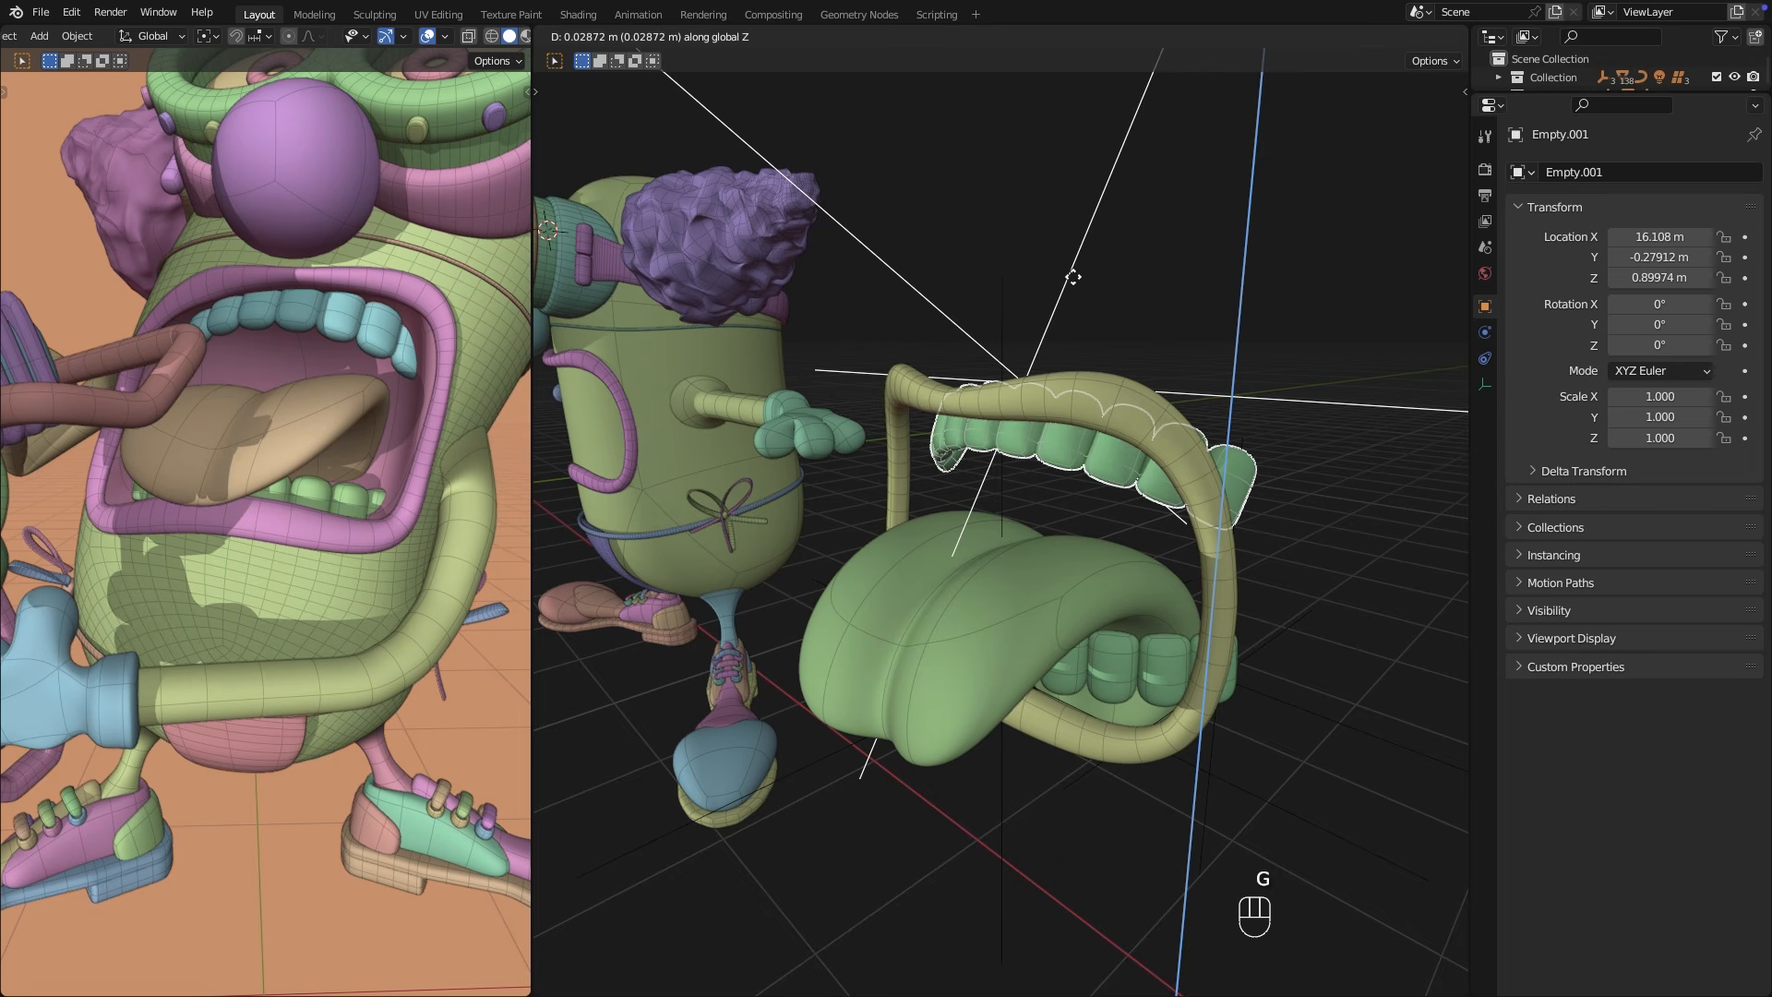
left_click(1073, 277)
key("r")
key("x")
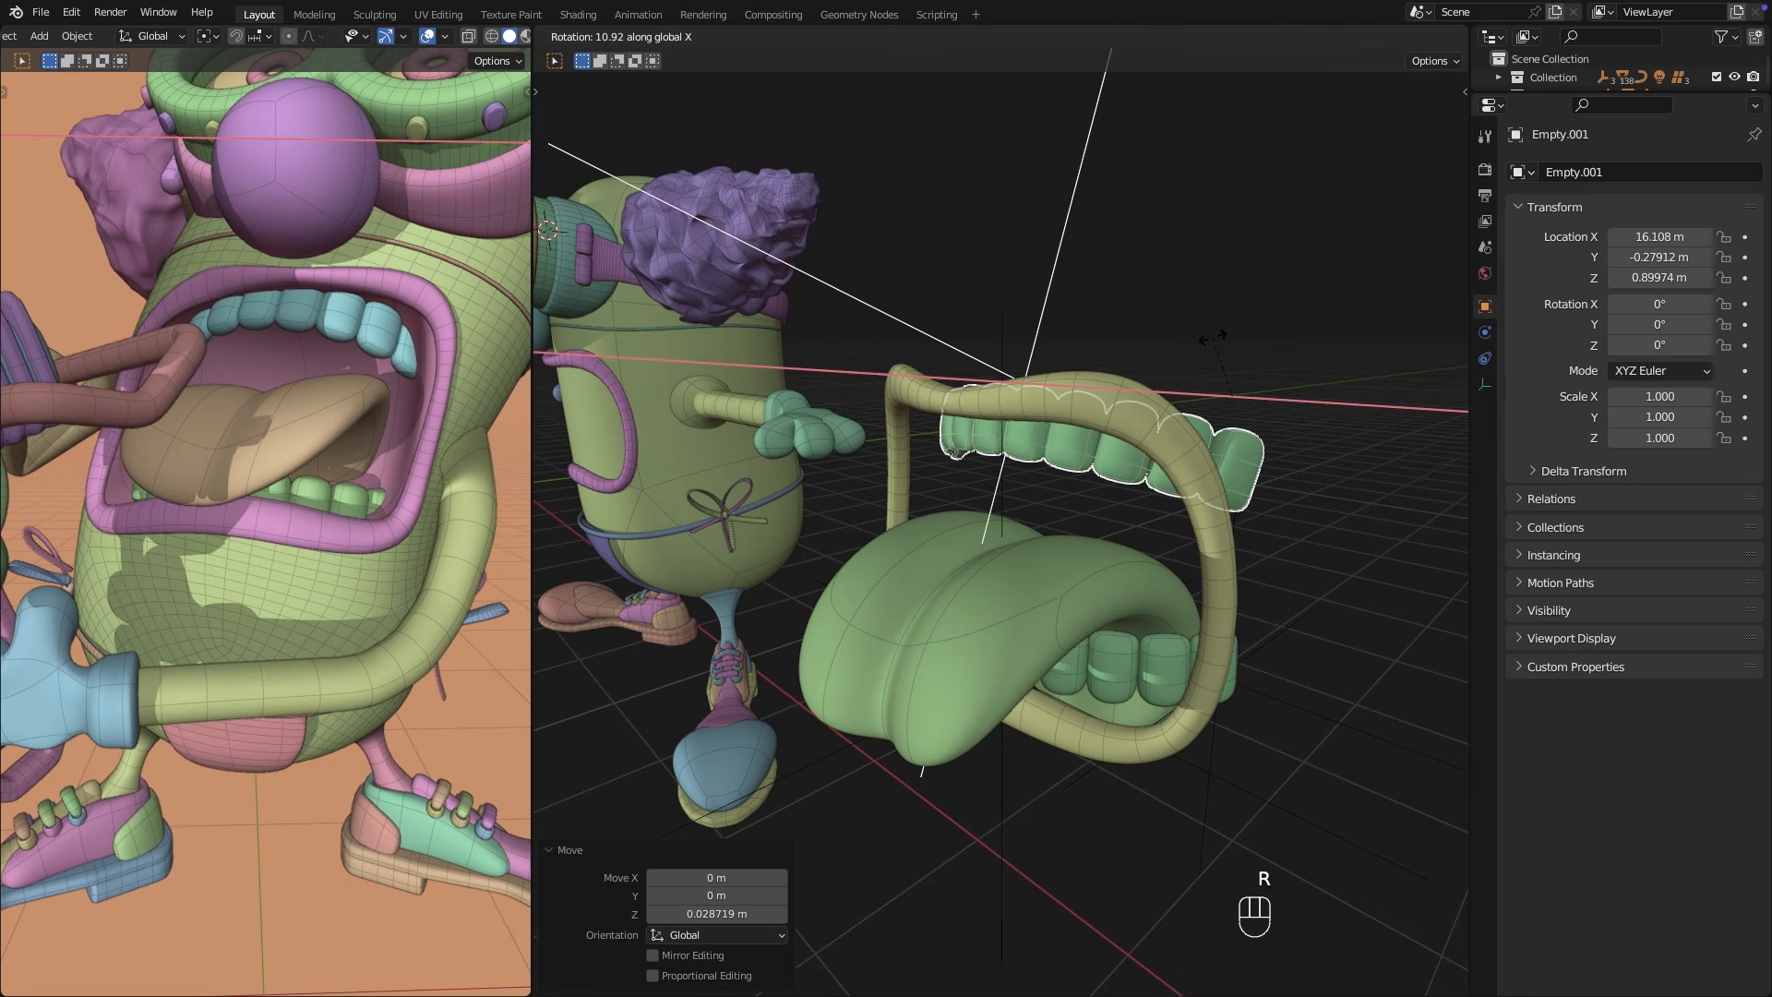
left_click(1217, 336)
middle_click_drag(1217, 336, 1276, 335)
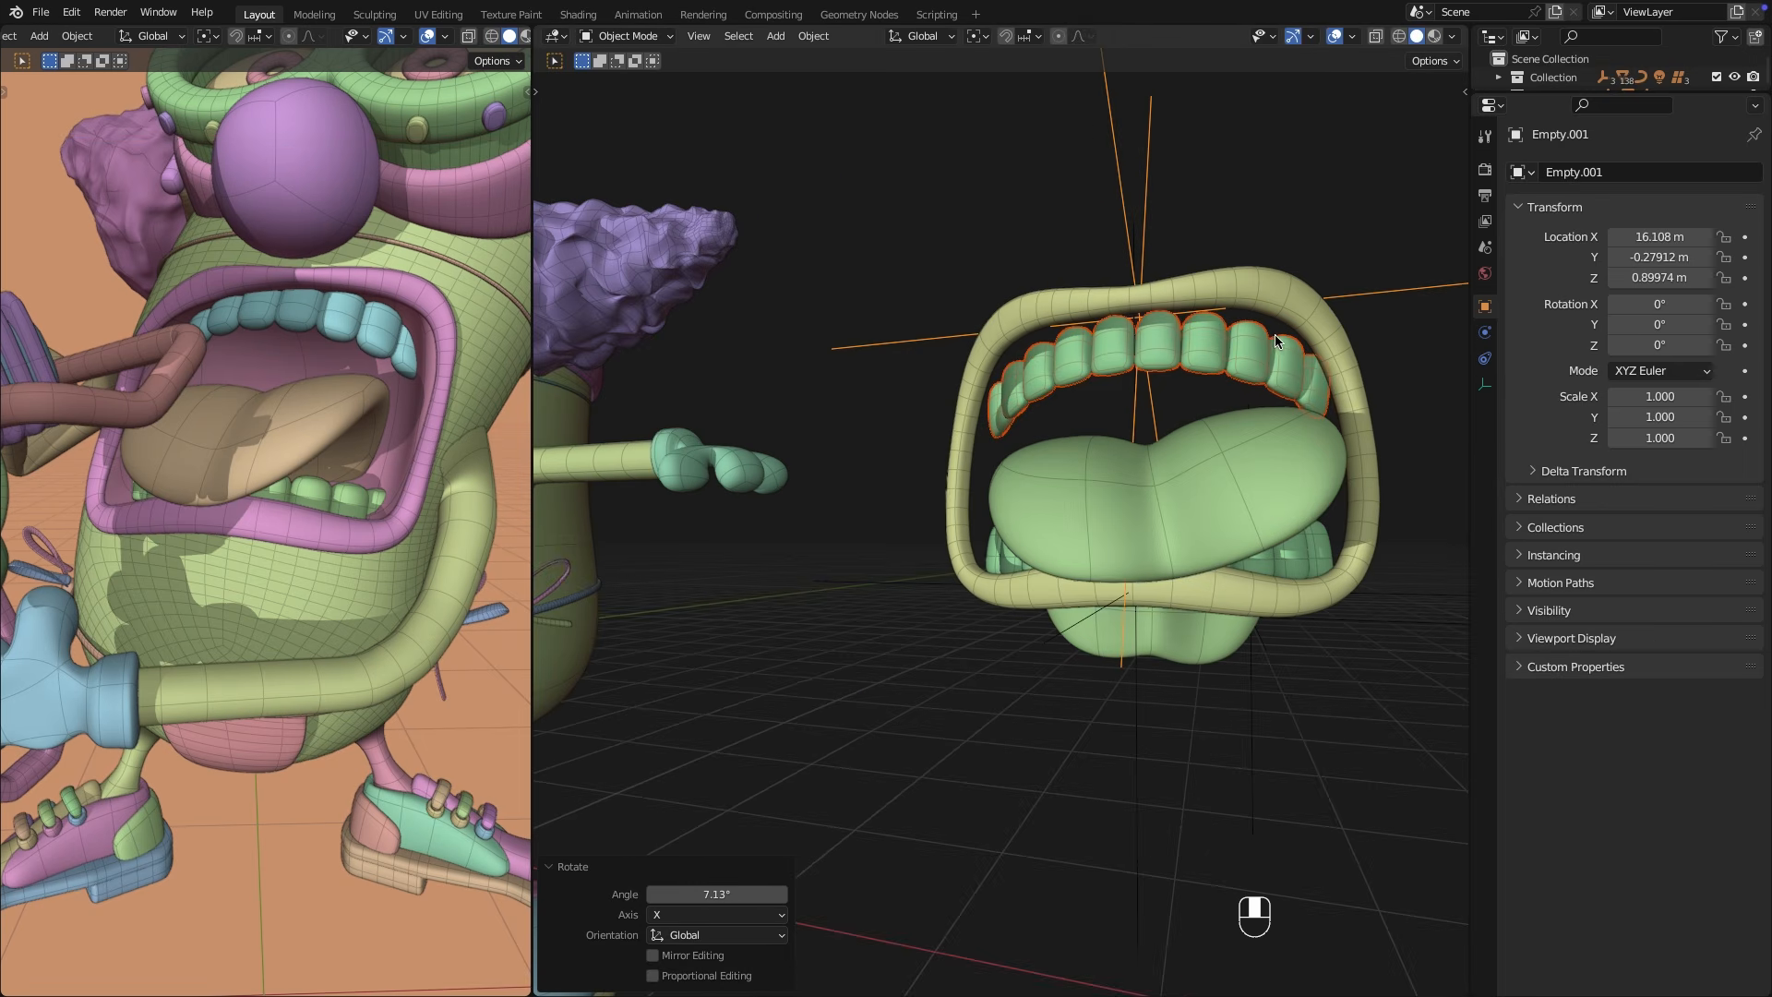
Set the upper teeth's Simple Deform bend angle to 165°.
left_click(1316, 434)
middle_click_drag(1292, 452, 932, 644)
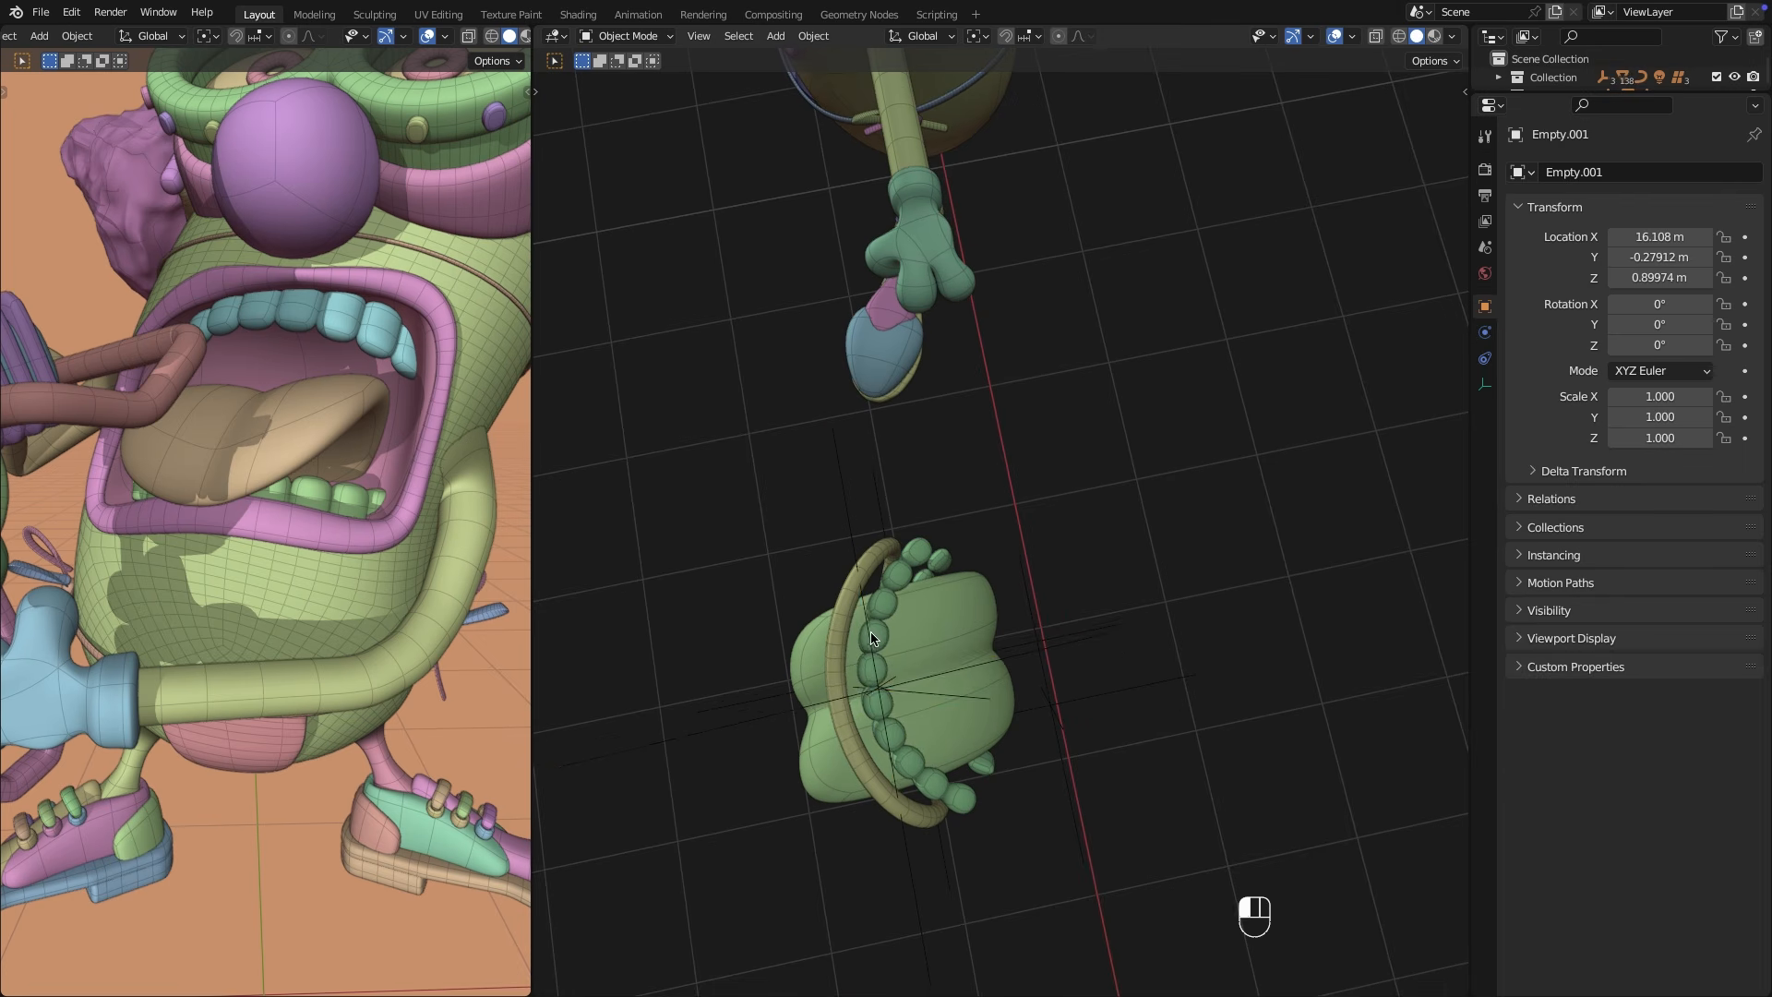
left_click(900, 635)
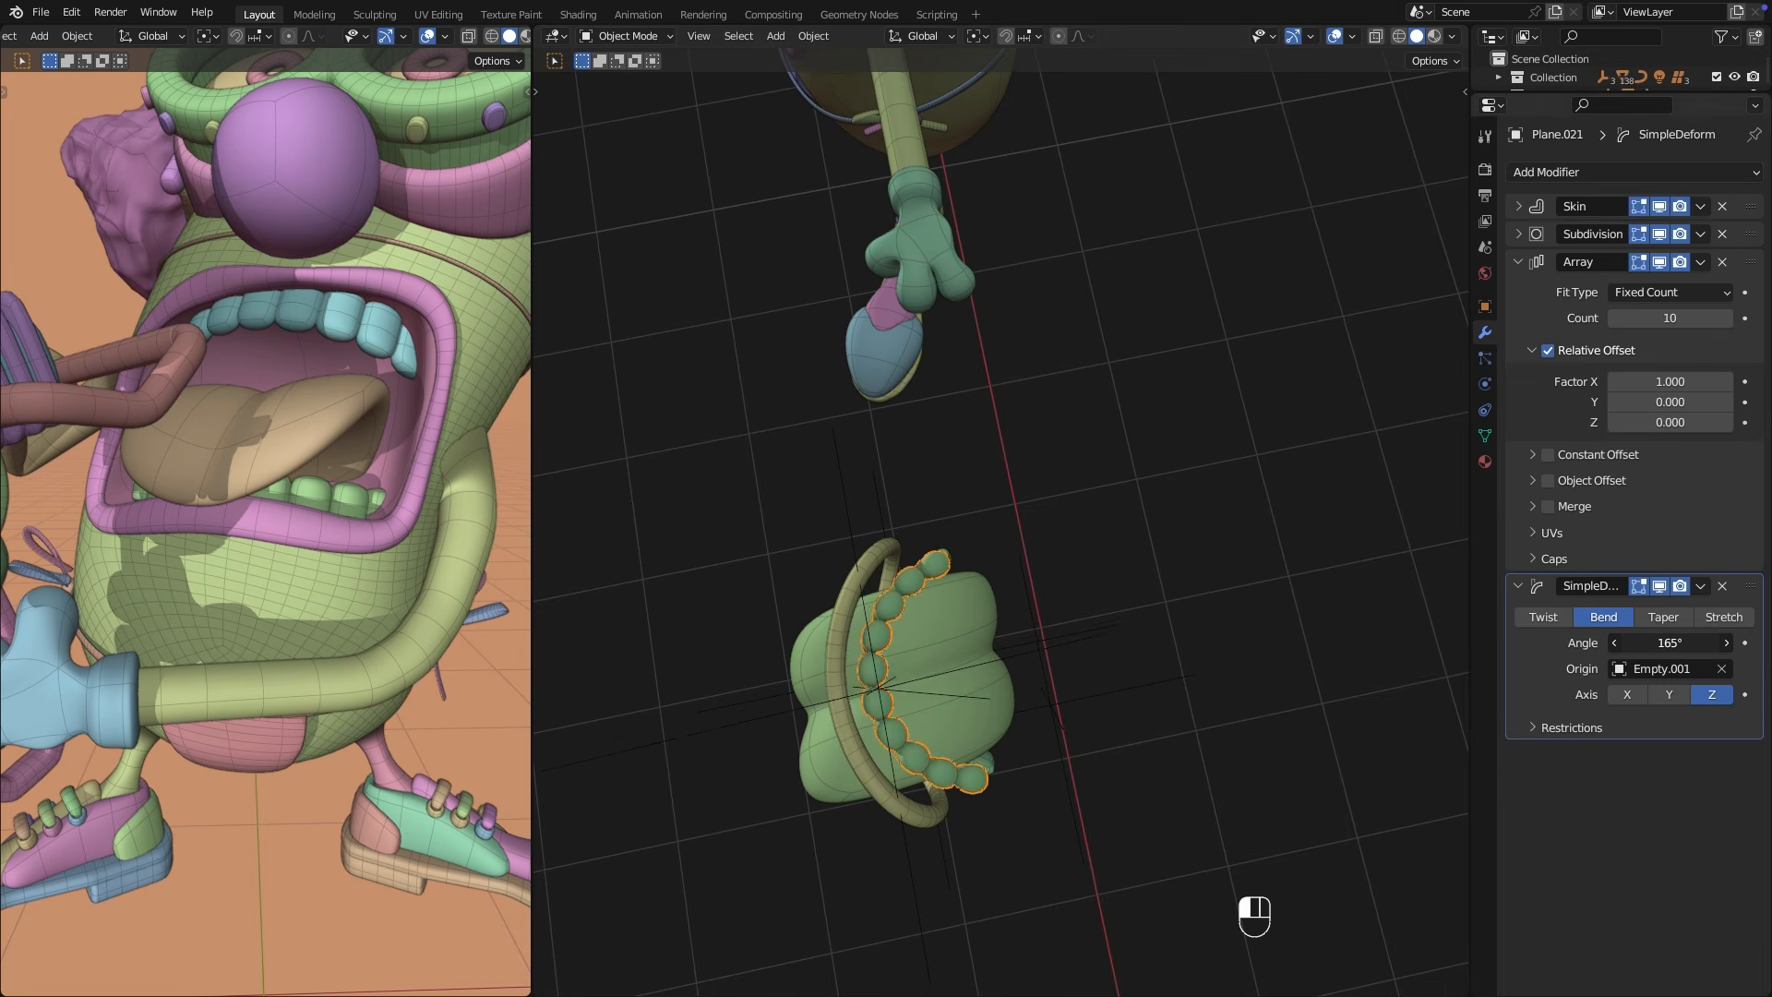
middle_click_drag(786, 716, 980, 511)
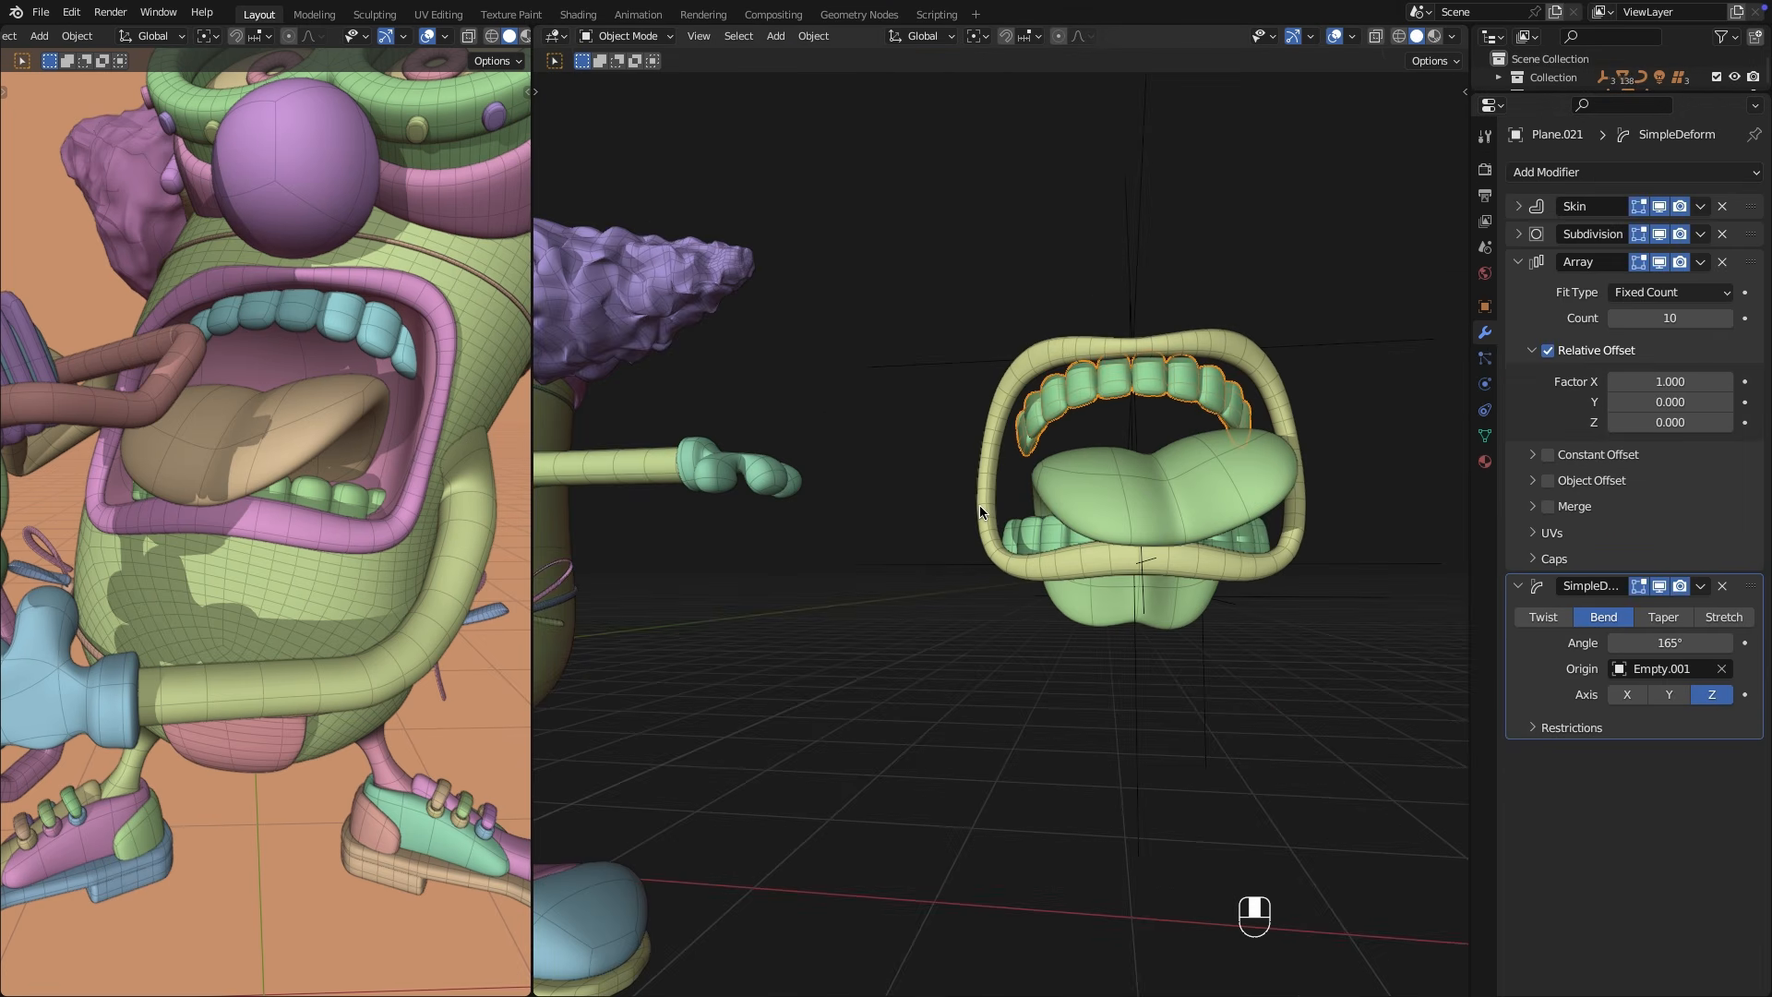
Set the lower teeth's Simple Deform bend angle to 143°.
left_click(1054, 536)
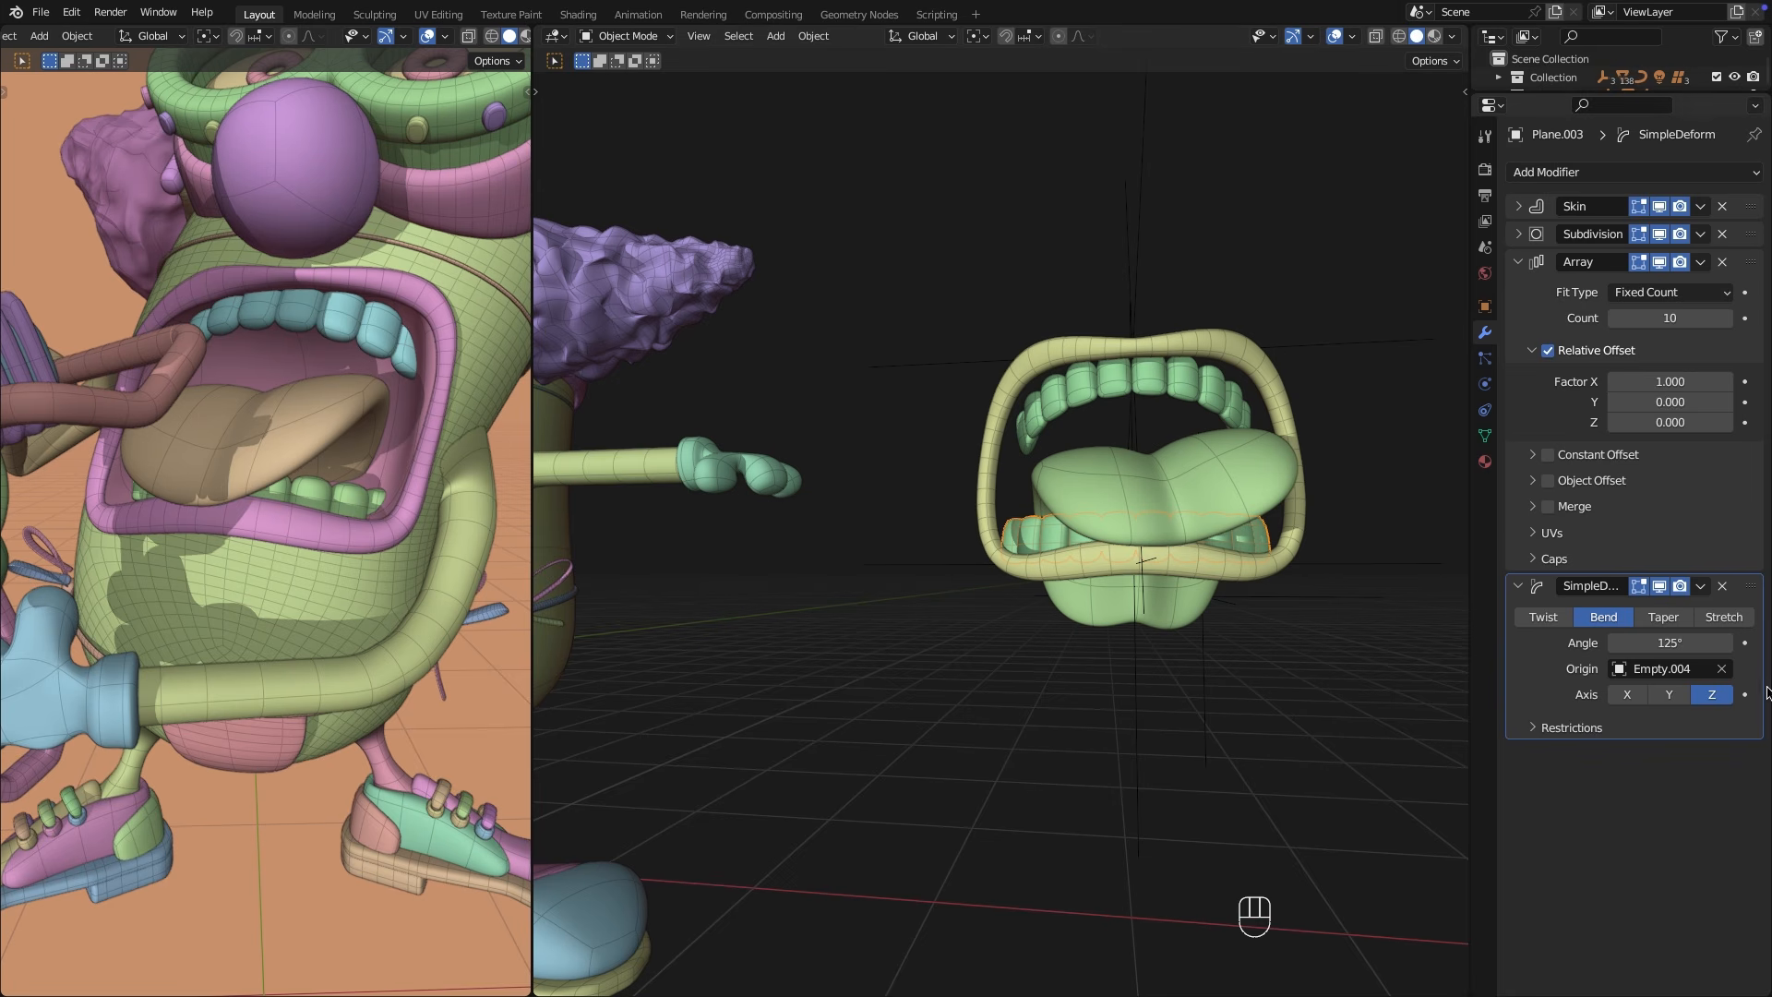
left_click(1332, 527)
scroll(1040, 524, "down", 3)
middle_click_drag(1039, 524, 1246, 458)
middle_click_drag(1034, 489, 961, 486)
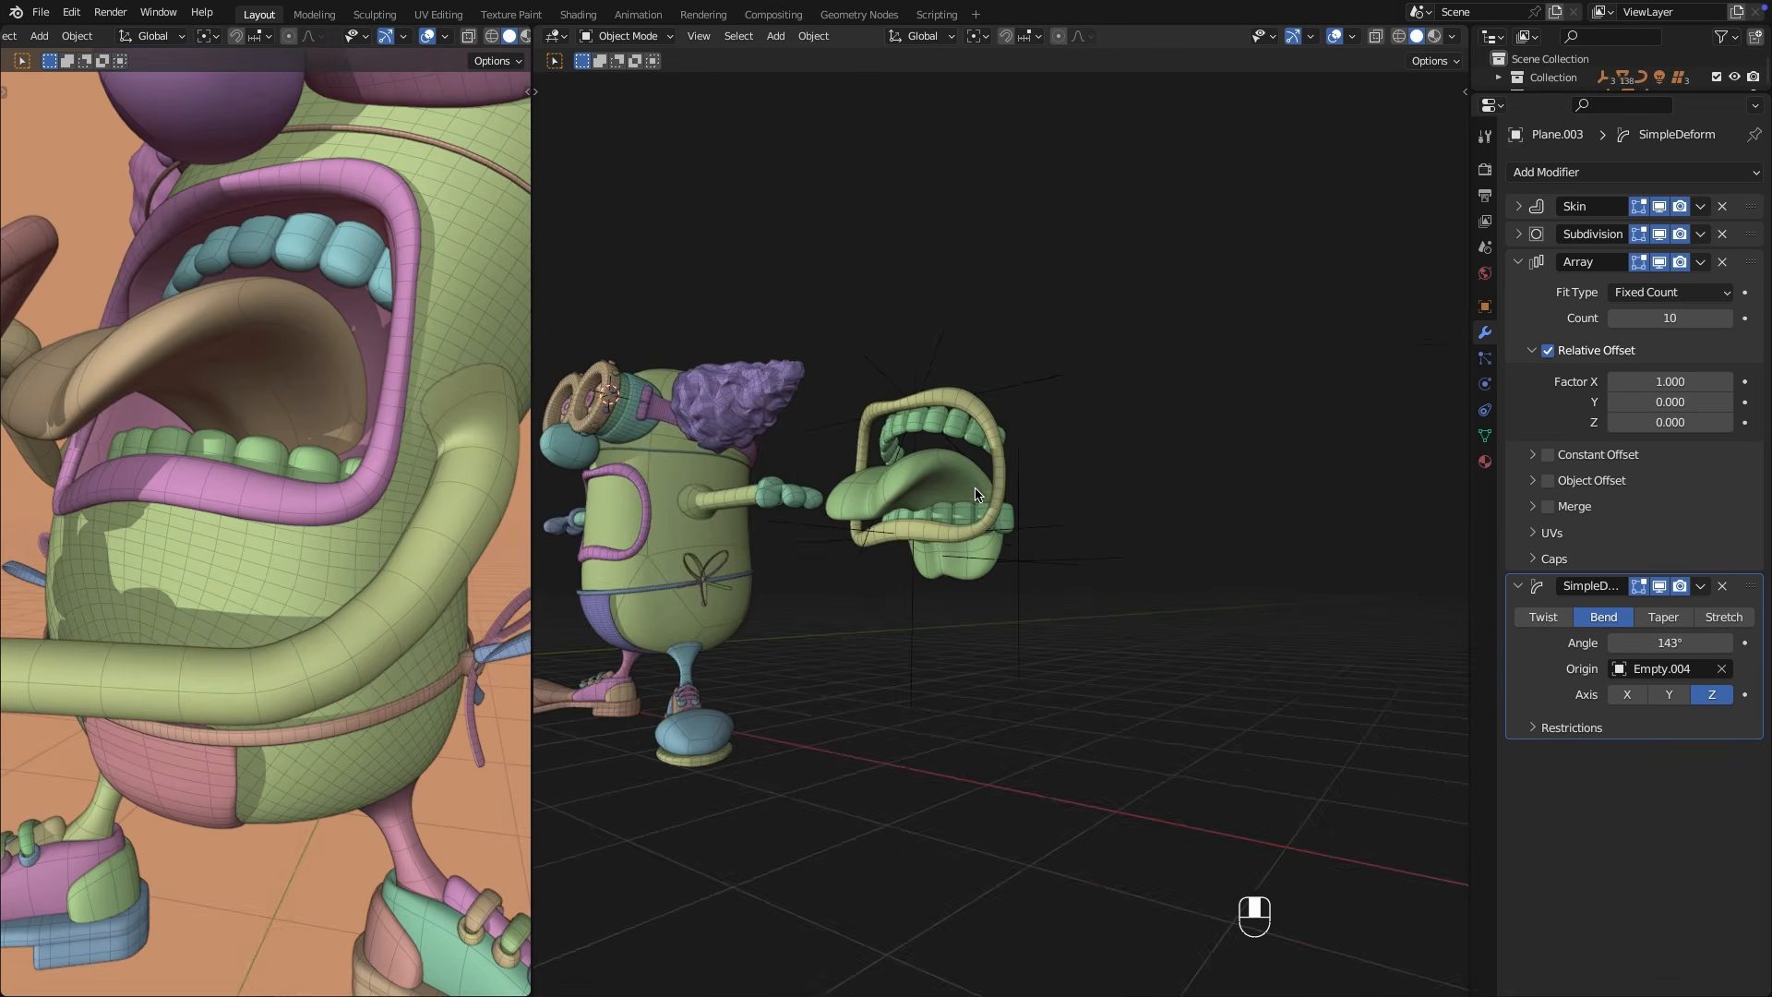
Resize the skin radius of all the tongue's vertices along X in Edit Mode and return to Object Mode.
scroll(945, 472, "up", 3)
left_click(1154, 554)
key("Tab")
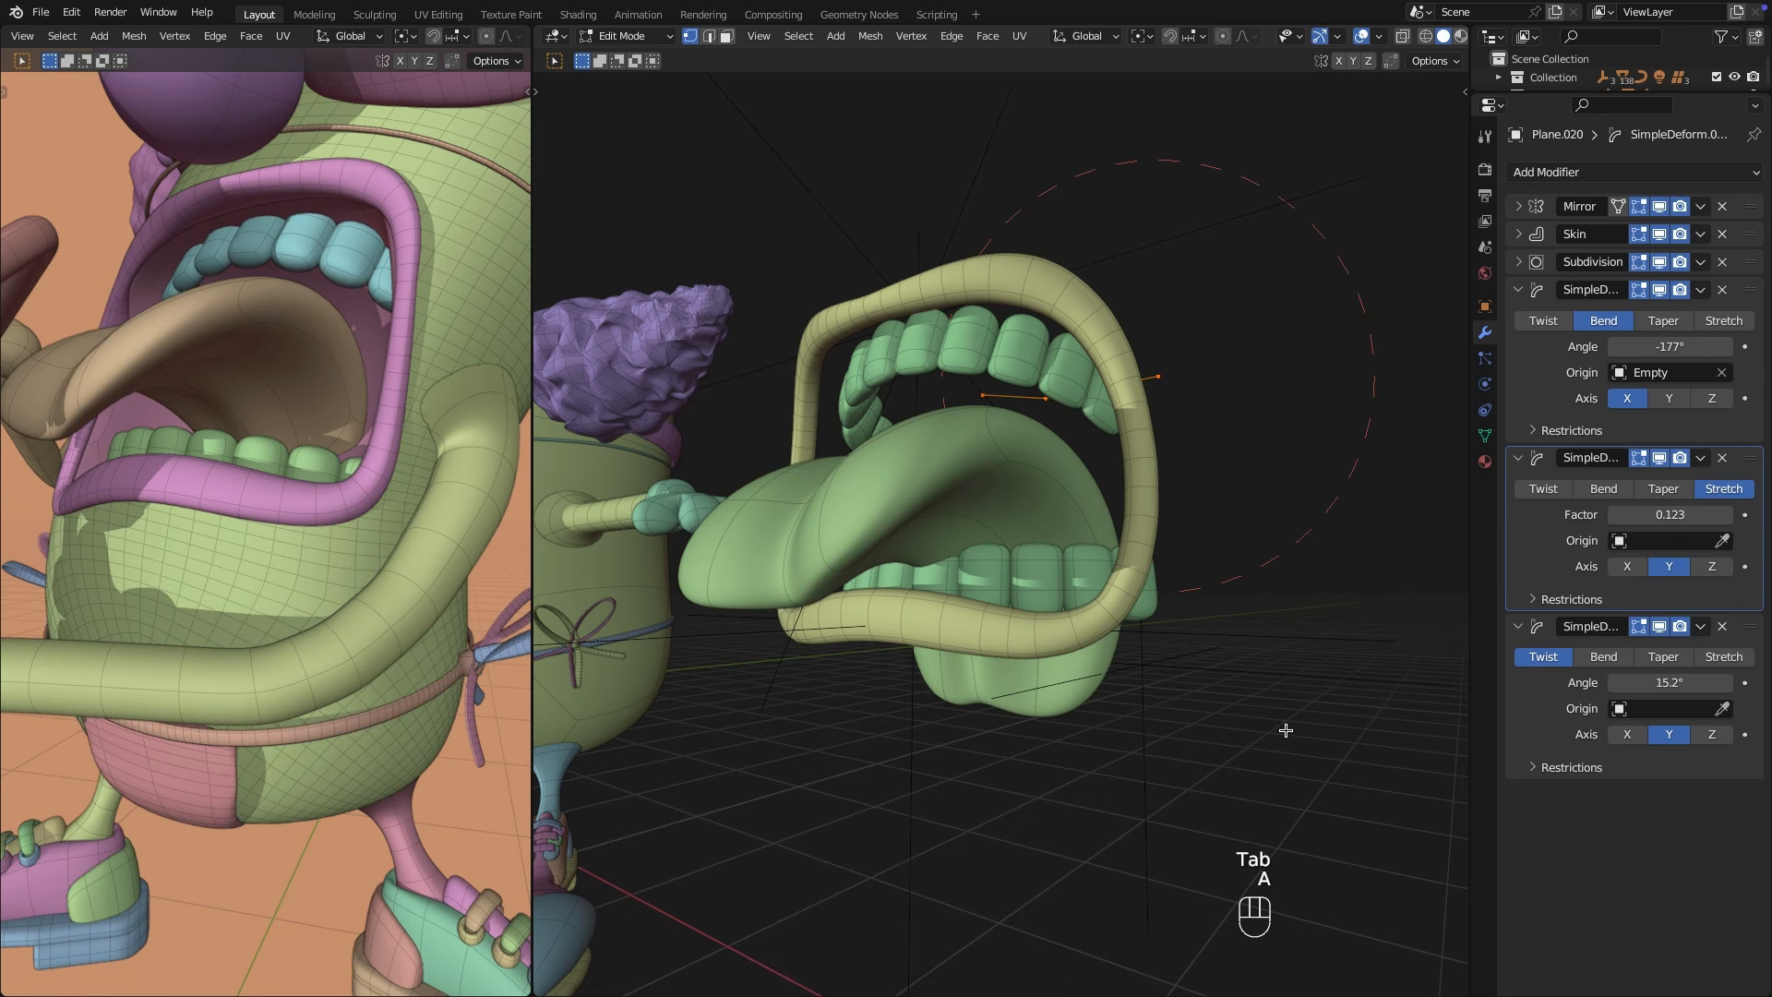
key("ctrl+a")
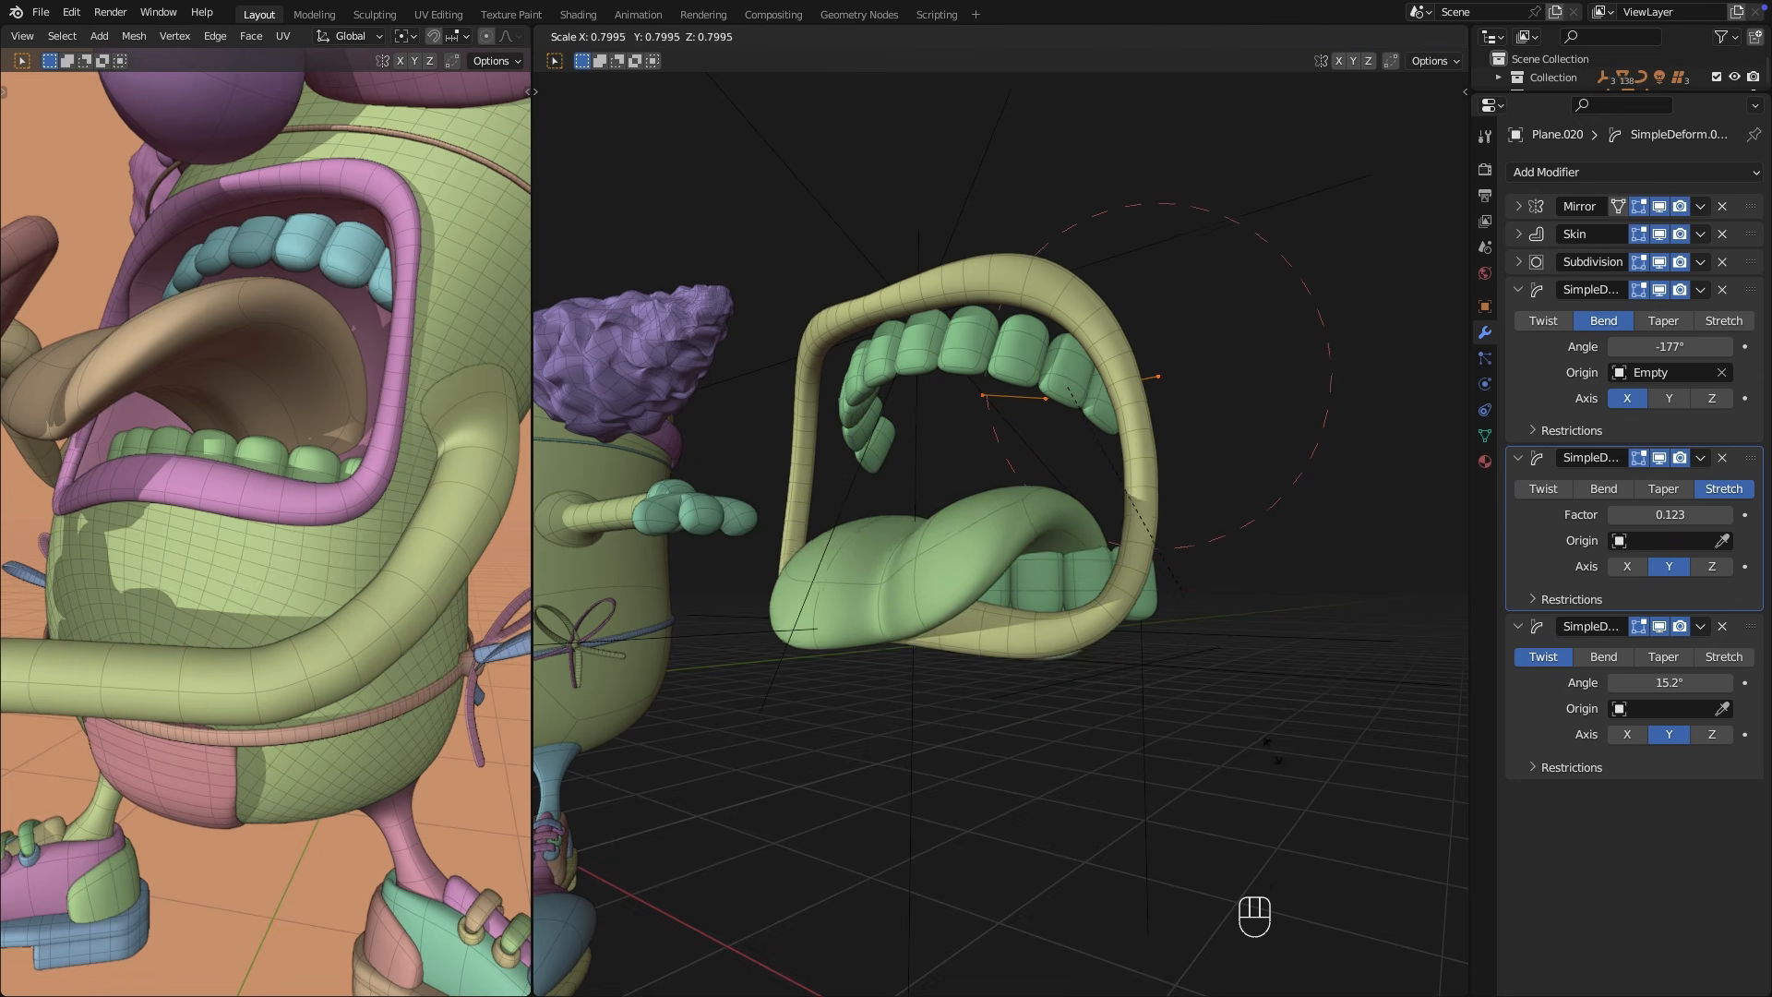
key("x")
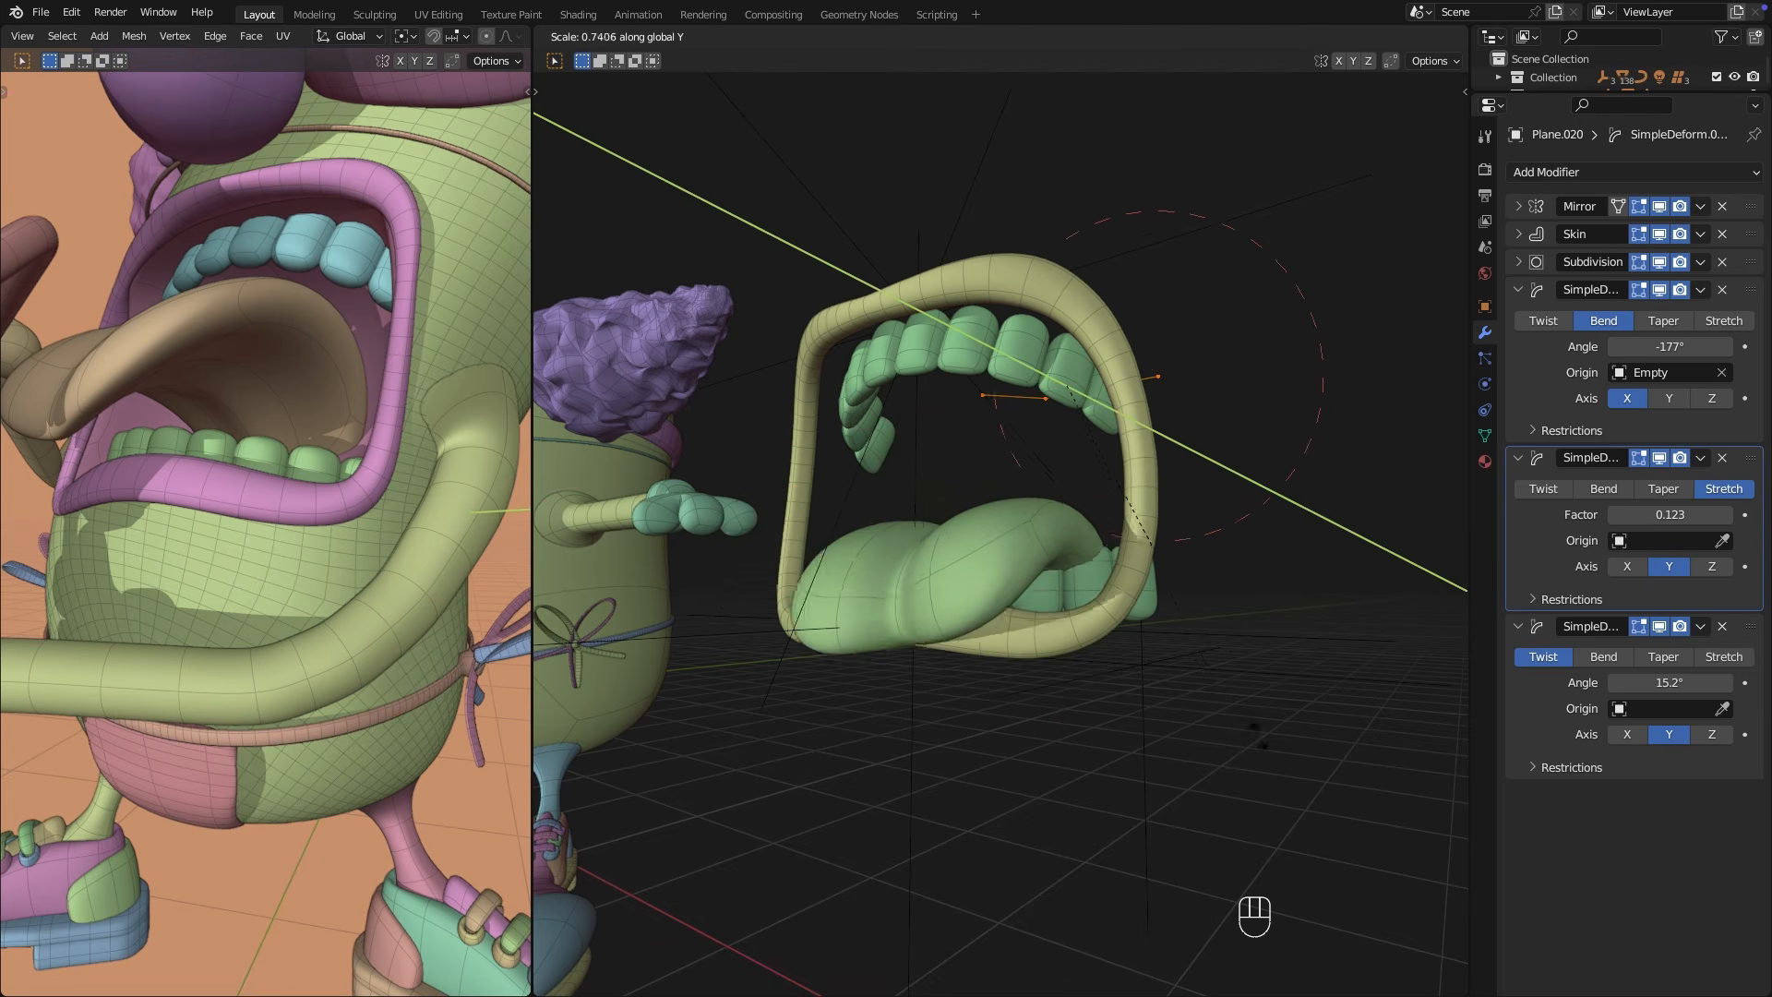
left_click(1218, 711)
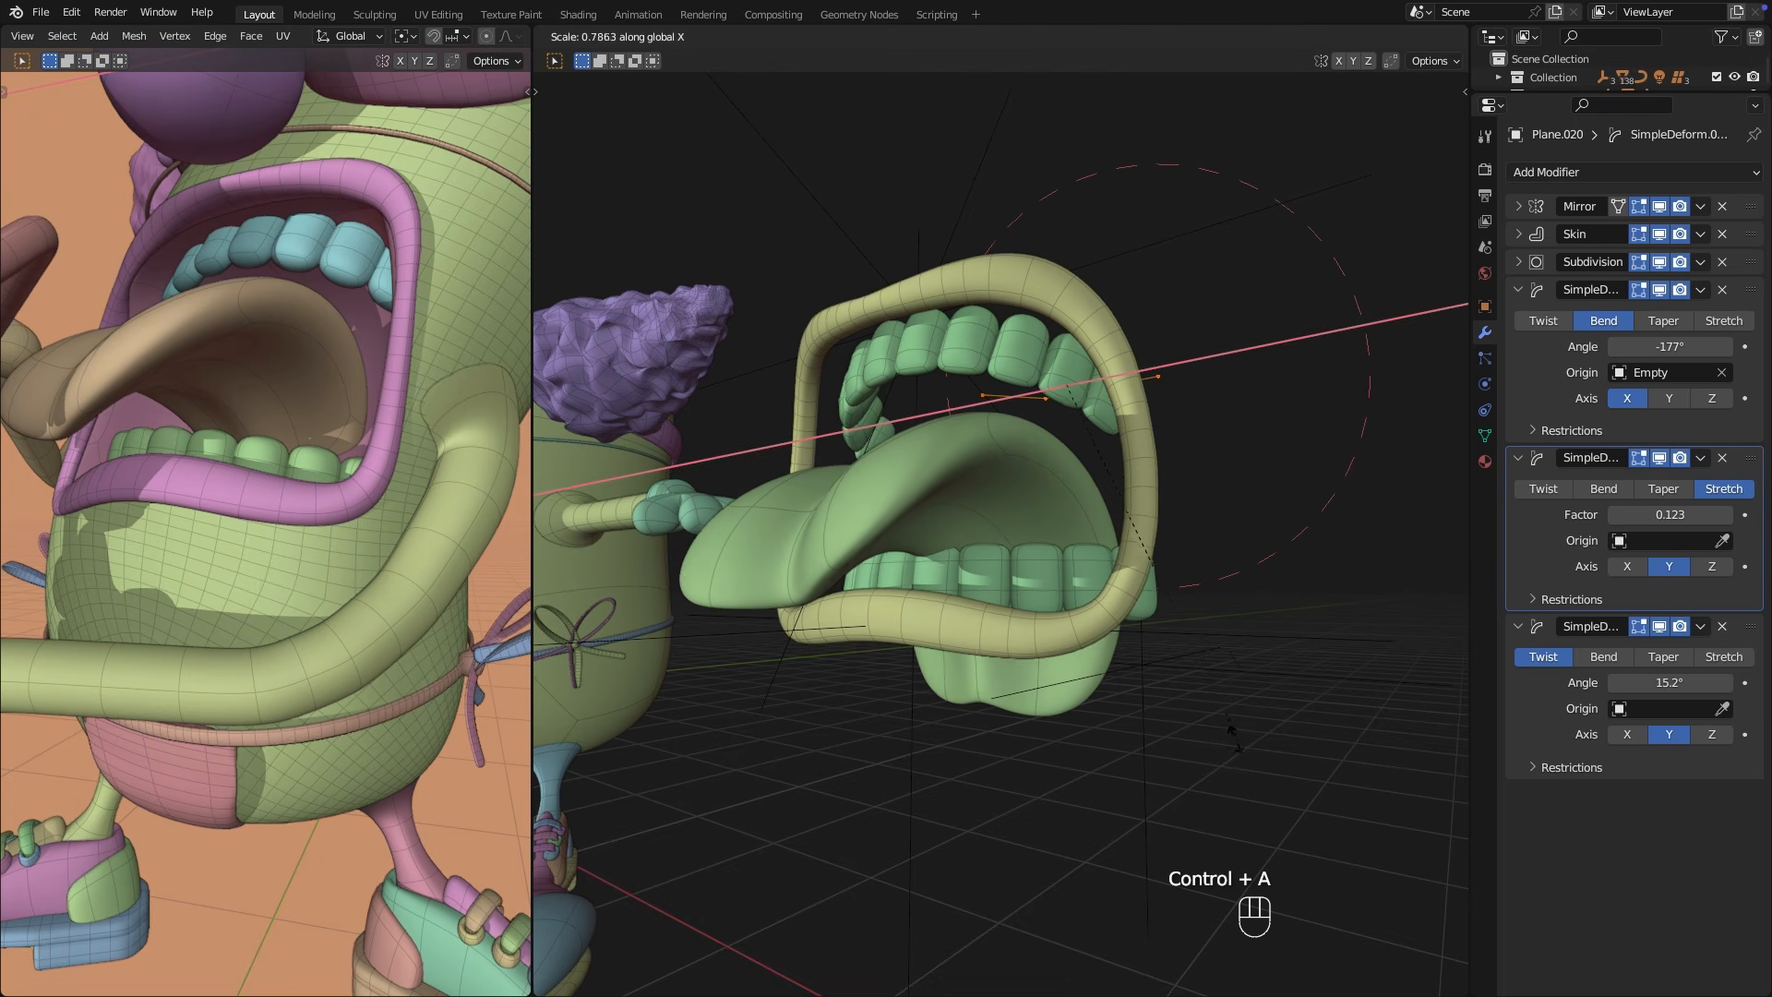
left_click(1193, 706)
key("Tab")
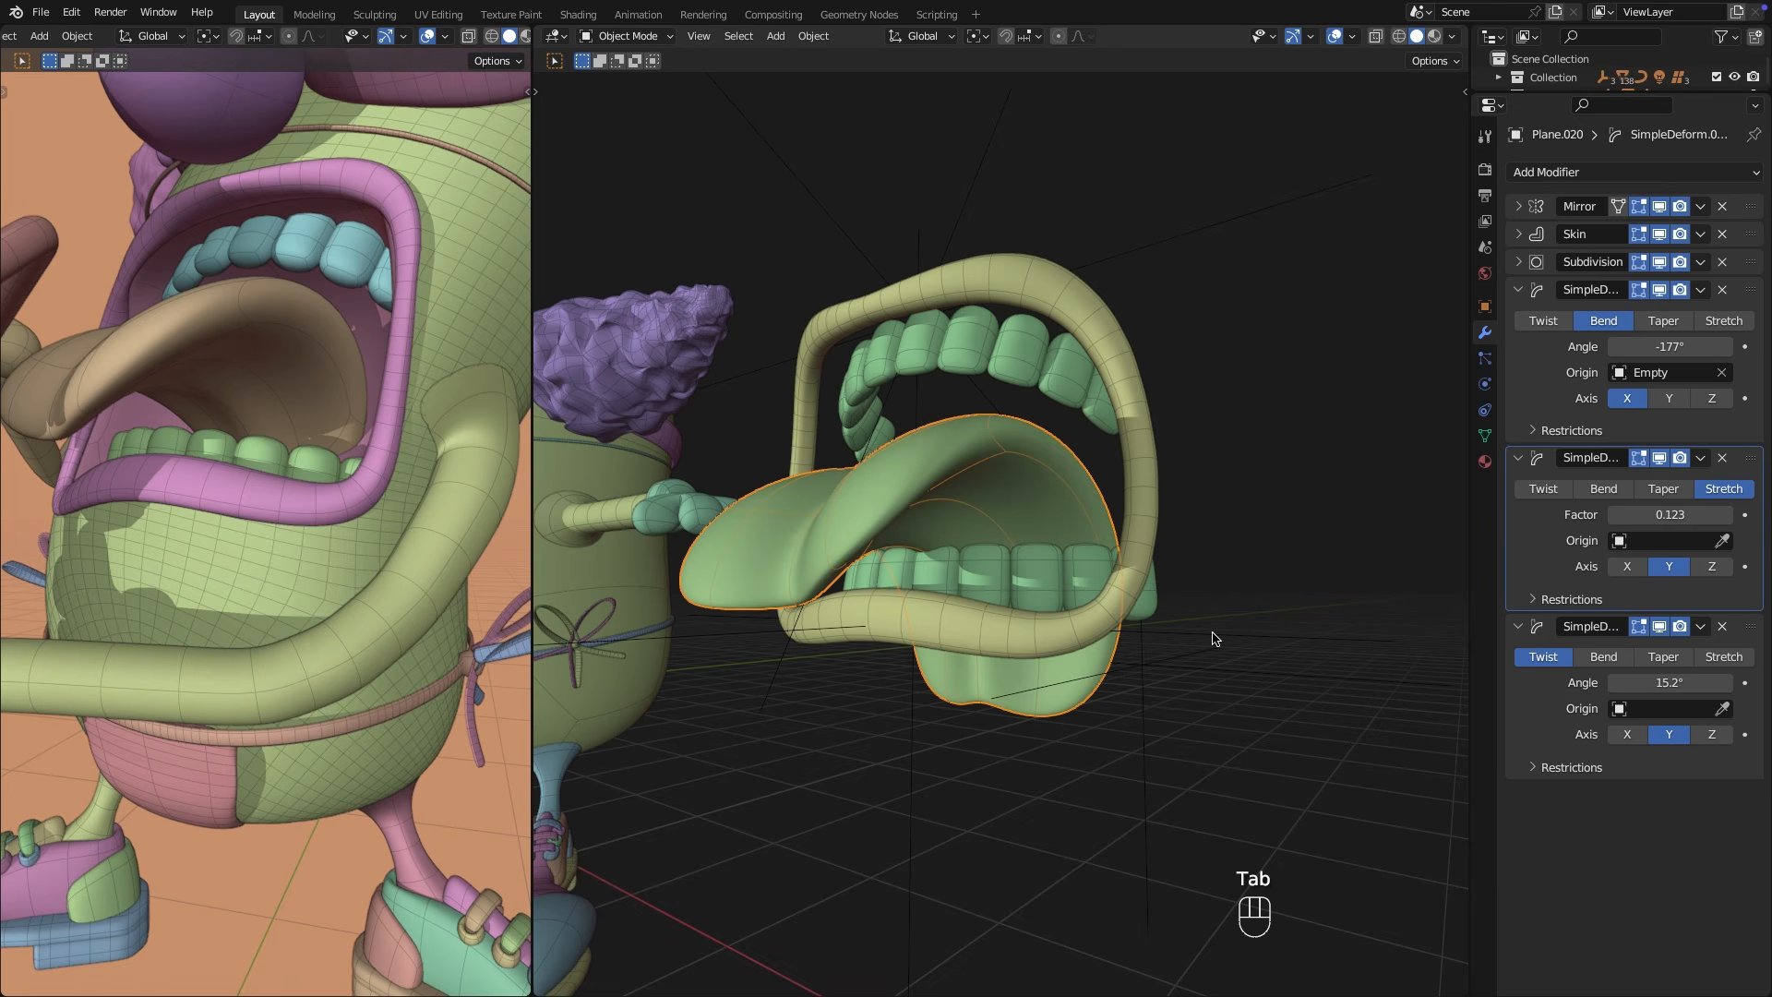
Raise the tongue 0.072781 m along Z and set its bend angle to -183°, stretch factor to 0.033 and twist angle to 5.76°.
key("g")
key("z")
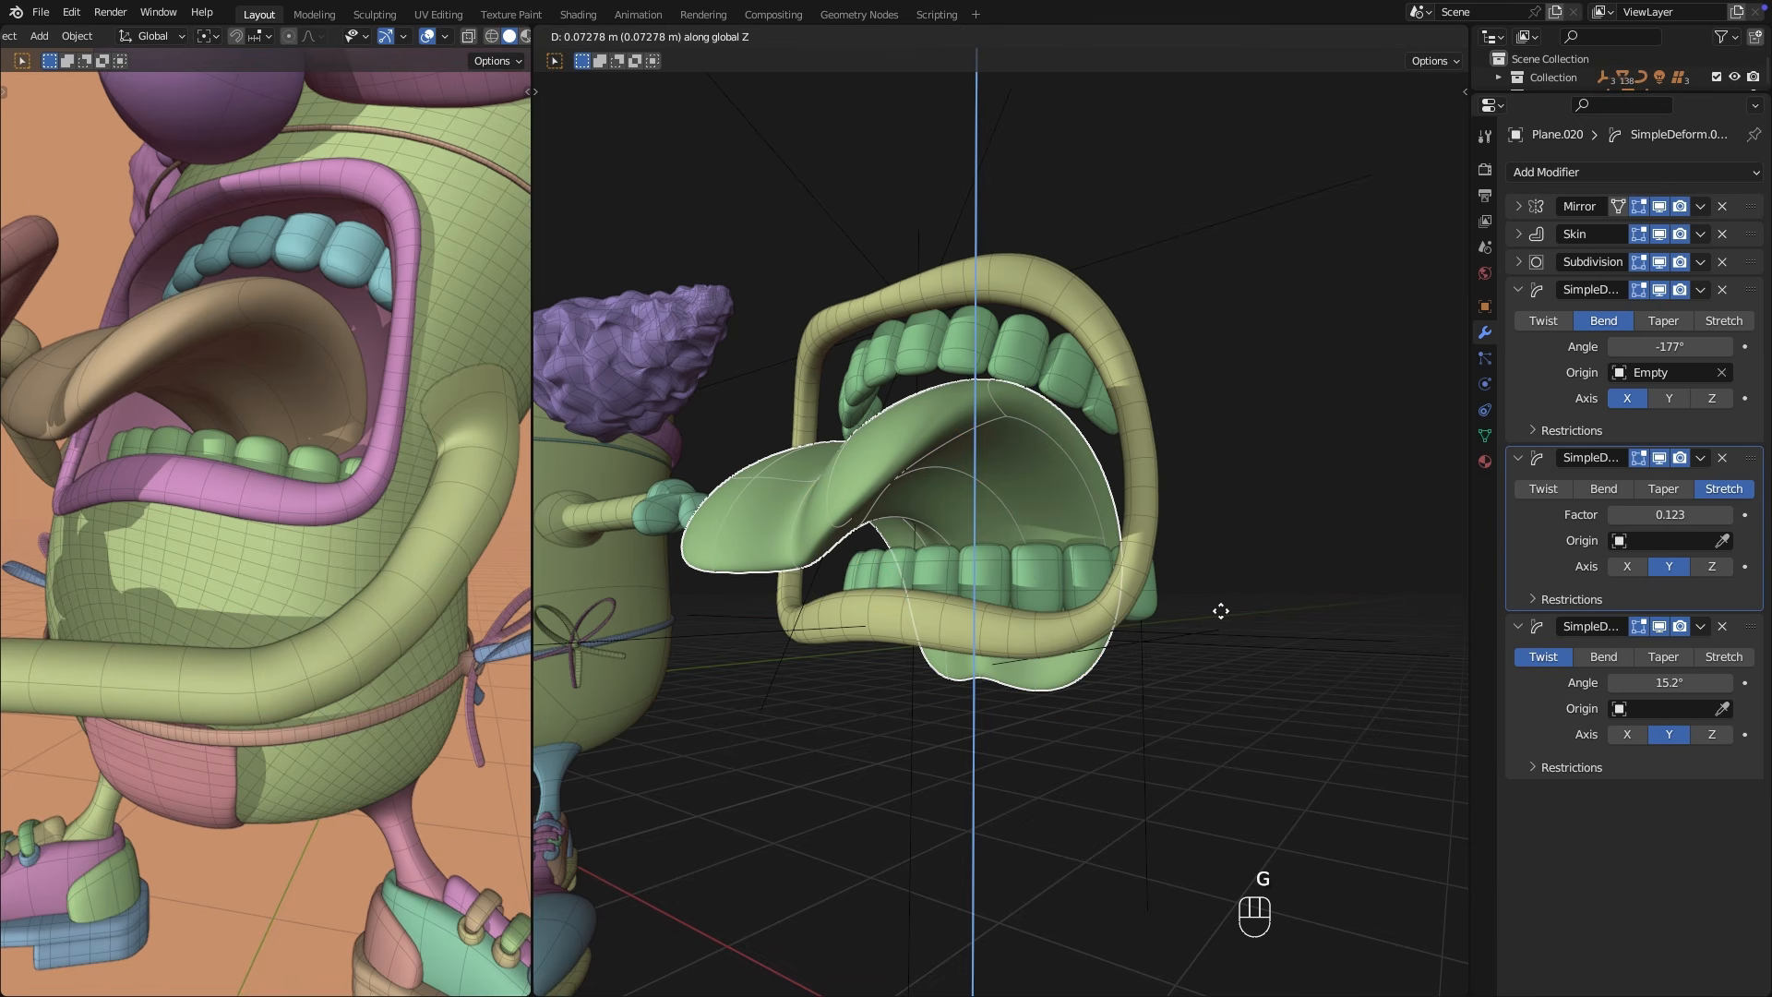
left_click(1221, 610)
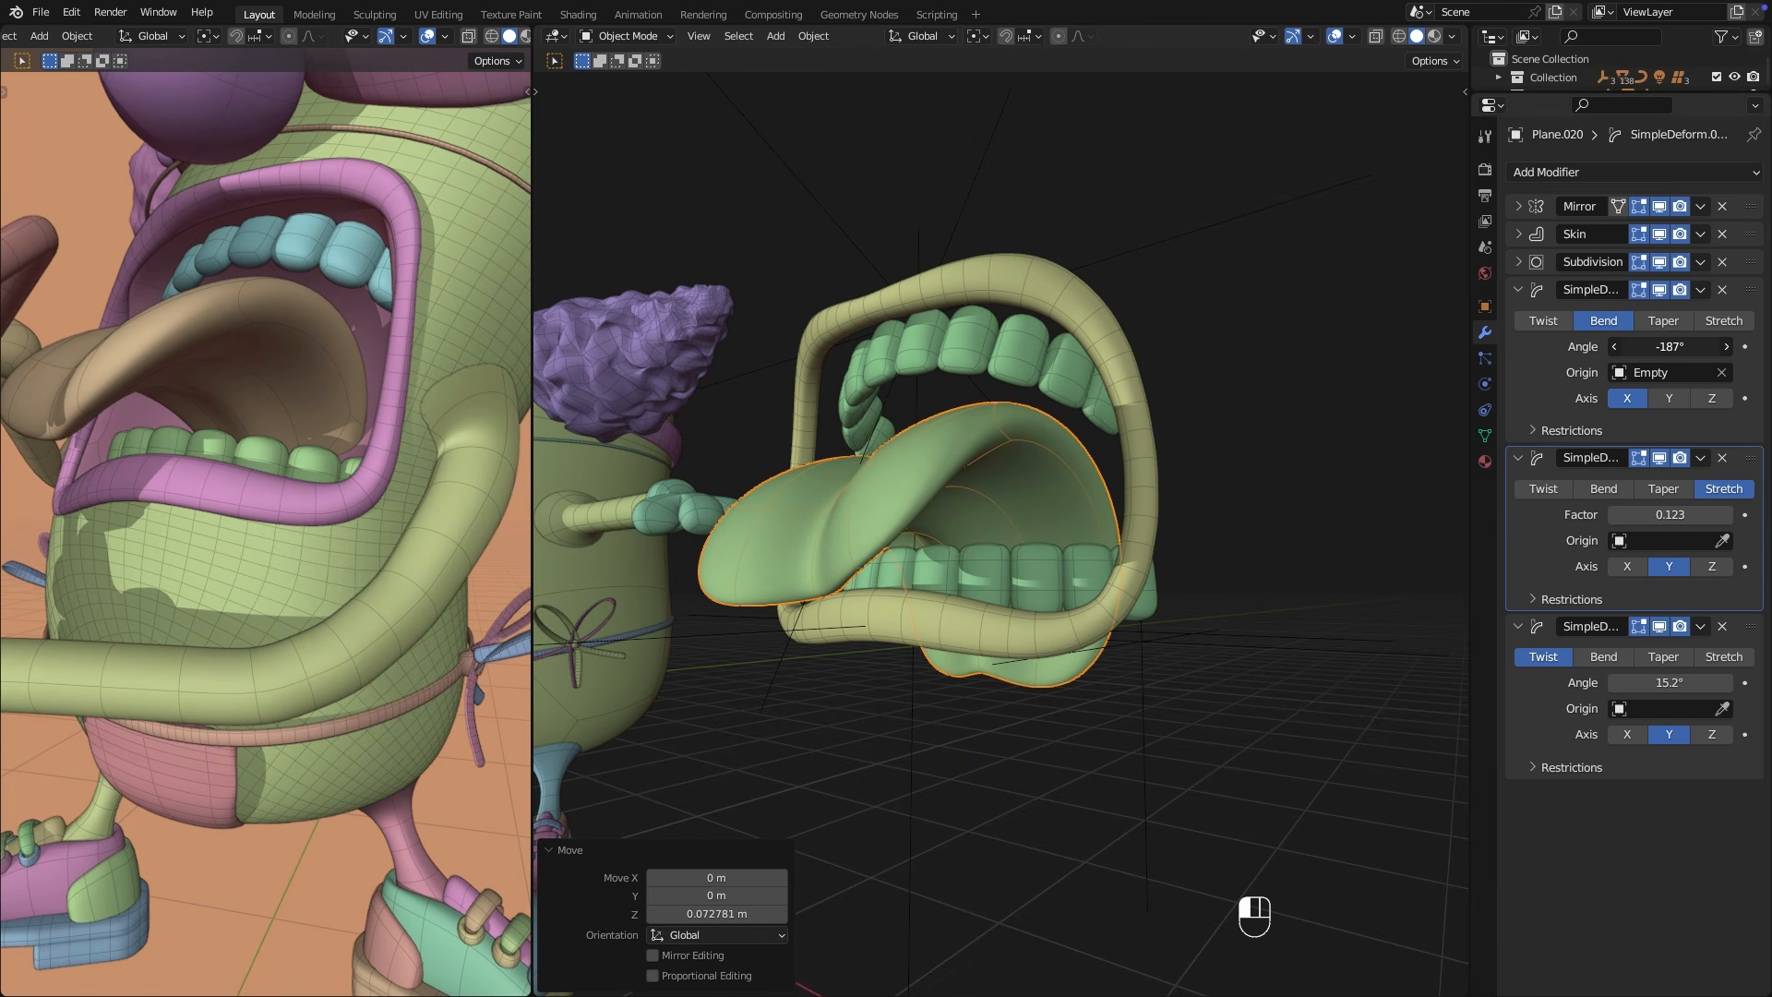
left_click_drag(1670, 515, 1658, 515)
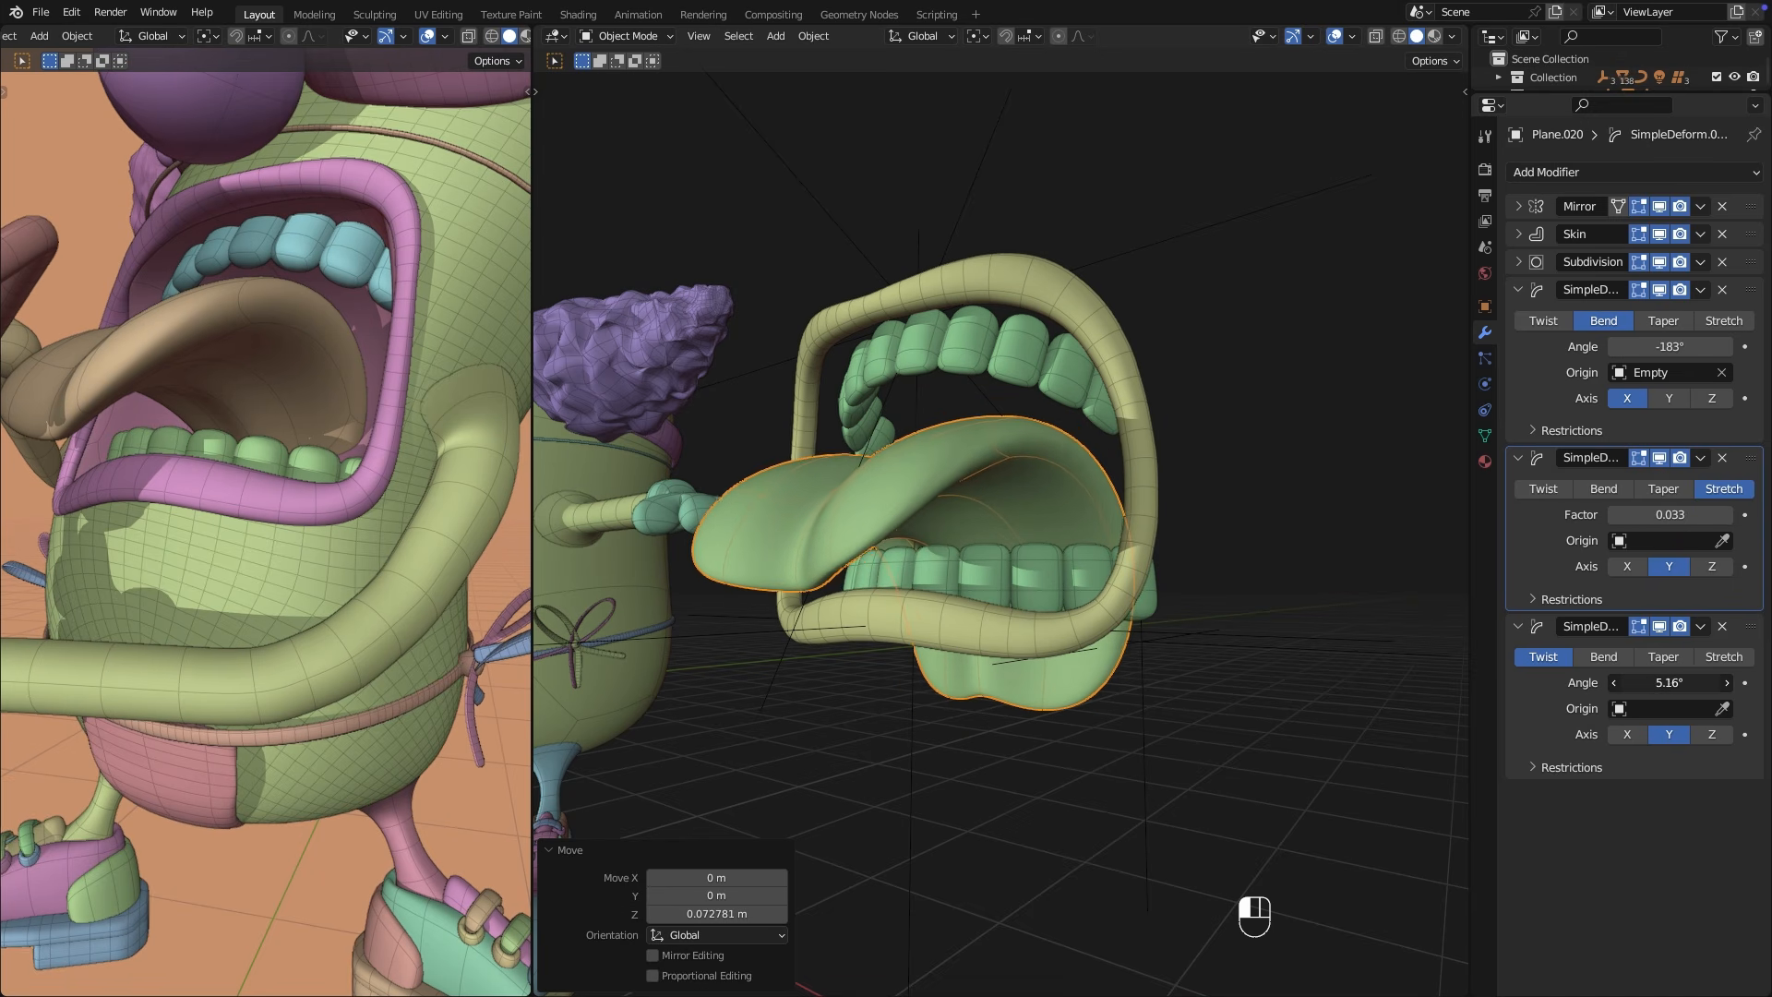
Scale the tongue down by 0.870 to fit between the teeth.
middle_click_drag(1372, 711, 1100, 646)
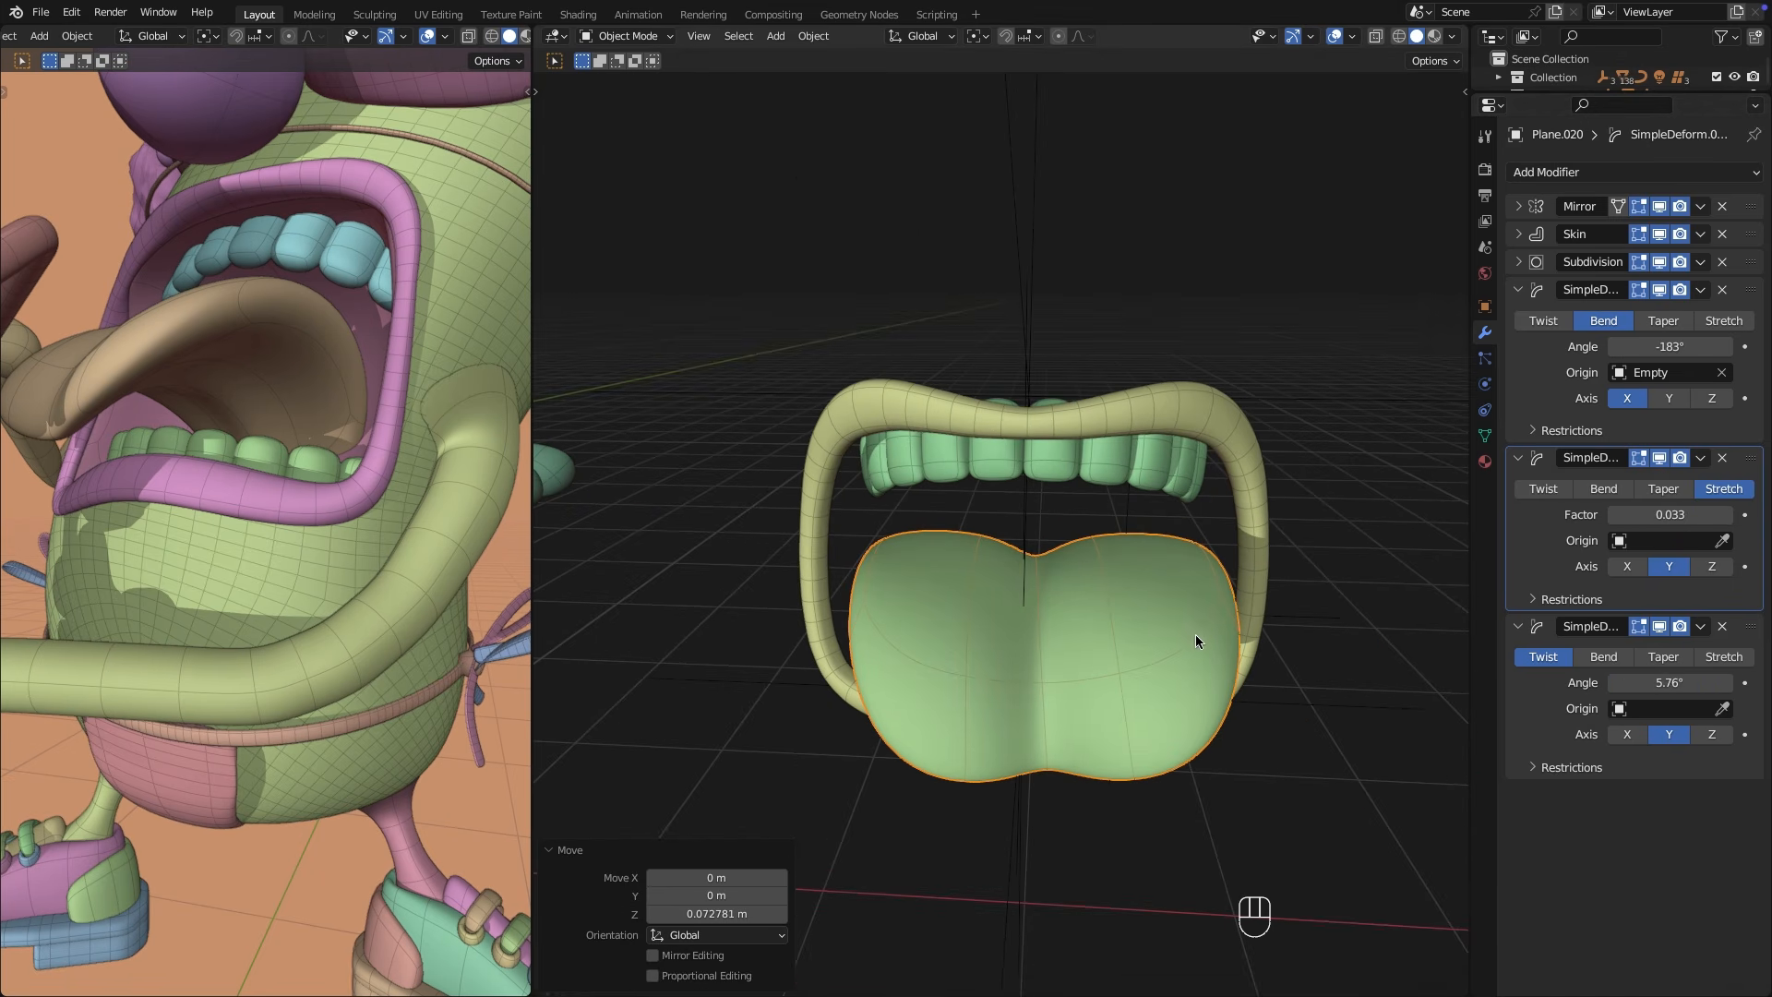
key("s")
left_click(1152, 645)
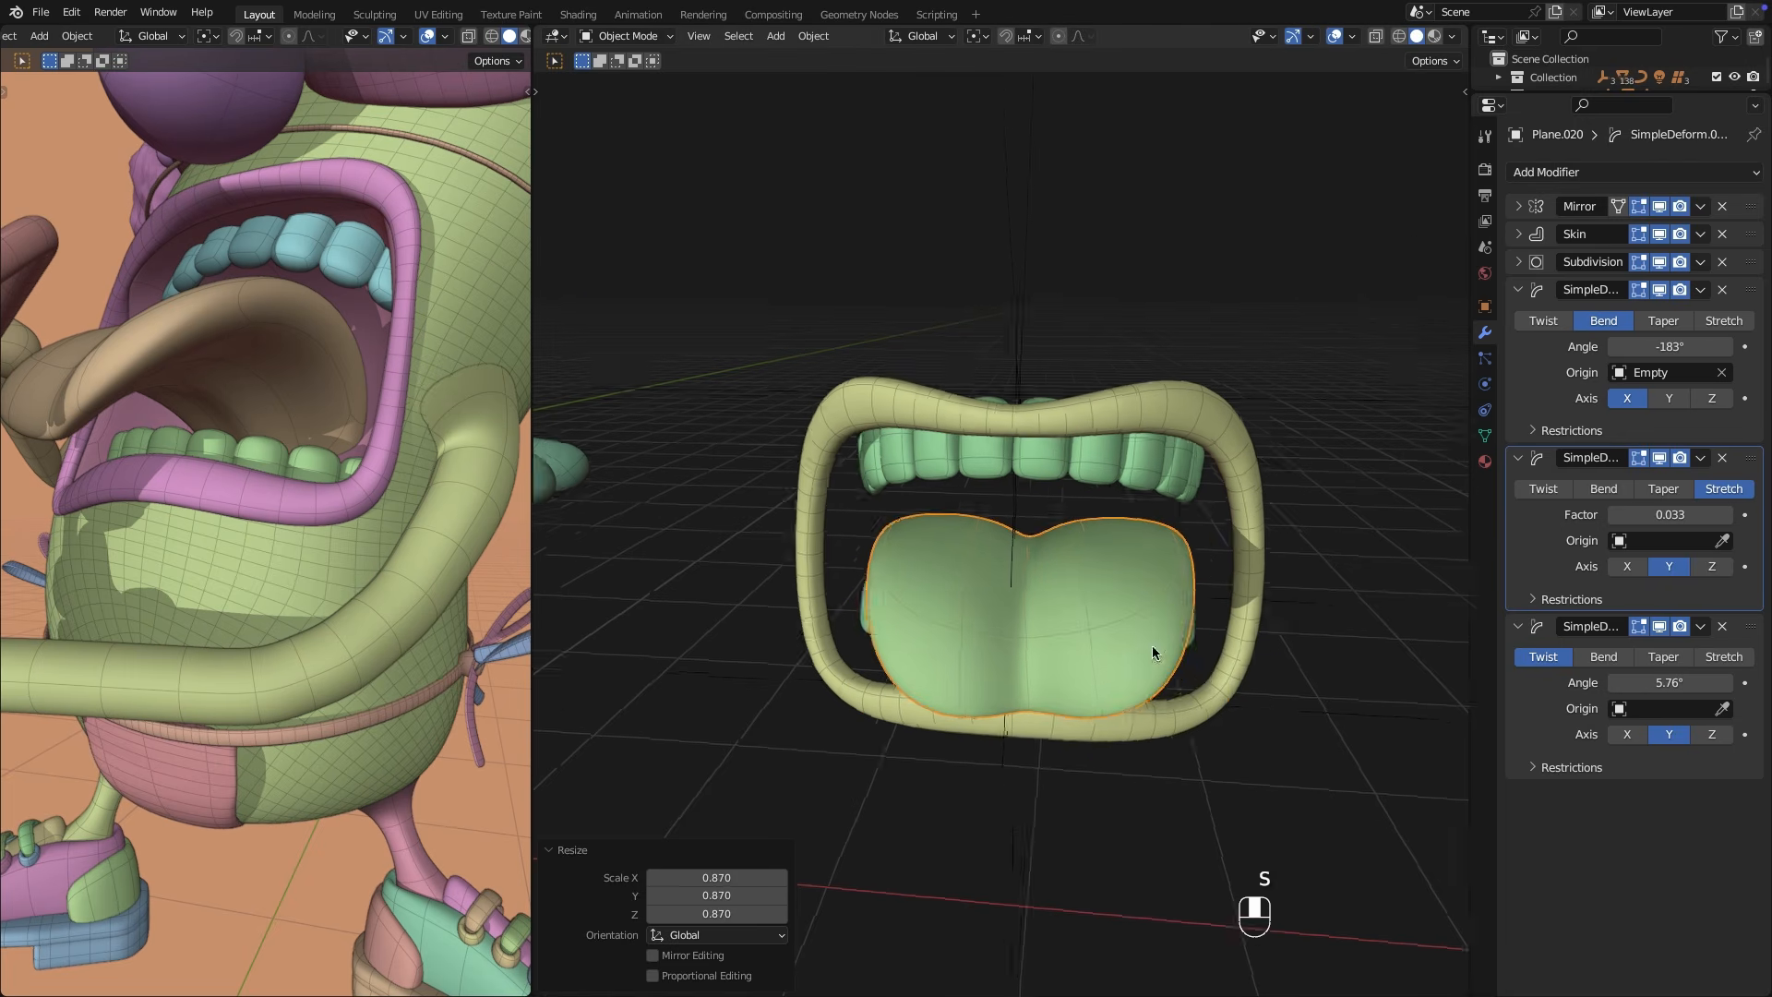
middle_click_drag(1152, 645, 1092, 665)
Duplicate the tongue with its empty and place the copy along X away from the mouth.
scroll(1182, 645, "down", 3)
key("shift+d")
key("x")
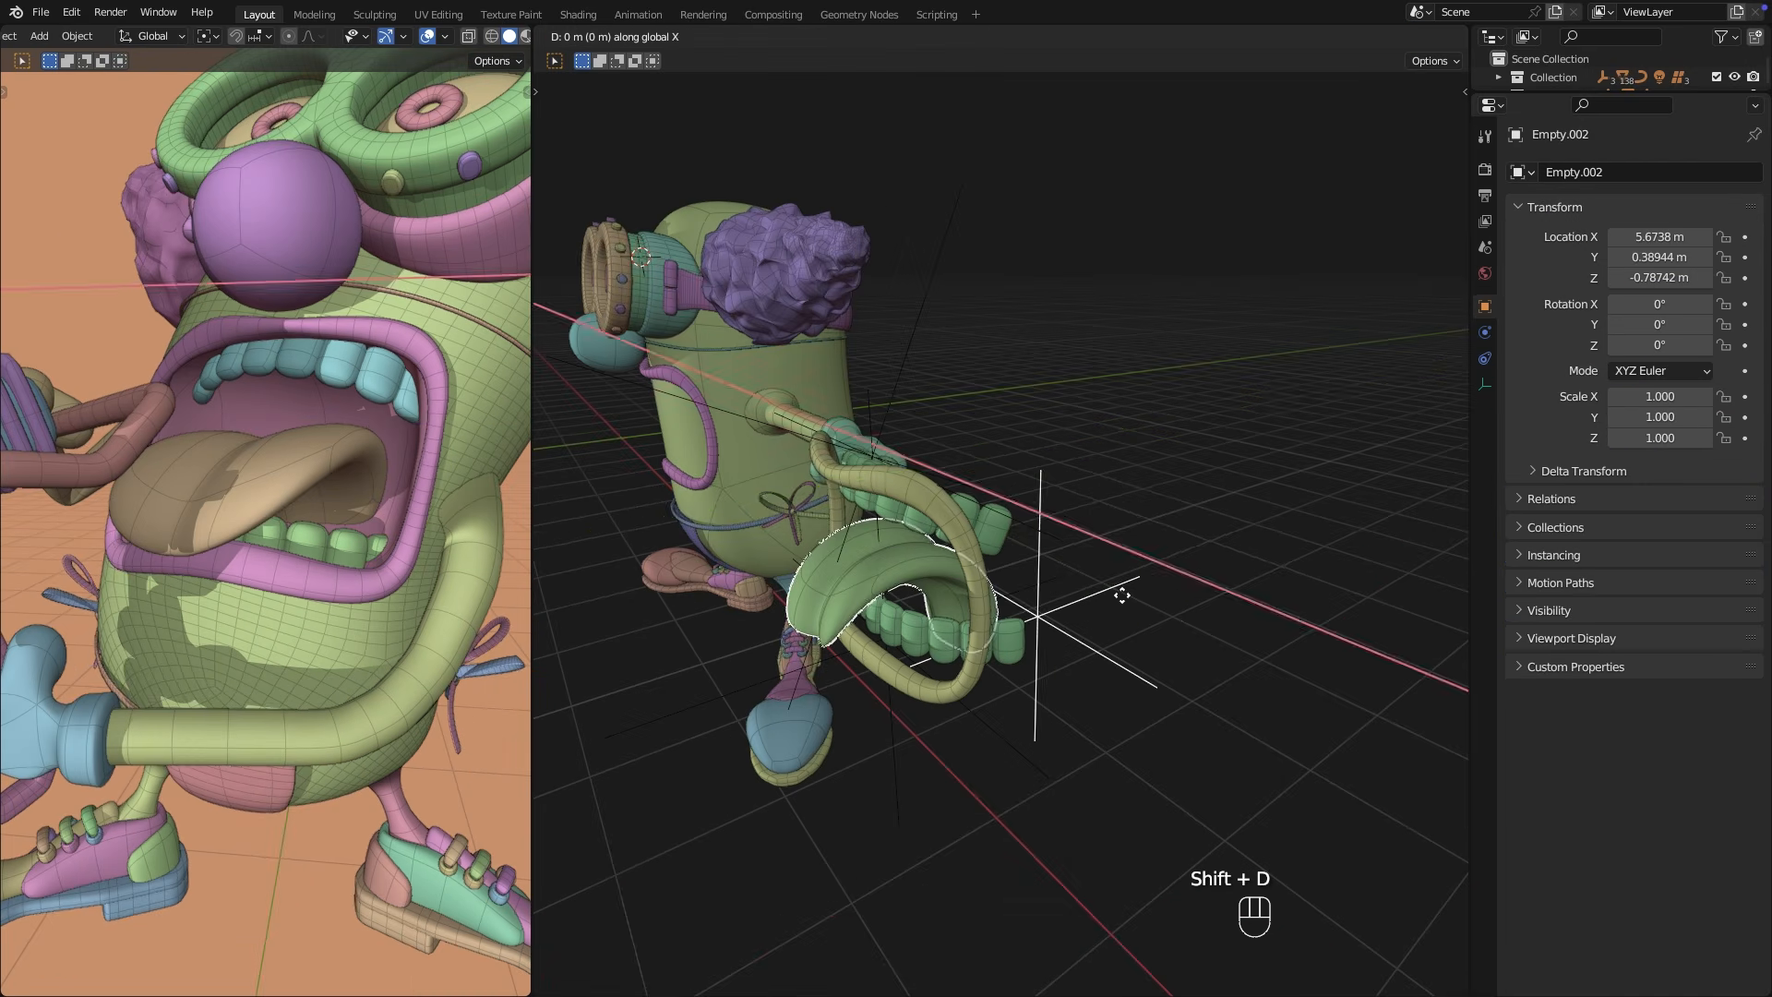
left_click(1374, 452)
Raise the duplicated tongue and empty along Z and open the copied tongue in Edit Mode.
key("g")
key("z")
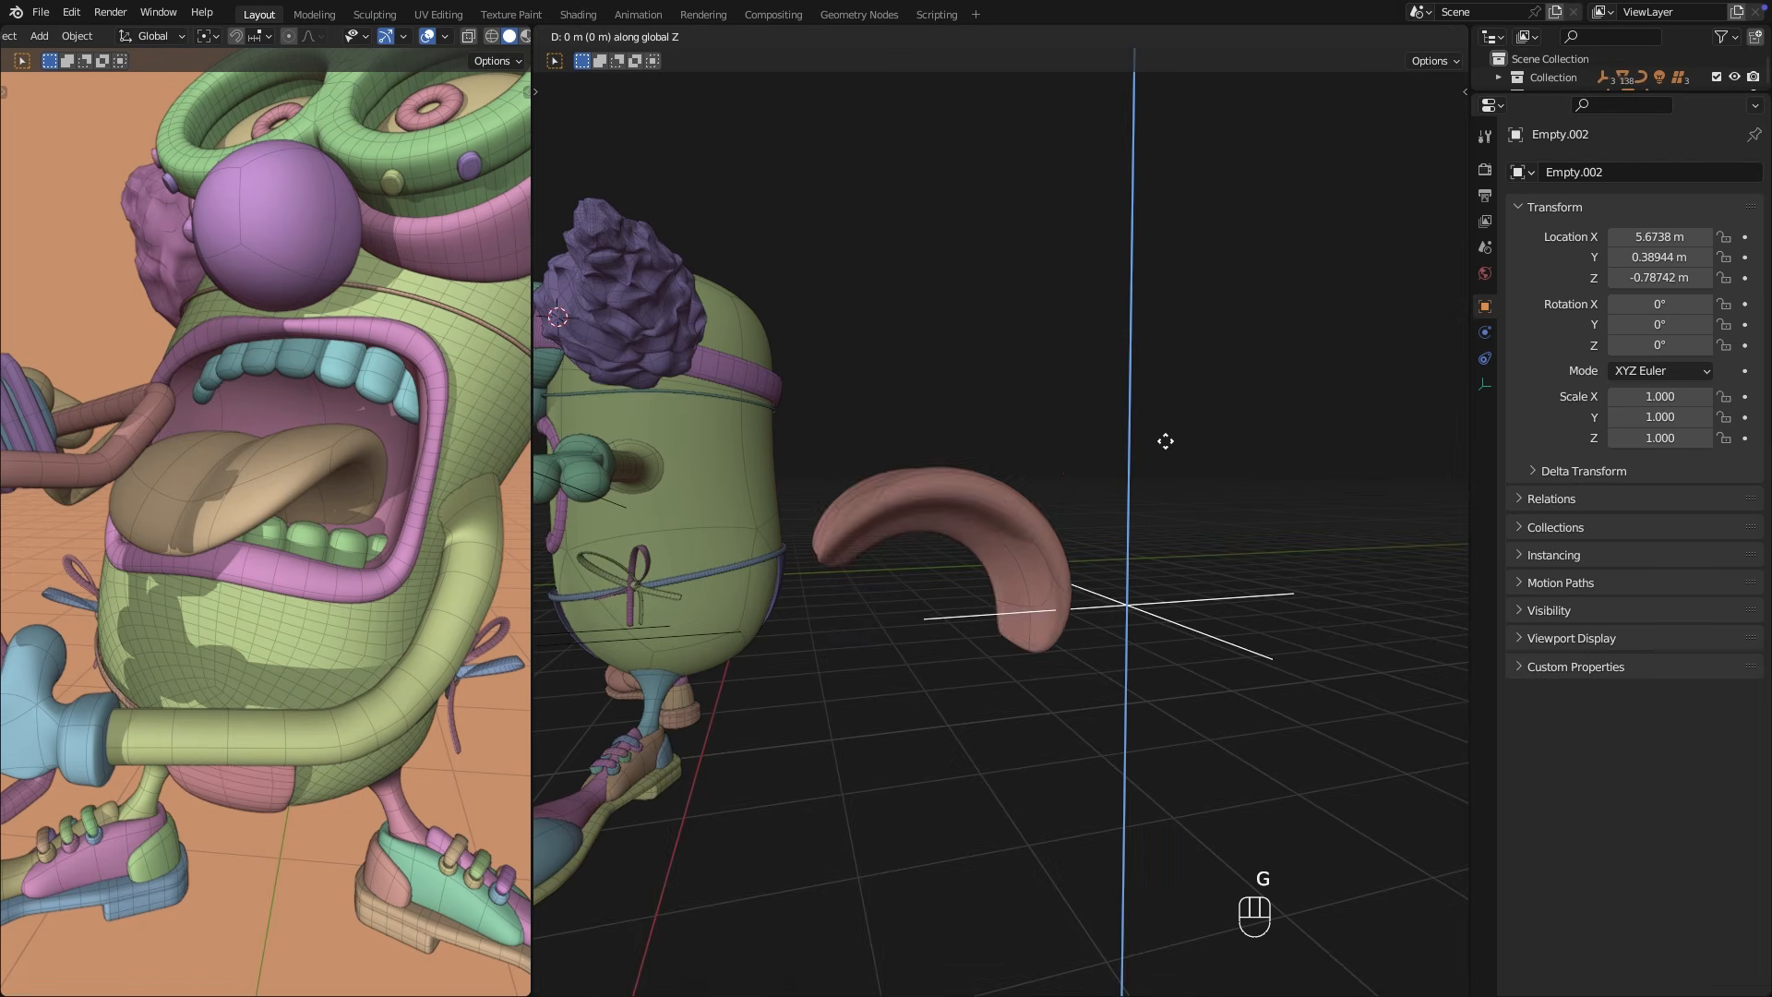
left_click(1156, 304)
key("Tab")
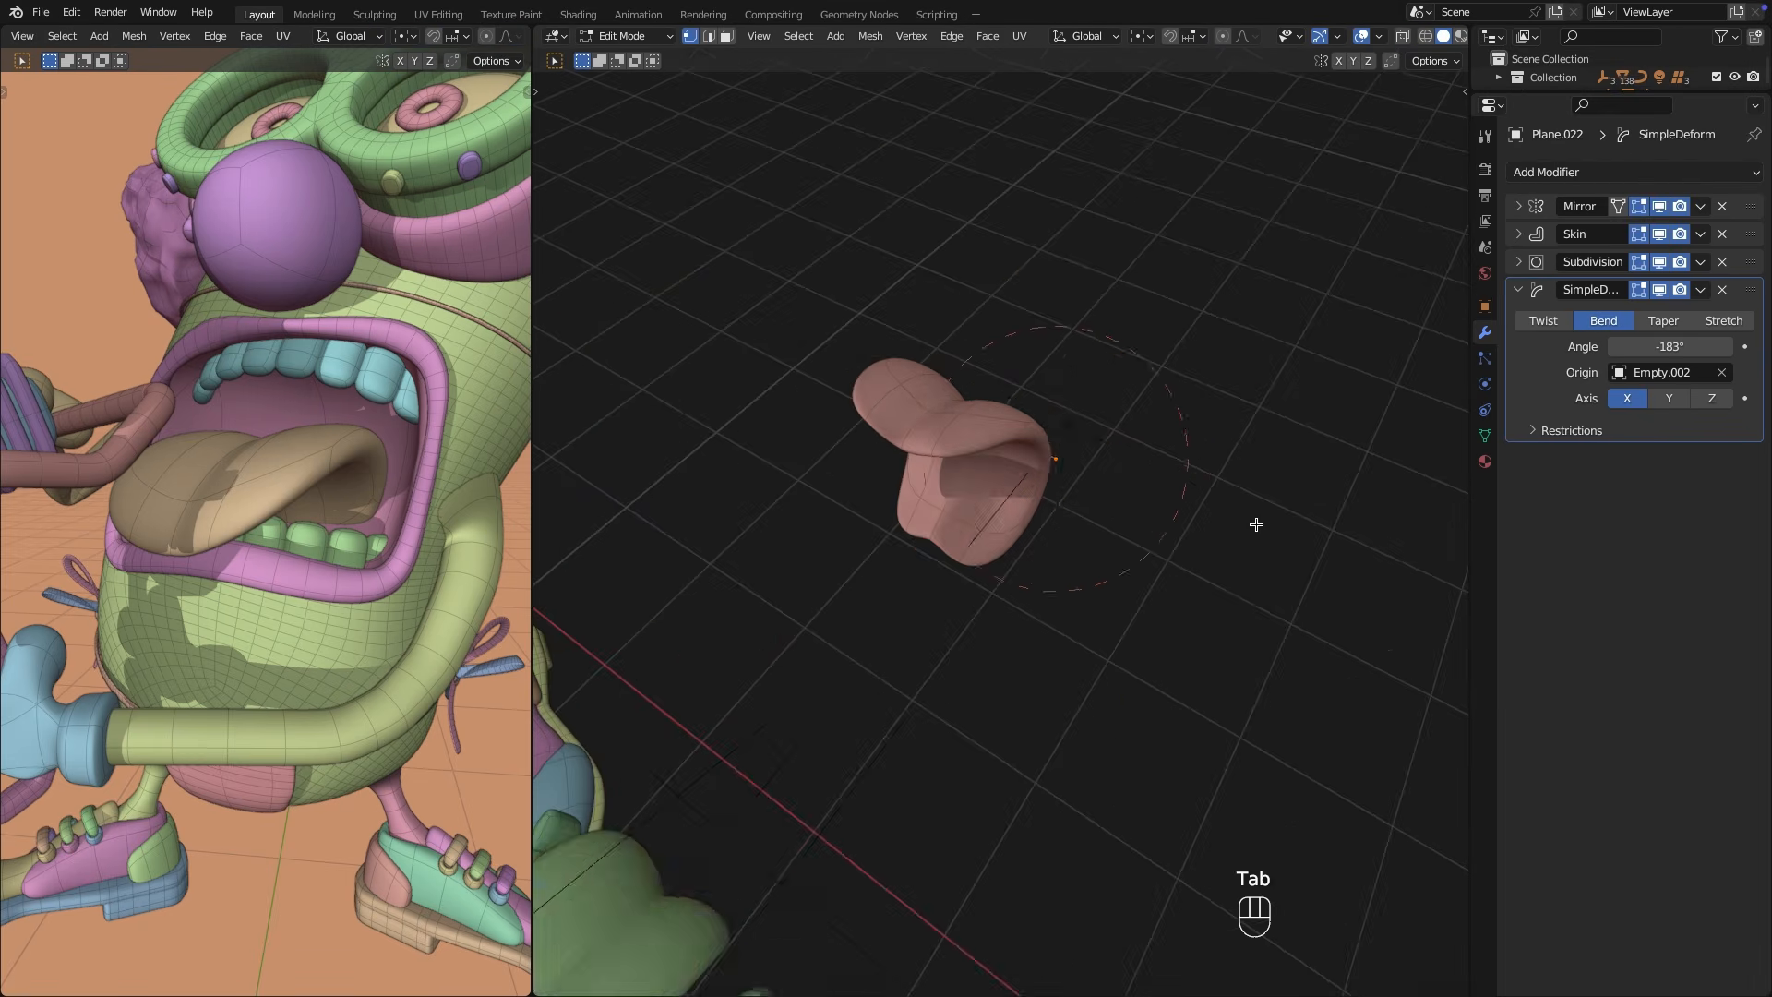
Spread the copied tongue's outer vertices sideways and move its end vertex about -0.18 m along X and -0.61 m along Y.
middle_click_drag(1255, 518, 1107, 374)
key("KP_7")
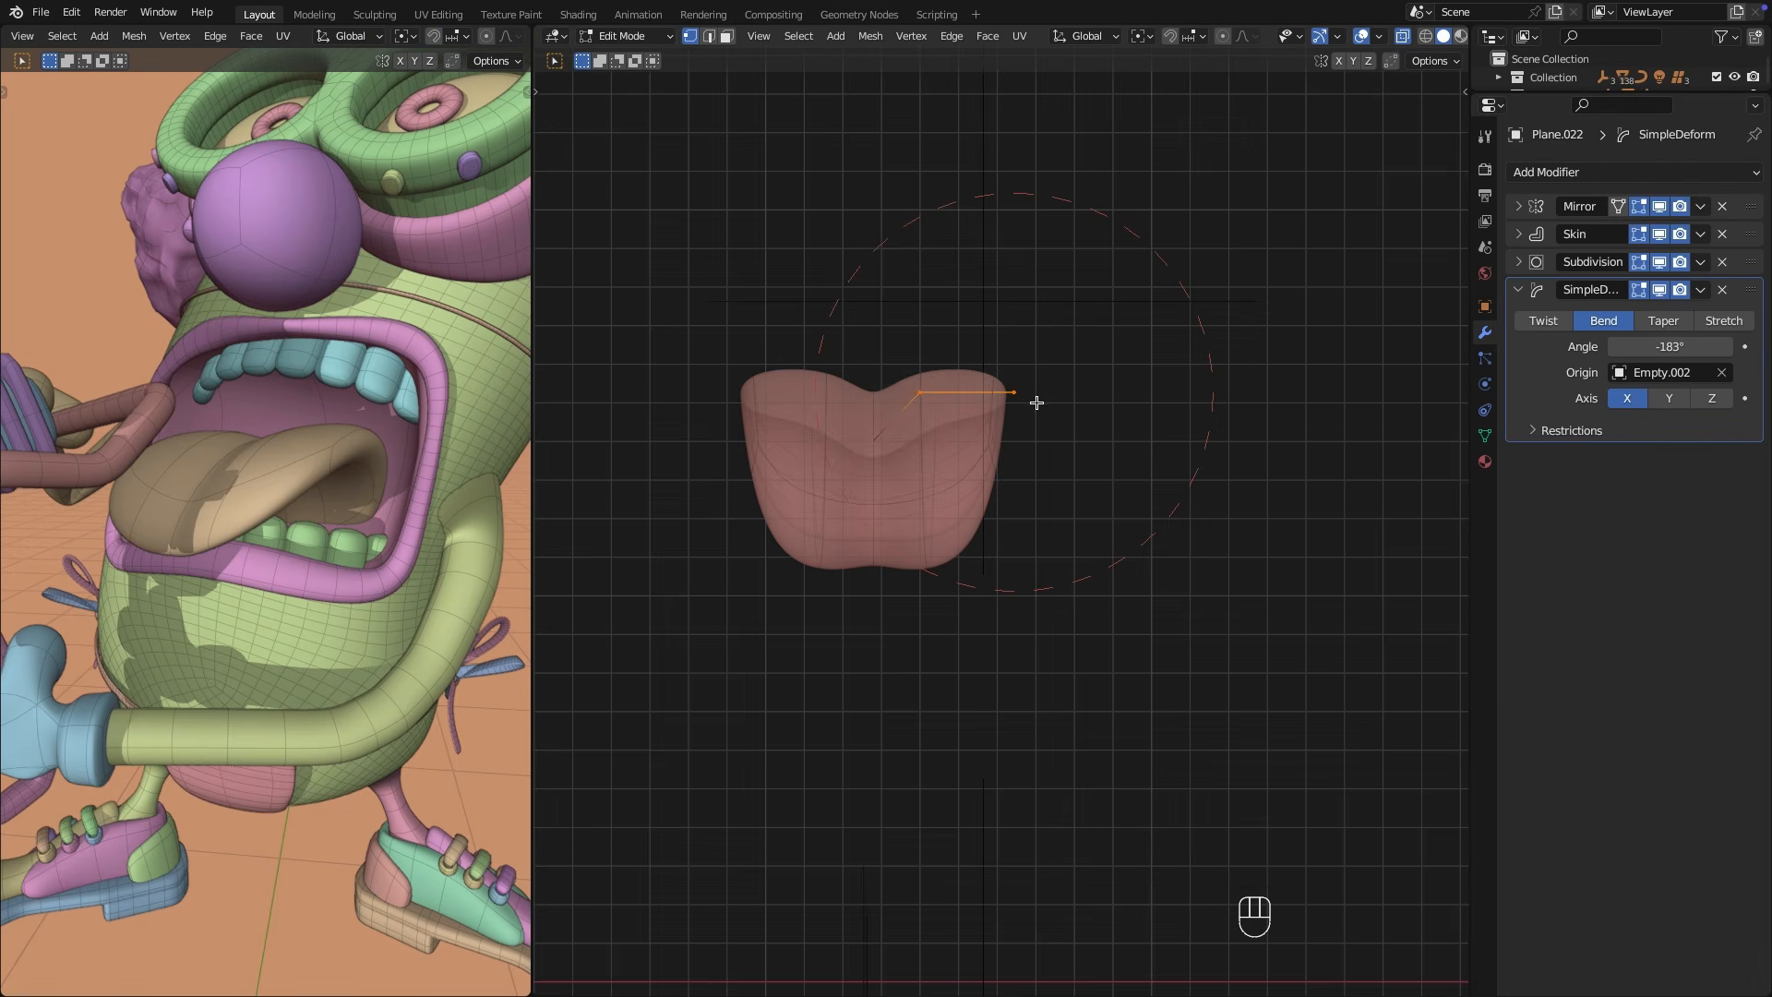
key("g")
left_click(1124, 471)
key("g")
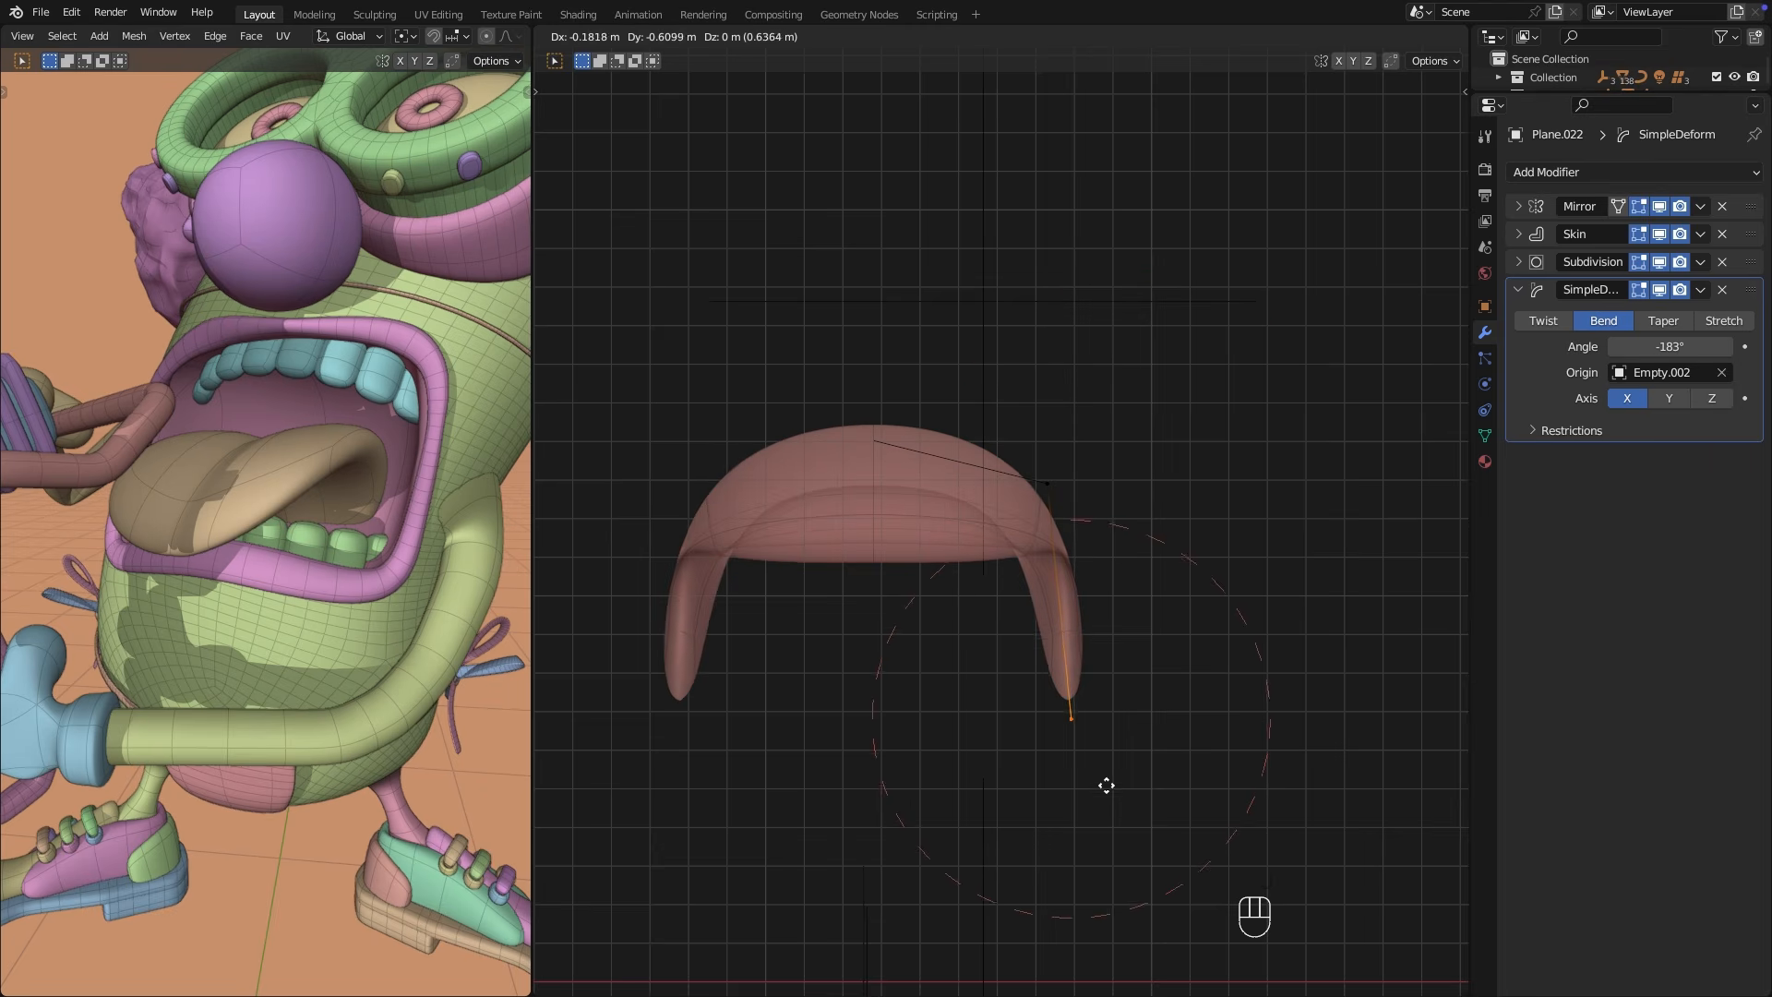
left_click(1107, 785)
Move the copied tongue's centre vertices along Y to deepen it into a hollow mouth cavity.
middle_click_drag(1106, 786, 955, 590)
key("g")
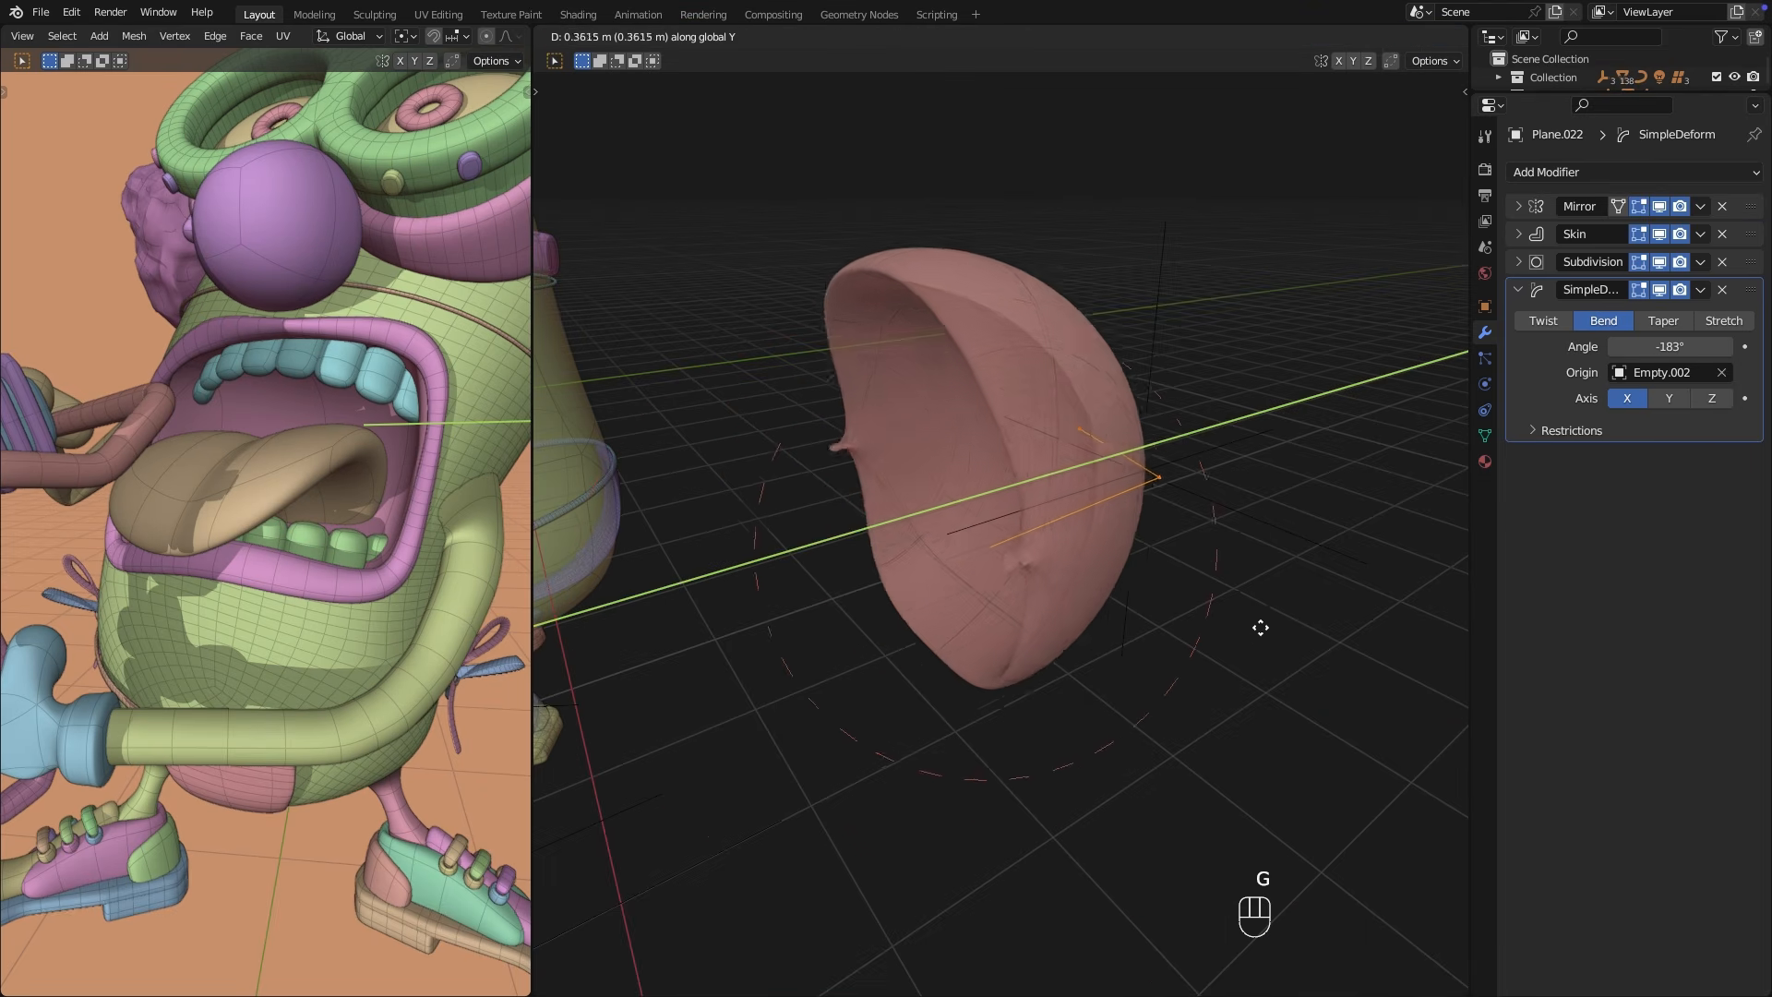
left_click(1293, 606)
middle_click_drag(1293, 606, 1346, 535)
left_click(1206, 524)
Set the mouth cavity's bend angle to -168°.
key("Tab")
mouse_move(1670, 347)
left_mouse_down()
mouse_move(1726, 347)
mouse_move(1700, 347)
left_mouse_up()
middle_click_drag(1241, 516, 1076, 526)
left_click_drag(1670, 347, 1665, 347)
middle_click_drag(1177, 545, 1334, 552)
Lower the mouth cavity along Z to the lip ring's height and move its outer vertex 0.082656 m along X.
key("KP_1")
key("z")
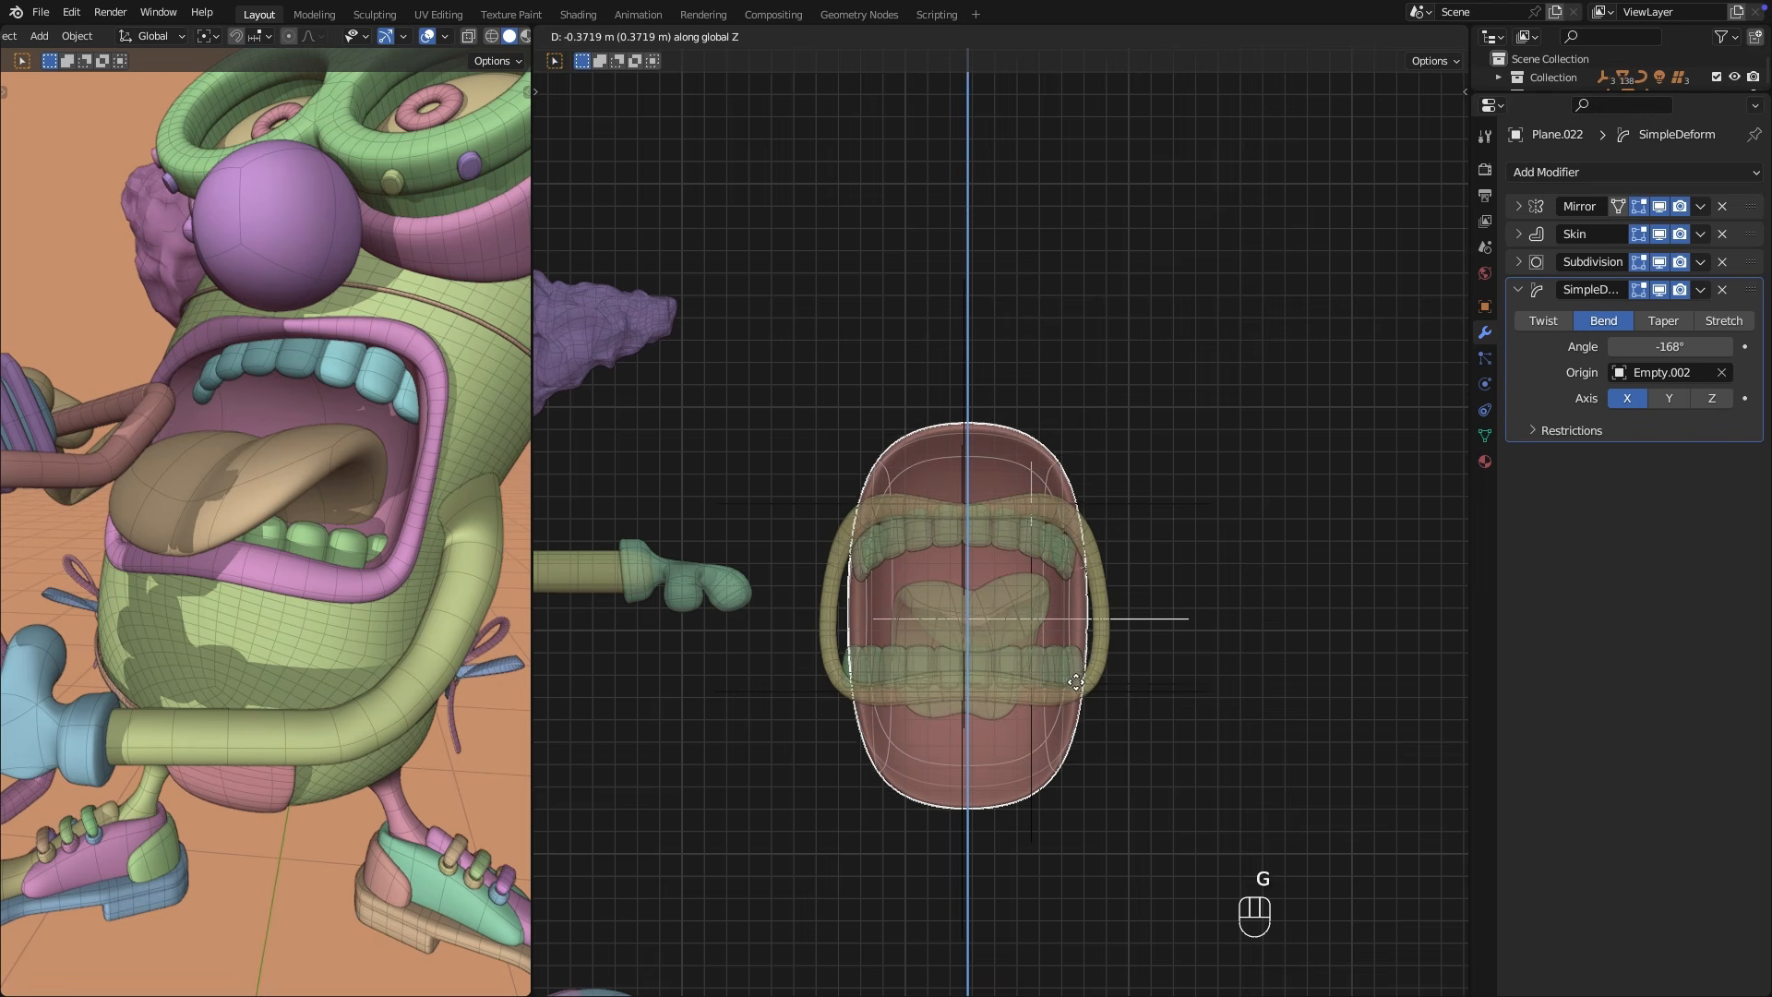
left_click(1078, 674)
key("Tab")
key("x")
left_click(1077, 636)
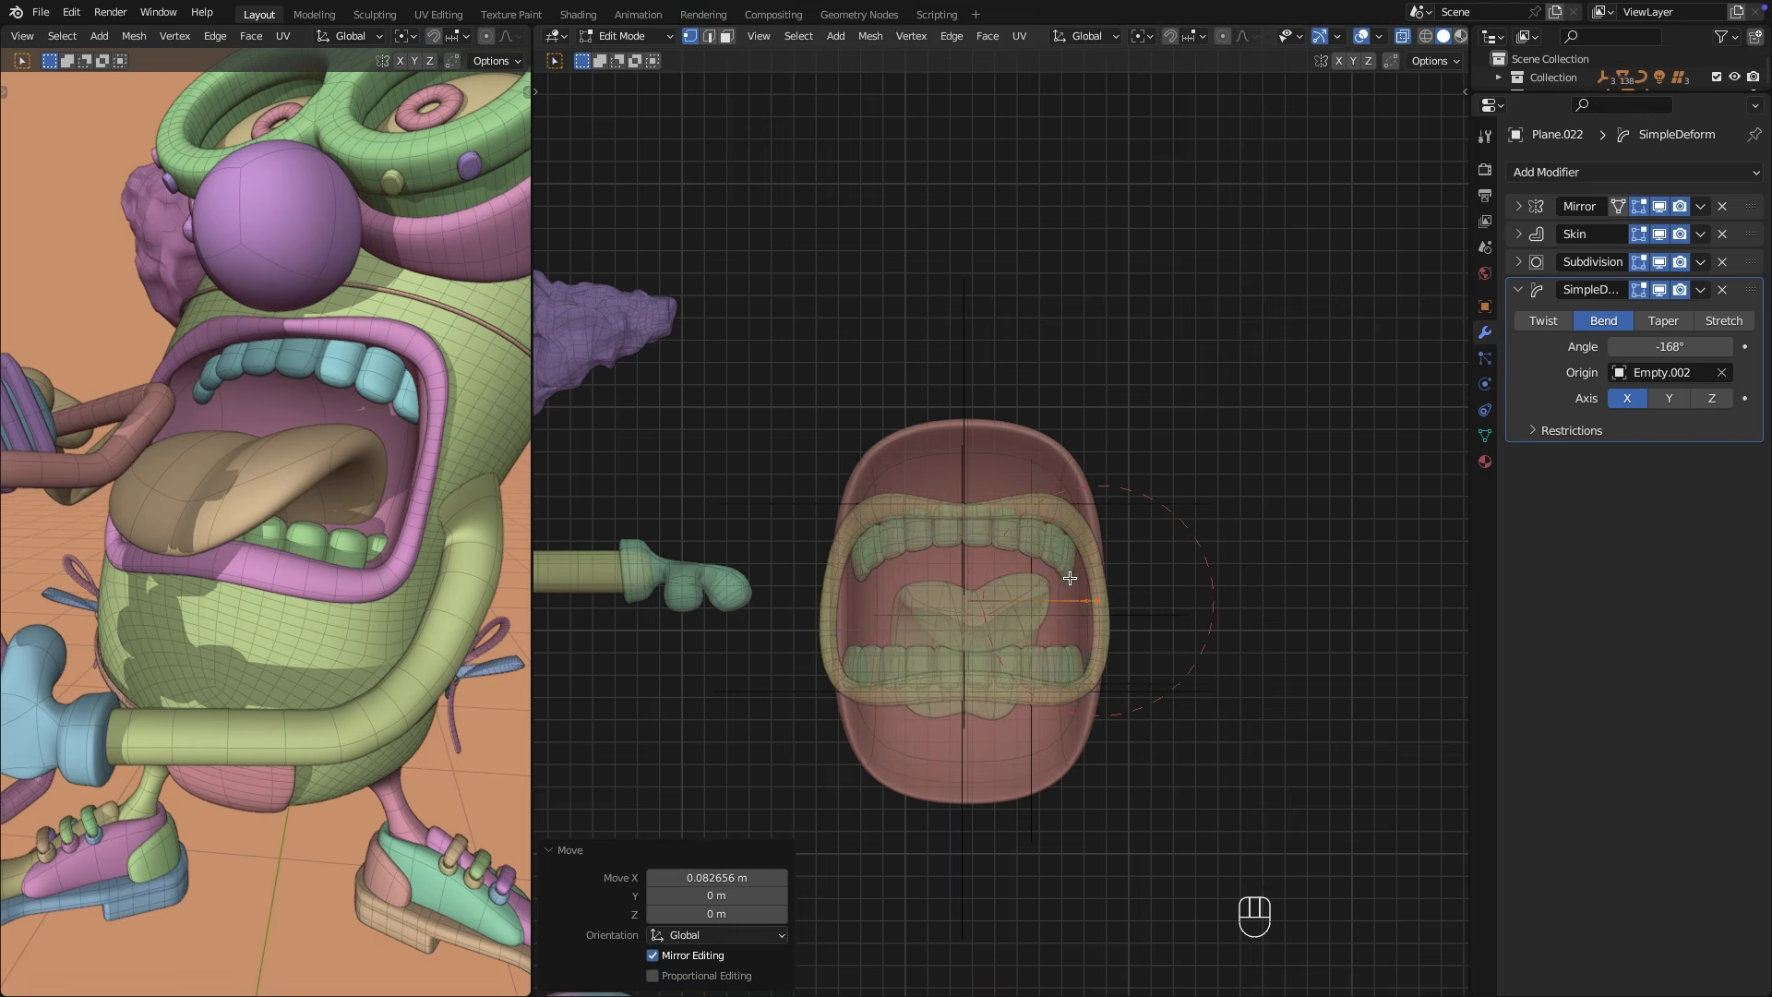
Add a lattice, scale it 1.835 along Z and about 1.4 along X, and move it along Y to enclose the mouth cavity.
middle_click_drag(1068, 574, 1130, 559)
key("shift+a")
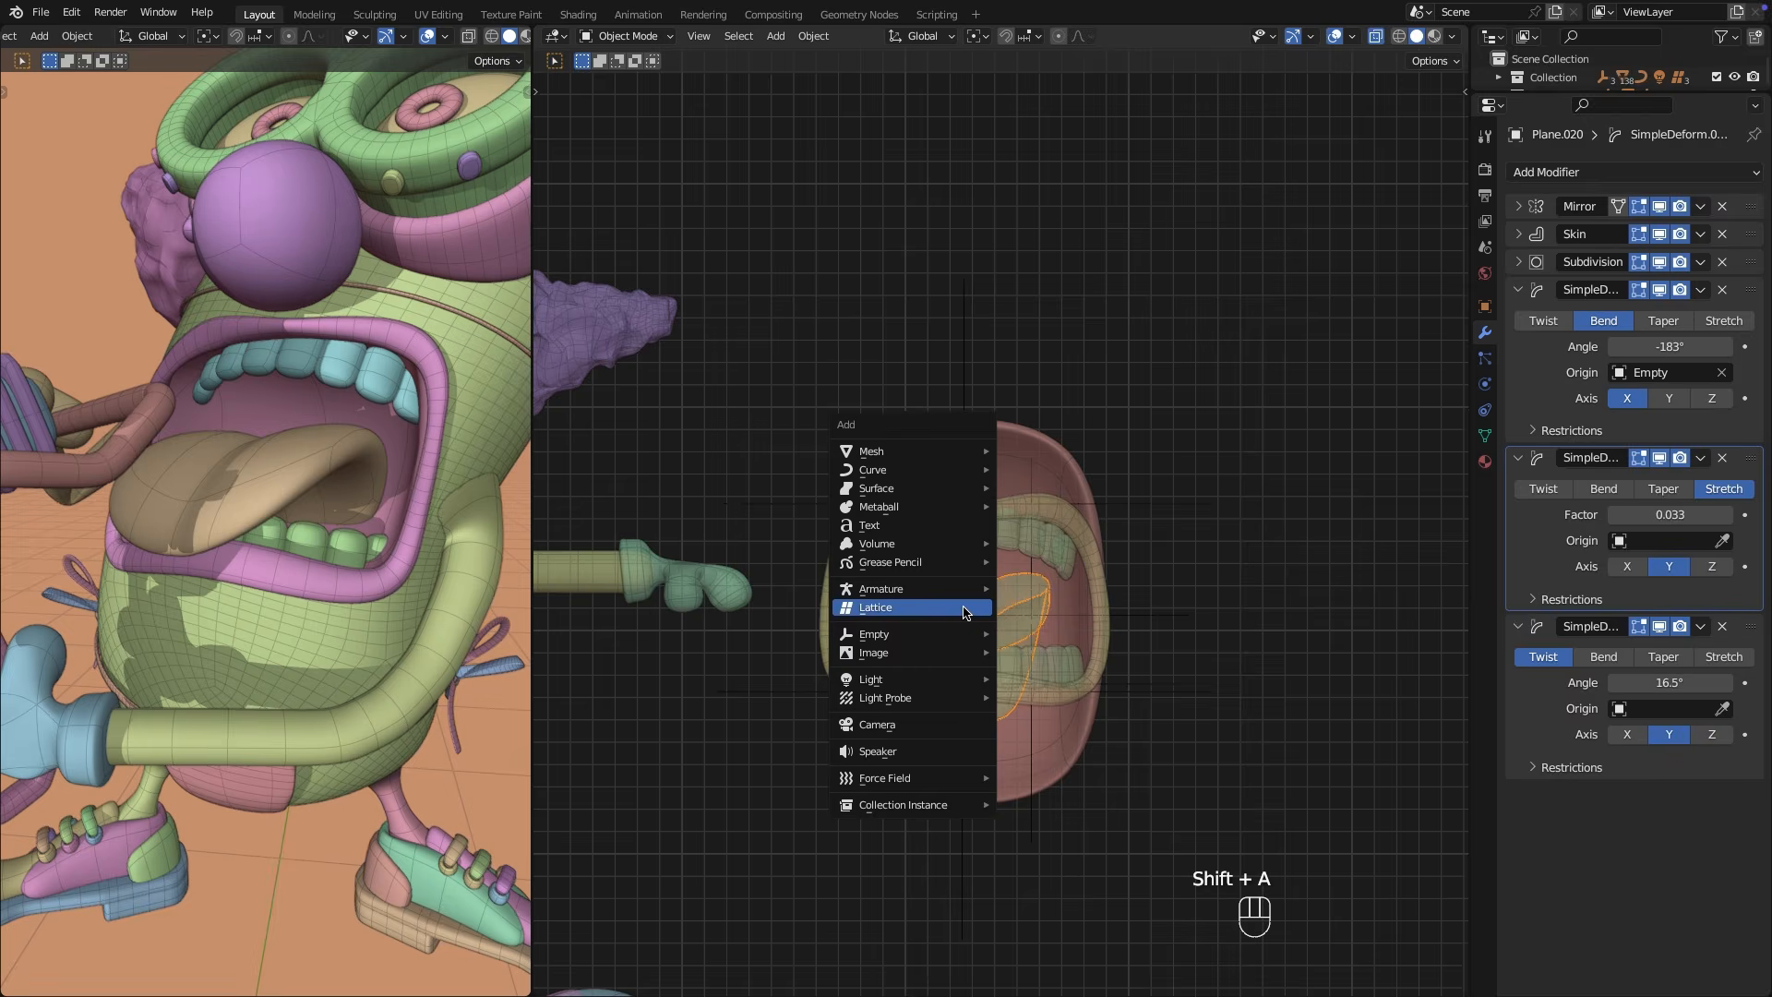
left_click(964, 609)
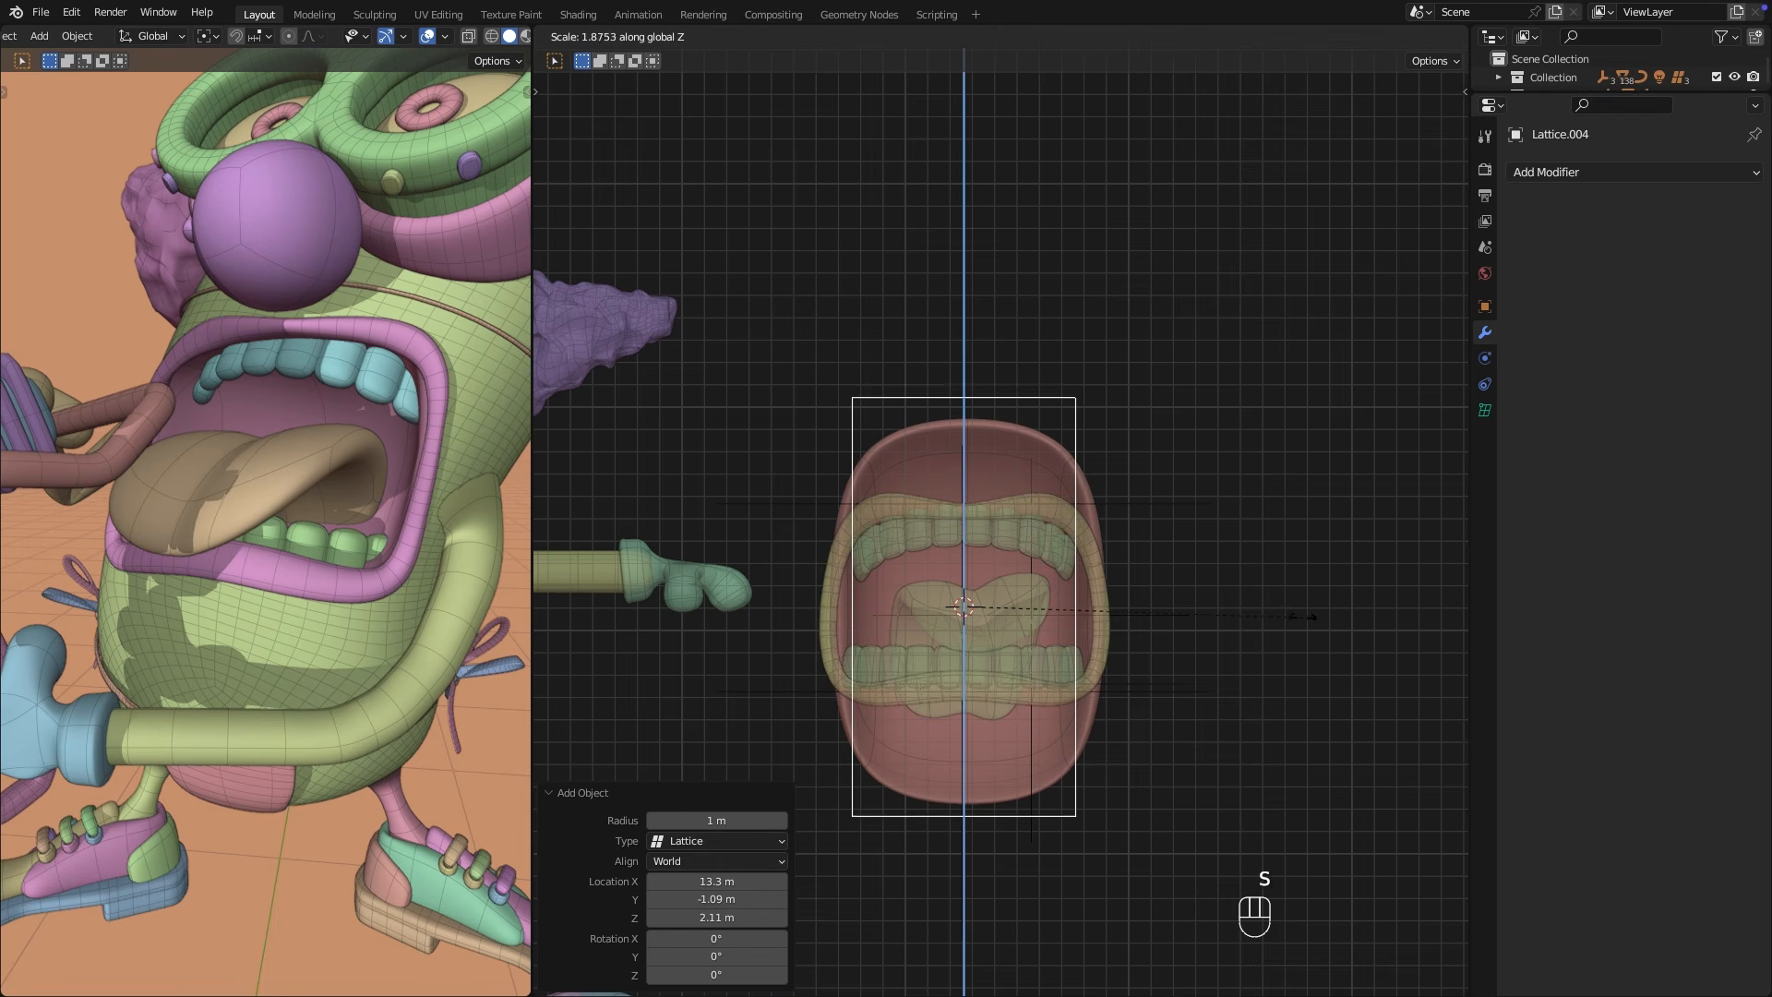
left_click(1308, 616)
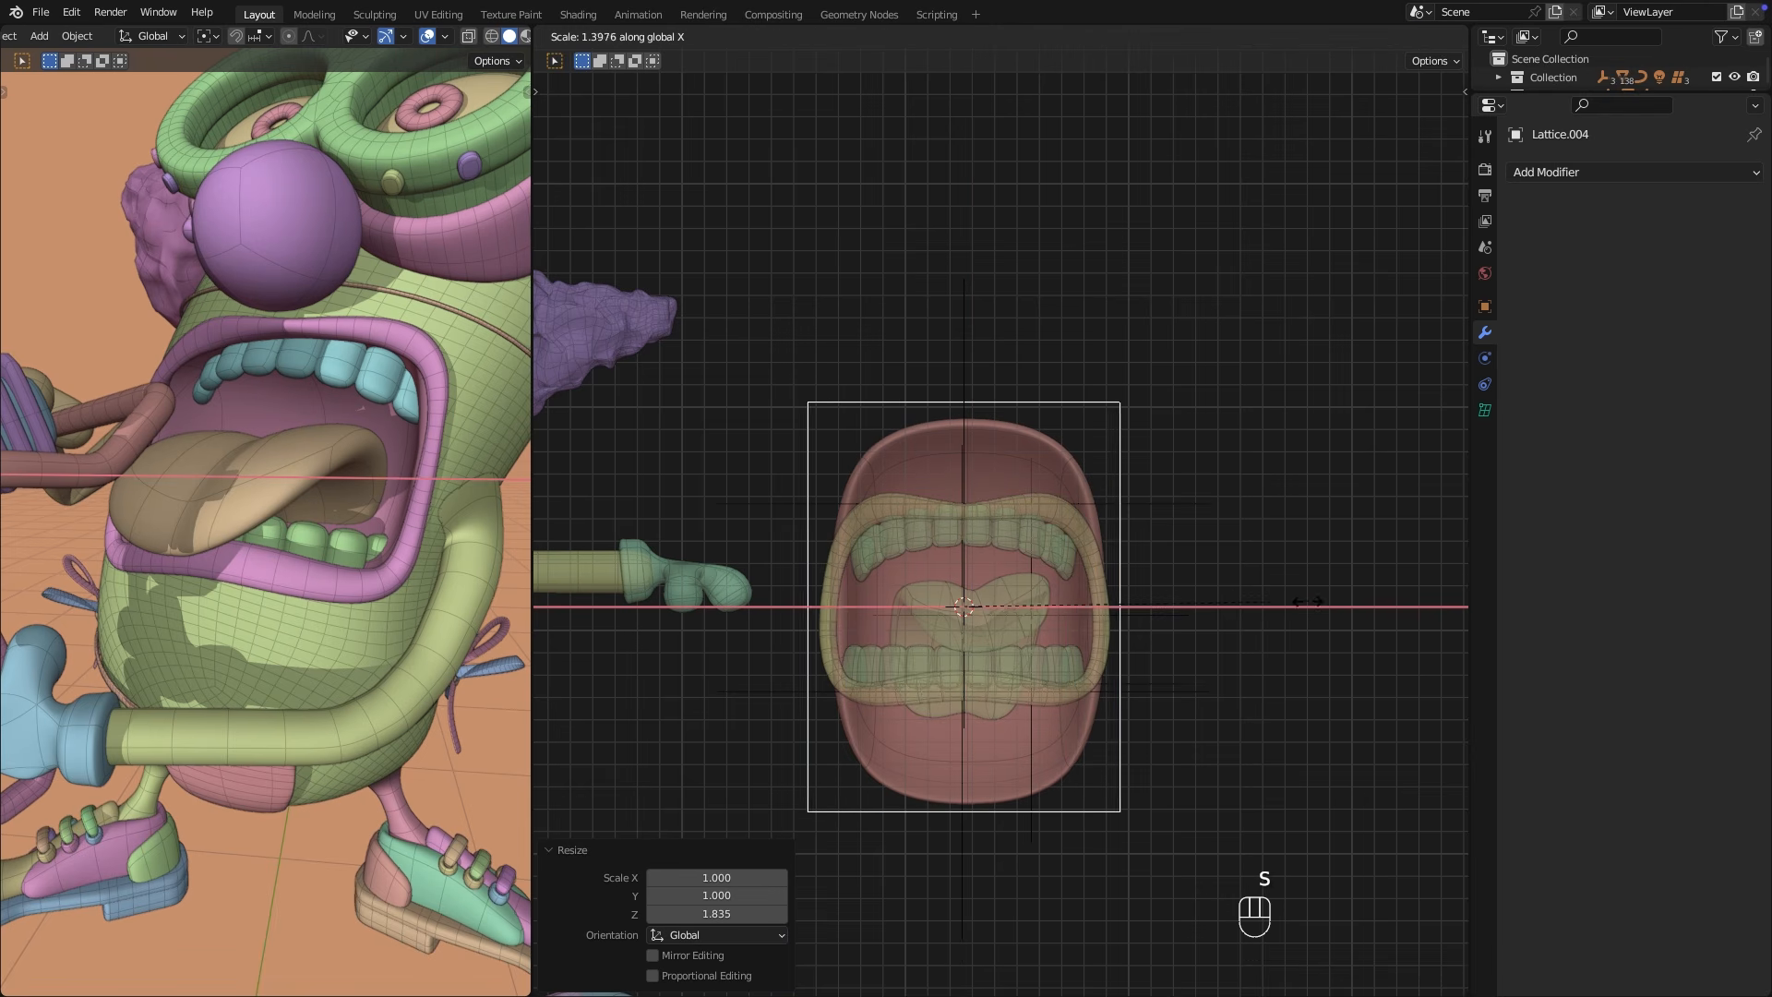
key("g")
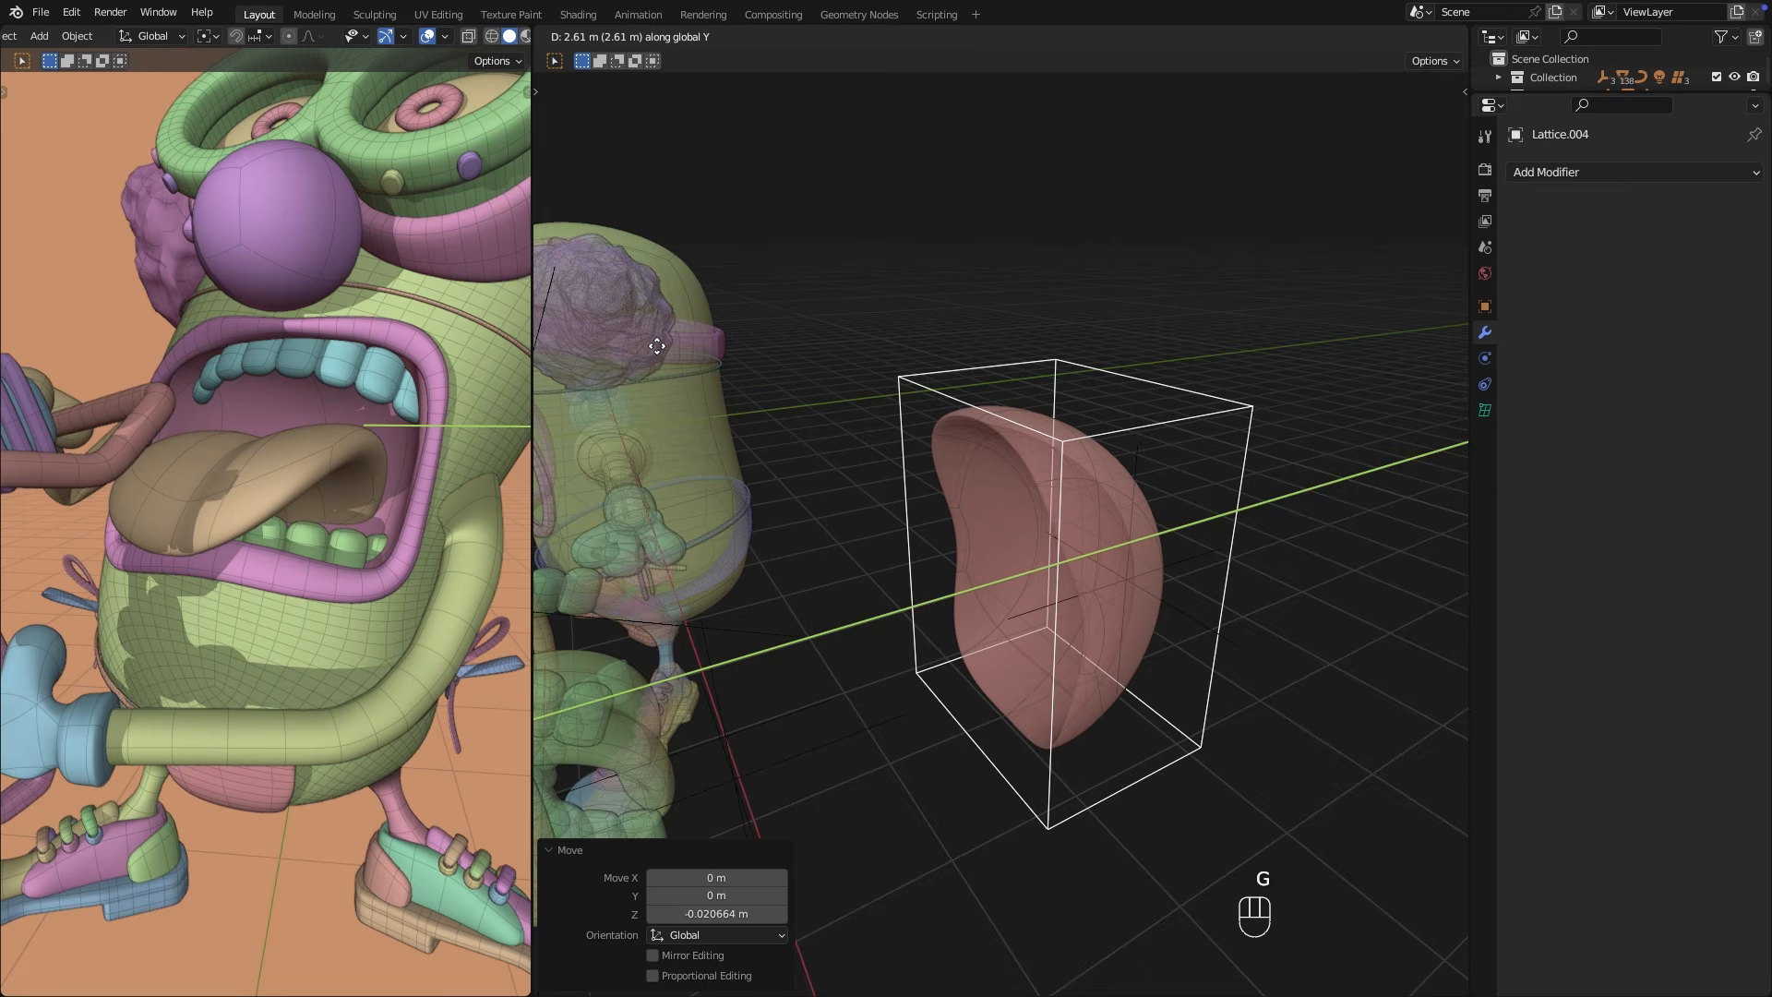
left_click(1009, 412)
key("KP_7")
key("g")
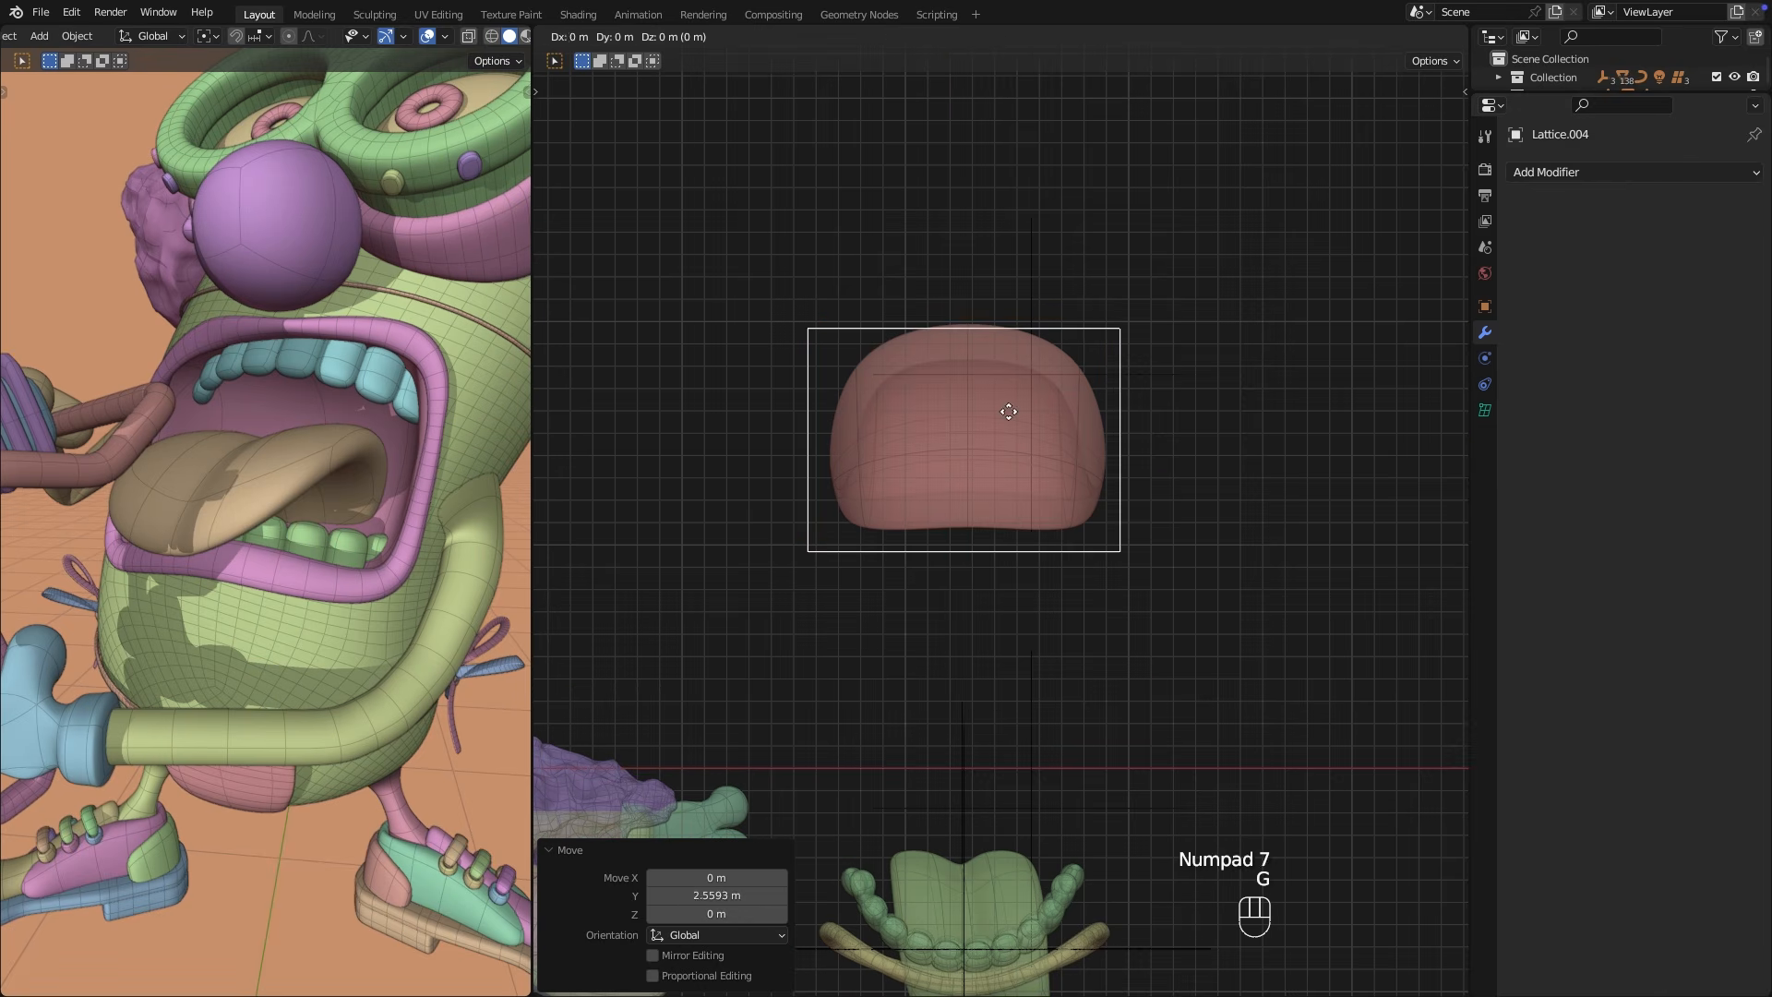
left_click(1012, 405)
Set the lattice's resolution to 5 in U and 4 in W.
left_click(1485, 410)
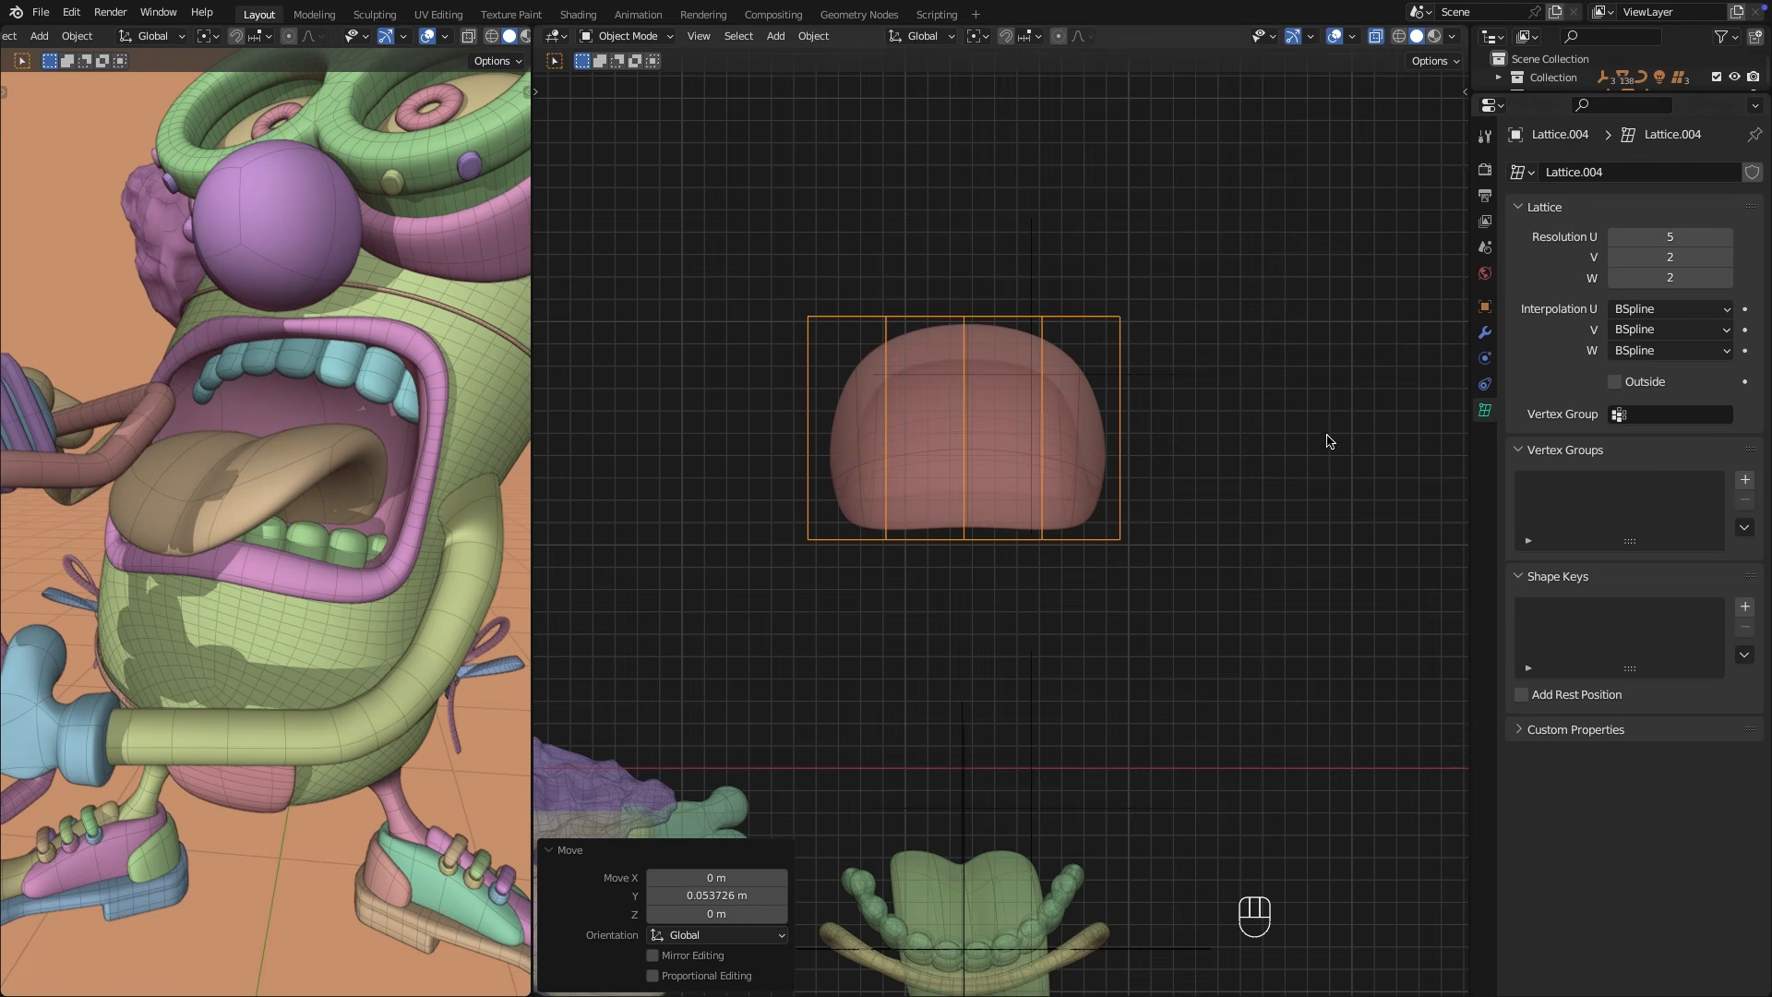
middle_click_drag(1329, 441, 1089, 350)
left_click(1724, 278)
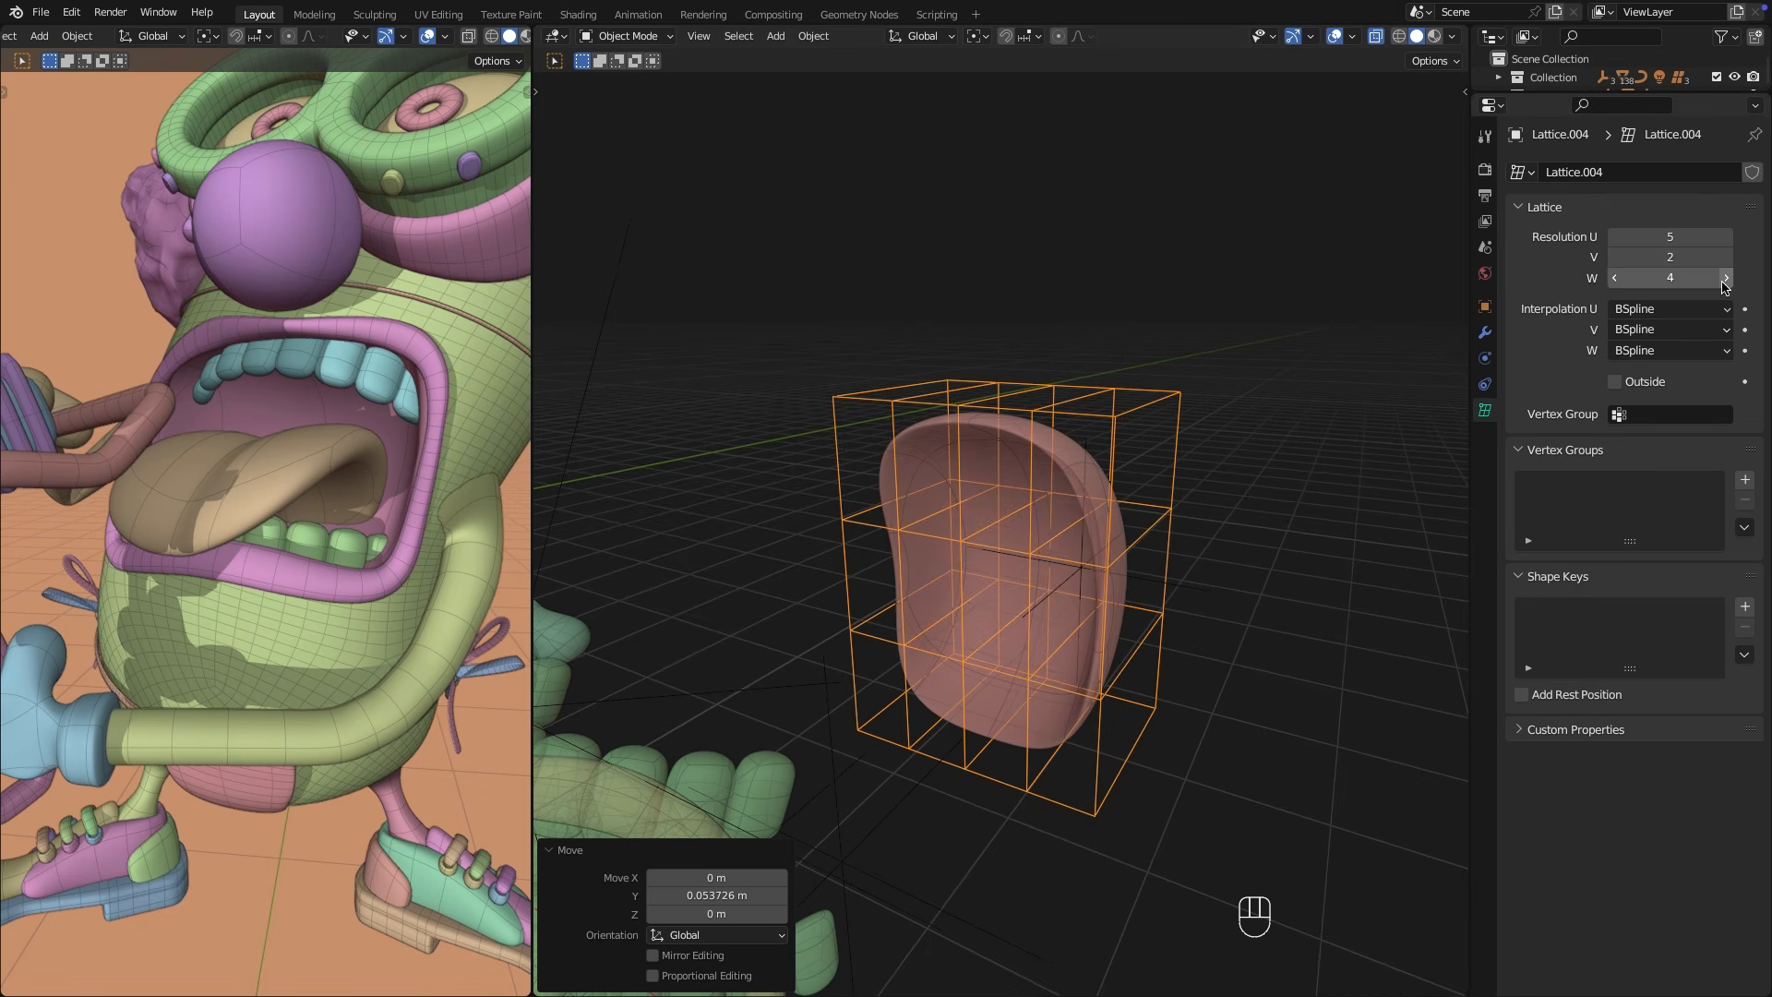
scroll(962, 732, "down", 3)
scroll(1003, 687, "up", 4)
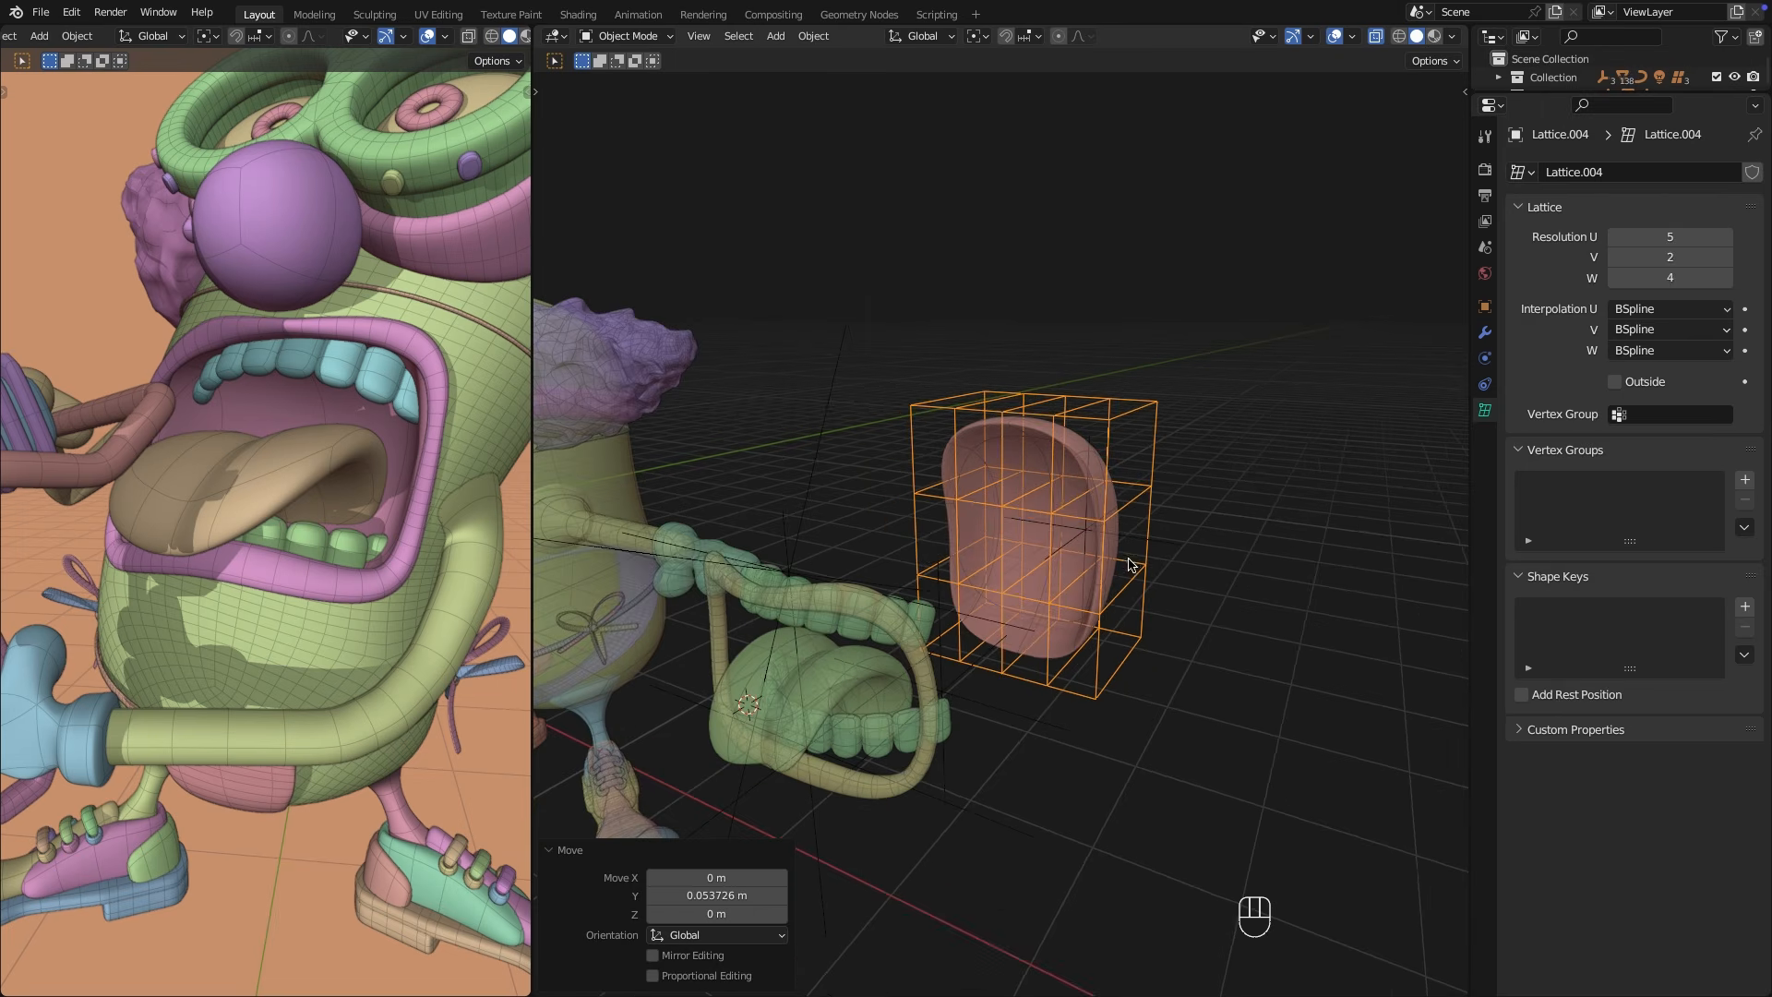
Give the mouth cavity a Lattice modifier targeting Lattice.004 and try moving the lattice's upper centre points.
left_click(1125, 407)
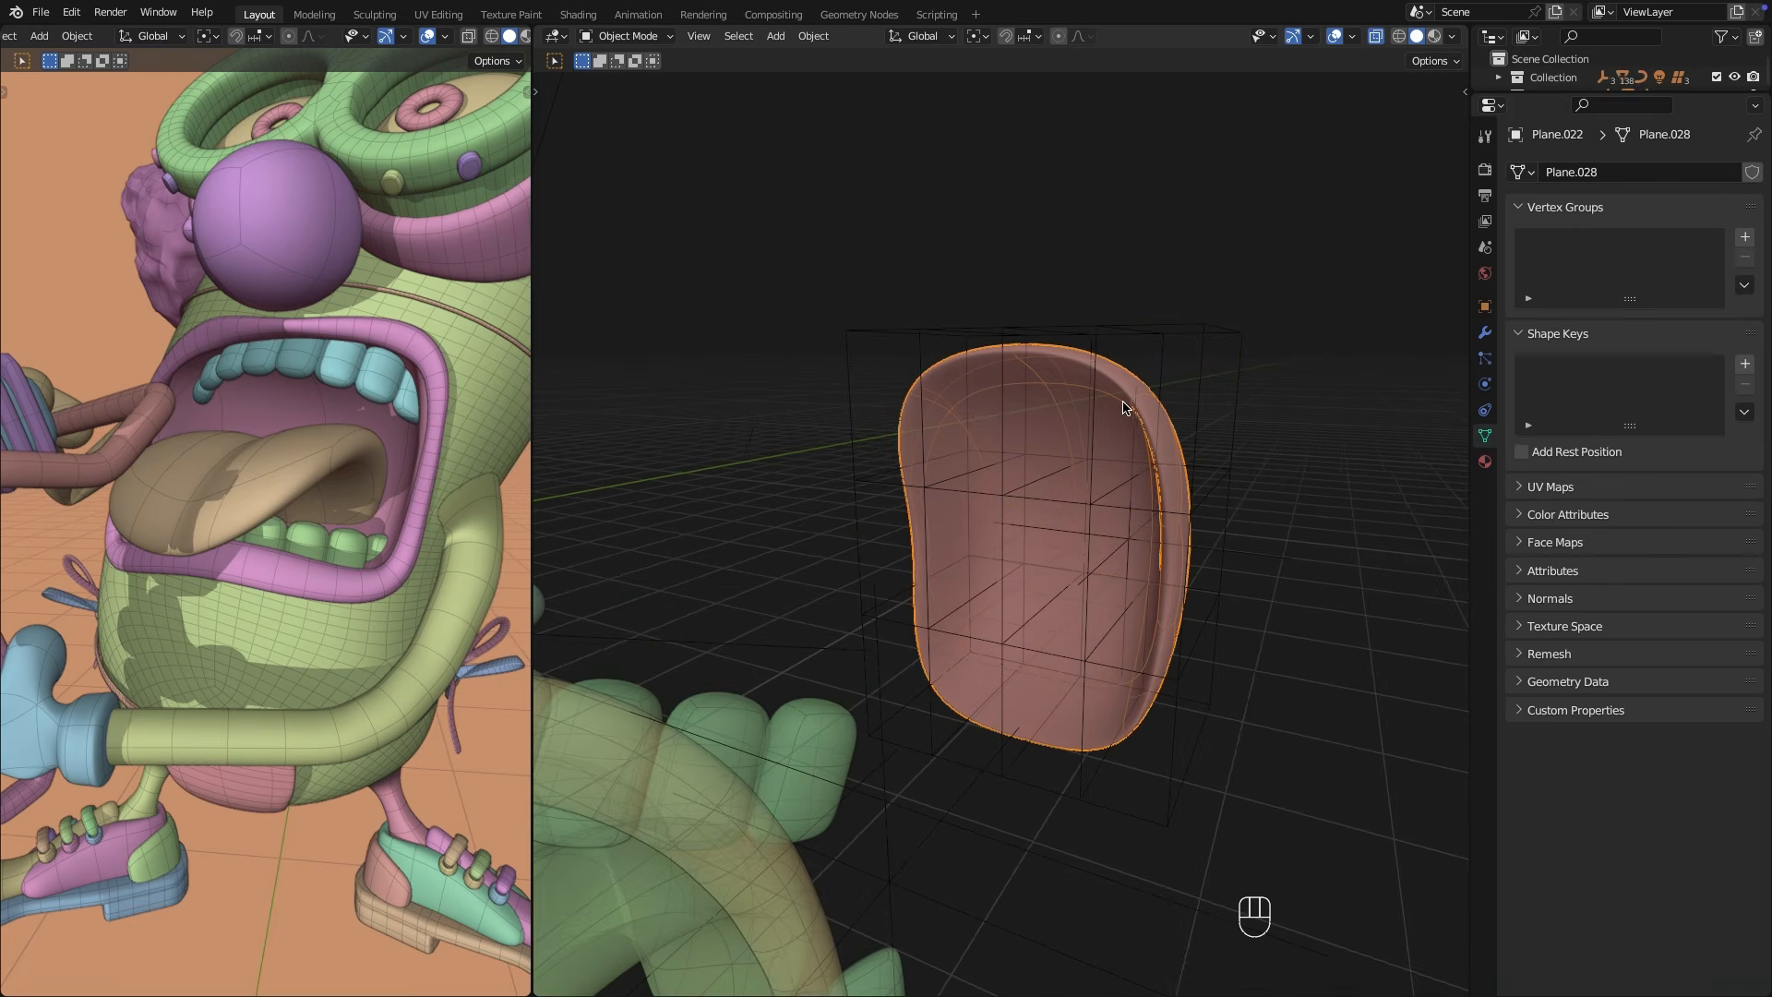
left_click(1488, 340)
left_click(1610, 171)
left_click(1496, 362)
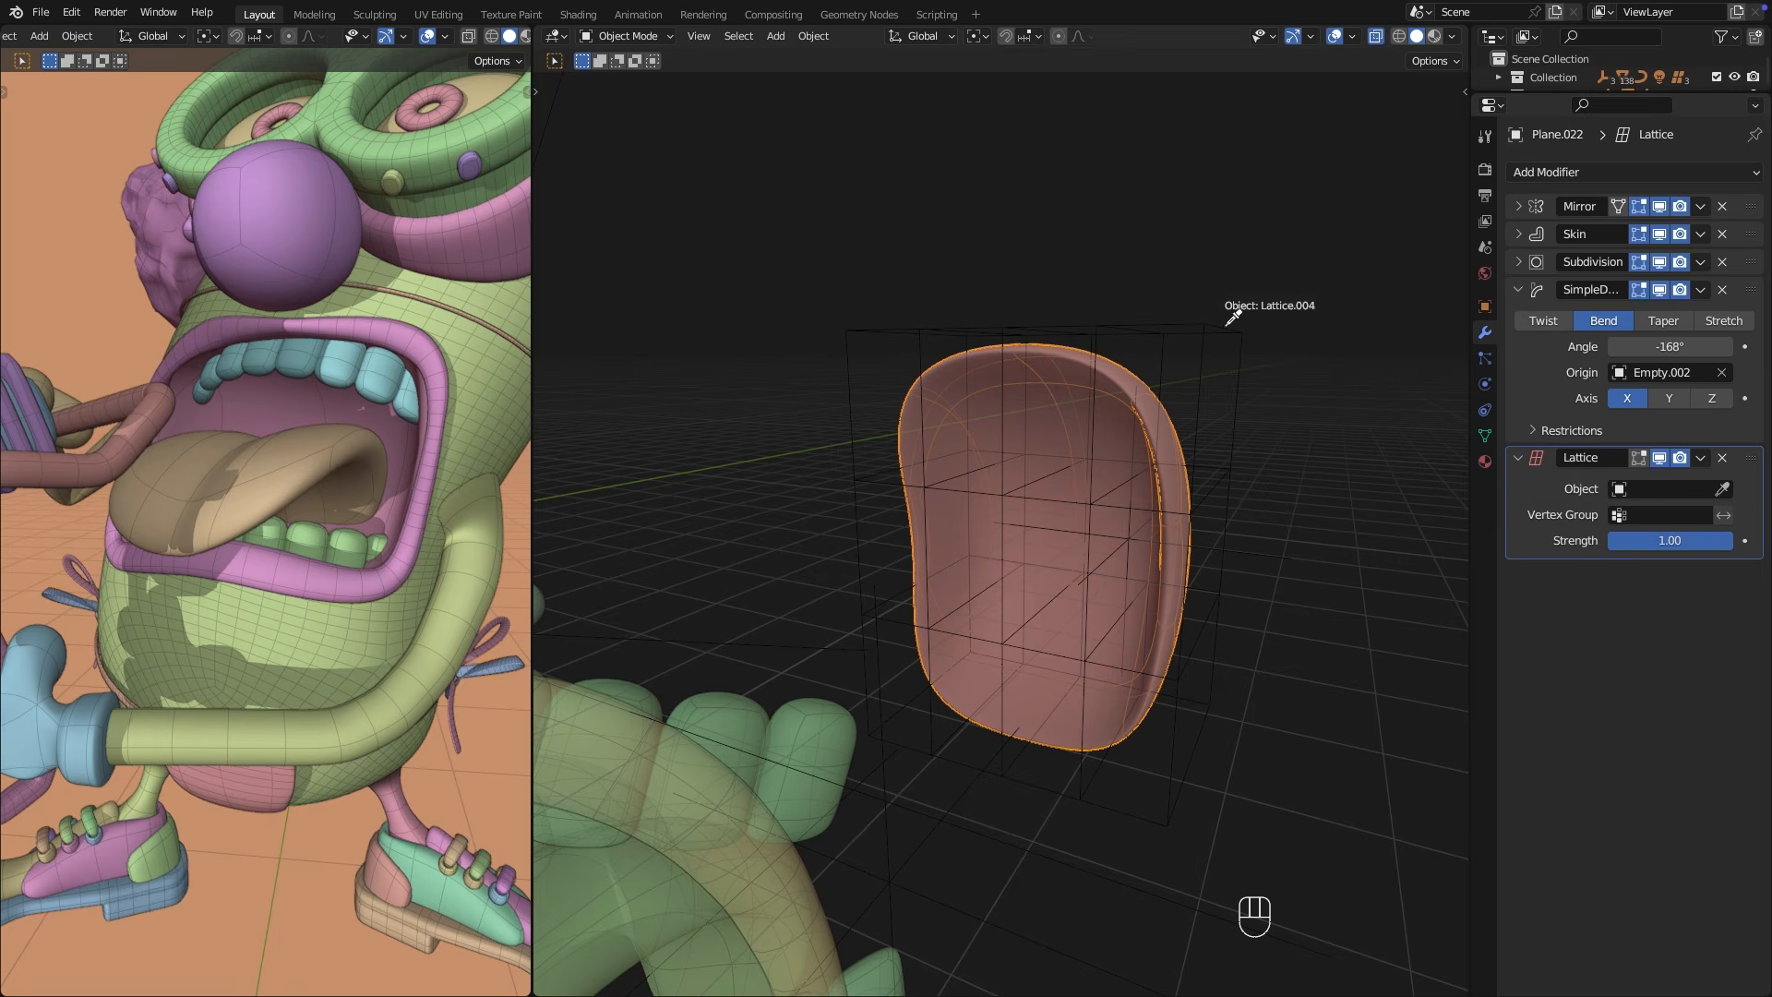
key("Tab")
key("g")
right_click(1127, 502)
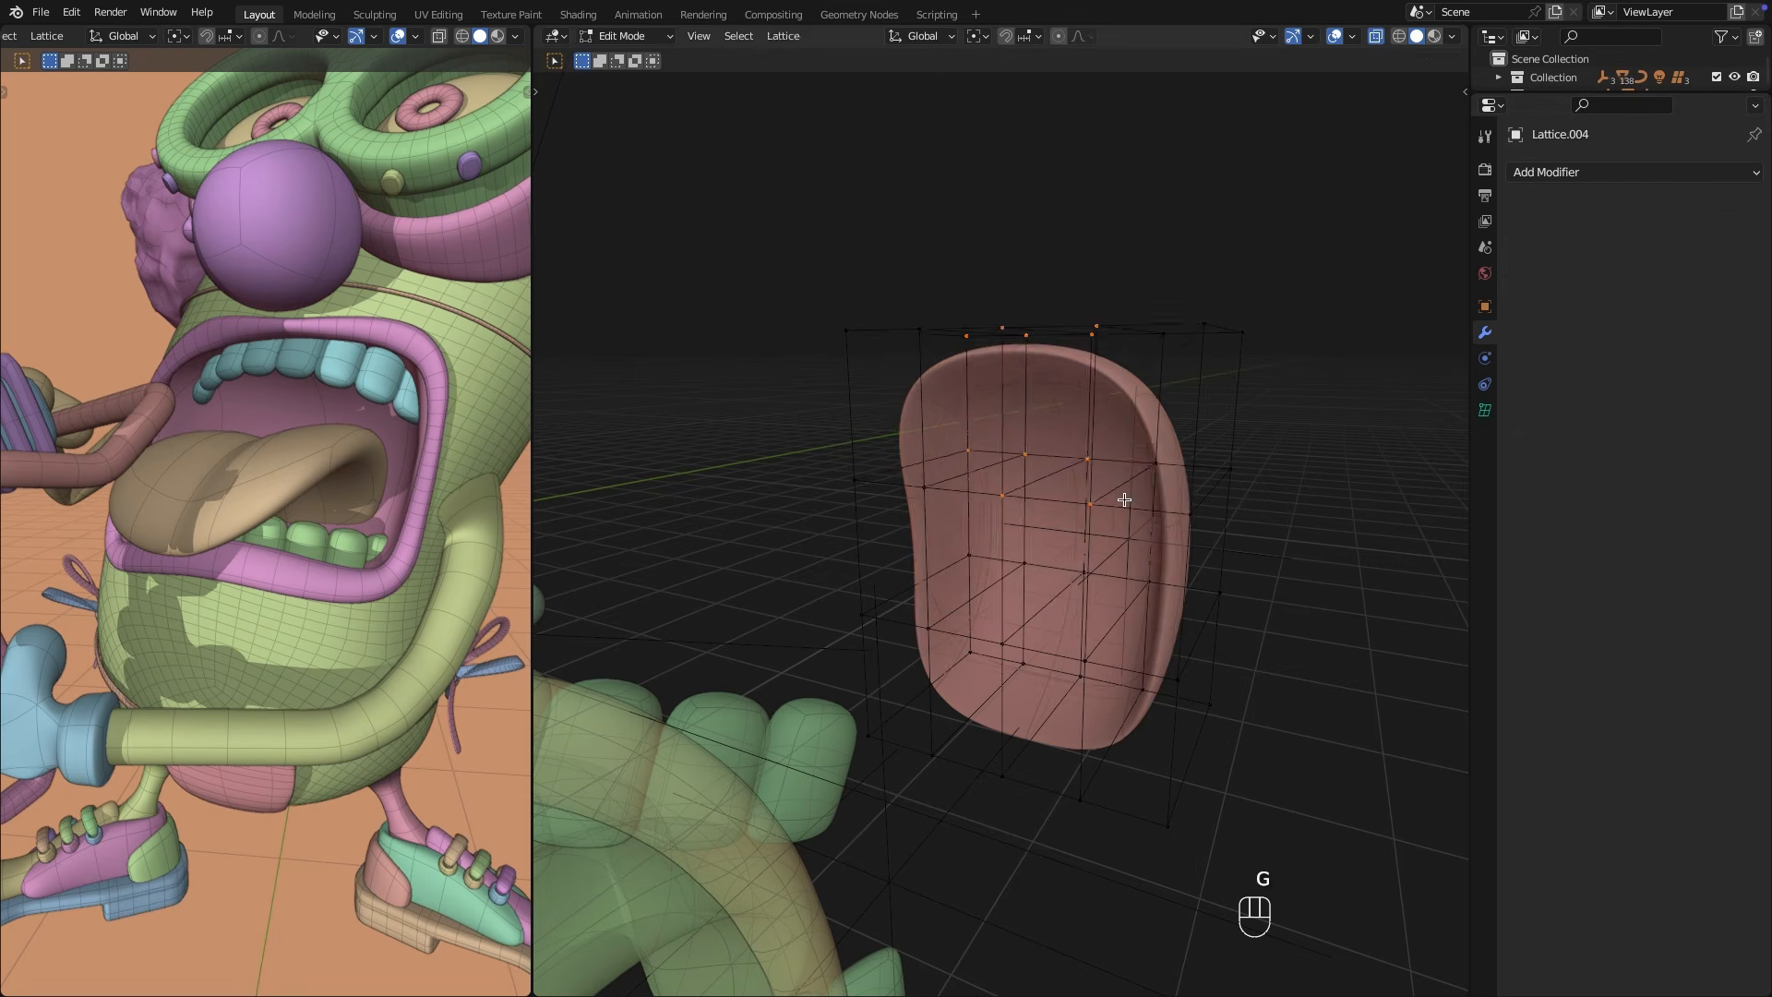
Move the mouth cavity and its lattice along Y to sit behind the lip ring and fine-tune their position from the side.
key("Tab")
key("KP_7")
key("y")
left_click(1163, 870)
middle_click_drag(1163, 870, 969, 543)
scroll(1007, 554, "up", 2)
key("KP_3")
key("g")
left_click(995, 522)
left_click(1027, 541)
key("KP_1")
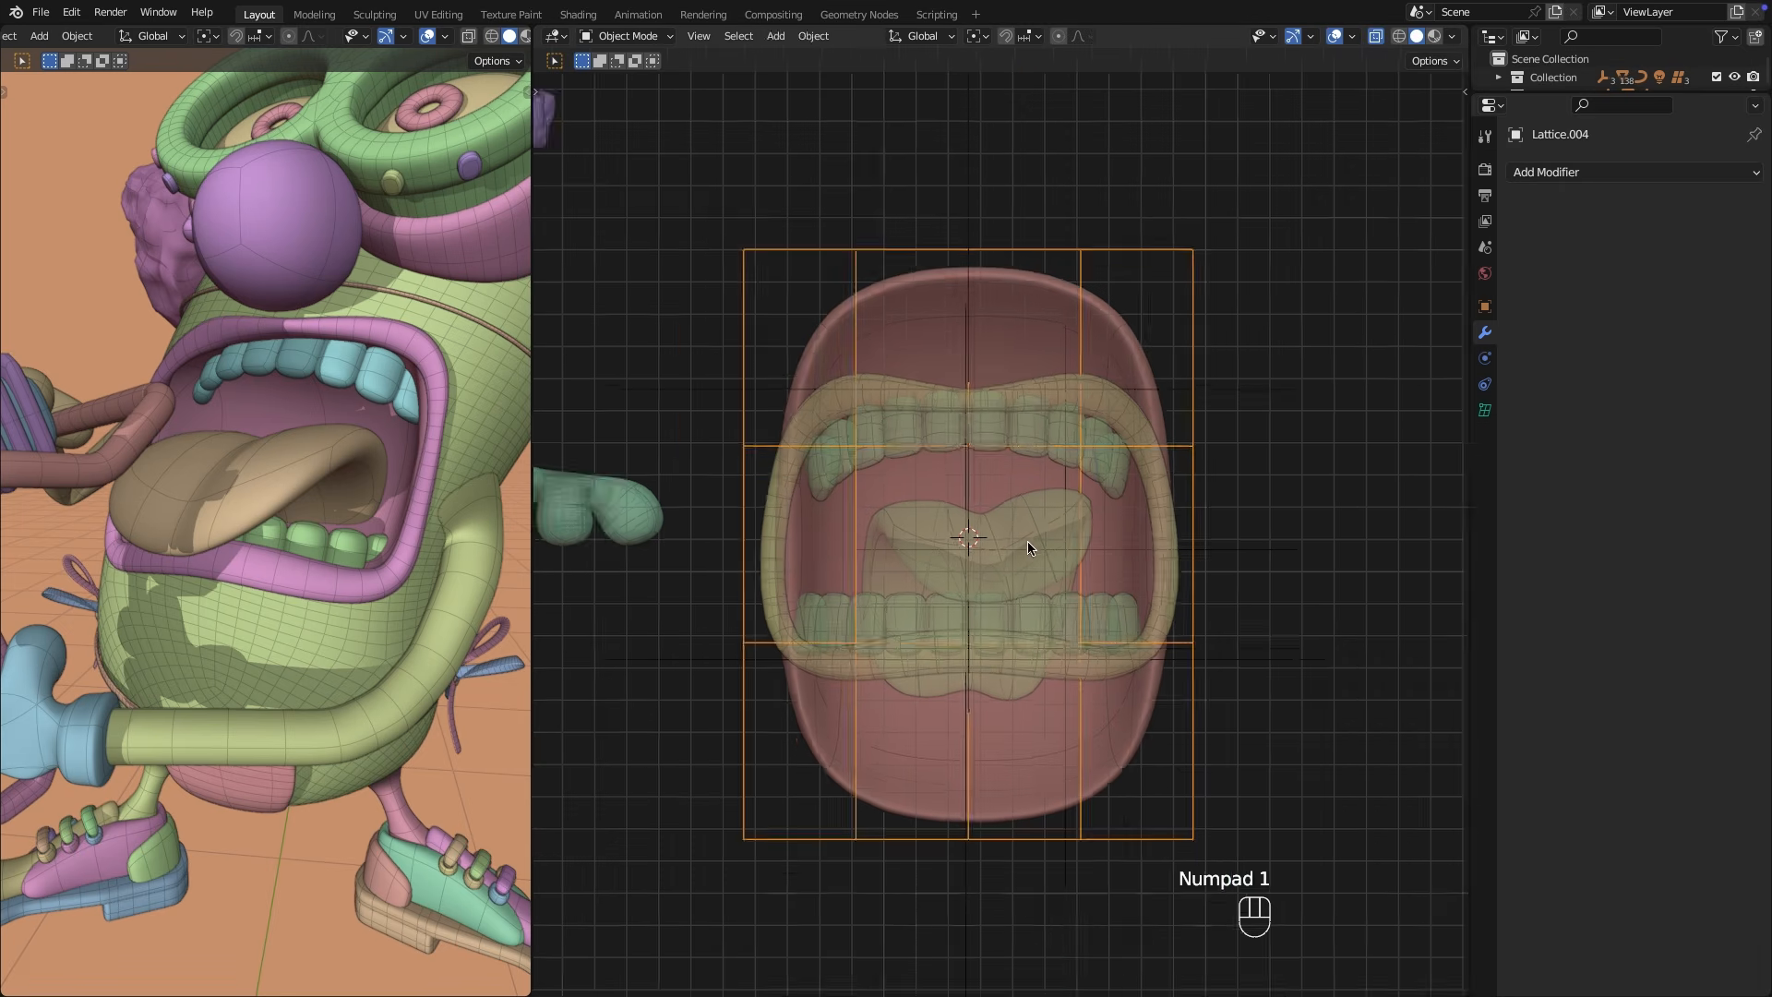
Lower the lattice's top row of points about 0.38 m along Z and raise its bottom row to the lower lip.
scroll(1027, 541, "up", 1)
key("Tab")
left_click_drag(622, 159, 1360, 266)
key("g")
key("z")
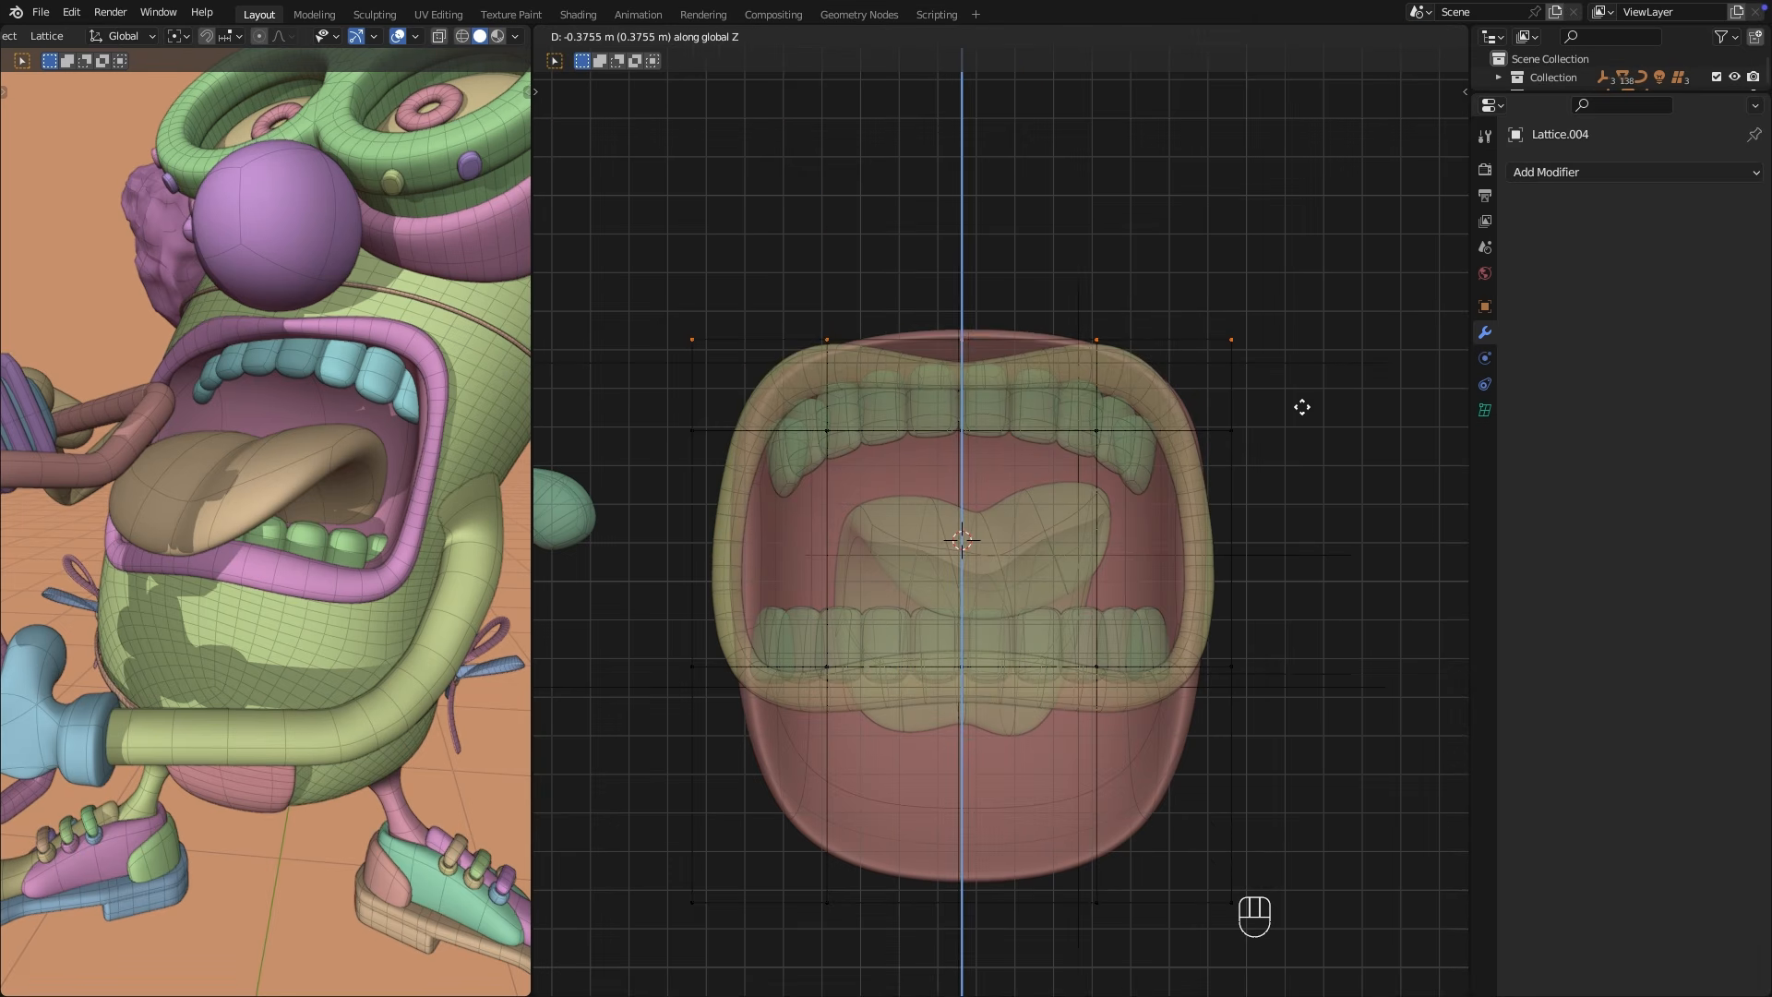
left_click(1302, 406)
left_click_drag(541, 842, 1377, 920)
key("g")
key("z")
left_click(1345, 705)
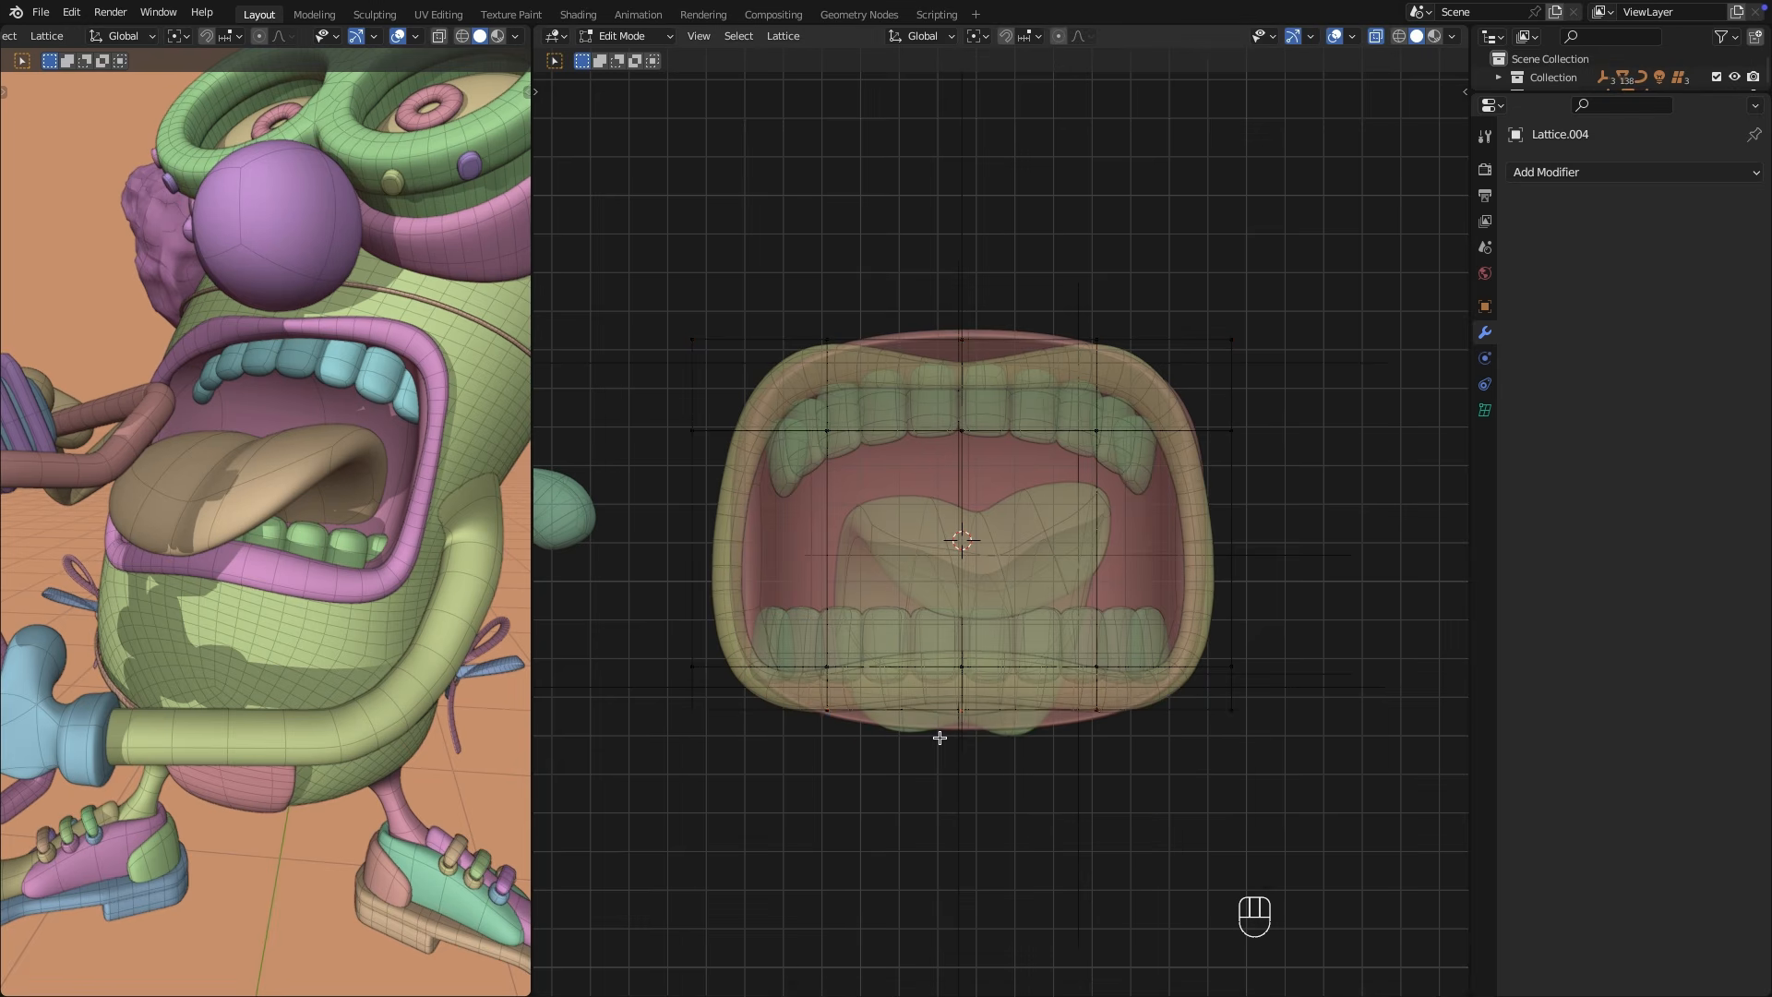
Pull the lattice's upper front points along Y toward the upper lip, finishing with a -0.034554 m move.
middle_click_drag(937, 736, 1015, 844)
left_click(1026, 464)
middle_click_drag(1026, 463, 886, 432)
scroll(886, 432, "up", 2)
middle_click_drag(886, 432, 1024, 647, "shift")
key("g")
key("y")
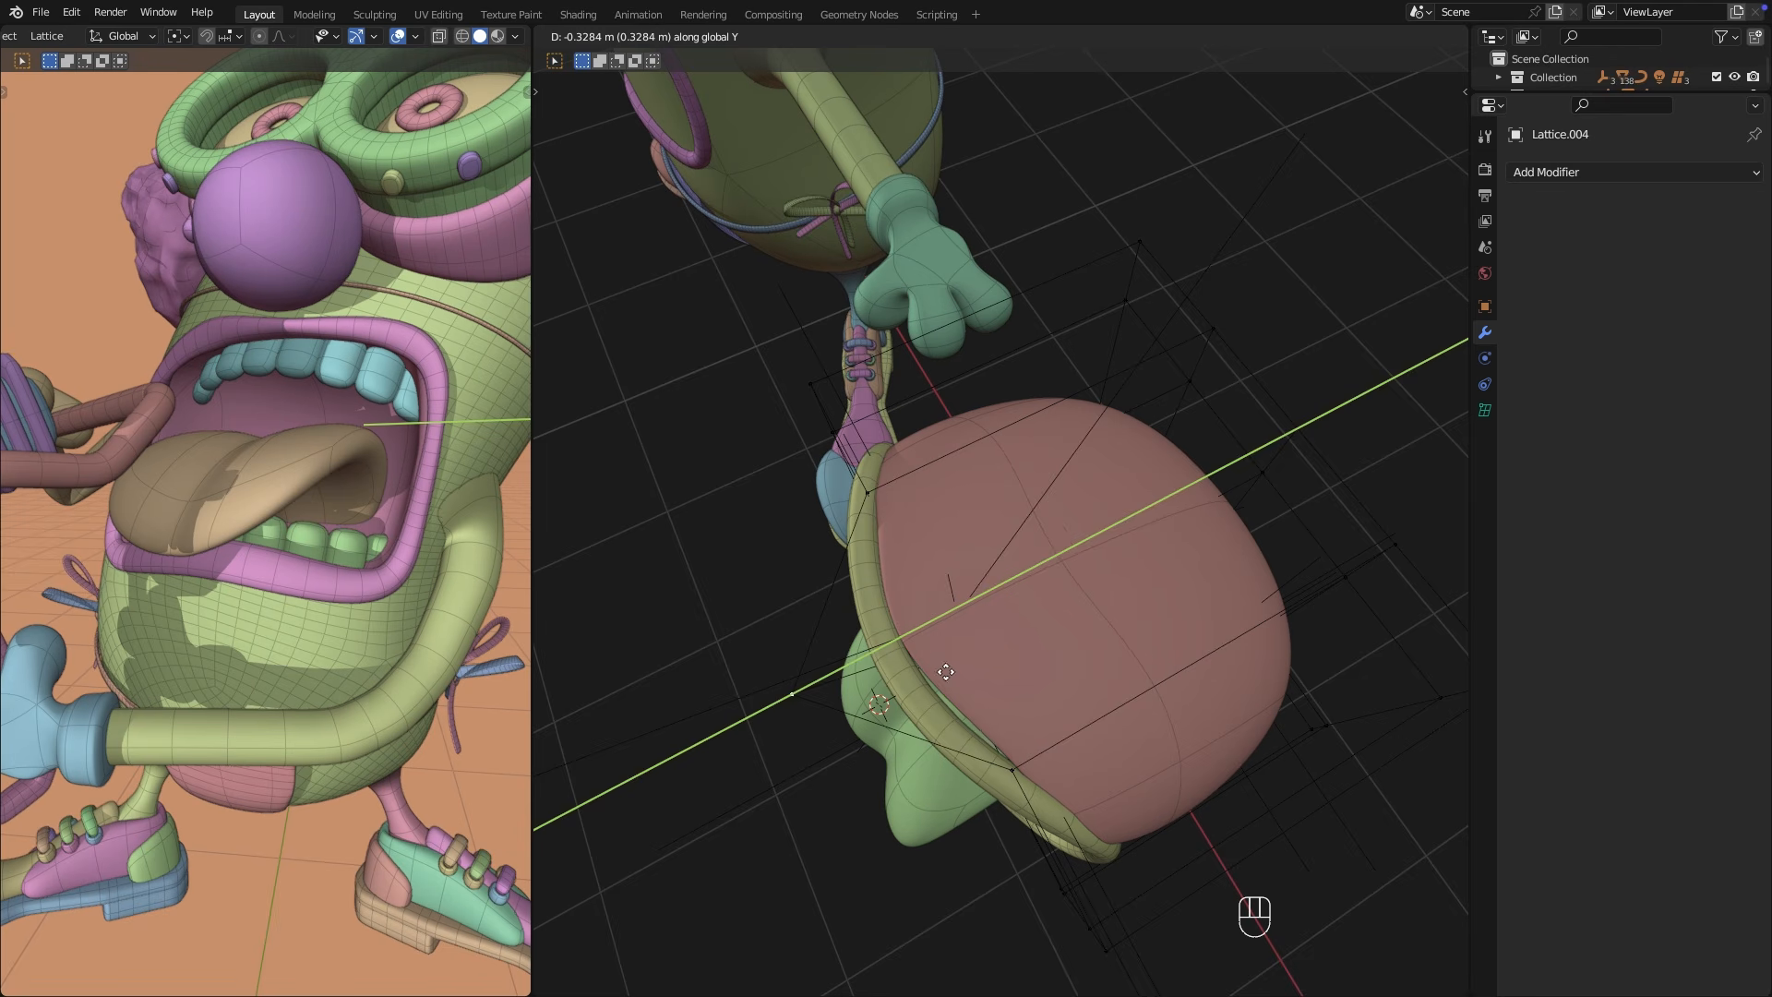
left_click(946, 672)
left_click(1033, 729)
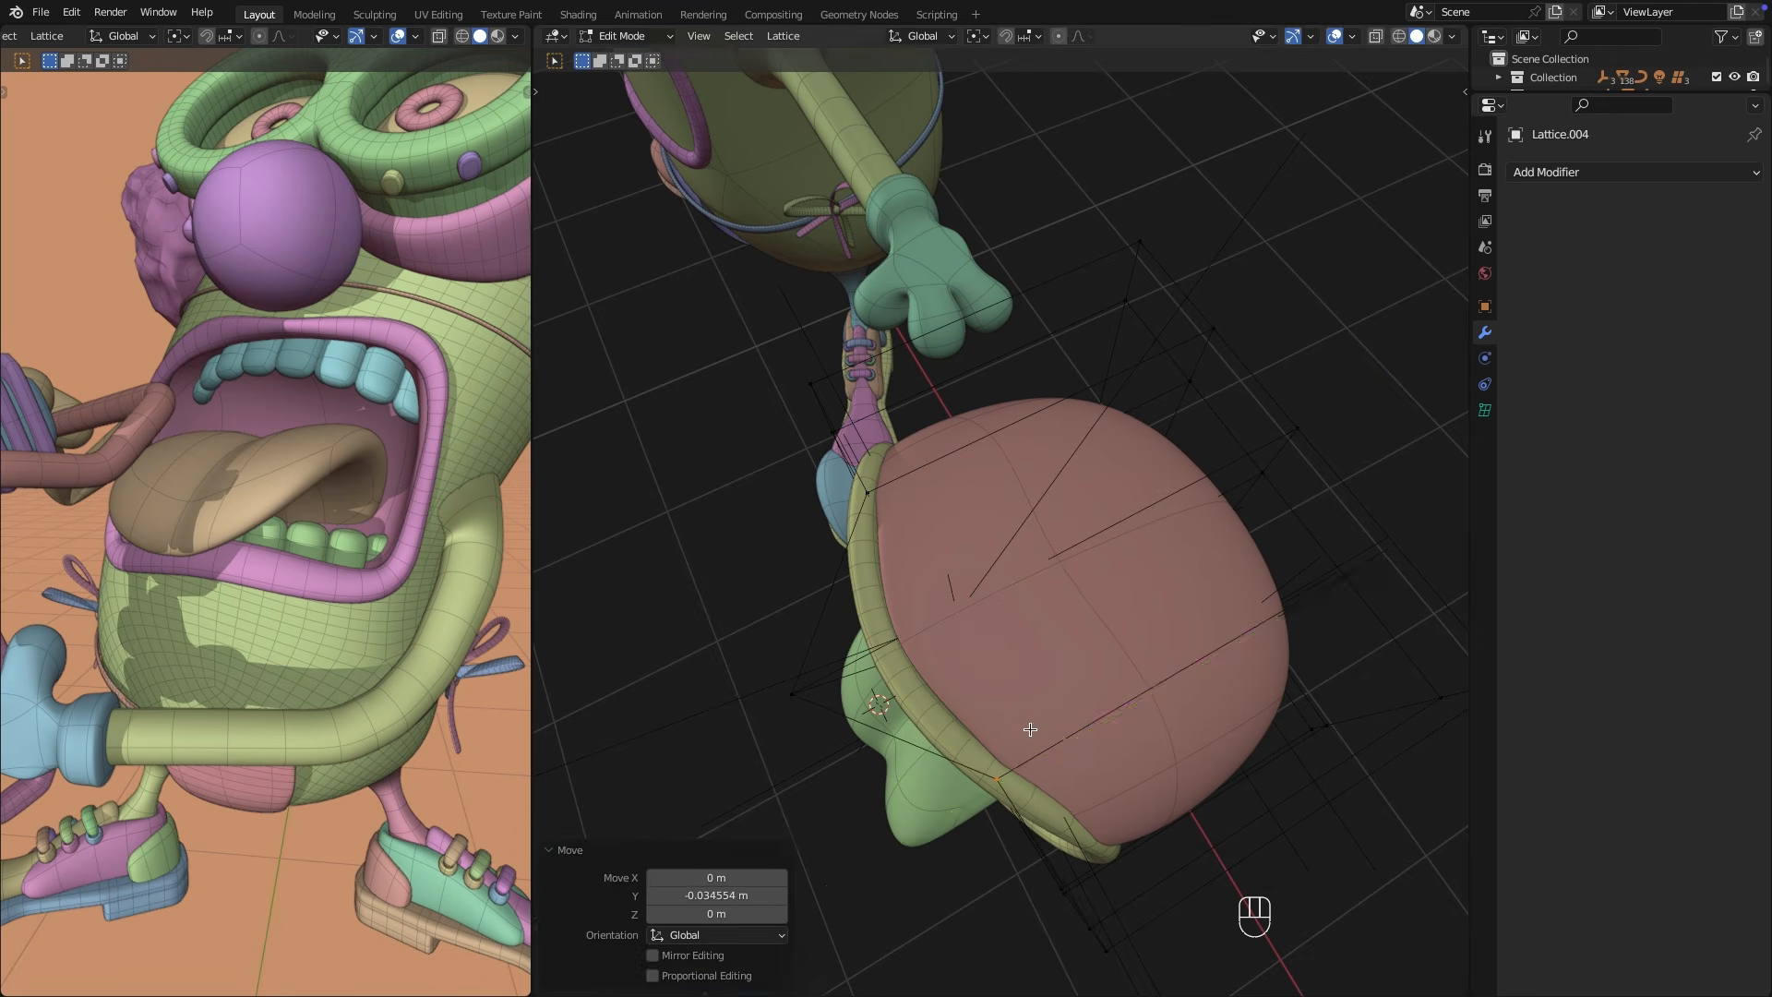
Turn on X-ray and reposition more upper front lattice points, lowering the centre ones along Z behind the upper lip.
middle_click_drag(1033, 728, 1044, 671)
key("alt+z")
left_click(1123, 524)
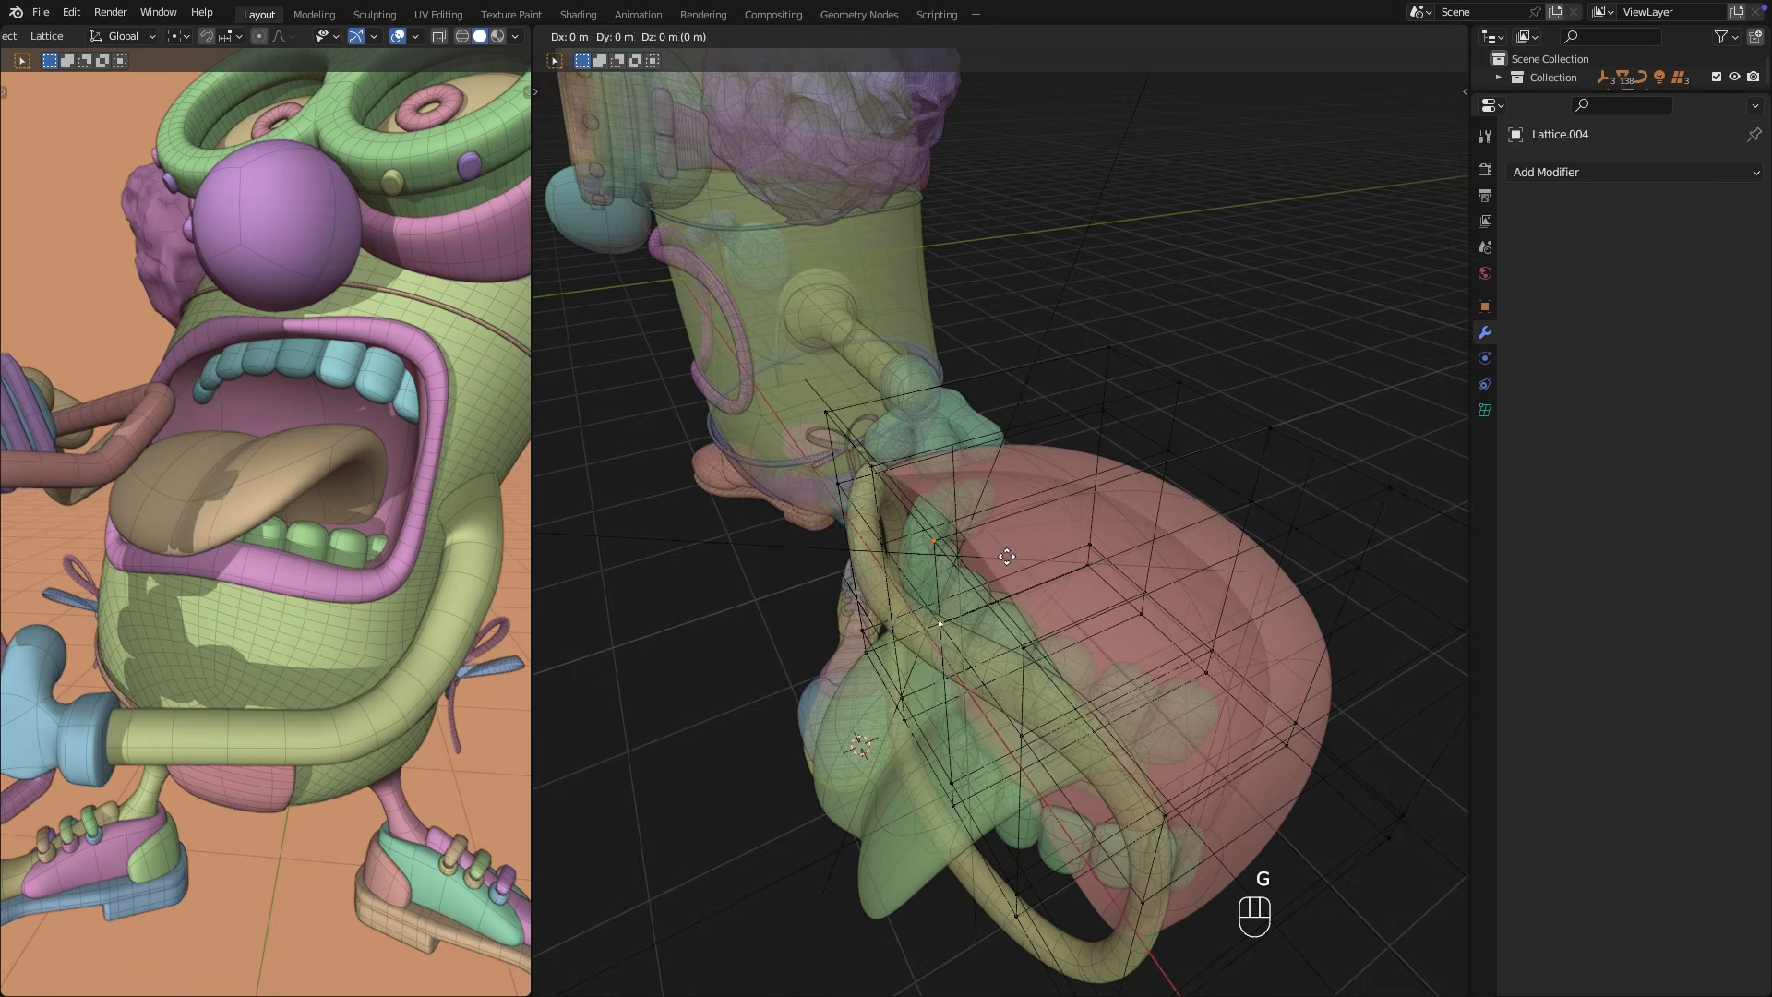
left_click(878, 602)
middle_click_drag(878, 602, 978, 441)
left_click_drag(1004, 412, 1071, 469)
key("g")
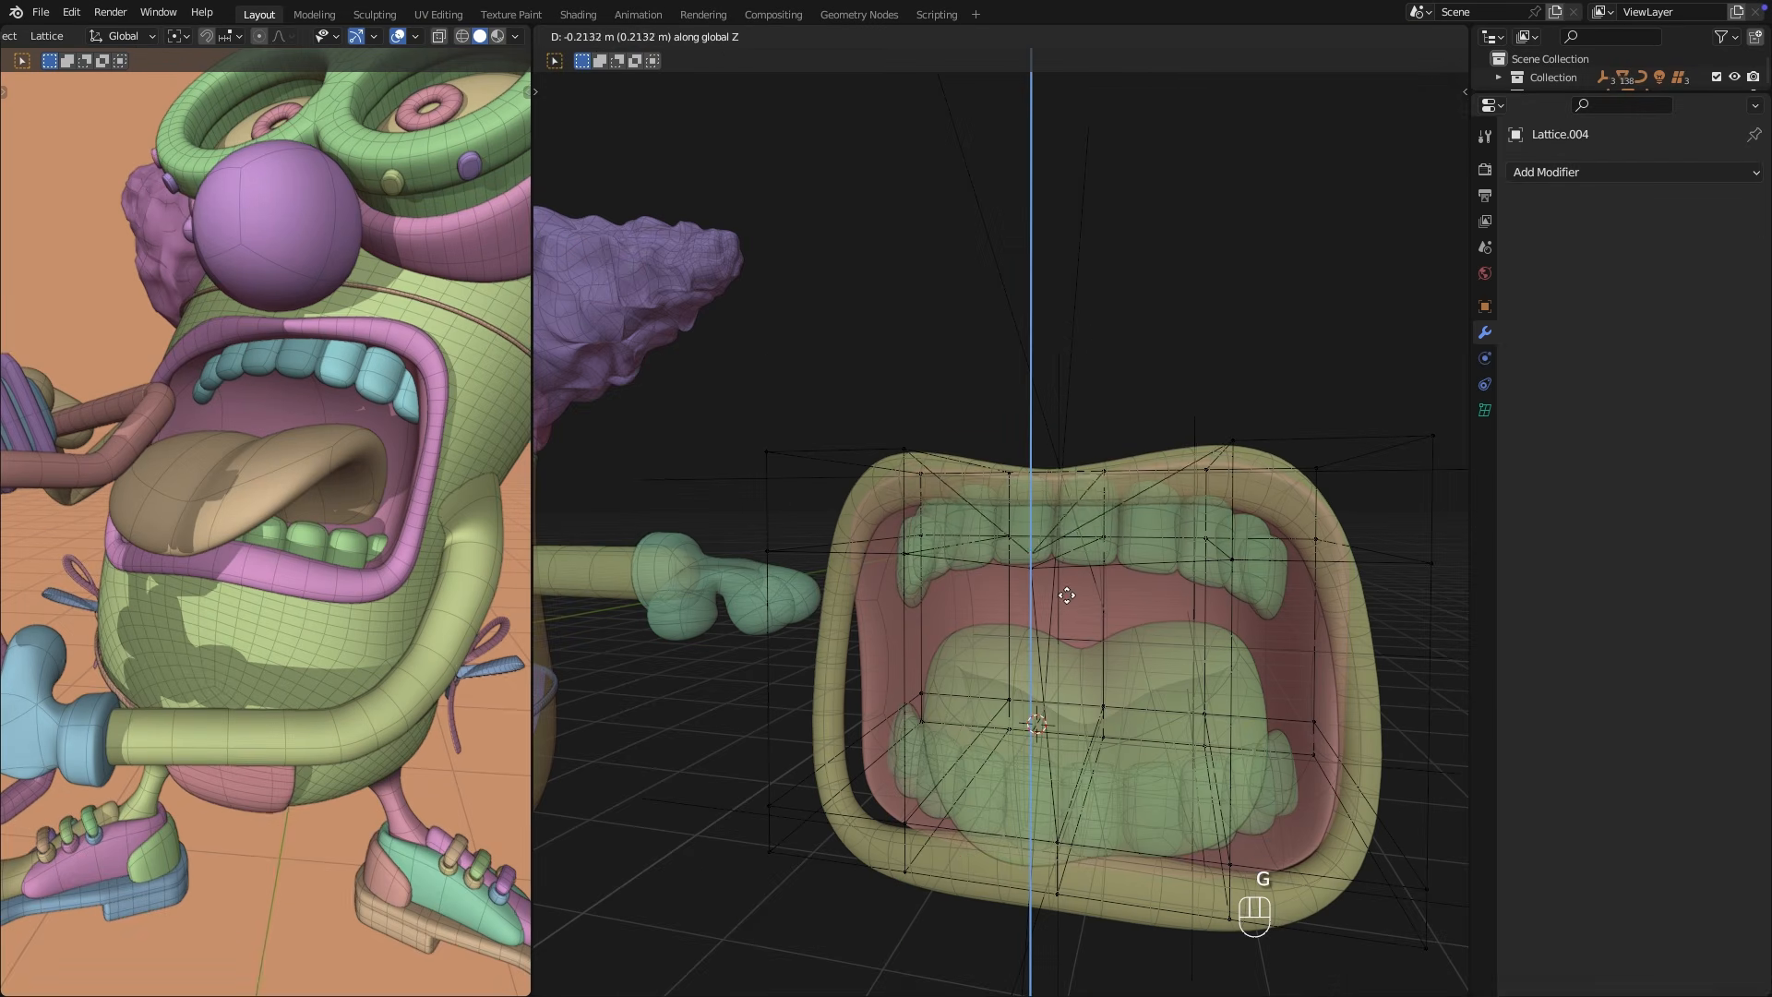
left_click(1063, 570)
Select further front lattice points and move them along Y to fit the cavity's edge to the lip ring.
middle_click_drag(1062, 567, 1203, 711)
left_click_drag(1203, 712, 1113, 636)
middle_click_drag(1113, 635, 1292, 545)
key("g")
key("y")
left_click(991, 565)
Select the lattice's lower front points, turn off X-ray, and move them -0.26458 m along Y and 0.21992 m along Z.
left_click(1377, 528)
left_click(1400, 585, "shift")
middle_click_drag(1401, 584, 1232, 554)
left_click_drag(1232, 553, 1274, 617, "shift")
scroll(1270, 613, "up", 2)
middle_click_drag(1269, 613, 1191, 553)
left_click_drag(1136, 517, 1200, 609, "shift")
mouse_move(1200, 609)
middle_mouse_down()
mouse_move(1227, 681)
mouse_move(1183, 626)
middle_mouse_up()
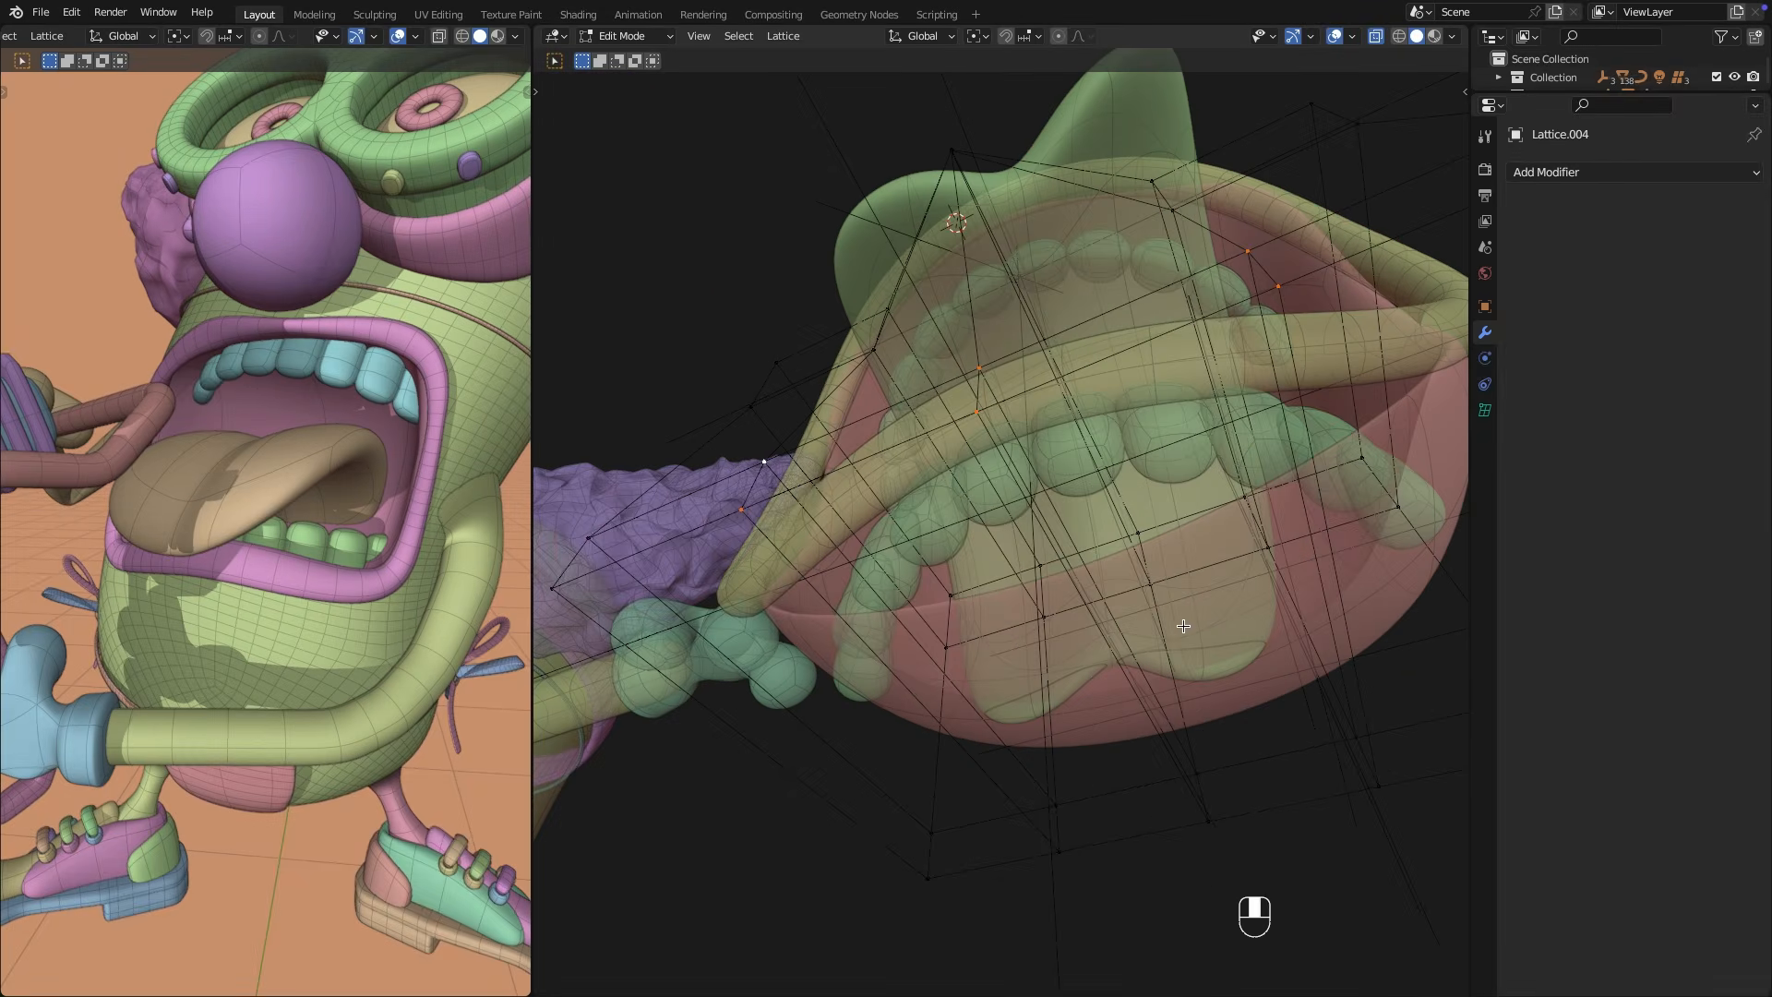
left_click(1376, 36)
key("g")
key("y")
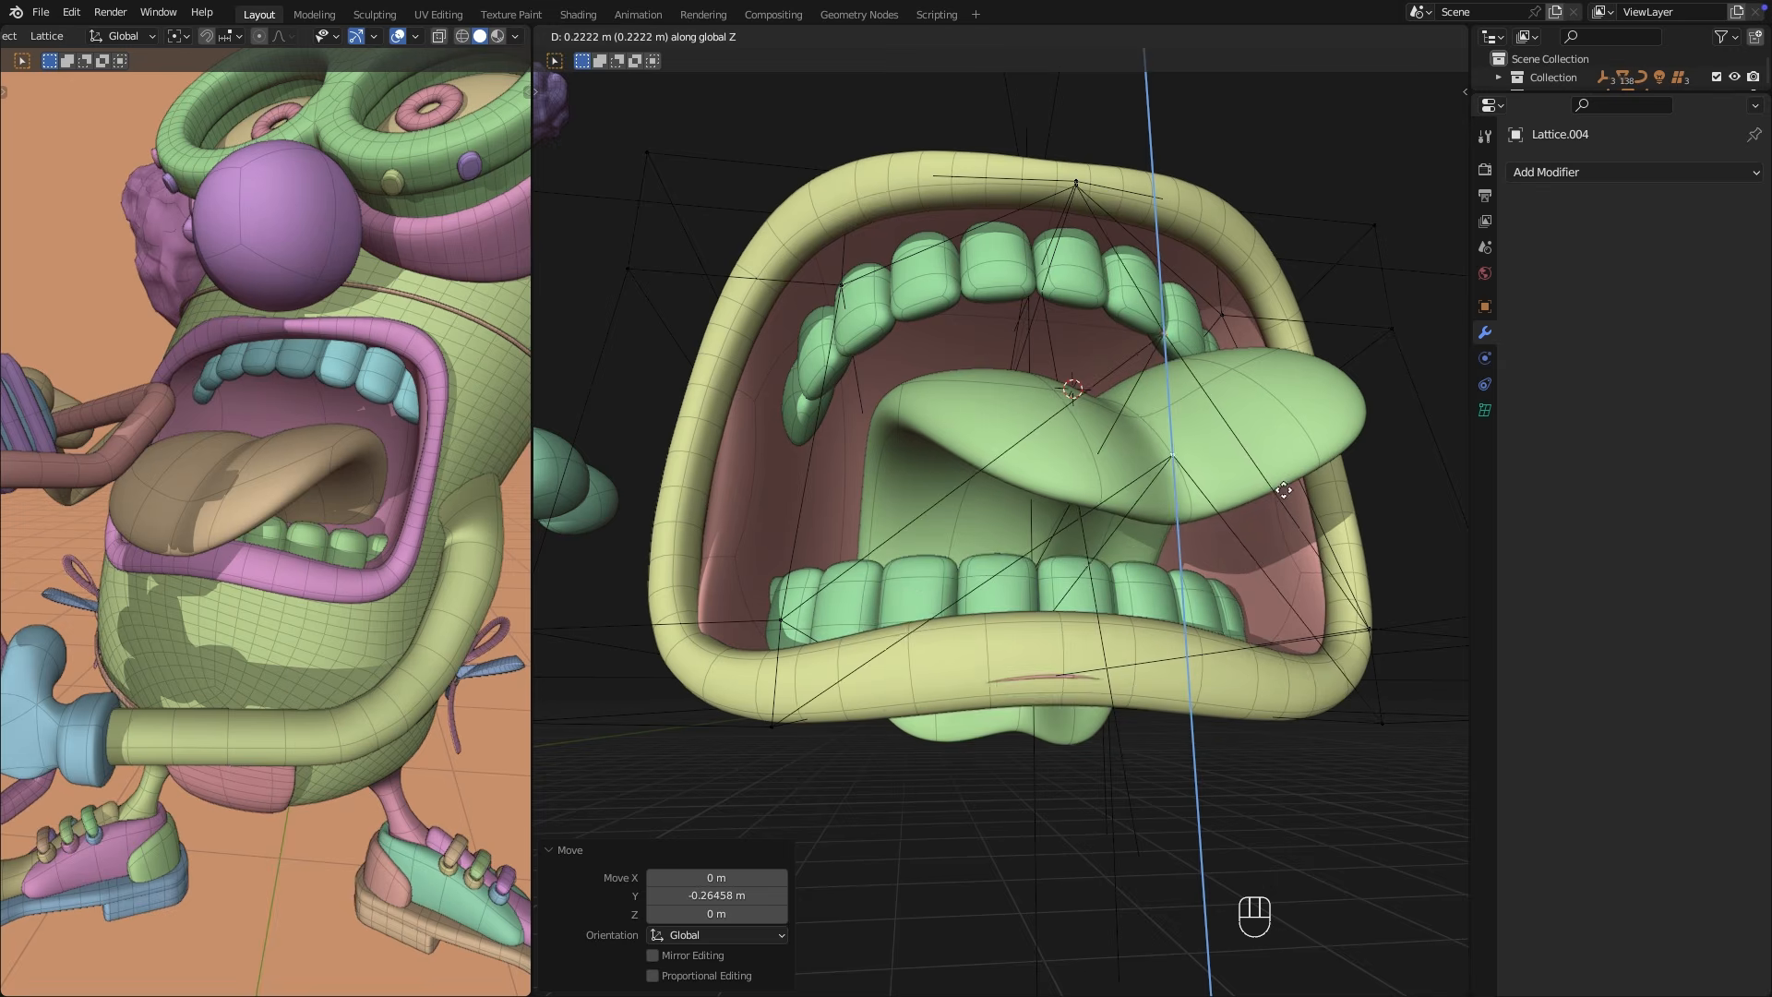
left_click(1284, 490)
Shift the lower front lattice points along Y to tuck the cavity against the lower lip.
middle_click_drag(1284, 490, 1326, 711)
key("g")
key("y")
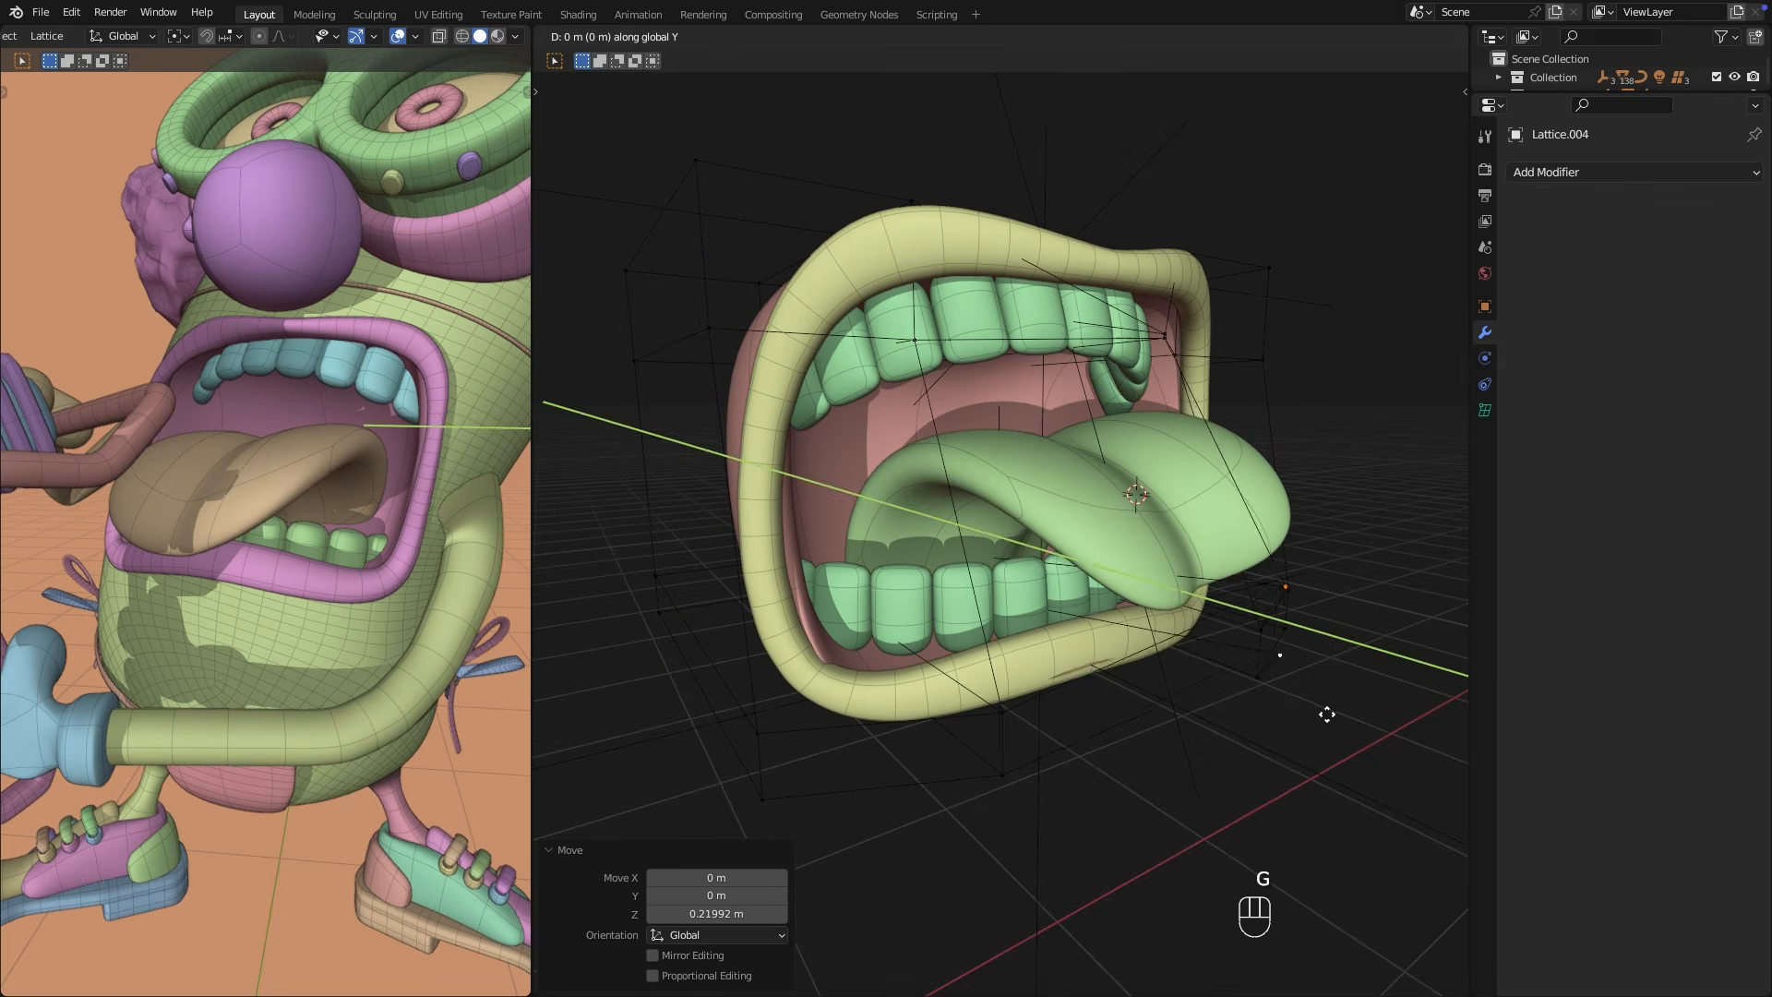
left_click(1126, 753)
Set the tongue's stretch factor to 0.123, bend angle to -171° and twist angle to -1.84°.
middle_click_drag(1126, 754, 1059, 719)
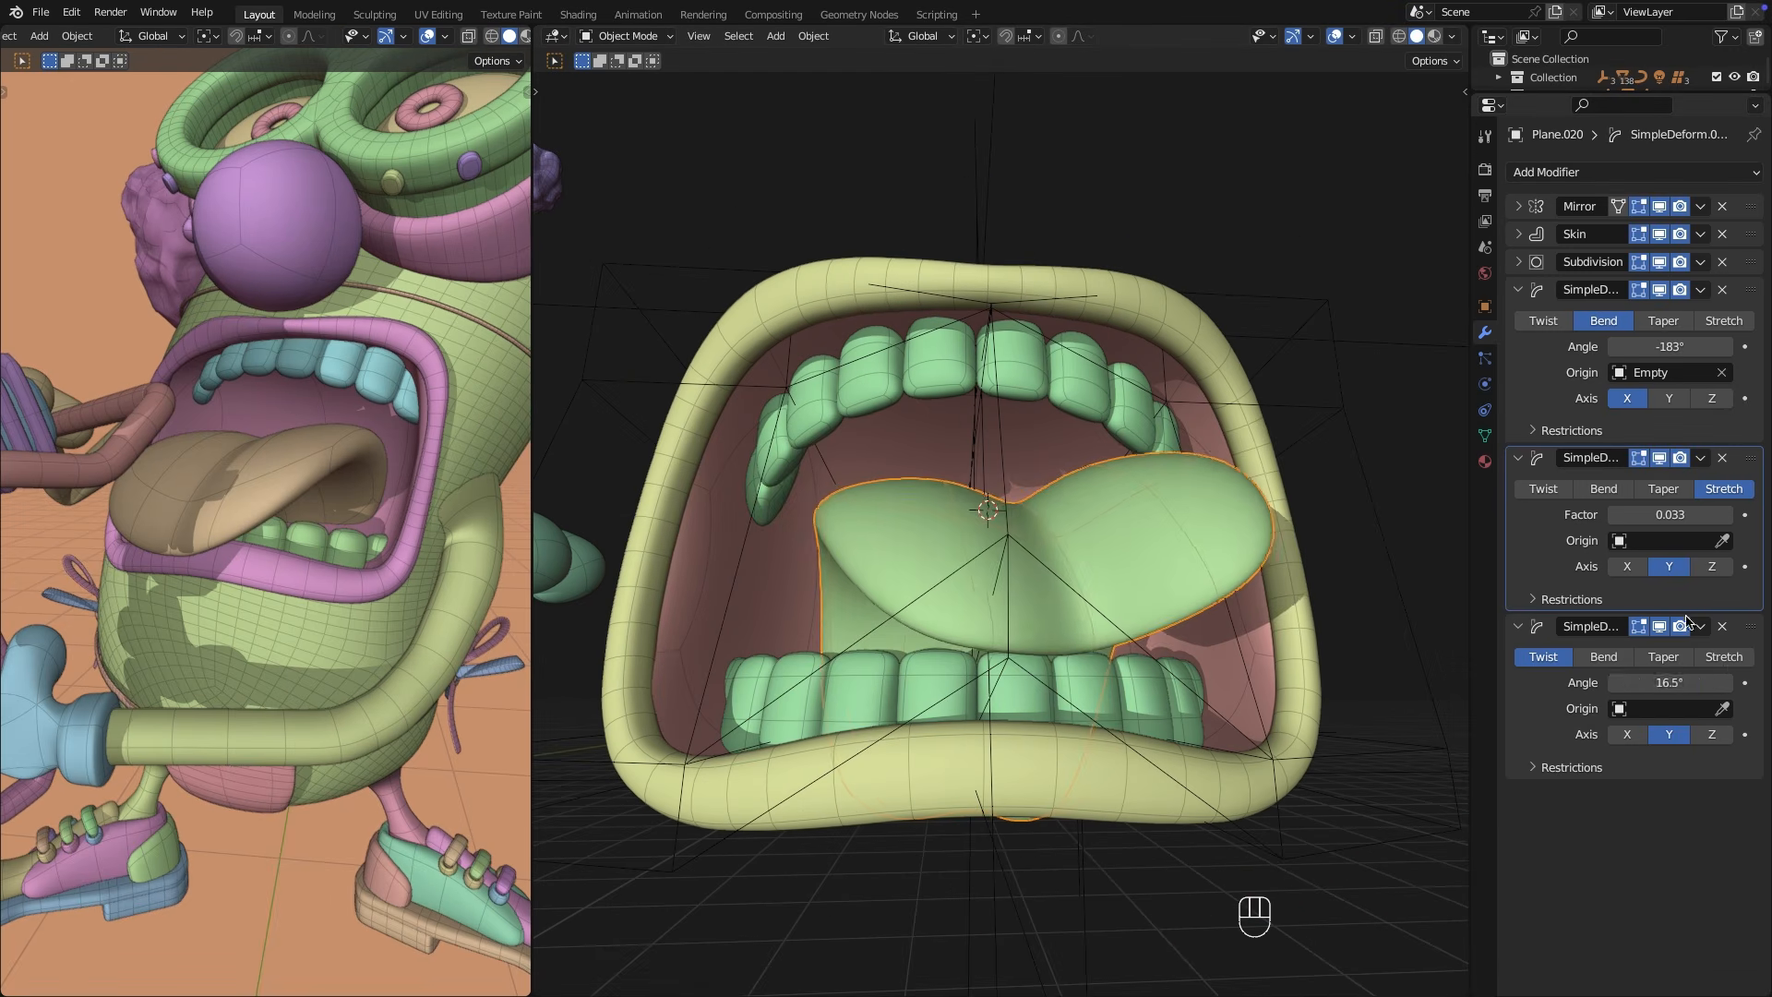
mouse_move(1669, 682)
left_mouse_down()
mouse_move(1691, 683)
mouse_move(1653, 682)
left_mouse_up()
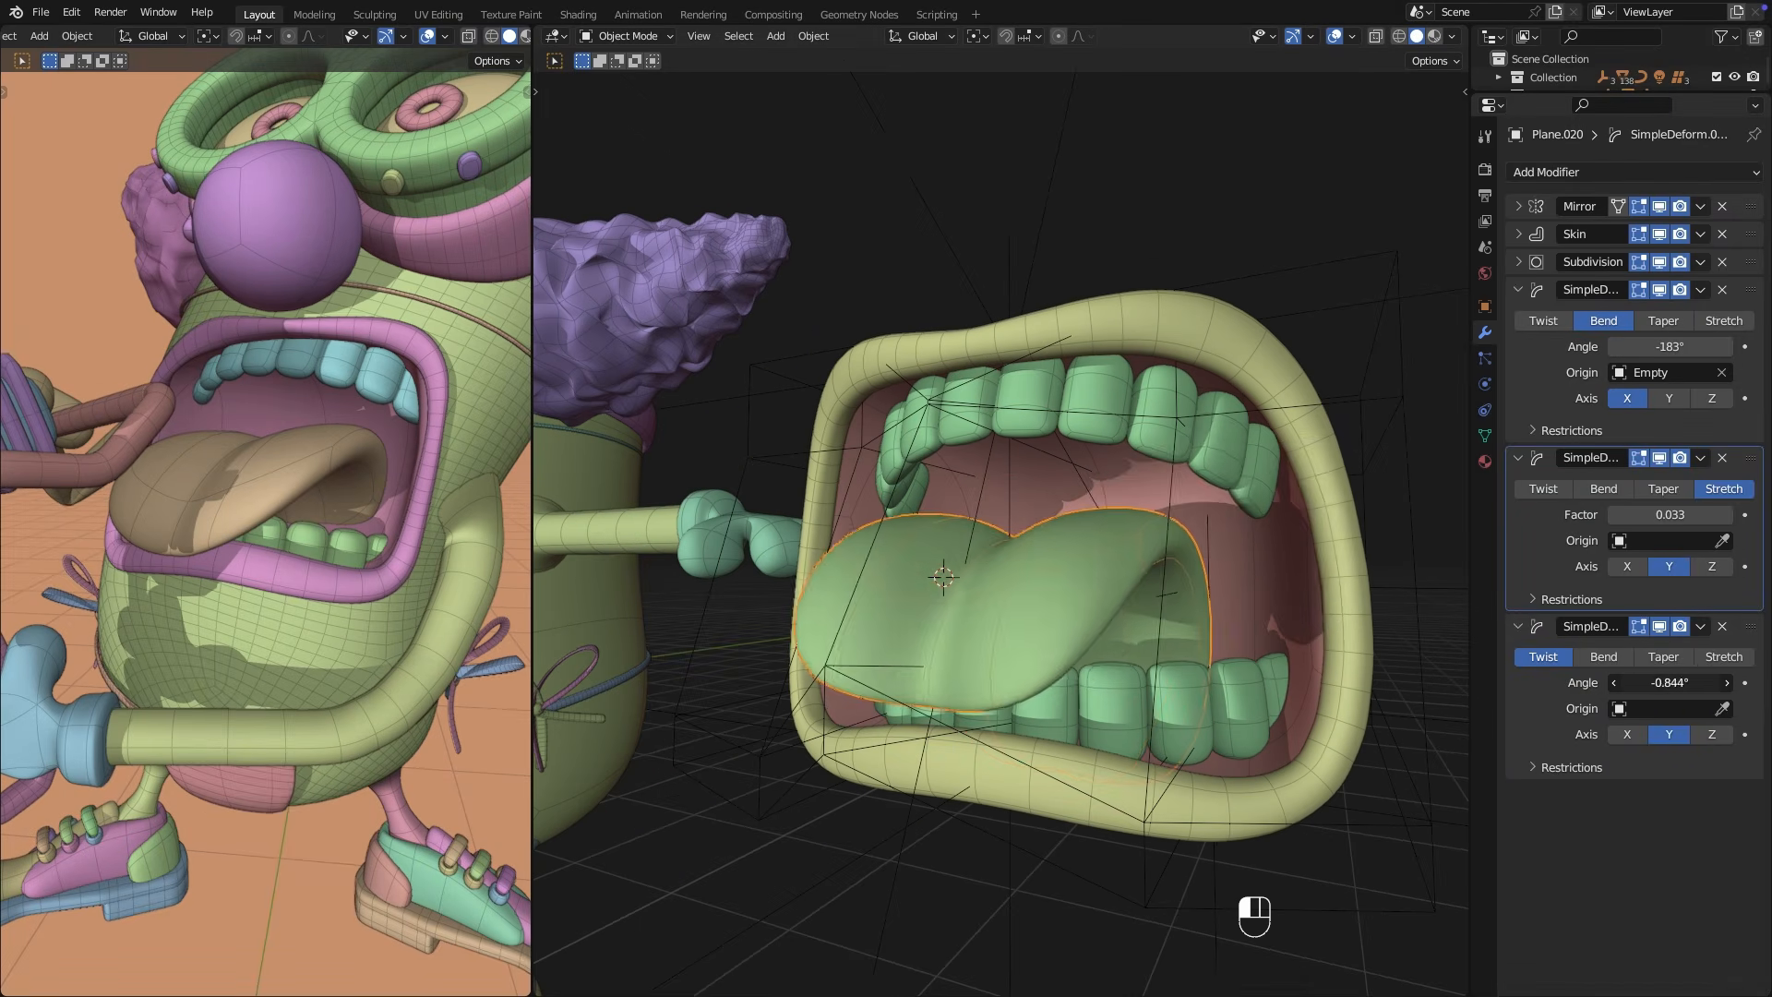
mouse_move(1669, 682)
left_mouse_down()
mouse_move(1689, 682)
mouse_move(1657, 683)
left_mouse_up()
left_click_drag(1671, 514, 1708, 514)
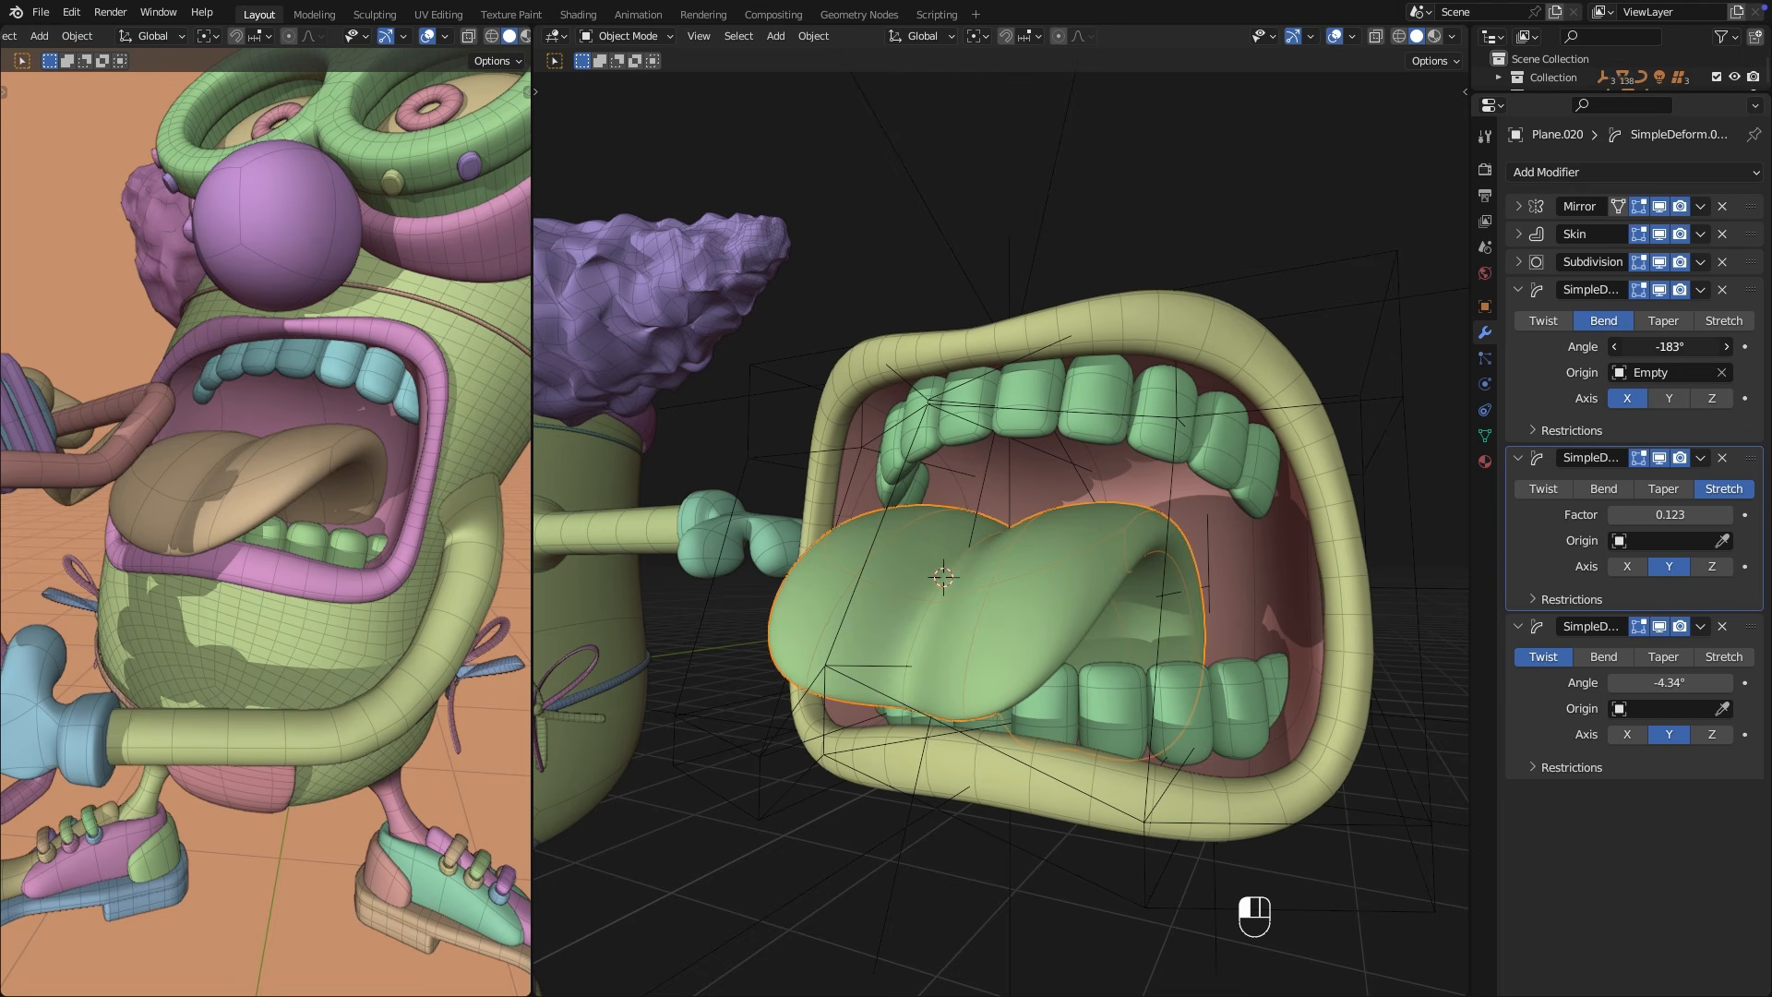
left_click_drag(1670, 346, 1685, 347)
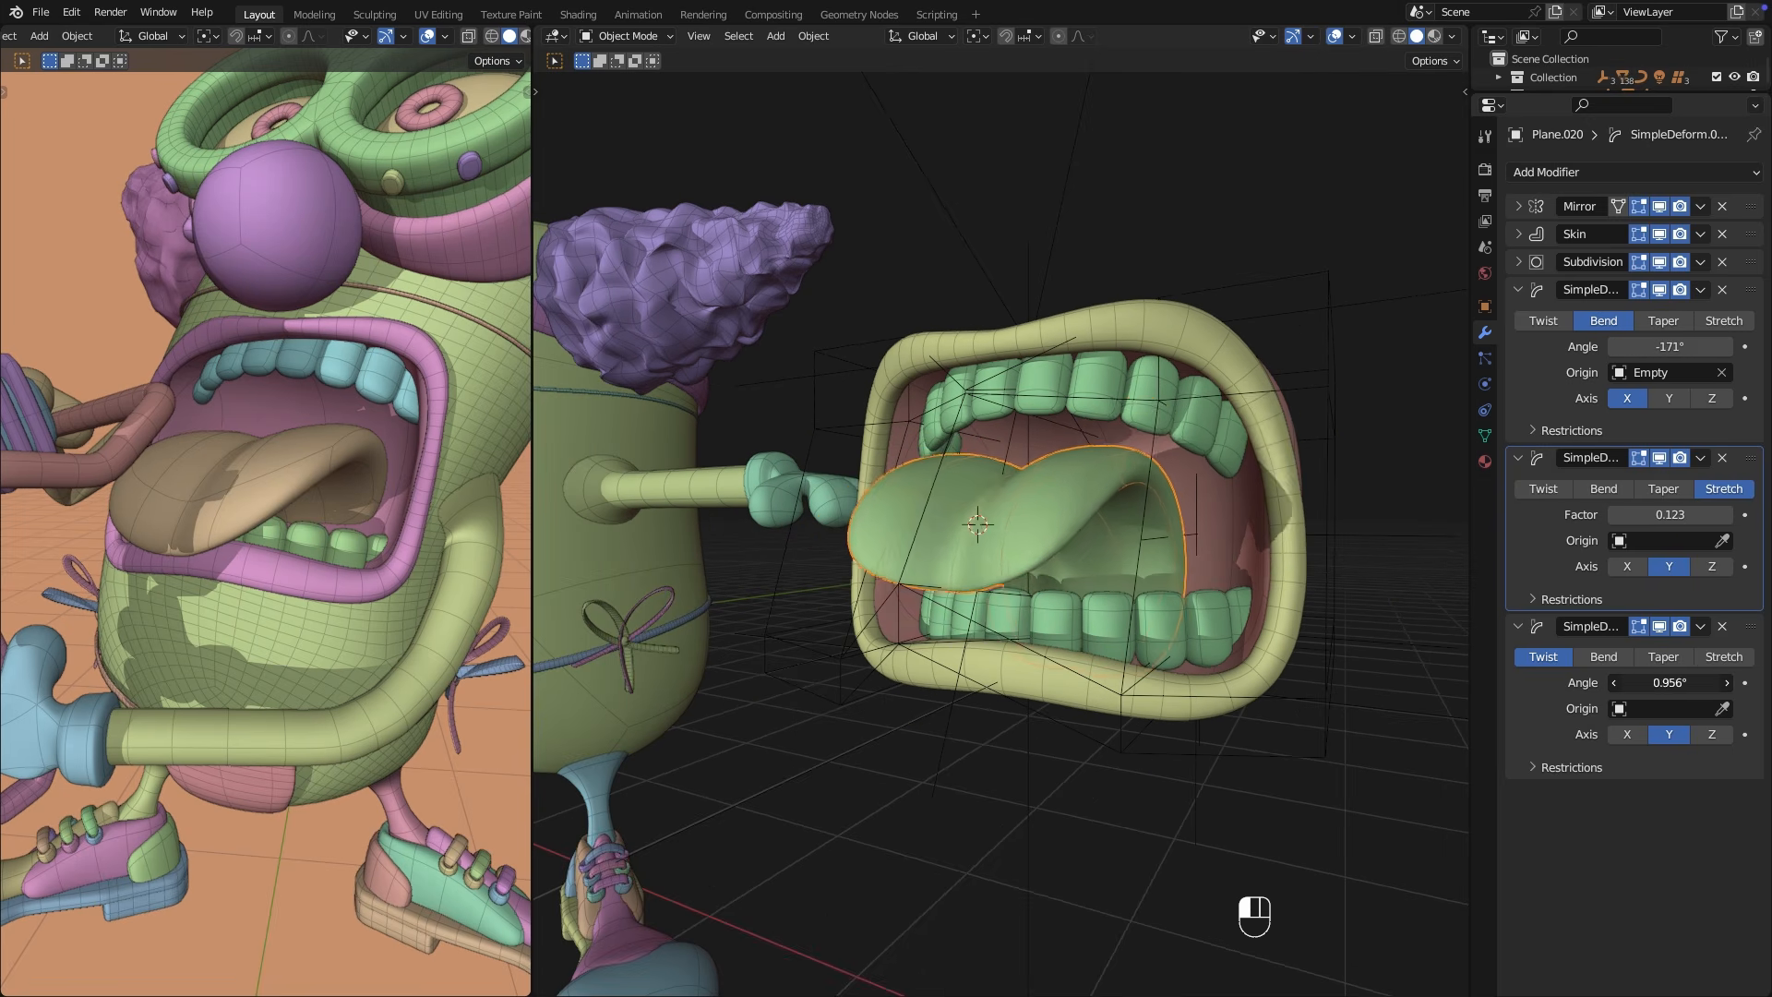
mouse_move(1669, 683)
left_mouse_down()
mouse_move(1708, 683)
mouse_move(1672, 683)
left_mouse_up()
Isolate the lips, teeth, tongue and cavity in local view and widen the modelling viewport.
middle_click_drag(950, 499, 1092, 513)
middle_click_drag(1093, 512, 1261, 597)
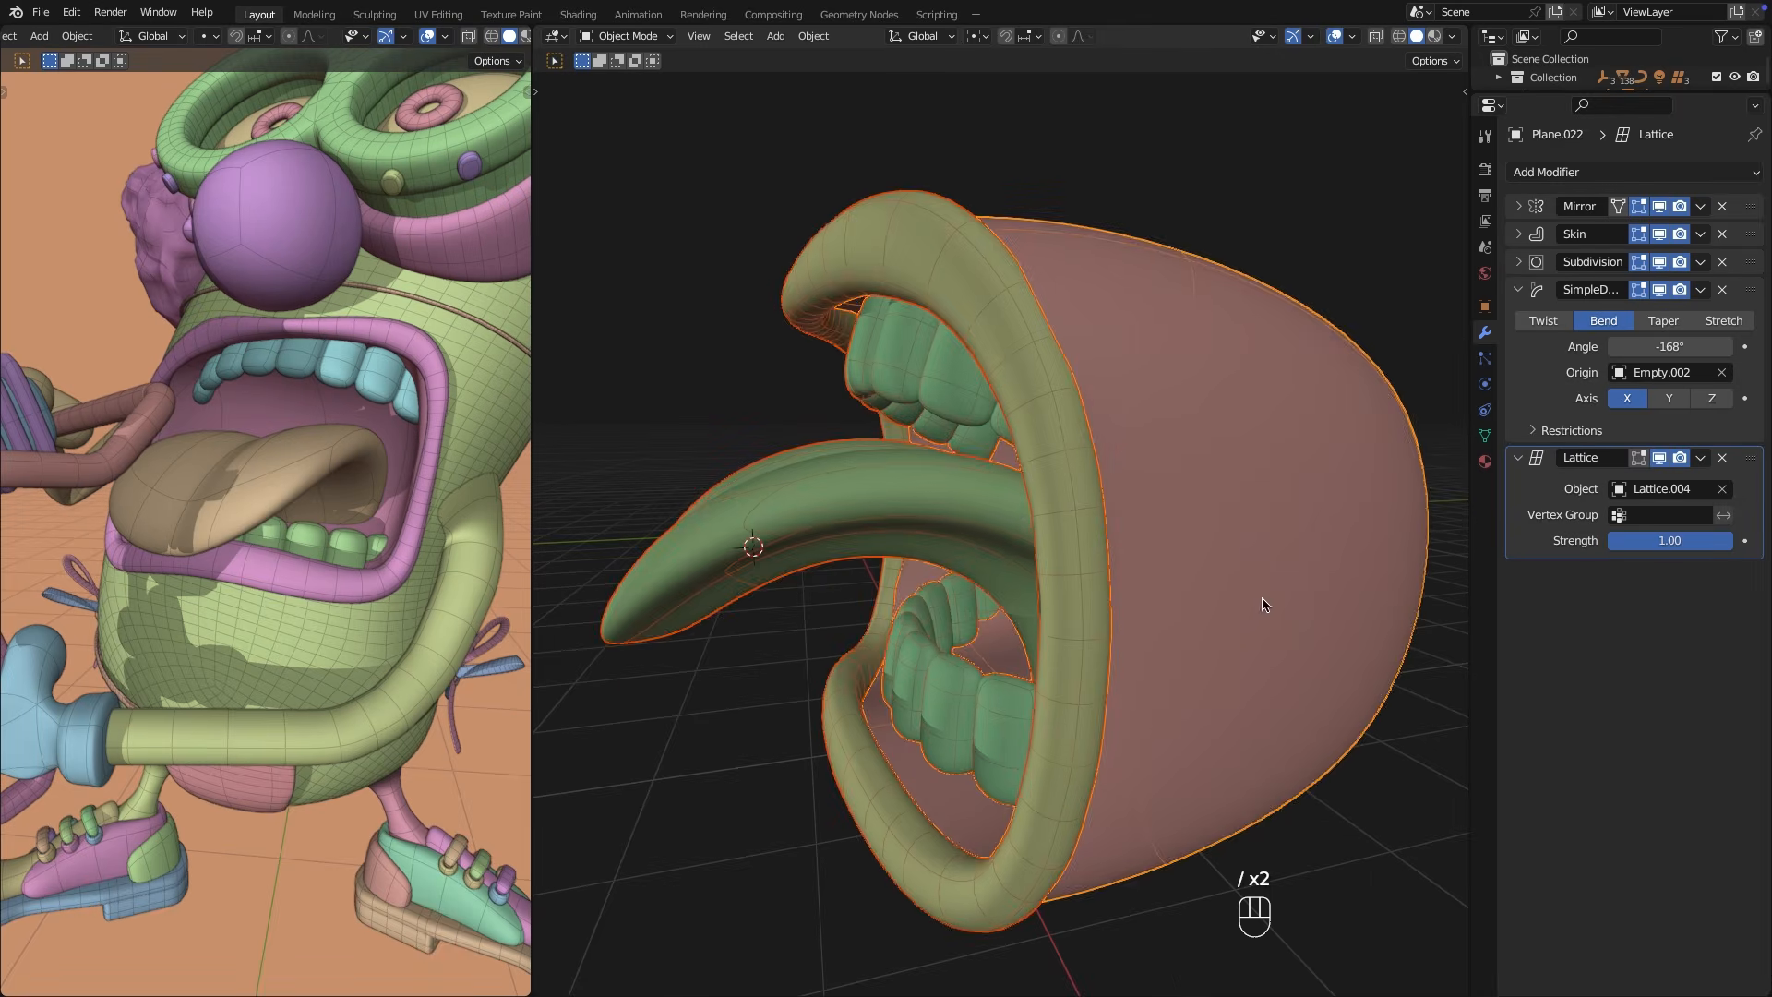
left_click(1352, 834)
middle_click_drag(1128, 637, 967, 582)
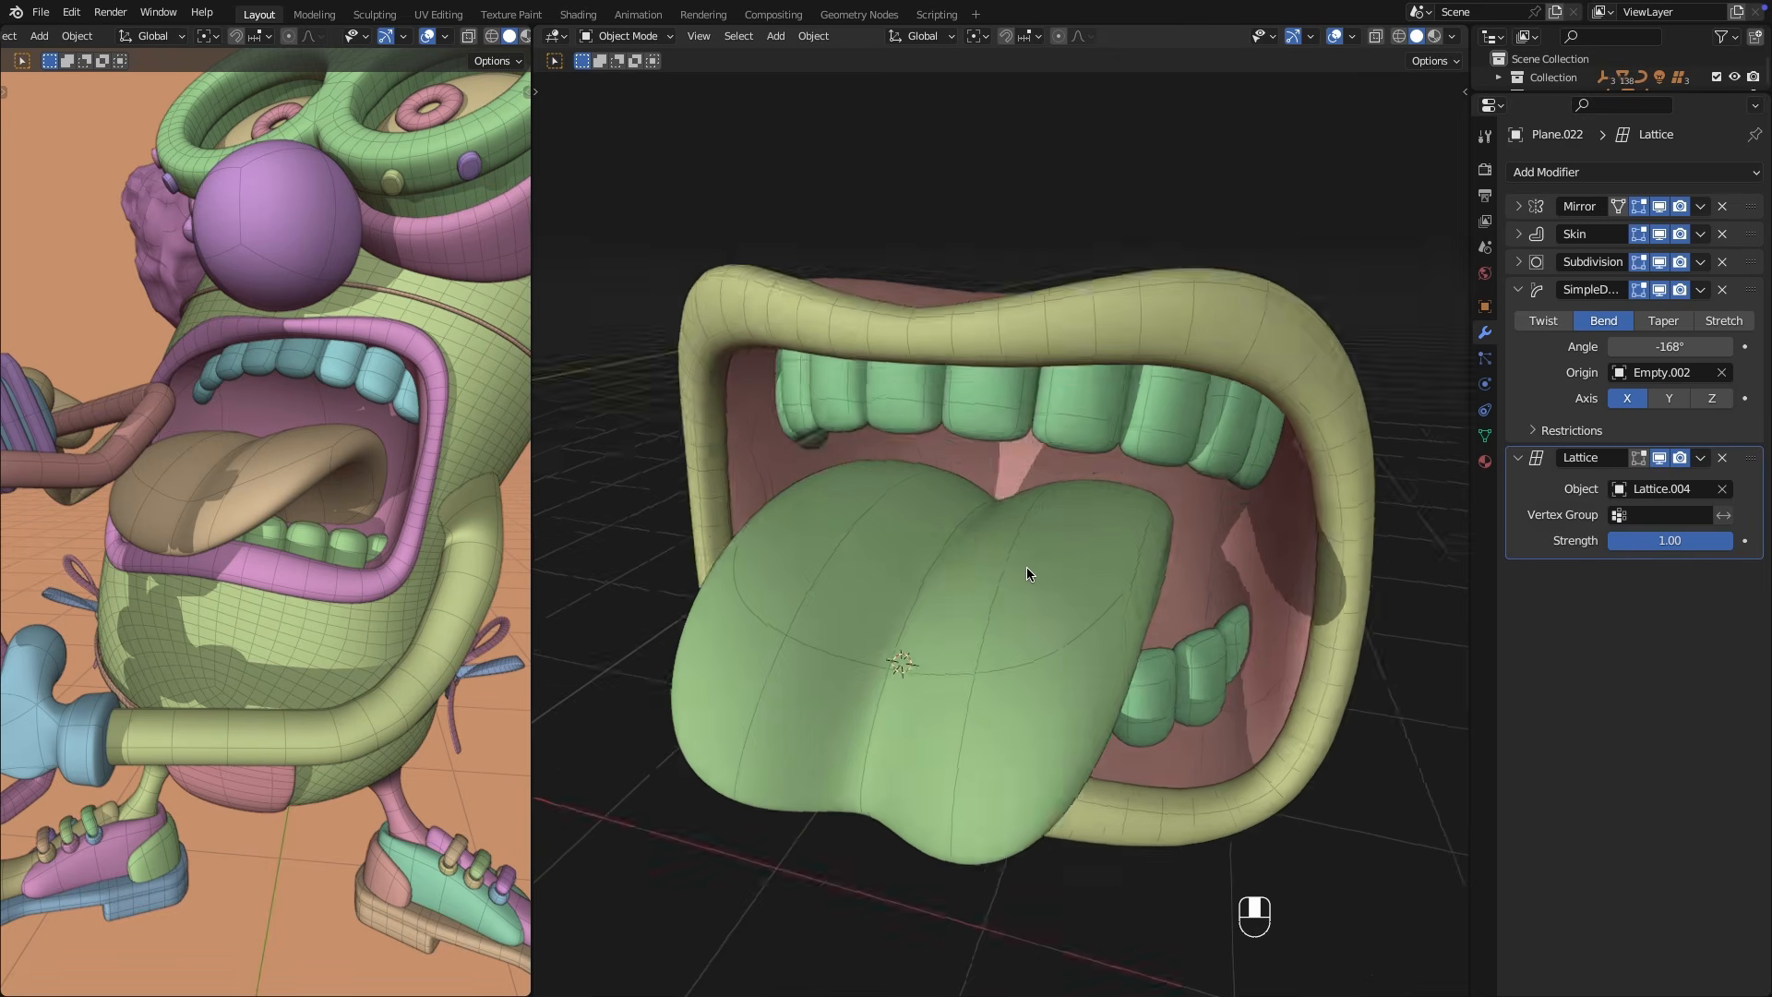
left_click_drag(531, 480, 206, 480)
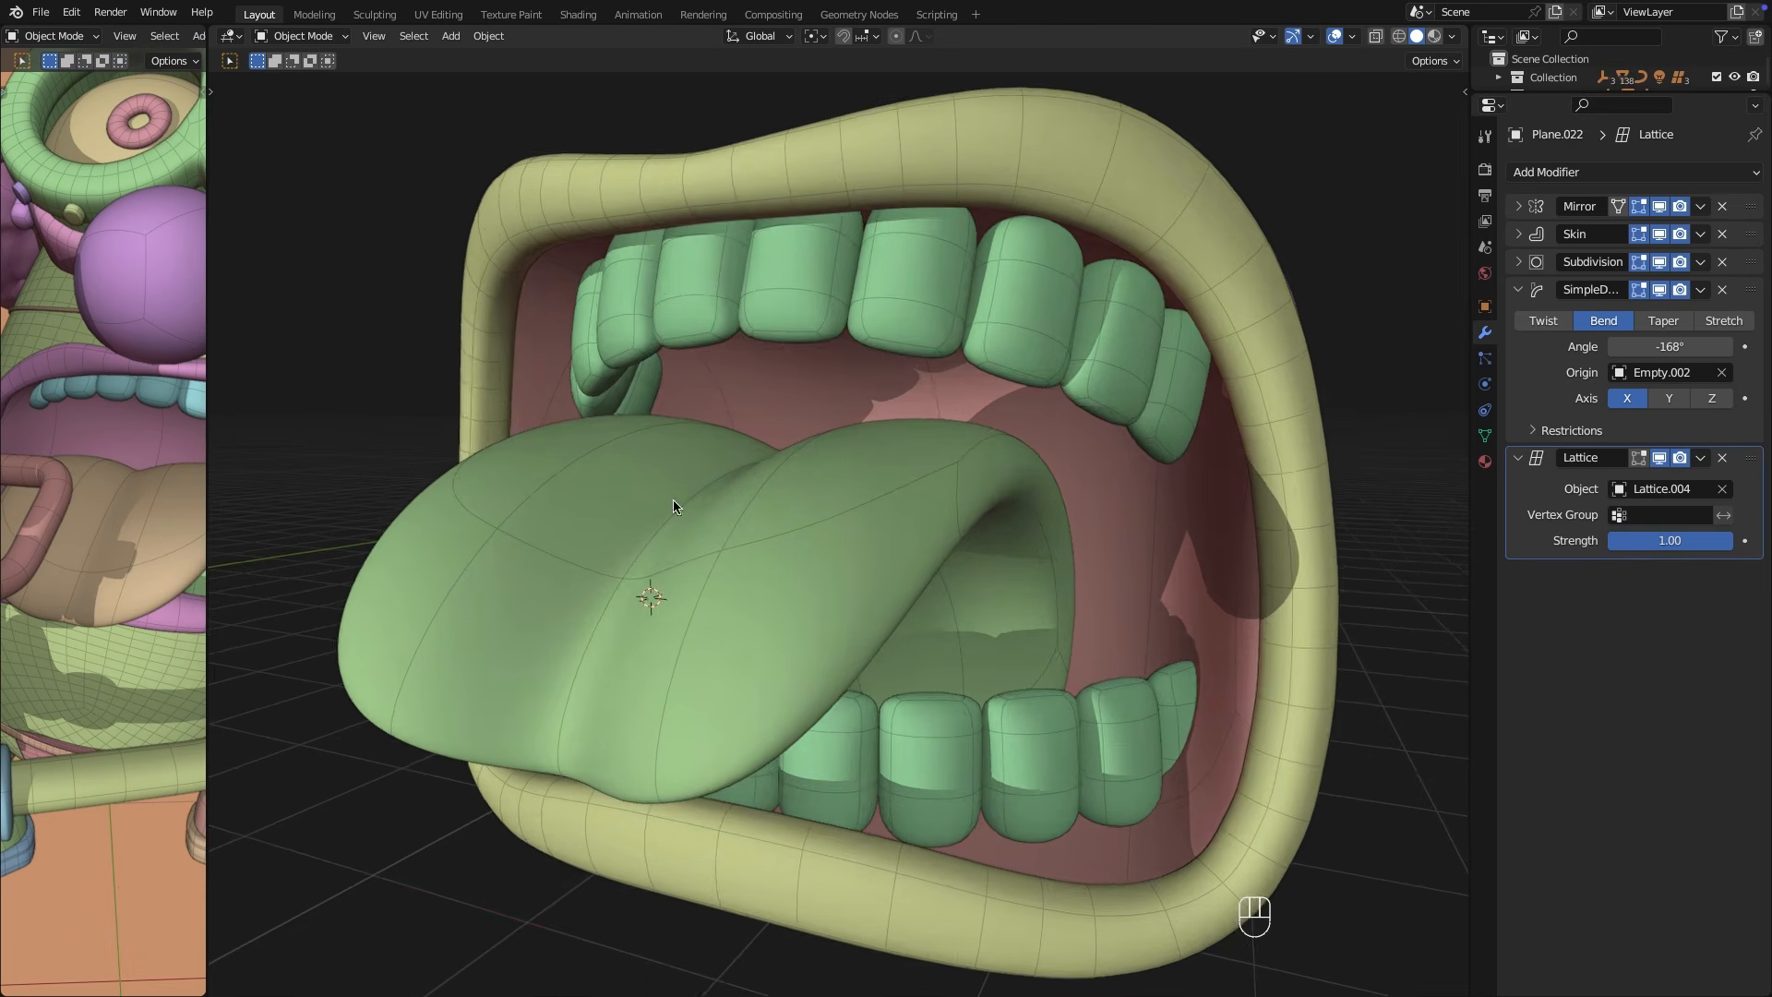
middle_click_drag(1032, 637, 997, 562)
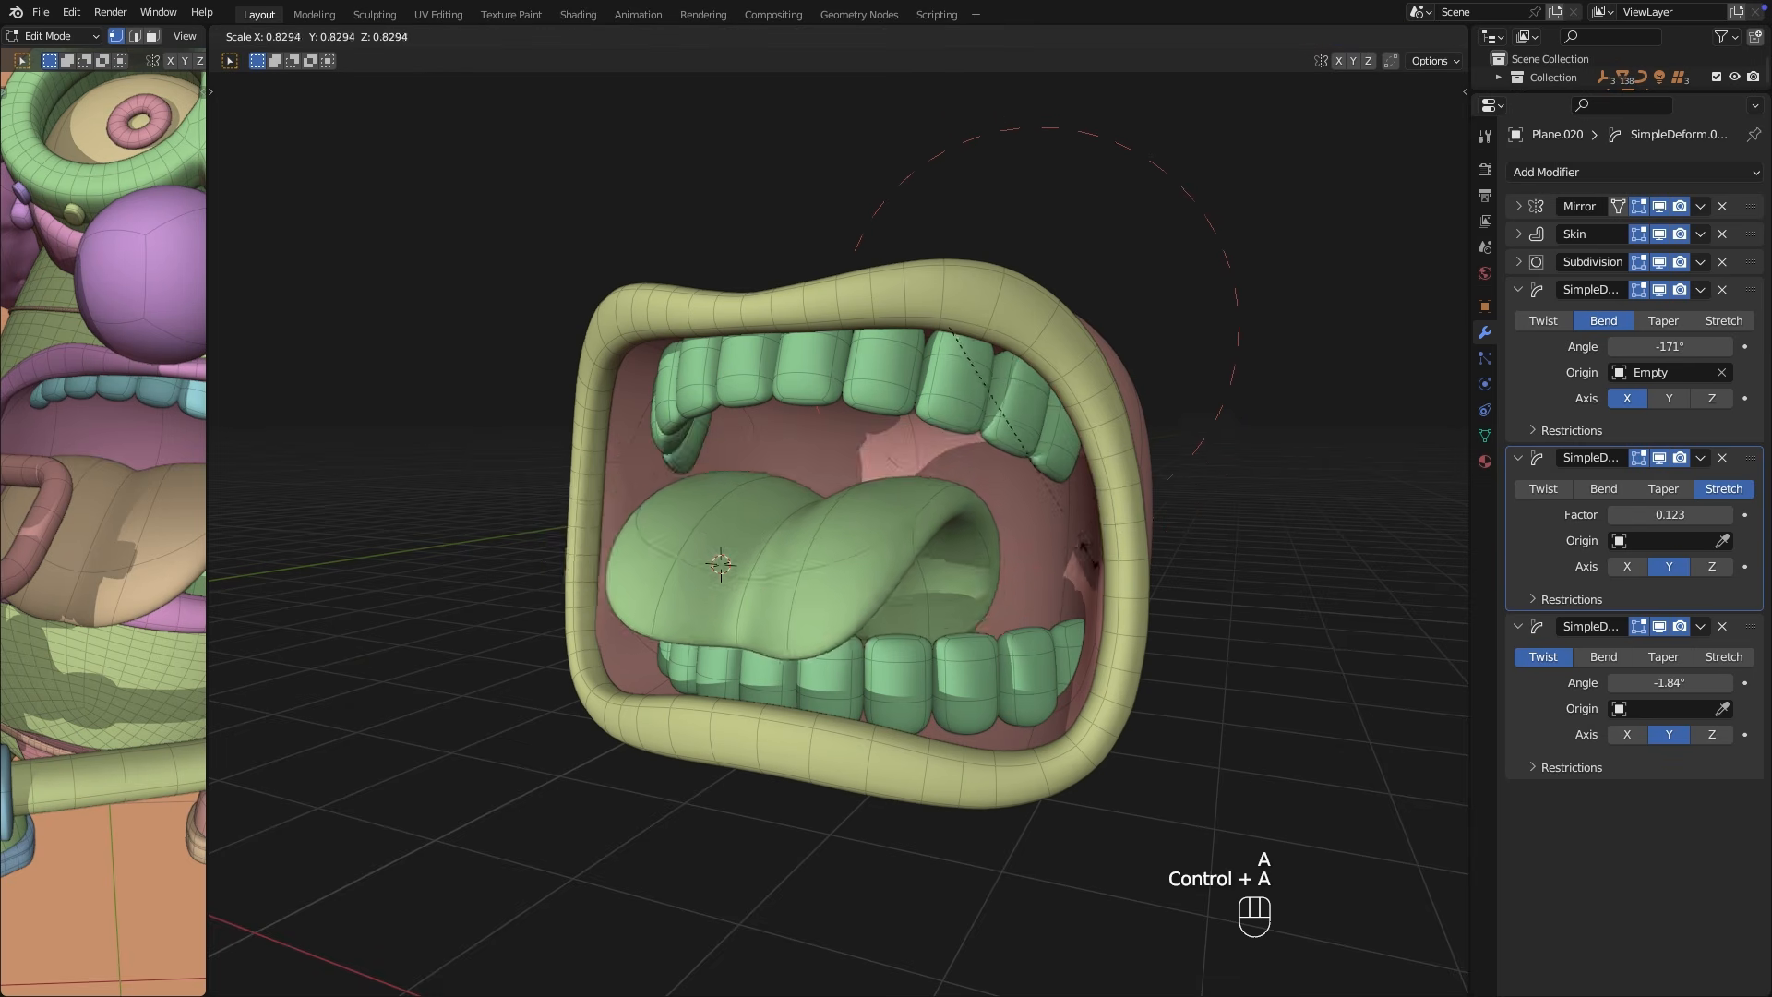
key("x")
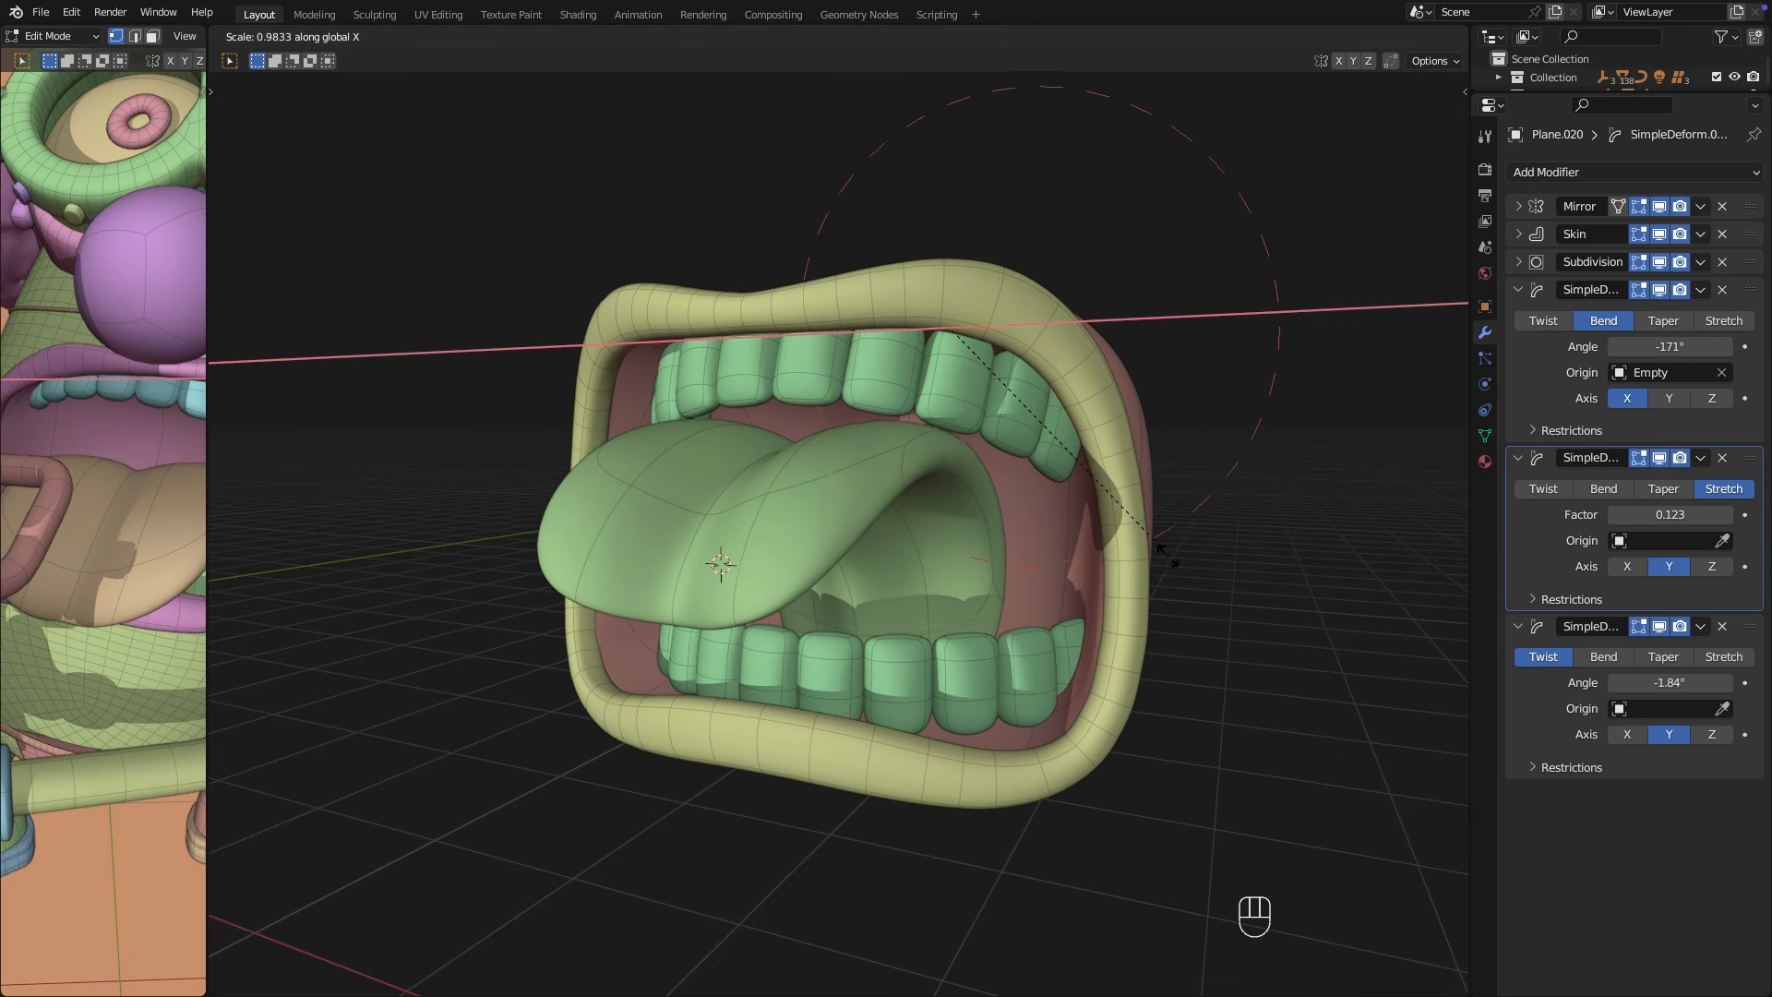
key("y")
right_click(1250, 538)
key("Tab")
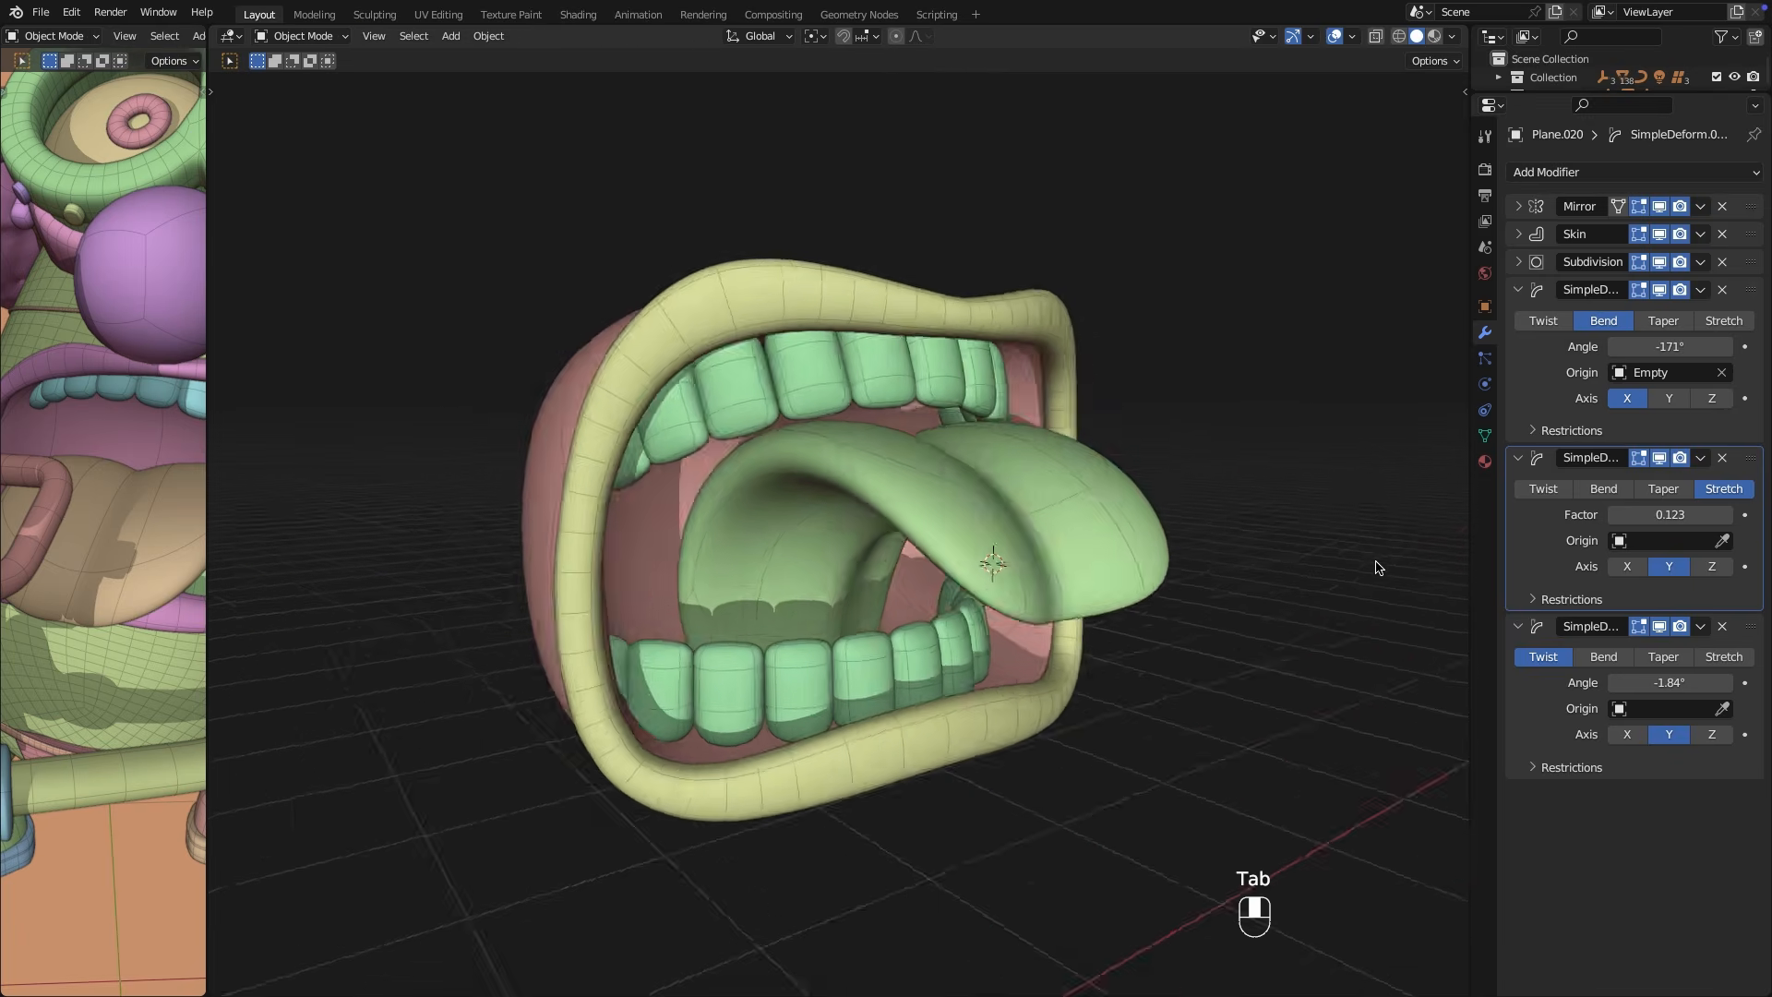
middle_click_drag(1250, 566, 1191, 569)
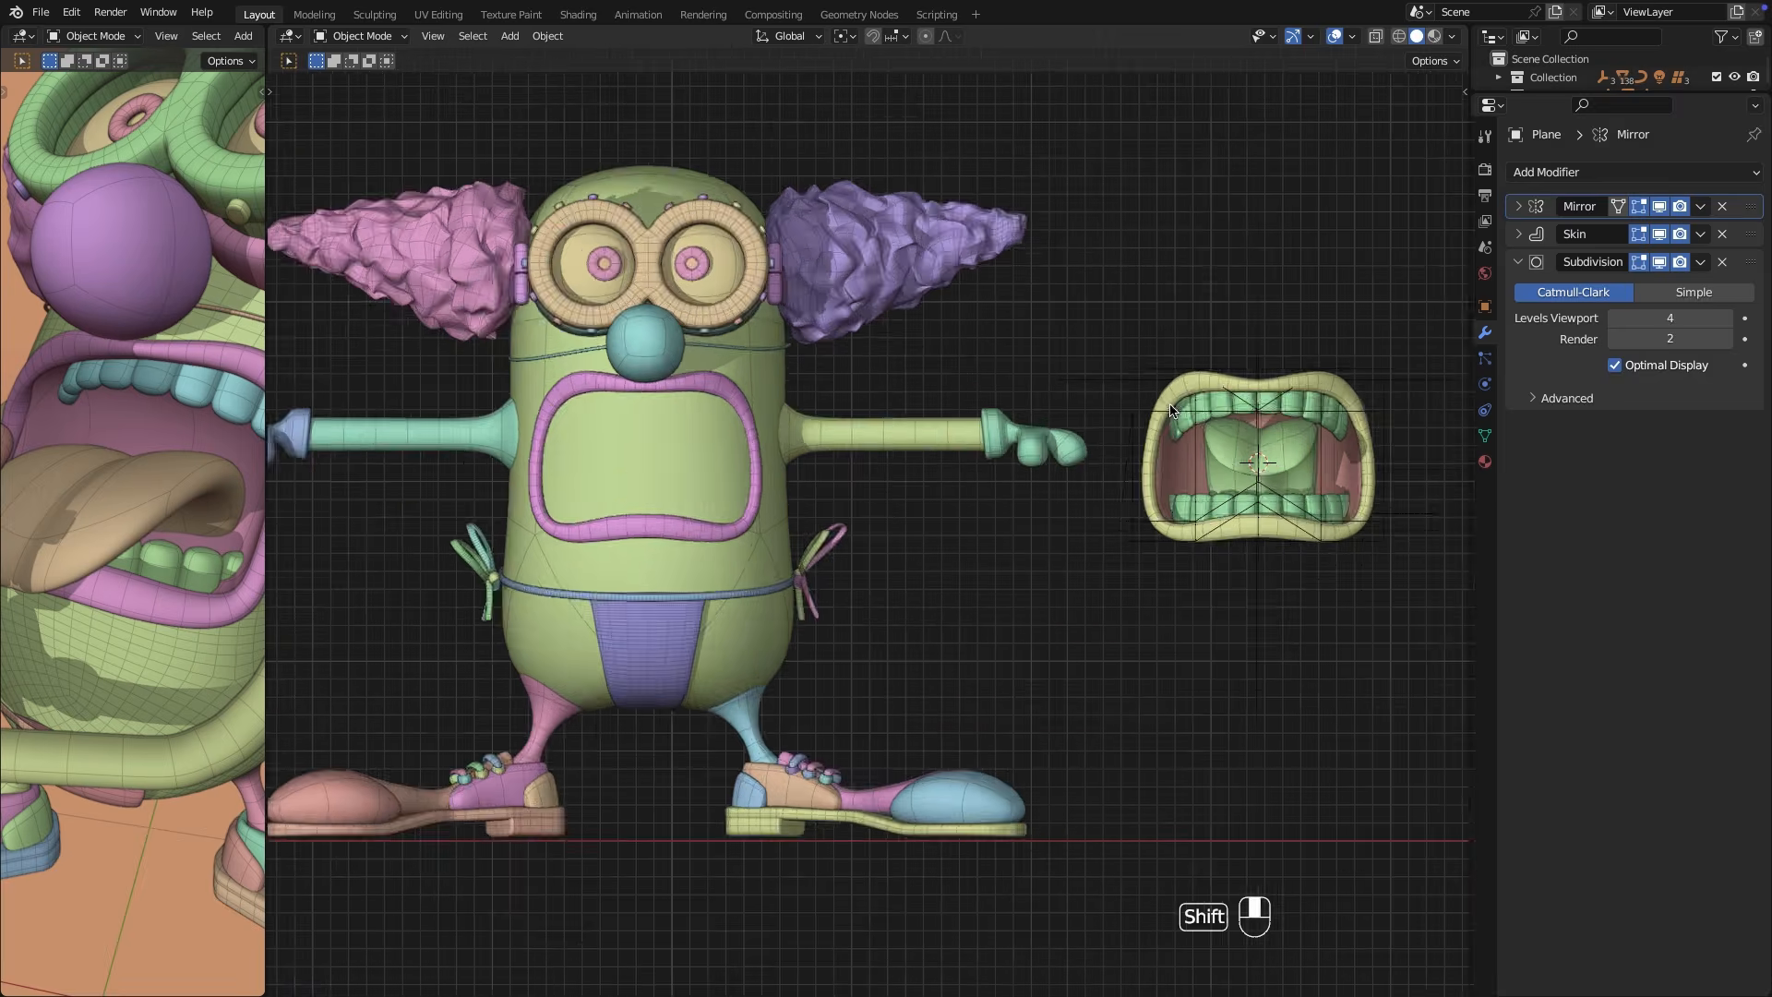
Add a plane at the mouth, merge it into one vertex at its center, and extrude that vertex downward along Z.
key("shift+a")
left_click(918, 427)
key("Tab")
key("m")
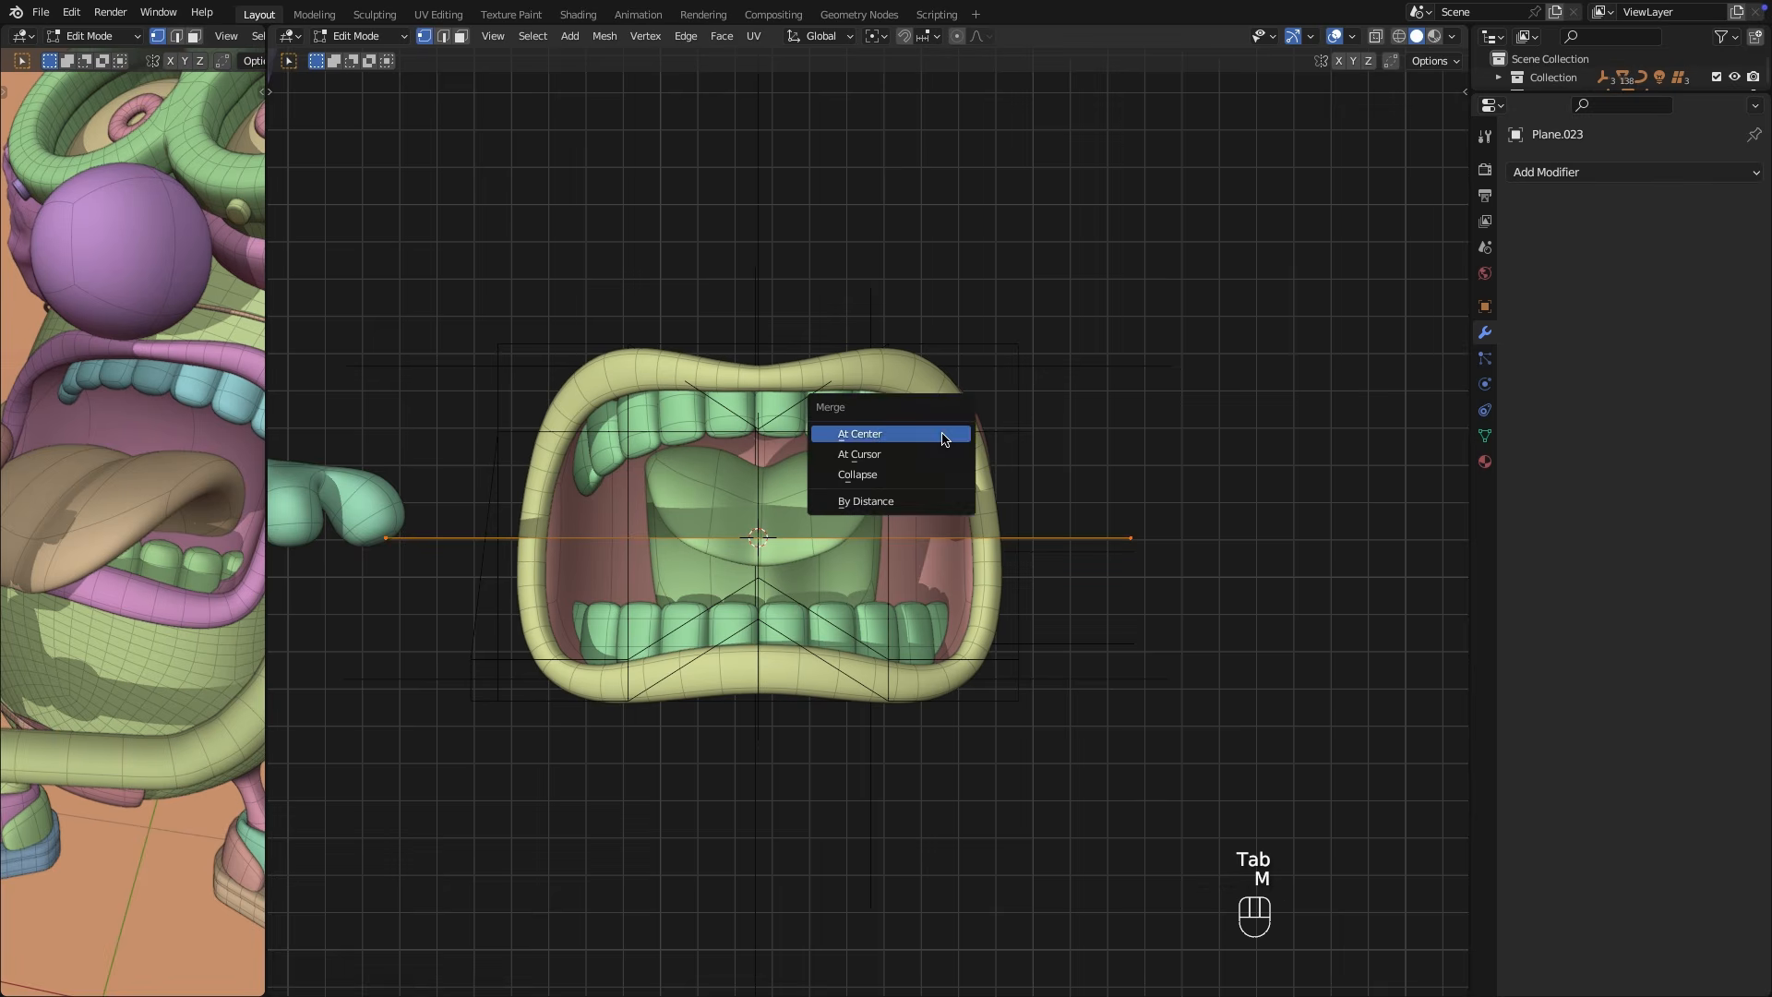
left_click(972, 315)
left_click(757, 545)
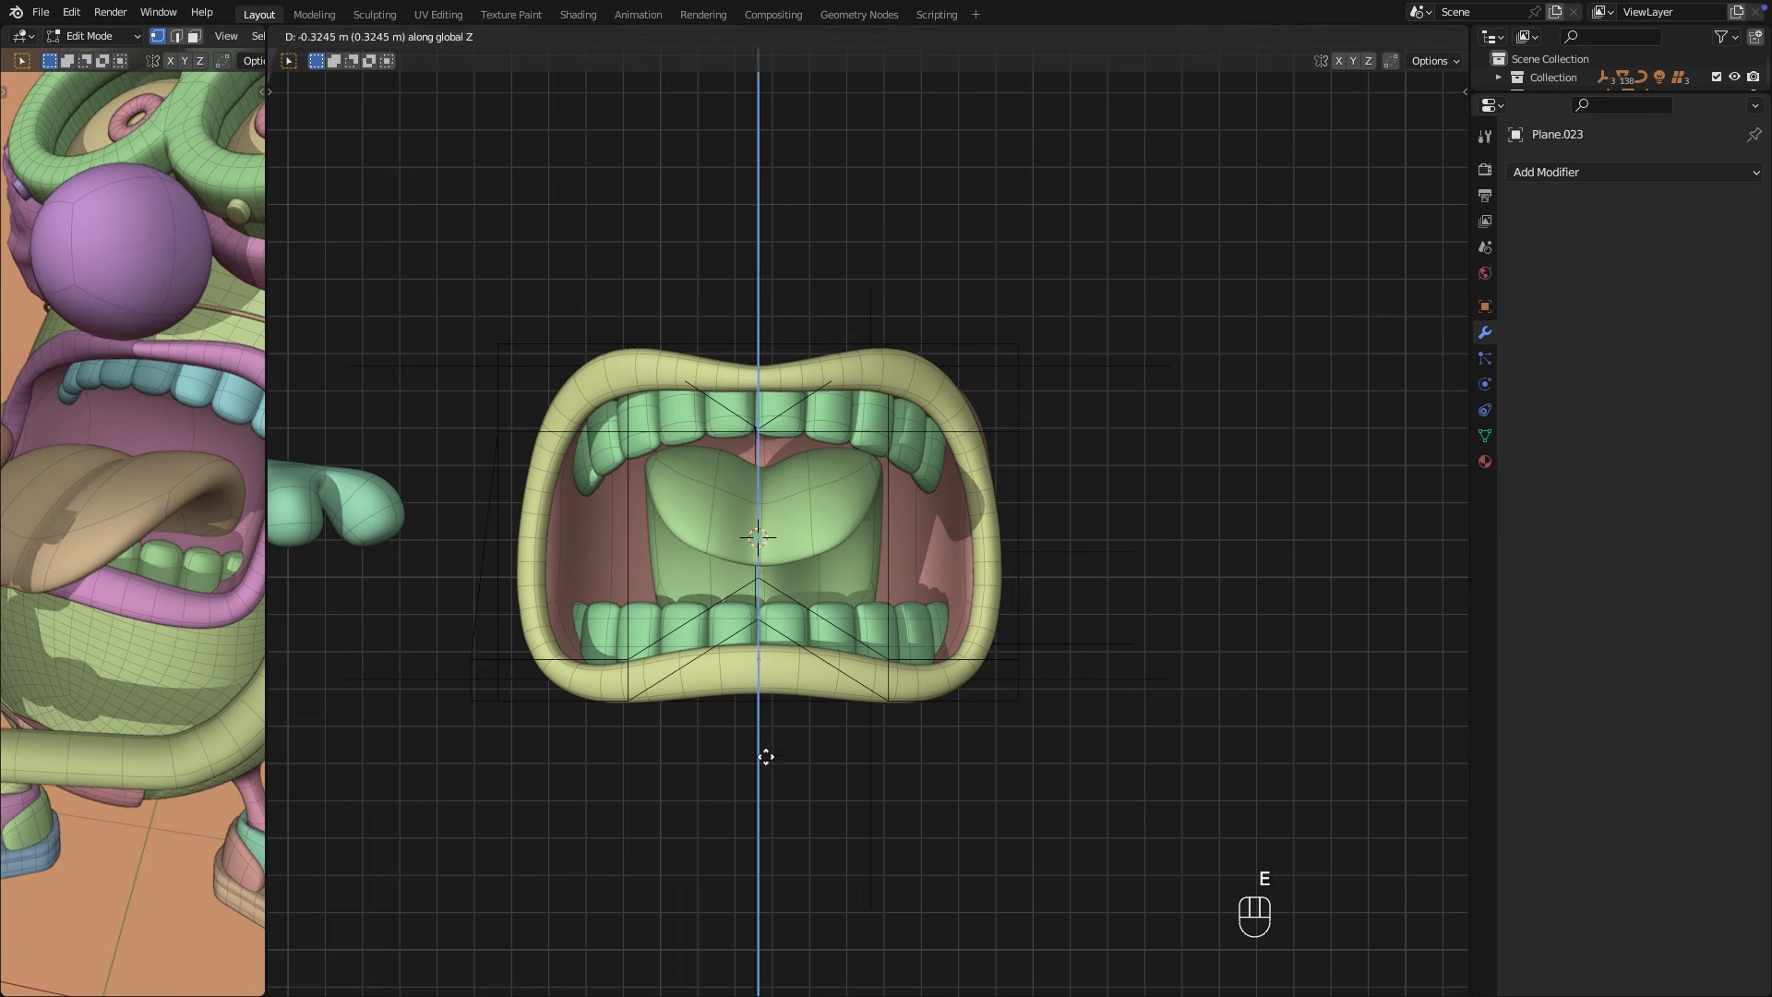
left_click(766, 764)
Add Skin and Subdivision Surface modifiers to the new edge, duplicate the subdivision, and set the first copy to Simple.
left_click(1618, 172)
left_click(1373, 509)
left_click(1617, 172)
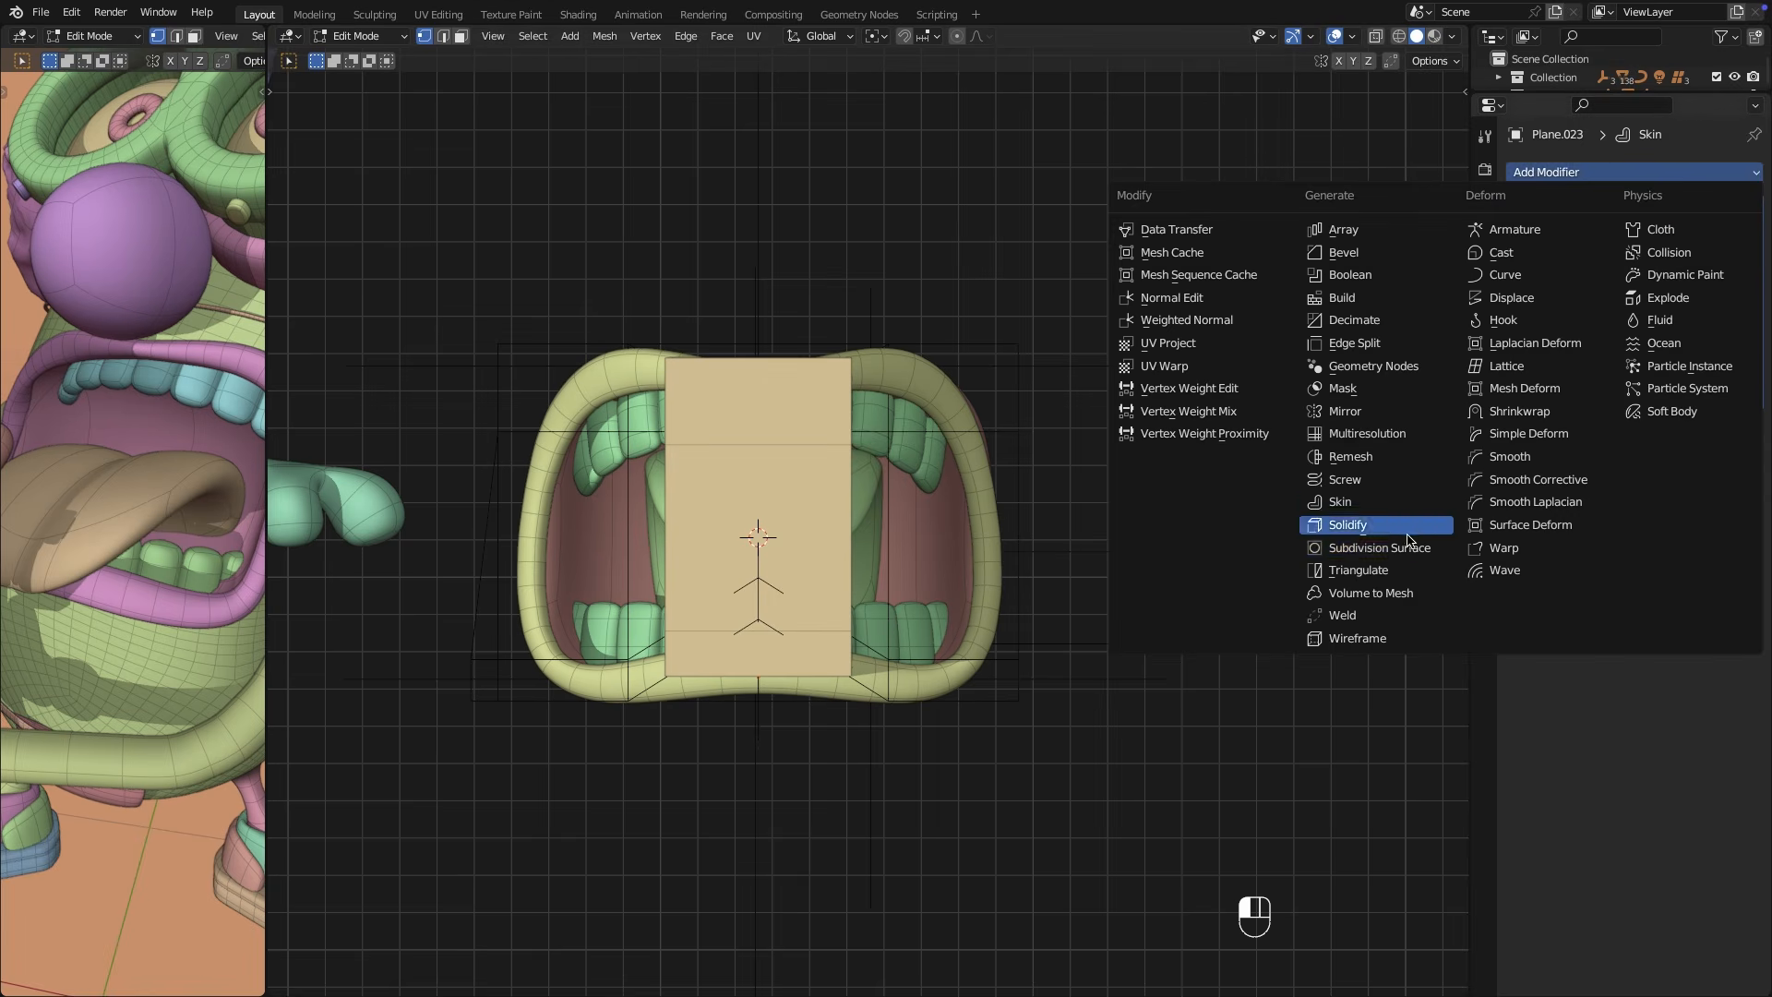
left_click(1379, 548)
left_click(1701, 425)
left_click(1652, 472)
left_click(1713, 458)
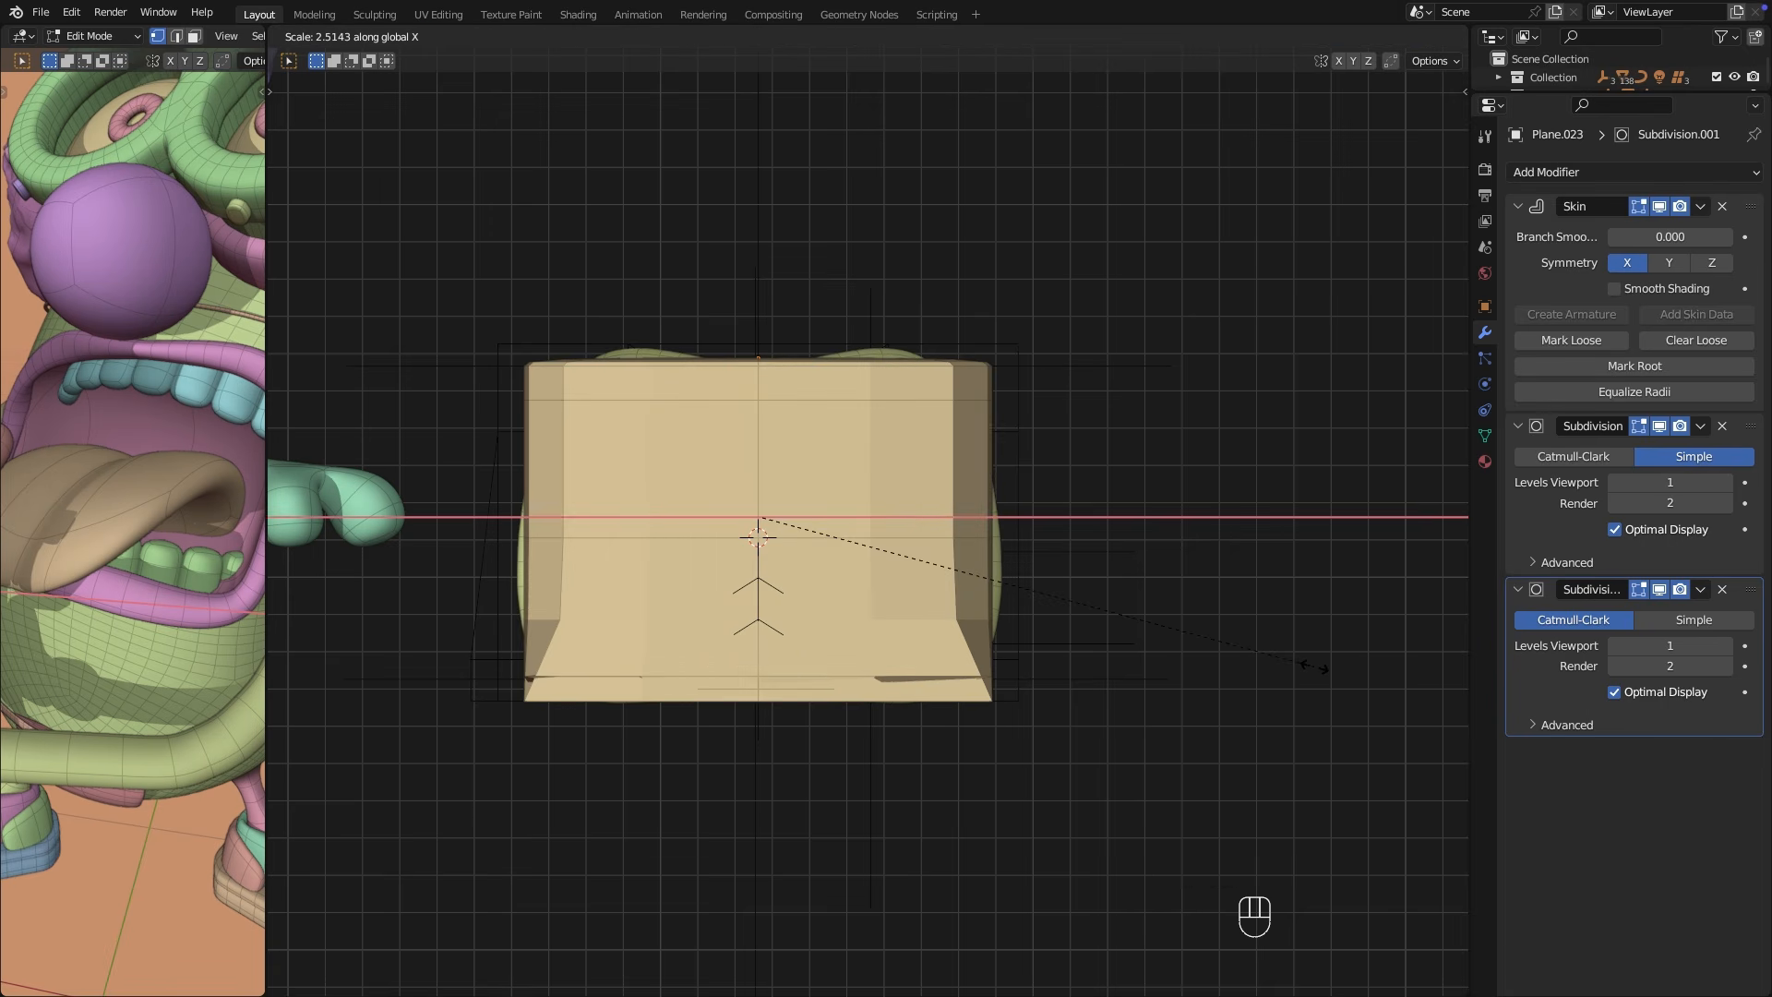
Widen the skin block about 2.51 times along X, mark its root, and deepen it along Y with X-ray on.
left_click(1376, 36)
middle_click_drag(949, 622, 640, 750)
left_click(1648, 367)
middle_click_drag(785, 554, 586, 541)
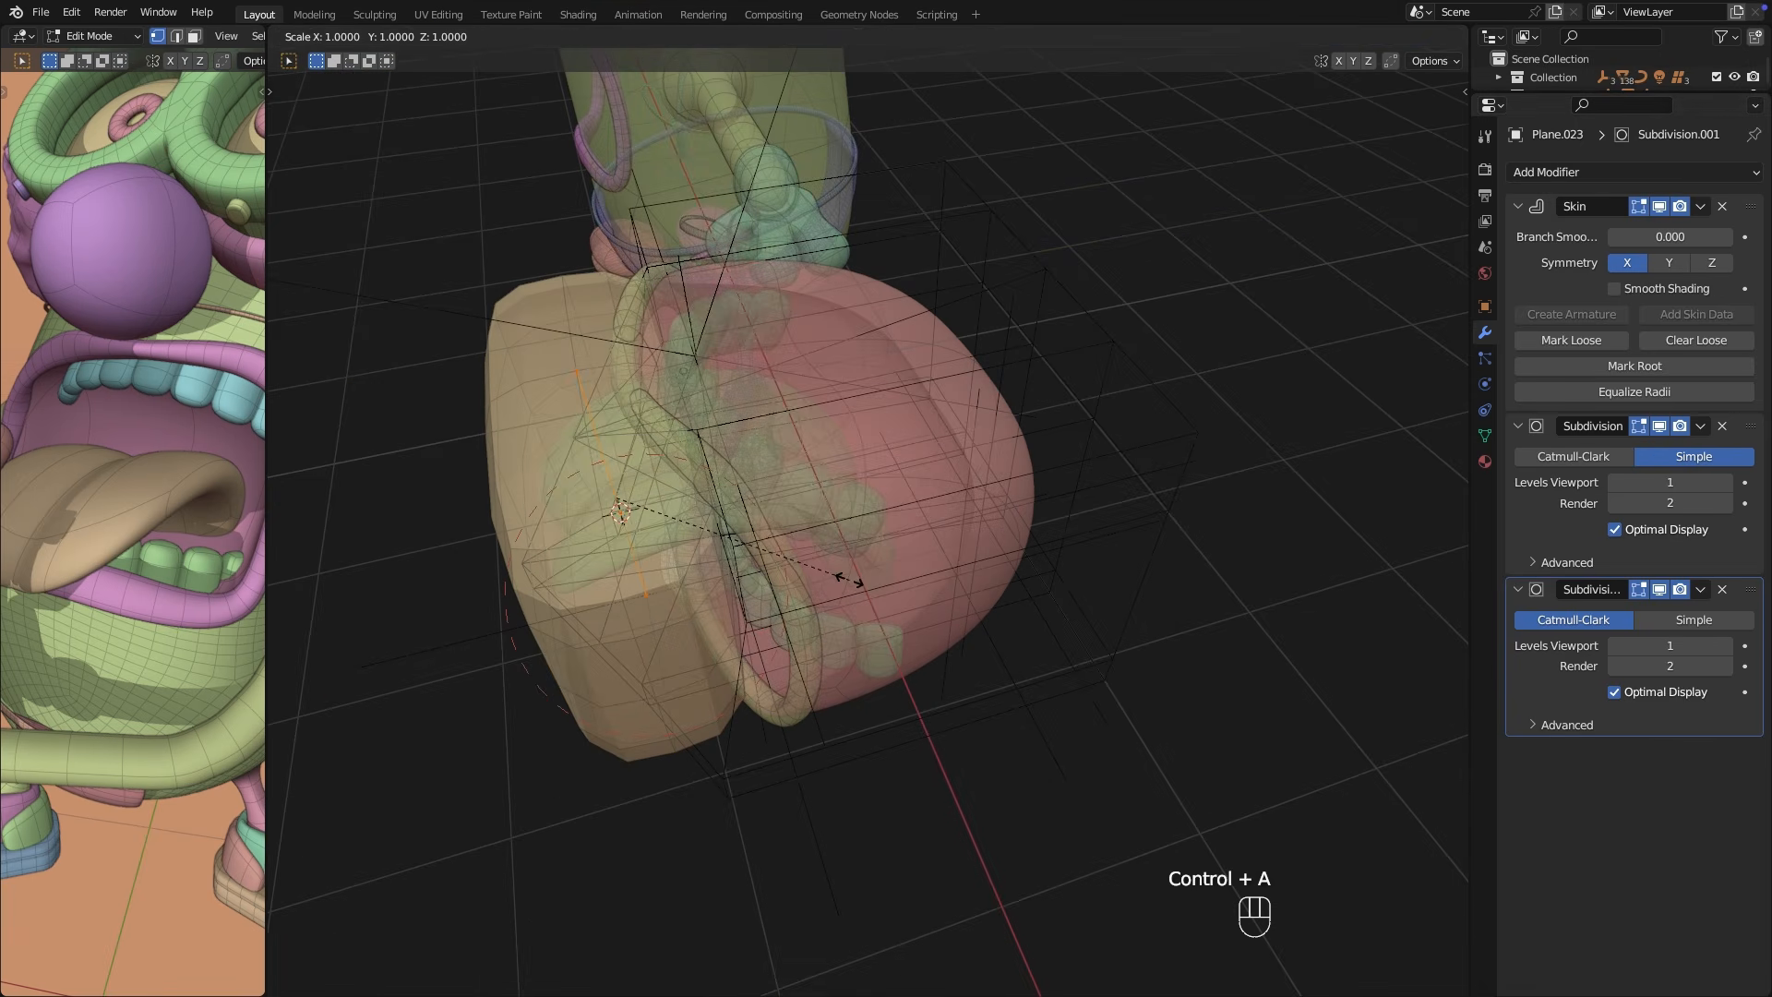
key("y")
key("Tab")
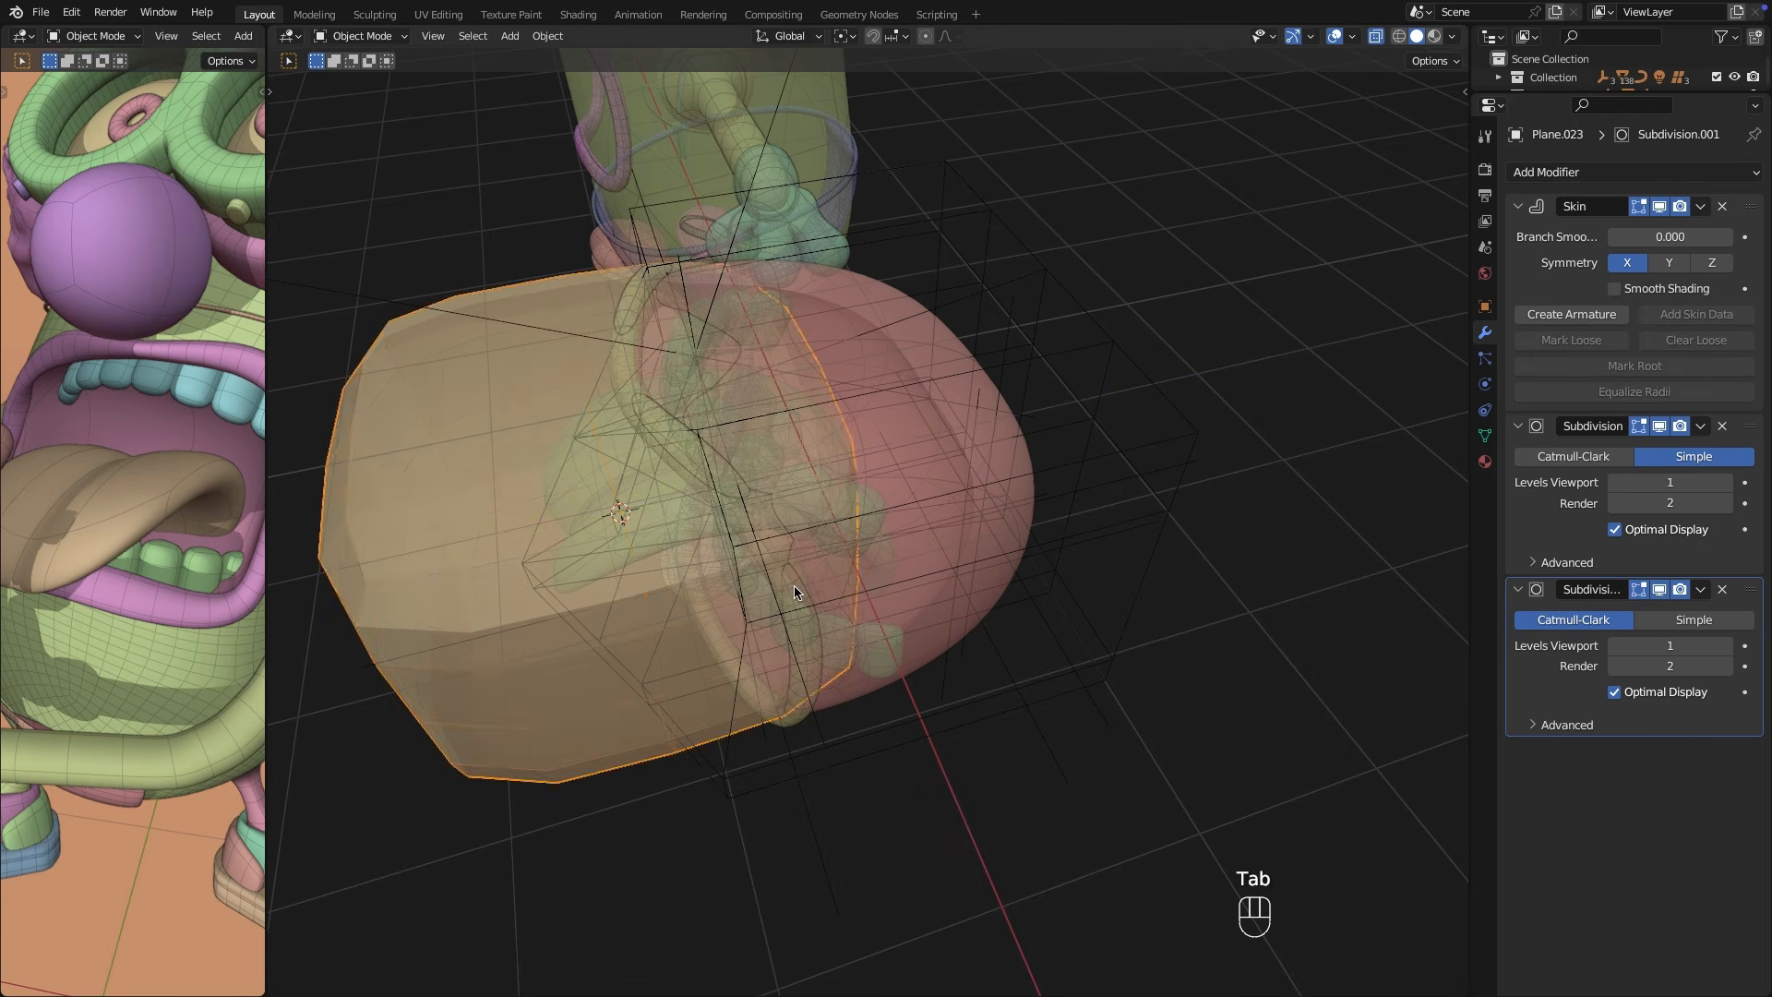
Move the block 0.52266 m along Y, enable its smooth shading, and set the Catmull-Clark viewport level to 3.
key("g")
key("y")
left_click(1025, 546)
middle_click_drag(1025, 546, 1447, 543)
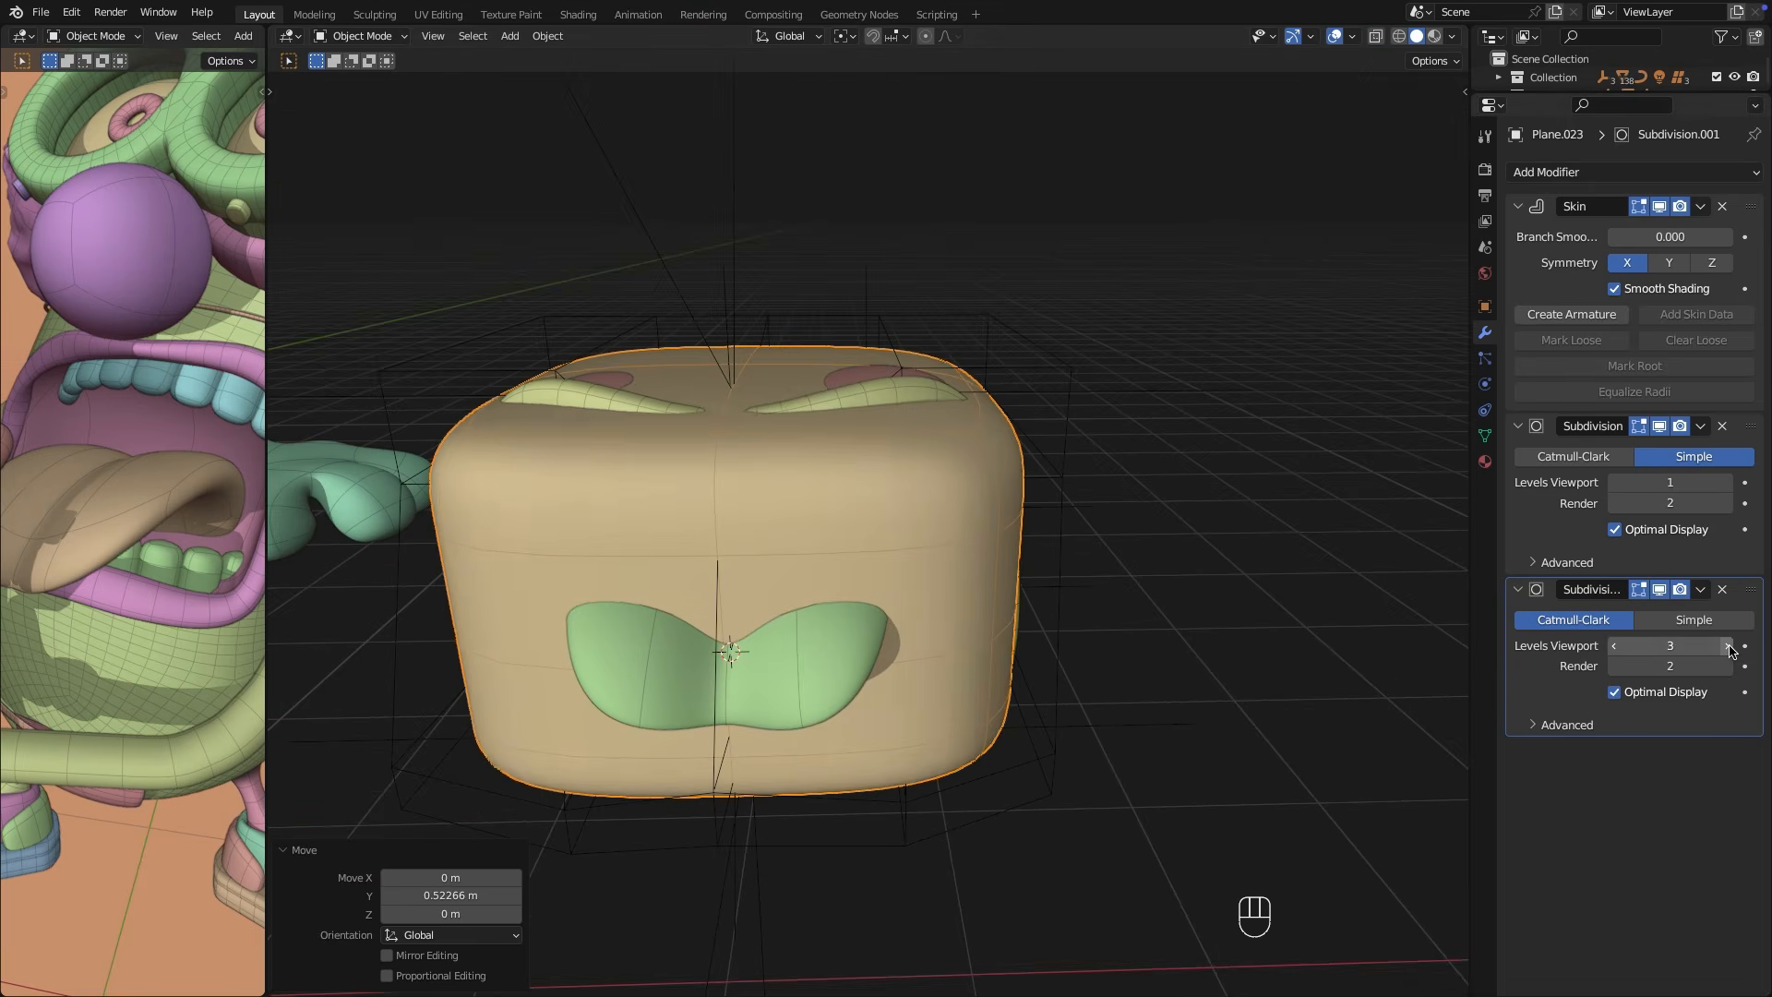
Add a lattice around the block with X-ray on and scale it 1.353 along X.
key("KP_1")
key("alt+z")
key("shift+a")
left_click(871, 637)
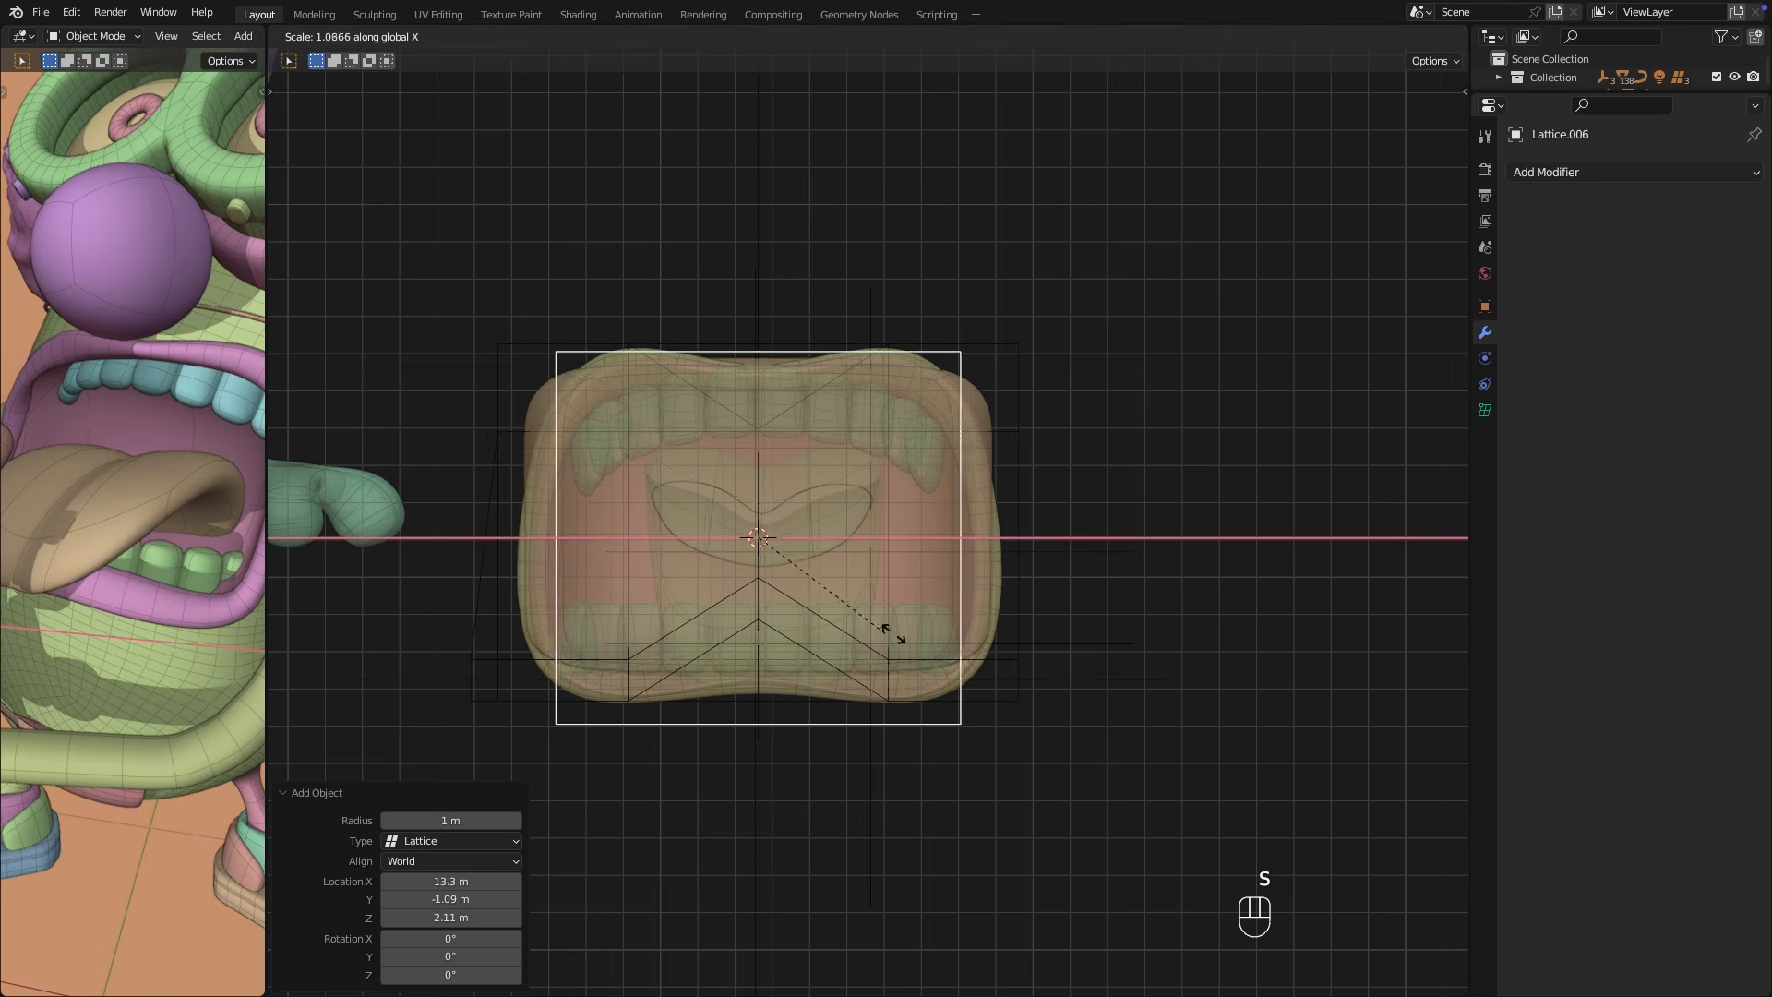
left_click(930, 637)
Fit the lattice's depth to the block: move it 0.50134 m along Y, scale it about 1.2 and 1.085, and shift it 0.022297 m.
middle_click_drag(931, 637, 780, 794)
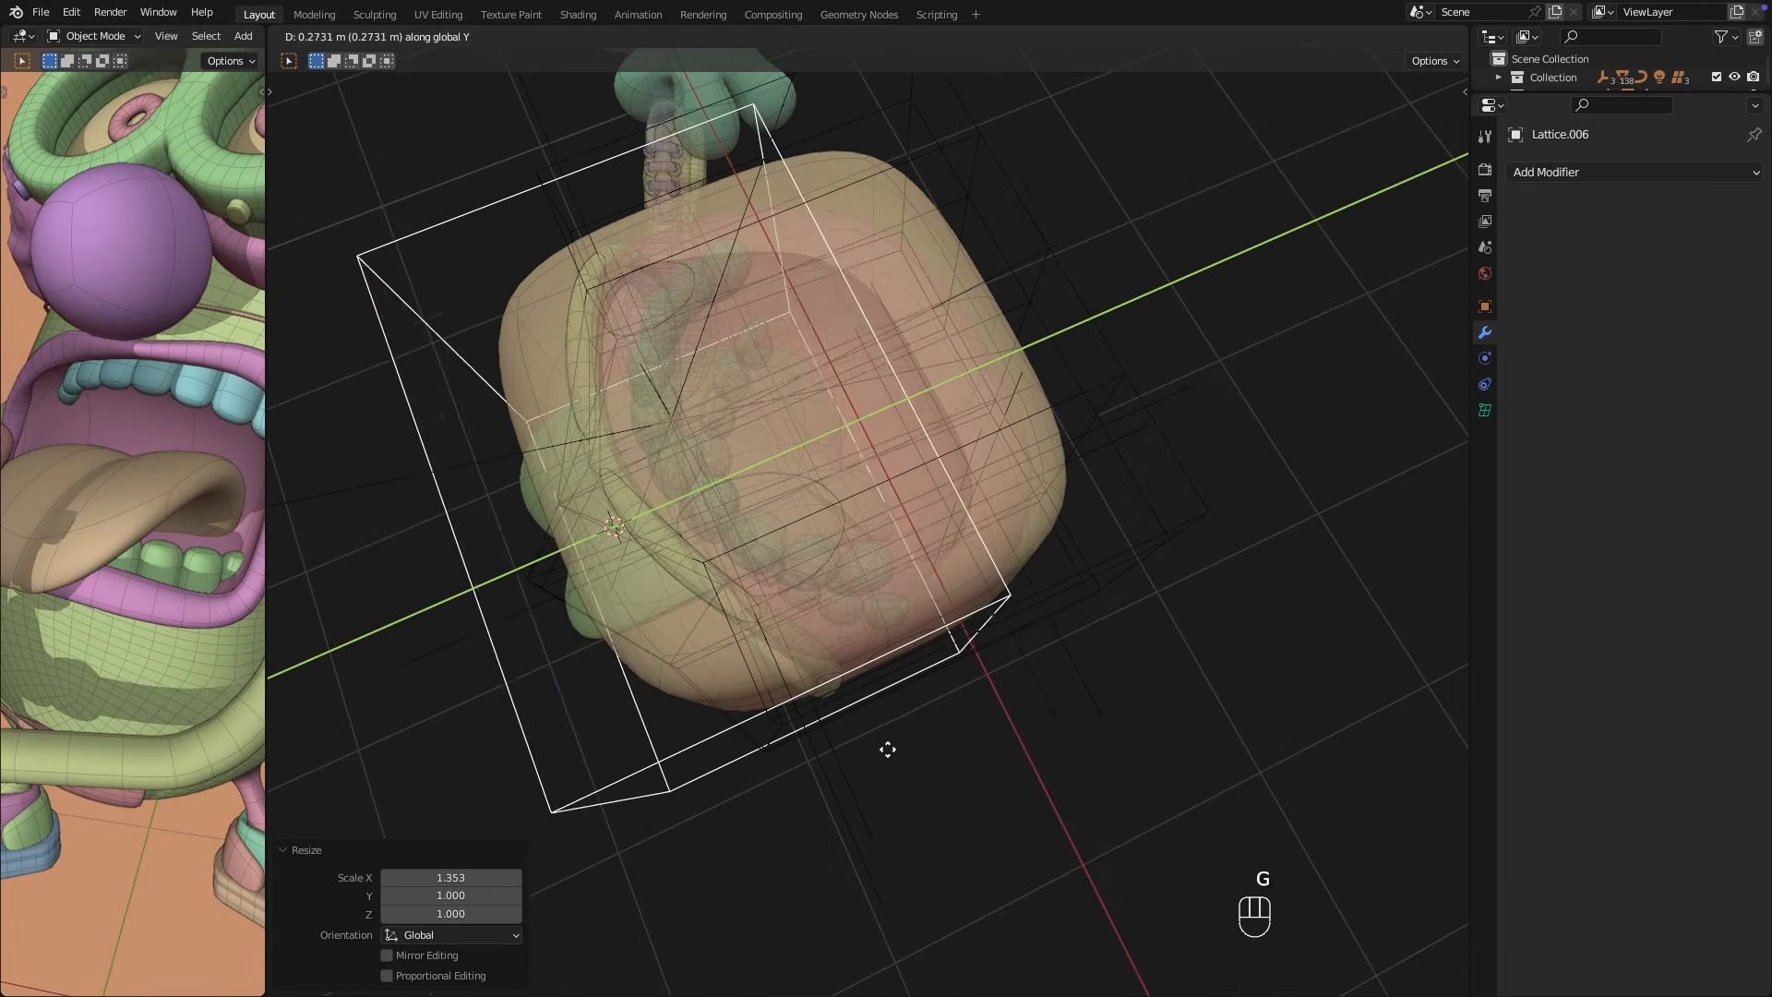
left_click(957, 737)
middle_click_drag(957, 737, 905, 599)
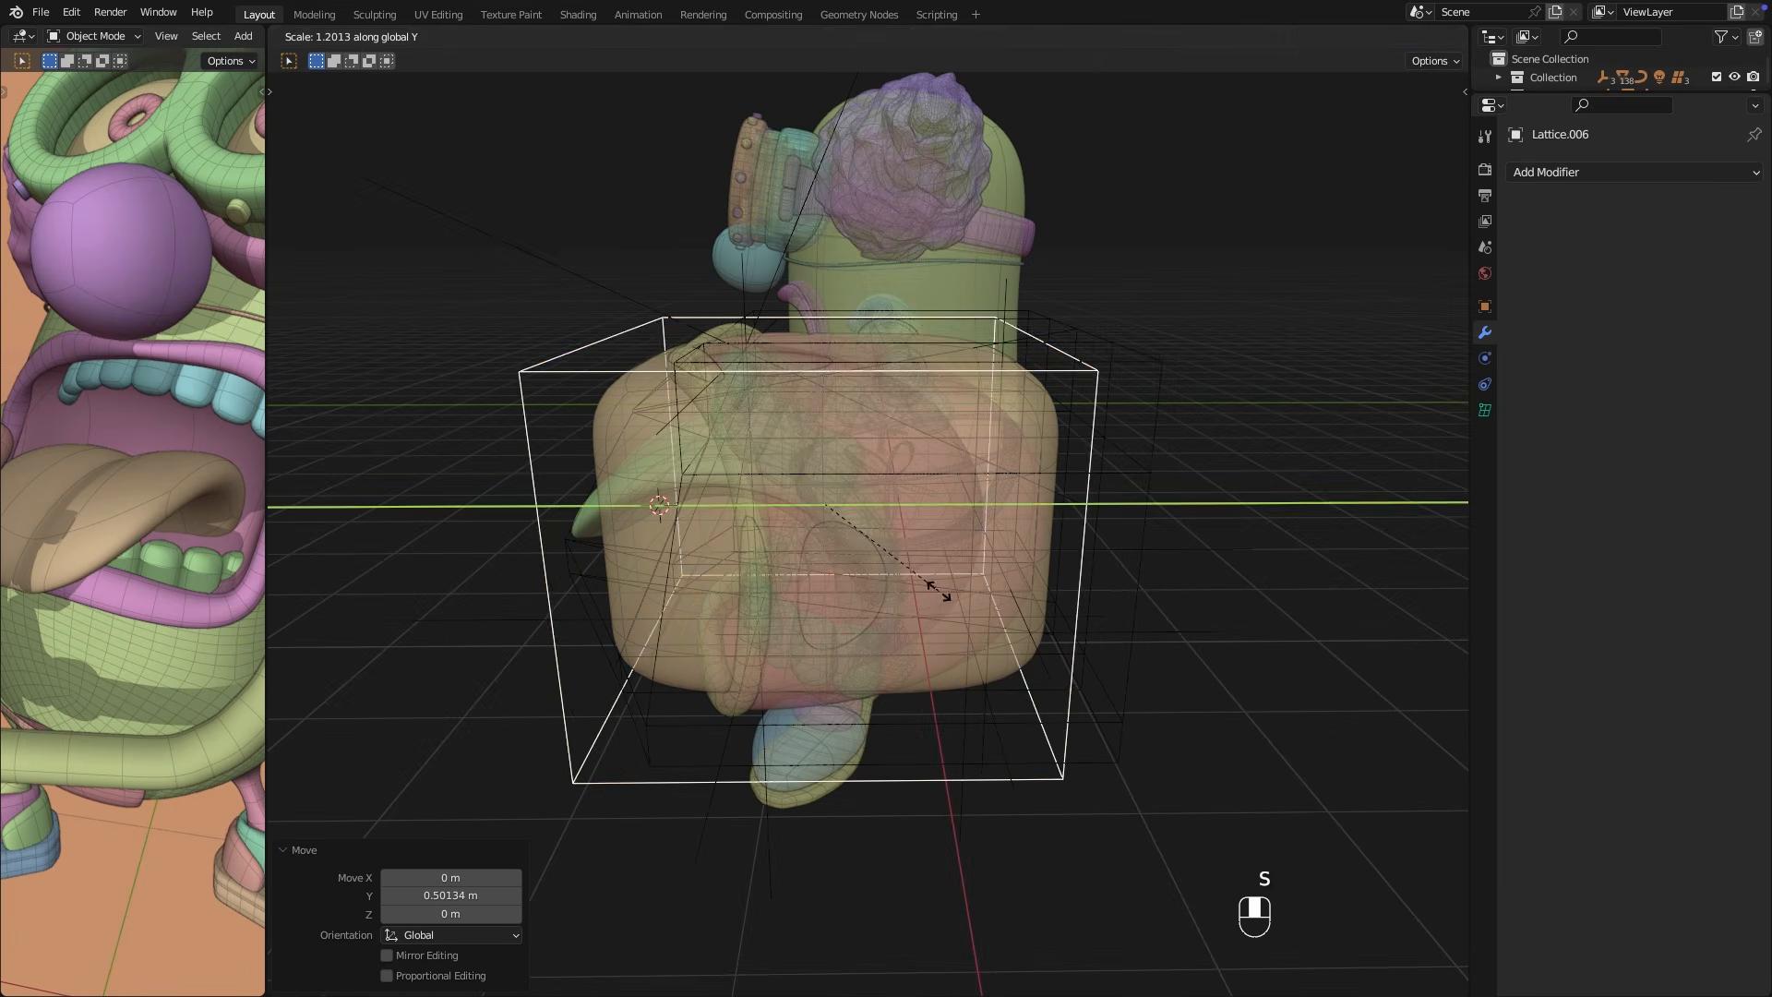
left_click(942, 589)
key("KP_7")
key("s")
key("y")
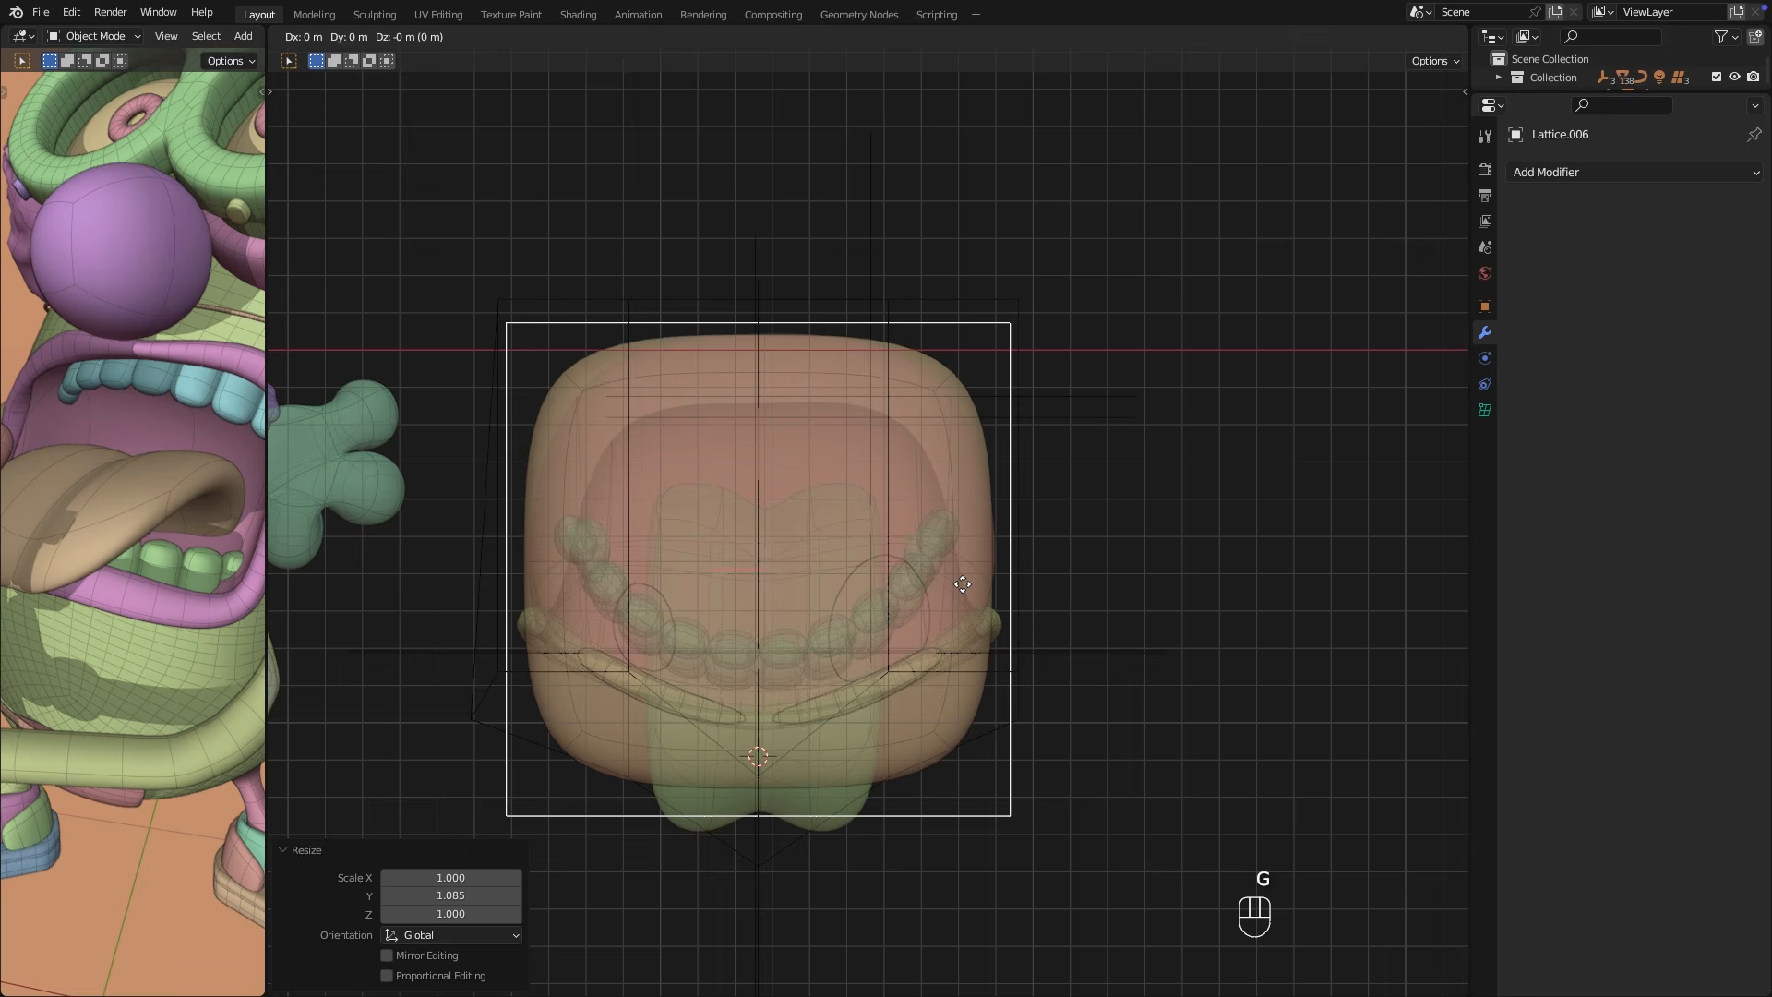
left_click(967, 577)
middle_click_drag(966, 577, 966, 456)
key("KP_1")
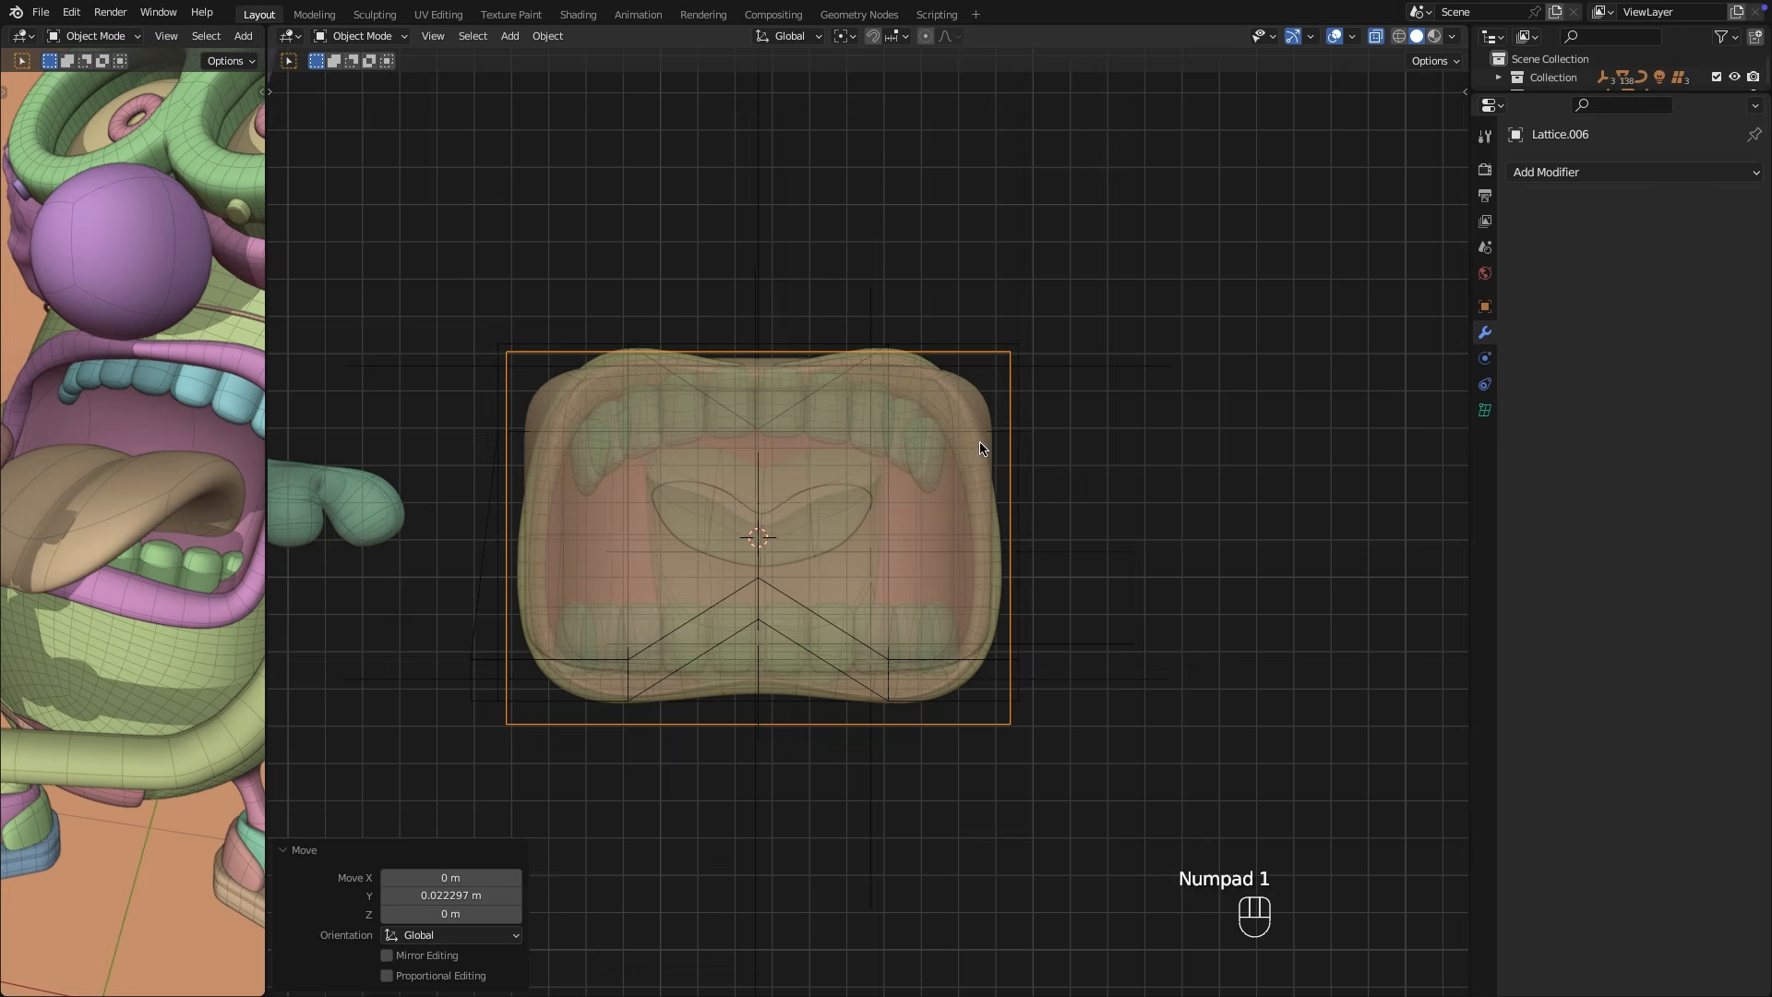
Add a Lattice modifier to the block with the surrounding lattice as its object.
middle_click_drag(1015, 395, 962, 374)
left_click(963, 378)
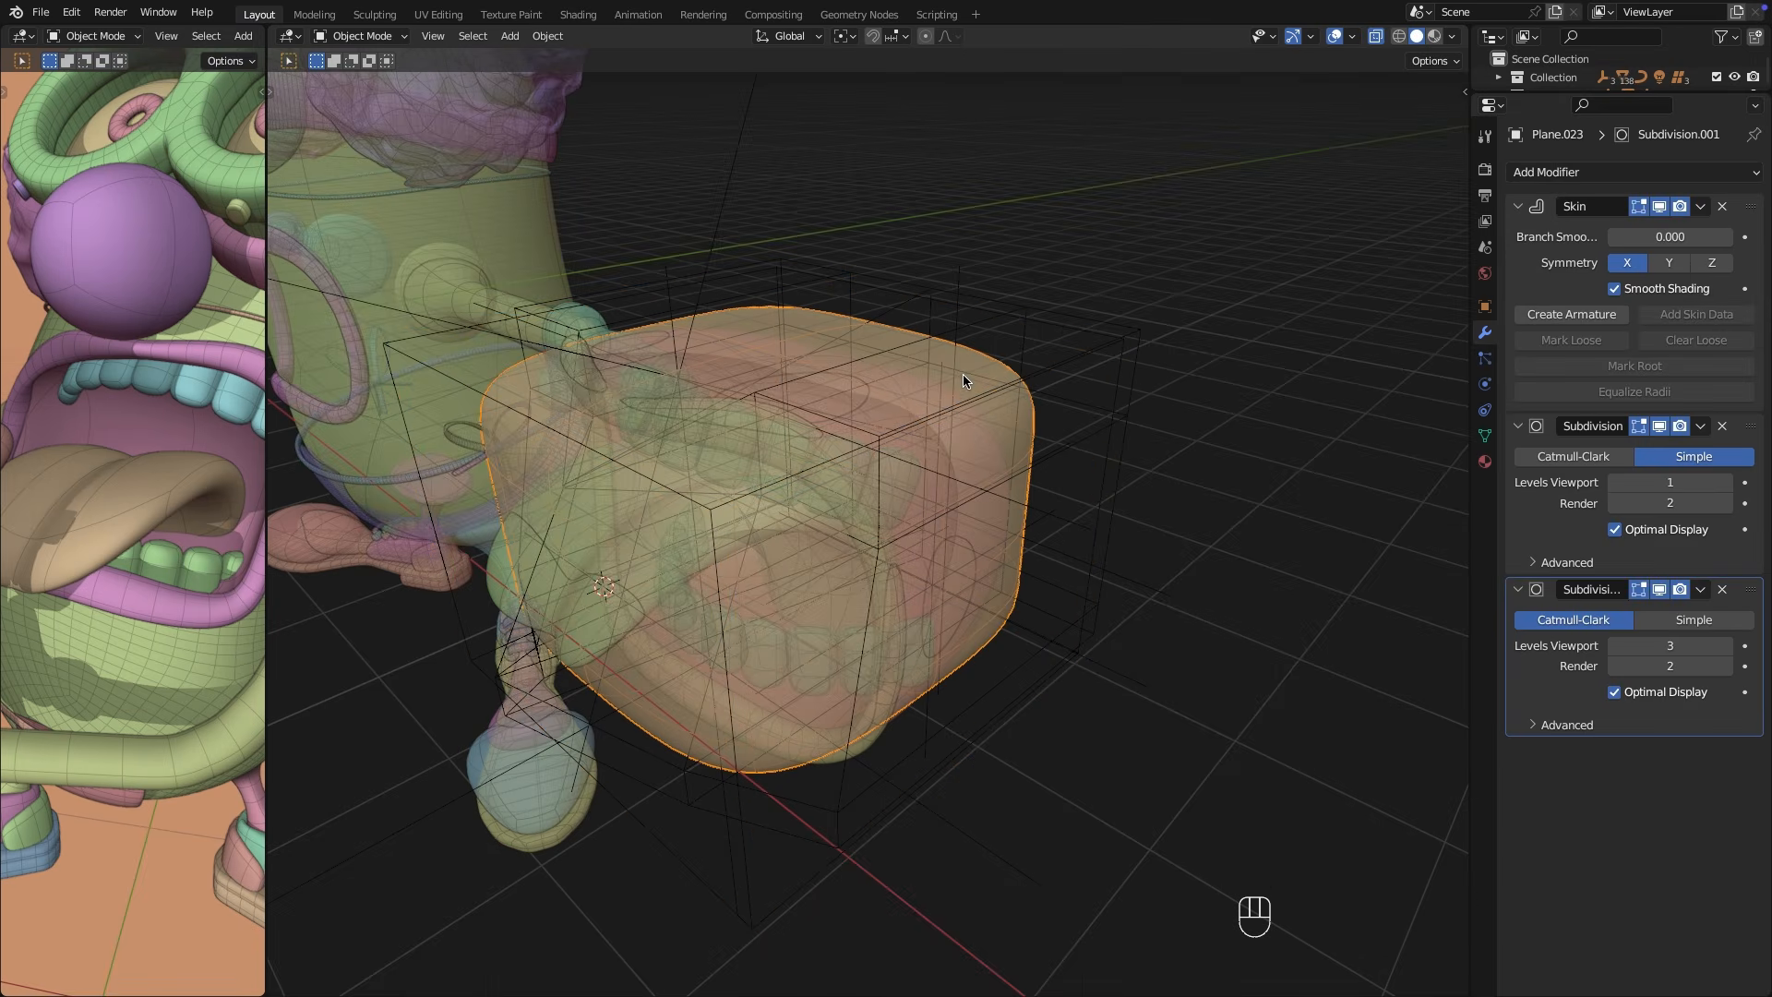
left_click(1629, 173)
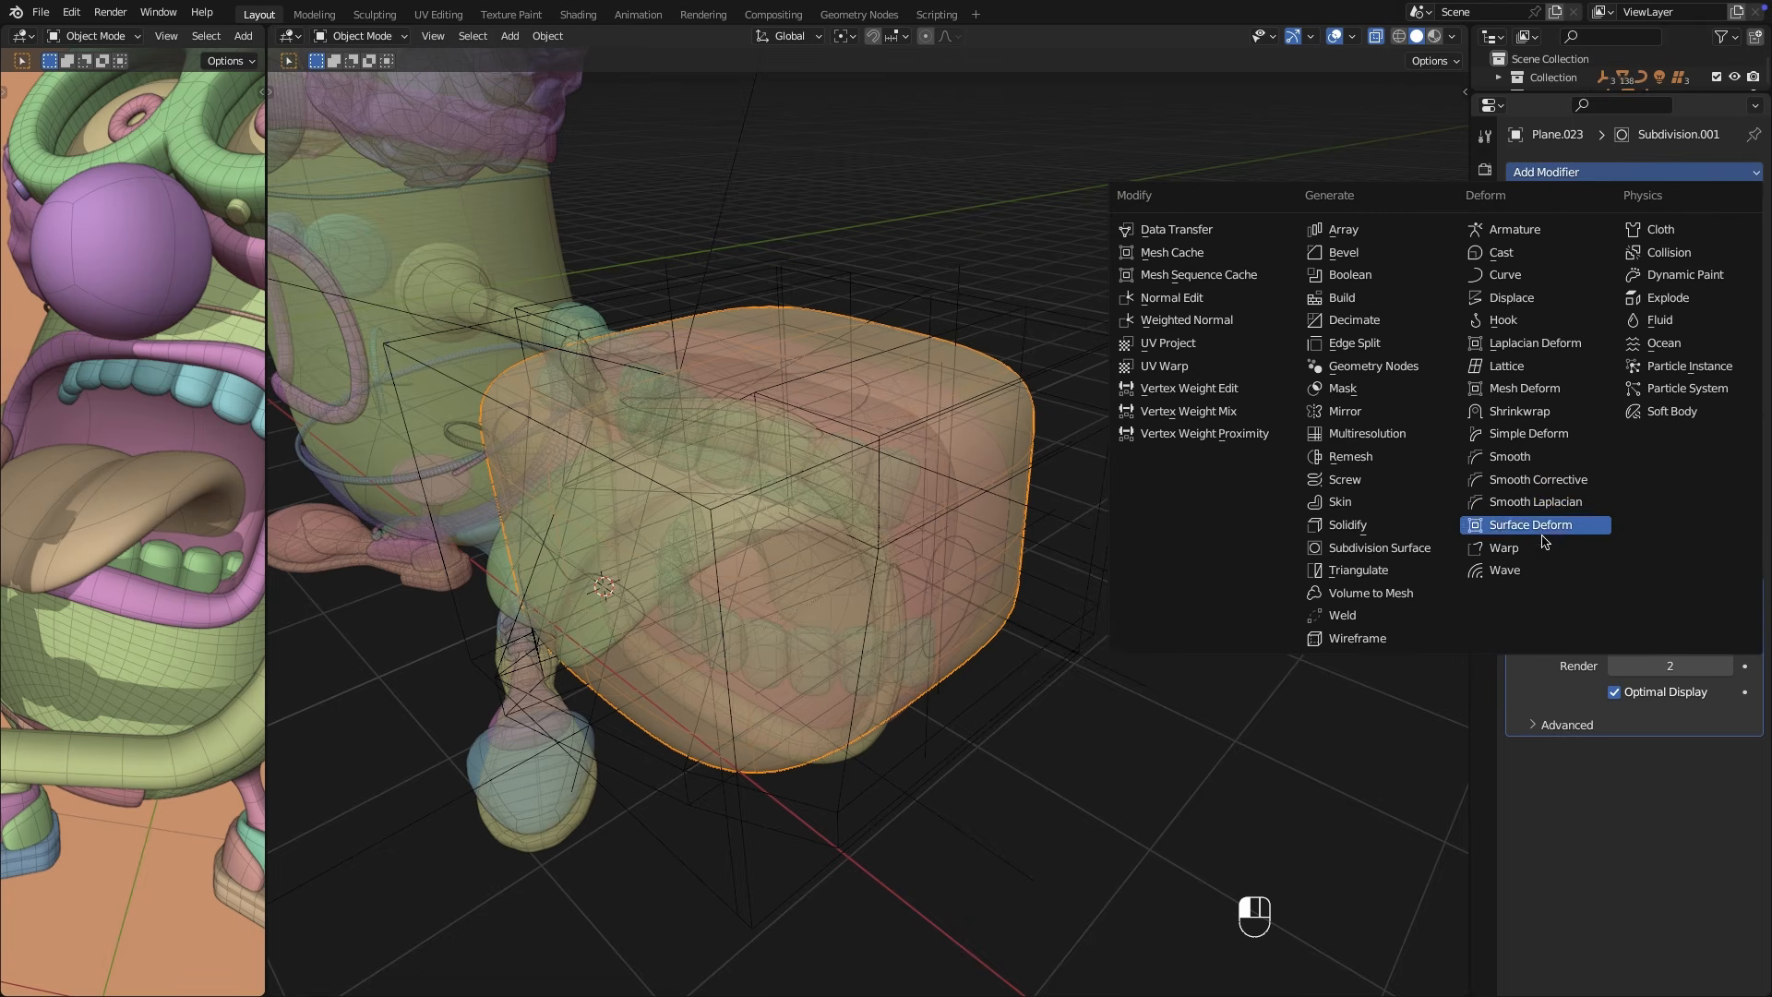
left_click(1546, 364)
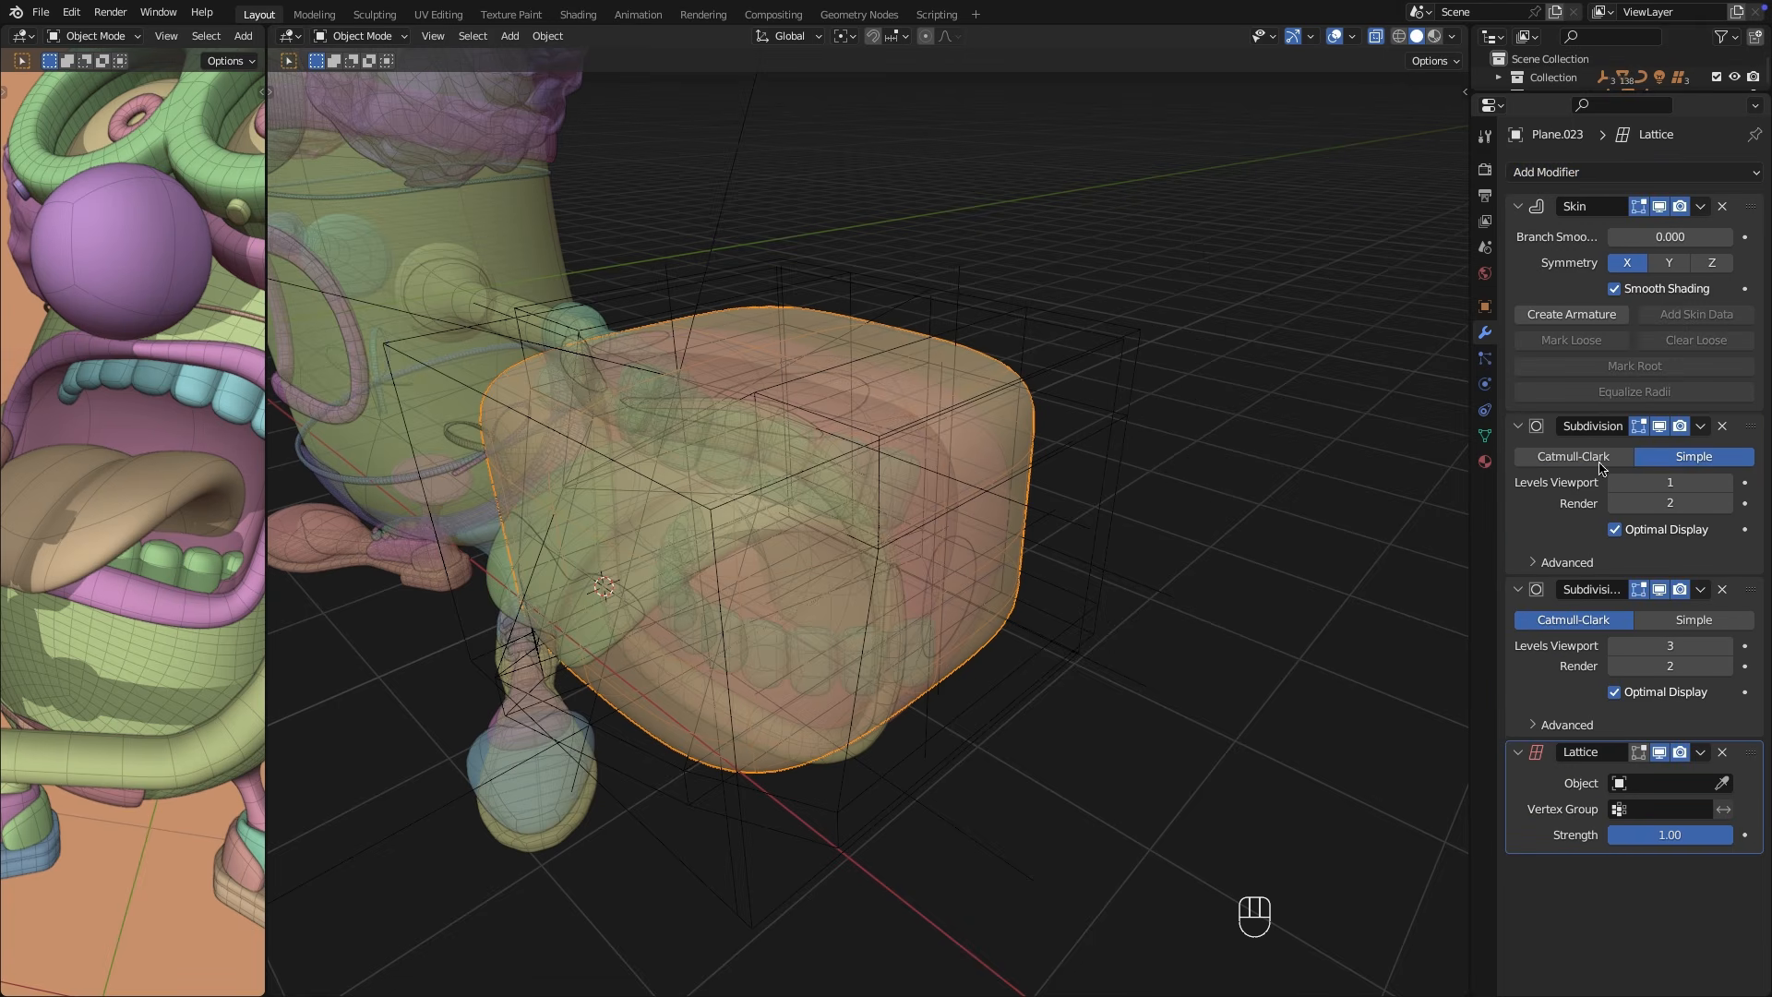
left_click(397, 344)
Set the new lattice's resolution to U 4, V 3 and W 4.
middle_click_drag(397, 345, 811, 554)
left_click(1044, 566)
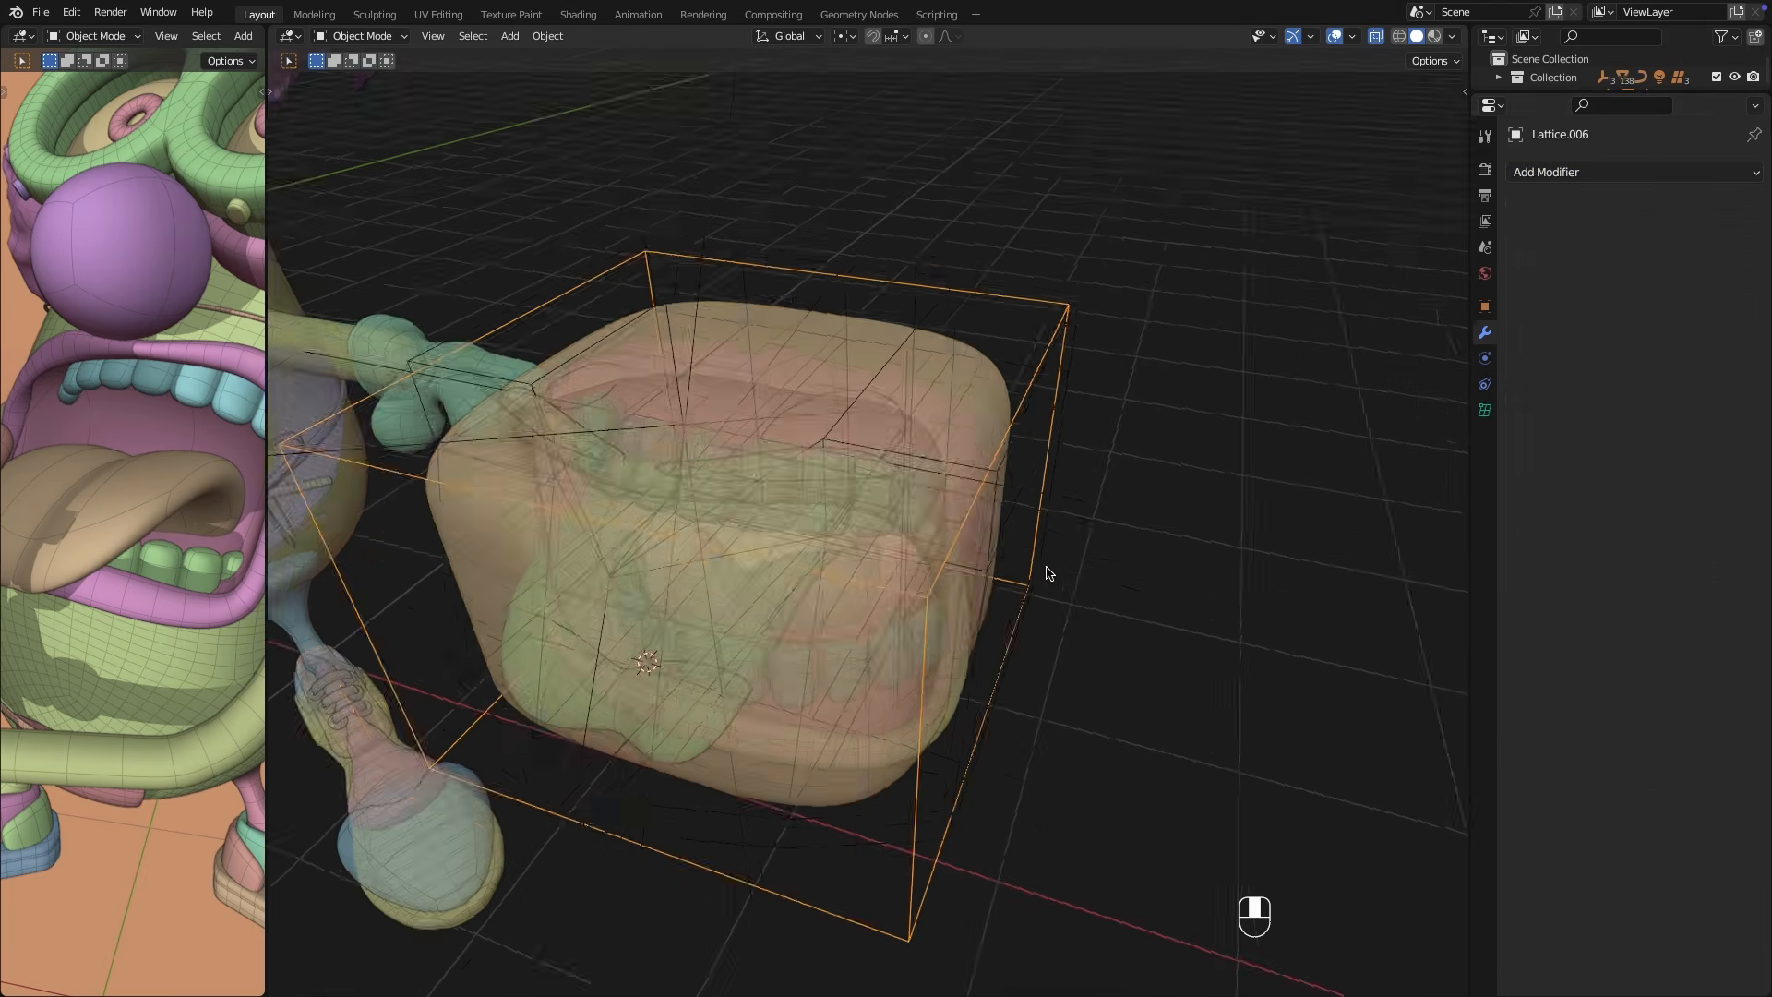
key("Tab")
left_click(1484, 409)
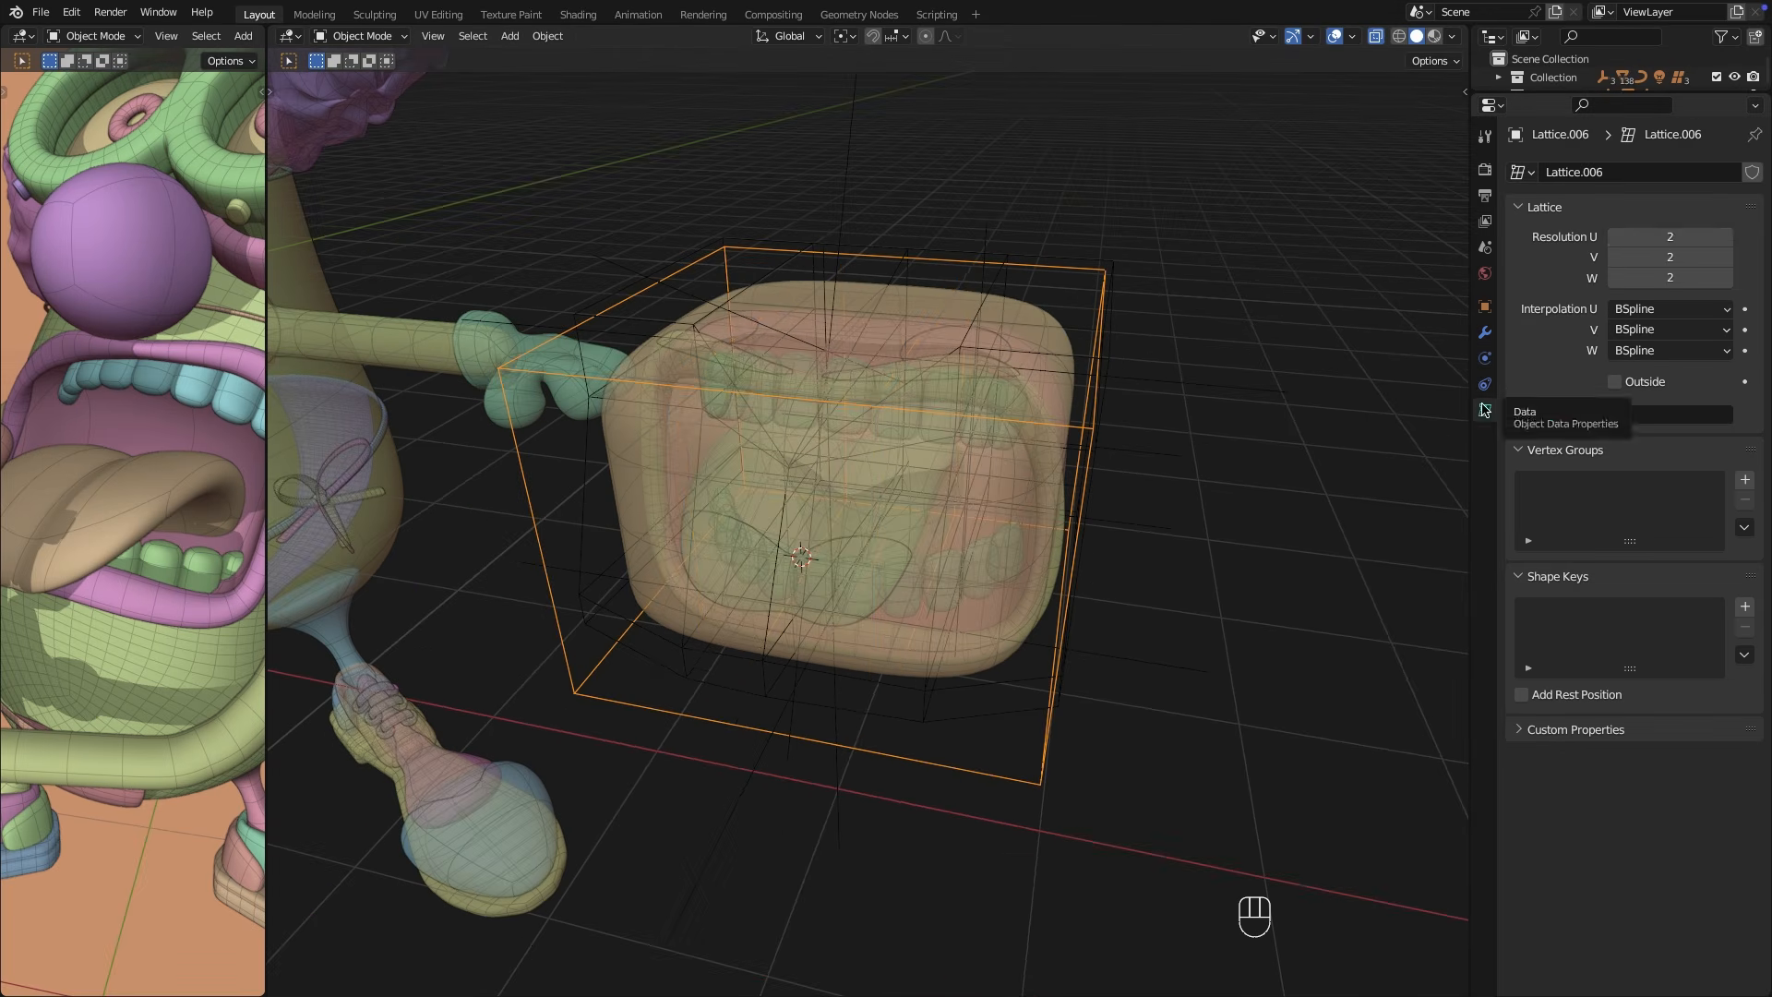
left_click(1729, 237)
key("KP_1")
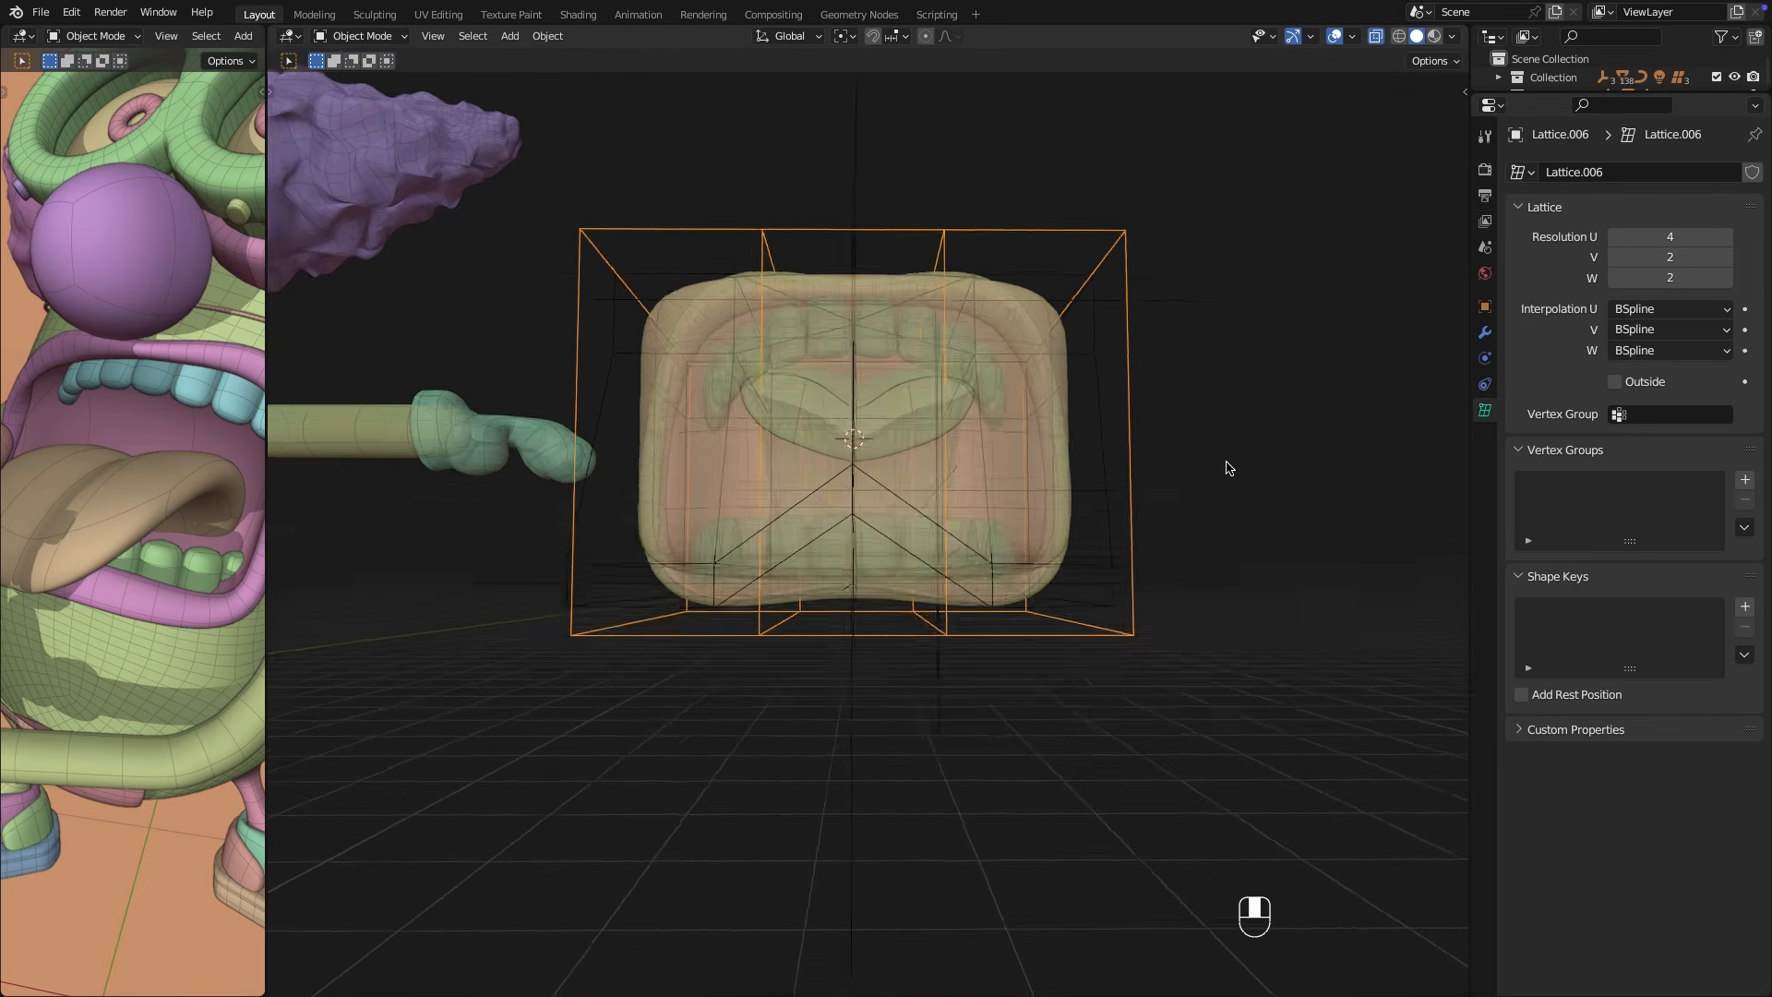
middle_click_drag(1230, 468, 1217, 481)
left_click(1728, 278)
middle_click_drag(1140, 528, 935, 535)
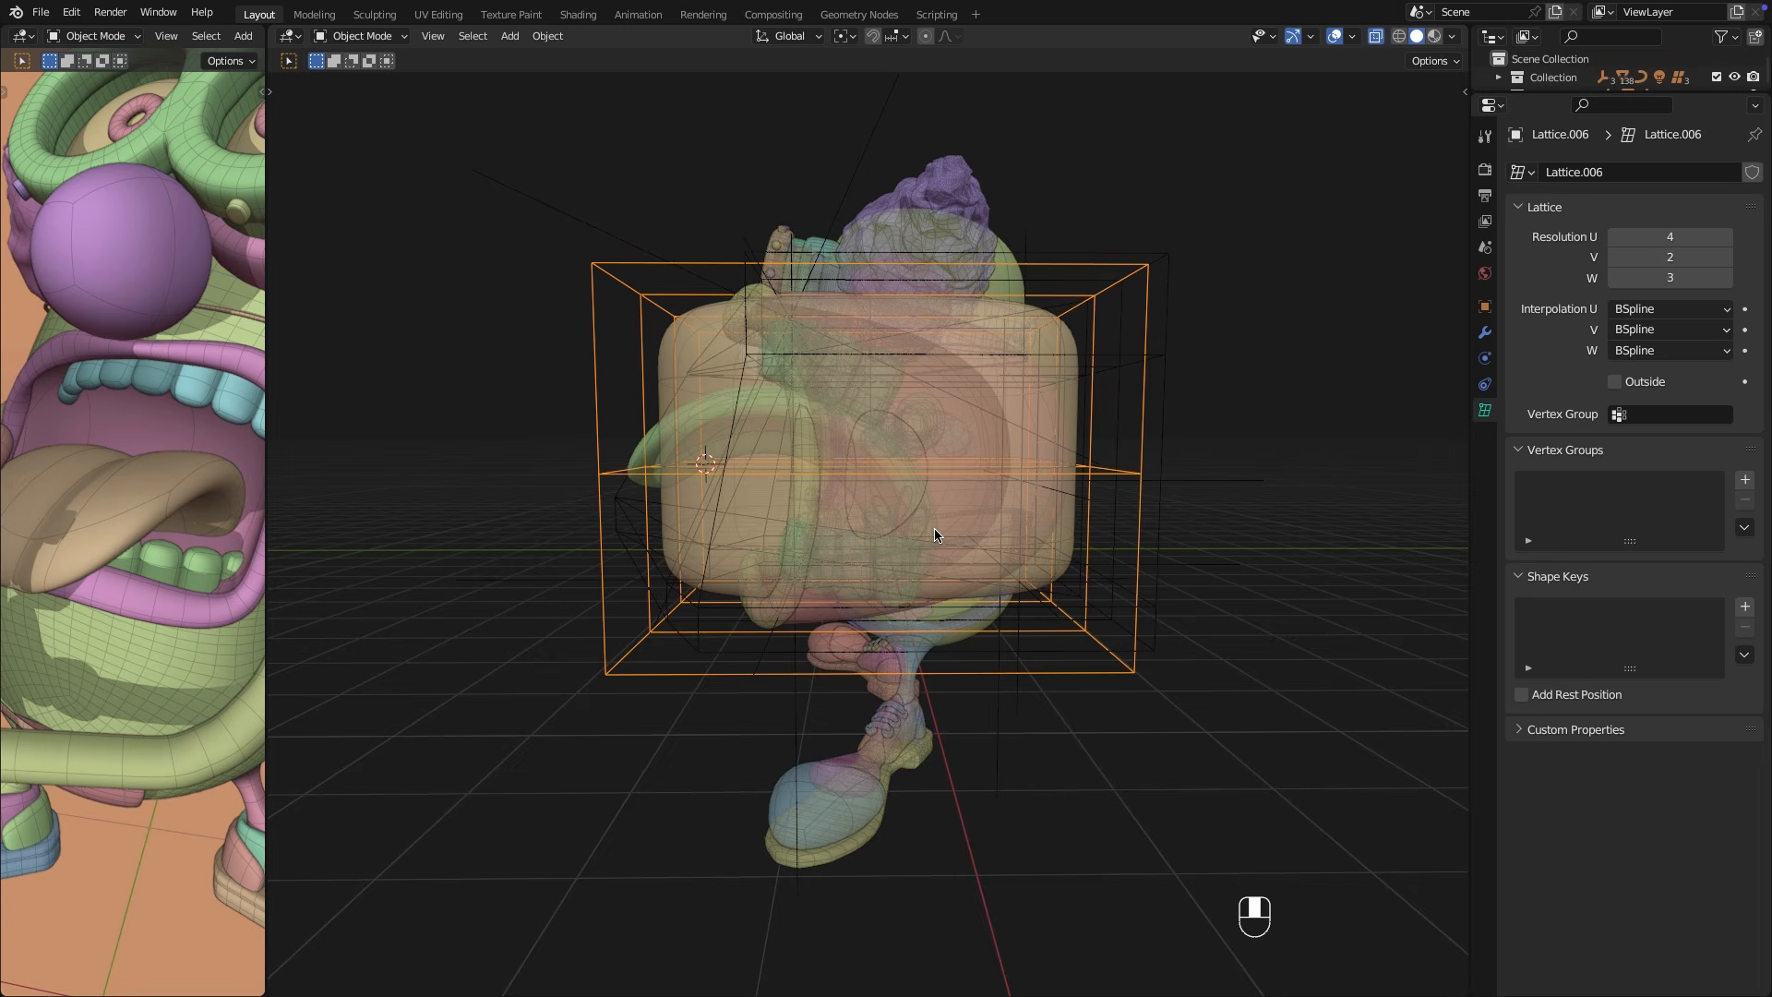
middle_click_drag(1029, 563, 1239, 577)
left_click(1728, 278)
middle_click_drag(1366, 505, 954, 618)
left_click(1076, 344, "shift")
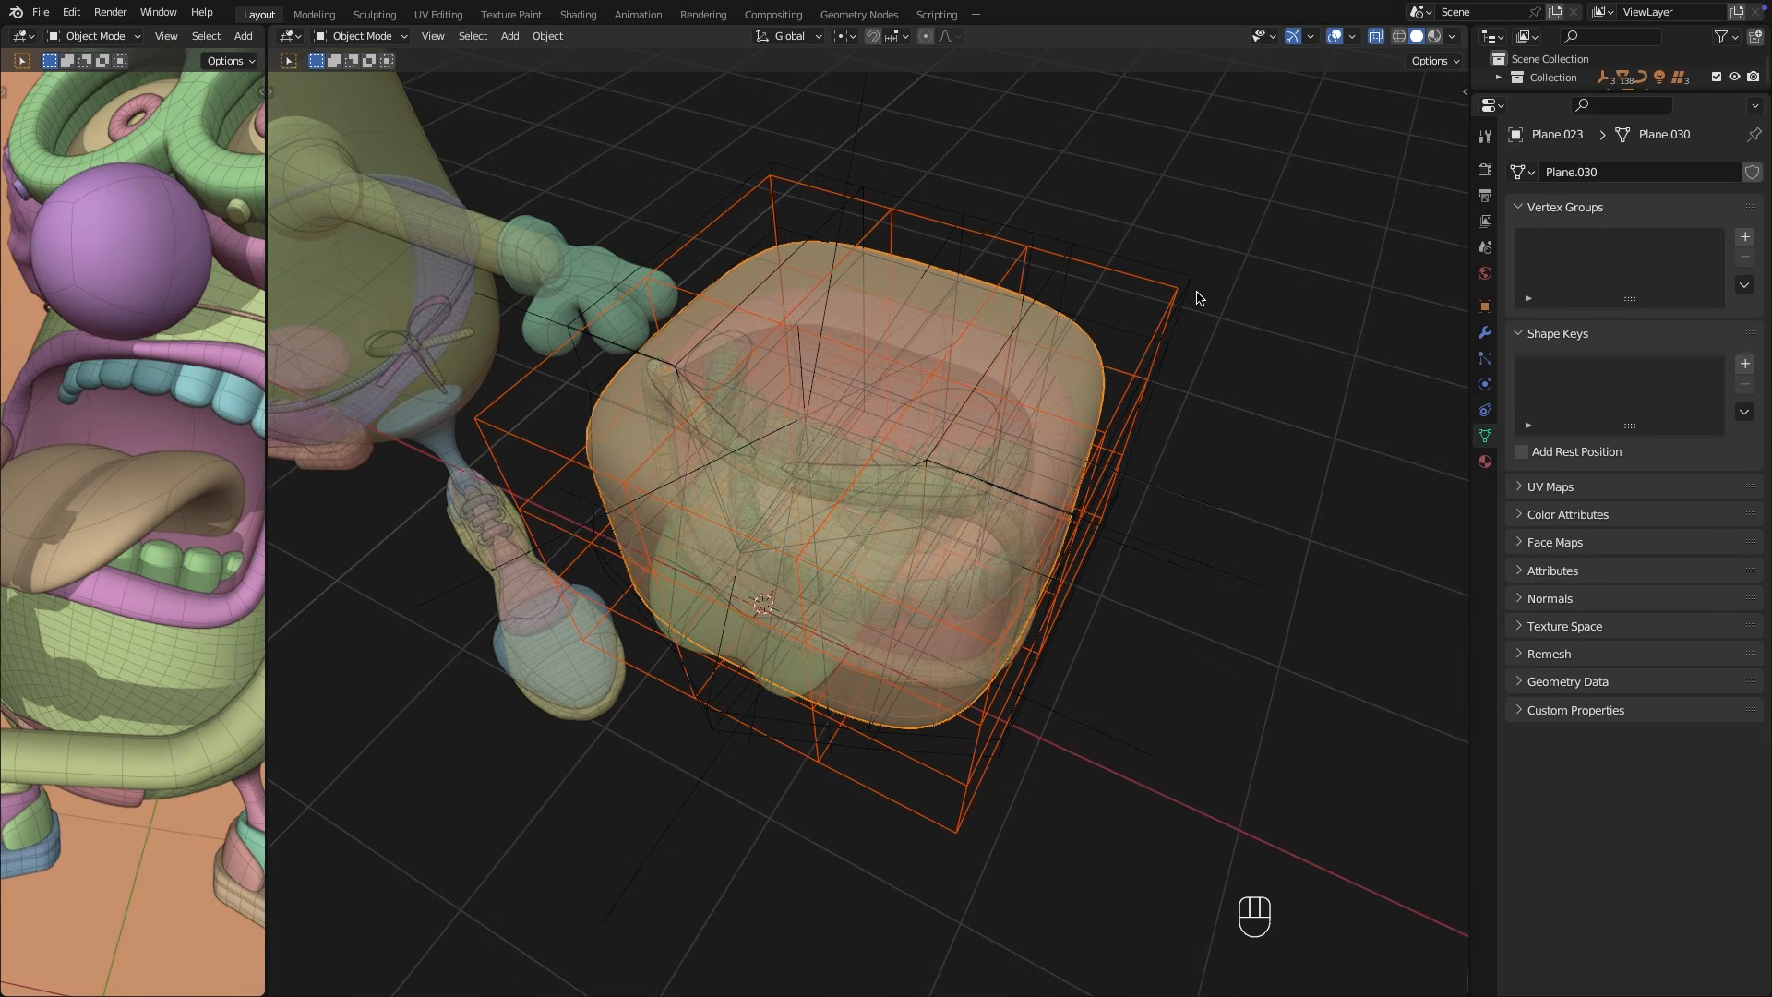
left_click(1246, 397)
key("alt+z")
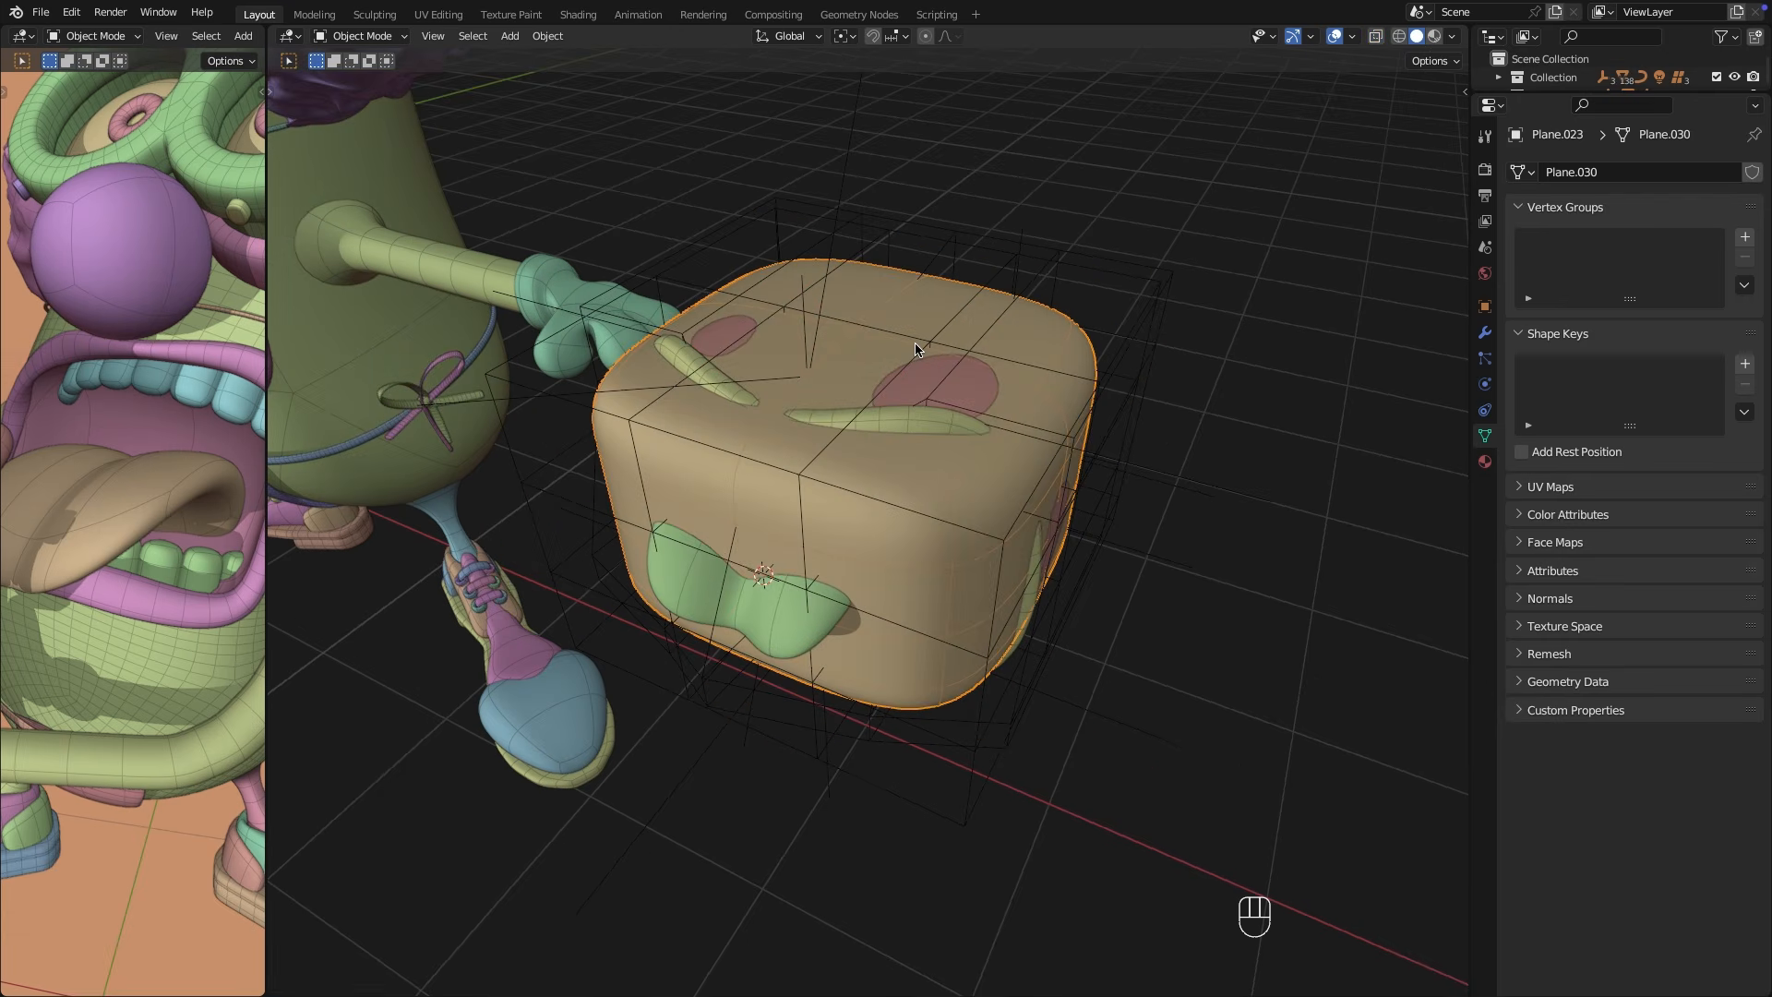
key("g")
right_click(1226, 288)
mouse_move(1098, 507)
middle_mouse_down()
mouse_move(1175, 455)
mouse_move(1302, 435)
mouse_move(1294, 418)
mouse_move(1274, 450)
mouse_move(1124, 518)
mouse_move(1099, 489)
middle_mouse_up()
Reshape the lattice's points from the front to follow the lips, and set a grey viewport background with value 0.212.
left_click(1117, 415)
key("Tab")
key("alt+z")
key("KP_1")
left_click_drag(1272, 302, 1129, 405)
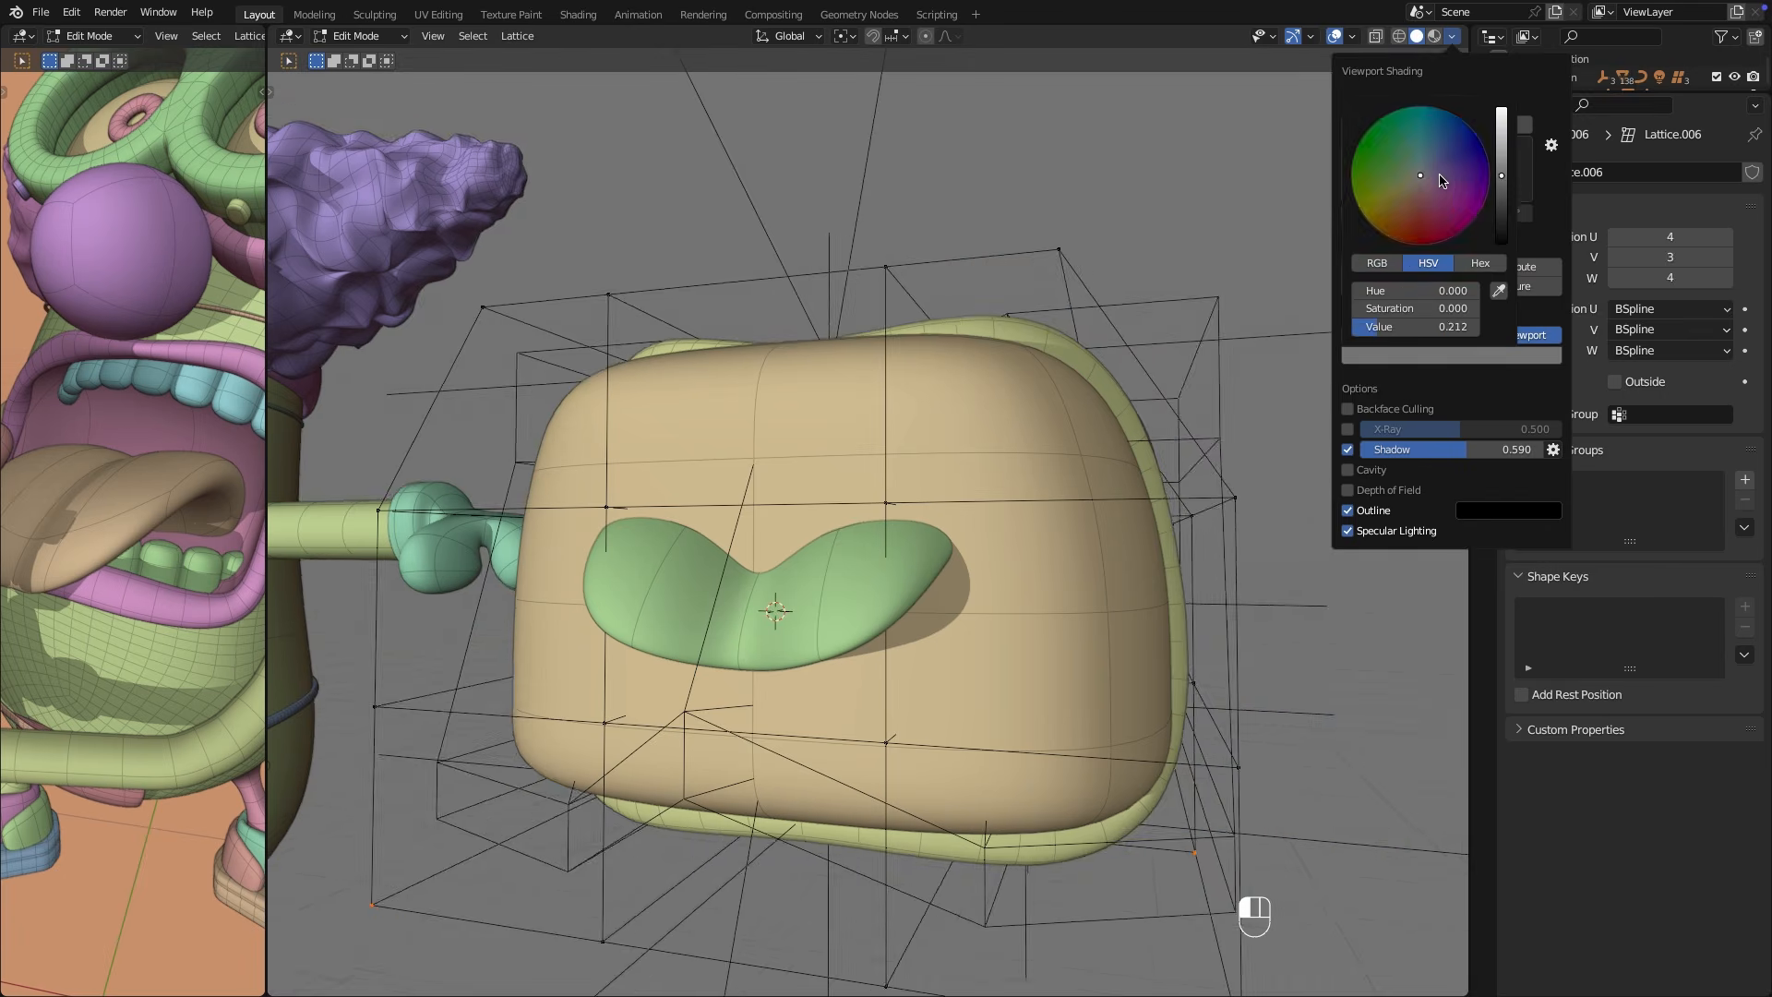
Move the lattice's lower front points -0.051426 m along Z and set its U resolution to 5.
mouse_move(1153, 553)
middle_mouse_down()
mouse_move(1089, 517)
mouse_move(1106, 525)
mouse_move(965, 677)
middle_mouse_up()
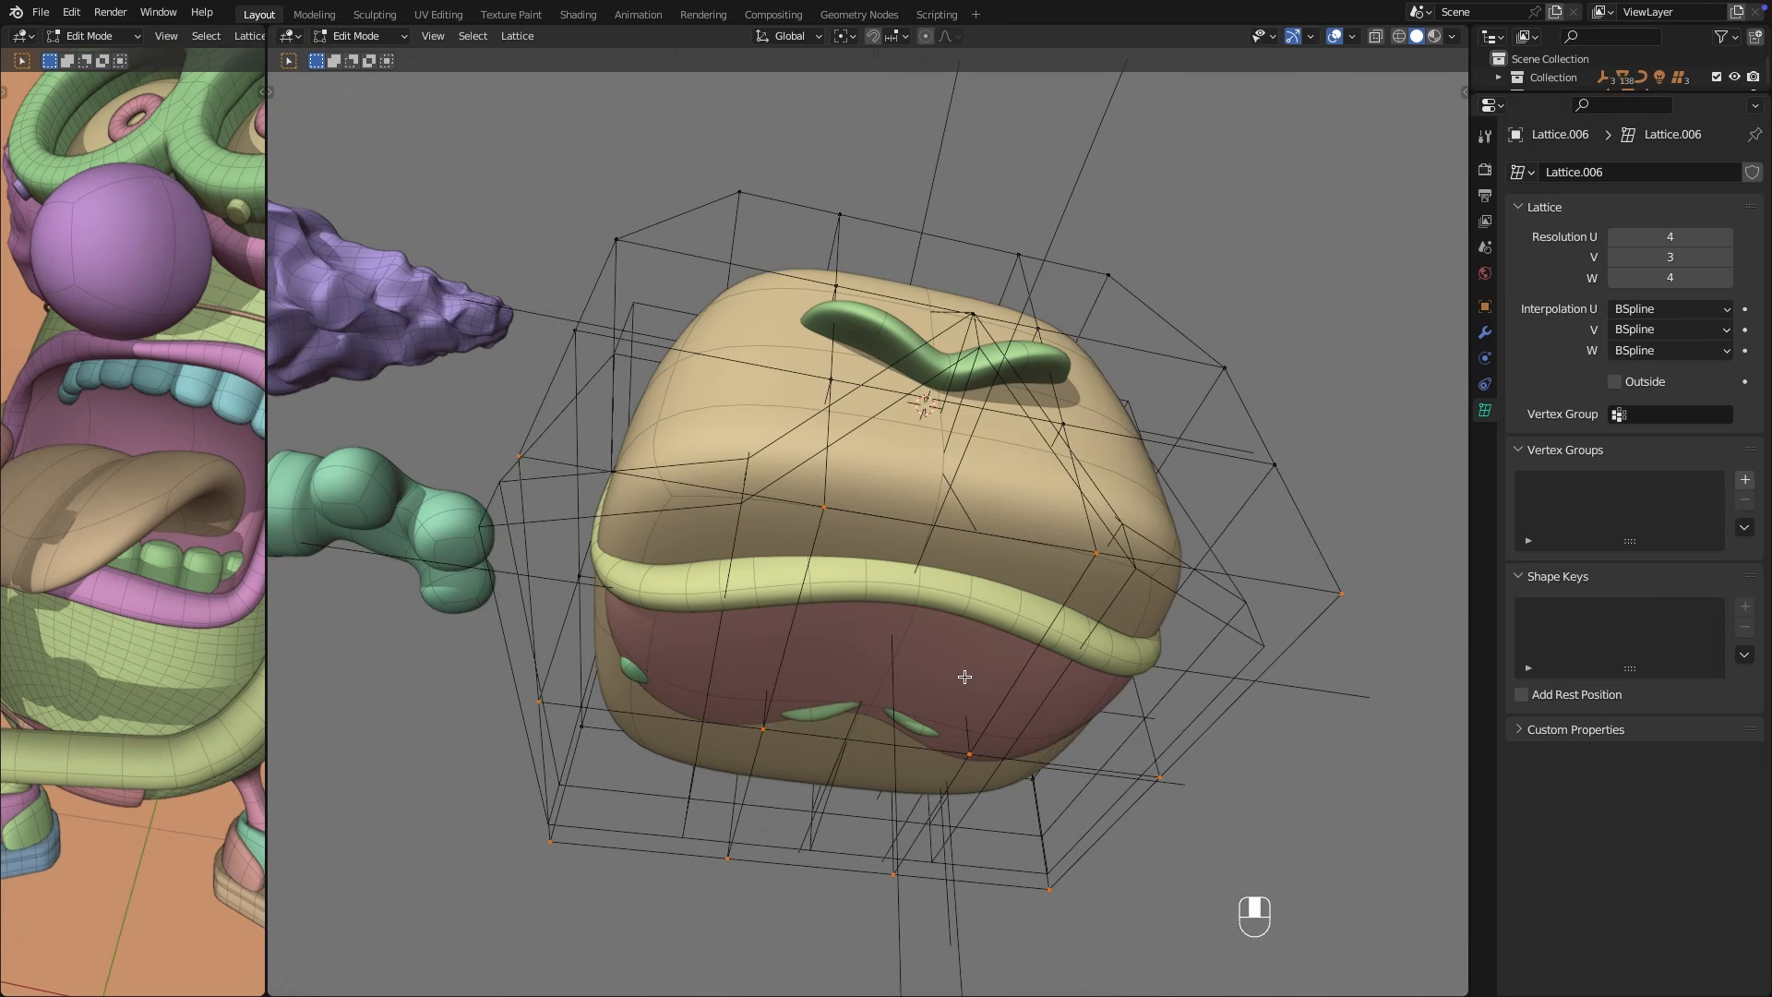
key("g")
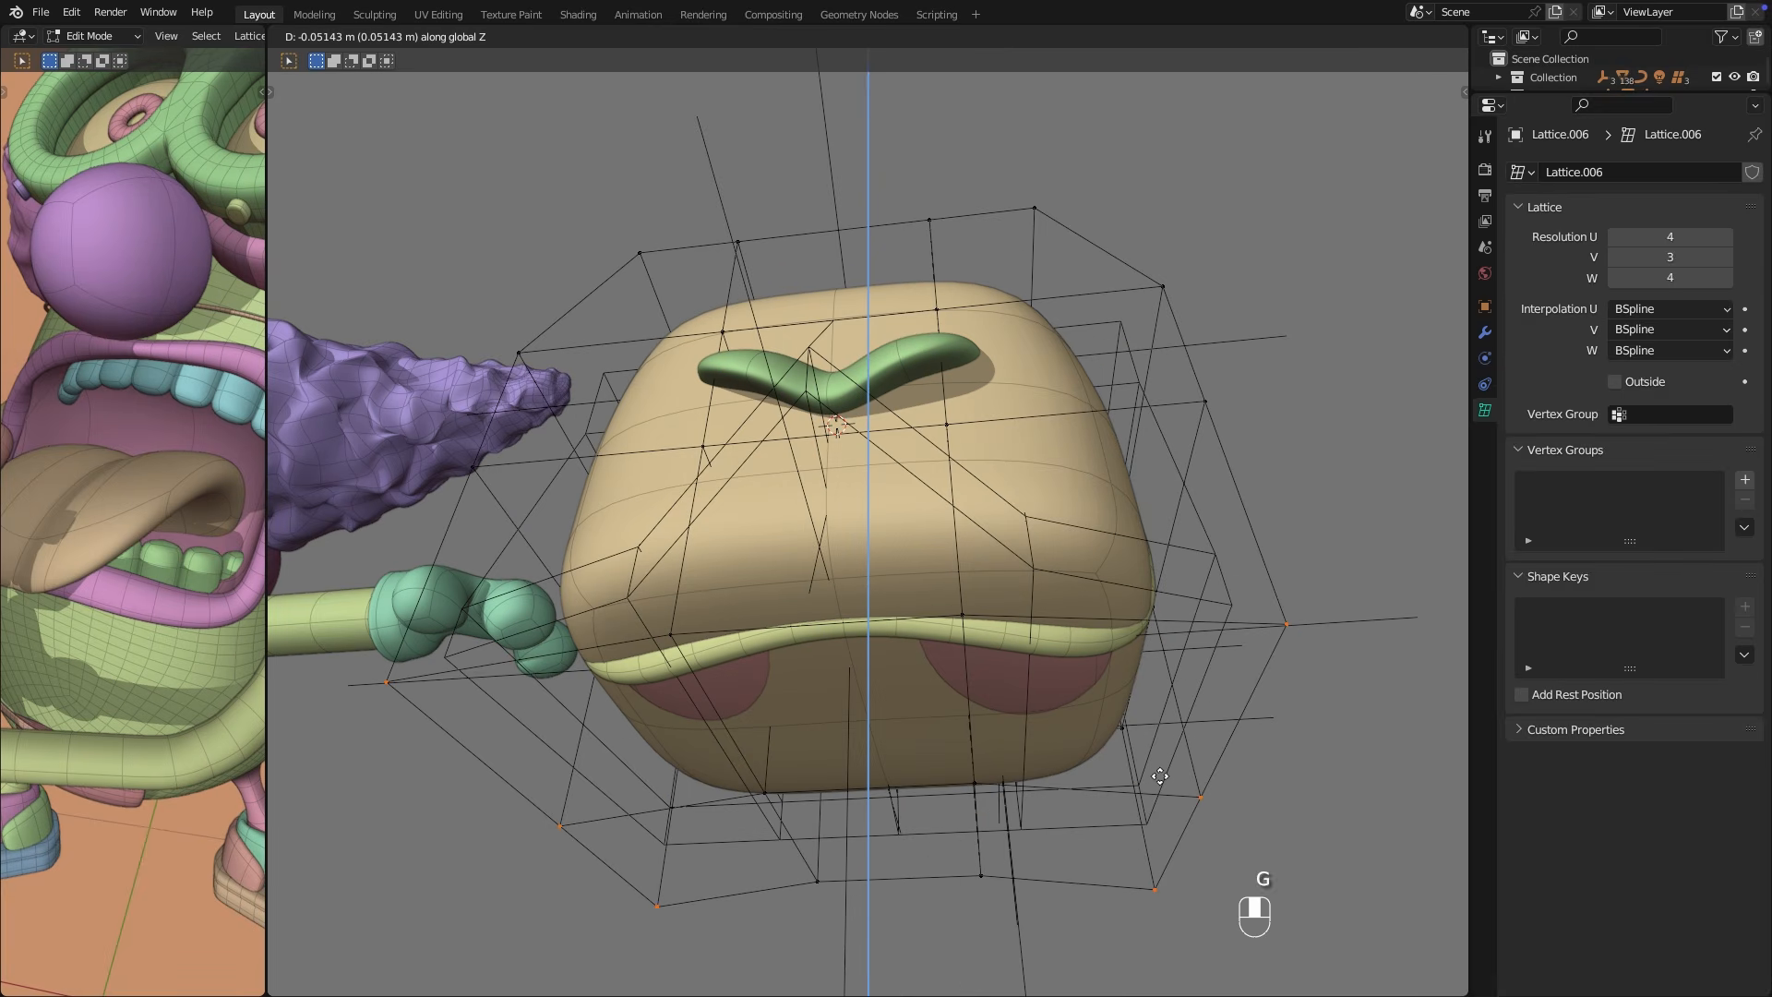
left_click(1161, 777)
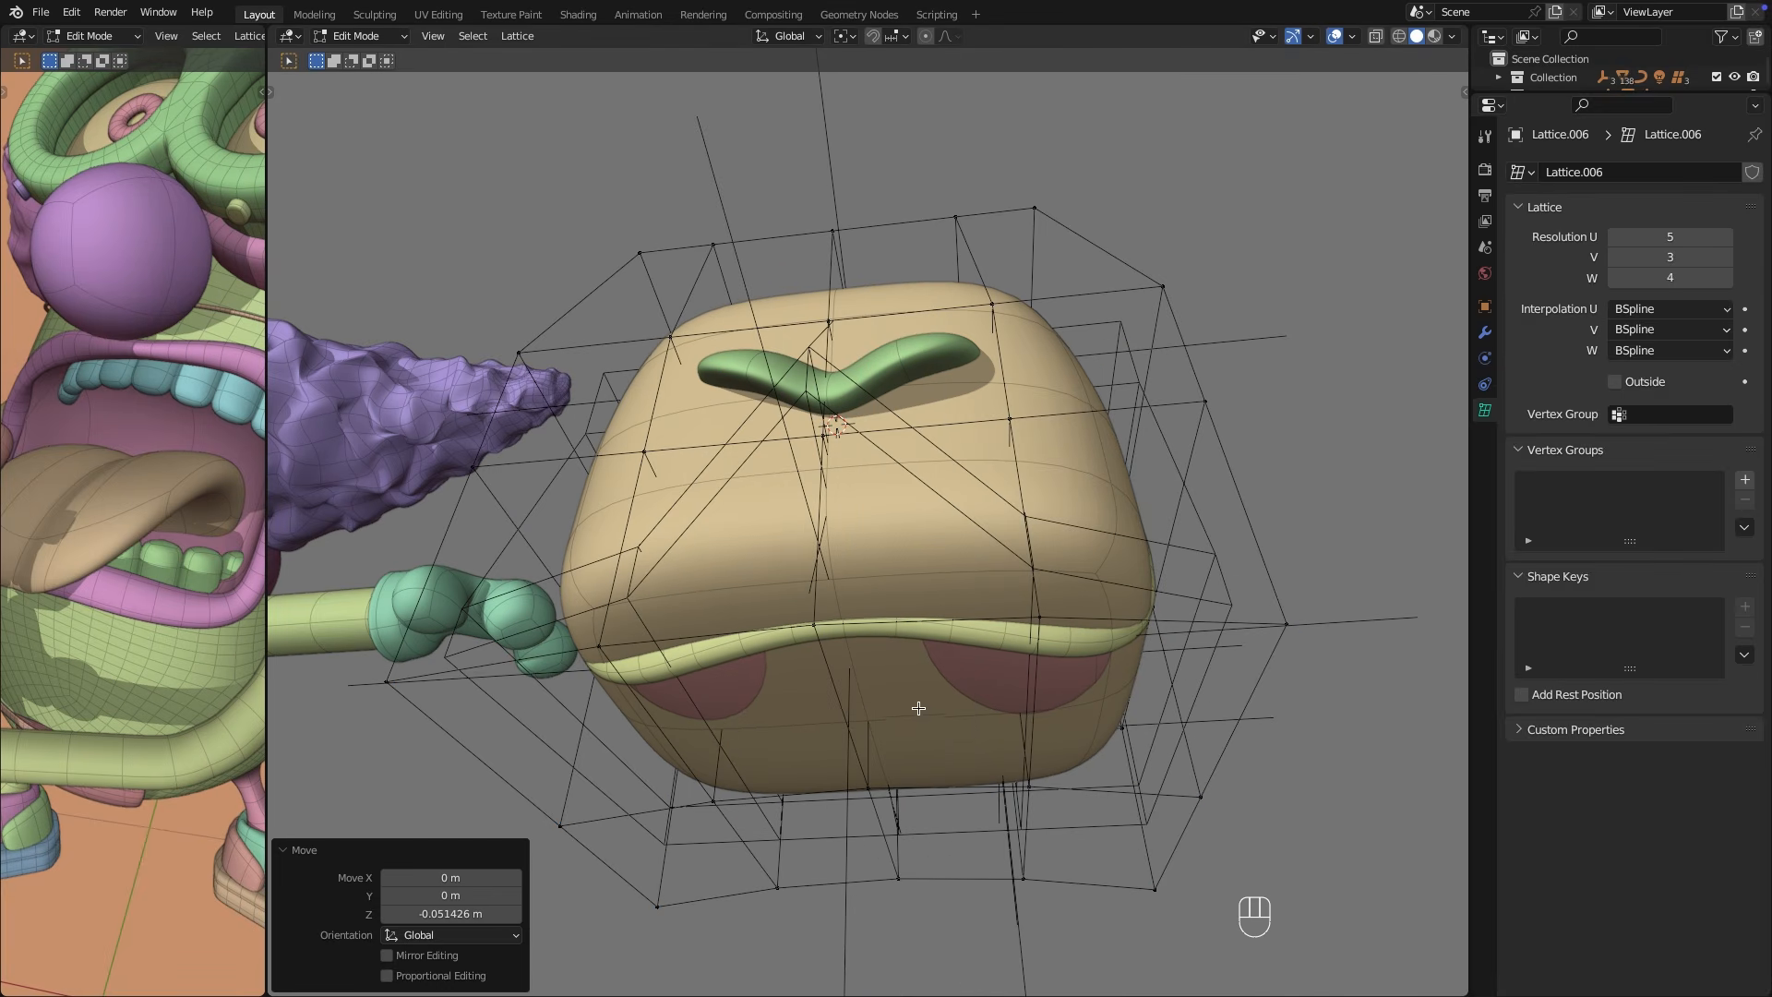
left_click_drag(753, 858, 781, 871)
Select the lattice's upper middle points and lower them along Z to dip the block under the upper lip's center.
middle_click_drag(1013, 588, 1218, 444)
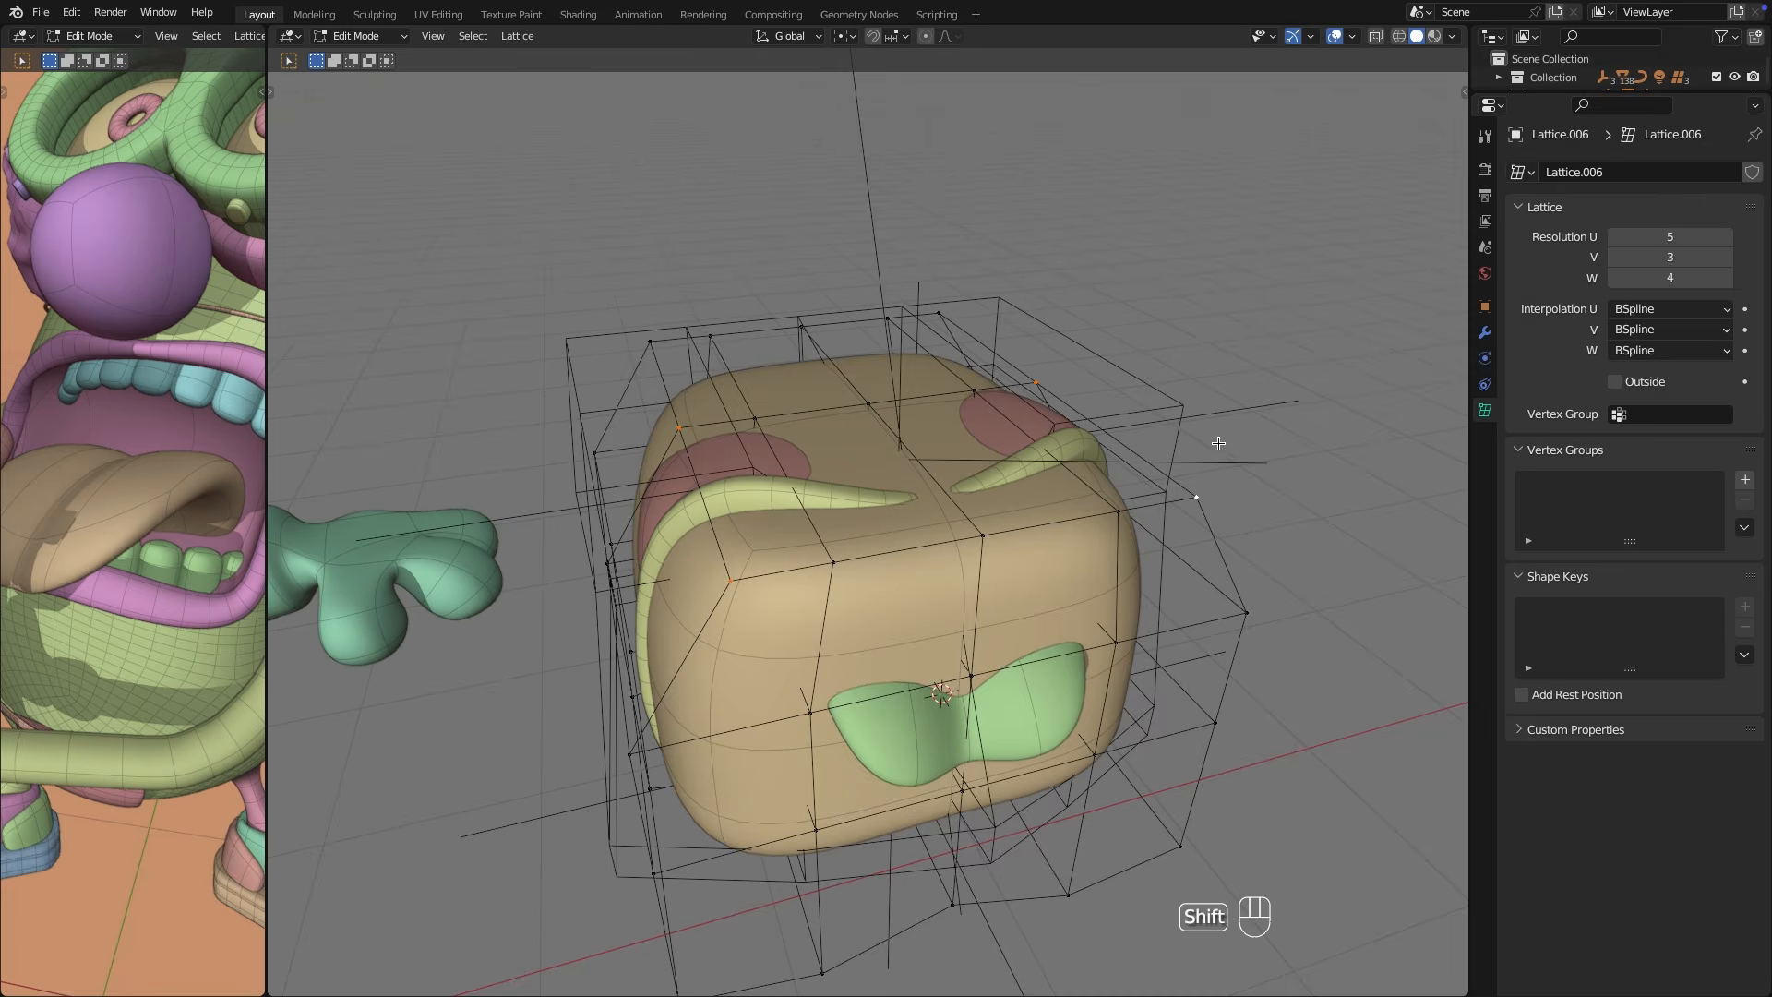
left_click(1037, 382)
left_click(834, 431, "shift")
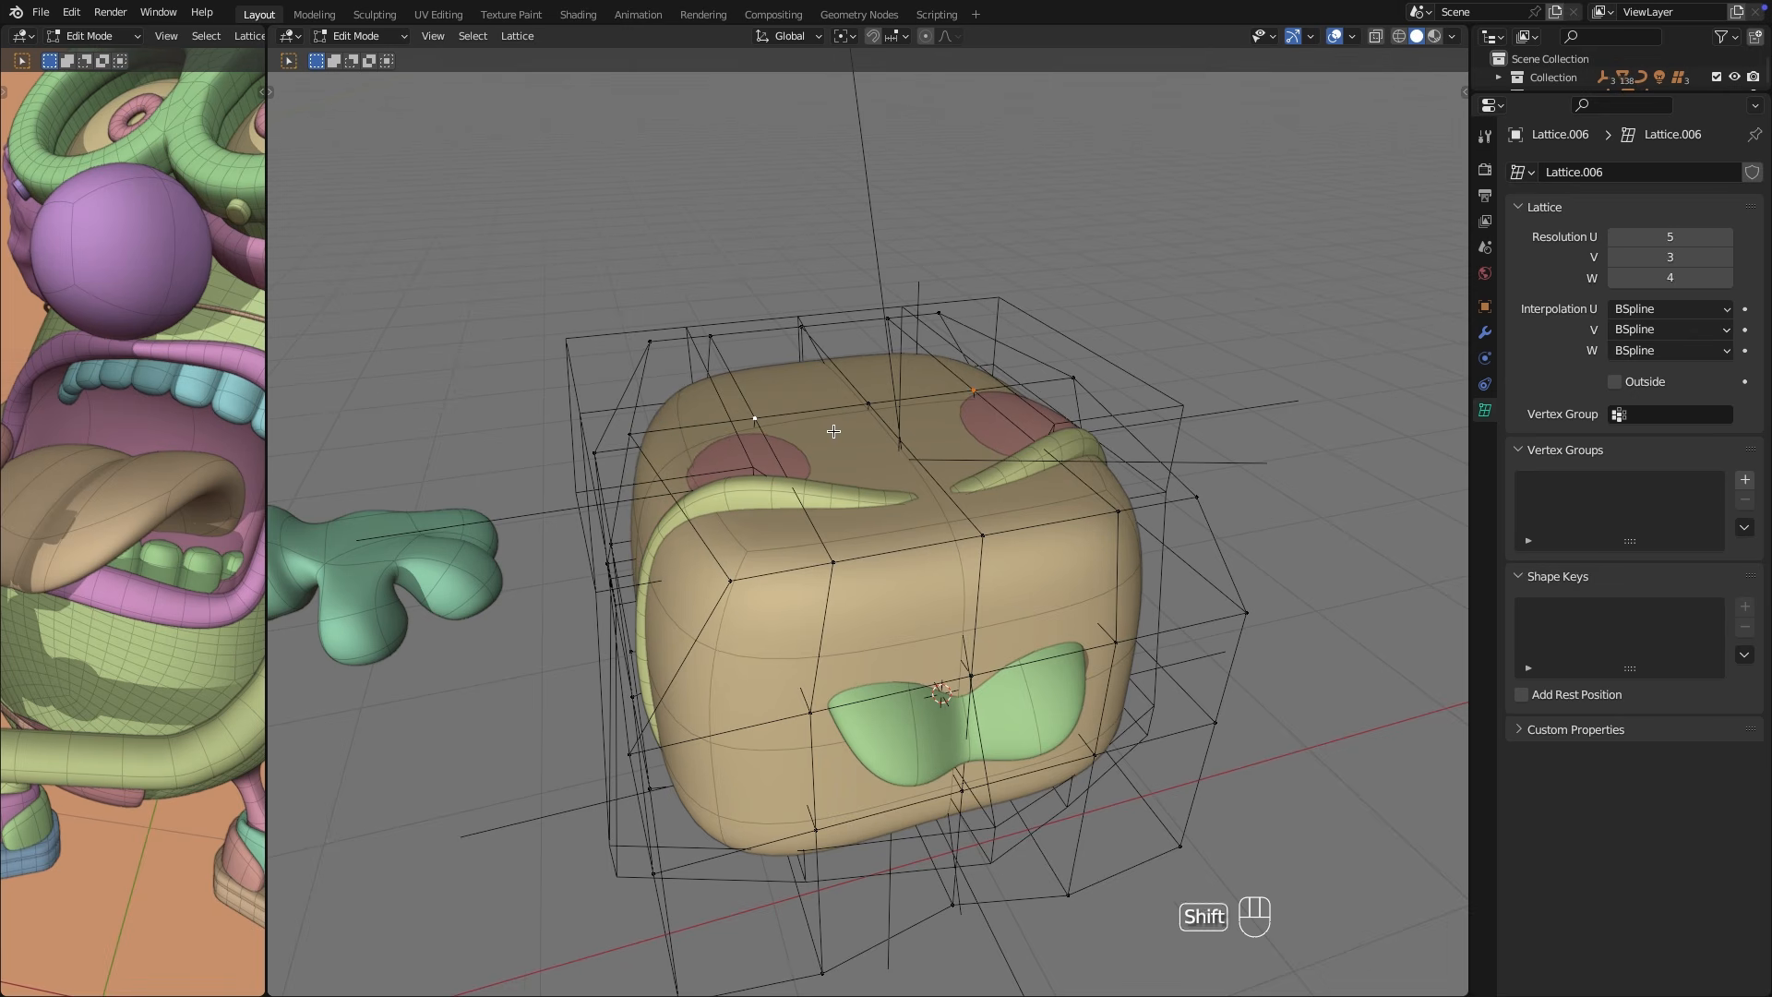
left_click(835, 399)
left_click(984, 537)
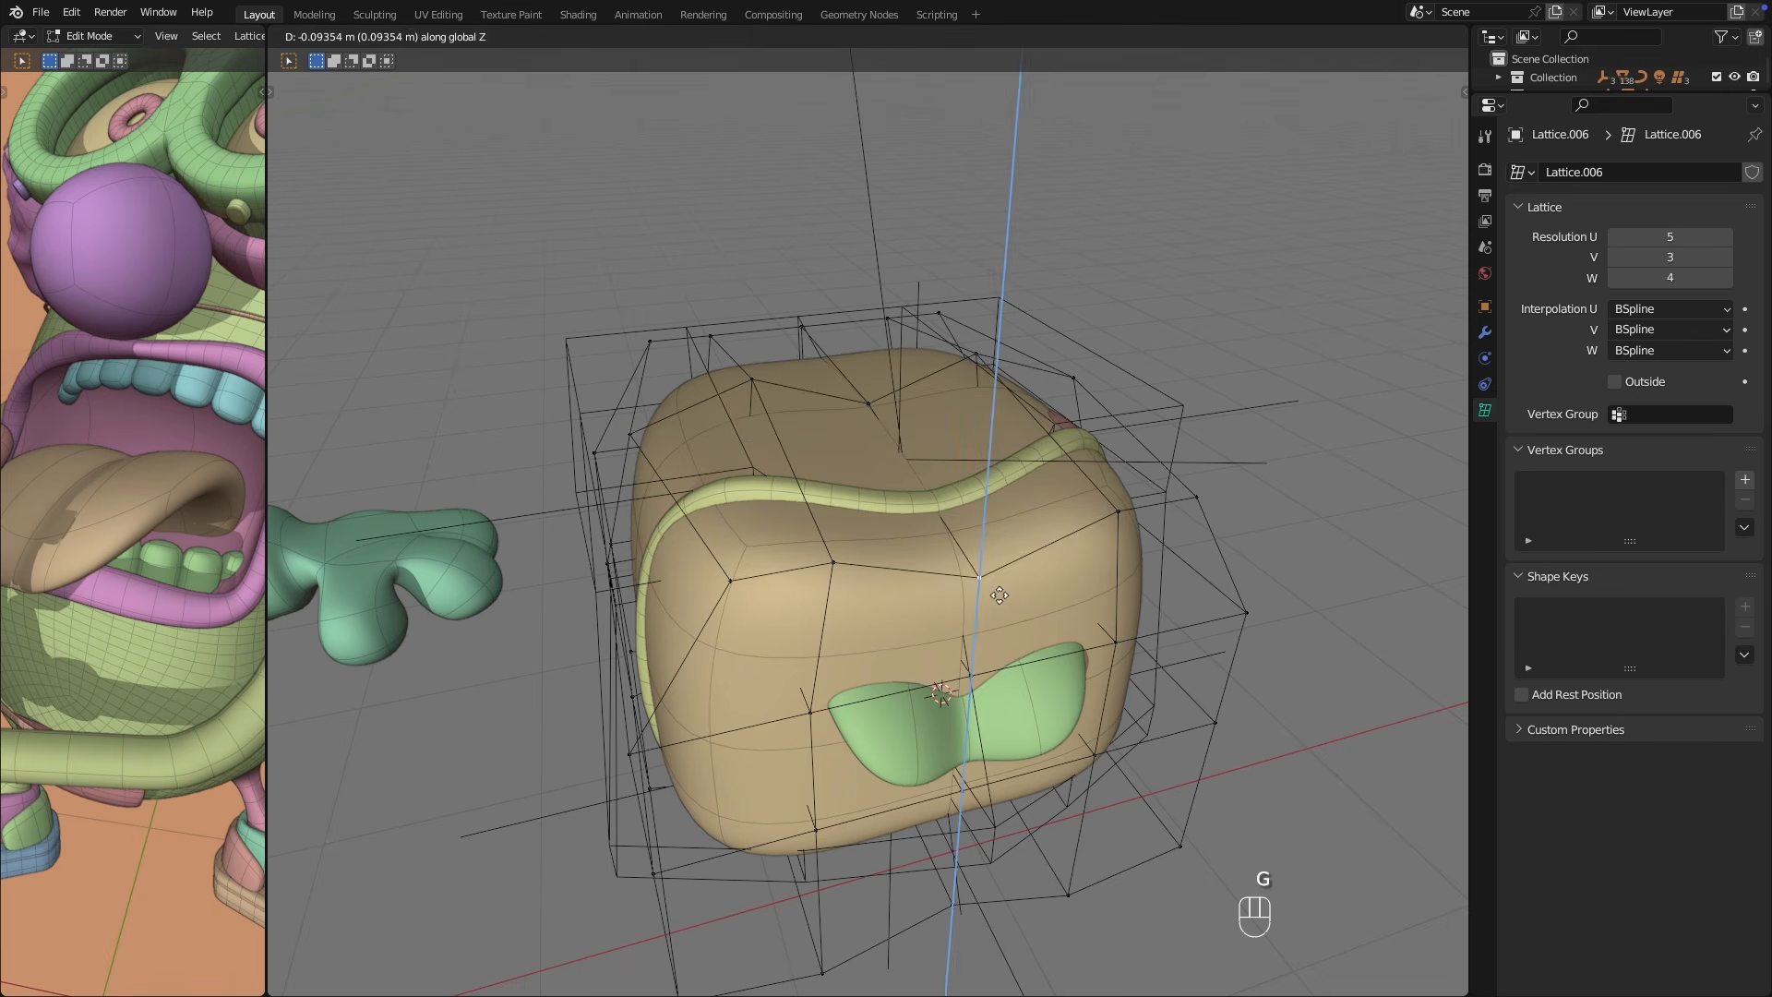
Scale the lattice's lower points by 0.766 and raise its lower outer points 0.26054 m along Z.
key("g")
key("z")
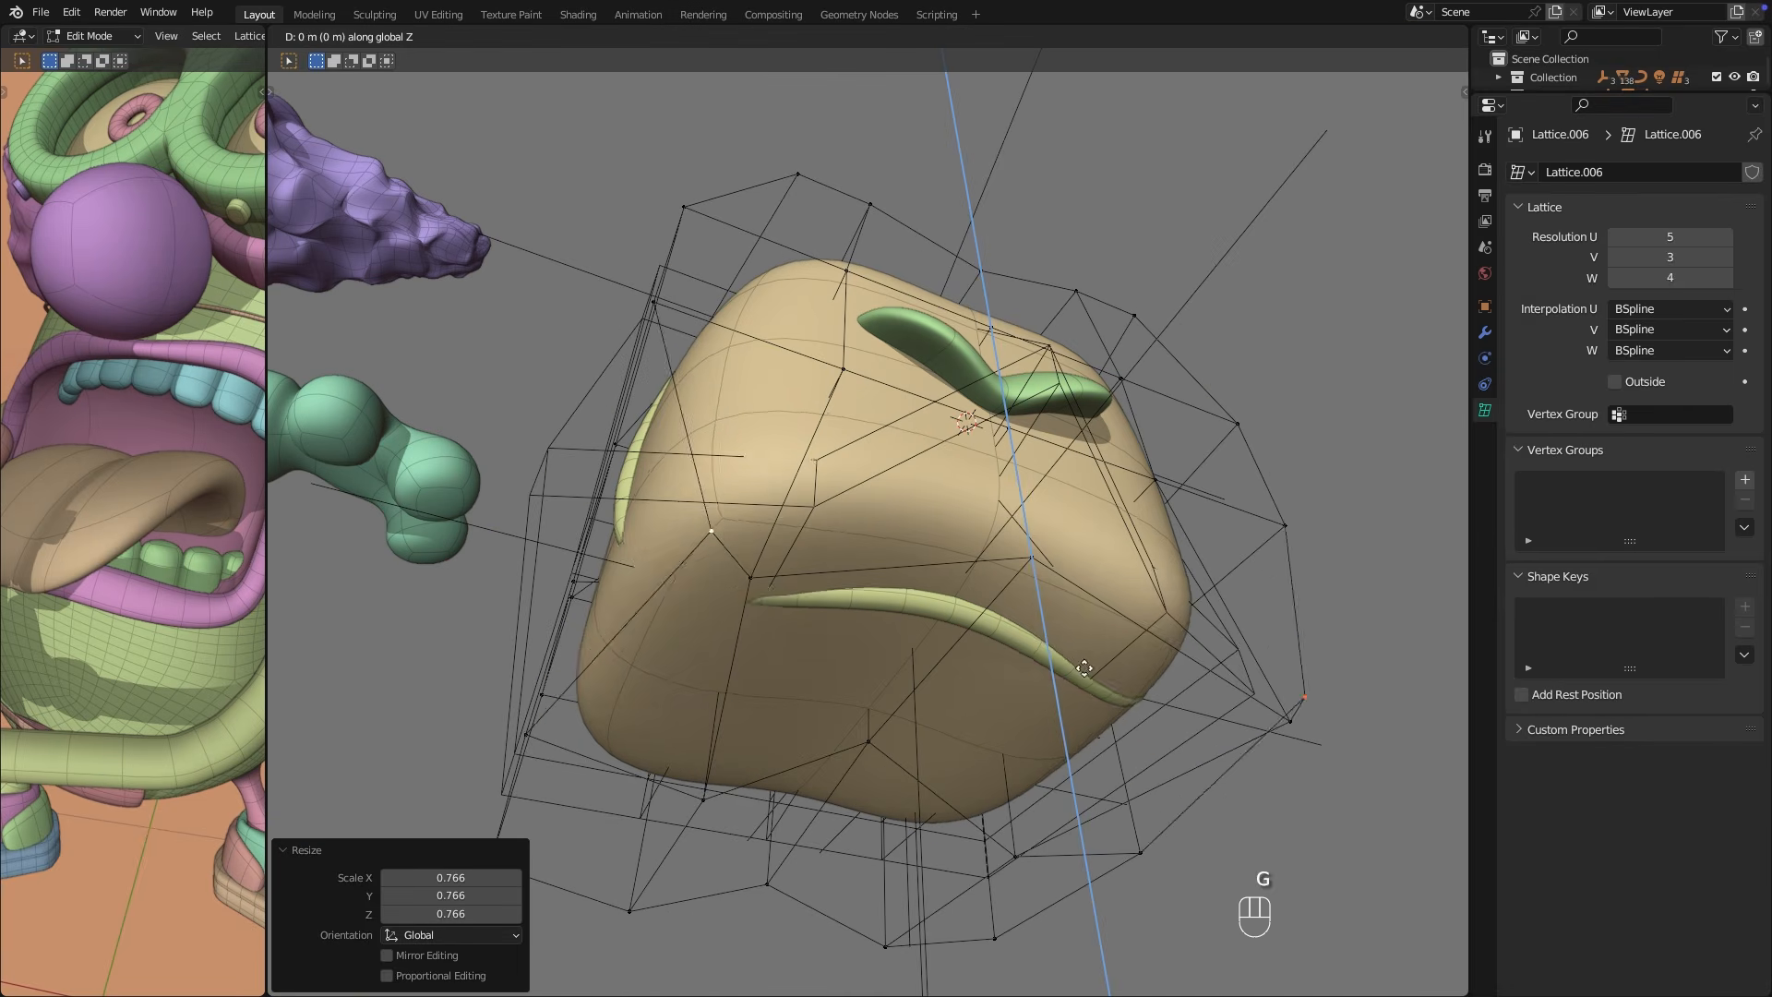
middle_click_drag(1058, 553, 1025, 675)
scroll(1026, 675, "down", 6)
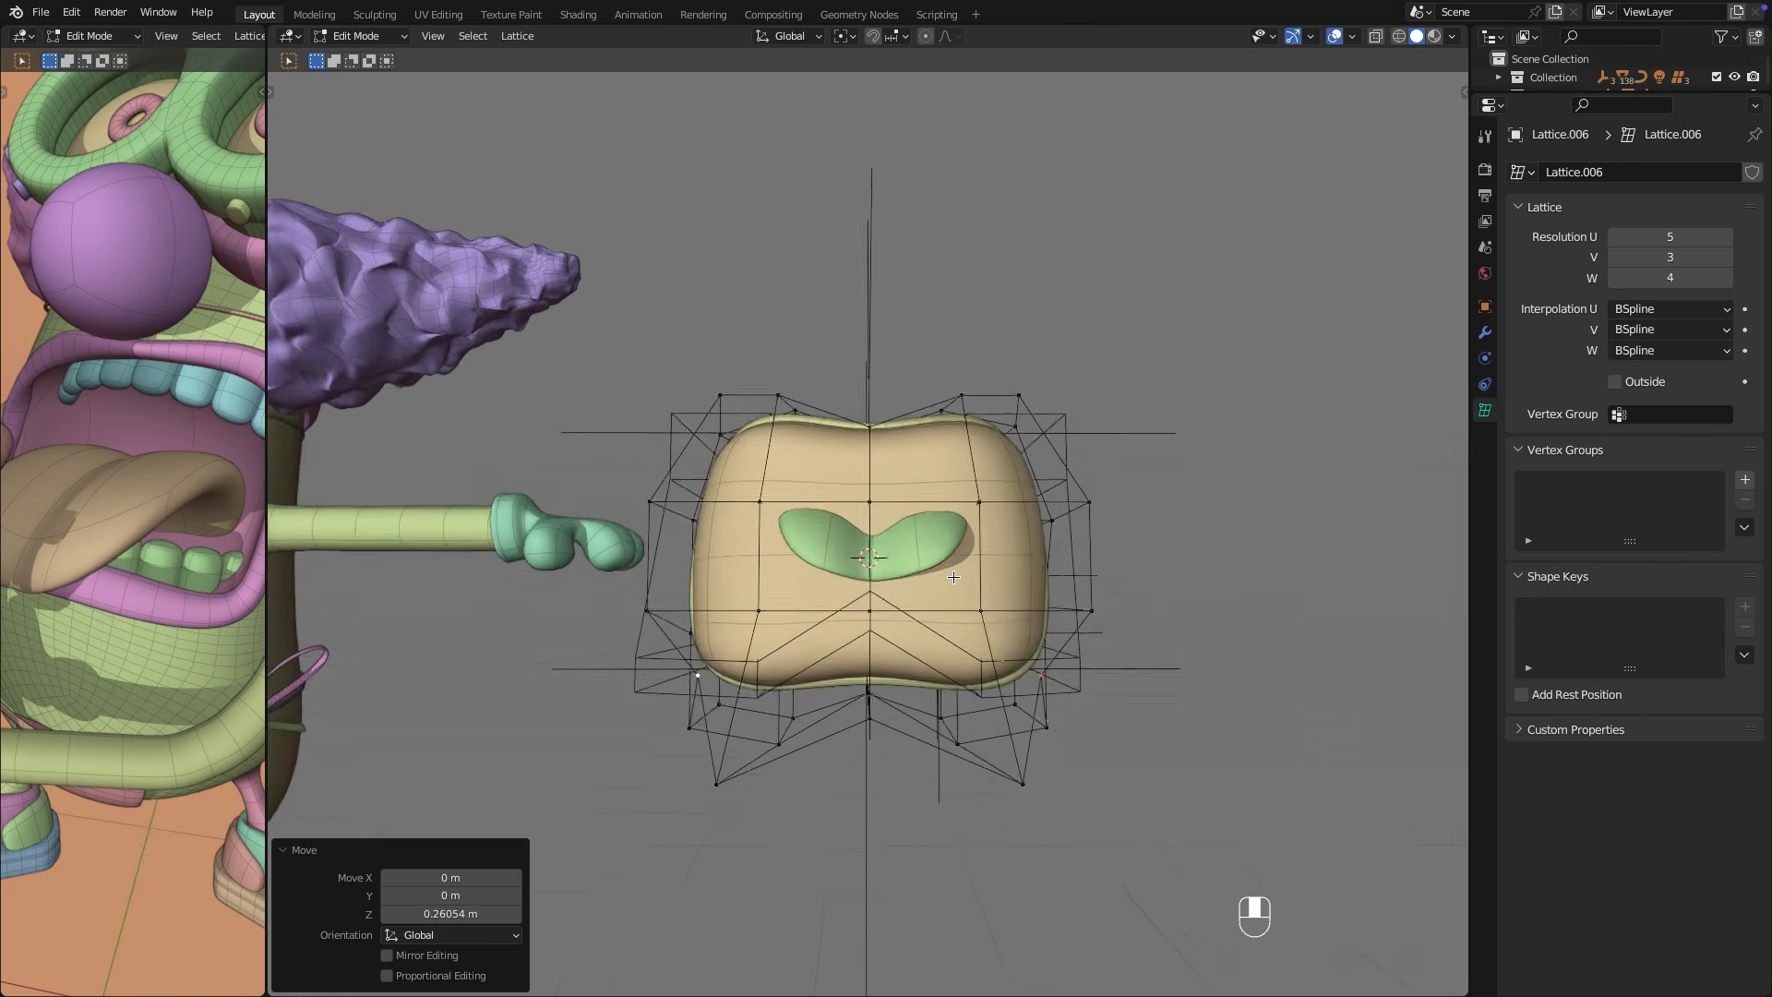
middle_click_drag(957, 596, 886, 591)
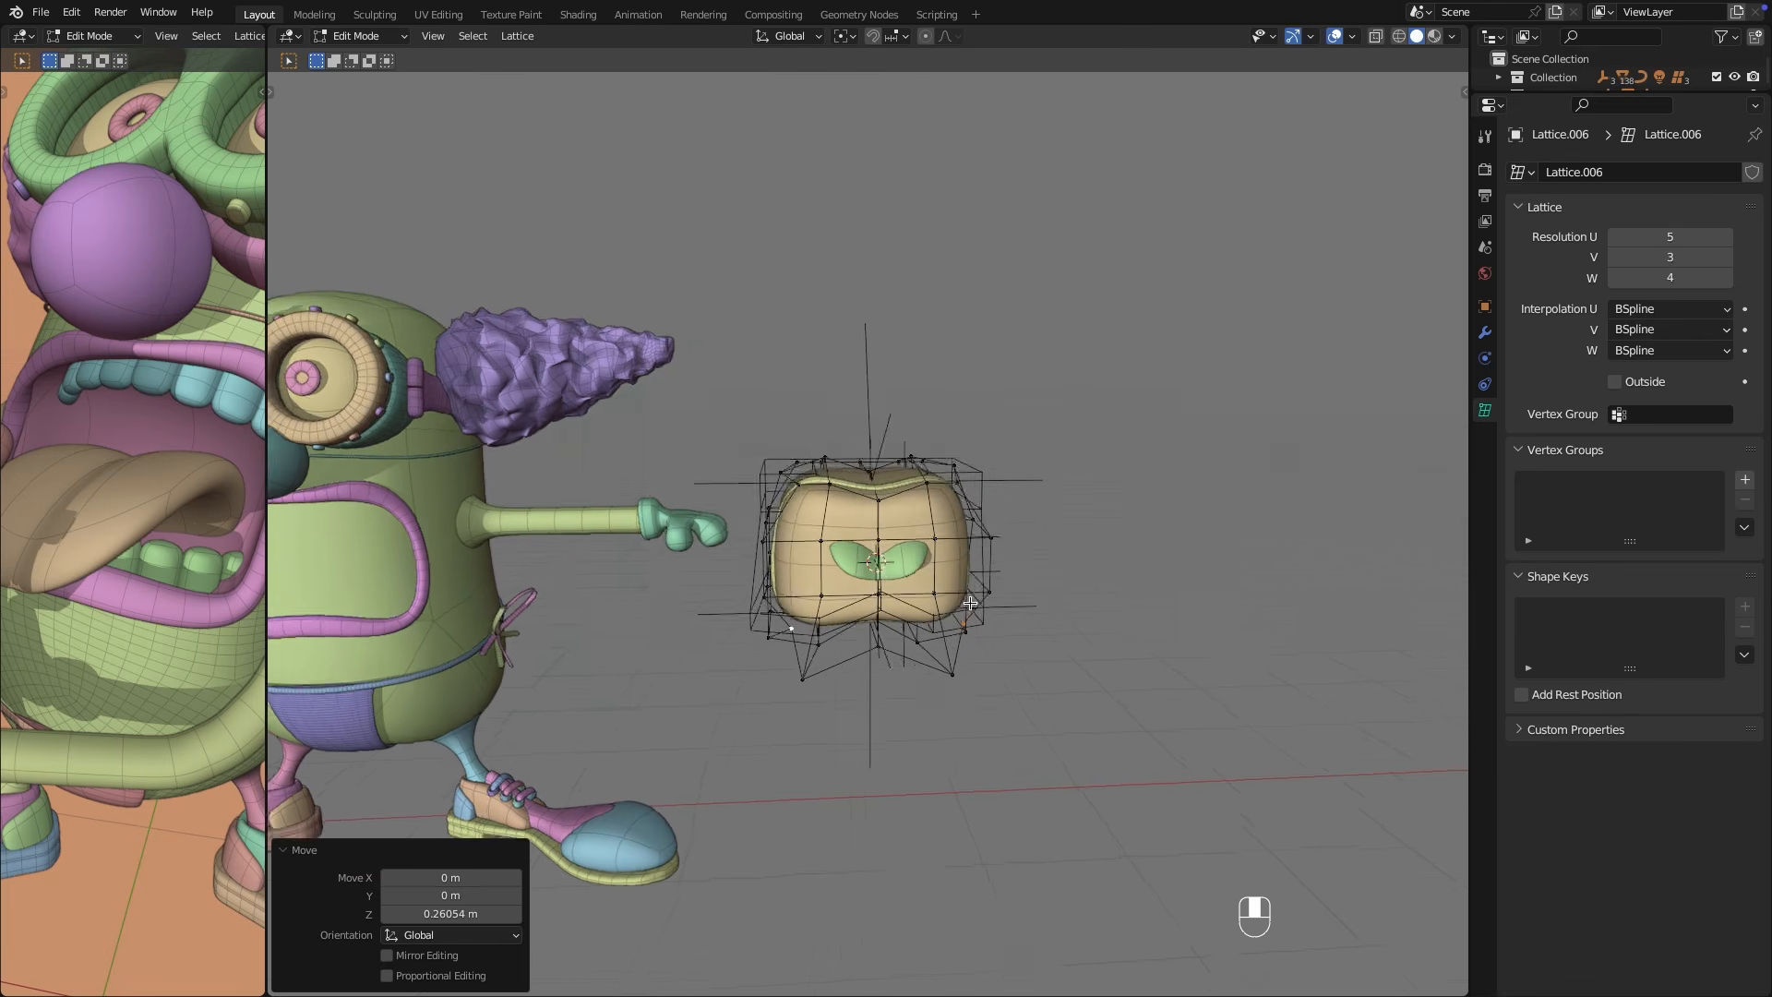
Duplicate the mouth-shaped block with its lattice and move the copy -3.4213 m along X onto the body's mouth.
key("KP_1")
key("shift+d")
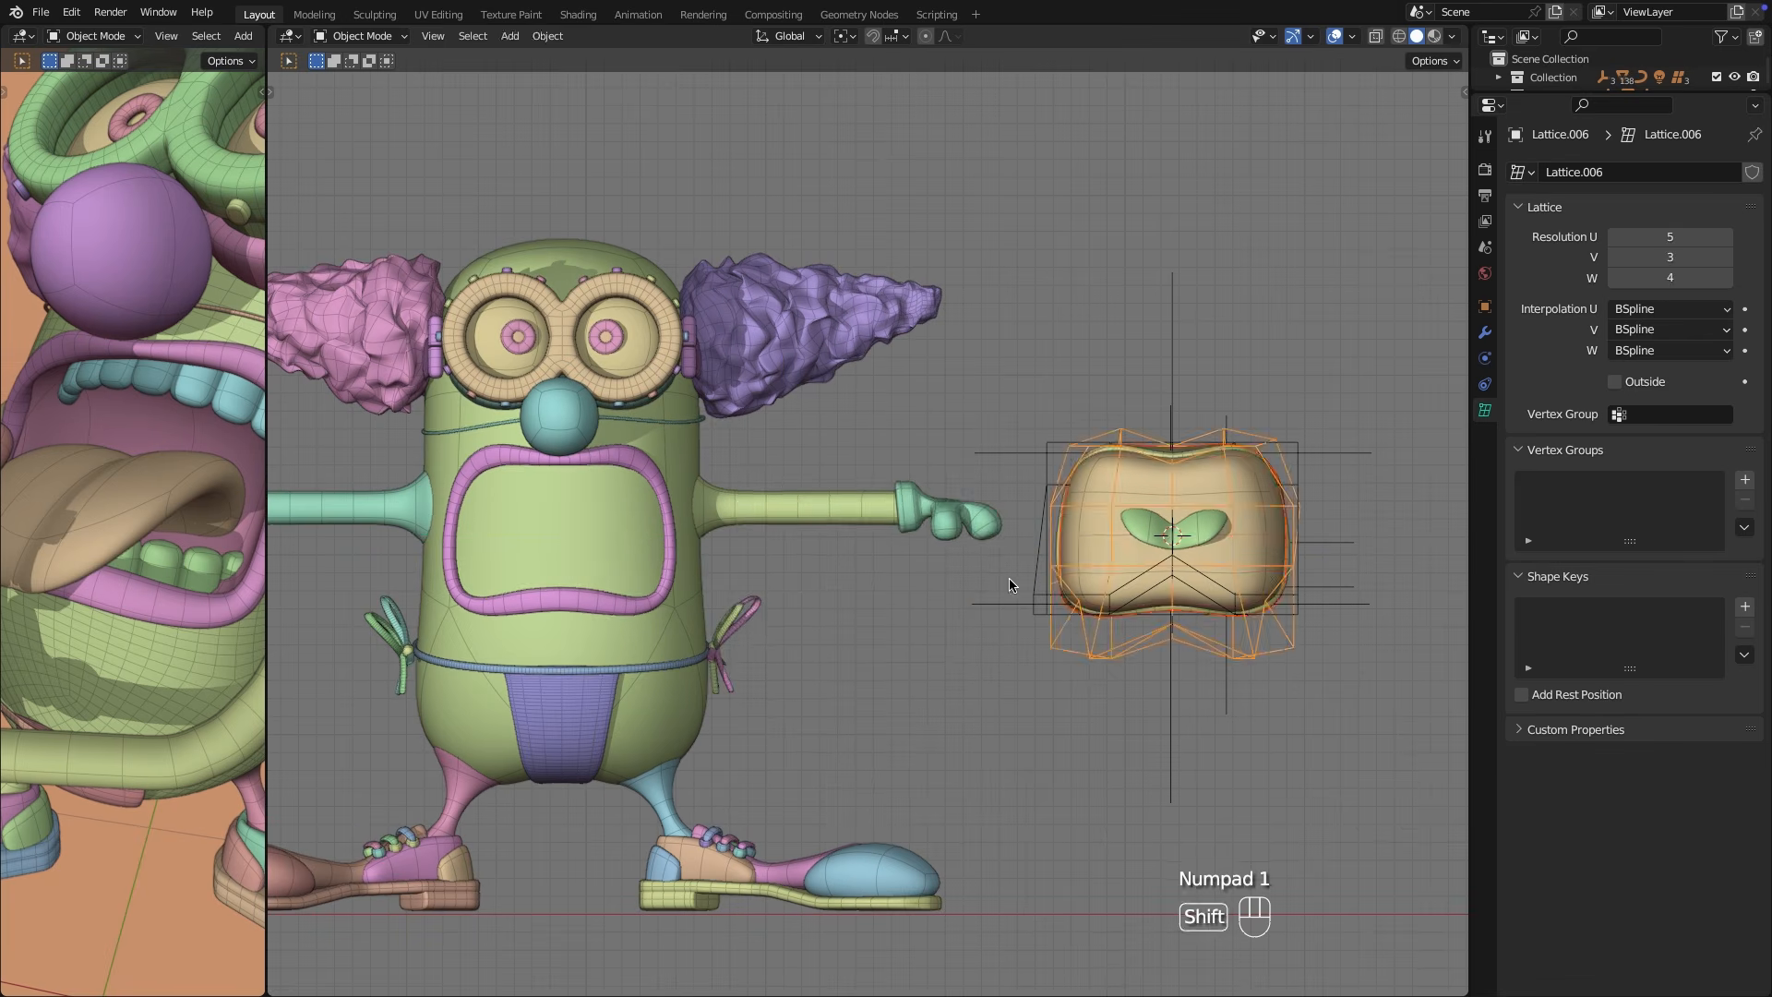
key("x")
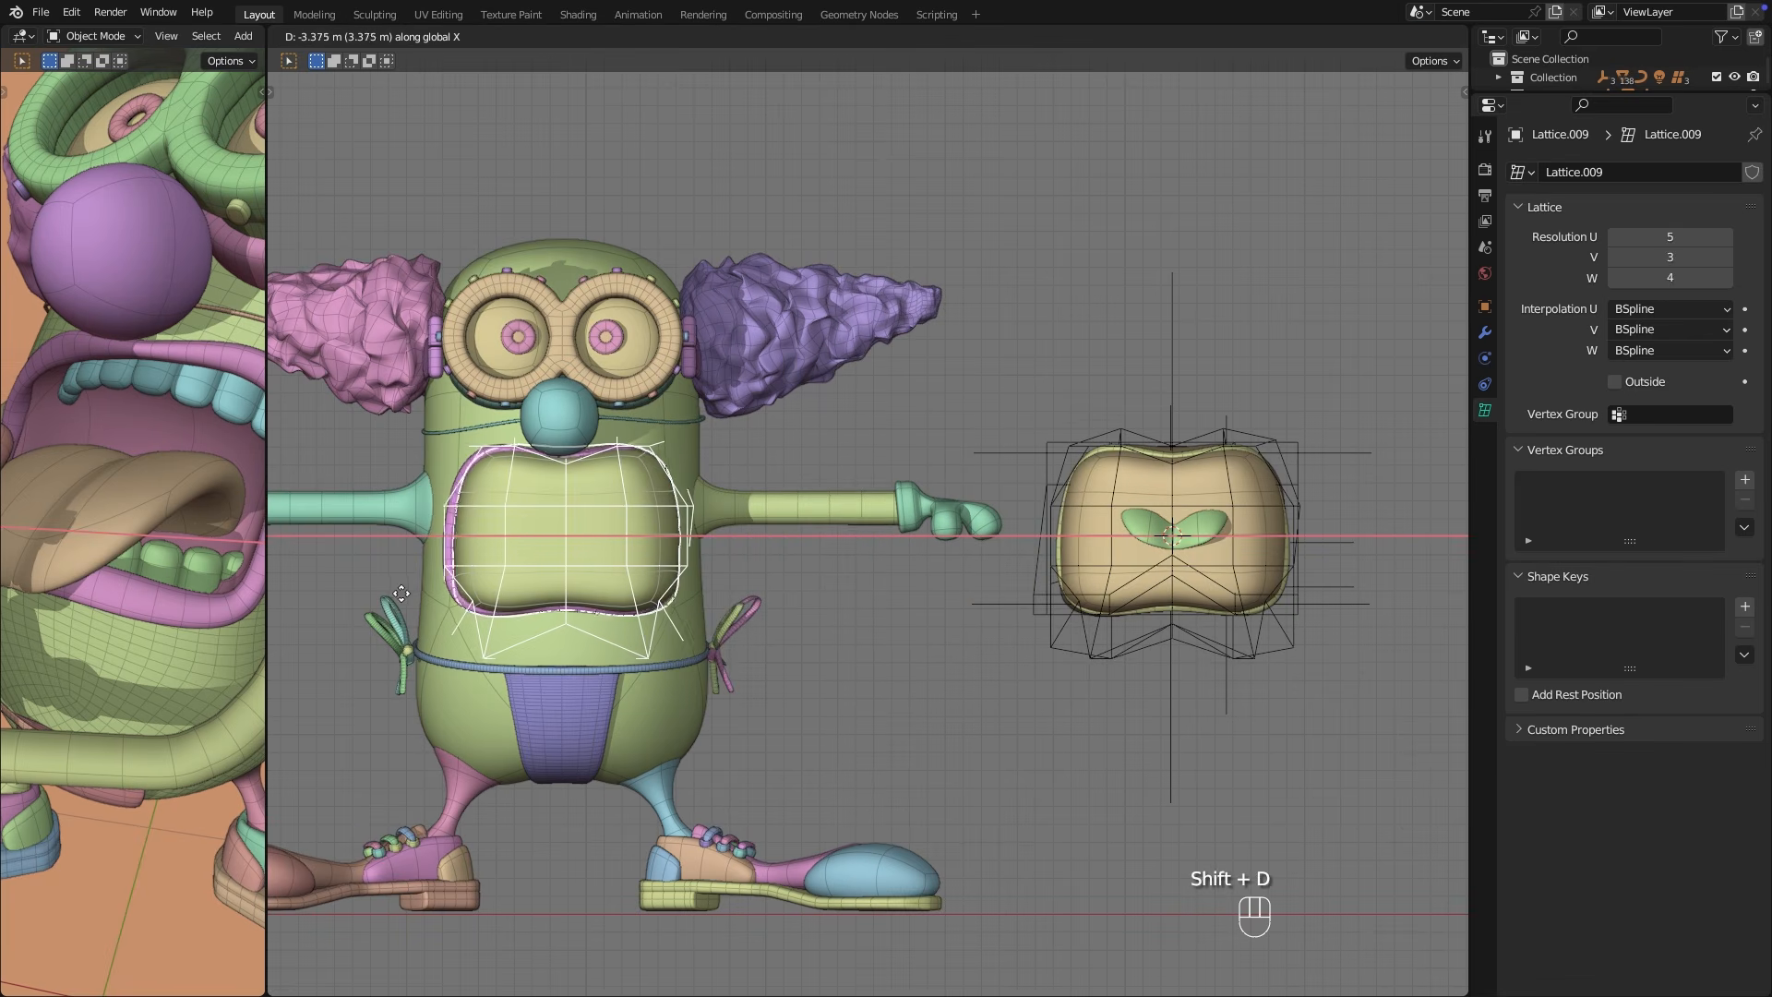
left_click(396, 595)
middle_click_drag(565, 520, 875, 534)
scroll(662, 522, "up", 3)
scroll(878, 533, "down", 5)
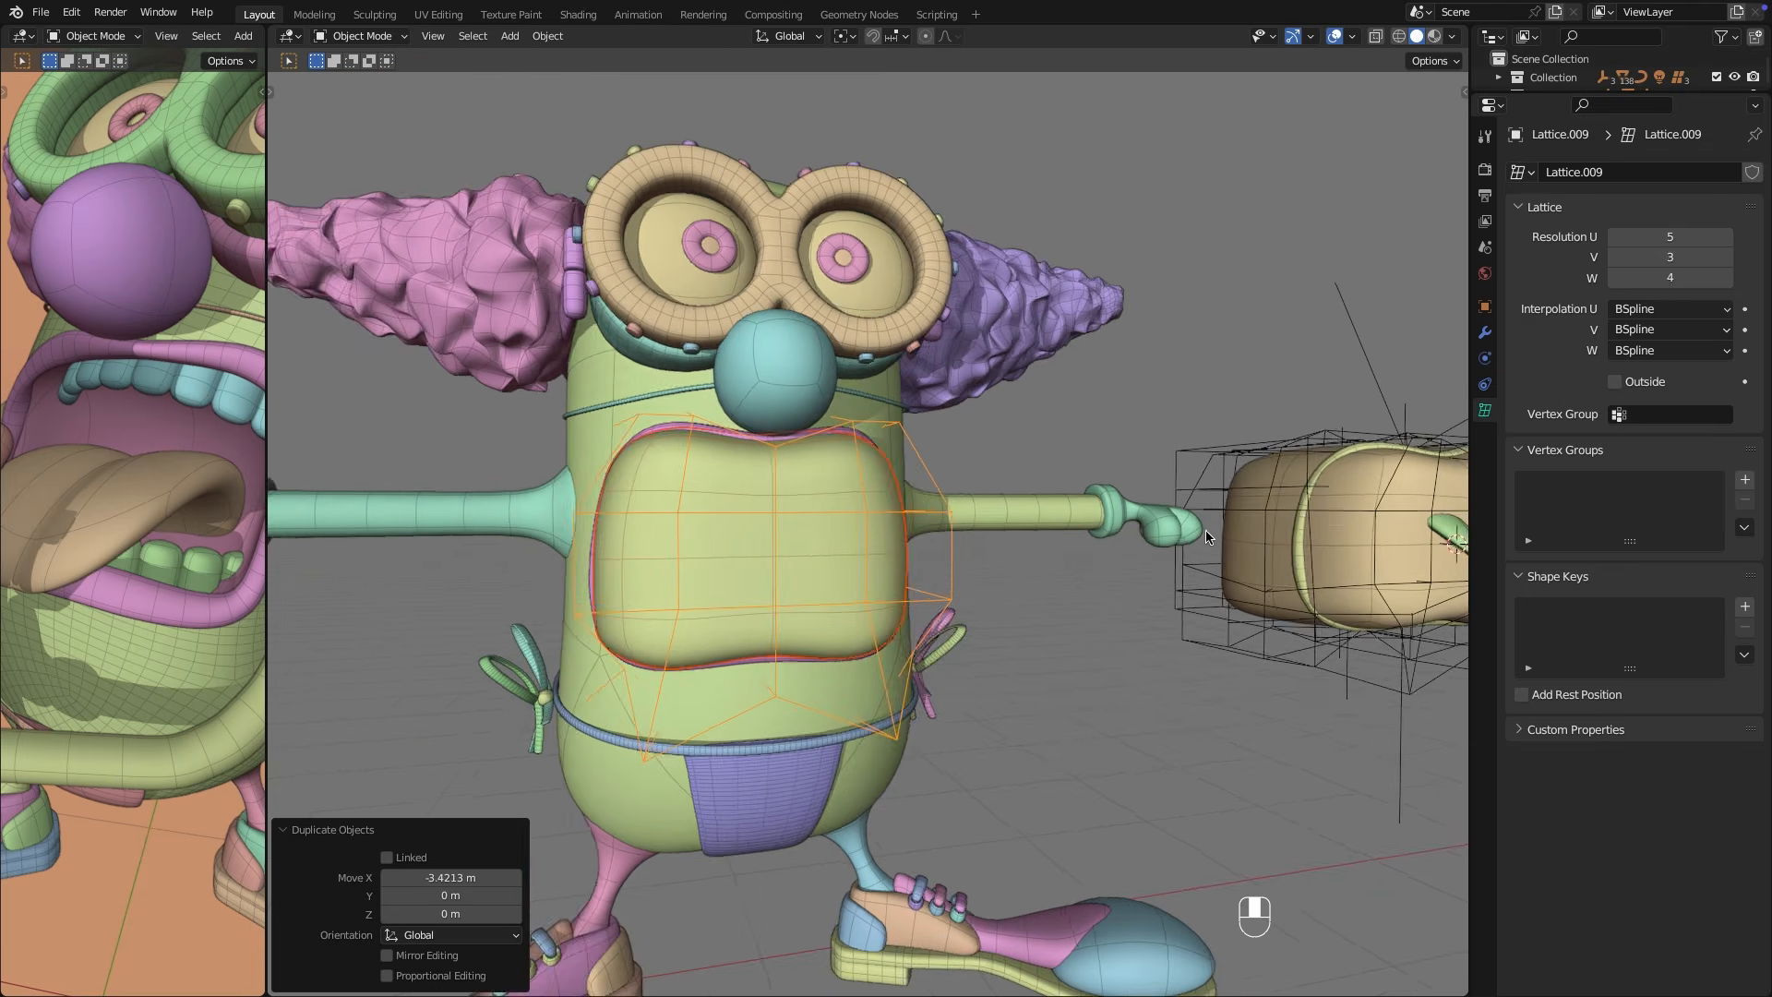
Add a Difference Boolean modifier to the body with the duplicated block Plane.024 as the cutter object.
left_click(912, 469)
middle_click_drag(912, 469, 897, 465)
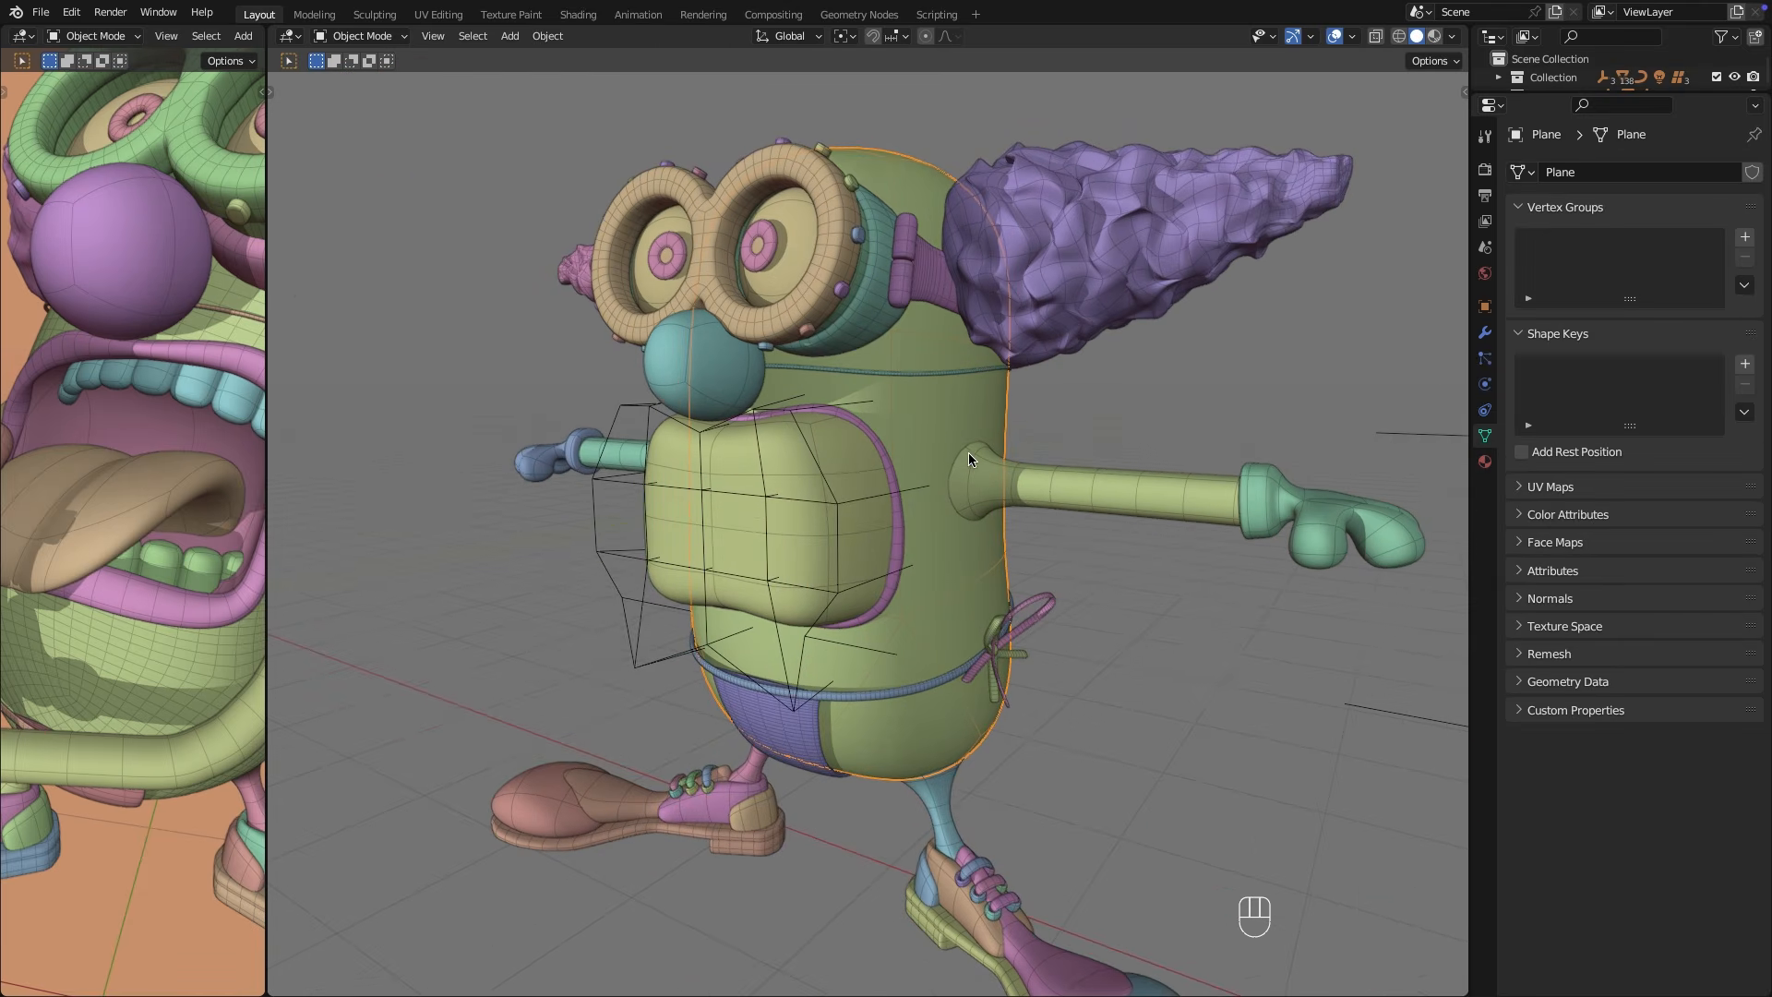
left_click(1485, 332)
left_click(1594, 172)
left_click(1389, 275)
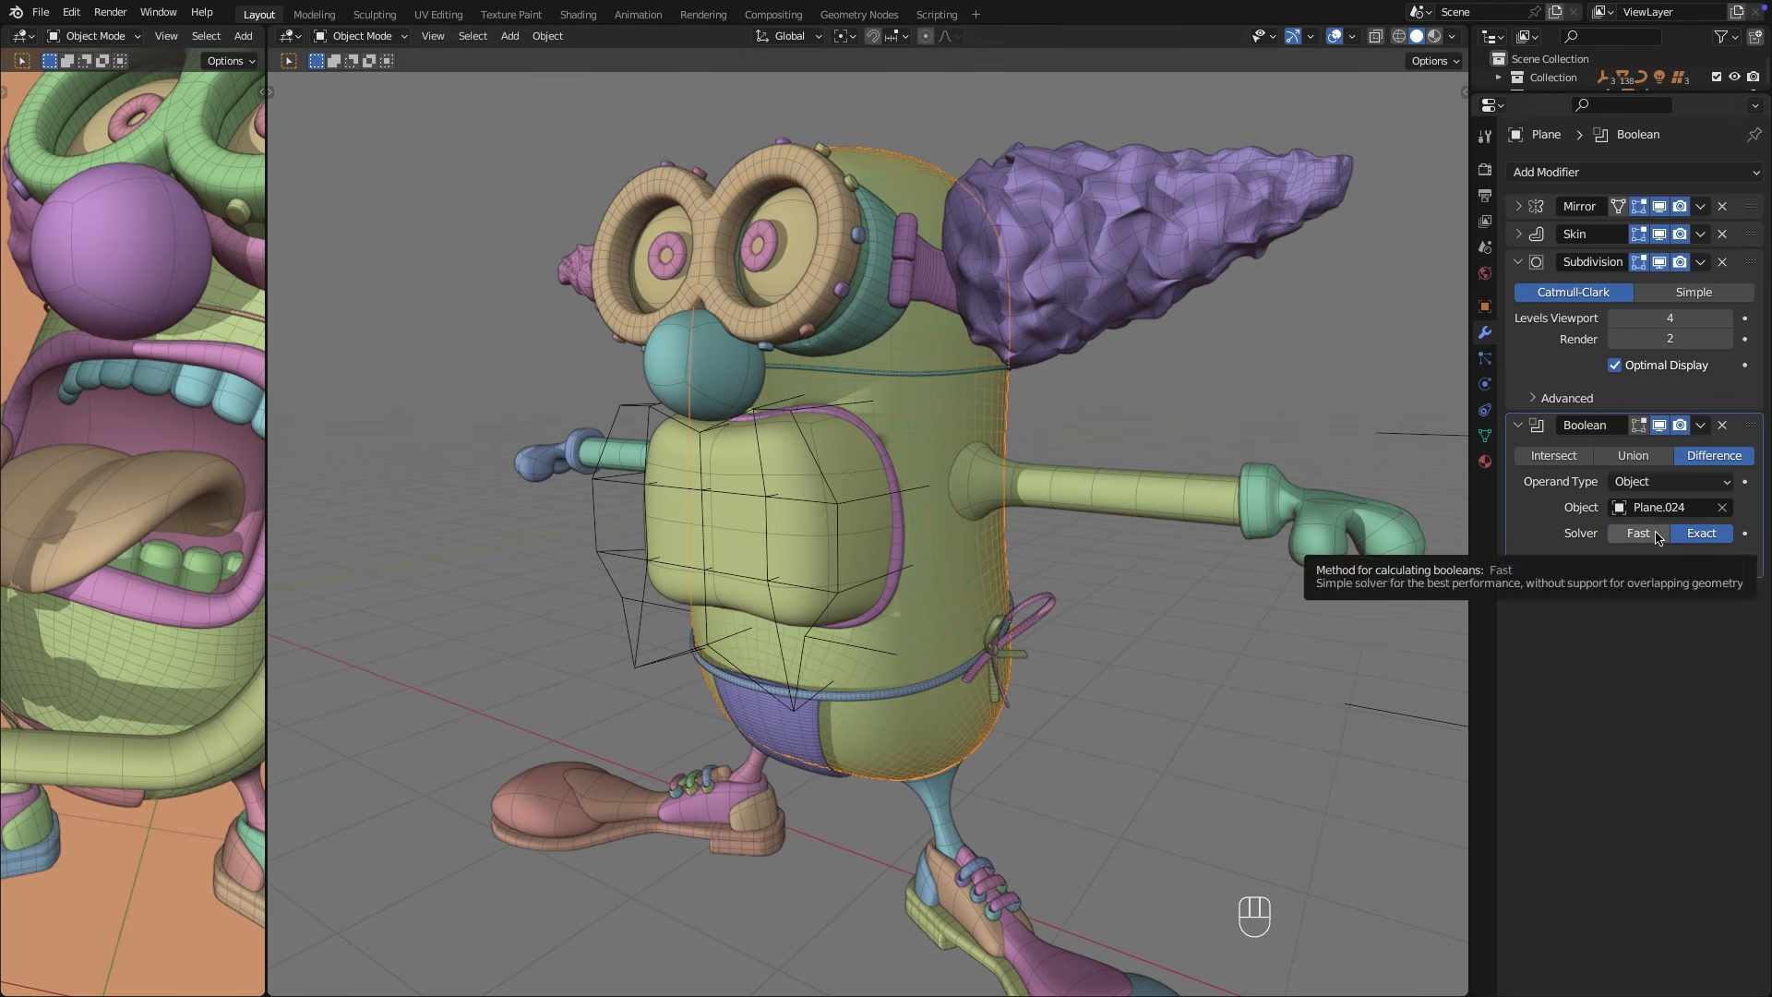
Set the cutter block's viewport display to Wire so the mouth cavity can be seen.
middle_click_drag(586, 591, 858, 482)
left_click(914, 497)
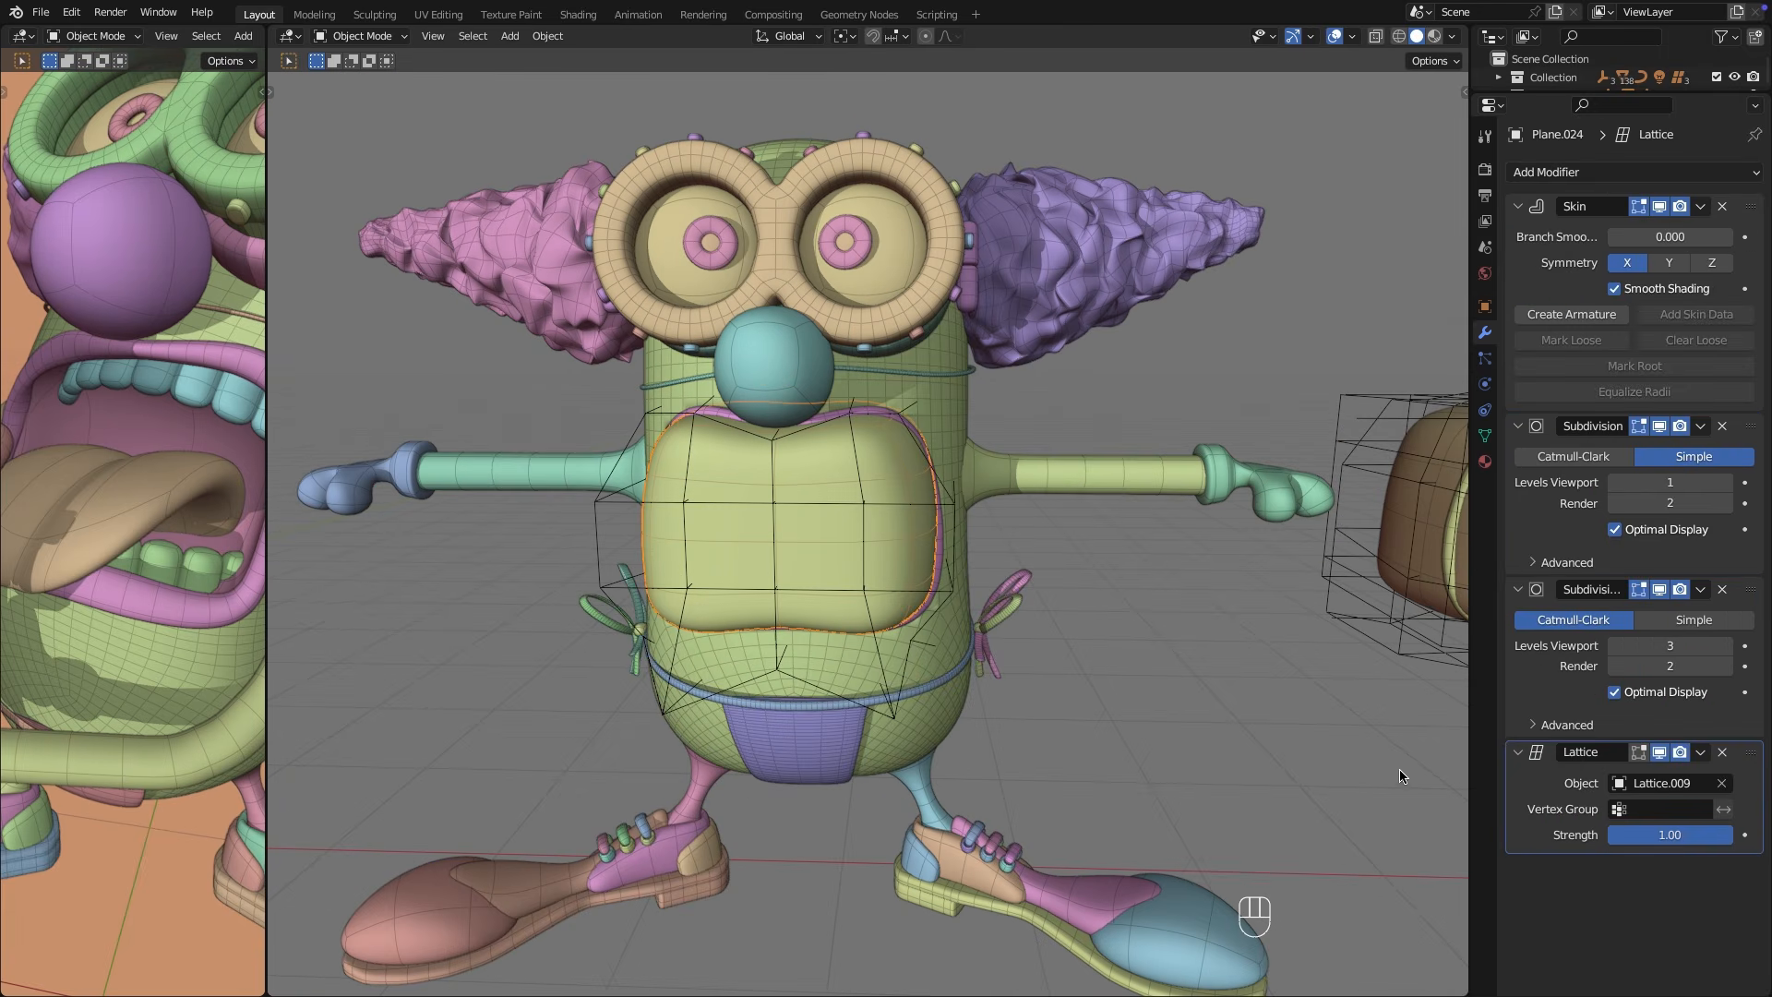
left_click(1483, 308)
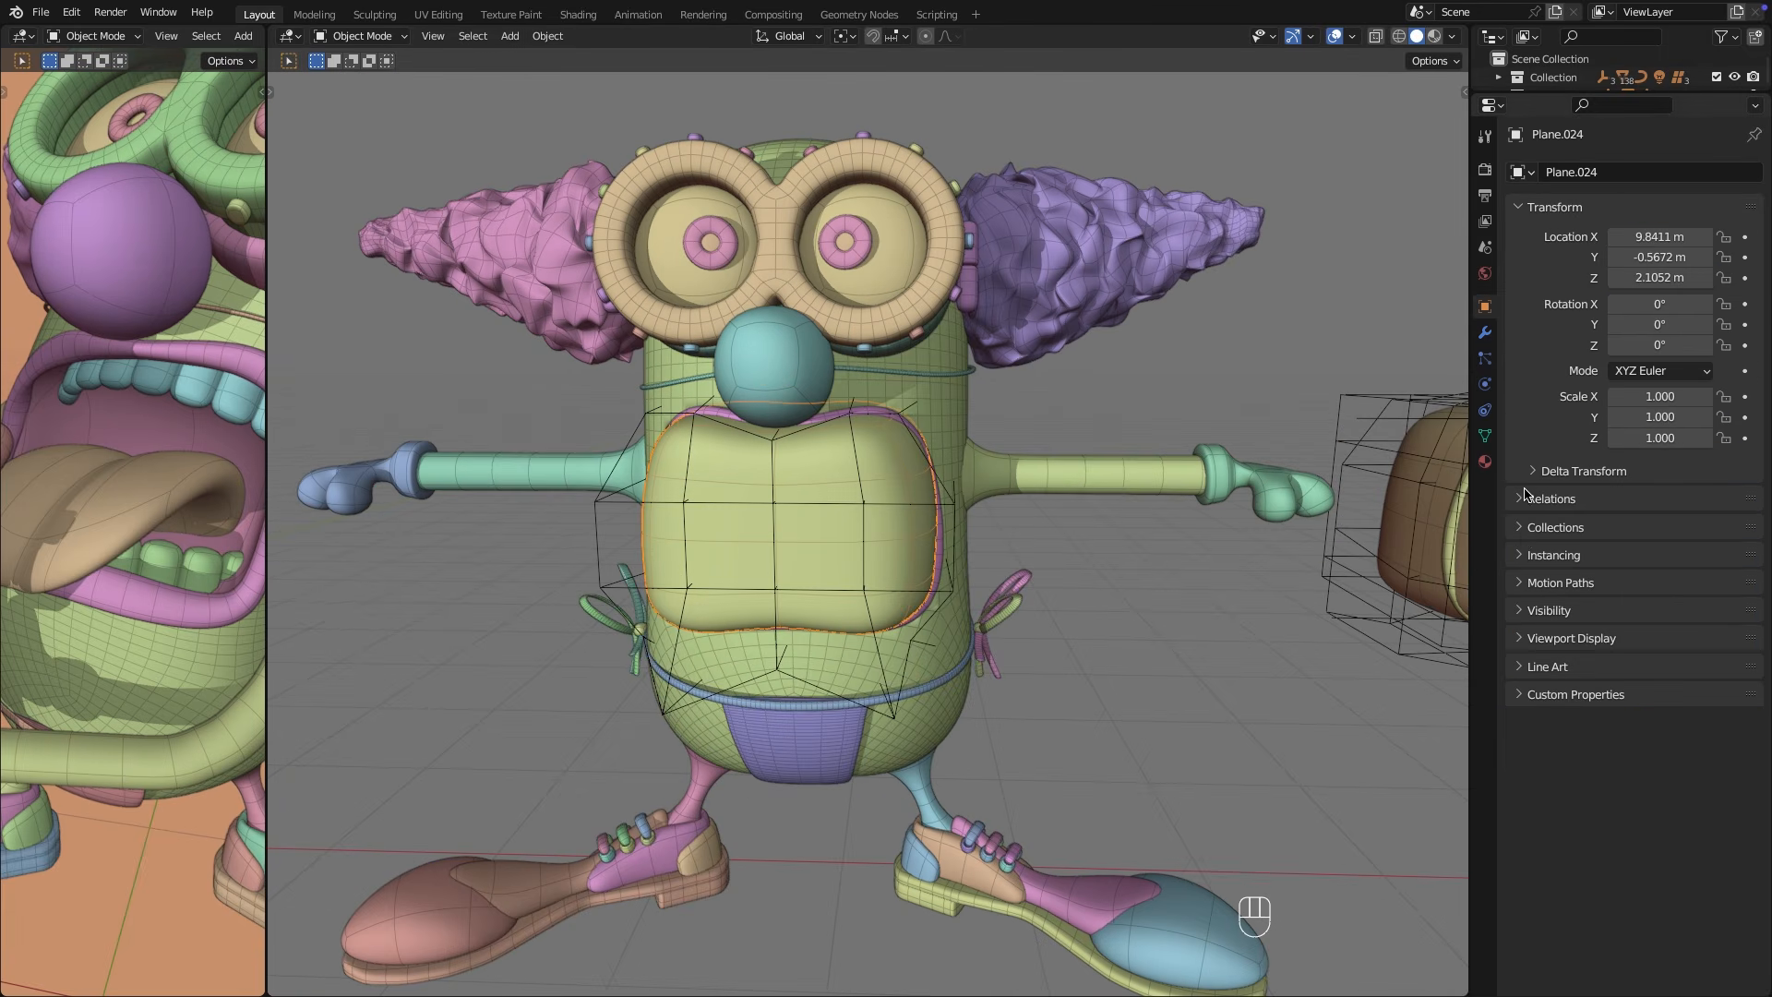
left_click(1520, 612)
left_click(1537, 759)
scroll(1558, 699, "down", 2)
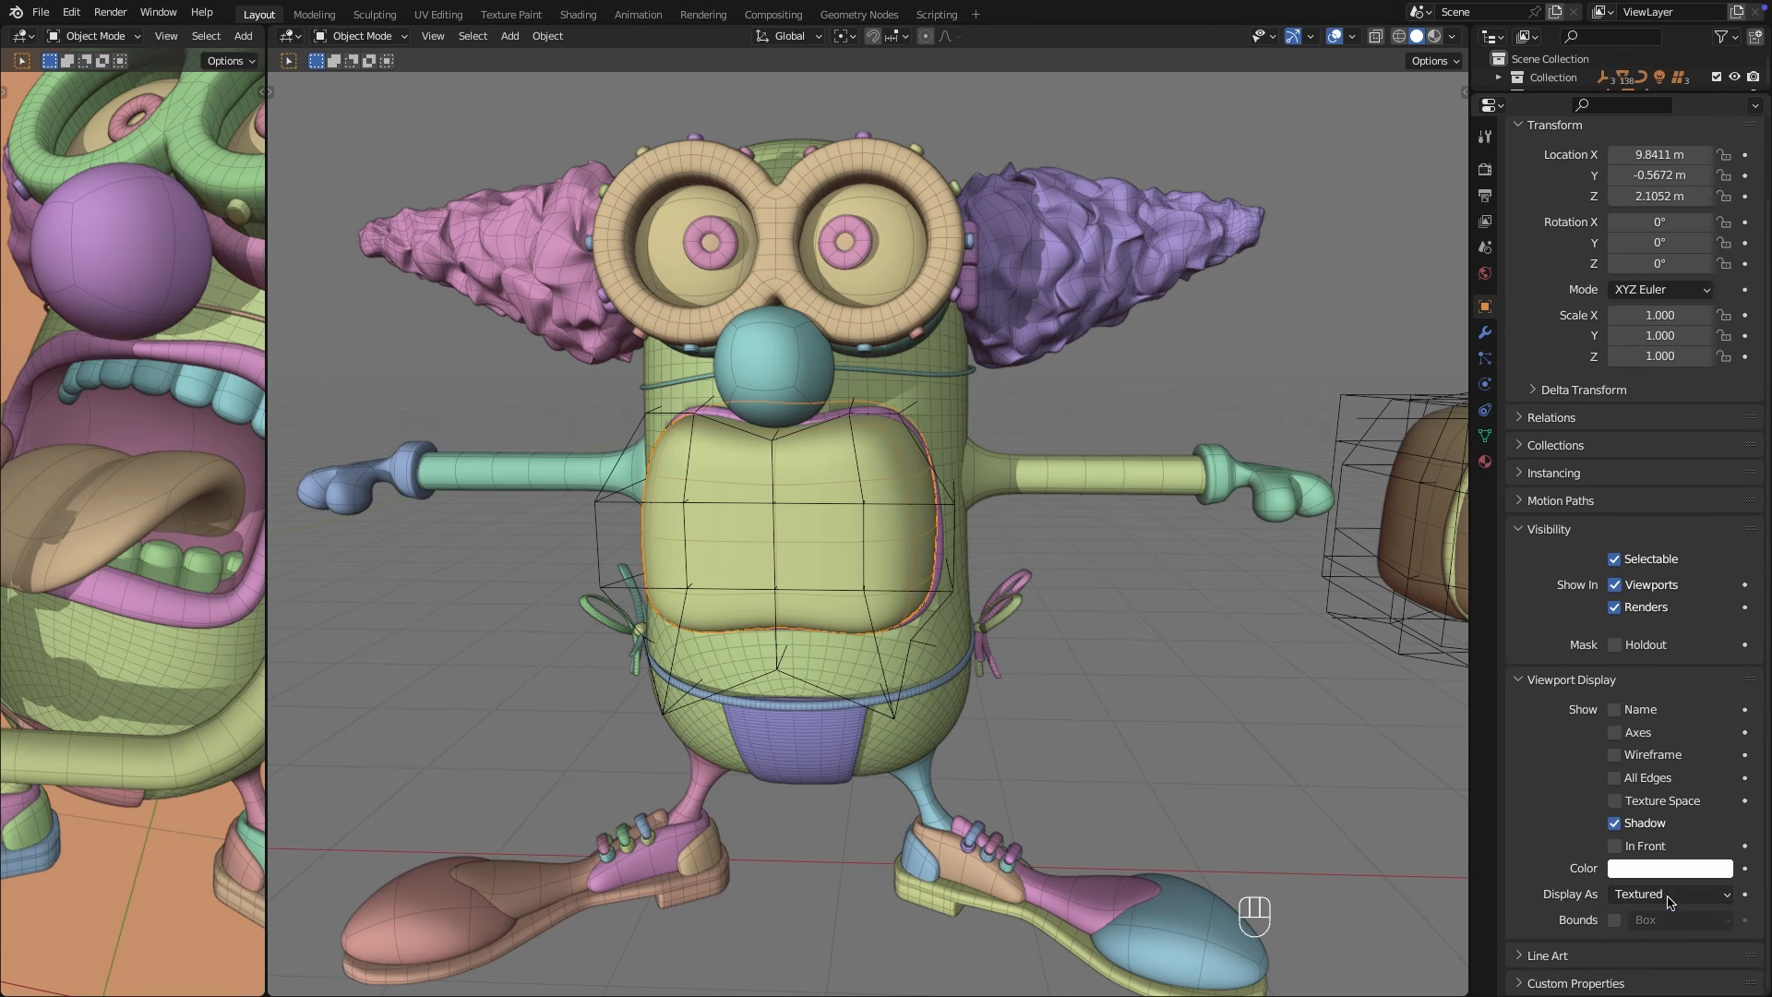
left_click(1653, 849)
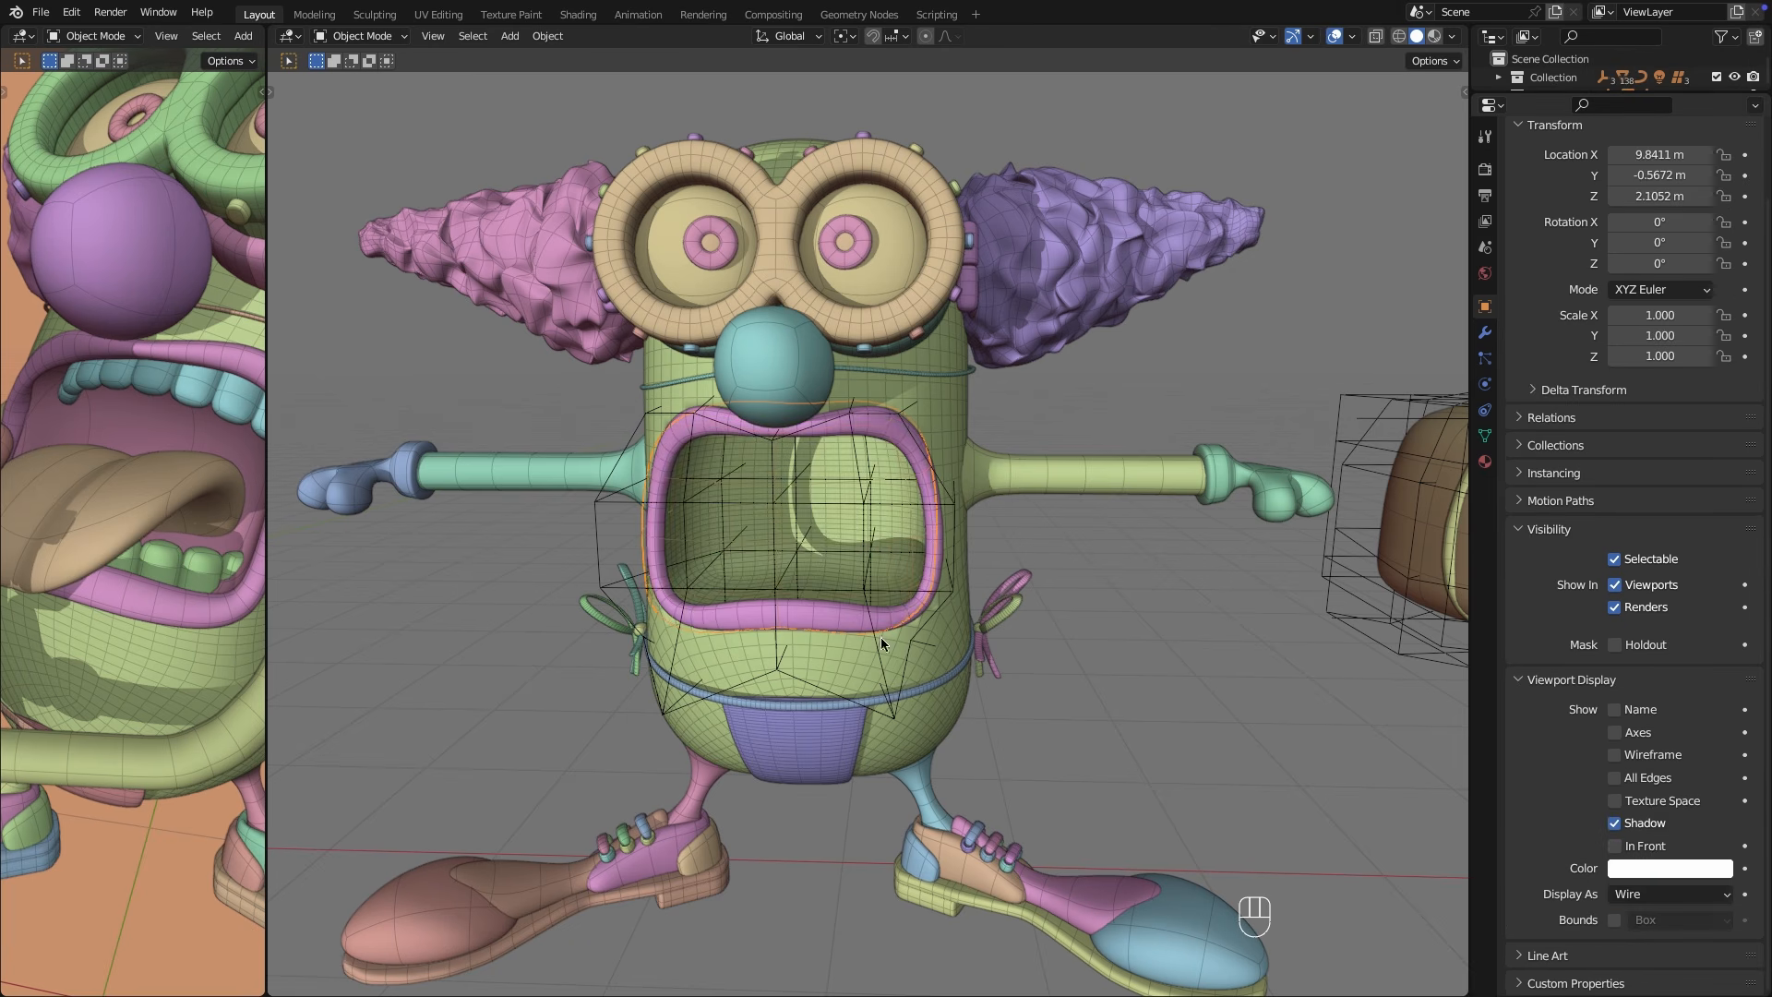
Move the original block and its lattice along X, away from the lips, teeth and tongue.
left_click(882, 638)
scroll(923, 619, "down", 2)
middle_click_drag(1122, 572, 1058, 568)
key("g")
key("x")
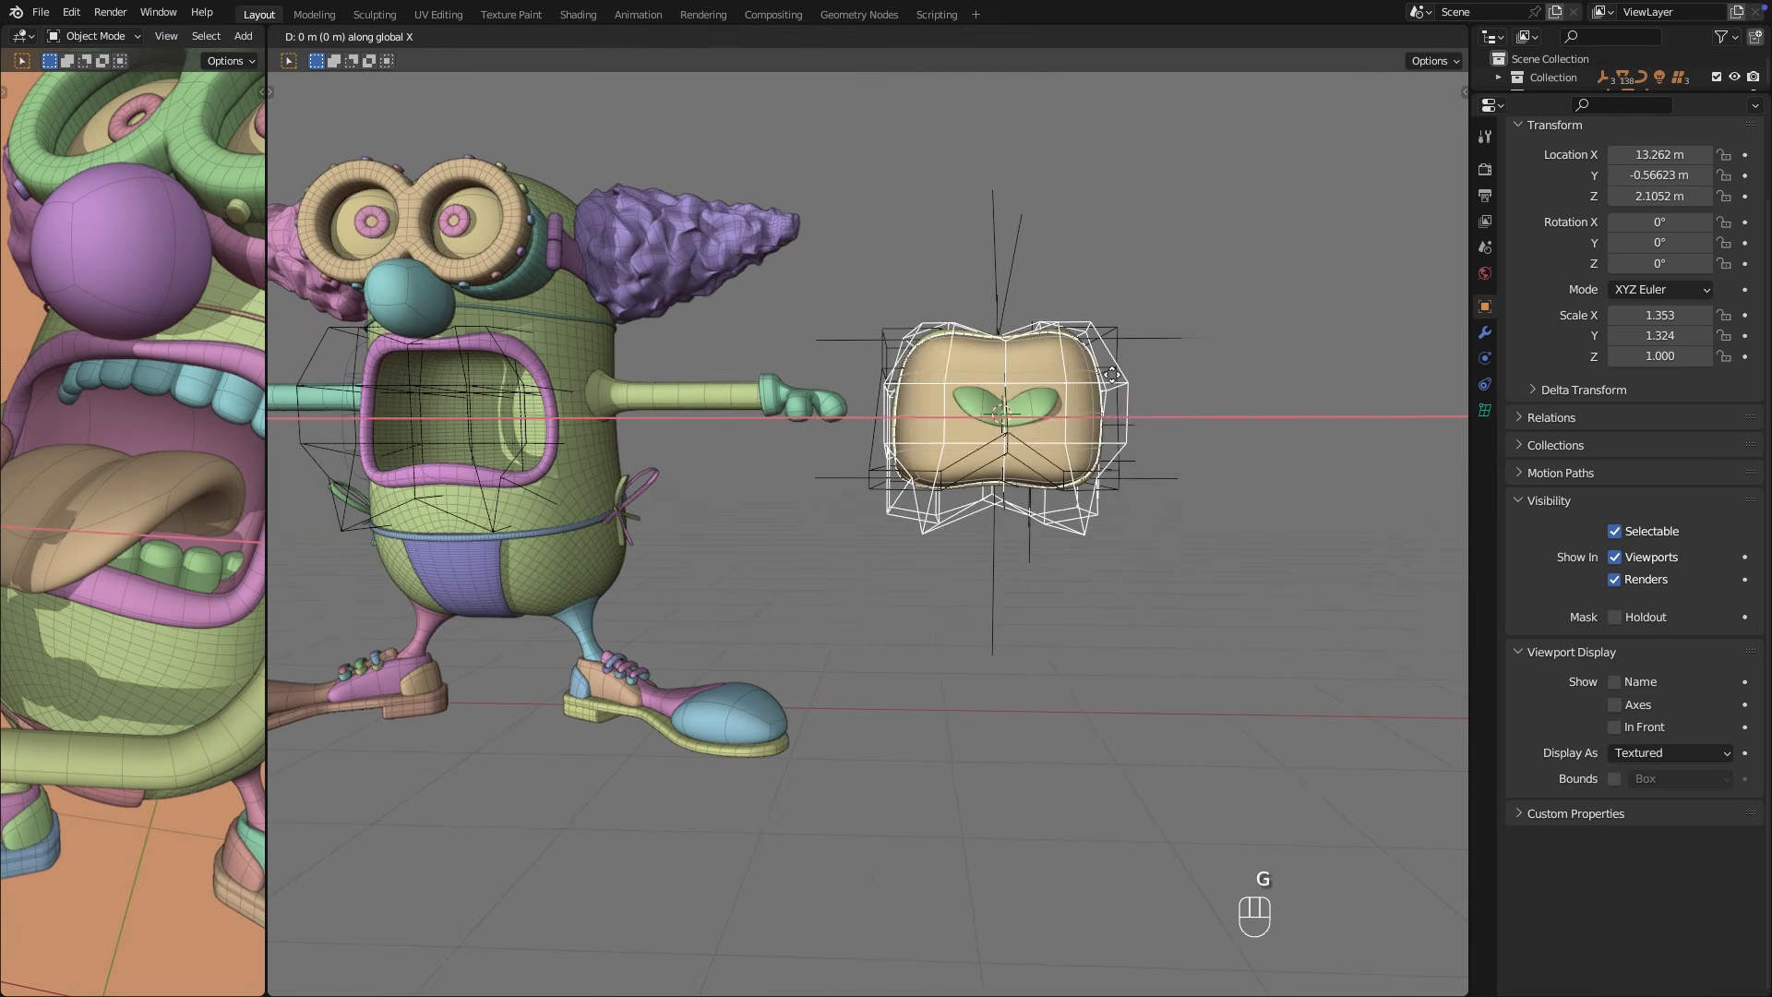
left_click(837, 266)
Select the separate lips, teeth and tongue assembly and move it -3.4152 m along X into the body's mouth cavity.
left_click_drag(1104, 635, 1105, 637)
middle_click_drag(974, 648, 1089, 689, "shift")
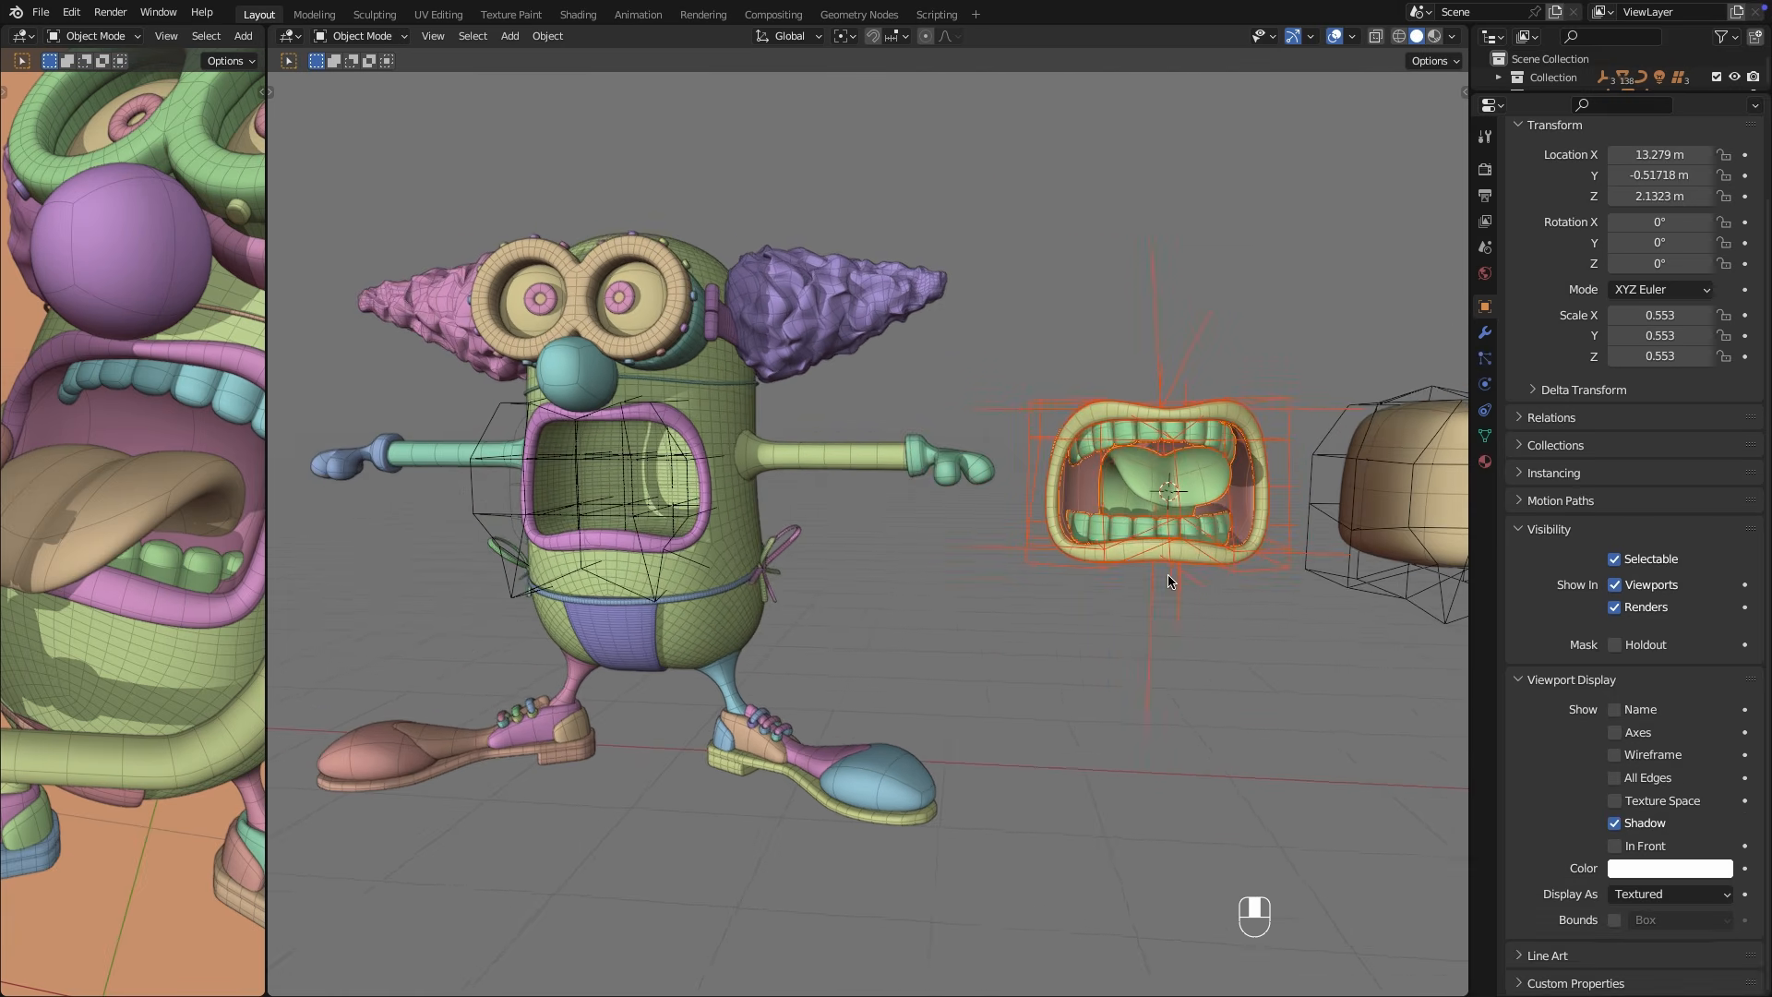
key("KP_1")
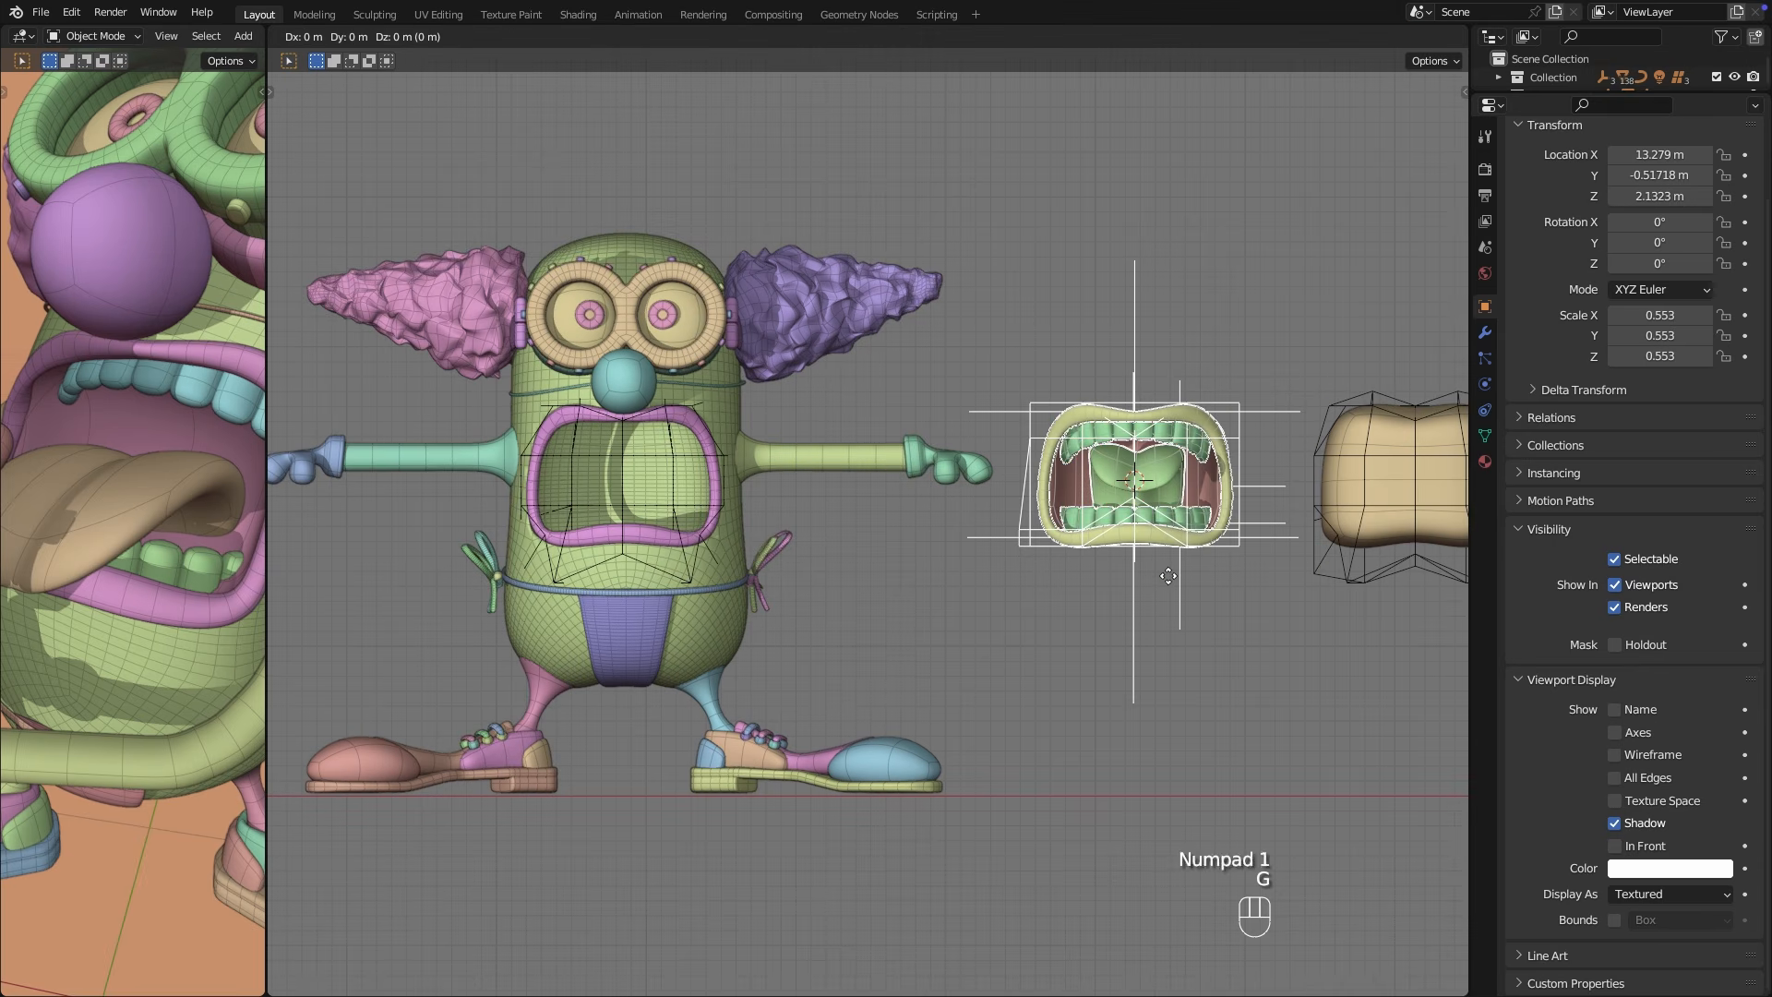
key("g")
key("x")
left_click(664, 570)
key("KP_Decimal")
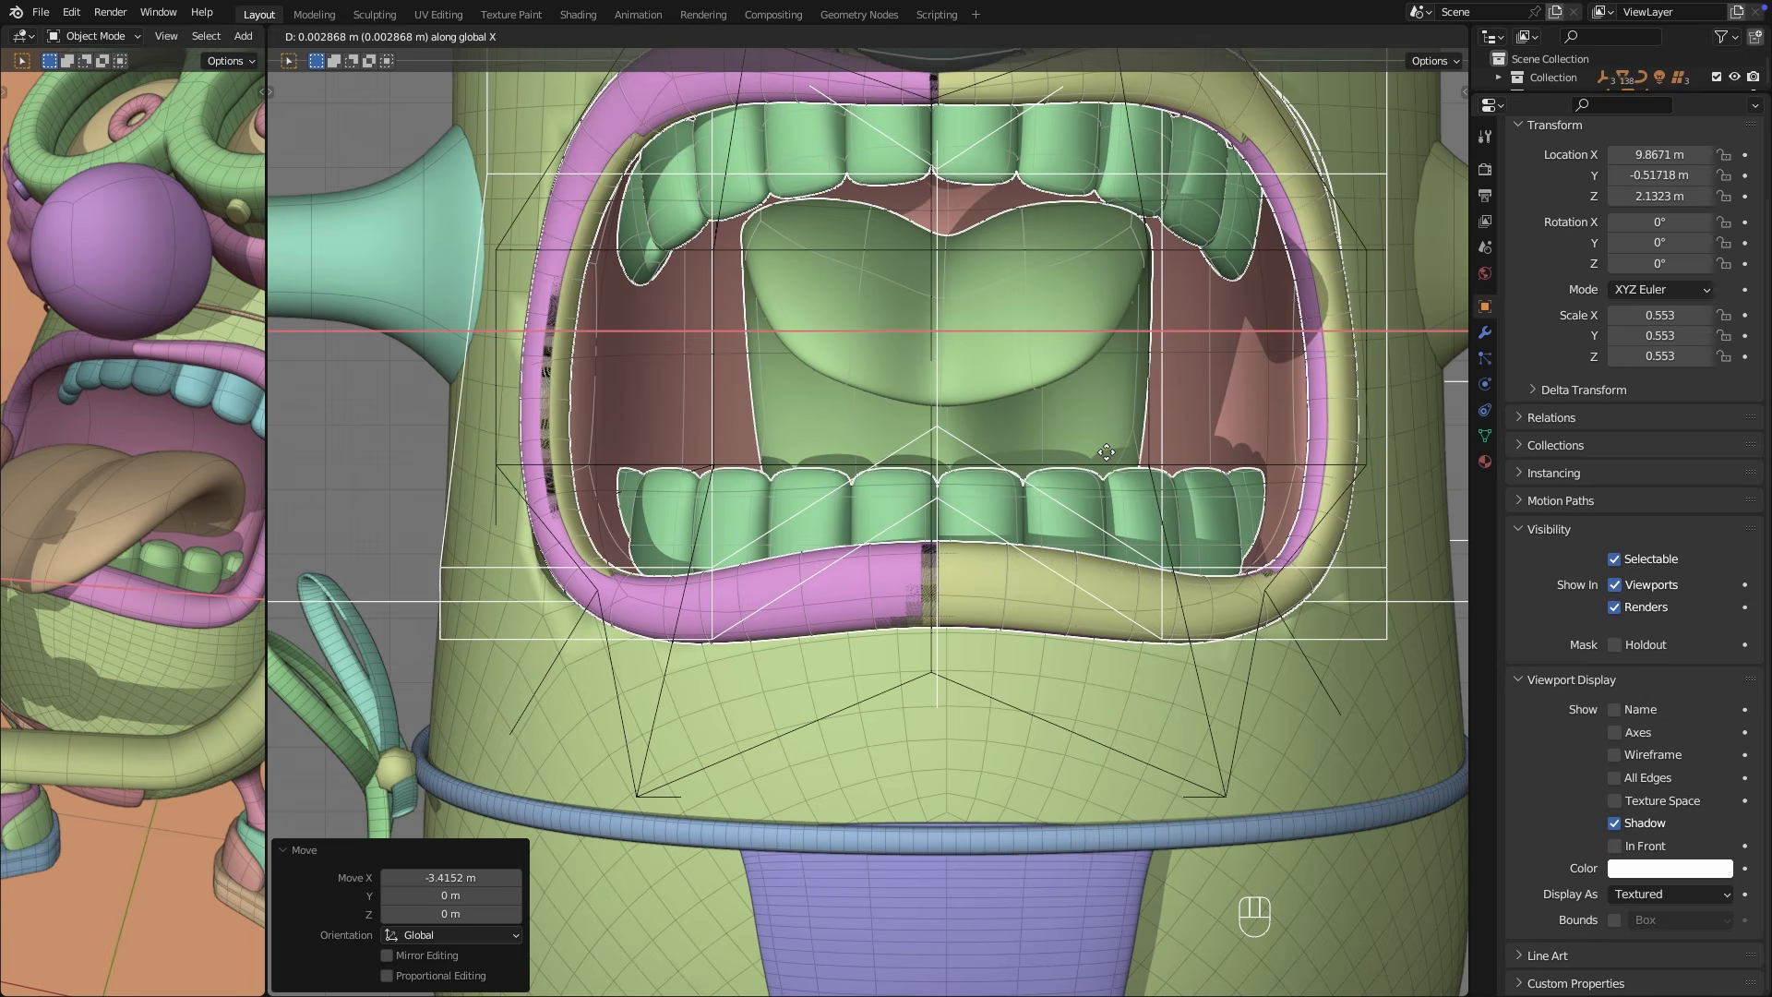
Delete the body's old lips that overlap the newly placed ones.
scroll(1105, 459, "down", 2)
left_click(844, 309)
key("x")
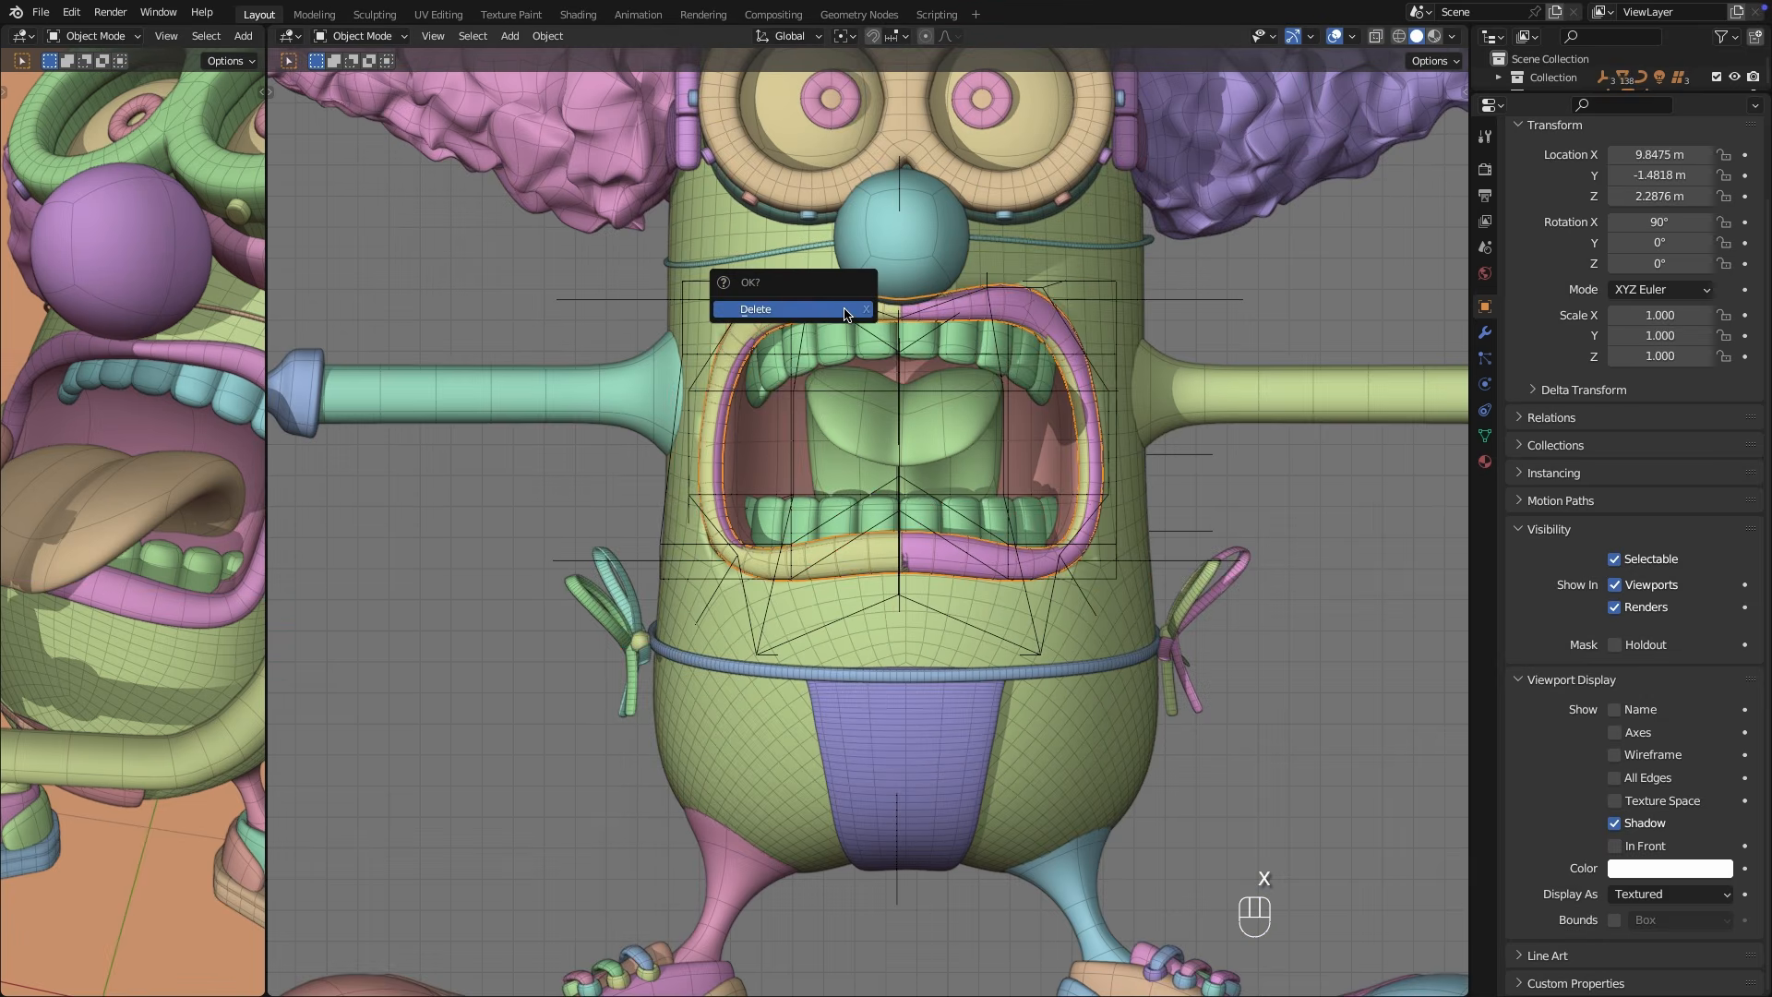
left_click(844, 308)
Edit the mouth's lattice with X-ray off and move its selected side points about 0.036 m along X.
middle_click_drag(979, 469, 1076, 501)
scroll(1006, 495, "down", 3)
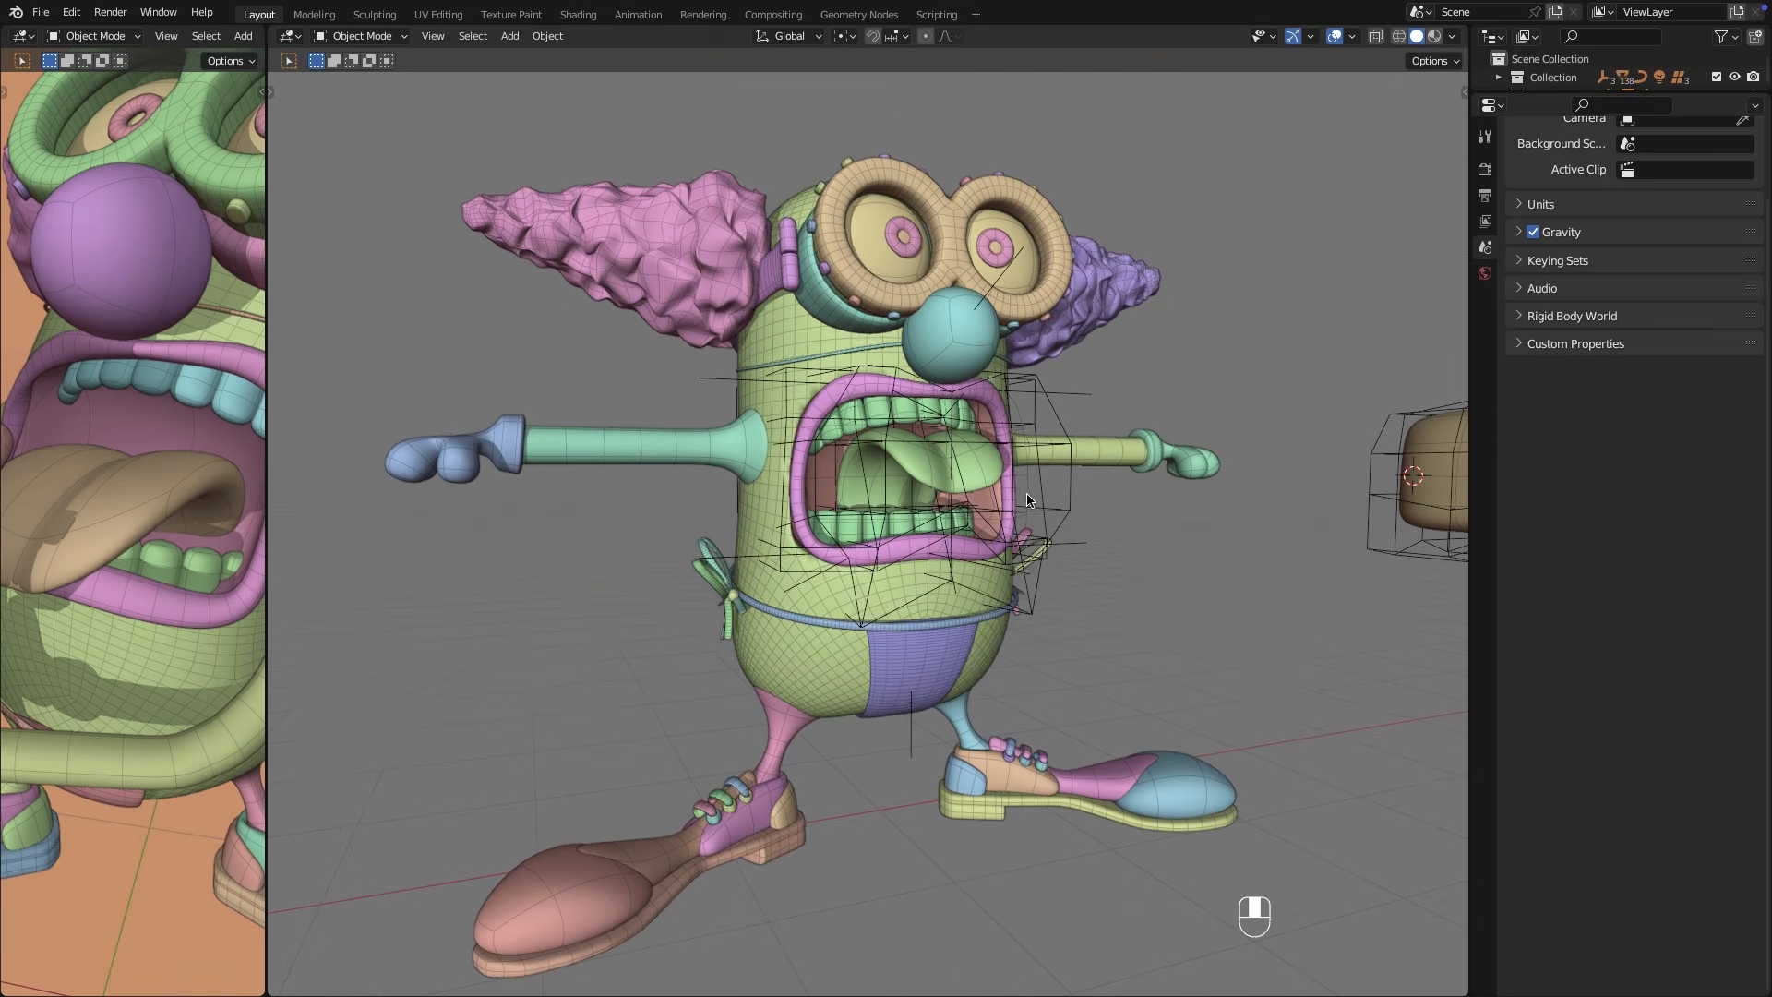
scroll(960, 505, "up", 3)
mouse_move(961, 505)
middle_mouse_down()
mouse_move(1052, 507)
mouse_move(952, 507)
middle_mouse_up()
scroll(952, 508, "down", 2)
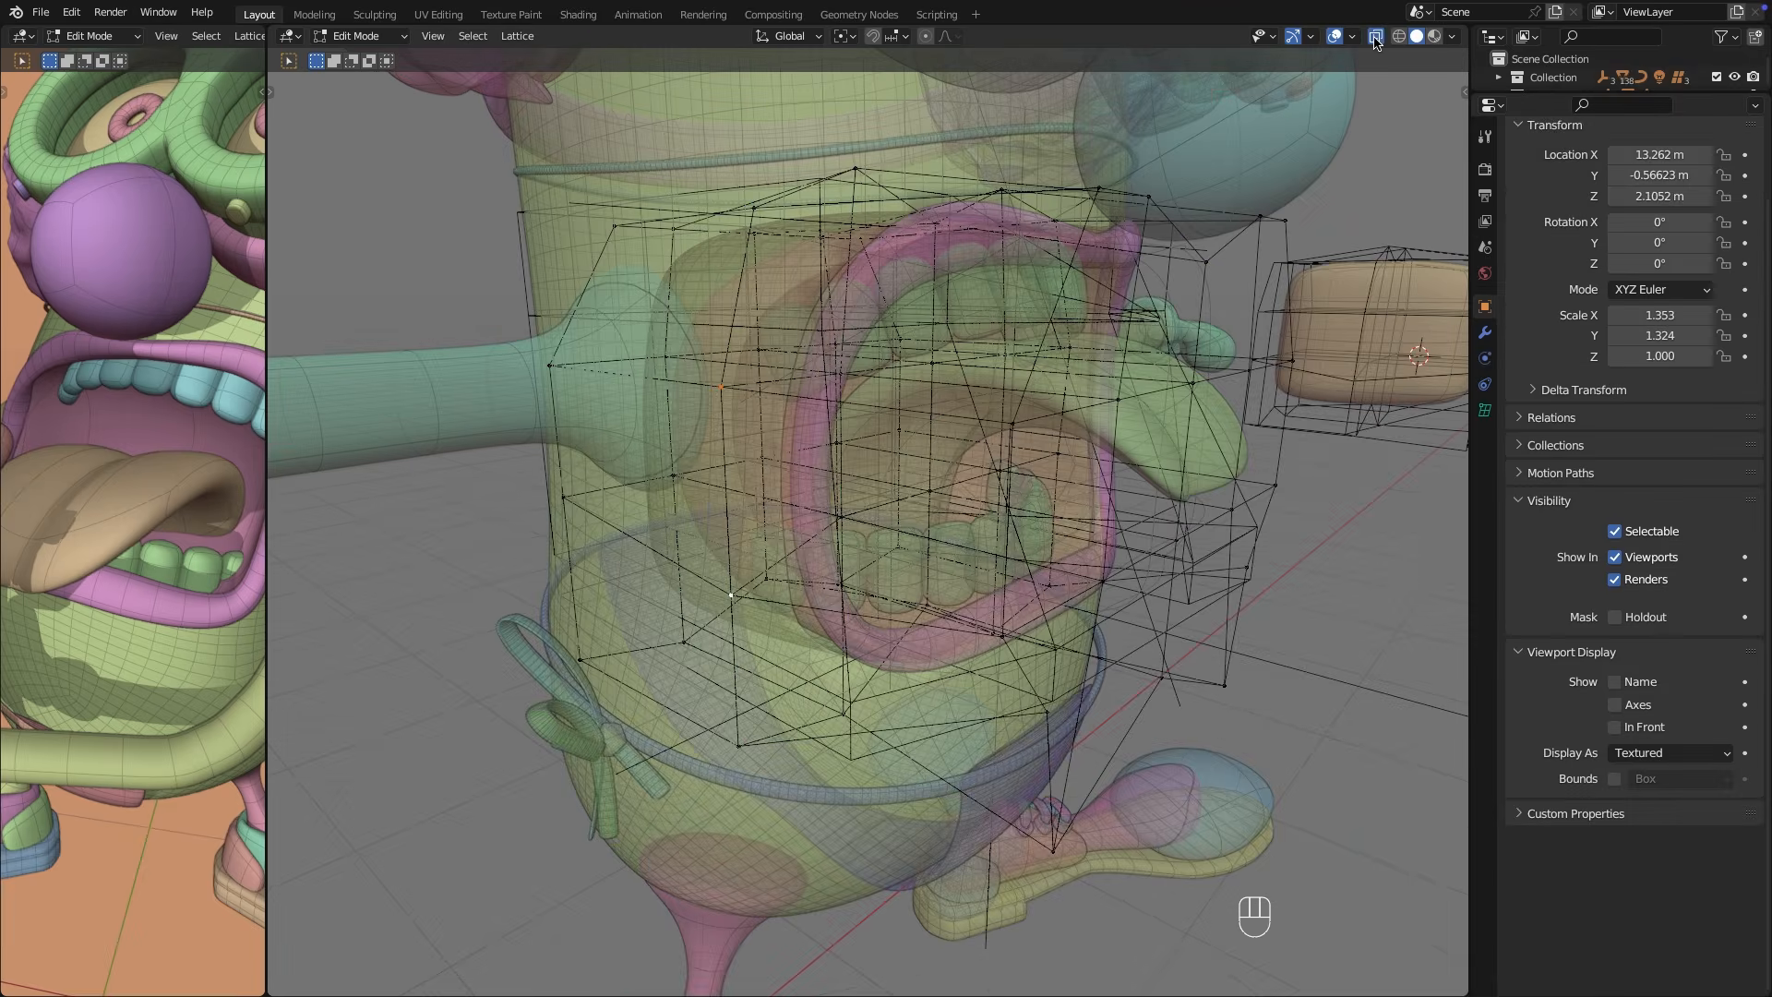
left_click(1375, 37)
middle_click_drag(774, 485, 793, 558)
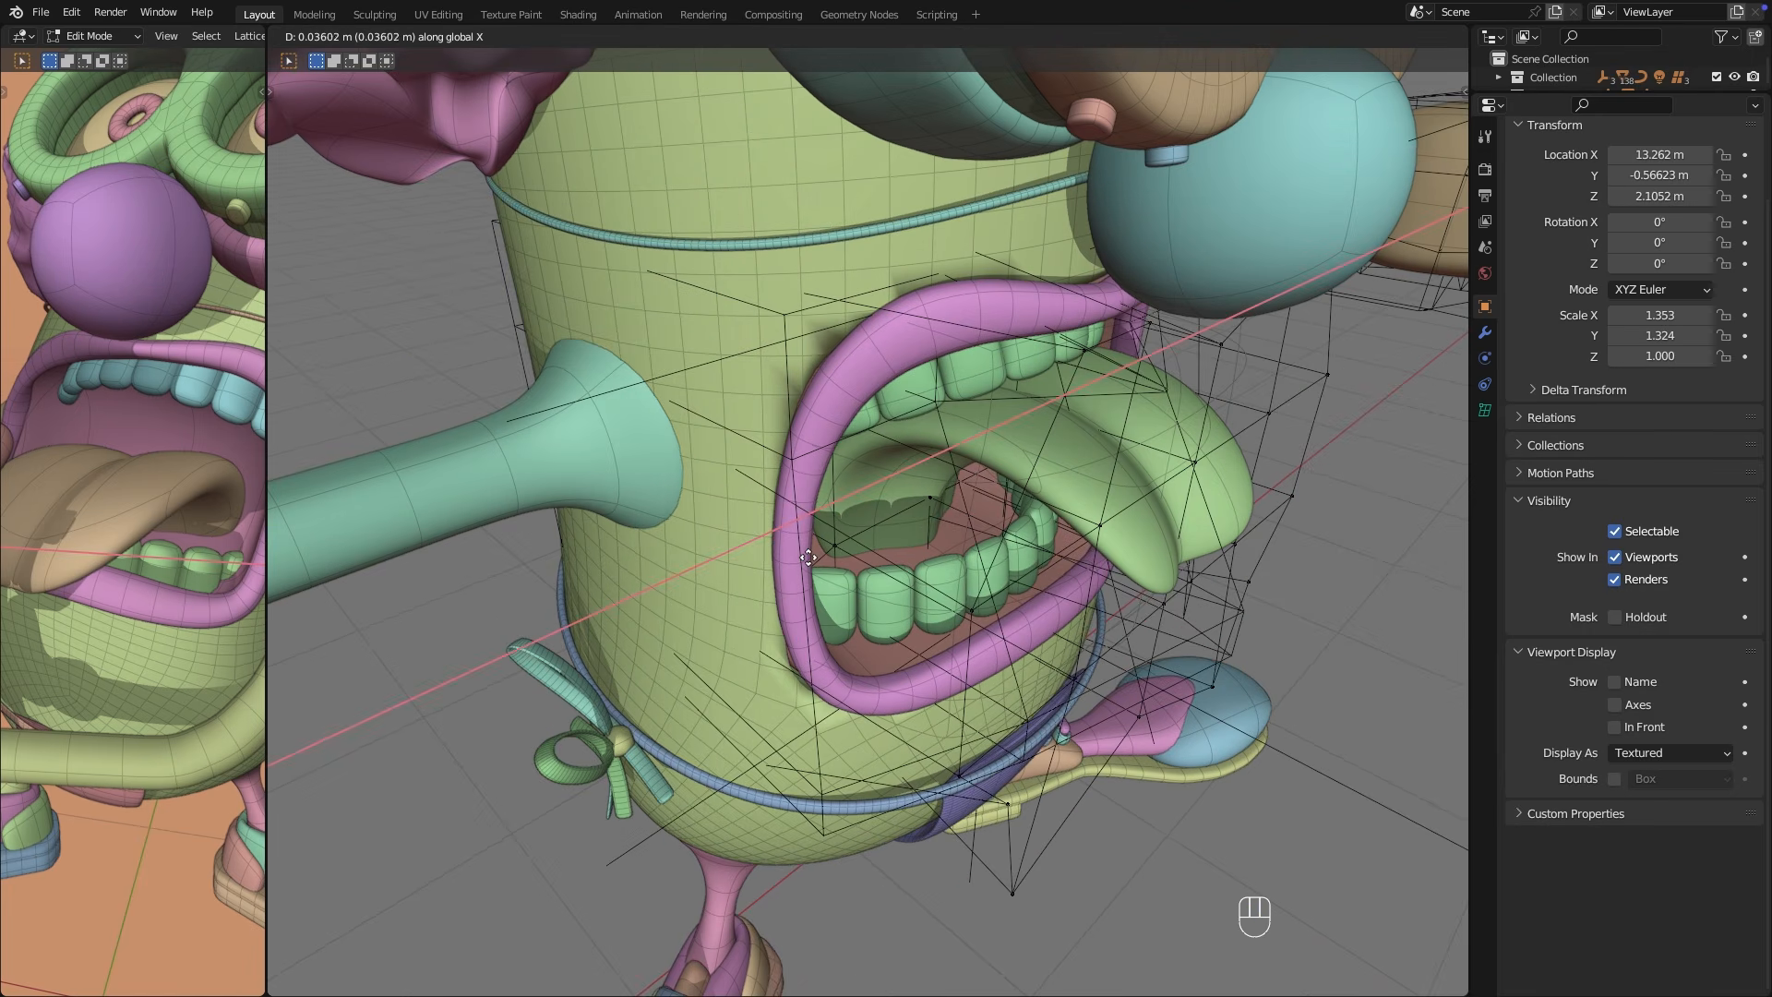
left_click(808, 558)
Reshape the upper lip with the lattice's upper corner points, moving the last selection 0.065329 m in X, 0.003983 m in Y and -0.016732 m in Z.
key("g")
middle_click(973, 604)
middle_click_drag(812, 591, 891, 498)
left_click(976, 611)
left_click(947, 393)
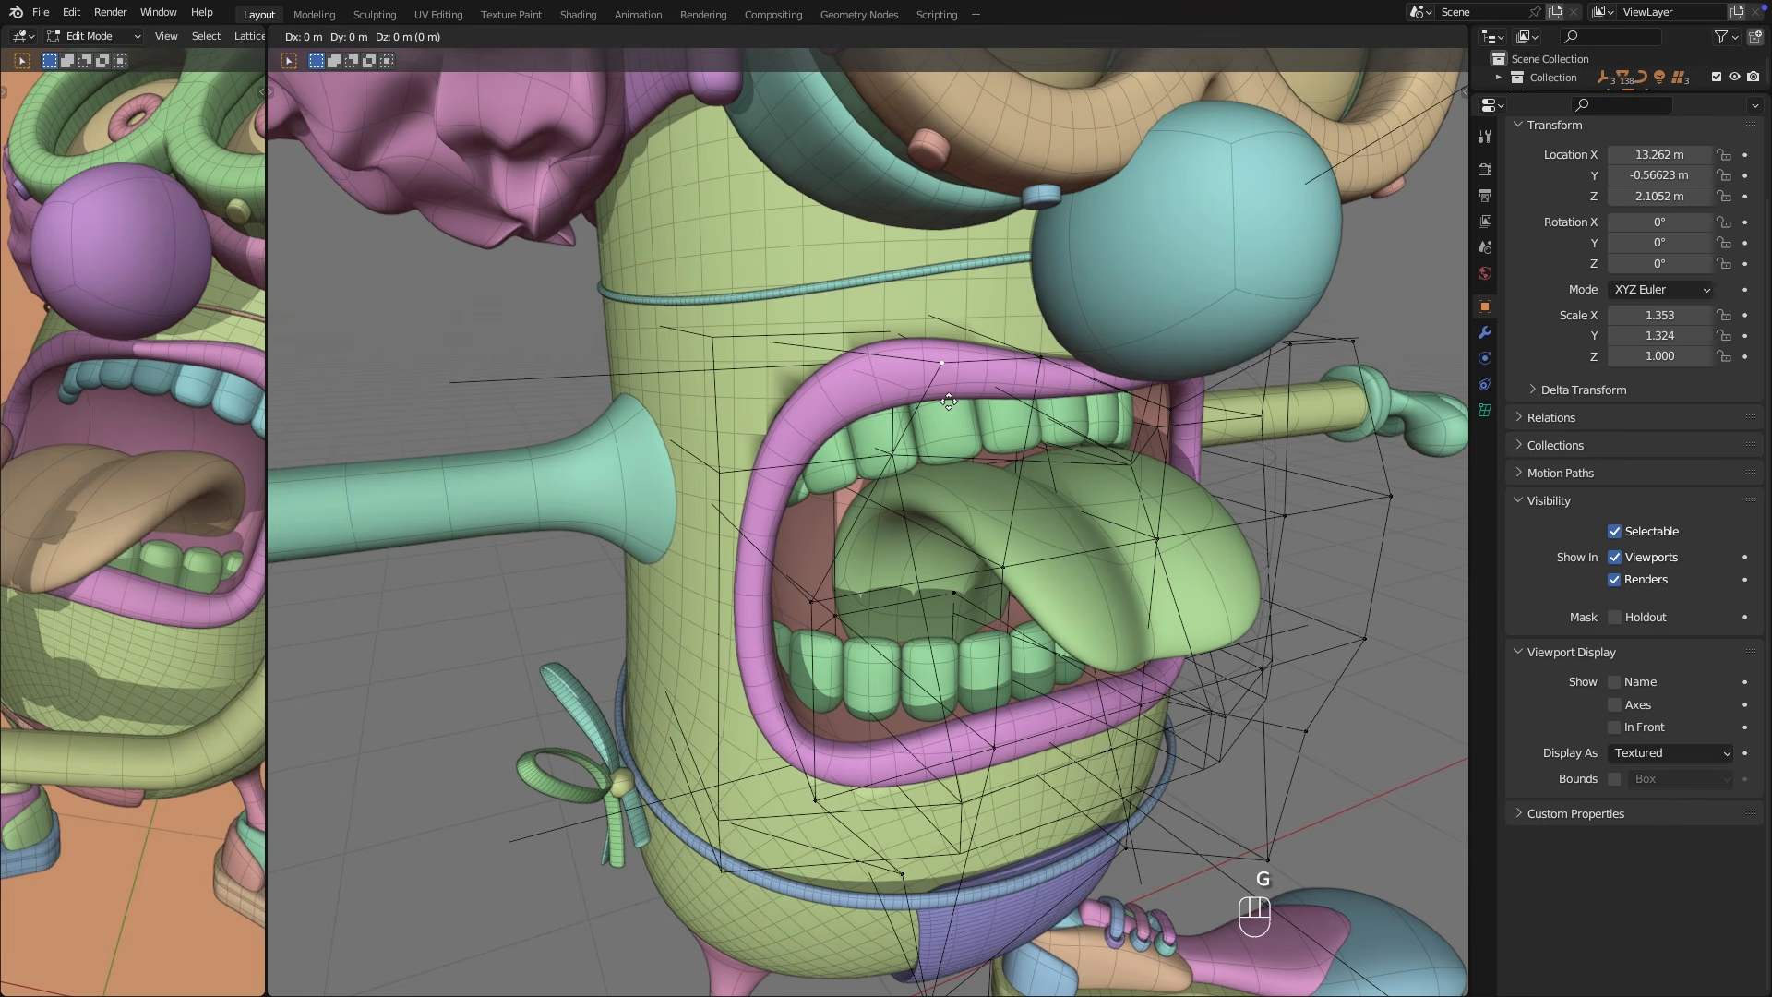
left_click(961, 427)
middle_click_drag(962, 426, 933, 397)
left_click(1013, 374)
left_click(1044, 379)
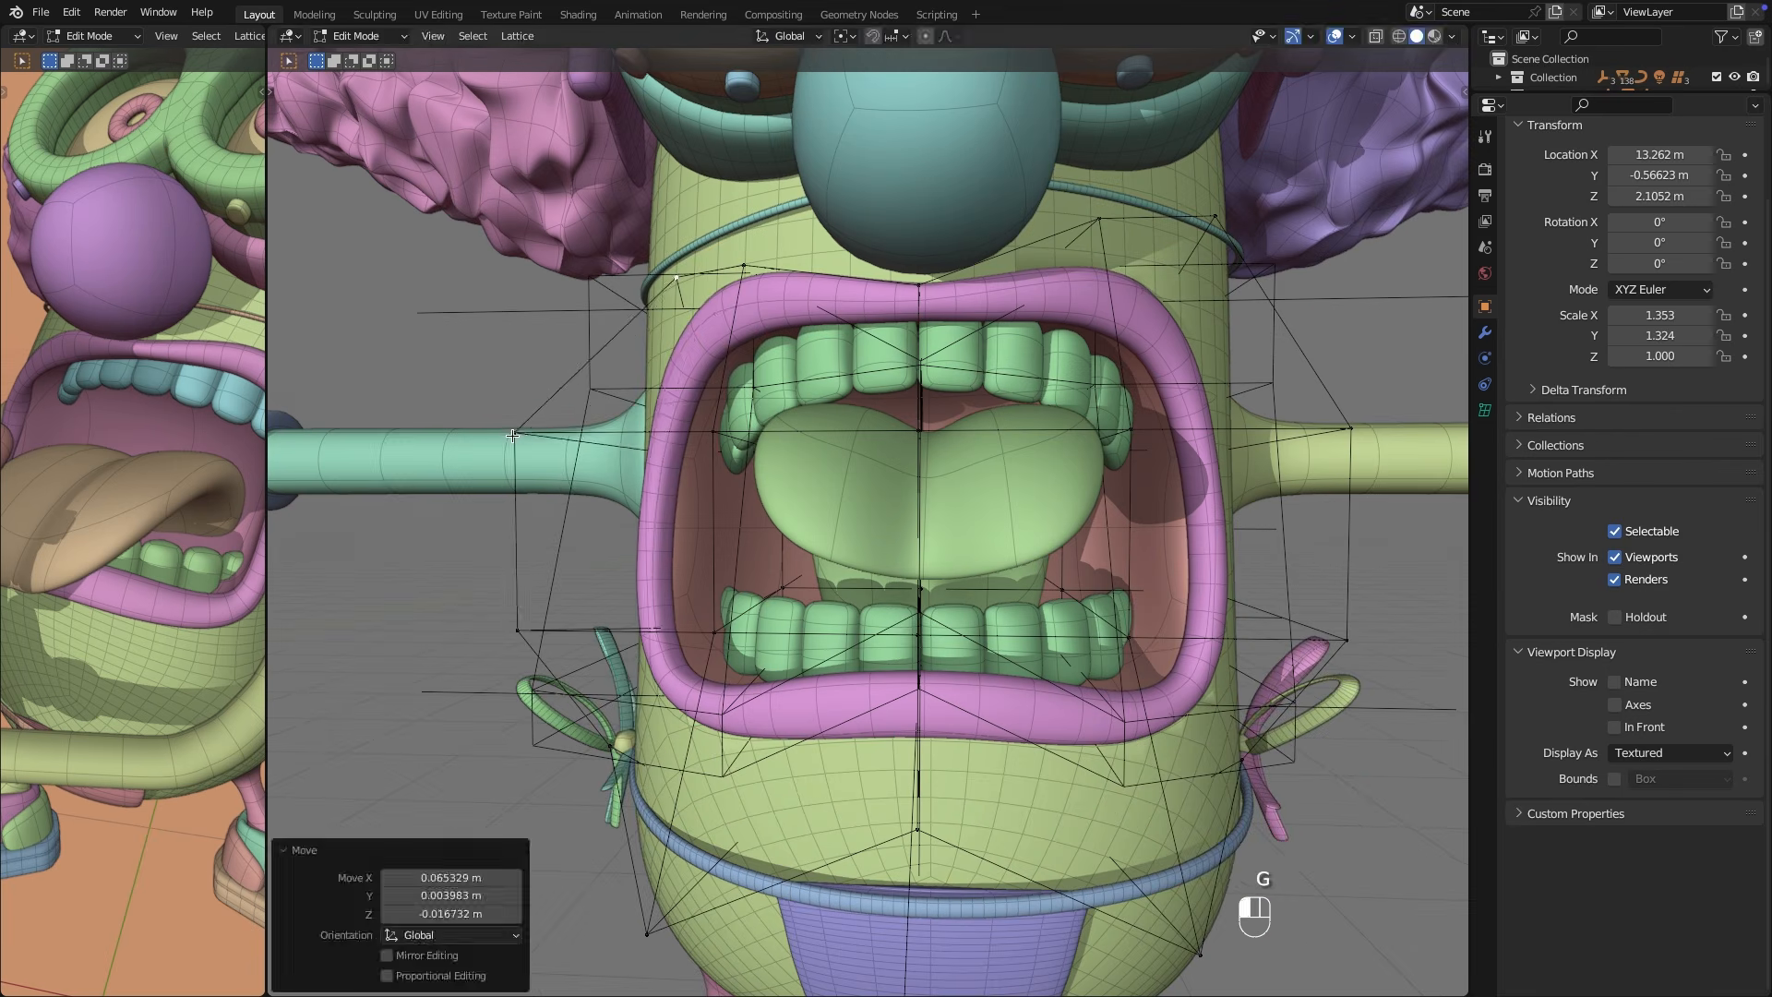
Refine the lattice's side and upper front points, moving the last selection -0.009369 m in X, 0.001188 m in Y and -0.022688 m in Z.
left_click(600, 427)
key("g")
left_click(620, 429)
middle_click_drag(620, 429, 660, 452)
left_click(1008, 346)
key("g")
left_click(1006, 349)
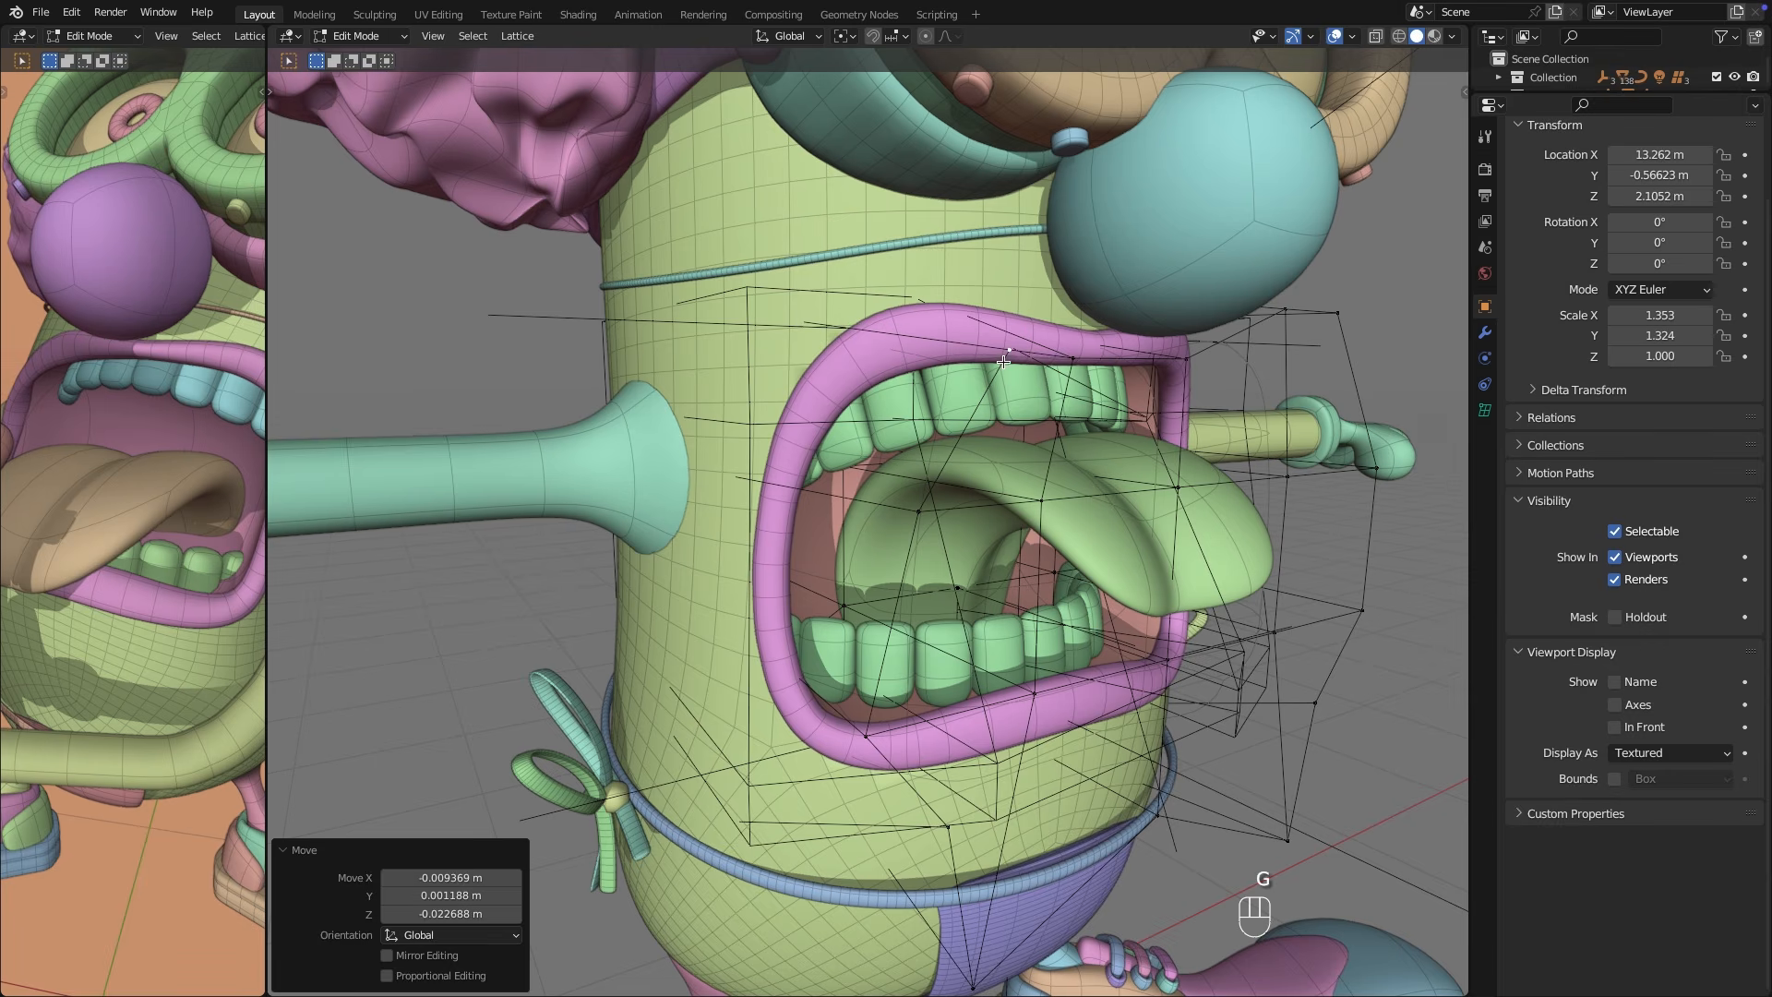
Move the lattice points on the other side of the mouth to even out the lips' outline.
key("g")
middle_click_drag(1006, 349, 1256, 732)
left_click(1204, 430)
key("g")
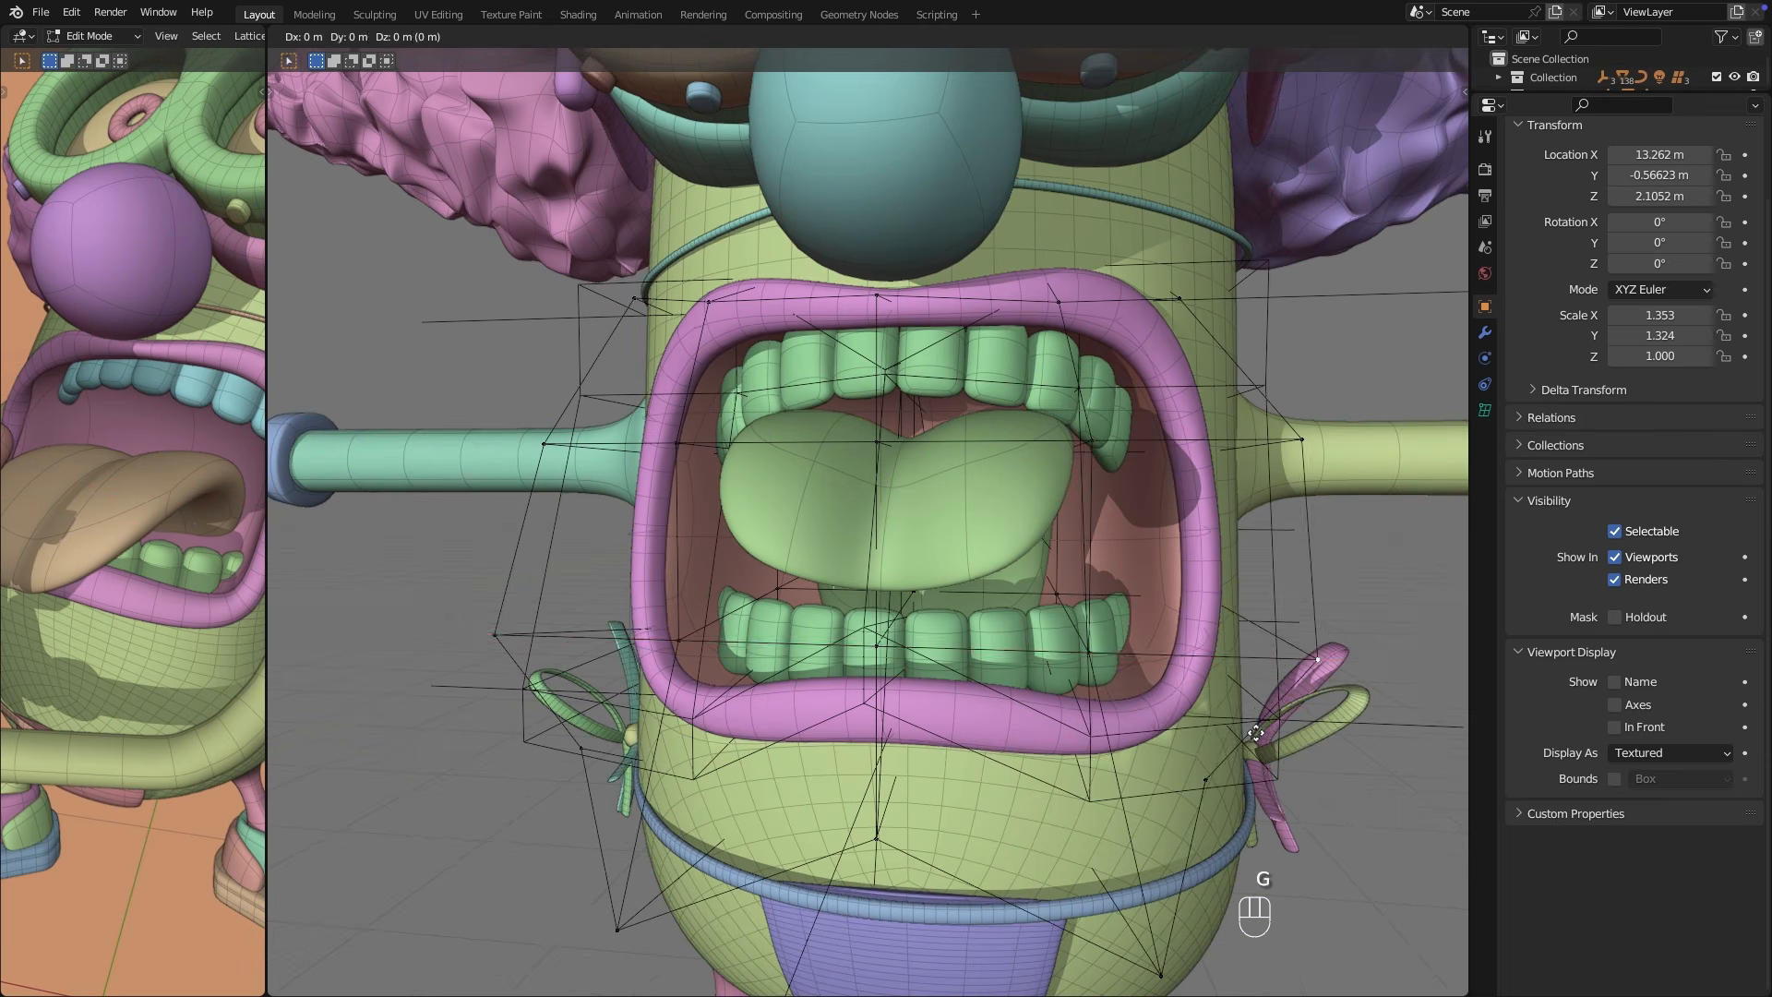
left_click(1195, 724)
key("g")
left_click(1182, 665)
Set the tongue's Twist angle to -0.0436° and its Stretch factor to -0.037.
middle_click_drag(1182, 664, 941, 591)
scroll(923, 554, "up", 4)
middle_click_drag(850, 545, 1185, 504)
scroll(284, 580, "down", 5)
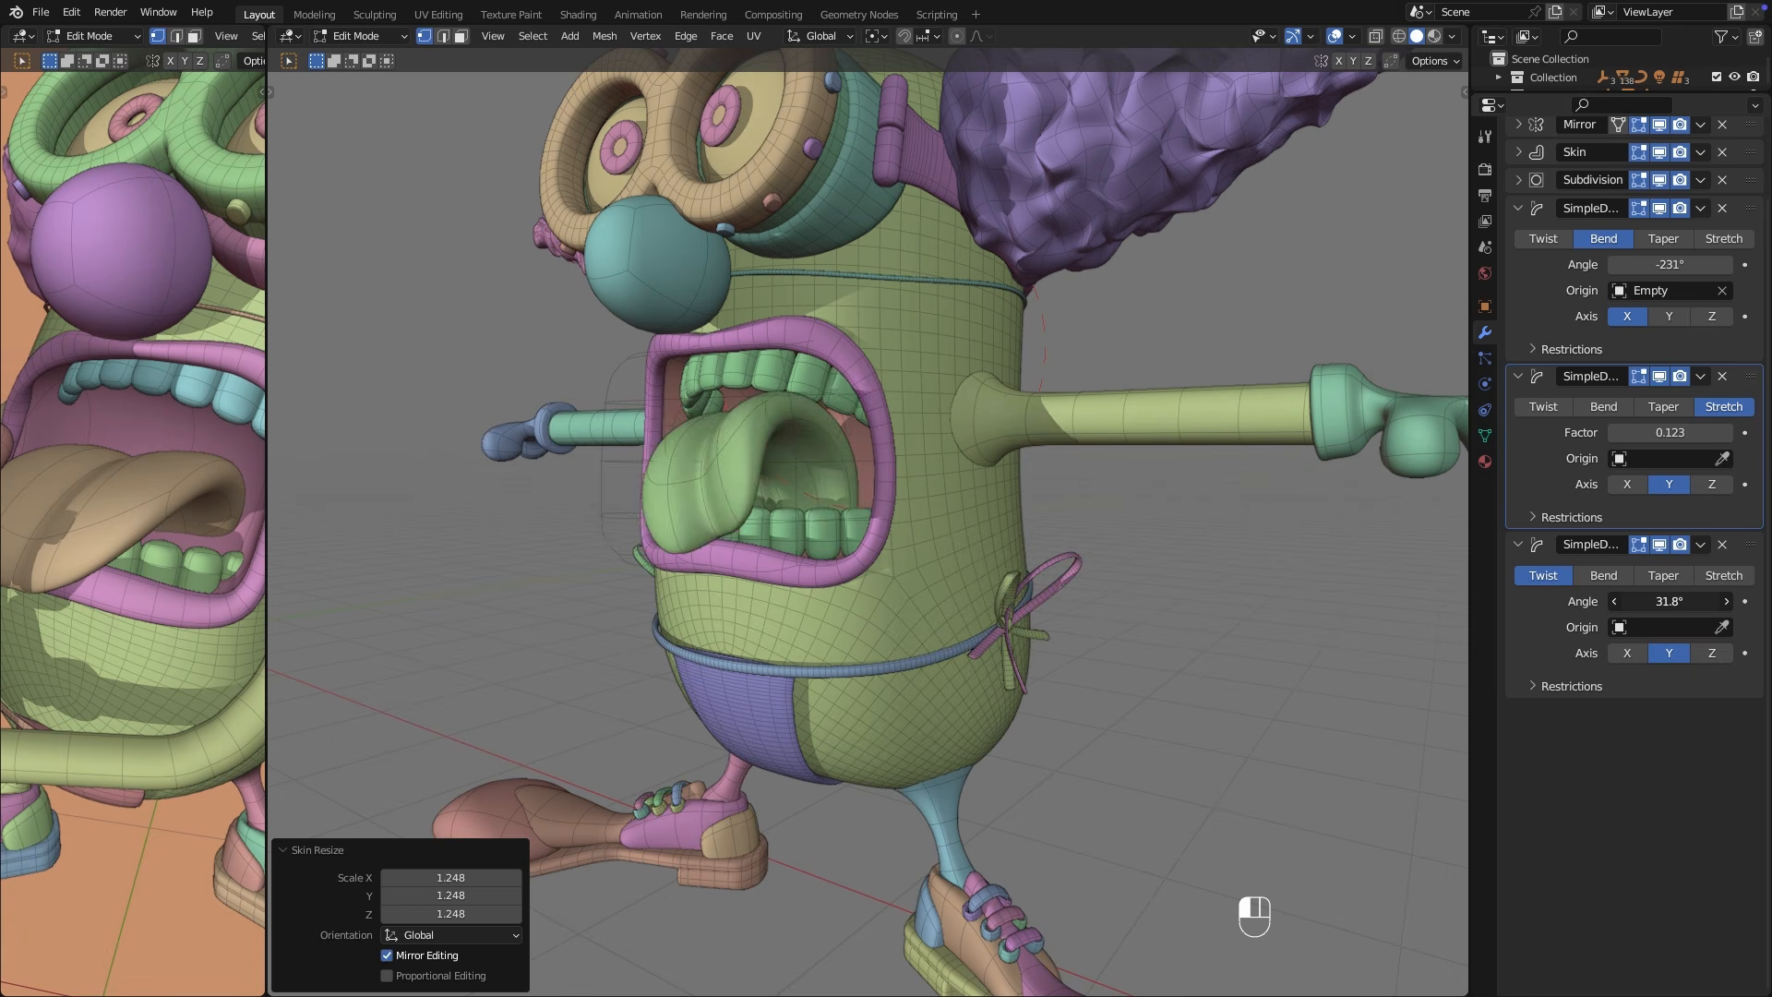
mouse_move(1670, 602)
left_mouse_down()
mouse_move(1596, 602)
mouse_move(1640, 602)
left_mouse_up()
mouse_move(1670, 433)
left_mouse_down()
mouse_move(1597, 433)
mouse_move(1660, 433)
left_mouse_up()
Shrink the skin radius of the tongue's selected vertices to about 0.88.
key("Tab")
key("Tab")
key("ctrl+a")
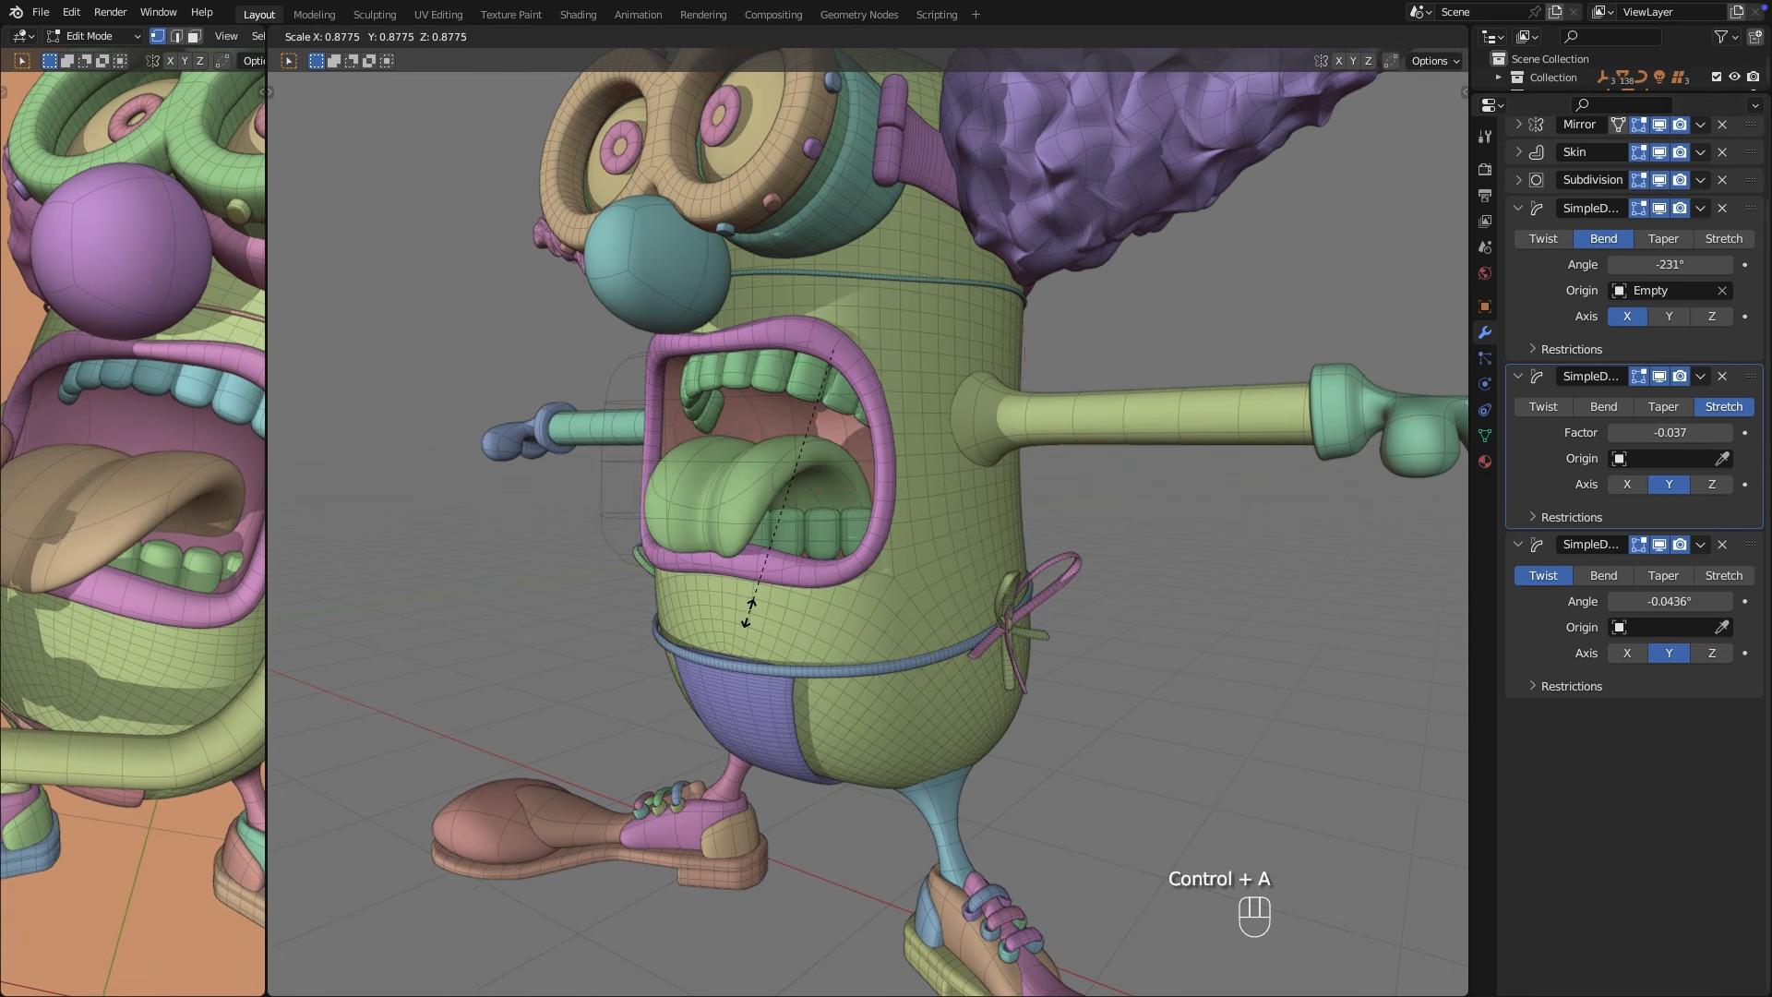
left_click(746, 624)
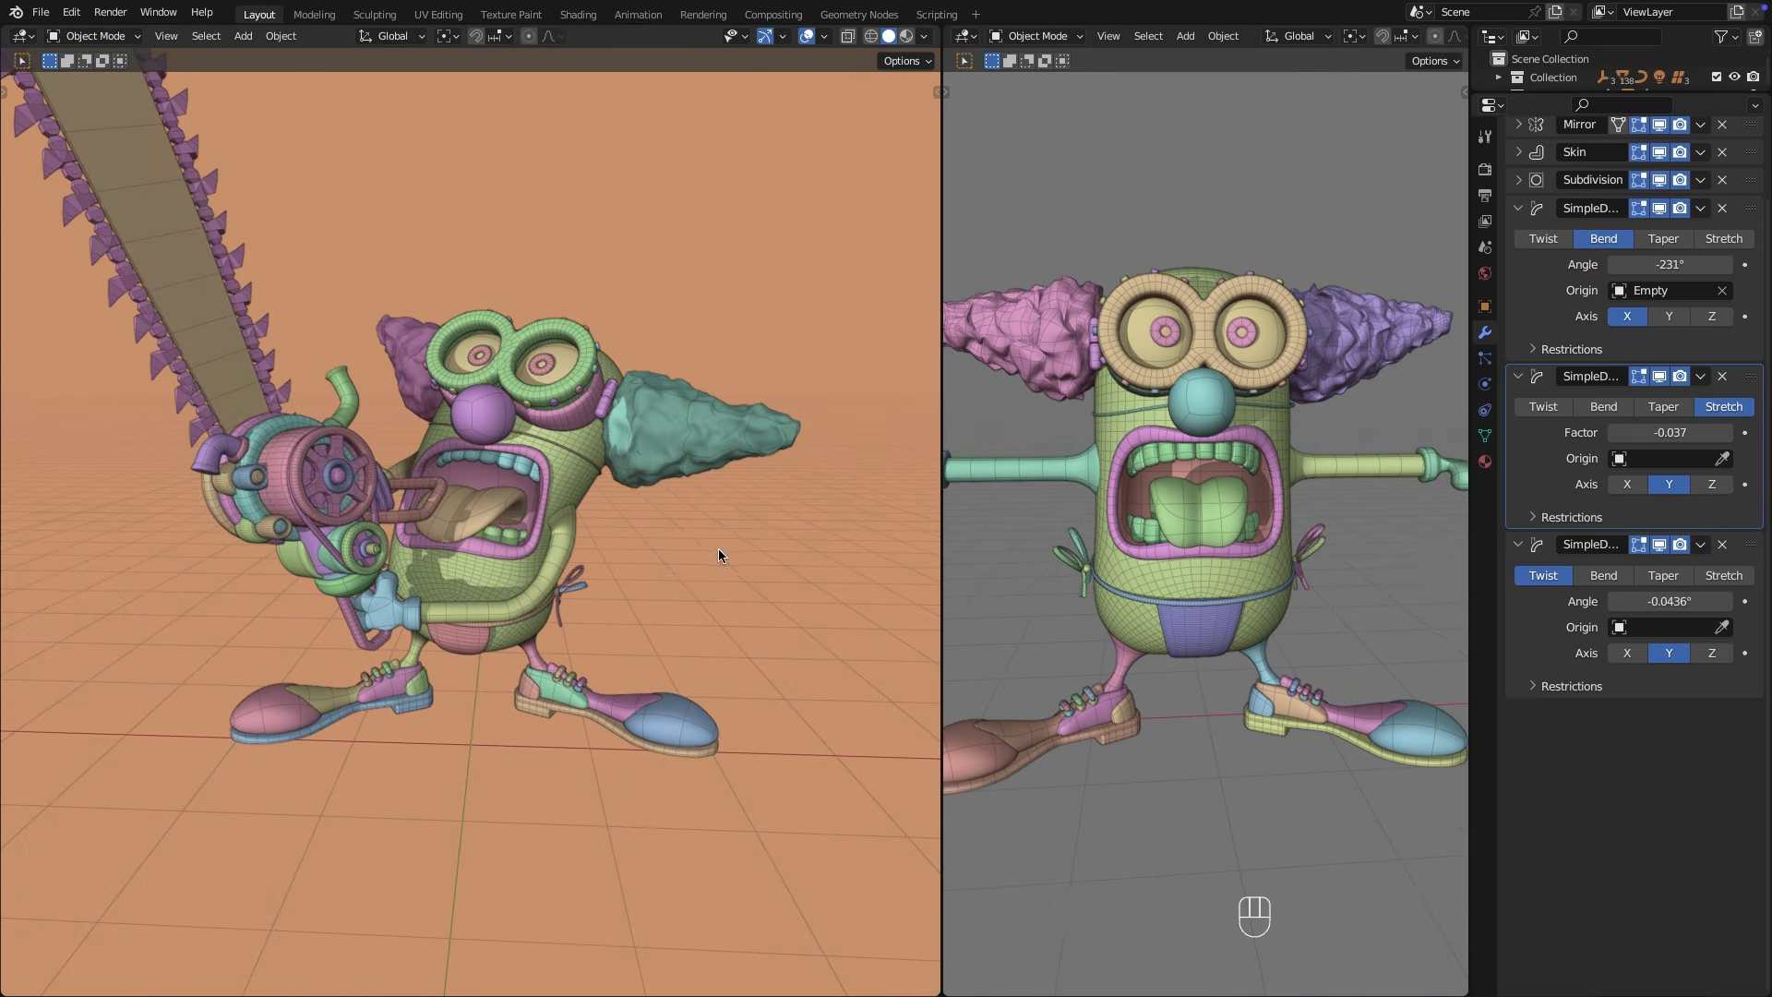
middle_click_drag(719, 548, 572, 535)
scroll(721, 545, "up", 3)
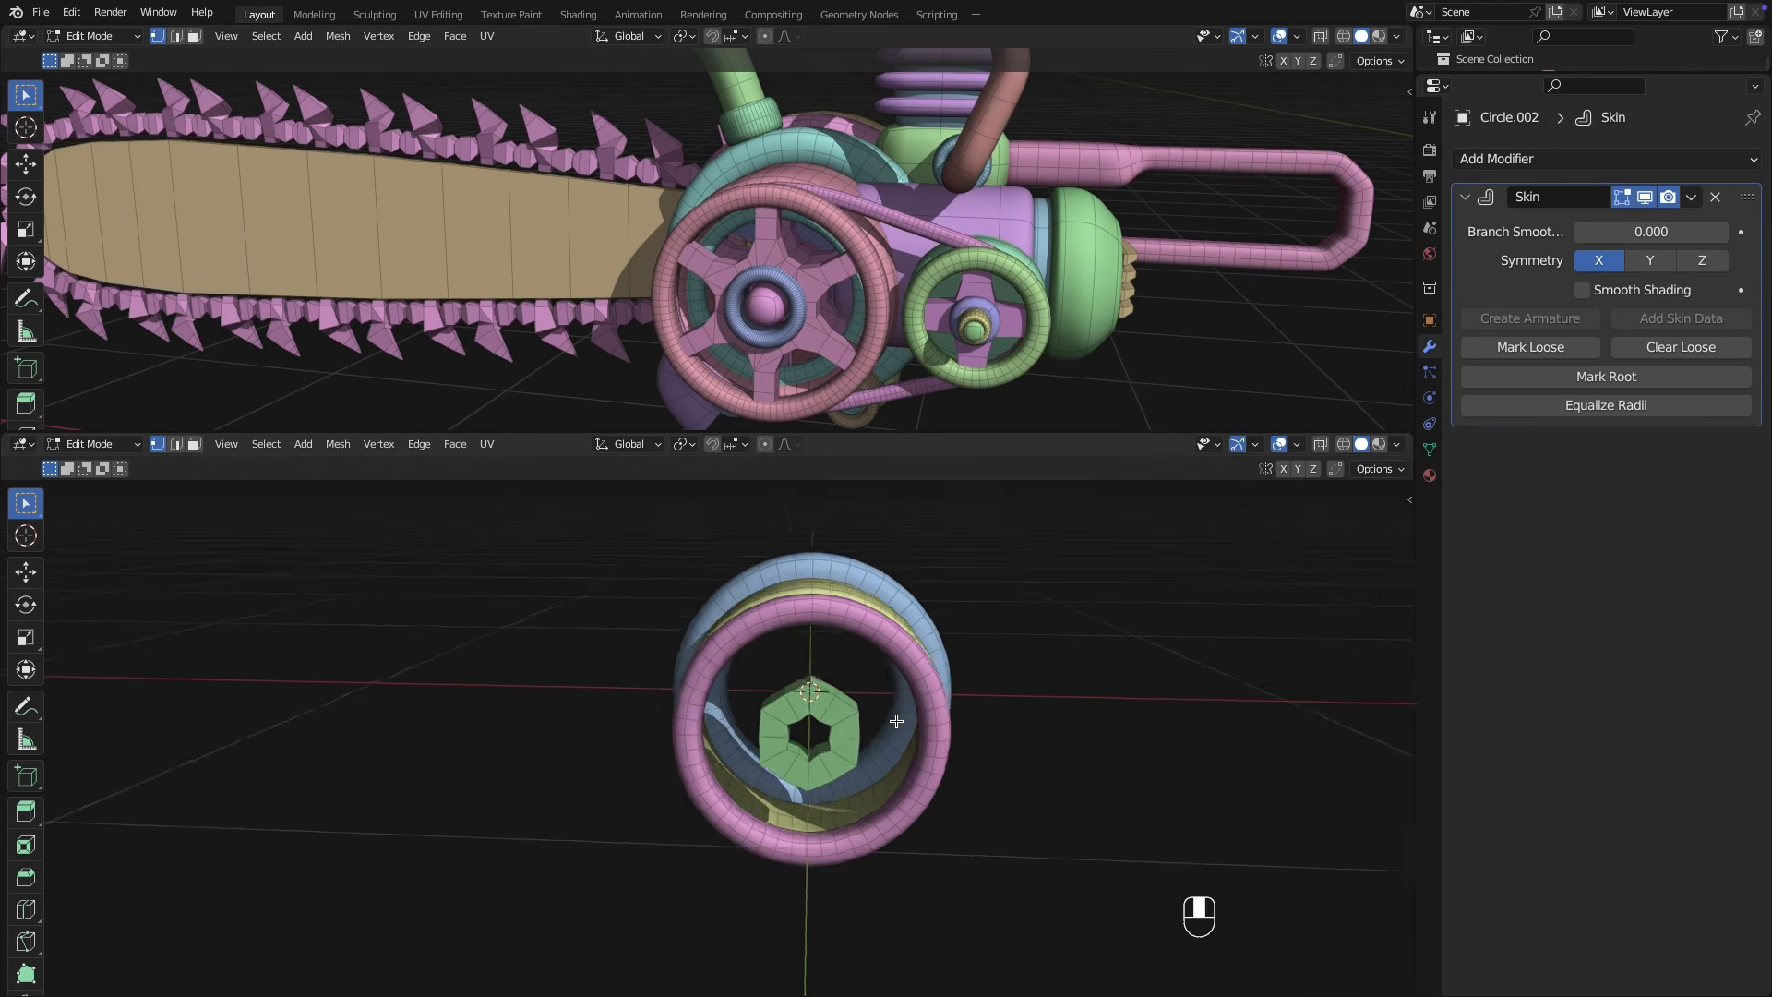
Extrude the wheel hub's hexagon vertices outward at a scale of 2.819 to form six spokes.
key("e")
key("s")
left_click(1133, 669)
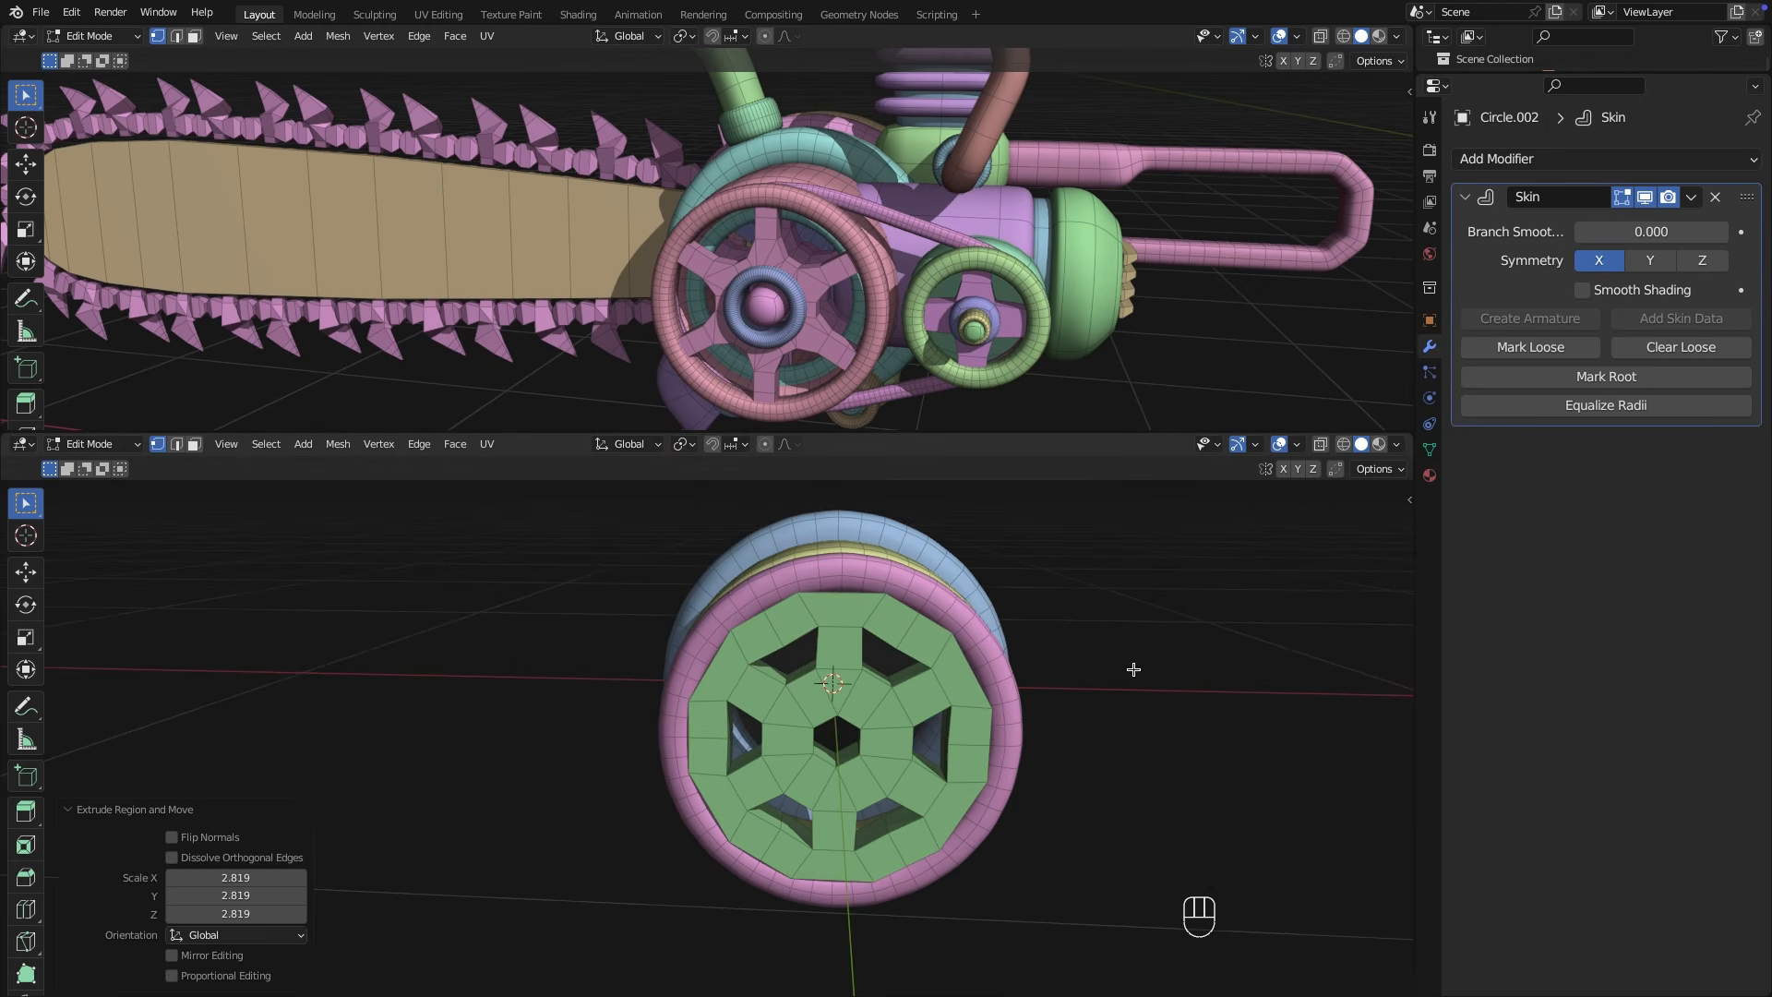
left_click(1095, 585)
middle_click_drag(1061, 610, 937, 668)
Turn on X-ray and thin the wheel's spokes by resizing their skin along X.
key("alt+z")
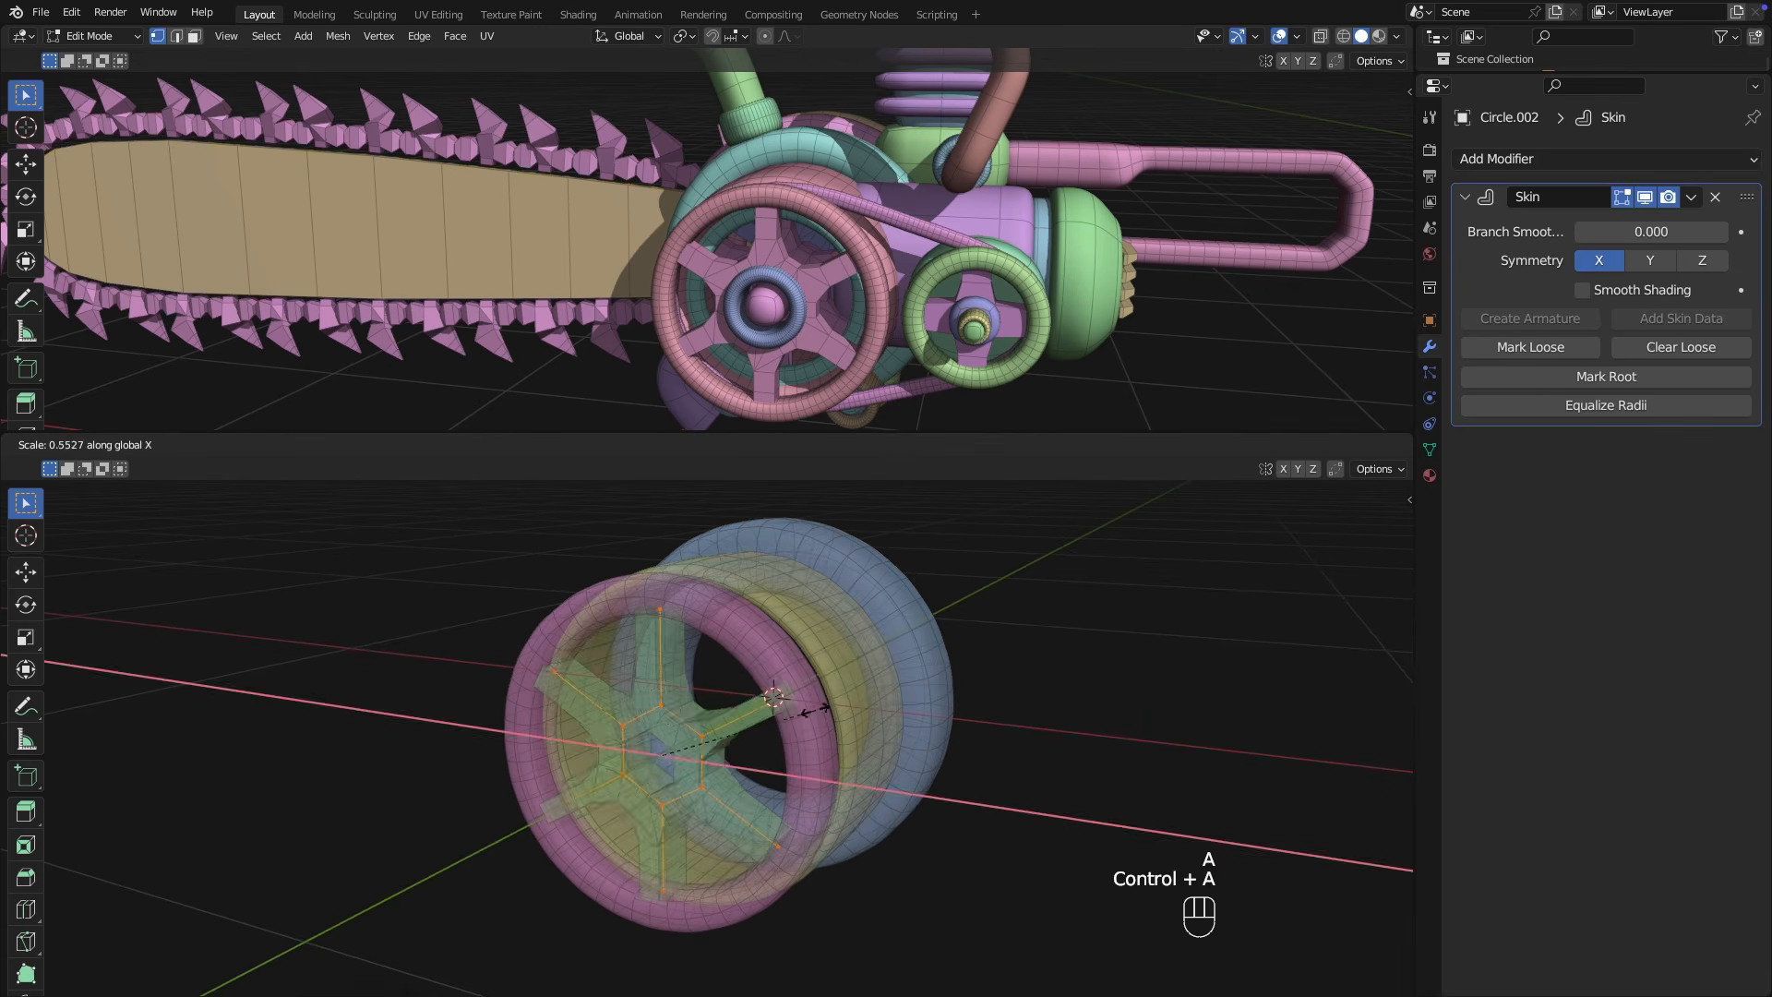
left_click(774, 742)
middle_click_drag(777, 739, 909, 688)
left_click_drag(900, 634, 838, 716)
left_click(1096, 706)
Duplicate the wheel's ring and shrink it into a small hub ring, resizing its skin by 0.518.
key("Tab")
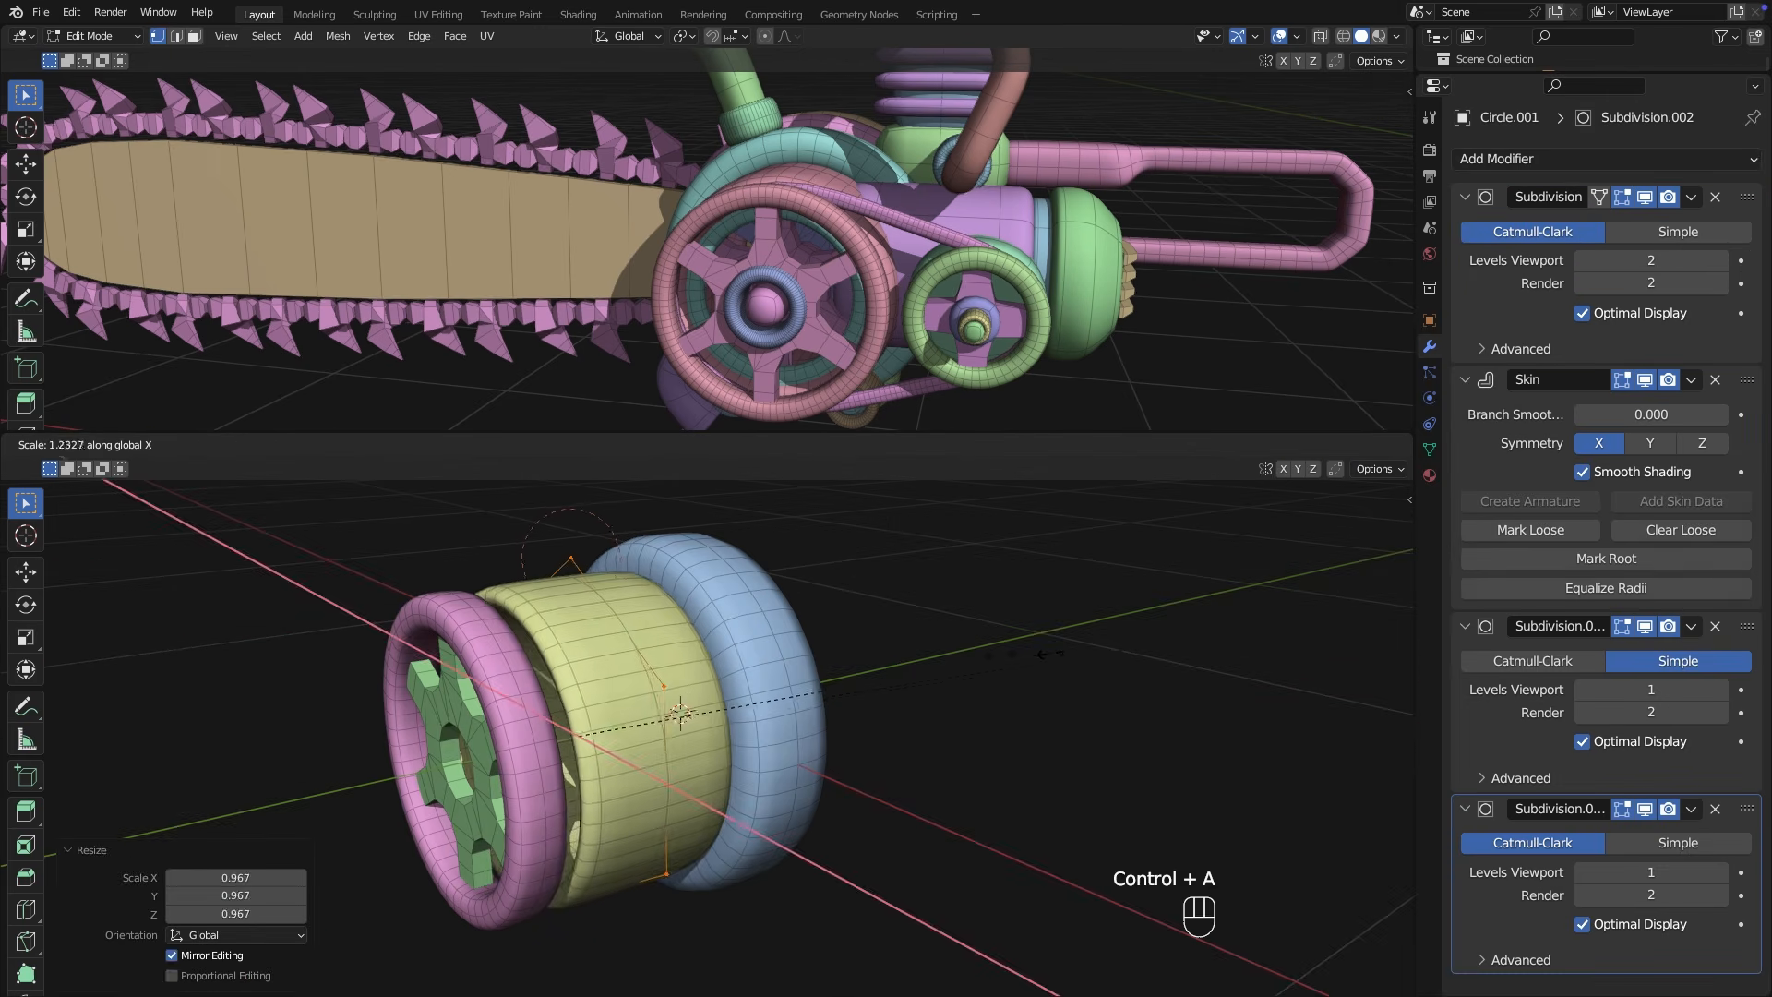
key("shift+d")
key("Tab")
key("s")
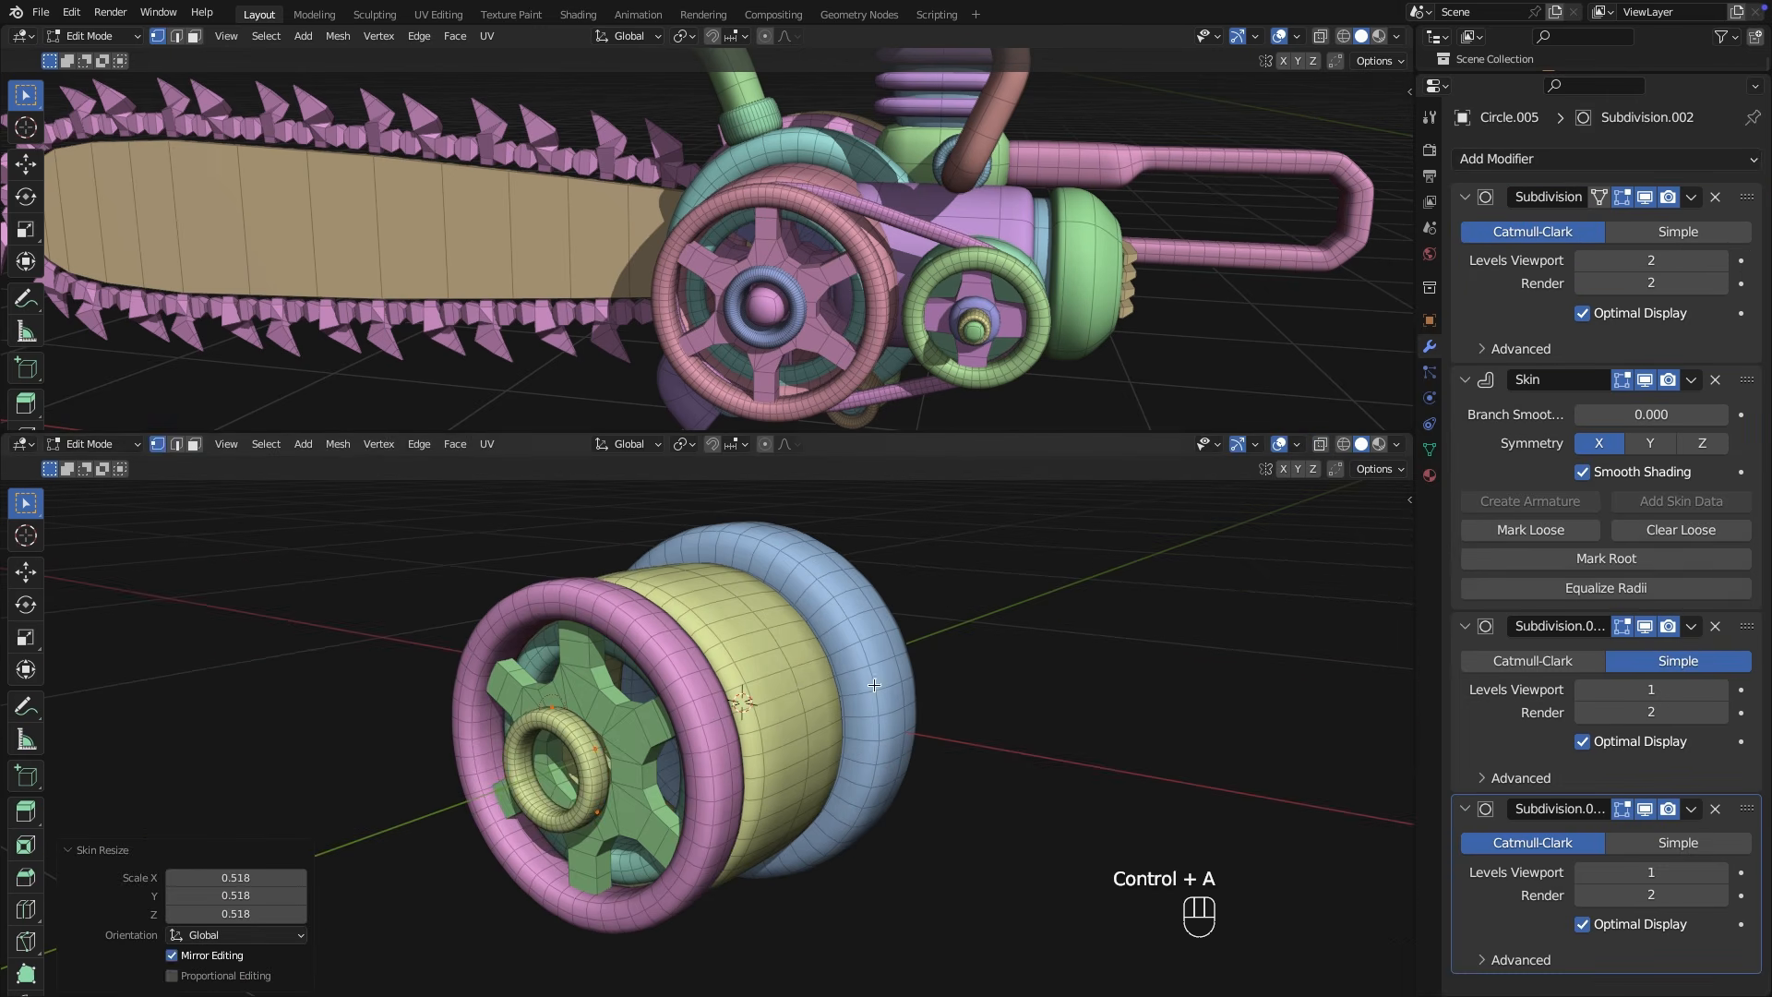
key("Tab")
key("g")
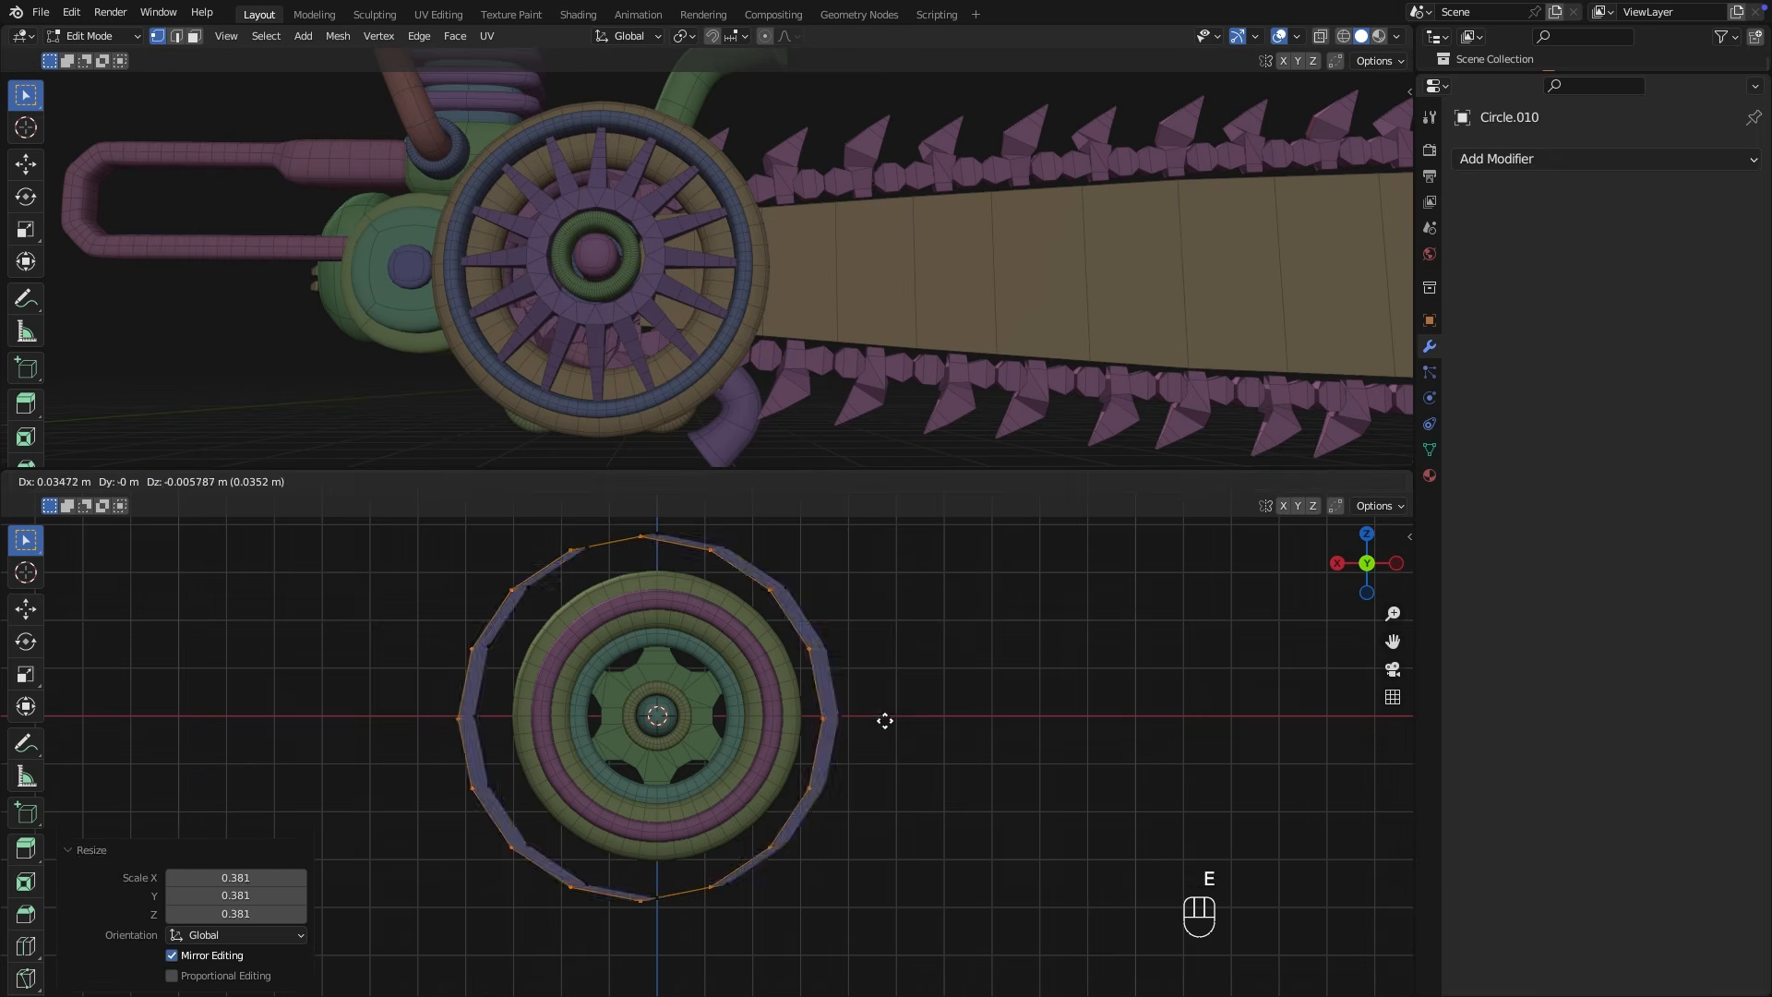
Scale the back wheel circle's extruded vertices inward and delete the surrounding edges, leaving only the radial spokes.
key("s")
left_click(1057, 708)
key("x")
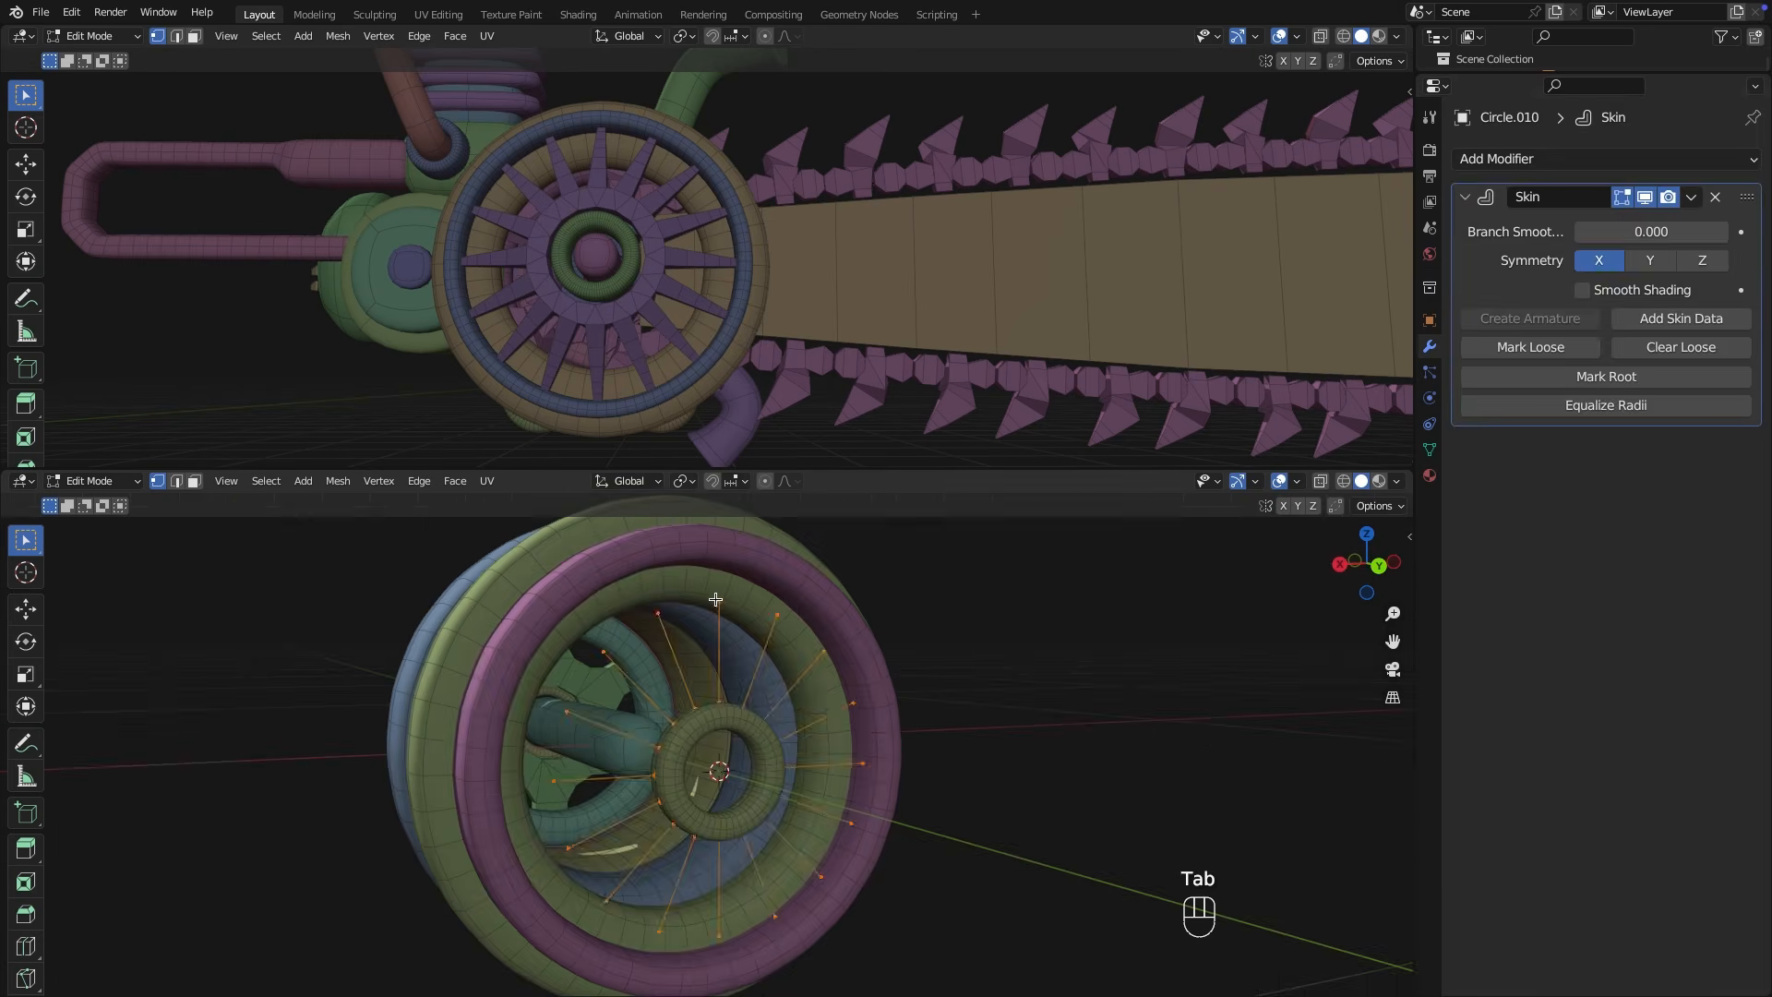
Resize the skin of the back wheel's radial spokes to slim and taper them.
key("ctrl+a")
middle_click_drag(772, 766, 890, 789)
key("ctrl+a")
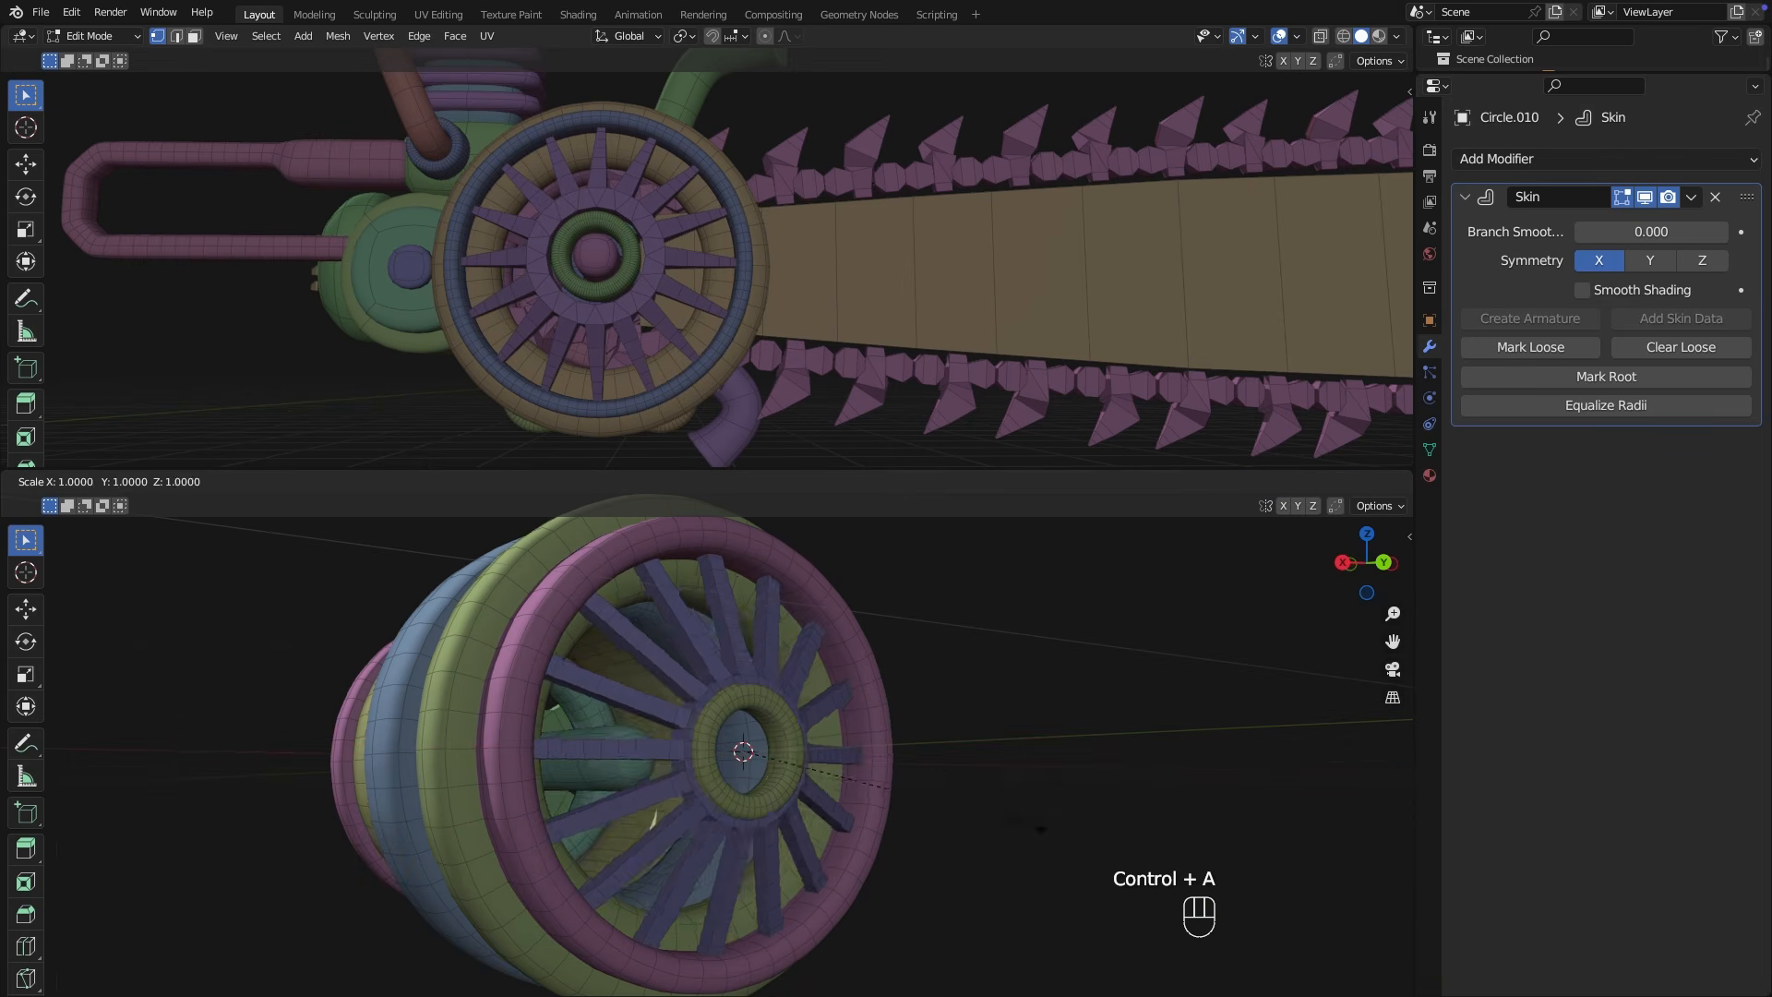
left_click(1097, 785)
middle_click_drag(1097, 784, 997, 735)
Duplicate the front wheel's ring and hub parts along X for a second wheel, and resize the large ring's skin by 0.710.
left_click(941, 757)
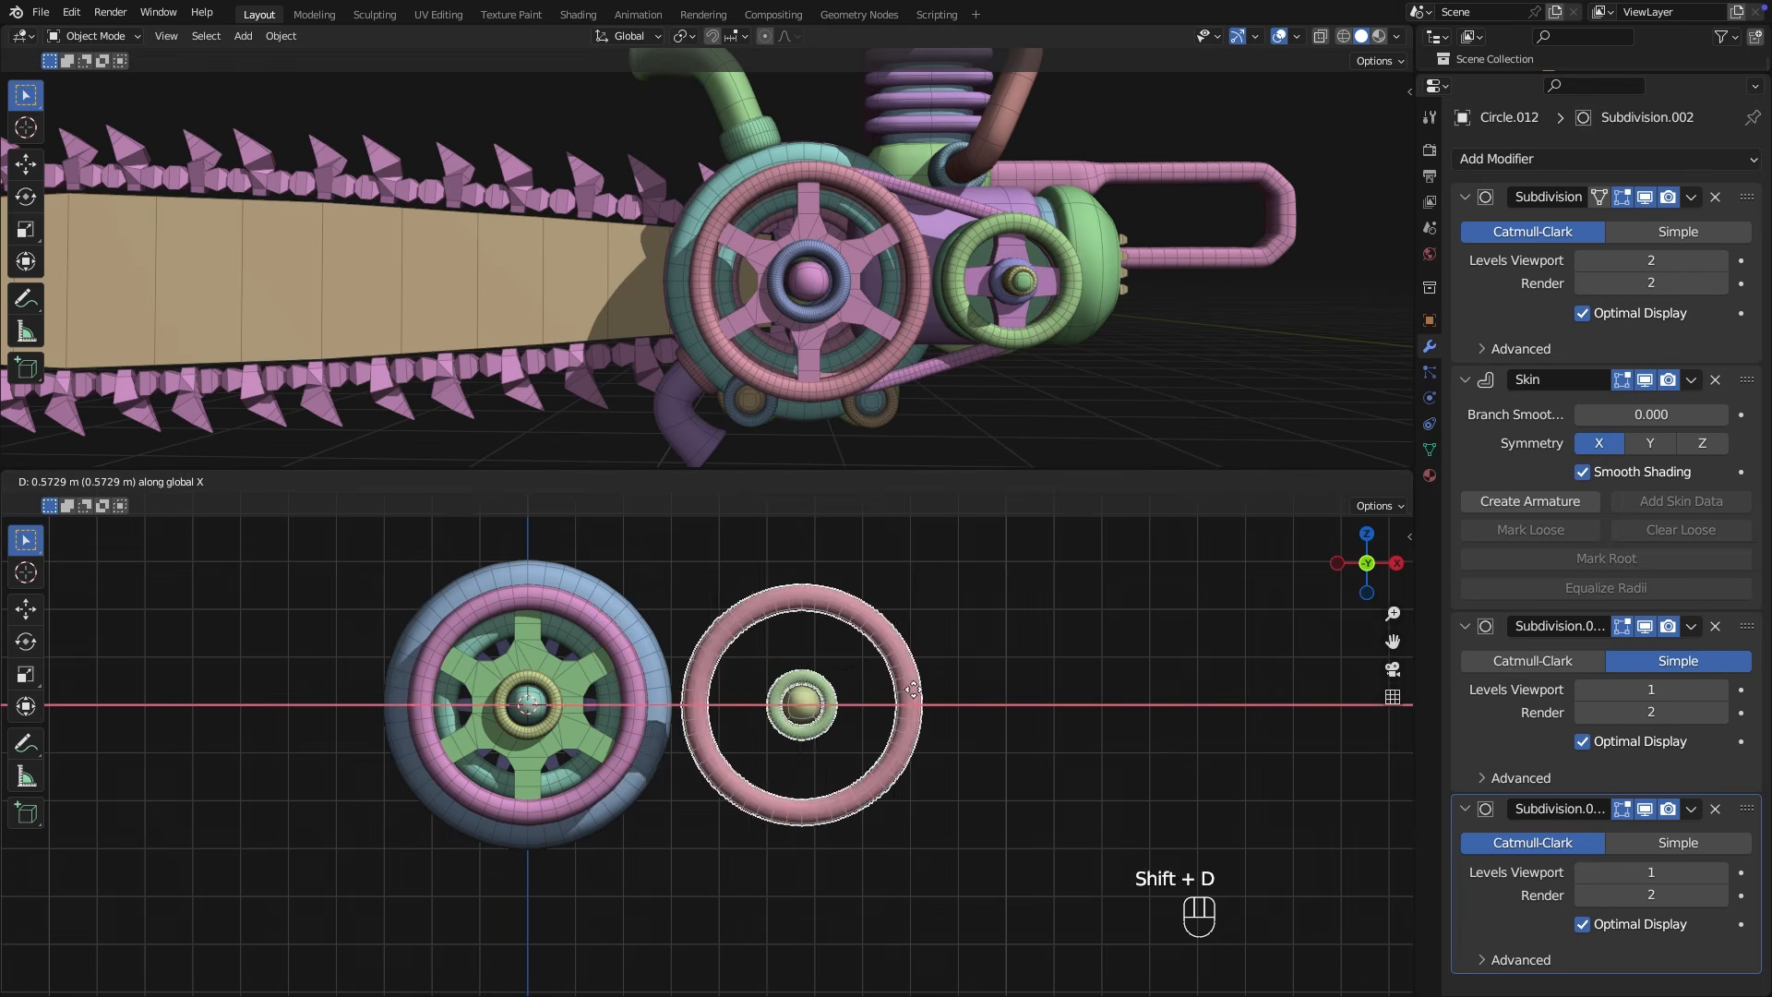
key("Tab")
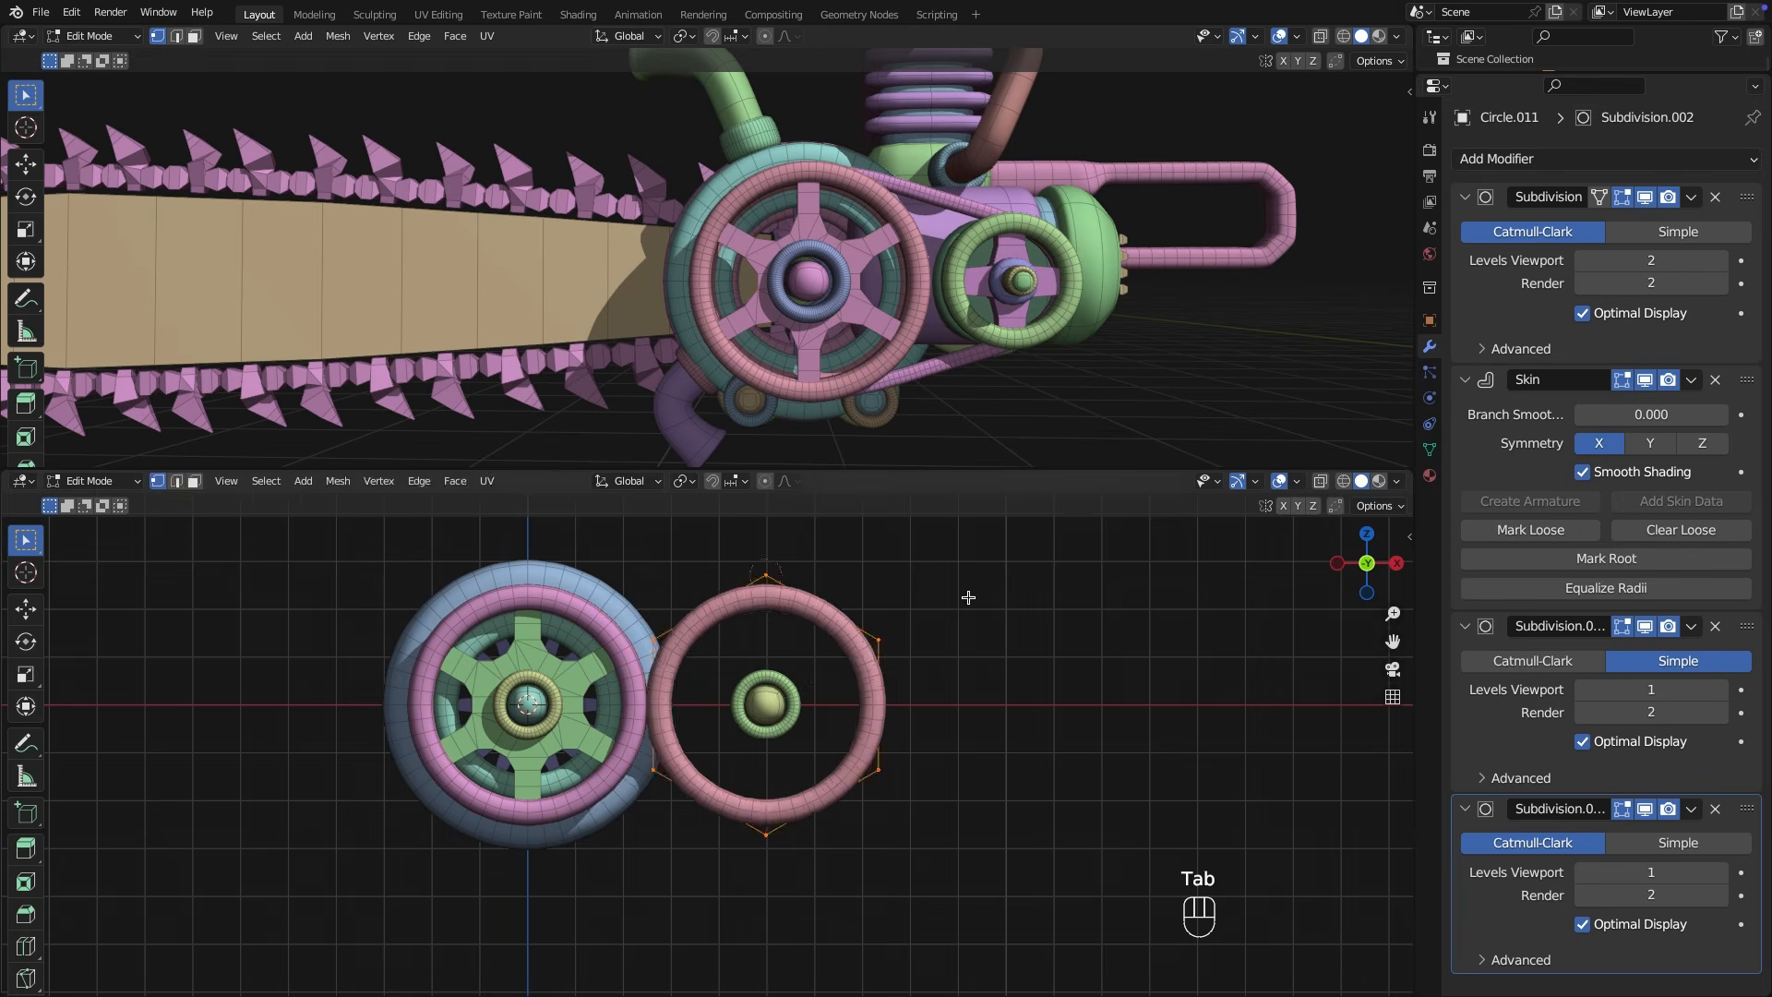
middle_click_drag(908, 653, 955, 676)
key("ctrl+a")
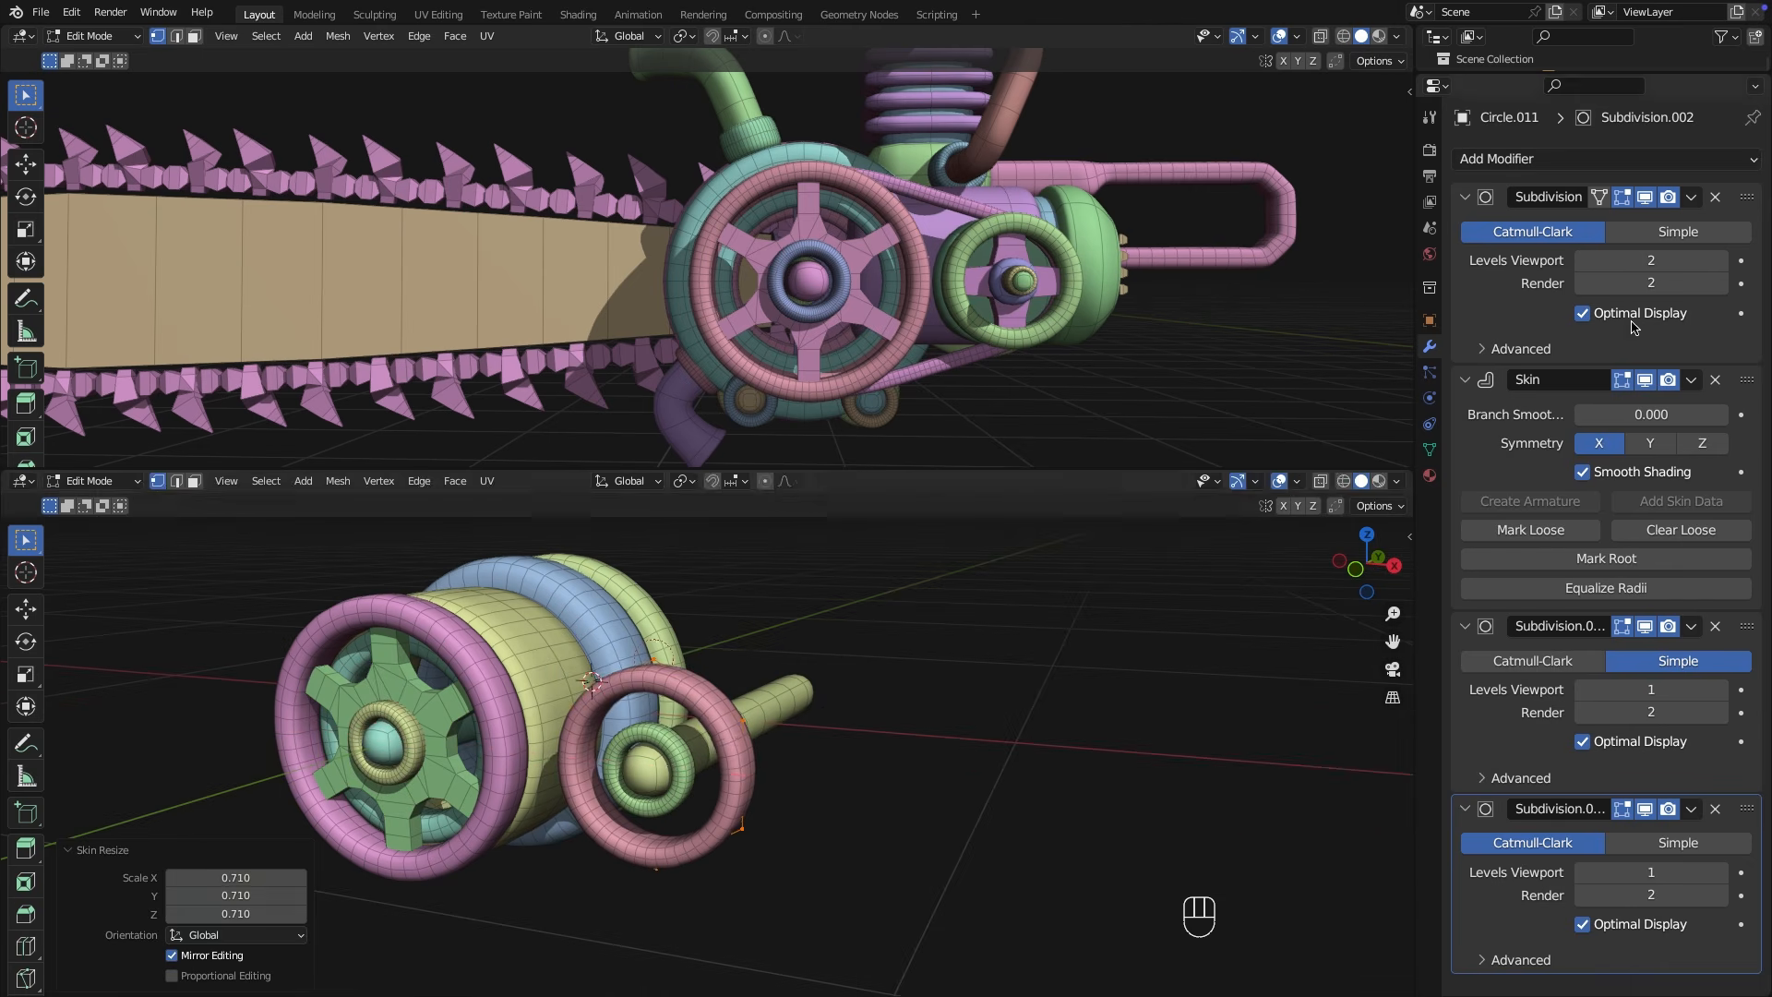
Thin the skin of the cross at the small wheel's centre so its four arms become slim spokes.
key("ctrl+l")
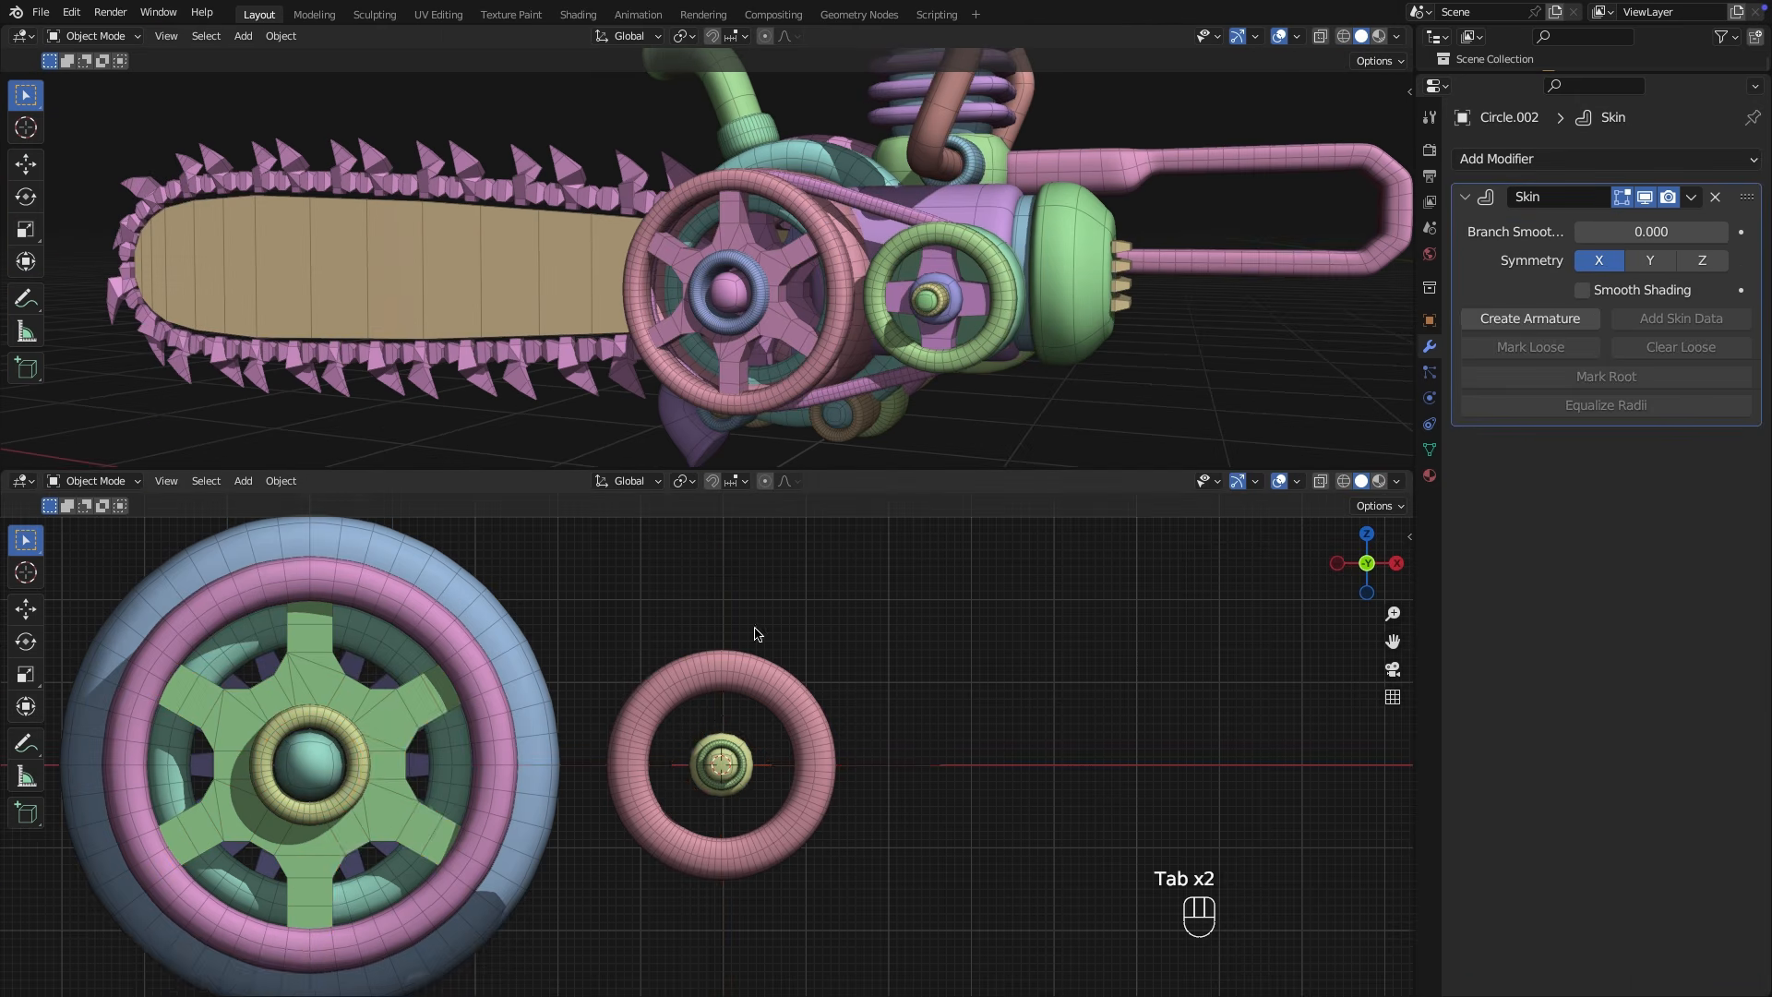
key("Tab")
key("Tab")
key("Tab")
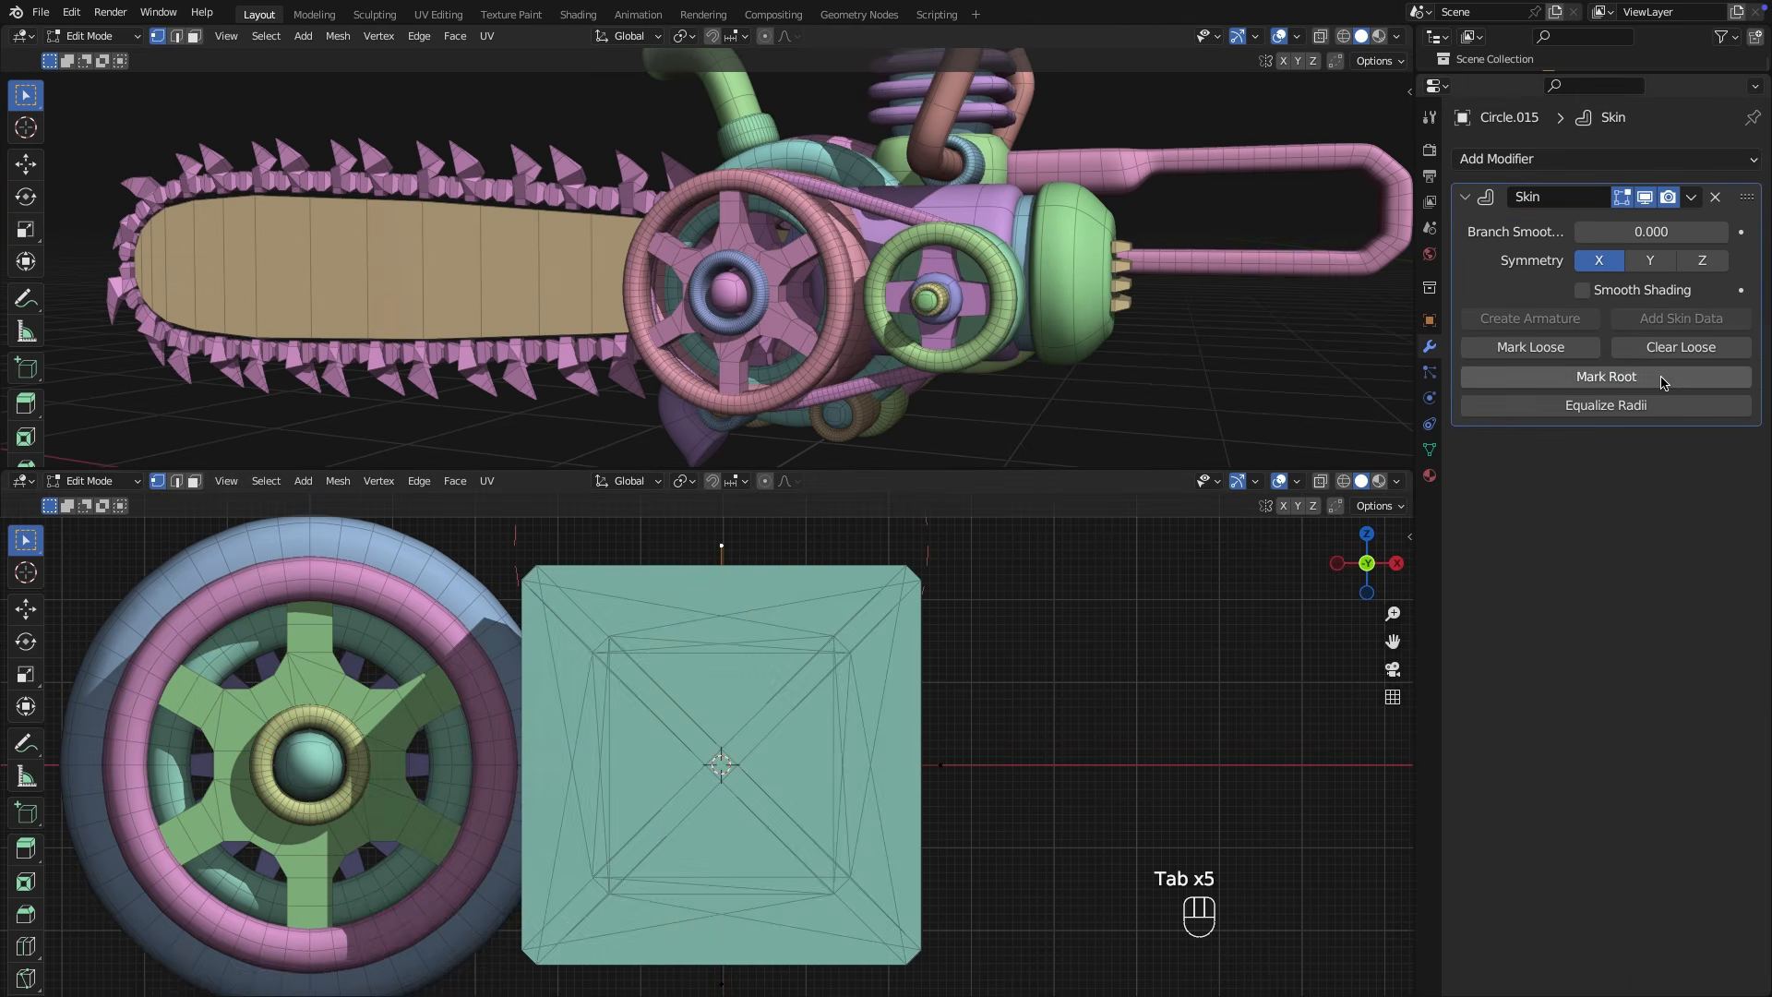
key("a")
key("ctrl+a")
left_click(734, 775)
Widen the four spokes' skin and scale the cross by about 0.40 to fit inside the small wheel's ring.
key("ctrl+a")
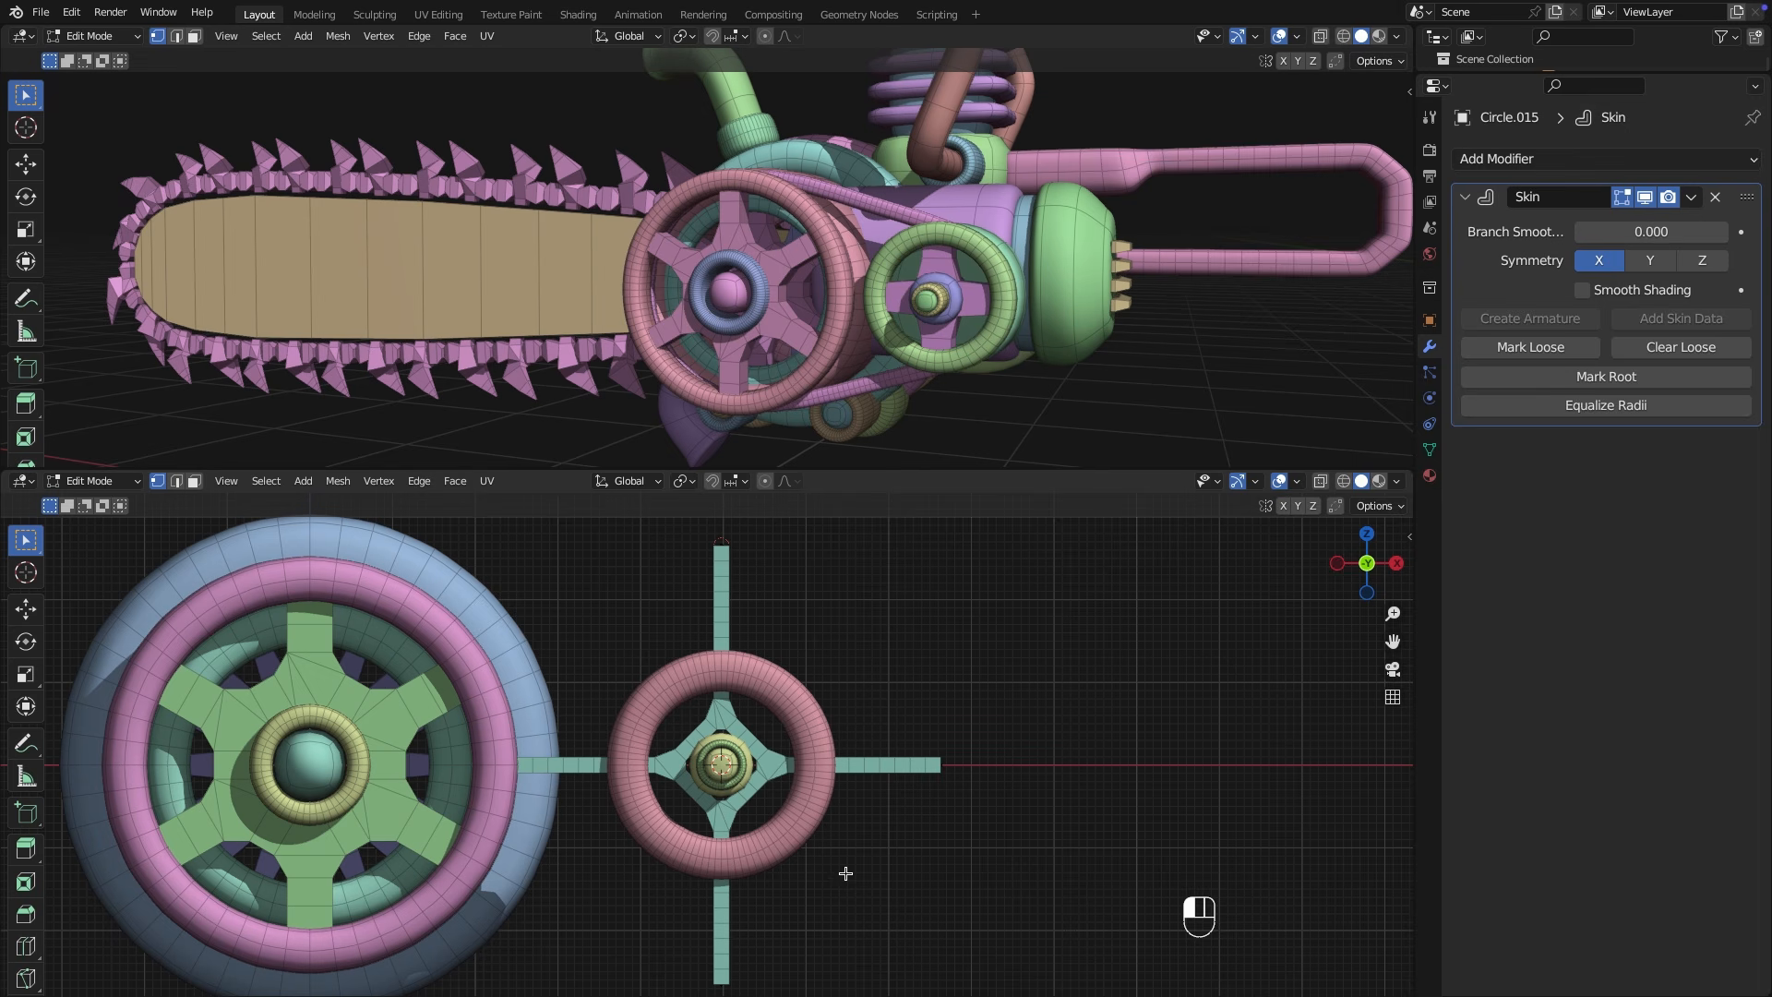
left_click(1241, 856)
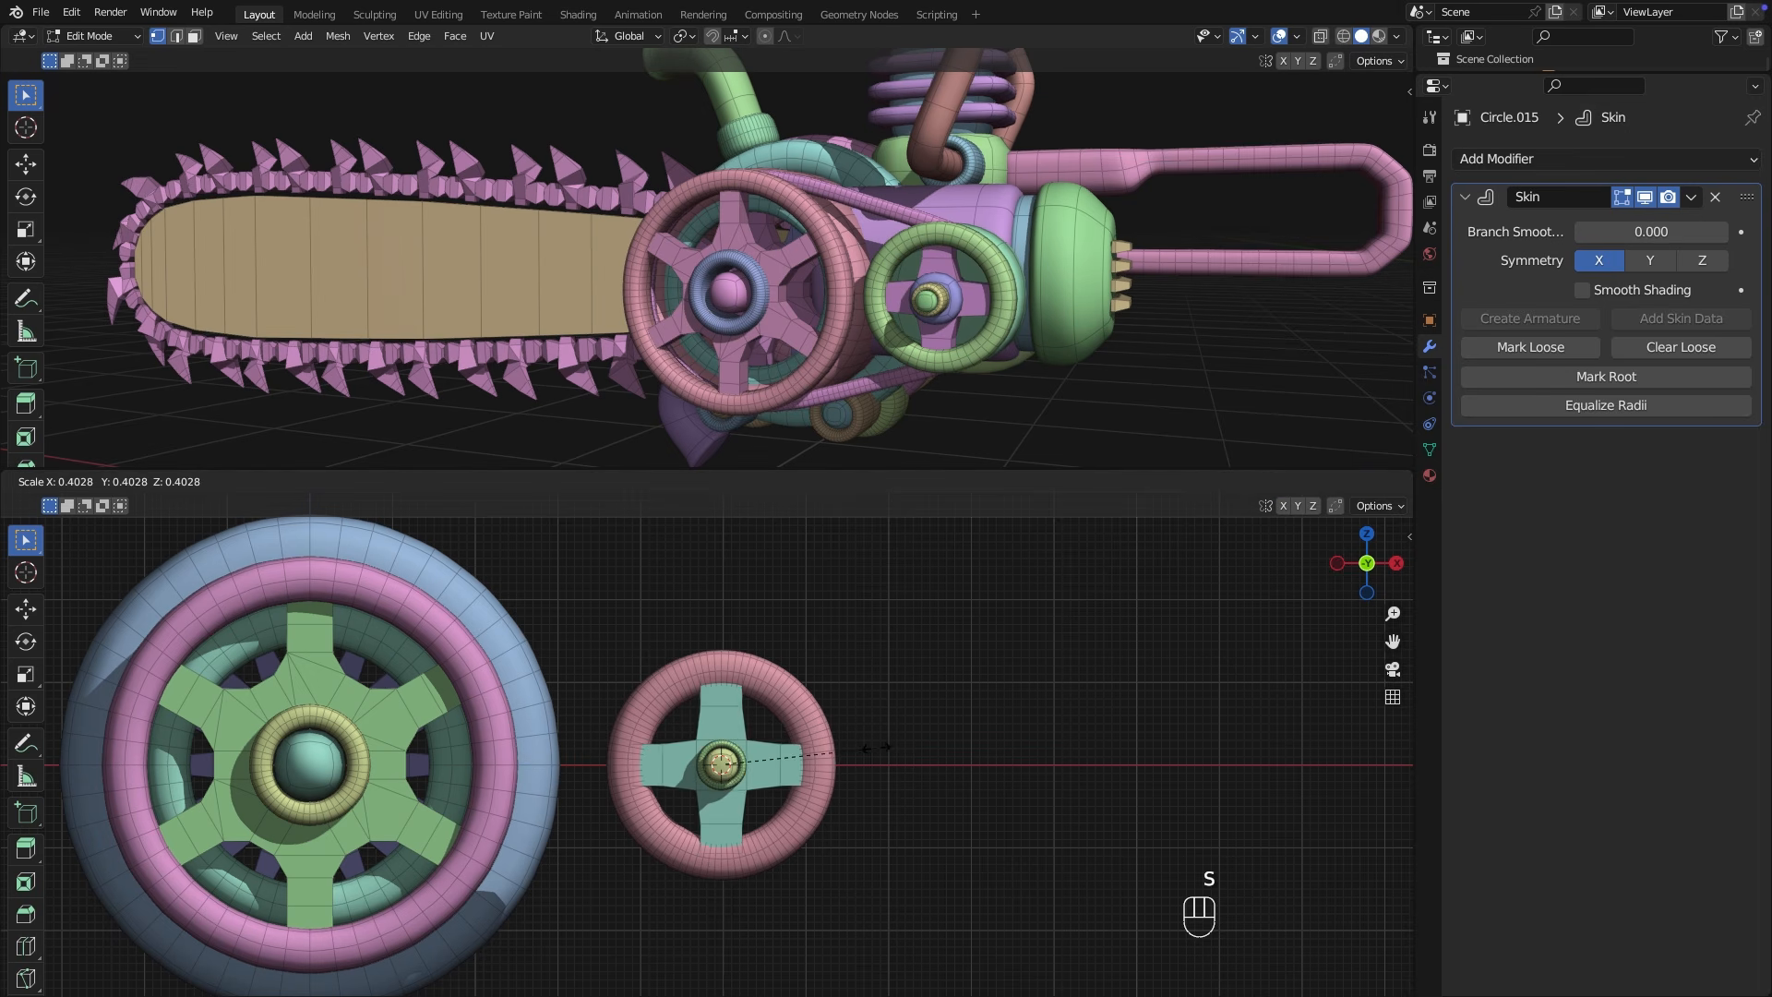
left_click(878, 745)
middle_click_drag(882, 741, 797, 777)
Scale the cylinder running crosswise through the engine body by about 0.80 along Y.
key("a")
left_click(591, 837)
scroll(950, 751, "down", 3)
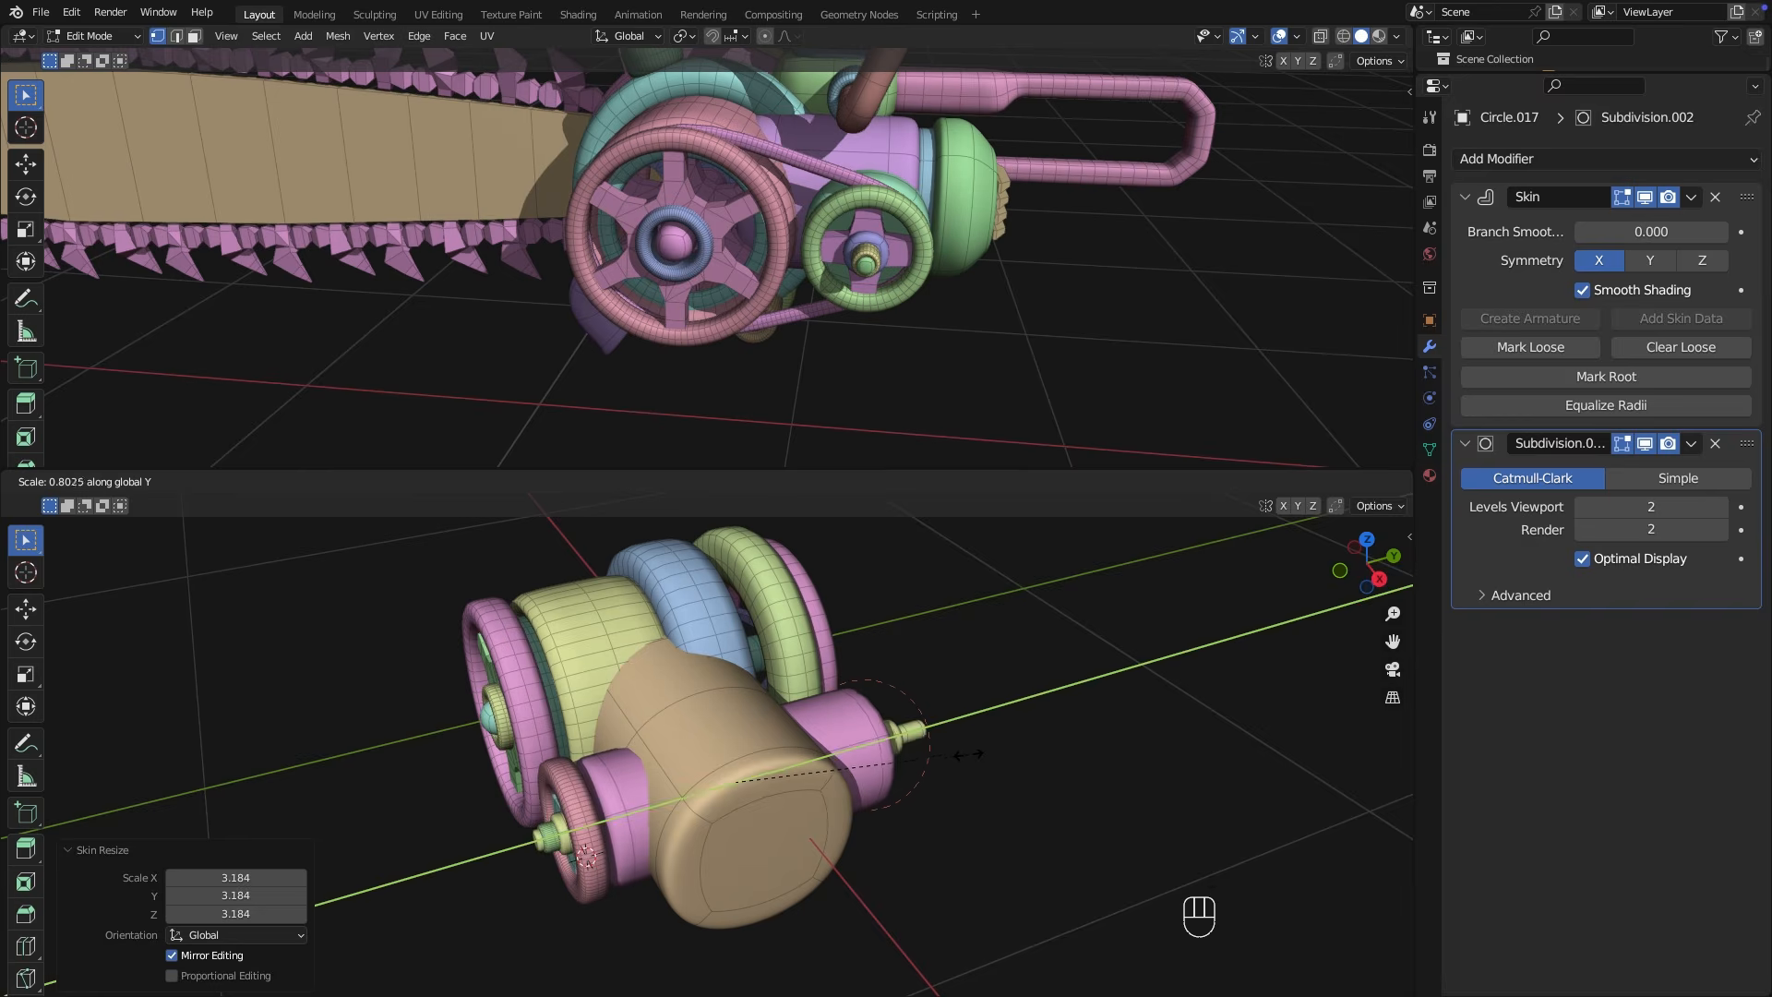
left_click(960, 748)
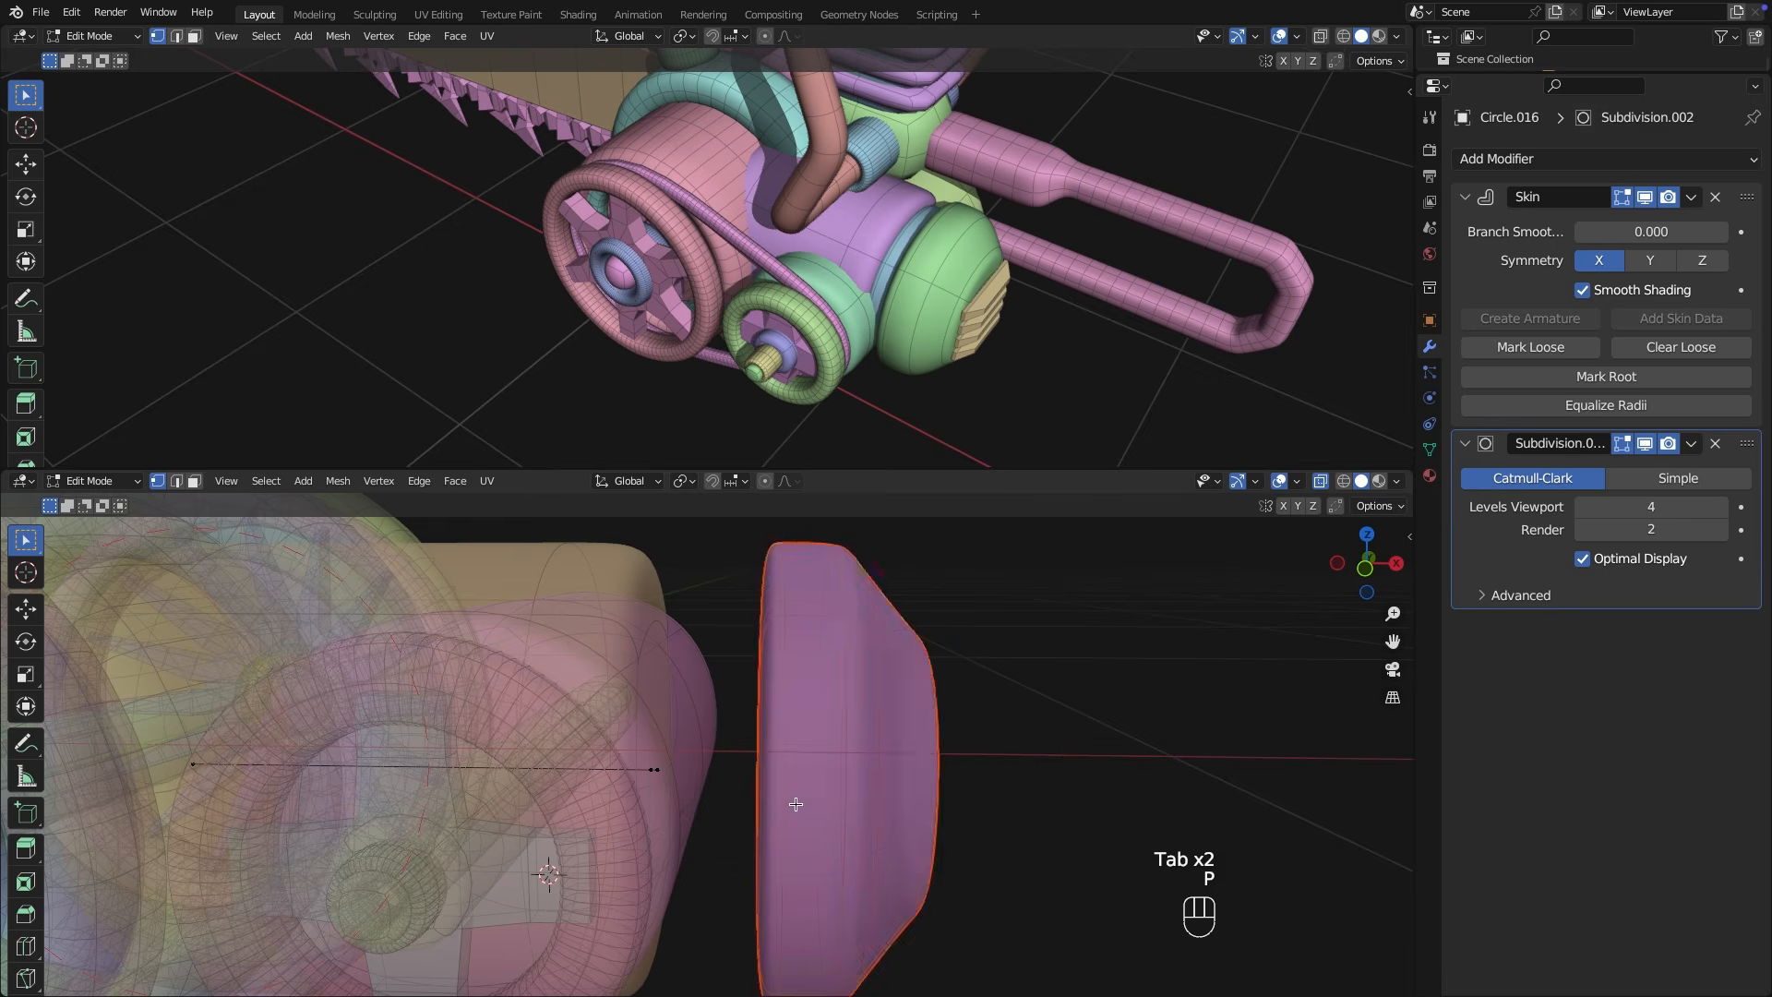
Move the separated round cap into place at the end of the engine body.
key("g")
key("Tab")
left_click(666, 744)
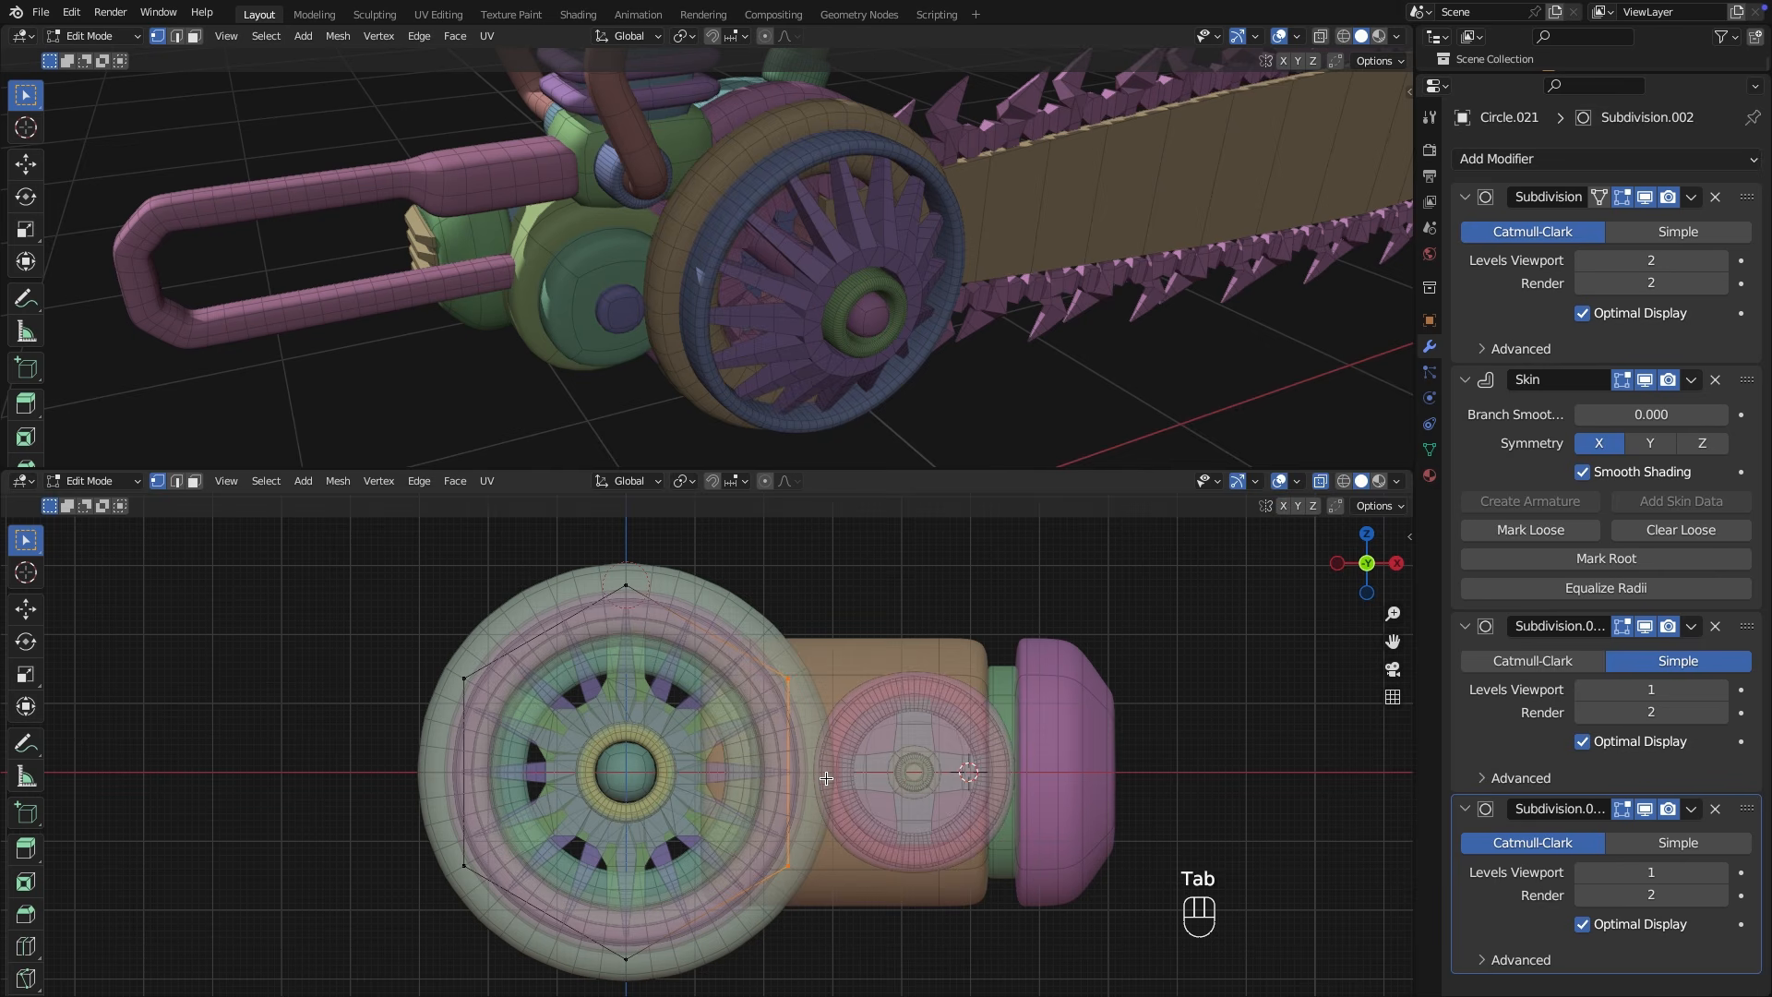
Stretch the copied ring's near vertices around the small wheel to form a belt, and shift the belt along Y.
key("s")
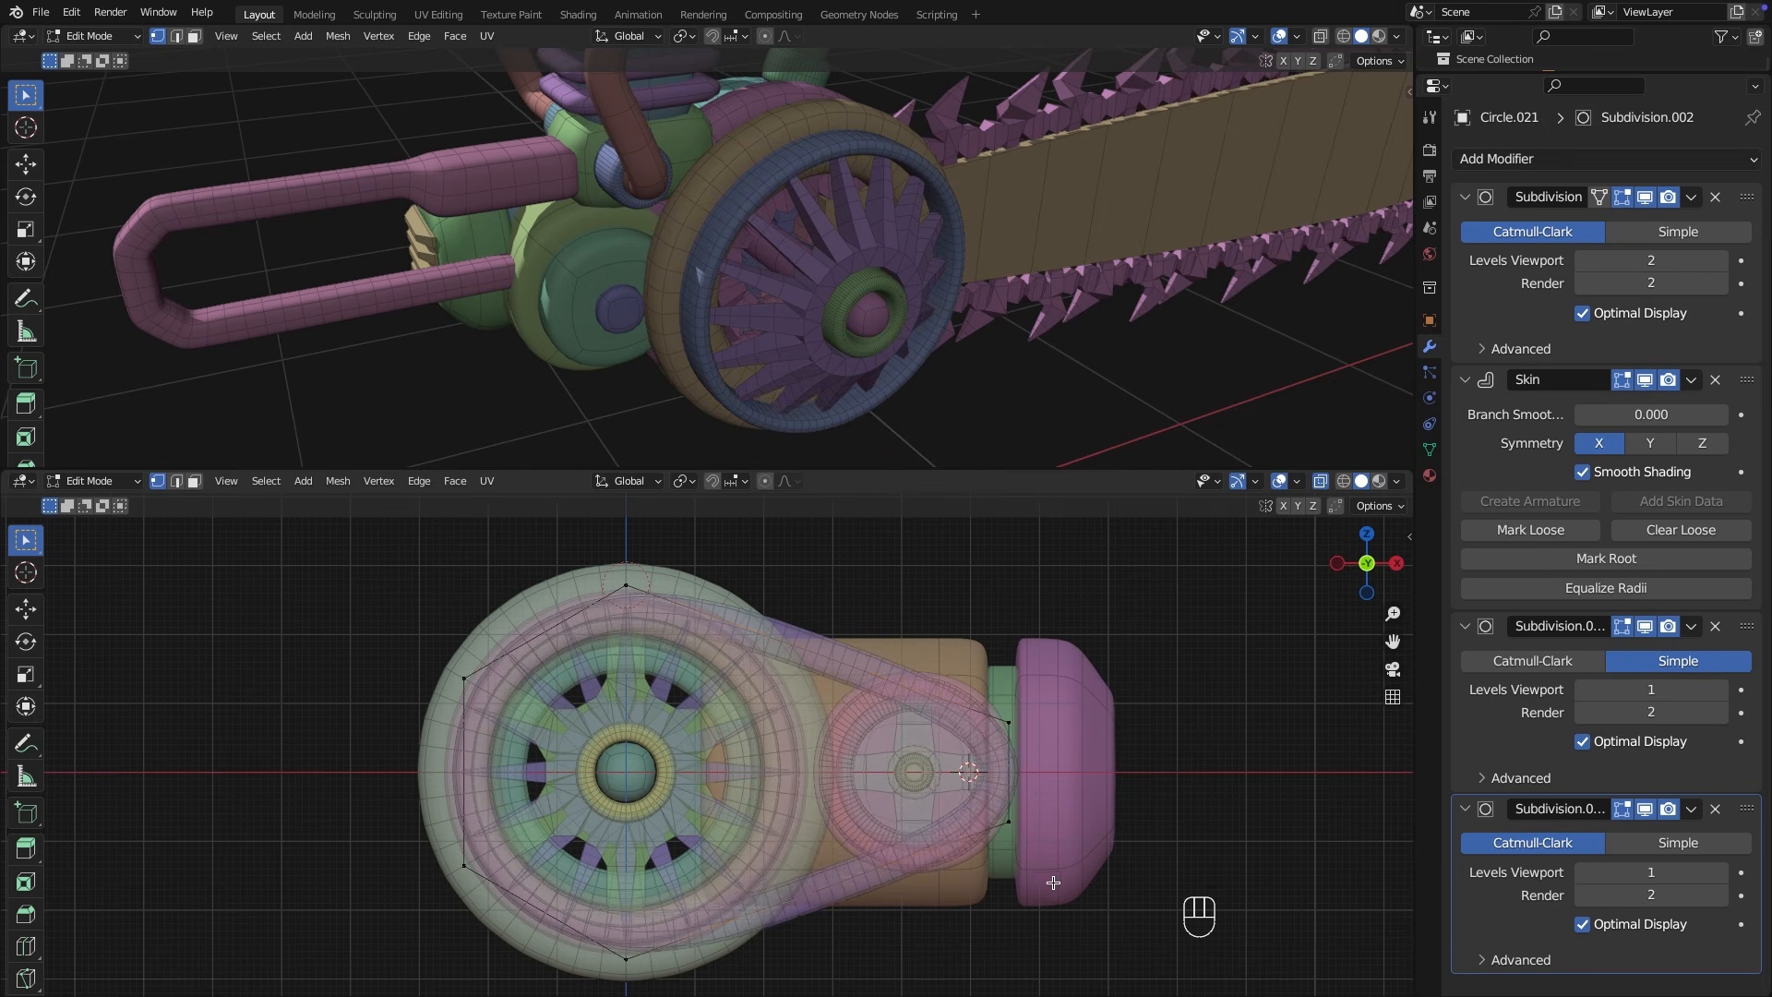
left_click(935, 749)
middle_click_drag(934, 749, 1141, 701)
key("alt+z")
key("Tab")
key("g")
key("y")
left_click(790, 756)
Extrude the new skinned vertex by about 0.047 m along X, just beyond the engine's end cap.
key("e")
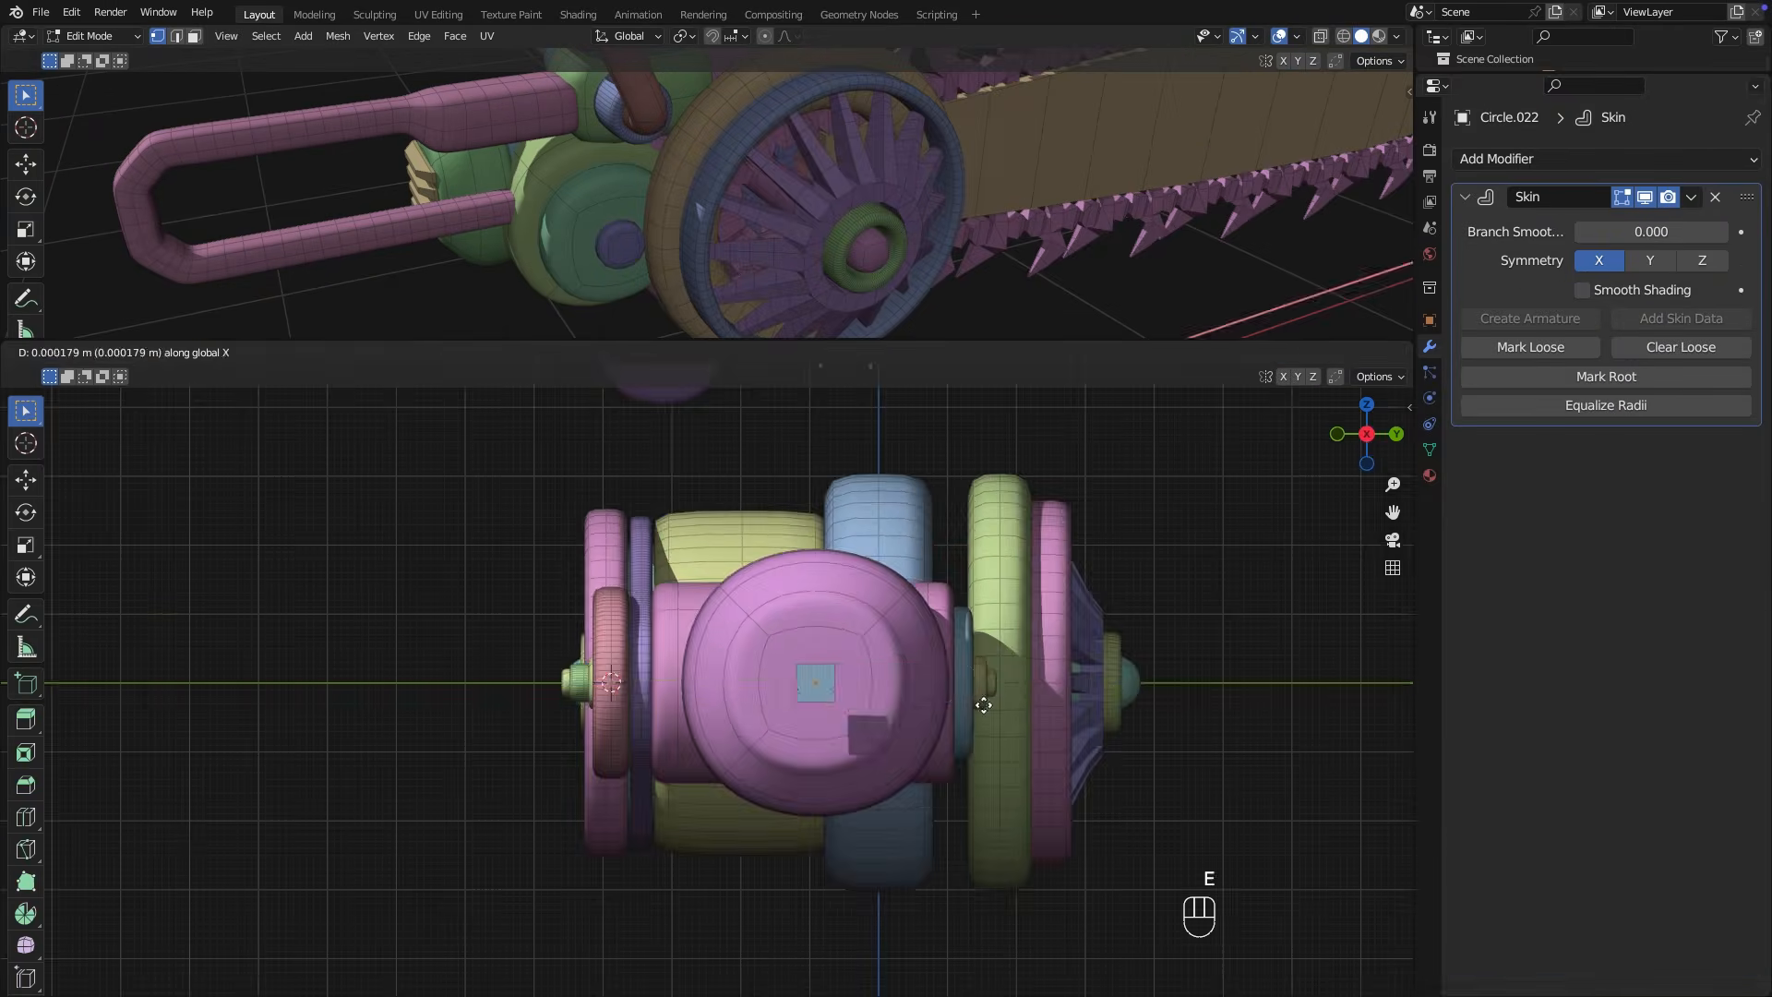
middle_click_drag(799, 725, 1034, 729)
key("super+z")
key("super+z")
key("e")
left_click(1154, 736)
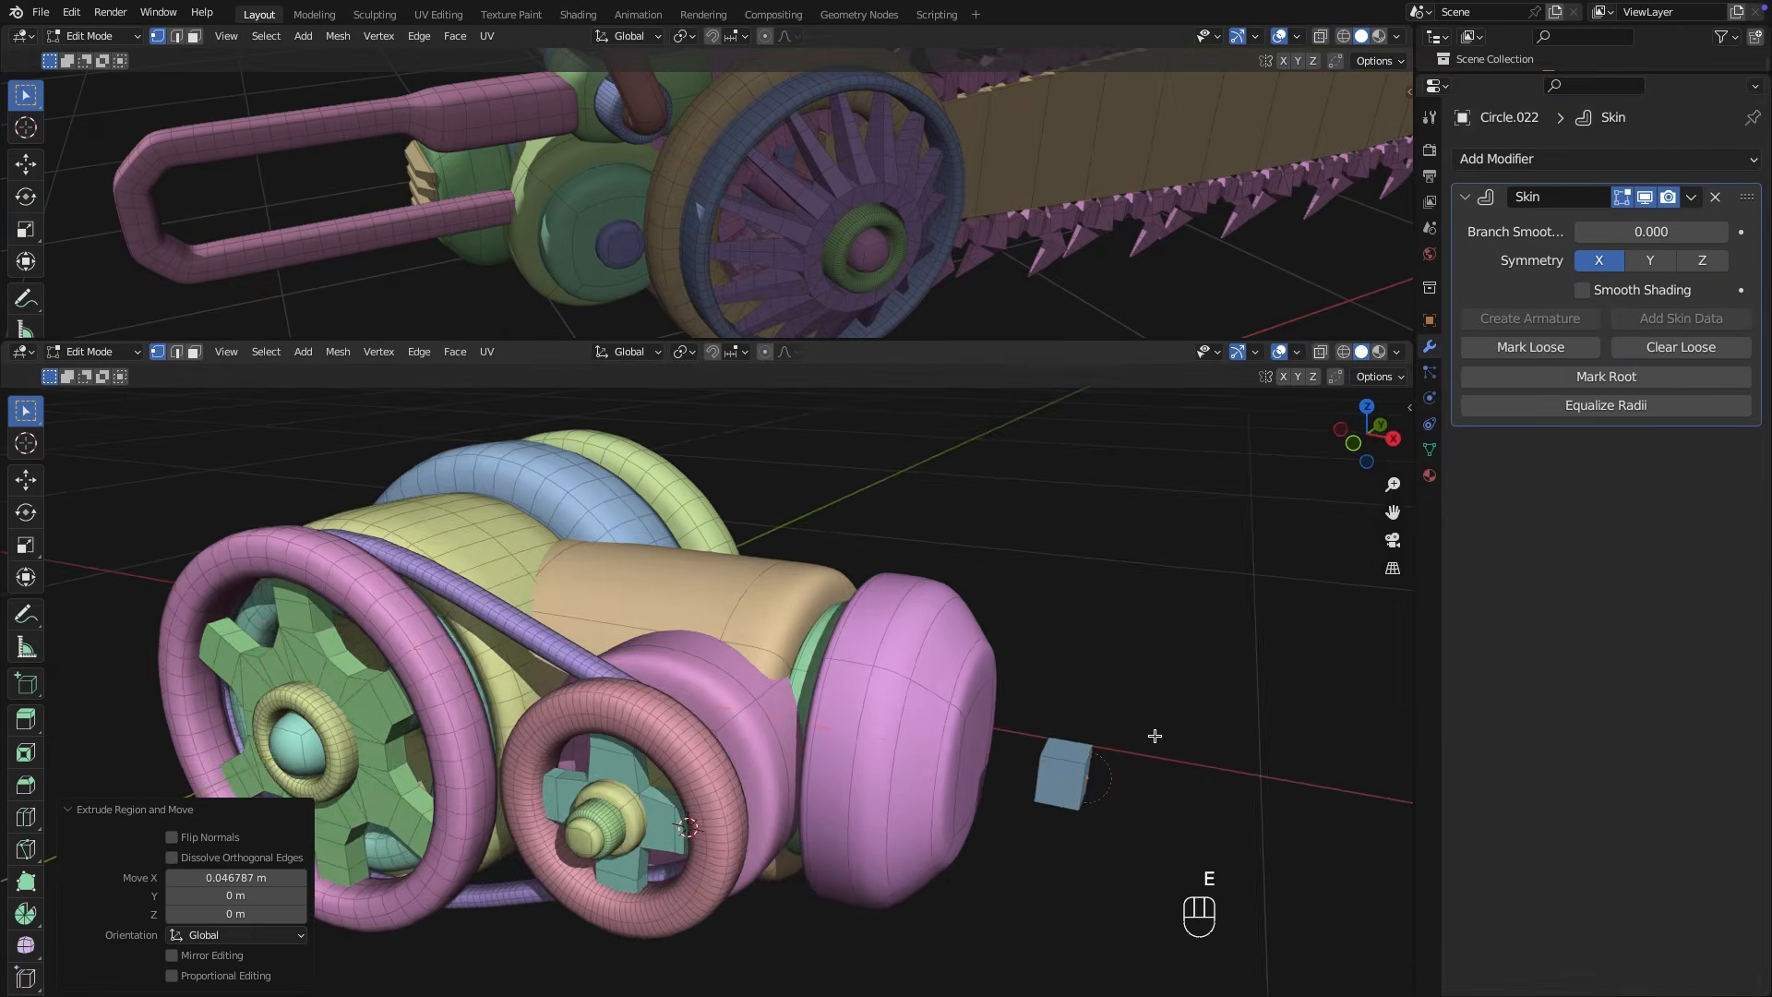
Resize the extruded block's skin by 5.722 to enlarge it into a plate.
middle_click_drag(1154, 736, 1099, 729)
key("ctrl+a")
left_click(1180, 730)
key("alt+z")
key("ctrl+a")
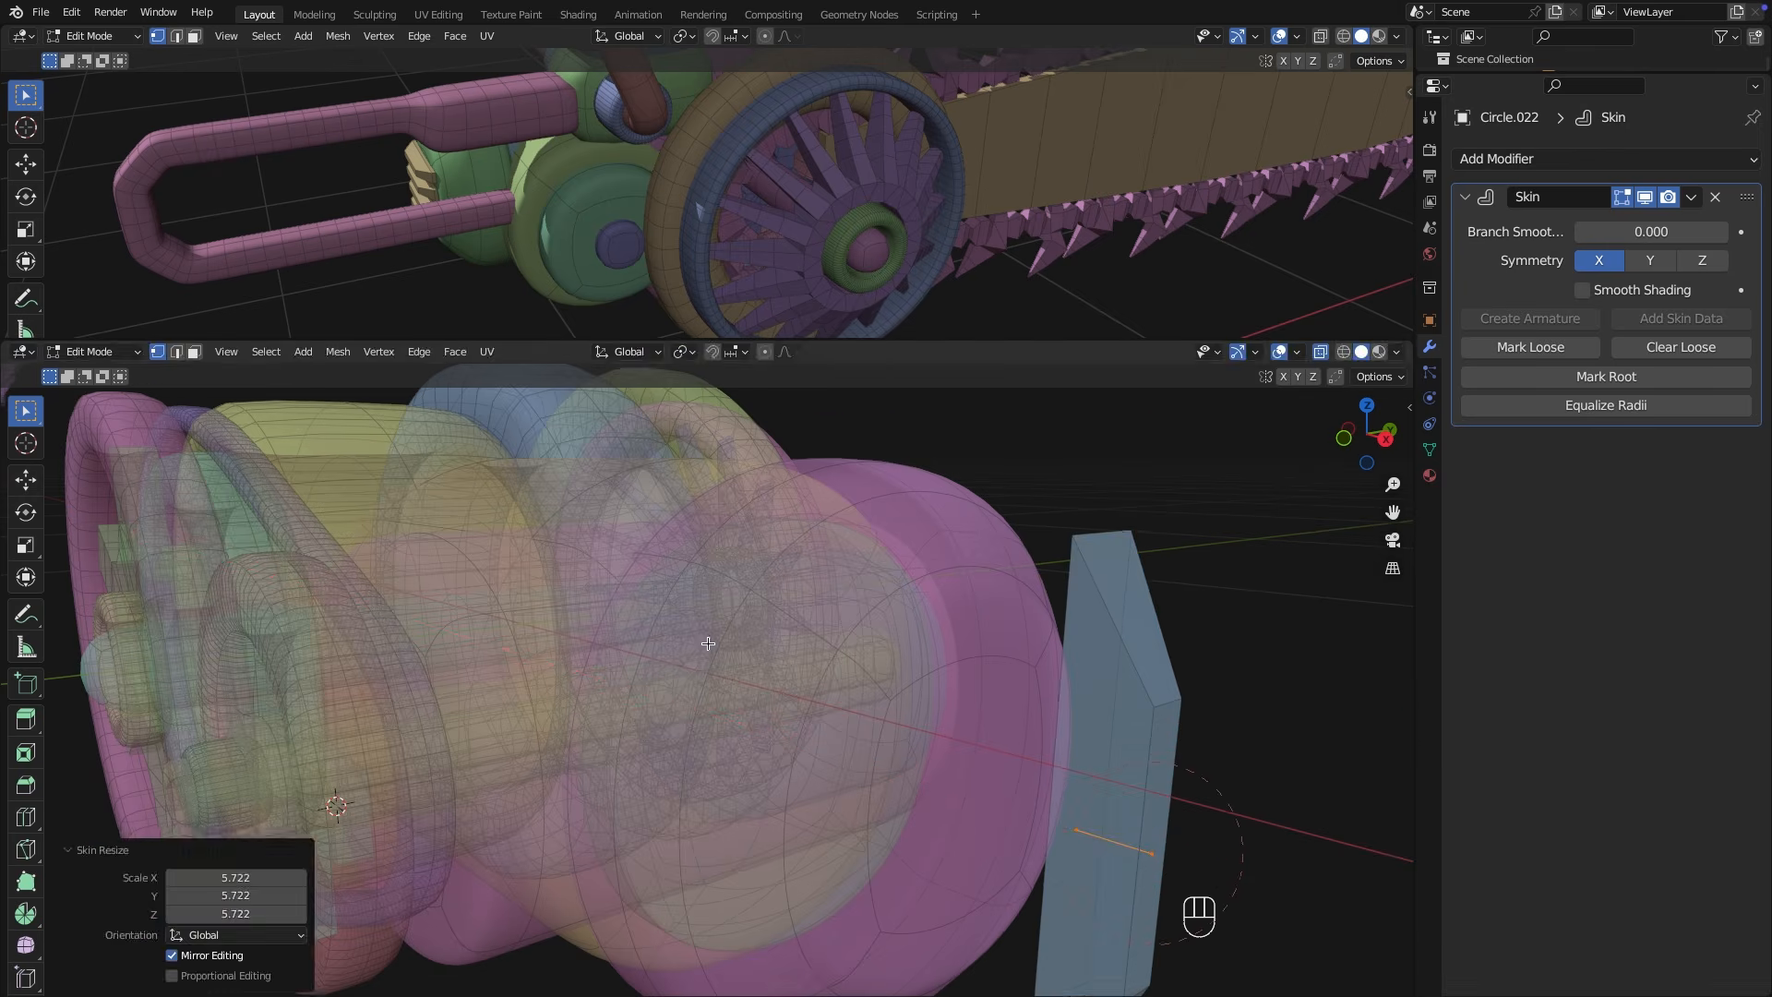
Rotate the plate object and resize its skin to make a narrow tapered fin in front of the end cap.
key("Tab")
key("r")
key("Tab")
key("a")
key("ctrl+a")
Set the fin array's relative offset to 1.700 on X and reset the fin object's origin.
left_click_drag(1651, 577, 1708, 577)
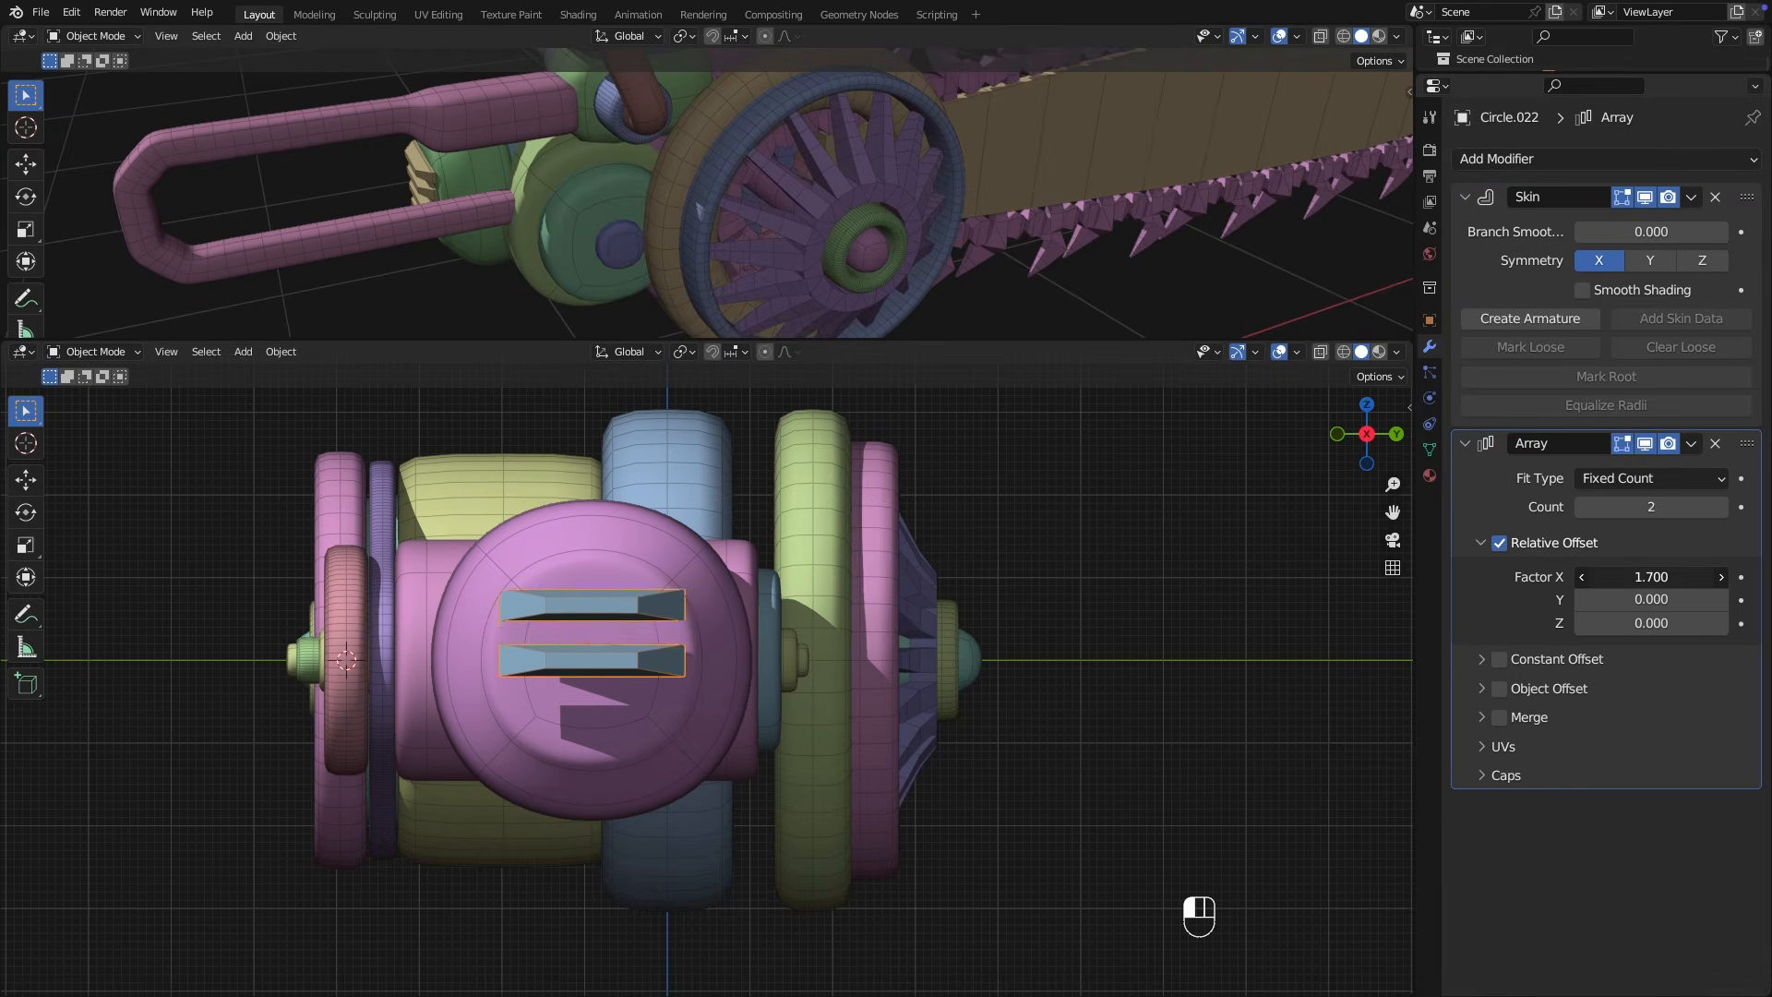
middle_click_drag(1180, 615, 1071, 775)
left_click(281, 352)
mouse_move(314, 390)
left_click(535, 410)
Scale the row of fins and move it along Z to centre it on the end cap.
key("KP_1")
left_click(1019, 829)
scroll(1053, 692, "up", 5)
key("KP_3")
key("s")
key("g")
key("z")
left_click(913, 754)
Extrude the fins' vertex along X so the fins meet the end cap's face.
key("KP_1")
key("Tab")
scroll(796, 818, "up", 3)
middle_click_drag(797, 818, 835, 722, "shift")
key("alt+z")
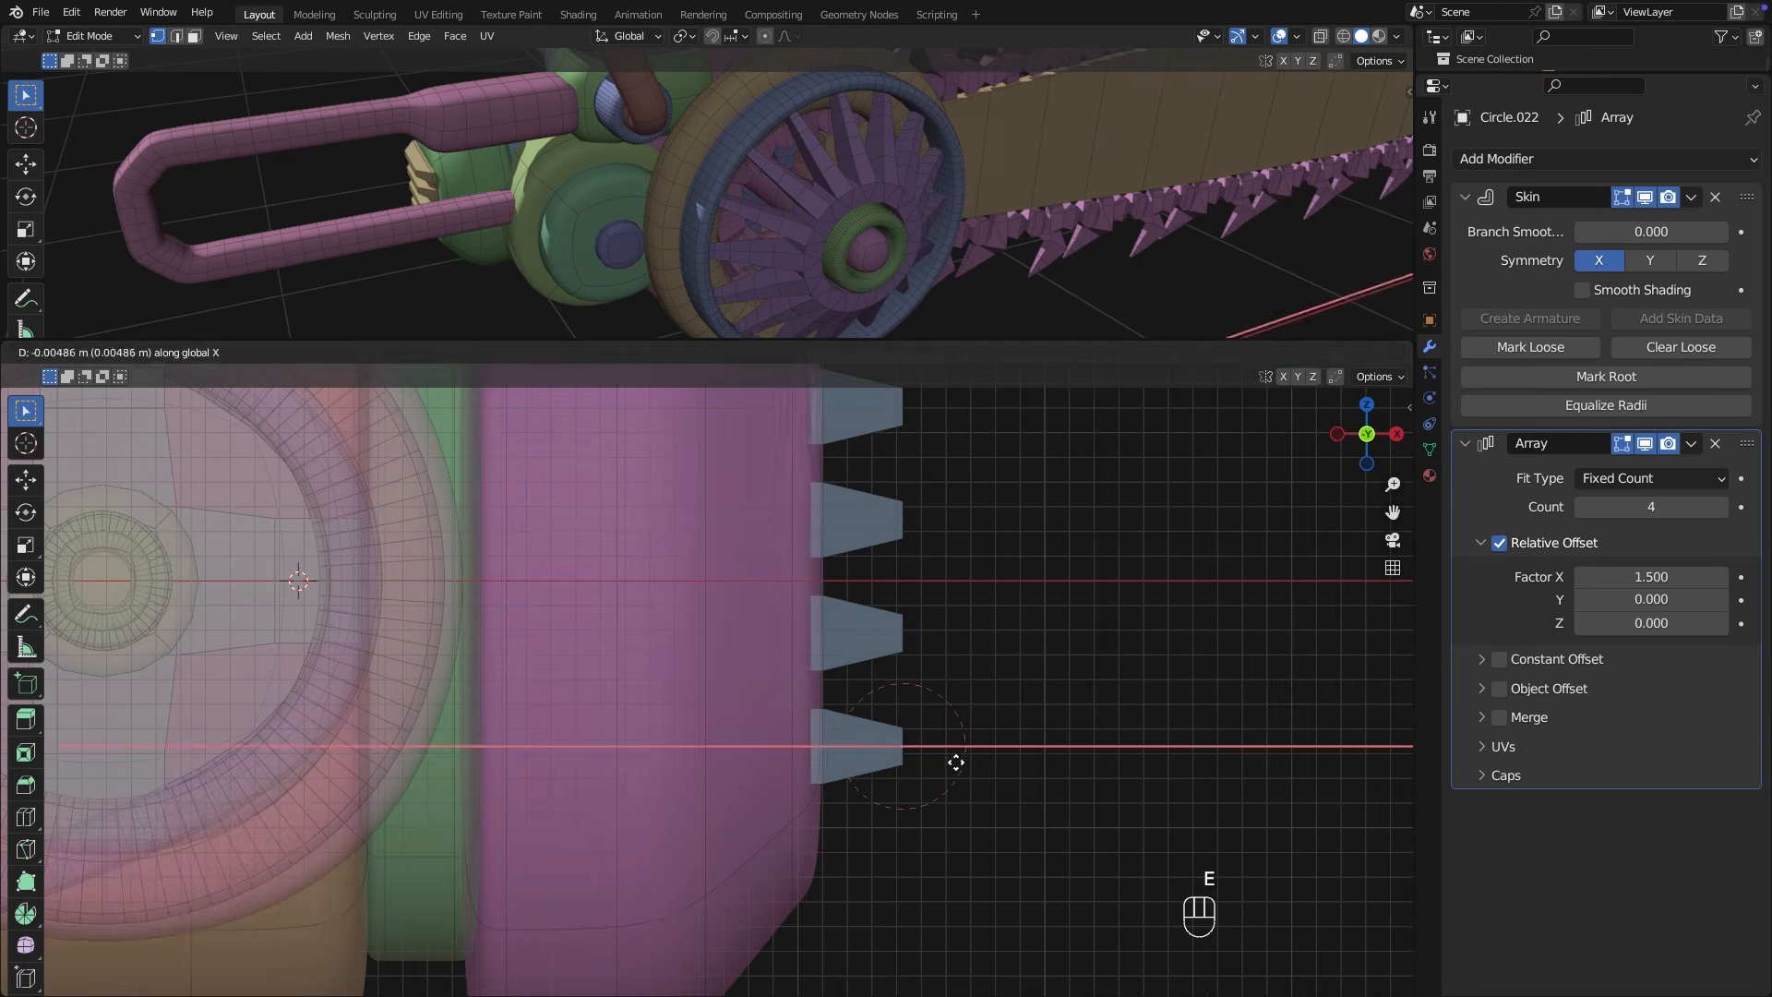
key("Tab")
middle_click_drag(966, 764, 951, 773, "shift")
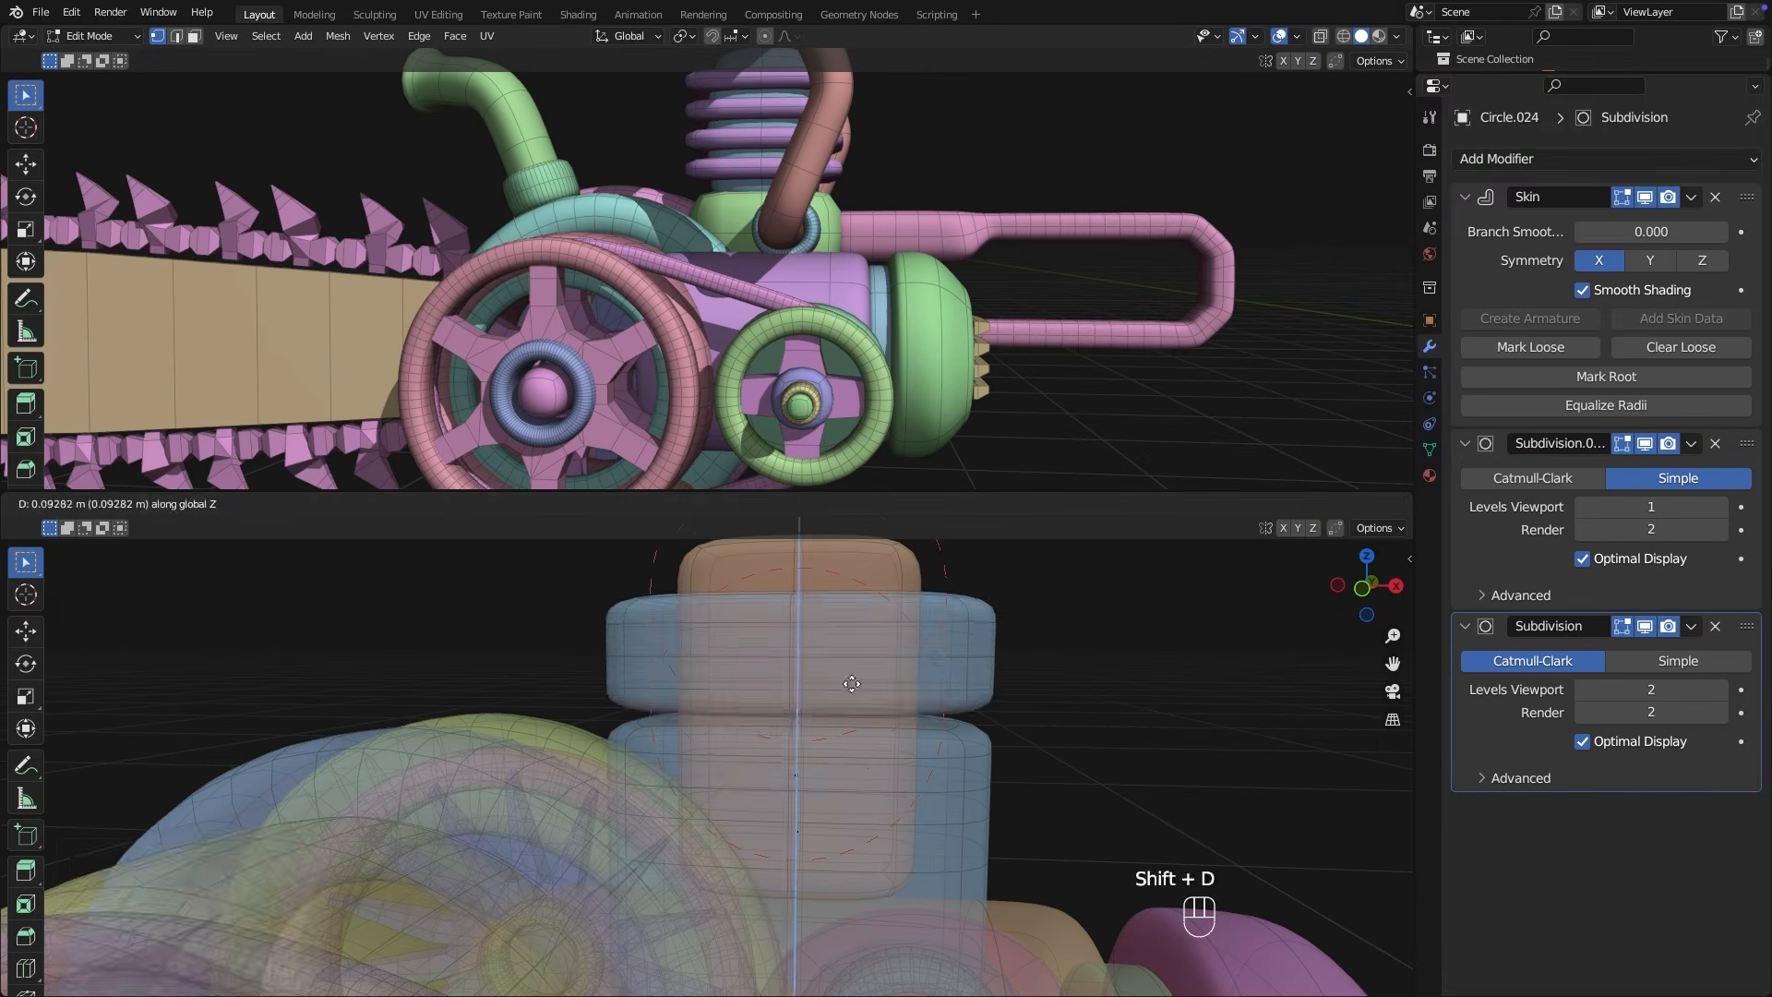
Scale the duplicated segment above the engine's upper block by 0.262 and separate it into its own object.
key("s")
left_click(857, 675)
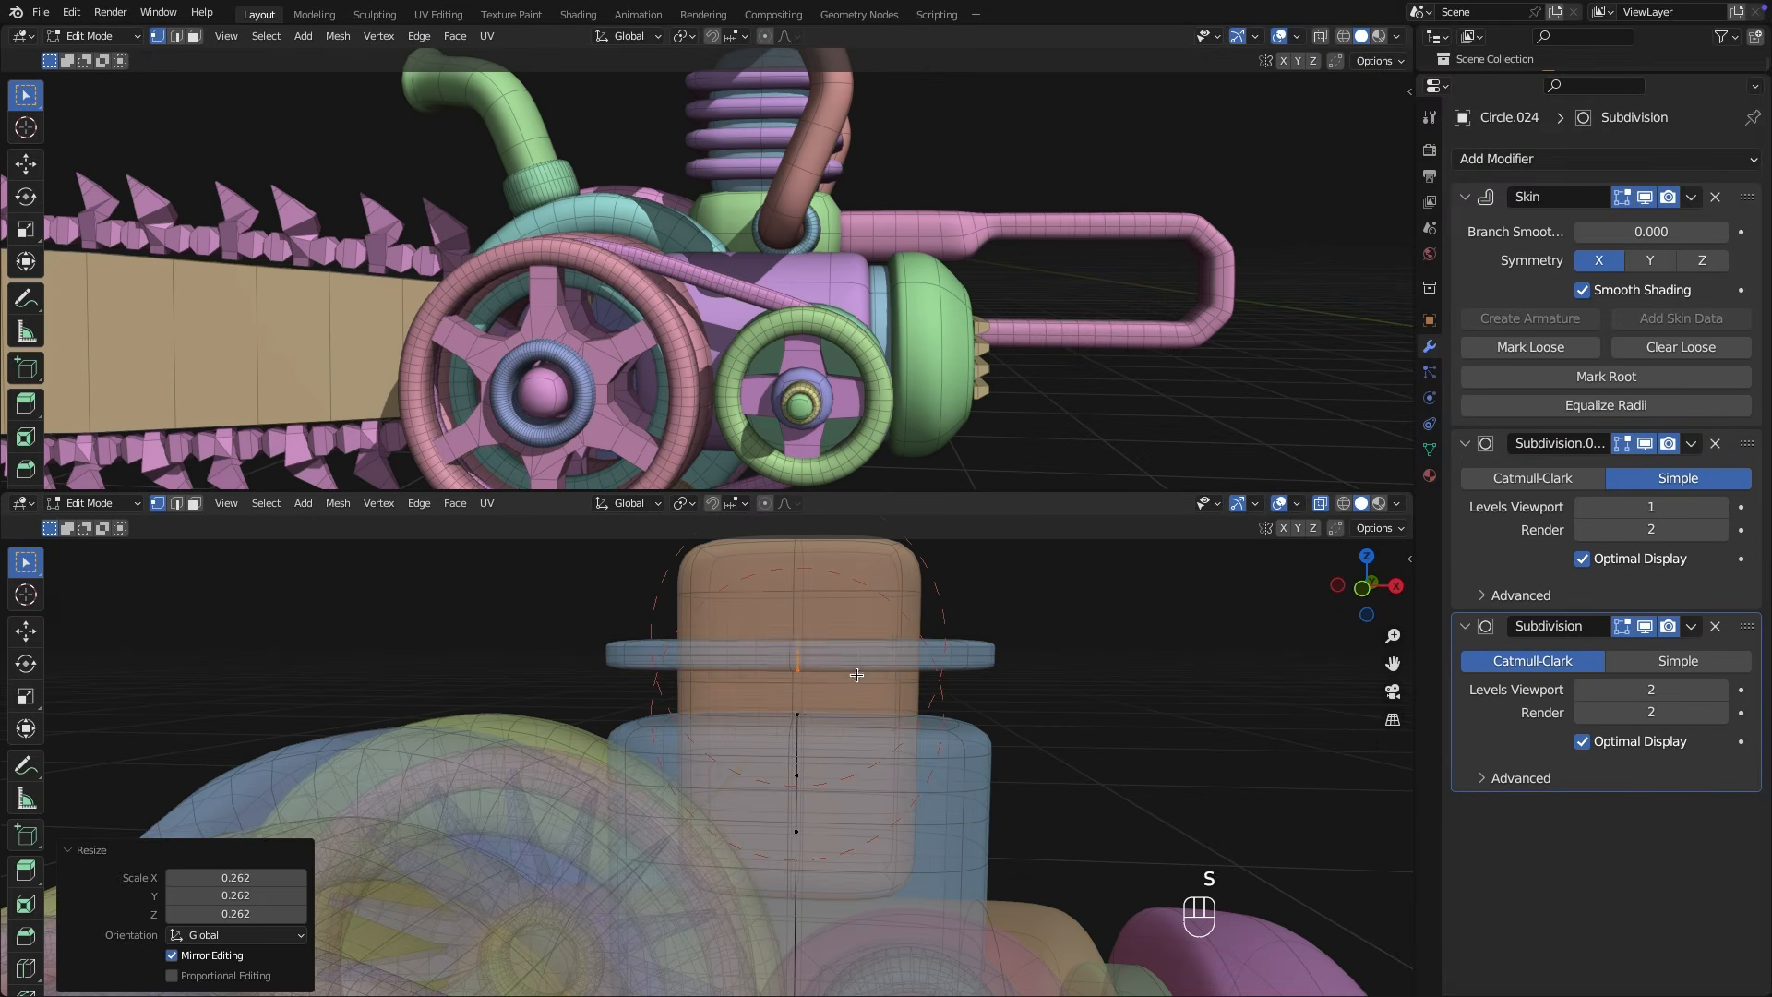
key("p")
left_click(857, 675)
key("Tab")
left_click(866, 663)
key("Tab")
Resize the separated thin plate's skin by 0.824 so it rings the upper cylinder.
middle_click_drag(866, 663, 873, 687)
left_click_drag(903, 656, 746, 744)
left_click(1016, 710)
key("alt+z")
Array the thin plate with relative offsets of 0 on X and -1.500 on Z, and move the stack along the upper cylinder.
left_click(1609, 162)
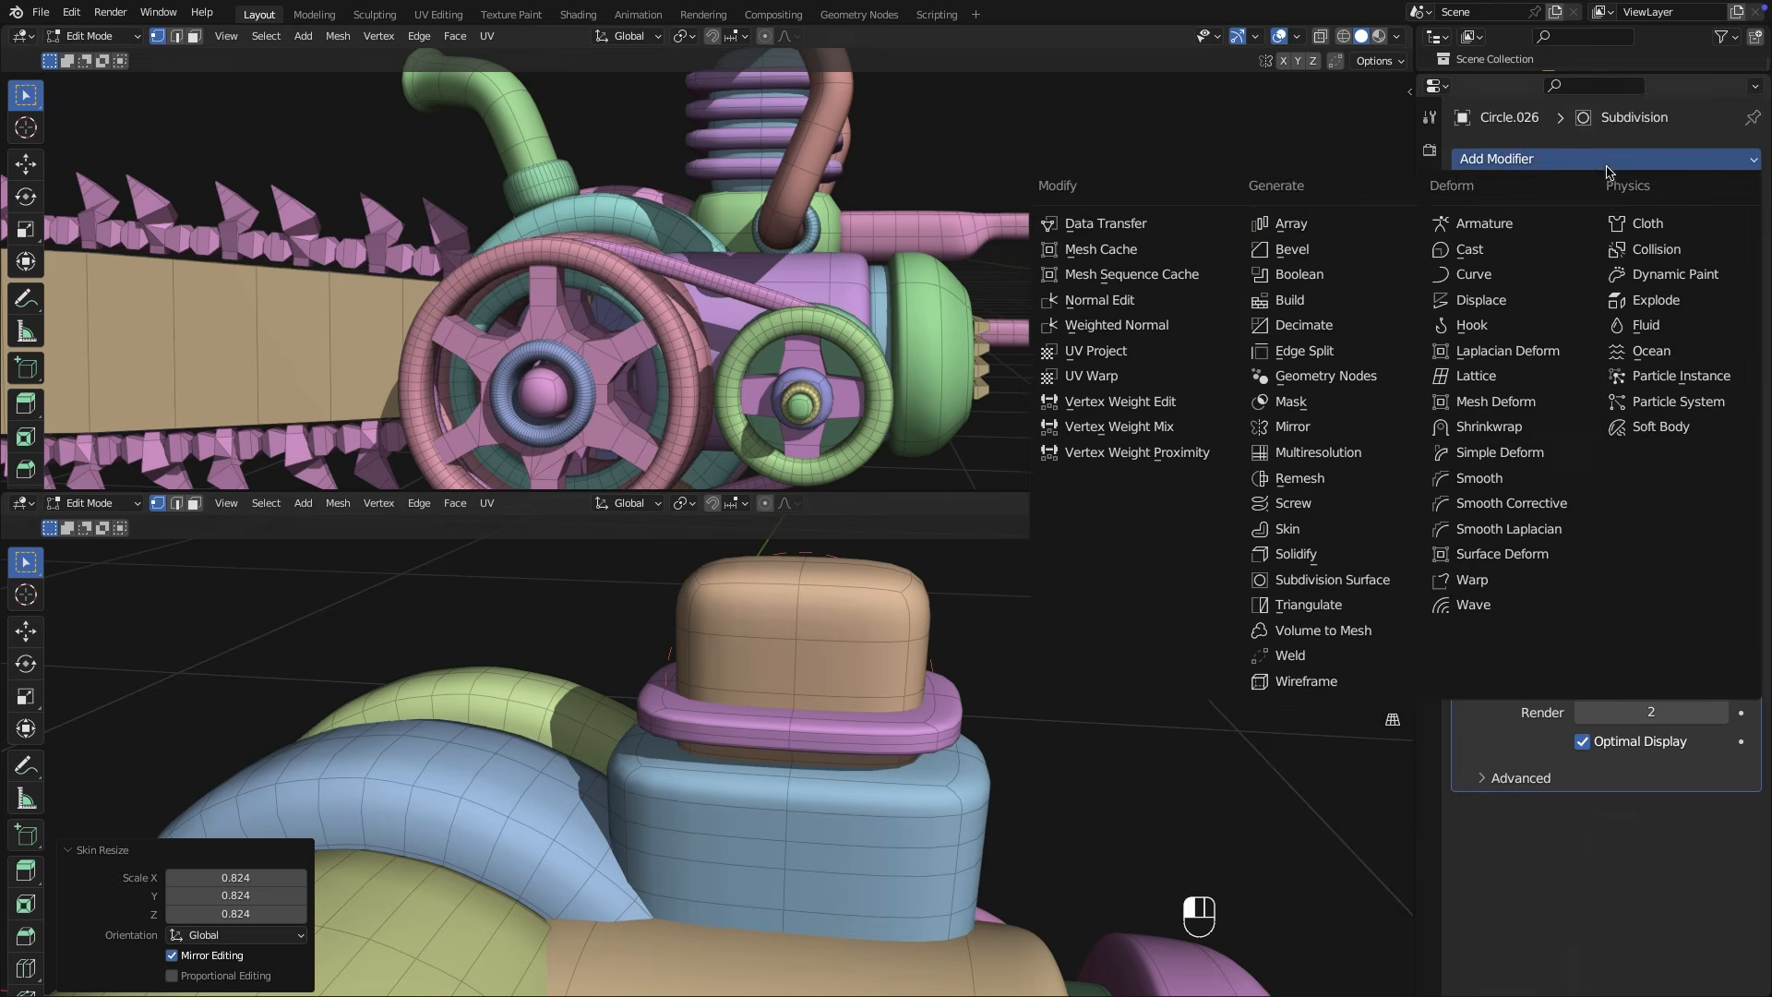
left_click(1293, 225)
scroll(1560, 720, "down", 4)
double_click(1630, 796)
type("0")
key("Return")
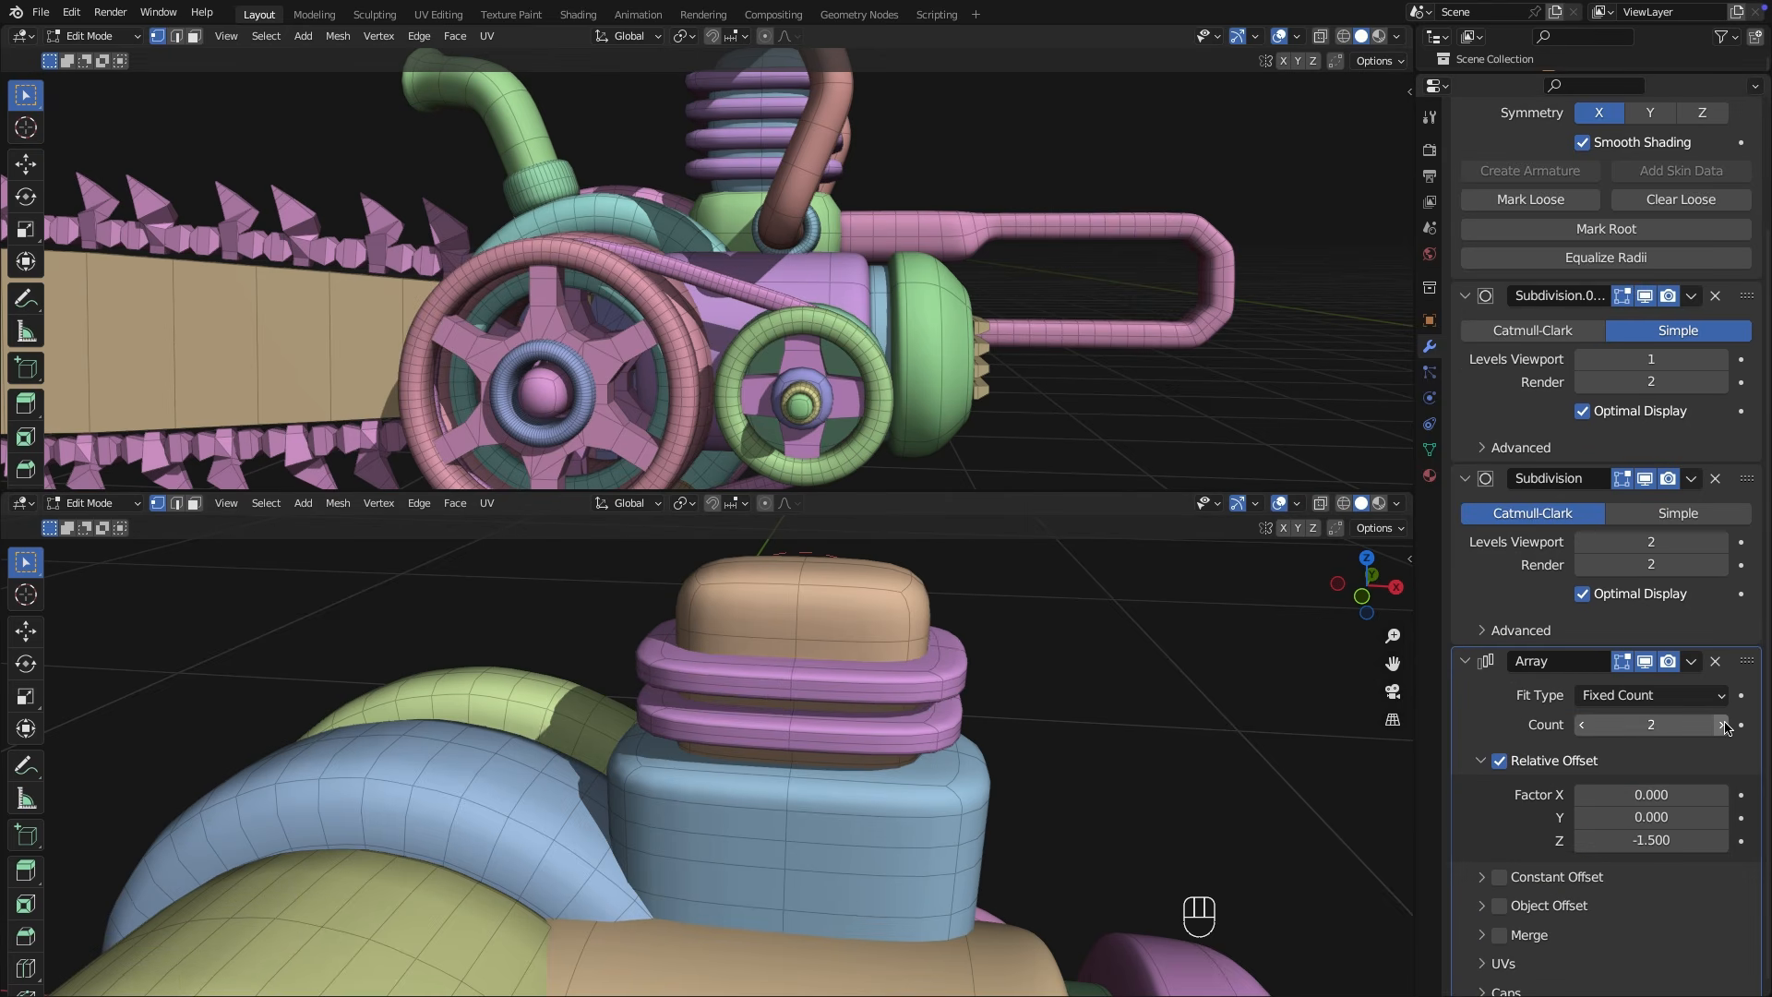
key("Tab")
left_click(794, 733)
key("g")
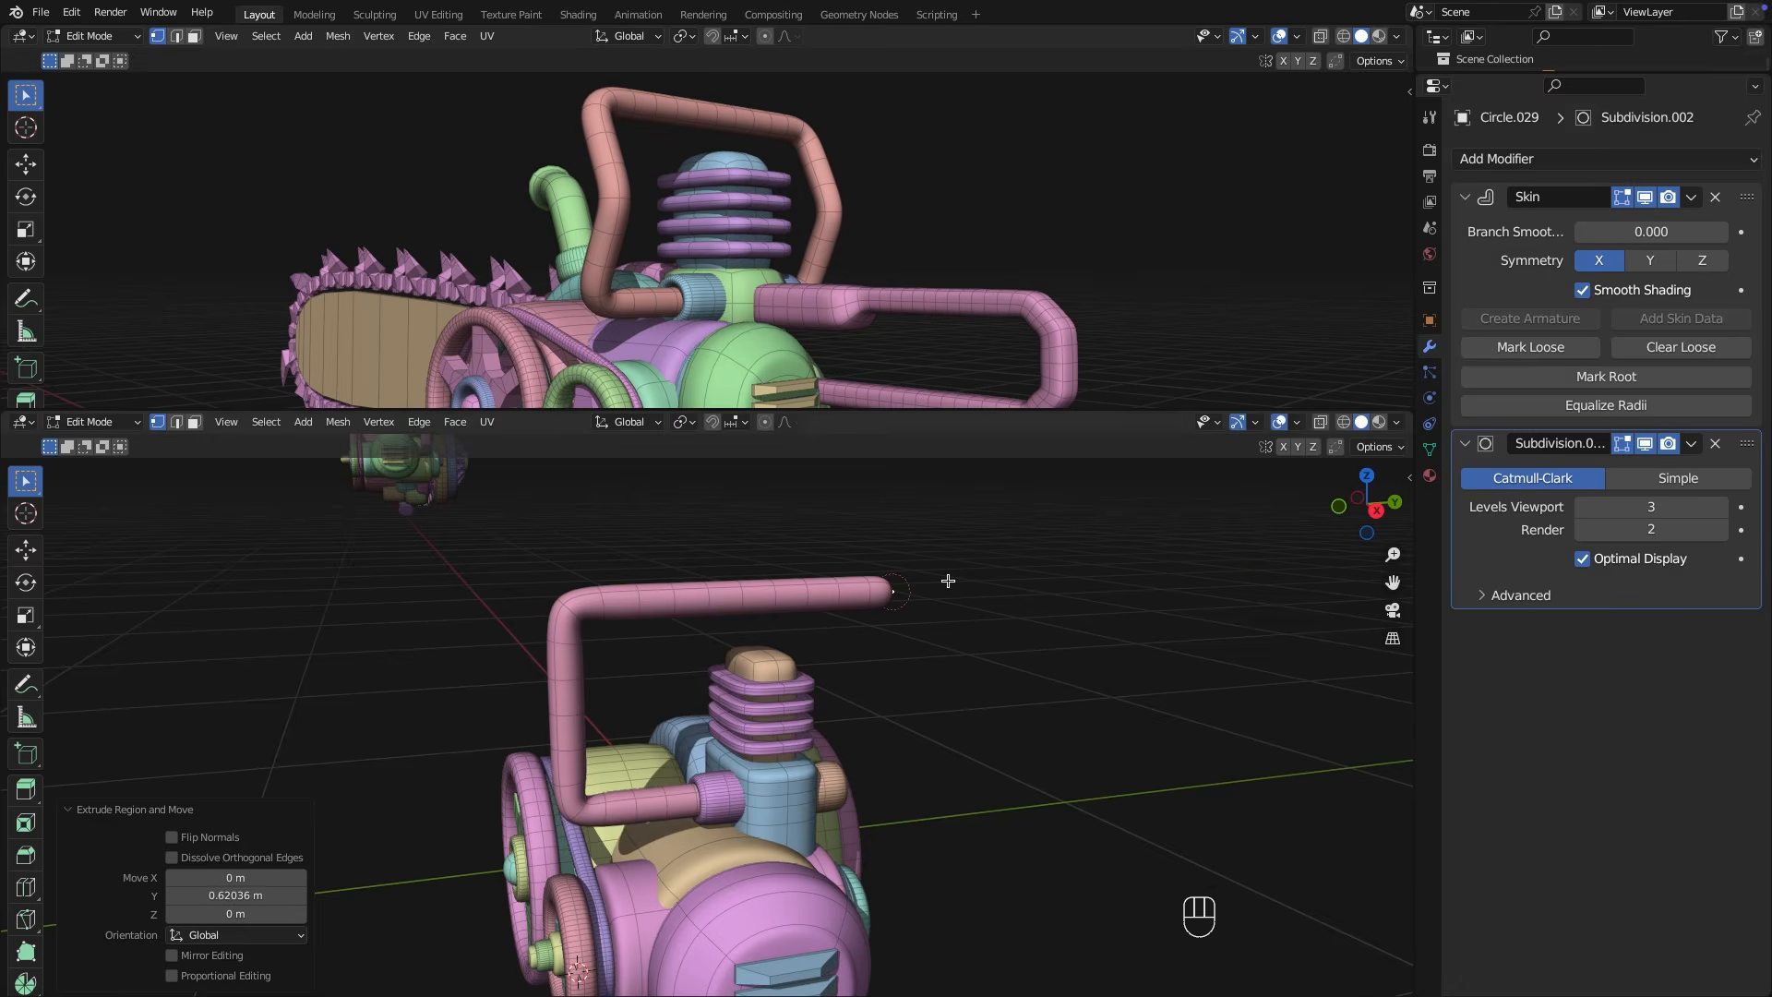
Extrude the tubular handle's free end down along Z and back along Y towards the engine block.
key("e")
key("z")
left_click(942, 739)
middle_click_drag(942, 738, 728, 684)
key("e")
key("y")
key("super+z")
key("super+z")
key("super+z")
Add a cut across the handle's uprights and shift its vertices along X to bend the handle.
key("super+r")
left_click(884, 681)
key("KP_1")
key("g")
key("x")
left_click(988, 563)
middle_click_drag(988, 563, 875, 554)
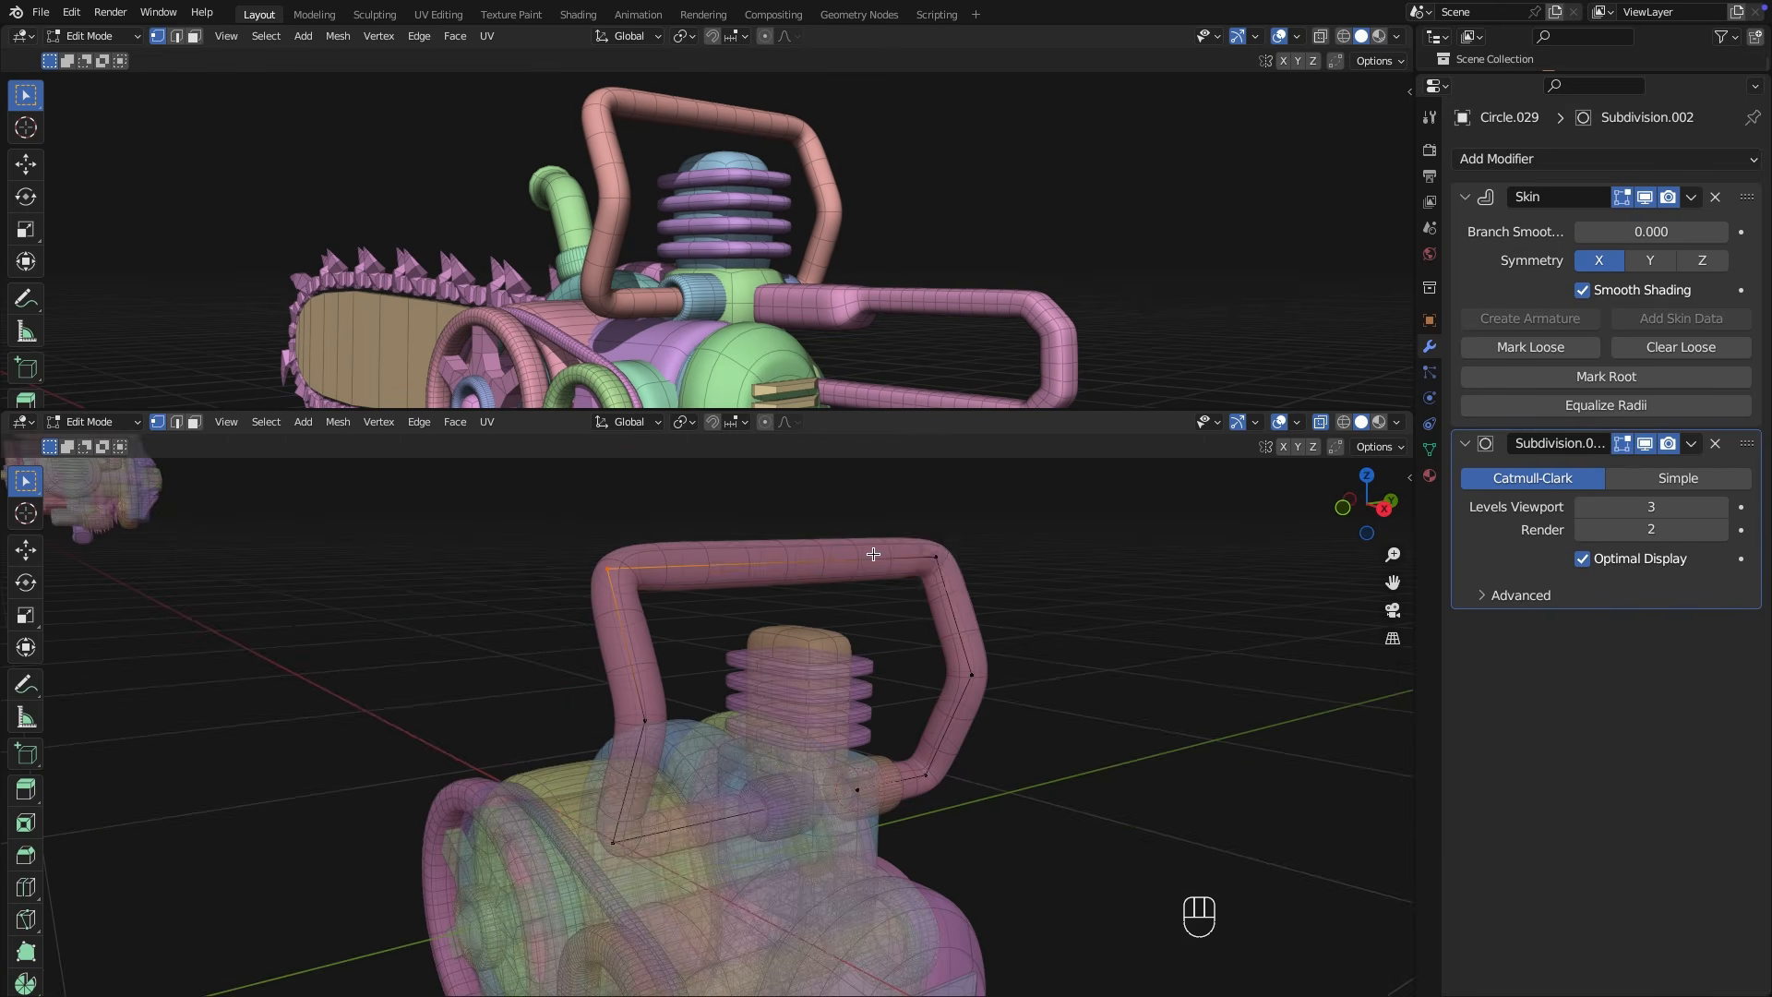
key("alt+z")
middle_click_drag(1094, 635, 1060, 638)
key("ctrl+a")
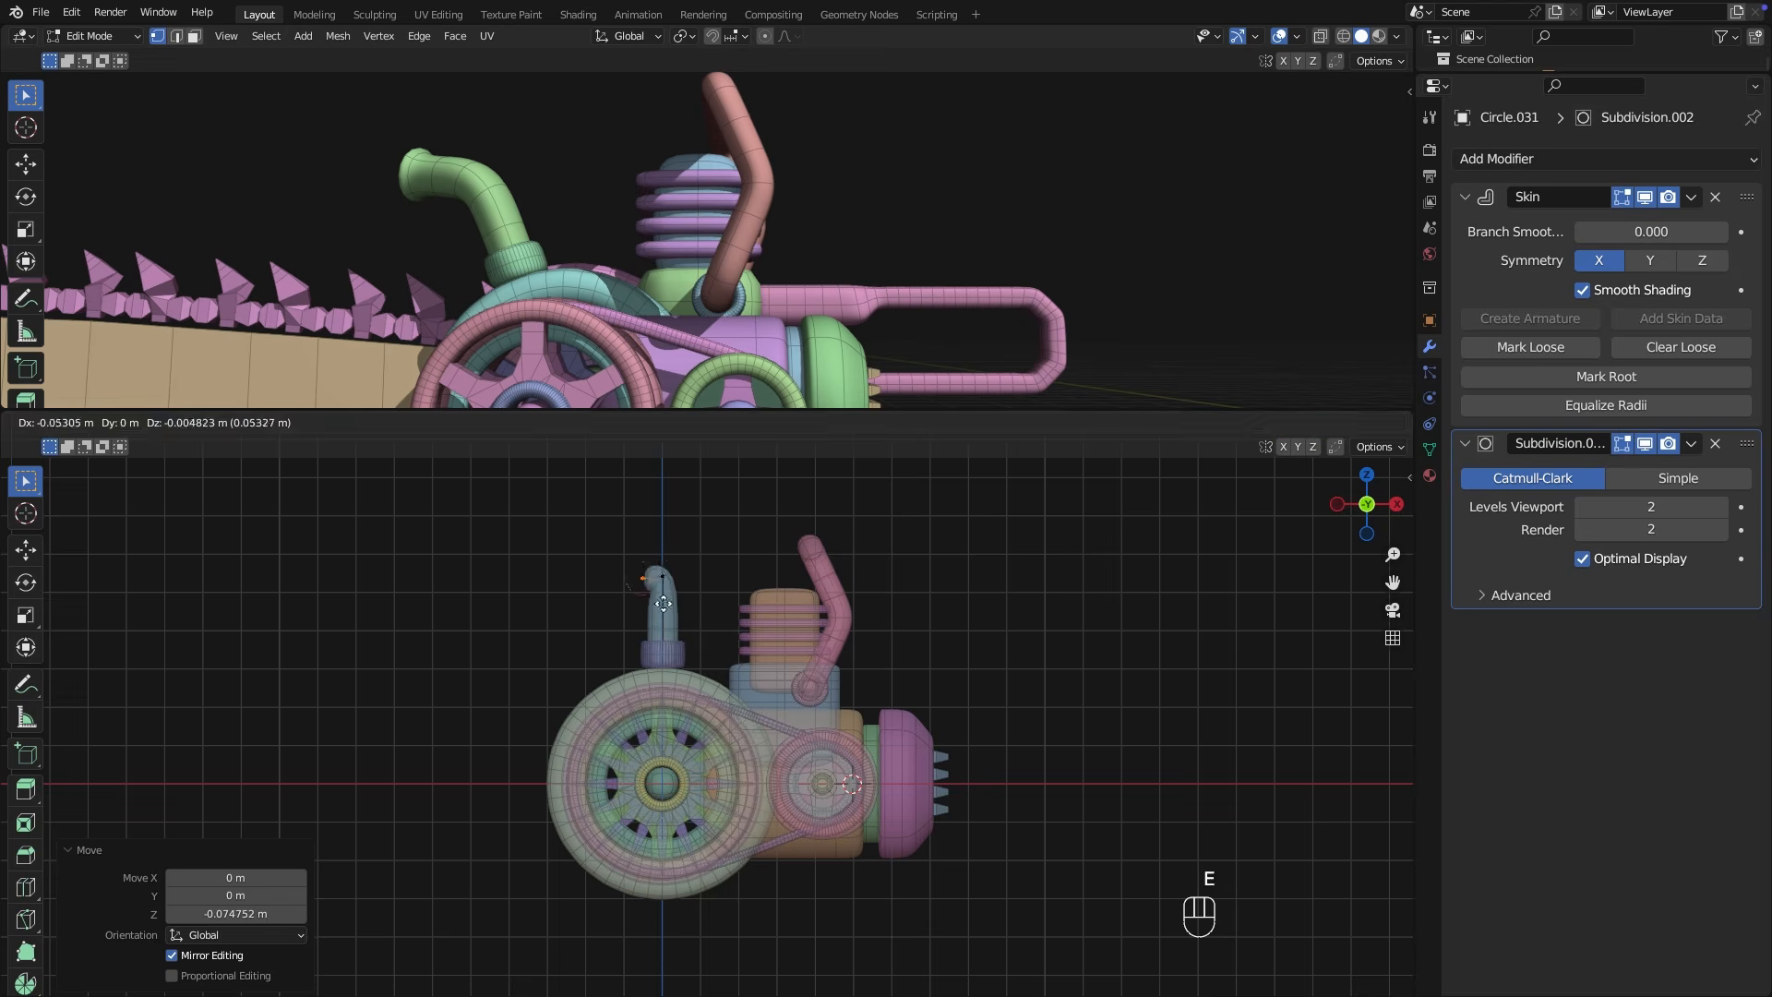
Extrude the upper exhaust pipe's tip sideways and rotate the pipe to lean towards the blade side.
scroll(628, 563, "up", 5)
scroll(628, 563, "down", 5)
key("r")
left_click(731, 592, "ctrl")
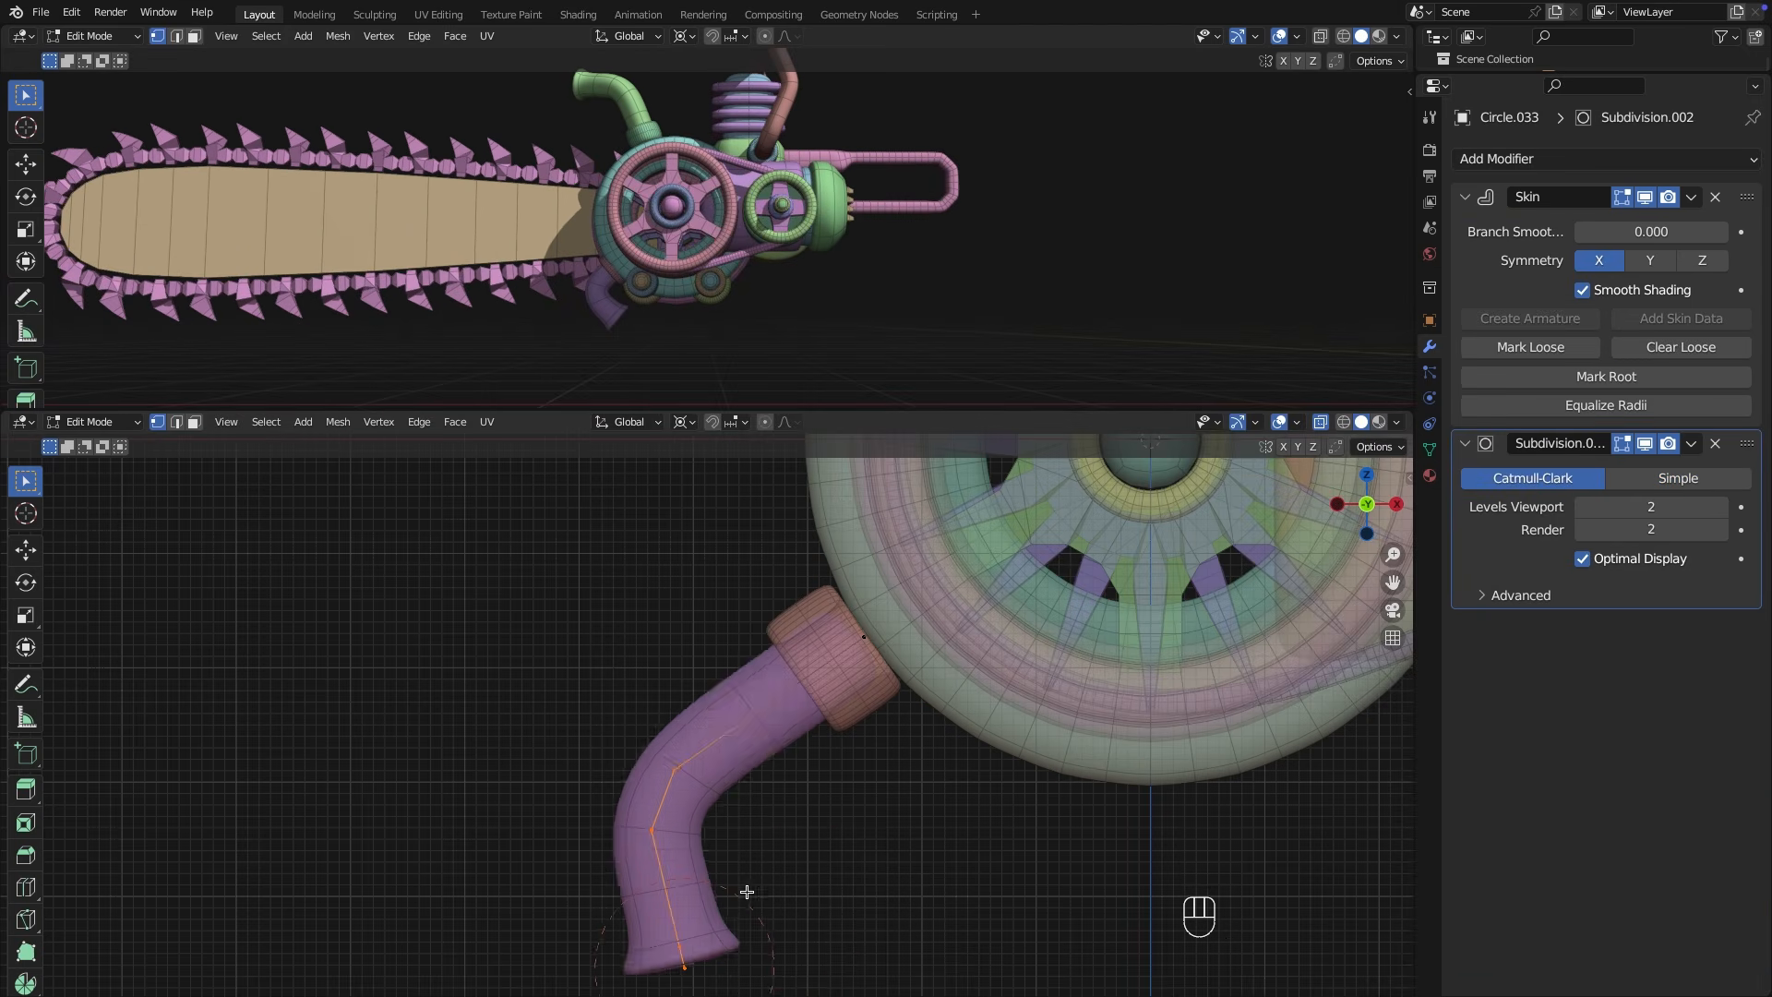
Move the lower exhaust pipe's vertices closer to its collar and rotate them to adjust the bend.
key("g")
left_click(677, 837)
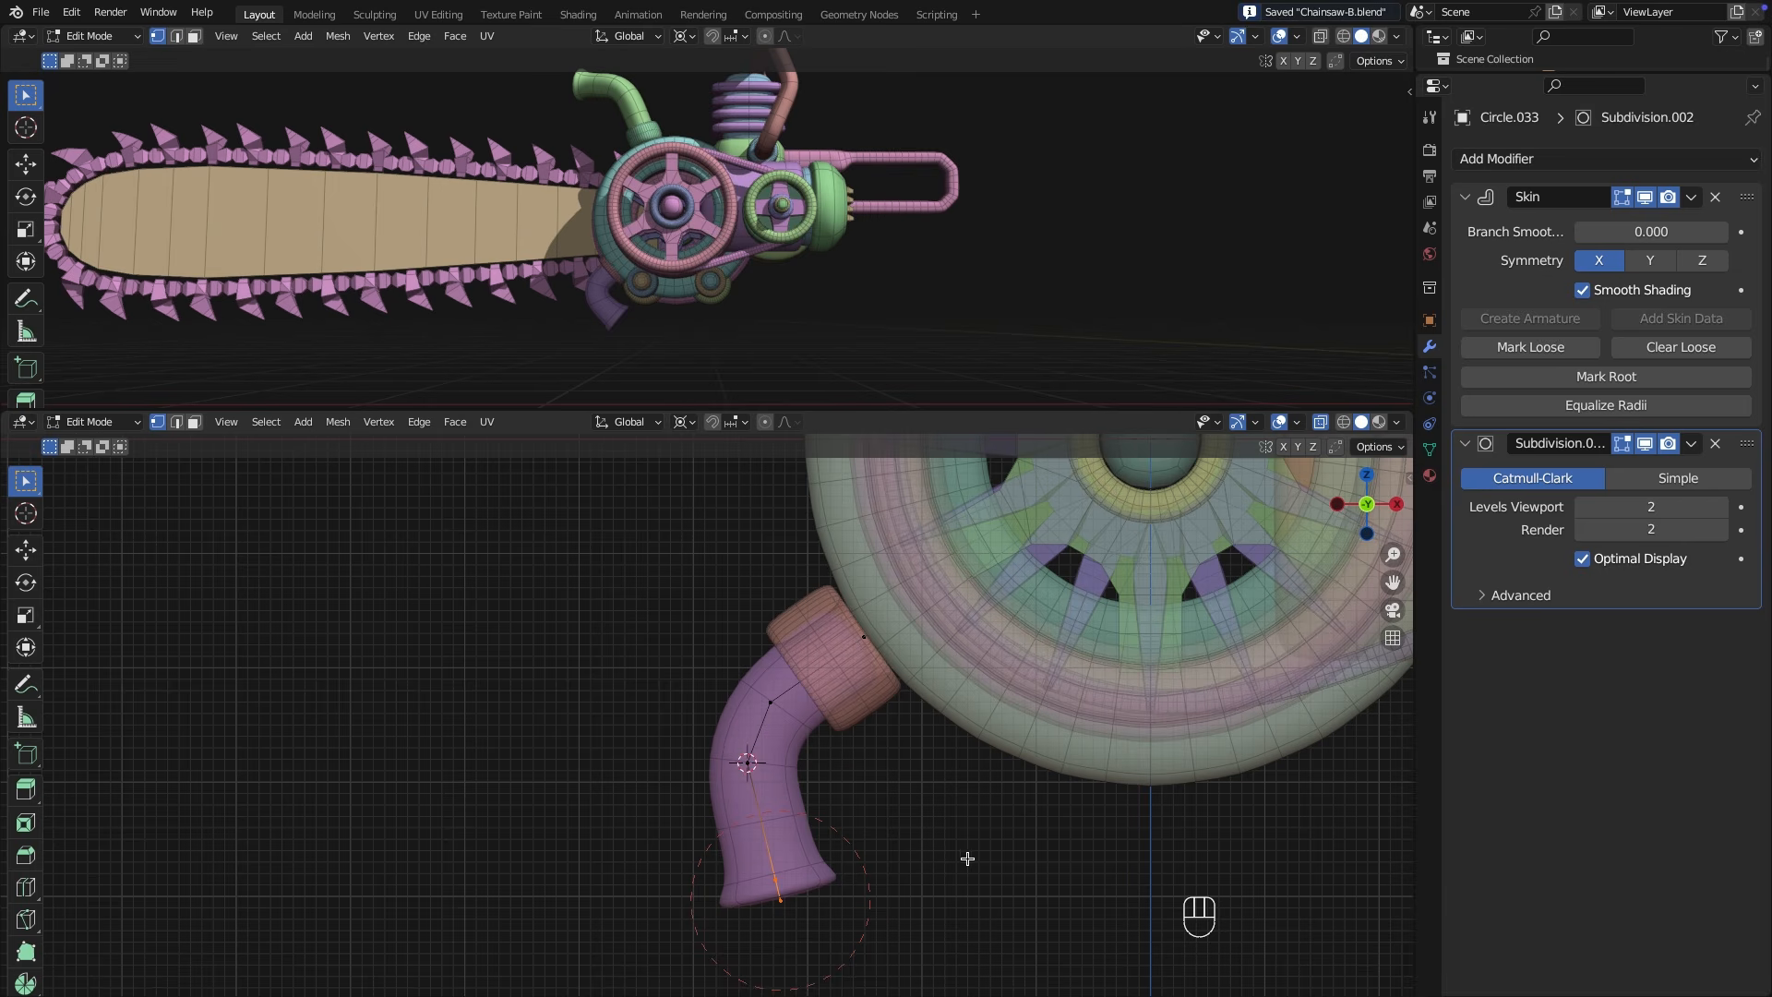
key("r")
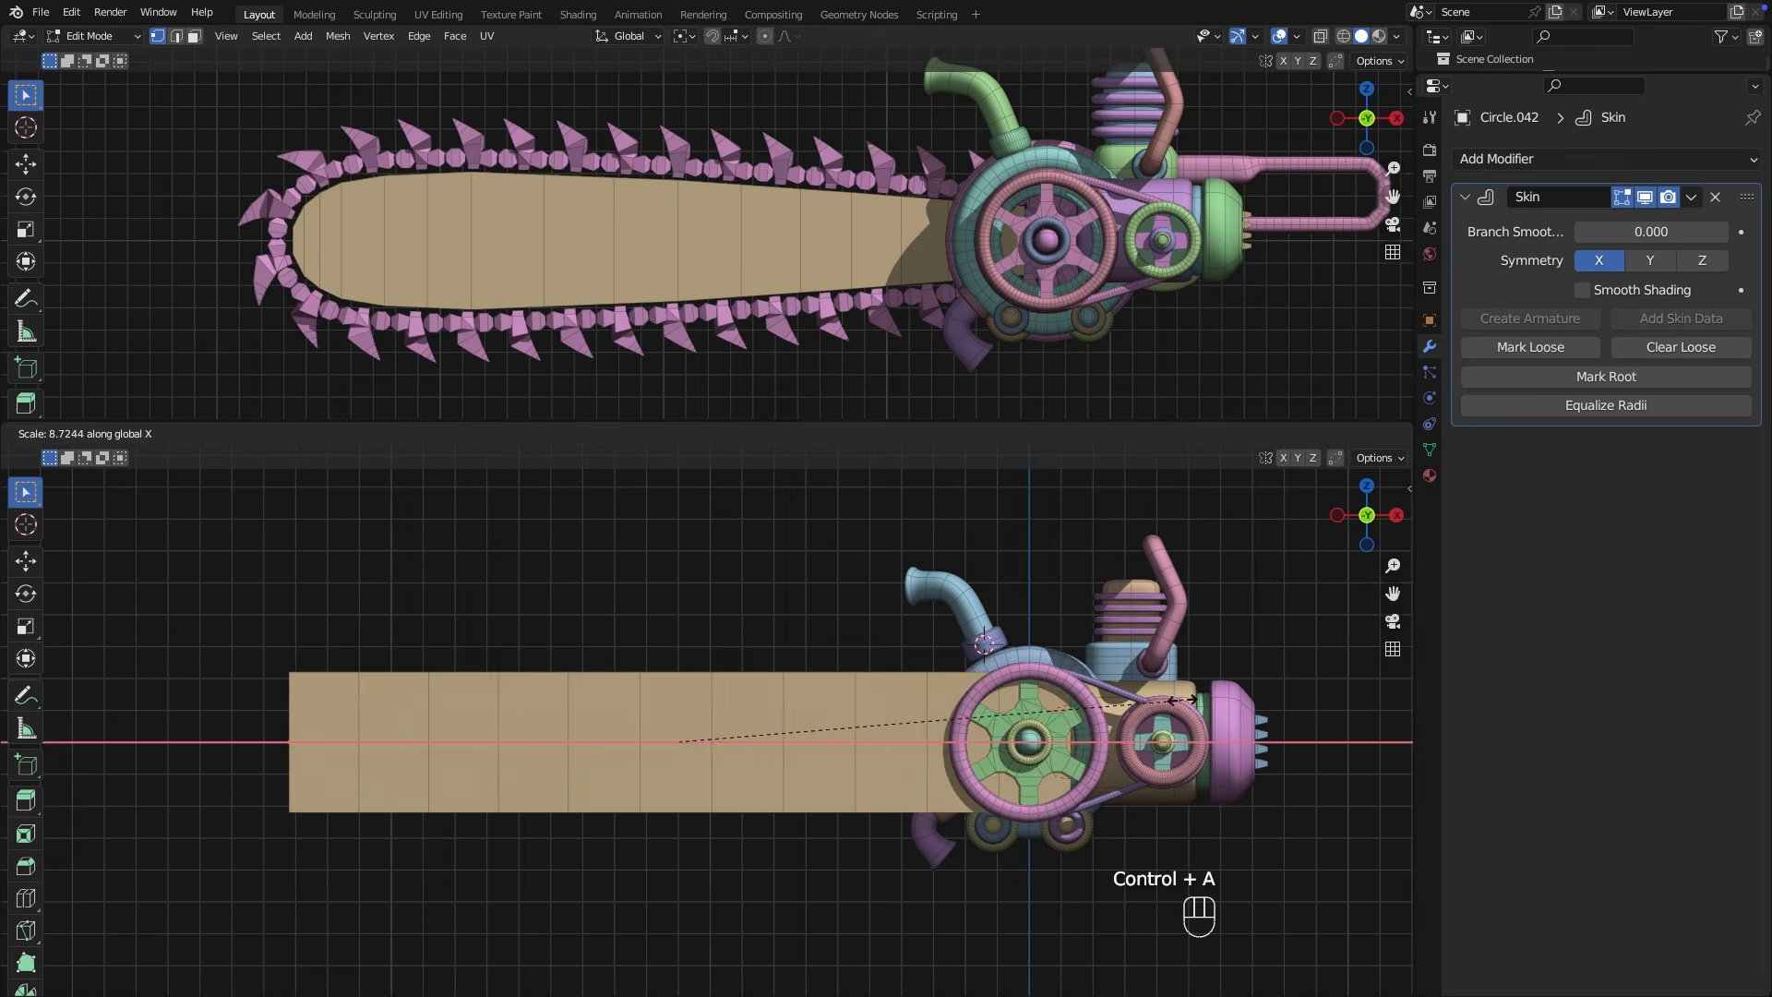
Adjust the Bezier circle's upper handles so the curve follows the guide bar's upper edge.
key("Tab")
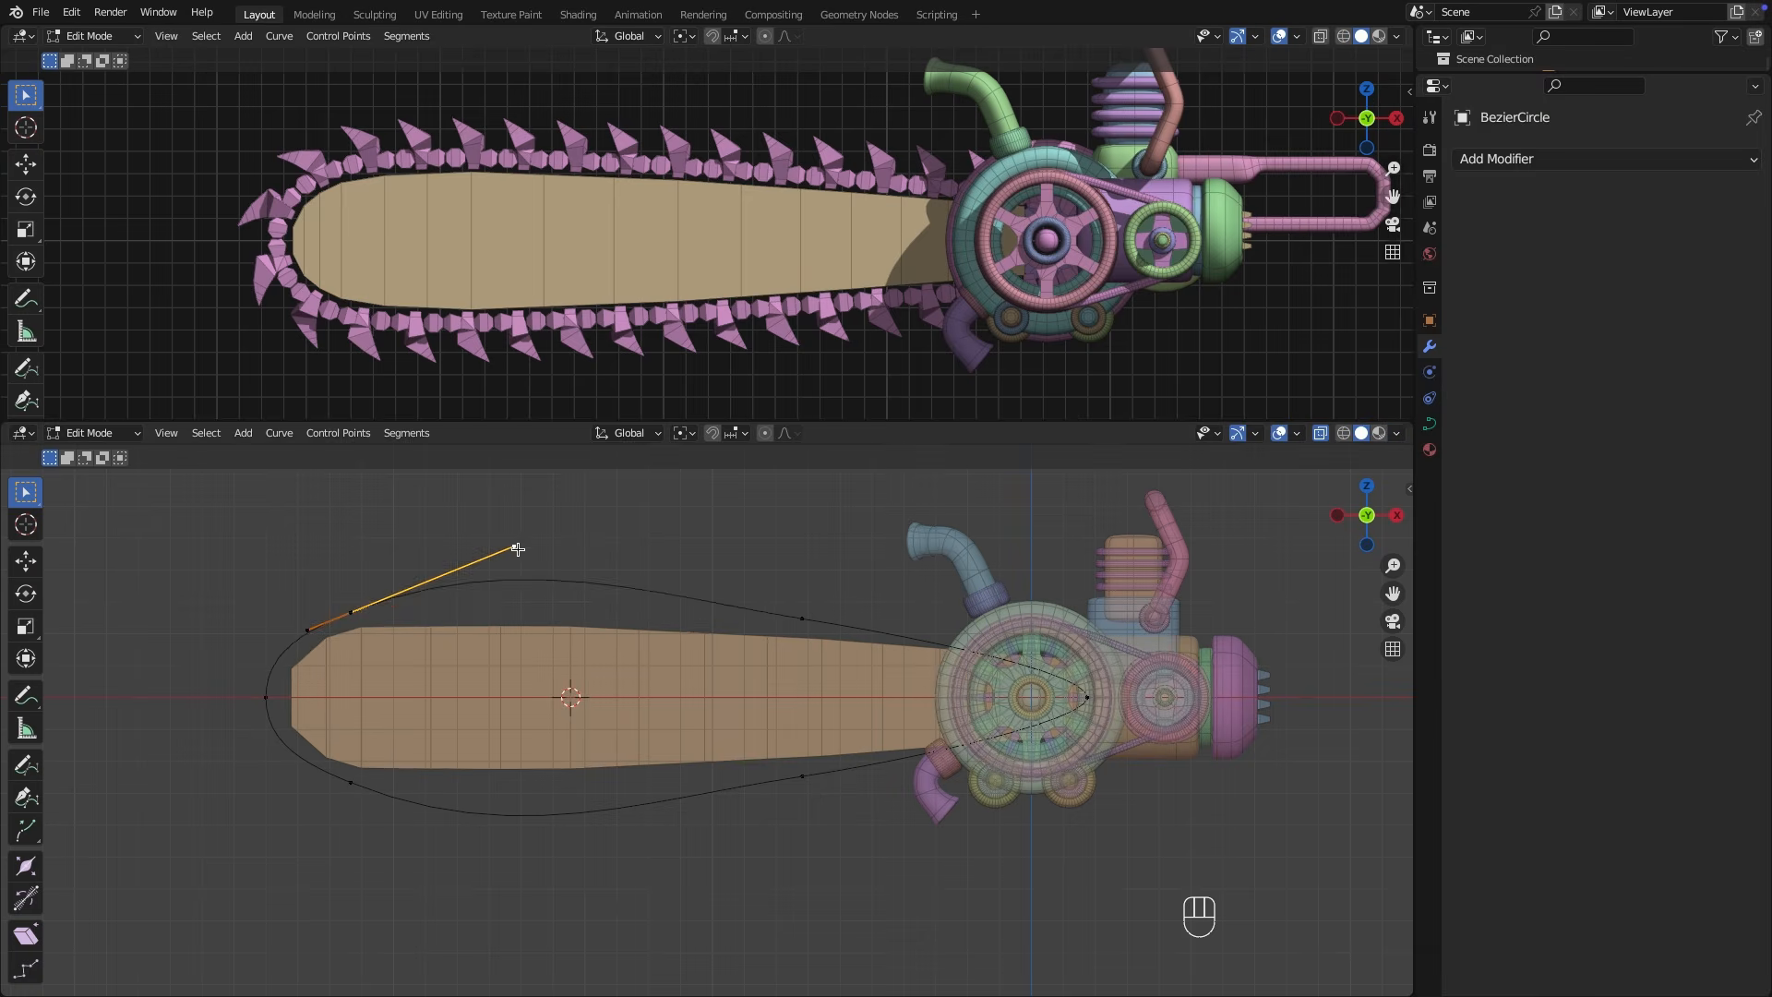
left_click(664, 603)
key("g")
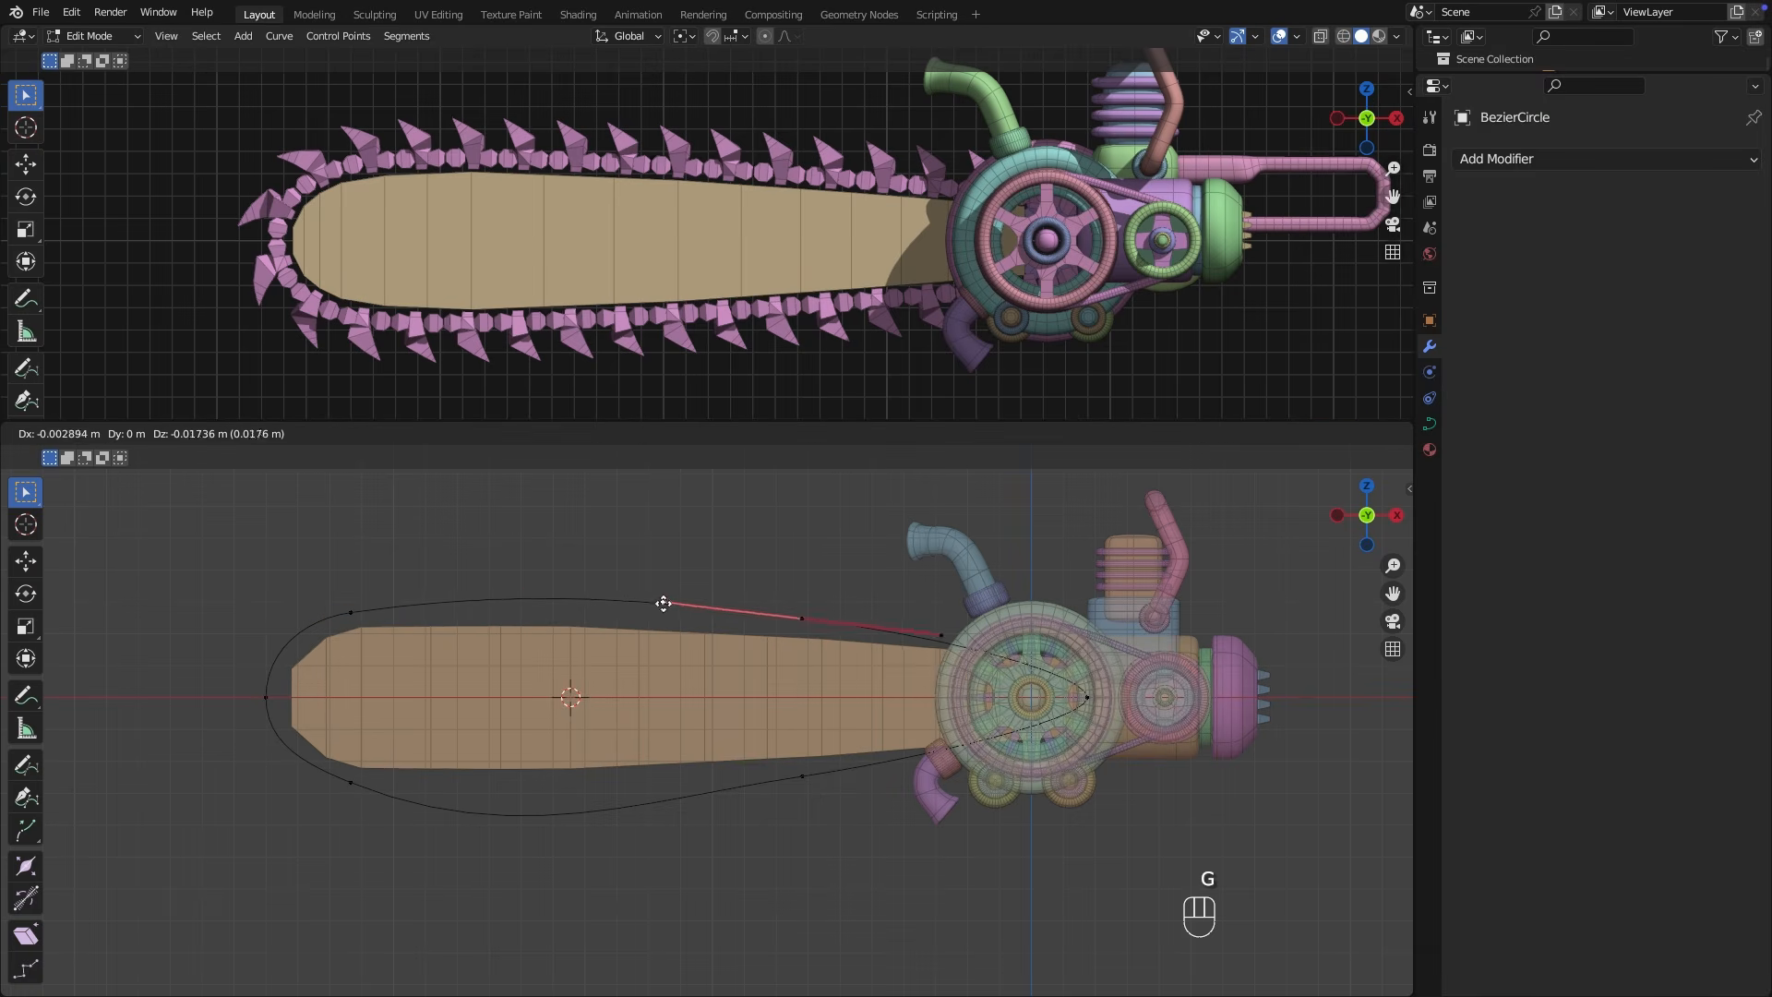
left_click(664, 604)
Adjust the Bezier circle's lower handles so the curve follows the guide bar's lower edge.
left_click(350, 783)
left_click(528, 850)
key("g")
left_click(668, 799)
key("g")
left_click(669, 787)
left_click(353, 783)
left_click(570, 818)
key("g")
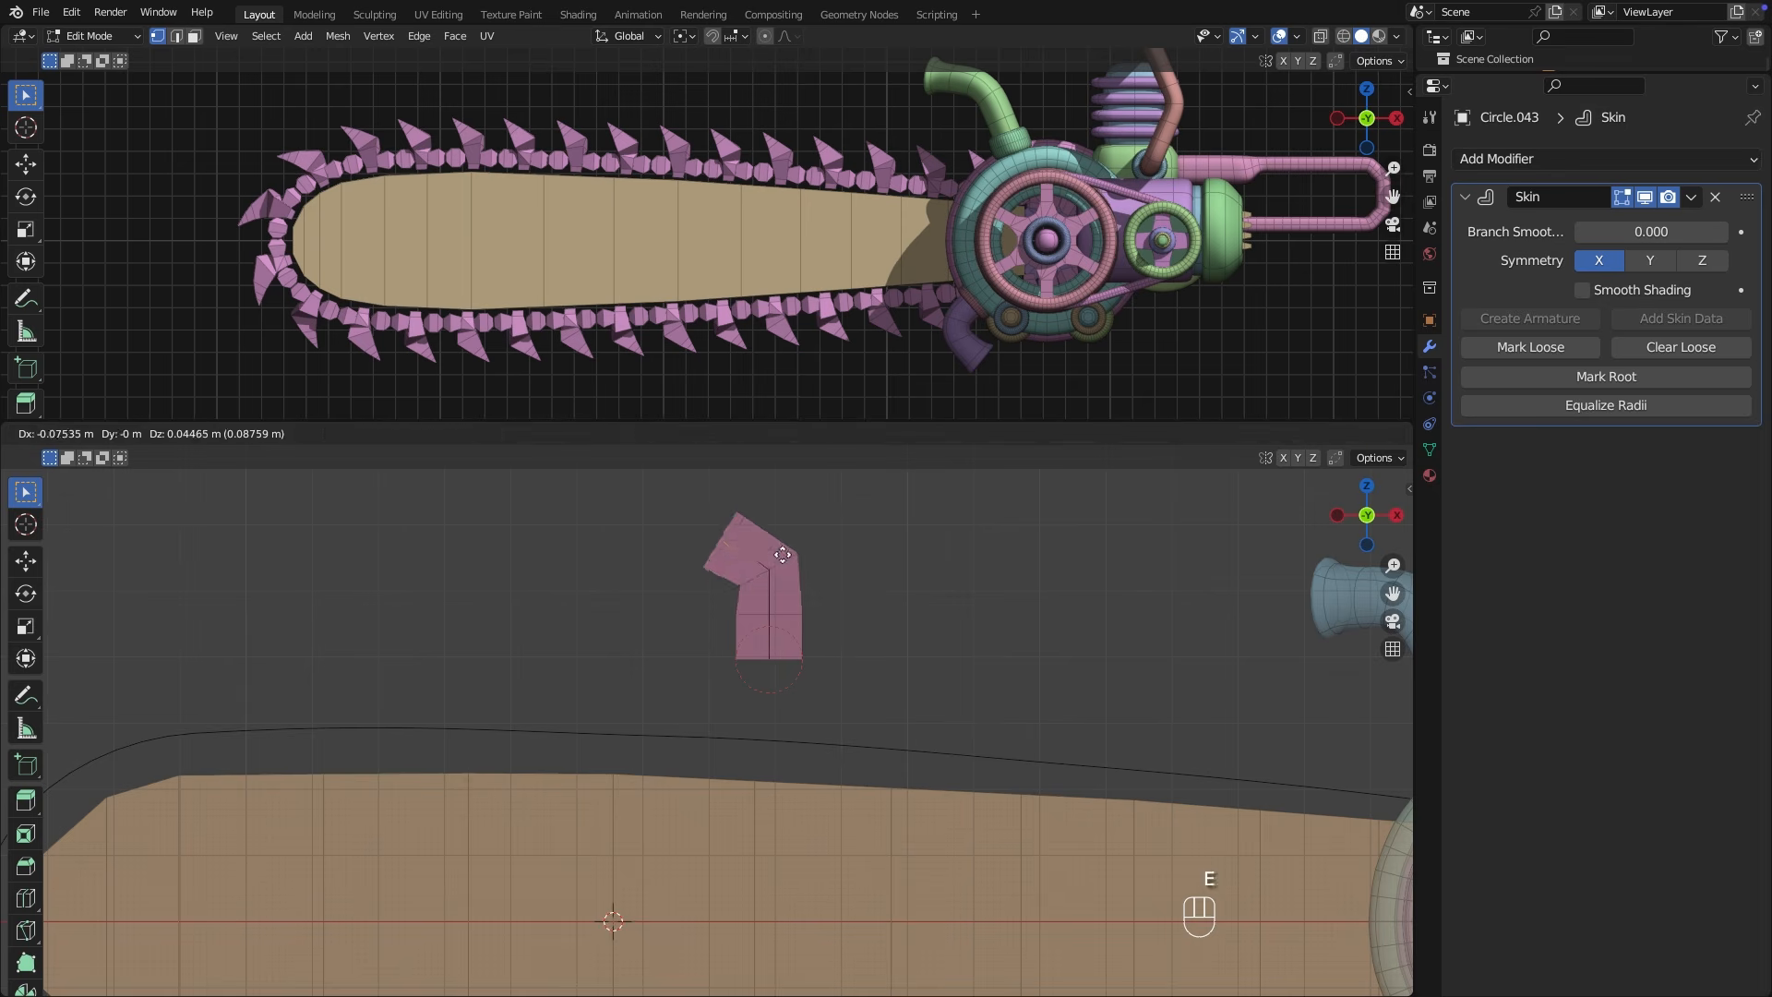
Extrude the chain tooth's tip about -0.112 m on X and 0.082 m on Z, and shrink its skin to about 0.17.
left_click(765, 529)
key("ctrl+a")
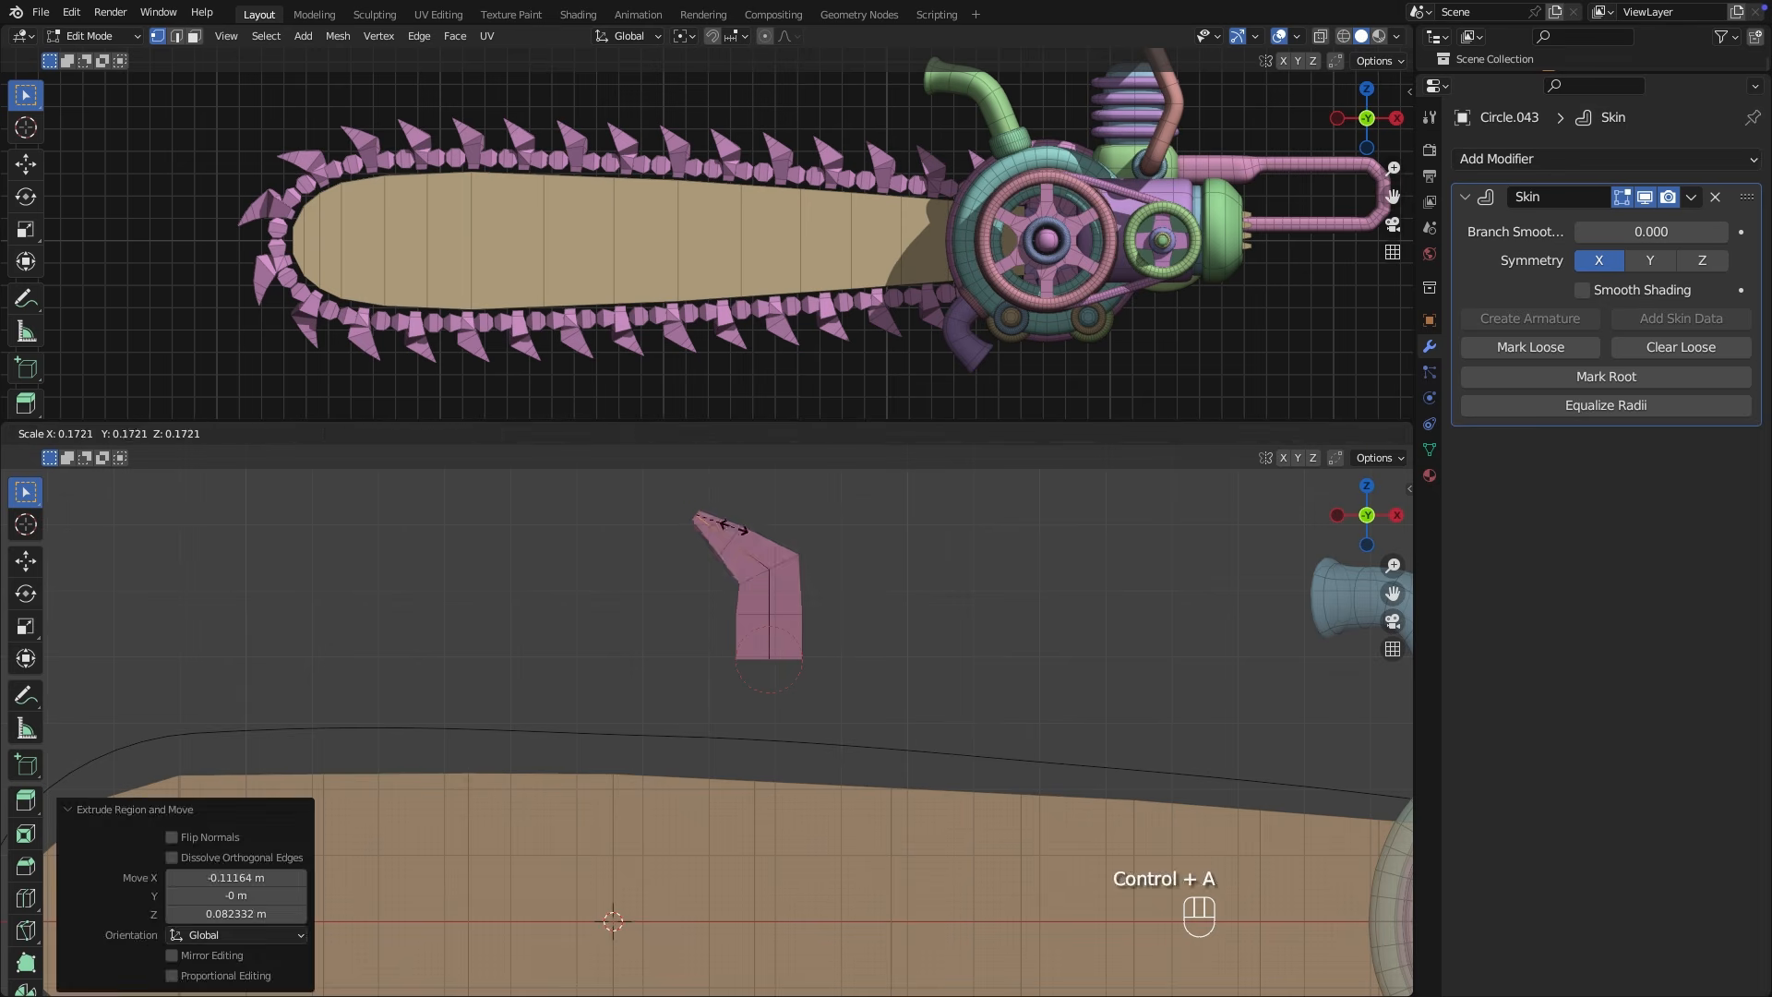
left_click(733, 536)
middle_click_drag(787, 581, 877, 614)
Resize the skin of the whole chain tooth and add a loop cut to it.
key("a")
key("ctrl+a")
left_click(753, 566)
middle_click_drag(754, 565, 674, 570)
key("super+r")
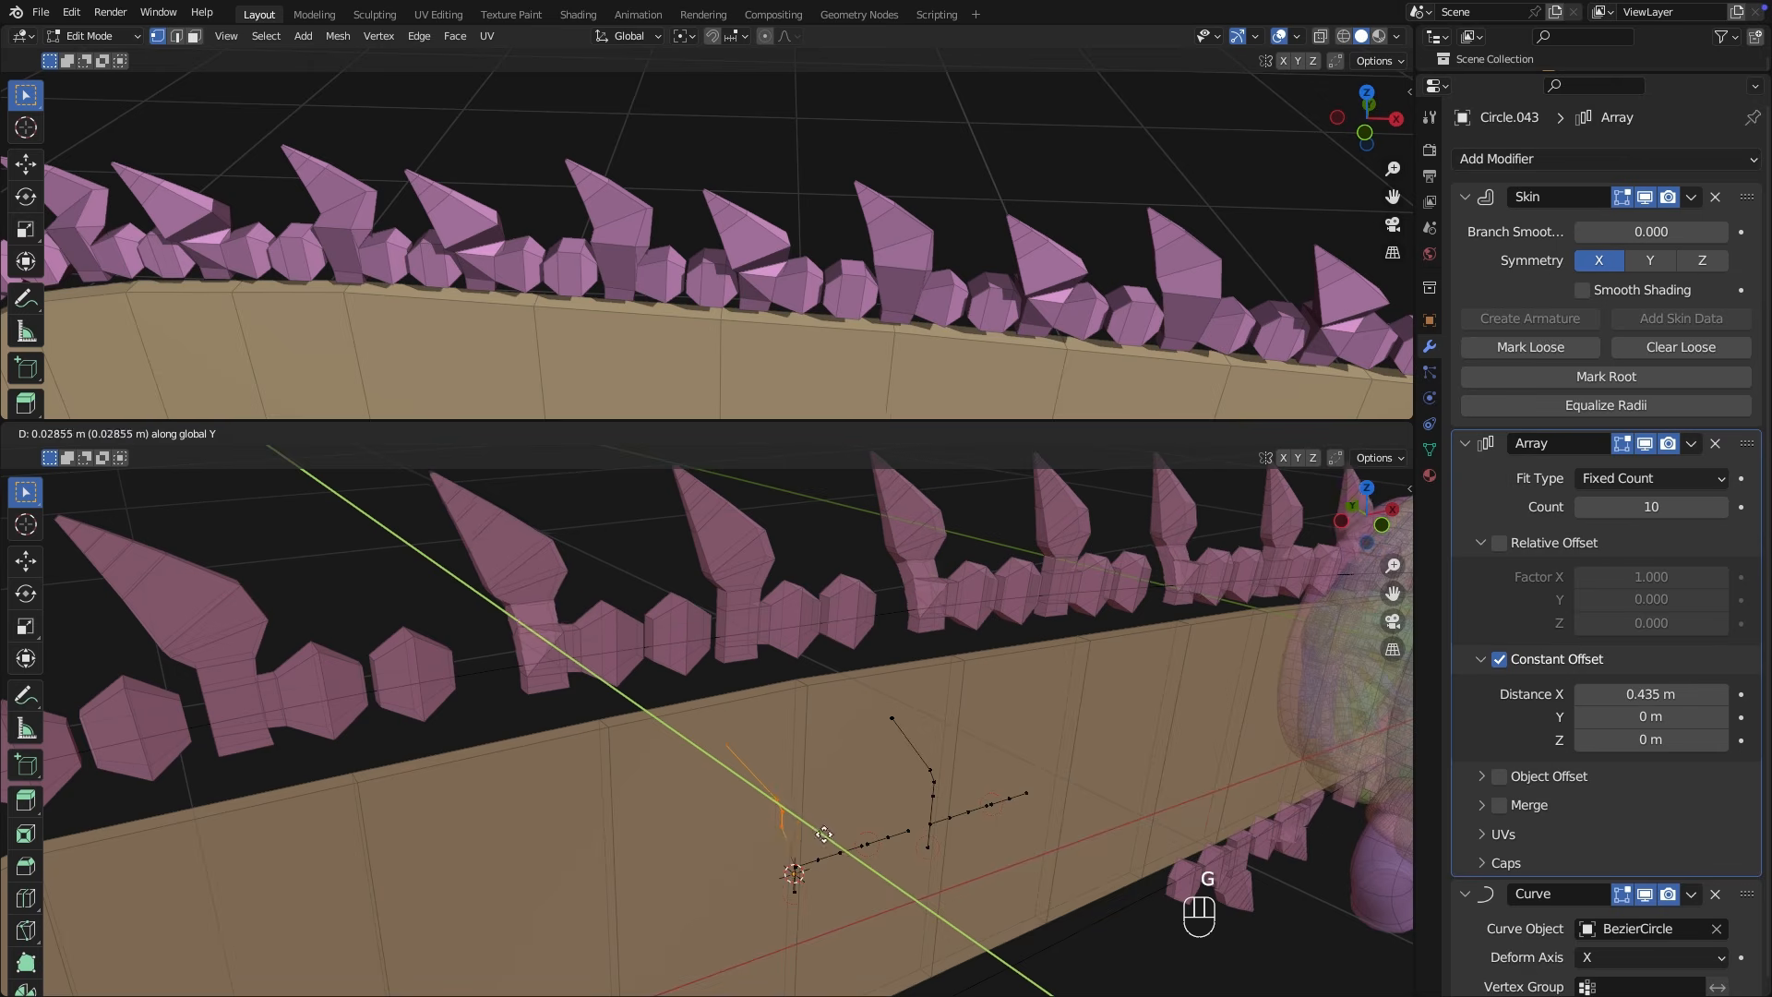
Offset the two chain teeth along Y, moving the second by about -0.028 m and the first by about -0.011 m.
key("g")
left_click(903, 812)
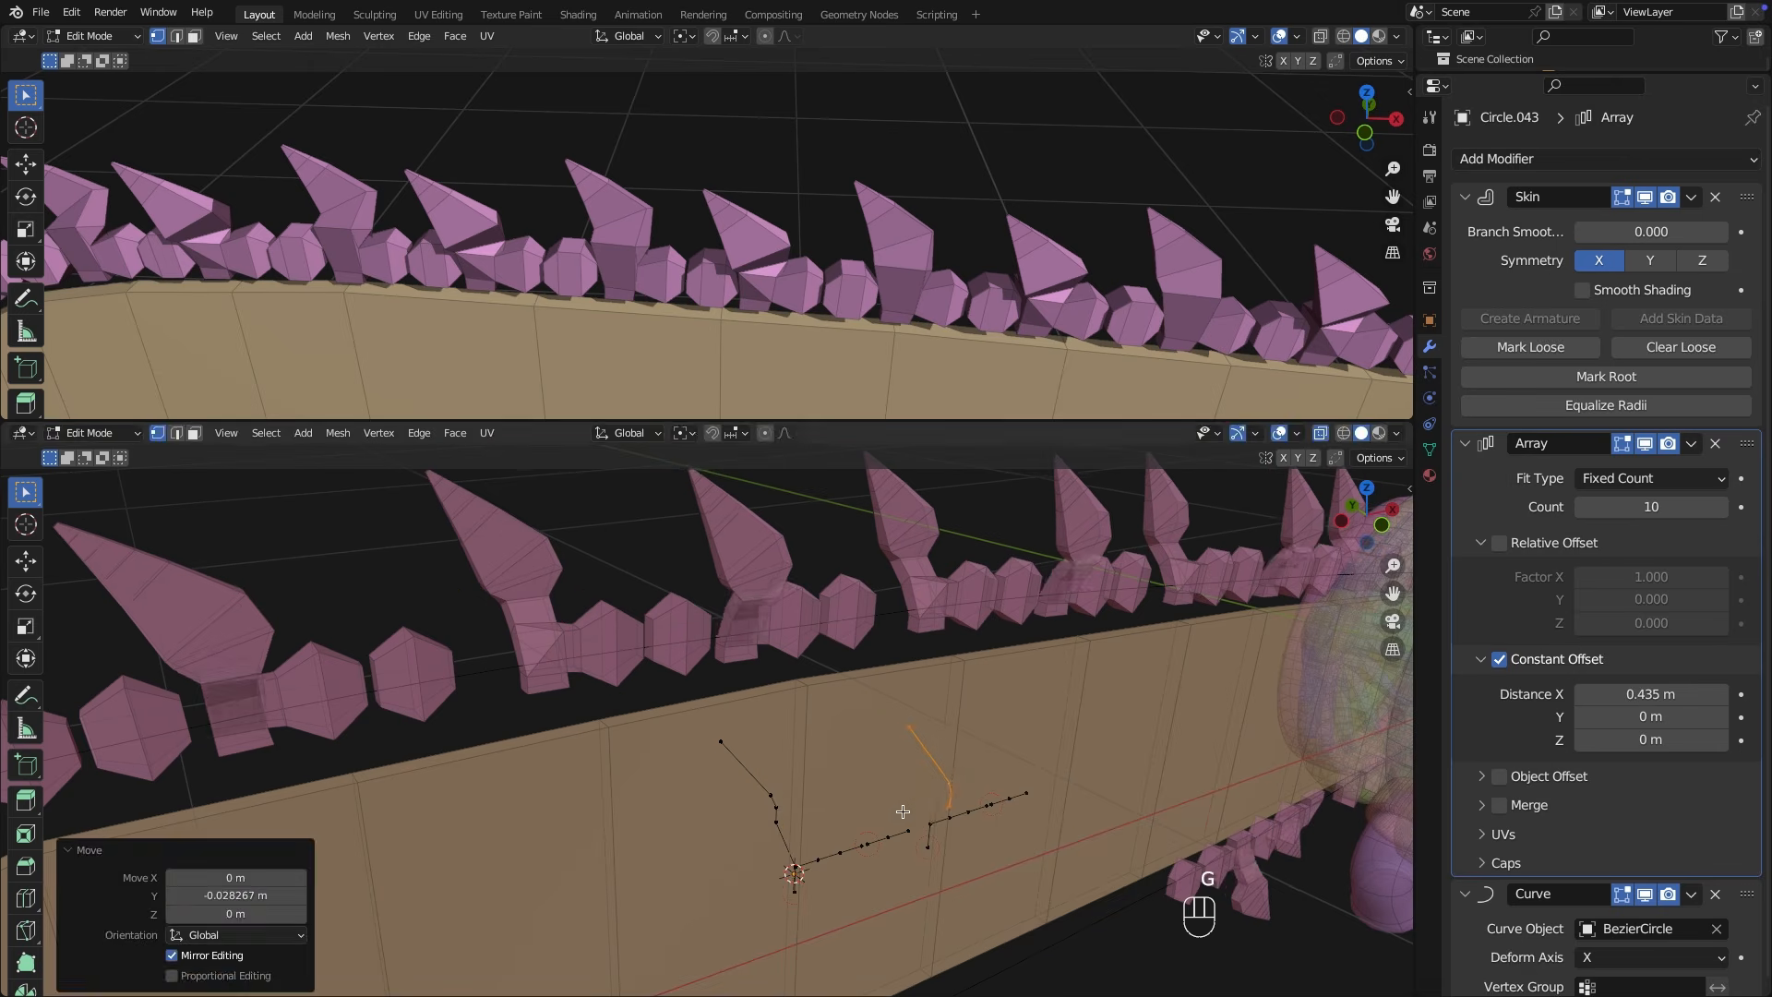
middle_click_drag(903, 811, 738, 757)
left_click_drag(699, 732, 848, 875)
key("g")
key("y")
left_click(956, 789)
middle_click_drag(830, 821, 835, 778)
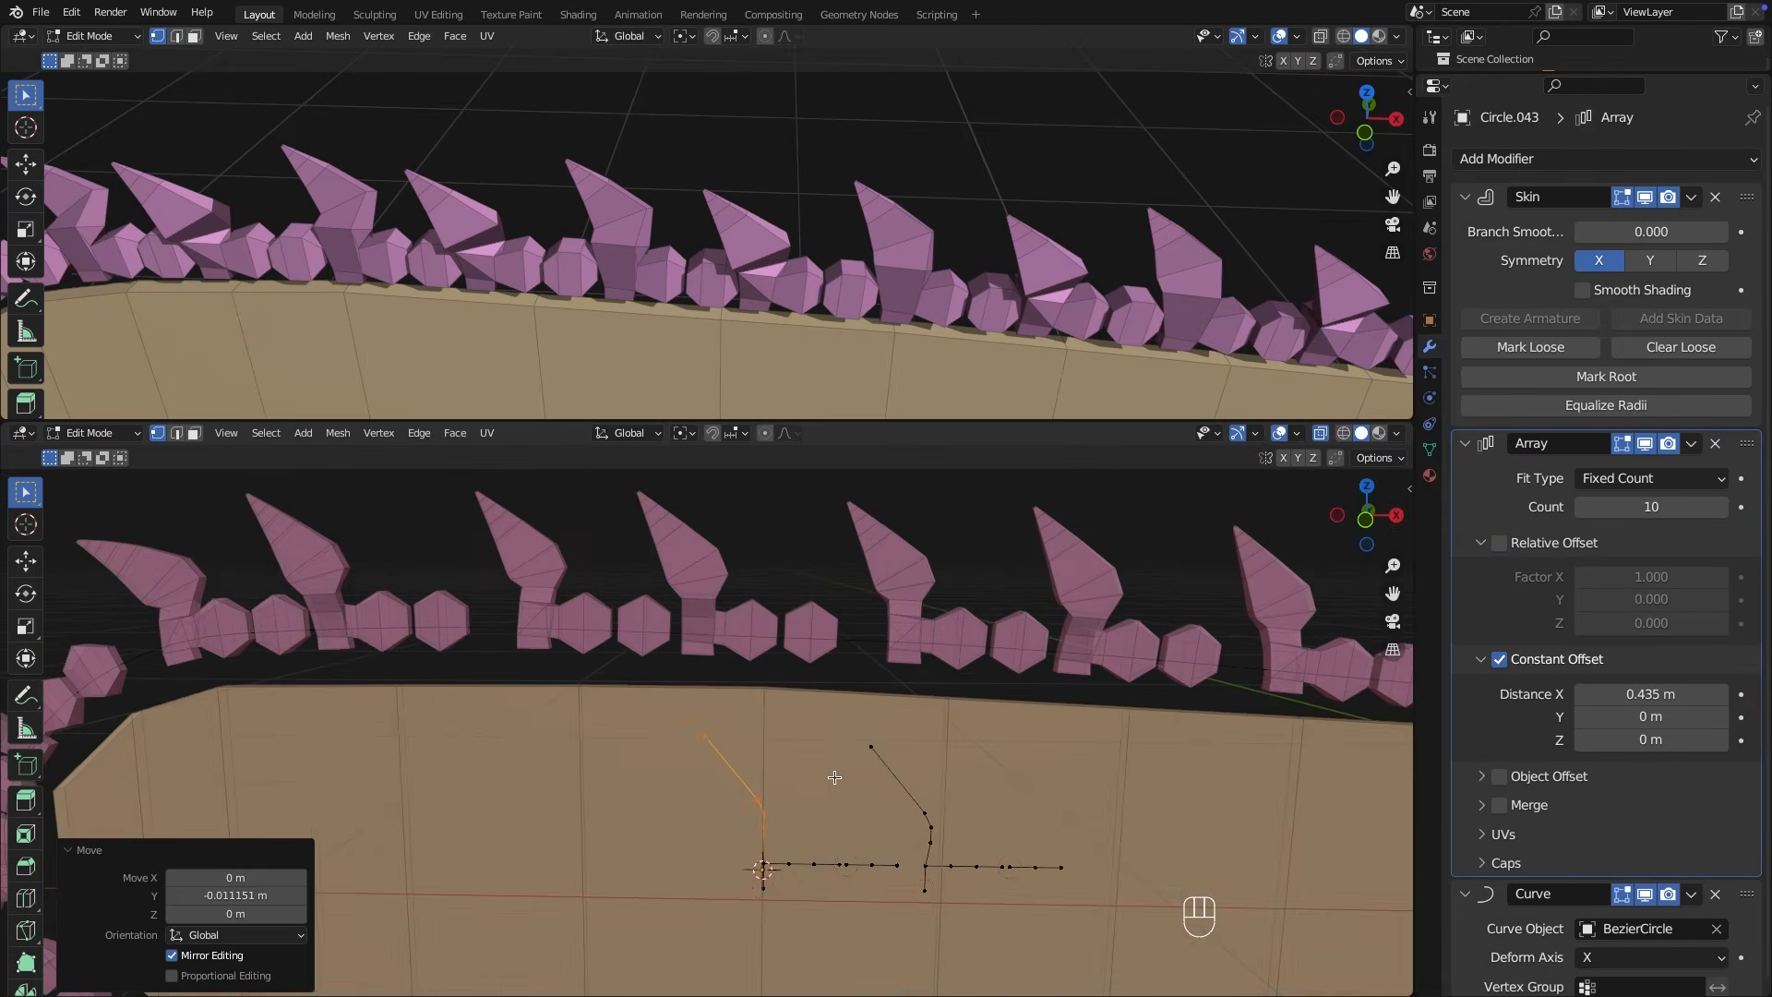
Set the chain array's constant offset to 0.374 m along X and its count to 15.
key("Tab")
left_click_drag(1652, 694, 1608, 694, "shift")
scroll(1028, 716, "down", 3)
key("KP_1")
left_click_drag(835, 420, 836, 265)
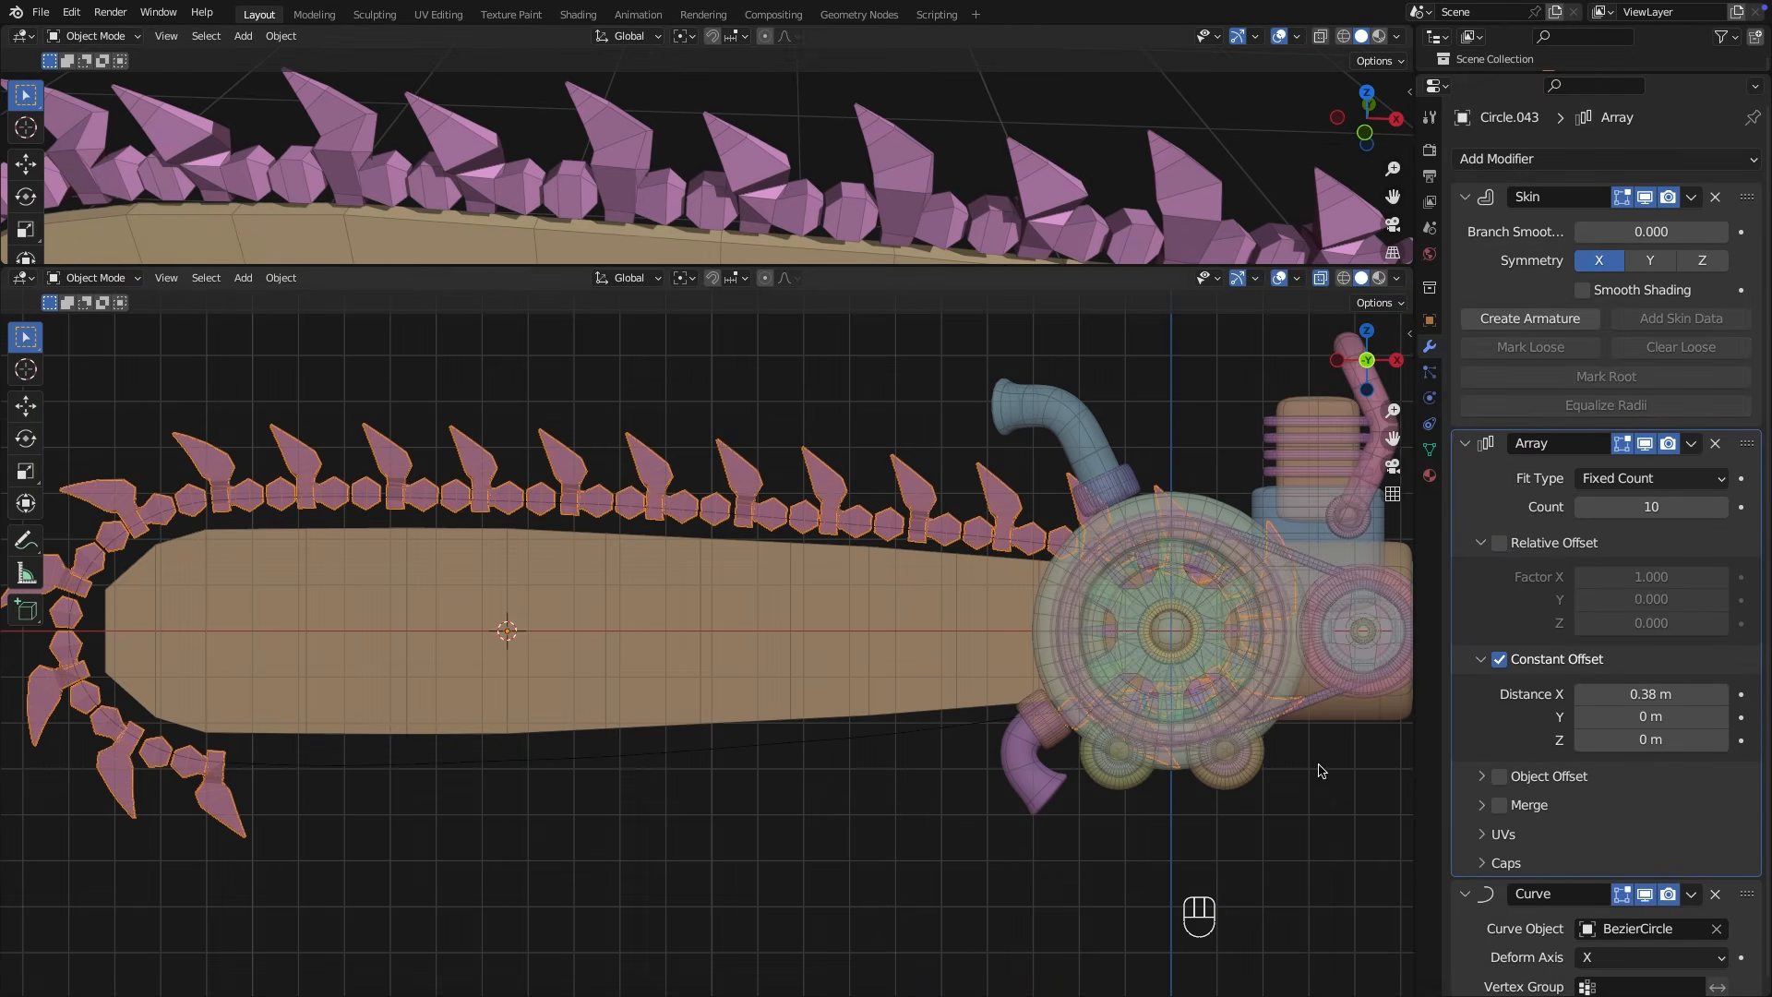
middle_click_drag(349, 761, 783, 695, "shift")
scroll(783, 696, "up", 6)
left_click_drag(1651, 694, 1636, 695, "shift")
scroll(923, 674, "down", 7)
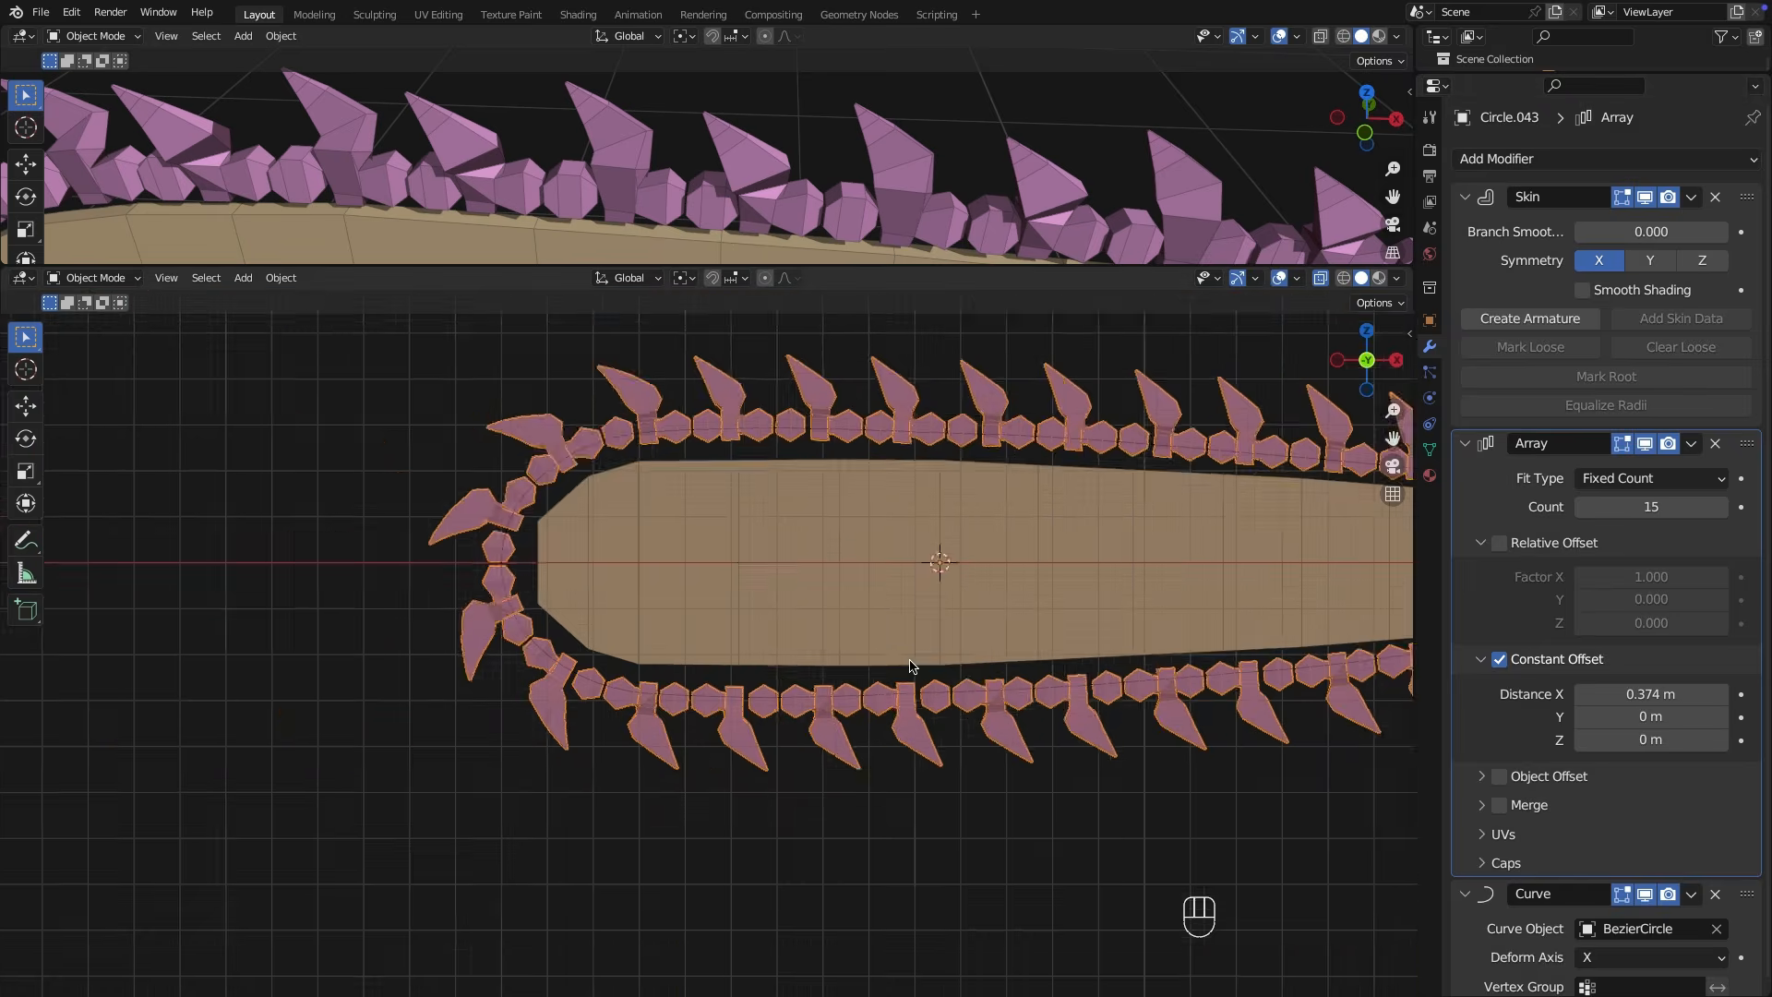
Resize the skin of the selected chain link vertices and return the chain to Object Mode.
mouse_move(646, 609)
middle_mouse_down()
mouse_move(842, 574)
mouse_move(660, 591)
middle_mouse_up()
key("Tab")
scroll(831, 591, "up", 5)
left_click_drag(969, 613, 540, 546)
middle_click_drag(545, 559, 674, 655)
scroll(785, 729, "up", 3)
key("ctrl+a")
left_click(824, 767)
scroll(824, 767, "down", 3)
middle_click_drag(824, 767, 704, 655)
scroll(613, 609, "down", 3)
key("Tab")
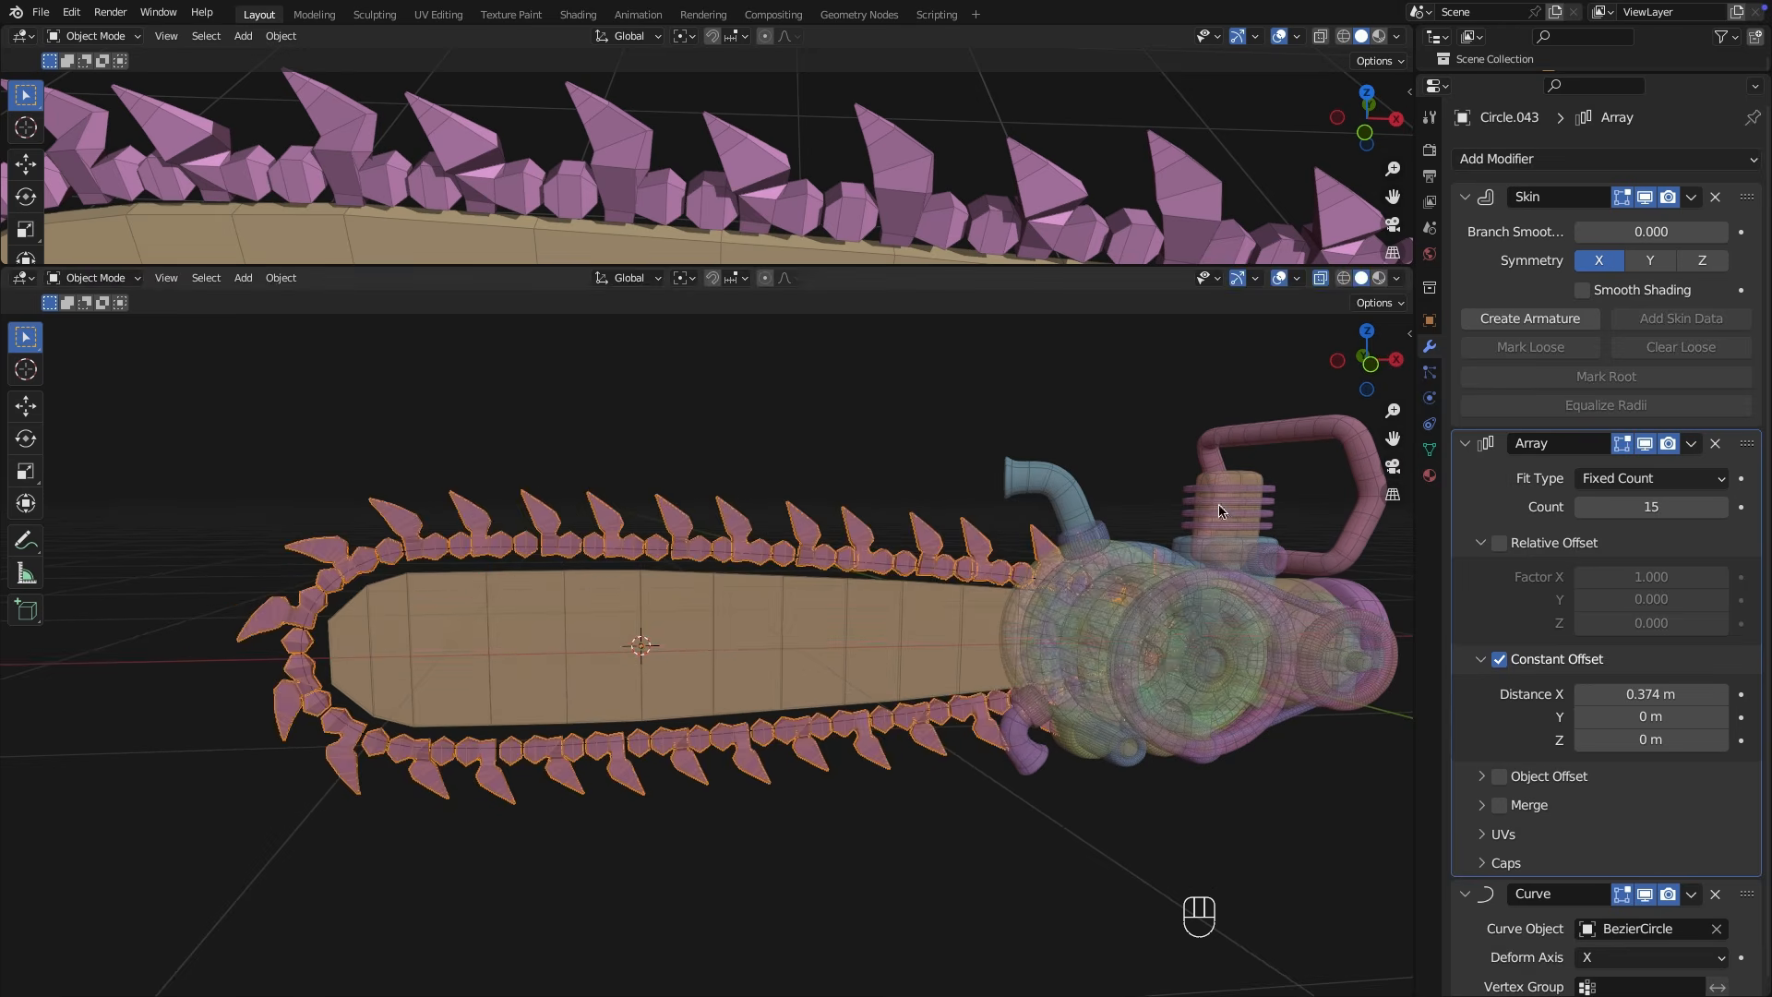
Extrude the rear handle's outline about 0.231 m down and about 0.727 m back along X, and widen its inner-end vertices along Y.
middle_click_drag(1219, 511, 911, 665)
left_click(176, 637)
left_click(910, 665)
scroll(831, 660, "up", 3)
middle_click_drag(637, 651, 842, 721, "shift")
key("Tab")
left_click(1320, 279)
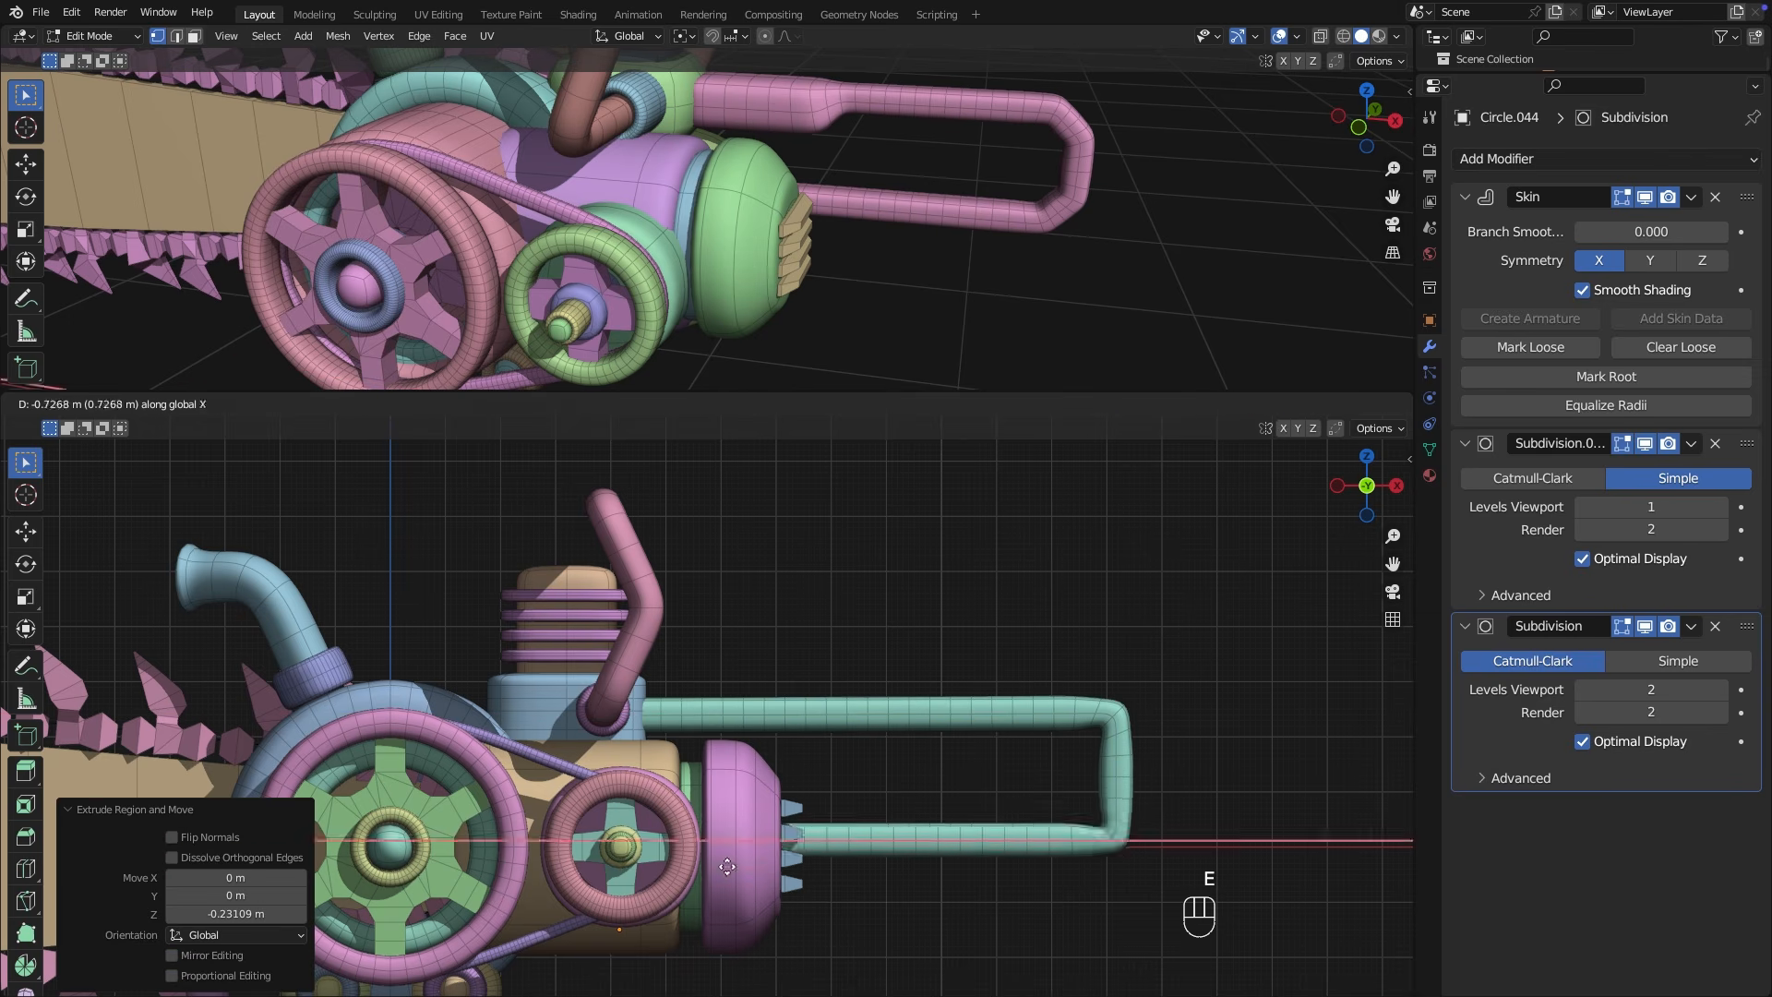
key("ctrl+a")
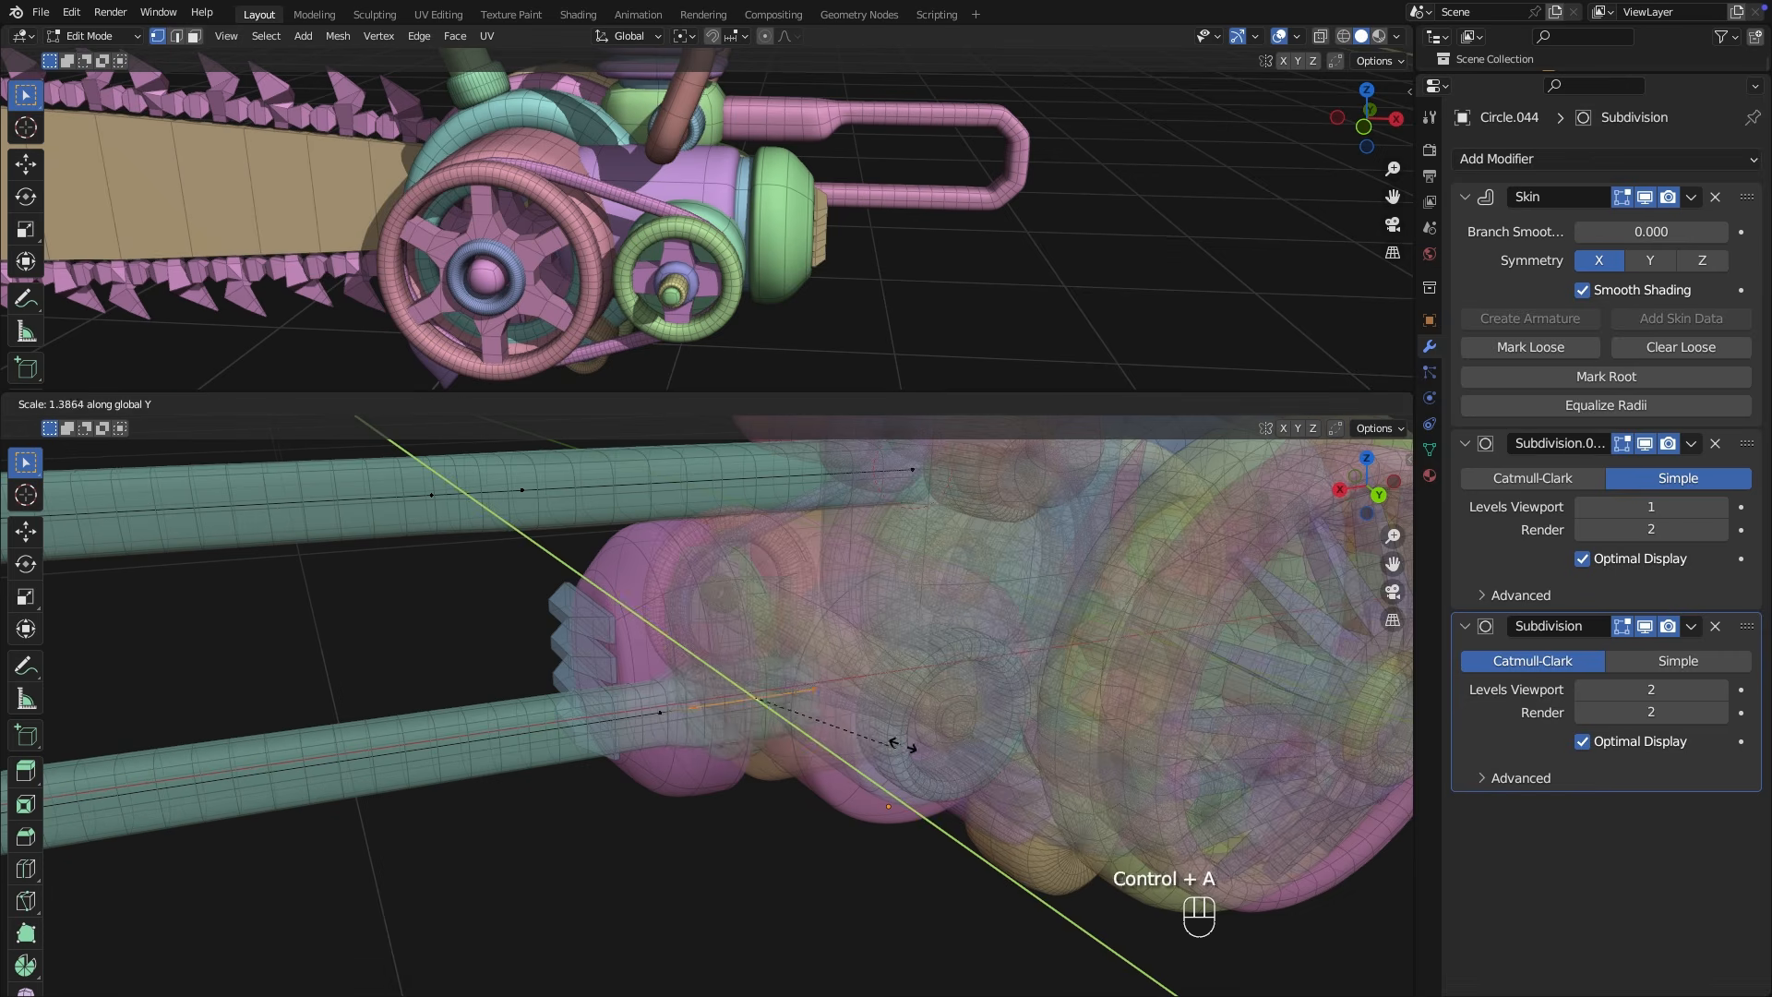
left_click(902, 739)
Adjust the rear handle's inner-end vertices along Z, and shift the toothed chain about -0.054 m along global X.
middle_click_drag(902, 739, 1062, 697)
key("g")
key("z")
left_click(988, 702)
key("alt+z")
left_click_drag(1136, 909, 1316, 637)
key("ctrl+shift+b")
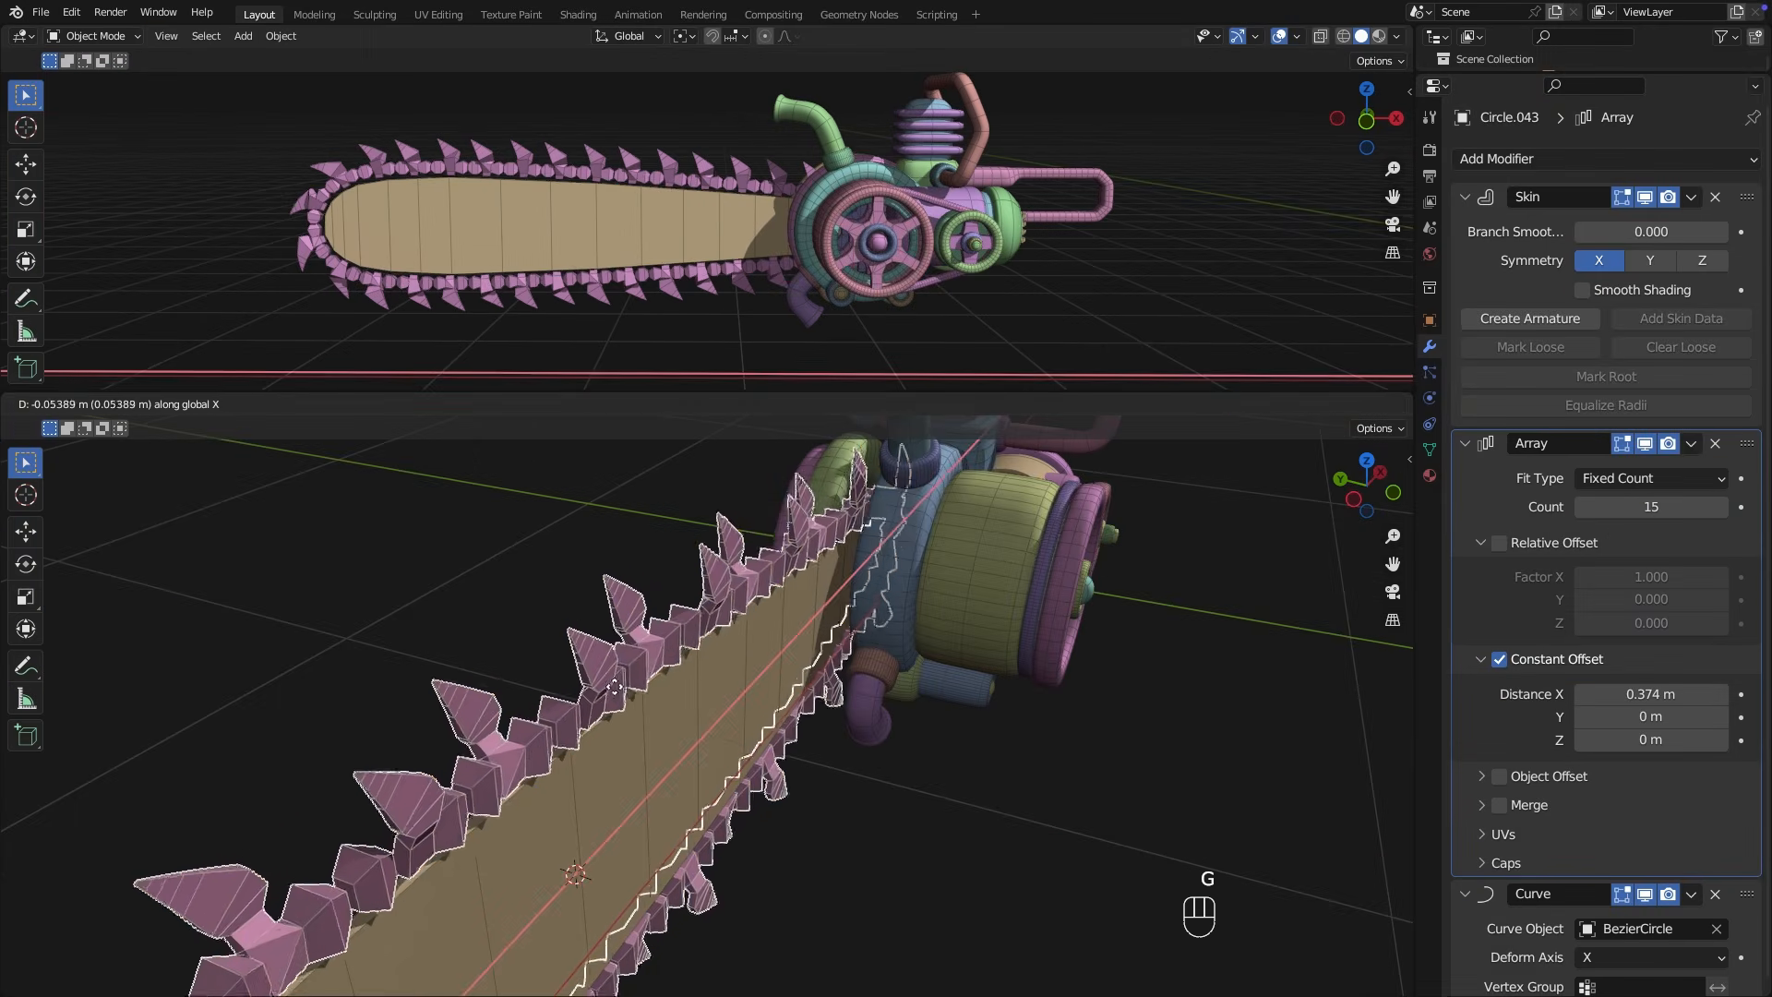
middle_click_drag(702, 701, 757, 688)
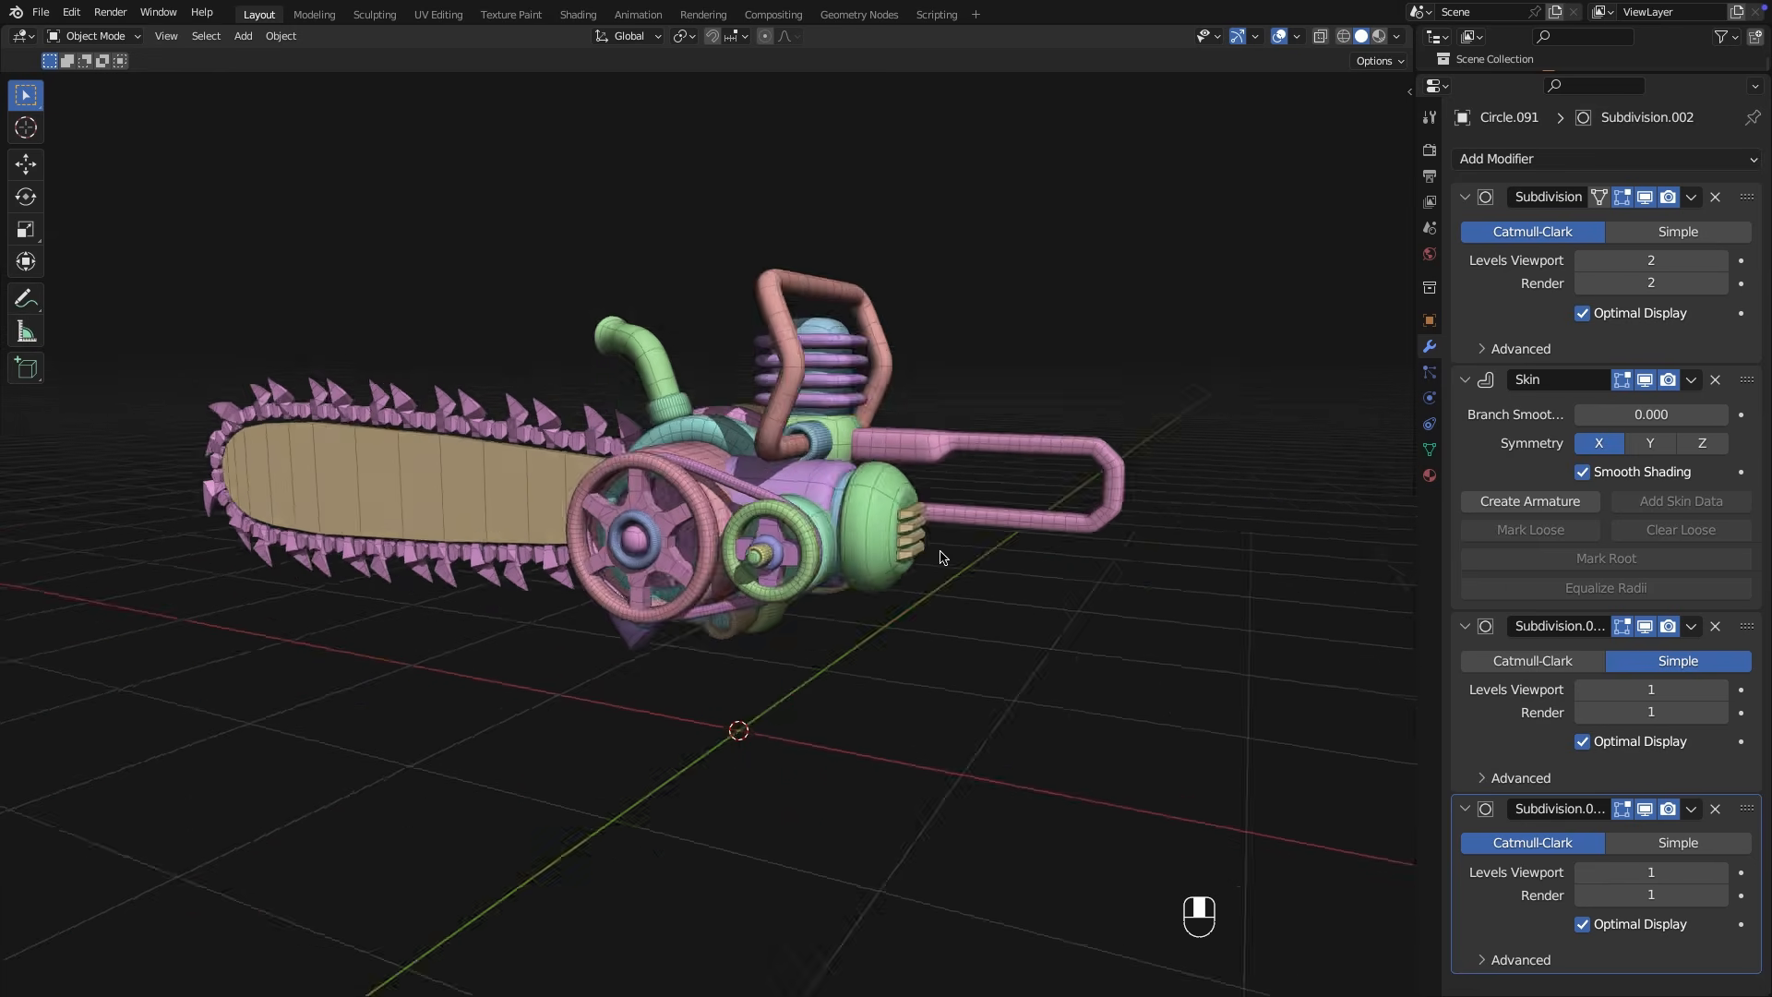
Examine the completed chainsaw from several angles, from the rear handle and engine to the guide bar and toothed chain.
middle_click_drag(942, 557, 341, 549)
middle_click_drag(808, 534, 650, 522)
scroll(982, 518, "up", 3)
scroll(1106, 457, "down", 5)
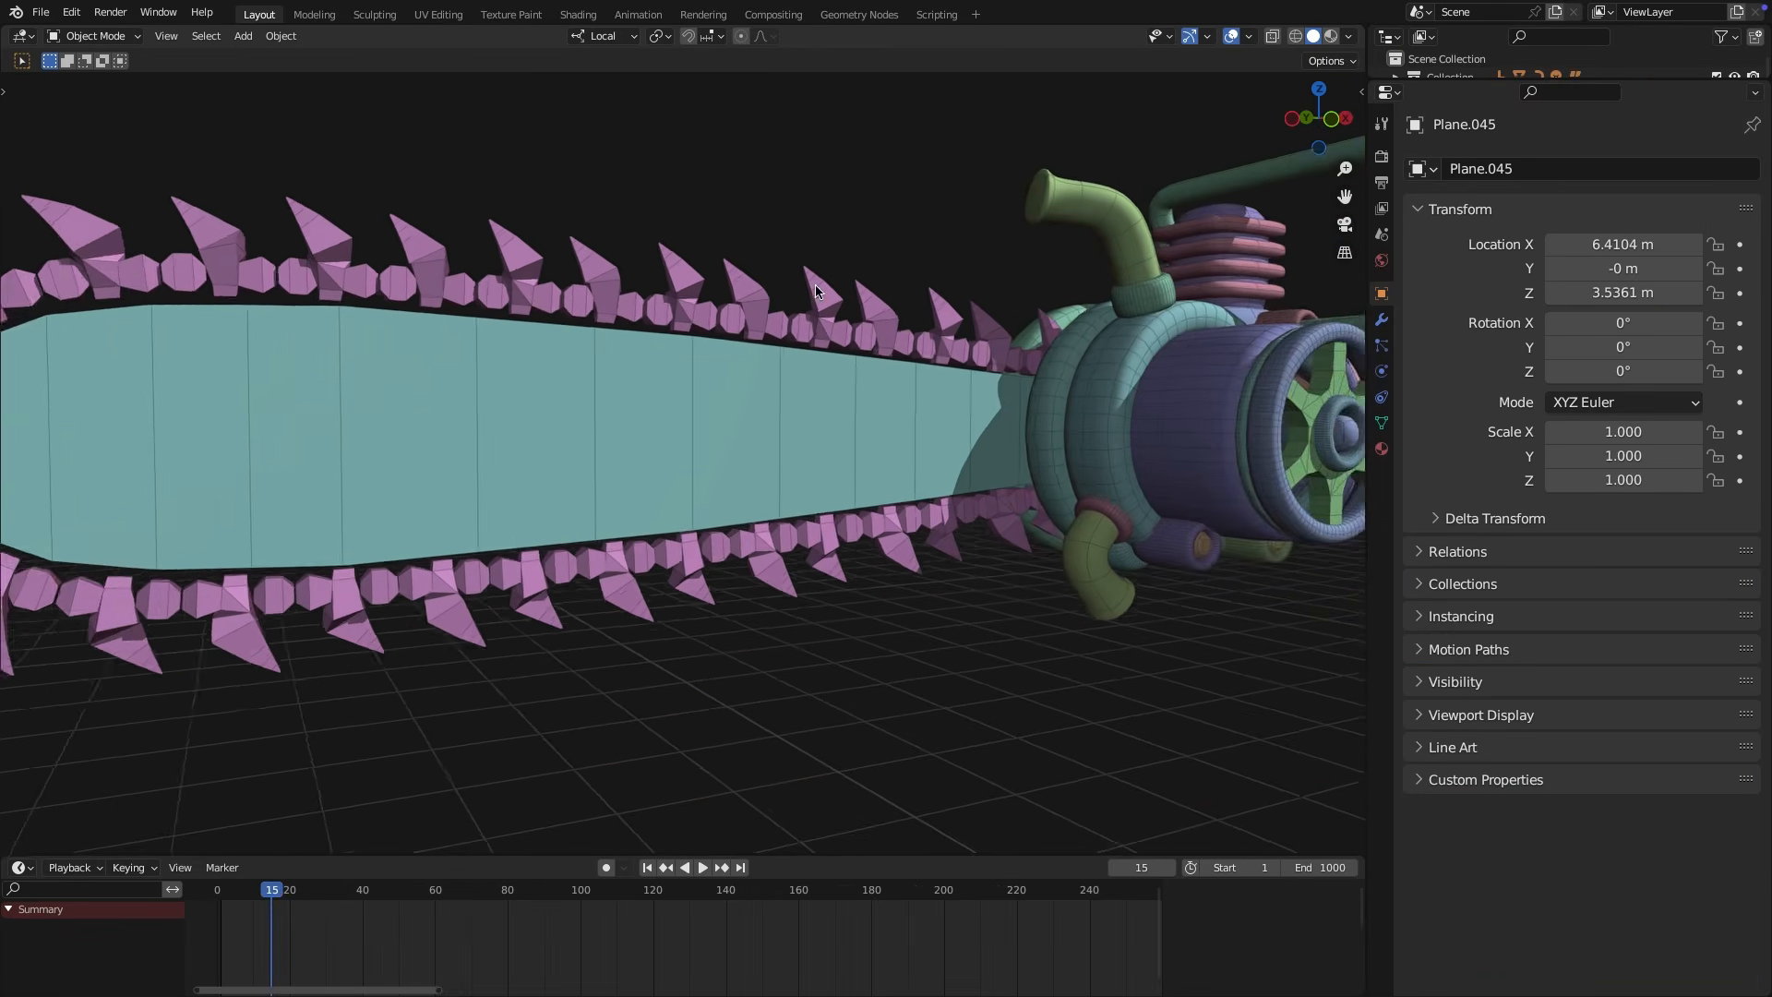
scroll(816, 285, "down", 5)
scroll(809, 276, "up", 6)
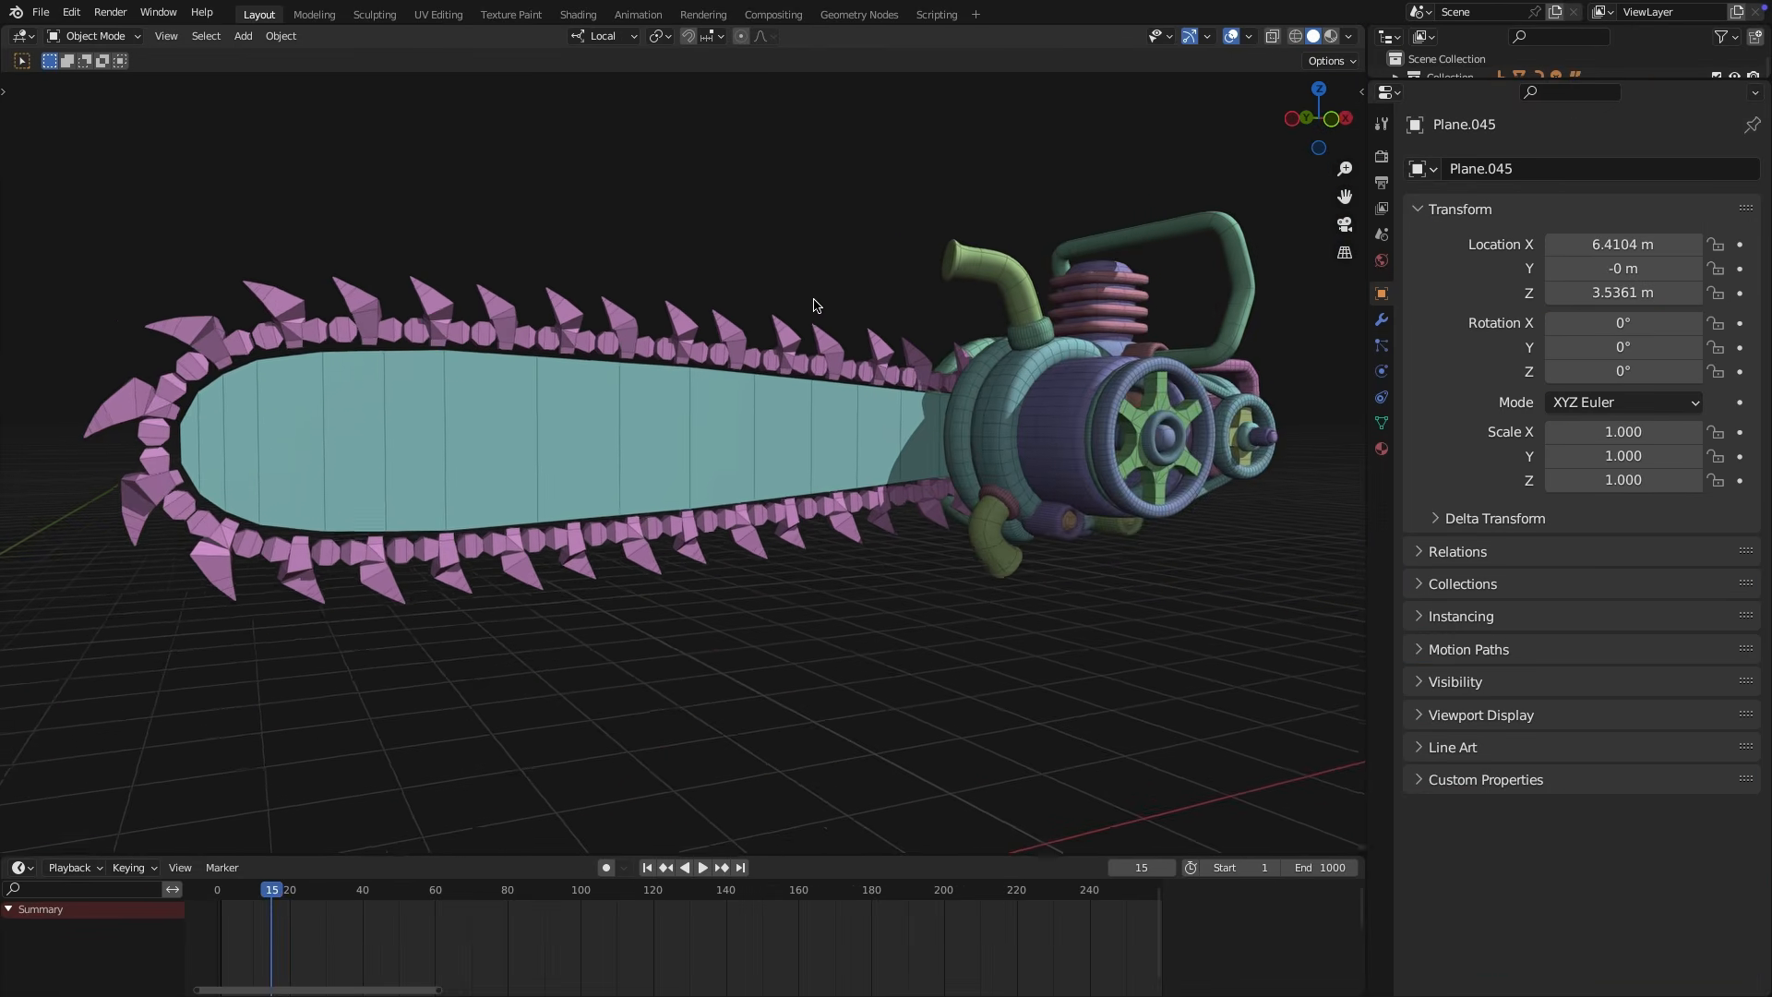
scroll(810, 276, "down", 5)
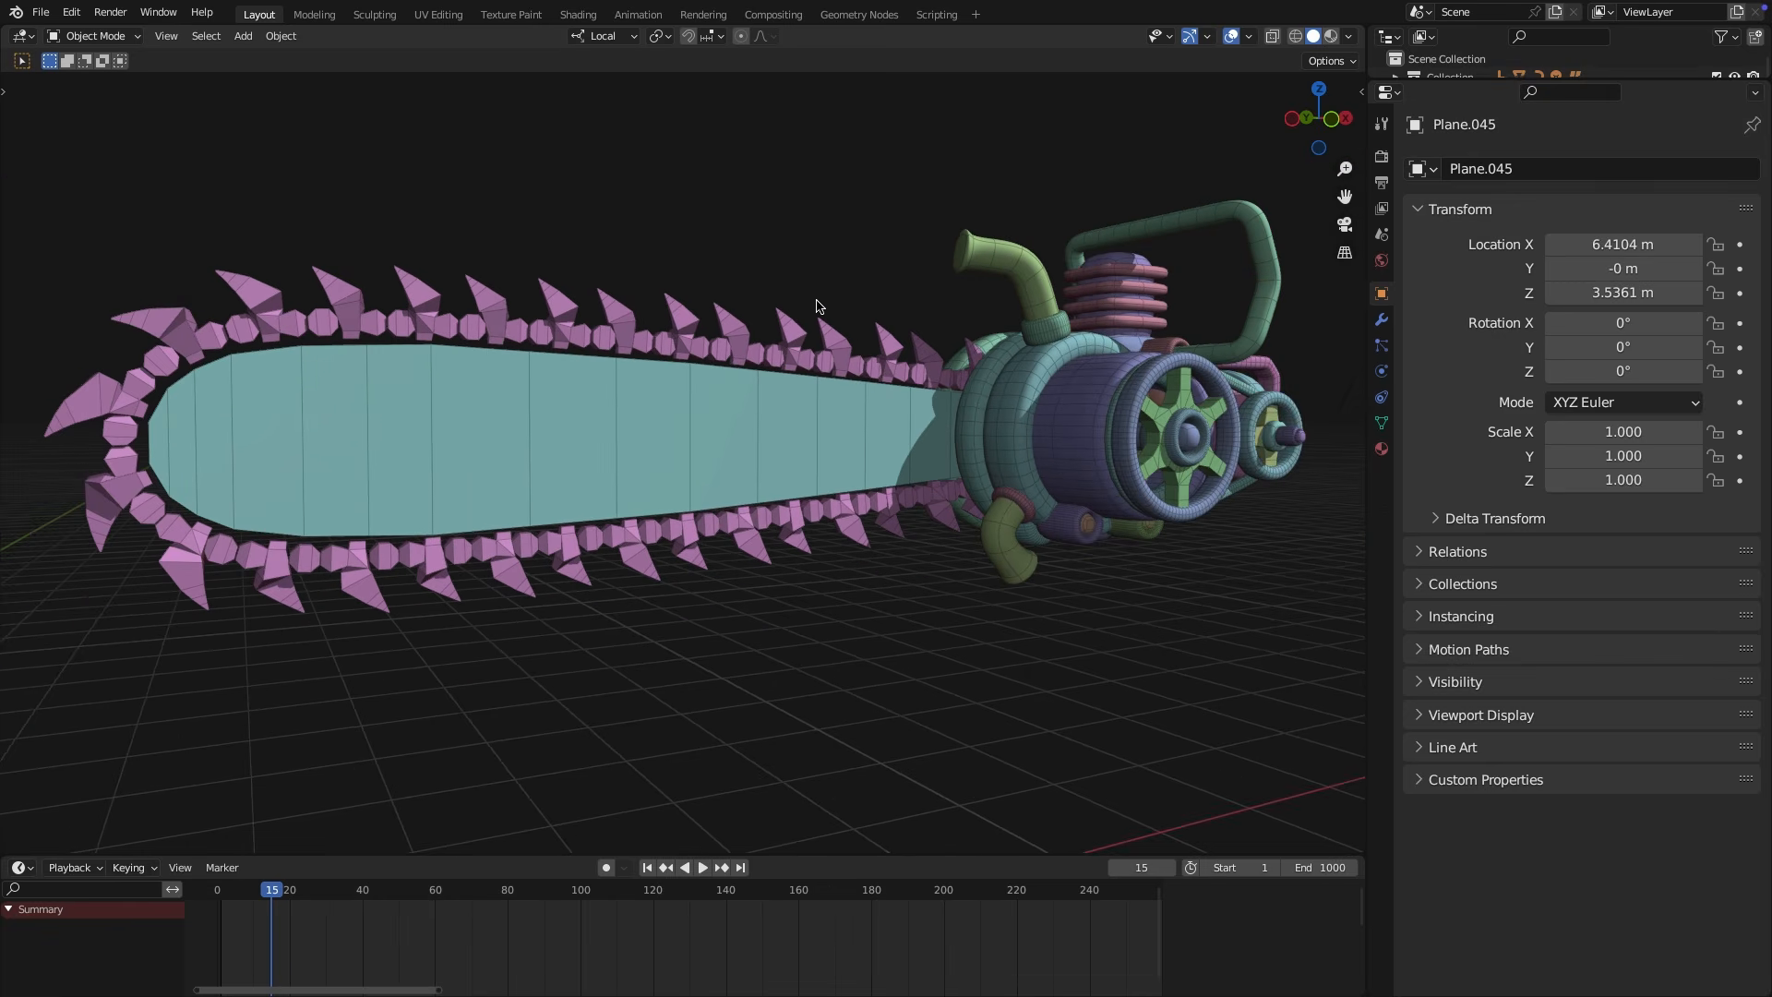
Drive the chain's X location with a #frame expression and play back the chain animation.
scroll(575, 323, "up", 1)
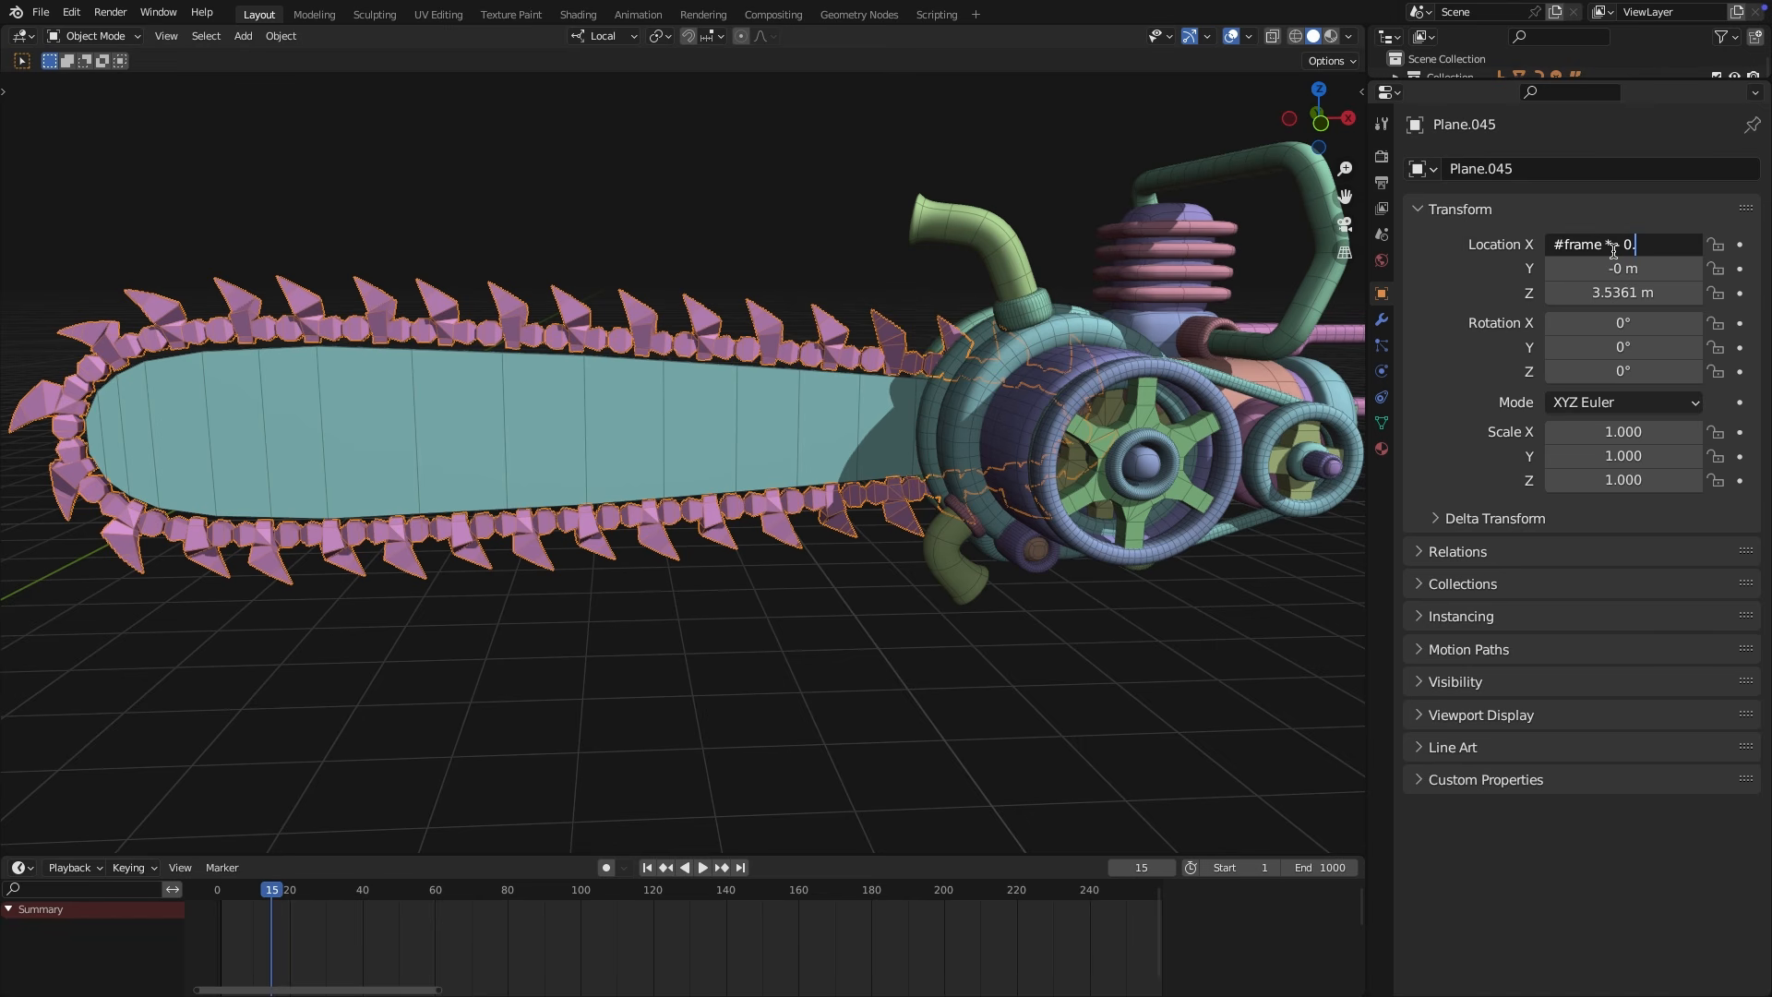
key("space")
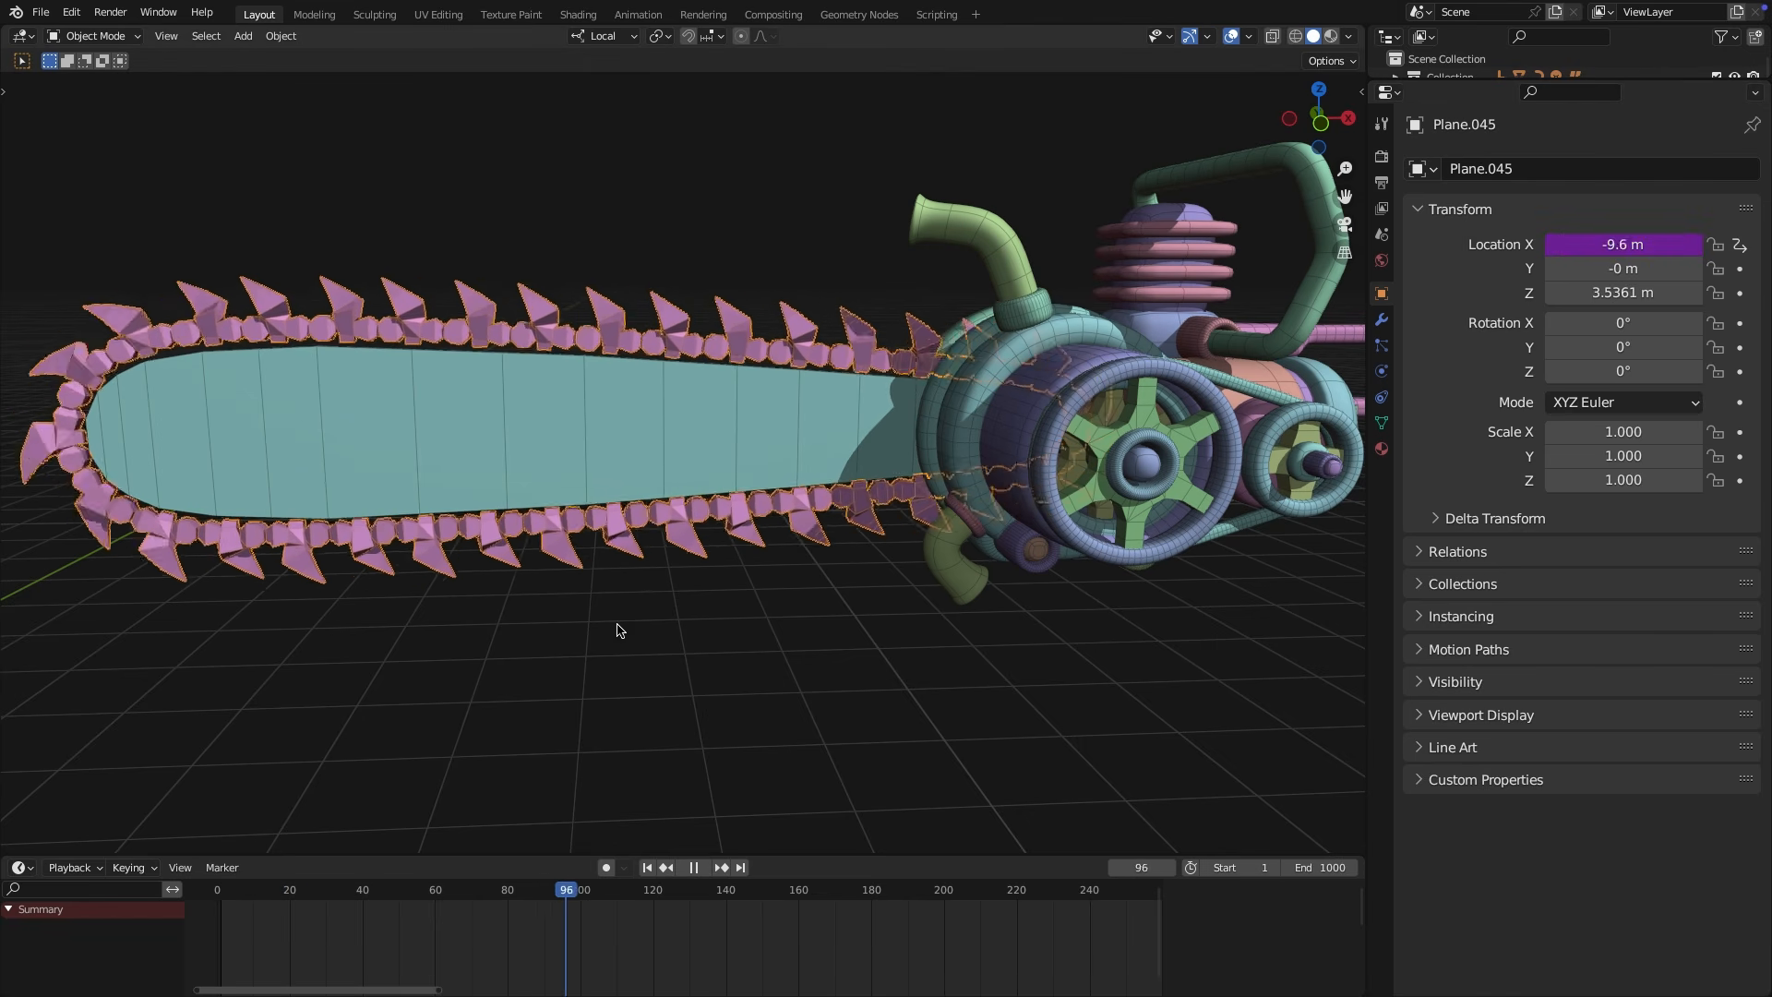
middle_click_drag(643, 634, 1190, 634)
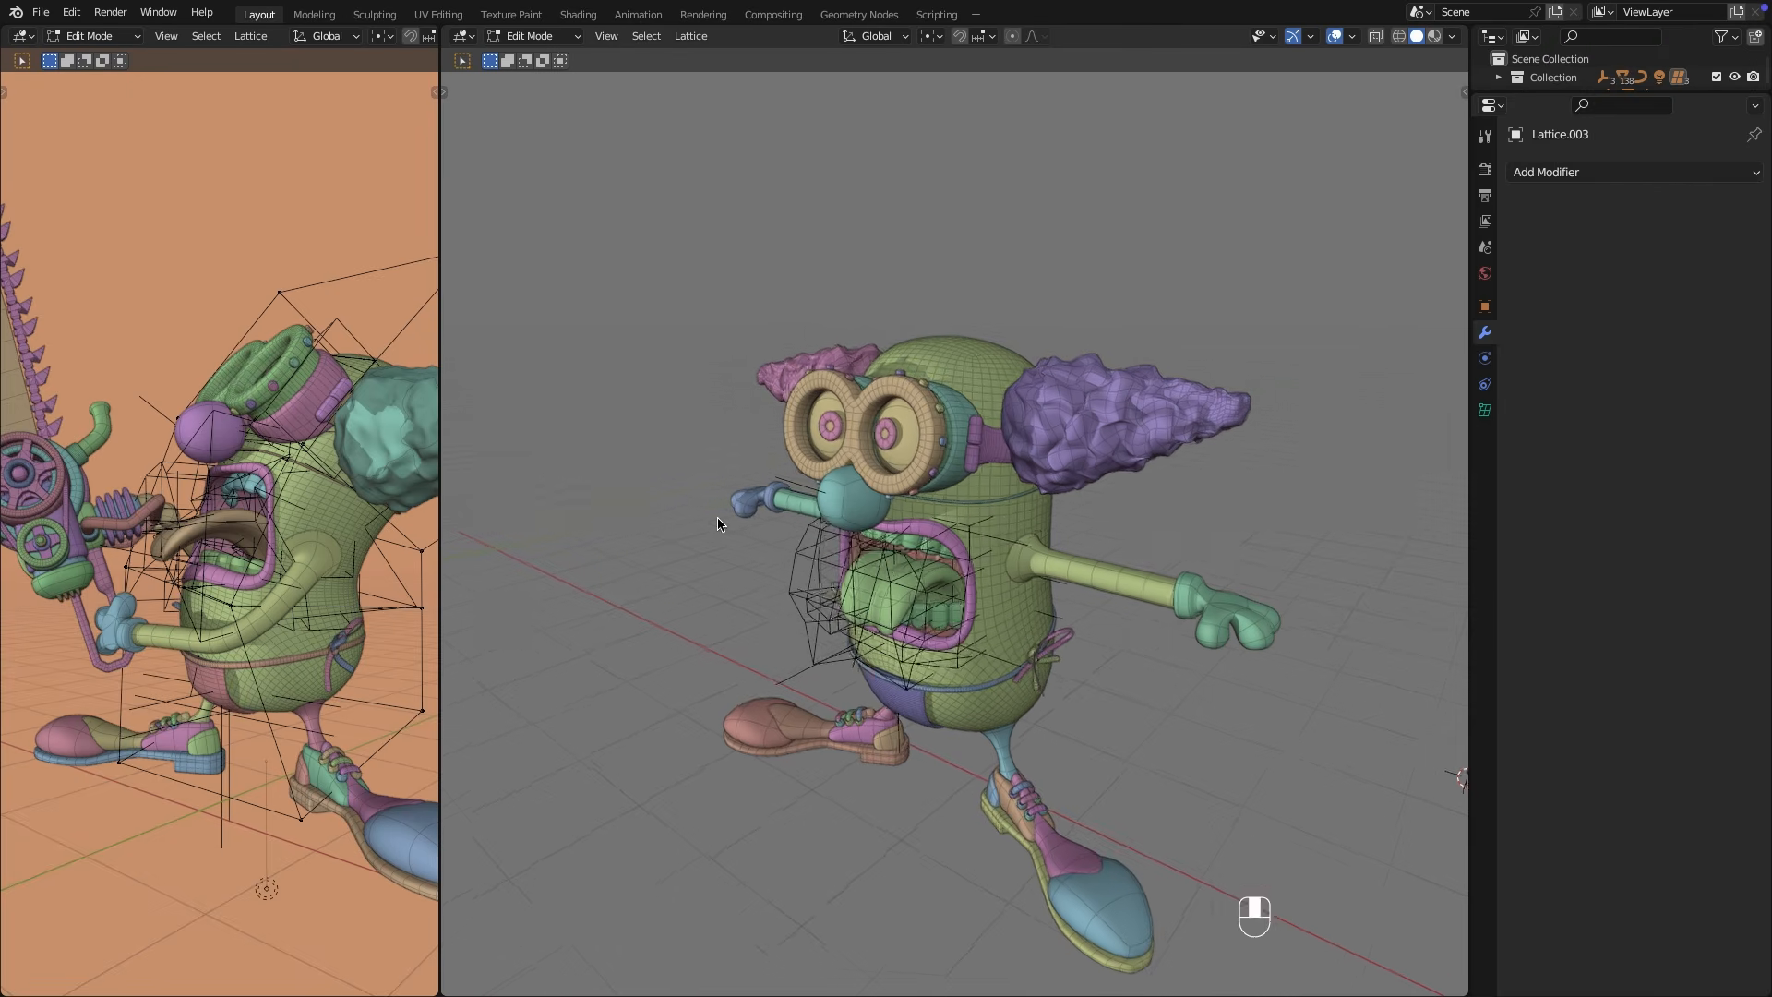
Enlarge the viewport of the posed character holding the chainsaw and shrink the T-posed one.
middle_click_drag(718, 517, 445, 459)
left_click_drag(440, 458, 1289, 458)
middle_click_drag(785, 531, 644, 598)
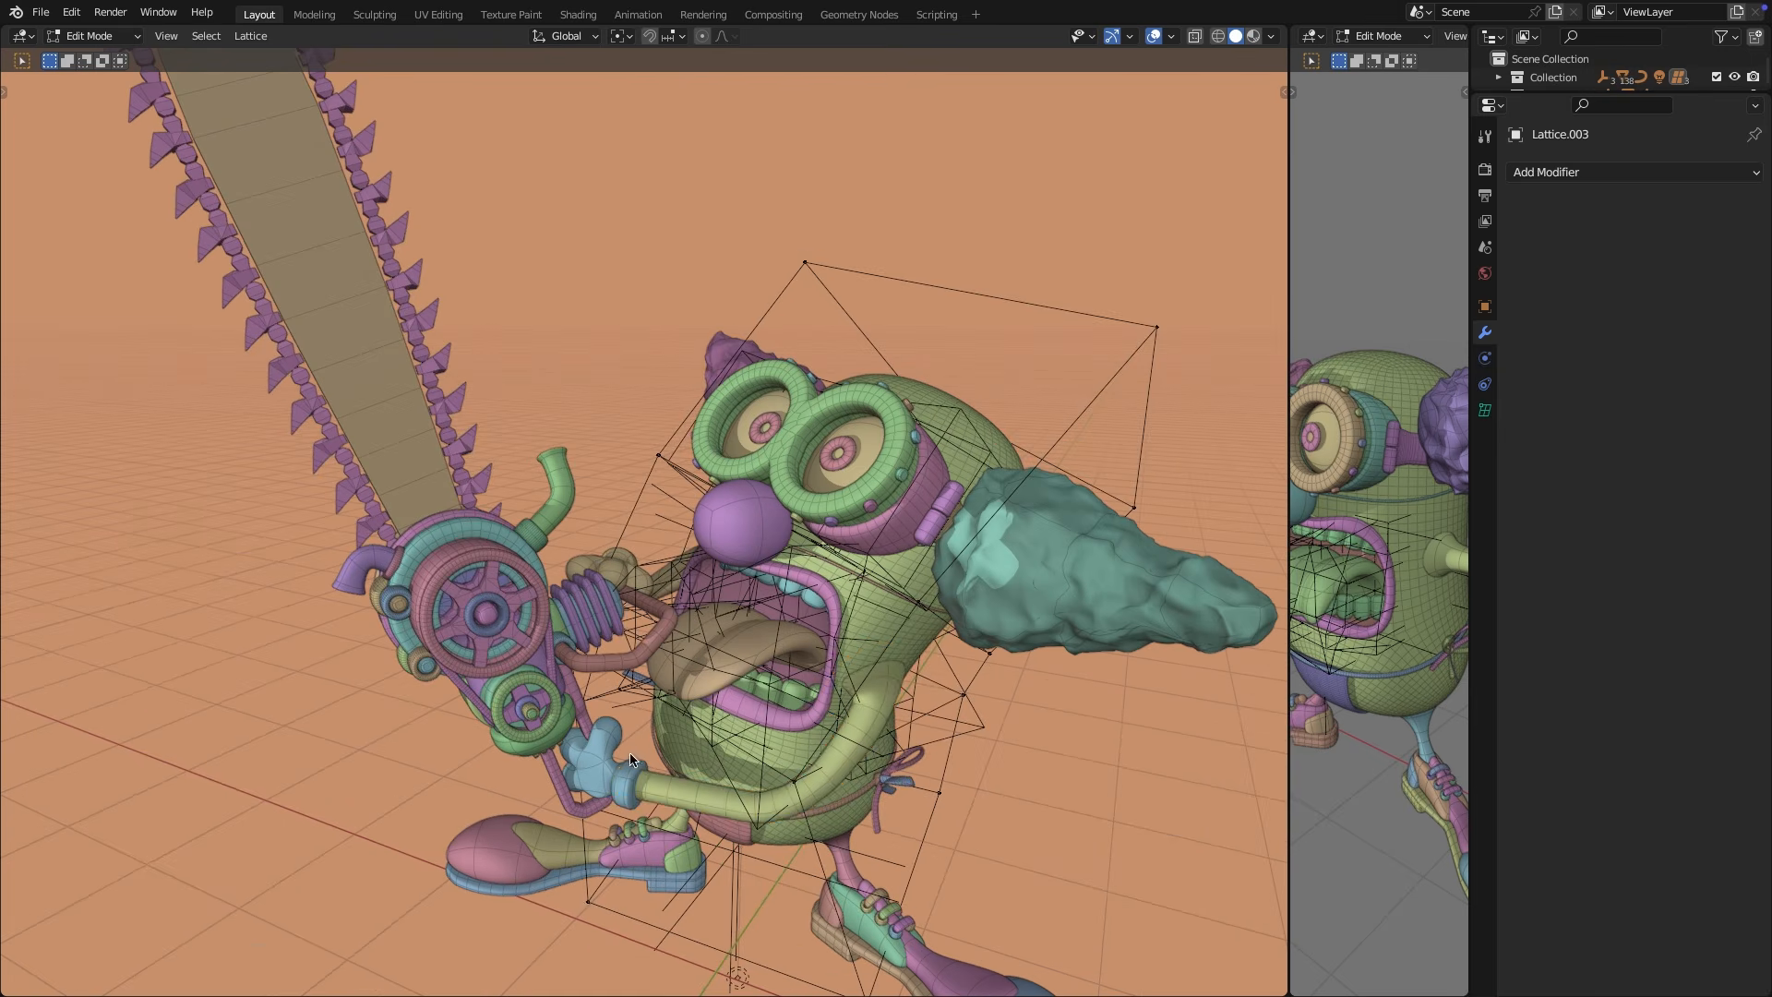
Leave lattice editing, select the posed character's body, and turn its Lattice modifier's viewport display off and back on.
key("Tab")
left_click(775, 779)
middle_click_drag(953, 620, 884, 589)
left_click(859, 564)
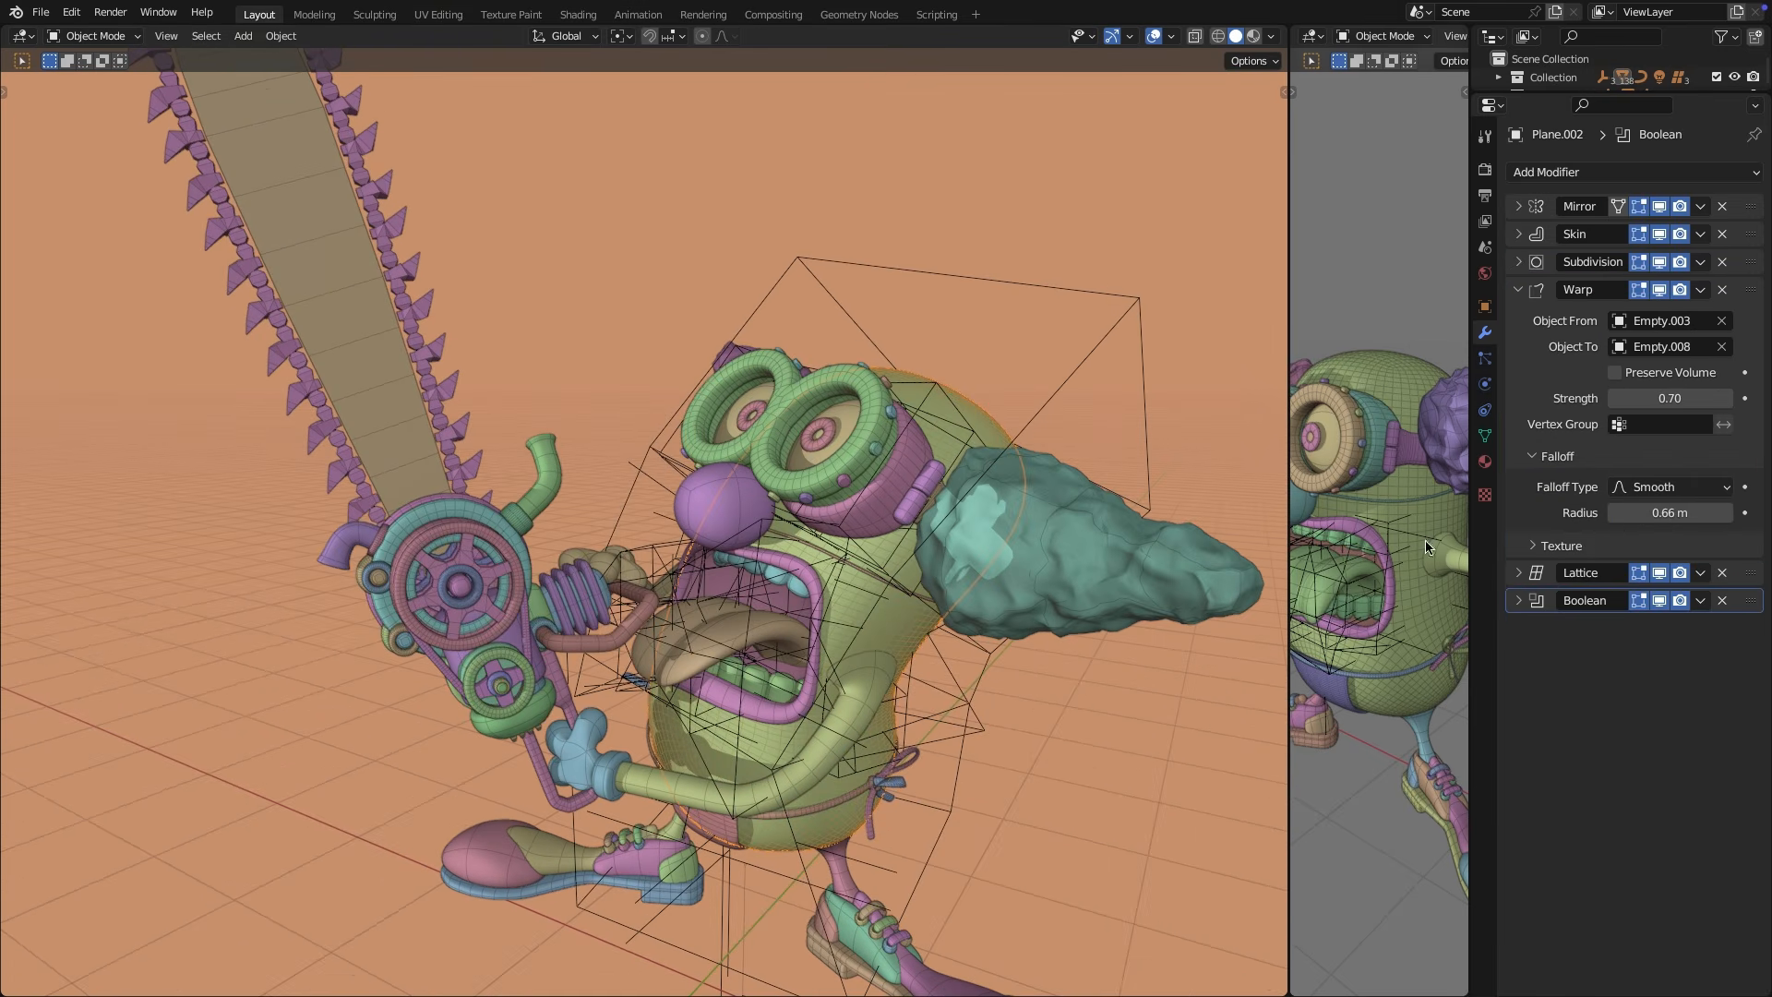
left_click(1660, 574)
left_click(1660, 574)
Select the posed body's lattice and try to move its upper rear corner point.
left_click(1133, 347)
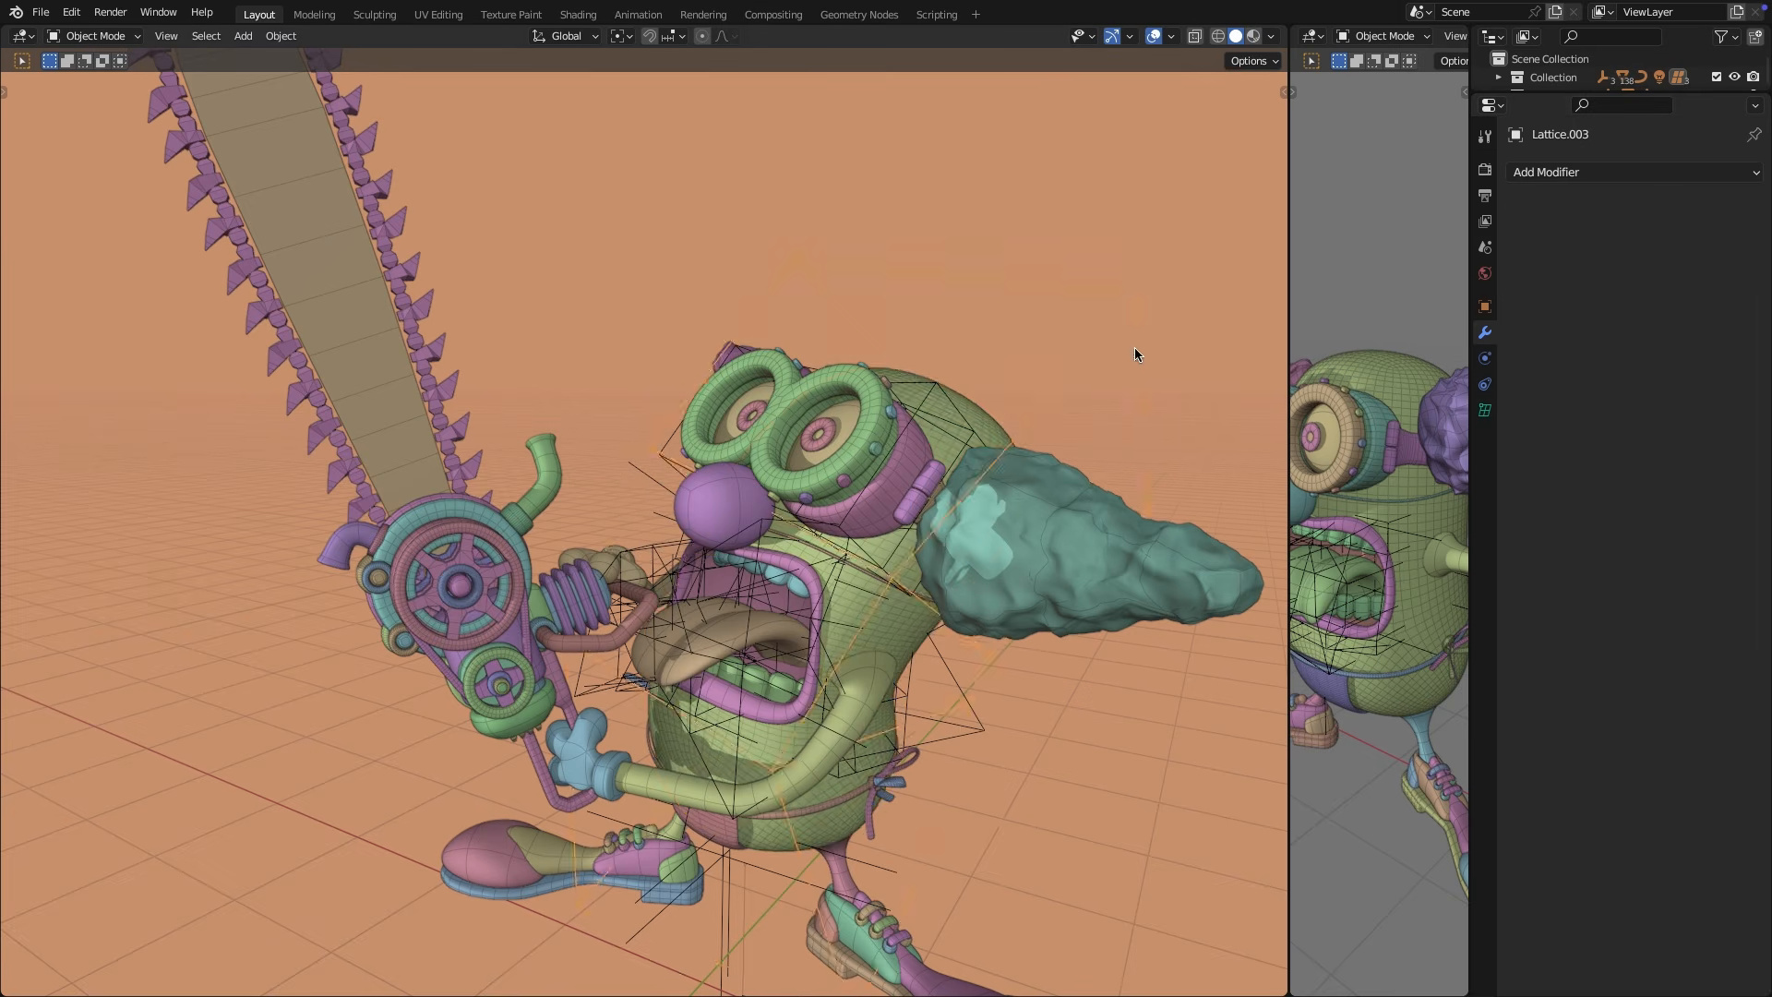
key("Tab")
middle_click_drag(1133, 347, 1013, 249)
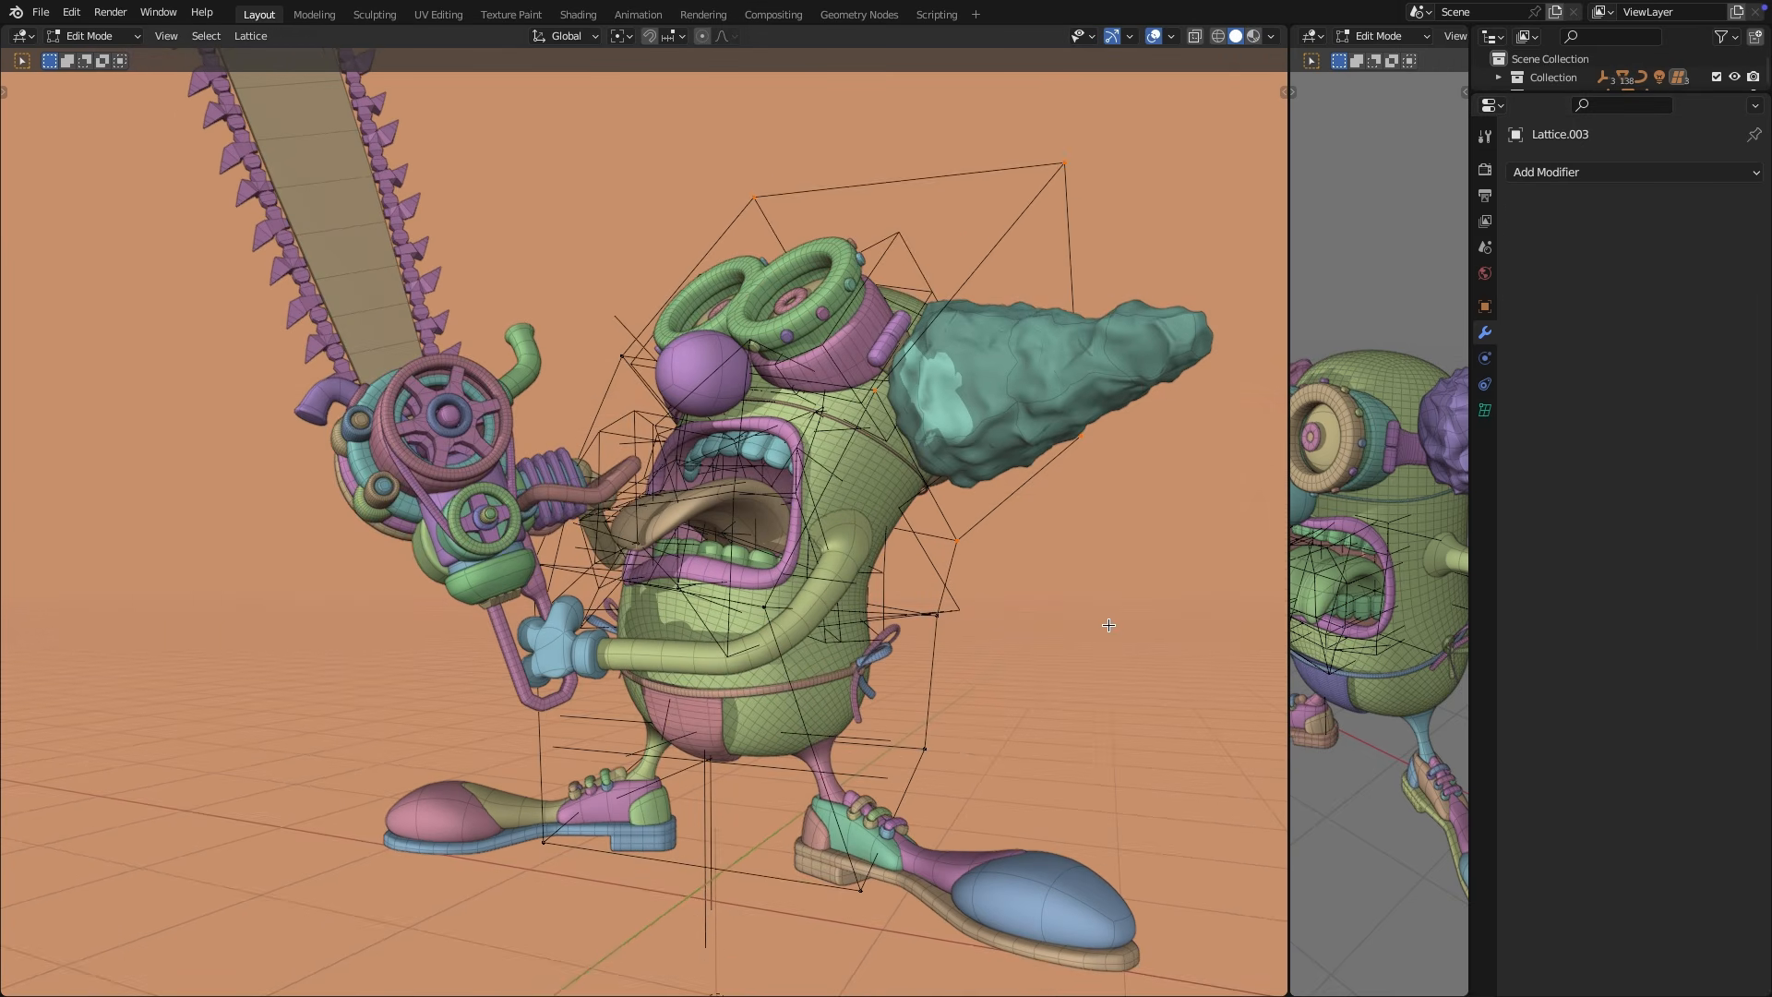
right_click(1209, 689)
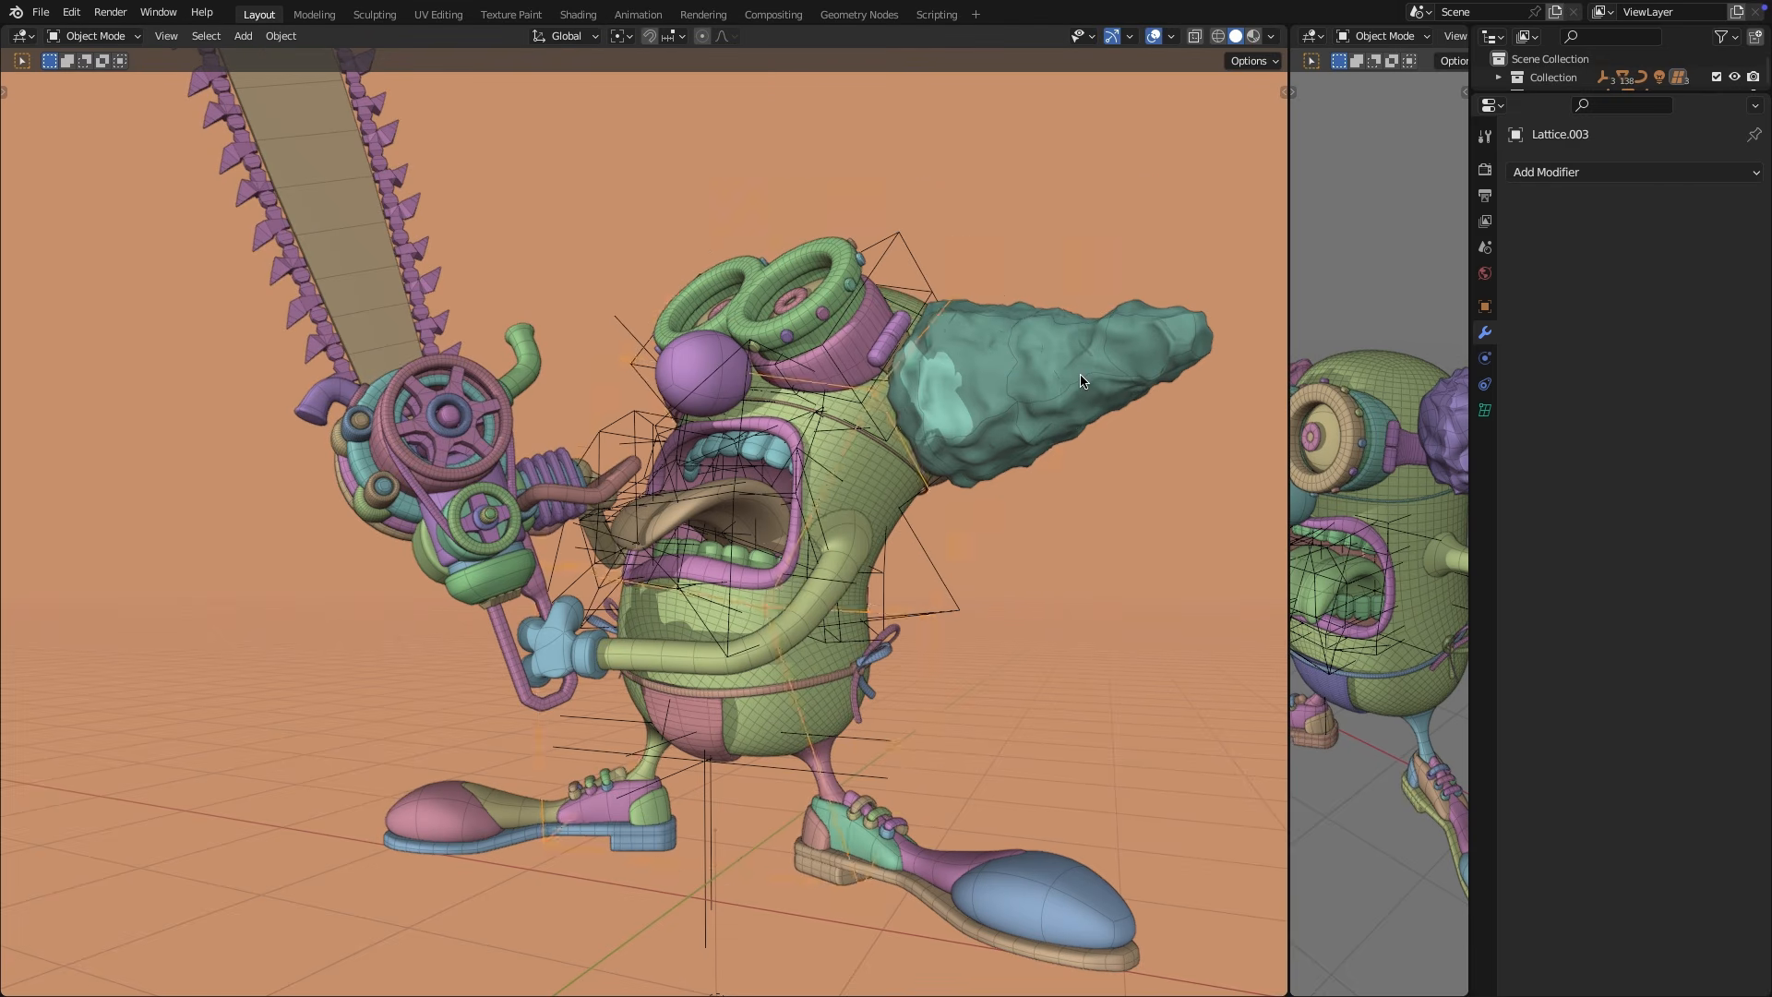
middle_click_drag(1082, 381, 827, 485)
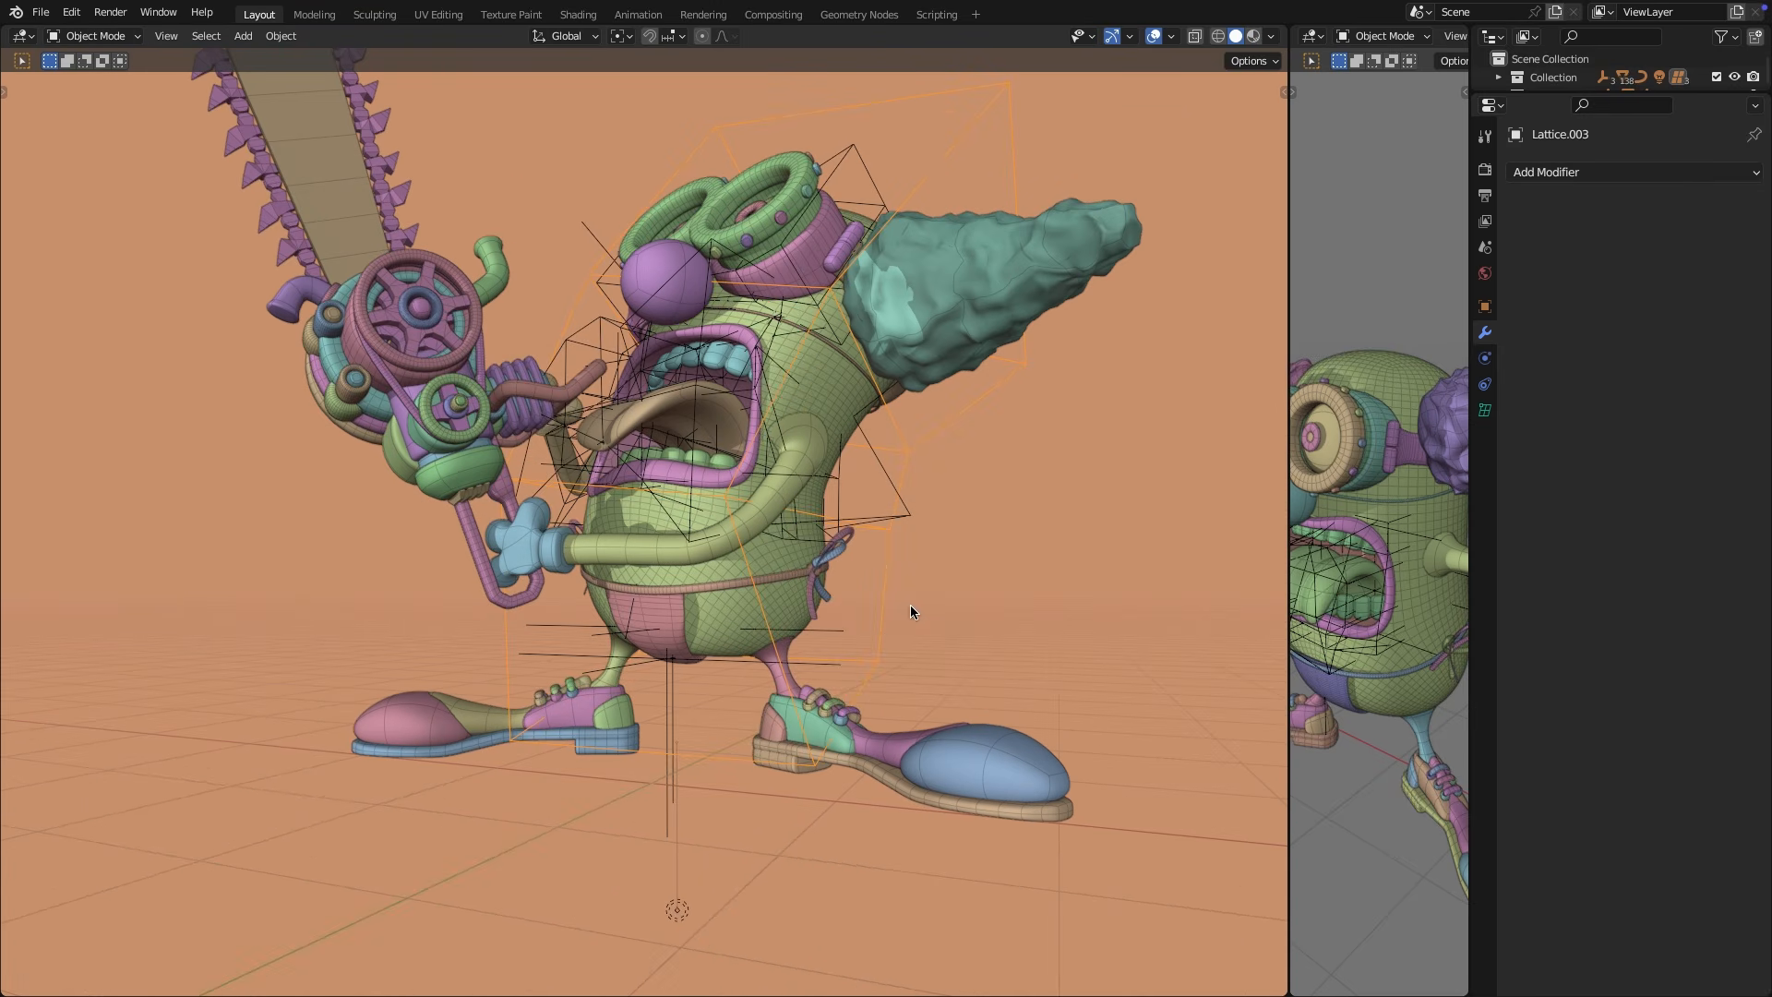
middle_click_drag(862, 704, 927, 716)
key("Tab")
Inspect the modifiers of the posed character's underpants and hand, and show bones in that viewport's overlays.
left_click(706, 637)
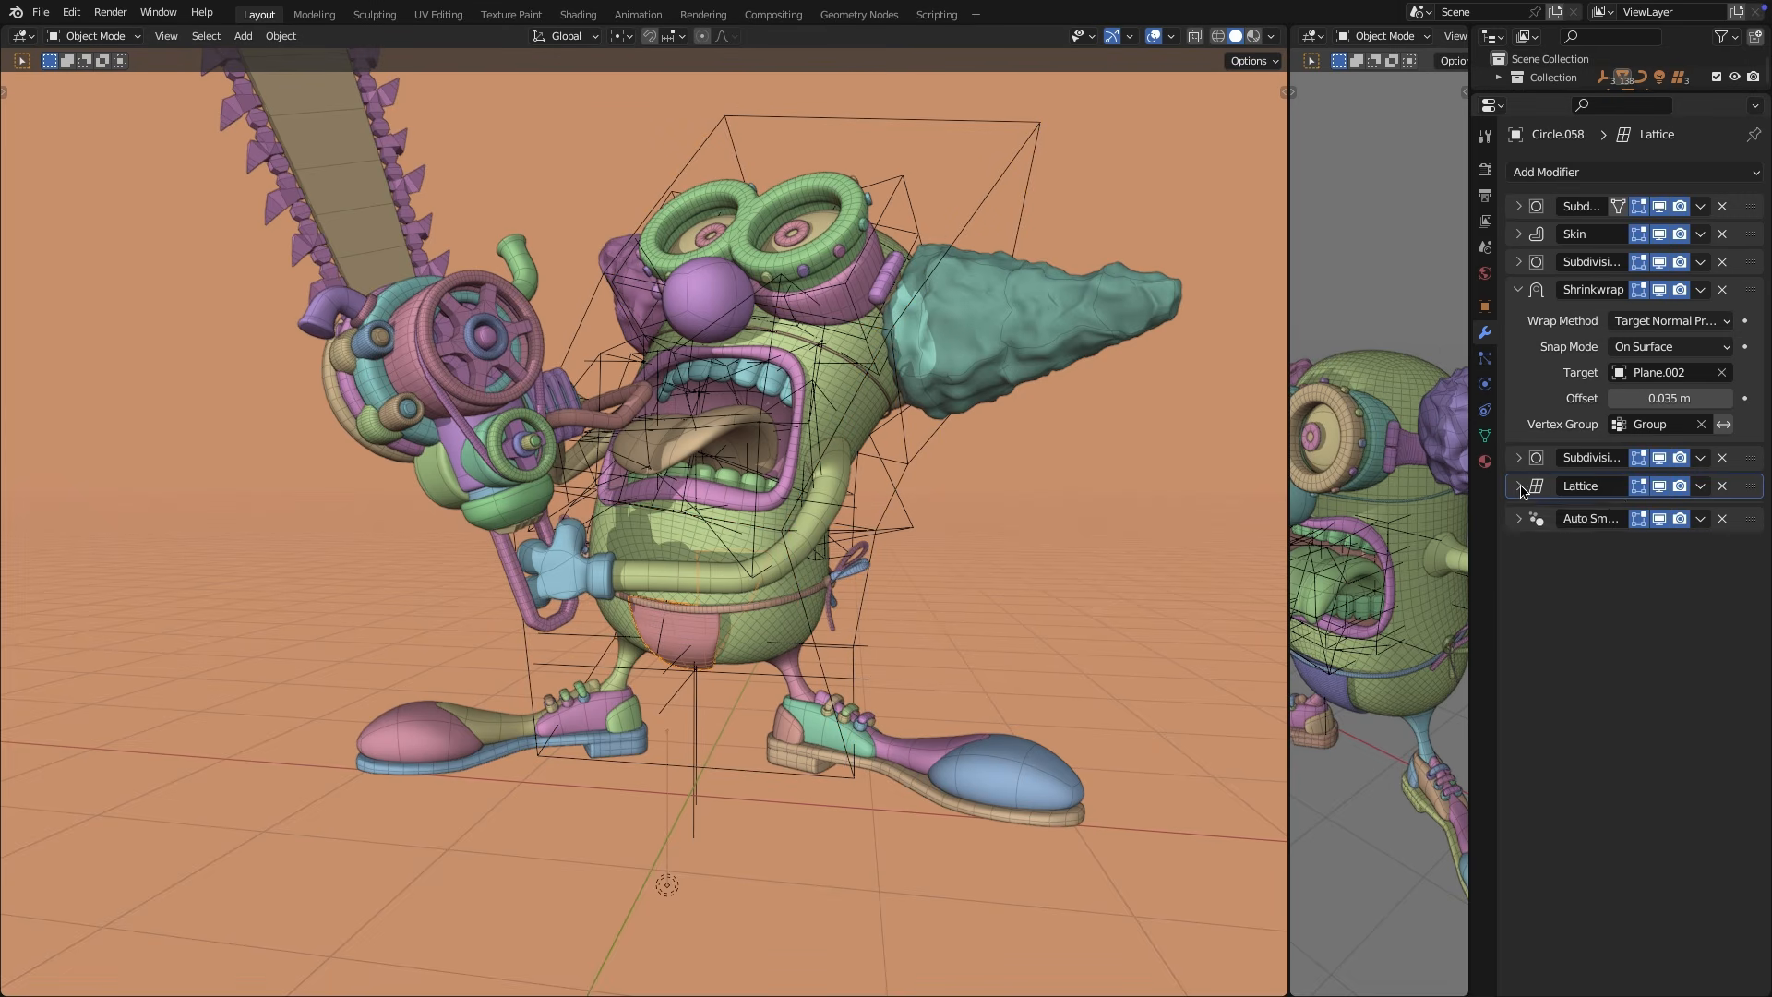
left_click(572, 579)
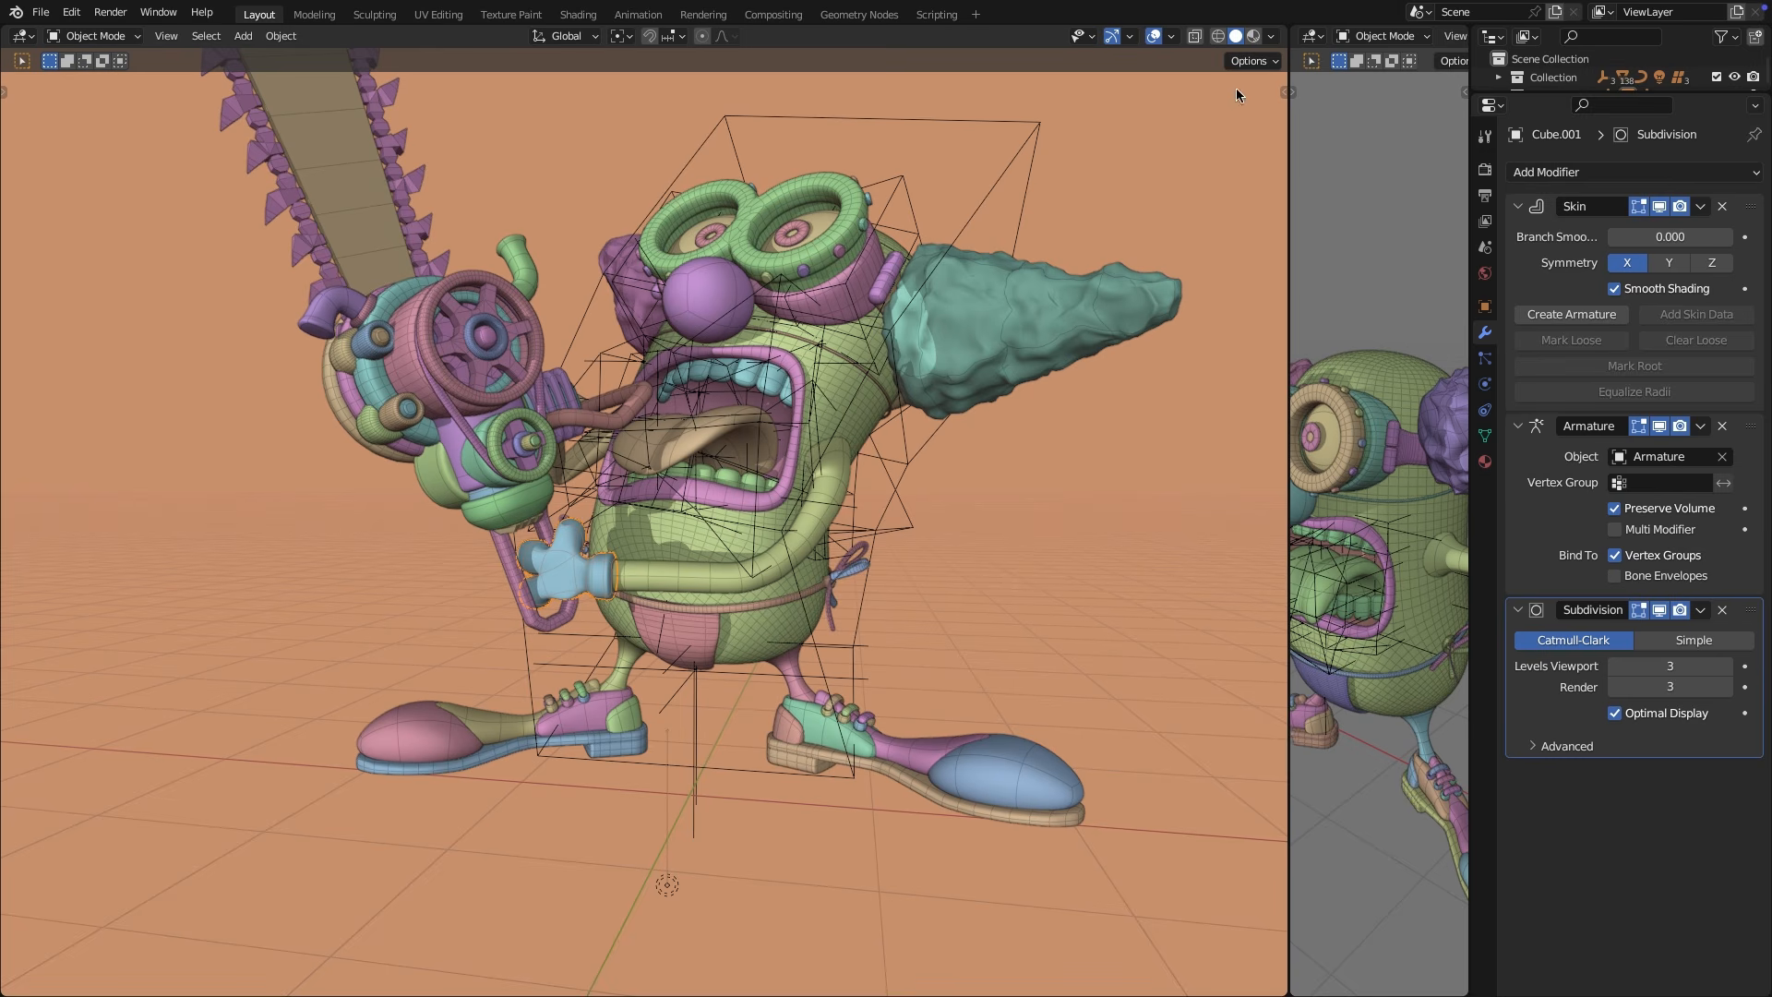
left_click(1172, 37)
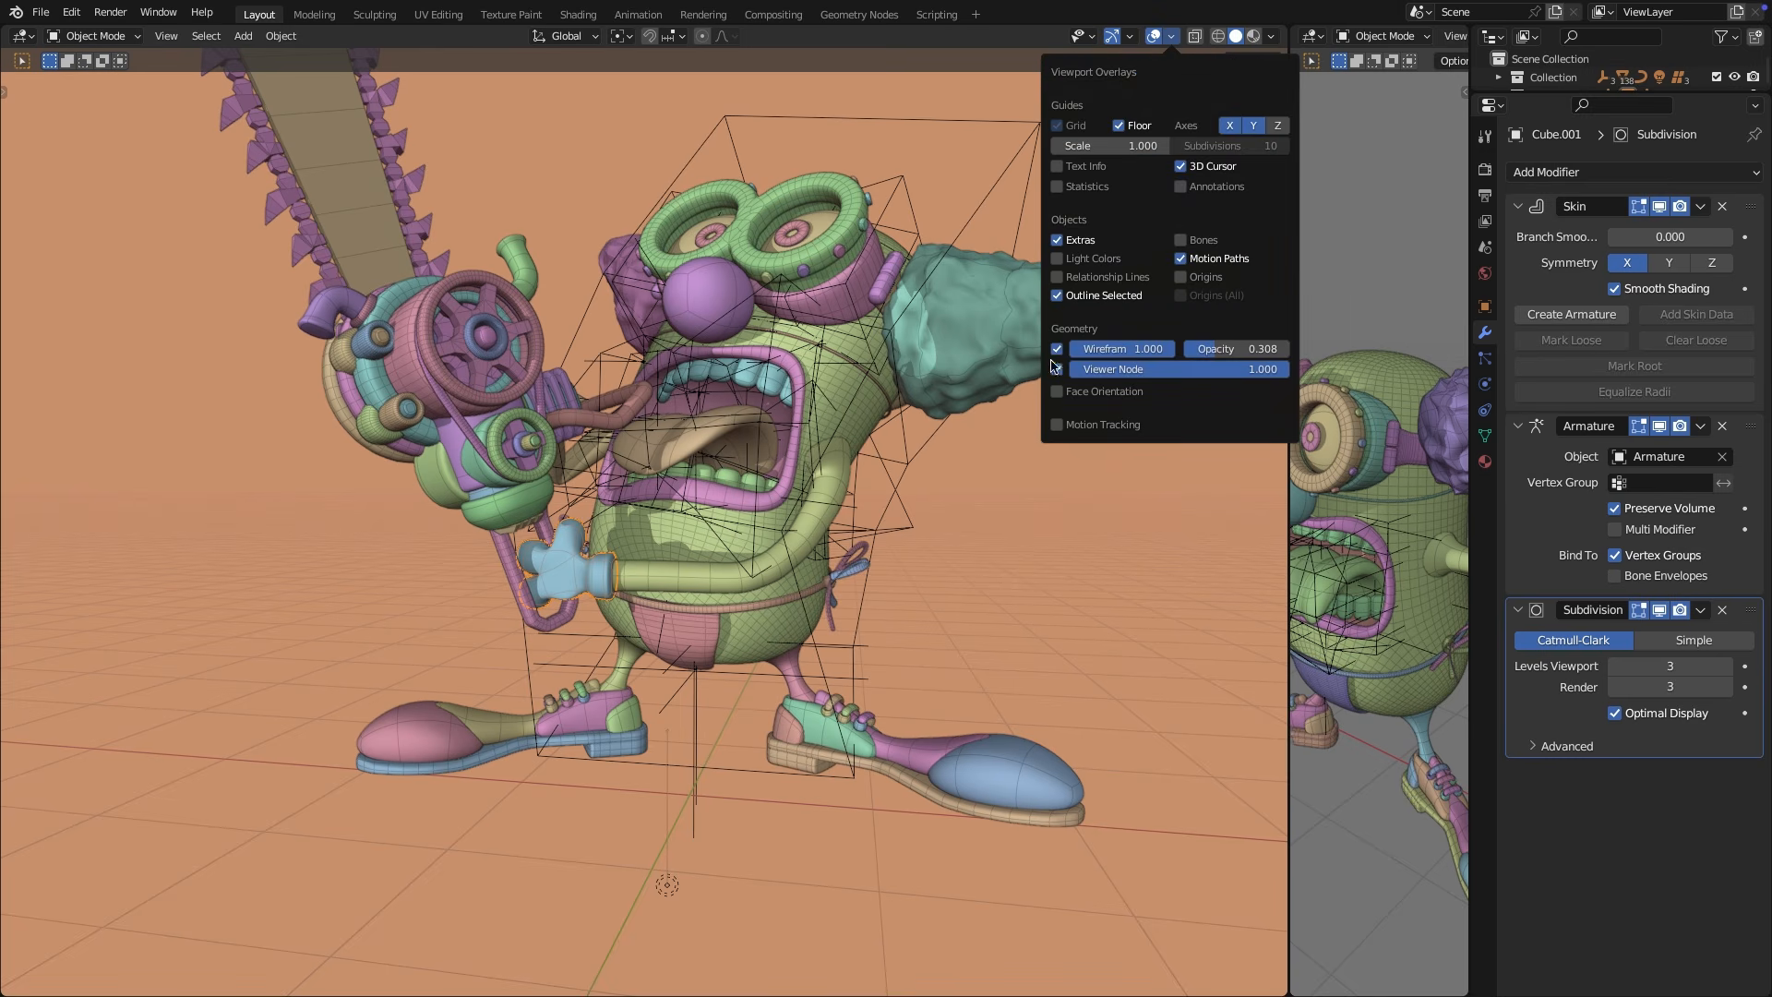
middle_click_drag(665, 609, 517, 614)
Select the chainsaw's rear handle and try rotating the whole saw by about 20 degrees.
left_click(504, 610)
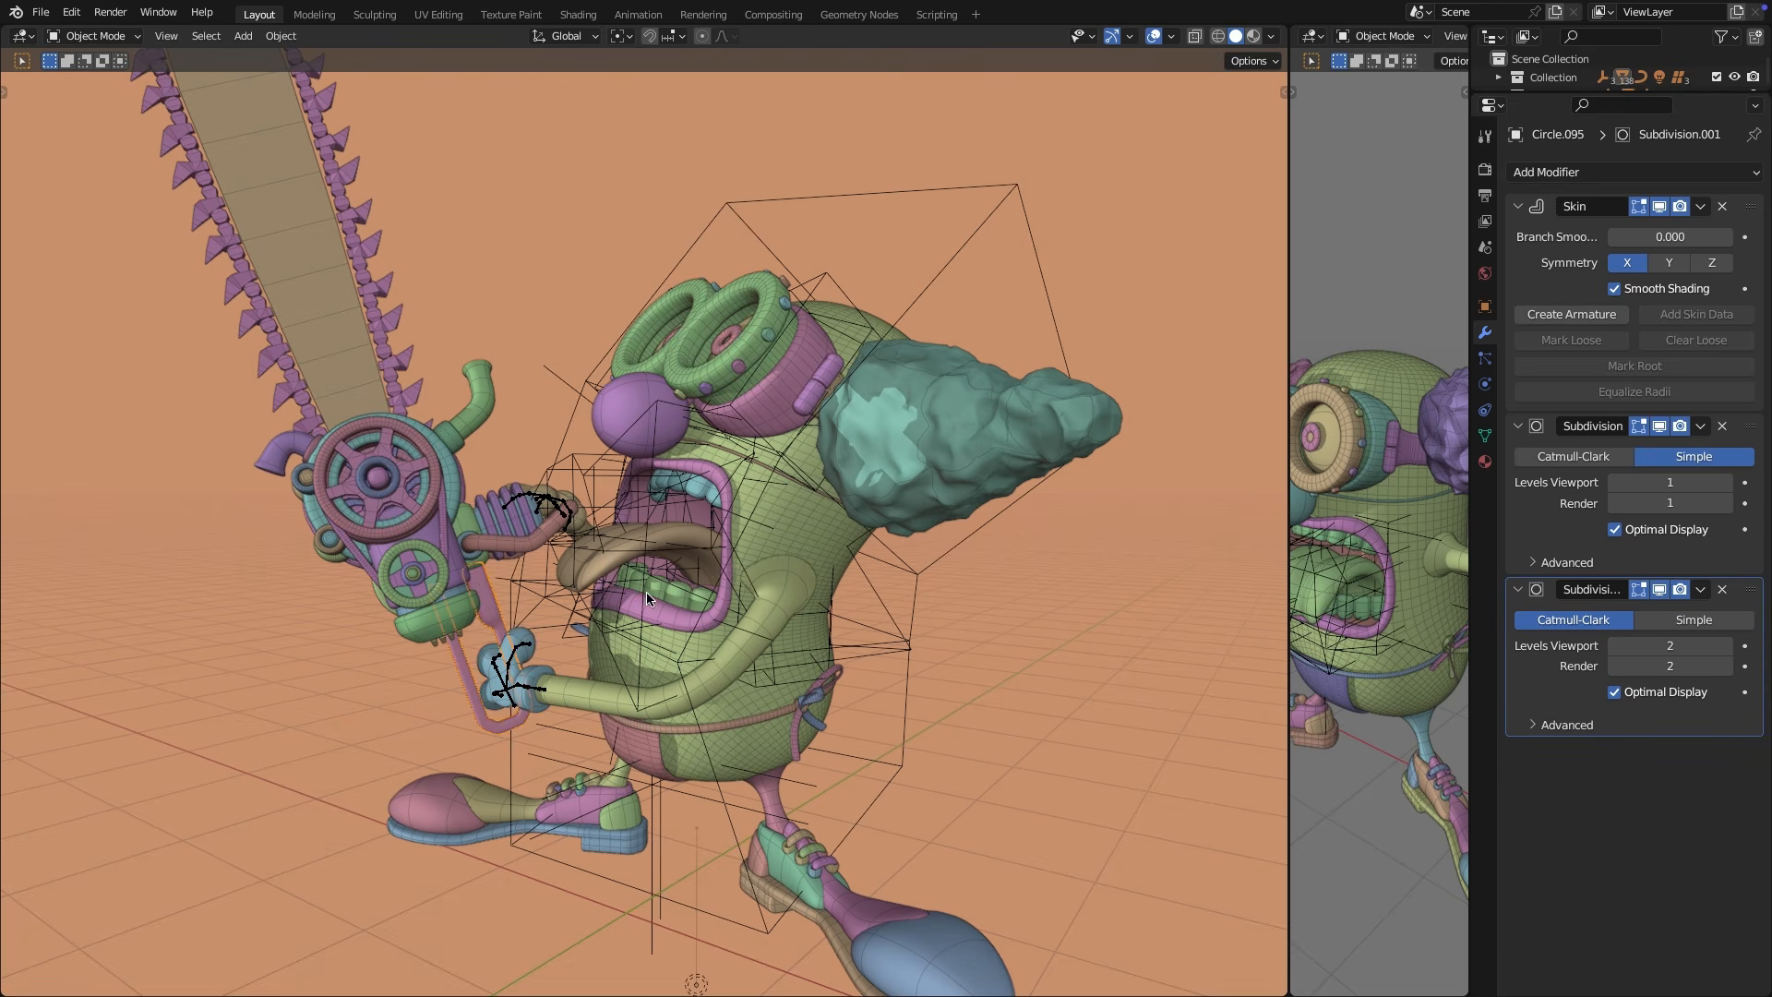
scroll(647, 591, "up", 3)
key("r")
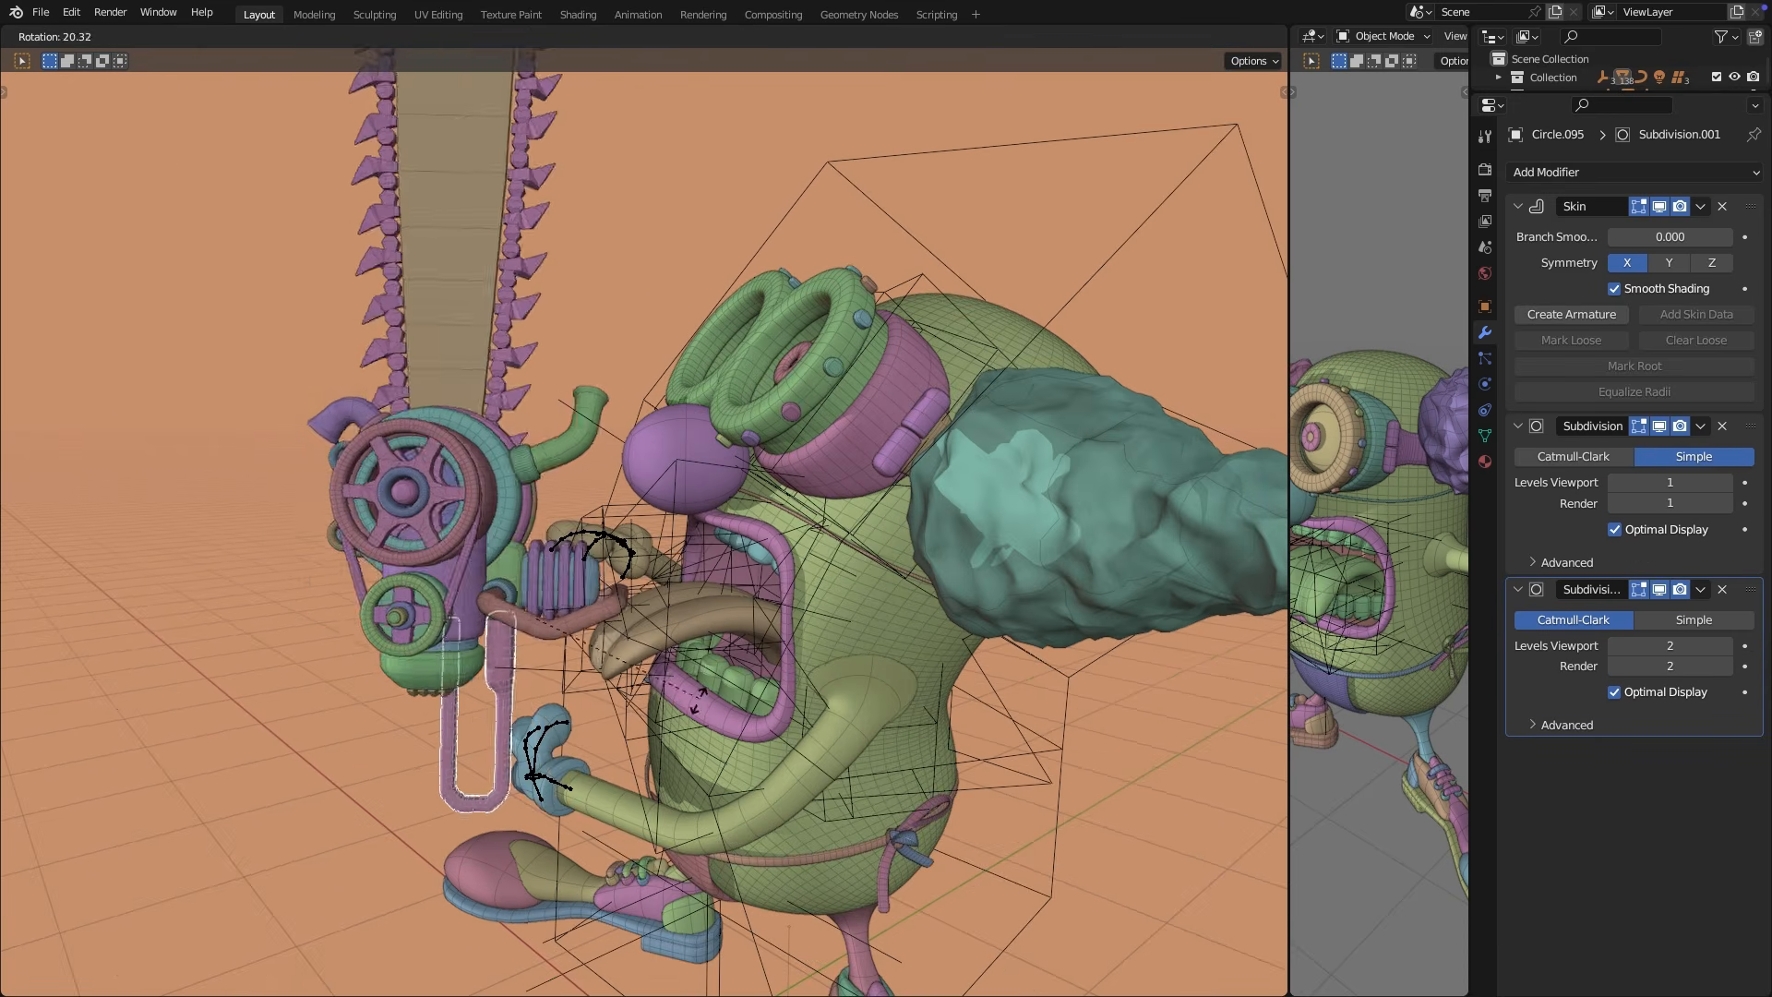
left_click(644, 633)
Try moving the chainsaw away from the character's hands and rotating it about the global X axis.
middle_click_drag(644, 633, 808, 659)
key("g")
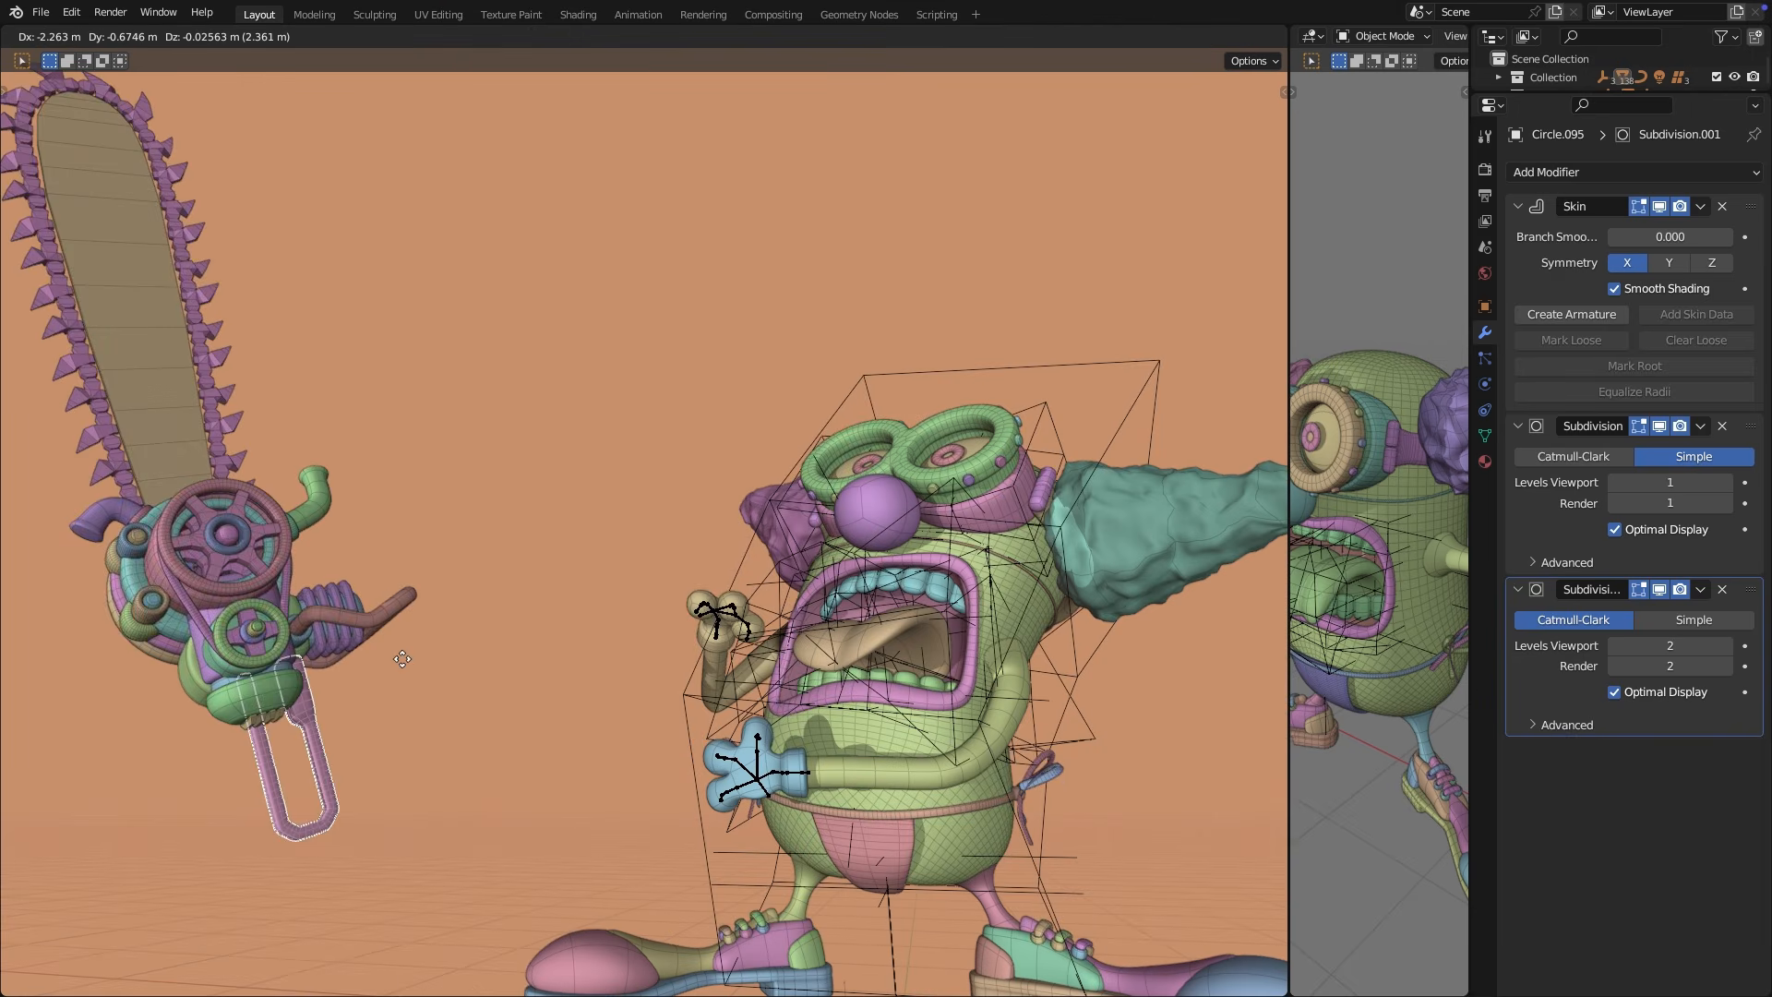
left_click(794, 644)
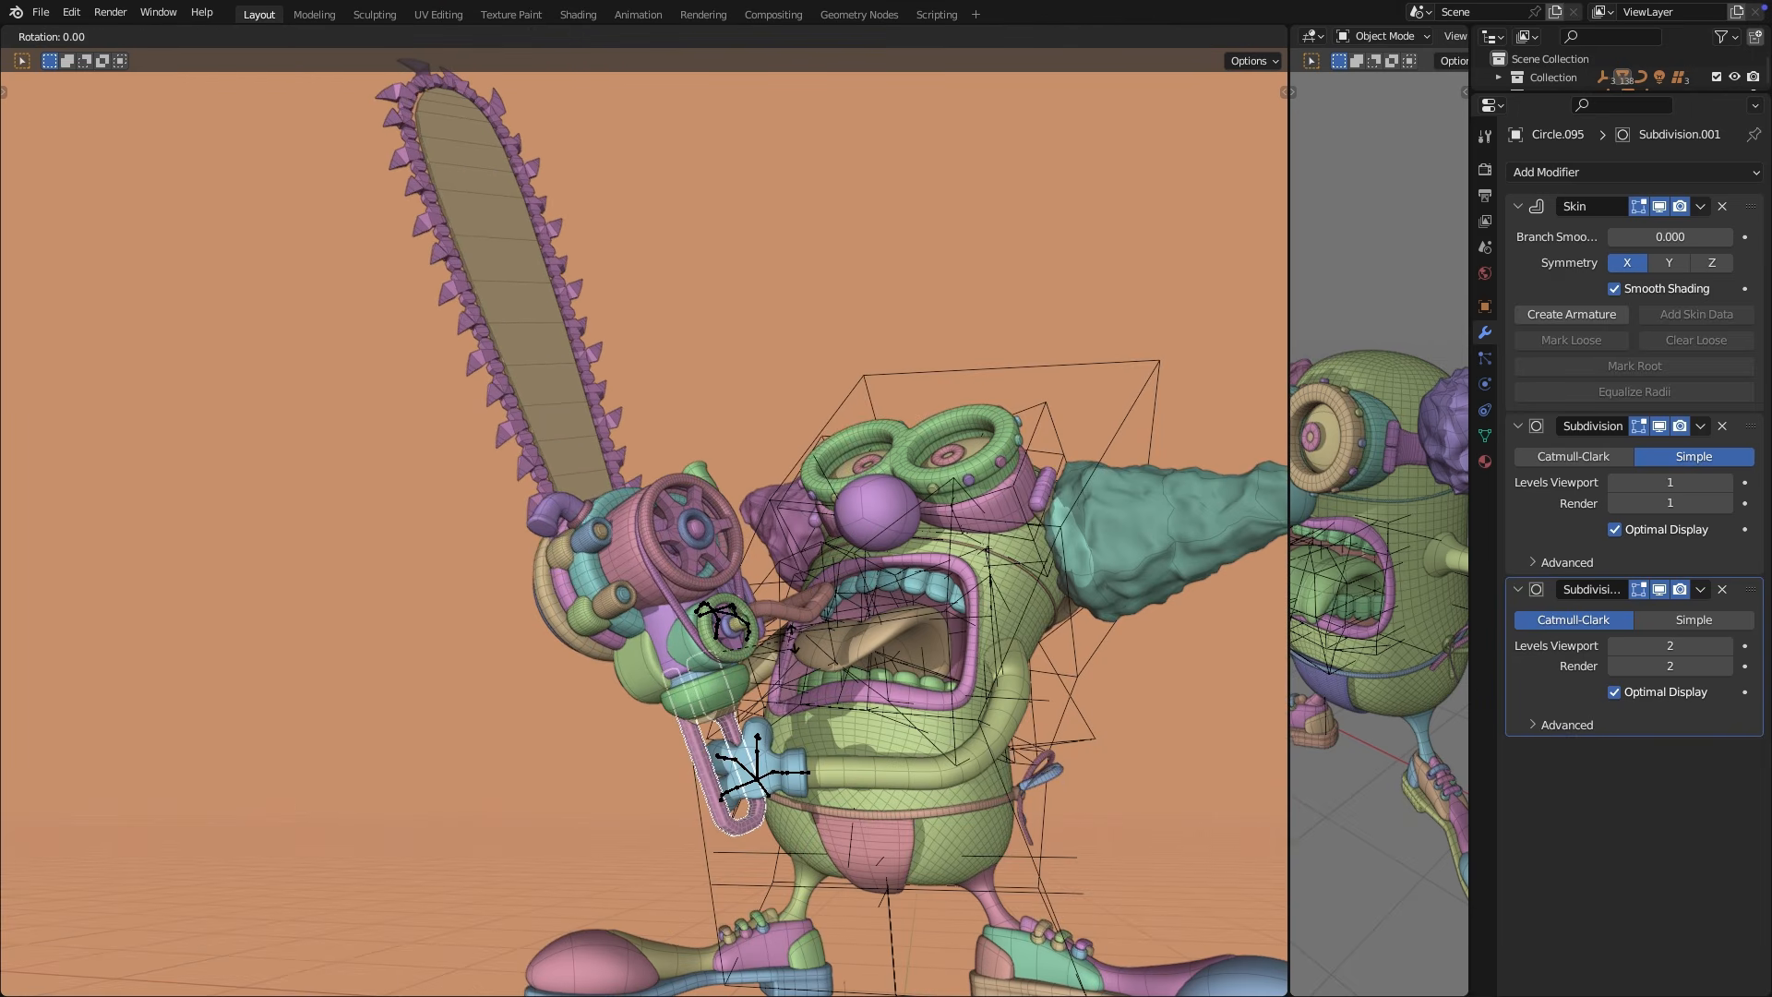
key("x")
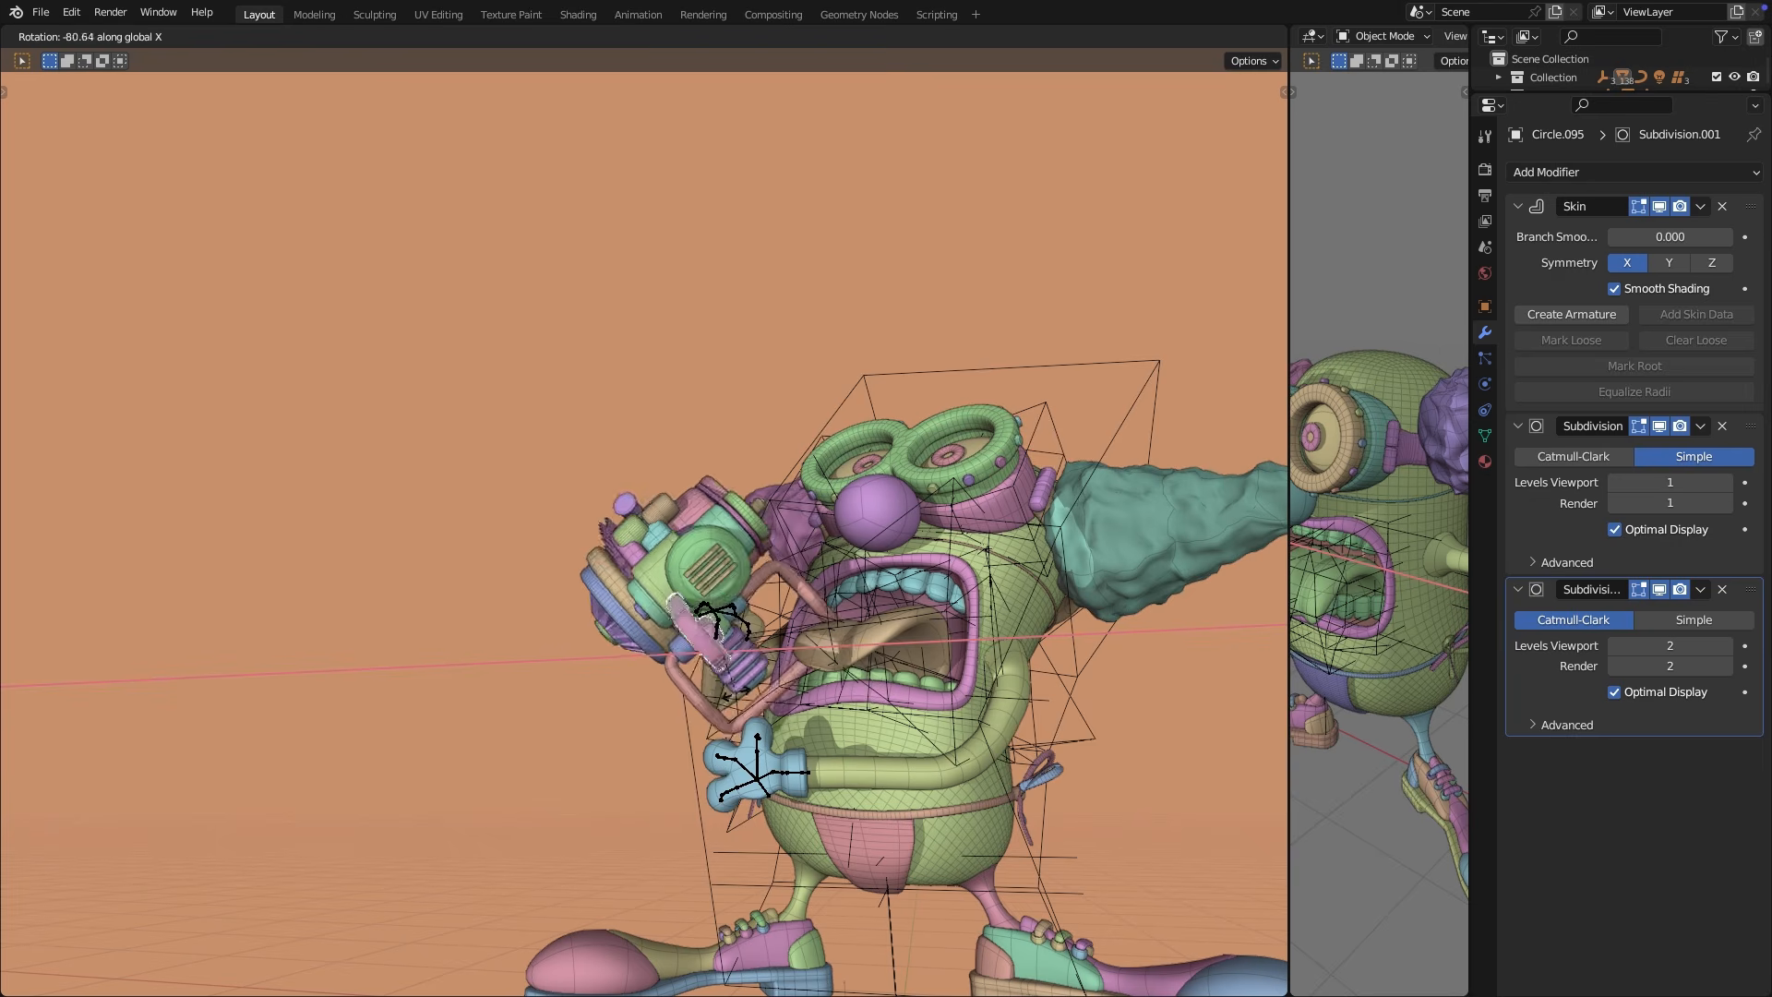
right_click(736, 692)
Deselect everything and hide the extras and bones overlays in the posed character's viewport.
middle_click_drag(997, 628, 563, 579)
middle_click_drag(911, 568, 911, 589)
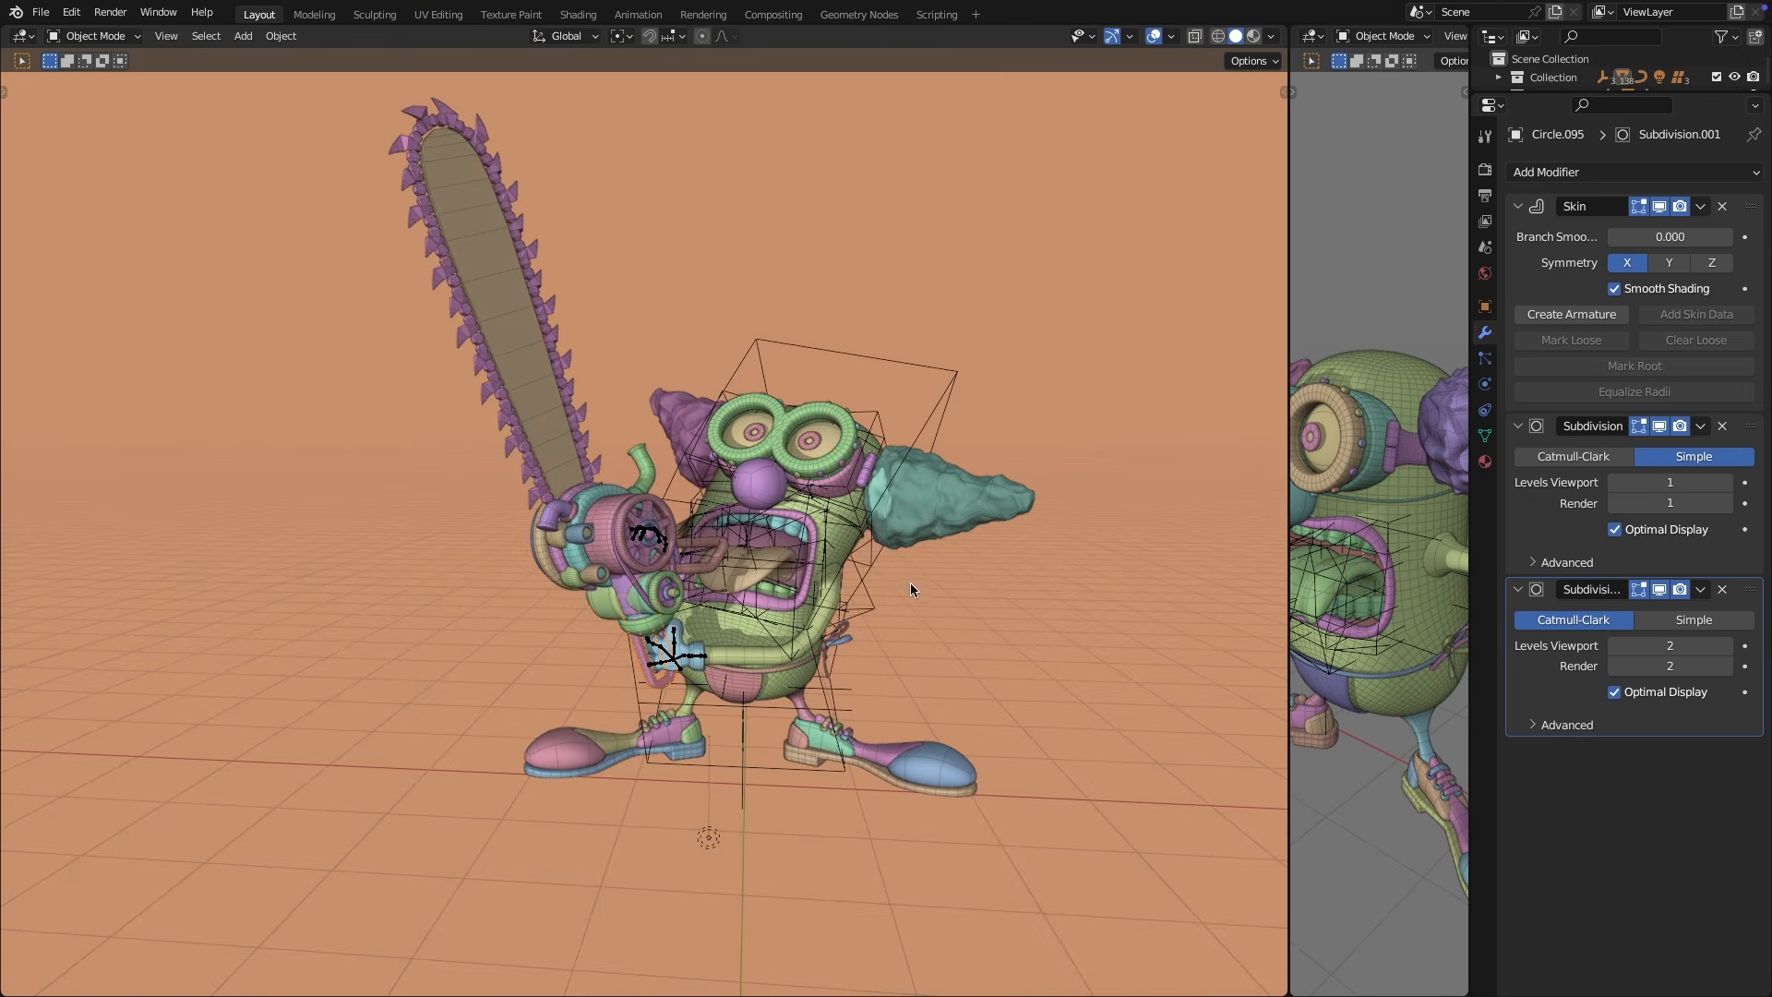
scroll(1145, 849, "down", 1)
middle_click_drag(1144, 850, 1098, 831)
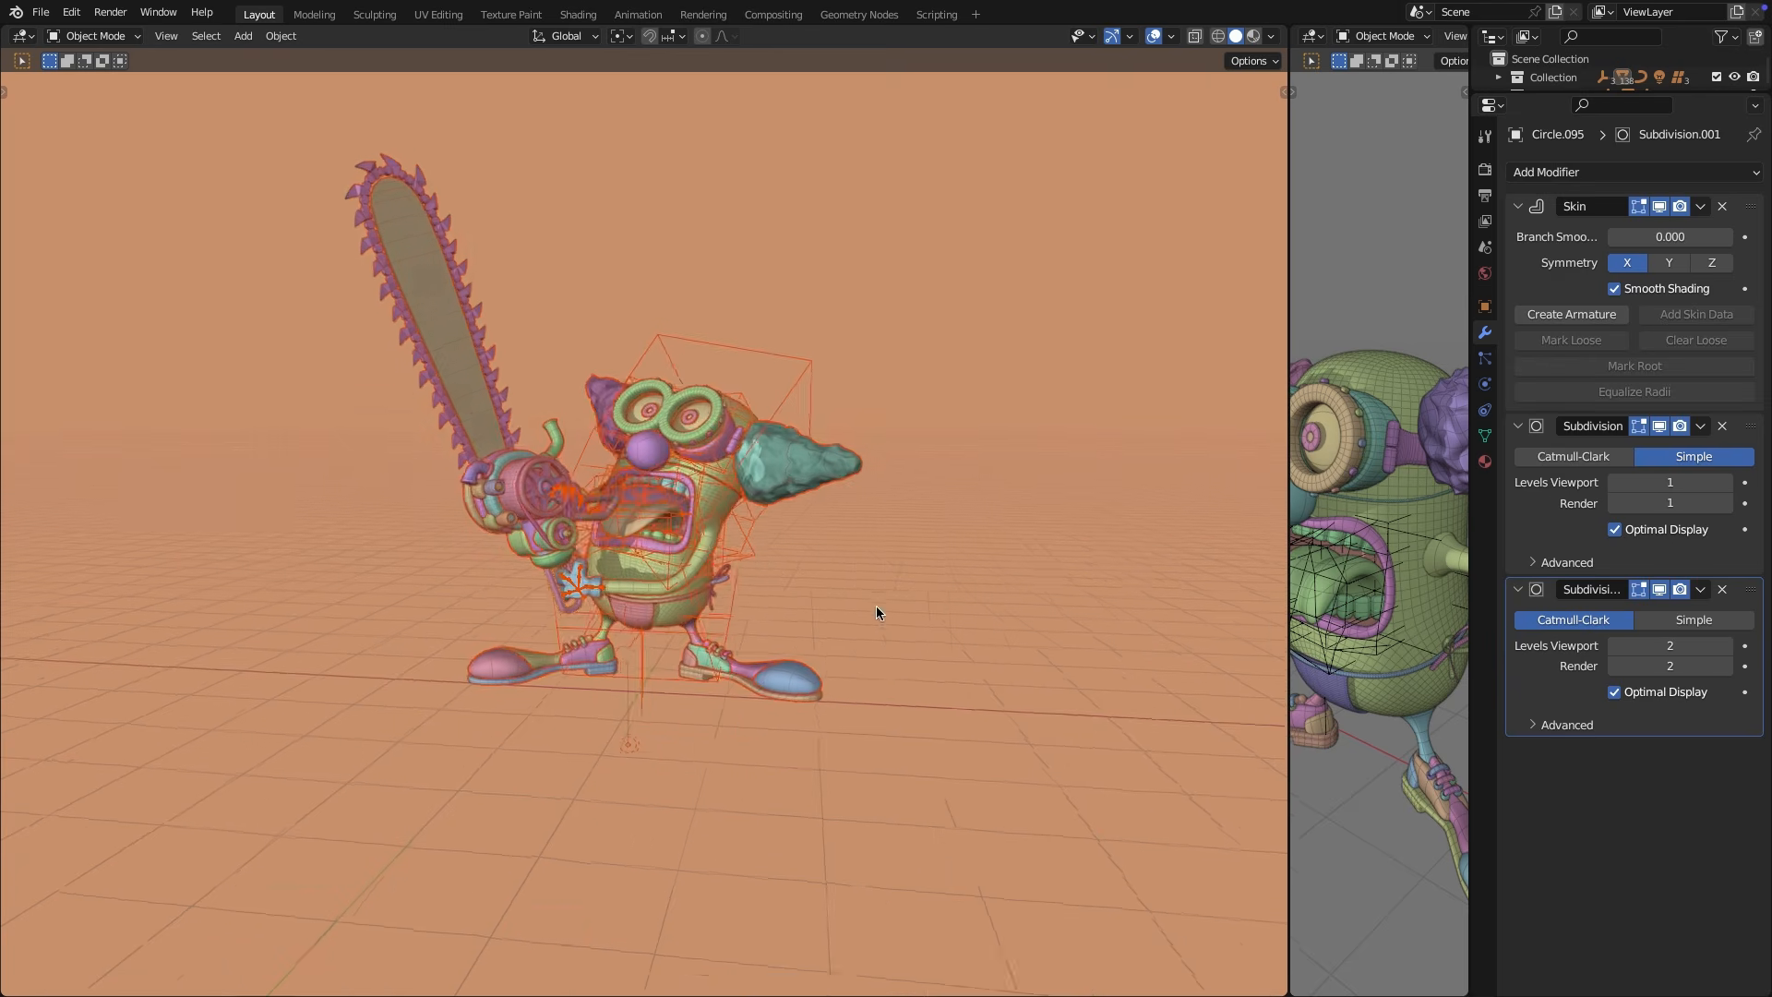
left_click(877, 606)
scroll(806, 663, "up", 2)
middle_click_drag(756, 552, 1263, 608, "shift")
left_click(1172, 37)
Give the two character viewports about equal width and hide the extras overlay in the T-posed one.
left_click_drag(1289, 614, 749, 599)
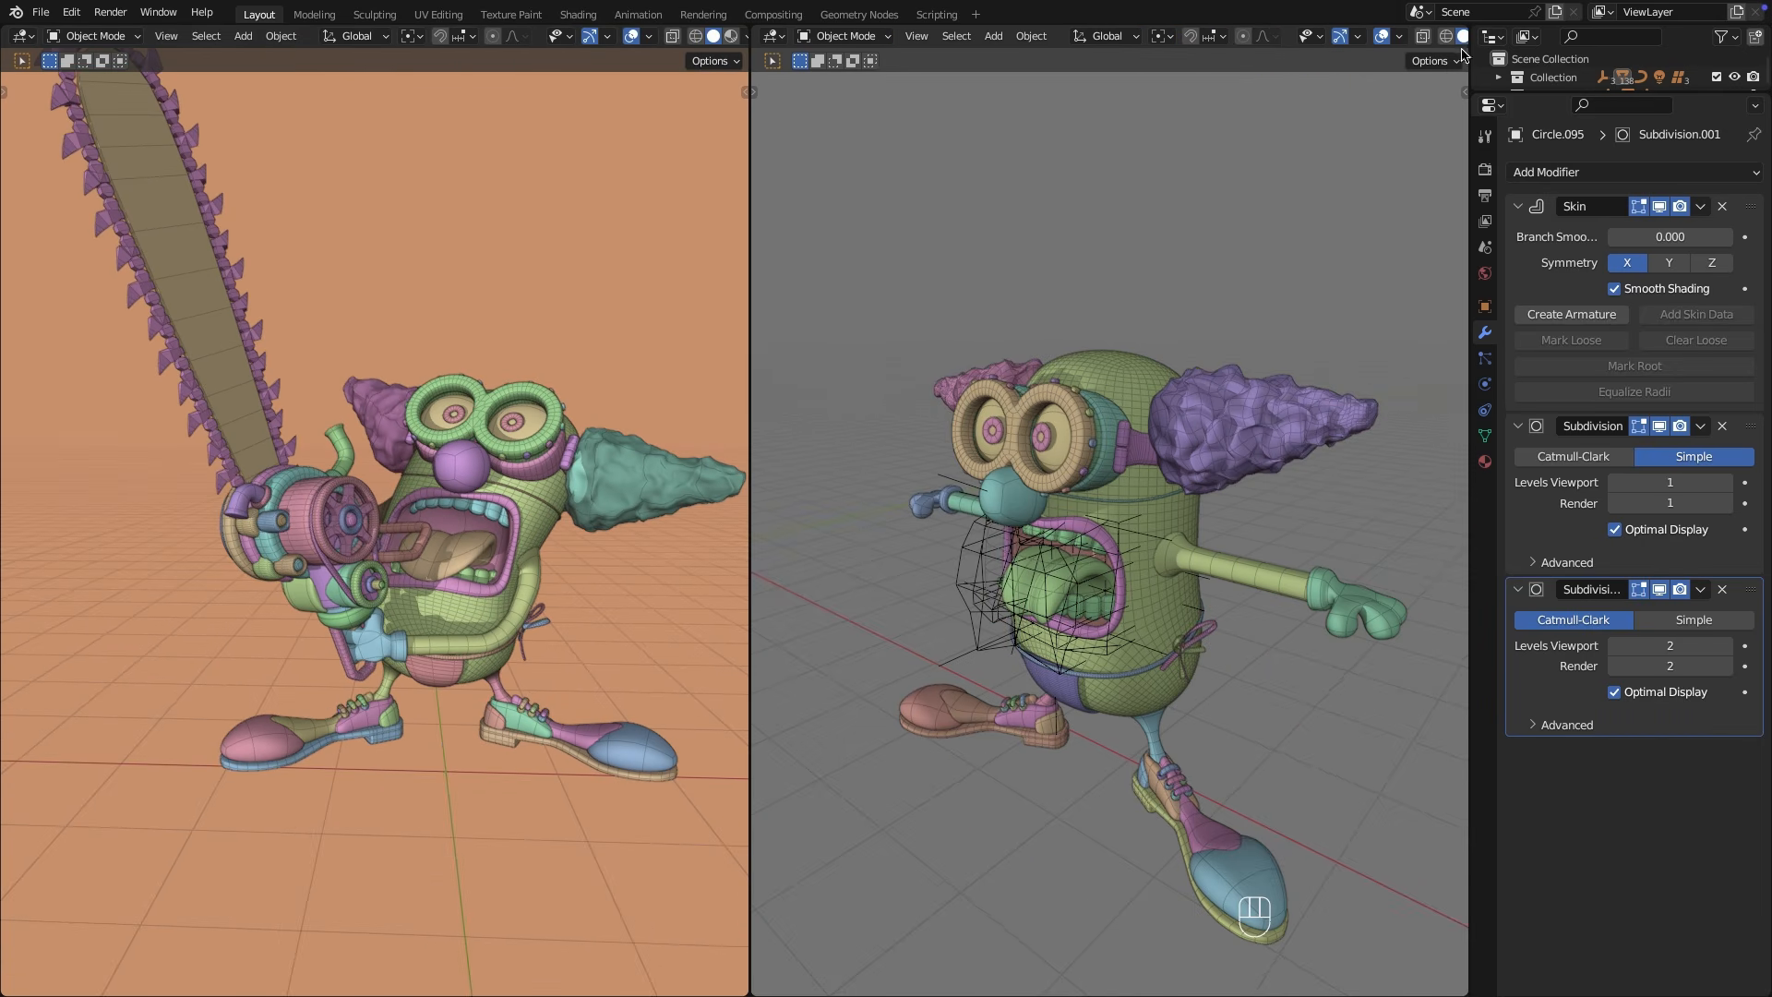
left_click(1354, 36)
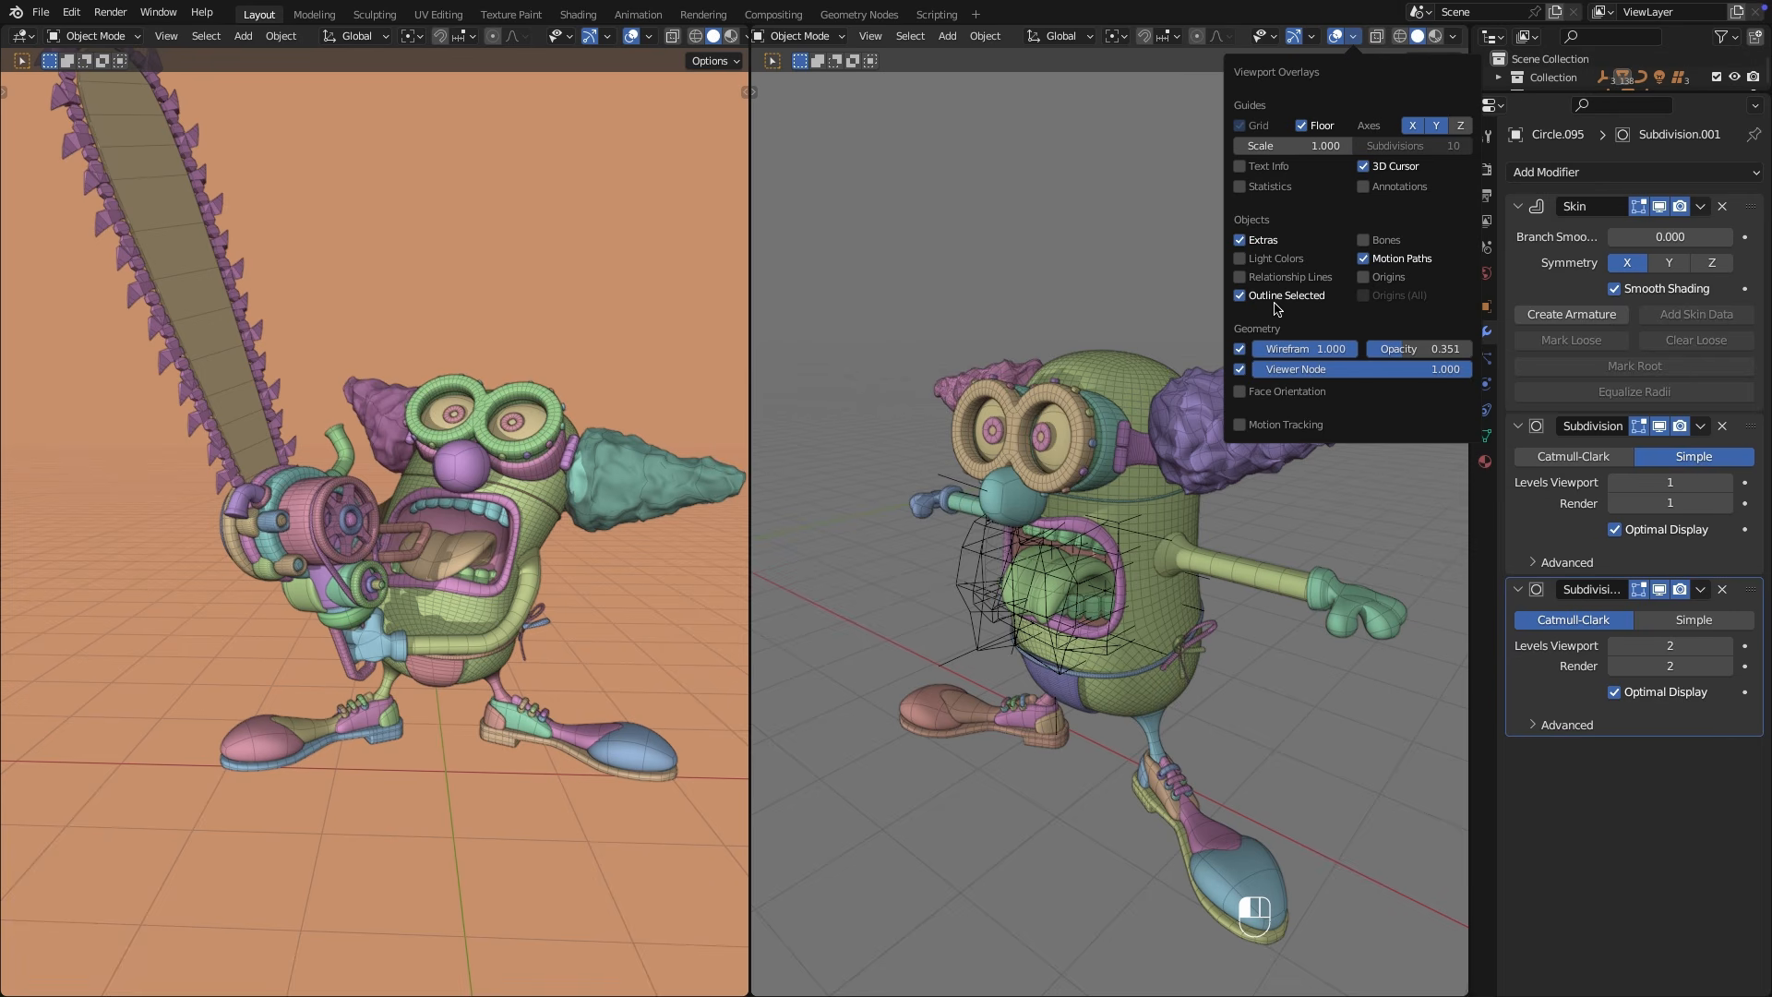
left_click(1259, 247)
Compare the T-posed and posed characters from several angles, toggling local view in the T-posed viewport.
middle_click_drag(1048, 620, 1285, 637)
scroll(1107, 620, "up", 2)
scroll(1286, 637, "down", 3)
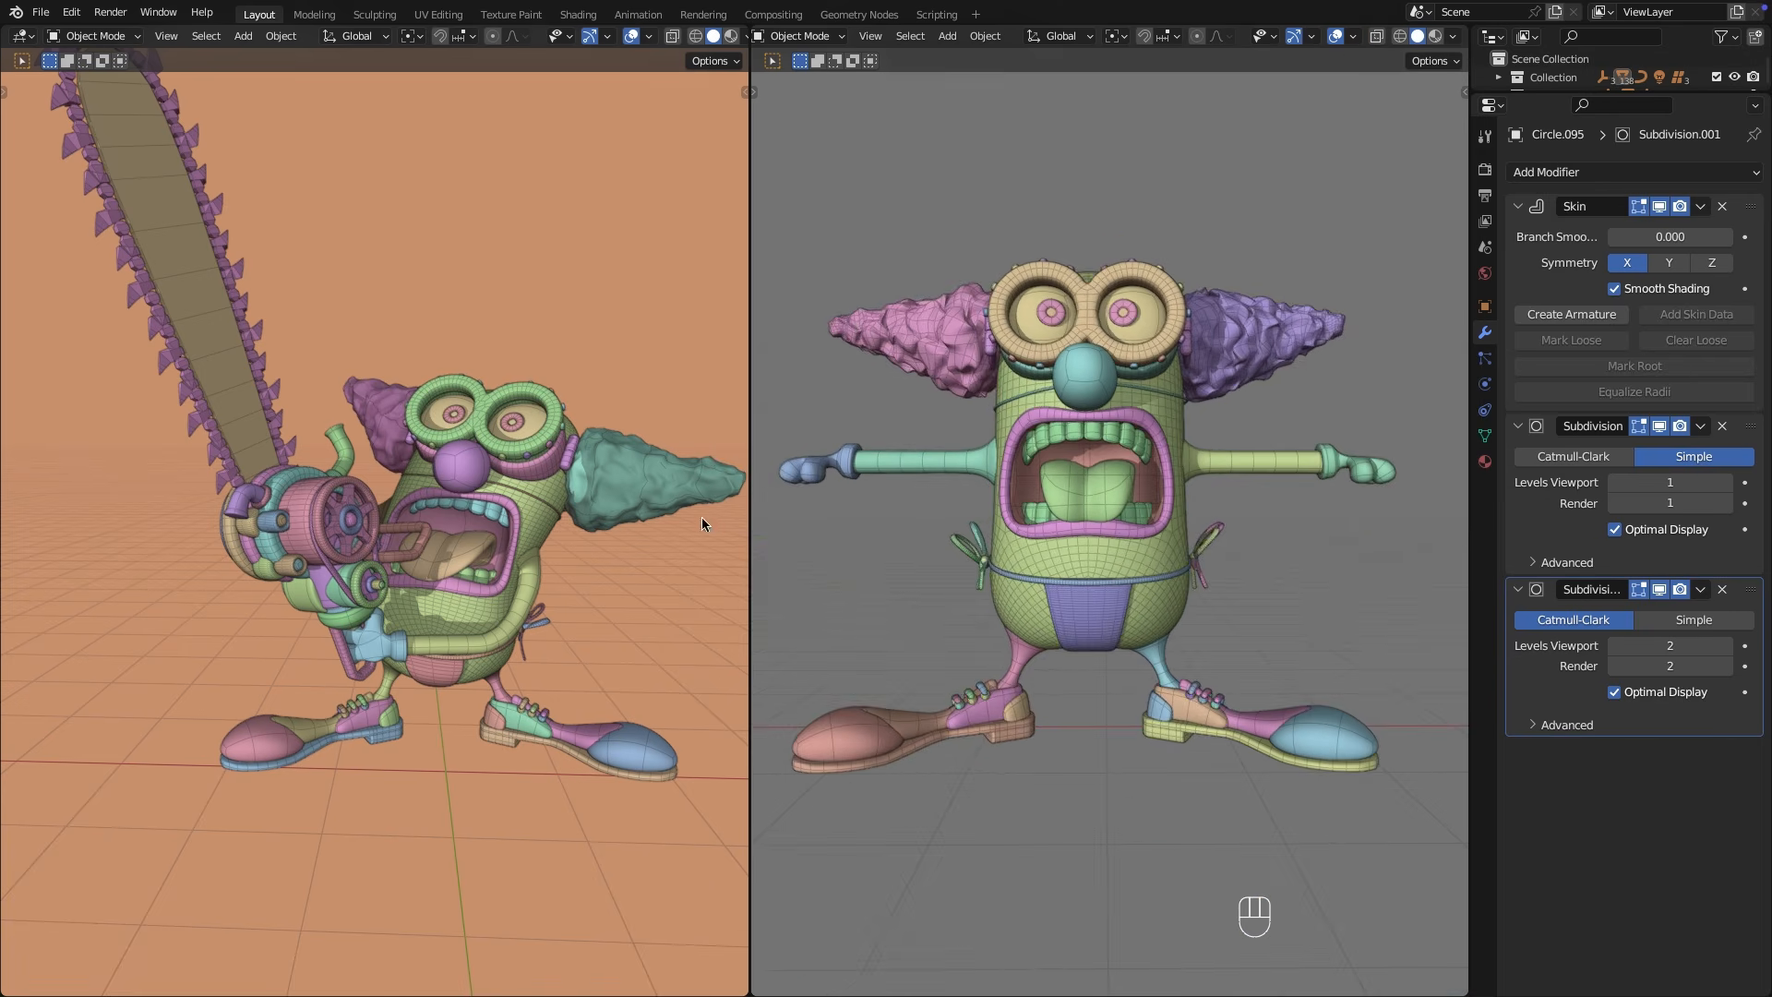
middle_click_drag(702, 516, 443, 540)
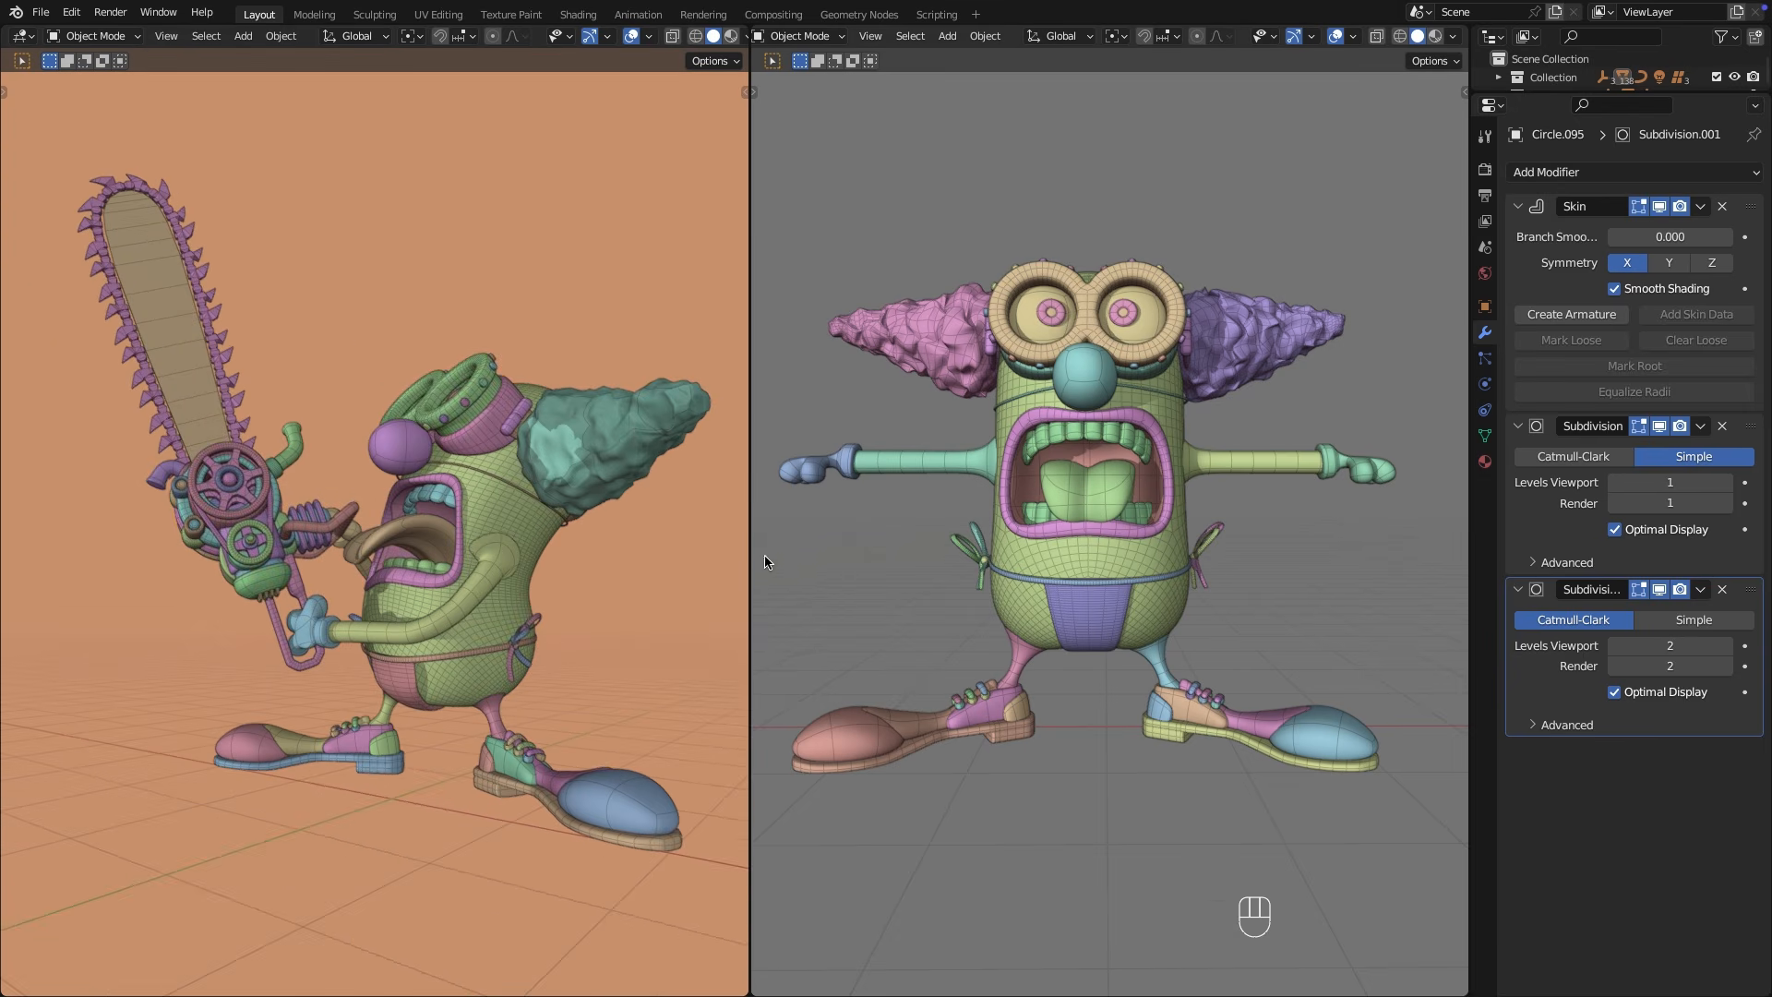
middle_click_drag(1363, 65, 1193, 75)
middle_click_drag(1002, 230, 1205, 274)
scroll(1191, 271, "down", 1)
key("slash")
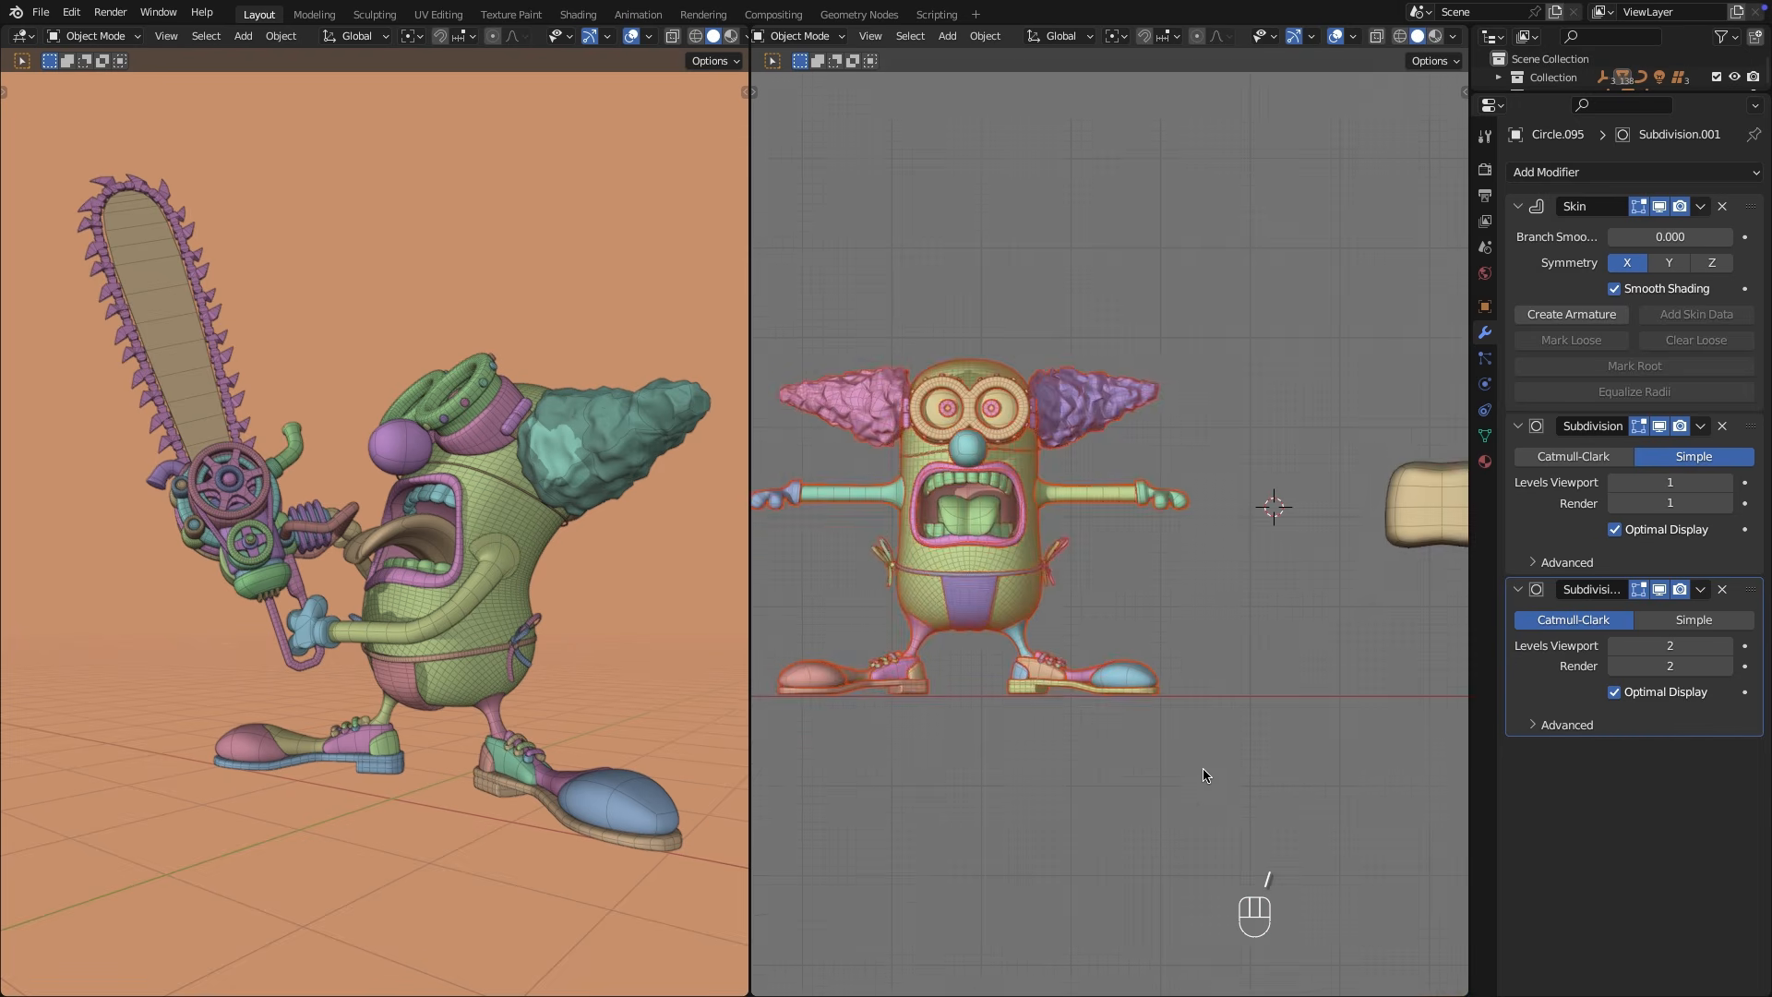
key("slash")
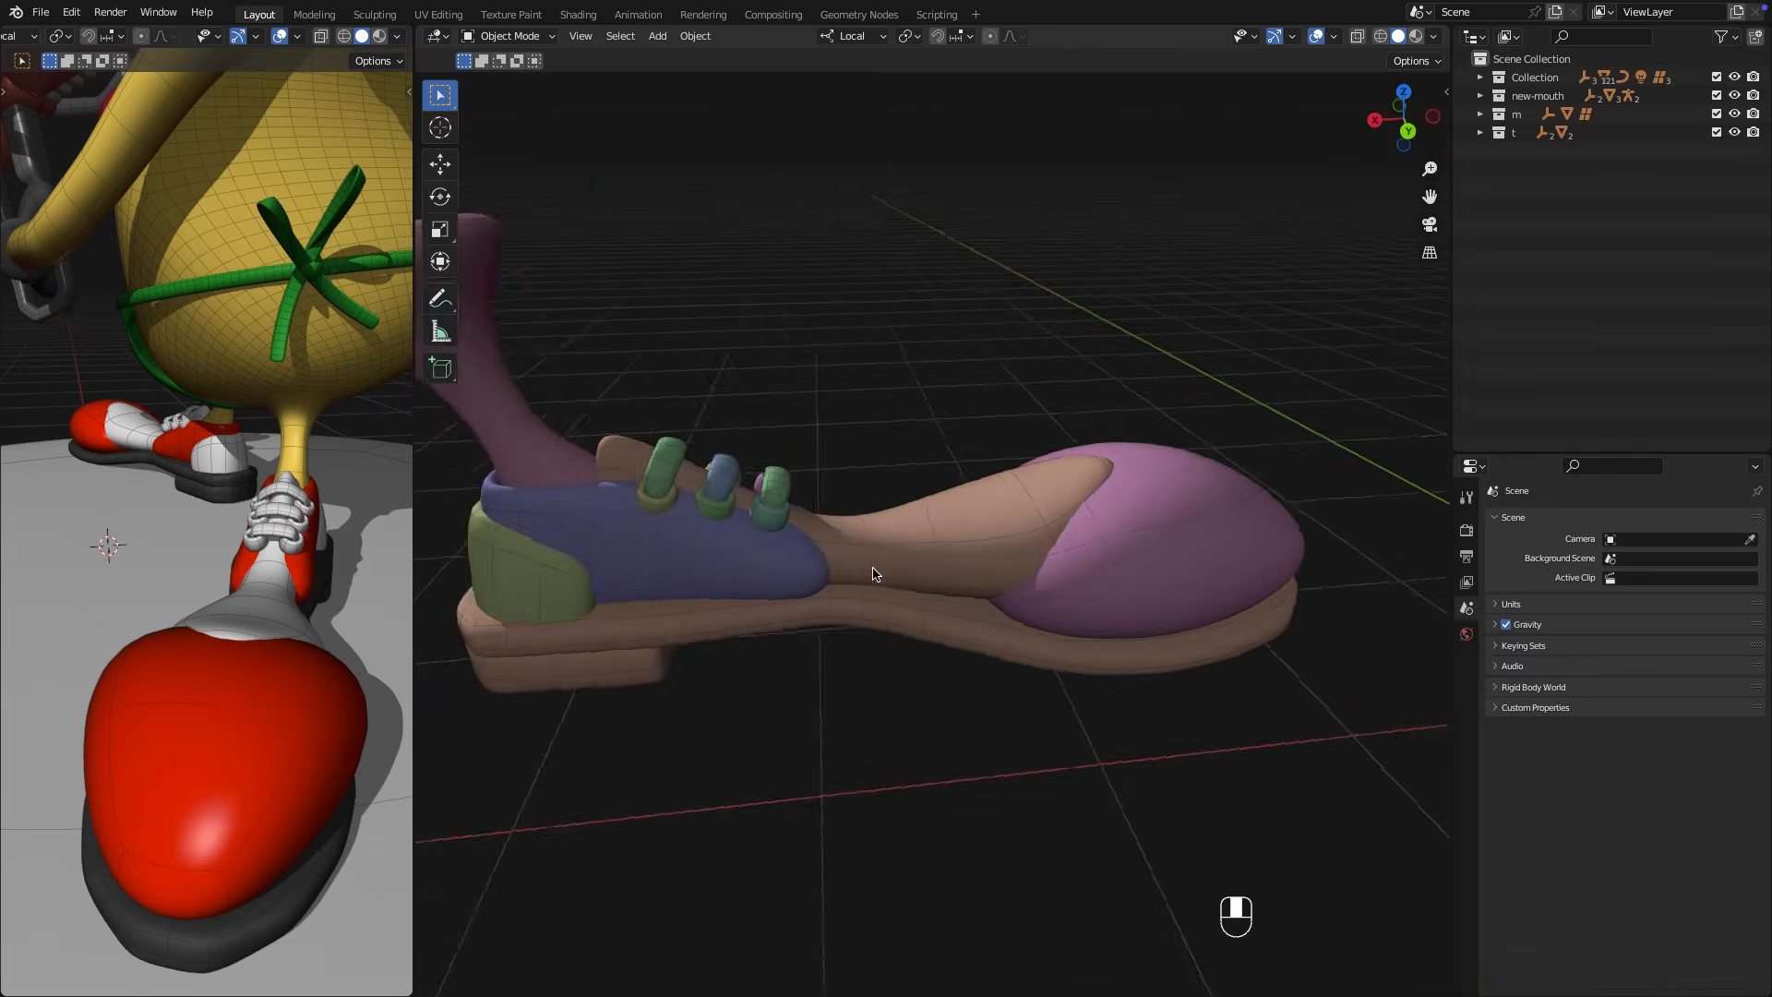
Examine the clown shoe's separate parts and the T-posed character's open mouth, teeth, tongue and goggles.
middle_click_drag(877, 570, 1407, 595)
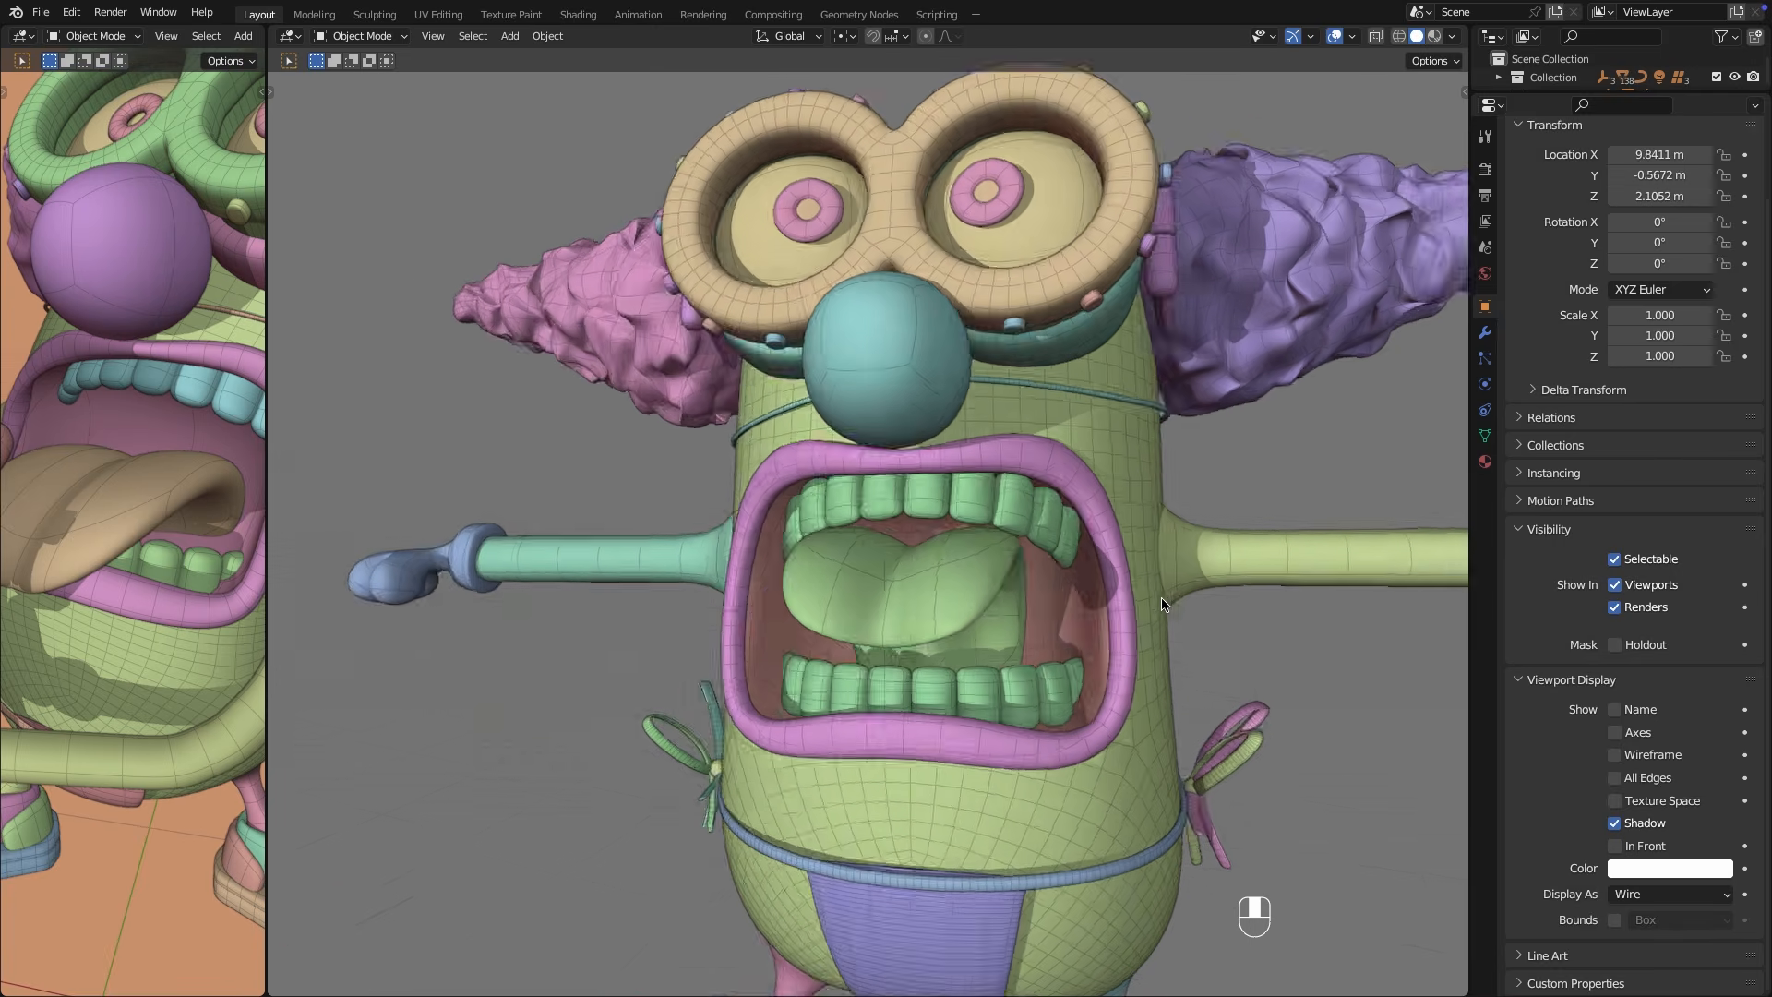
middle_click_drag(1200, 517, 997, 665)
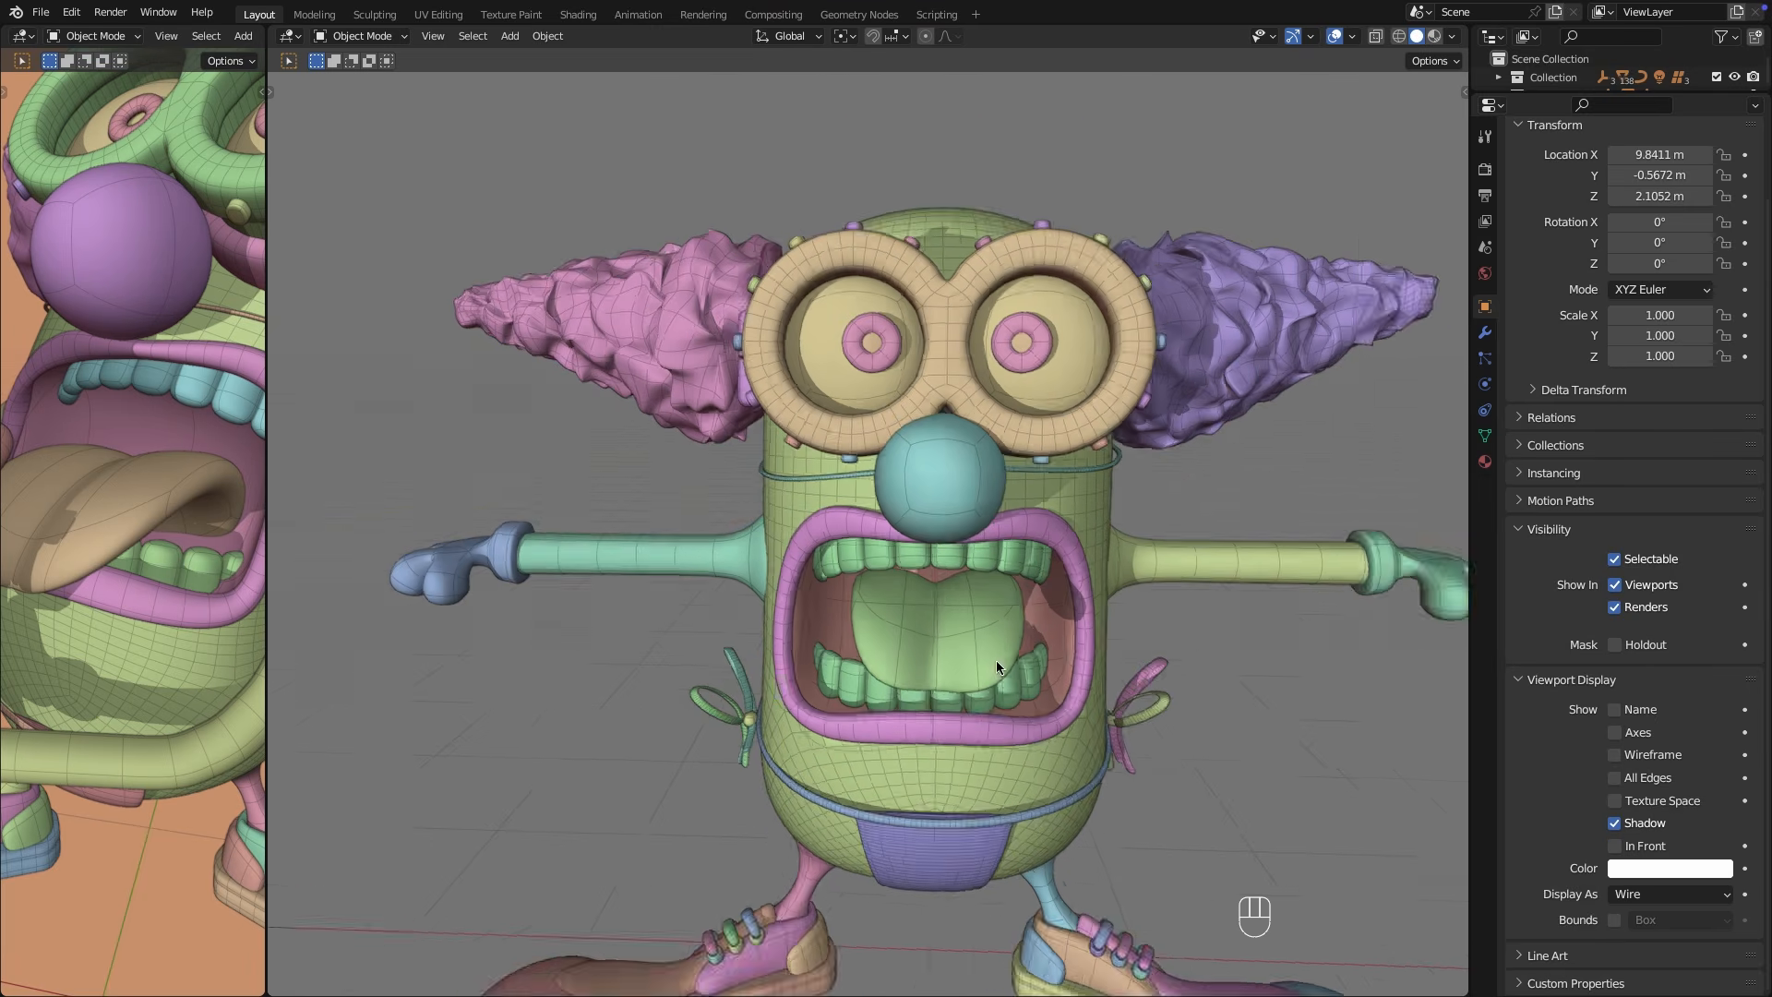
scroll(903, 507, "up", 3)
mouse_move(902, 507)
middle_mouse_down("shift")
mouse_move(919, 538)
mouse_move(932, 503)
middle_mouse_up("shift")
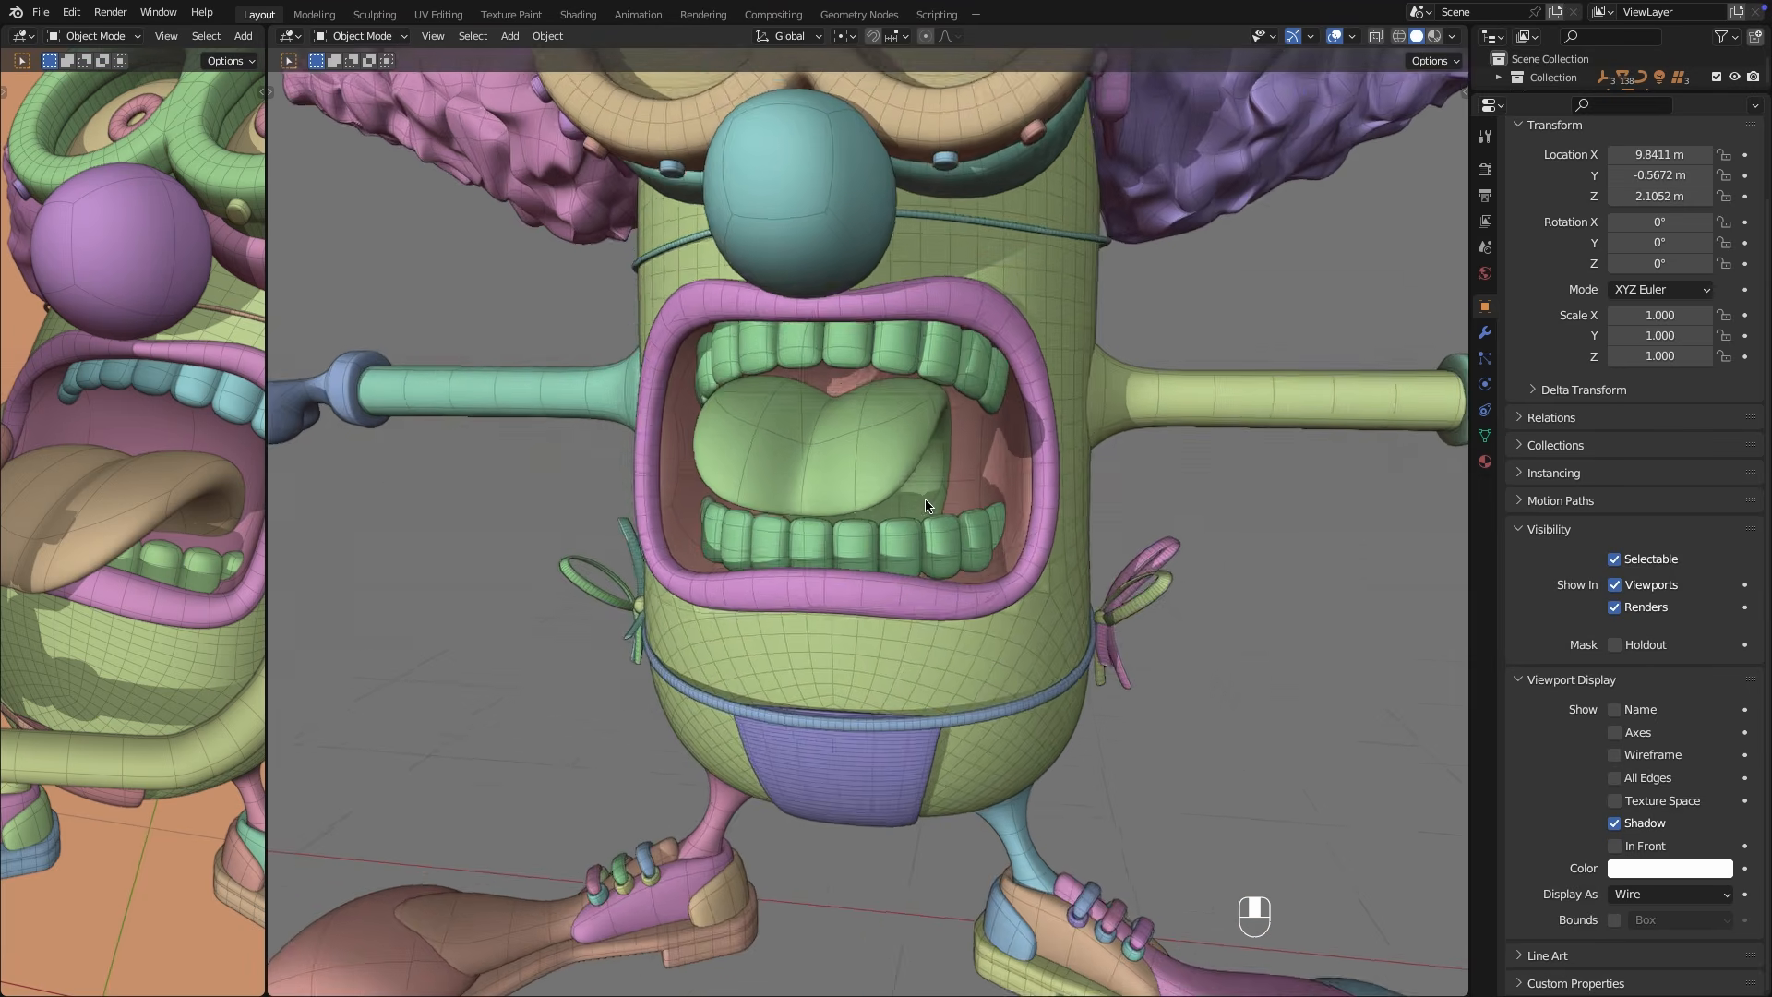
scroll(926, 504, "down", 2)
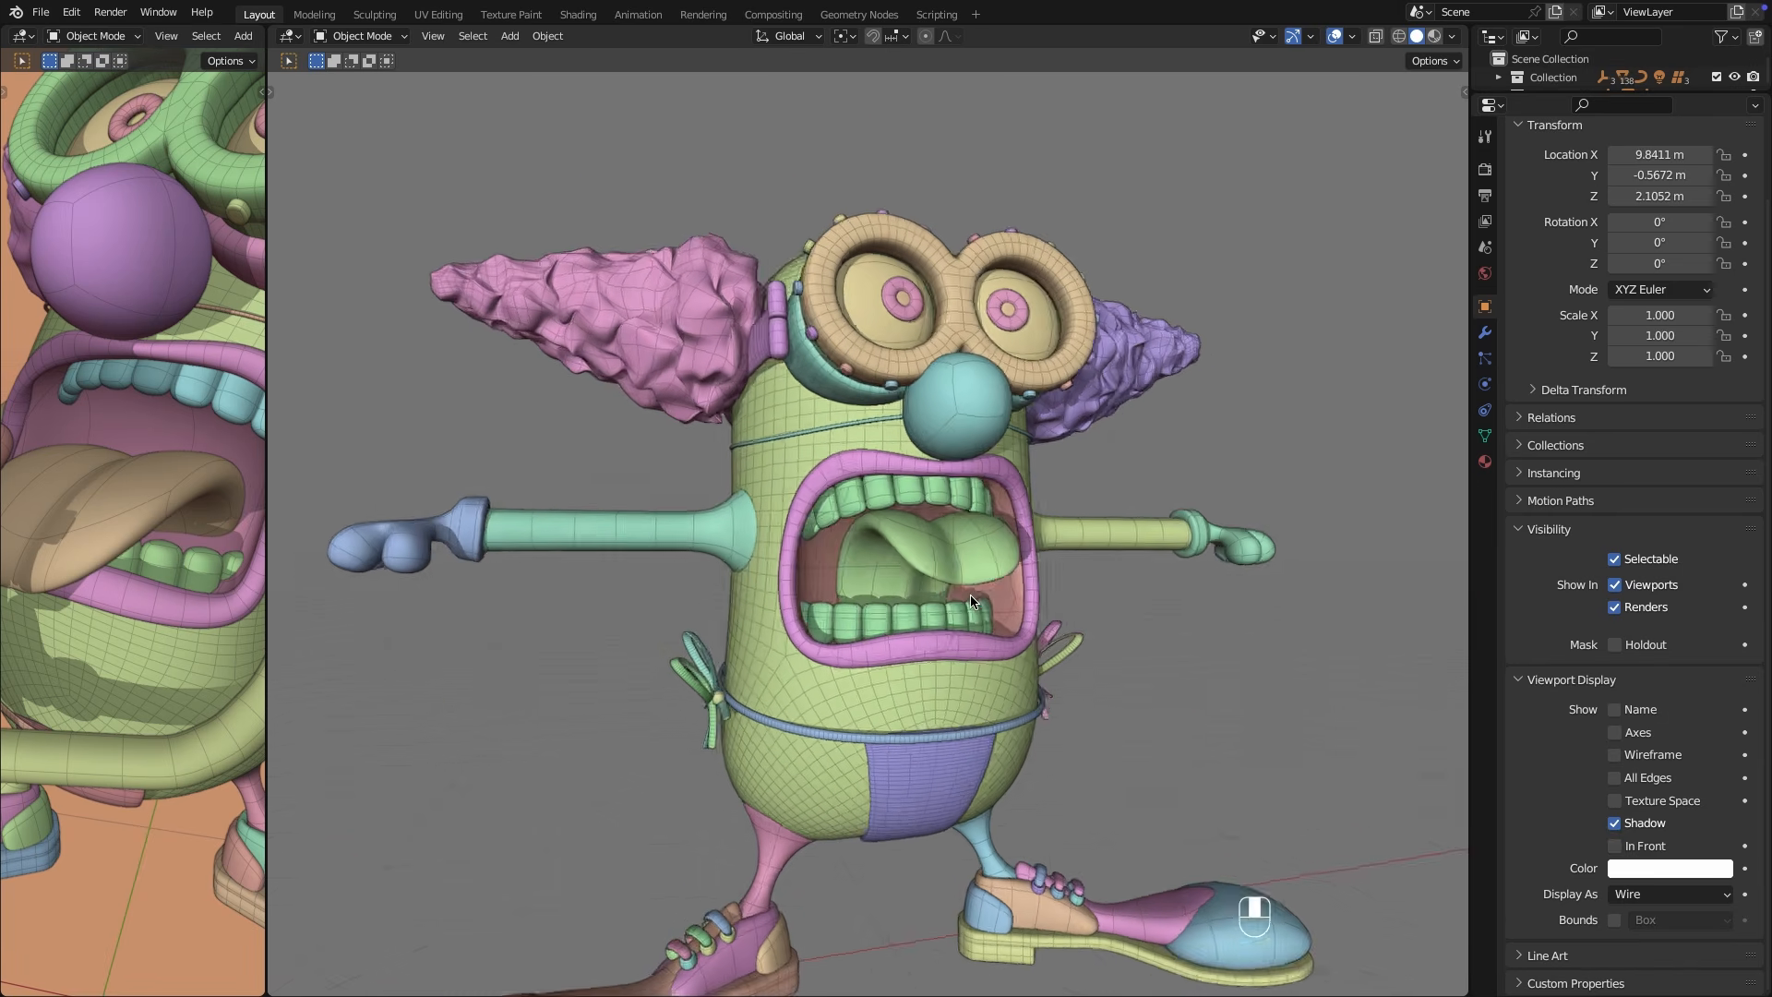